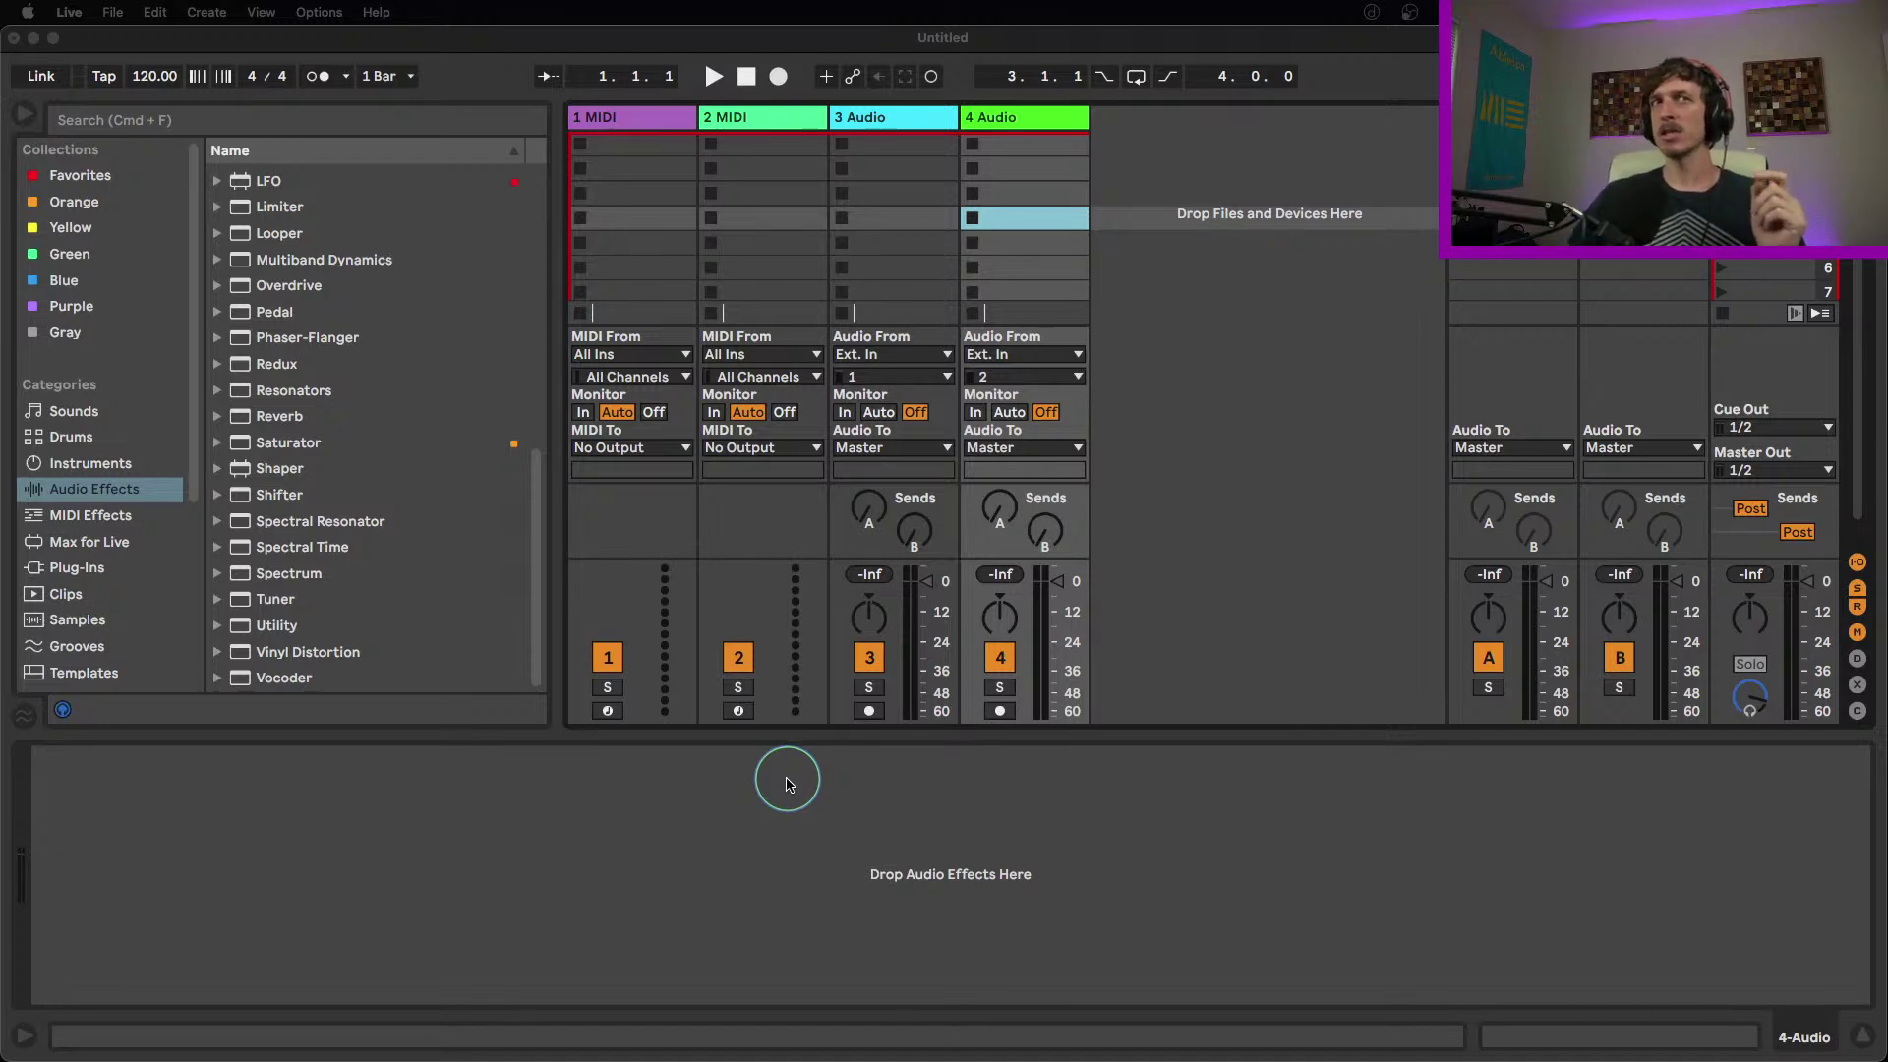
# Load the Shifter audio effect onto the 4 Audio track
pyautogui.click(372, 494)
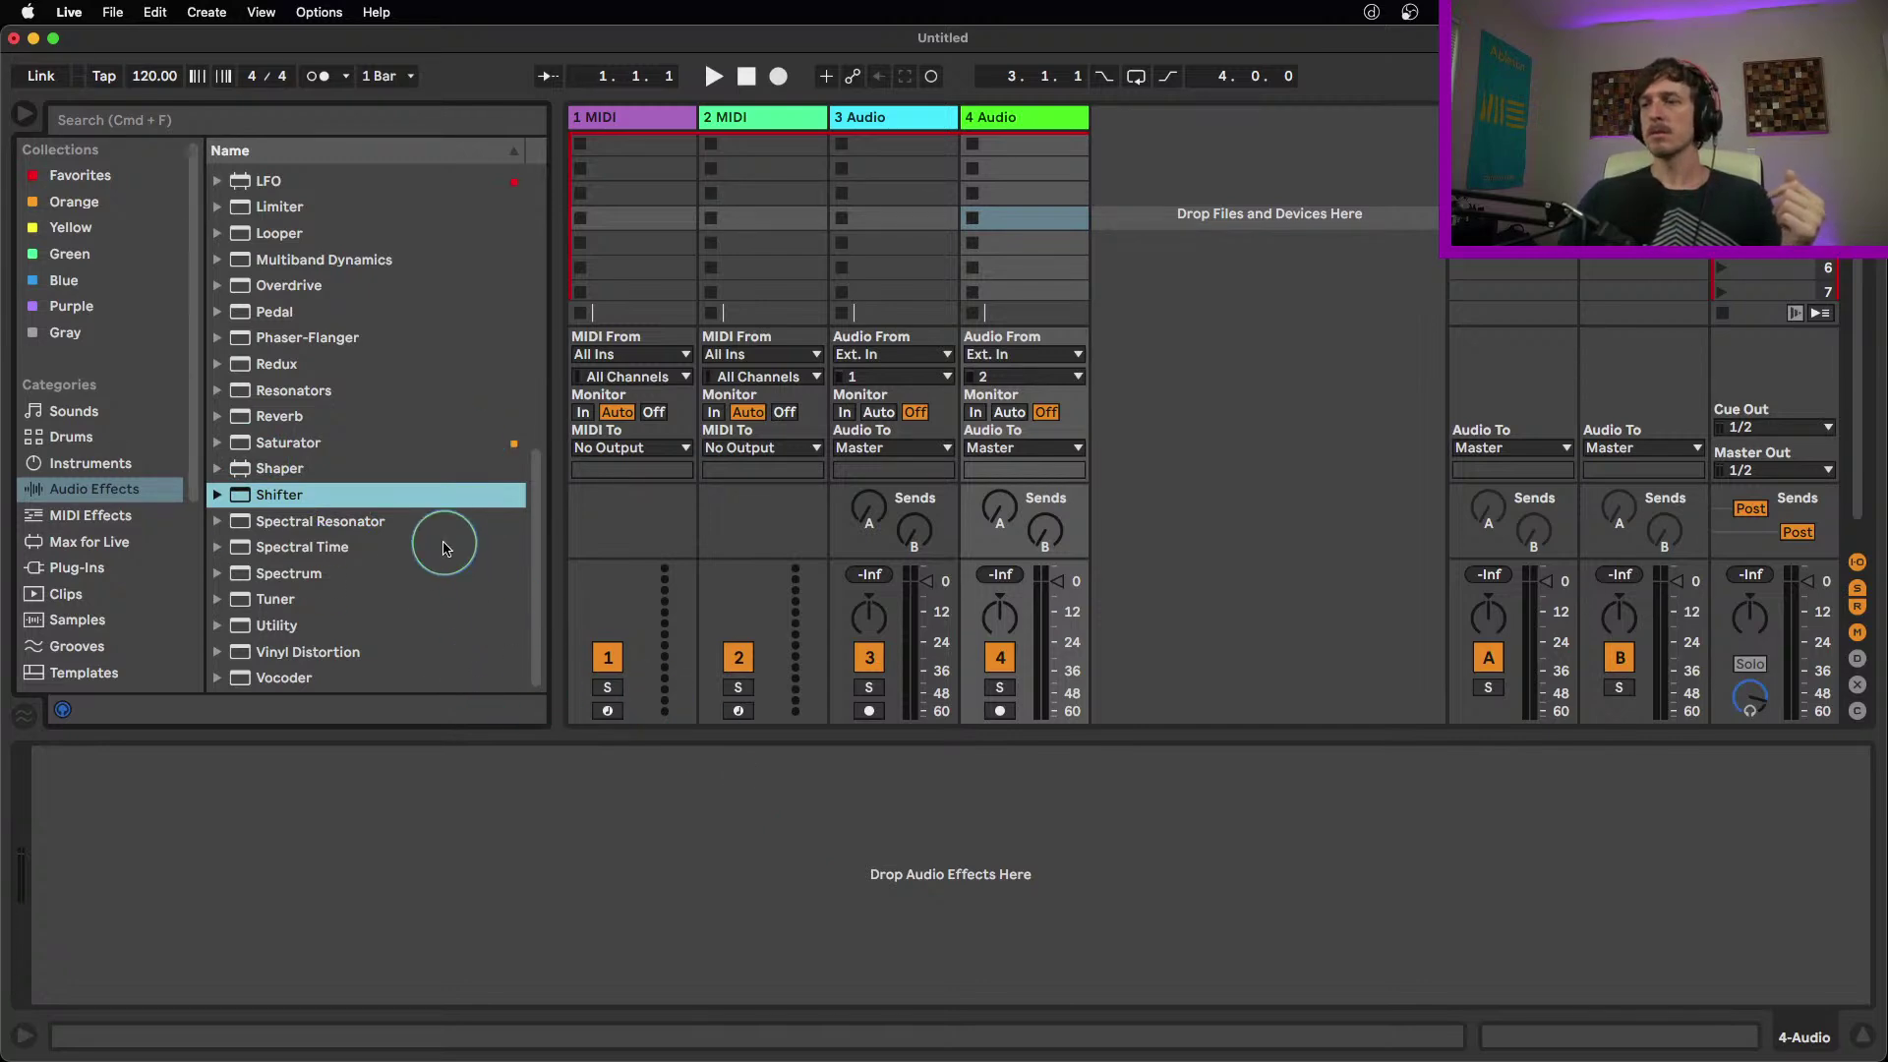
pyautogui.doubleClick(311, 497)
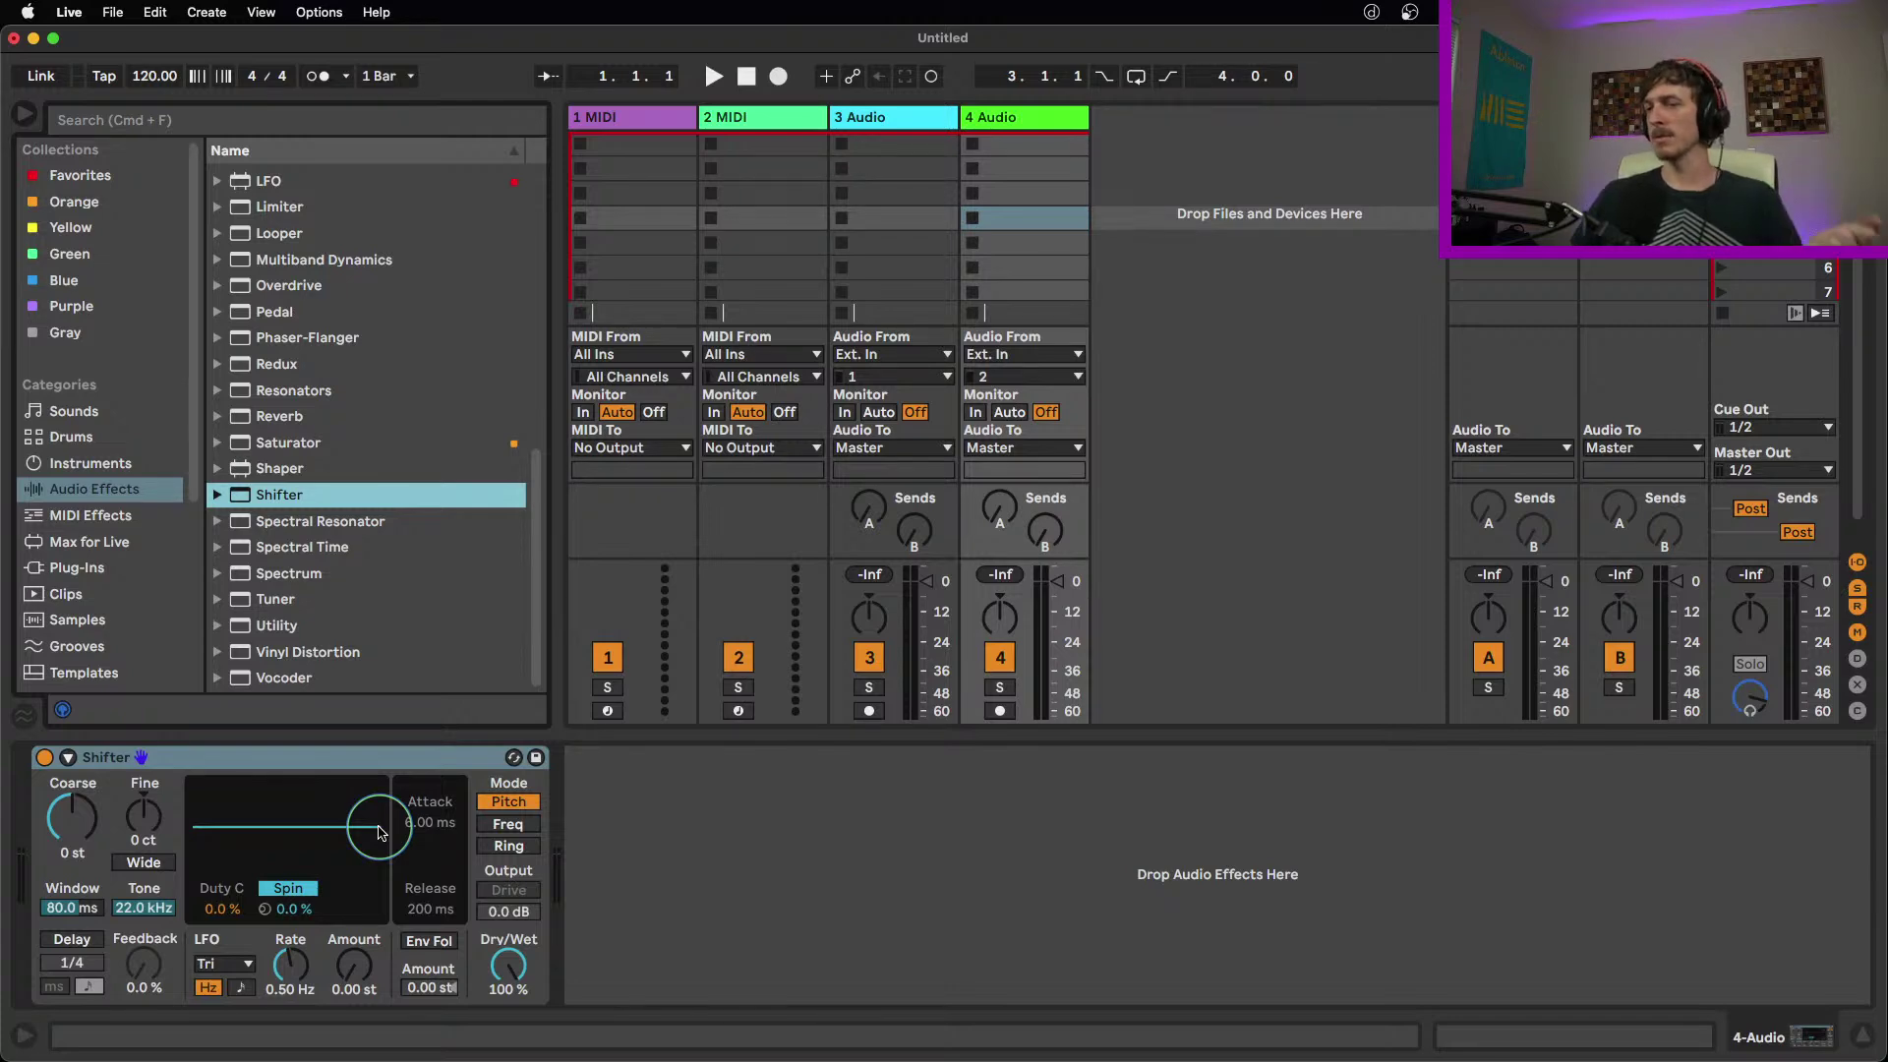
pyautogui.moveTo(382, 832); pyautogui.dragTo(286, 832)
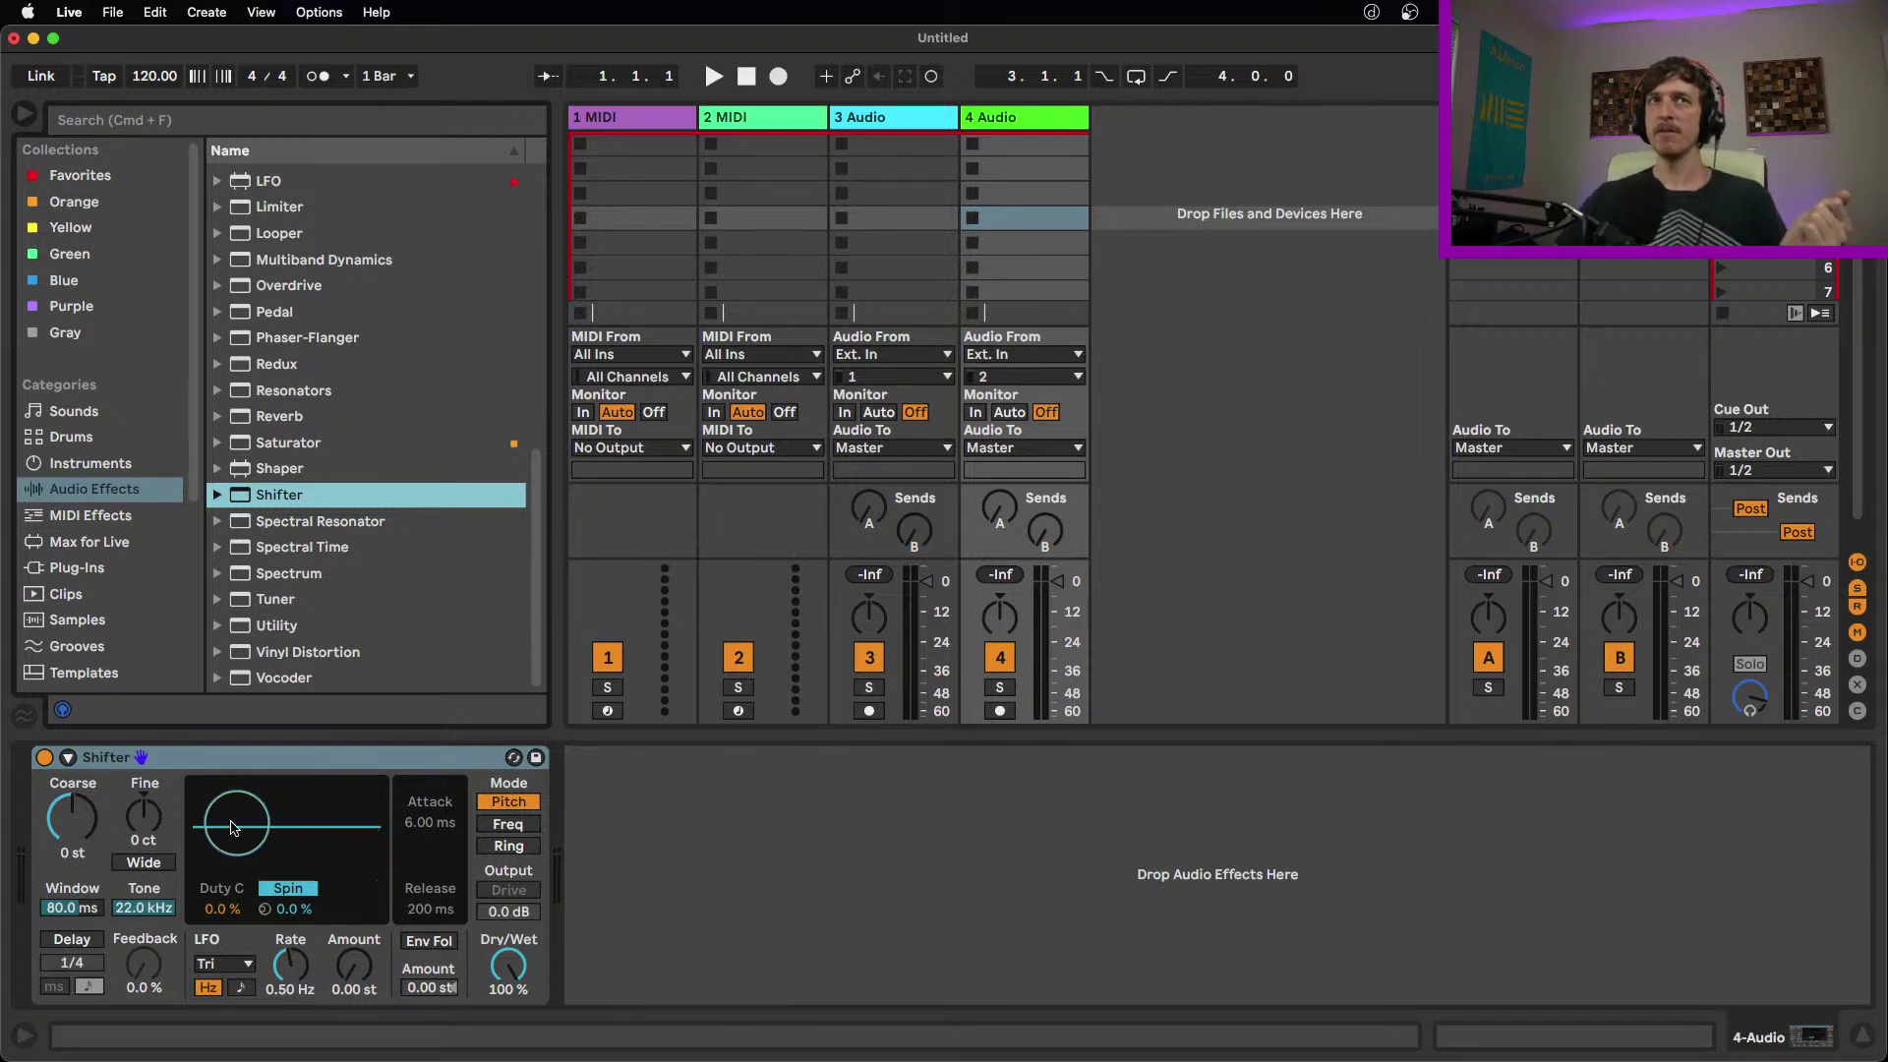
# Try out Shifter's Coarse and Fine pitch controls, and reset both to zero
pyautogui.moveTo(80, 817); pyautogui.dragTo(81, 759)
pyautogui.moveTo(149, 814); pyautogui.dragTo(148, 836)
pyautogui.doubleClick(149, 814)
pyautogui.doubleClick(62, 815)
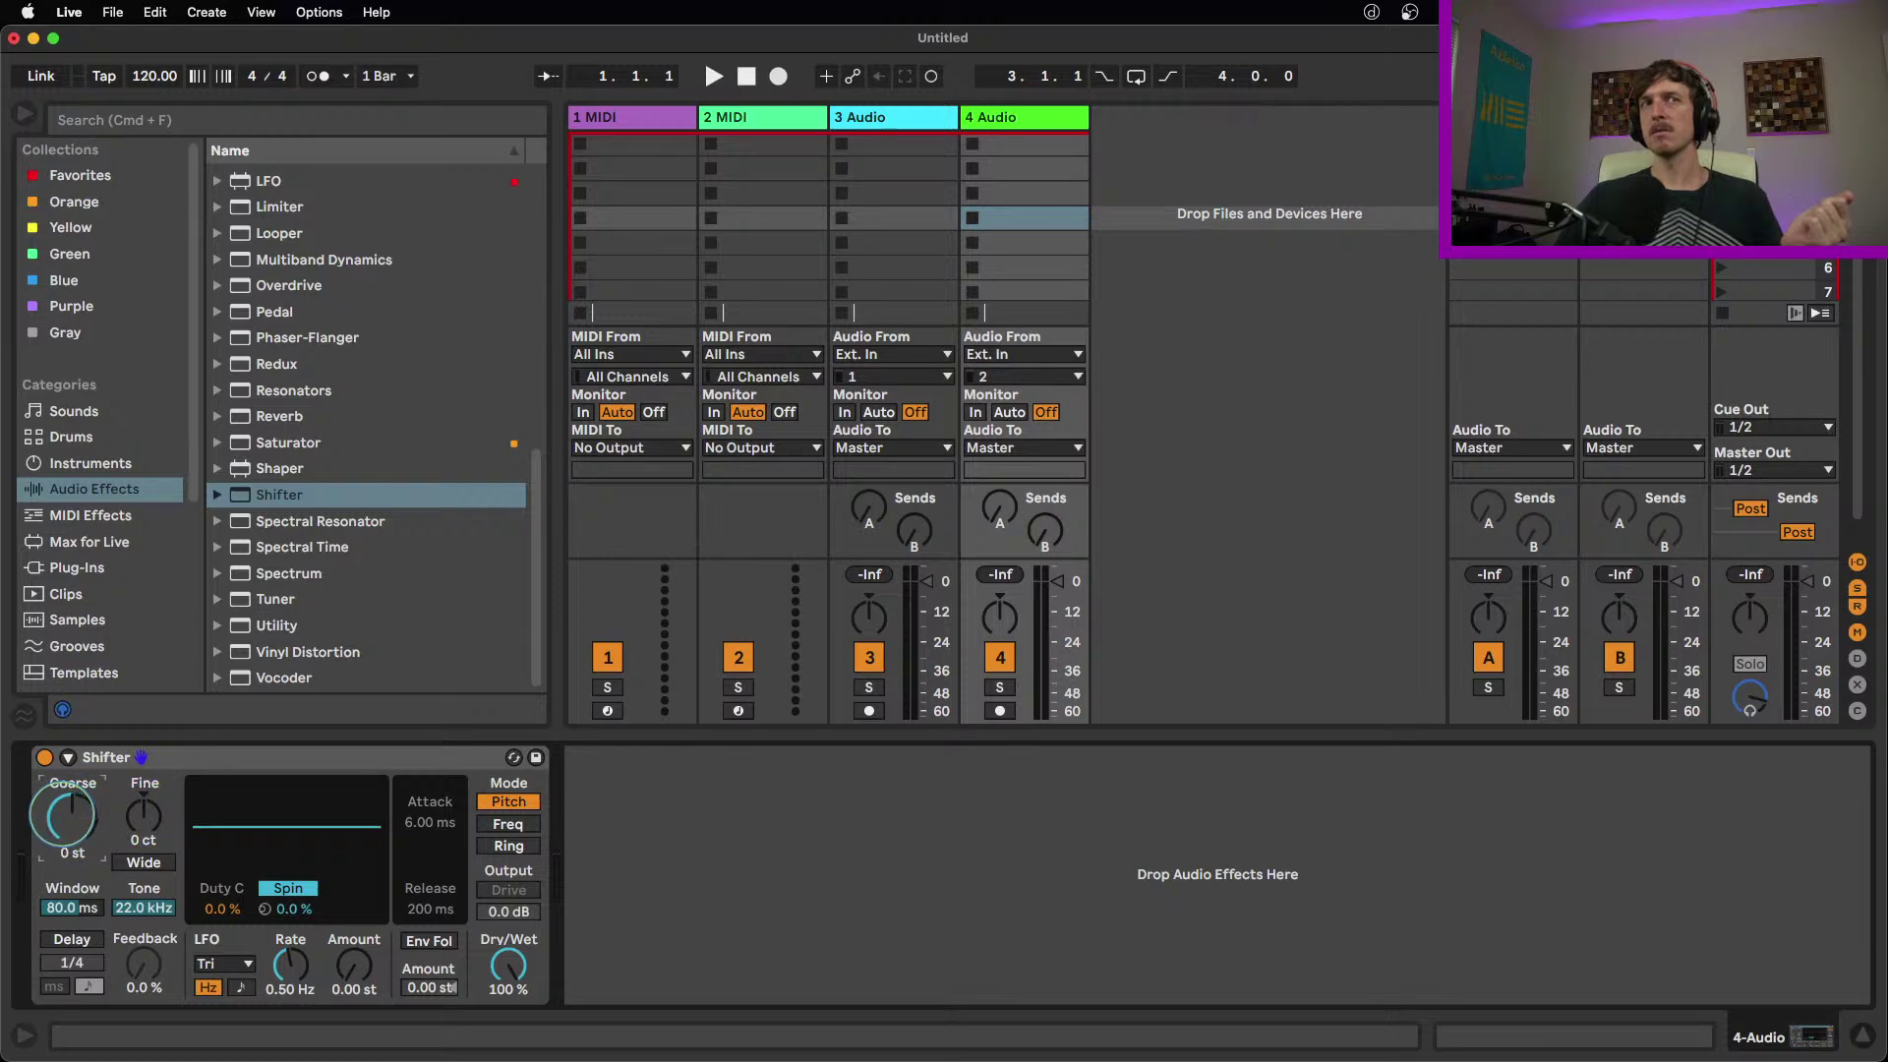
# Go through Shifter's Freq and Ring modes for comparison, and return the effect to Pitch mode
pyautogui.click(529, 826)
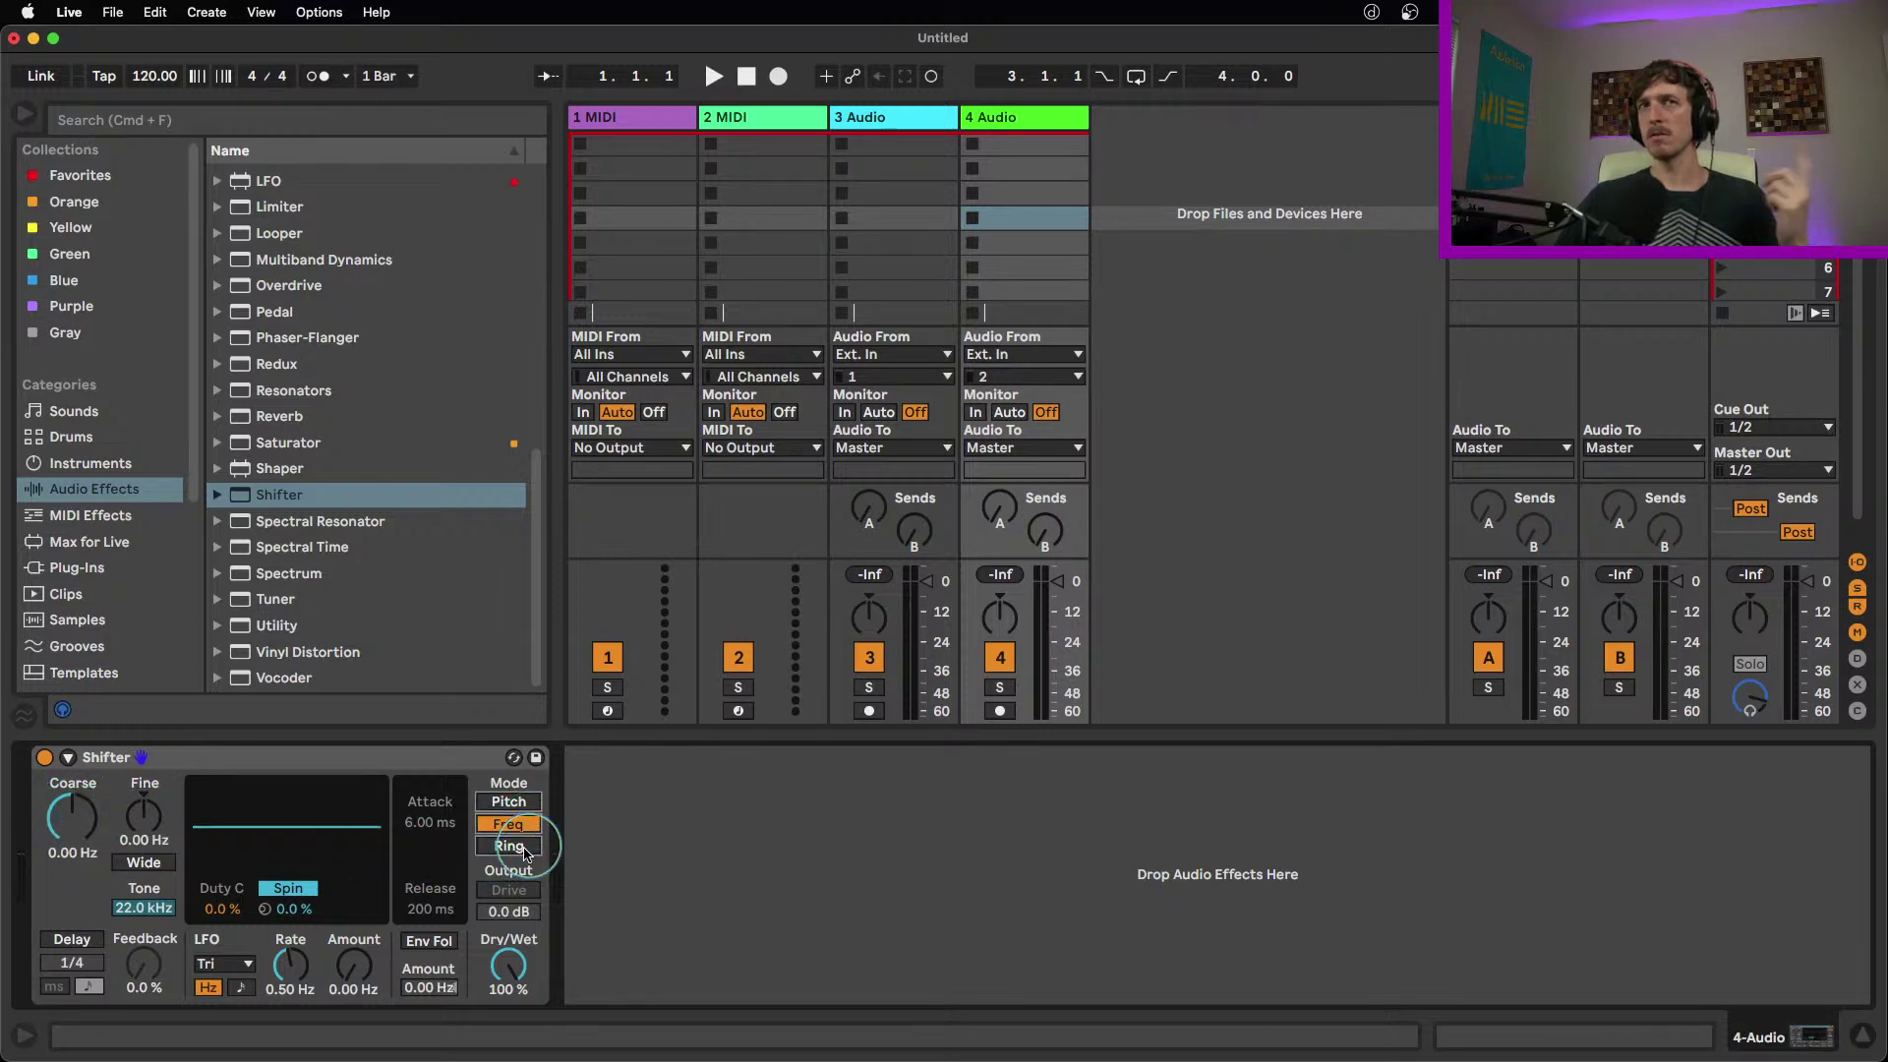
pyautogui.click(528, 845)
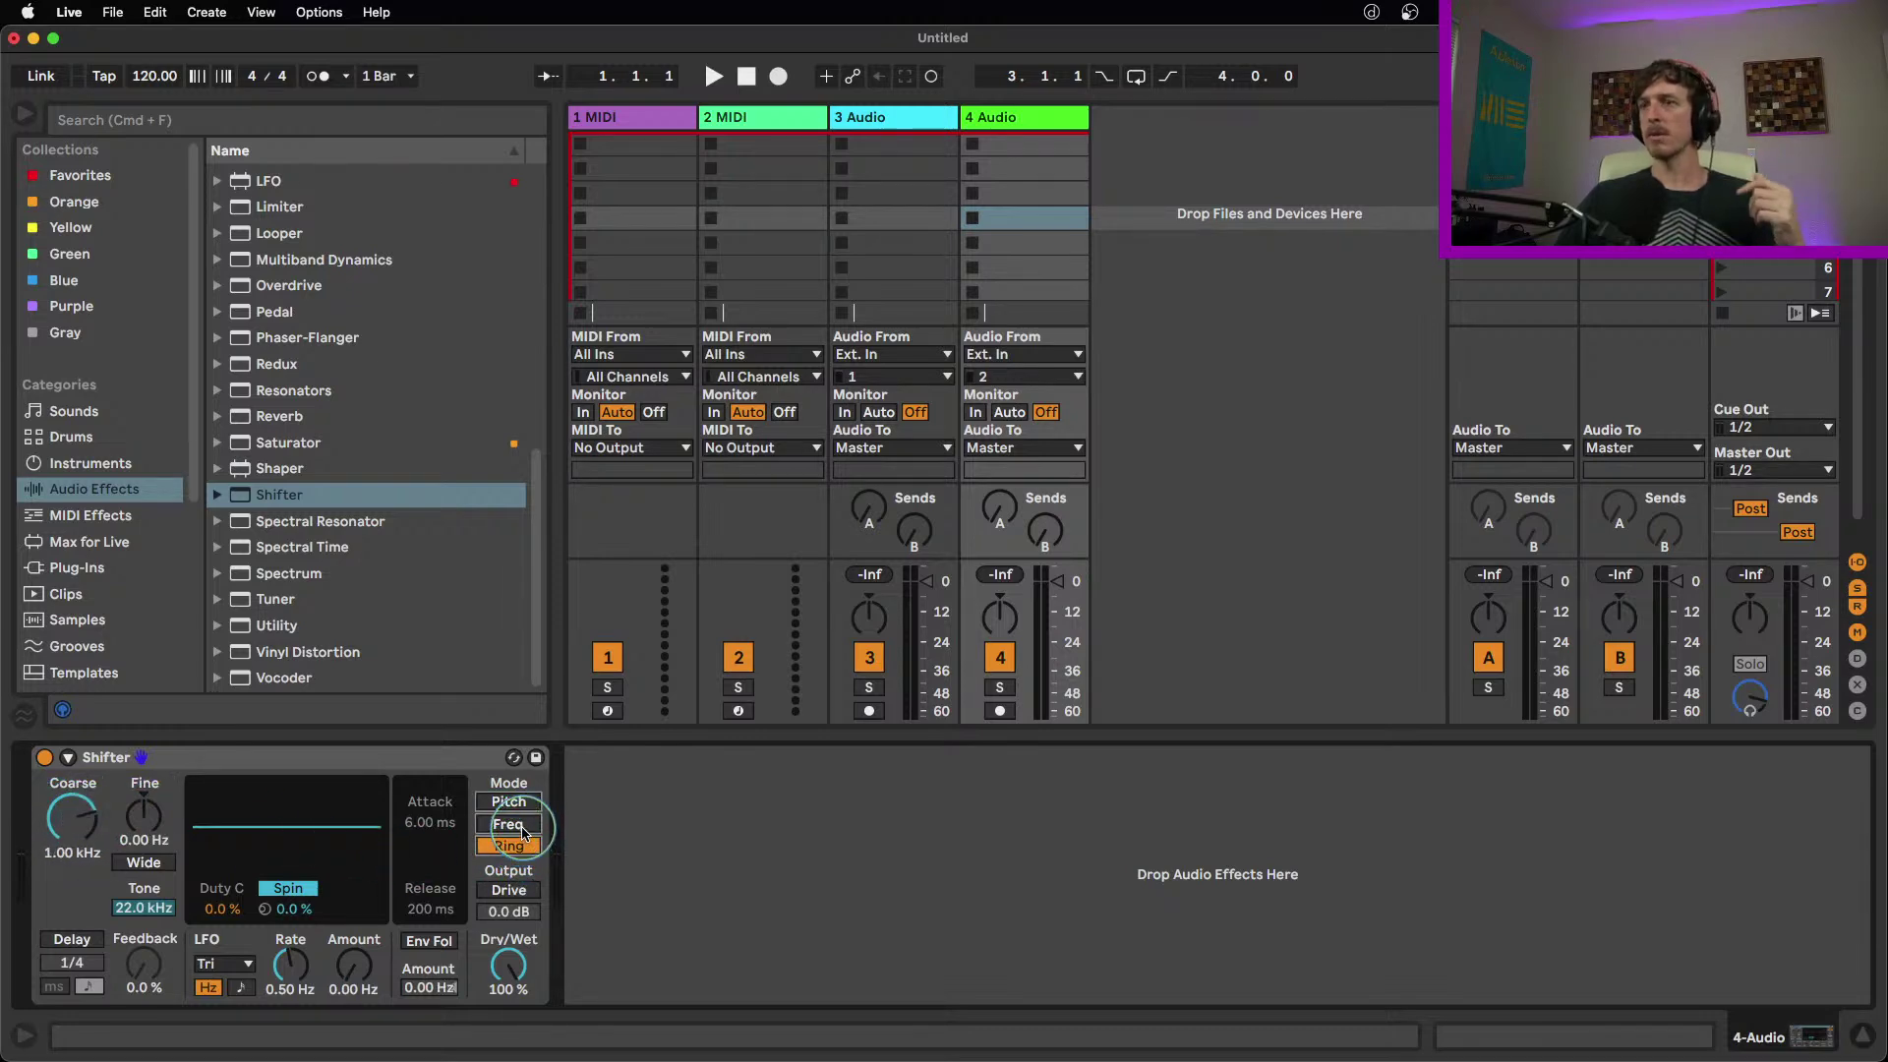
pyautogui.click(522, 829)
pyautogui.click(523, 803)
pyautogui.click(522, 824)
pyautogui.click(522, 804)
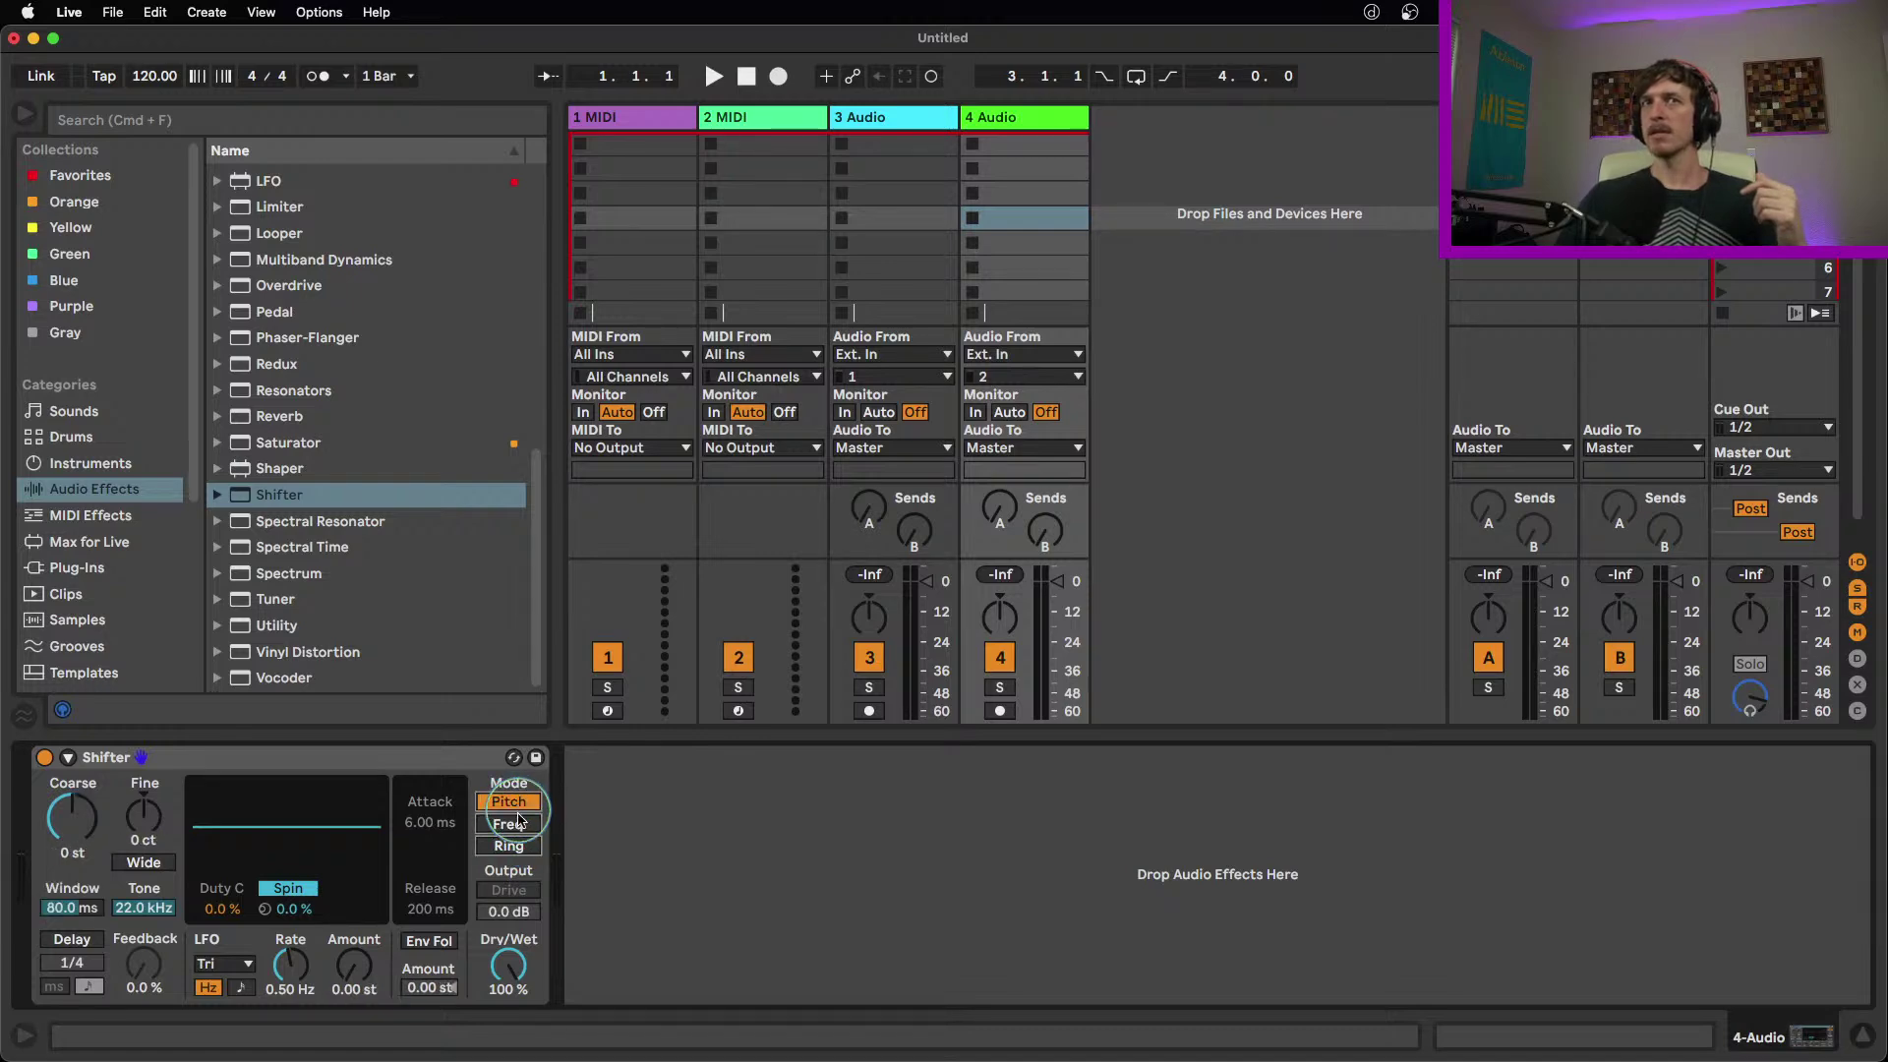
pyautogui.click(522, 824)
pyautogui.click(522, 845)
pyautogui.click(522, 824)
pyautogui.click(522, 801)
pyautogui.click(148, 976)
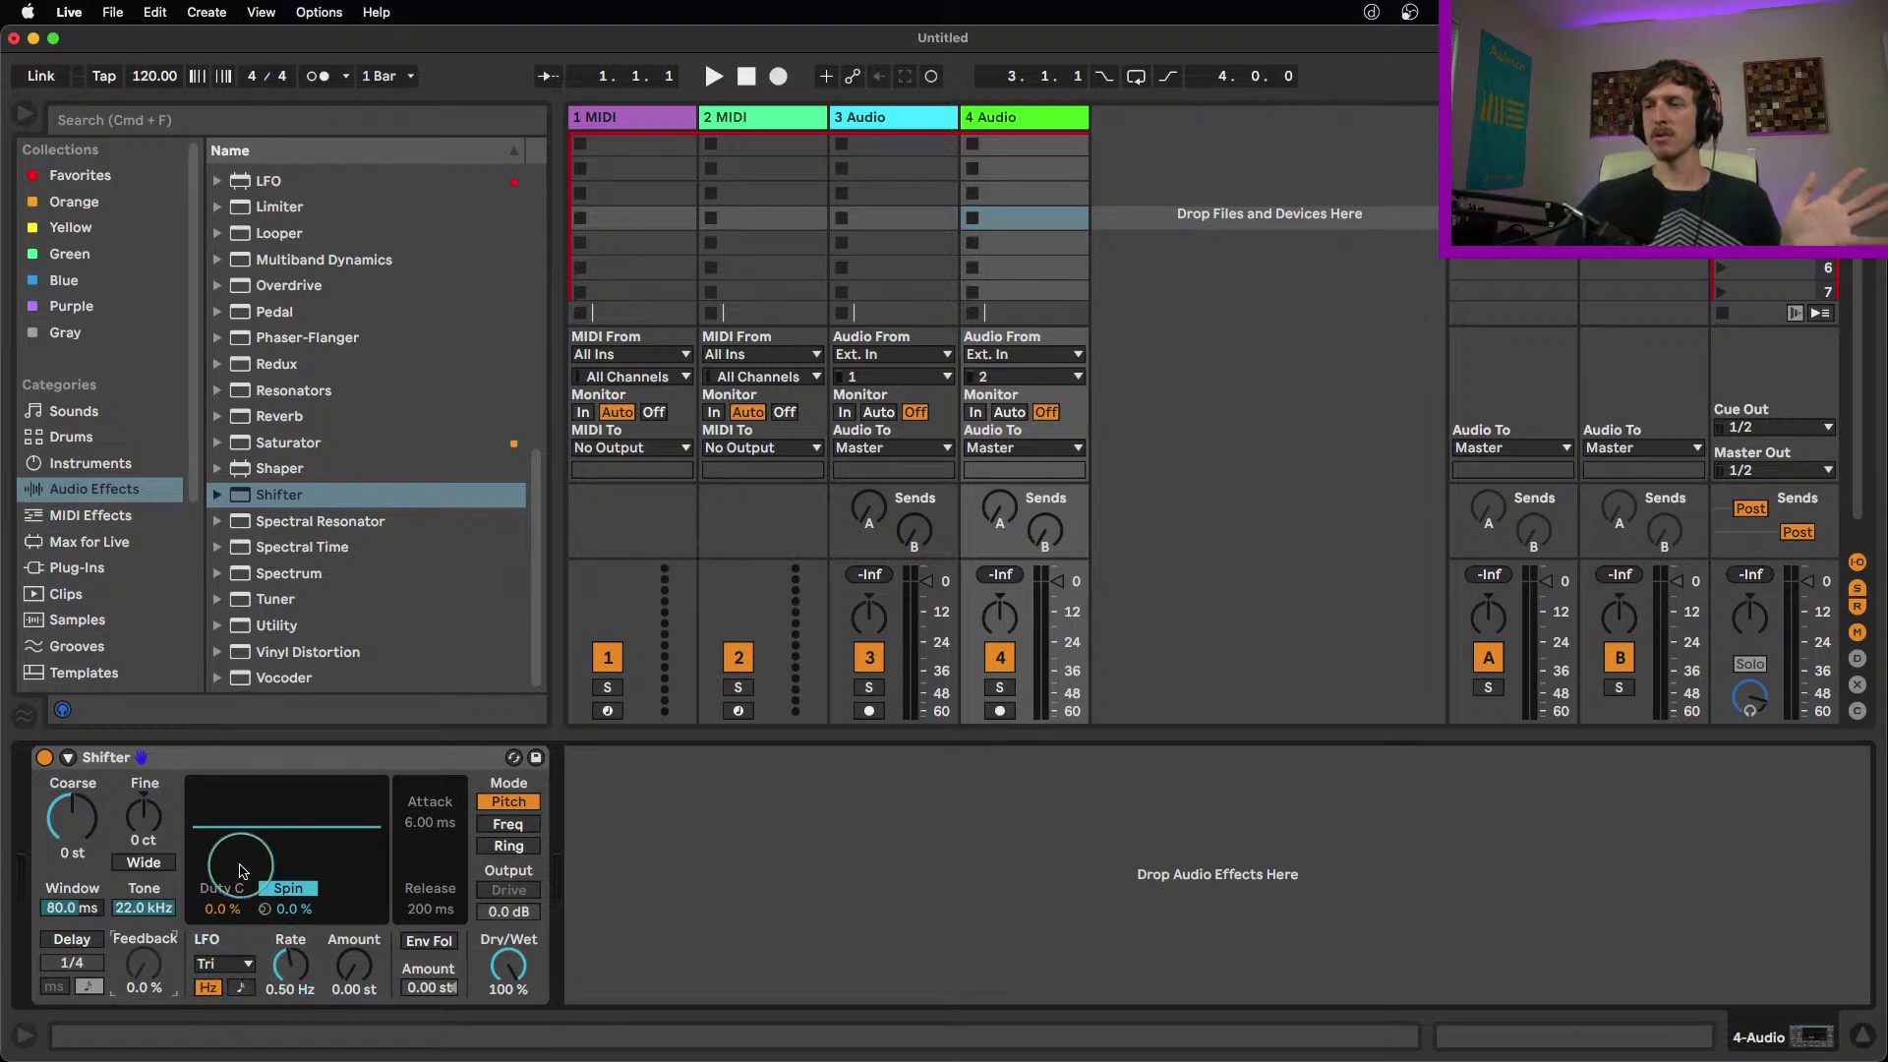
# Expand Shifter's pitch control section and set its mode from Internal to MIDI
pyautogui.click(68, 758)
pyautogui.click(120, 803)
pyautogui.moveTo(196, 816); pyautogui.dragTo(205, 812)
pyautogui.click(102, 806)
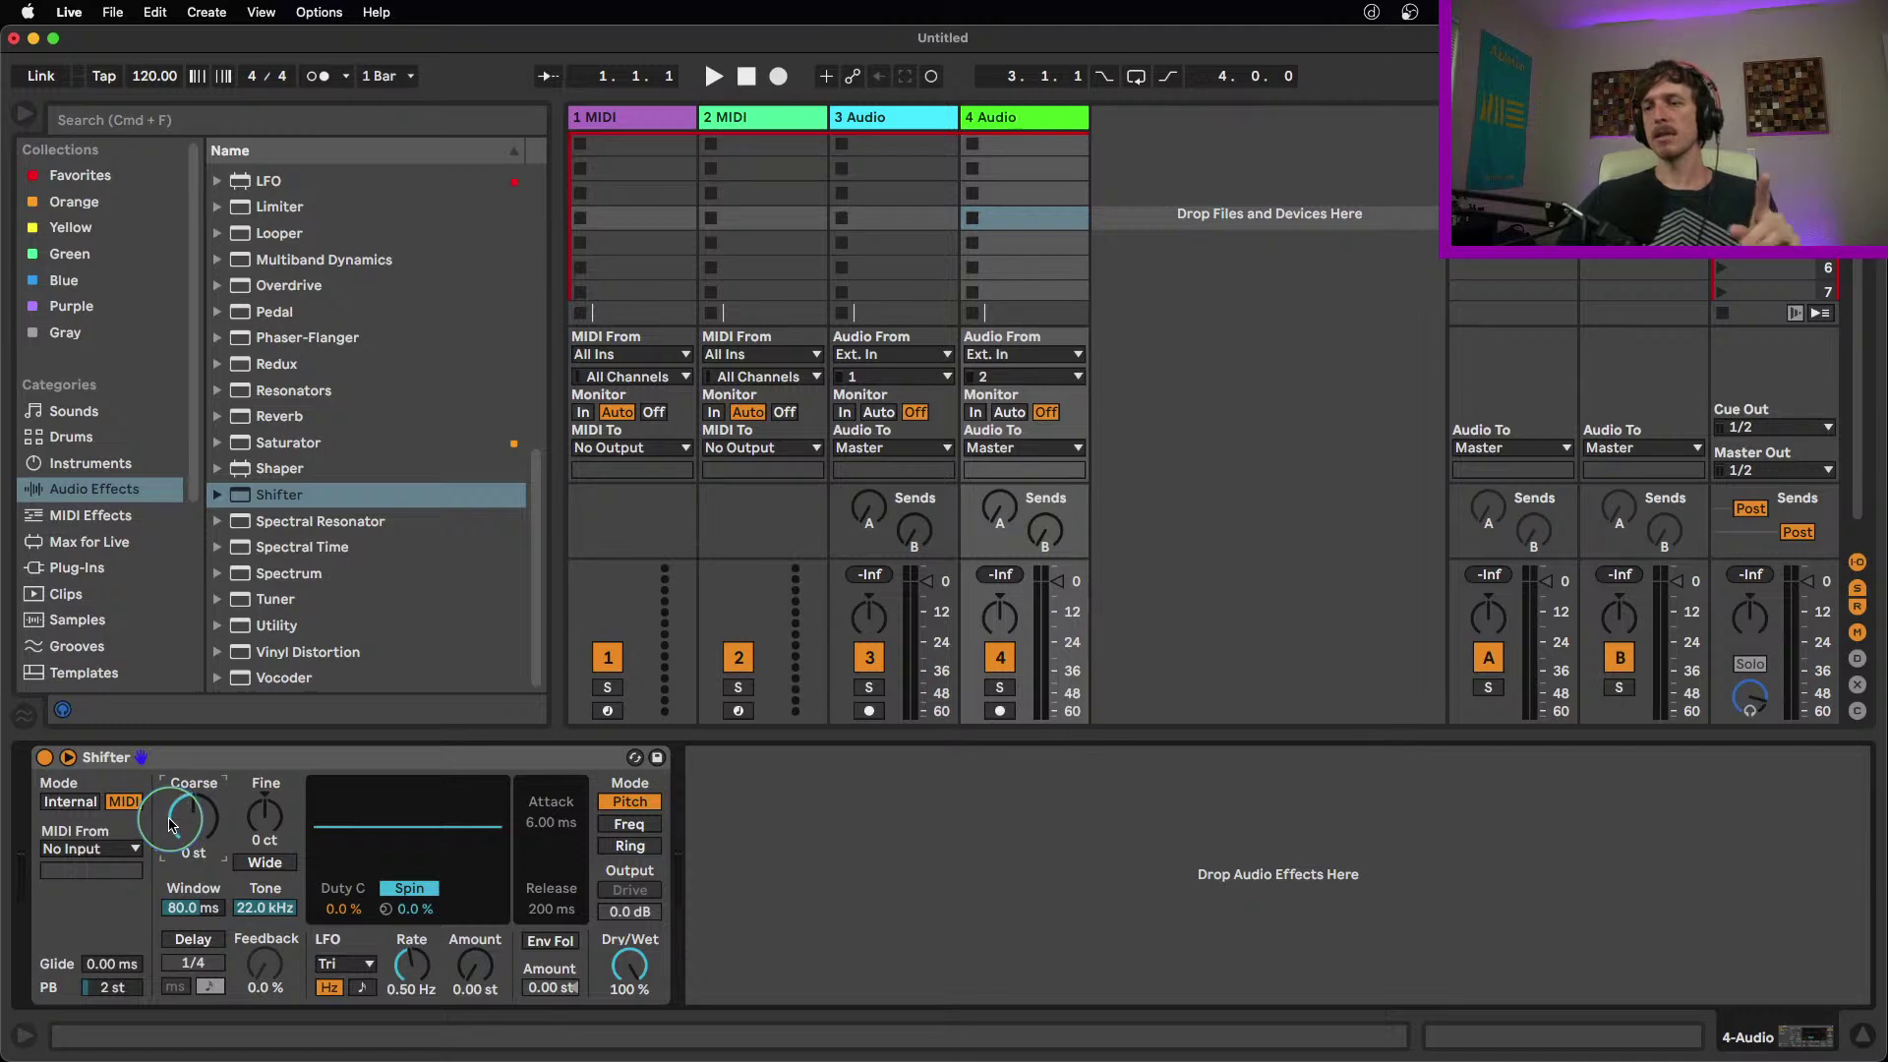
# Try small changes to Shifter's Coarse pitch and return it to 0 st
pyautogui.moveTo(170, 821)
pyautogui.mouseDown()
pyautogui.moveTo(170, 786)
pyautogui.moveTo(170, 822)
pyautogui.mouseUp()
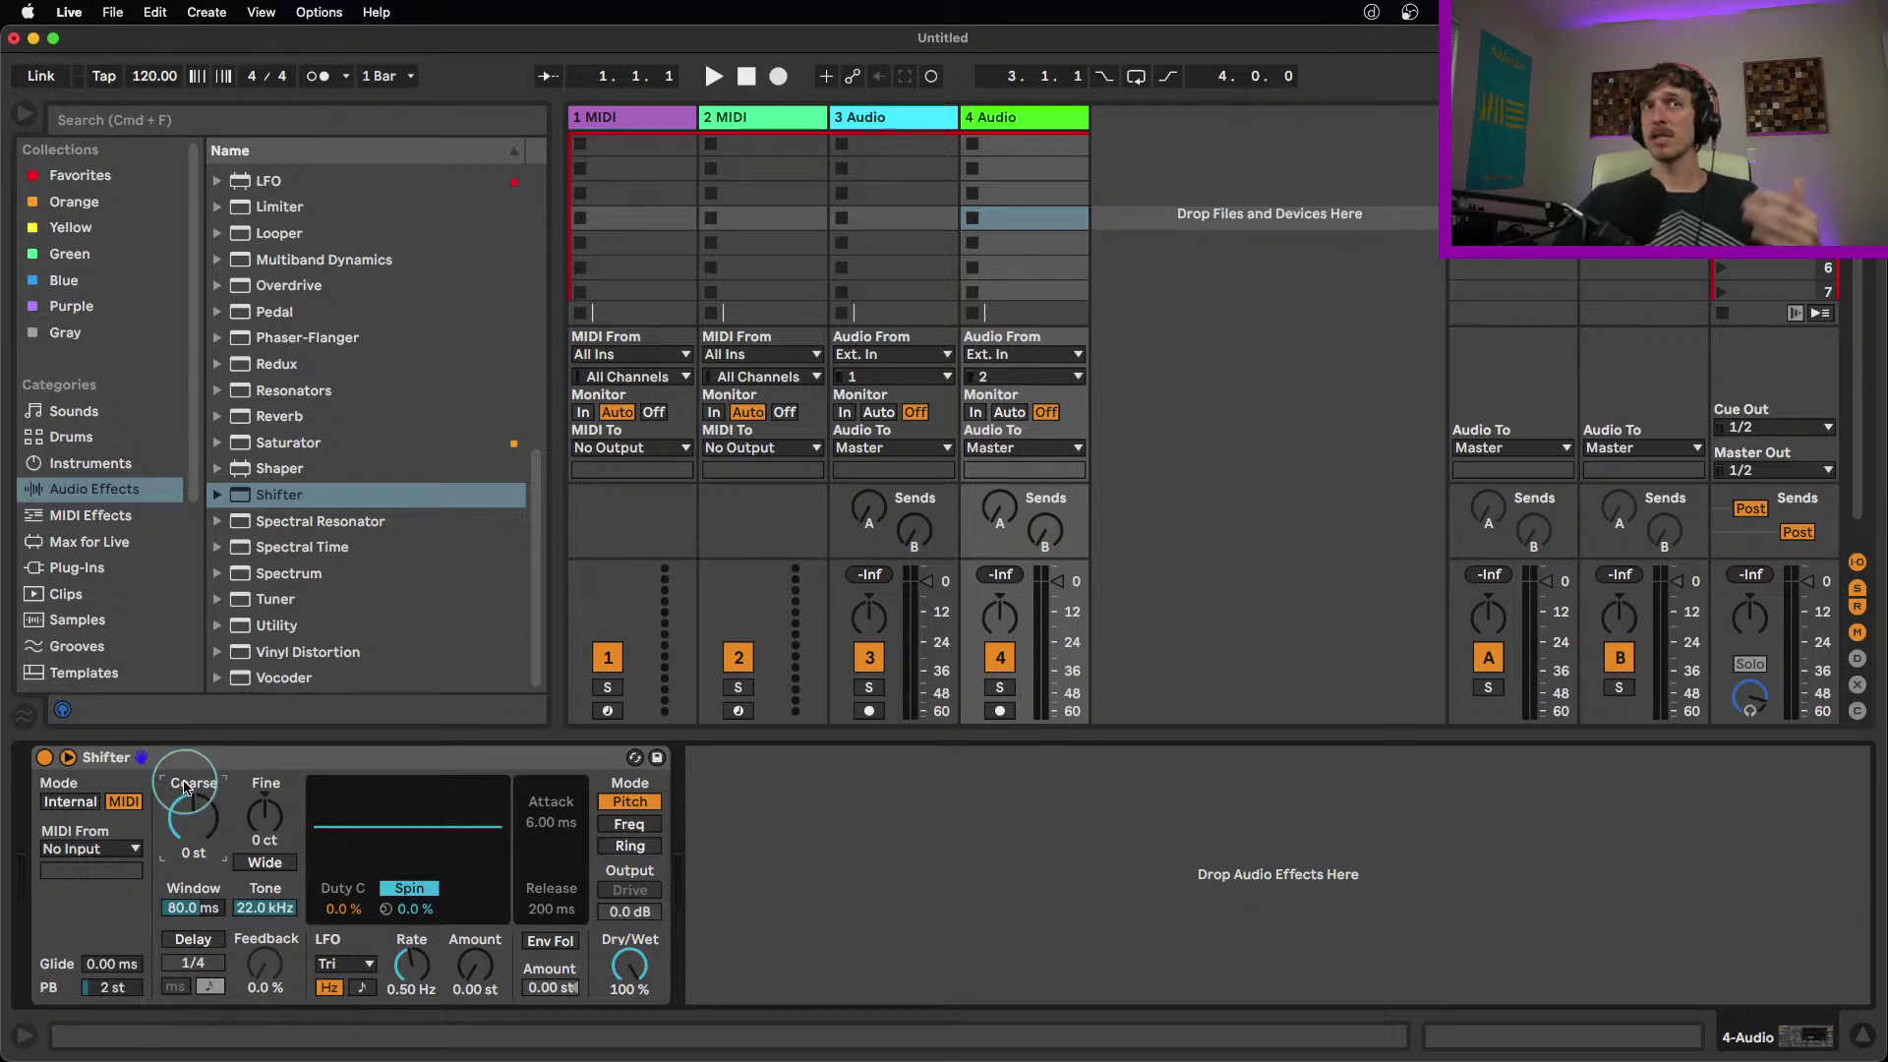
pyautogui.moveTo(202, 817); pyautogui.dragTo(206, 831)
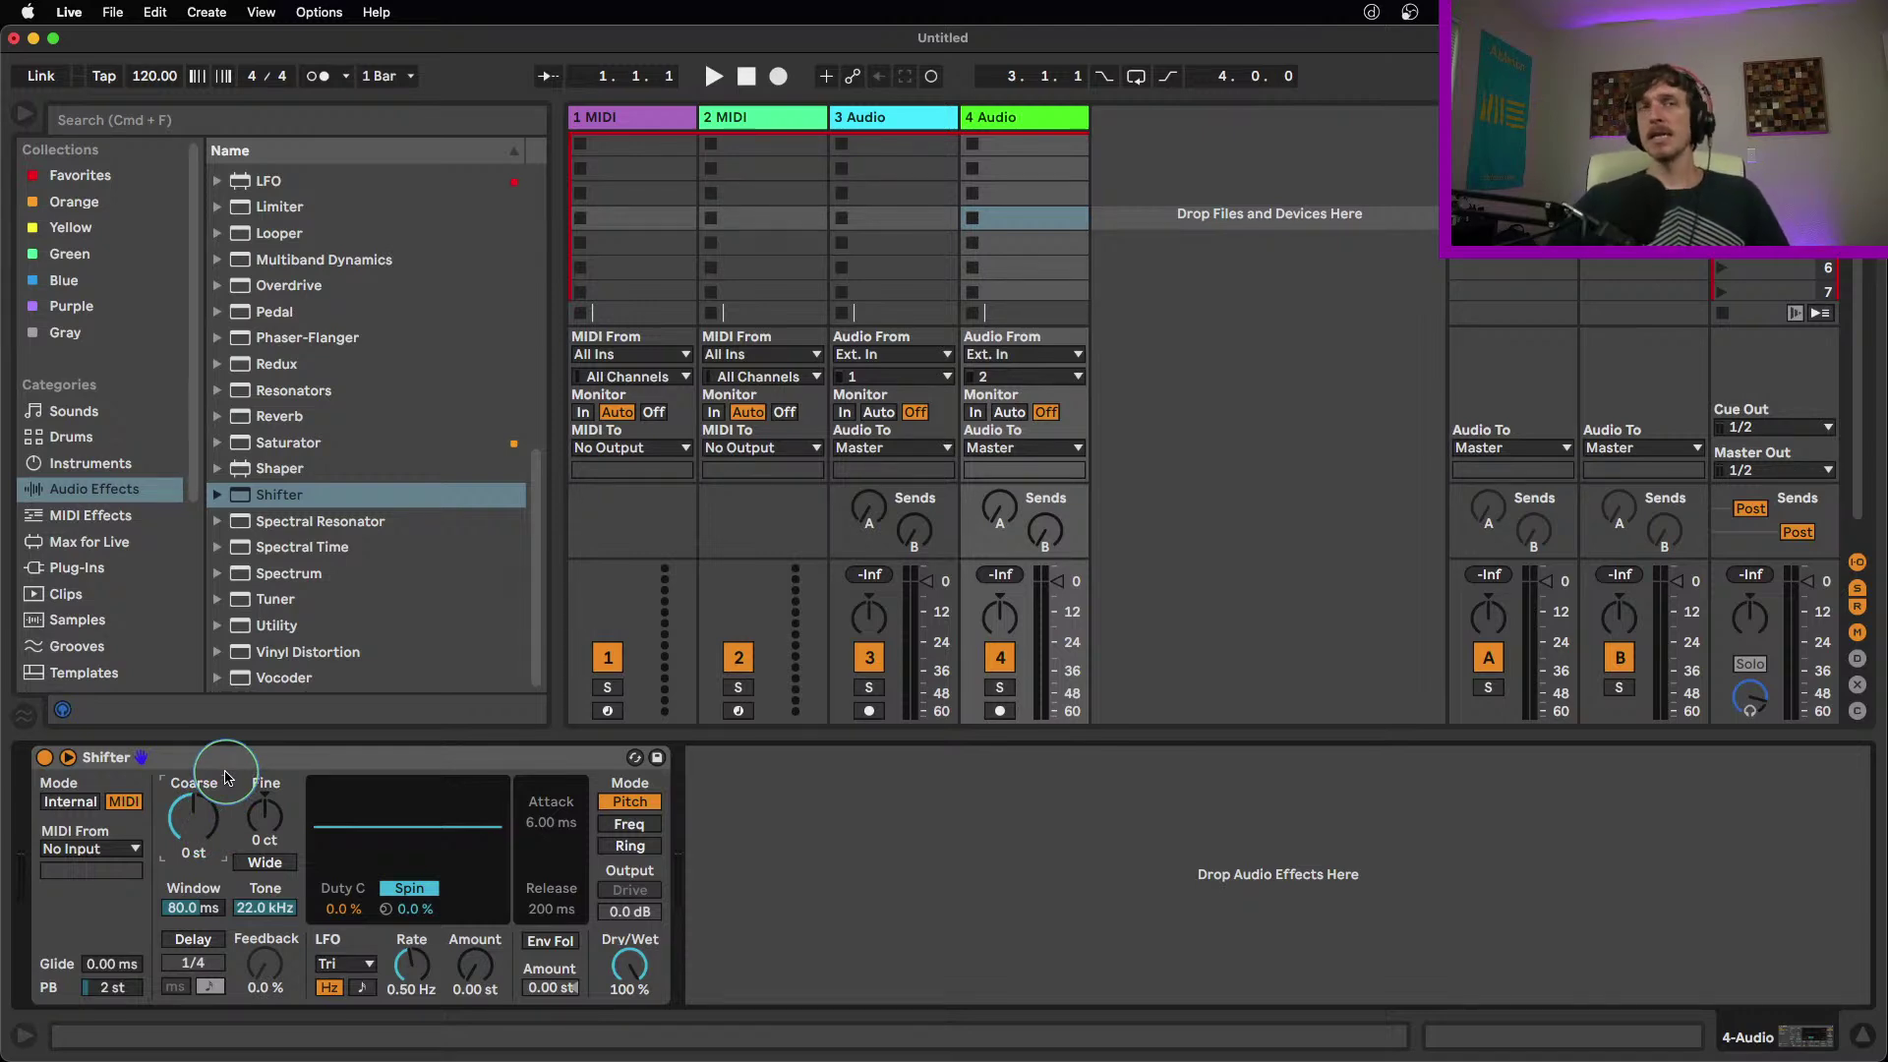
pyautogui.moveTo(198, 822); pyautogui.dragTo(200, 828)
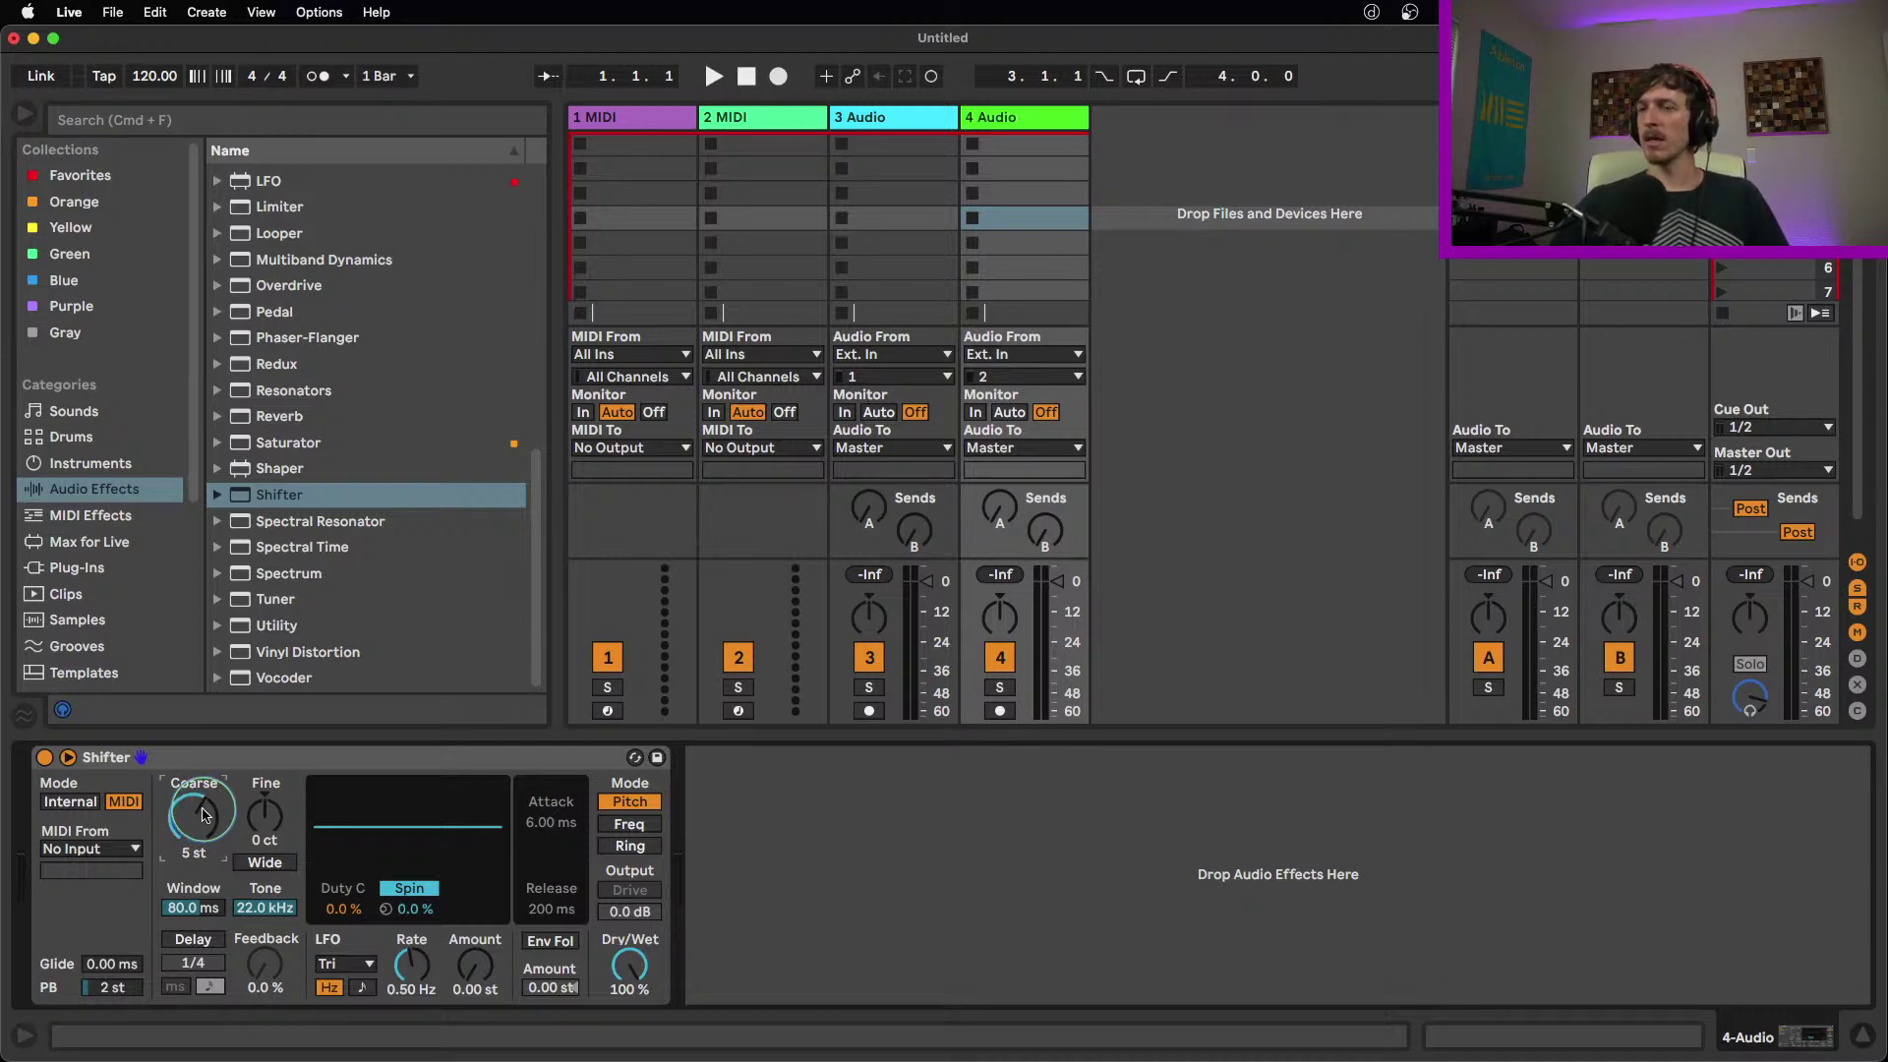
pyautogui.click(122, 763)
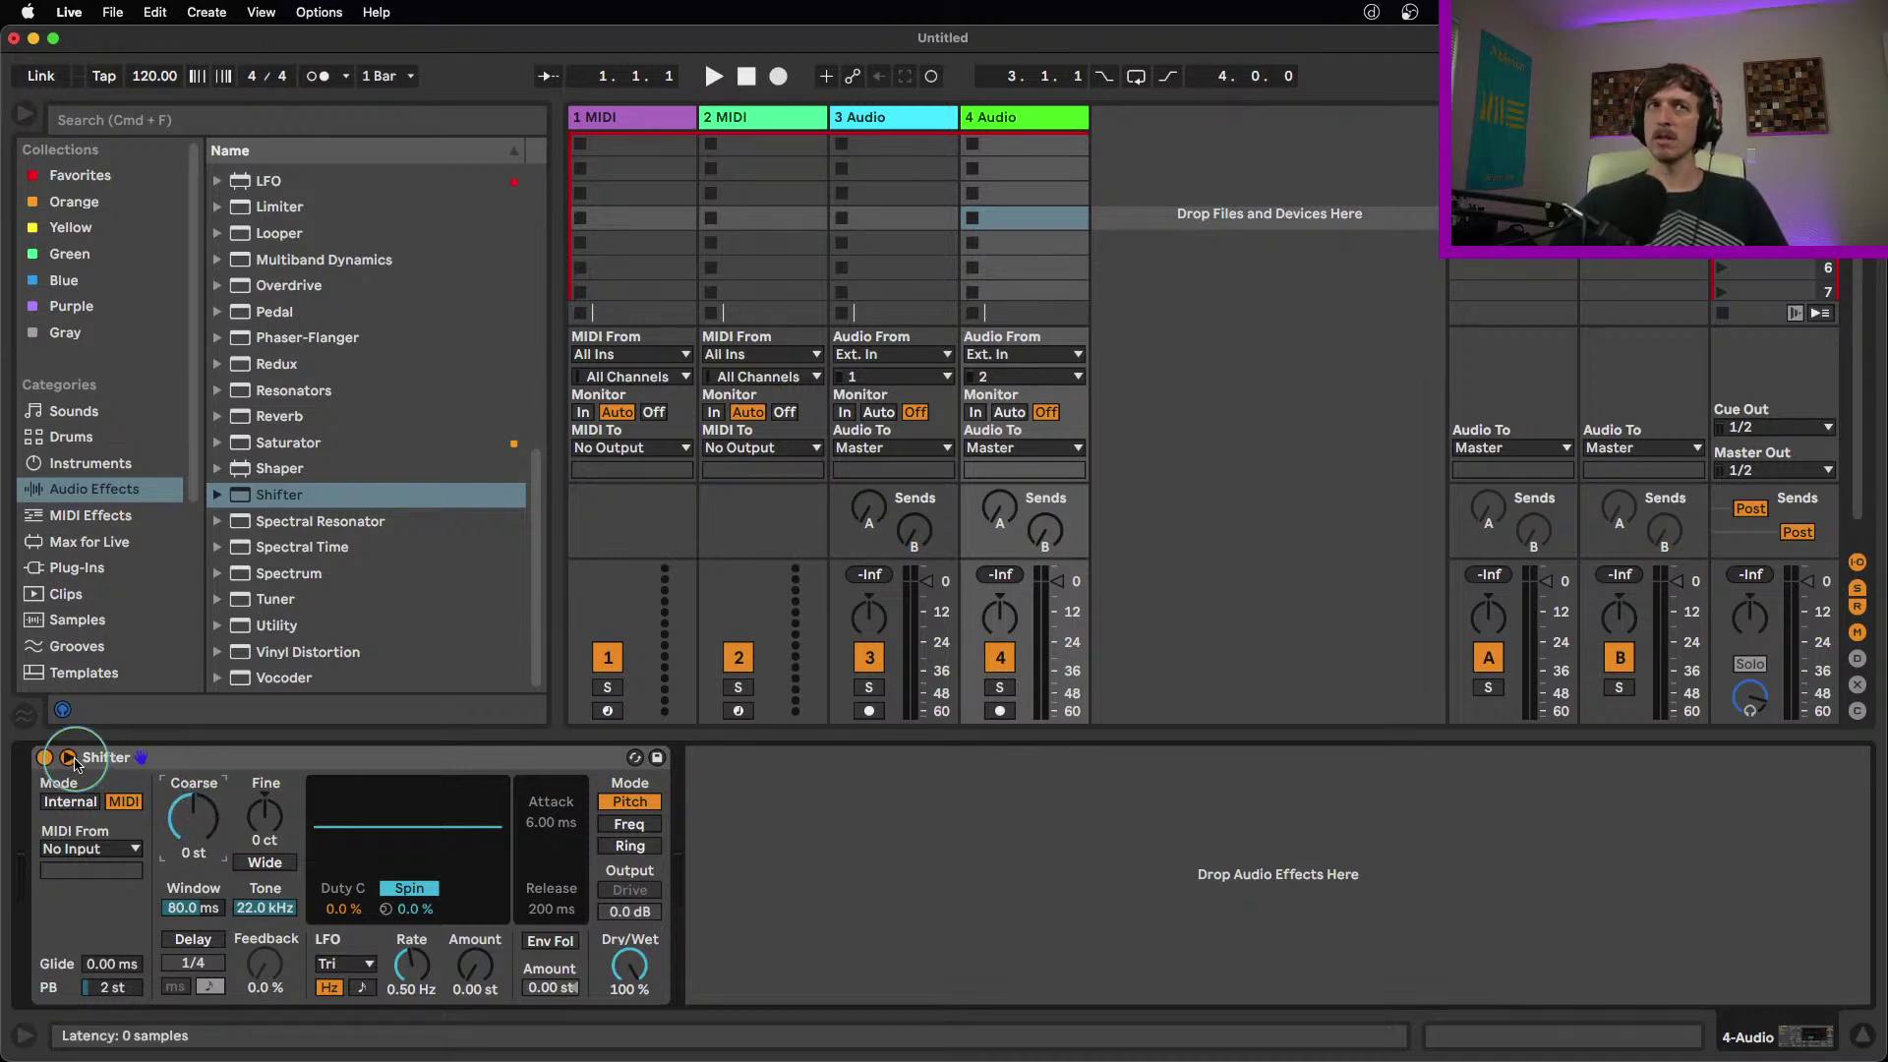
pyautogui.click(276, 846)
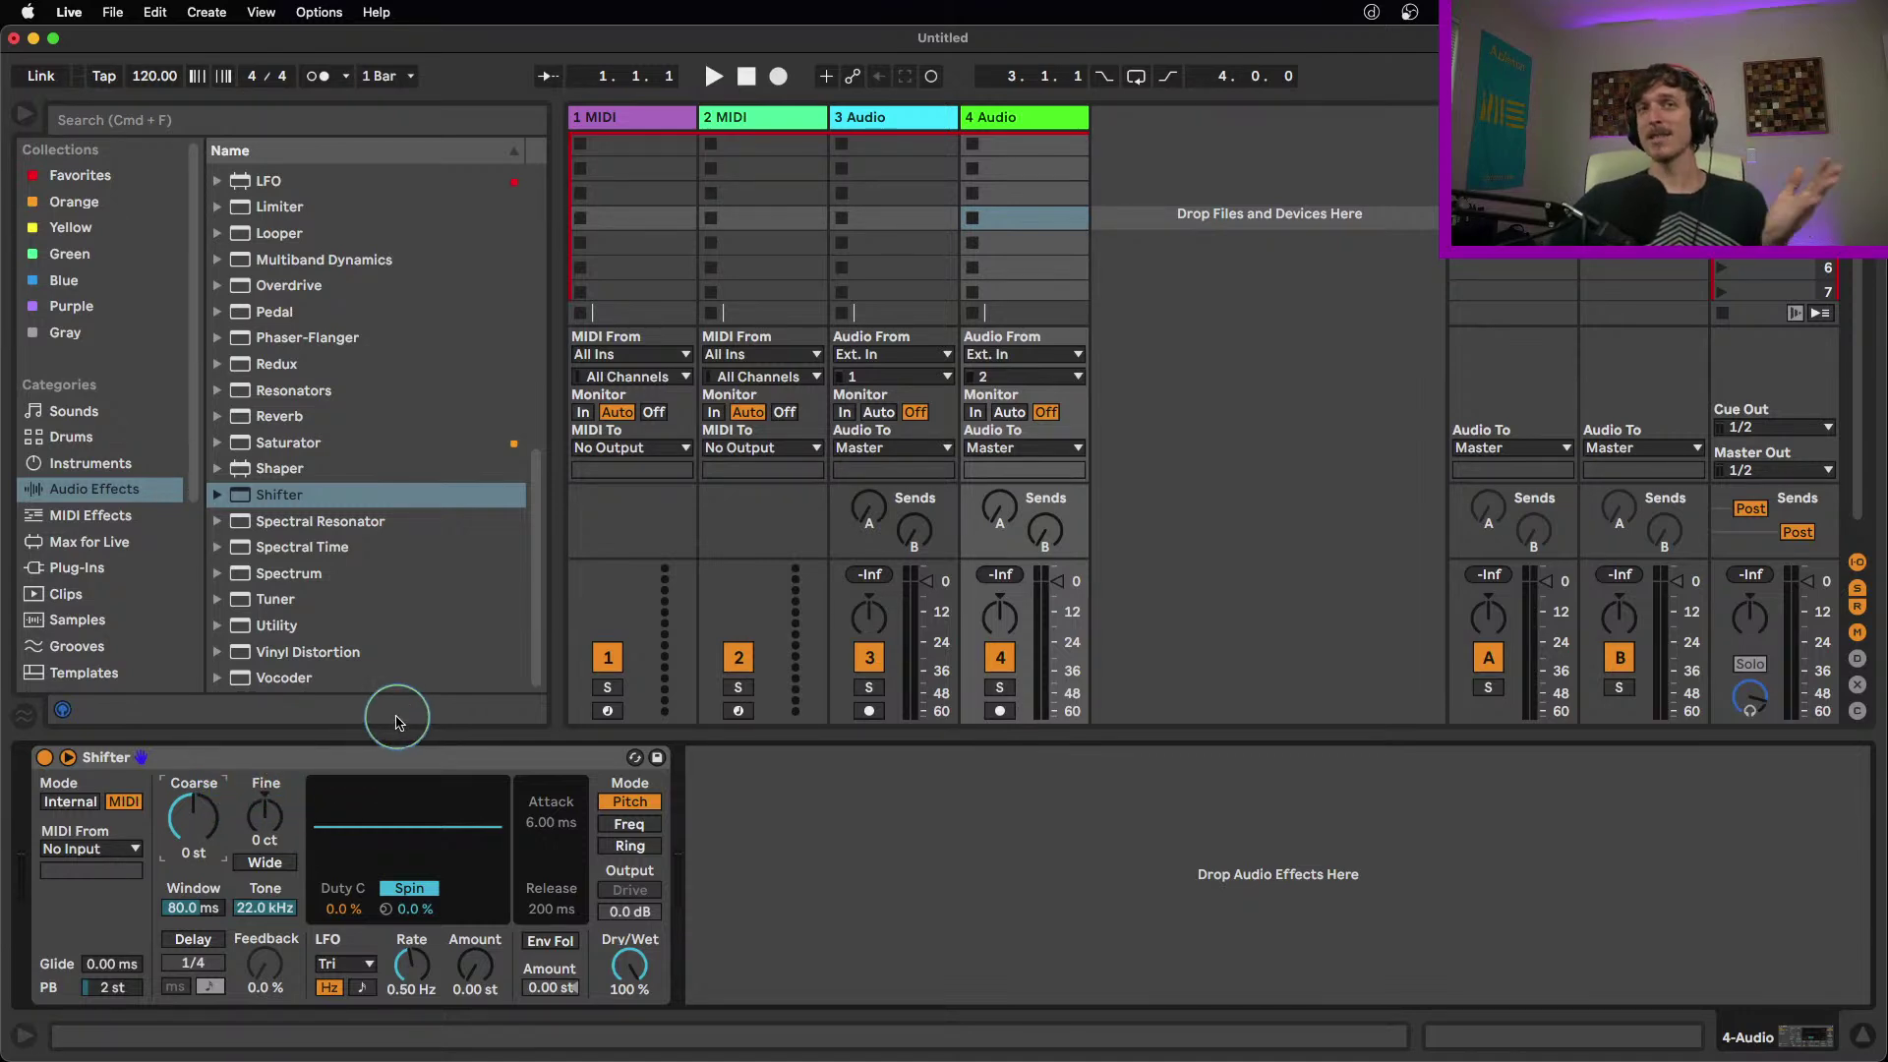
# Search the user's packs folder in the browser for "perc"
pyautogui.scroll(-5, 123, 580)
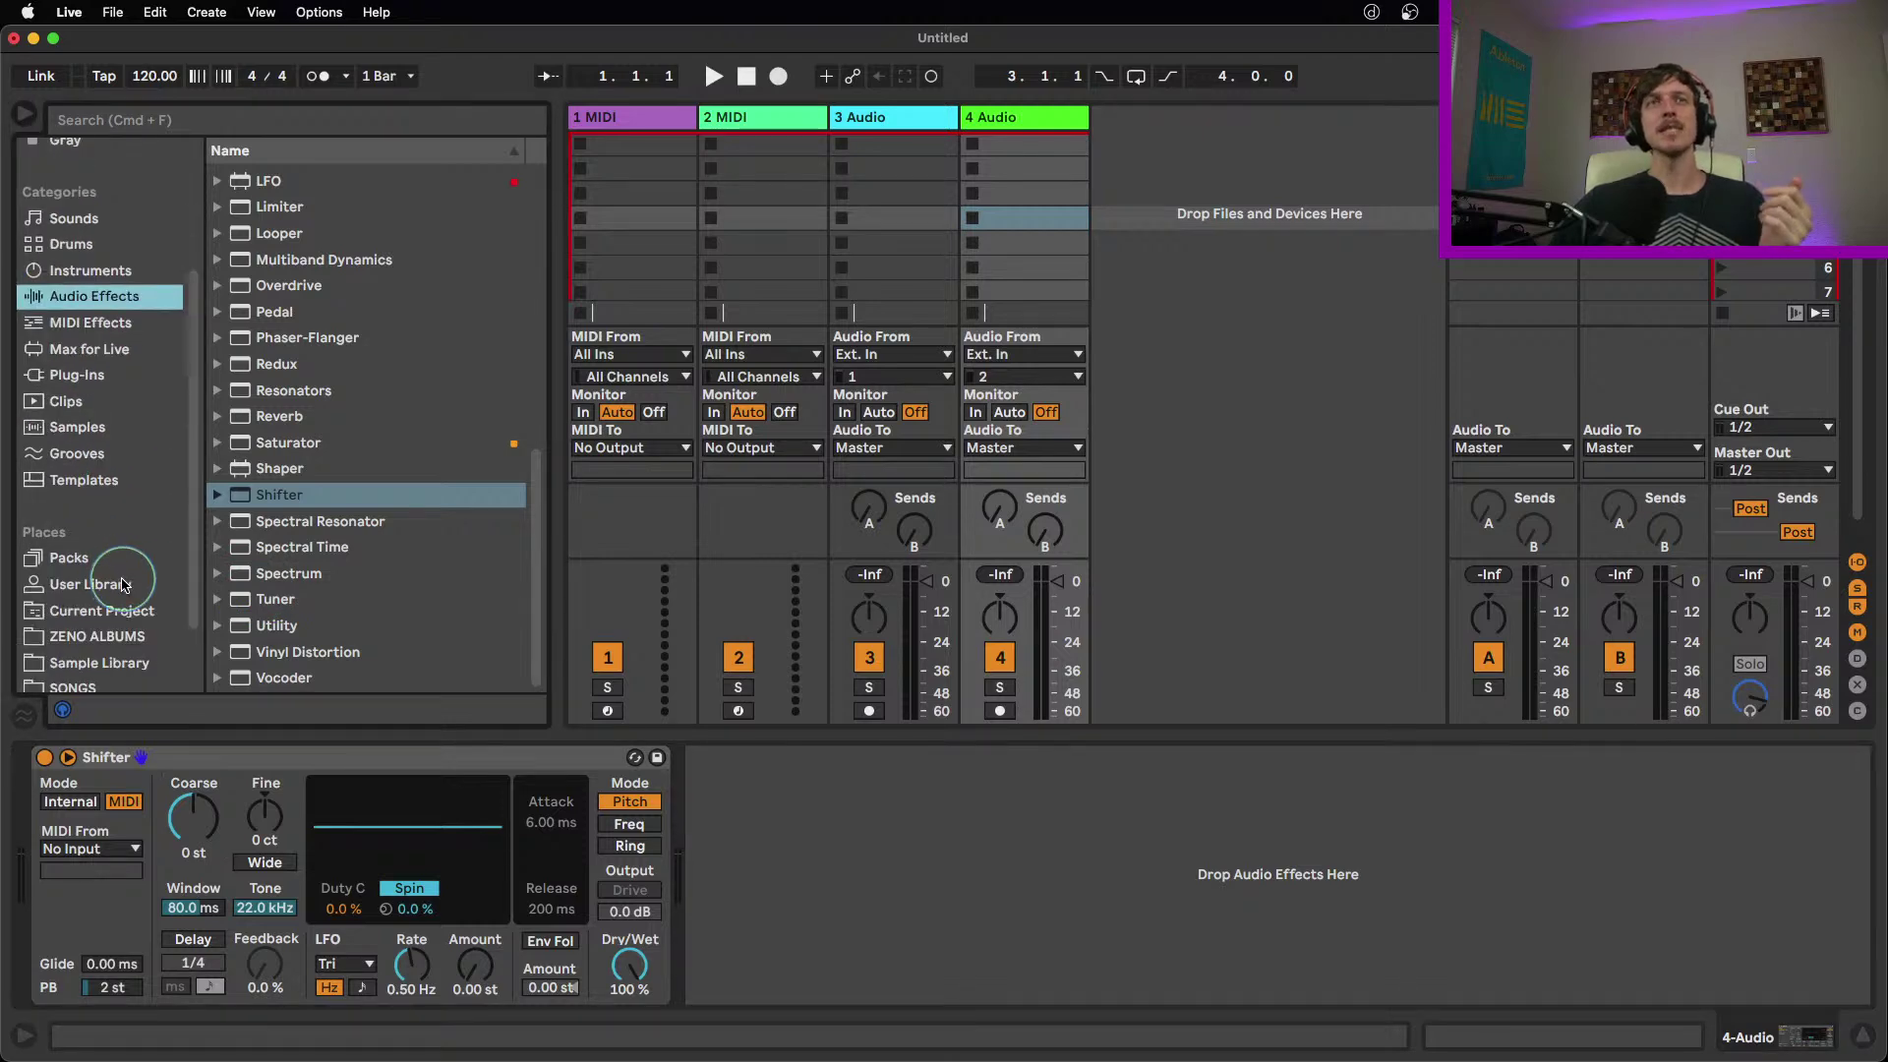
pyautogui.scroll(-3, 123, 584)
pyautogui.click(69, 652)
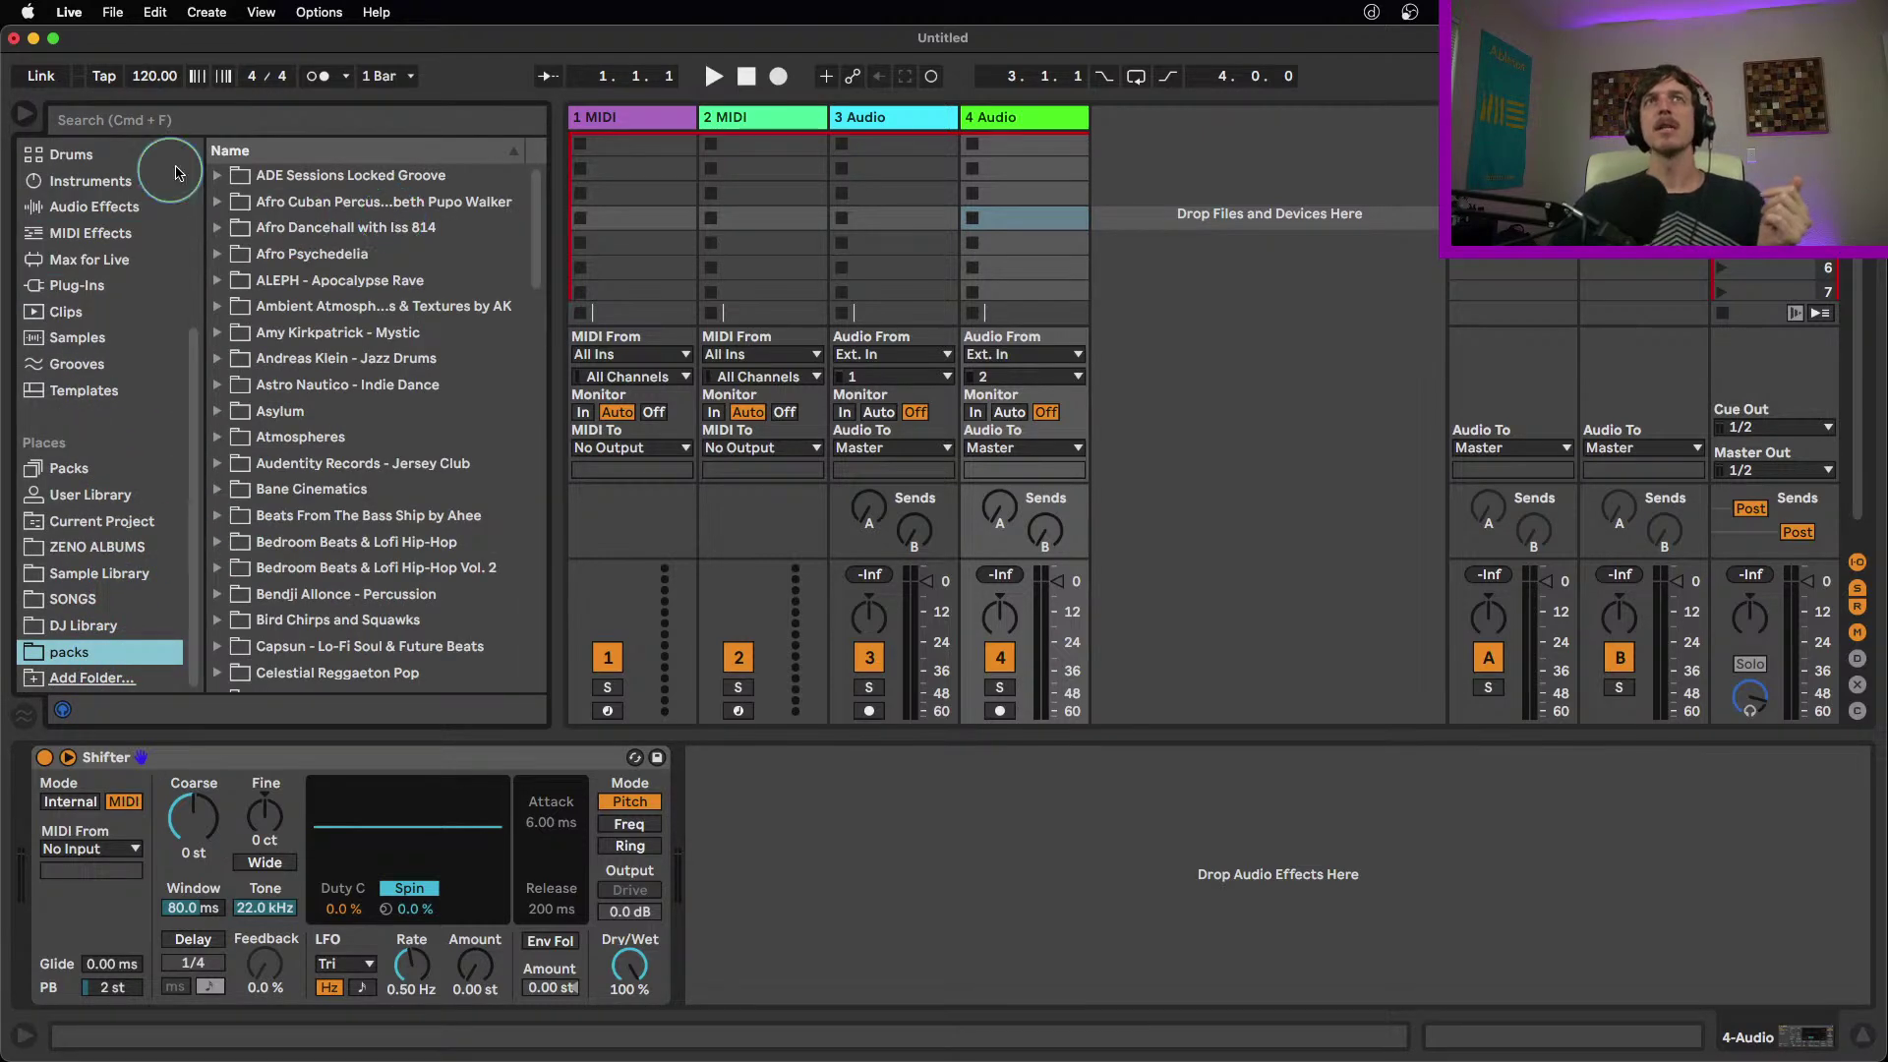
pyautogui.click(187, 126)
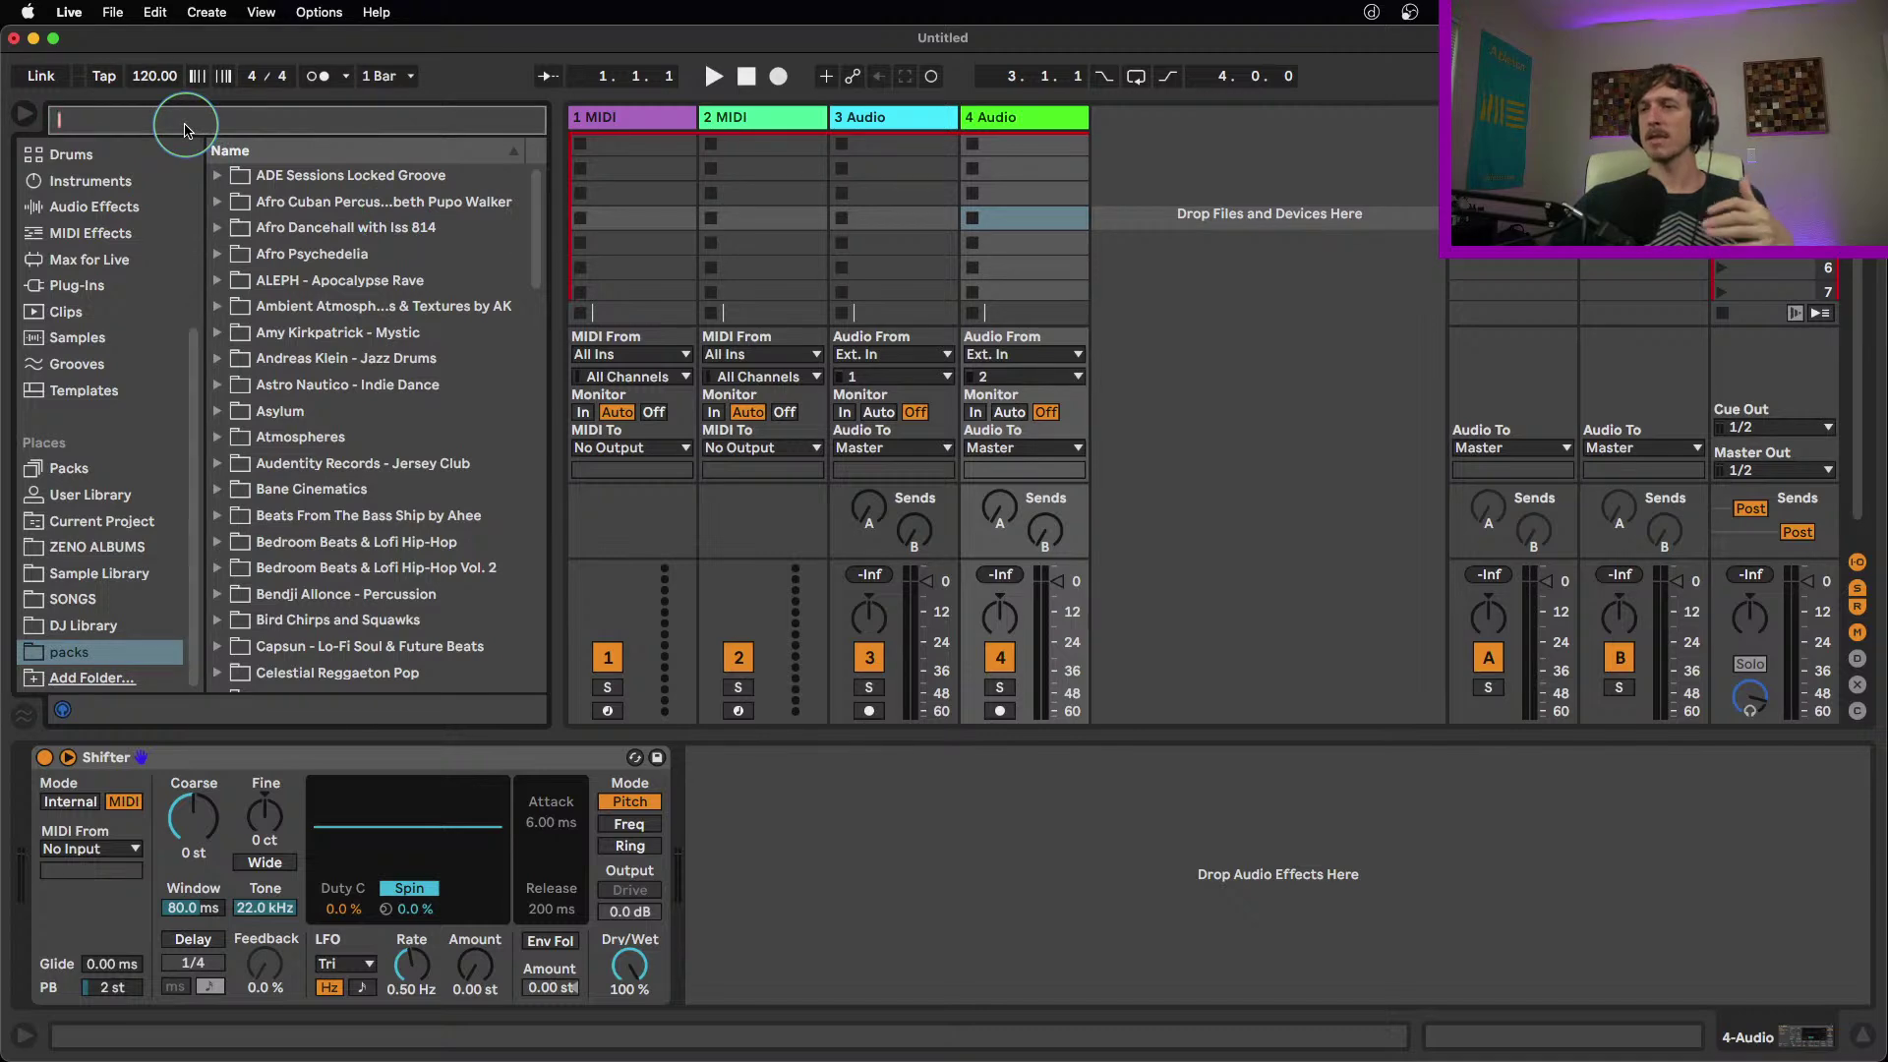
pyautogui.write('p')
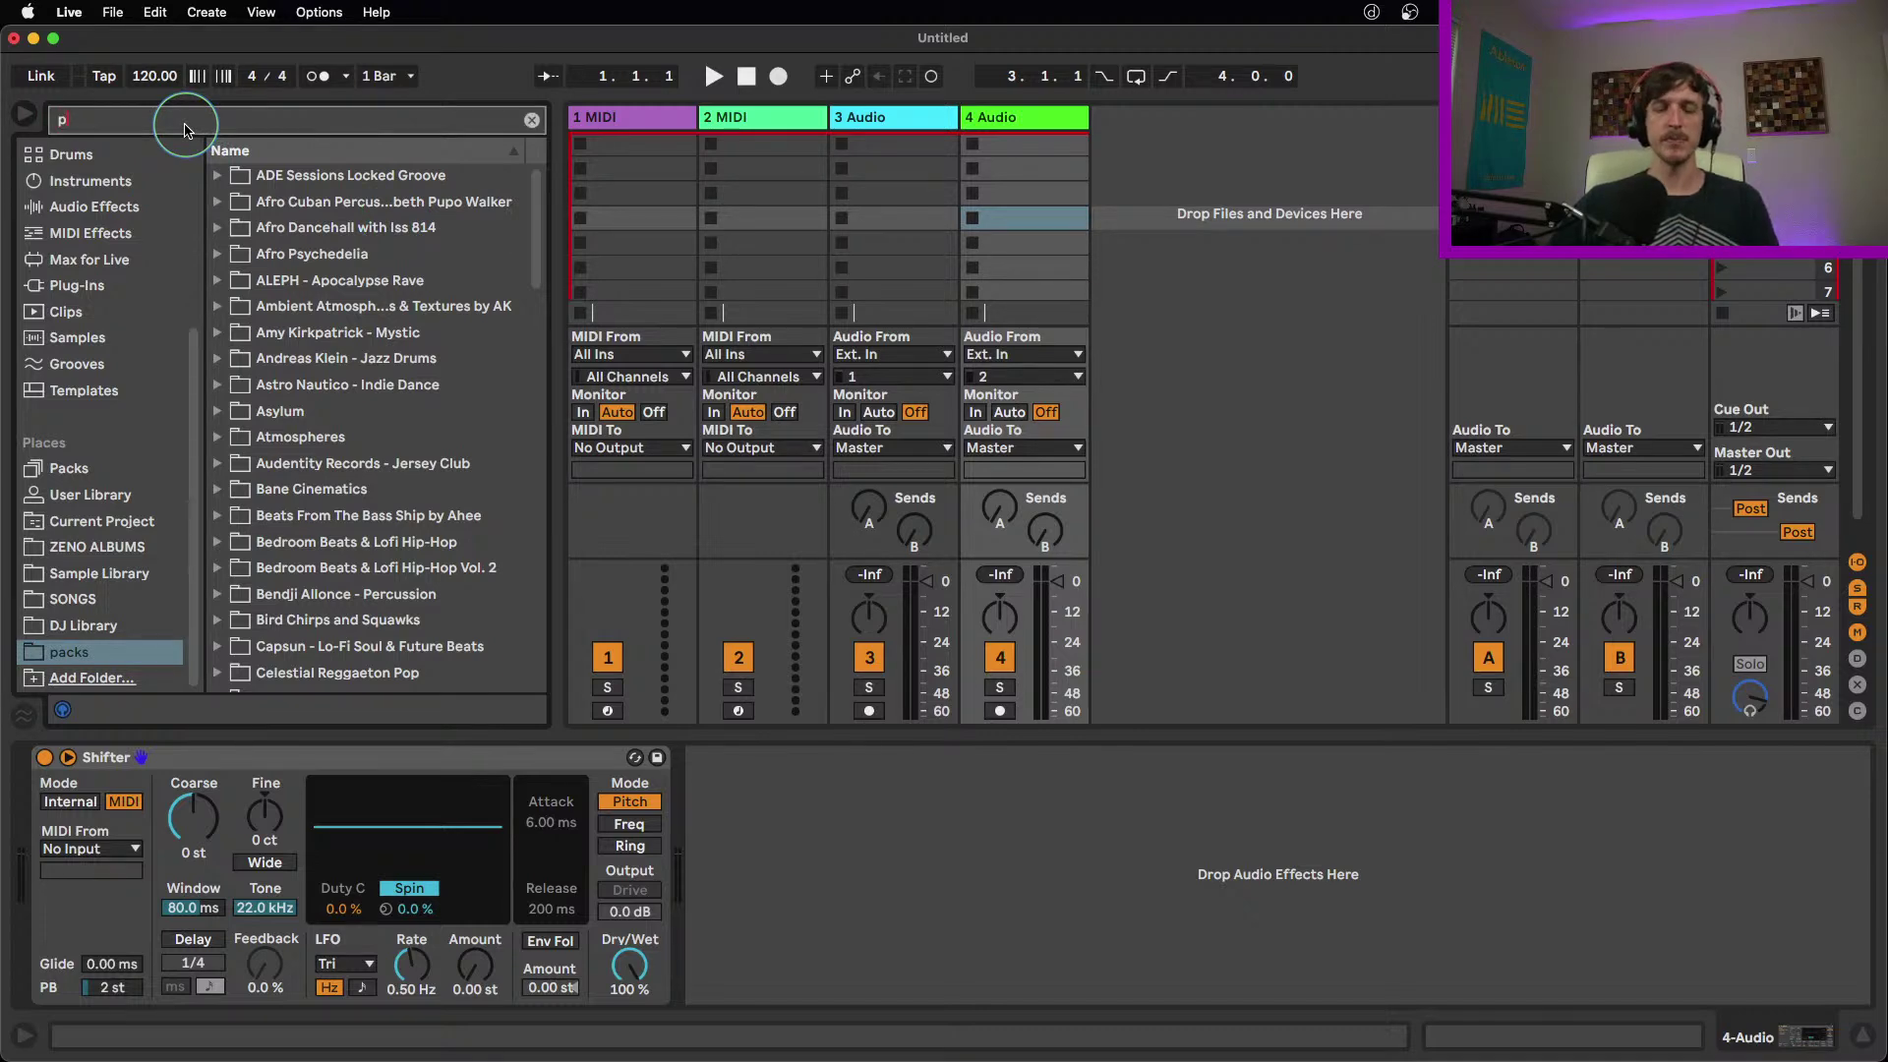
pyautogui.write('erc')
# Look through the CRYSTAL_BOWLS folder of the Mystic pack in the search results
pyautogui.click(218, 254)
pyautogui.click(232, 281)
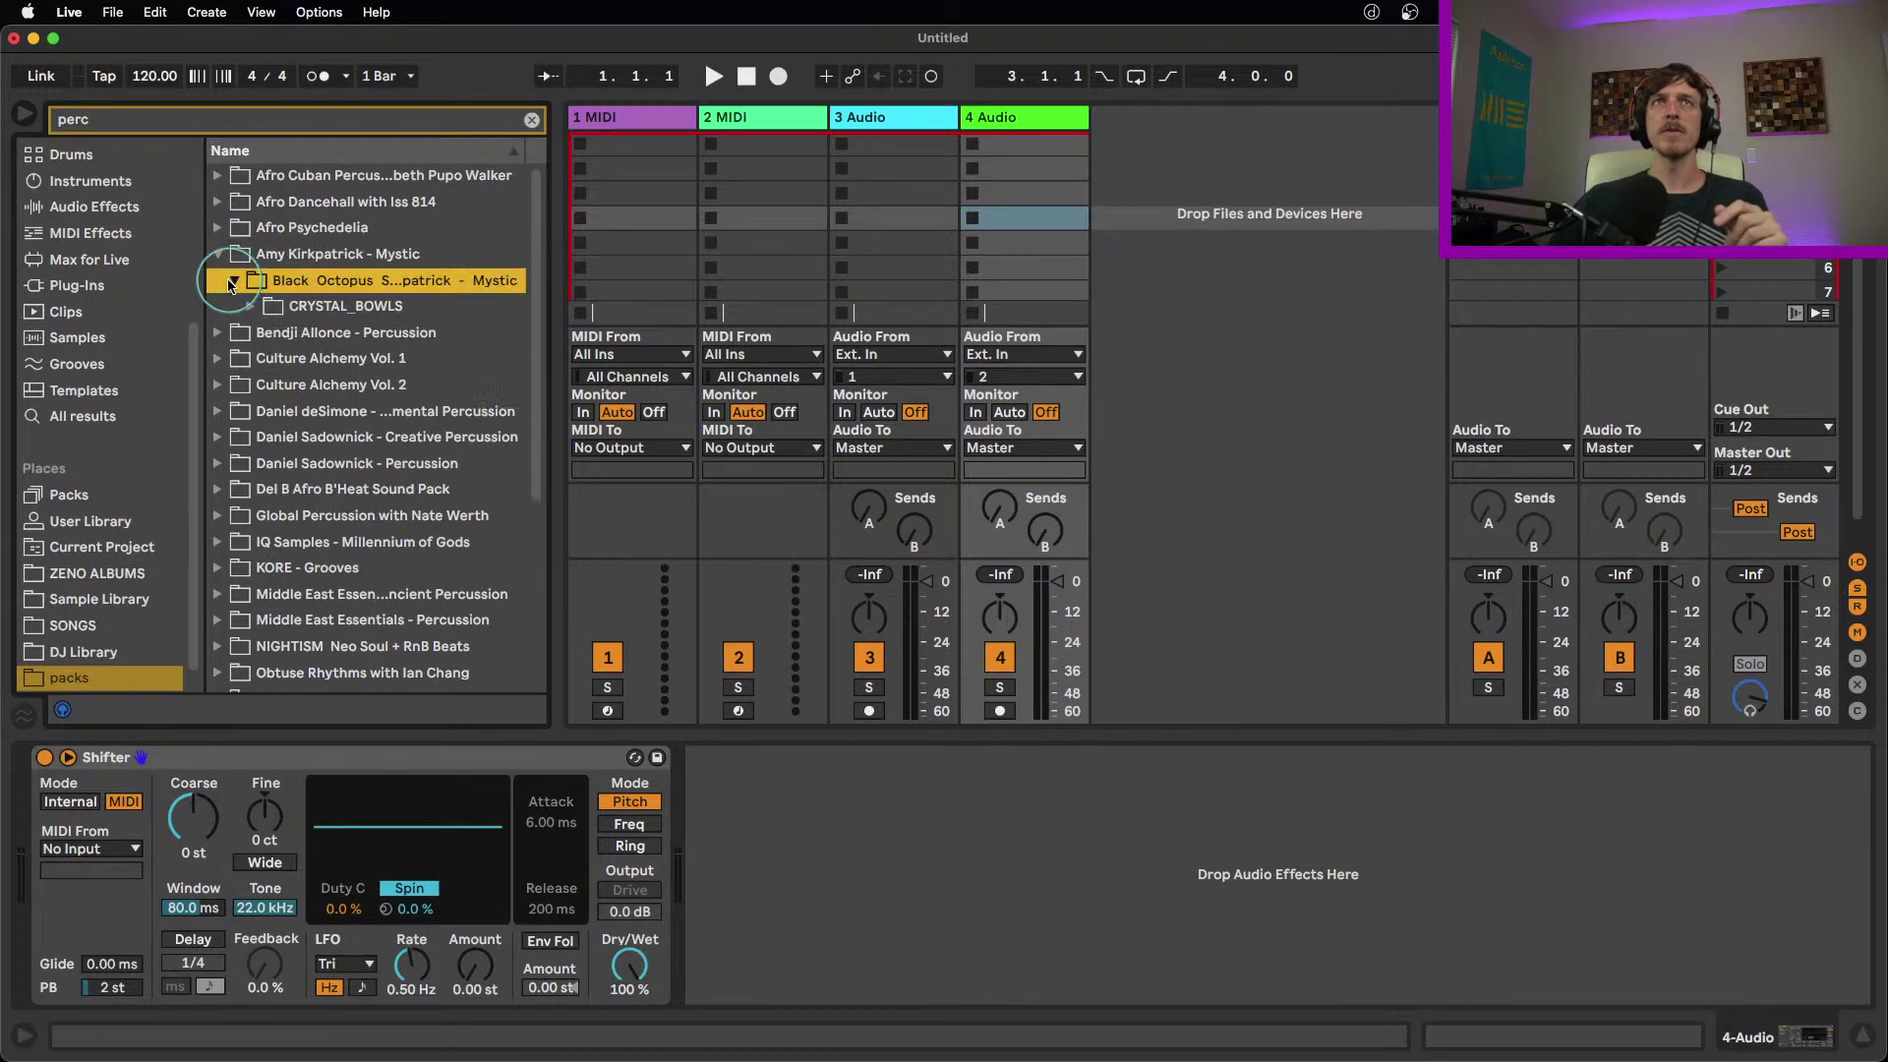
pyautogui.click(248, 306)
pyautogui.click(252, 307)
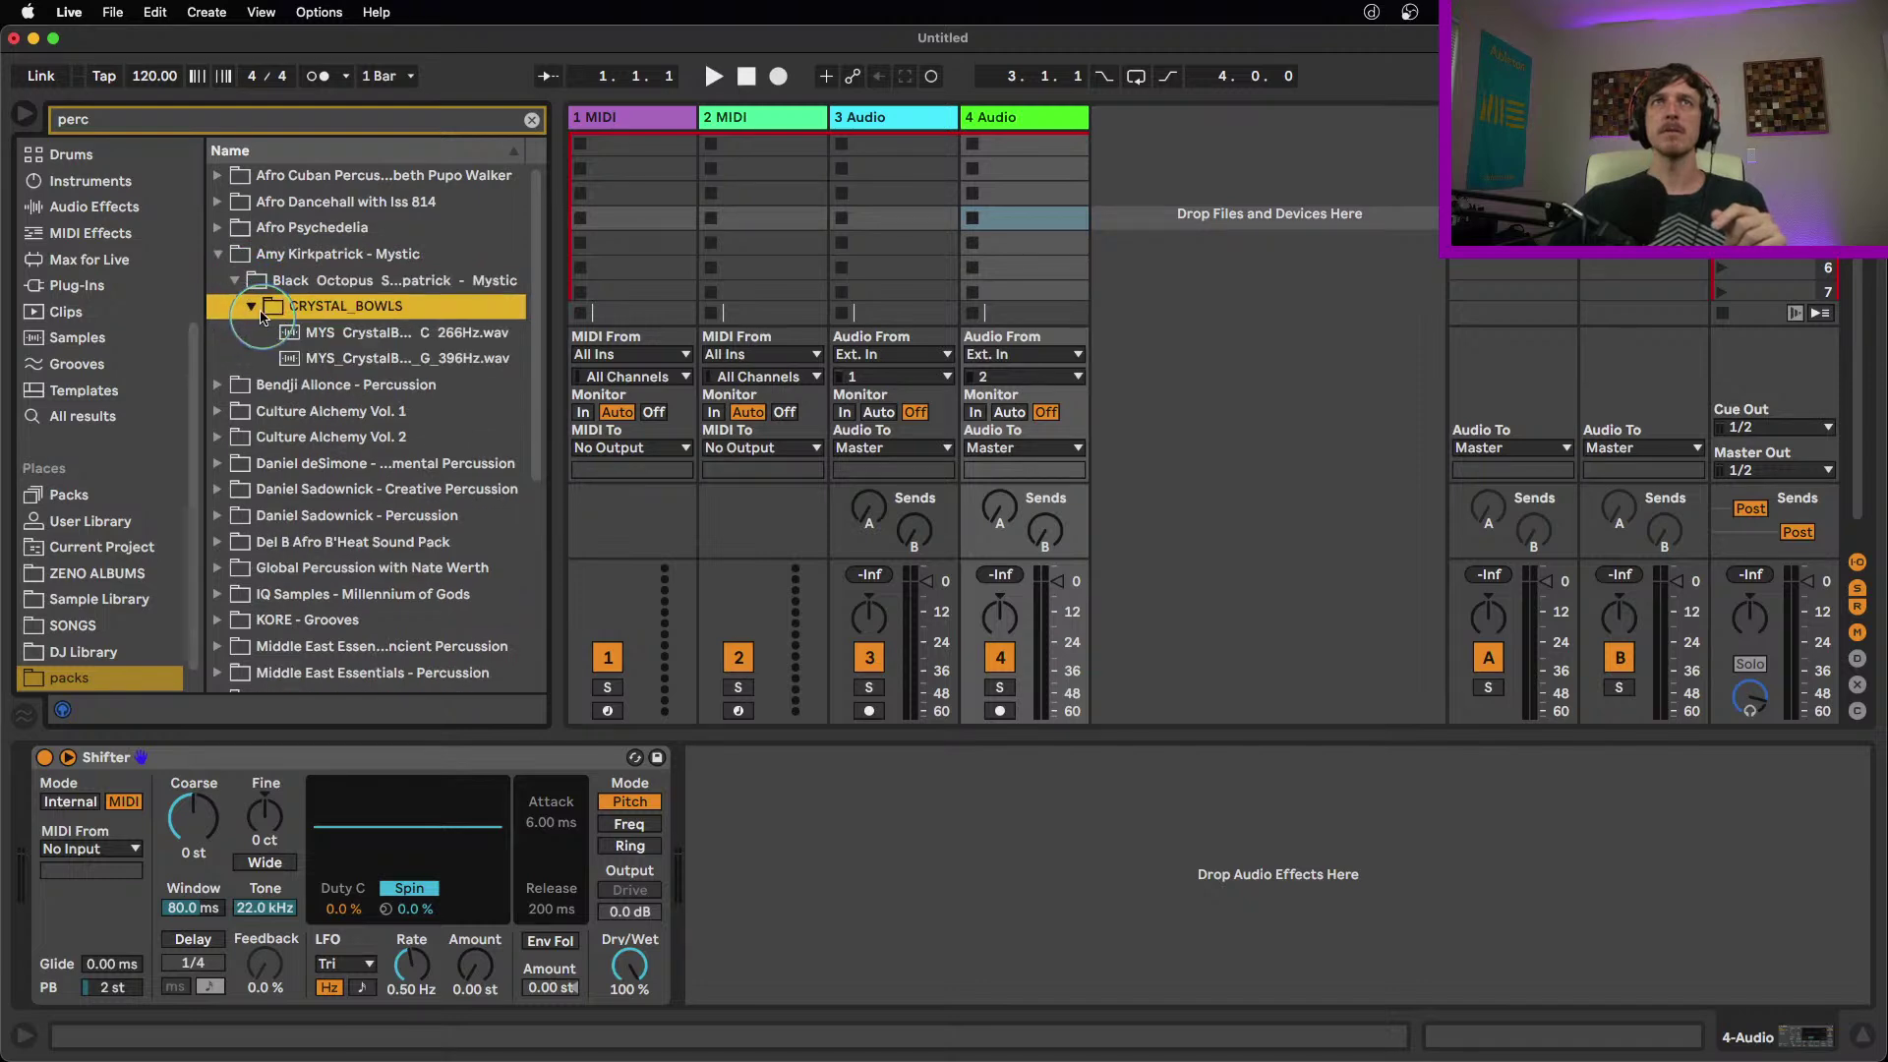
# Preview the SS_AP_118 drum loop in the Drum_Loops folder of the Afro Psychedelia pack
pyautogui.click(217, 227)
pyautogui.click(234, 254)
pyautogui.click(251, 280)
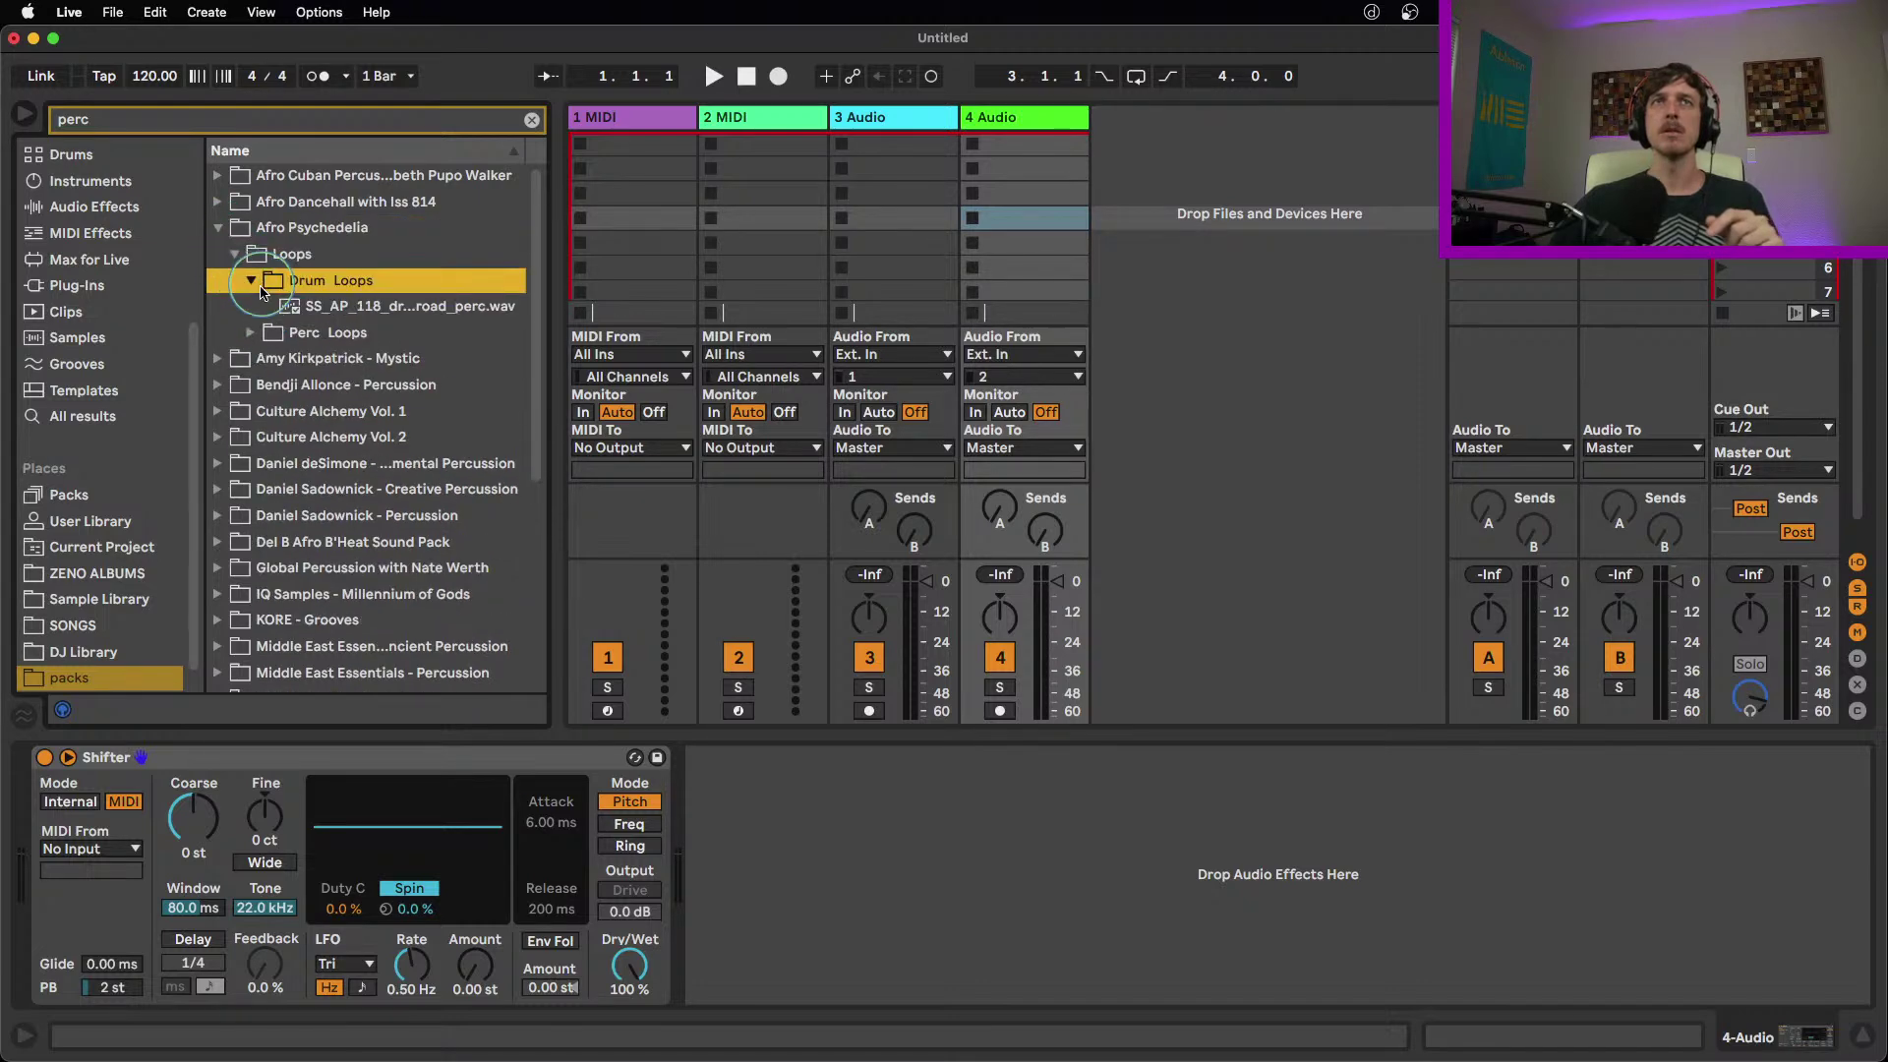
pyautogui.click(285, 308)
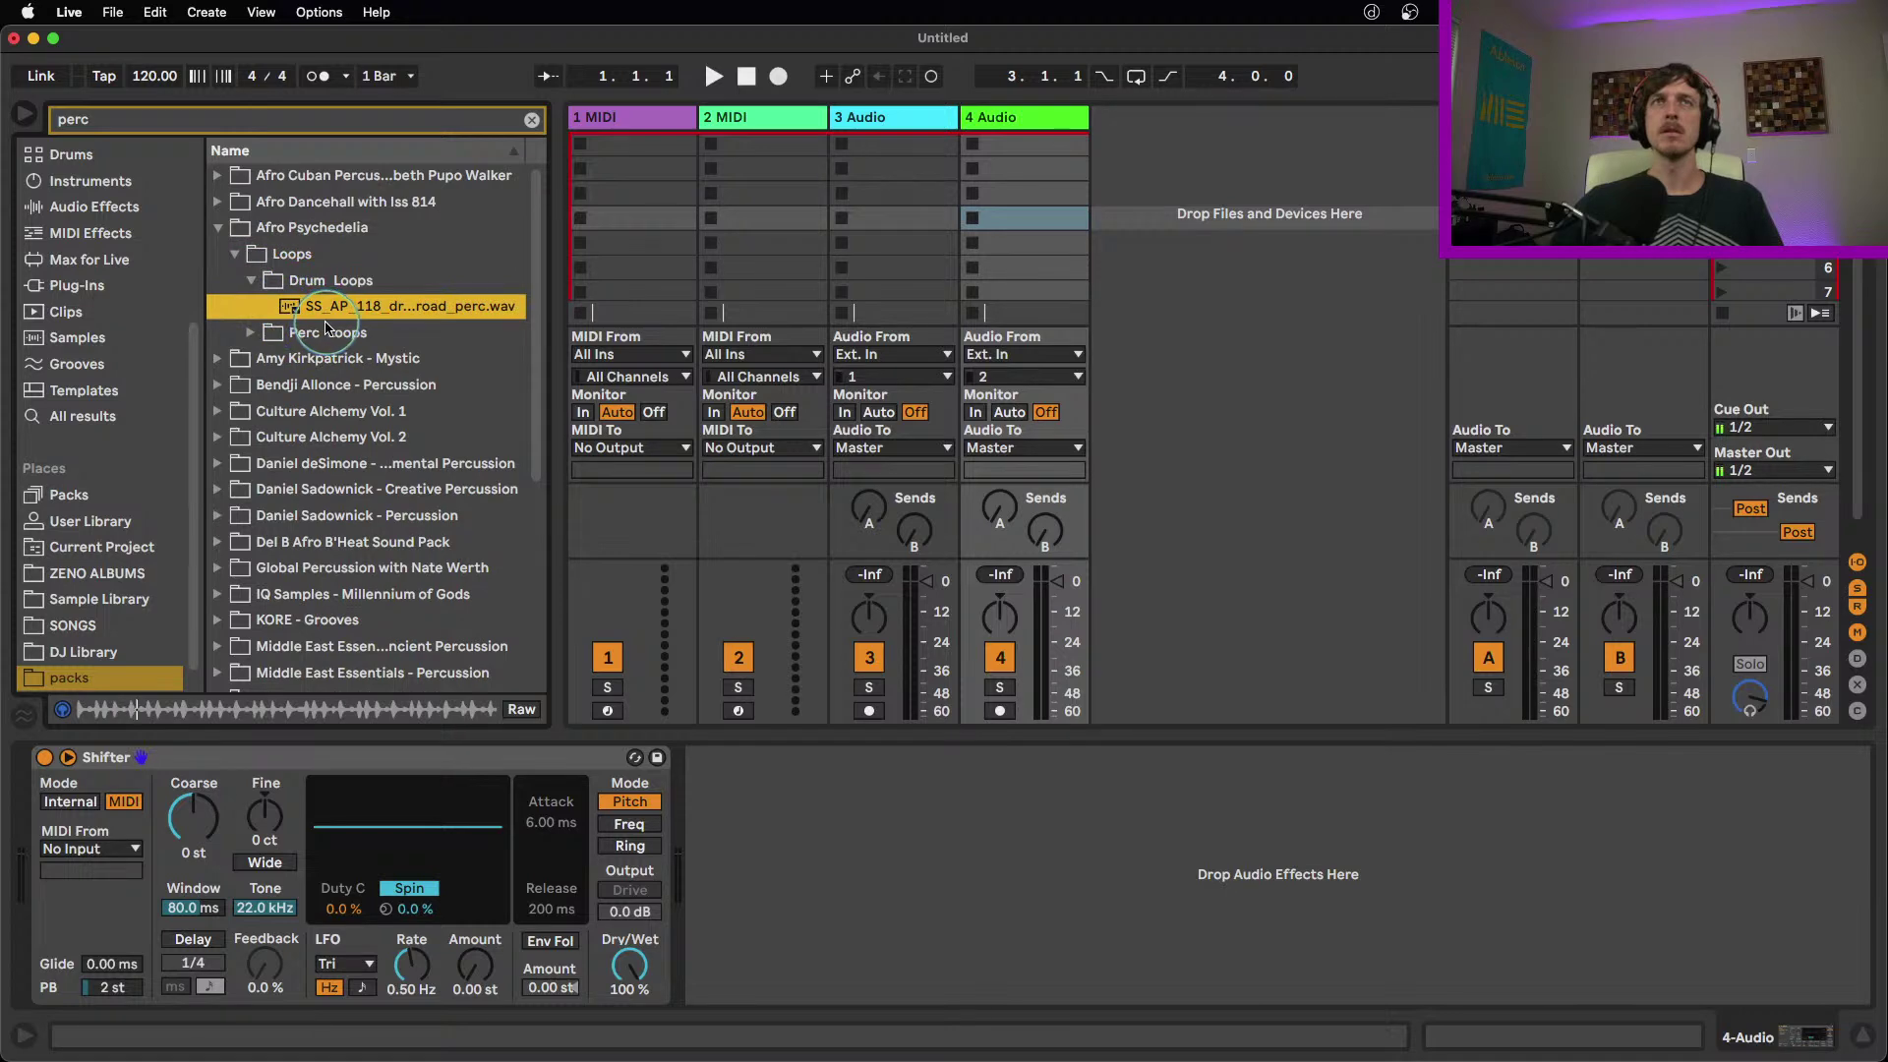
# Place SS_AP_138_perc_loop_bold_full.wav from the Perc_Loops folder in the third clip slot of track 3
pyautogui.click(252, 335)
pyautogui.click(334, 335)
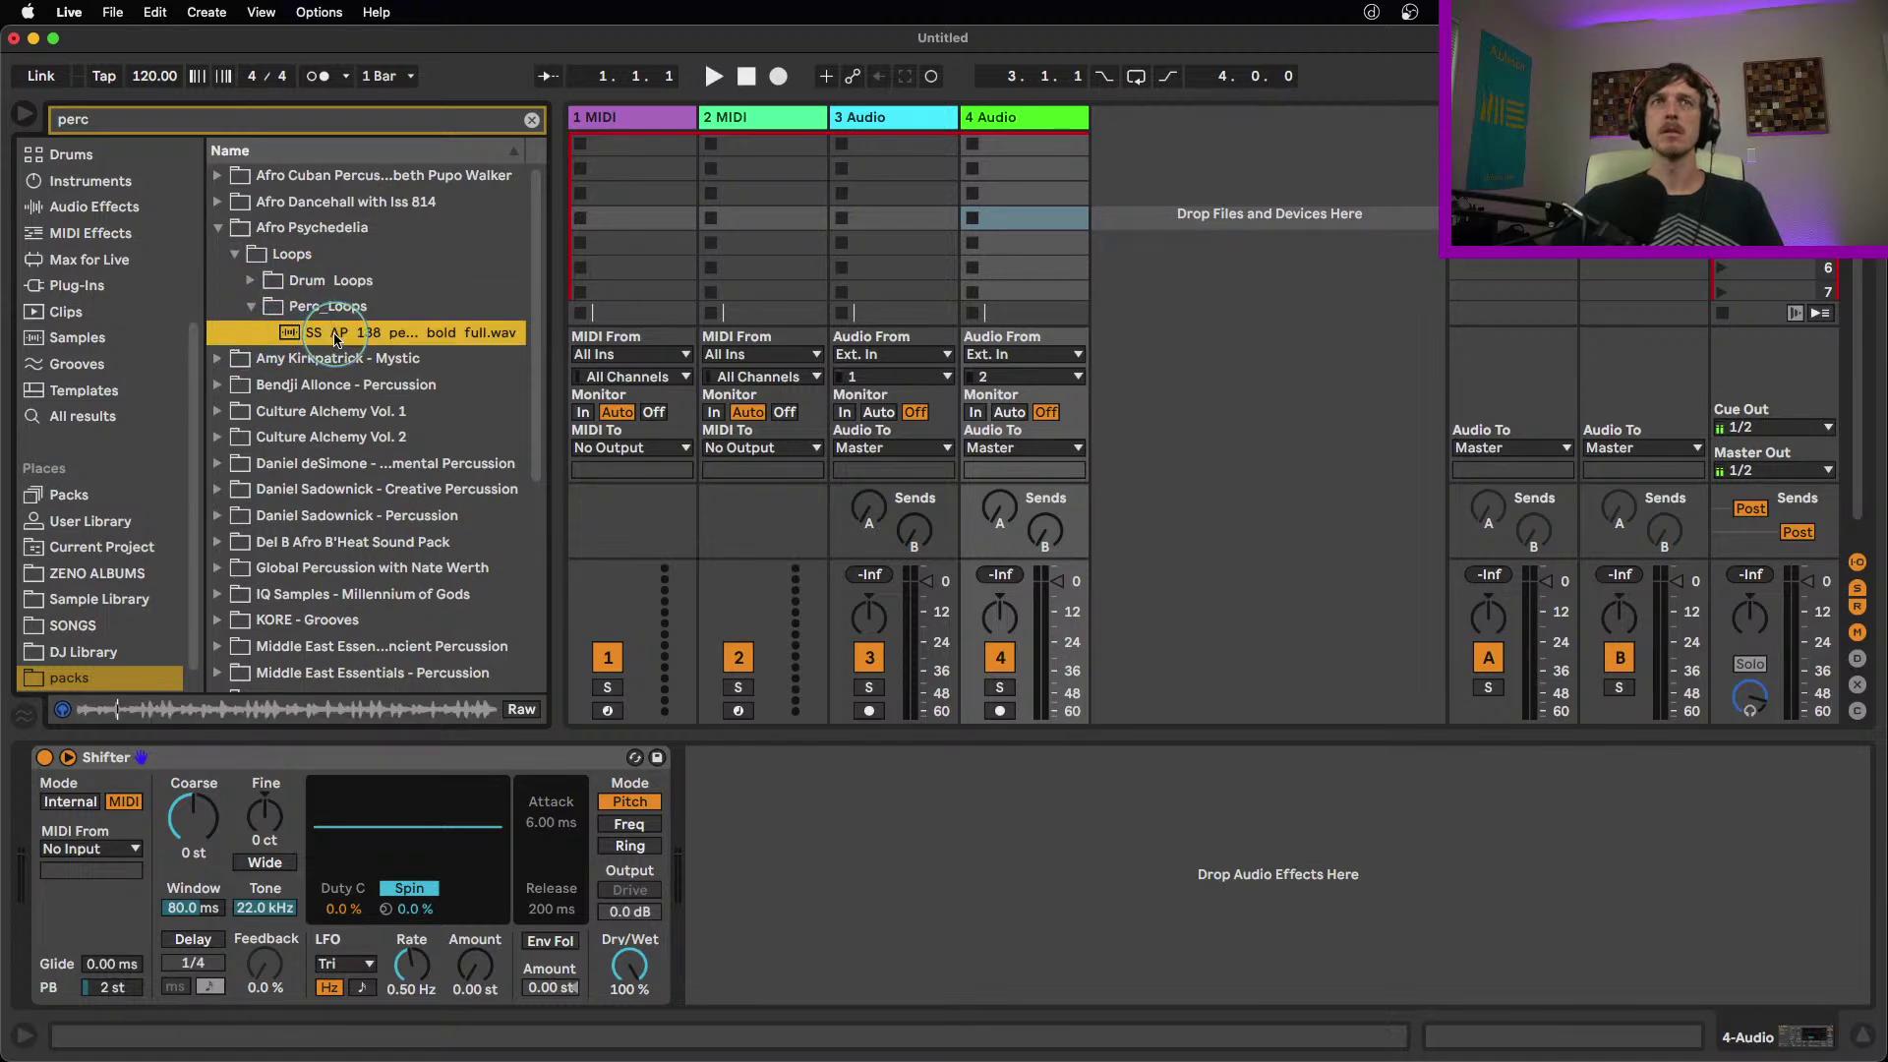
pyautogui.moveTo(361, 343); pyautogui.dragTo(913, 201)
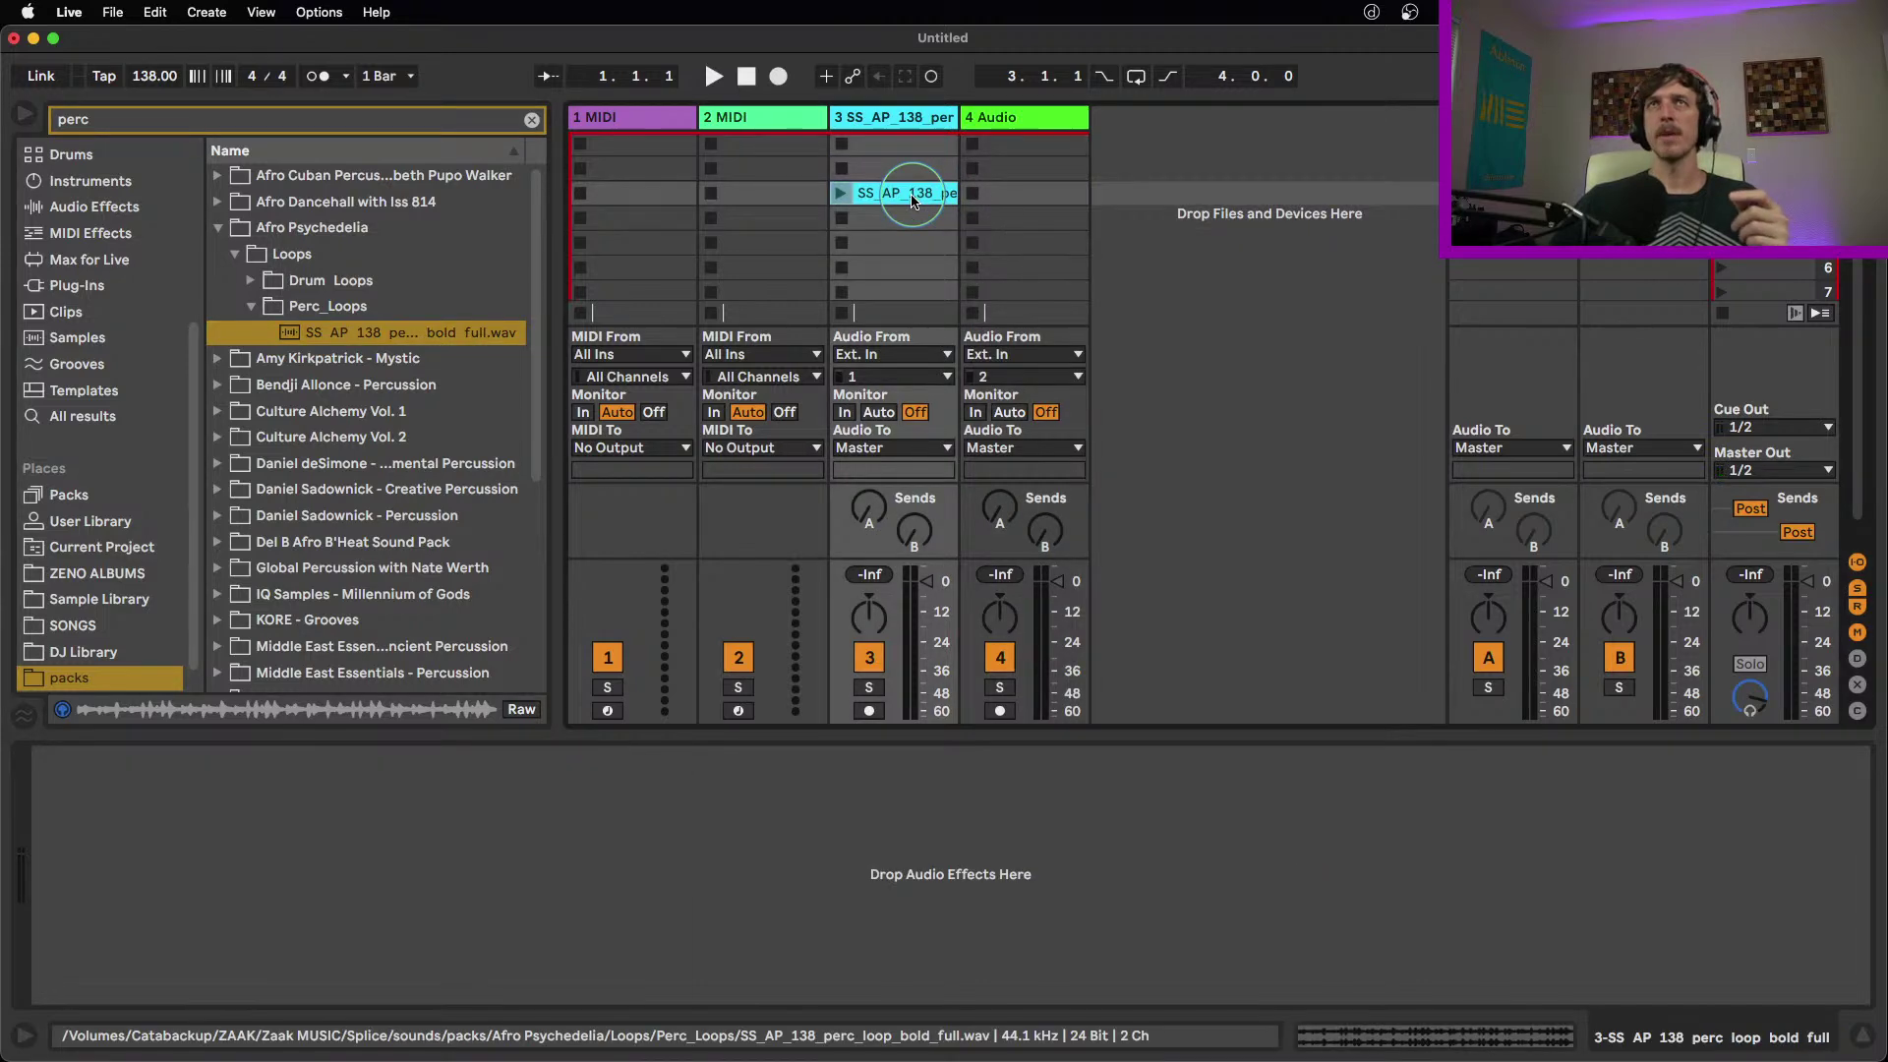
# Open the percussion loop clip's details and display its Clip Transposition envelope
pyautogui.doubleClick(912, 201)
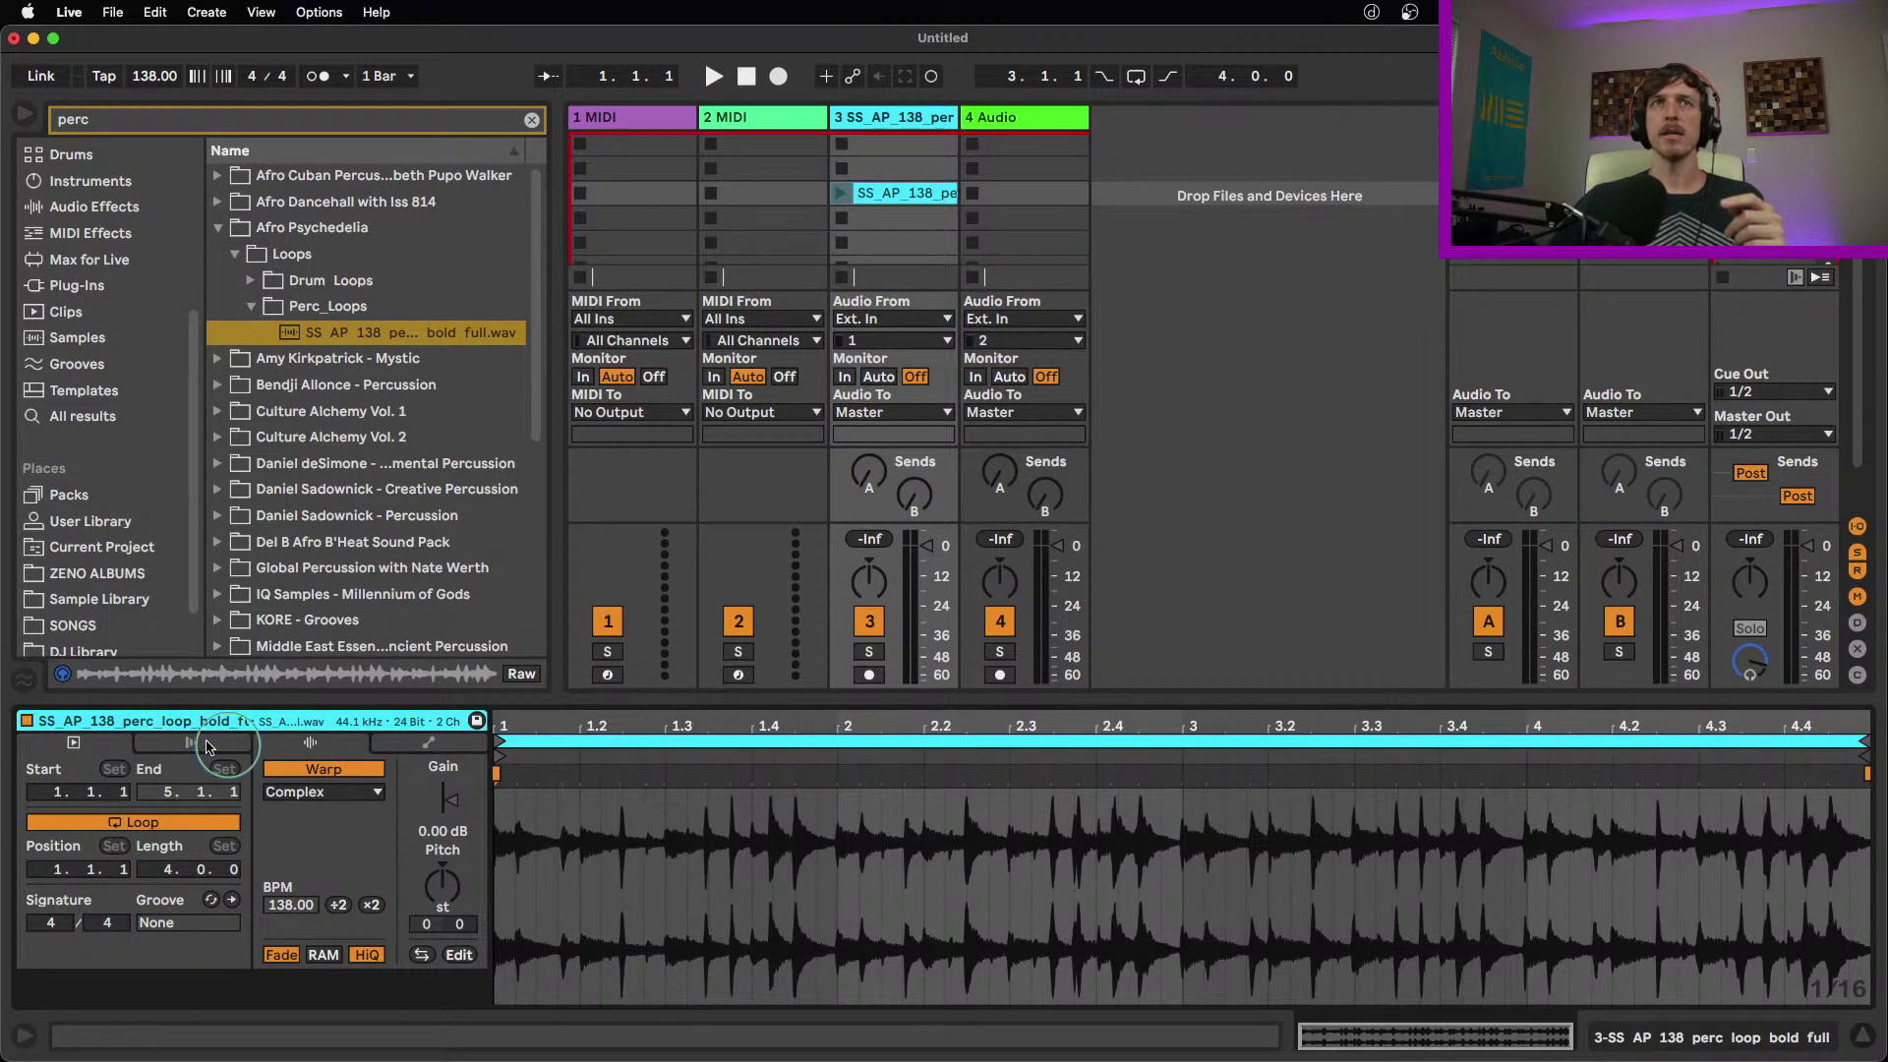
pyautogui.click(428, 742)
pyautogui.click(347, 792)
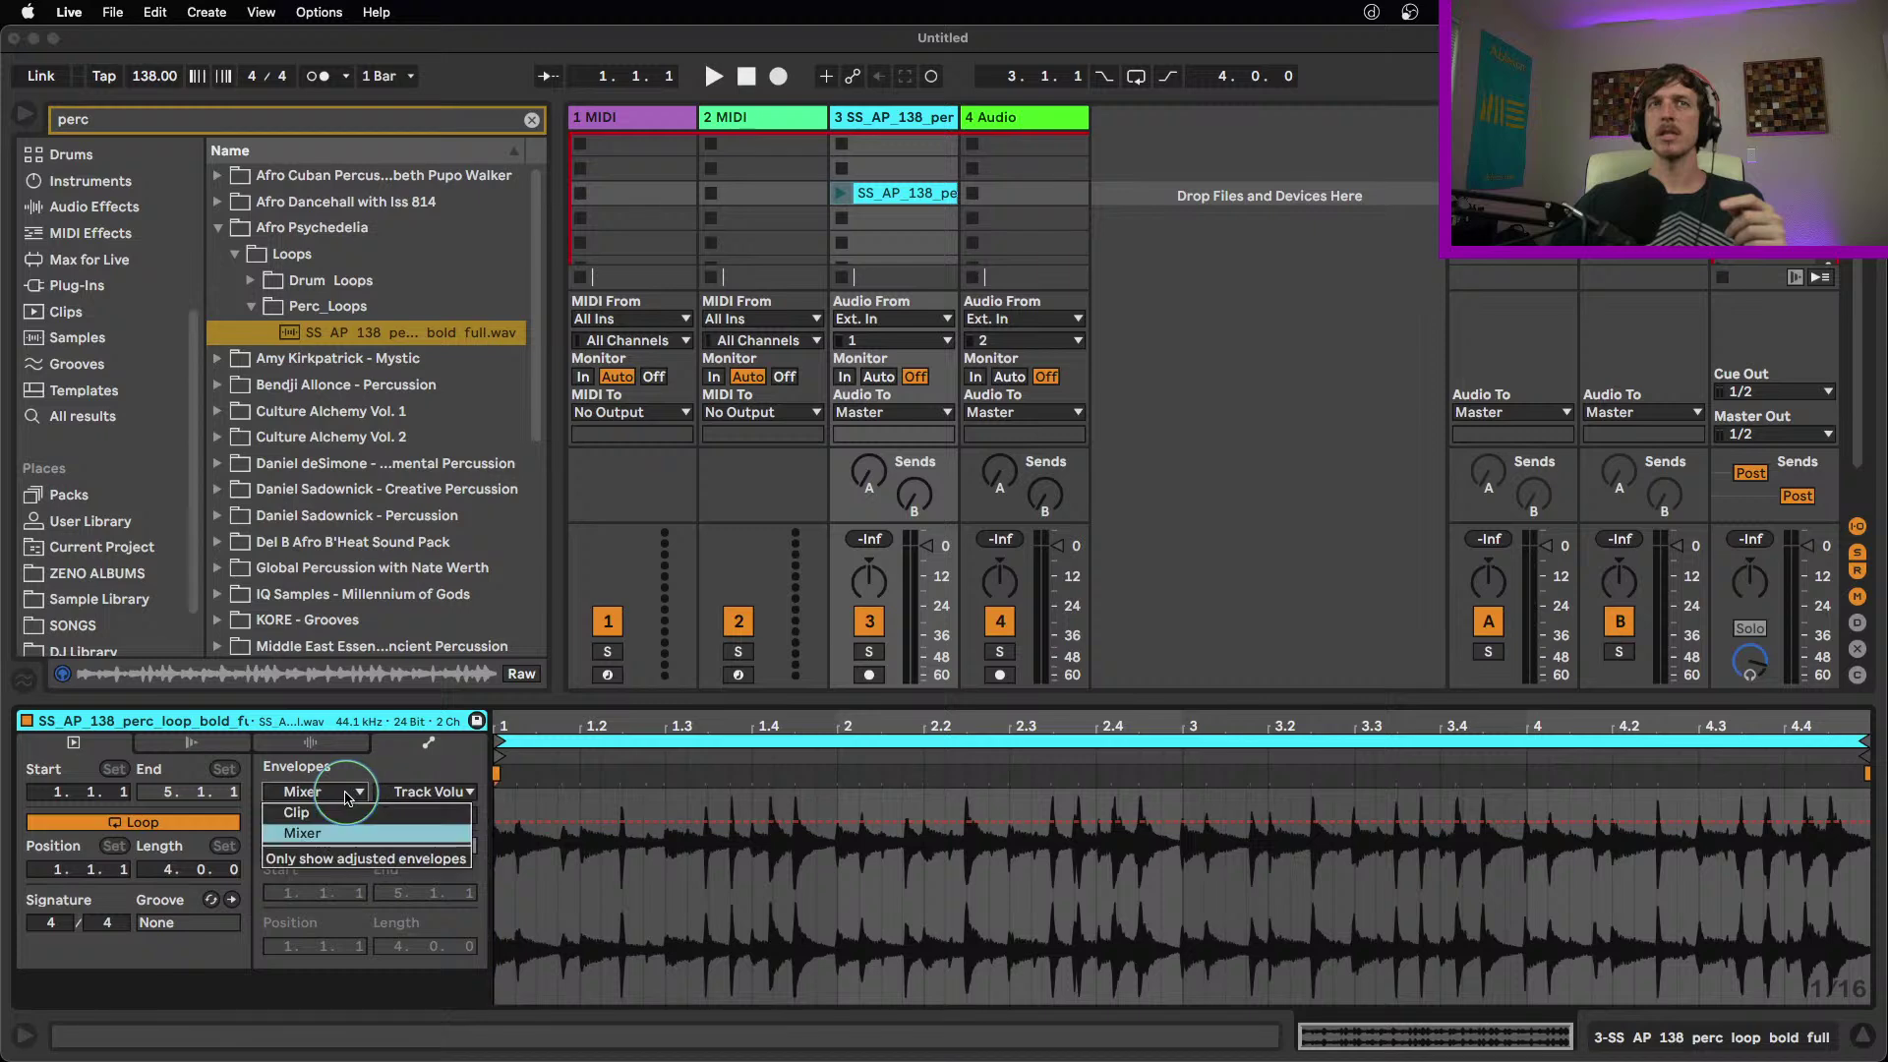
pyautogui.click(430, 812)
pyautogui.click(447, 793)
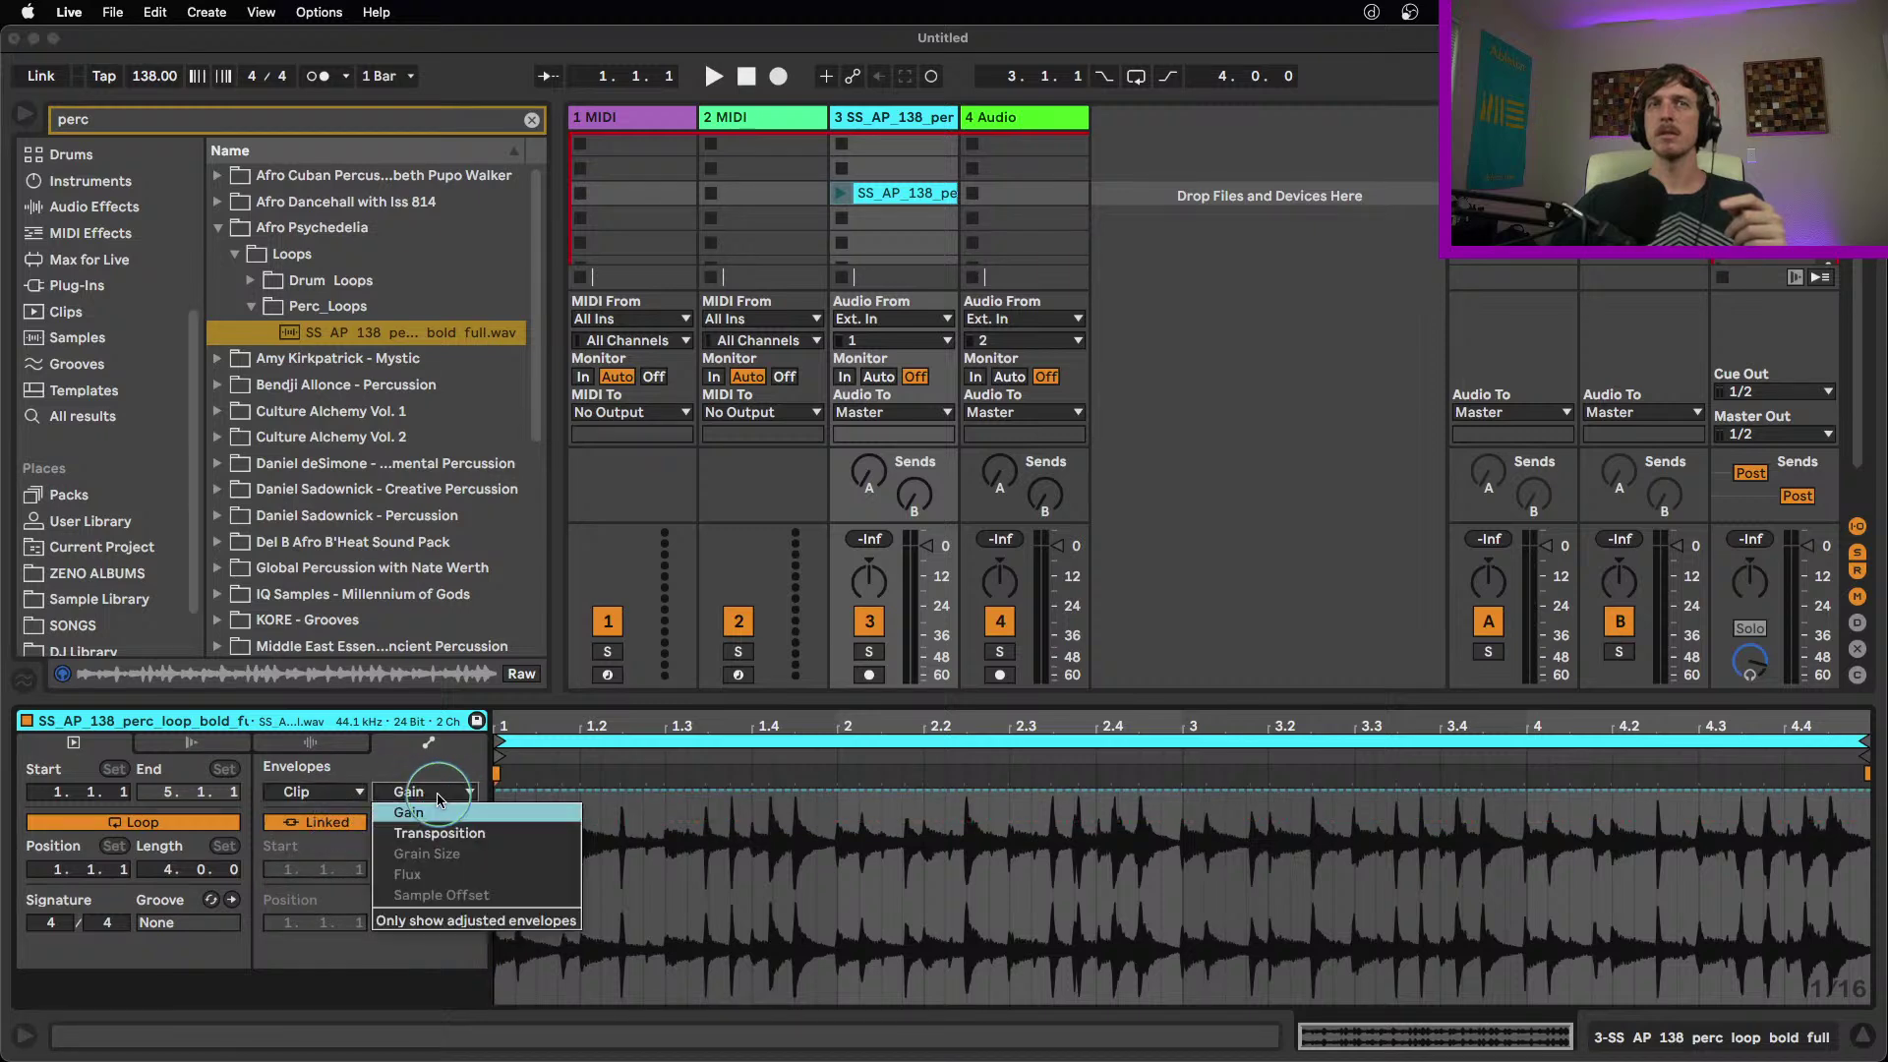
pyautogui.click(438, 834)
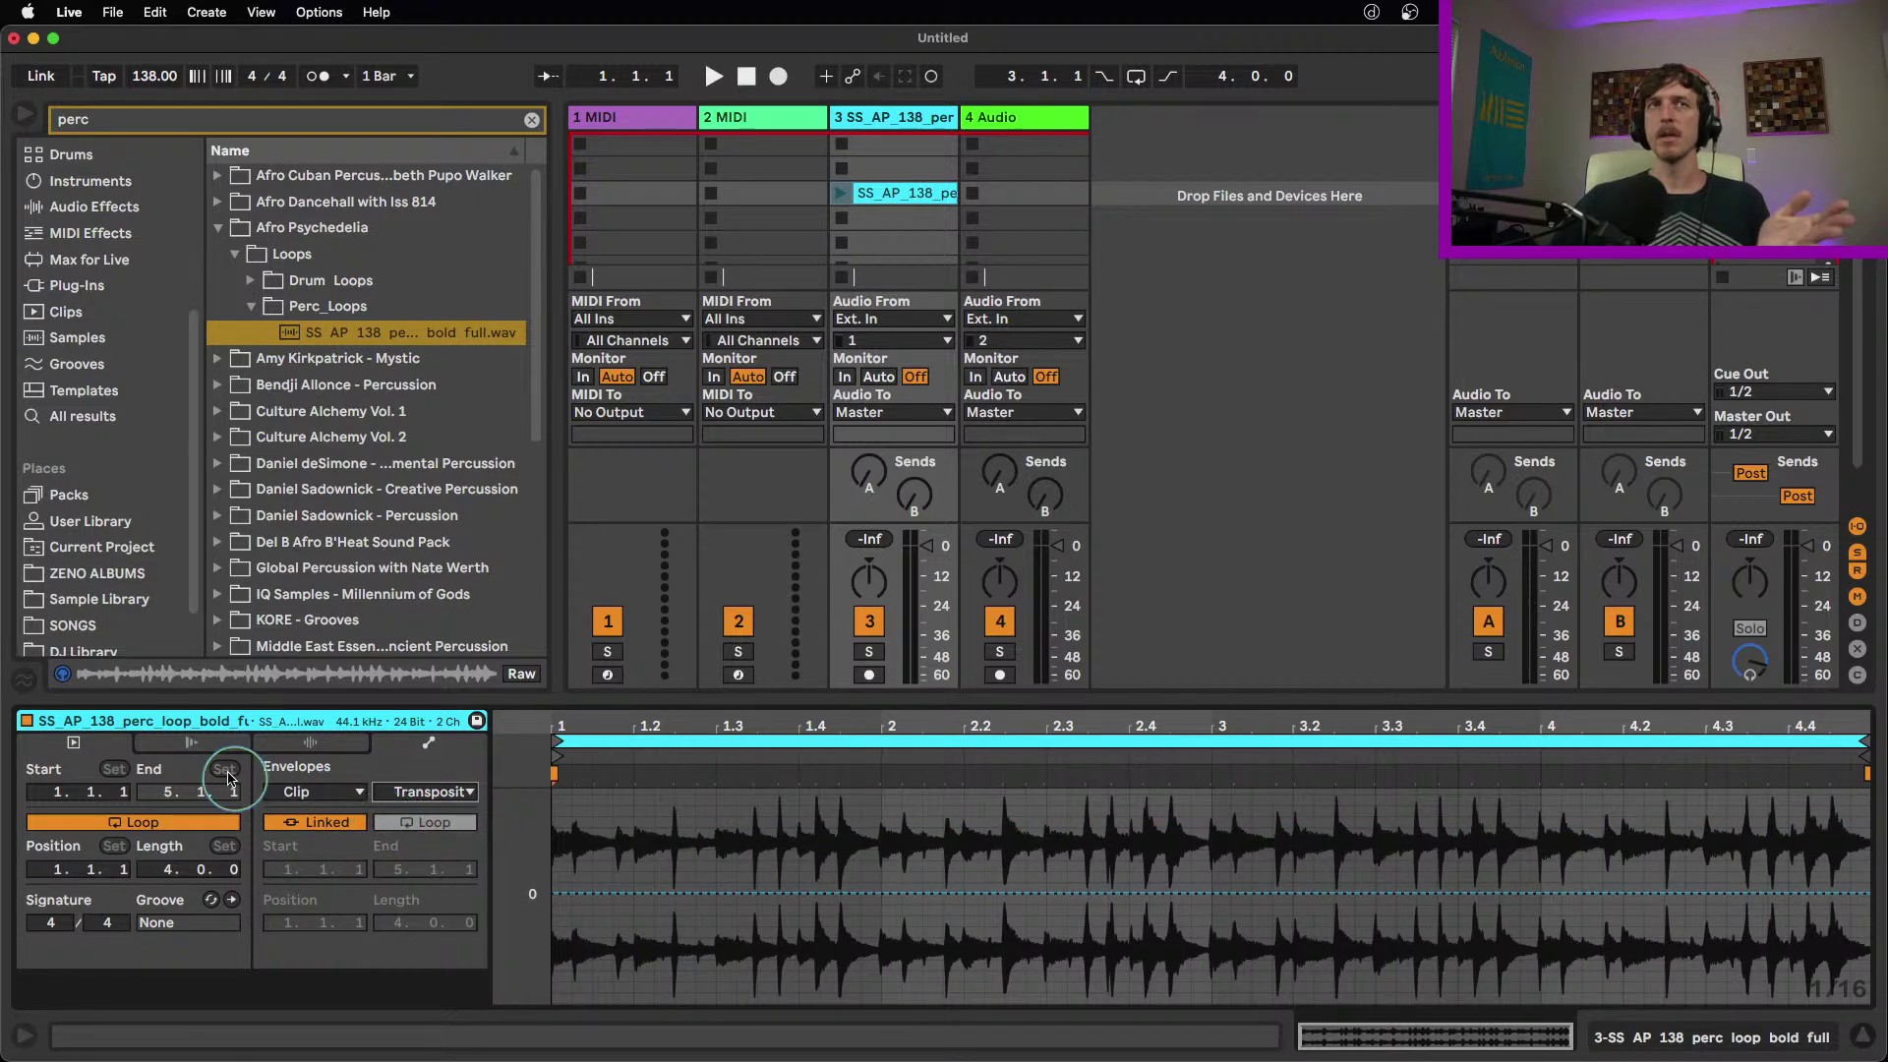
# Examine the percussion clip's loop, launch and envelope settings, and finish on its follow action and warp settings
pyautogui.click(192, 743)
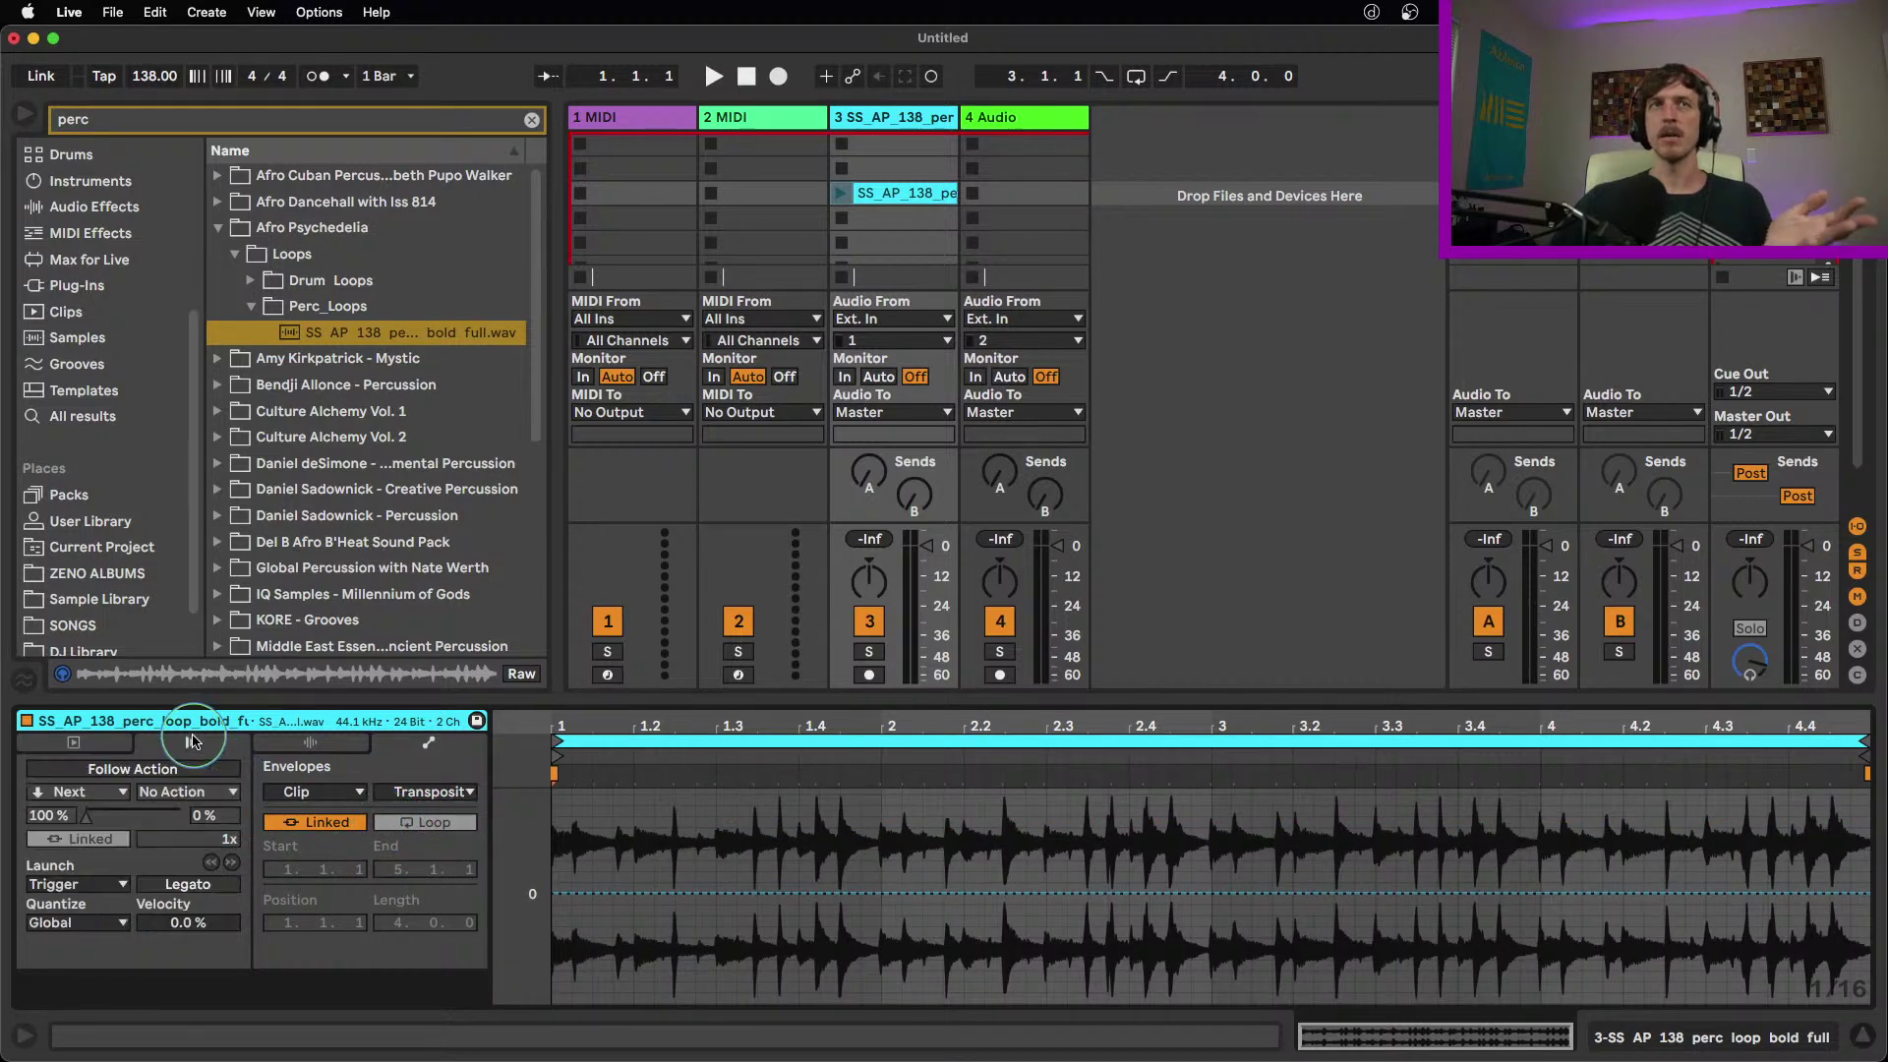
pyautogui.click(104, 745)
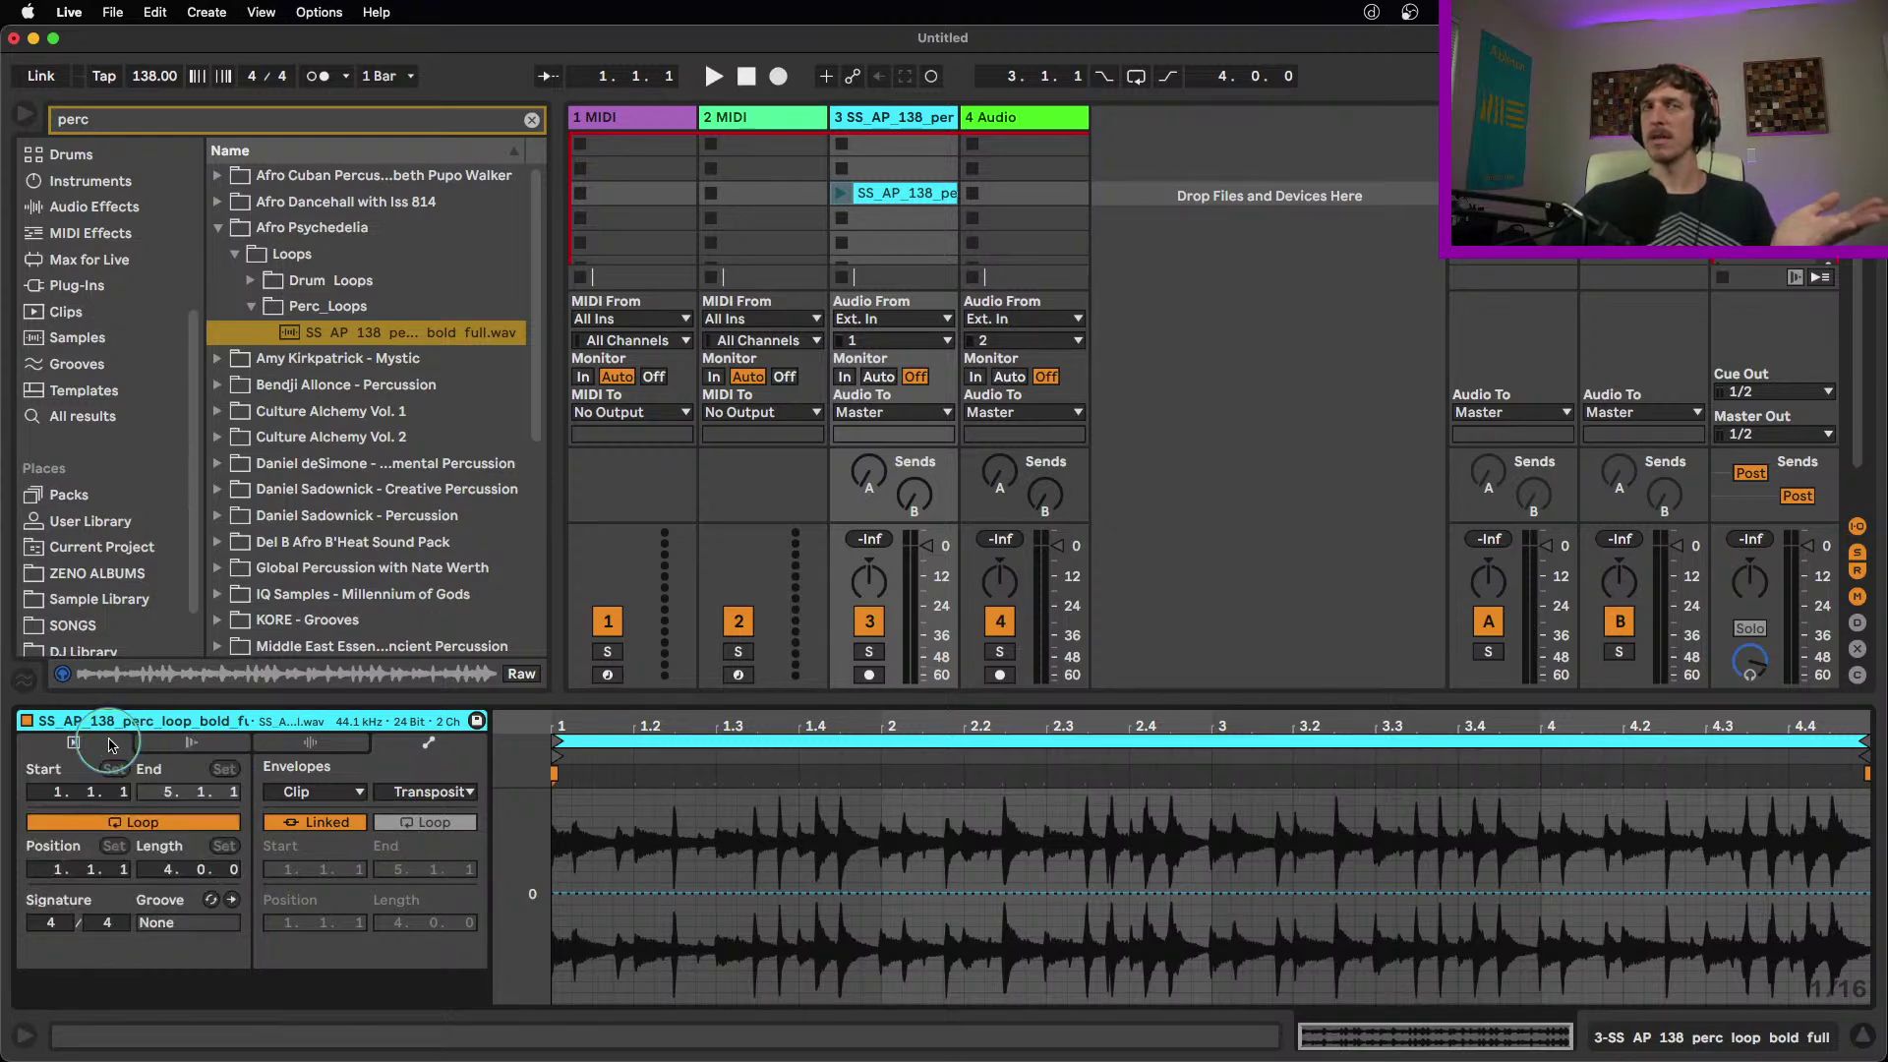
pyautogui.click(147, 743)
pyautogui.click(120, 744)
pyautogui.click(145, 743)
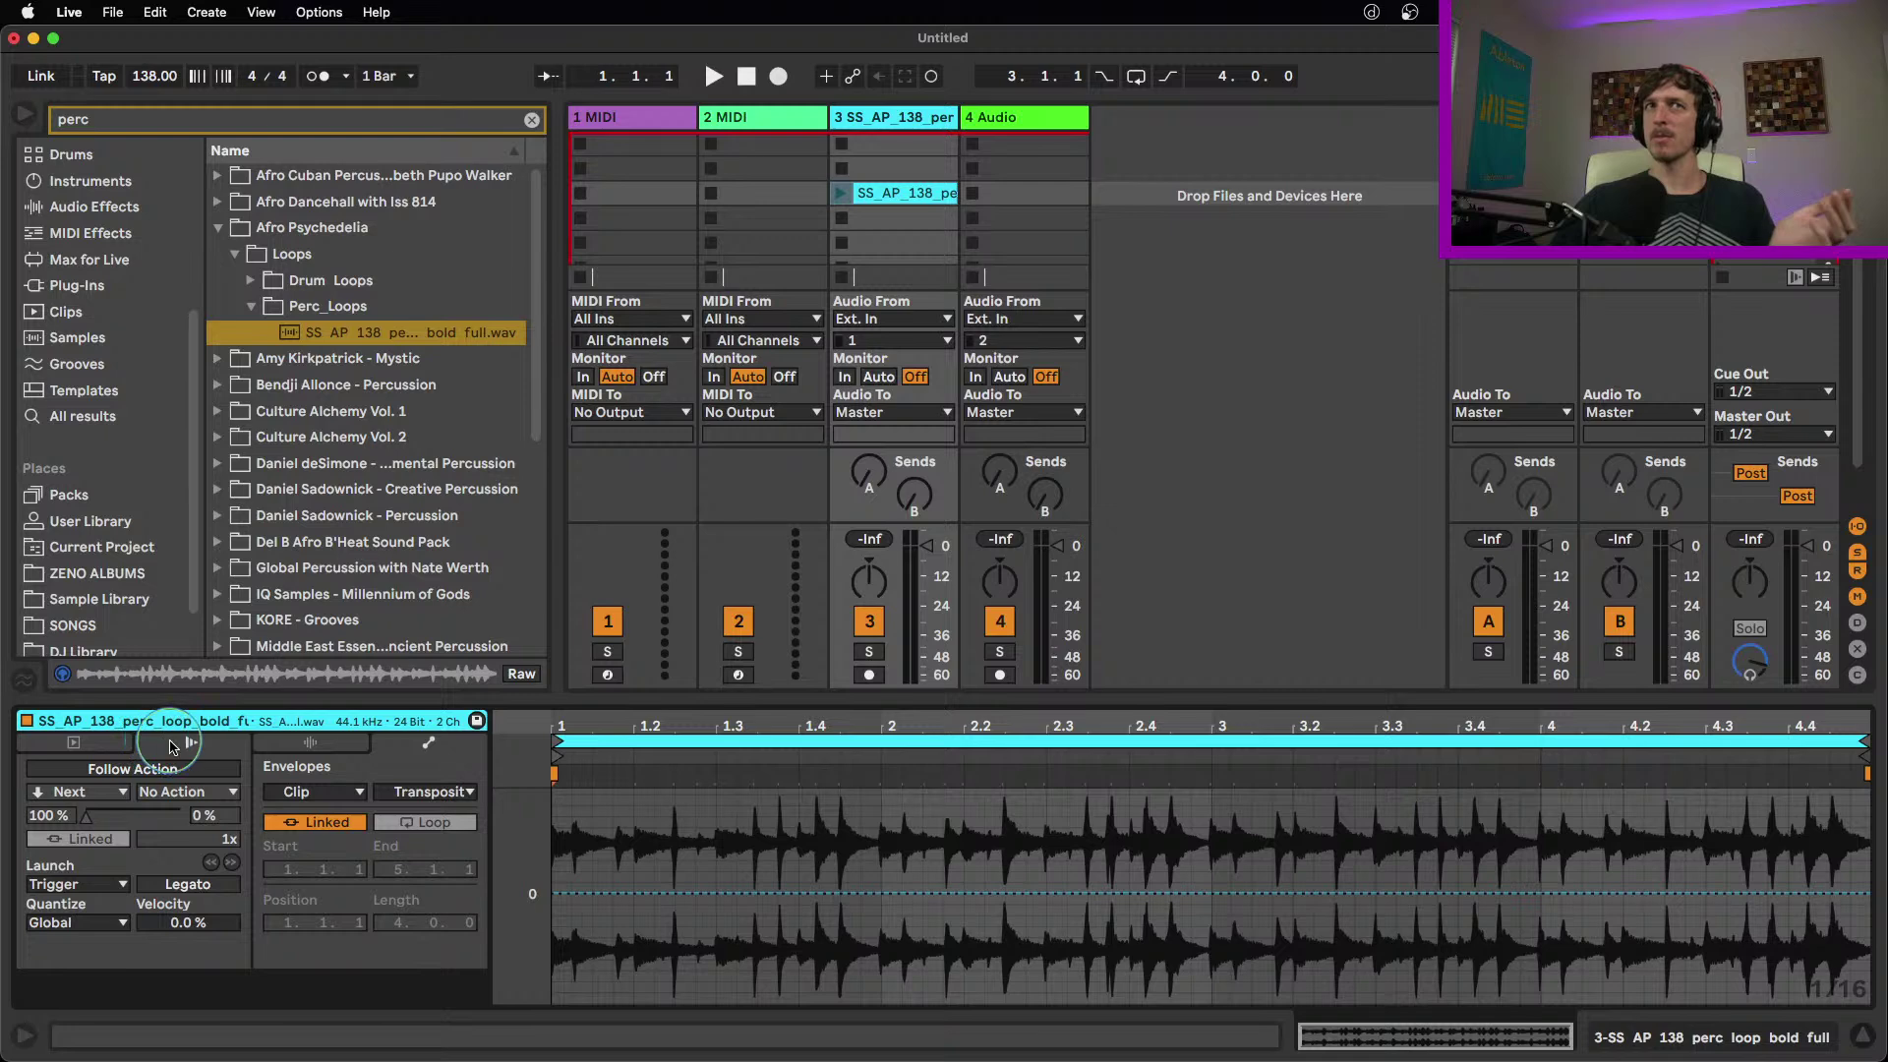
pyautogui.click(98, 744)
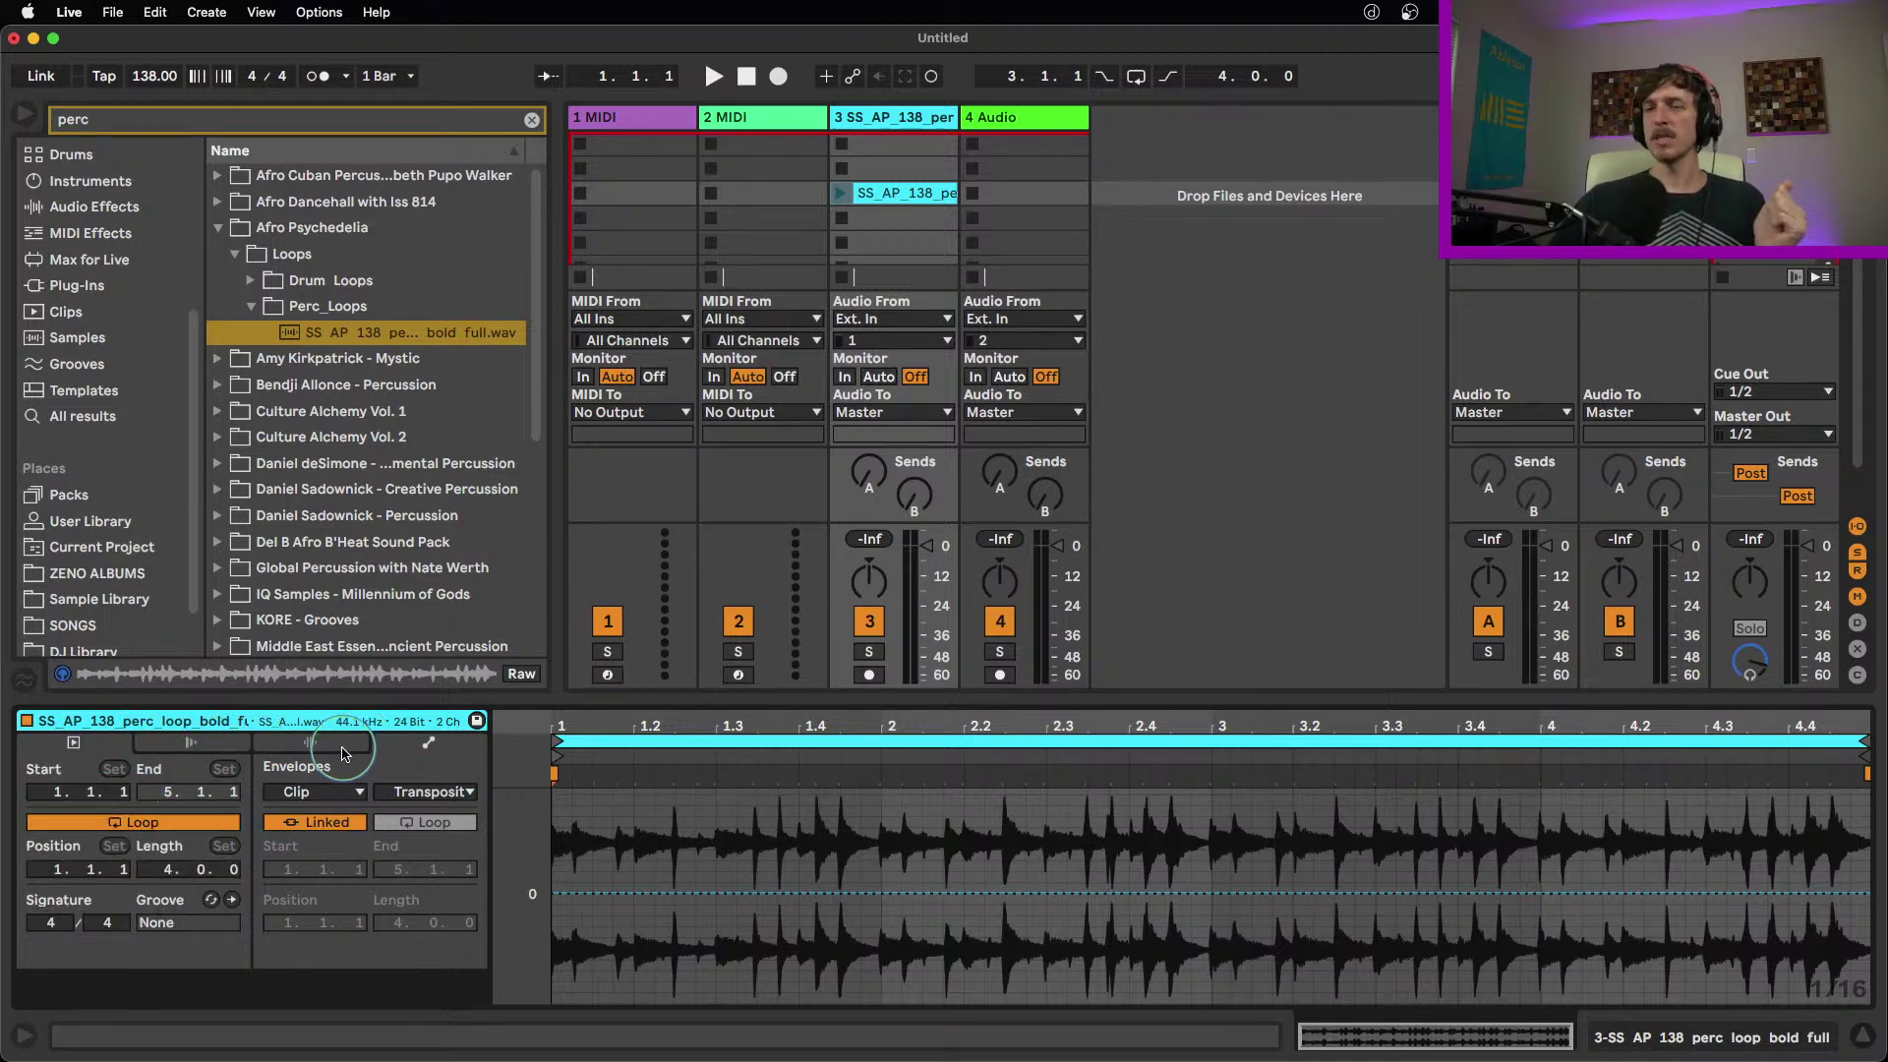
pyautogui.click(192, 745)
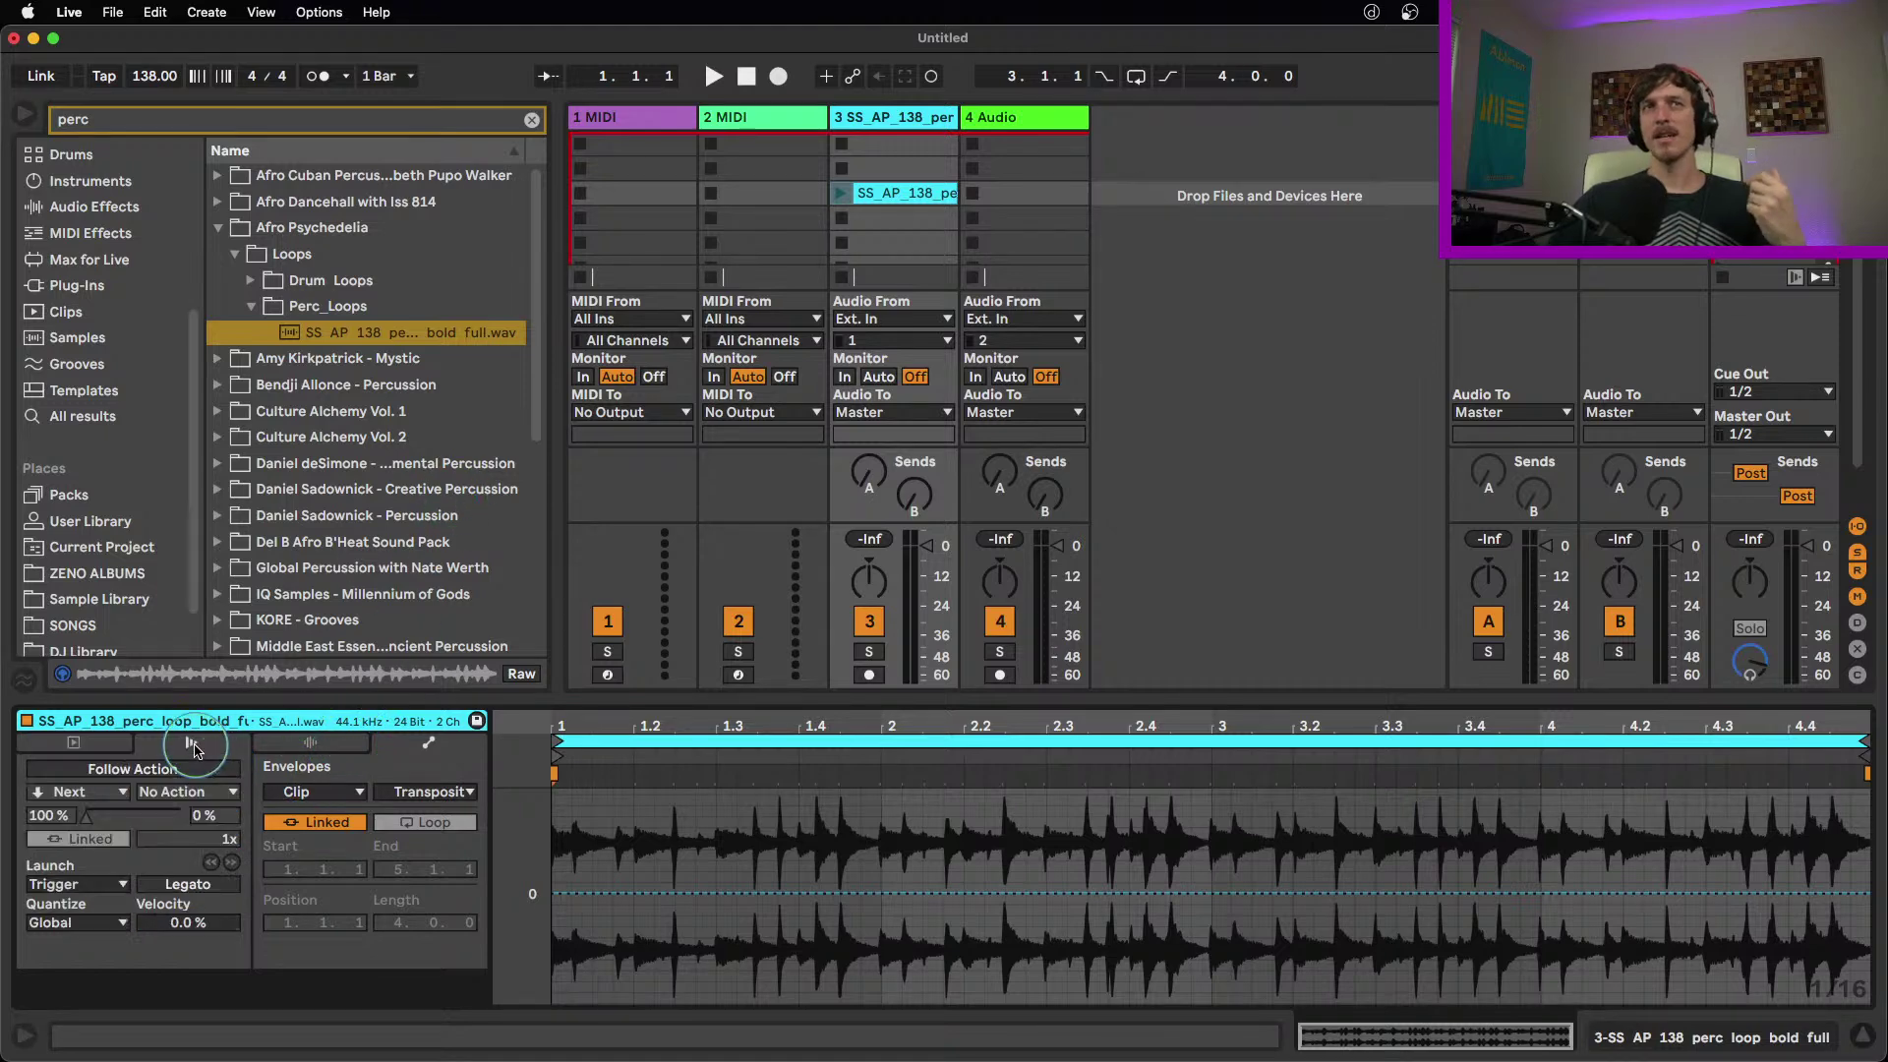
pyautogui.click(276, 747)
pyautogui.click(421, 744)
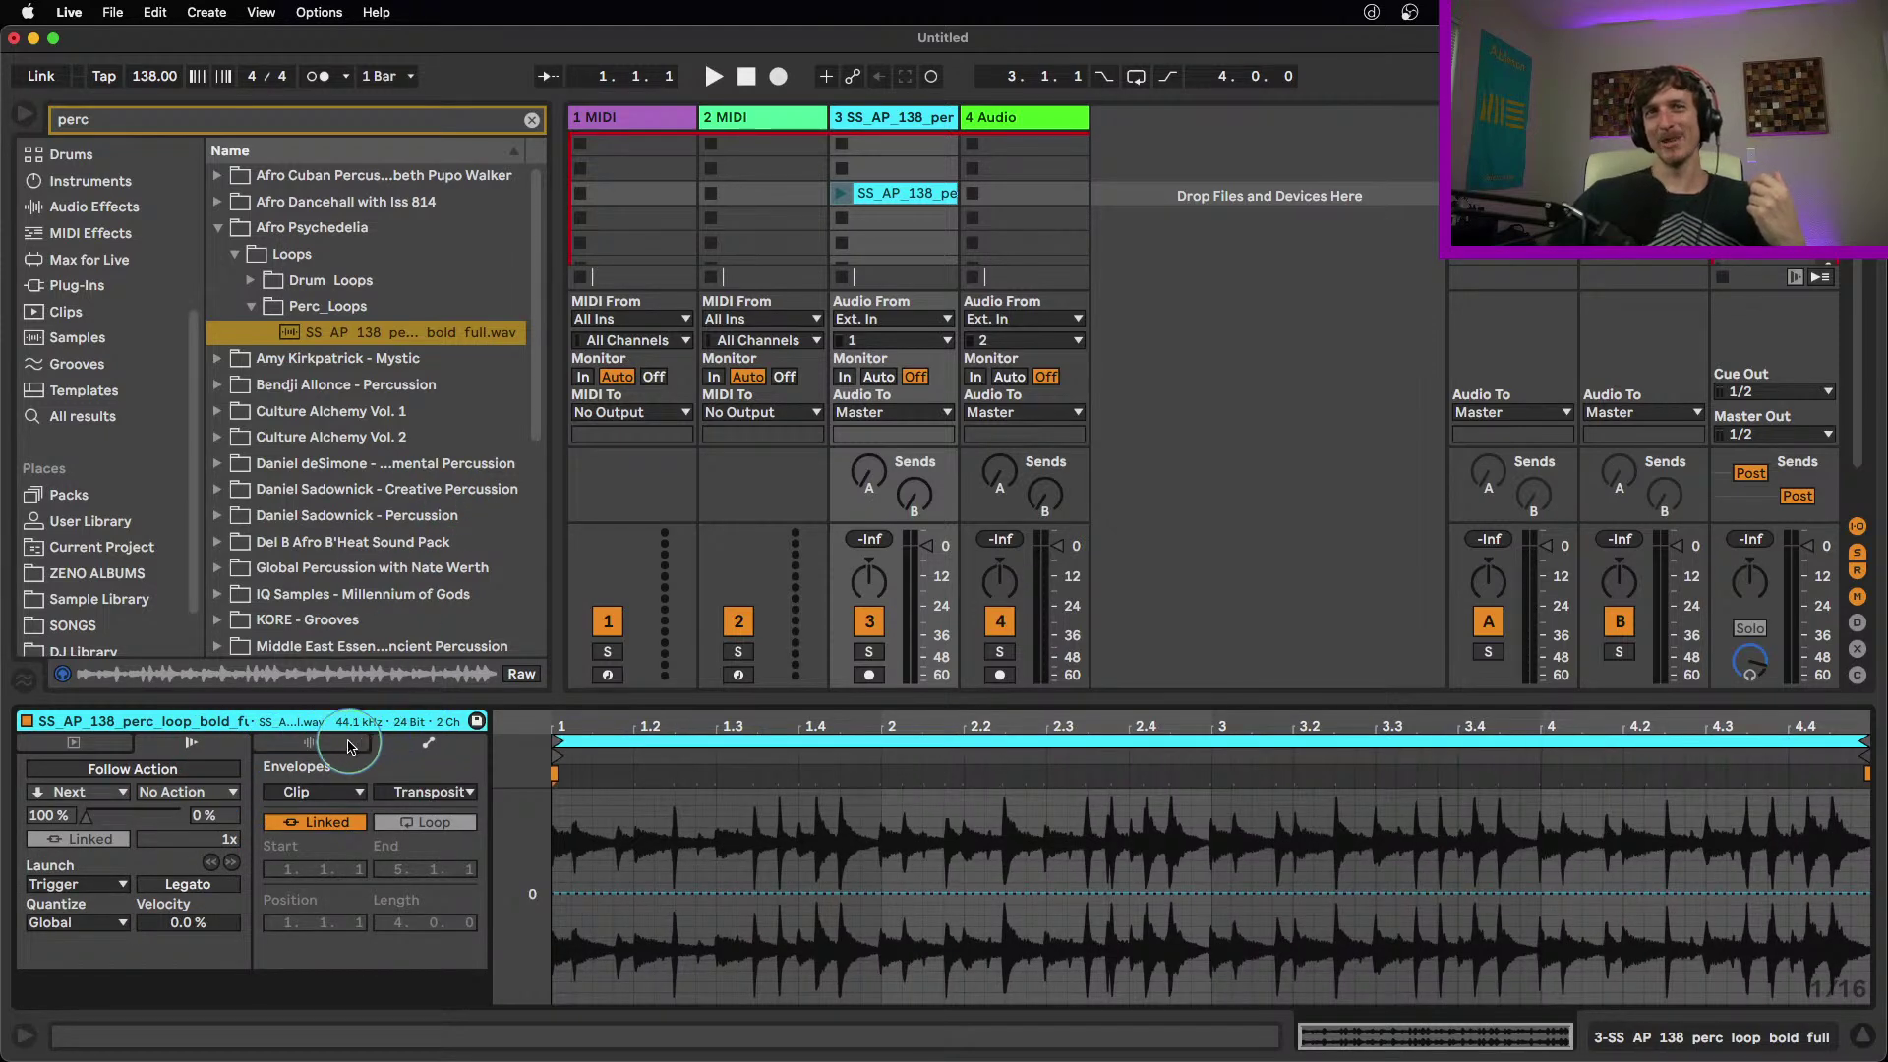
pyautogui.click(297, 749)
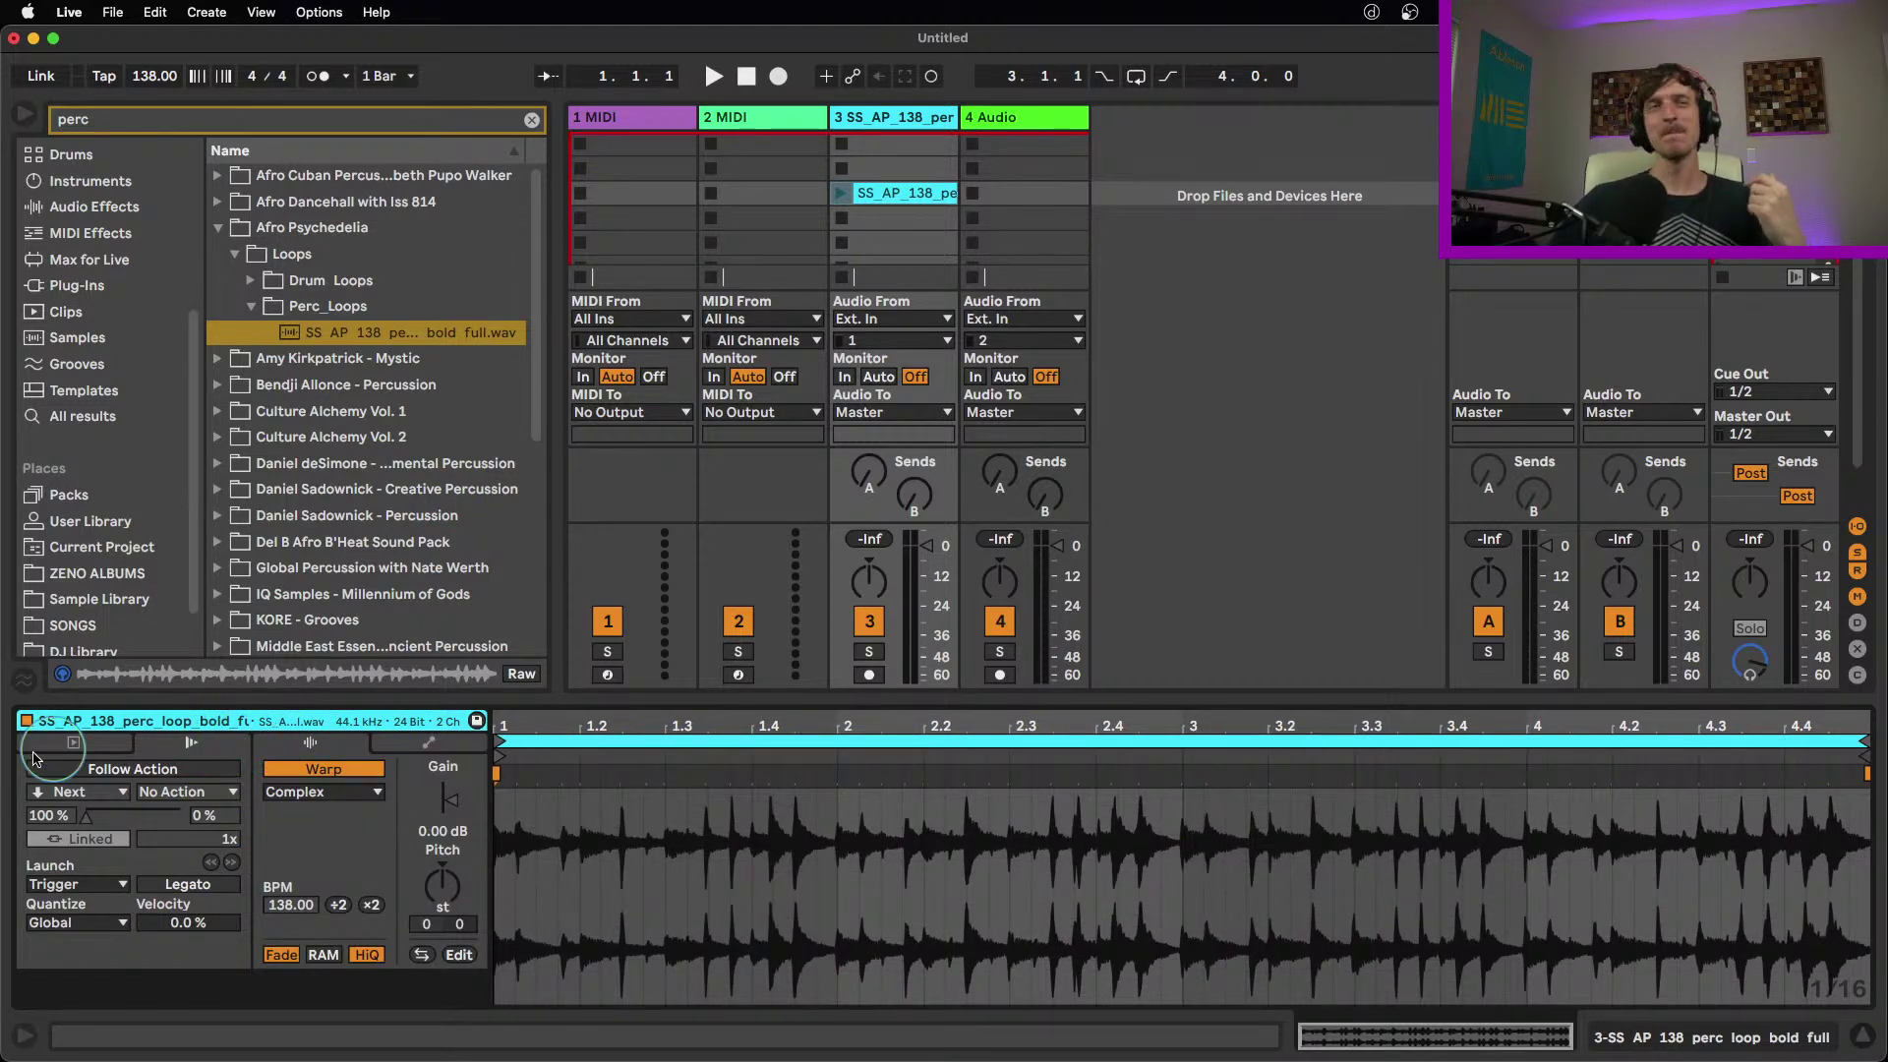
# Copy the percussion clip from track 3 into the third slot of track 4 and display track 4's Shifter
pyautogui.click(128, 748)
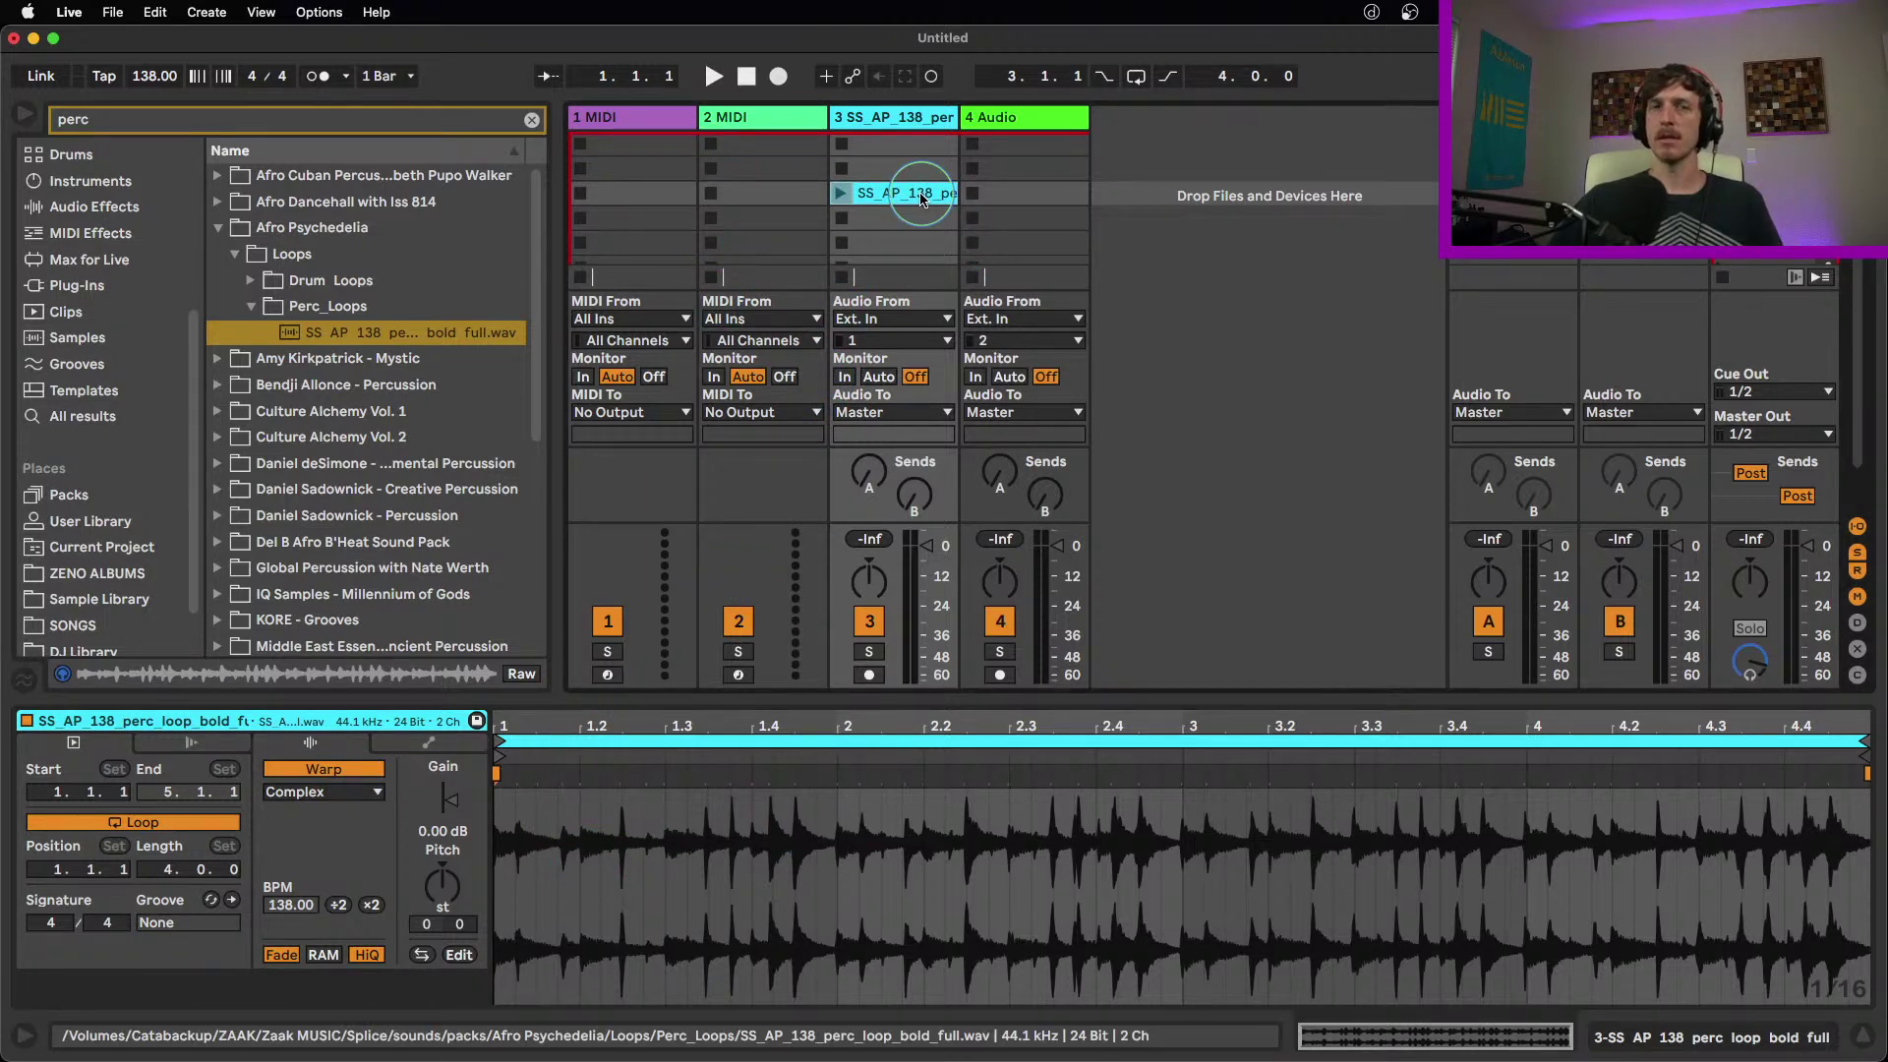
pyautogui.moveTo(919, 200); pyautogui.dragTo(1018, 195)
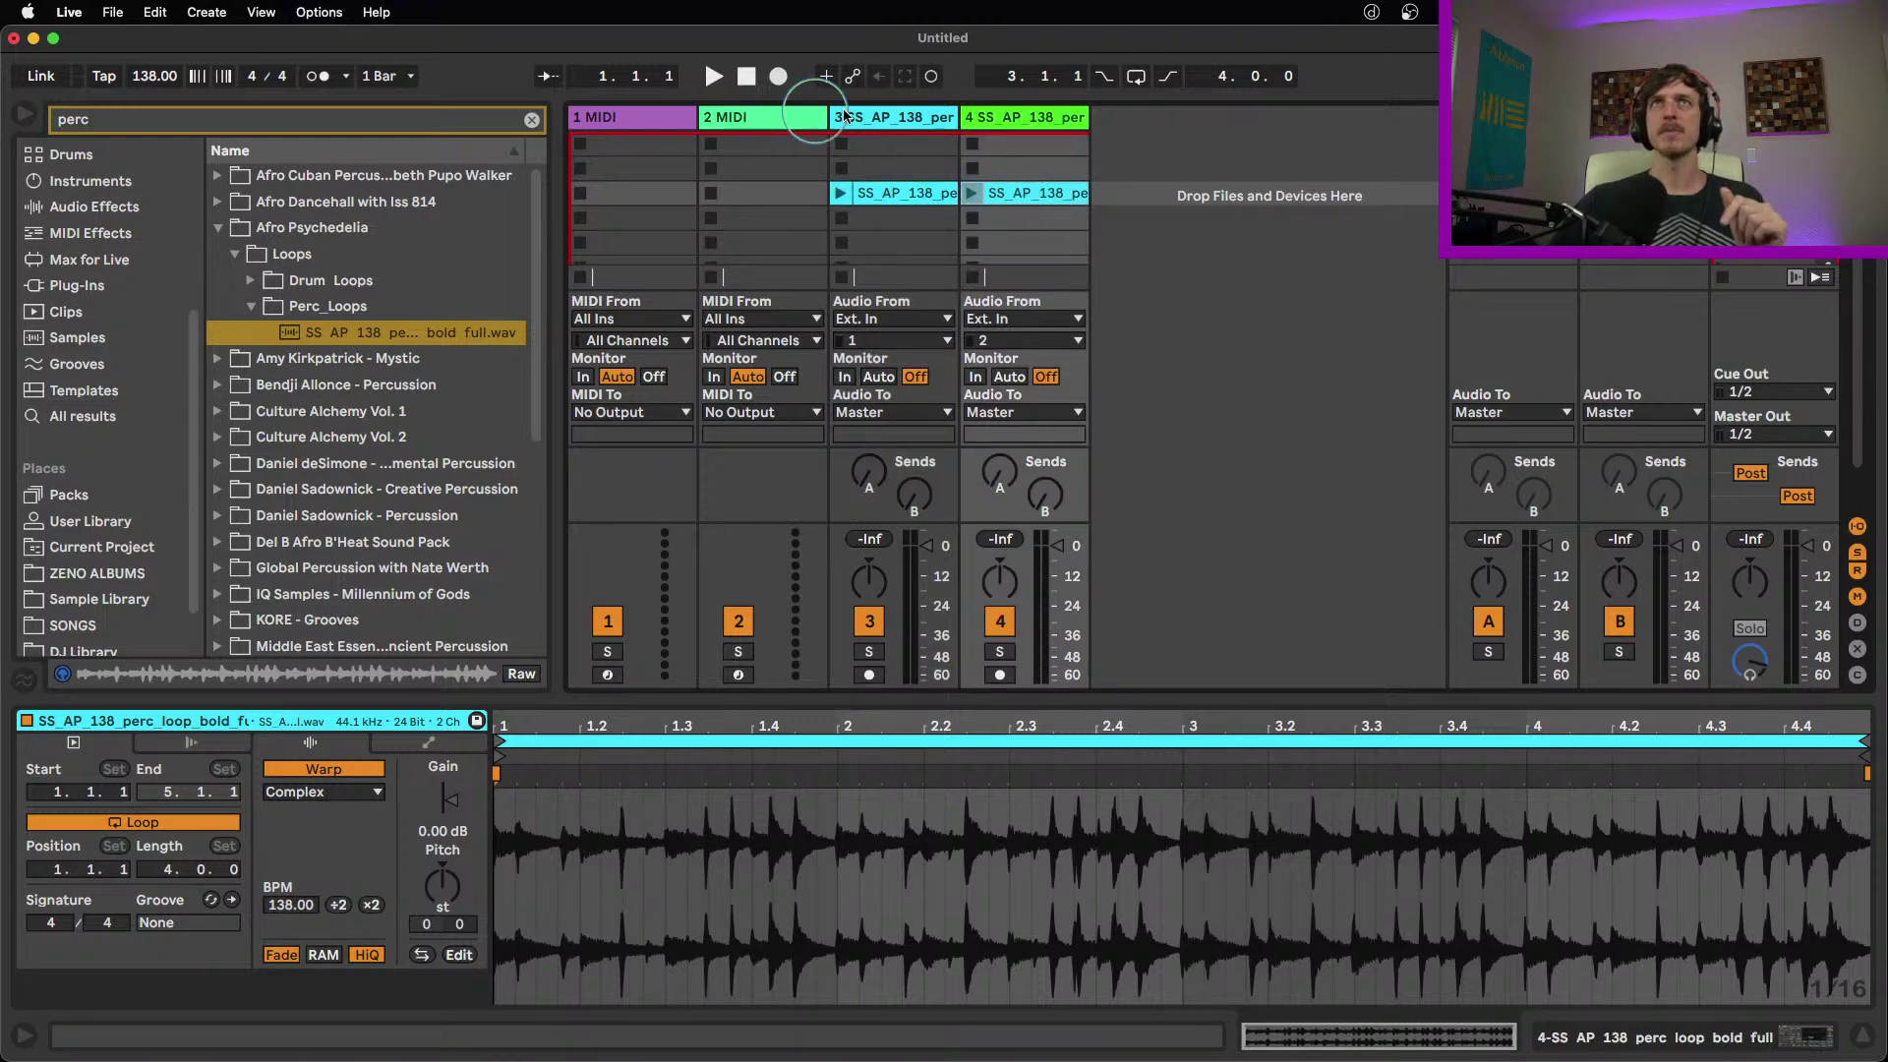
pyautogui.click(875, 118)
pyautogui.click(767, 118)
pyautogui.click(677, 119)
pyautogui.click(930, 120)
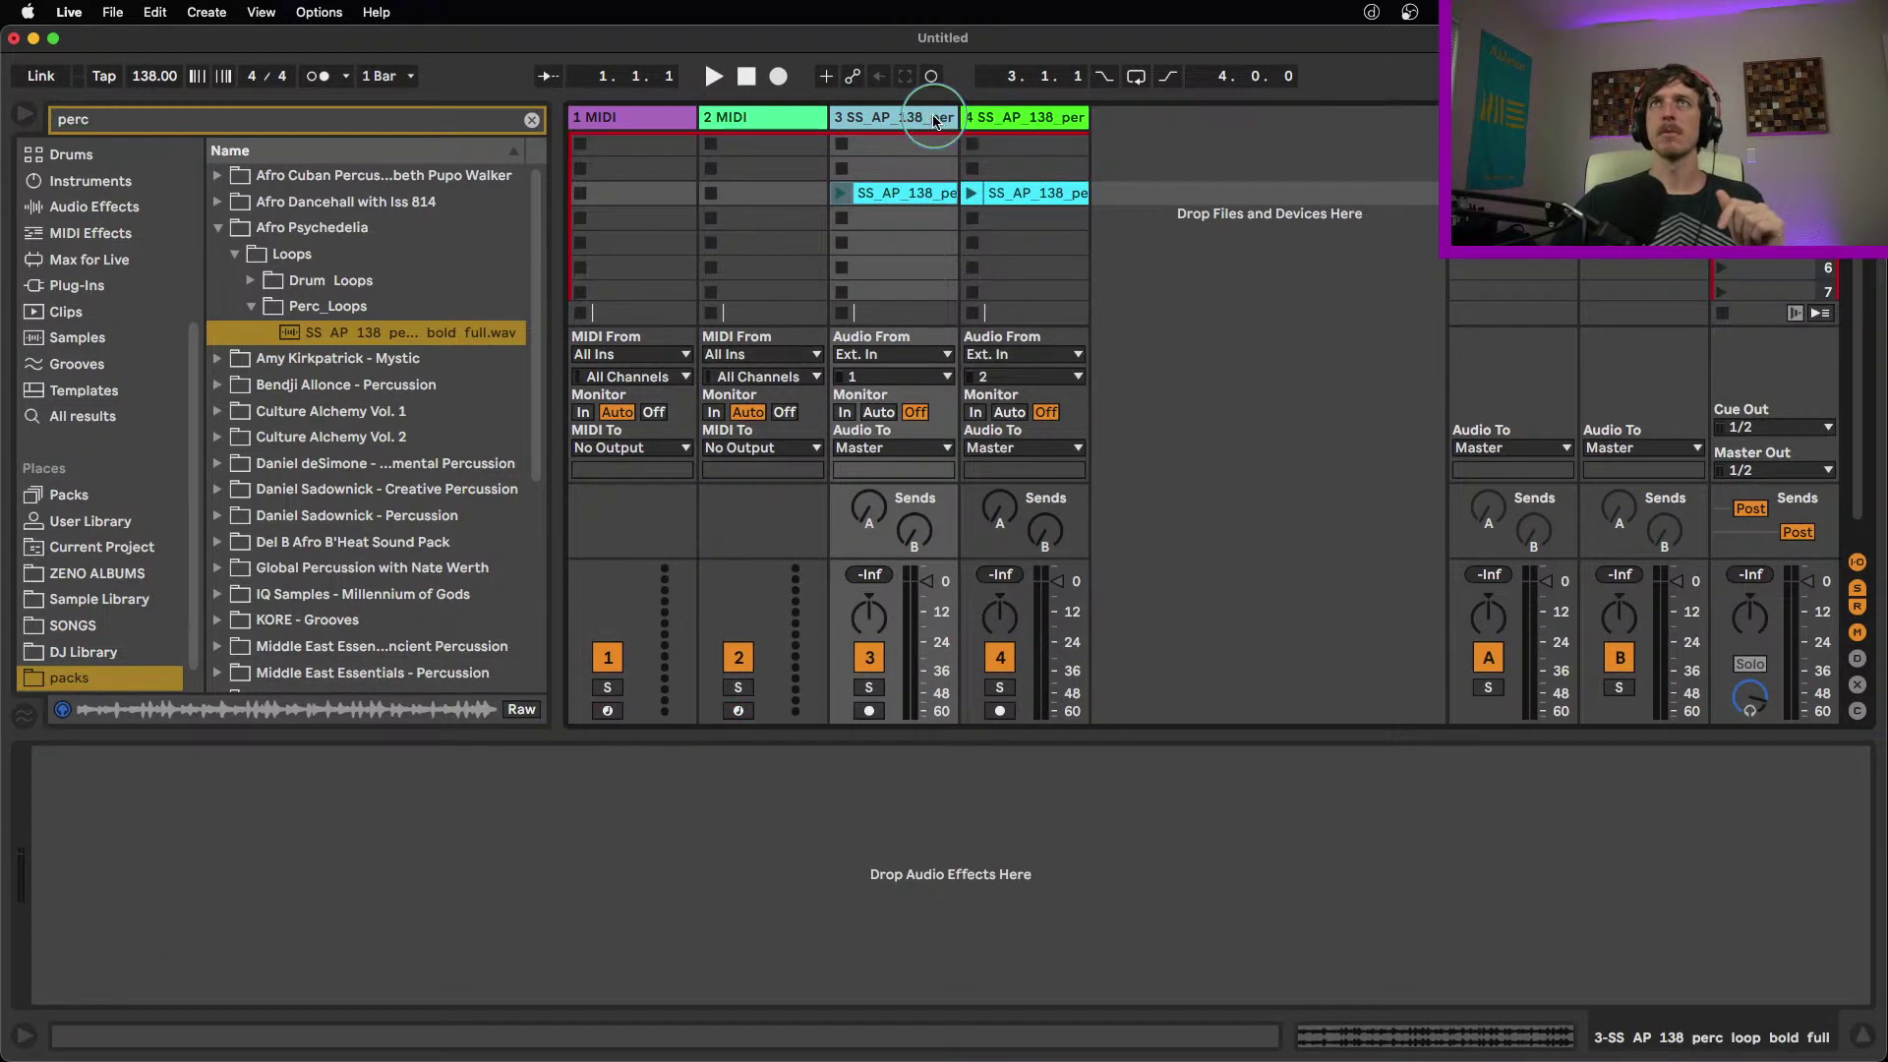
pyautogui.click(998, 118)
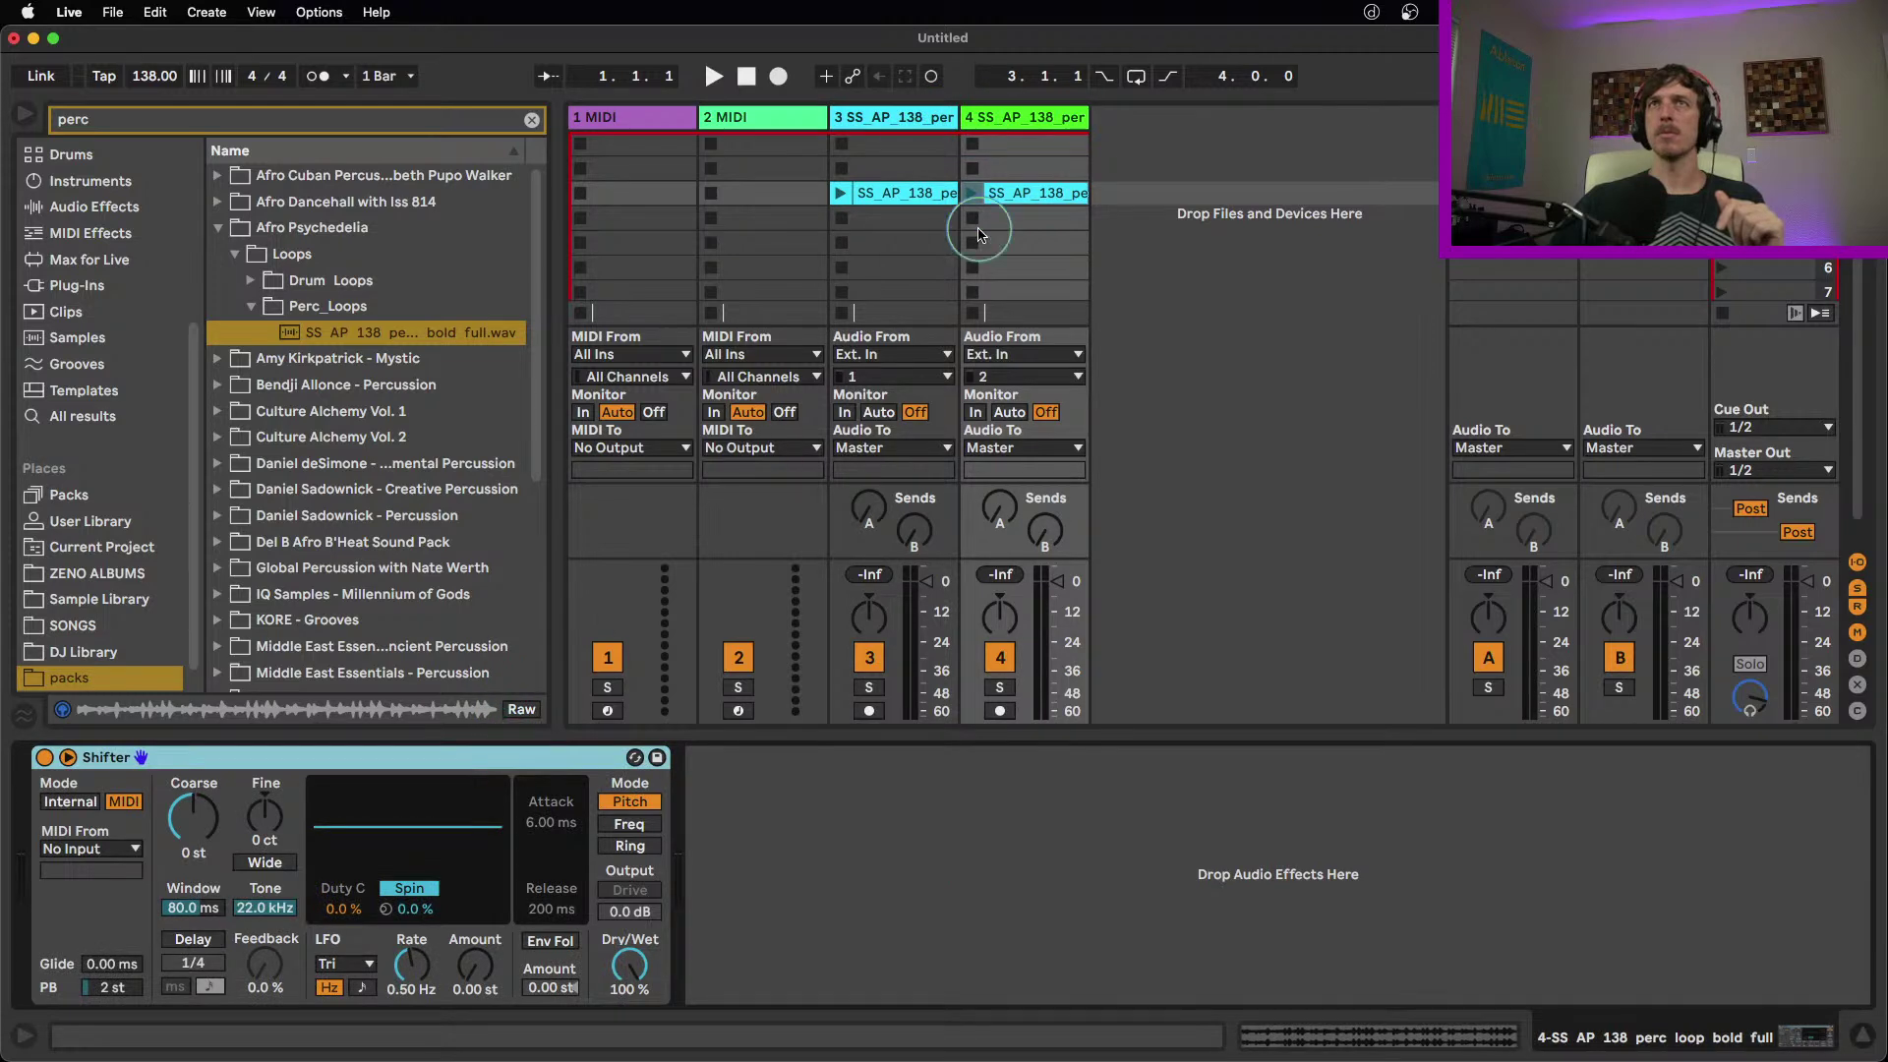
# Launch track 4's percussion clip and show the automation envelope for Shifter's Coarse pitch
pyautogui.click(972, 193)
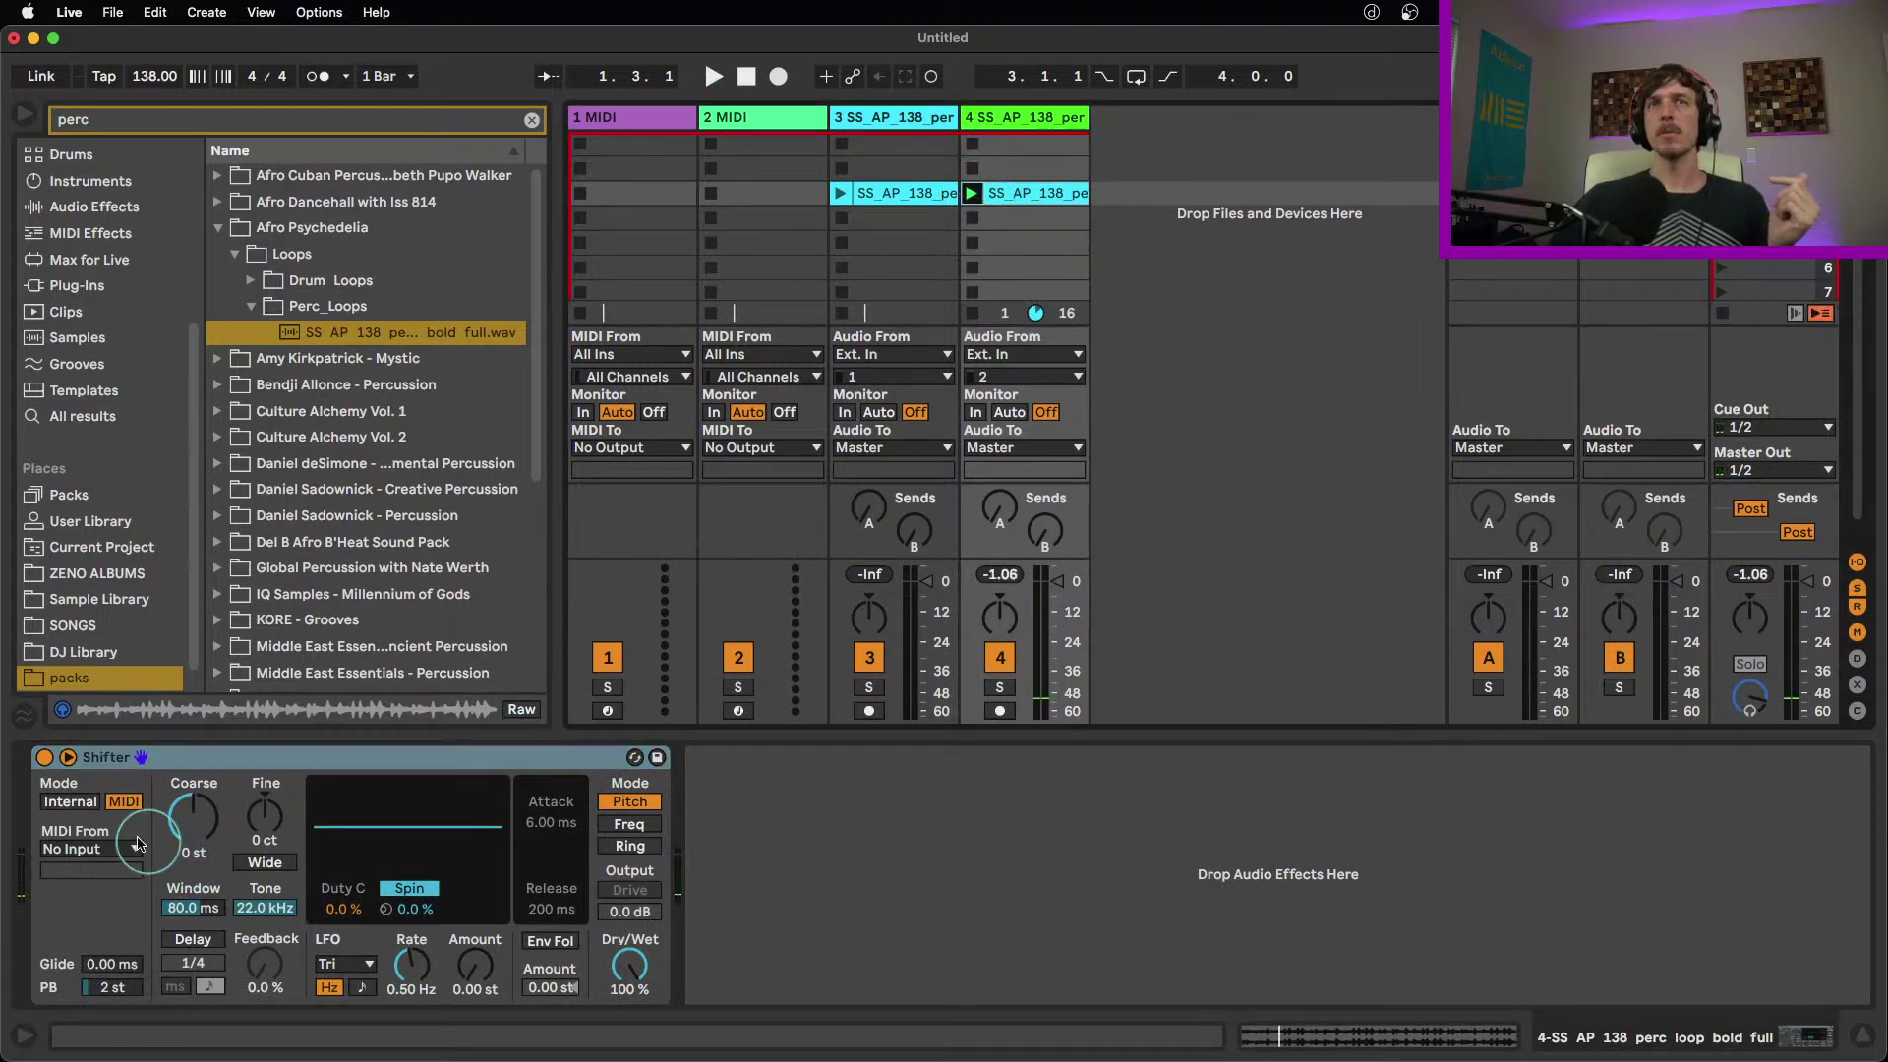
pyautogui.click(68, 757)
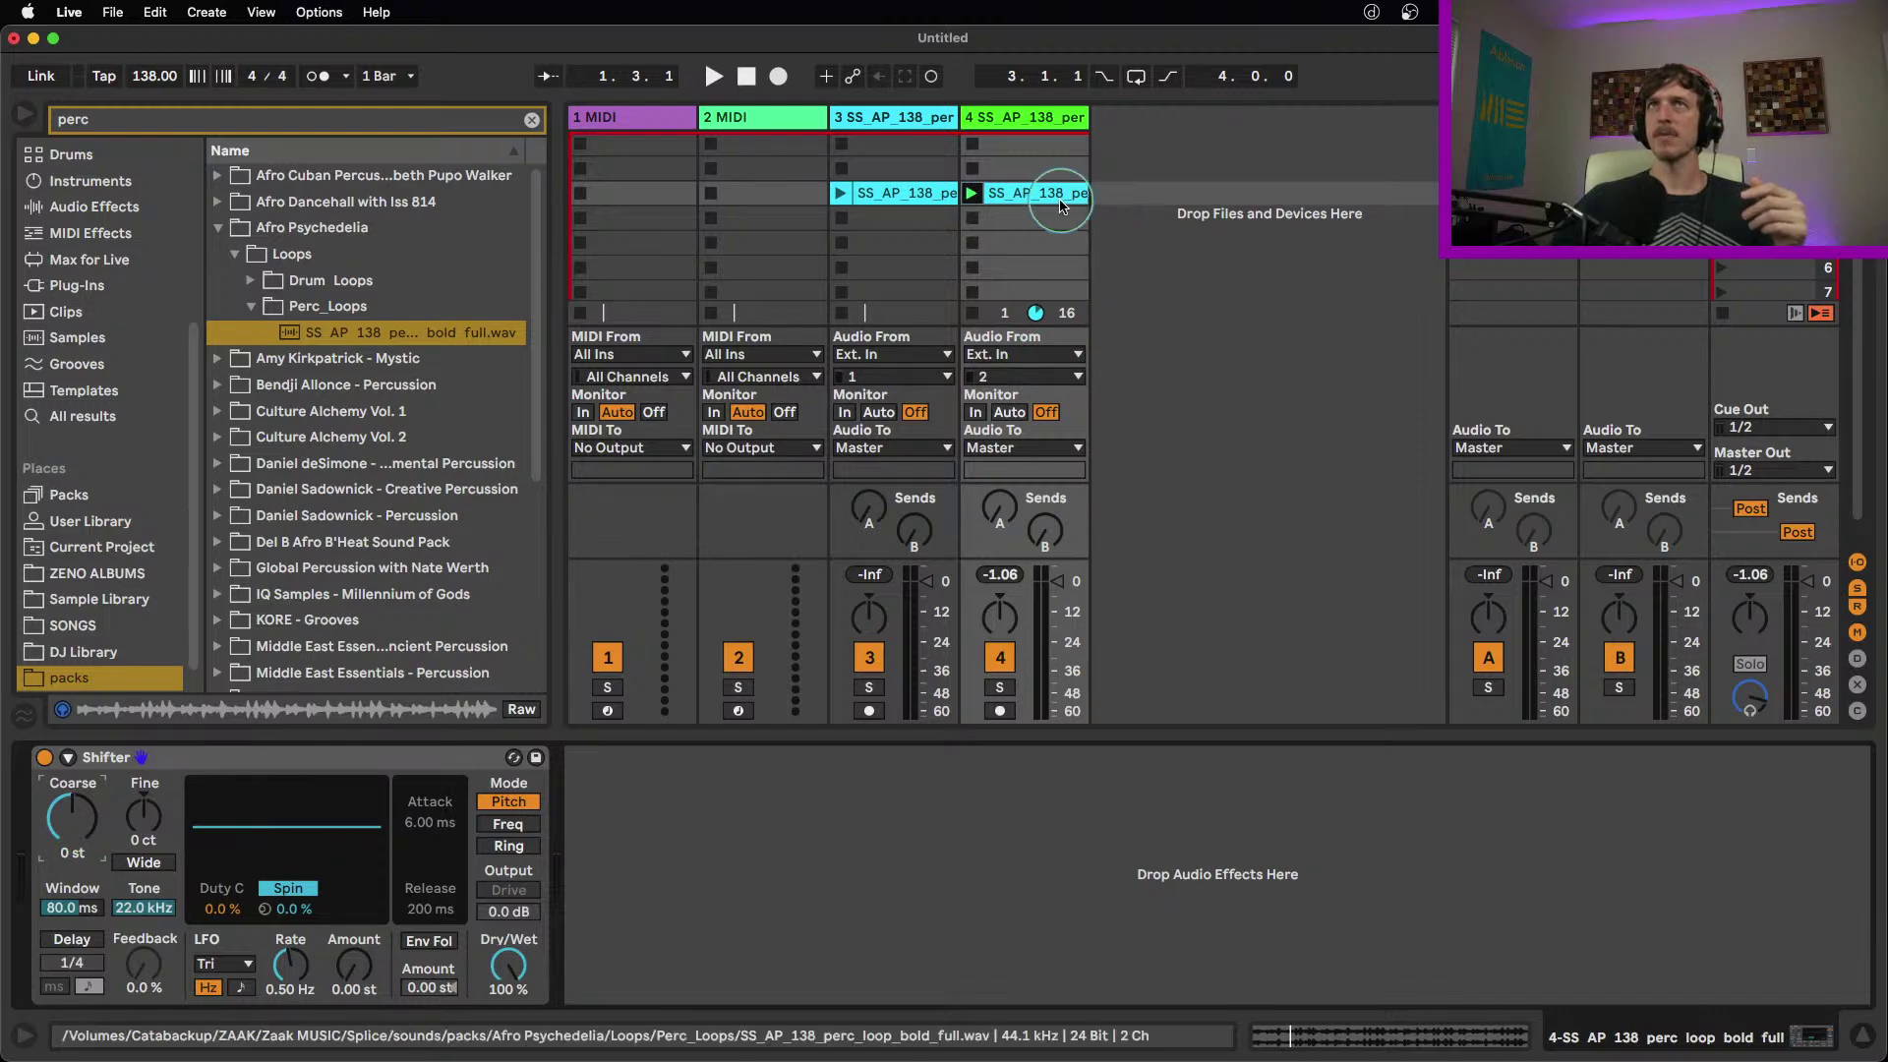
pyautogui.rightClick(80, 818)
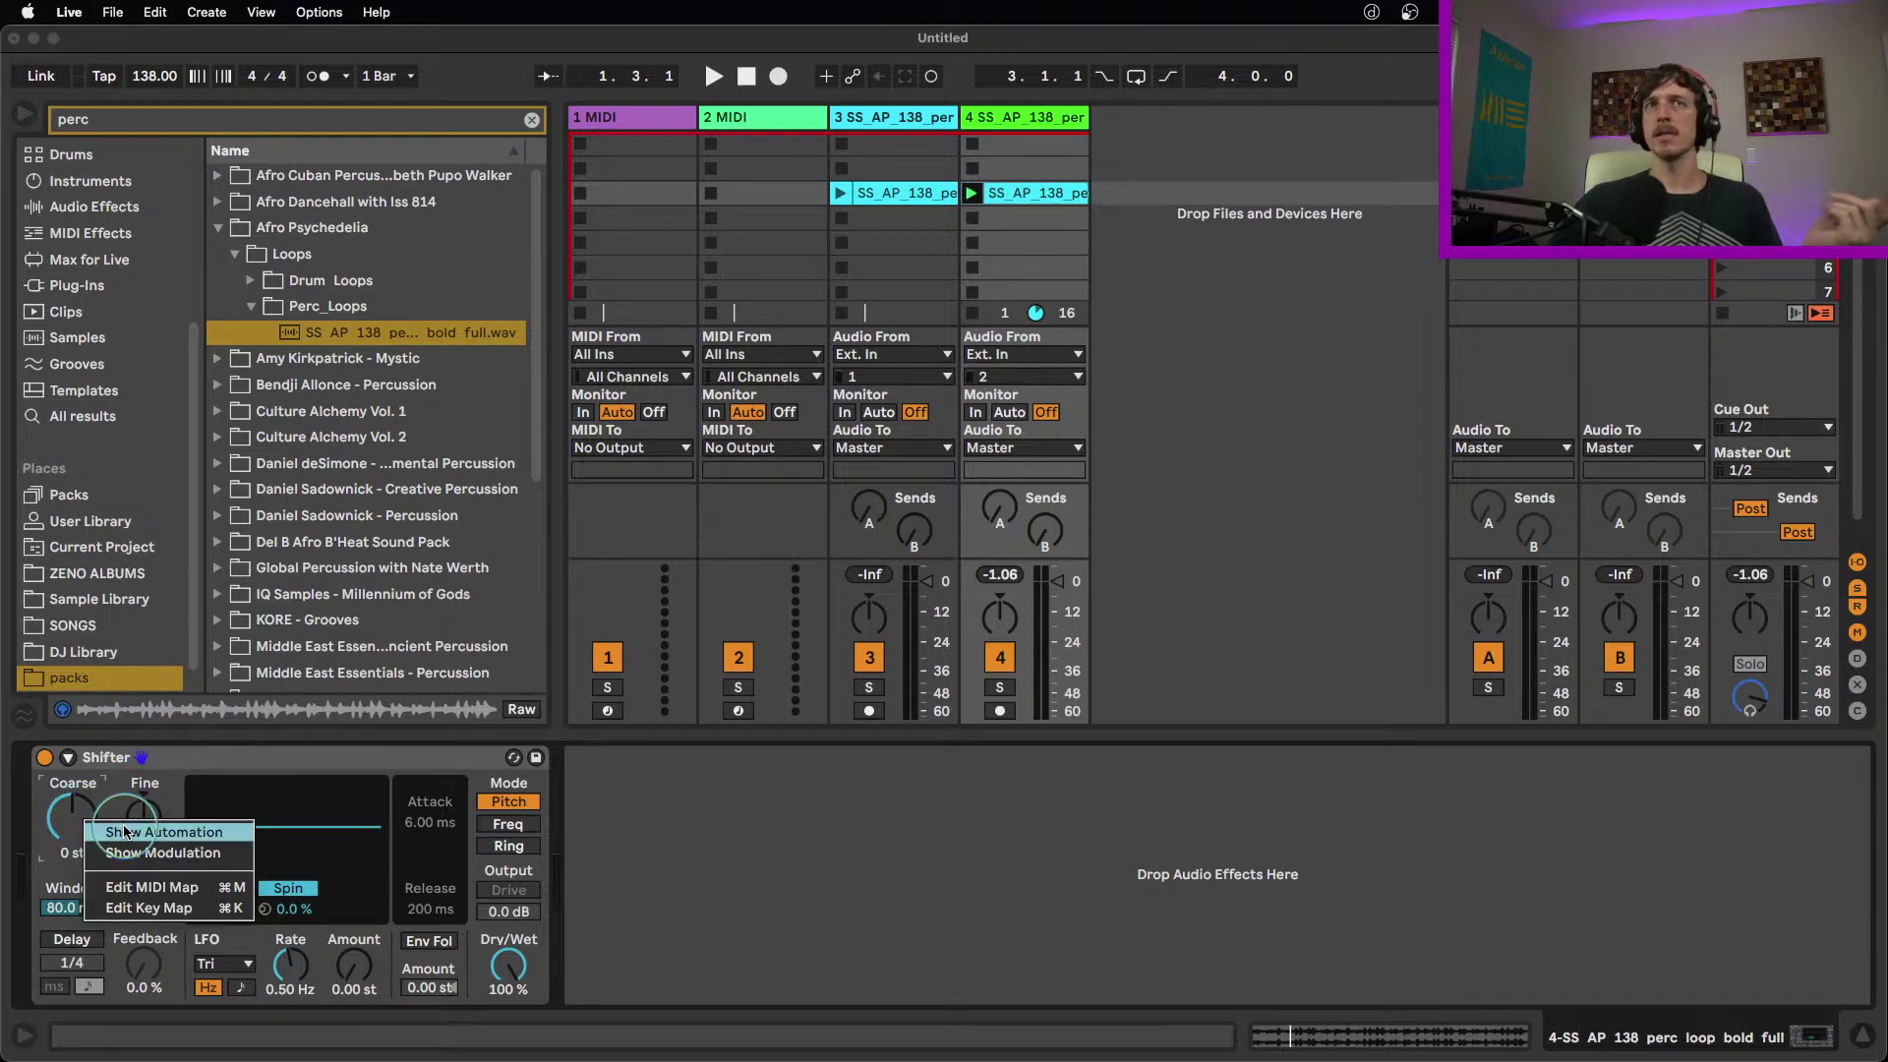
pyautogui.click(162, 832)
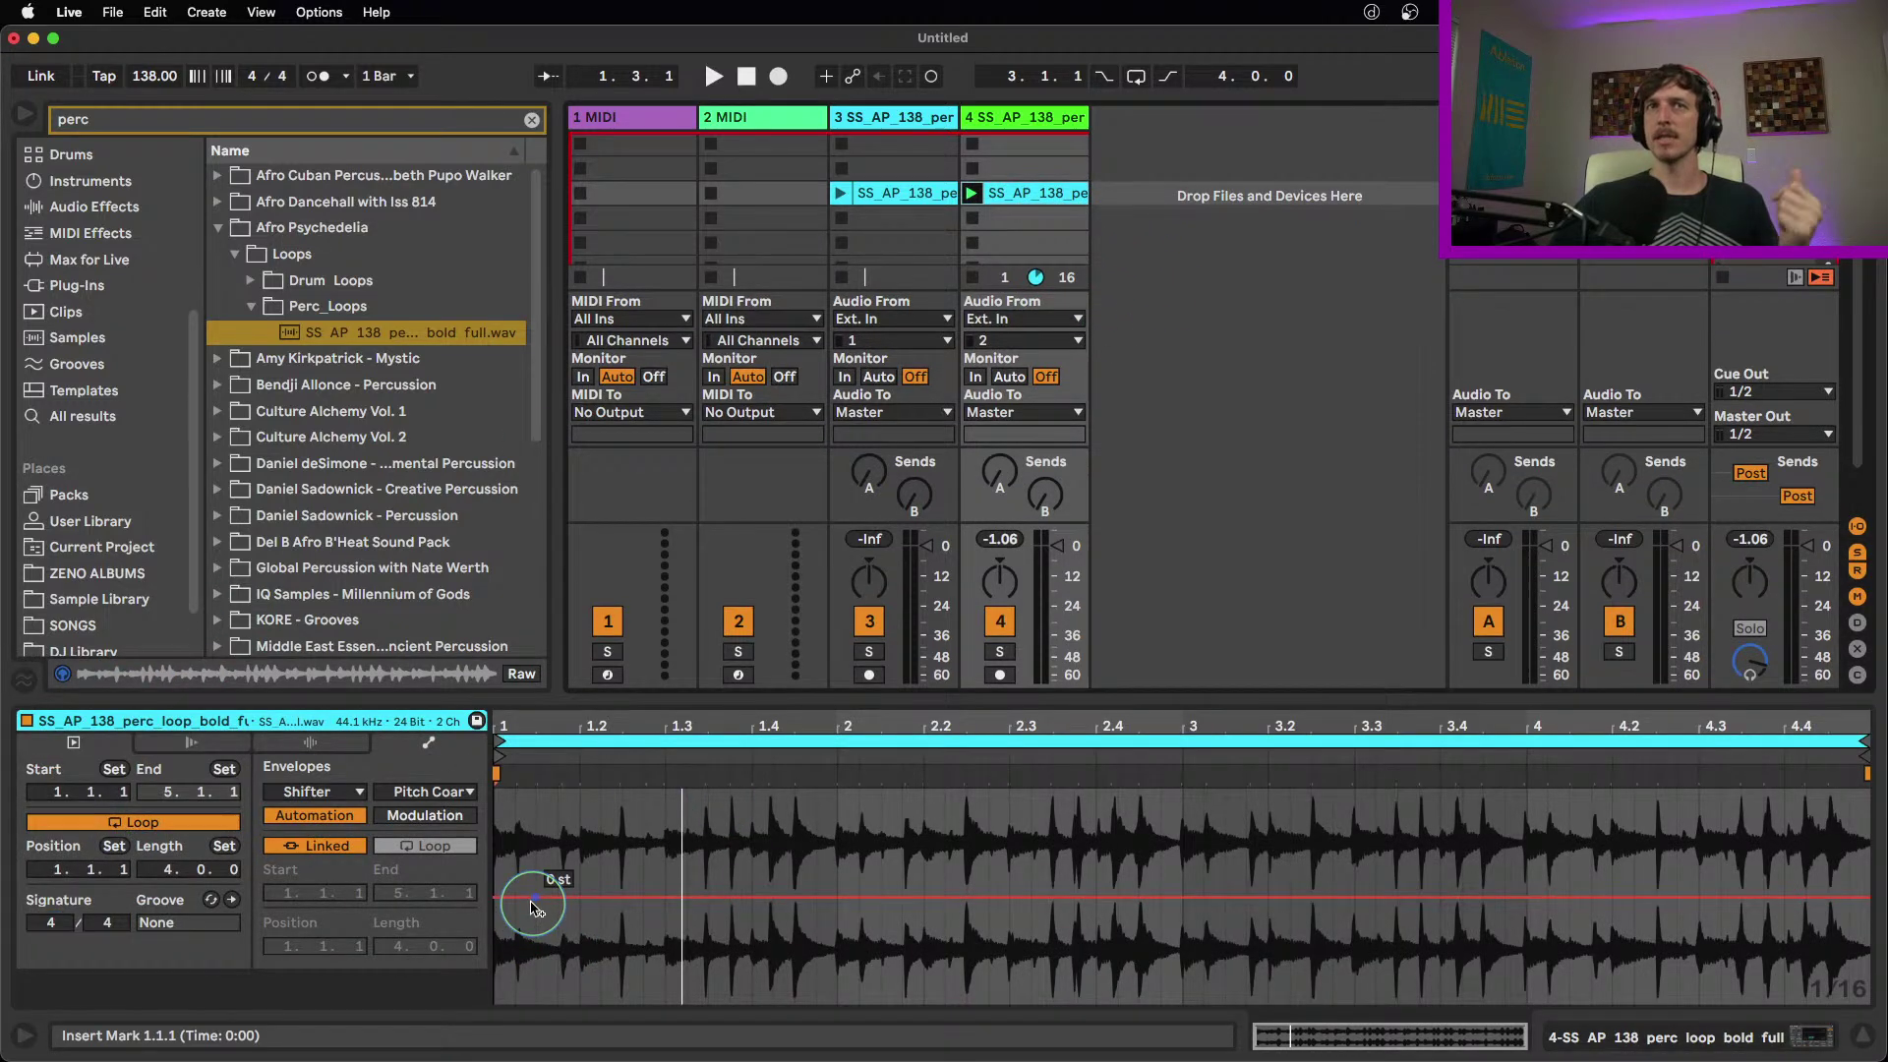
# Draw Shifter Coarse automation rising in three half-bar steps from 1.3 to 3, with the middle step at 5 st
pyautogui.press('super+2')
pyautogui.press('super+2')
pyautogui.click(676, 824)
pyautogui.press('super+2')
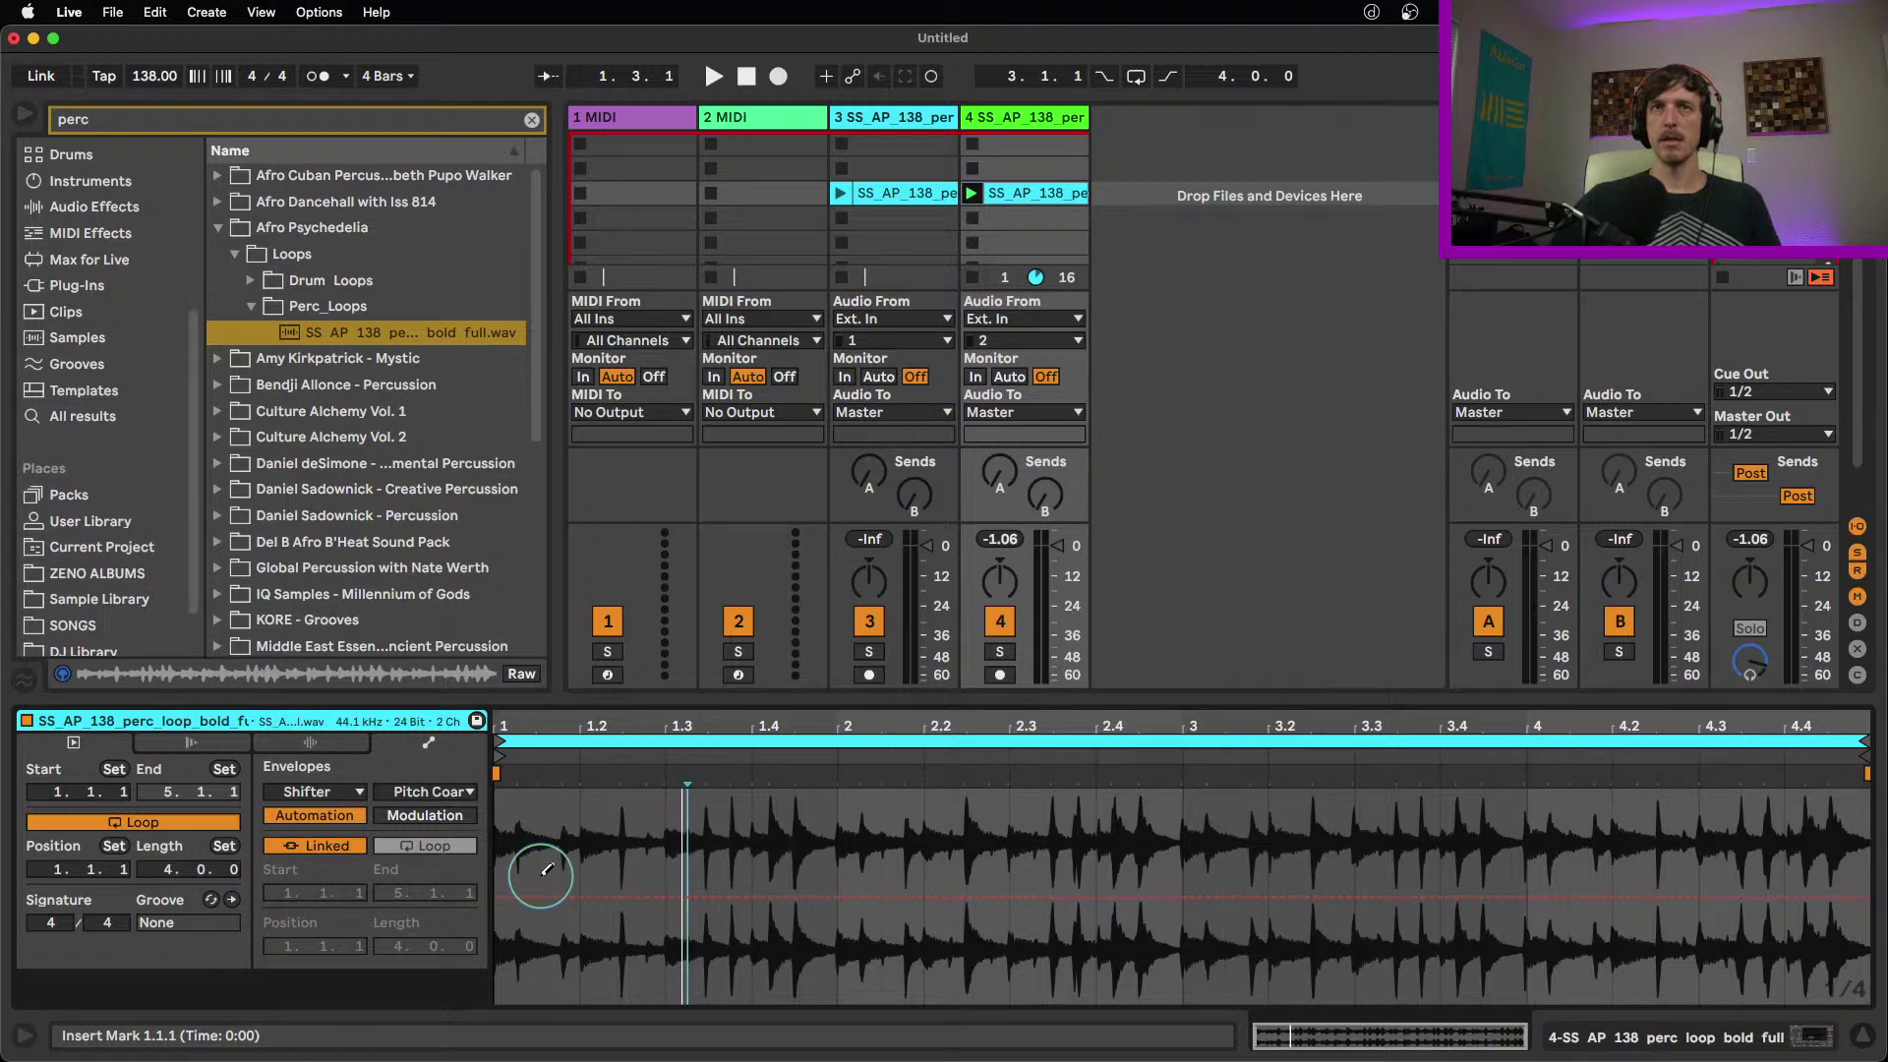
pyautogui.moveTo(542, 876)
pyautogui.mouseDown()
pyautogui.moveTo(620, 915)
pyautogui.moveTo(612, 894)
pyautogui.moveTo(560, 898)
pyautogui.mouseUp()
pyautogui.click(714, 885)
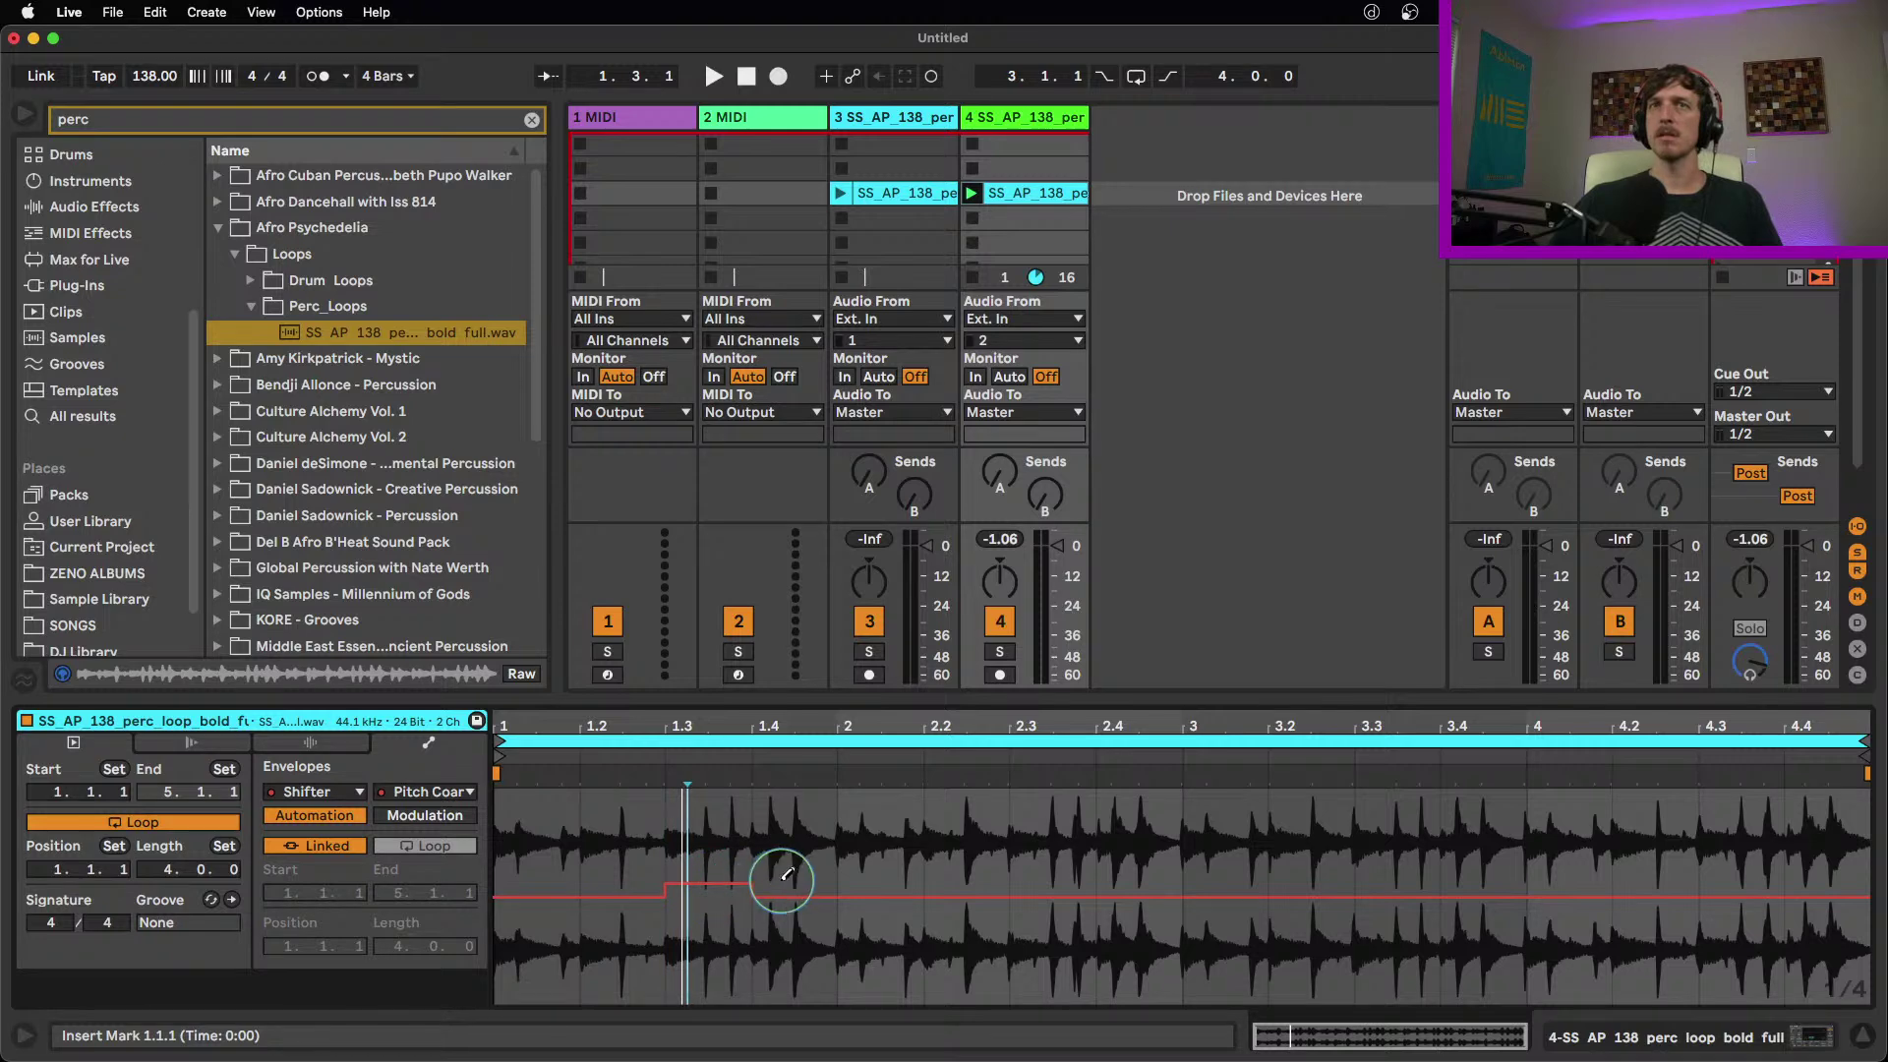
pyautogui.click(858, 862)
pyautogui.moveTo(862, 854); pyautogui.dragTo(939, 861)
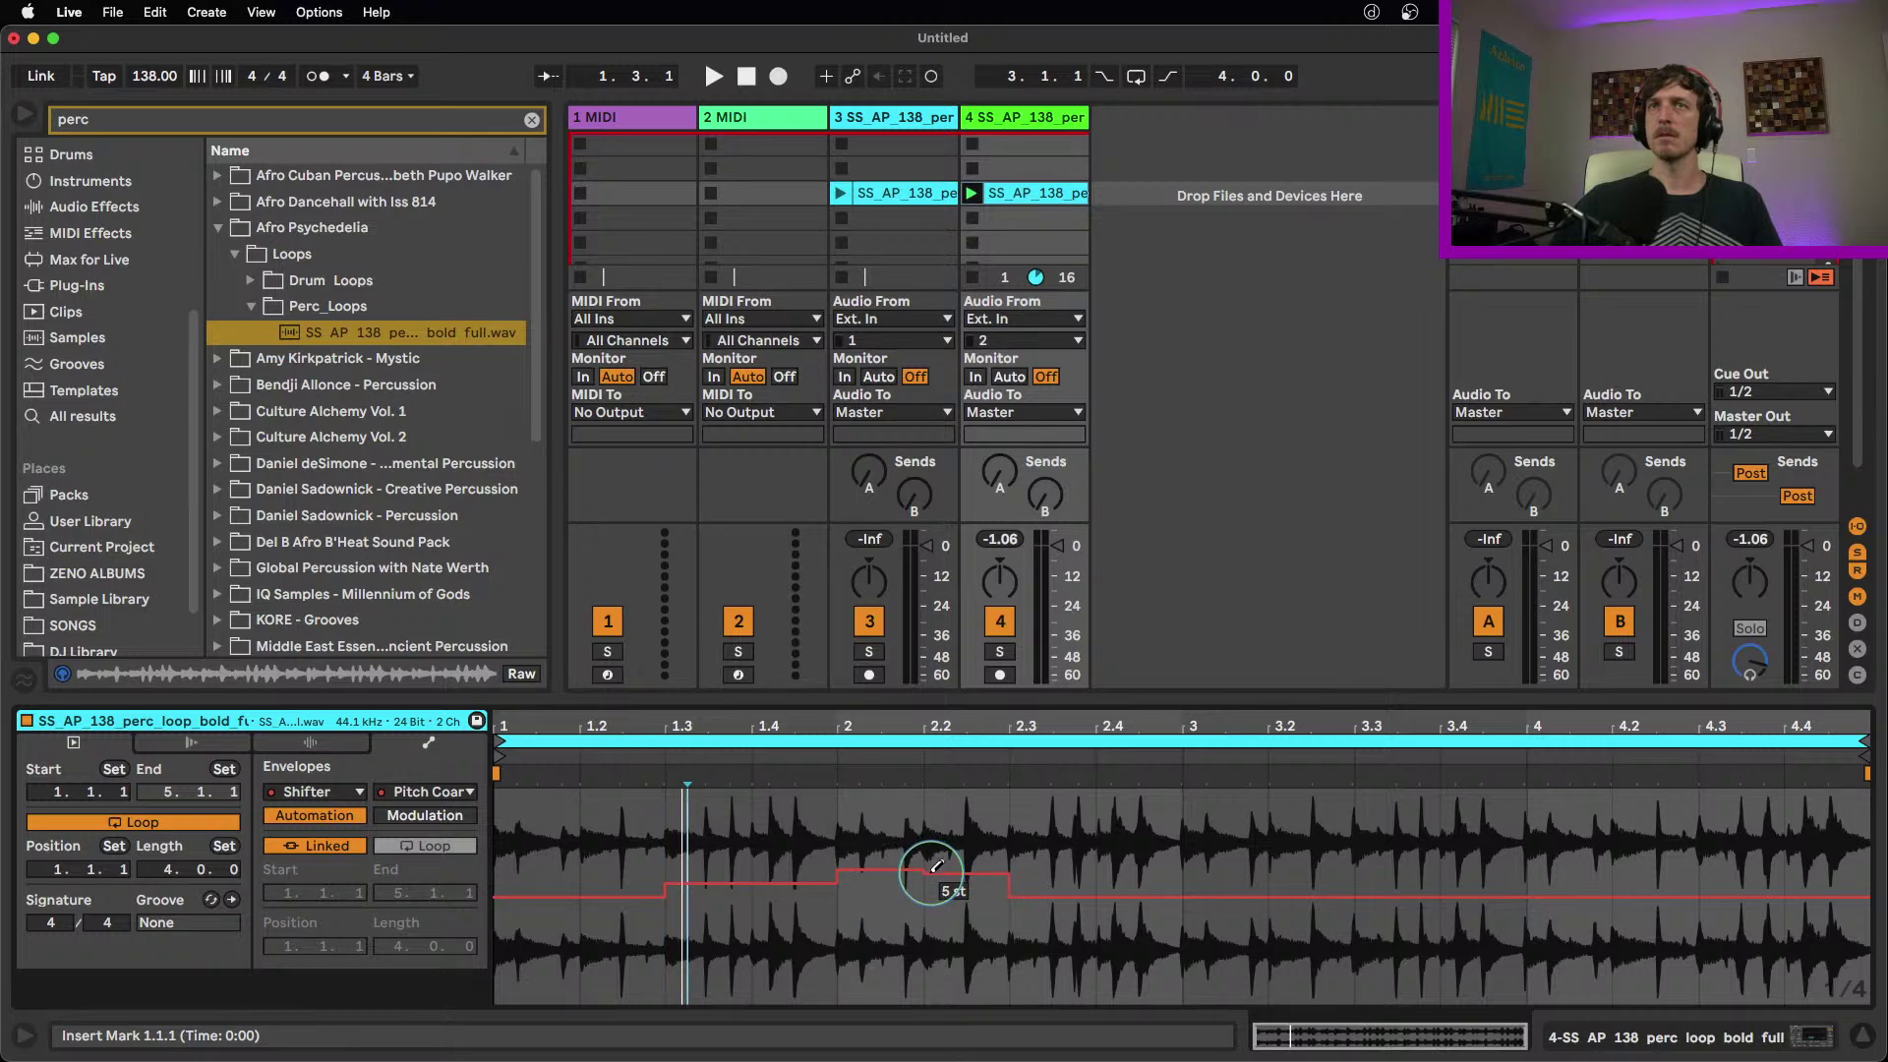
pyautogui.moveTo(1016, 865)
pyautogui.mouseDown()
pyautogui.moveTo(1030, 843)
pyautogui.moveTo(1053, 871)
pyautogui.moveTo(1105, 860)
pyautogui.mouseUp()
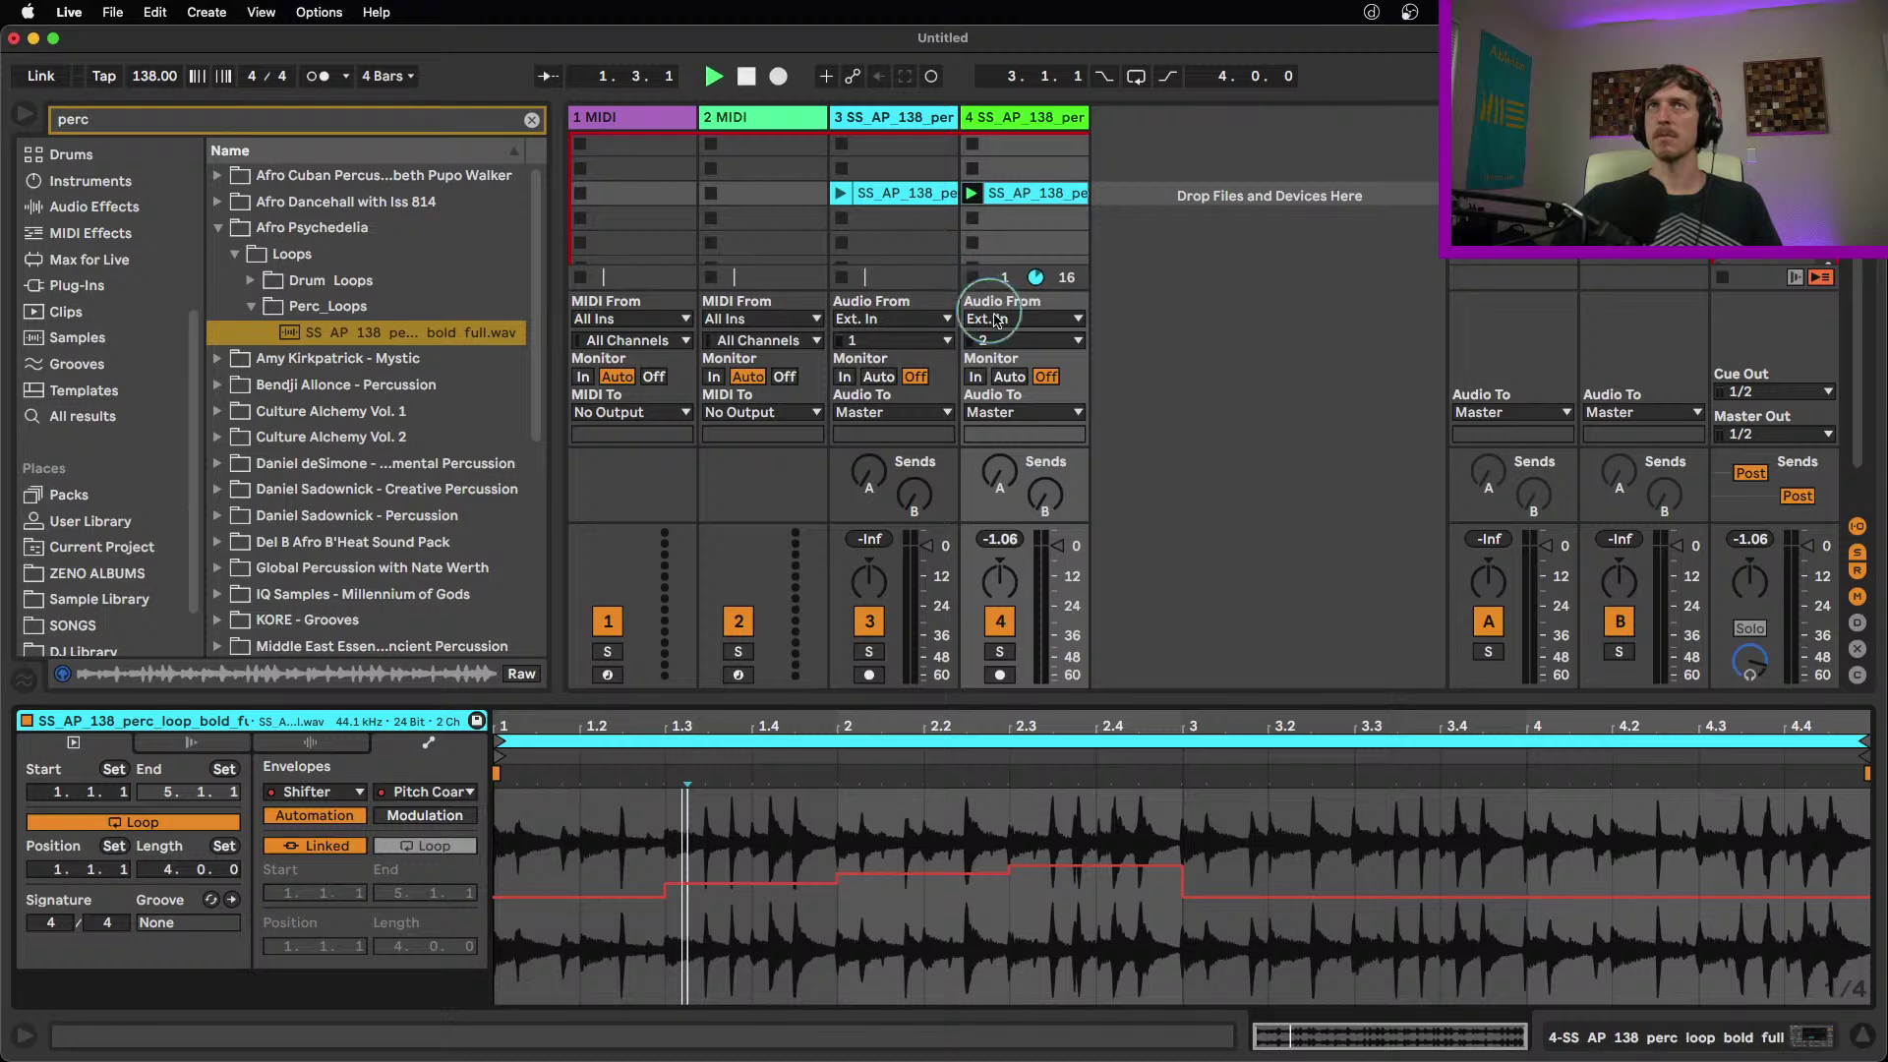
# Play track 4's clip to hear the Shifter pitch automation and display the Shifter device
pyautogui.press('space')
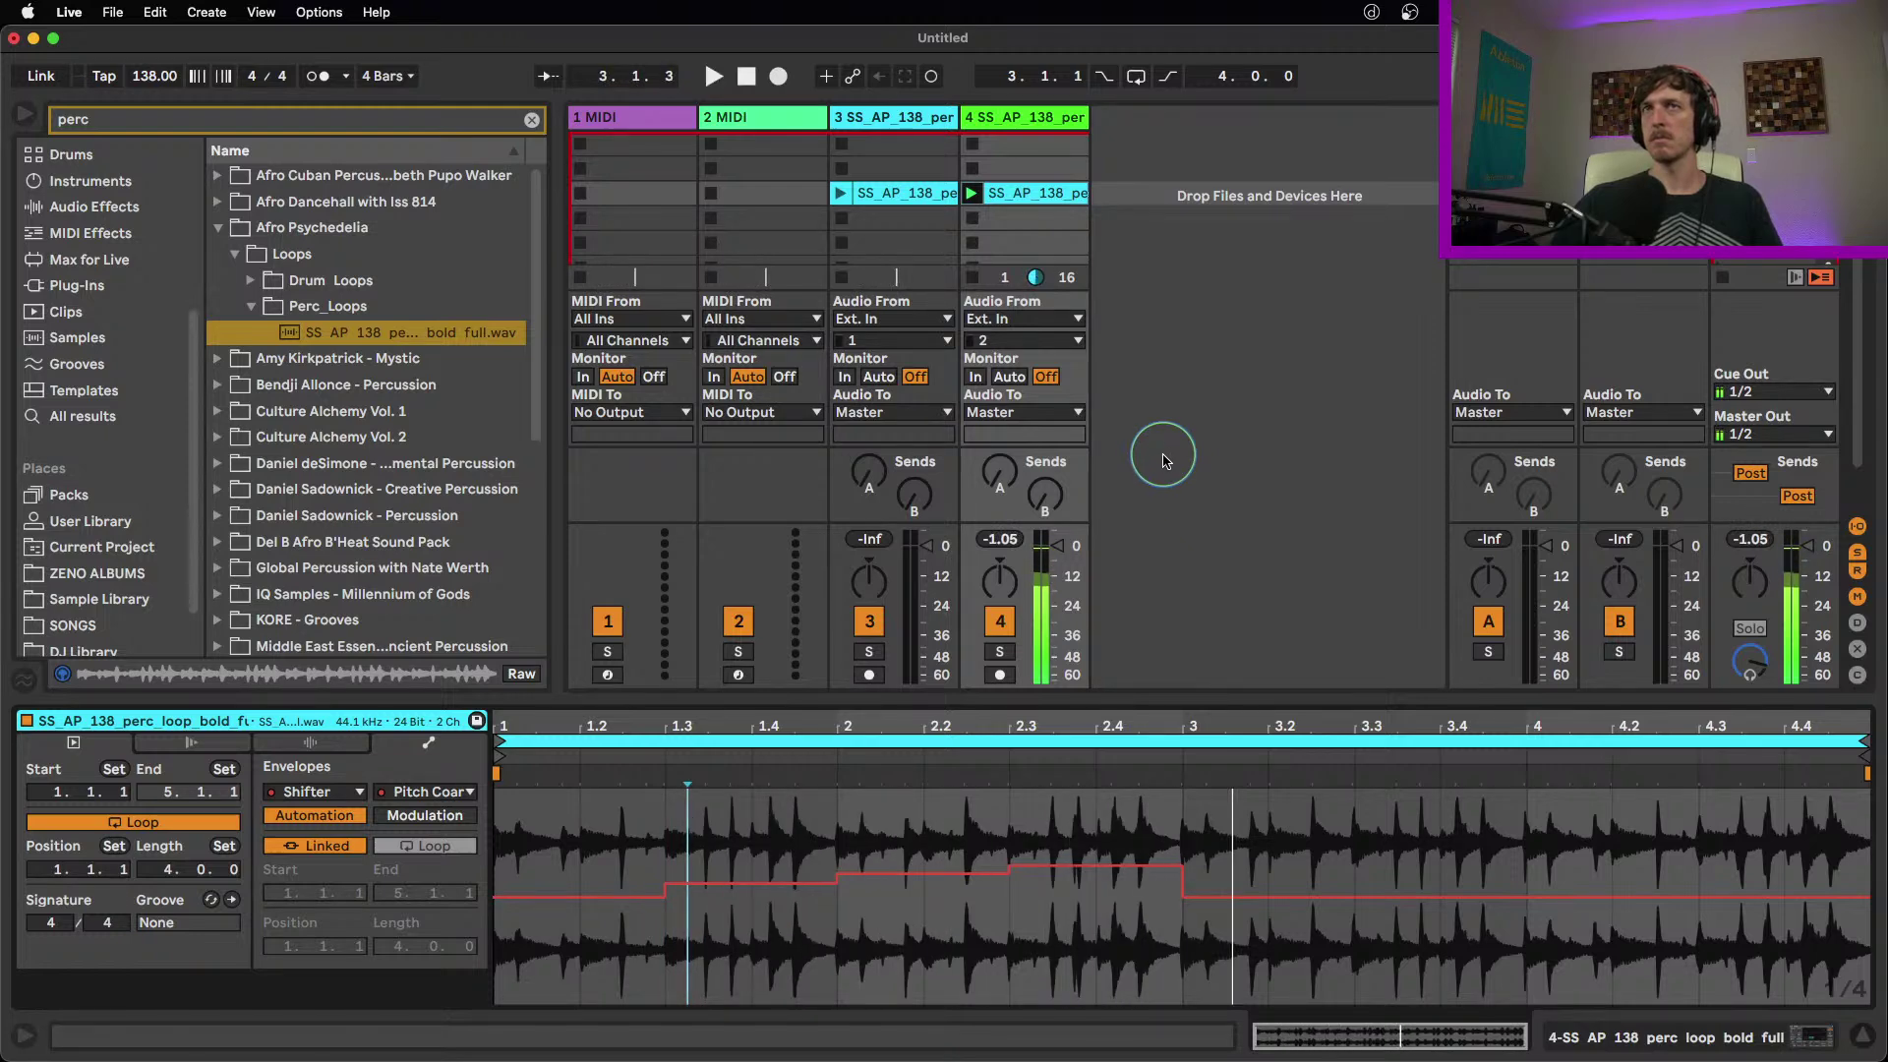
pyautogui.click(1033, 118)
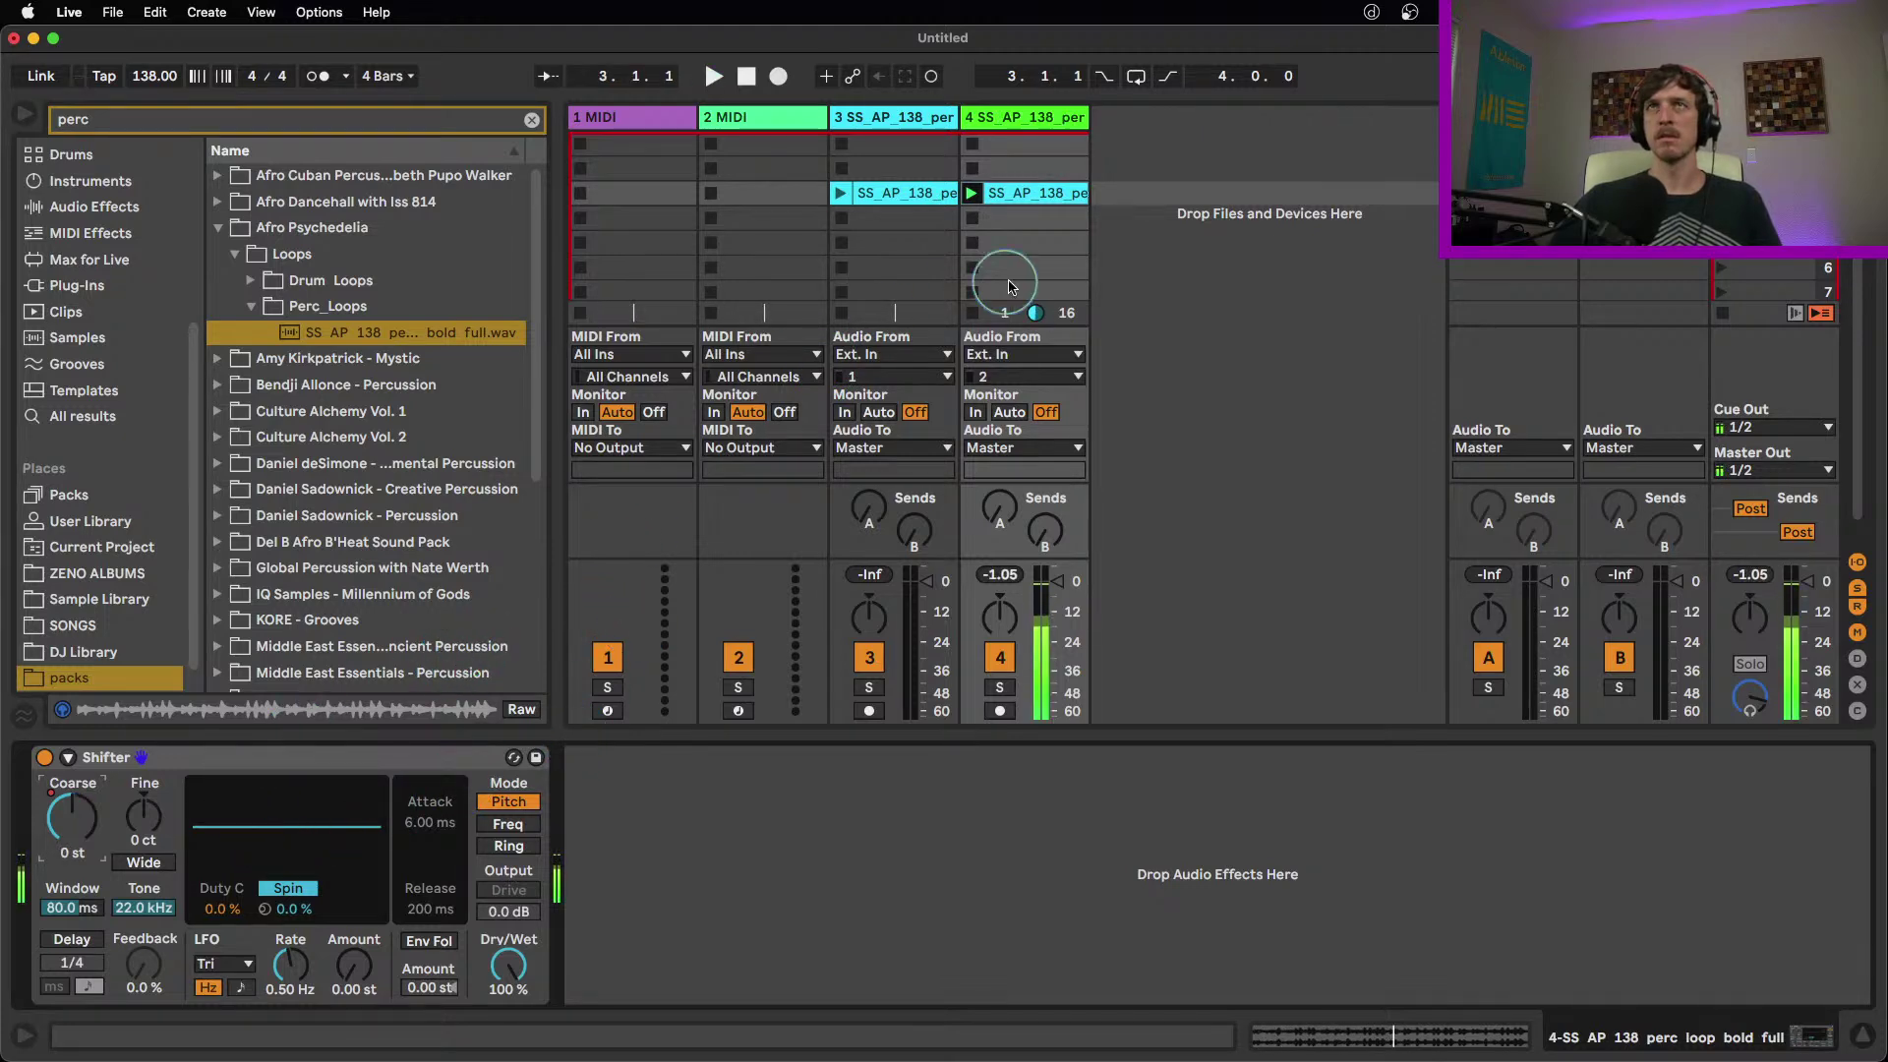
pyautogui.press('space')
# Draw the Clip Transposition envelope of track 3's clip as three rising half-bar steps from 1.3 to 3
pyautogui.click(883, 203)
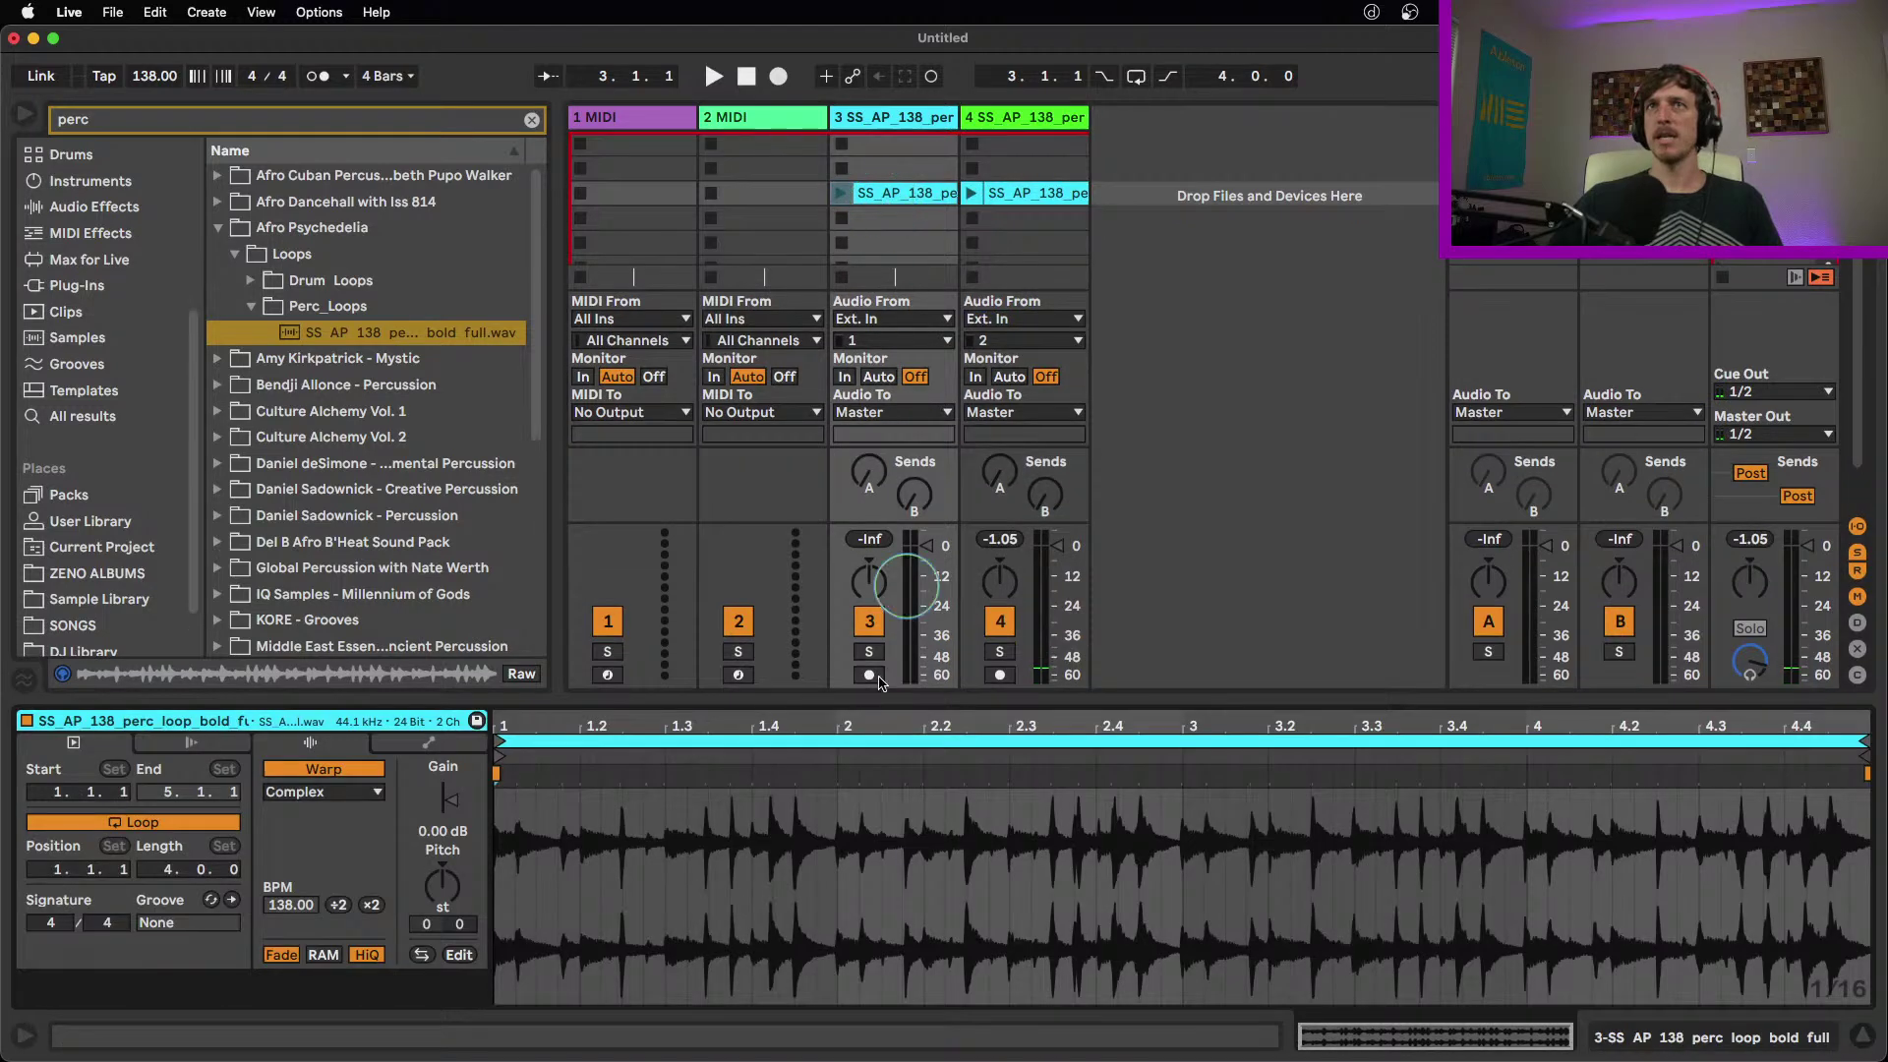
pyautogui.click(426, 743)
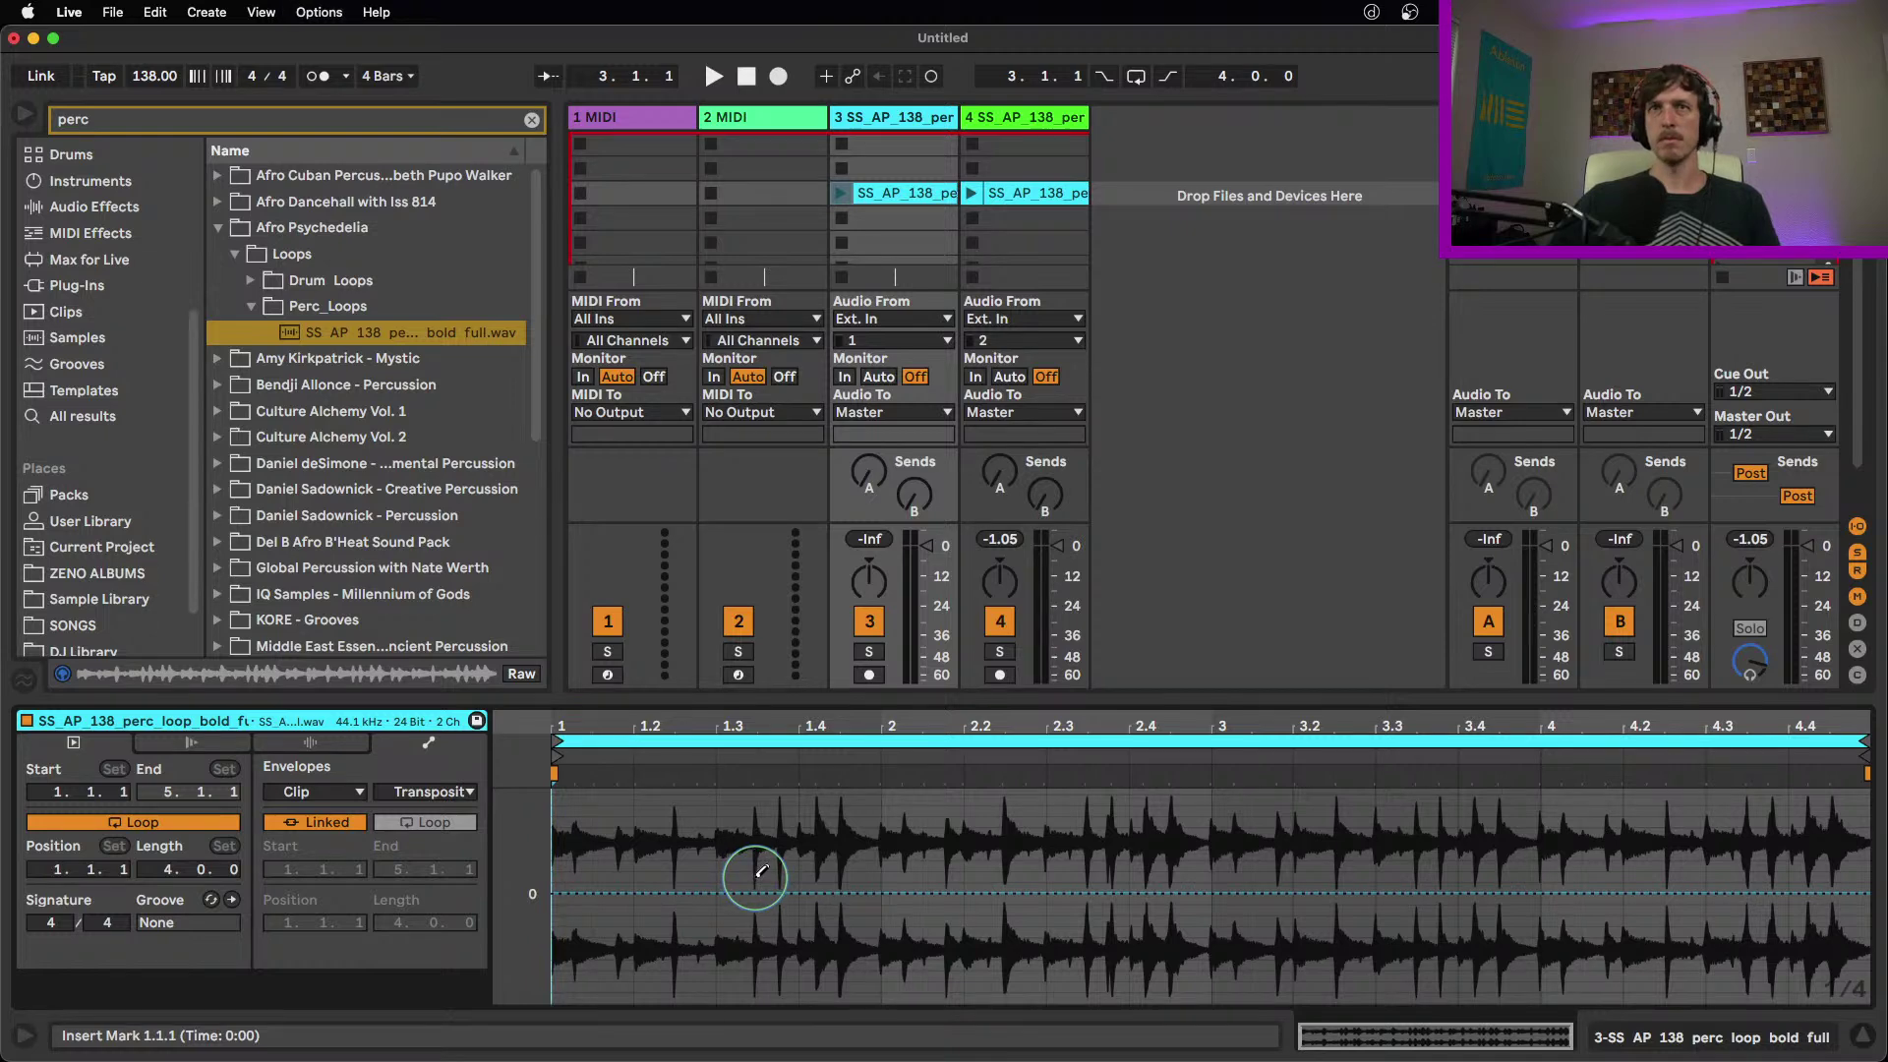
pyautogui.click(776, 869)
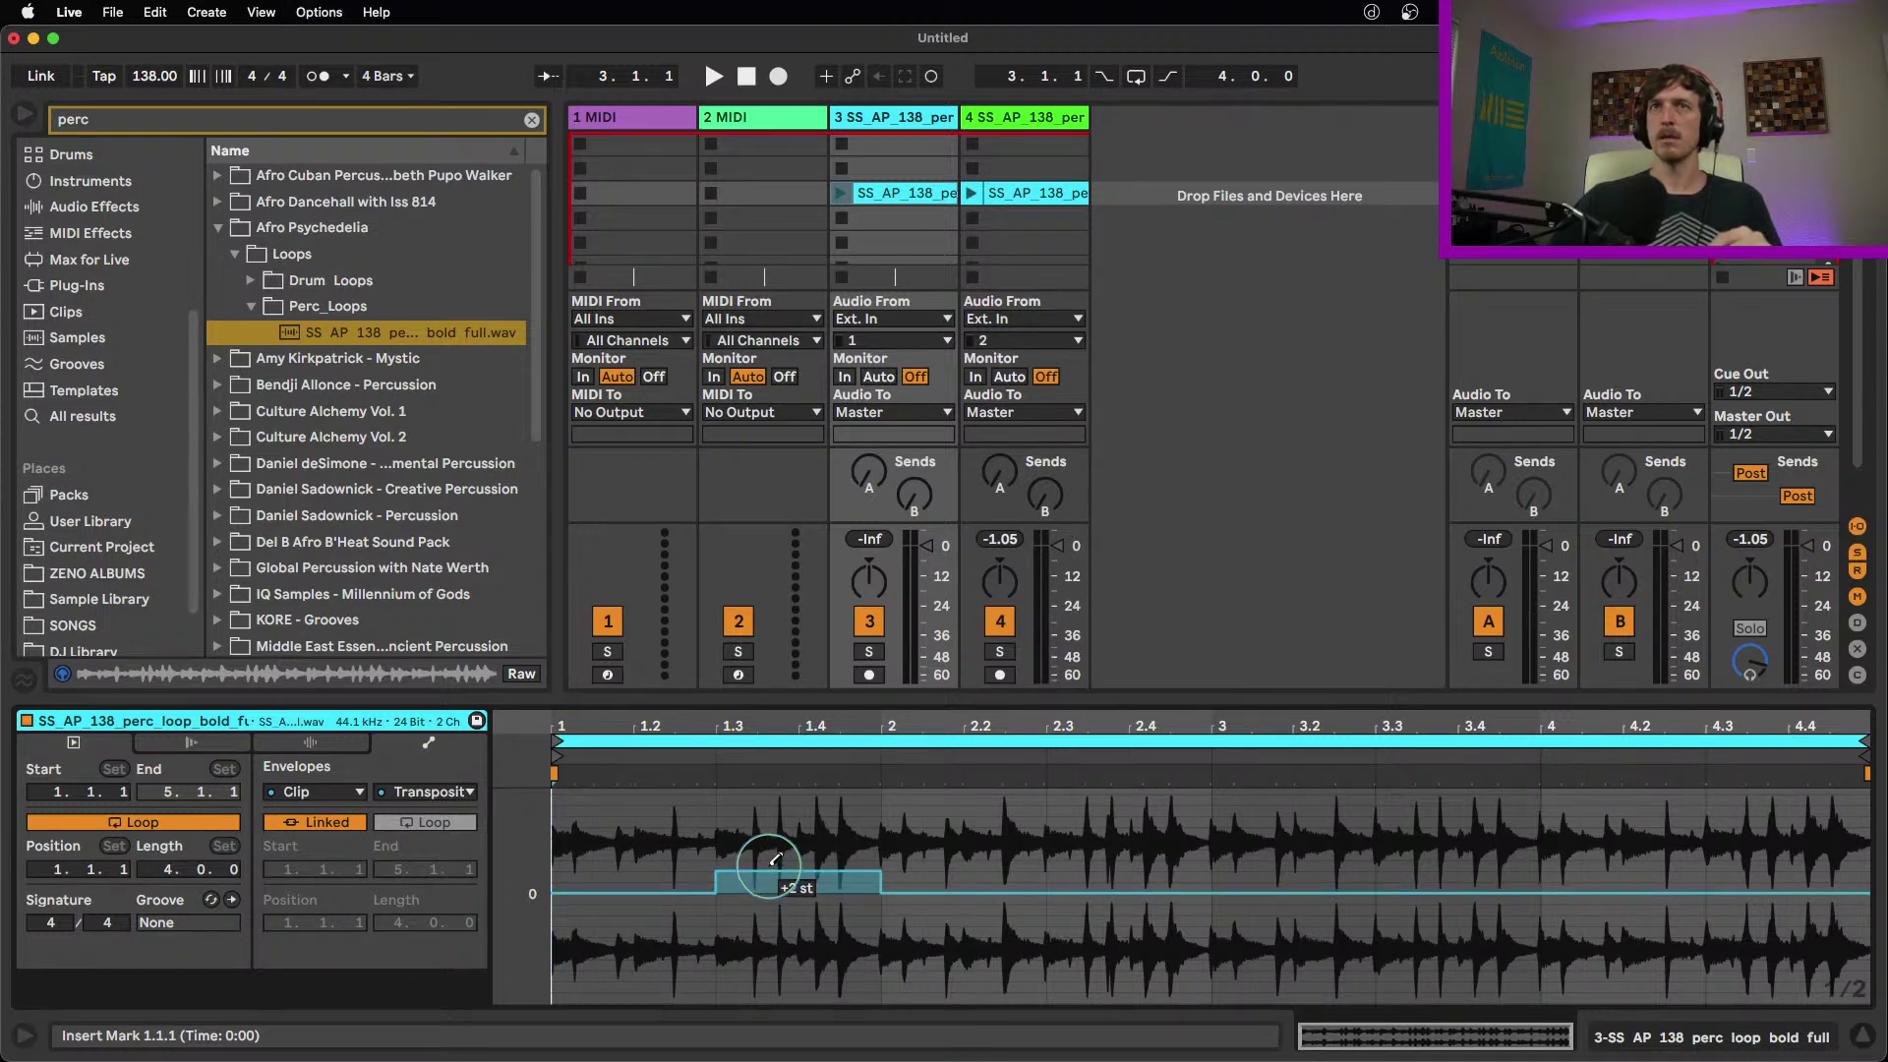
pyautogui.click(909, 838)
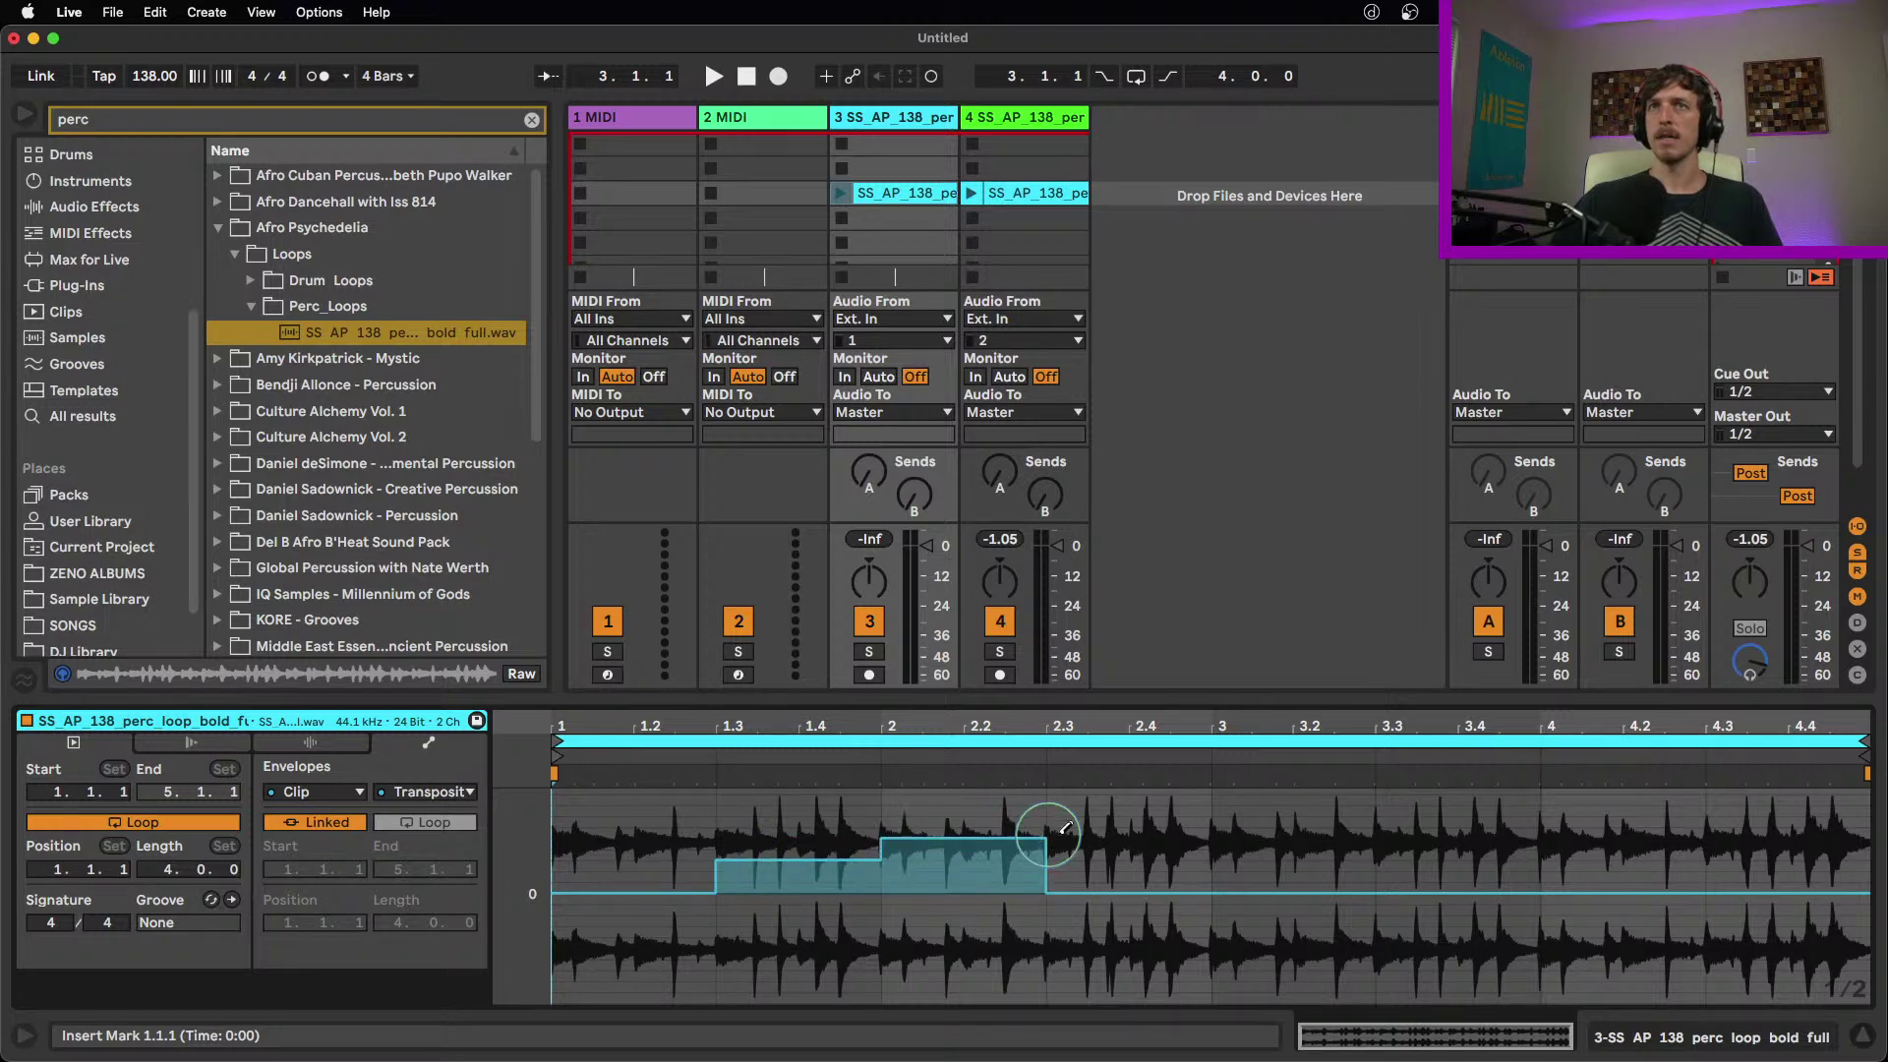
pyautogui.click(1102, 818)
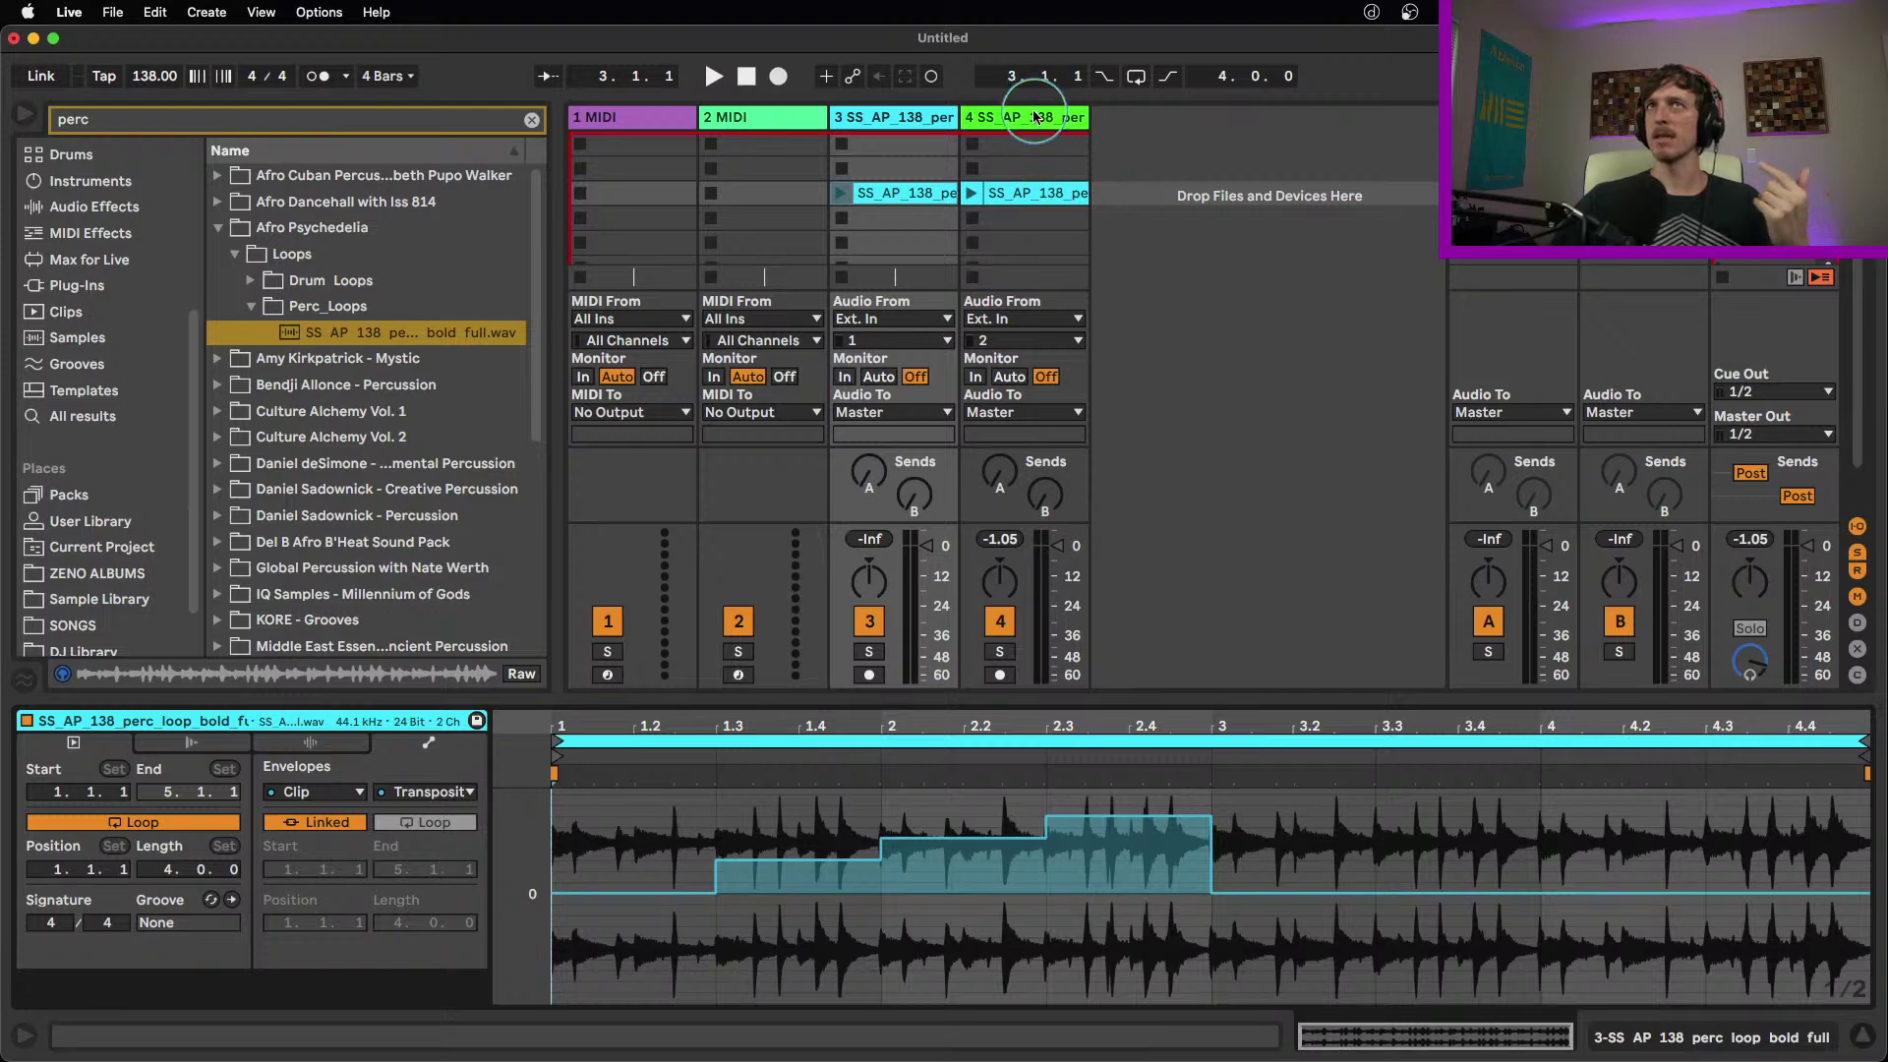
# Compare by ear track 3's clip with the transposition envelope and track 4's clip with the Shifter automation
pyautogui.click(841, 192)
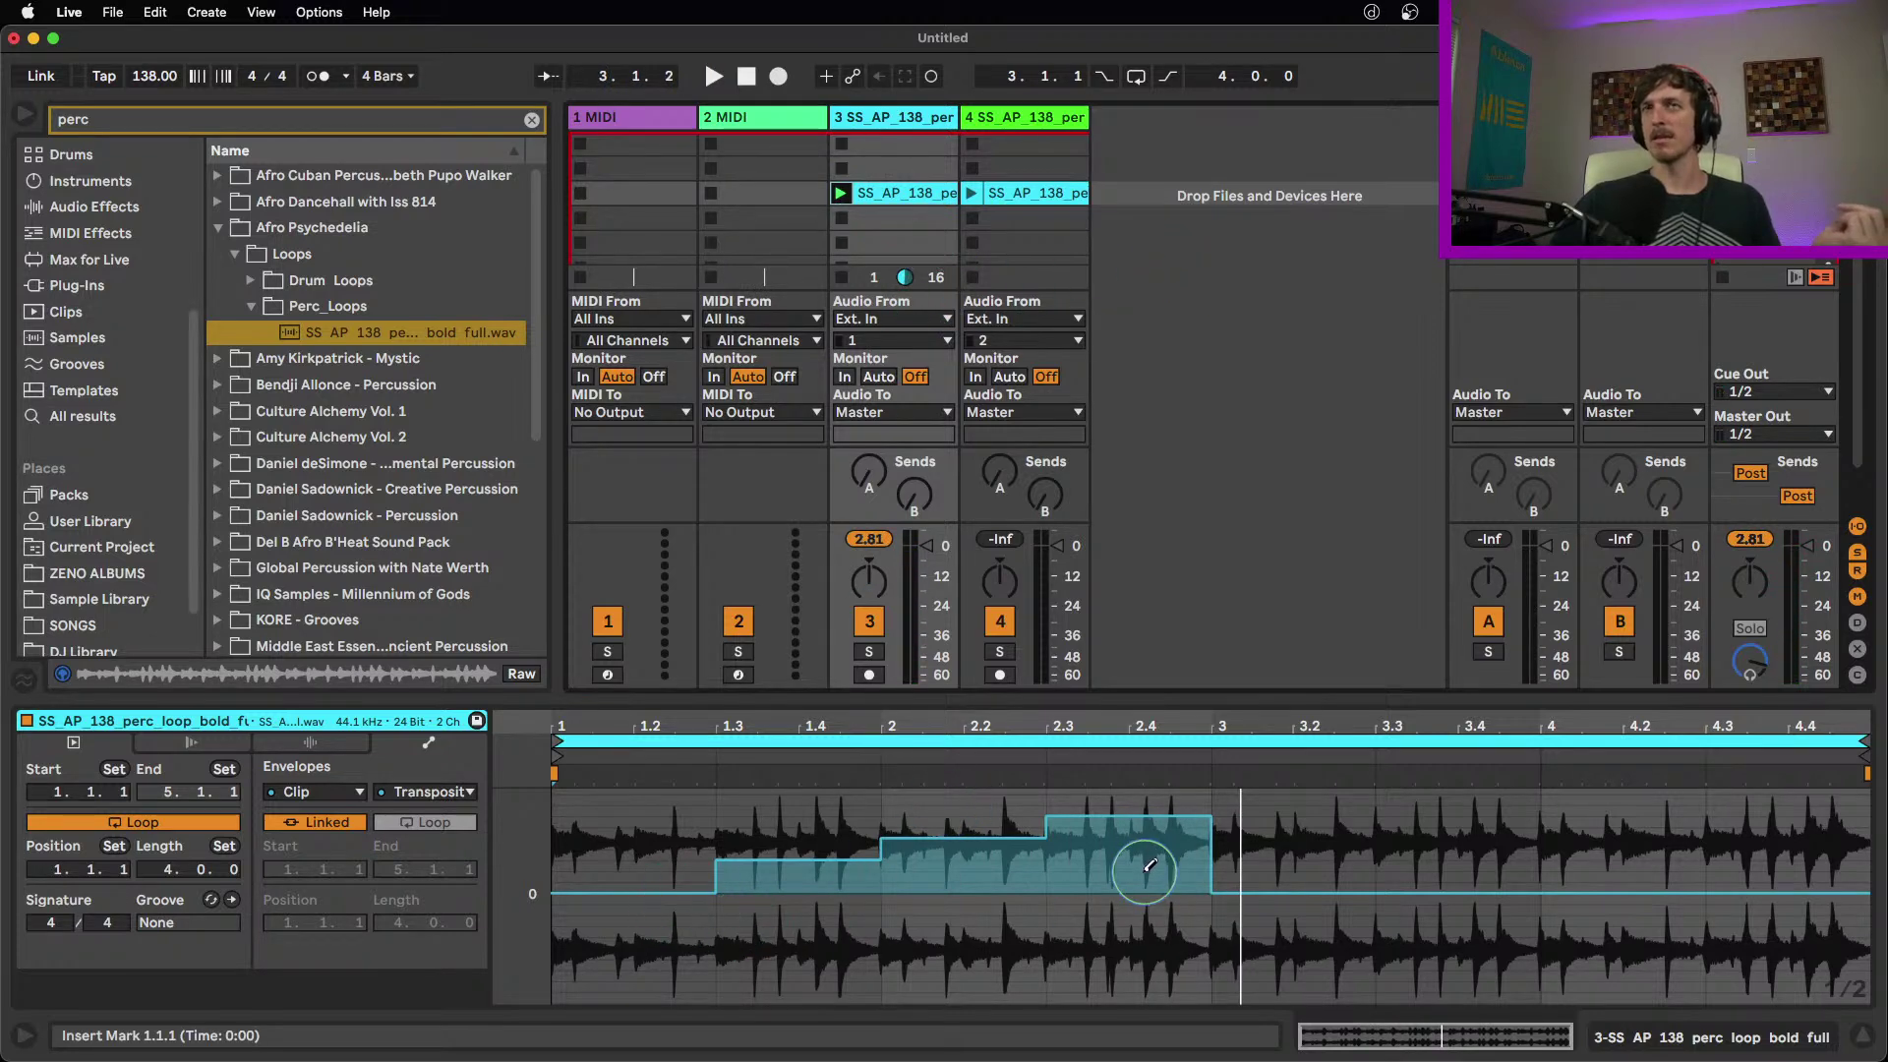
pyautogui.press('space')
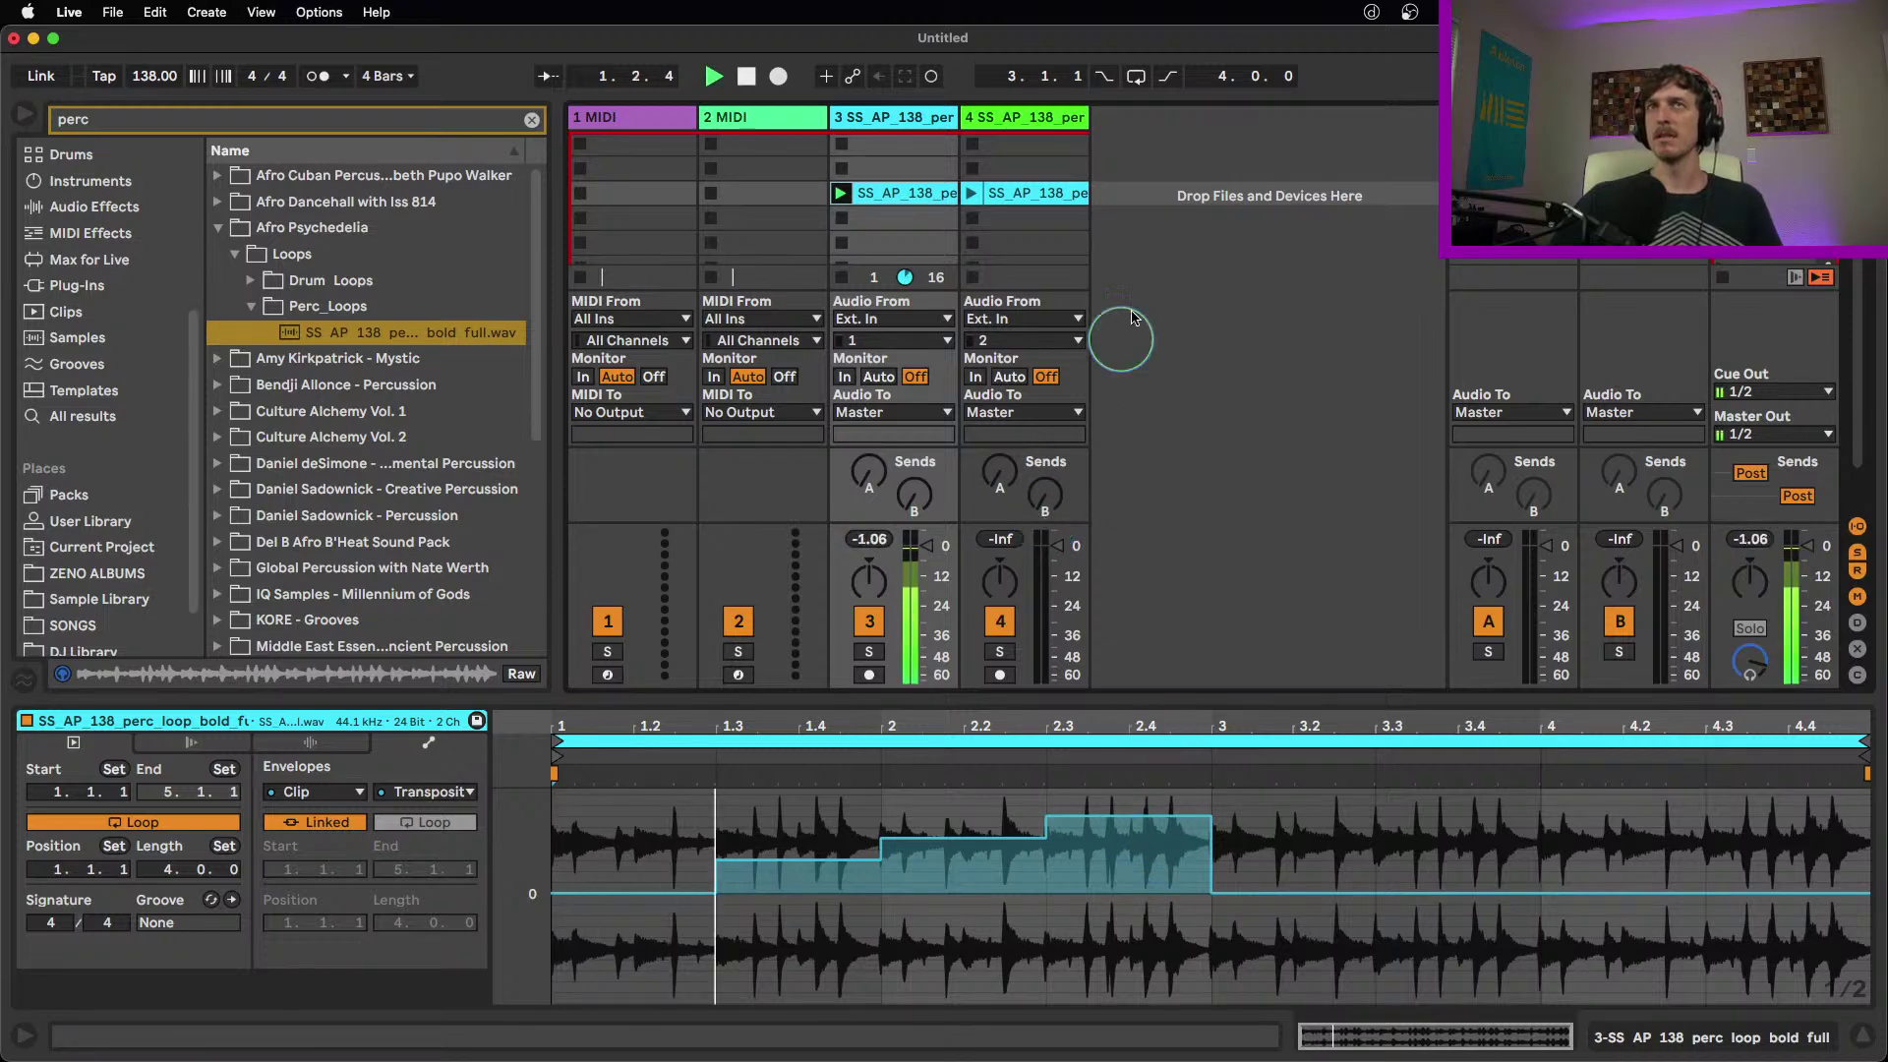
pyautogui.click(842, 278)
pyautogui.click(972, 194)
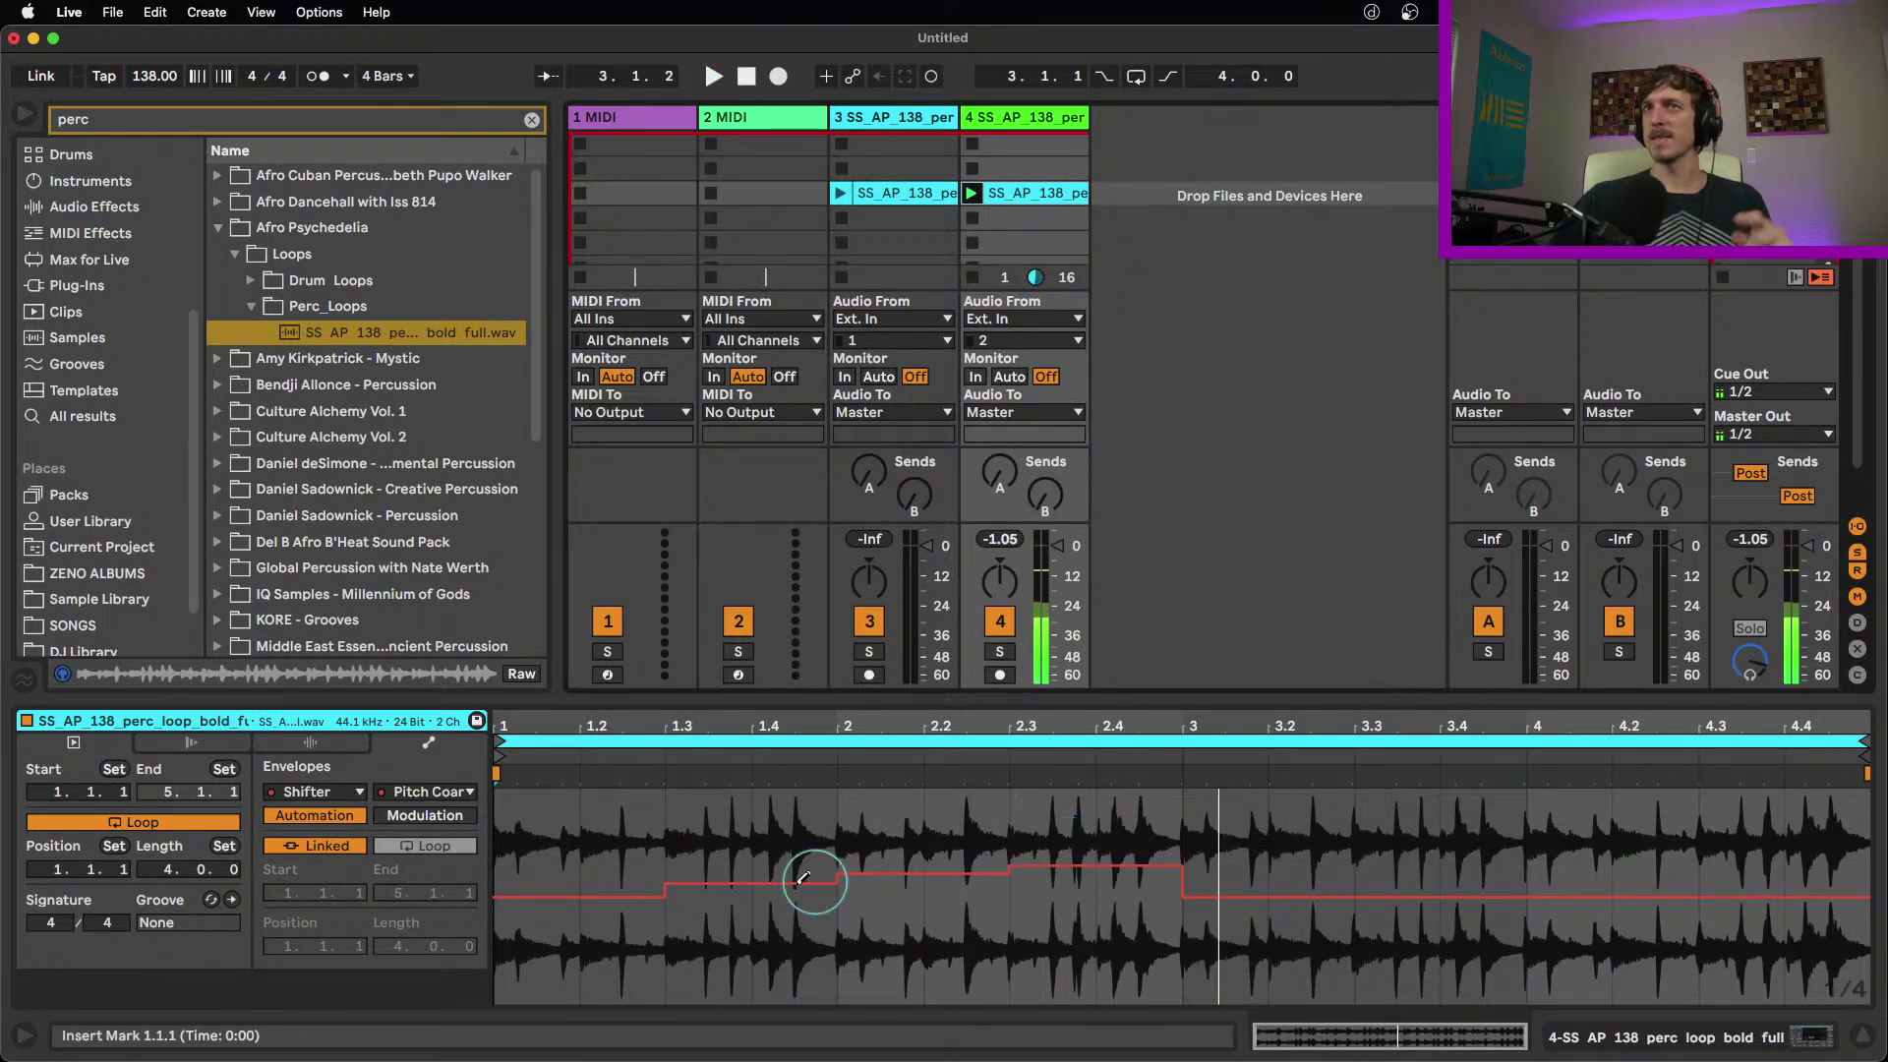
pyautogui.click(1023, 119)
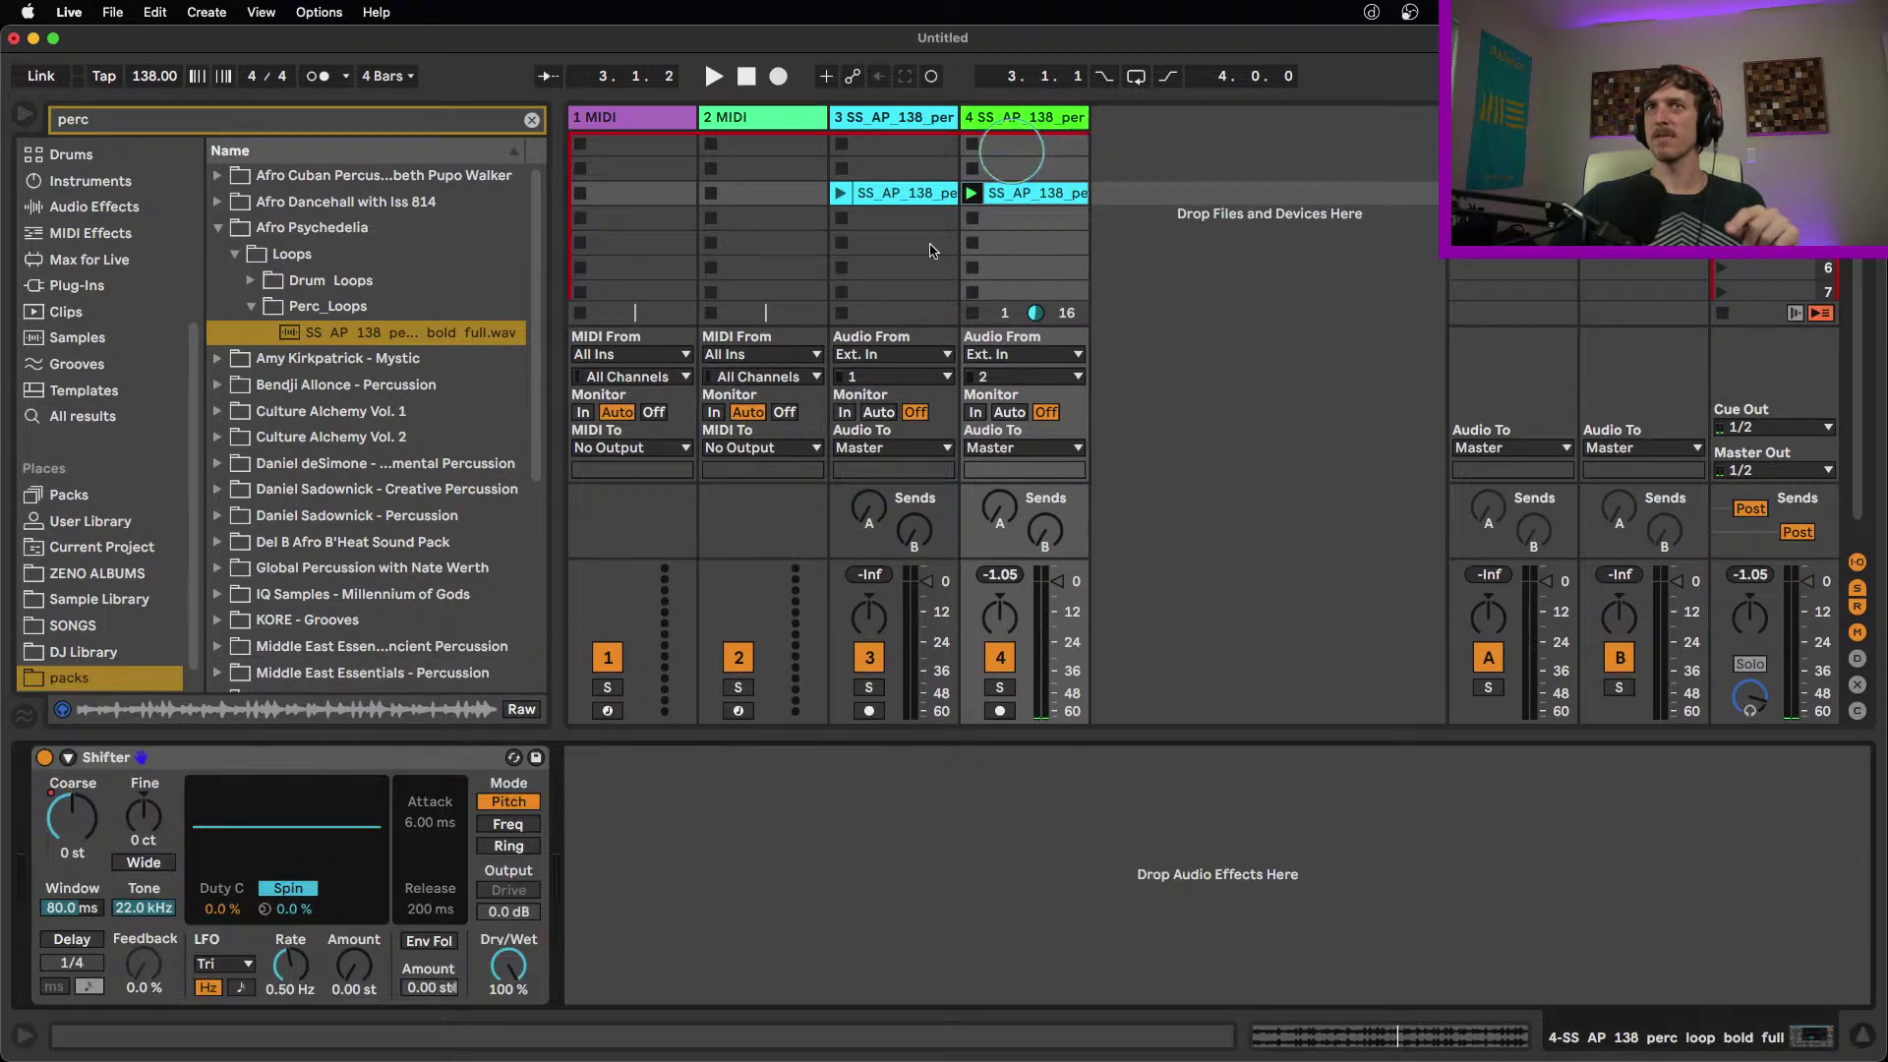
pyautogui.click(1002, 210)
pyautogui.click(973, 218)
# Set the warp mode of track 3's percussion clip to Beats
pyautogui.doubleClick(914, 194)
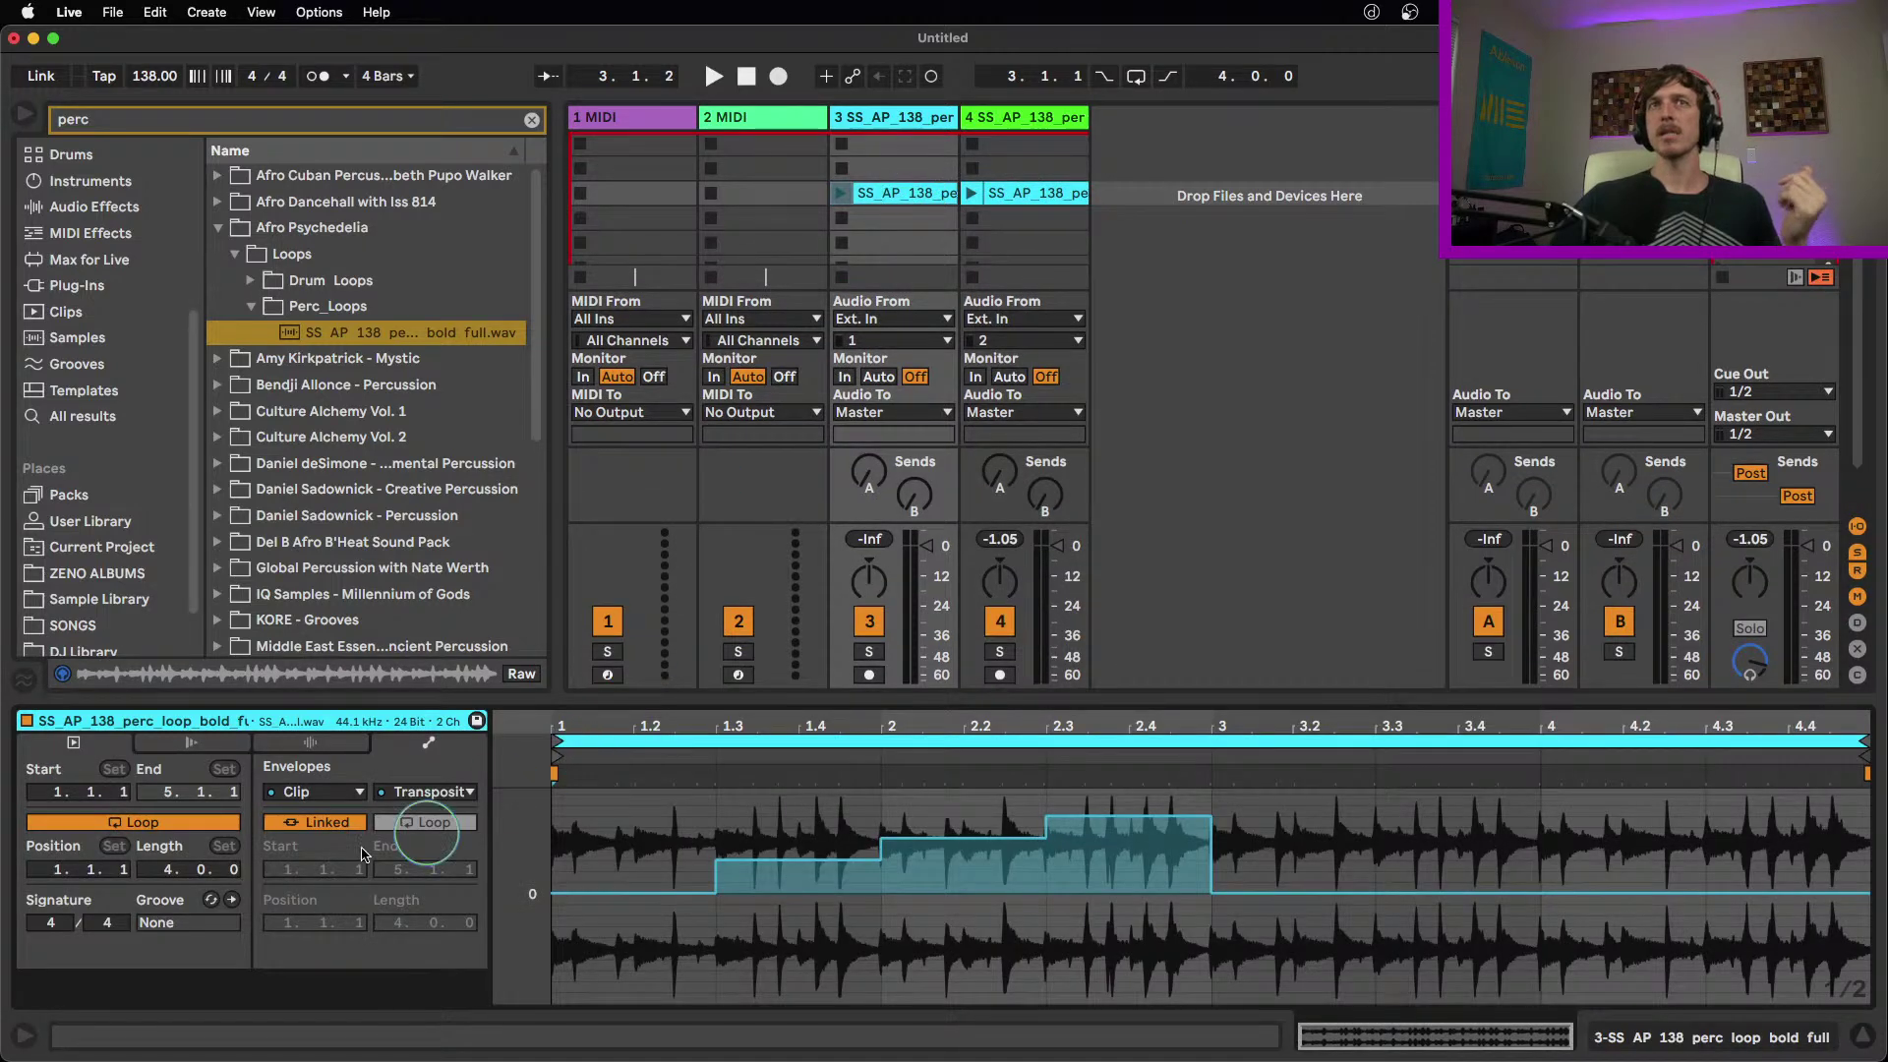
pyautogui.click(339, 745)
pyautogui.click(332, 799)
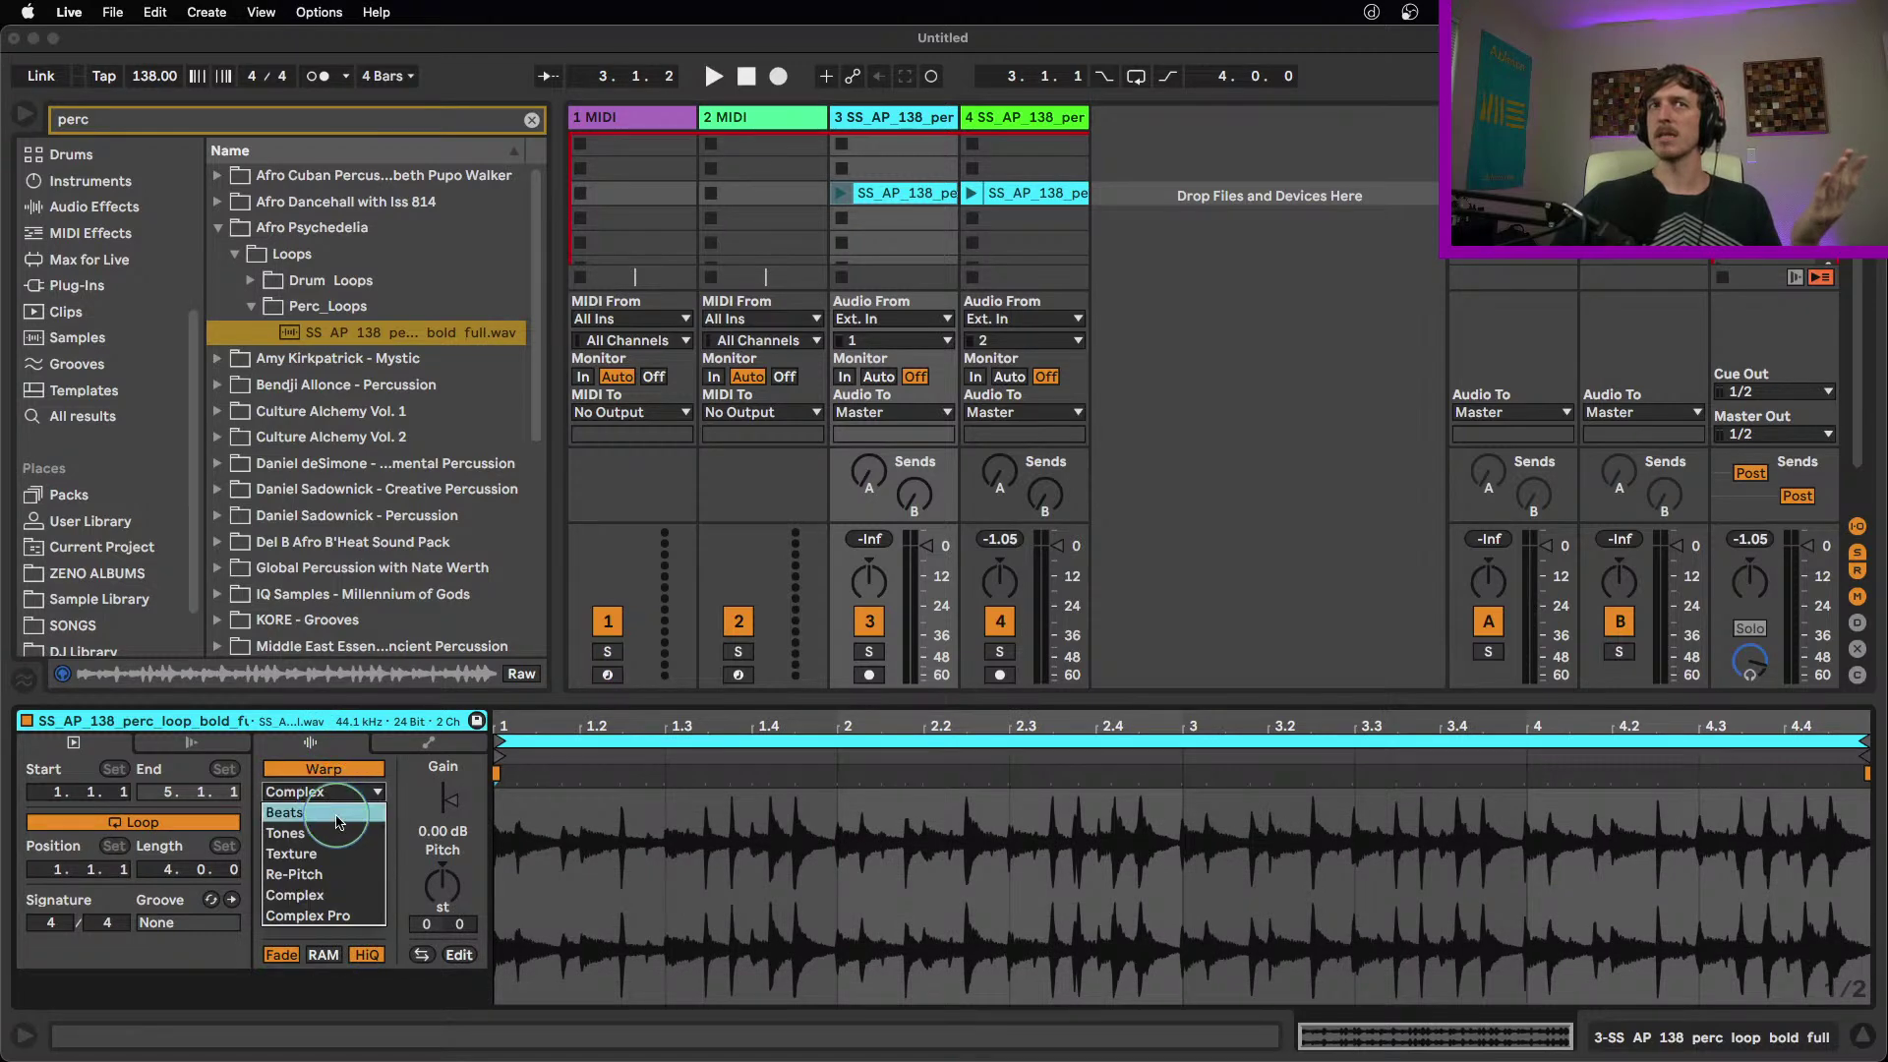
pyautogui.click(336, 822)
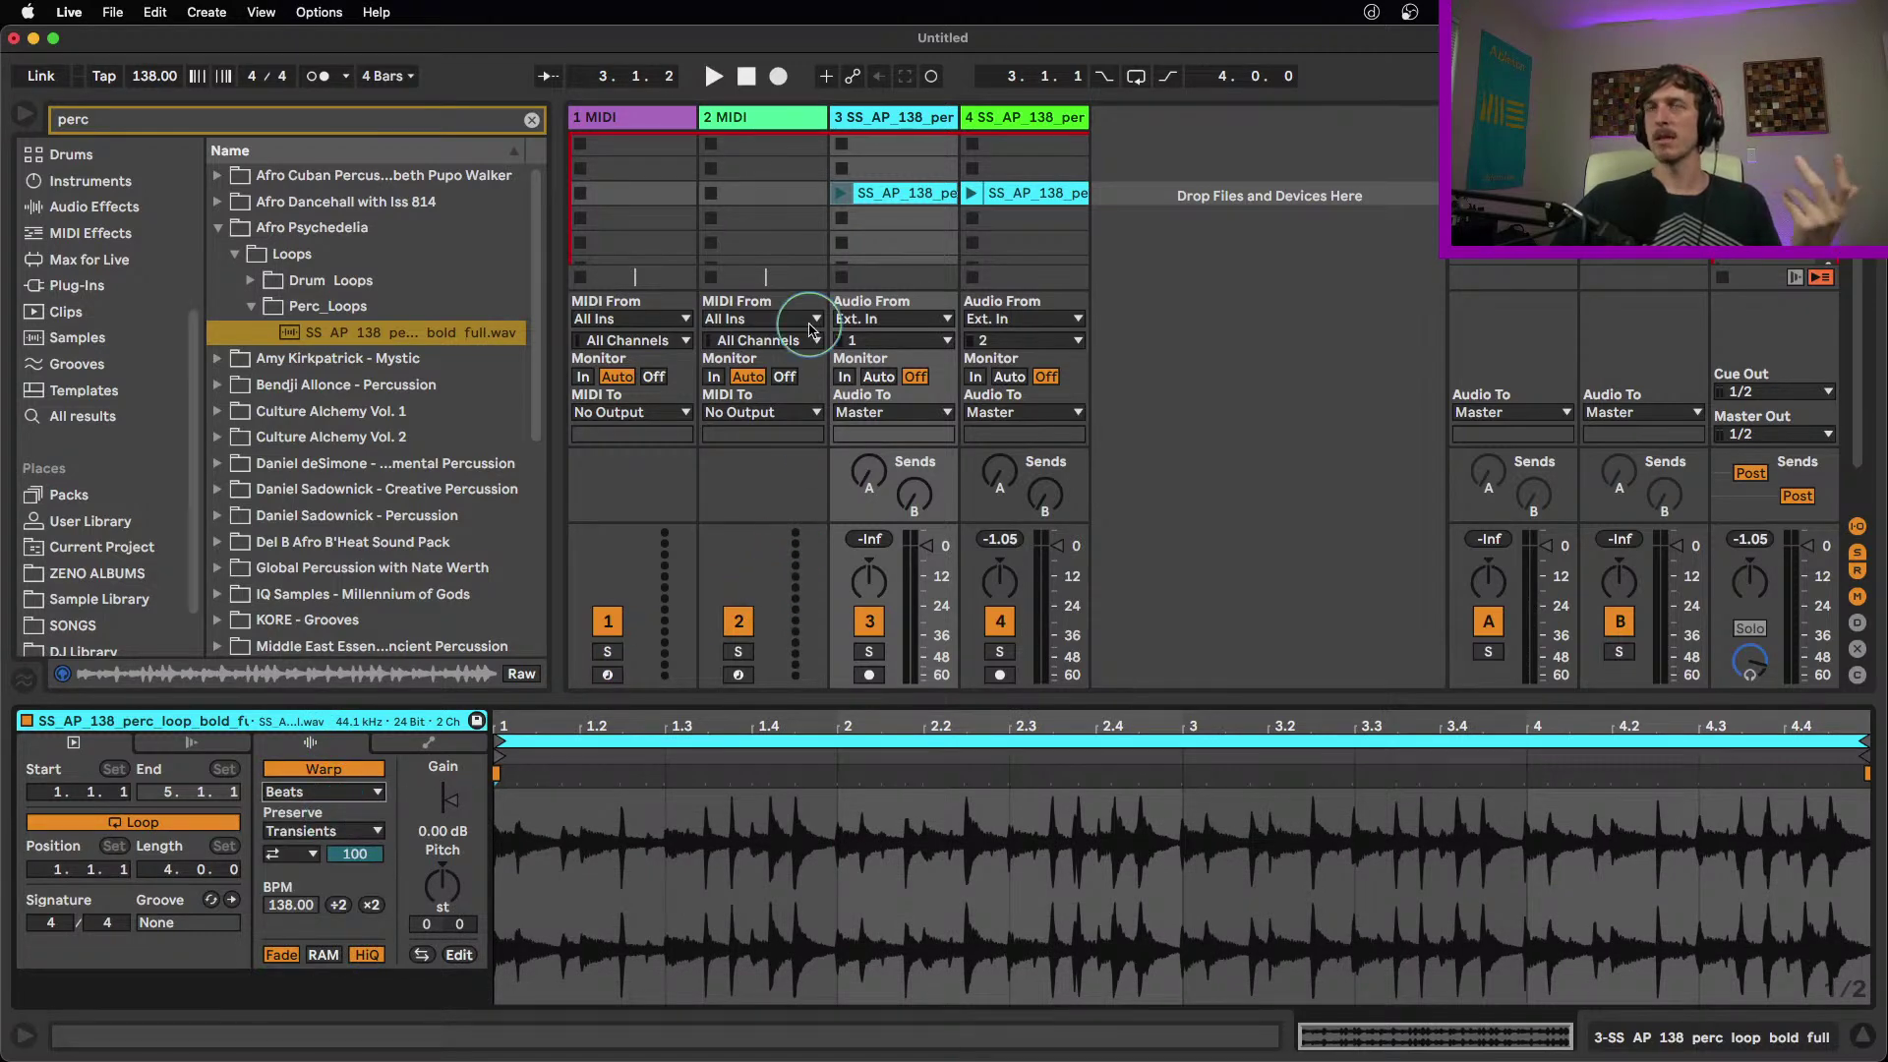
# Audition track 3's clip in Beats mode against track 4's Shifter-automated clip, stopping each one
pyautogui.click(841, 194)
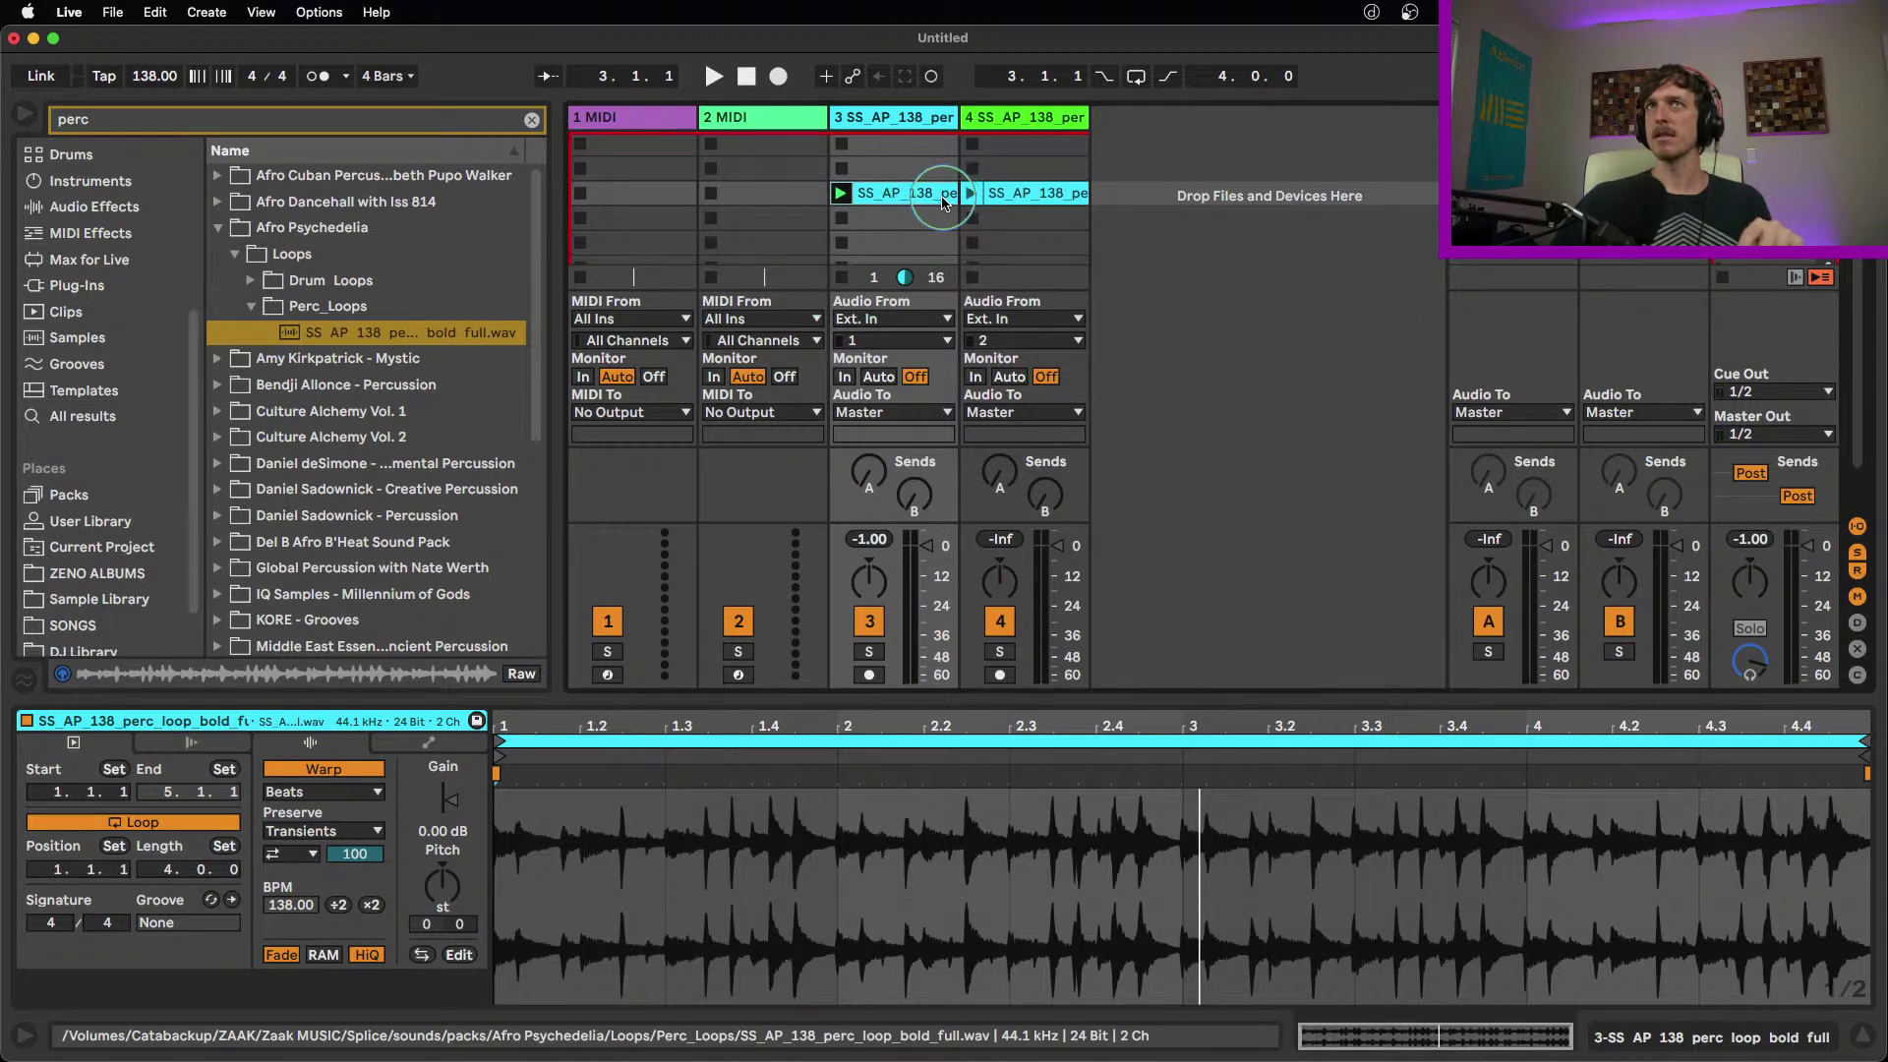
pyautogui.click(842, 278)
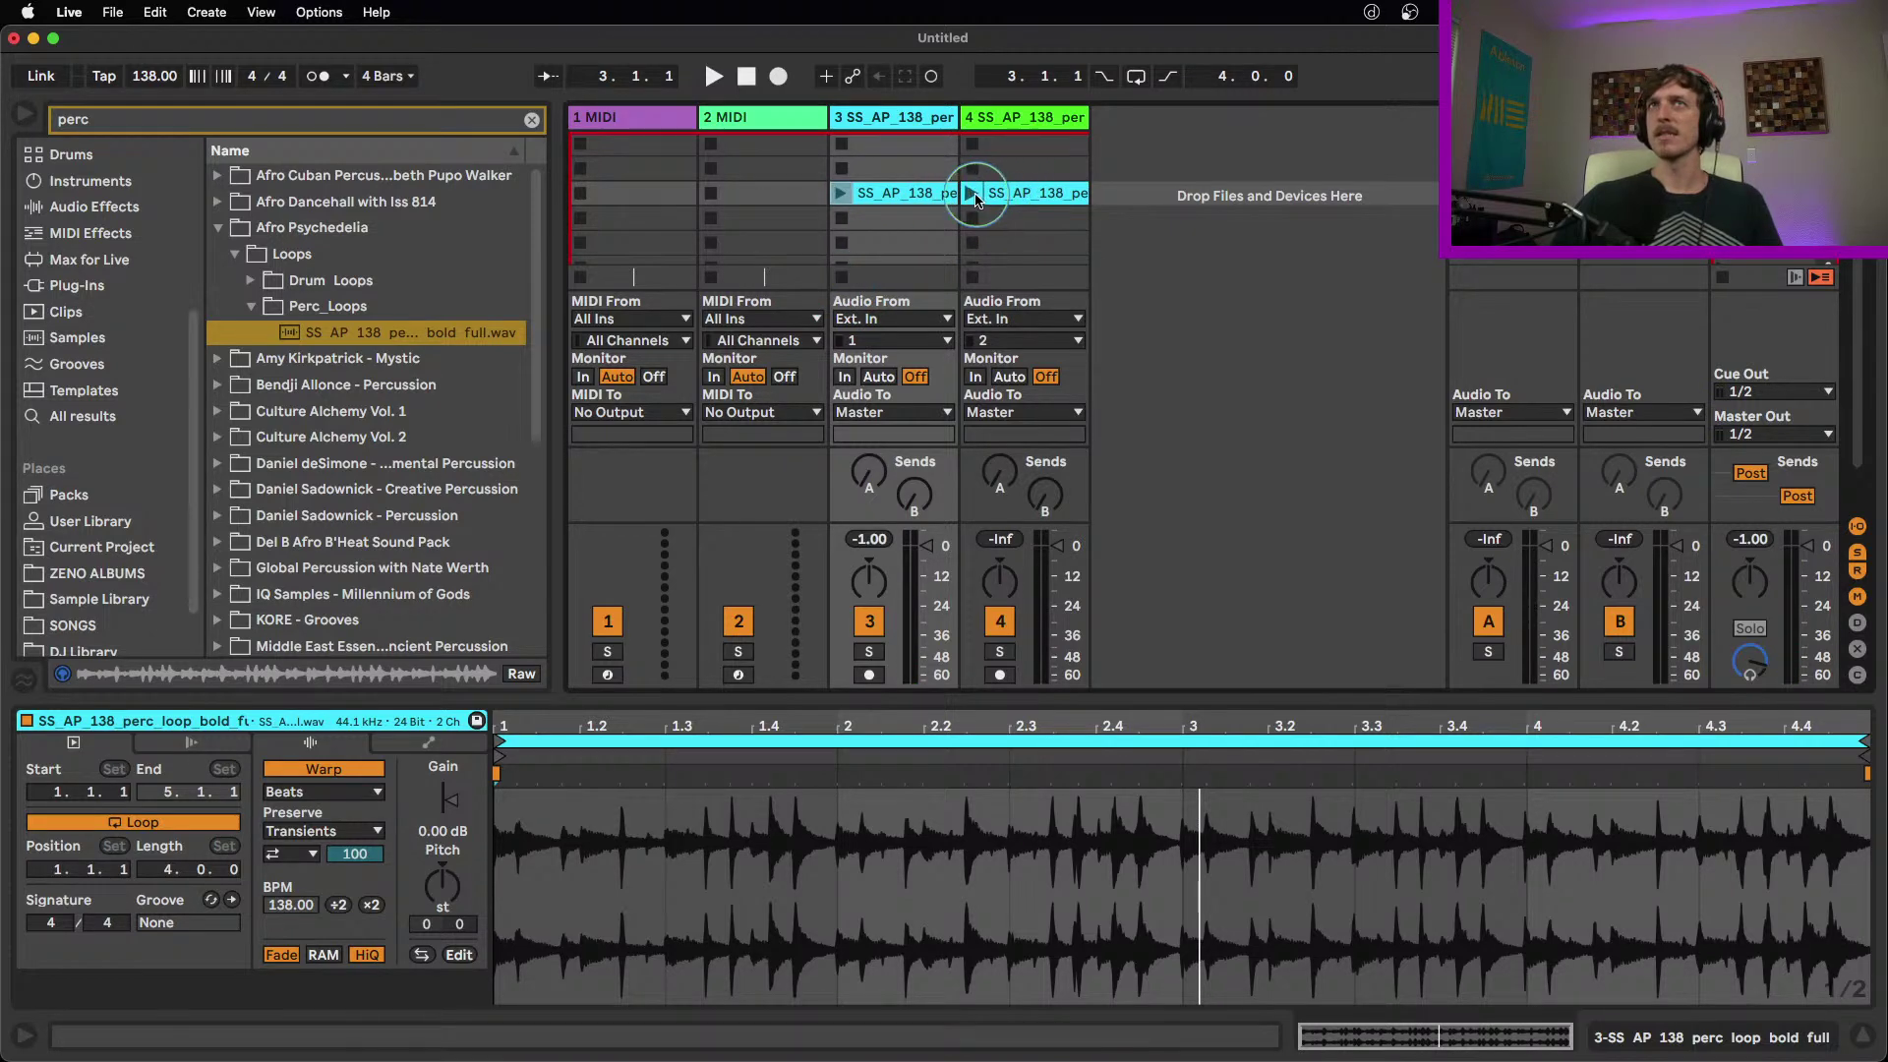
pyautogui.click(972, 193)
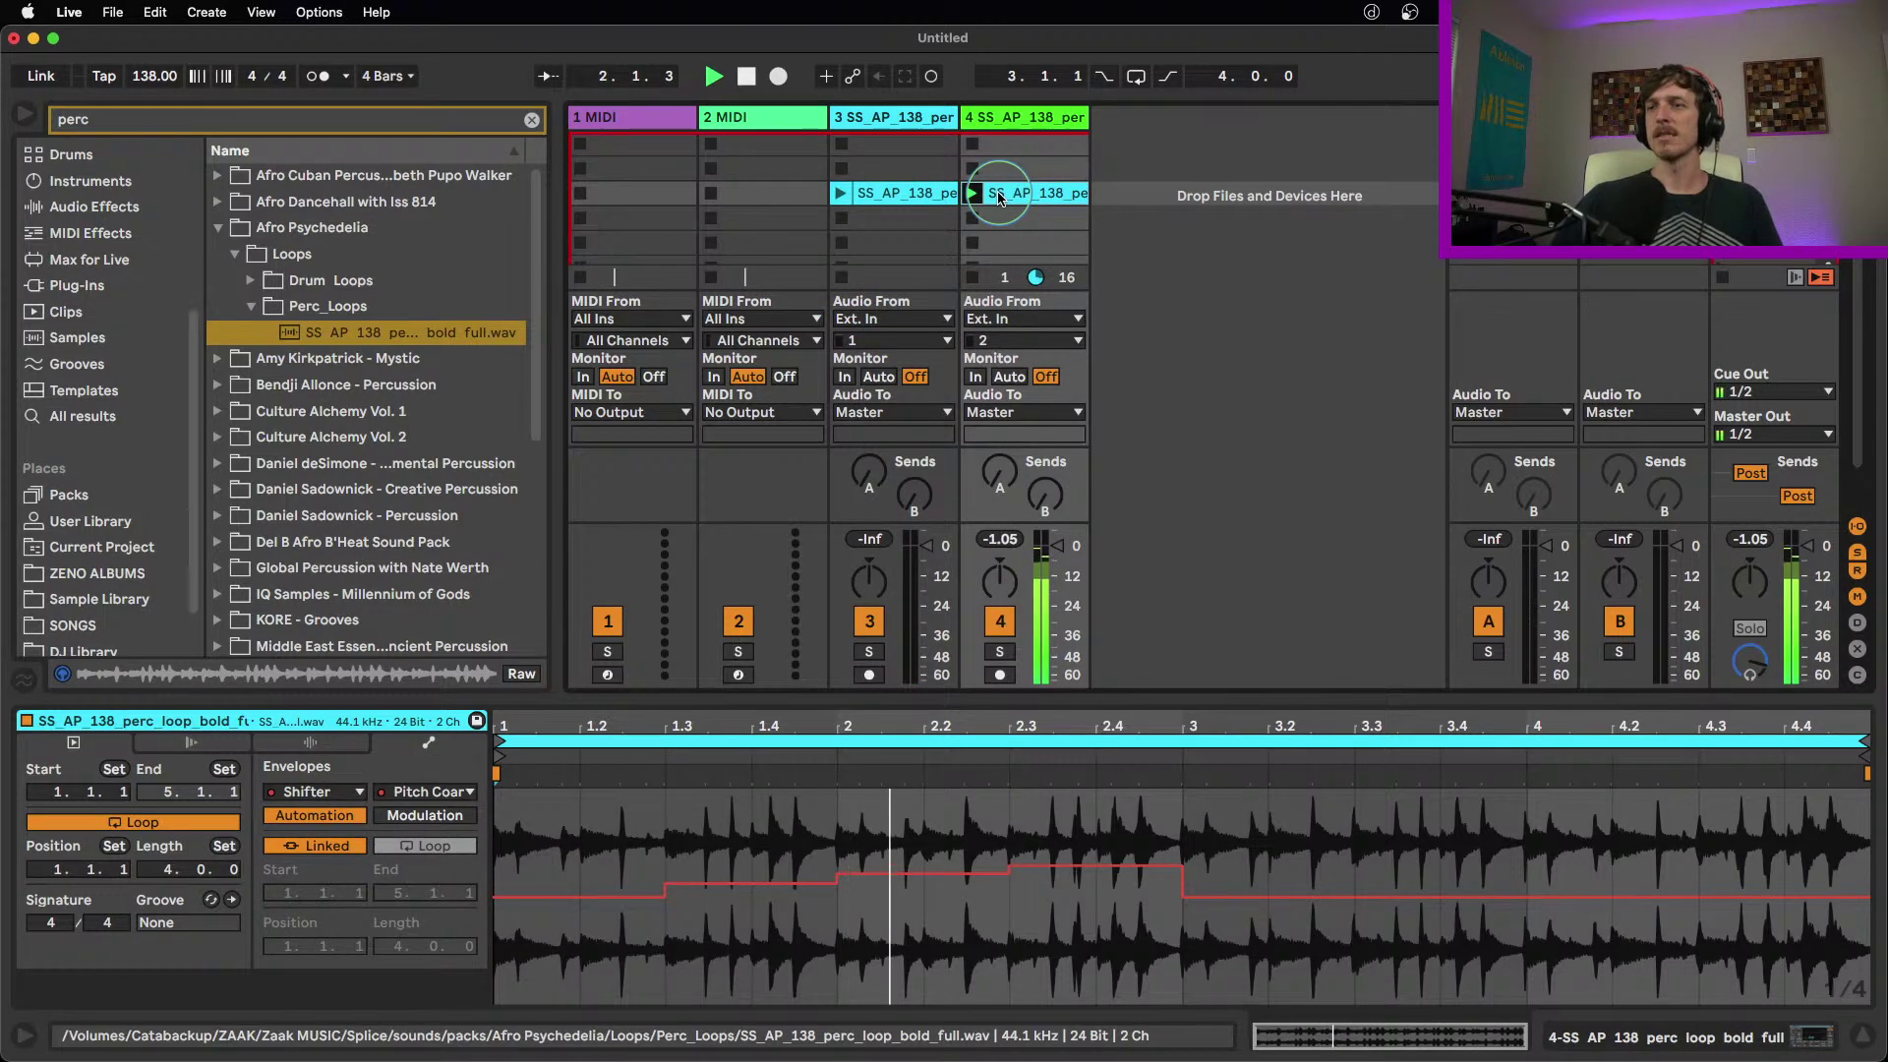
pyautogui.press('space')
pyautogui.click(972, 277)
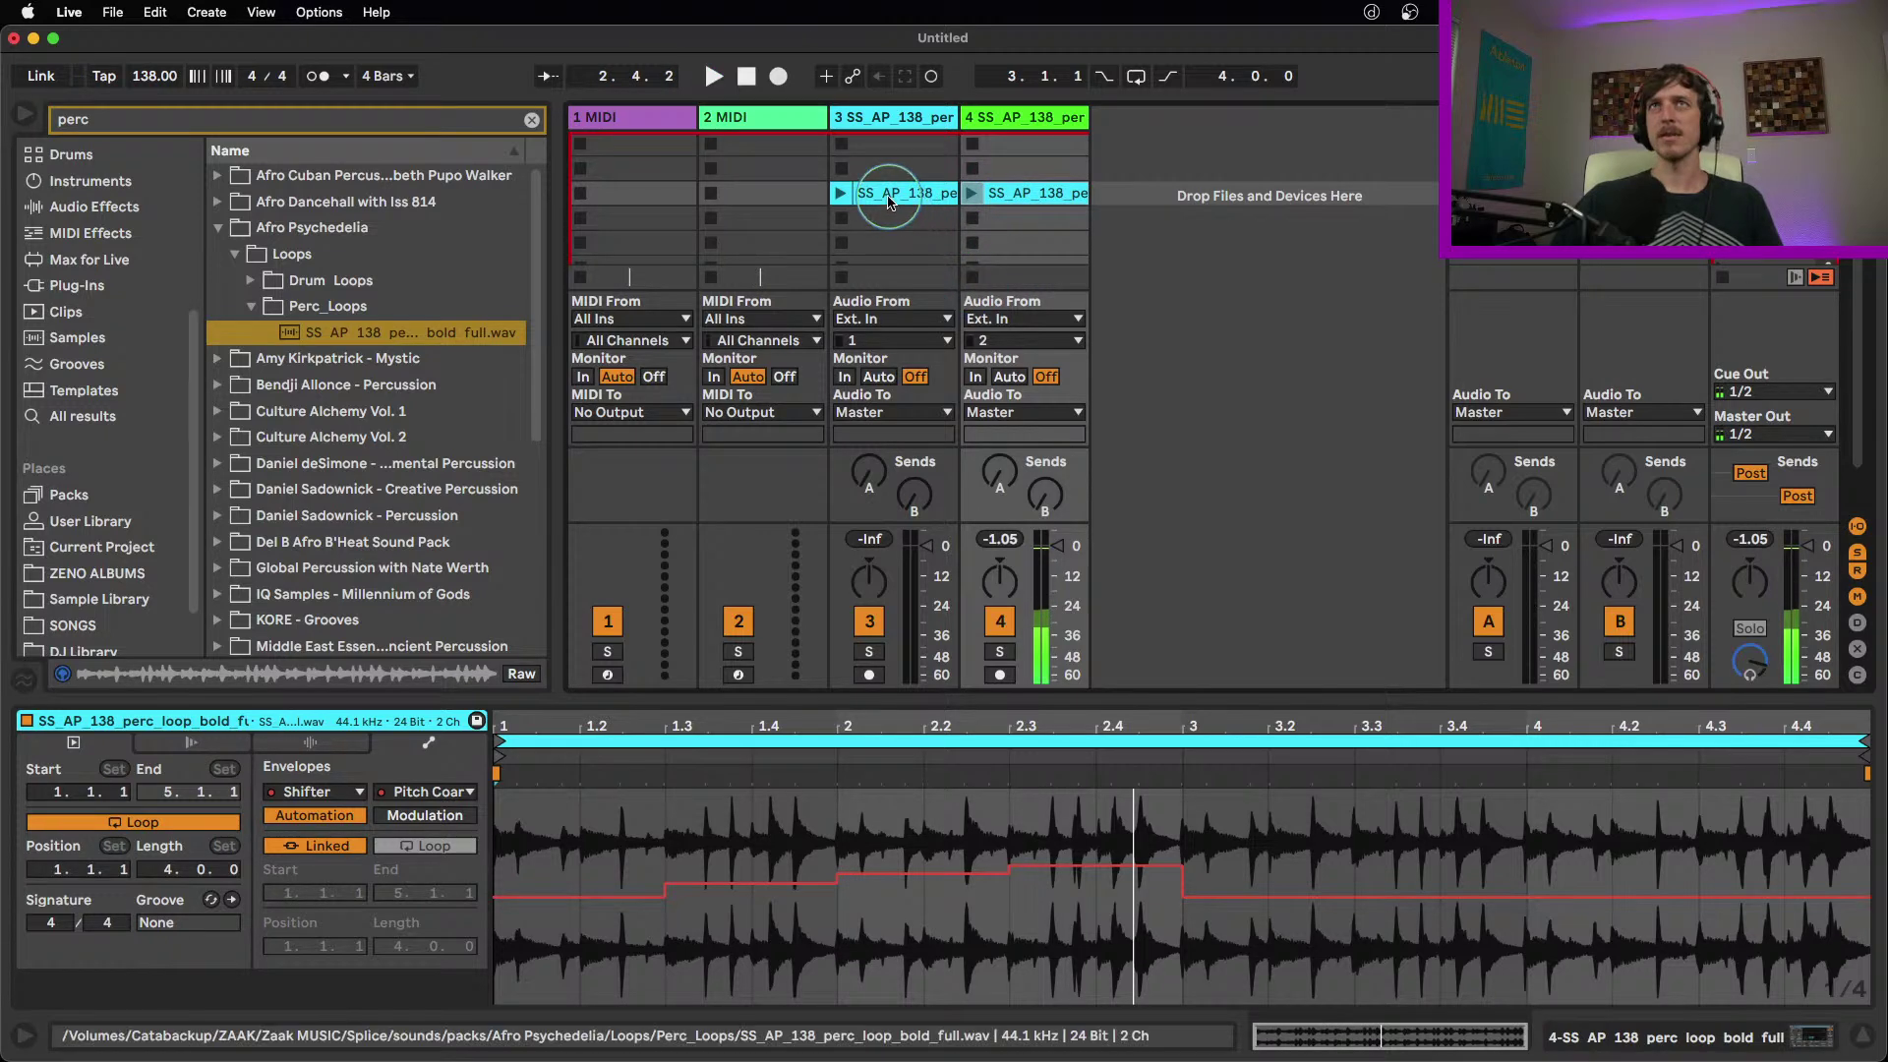
# Change the warp mode of track 3's clip to Tones and listen to it
pyautogui.click(895, 193)
pyautogui.click(430, 745)
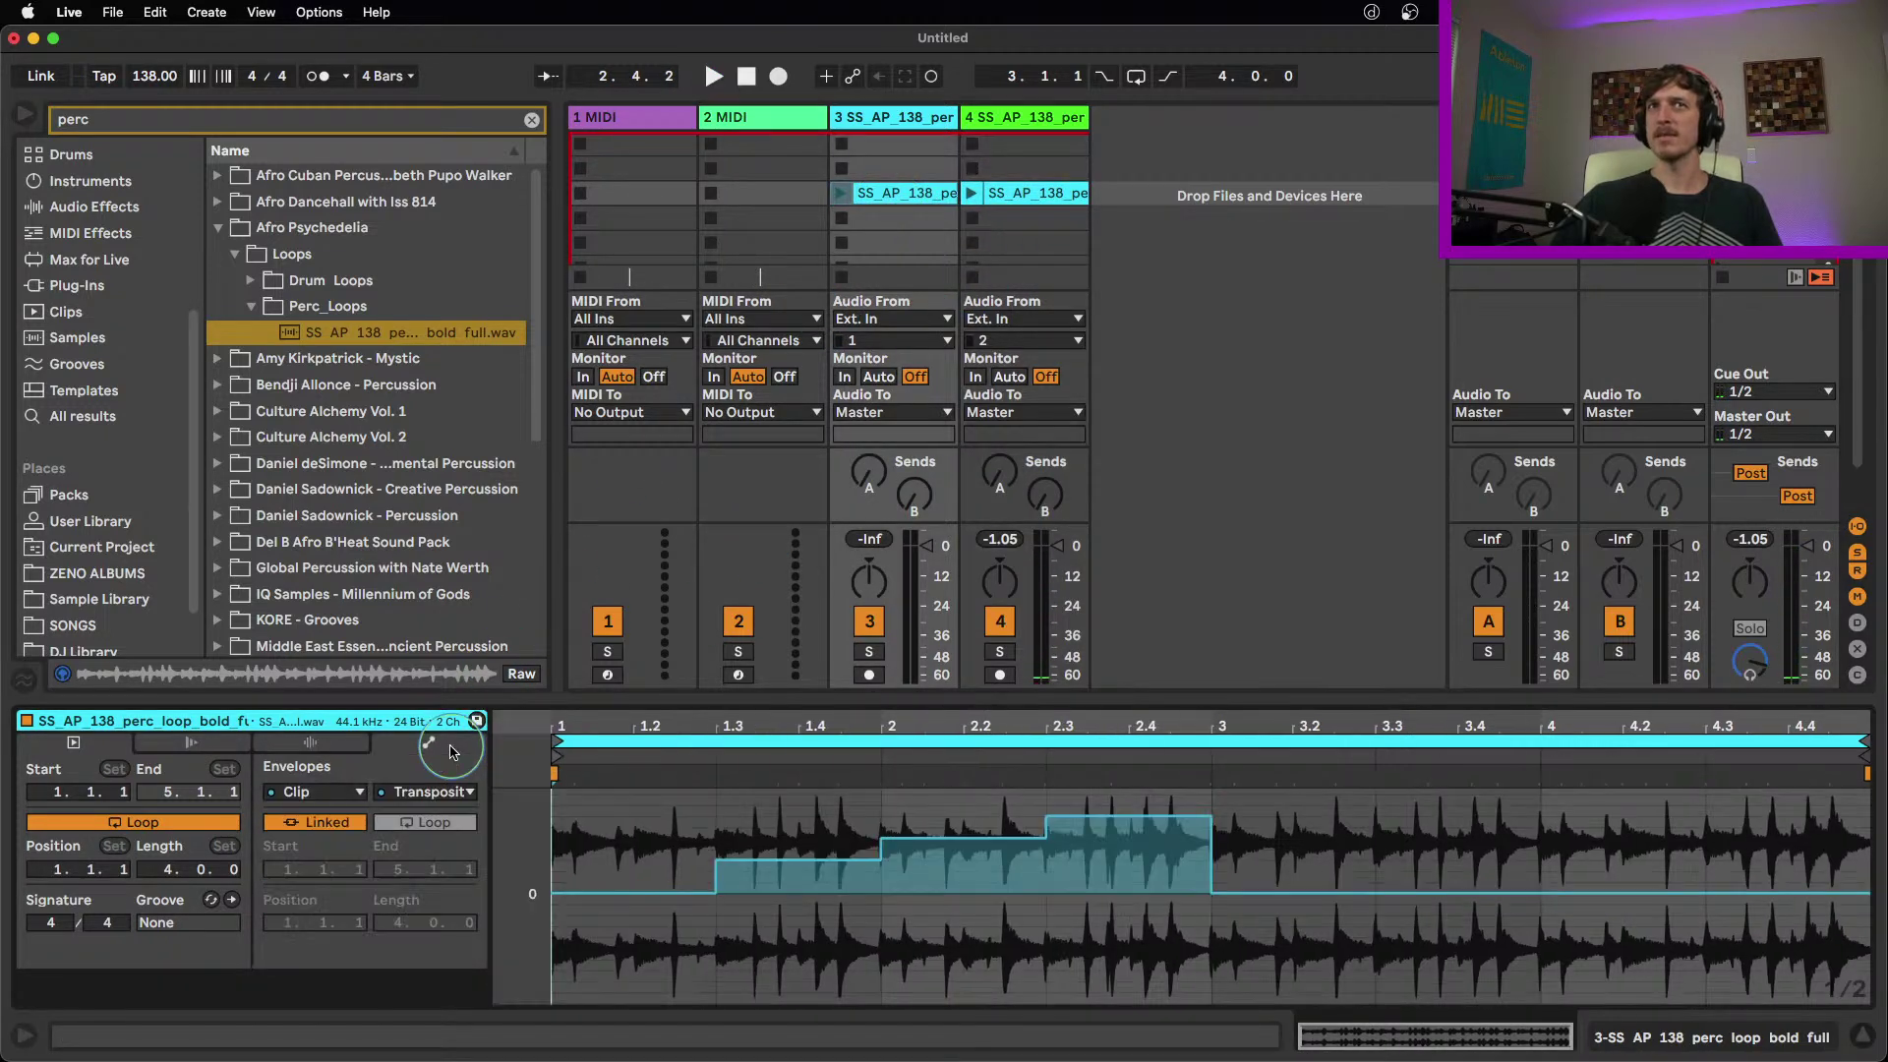
pyautogui.click(320, 745)
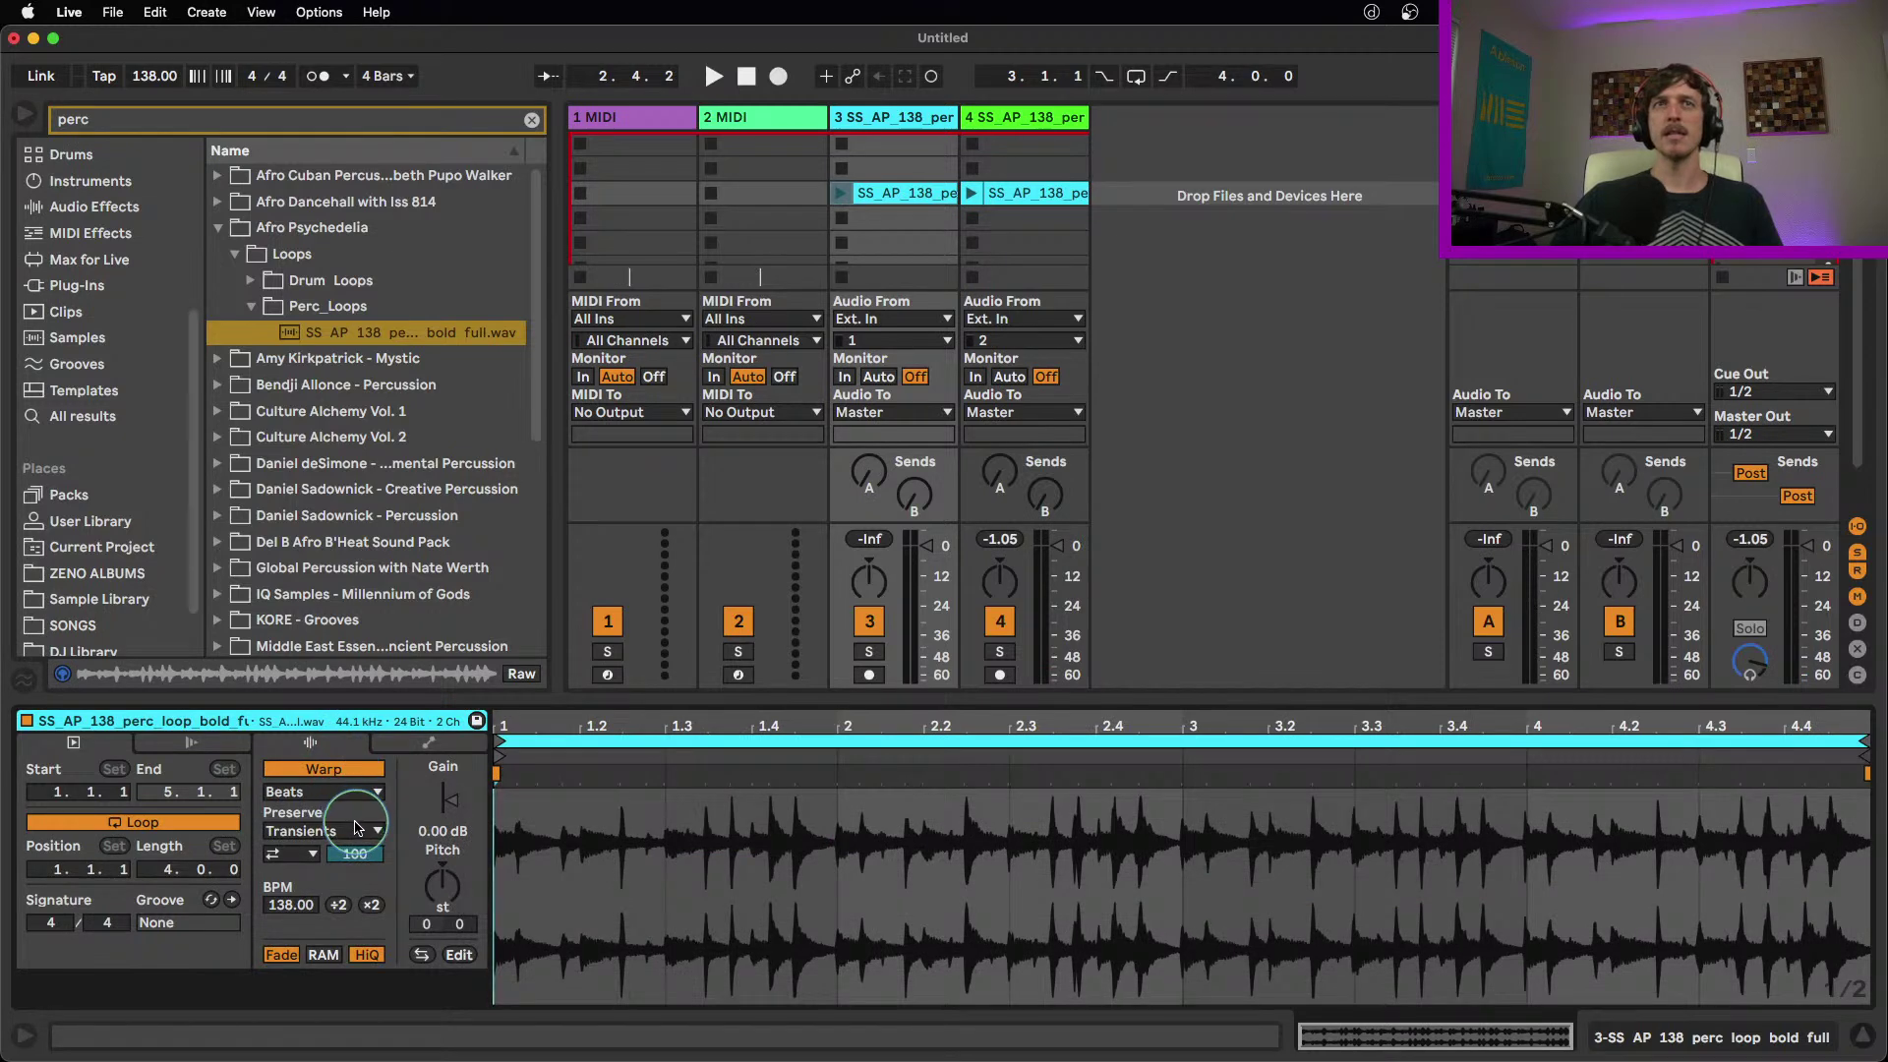
pyautogui.click(323, 792)
pyautogui.click(295, 826)
pyautogui.click(841, 193)
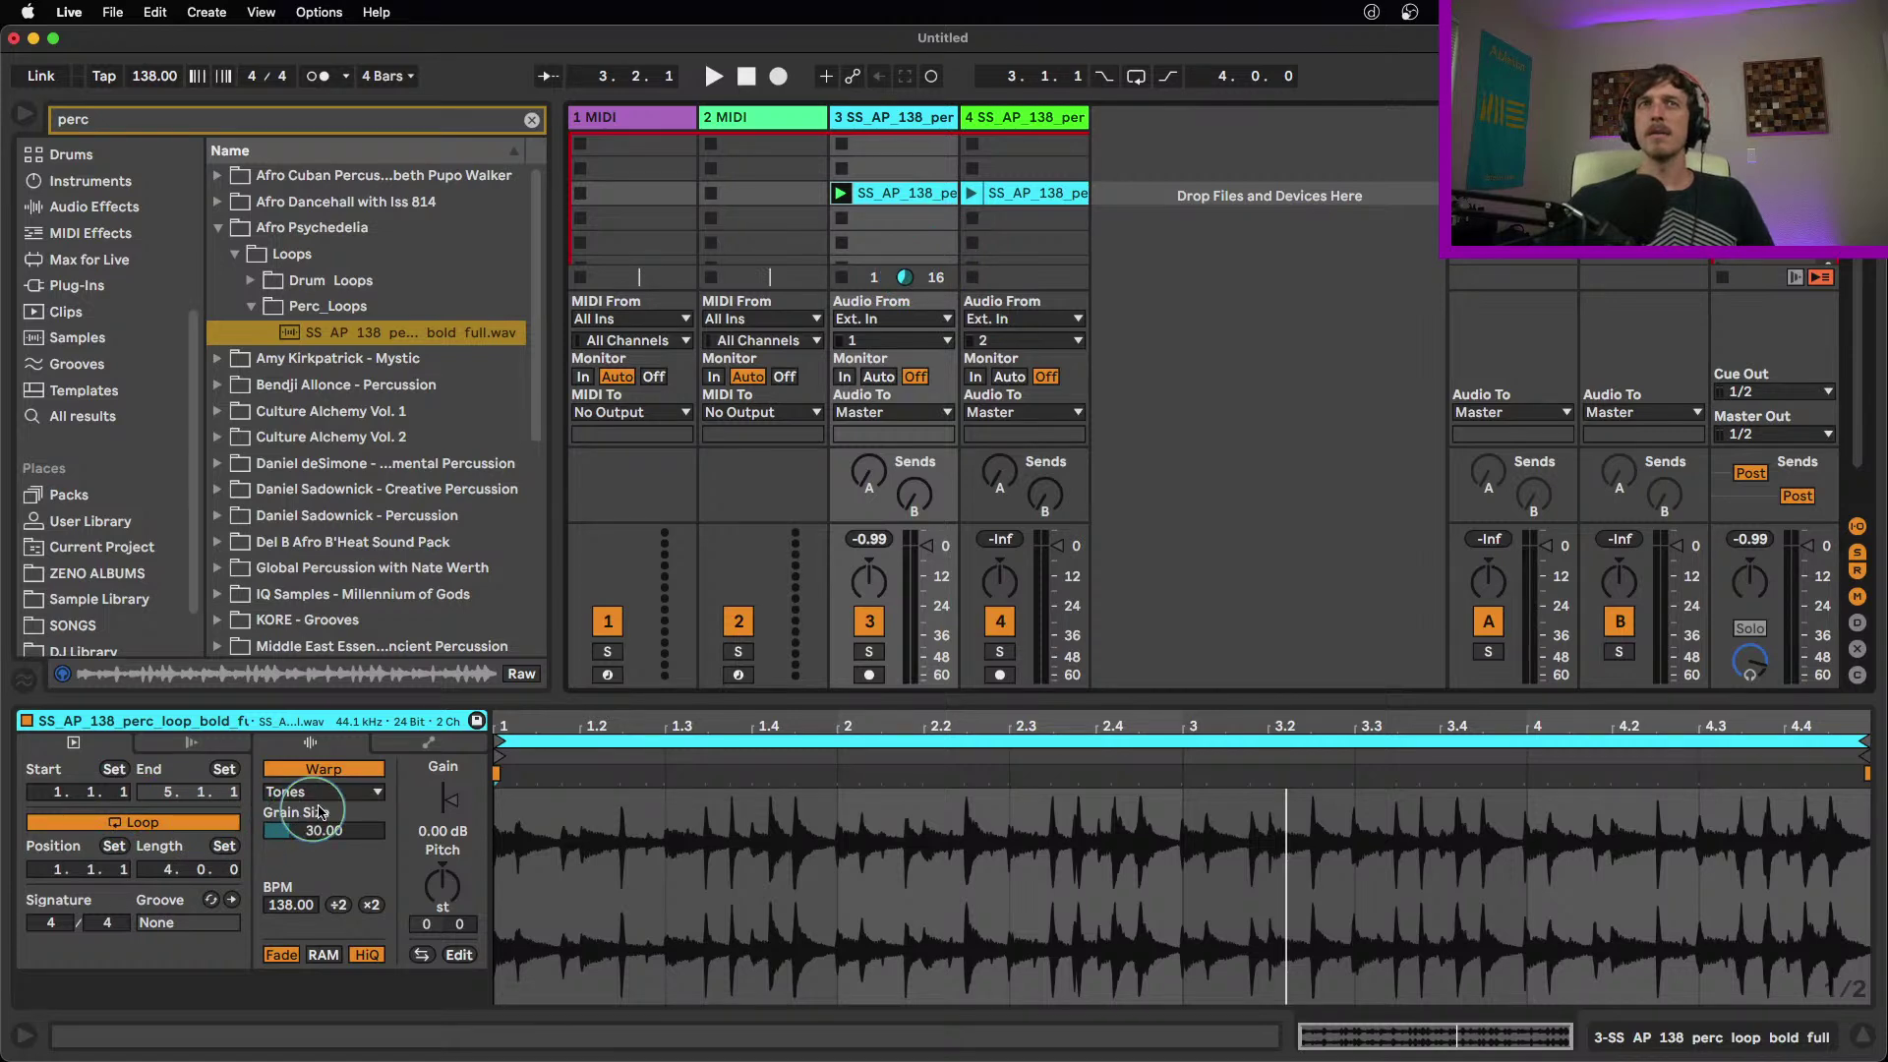
# Switch track 3's clip to the Texture warp mode and play it back
pyautogui.click(322, 792)
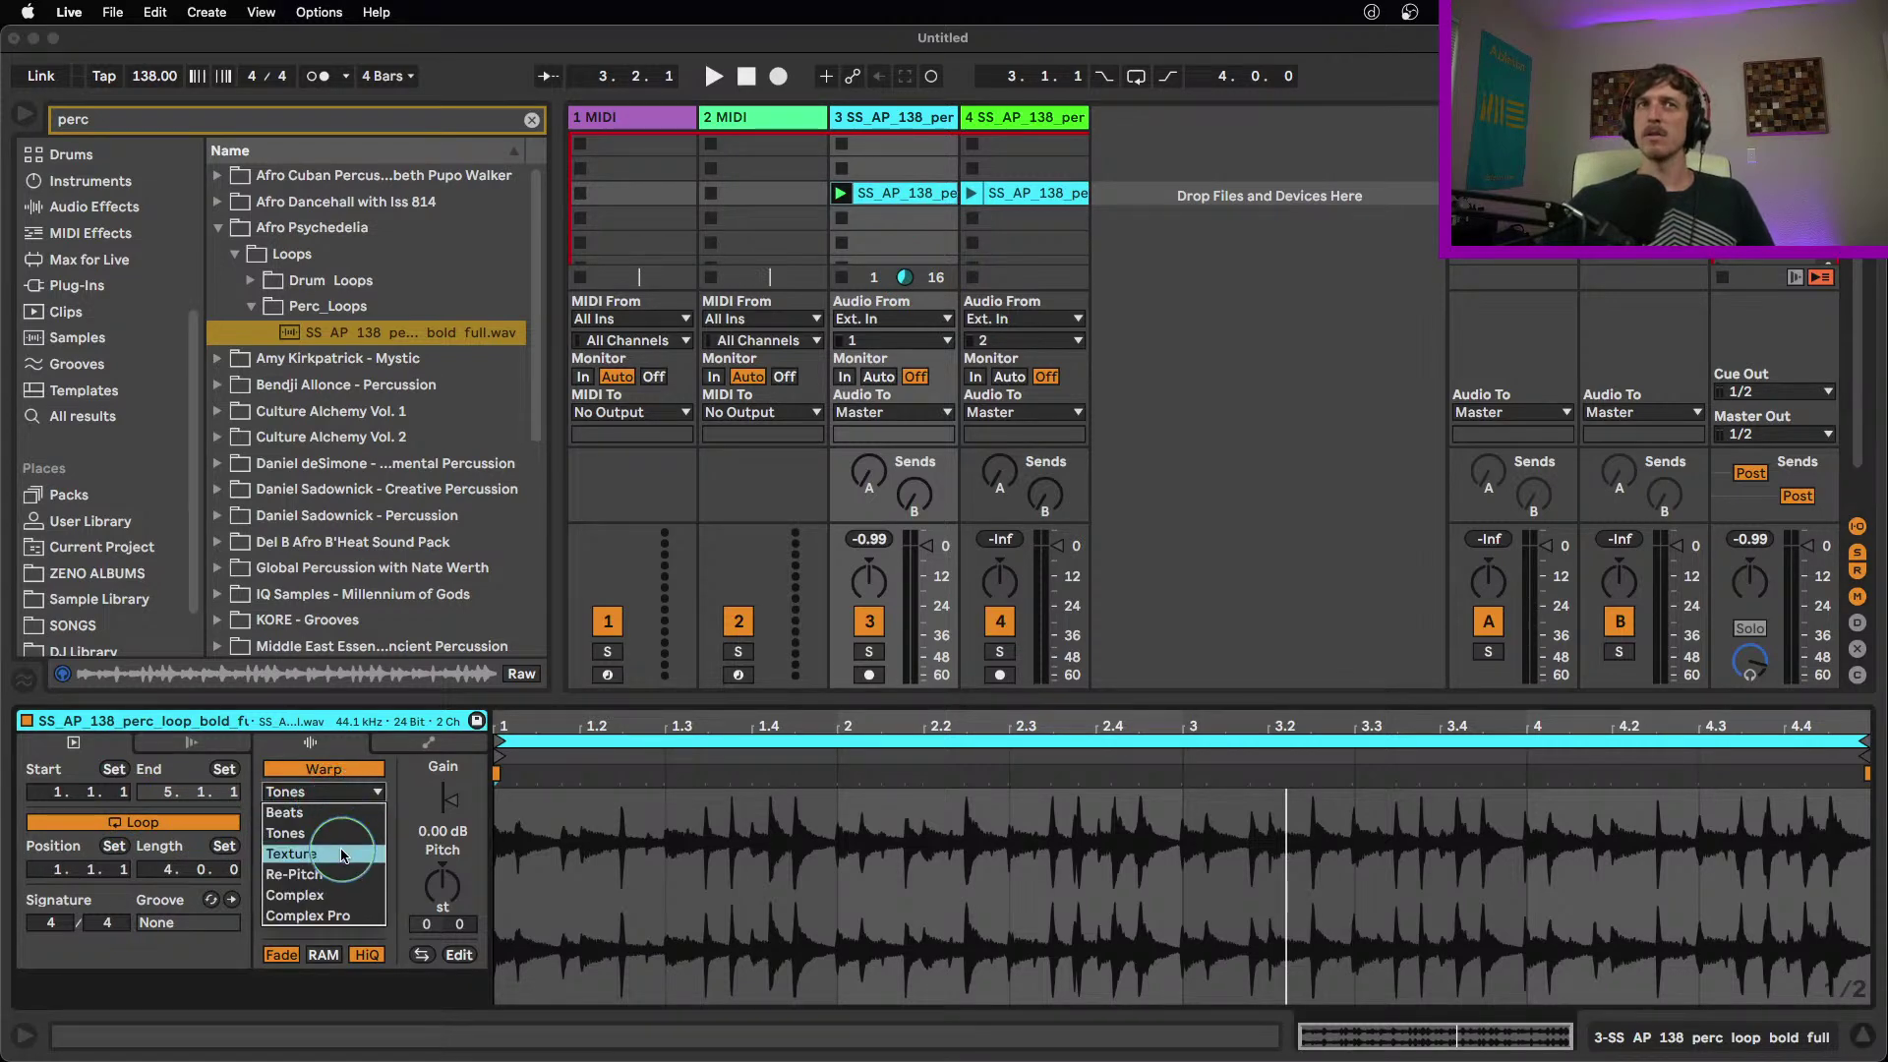
pyautogui.click(316, 837)
pyautogui.press('space')
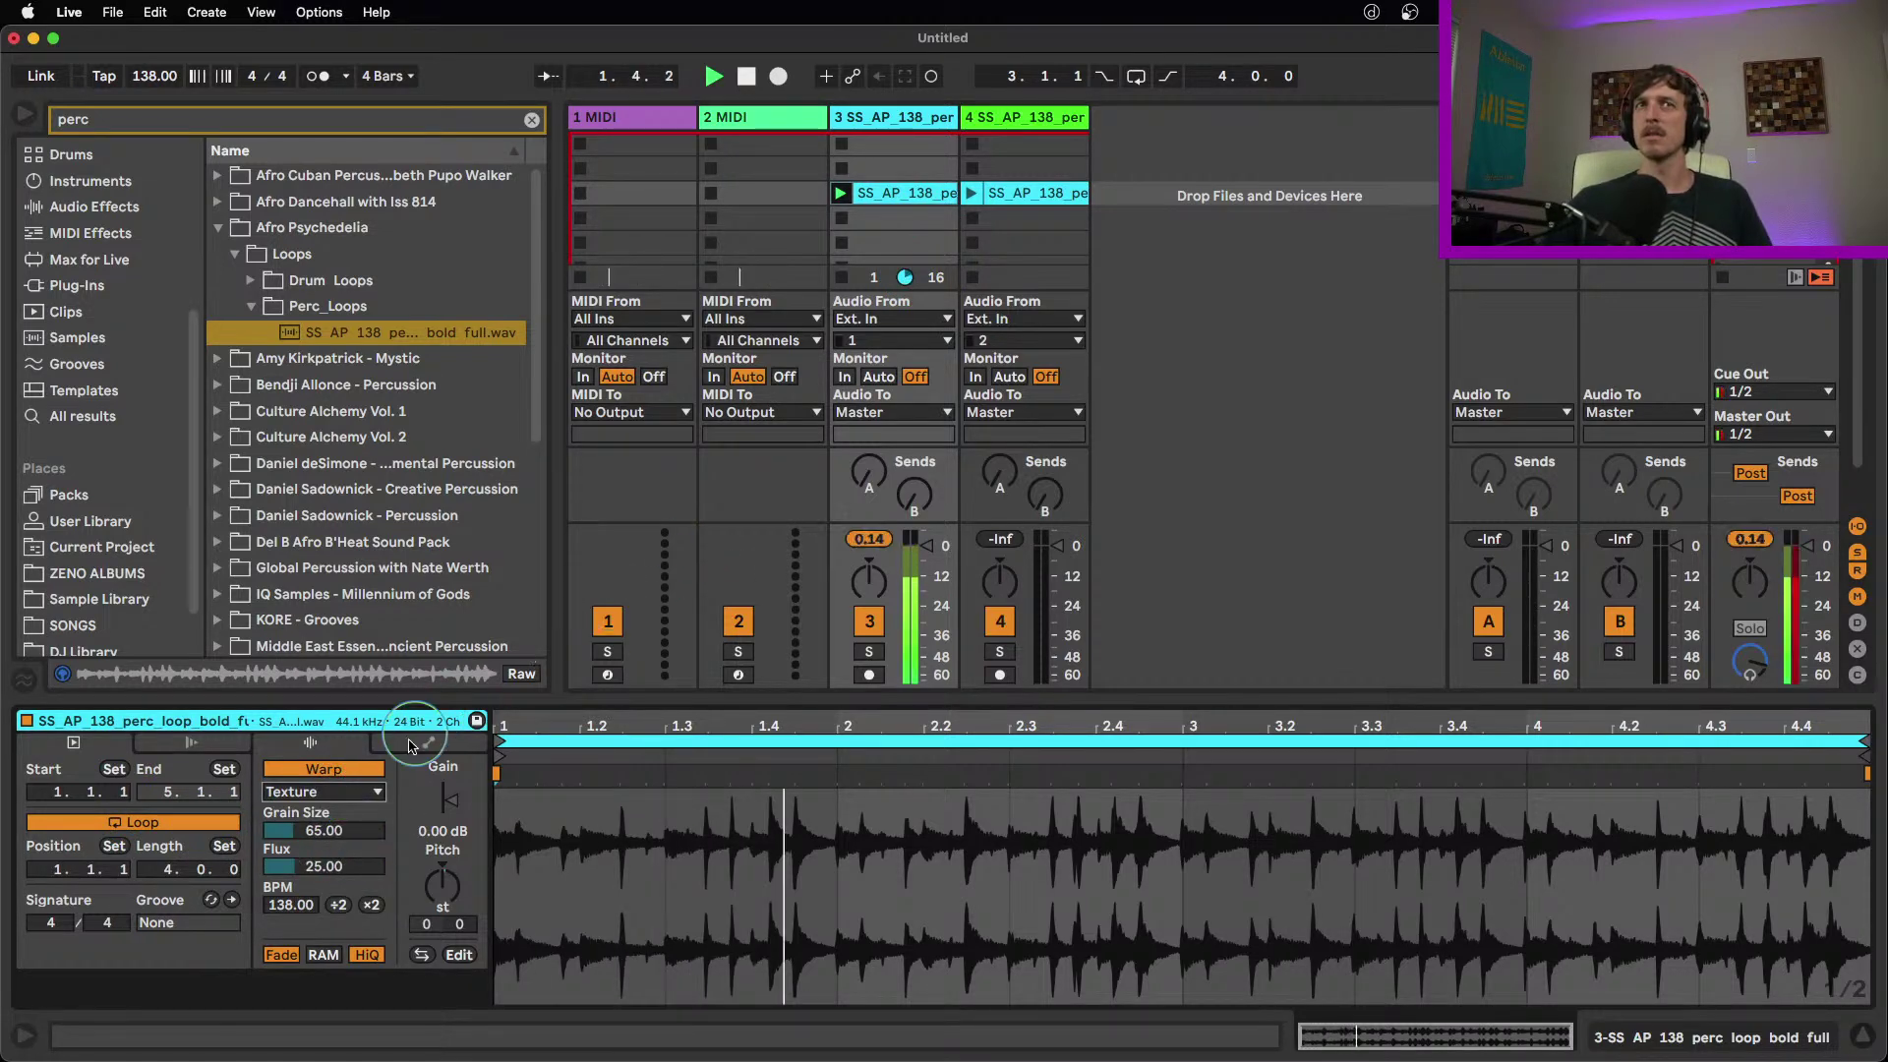
# Change the warp mode of track 3's percussion clip to Complex and play it back
pyautogui.click(374, 792)
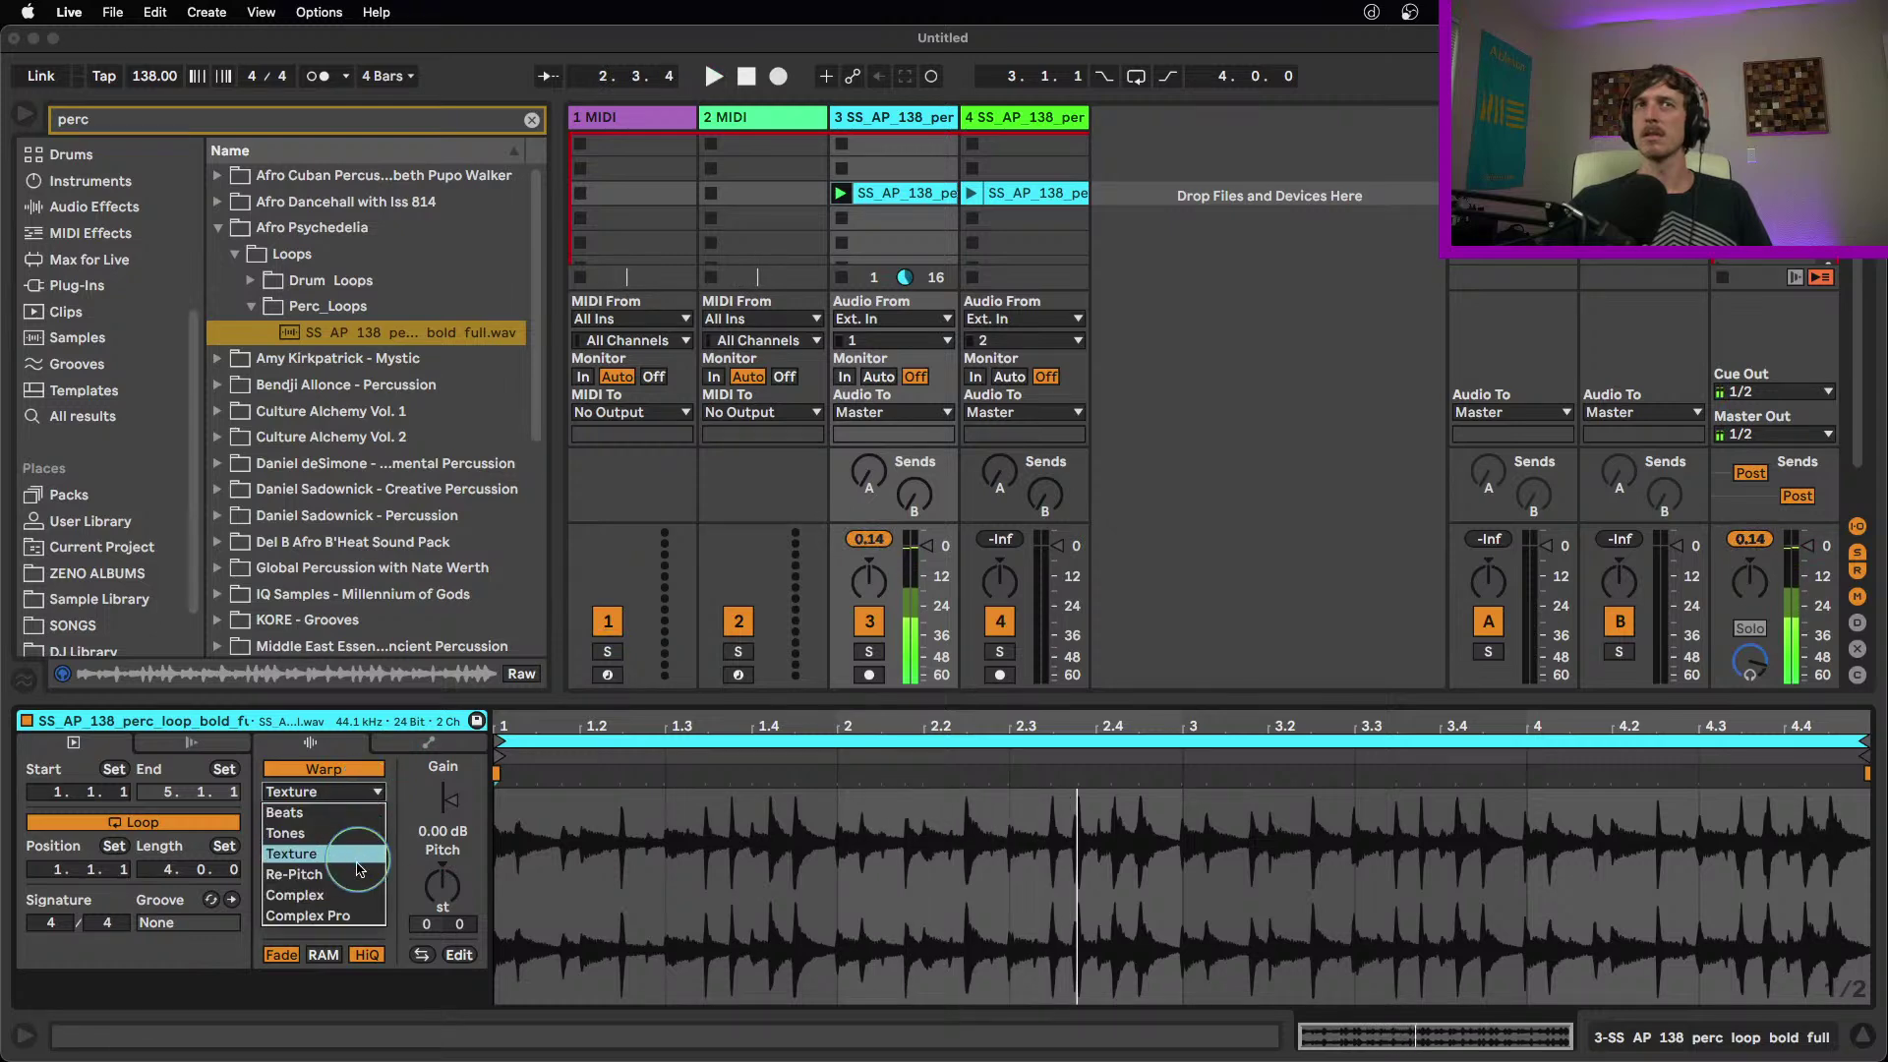
pyautogui.click(361, 897)
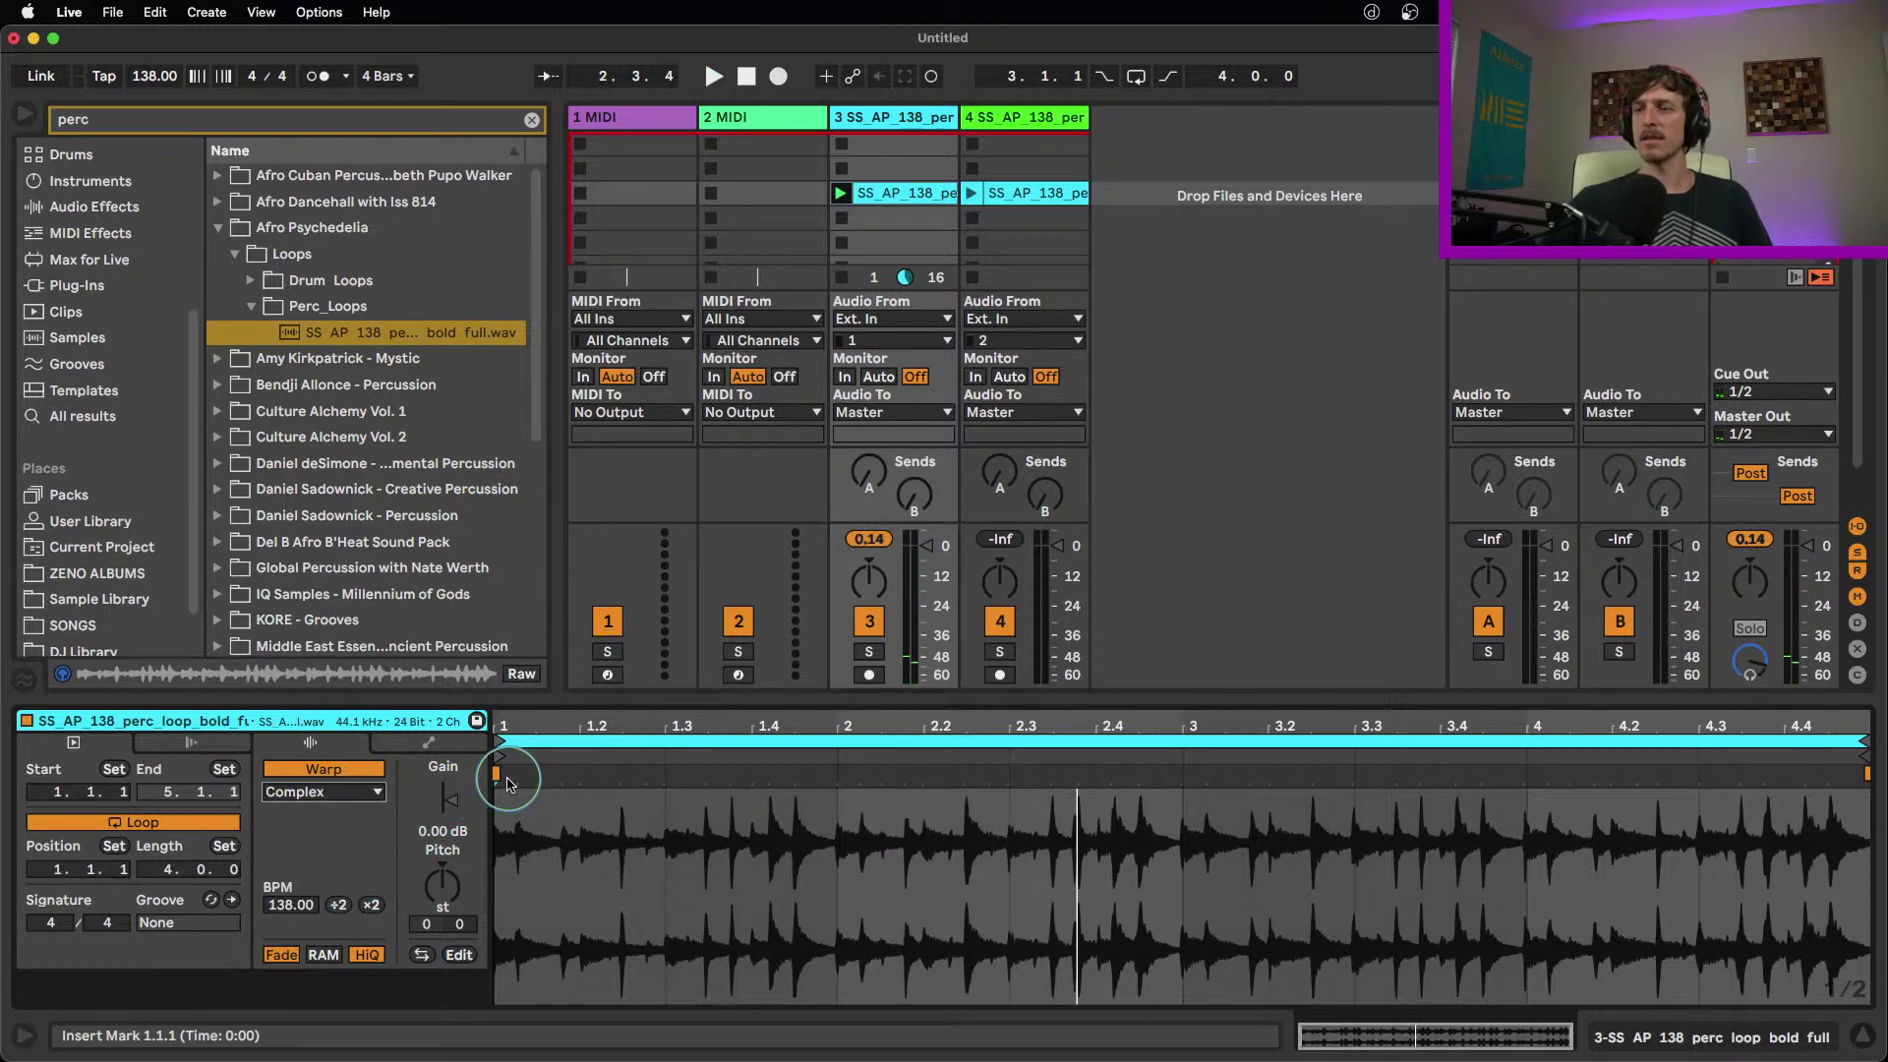
pyautogui.press('space')
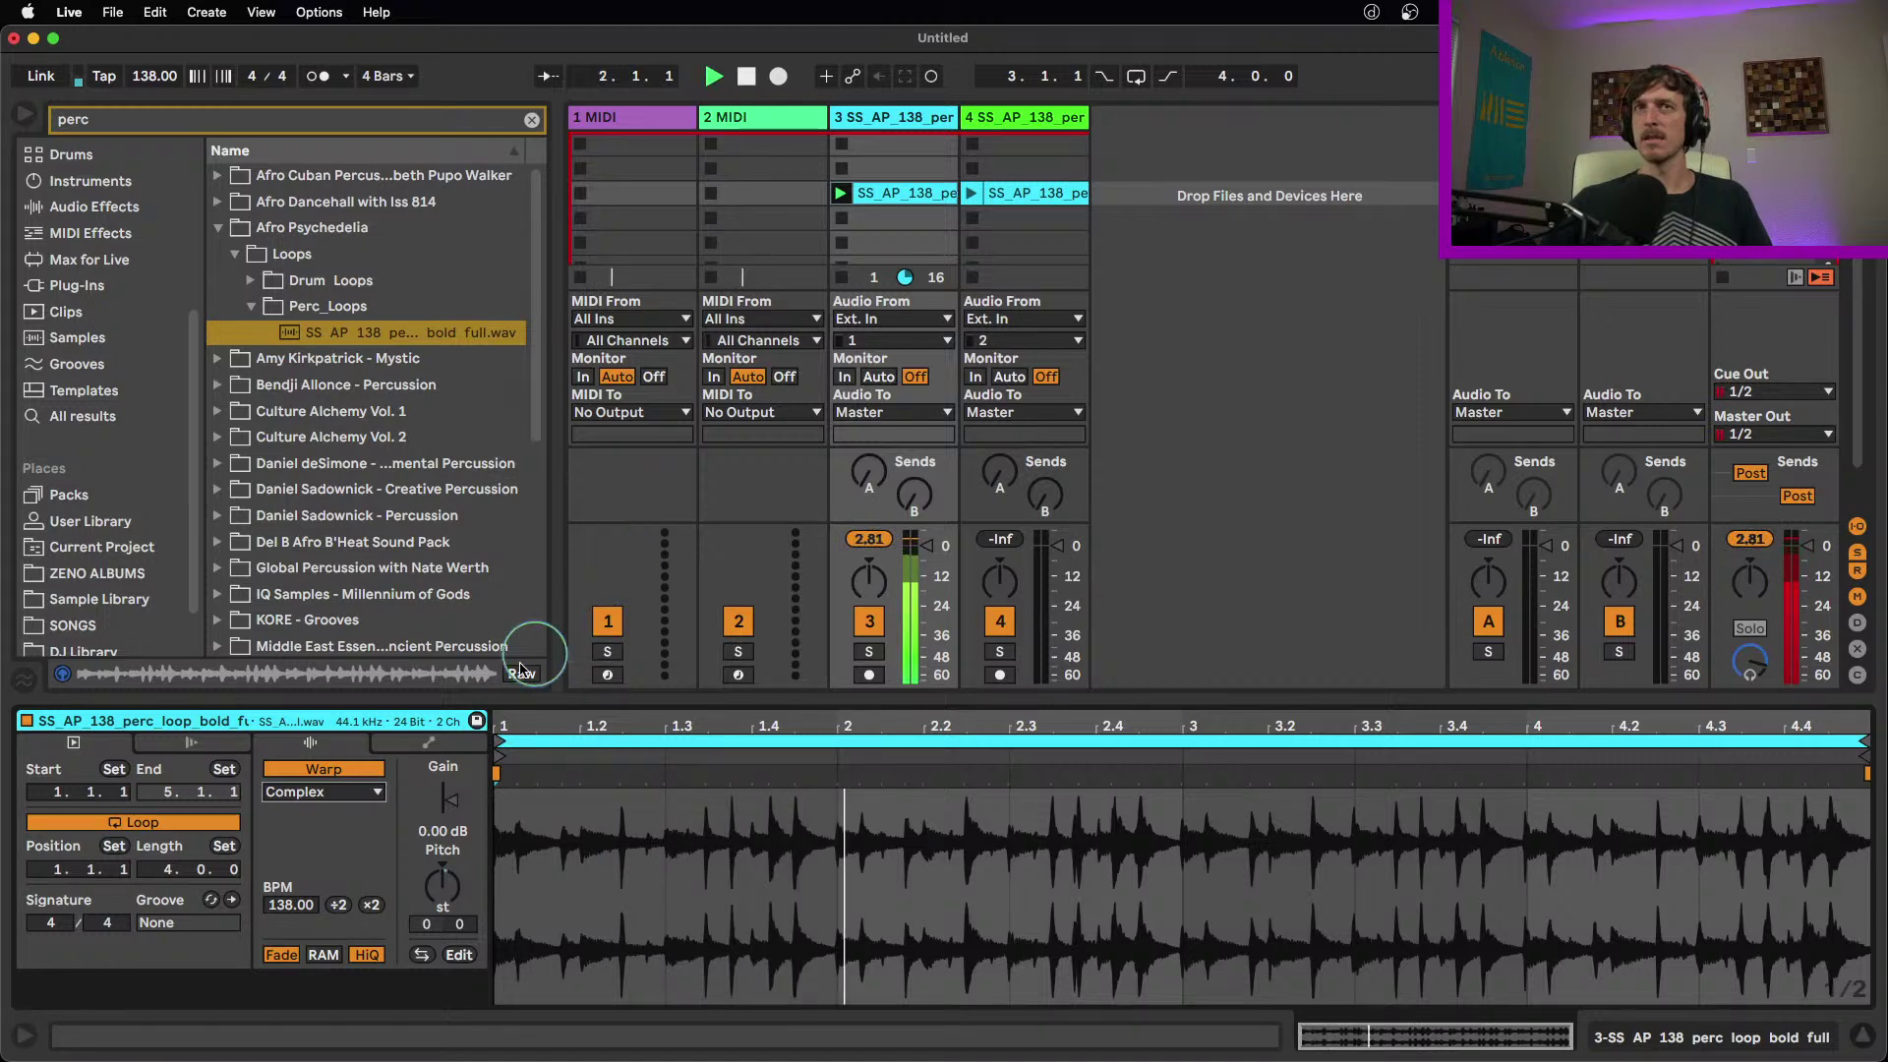
# Switch track 3's clip to the Complex Pro warp mode, listen to it, and stop the clip
pyautogui.click(374, 791)
pyautogui.click(324, 913)
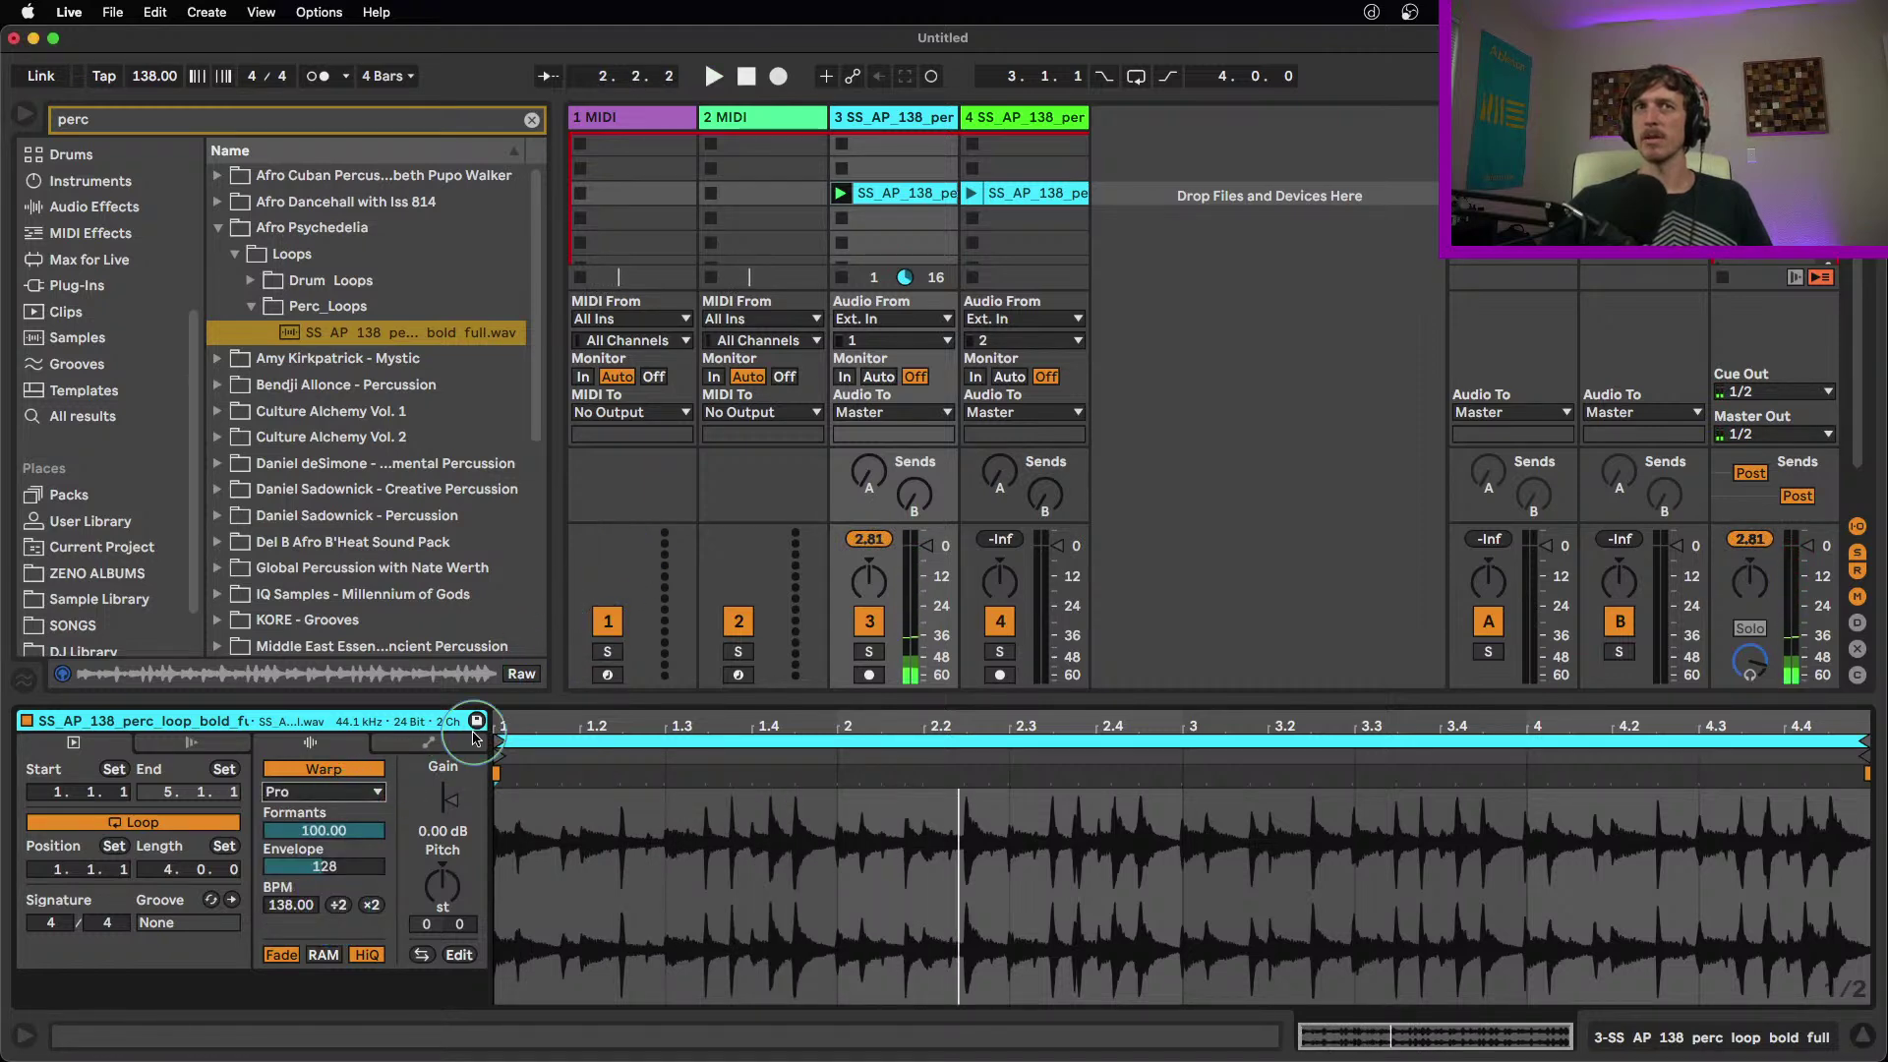
pyautogui.press('space')
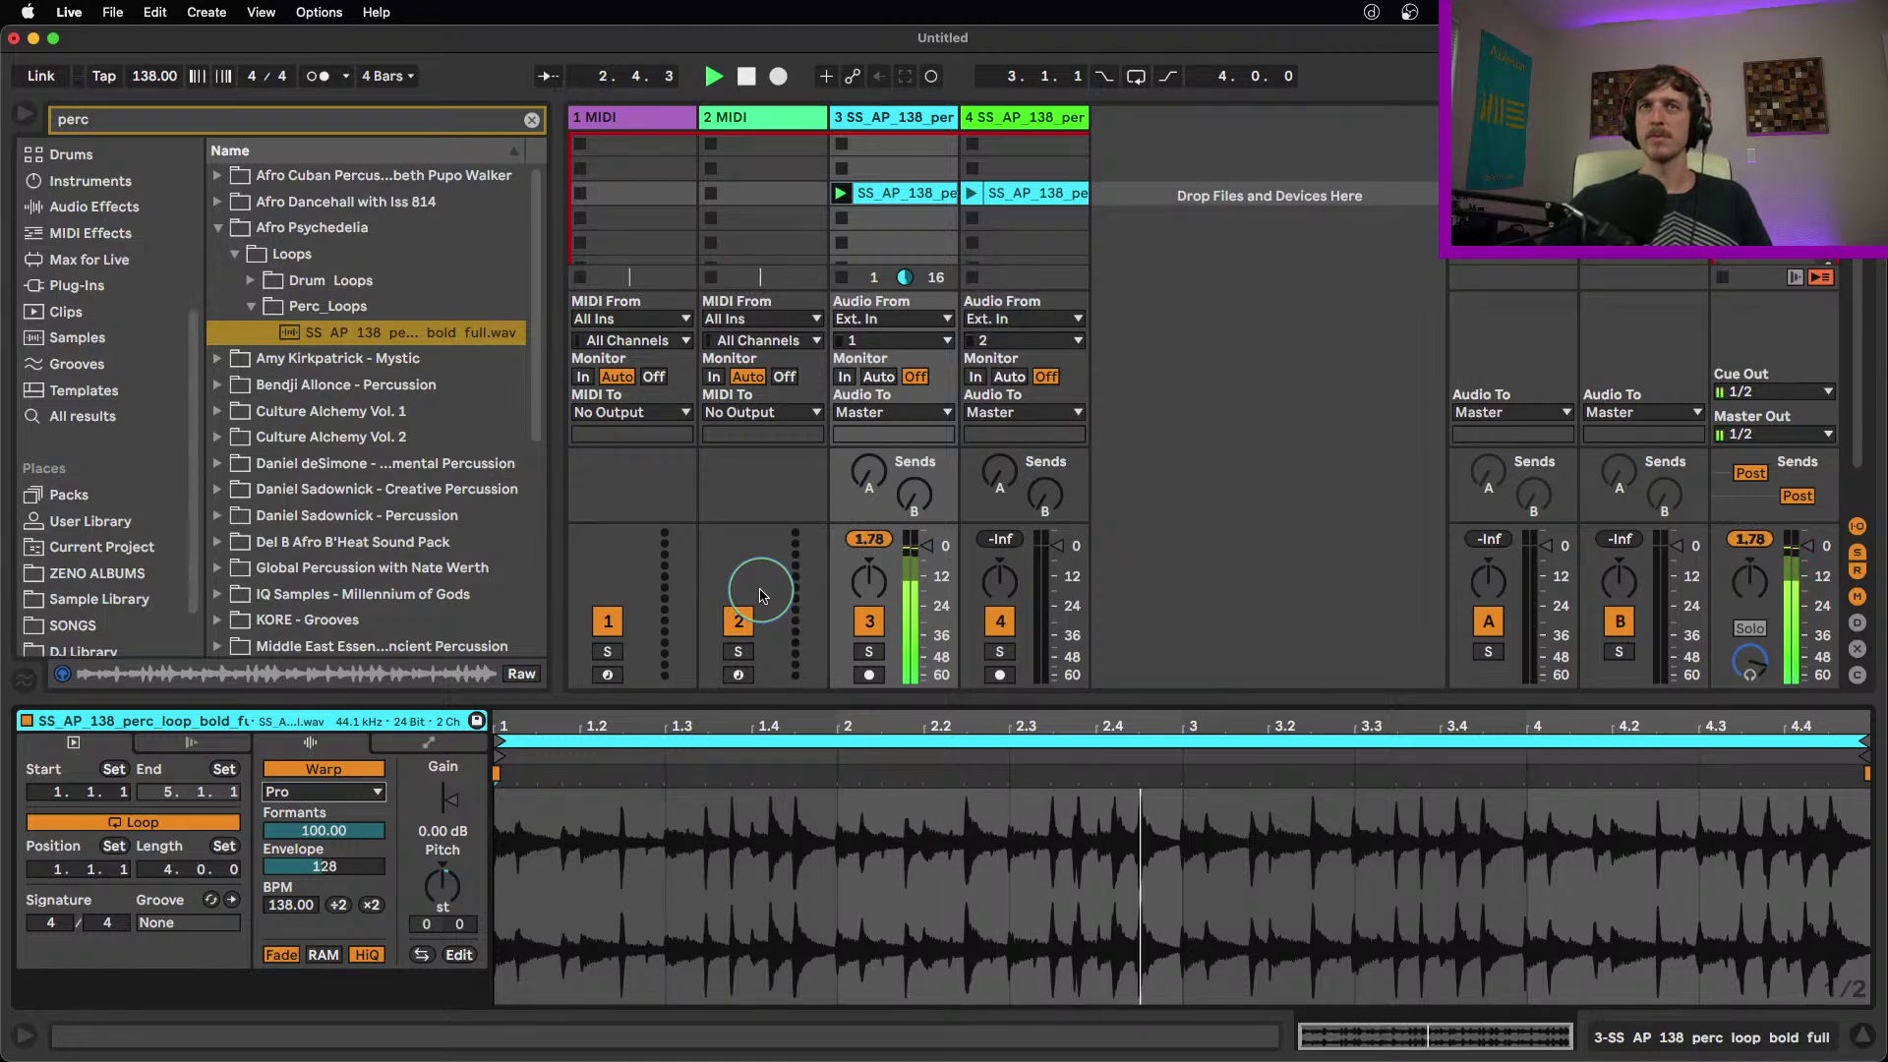
pyautogui.click(842, 277)
# Try Freq mode on track 4's Shifter, sweep its Coarse frequency and reset it to 0 Hz, and return the device to Pitch mode
pyautogui.click(1030, 194)
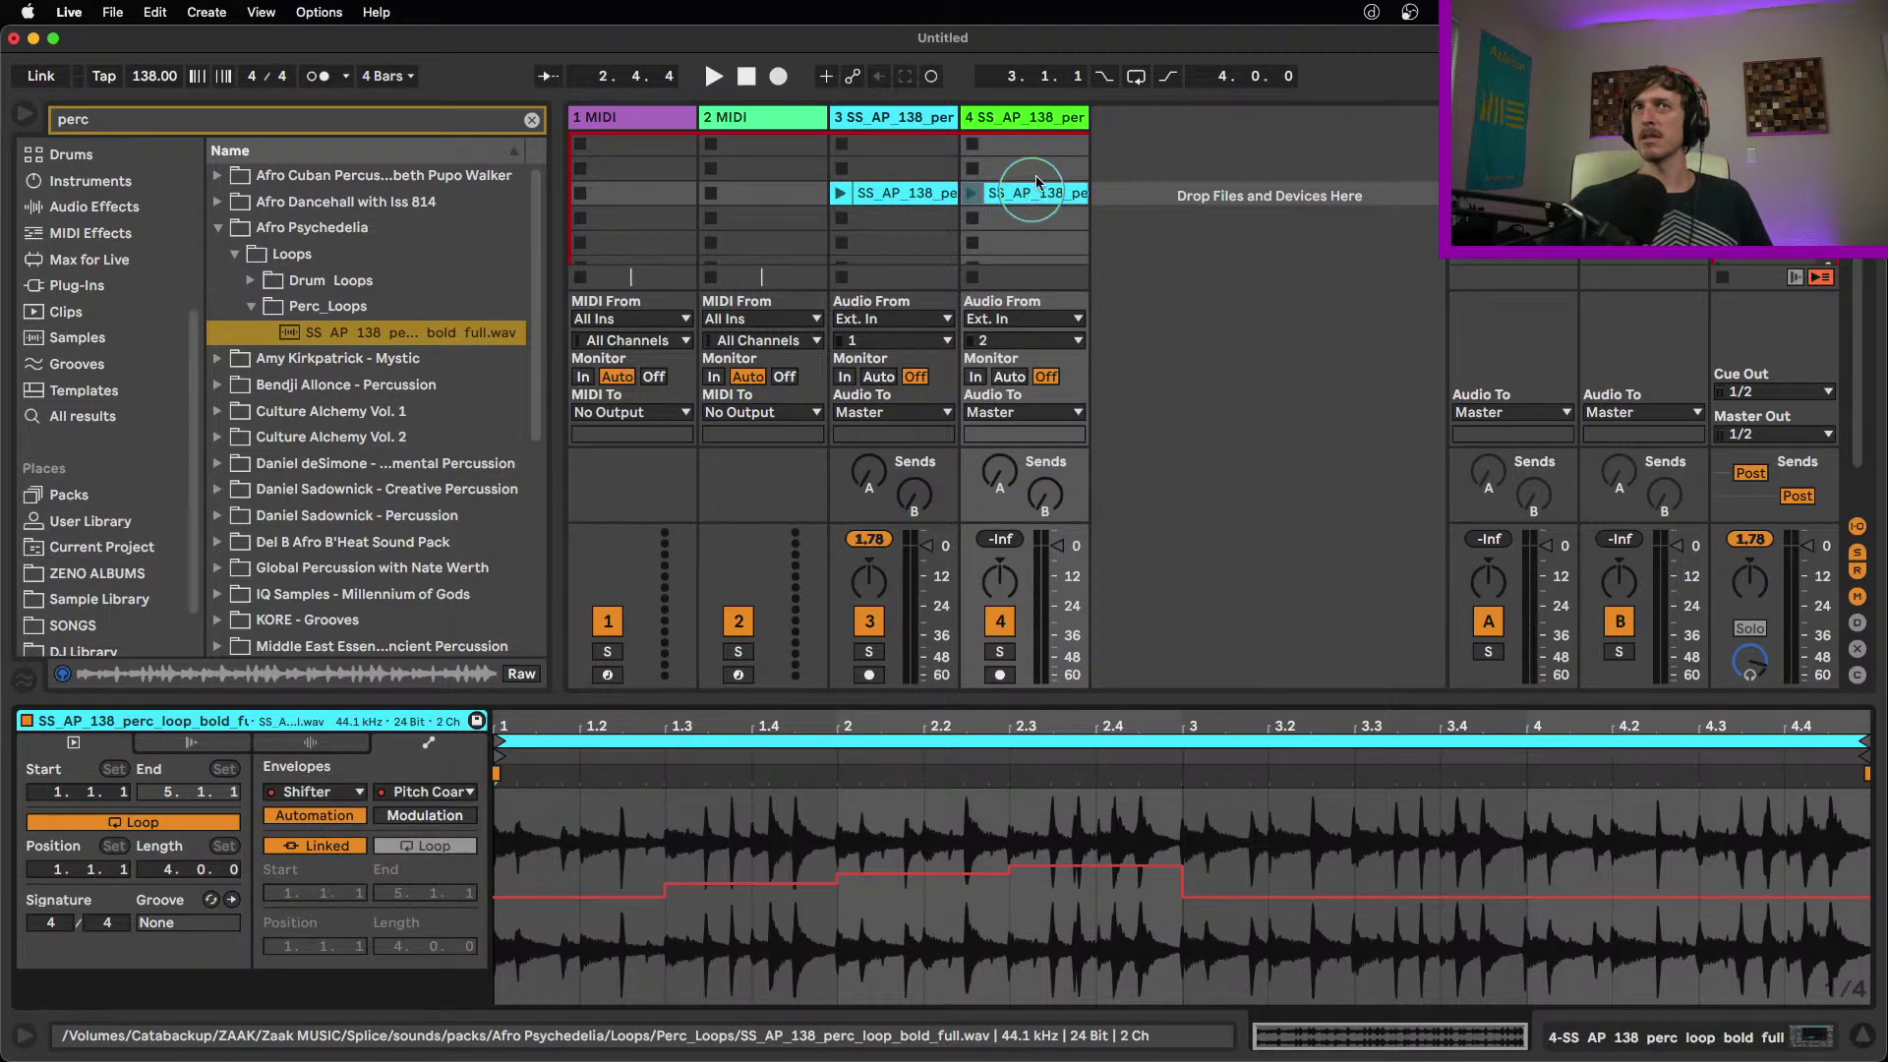
pyautogui.click(1044, 125)
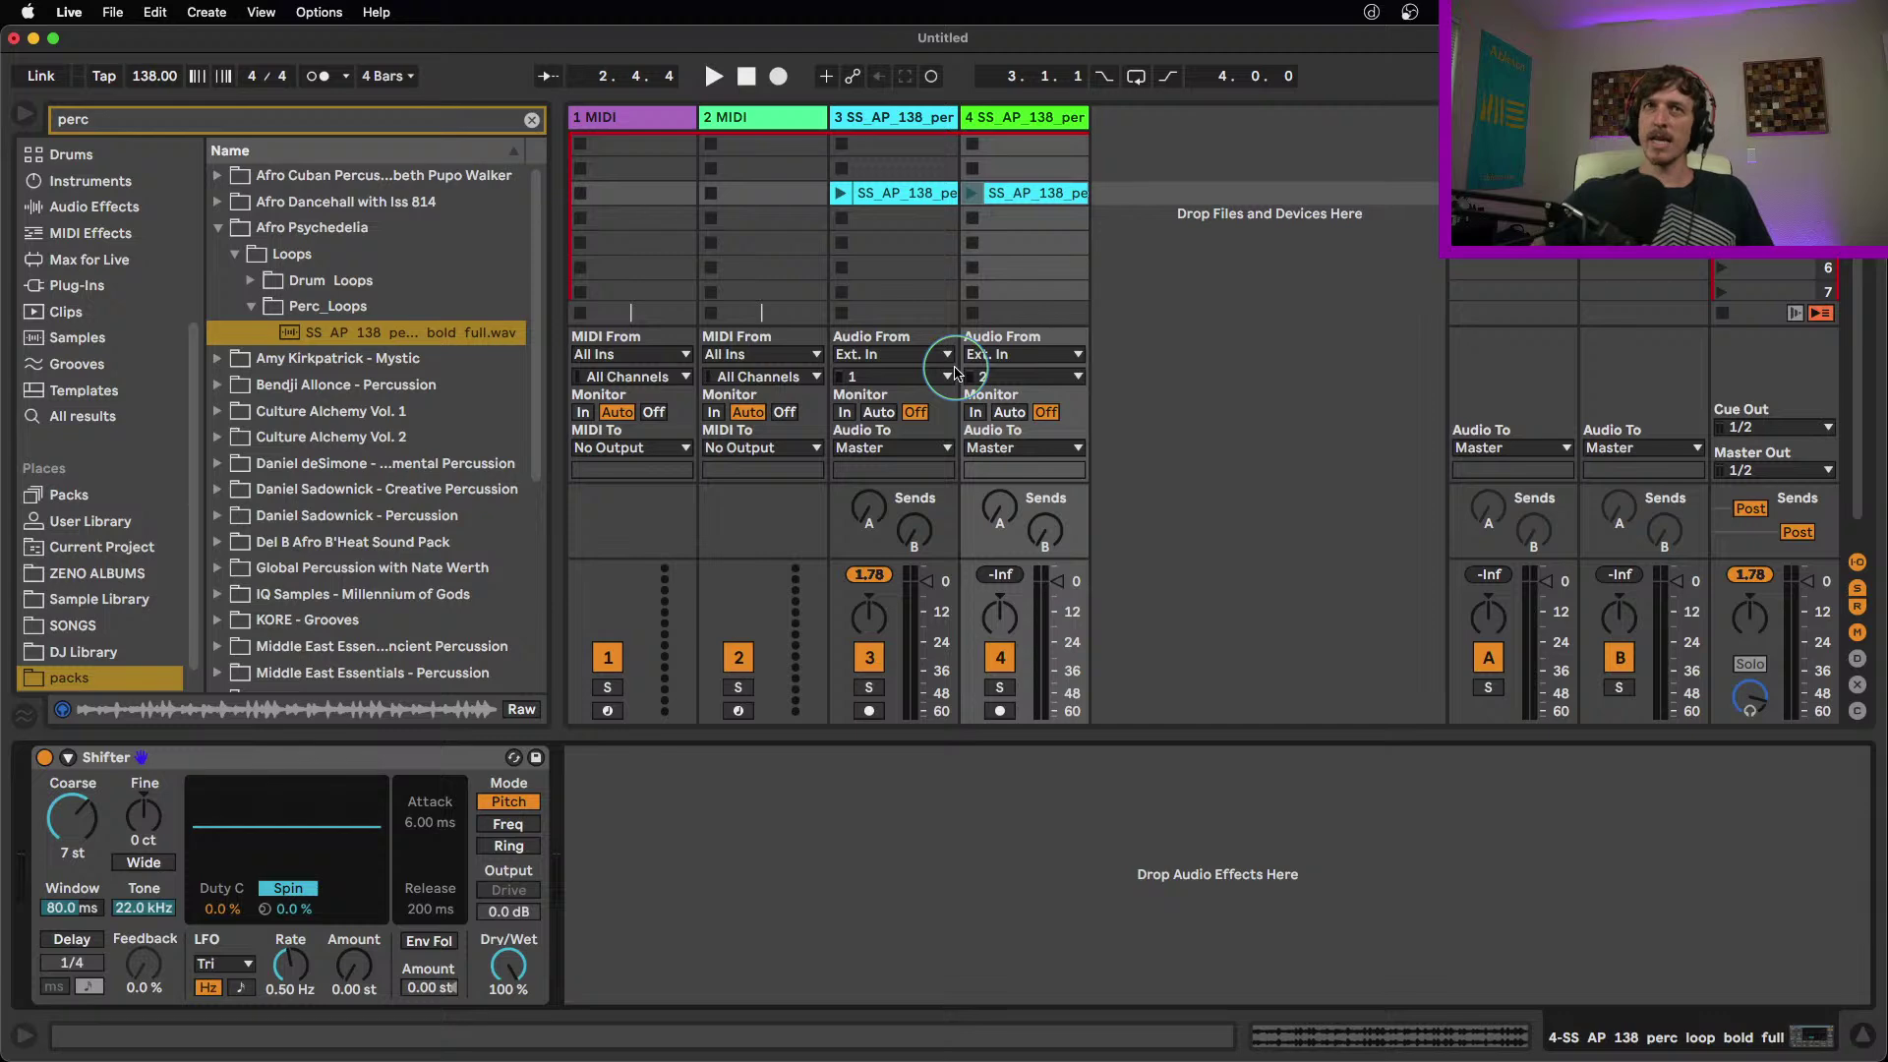
pyautogui.click(108, 834)
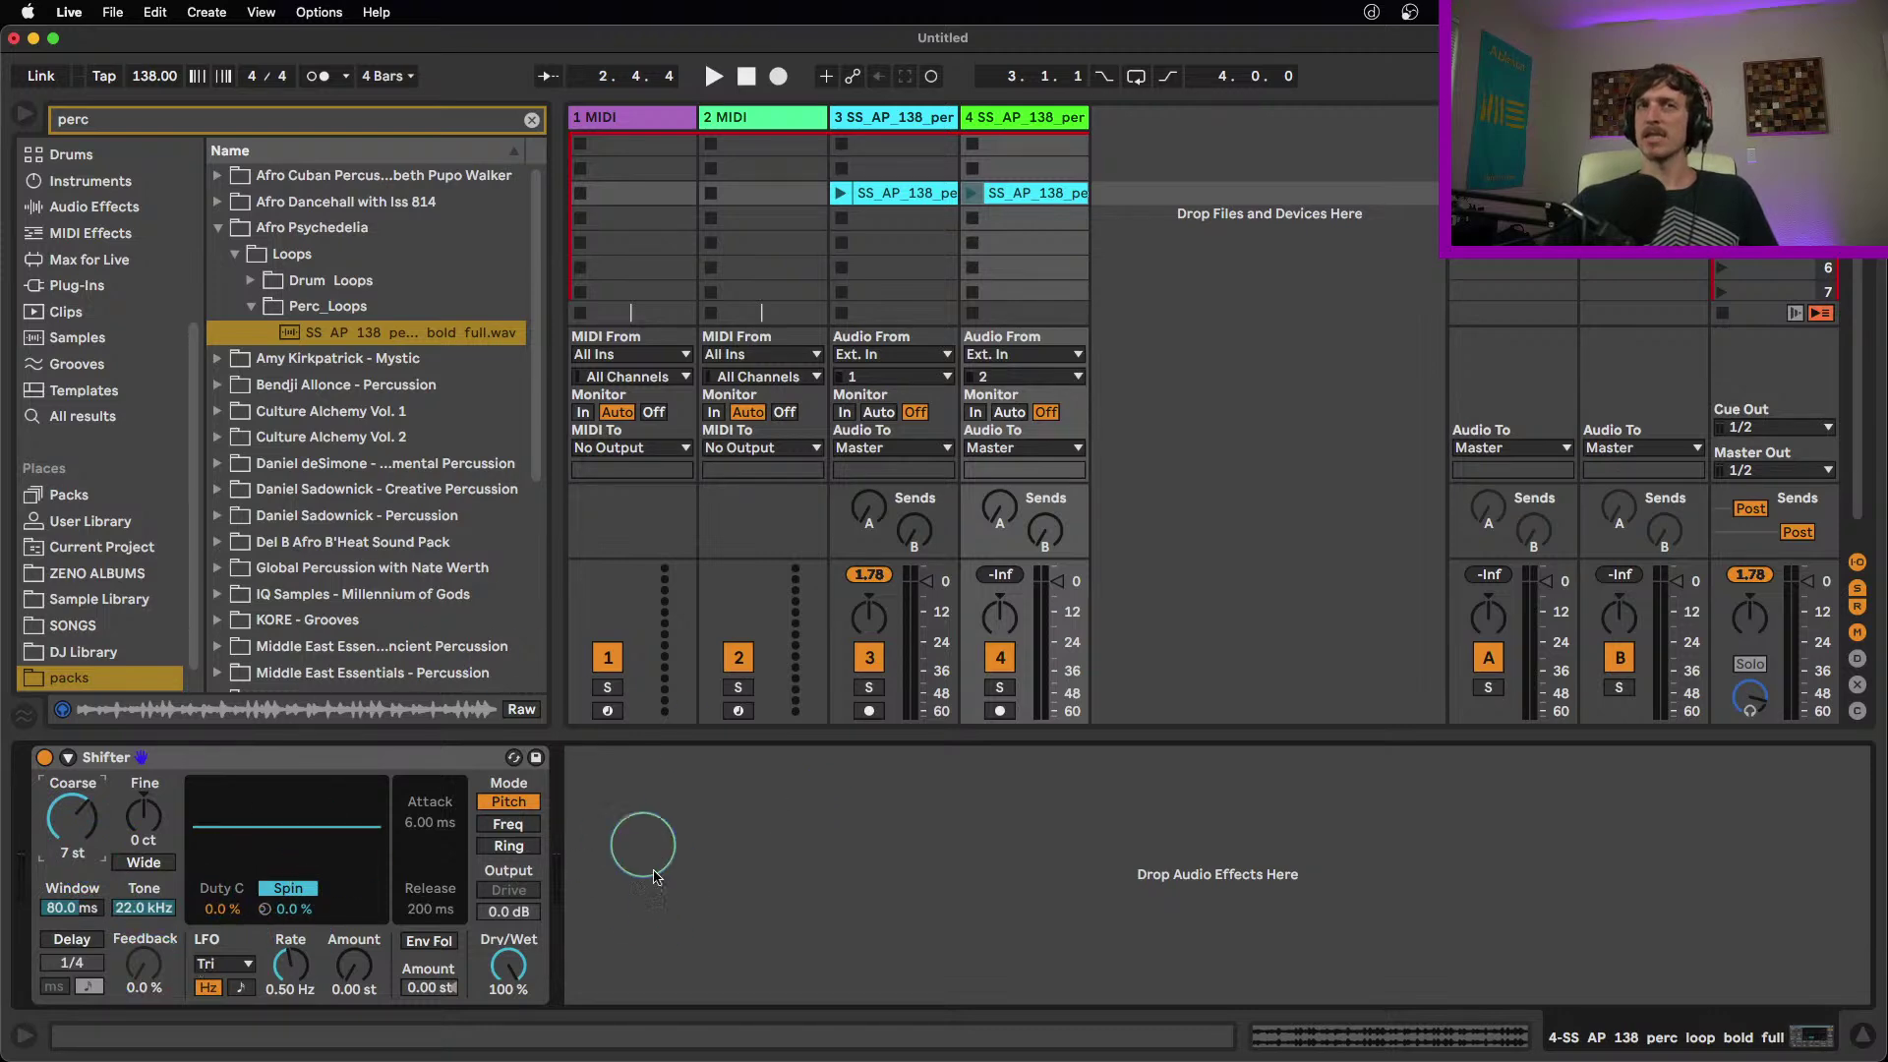
pyautogui.click(524, 829)
pyautogui.moveTo(75, 818); pyautogui.dragTo(79, 787)
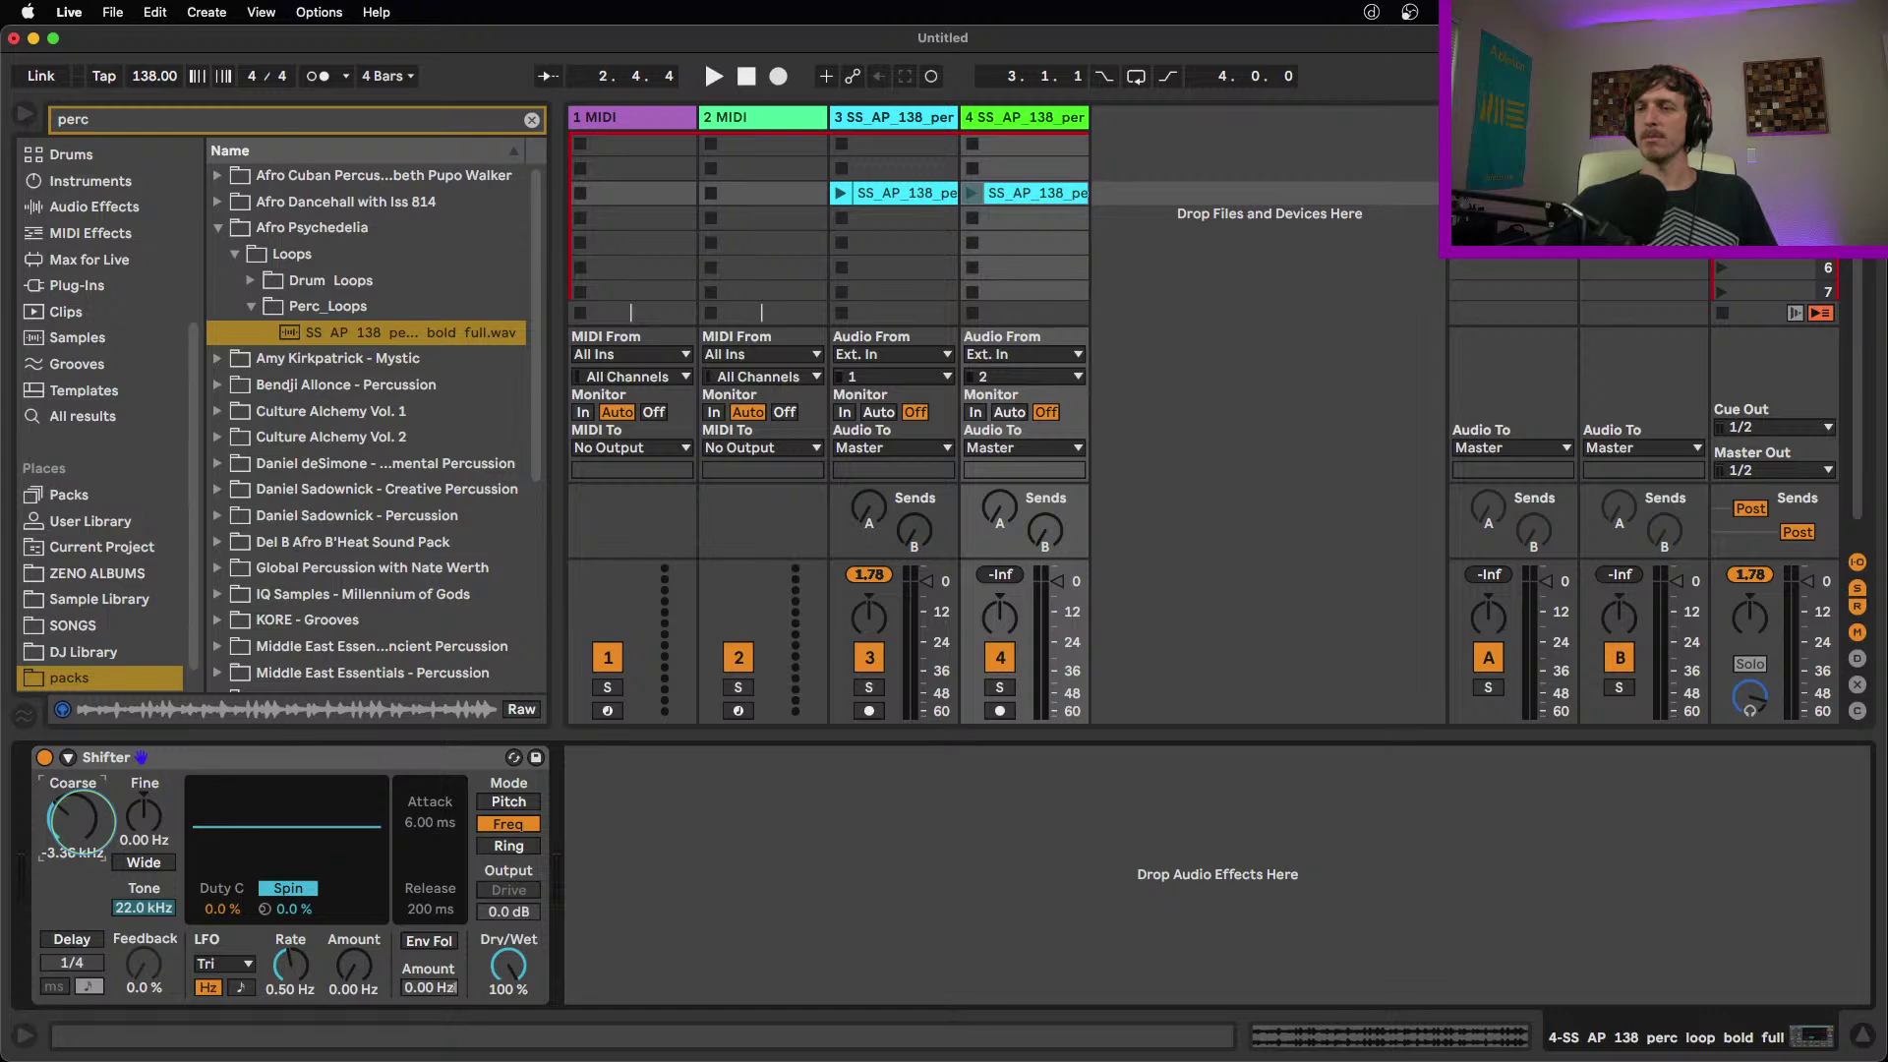
pyautogui.moveTo(78, 818); pyautogui.dragTo(78, 856)
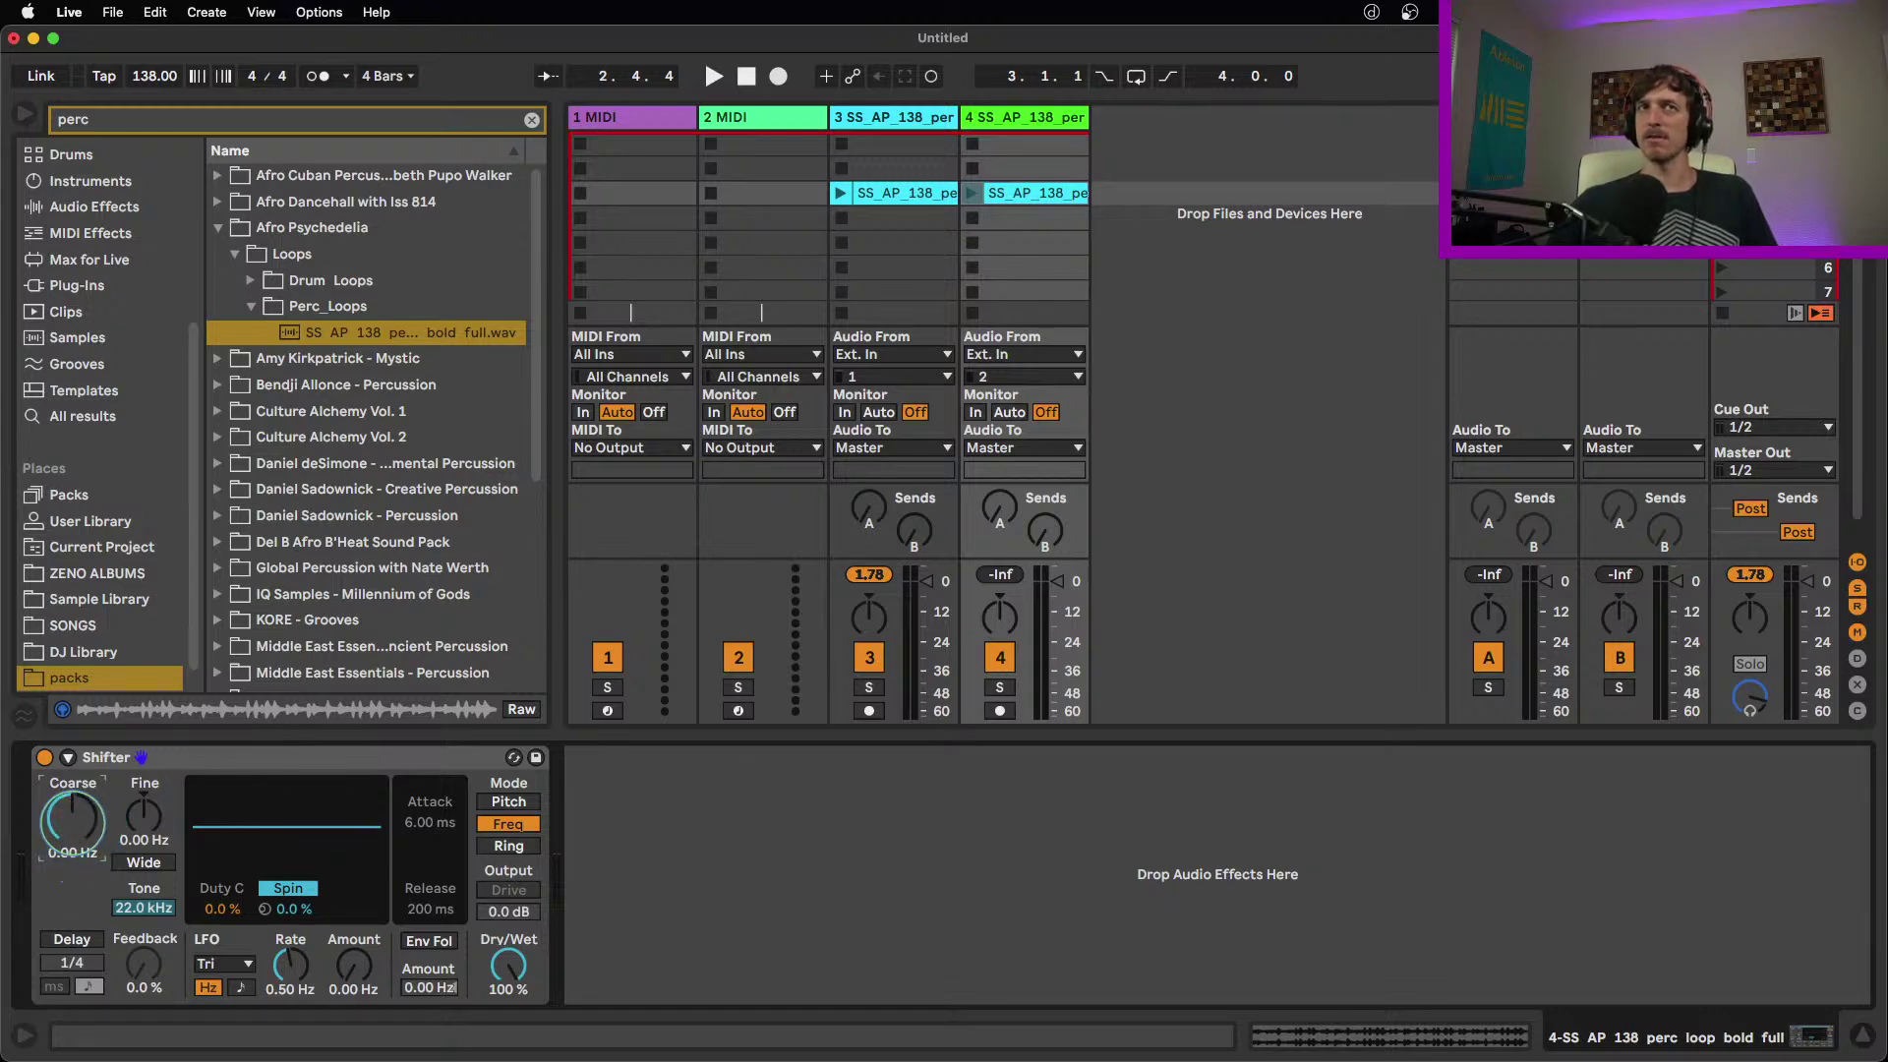
pyautogui.click(509, 802)
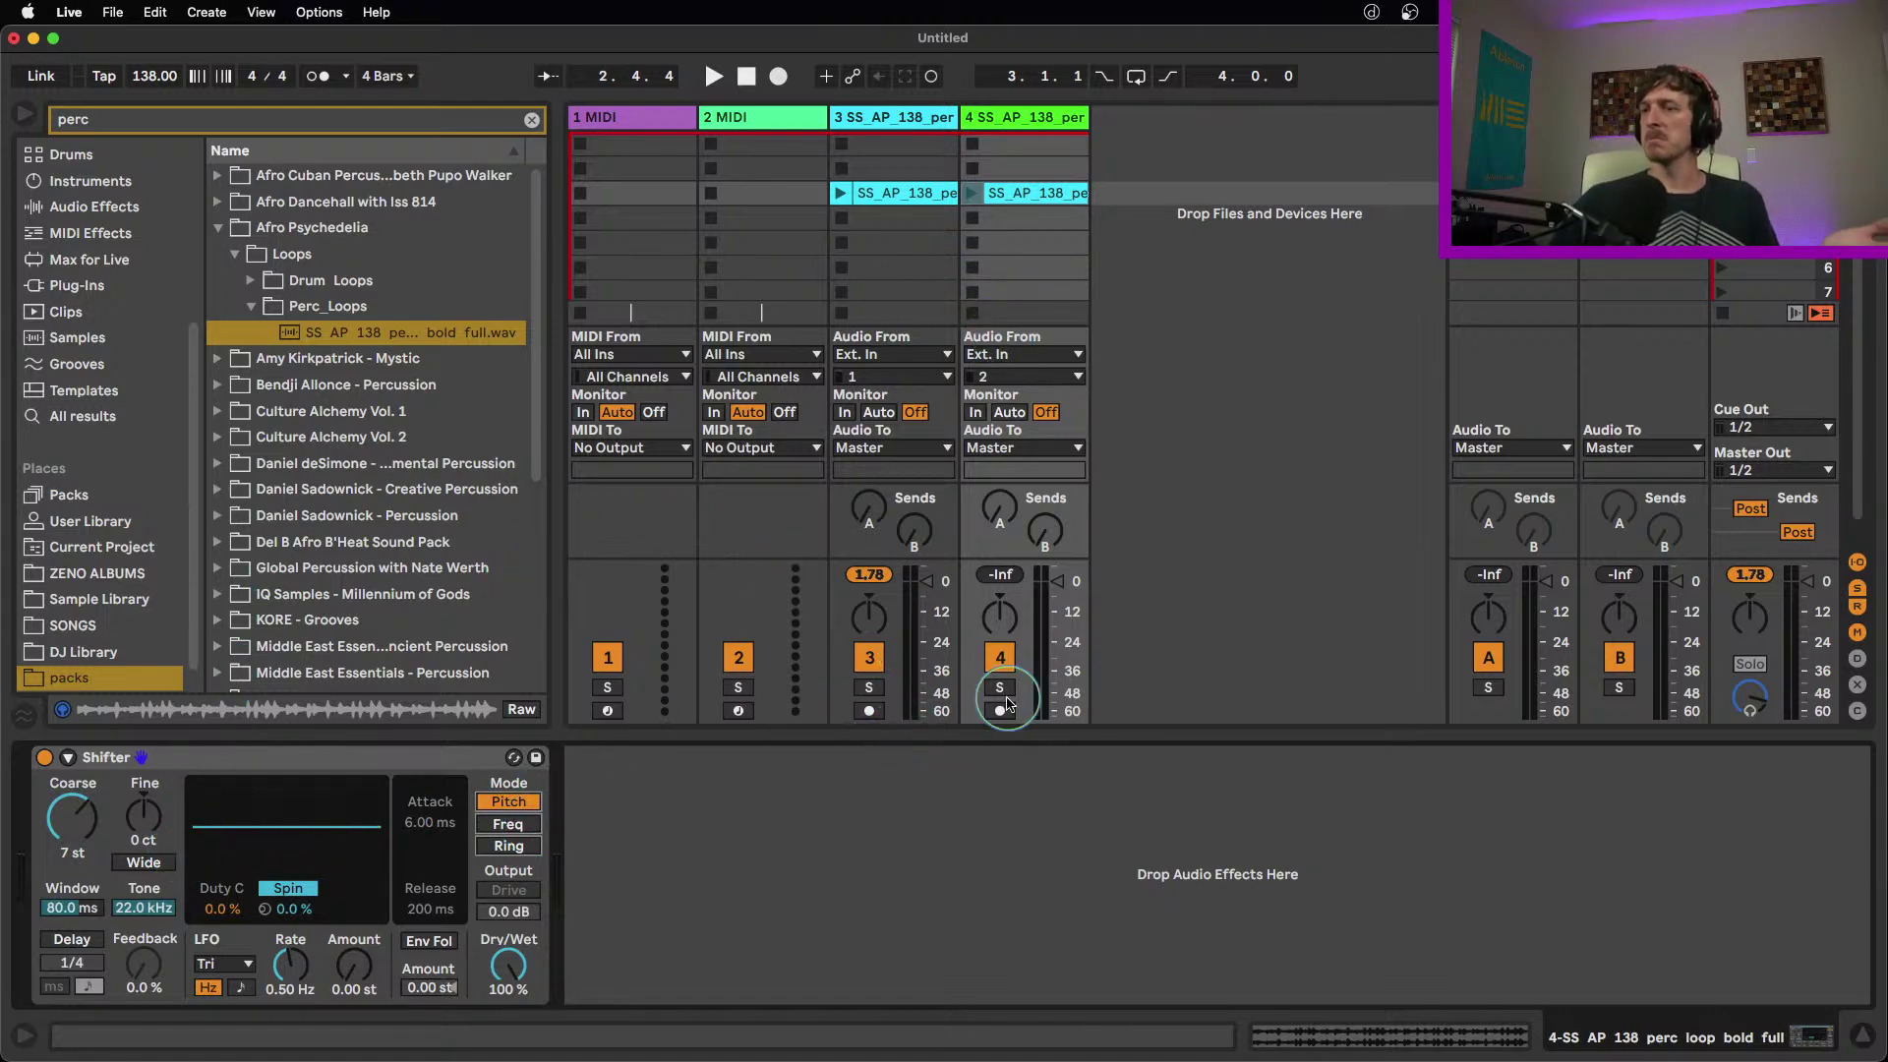
# Display the Shifter Pitch Coarse envelope in track 4's clip and audition the clip, stopping it after listening
pyautogui.click(1030, 194)
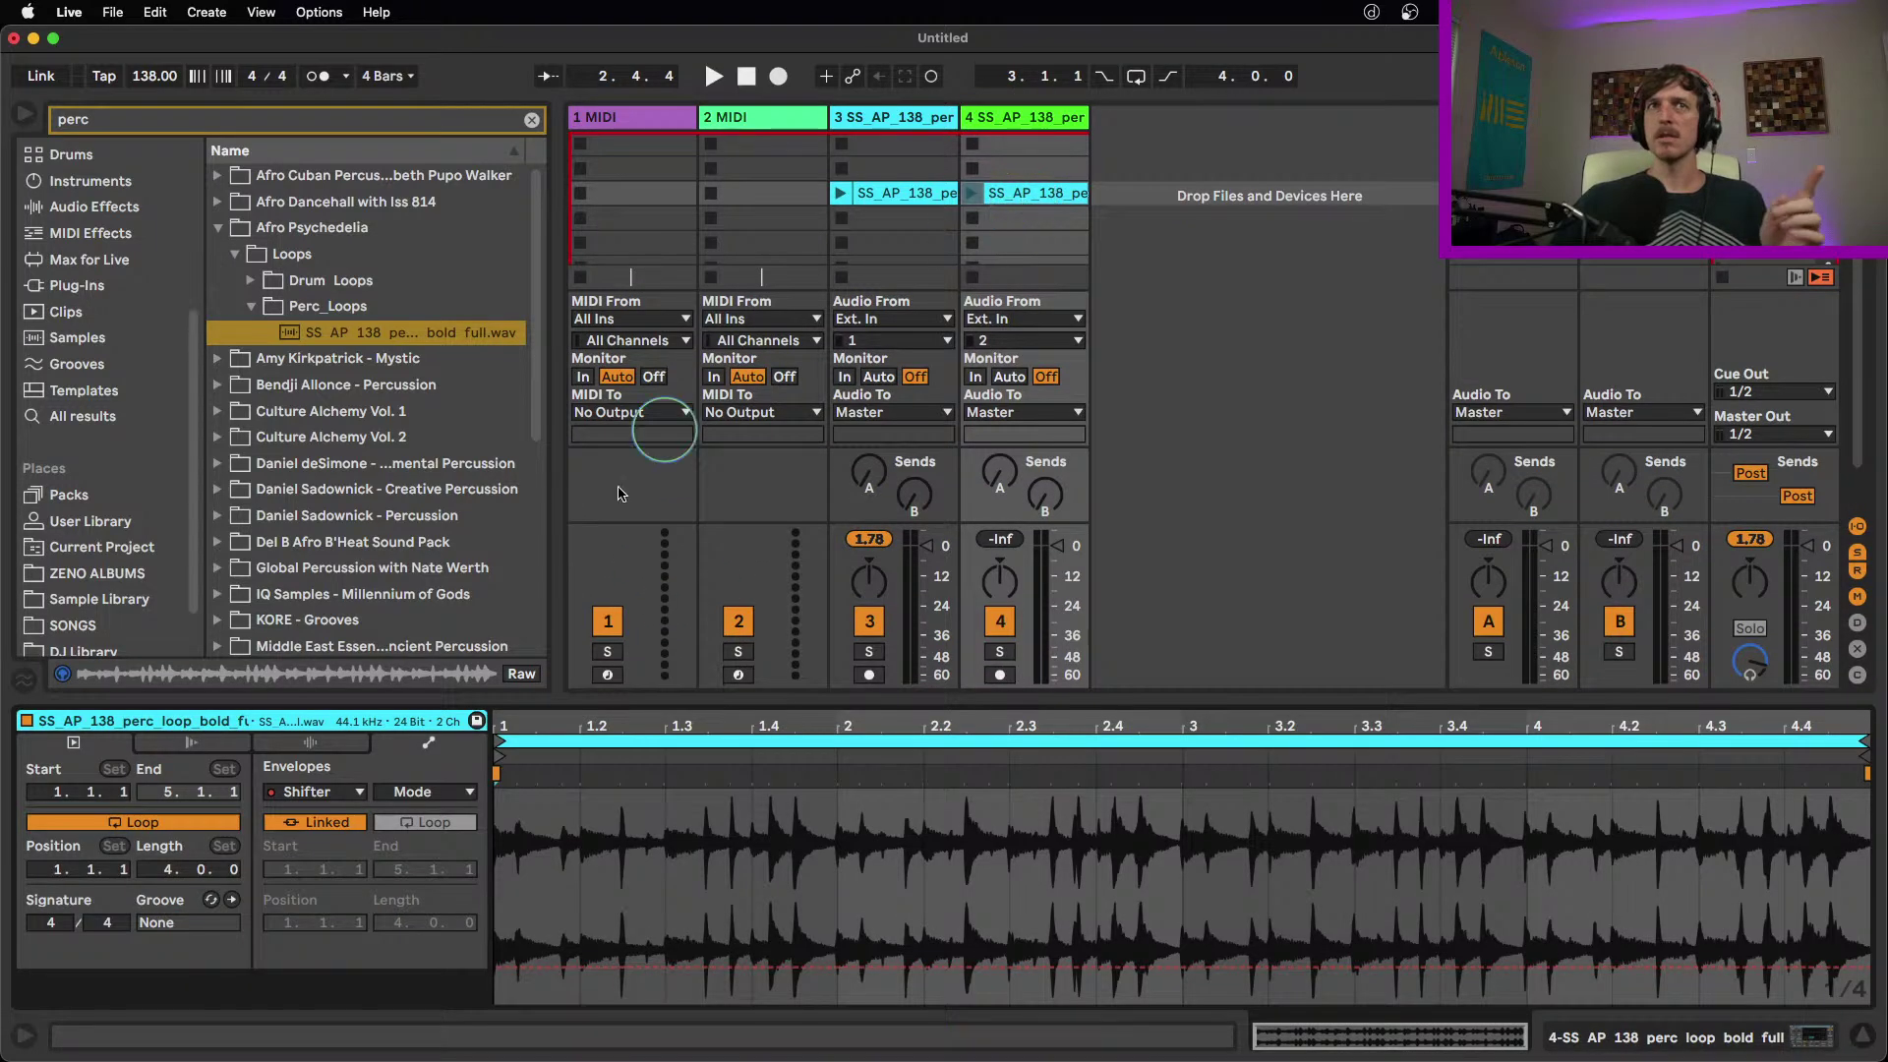
pyautogui.click(418, 792)
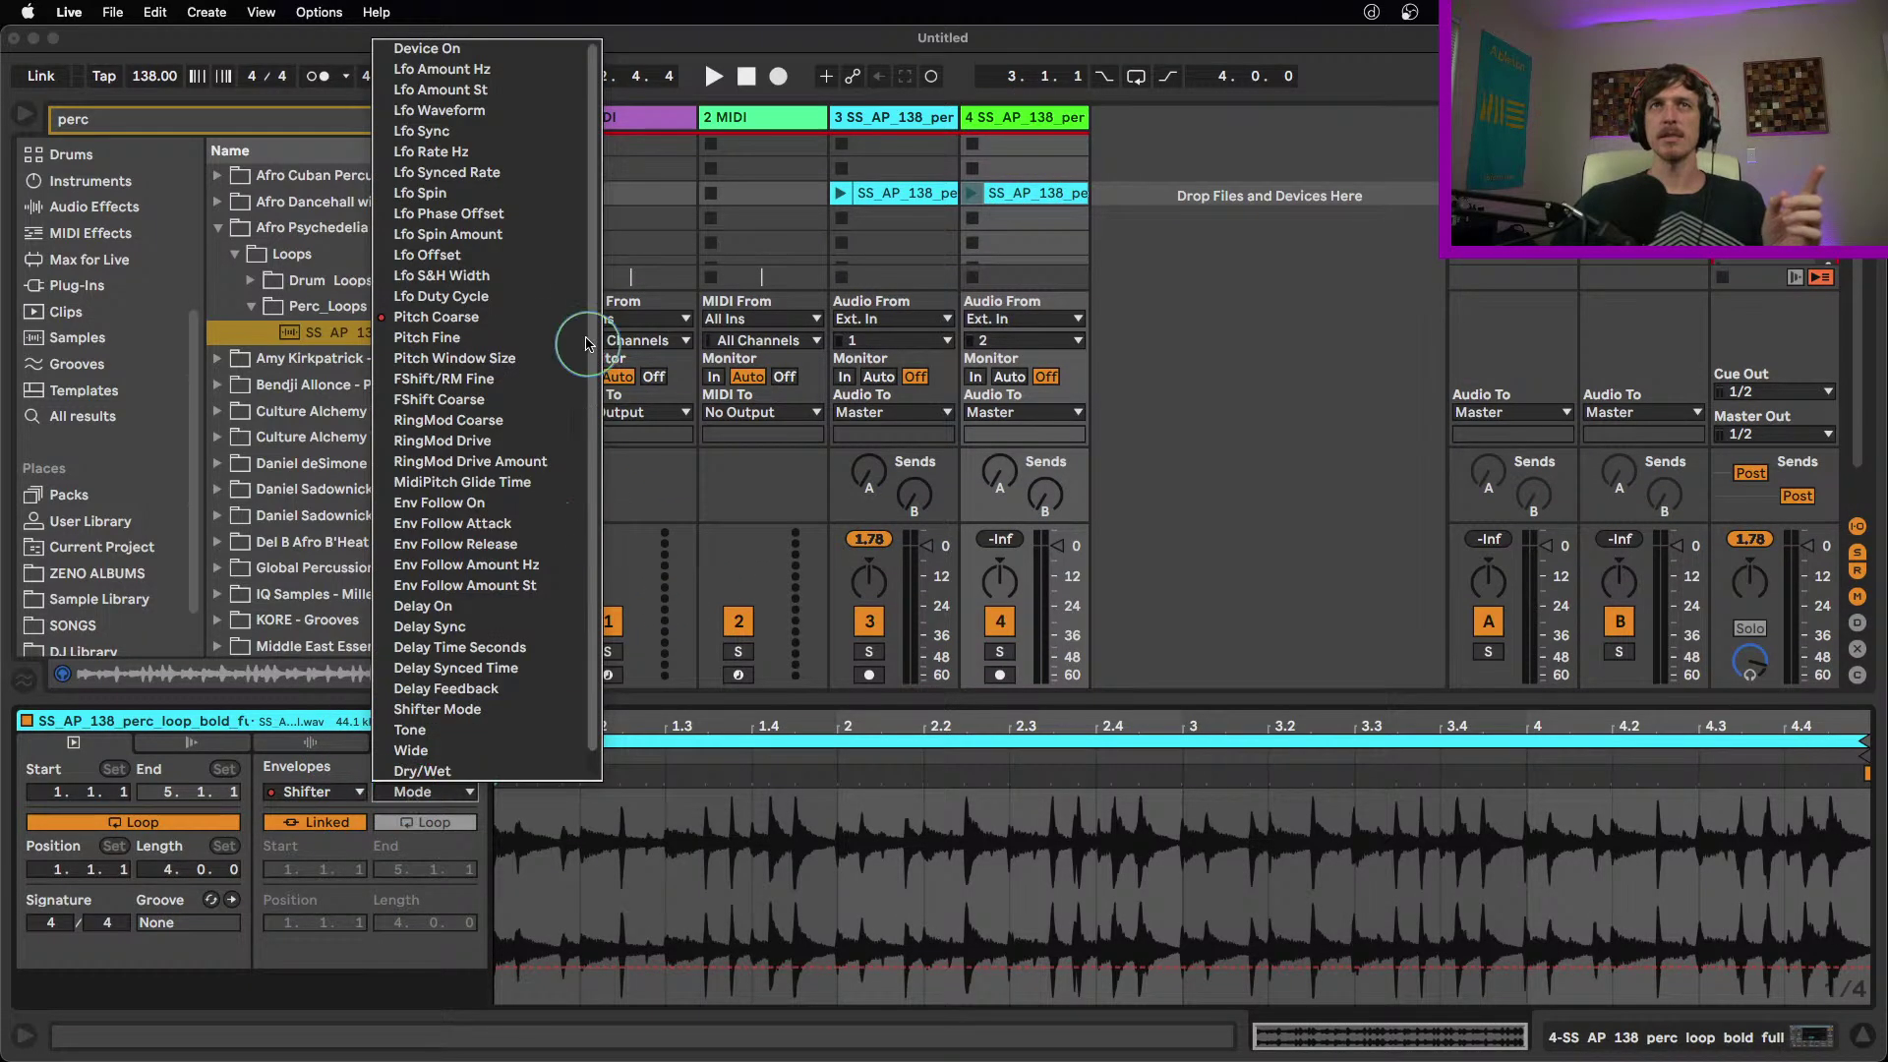
pyautogui.click(508, 317)
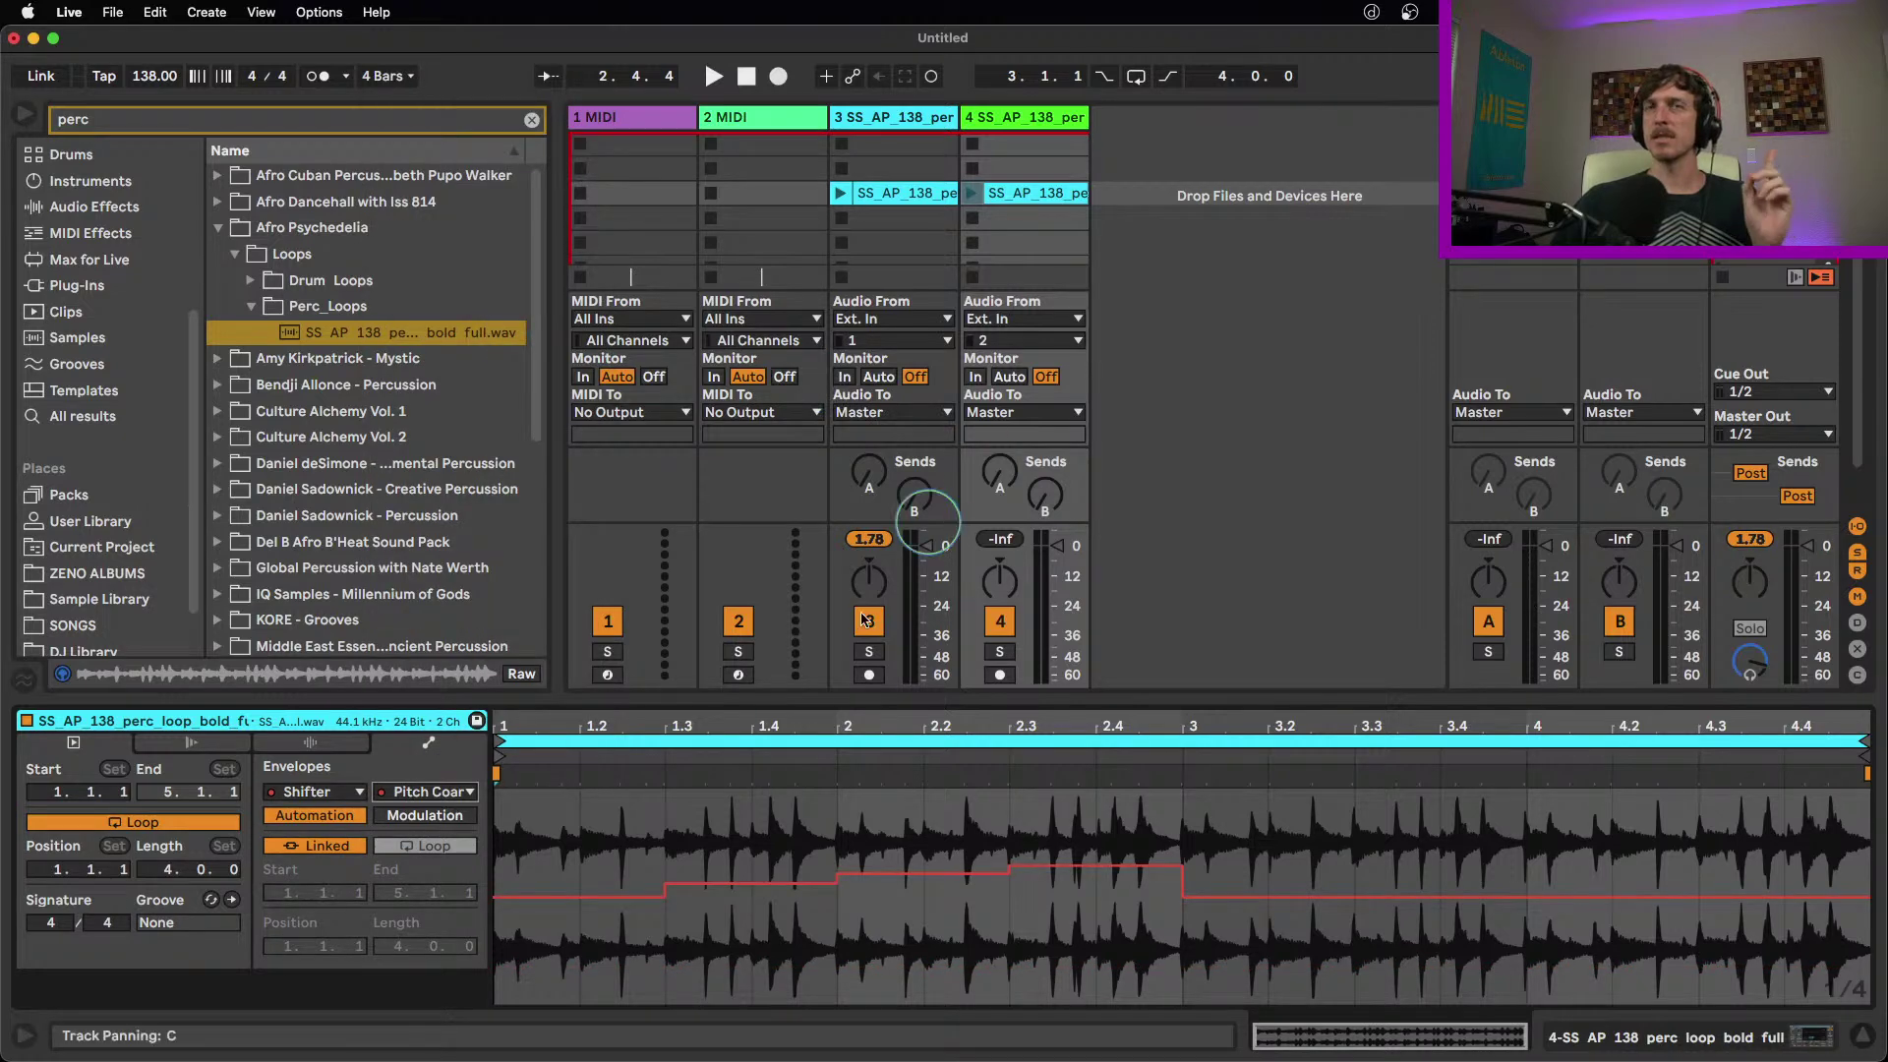
pyautogui.click(974, 194)
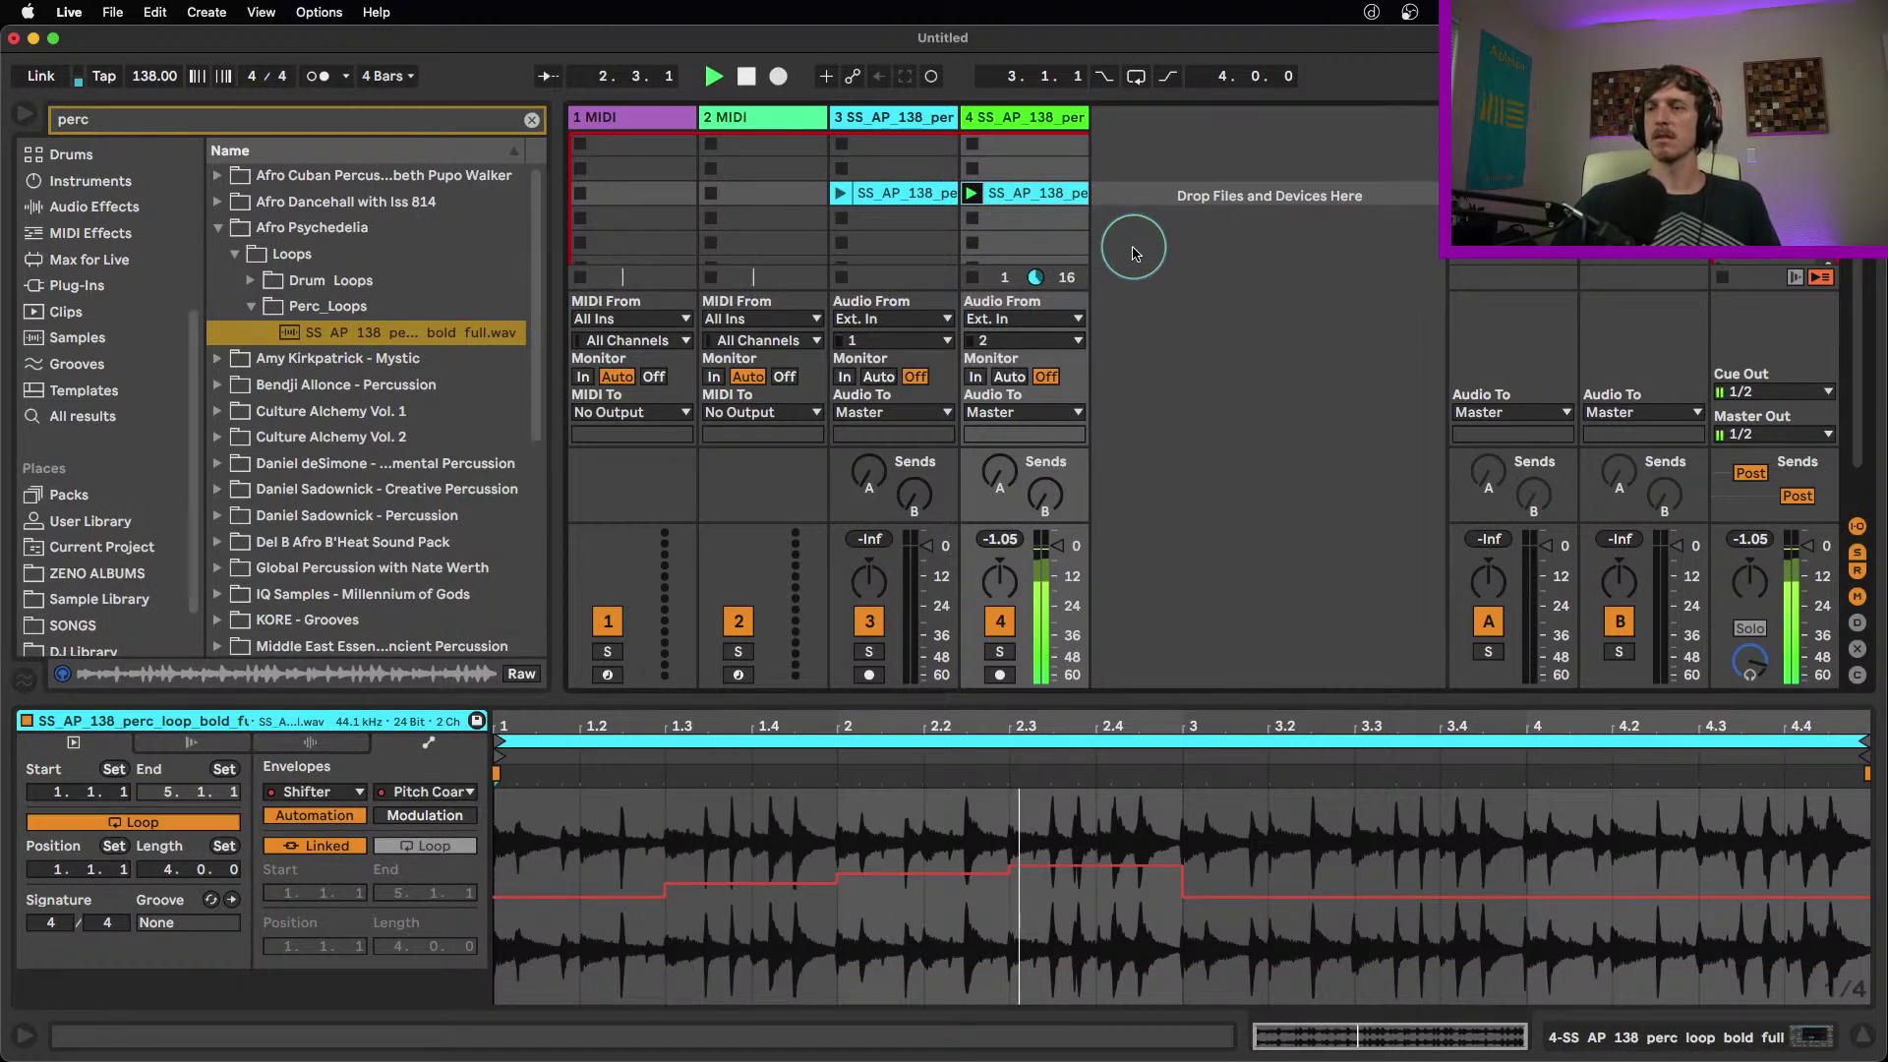
pyautogui.click(972, 278)
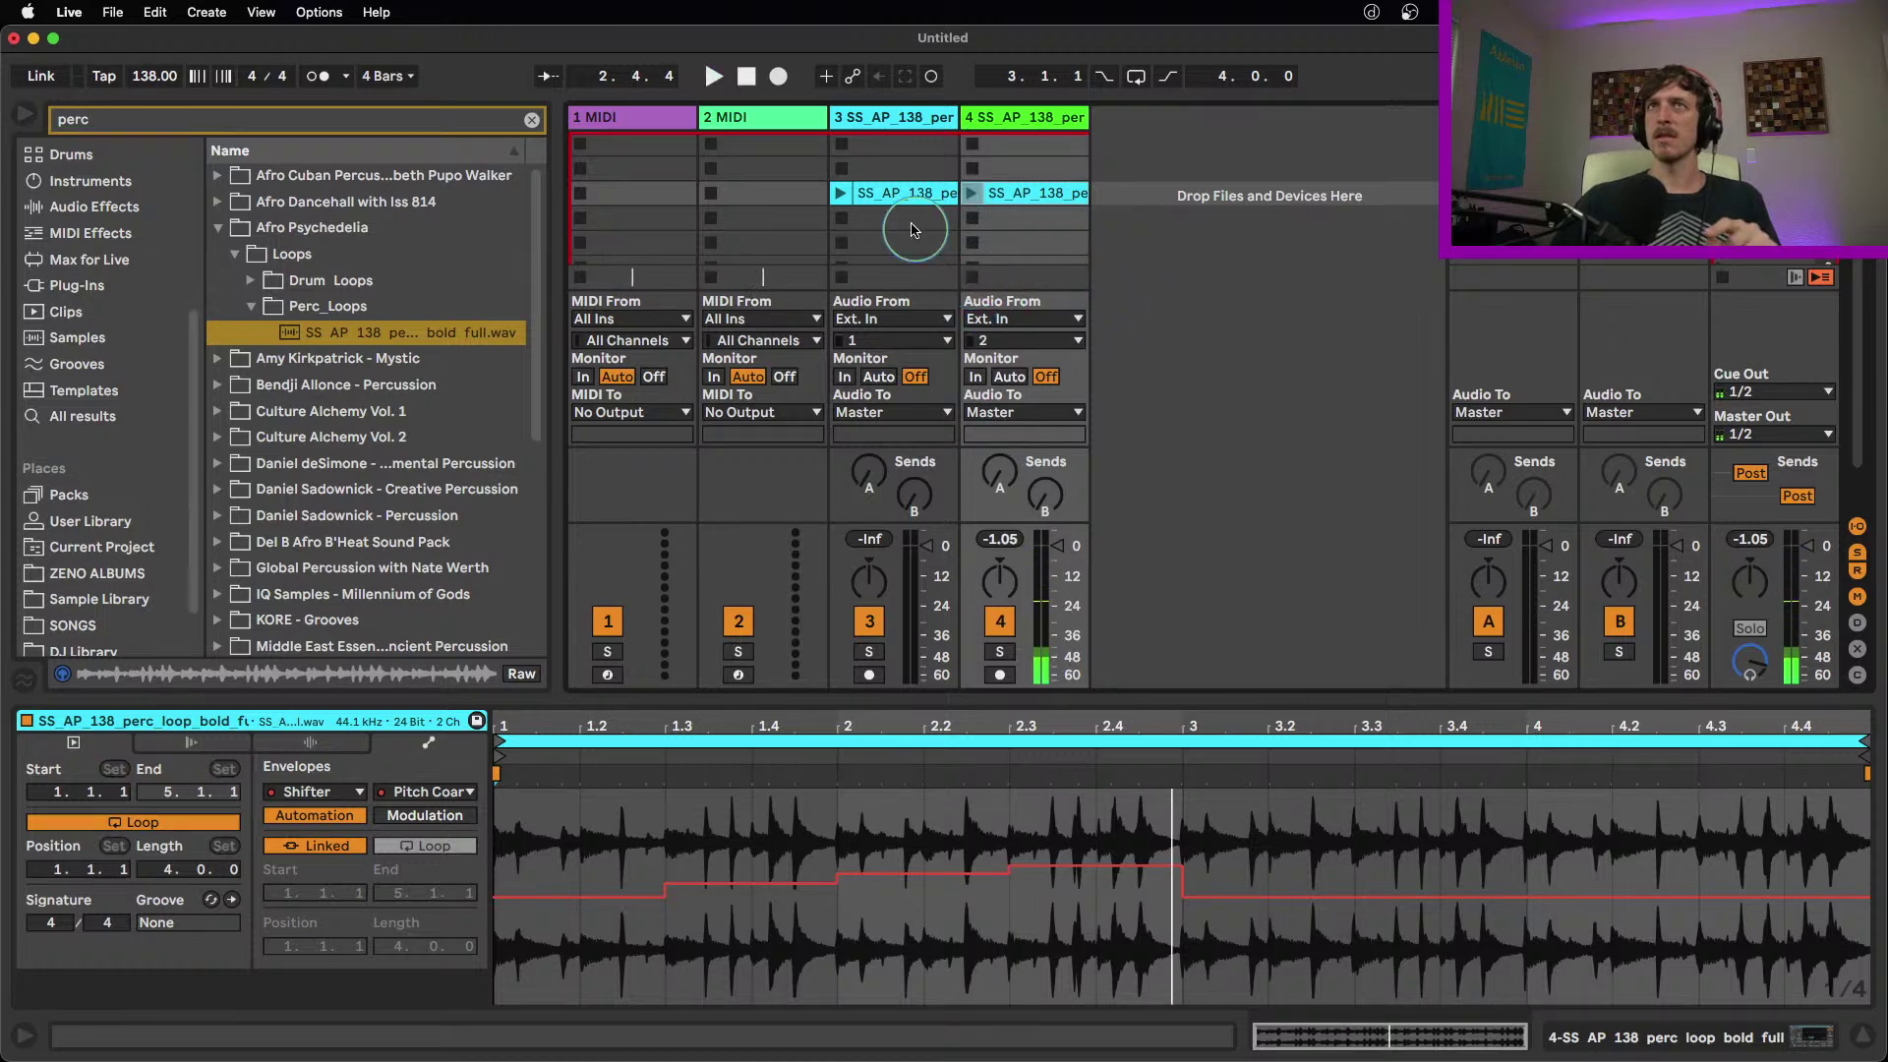
# Set track 3's clip to the Tones warp mode, play it for comparison, and stop it
pyautogui.click(900, 193)
pyautogui.click(419, 744)
pyautogui.click(348, 745)
pyautogui.click(352, 805)
pyautogui.click(329, 828)
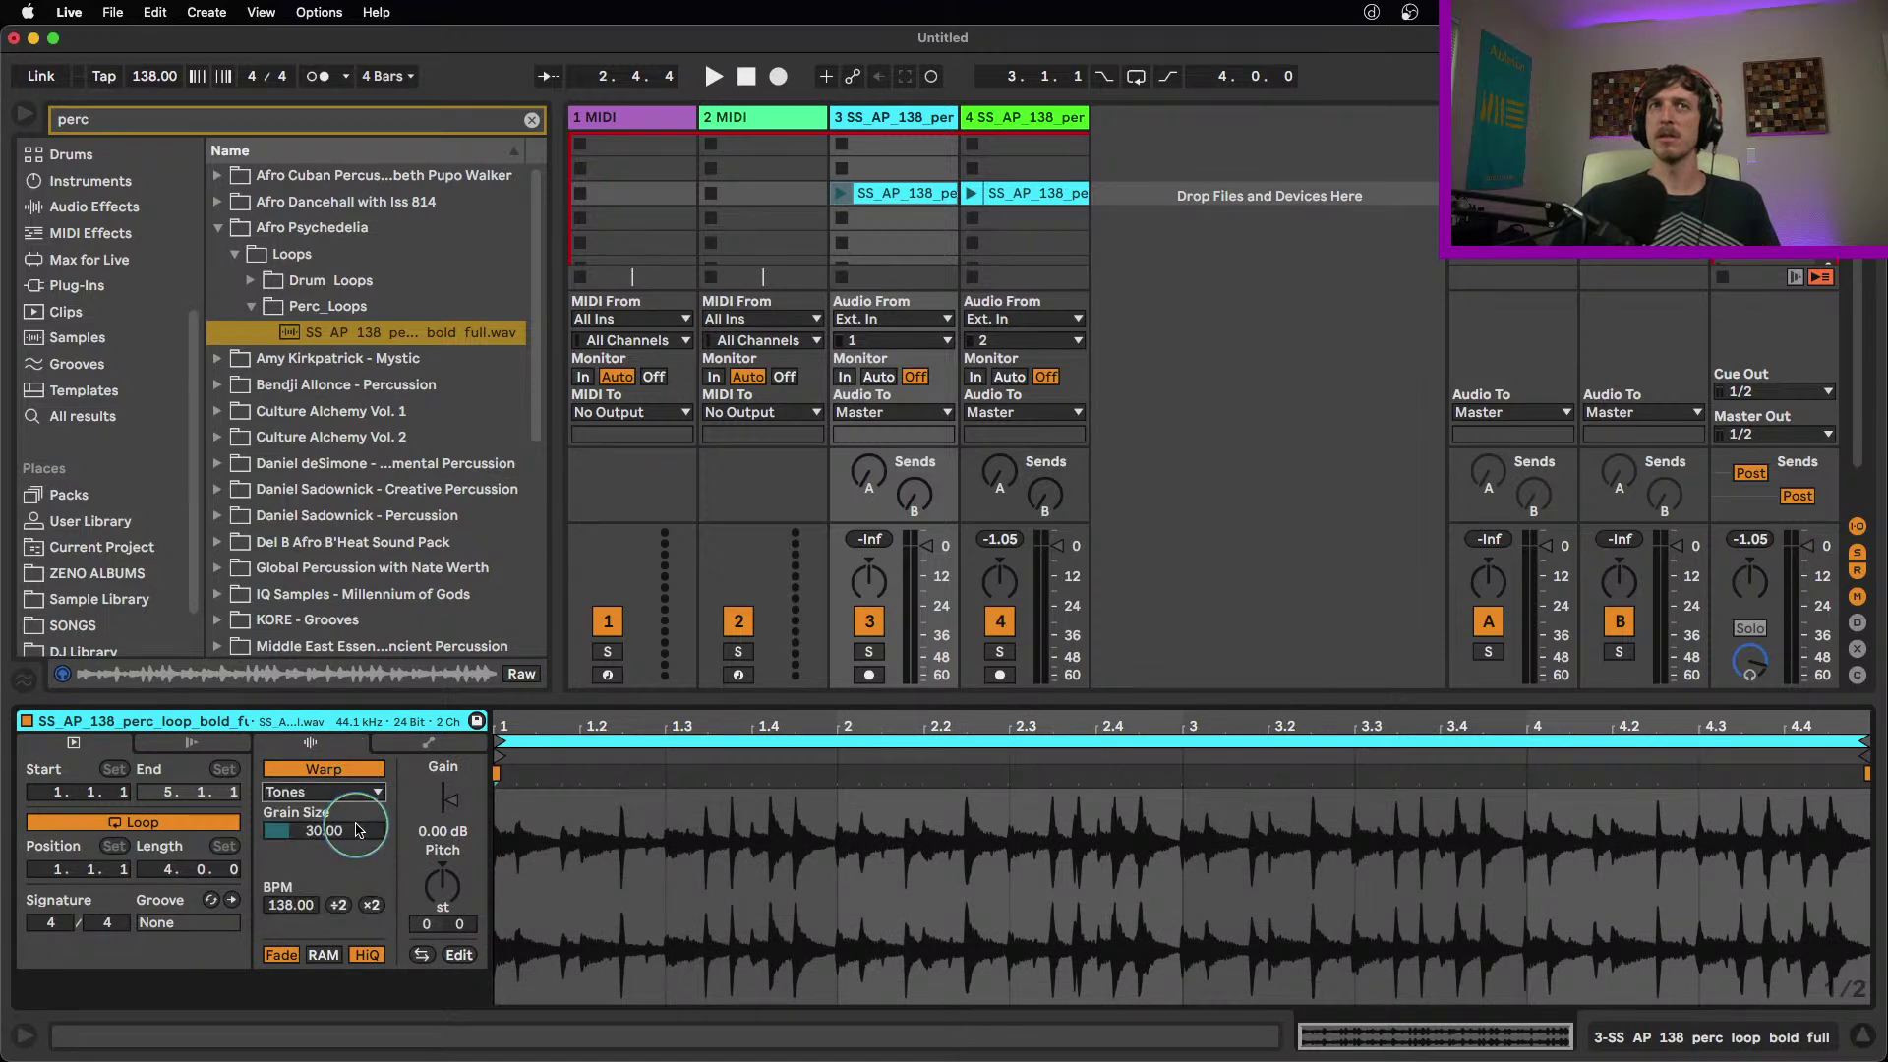
pyautogui.click(838, 192)
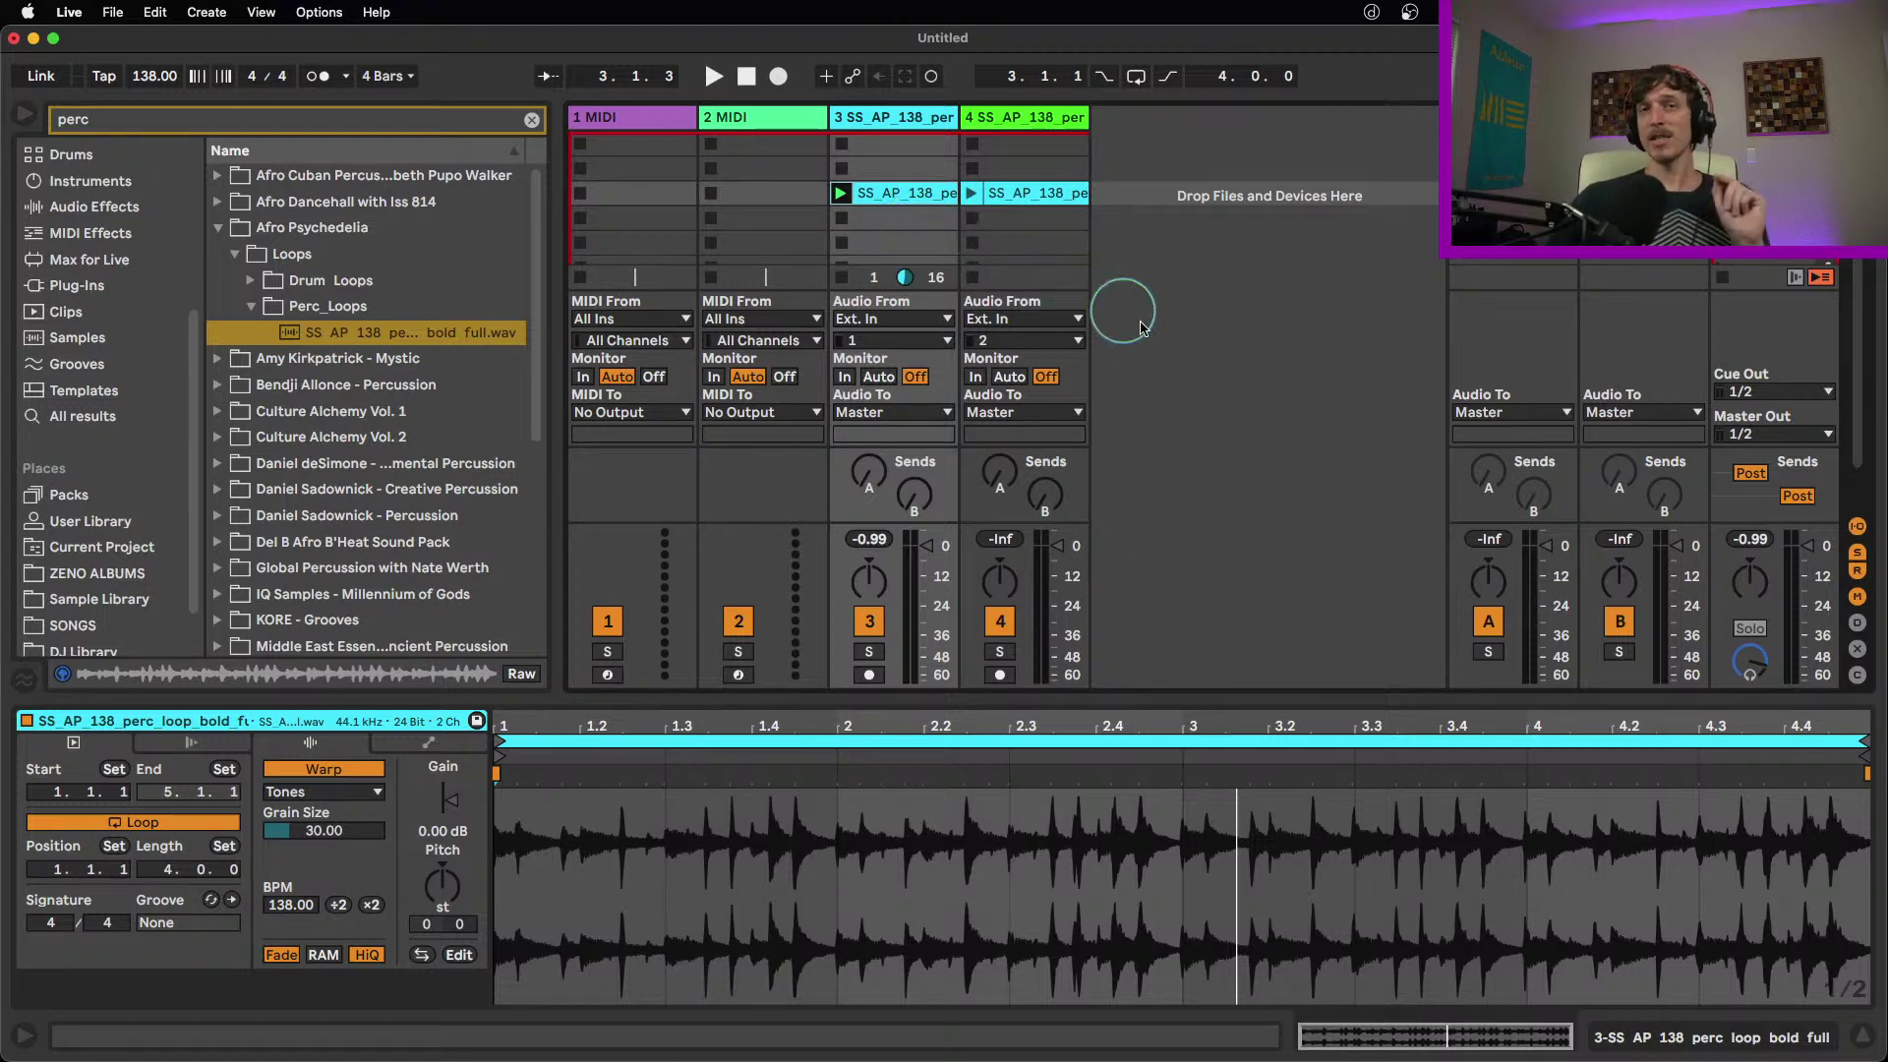
pyautogui.click(848, 279)
# Clear the browser search and load the Operator instrument onto a new MIDI track
pyautogui.click(531, 119)
pyautogui.scroll(5, 118, 384)
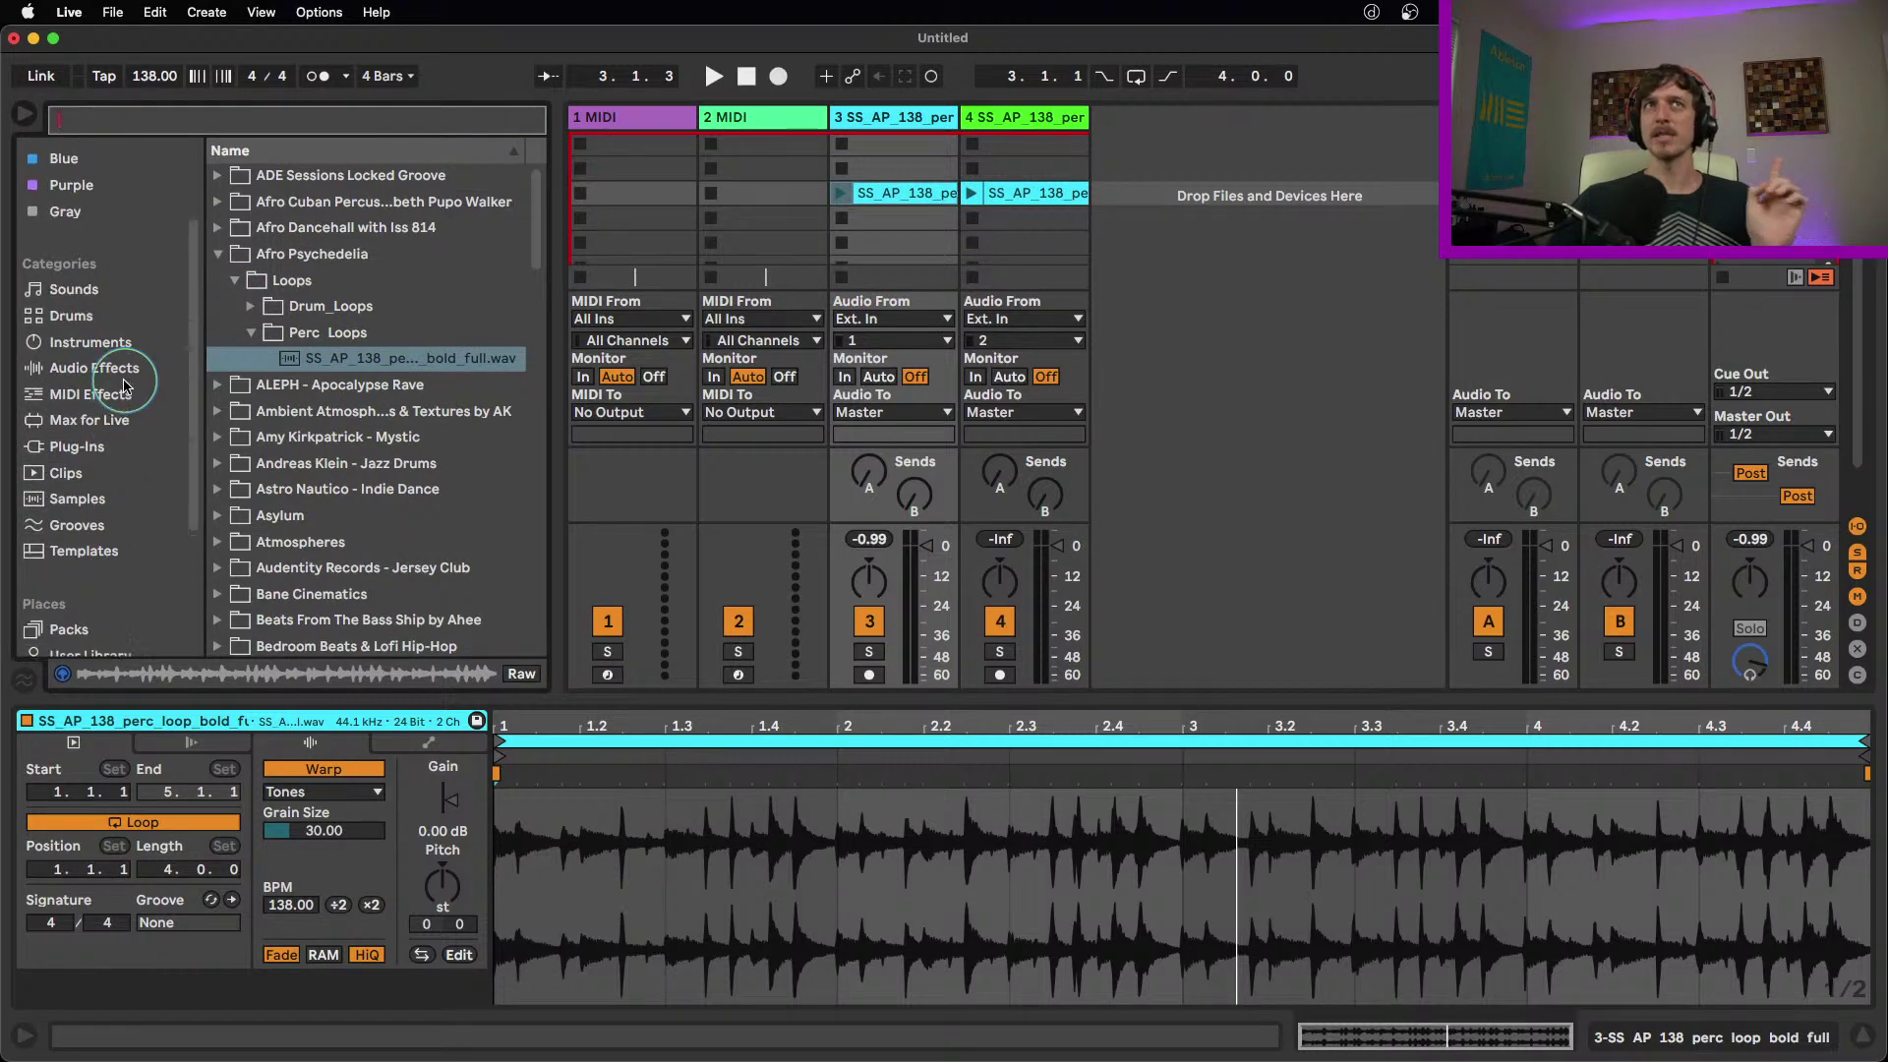
pyautogui.click(116, 382)
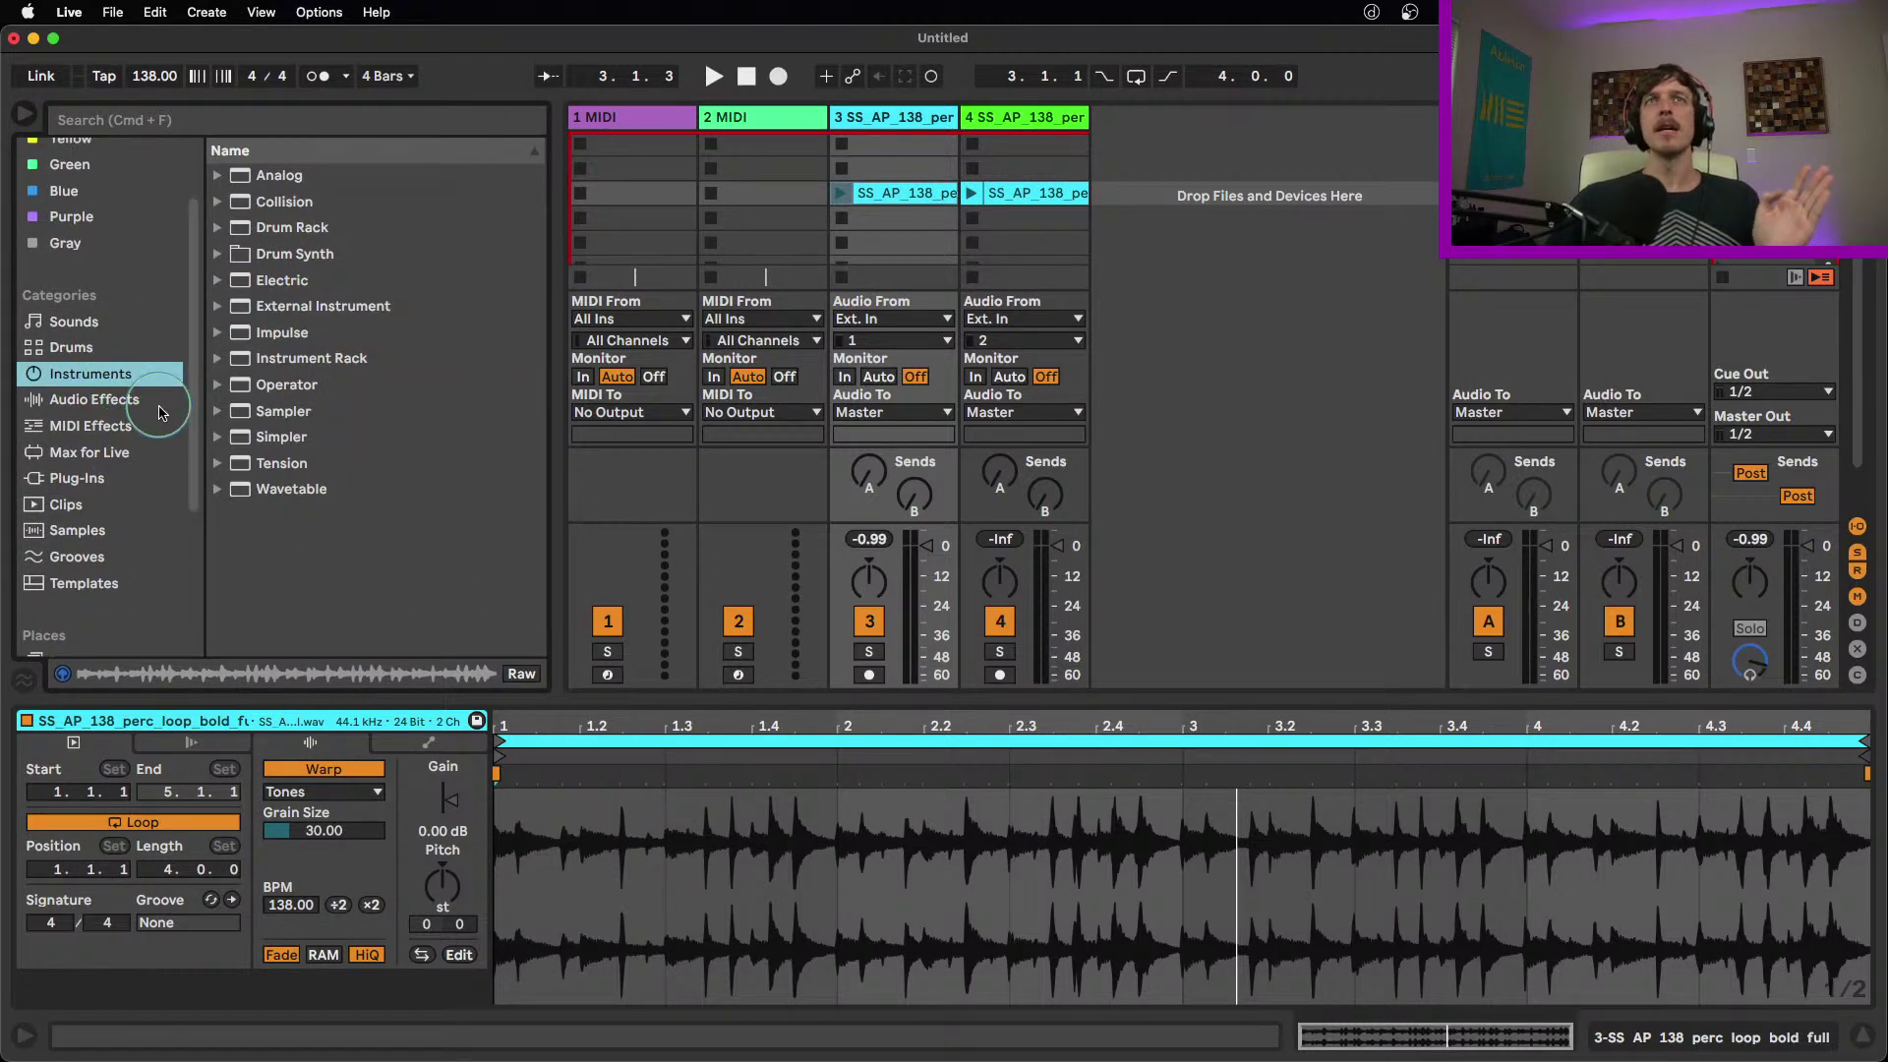
pyautogui.doubleClick(282, 392)
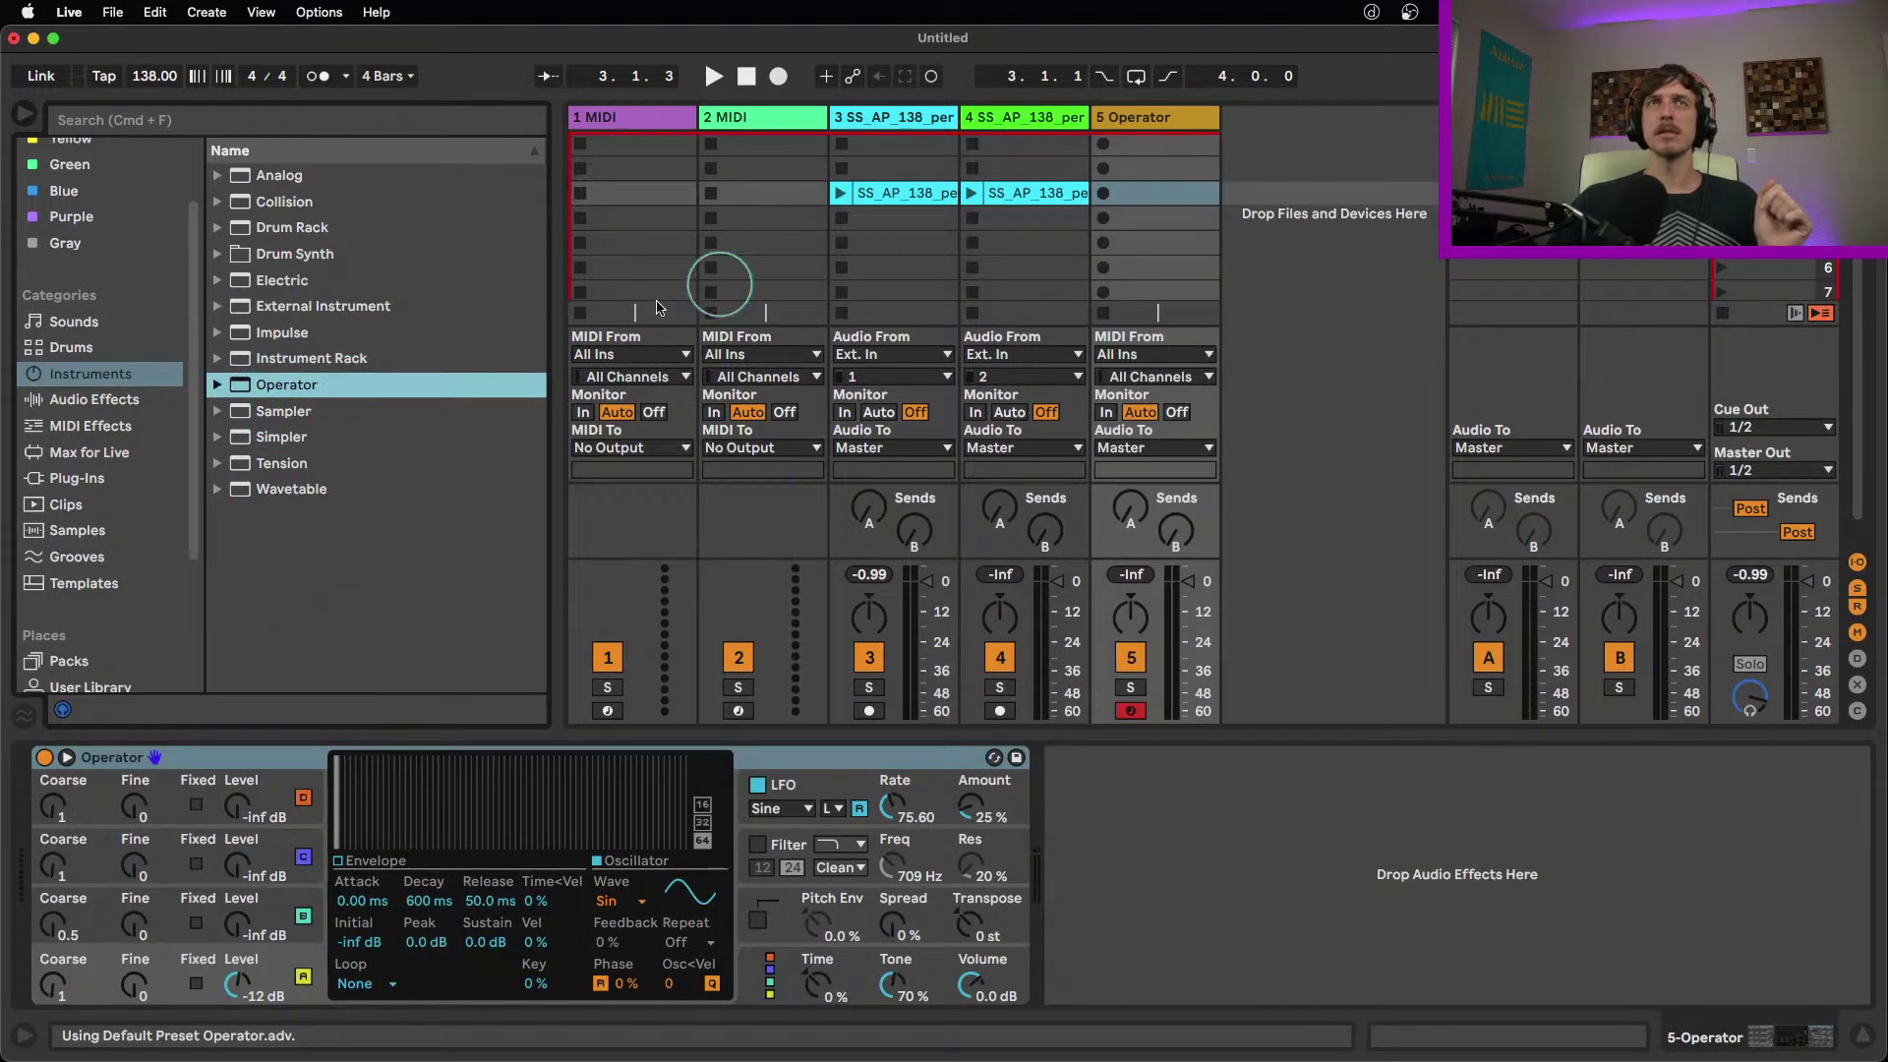
# Add the Redux audio effect after Operator and lower its Rate to 1.86 kHz
pyautogui.click(94, 399)
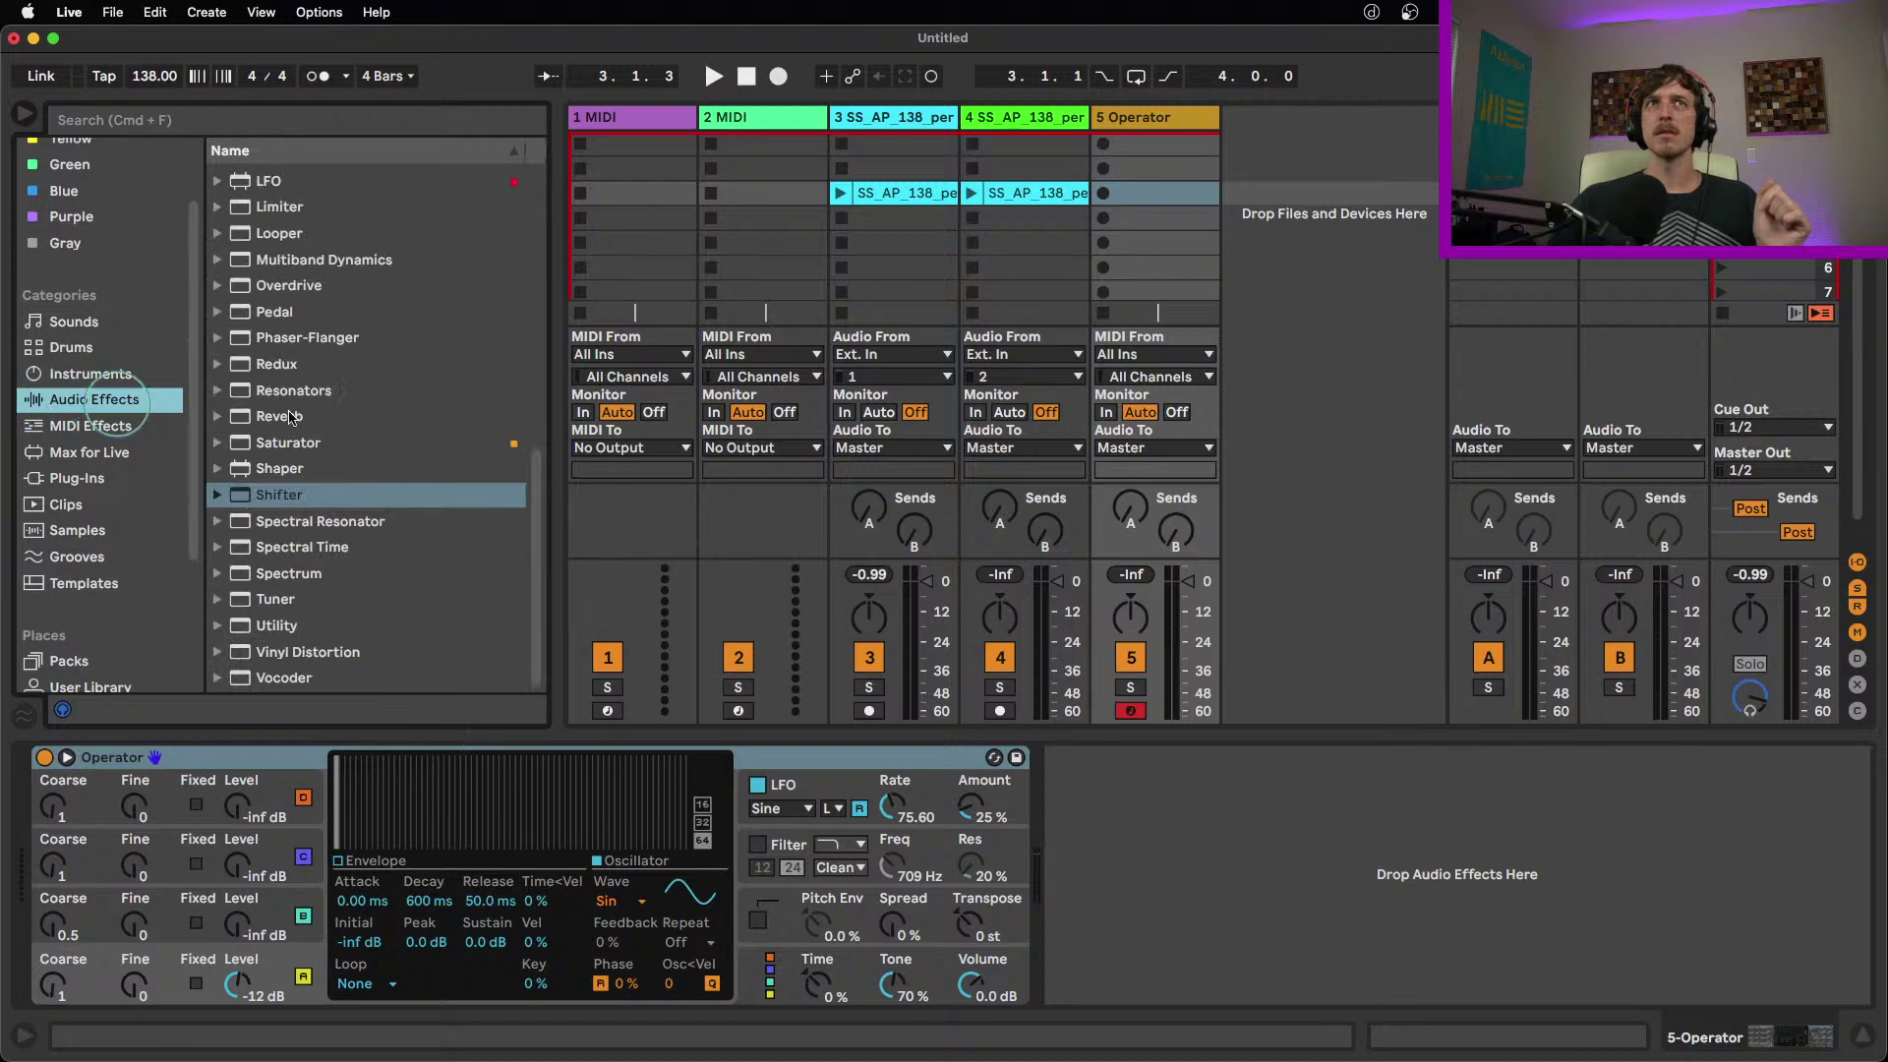
pyautogui.scroll(1, 394, 526)
pyautogui.doubleClick(290, 374)
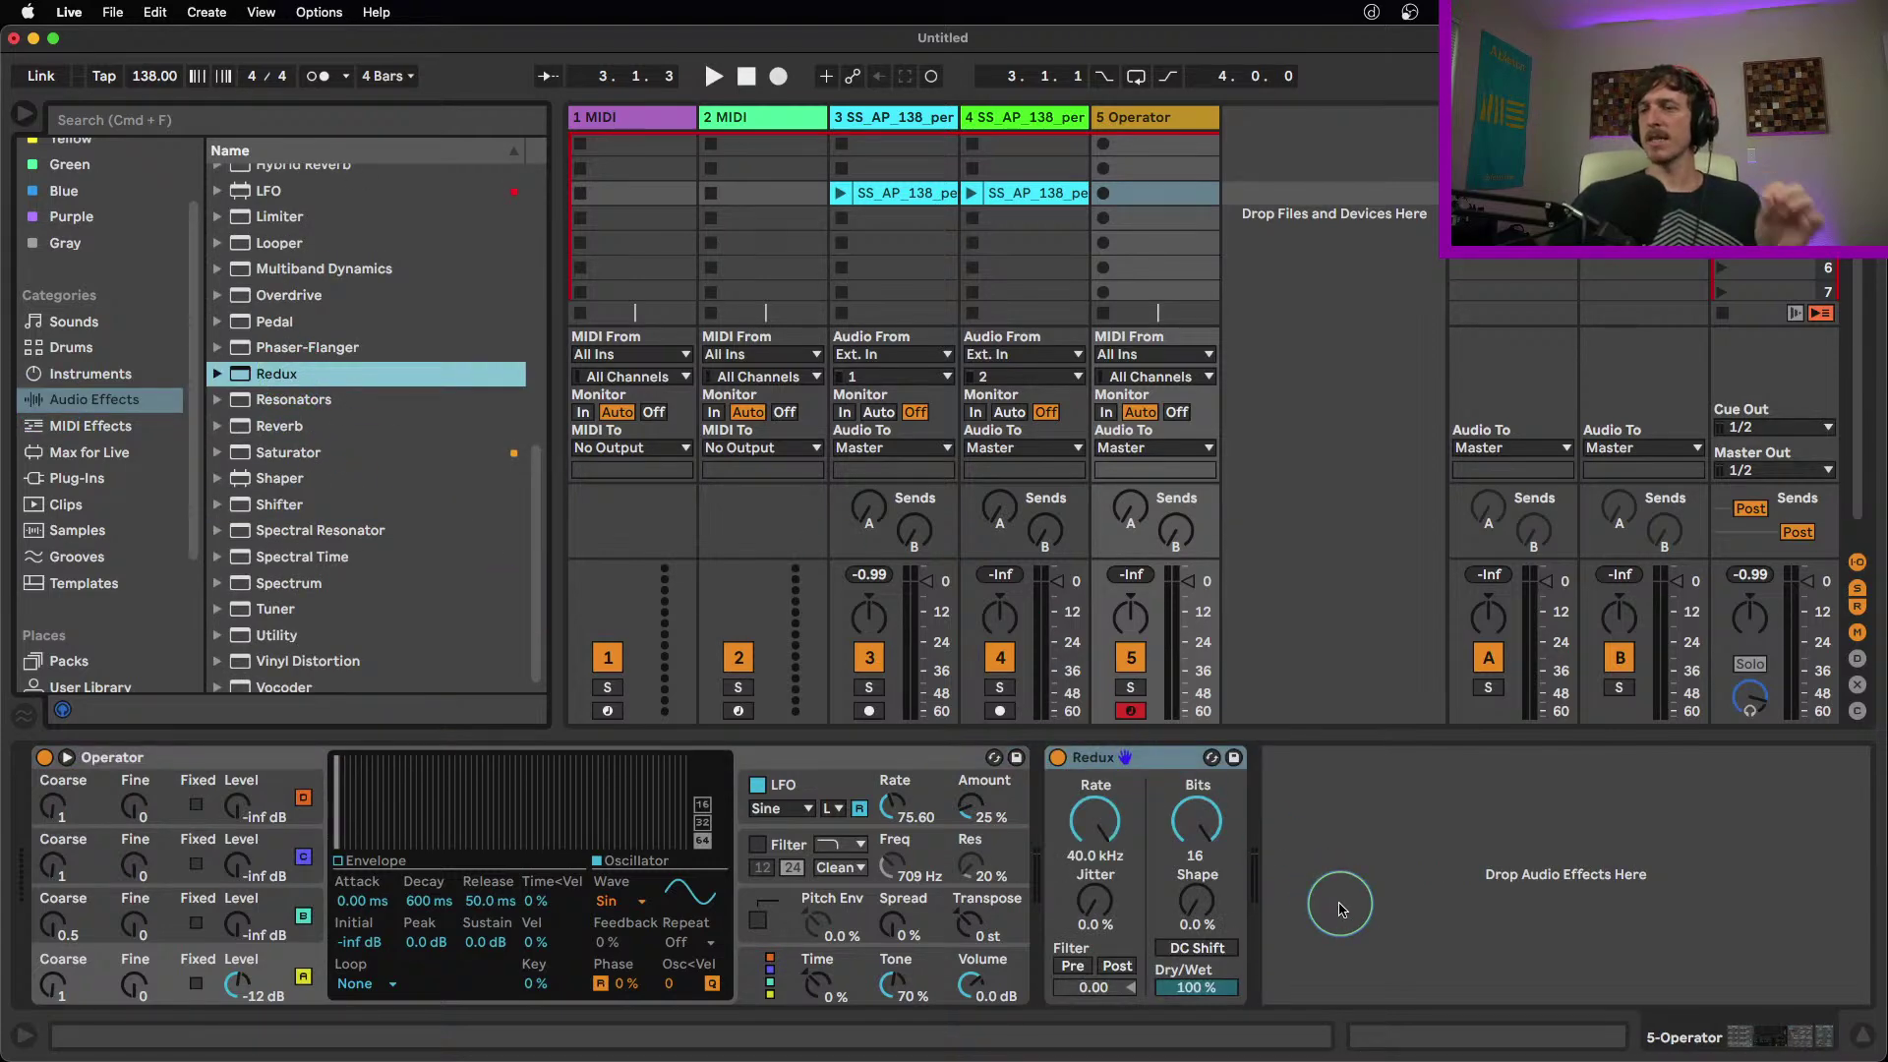
pyautogui.moveTo(1094, 824); pyautogui.dragTo(1104, 728)
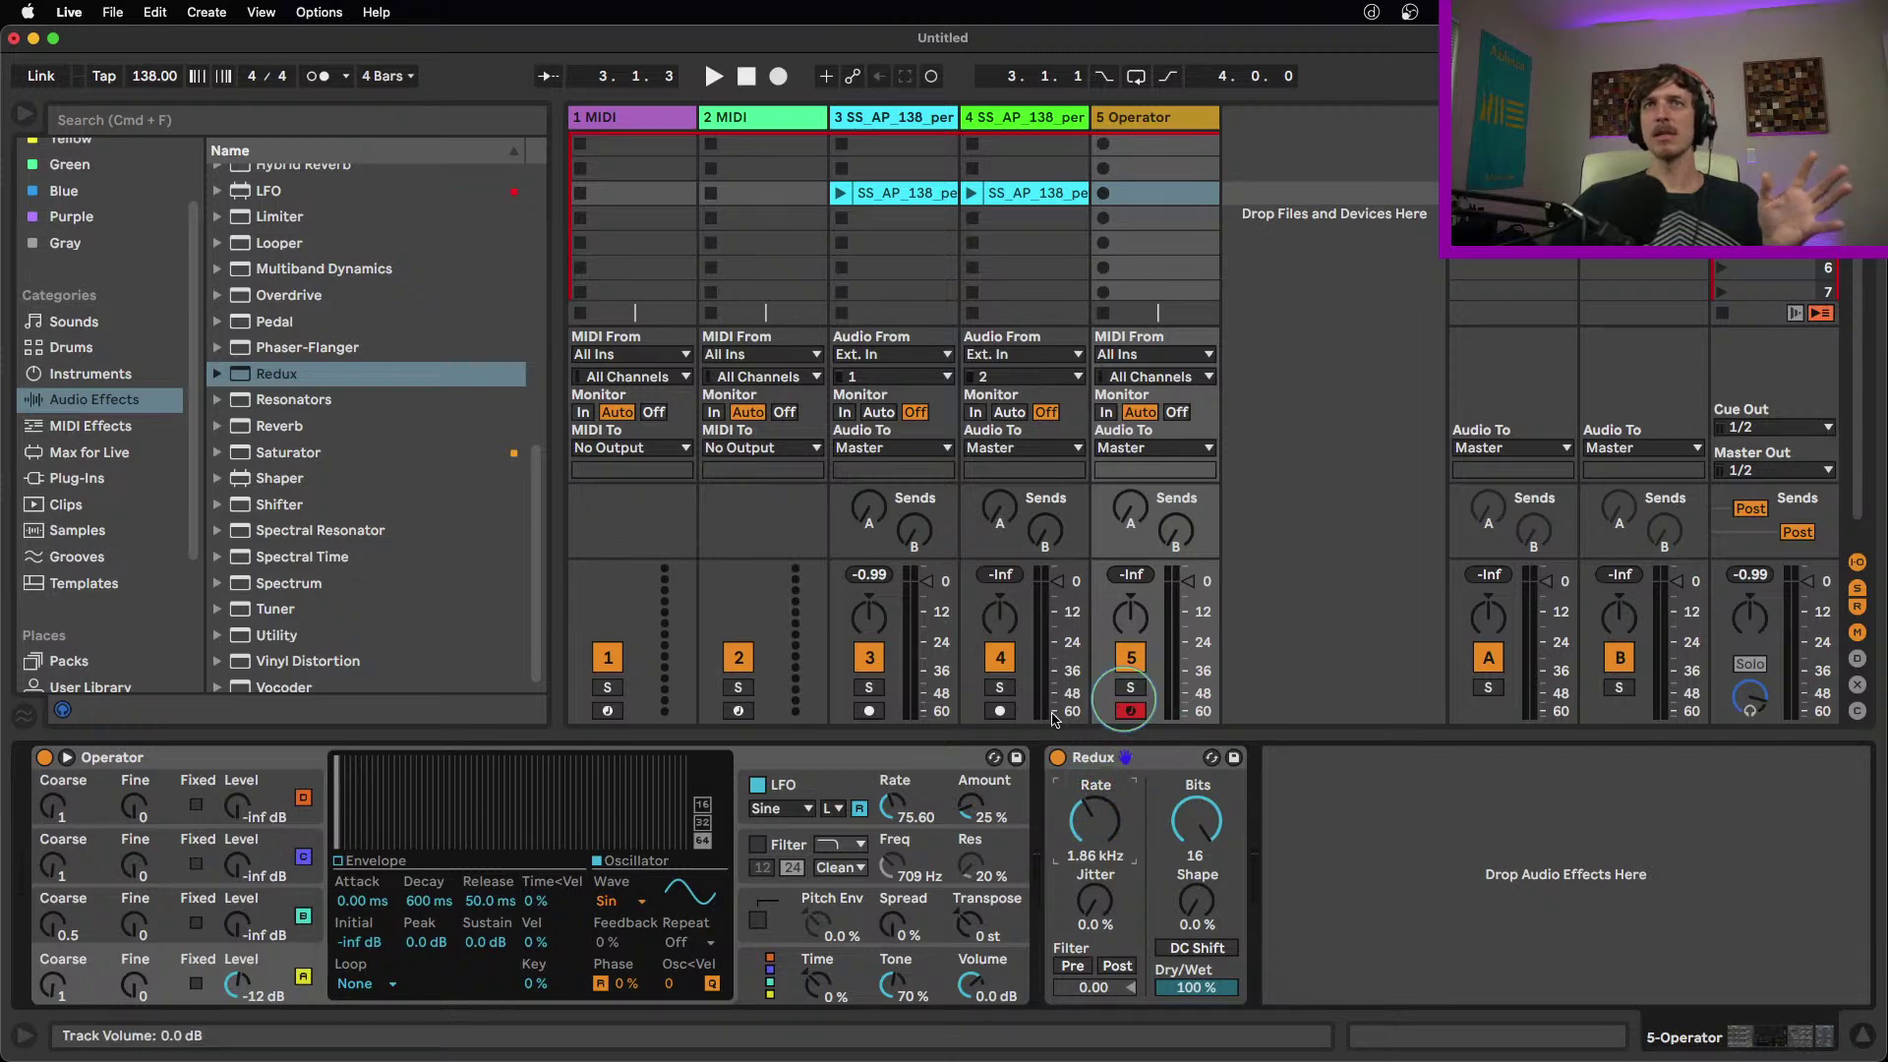
# Replace Operator on track 5 with the Wavetable instrument, keeping Redux in the chain
pyautogui.click(175, 760)
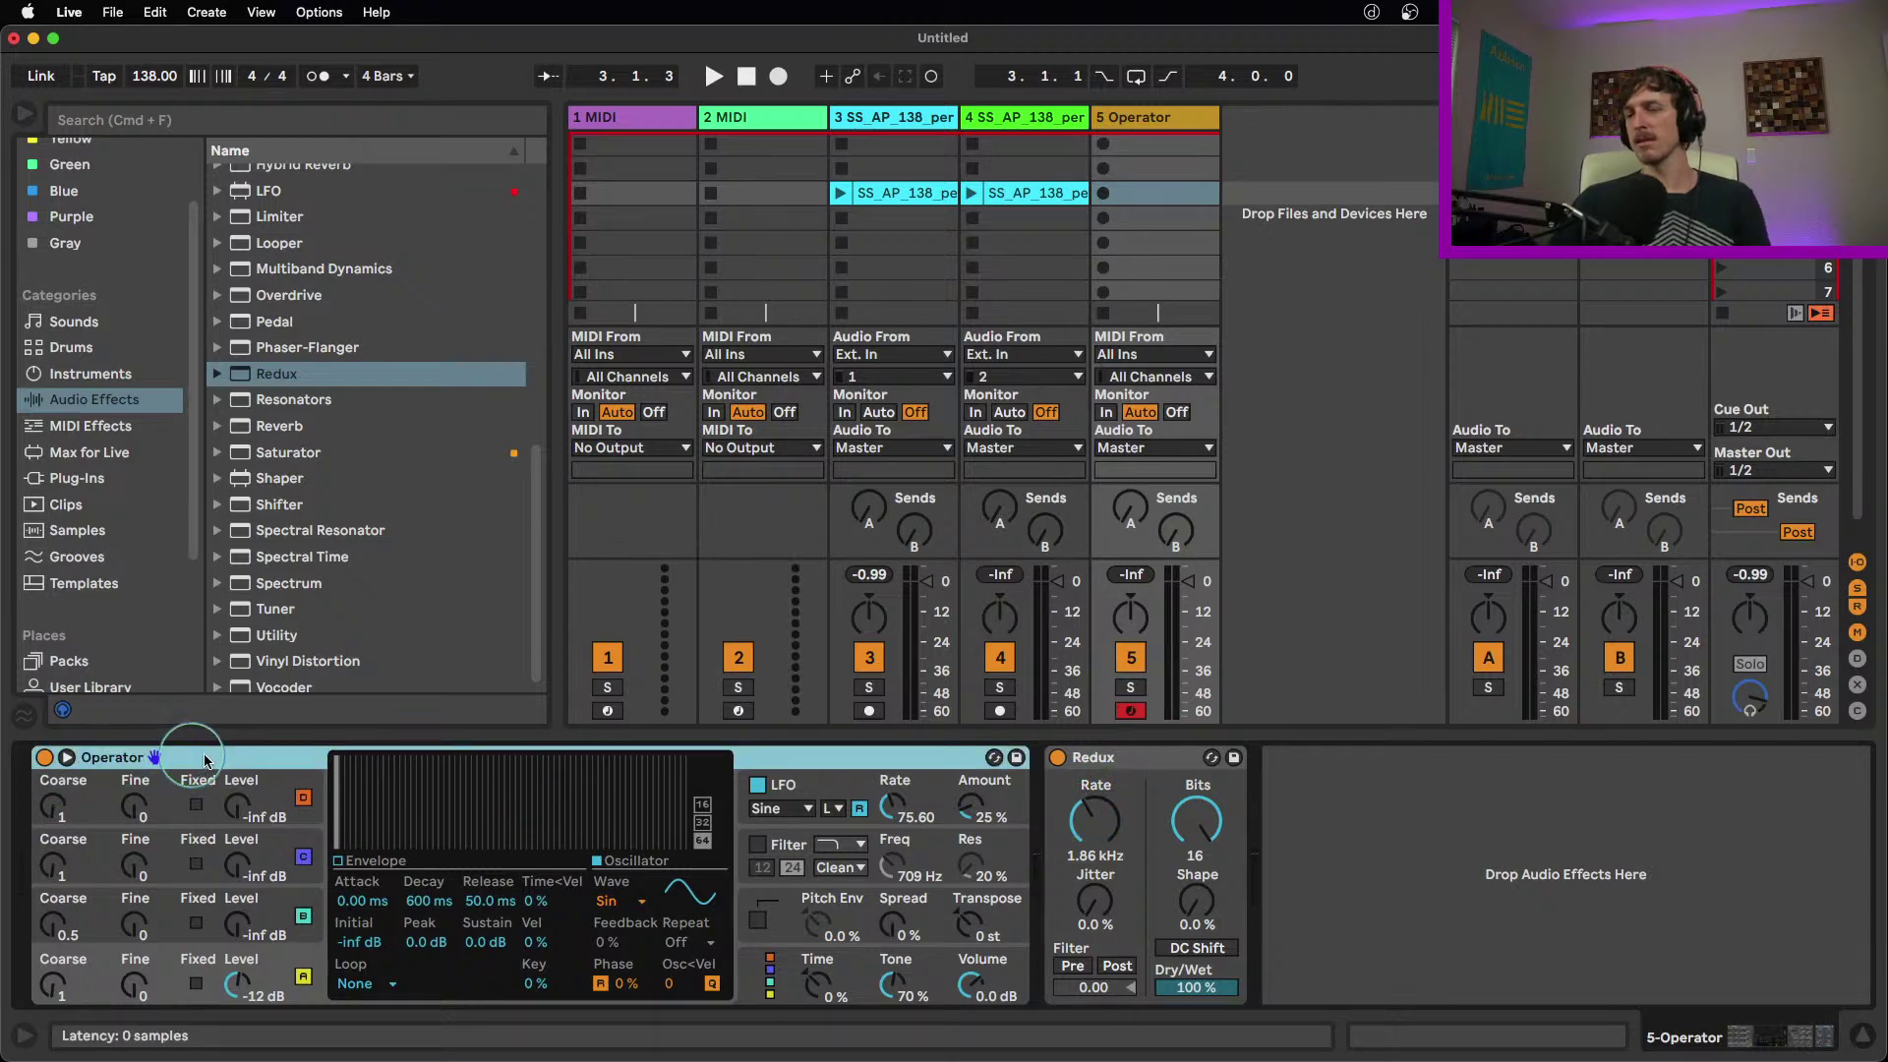
pyautogui.press('Delete')
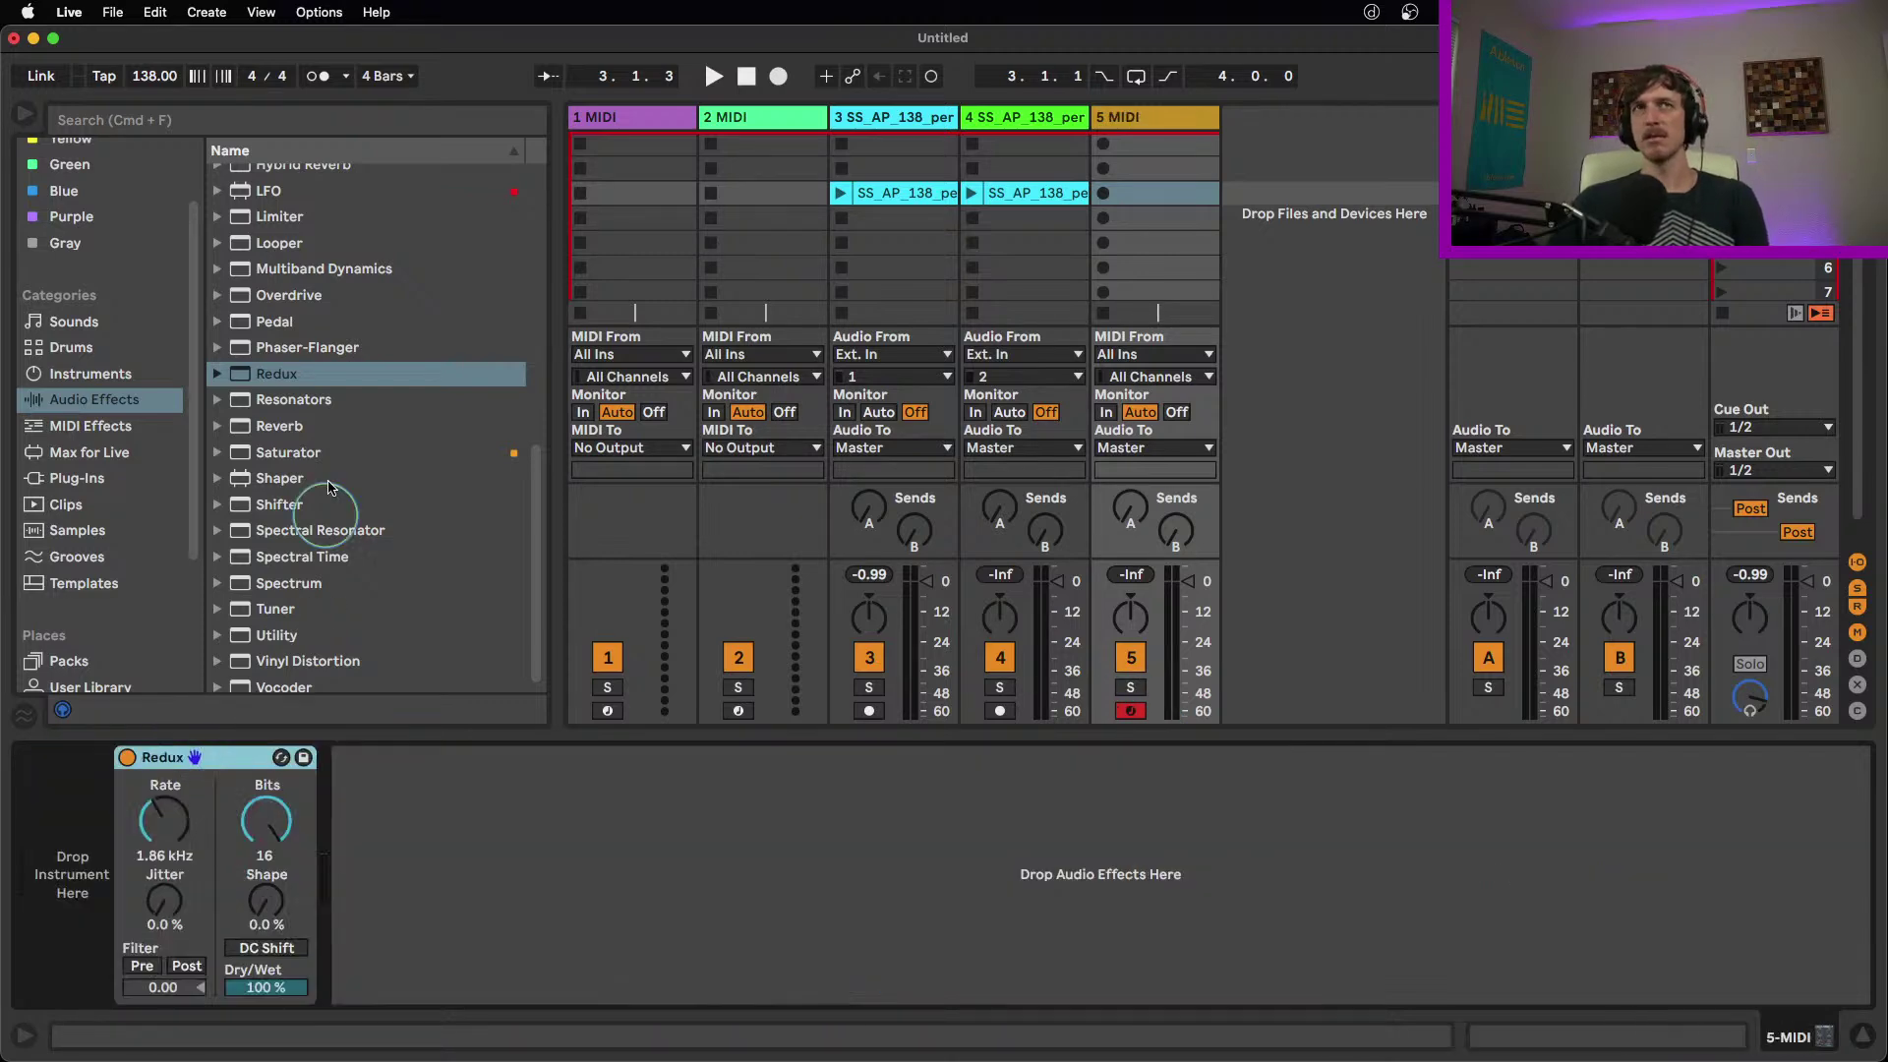
pyautogui.click(91, 373)
pyautogui.click(321, 486)
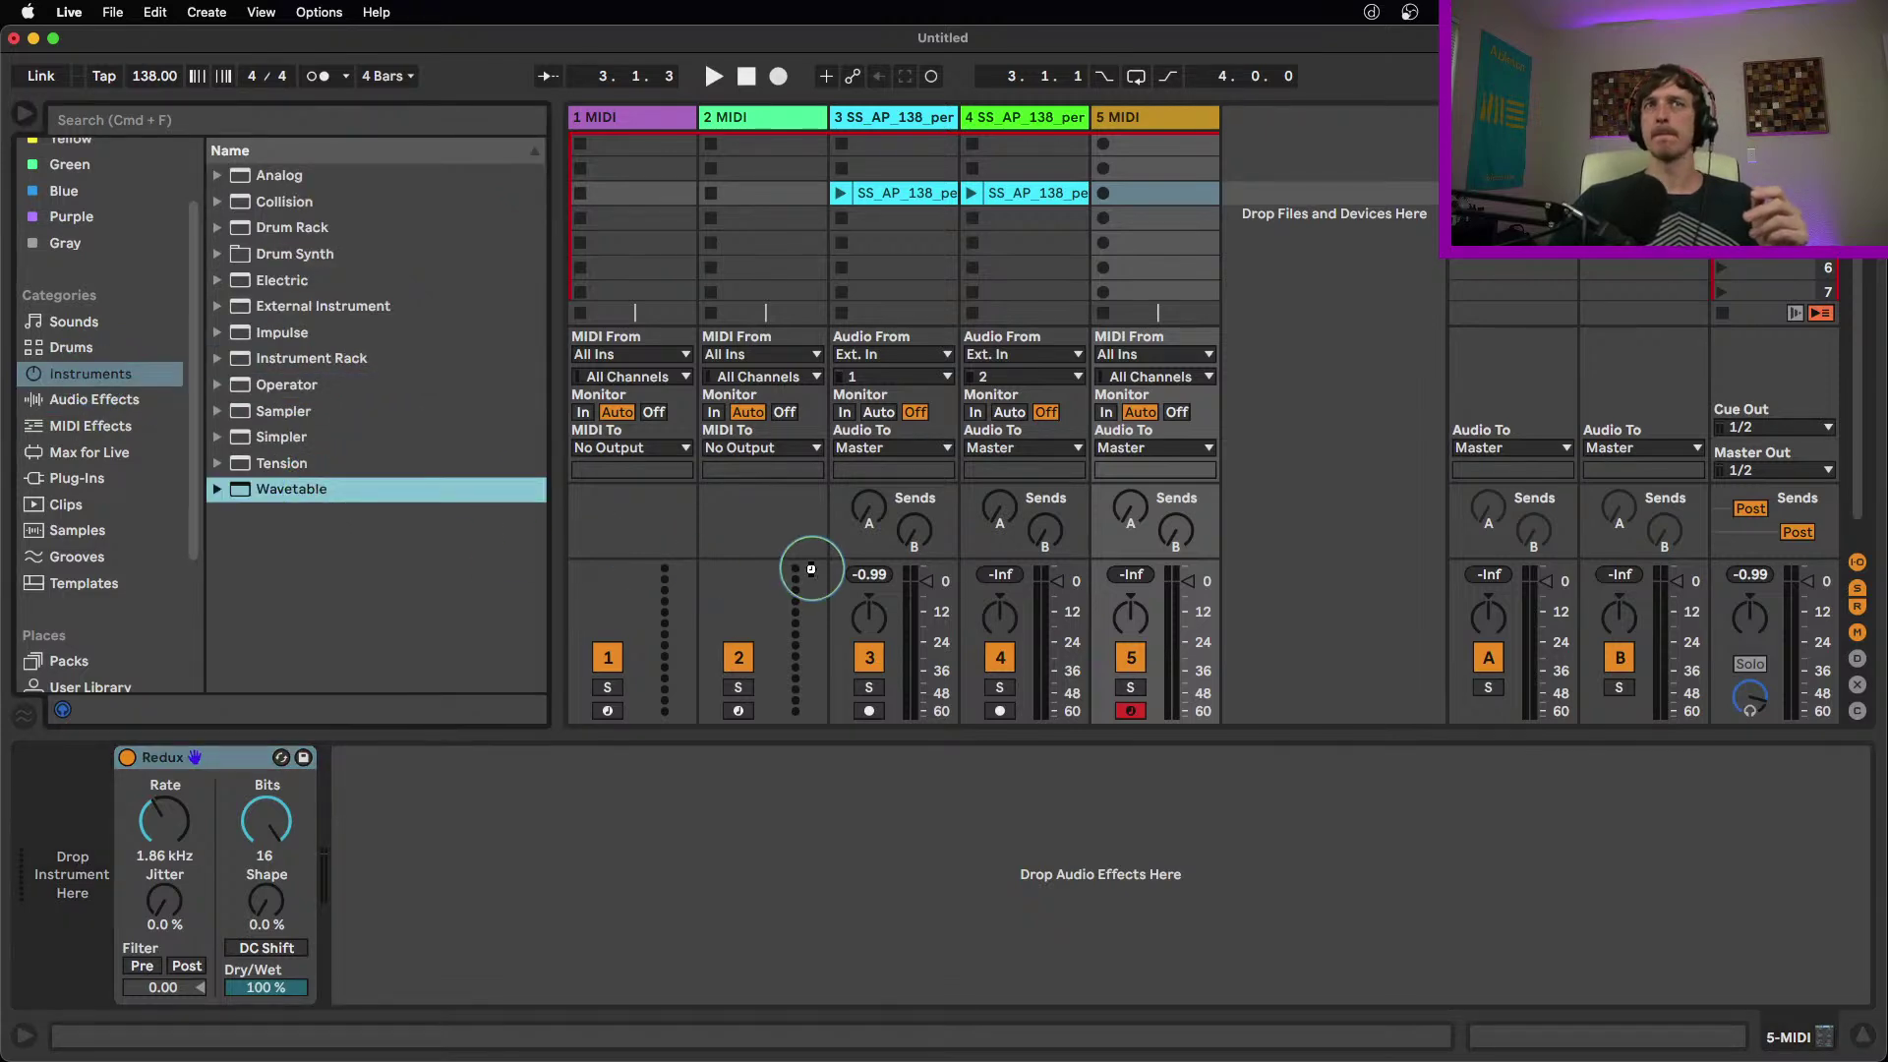
pyautogui.press('Return')
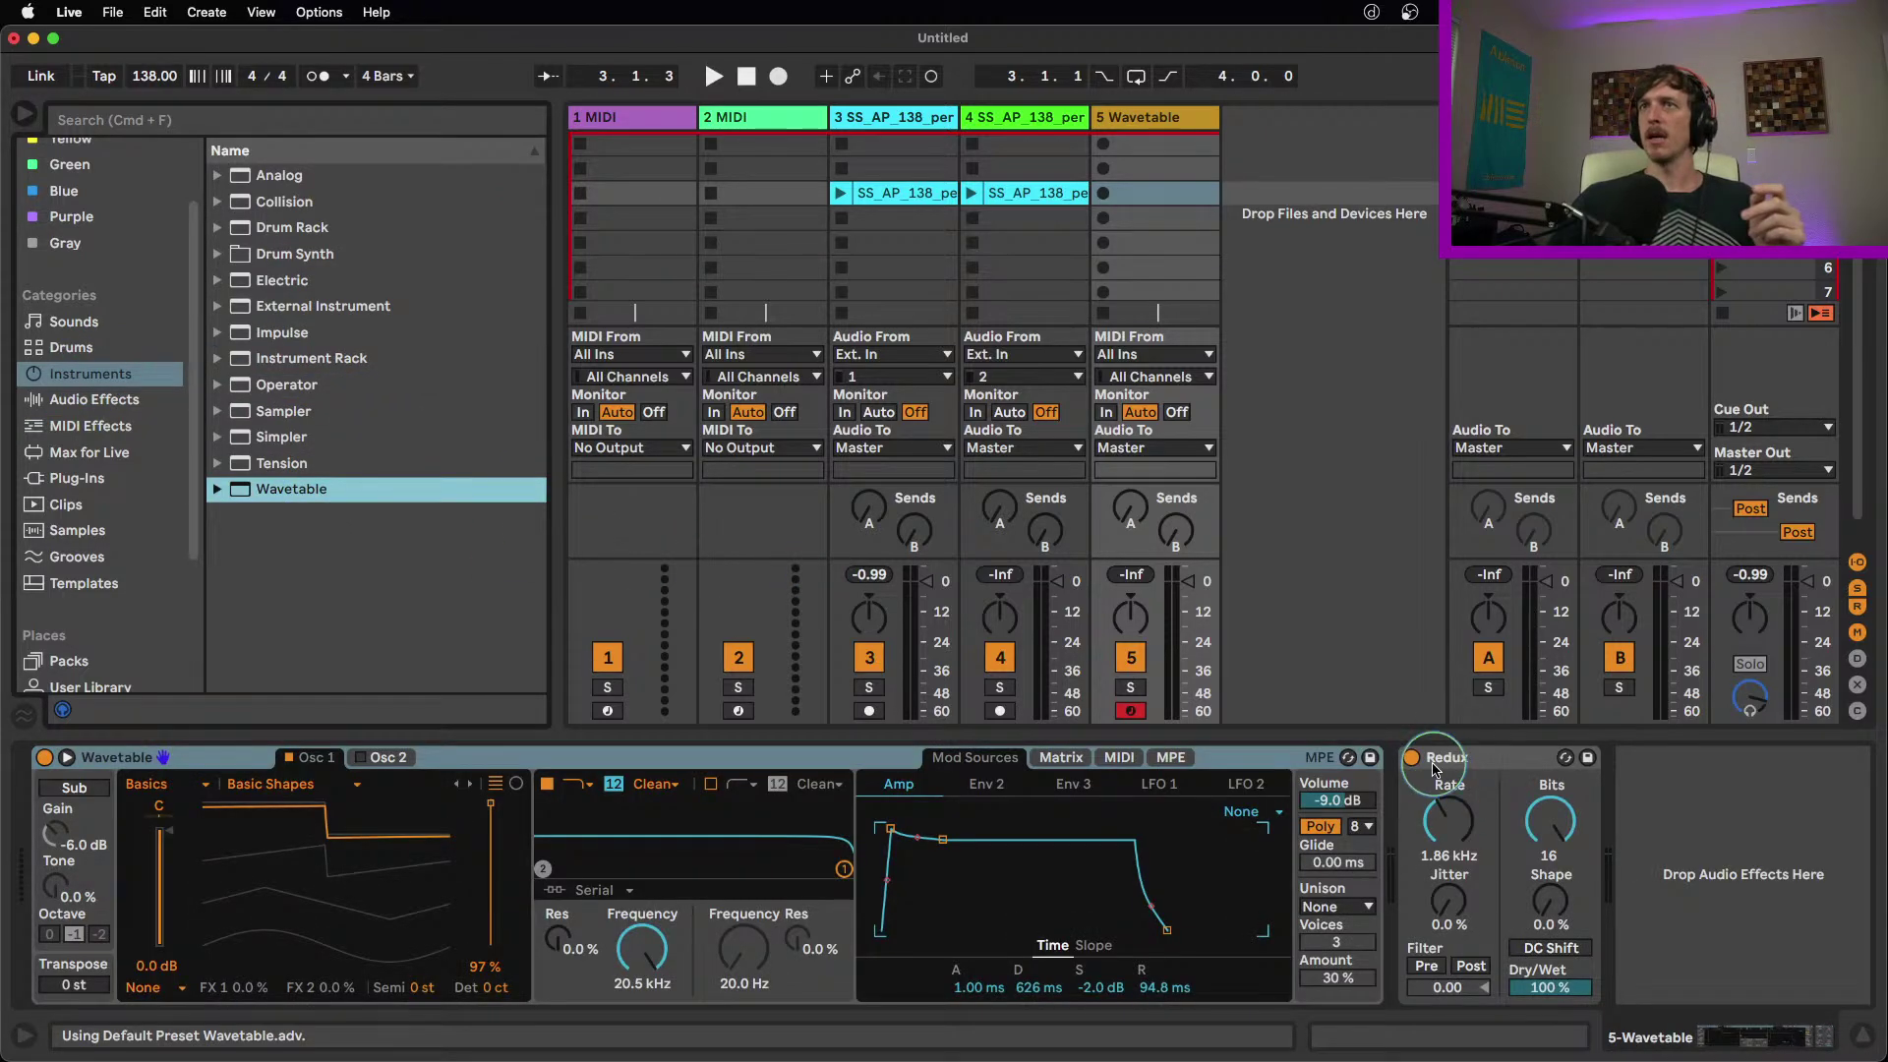
# Bypass Redux on track 5 and play test notes in Wavetable, lowering the computer keyboard's octave
pyautogui.click(1413, 758)
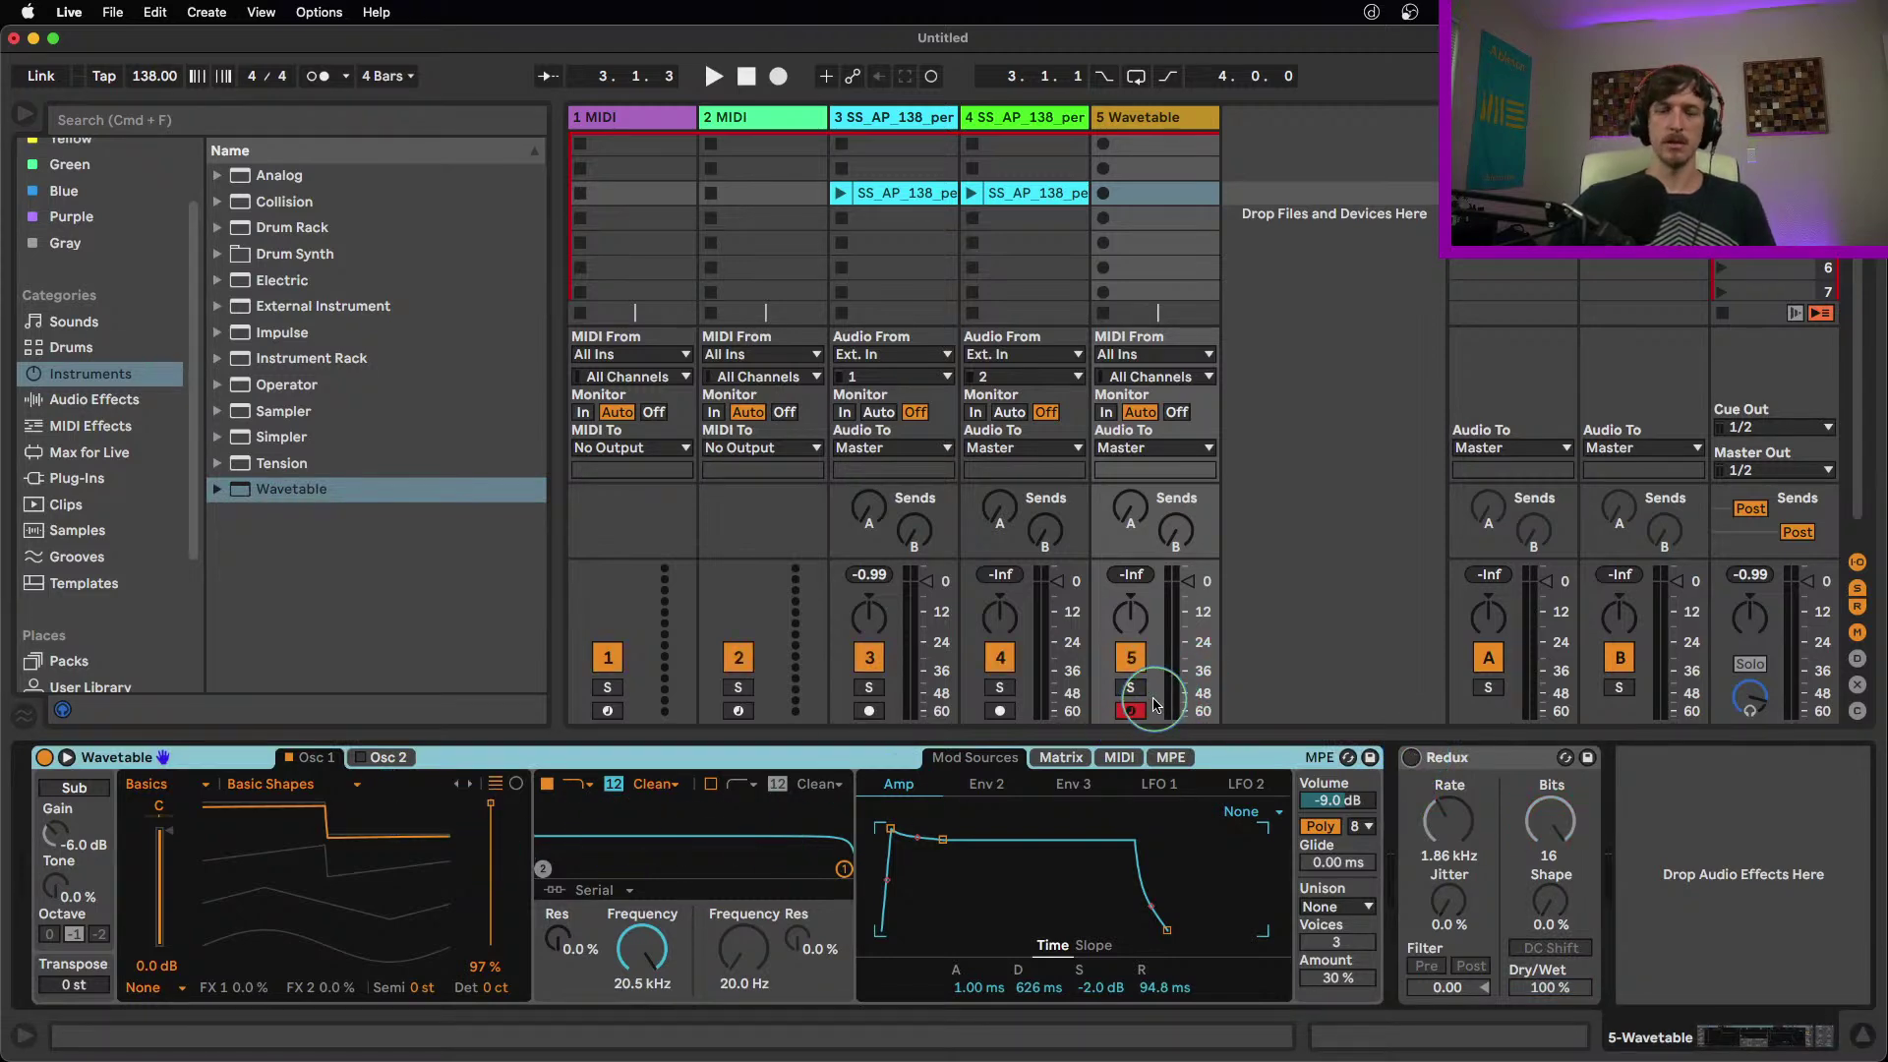
pyautogui.press('a')
pyautogui.press('z')
pyautogui.press('a')
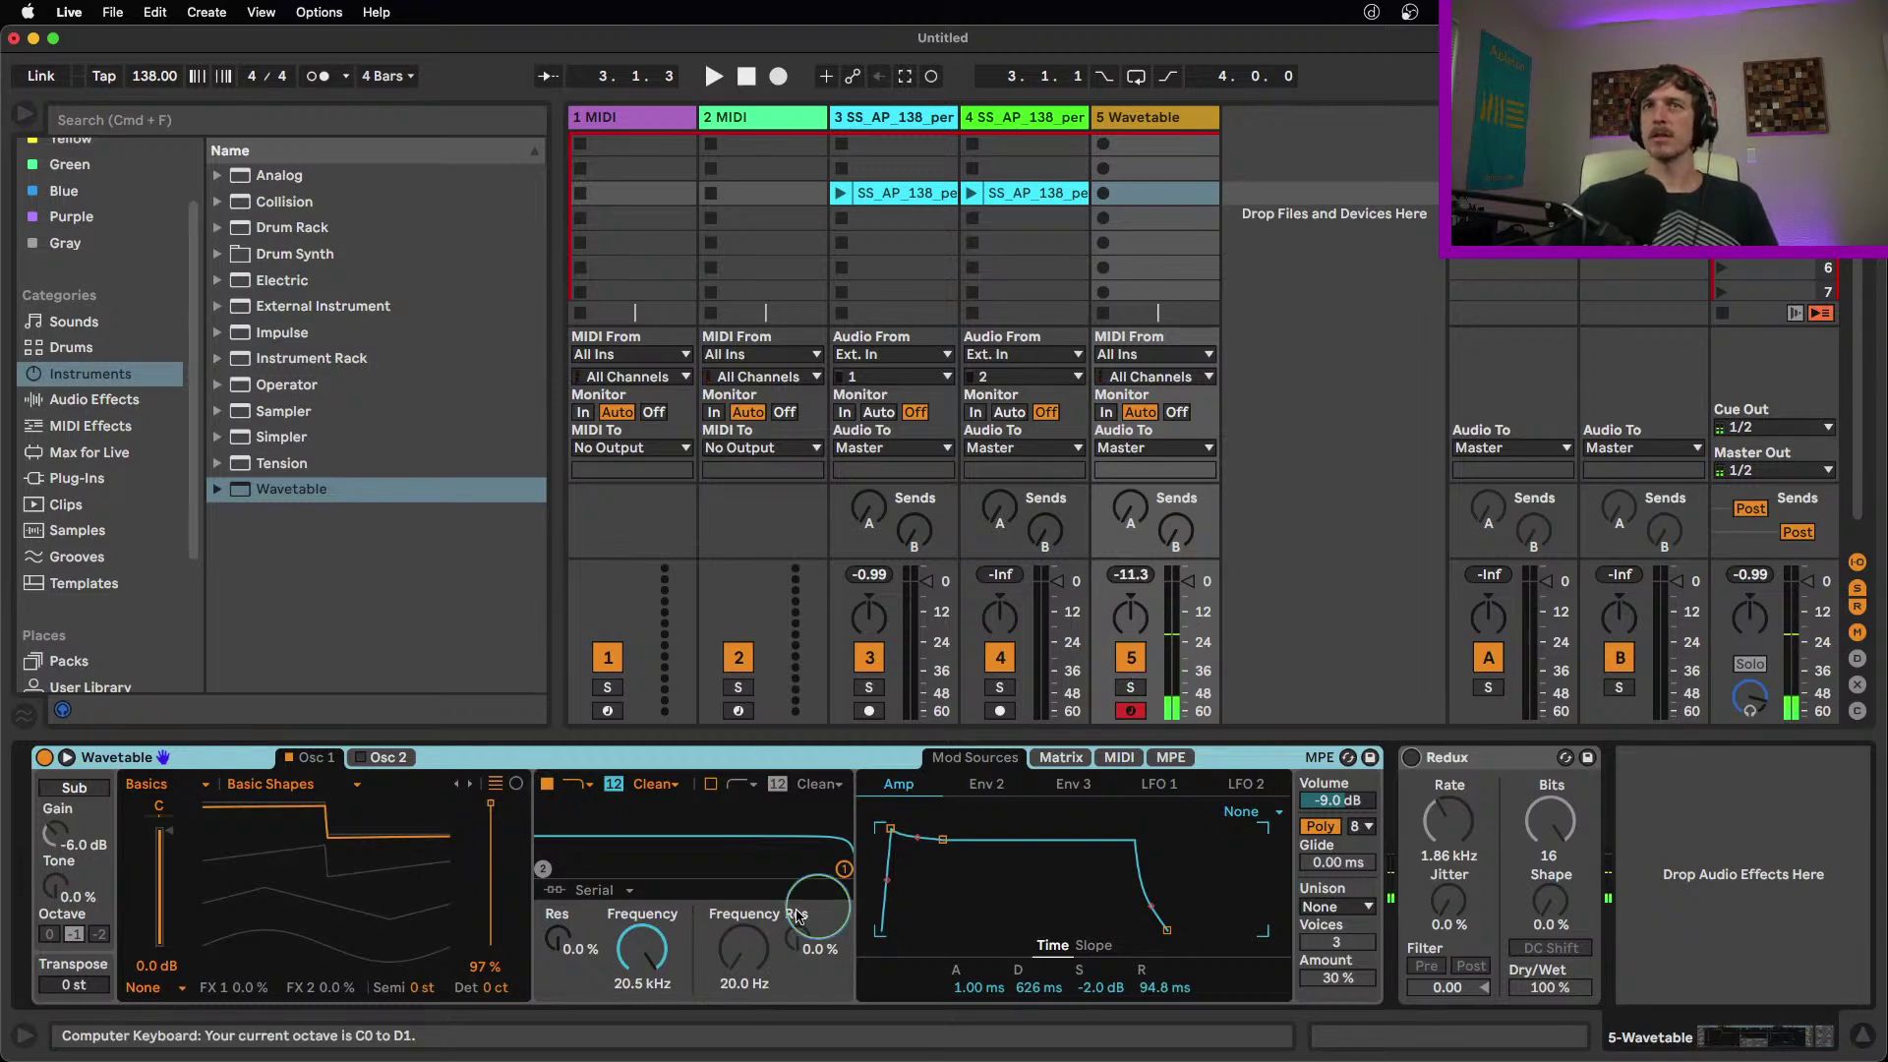
# Set Wavetable's first filter to a band-pass shape at 390 Hz and raise the oscillator 1 wavetable position to 100%
pyautogui.moveTo(641, 947)
pyautogui.mouseDown()
pyautogui.moveTo(641, 993)
pyautogui.moveTo(641, 971)
pyautogui.mouseUp()
pyautogui.press('a')
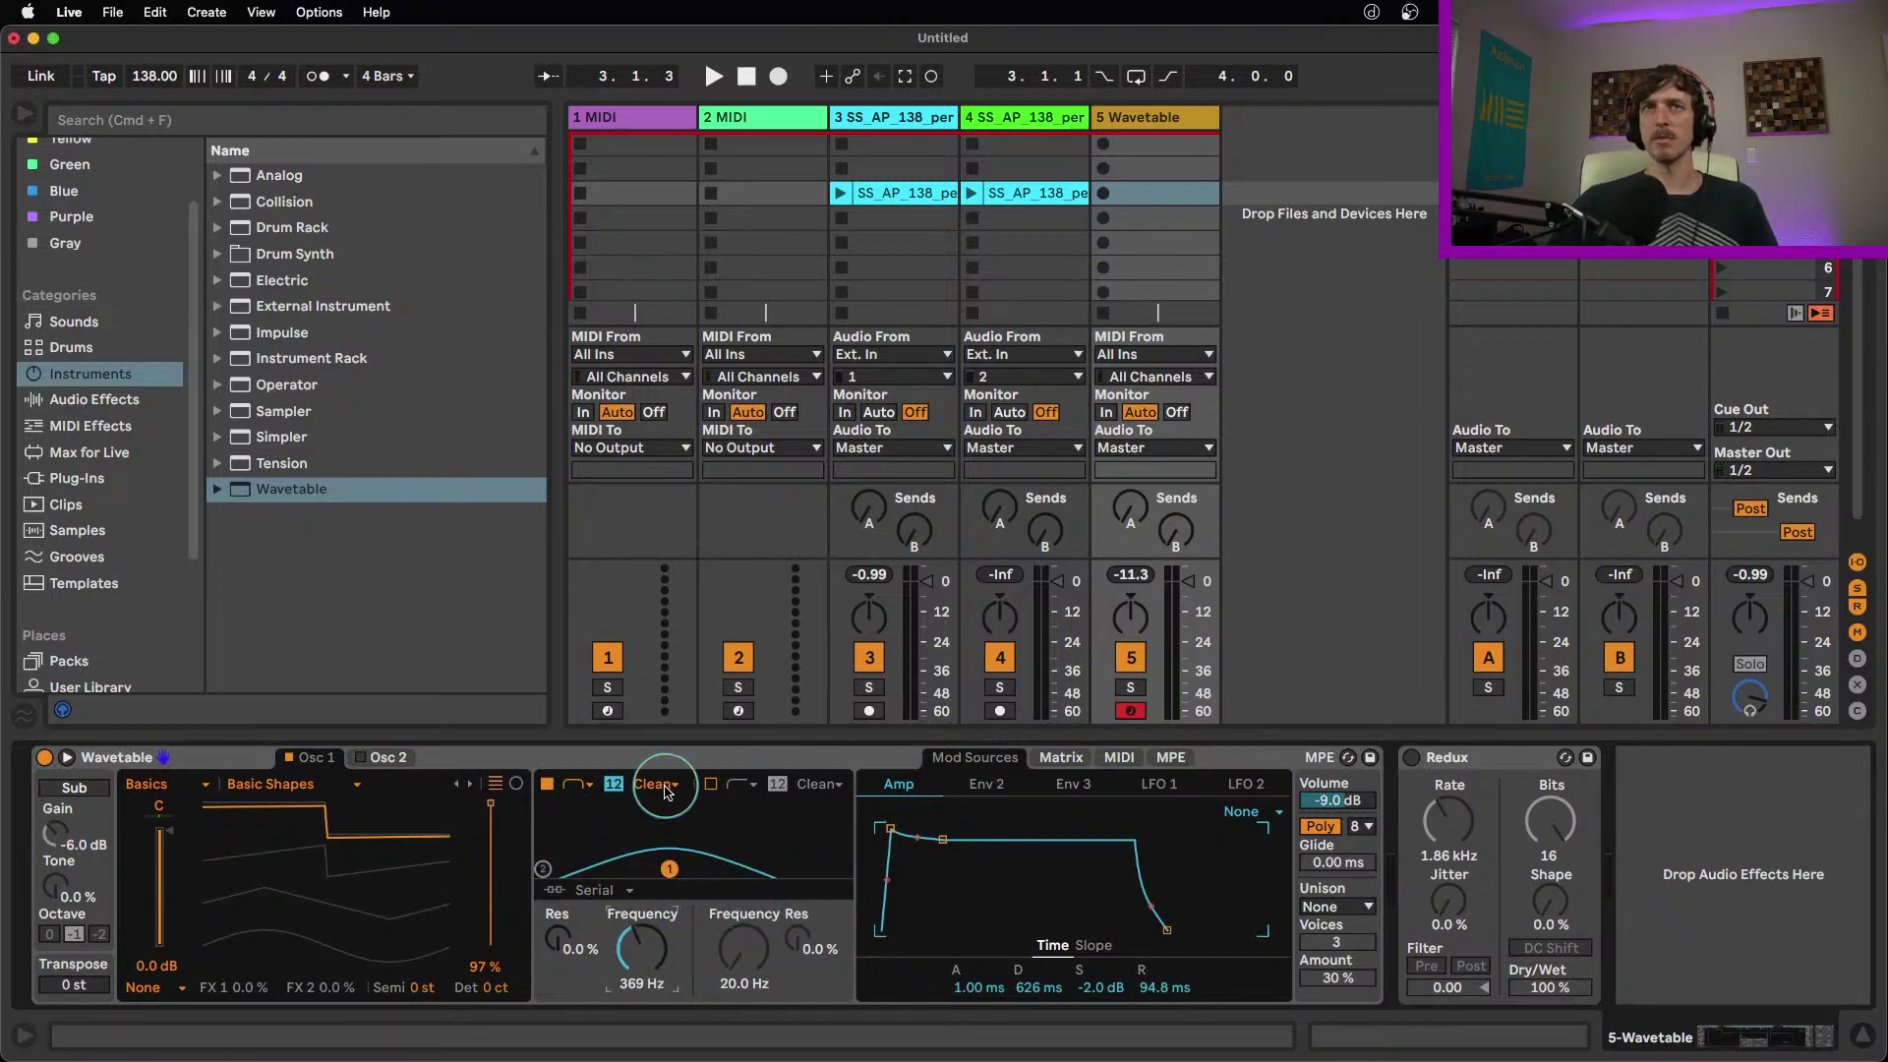
pyautogui.click(614, 787)
pyautogui.click(615, 787)
pyautogui.moveTo(641, 949); pyautogui.dragTo(643, 932)
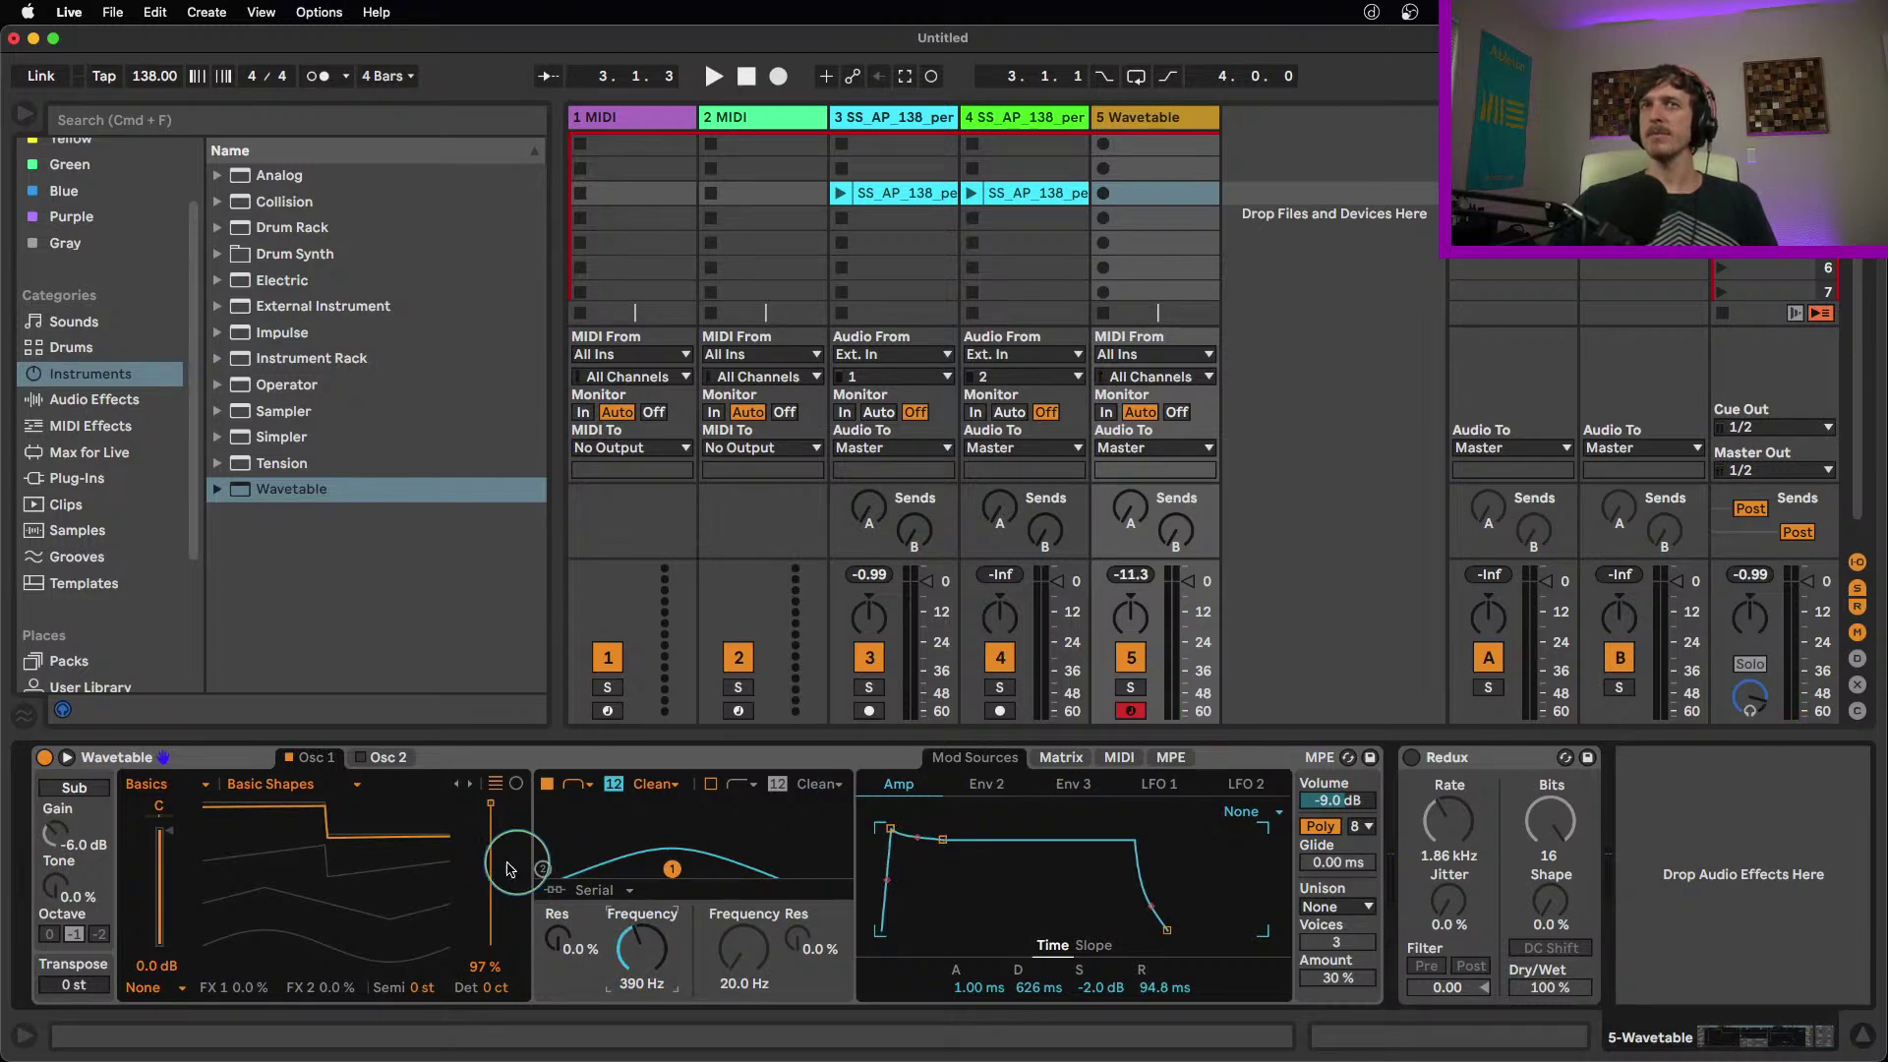
pyautogui.moveTo(506, 846); pyautogui.dragTo(506, 984)
pyautogui.moveTo(506, 846); pyautogui.dragTo(511, 798)
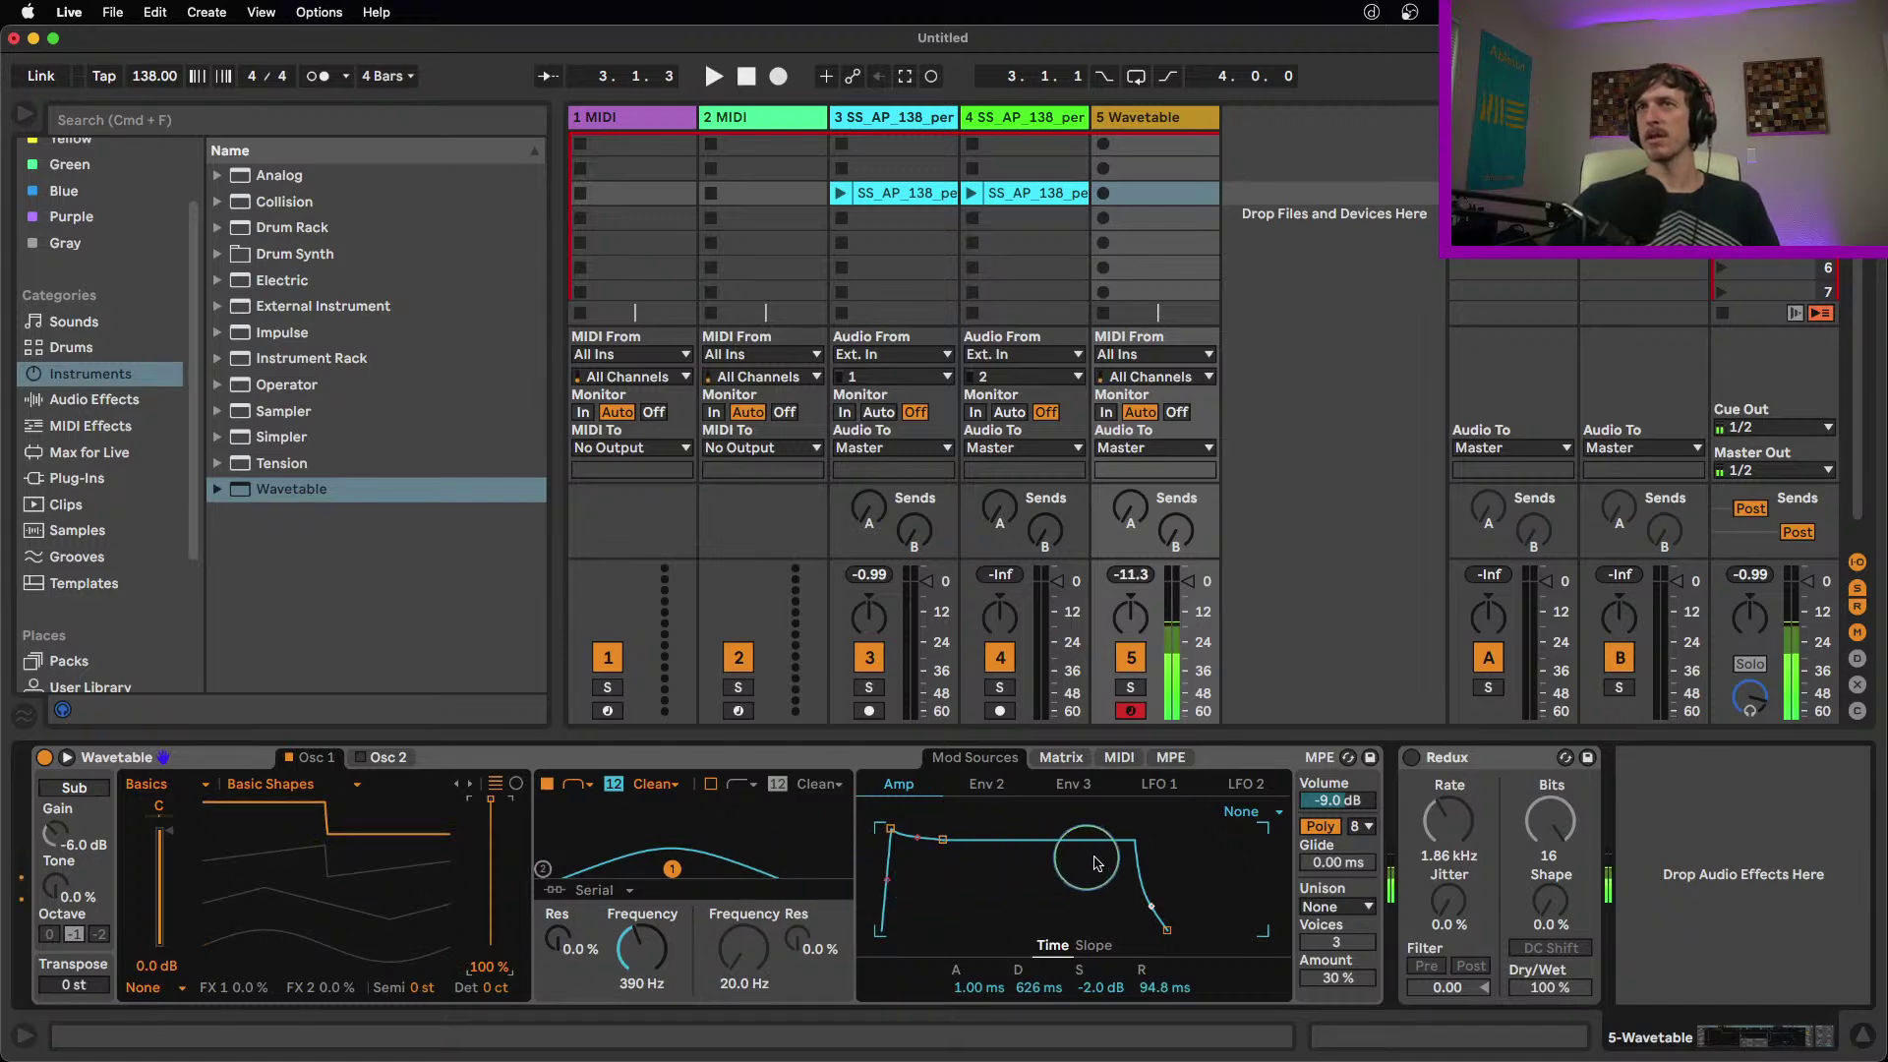
# Tempo-sync Wavetable's LFO 1 at a 3/16 rate and modulate filter 1's frequency with it by 22
pyautogui.click(1150, 784)
pyautogui.click(1241, 812)
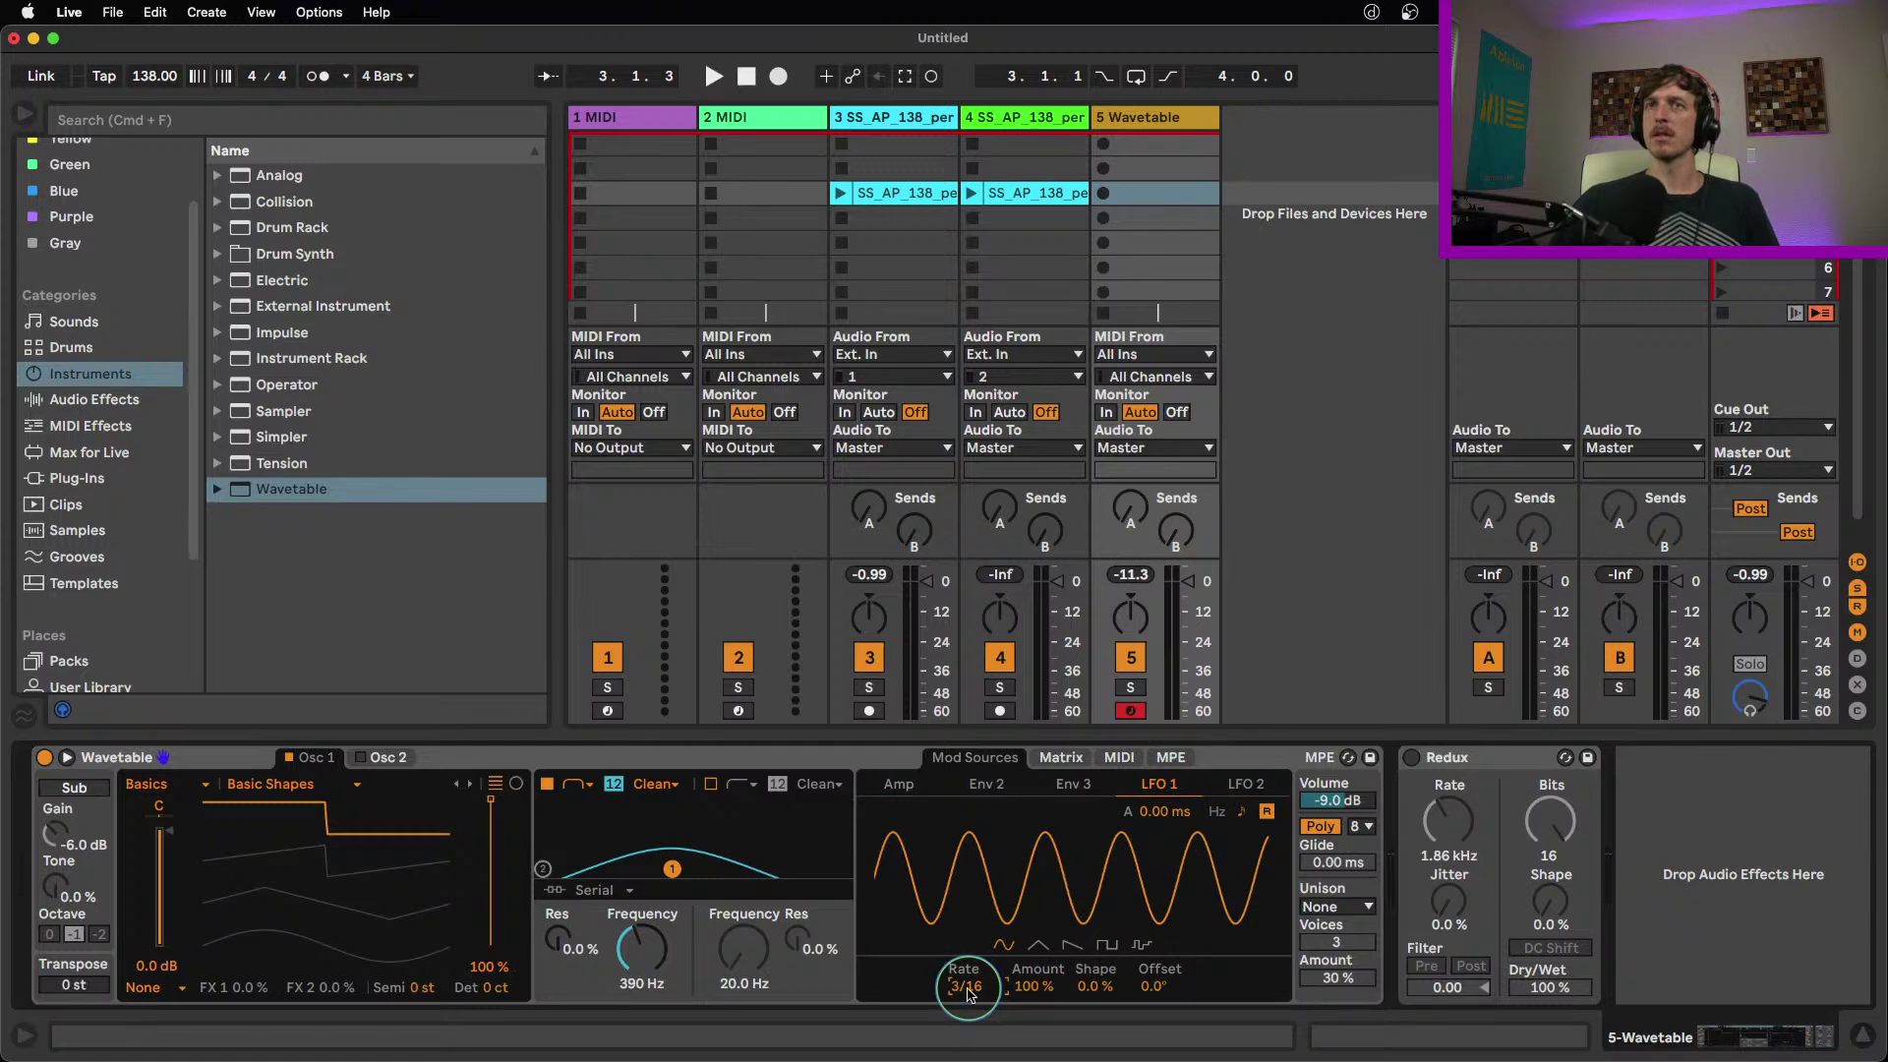
pyautogui.click(1061, 758)
pyautogui.click(1081, 844)
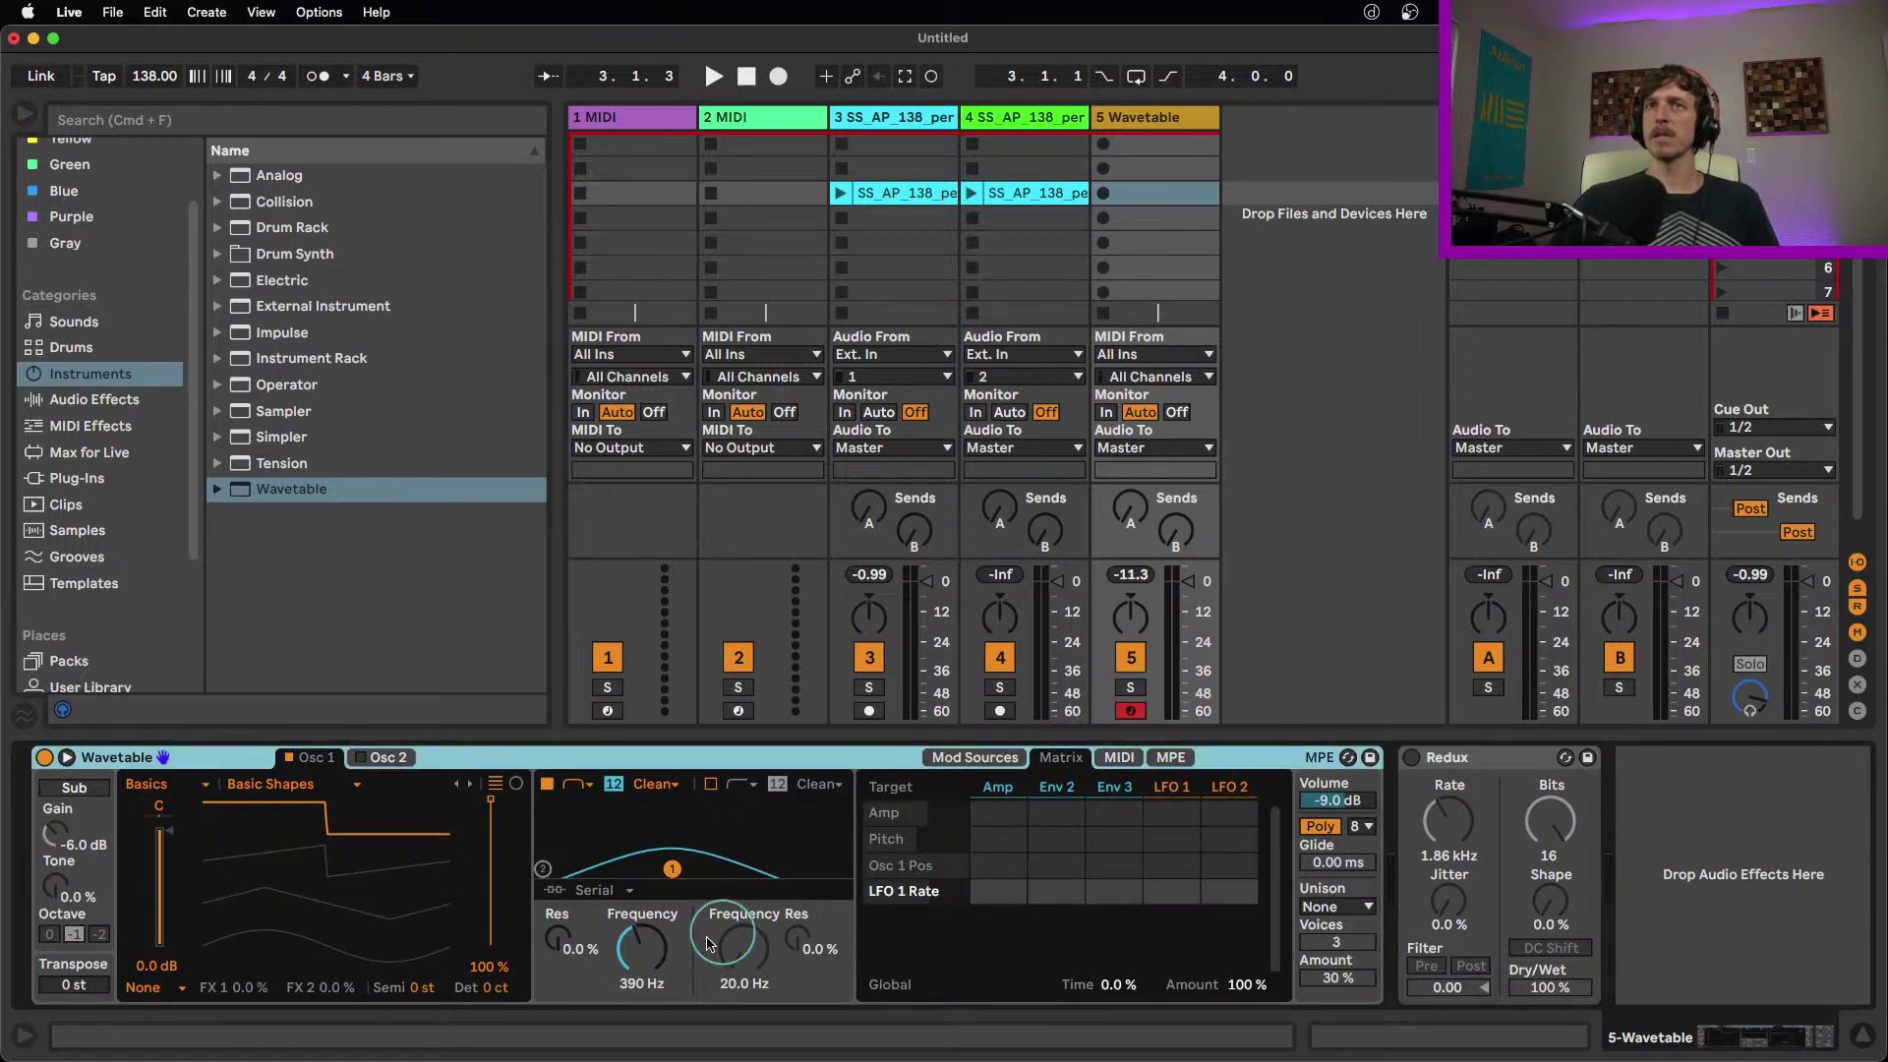
pyautogui.click(641, 946)
pyautogui.moveTo(1173, 891); pyautogui.dragTo(1172, 869)
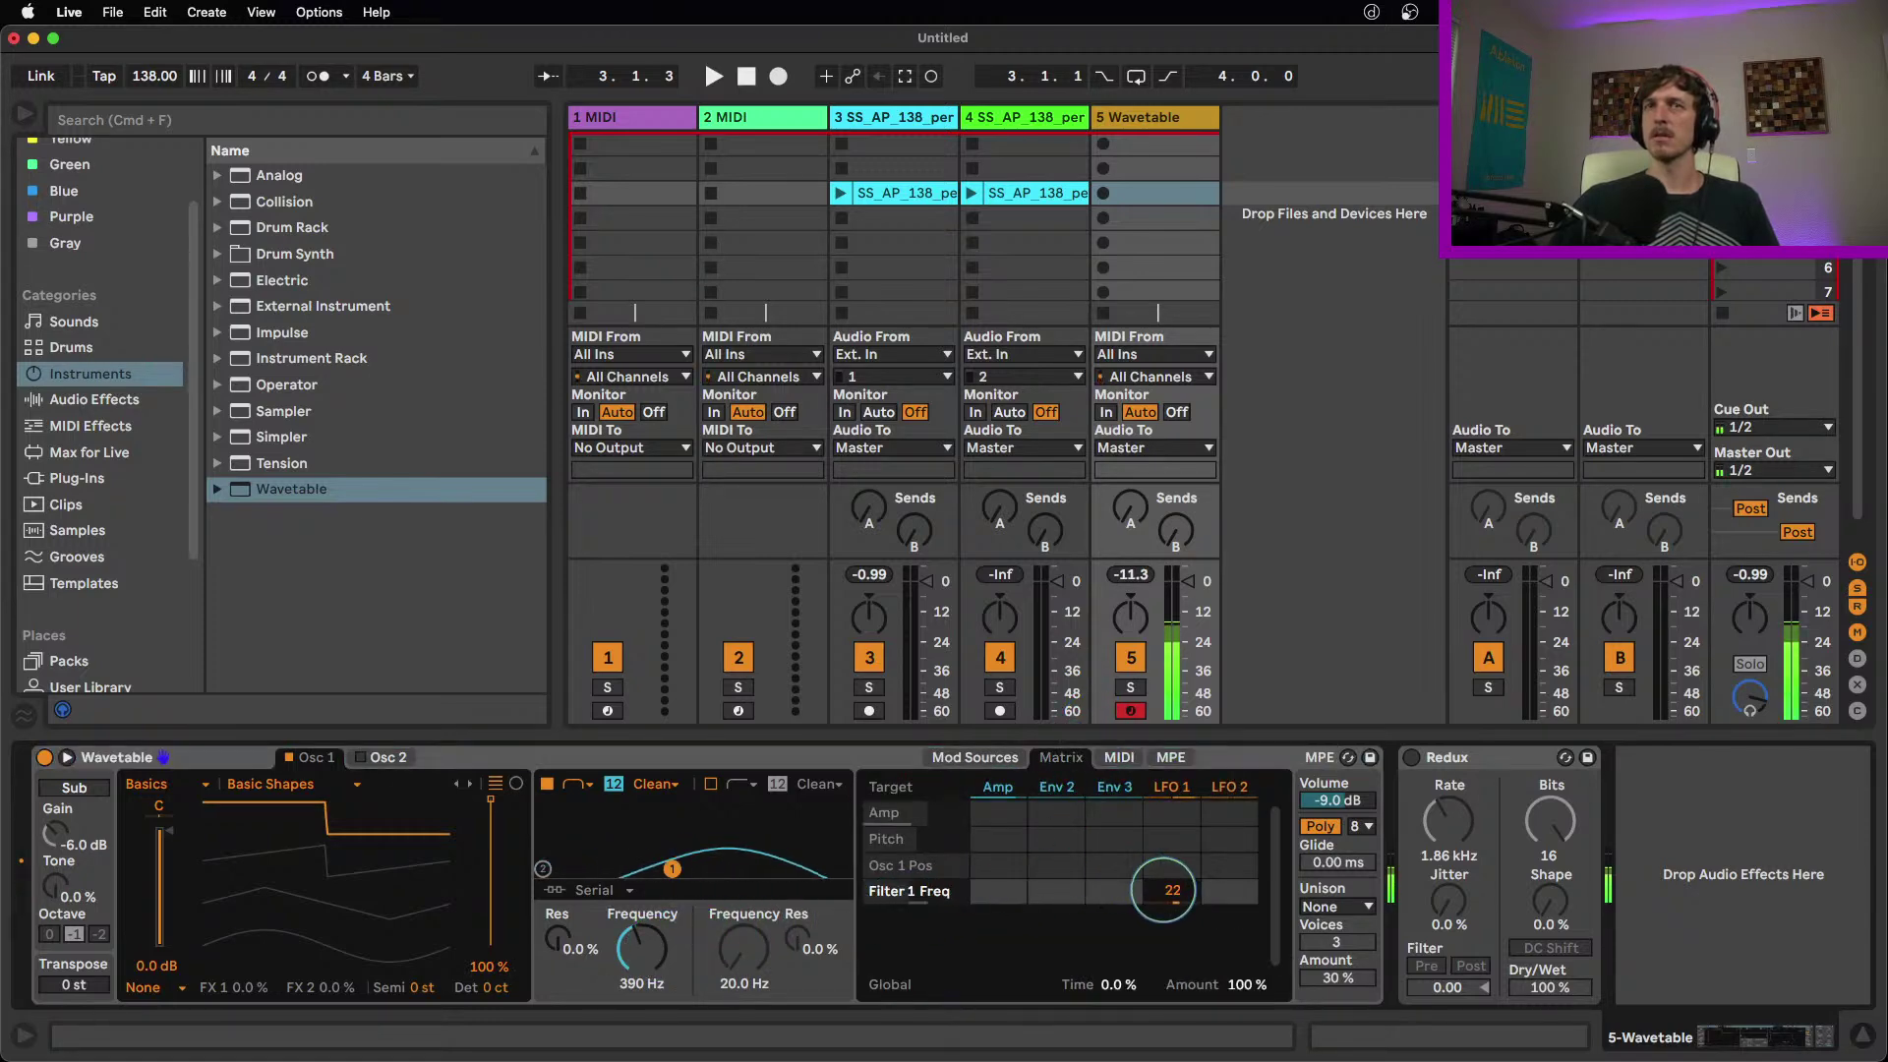
# Re-enable Redux on track 5 and set its Rate to 1.74 kHz
pyautogui.click(1412, 758)
pyautogui.moveTo(1450, 821); pyautogui.dragTo(1452, 747)
pyautogui.moveTo(1450, 821)
pyautogui.mouseDown()
pyautogui.moveTo(1450, 880)
pyautogui.moveTo(1456, 813)
pyautogui.mouseUp()
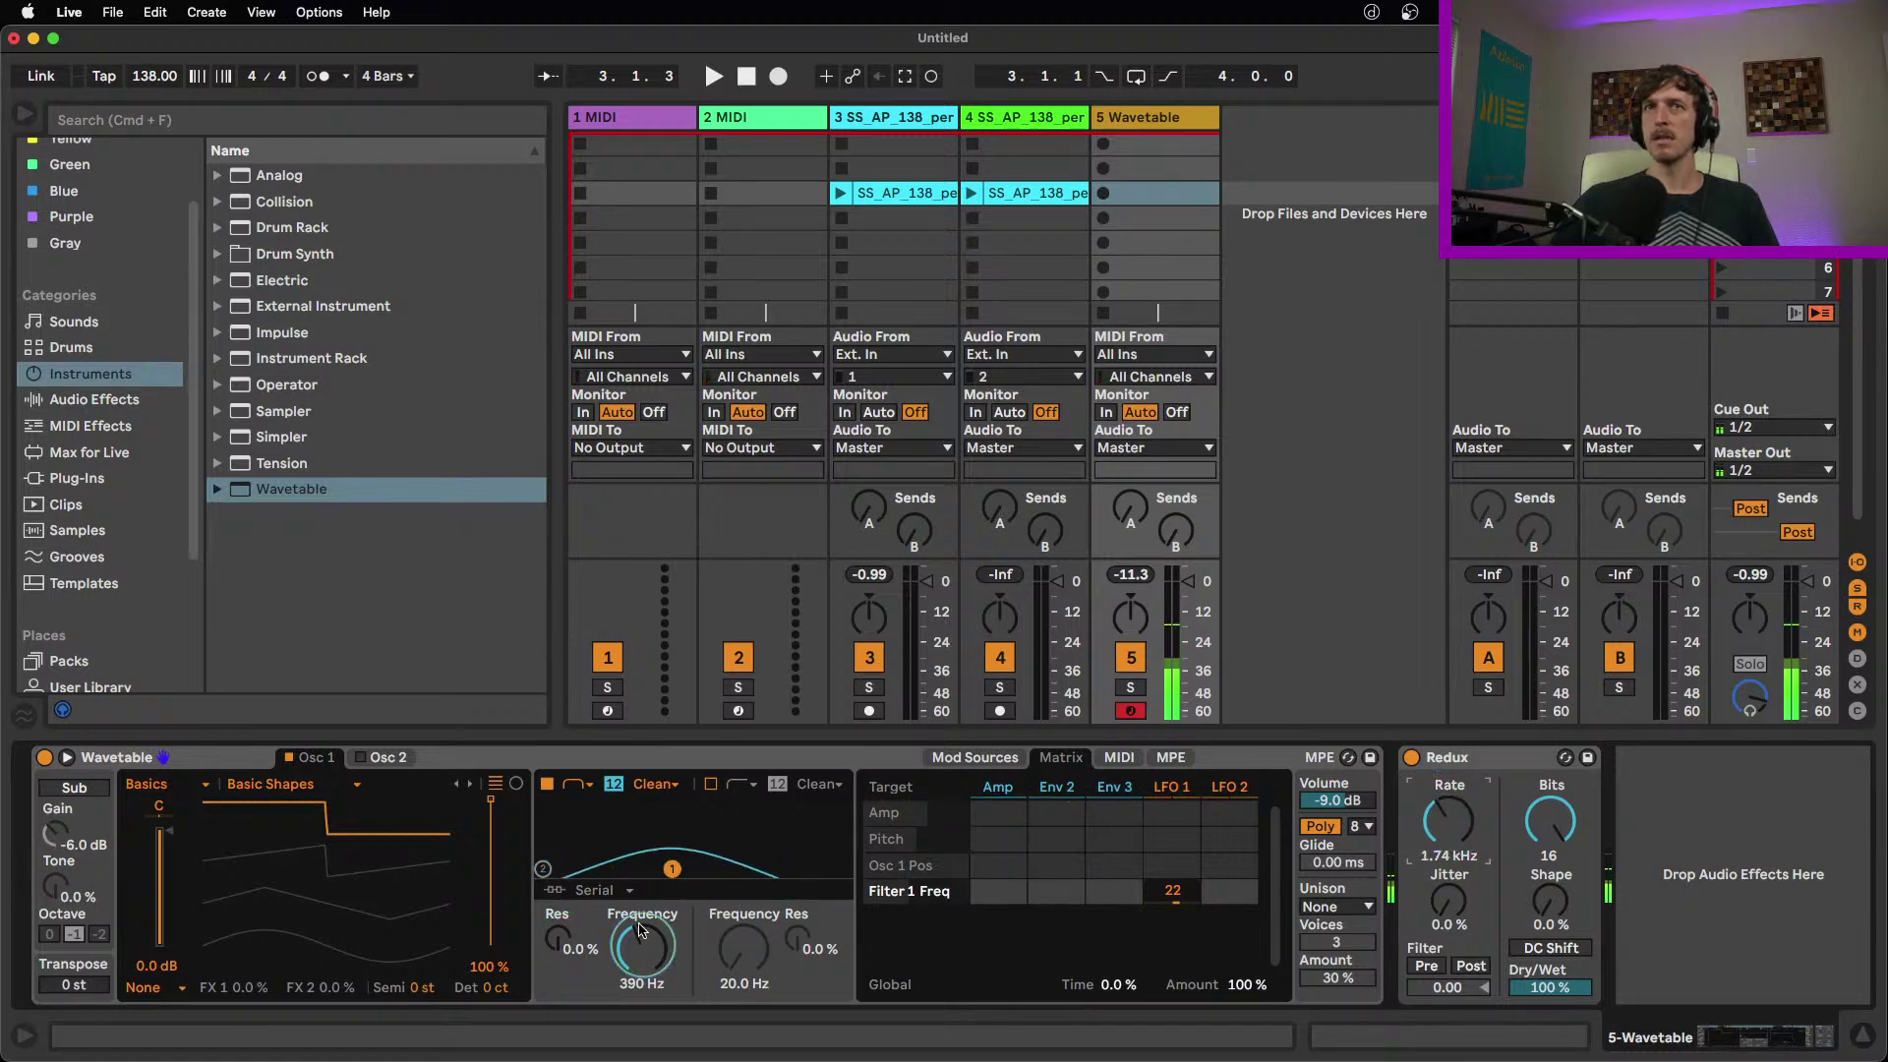
# Switch filter 1 to the 24 dB OSR circuit with 11.2 dB of drive and a frequency of 79.1 Hz
pyautogui.click(614, 787)
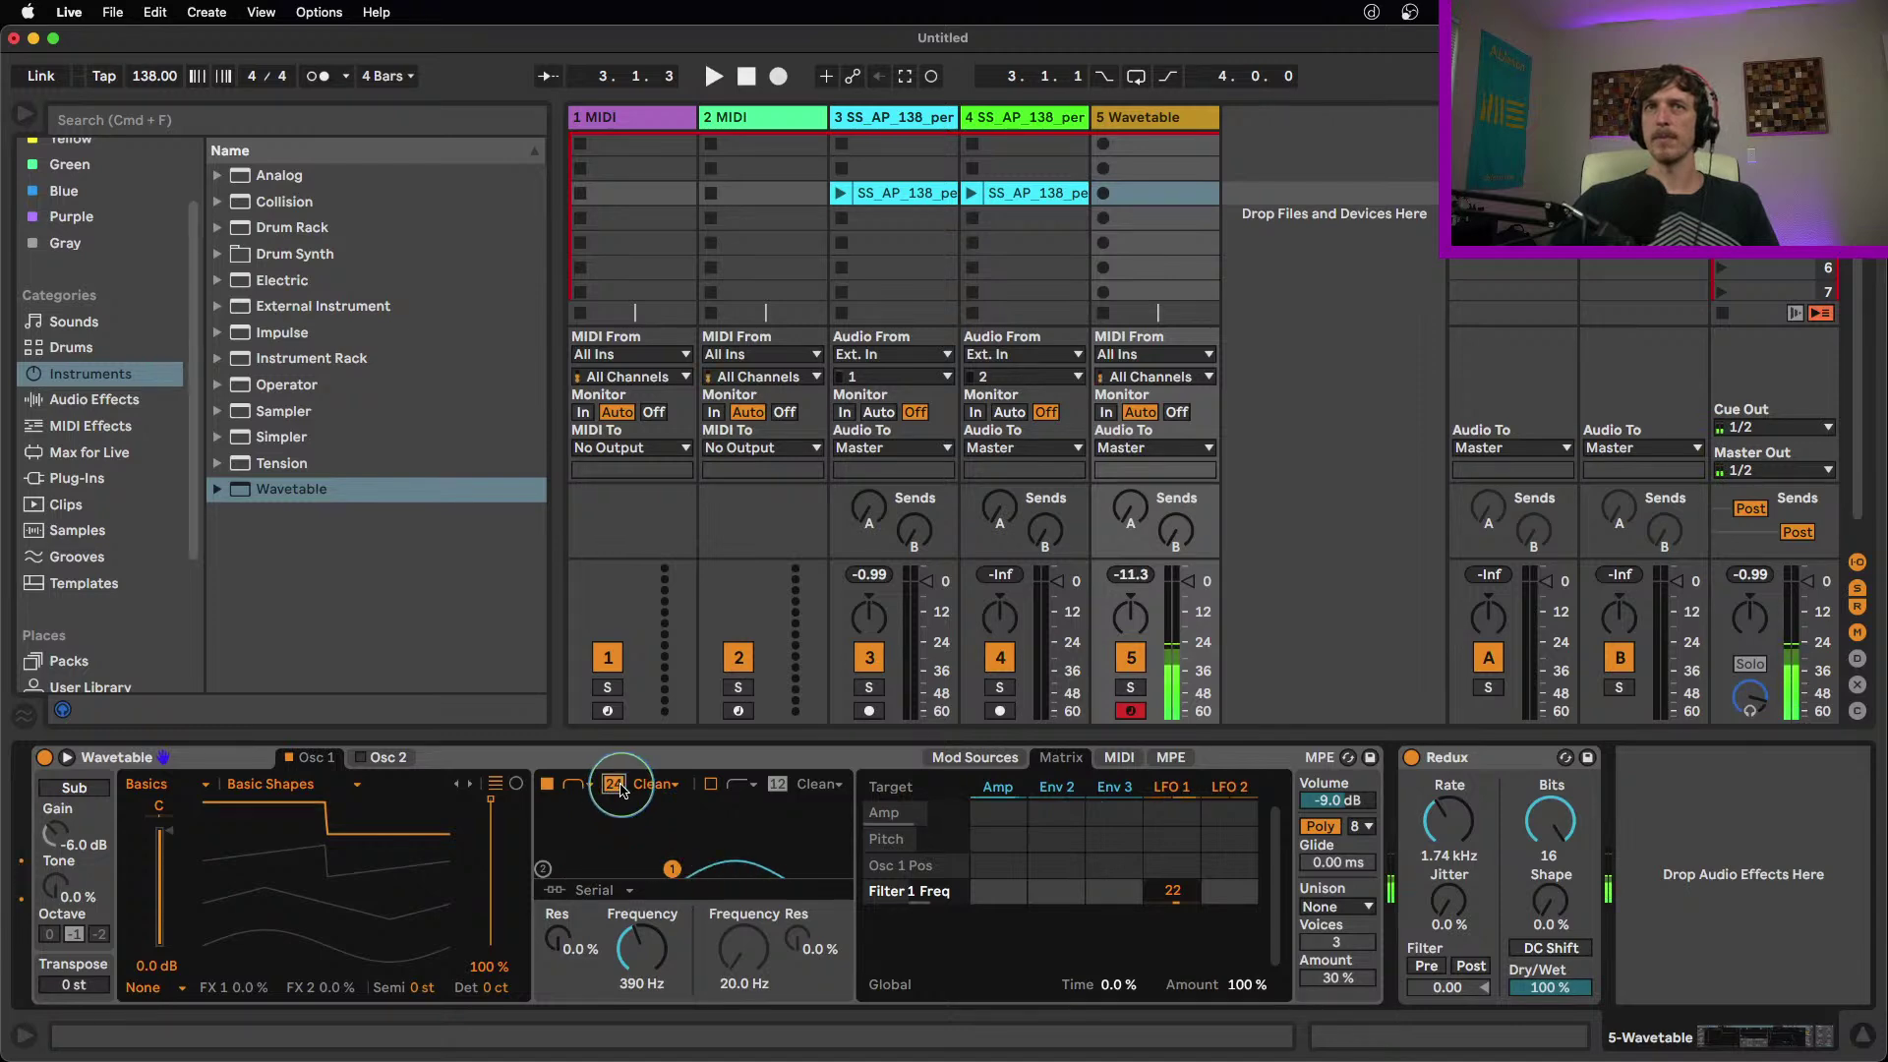
pyautogui.click(654, 784)
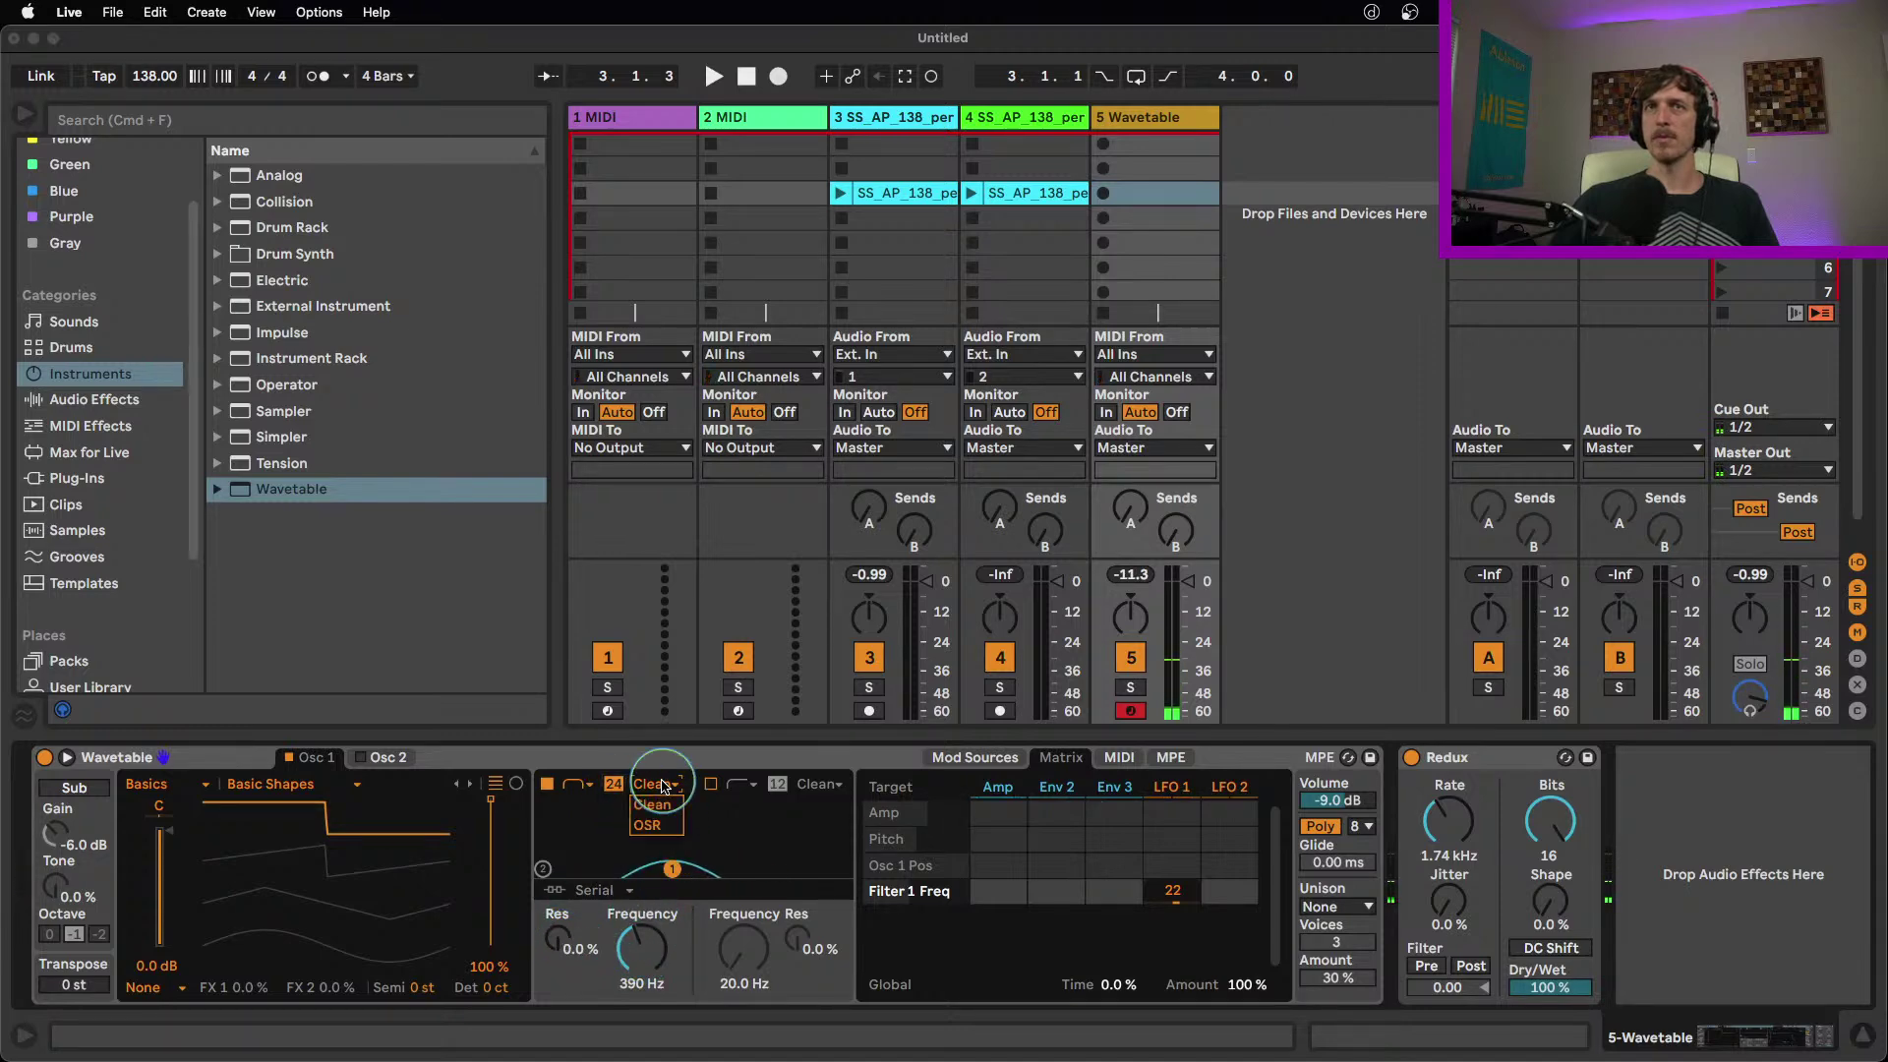
pyautogui.click(666, 829)
pyautogui.click(569, 949)
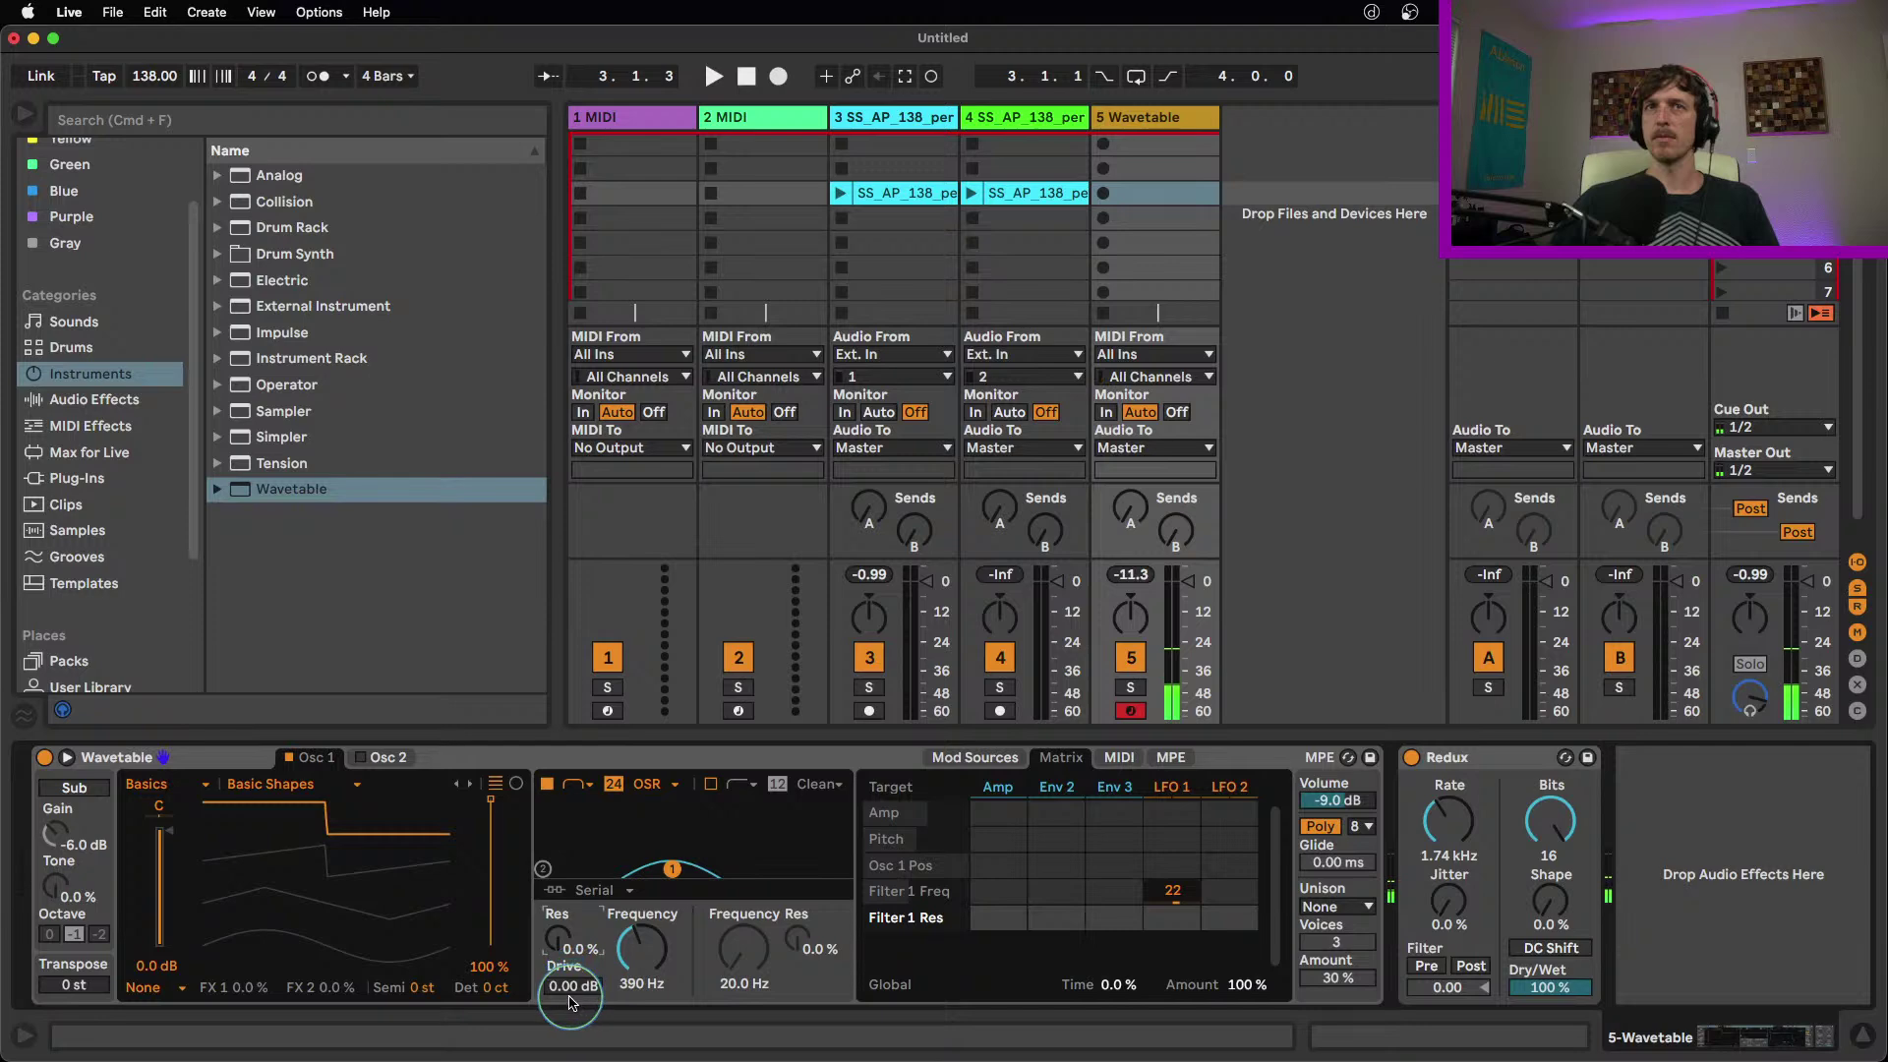
pyautogui.moveTo(571, 954); pyautogui.dragTo(642, 974)
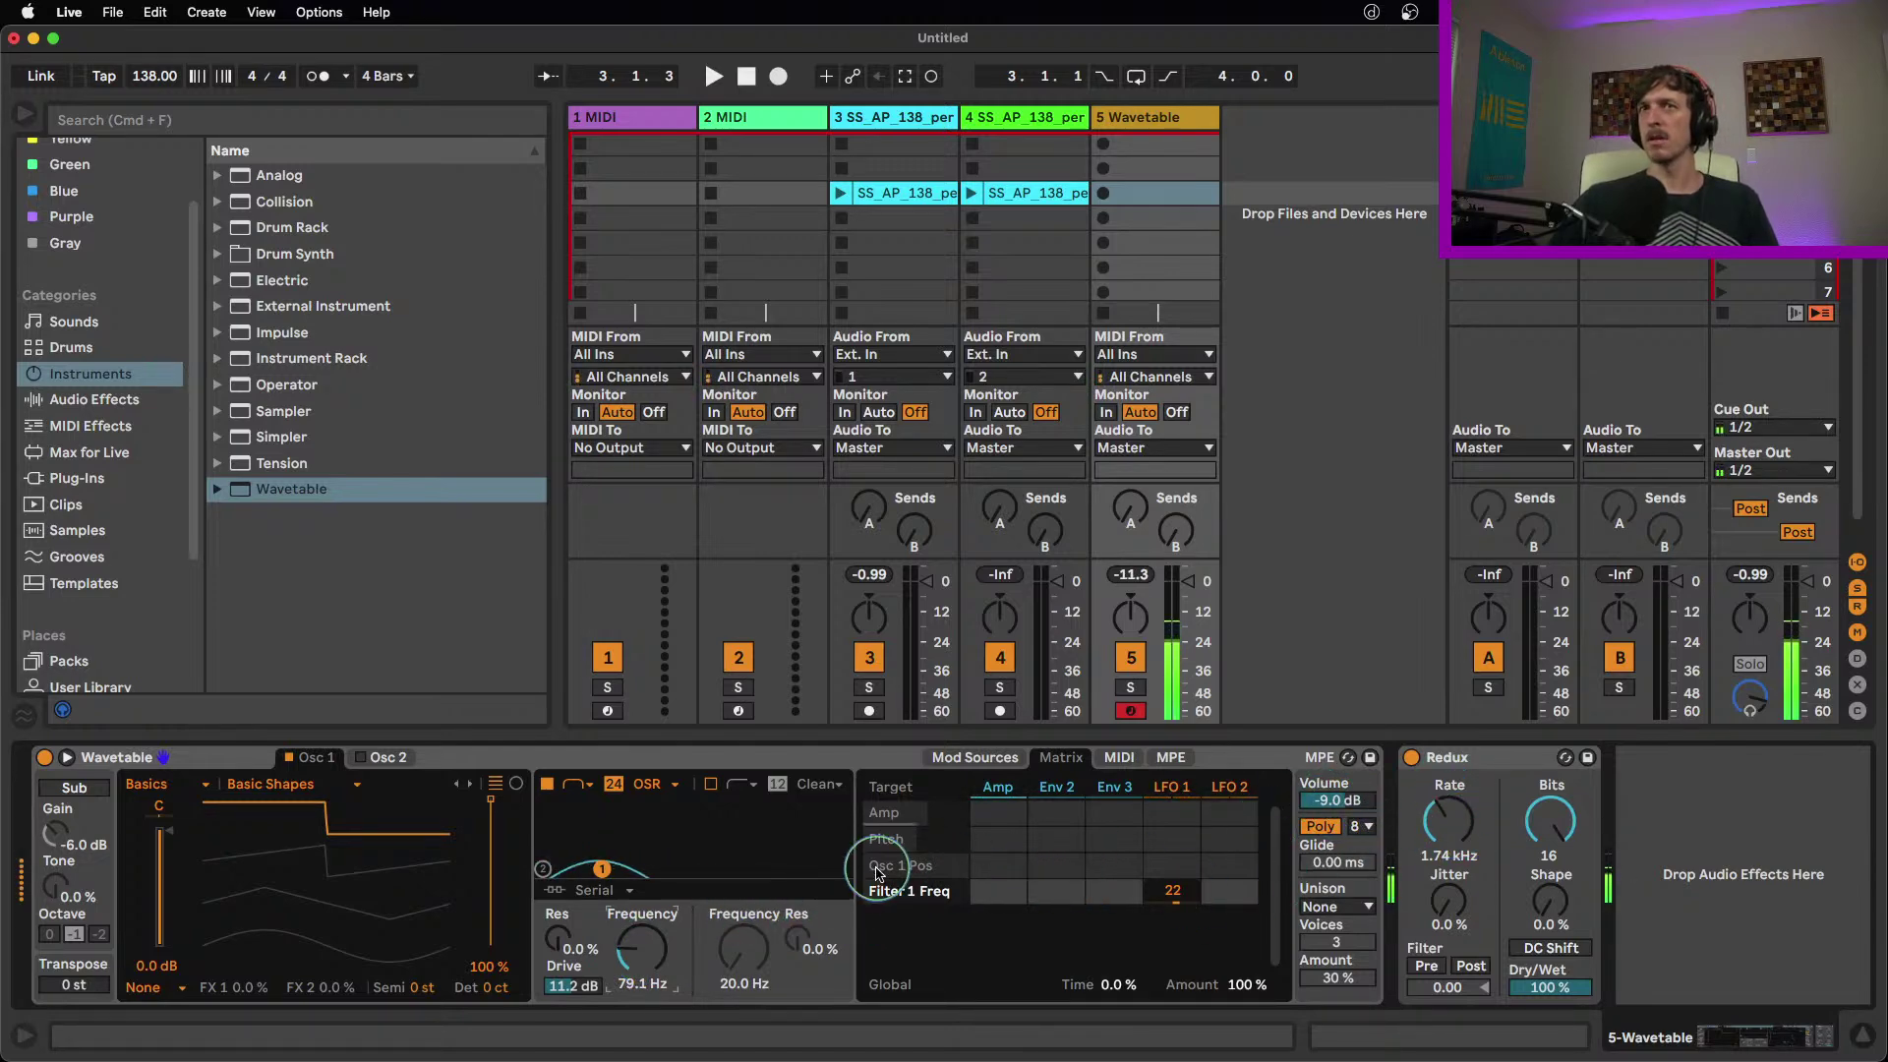
# Lower oscillator 1's wavetable position to 62% and set Redux to a 693 Hz Rate with 88% Dry/Wet
pyautogui.moveTo(491, 812); pyautogui.dragTo(491, 855)
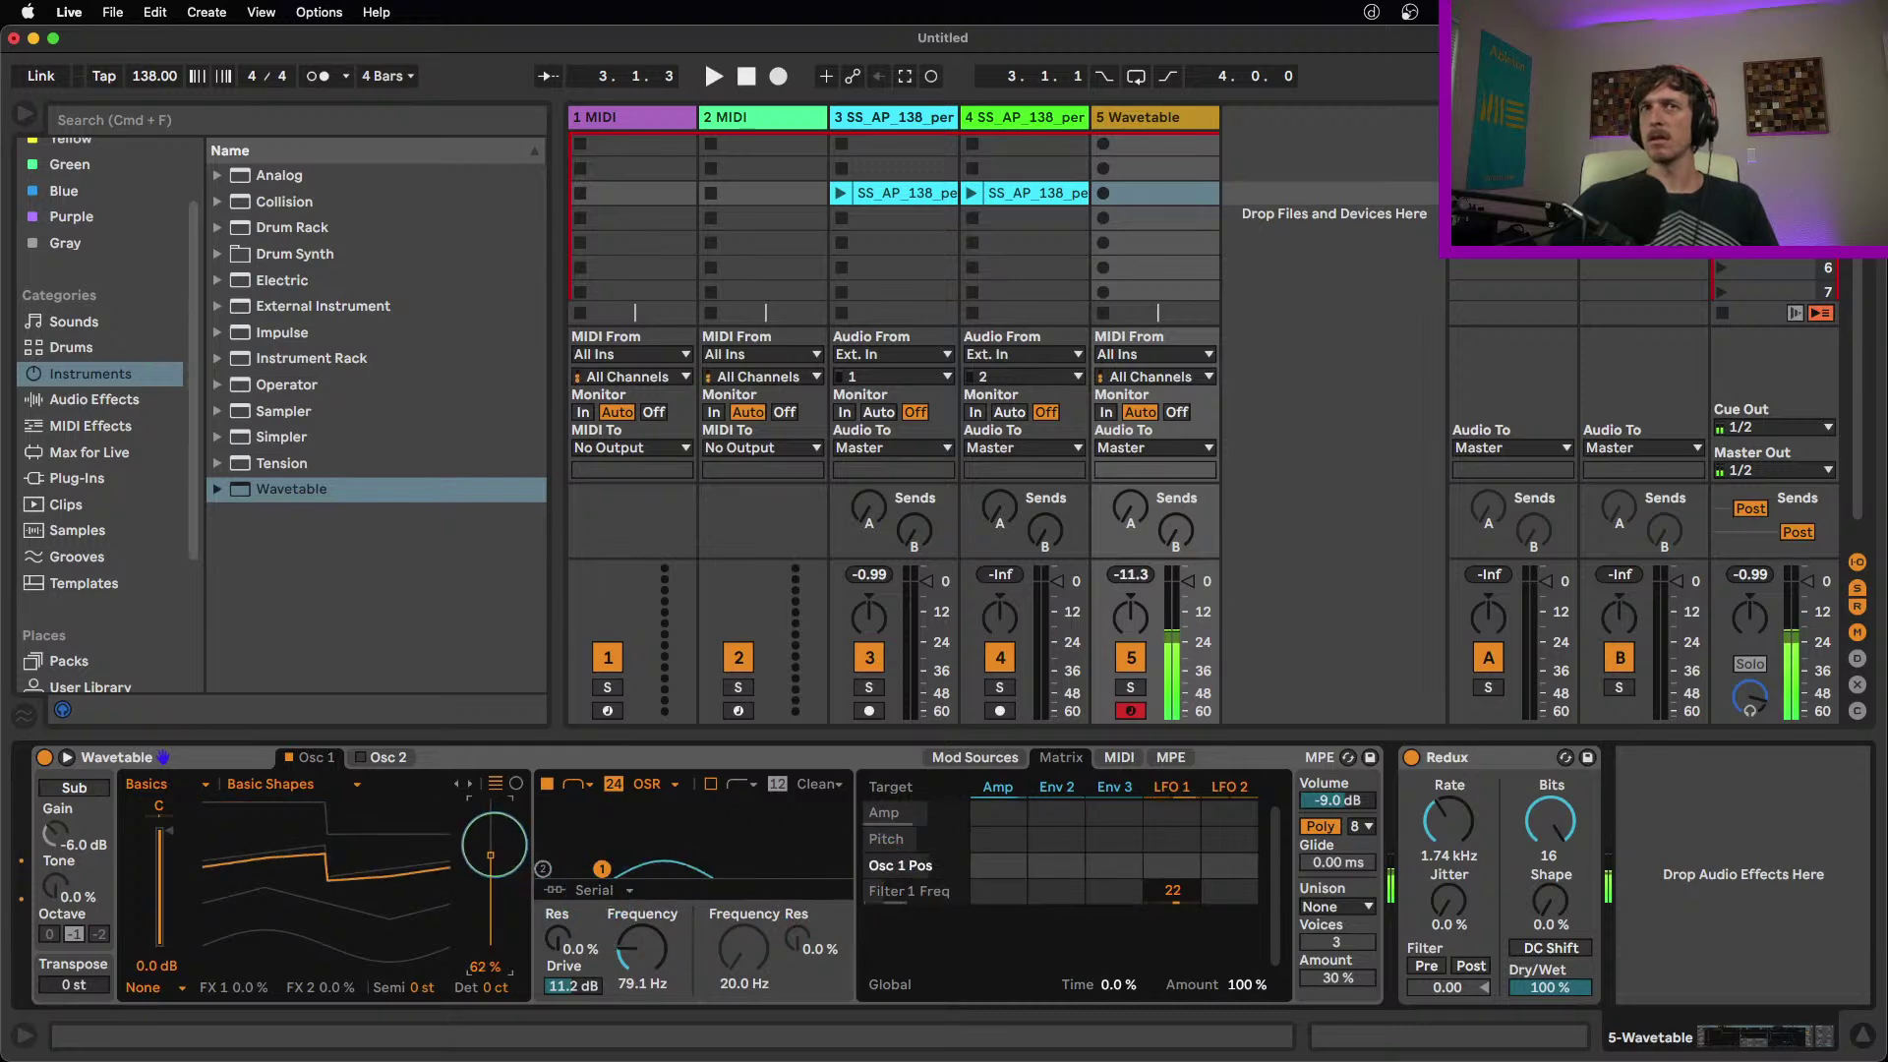
pyautogui.moveTo(1449, 821); pyautogui.dragTo(1449, 797)
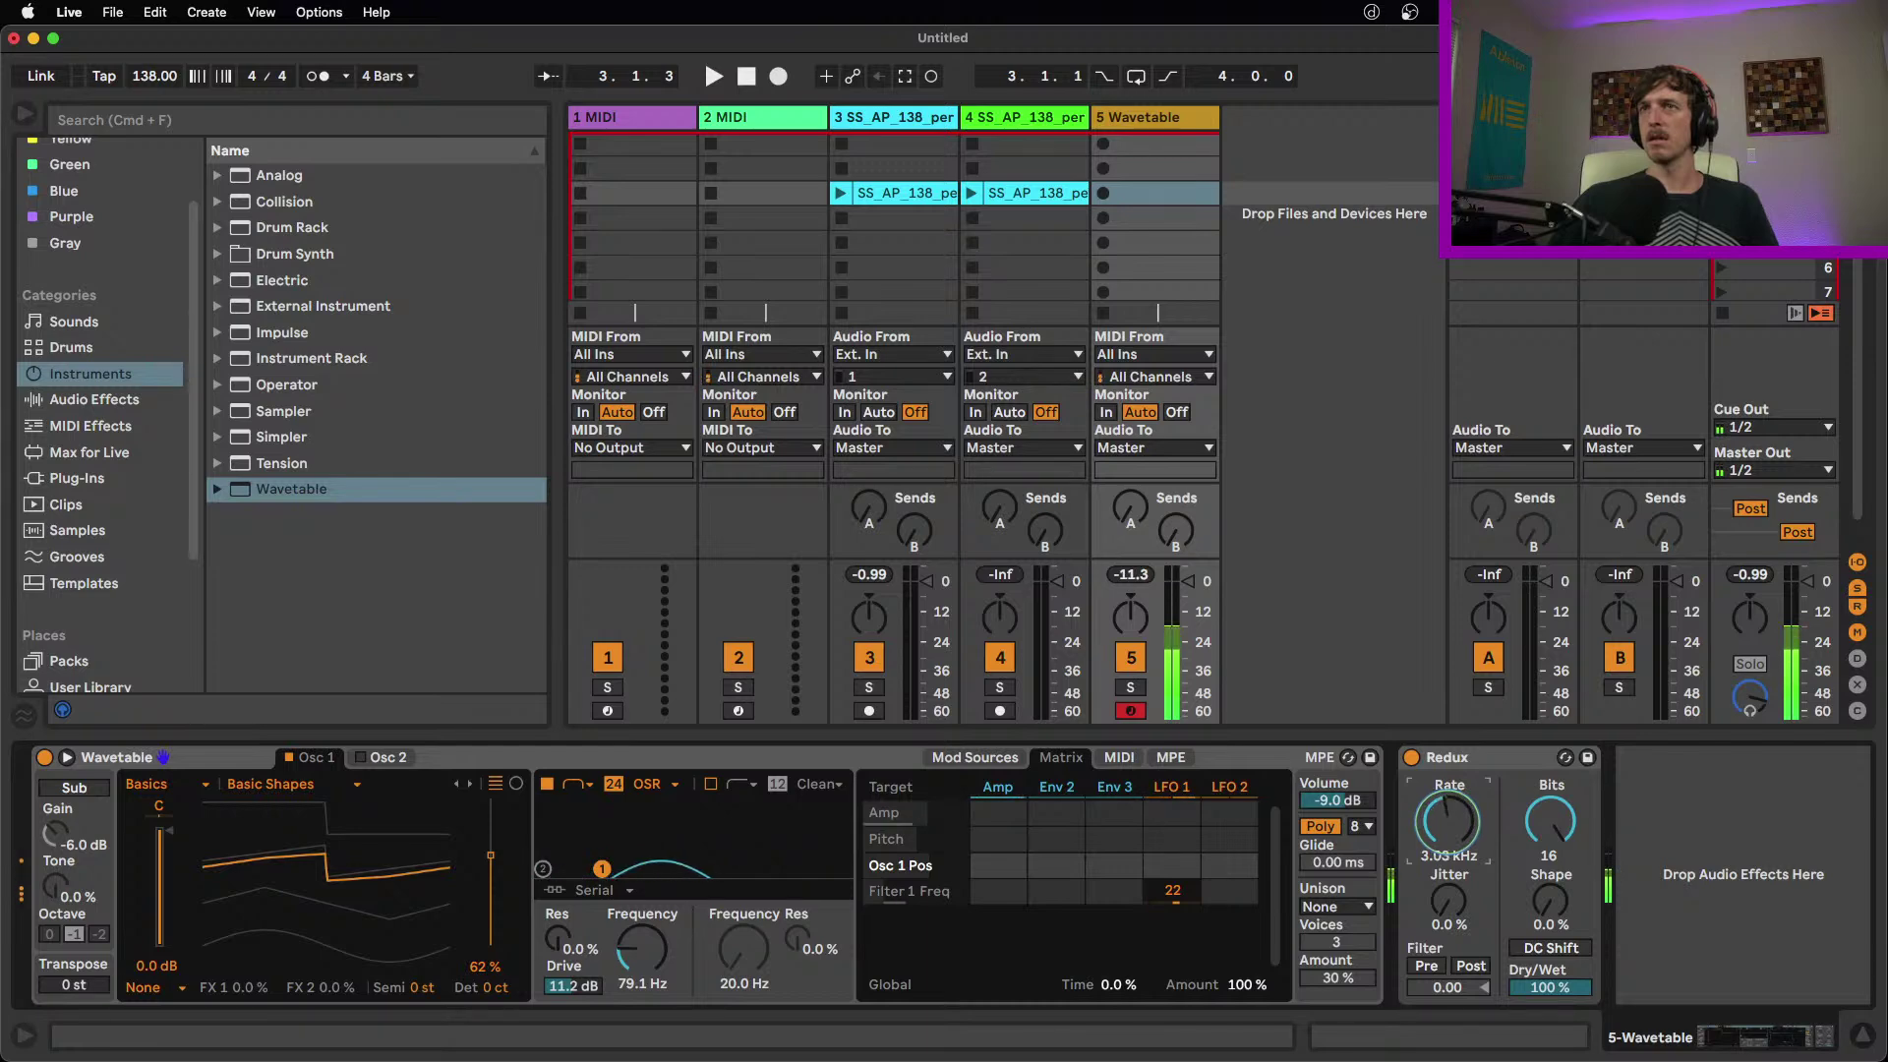
pyautogui.click(1570, 987)
pyautogui.moveTo(1554, 991); pyautogui.dragTo(1556, 979)
pyautogui.moveTo(1450, 792); pyautogui.dragTo(1453, 824)
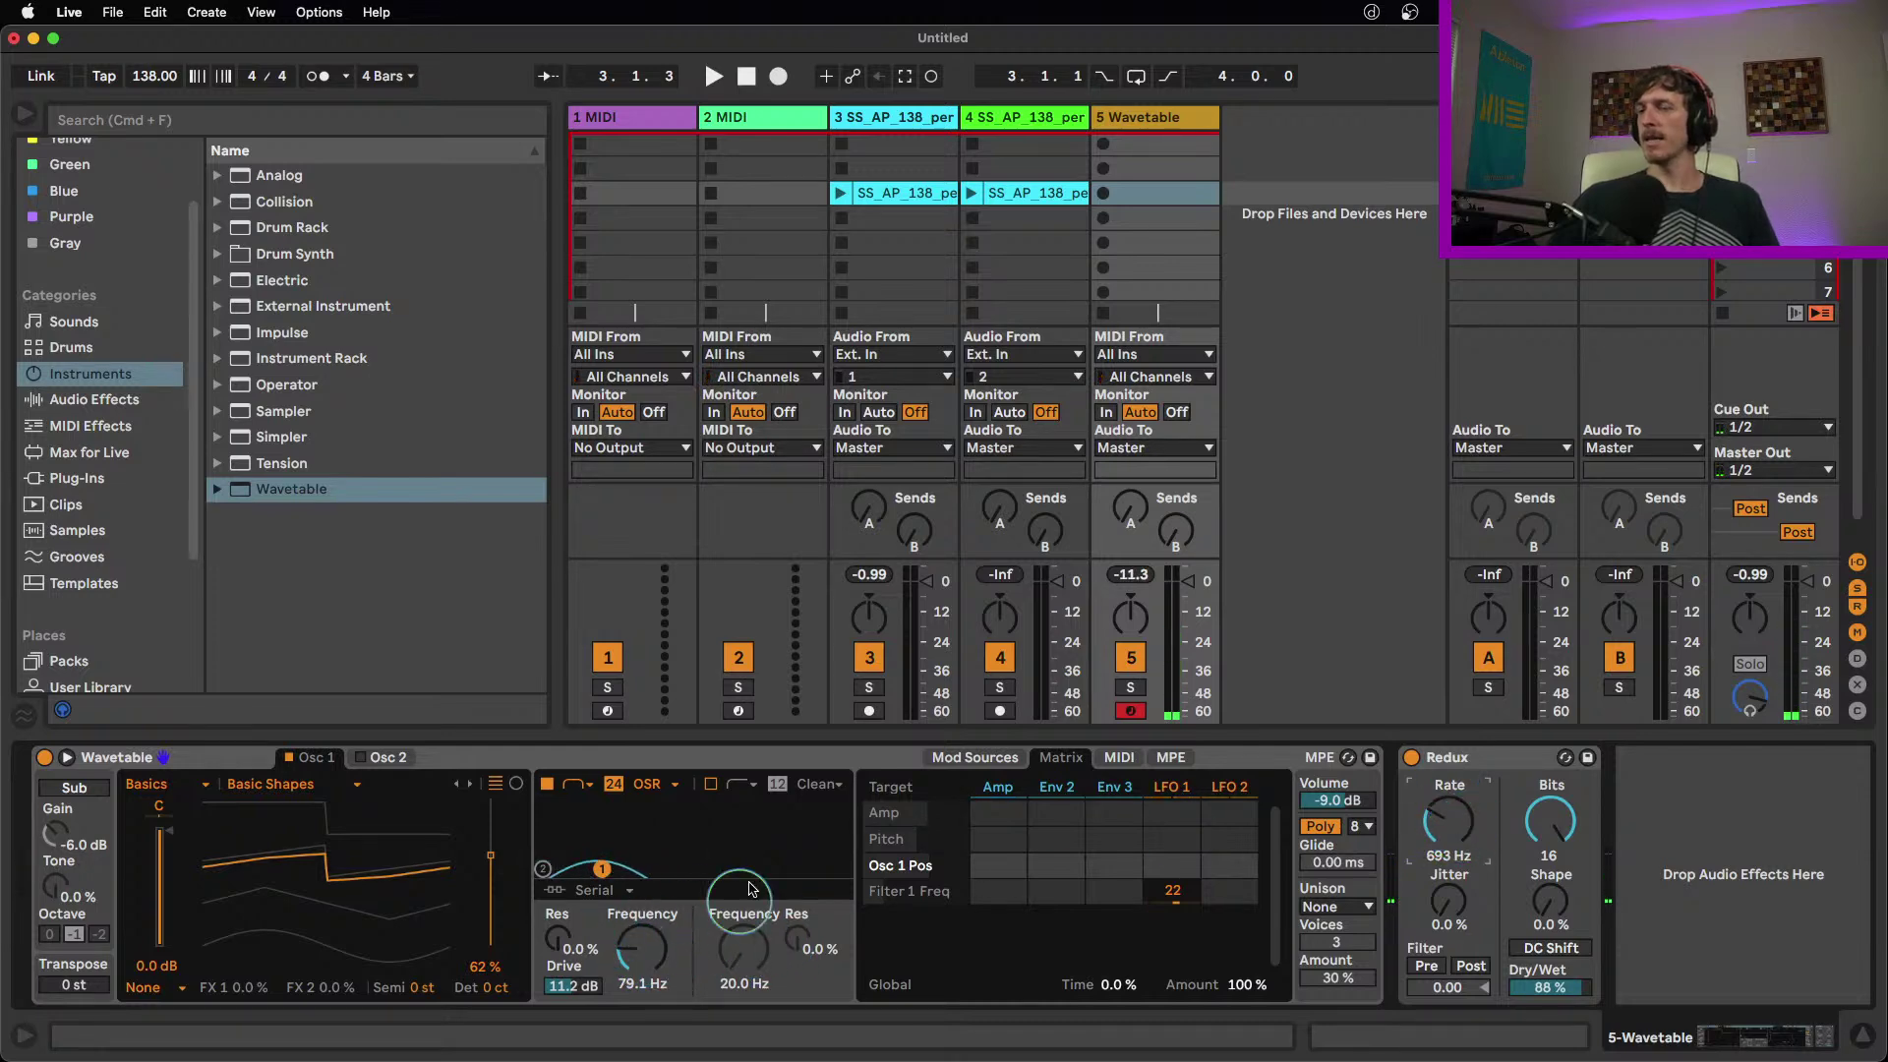
# Set filter 1's frequency to 56.9 Hz and Redux to a 1.51 kHz Rate with 100% Dry/Wet
pyautogui.click(641, 948)
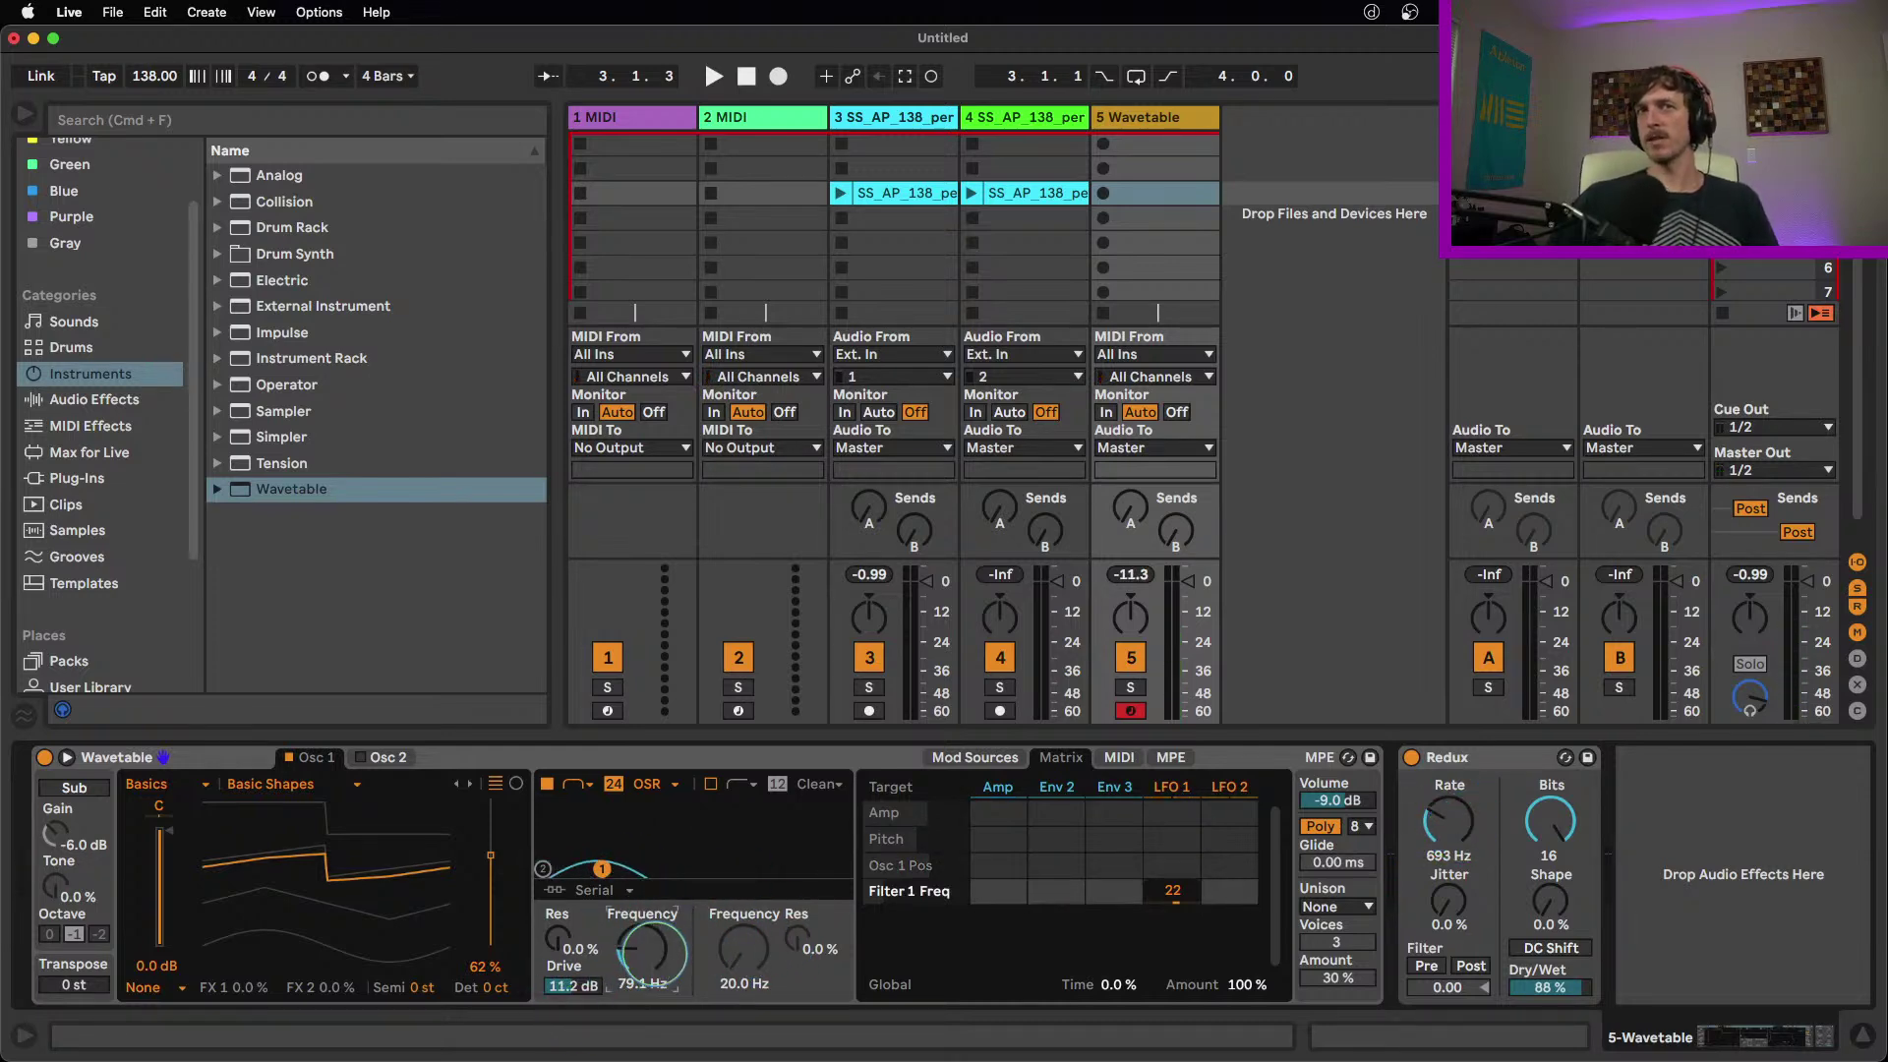
pyautogui.moveTo(657, 952); pyautogui.dragTo(648, 995)
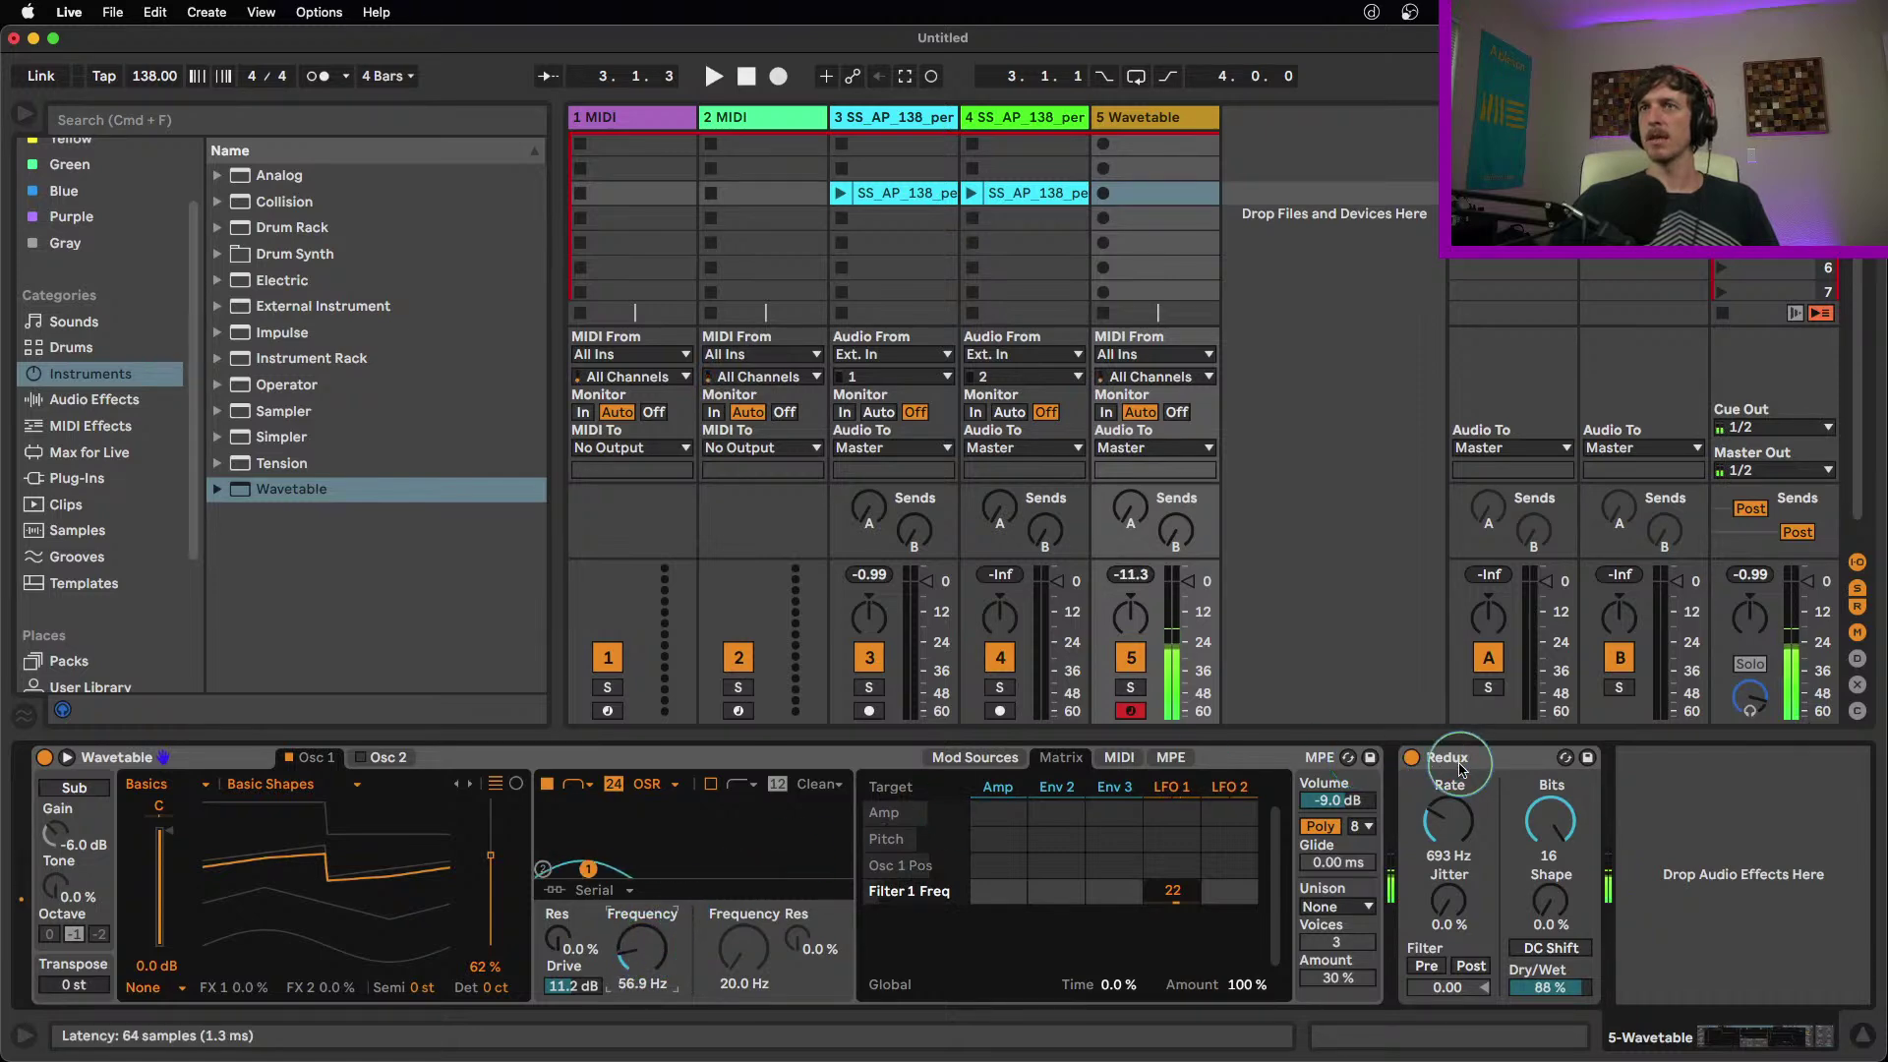
pyautogui.moveTo(1449, 822)
pyautogui.mouseDown()
pyautogui.moveTo(1449, 799)
pyautogui.moveTo(1448, 818)
pyautogui.mouseUp()
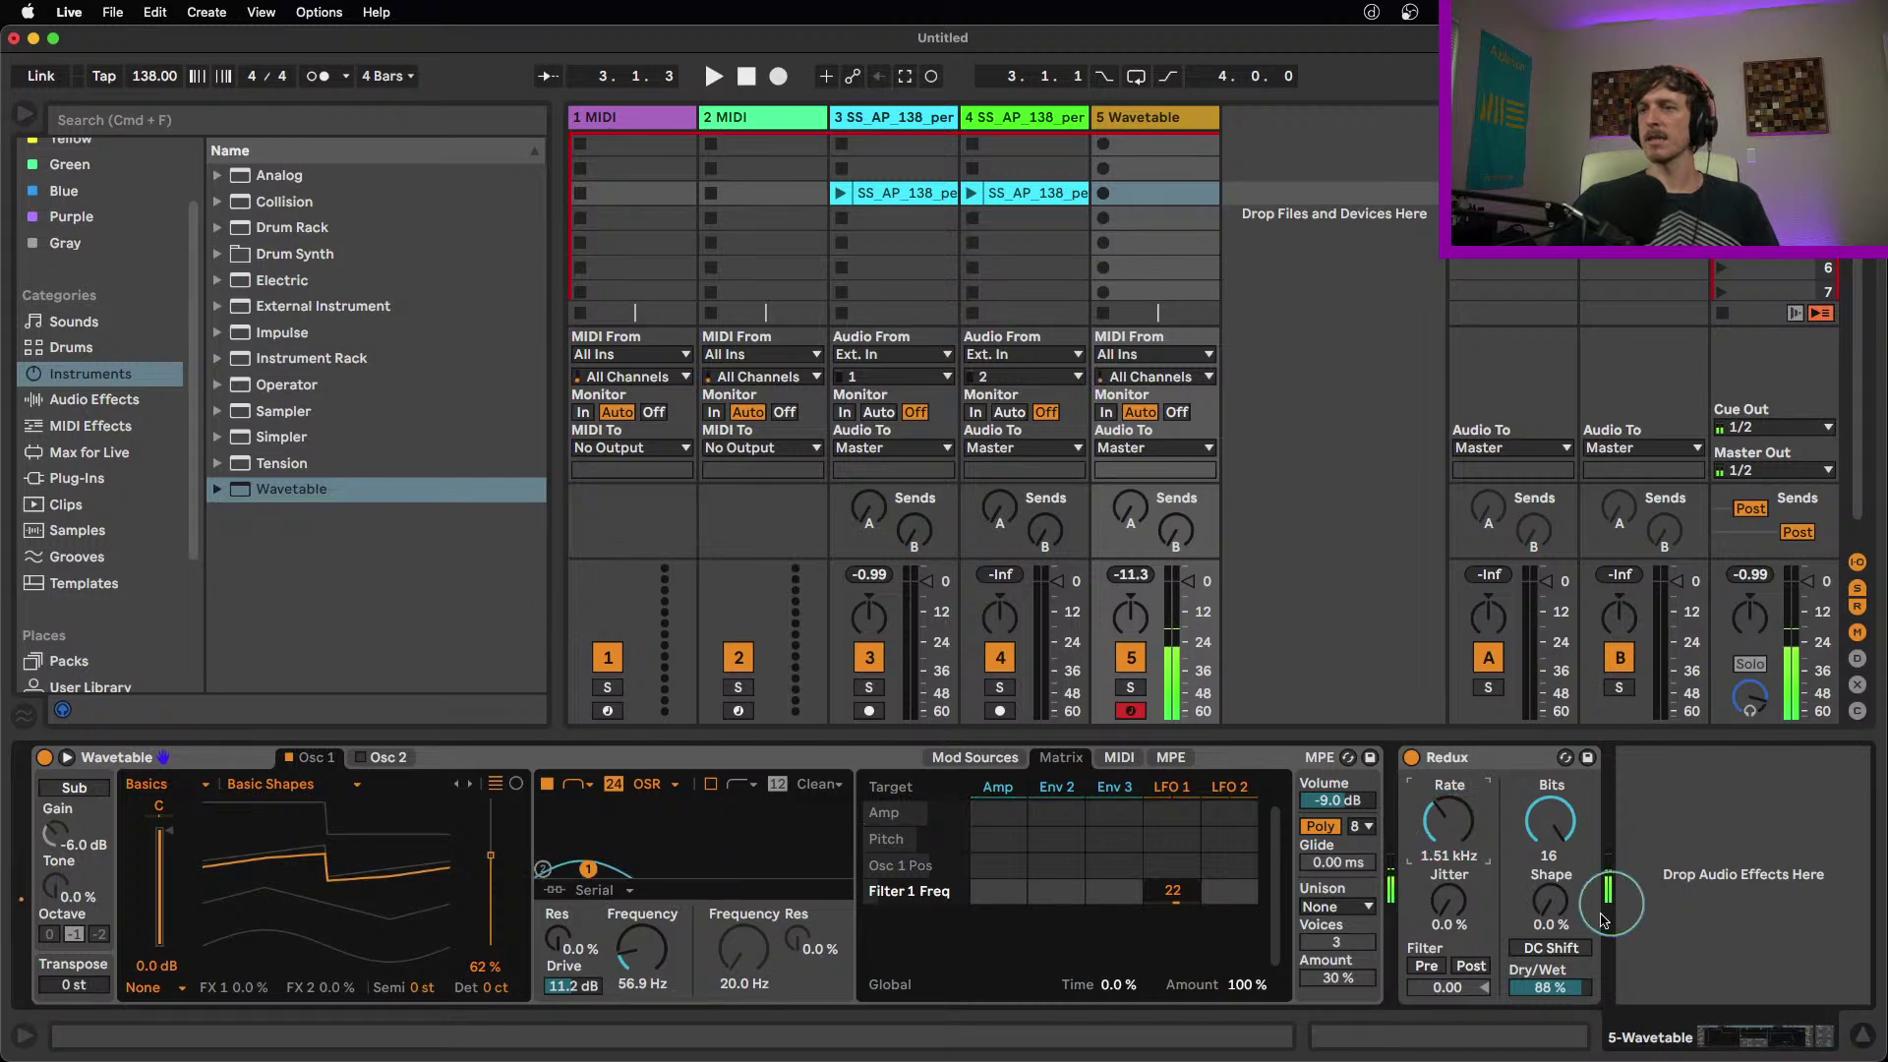
pyautogui.moveTo(1543, 1007); pyautogui.dragTo(1539, 983)
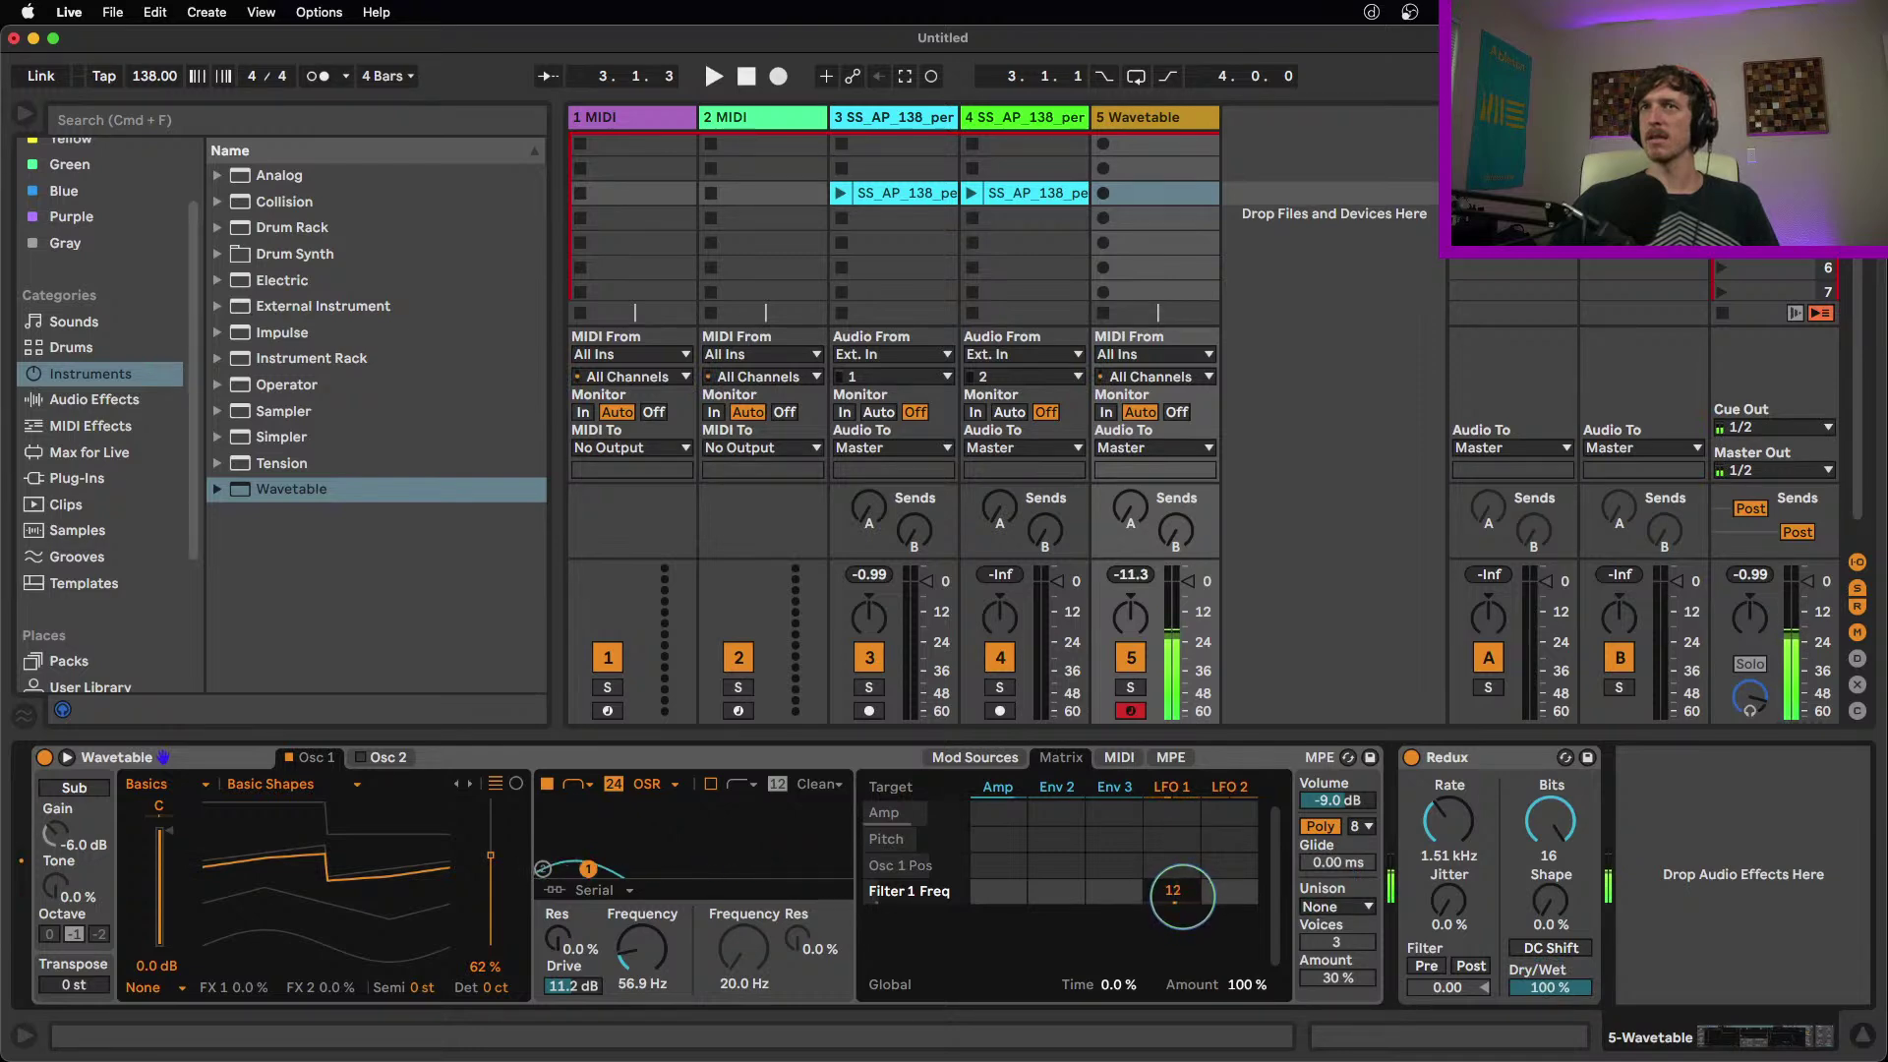
# Set LFO 1's filter frequency amount to 17 and oscillator 1's position to 100%, and enable Classic unison with an 11% amount
pyautogui.moveTo(460, 818); pyautogui.dragTo(429, 809)
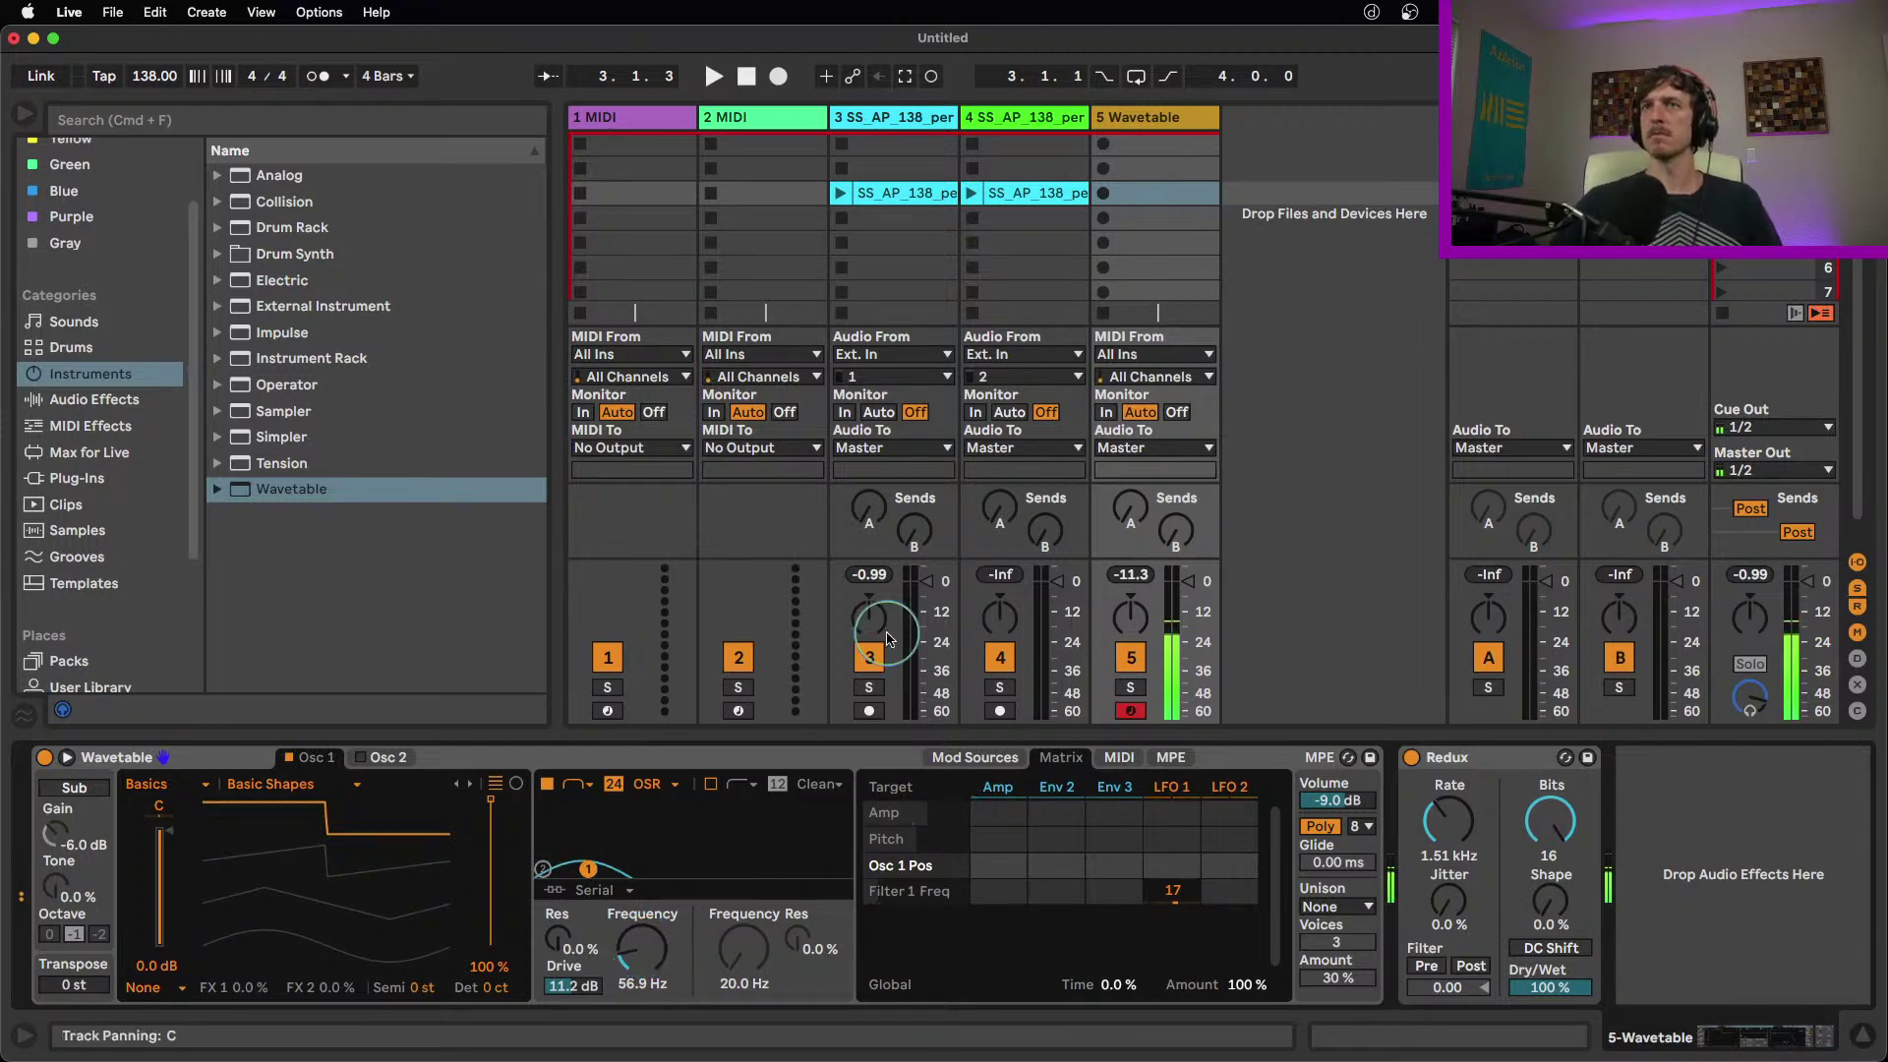
pyautogui.click(1338, 907)
pyautogui.click(1344, 791)
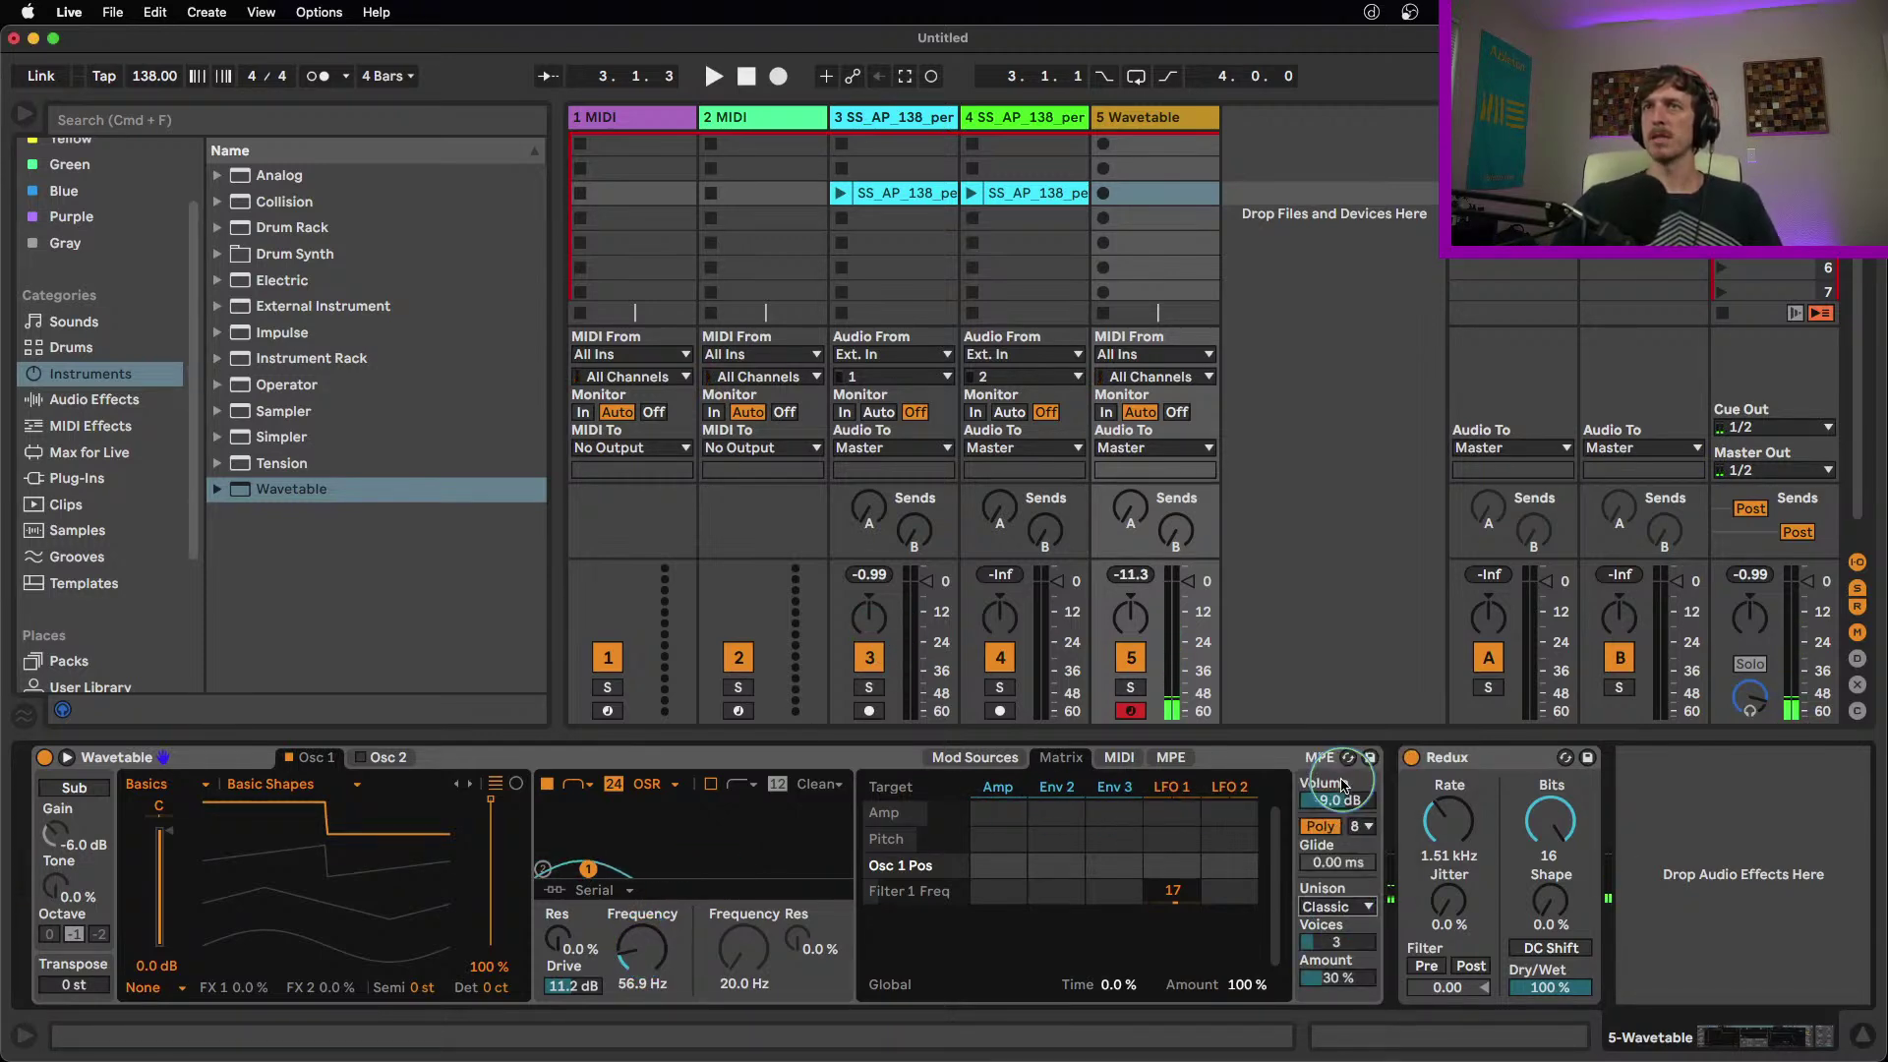
pyautogui.moveTo(1363, 1003); pyautogui.dragTo(1342, 1008)
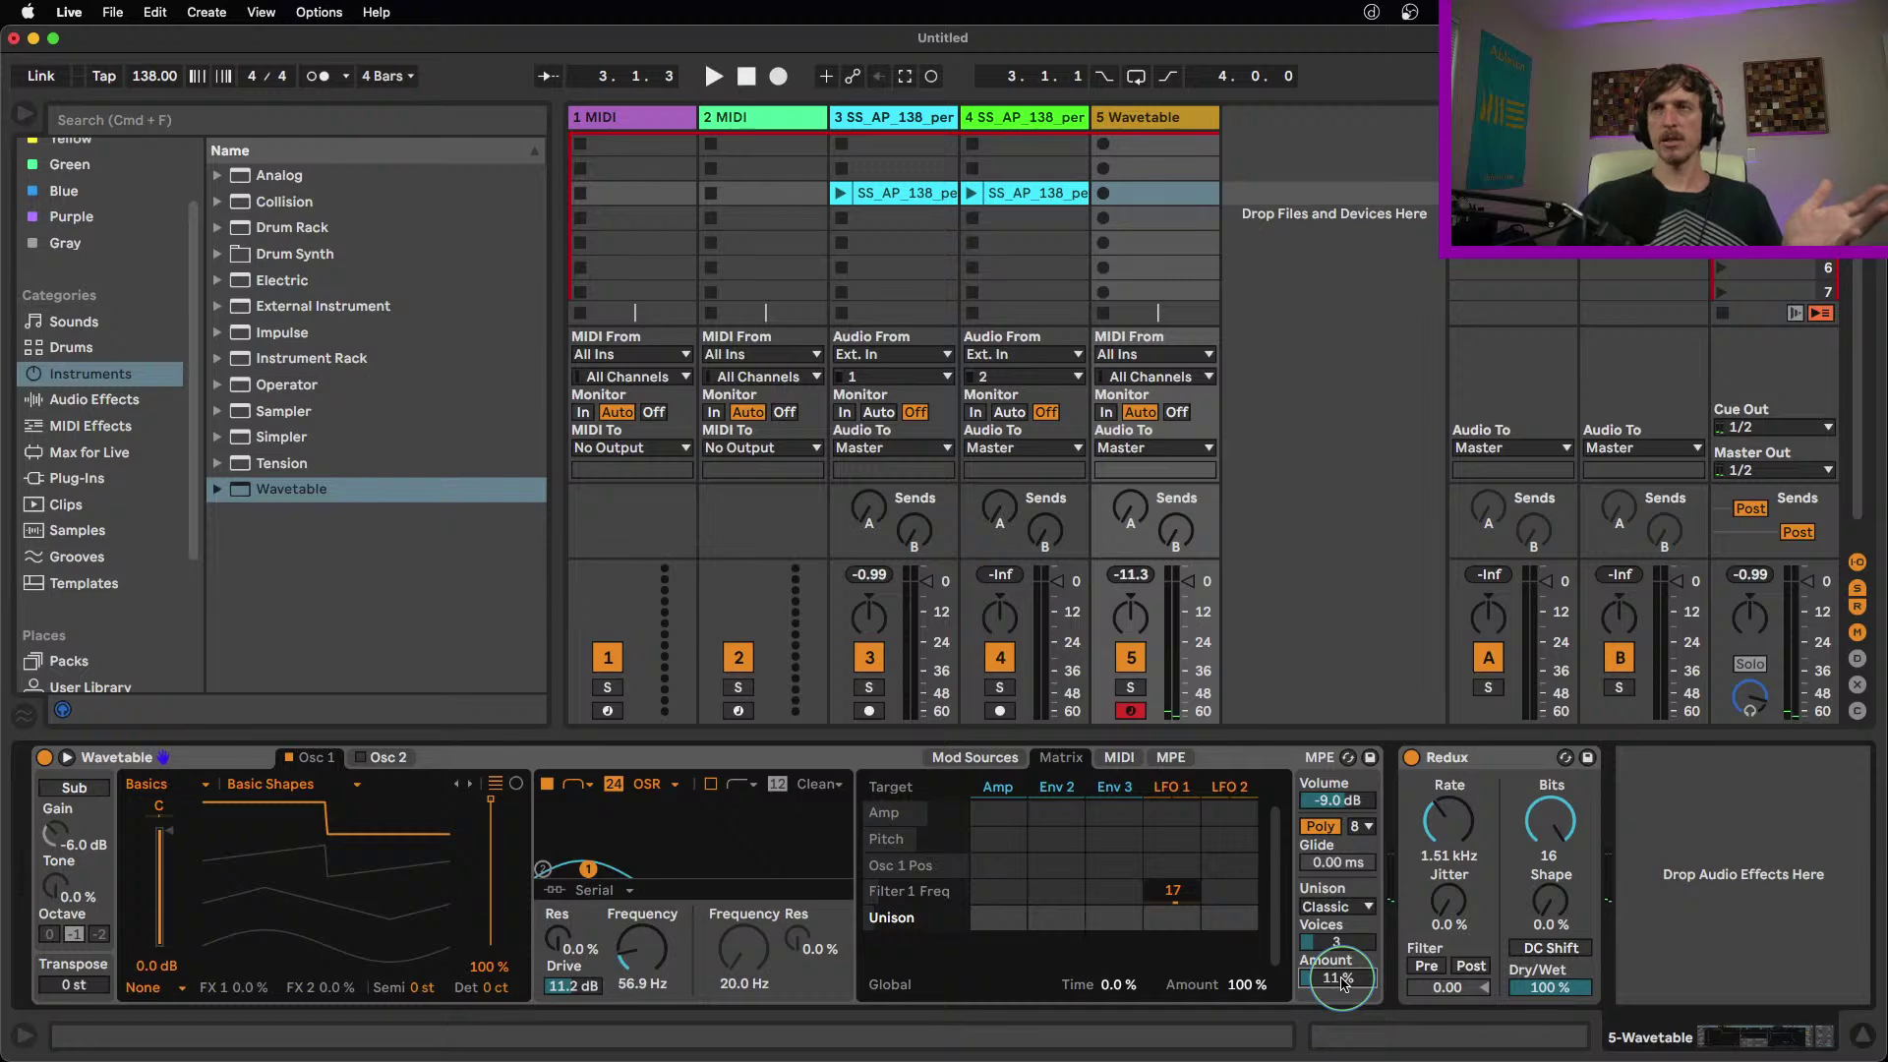
# Sweep Redux's Rate, leaving it at 1.86 kHz, and set filter 1 to 49% resonance at 110 Hz
pyautogui.moveTo(1483, 834); pyautogui.dragTo(1483, 793)
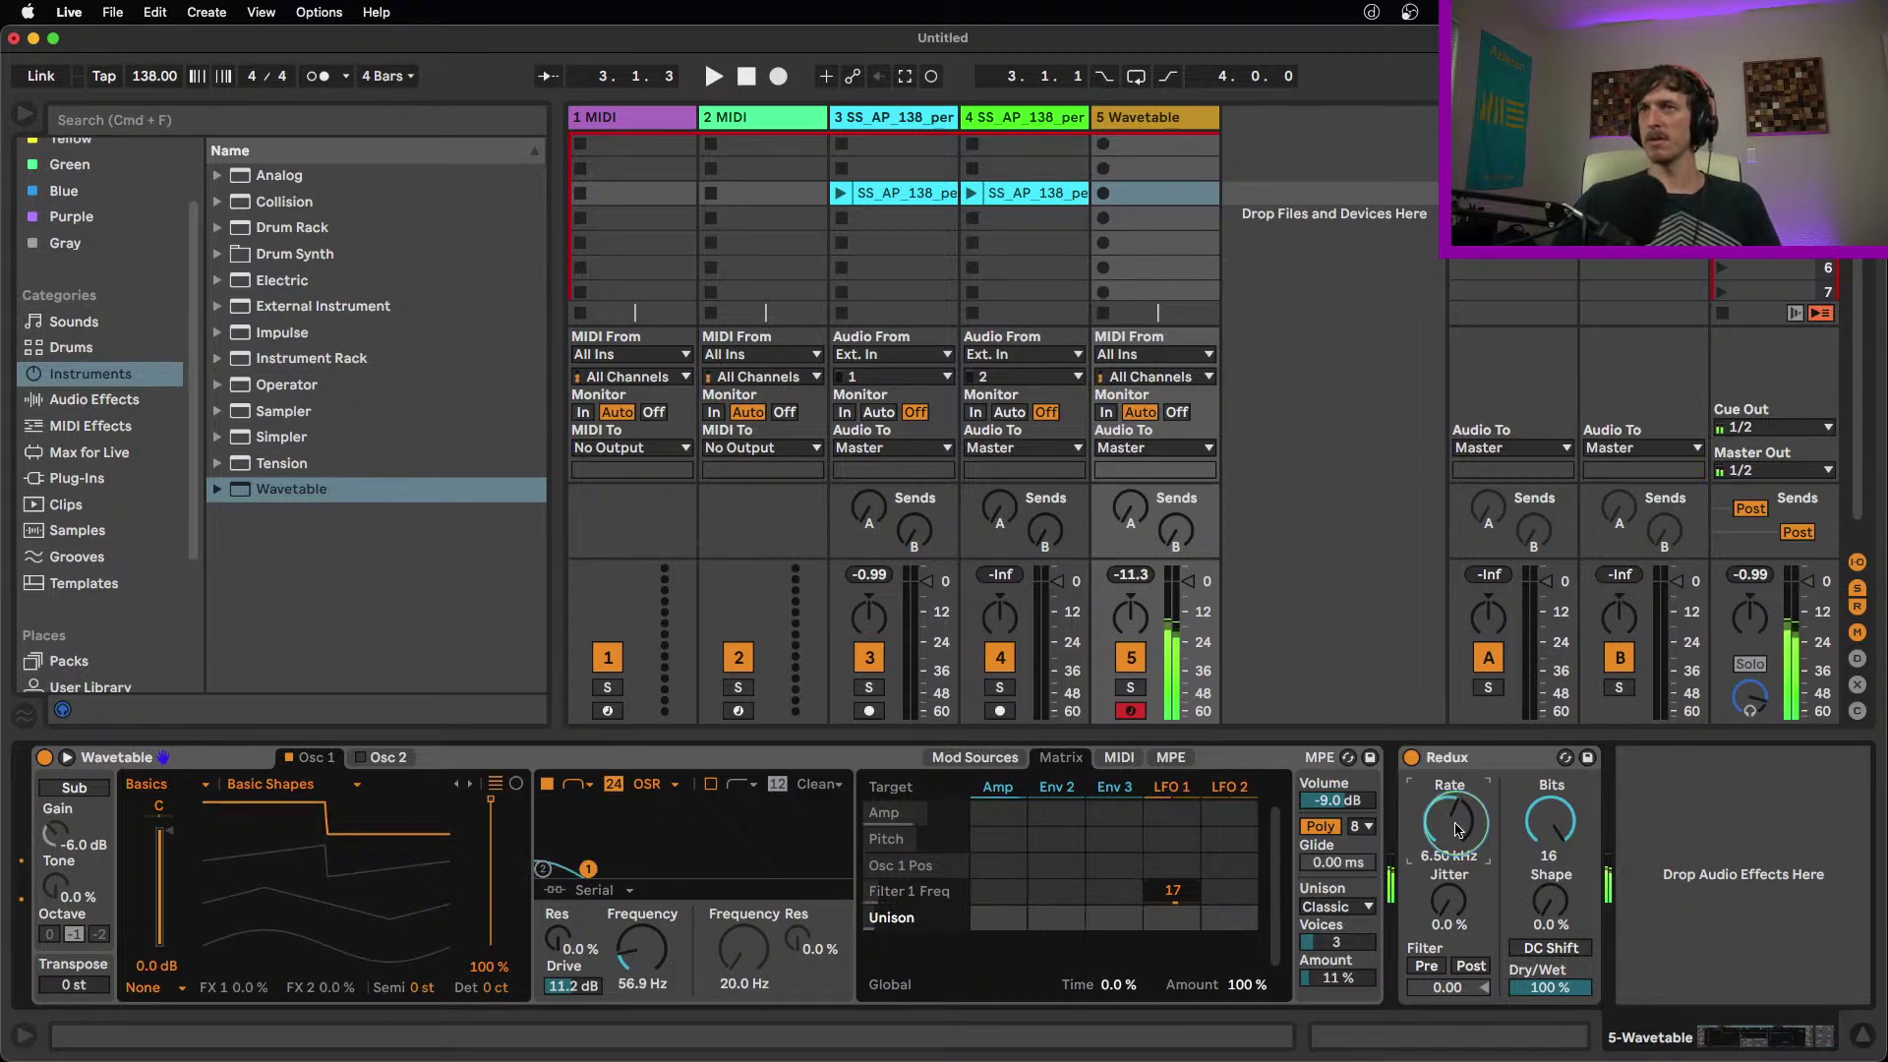
pyautogui.moveTo(1450, 821); pyautogui.dragTo(1450, 836)
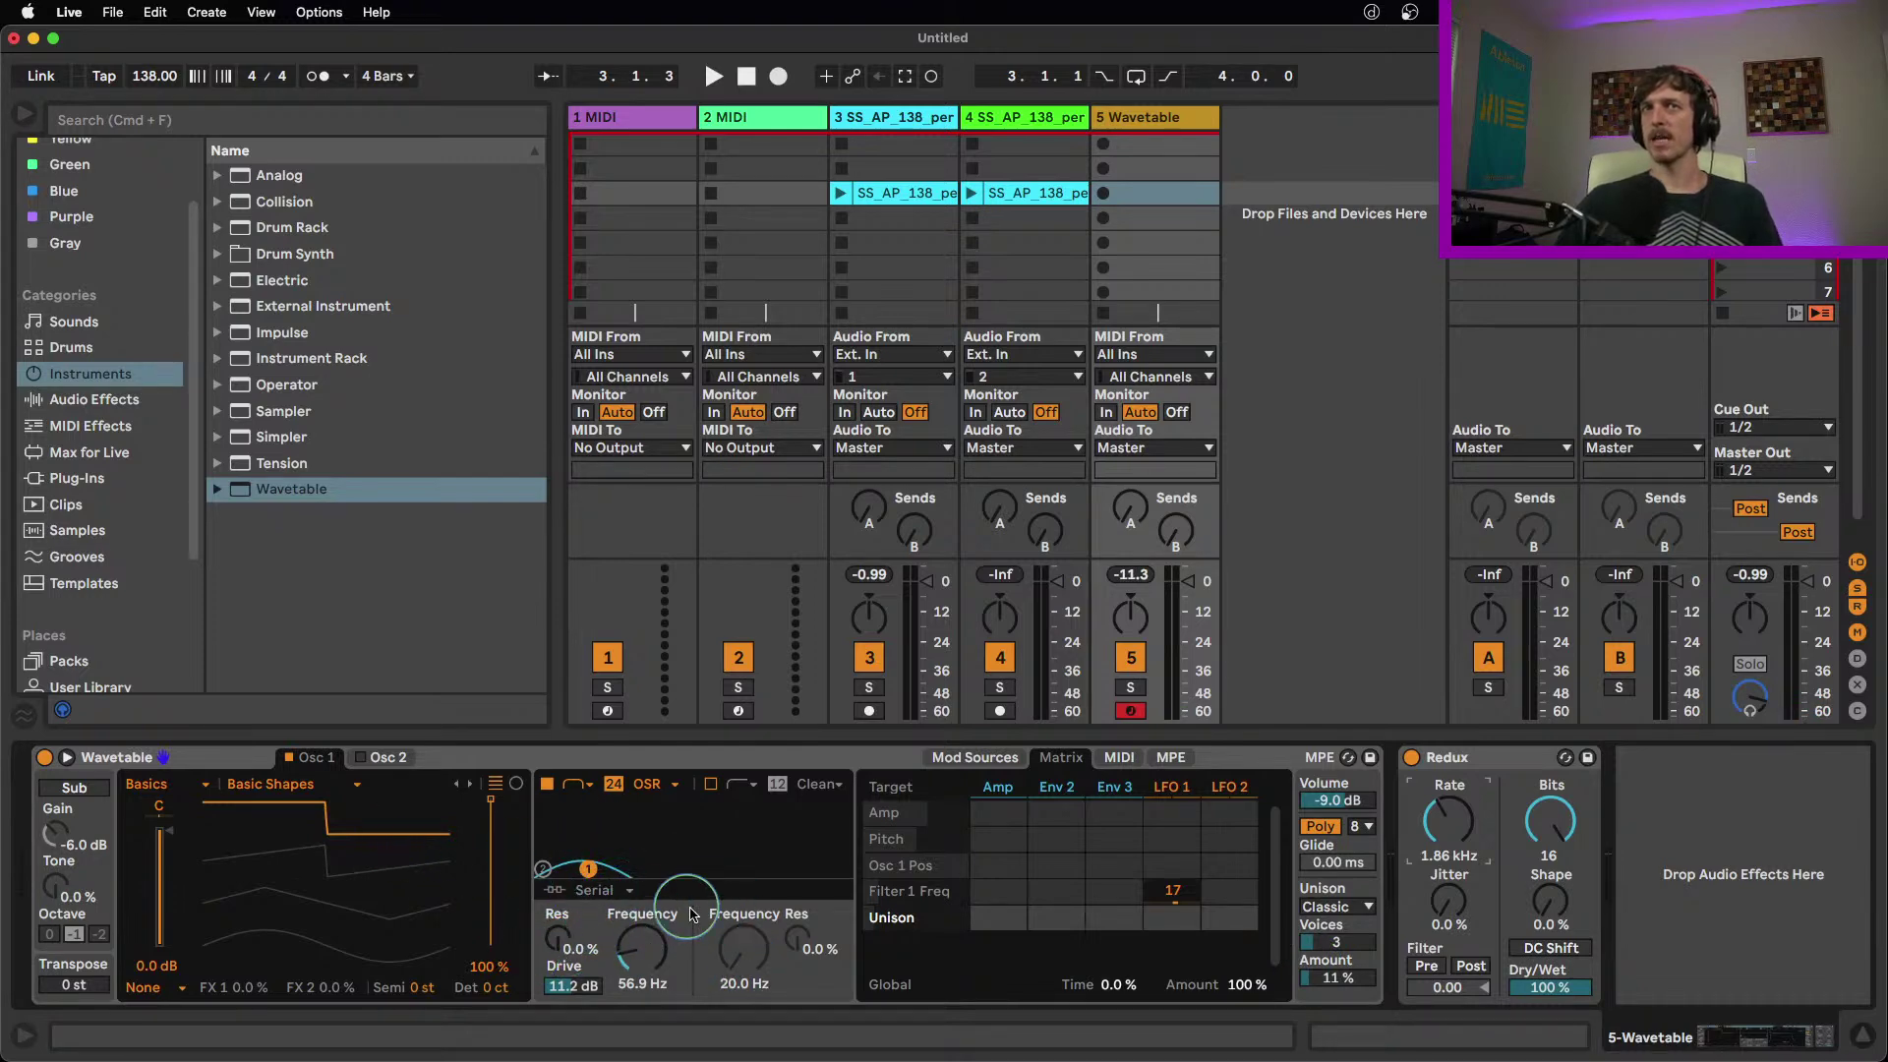
pyautogui.moveTo(558, 942); pyautogui.dragTo(557, 915)
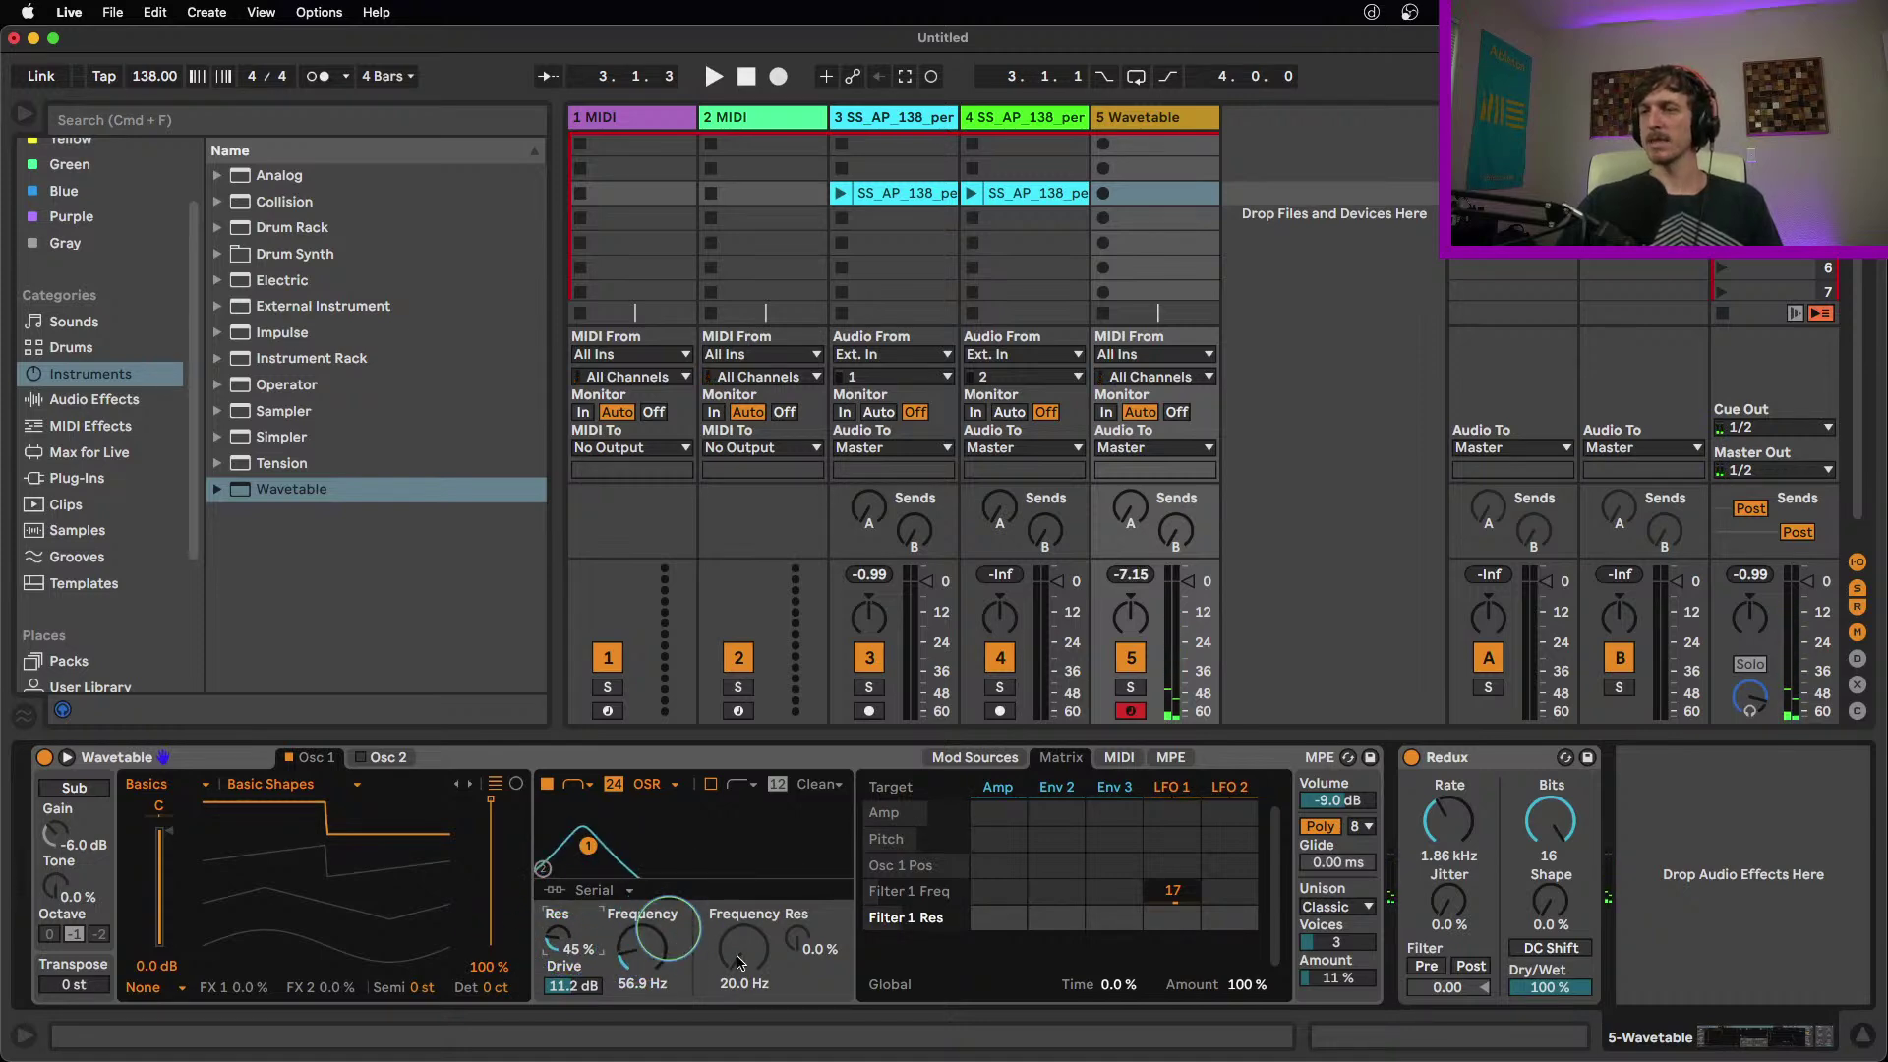
pyautogui.moveTo(558, 946); pyautogui.dragTo(635, 961)
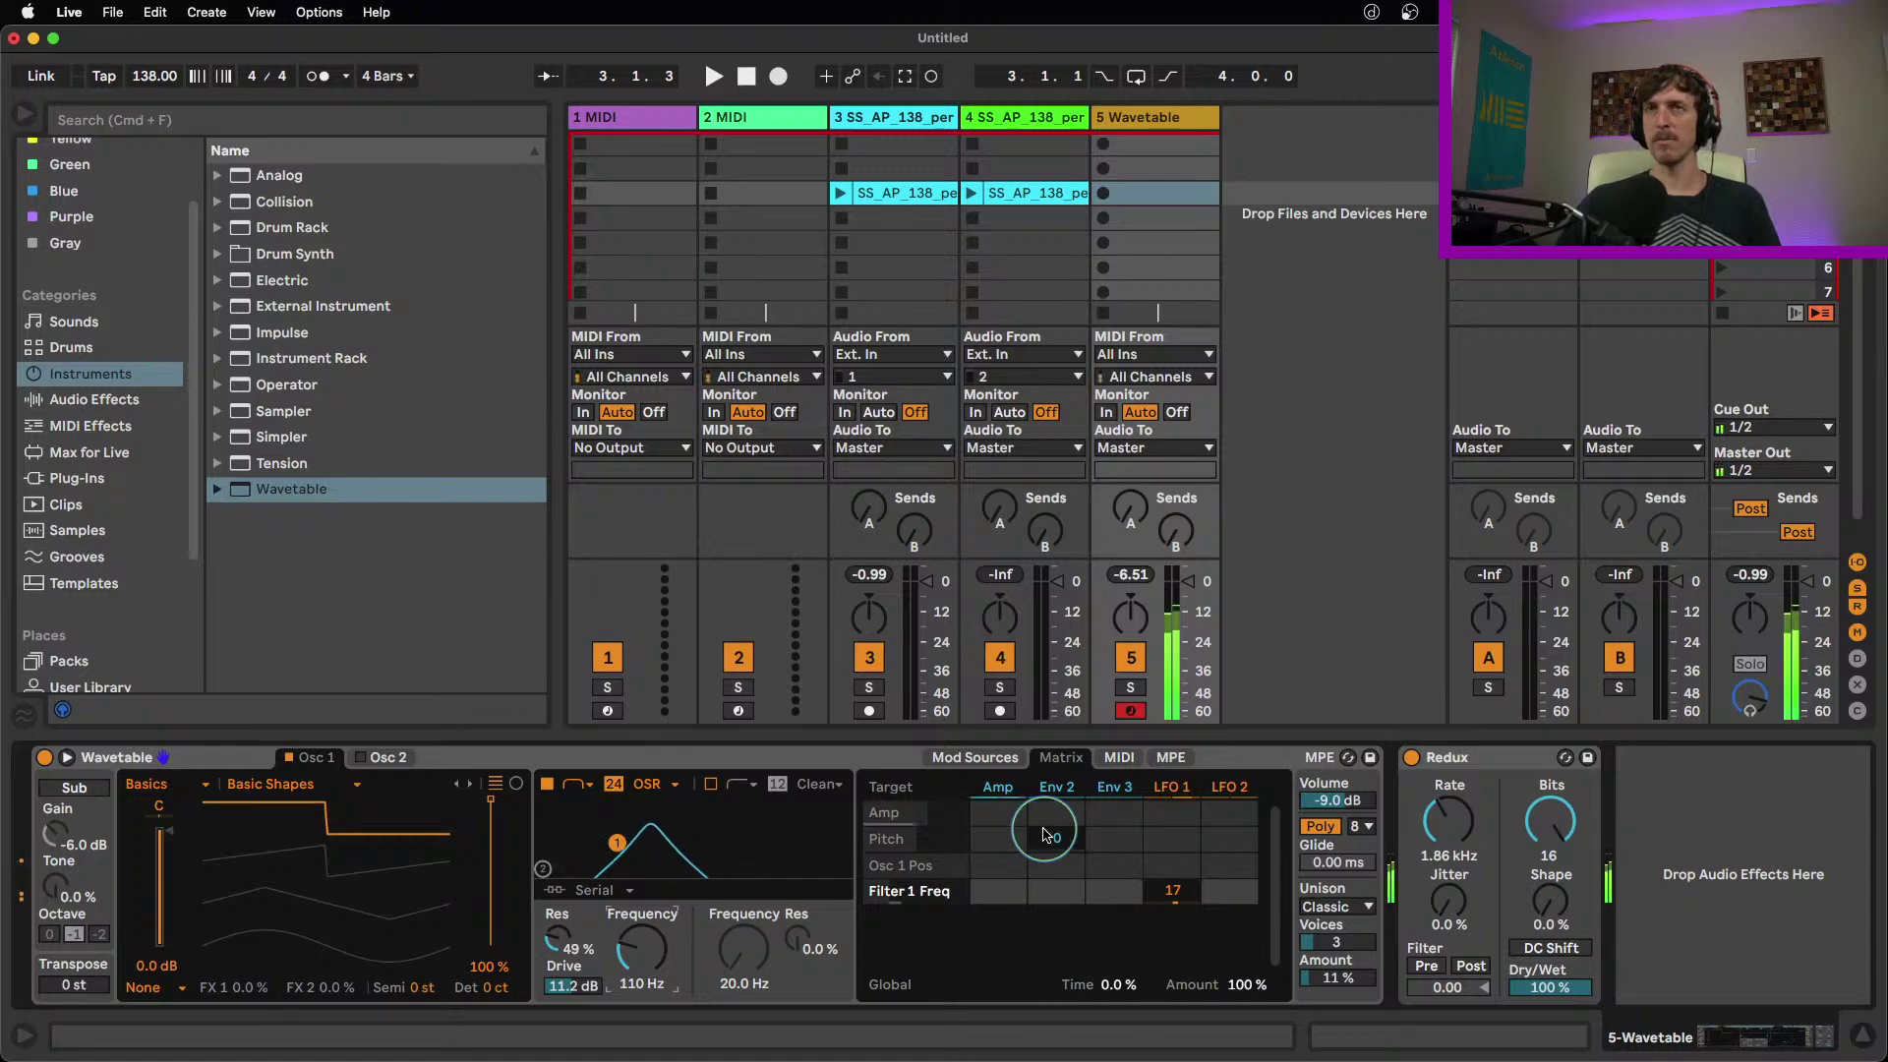
# Switch Wavetable's voicing to Mono and lower Redux's Rate to 693 Hz
pyautogui.click(1321, 826)
pyautogui.moveTo(1450, 823)
pyautogui.mouseDown()
pyautogui.moveTo(1449, 799)
pyautogui.moveTo(1449, 836)
pyautogui.mouseUp()
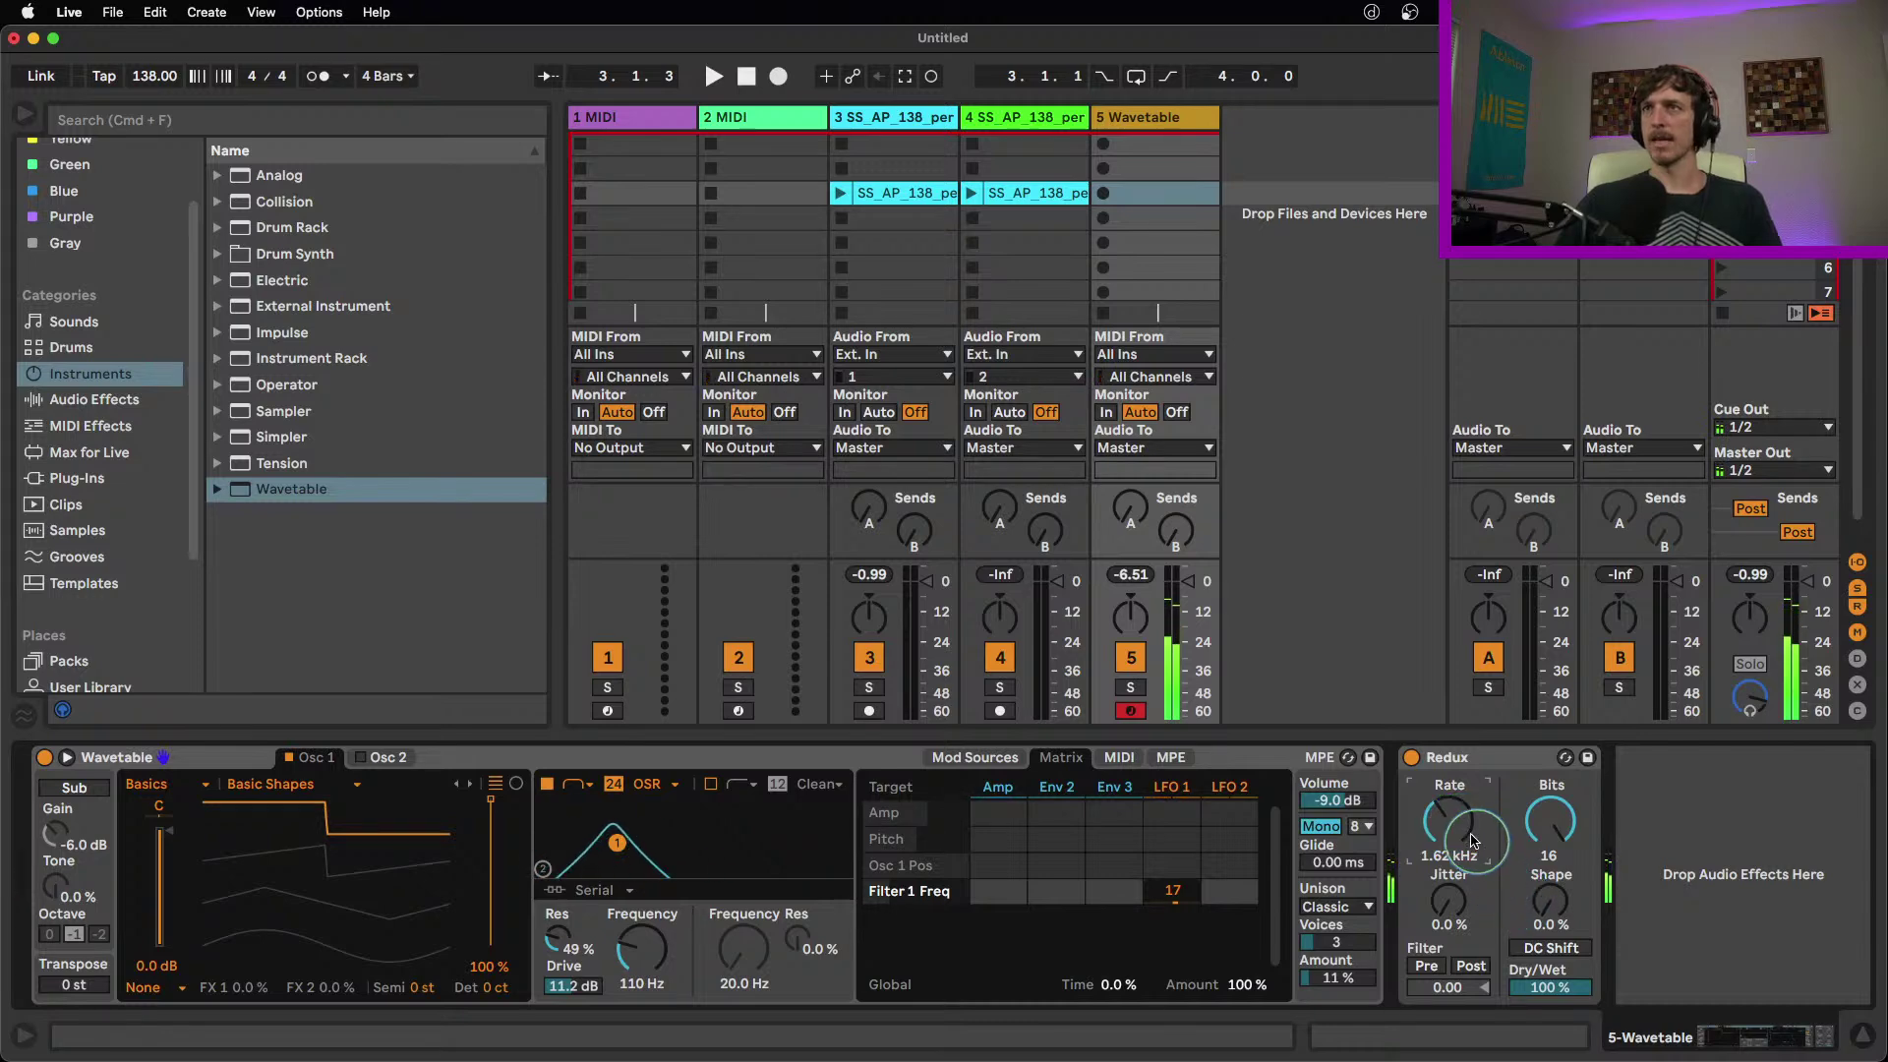
pyautogui.moveTo(1450, 836); pyautogui.dragTo(1450, 866)
pyautogui.click(1492, 812)
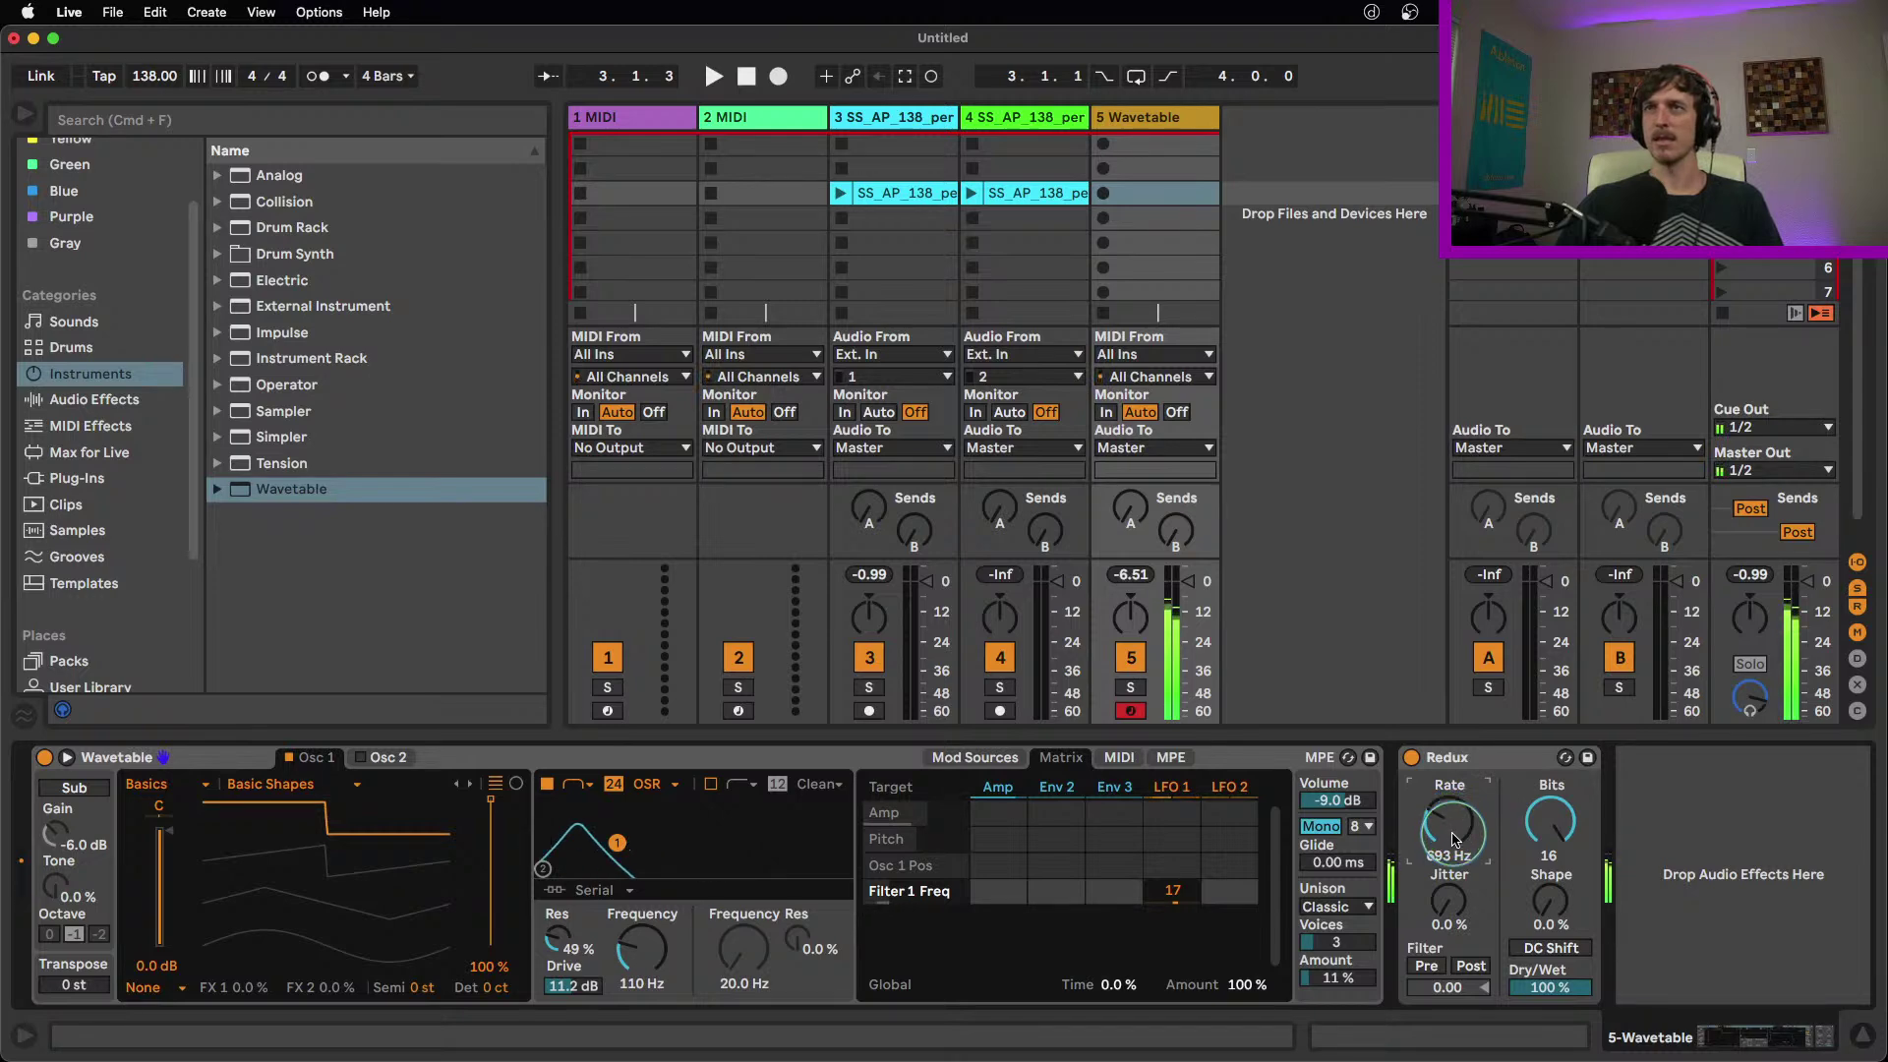
# Set filter 1's frequency to 79.1 Hz and raise Redux's Rate to 3.03 kHz
pyautogui.moveTo(638, 950)
pyautogui.mouseDown()
pyautogui.moveTo(637, 910)
pyautogui.moveTo(644, 947)
pyautogui.moveTo(665, 942)
pyautogui.mouseUp()
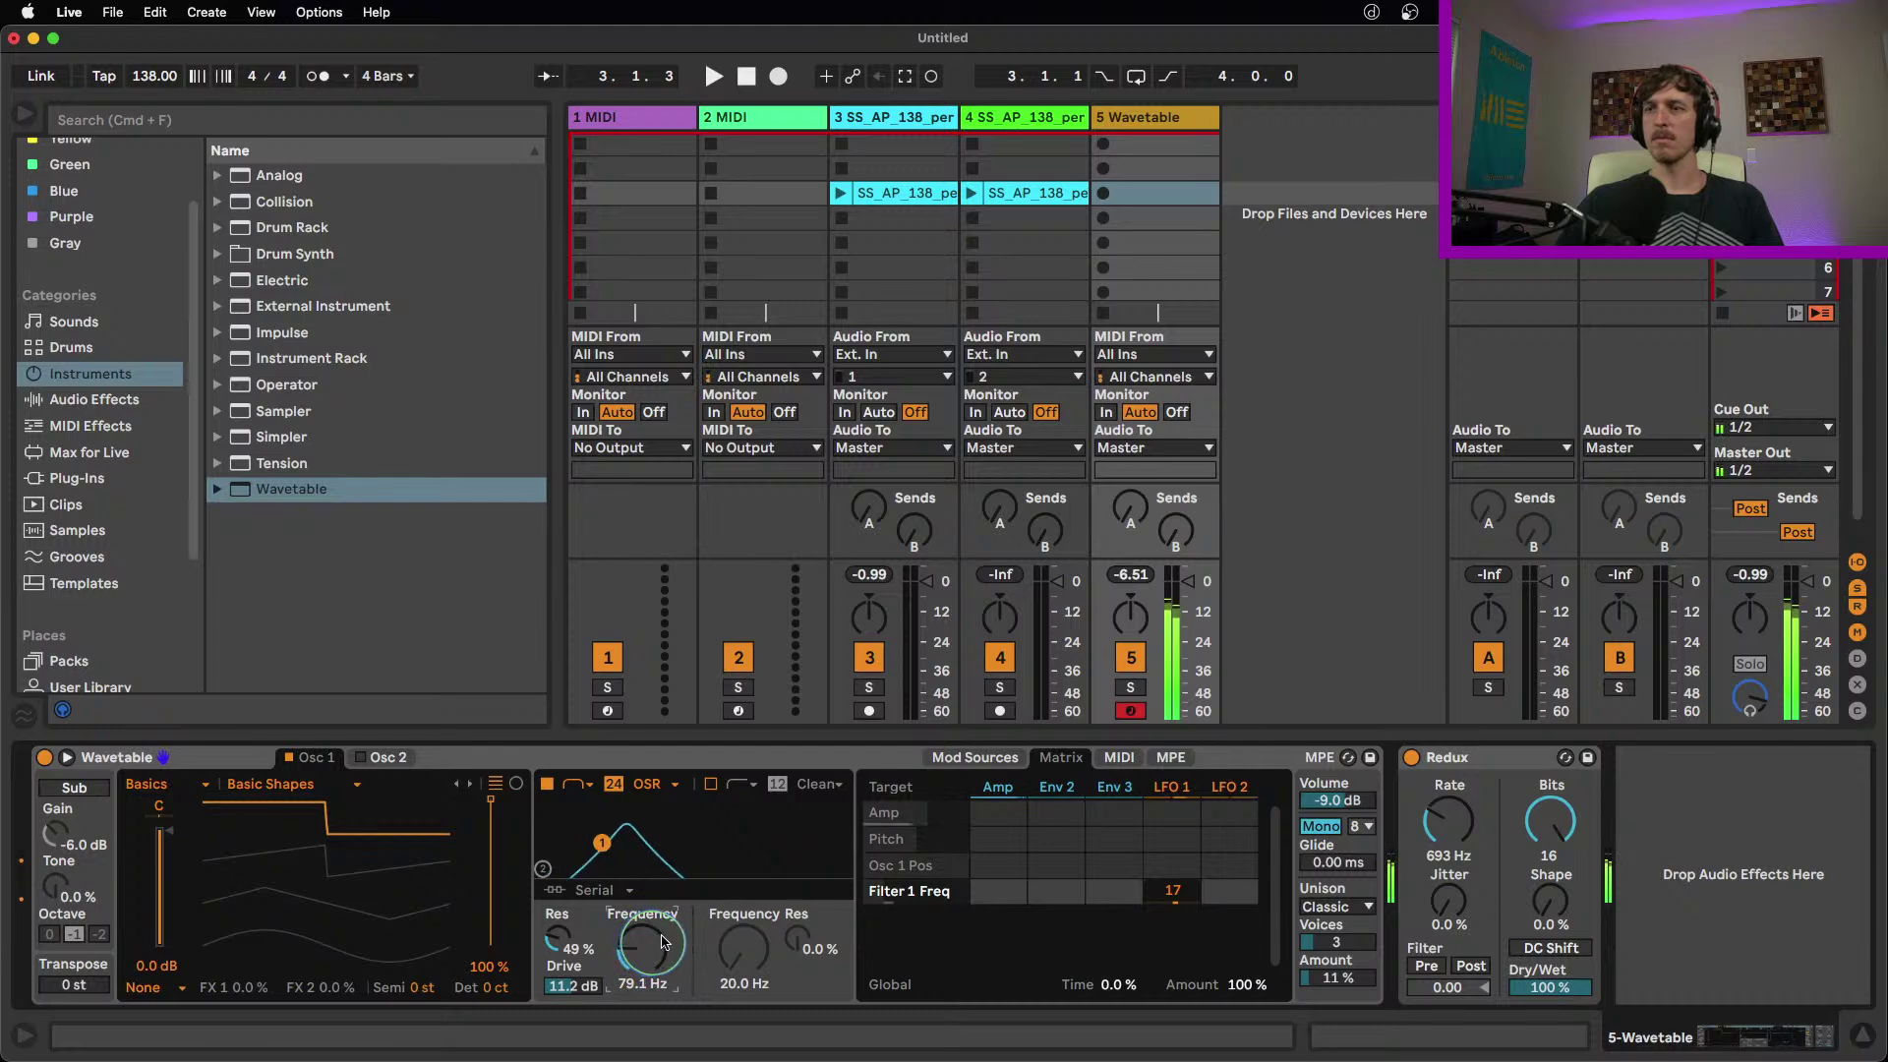
pyautogui.click(1477, 758)
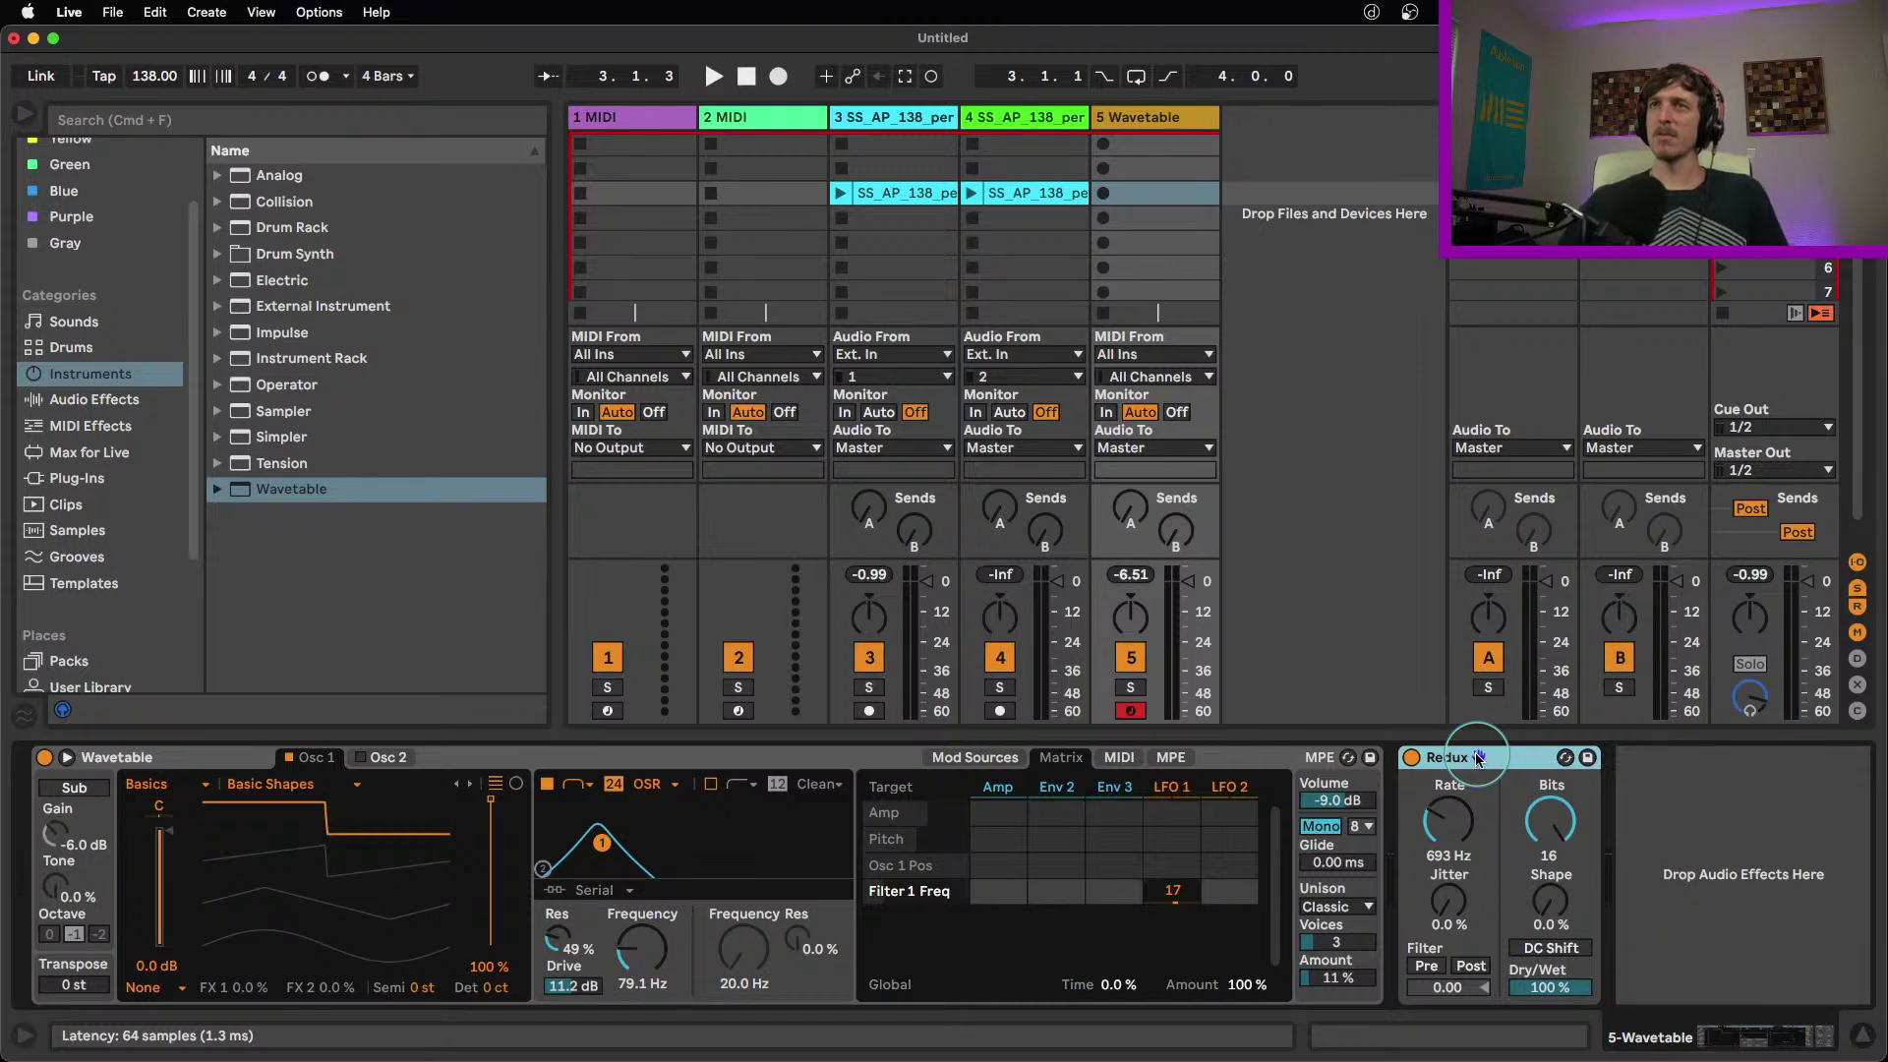
pyautogui.click(1450, 825)
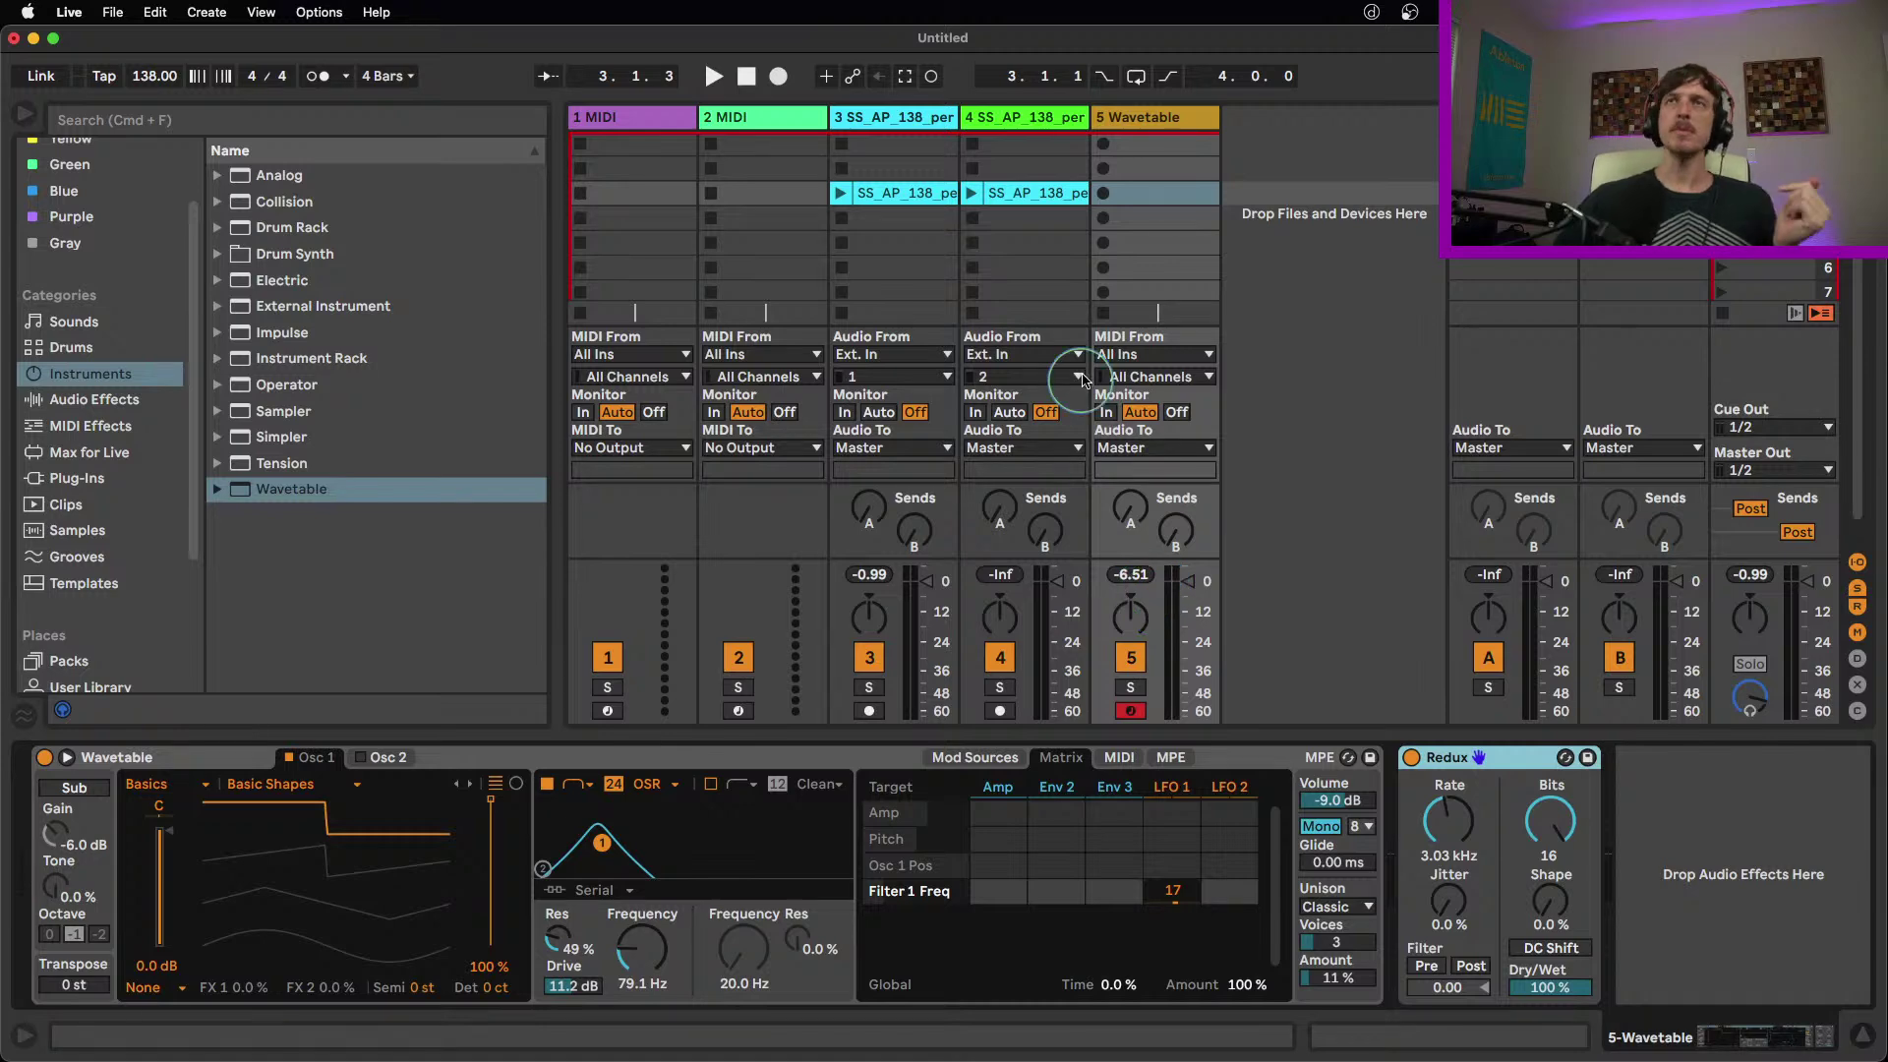
# Compare the percussion loop clips and device chains on tracks 3 and 4, including the Shifter pitch automation and warp settings
pyautogui.click(1043, 244)
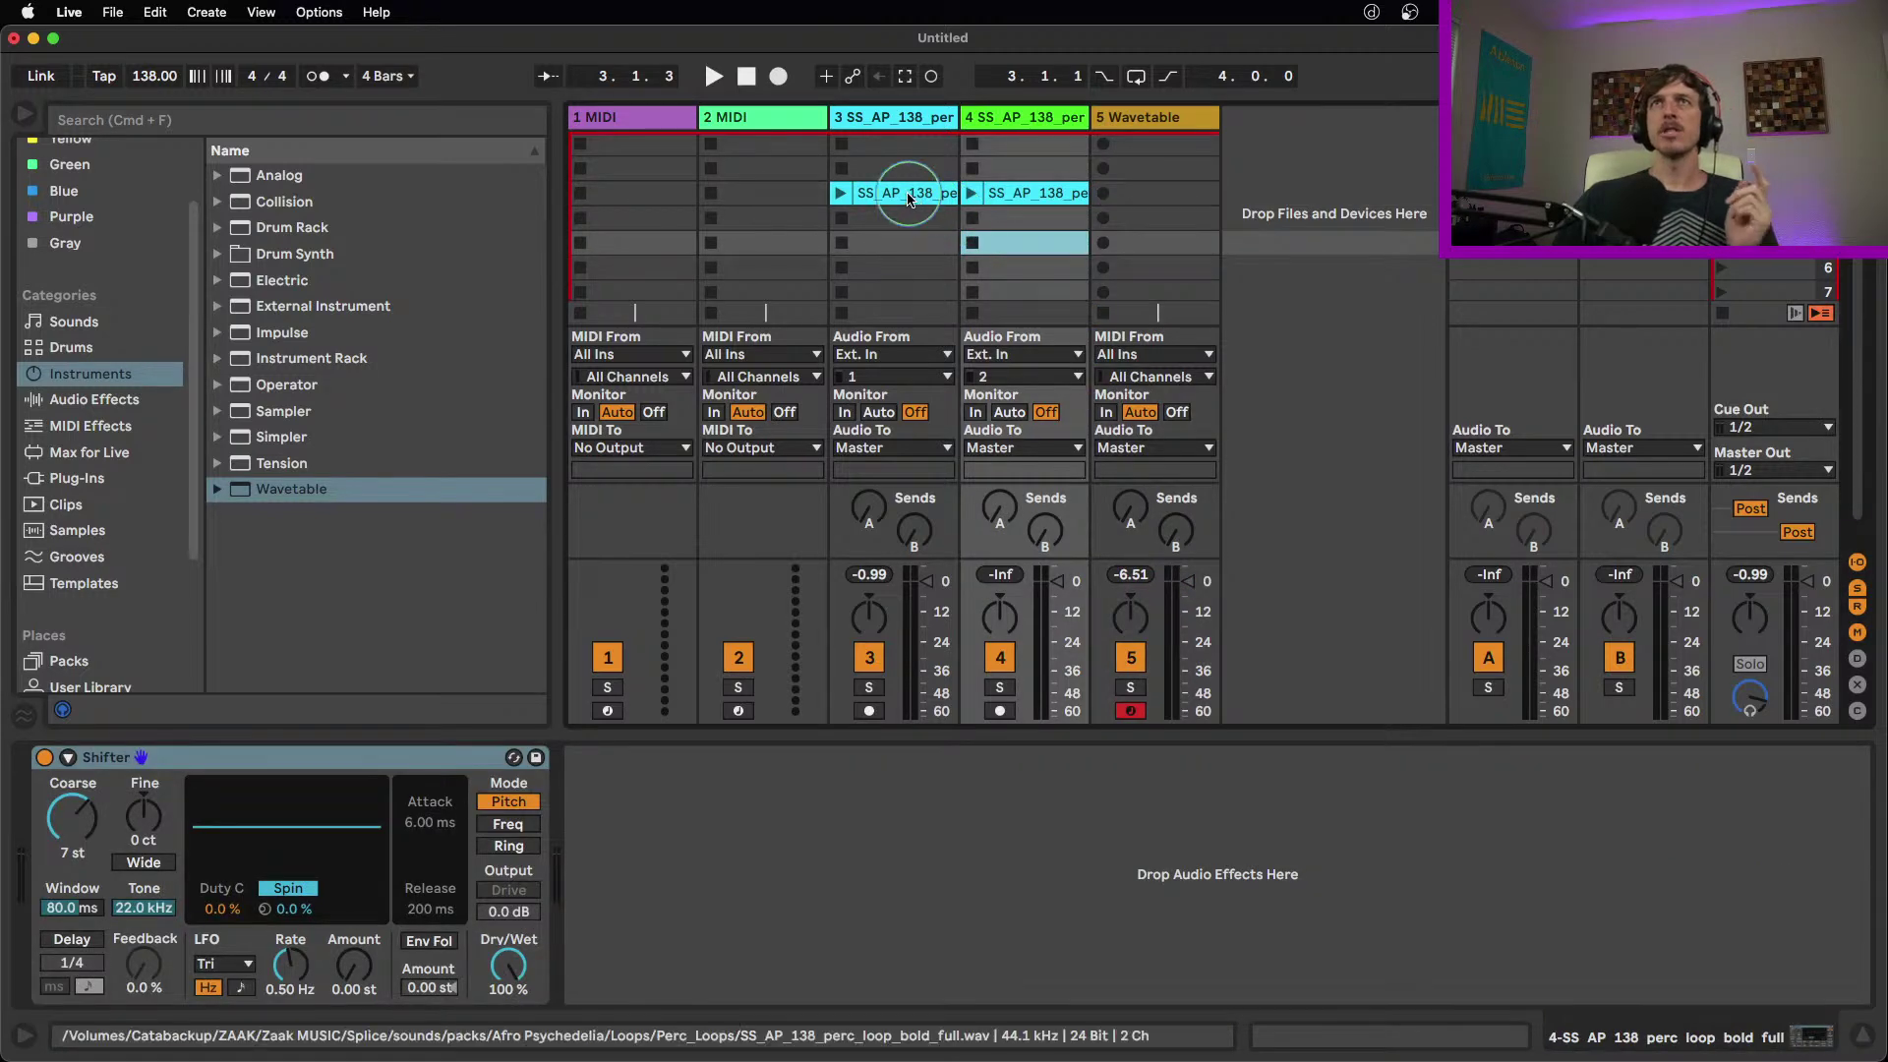
pyautogui.click(994, 194)
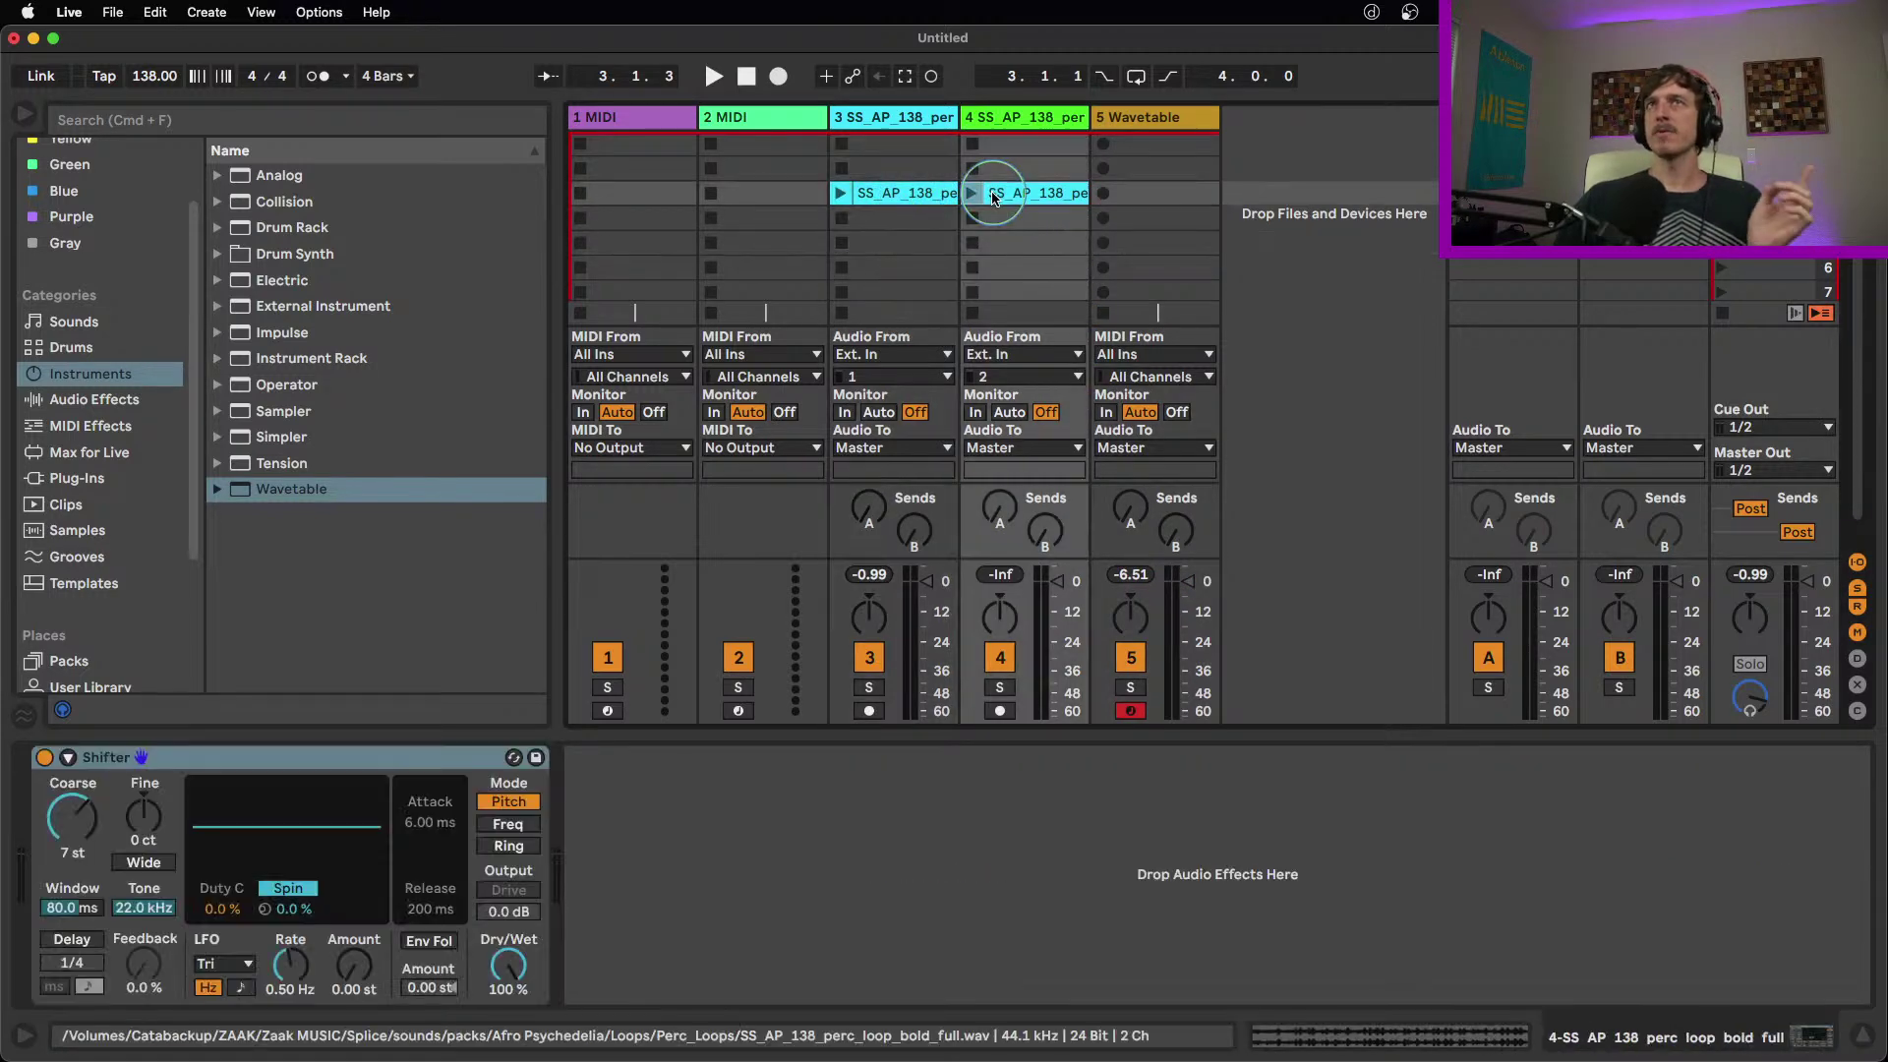
pyautogui.click(919, 193)
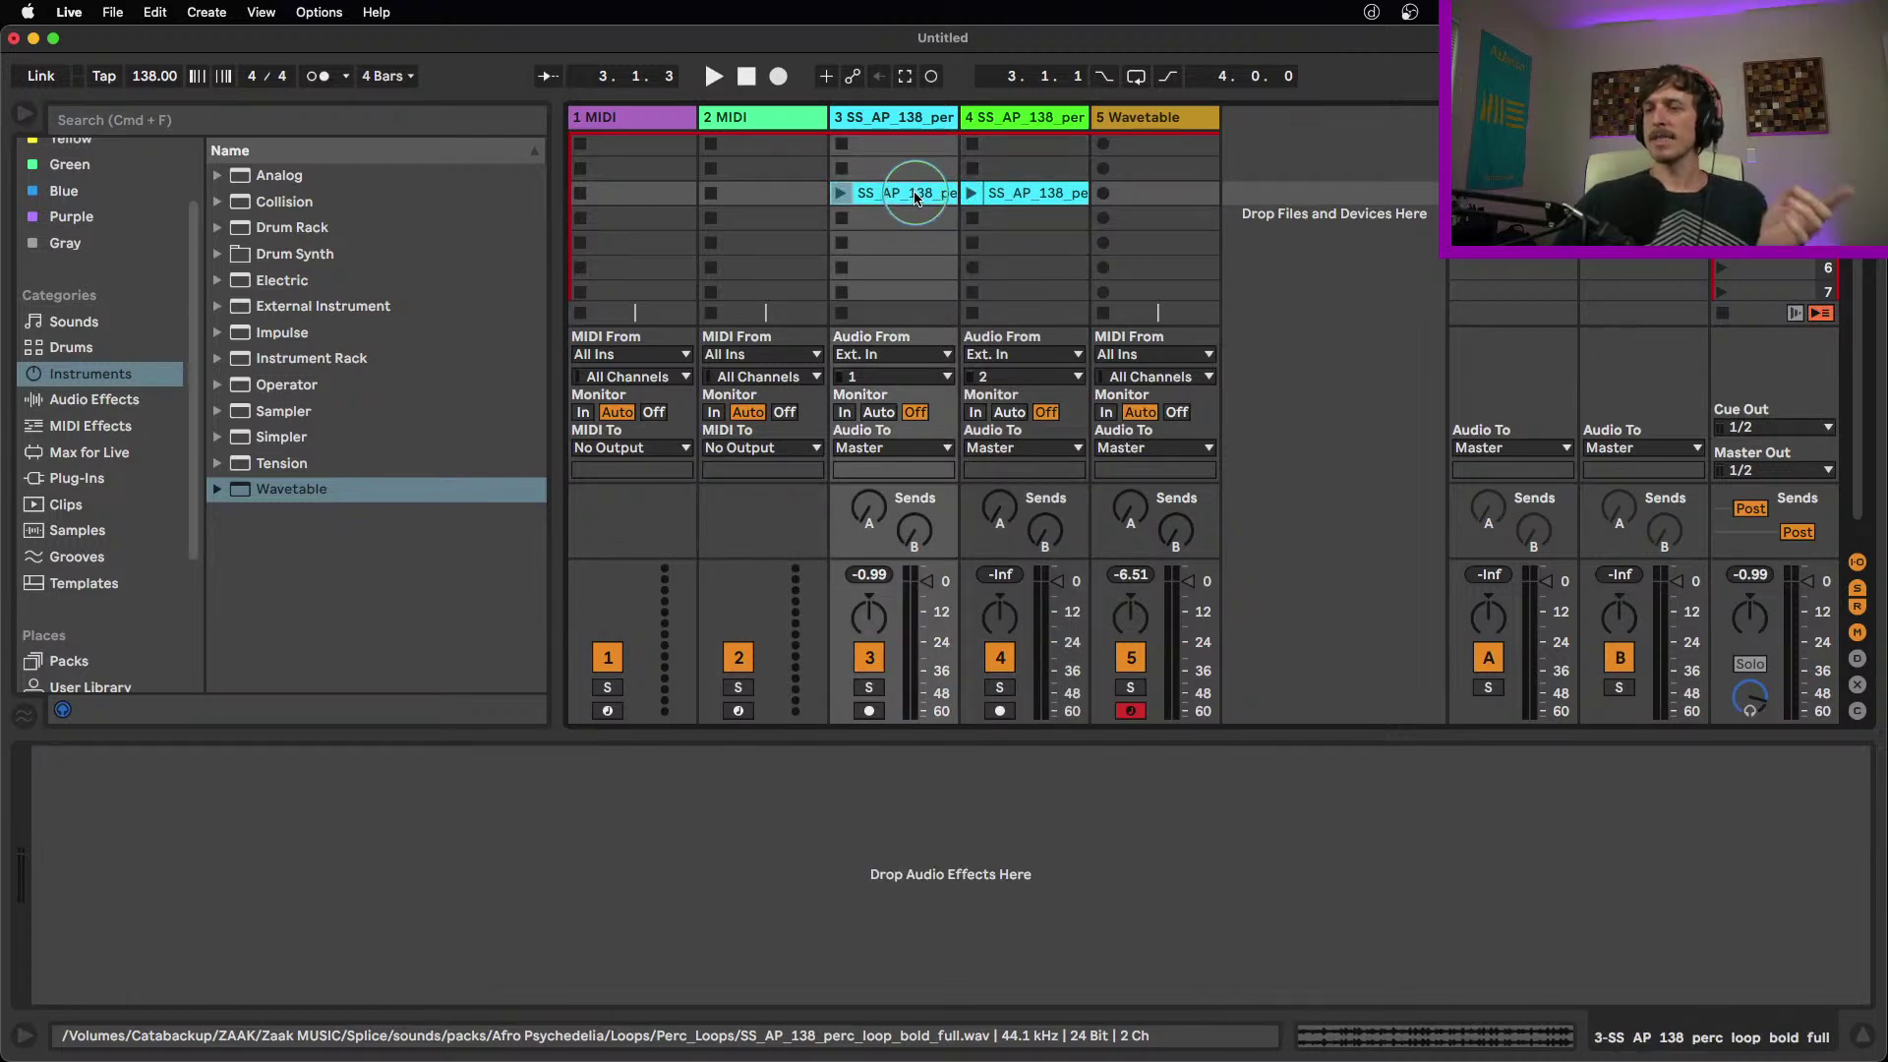
pyautogui.click(1019, 195)
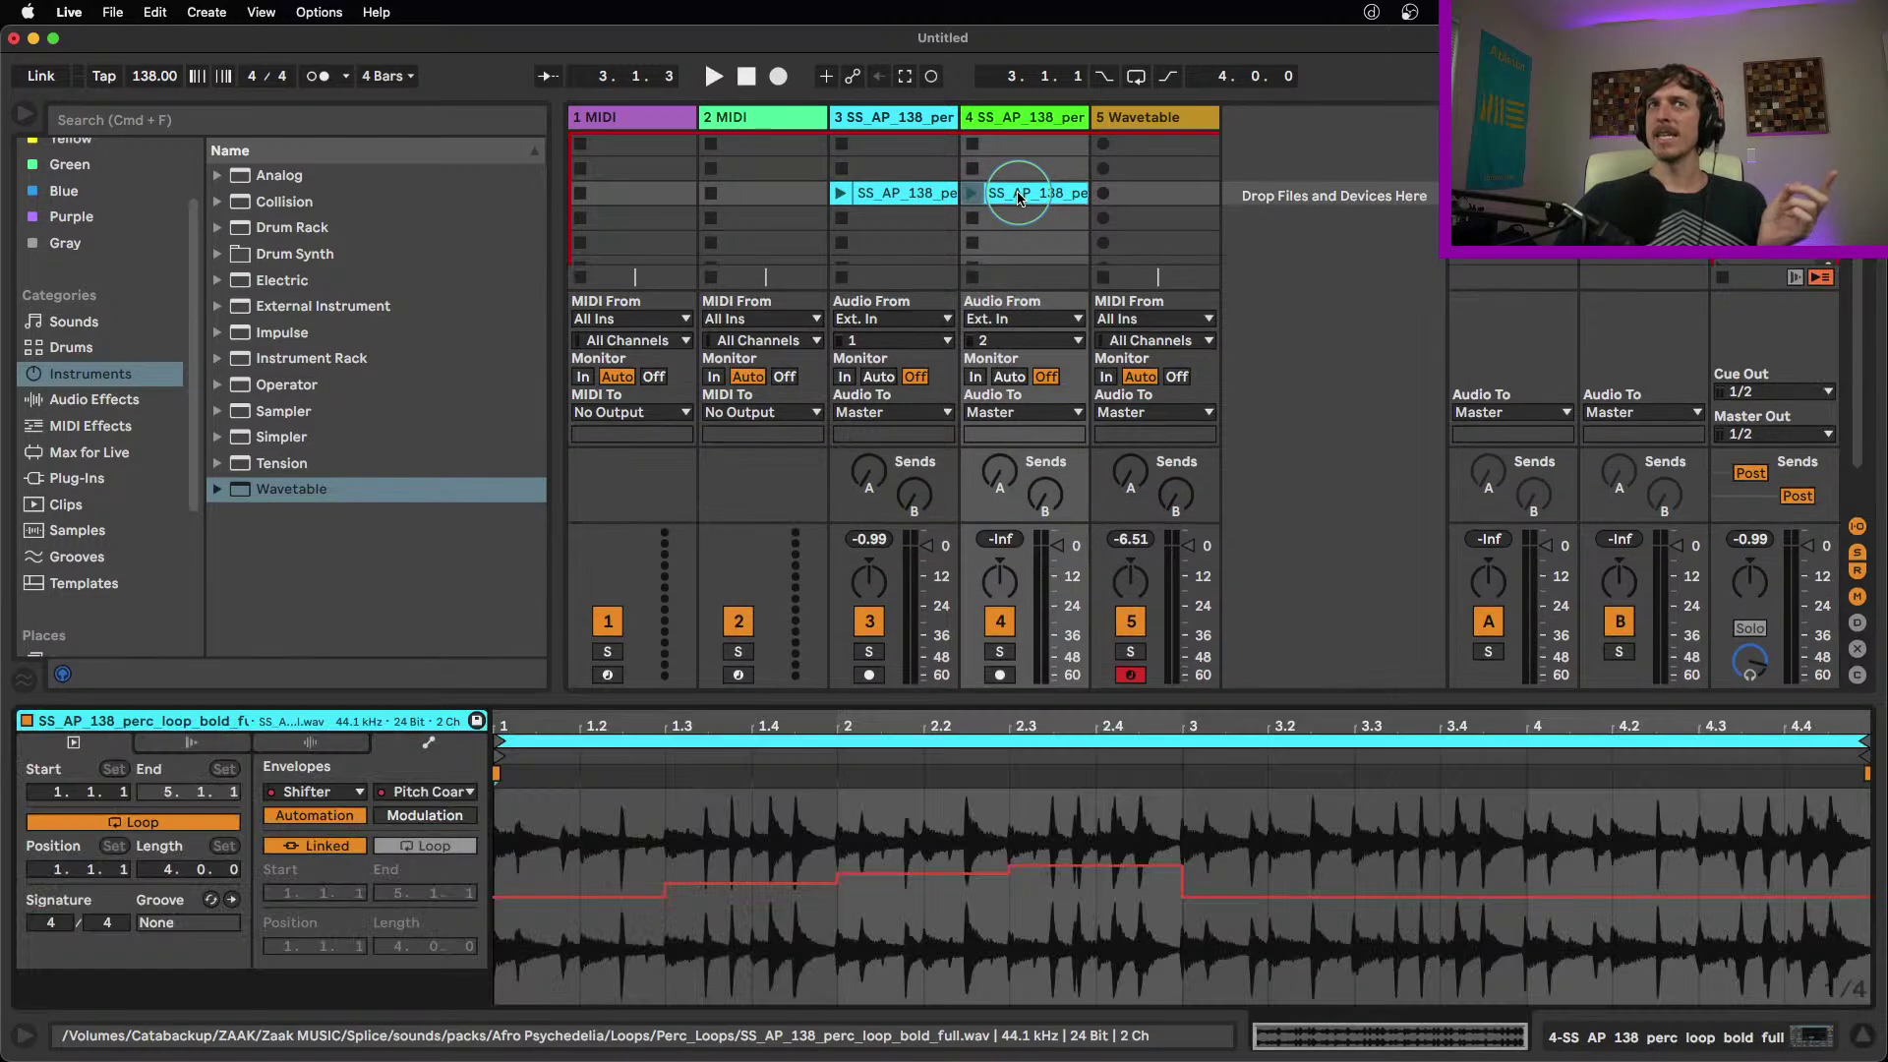
pyautogui.click(900, 193)
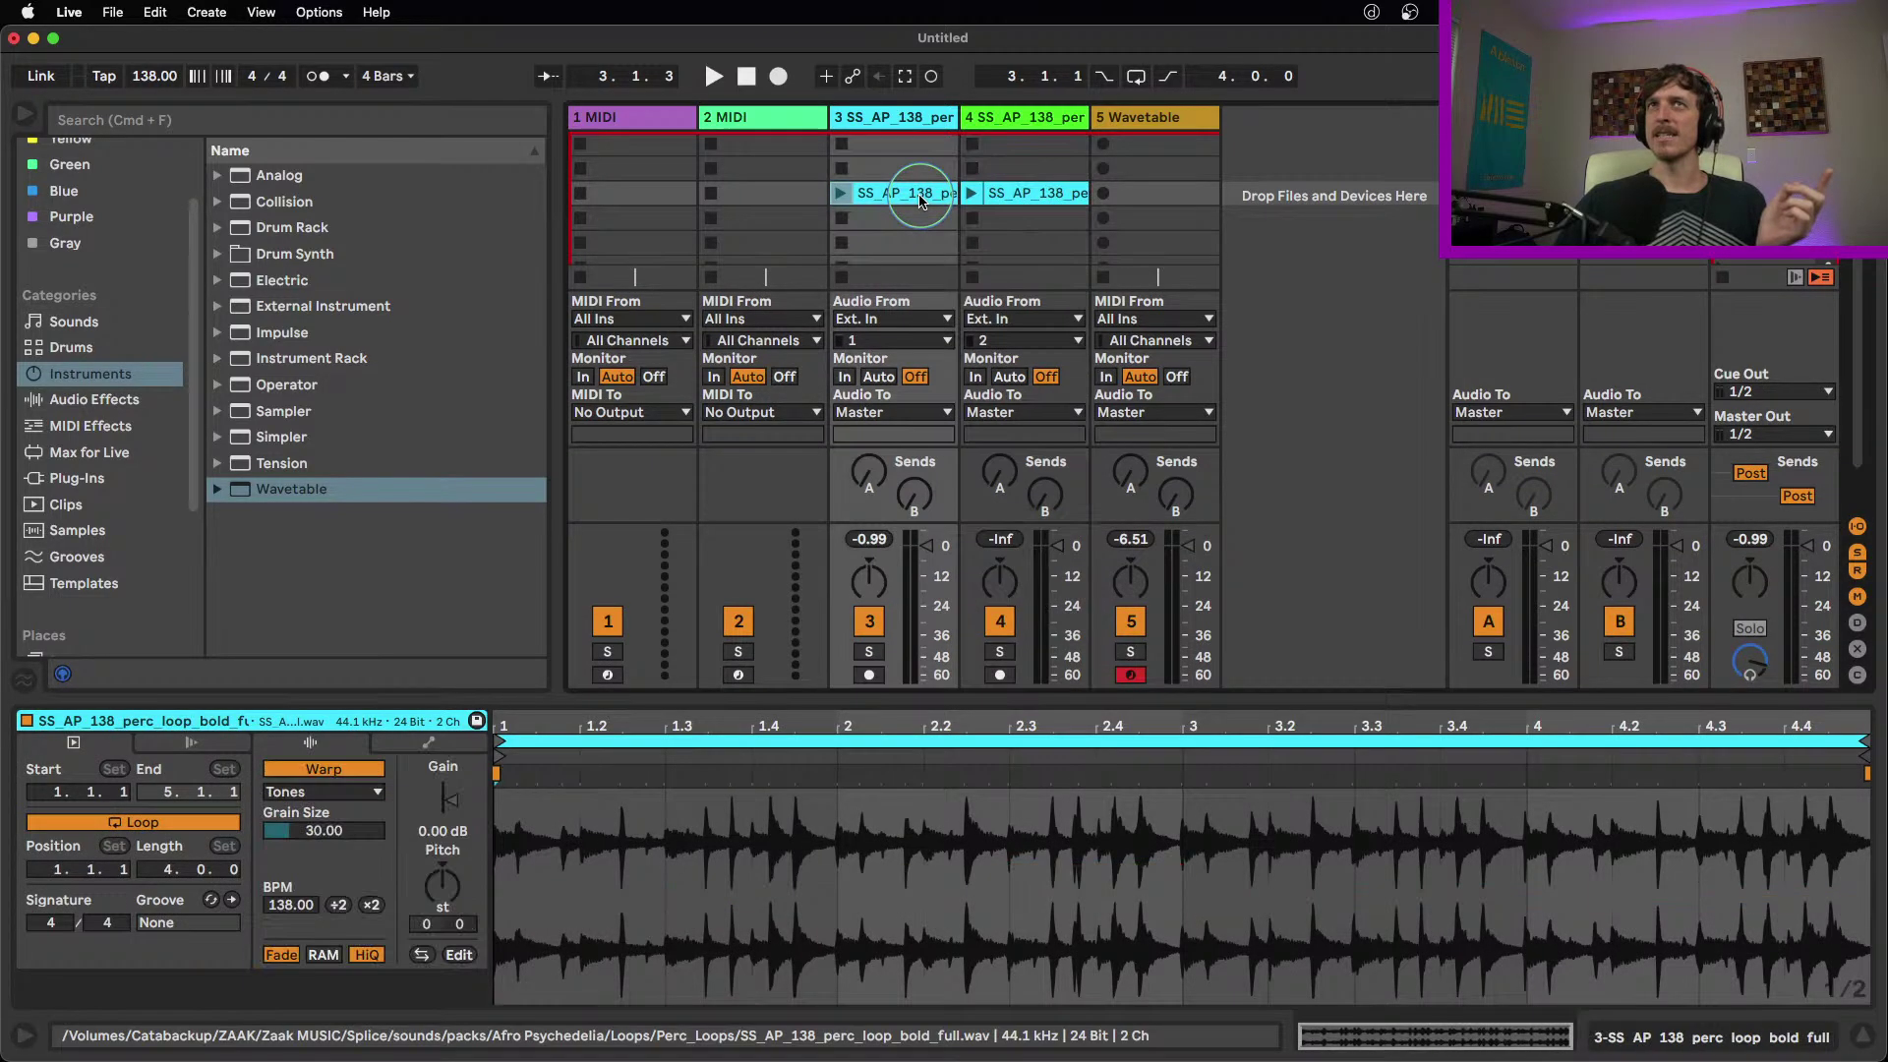
pyautogui.doubleClick(897, 125)
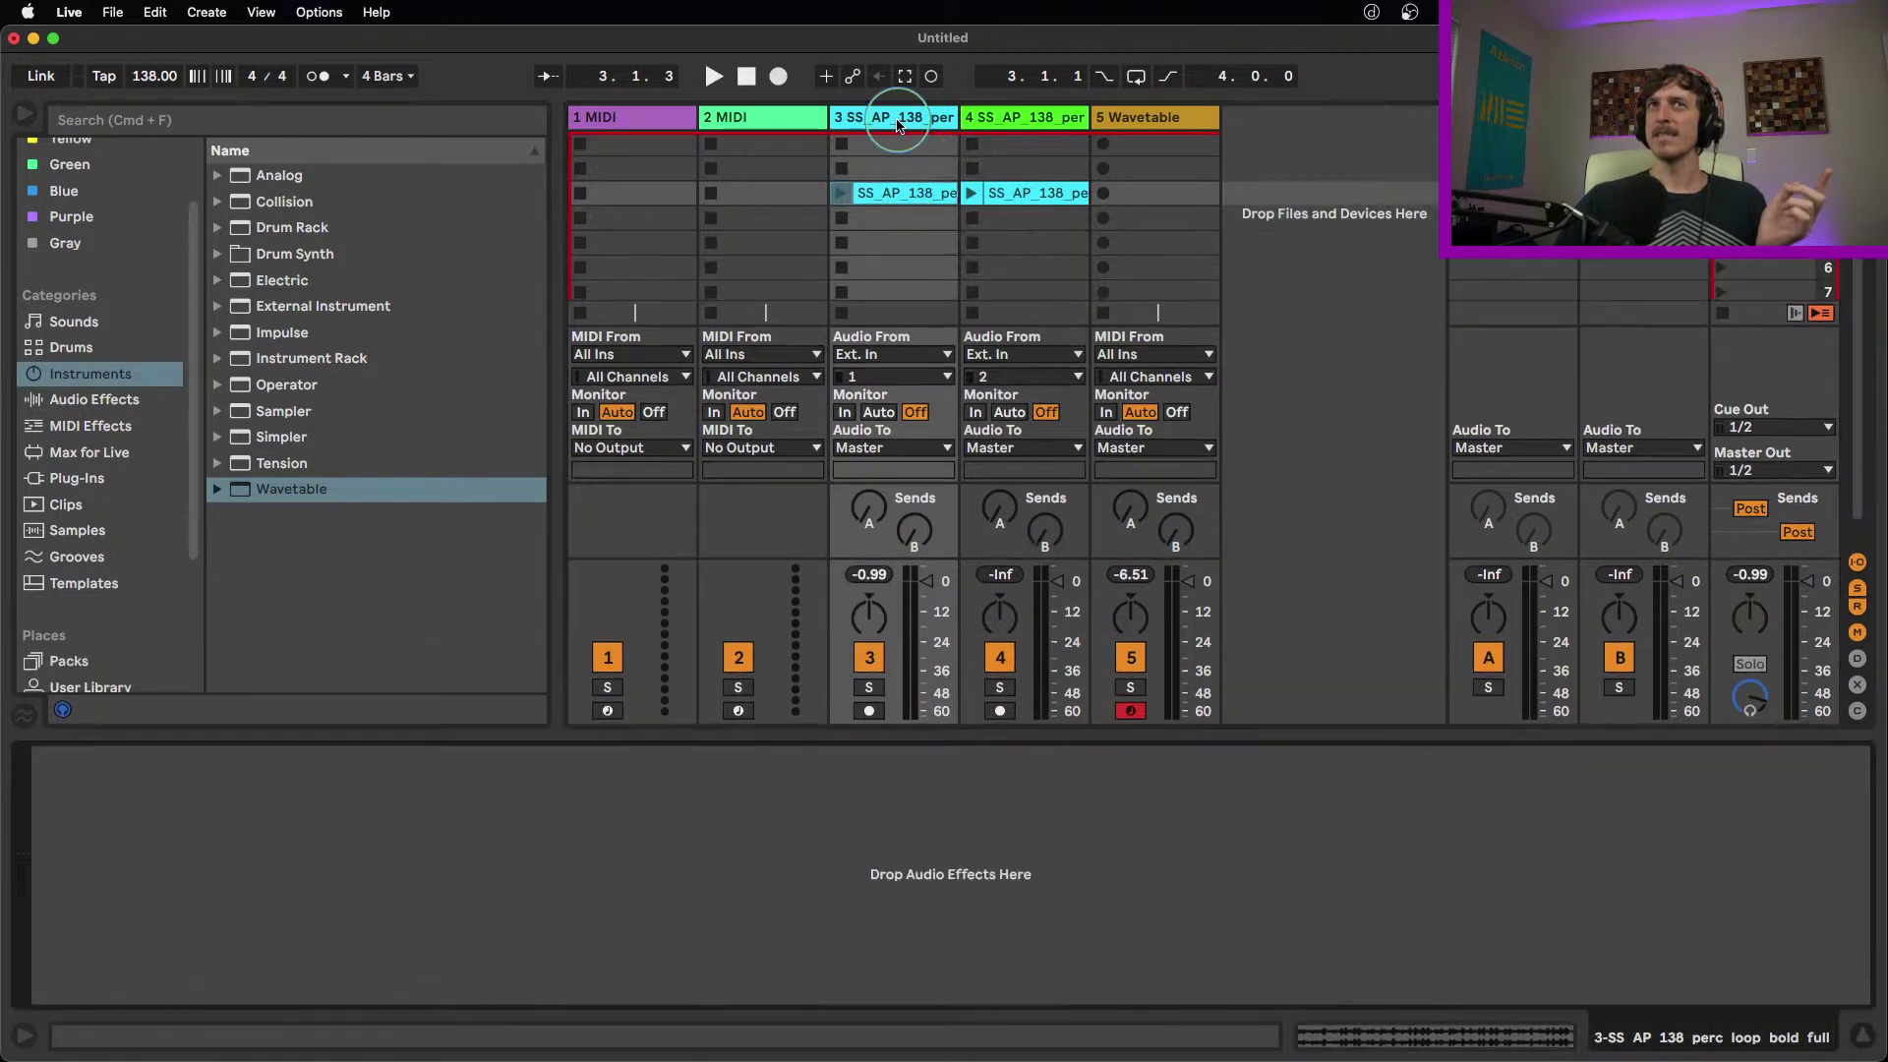
# Set the warp mode of the percussion loop clip on track 3 to Beats and review the other available modes
pyautogui.doubleClick(901, 194)
pyautogui.click(328, 800)
pyautogui.click(312, 812)
pyautogui.click(331, 795)
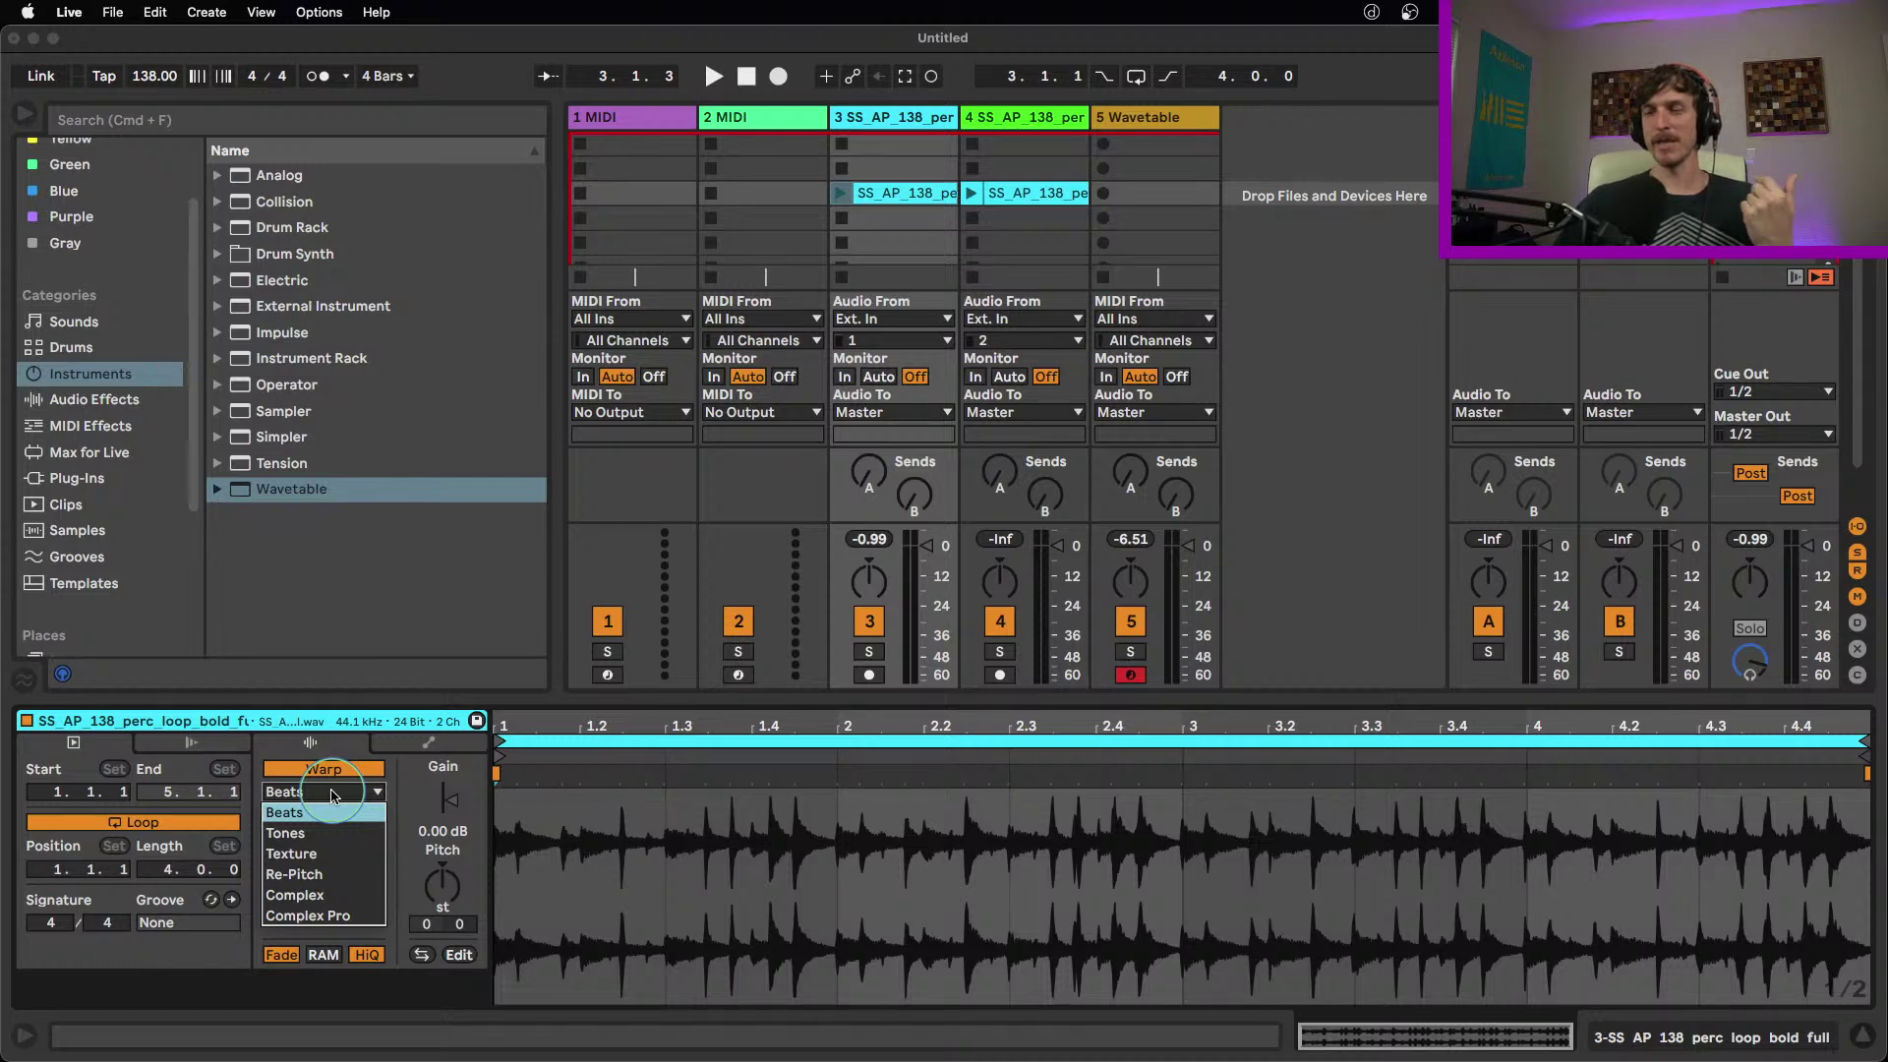
pyautogui.click(390, 725)
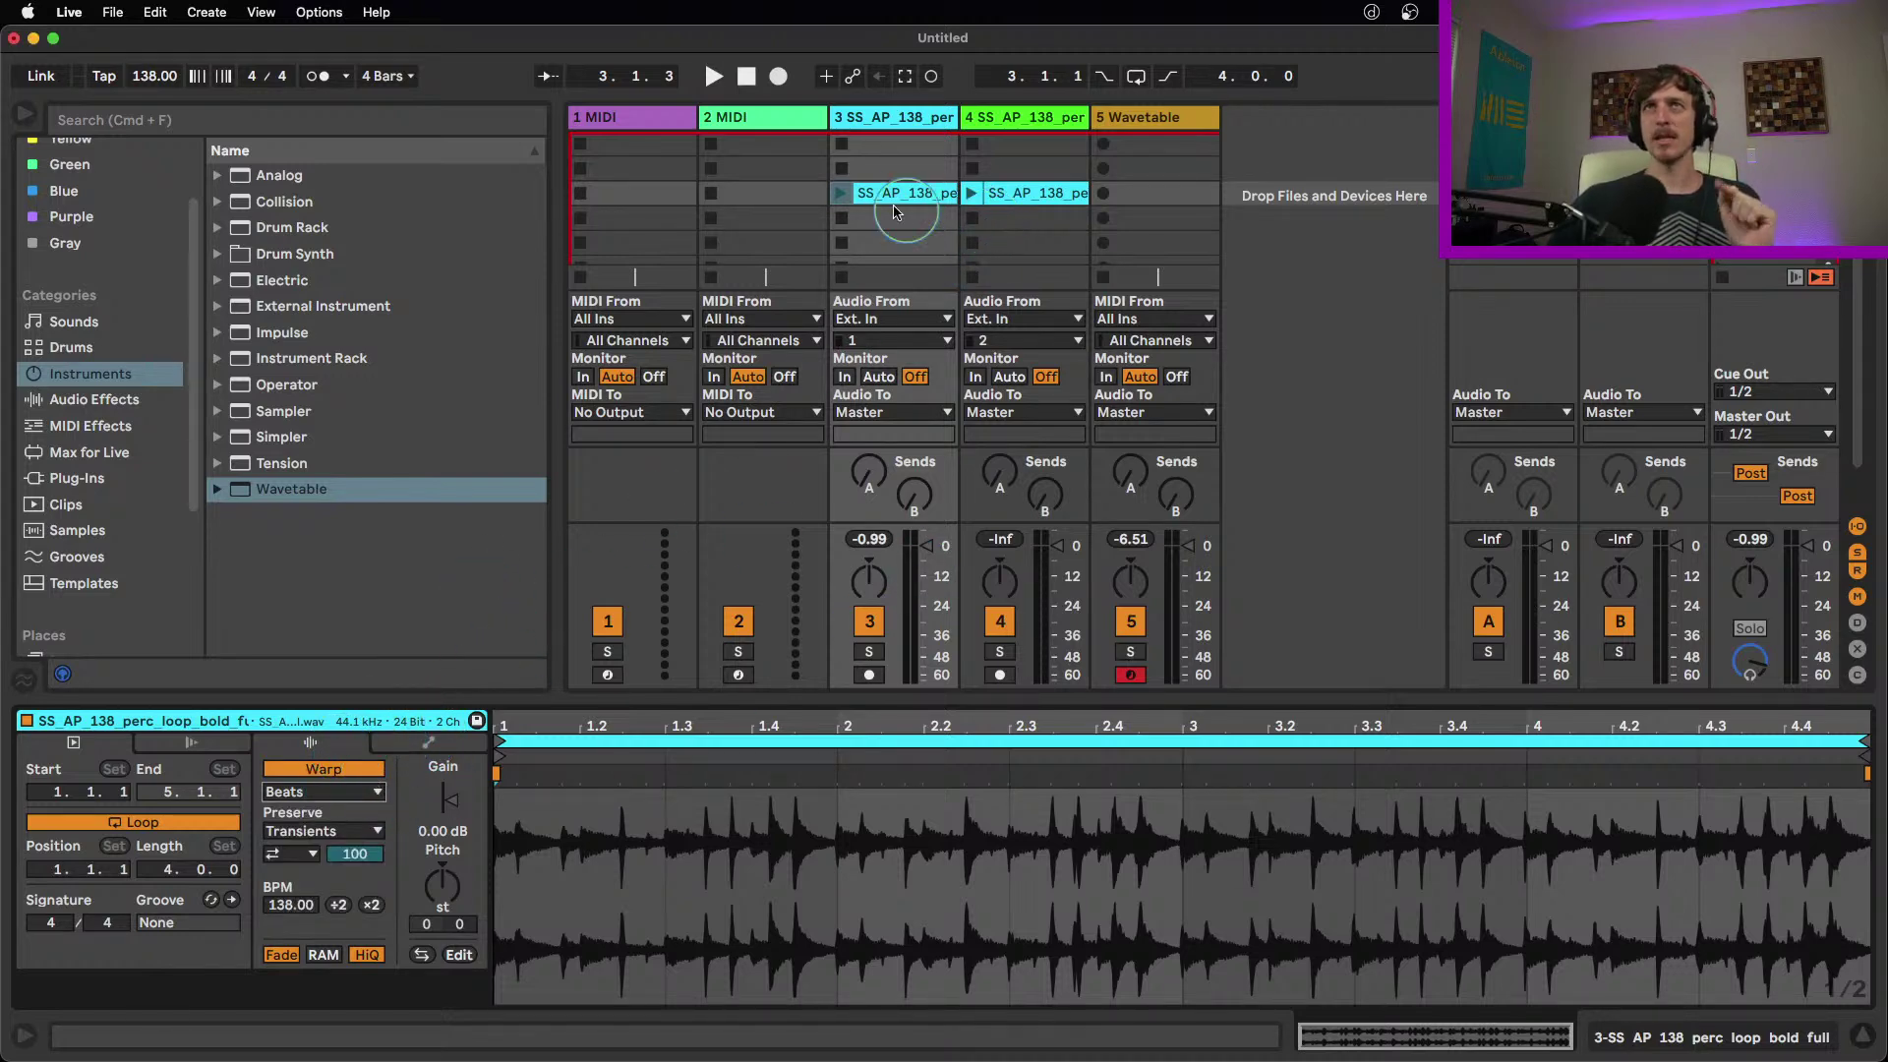
# Play the Shifter-automated percussion loop on track 4 and the warped loop on track 3 in turn to compare how they sound
pyautogui.click(1058, 201)
pyautogui.click(970, 196)
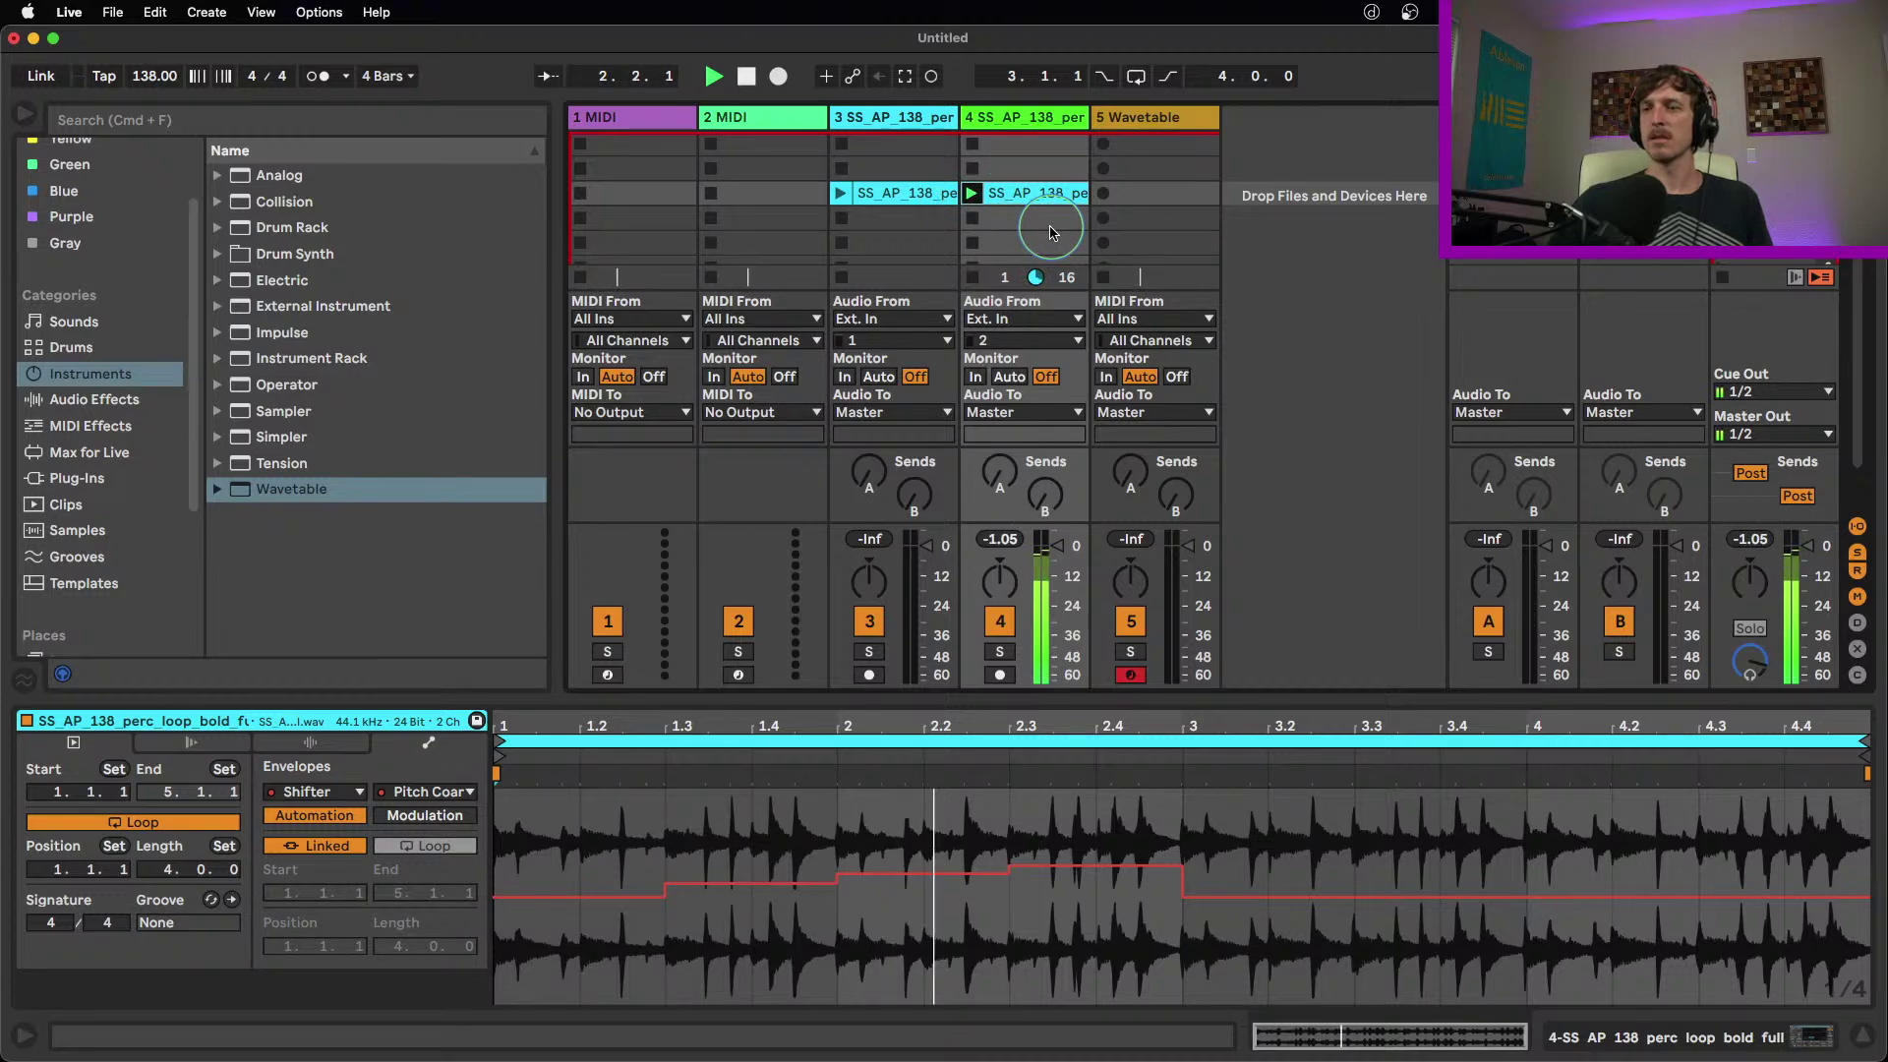
pyautogui.click(974, 282)
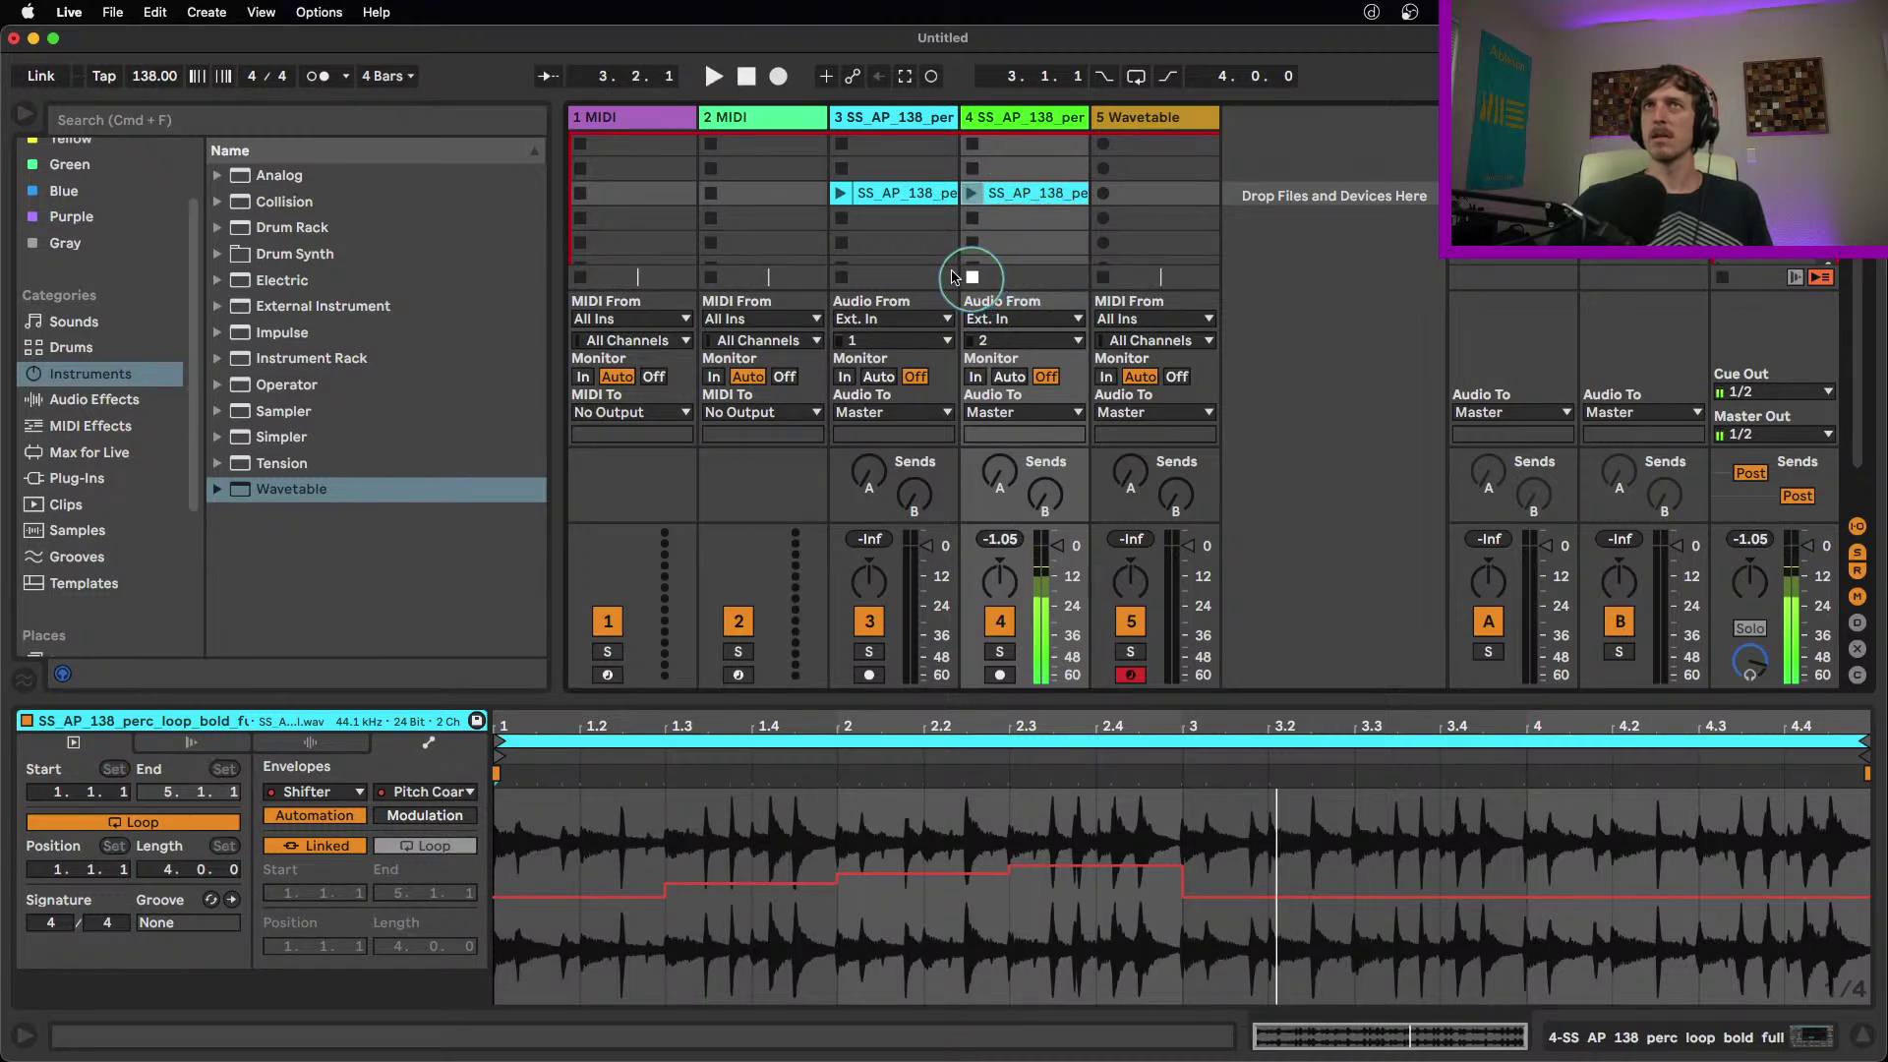
pyautogui.click(841, 200)
pyautogui.click(840, 194)
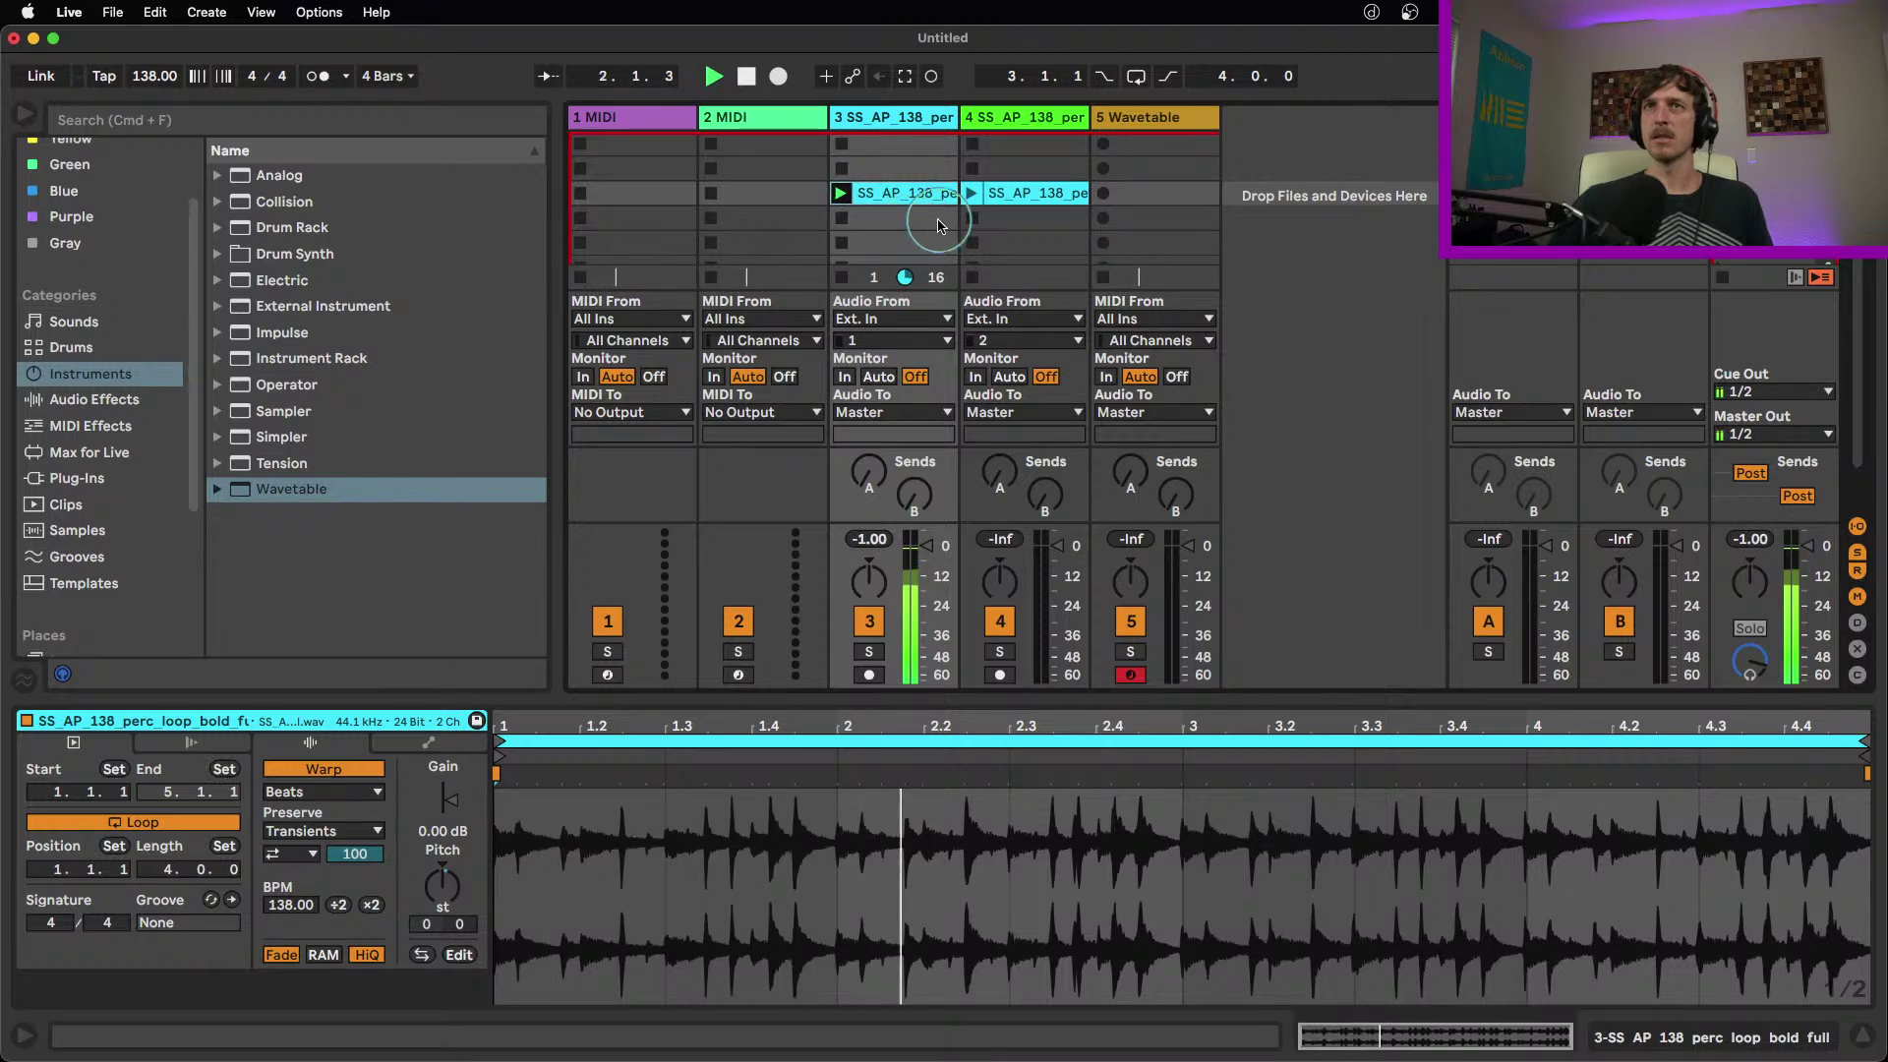
pyautogui.click(1014, 196)
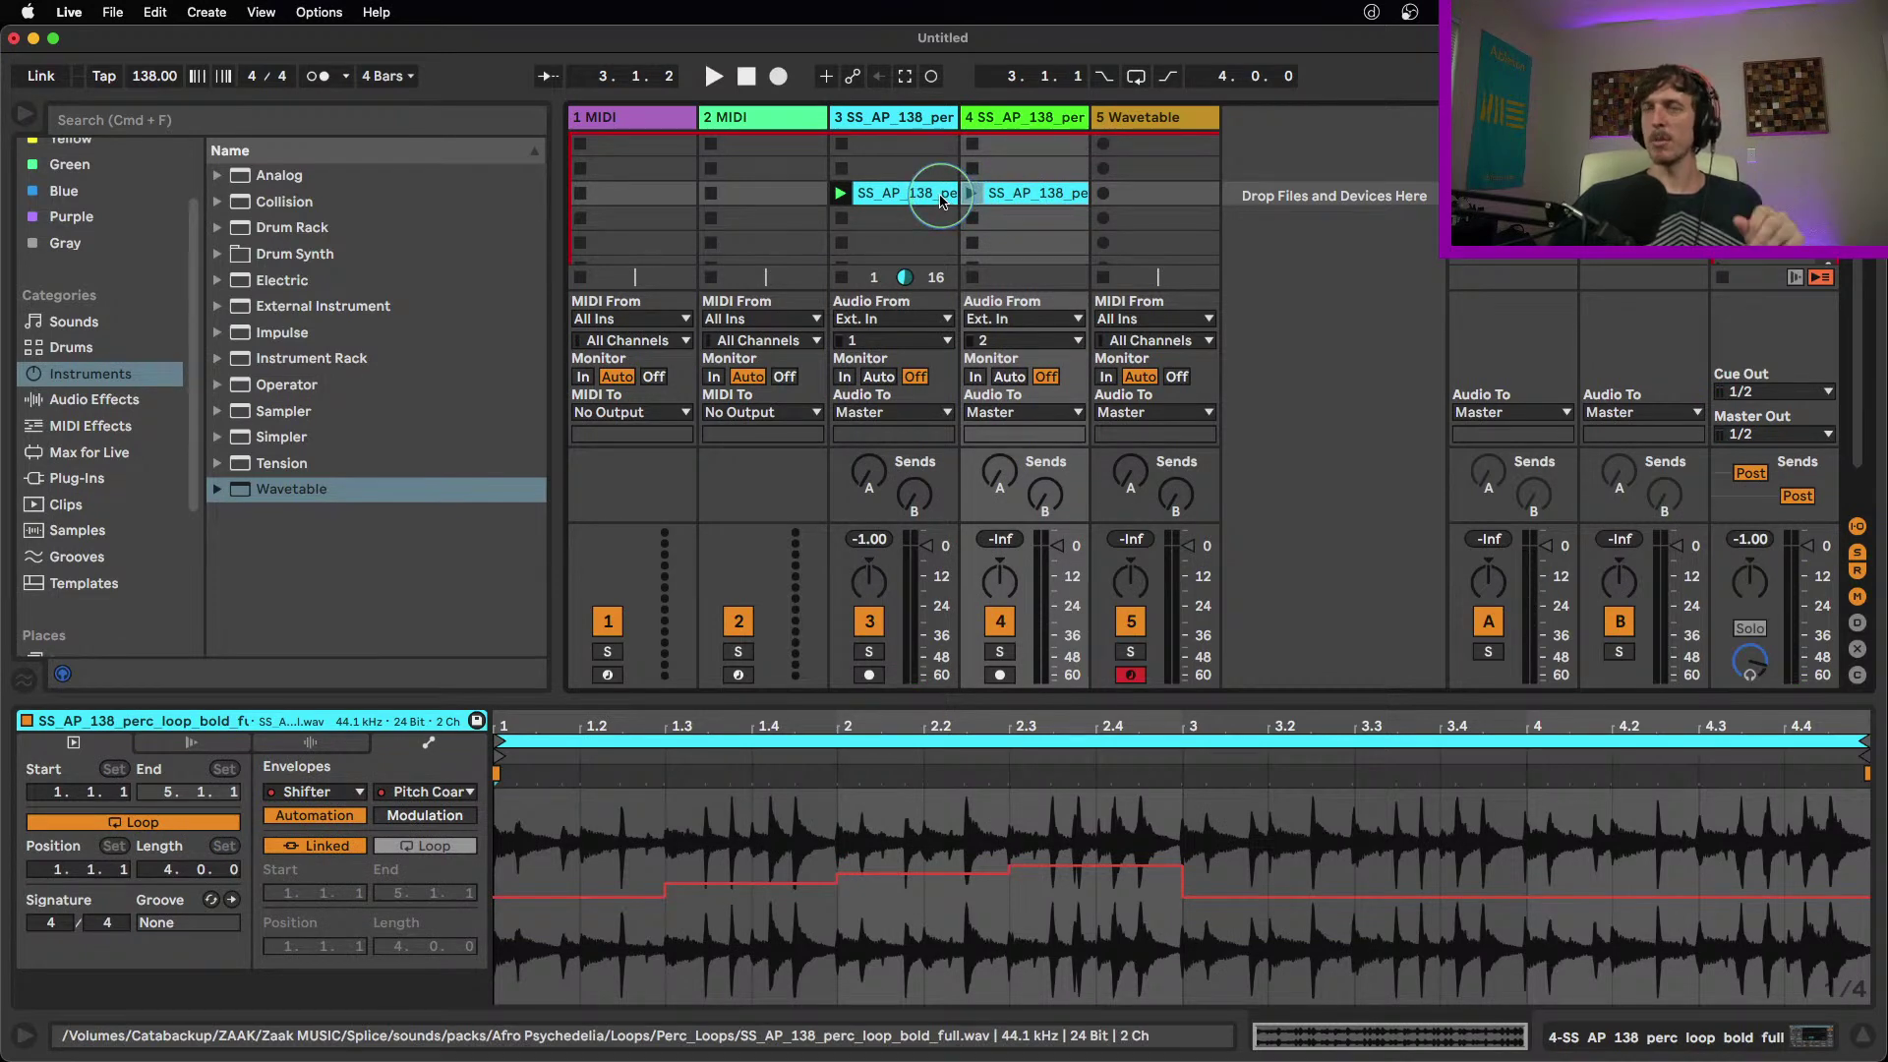
pyautogui.click(842, 218)
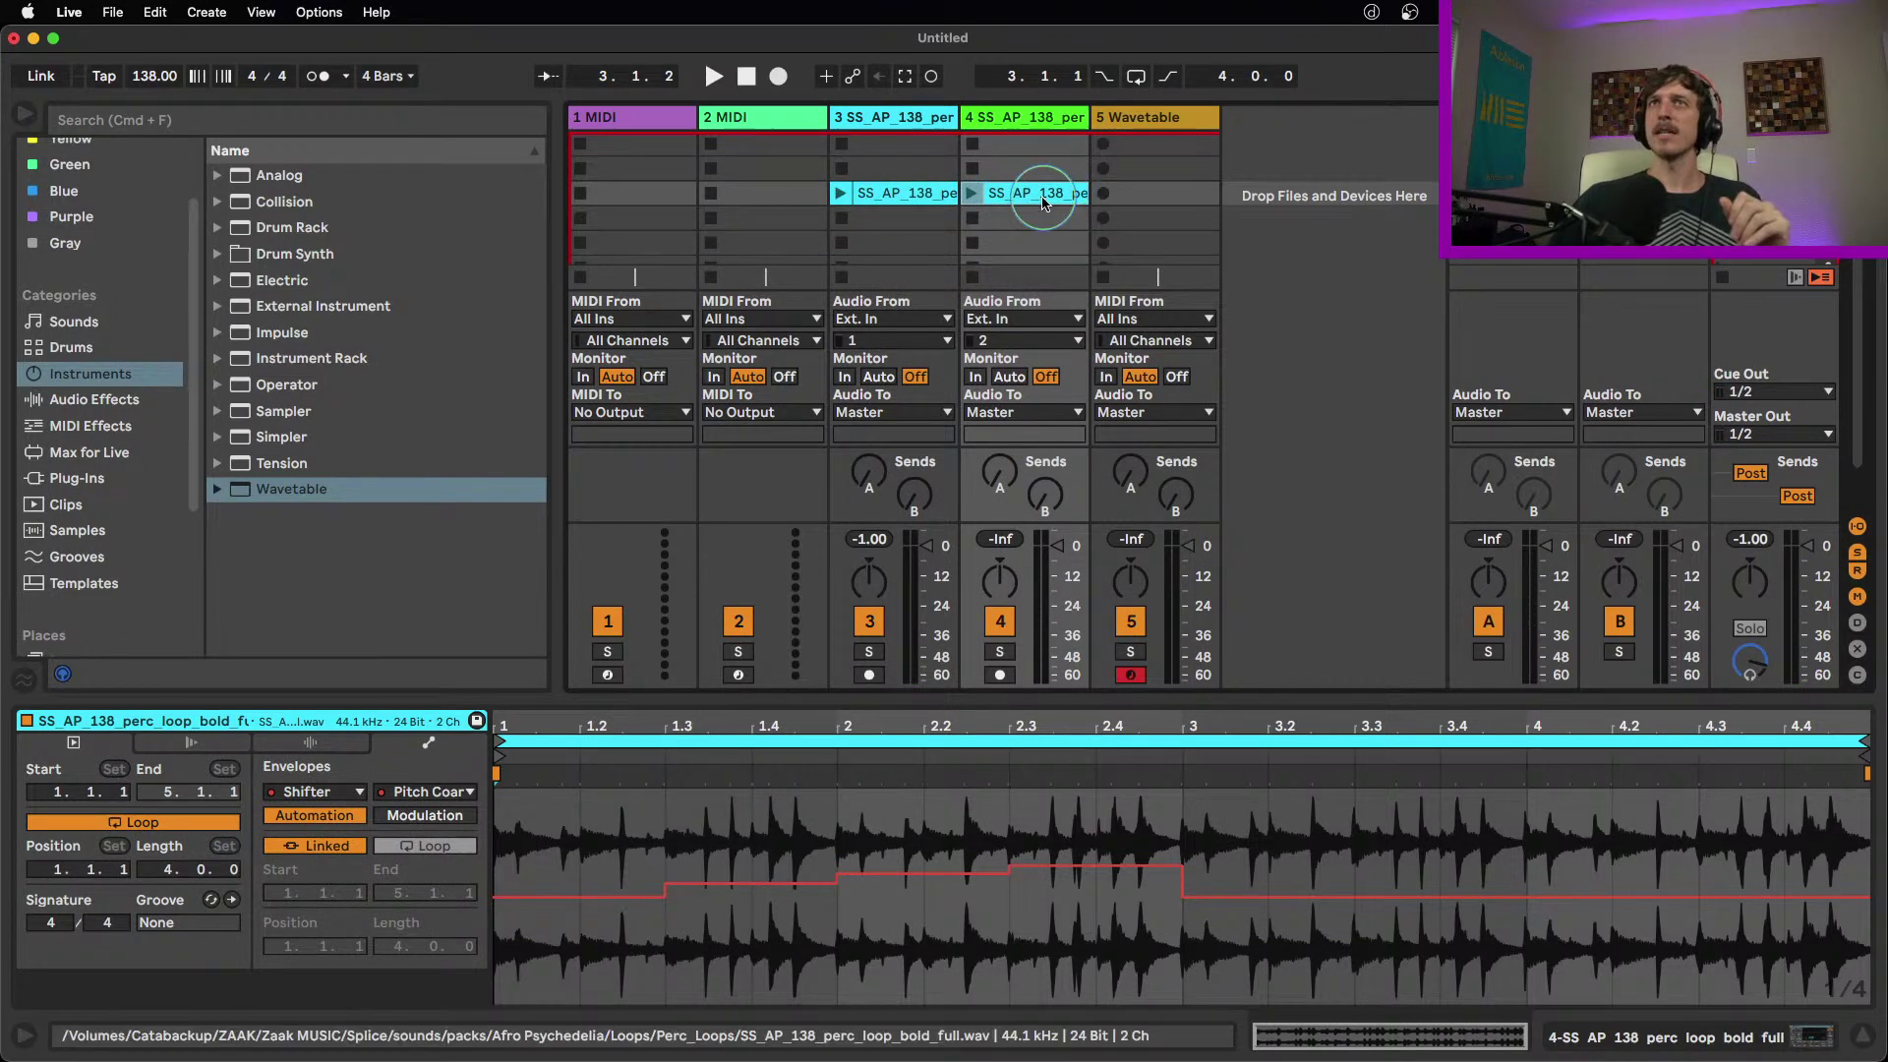
# Bypass Shifter on track 4 and add Buffer Shuffler 2.0 from the Max for Live Essentials pack after it
pyautogui.click(1036, 117)
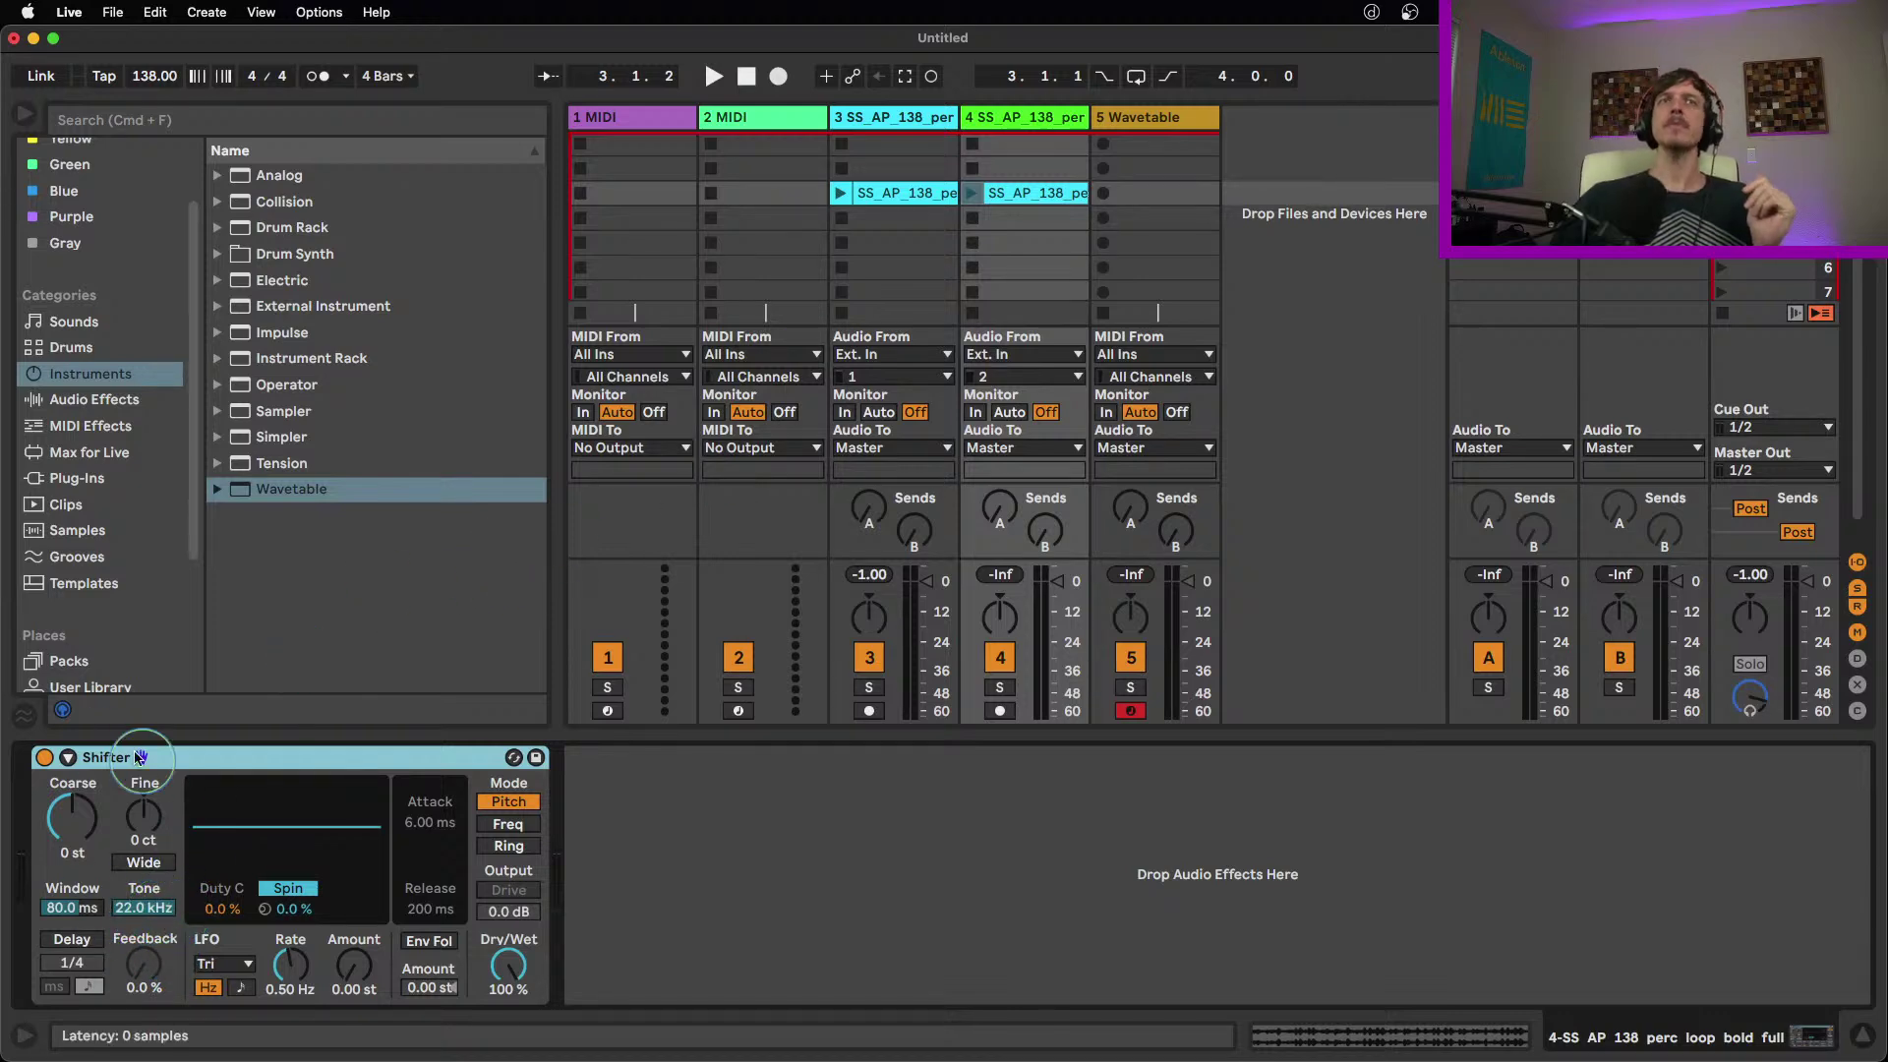
pyautogui.click(44, 757)
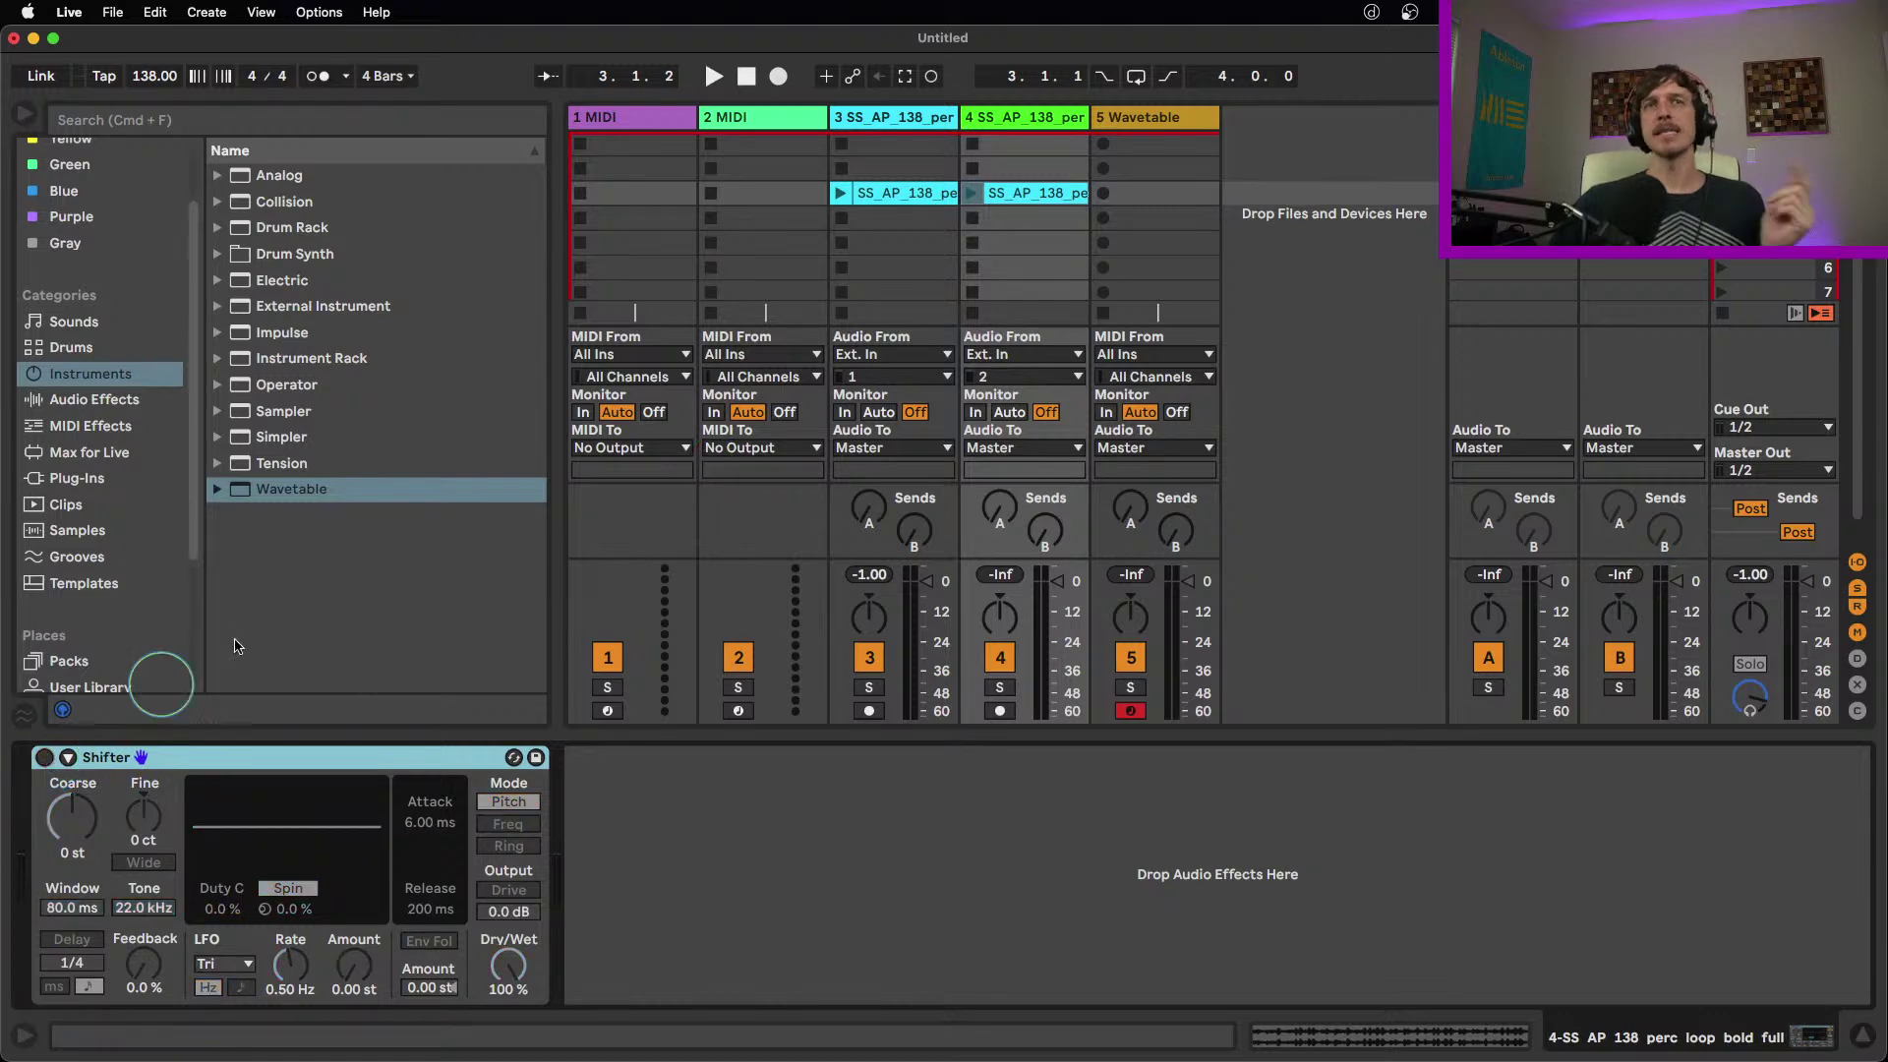
pyautogui.scroll(-3, 137, 479)
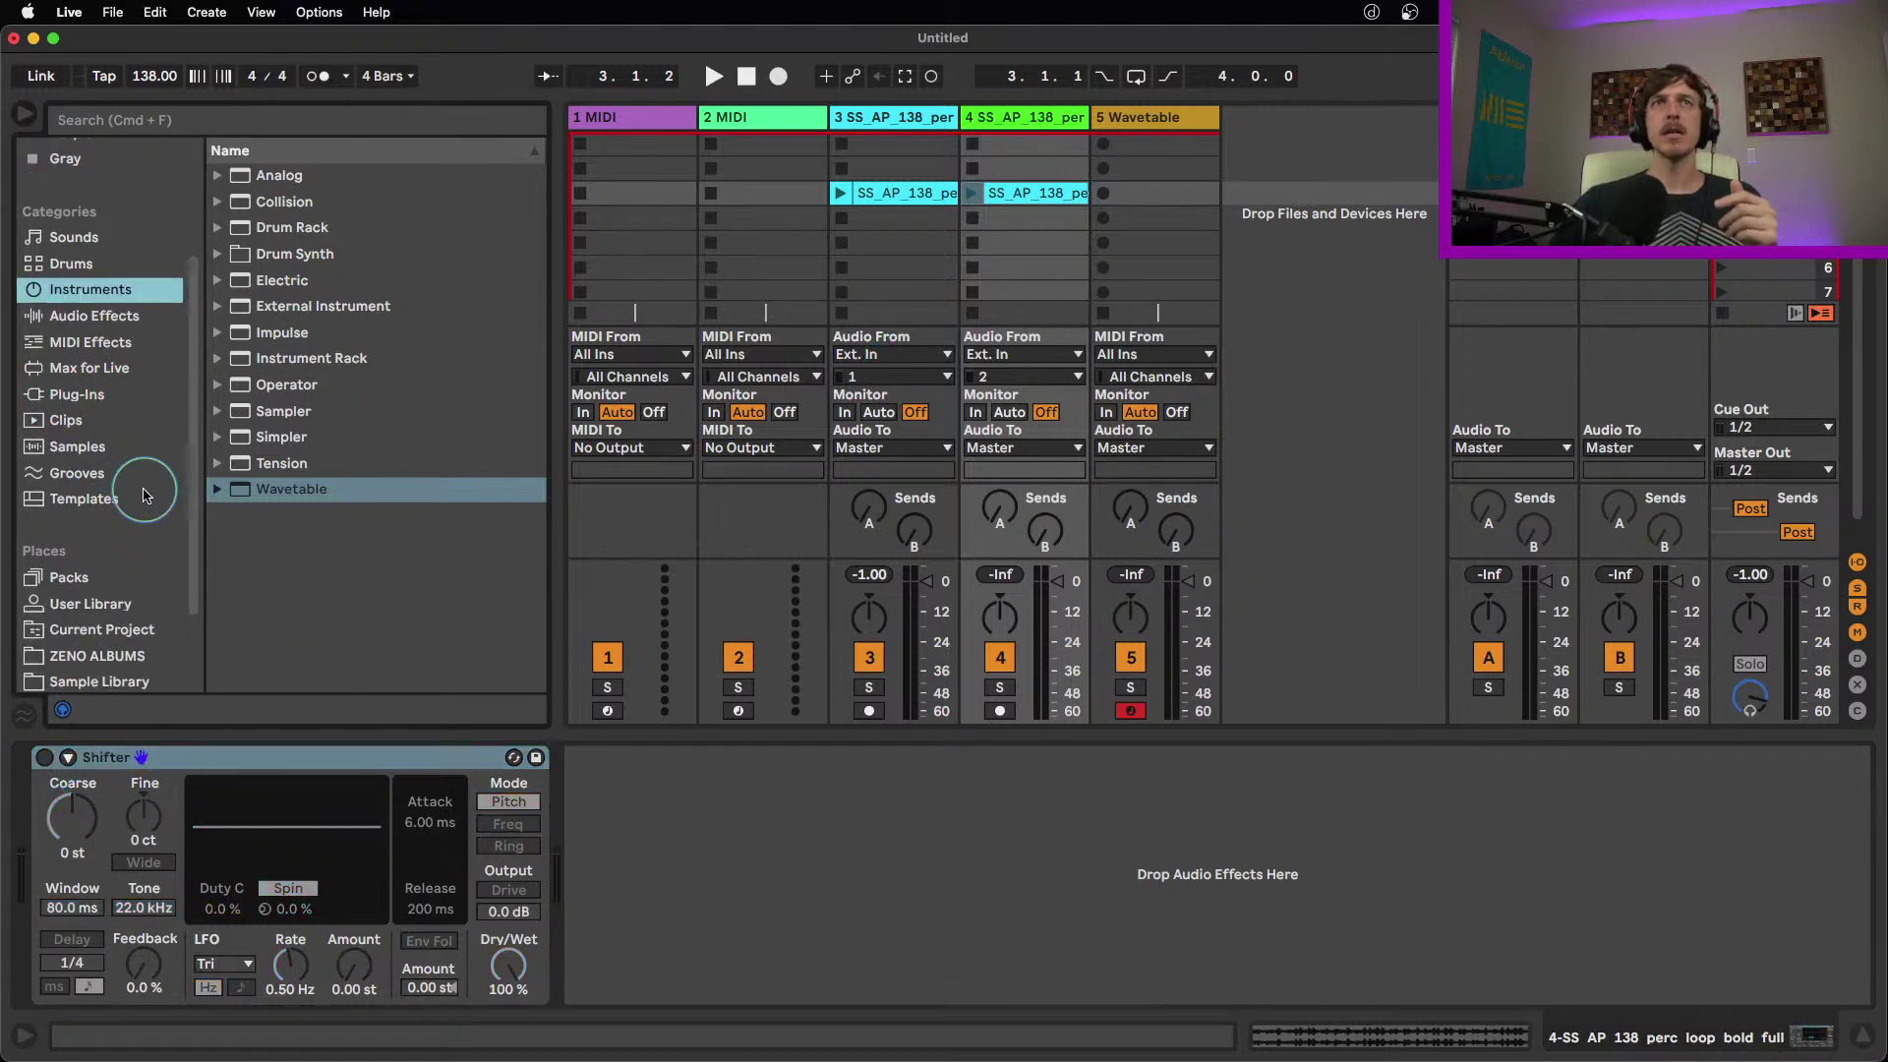
pyautogui.click(68, 533)
pyautogui.scroll(-12, 349, 479)
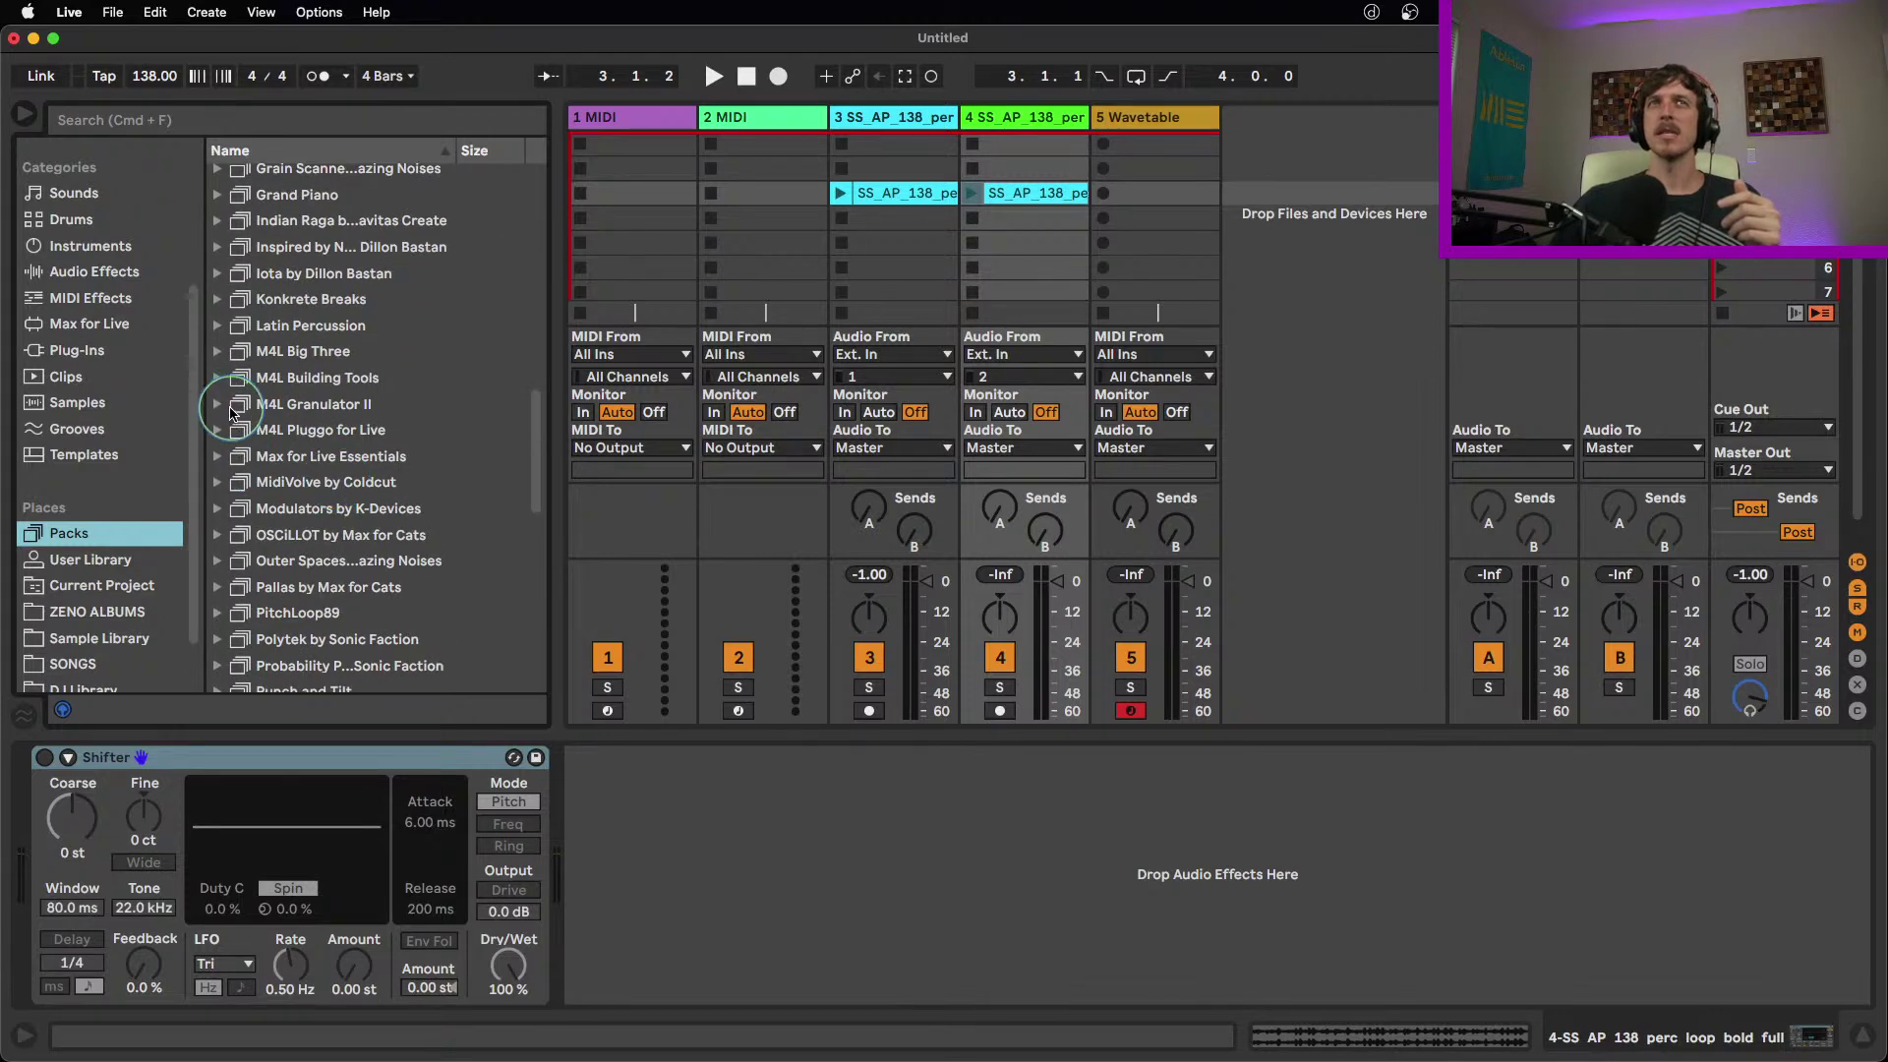
pyautogui.click(219, 353)
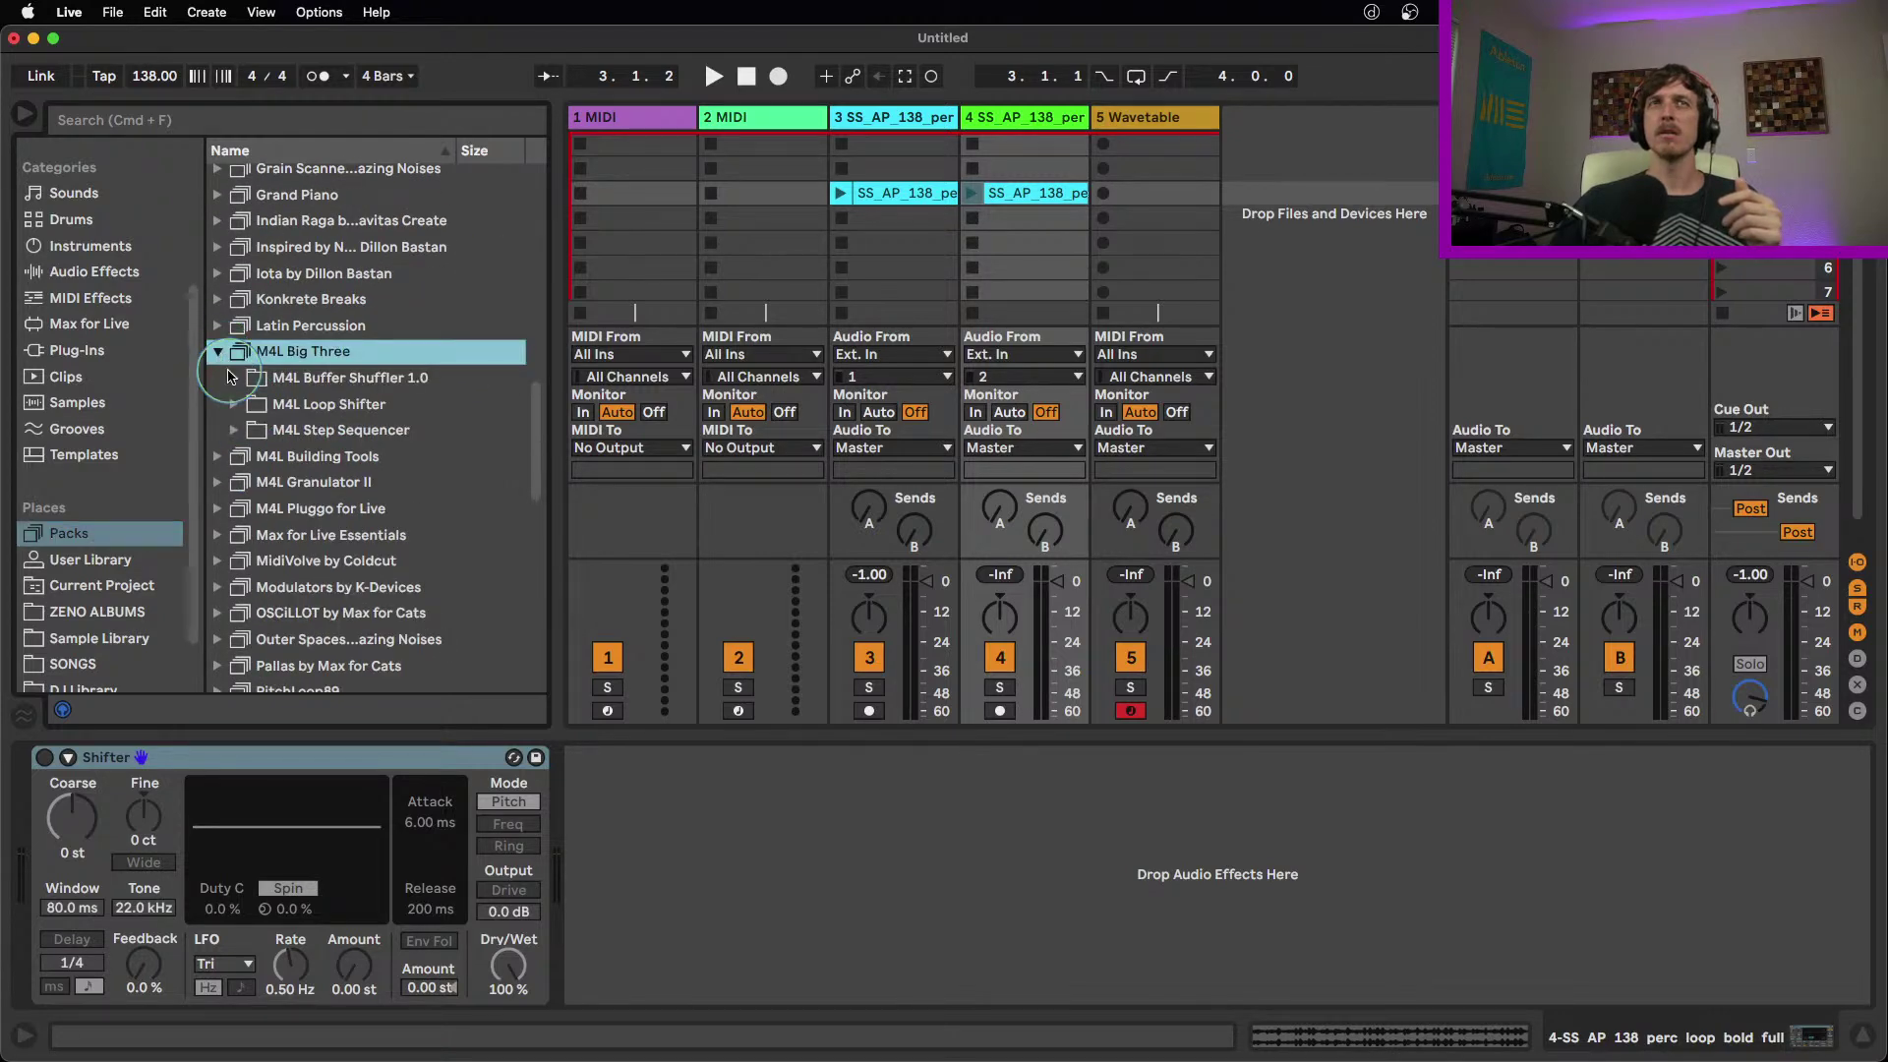
pyautogui.click(232, 378)
pyautogui.click(220, 353)
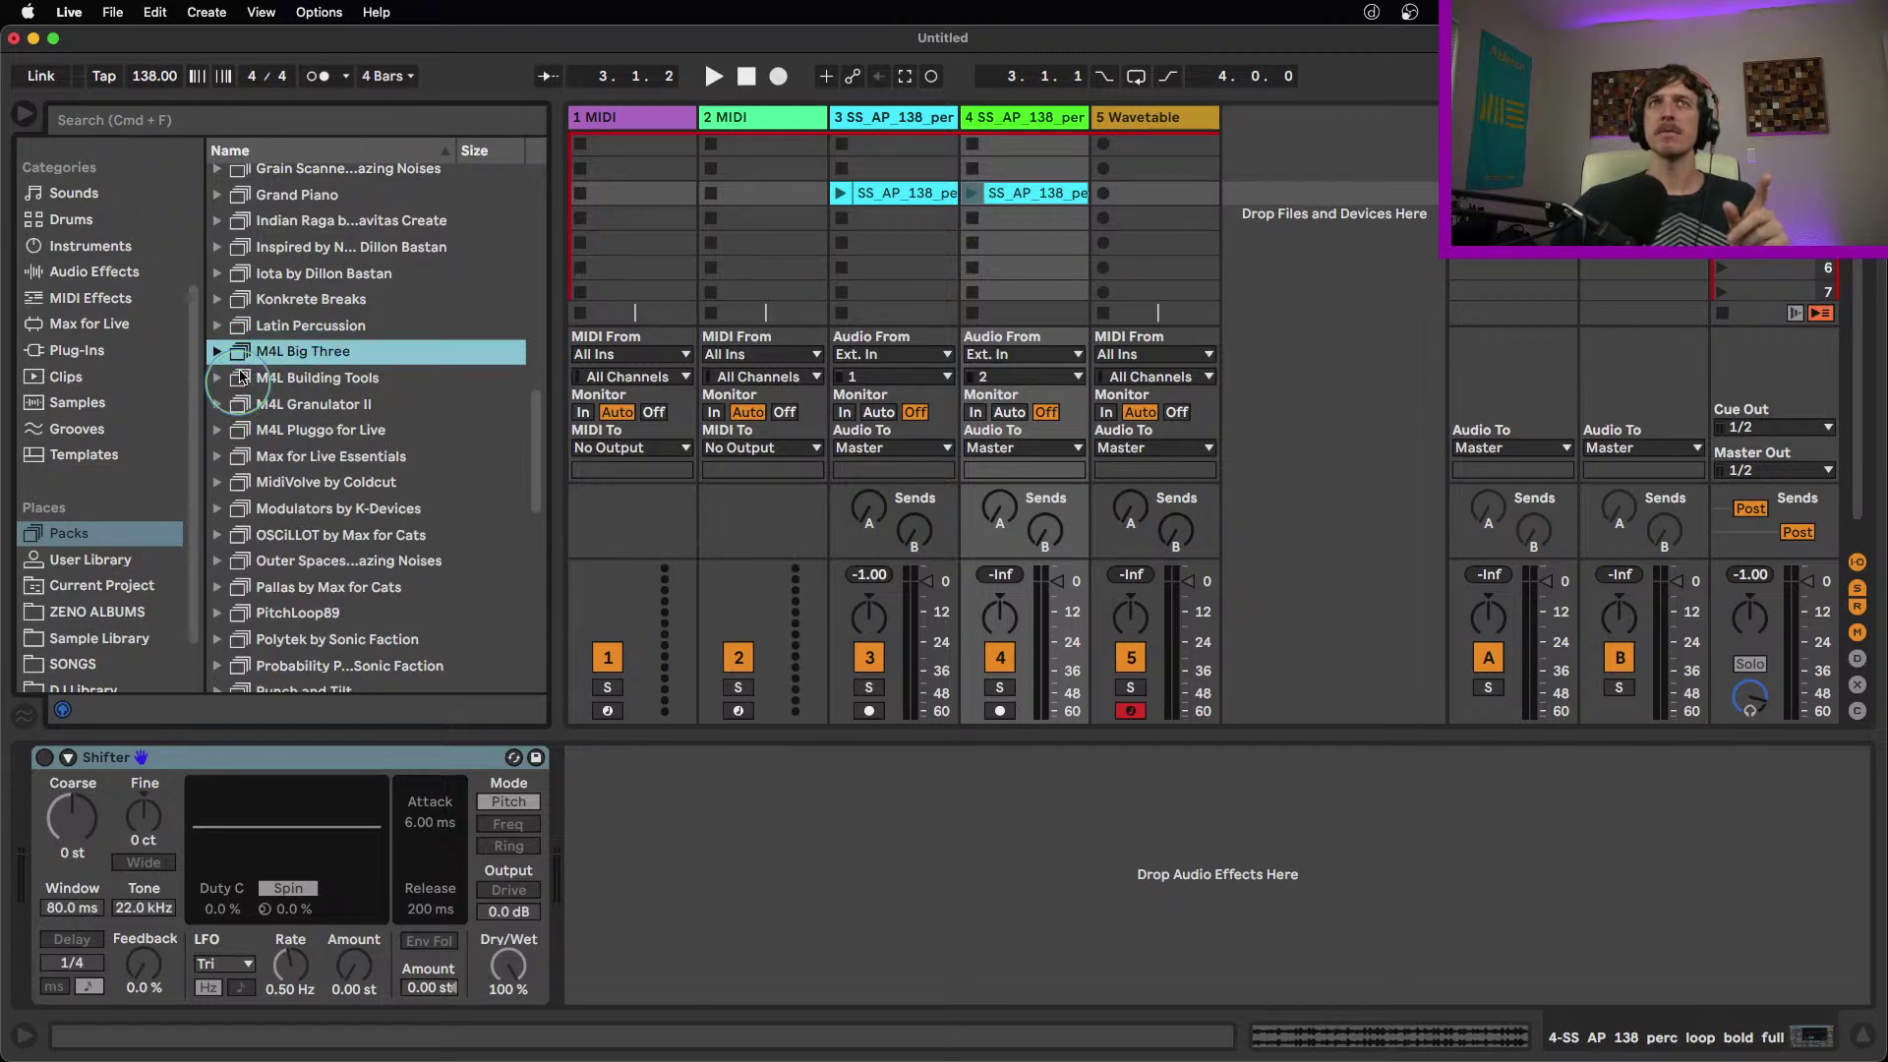
pyautogui.click(223, 463)
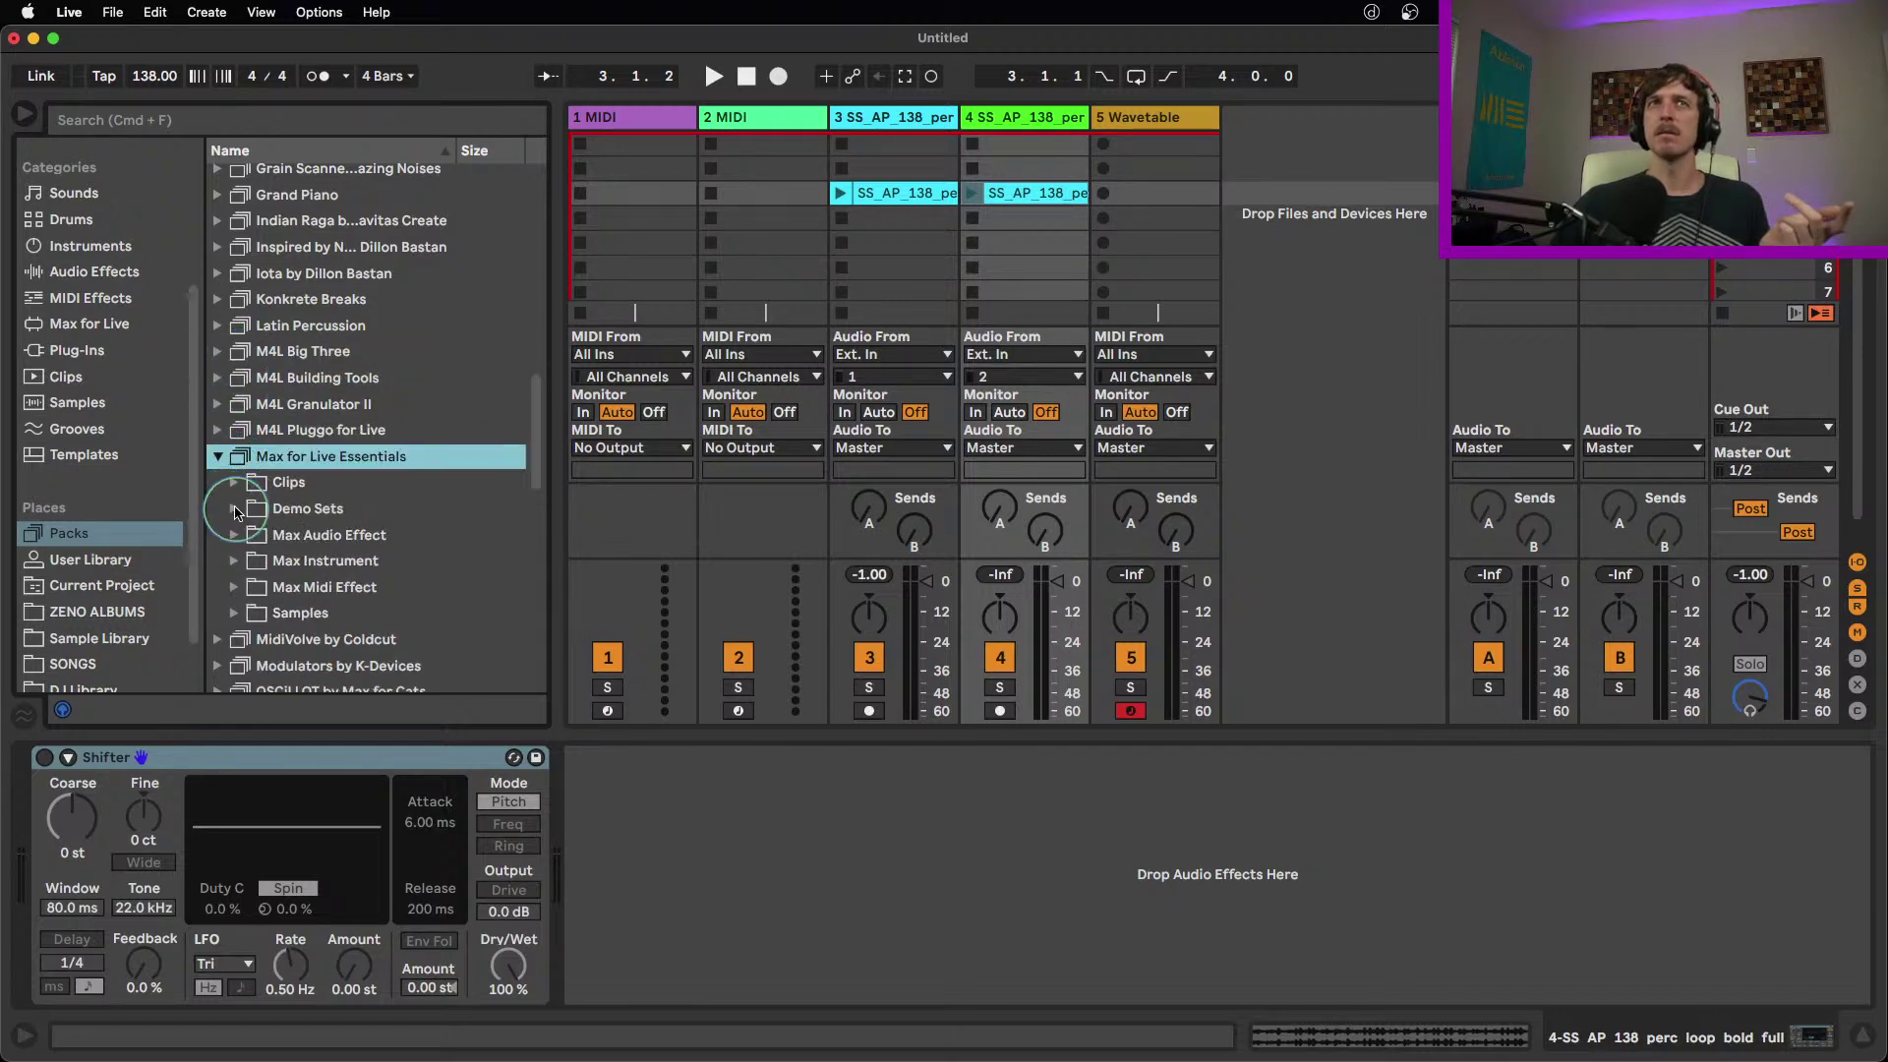
pyautogui.click(235, 537)
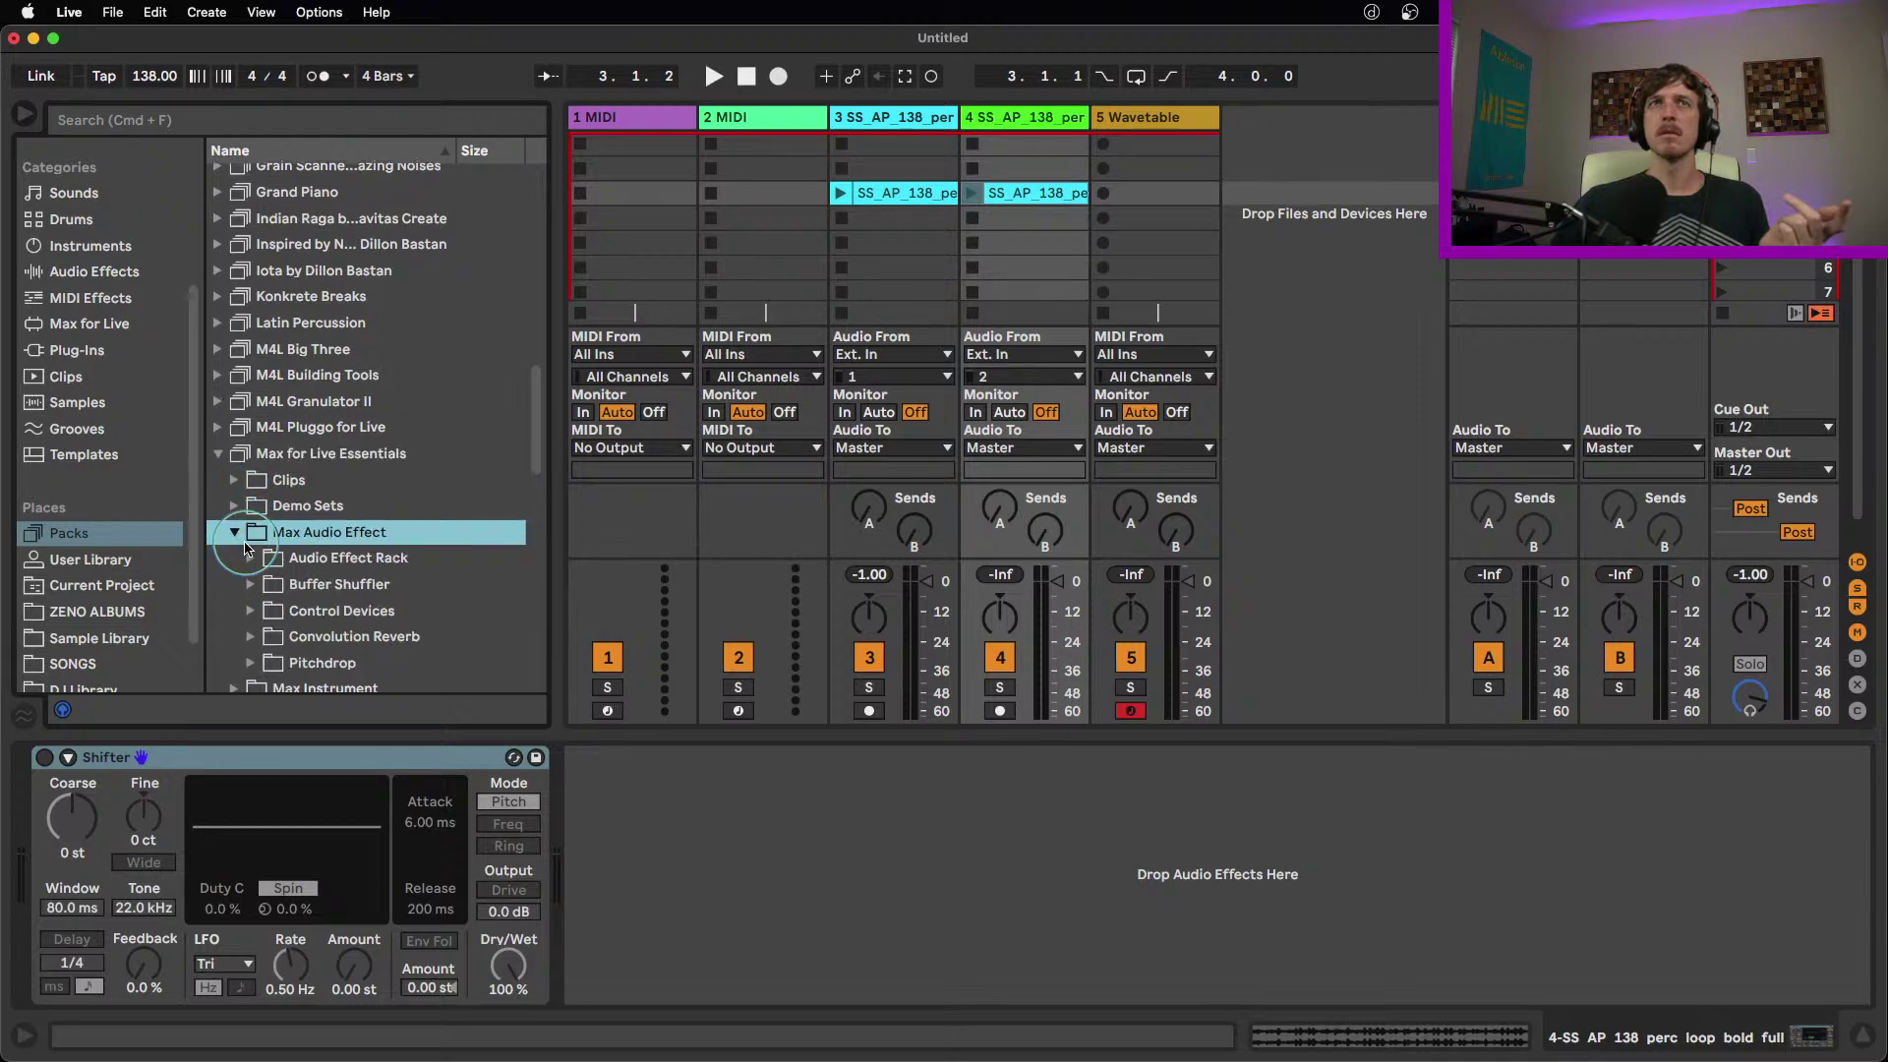
pyautogui.click(250, 587)
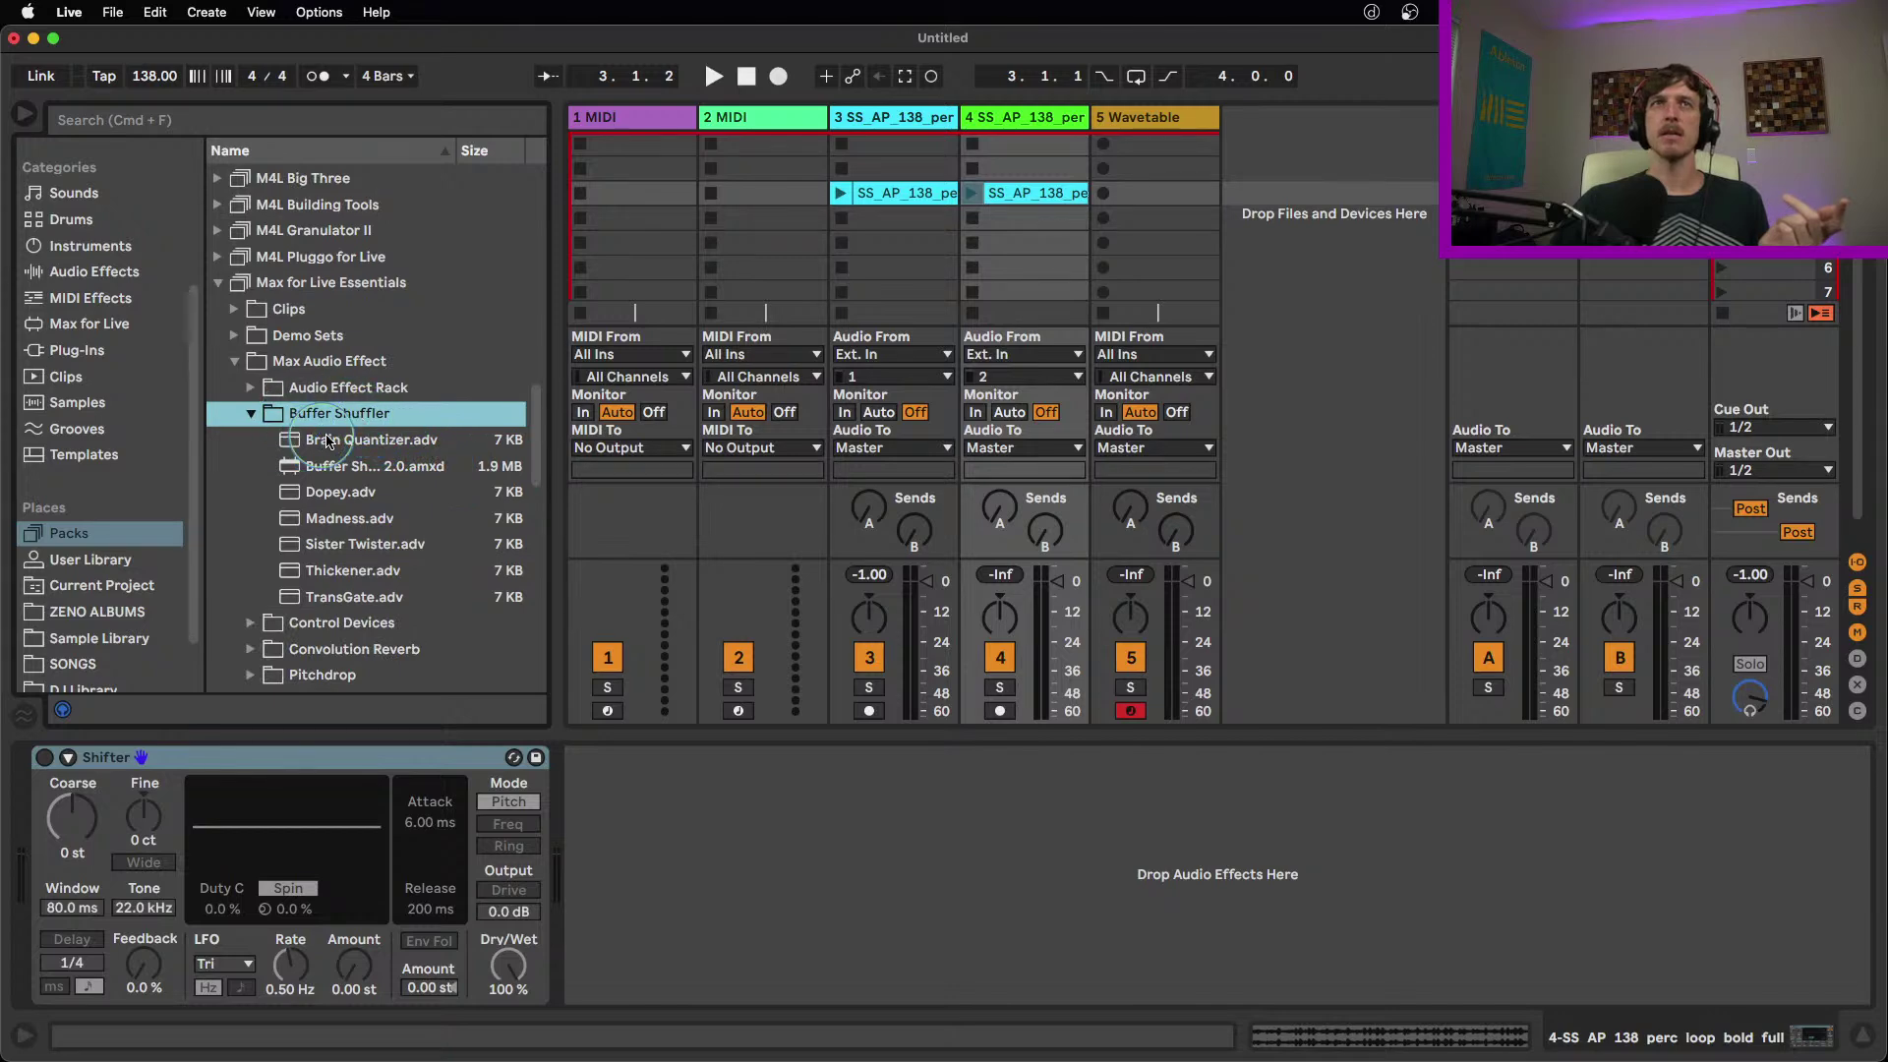
pyautogui.moveTo(371, 472); pyautogui.dragTo(703, 865)
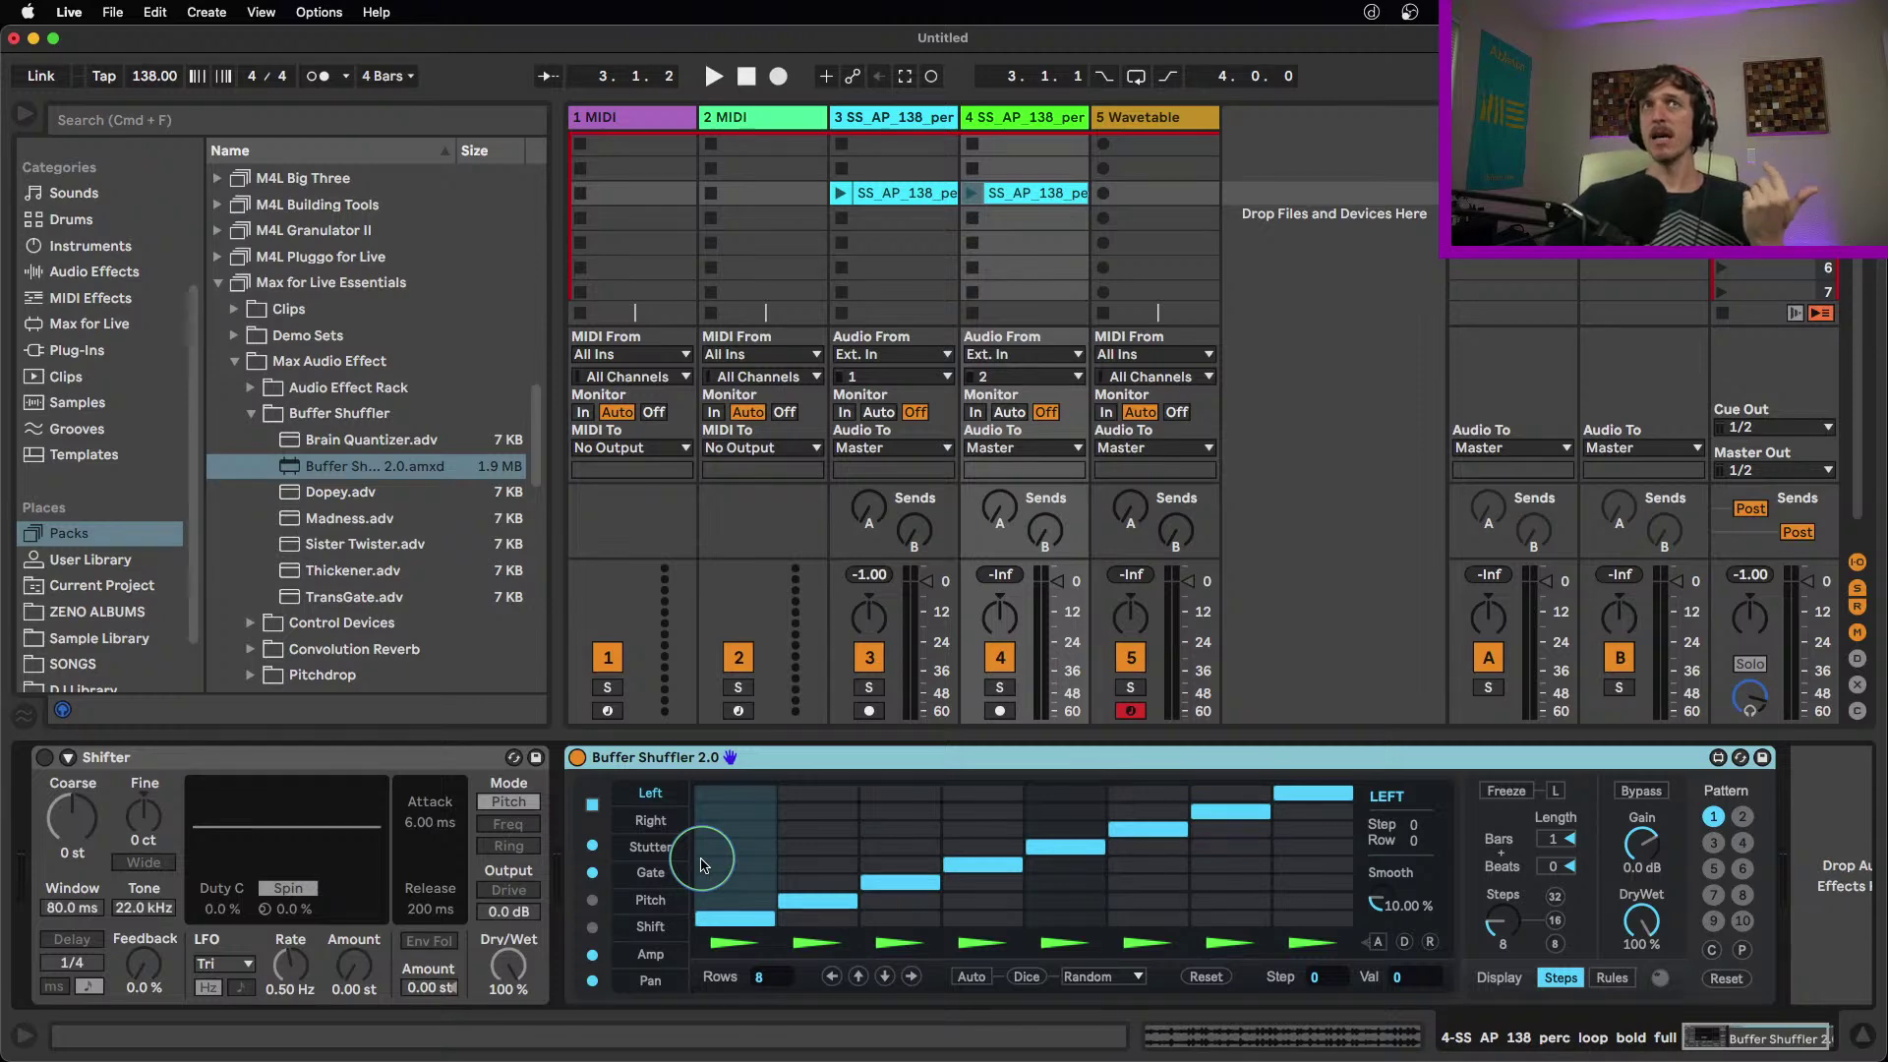
# Review Buffer Shuffler's Stutter, Gate, Pitch, Shift, Amp and Pan pages, ending on the Left page
pyautogui.click(361, 281)
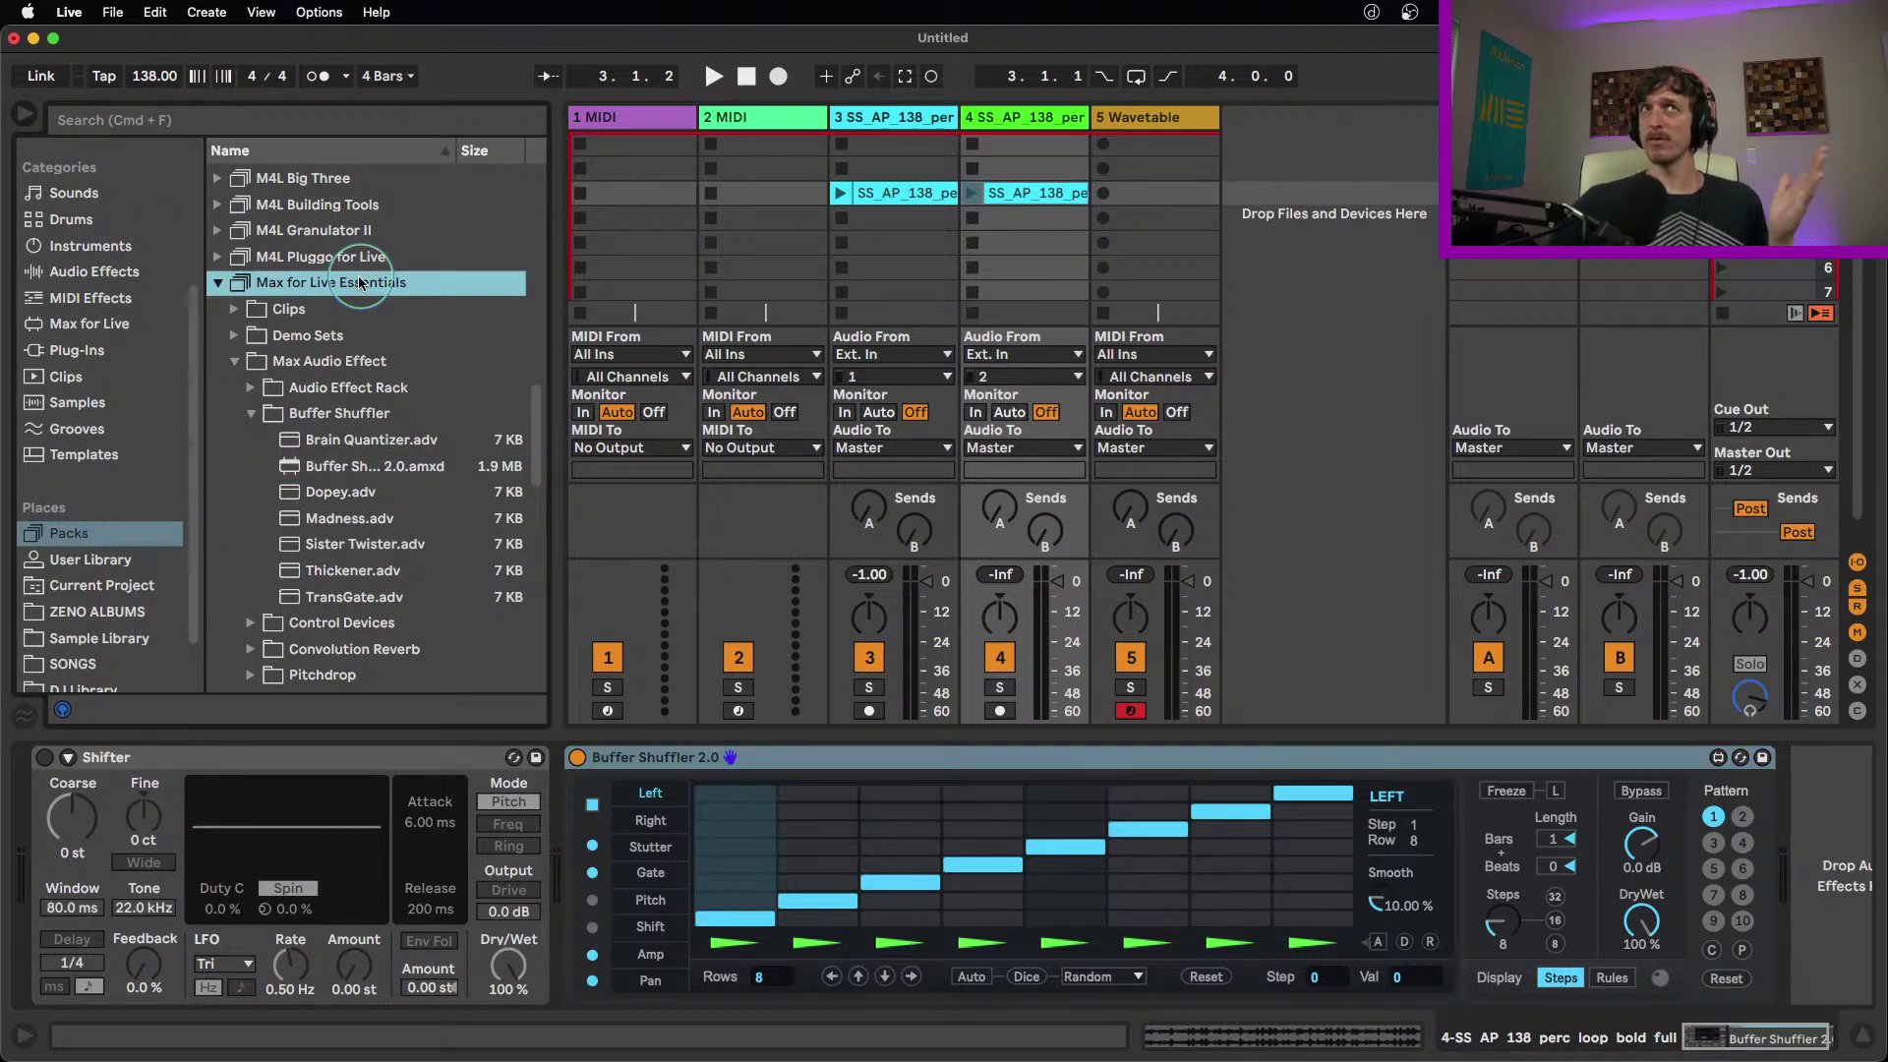
pyautogui.click(830, 751)
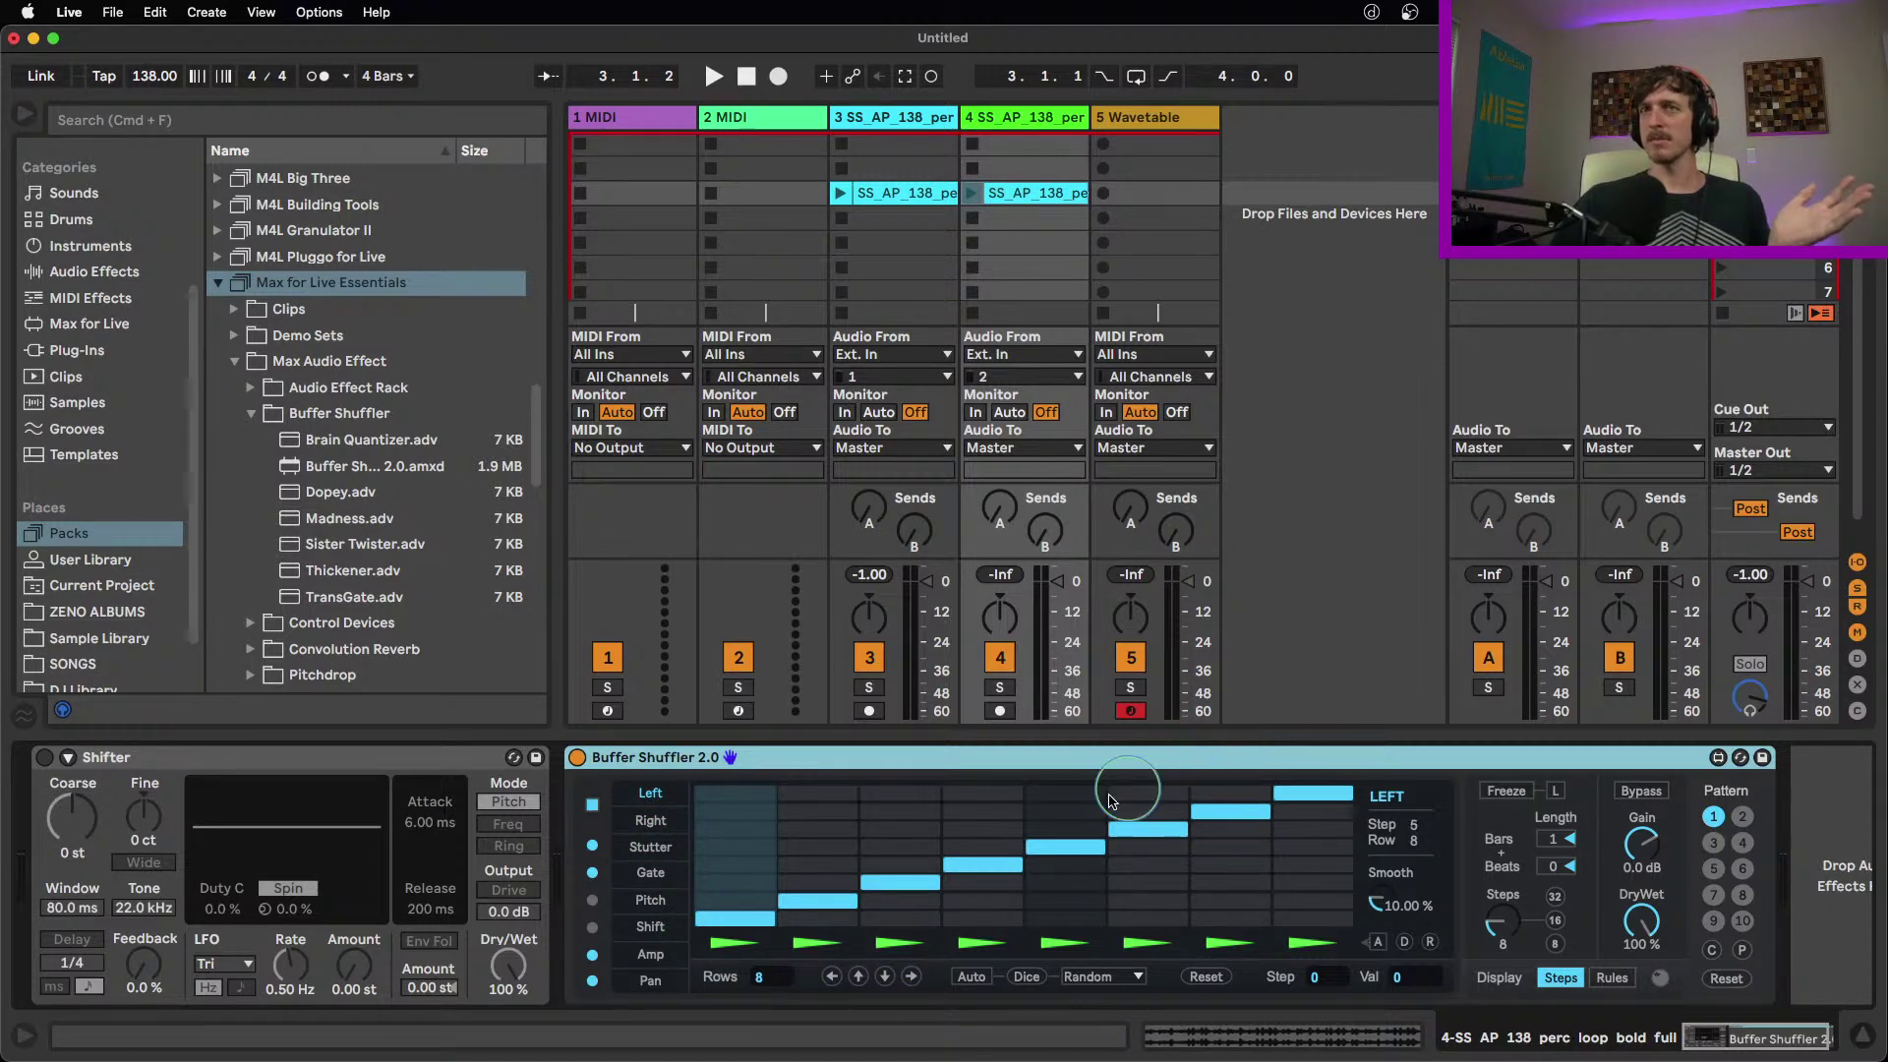
pyautogui.click(907, 952)
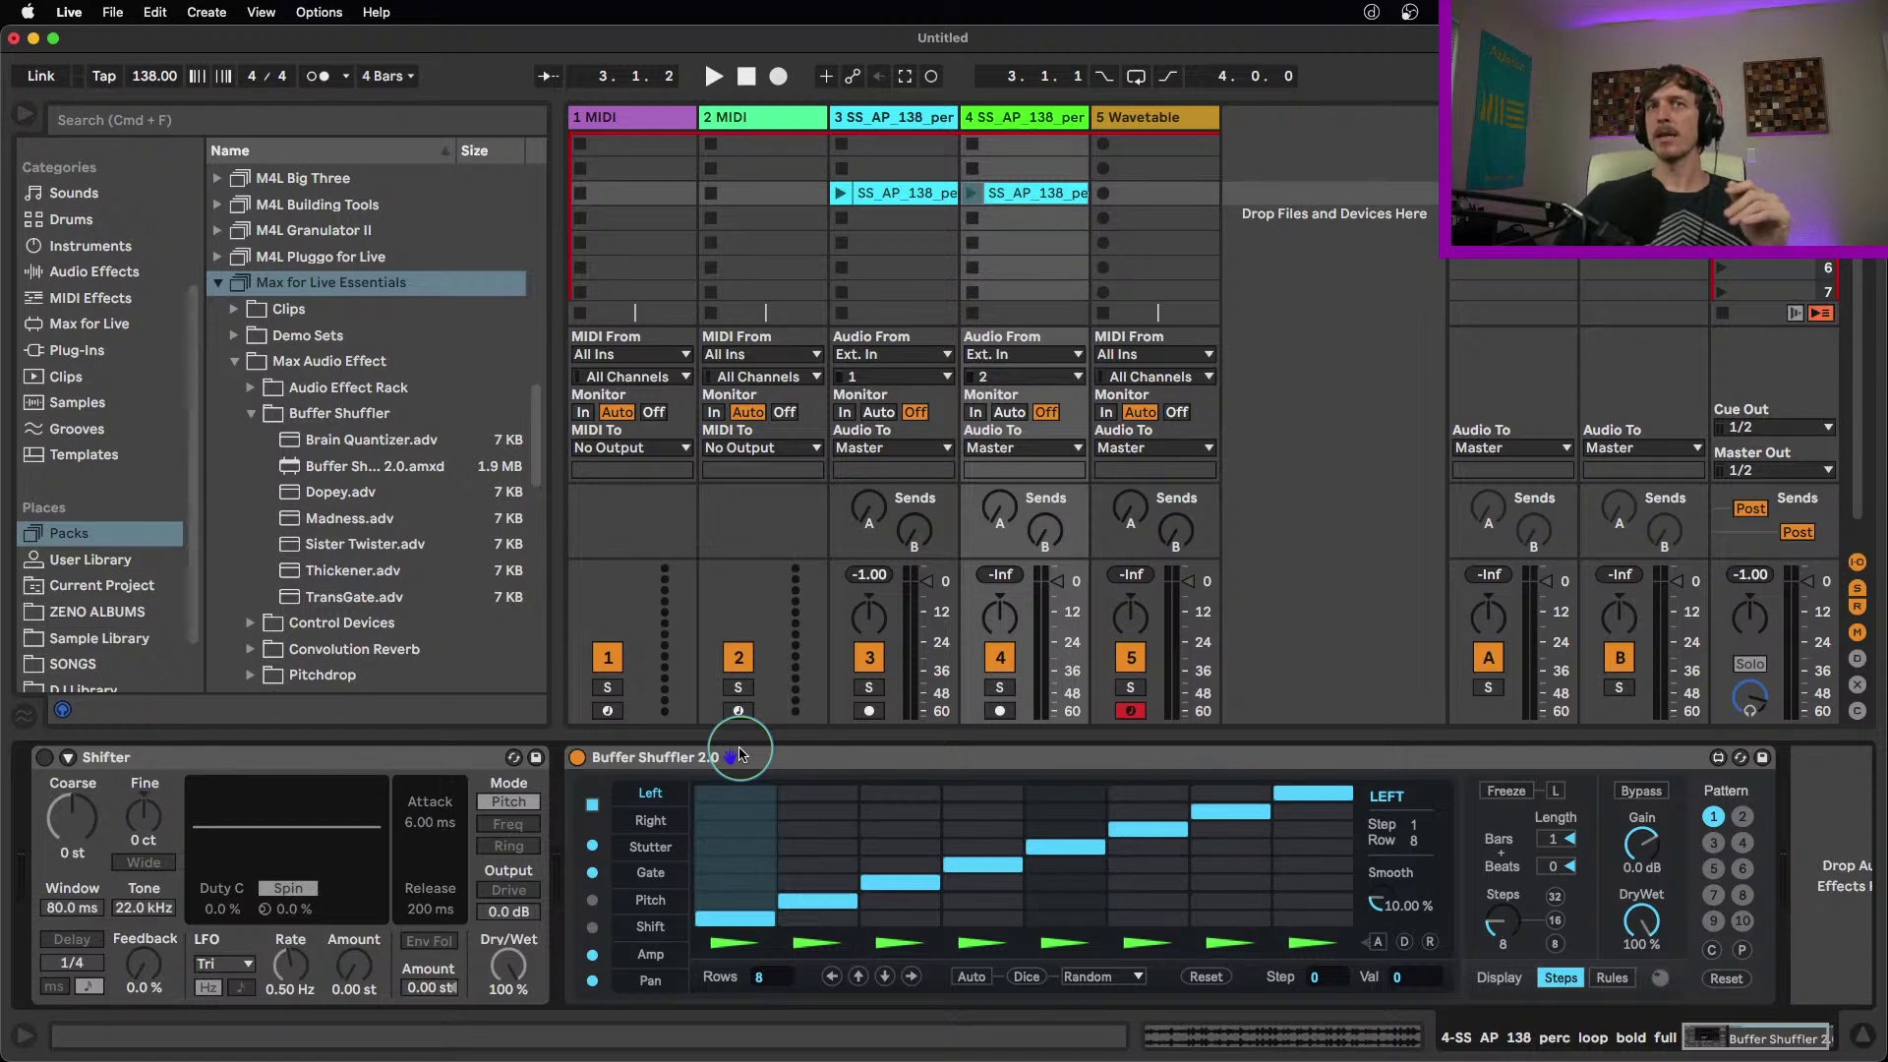
pyautogui.click(651, 847)
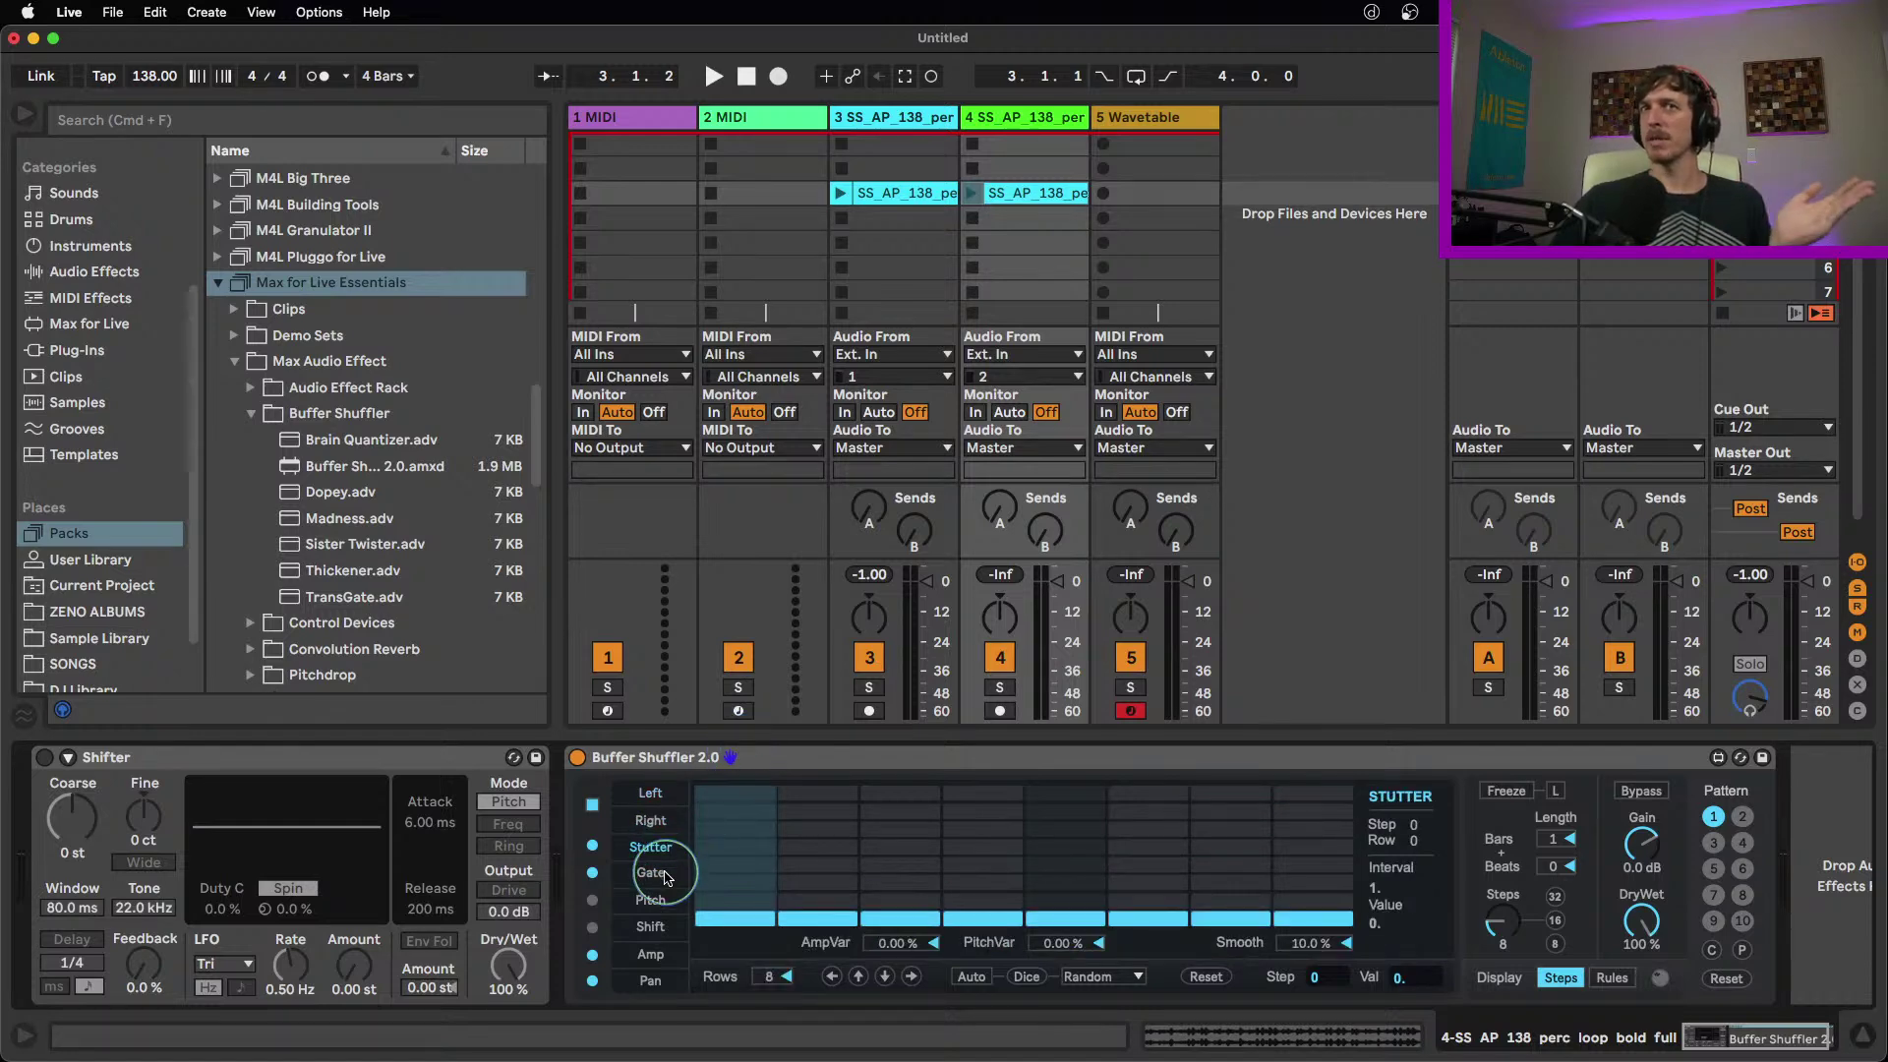
pyautogui.click(665, 875)
pyautogui.click(661, 900)
pyautogui.click(663, 927)
pyautogui.click(653, 953)
pyautogui.click(666, 982)
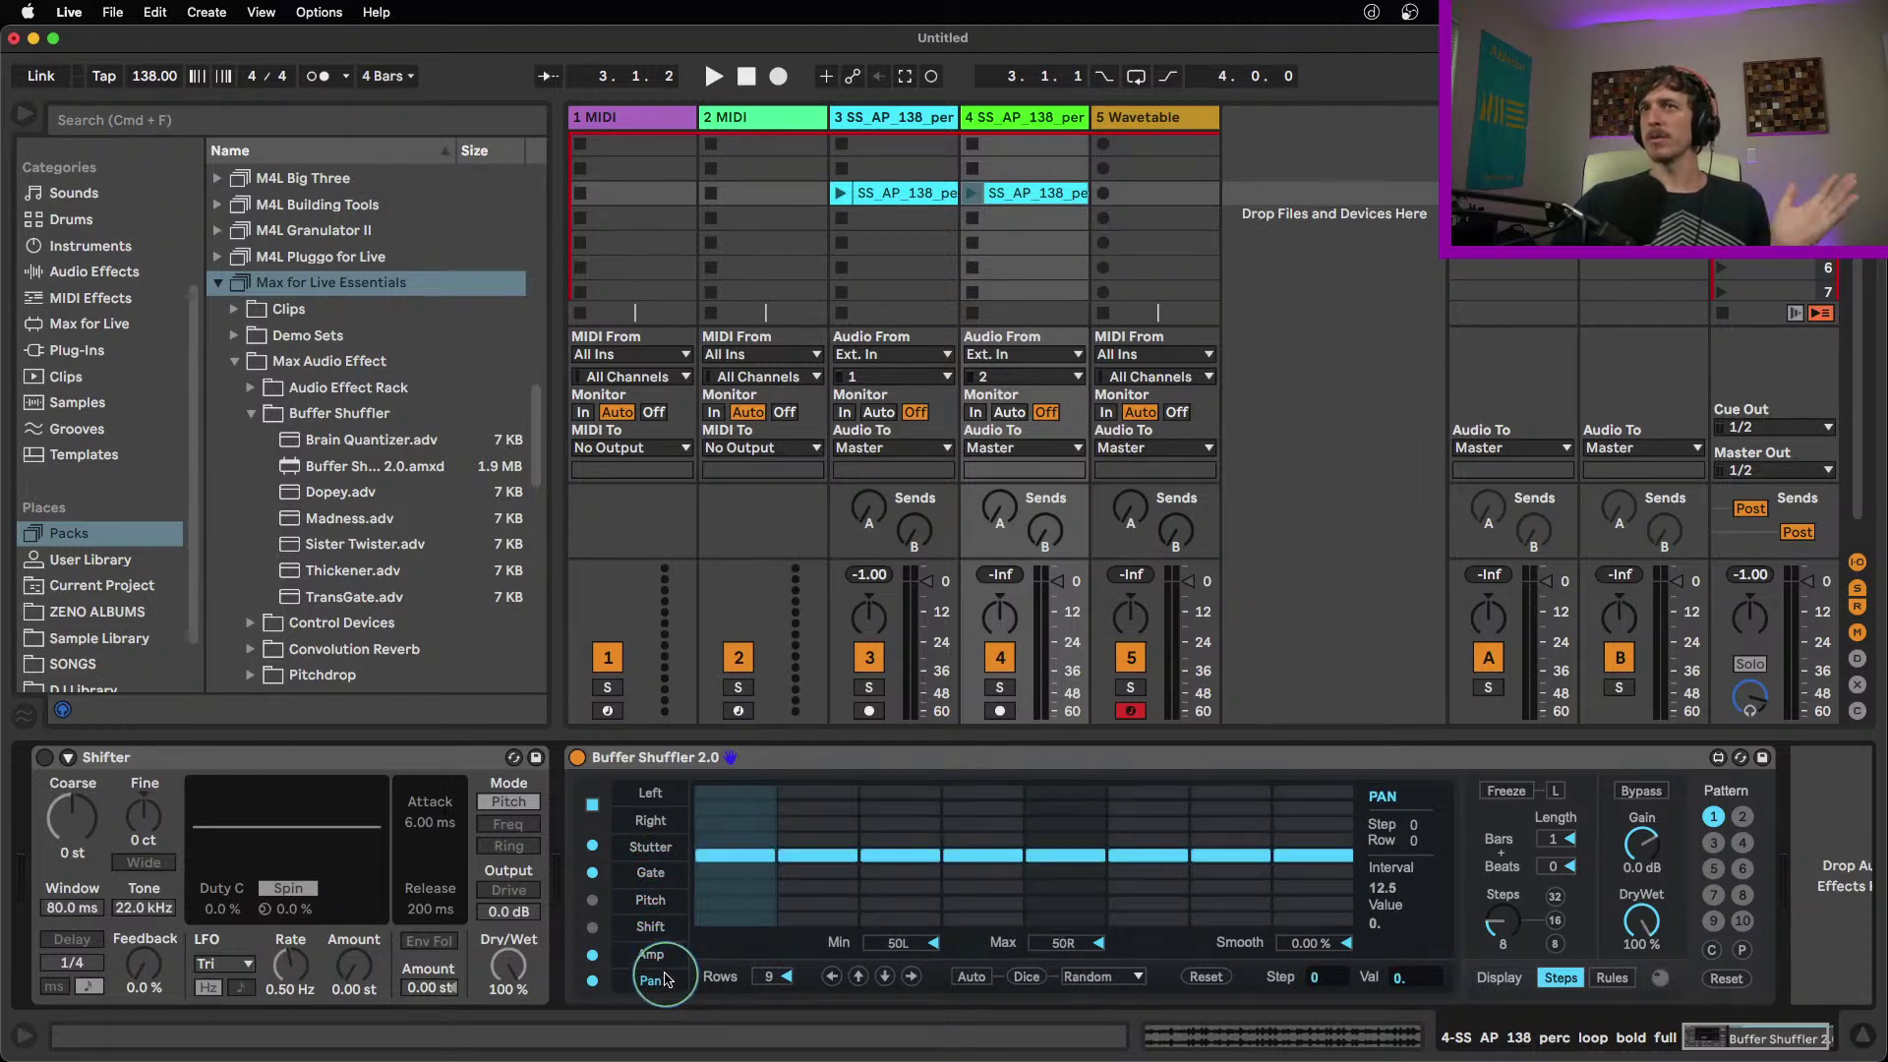
pyautogui.click(657, 796)
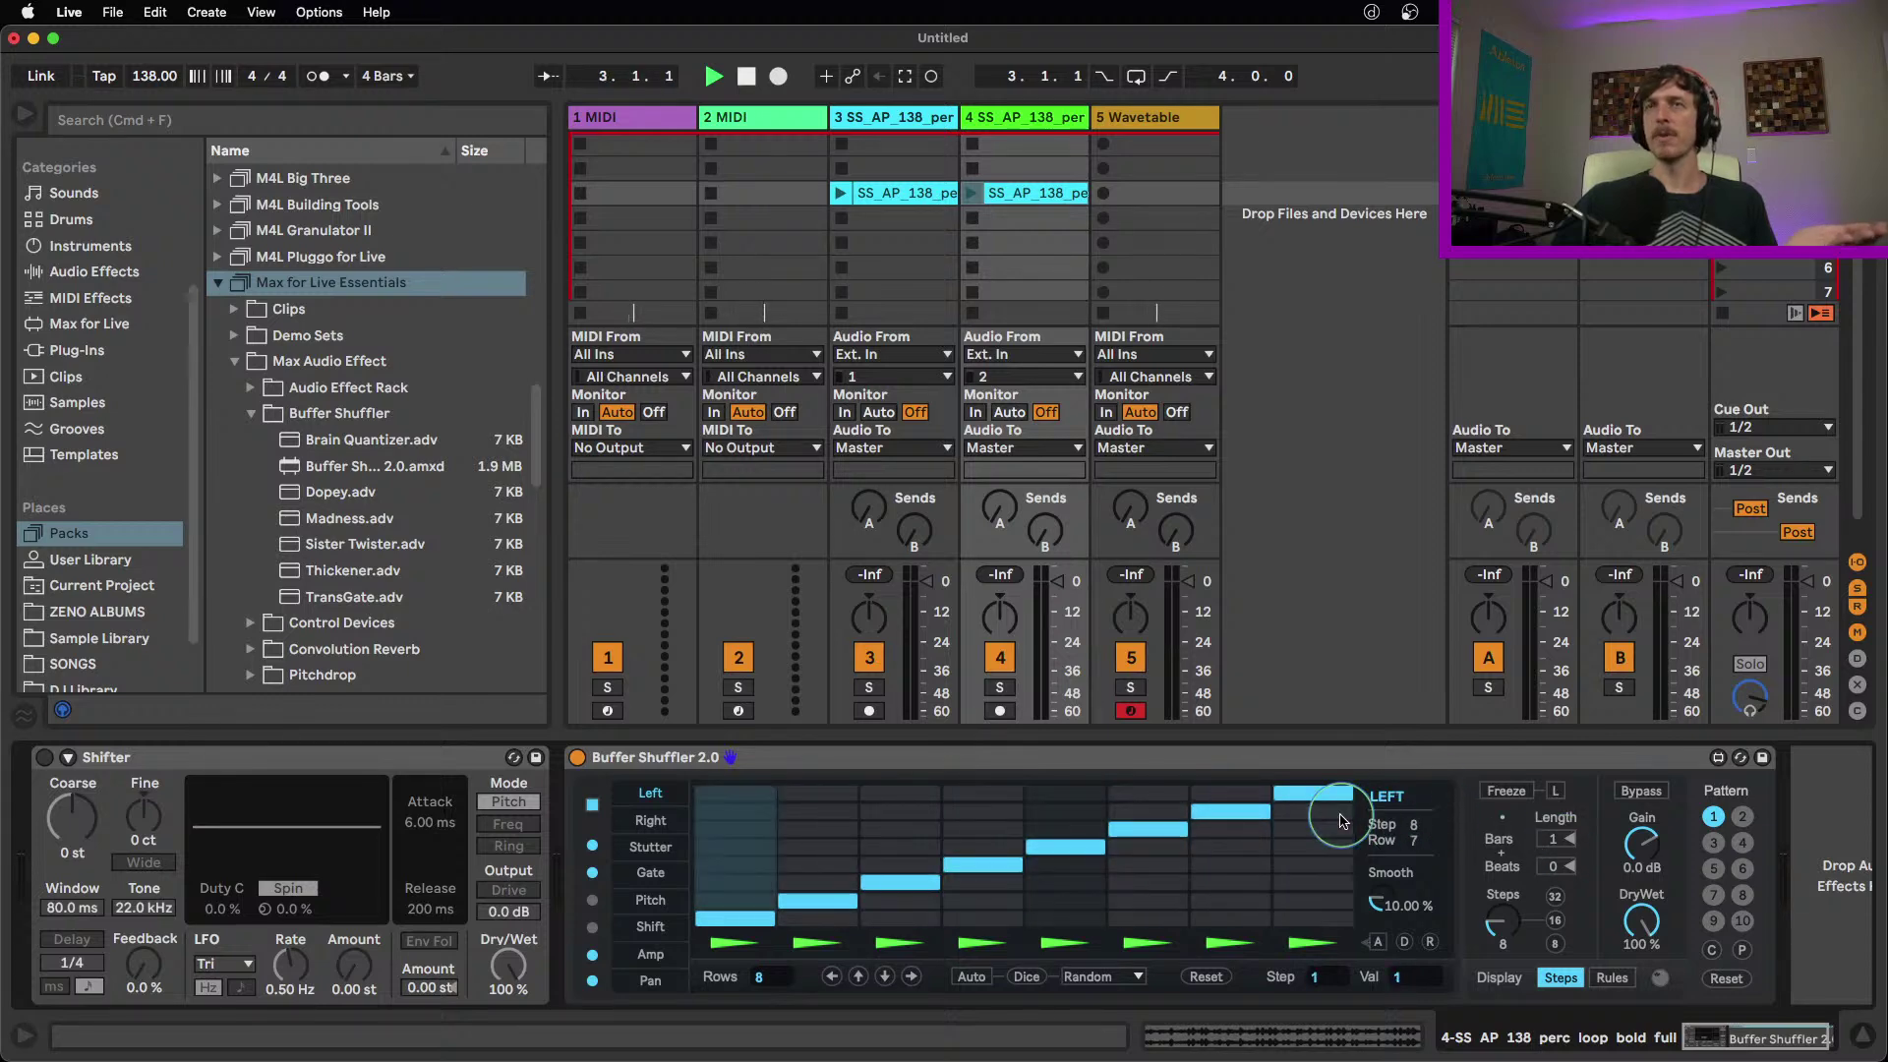
# Try Buffer Shuffler step counts of 32, 16 and 10, and return it to 8 steps
pyautogui.click(1556, 898)
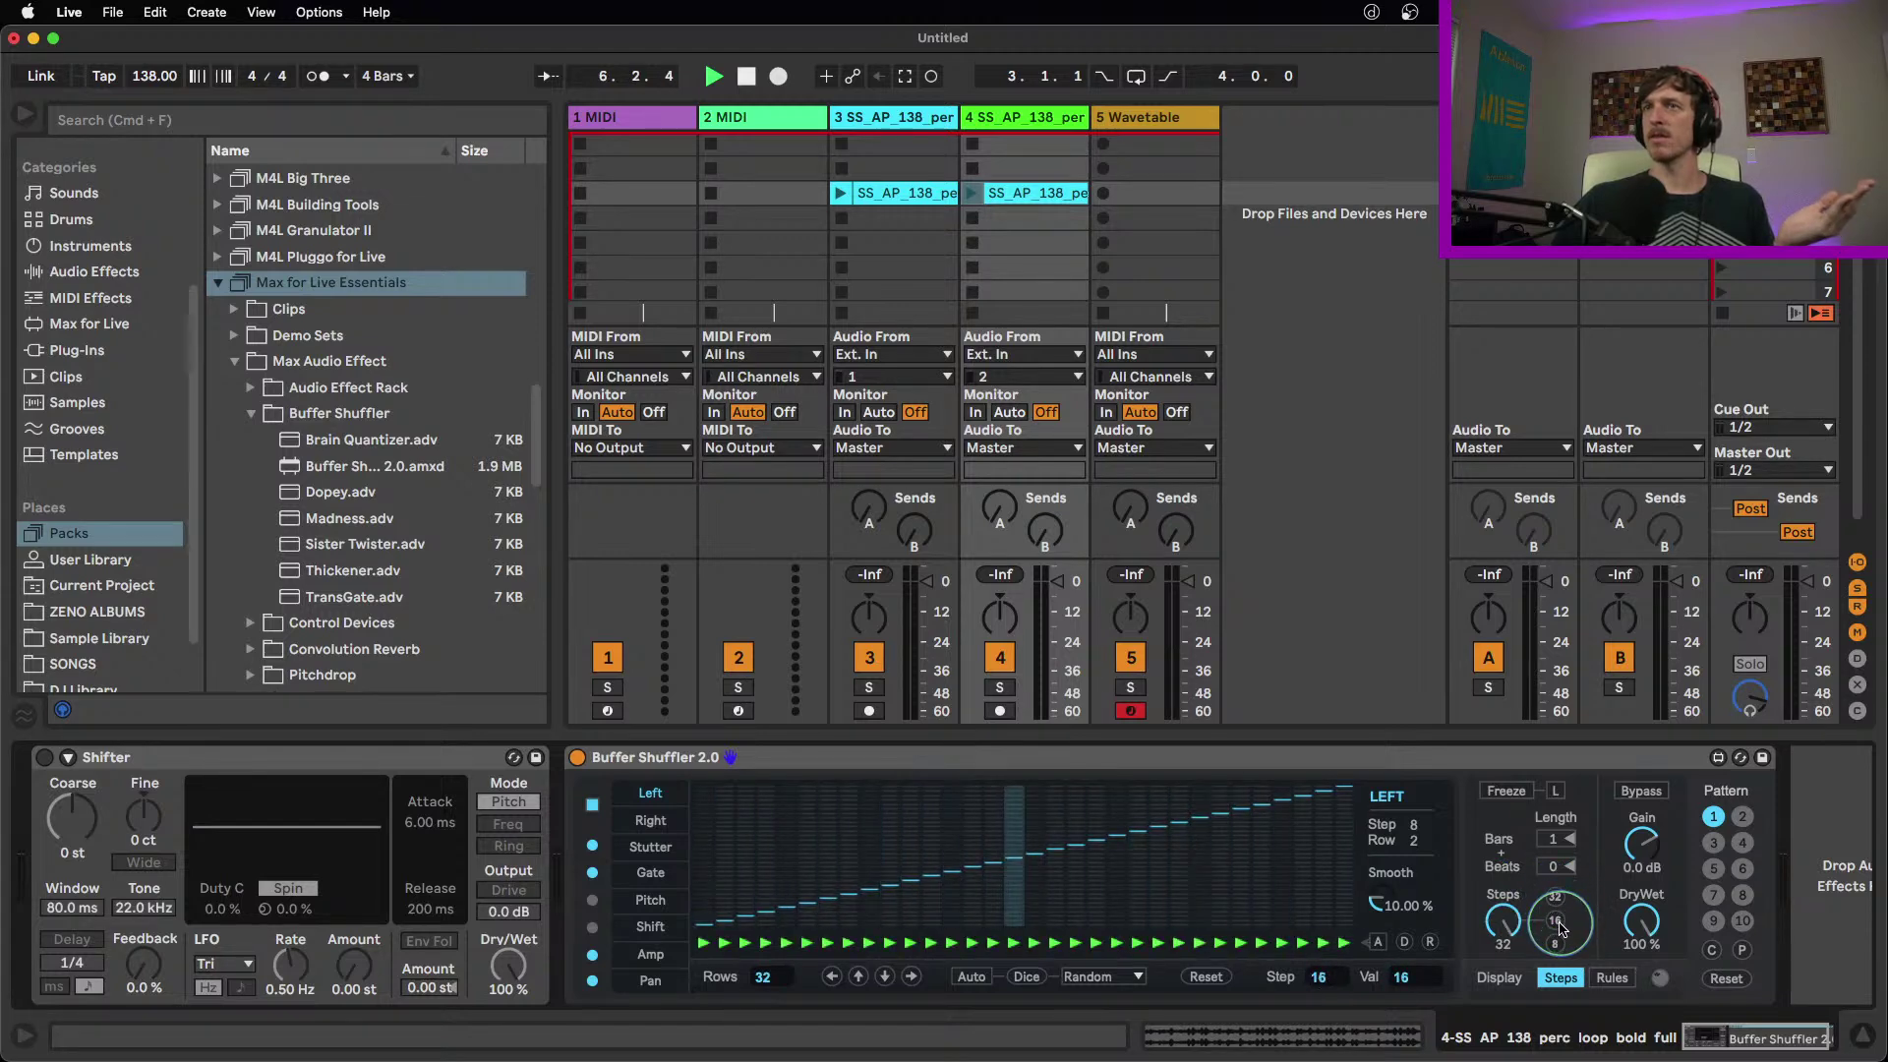
pyautogui.click(1558, 922)
pyautogui.click(1557, 943)
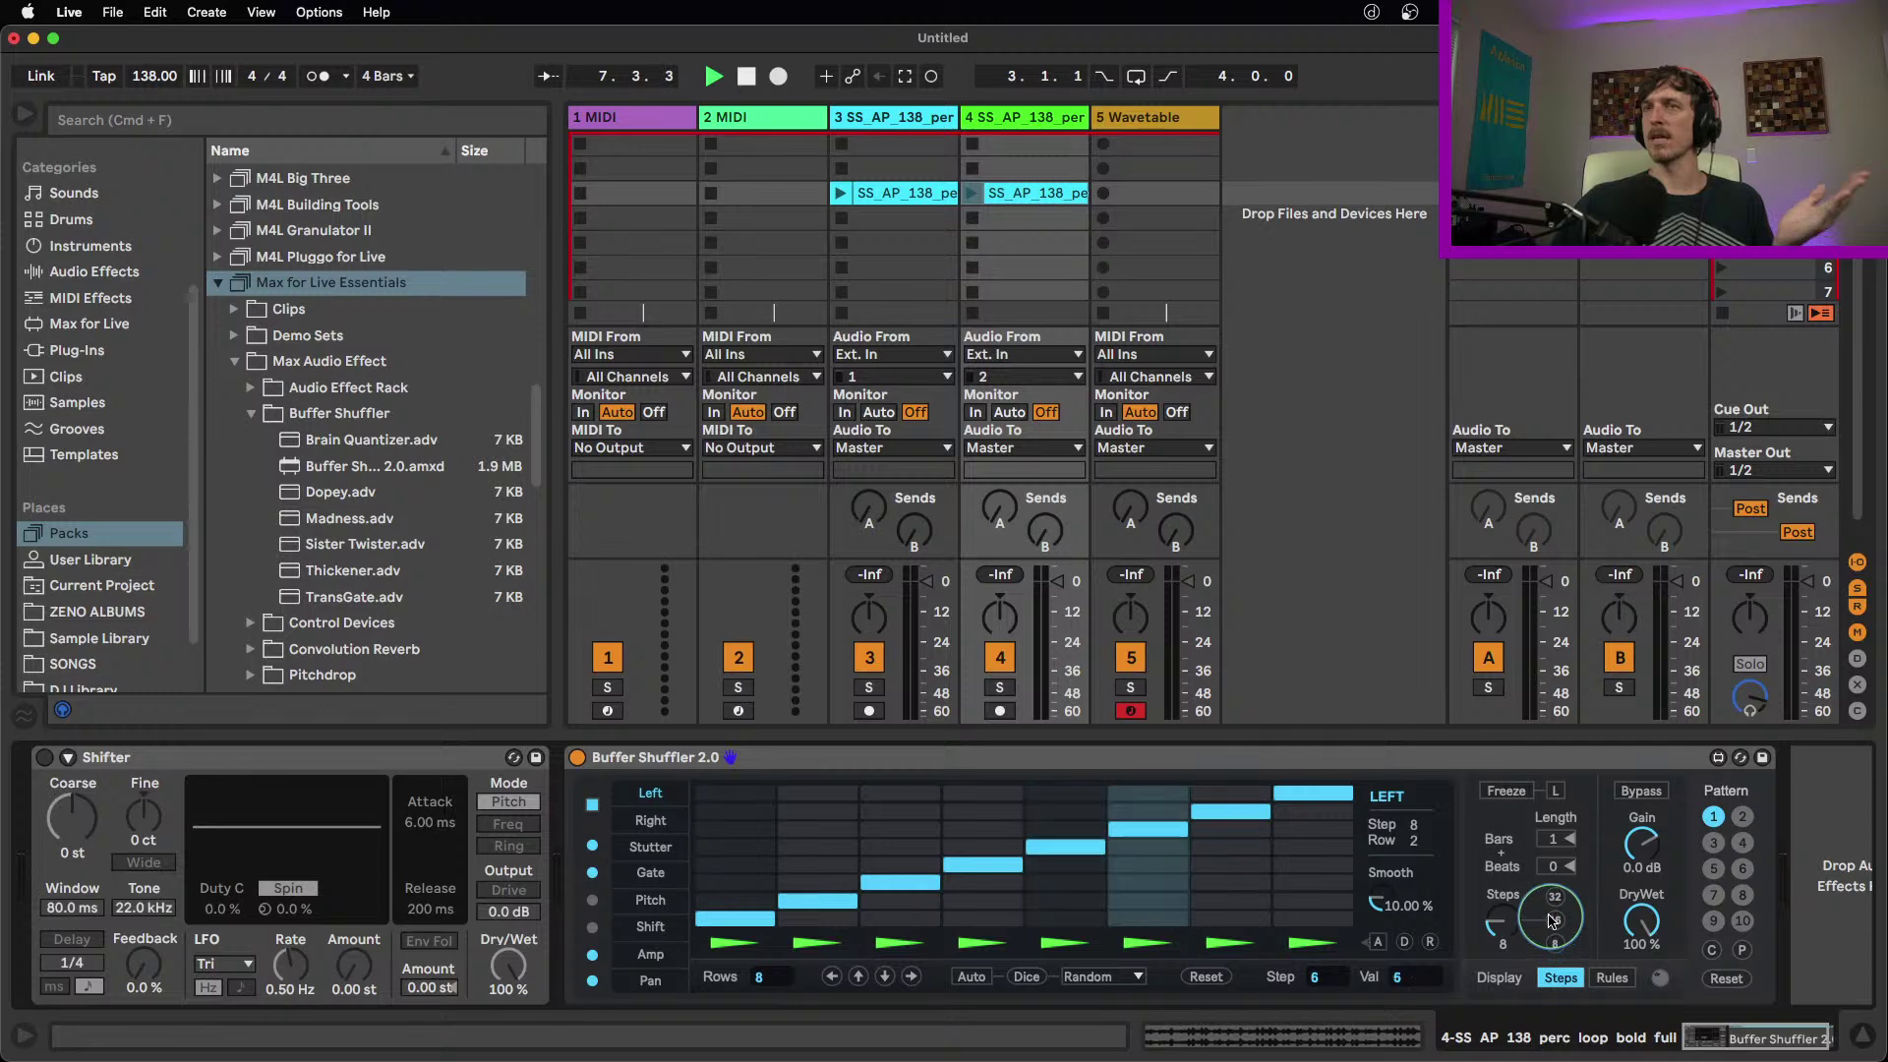
pyautogui.scroll(2, 1503, 939)
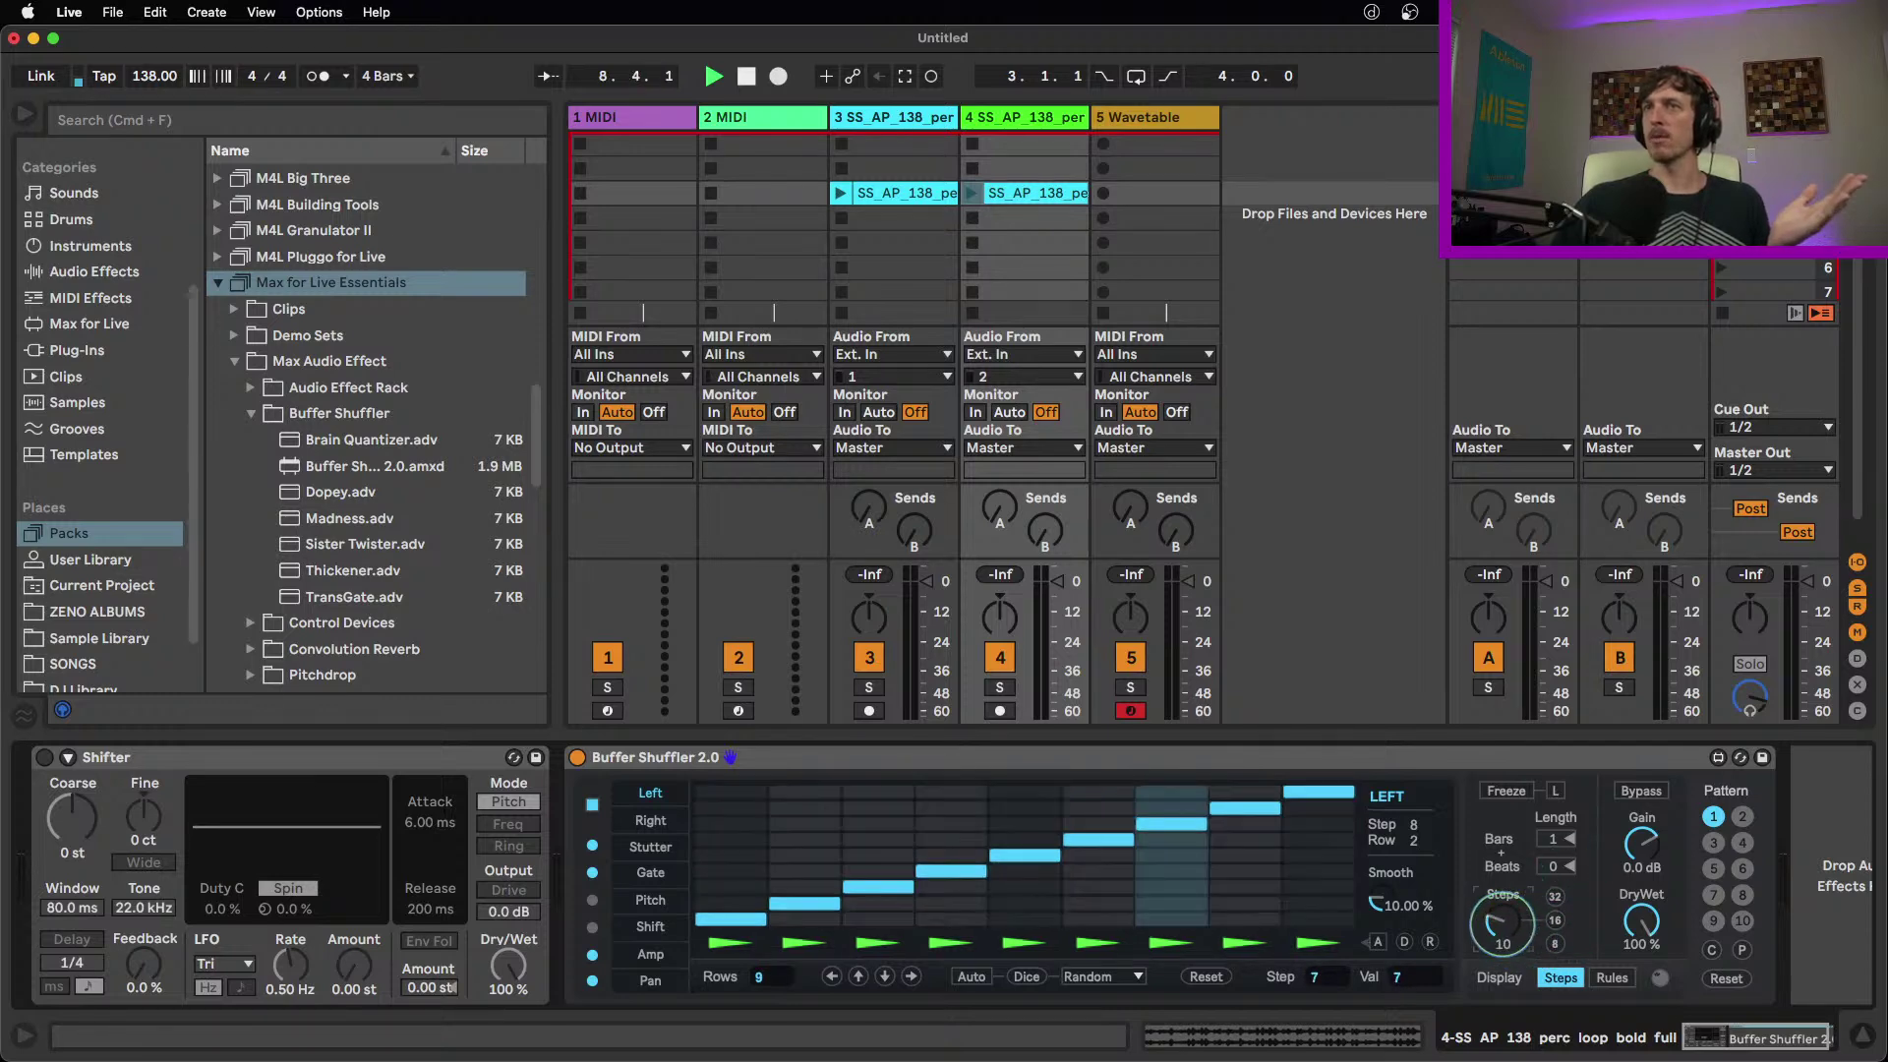
pyautogui.click(1557, 943)
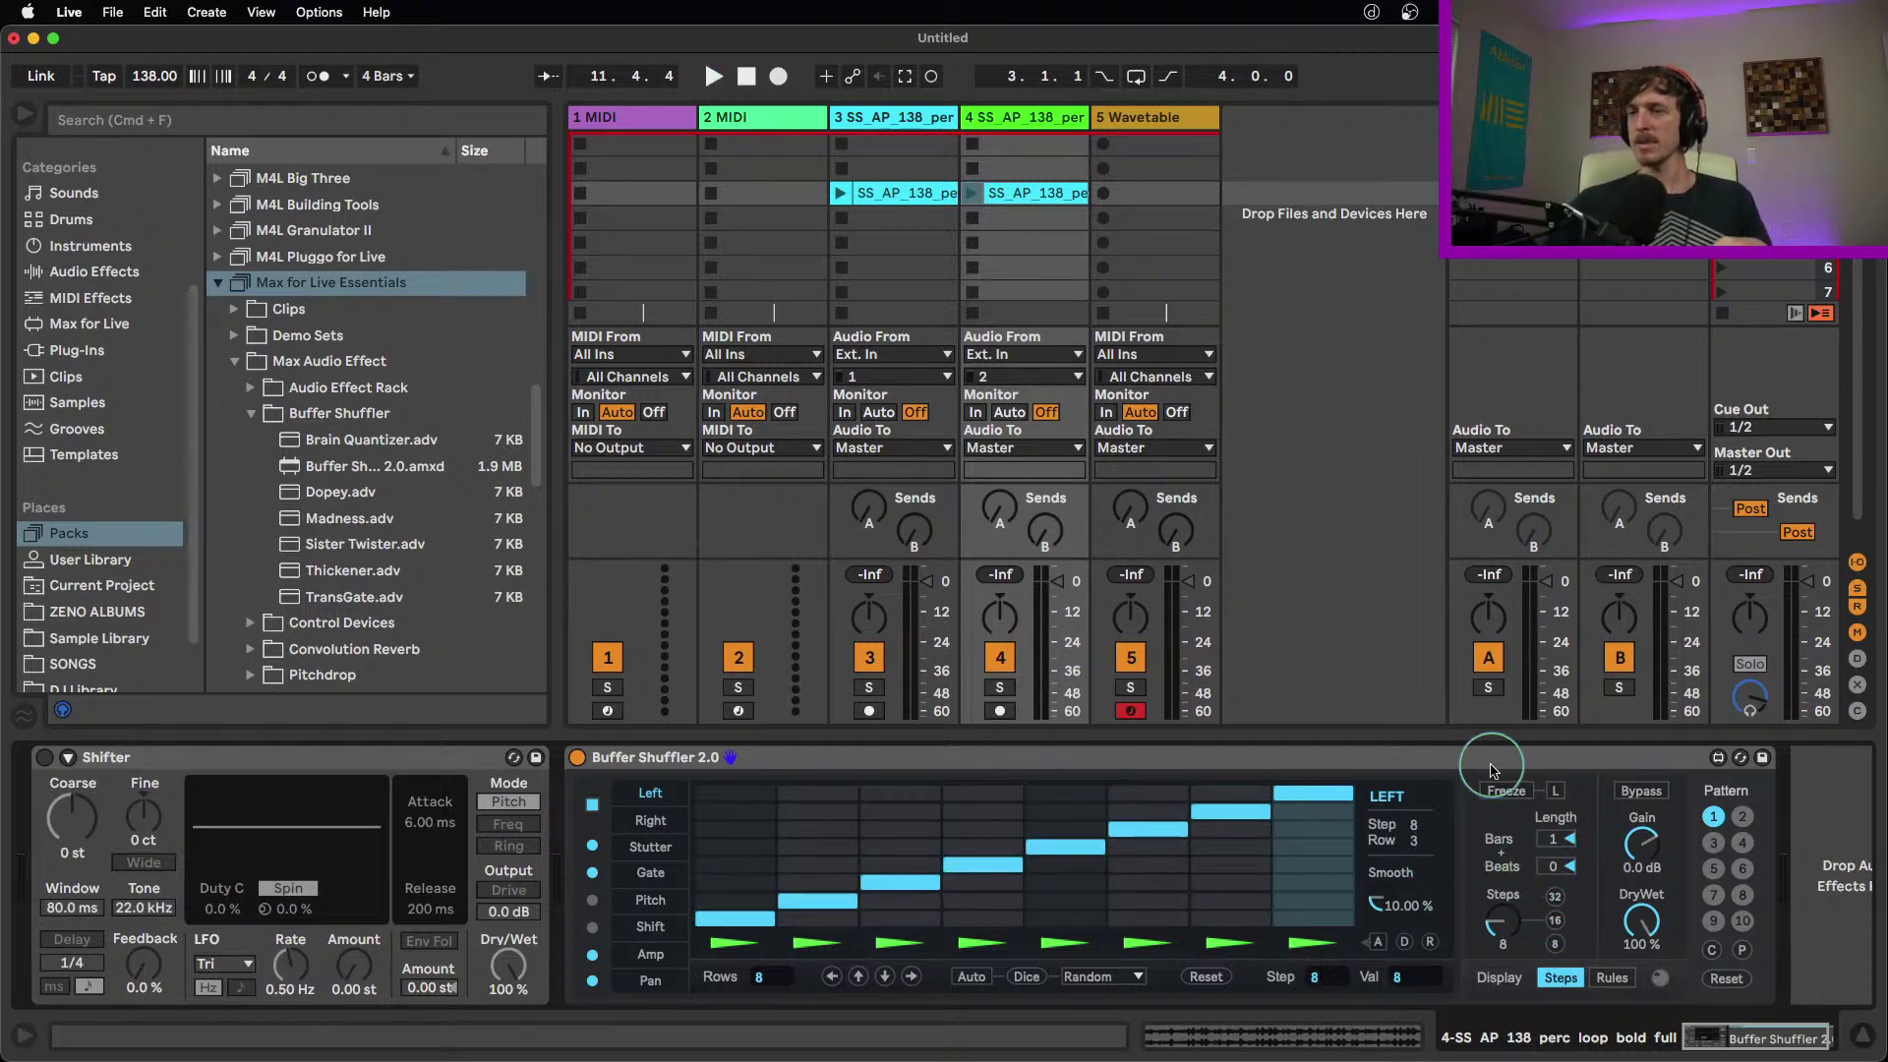
# While playing the track 4 loop, rearrange the Left pattern: step 3 to row 5, 5 to row 6, 6 to row 4, 7 to row 3, 8 to row 1
pyautogui.press('space')
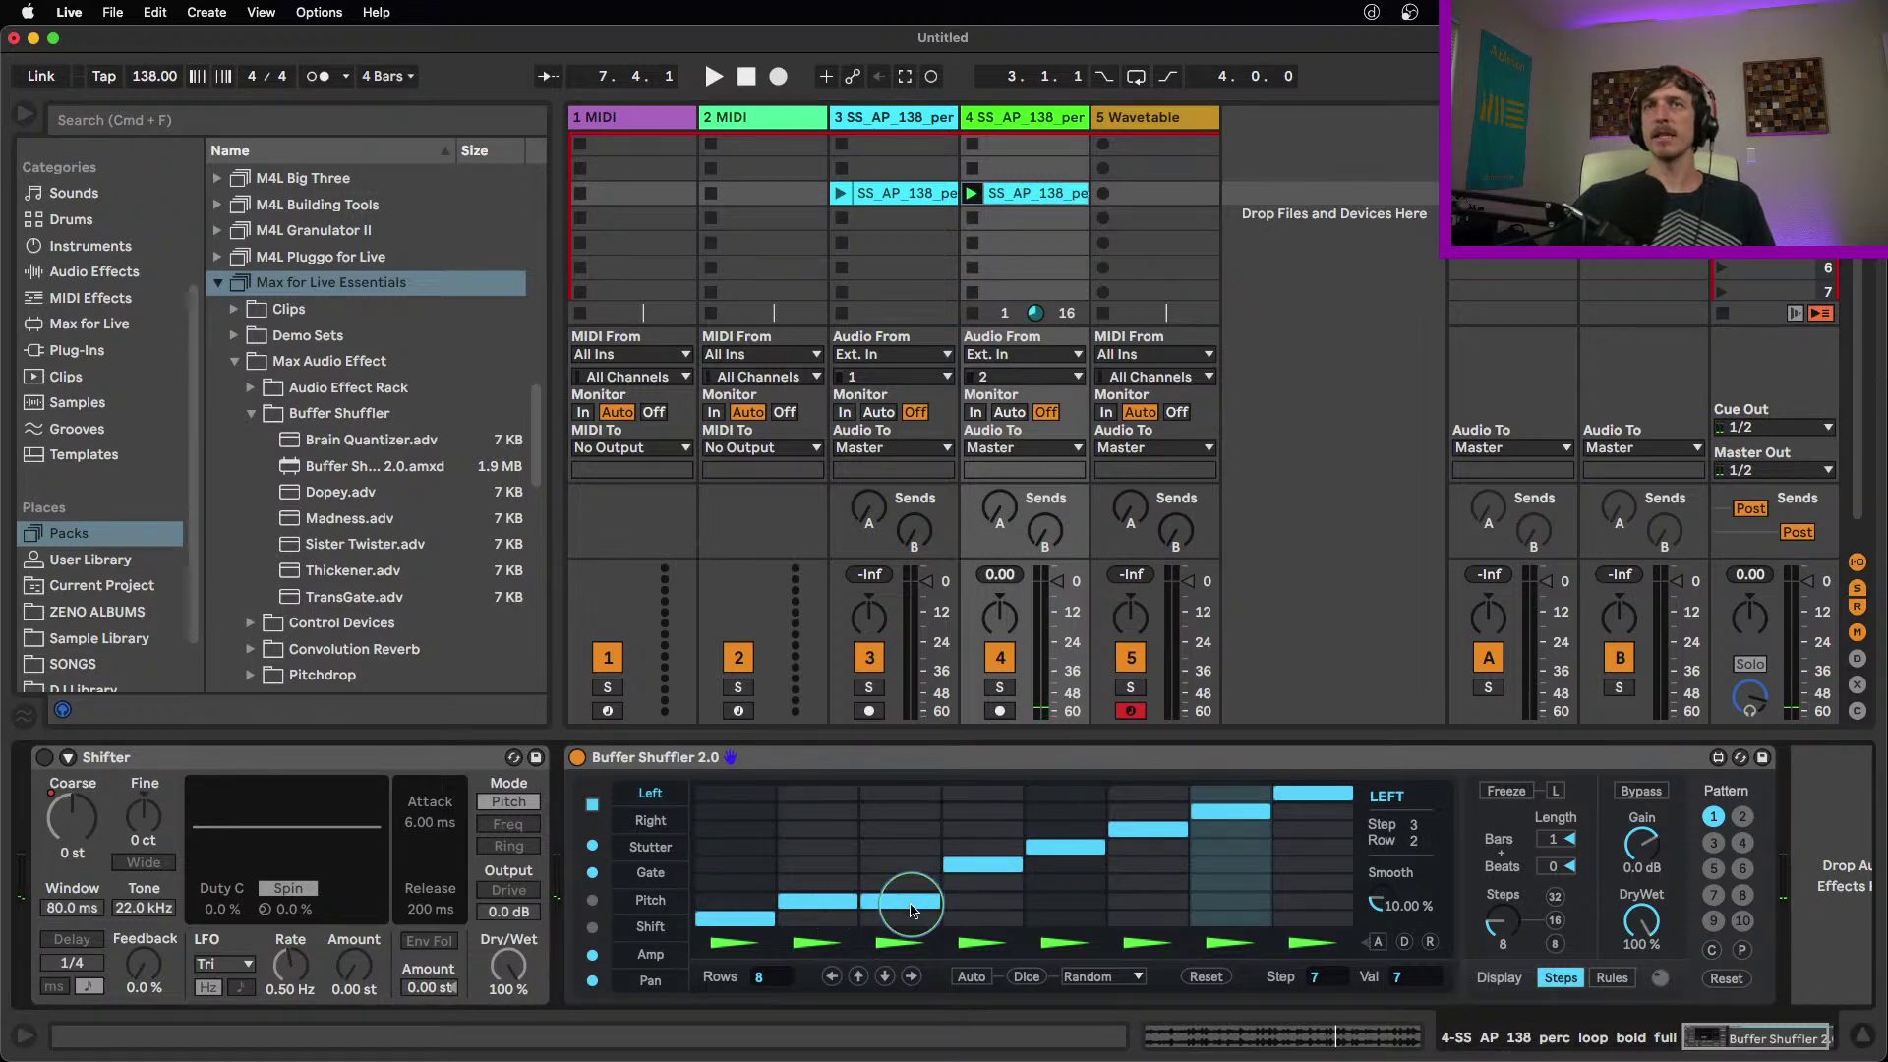
pyautogui.moveTo(910, 890)
pyautogui.mouseDown()
pyautogui.moveTo(901, 792)
pyautogui.moveTo(900, 895)
pyautogui.moveTo(905, 856)
pyautogui.mouseUp()
pyautogui.press('space')
pyautogui.click(1030, 899)
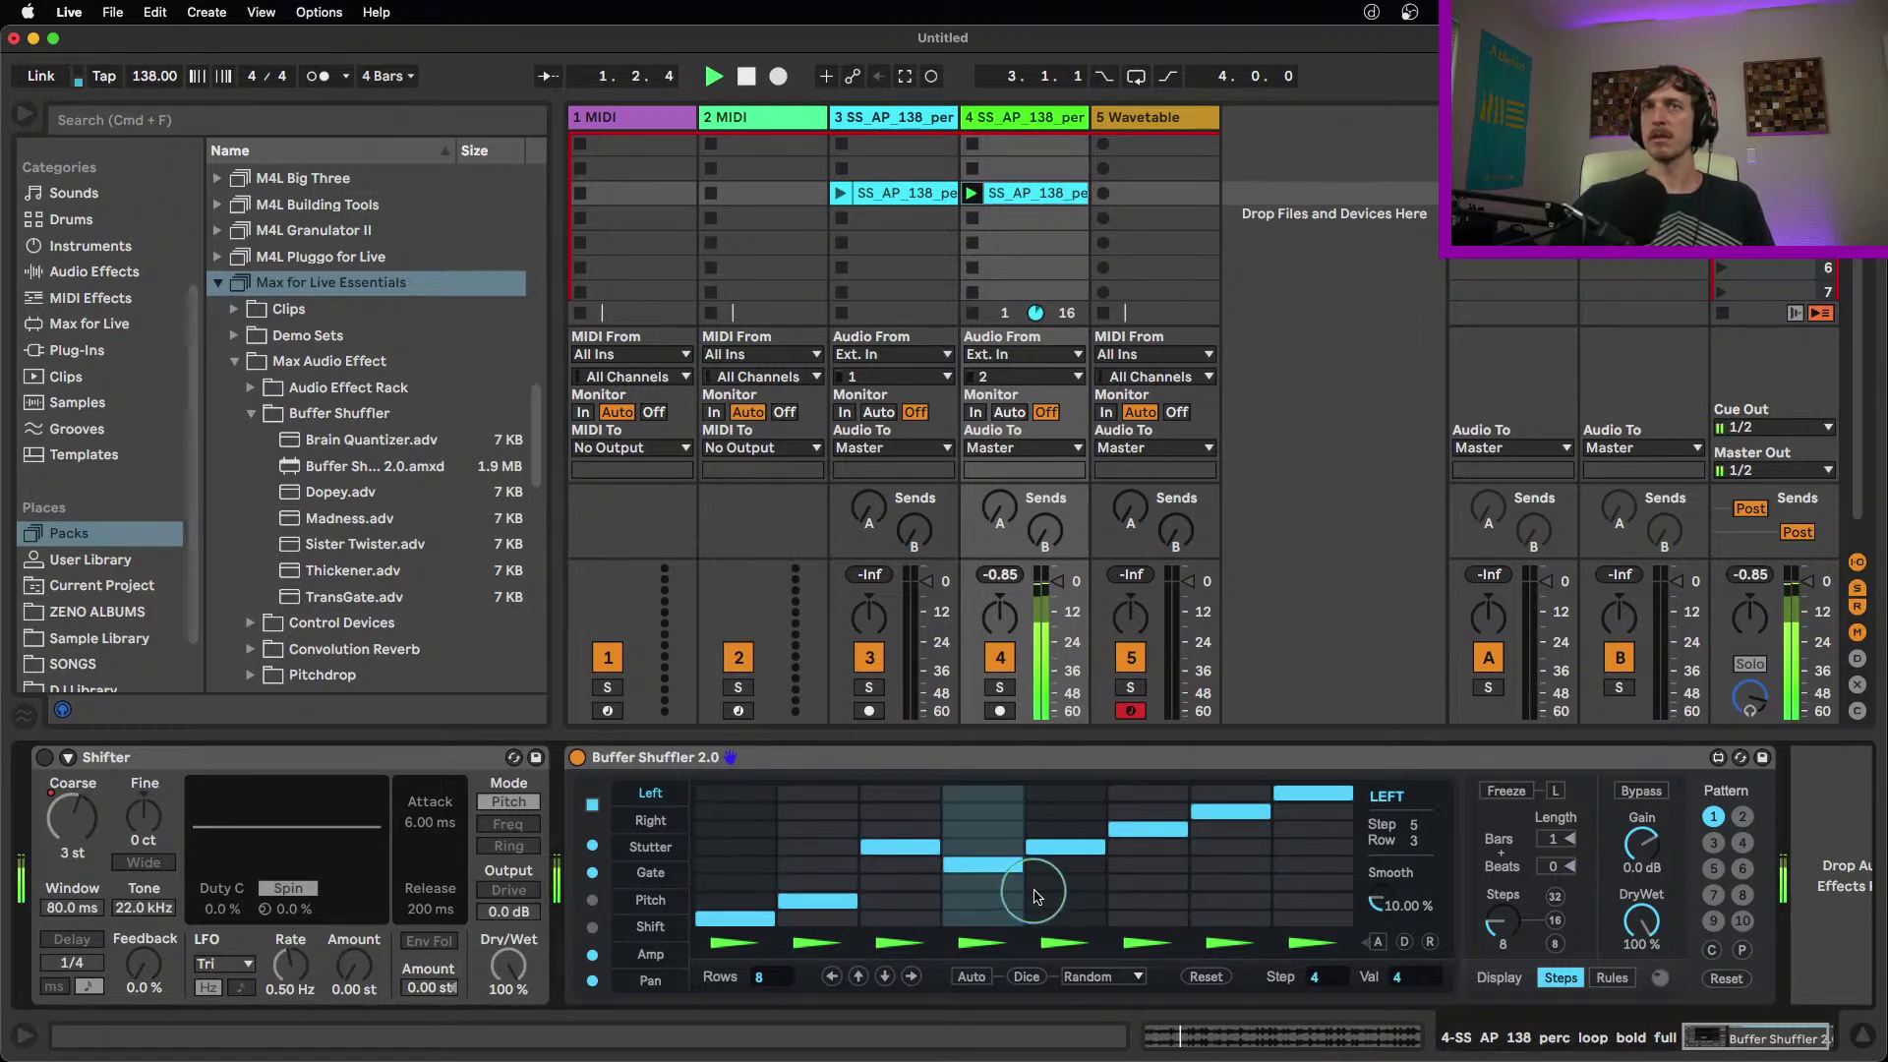
pyautogui.click(1175, 865)
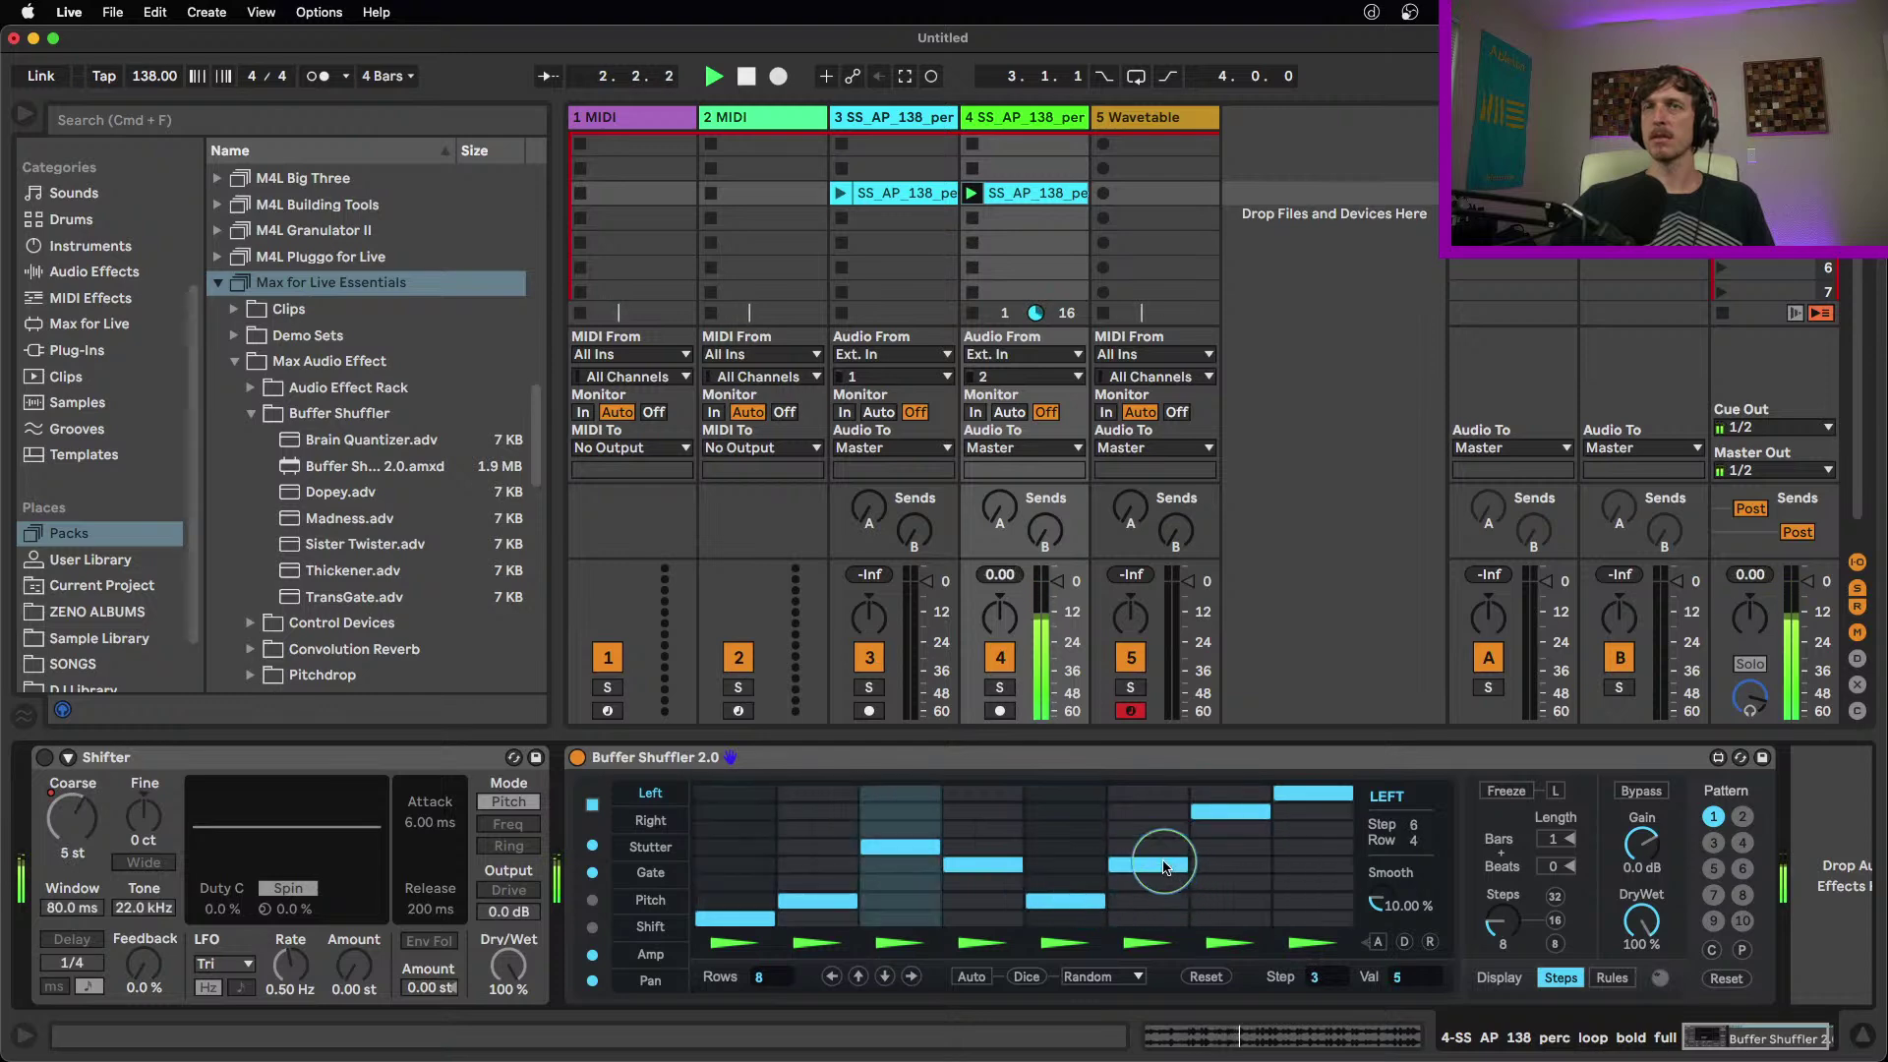
pyautogui.click(1253, 884)
pyautogui.click(1311, 901)
pyautogui.click(1311, 918)
pyautogui.click(1065, 829)
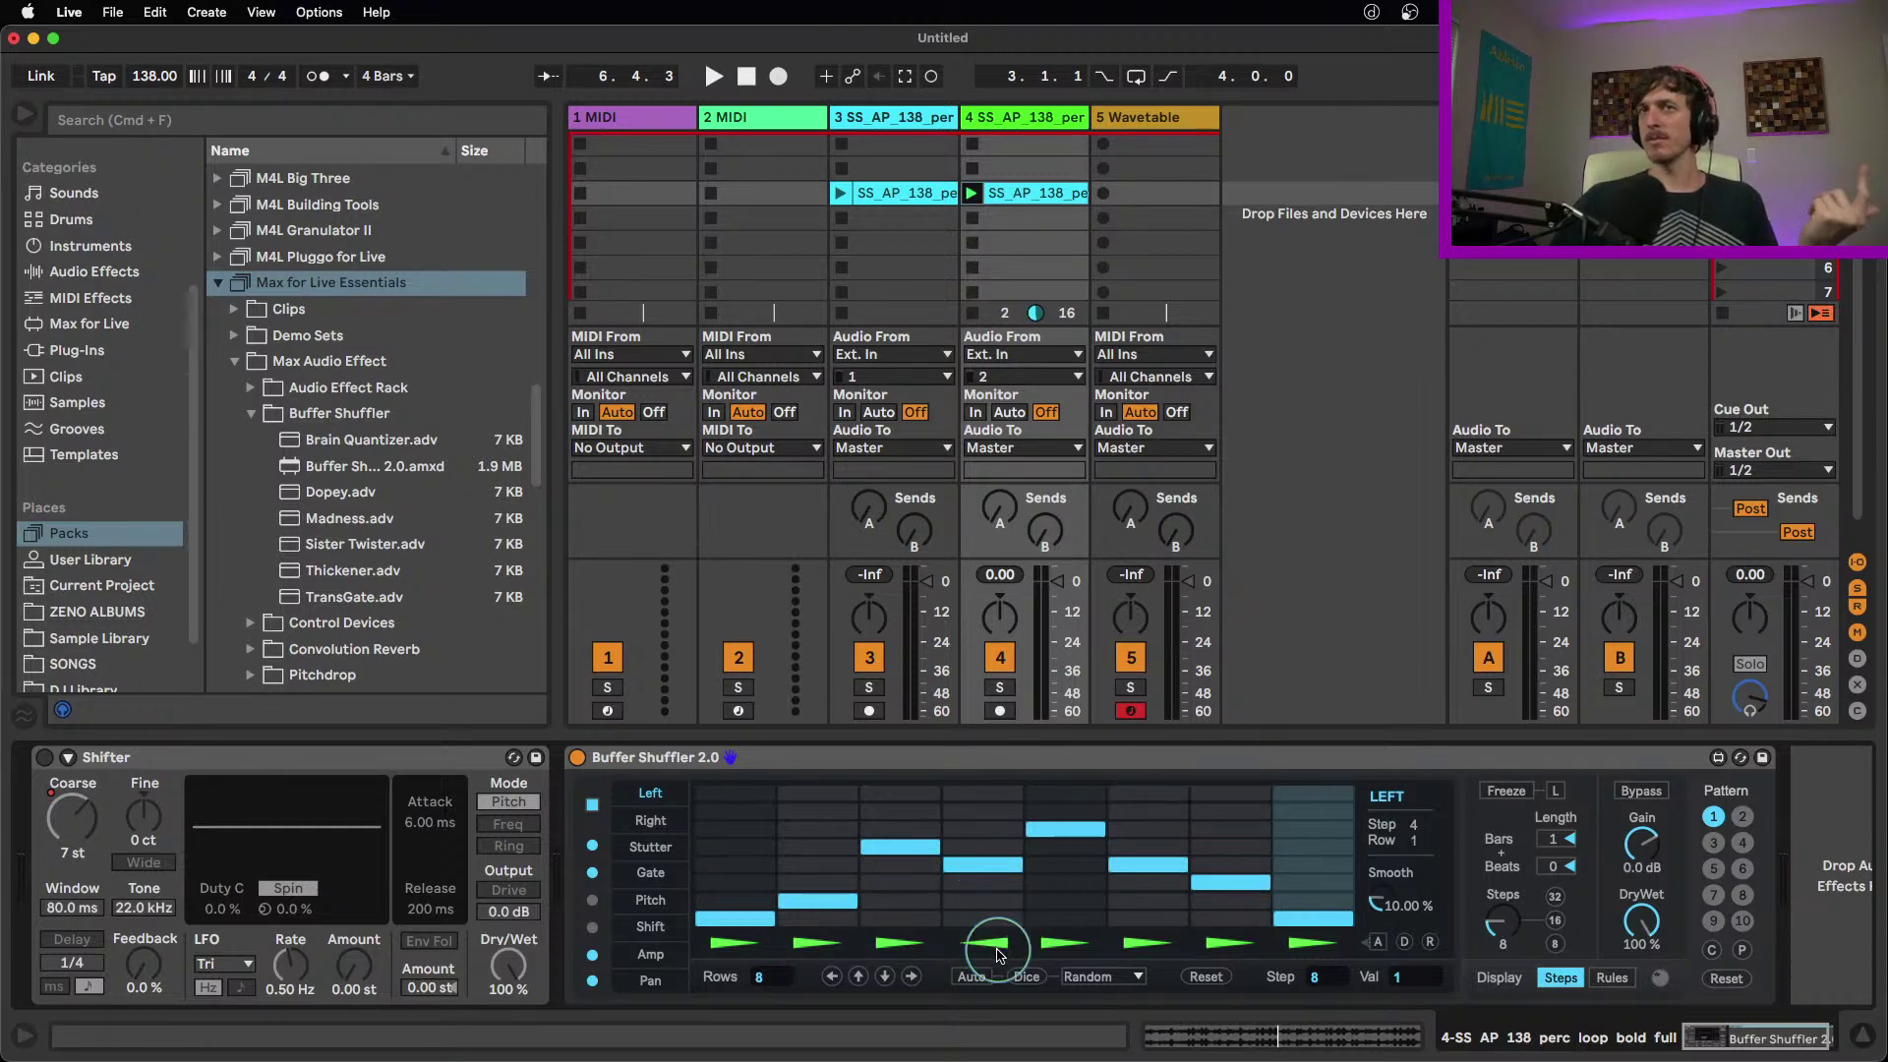
# During loop playback, reverse step 8, cross out step 7's direction marker, and cross out step 5's before restoring it to forward
pyautogui.press('space')
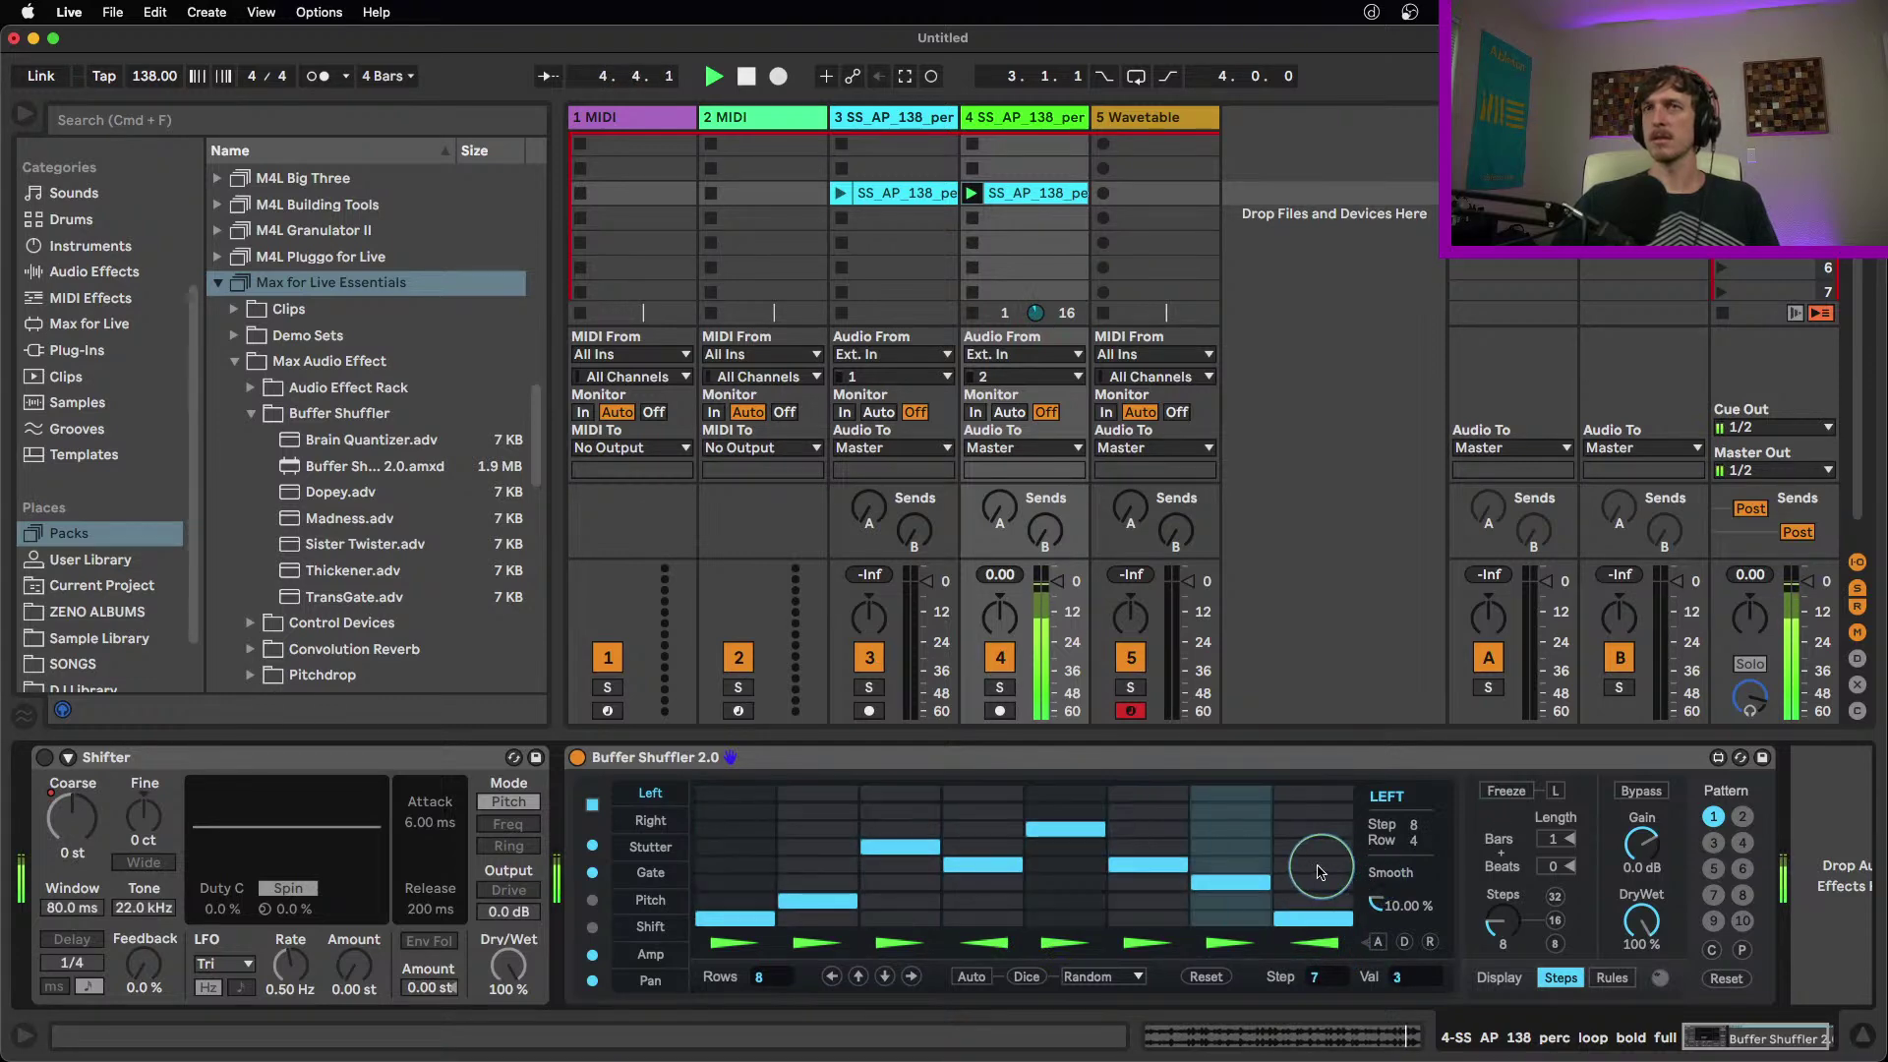
pyautogui.click(1235, 948)
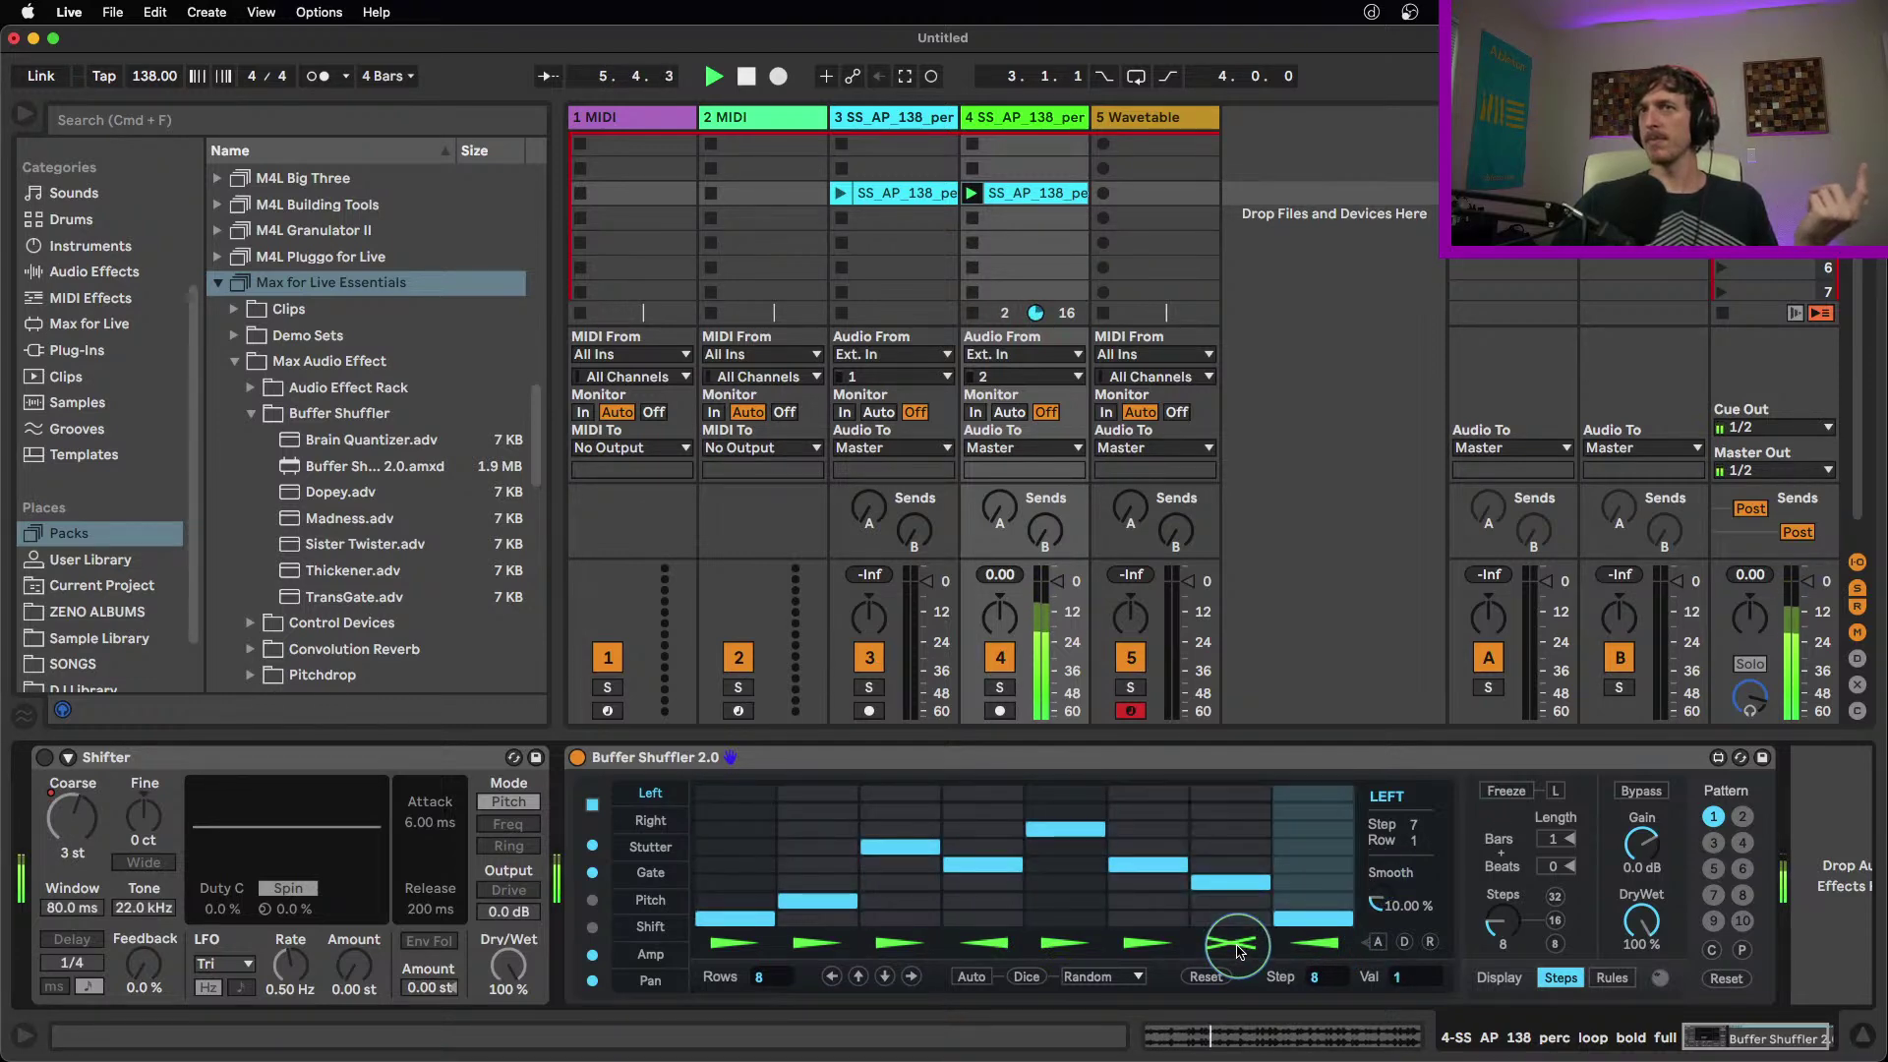
pyautogui.click(1077, 944)
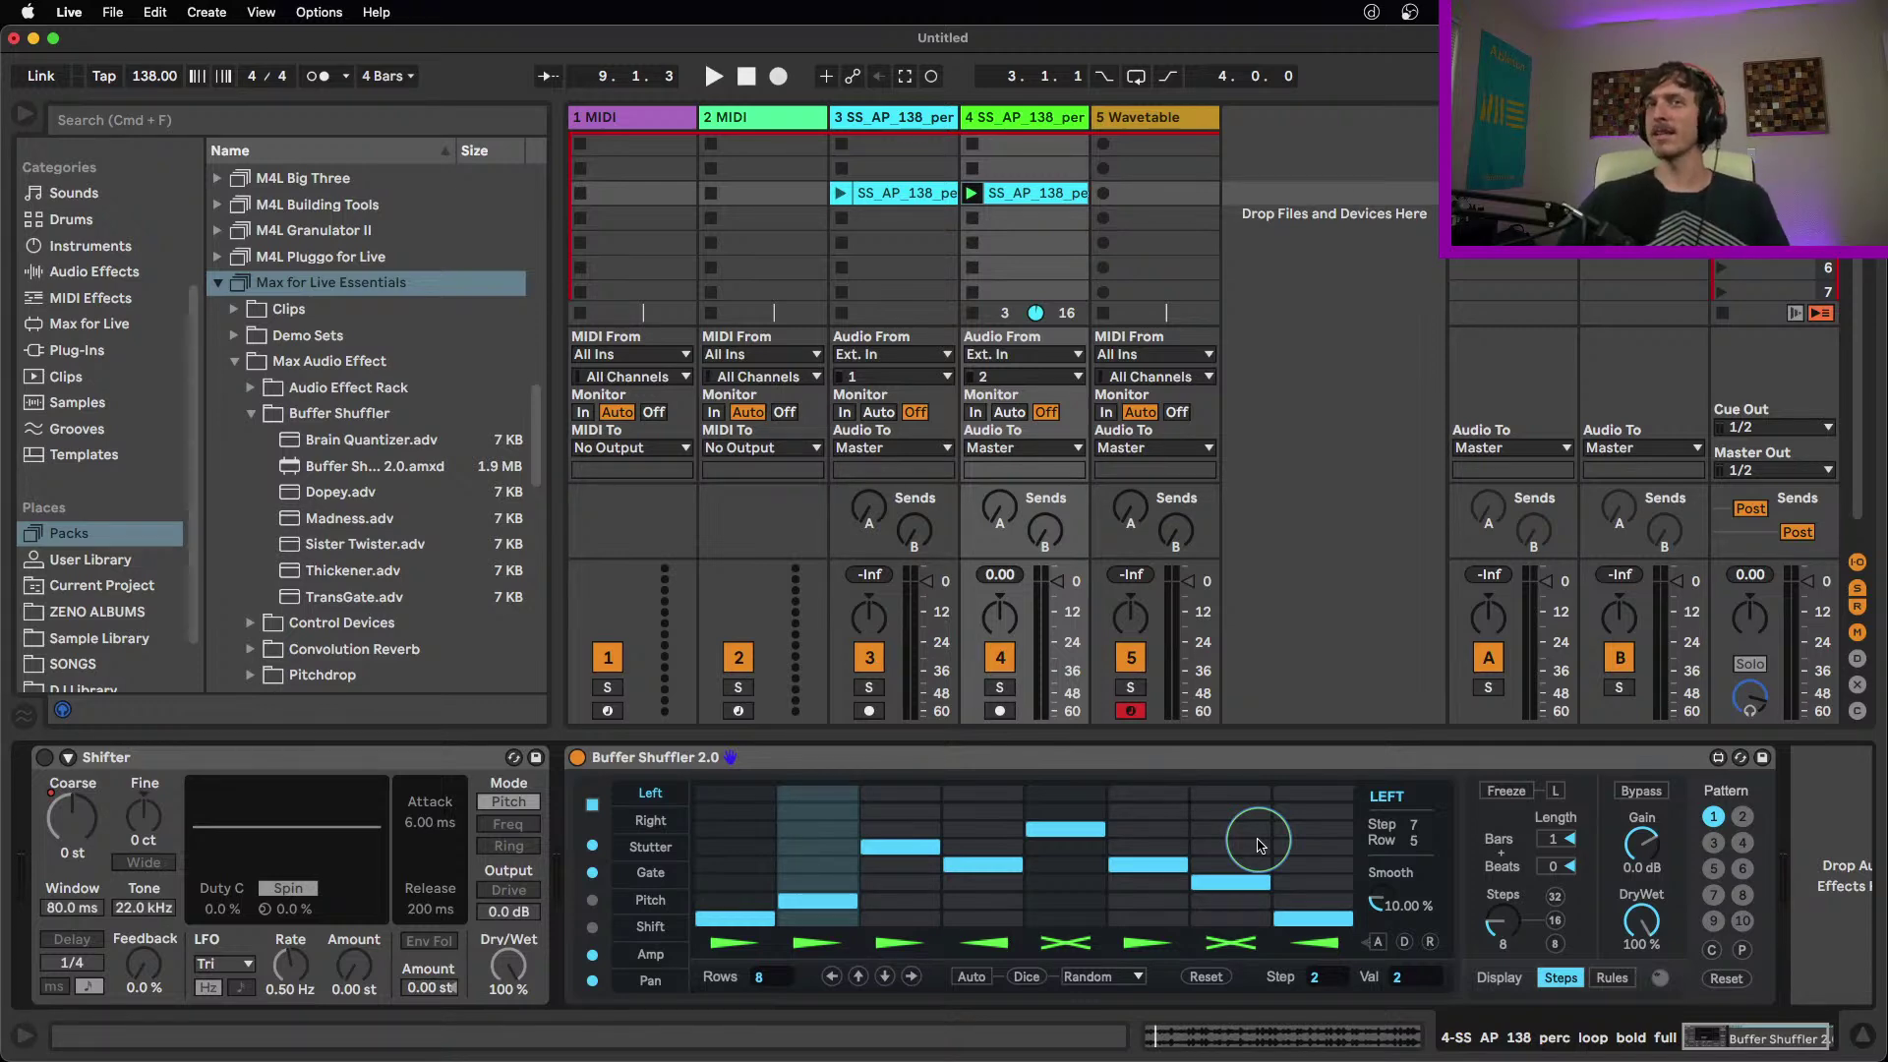
pyautogui.press('space')
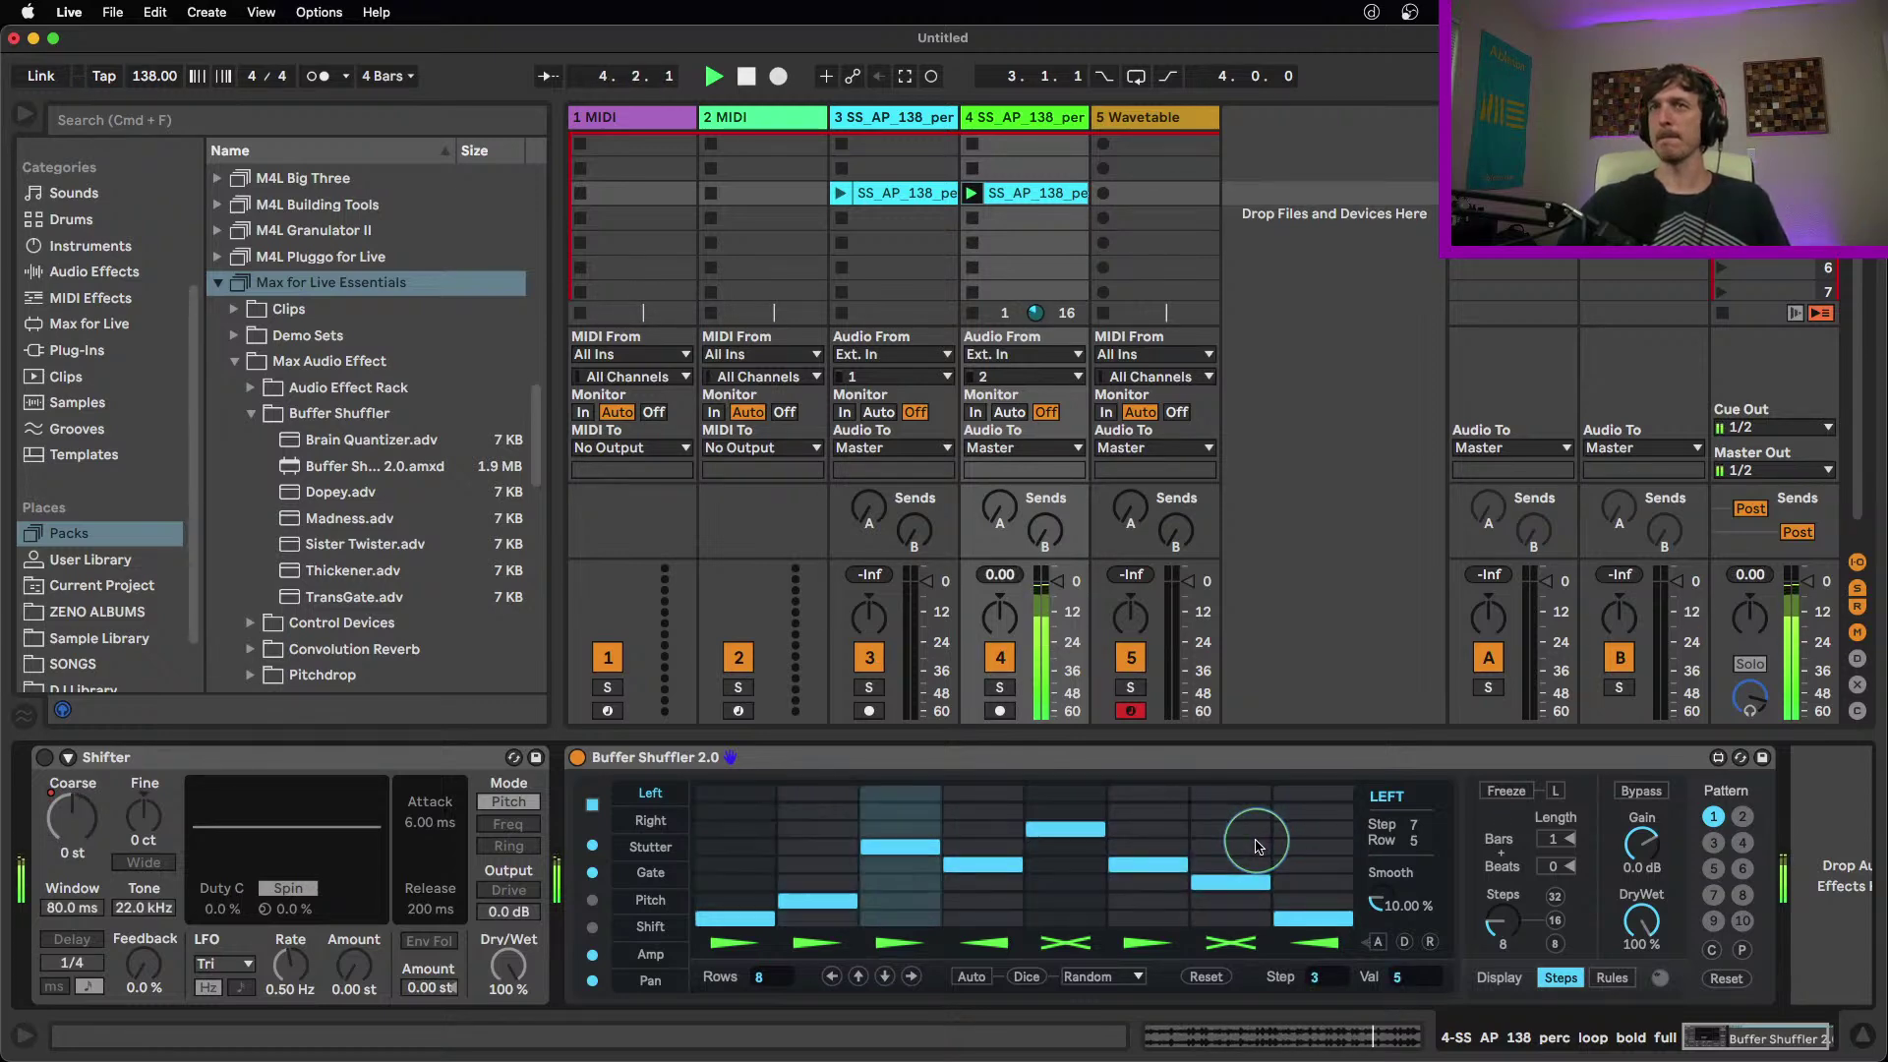
pyautogui.click(1070, 943)
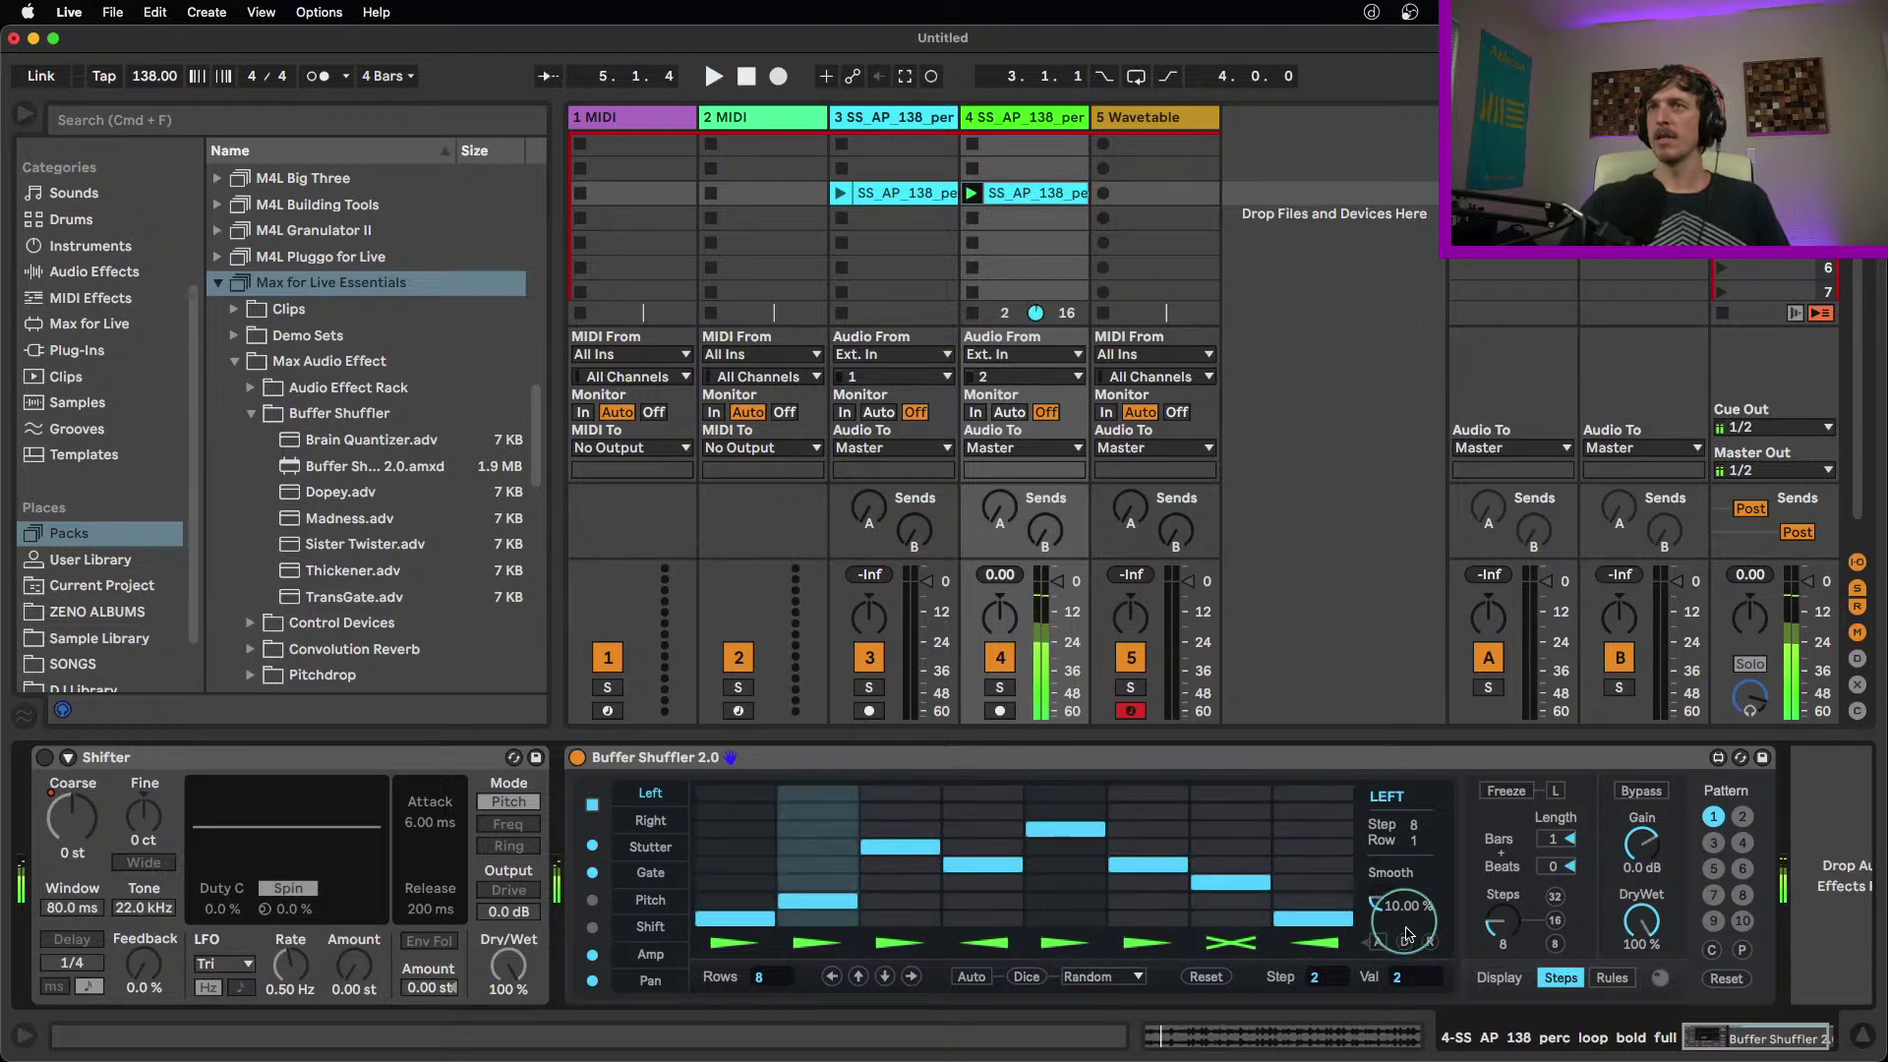
# Set Buffer Shuffler's step count to 16
pyautogui.click(1554, 921)
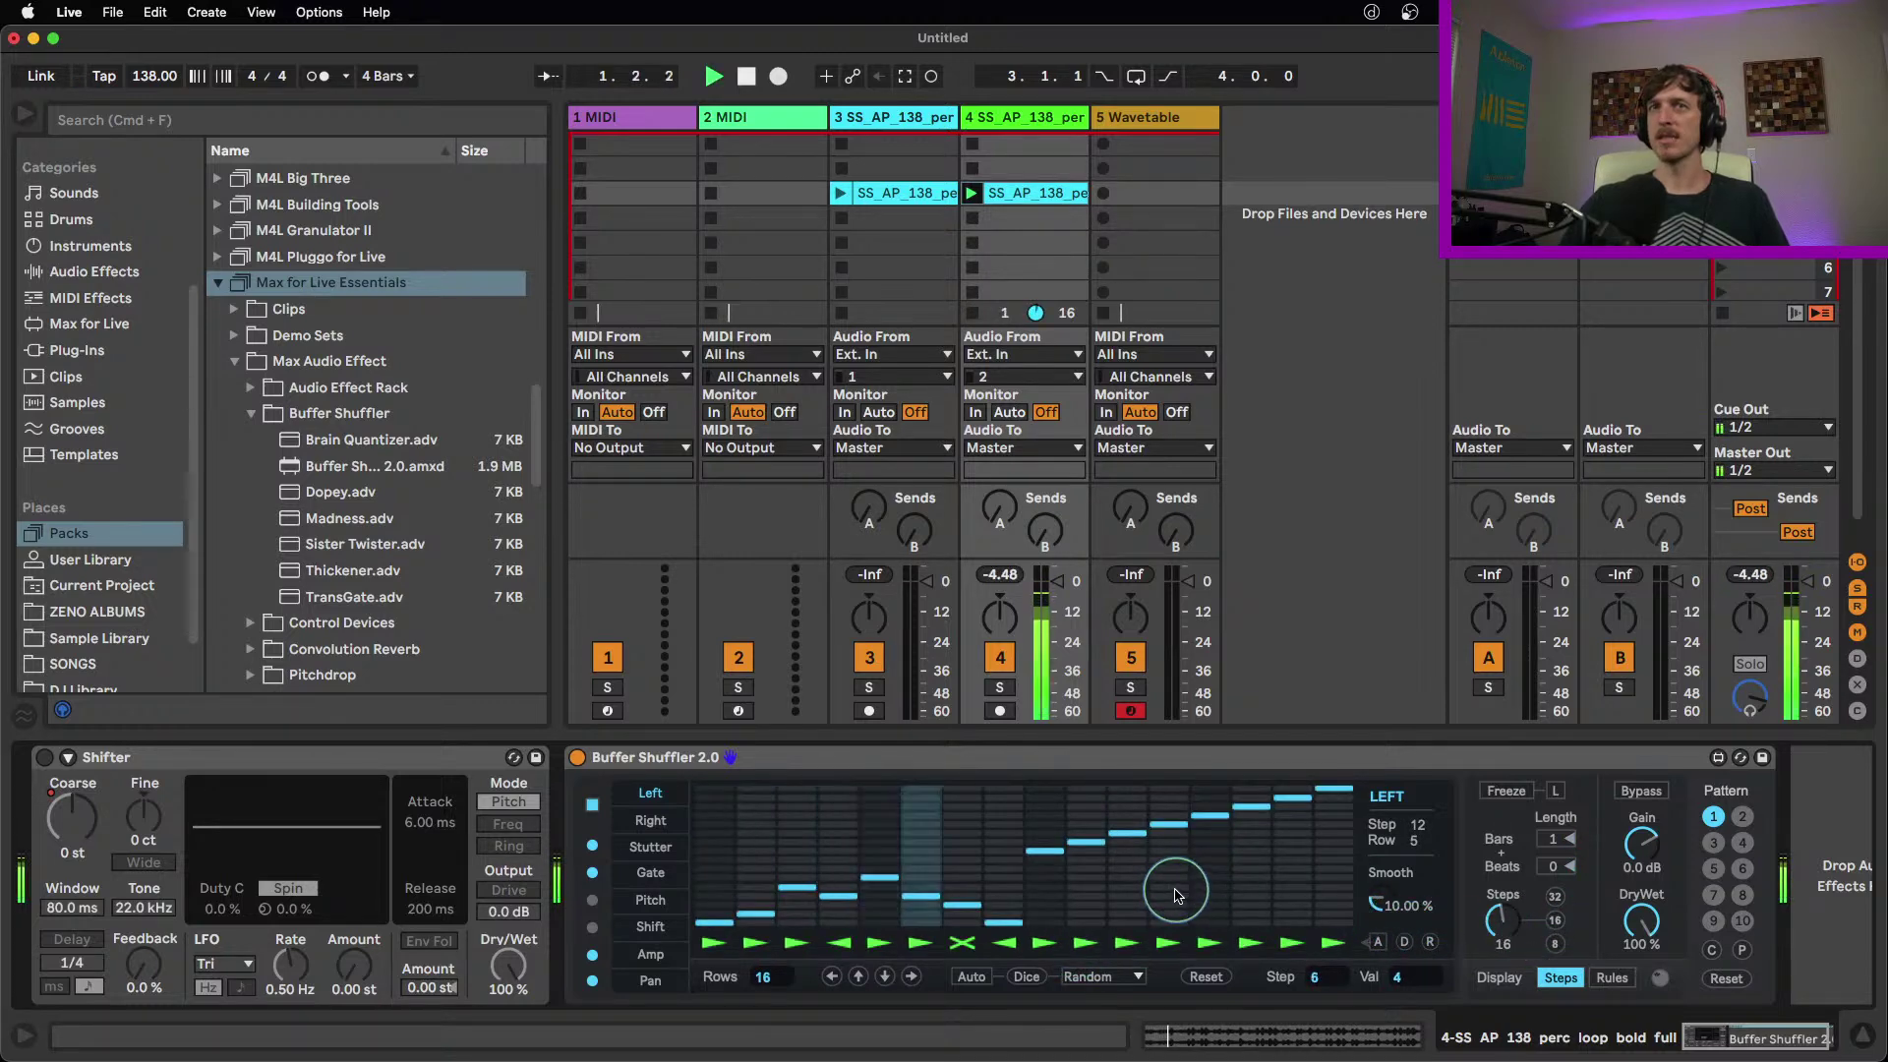
# During loop playback, rearrange the 16-step Left pattern: step 10 to row 5, 11 and 13 to row 8, 15 to row 9, 16 to row 4
pyautogui.click(1089, 887)
pyautogui.click(1131, 862)
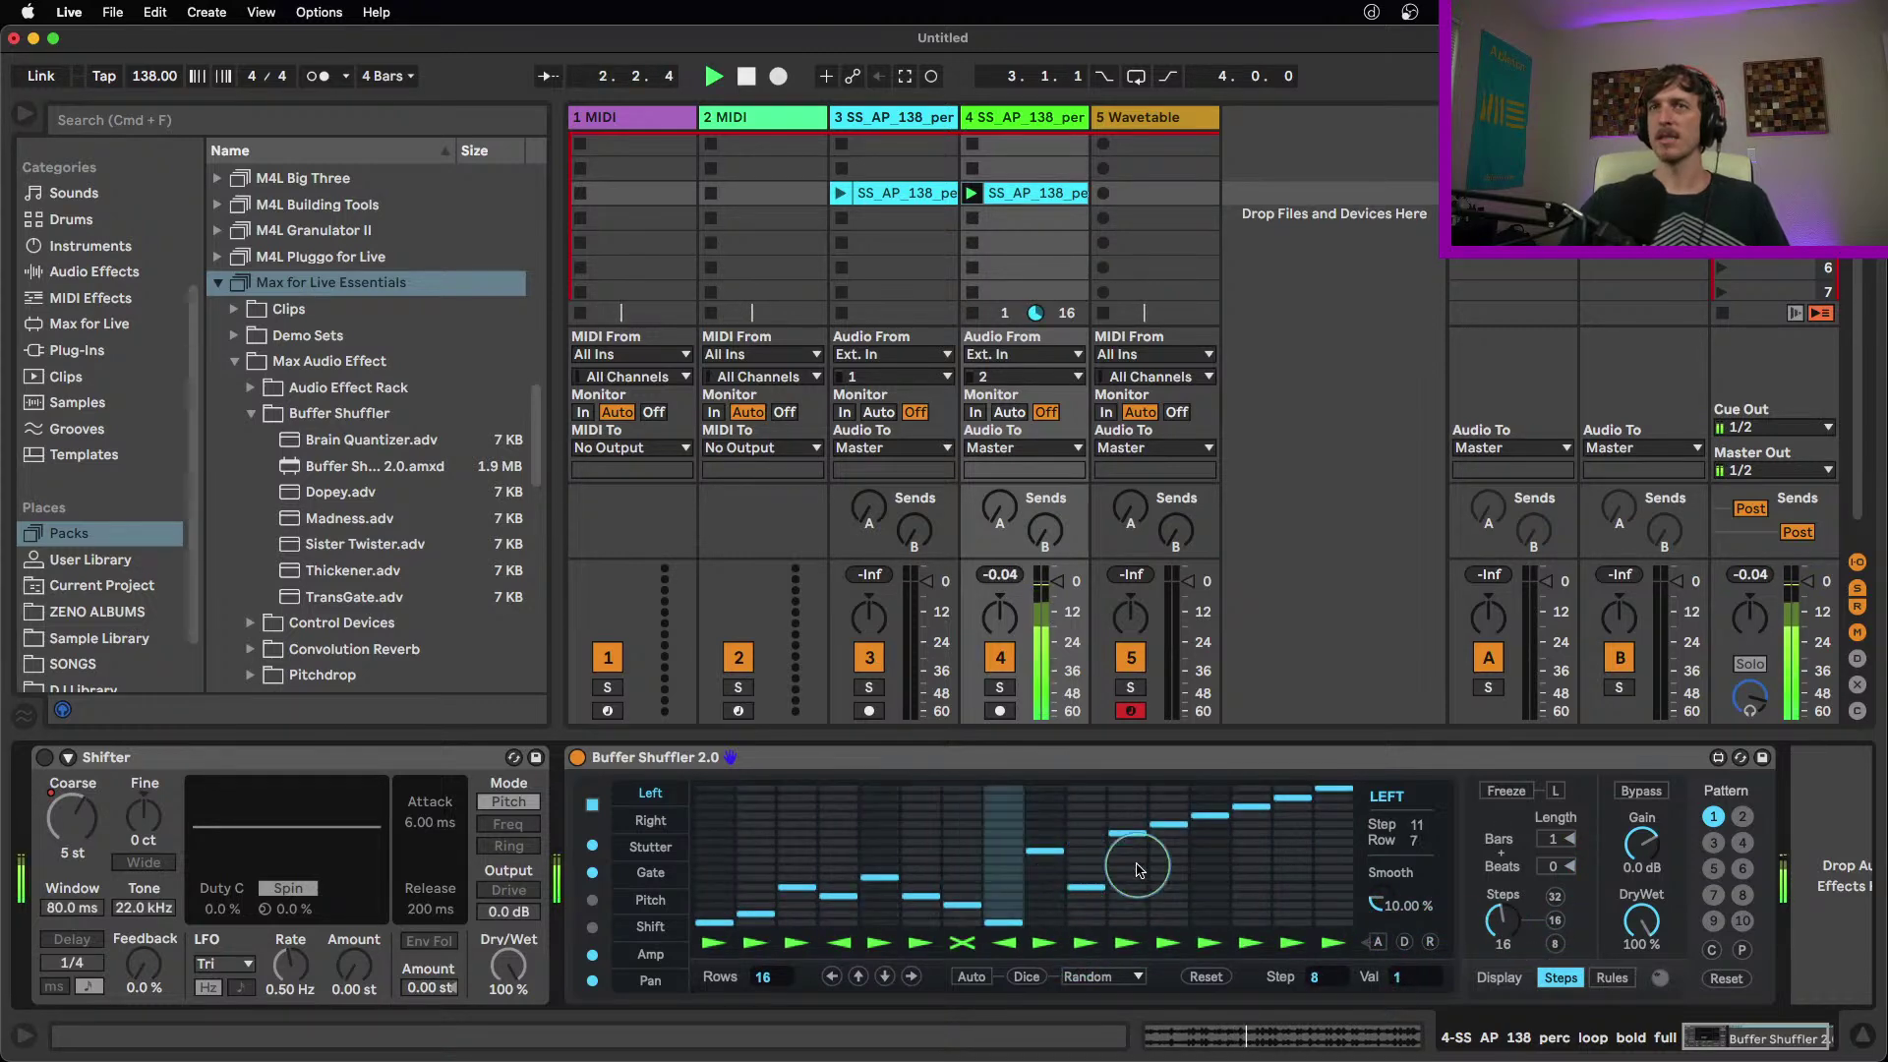
pyautogui.click(1213, 861)
pyautogui.click(1293, 852)
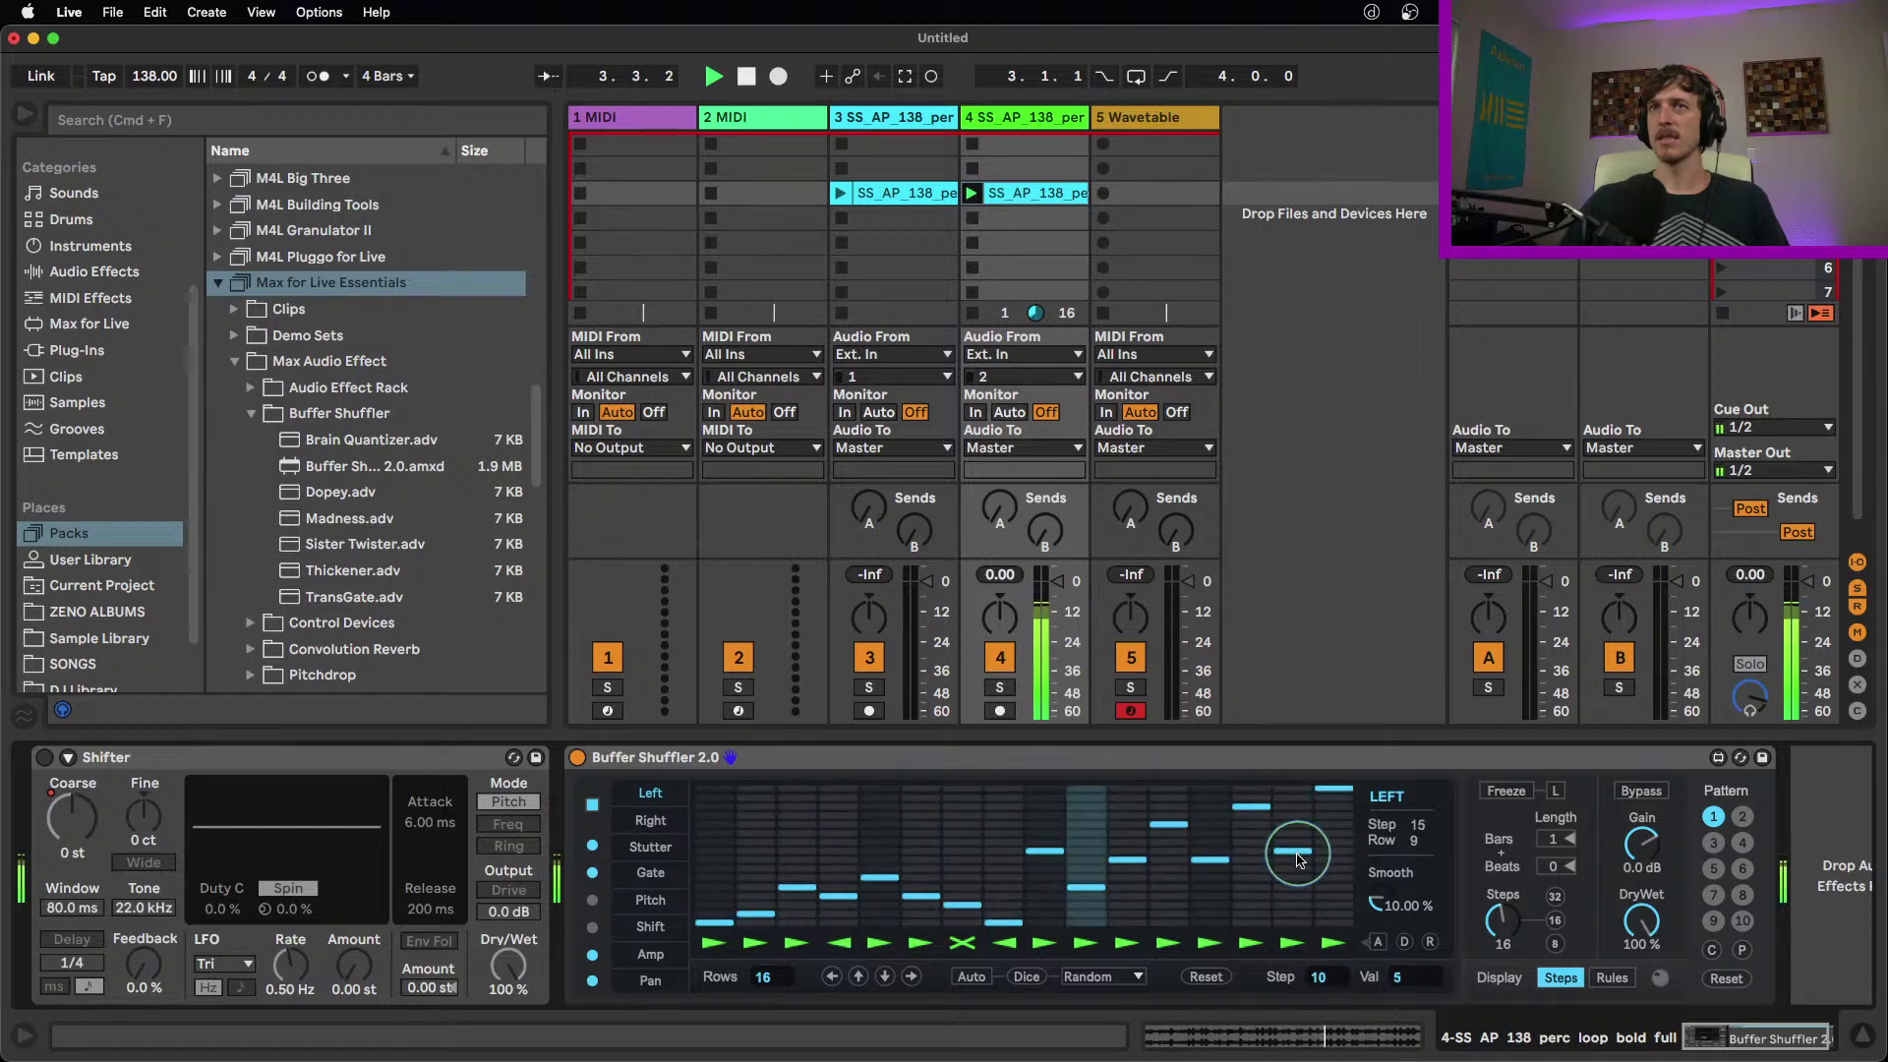
pyautogui.click(1344, 899)
# Reverse Left step 16, cross out step 14's direction marker, and move step 7 to row 5 and step 8 to row 8
pyautogui.click(1334, 944)
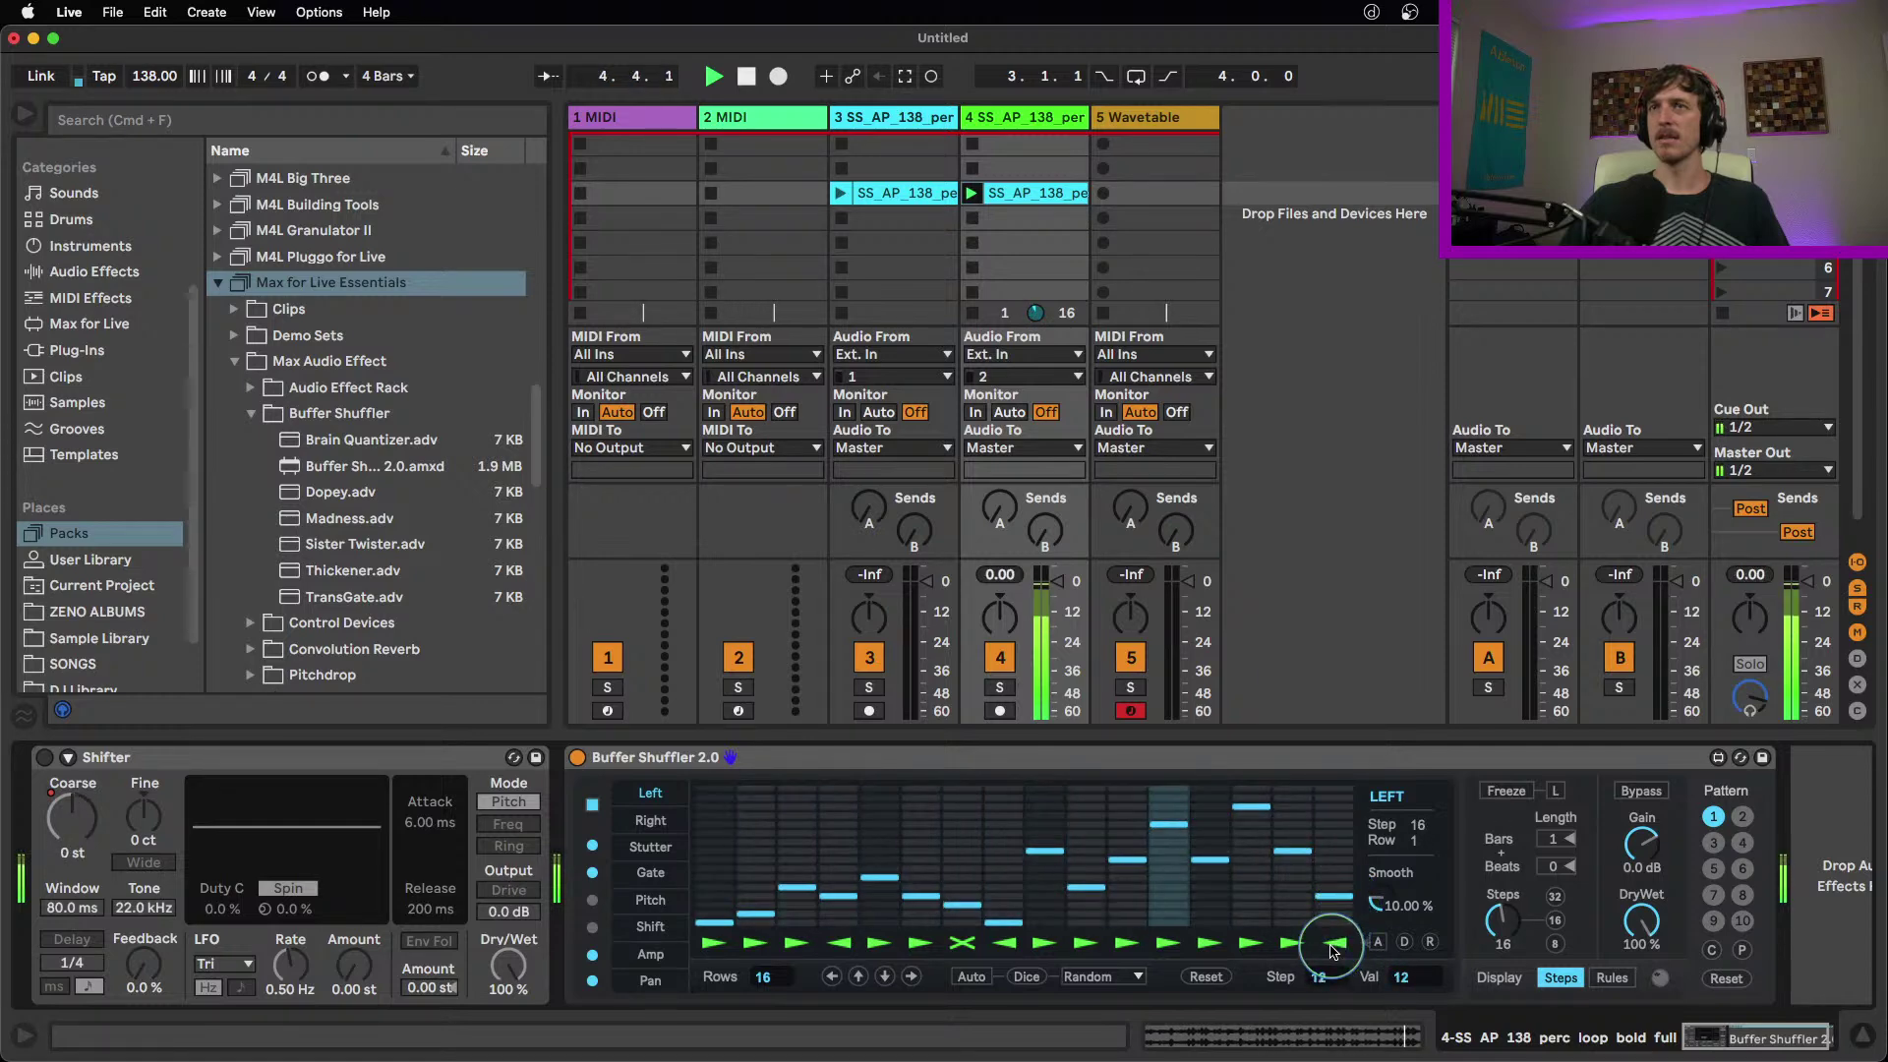
pyautogui.click(1253, 946)
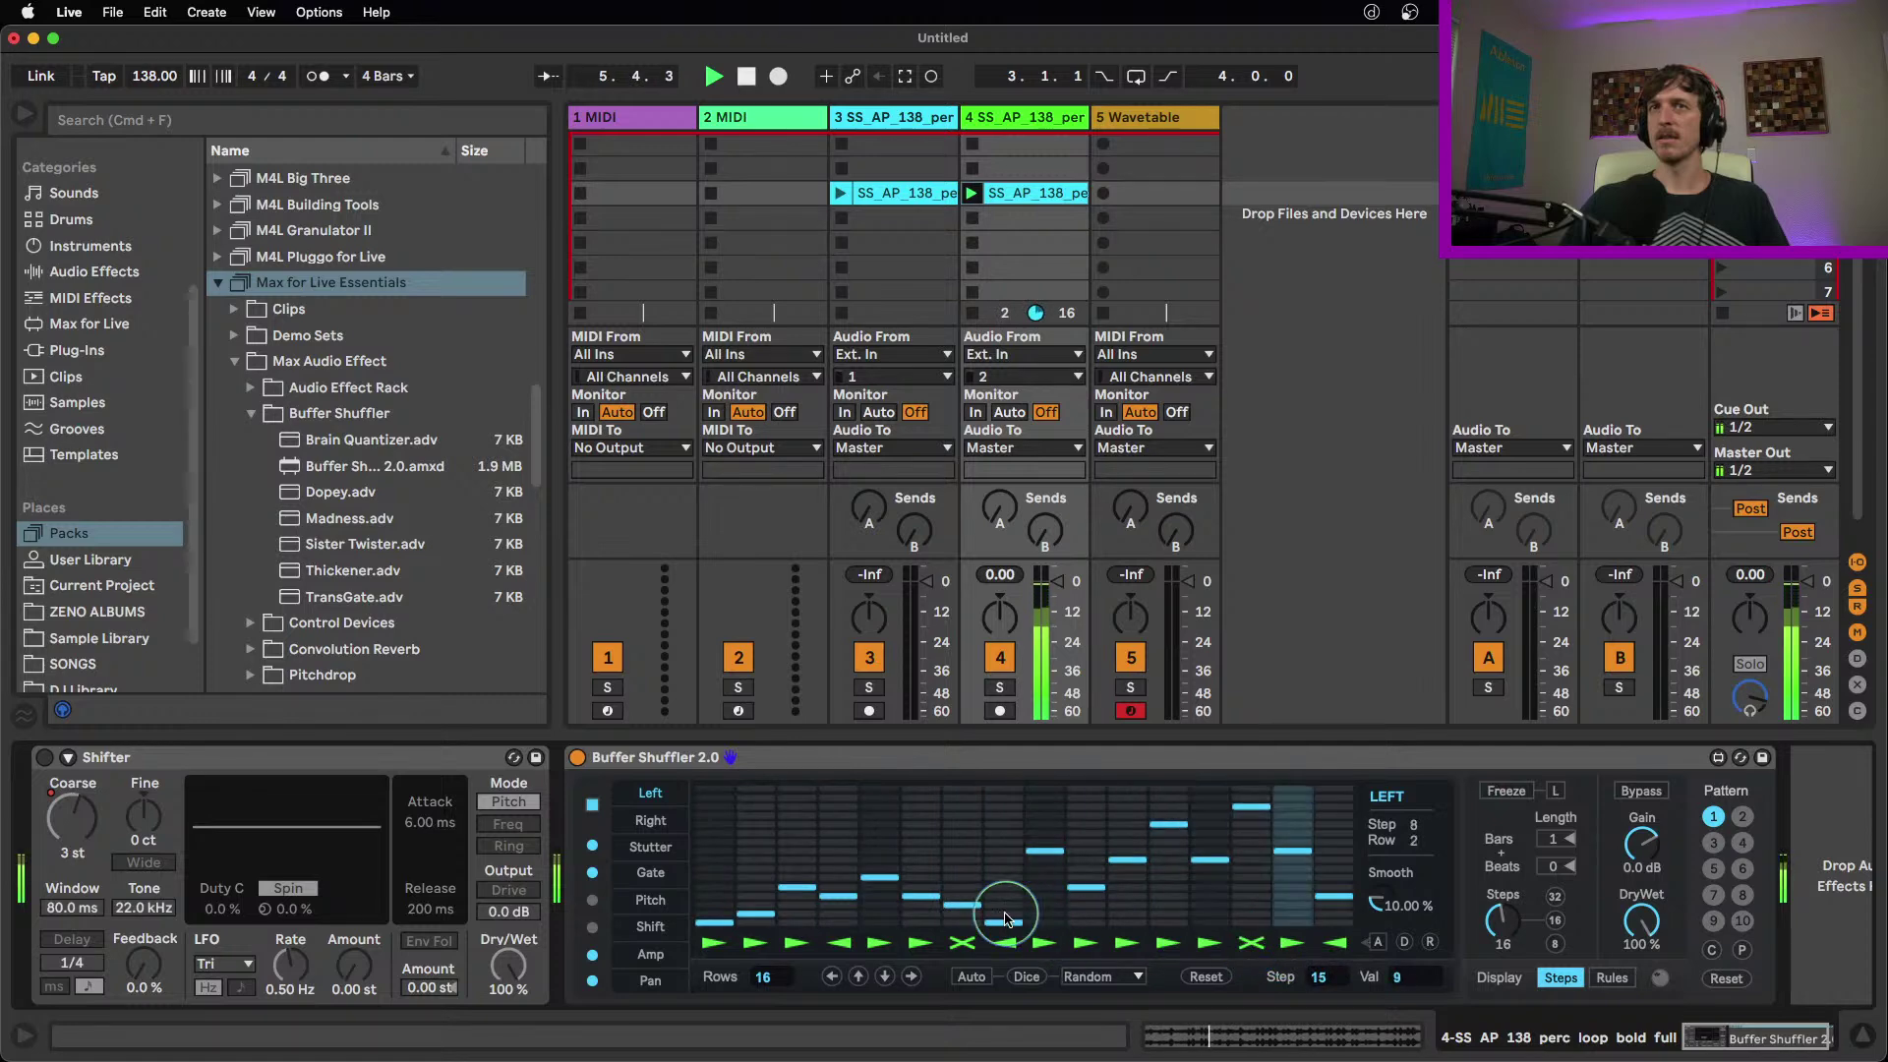
pyautogui.click(971, 889)
pyautogui.click(1002, 861)
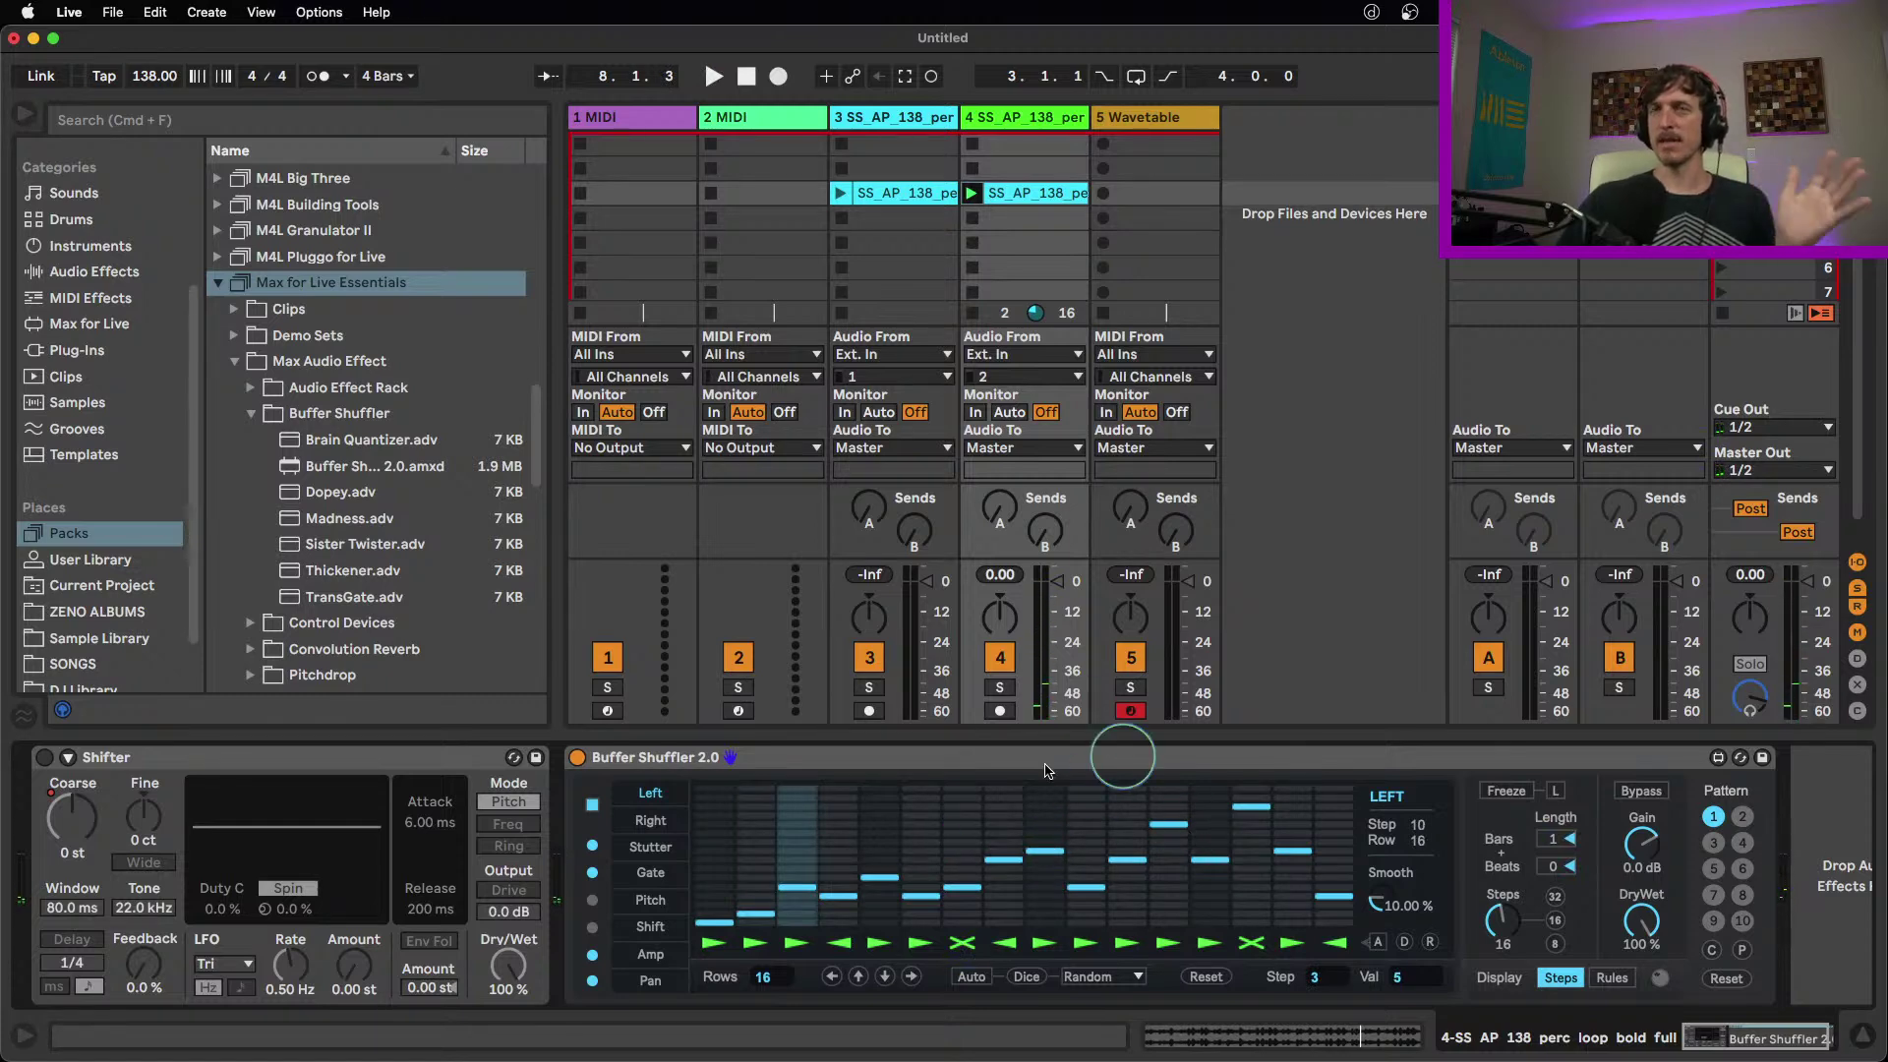
# Set the step count to 8, redraw the Left pattern as an ascending line from row 1 to row 8, and play the loop
pyautogui.click(1556, 946)
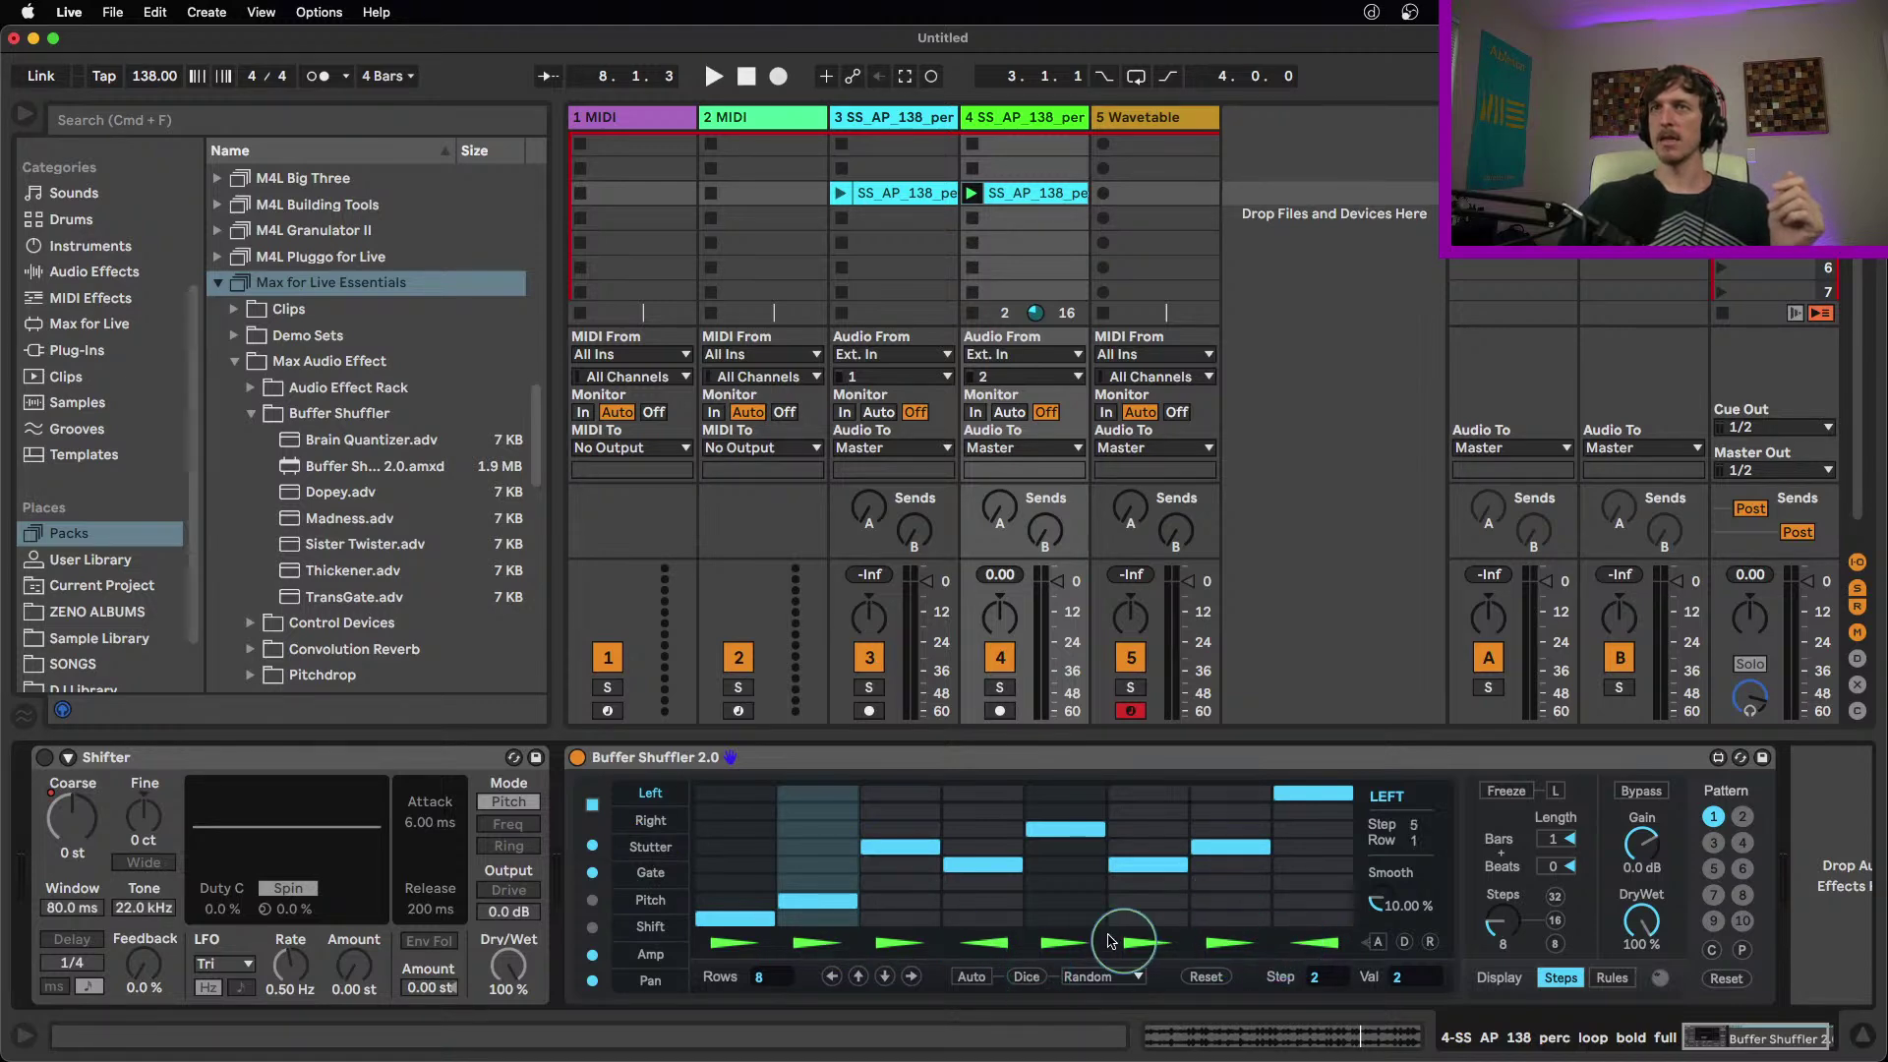
pyautogui.moveTo(841, 898); pyautogui.dragTo(879, 899)
pyautogui.moveTo(1070, 862); pyautogui.dragTo(1254, 820)
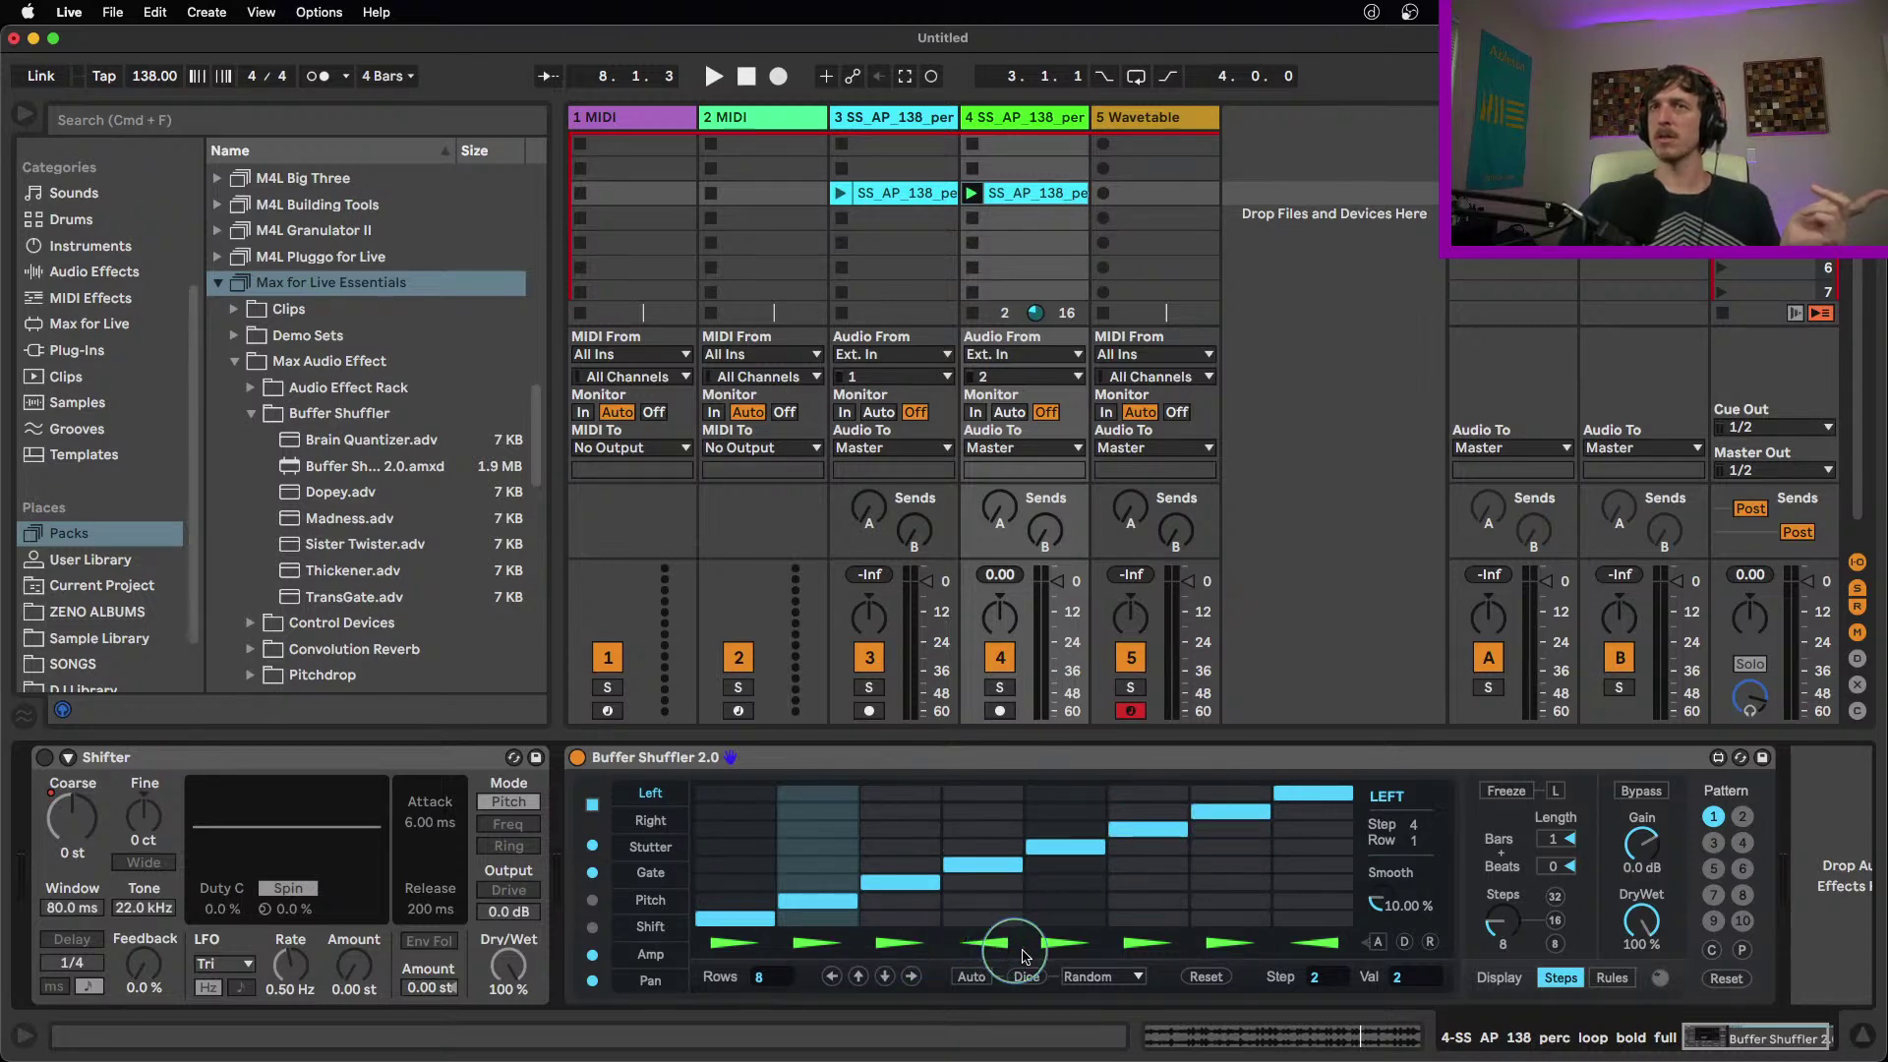
pyautogui.press('space')
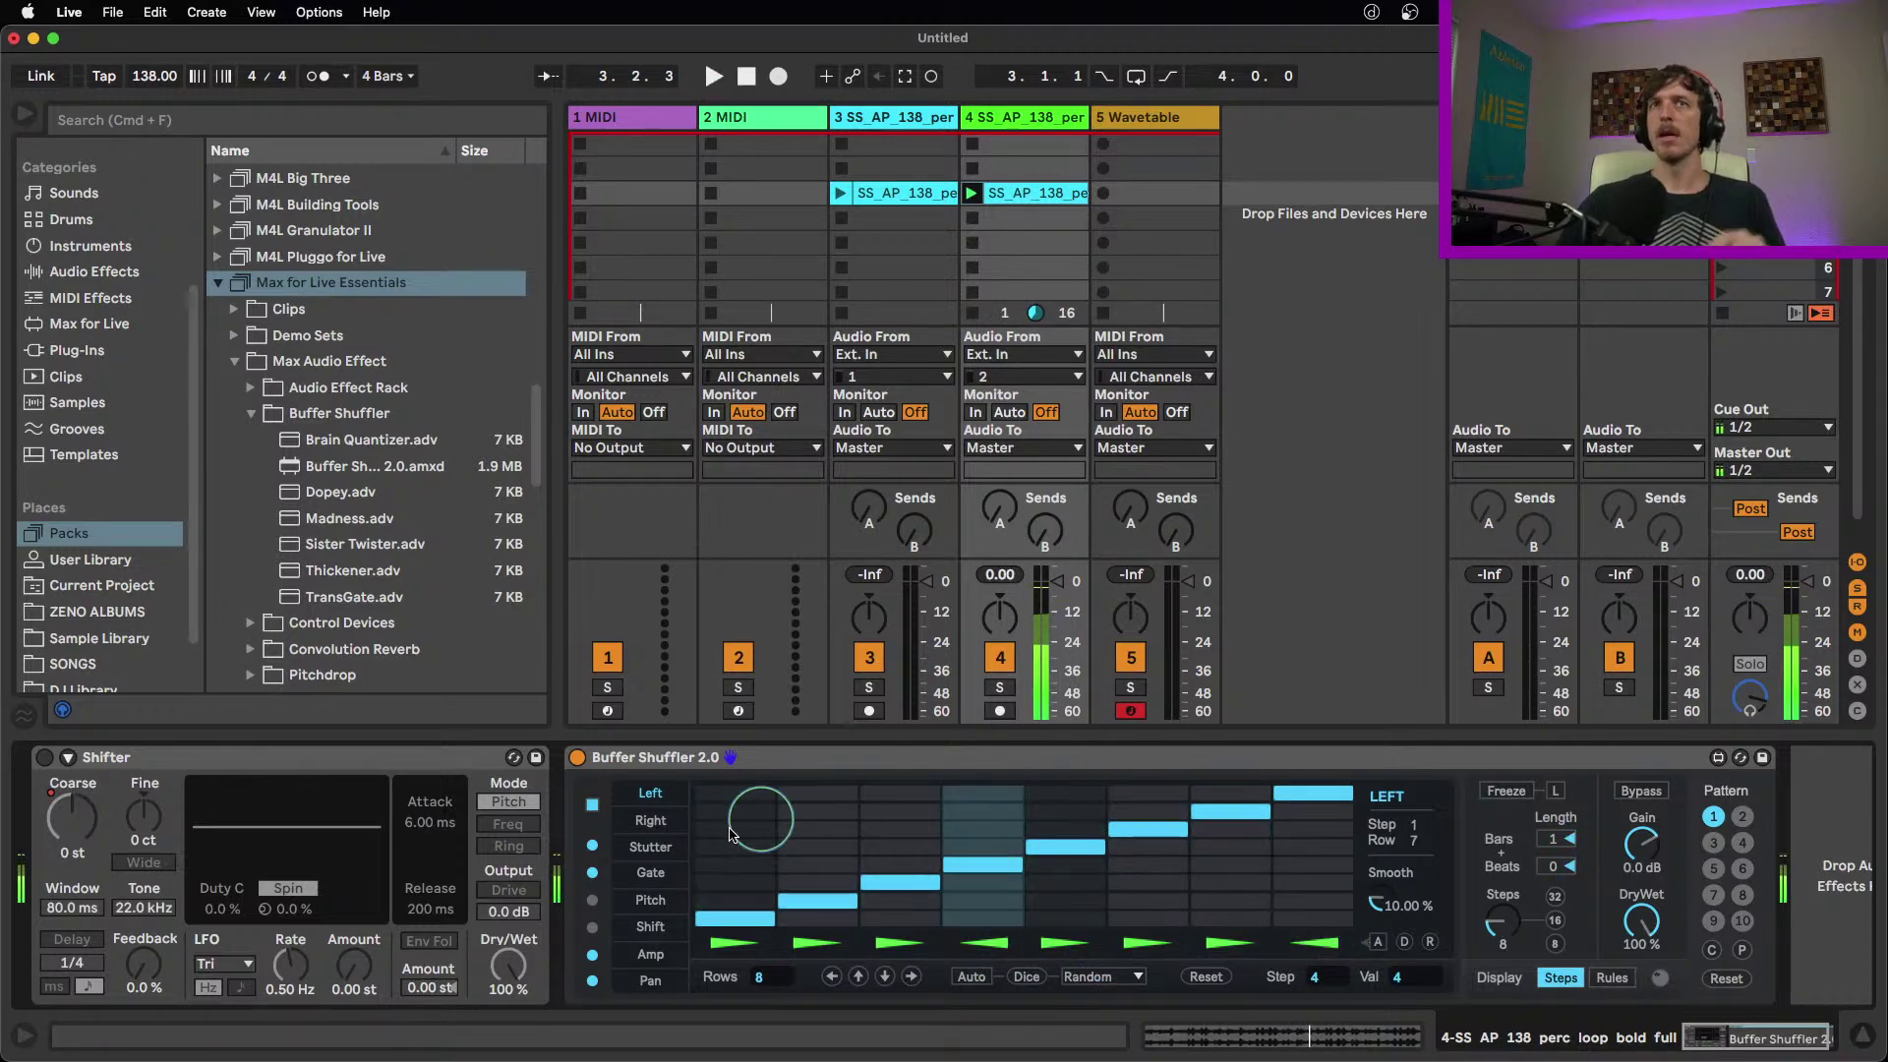
# In the Stutter pattern, set step 2 to 2, step 6 to 3 and step 8 to 5 while auditioning the loop
pyautogui.click(650, 847)
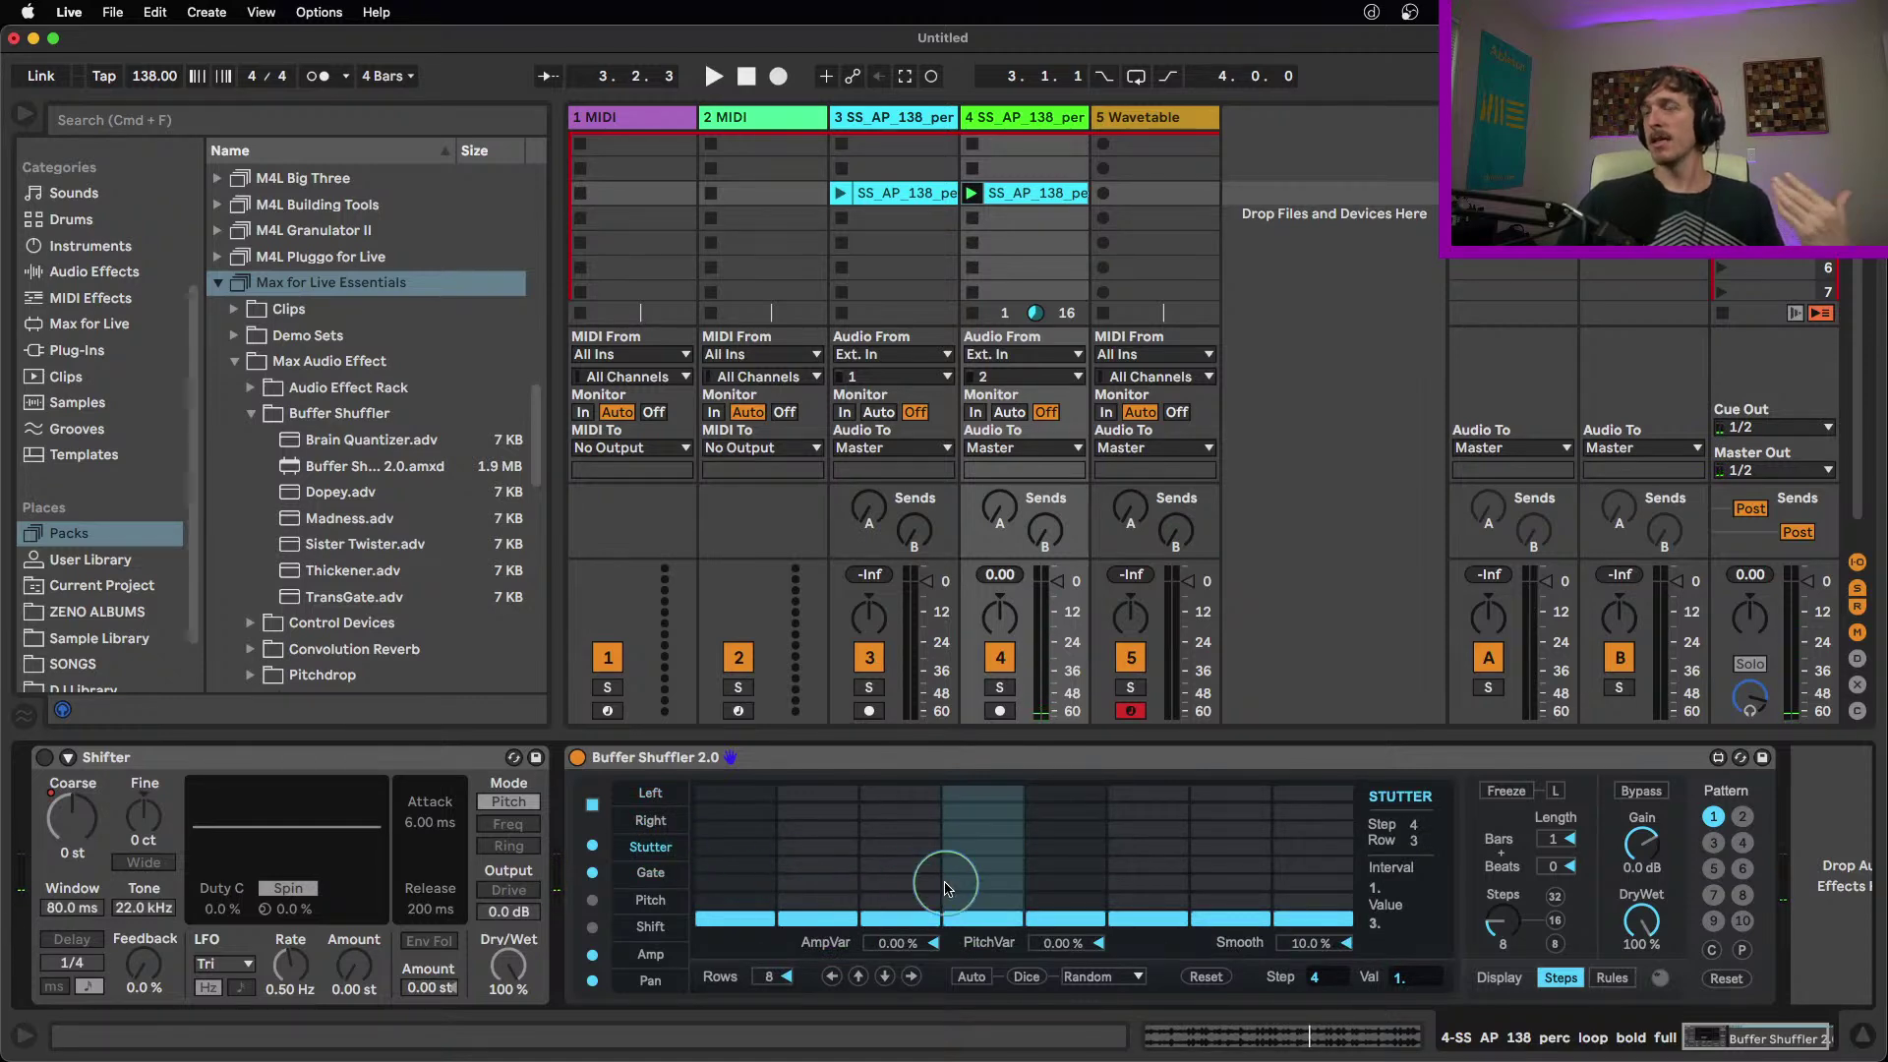
pyautogui.click(822, 903)
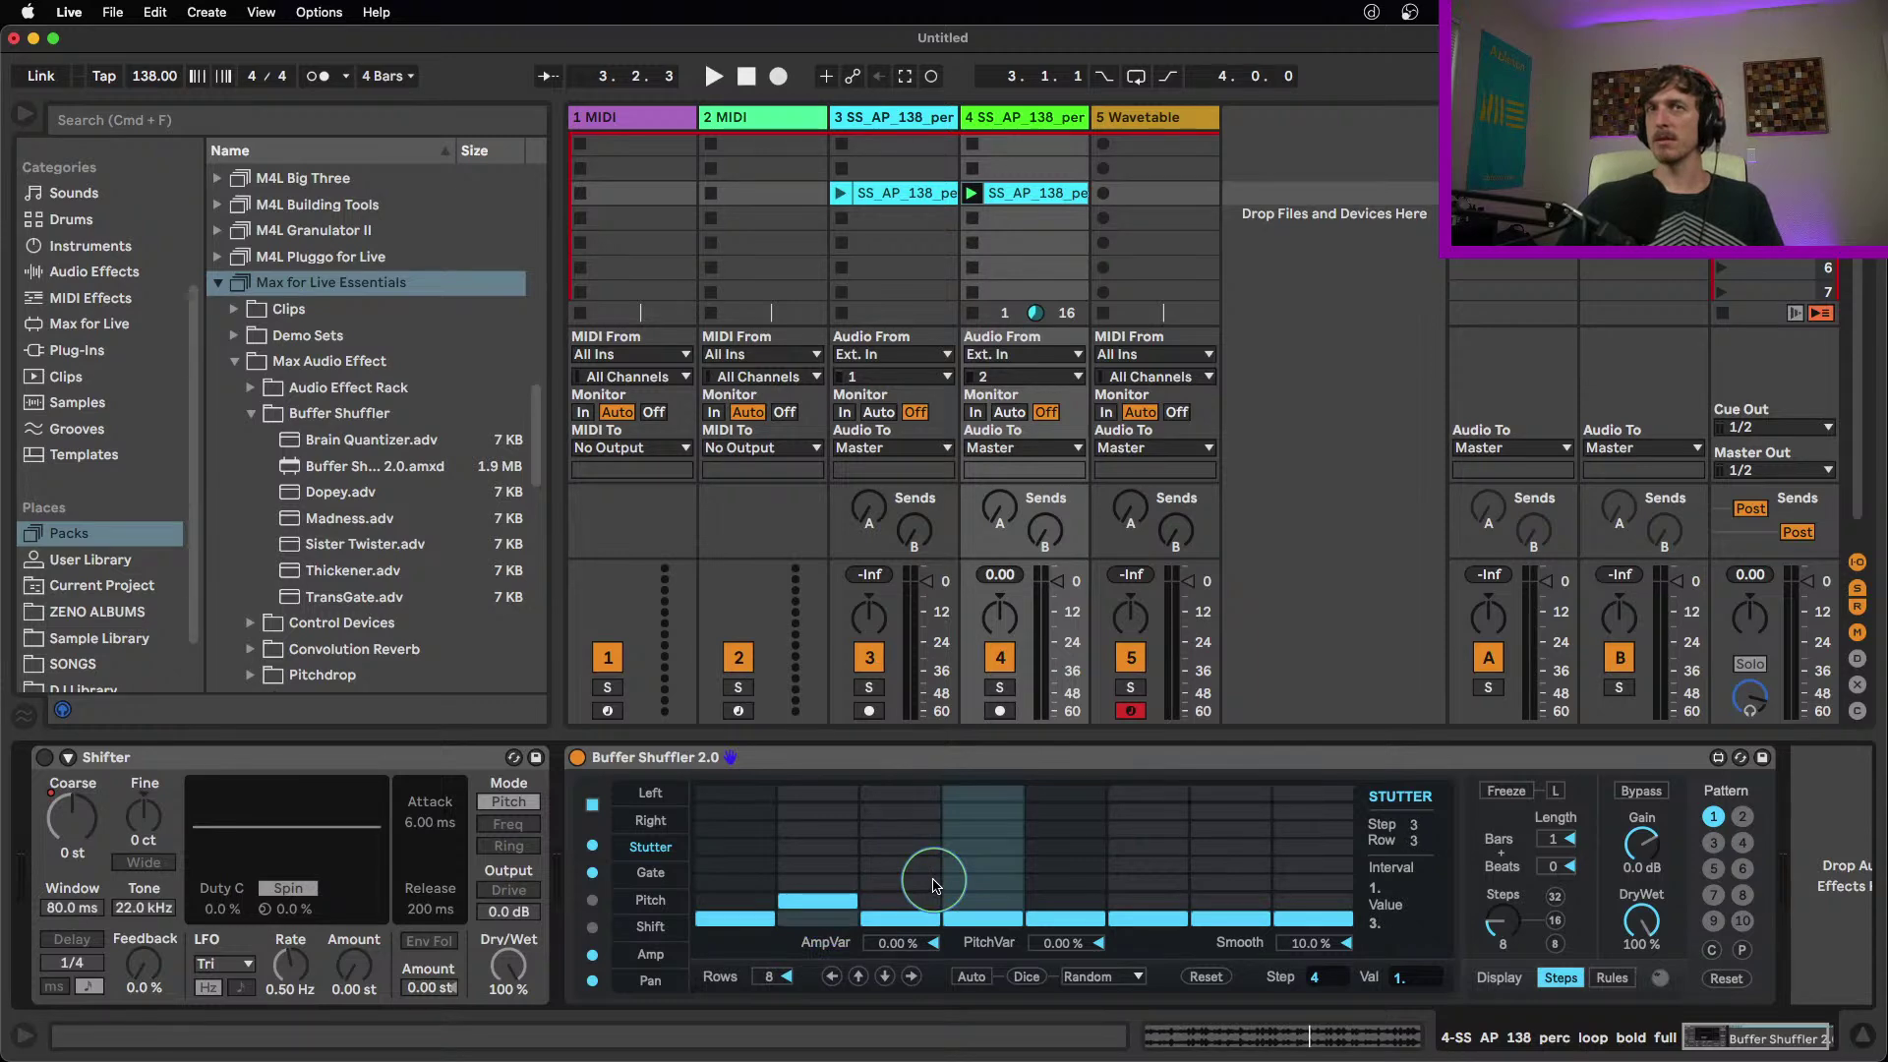
pyautogui.press('space')
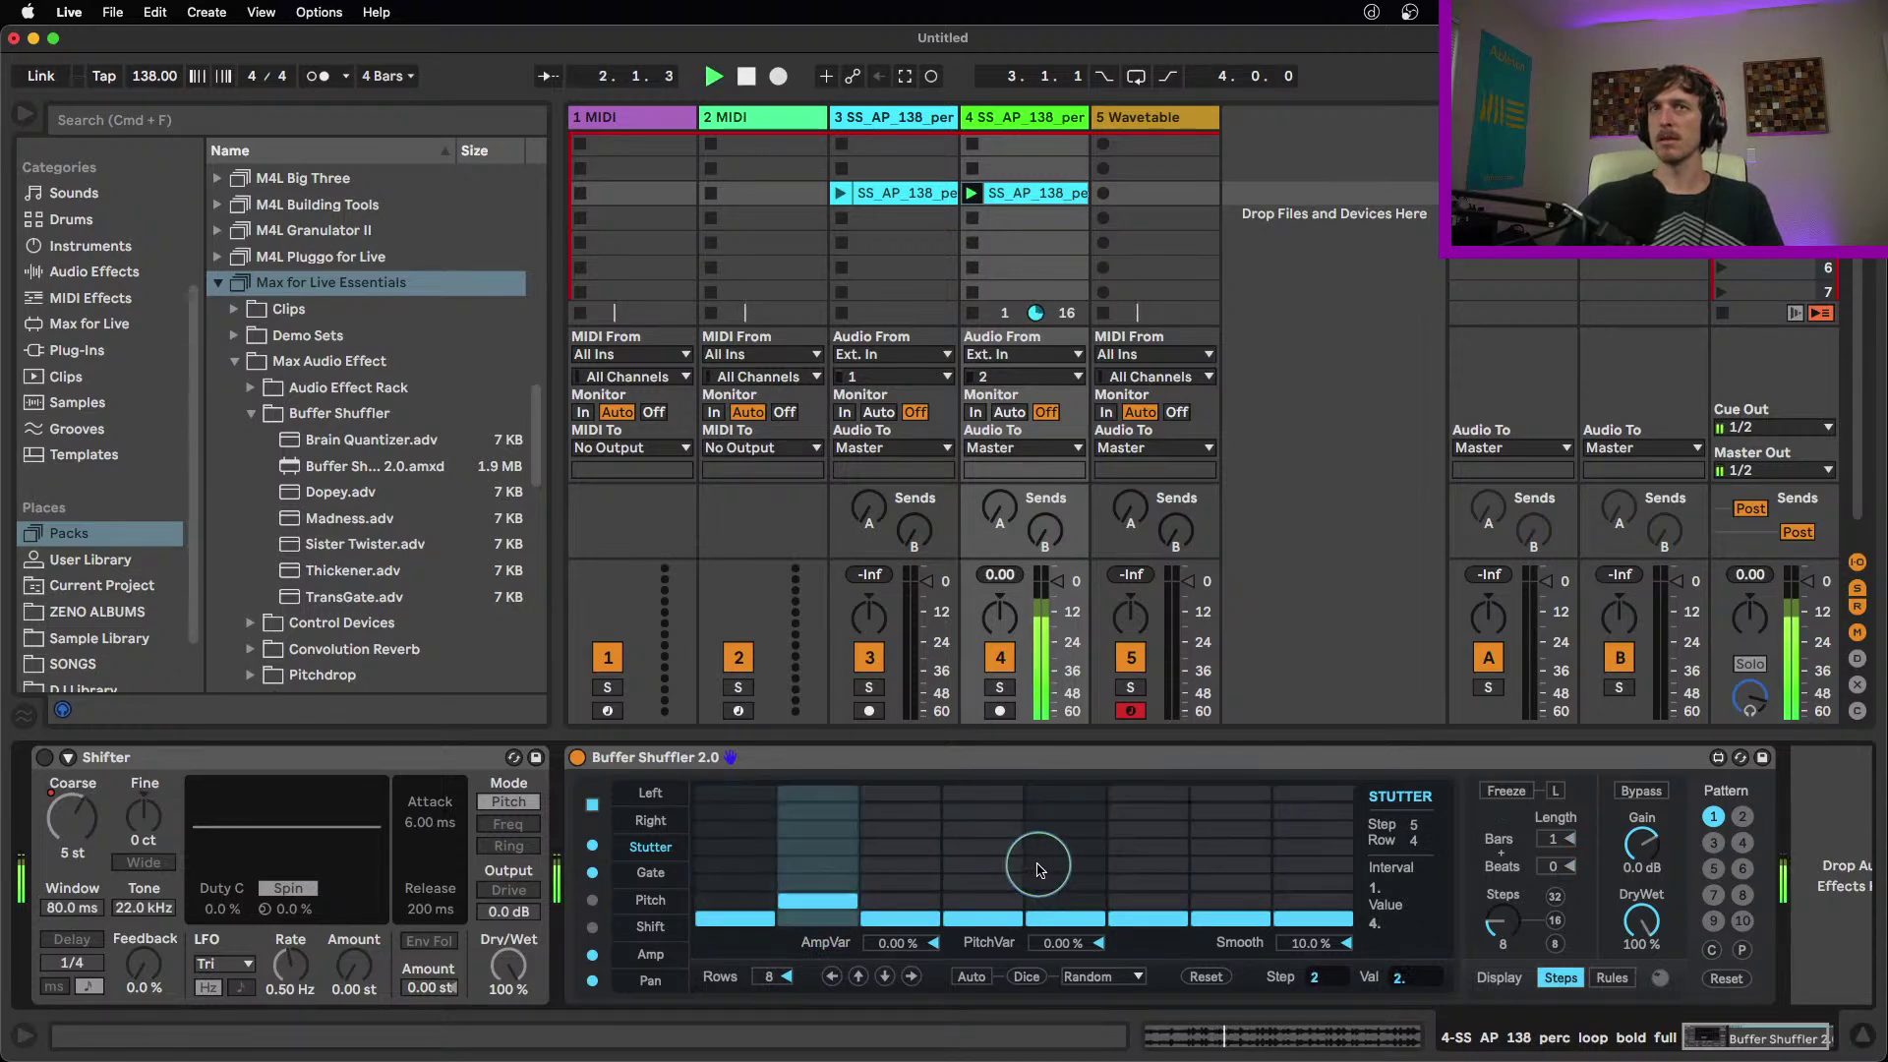
pyautogui.click(1159, 885)
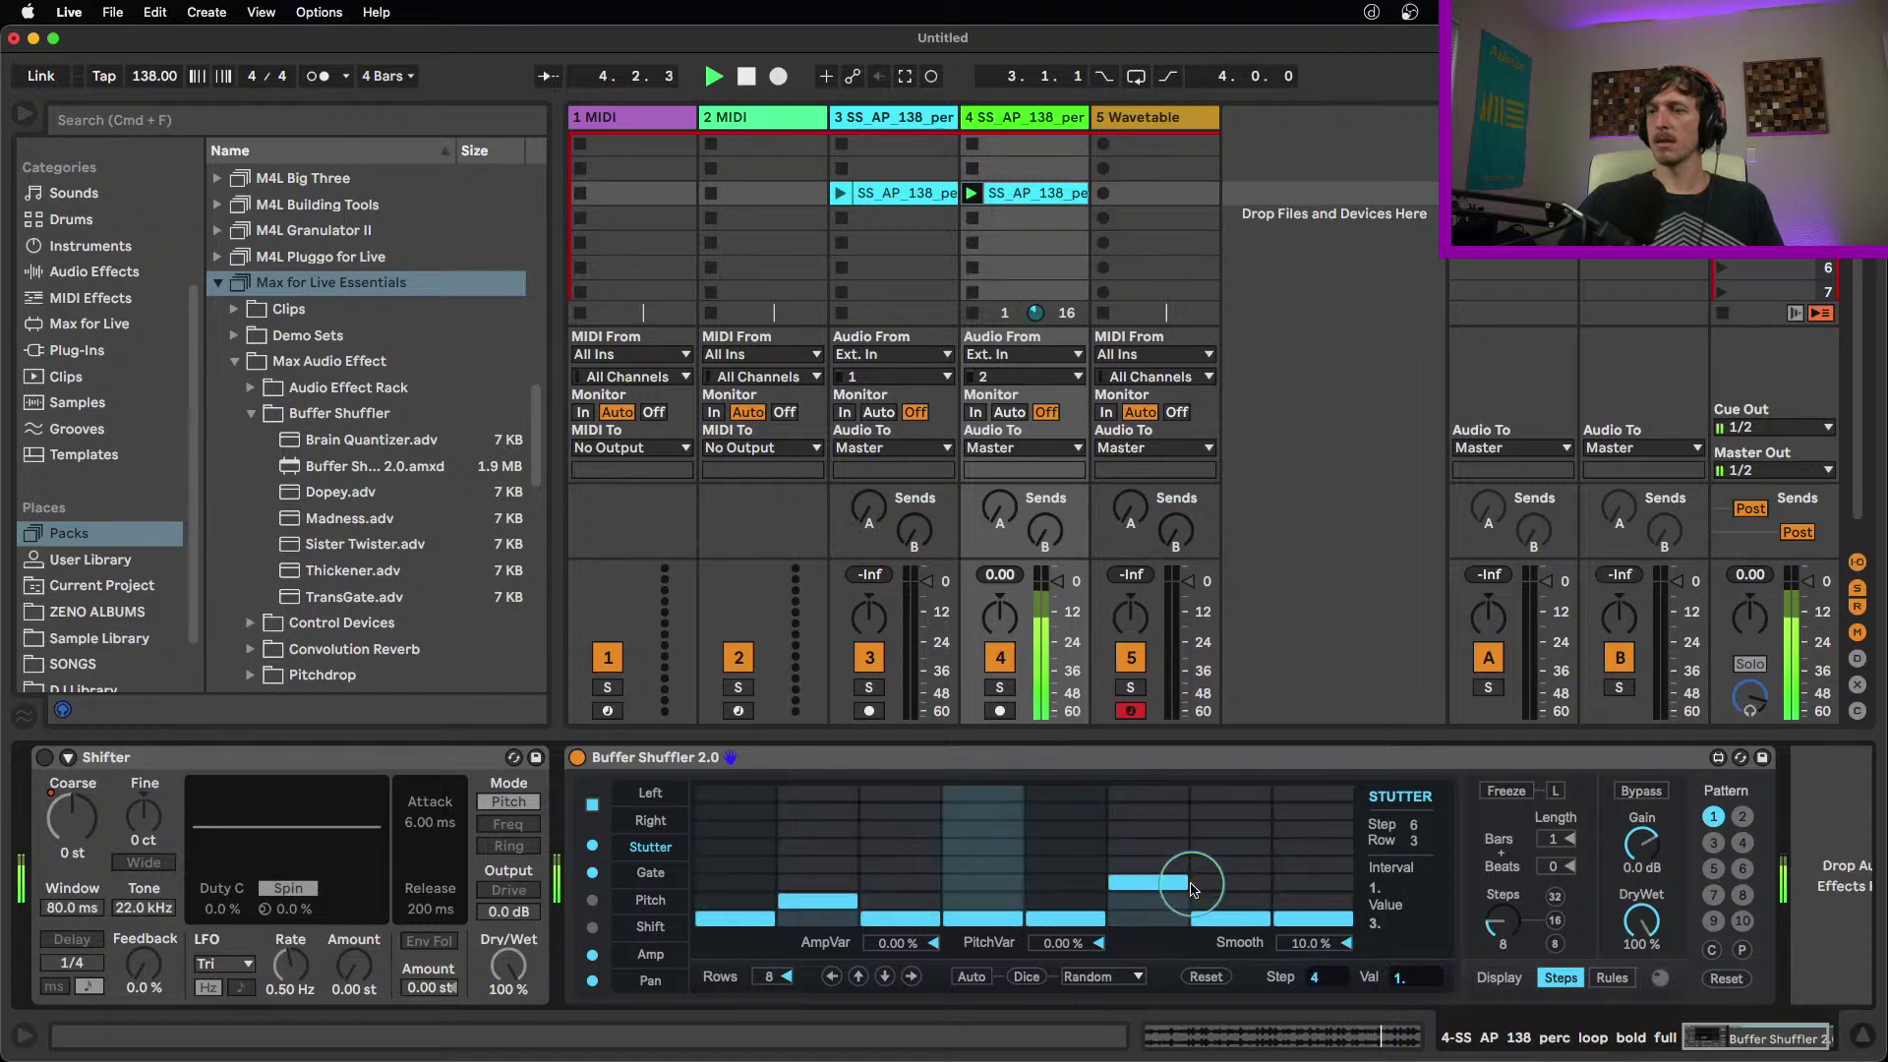
pyautogui.click(1315, 848)
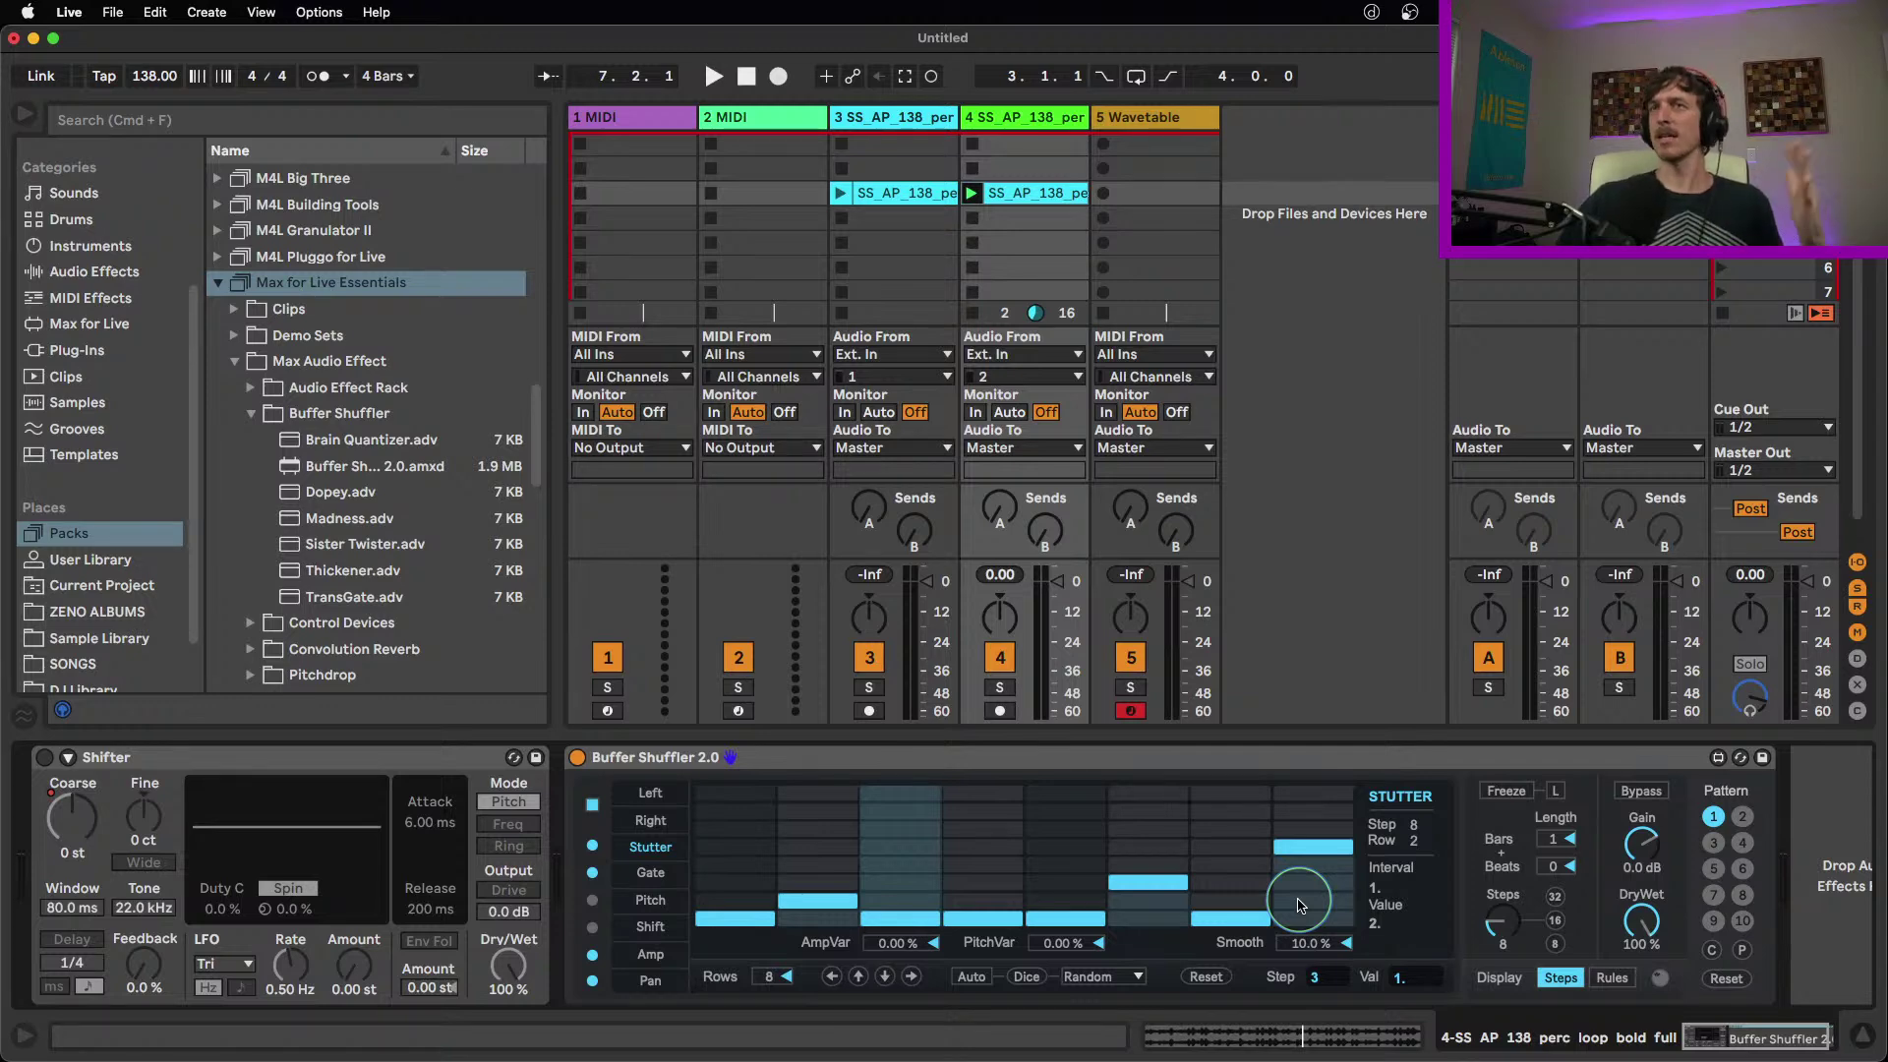
# Raise Stutter step 2 to 6, and during playback try step 3 at 4 before setting it to 2
pyautogui.click(826, 876)
pyautogui.moveTo(826, 870); pyautogui.dragTo(814, 842)
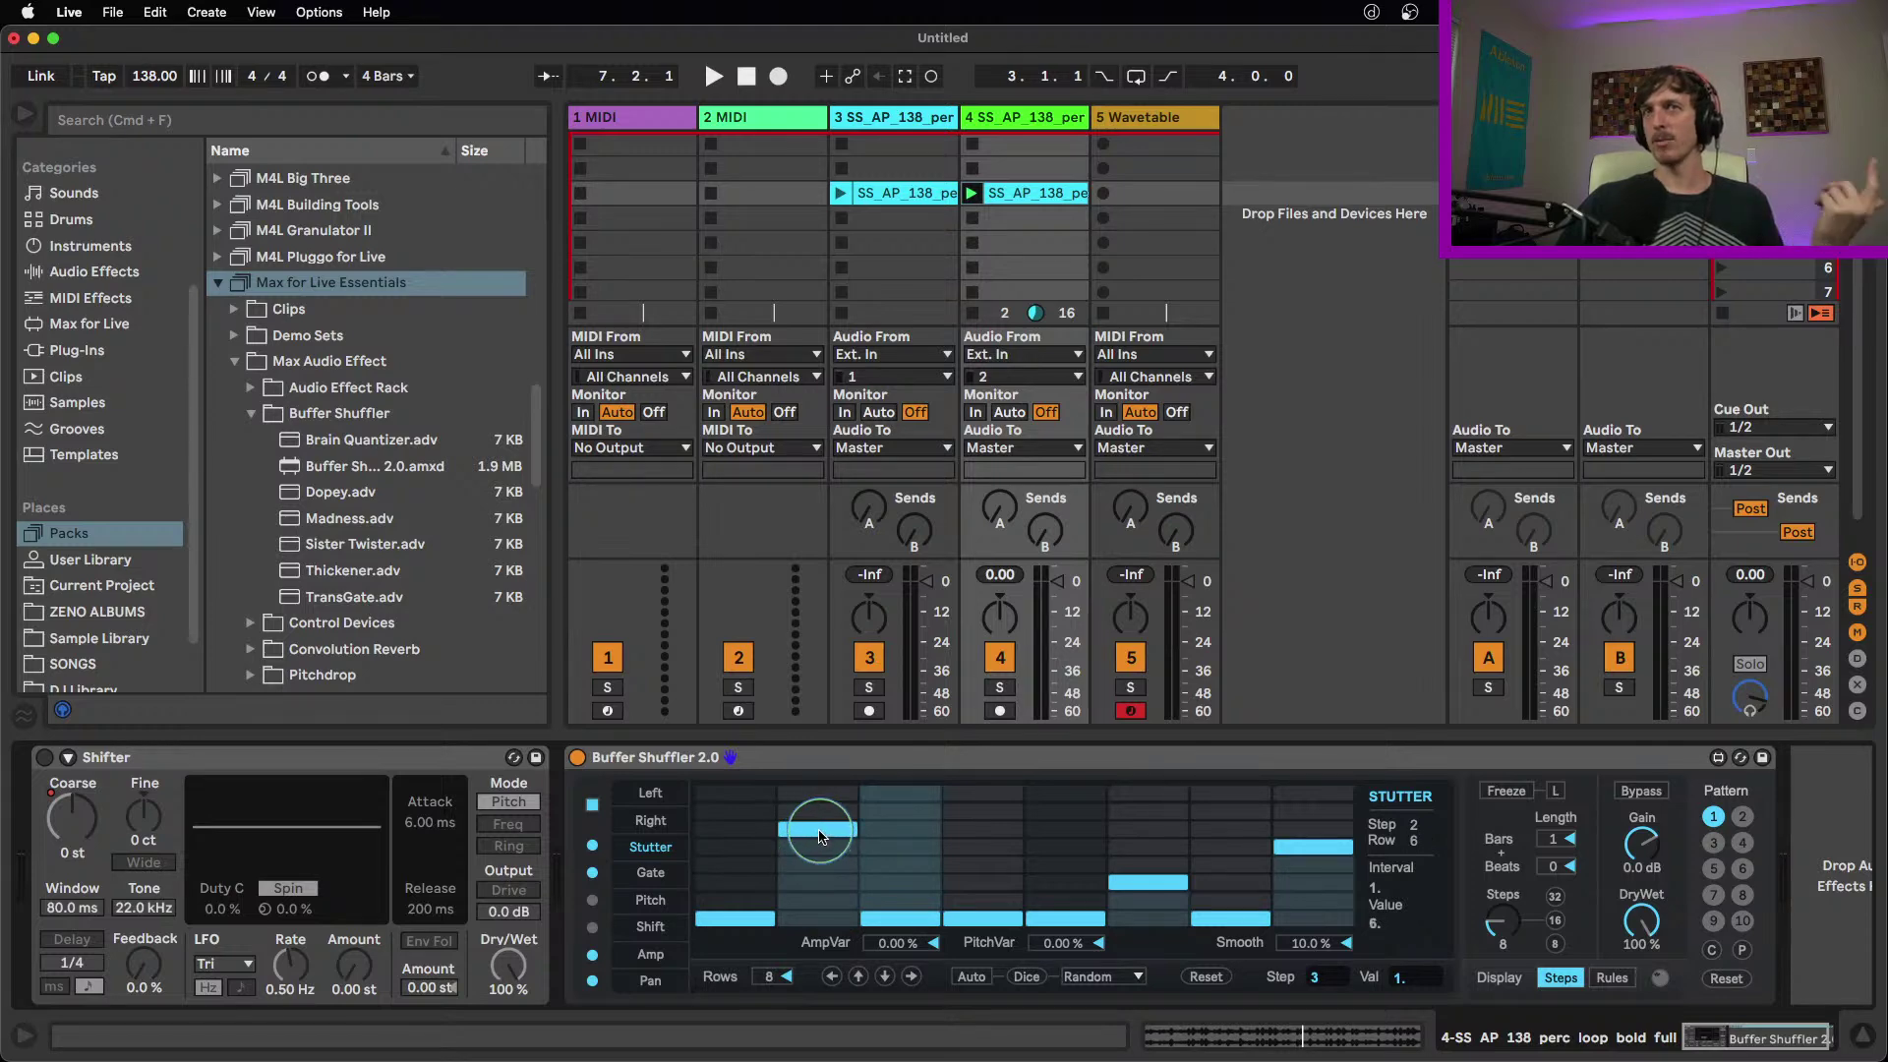
pyautogui.press('space')
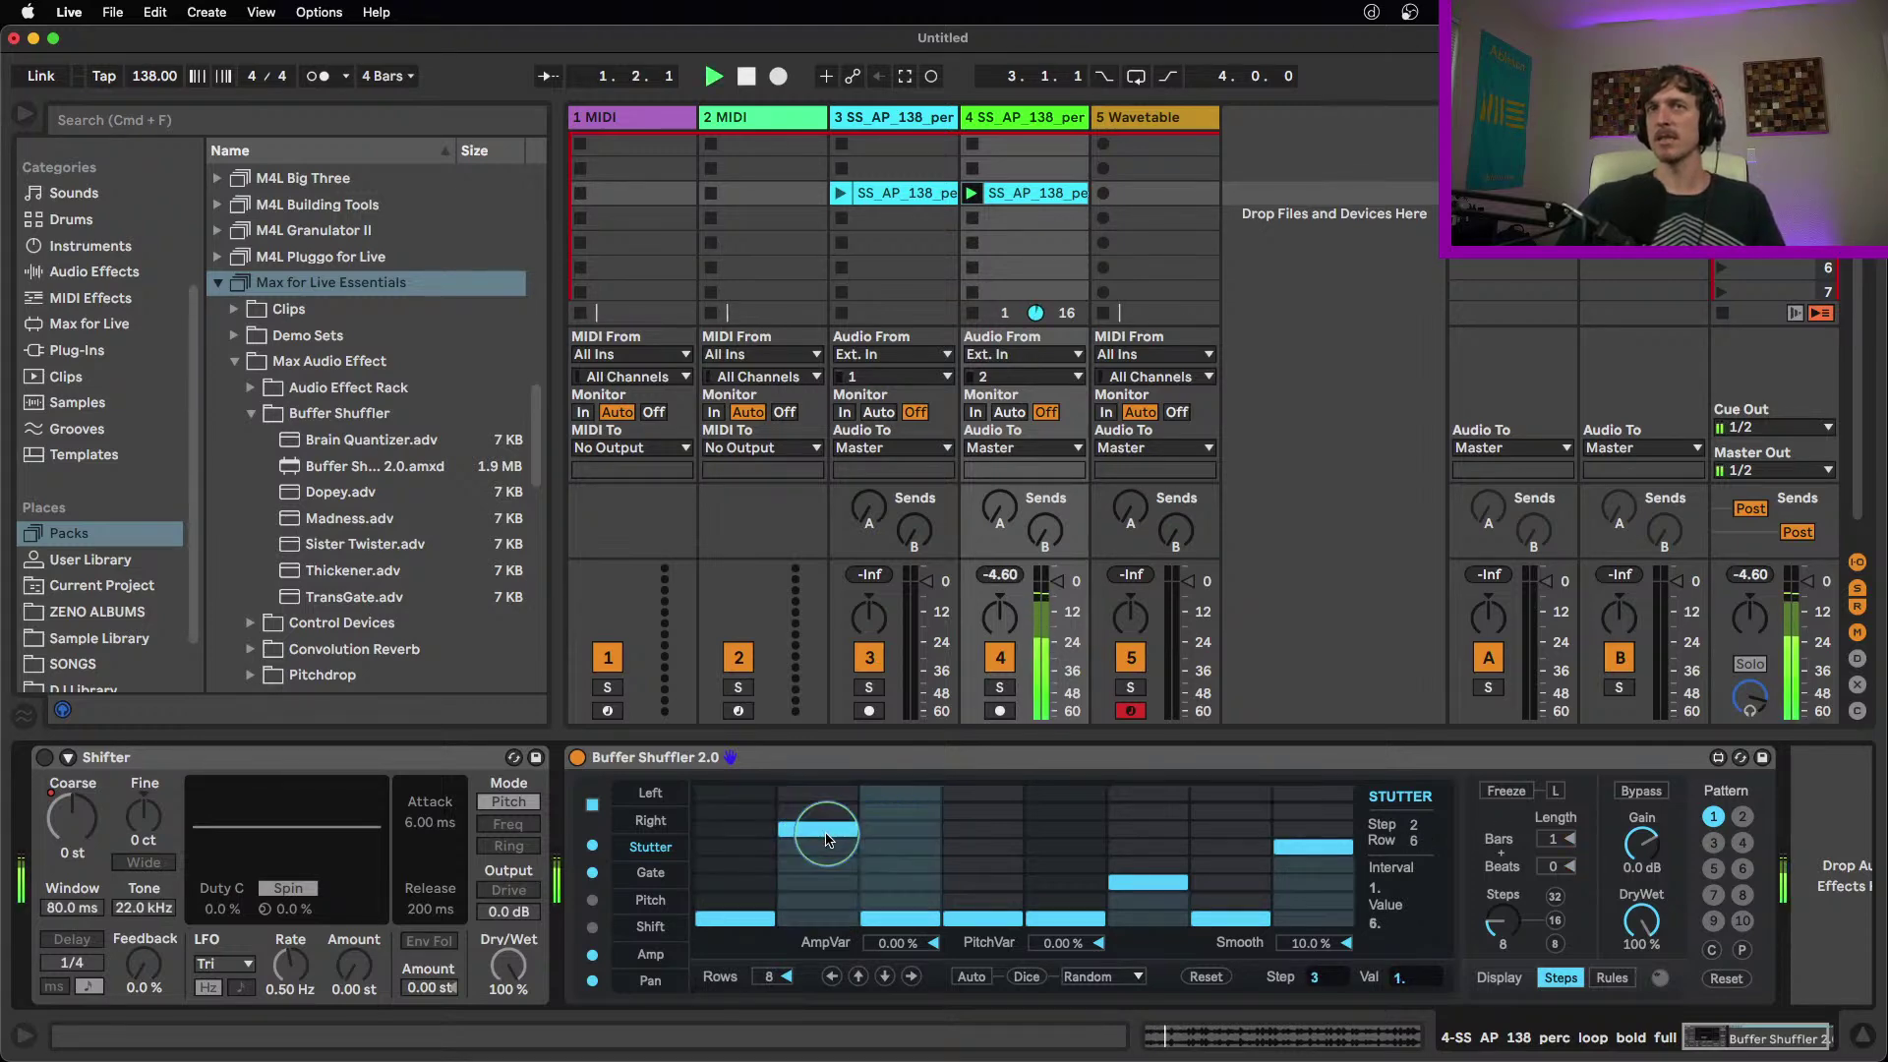
pyautogui.click(915, 864)
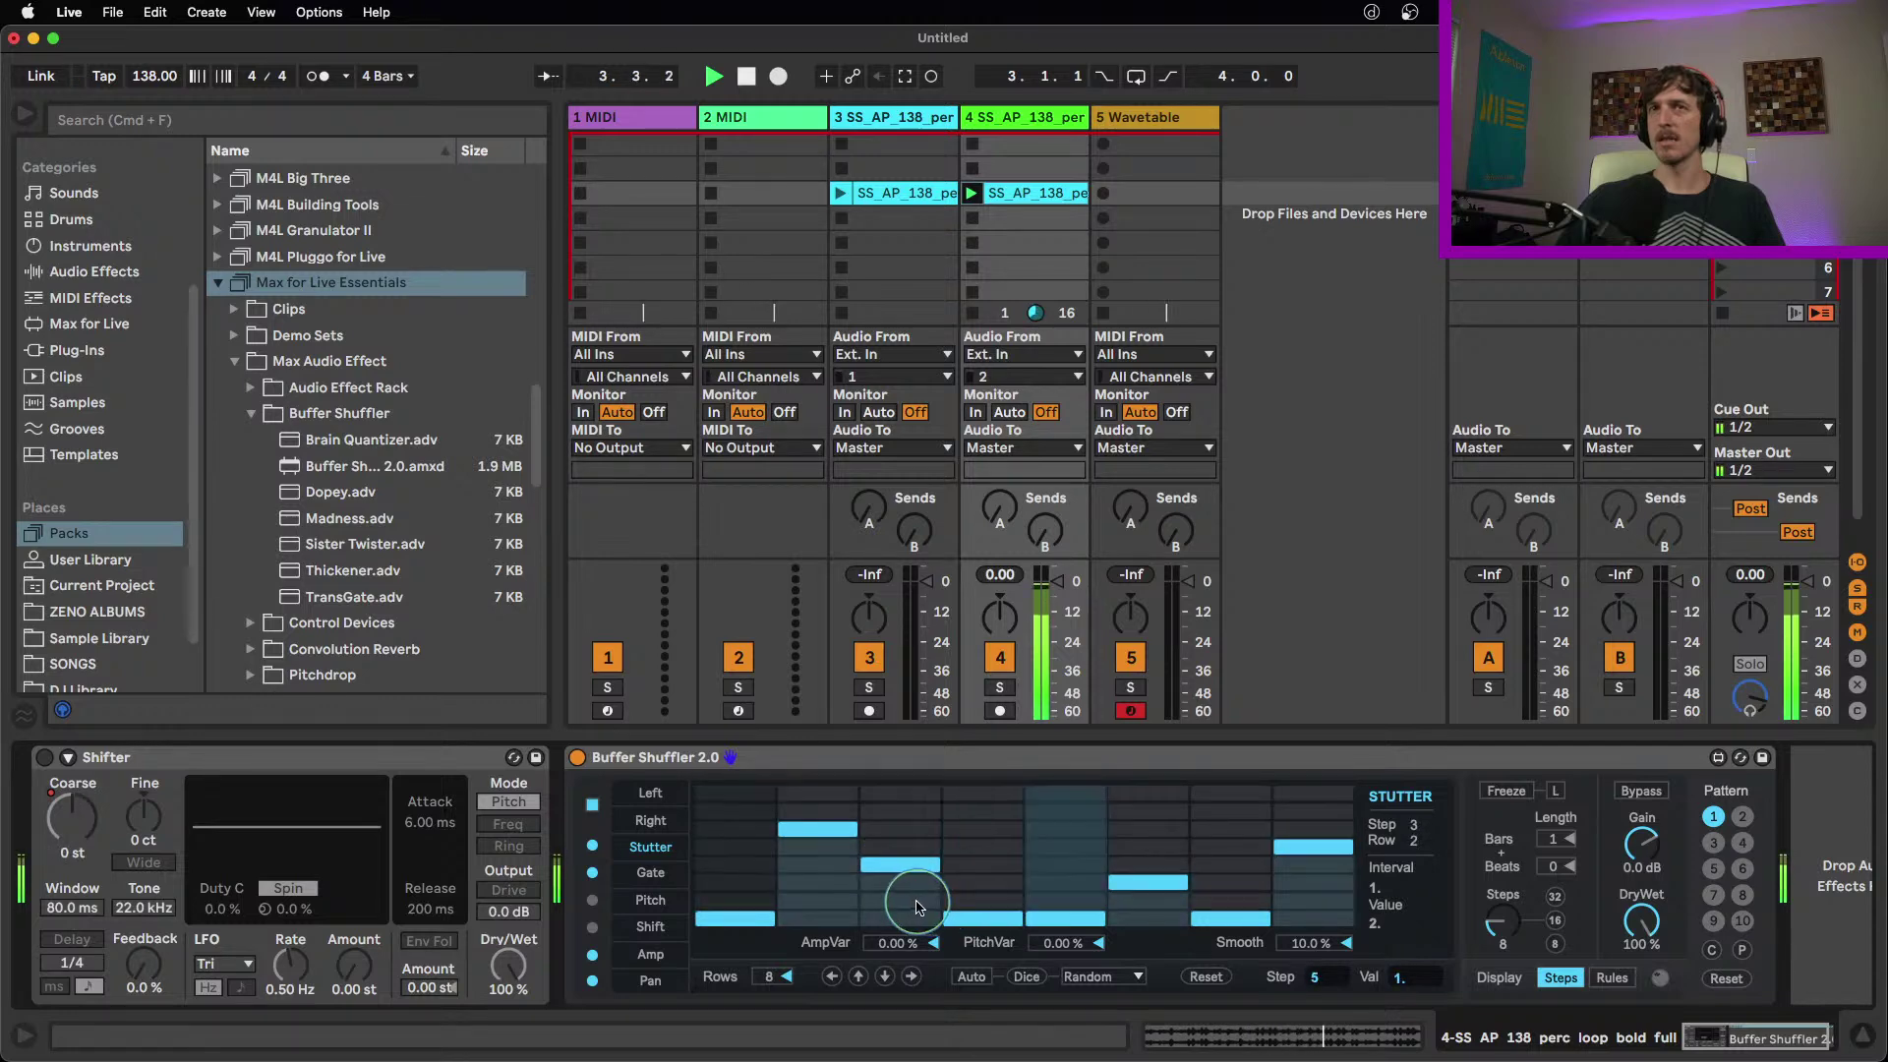
pyautogui.click(914, 901)
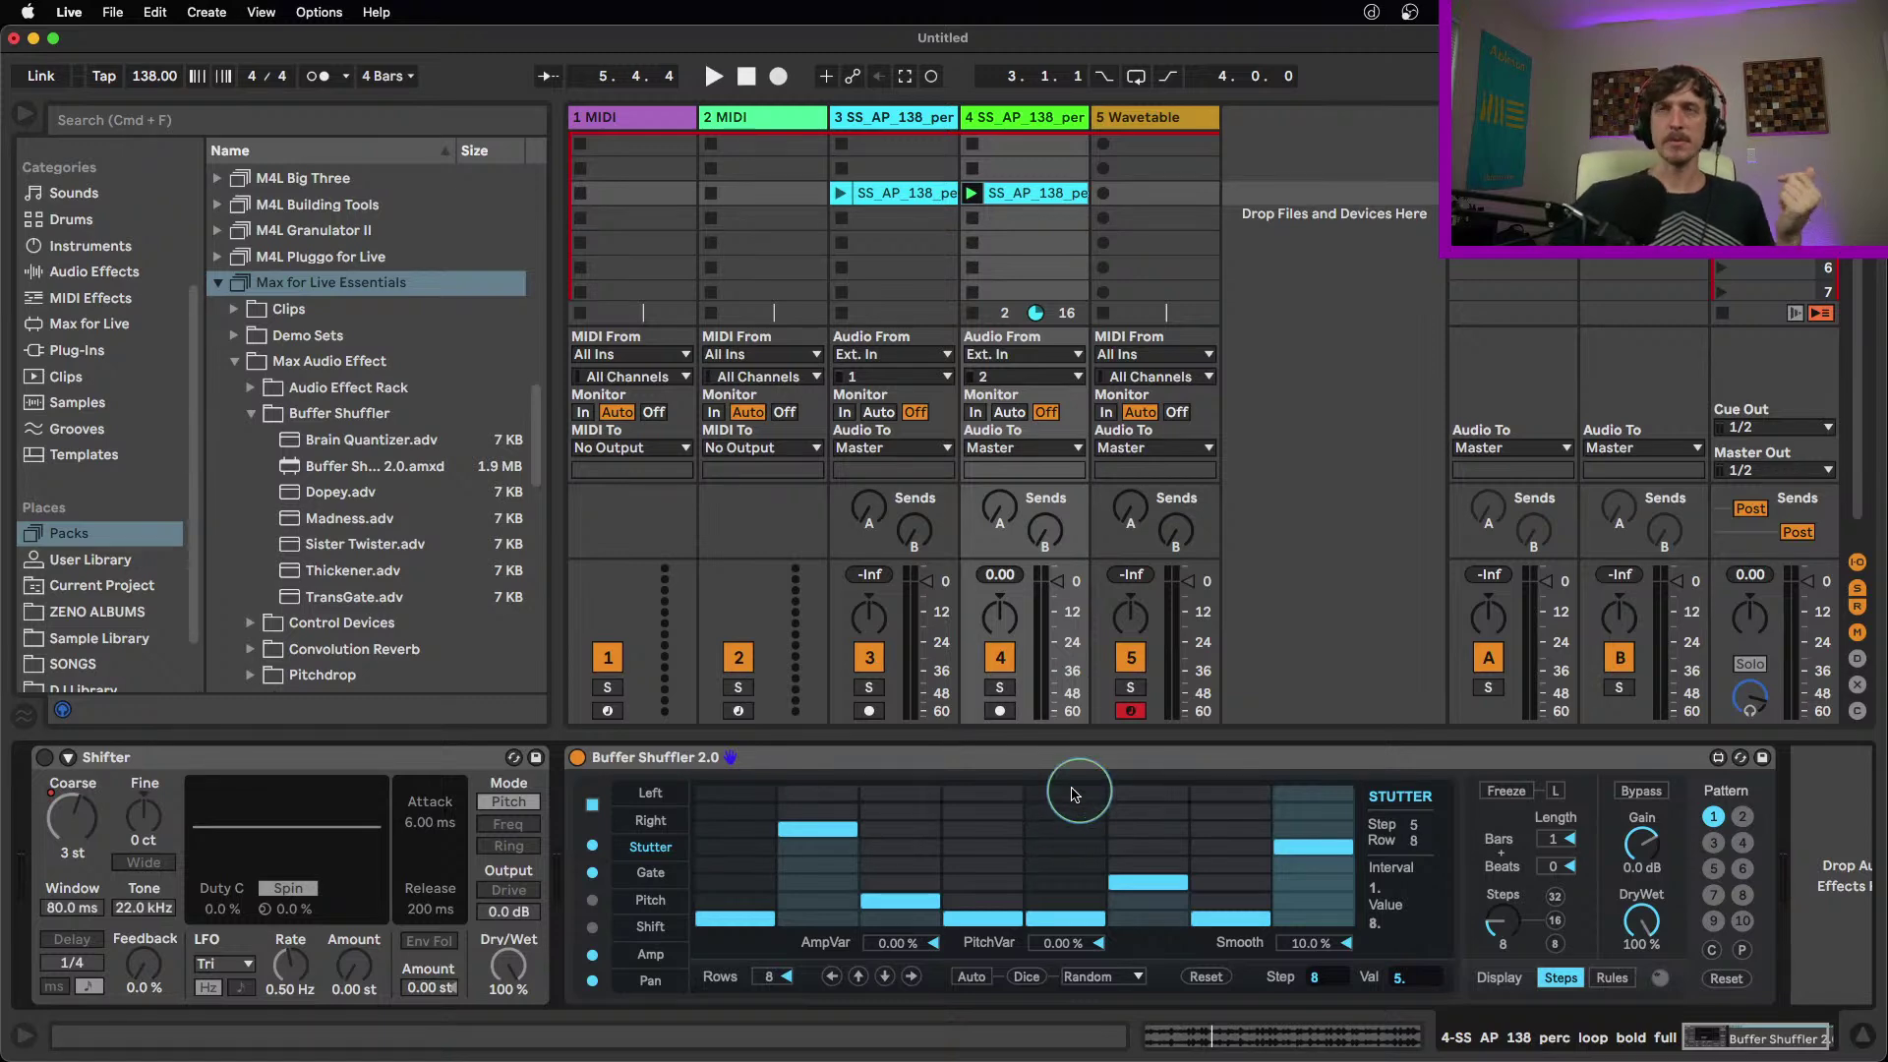
# View the Gate pattern, and flatten all eight Stutter steps back to 1
pyautogui.click(650, 872)
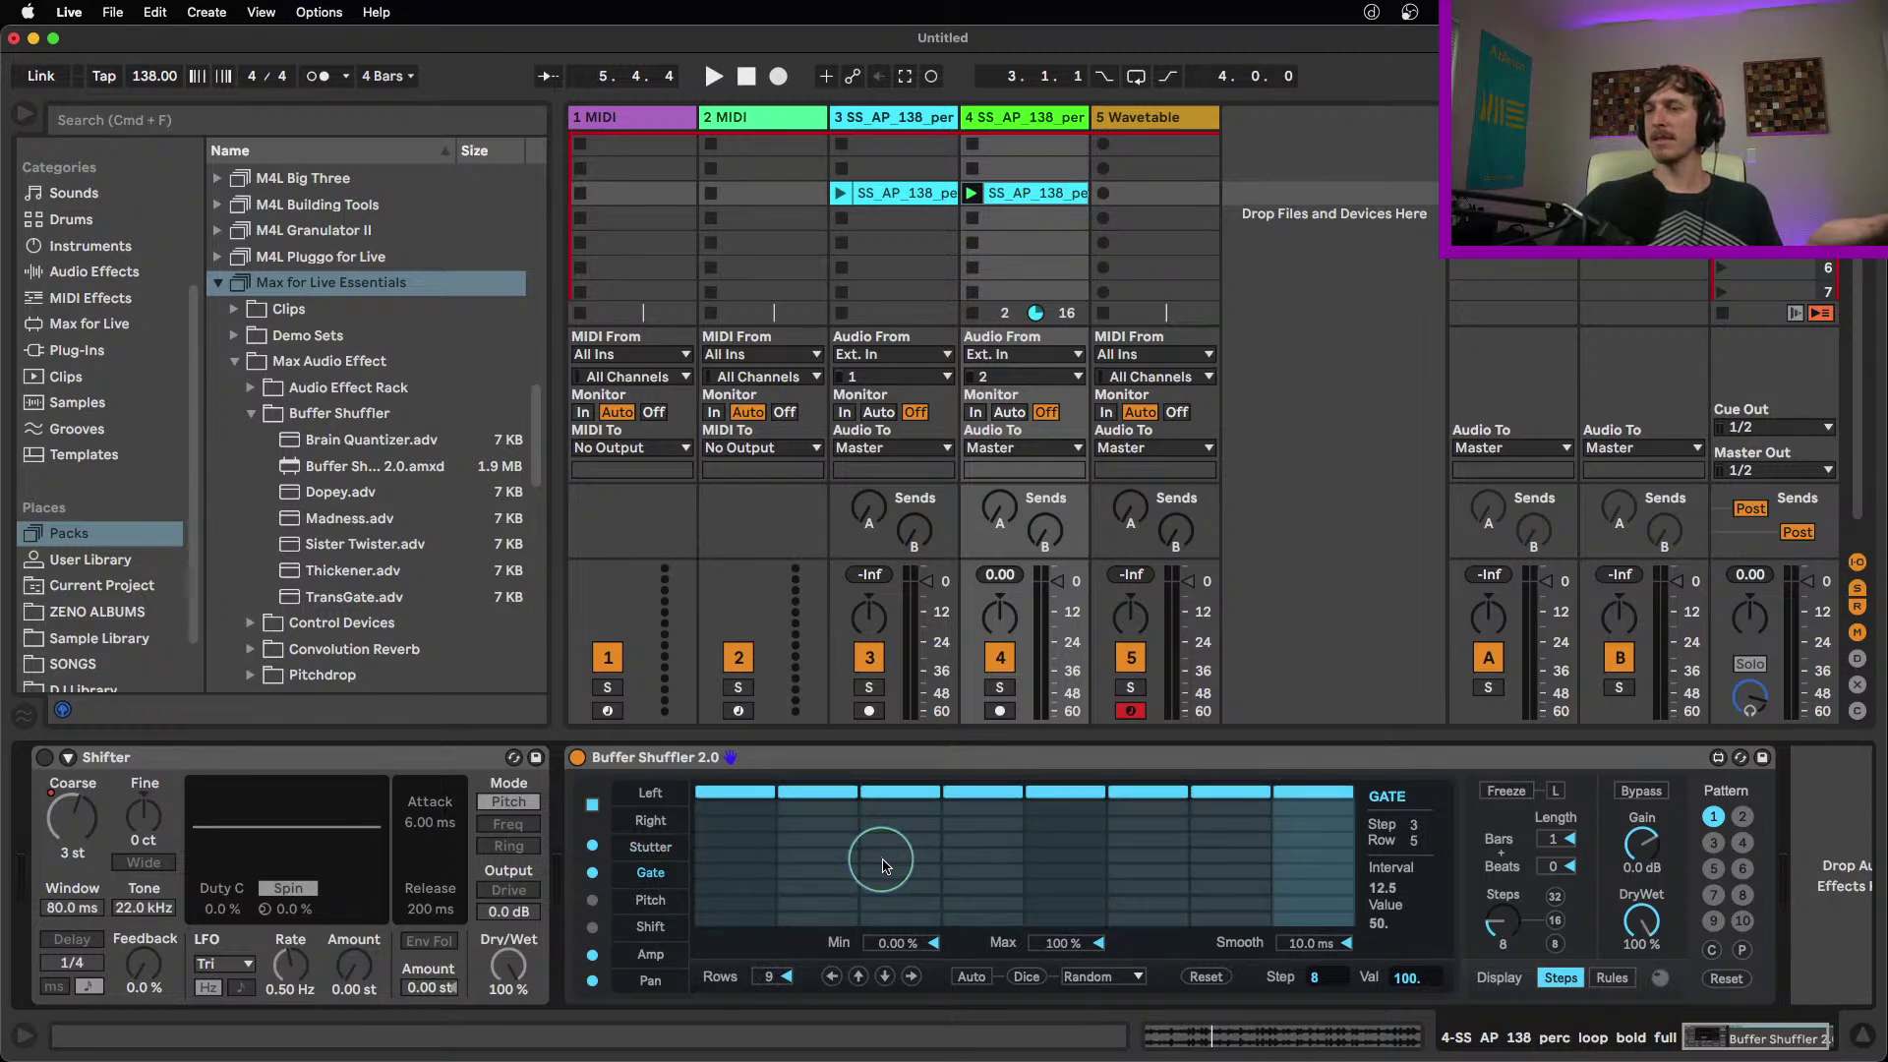
pyautogui.moveTo(893, 870); pyautogui.dragTo(936, 787)
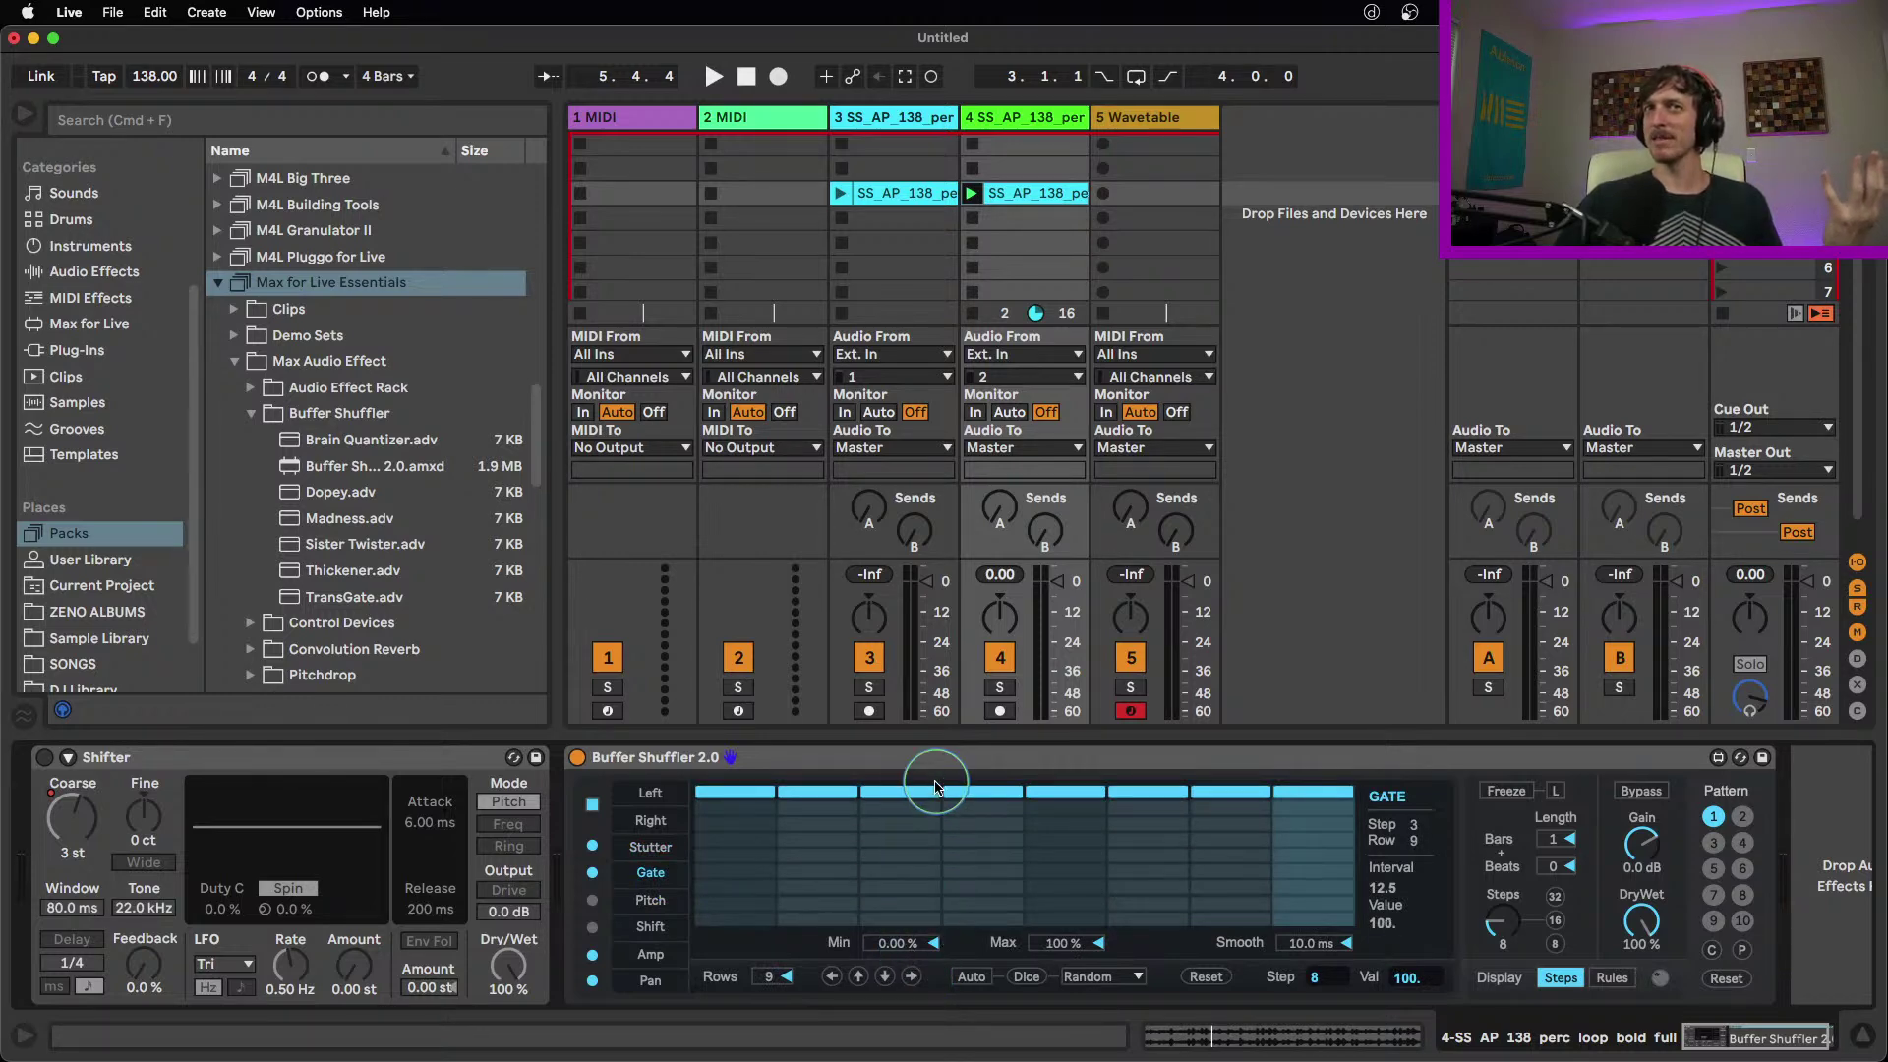
pyautogui.click(630, 847)
pyautogui.moveTo(747, 920); pyautogui.dragTo(1287, 935)
# Audition the loop with Gate step 3 at 0, steps 5 and 7 at 37.5 and step 8 at 62.5, and restore all Gate steps to 100
pyautogui.click(650, 872)
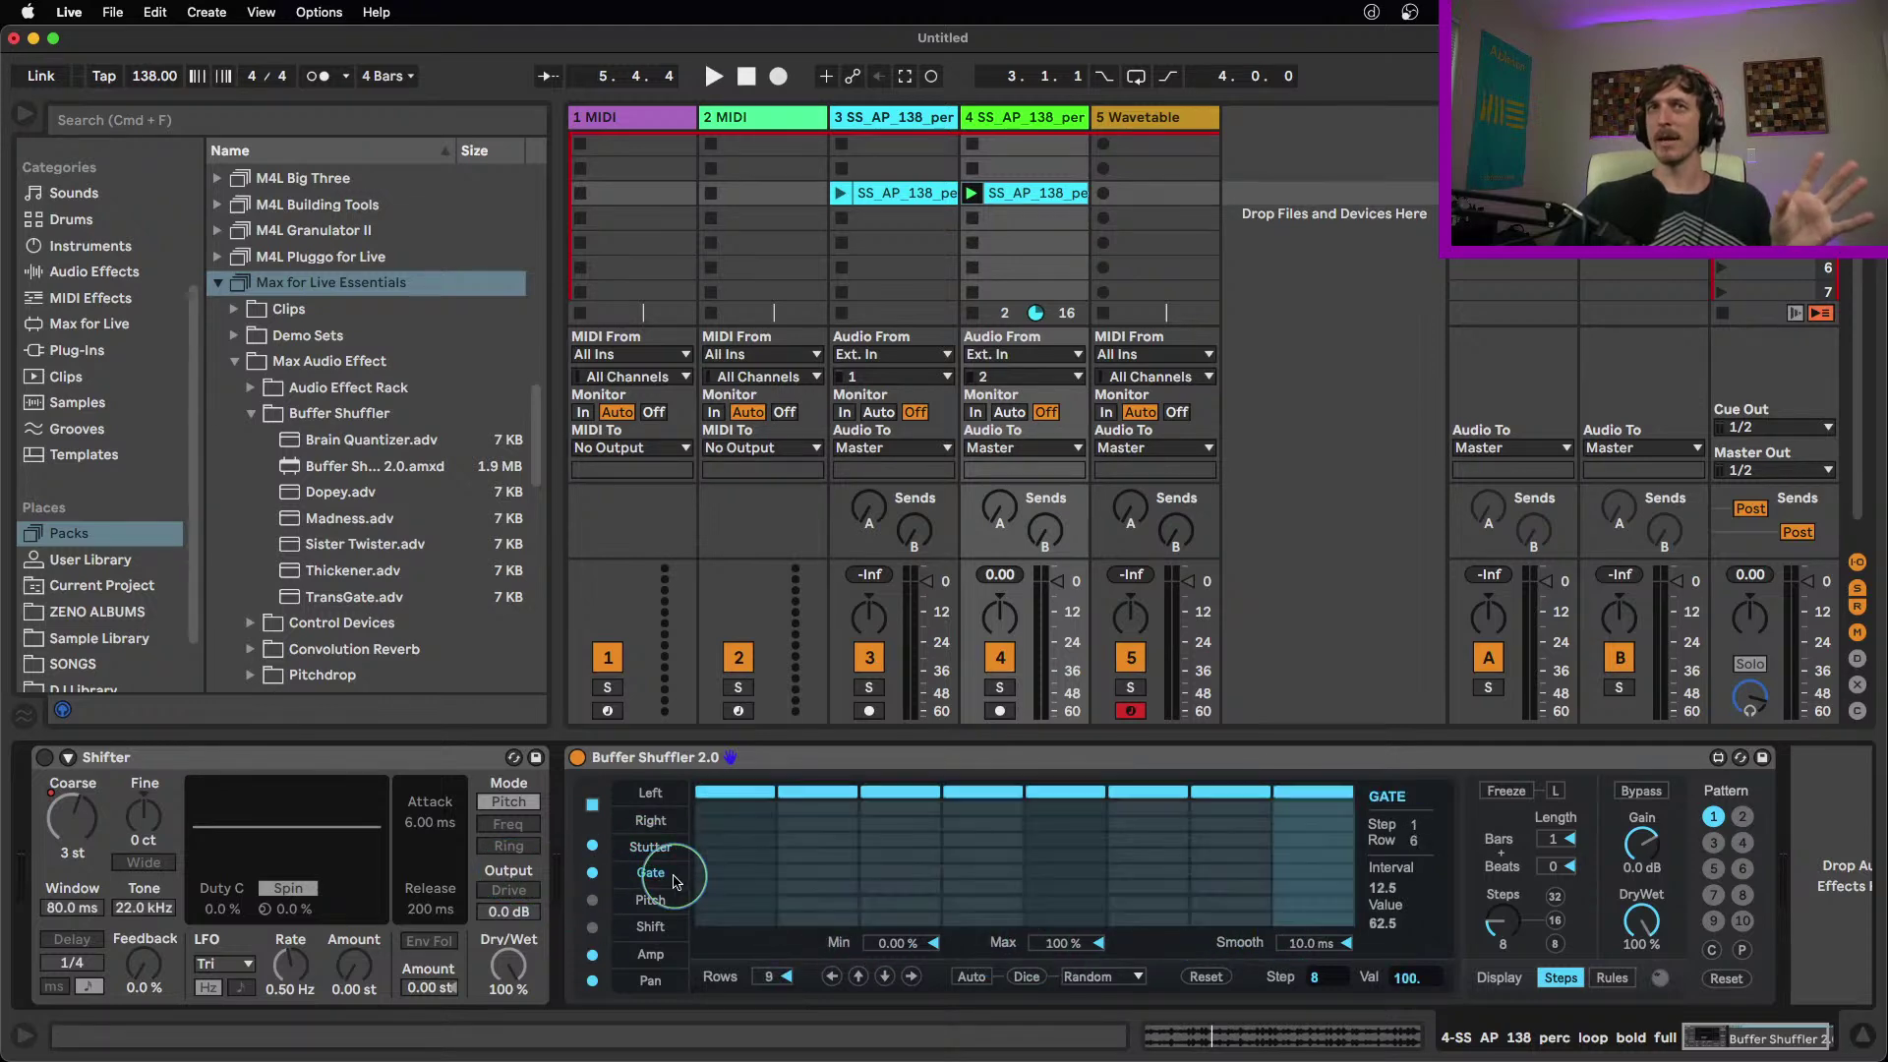
pyautogui.moveTo(950, 890); pyautogui.dragTo(910, 964)
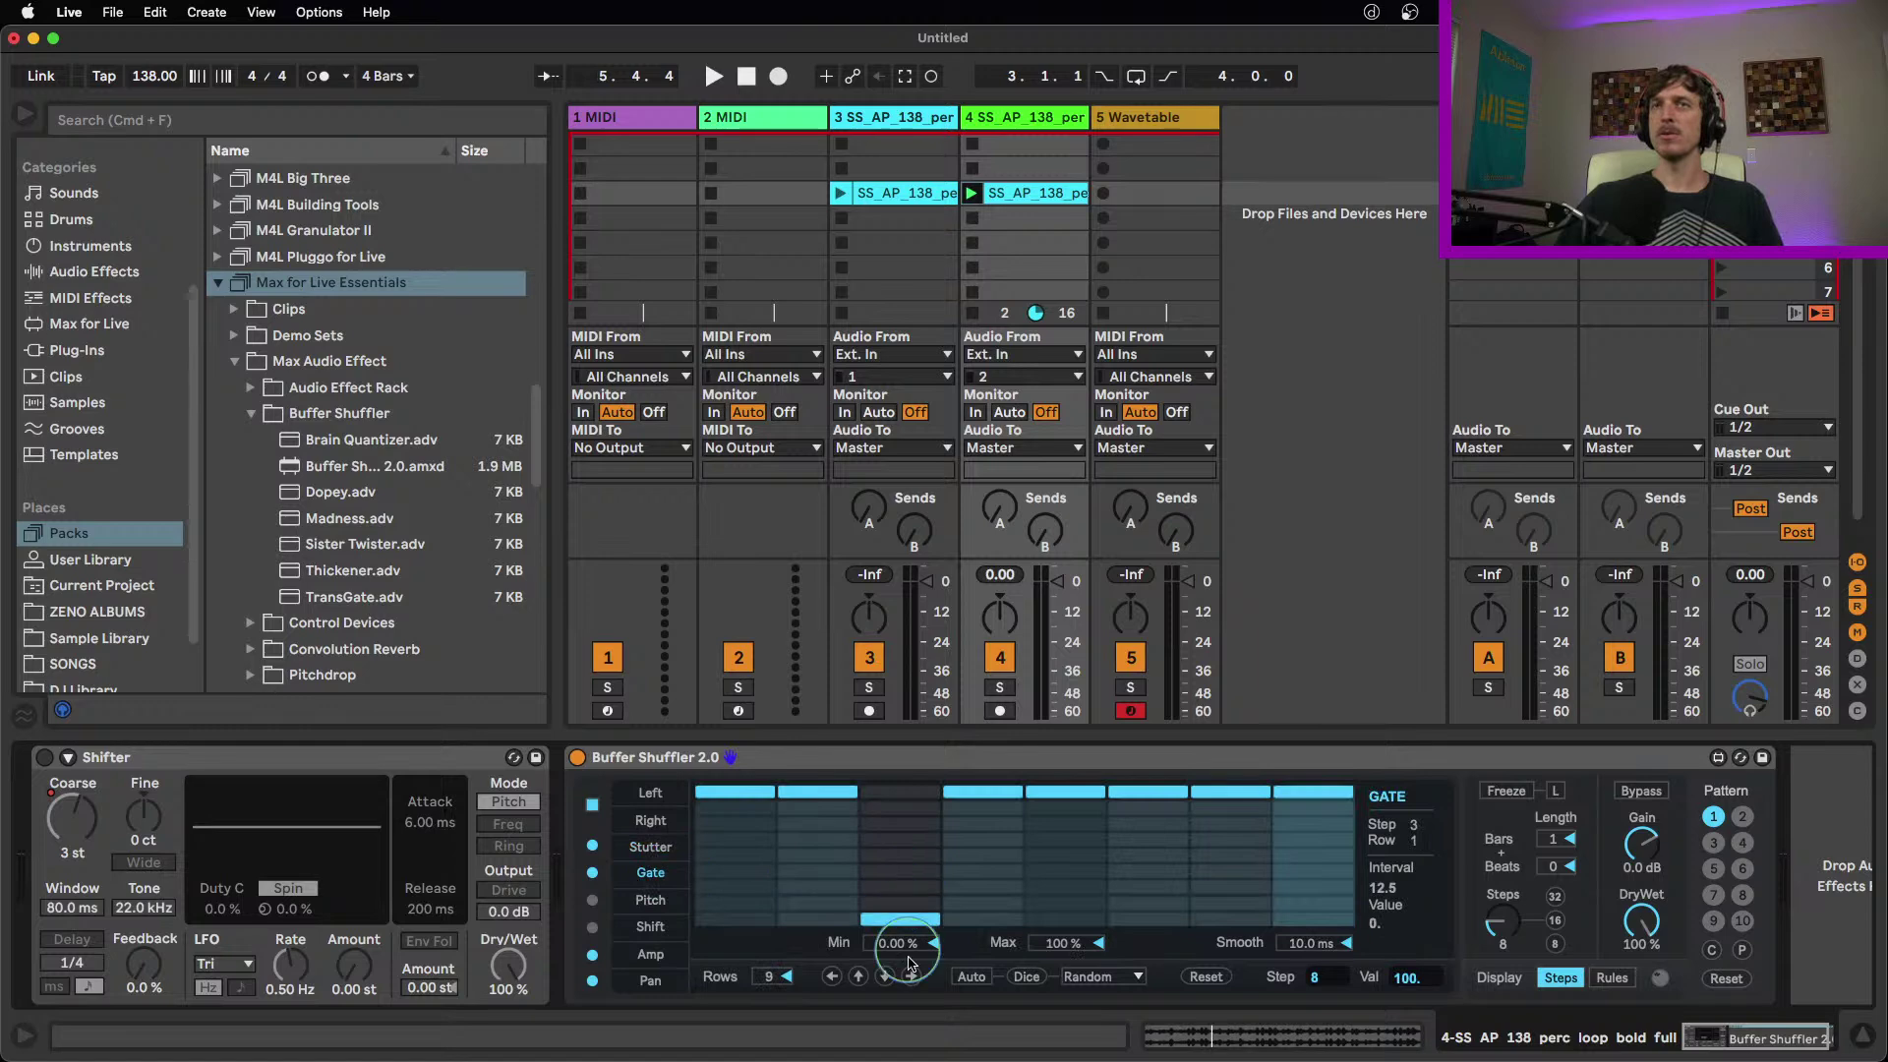
pyautogui.click(1080, 871)
pyautogui.moveTo(1215, 836); pyautogui.dragTo(1241, 885)
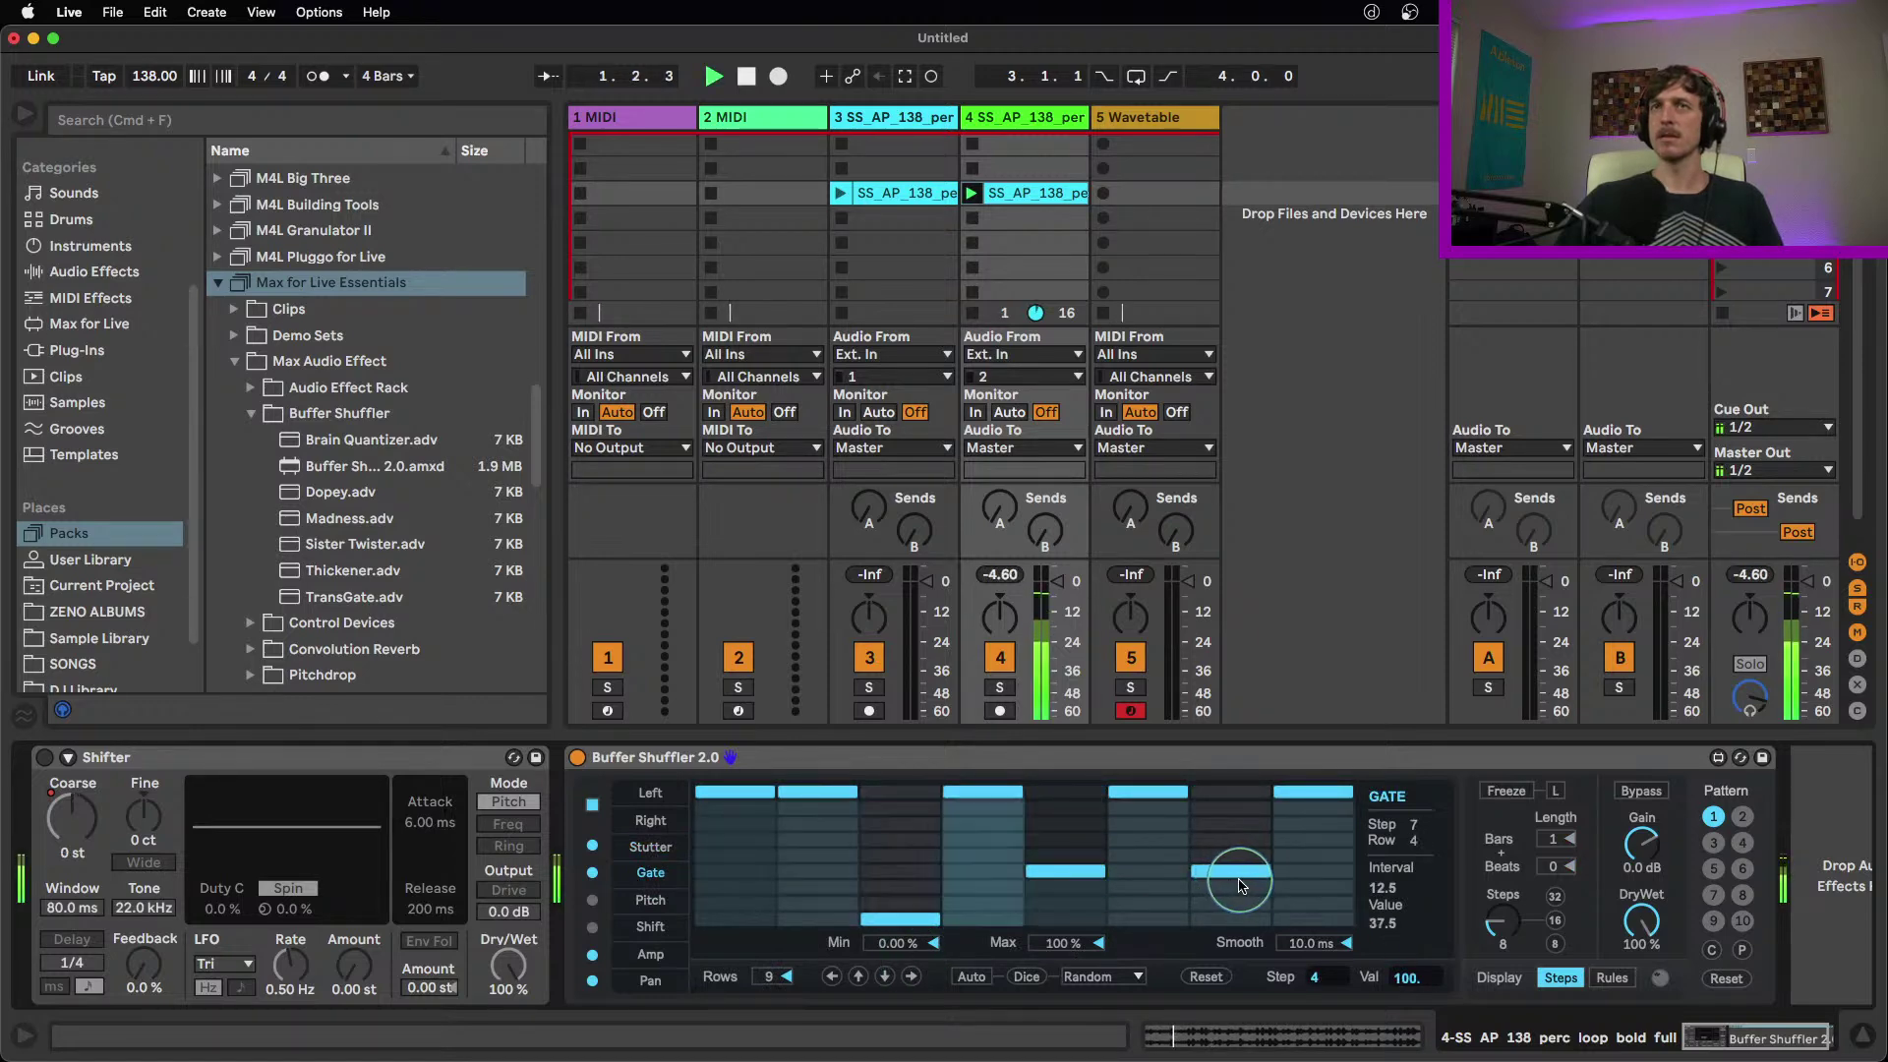
pyautogui.click(1323, 842)
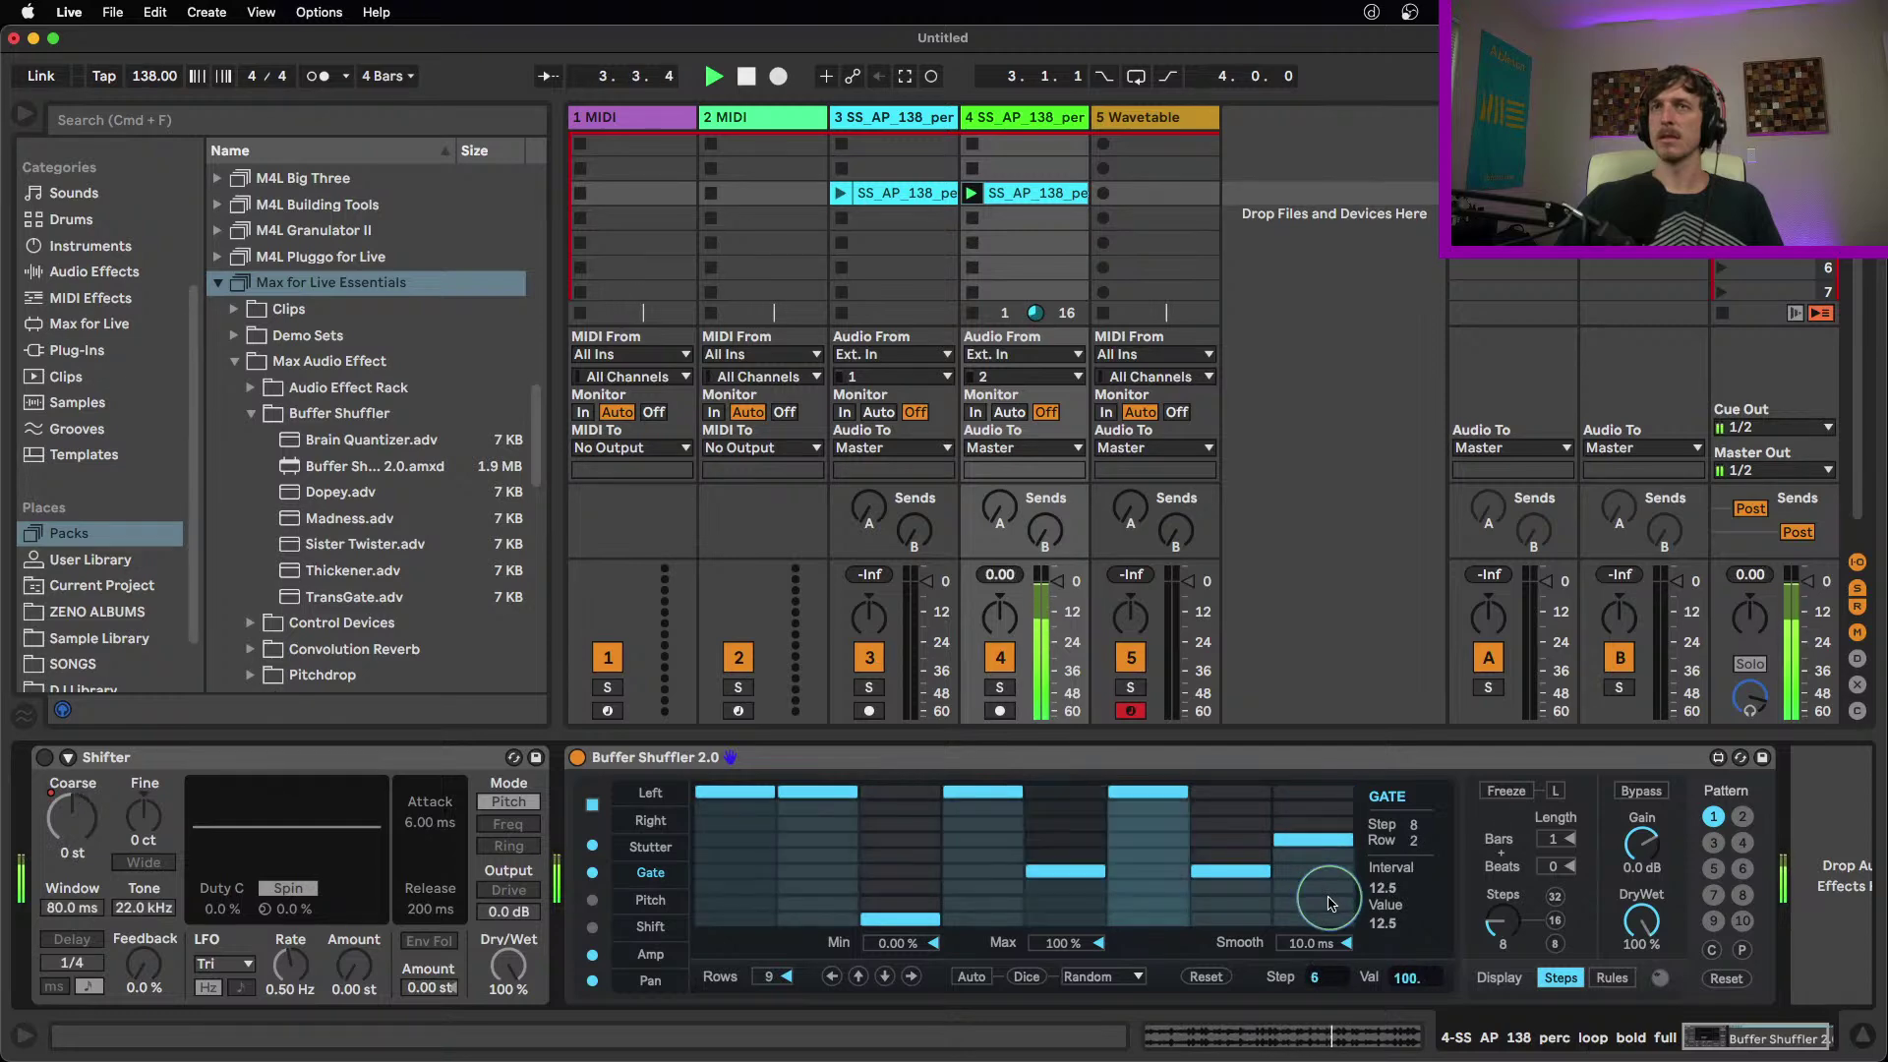
pyautogui.click(1320, 790)
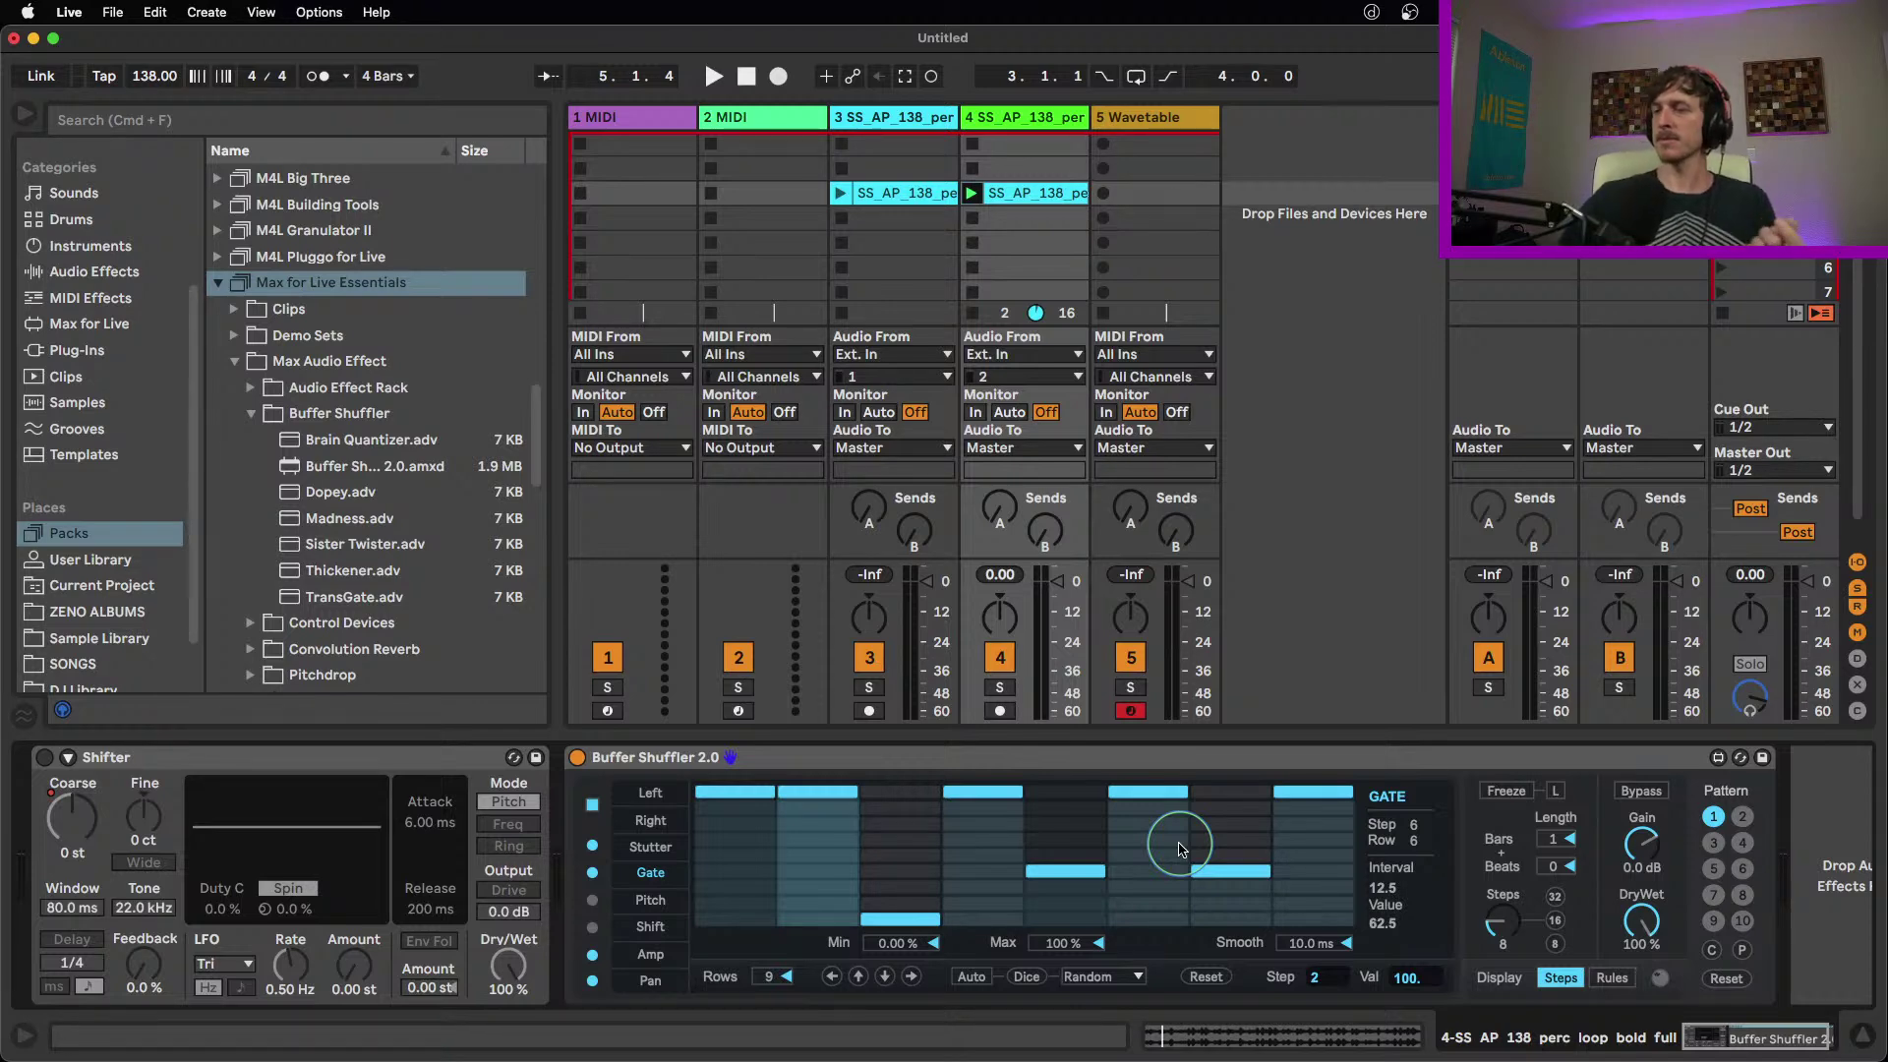
pyautogui.moveTo(870, 864)
pyautogui.mouseDown()
pyautogui.moveTo(905, 777)
pyautogui.moveTo(1462, 766)
pyautogui.mouseUp()
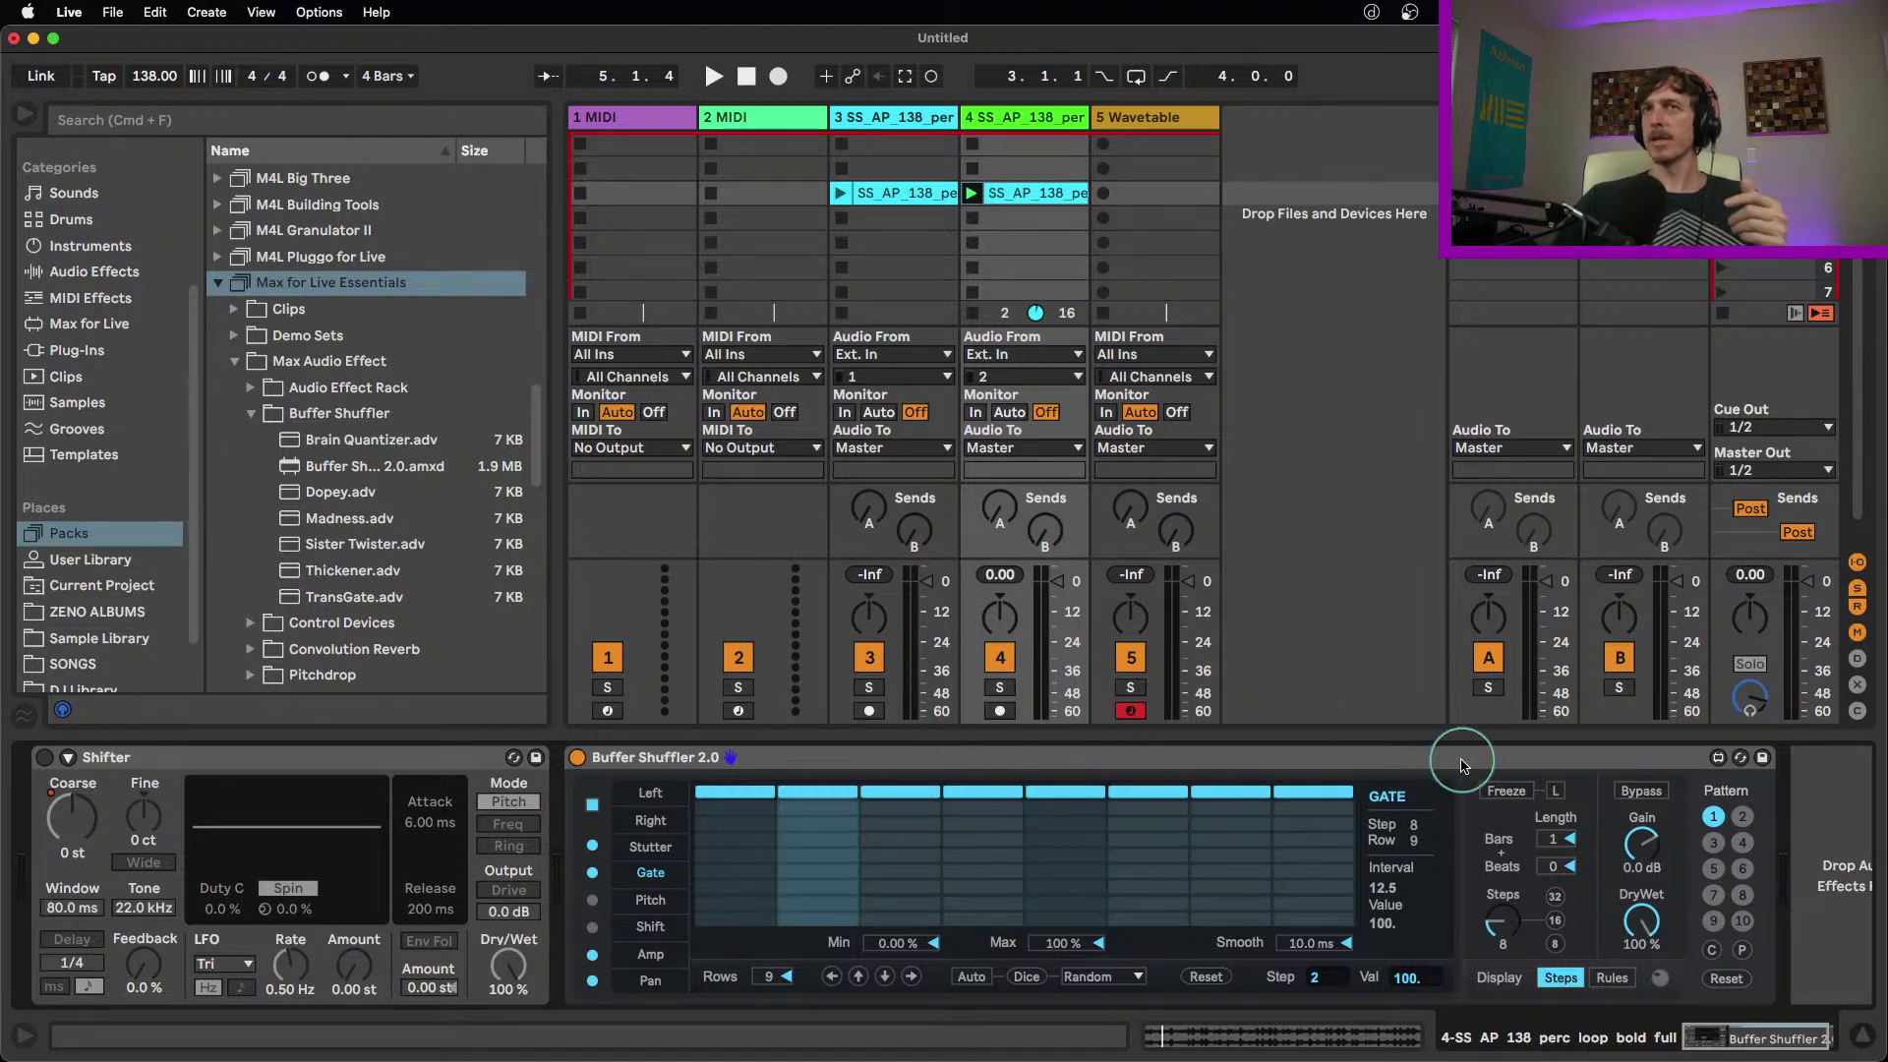
# Enable the Pitch pattern and set step 2 to +3 st, step 3 to +9 st and step 4 to -6 st
pyautogui.click(649, 901)
pyautogui.moveTo(829, 888); pyautogui.dragTo(842, 844)
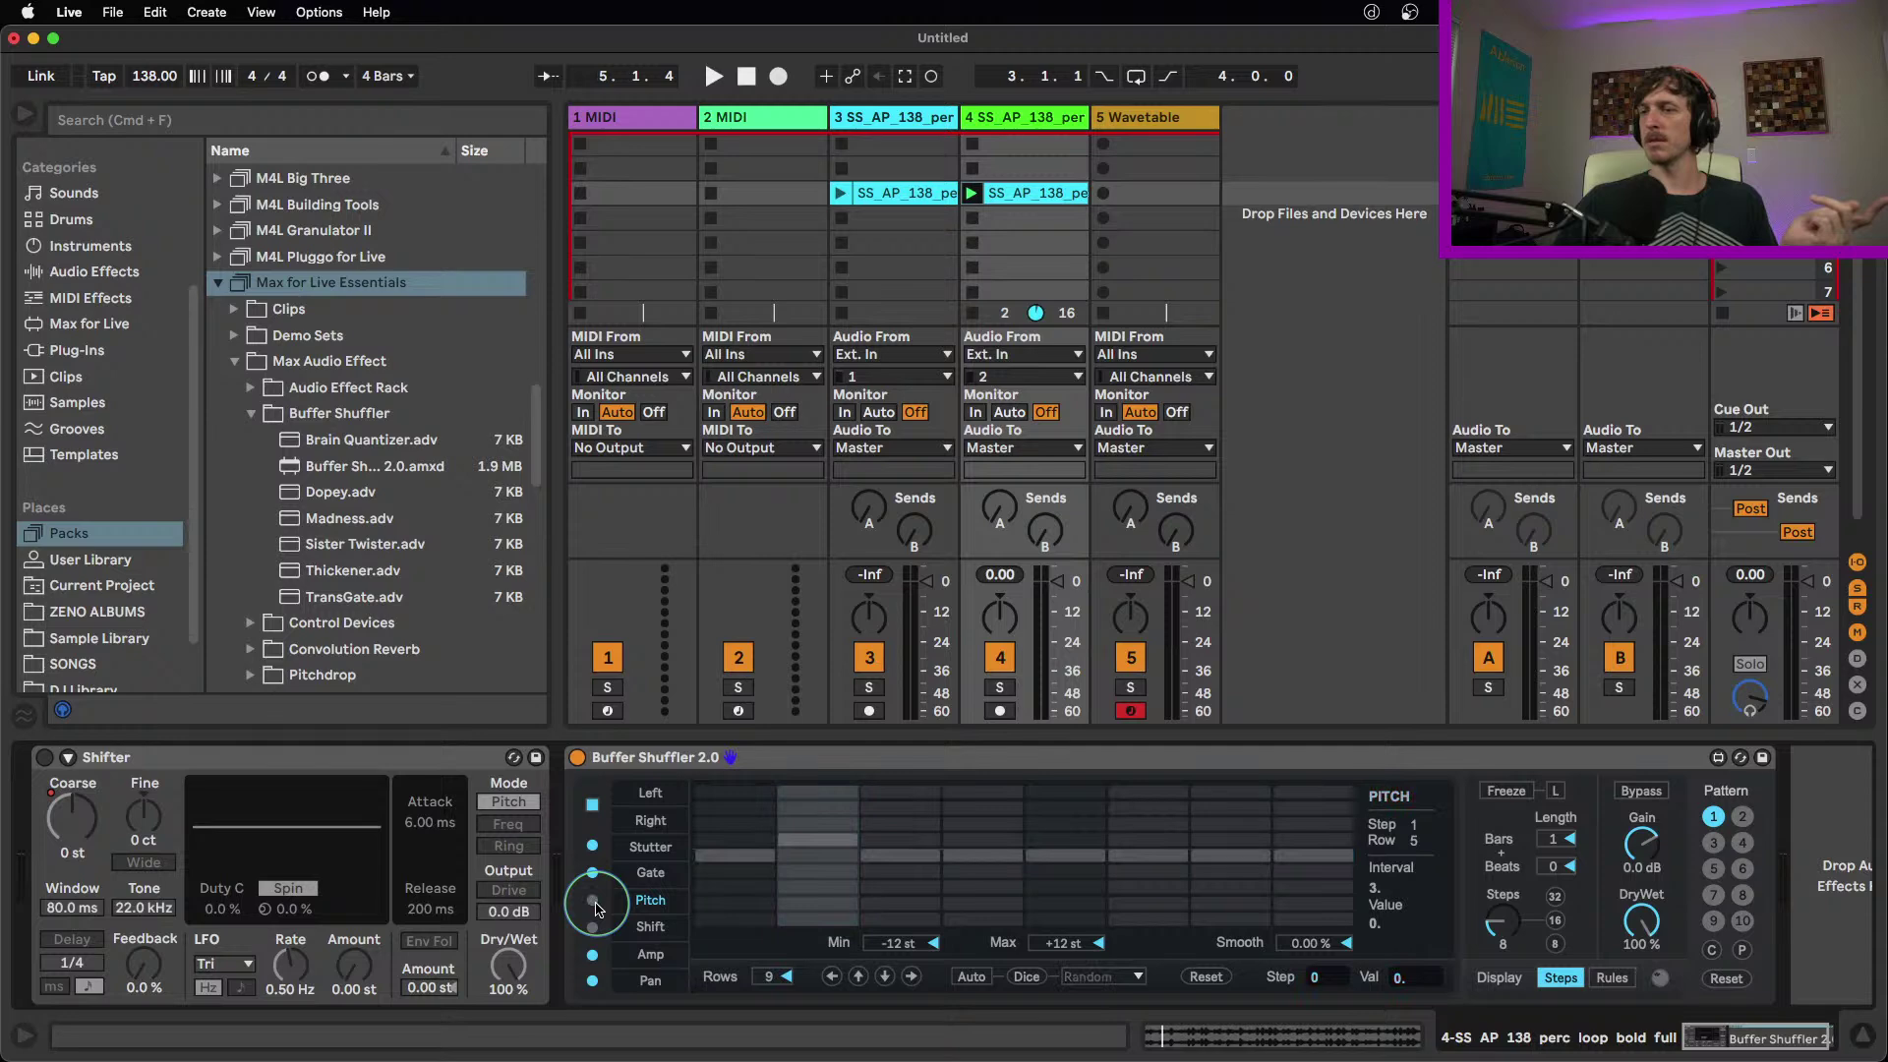
pyautogui.moveTo(885, 807)
pyautogui.mouseDown()
pyautogui.moveTo(965, 826)
pyautogui.moveTo(977, 893)
pyautogui.mouseUp()
# Play the loop and set Pitch step 7 to +3 st, trying step 8 at -9 and +6 st before setting it to -6 st
pyautogui.press('space')
pyautogui.click(1227, 837)
pyautogui.click(1304, 899)
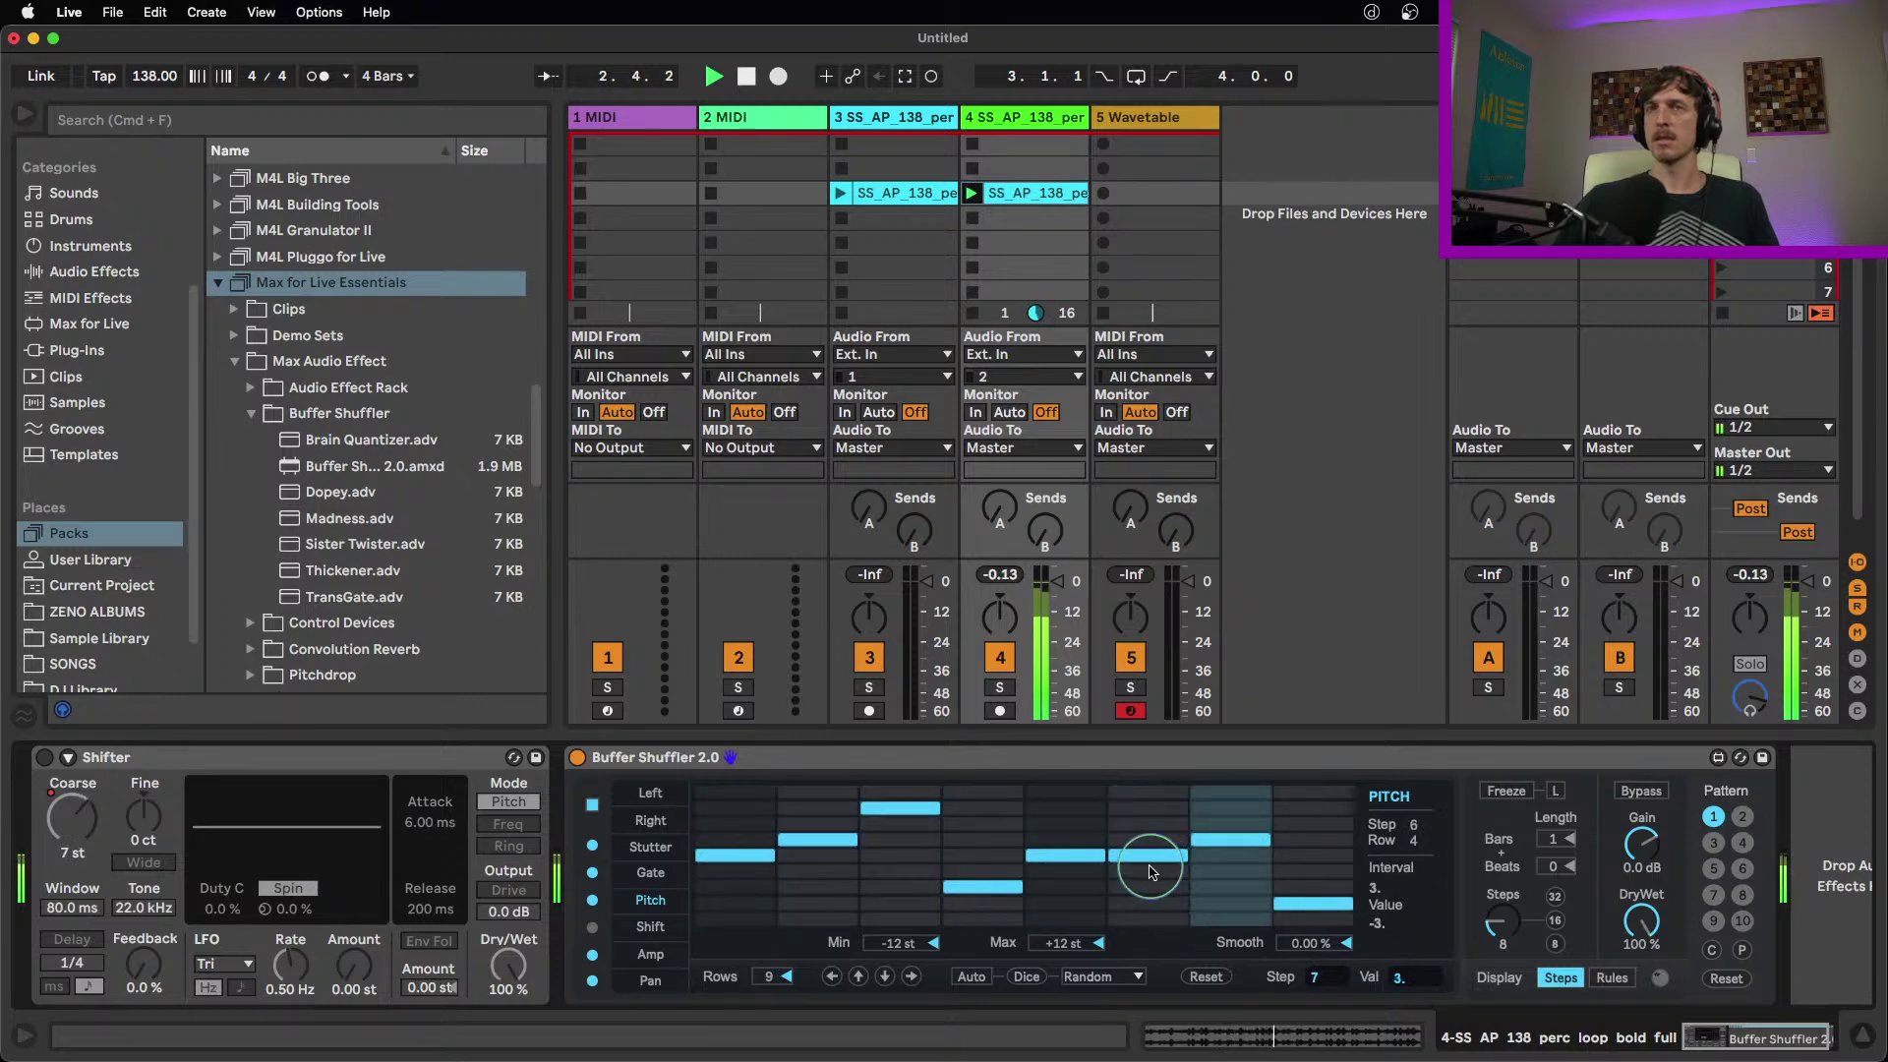
pyautogui.click(1311, 826)
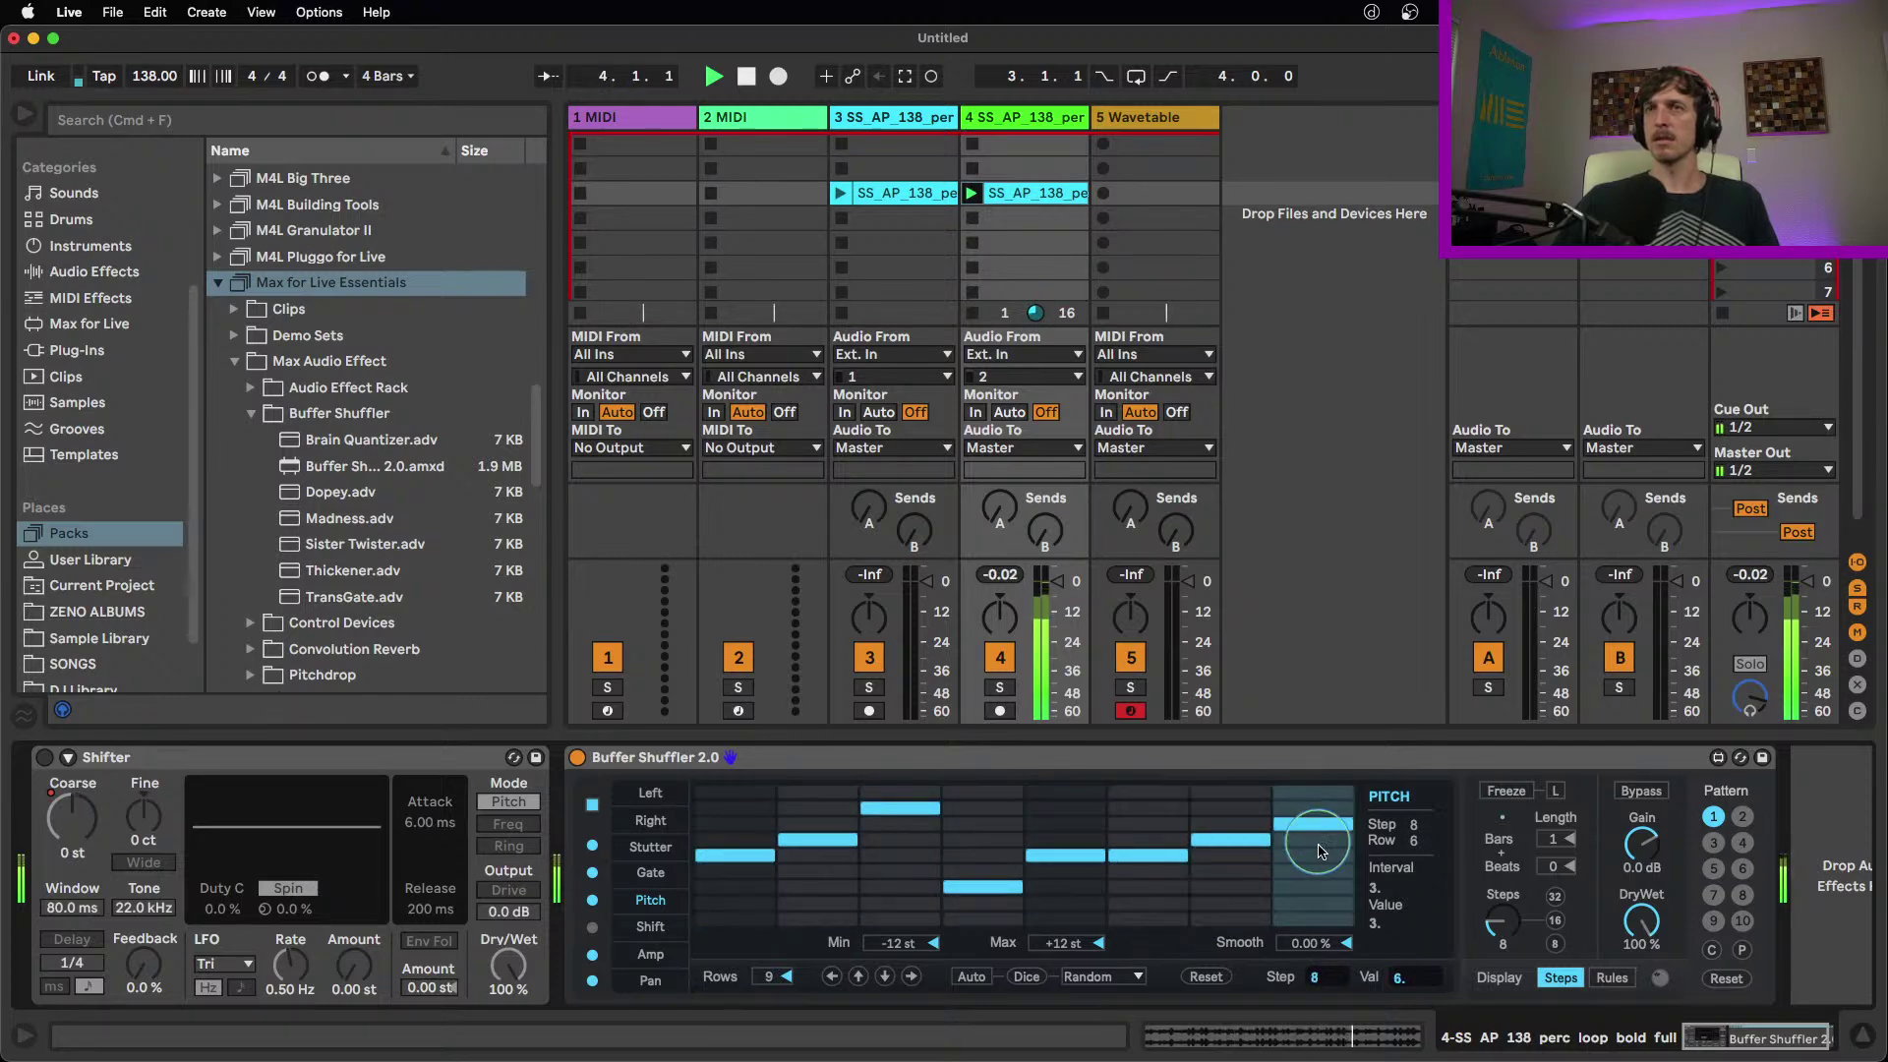
pyautogui.click(1322, 891)
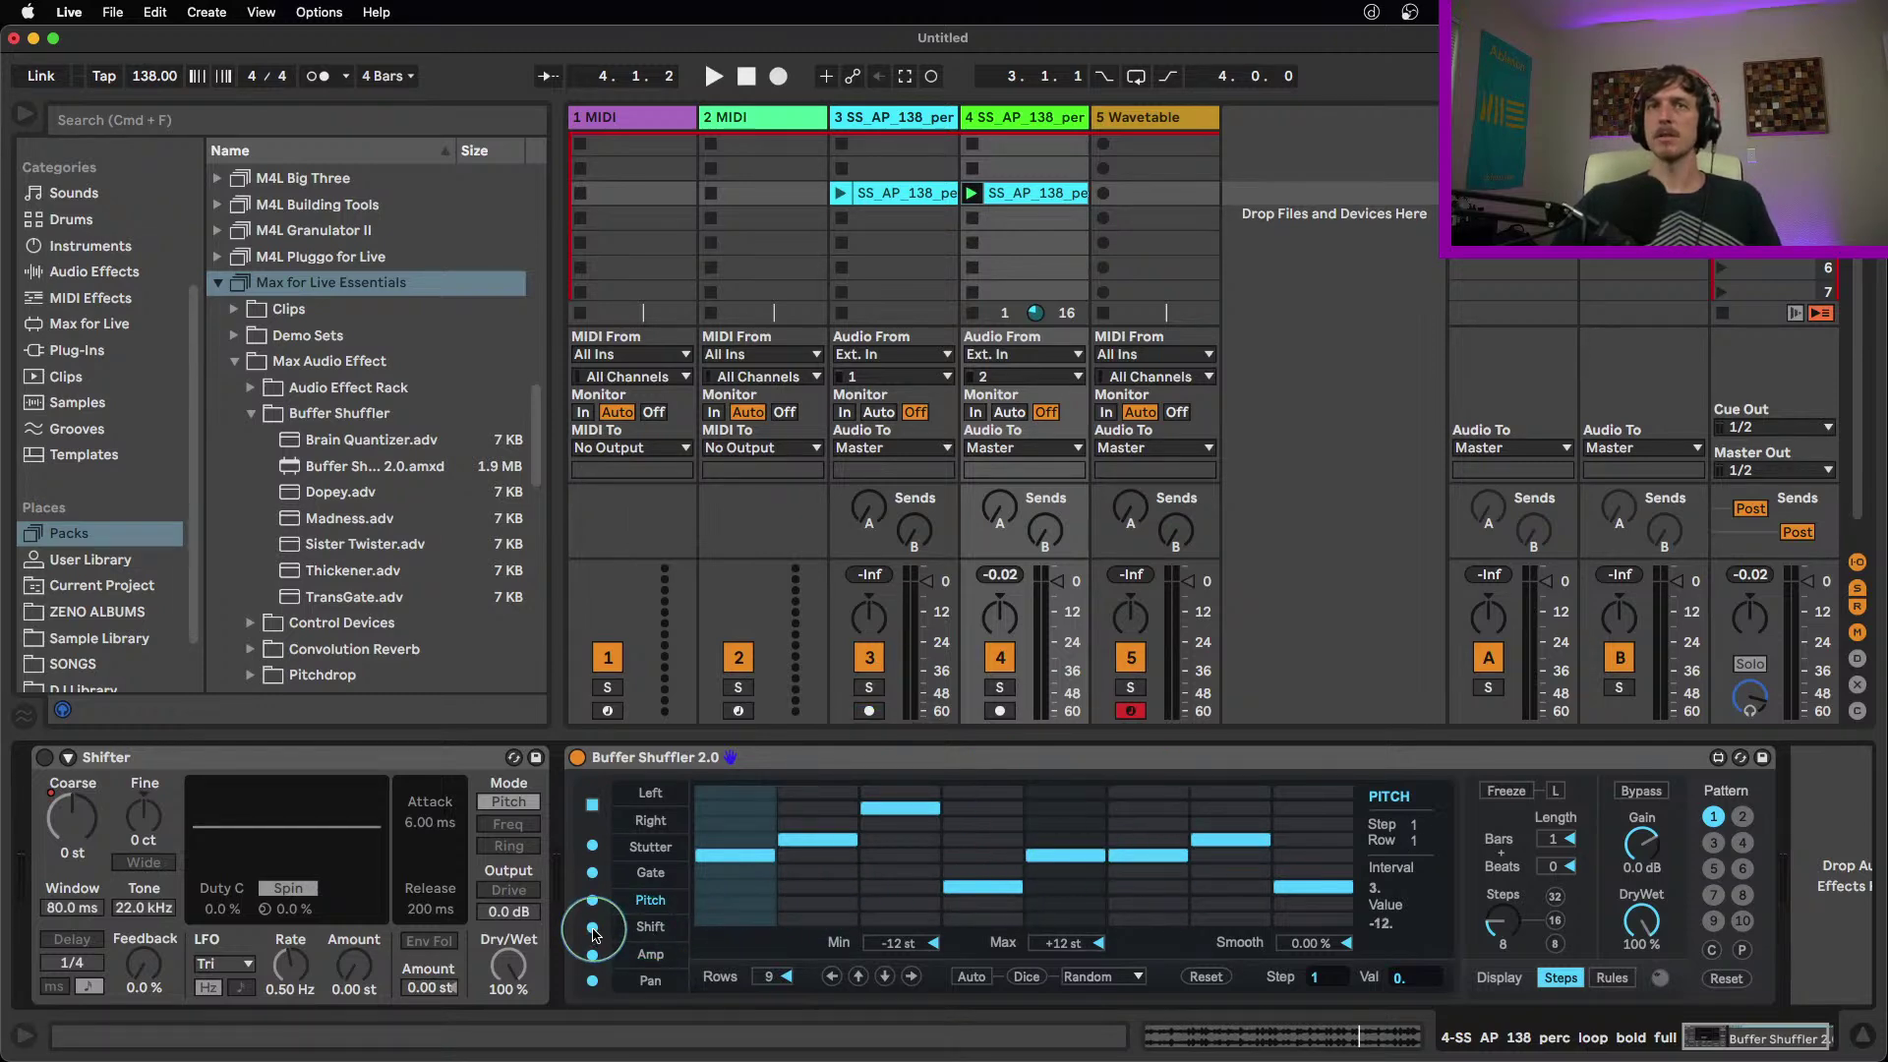
# Enable Buffer Shuffler's Shift pattern and disable its Pitch pattern
pyautogui.click(631, 931)
pyautogui.click(610, 930)
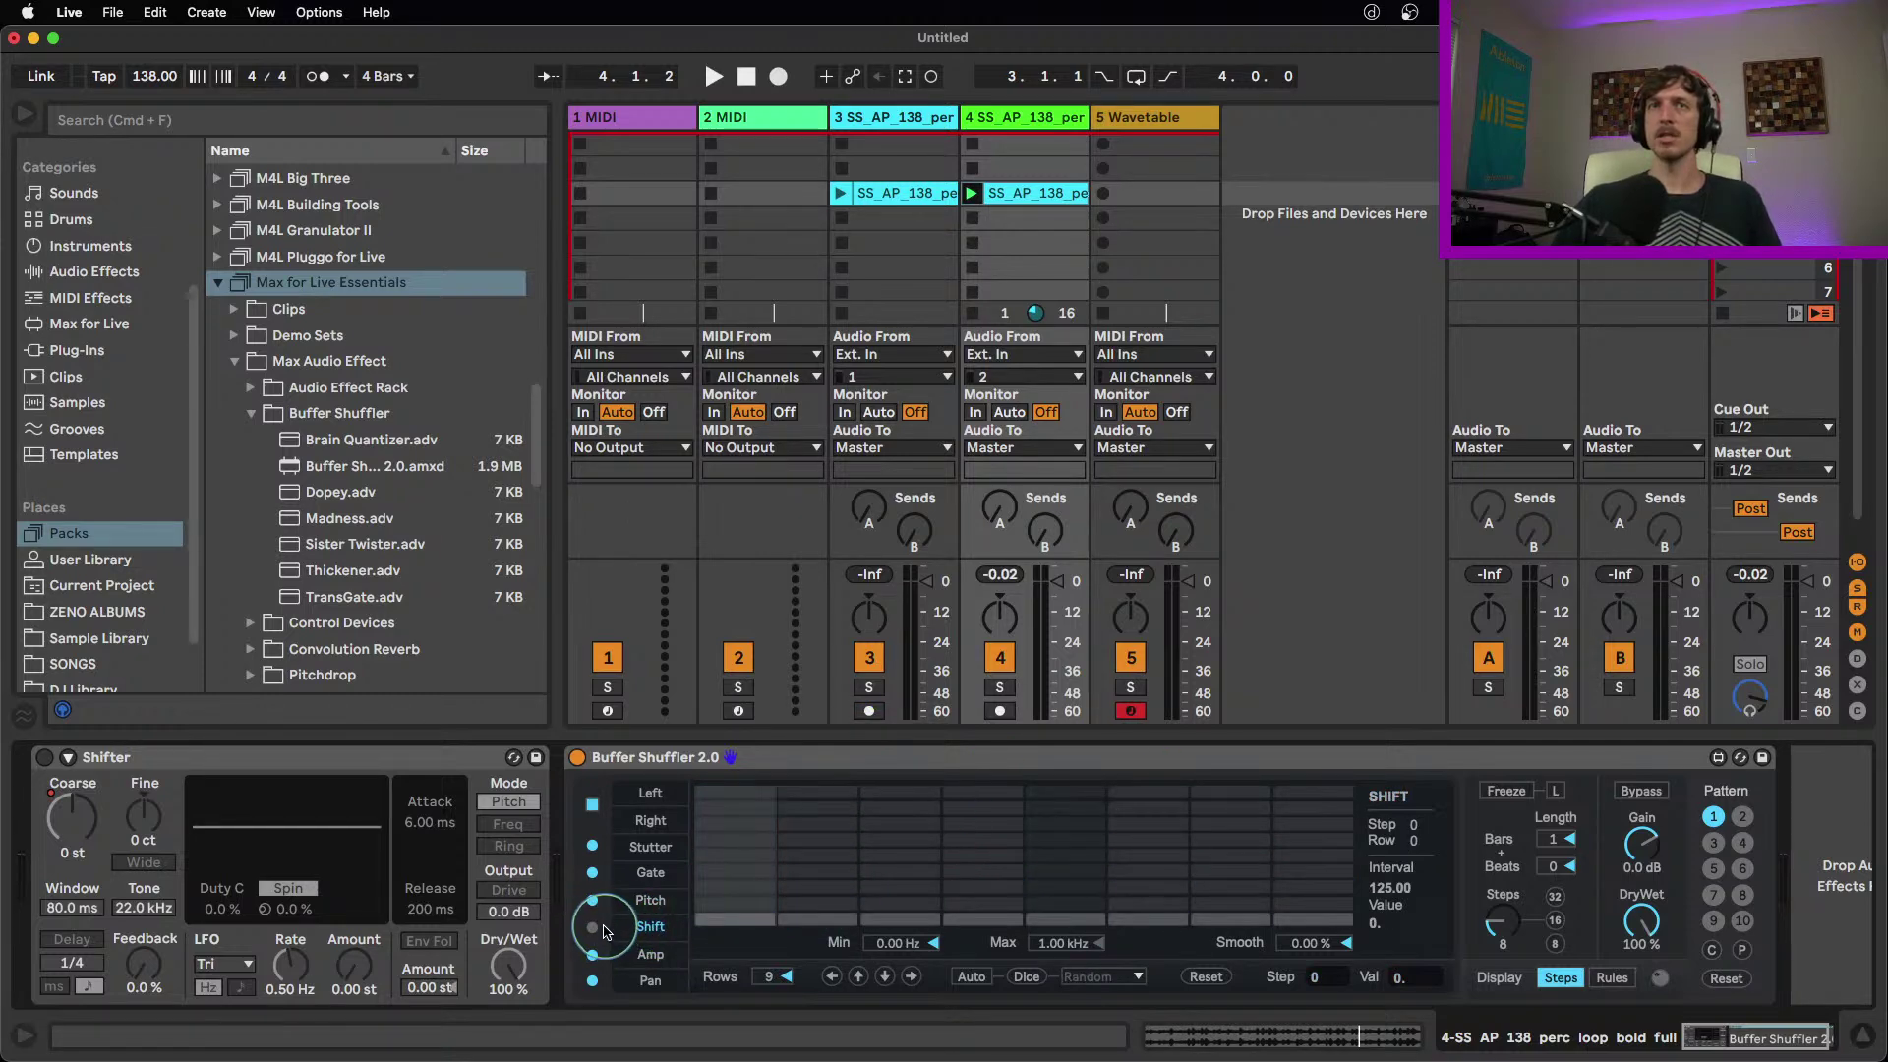
pyautogui.click(615, 928)
pyautogui.click(651, 903)
pyautogui.click(593, 901)
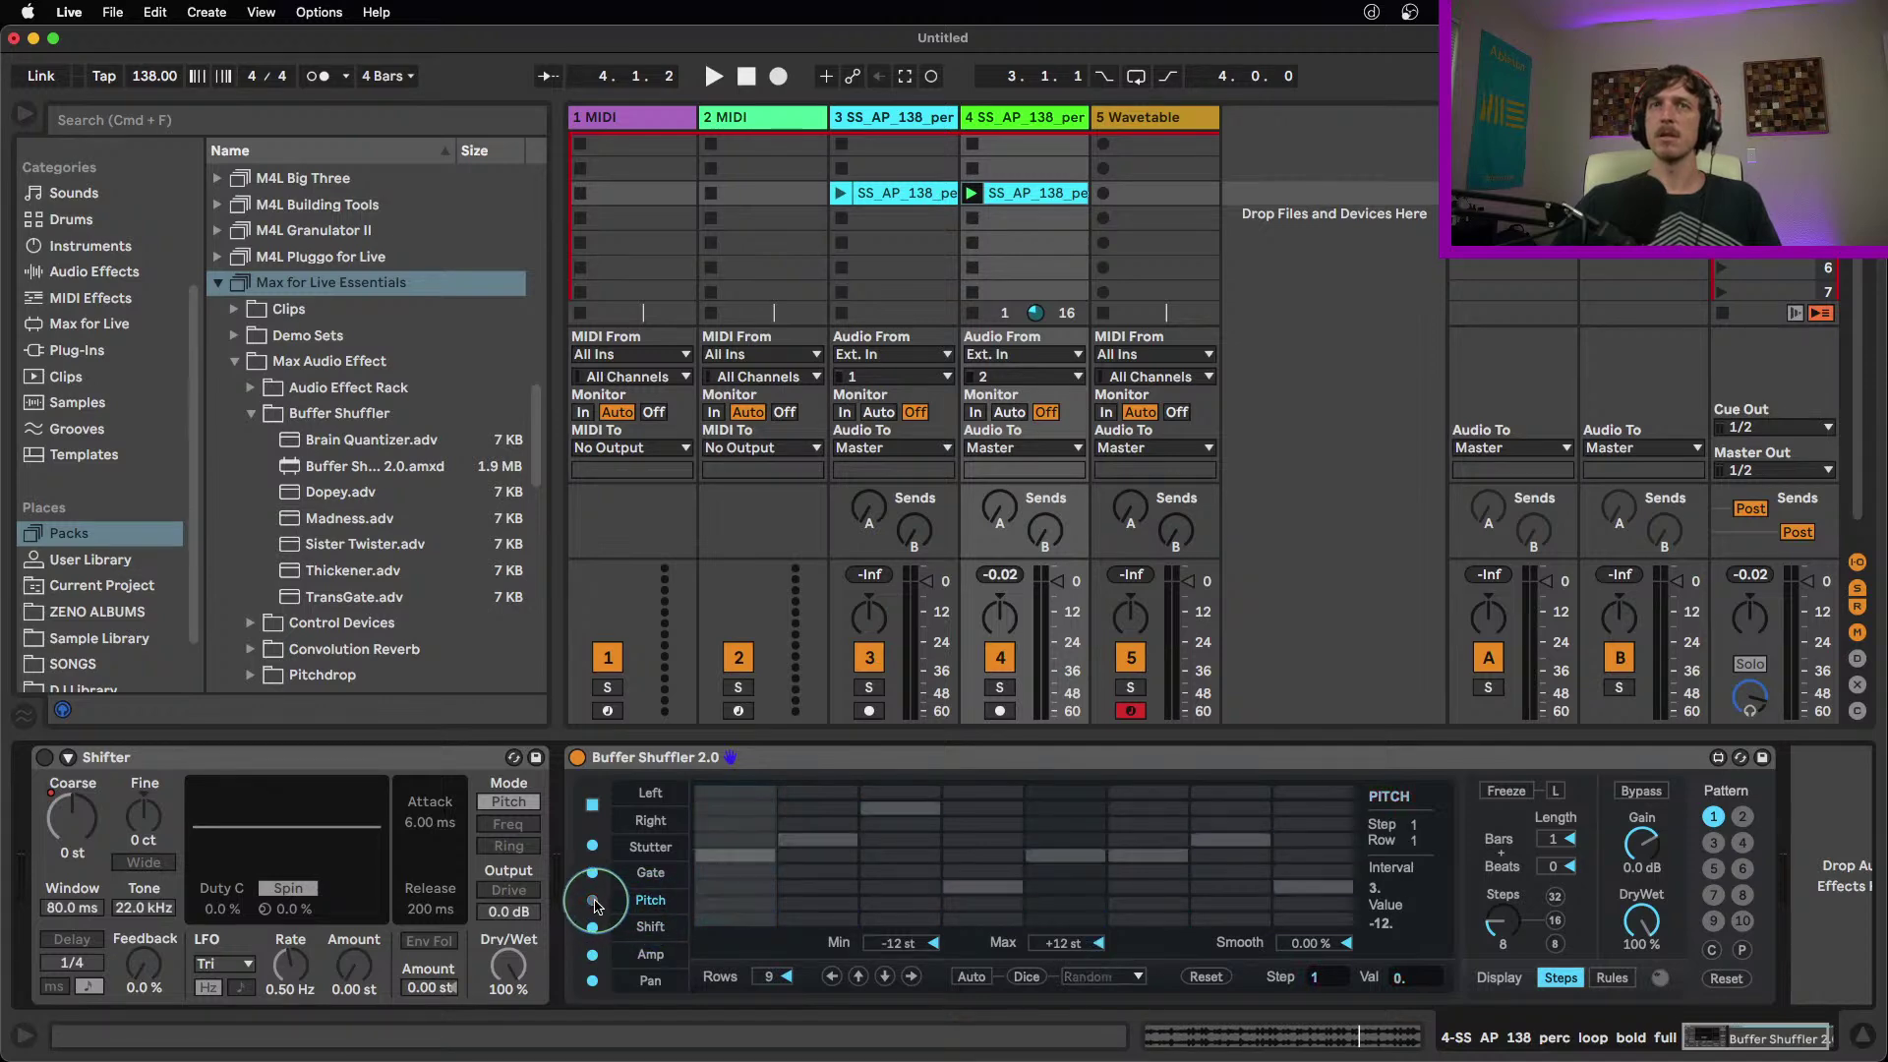
# Draw a varied Shift pattern across steps 2 to 8, raising step 5 to row 5 and the maximum to 2.20 kHz during playback
pyautogui.click(651, 928)
pyautogui.moveTo(816, 854); pyautogui.dragTo(1286, 892)
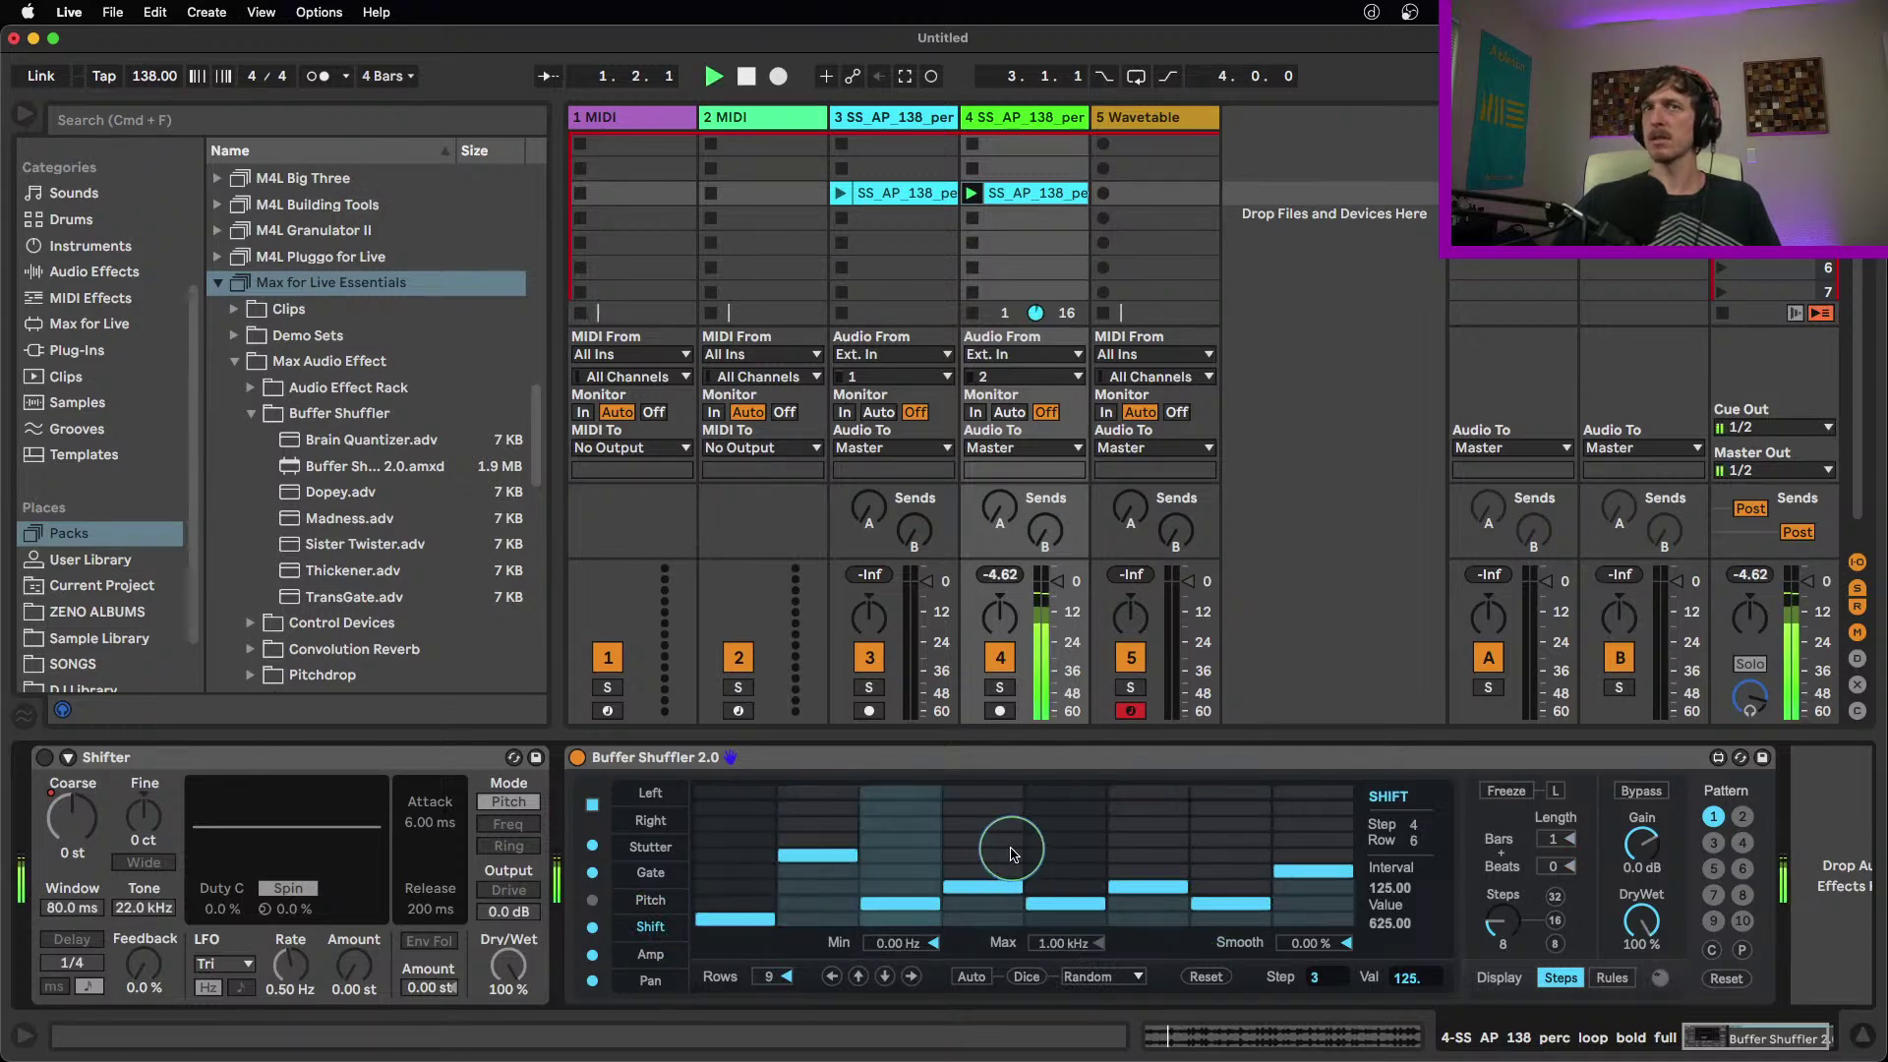
pyautogui.click(1082, 854)
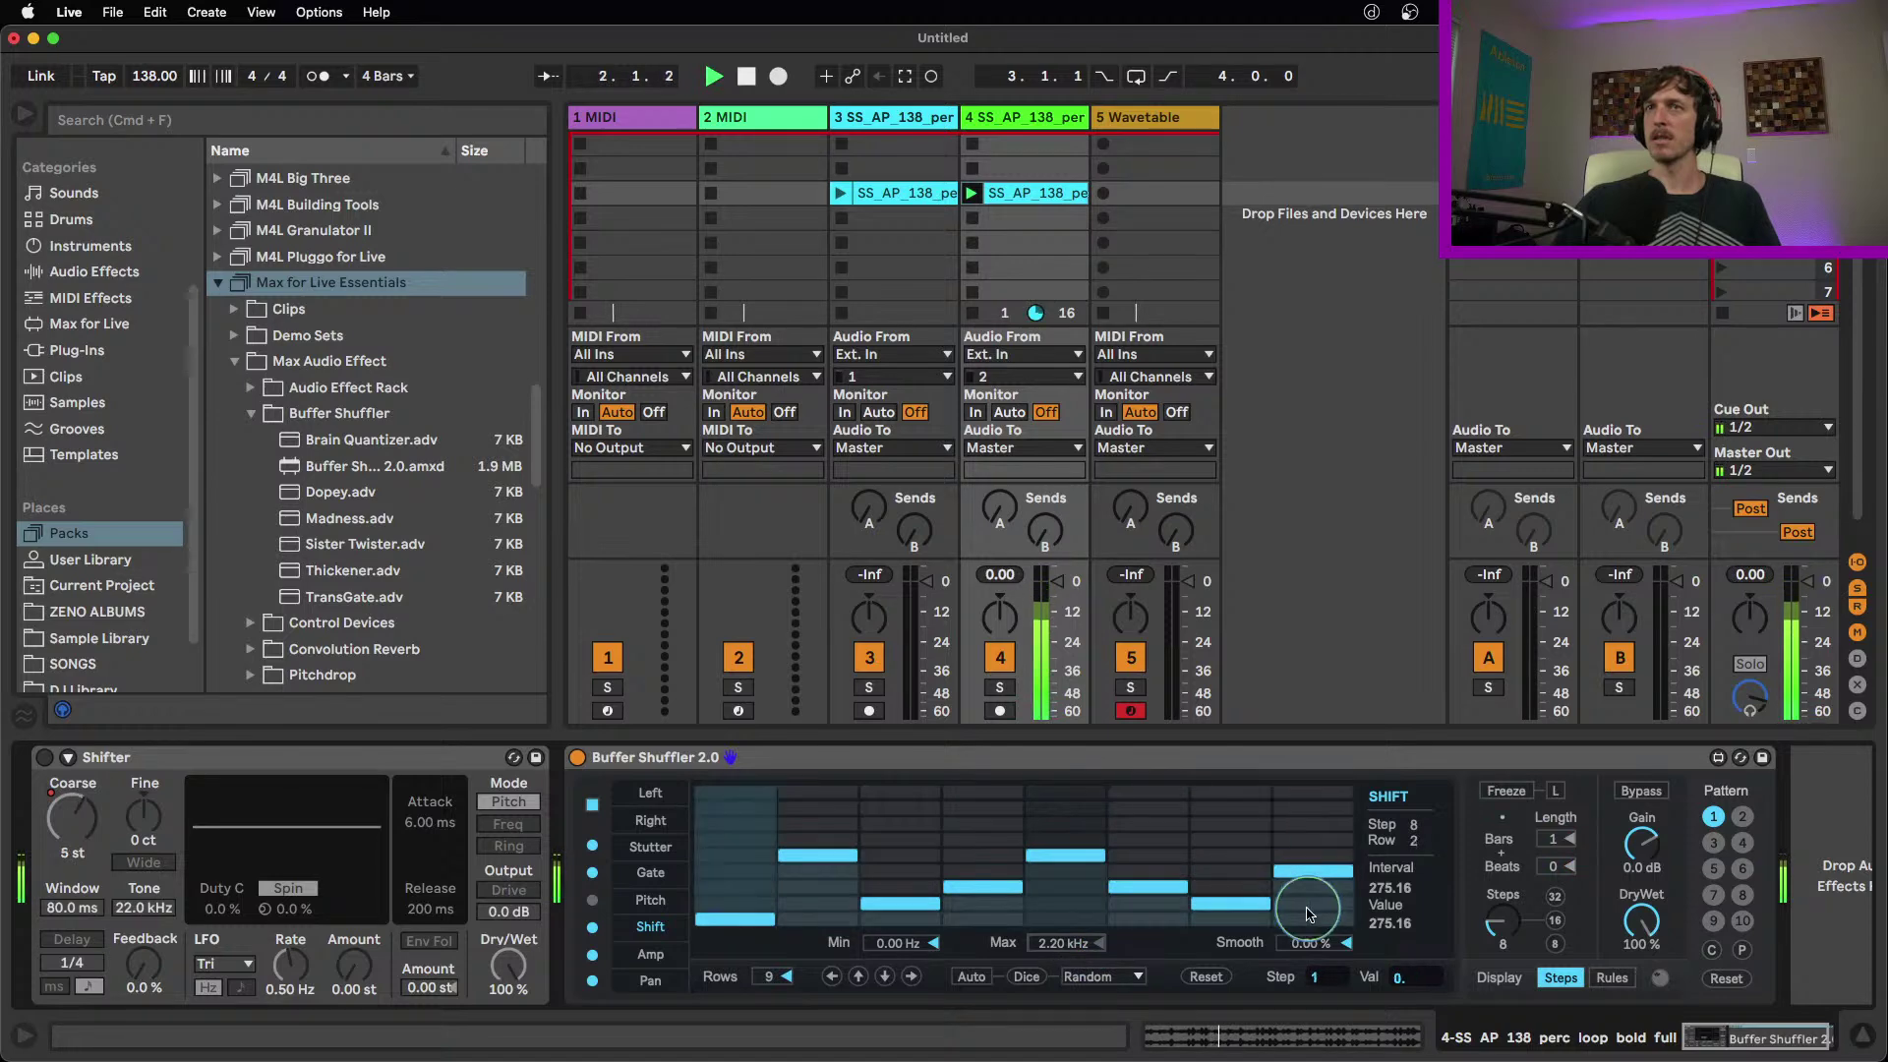
# Flatten the Shift pattern to 0 Hz and disable it
pyautogui.moveTo(1311, 918)
pyautogui.mouseDown()
pyautogui.moveTo(959, 943)
pyautogui.moveTo(836, 974)
pyautogui.mouseUp()
pyautogui.click(592, 930)
# In the Amp pattern, set steps 2 and 6 to 0.375, step 5 to 0.5, step 7 to 0.25 and step 8 to 0.125, and audition the loop
pyautogui.click(651, 955)
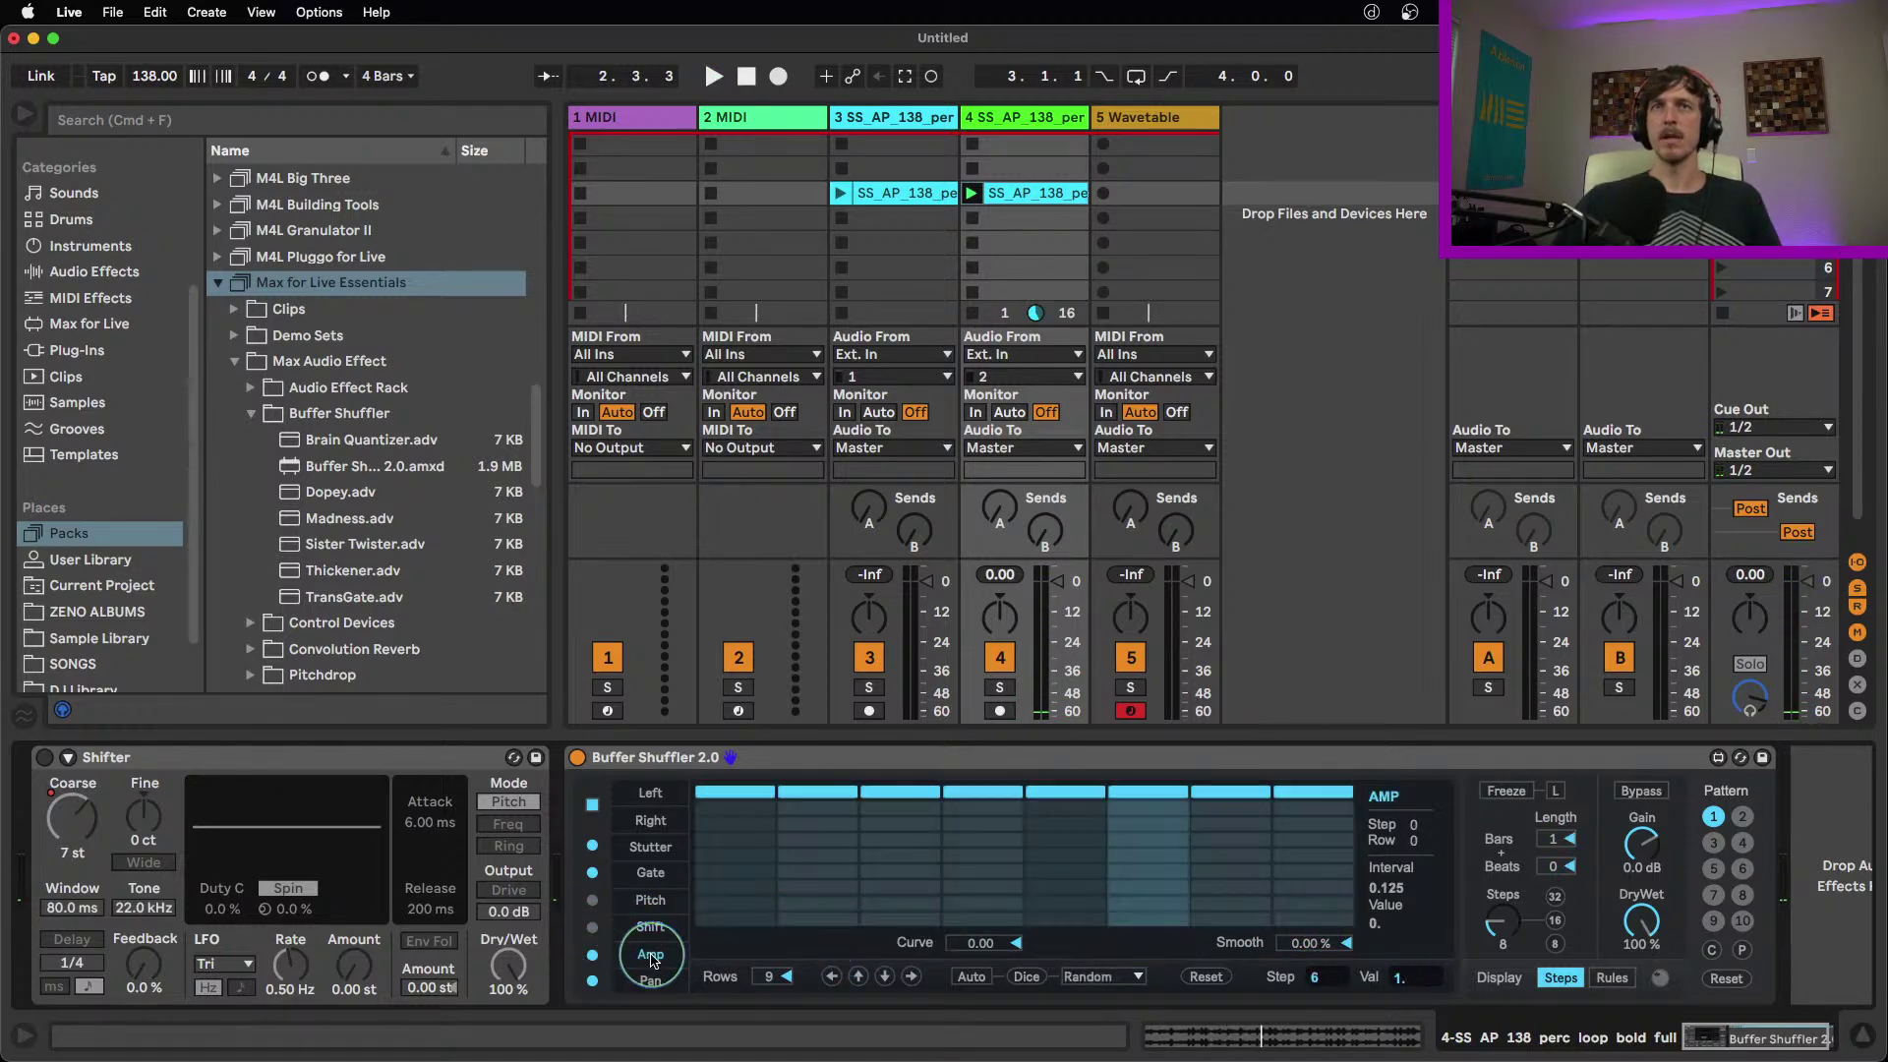
pyautogui.click(844, 874)
pyautogui.moveTo(1032, 824); pyautogui.dragTo(1365, 937)
pyautogui.press('space')
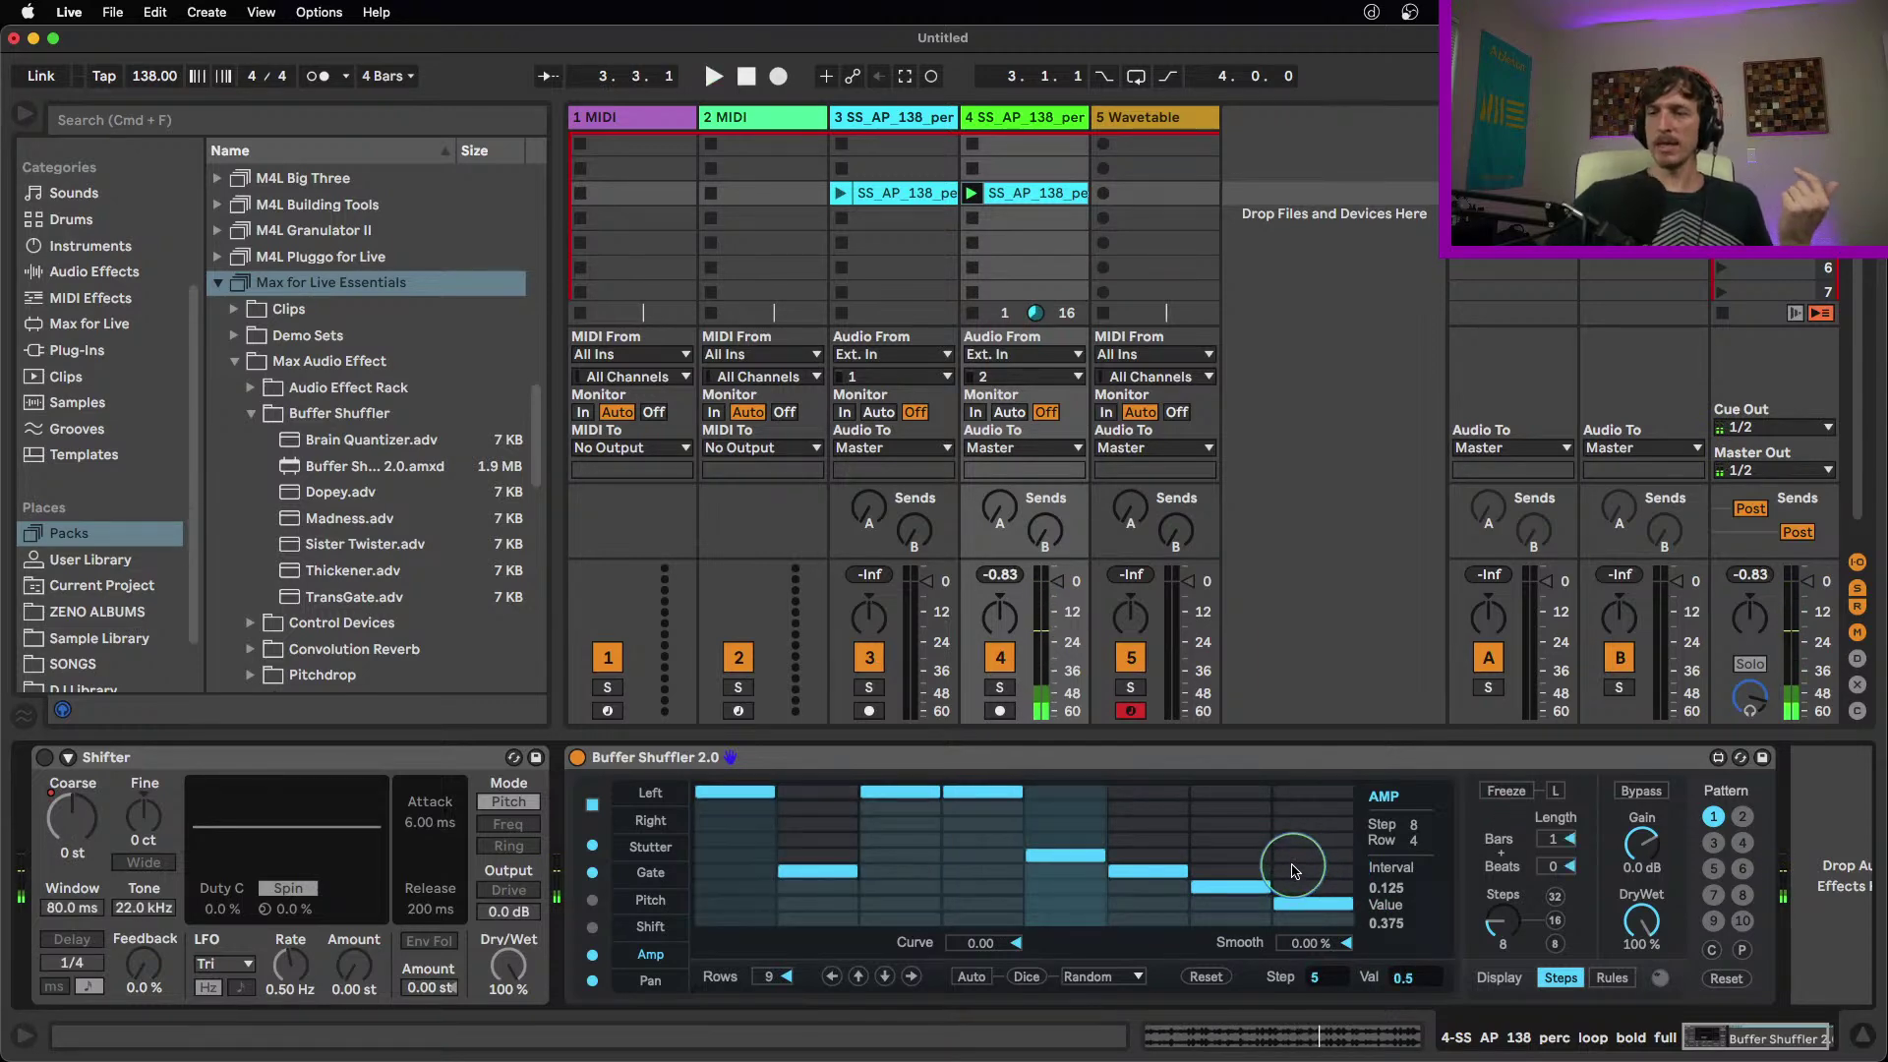
# In the Pan pattern, set step 1 to -50, steps 2 and 6 to 37.5, and steps 4 and 8 to -37.5 during an audition
pyautogui.click(650, 981)
pyautogui.moveTo(728, 921); pyautogui.dragTo(780, 931)
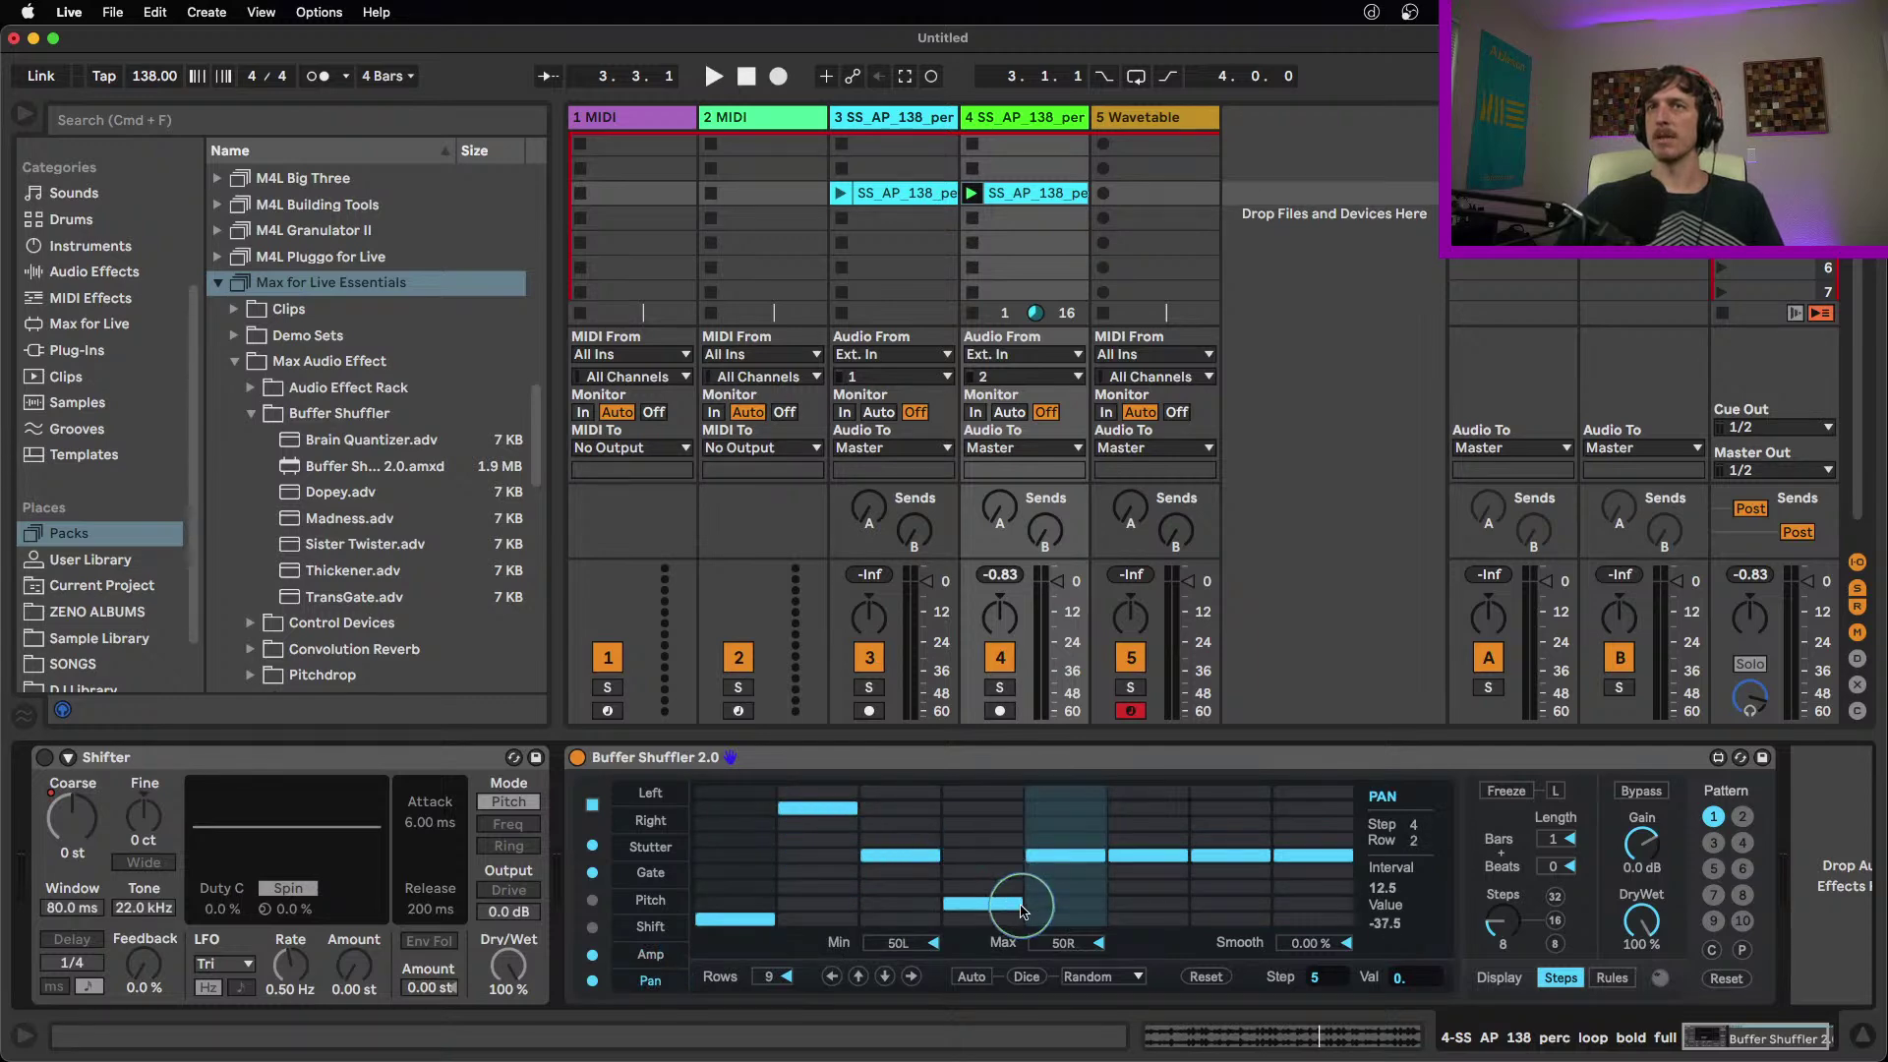
pyautogui.moveTo(1163, 837); pyautogui.dragTo(1159, 810)
pyautogui.press('space')
pyautogui.click(1314, 903)
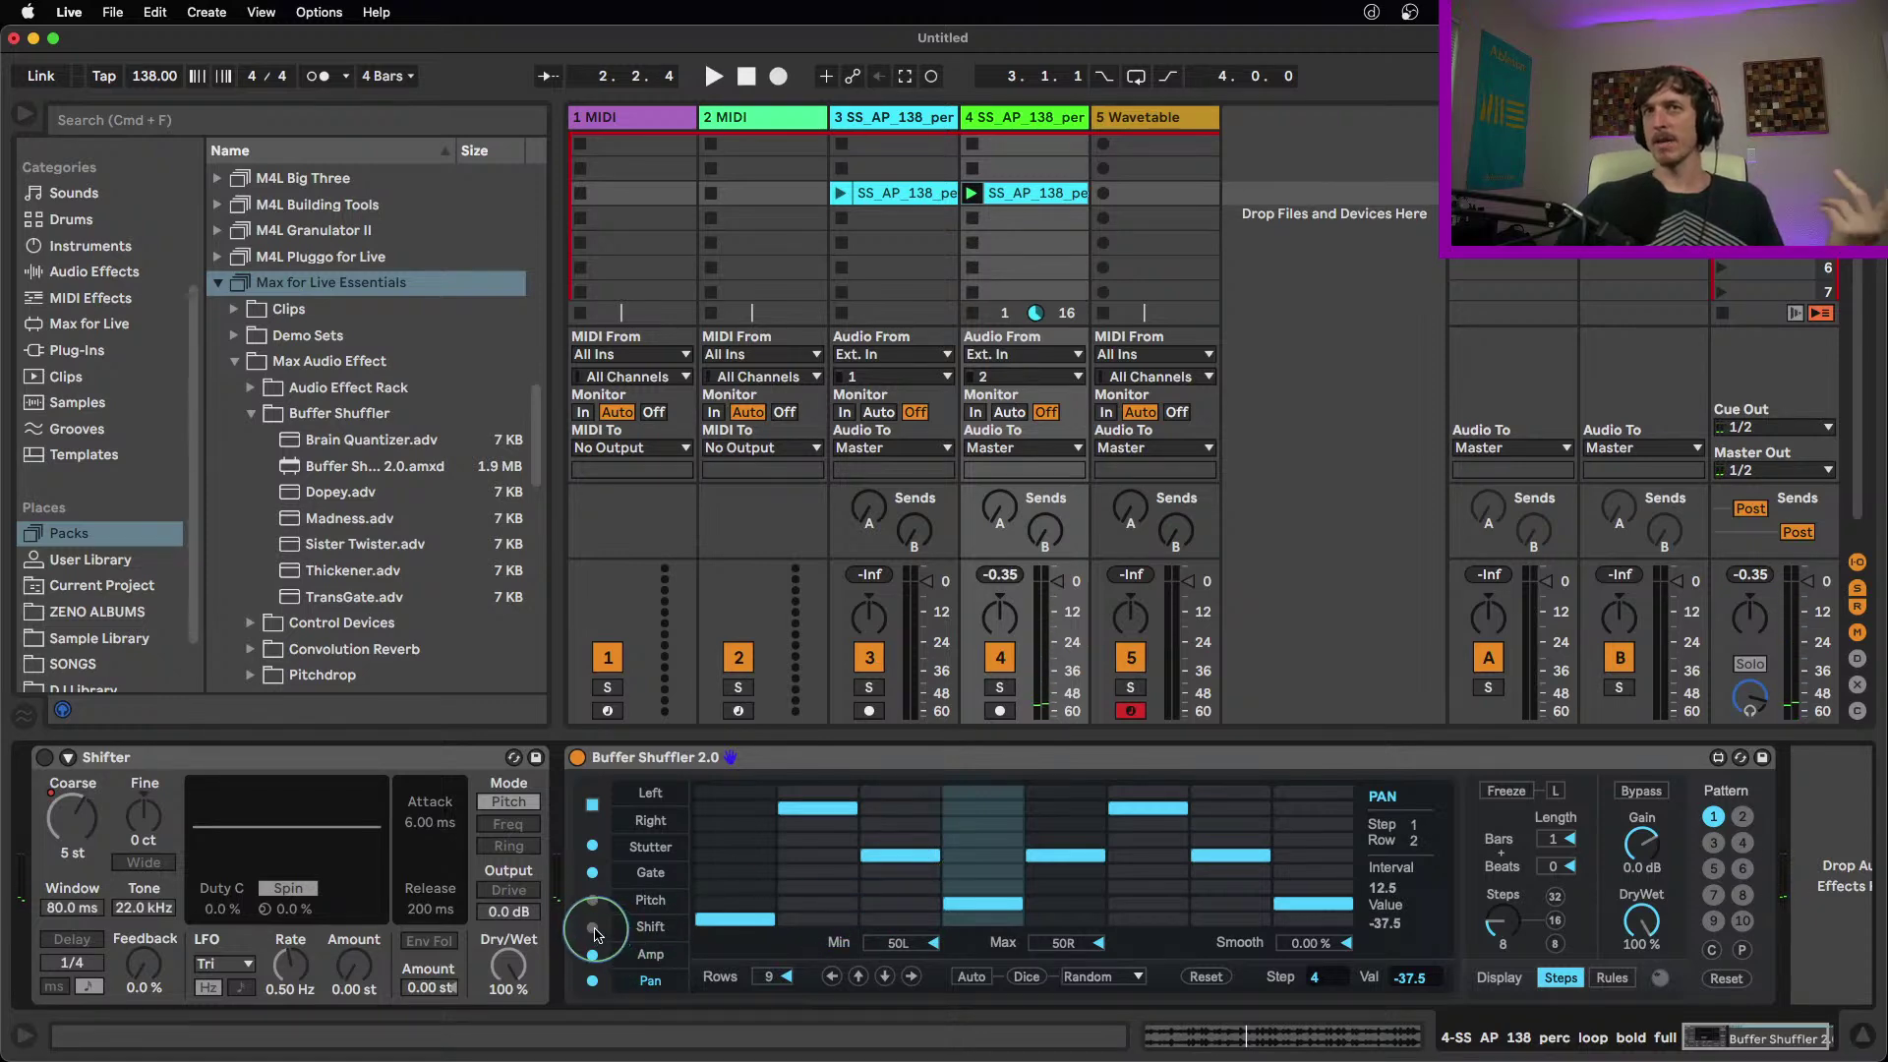
# Enable the Pitch pattern, set Stutter steps 2, 6 and 8 to 2, 3 and 4, and play the loop
pyautogui.click(649, 902)
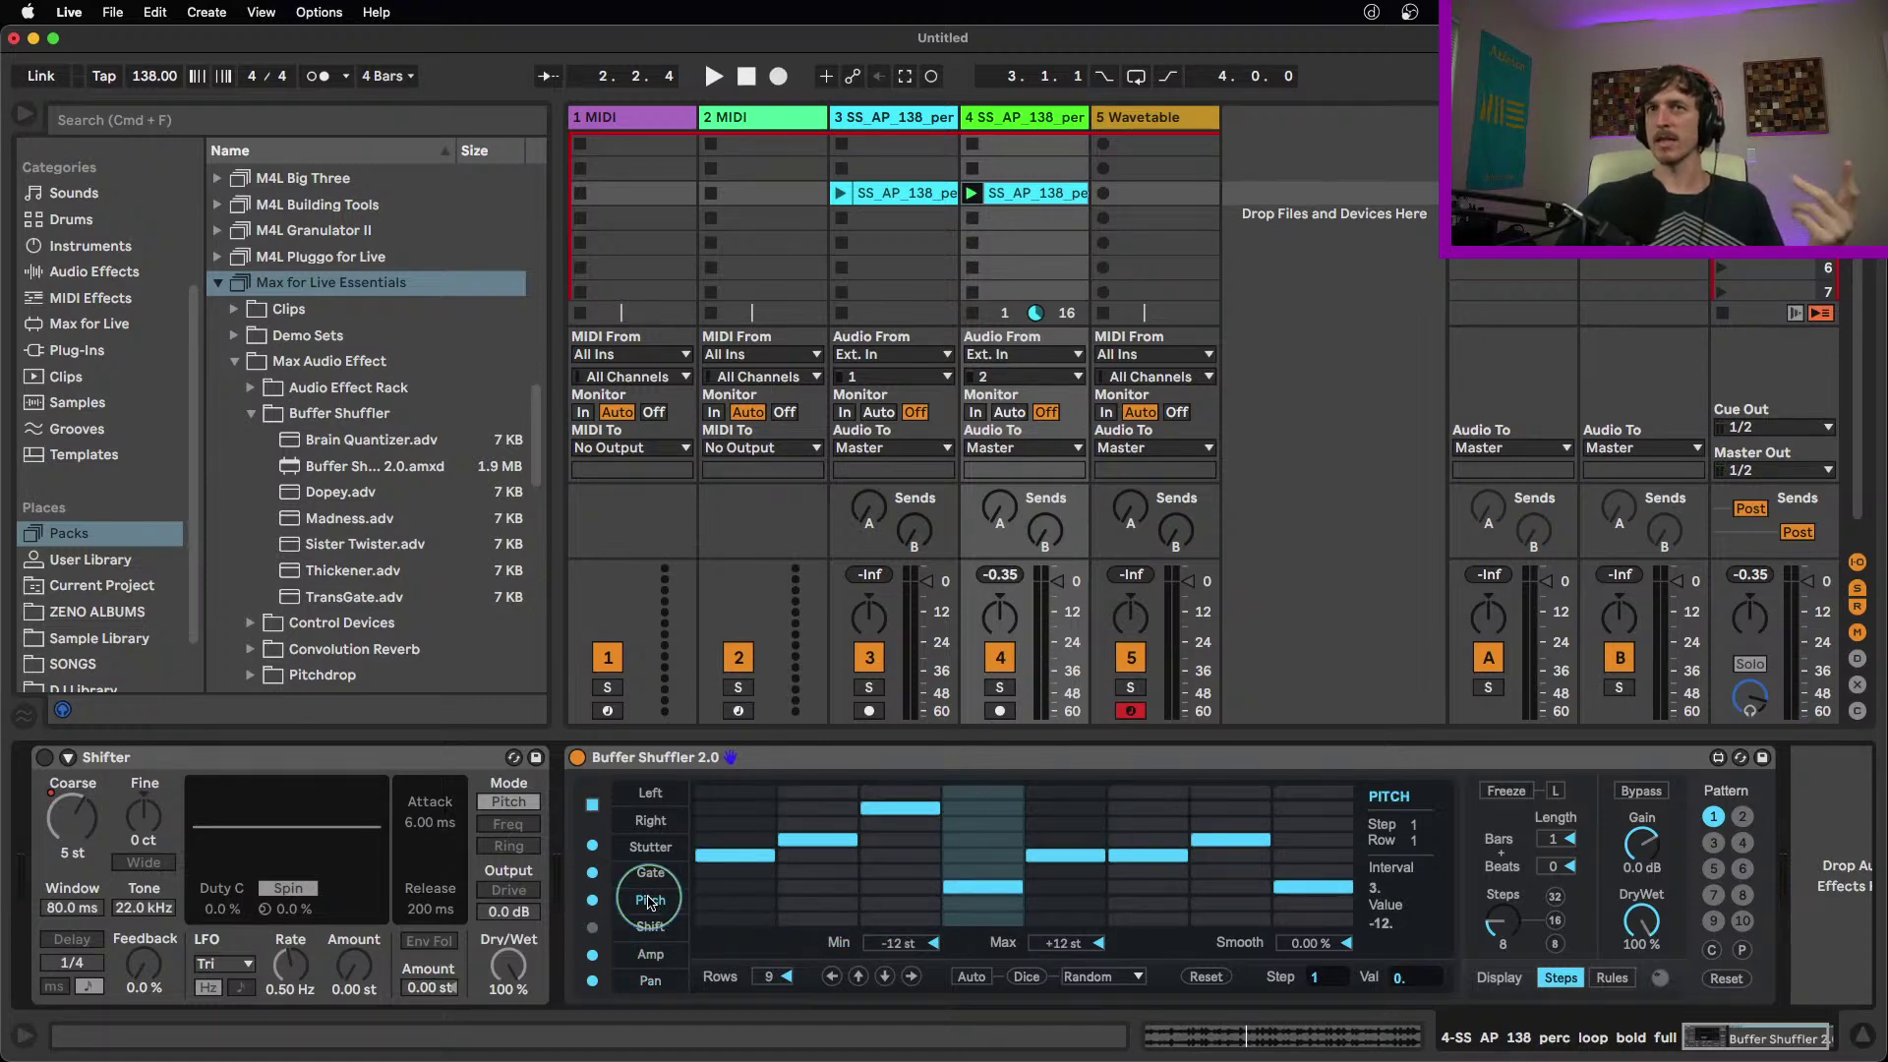
pyautogui.click(650, 874)
pyautogui.click(647, 851)
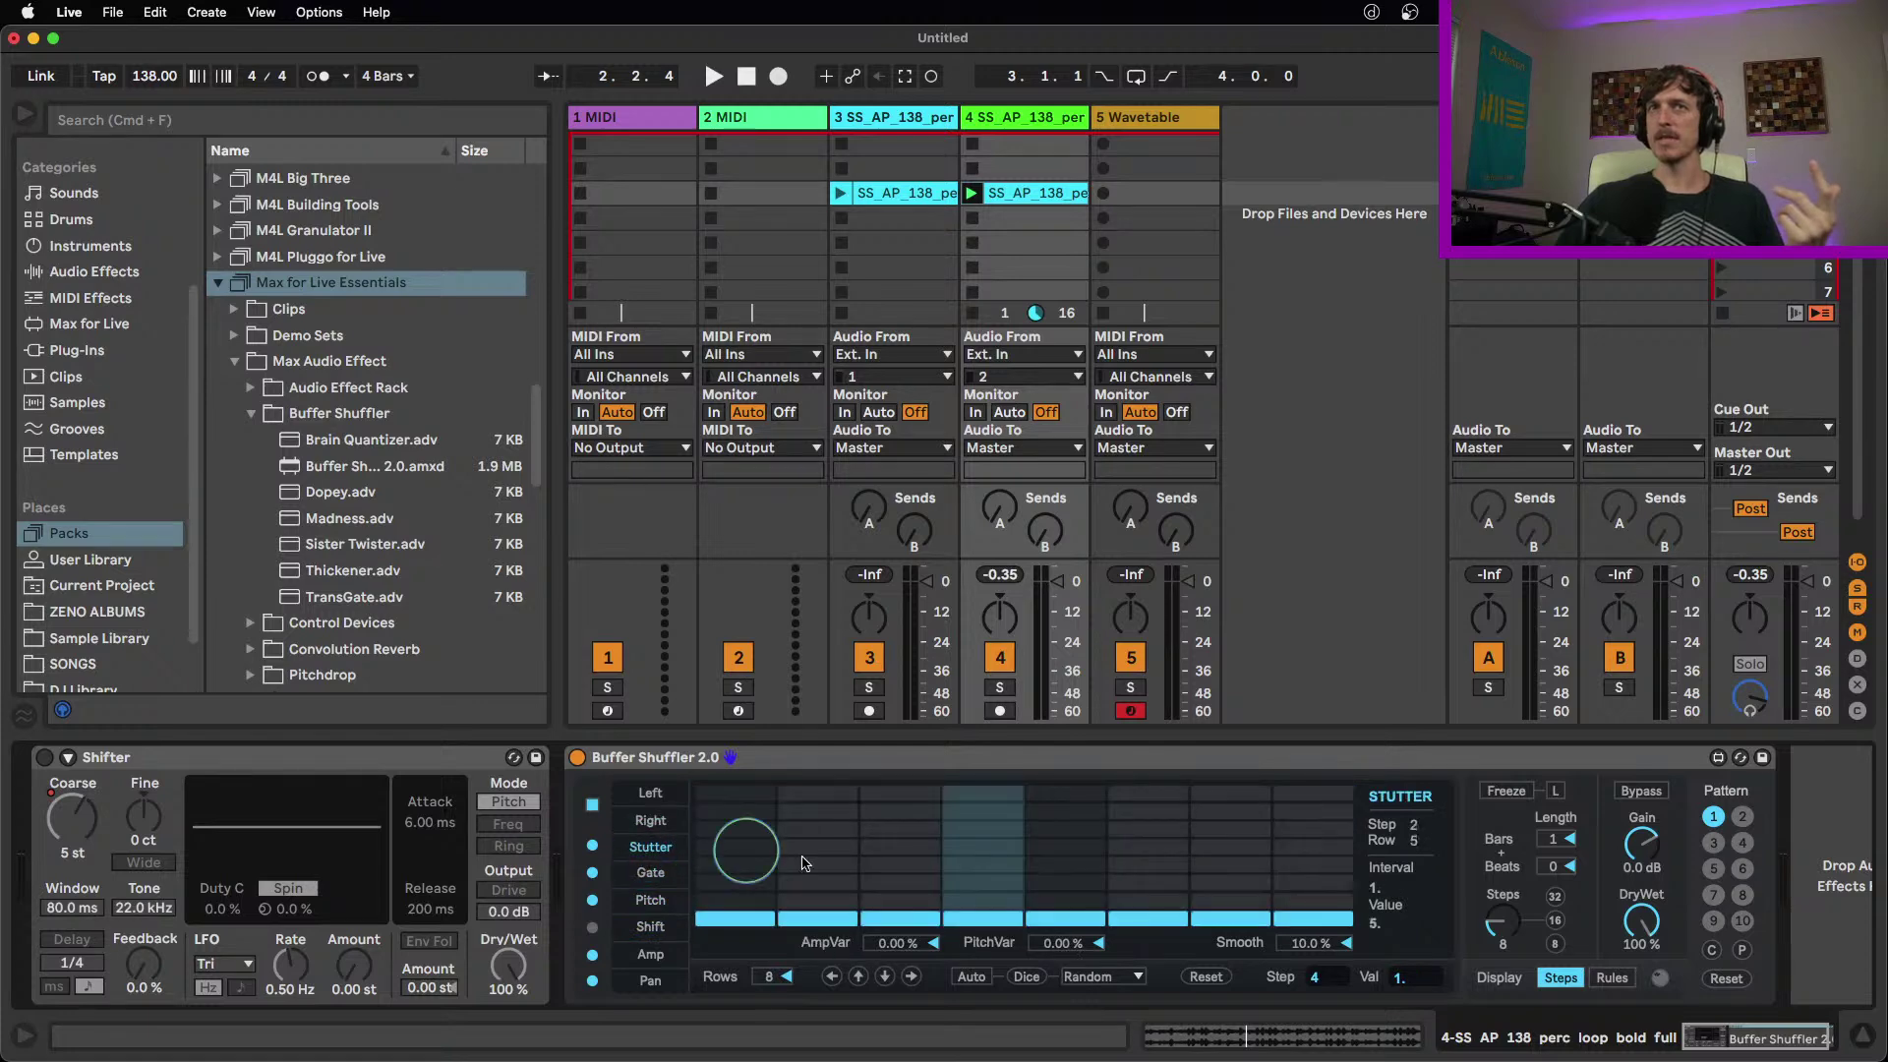
pyautogui.click(1117, 878)
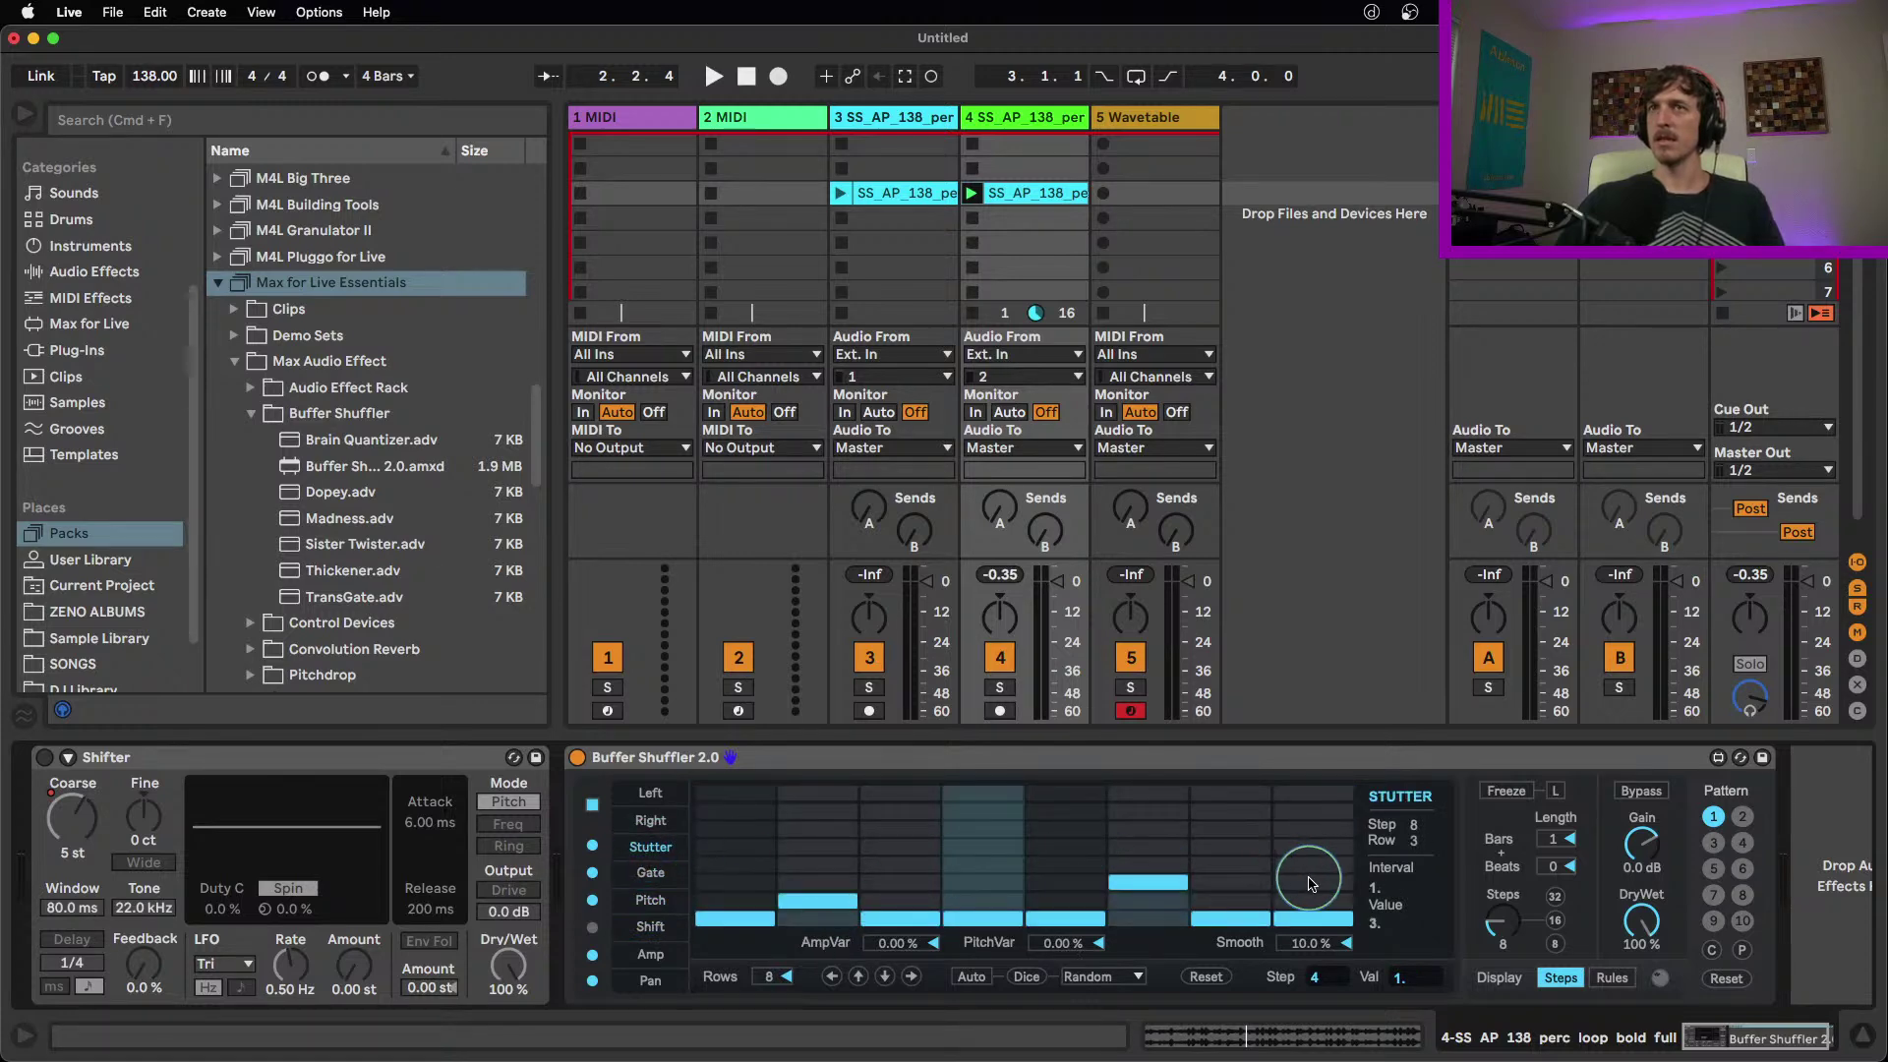
pyautogui.click(1319, 866)
pyautogui.press('space')
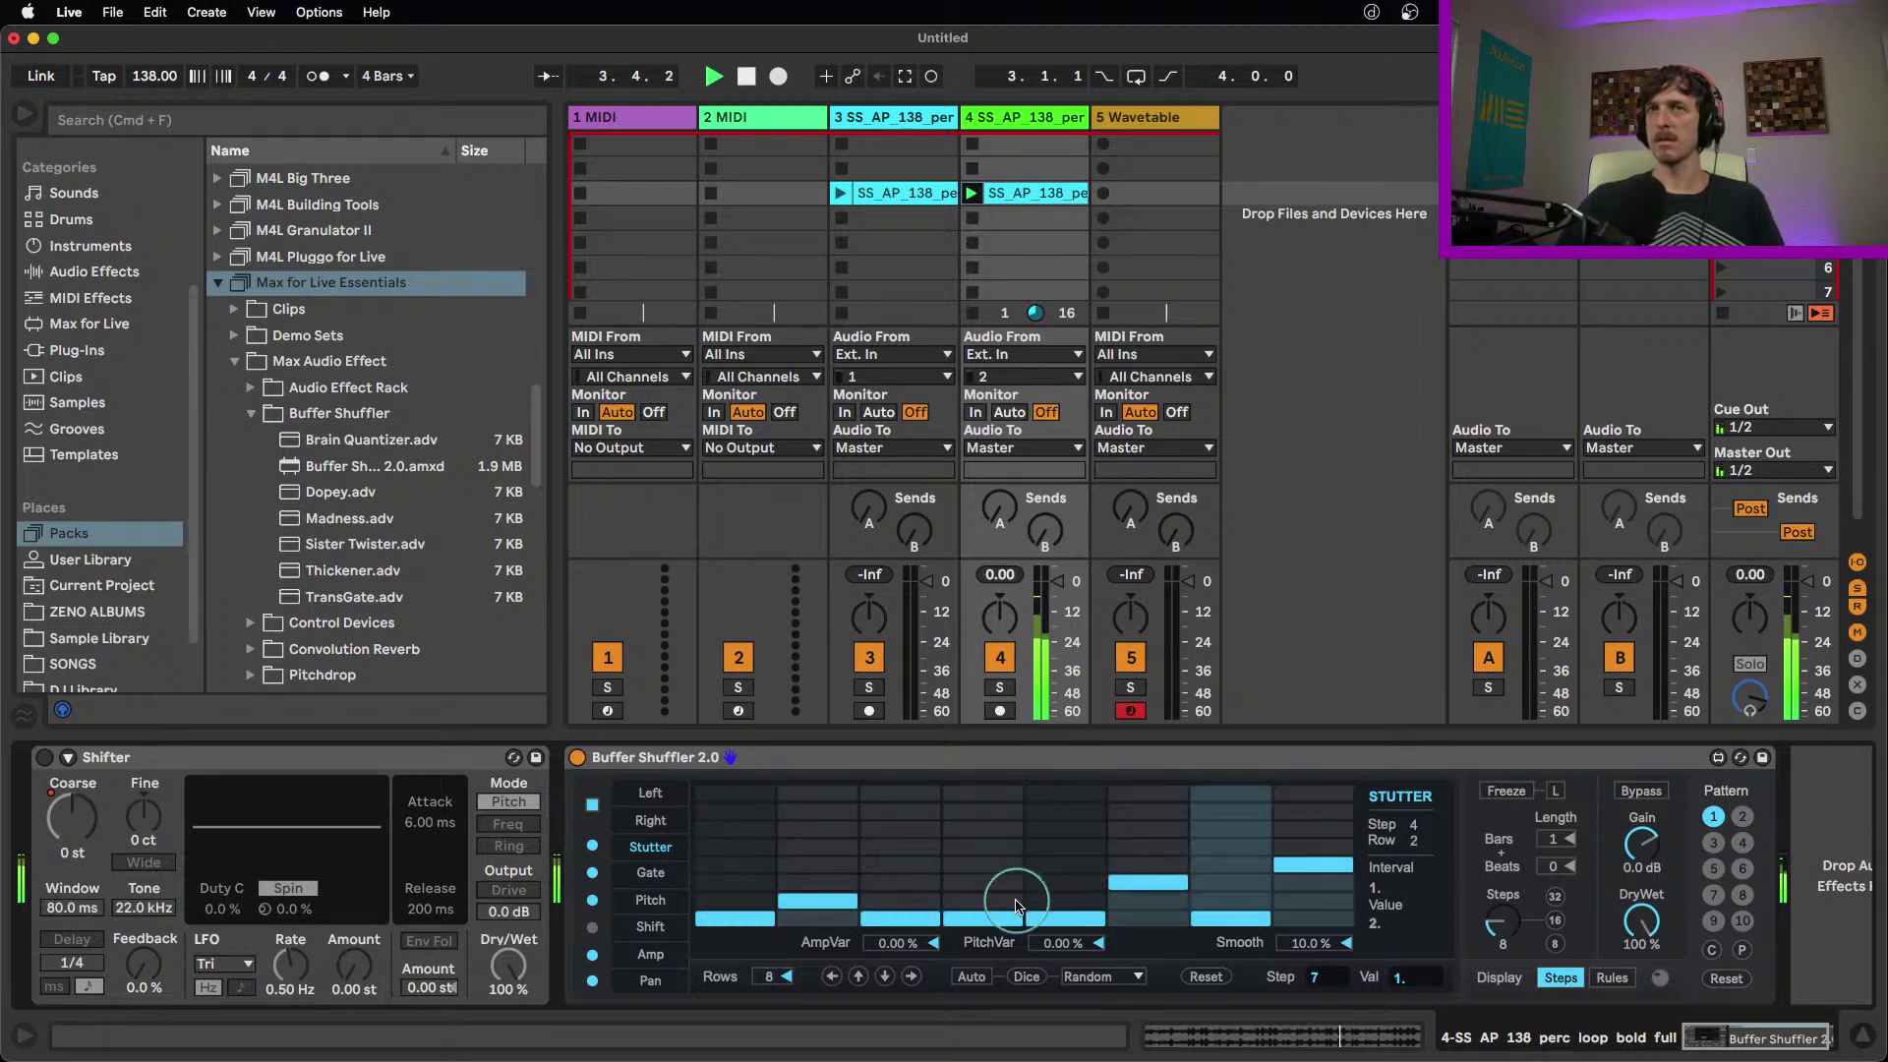
# Reorder the Left channel's slices by setting step 6 to row 3, step 8 to row 4 and step 2 to row 5
pyautogui.click(650, 792)
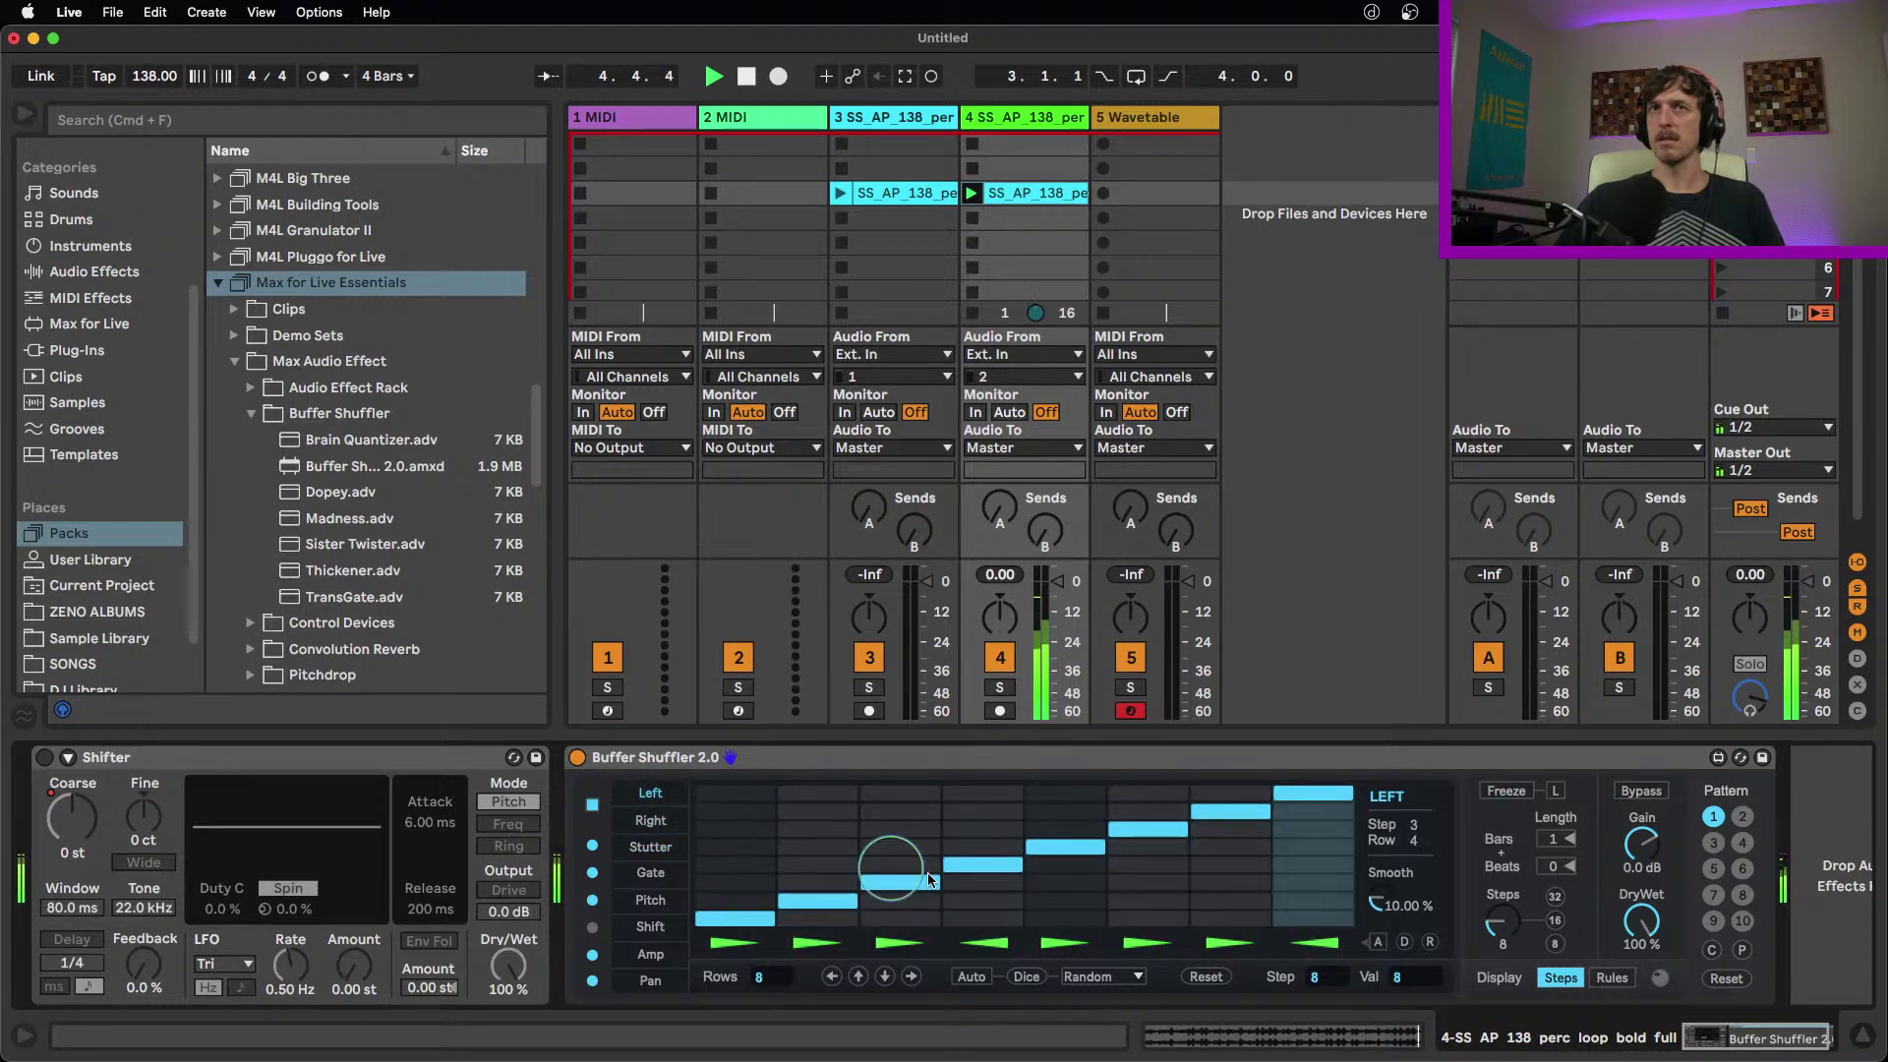
pyautogui.click(1157, 885)
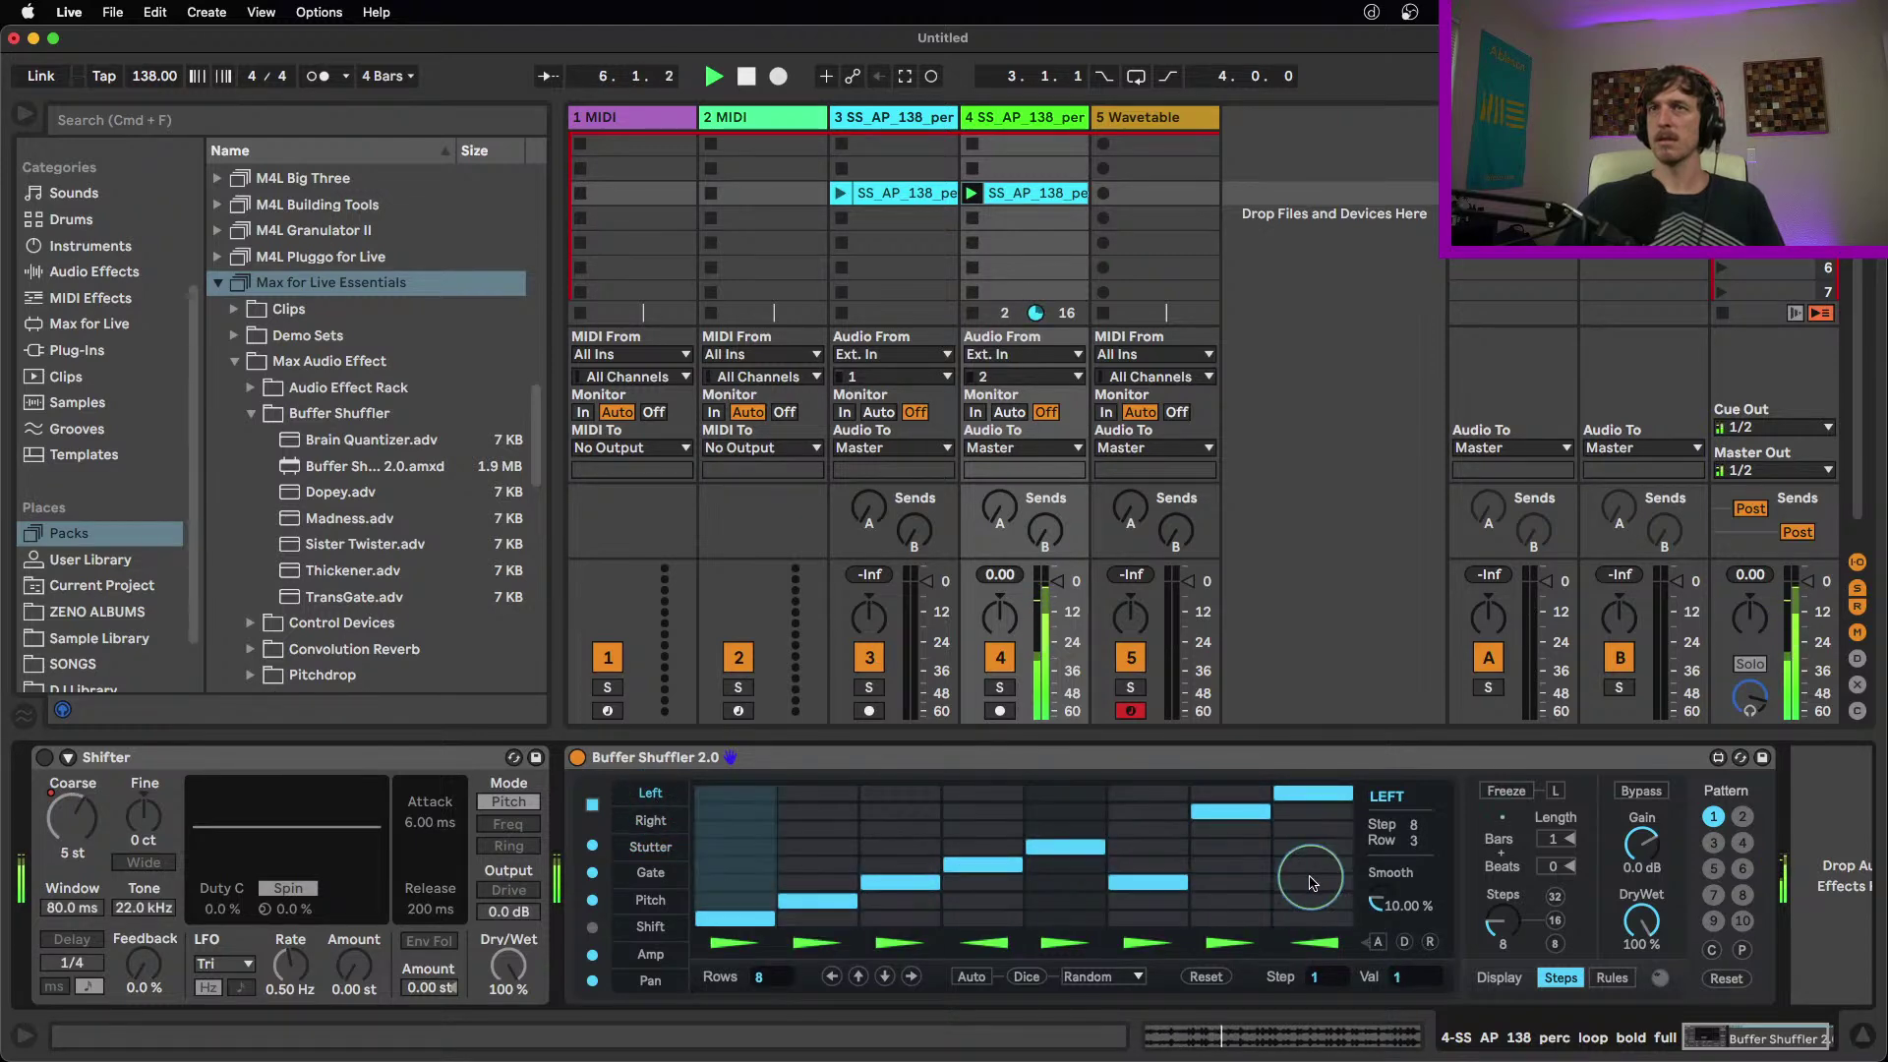
pyautogui.click(1314, 864)
pyautogui.click(817, 847)
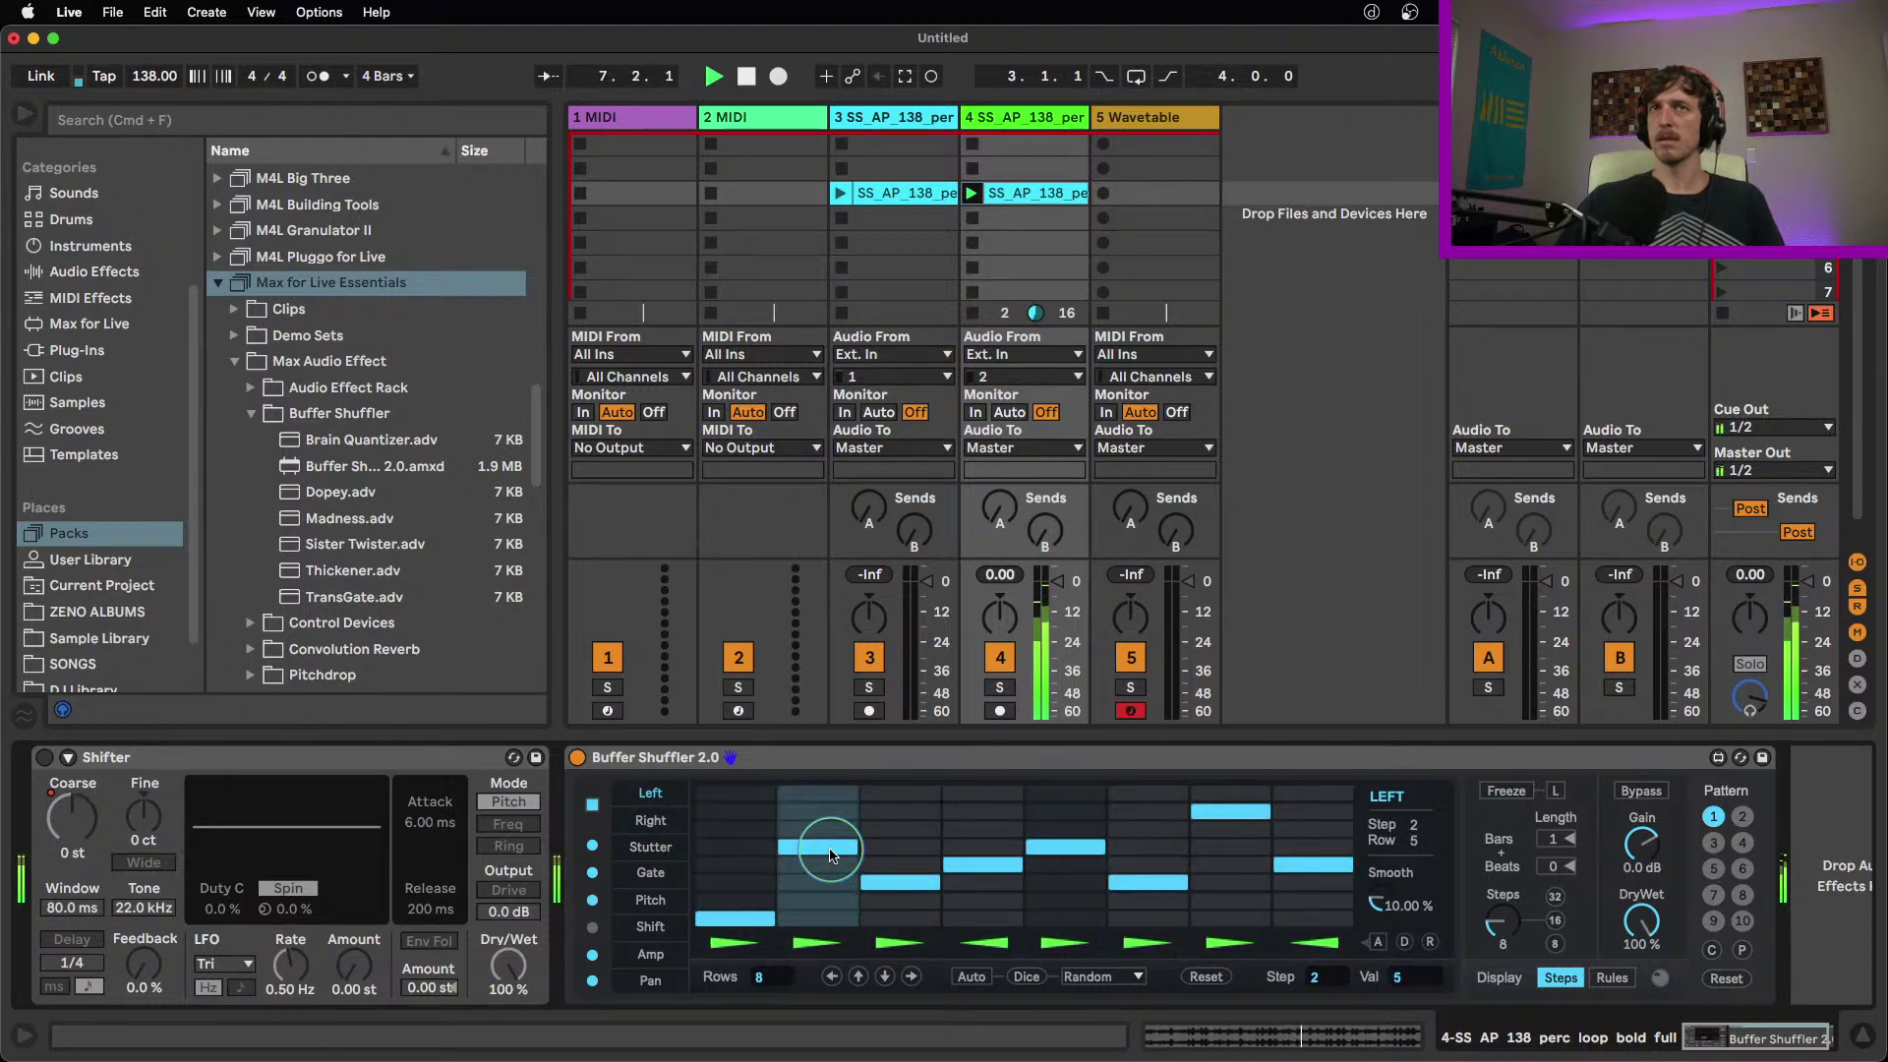
# Reduce Stutter step 6 to 2, and set Pitch step 5 to 12 and step 6 to -12 semitones during playback
pyautogui.click(654, 848)
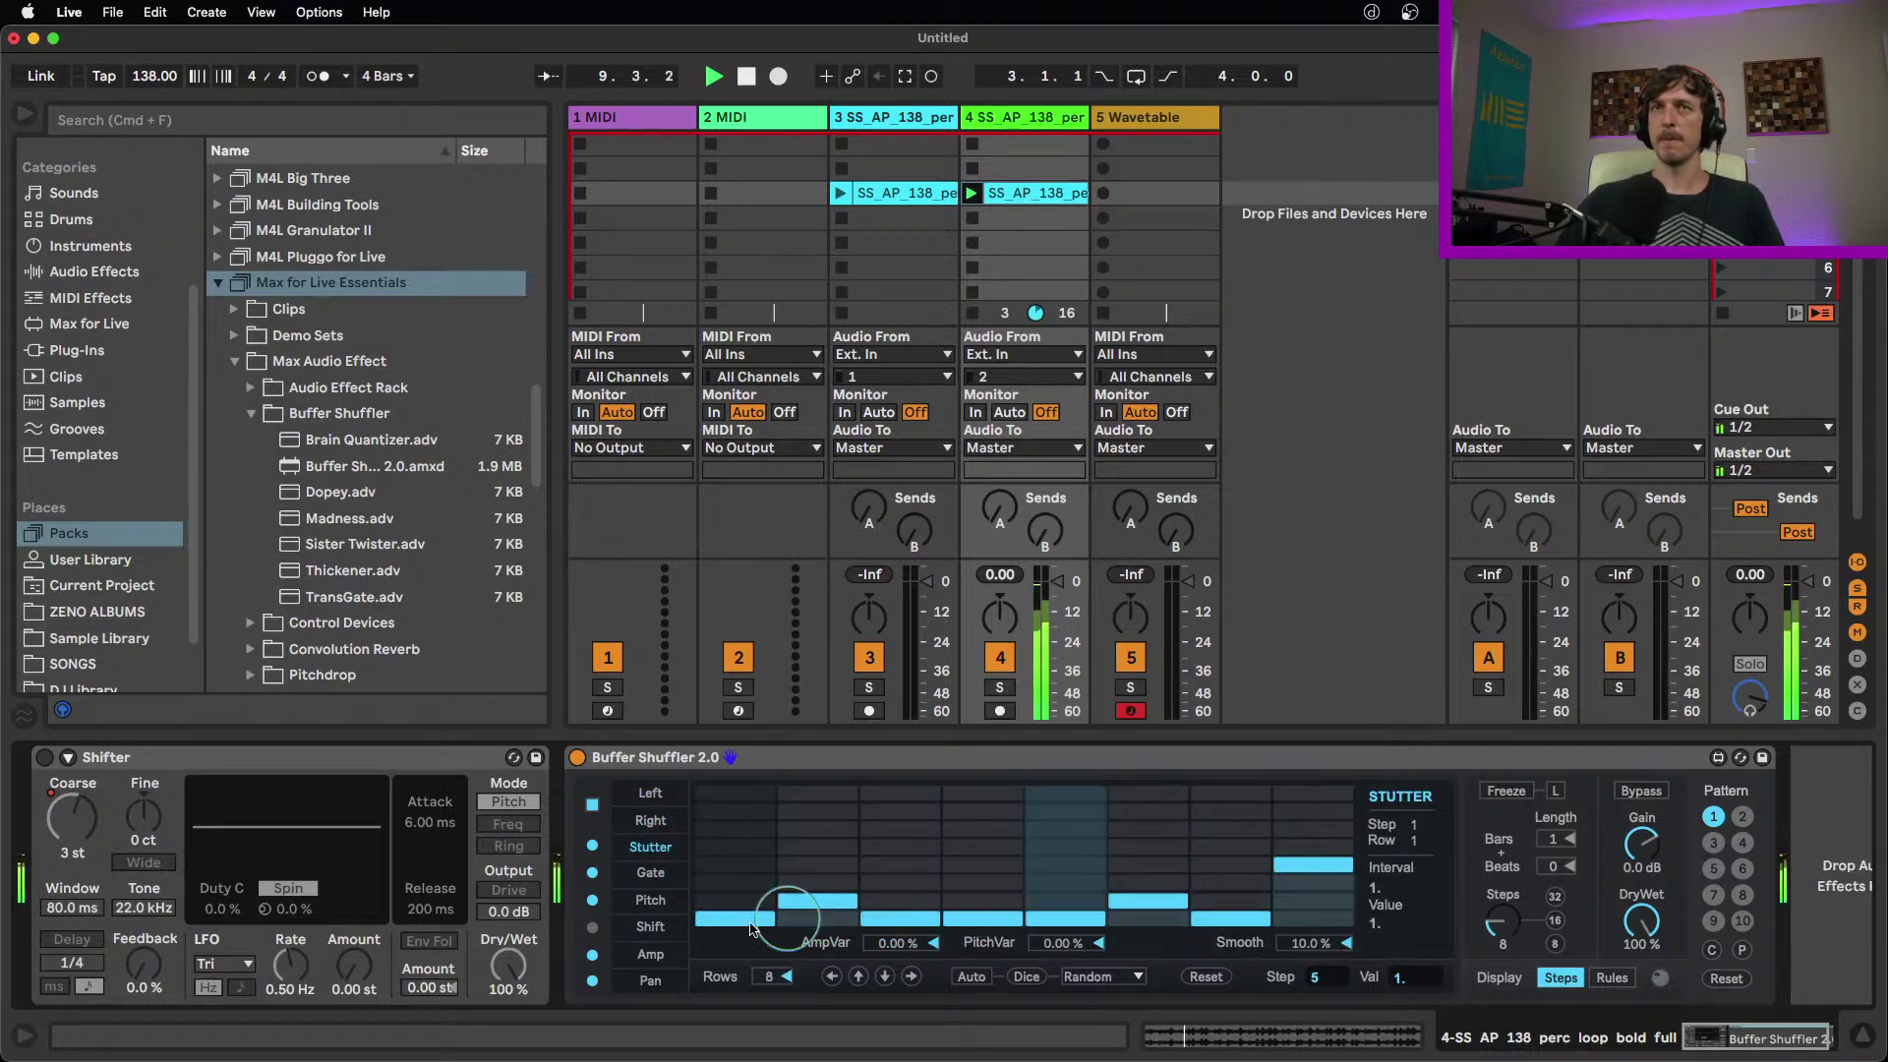
pyautogui.click(651, 902)
pyautogui.click(1075, 886)
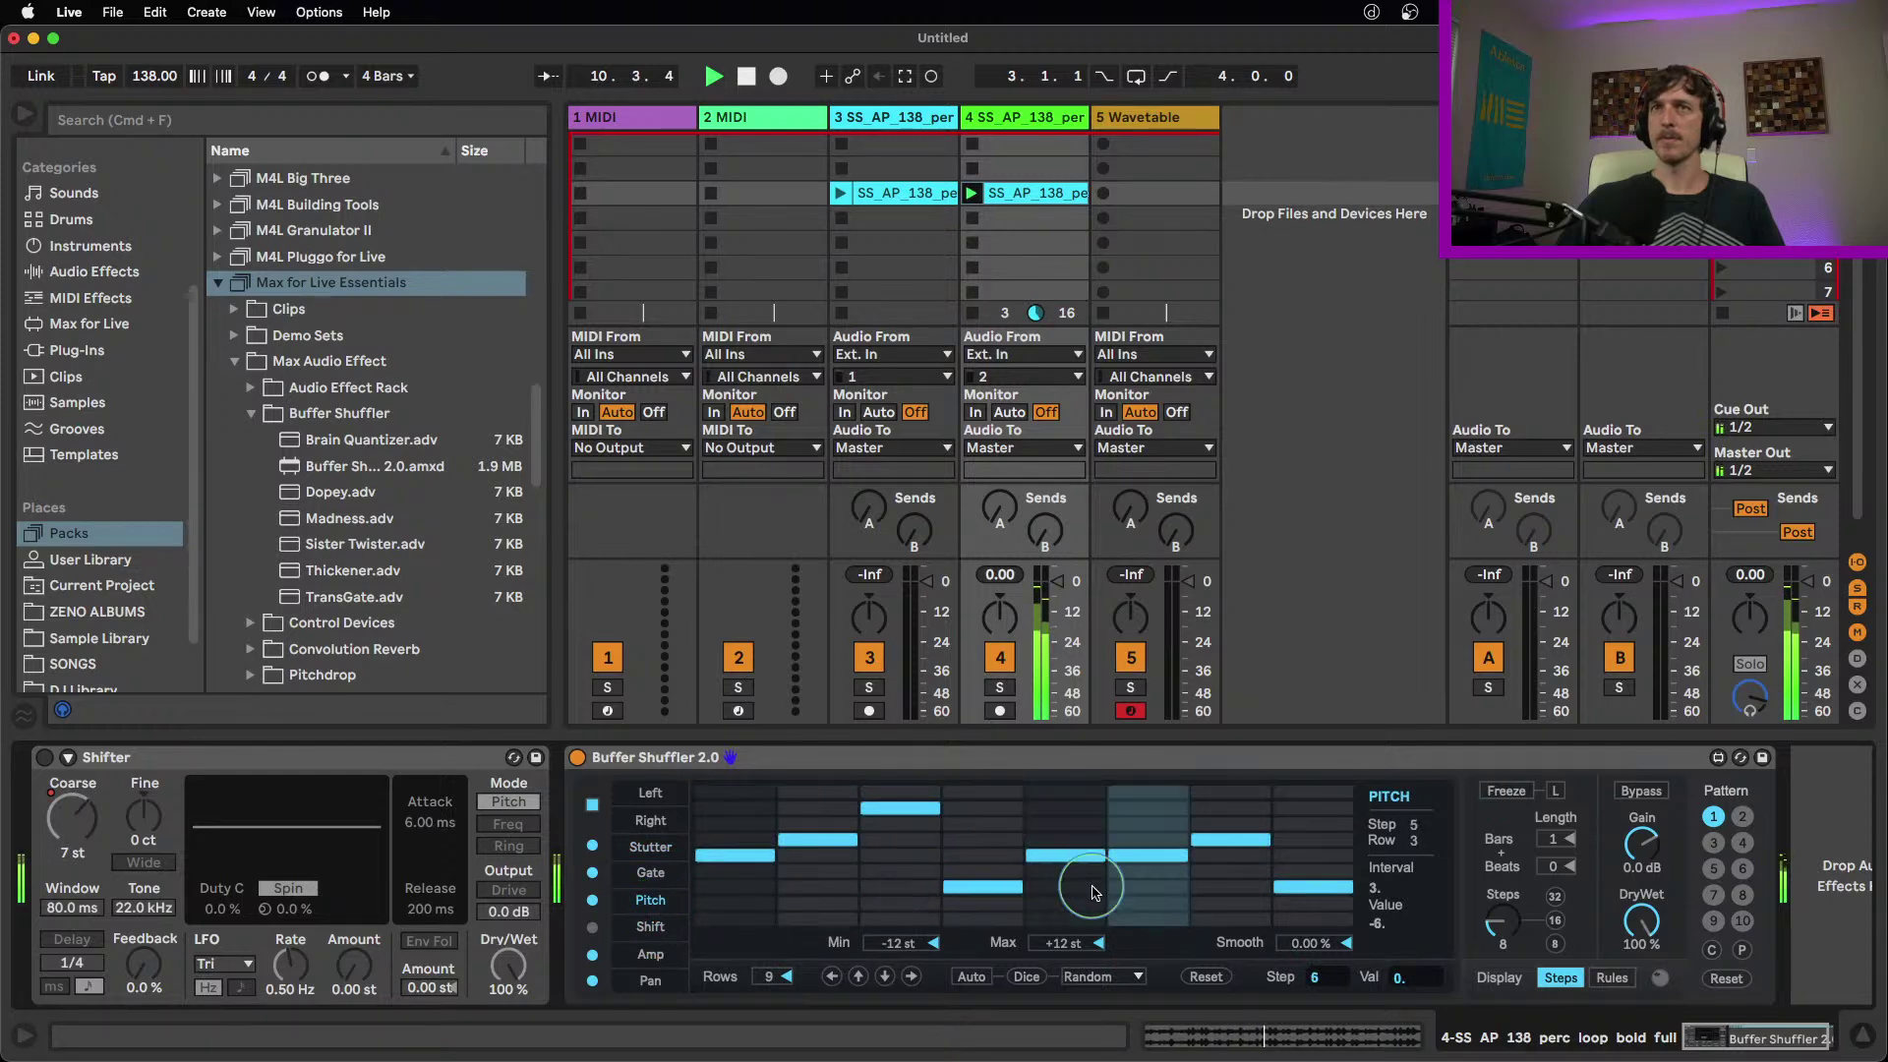
pyautogui.click(1136, 826)
pyautogui.click(1066, 792)
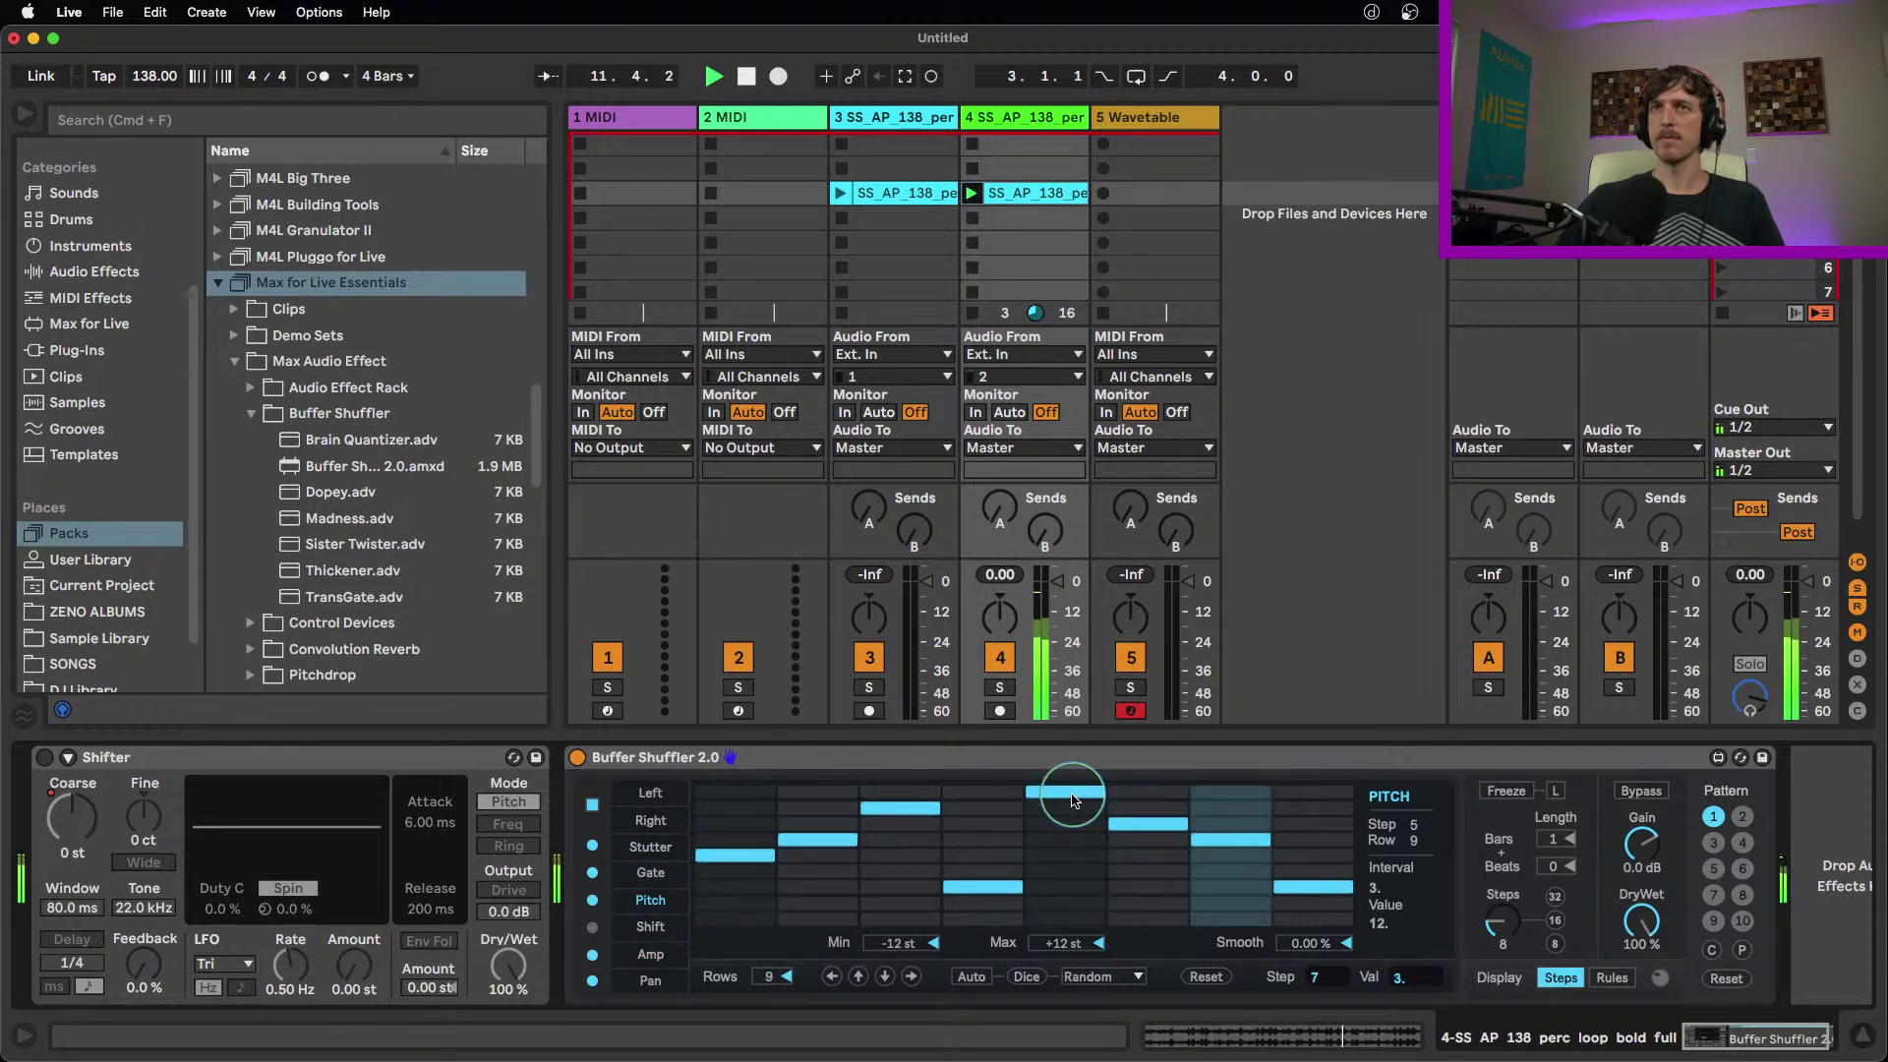
pyautogui.click(1138, 905)
pyautogui.click(1141, 920)
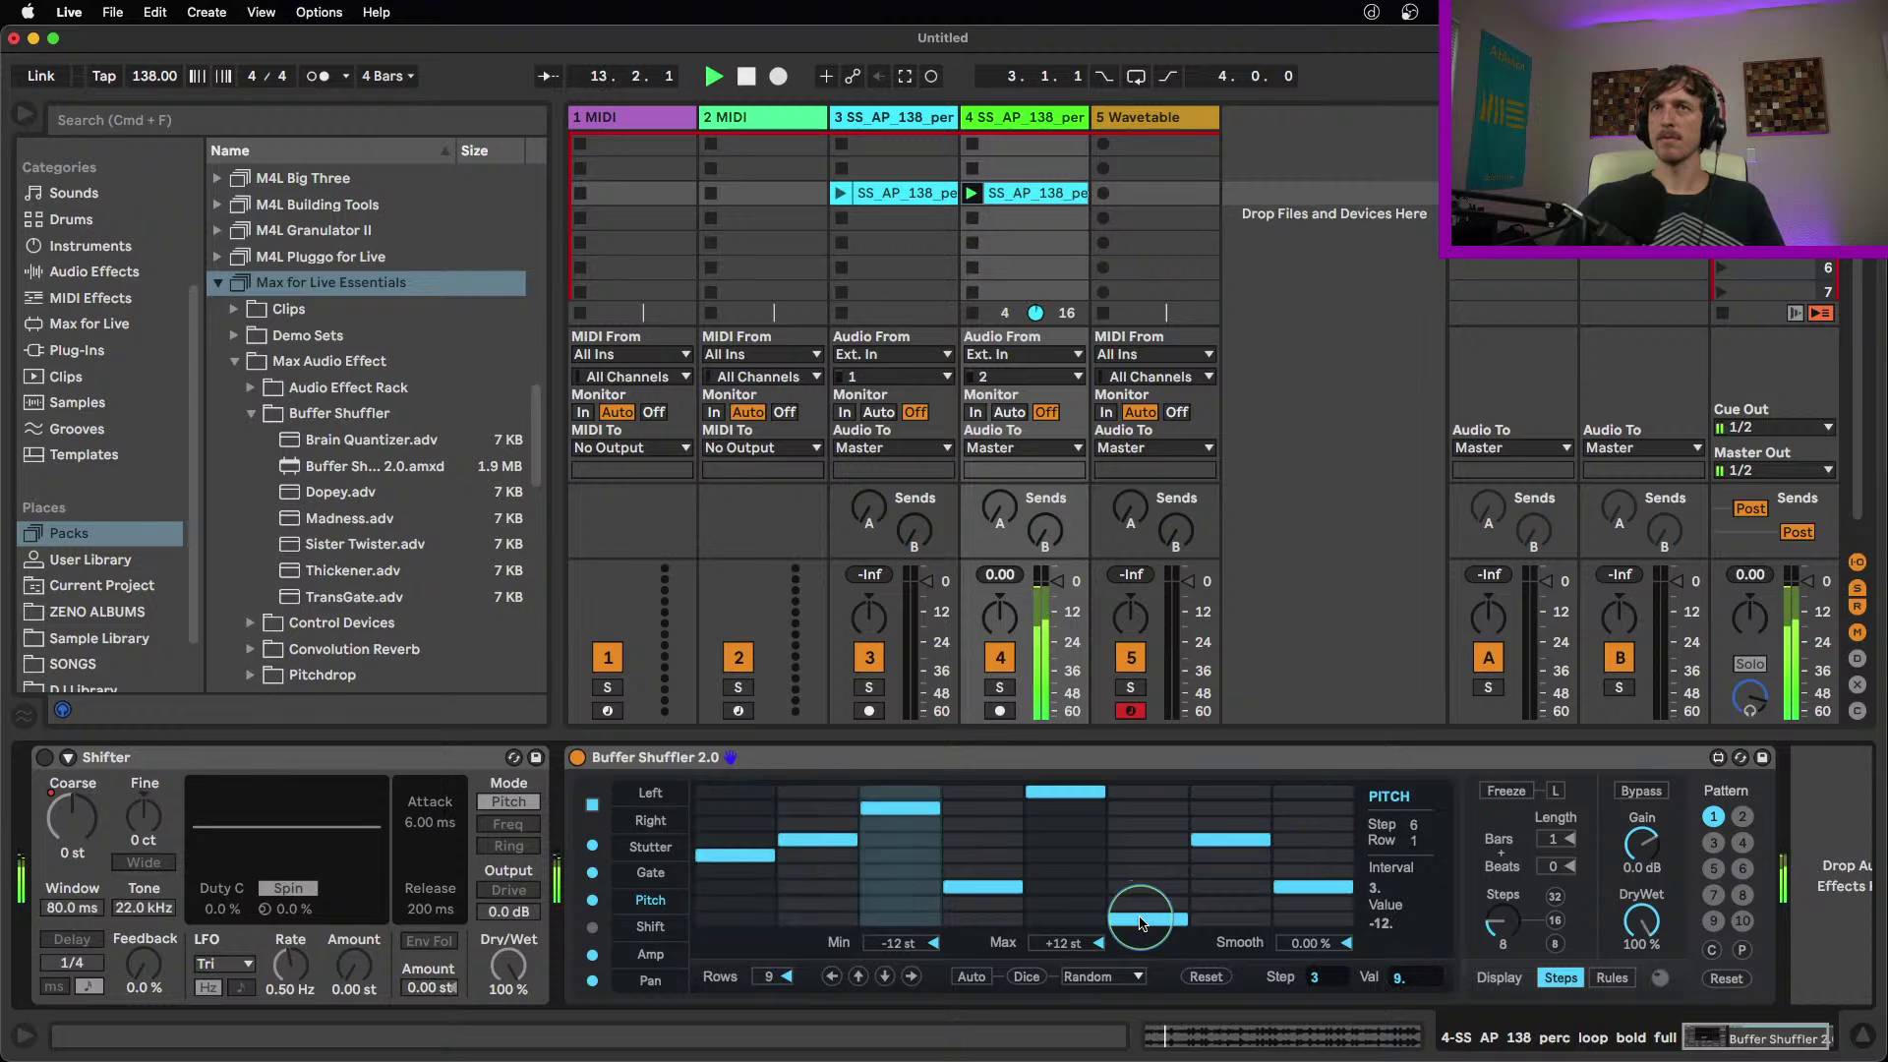
# Set step 8 of the Pan pattern to row 7 and keep step 7 centred at row 5
pyautogui.click(650, 980)
pyautogui.click(1313, 824)
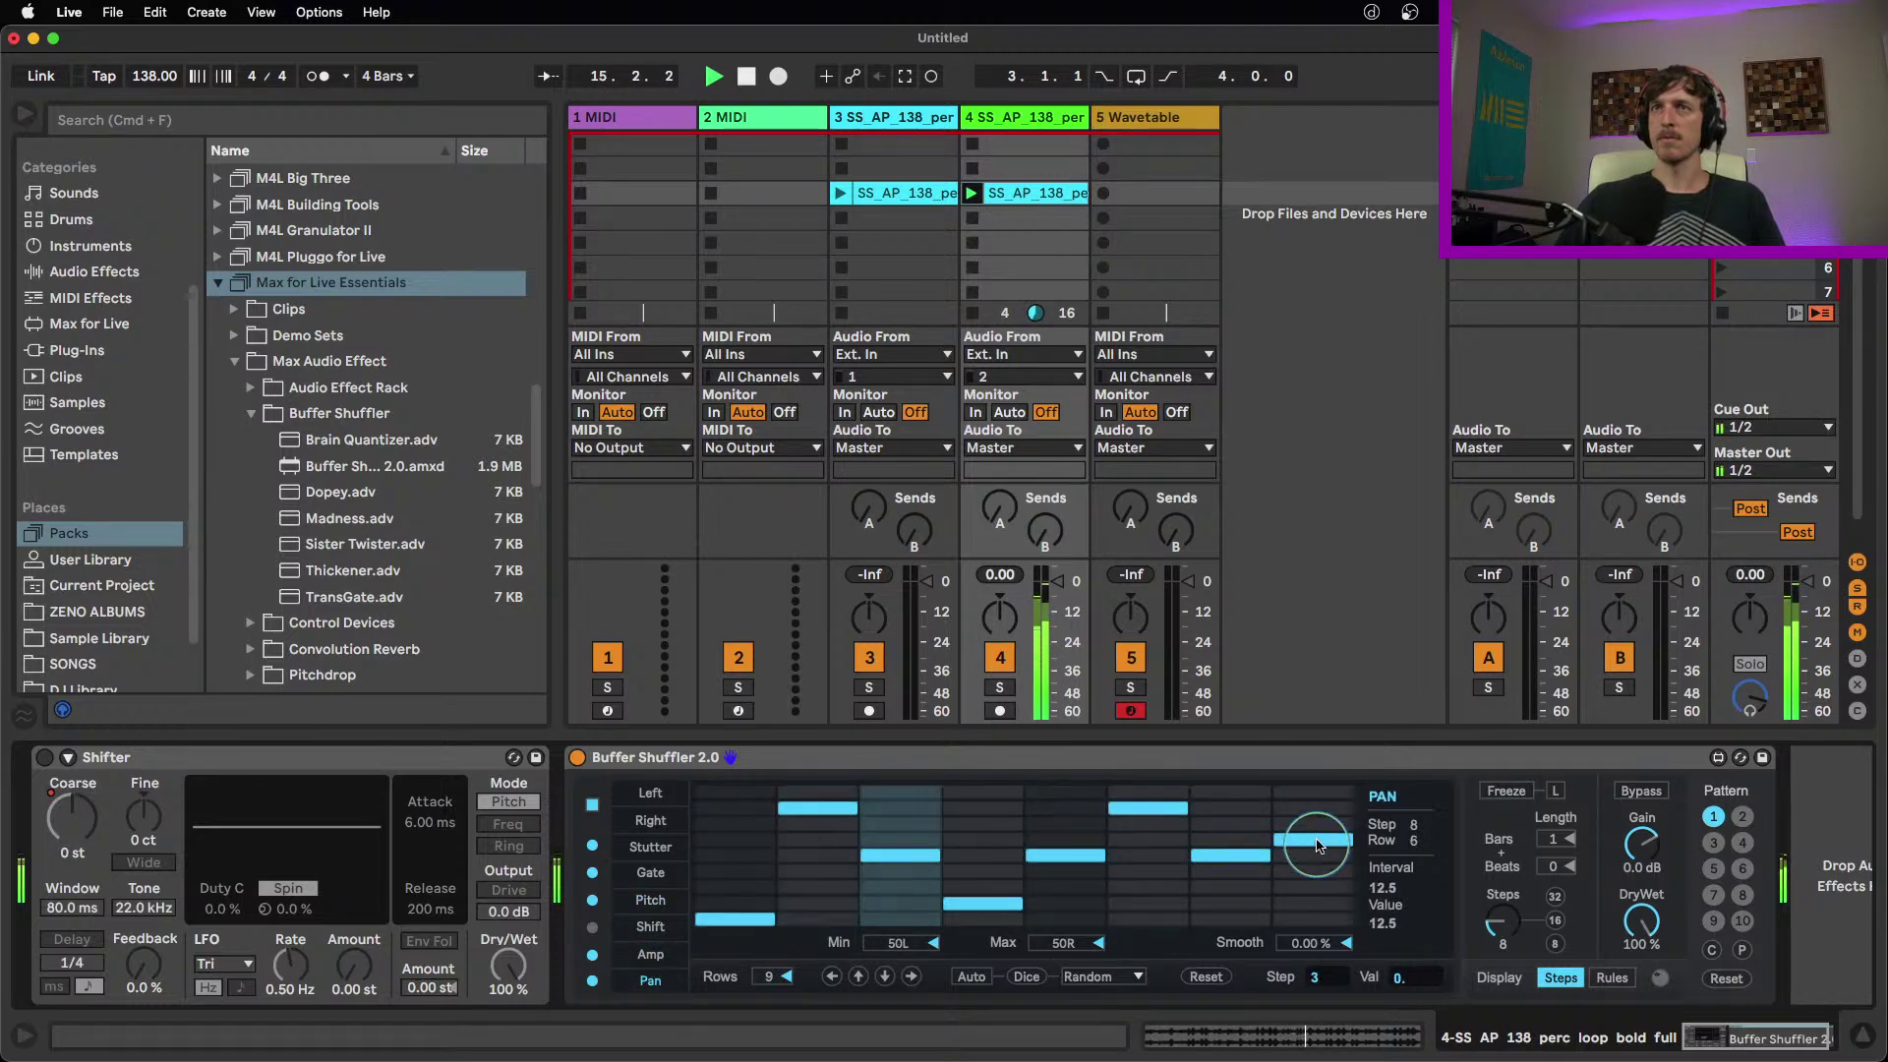
pyautogui.click(1208, 857)
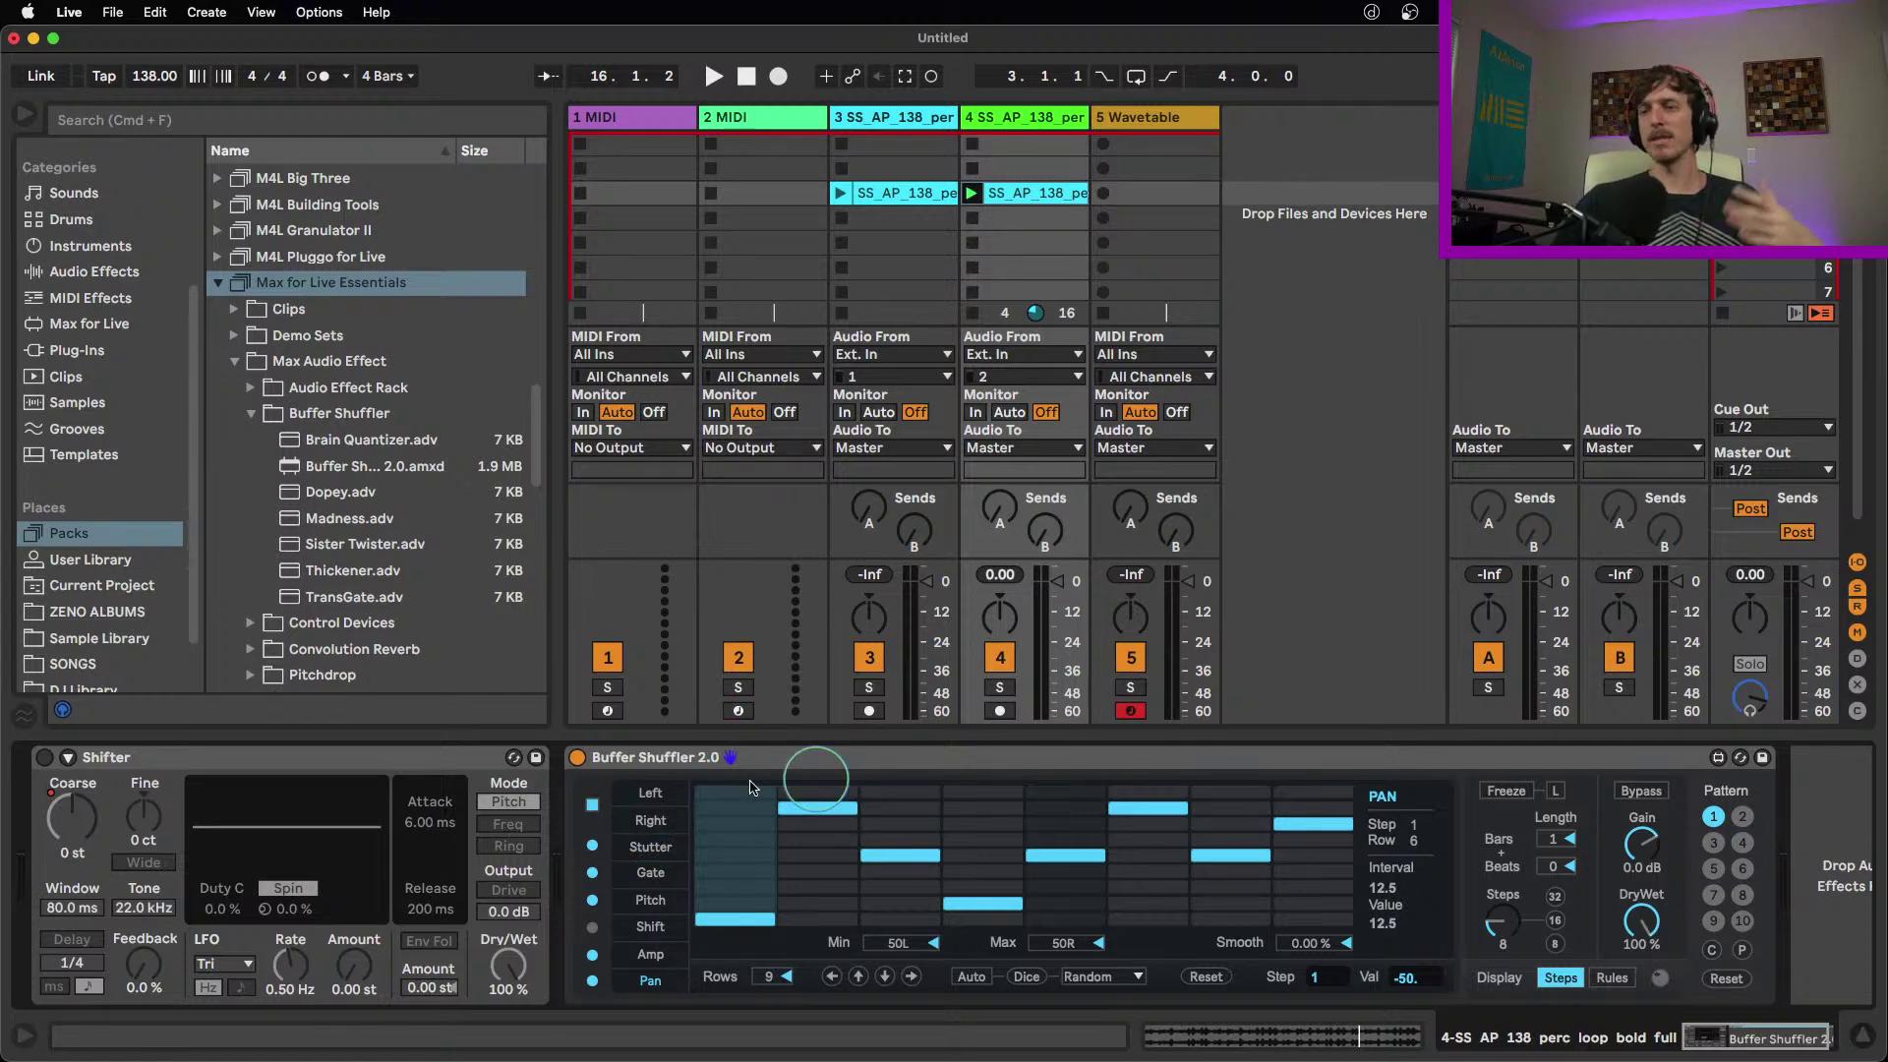
# Expand the patterns to 16 steps and, during playback, set Pitch steps 10 and 11 to -6, step 13 to 6 and step 14 to -9
pyautogui.click(647, 822)
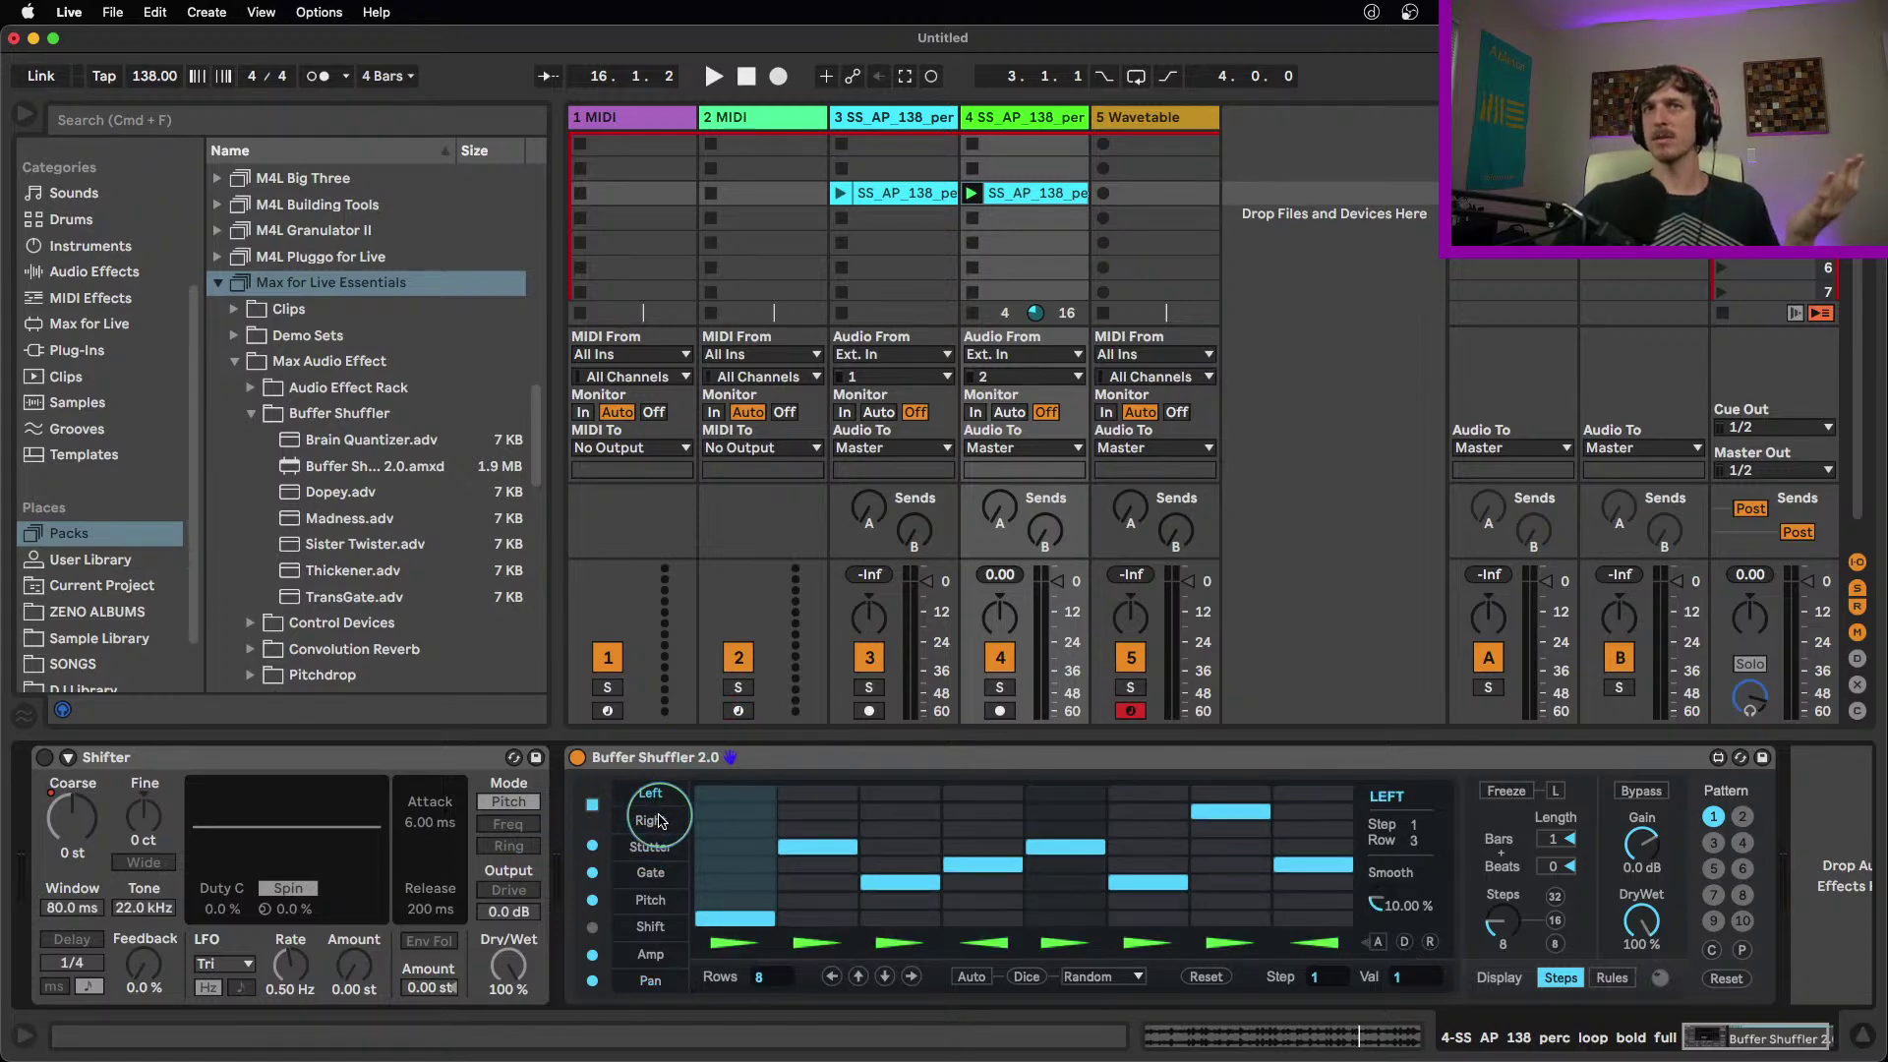
pyautogui.click(1555, 921)
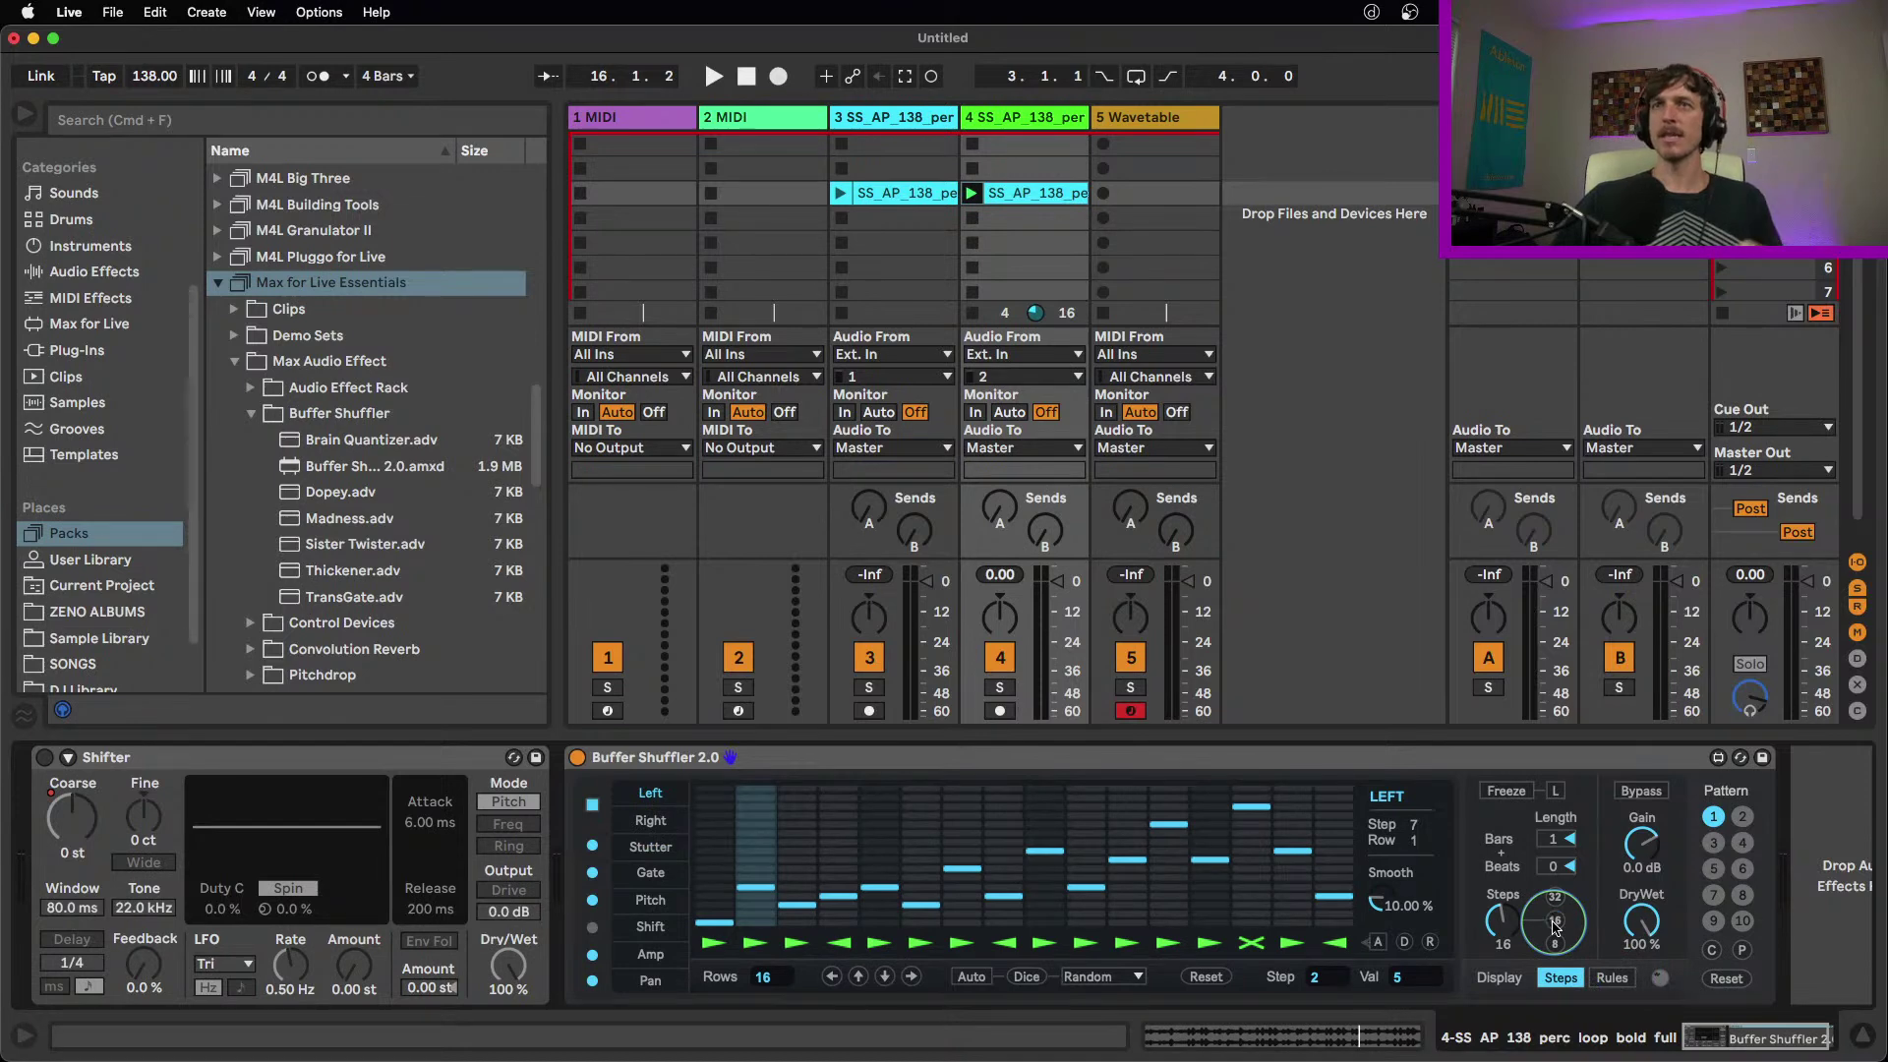
pyautogui.click(650, 901)
pyautogui.press('space')
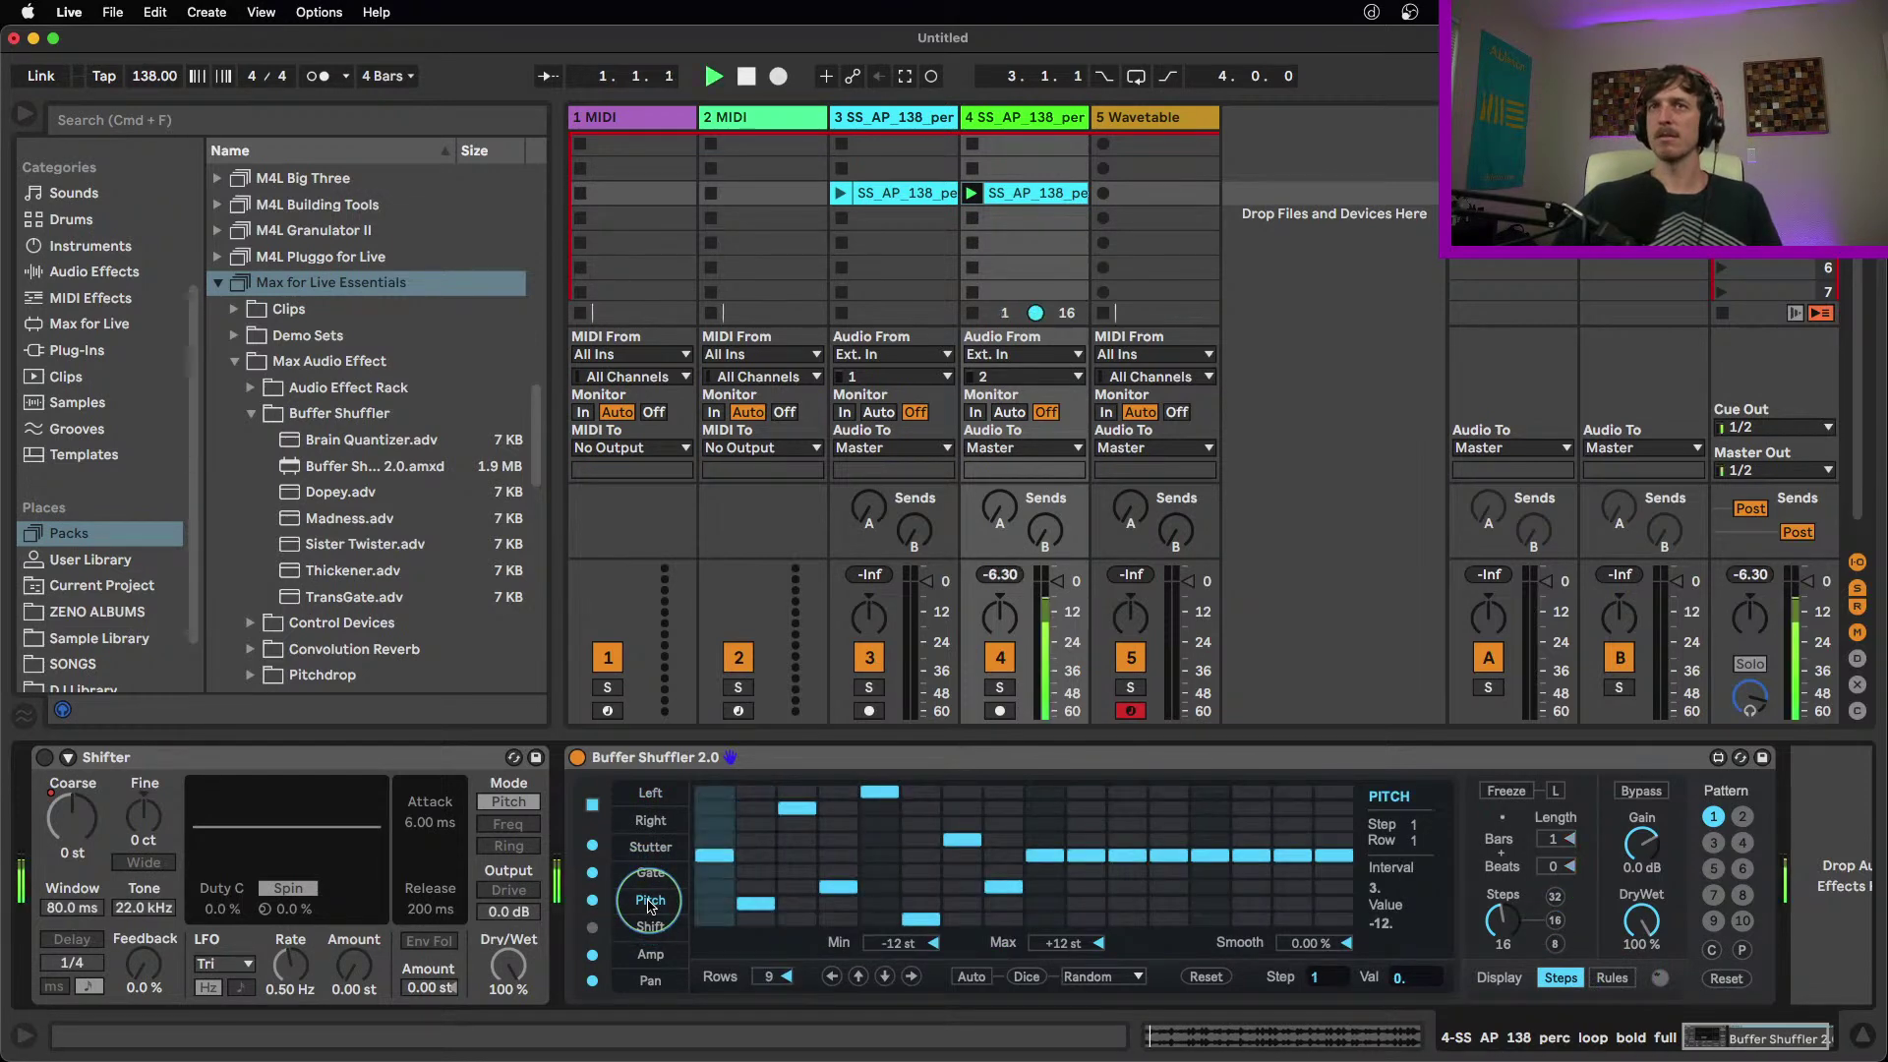
pyautogui.click(1252, 903)
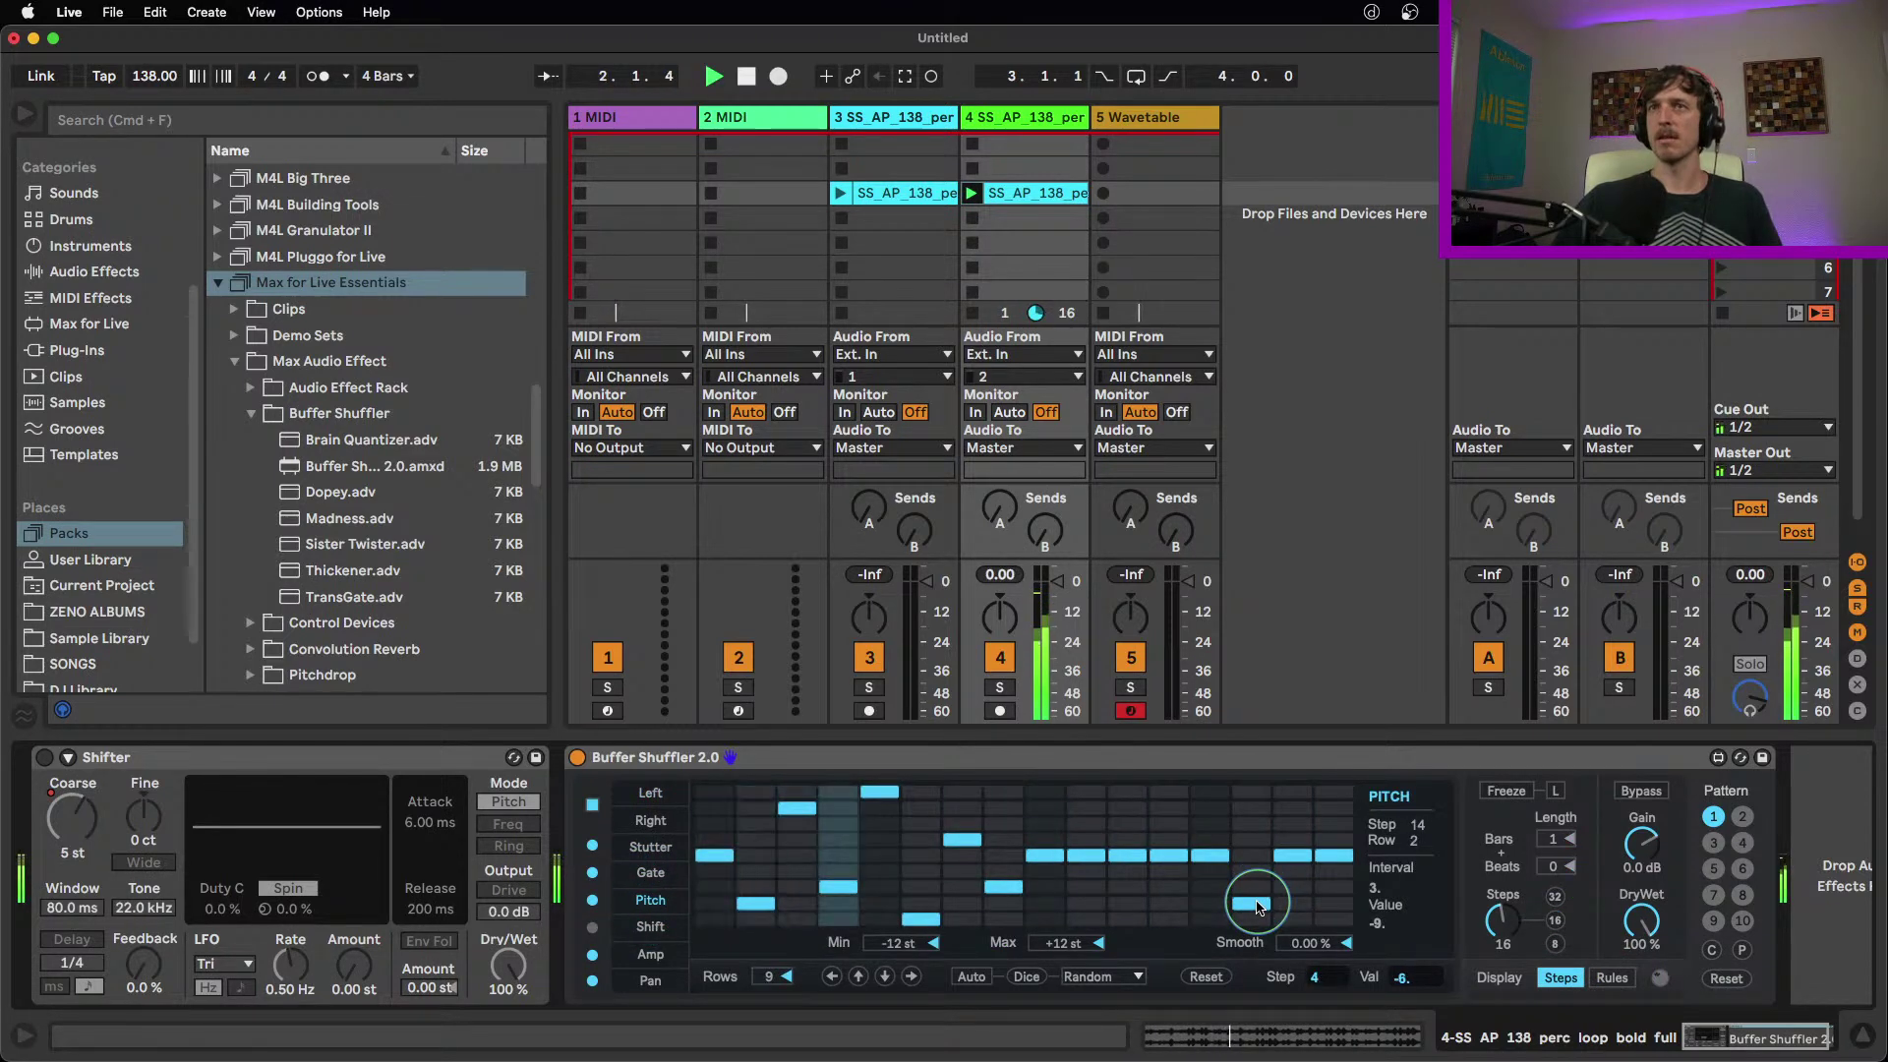
pyautogui.moveTo(1215, 825); pyautogui.dragTo(1098, 889)
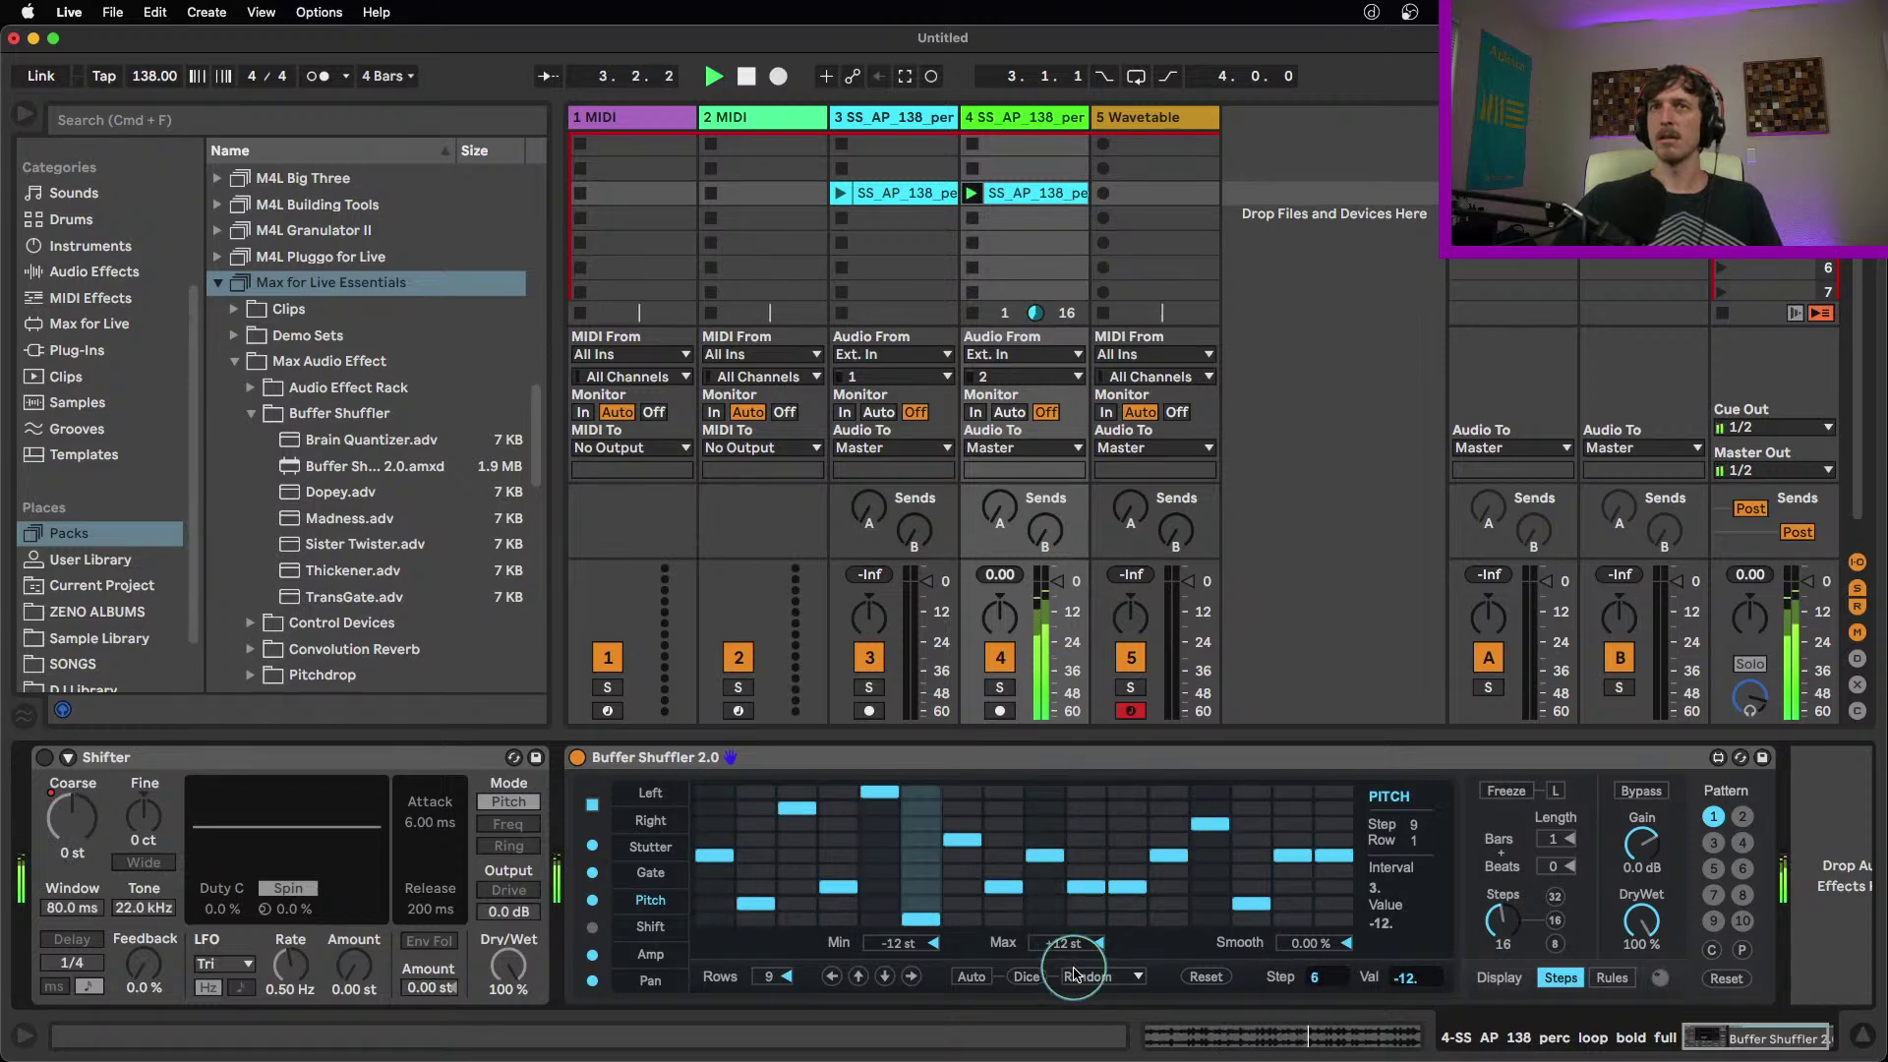
# Try automatic randomization on the Pitch pattern, switch it off, and dice a new random Pitch pattern
pyautogui.click(974, 976)
pyautogui.click(982, 976)
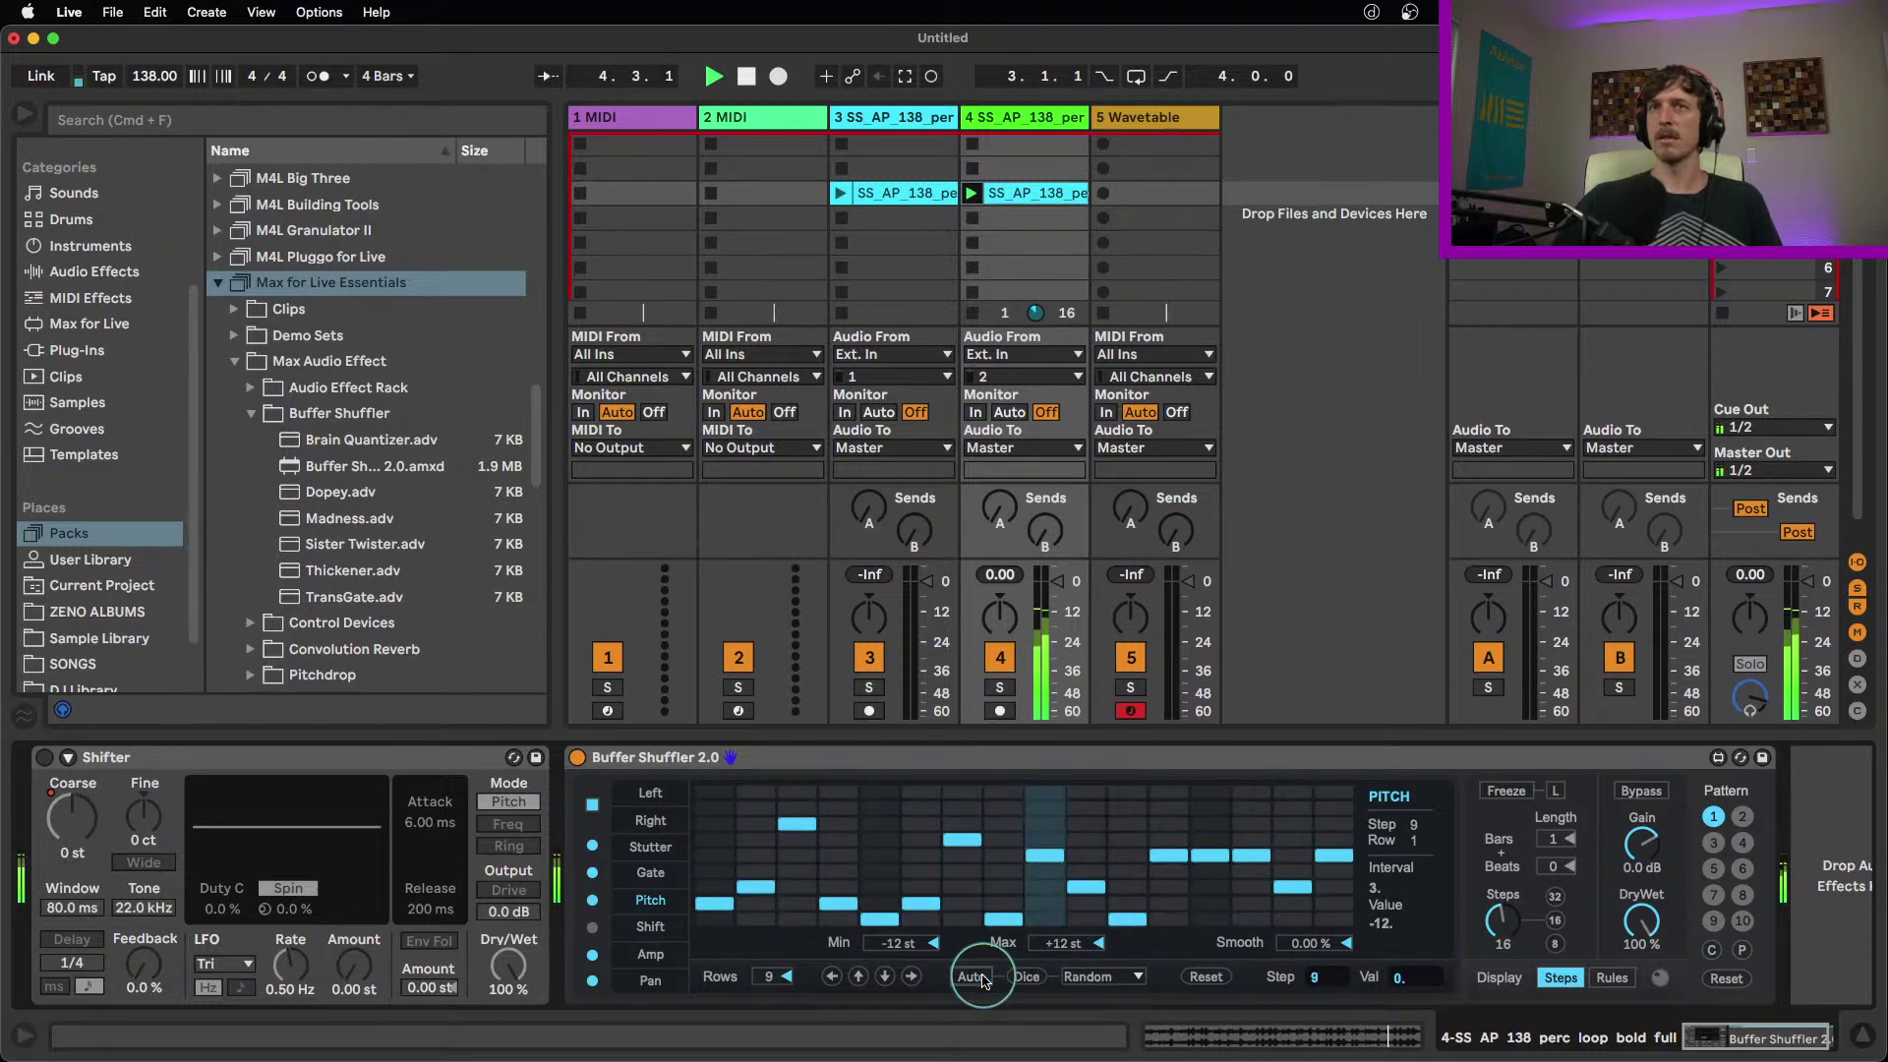
pyautogui.click(1026, 975)
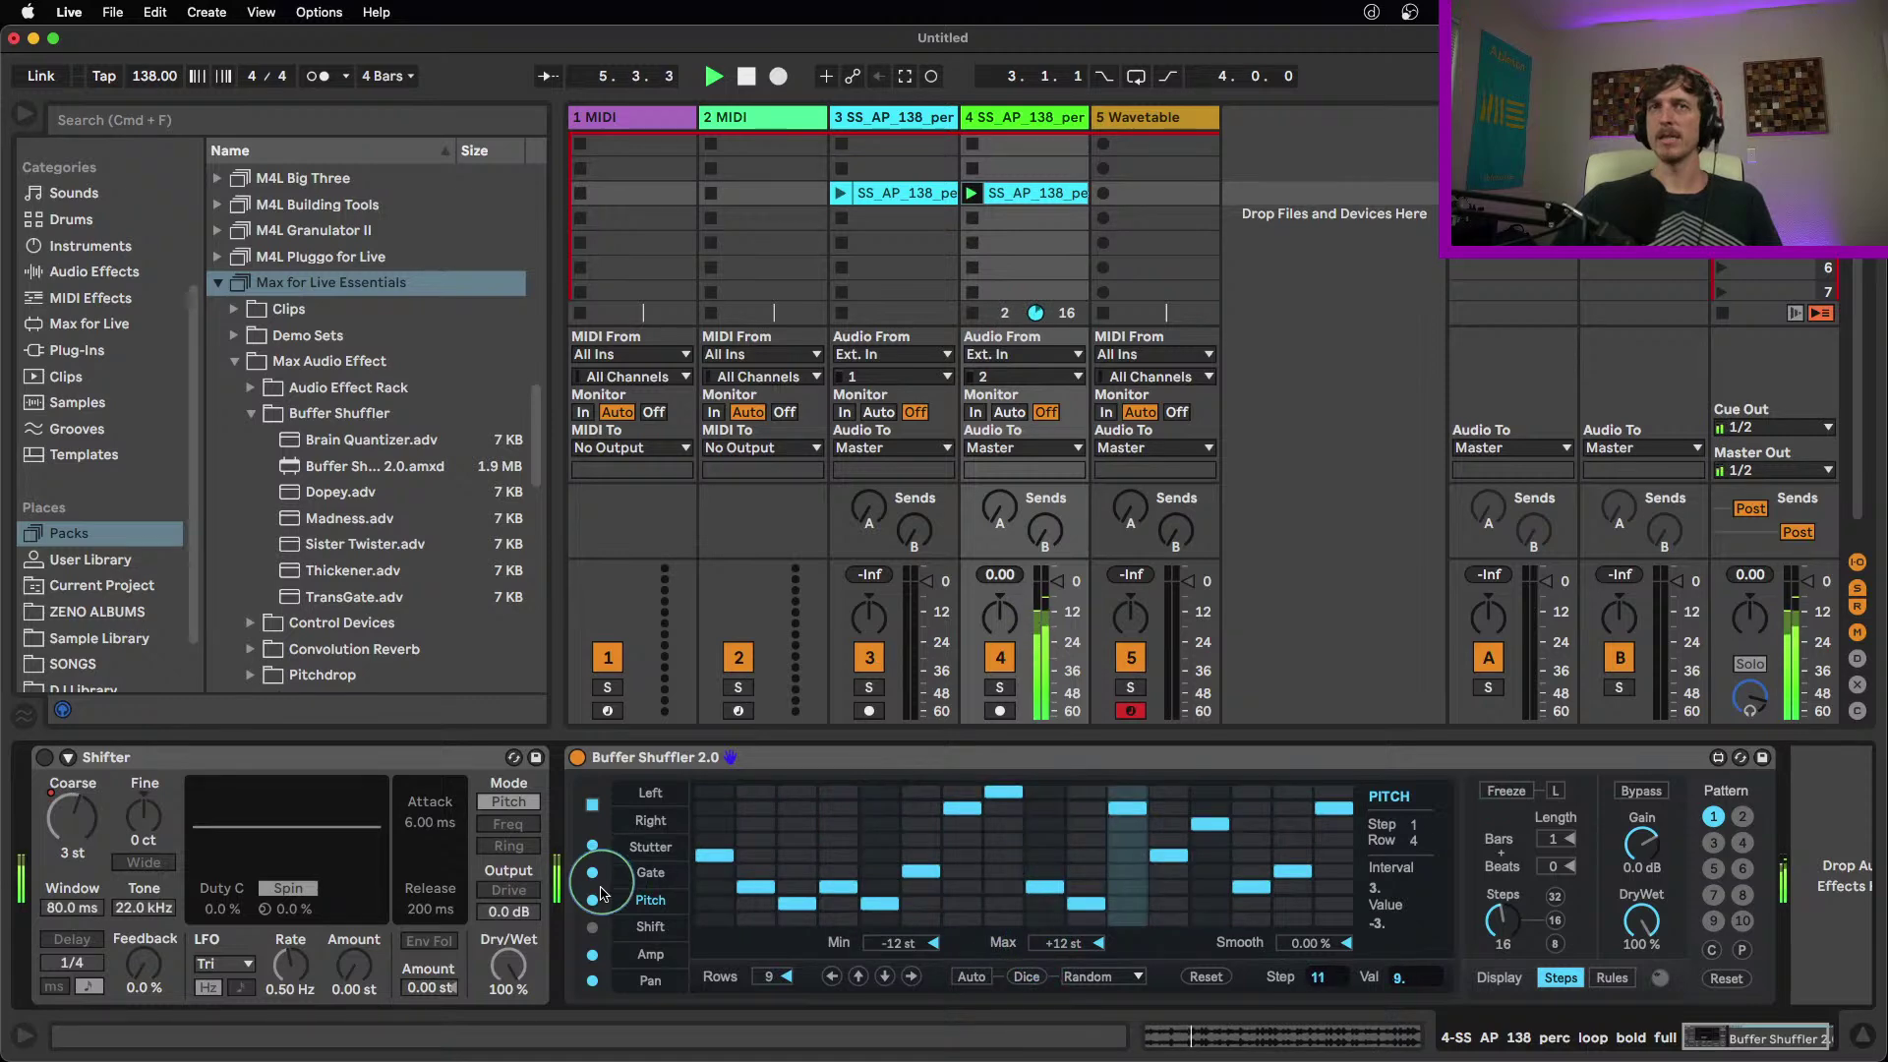
# Randomize the Pan pattern and the Right channel's slice order with Dice
pyautogui.click(651, 980)
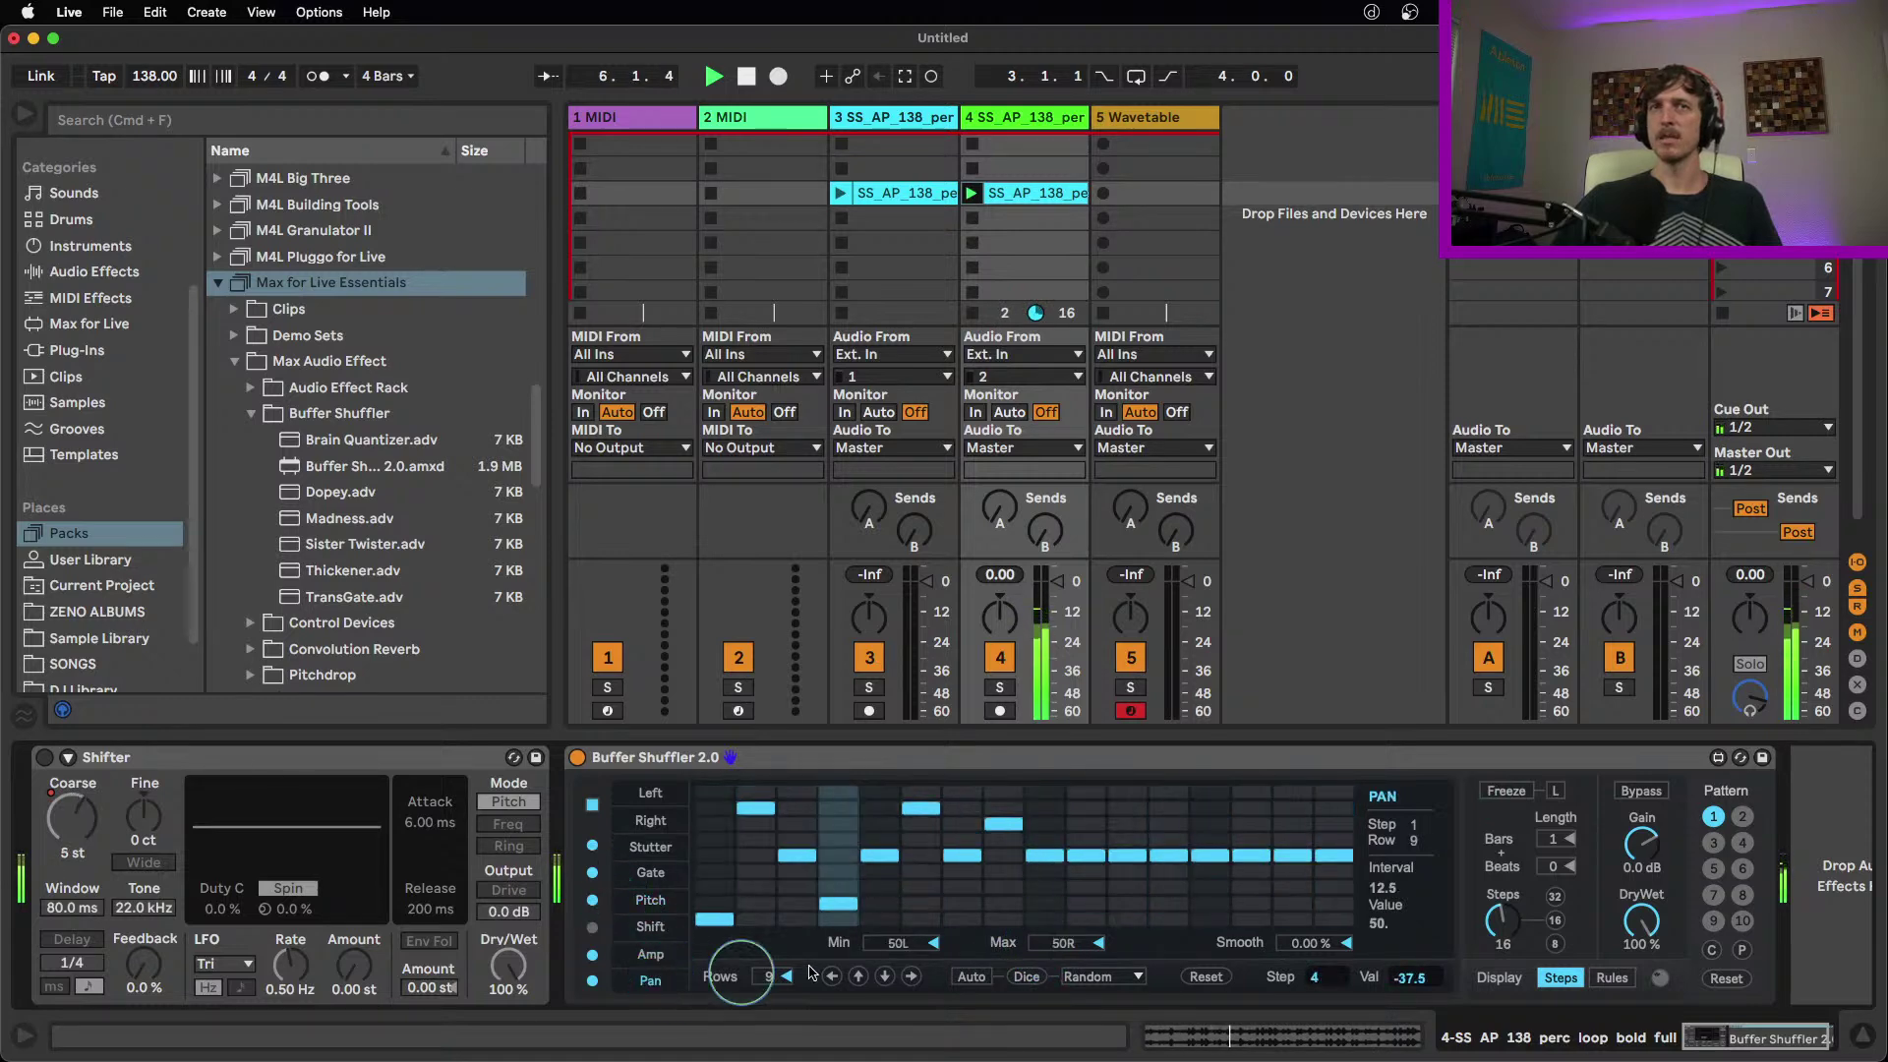
pyautogui.click(1028, 978)
pyautogui.click(651, 820)
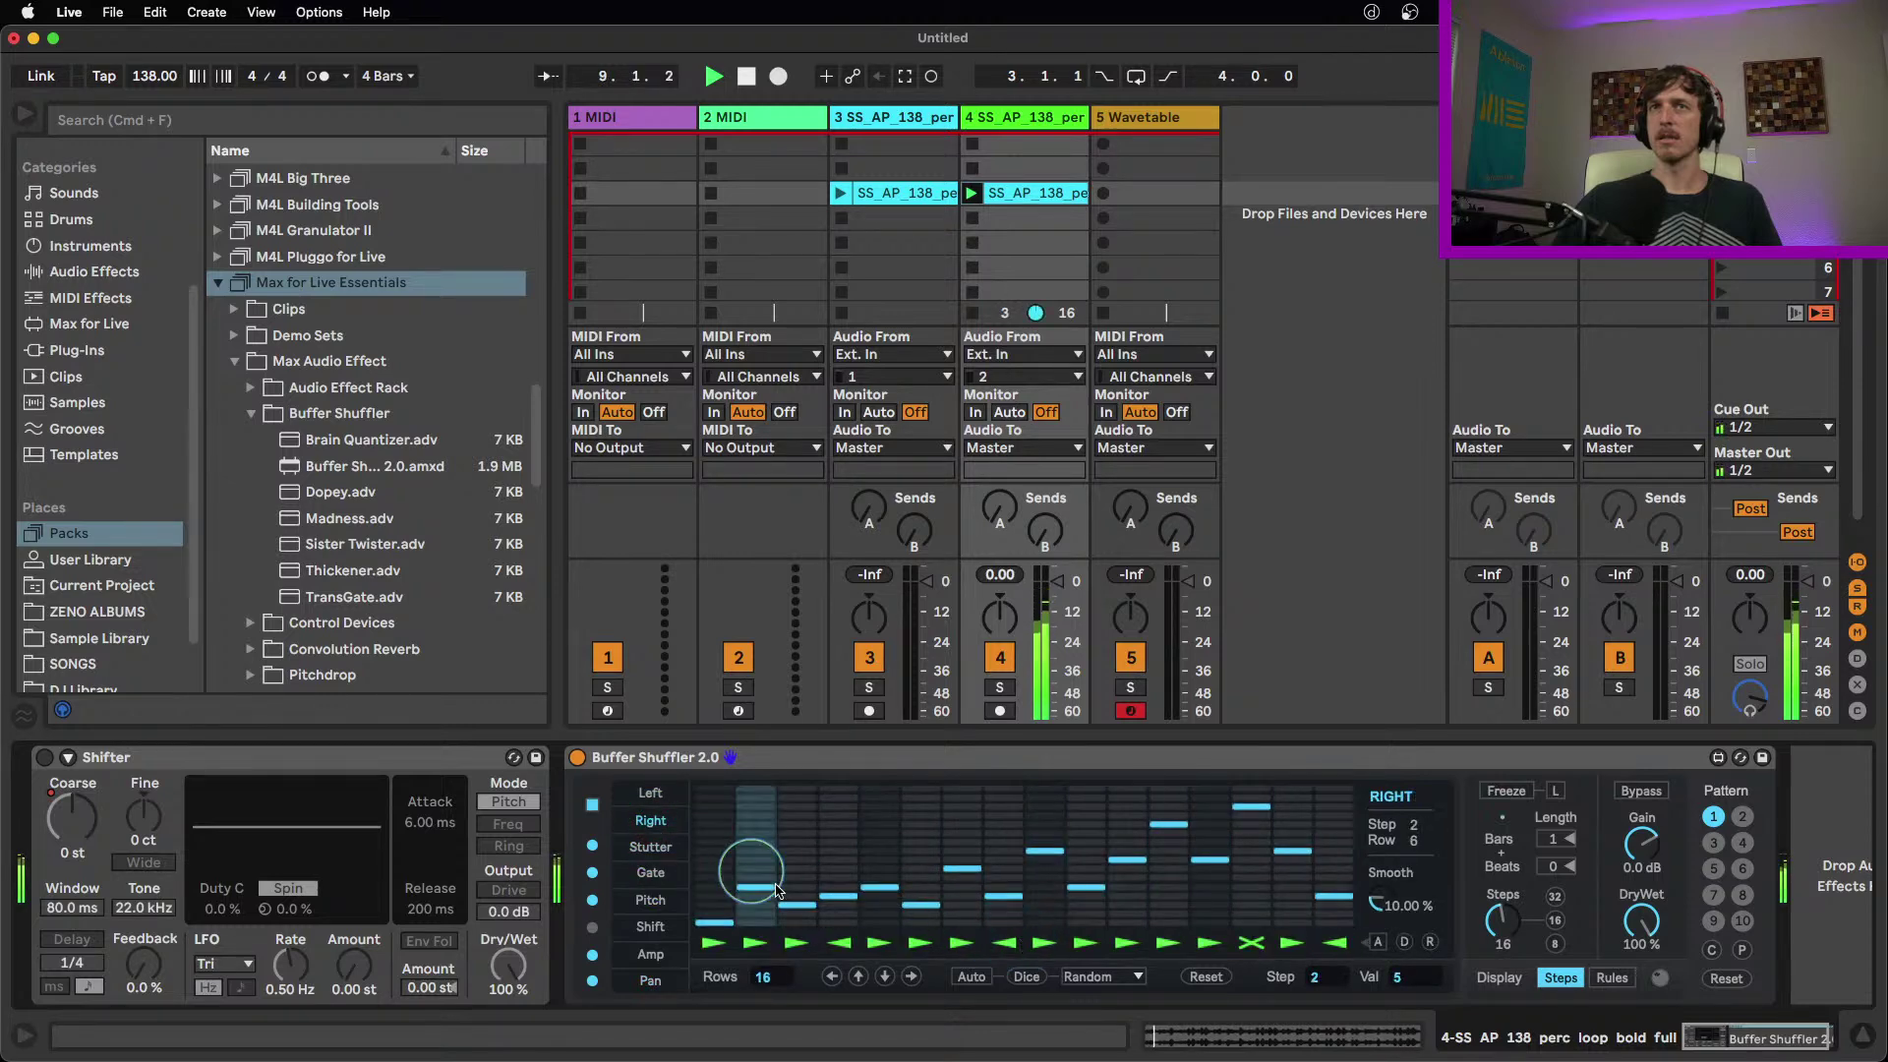
pyautogui.click(1028, 977)
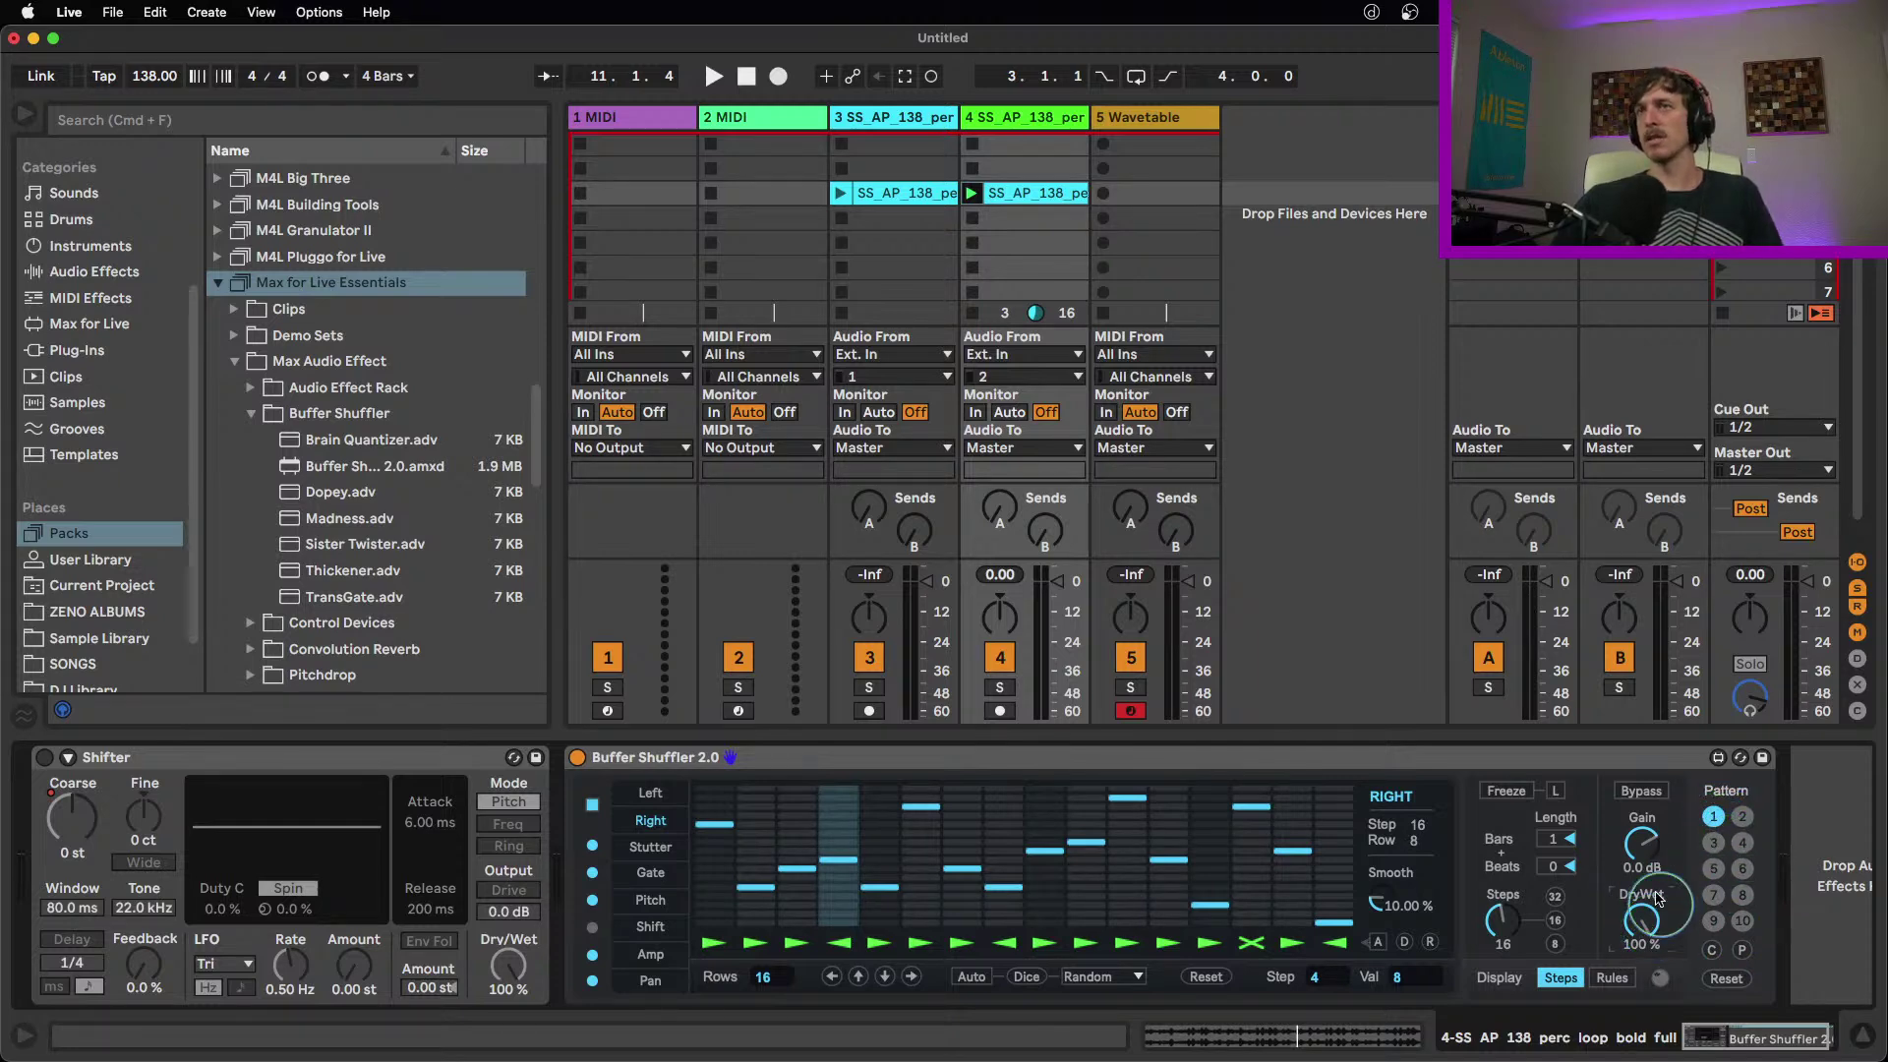
# Lower Buffer Shuffler's Dry/Wet to 86.6 % during playback, and audition Freeze by switching it on and off
pyautogui.press('space')
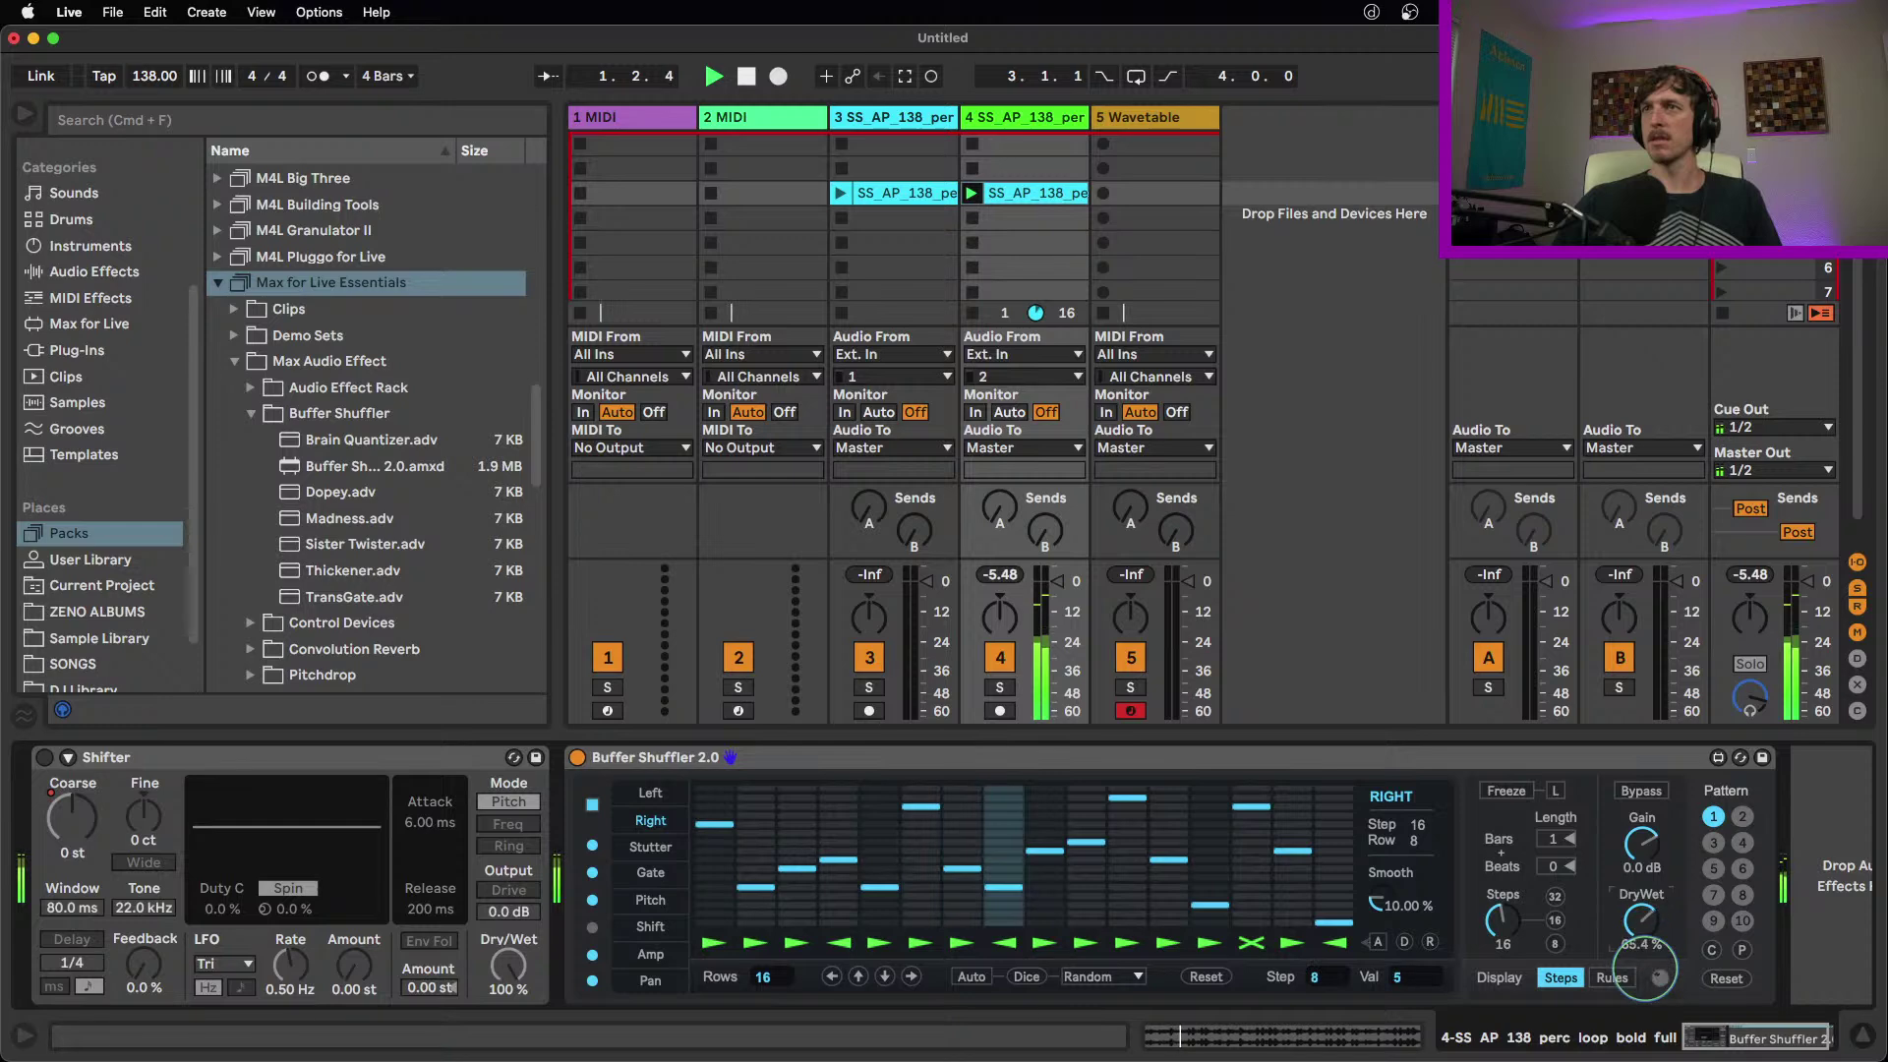
pyautogui.moveTo(1649, 932)
pyautogui.mouseDown()
pyautogui.moveTo(1645, 988)
pyautogui.moveTo(1642, 942)
pyautogui.mouseUp()
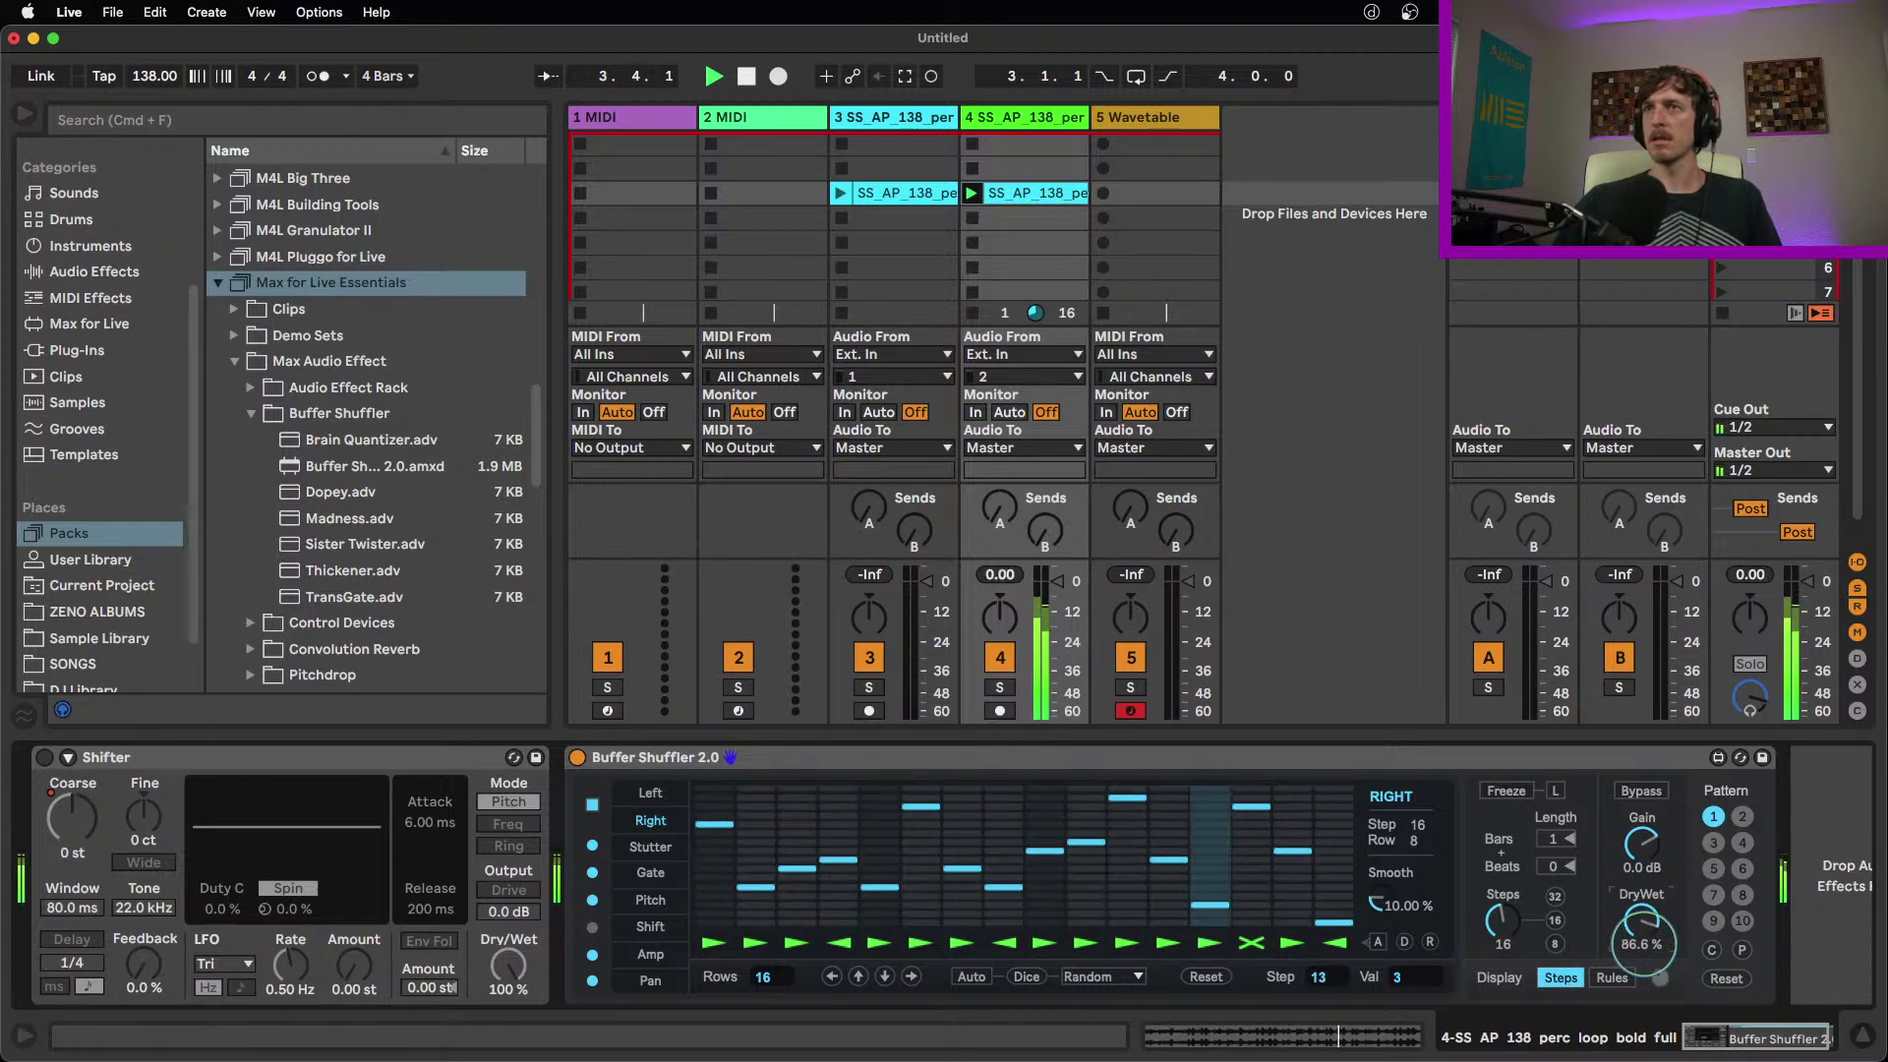
pyautogui.click(1504, 792)
pyautogui.click(1506, 792)
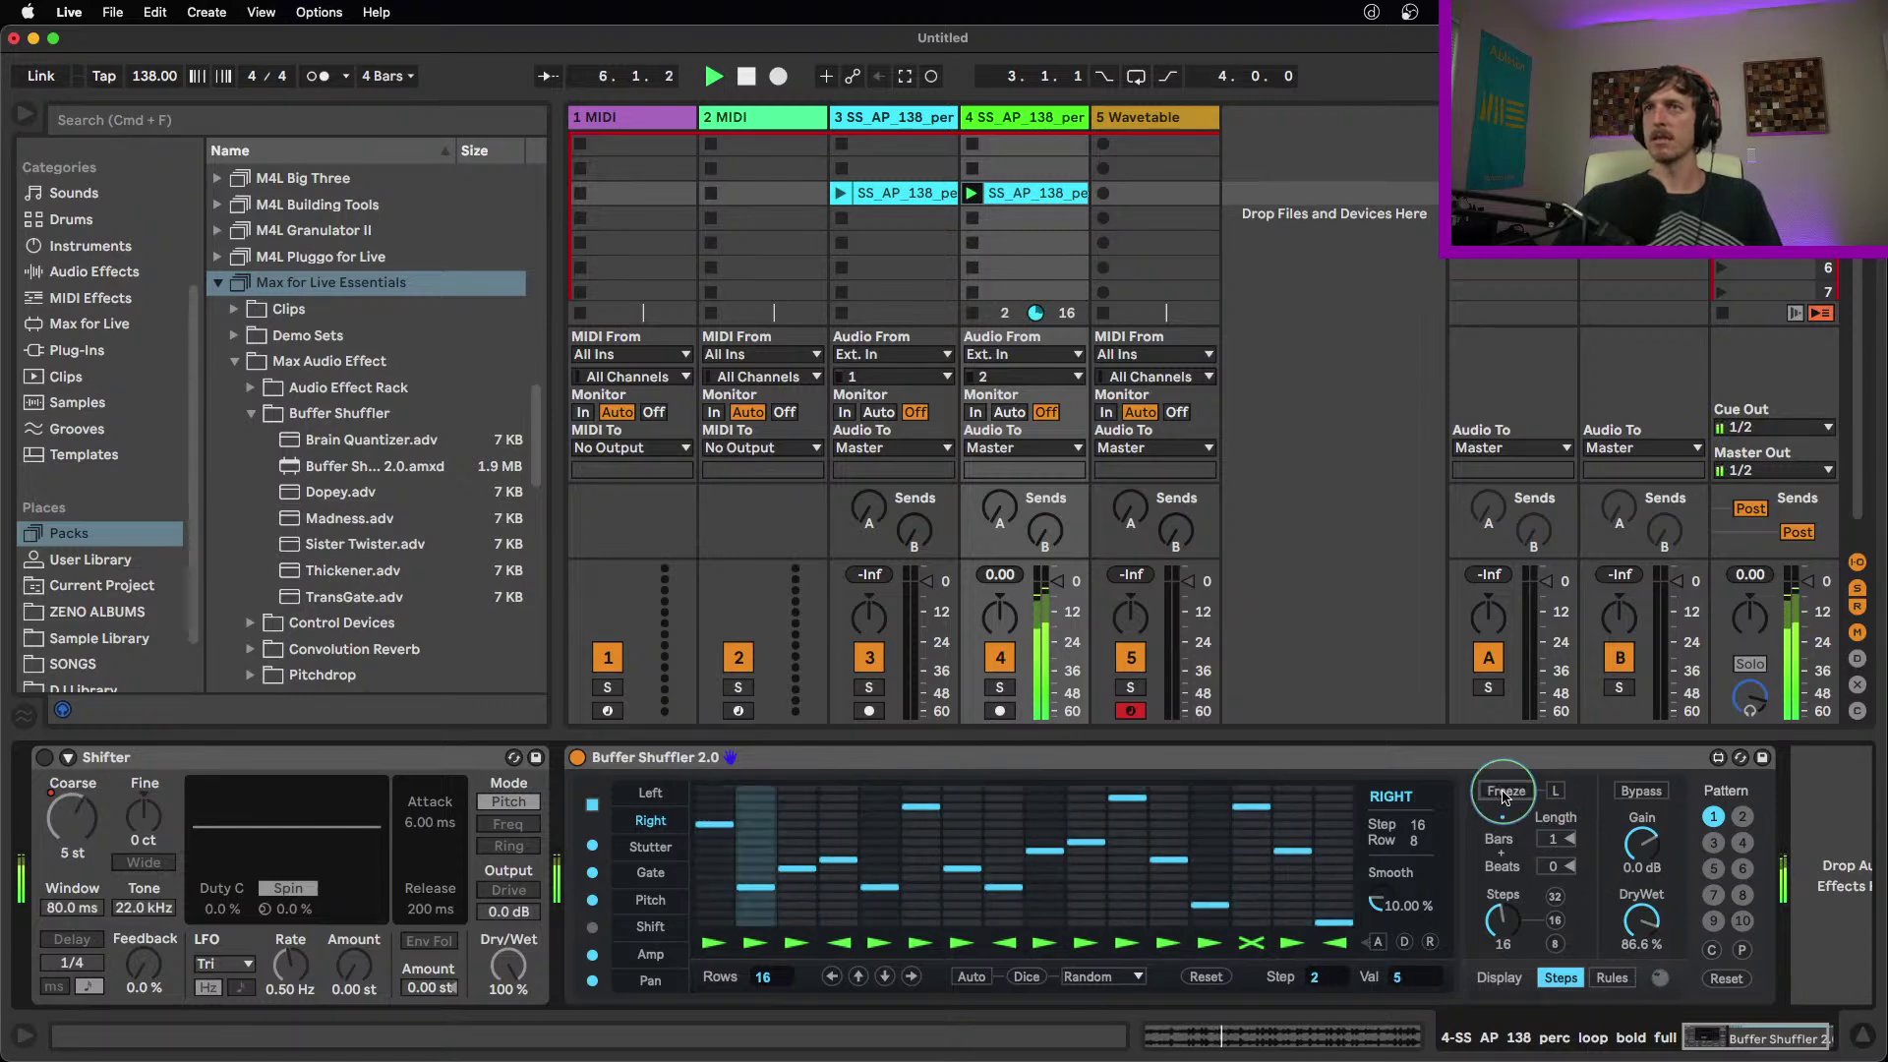
# Look at the Rules display, return to the Steps display, and show the audio waveform behind the pattern
pyautogui.click(1618, 980)
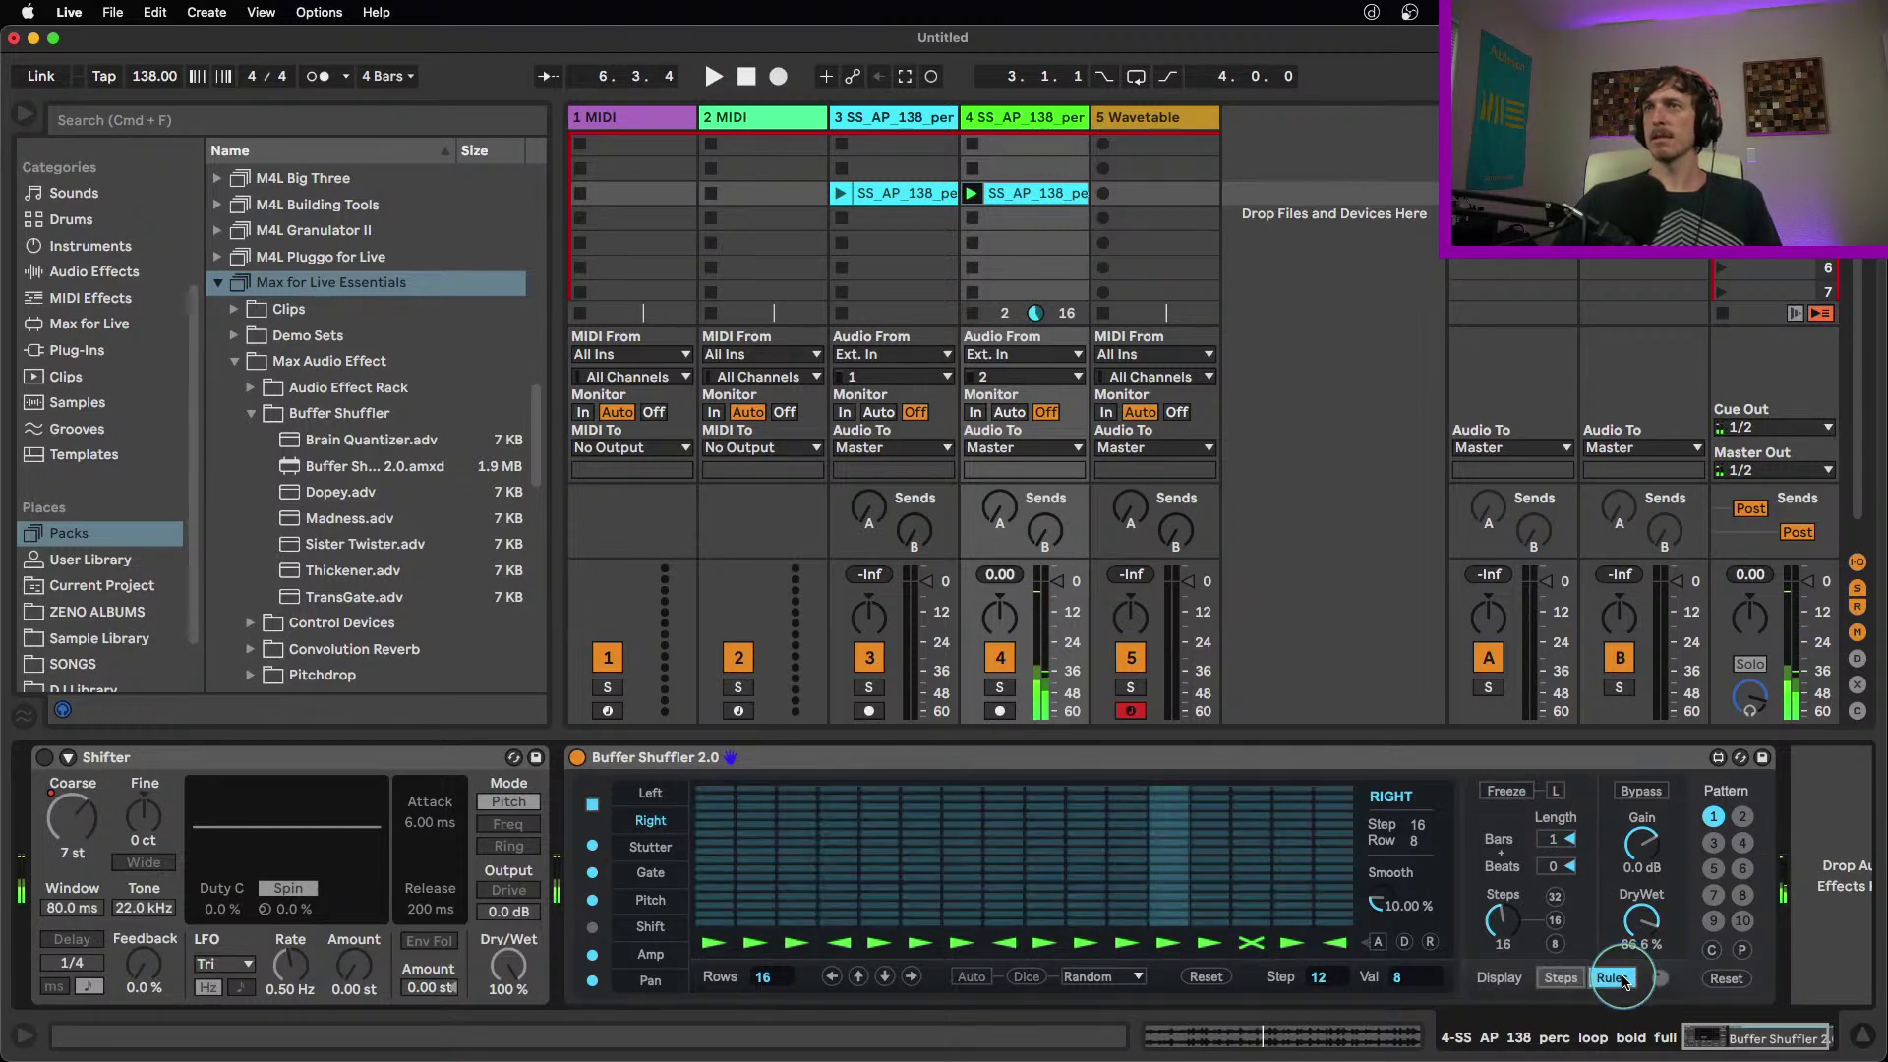
pyautogui.click(1563, 978)
pyautogui.click(1658, 980)
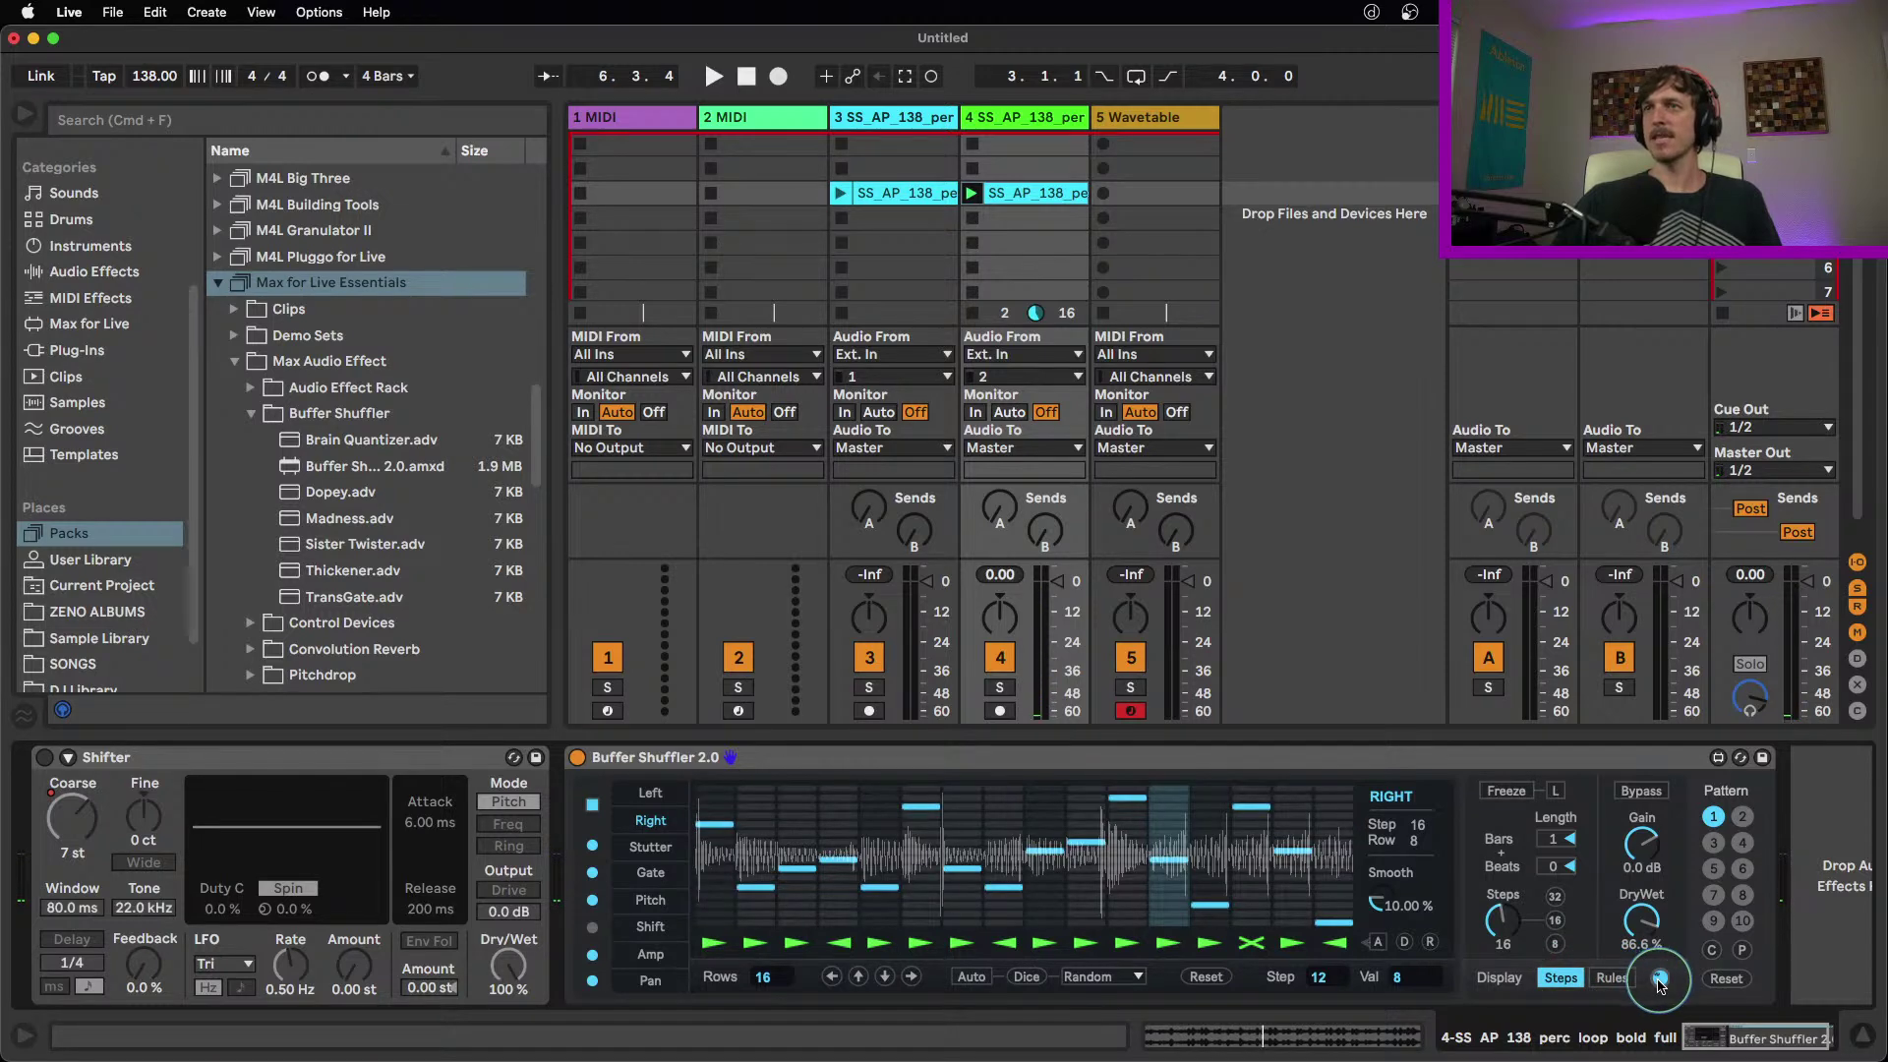
pyautogui.click(1660, 980)
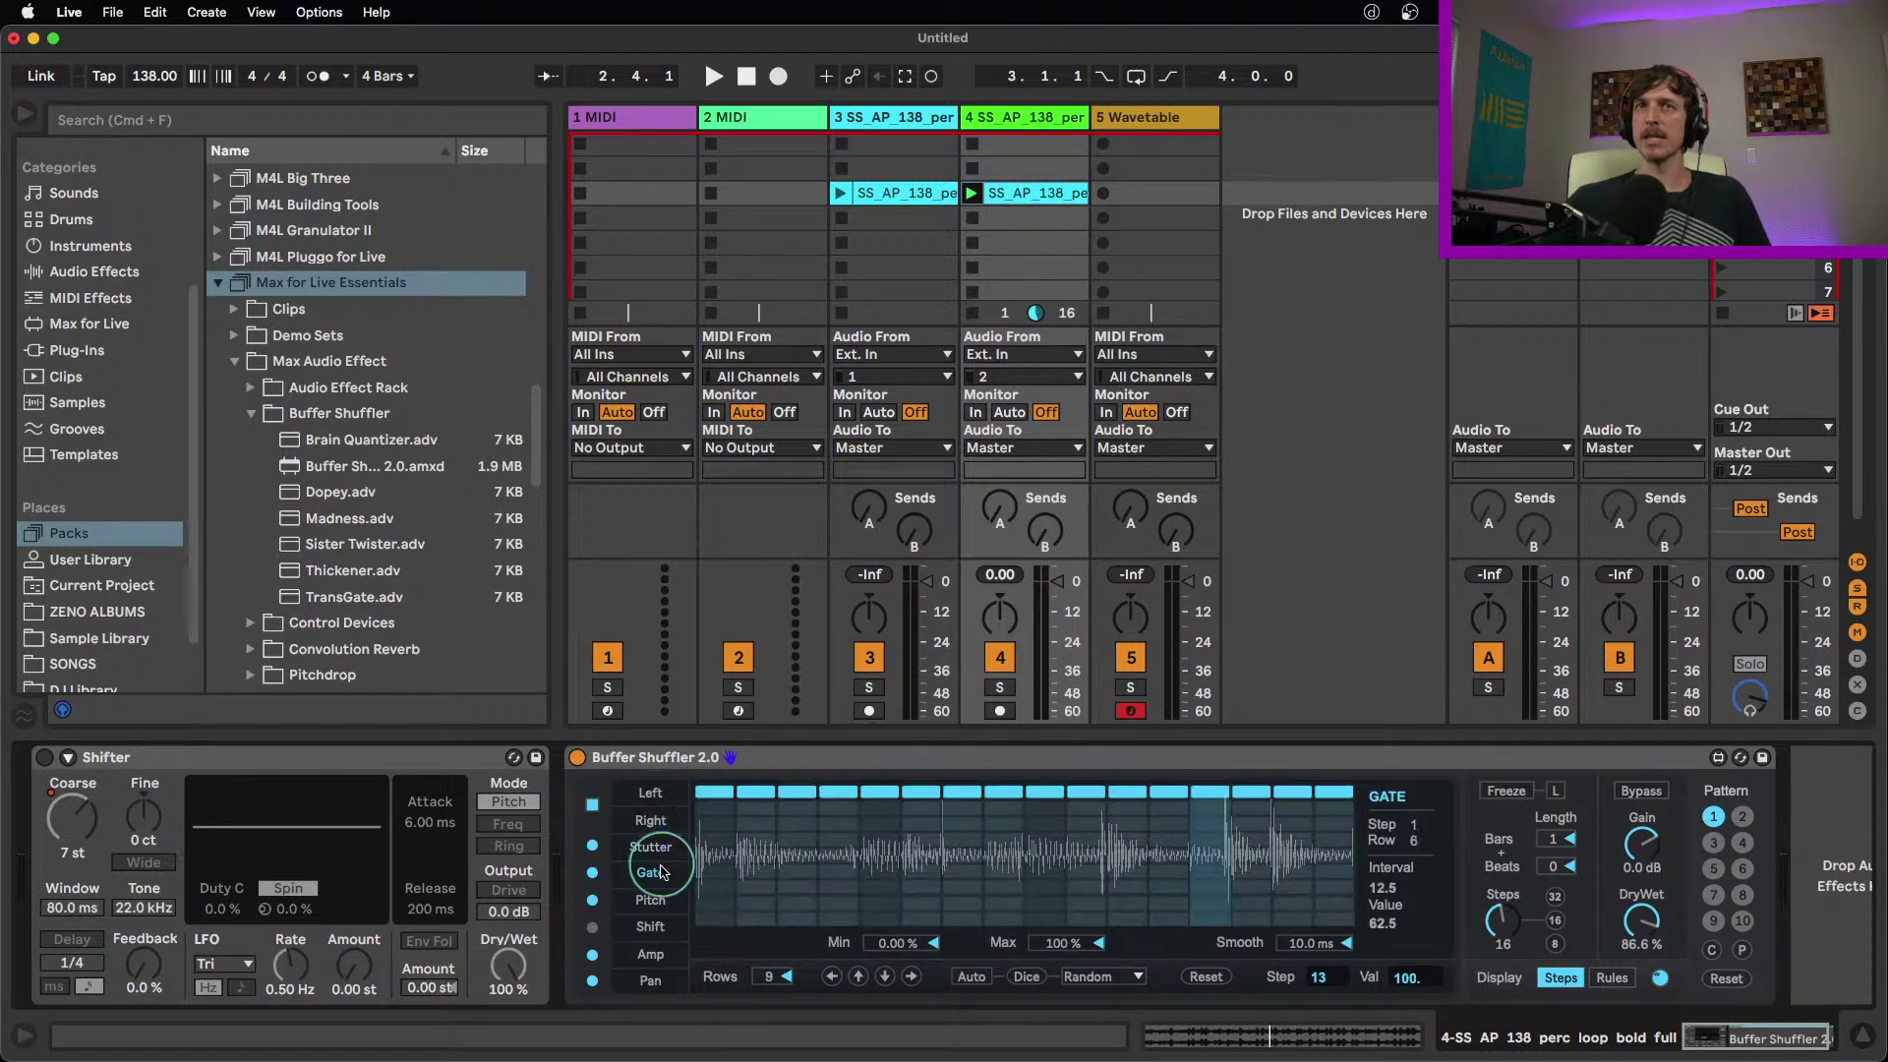
# Audition the loop while bypassing the Stutter, Gate, Pitch and Left/Right shuffle patterns, and switch all of them back on
pyautogui.moveTo(656, 967)
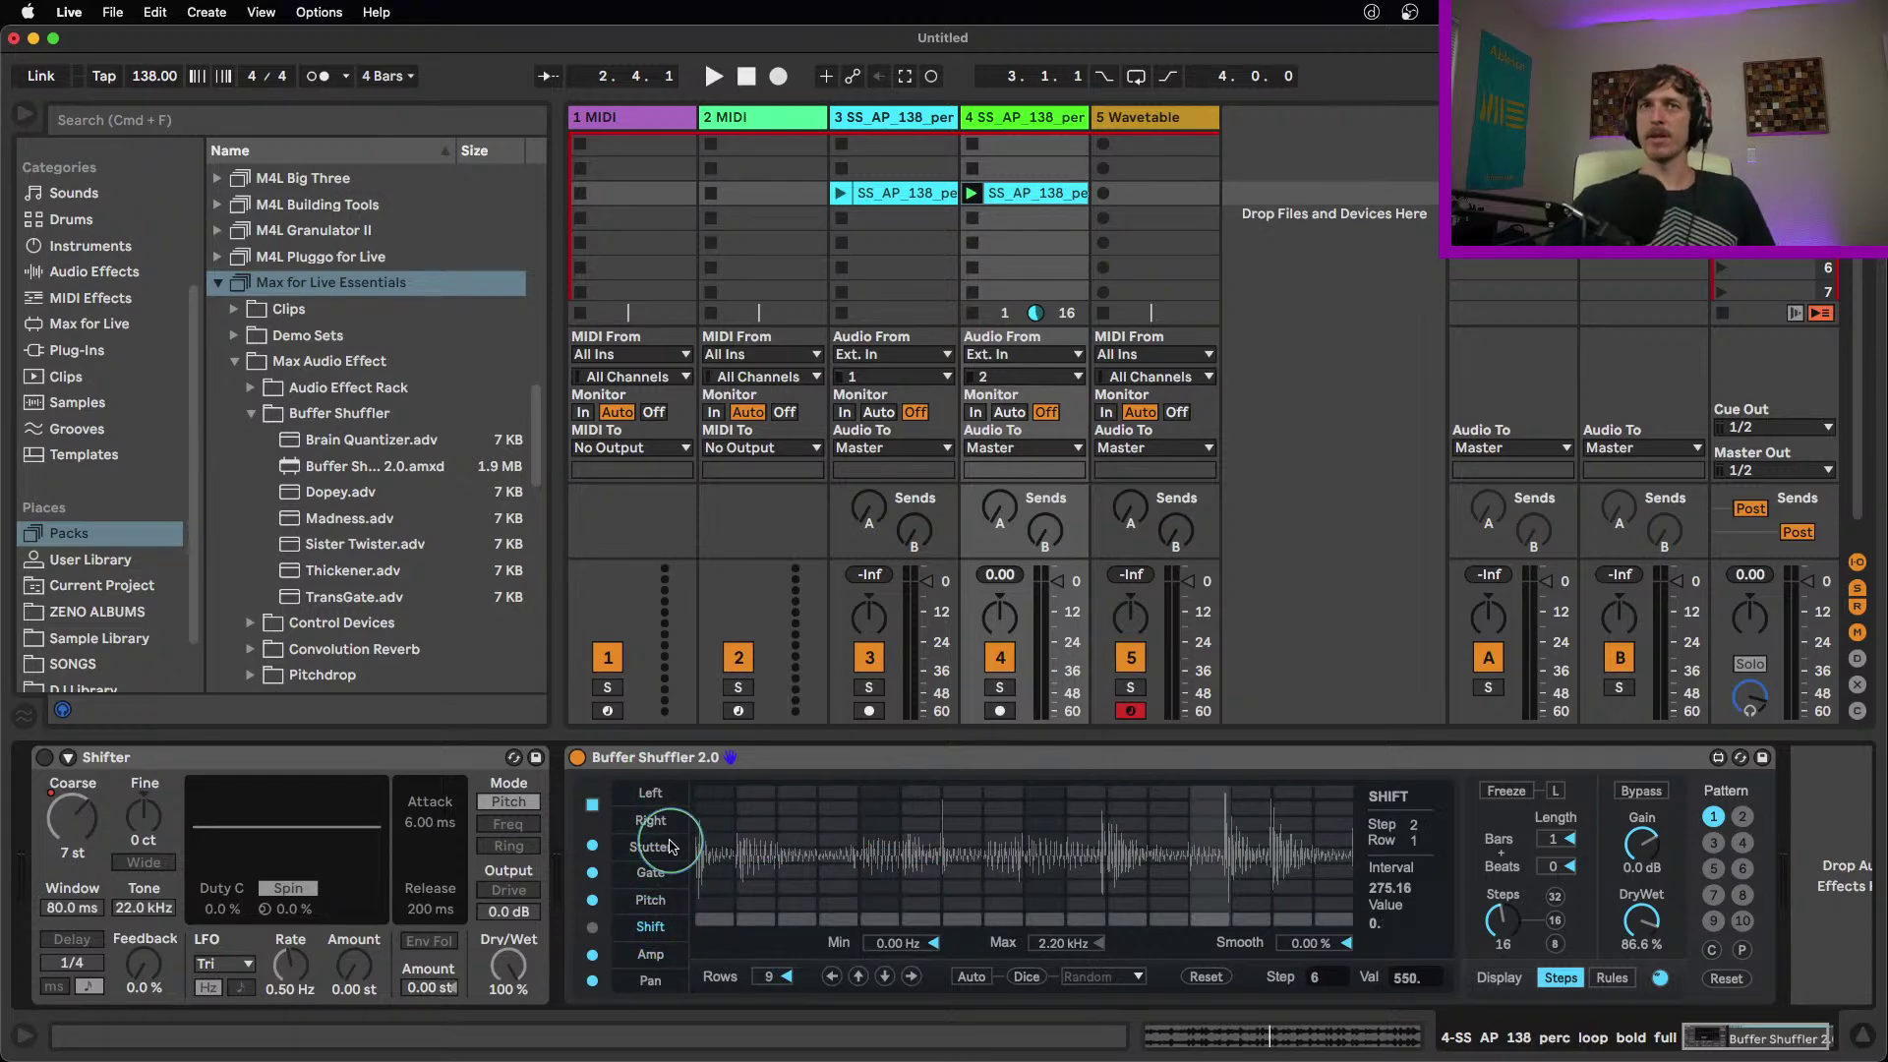
pyautogui.click(658, 892)
pyautogui.press('space')
pyautogui.click(593, 873)
pyautogui.click(593, 846)
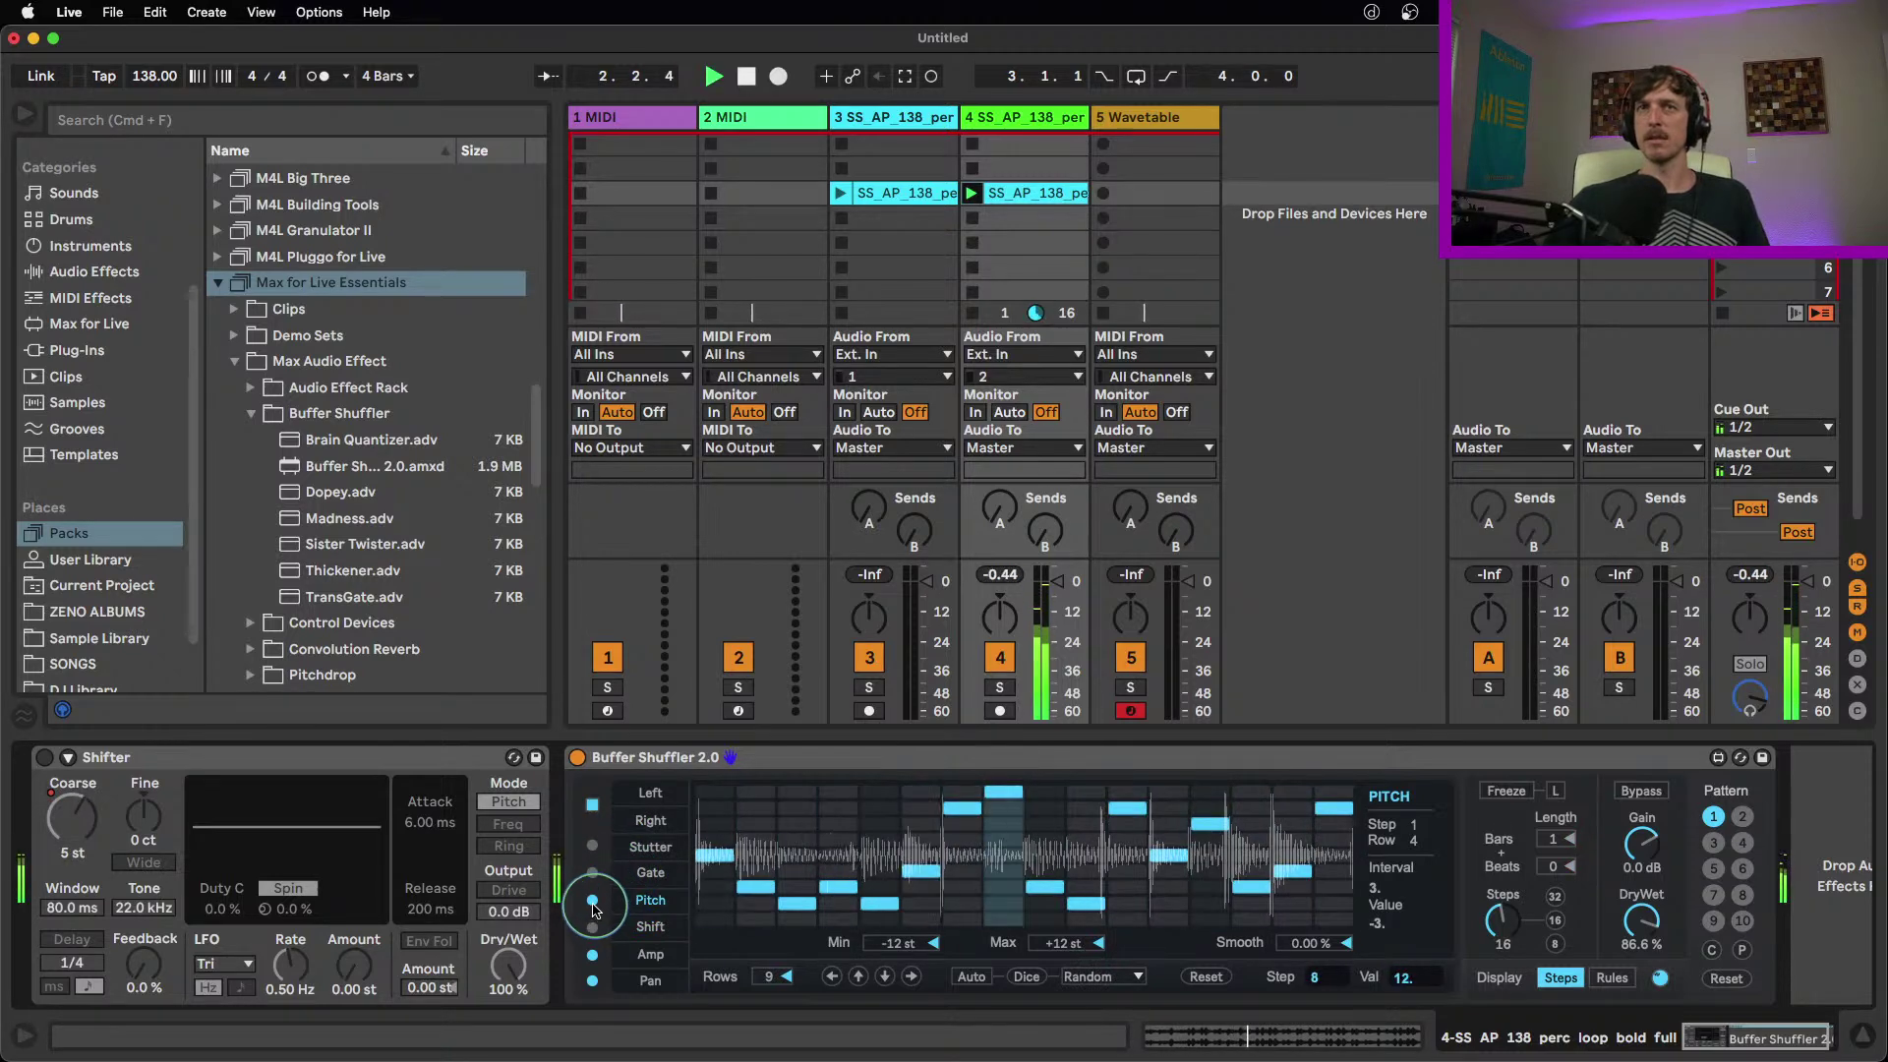
pyautogui.click(592, 900)
pyautogui.click(593, 873)
pyautogui.click(593, 847)
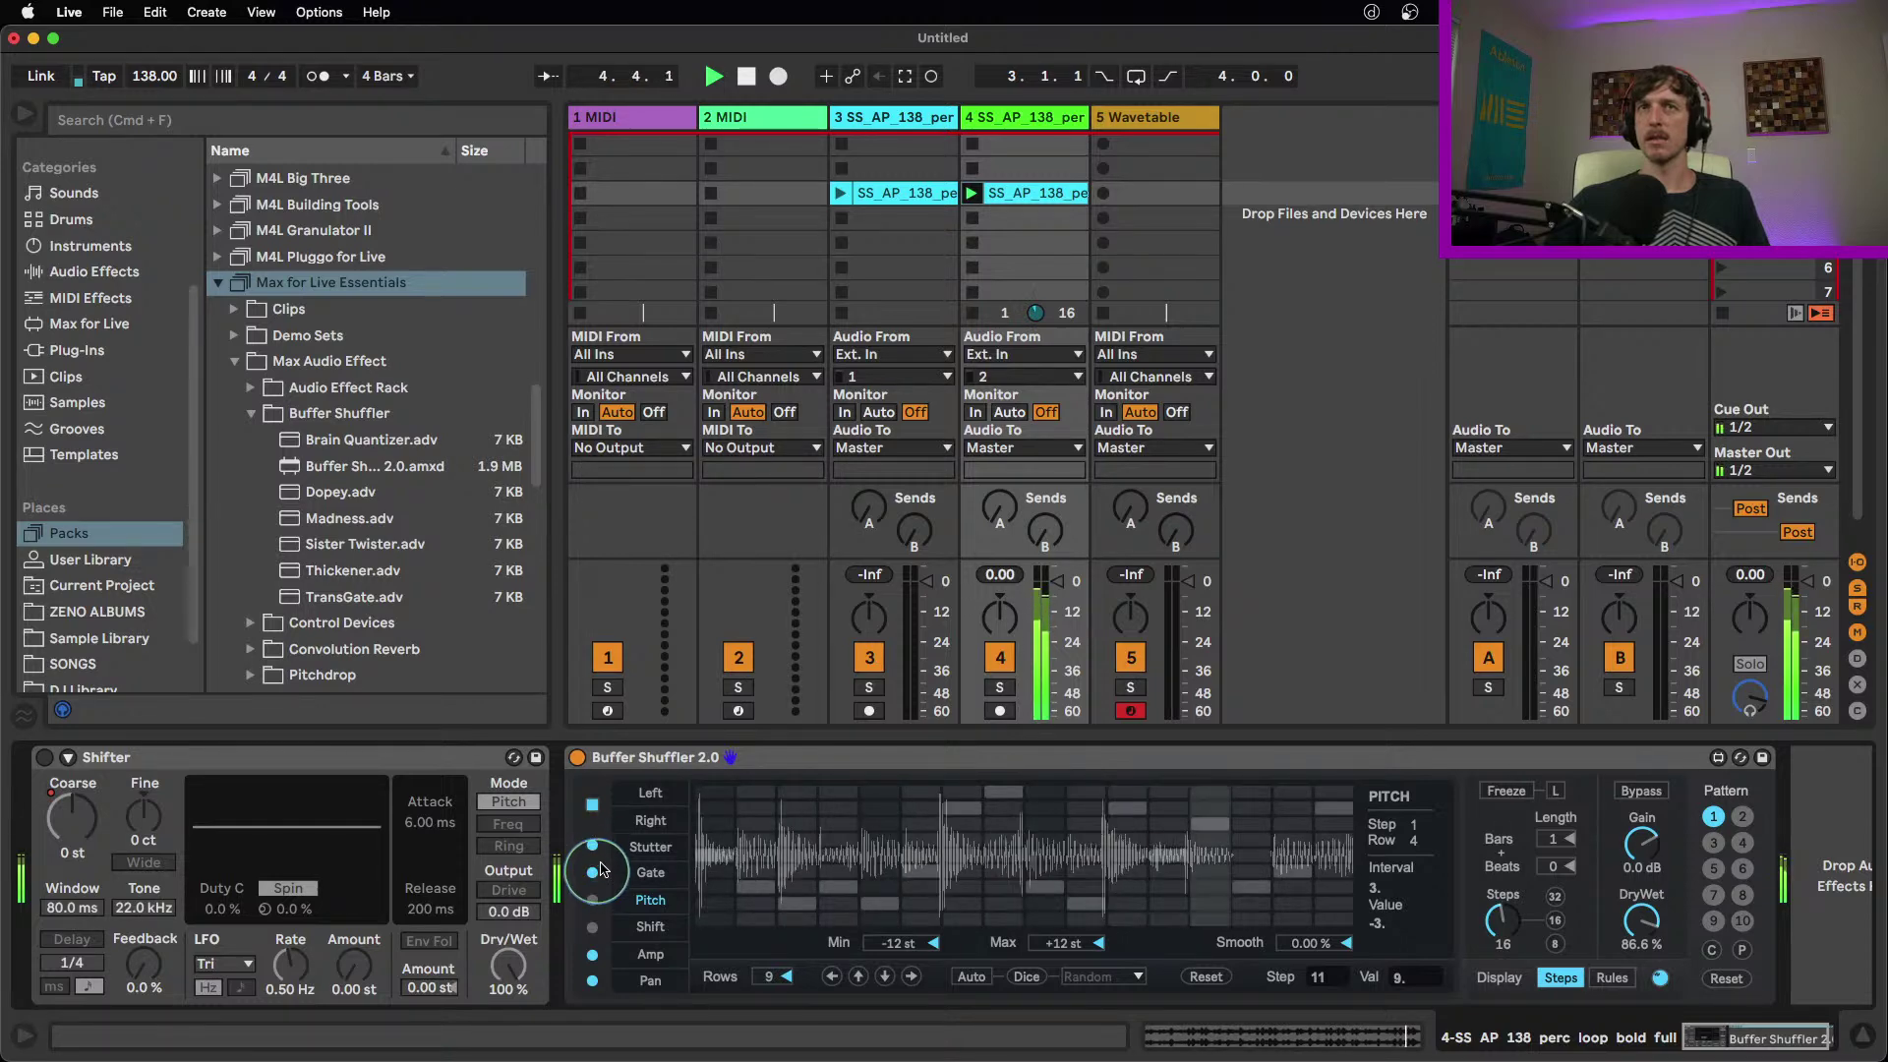
pyautogui.click(592, 806)
pyautogui.click(592, 806)
pyautogui.click(593, 900)
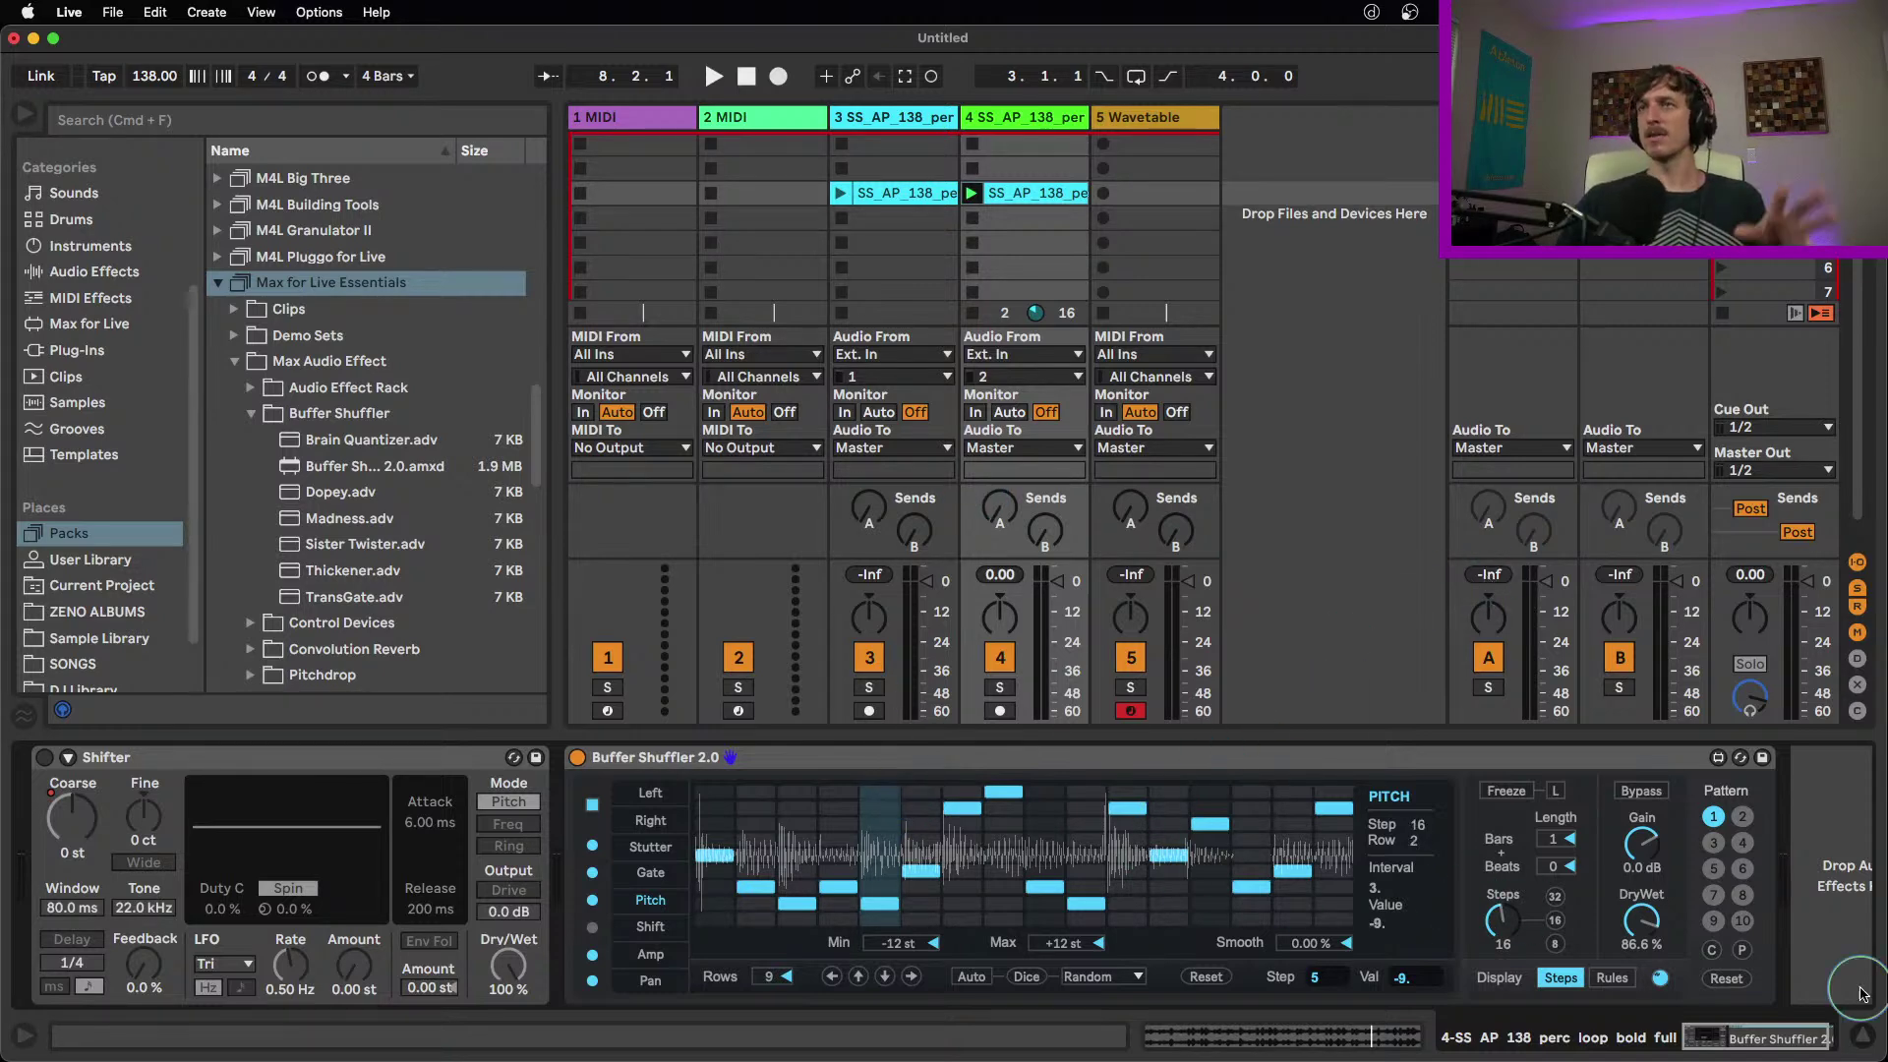
# Hide the audio waveform behind the pattern, and toggle Shifter and Buffer Shuffler to check device latency, leaving only Buffer Shuffler switched on
pyautogui.click(1662, 978)
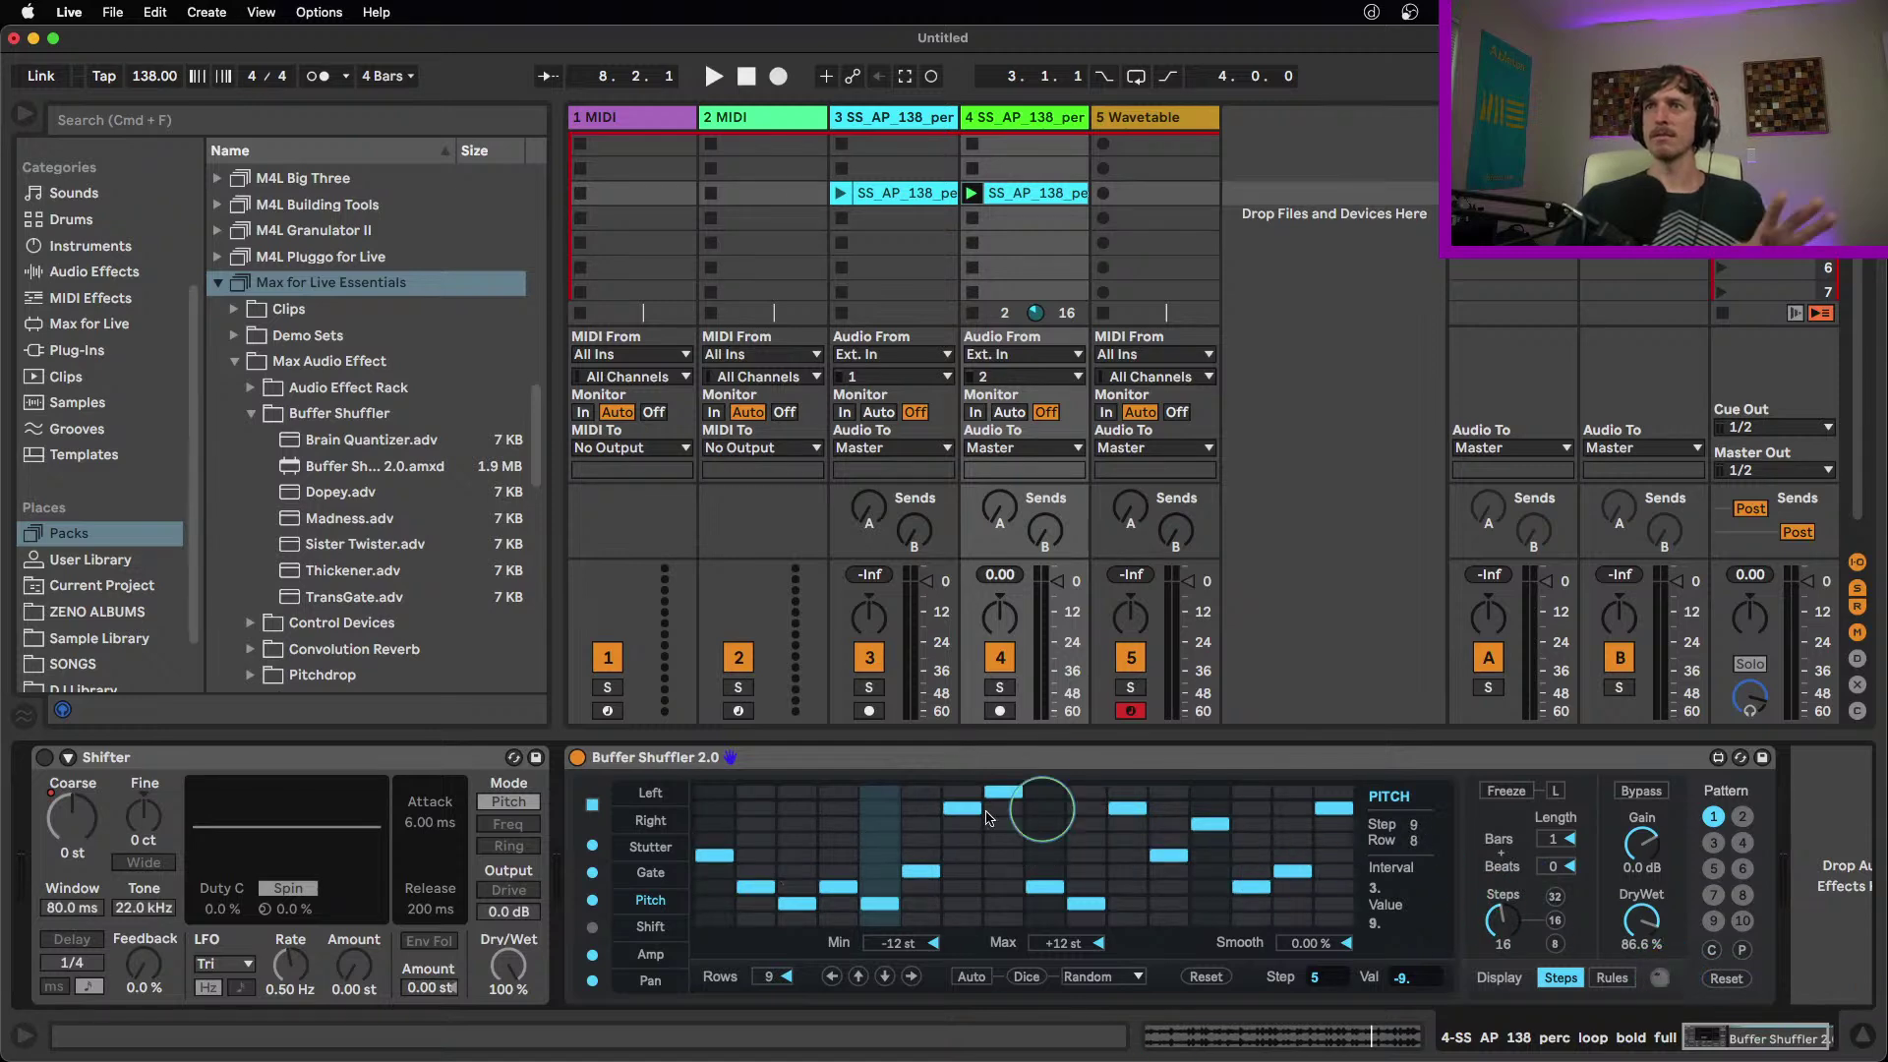
pyautogui.click(1147, 756)
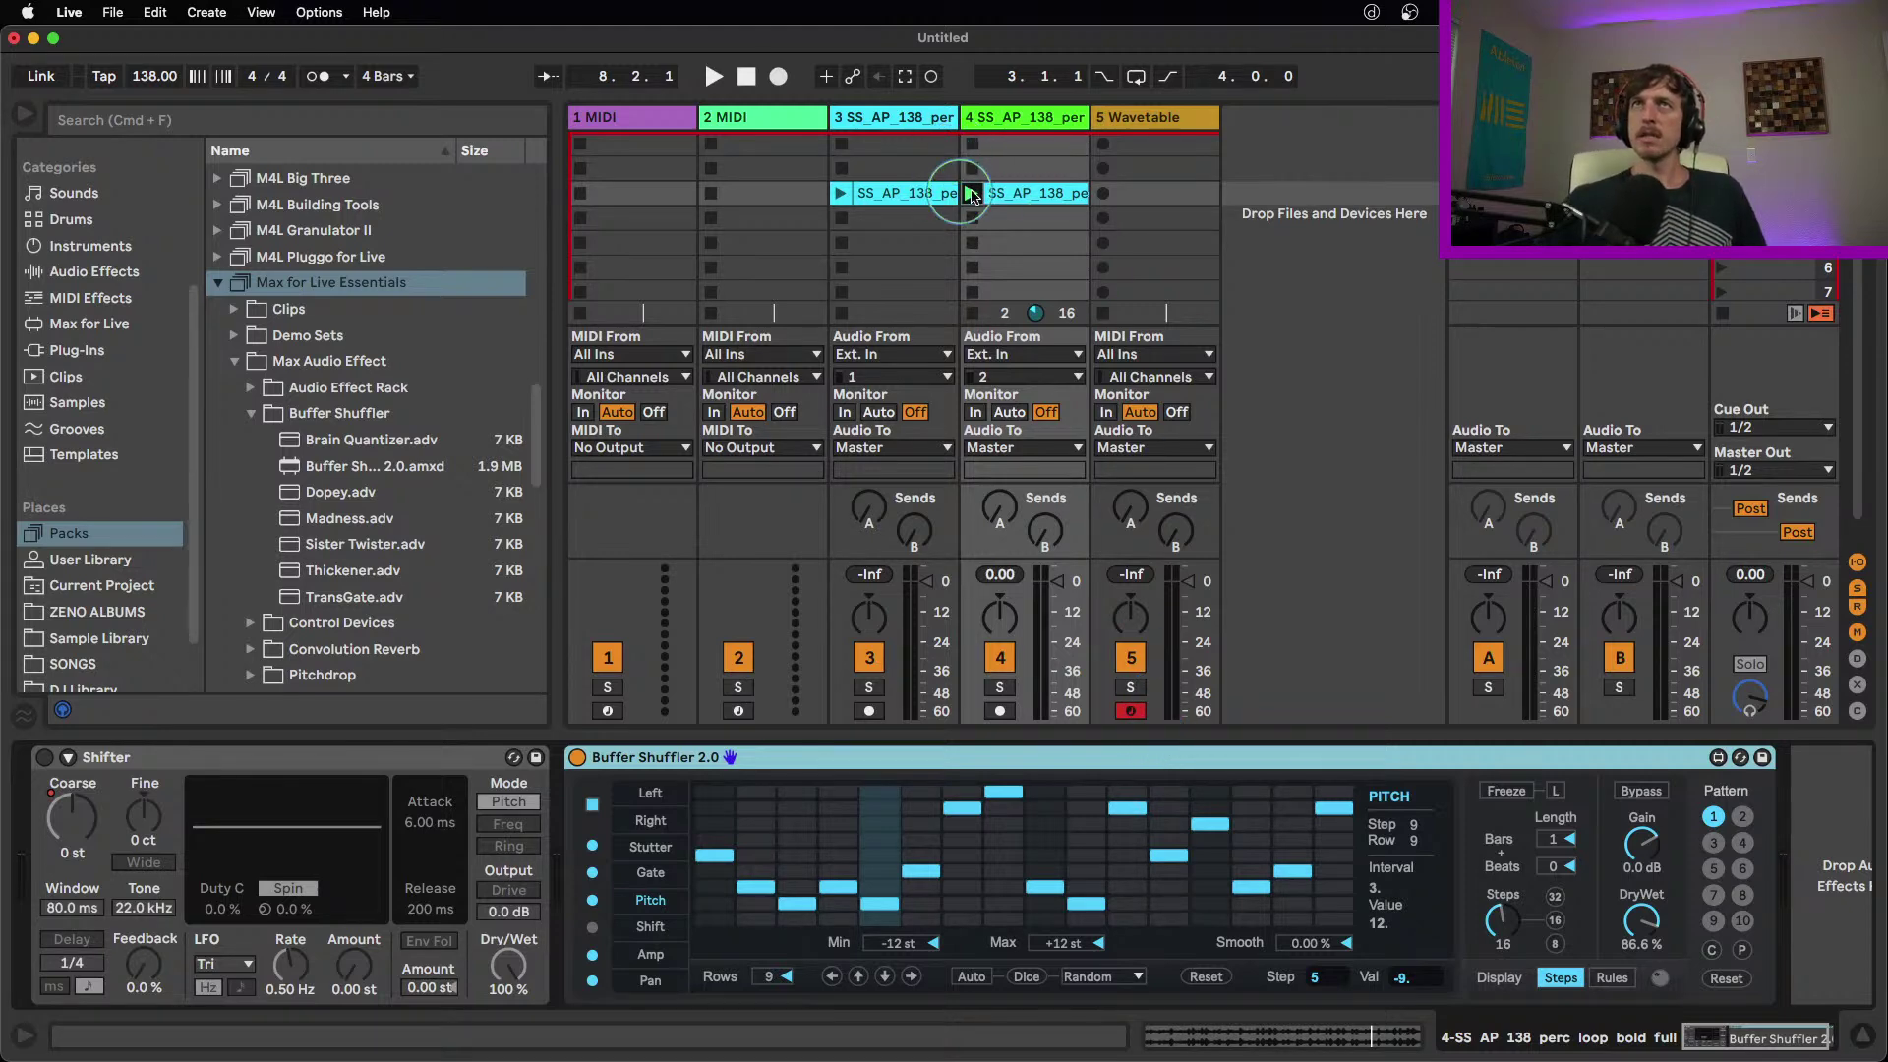
pyautogui.click(172, 757)
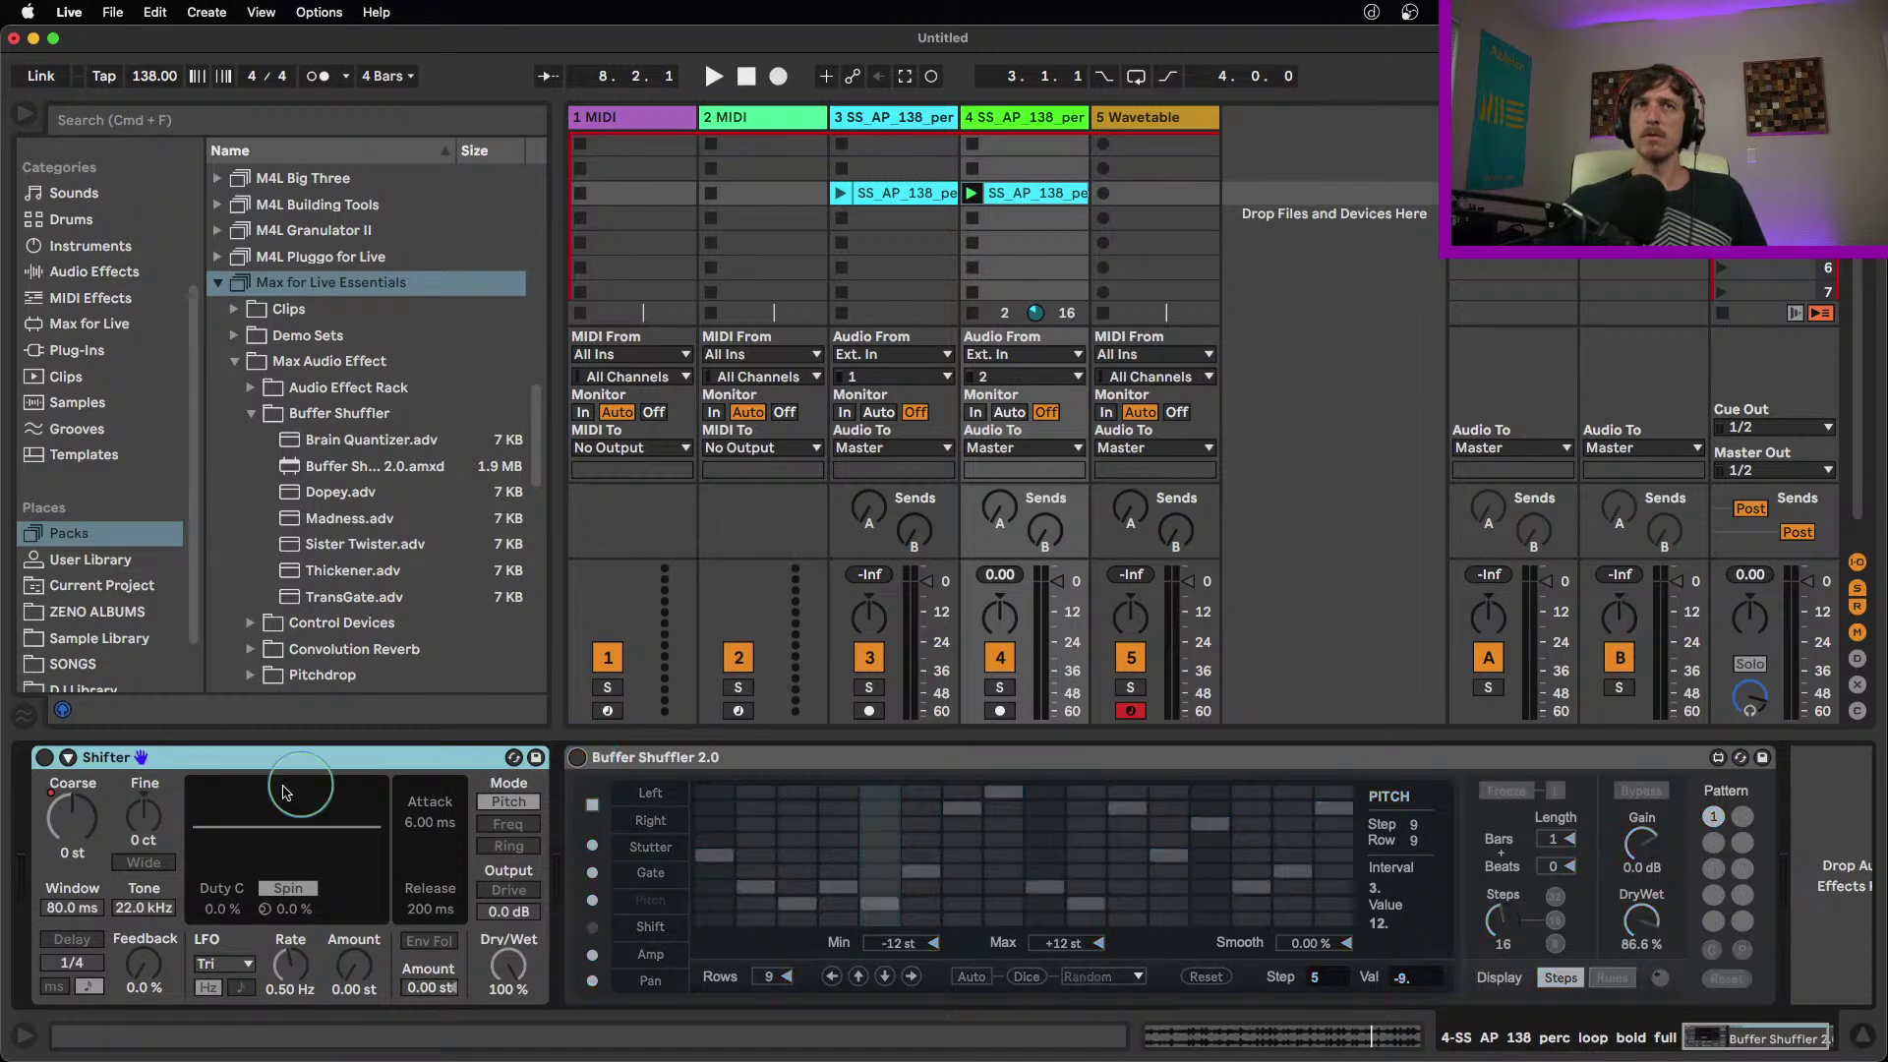
pyautogui.click(44, 757)
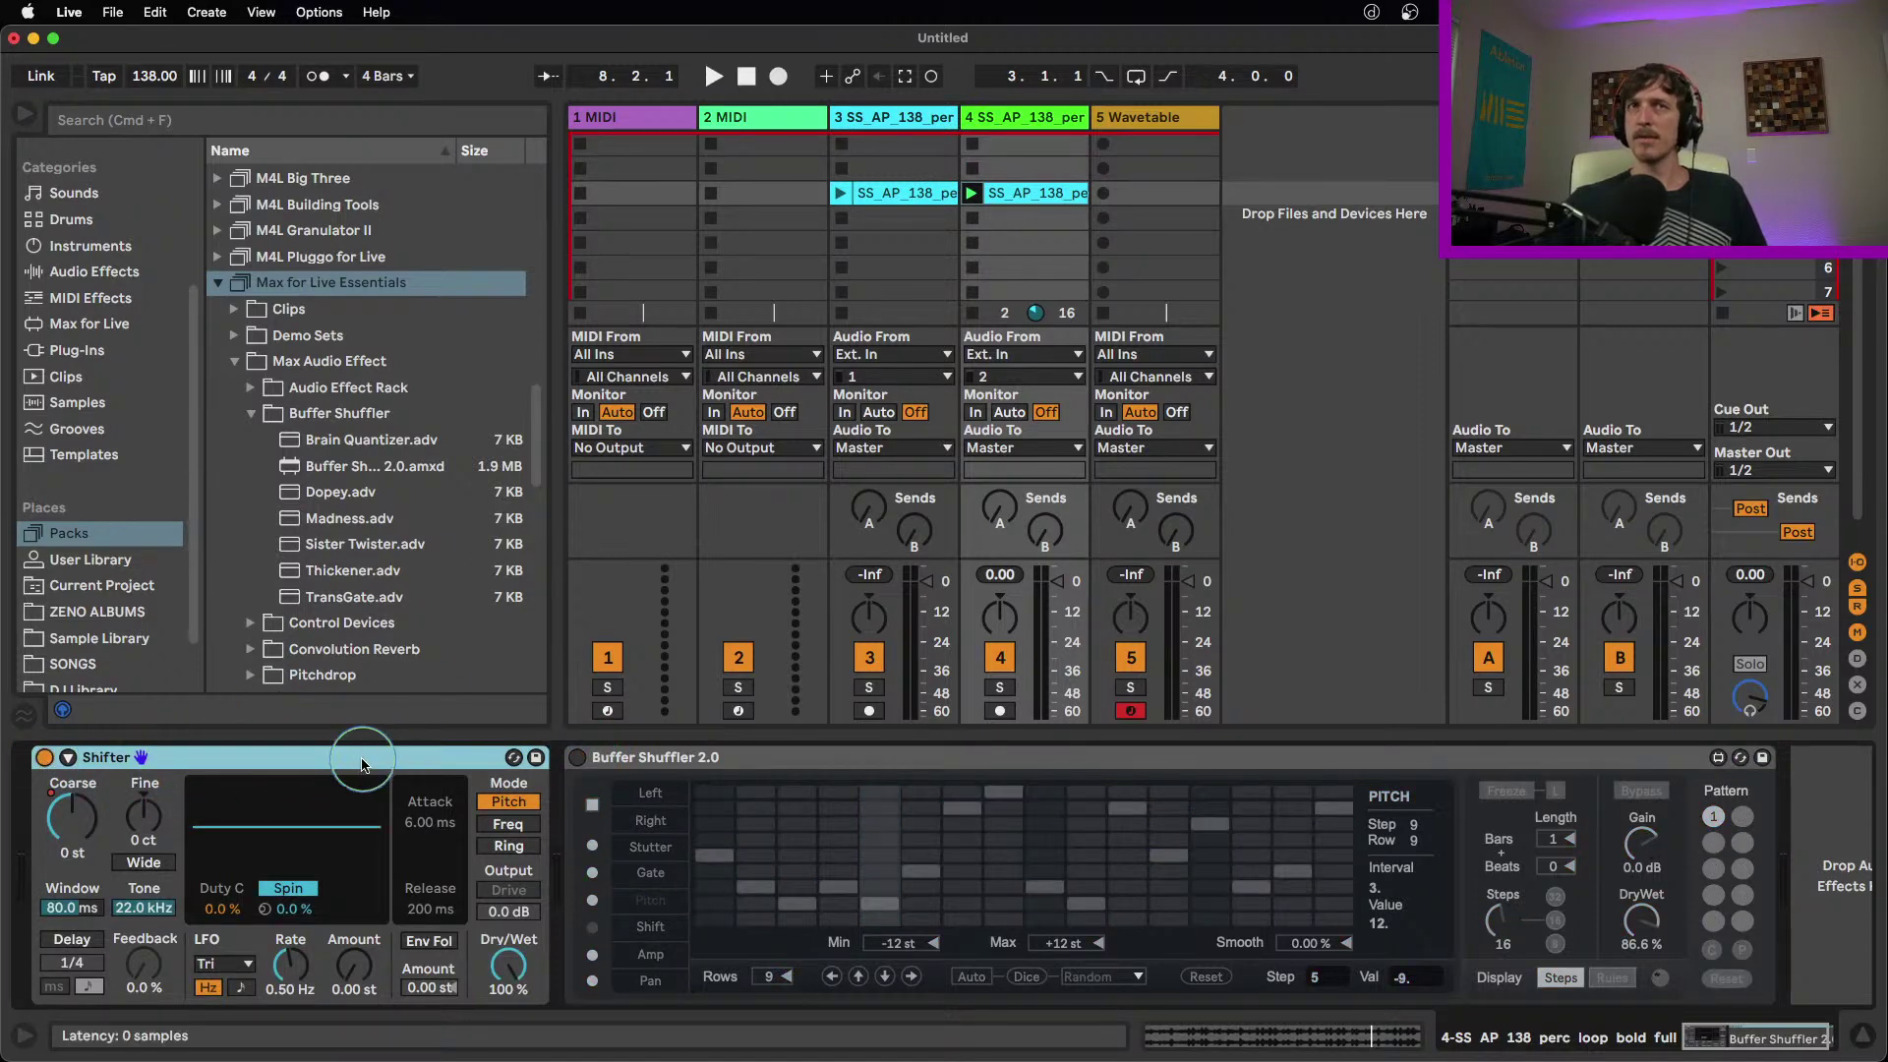
pyautogui.click(813, 766)
pyautogui.click(577, 757)
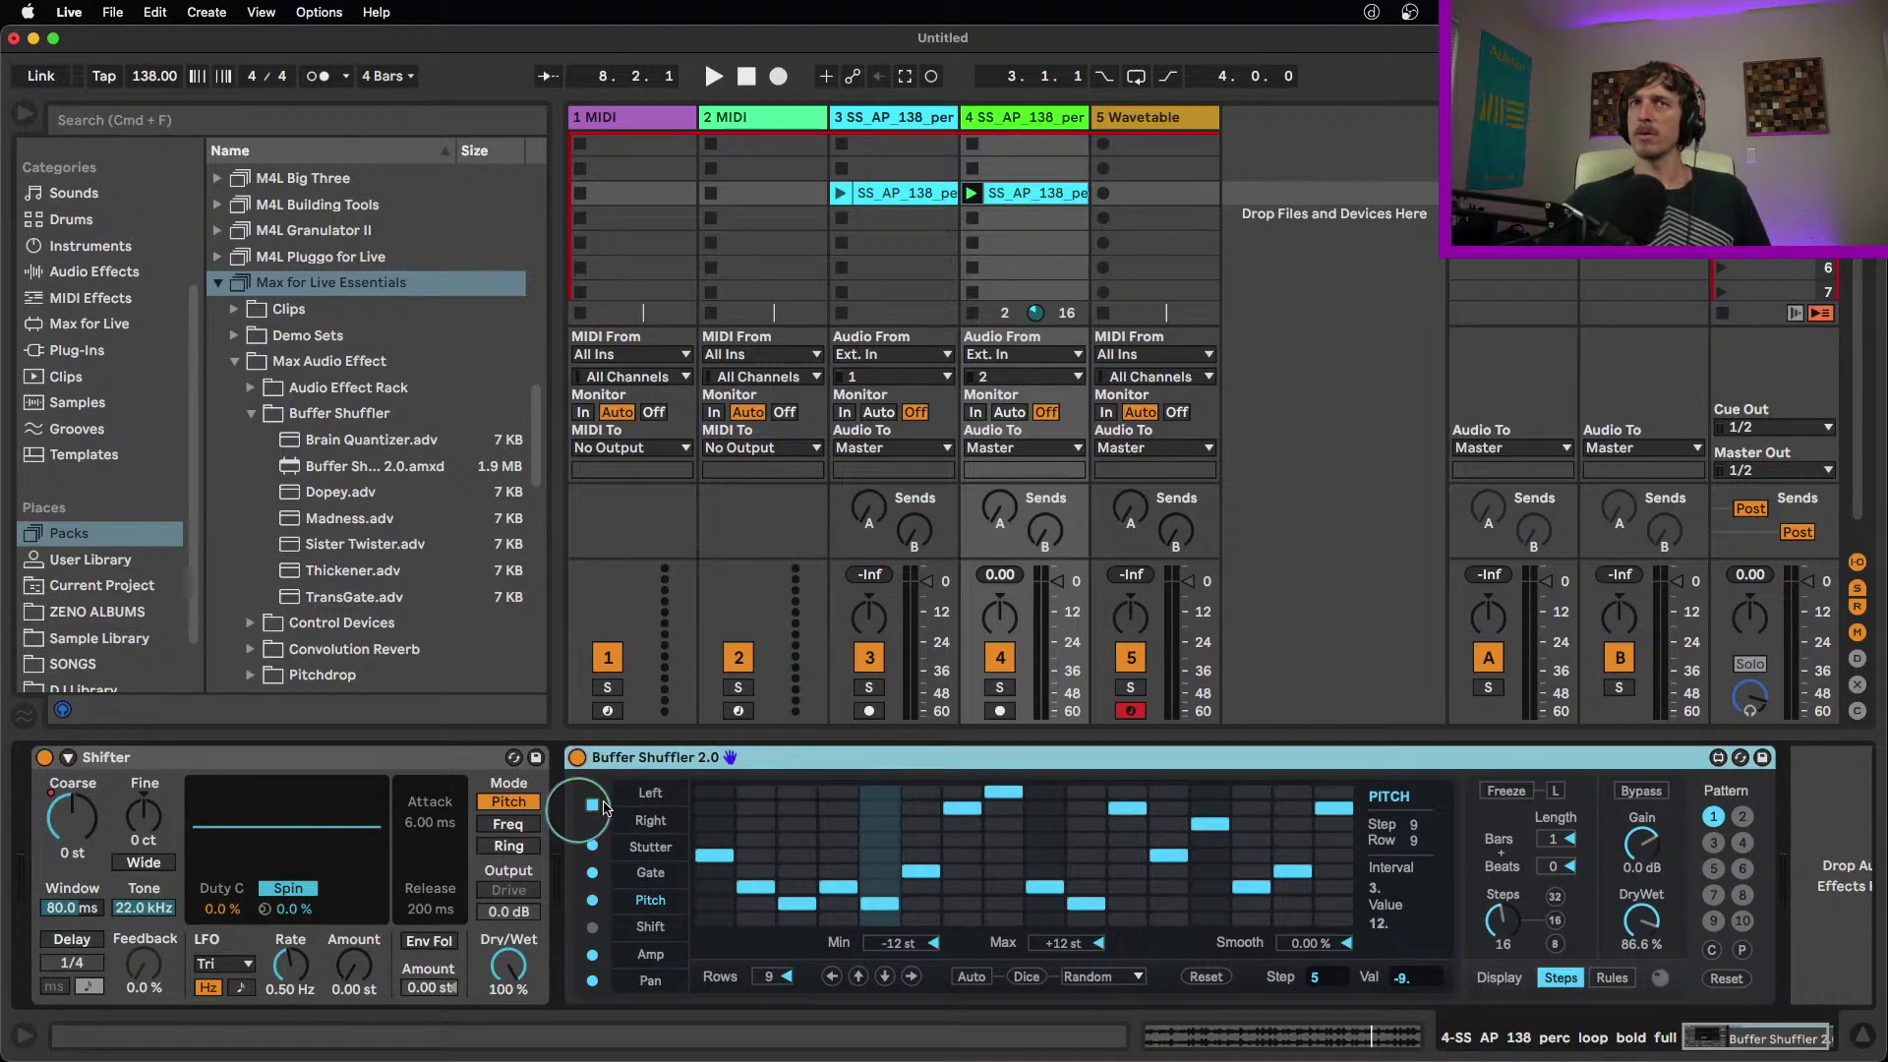
pyautogui.click(45, 757)
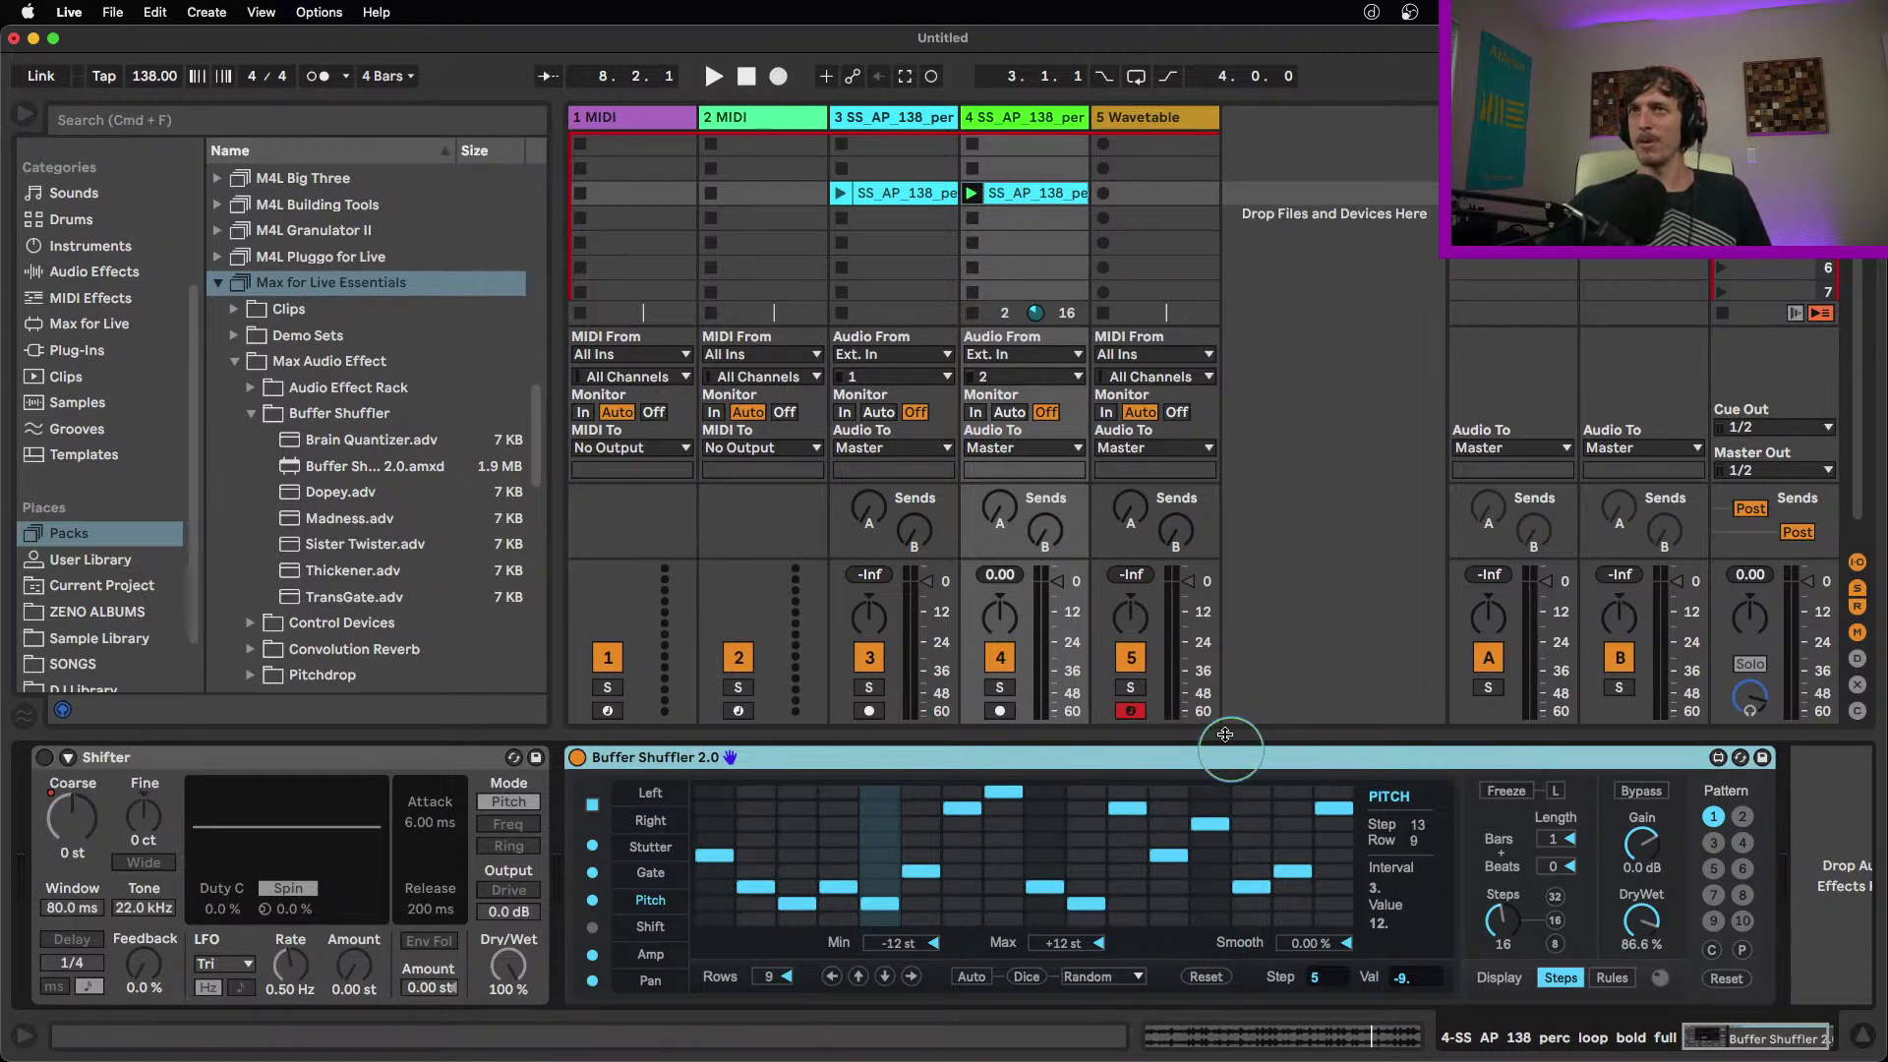
# Show Buffer Shuffler's Gate pattern and return to its Stutter pattern
pyautogui.click(672, 877)
pyautogui.click(657, 848)
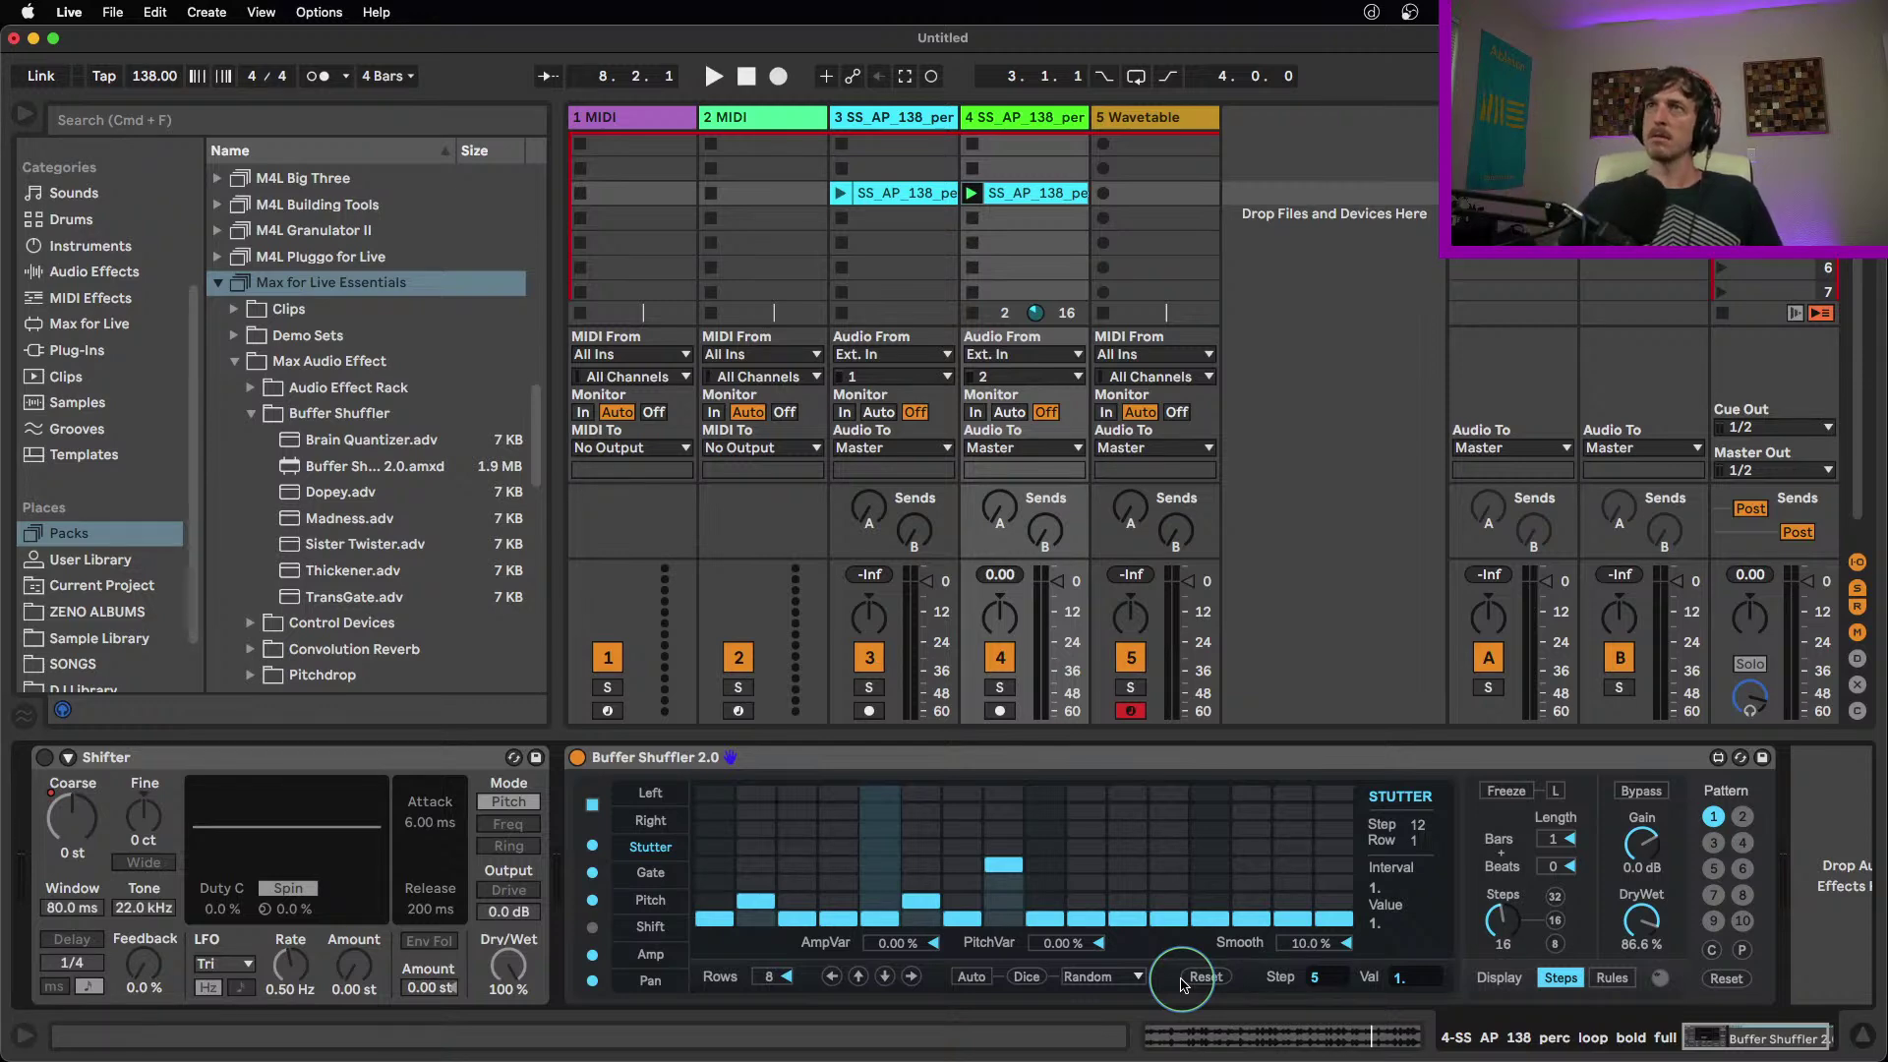
# List the library's Samples and preview the sample Mridanga One Shot 07.aif
pyautogui.click(79, 402)
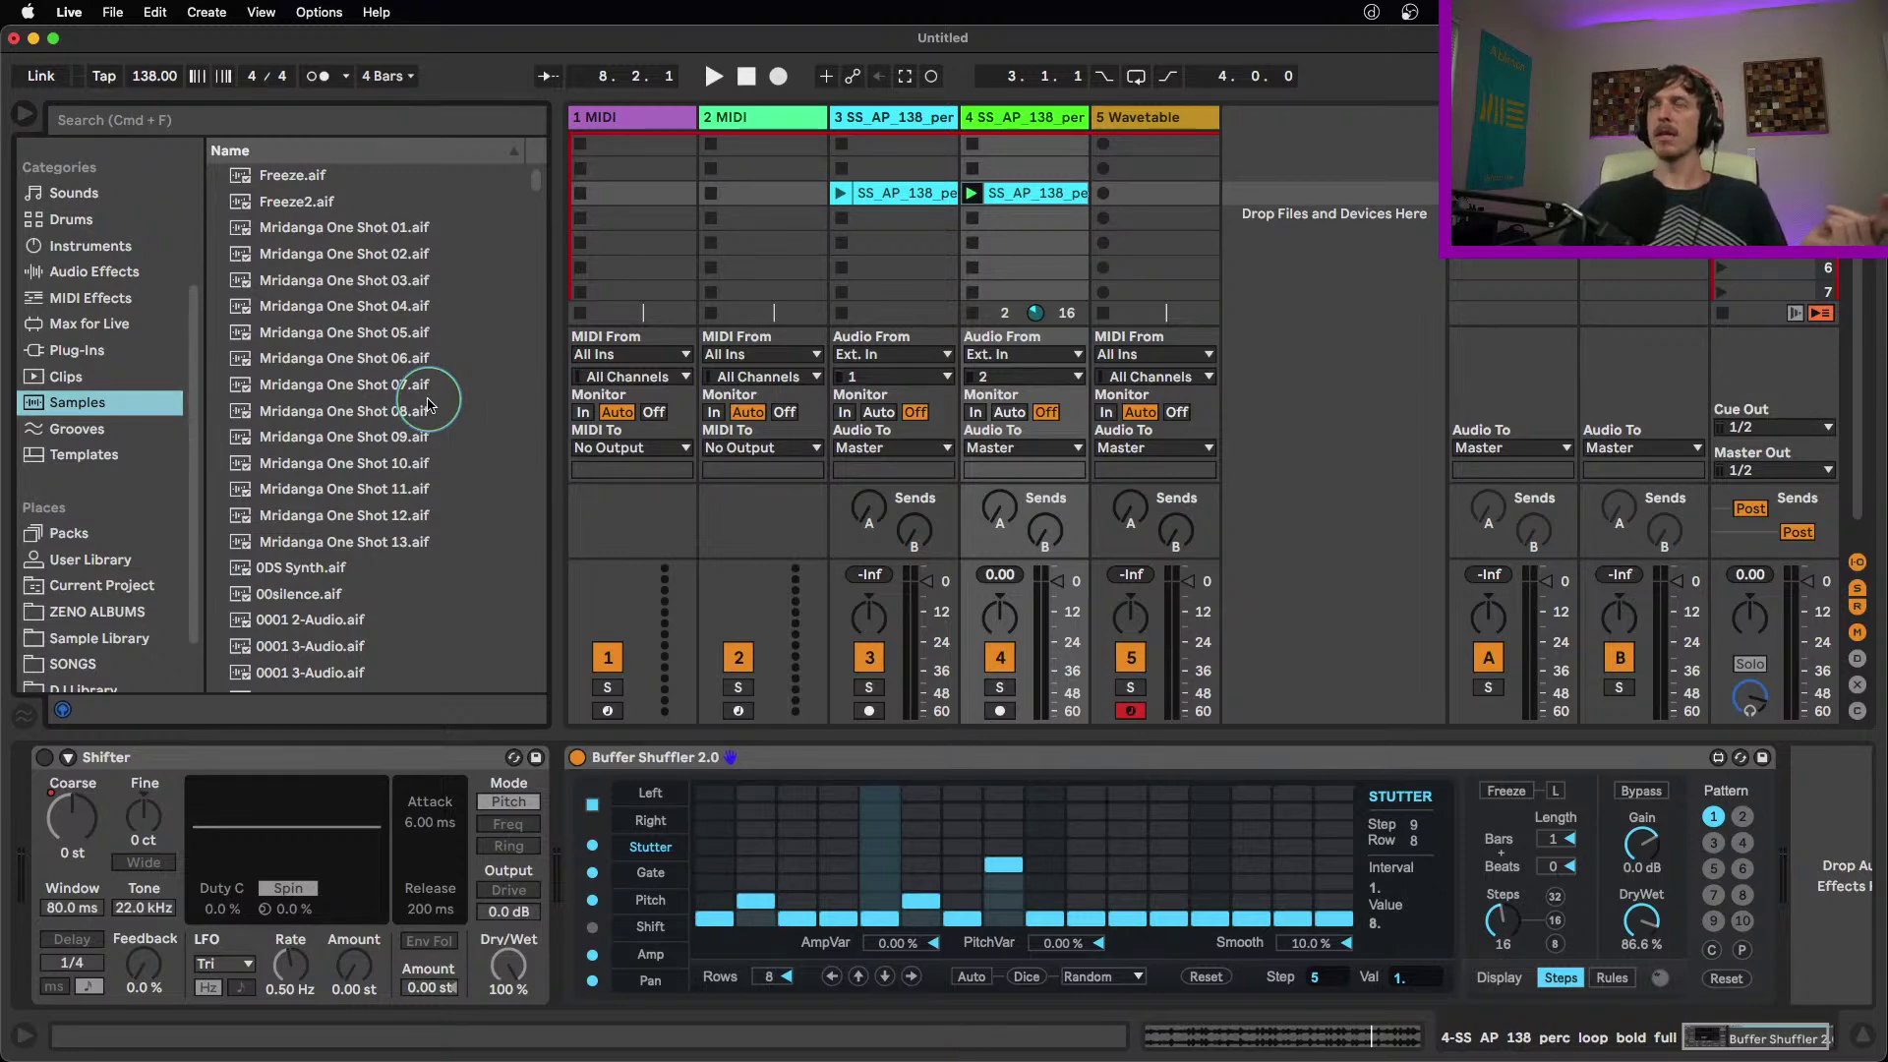
pyautogui.click(381, 387)
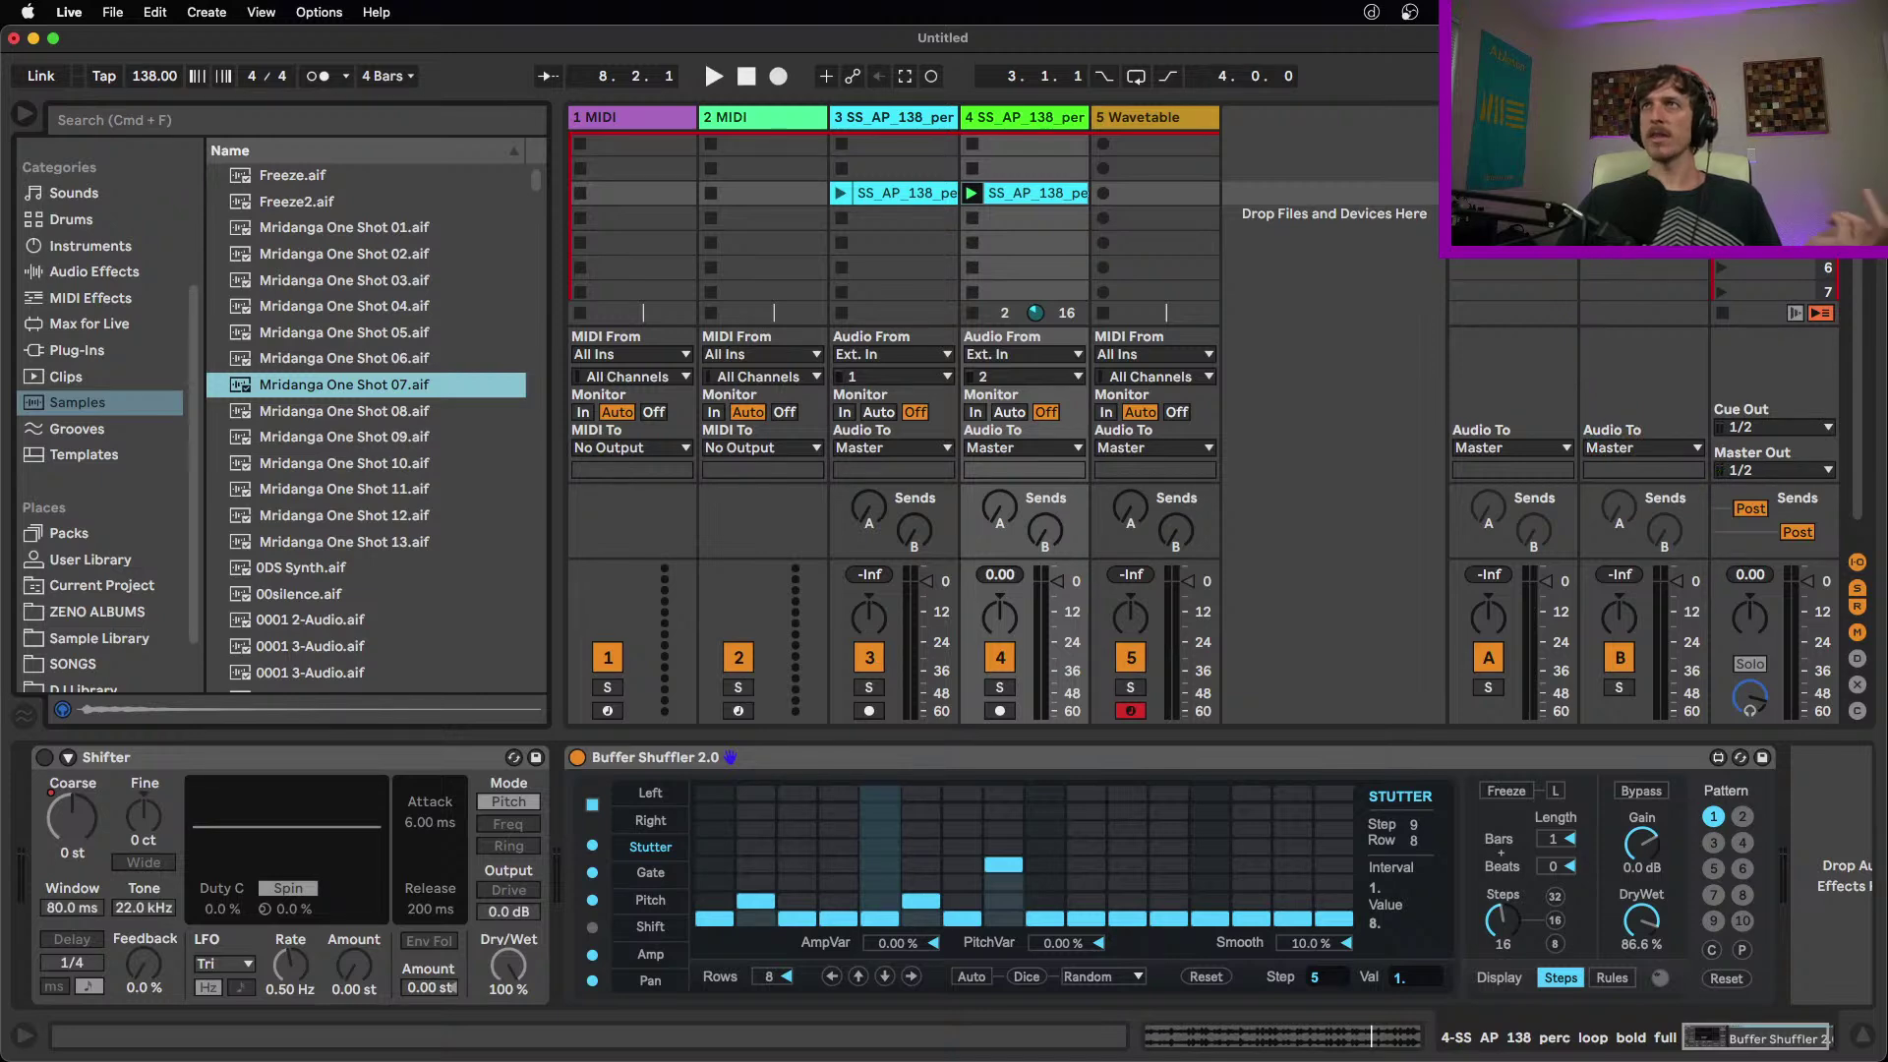
pyautogui.click(1577, 266)
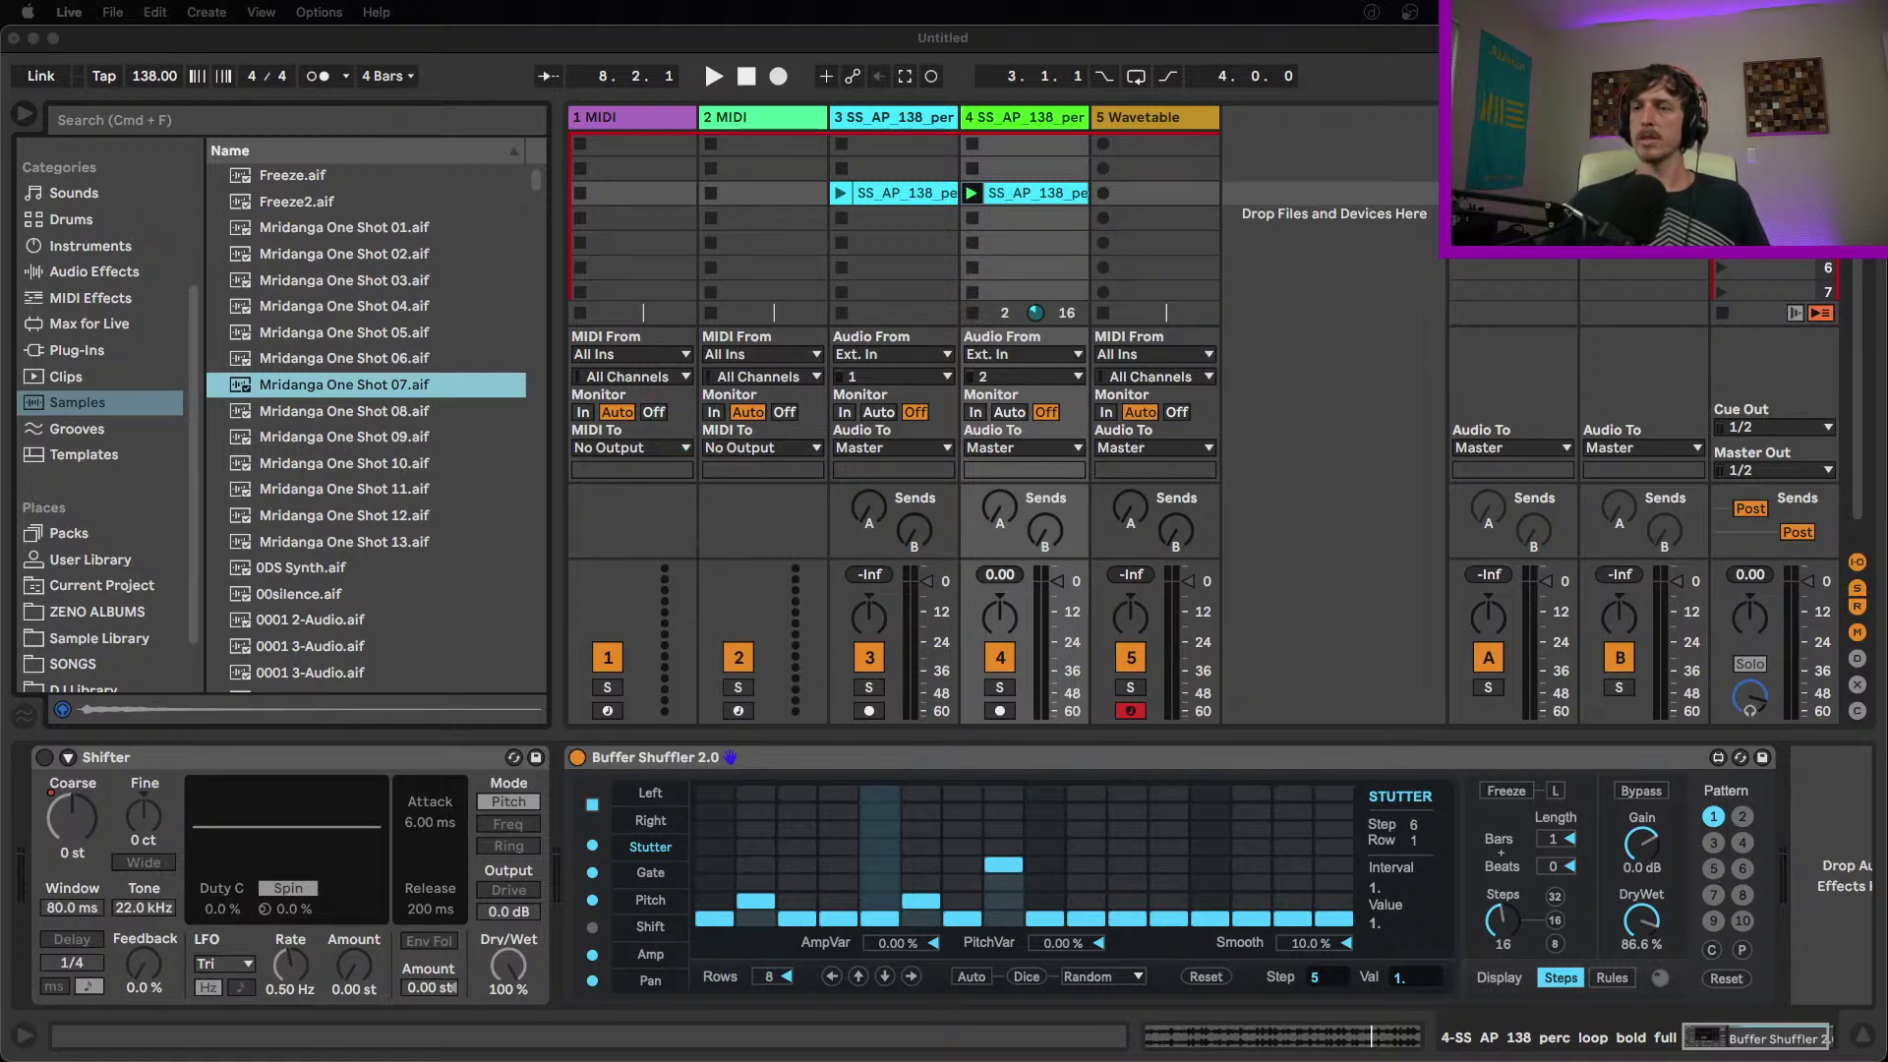
# Switch to Firefox, reposition its window, and open the SoundID Reference page on the Sonarworks site
pyautogui.press('super+Tab')
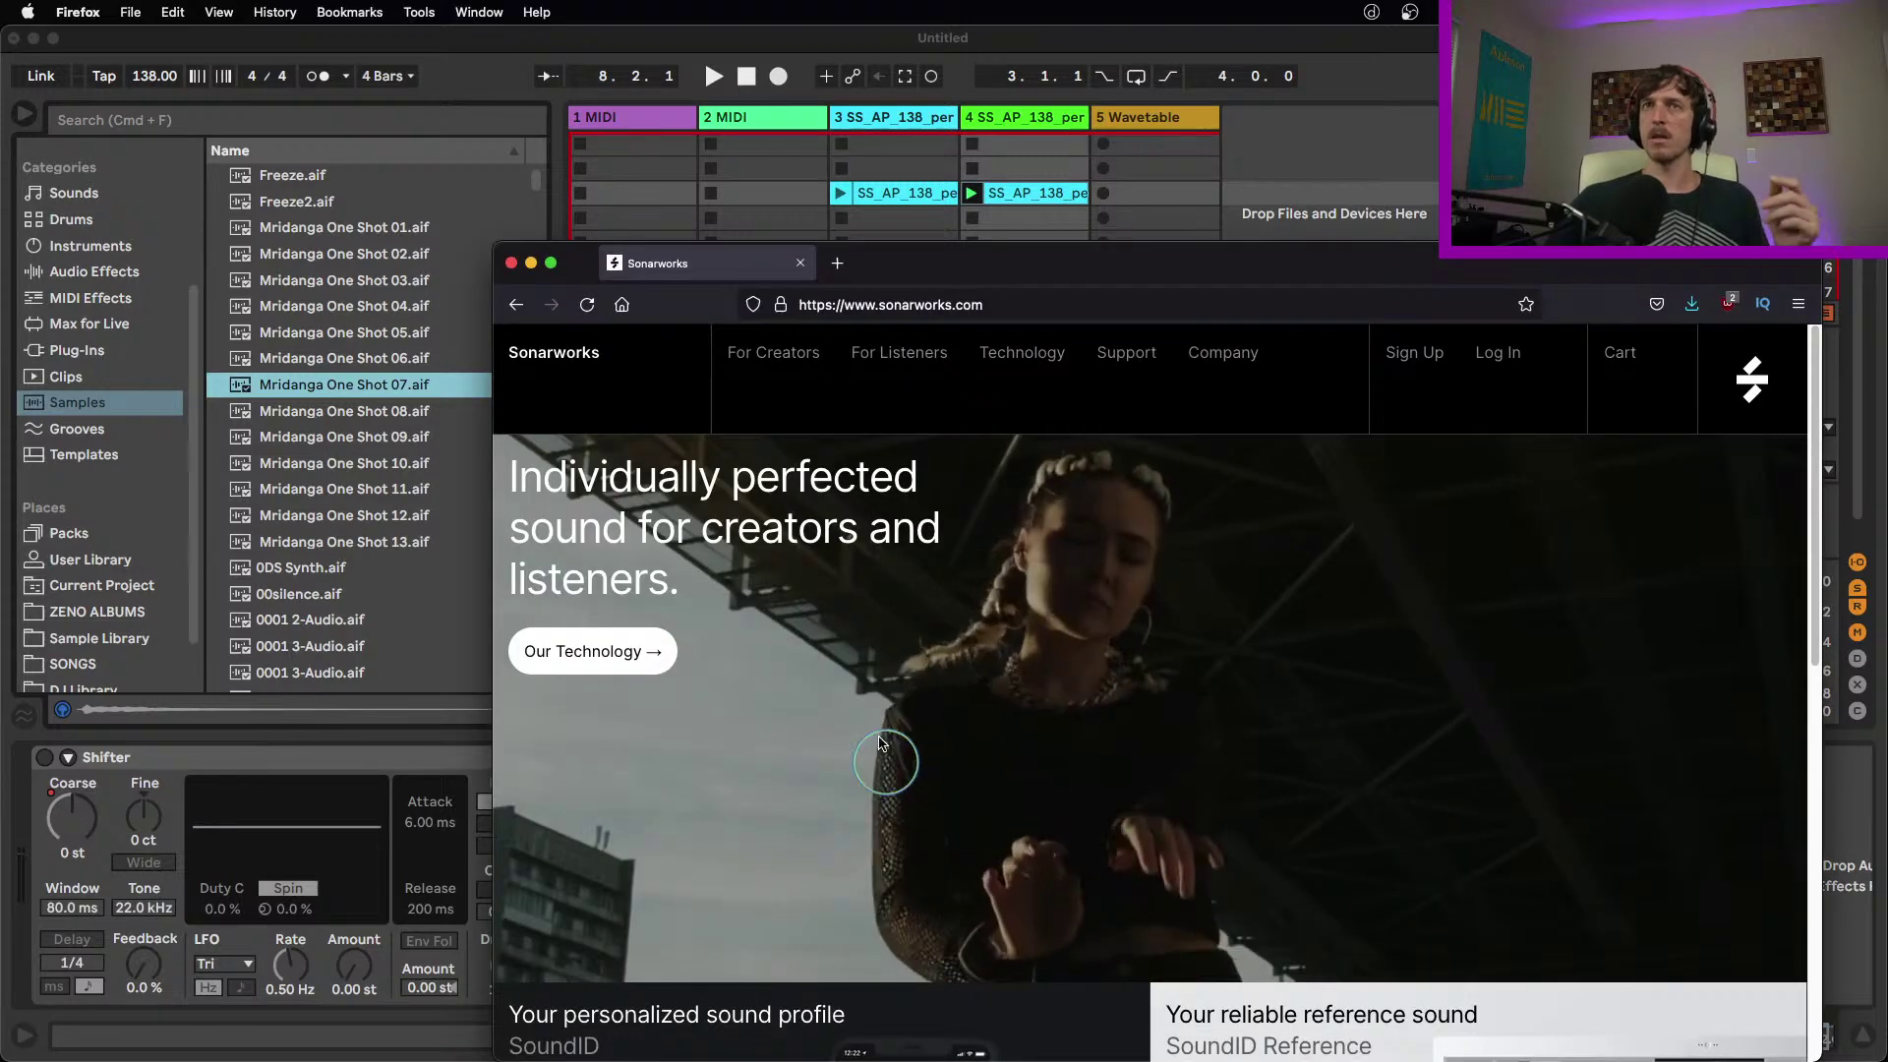
pyautogui.moveTo(961, 261); pyautogui.dragTo(826, 216)
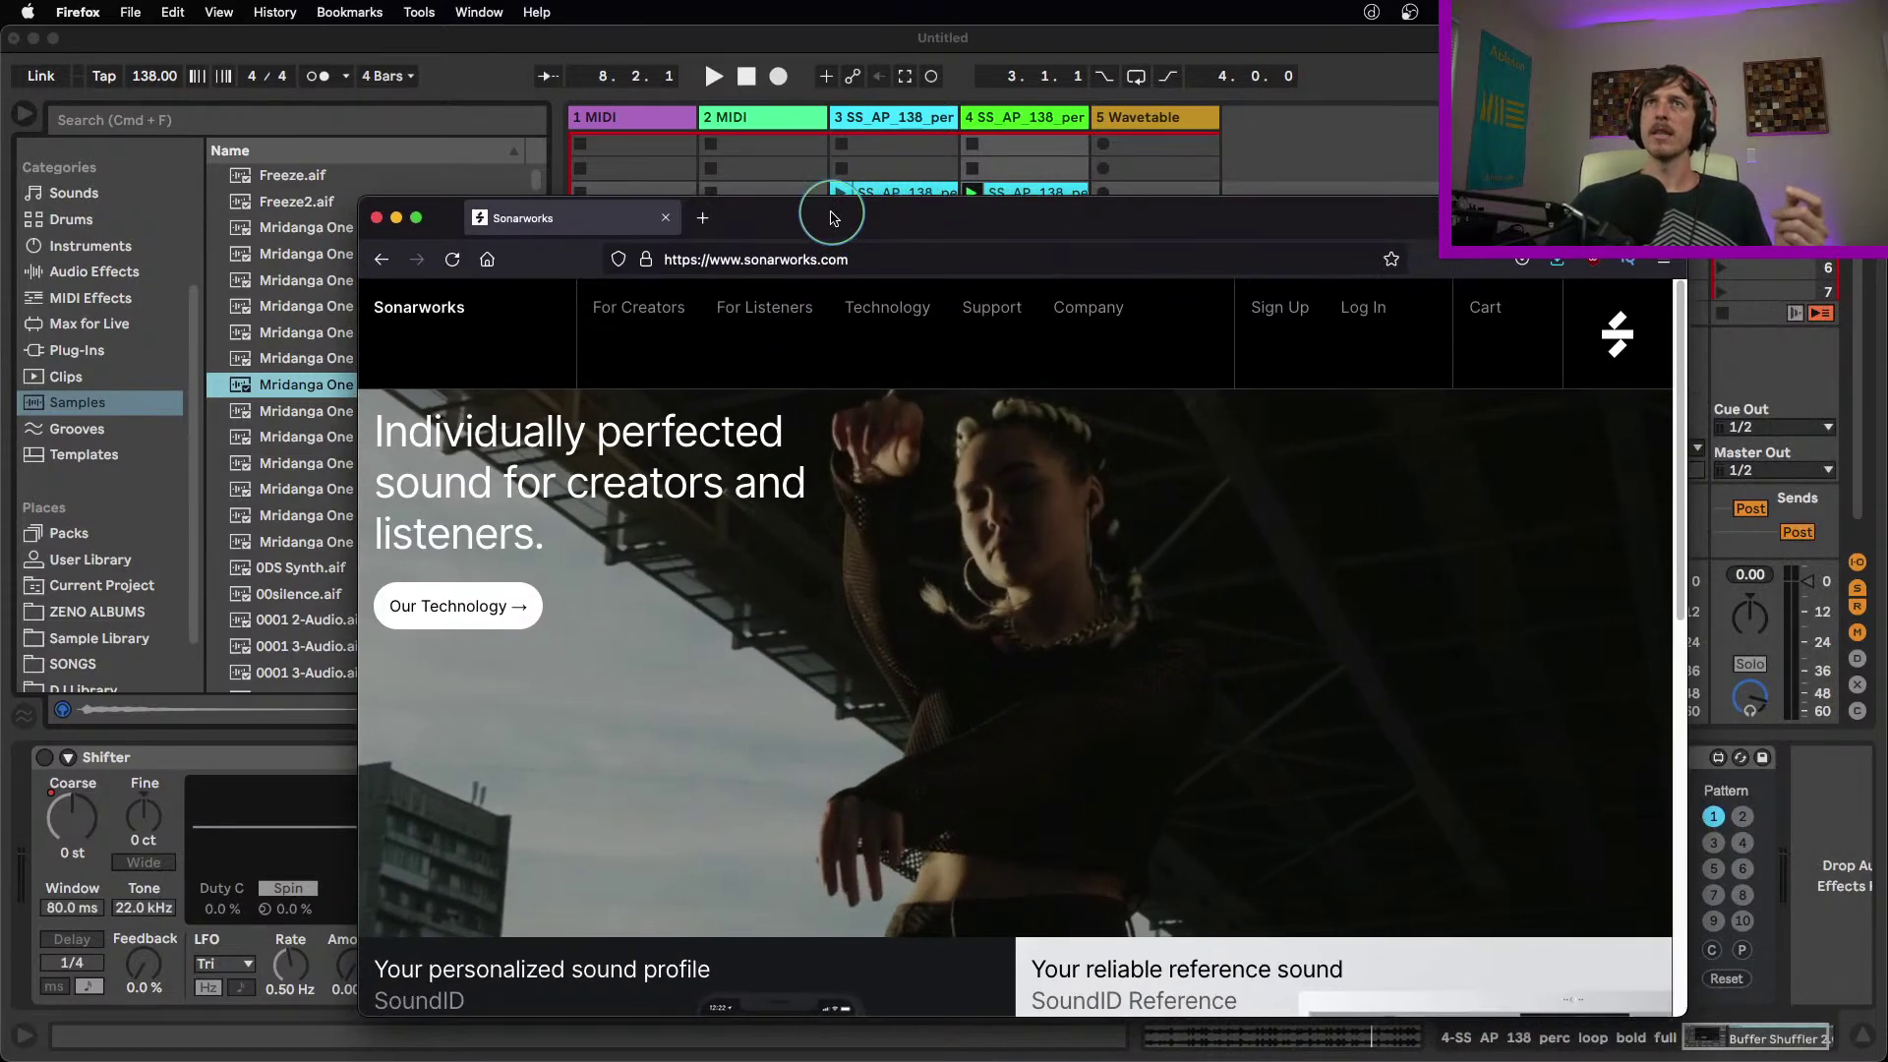
pyautogui.click(651, 311)
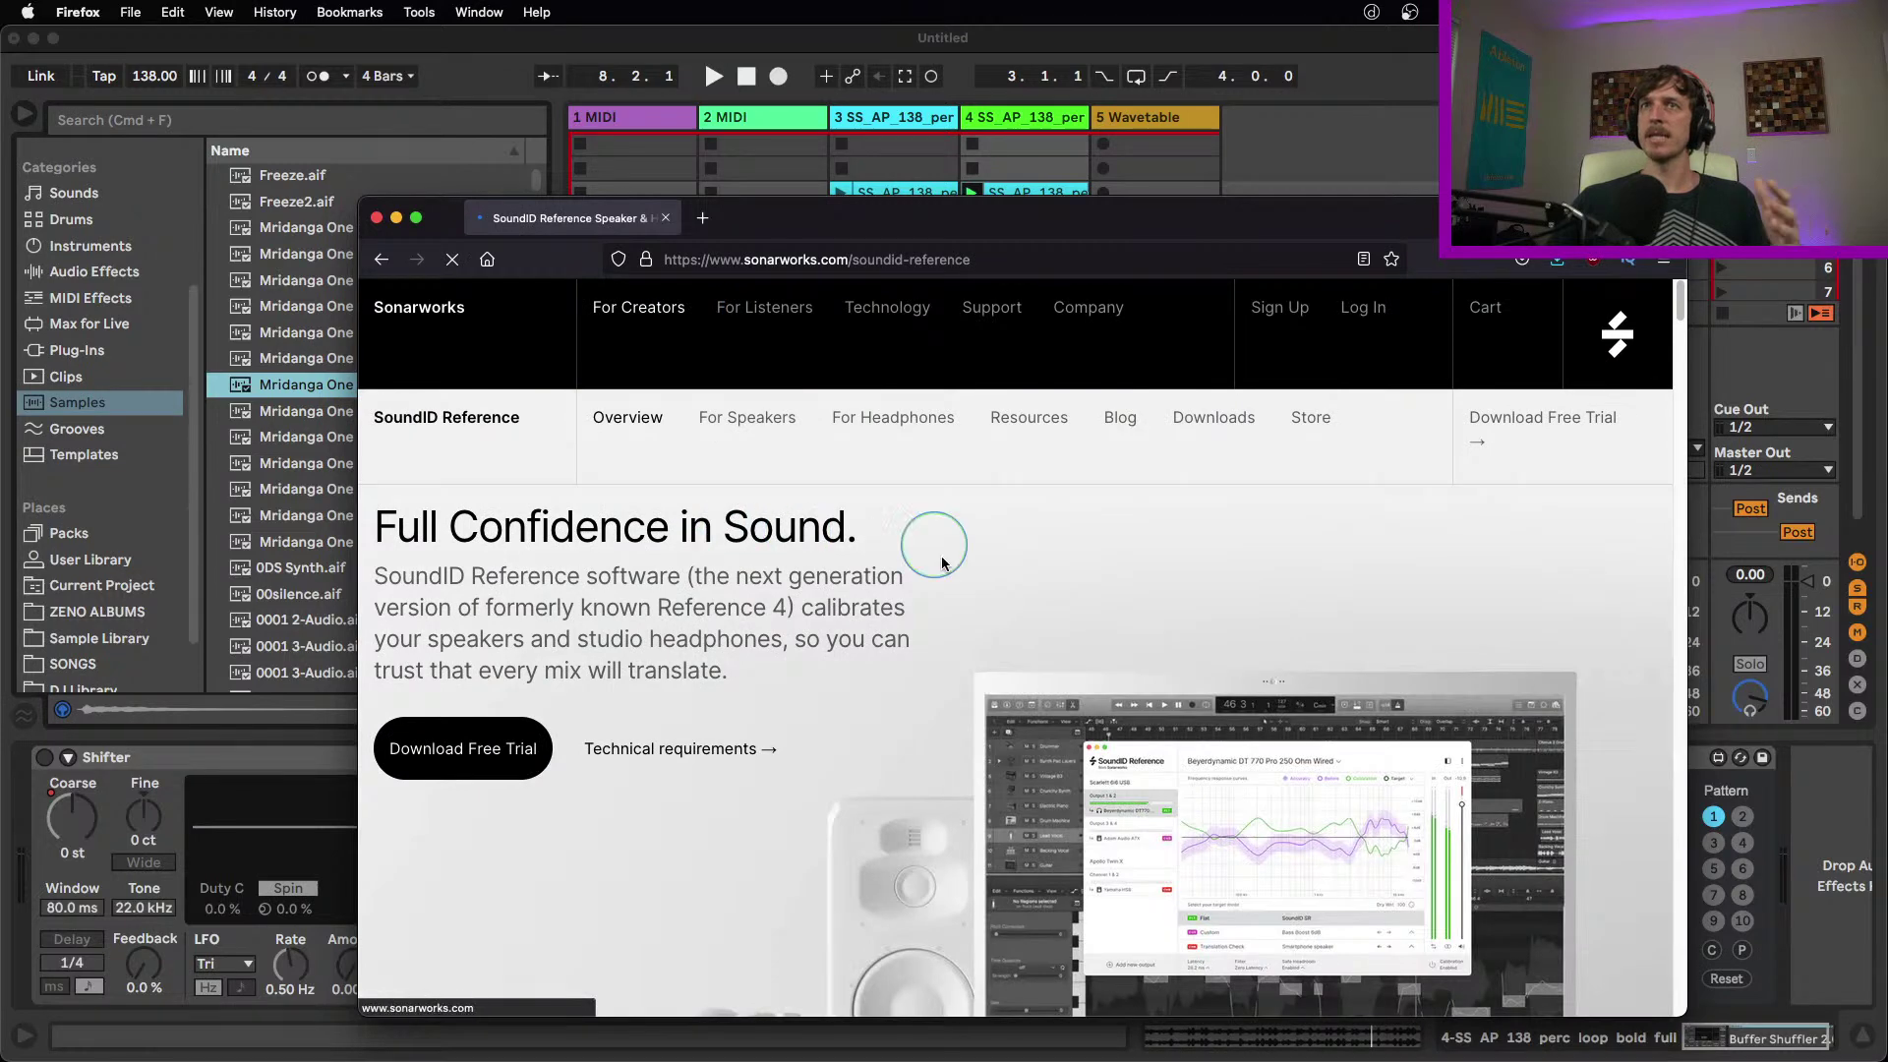
# Review the SoundID Reference page's benefits, key features such as DAW plugin and systemwide calibration, and testimonials, and return to its beginning
pyautogui.scroll(-5, 962, 649)
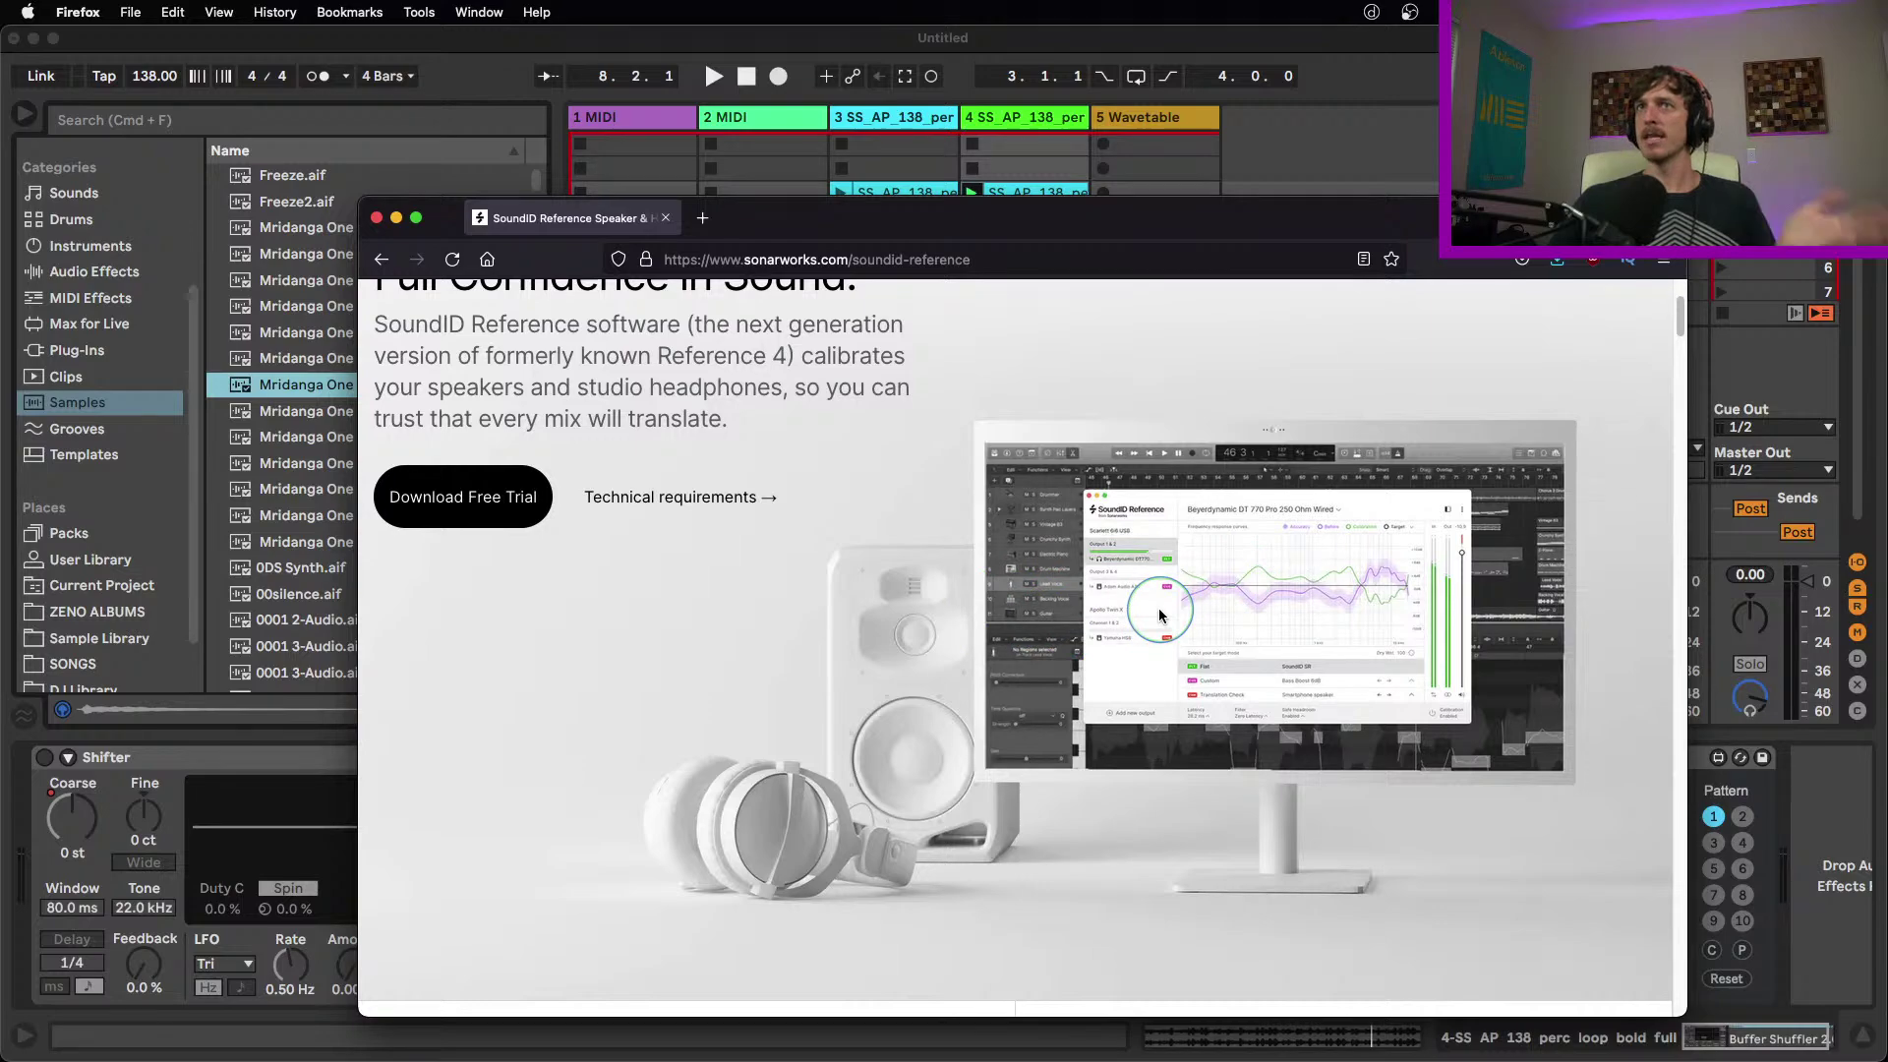
pyautogui.scroll(-1, 1031, 637)
pyautogui.scroll(-15, 1030, 637)
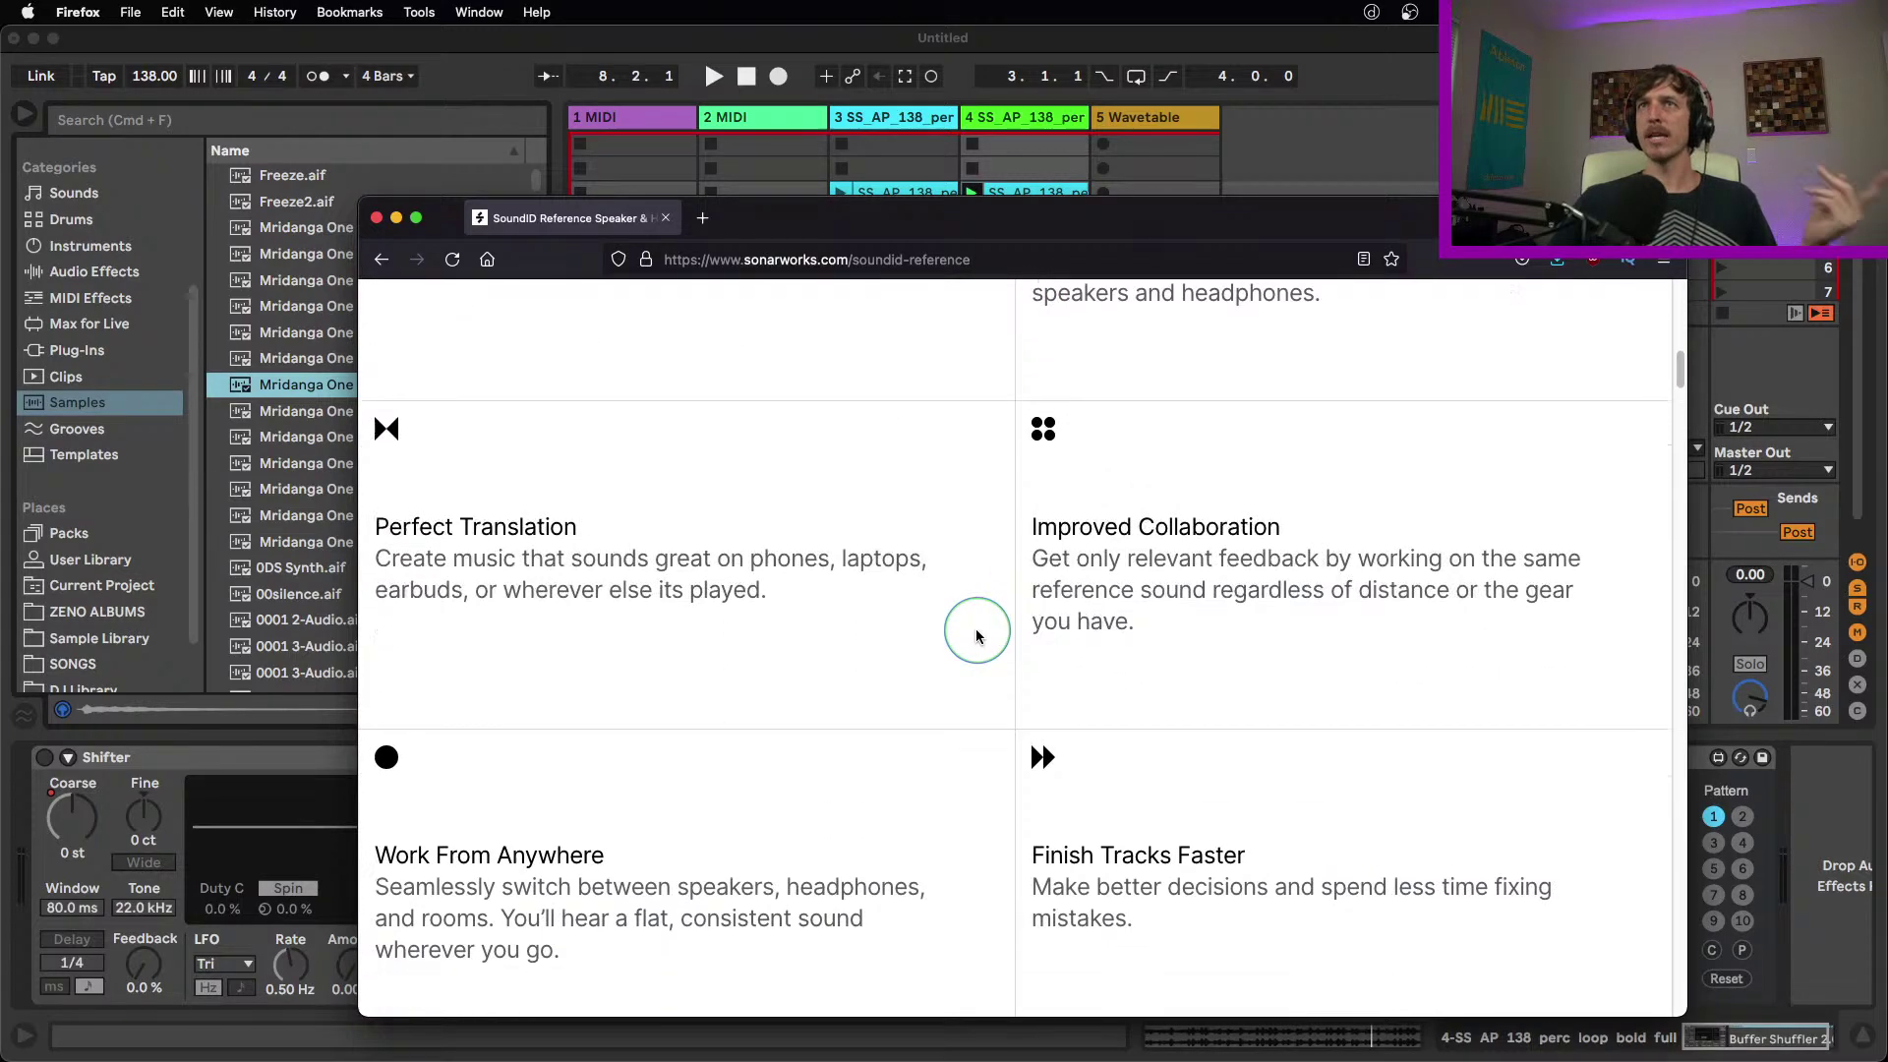
pyautogui.scroll(-20, 977, 635)
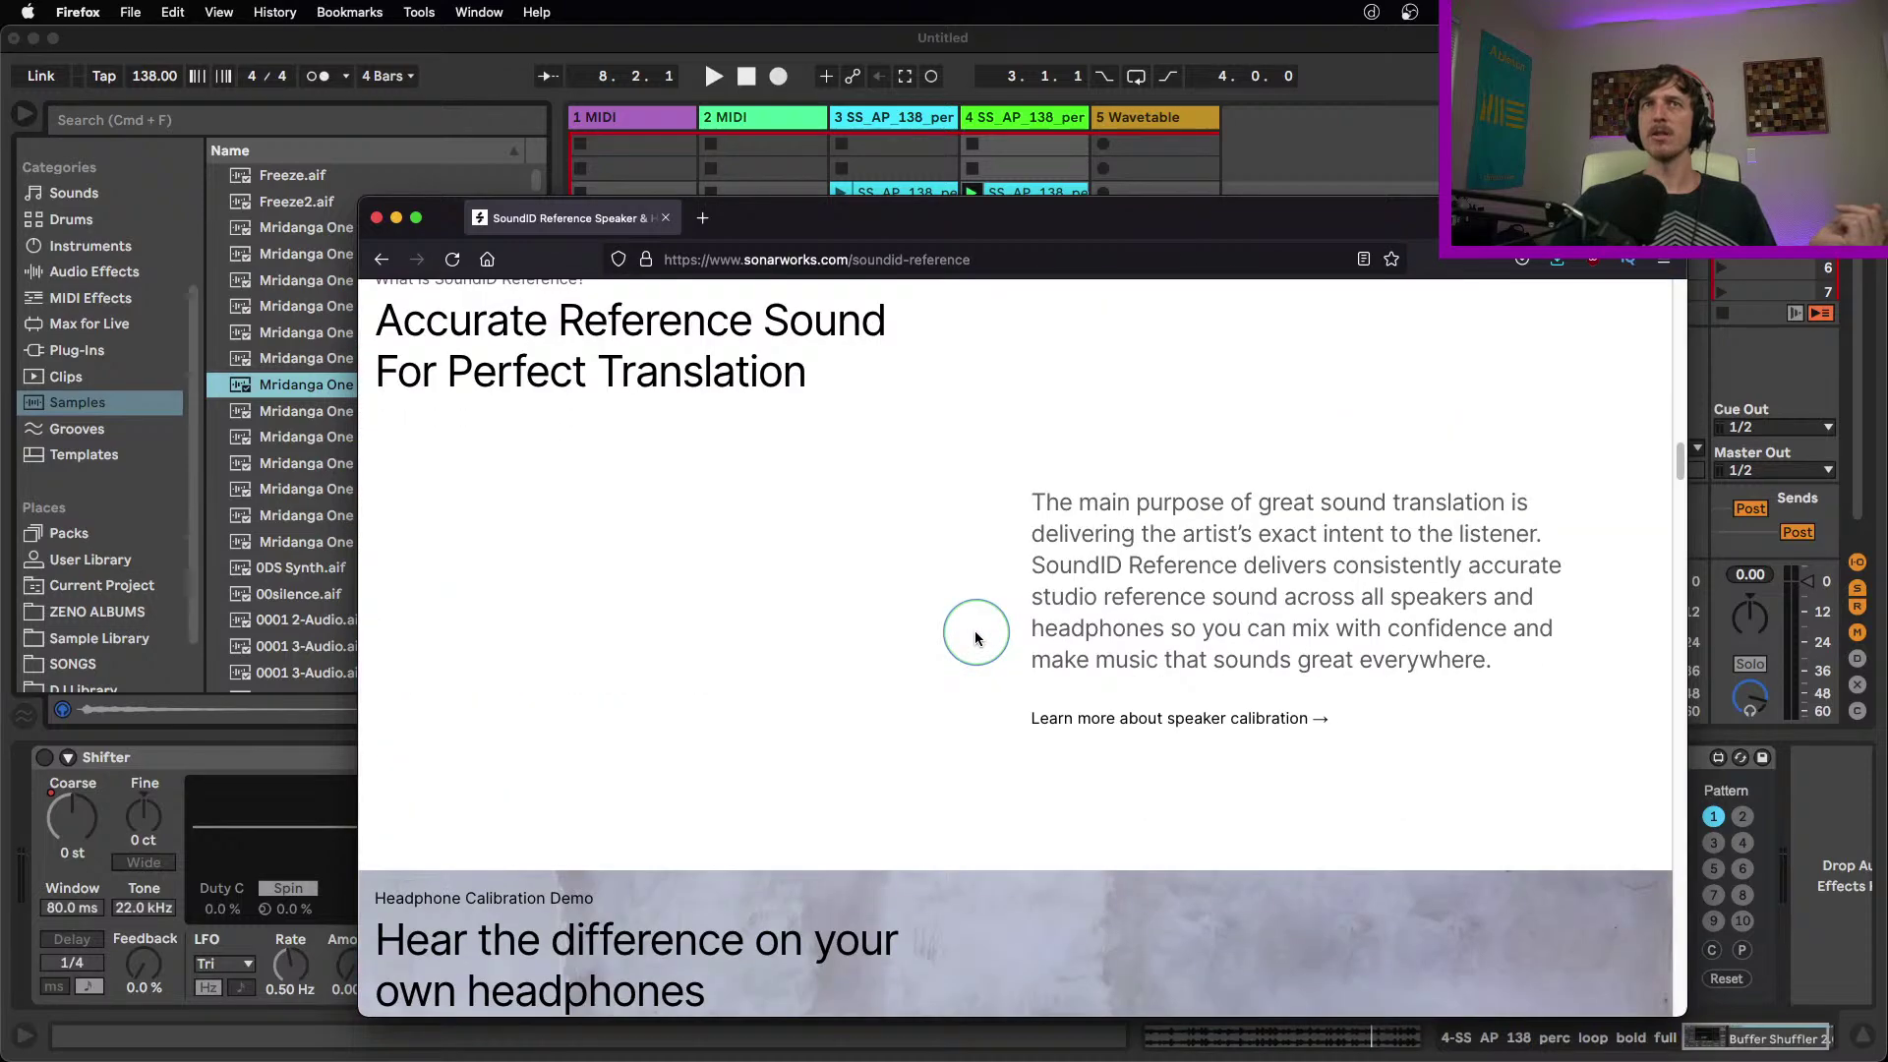
pyautogui.scroll(-12, 977, 637)
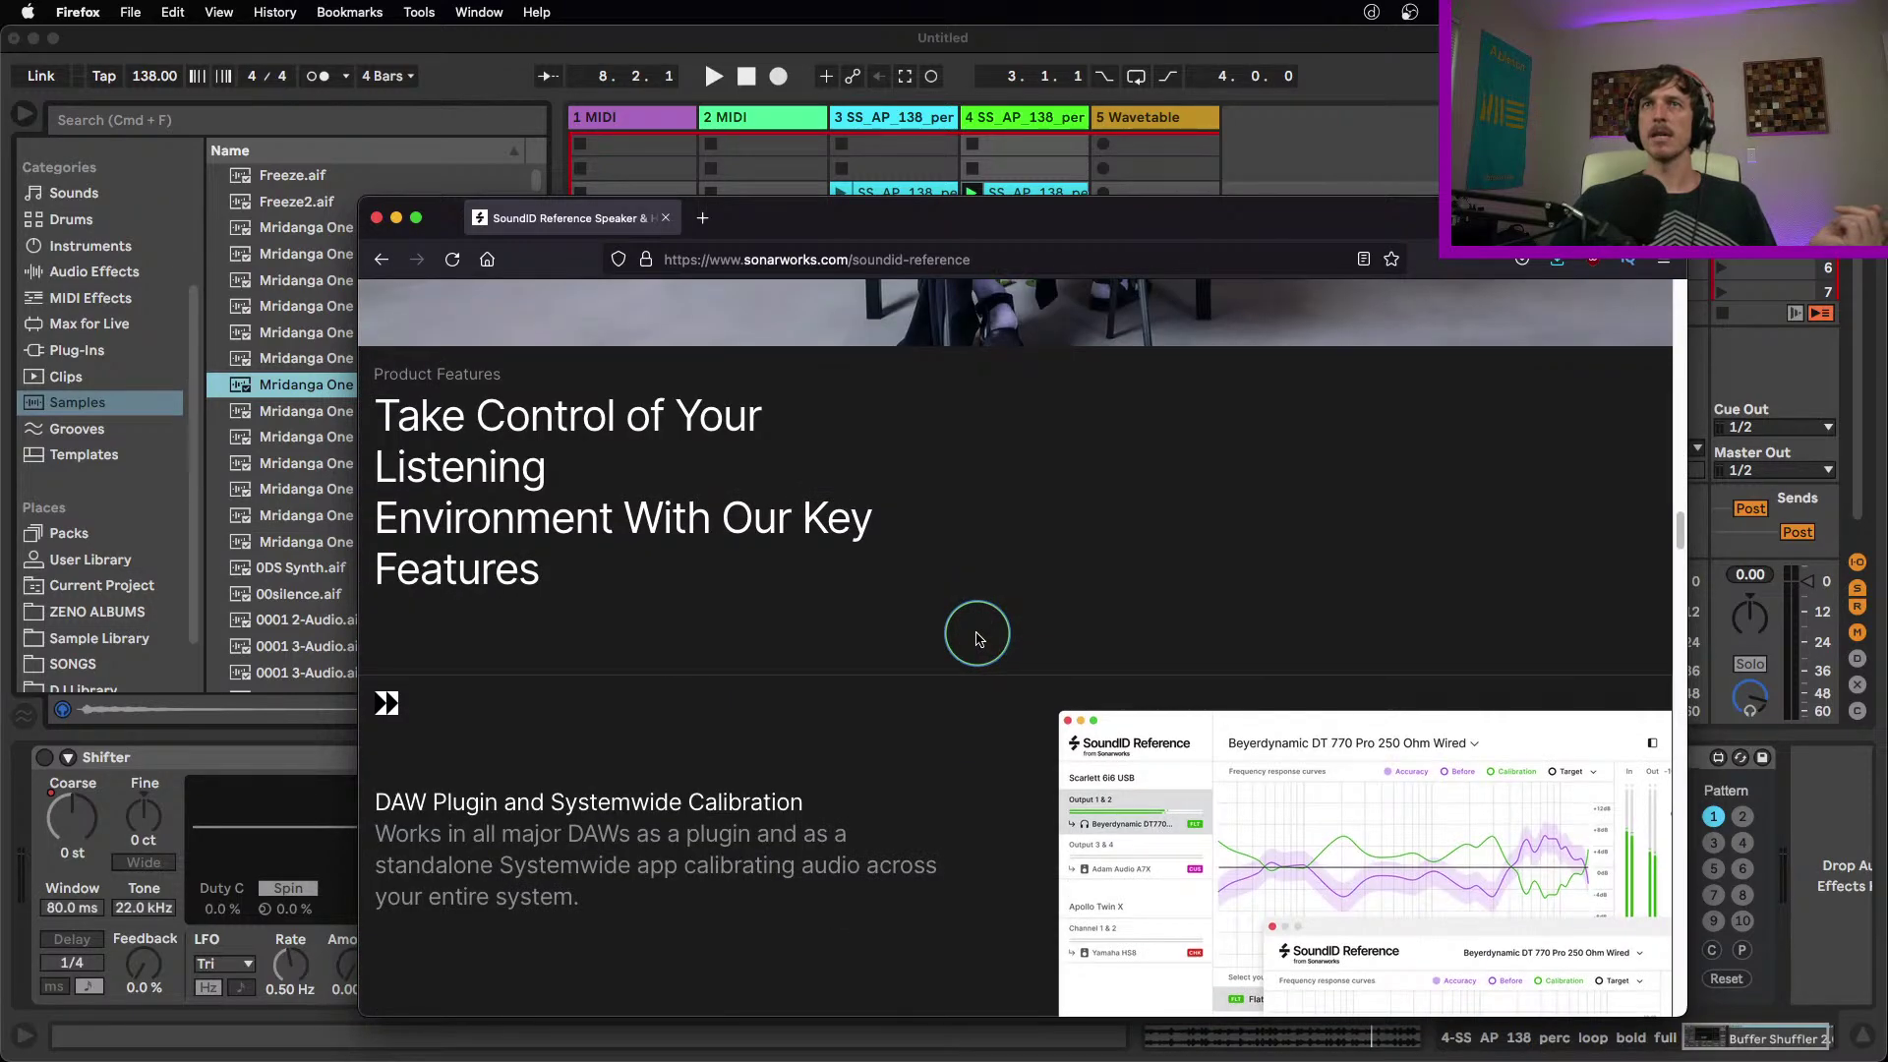
pyautogui.scroll(-2, 976, 637)
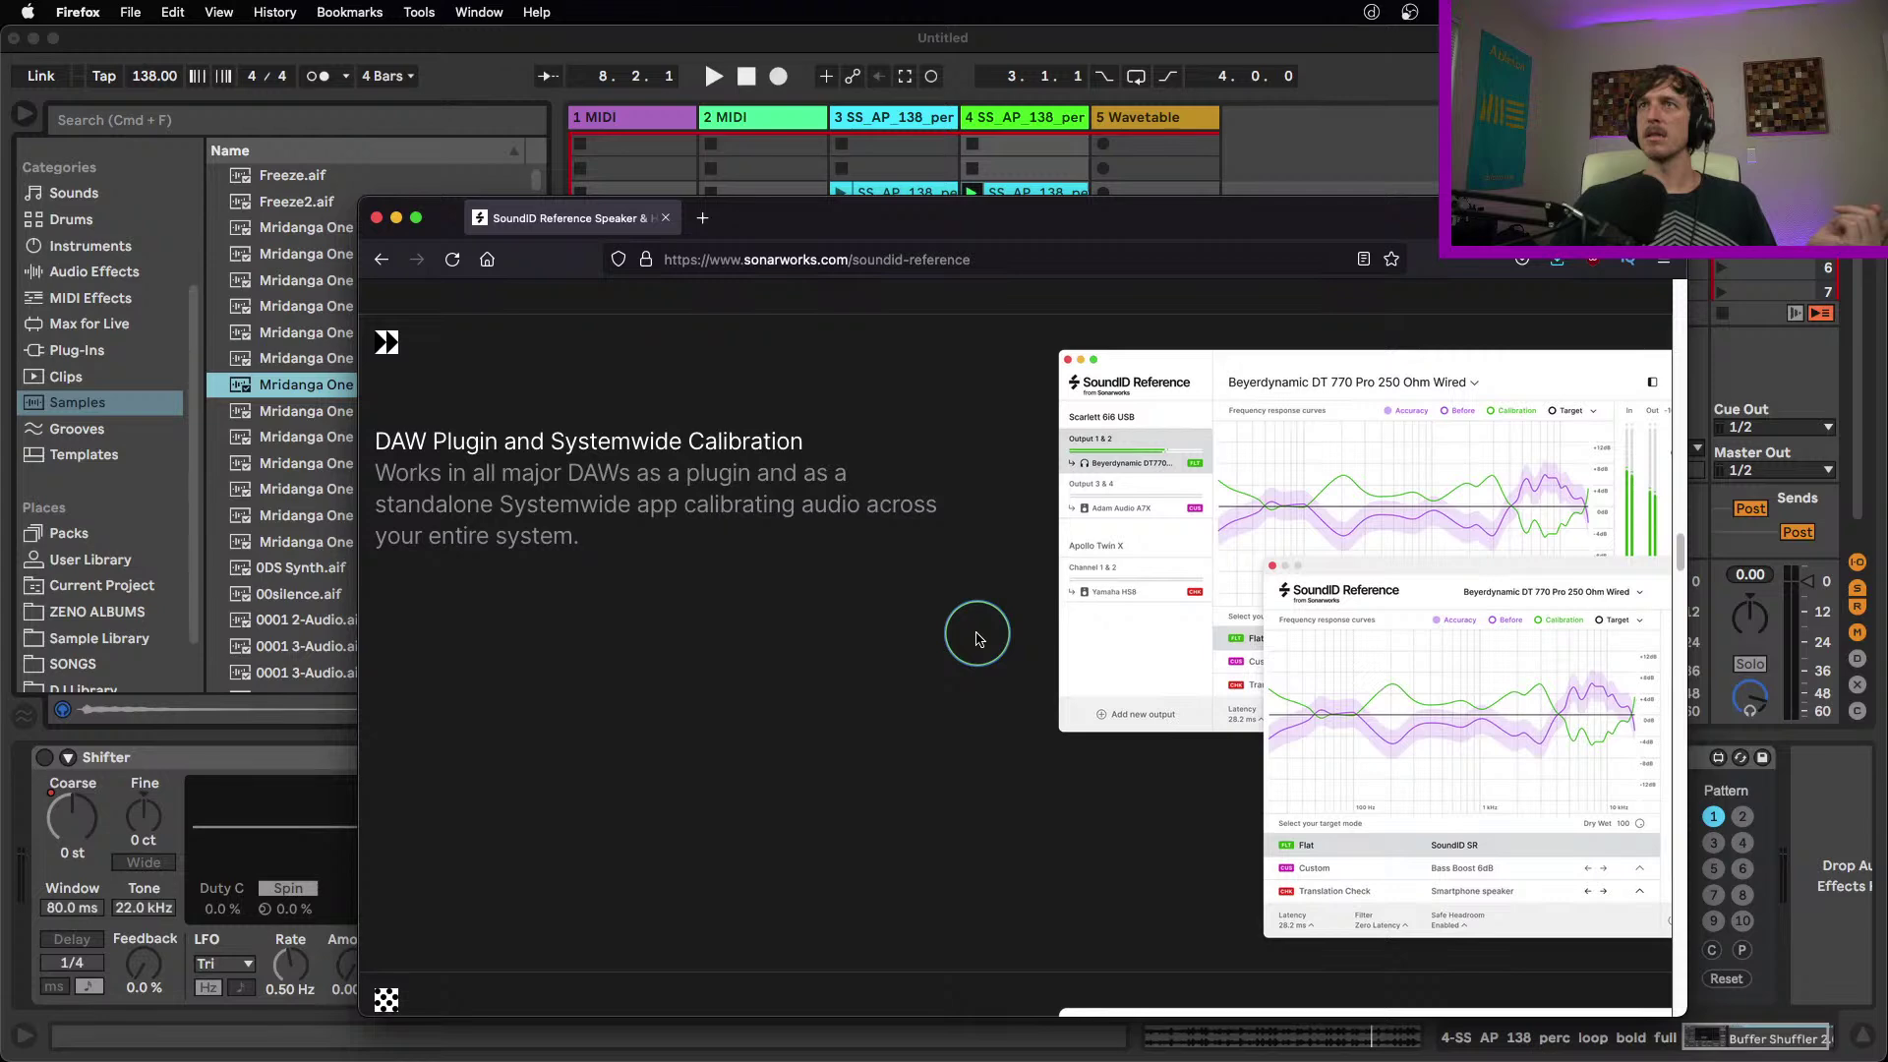
pyautogui.moveTo(565, 425); pyautogui.dragTo(821, 444)
pyautogui.click(824, 441)
pyautogui.scroll(-6, 875, 552)
pyautogui.scroll(-8, 876, 553)
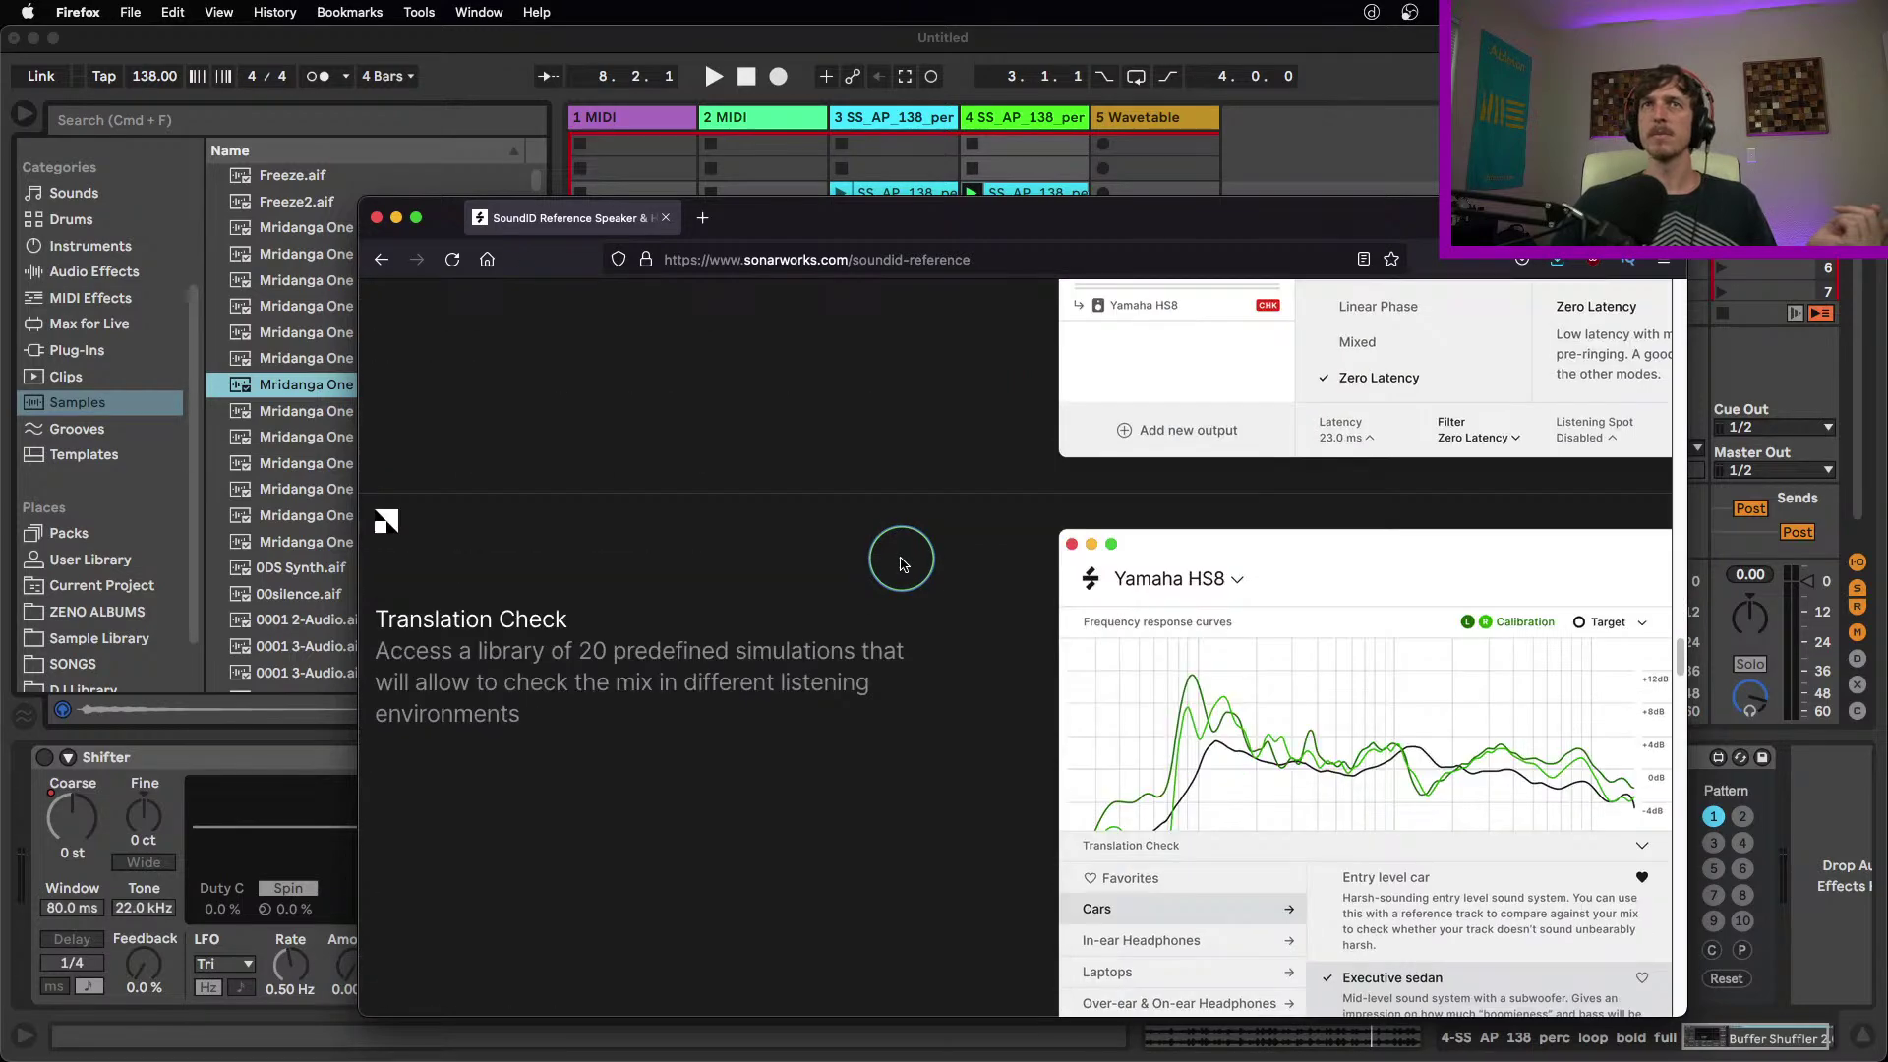
pyautogui.scroll(-7, 901, 564)
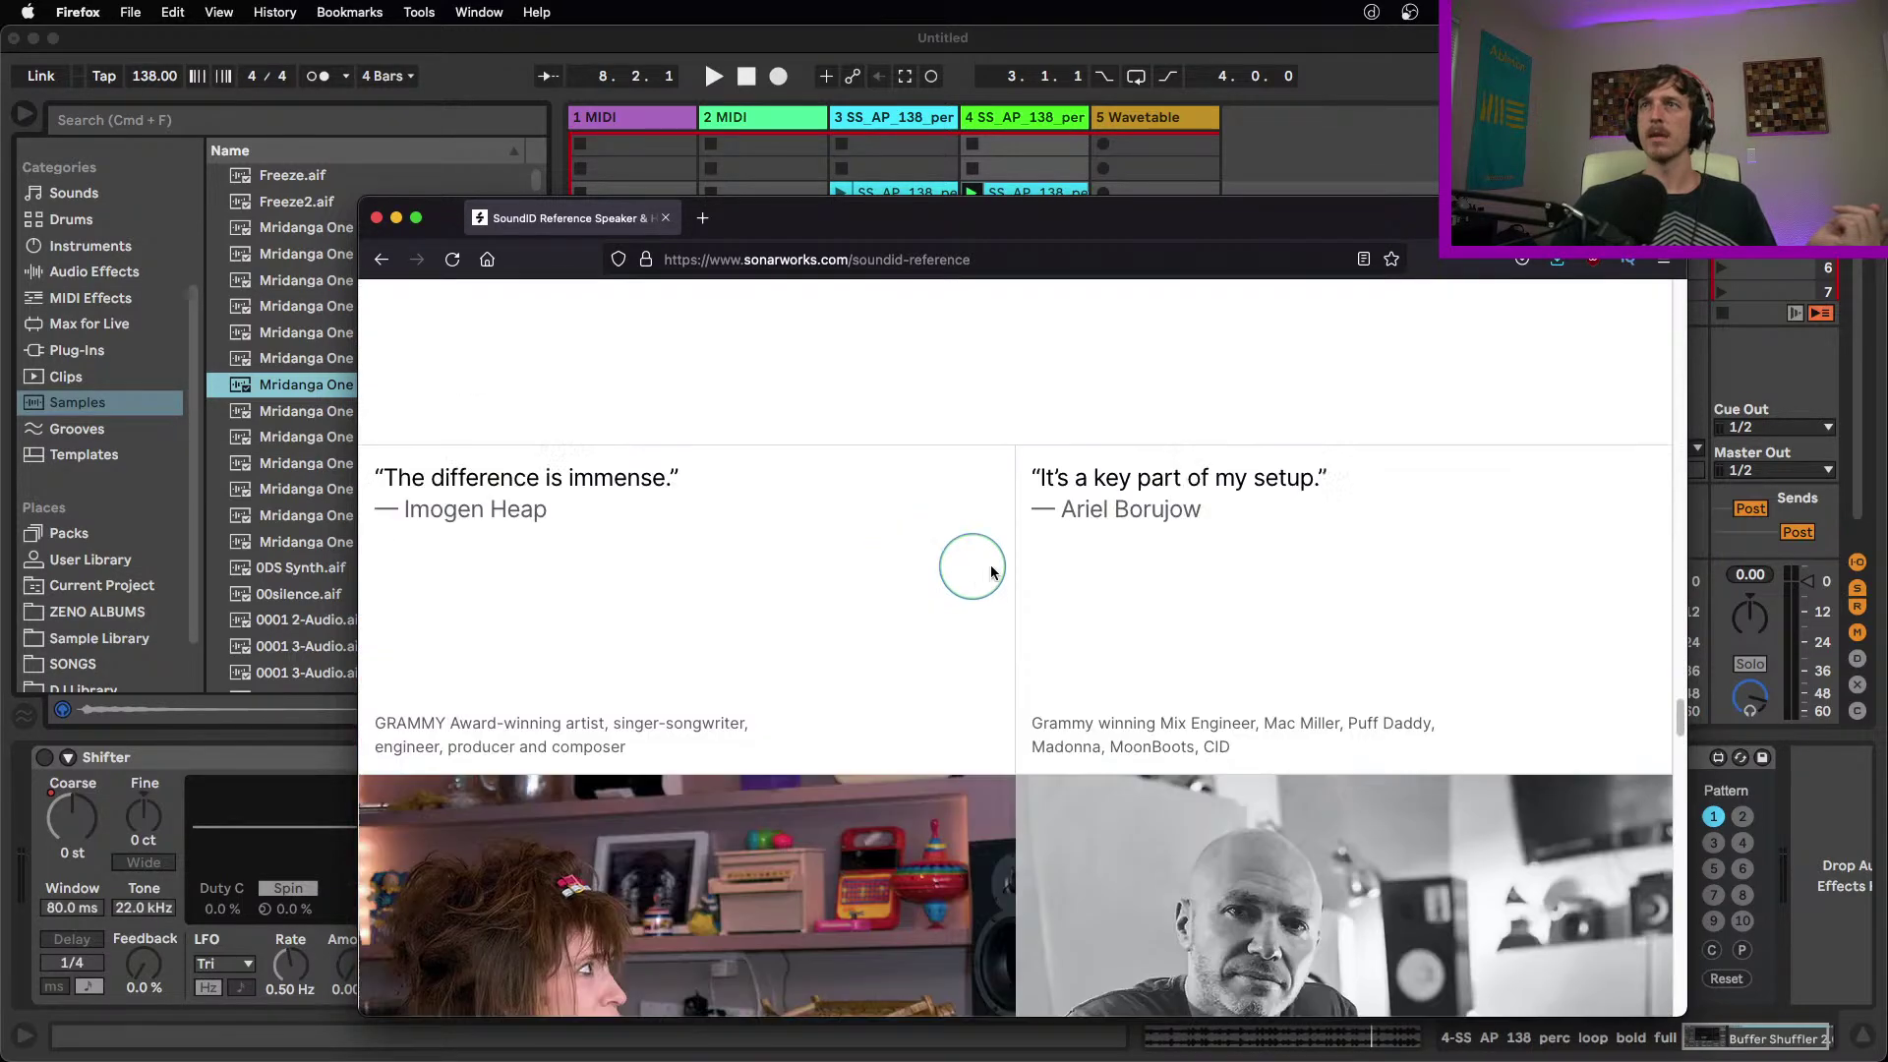
pyautogui.moveTo(1681, 718); pyautogui.dragTo(1614, 300)
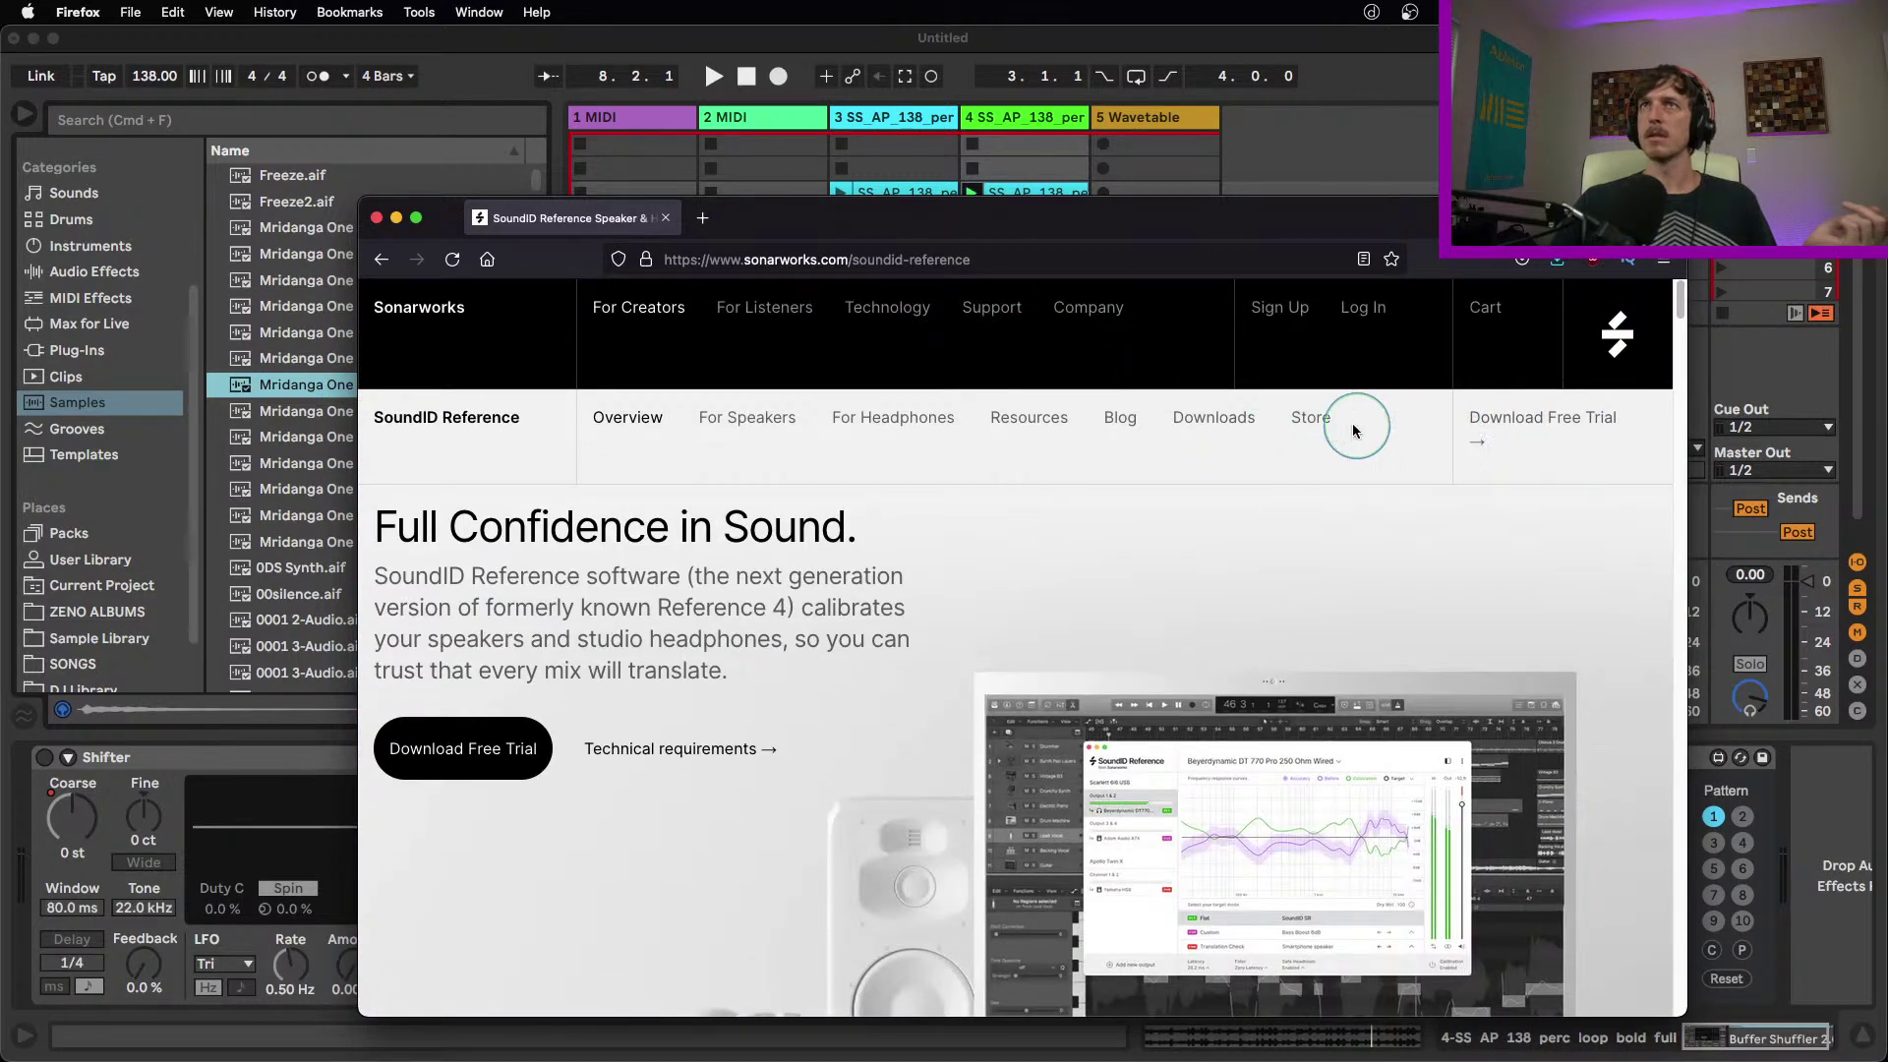
# Open the SoundID Reference store with United States as the delivery location
pyautogui.click(1310, 417)
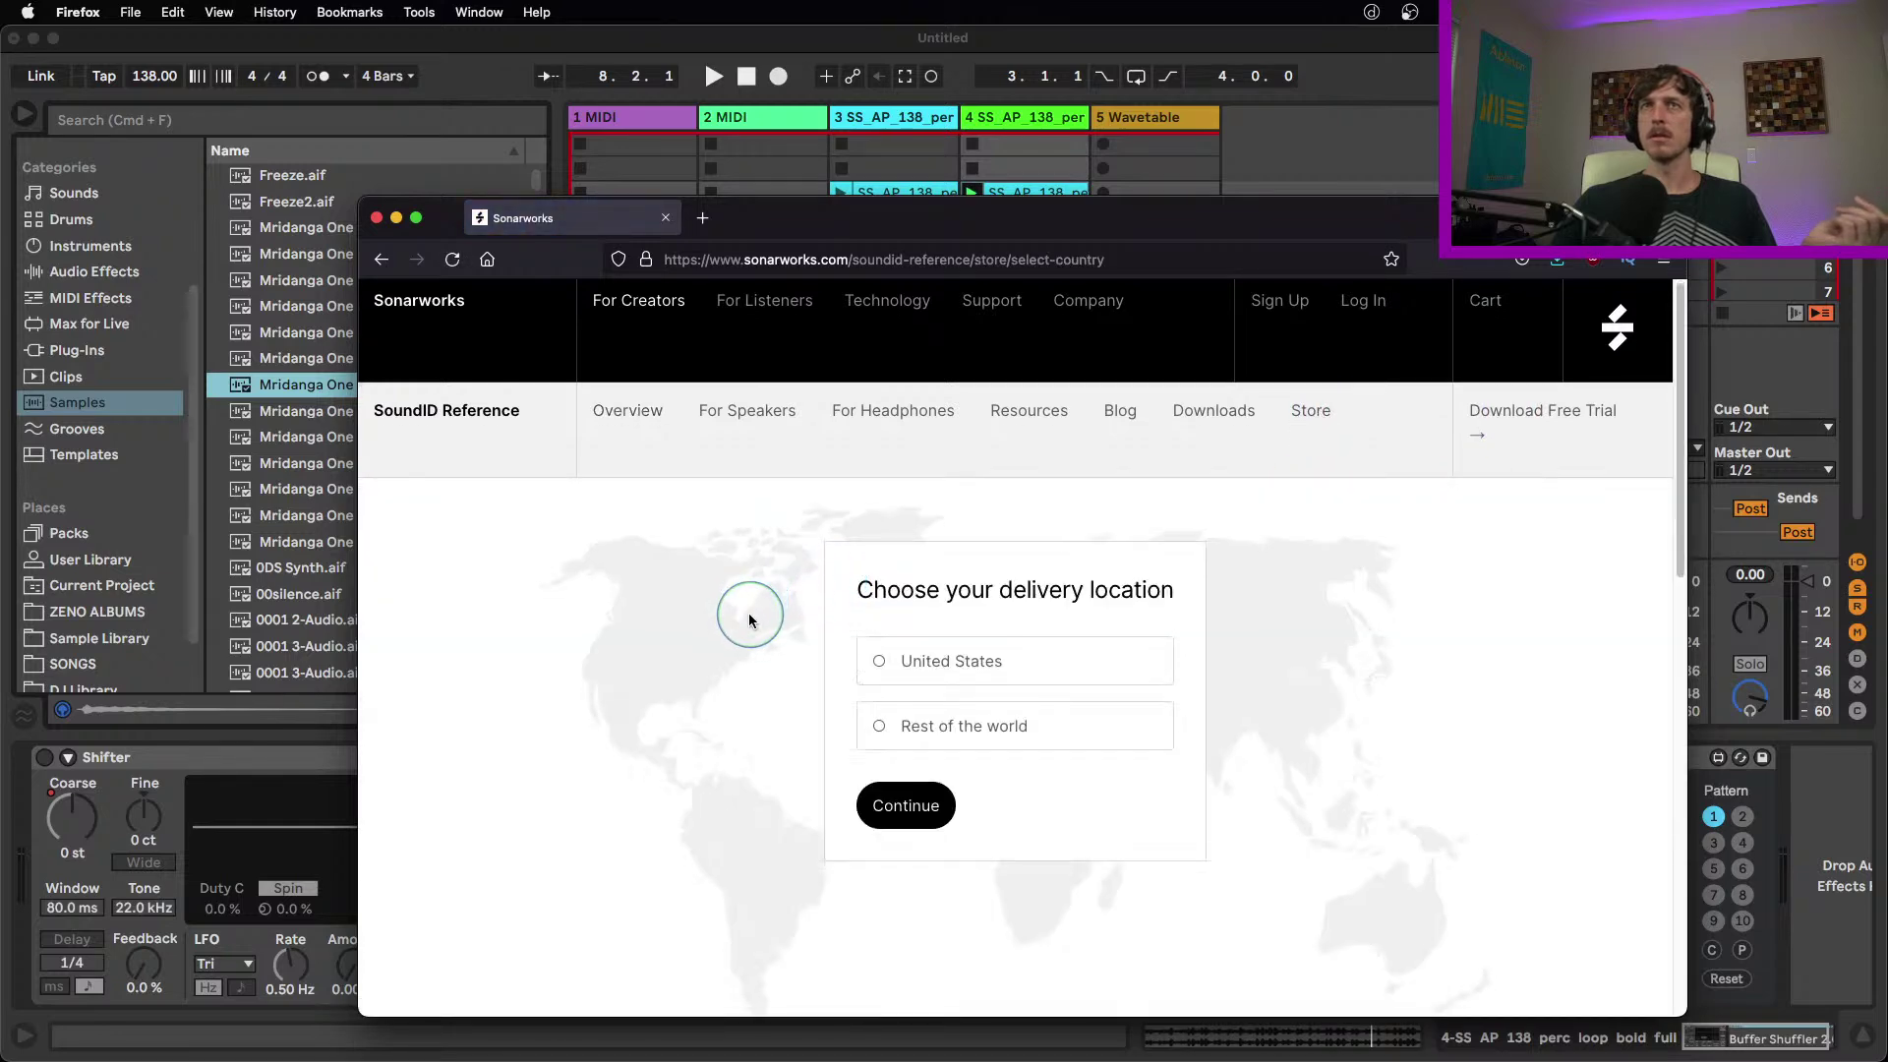
pyautogui.scroll(-3, 830, 590)
pyautogui.scroll(1, 830, 586)
pyautogui.click(921, 494)
pyautogui.click(899, 637)
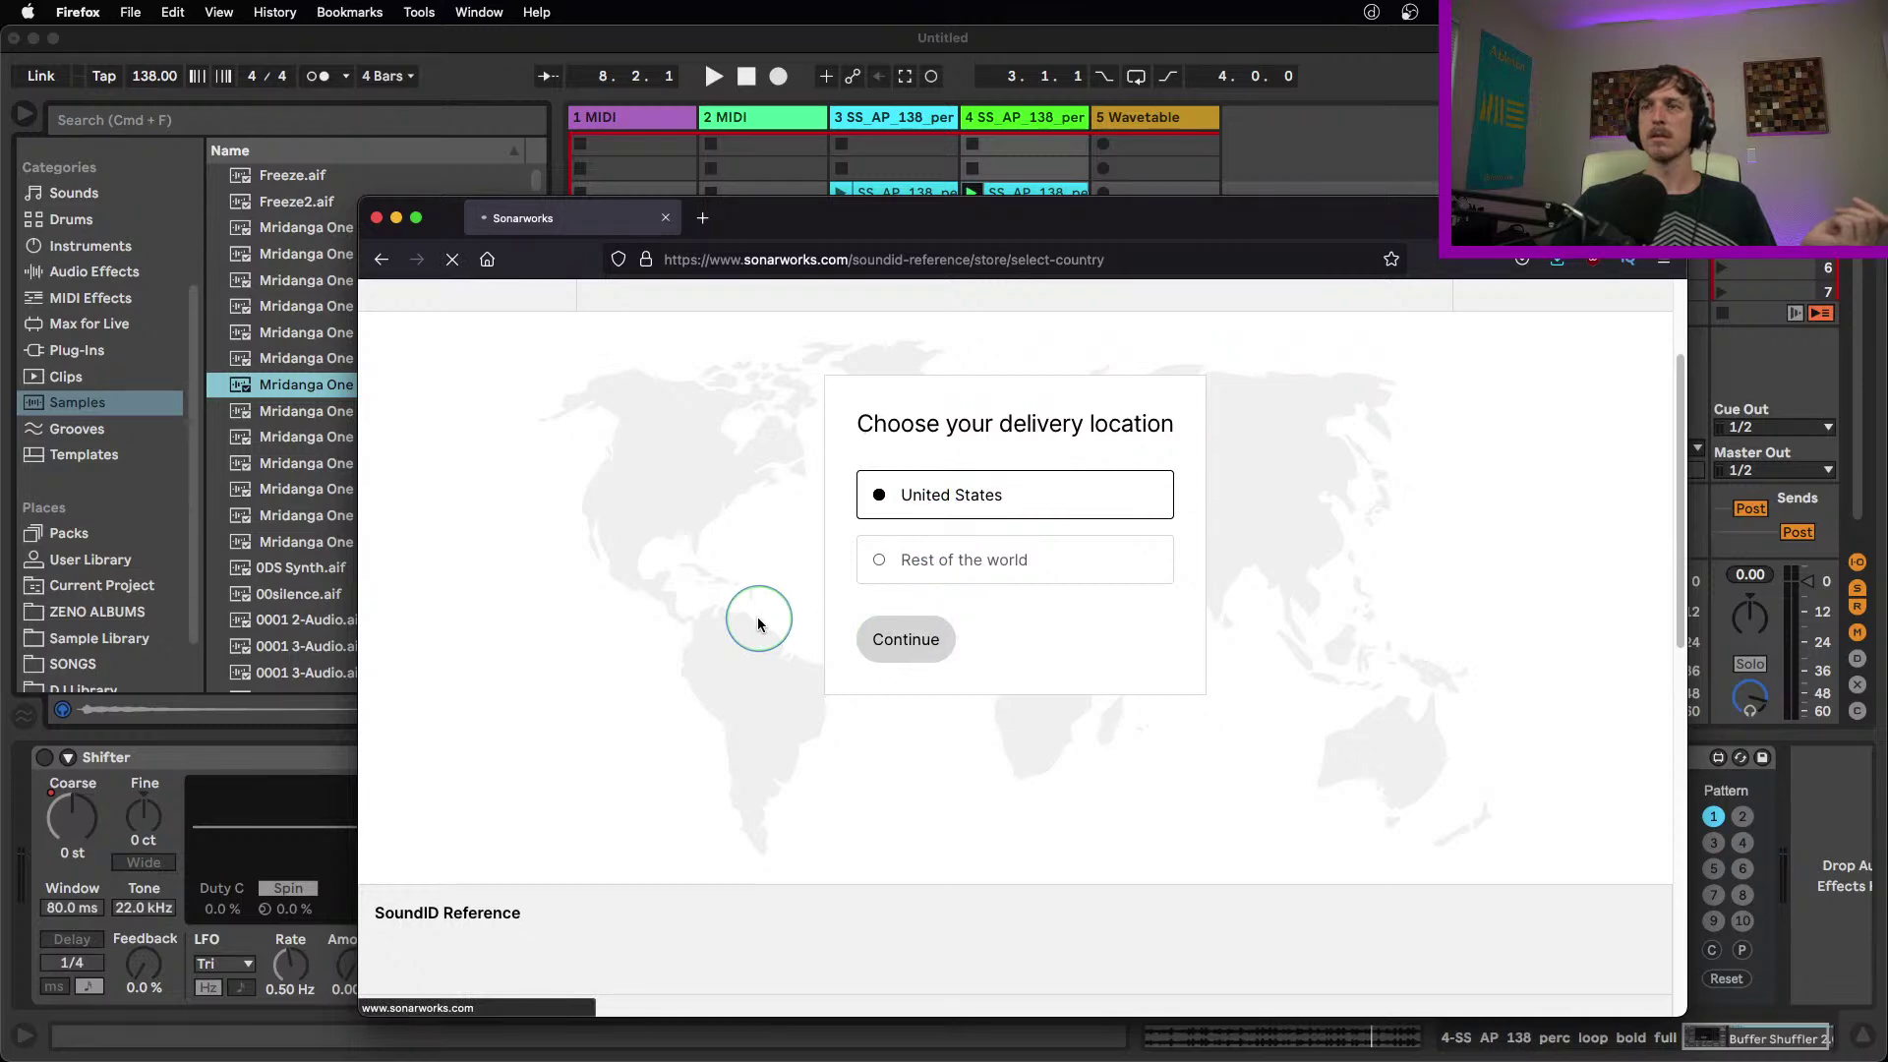
# Look through the SoundID Reference products in the Creator Store, and minimize the browser window
pyautogui.scroll(-3, 842, 642)
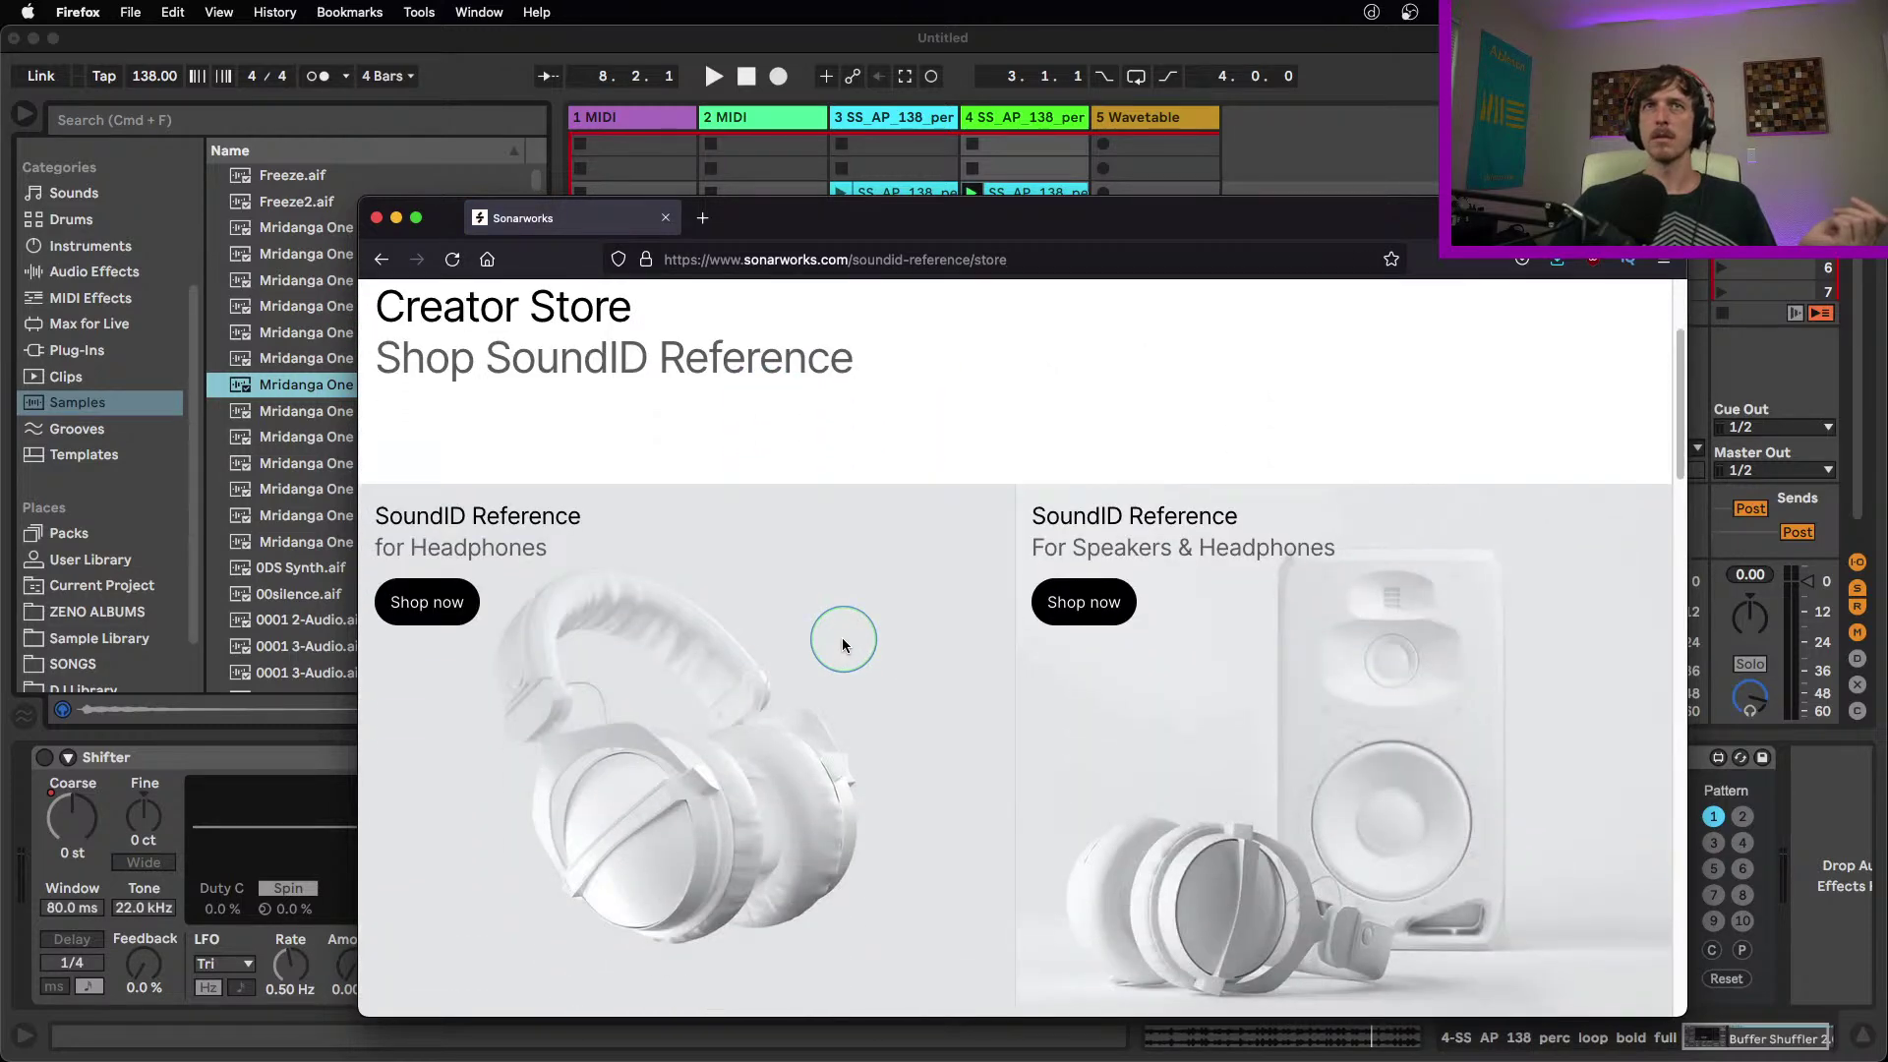
pyautogui.scroll(-8, 843, 645)
pyautogui.scroll(-3, 833, 643)
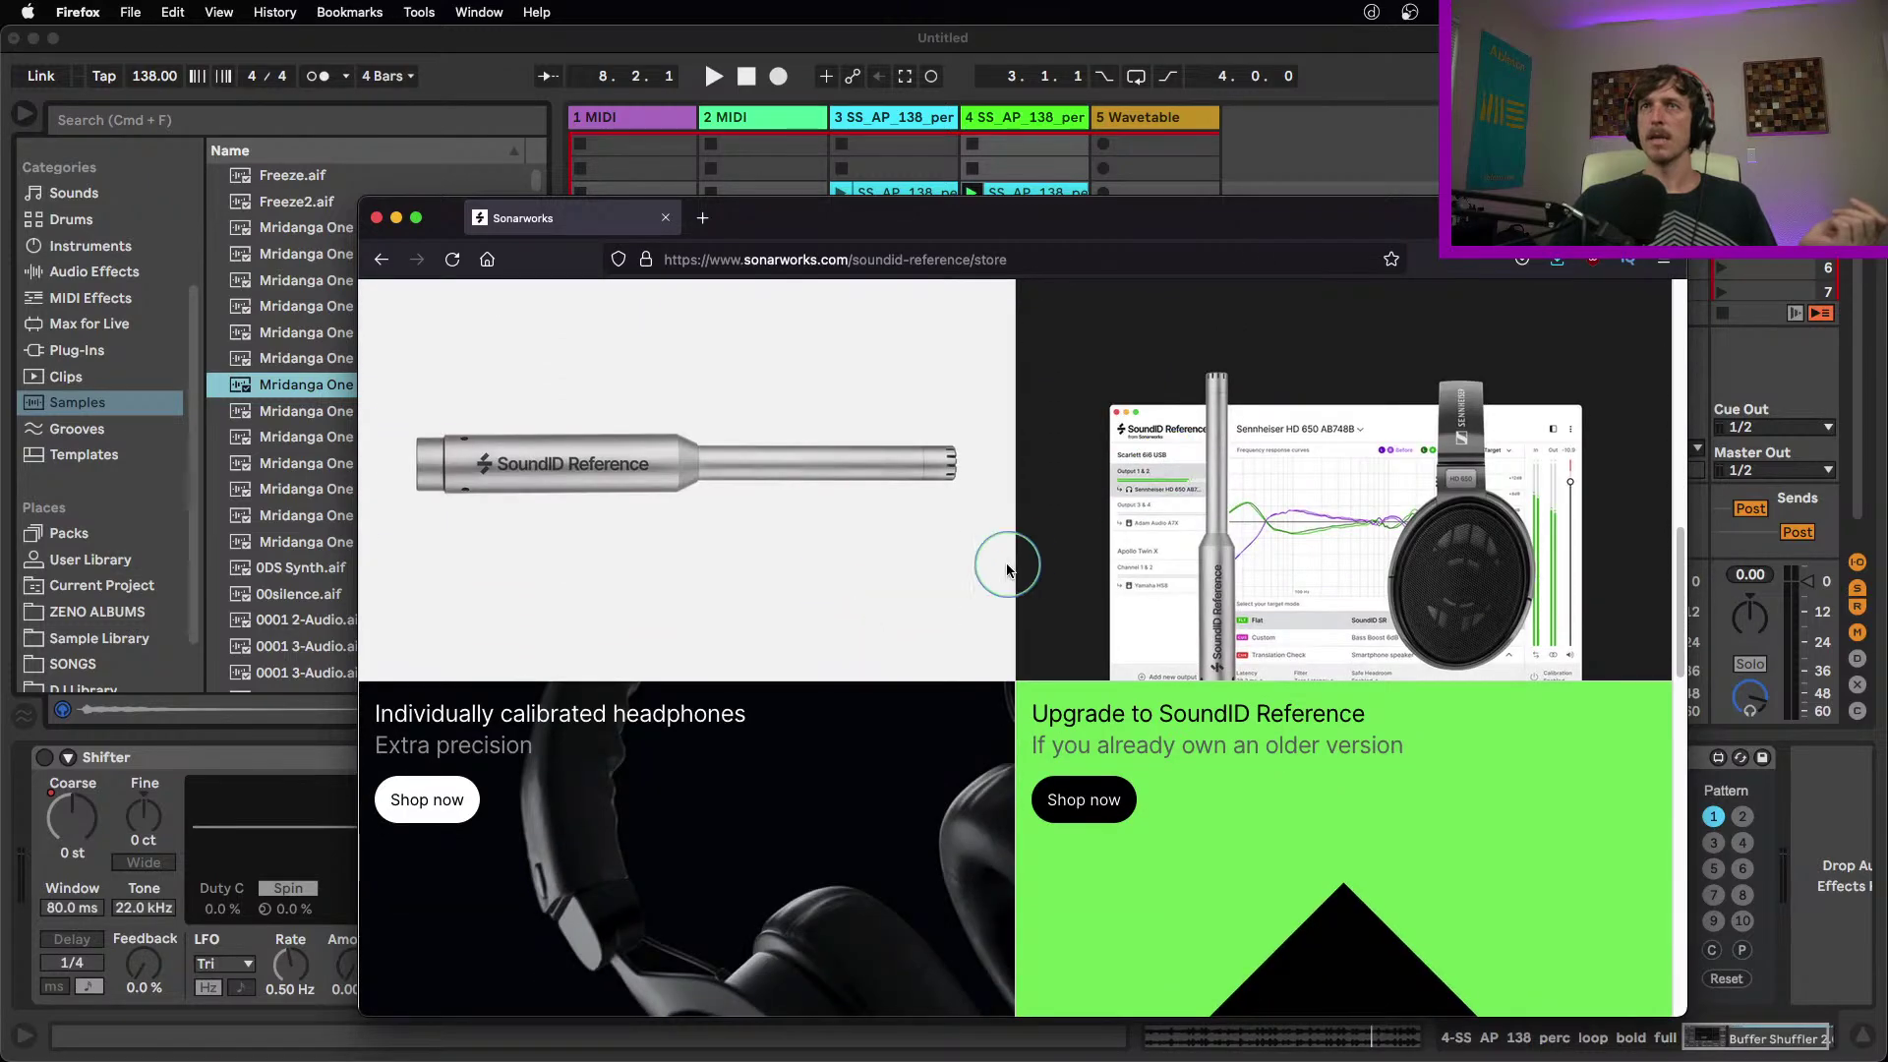
pyautogui.scroll(-6, 983, 580)
pyautogui.scroll(4, 949, 609)
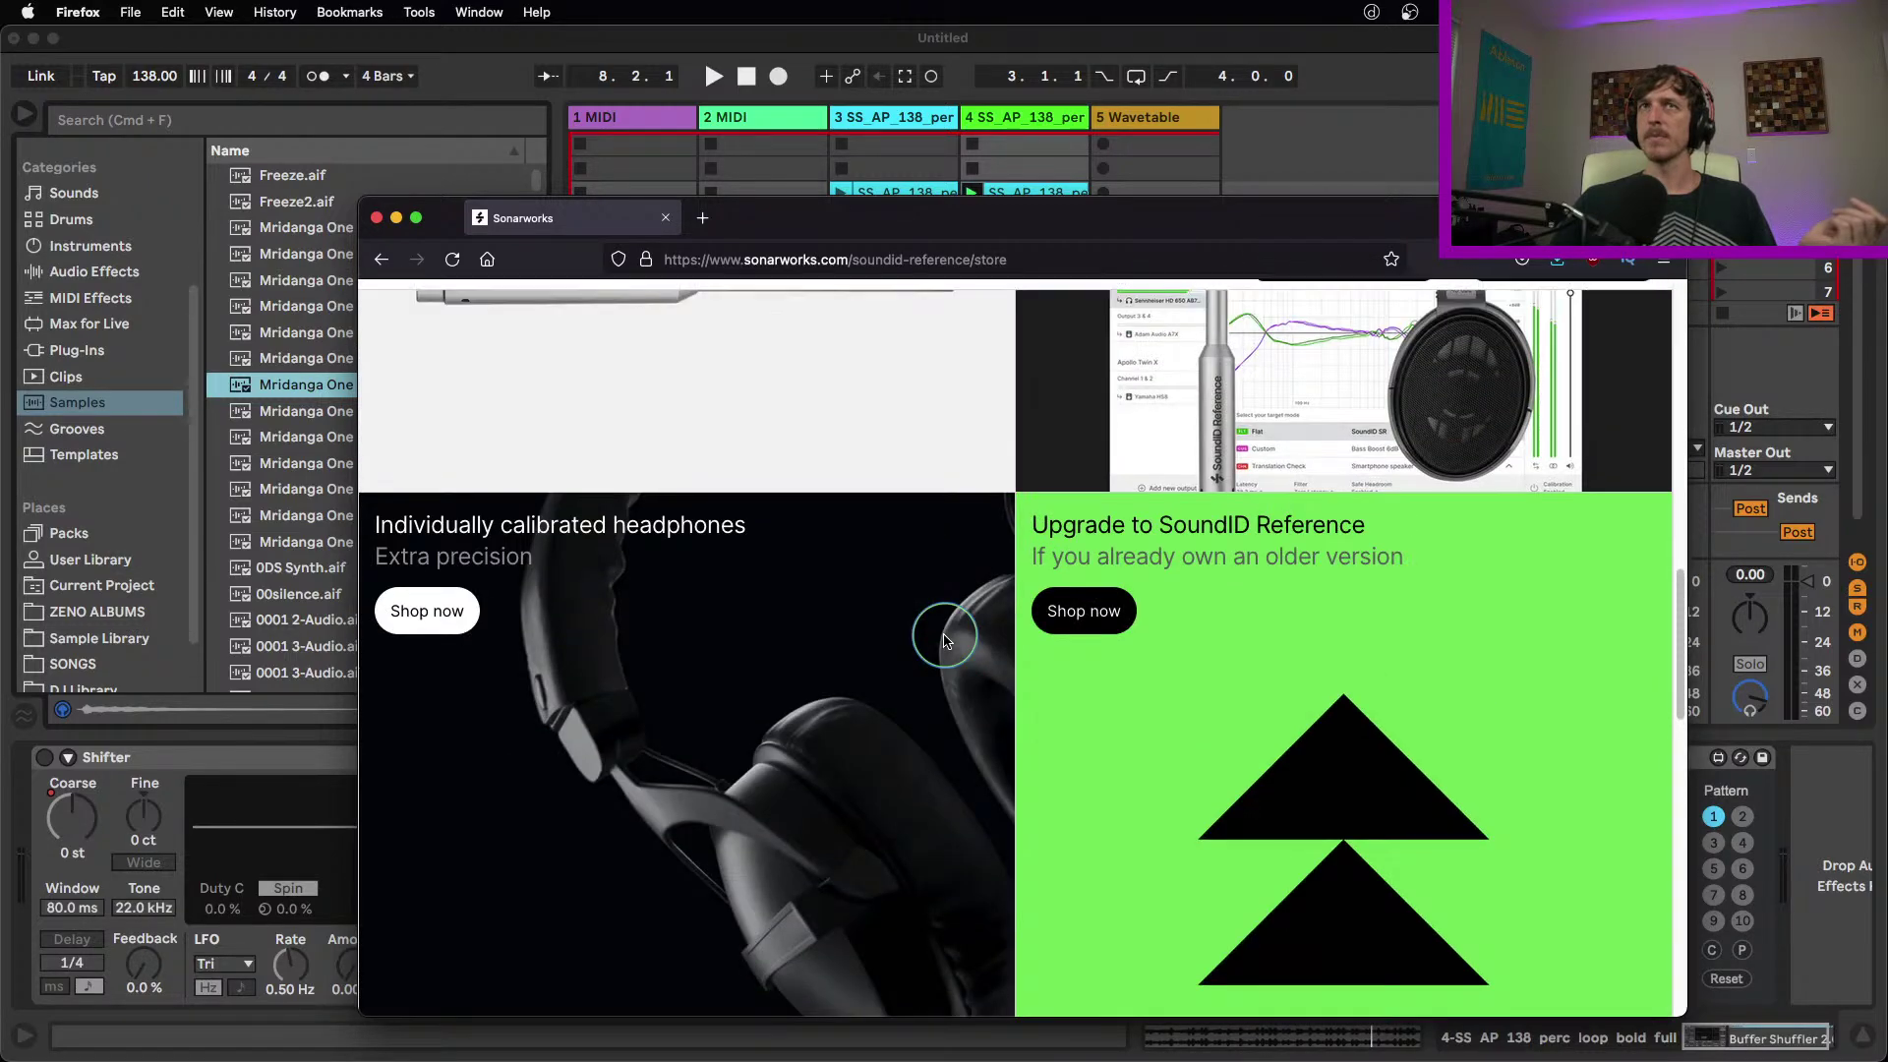
pyautogui.scroll(14, 944, 639)
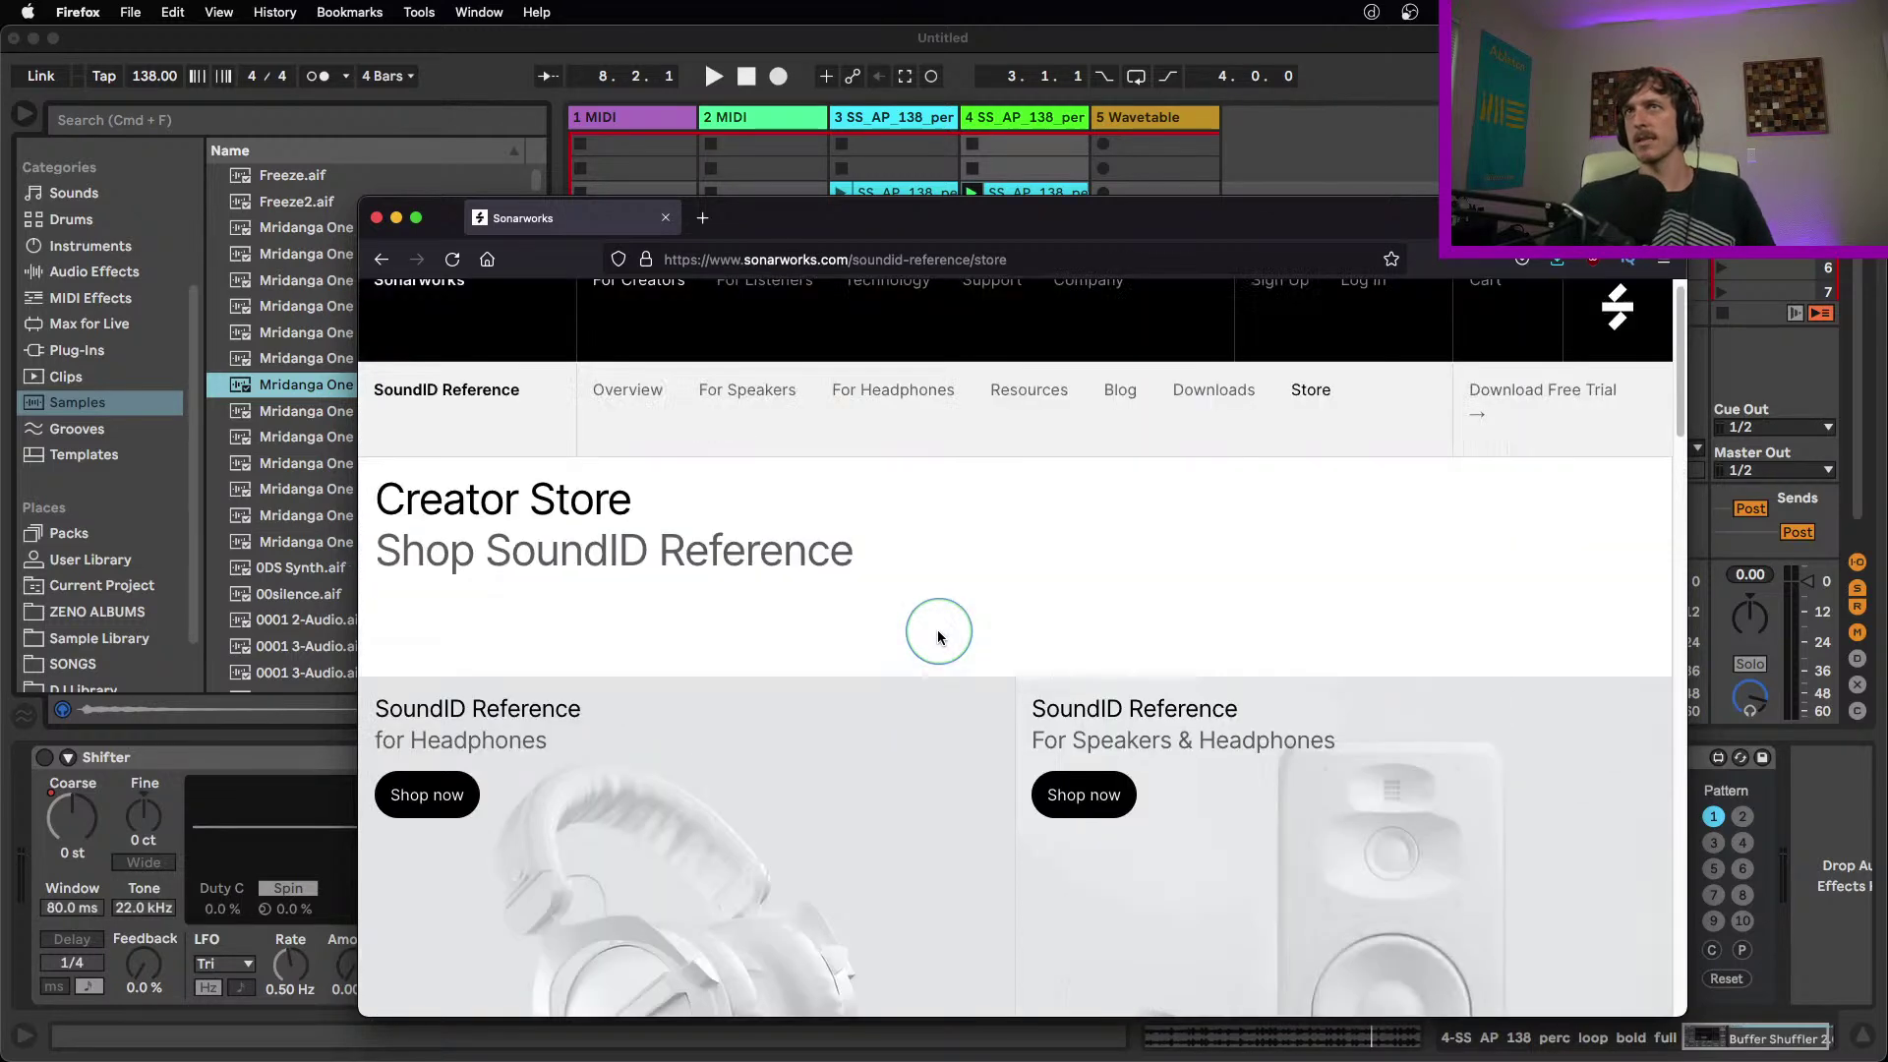
pyautogui.scroll(-1, 936, 634)
pyautogui.scroll(-2, 909, 598)
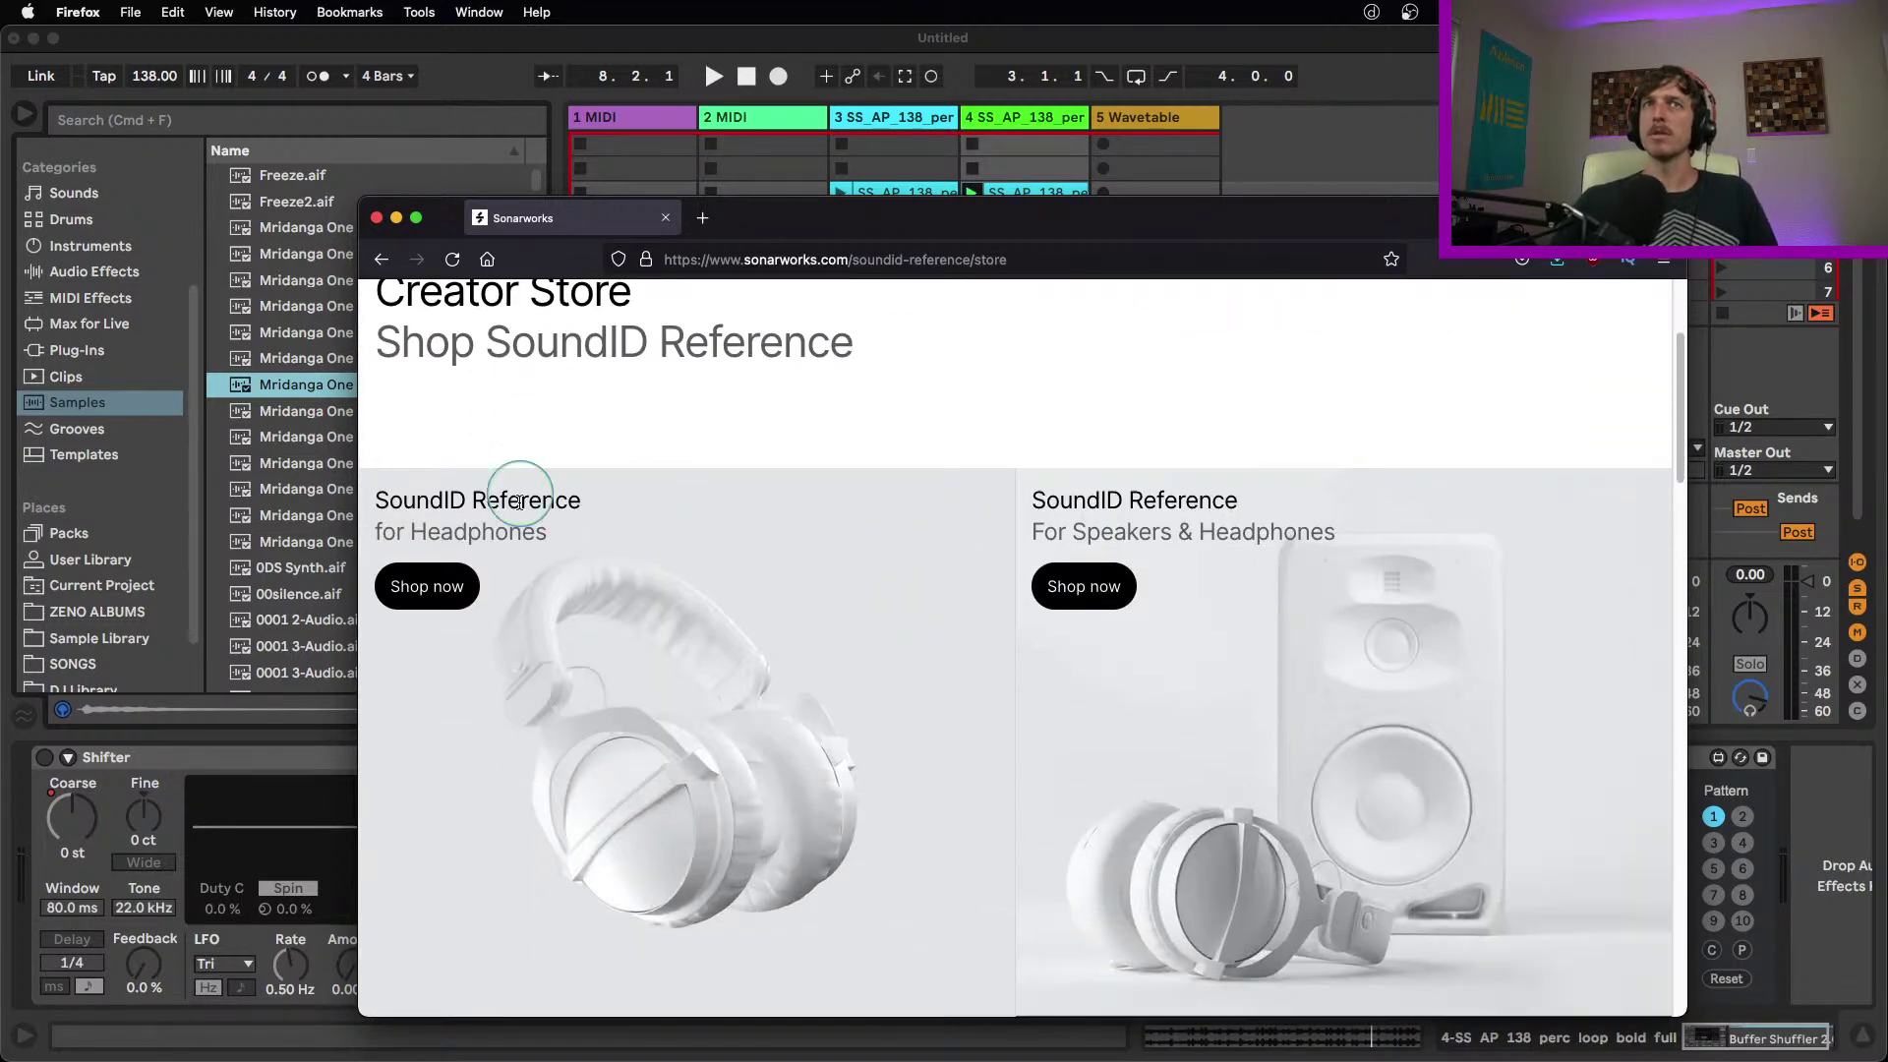
pyautogui.click(398, 217)
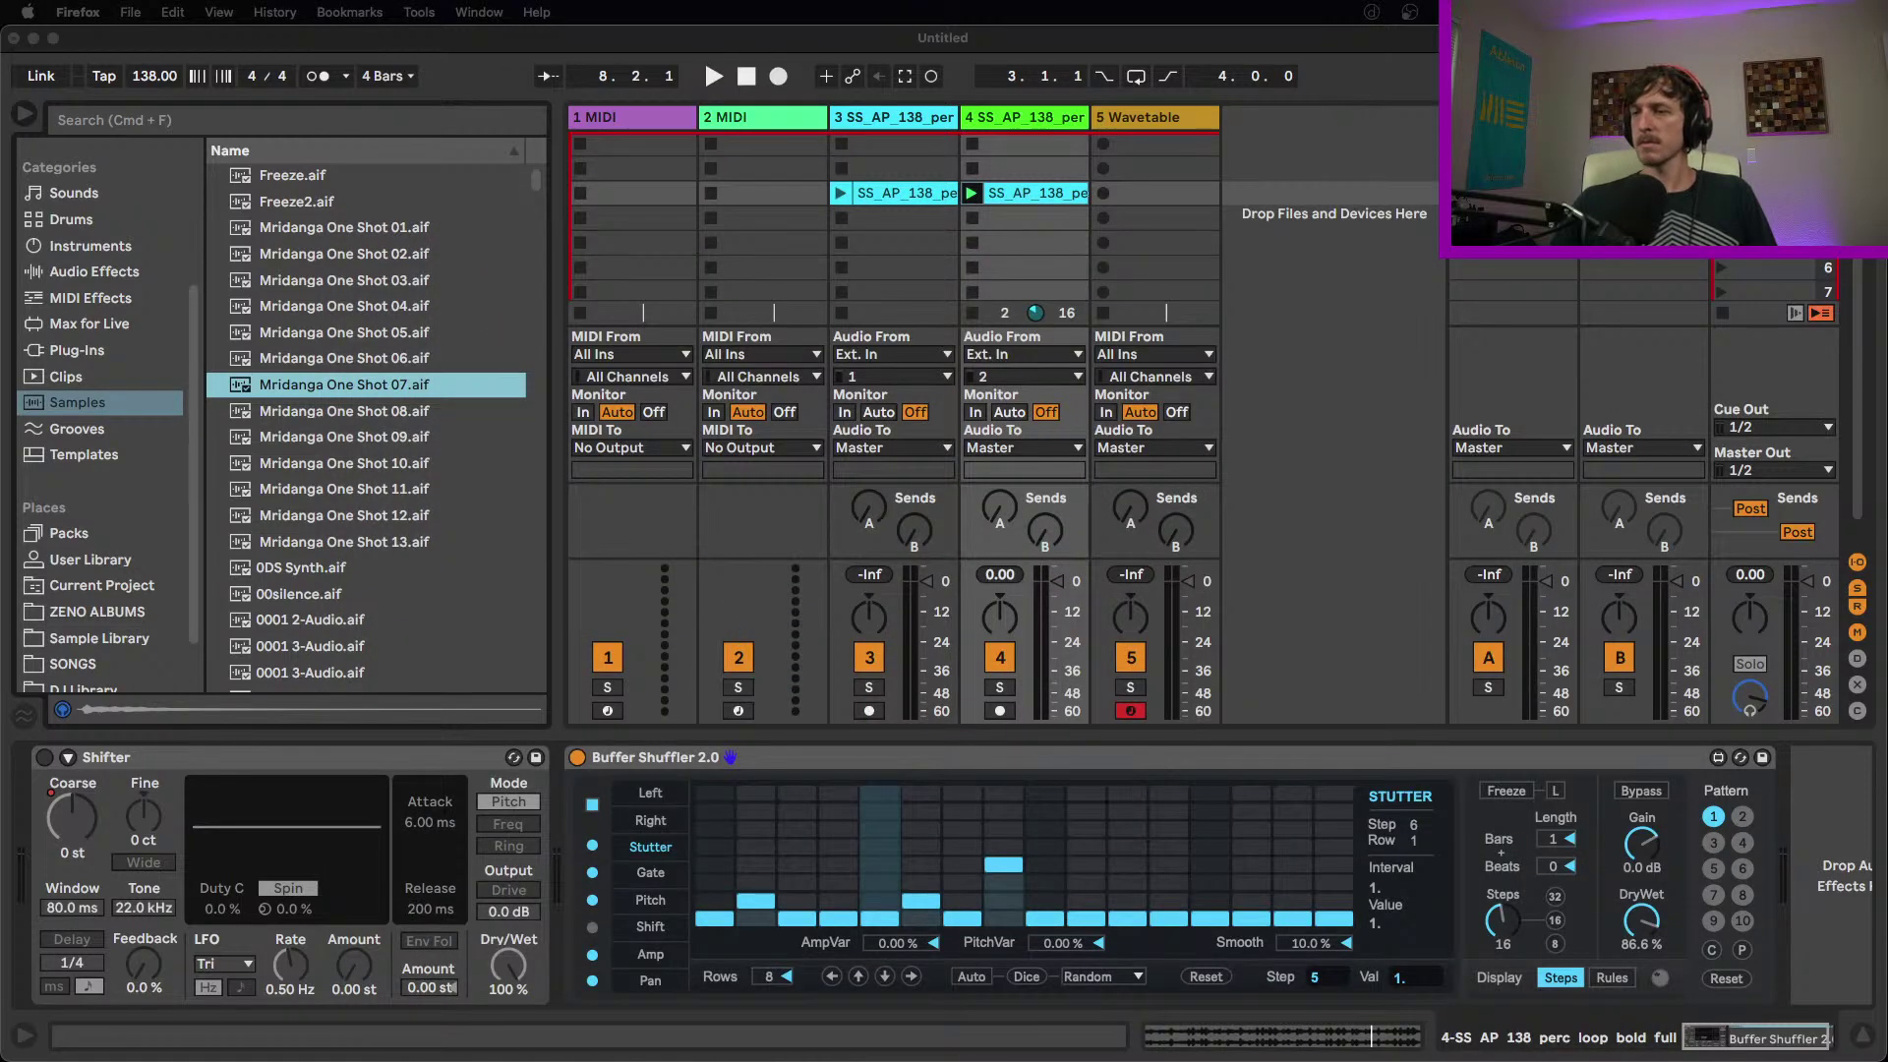
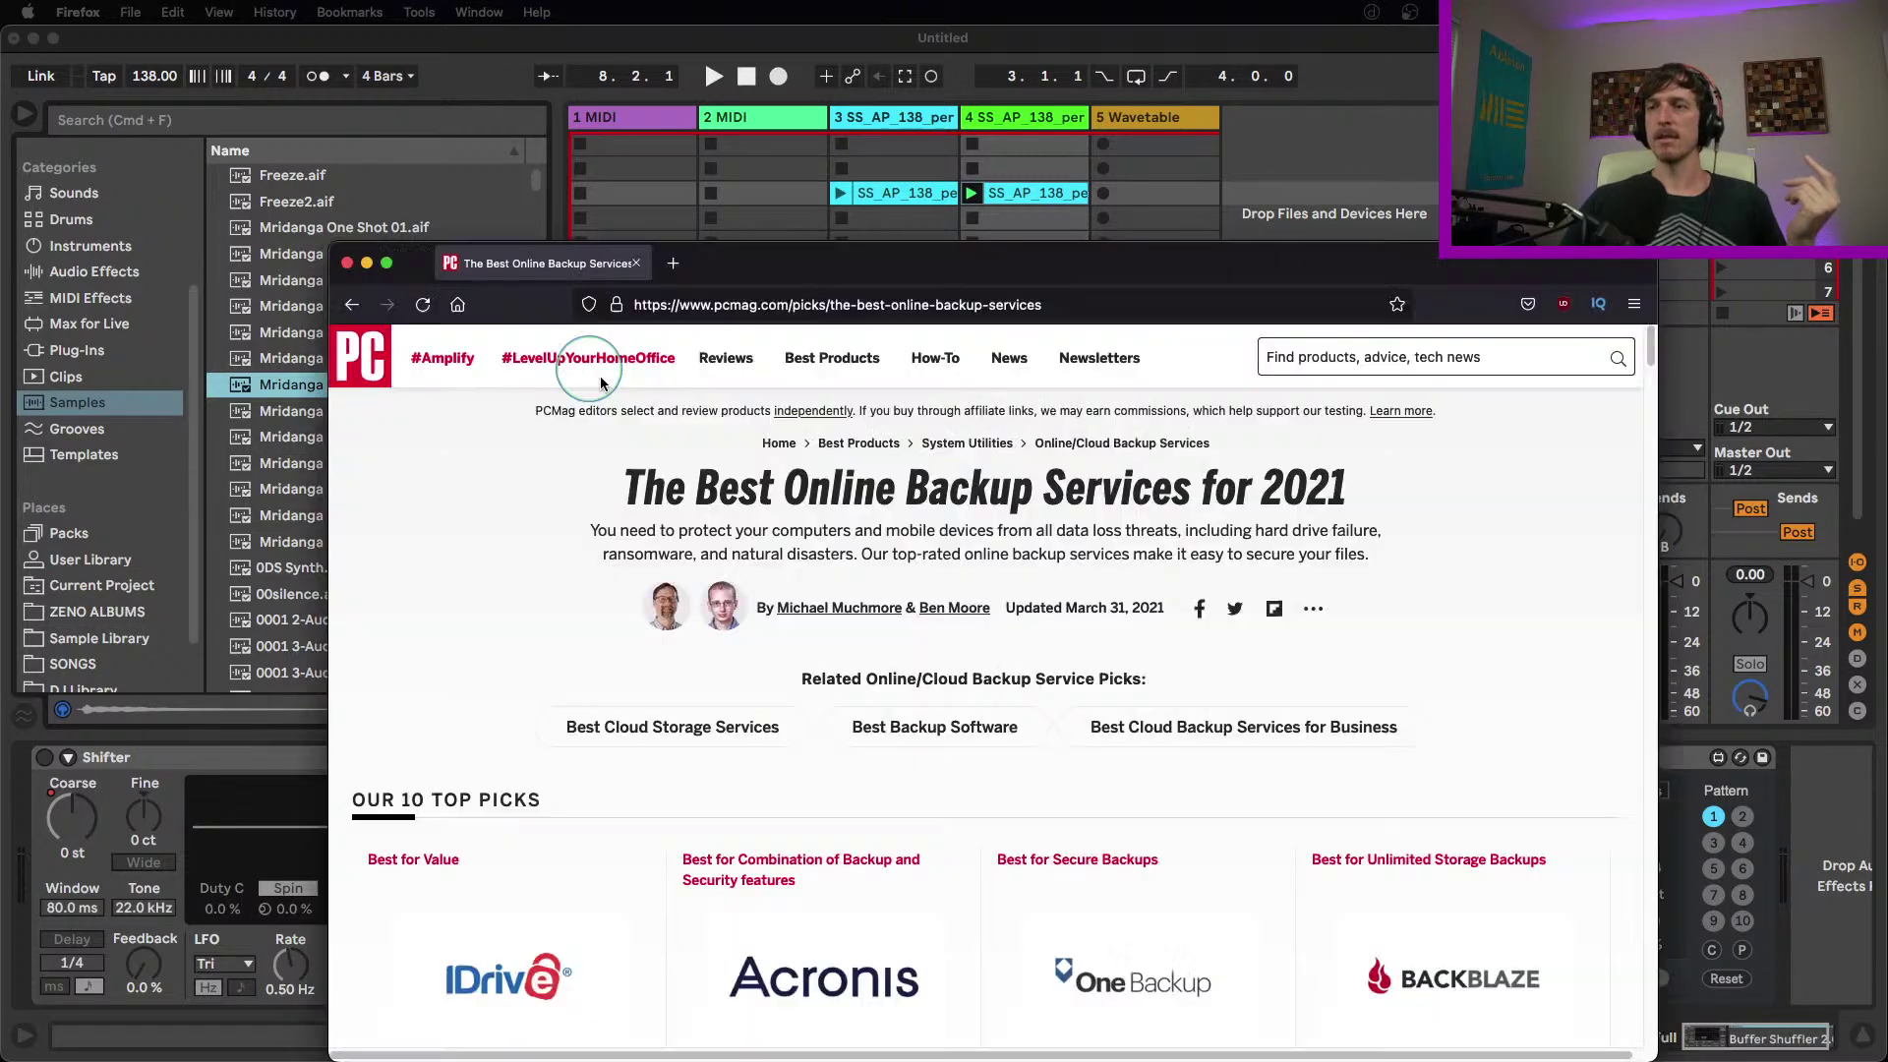
# Examine the top picks in PCMag's article on the best online backup services for 2021, repositioning the browser window
pyautogui.scroll(-1, 1082, 816)
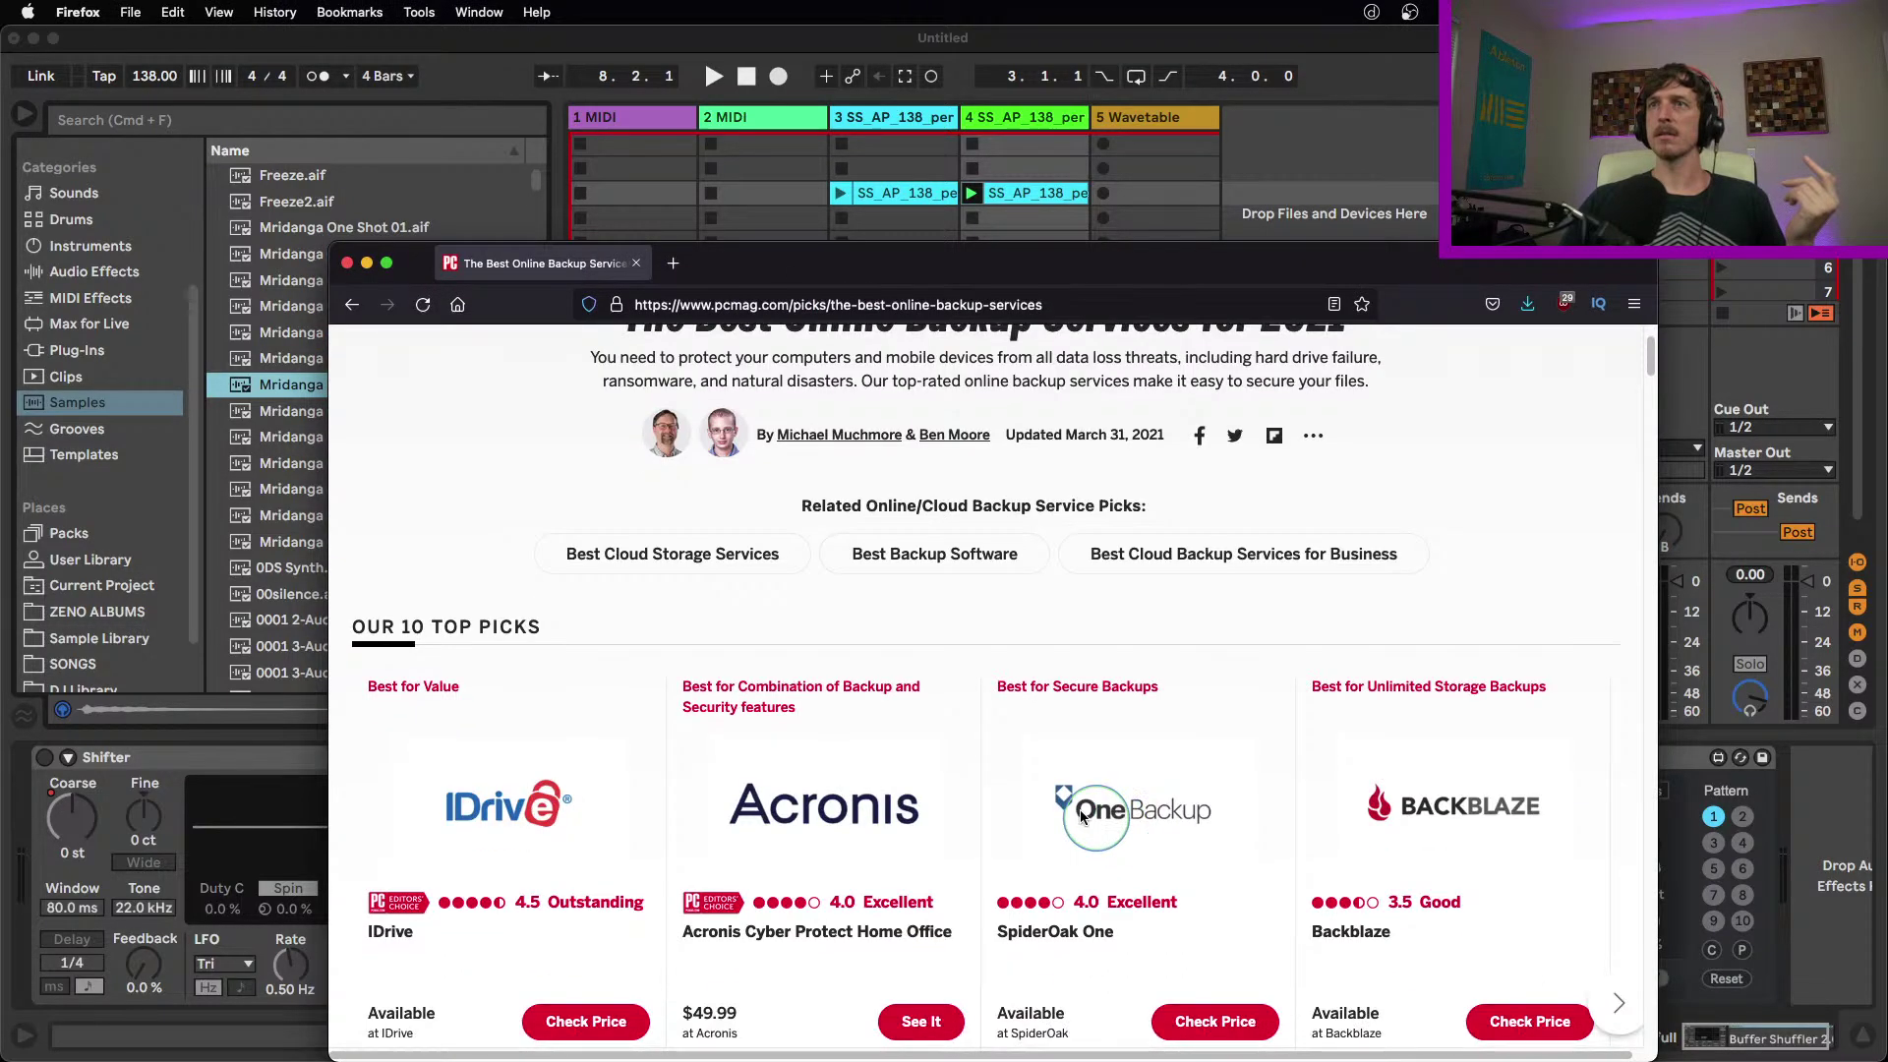
pyautogui.scroll(-2, 1081, 816)
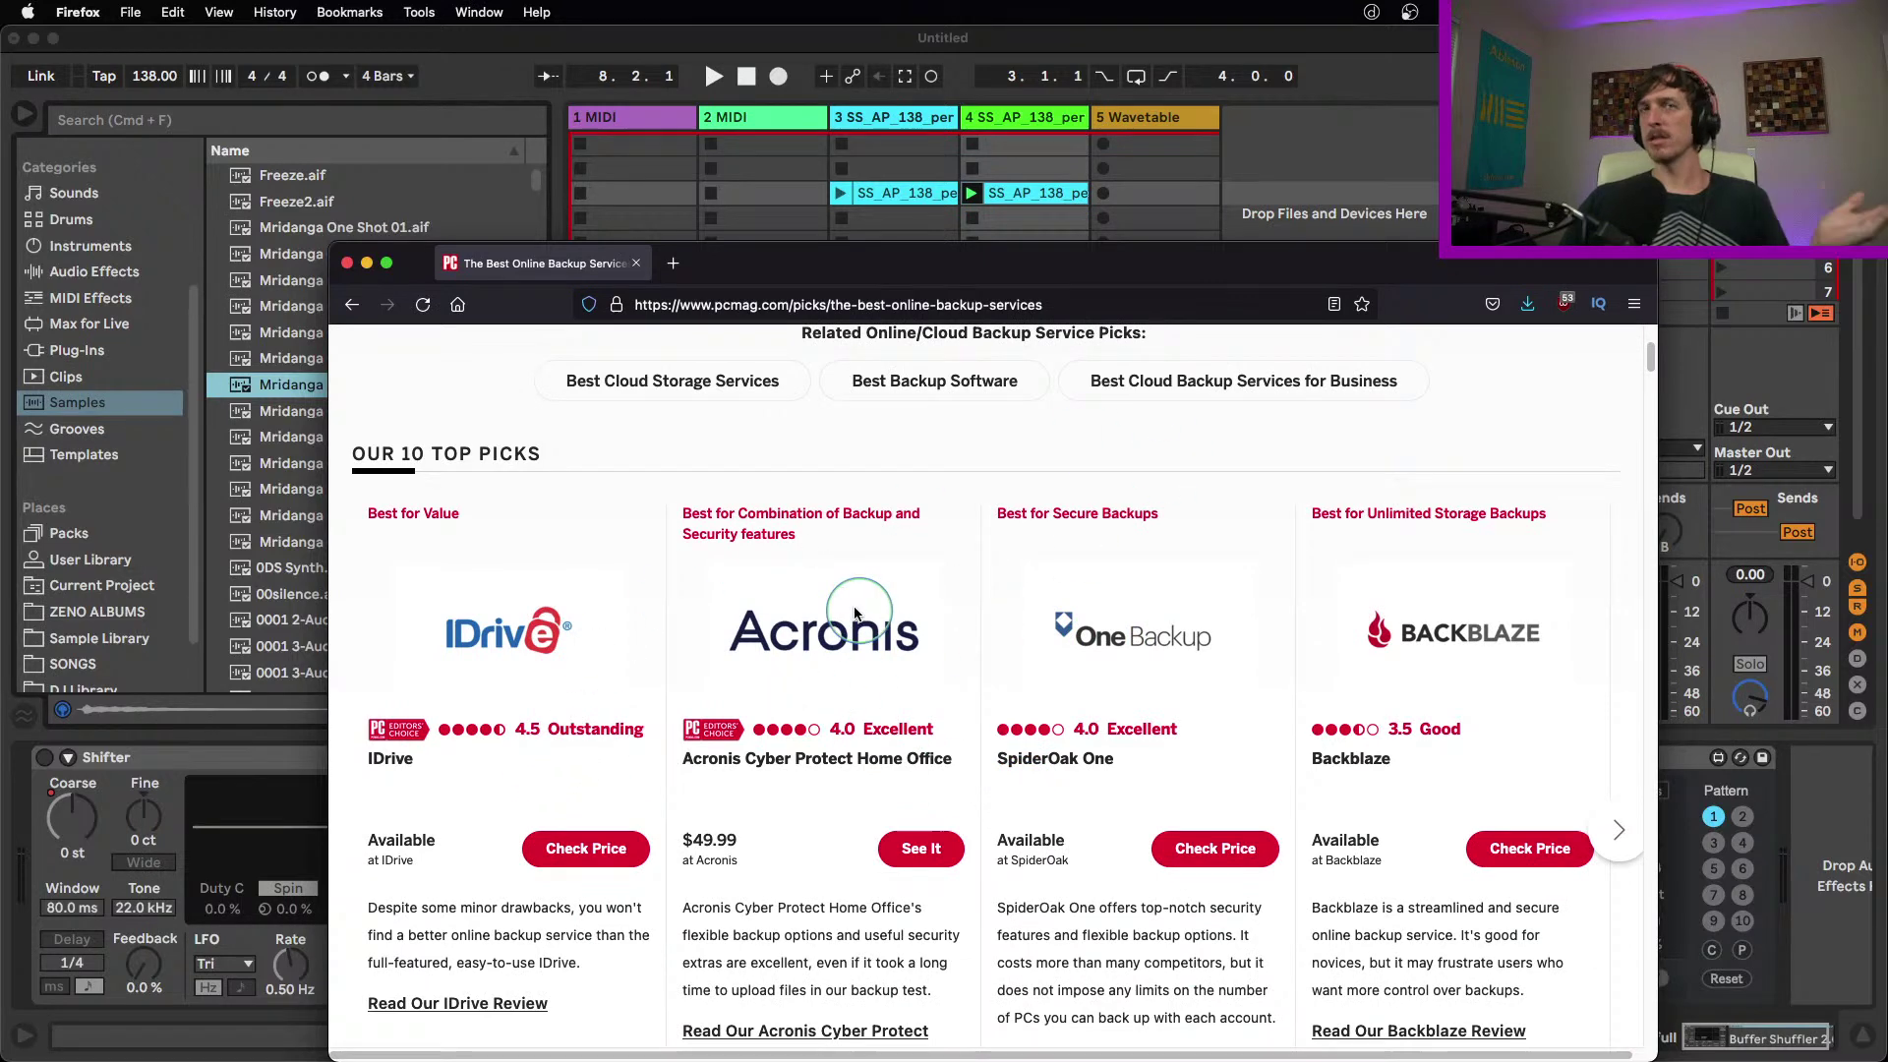
pyautogui.moveTo(939, 263); pyautogui.dragTo(854, 206)
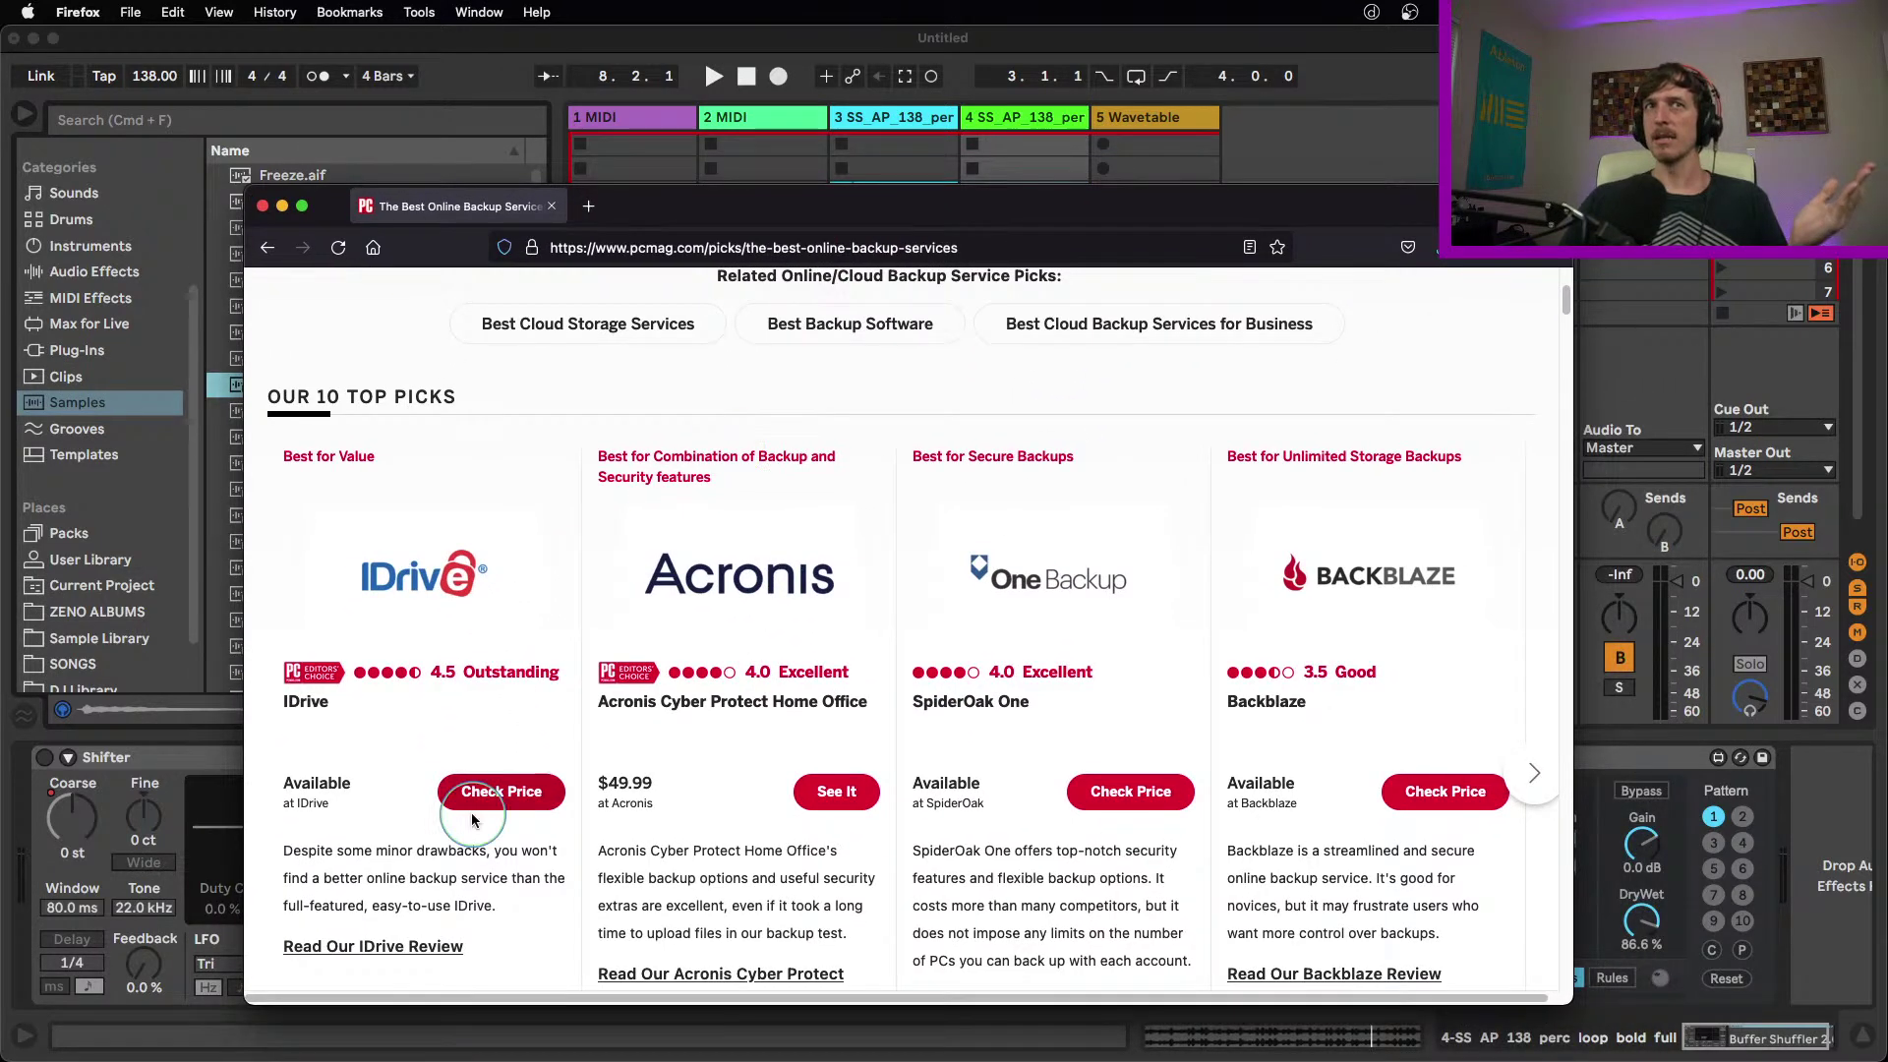
pyautogui.scroll(-1, 787, 791)
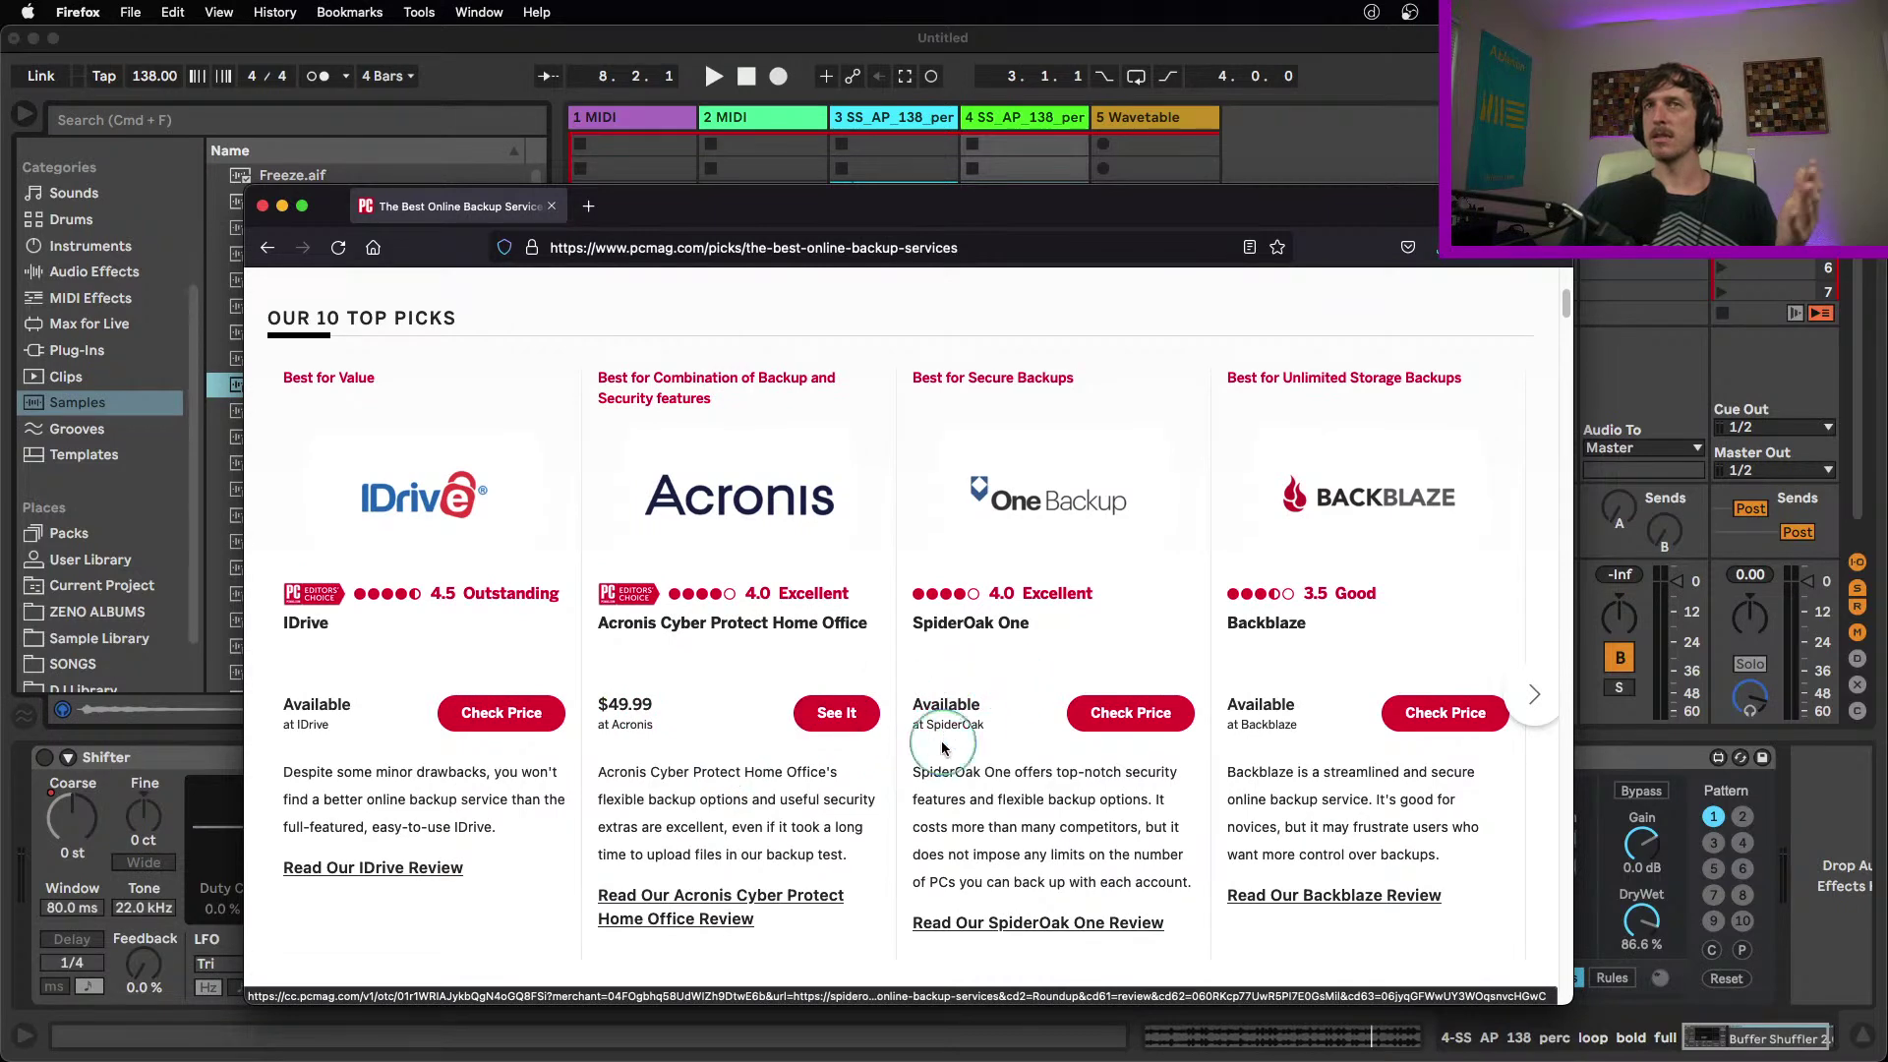
pyautogui.scroll(-2, 942, 747)
pyautogui.scroll(2, 907, 708)
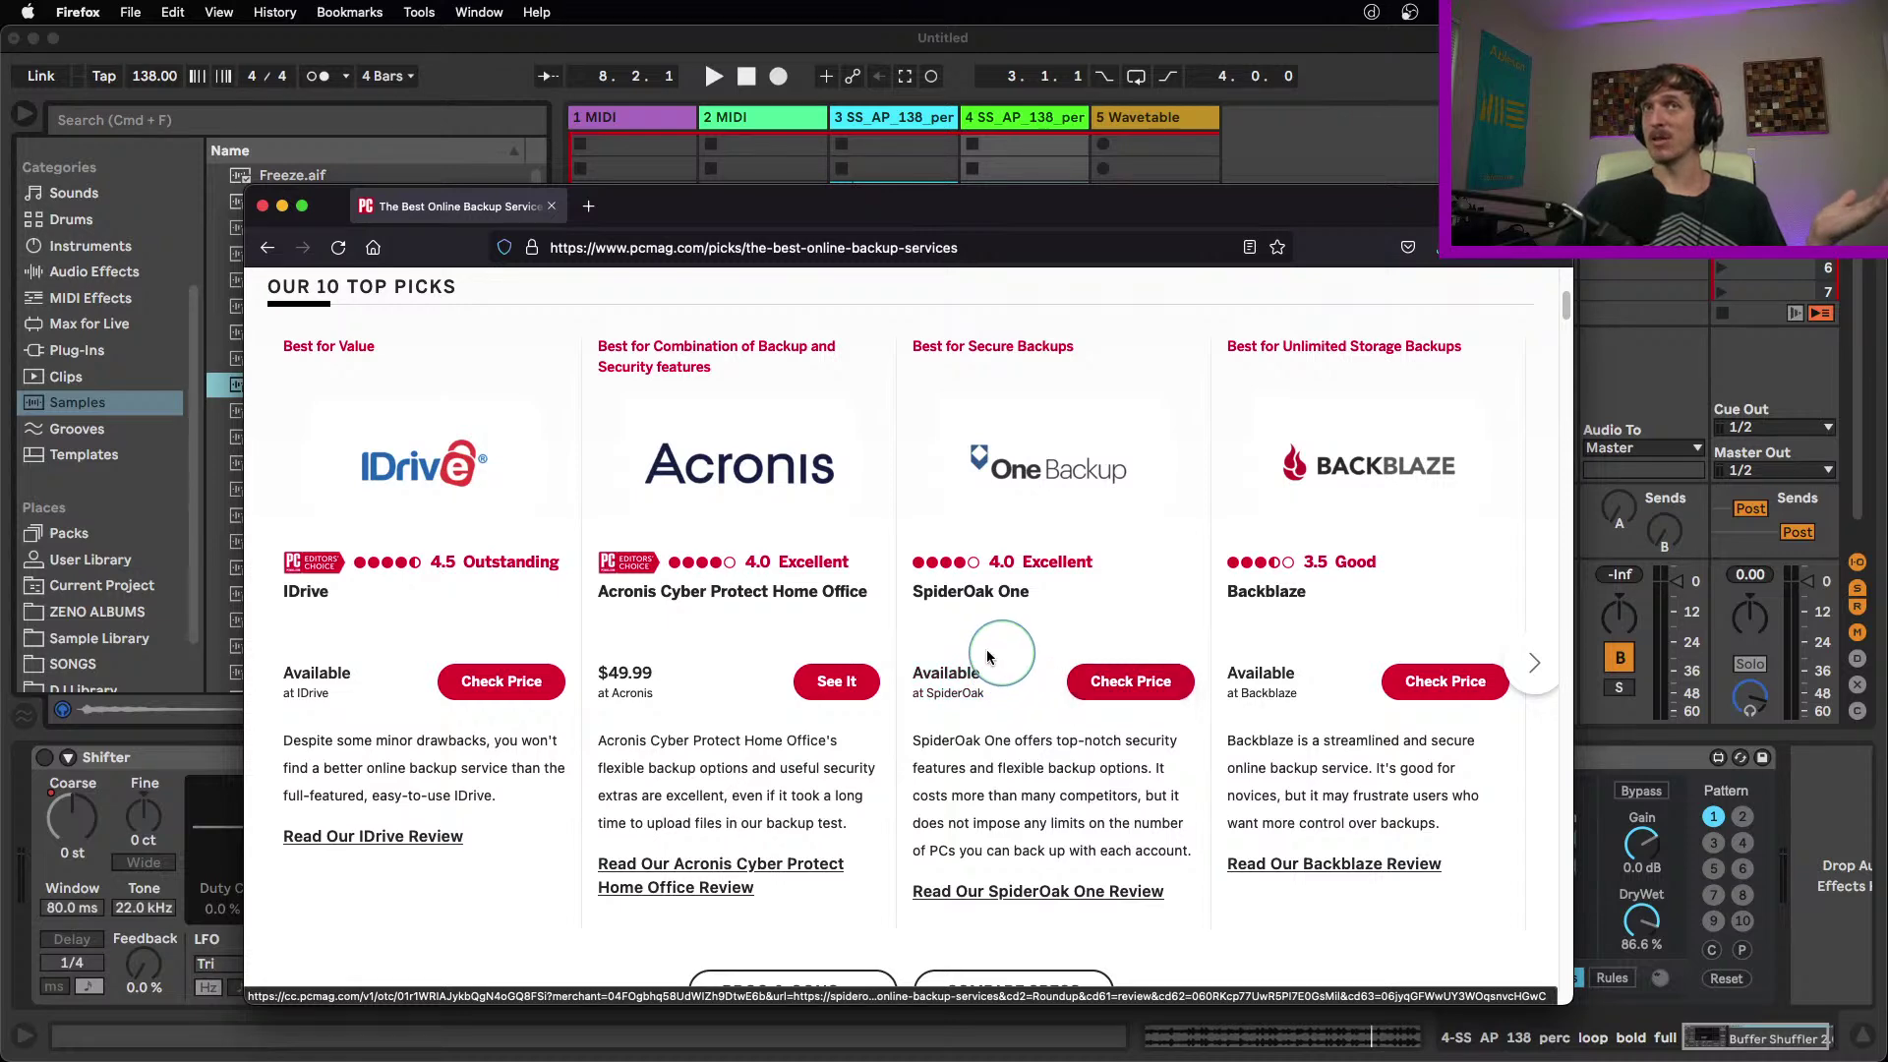
# Look through the remaining online backup services in PCMag's 10 top picks, from Backblaze to ElephantDrive
pyautogui.click(1522, 689)
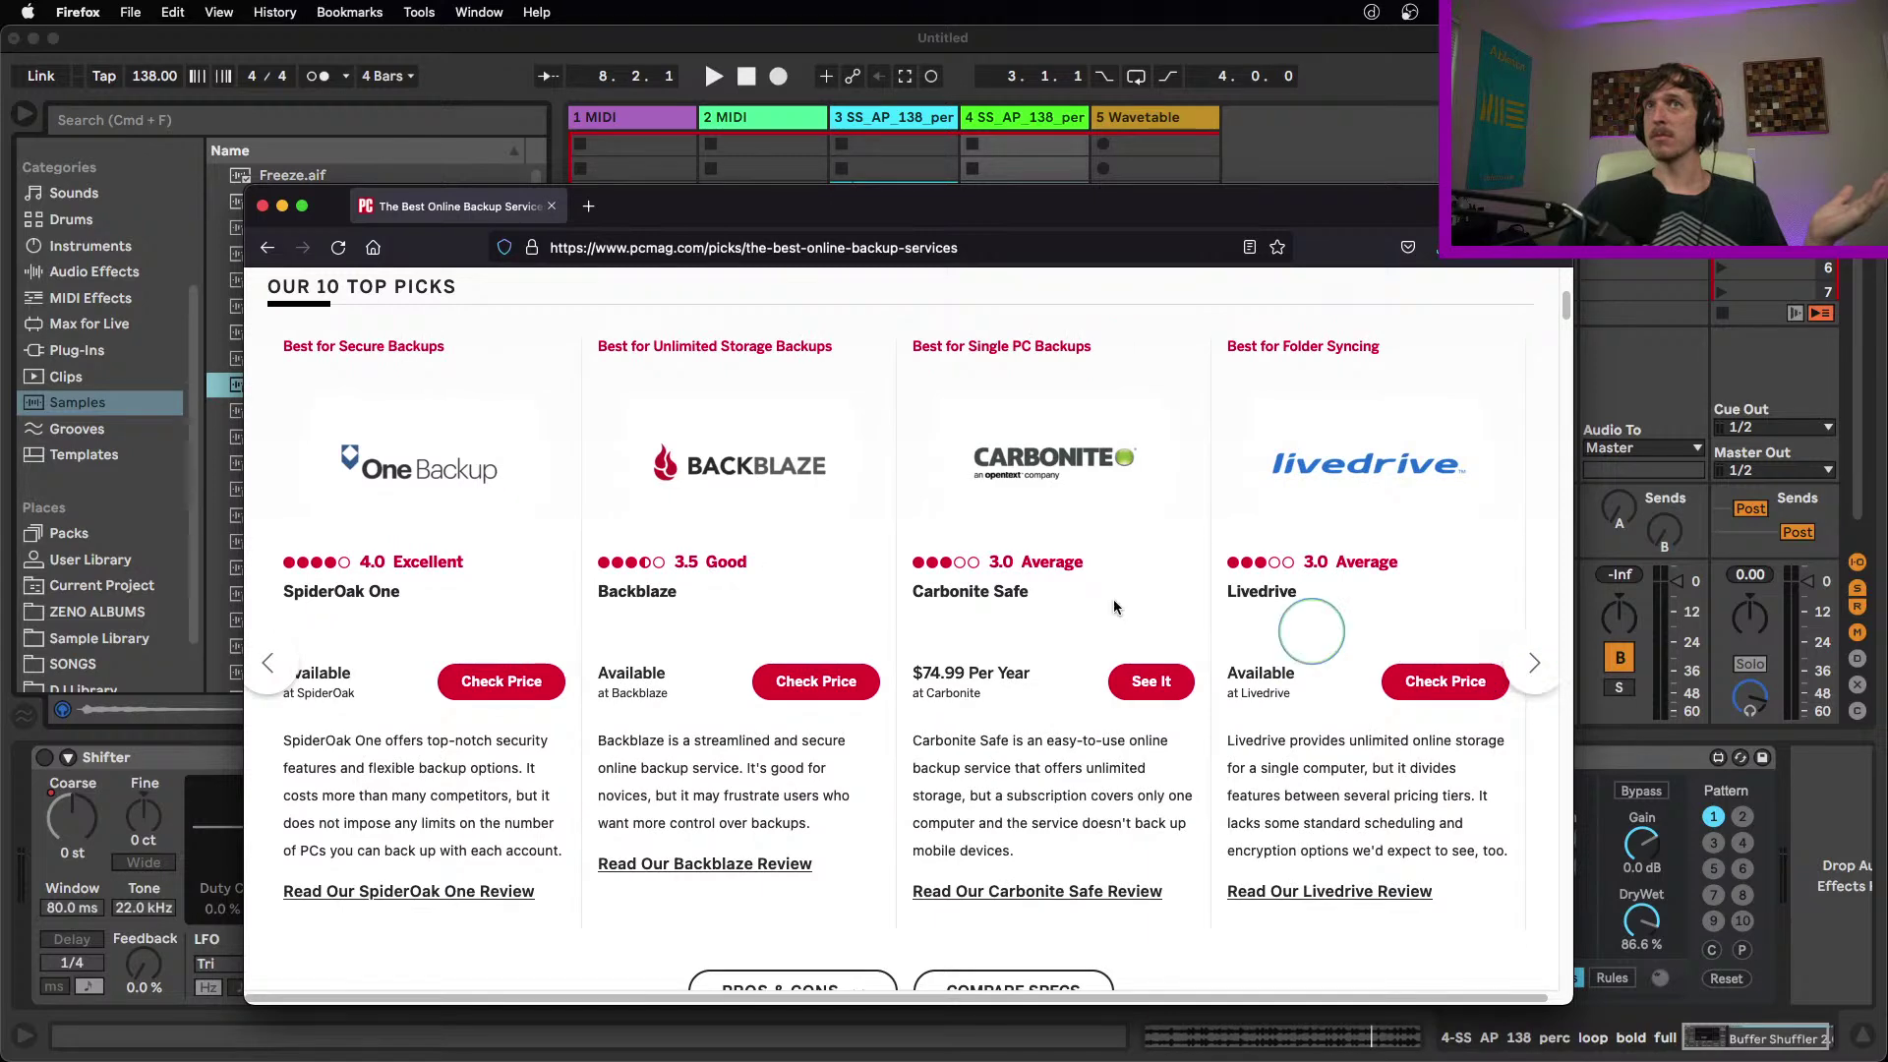
pyautogui.click(1530, 676)
pyautogui.click(1529, 677)
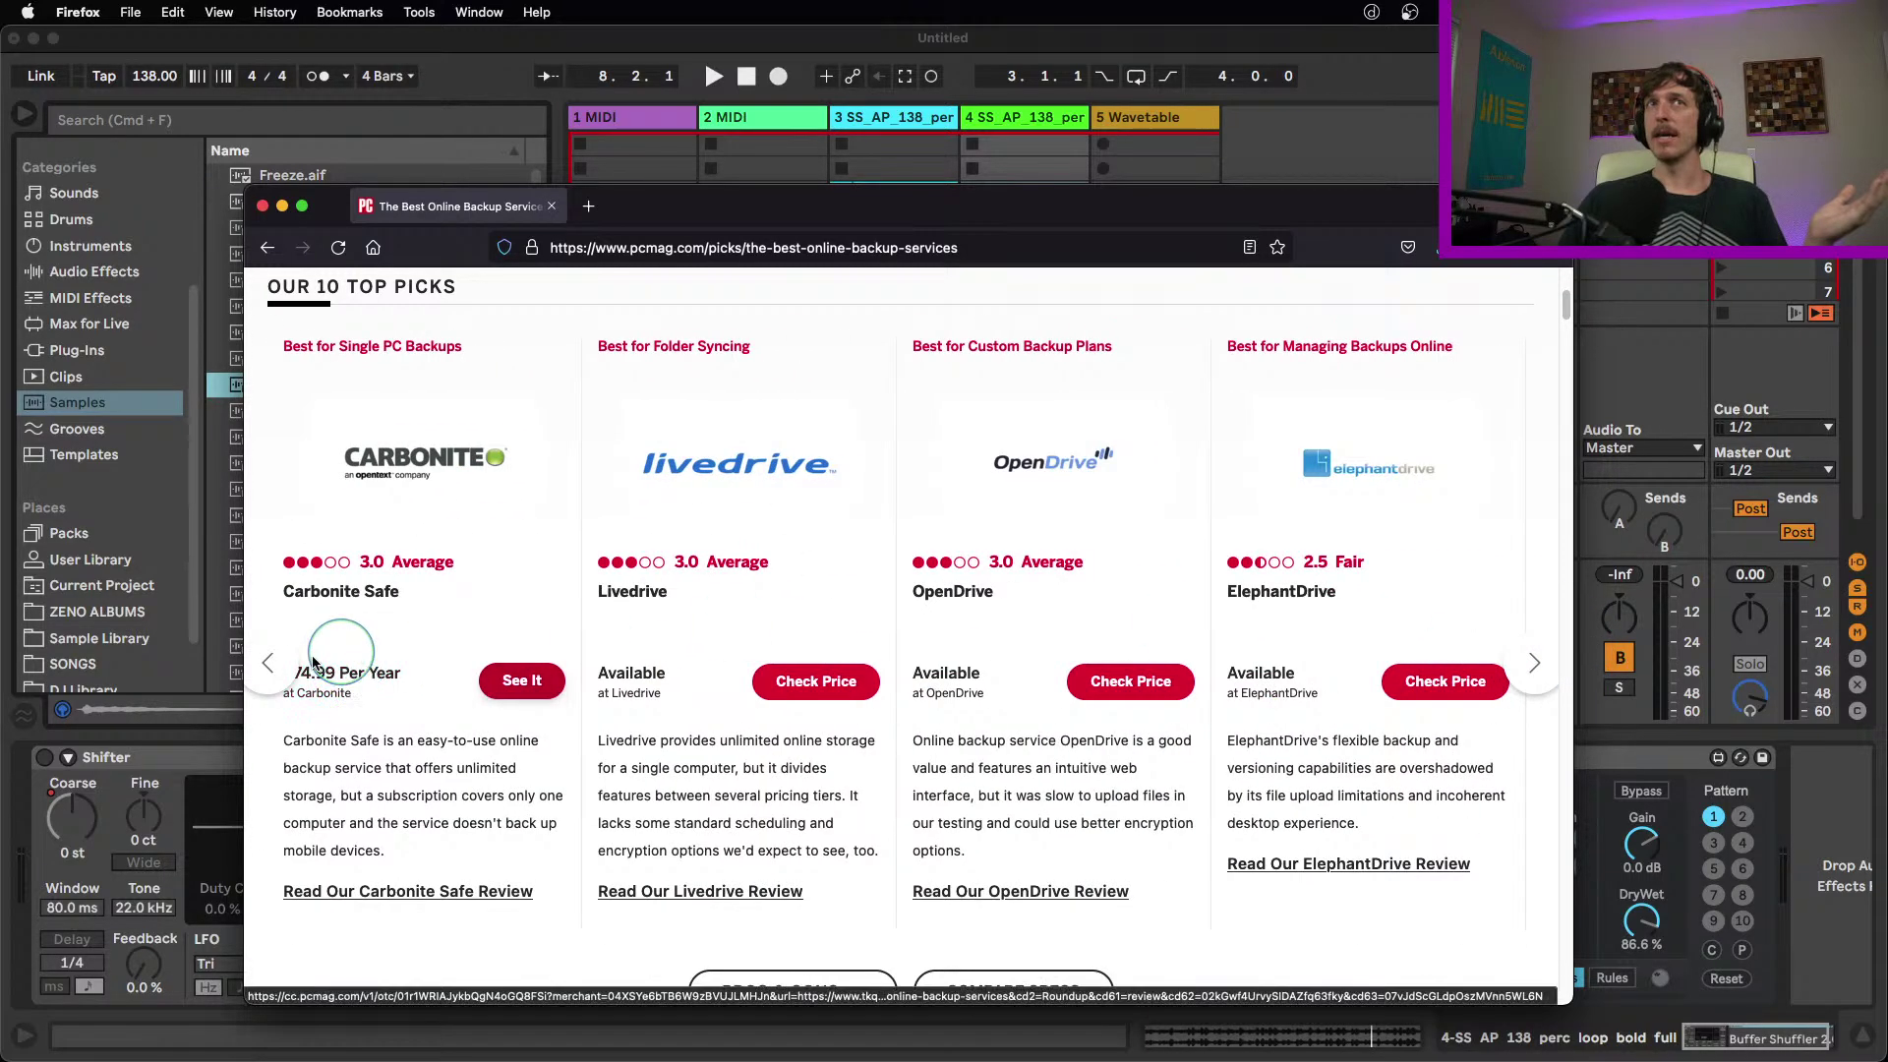
pyautogui.click(267, 663)
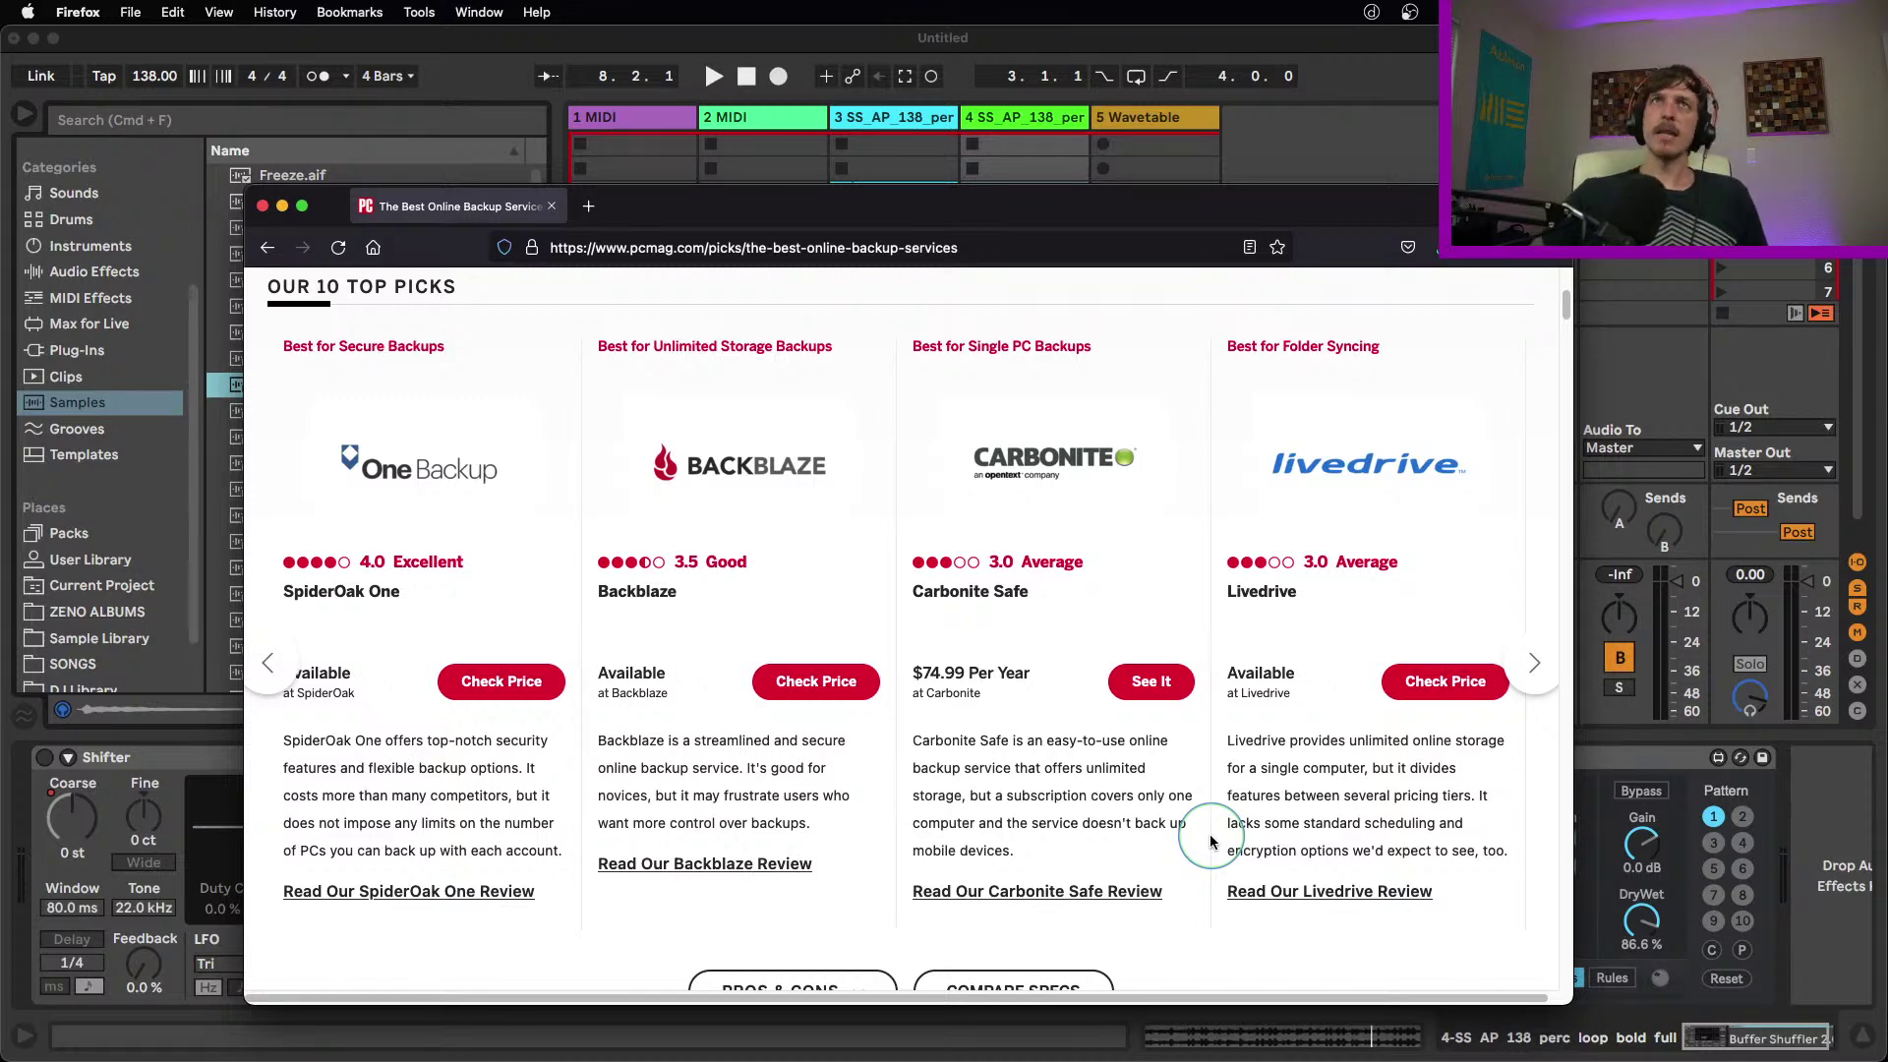
pyautogui.click(607, 187)
pyautogui.click(900, 197)
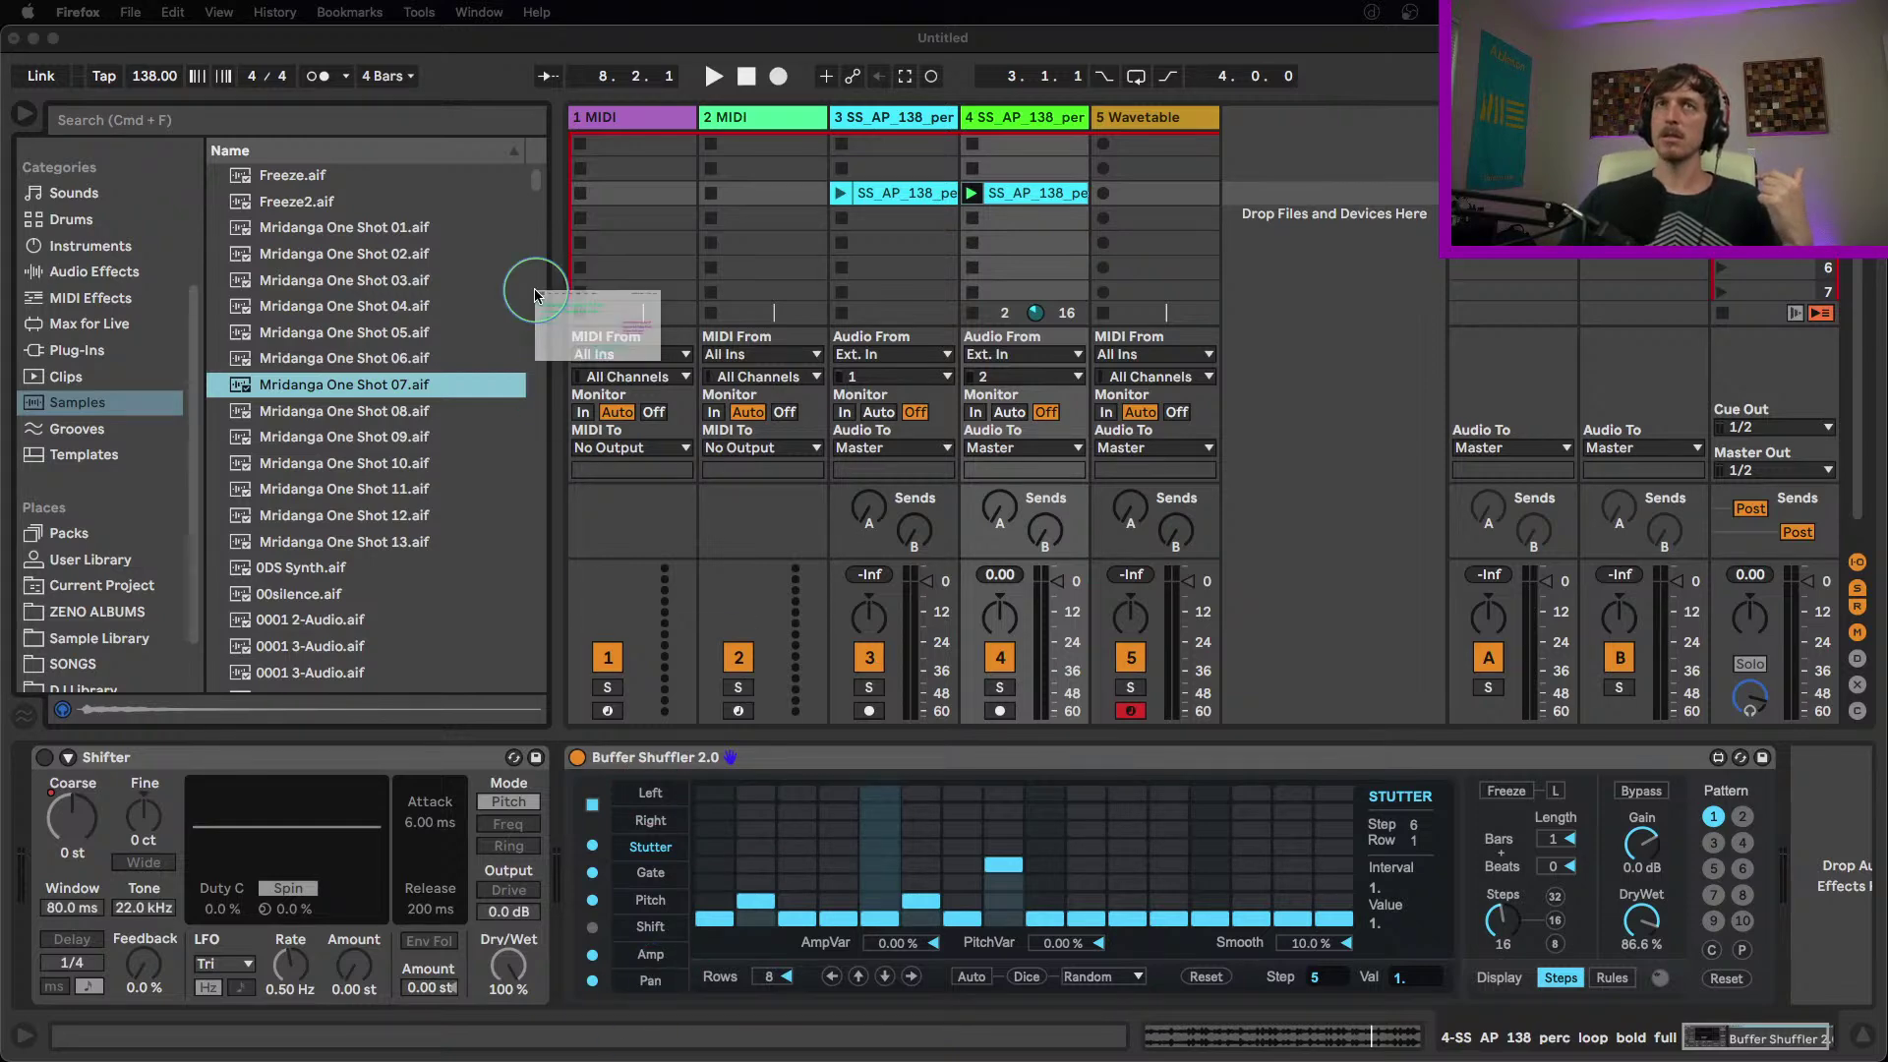
# Switch to the ableton.com browser window and open its Become a Certified Trainer page, closing the cookie notice
pyautogui.click(991, 1027)
pyautogui.moveTo(1085, 293); pyautogui.dragTo(768, 177)
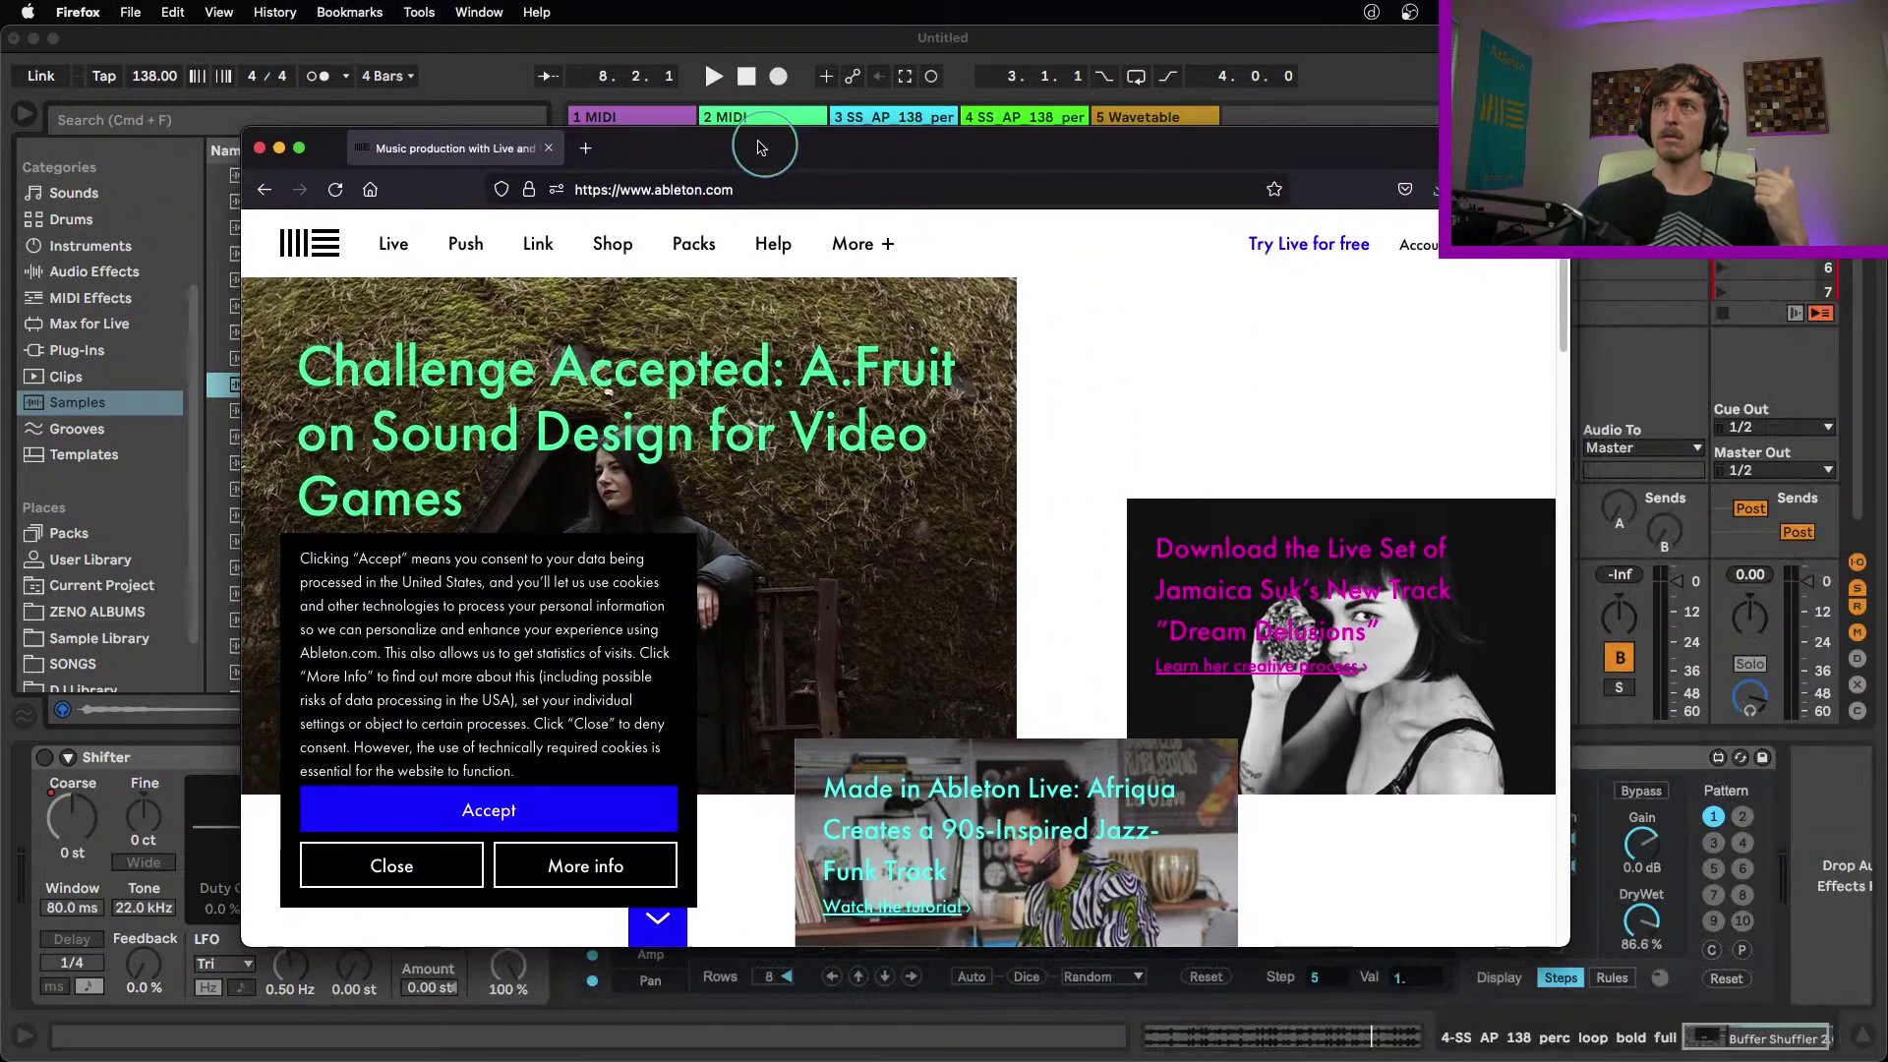
pyautogui.scroll(-10, 590, 891)
pyautogui.click(428, 876)
pyautogui.scroll(-15, 526, 723)
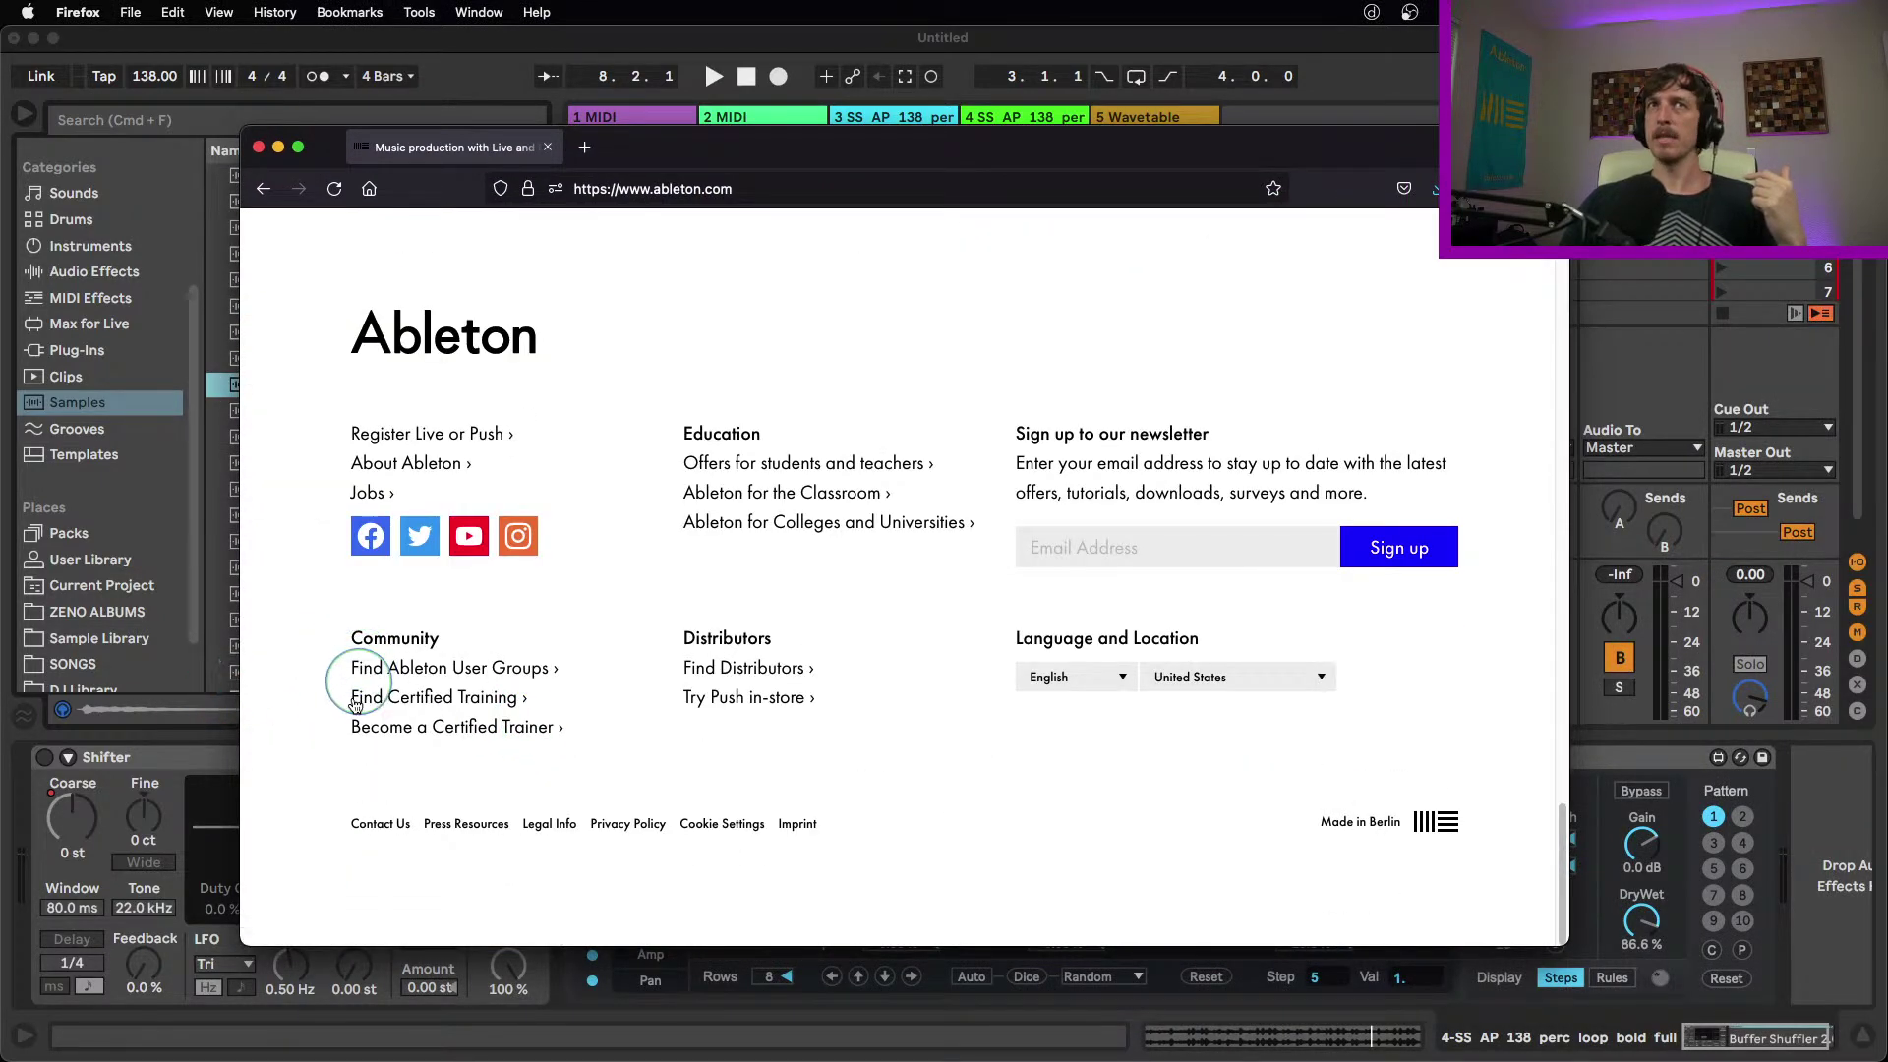
pyautogui.click(399, 733)
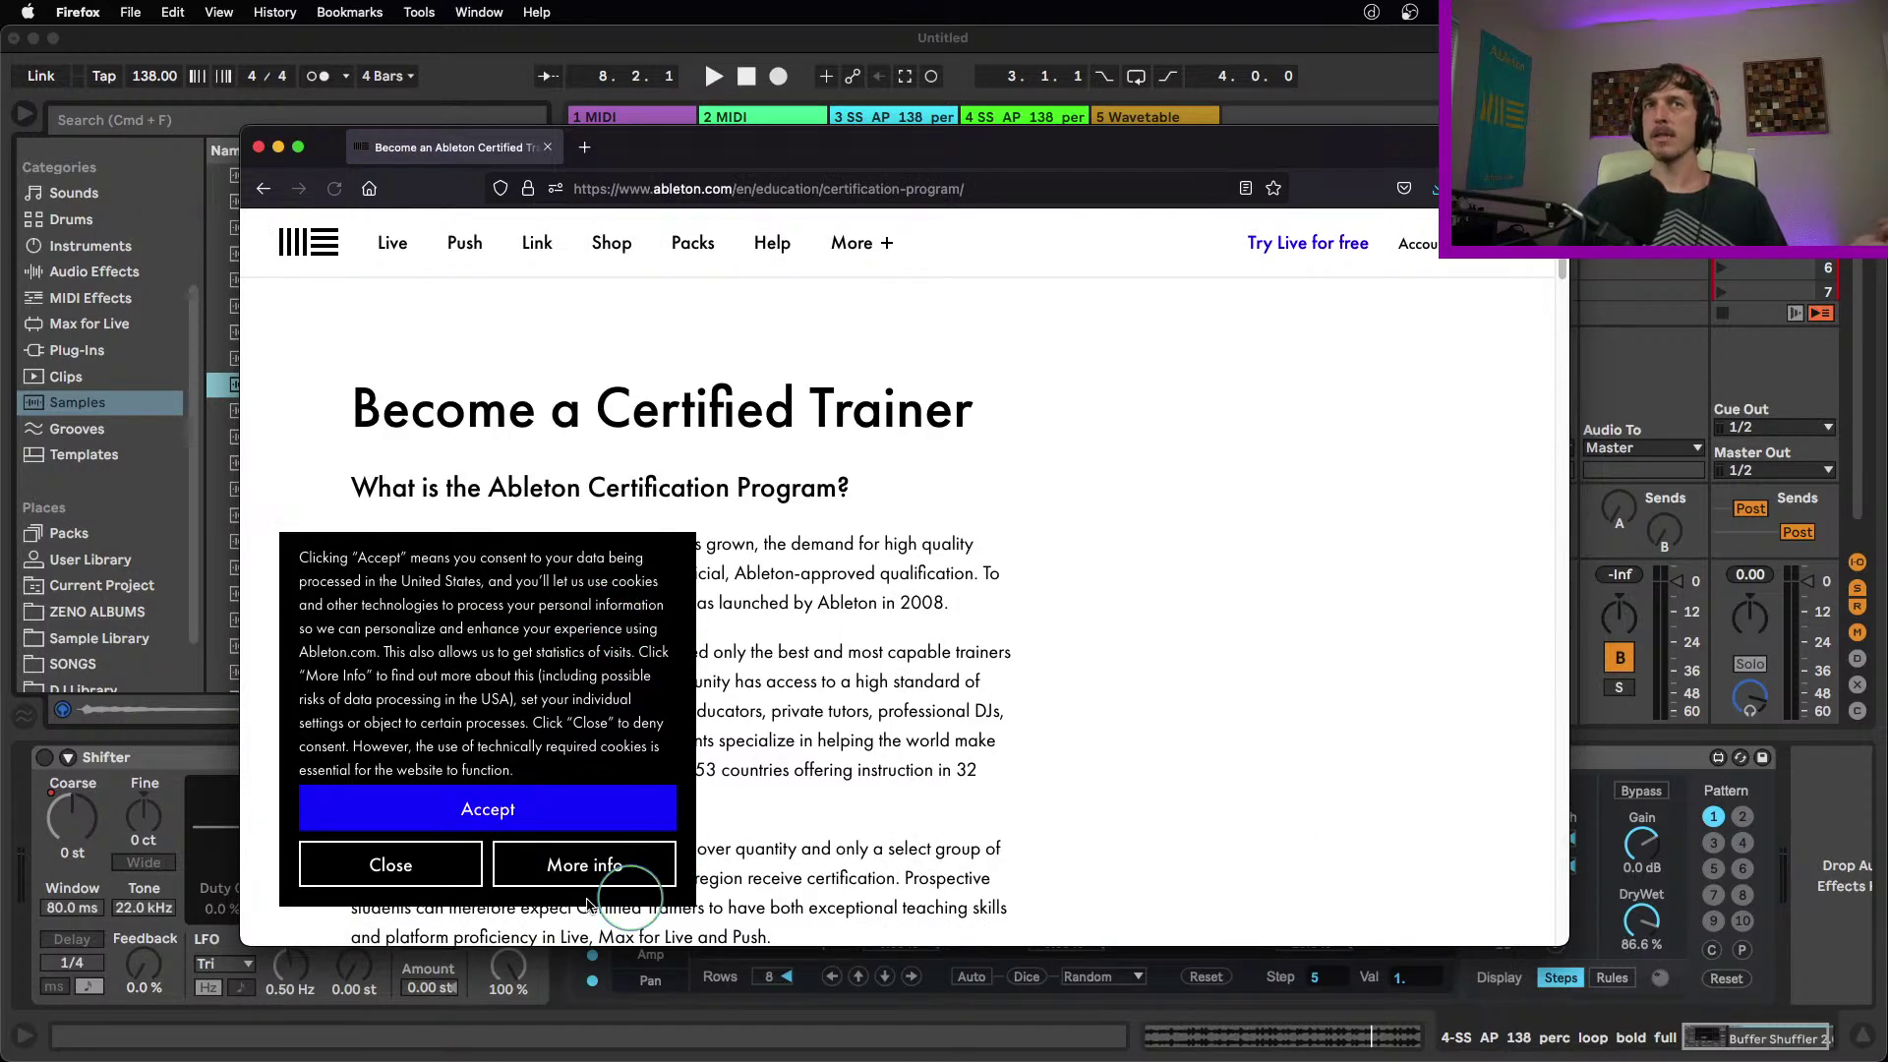
pyautogui.click(413, 867)
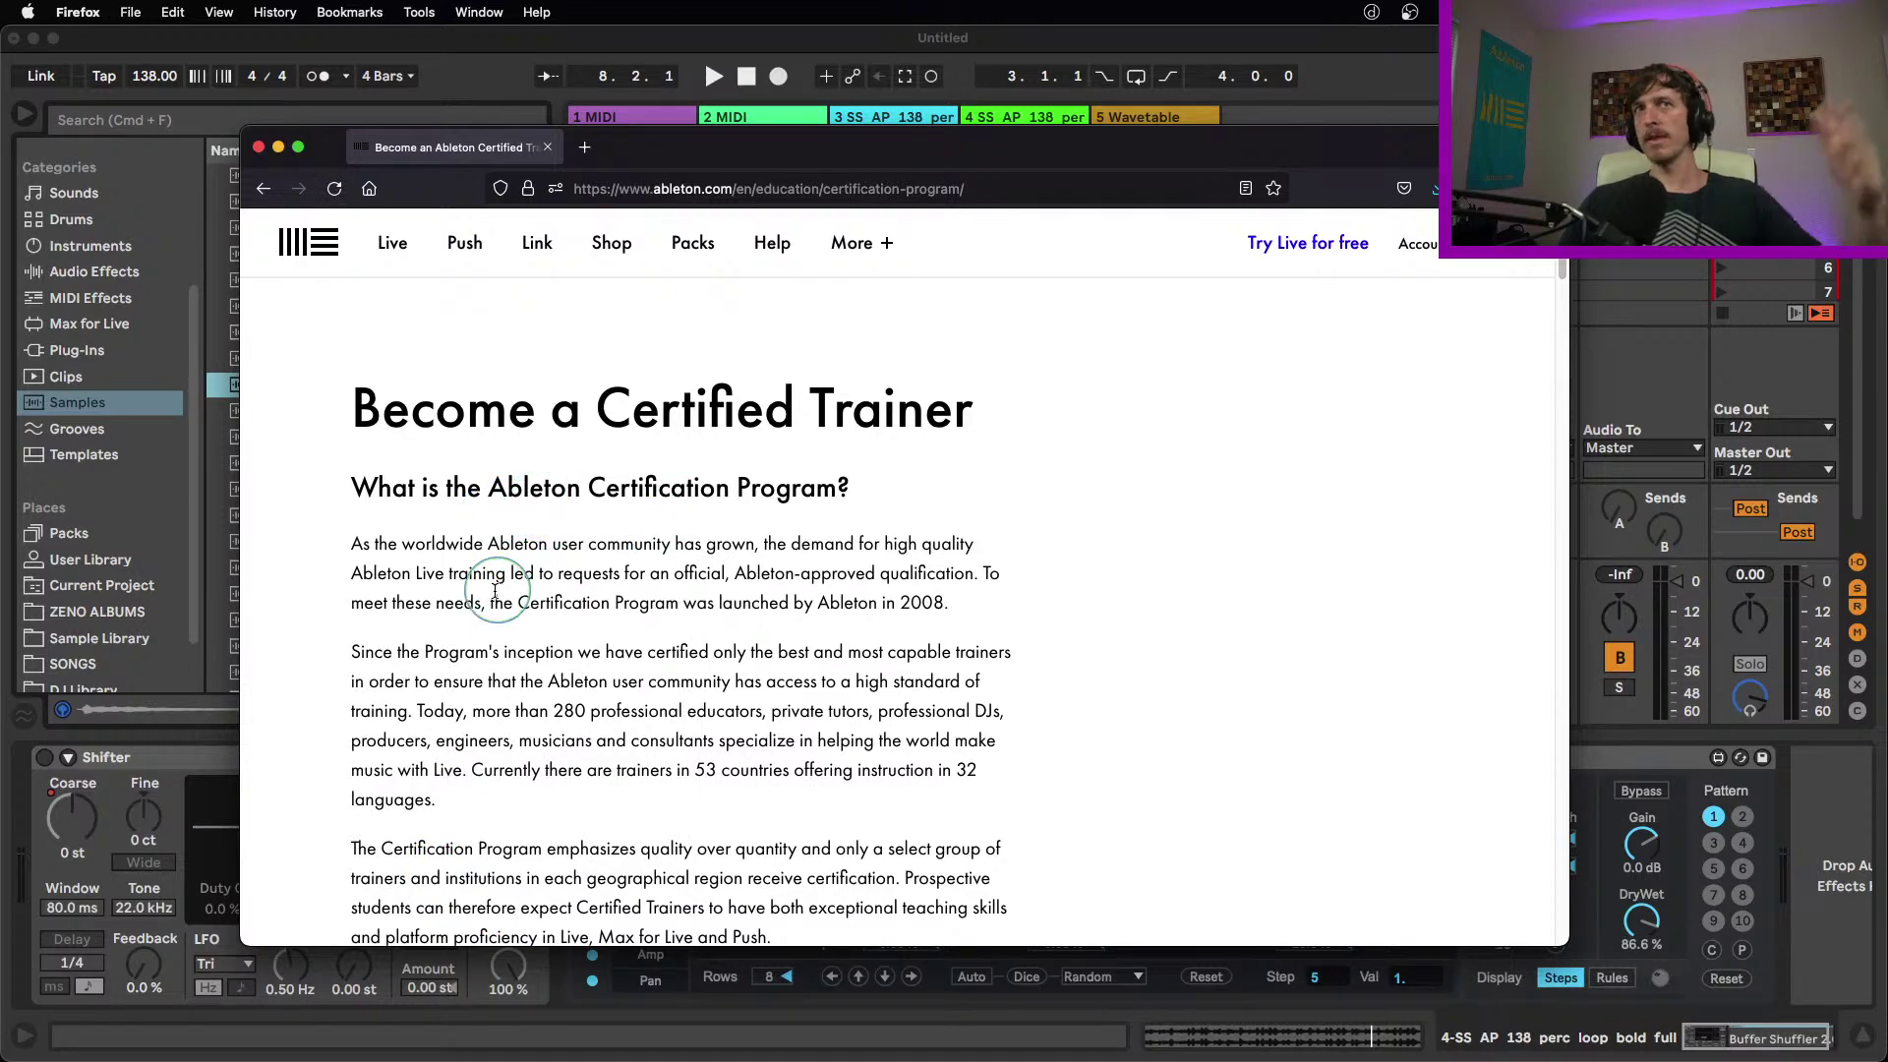
# Read the Ableton Certification Program's description, the trainer benefits and the application instructions
pyautogui.scroll(-5, 442, 560)
pyautogui.scroll(-9, 379, 574)
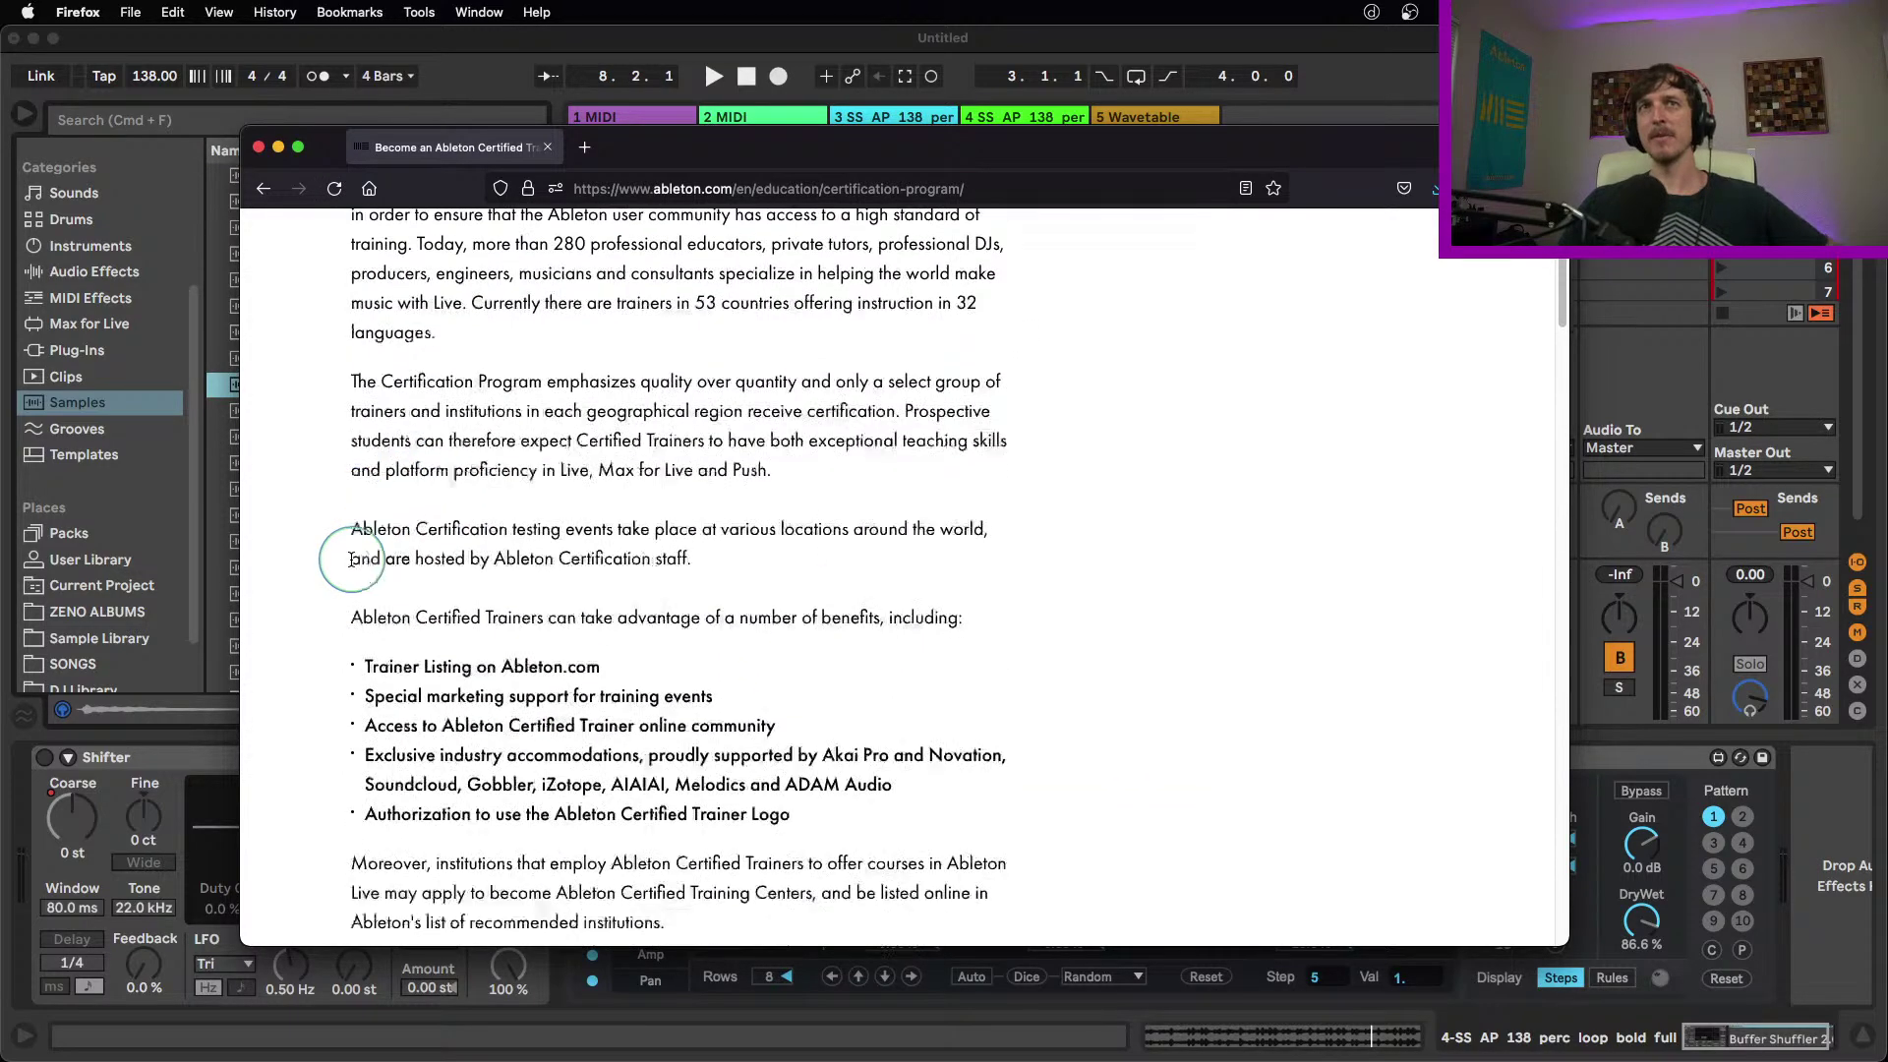
pyautogui.scroll(-12, 353, 613)
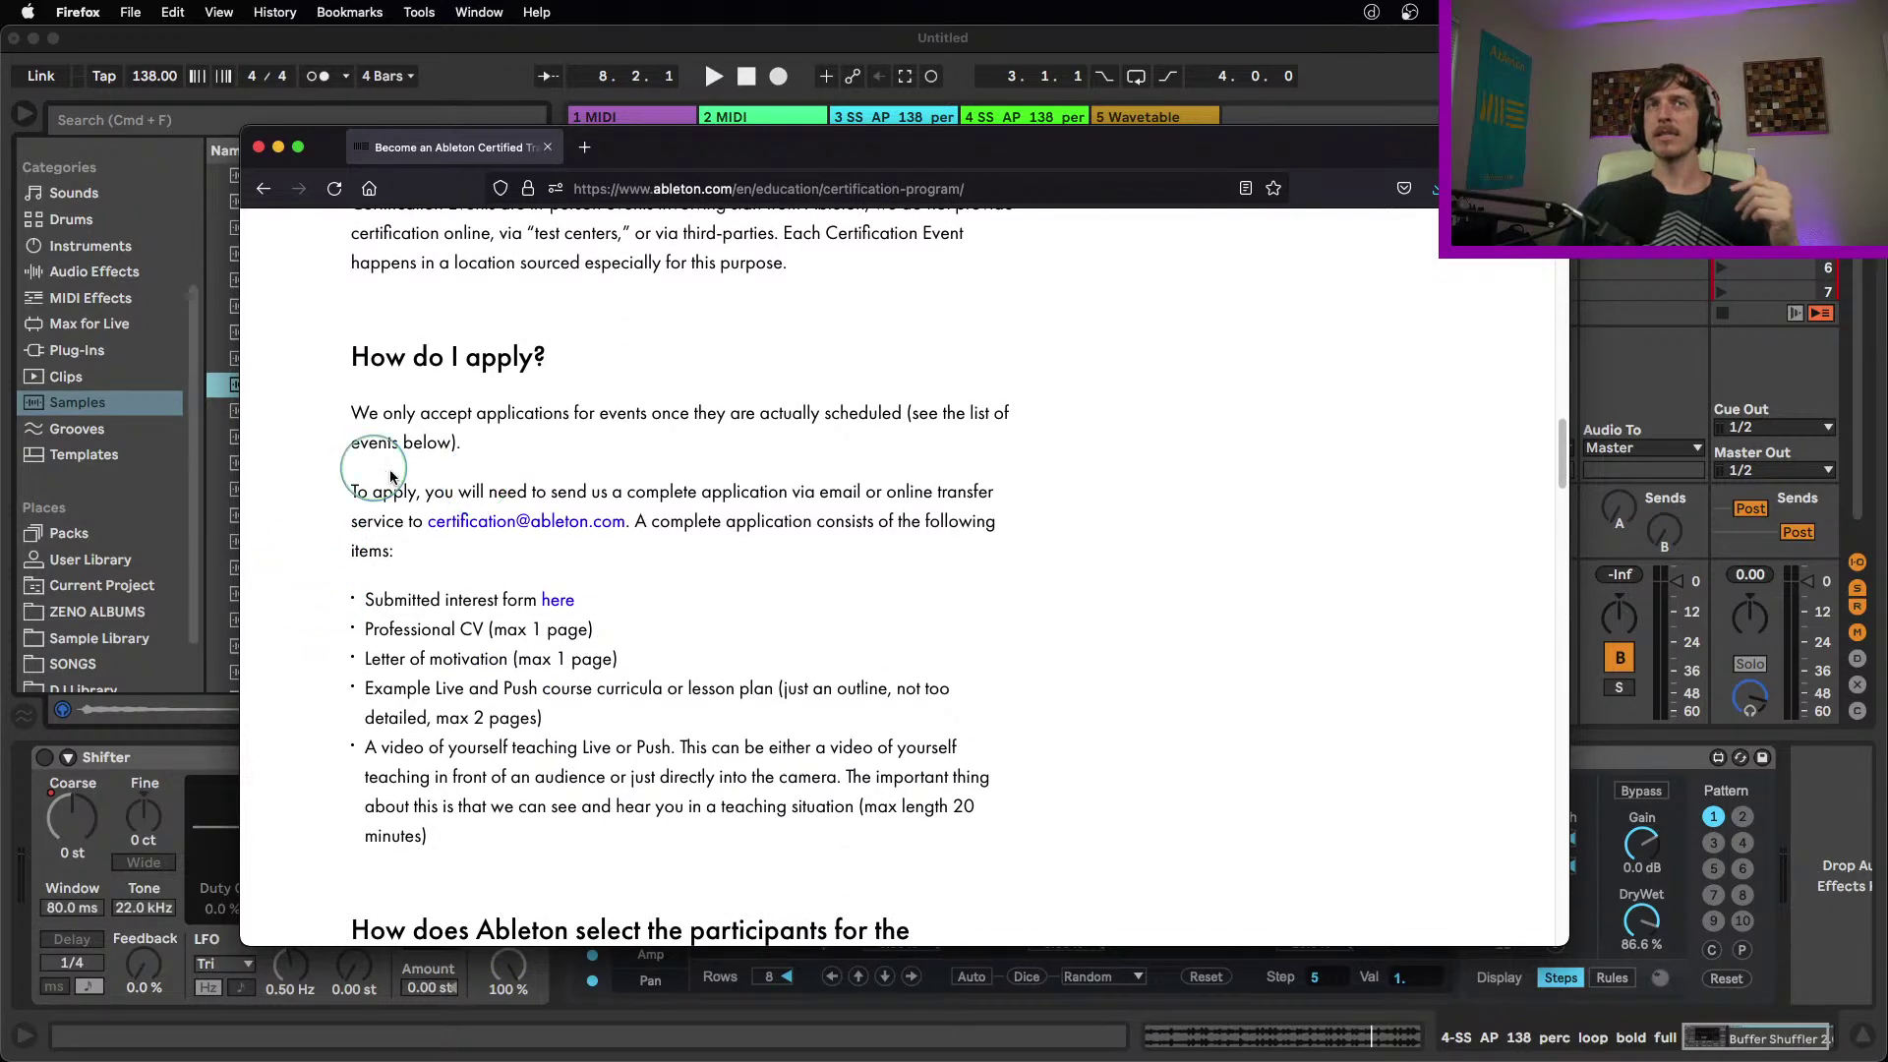
pyautogui.scroll(-6, 399, 474)
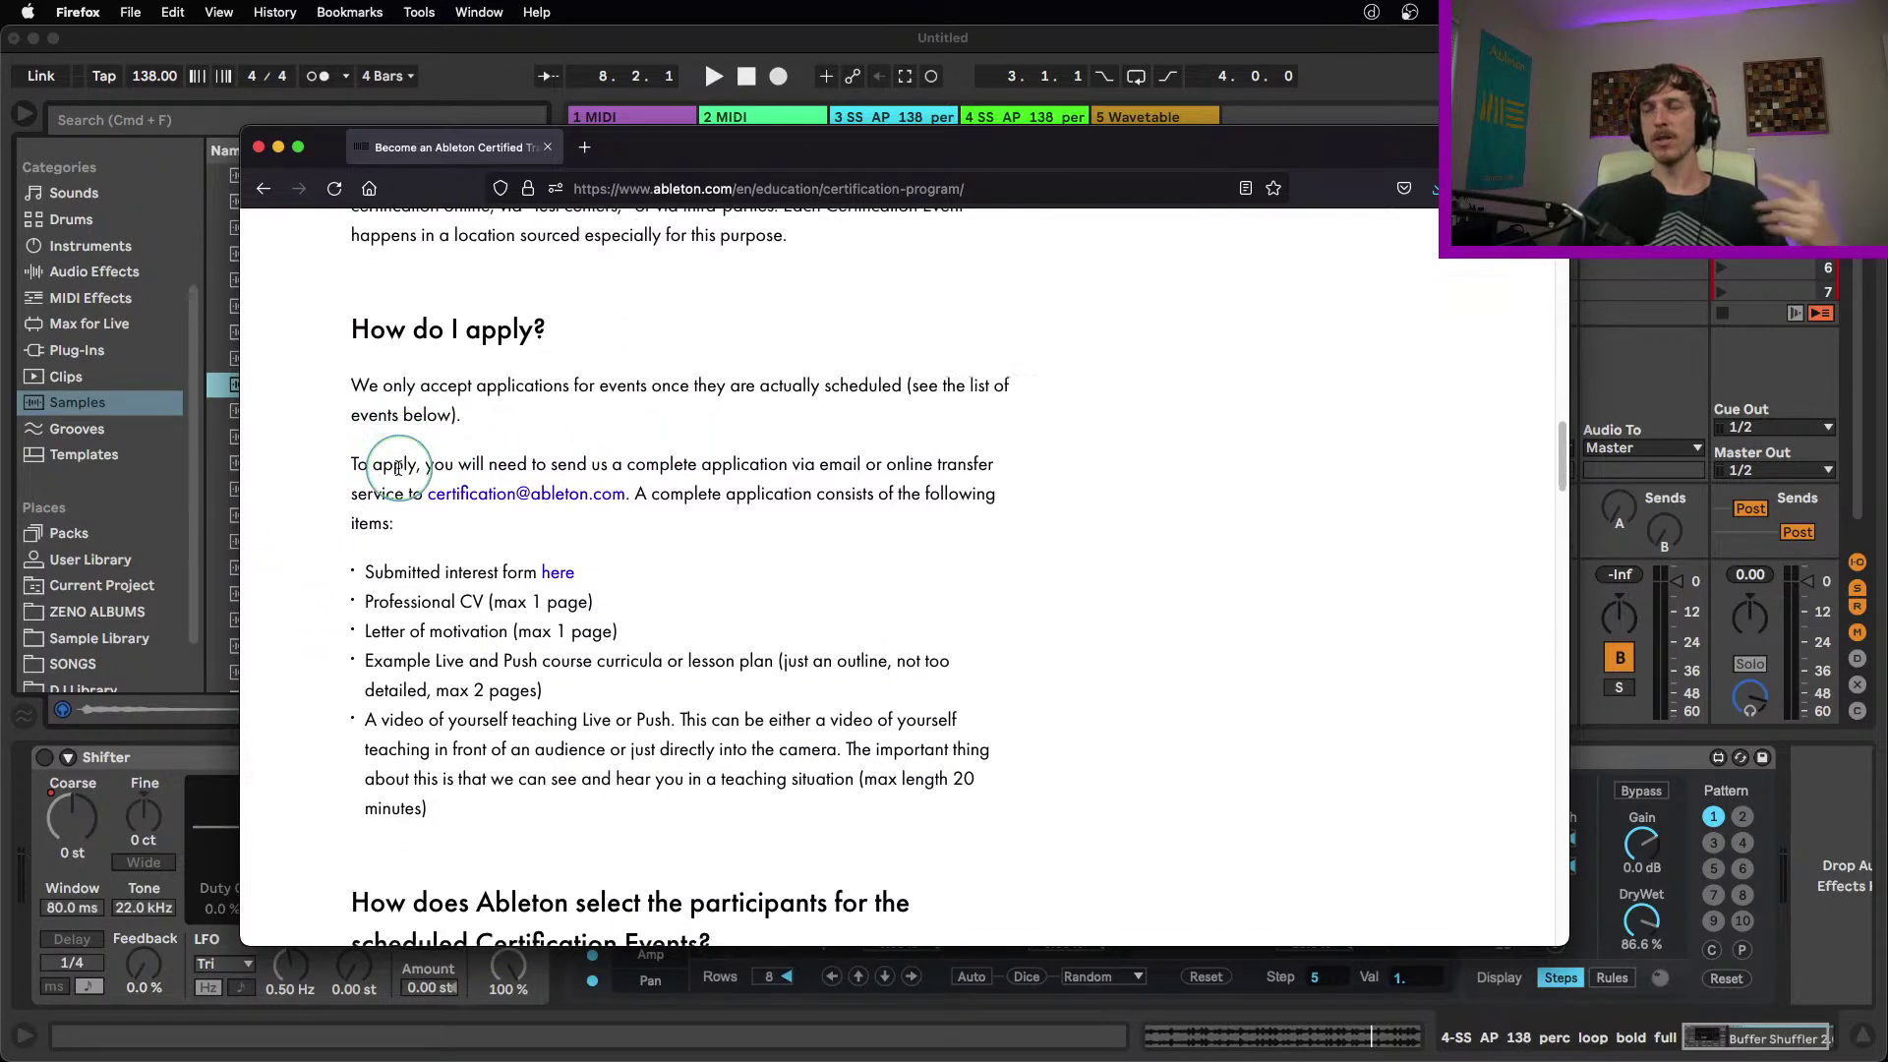
pyautogui.scroll(-7, 414, 560)
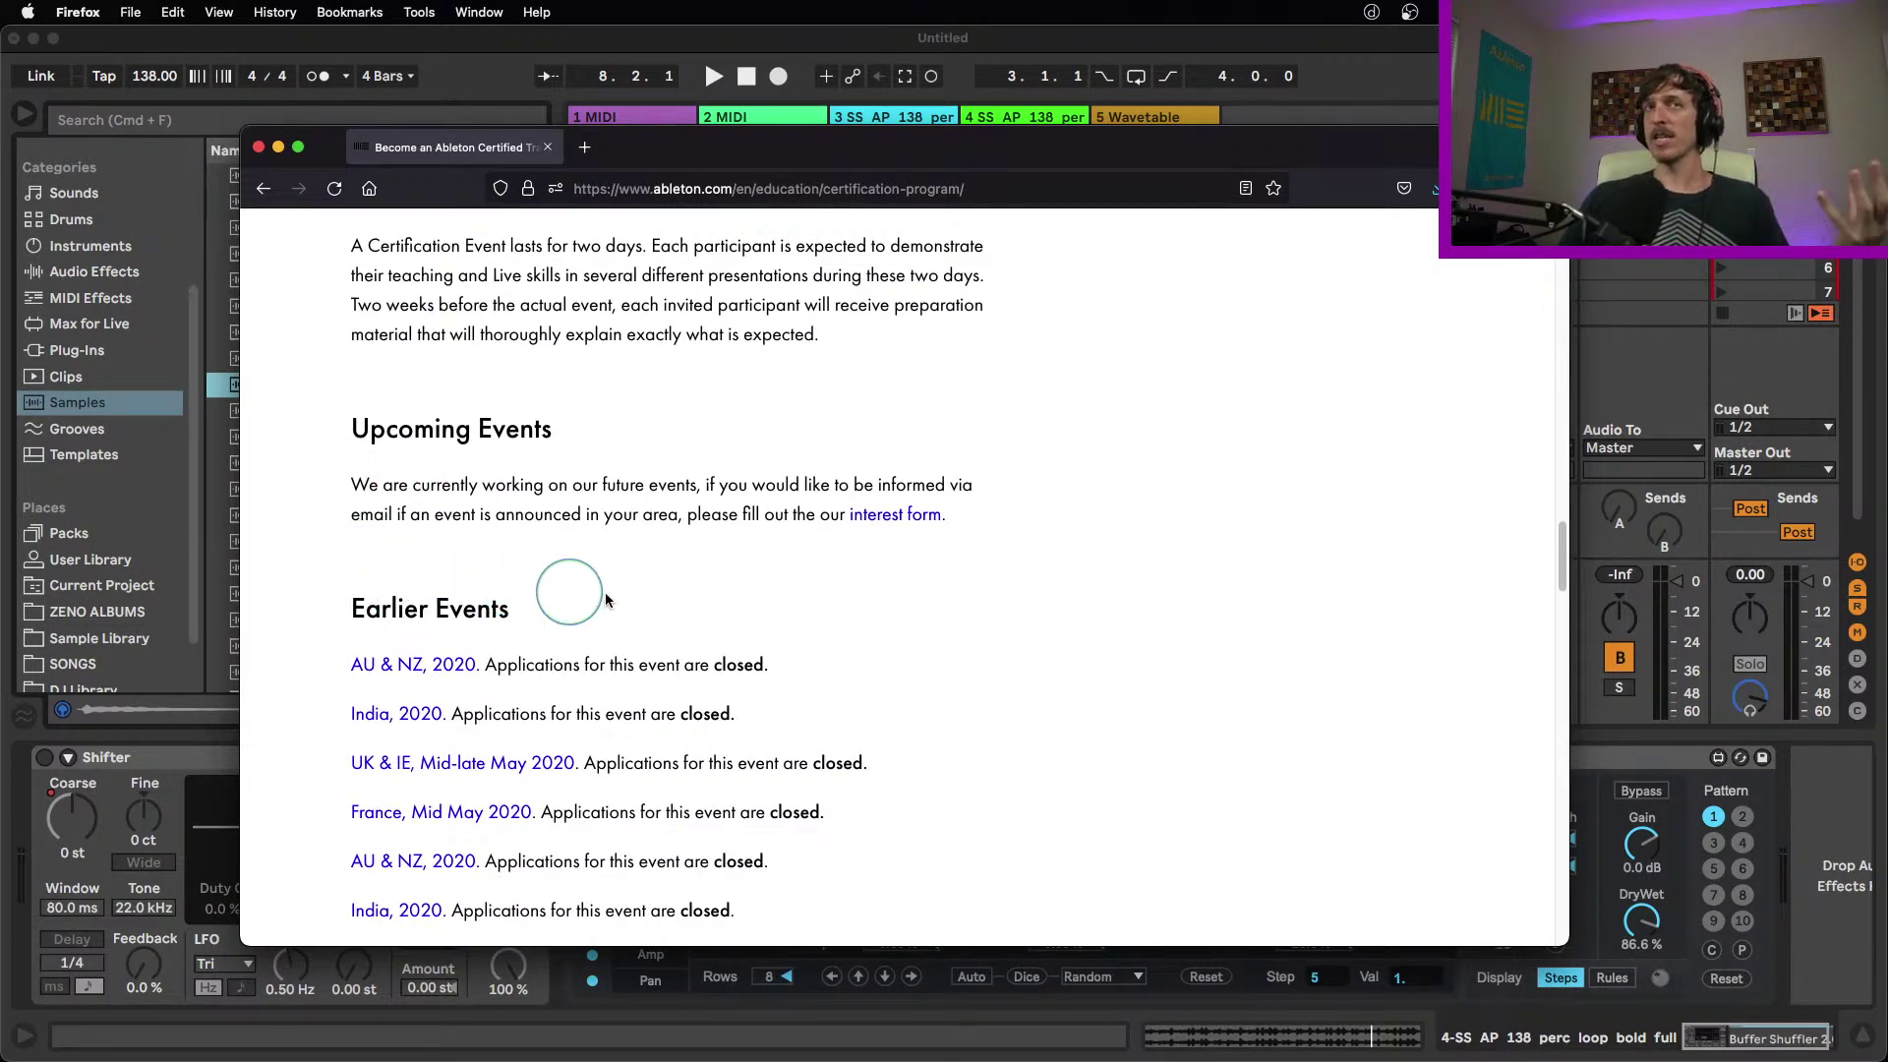
# Look through the upcoming and earlier certification events listed on the page
pyautogui.scroll(-1, 714, 600)
pyautogui.scroll(-2, 710, 599)
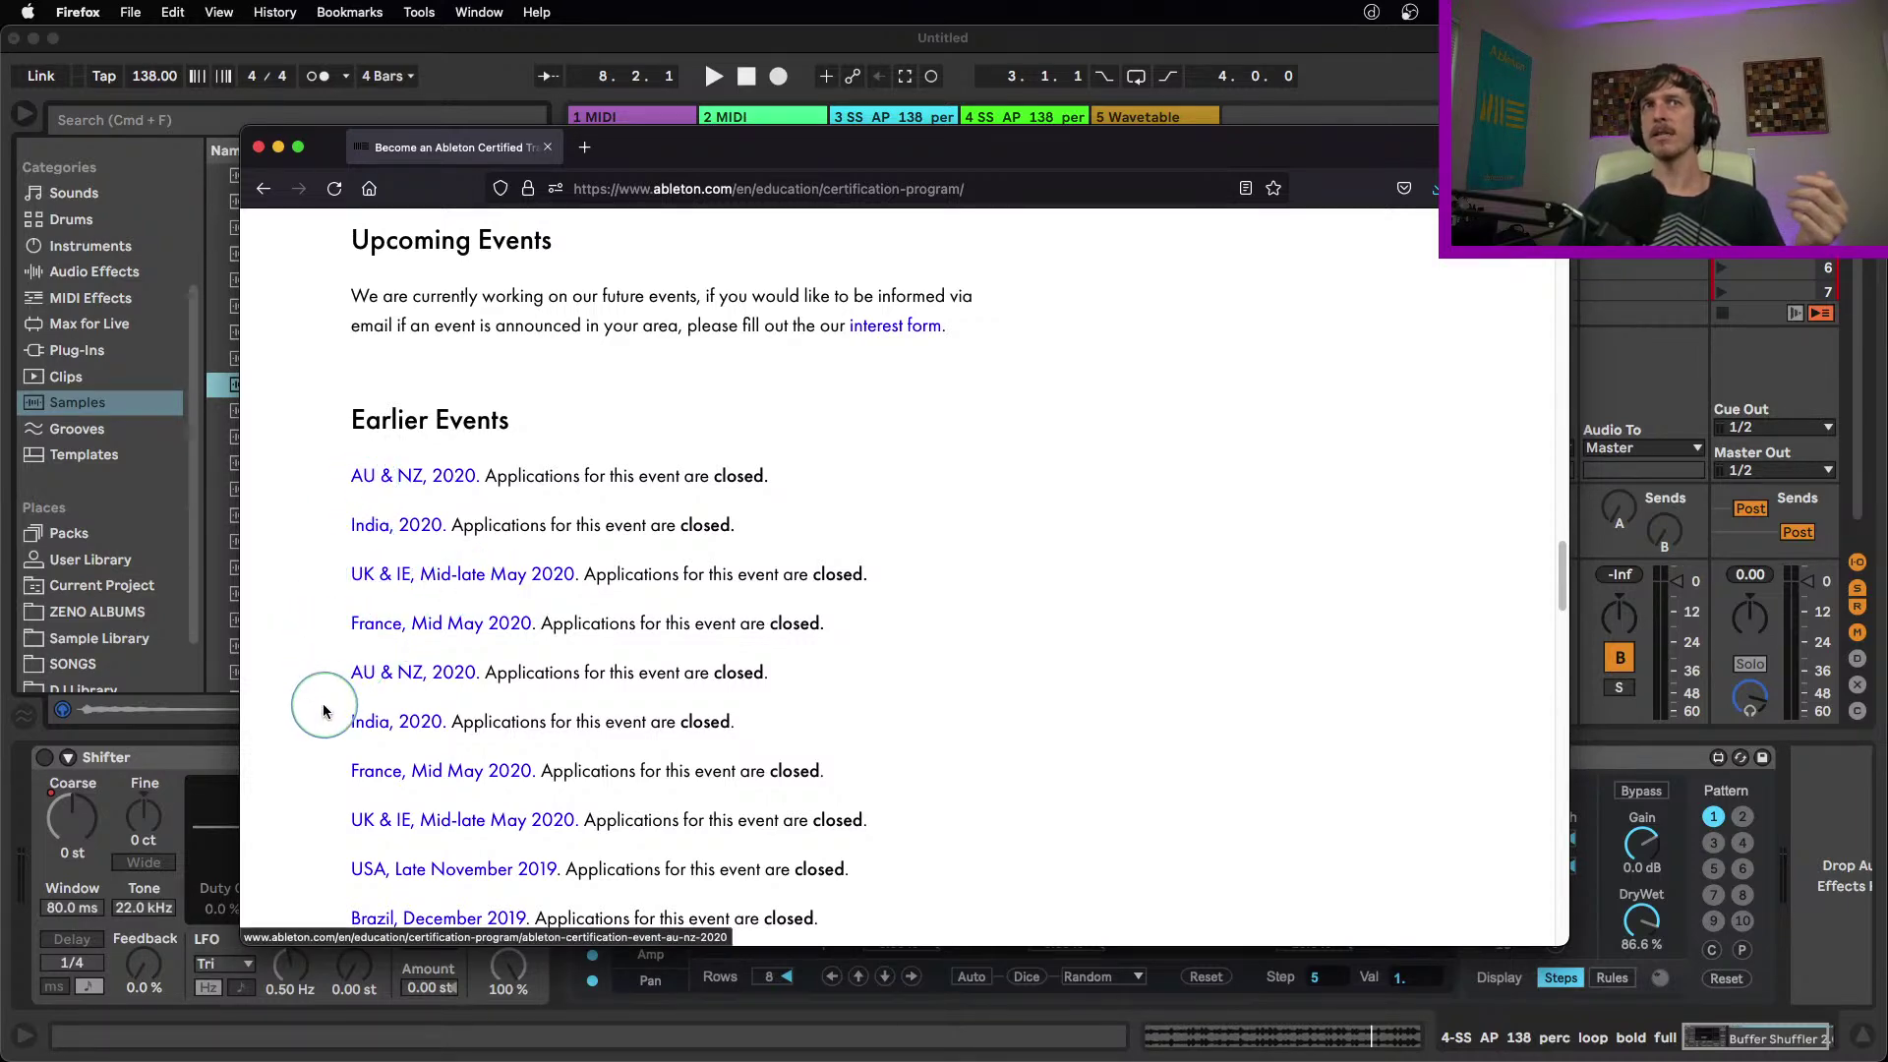
pyautogui.scroll(-2, 455, 843)
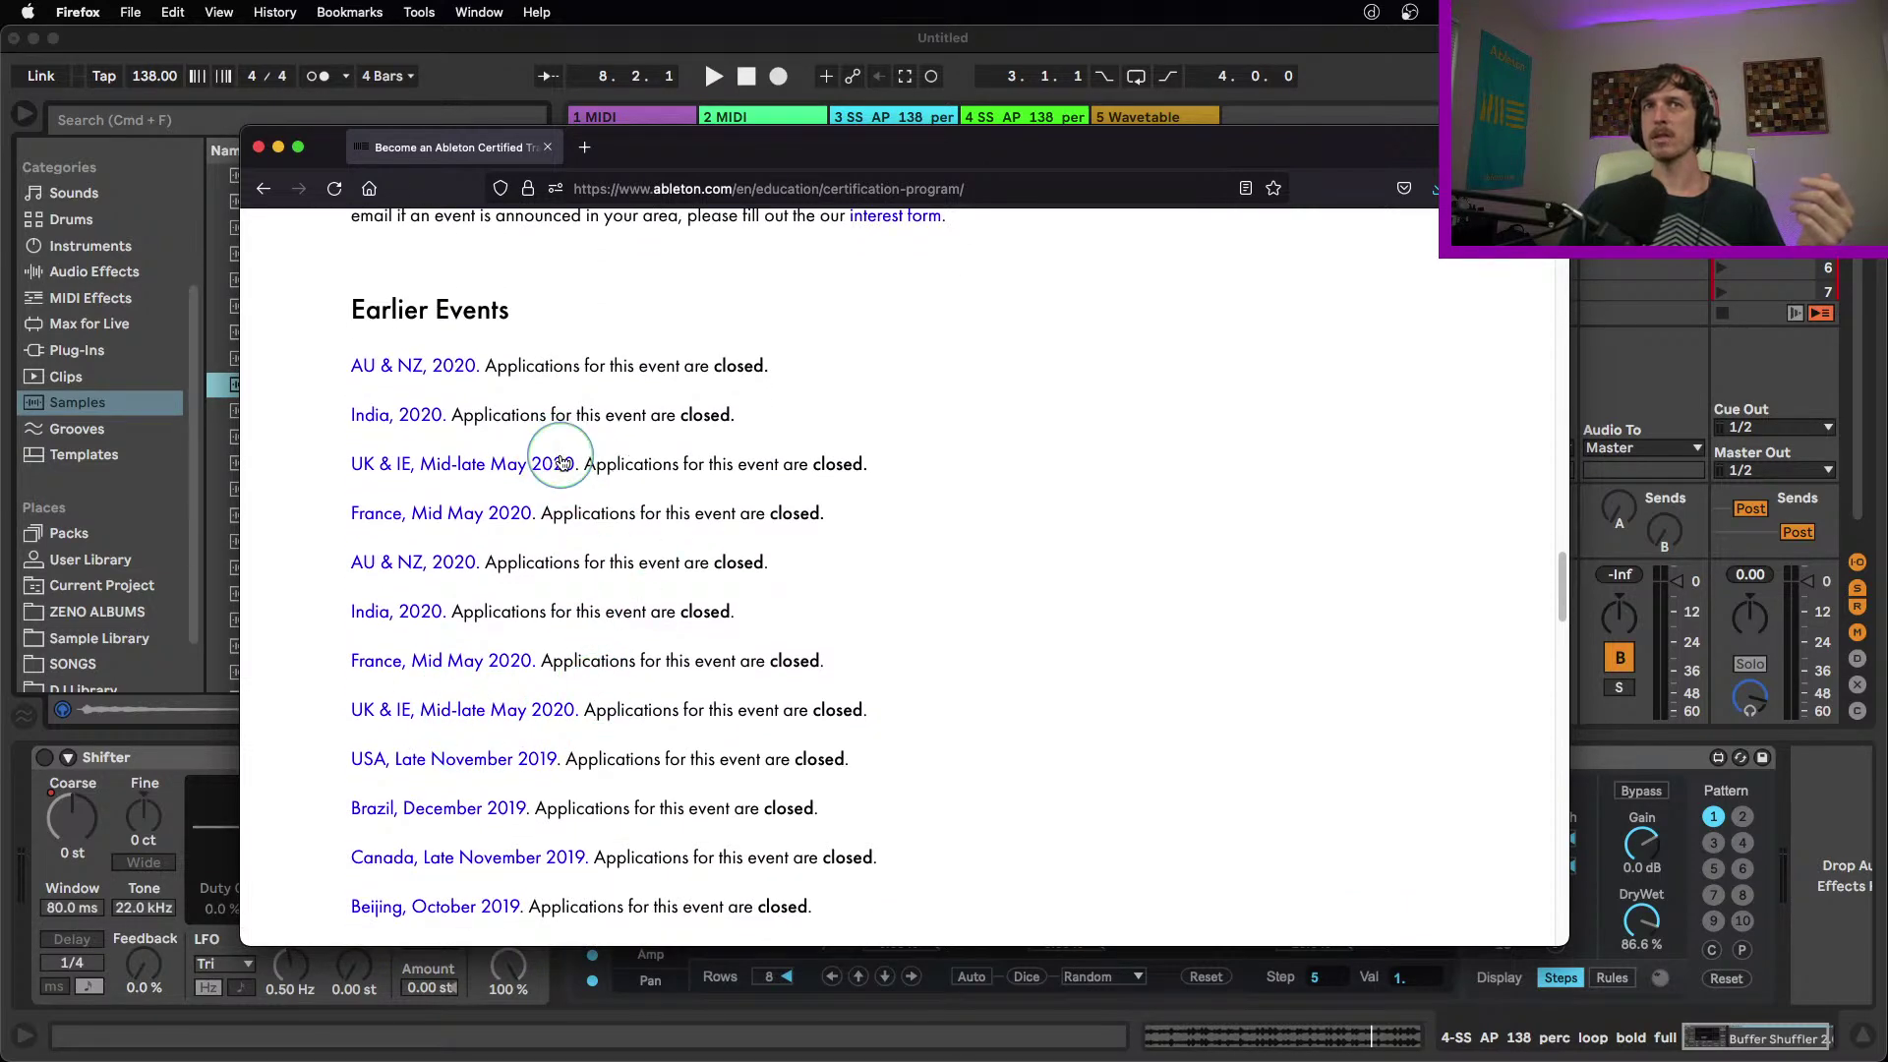
pyautogui.scroll(-3, 518, 507)
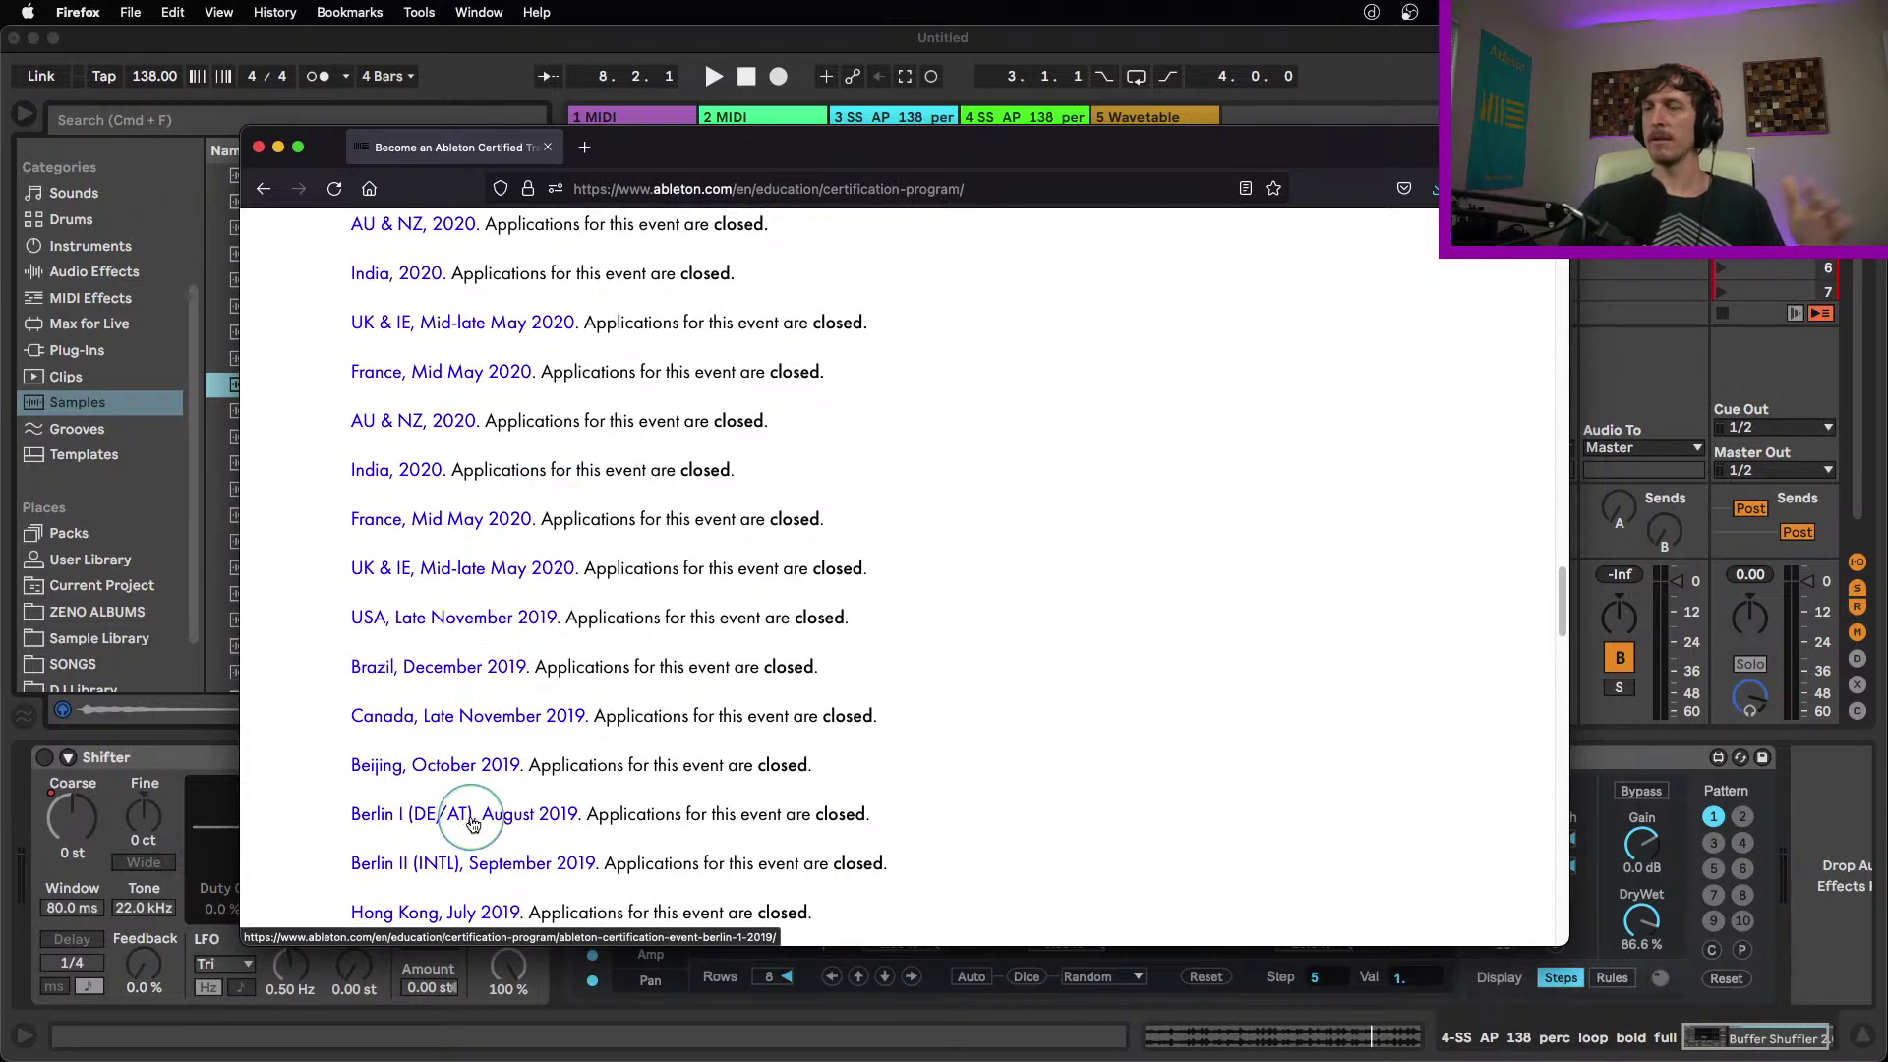
pyautogui.scroll(3, 650, 754)
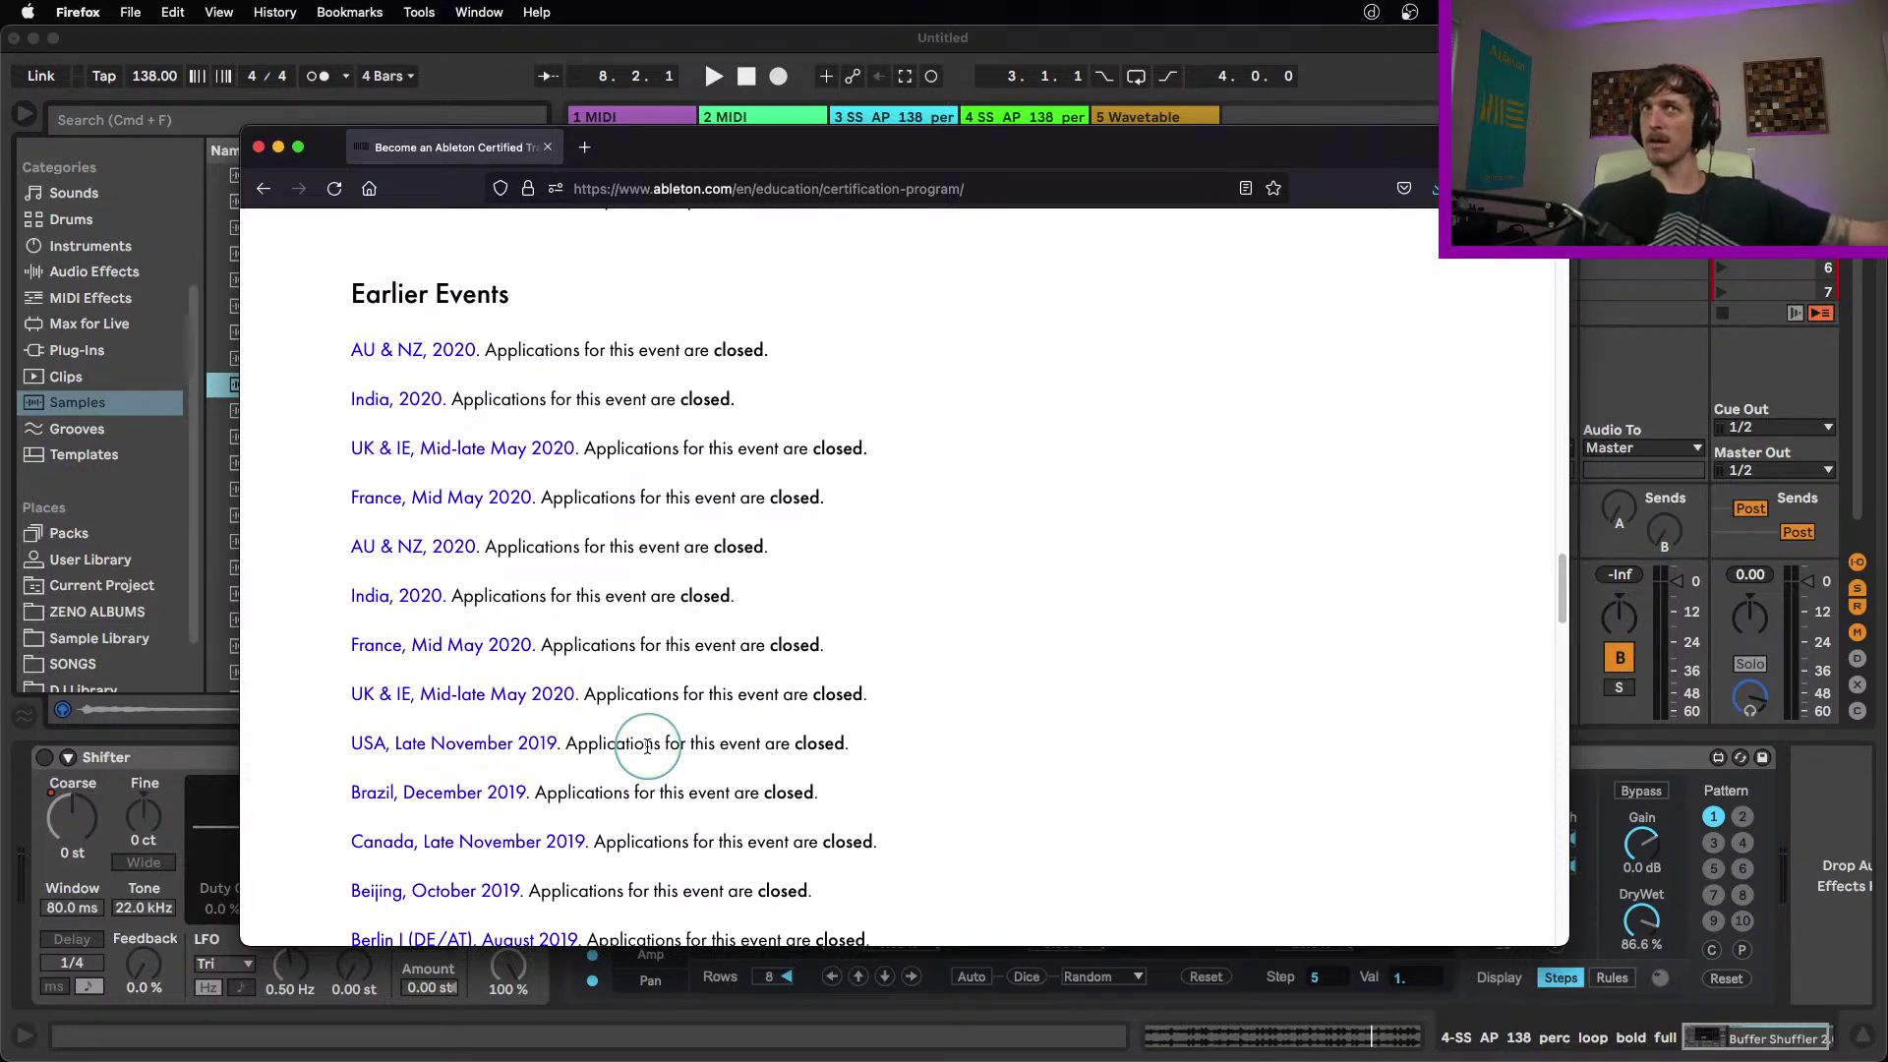
pyautogui.scroll(1, 647, 745)
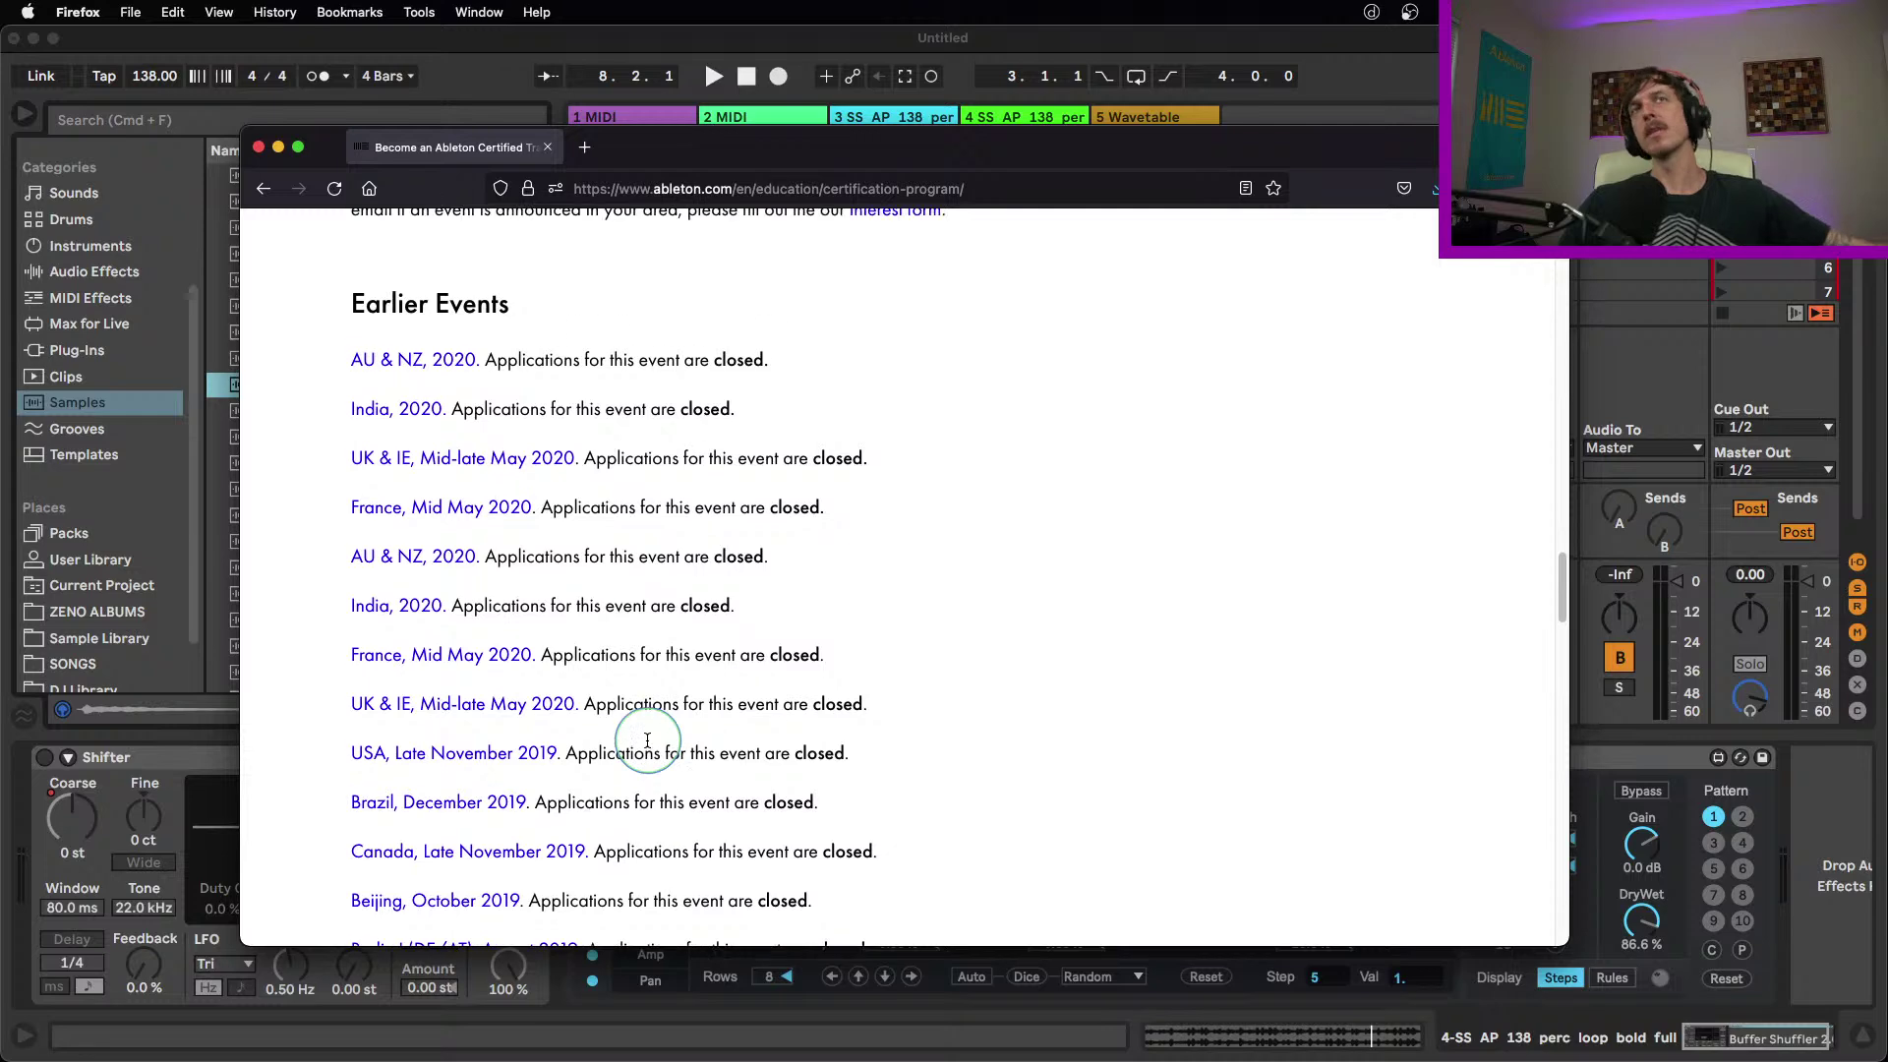
pyautogui.scroll(2, 647, 745)
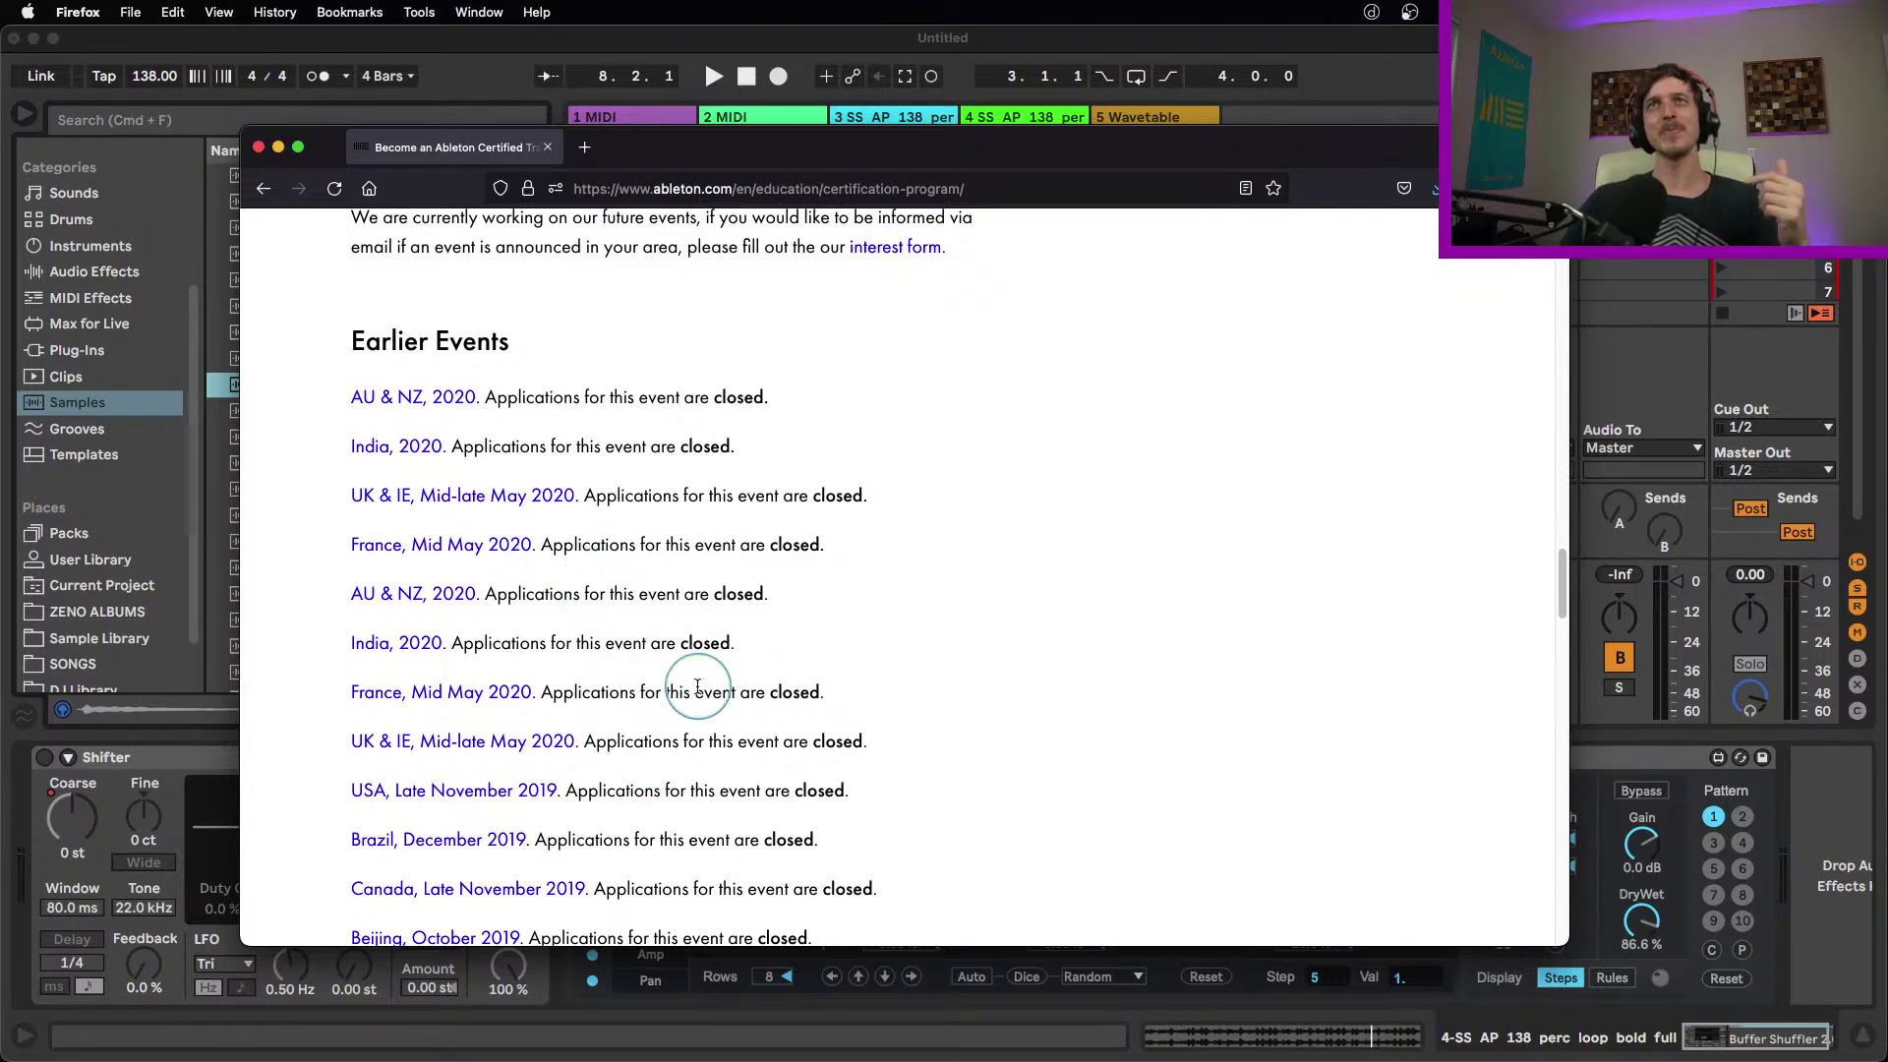
# Review the required application items under "How do I apply?", highlighting the interest form, CV, motivation letter, lesson plan and teaching video in turn
pyautogui.scroll(10, 698, 686)
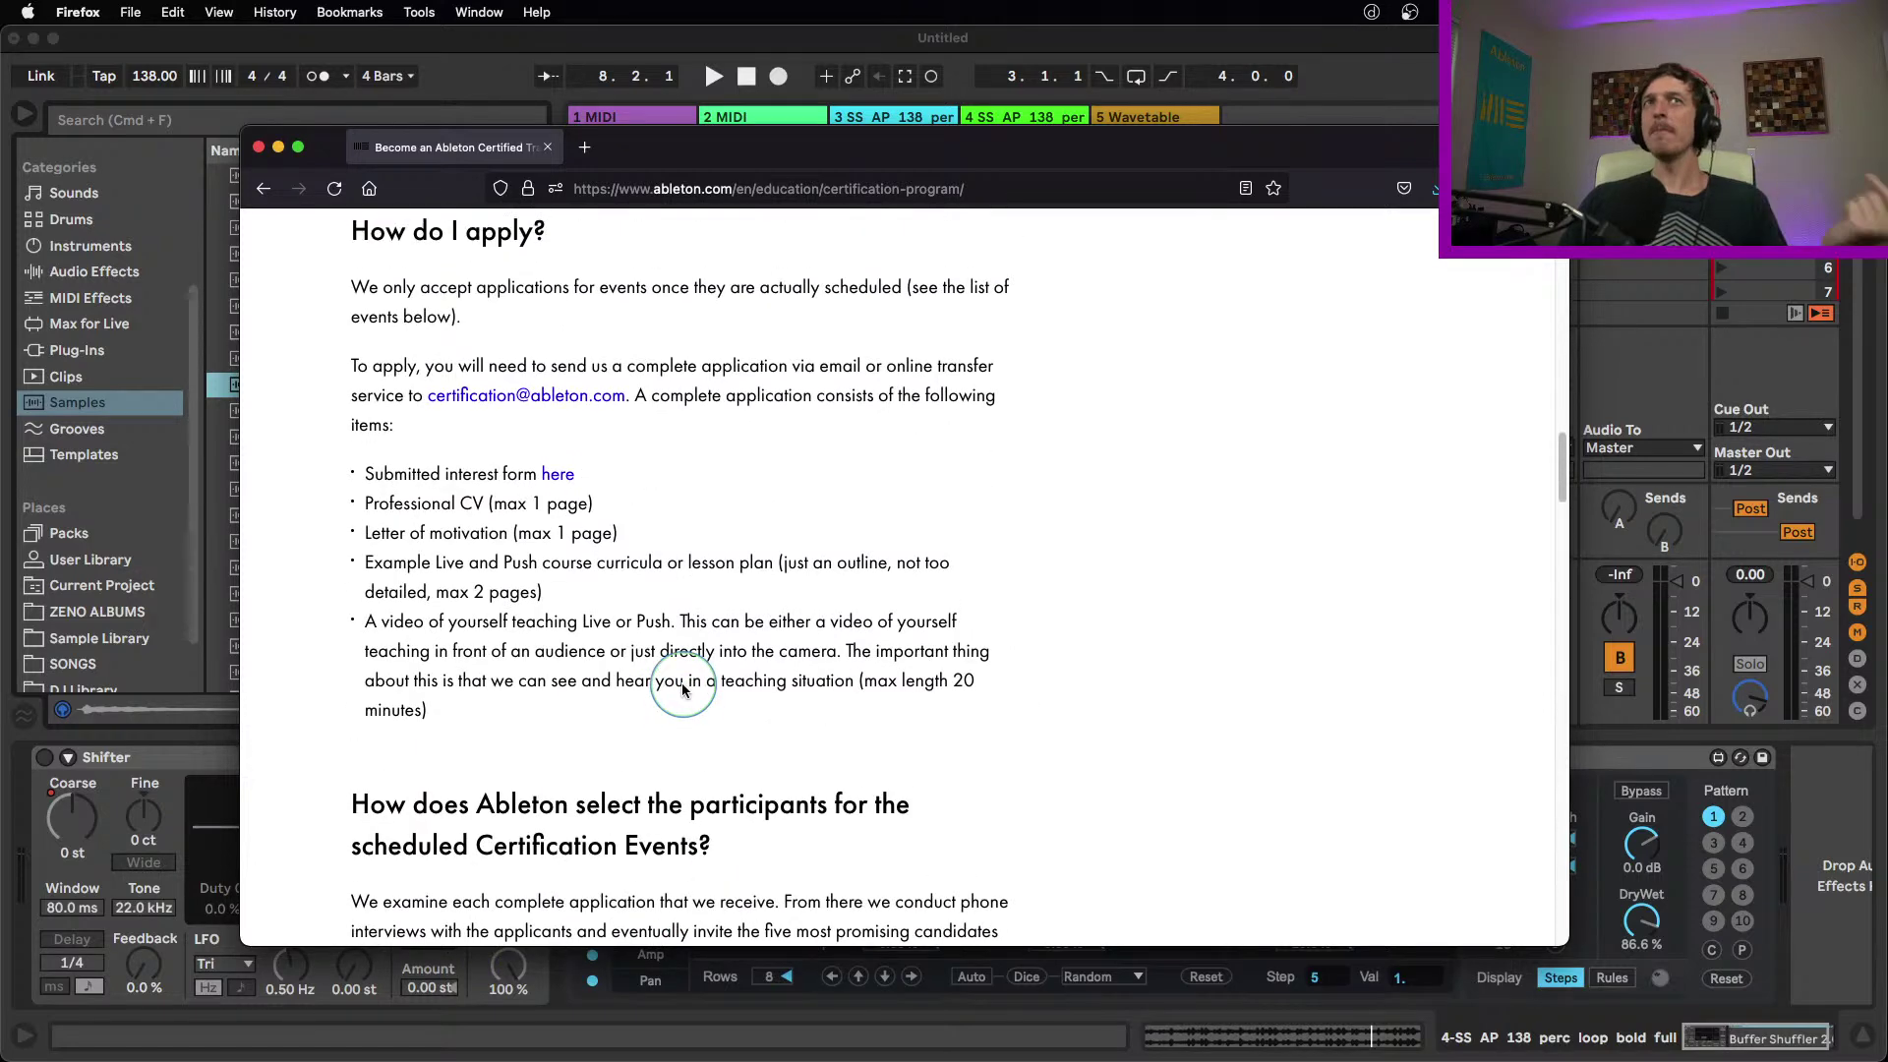
pyautogui.scroll(1, 683, 689)
pyautogui.moveTo(375, 507); pyautogui.dragTo(551, 517)
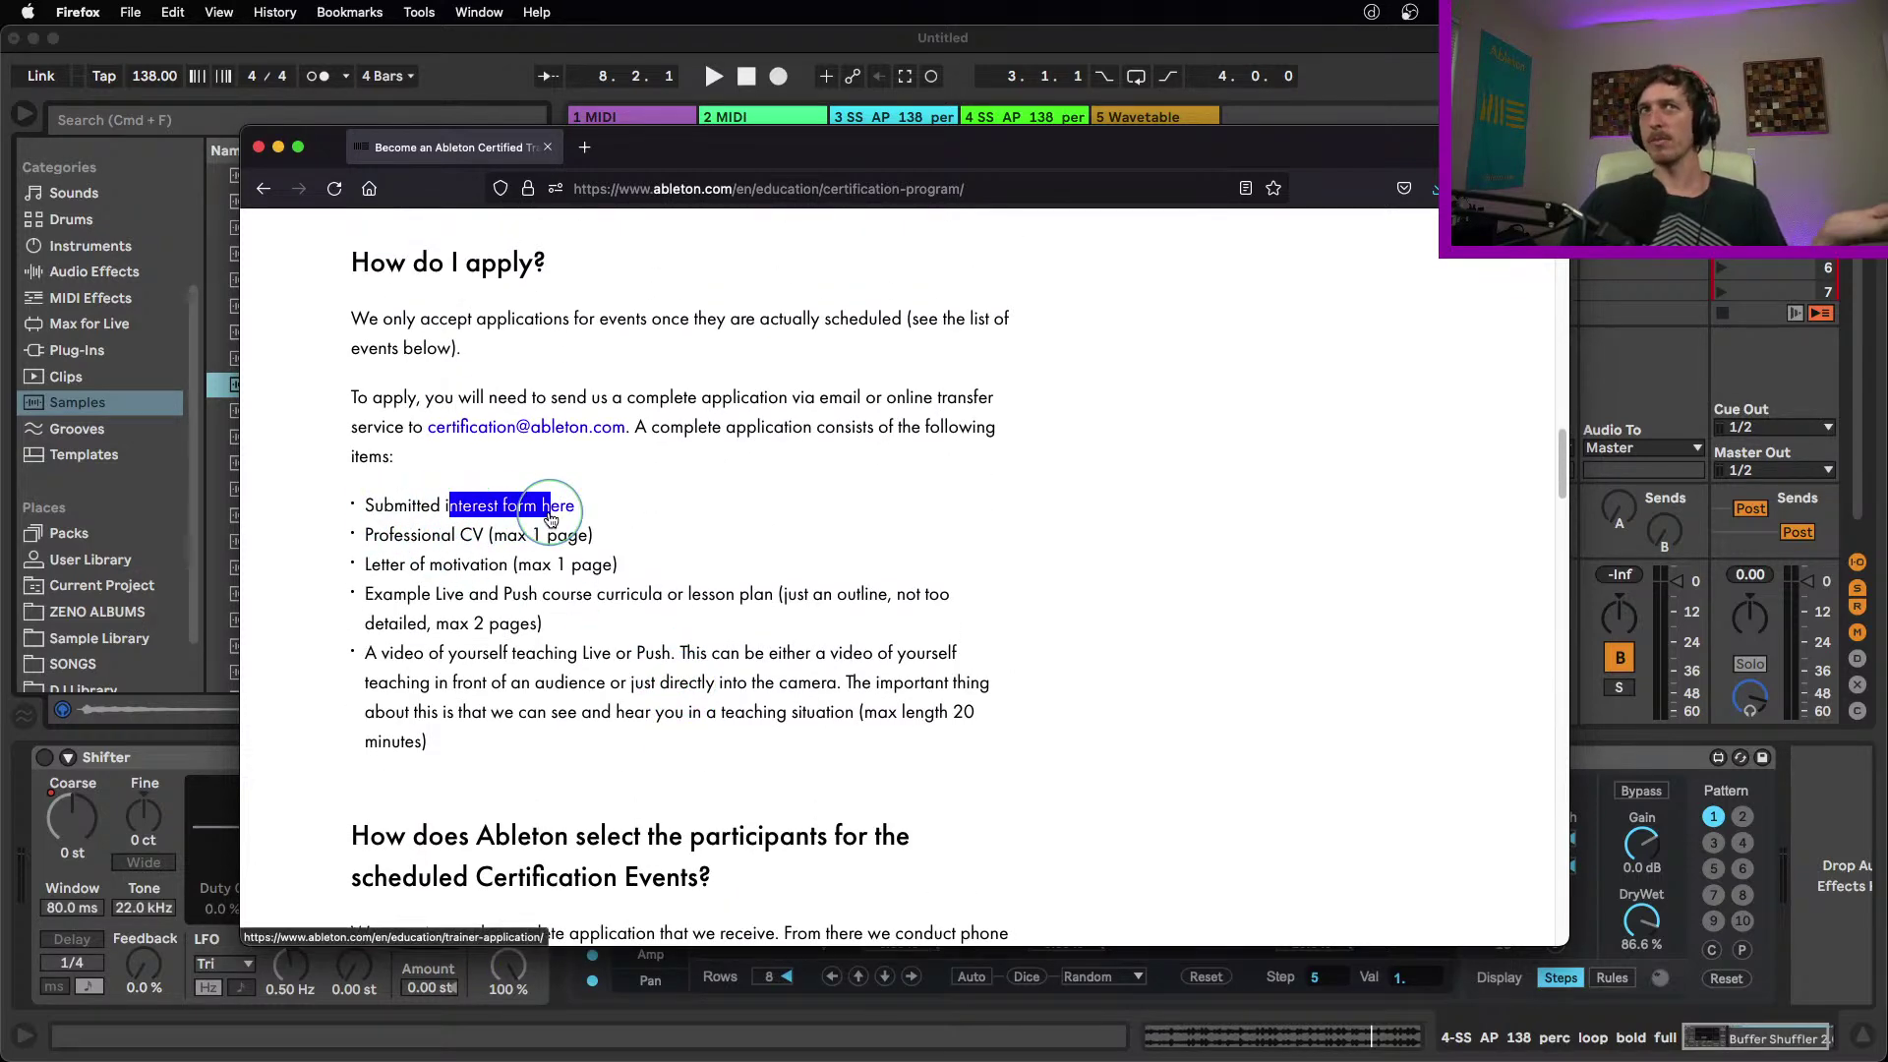
pyautogui.click(399, 537)
pyautogui.moveTo(386, 535); pyautogui.dragTo(507, 540)
pyautogui.click(422, 564)
pyautogui.moveTo(379, 566); pyautogui.dragTo(631, 566)
pyautogui.click(469, 585)
pyautogui.moveTo(408, 594); pyautogui.dragTo(782, 584)
pyautogui.click(490, 628)
pyautogui.moveTo(429, 653); pyautogui.dragTo(865, 683)
pyautogui.click(893, 675)
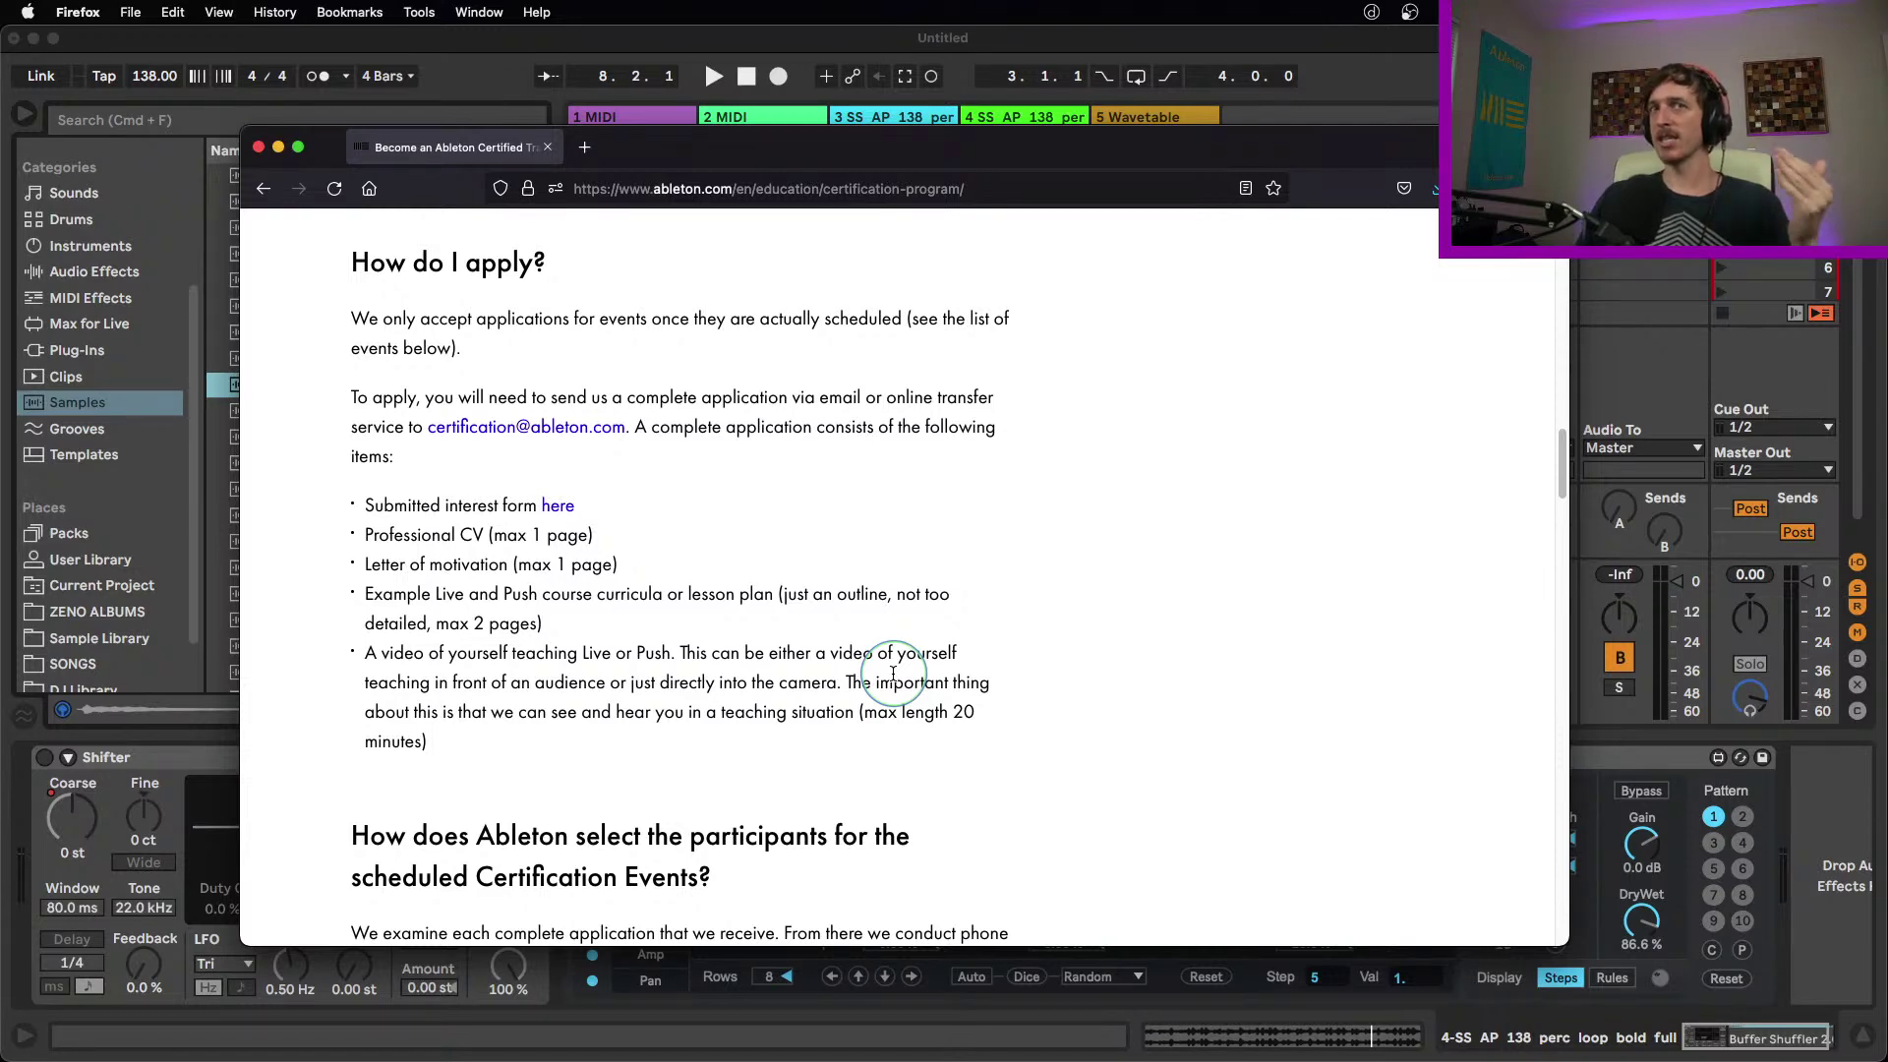
# Read how Ableton selects participants and what happens at a Certification Event, and check the upcoming events
pyautogui.scroll(-8, 893, 674)
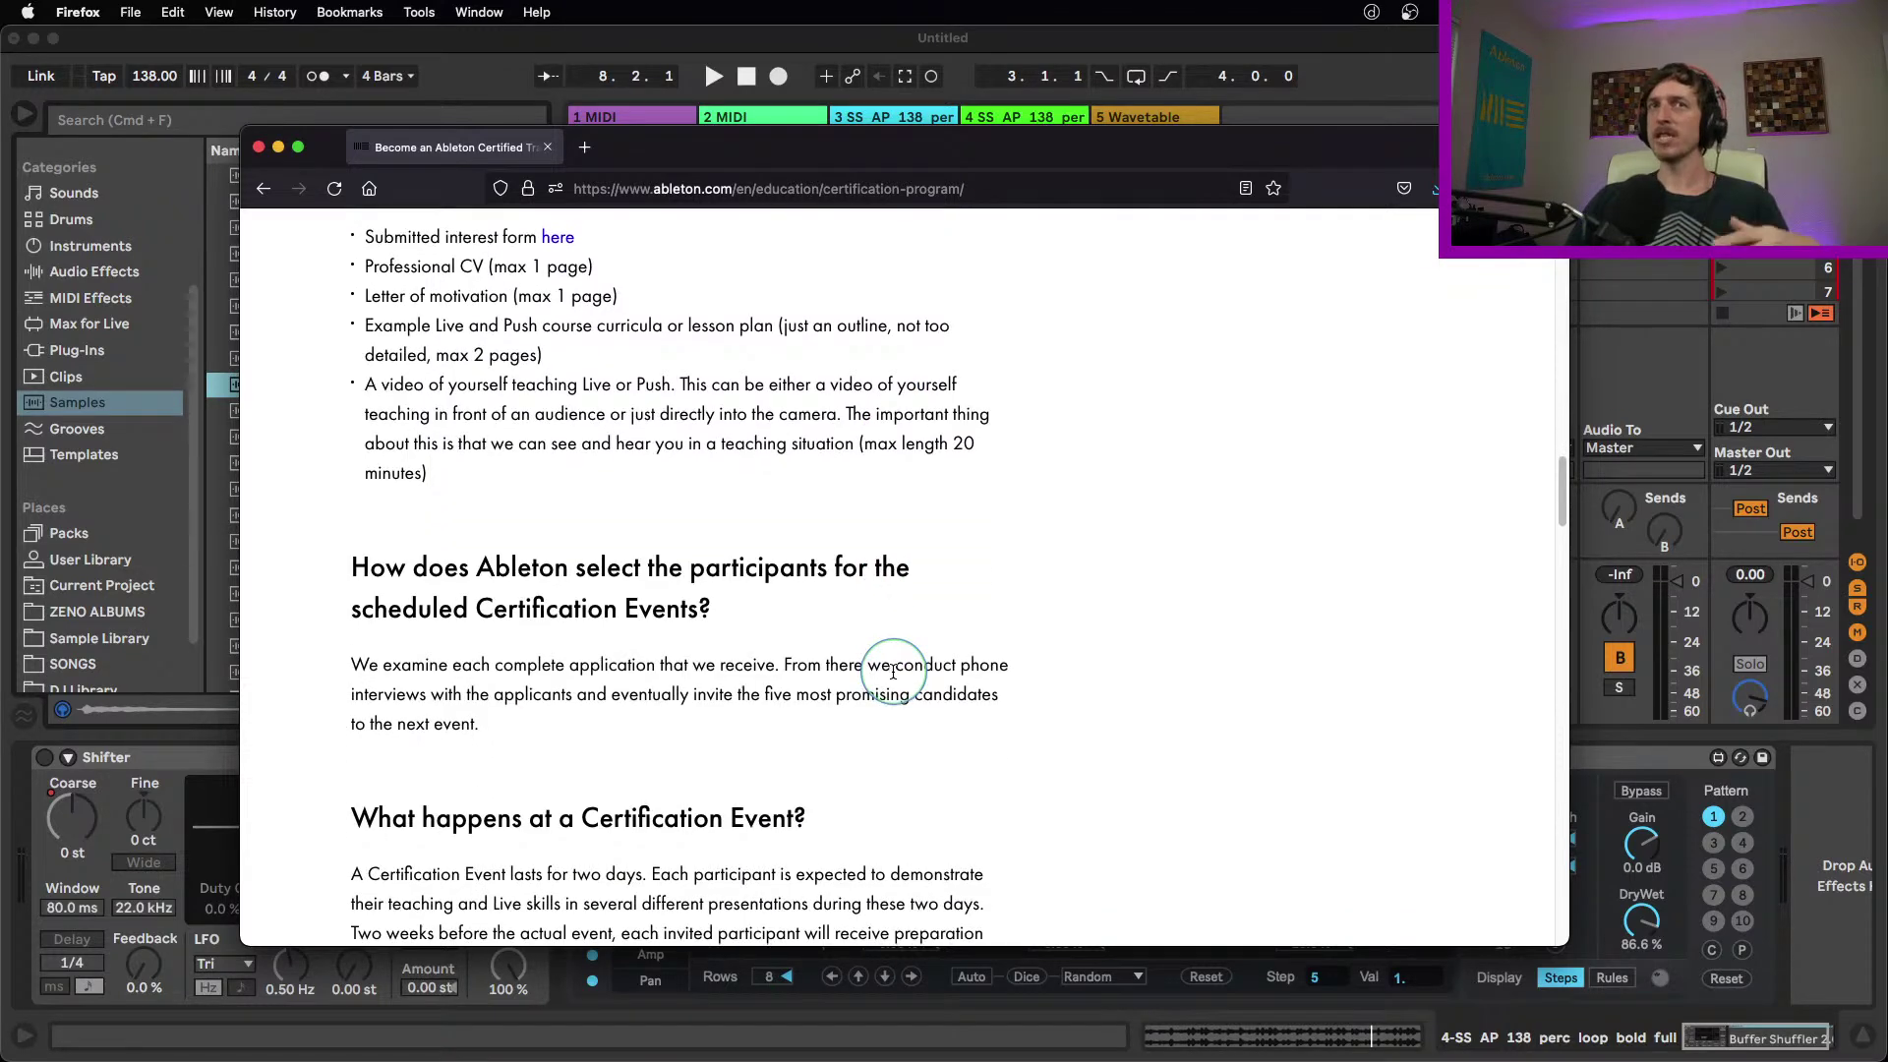
pyautogui.scroll(-1, 787, 669)
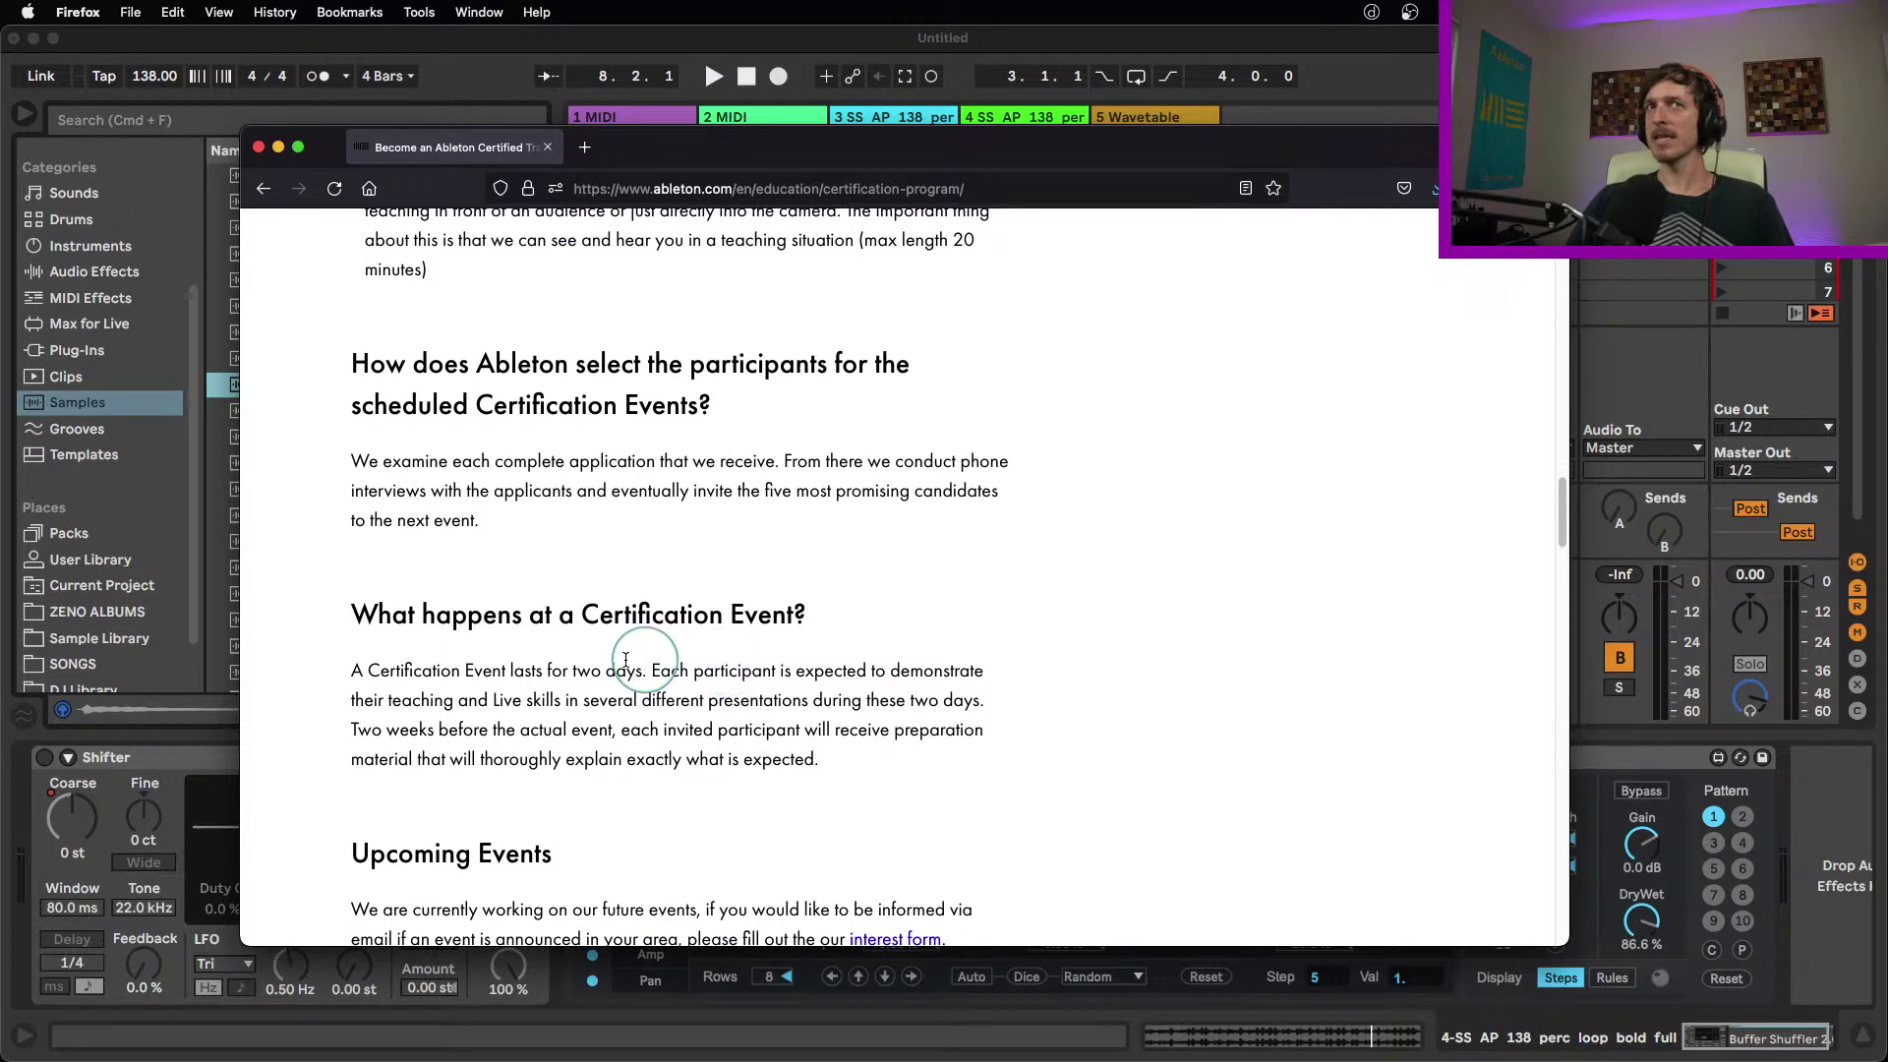
pyautogui.scroll(-10, 442, 678)
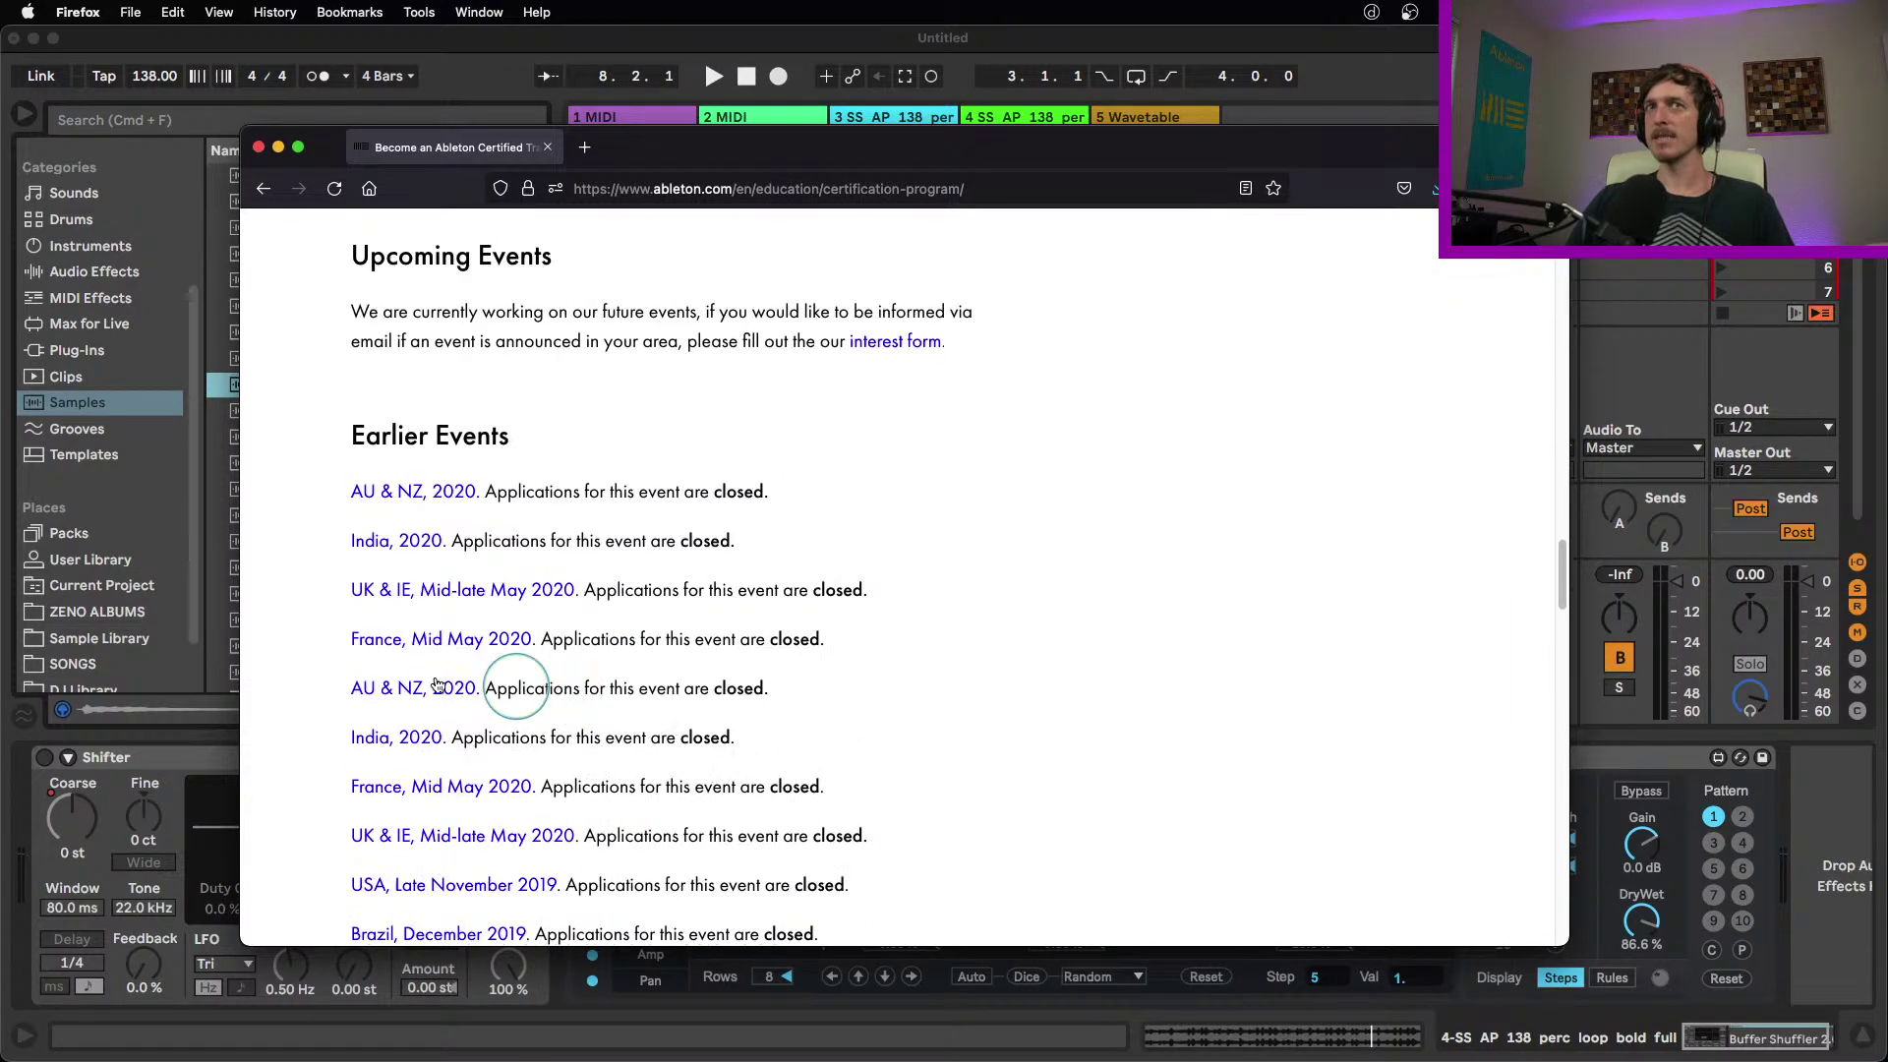
pyautogui.scroll(4, 507, 688)
pyautogui.scroll(3, 520, 708)
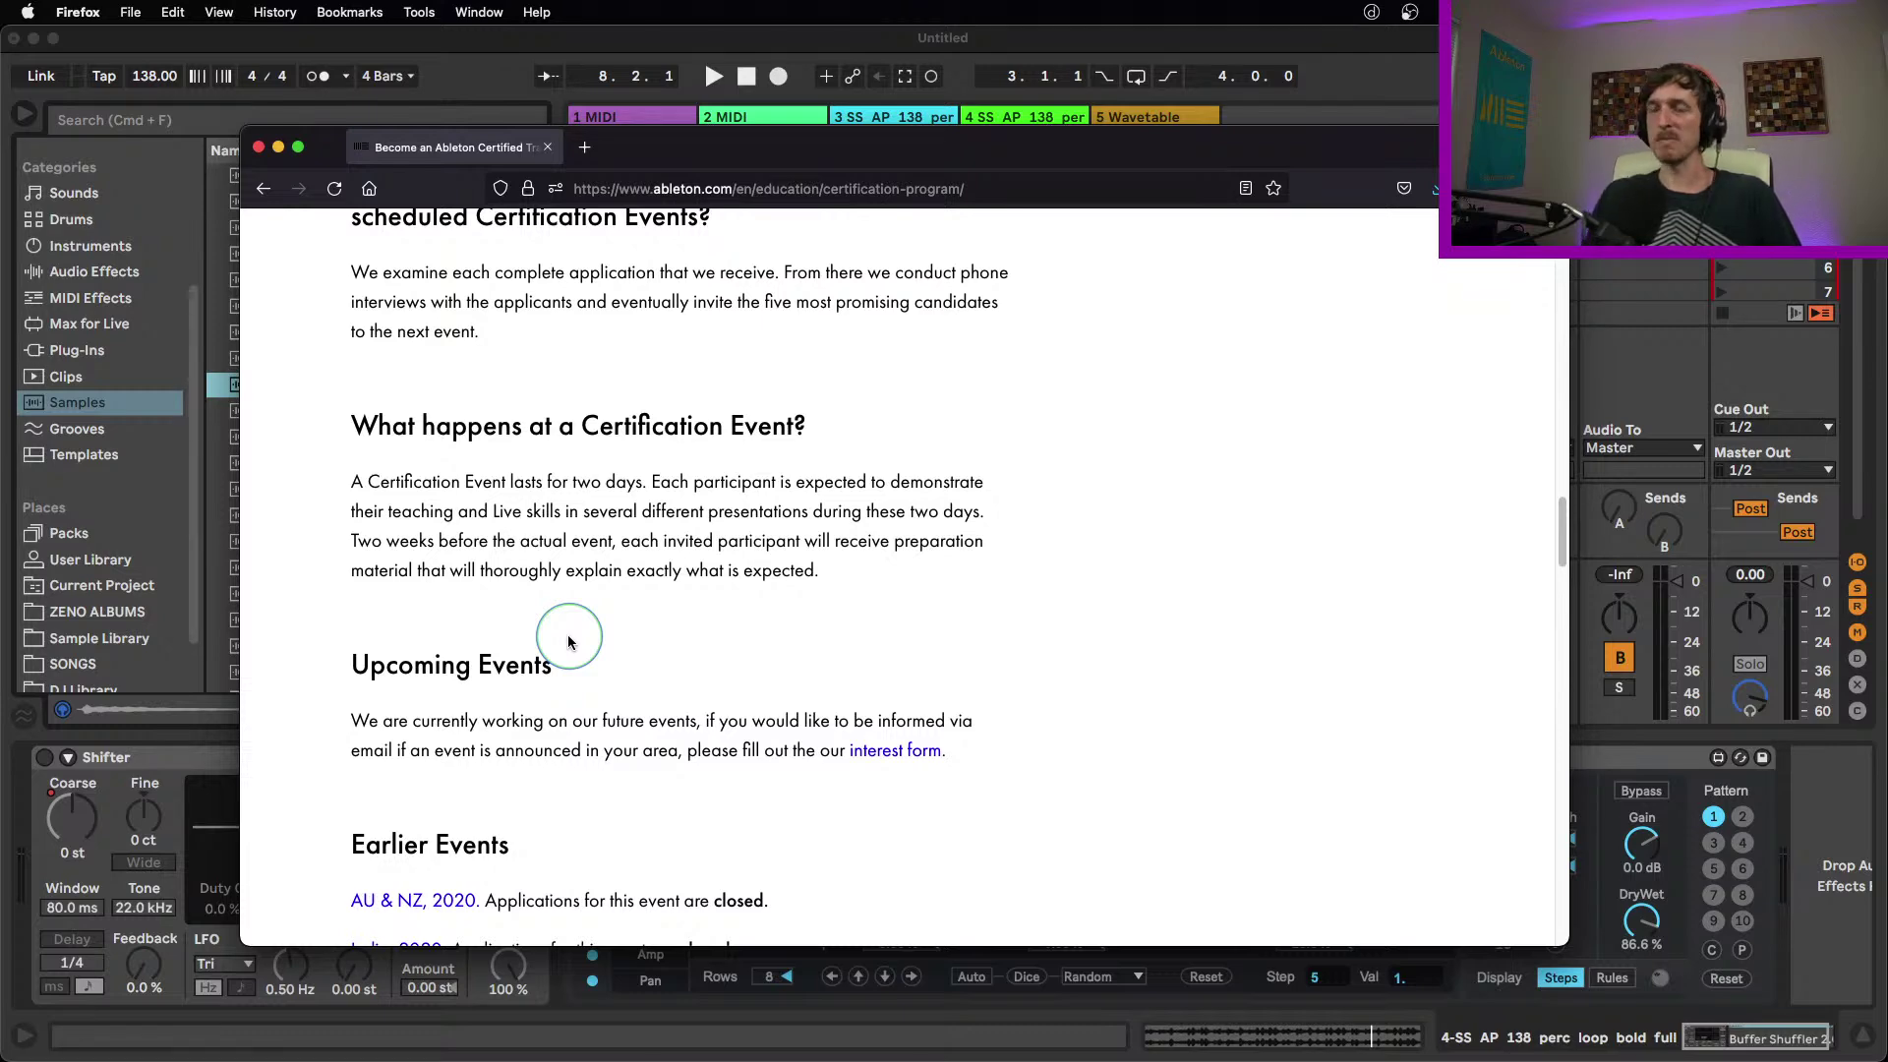
# Find and highlight the LA I, September 2016 entry among the earlier events, and return to the trainer benefits
pyautogui.scroll(-15, 688, 551)
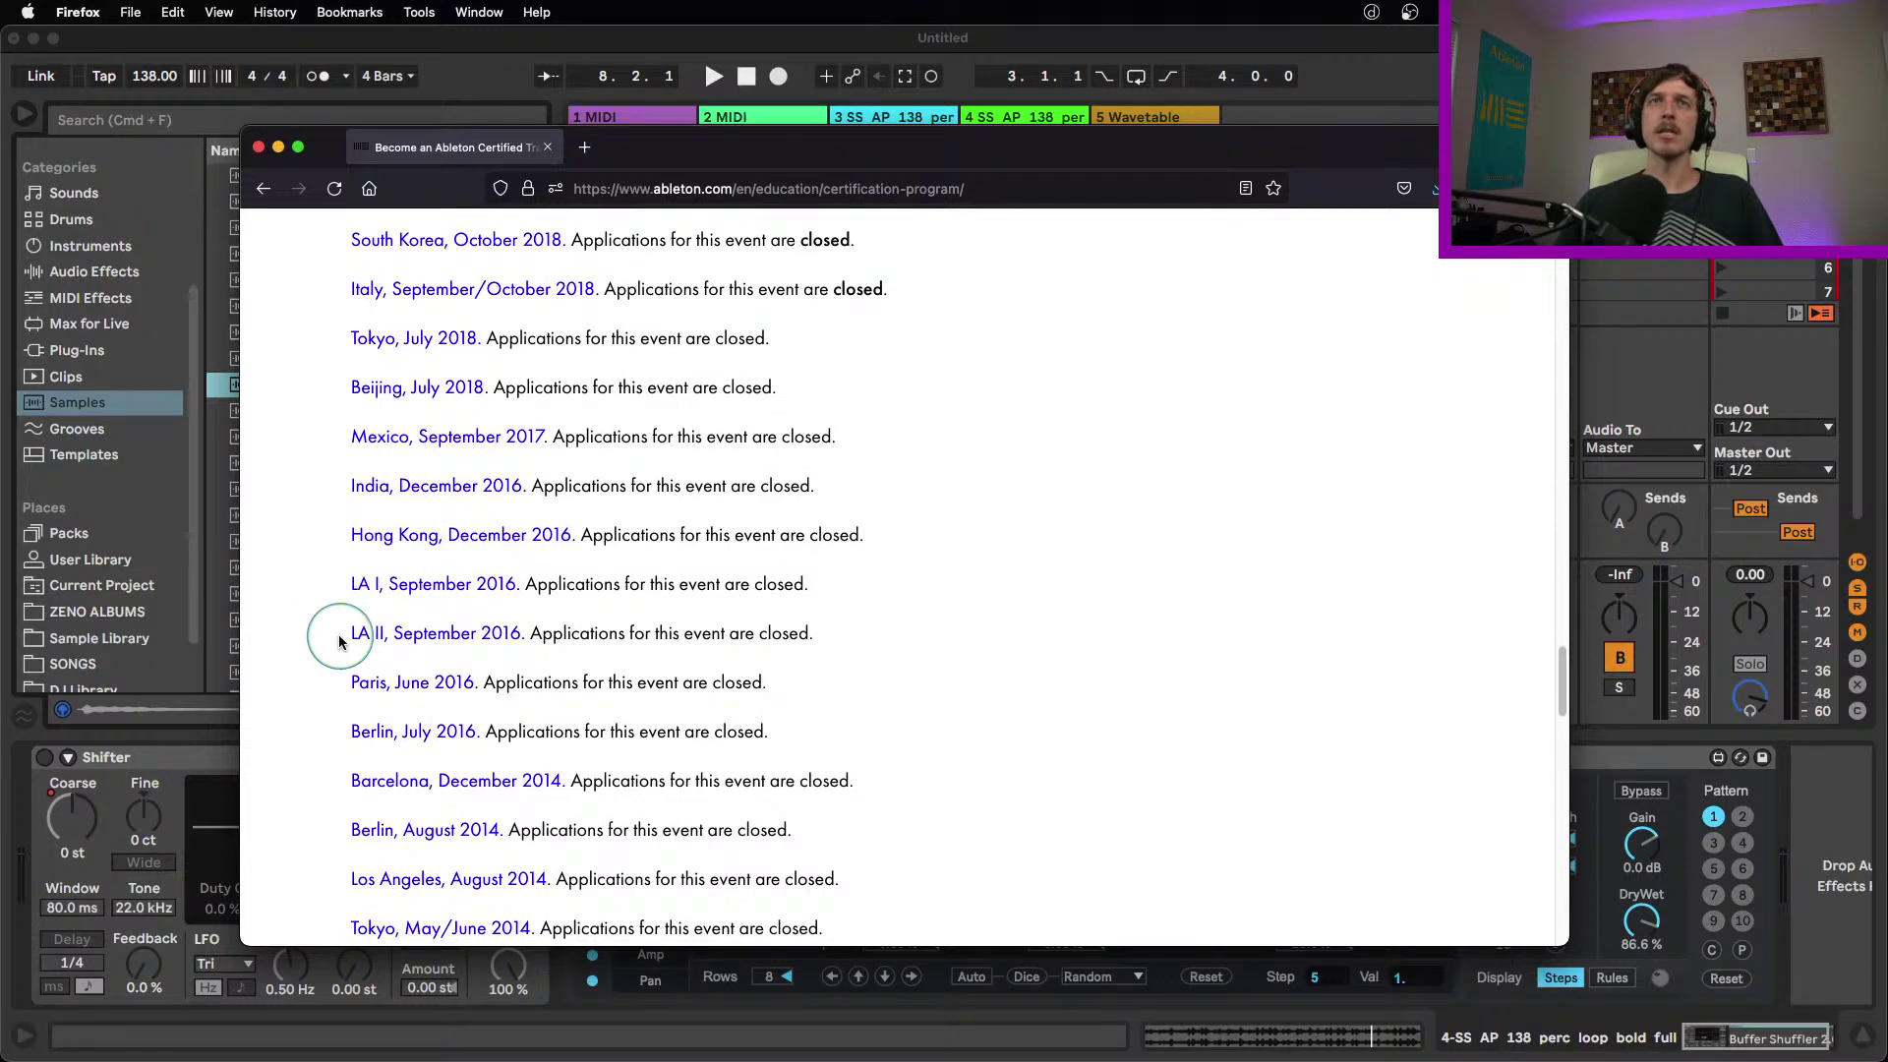
pyautogui.moveTo(612, 582); pyautogui.dragTo(295, 582)
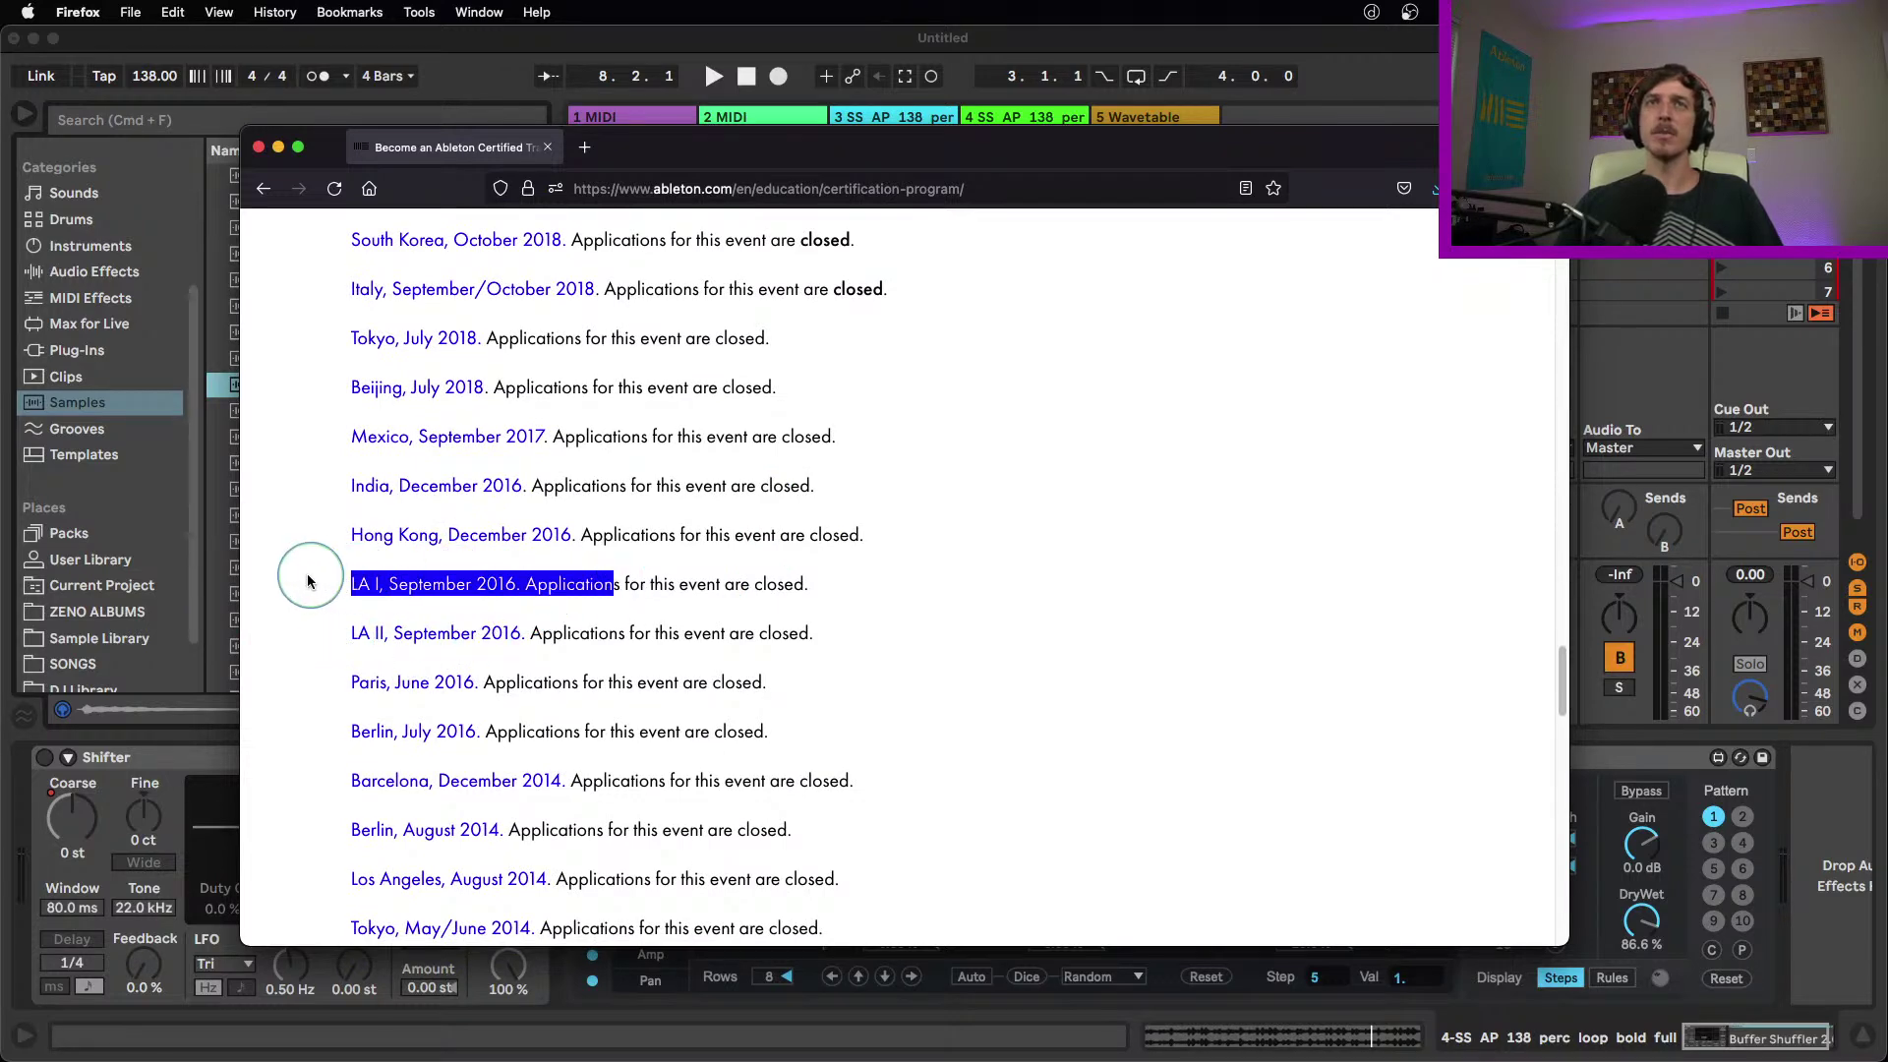
pyautogui.click(870, 585)
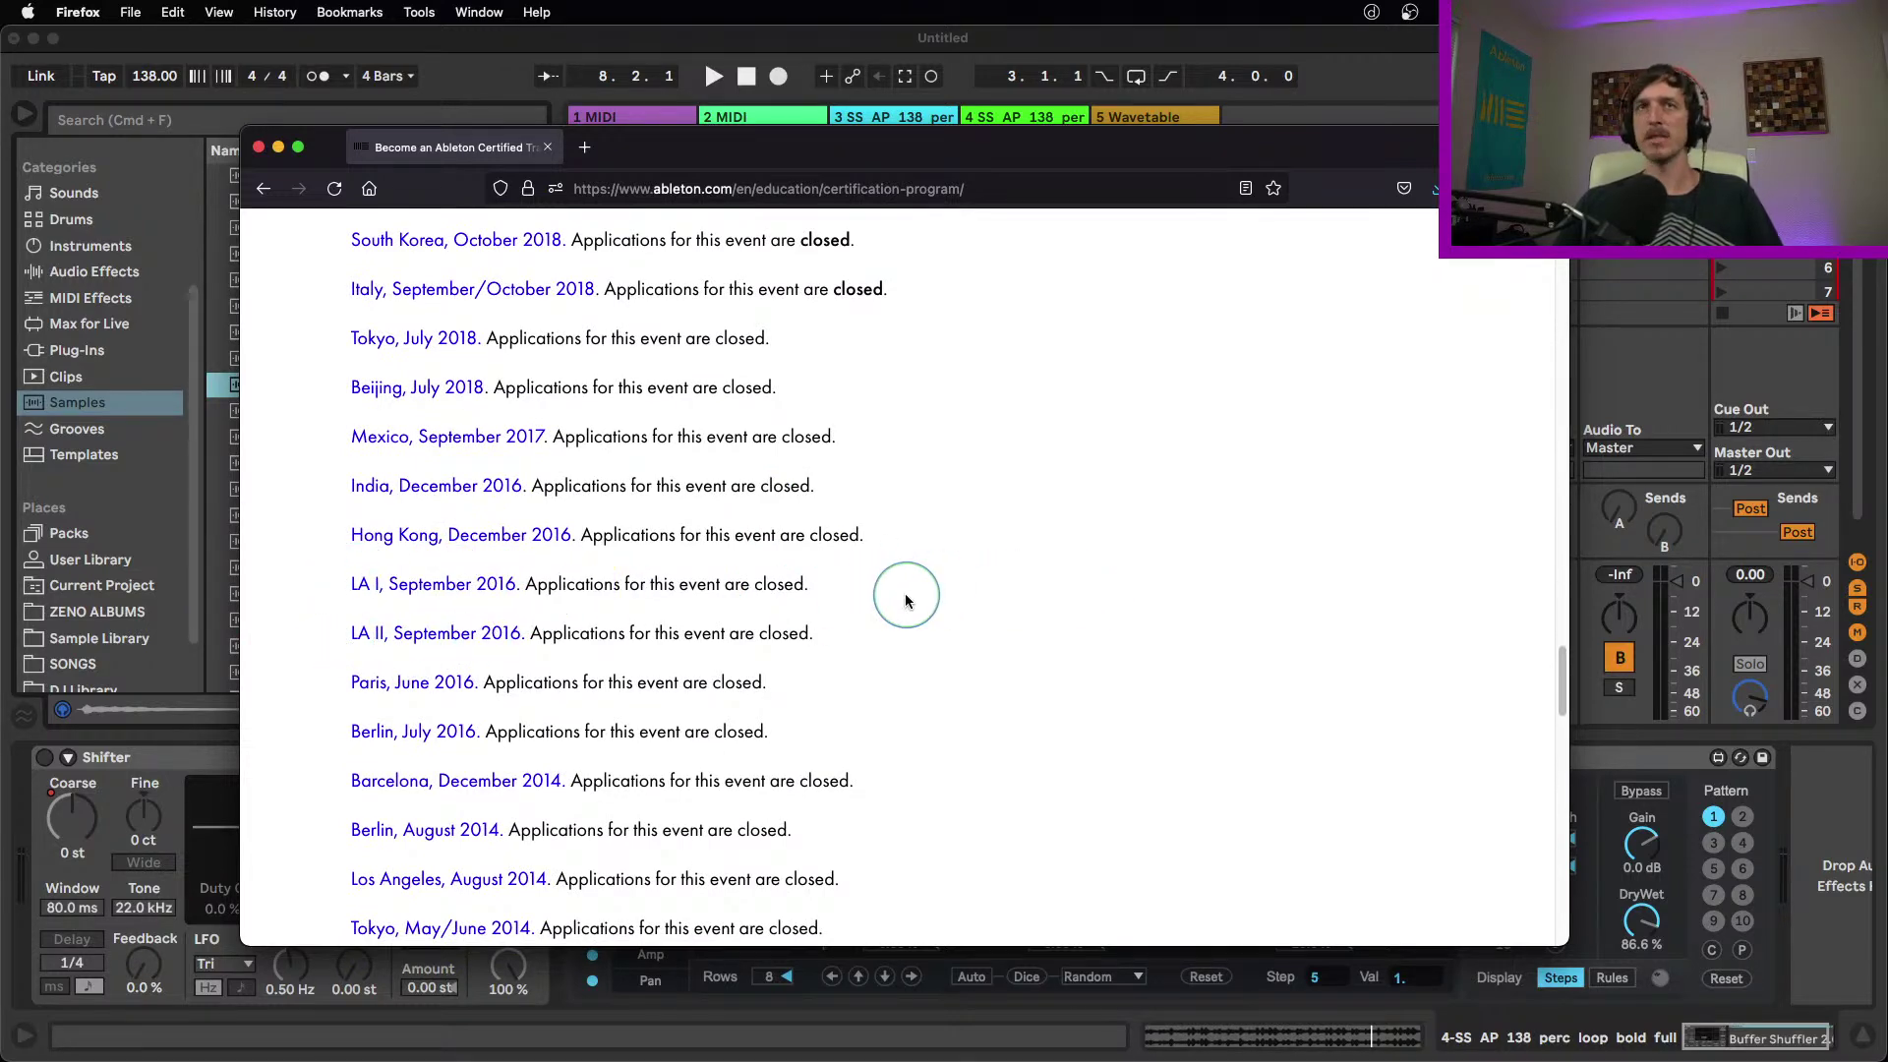
pyautogui.scroll(15, 884, 595)
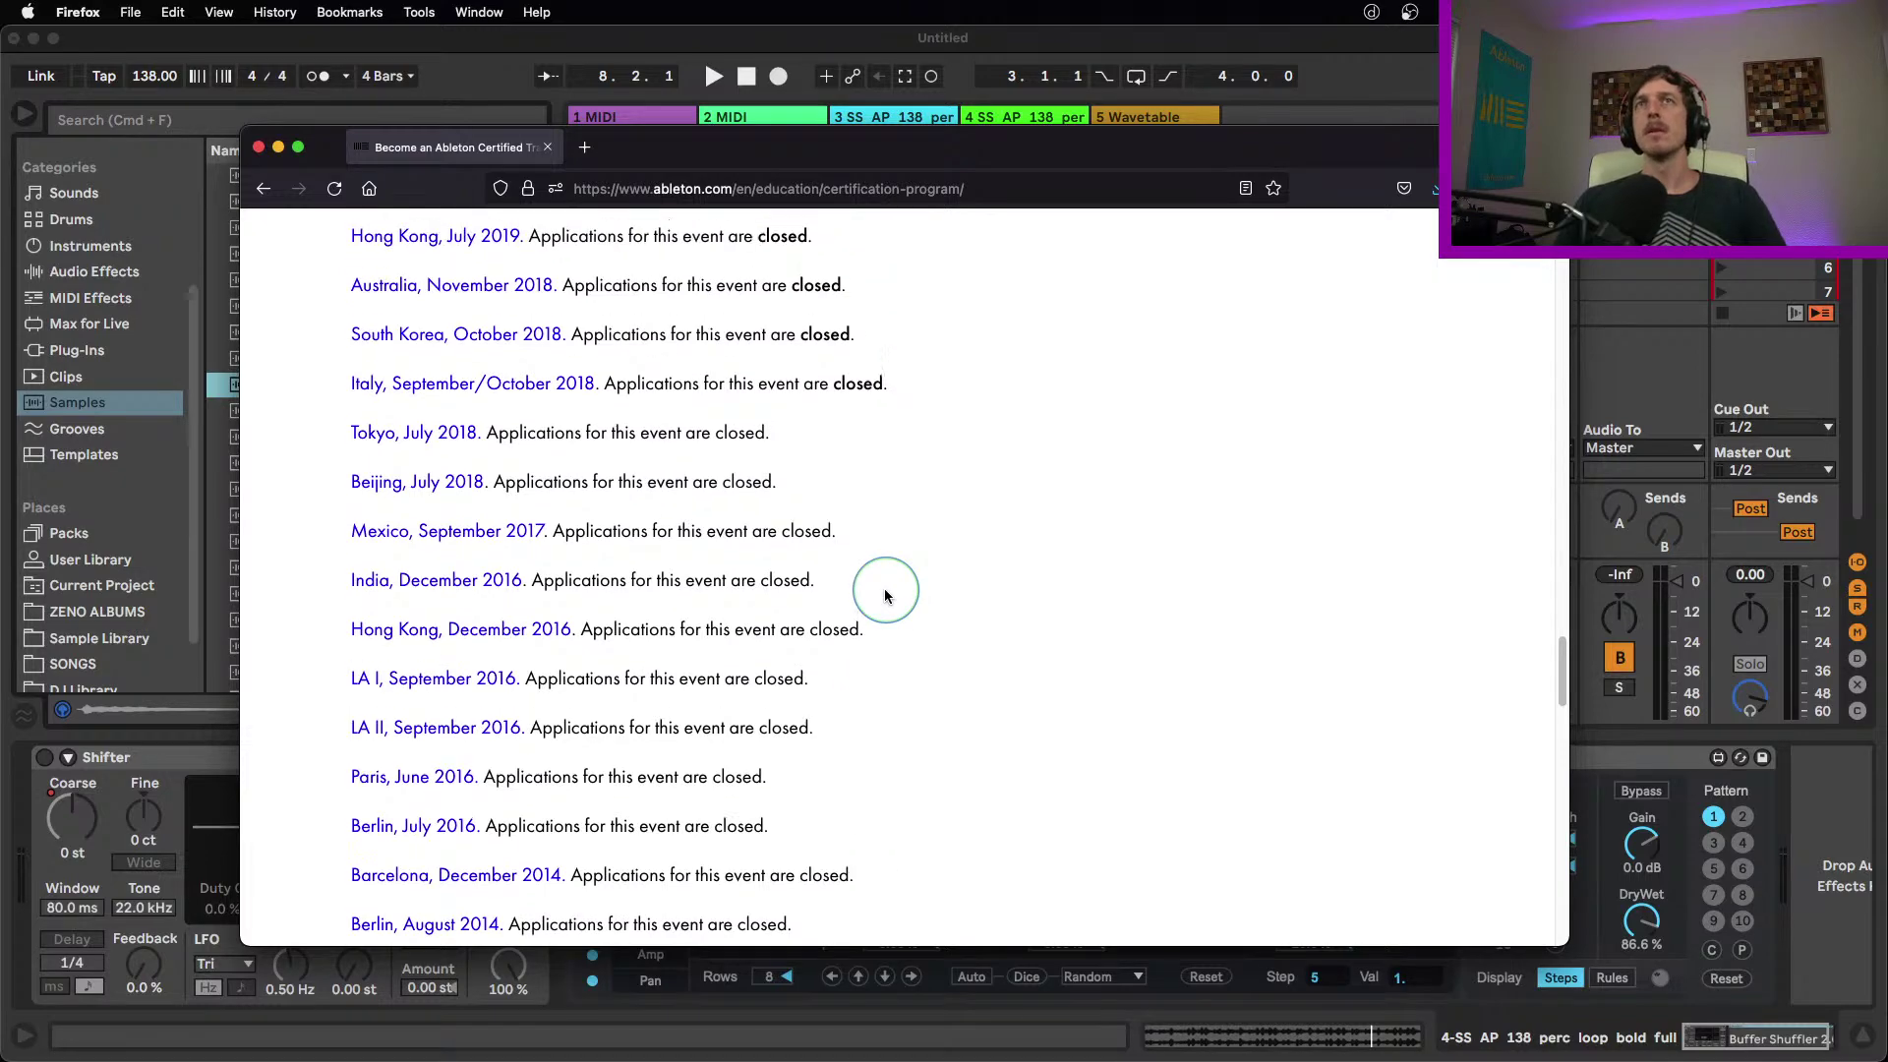
pyautogui.scroll(15, 885, 591)
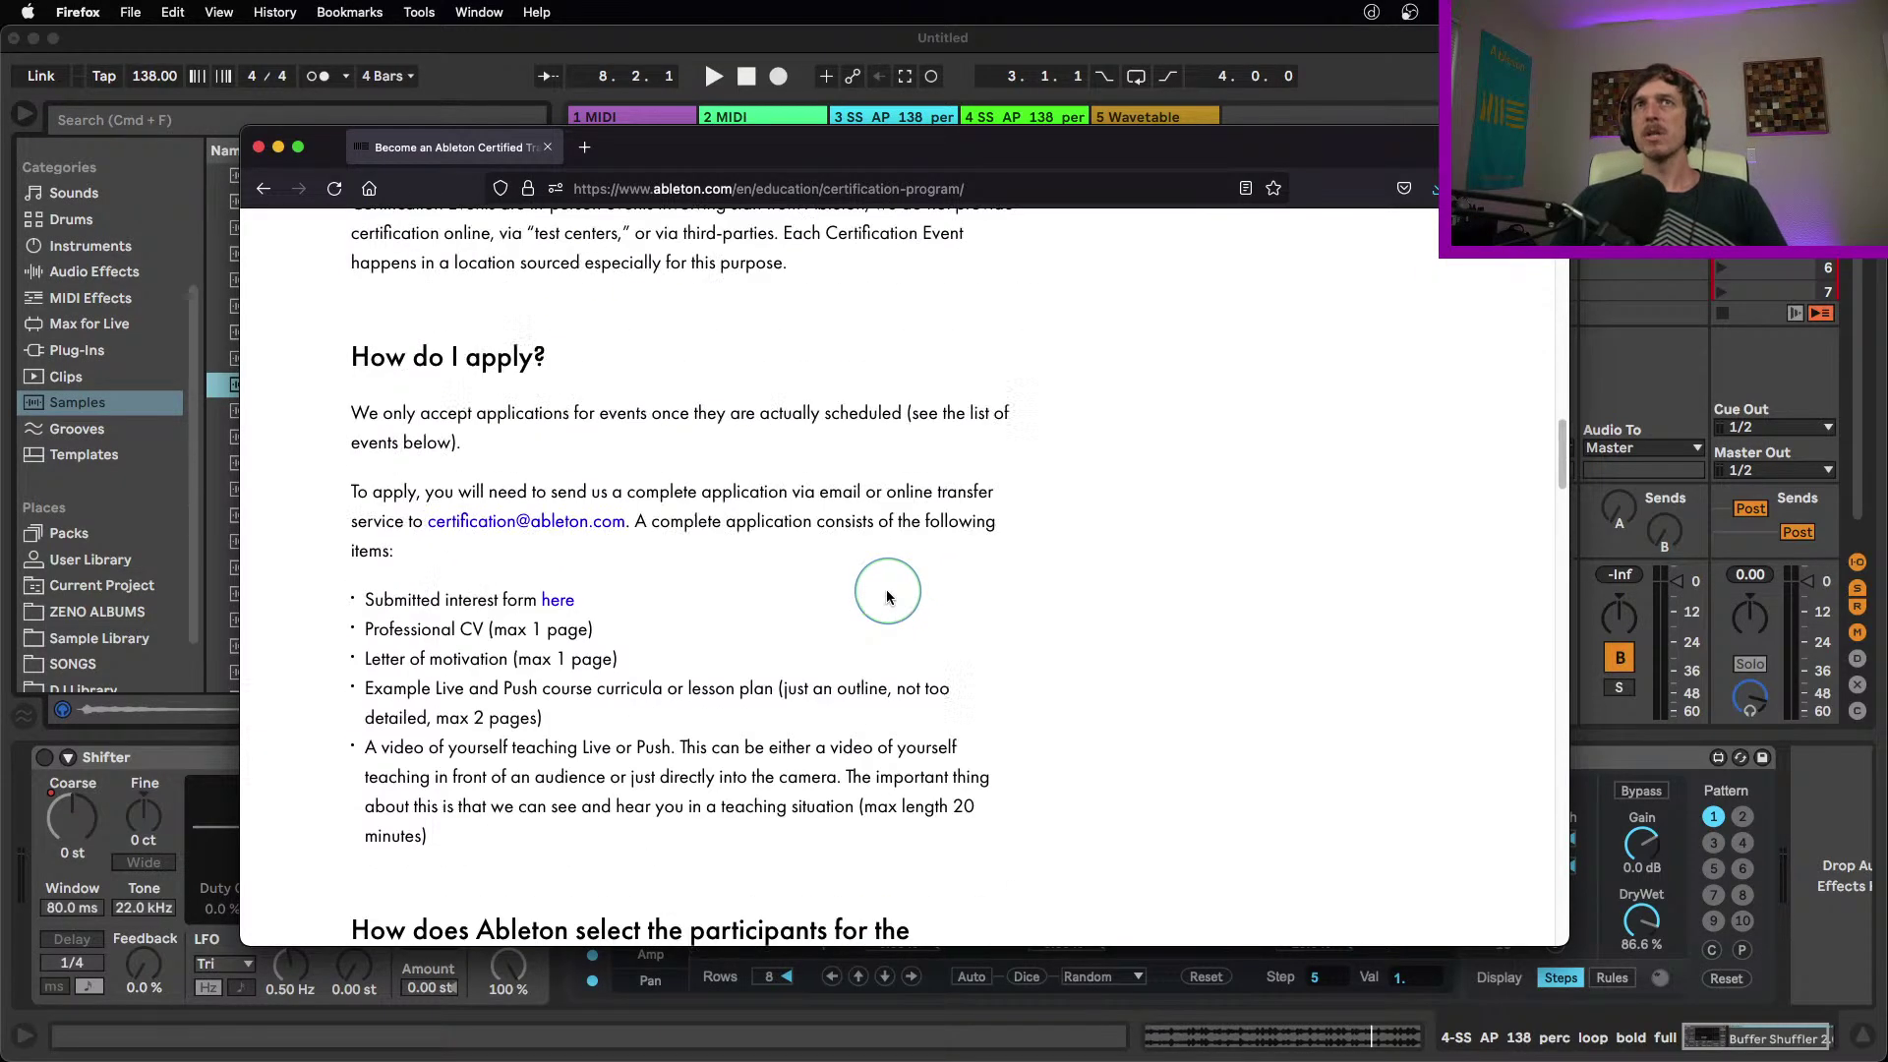
pyautogui.scroll(15, 888, 591)
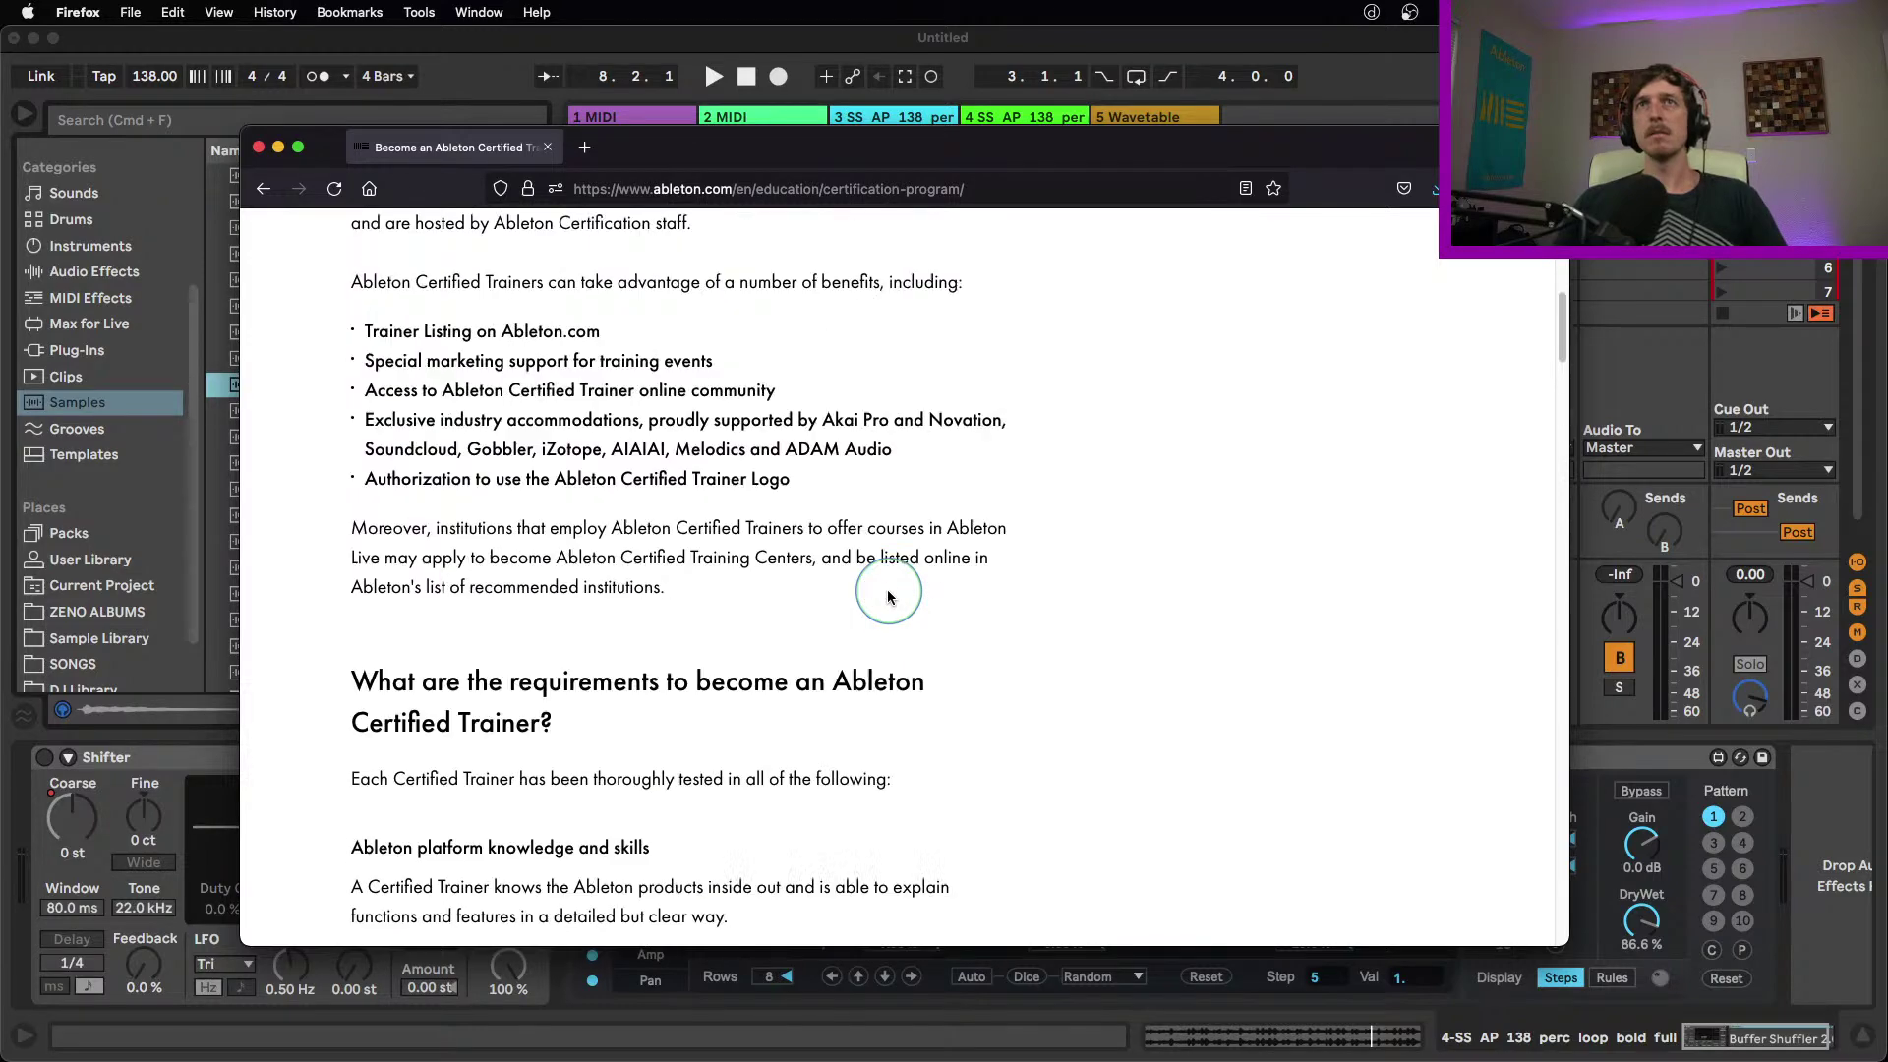
# Skim the certification program page, open Find Certified Training from its footer links and close the cookie notice
pyautogui.scroll(-3, 888, 591)
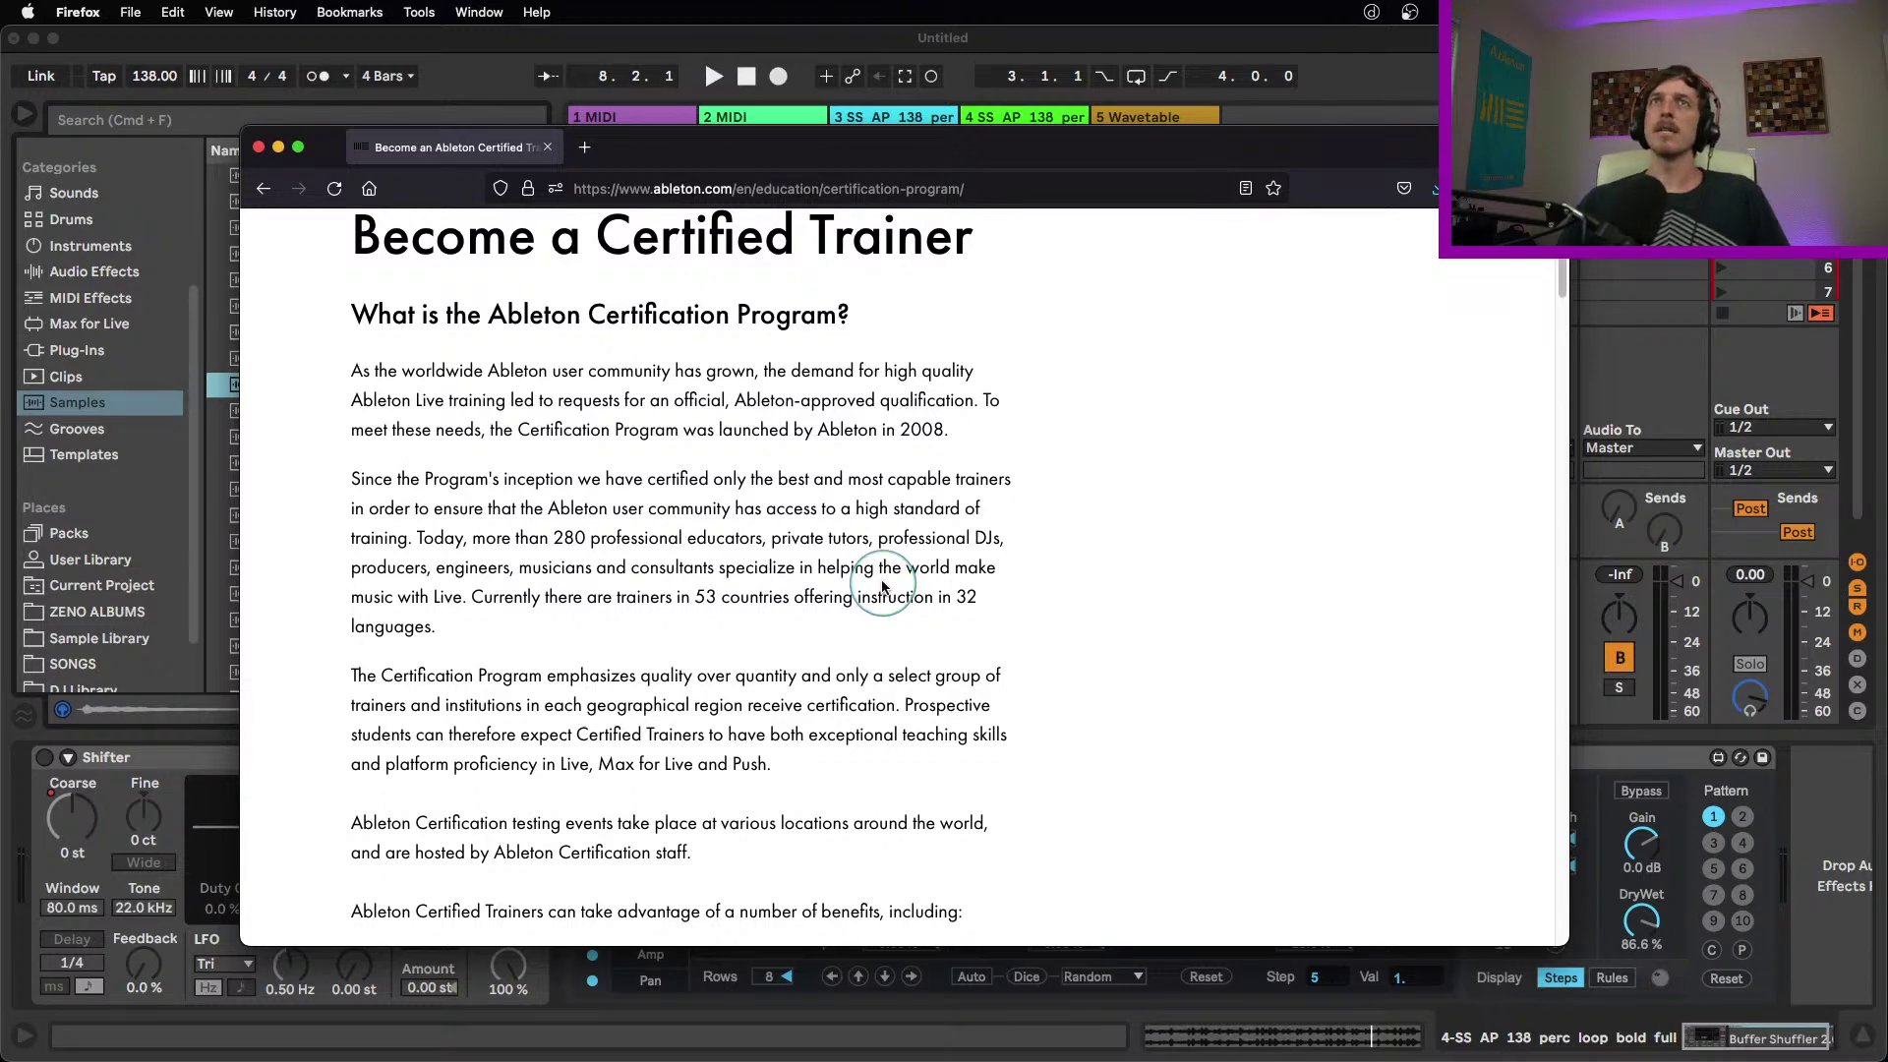
pyautogui.scroll(3, 888, 591)
pyautogui.scroll(-10, 688, 528)
pyautogui.moveTo(1562, 319); pyautogui.dragTo(1441, 921)
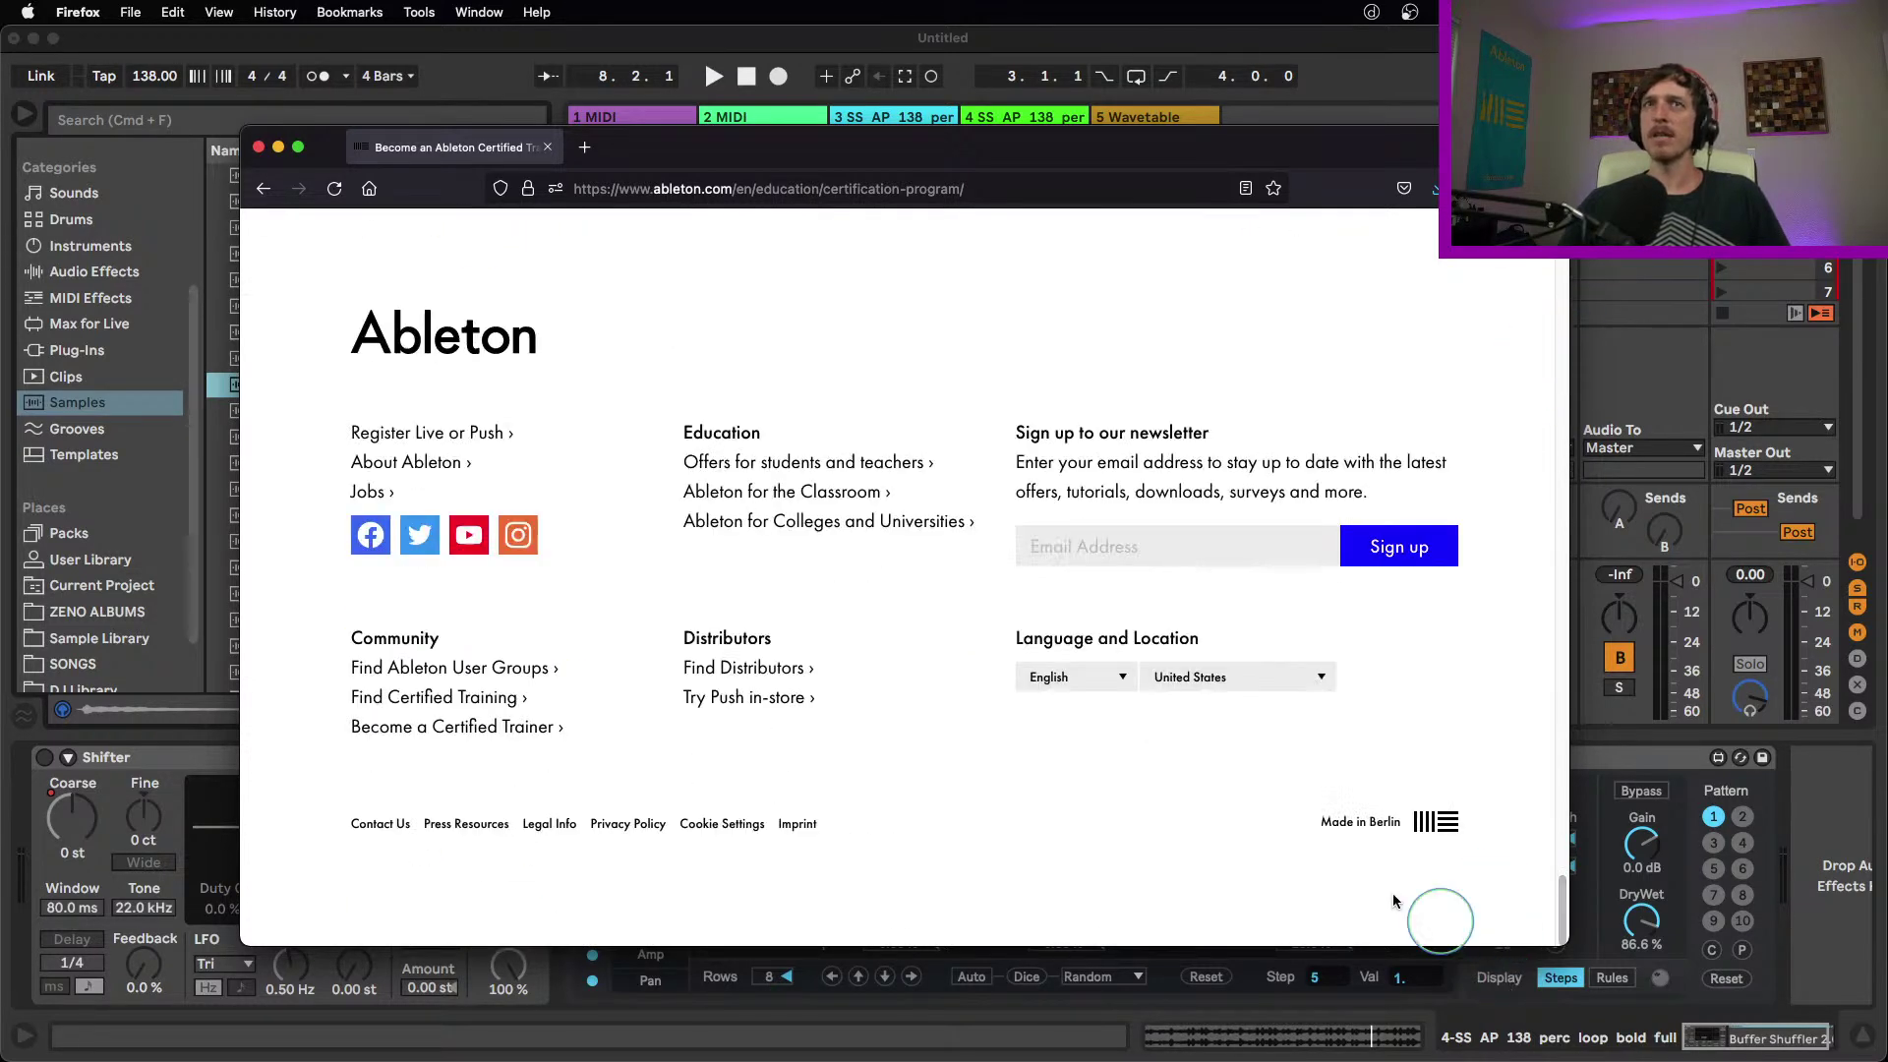
pyautogui.click(445, 698)
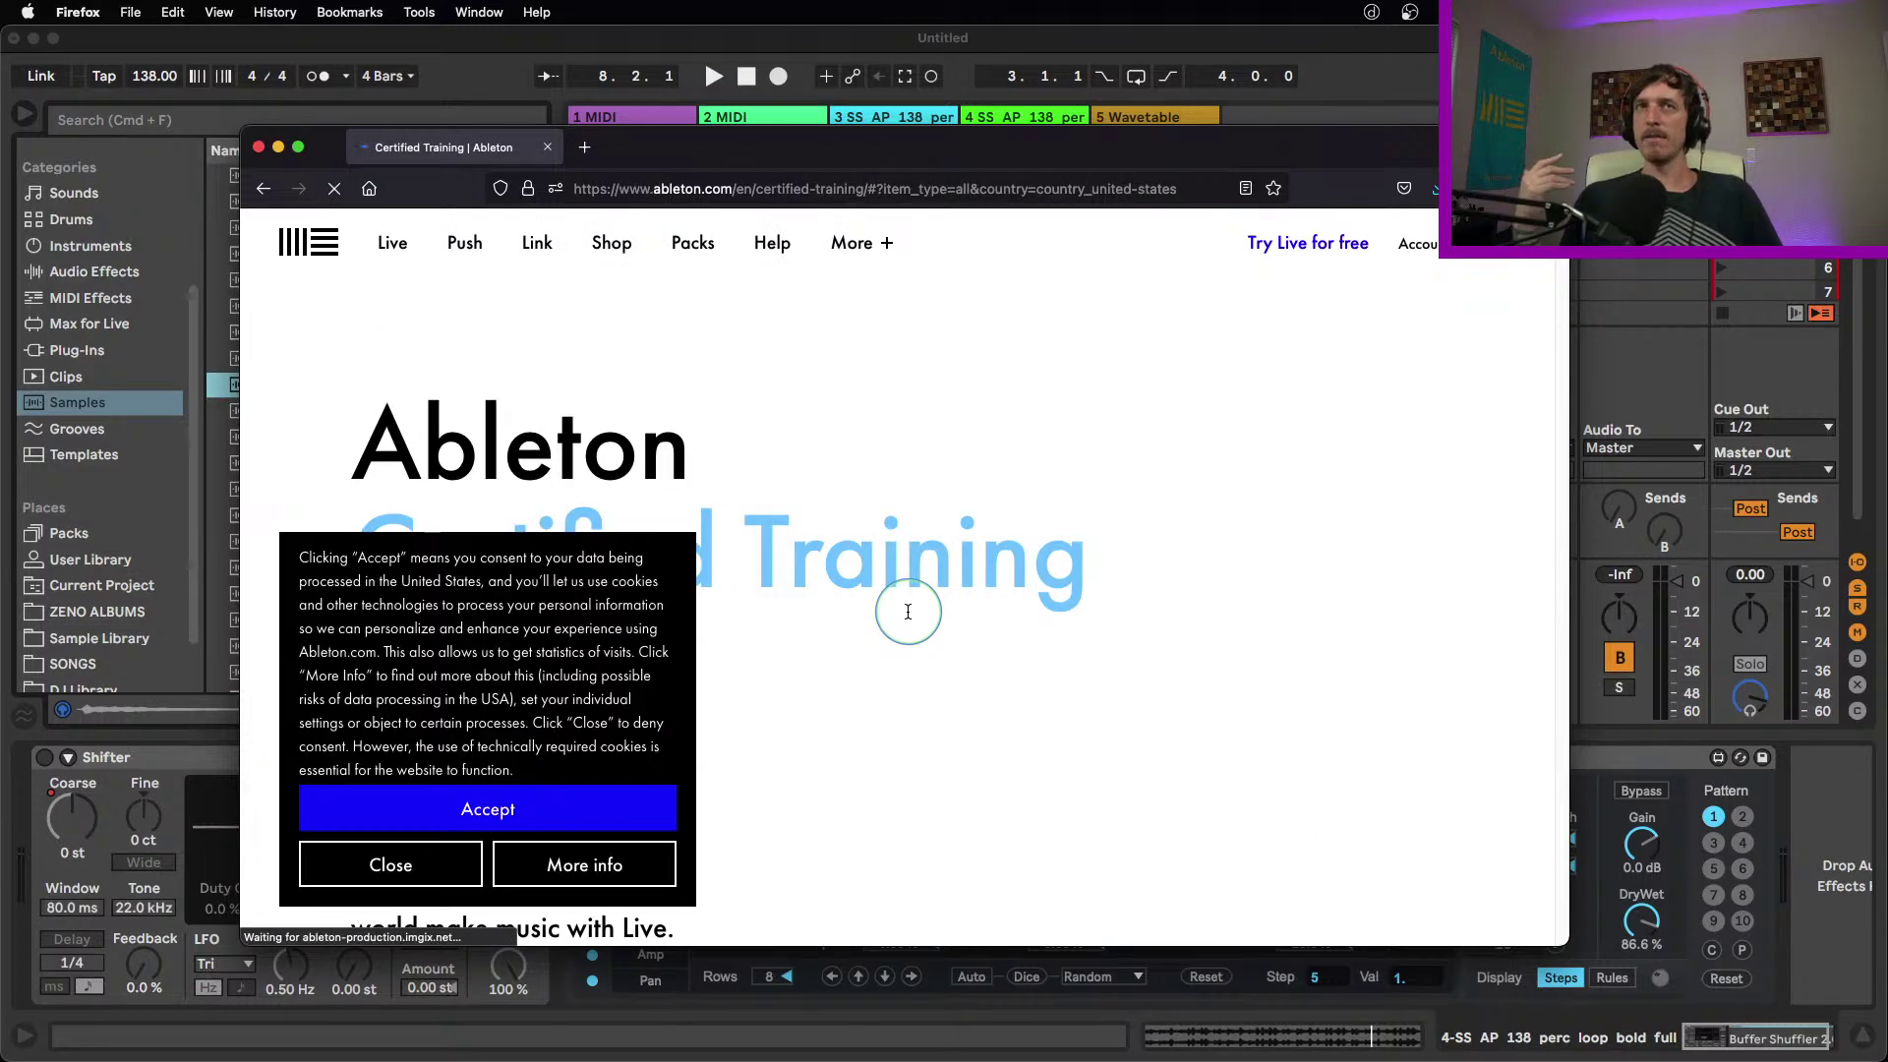
pyautogui.click(403, 865)
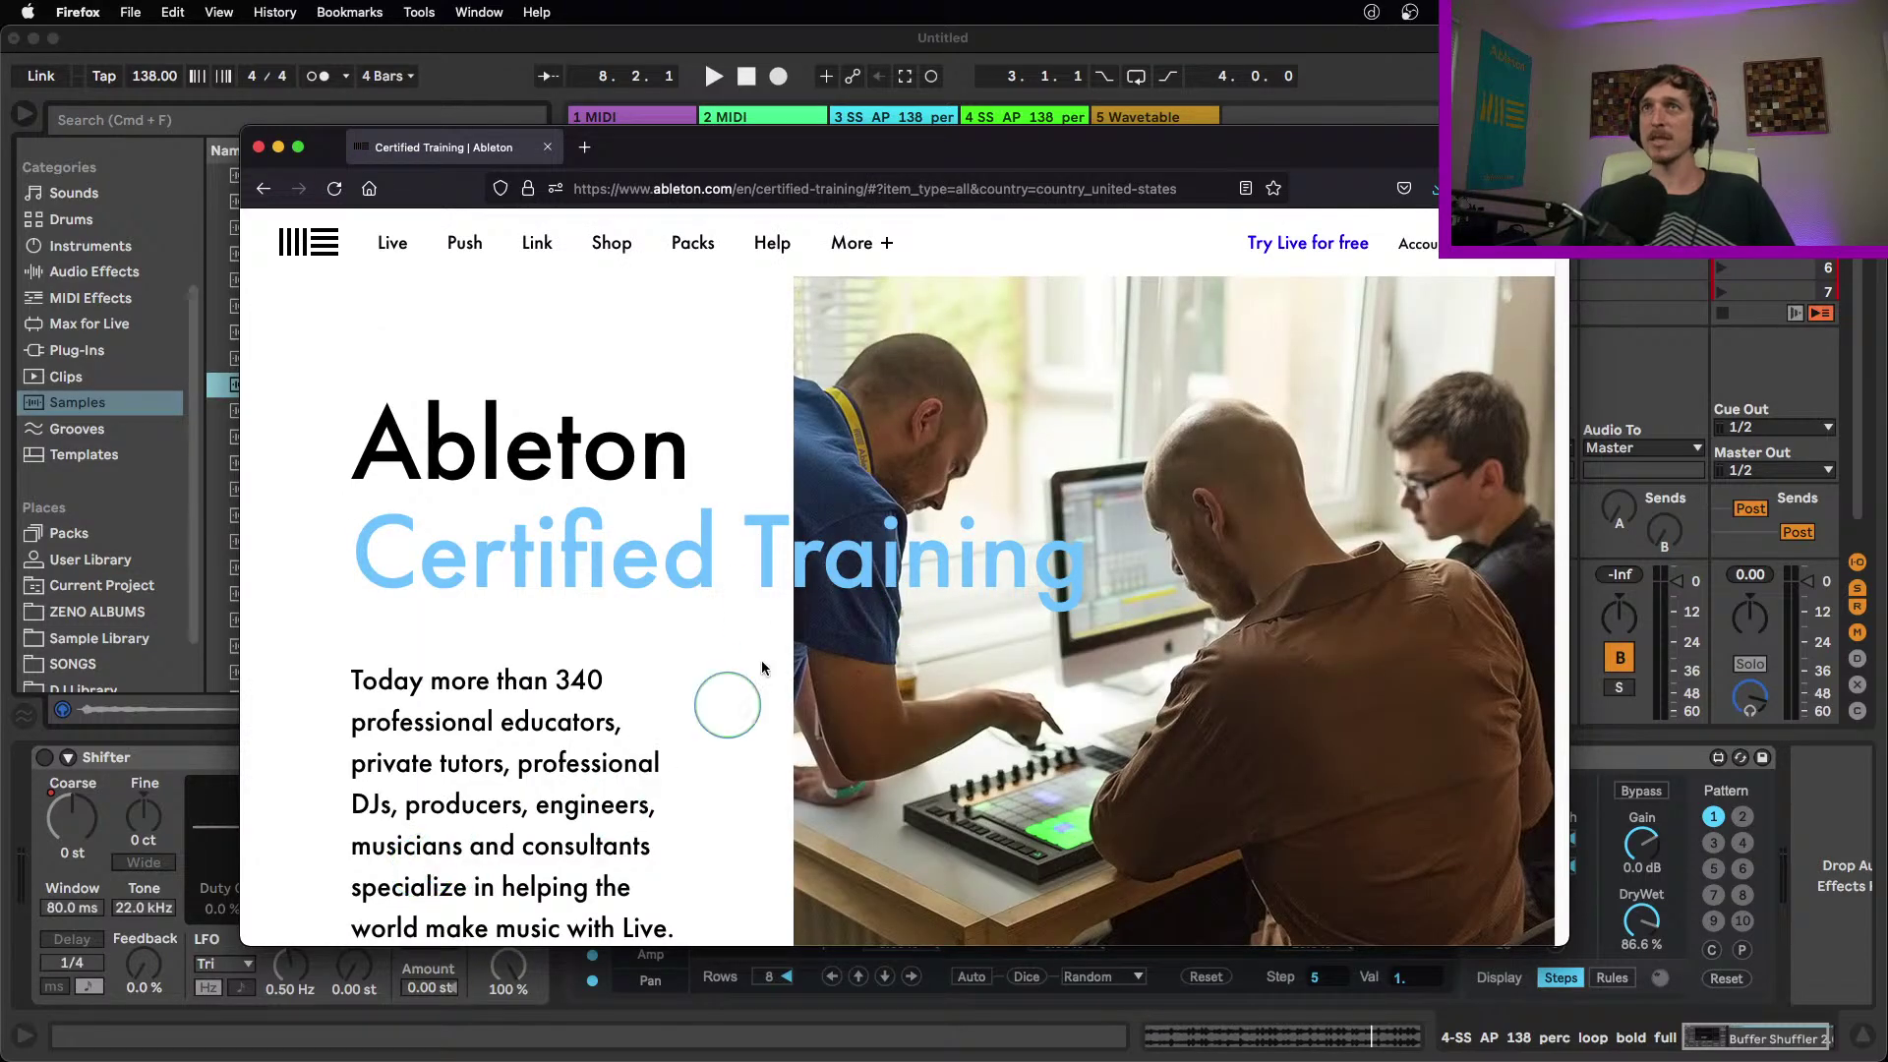
# Examine the Certified Training page, covering its introduction and the list of trainers in the United States
pyautogui.scroll(-10, 771, 640)
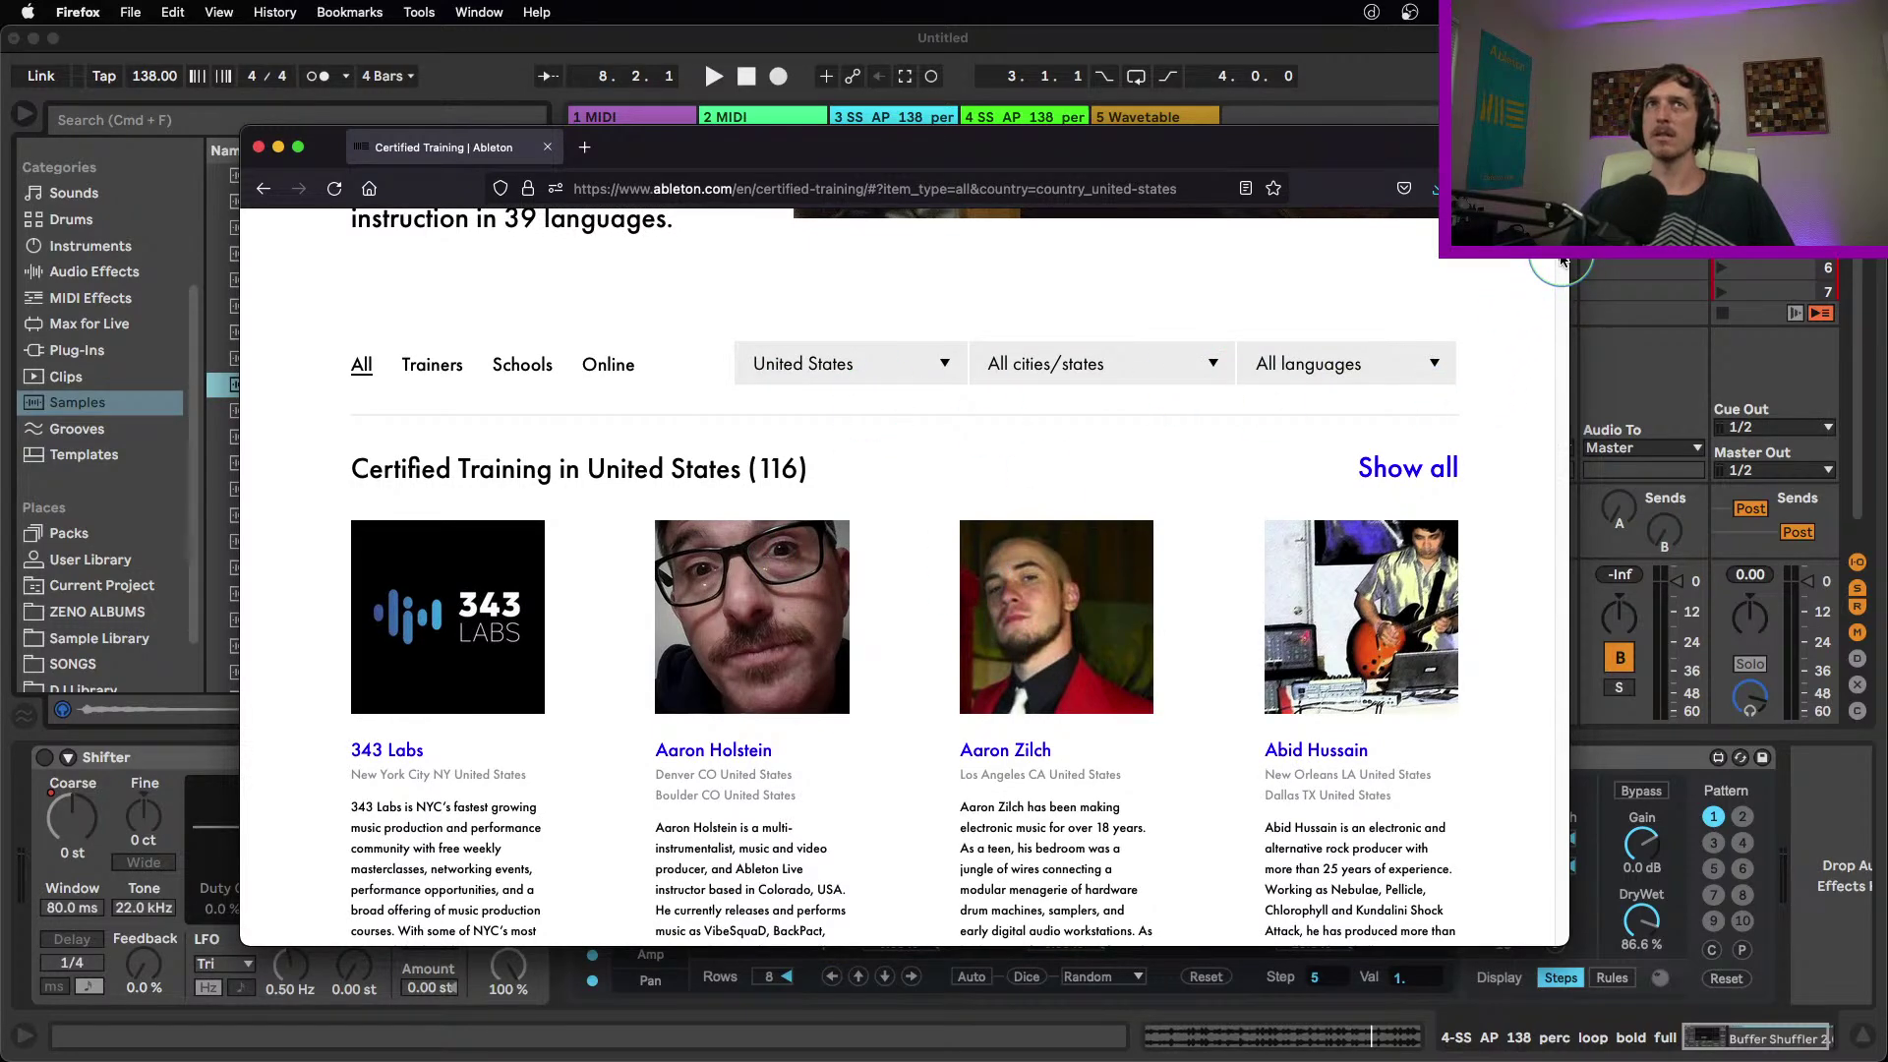
pyautogui.scroll(2, 1353, 434)
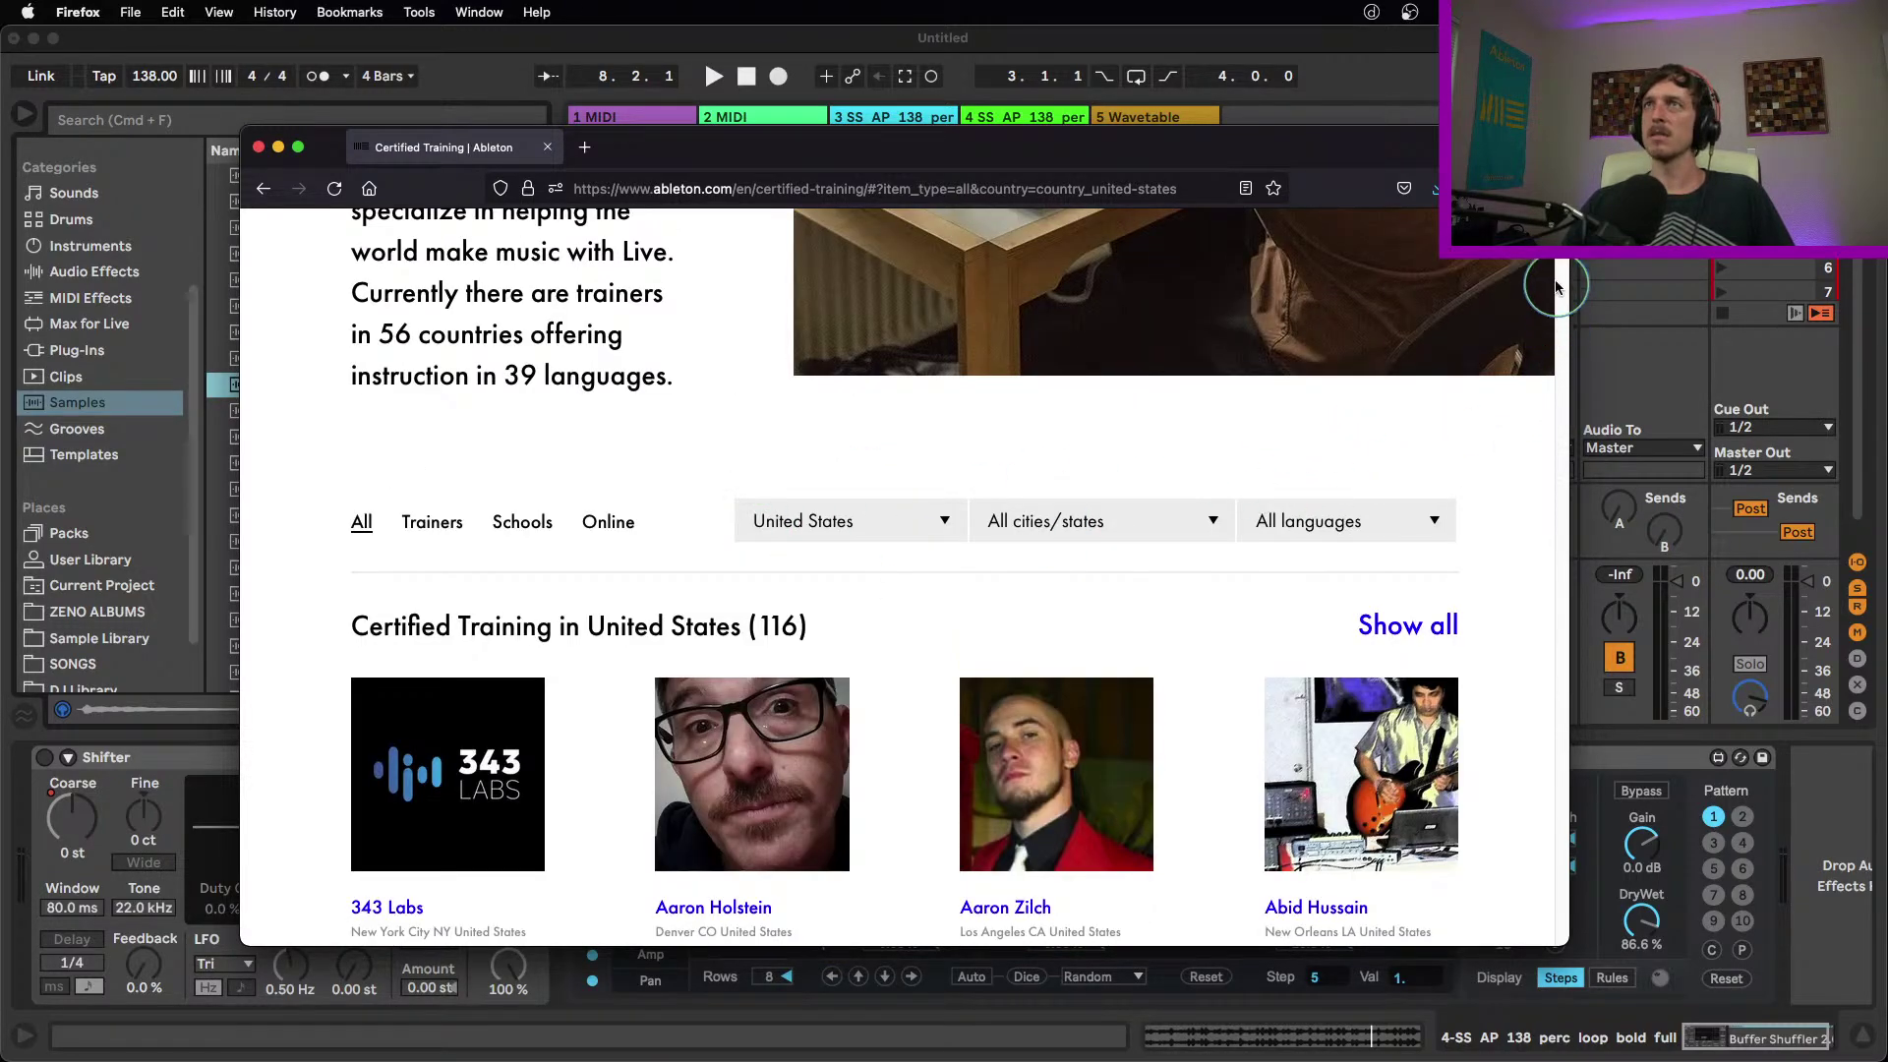
pyautogui.scroll(-20, 1542, 434)
pyautogui.moveTo(1542, 575); pyautogui.dragTo(1542, 926)
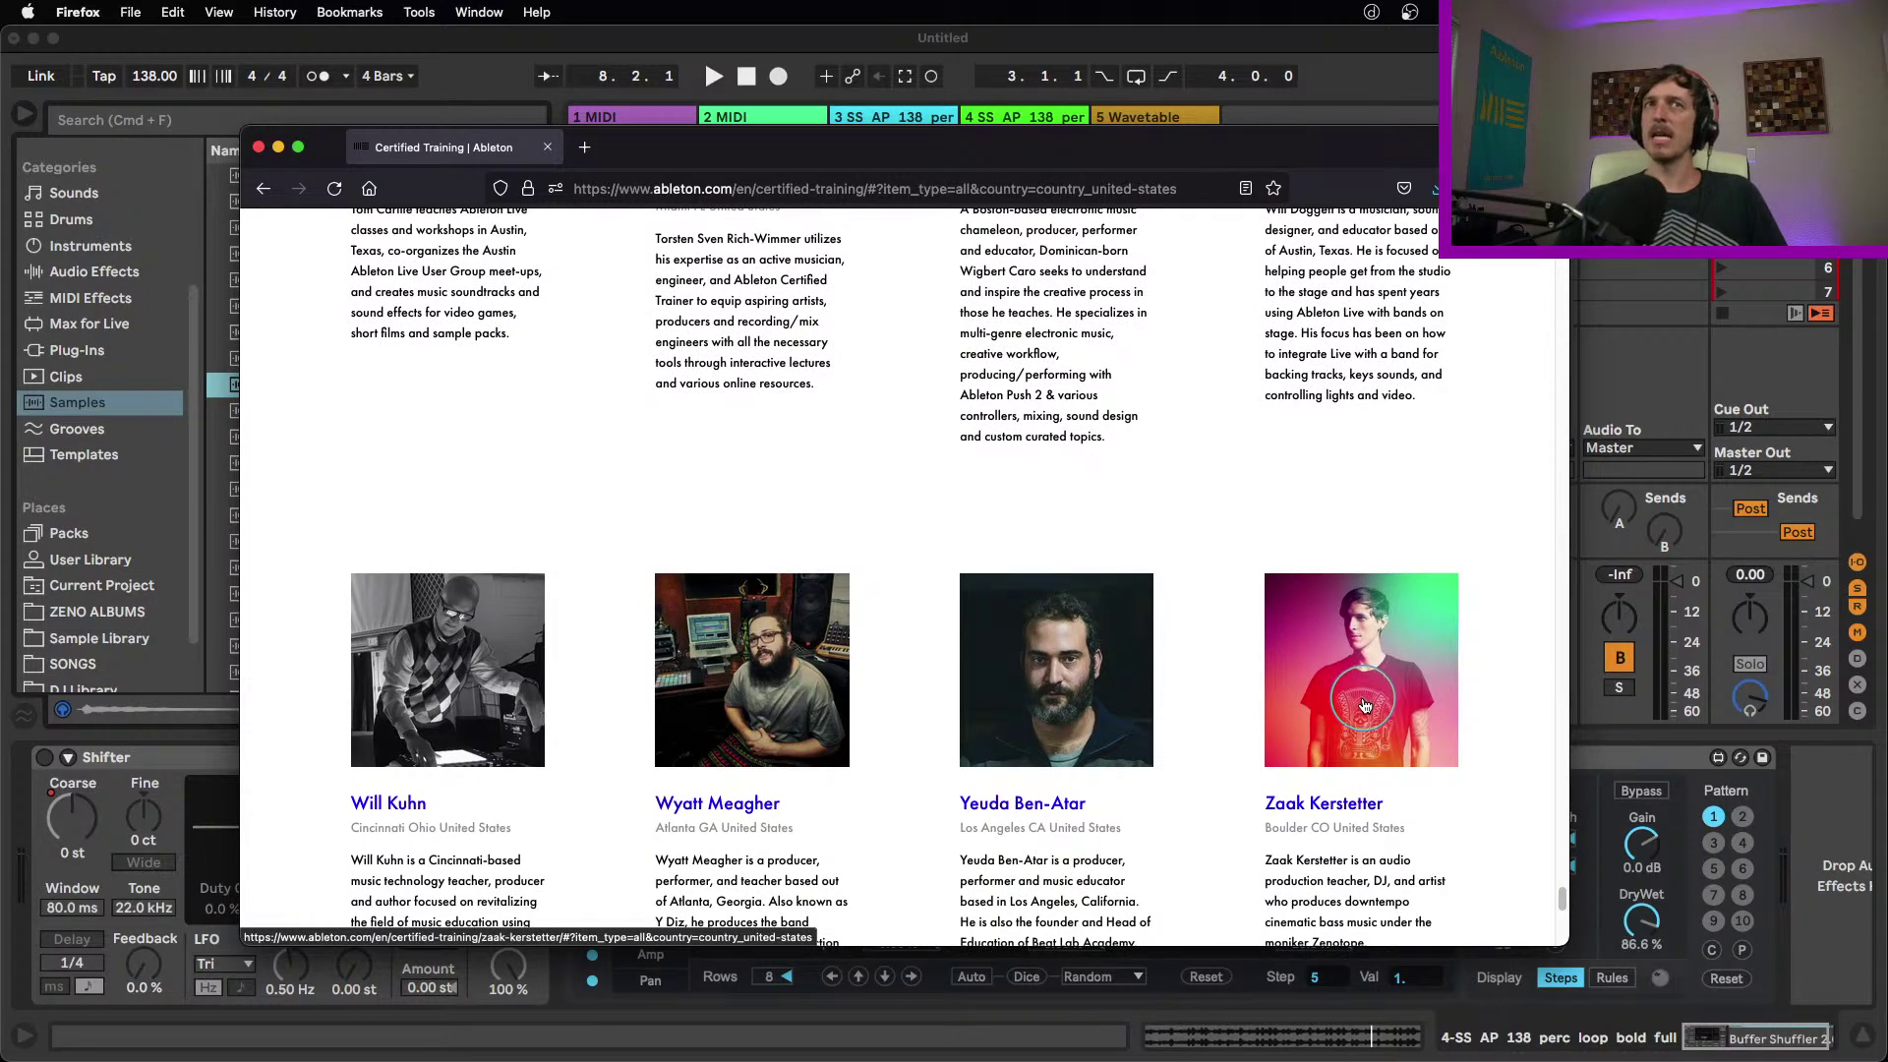
pyautogui.moveTo(1564, 900); pyautogui.dragTo(1529, 226)
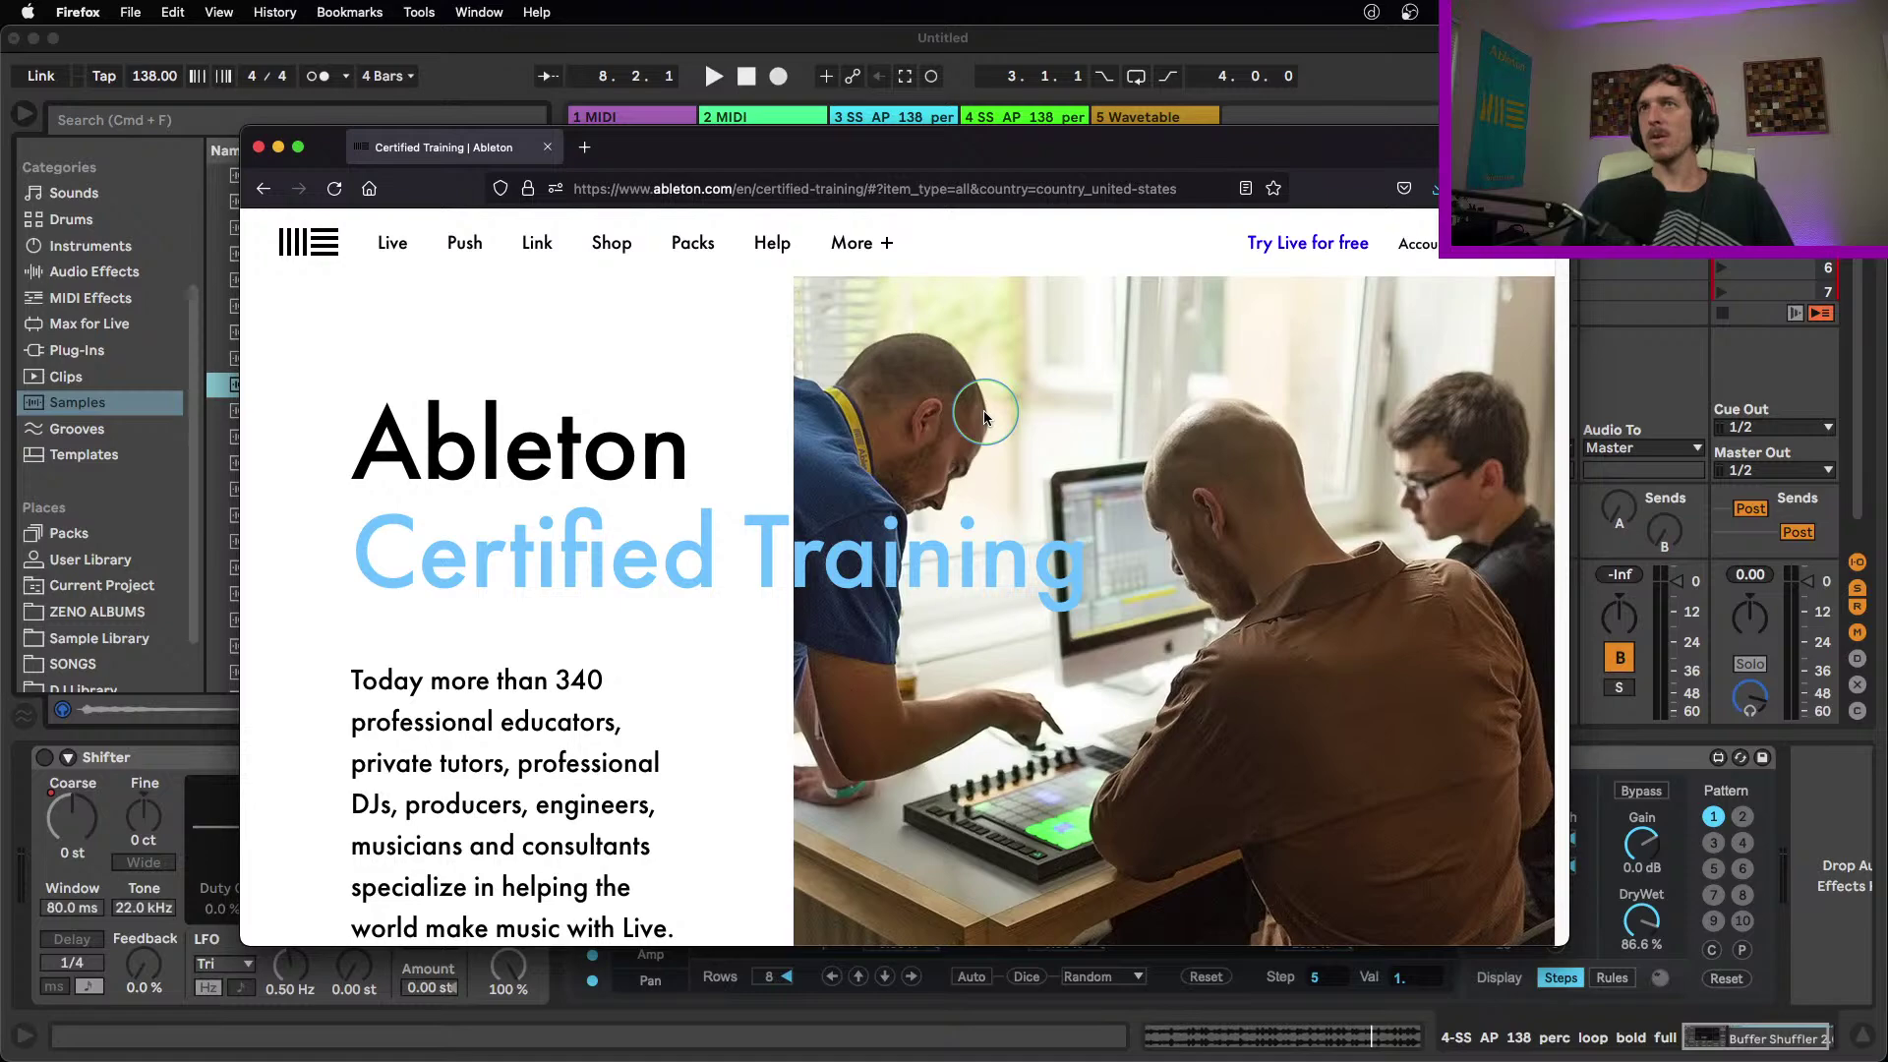
pyautogui.scroll(-5, 944, 492)
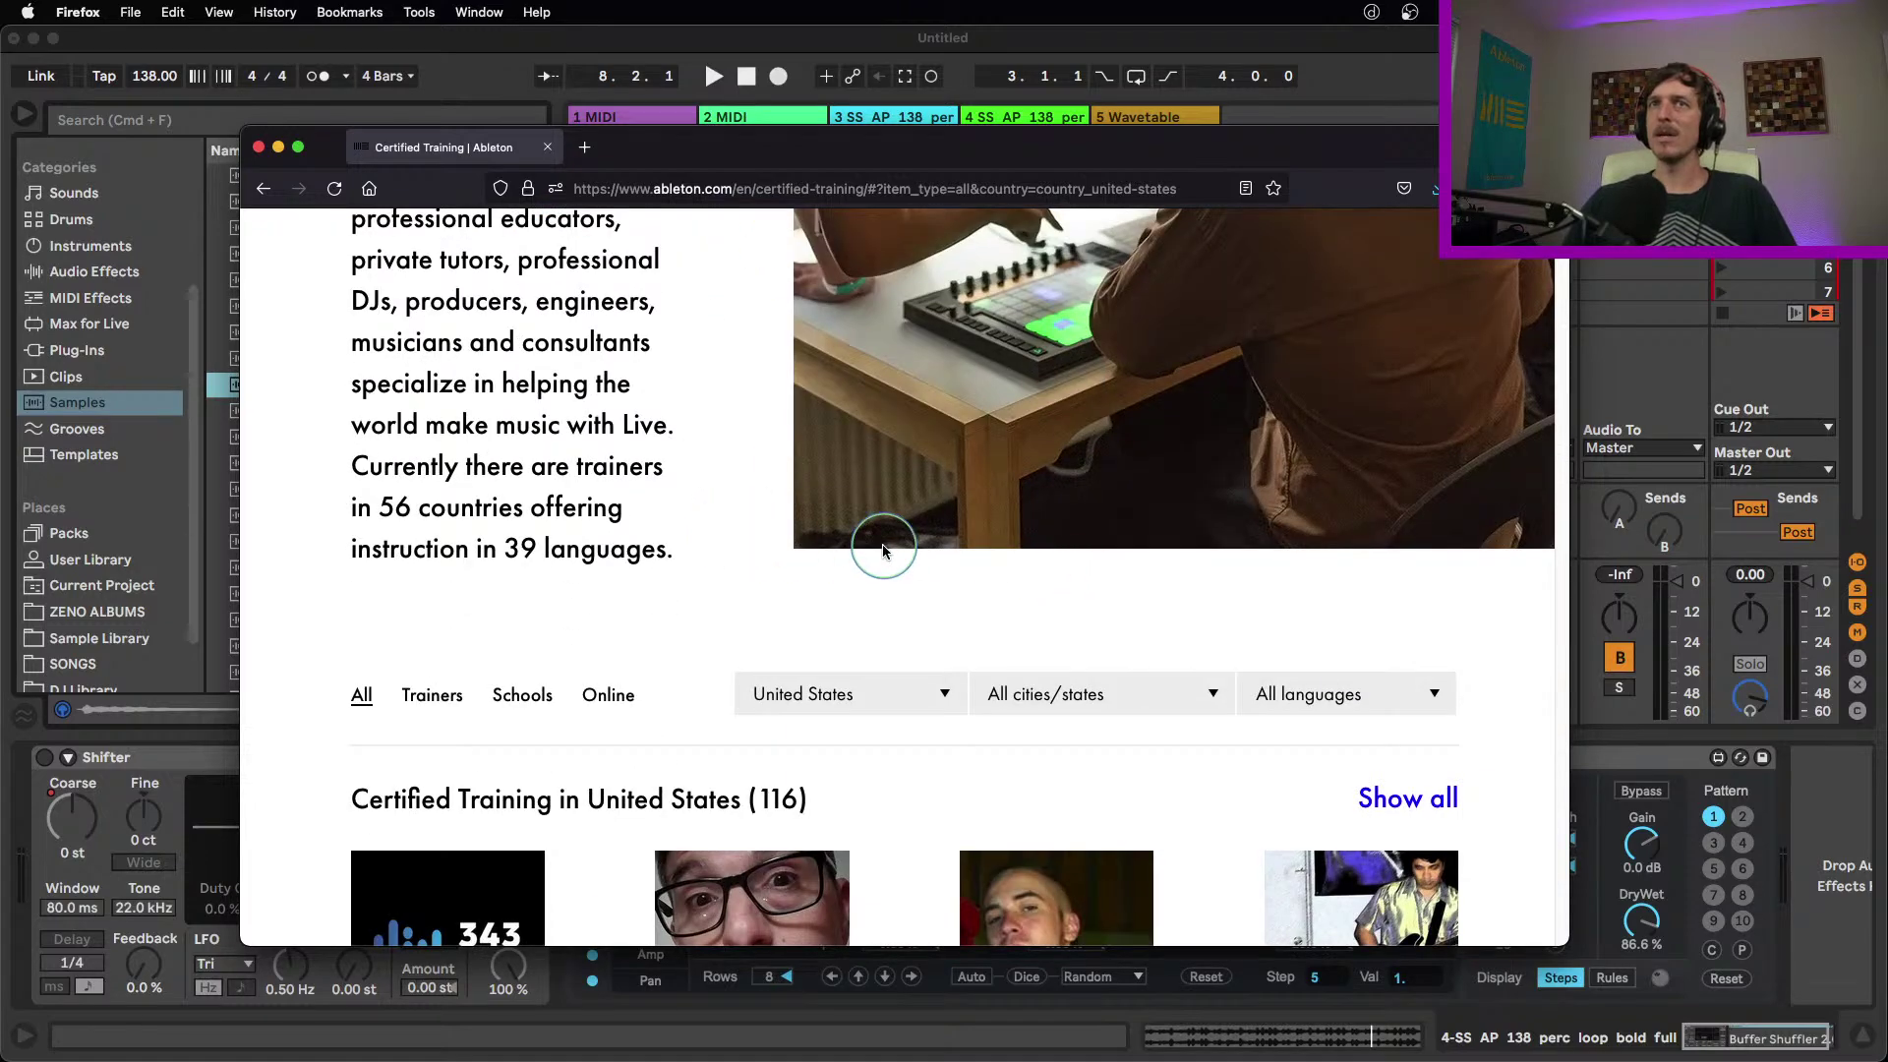
pyautogui.scroll(1, 911, 563)
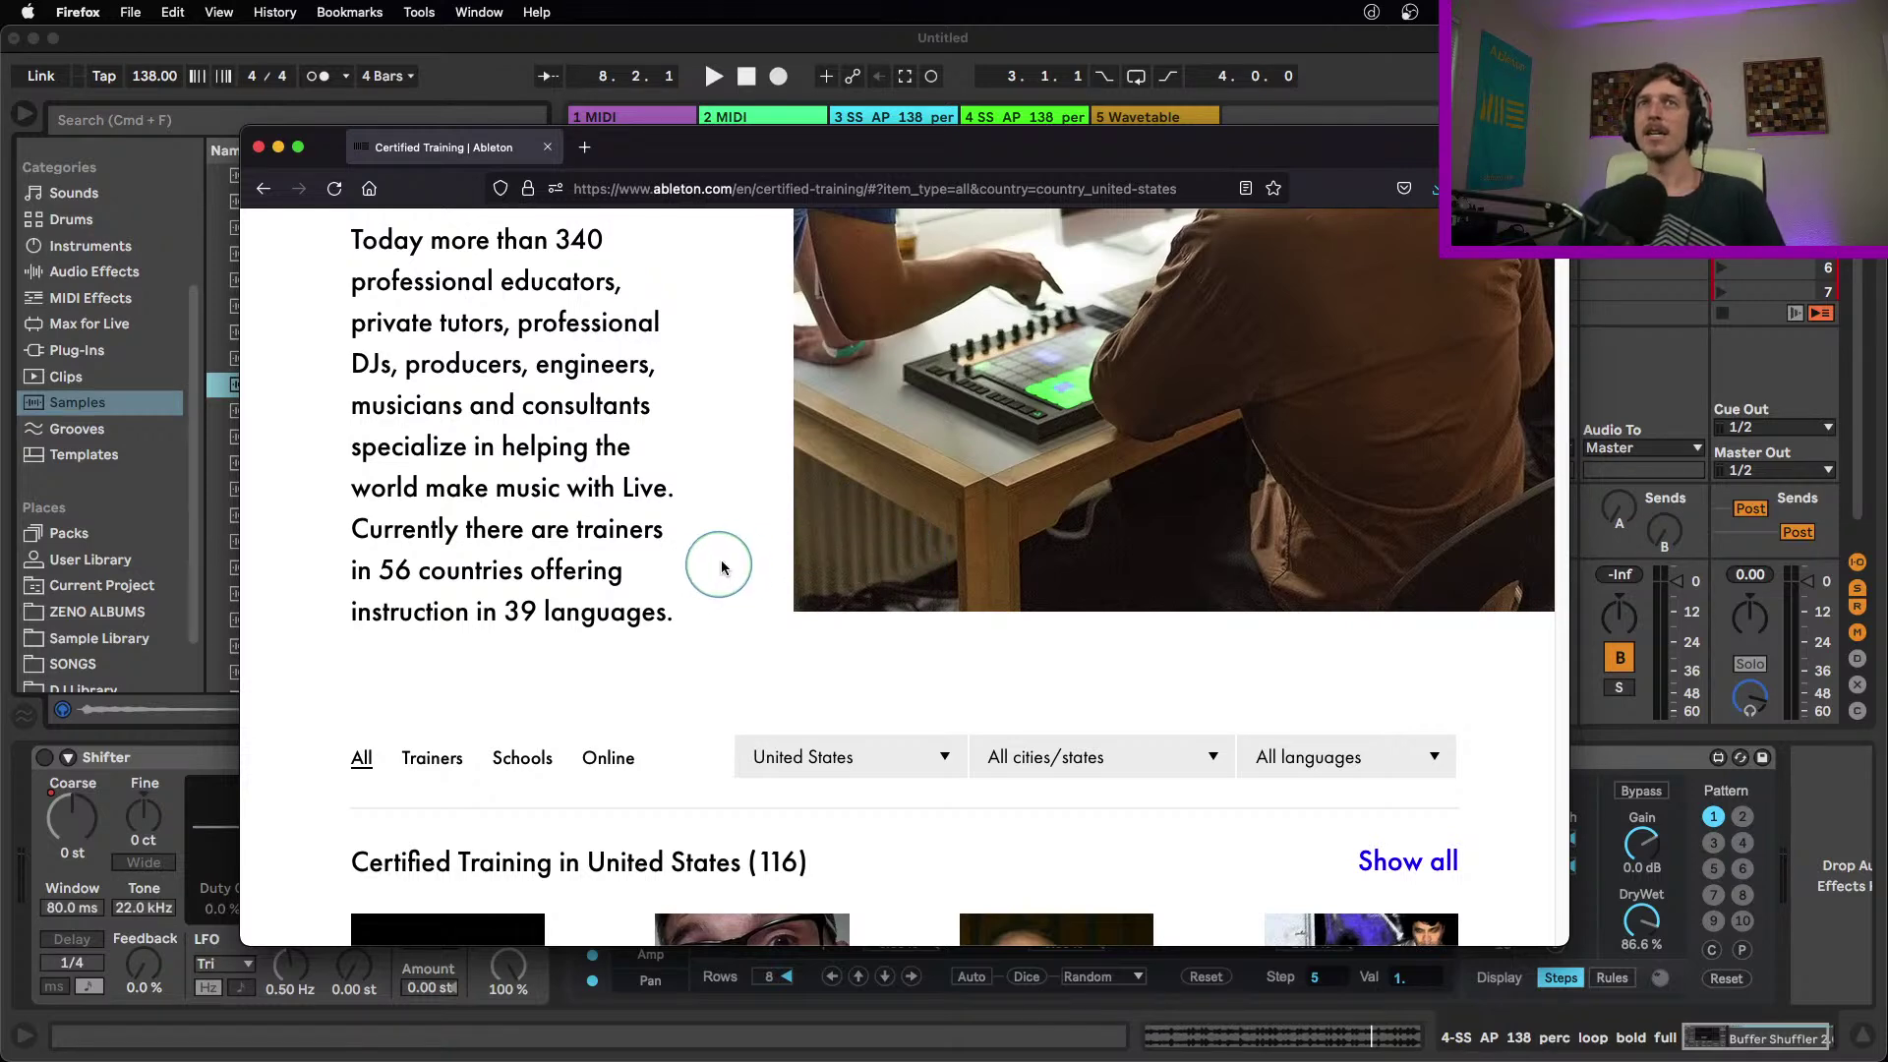
pyautogui.scroll(3, 740, 554)
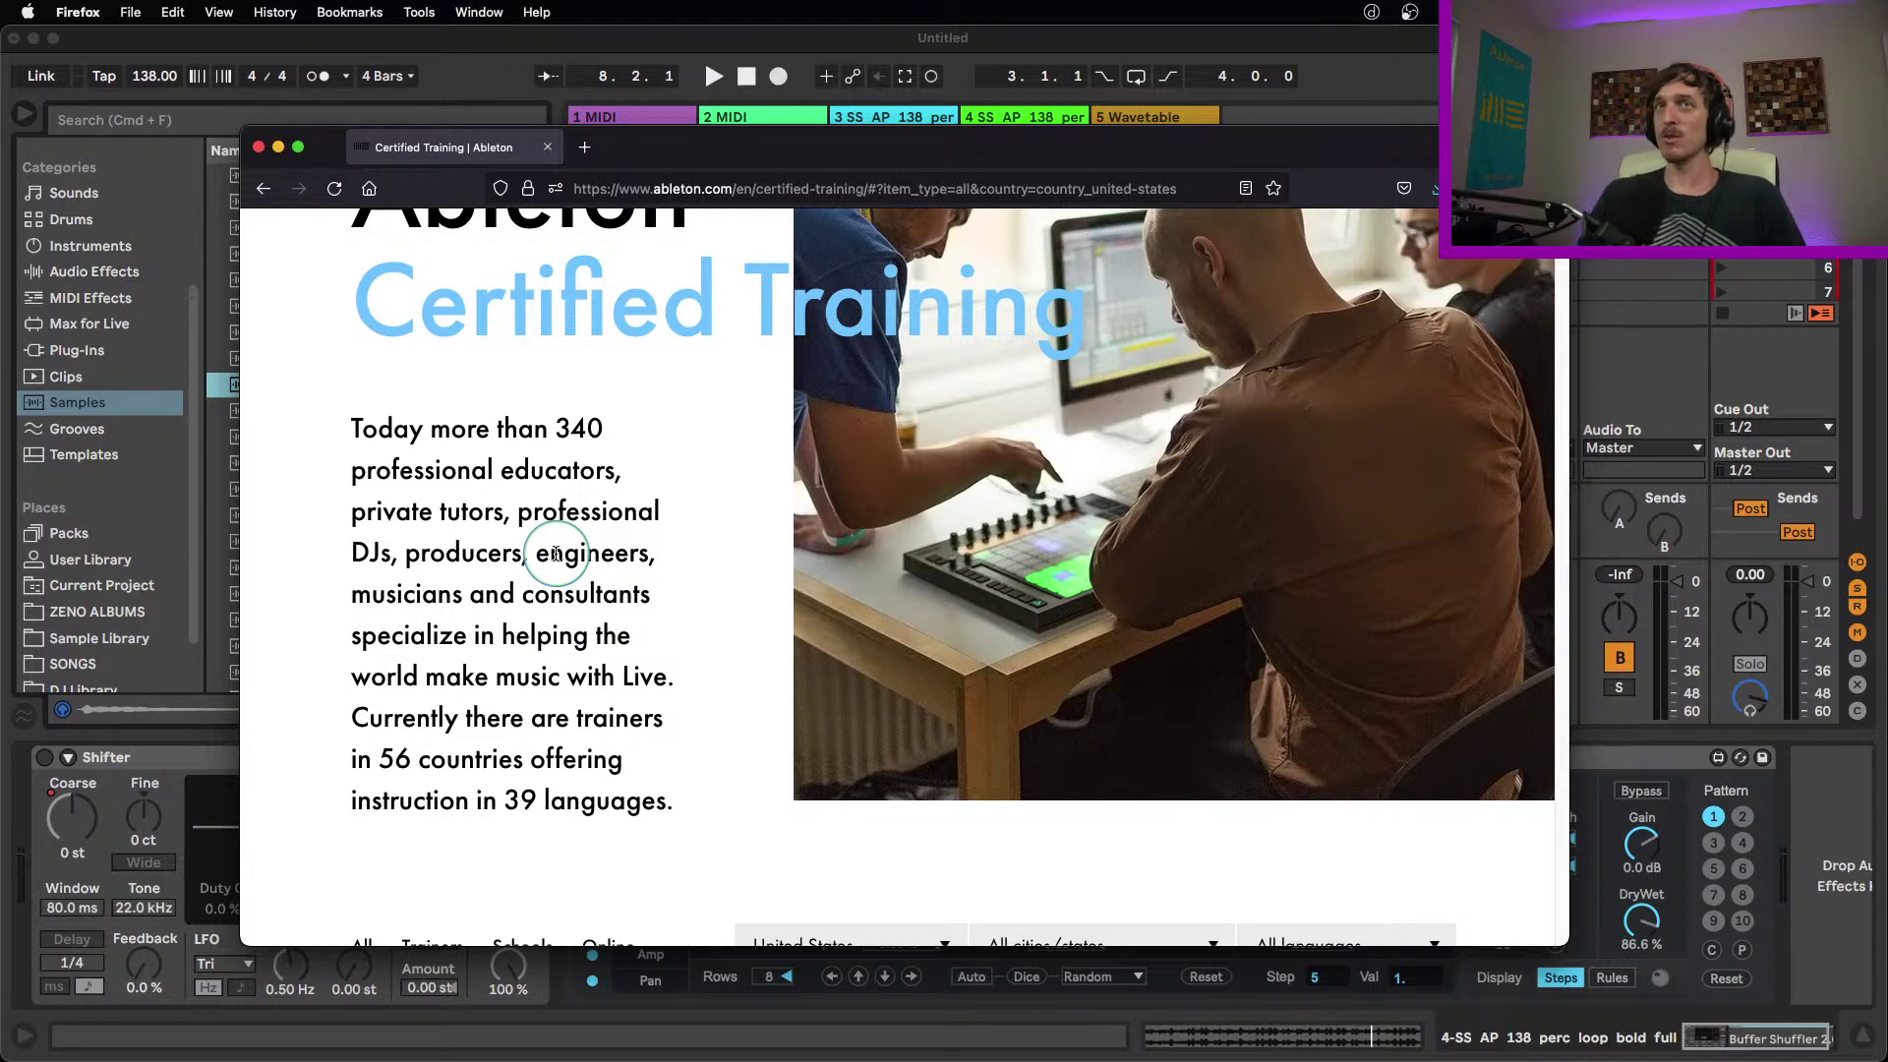
pyautogui.scroll(3, 556, 553)
pyautogui.scroll(-3, 590, 580)
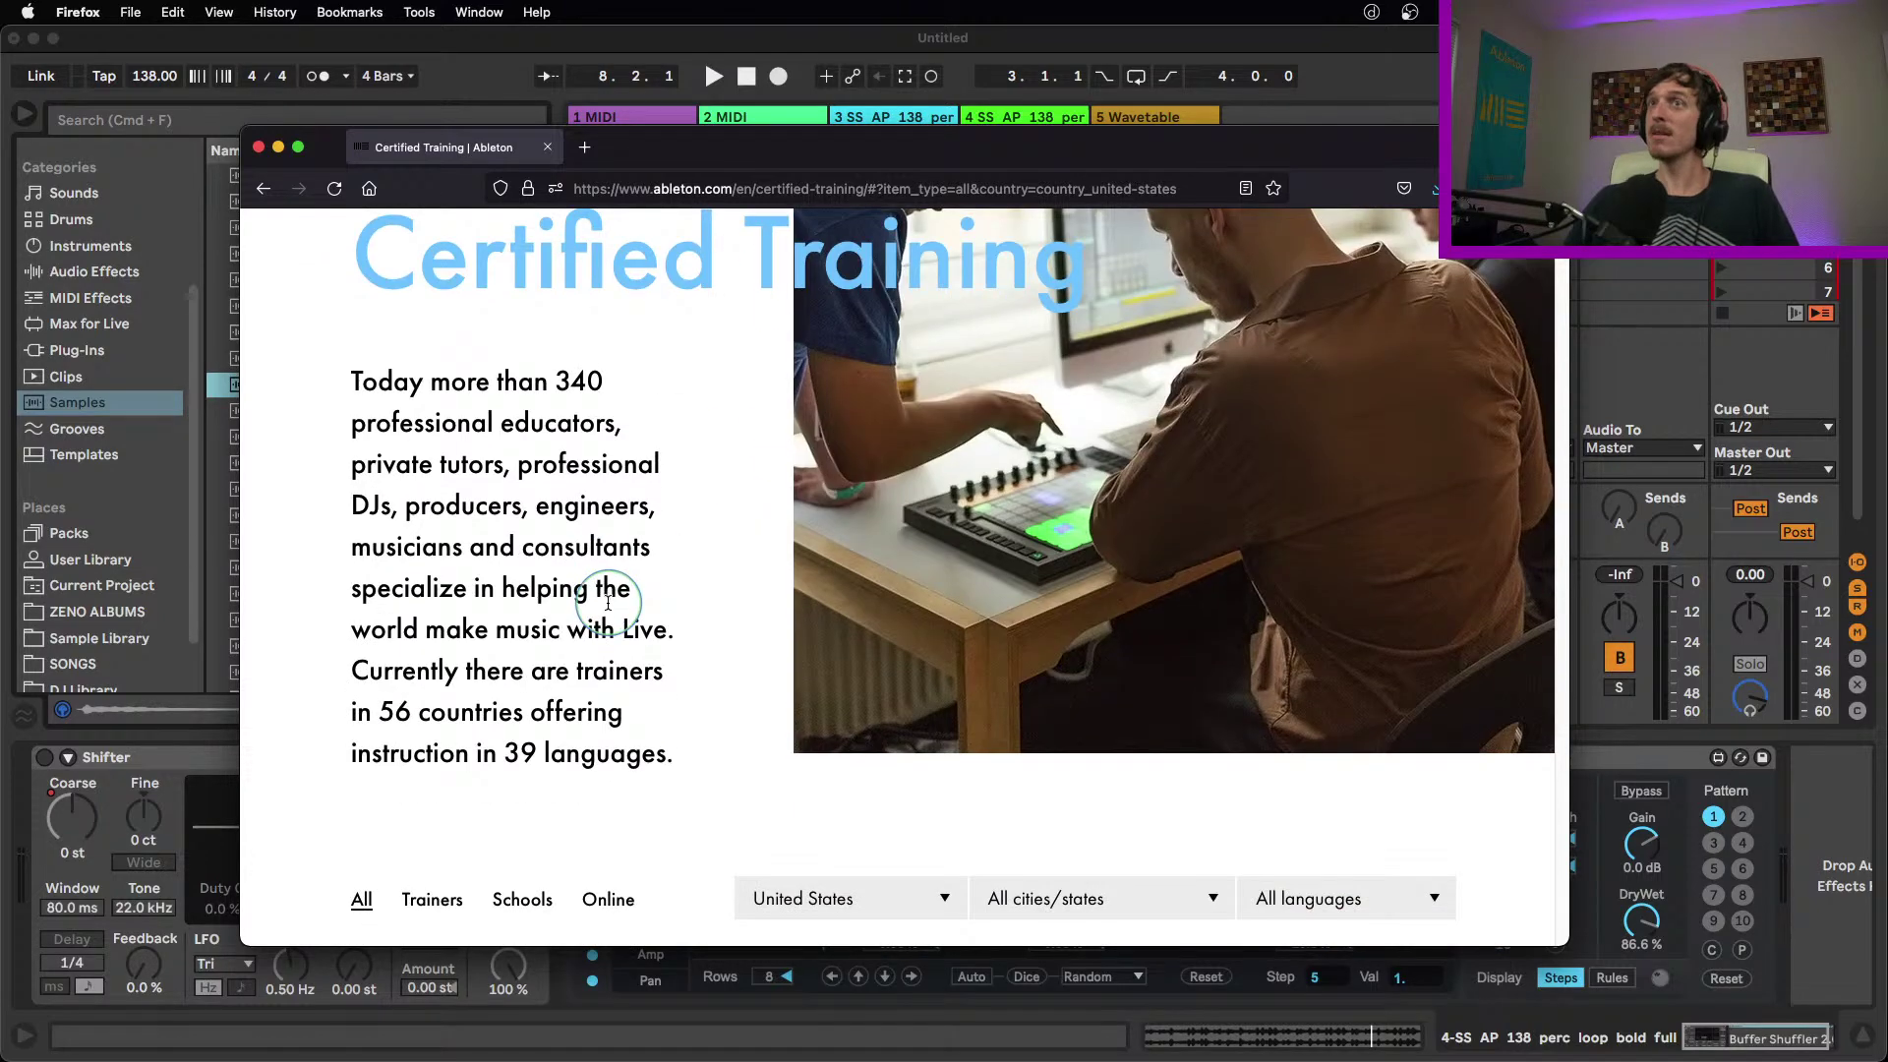
# Switch to Ableton Live, stop the clip on track 4 and create an empty MIDI clip in the fourth slot of track 2
pyautogui.click(1667, 744)
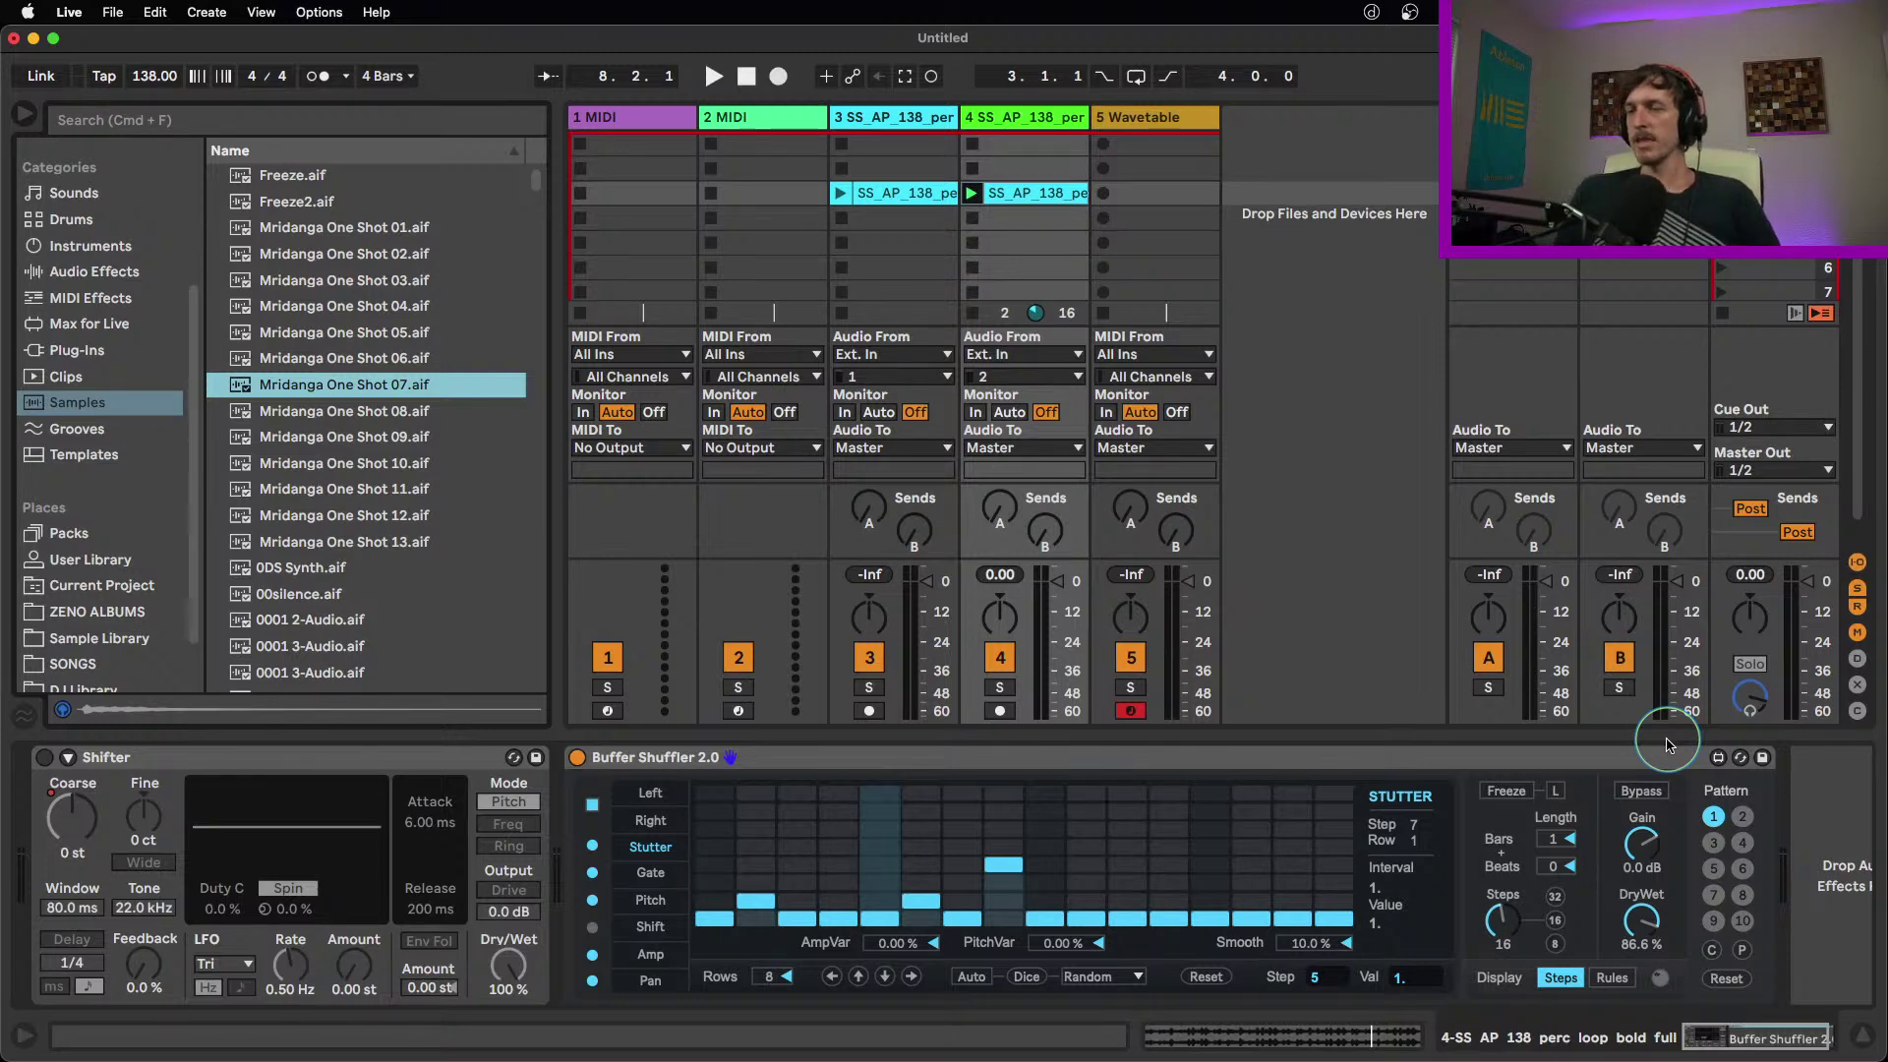
pyautogui.click(972, 243)
pyautogui.doubleClick(738, 218)
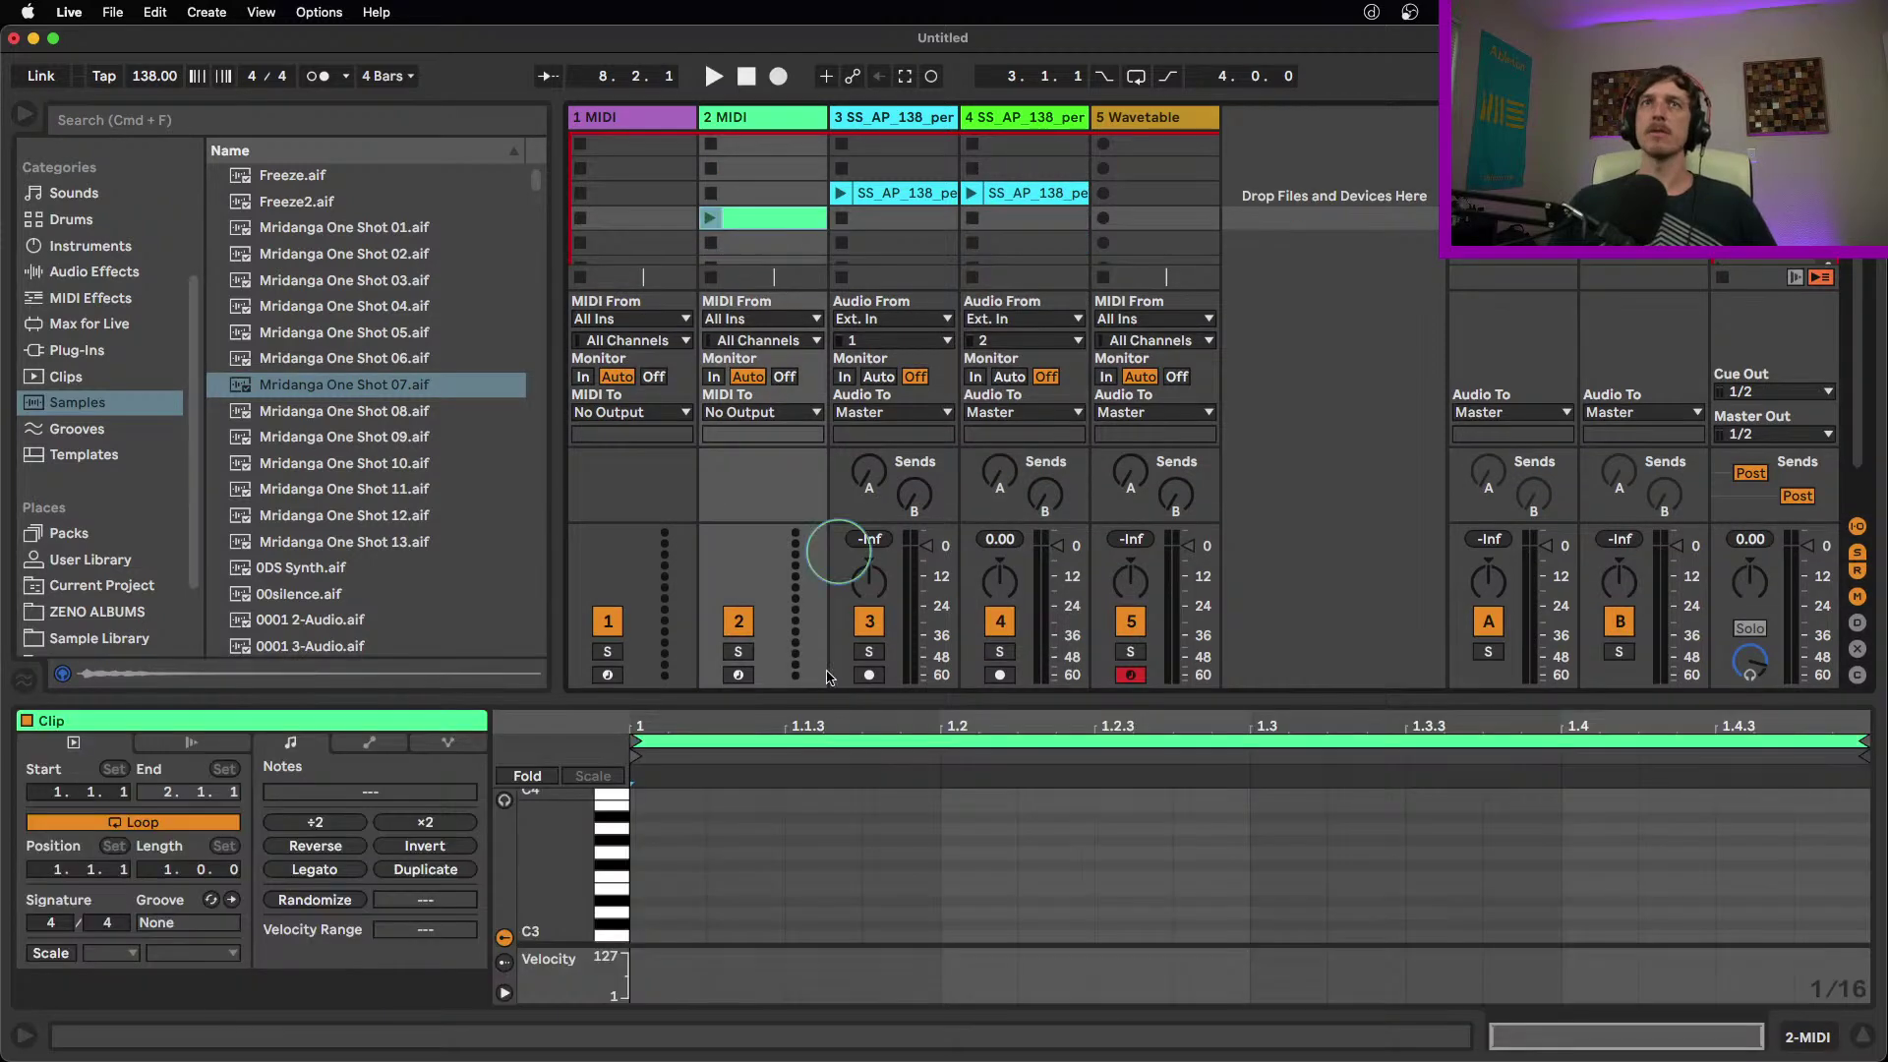
# Set the new clip's scale to D Minor and show only the scale's notes in an enlarged piano roll
pyautogui.click(52, 954)
pyautogui.click(108, 953)
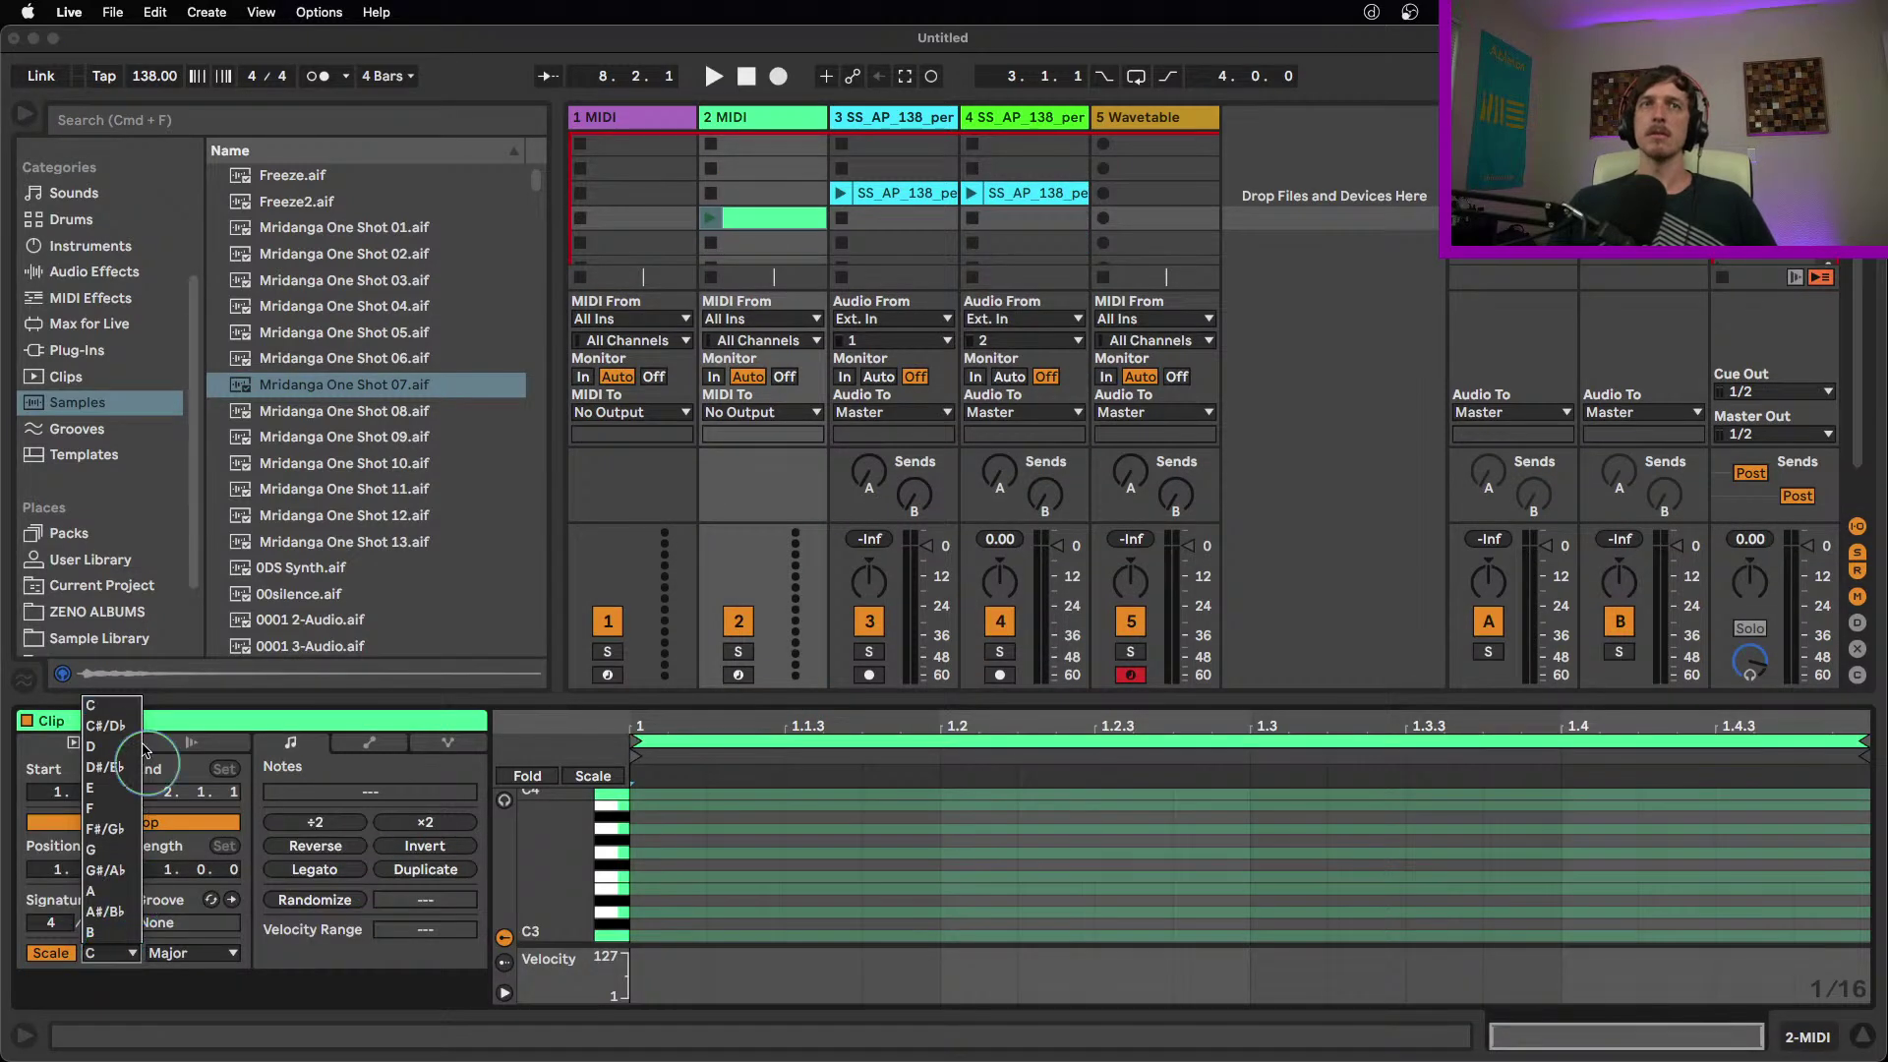
pyautogui.click(98, 749)
pyautogui.click(208, 953)
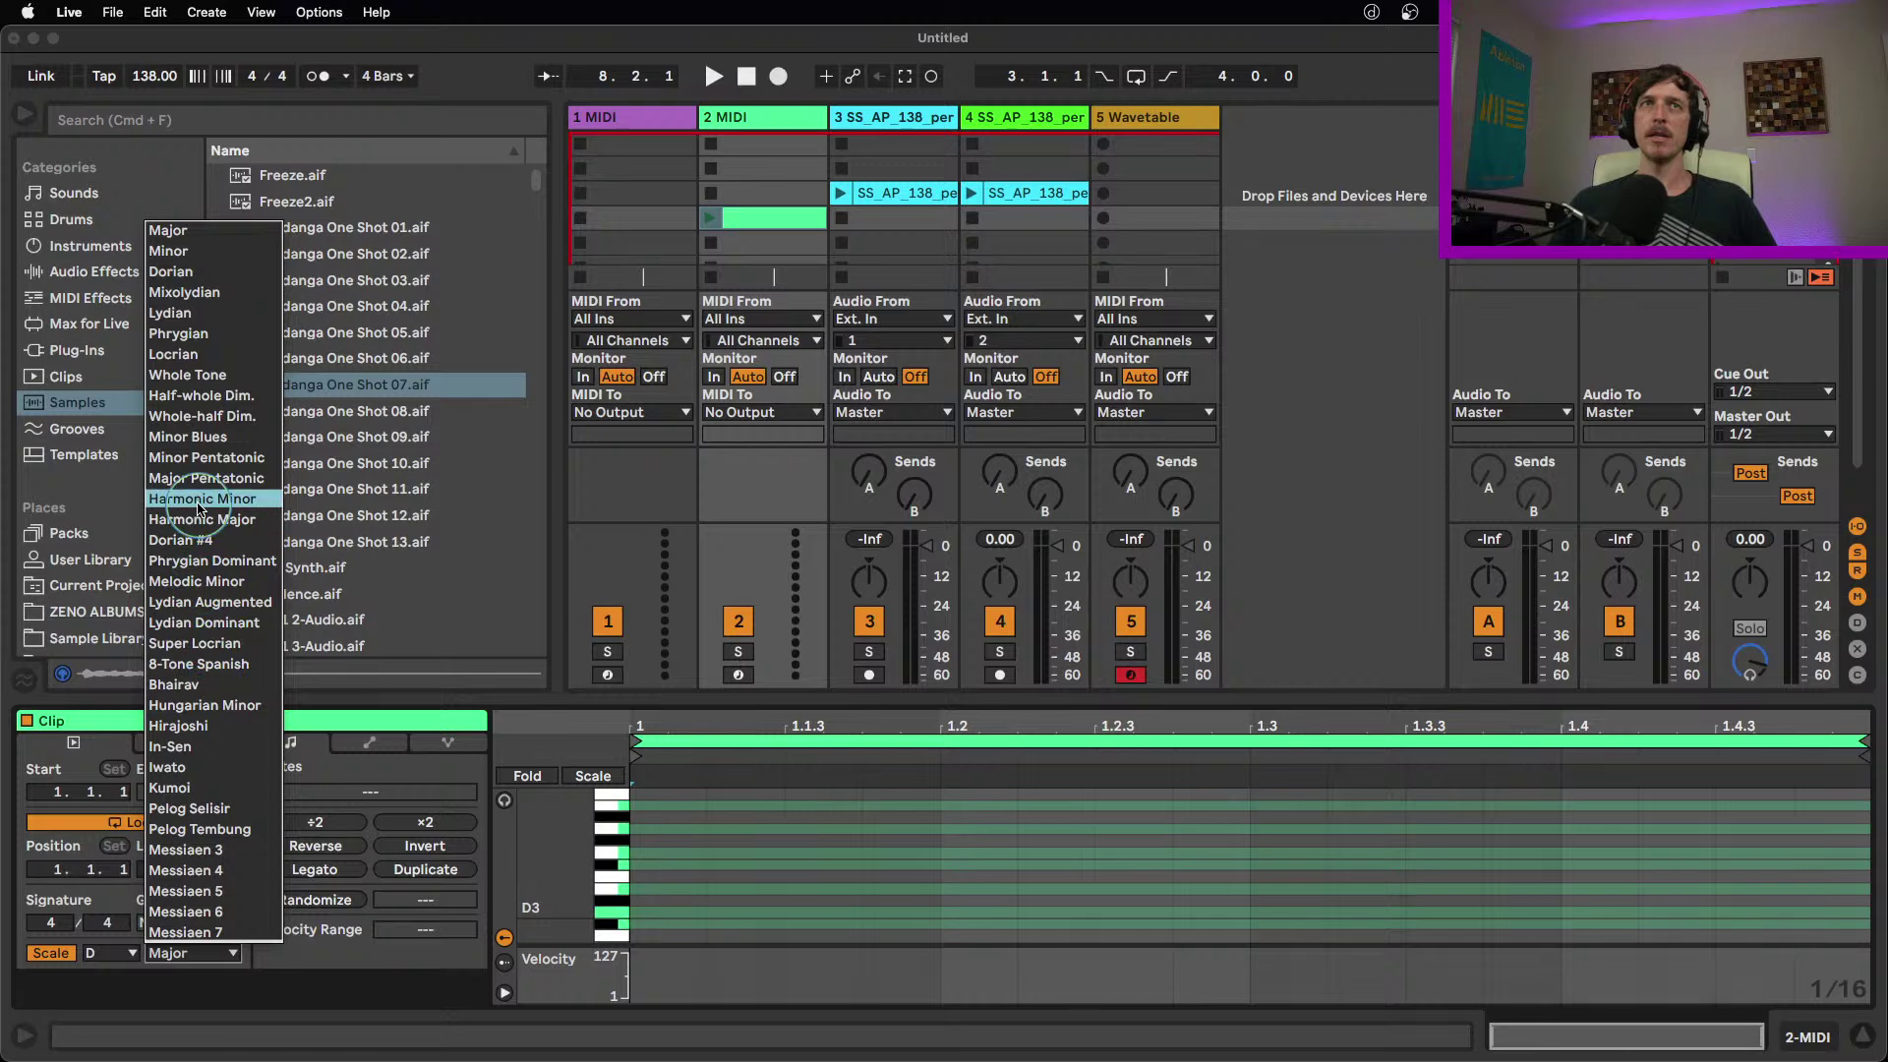
pyautogui.click(182, 246)
pyautogui.click(588, 776)
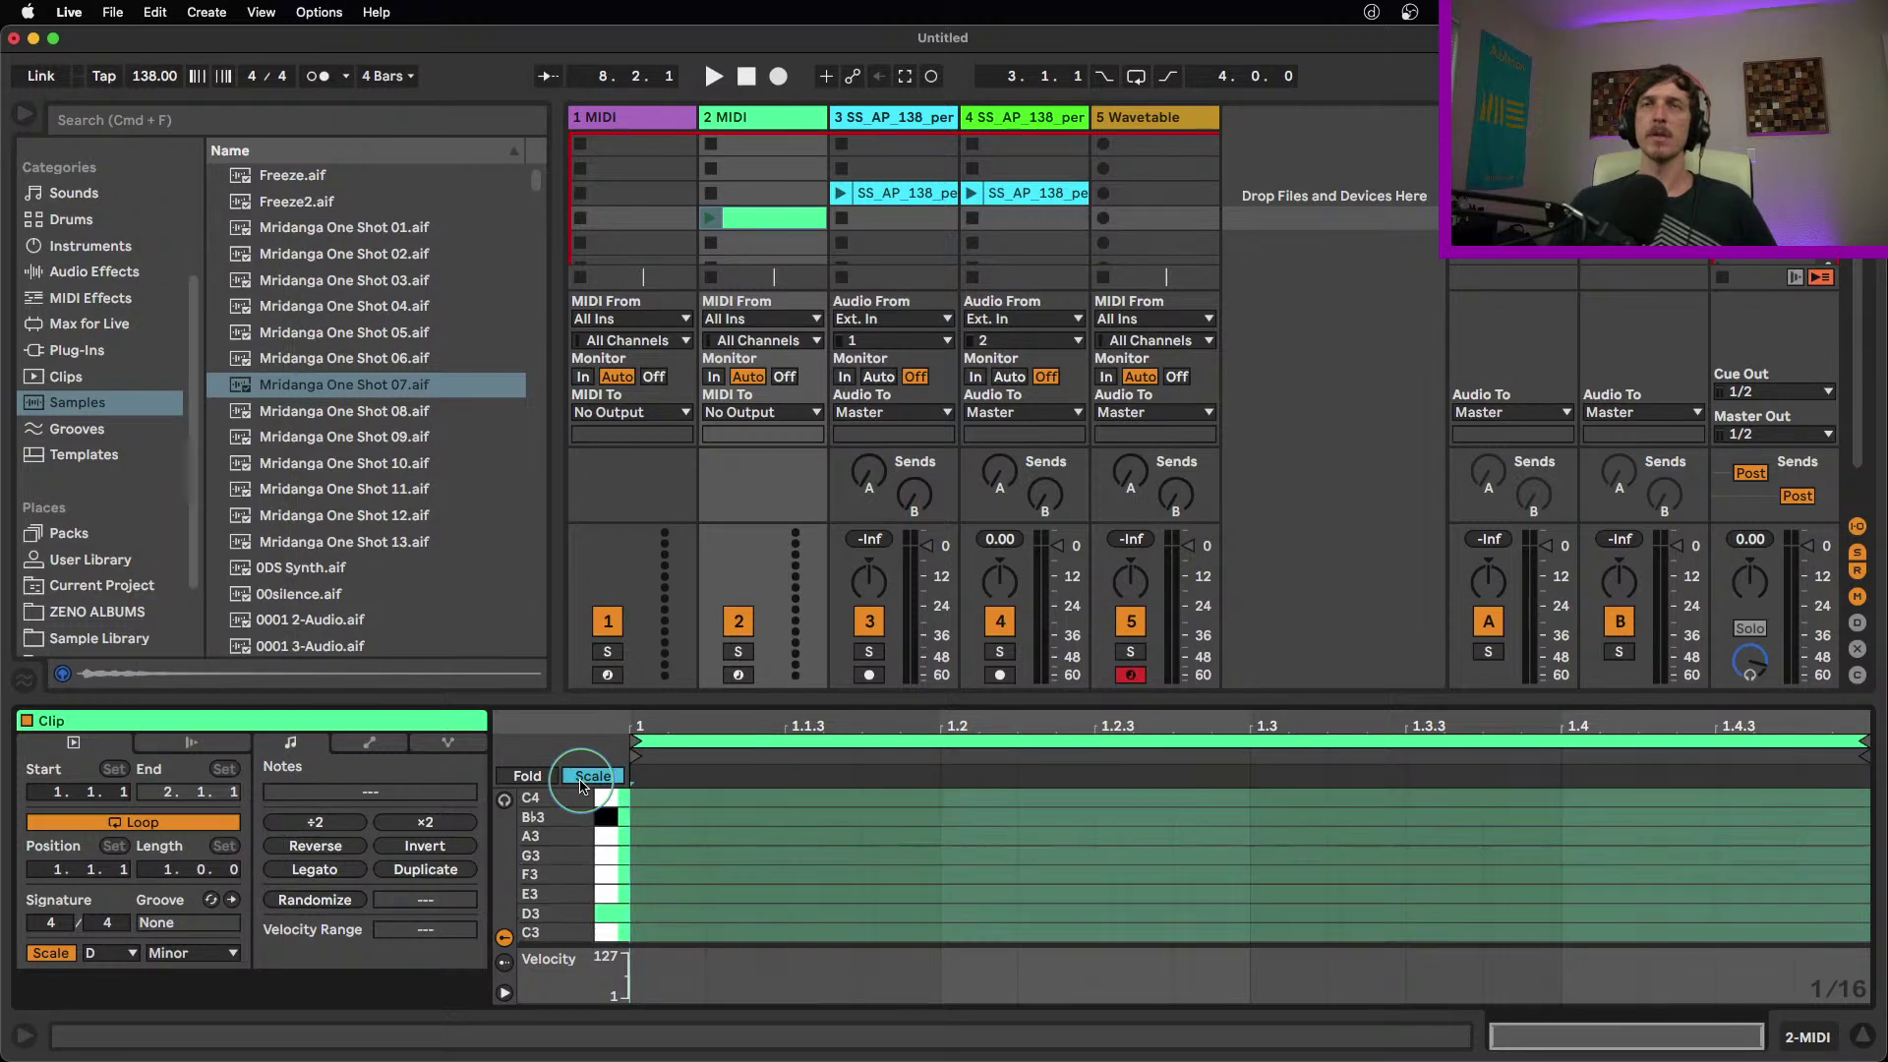
pyautogui.moveTo(805, 699); pyautogui.dragTo(802, 451)
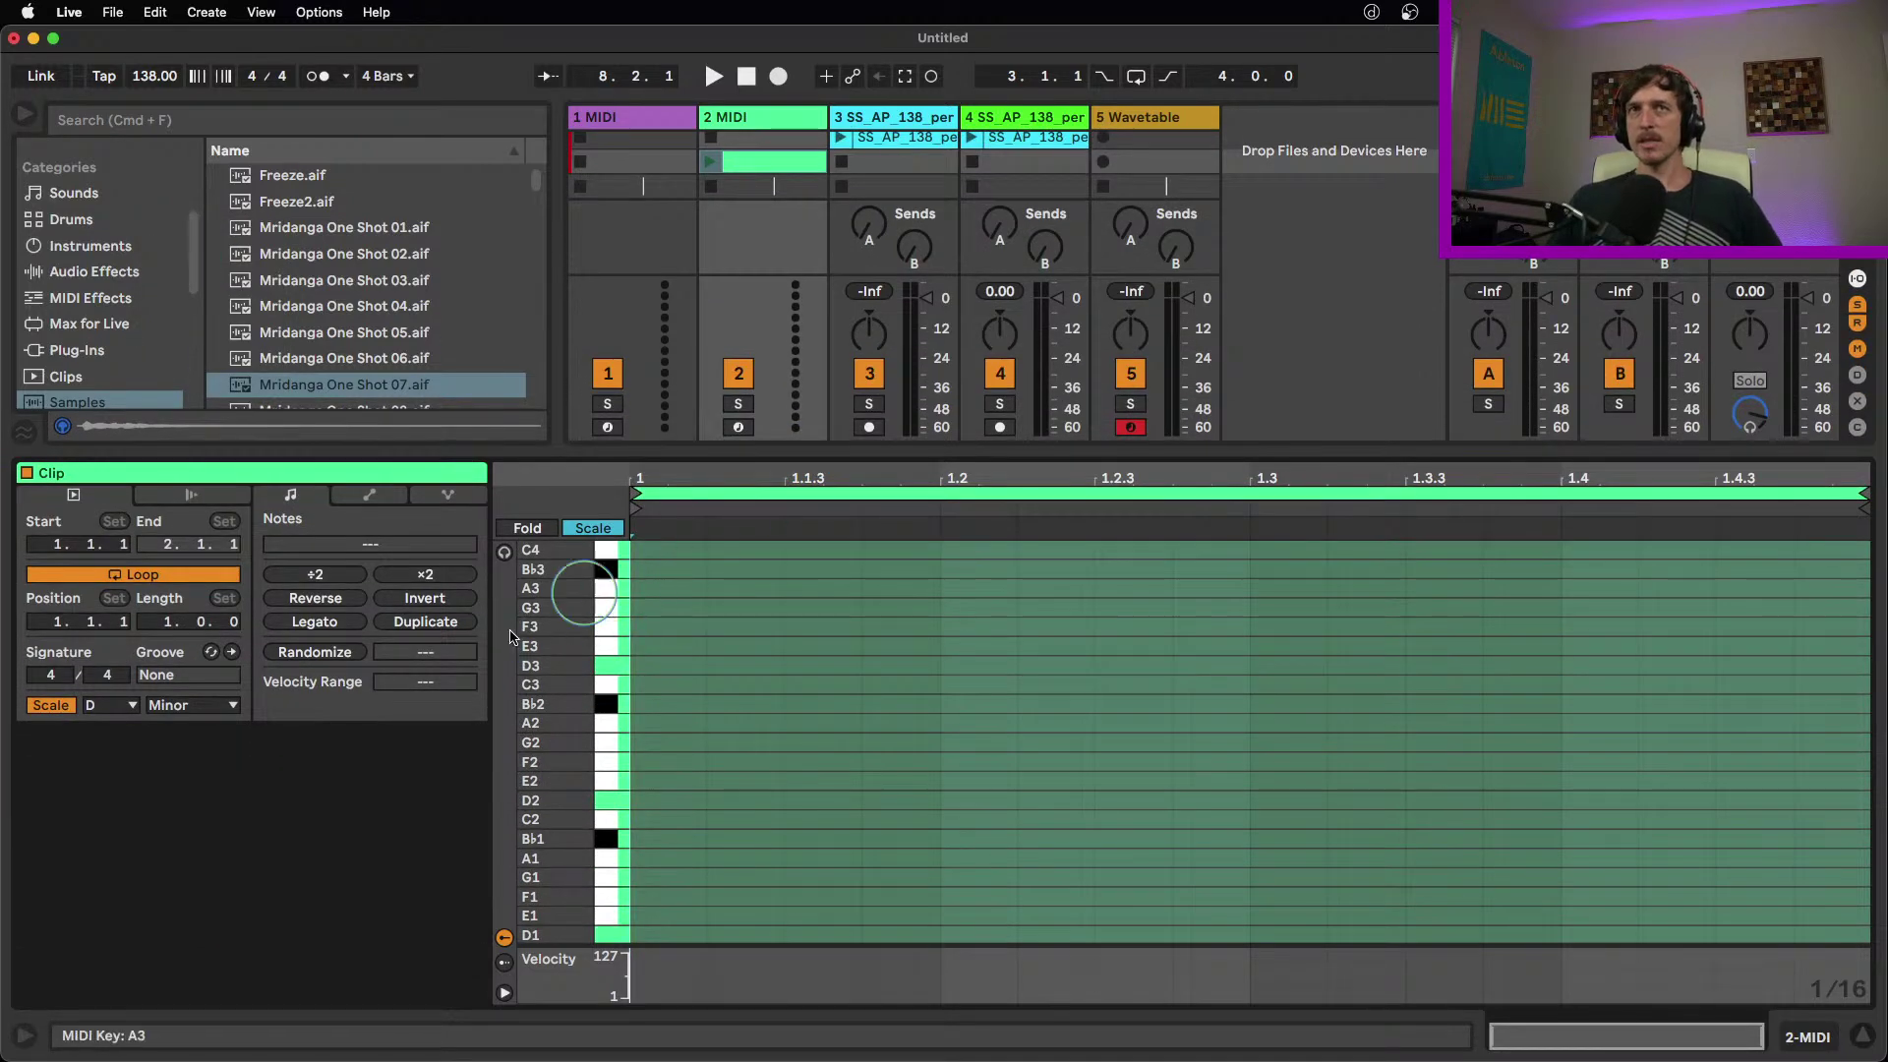
# Toggle the clip's scale off and on to compare the piano roll, and look at the root note and scale choices
pyautogui.click(59, 703)
pyautogui.click(59, 703)
pyautogui.click(59, 703)
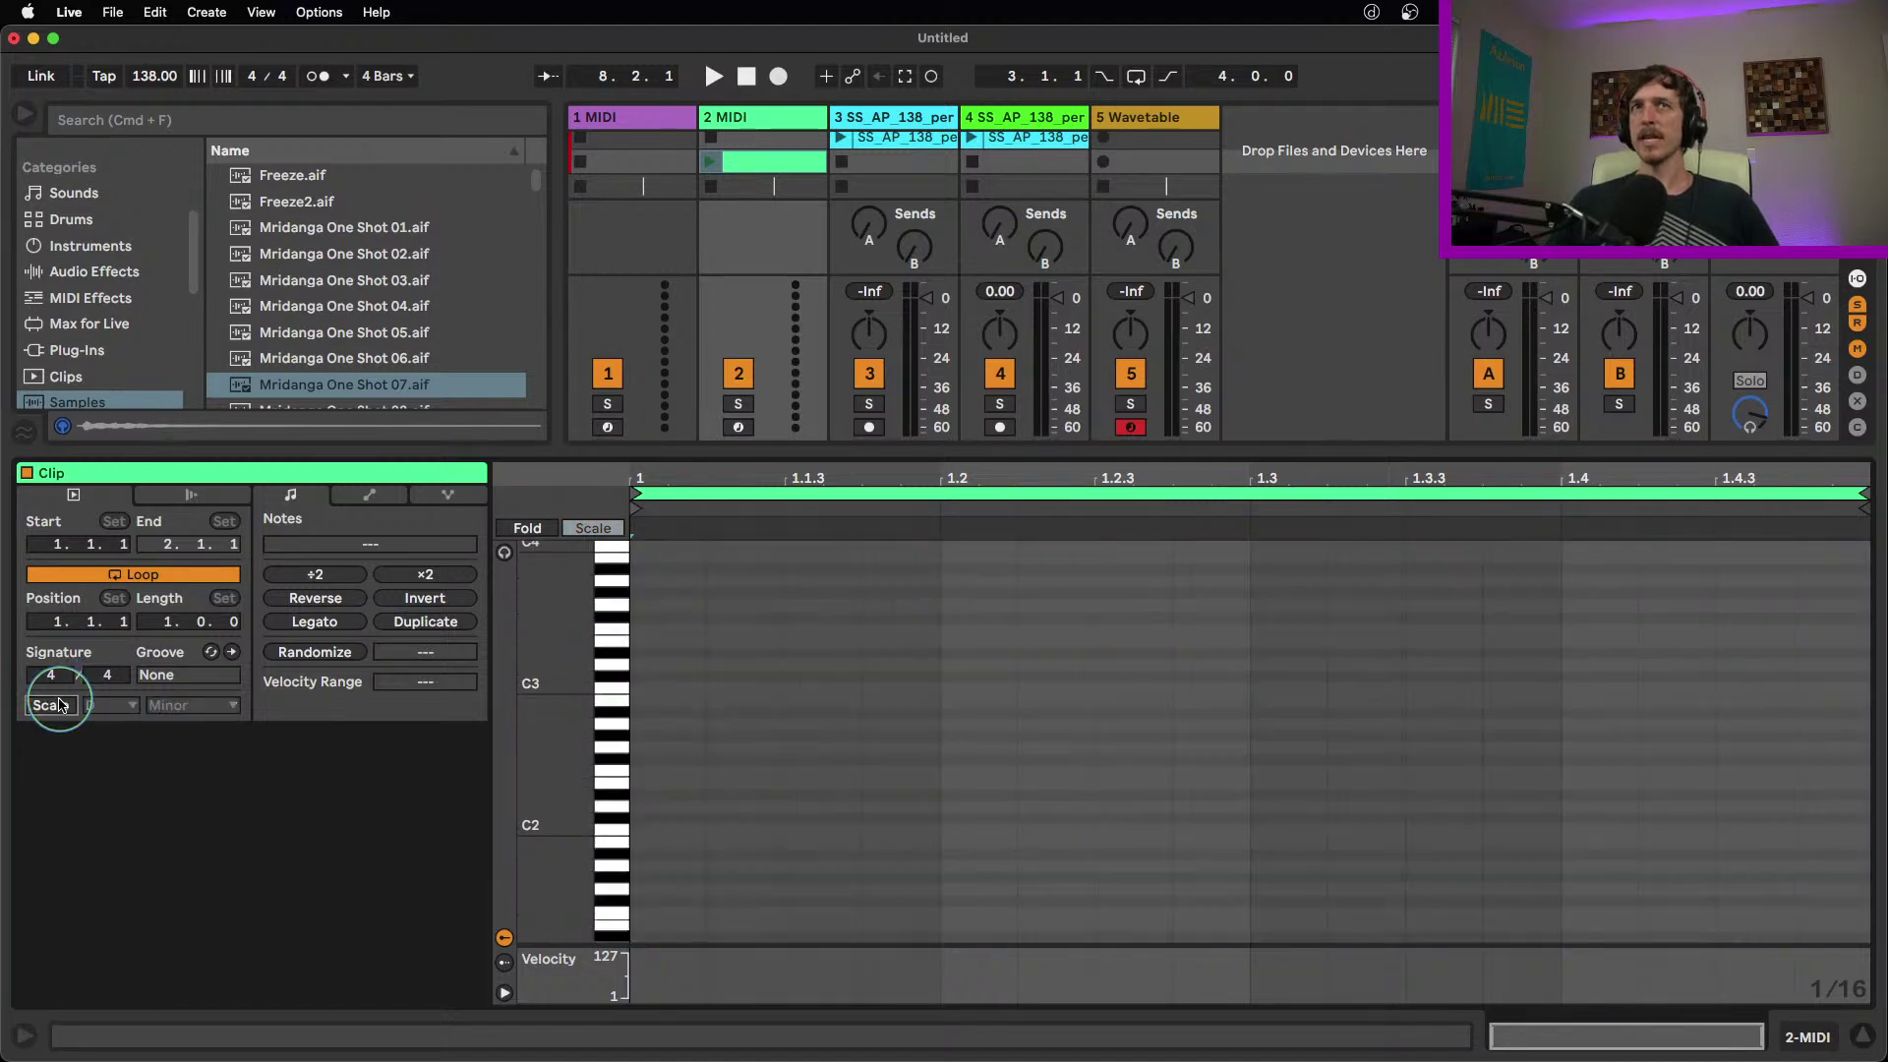
pyautogui.click(59, 703)
pyautogui.click(116, 707)
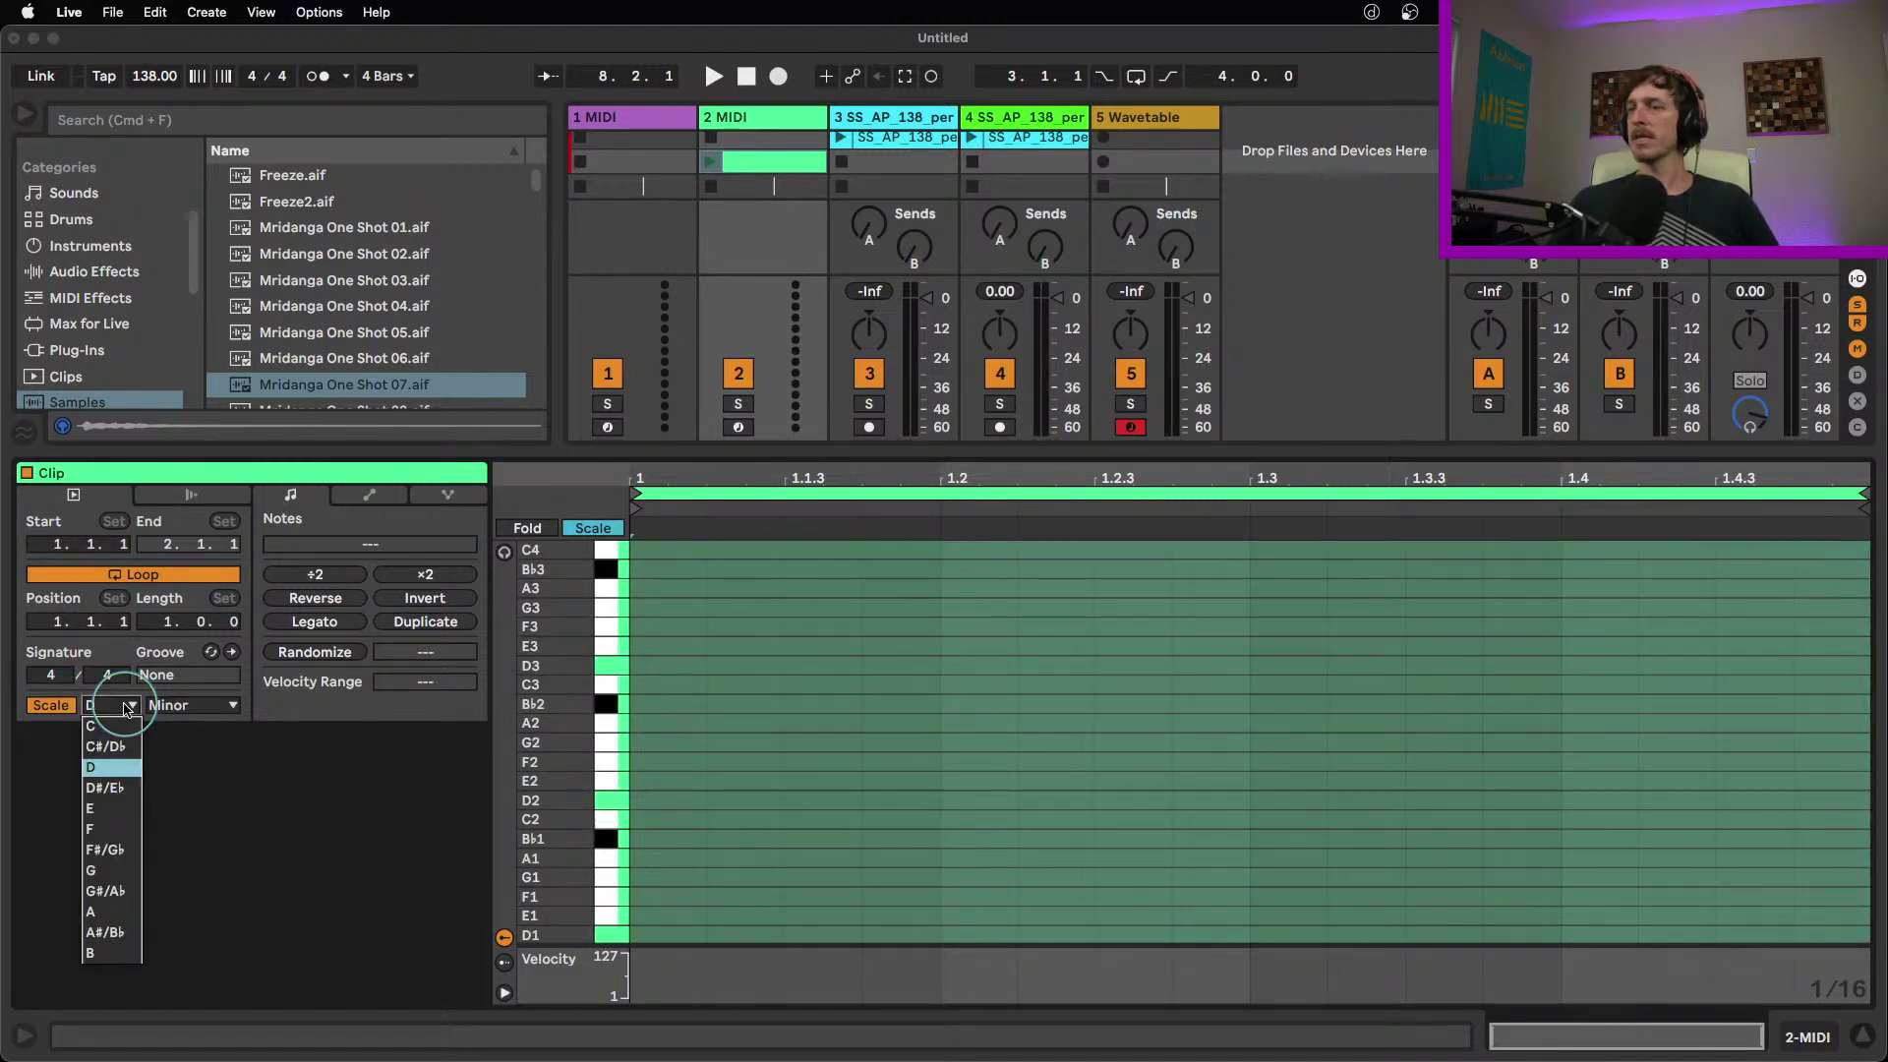
pyautogui.click(127, 706)
pyautogui.click(165, 704)
pyautogui.click(169, 706)
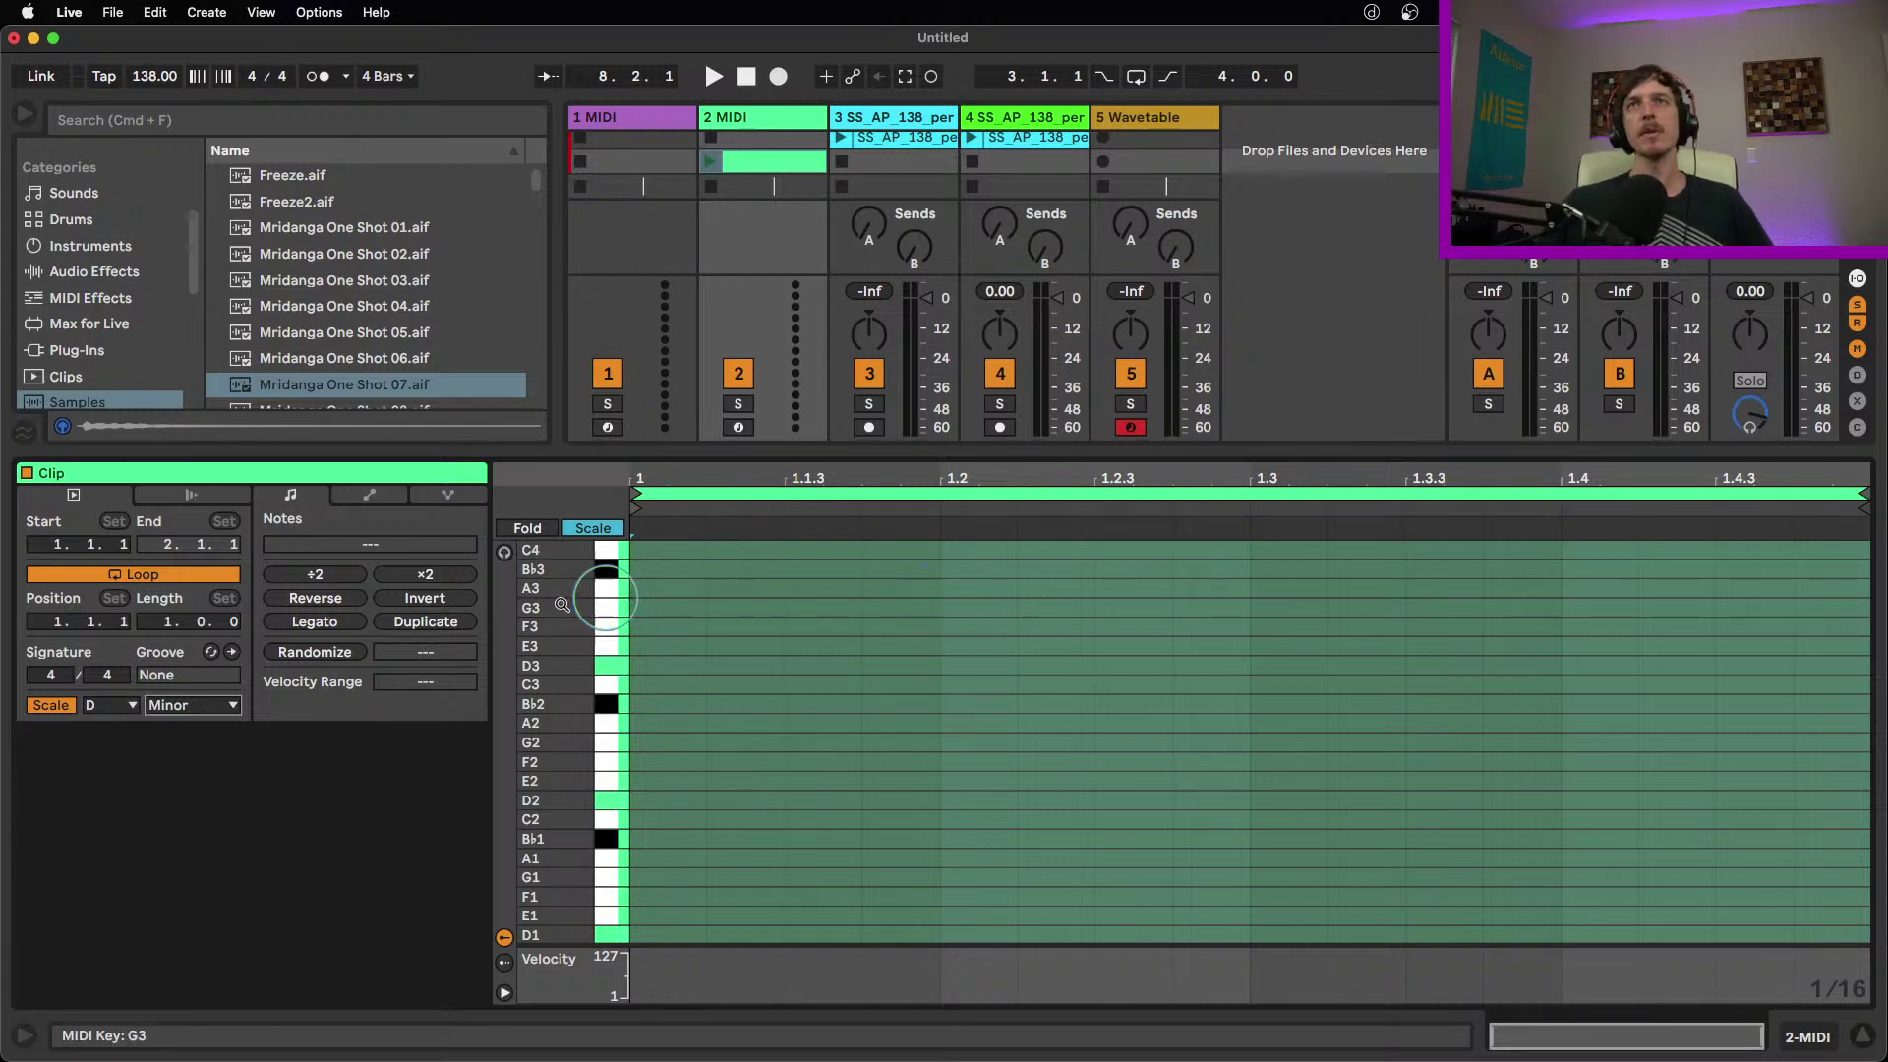
pyautogui.click(603, 530)
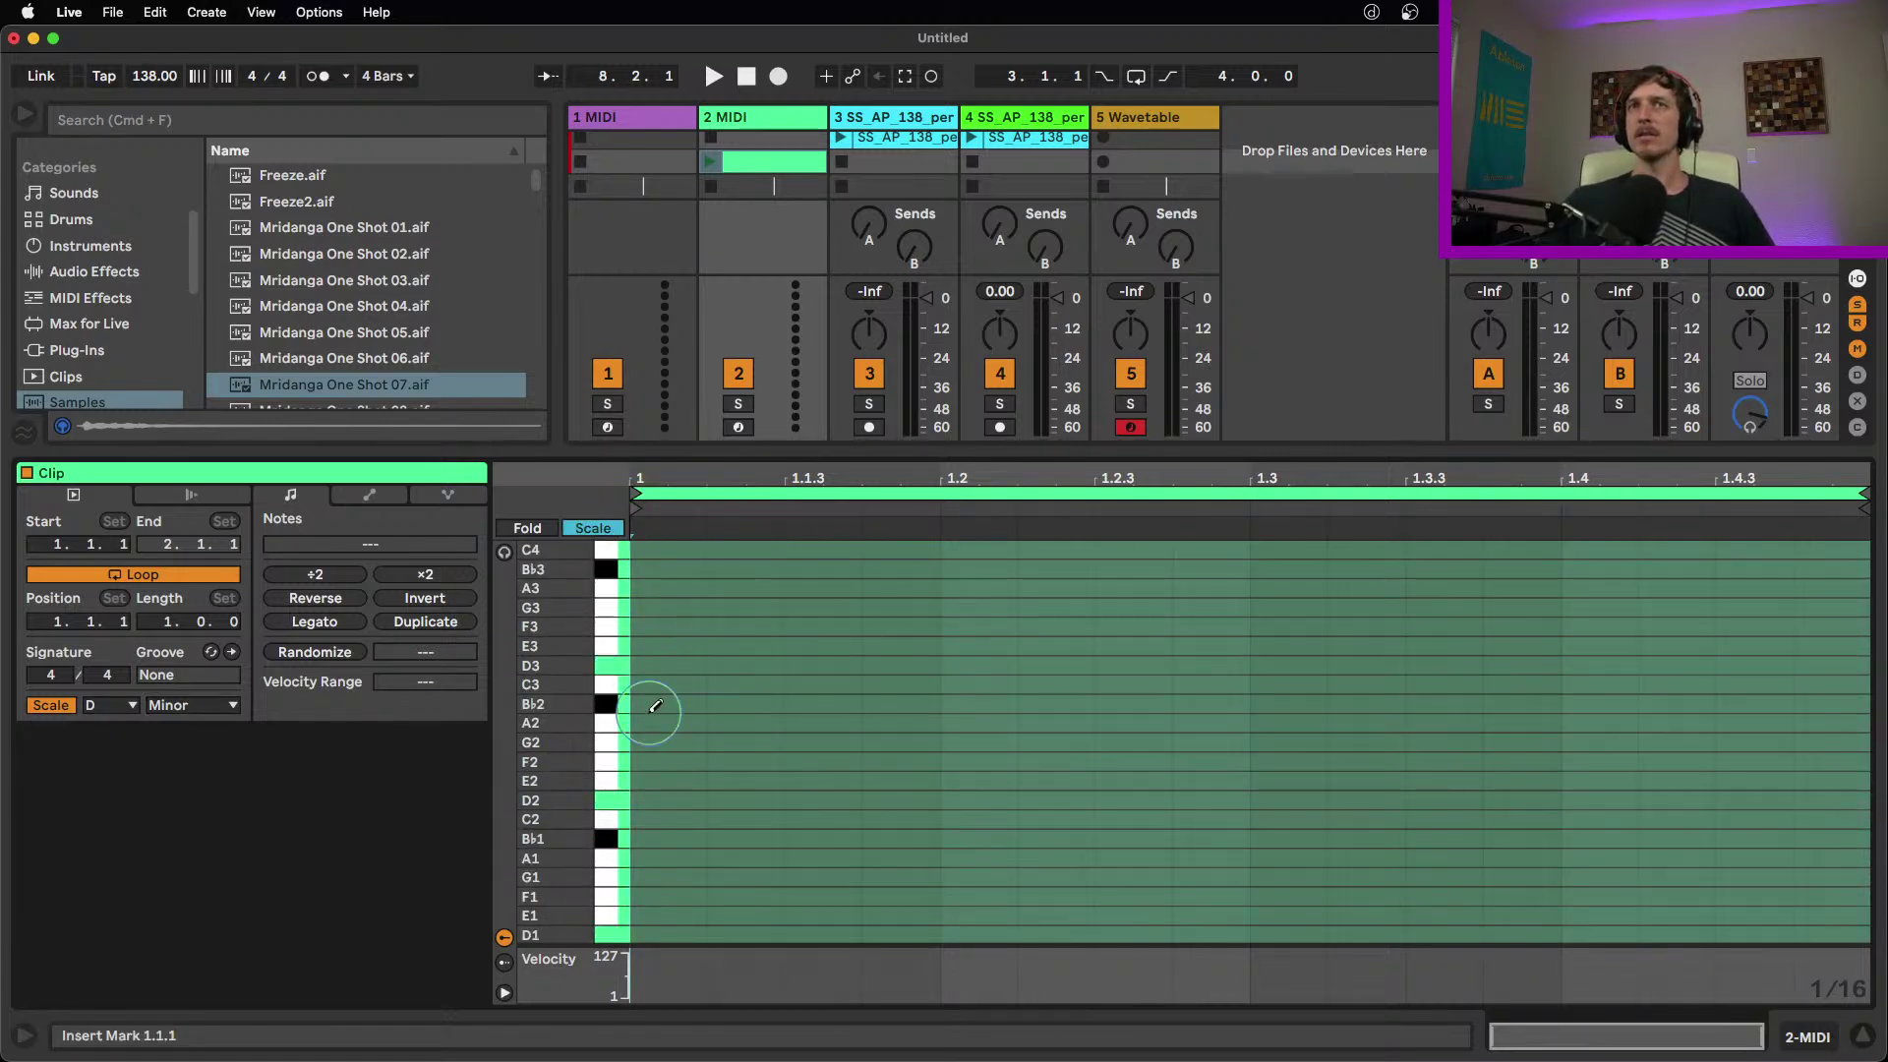
# Draw eight sixteenth notes between 1.1 and the end of the bar: B♭2, G3, B♭2, A3, F3, C3, F3 and A3
pyautogui.click(665, 700)
pyautogui.click(820, 607)
pyautogui.click(976, 703)
pyautogui.click(1131, 587)
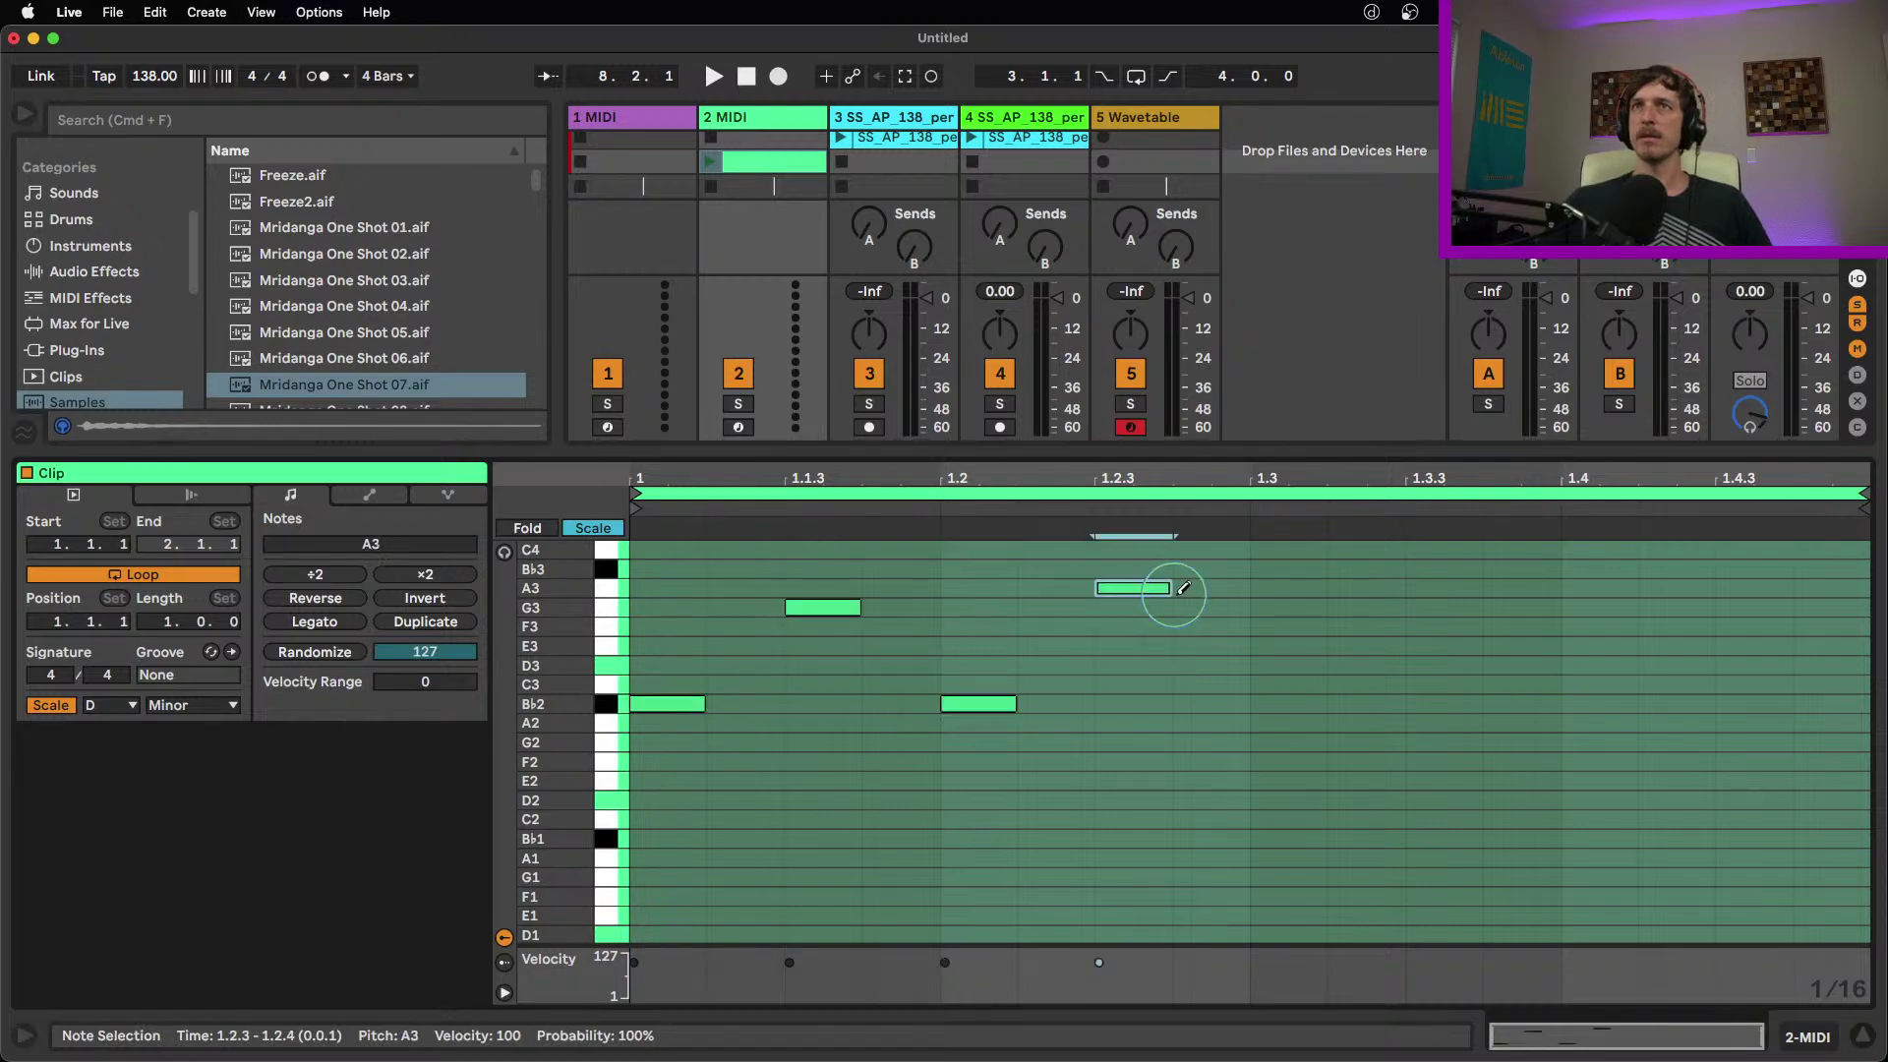
pyautogui.click(1441, 626)
pyautogui.click(1674, 685)
pyautogui.click(1753, 627)
pyautogui.click(1818, 587)
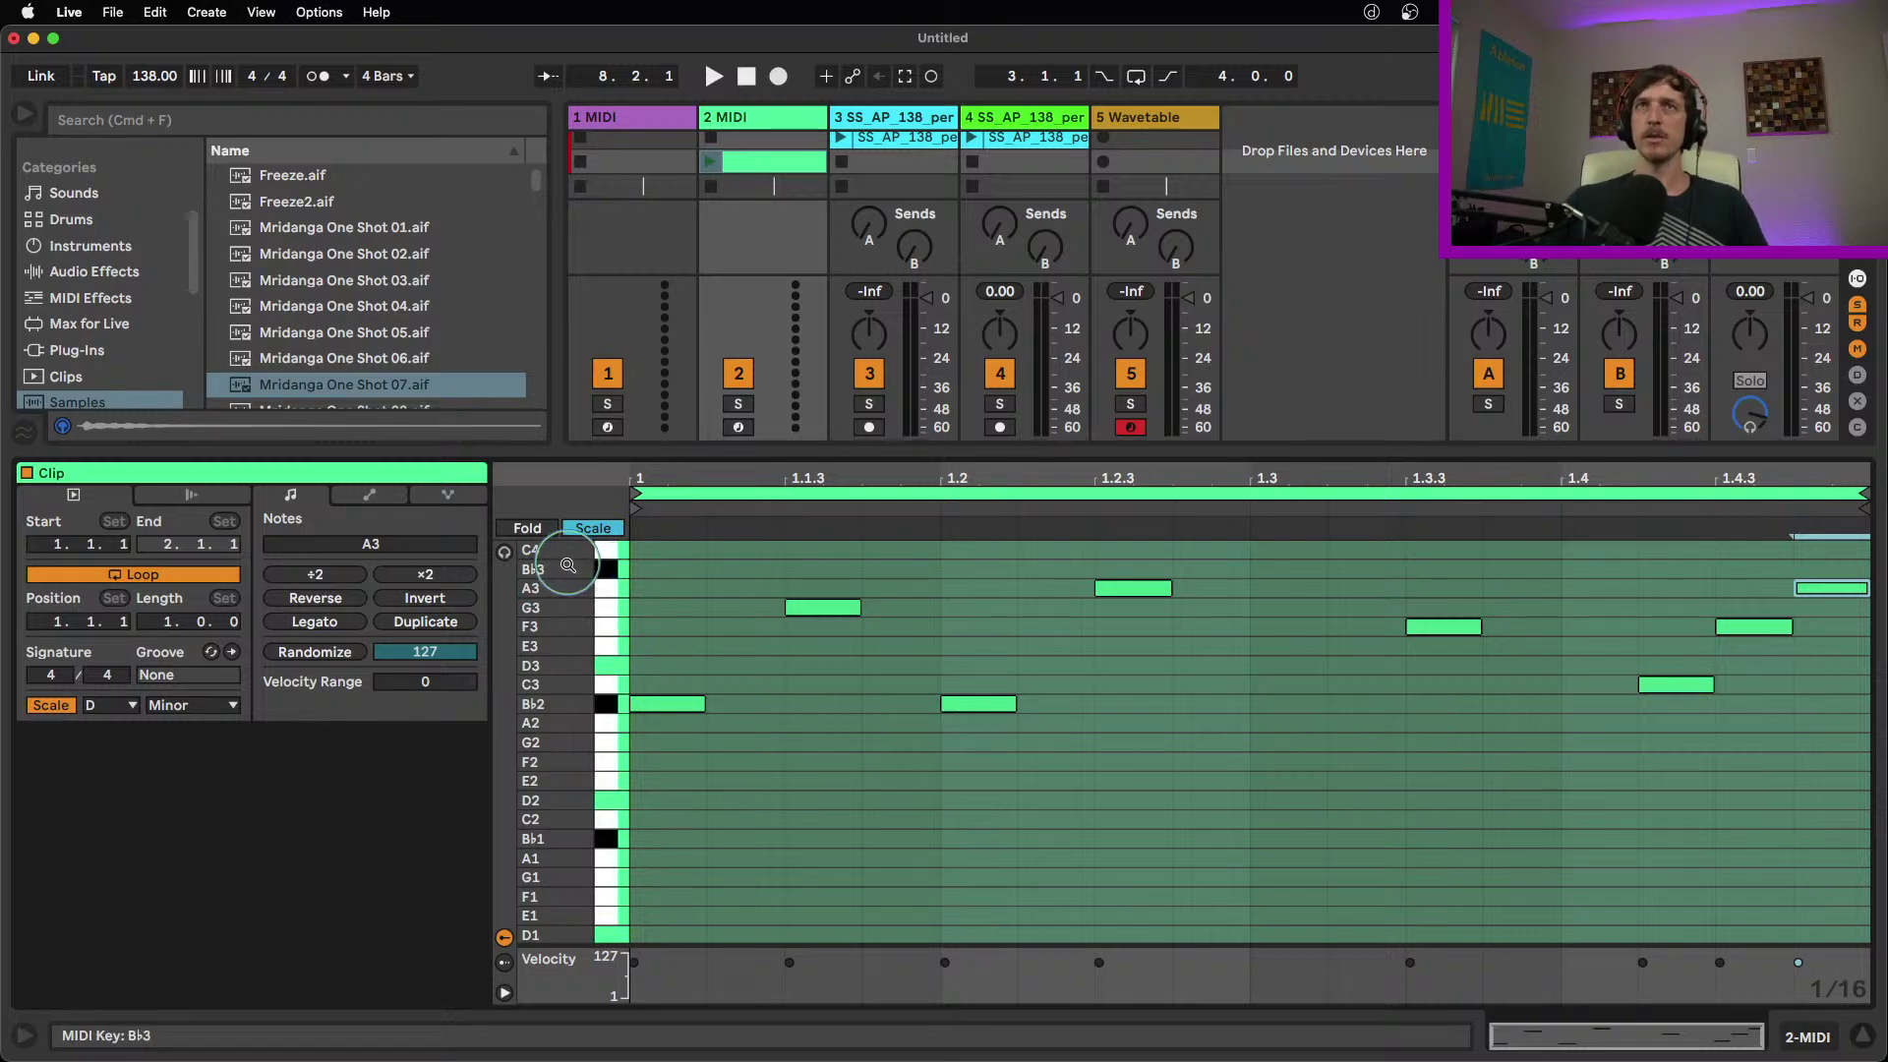
# Set the root note of the clip's scale to E, keeping the Minor scale
pyautogui.click(132, 706)
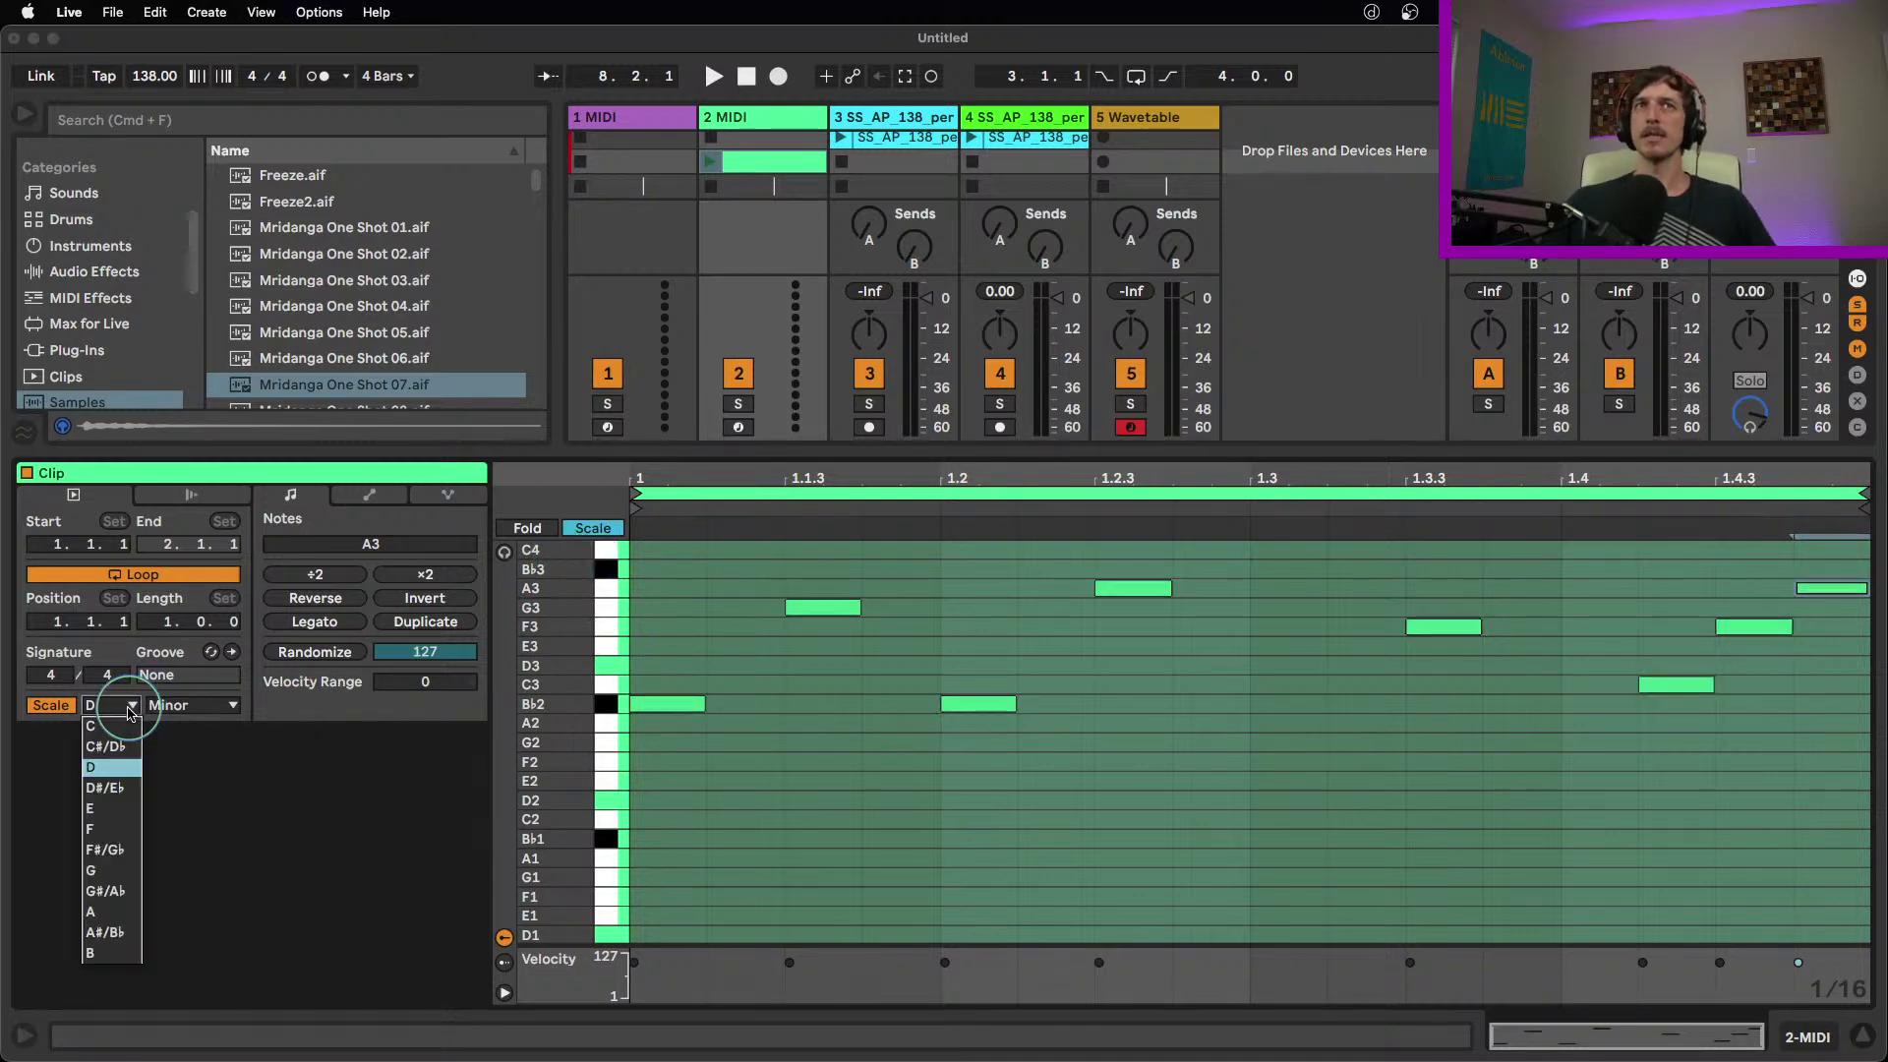
pyautogui.click(148, 688)
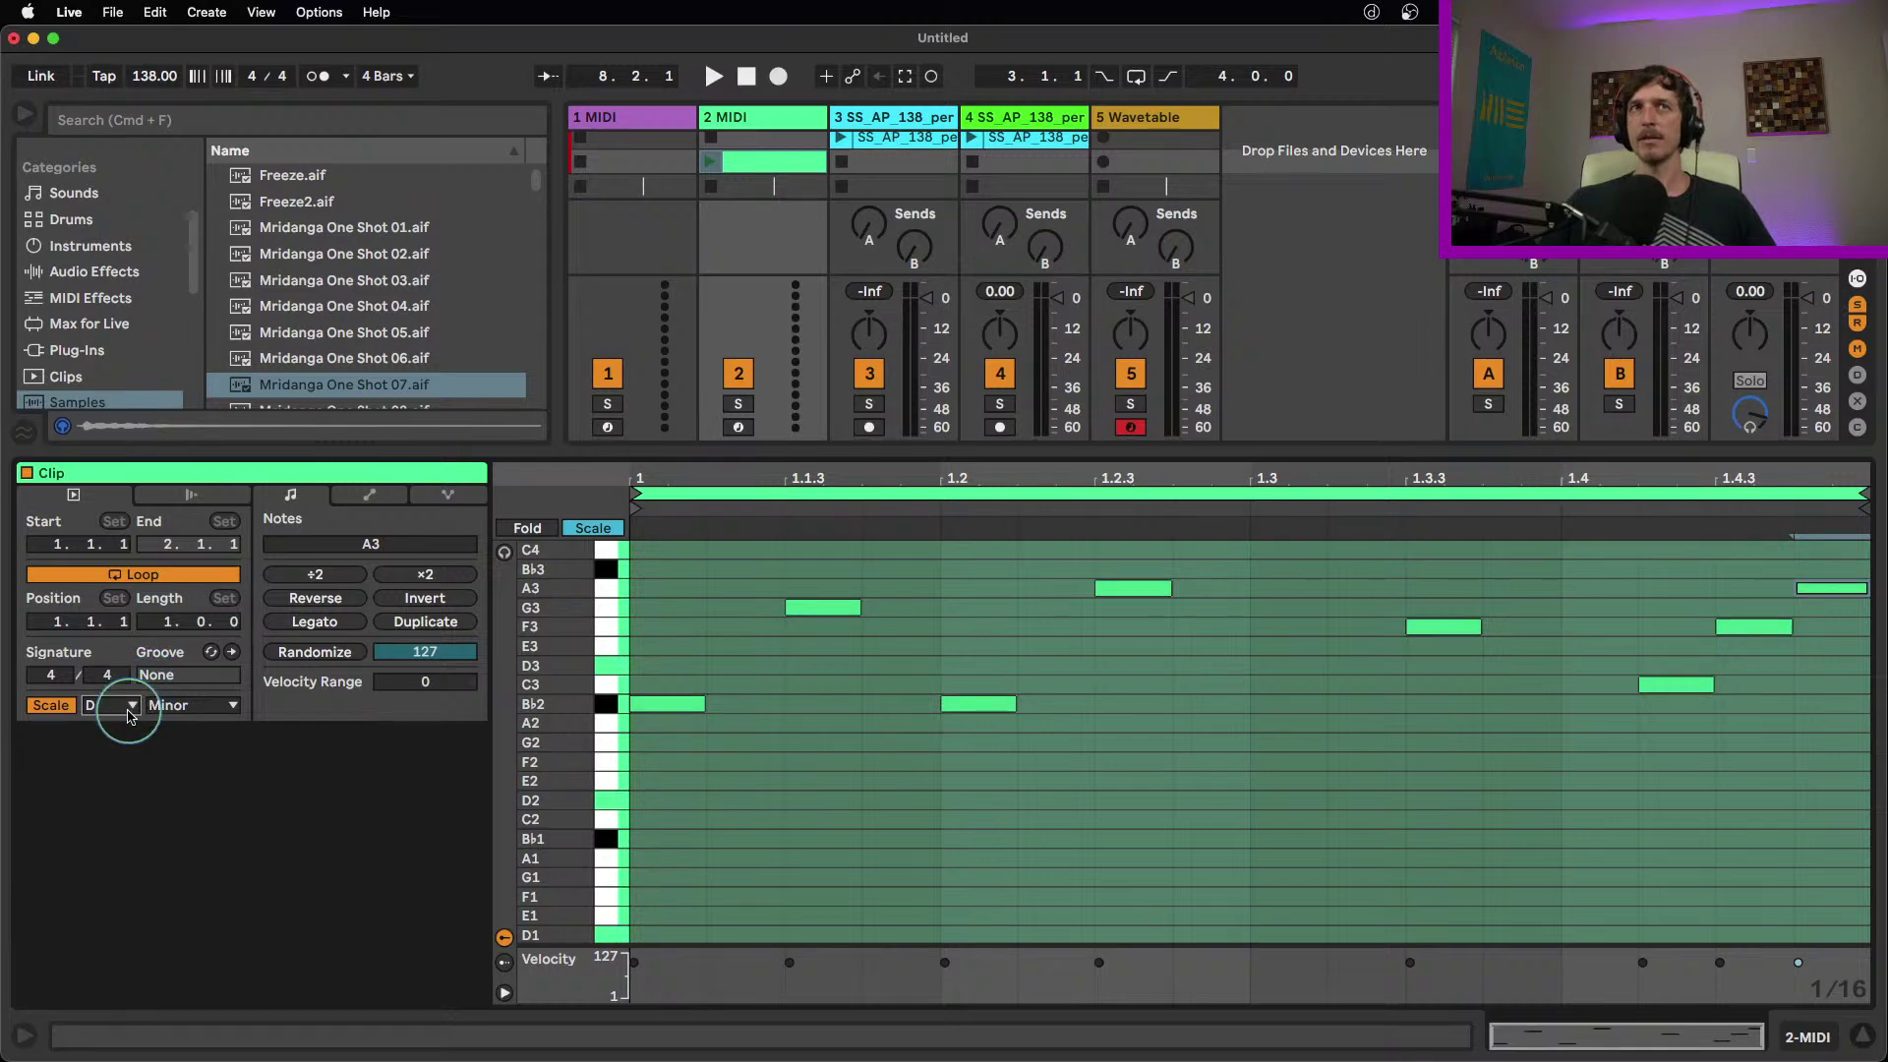
pyautogui.click(128, 707)
pyautogui.click(130, 813)
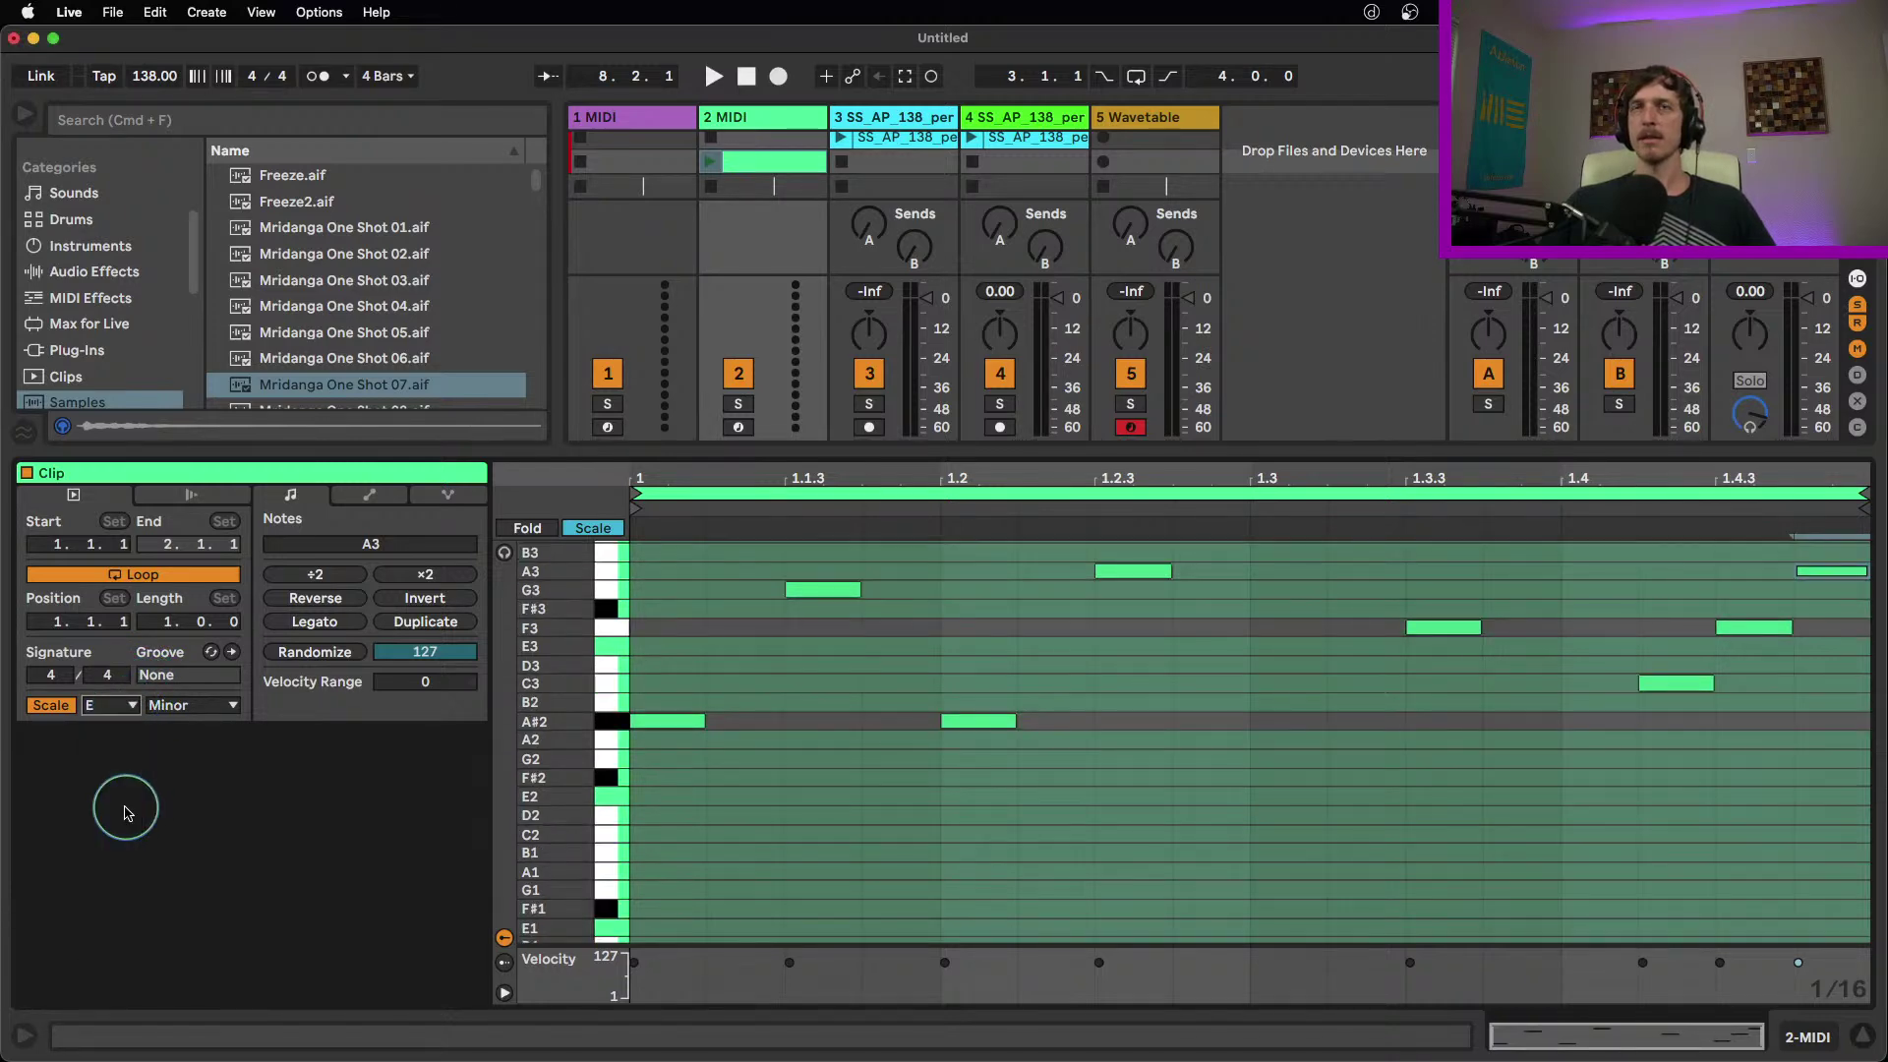
# Add an F#2 note at 1.3.3 and move all the clip's notes up by one scale degree
pyautogui.click(1451, 776)
pyautogui.press('super+a')
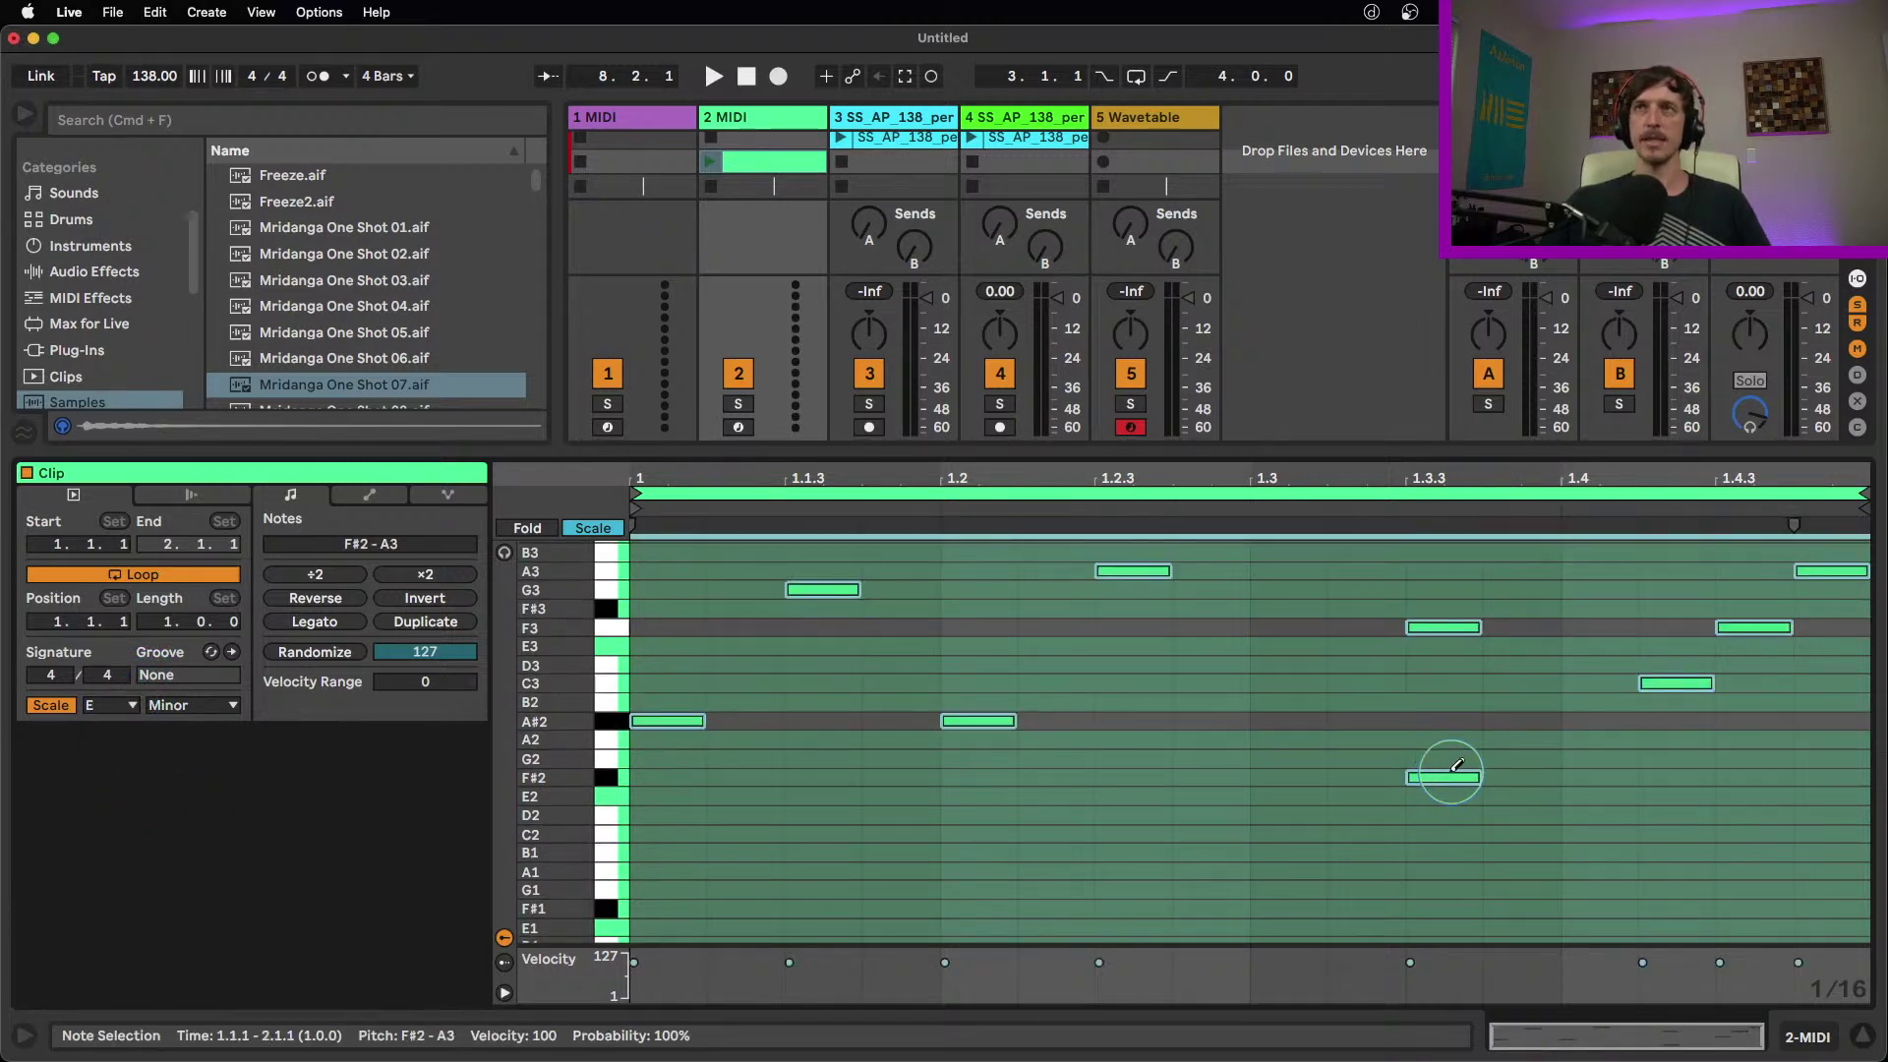
pyautogui.press('Up')
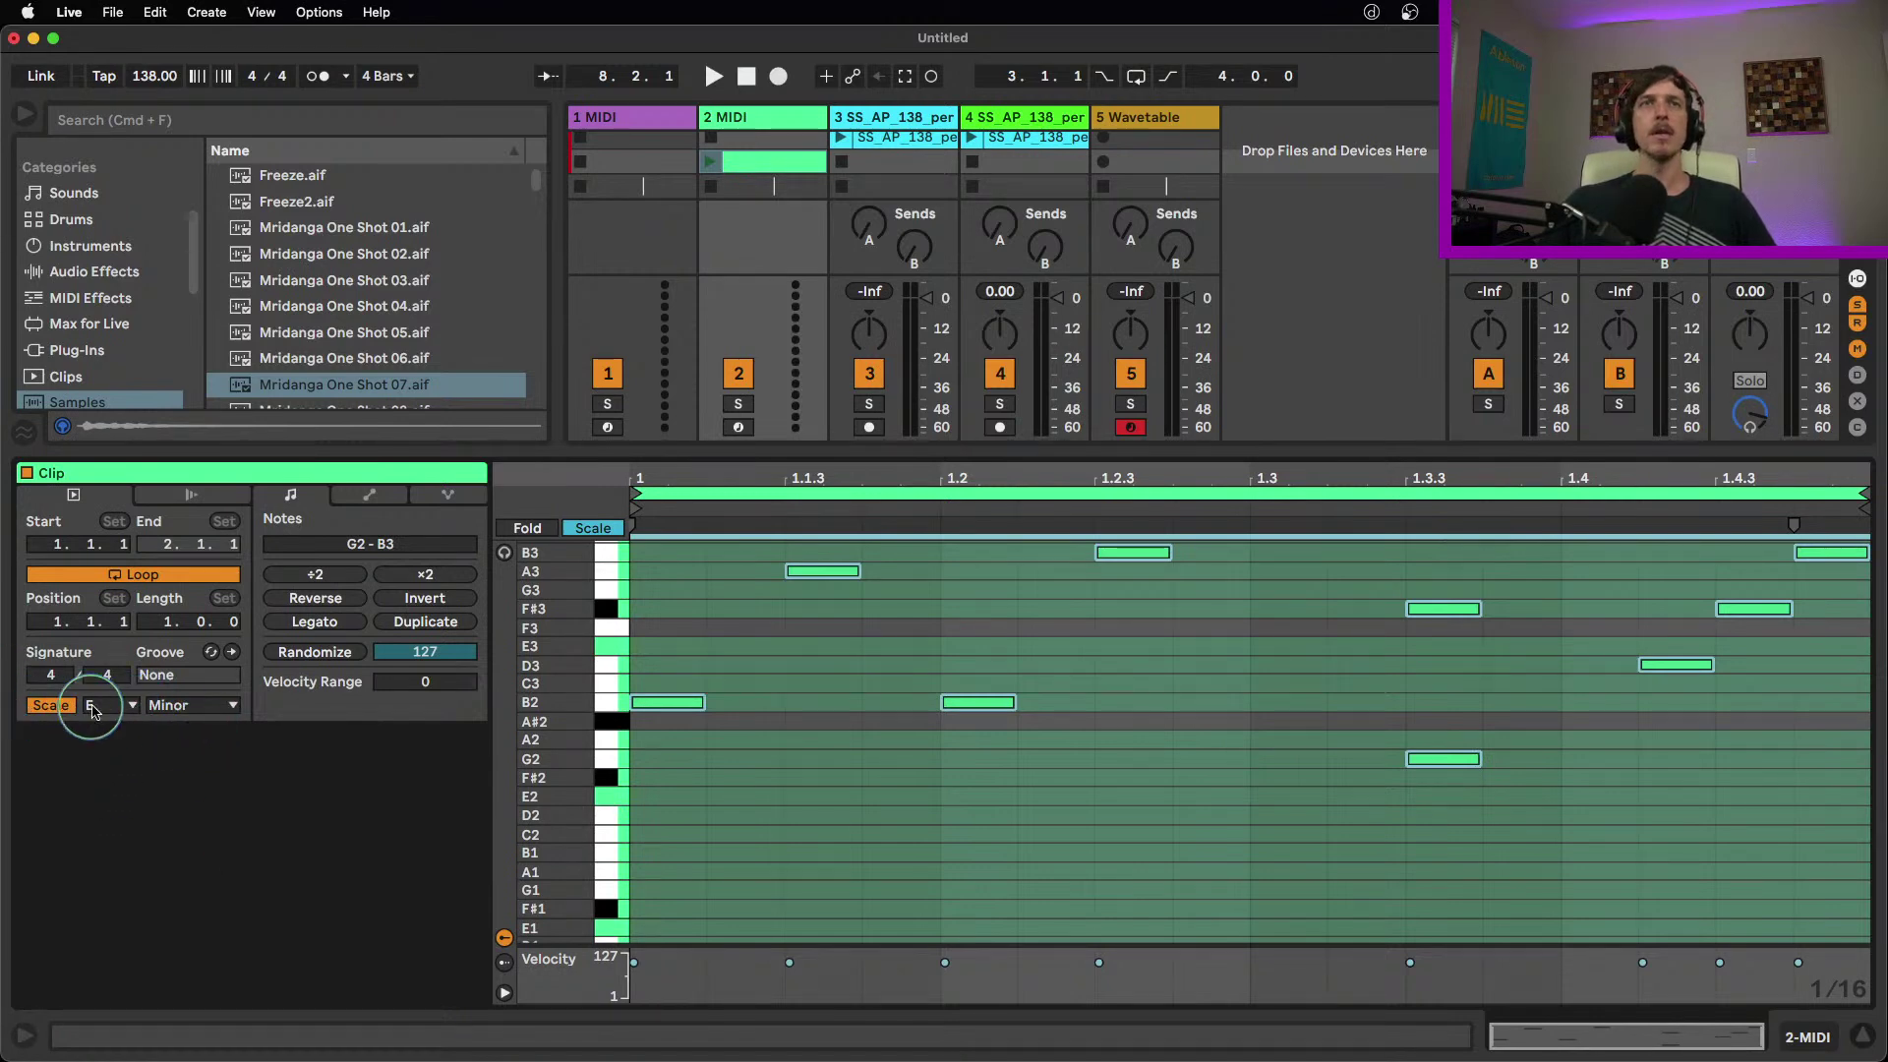
# Show all keys in the piano roll instead of only the notes of the scale
pyautogui.click(590, 530)
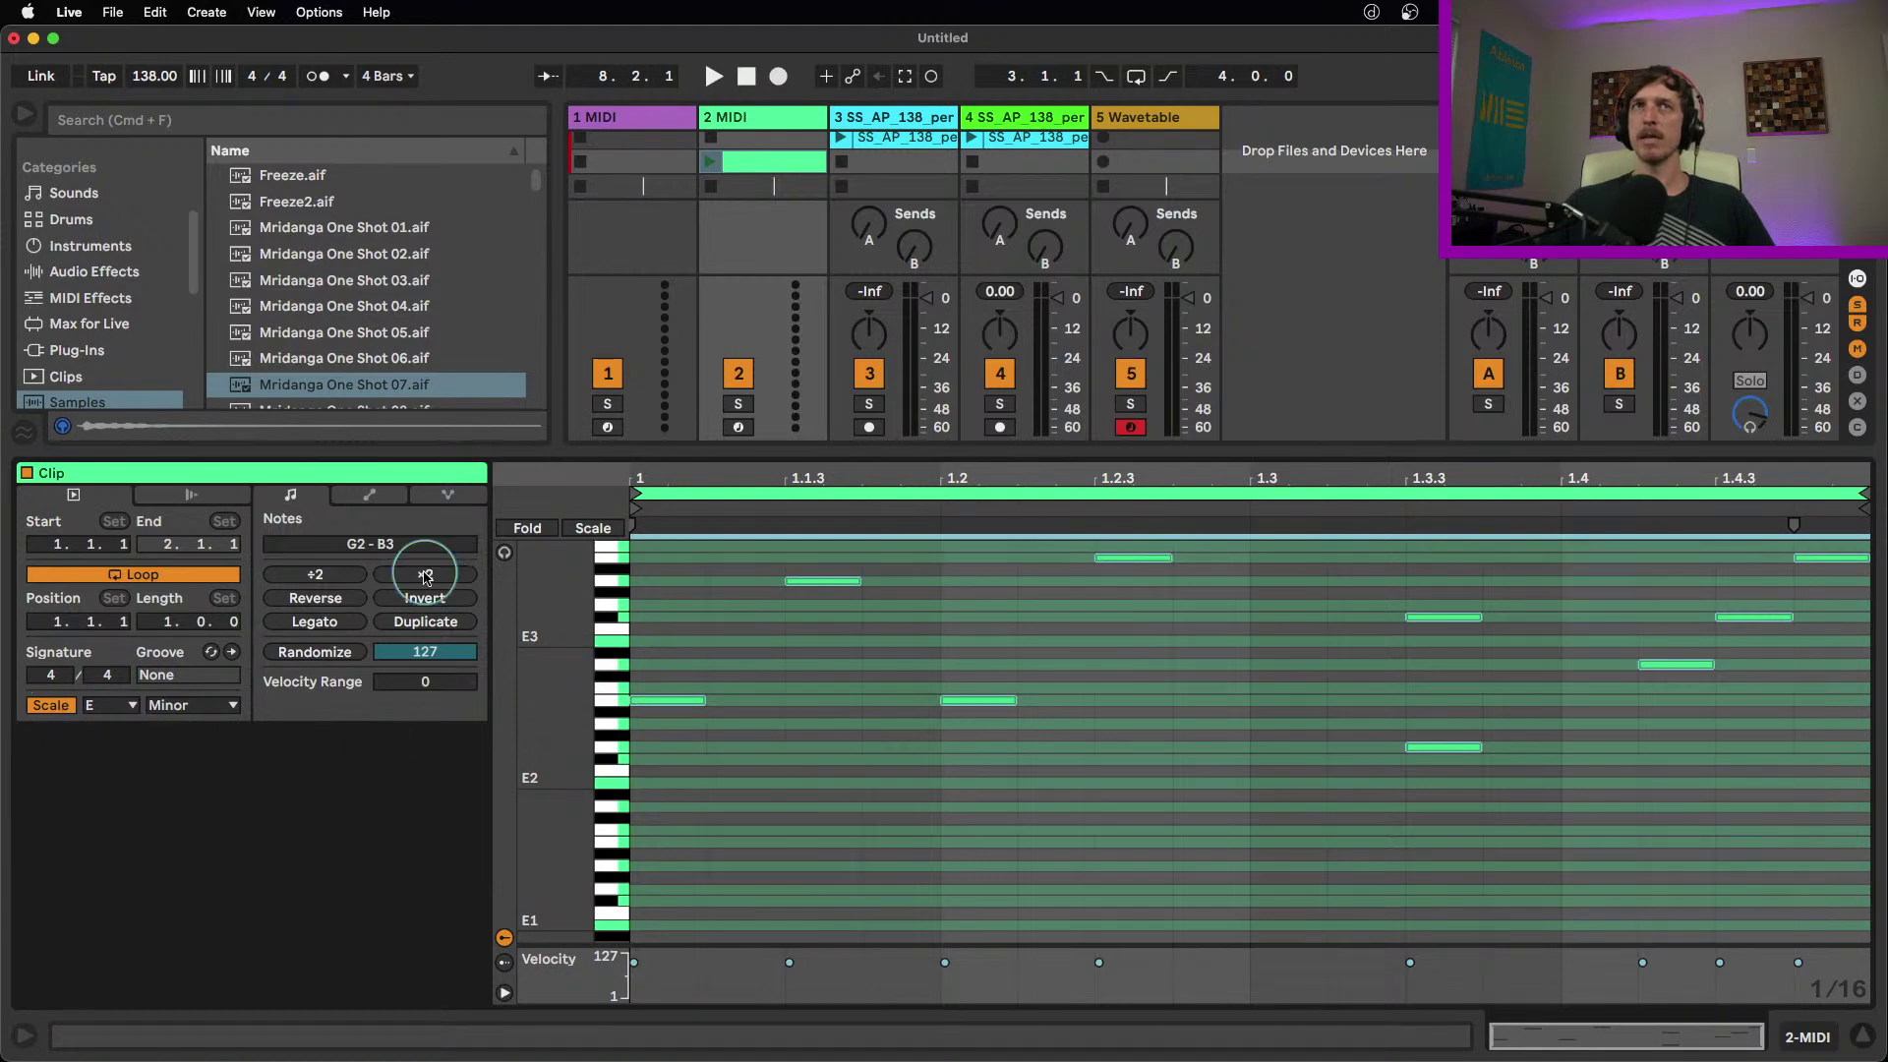
pyautogui.click(591, 530)
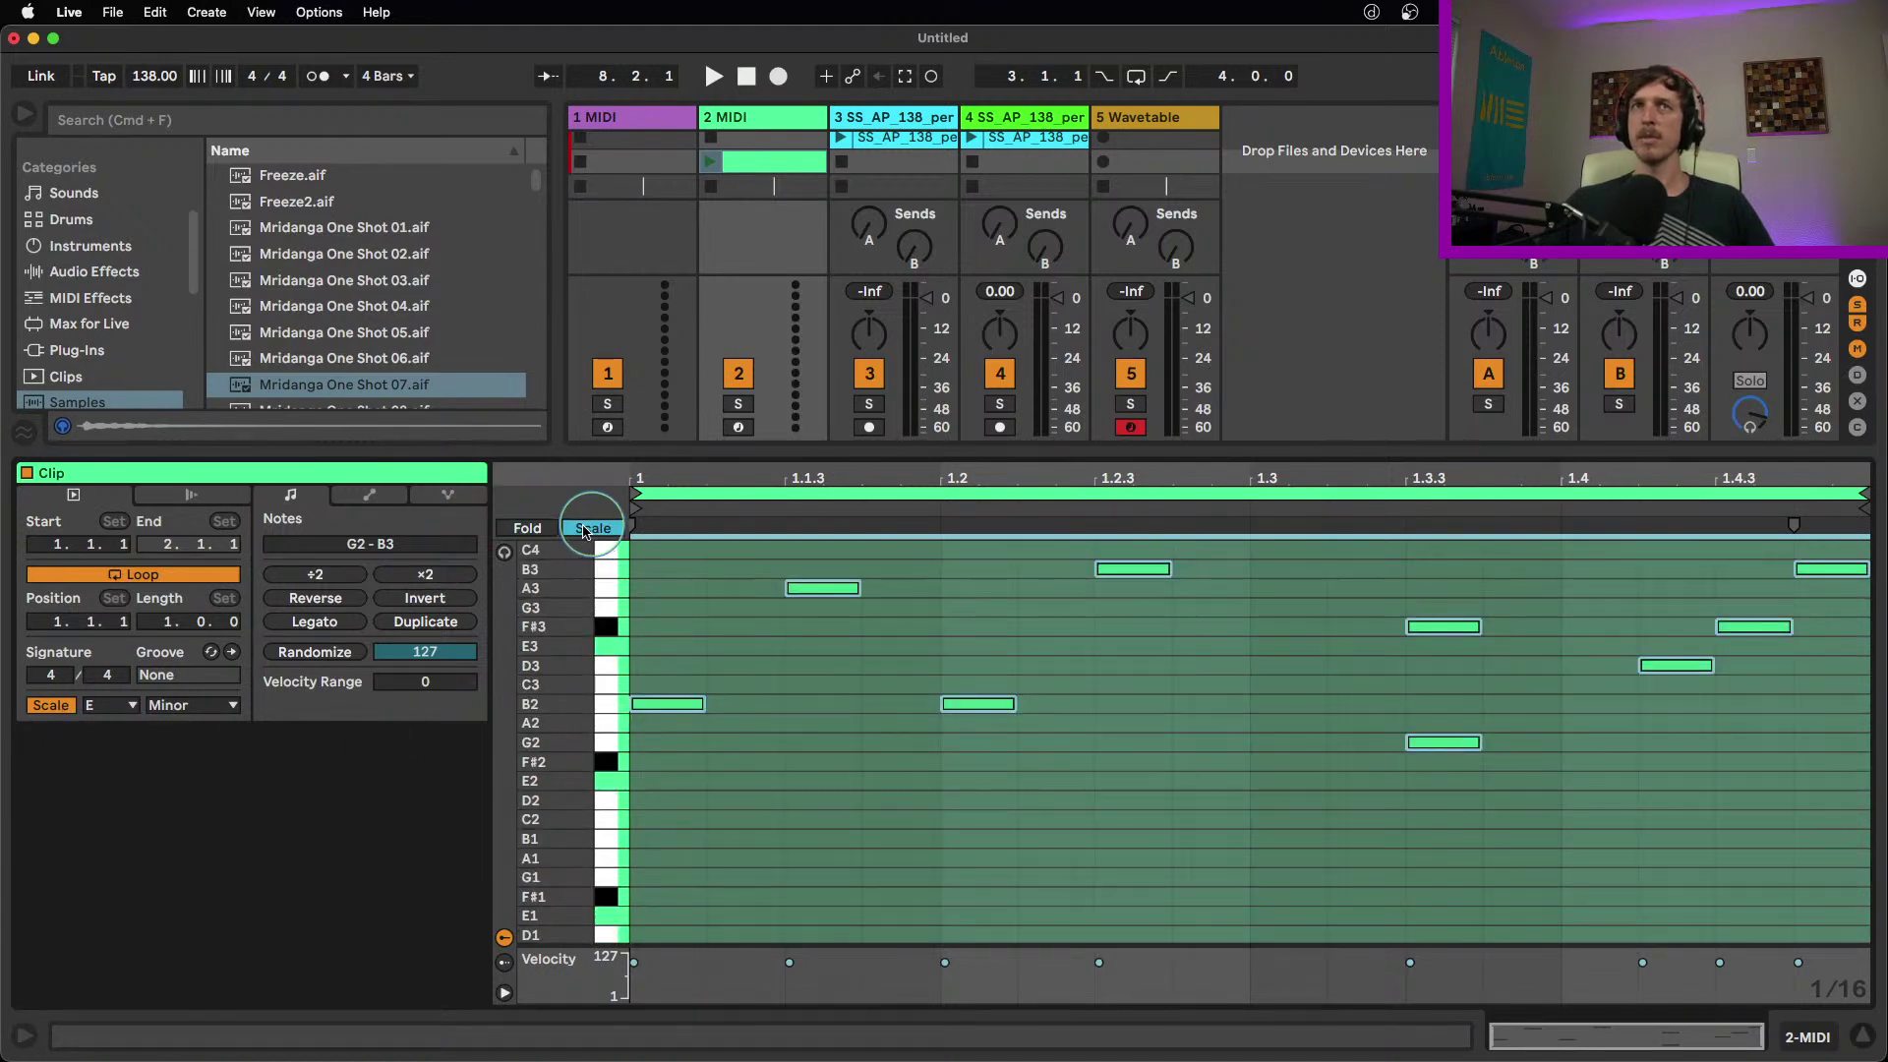
pyautogui.click(582, 529)
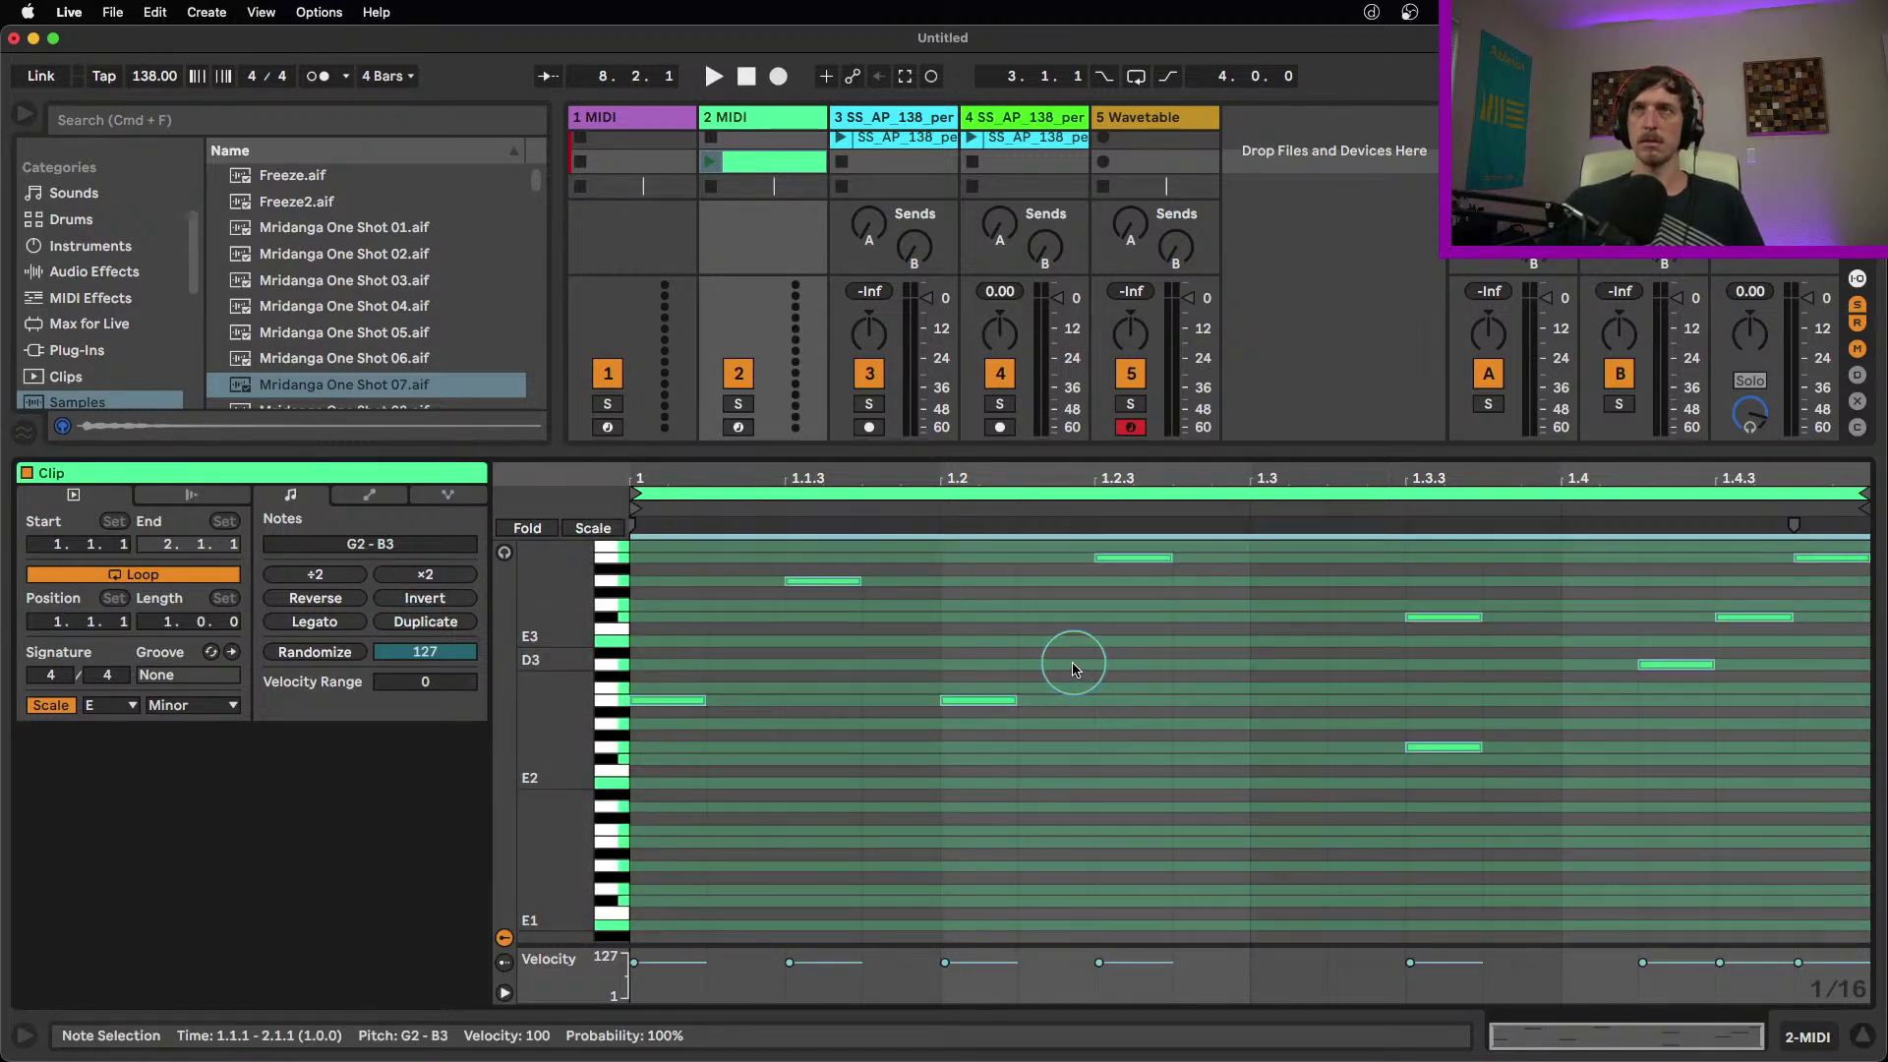
# Transpose all the clip's notes down by eight semitones
pyautogui.press('Down')
pyautogui.press('Down')
pyautogui.press('Down')
pyautogui.press('Down')
pyautogui.press('Down')
pyautogui.press('Down')
pyautogui.press('Down')
pyautogui.press('Down')
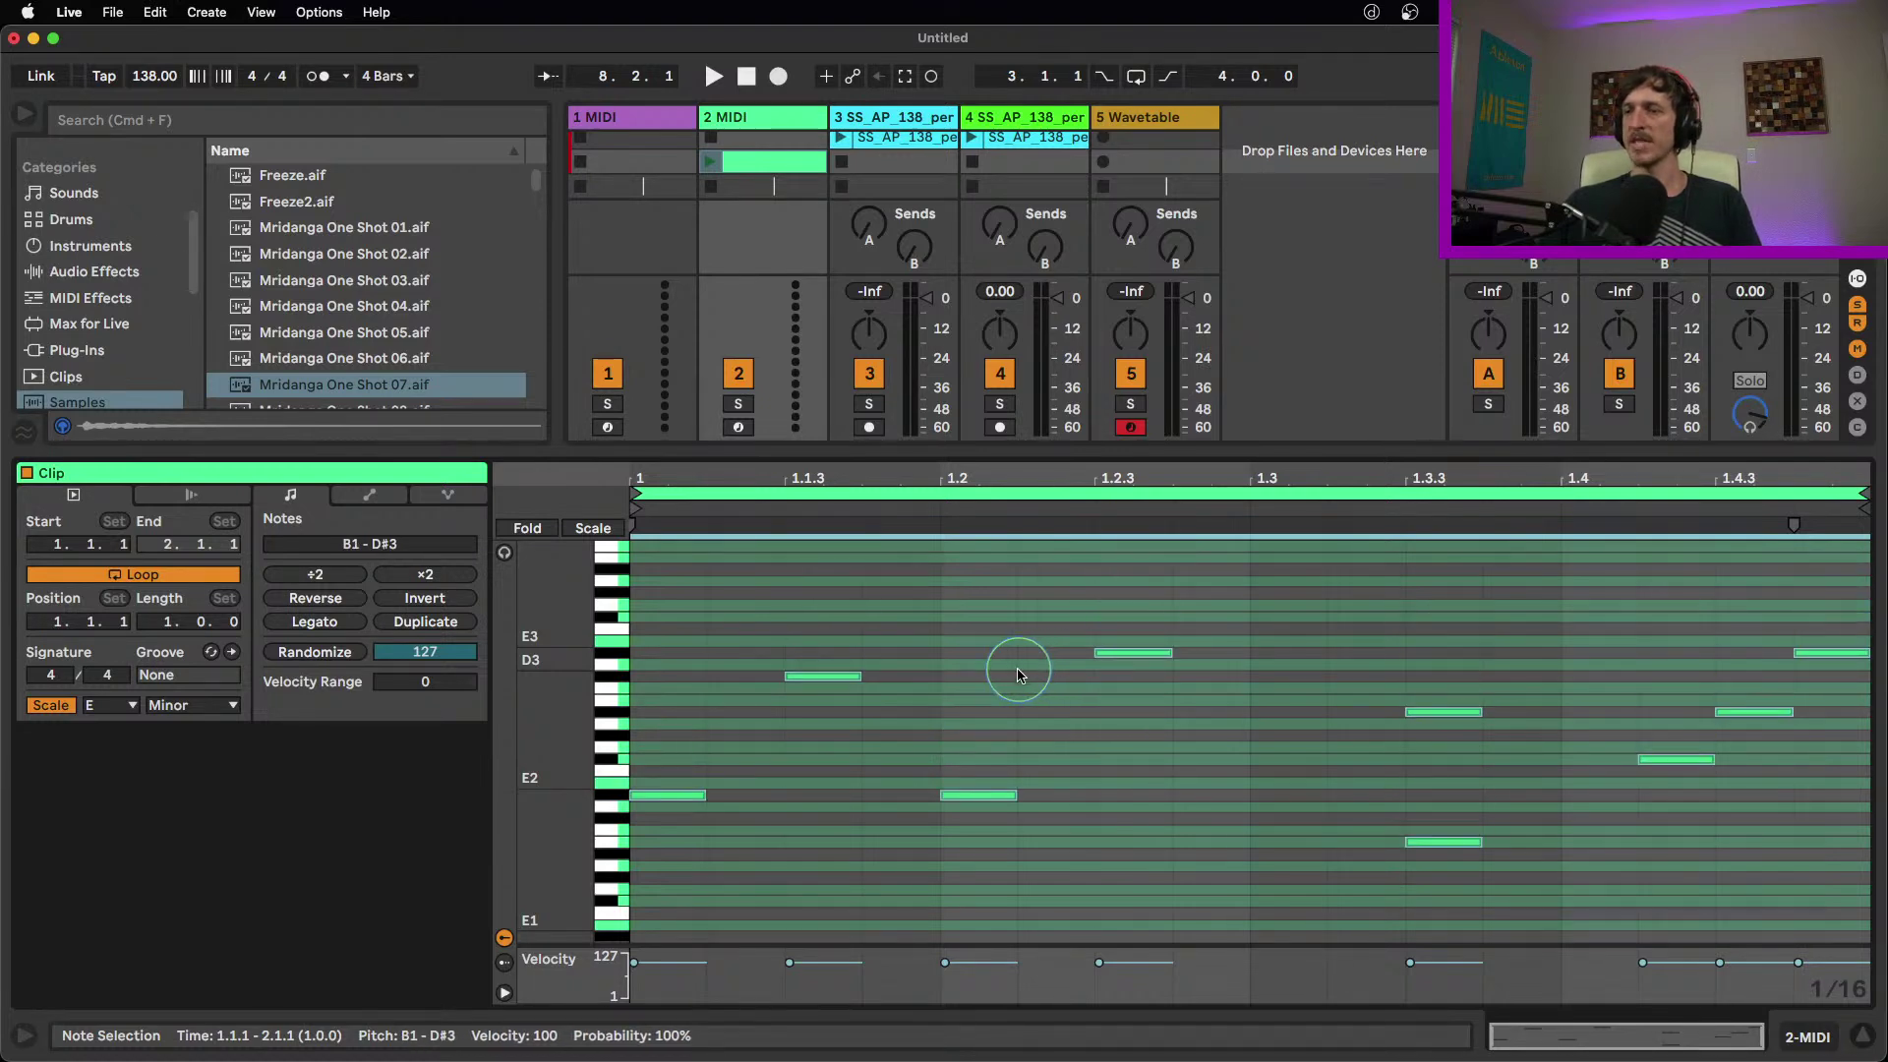
# Transpose all the clip's notes up by six semitones and set the clip's scale root to G
pyautogui.press('Up')
pyautogui.press('Up')
pyautogui.press('Up')
pyautogui.press('Up')
pyautogui.press('Up')
pyautogui.press('Up')
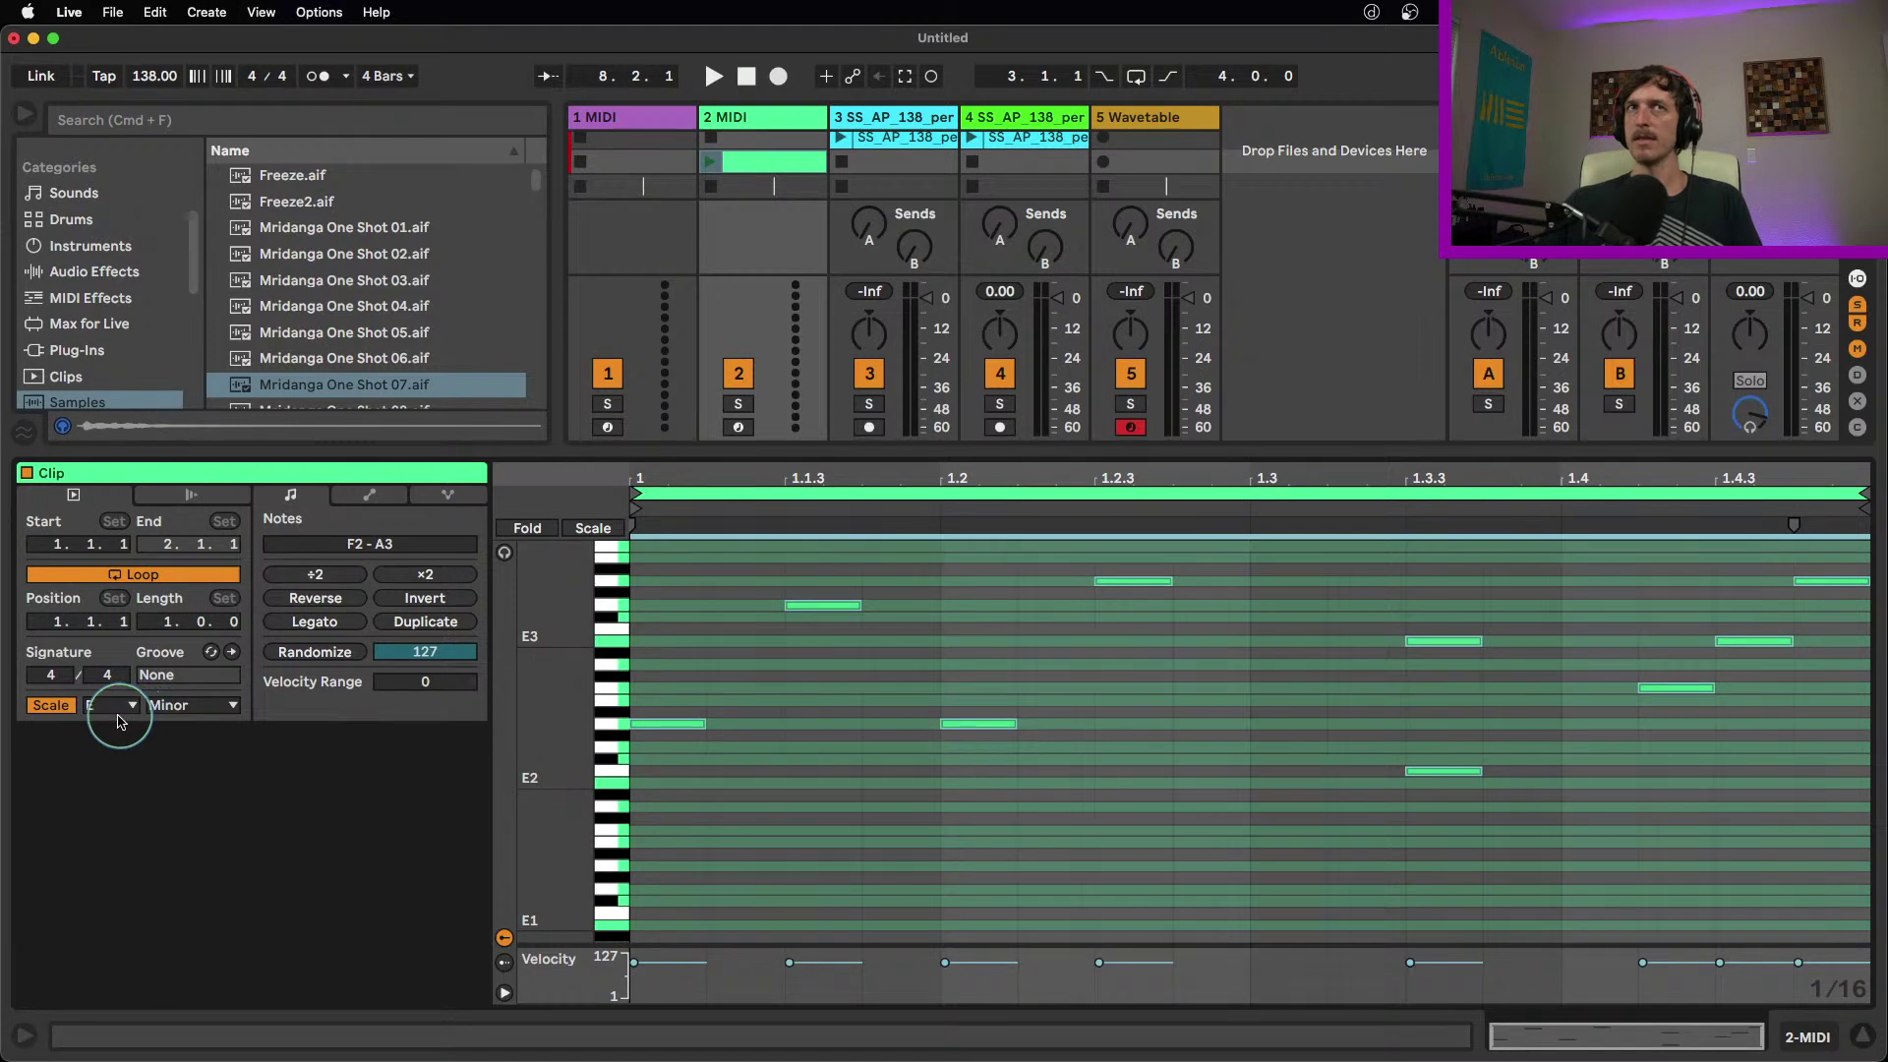
pyautogui.click(120, 723)
pyautogui.click(113, 863)
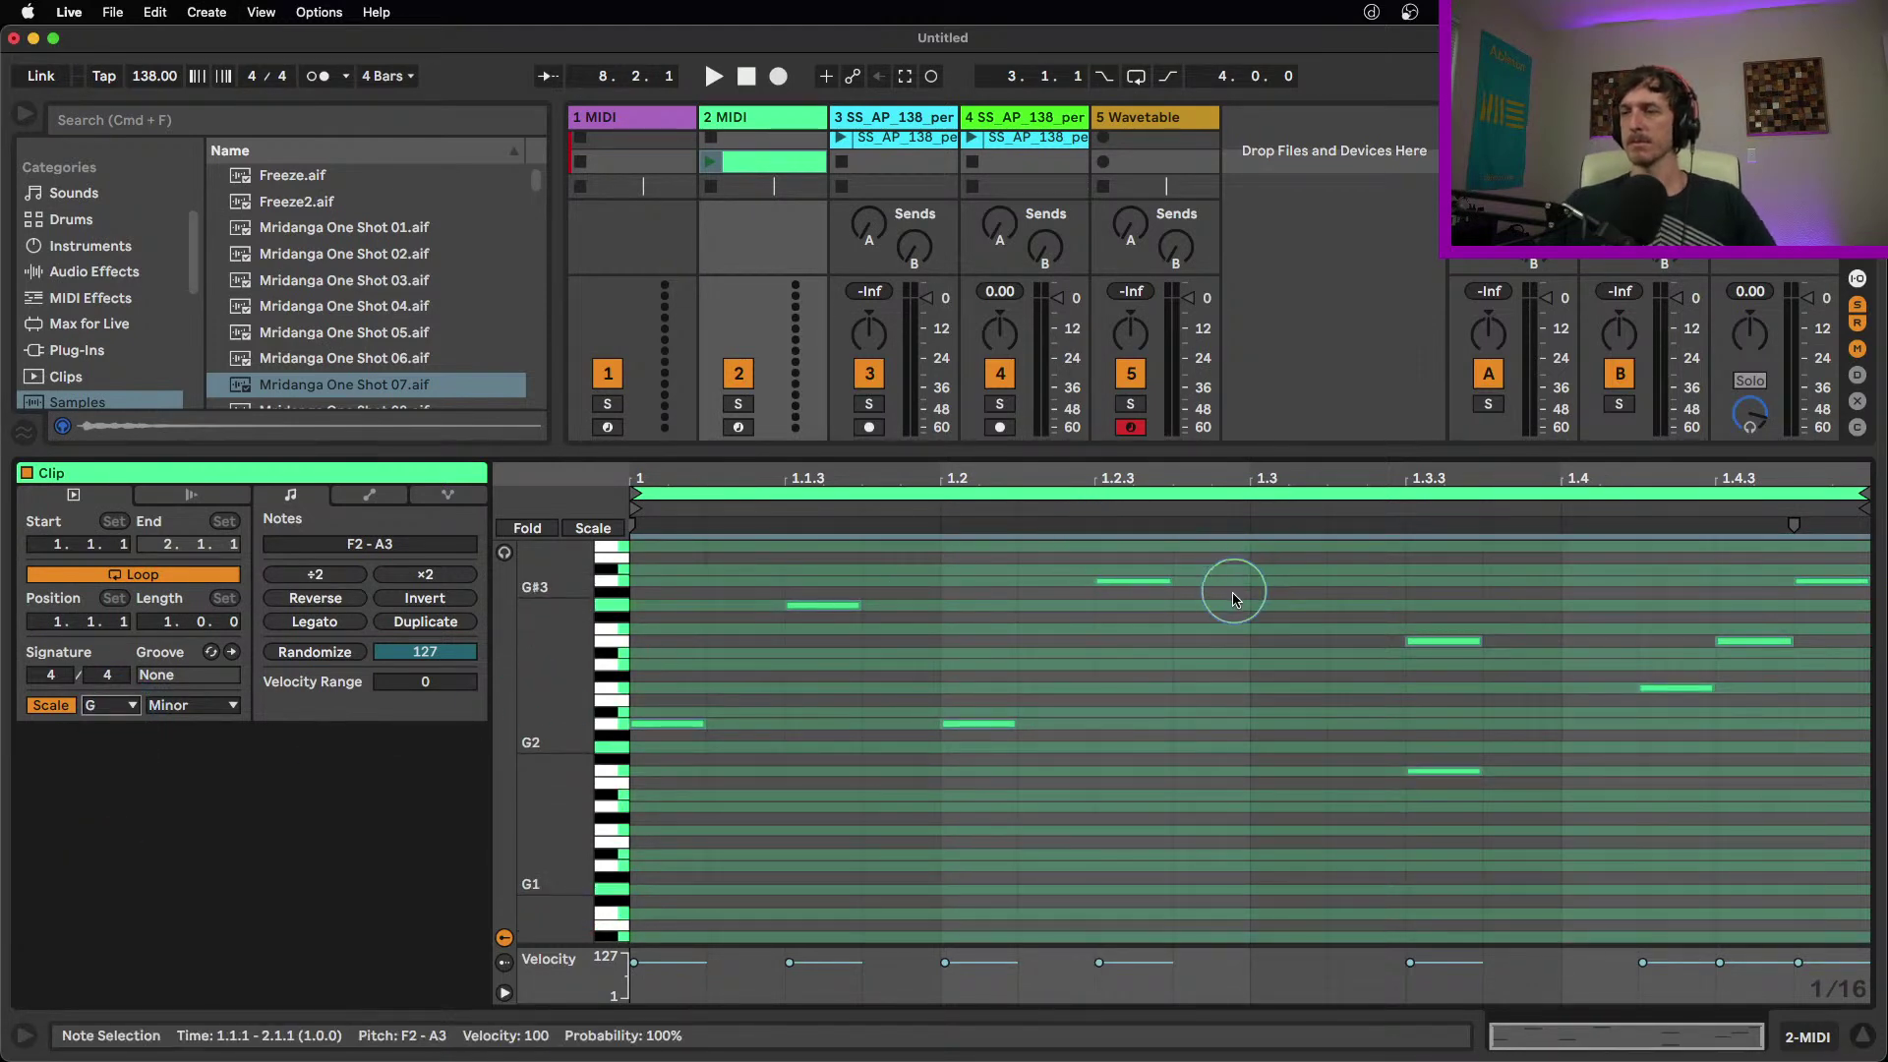
# Deselect all the notes and turn off the clip's scale setting
pyautogui.click(1574, 729)
pyautogui.click(1782, 807)
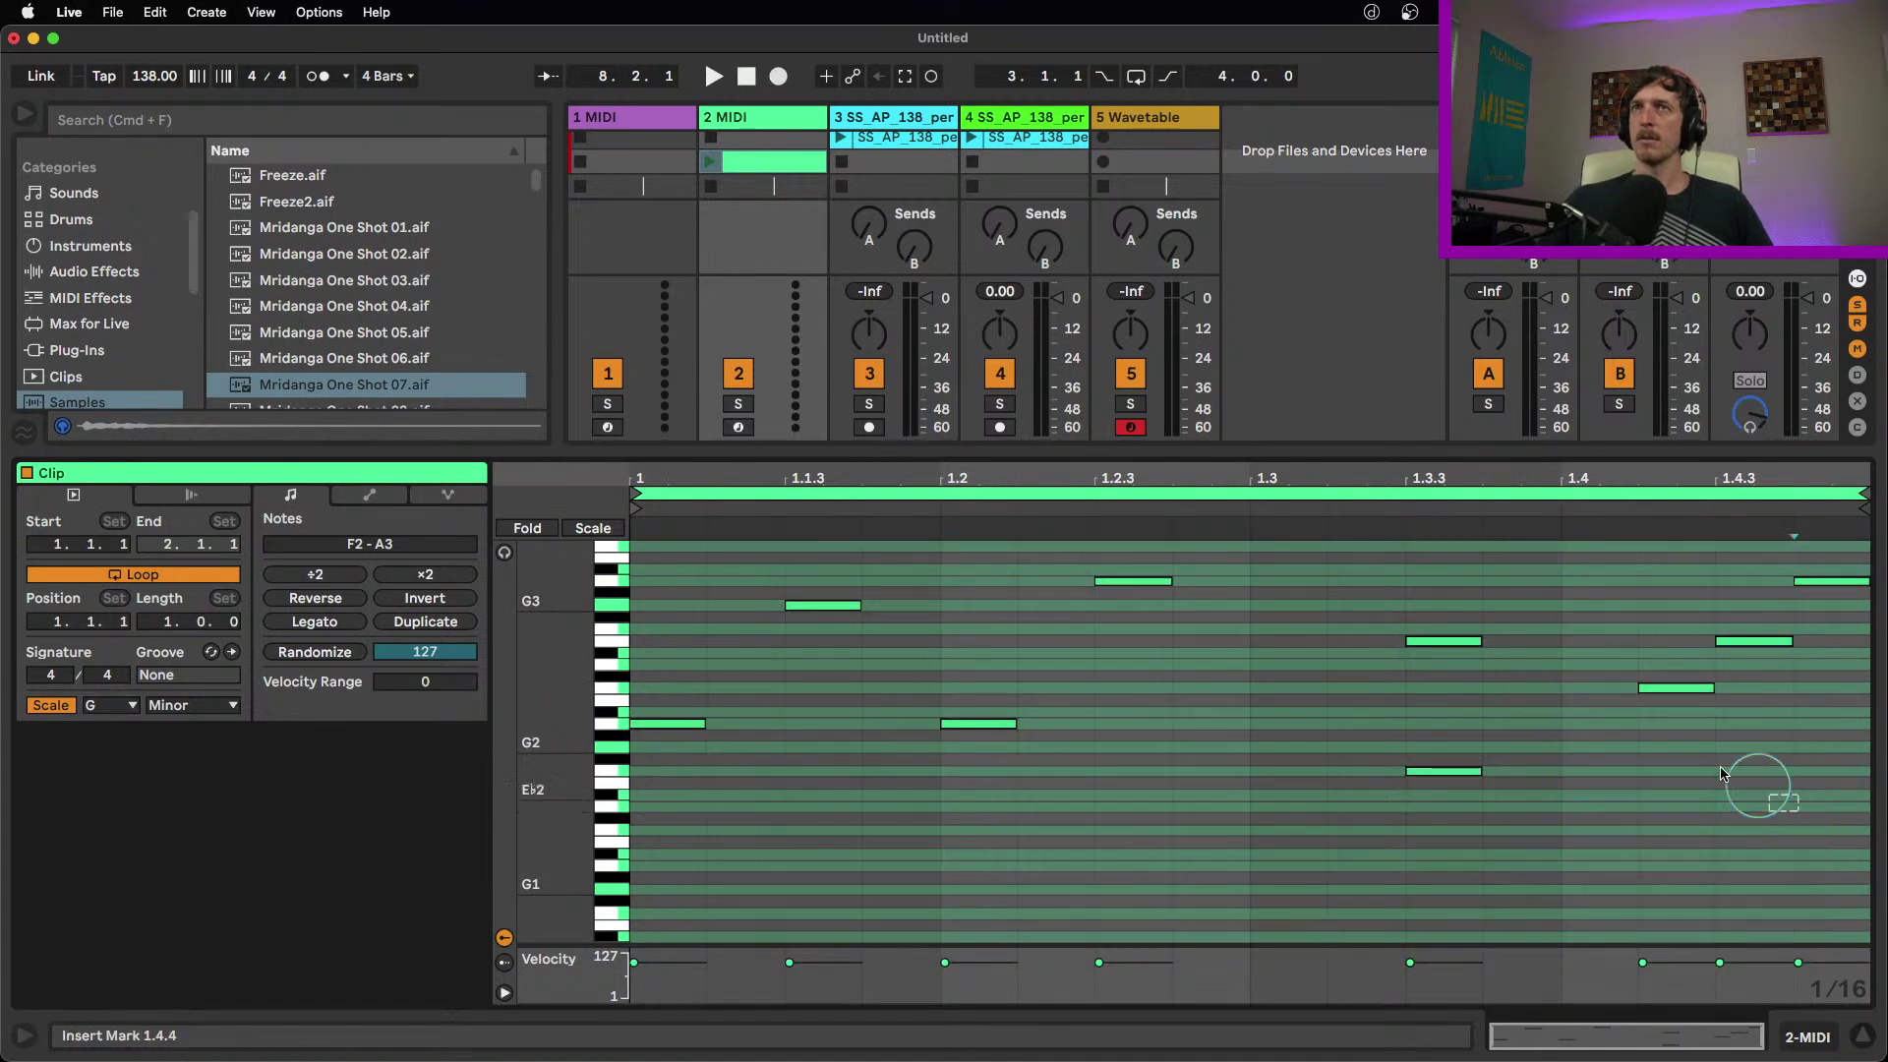
pyautogui.click(51, 704)
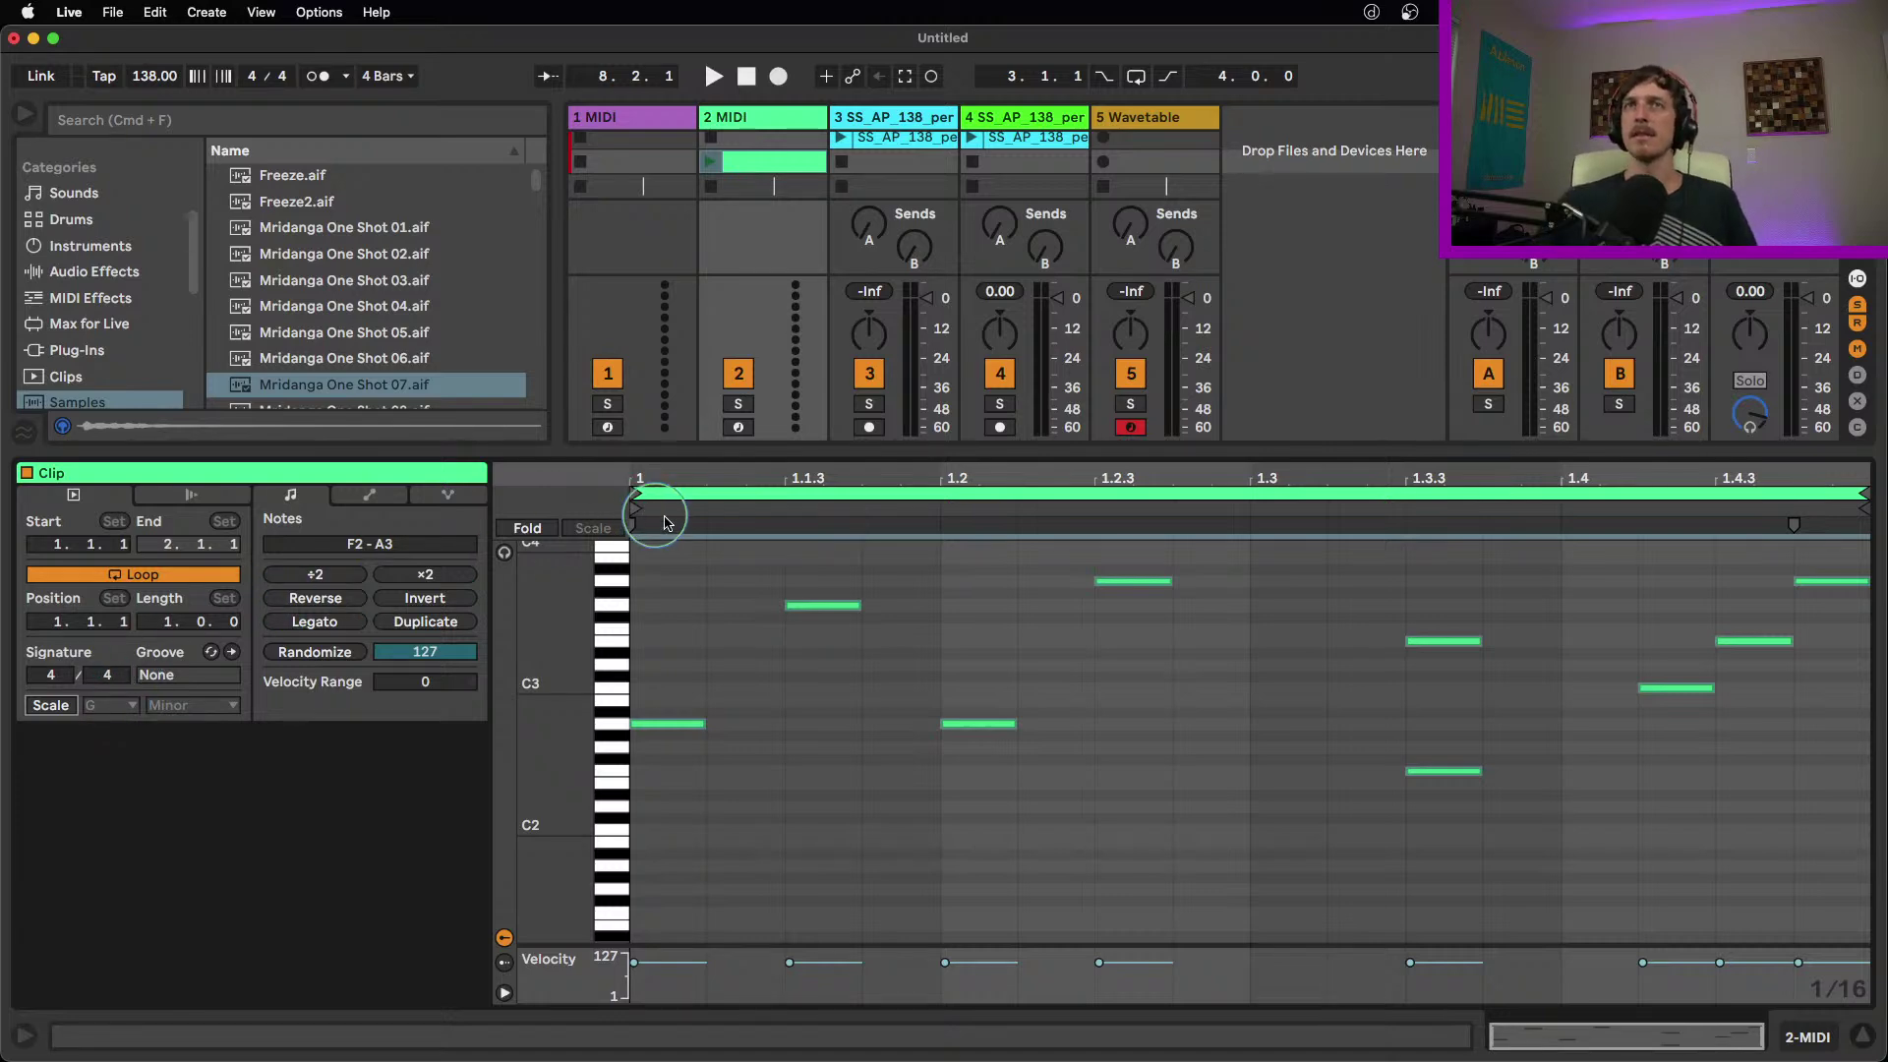
# Add the Pitch MIDI effect to the 2 MIDI track, try its pitch control and reset it to 0 st
pyautogui.click(733, 117)
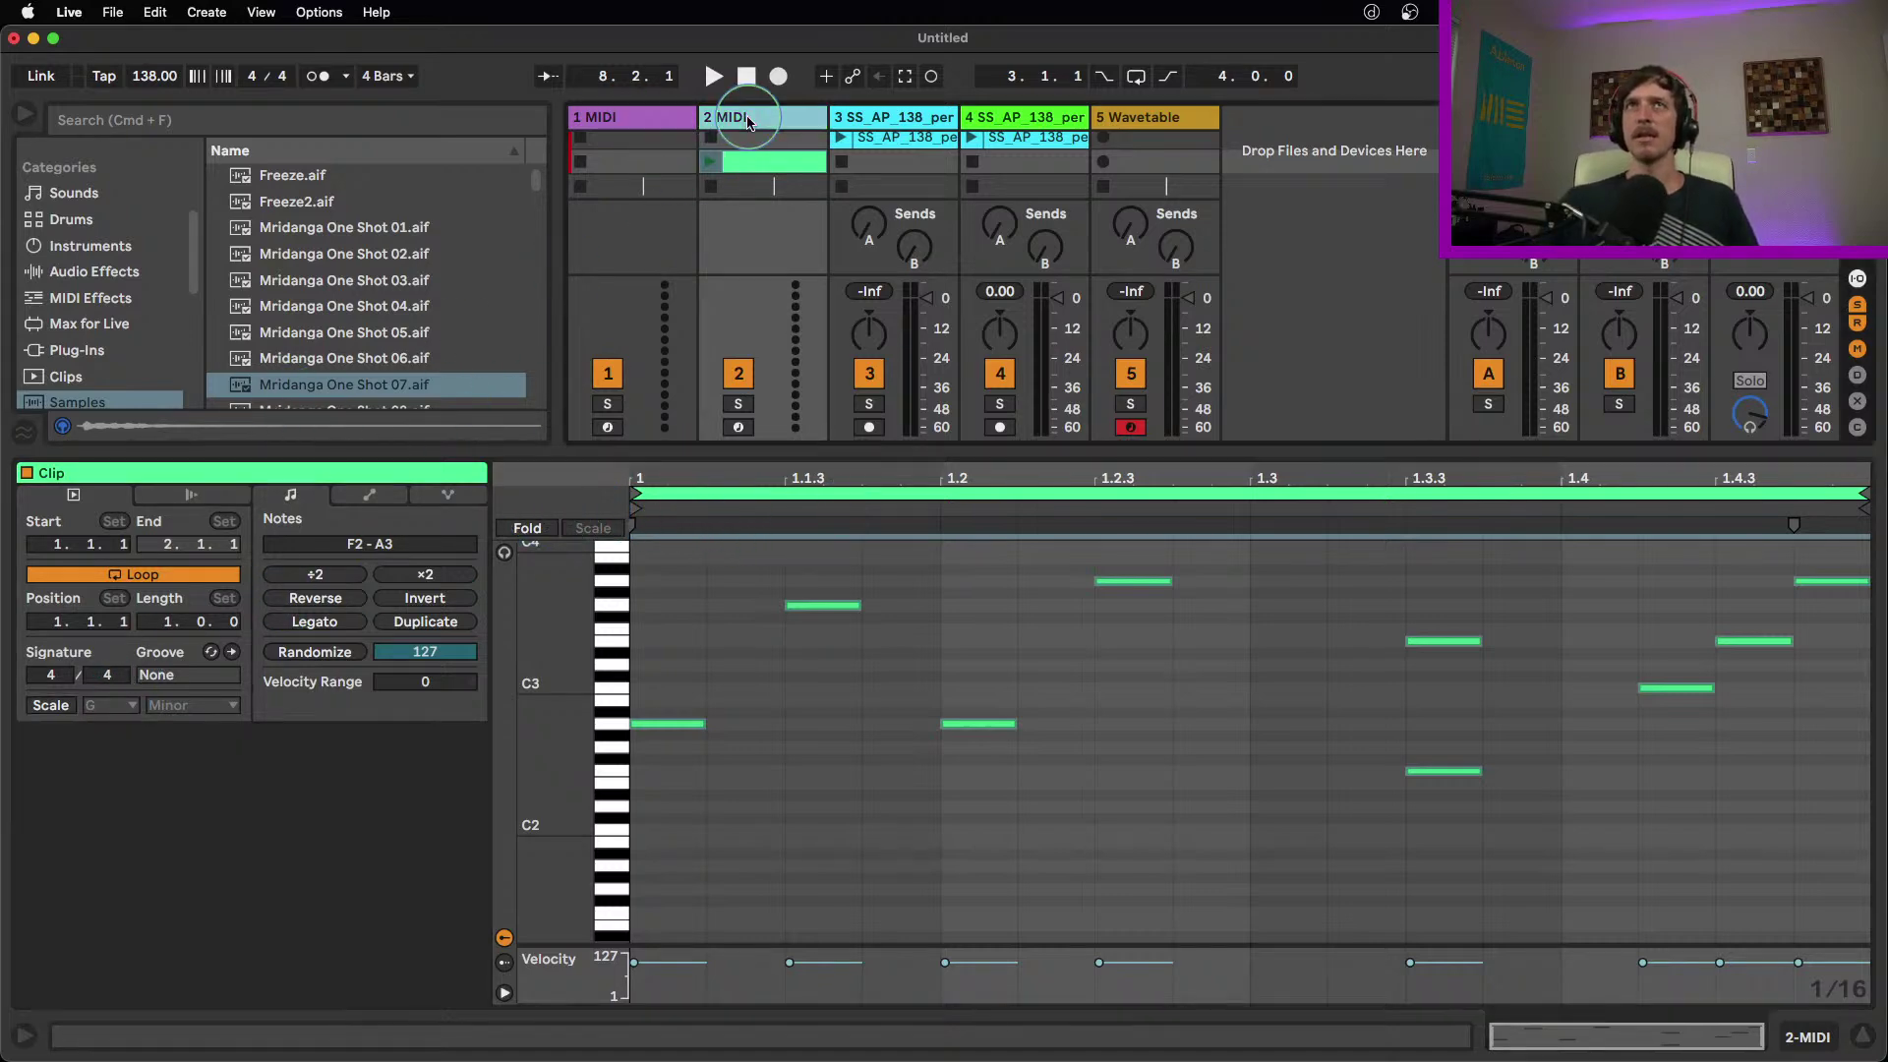
pyautogui.click(97, 297)
pyautogui.doubleClick(303, 439)
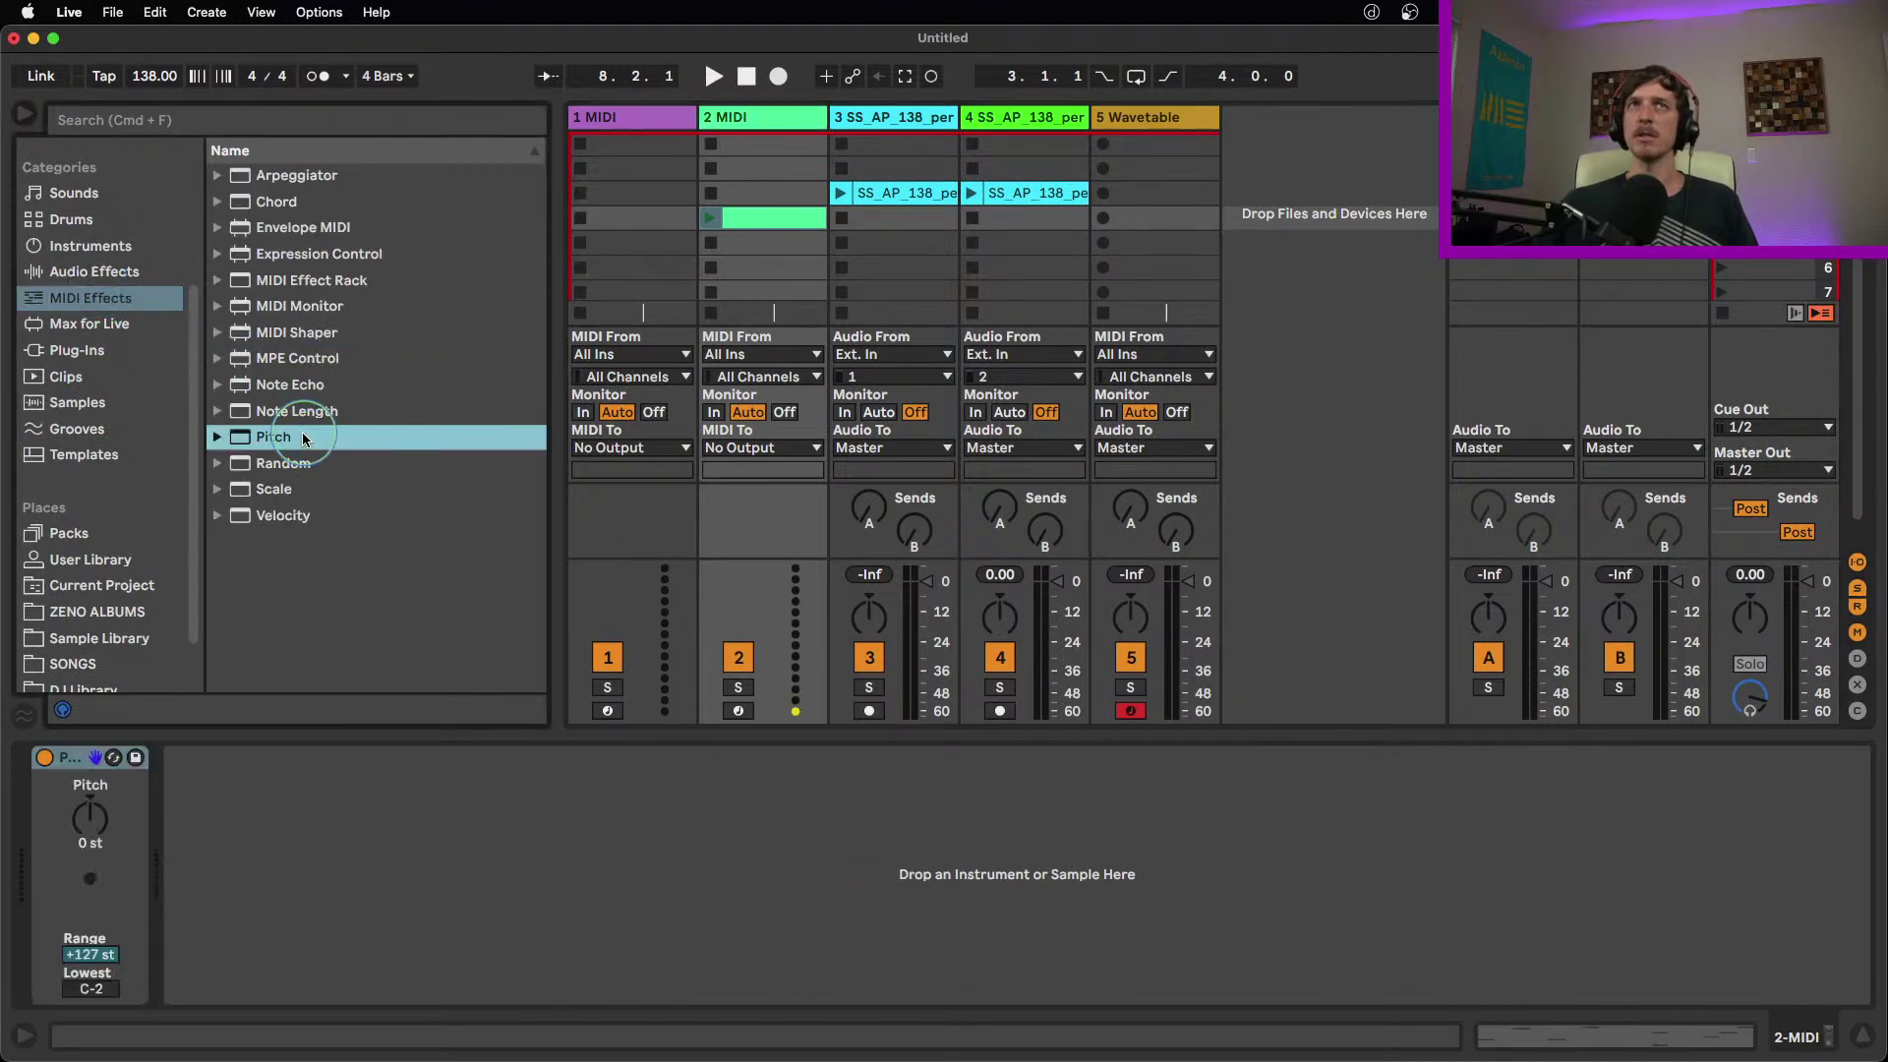
pyautogui.click(96, 823)
pyautogui.moveTo(97, 823); pyautogui.dragTo(88, 757)
pyautogui.moveTo(105, 824); pyautogui.dragTo(108, 826)
pyautogui.doubleClick(100, 822)
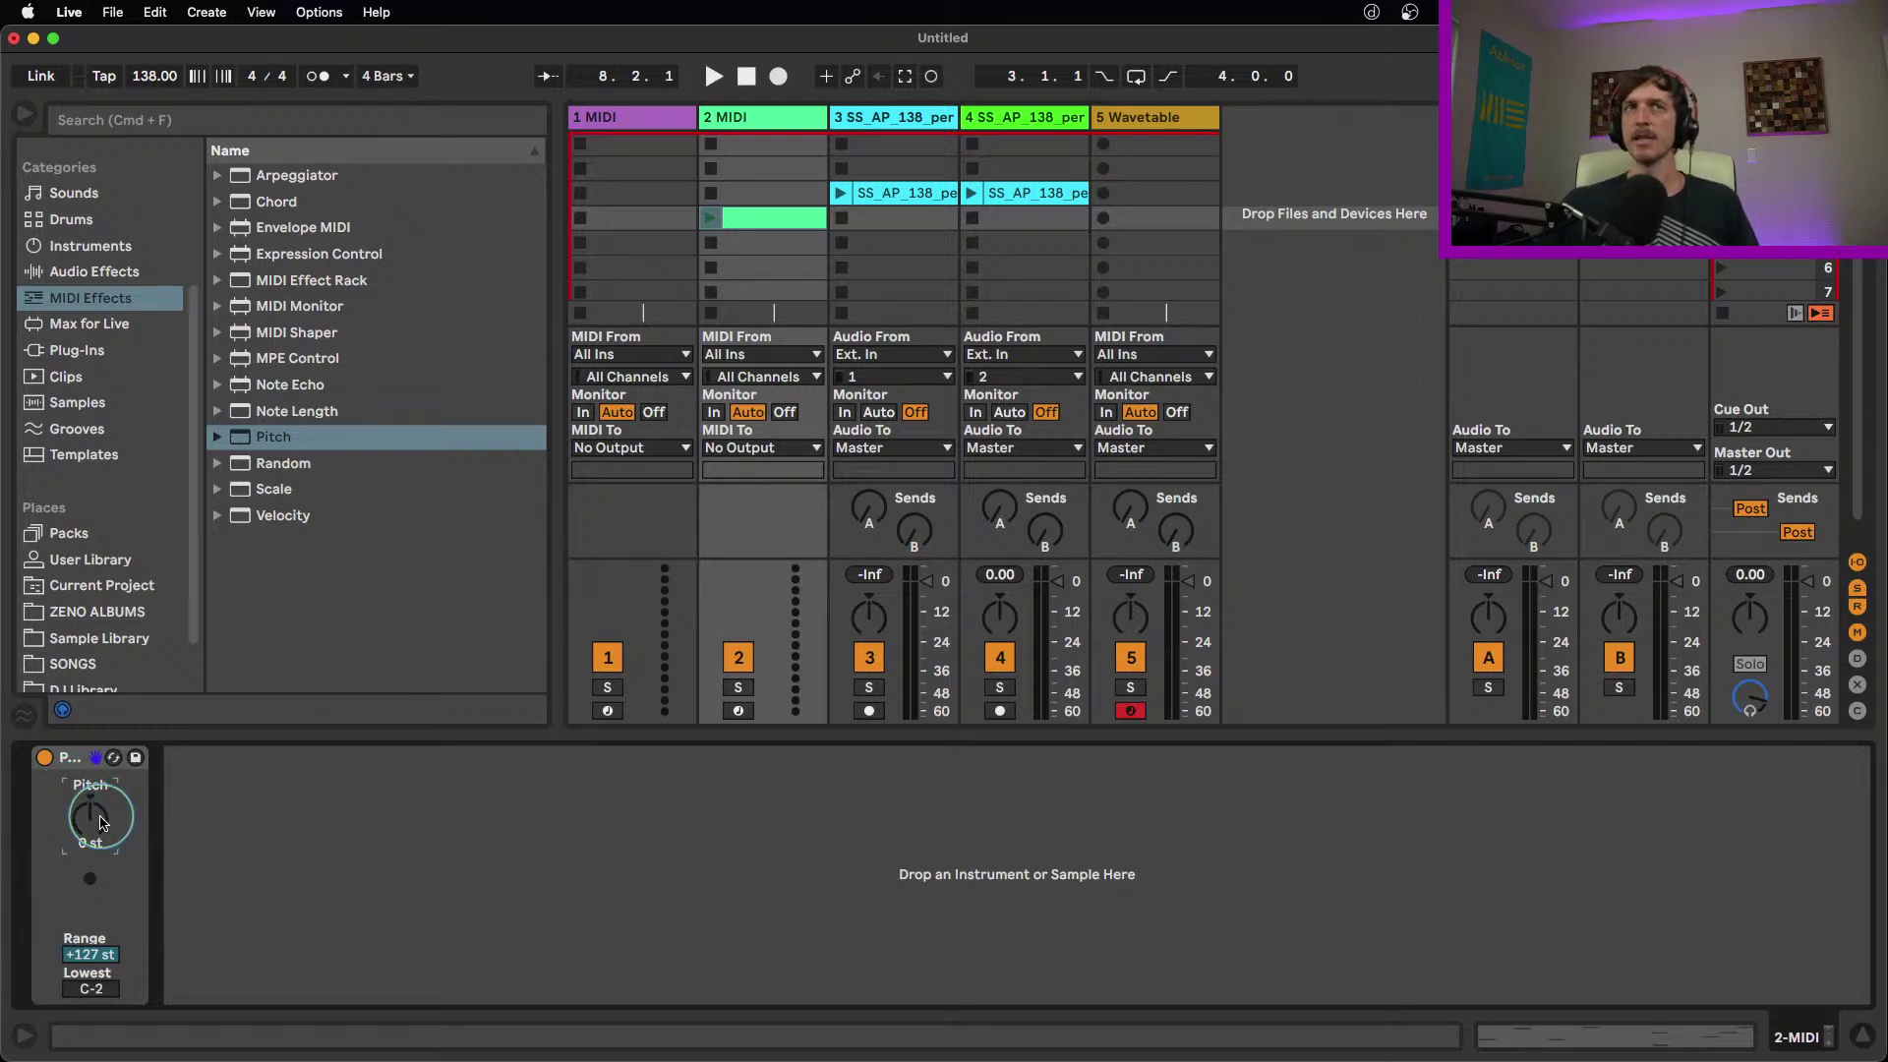
# Draw a stepped 1/16 pitch automation envelope in the 2 MIDI clip, with values between about -6 and +6 semitones
pyautogui.click(773, 214)
pyautogui.doubleClick(773, 214)
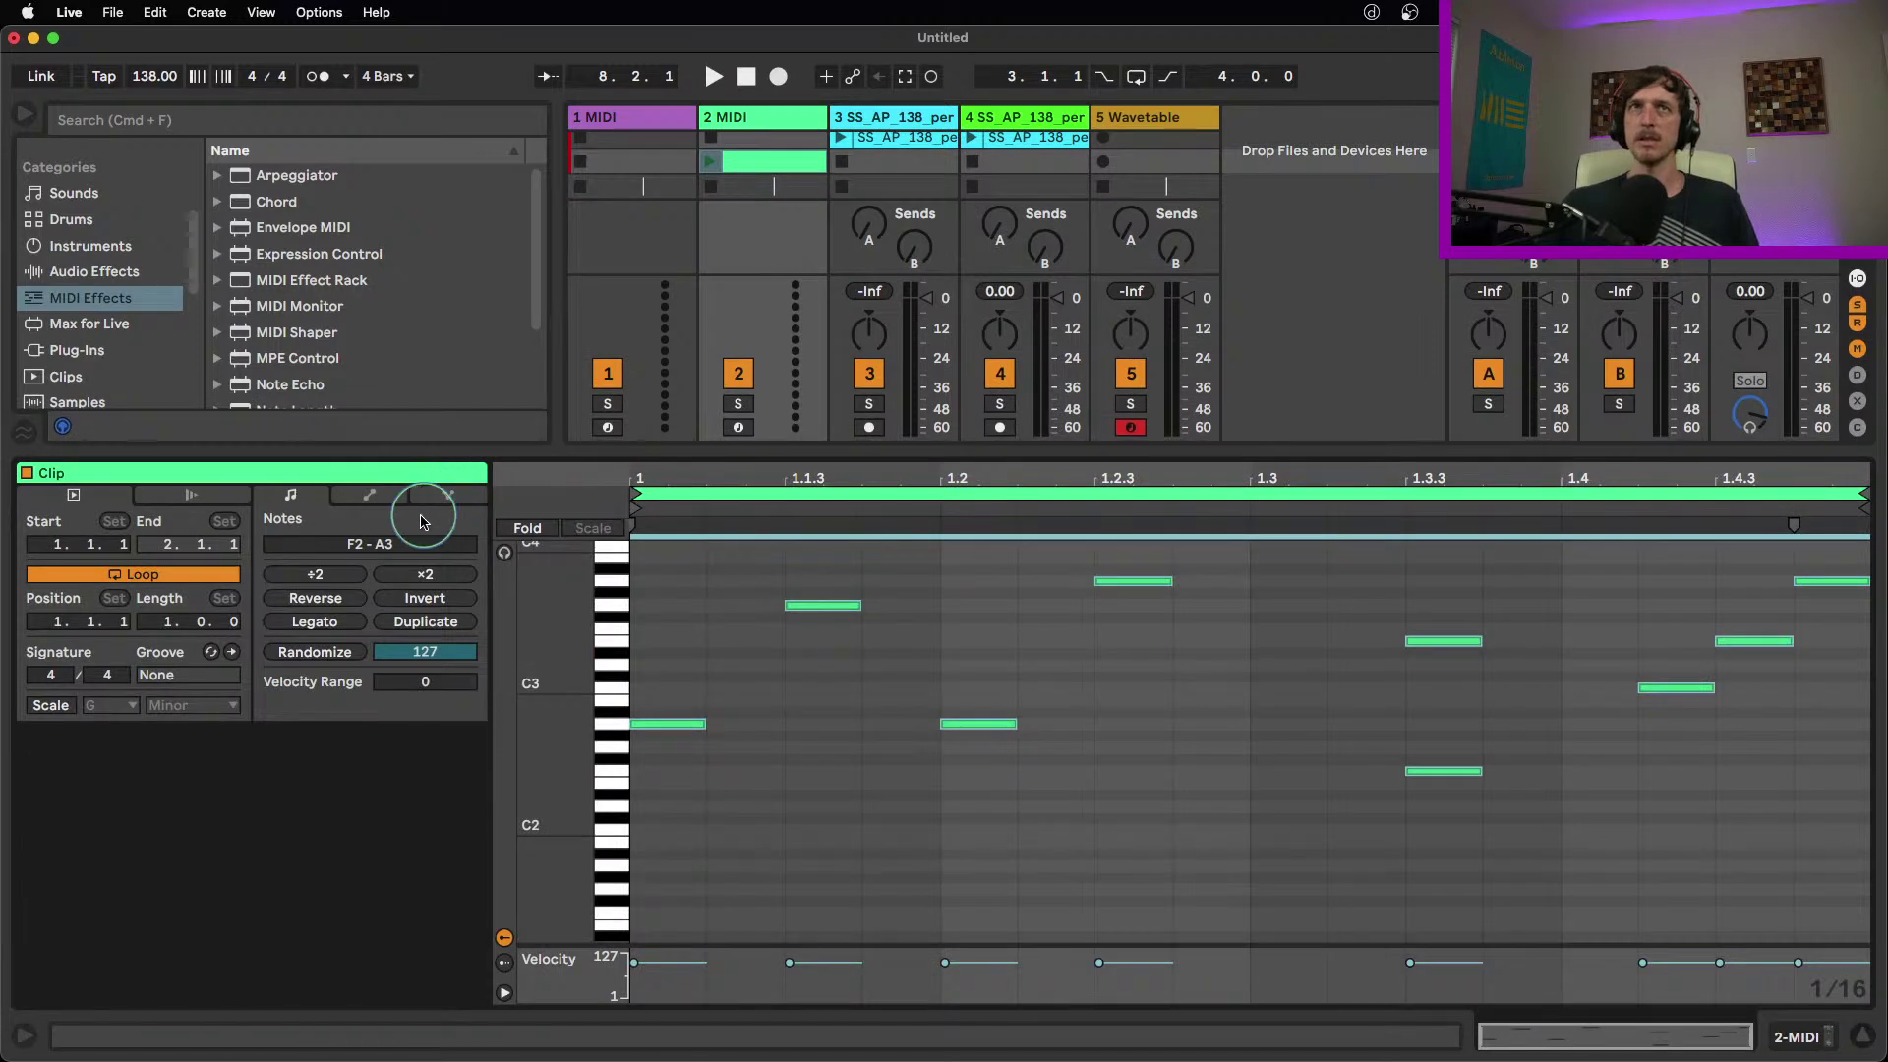
pyautogui.click(369, 495)
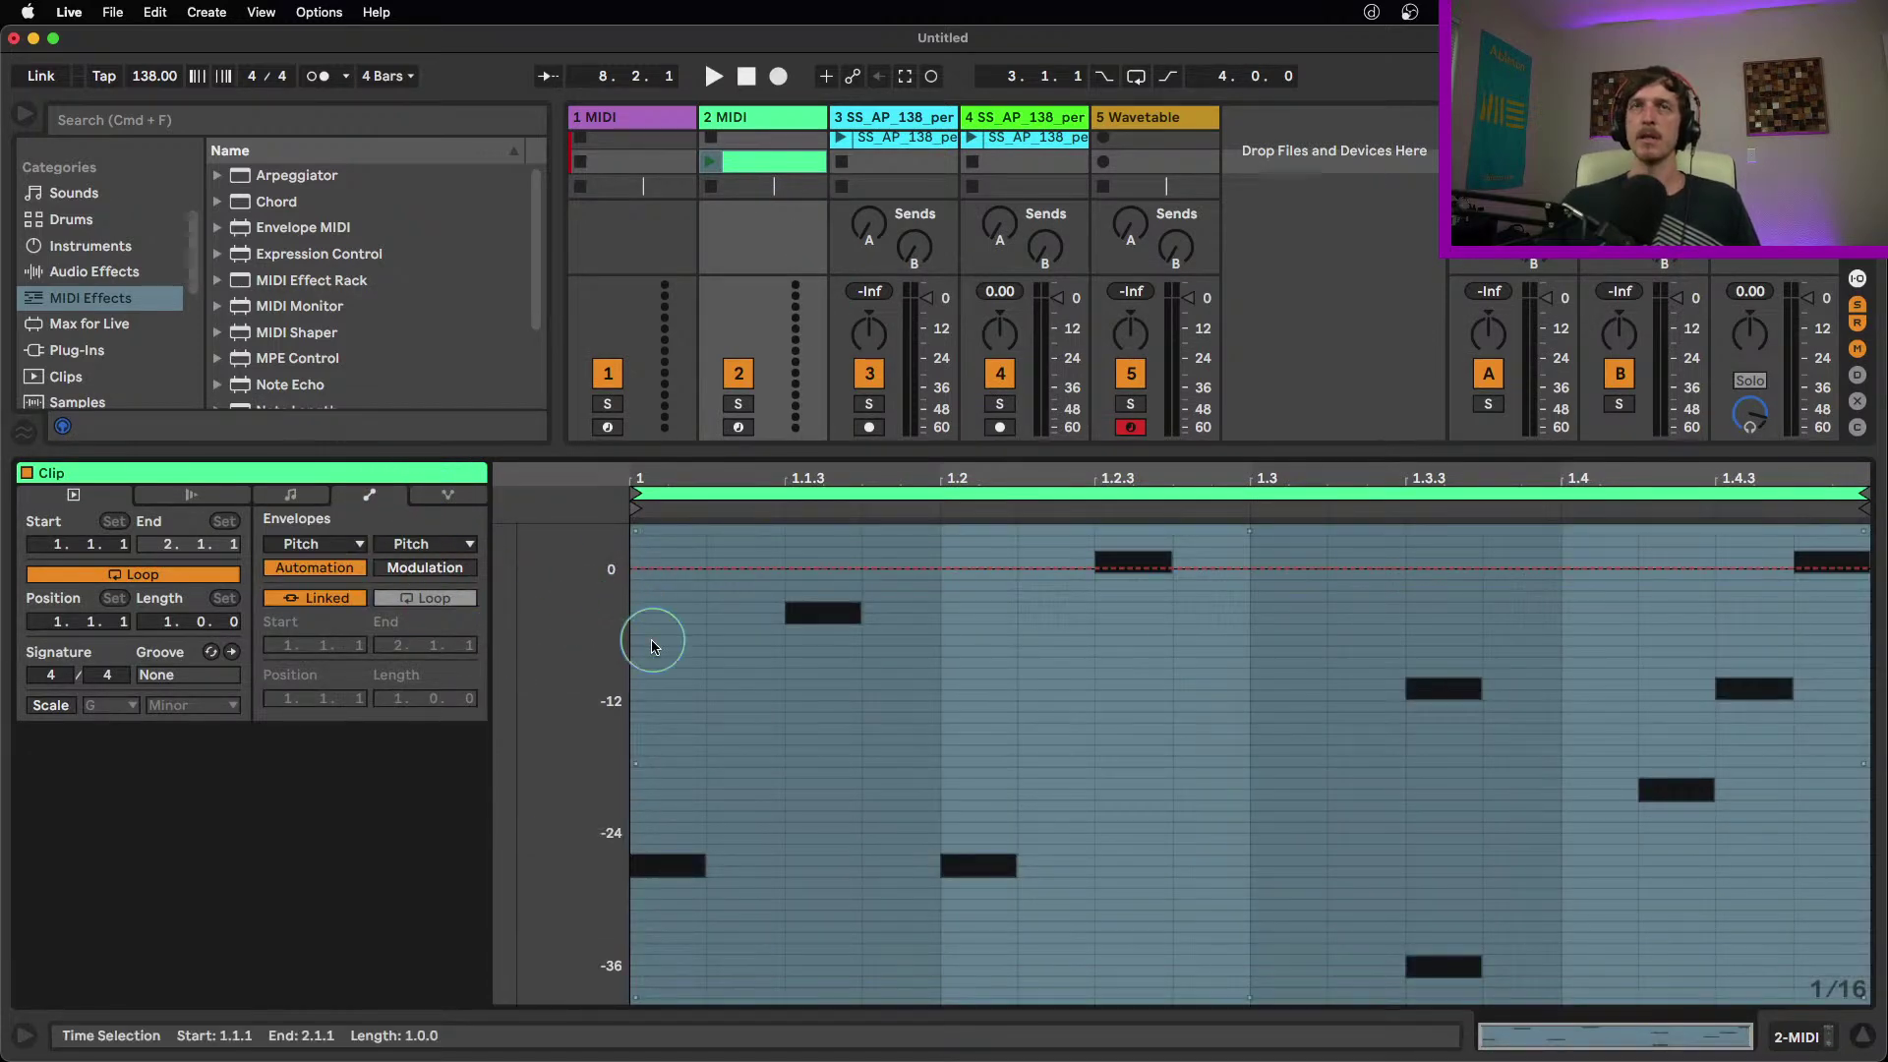
pyautogui.scroll(2, 829, 622)
pyautogui.press('b')
pyautogui.moveTo(658, 629)
pyautogui.mouseDown()
pyautogui.moveTo(771, 689)
pyautogui.moveTo(1000, 624)
pyautogui.moveTo(999, 704)
pyautogui.moveTo(1147, 603)
pyautogui.moveTo(1154, 688)
pyautogui.mouseUp()
pyautogui.moveTo(1396, 634); pyautogui.dragTo(1436, 617)
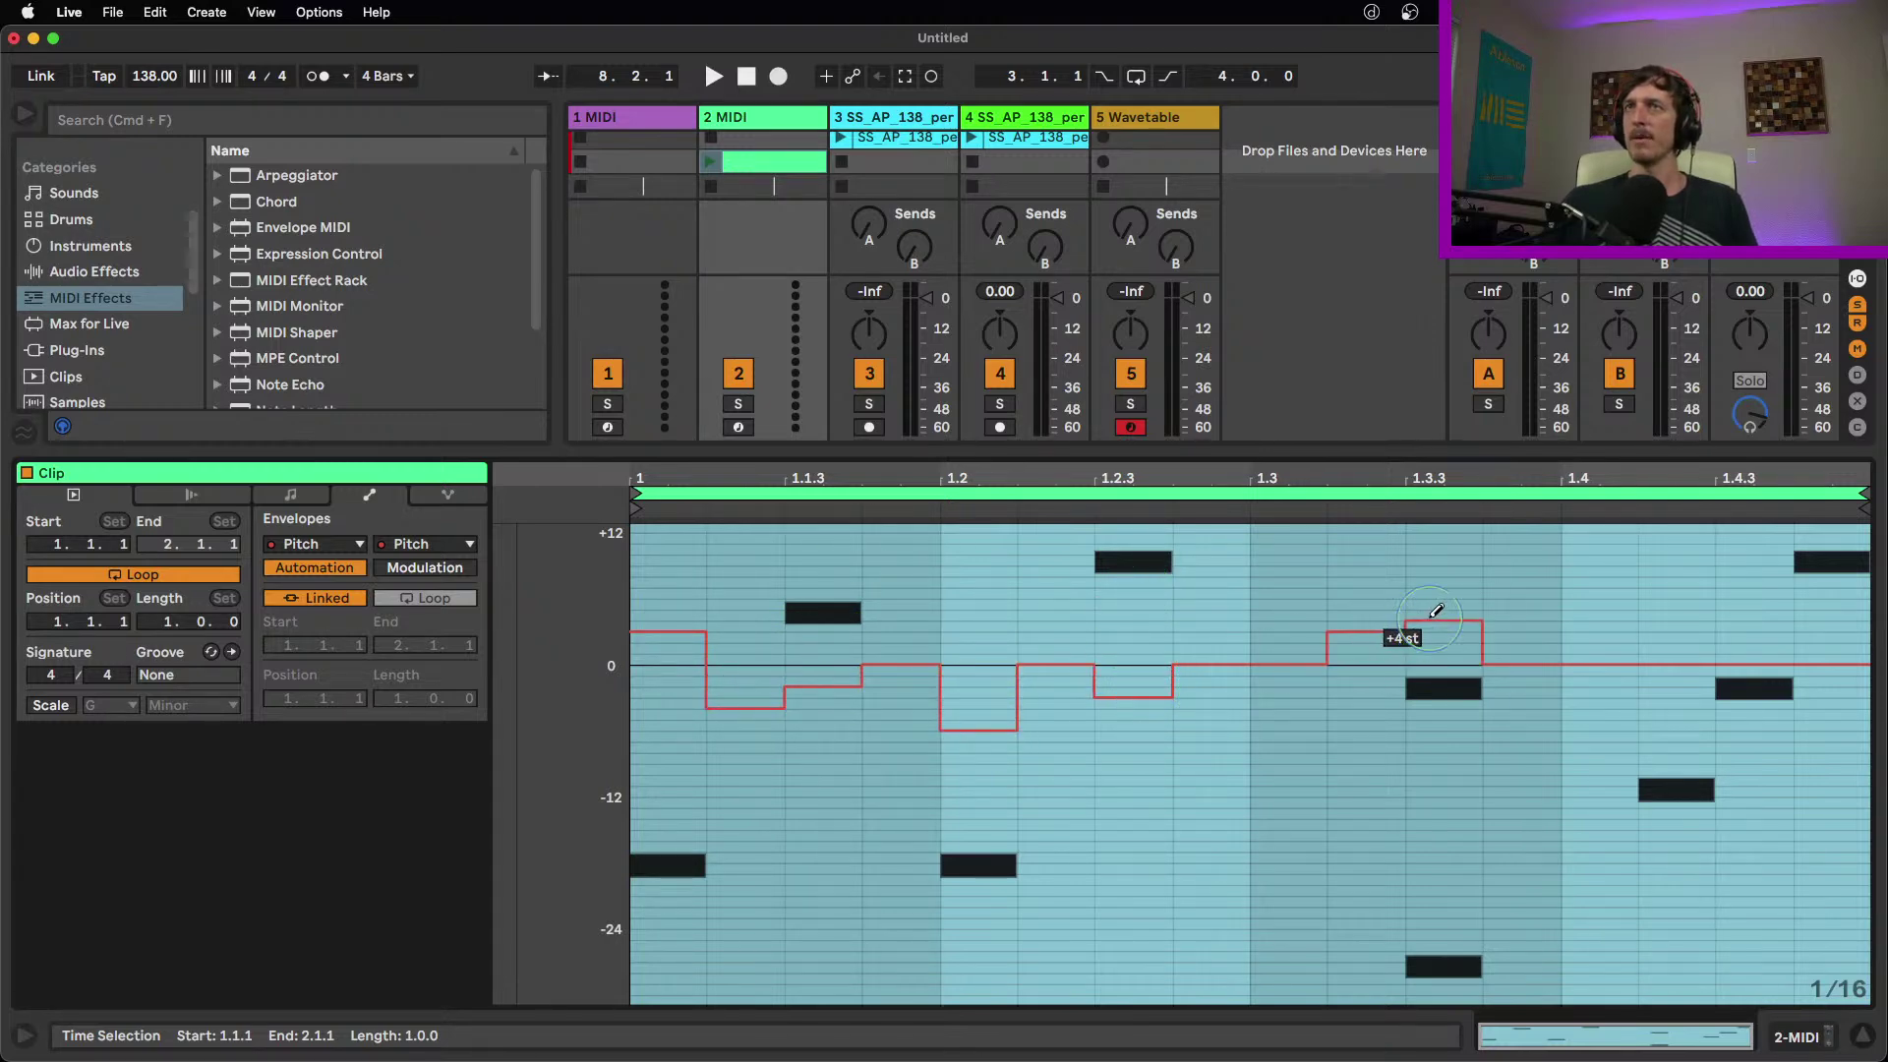
pyautogui.click(1410, 702)
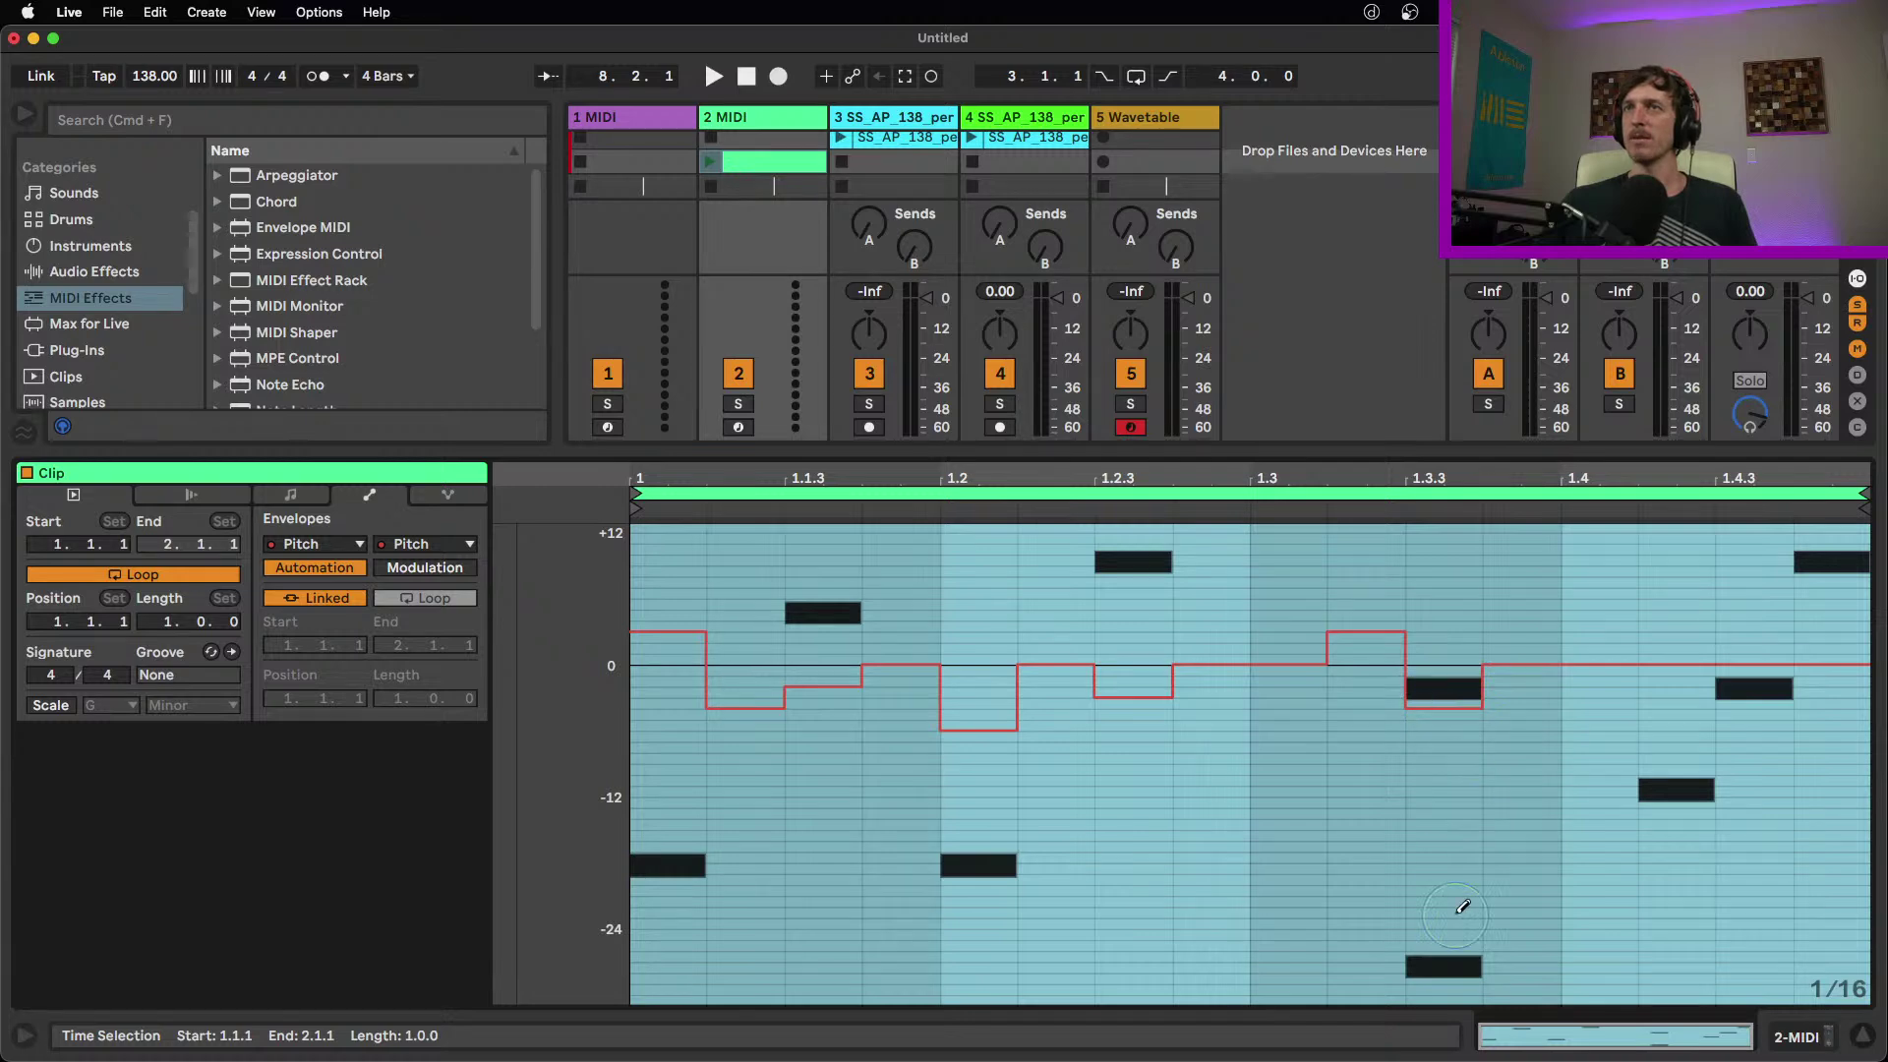
pyautogui.click(1689, 594)
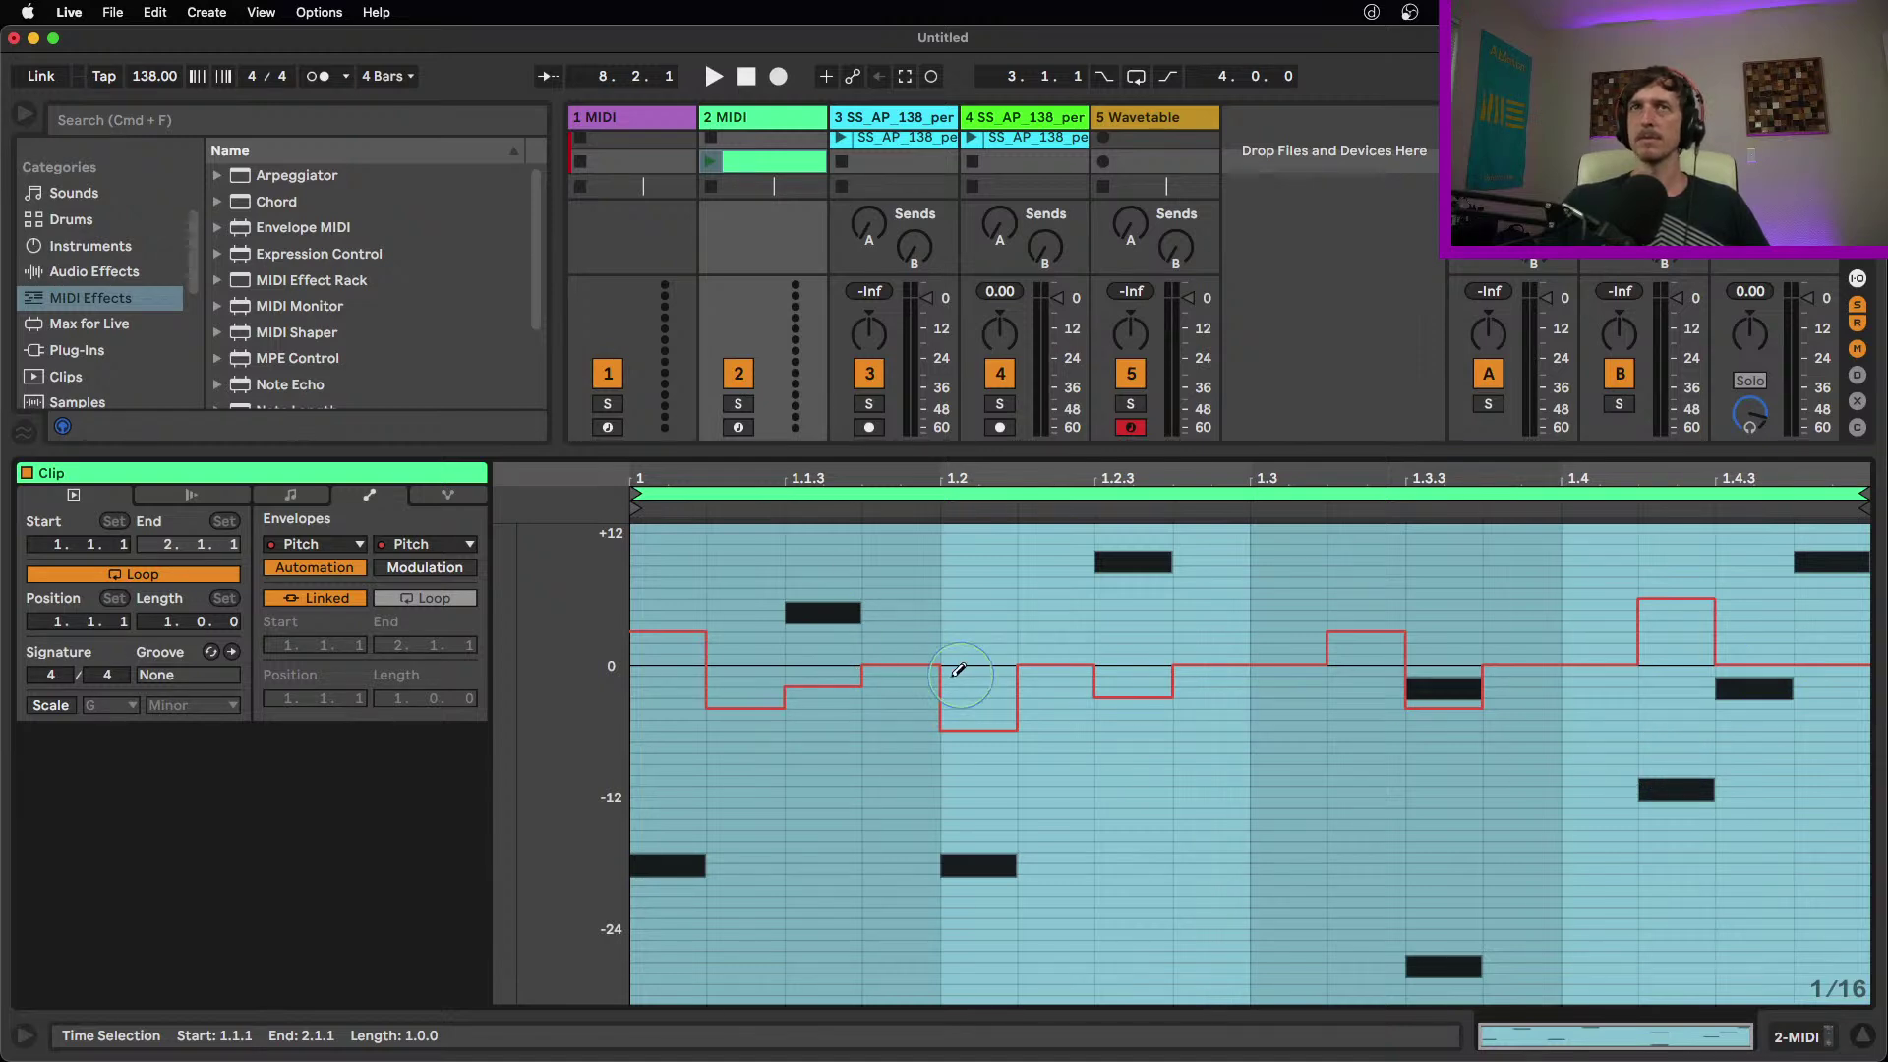
# Set the Pitch effect on the 2 MIDI track to -1 st
pyautogui.doubleClick(744, 125)
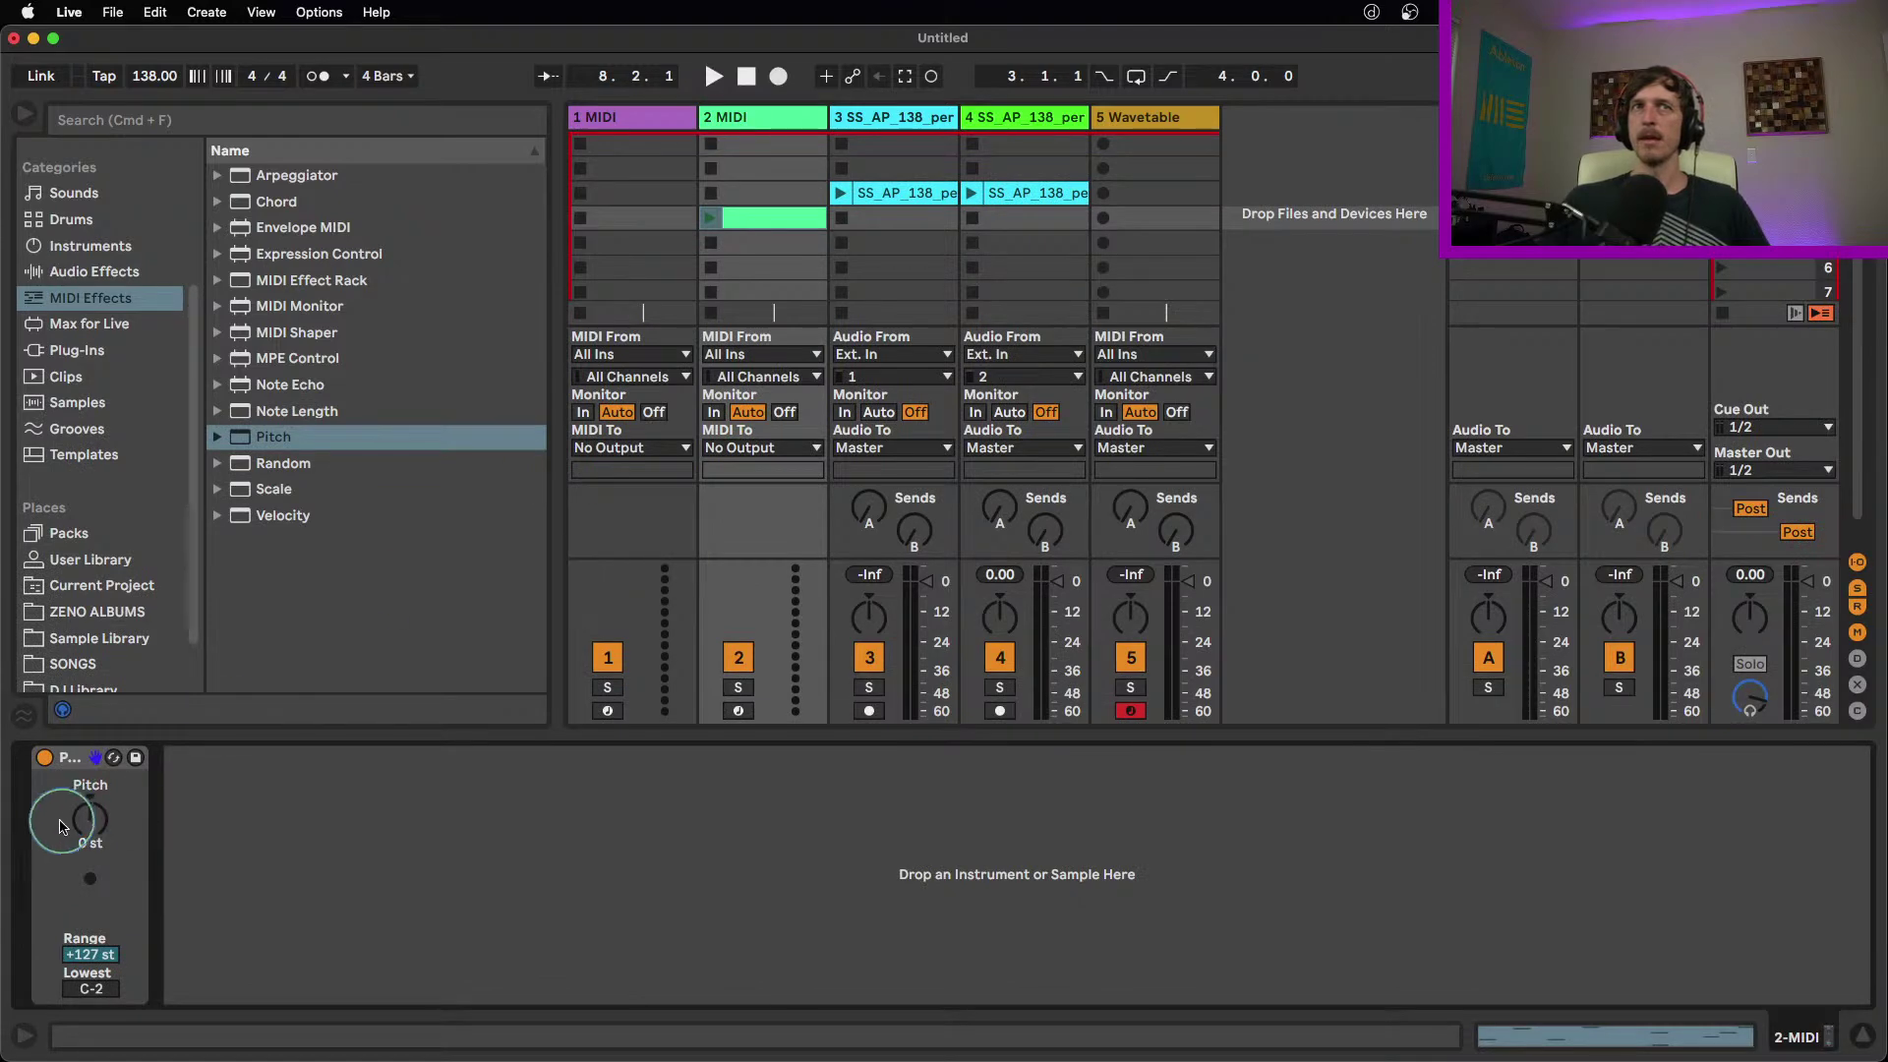
pyautogui.moveTo(87, 822); pyautogui.dragTo(89, 836)
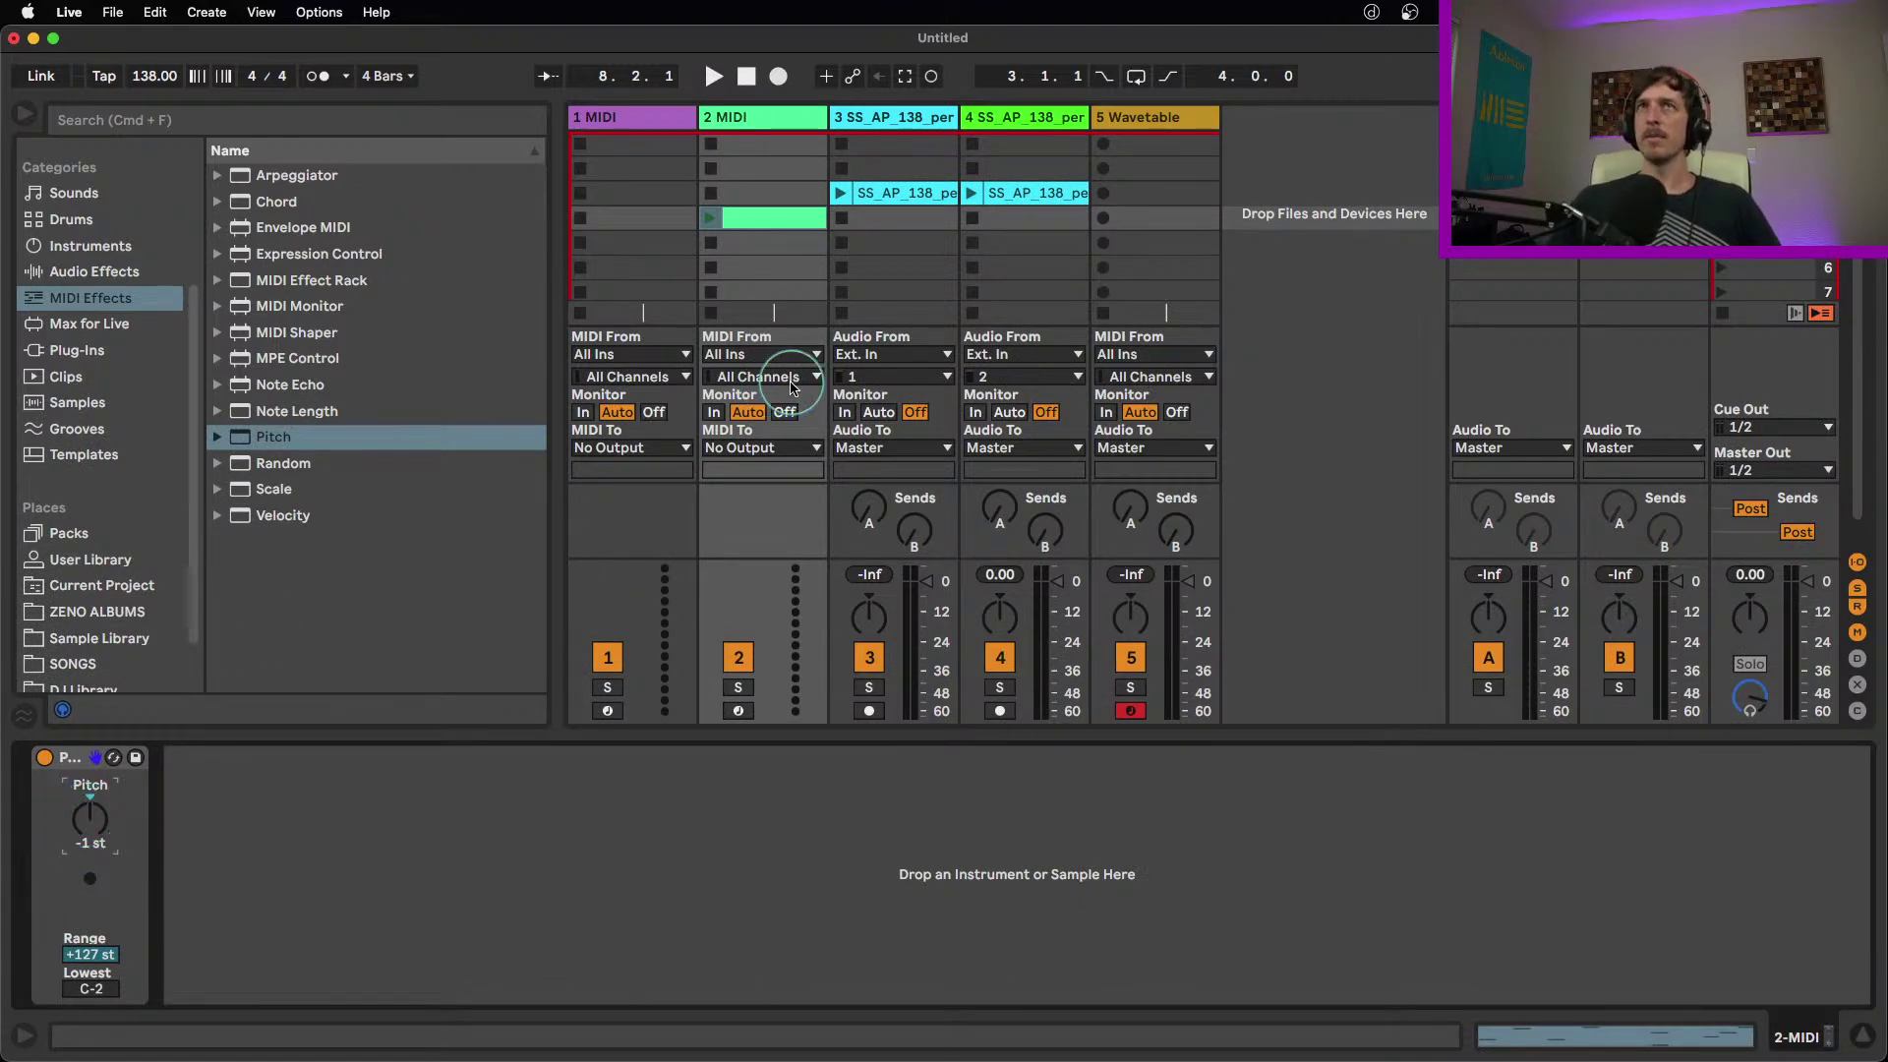
# Examine the Shifter device on track 4 for its pitch-shifting controls
pyautogui.click(1037, 117)
pyautogui.click(138, 762)
pyautogui.click(44, 757)
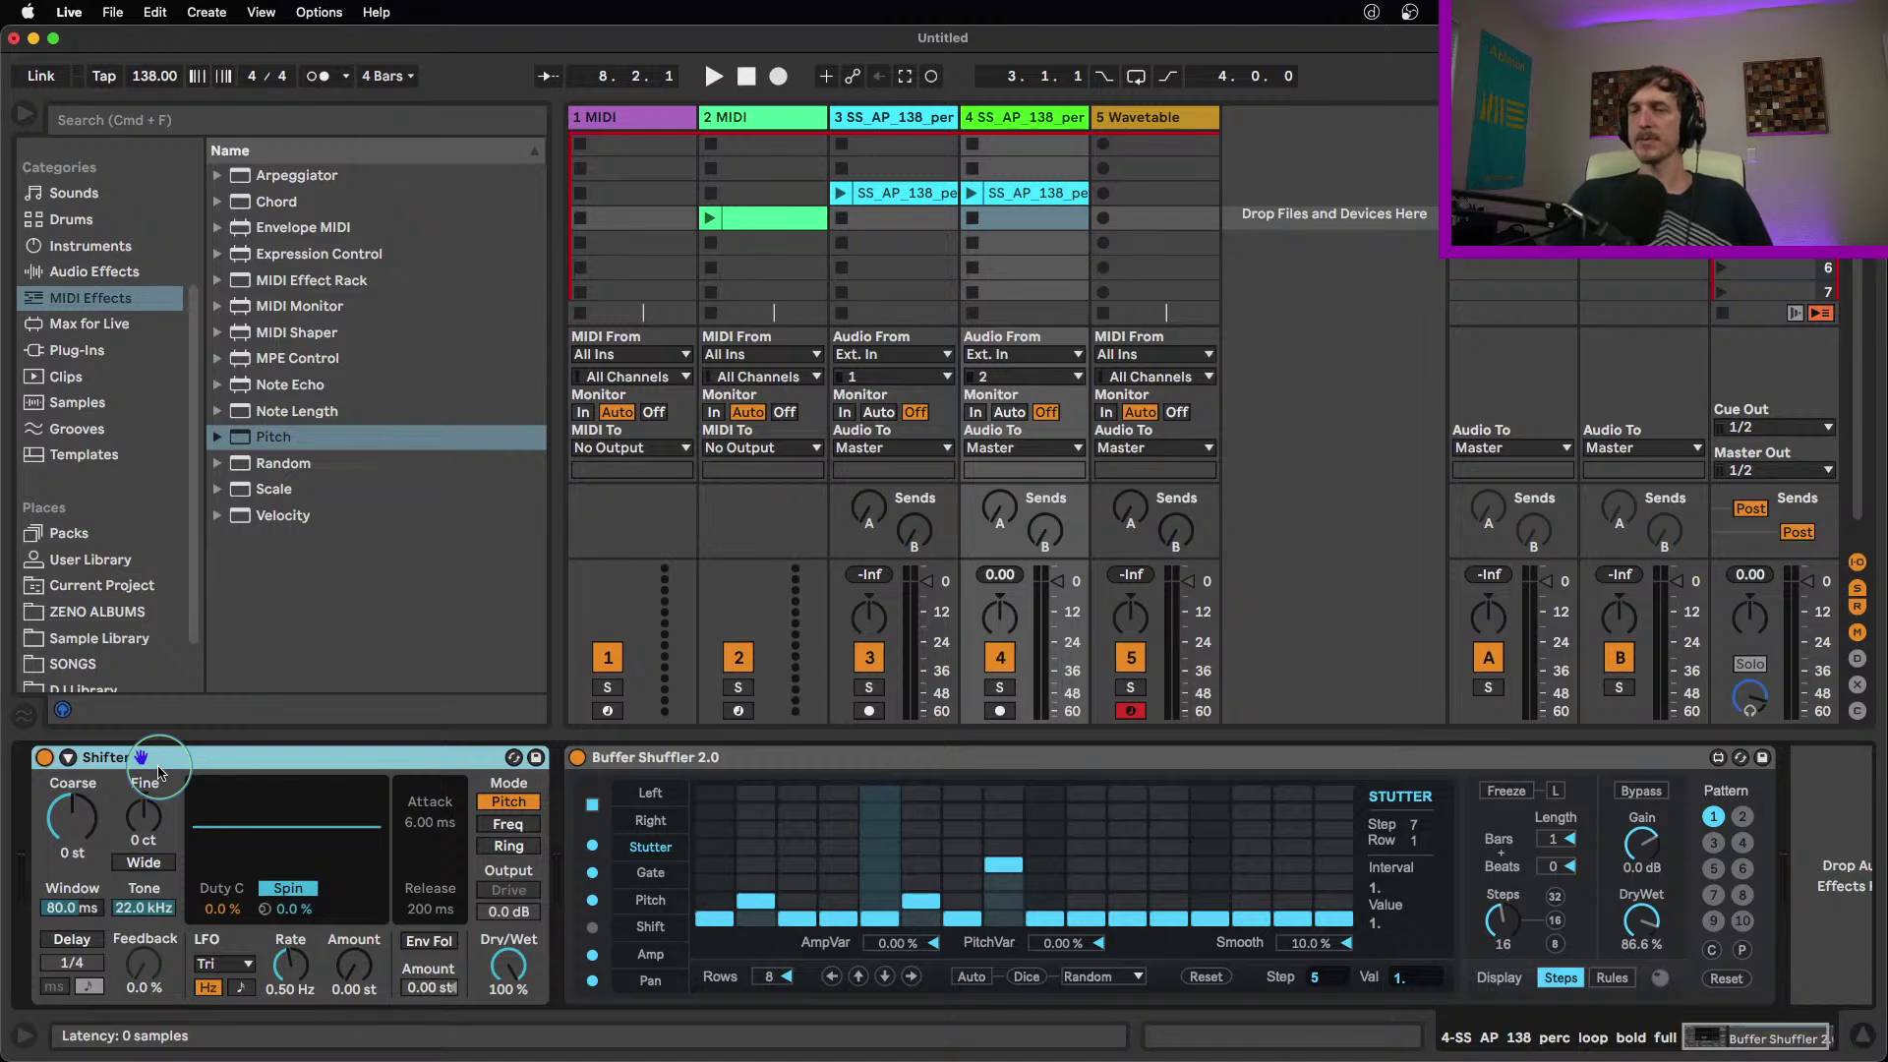
# Try raising the Pitch effect on the 2 MIDI track to +38 st and return it to 0 st
pyautogui.click(753, 117)
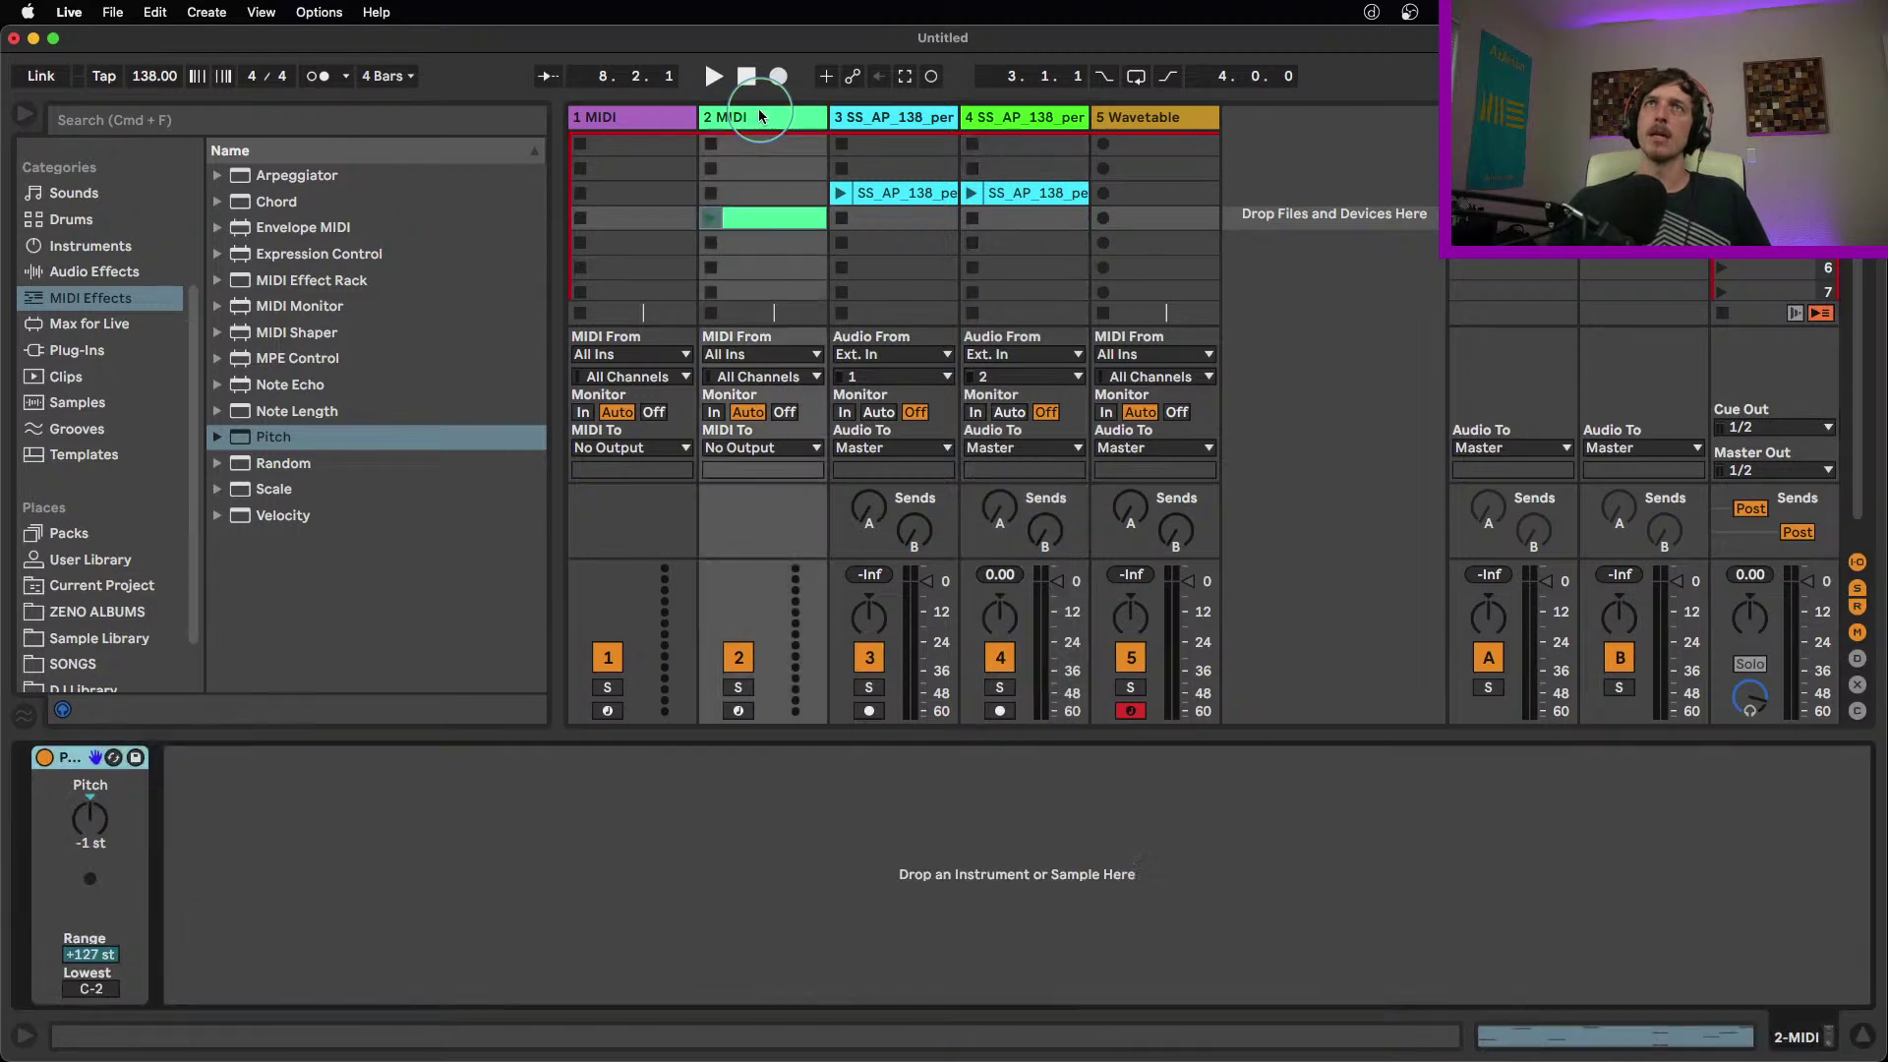
pyautogui.moveTo(89, 811); pyautogui.dragTo(89, 782)
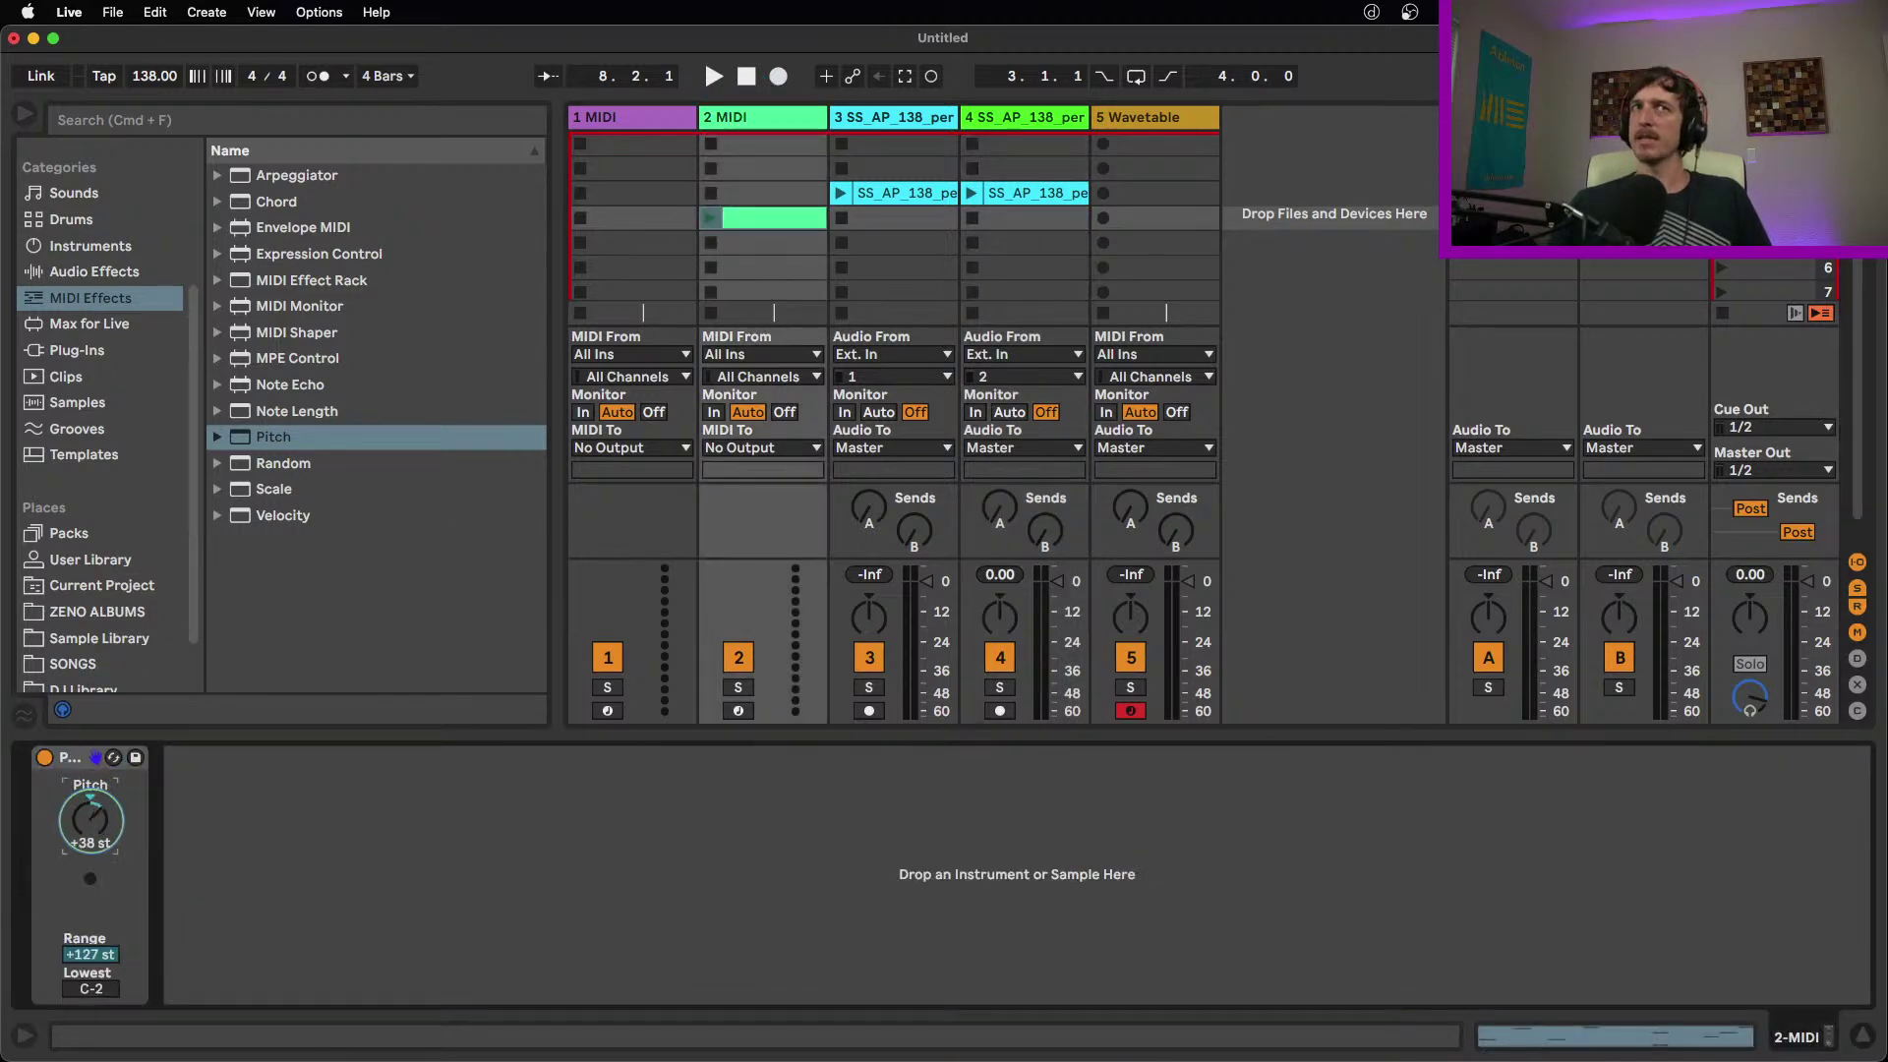
pyautogui.moveTo(89, 818); pyautogui.dragTo(152, 809)
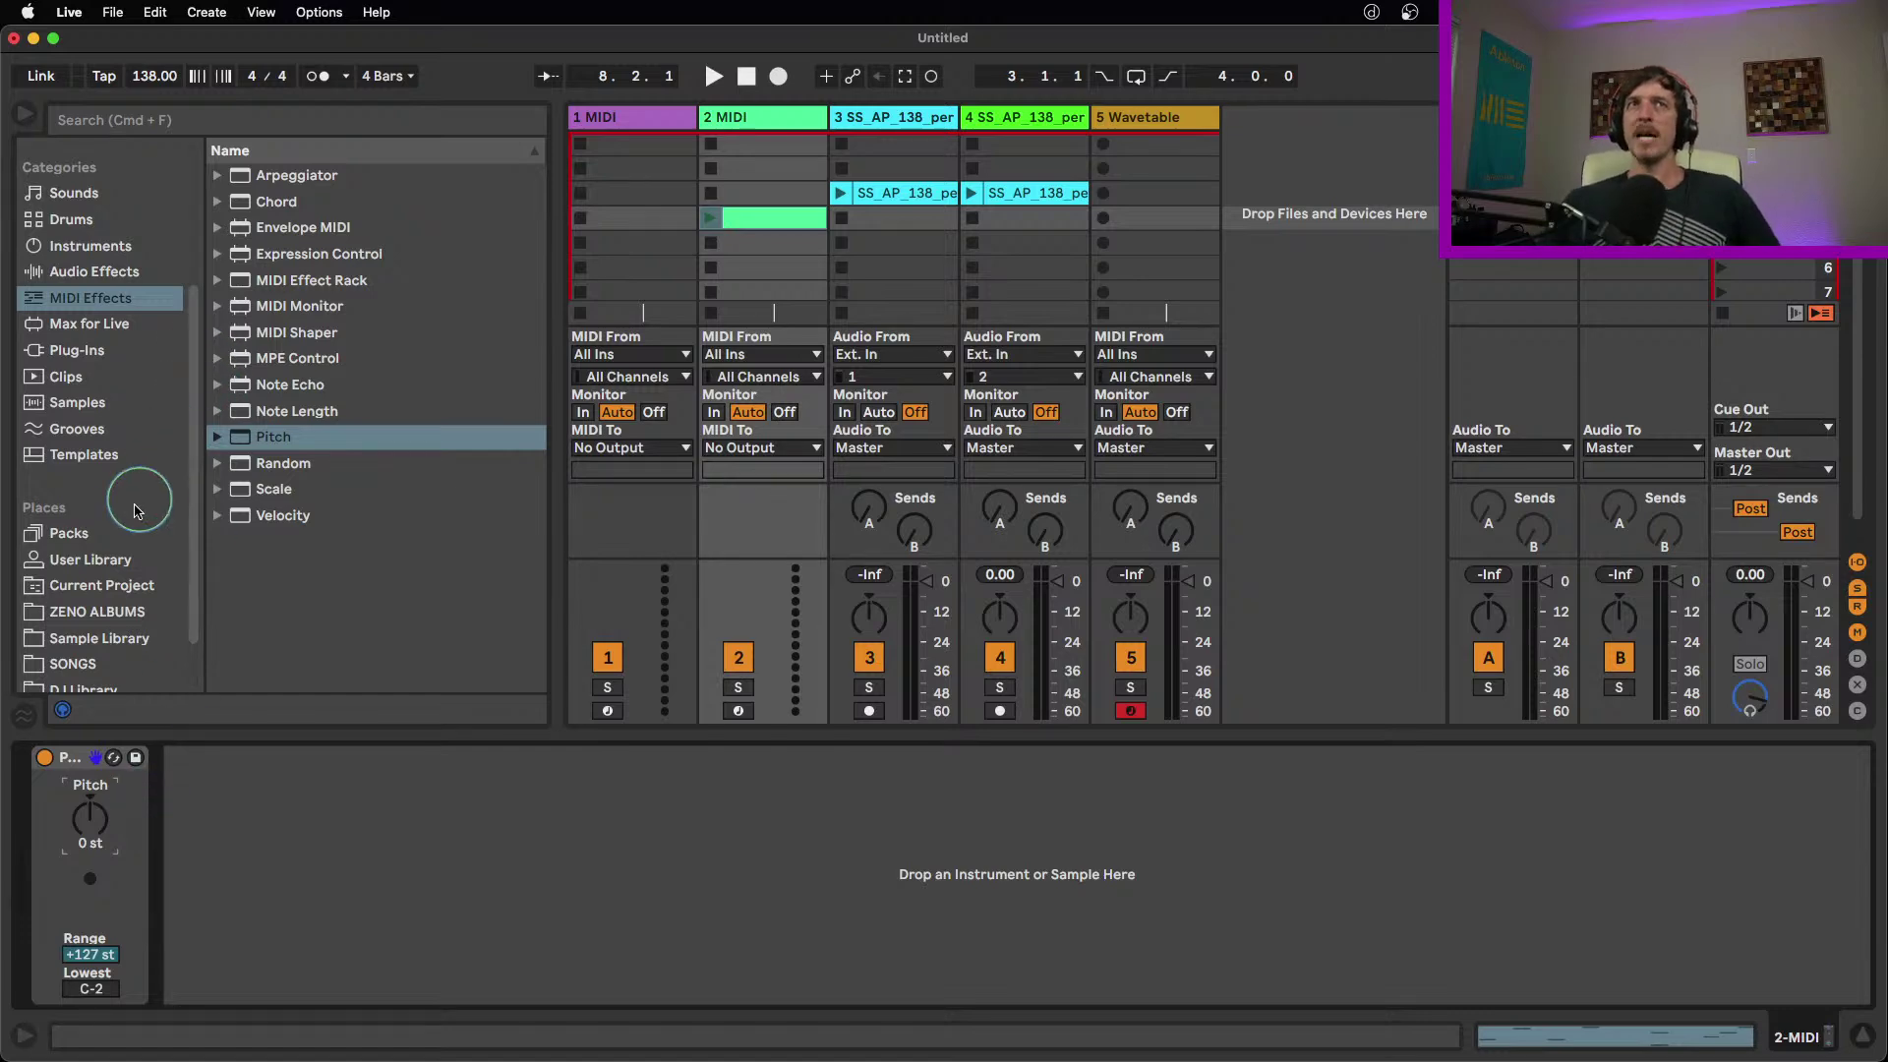
# Open the browser's list of installed Packs and delete the Pitch effect from the 2 MIDI track
pyautogui.click(98, 532)
pyautogui.click(229, 284)
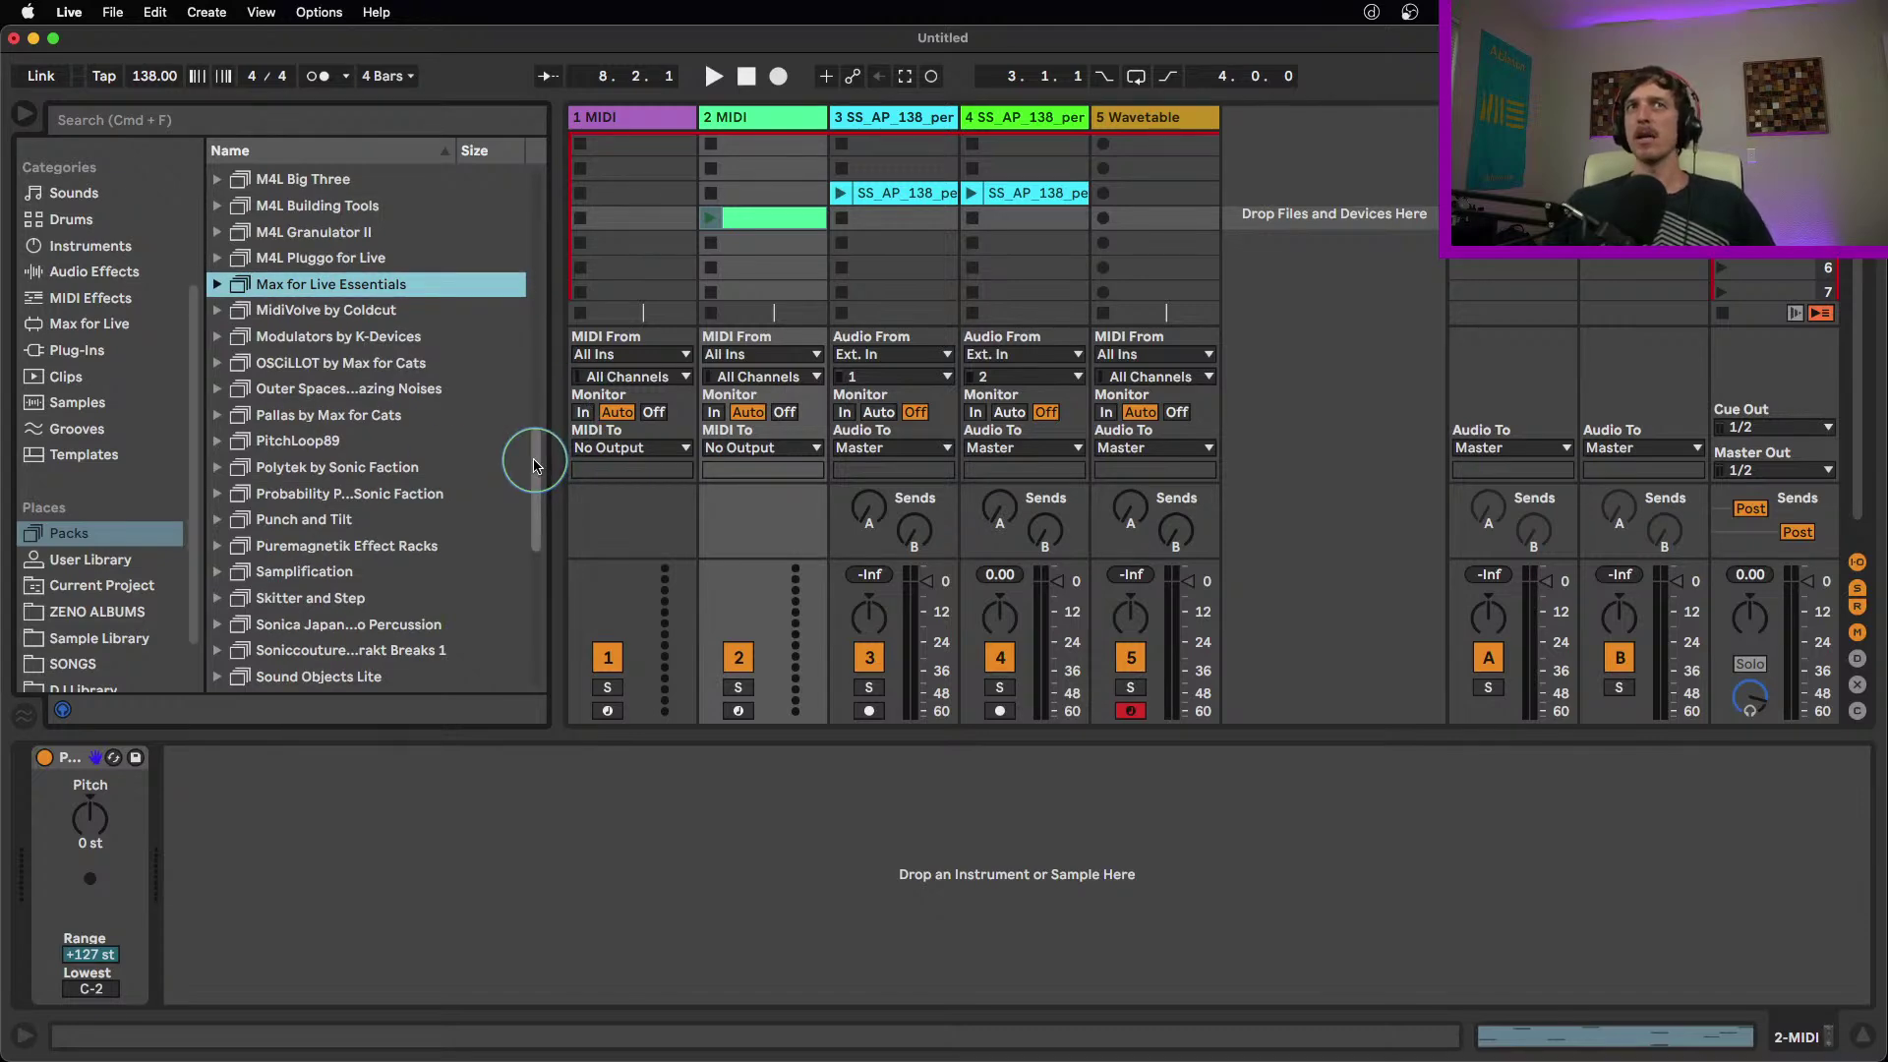
pyautogui.click(75, 768)
pyautogui.press('Delete')
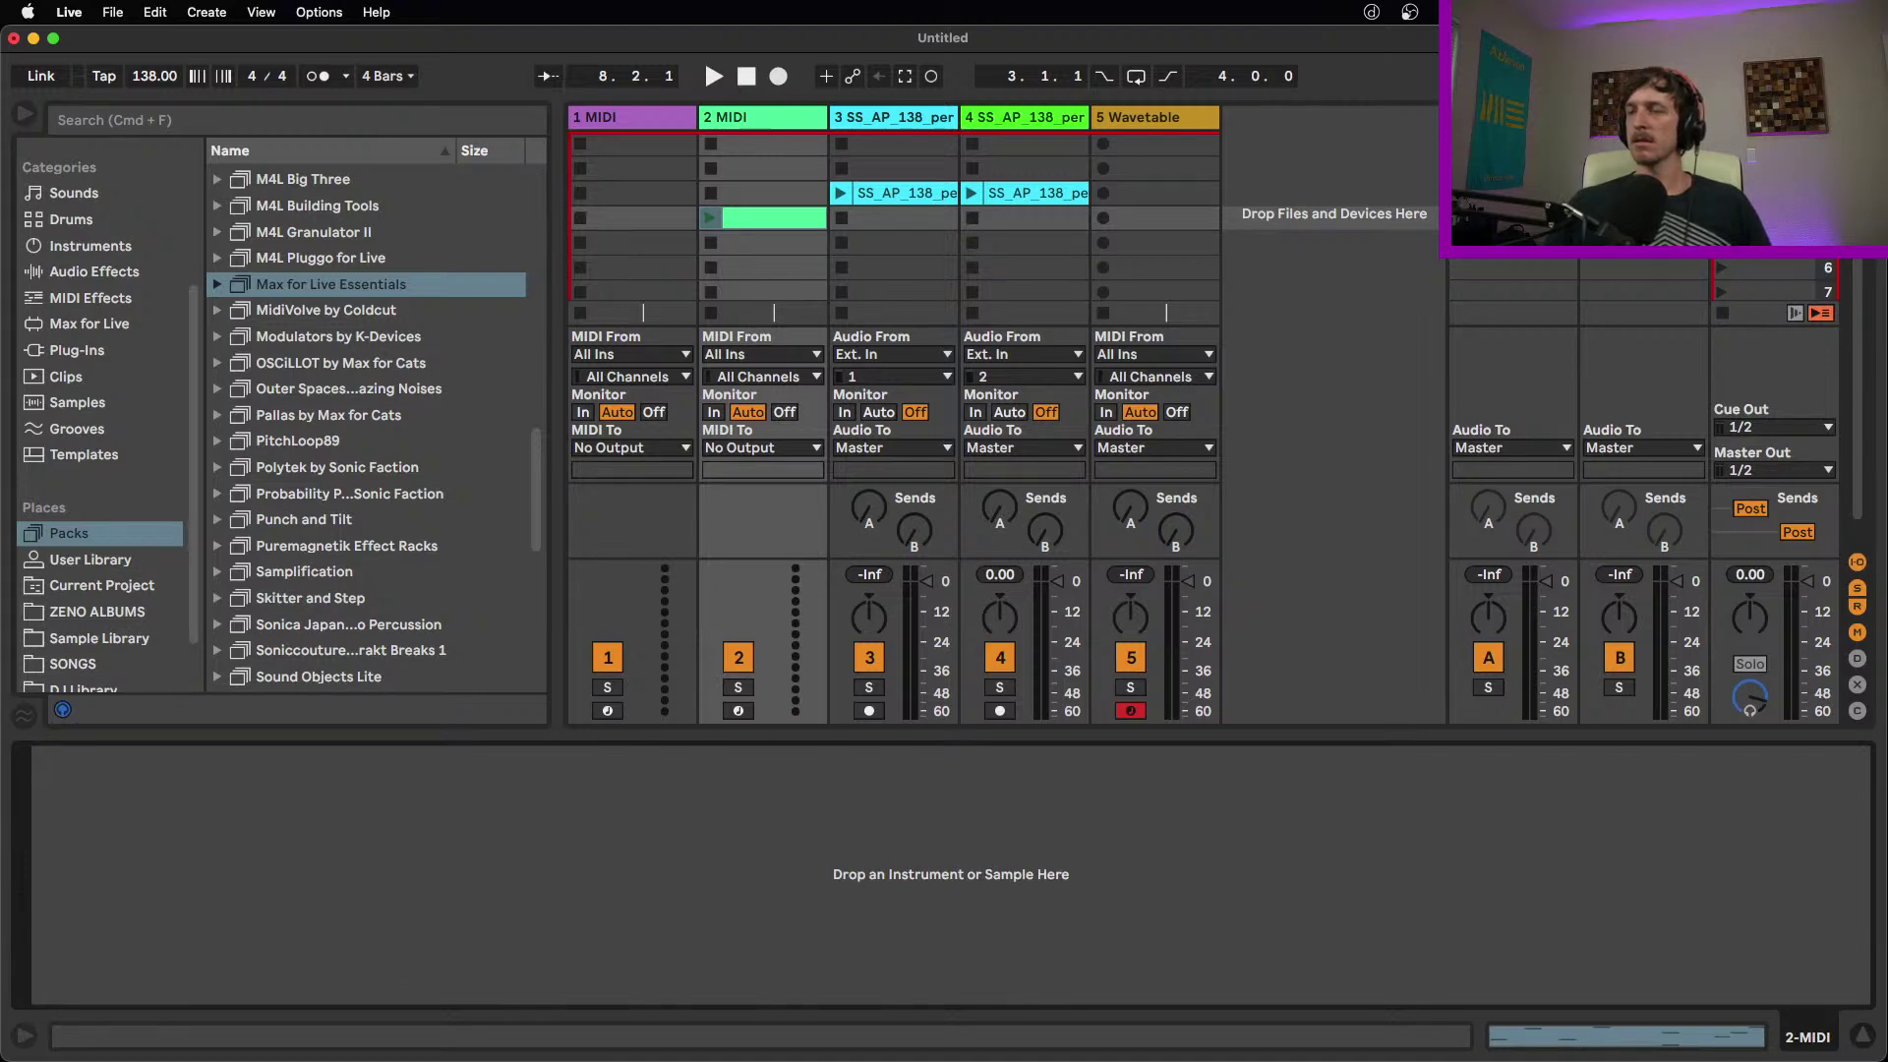
# Widen the browser and examine the contents of the Probability Pack by Sonic Faction
pyautogui.scroll(10, 320, 570)
pyautogui.scroll(-4, 377, 581)
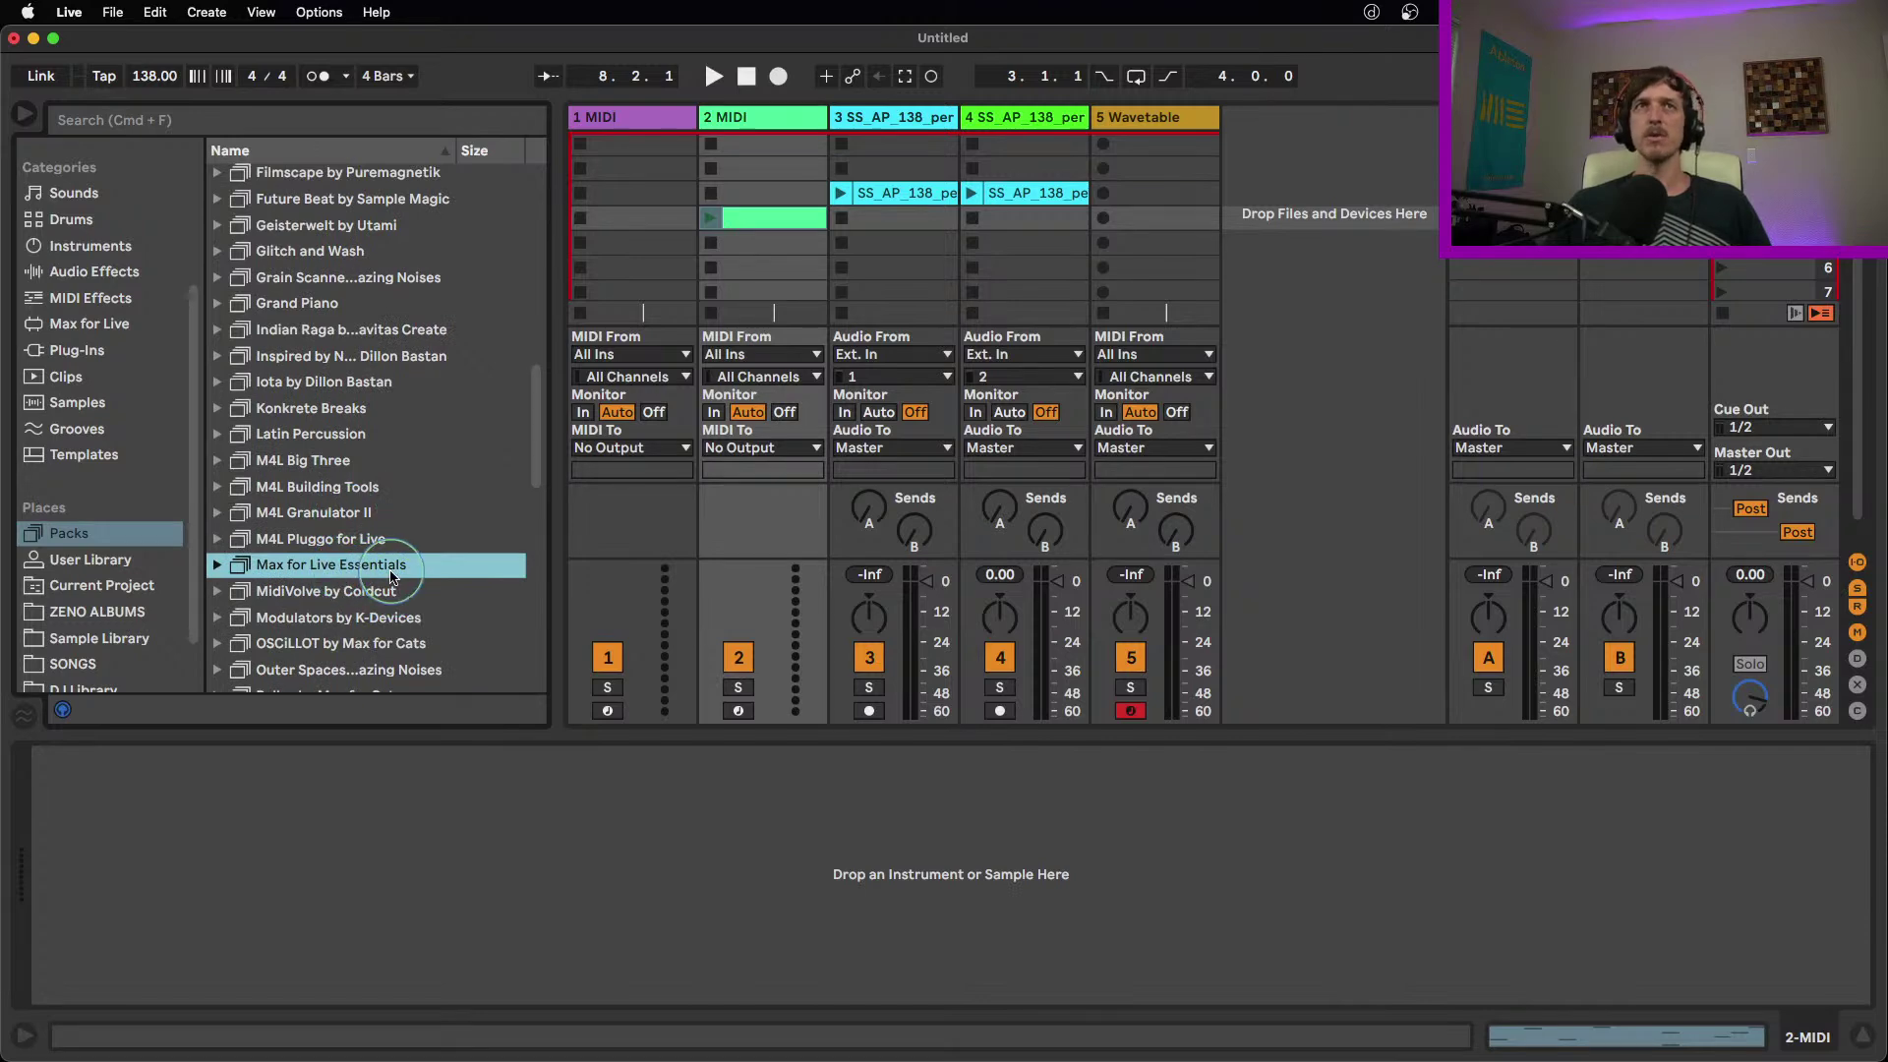
pyautogui.scroll(-5, 390, 578)
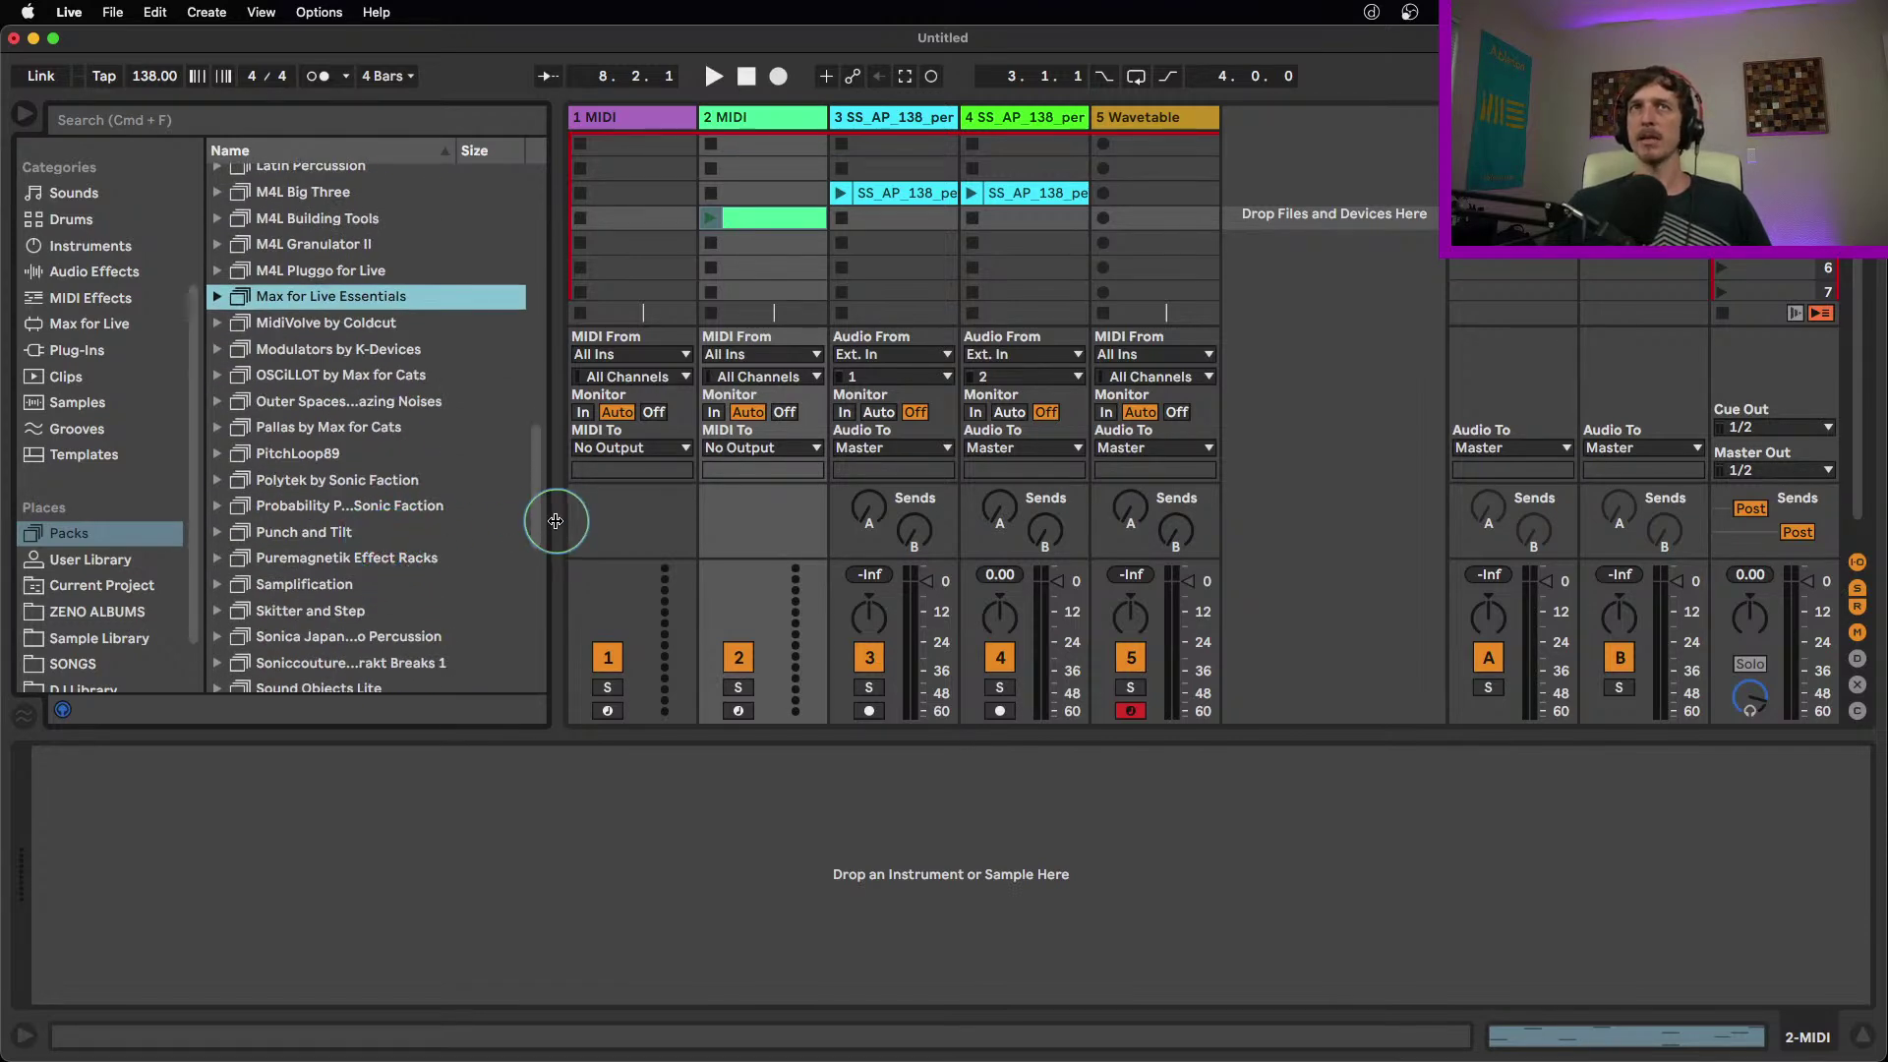
pyautogui.moveTo(556, 521); pyautogui.dragTo(589, 524)
pyautogui.click(462, 507)
pyautogui.click(219, 506)
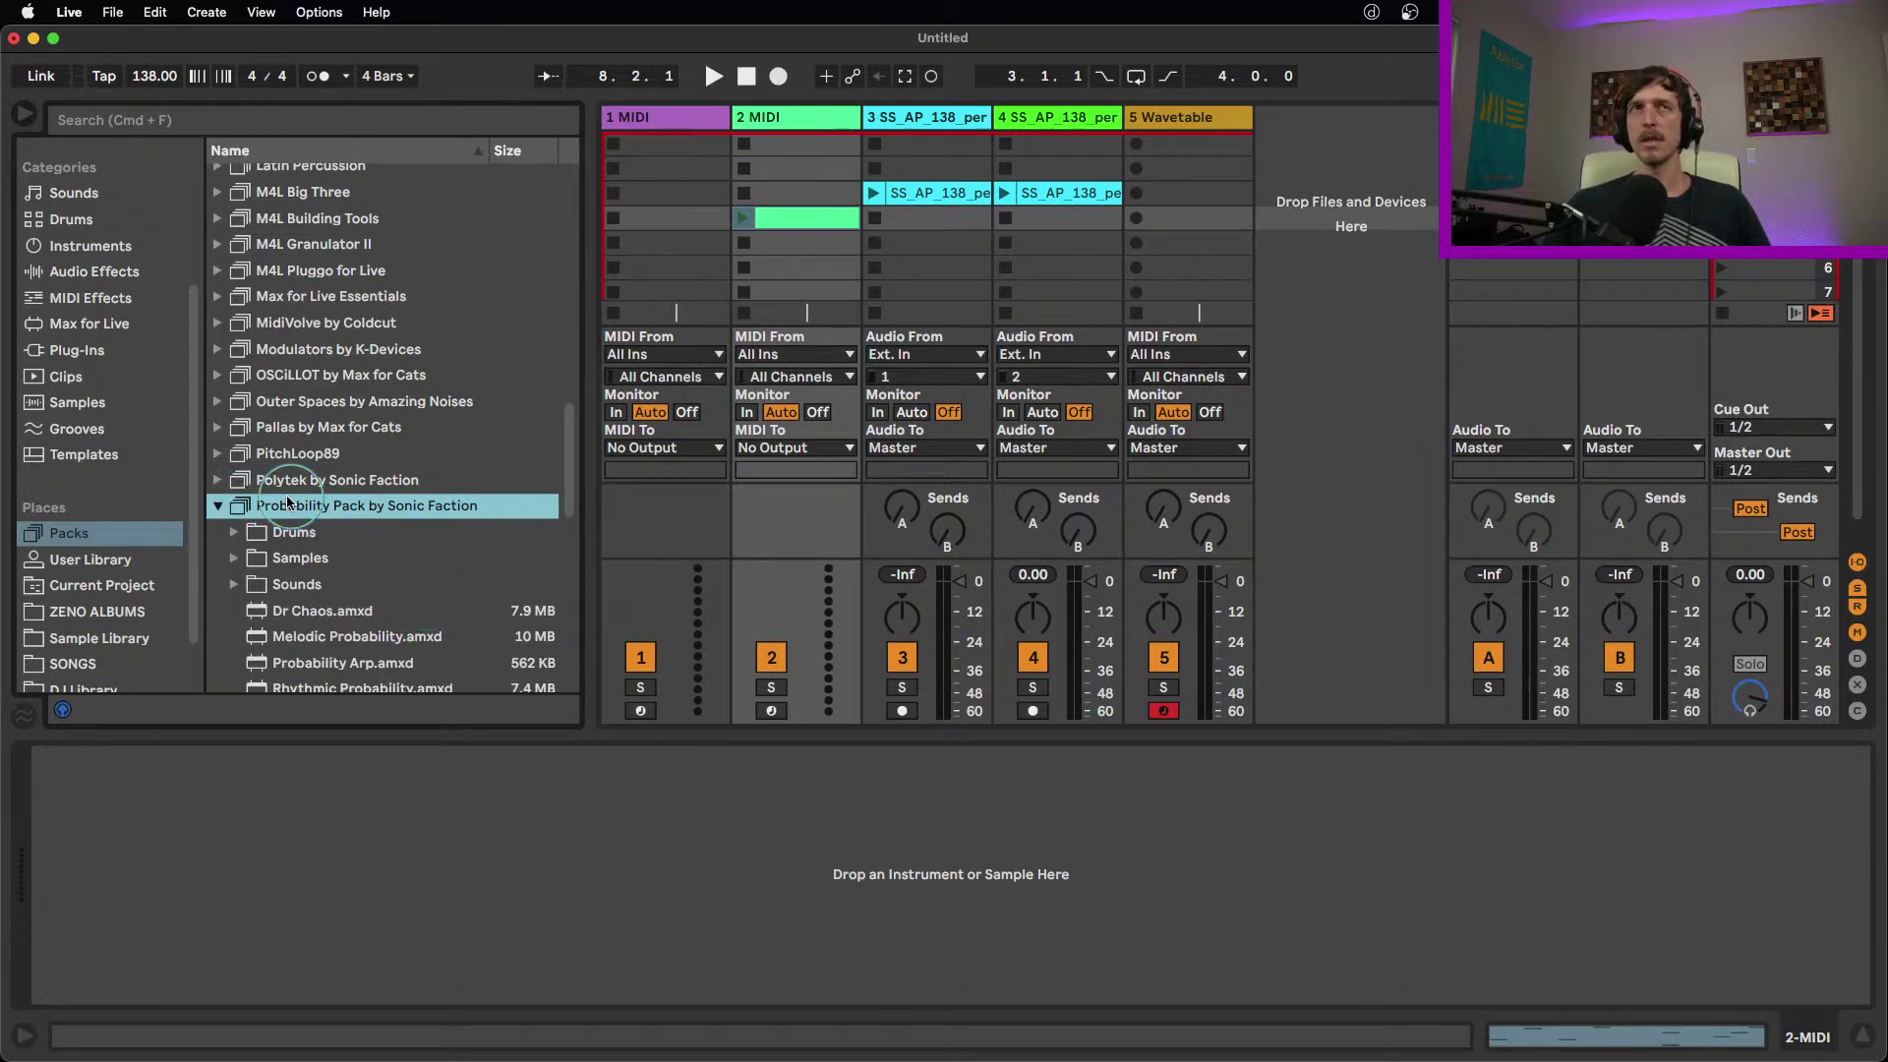
pyautogui.click(218, 505)
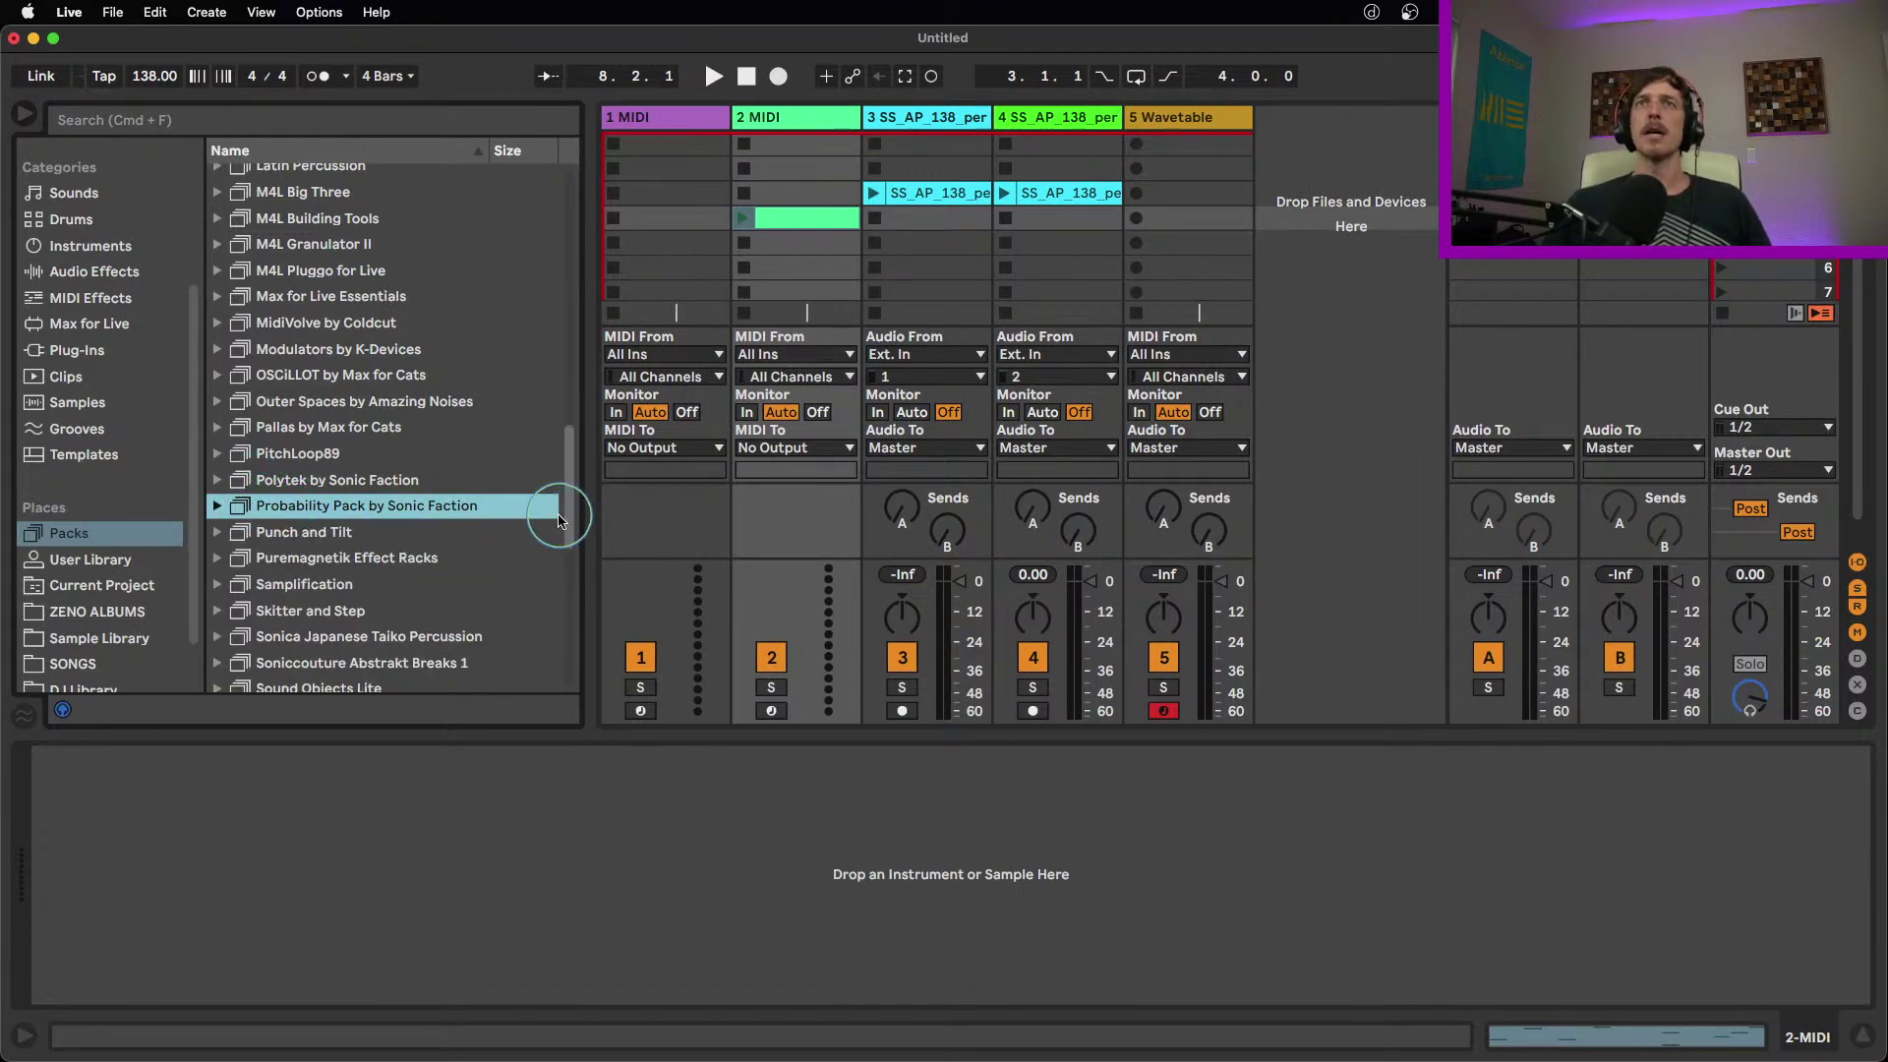
# Look through the installed packs from the start of the list, checking Beat Tools, Convolution Reverb, CV Tools, Drive and Glow, and Glitch and Wash
pyautogui.moveTo(548, 492); pyautogui.dragTo(548, 262)
pyautogui.click(374, 282)
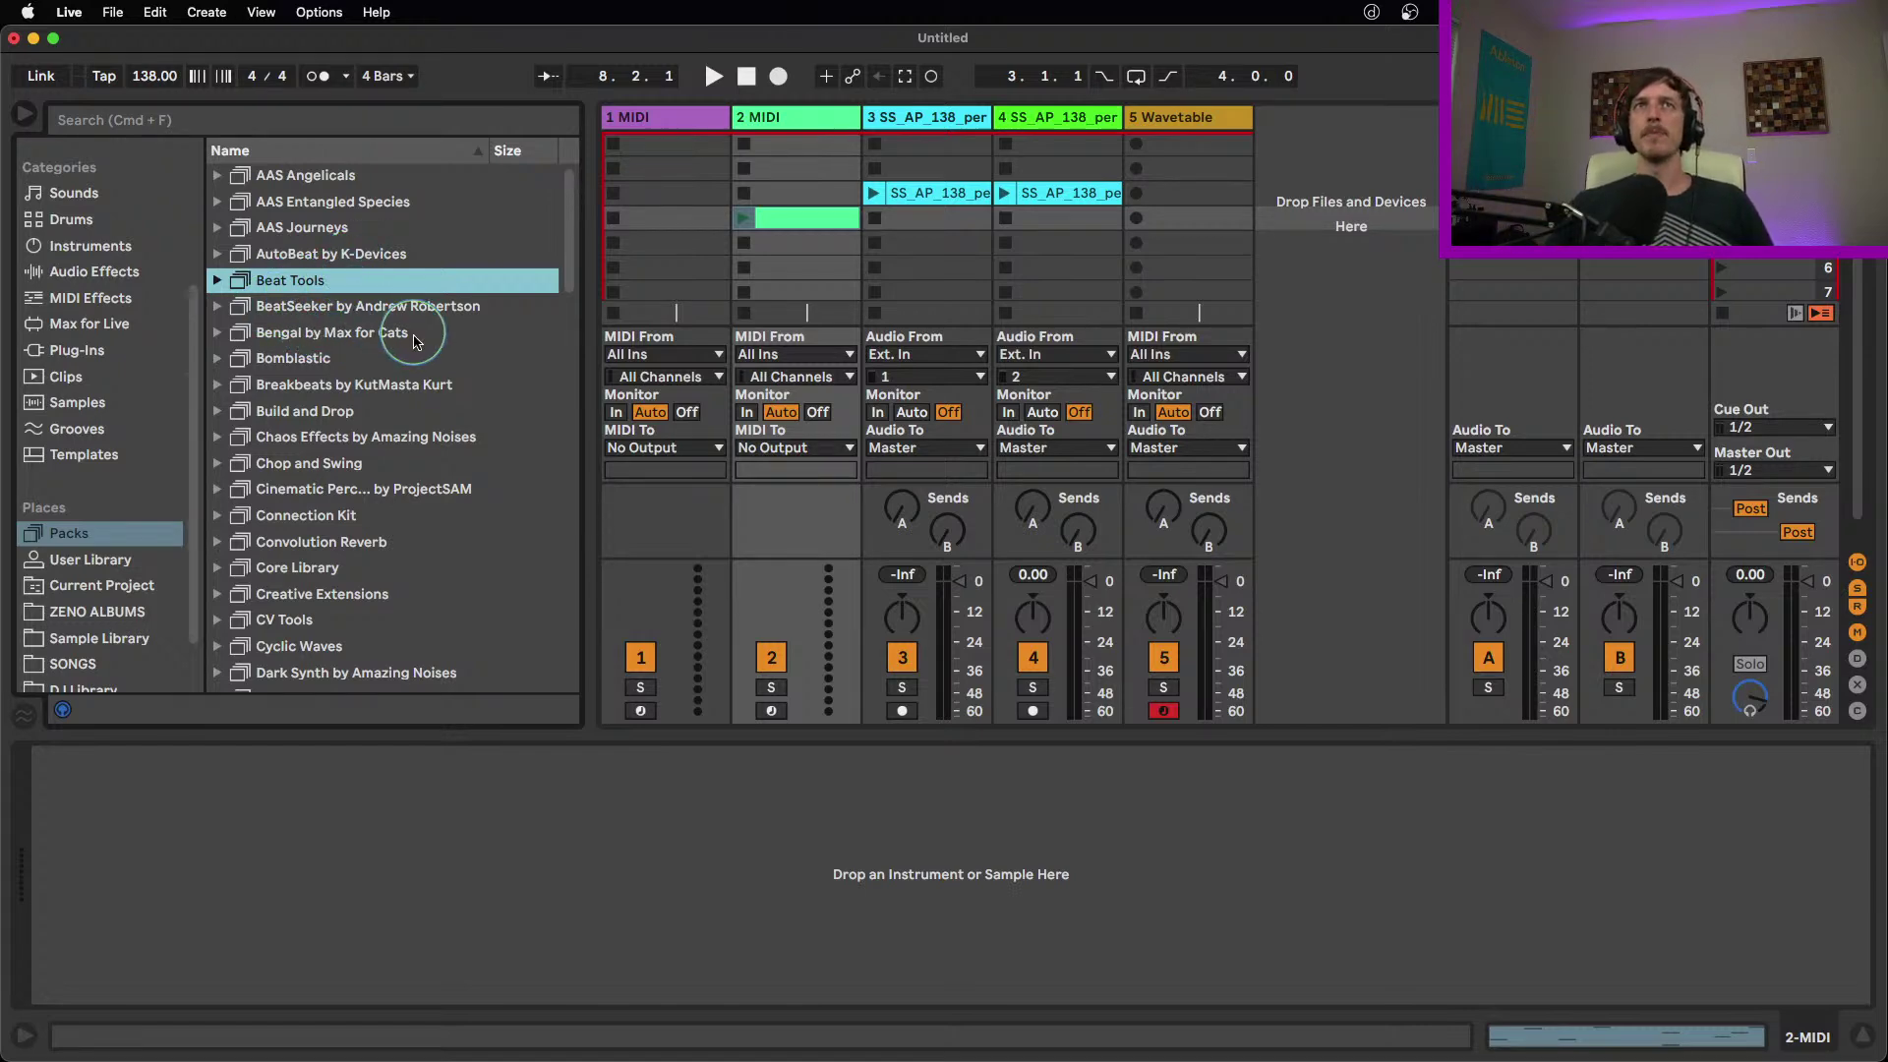
pyautogui.scroll(-3, 452, 393)
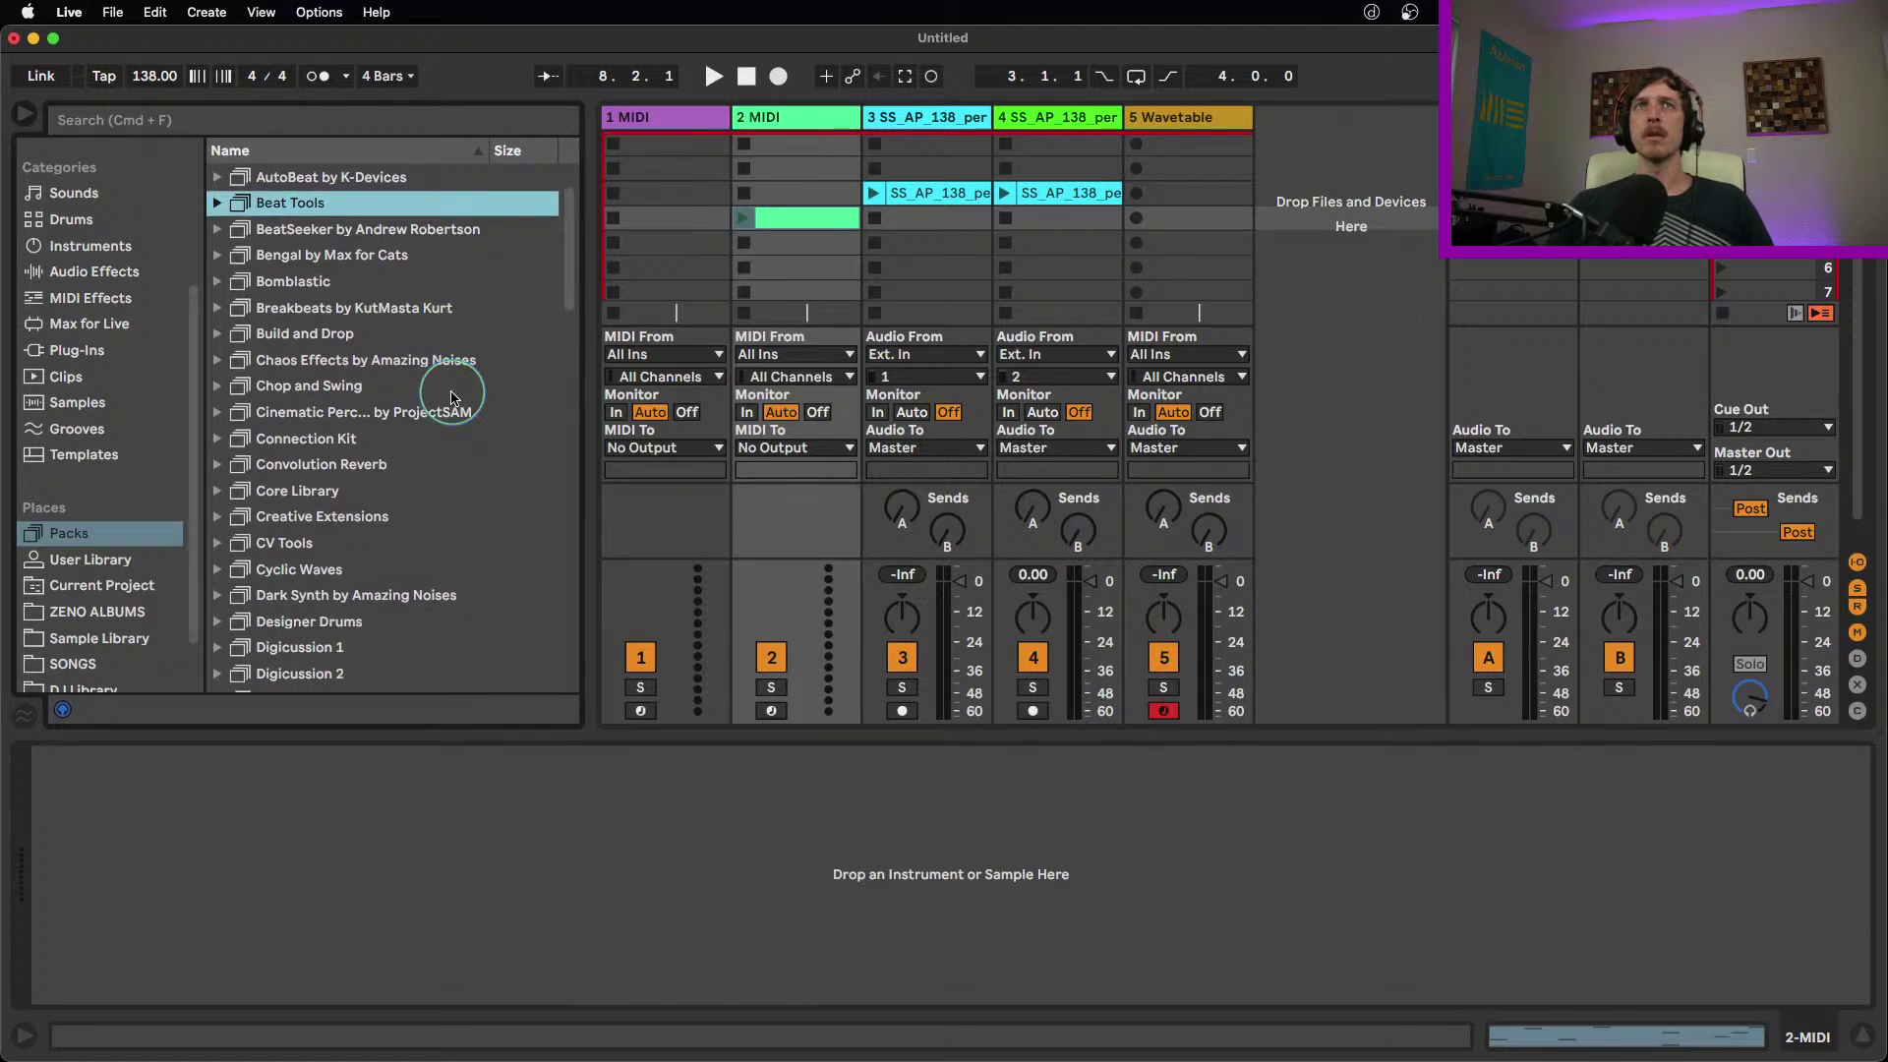
pyautogui.scroll(-1, 451, 397)
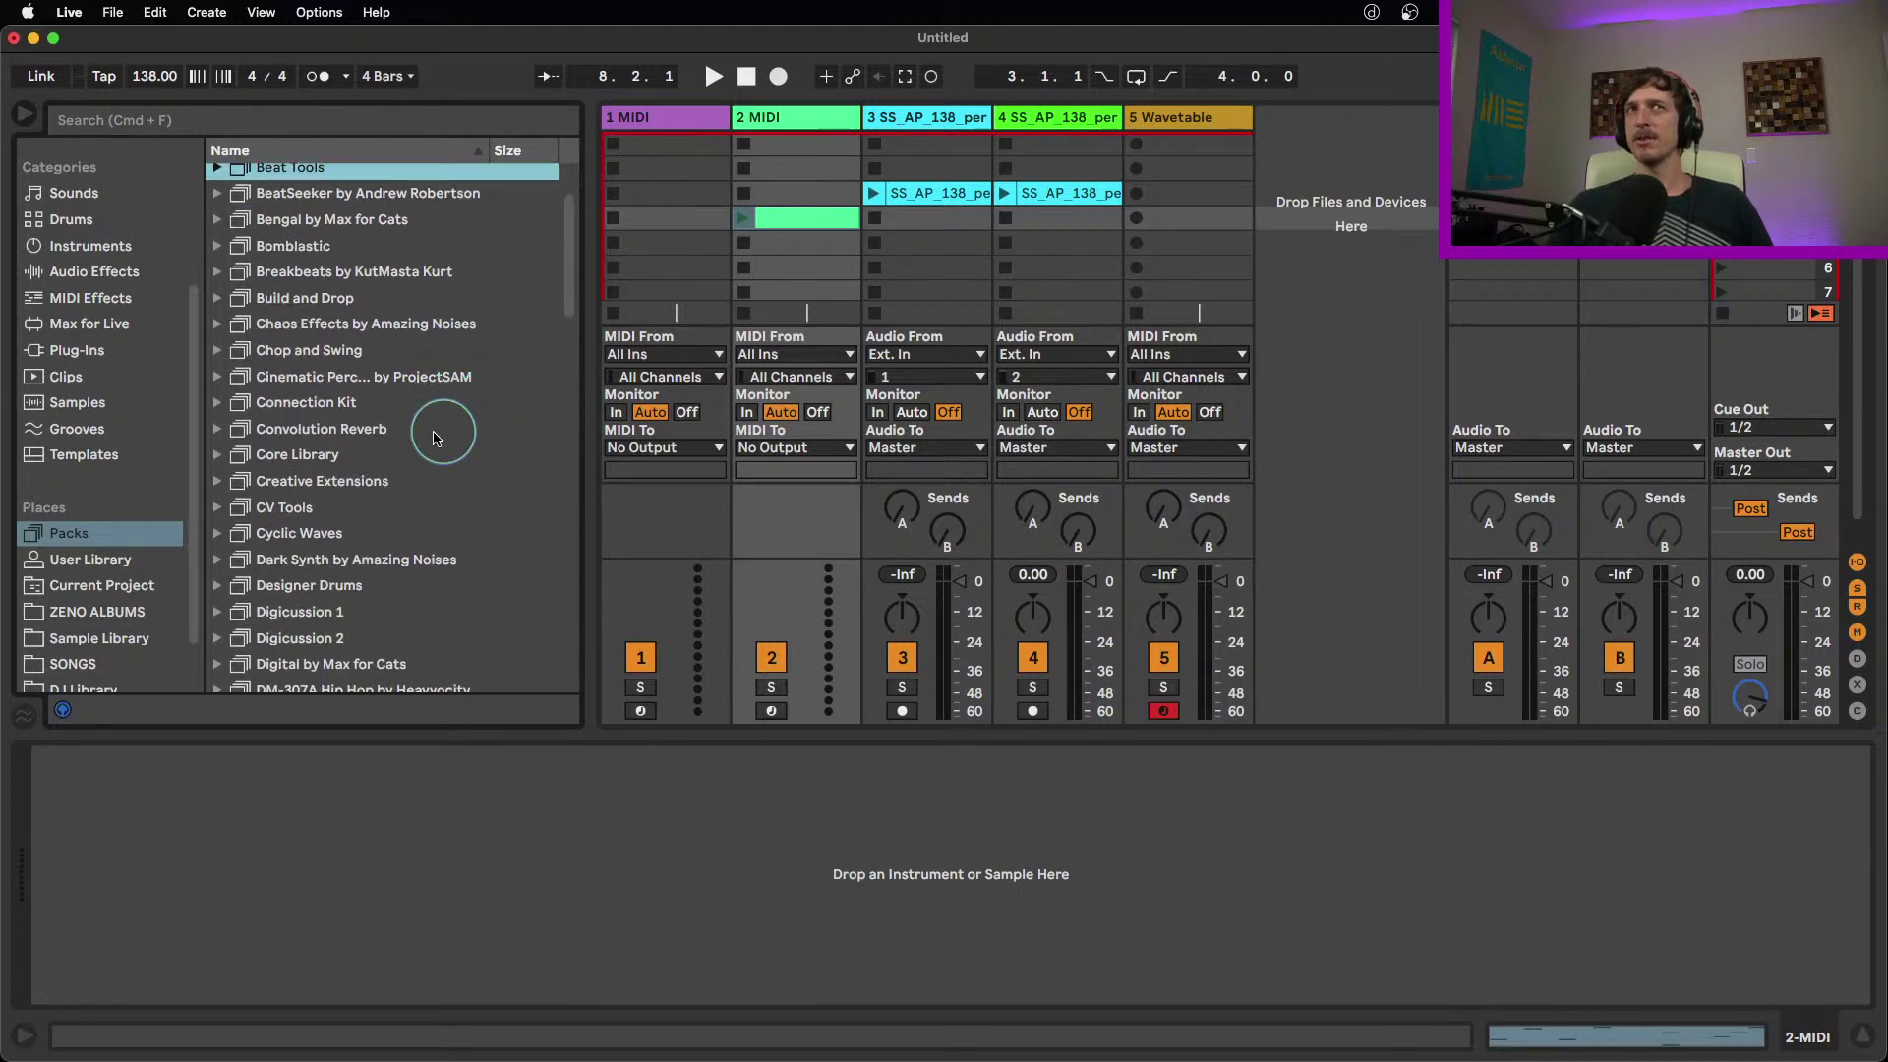
pyautogui.click(366, 429)
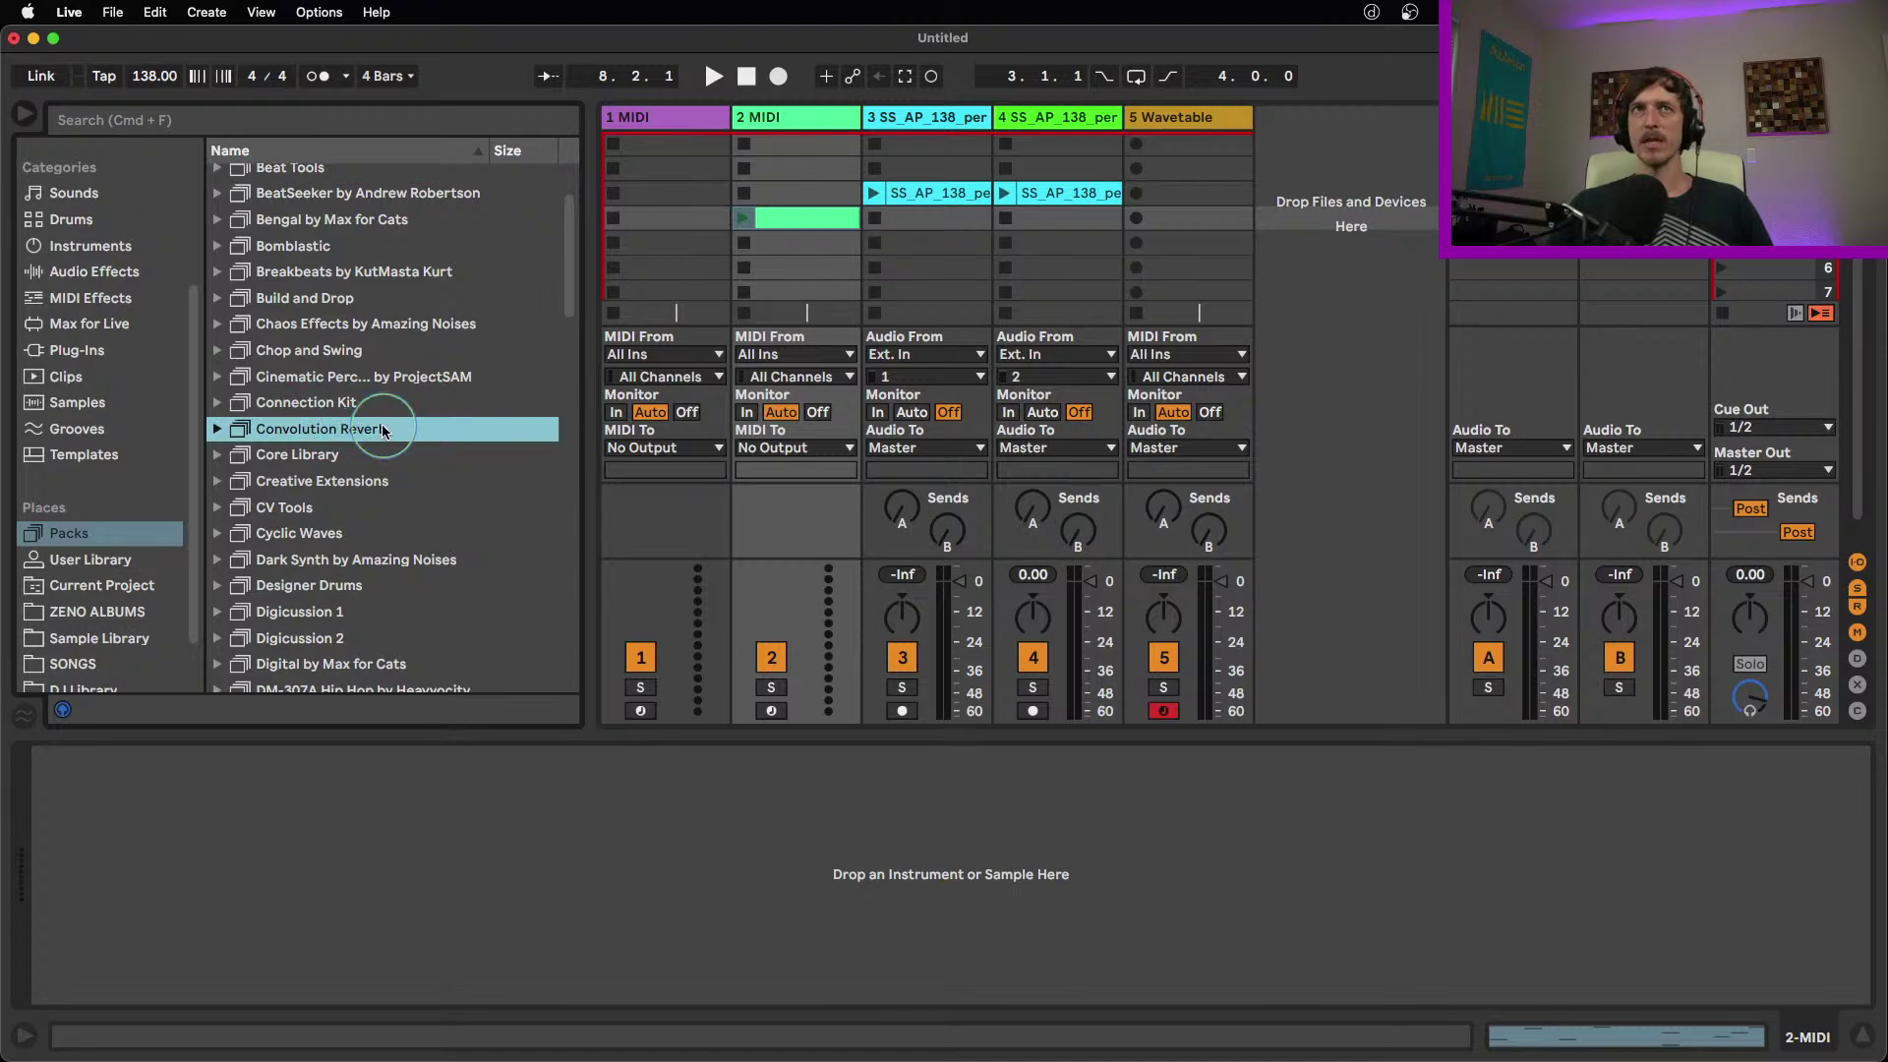
pyautogui.click(356, 506)
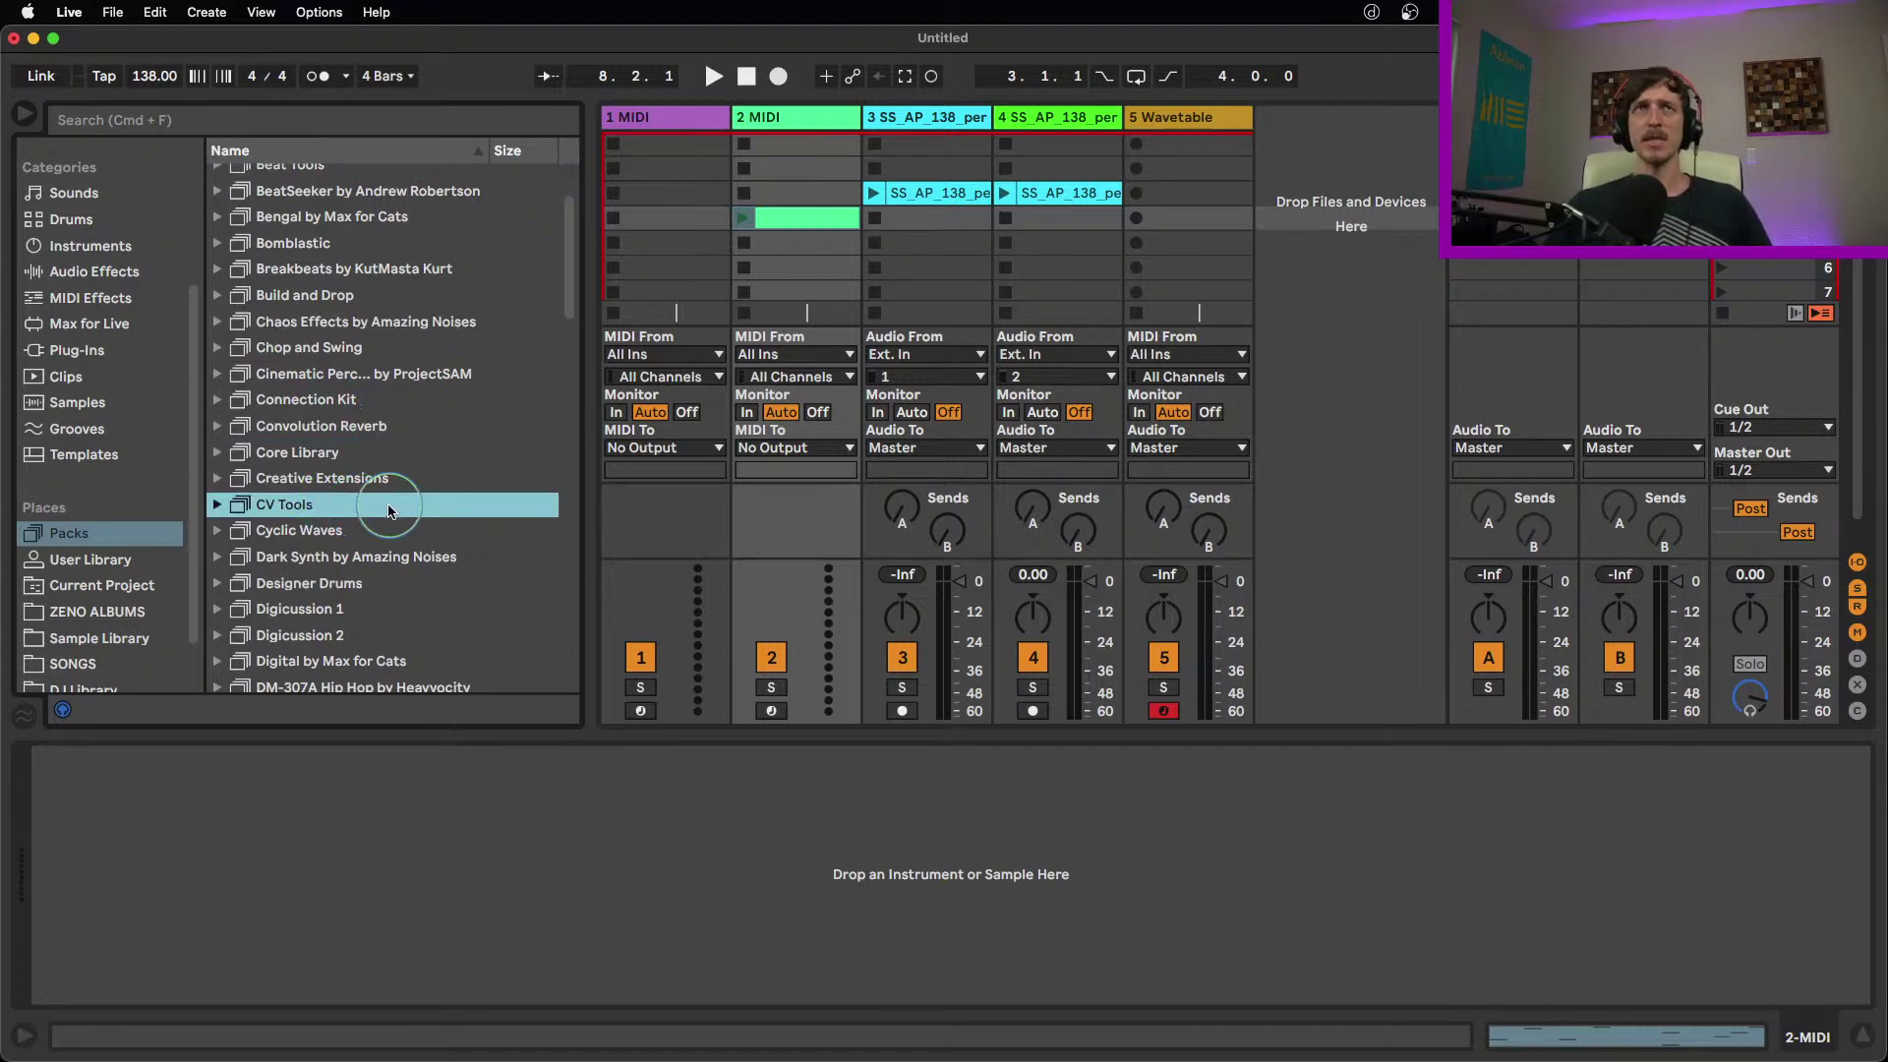
pyautogui.scroll(-6, 394, 511)
pyautogui.scroll(-2, 413, 511)
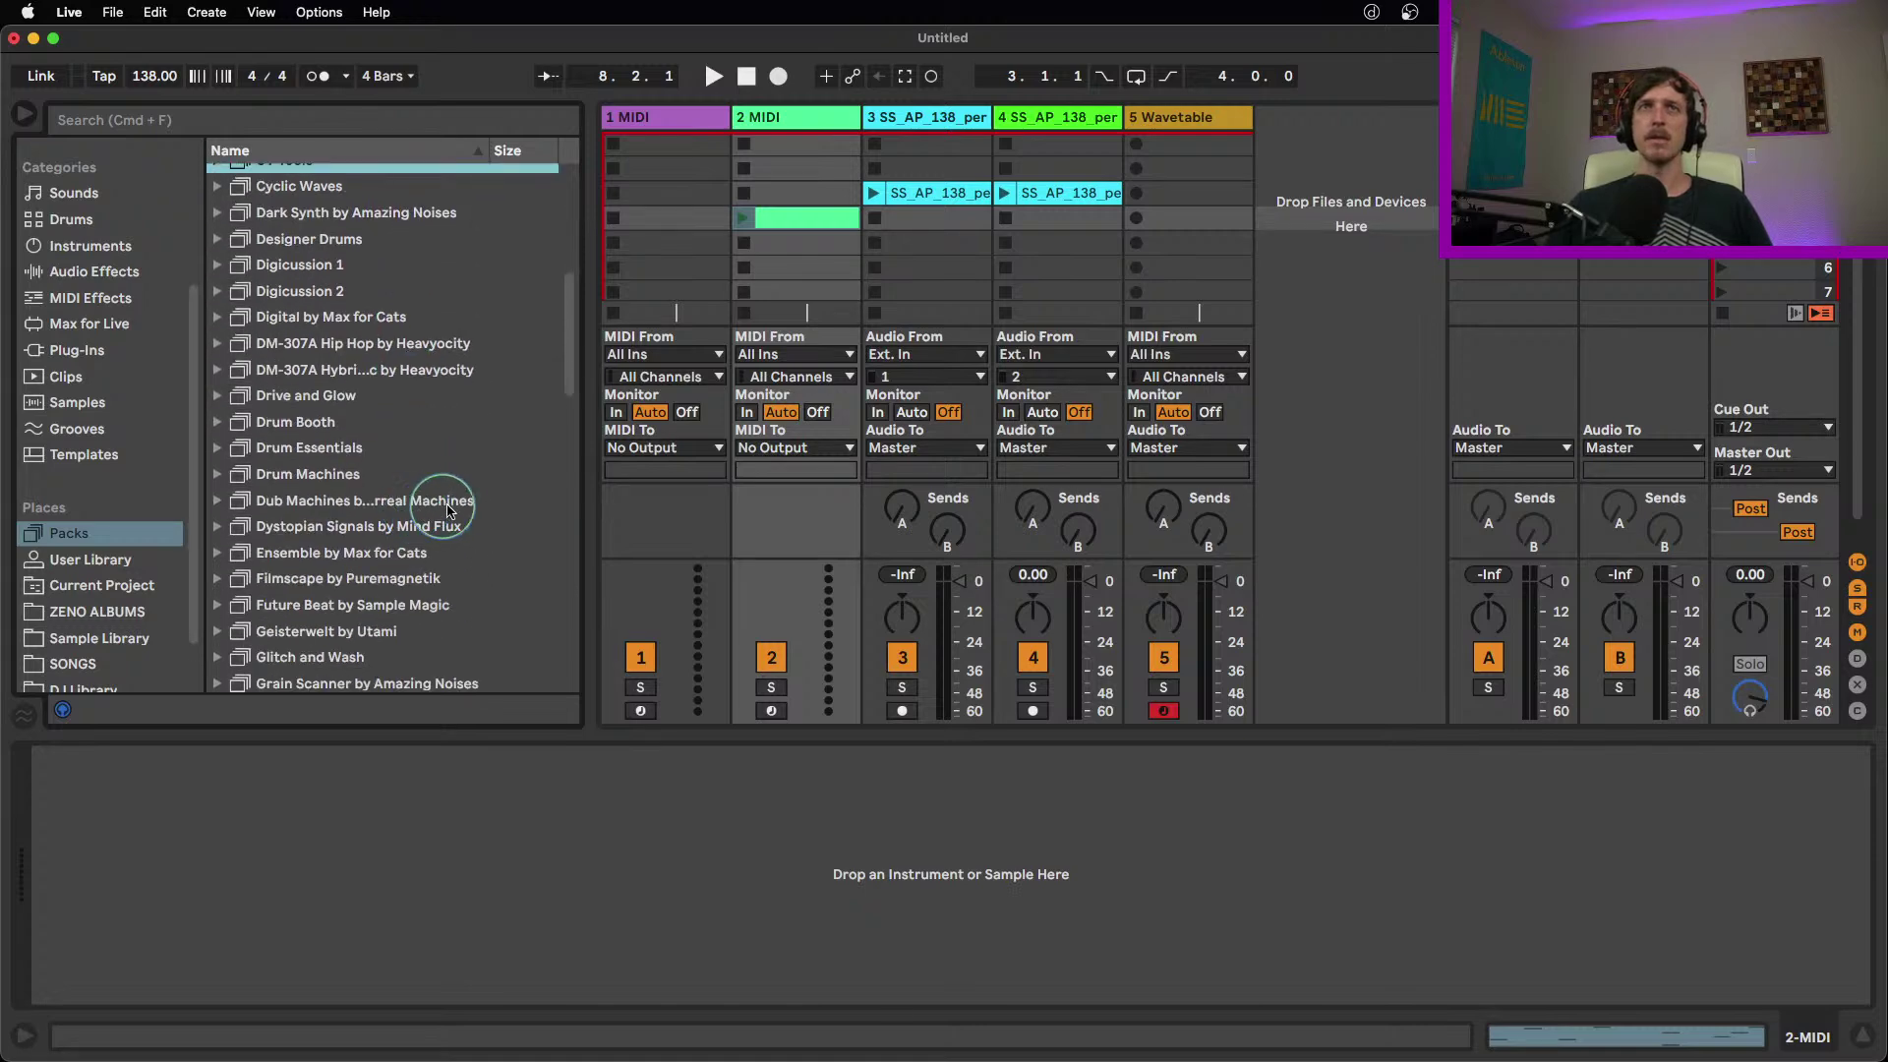
pyautogui.moveTo(567, 386)
pyautogui.mouseDown()
pyautogui.moveTo(568, 428)
pyautogui.moveTo(570, 403)
pyautogui.mouseUp()
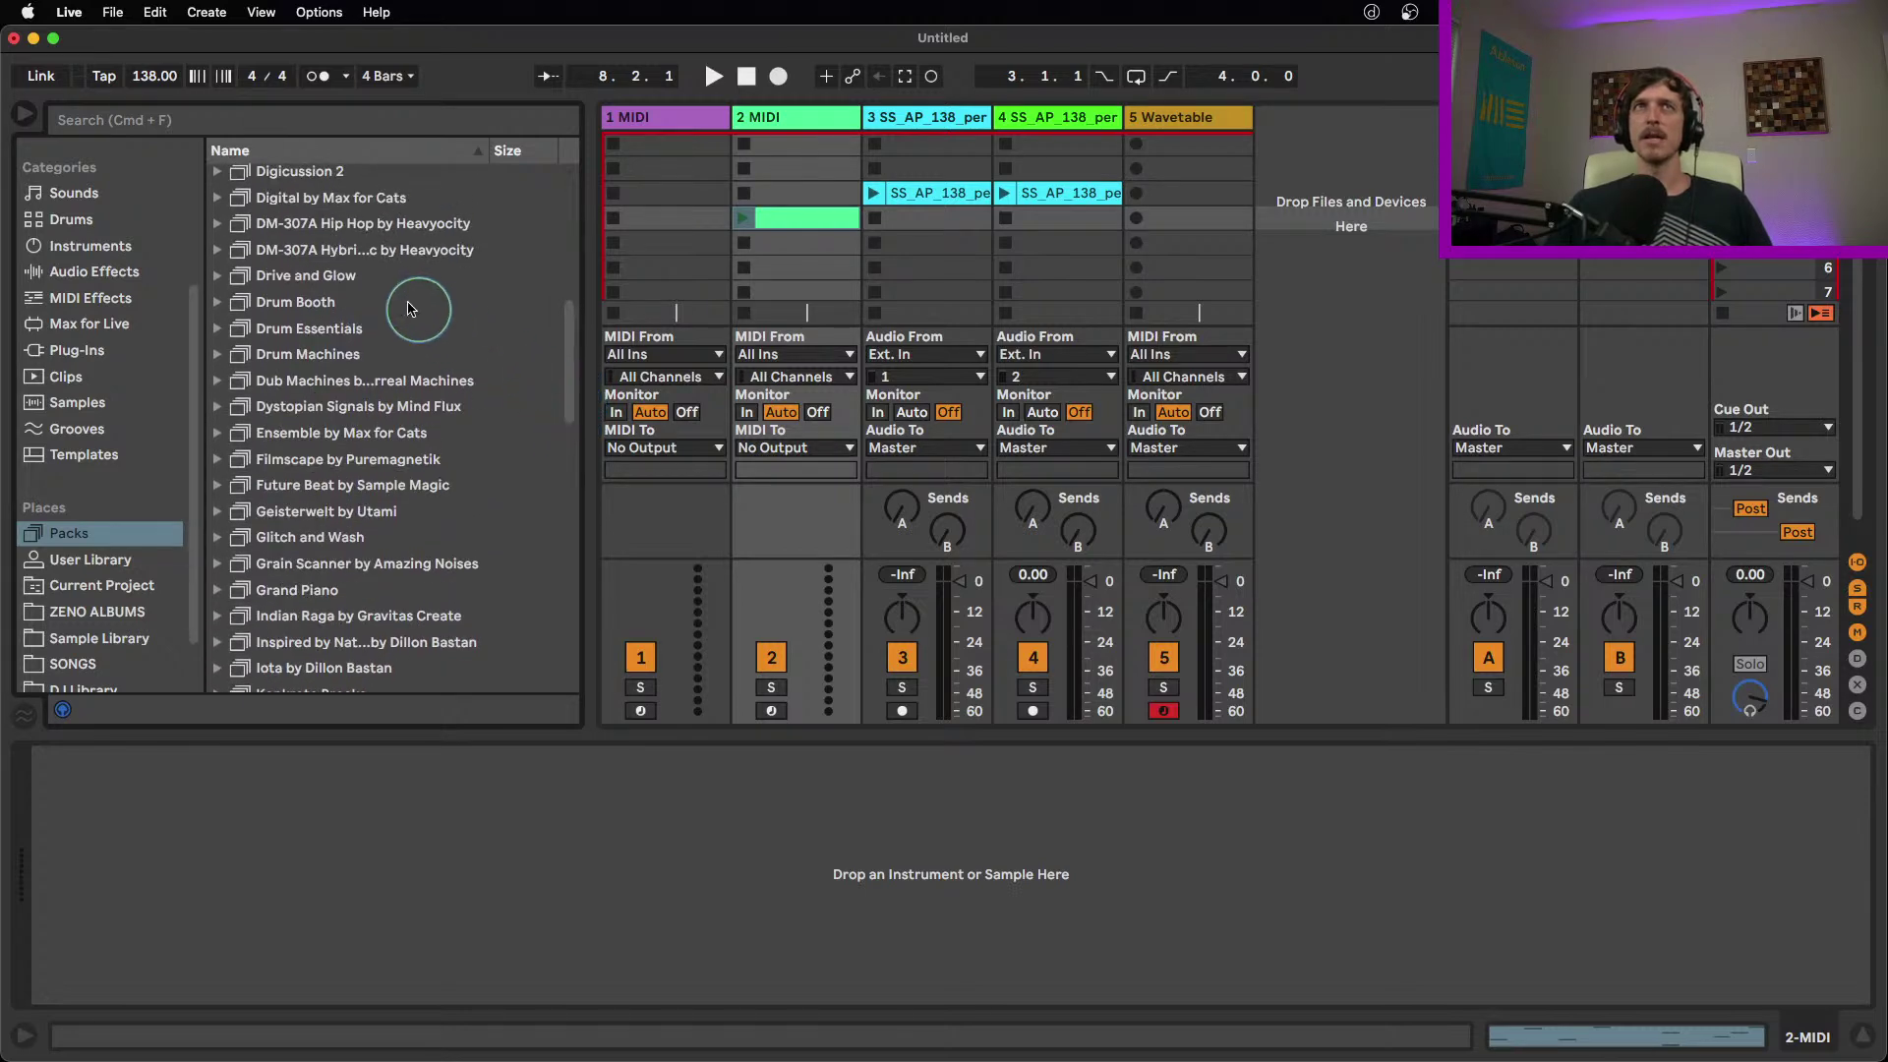
pyautogui.click(362, 275)
pyautogui.click(364, 537)
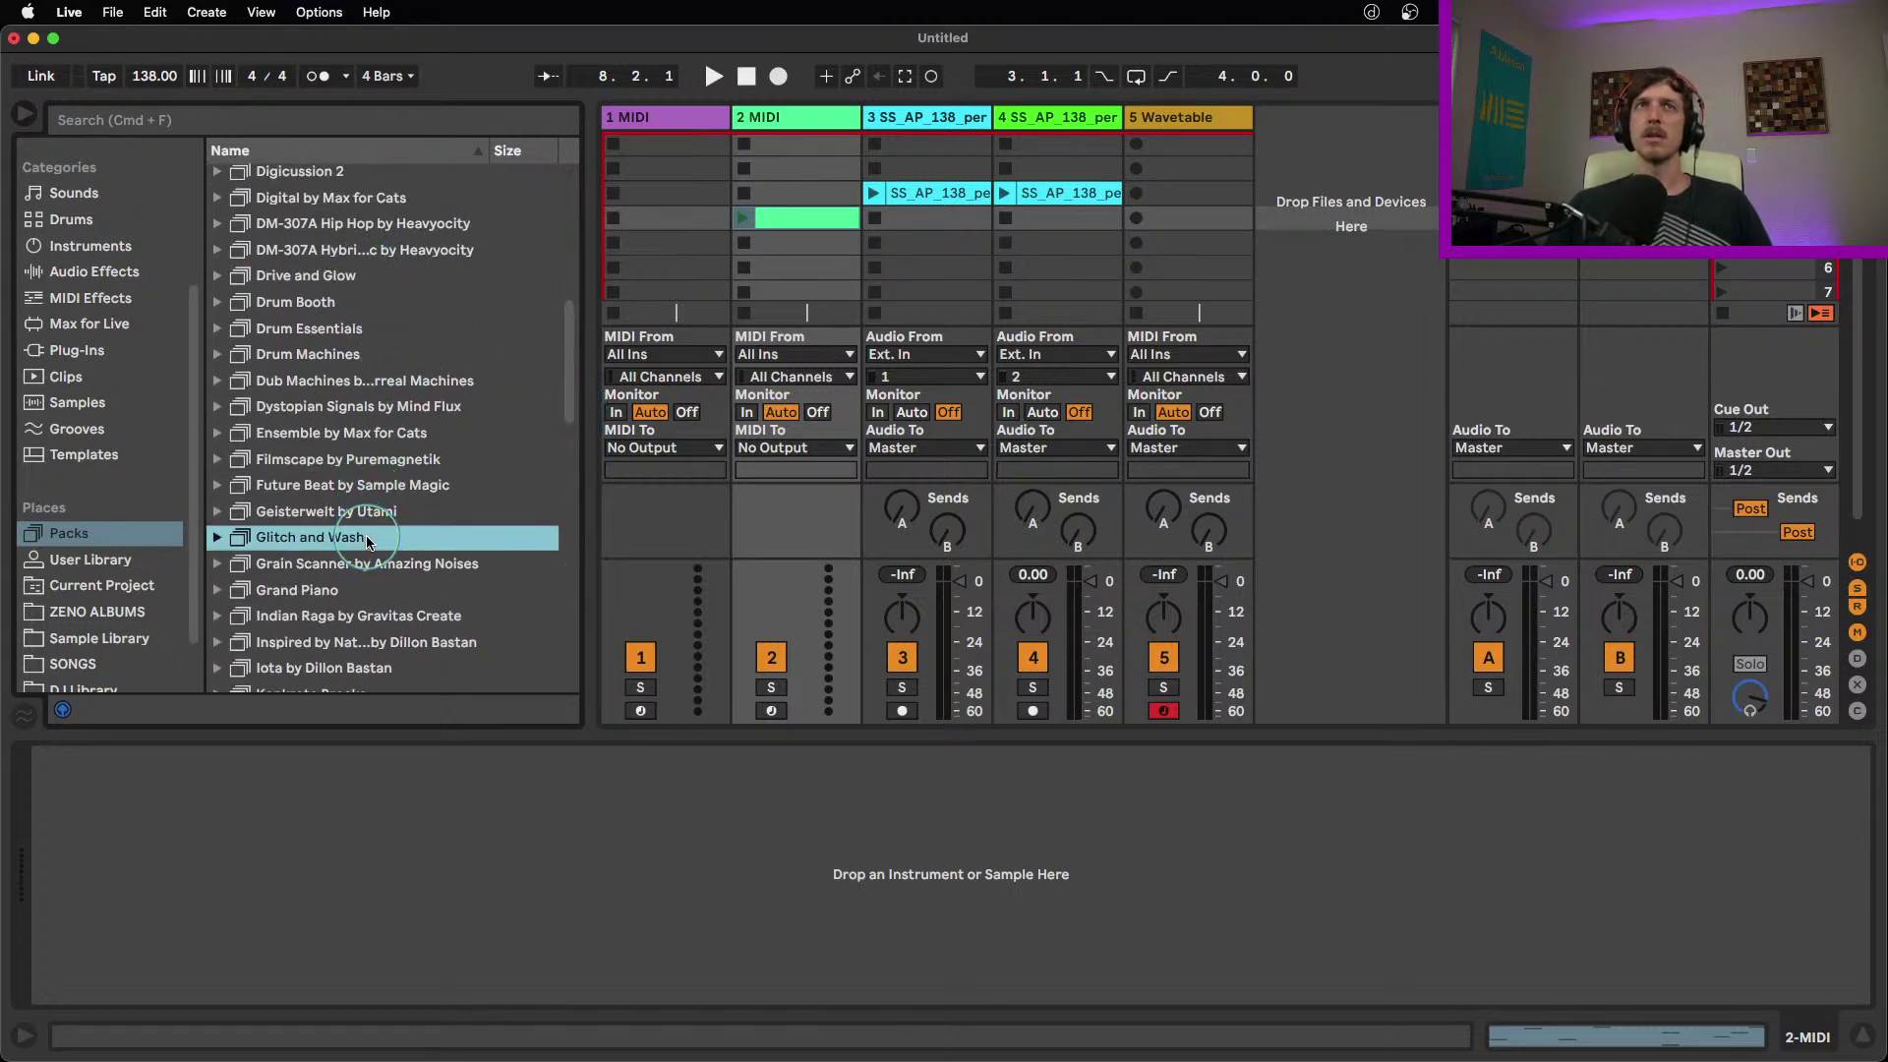
pyautogui.scroll(5, 457, 482)
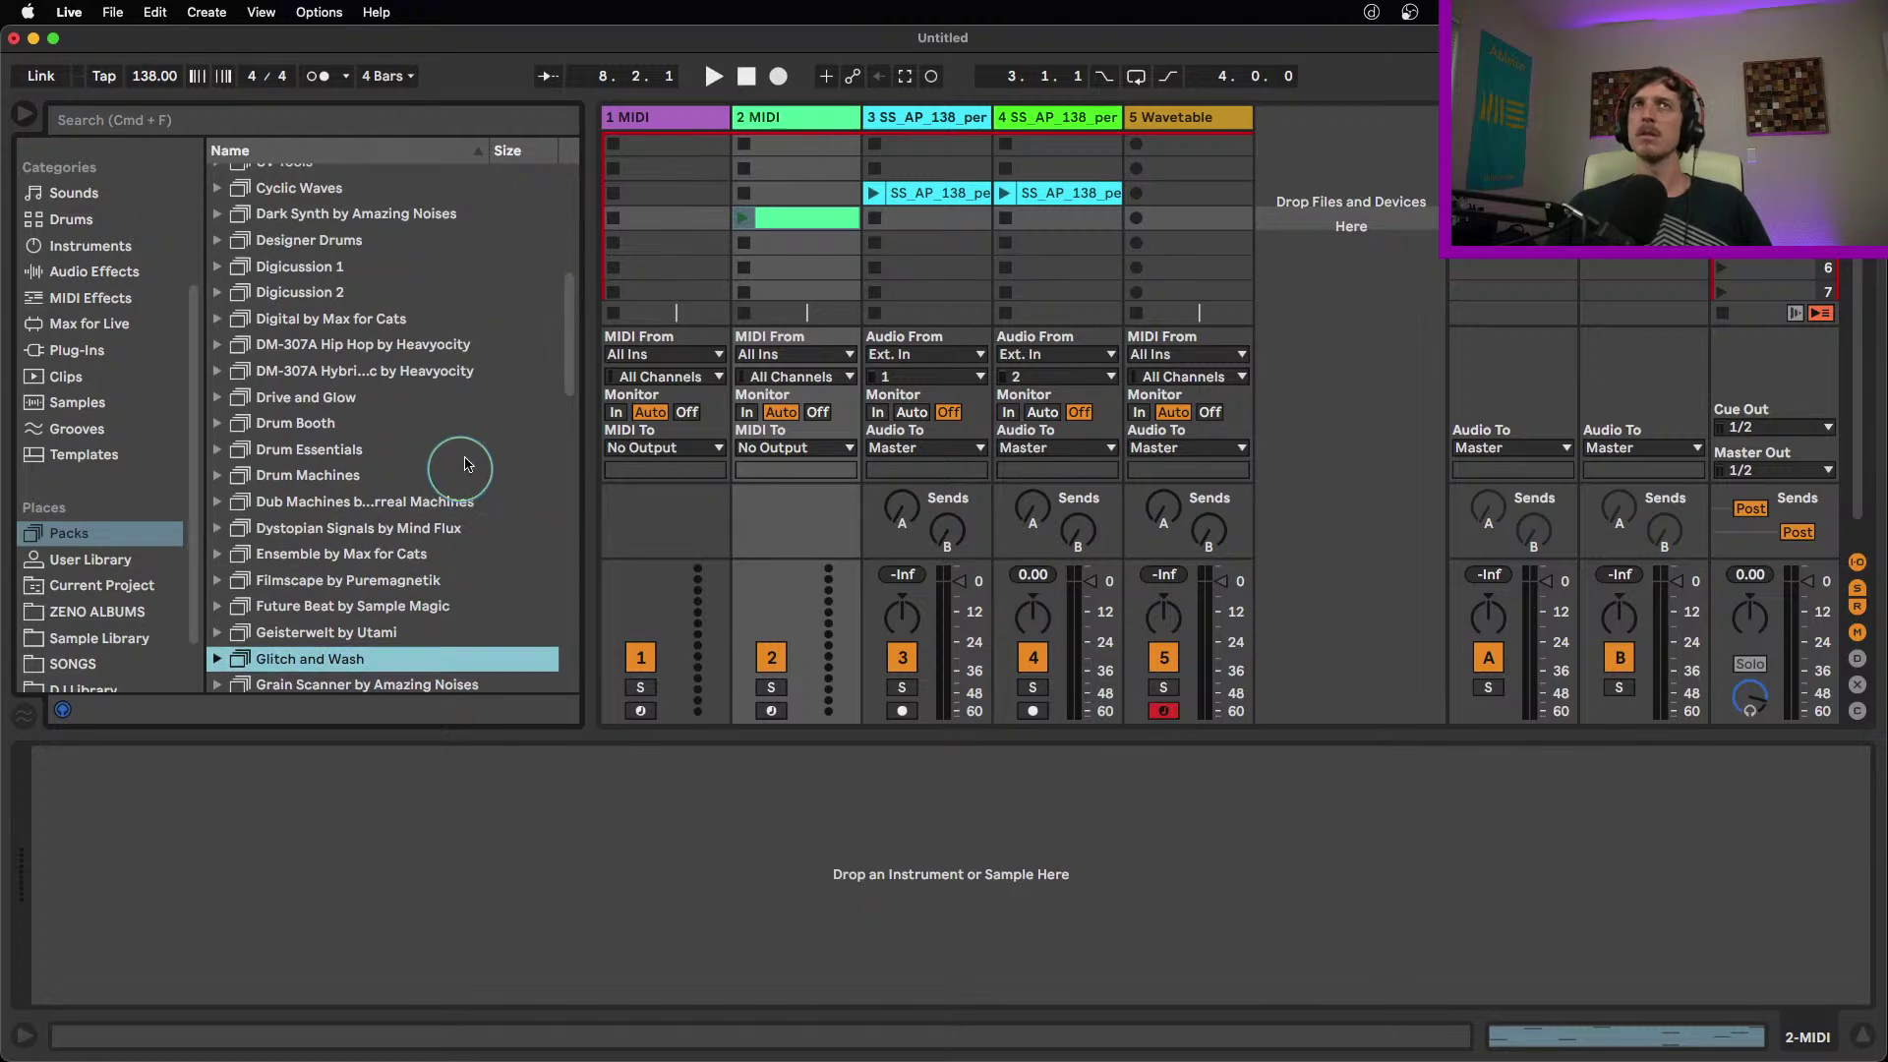
# Go to the end of the Packs list and expand Available Packs to examine the packs offered for download
pyautogui.moveTo(569, 322); pyautogui.dragTo(567, 497)
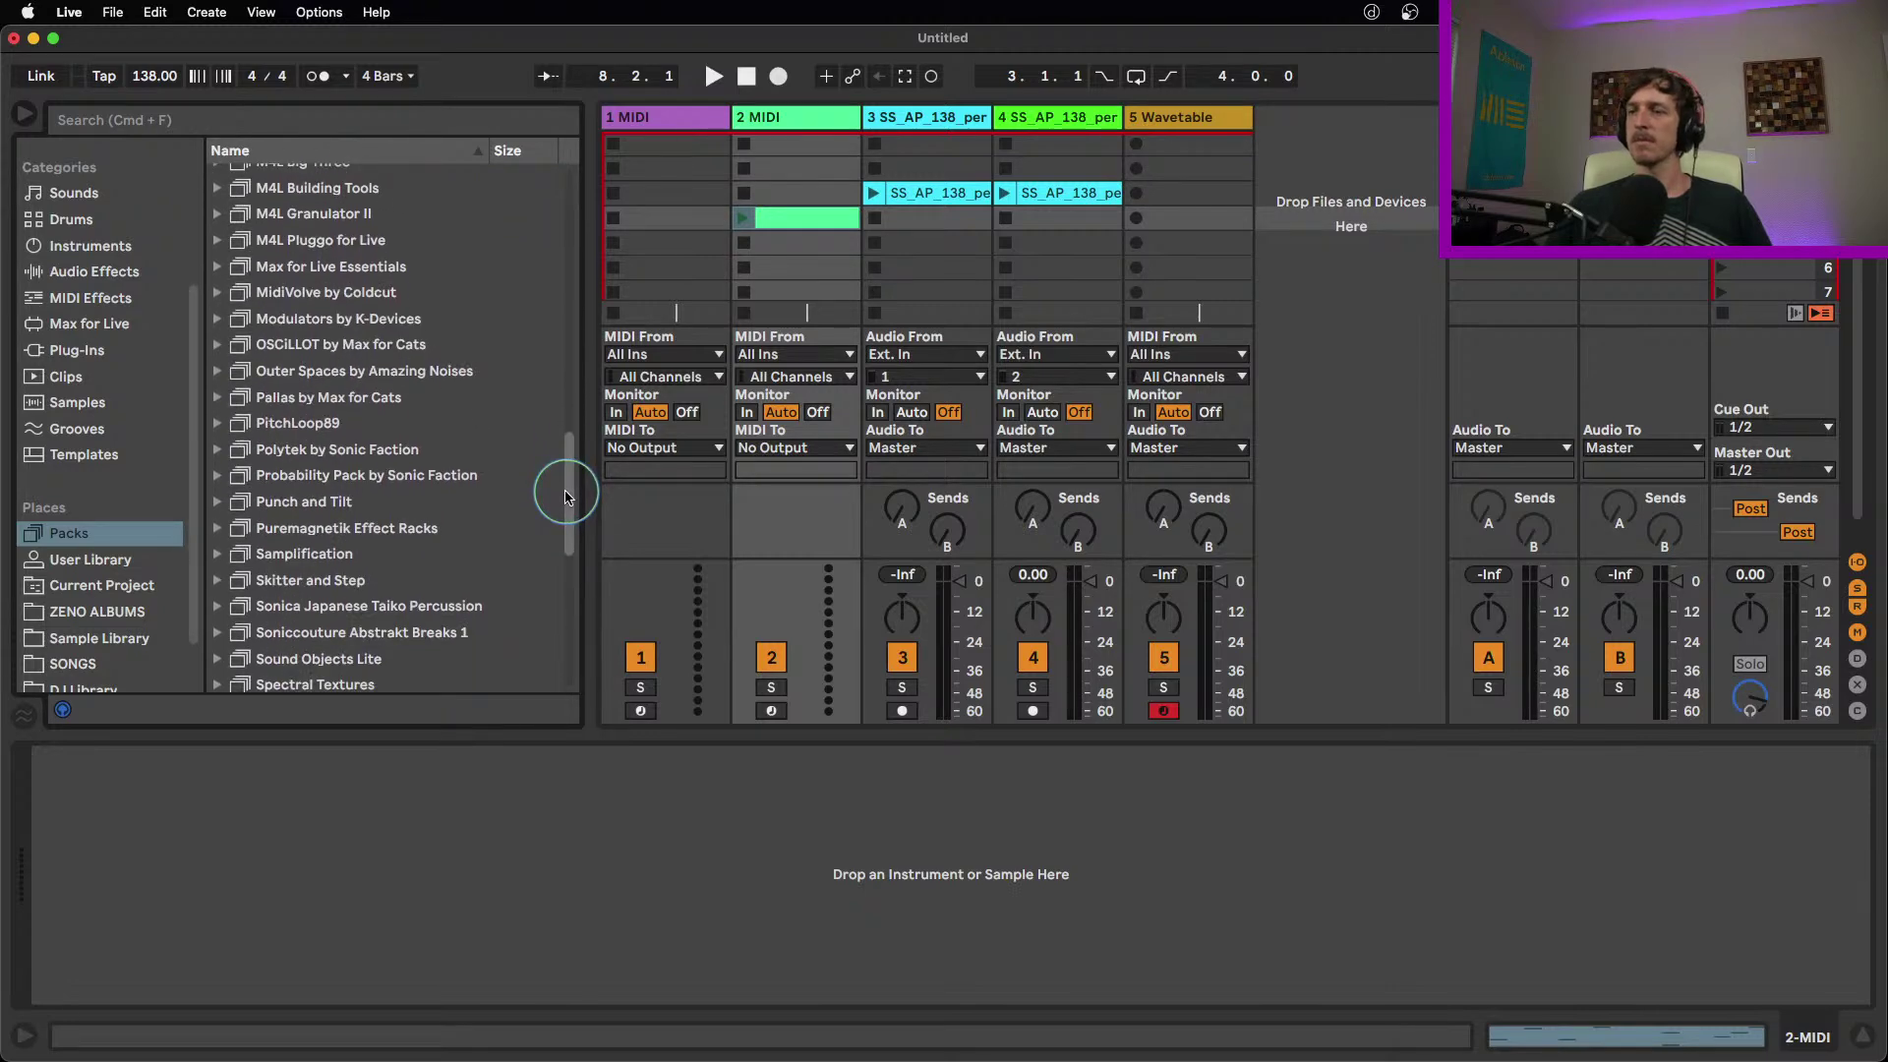
pyautogui.moveTo(567, 497); pyautogui.dragTo(561, 626)
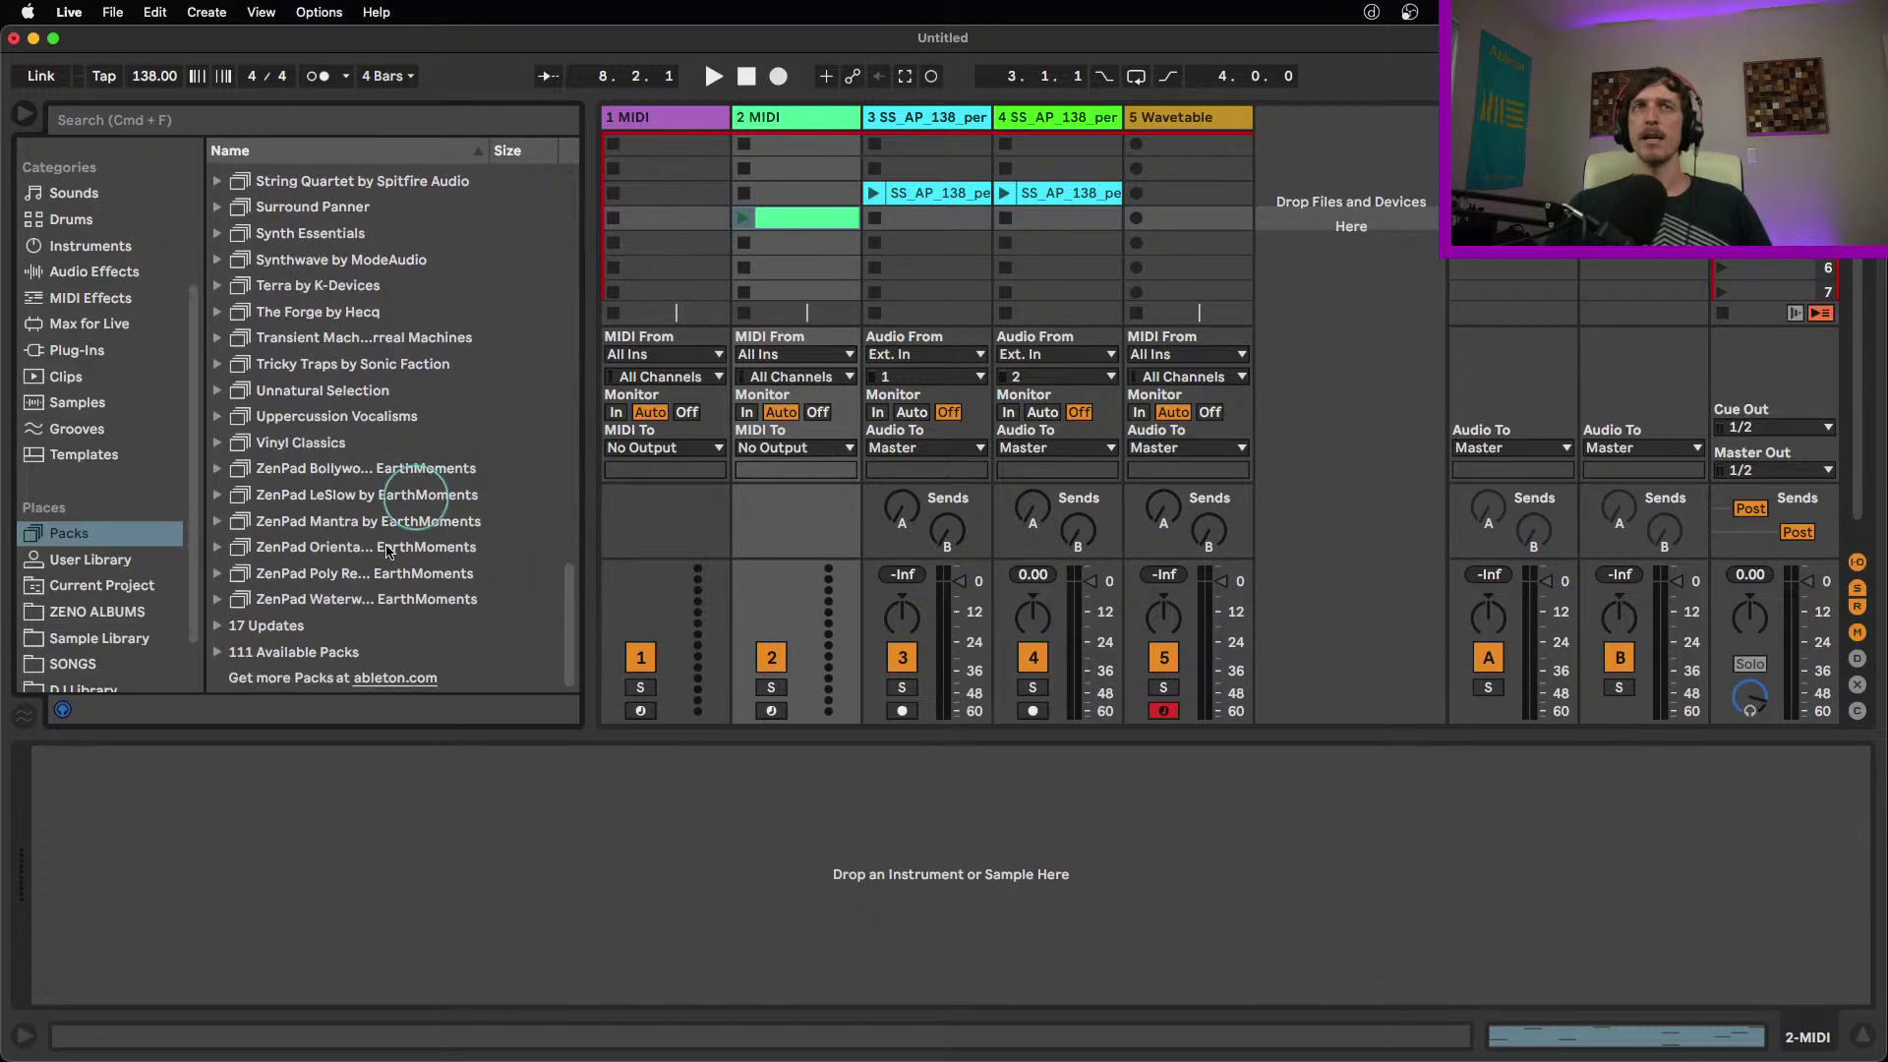
pyautogui.click(307, 652)
pyautogui.click(217, 652)
pyautogui.scroll(-10, 393, 511)
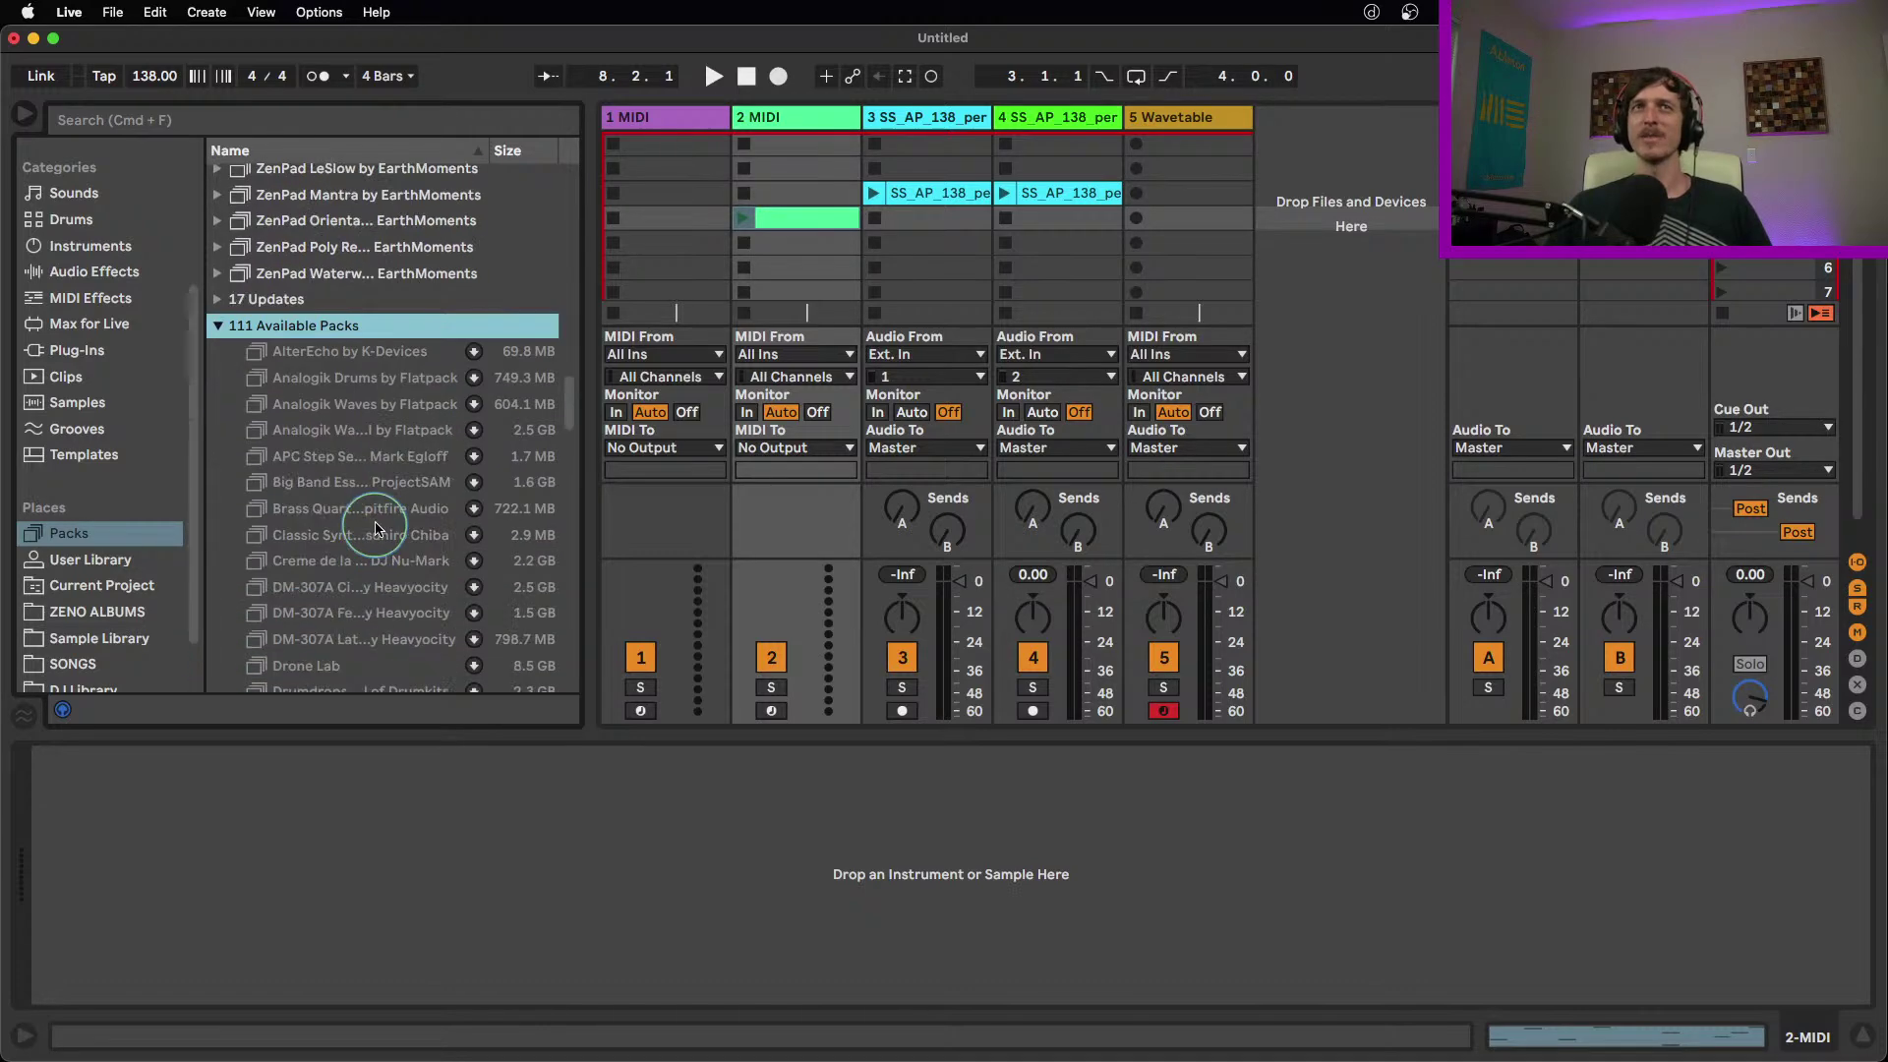
pyautogui.scroll(5, 466, 491)
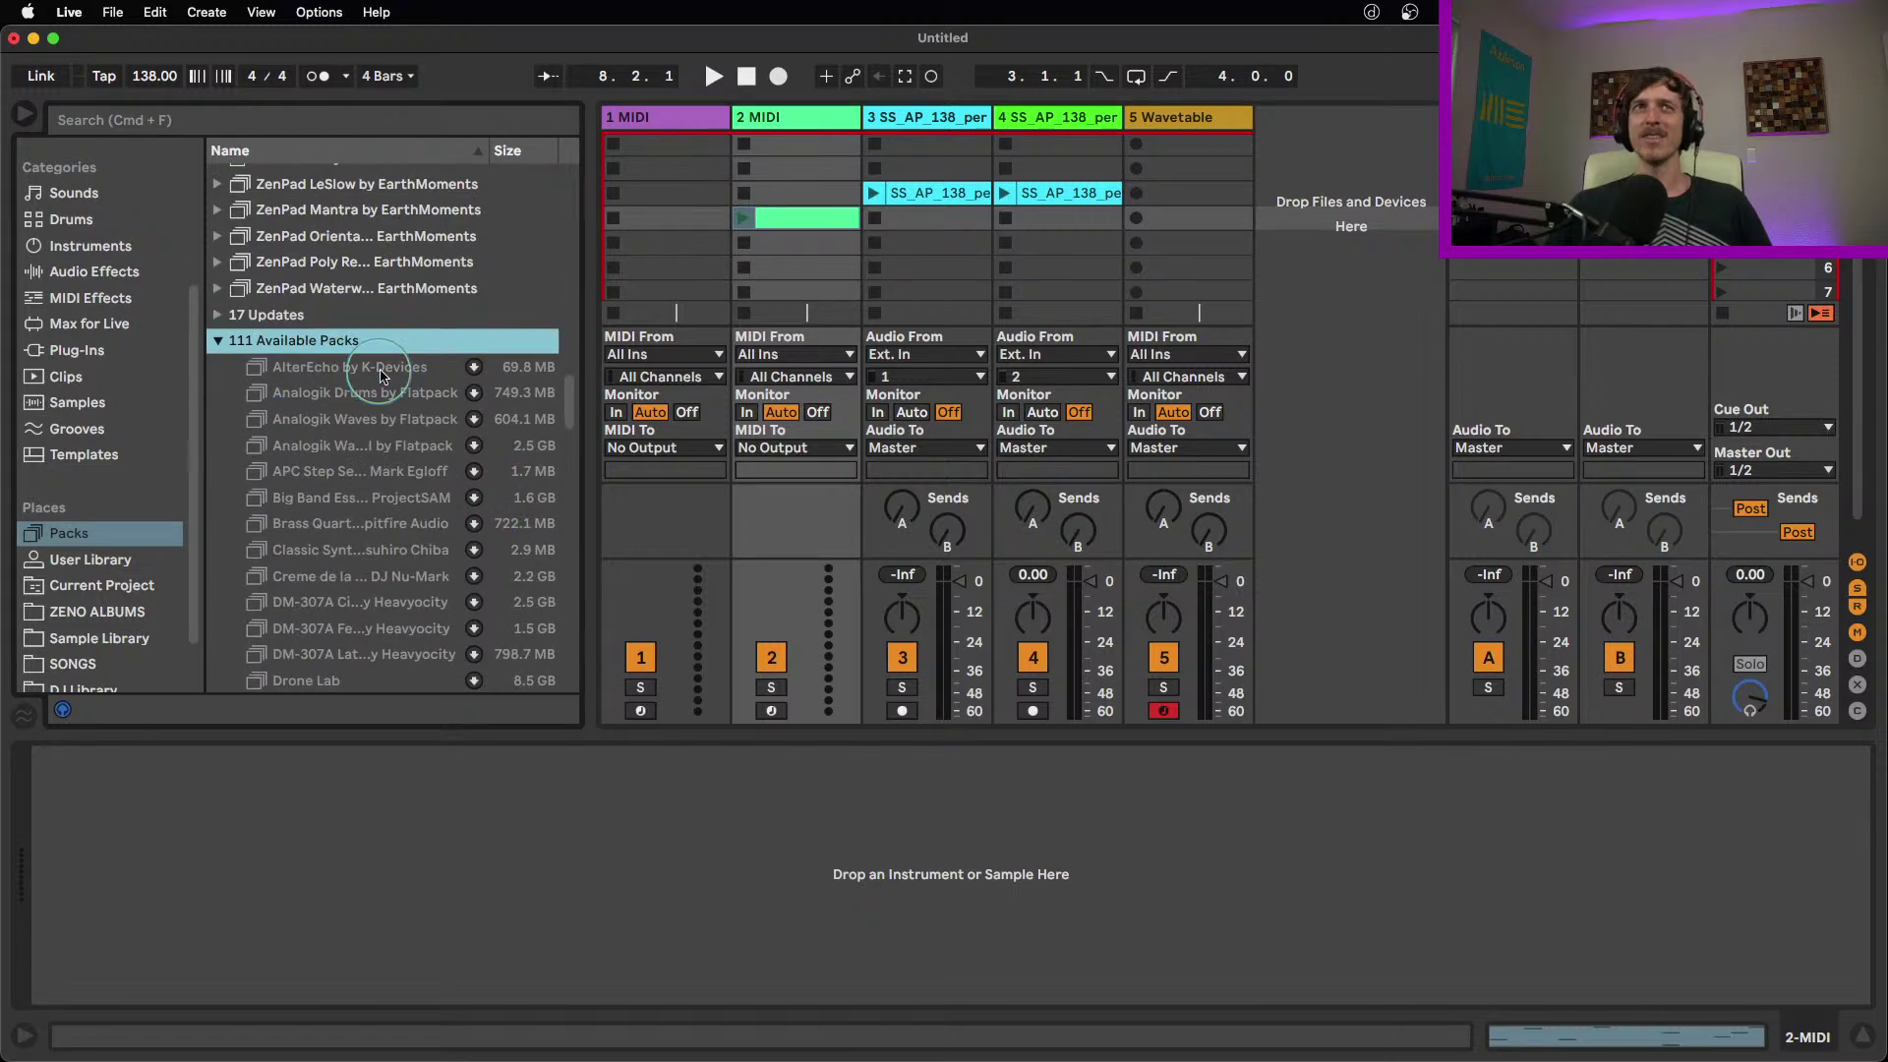
# Collapse the Available Packs section and look back through the installed packs for M4L Granulator II
pyautogui.click(218, 340)
pyautogui.scroll(3, 413, 422)
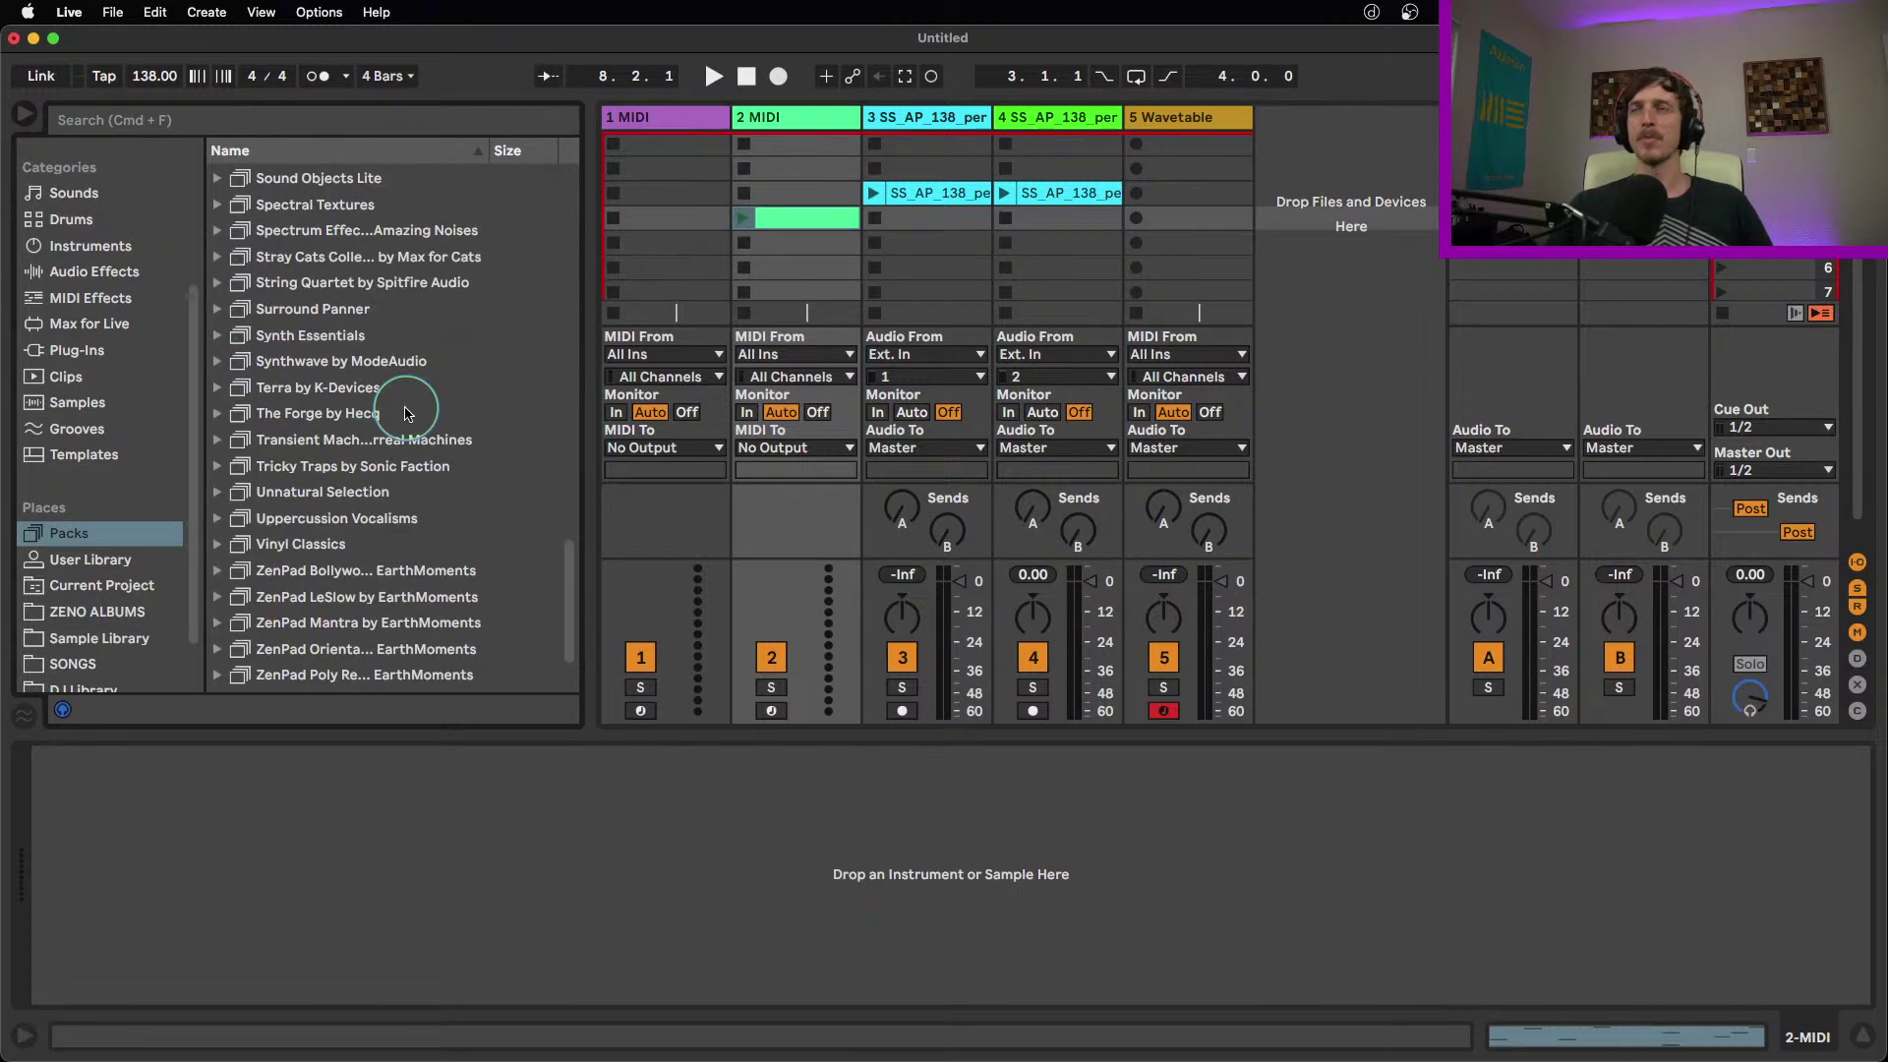
pyautogui.scroll(10, 384, 432)
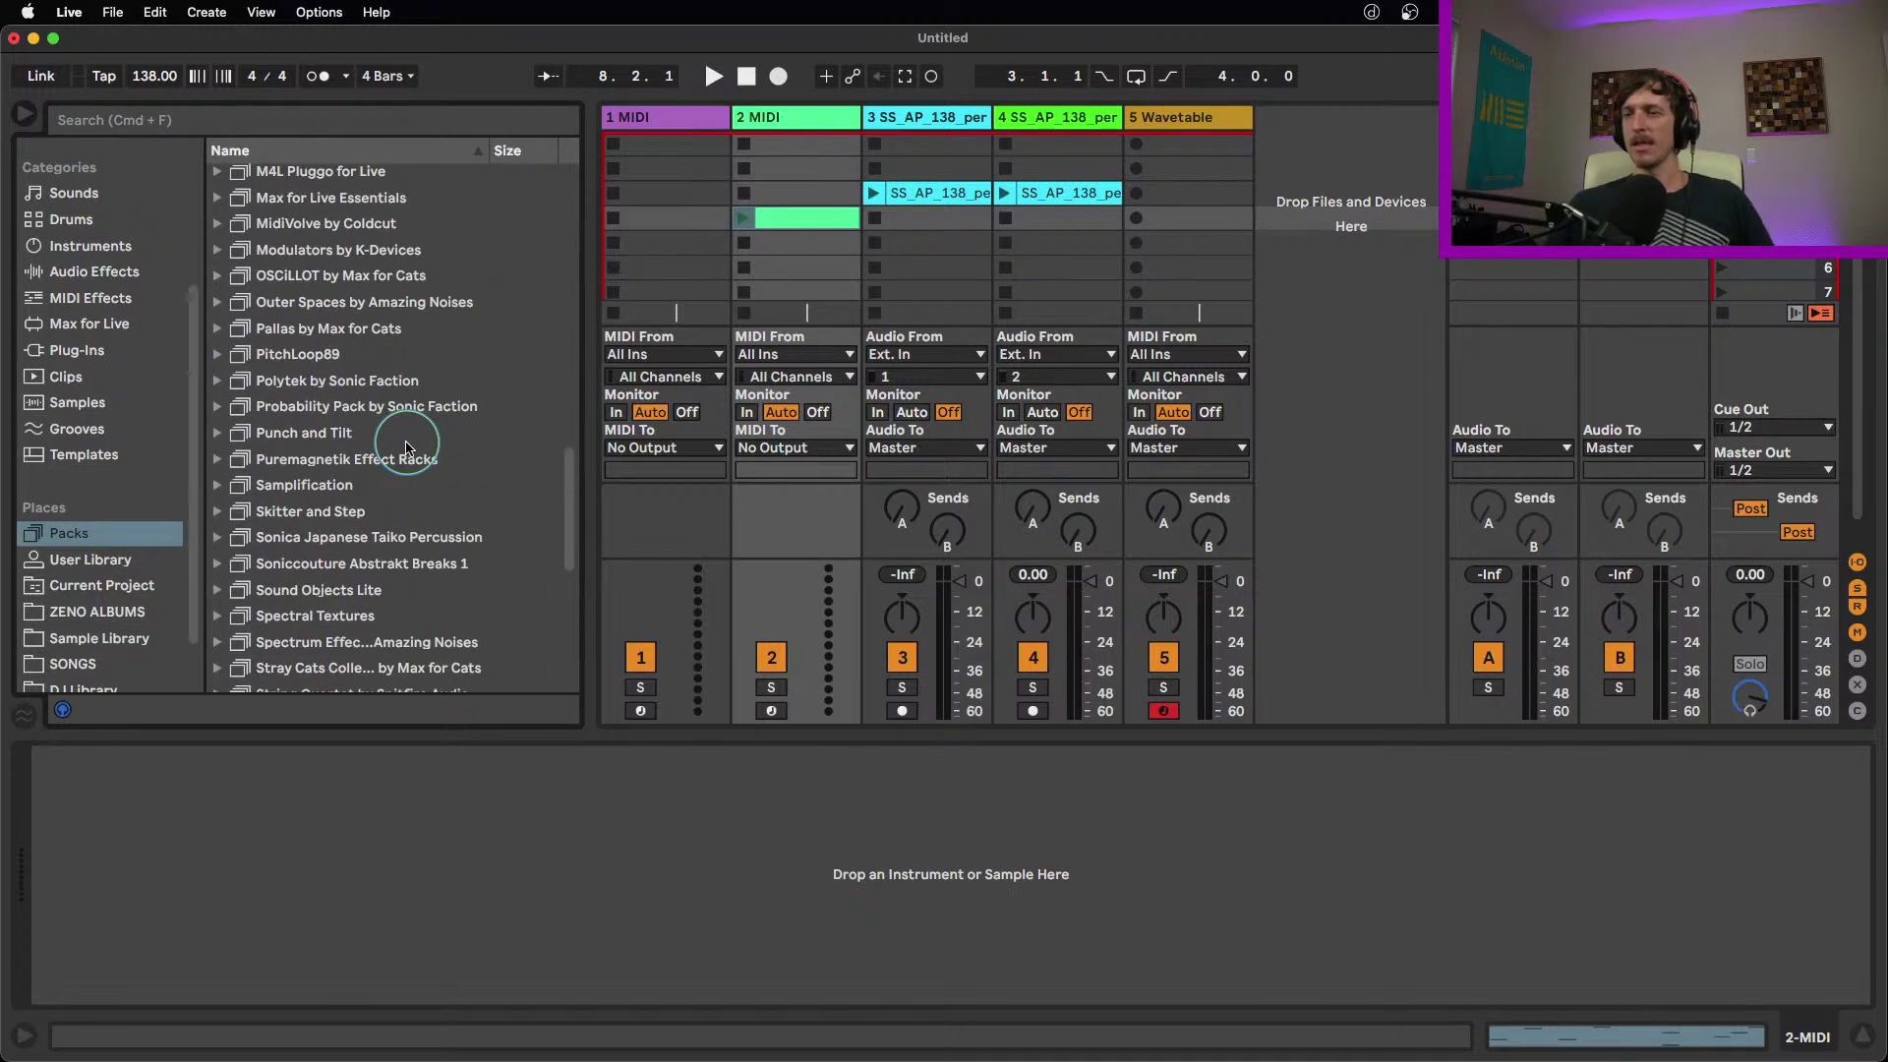
pyautogui.scroll(5, 411, 450)
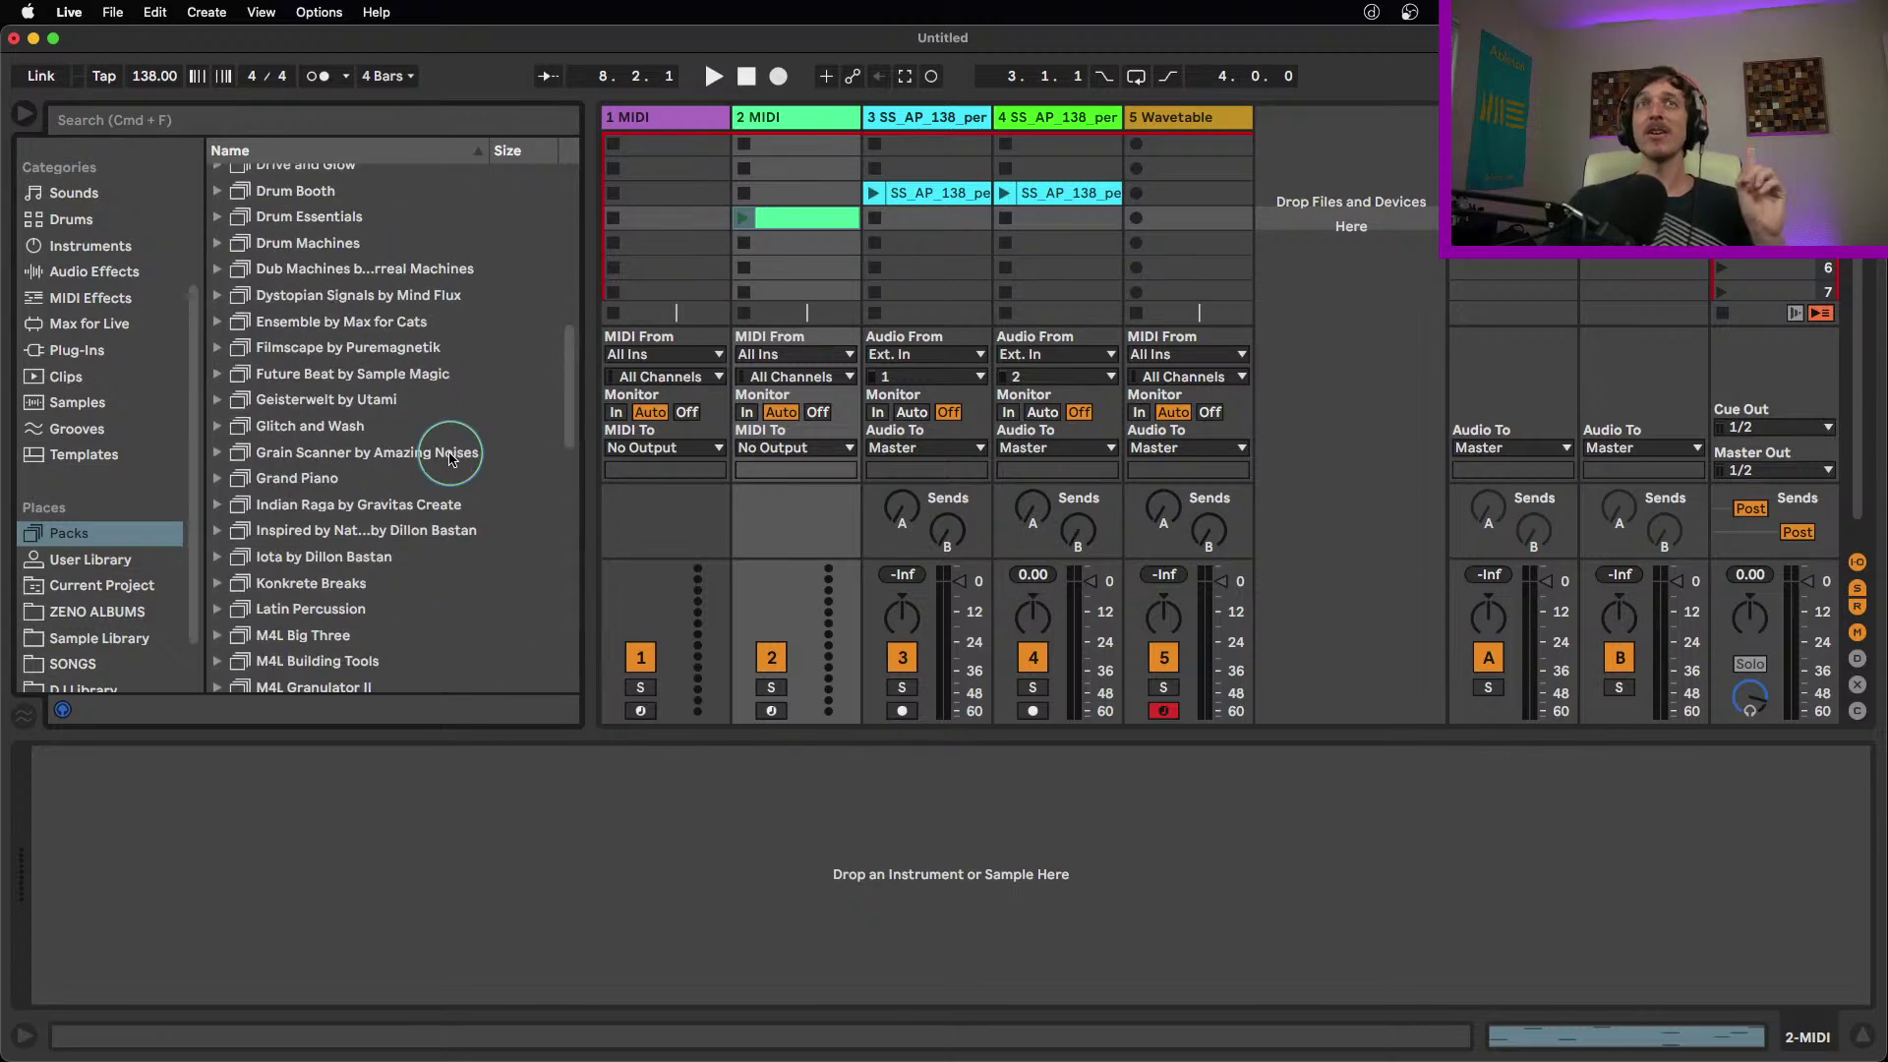
pyautogui.scroll(-2, 447, 457)
pyautogui.scroll(1, 451, 458)
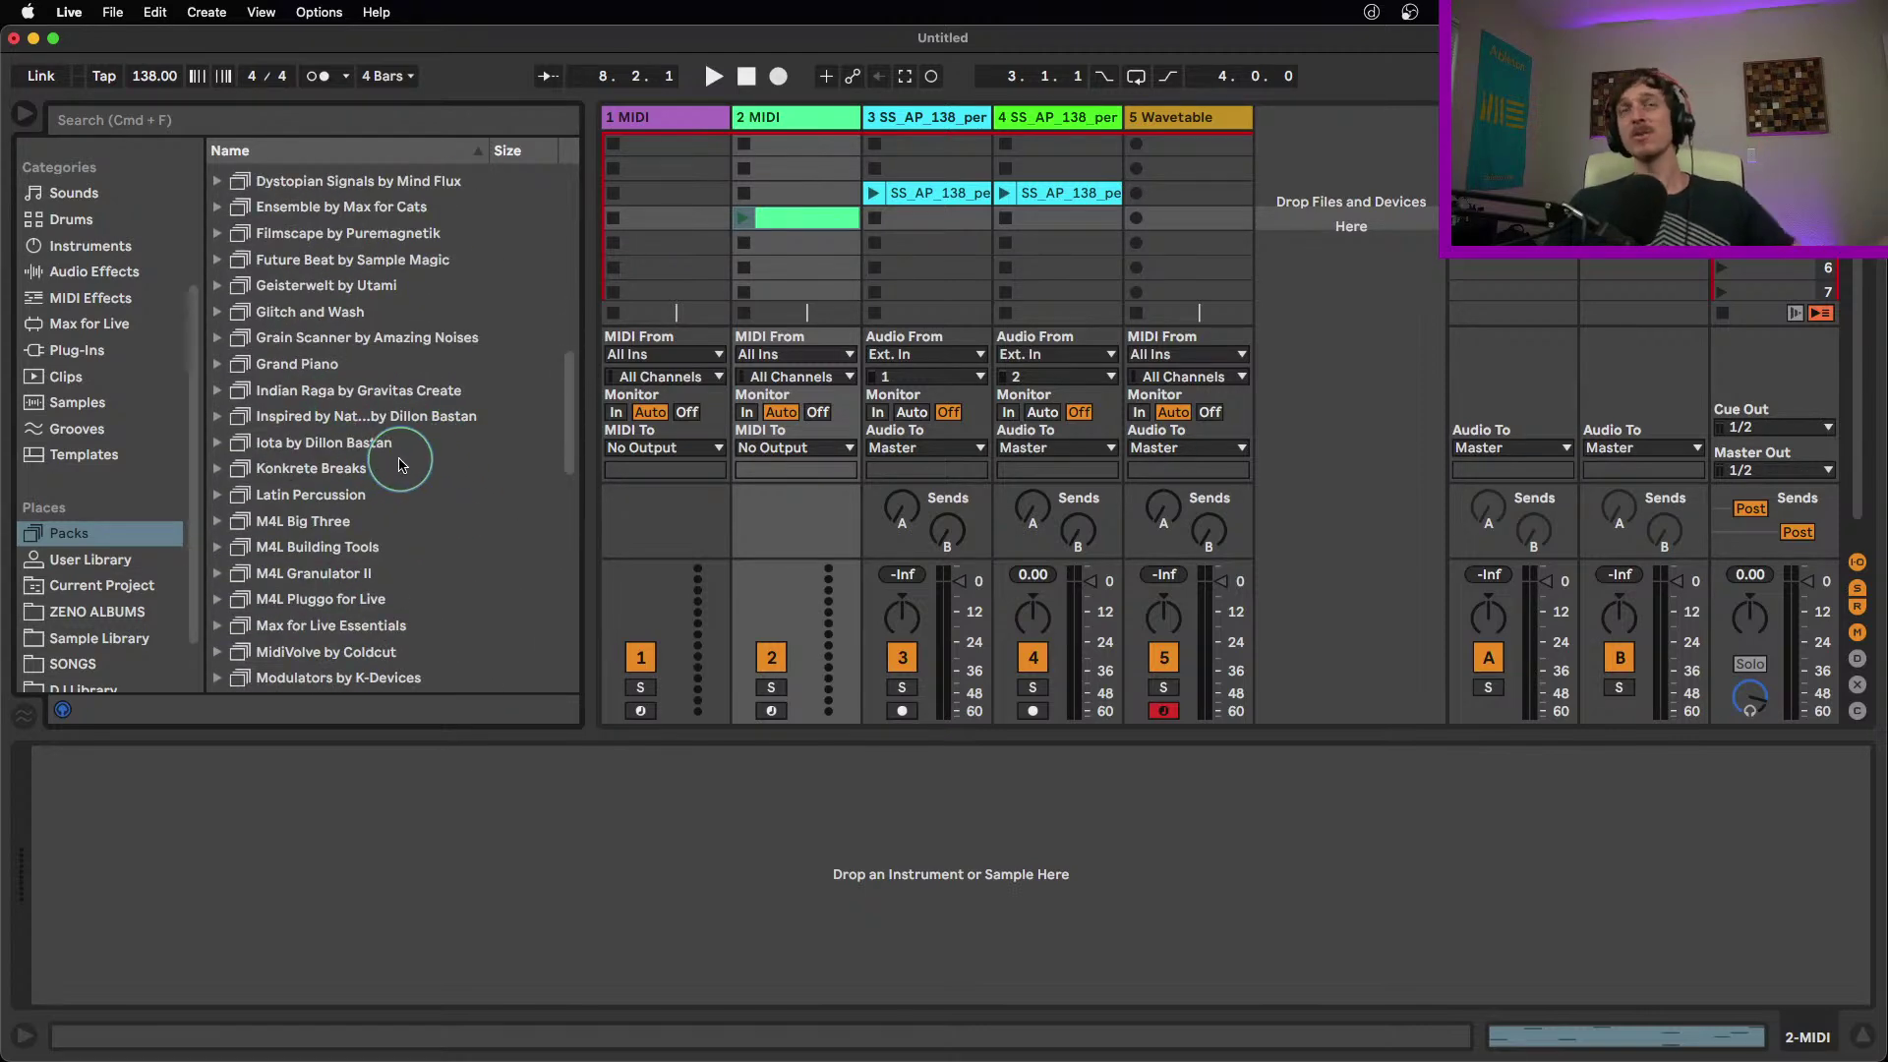
pyautogui.scroll(-2, 422, 476)
# Expand the M4L Granulator II pack and load Granulator II.amxd onto the 1 MIDI track
pyautogui.click(241, 543)
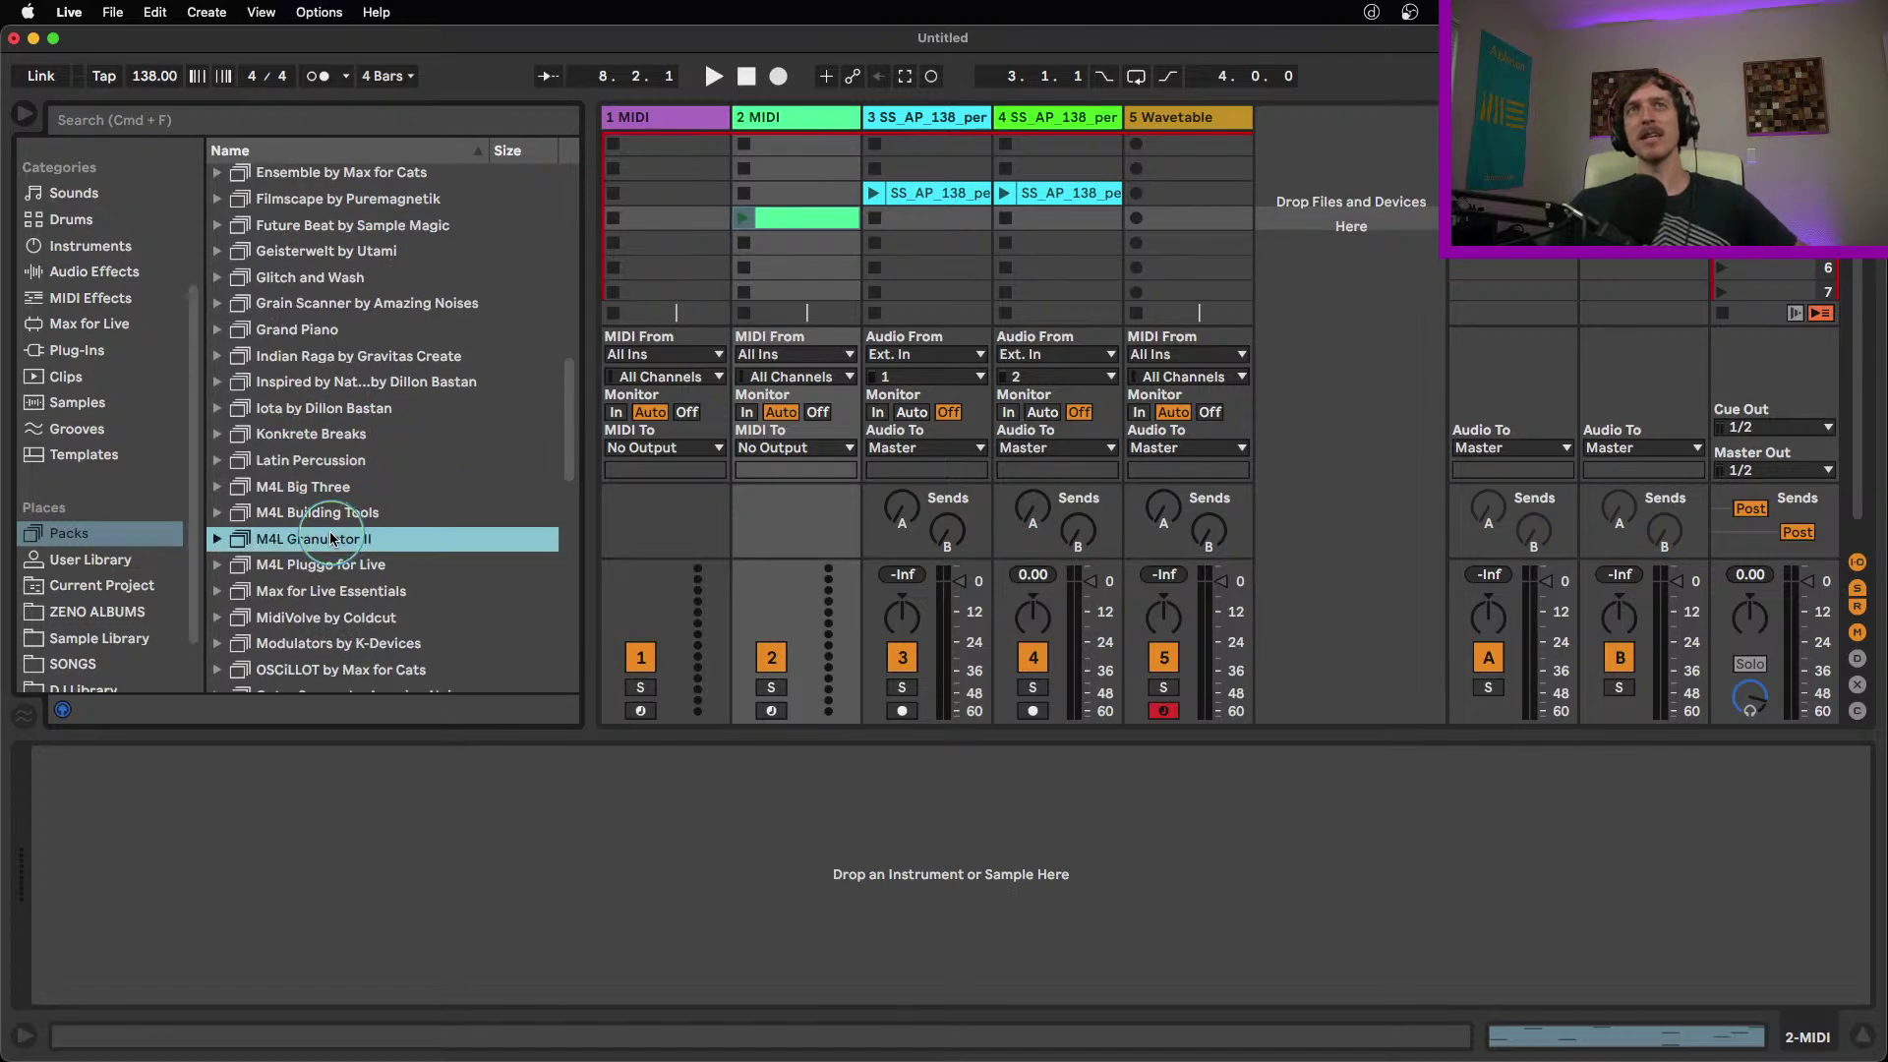
pyautogui.click(241, 542)
pyautogui.doubleClick(255, 526)
pyautogui.scroll(-3, 255, 526)
pyautogui.click(317, 529)
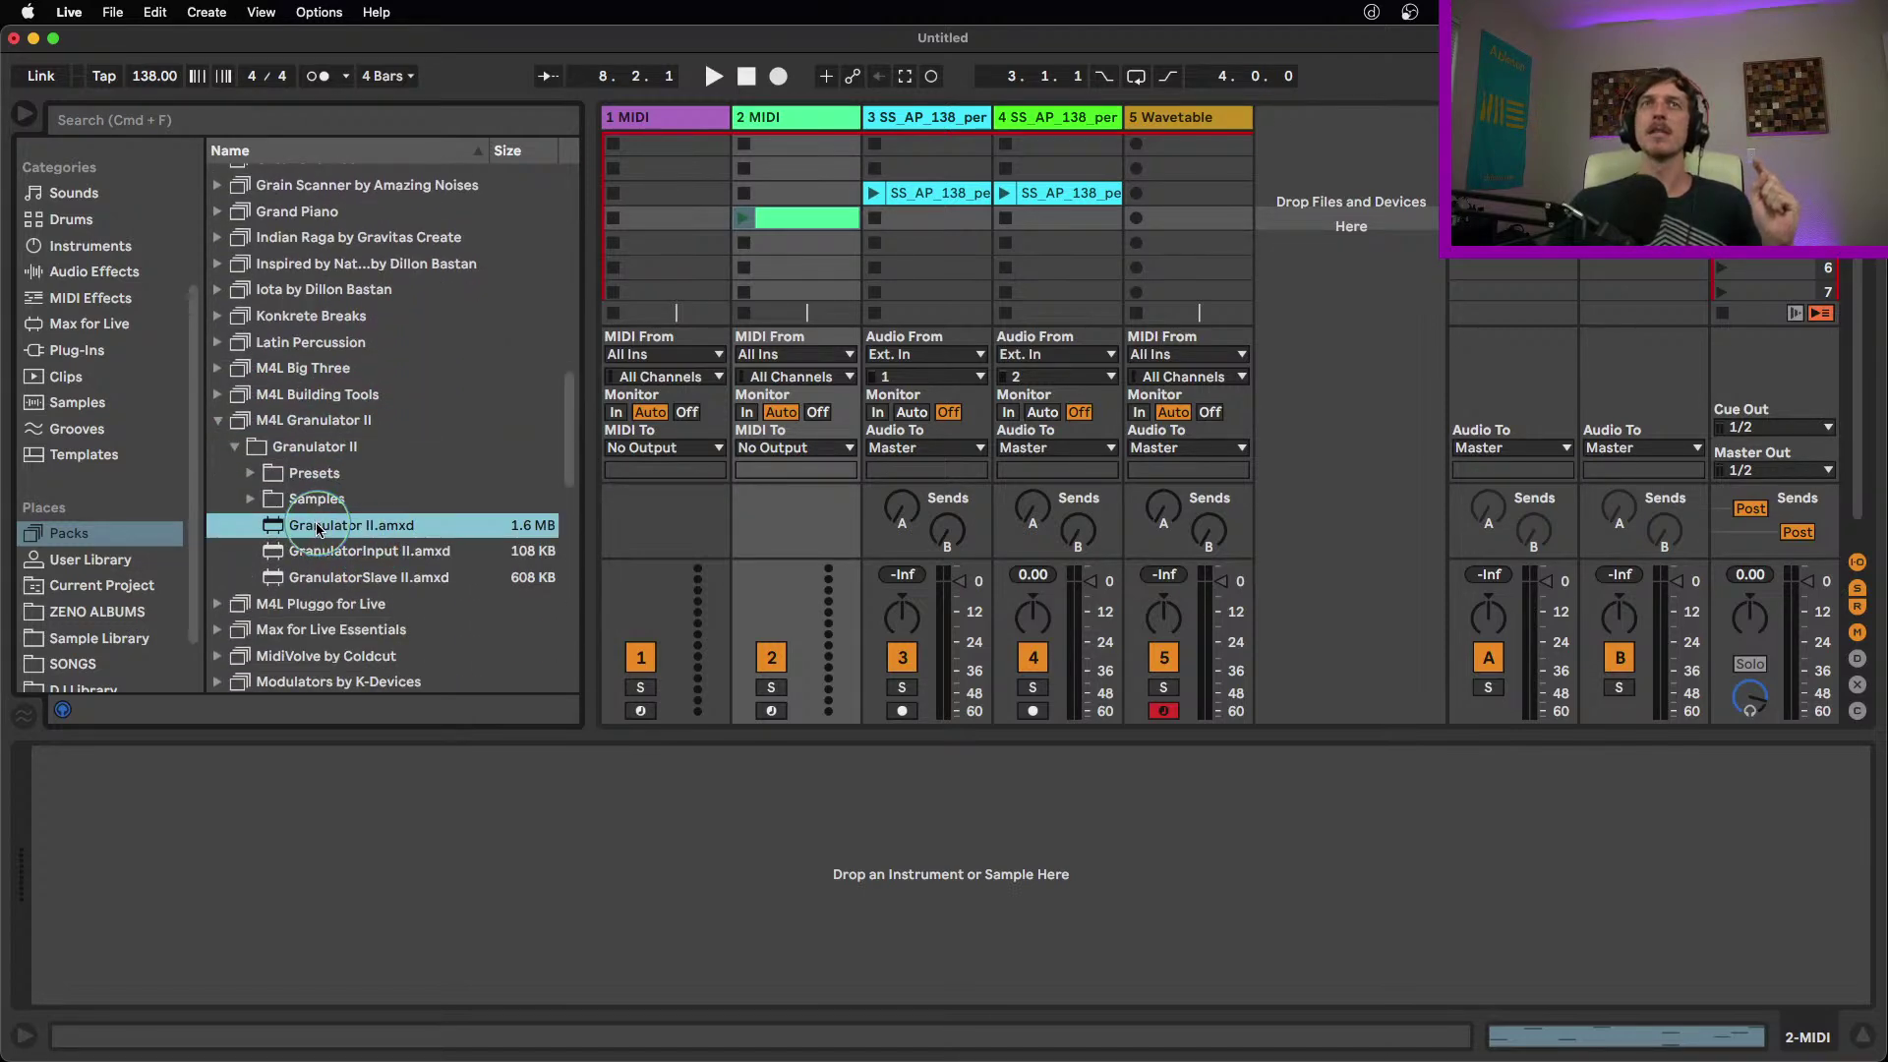
pyautogui.moveTo(319, 529); pyautogui.dragTo(706, 203)
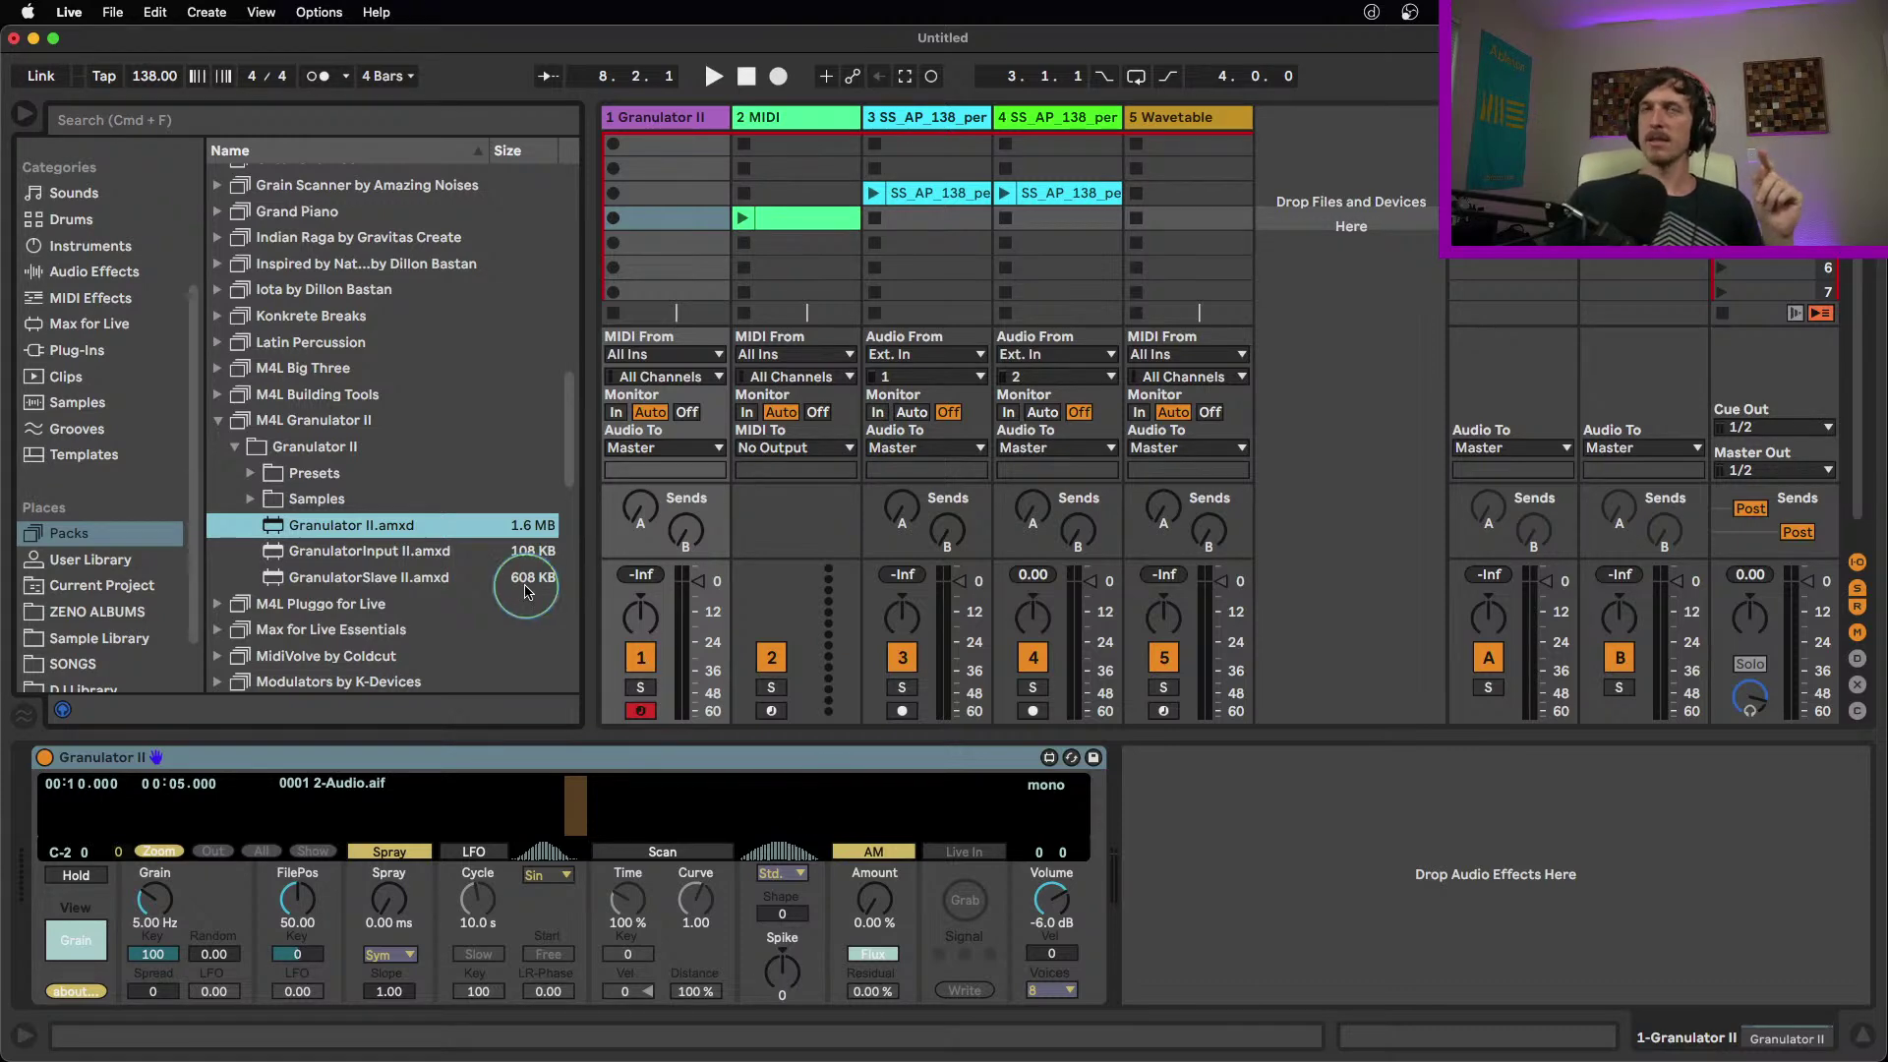
# Examine the Granulator II device's live-input section and its about information, then return to the grain view
pyautogui.click(546, 766)
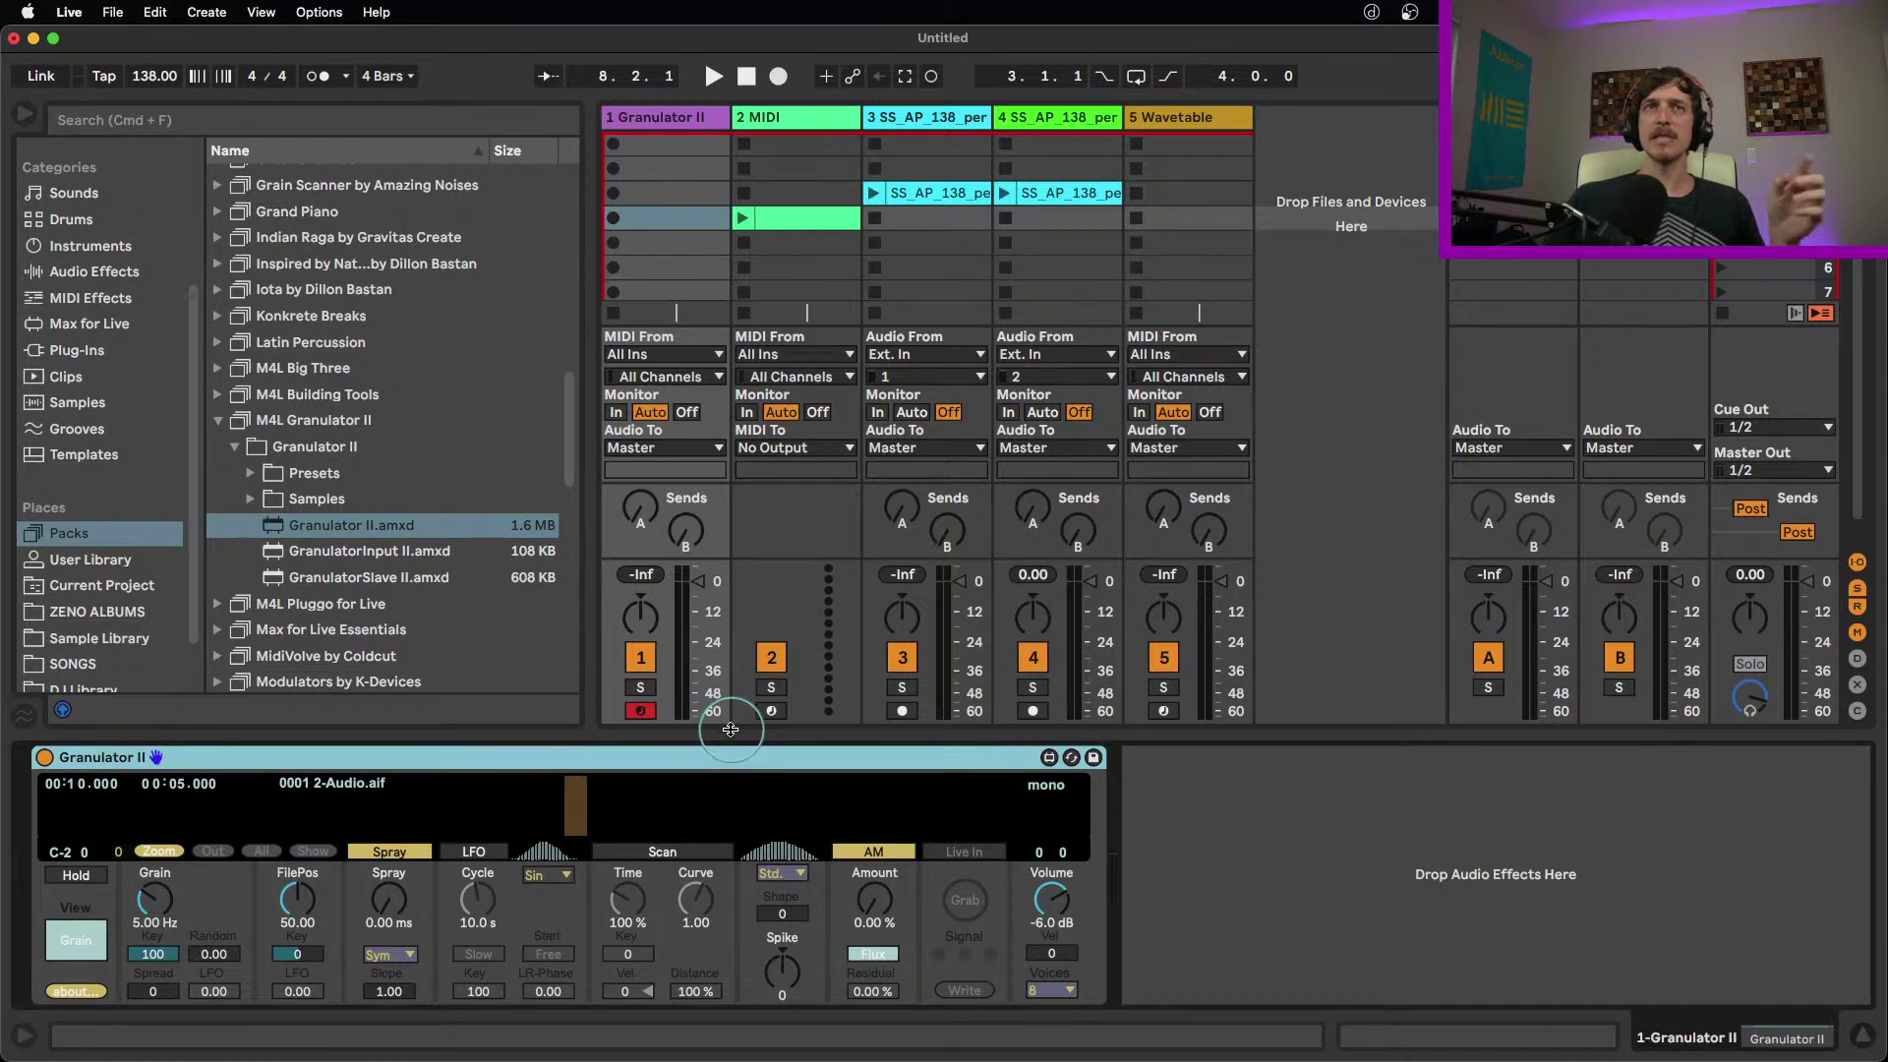
pyautogui.click(966, 880)
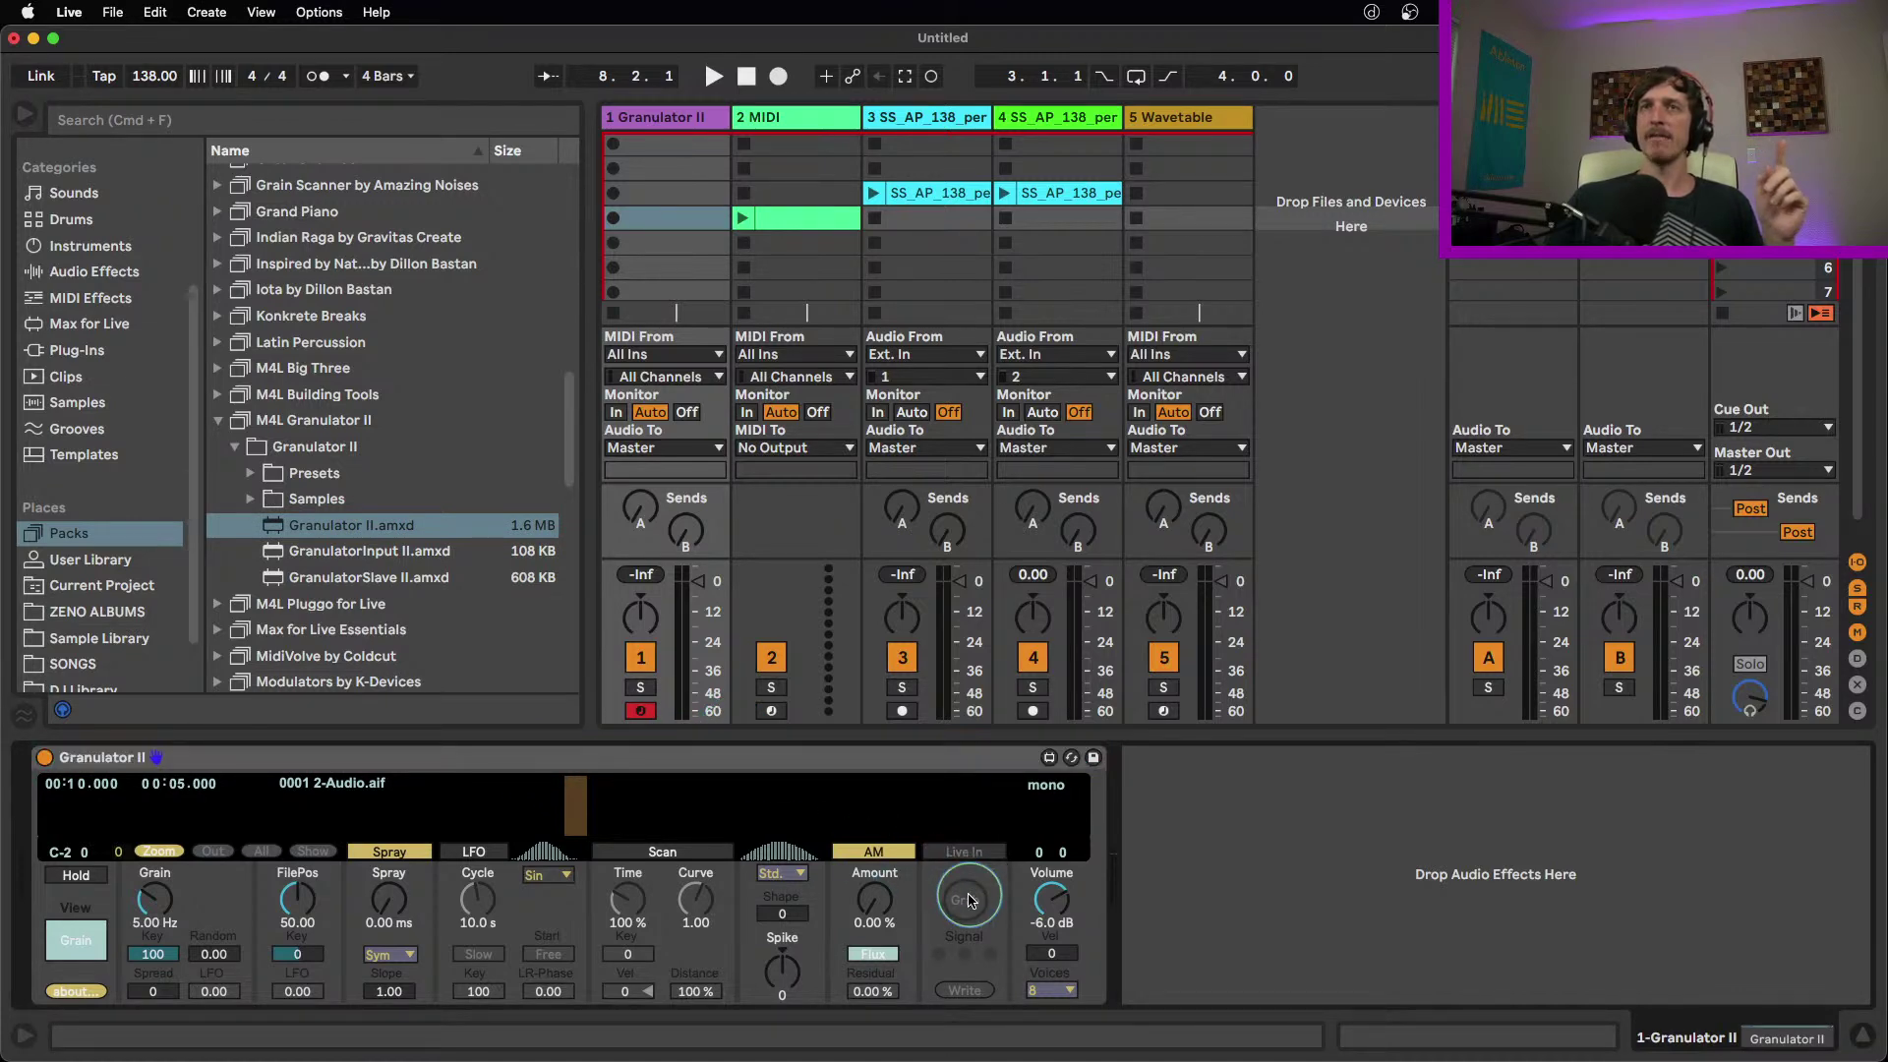
pyautogui.click(890, 753)
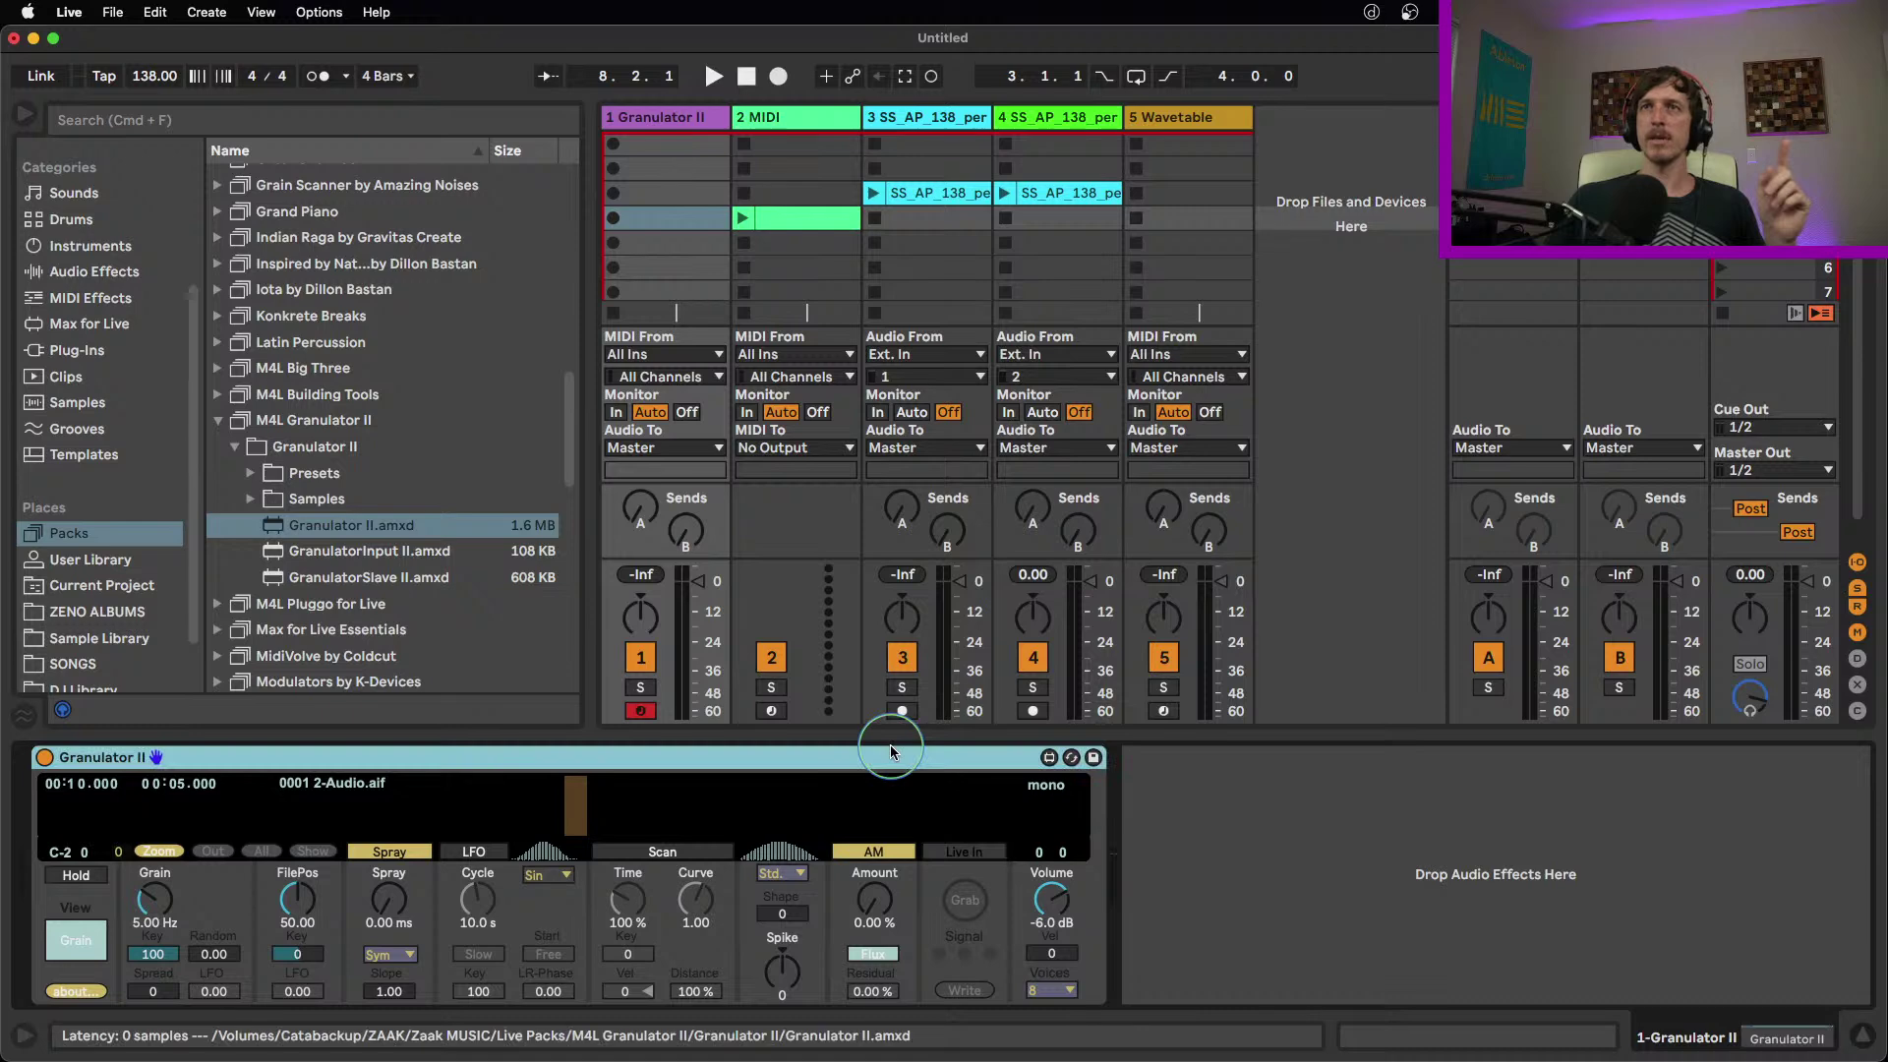
pyautogui.click(78, 991)
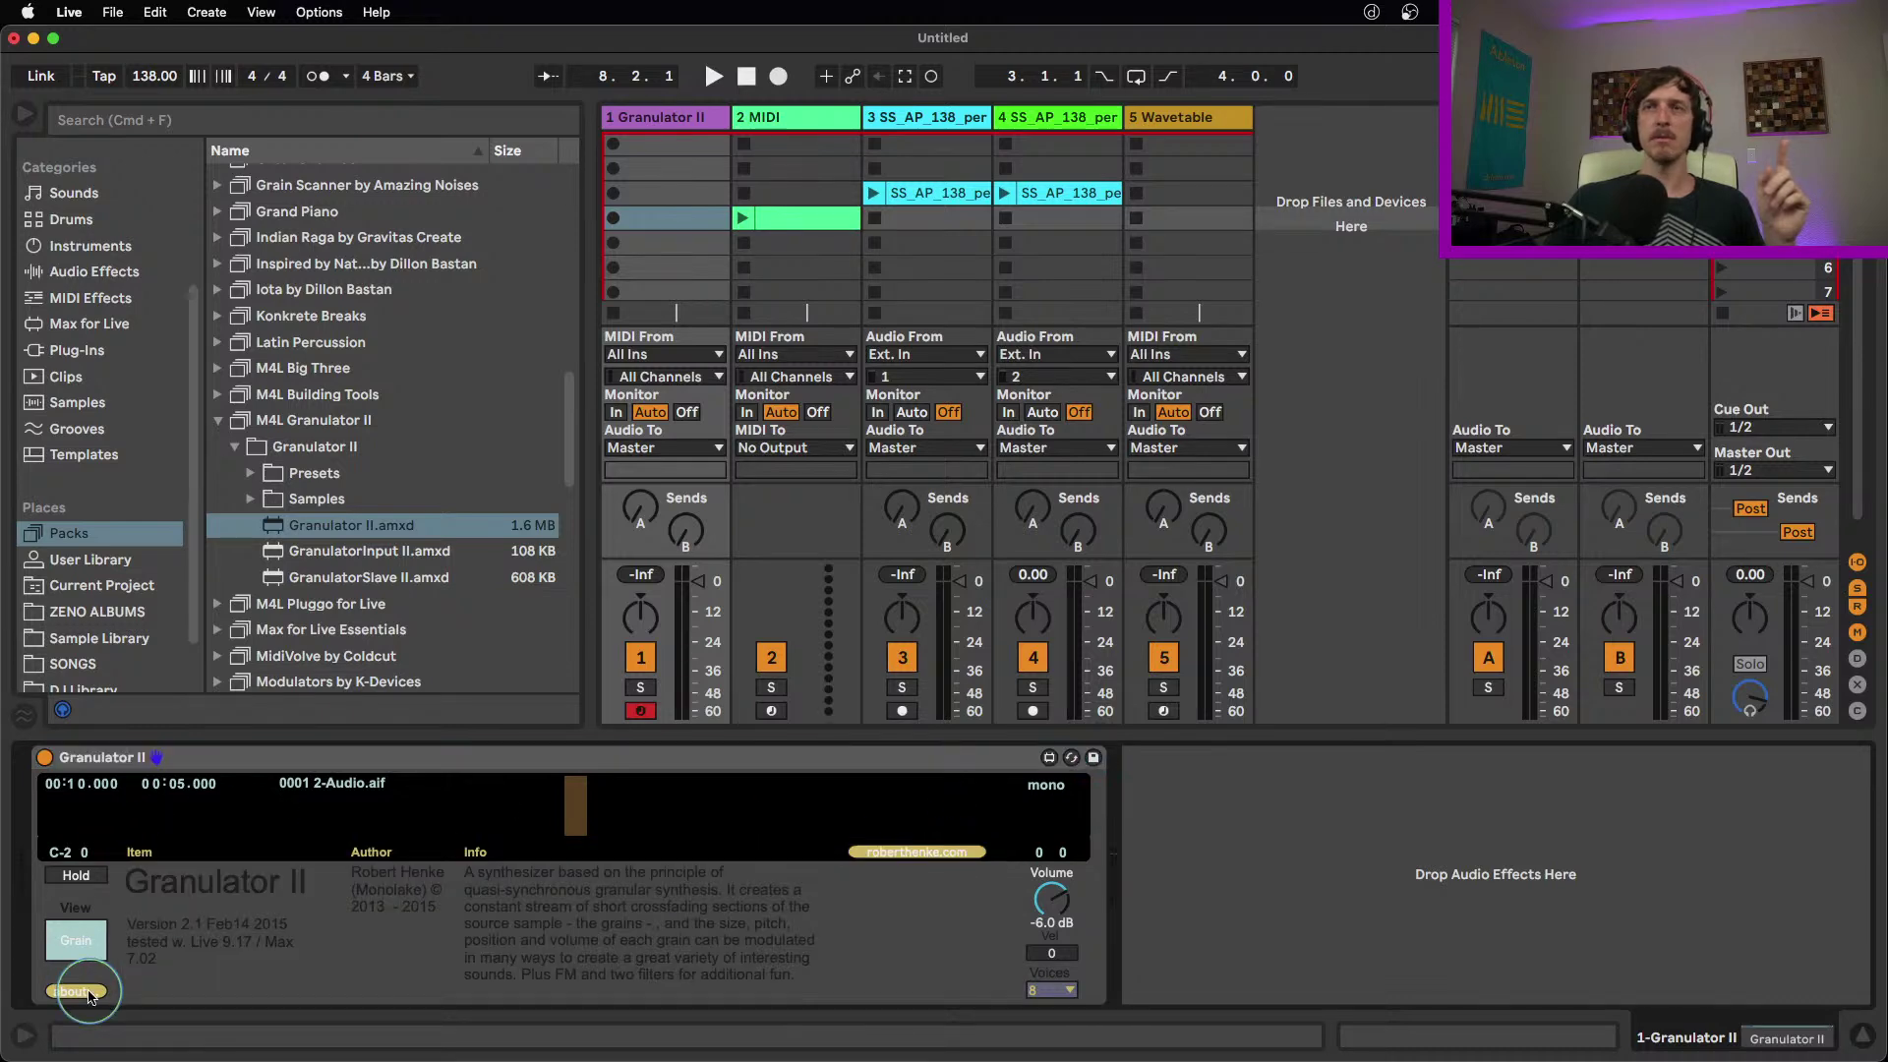
pyautogui.click(86, 939)
pyautogui.click(87, 939)
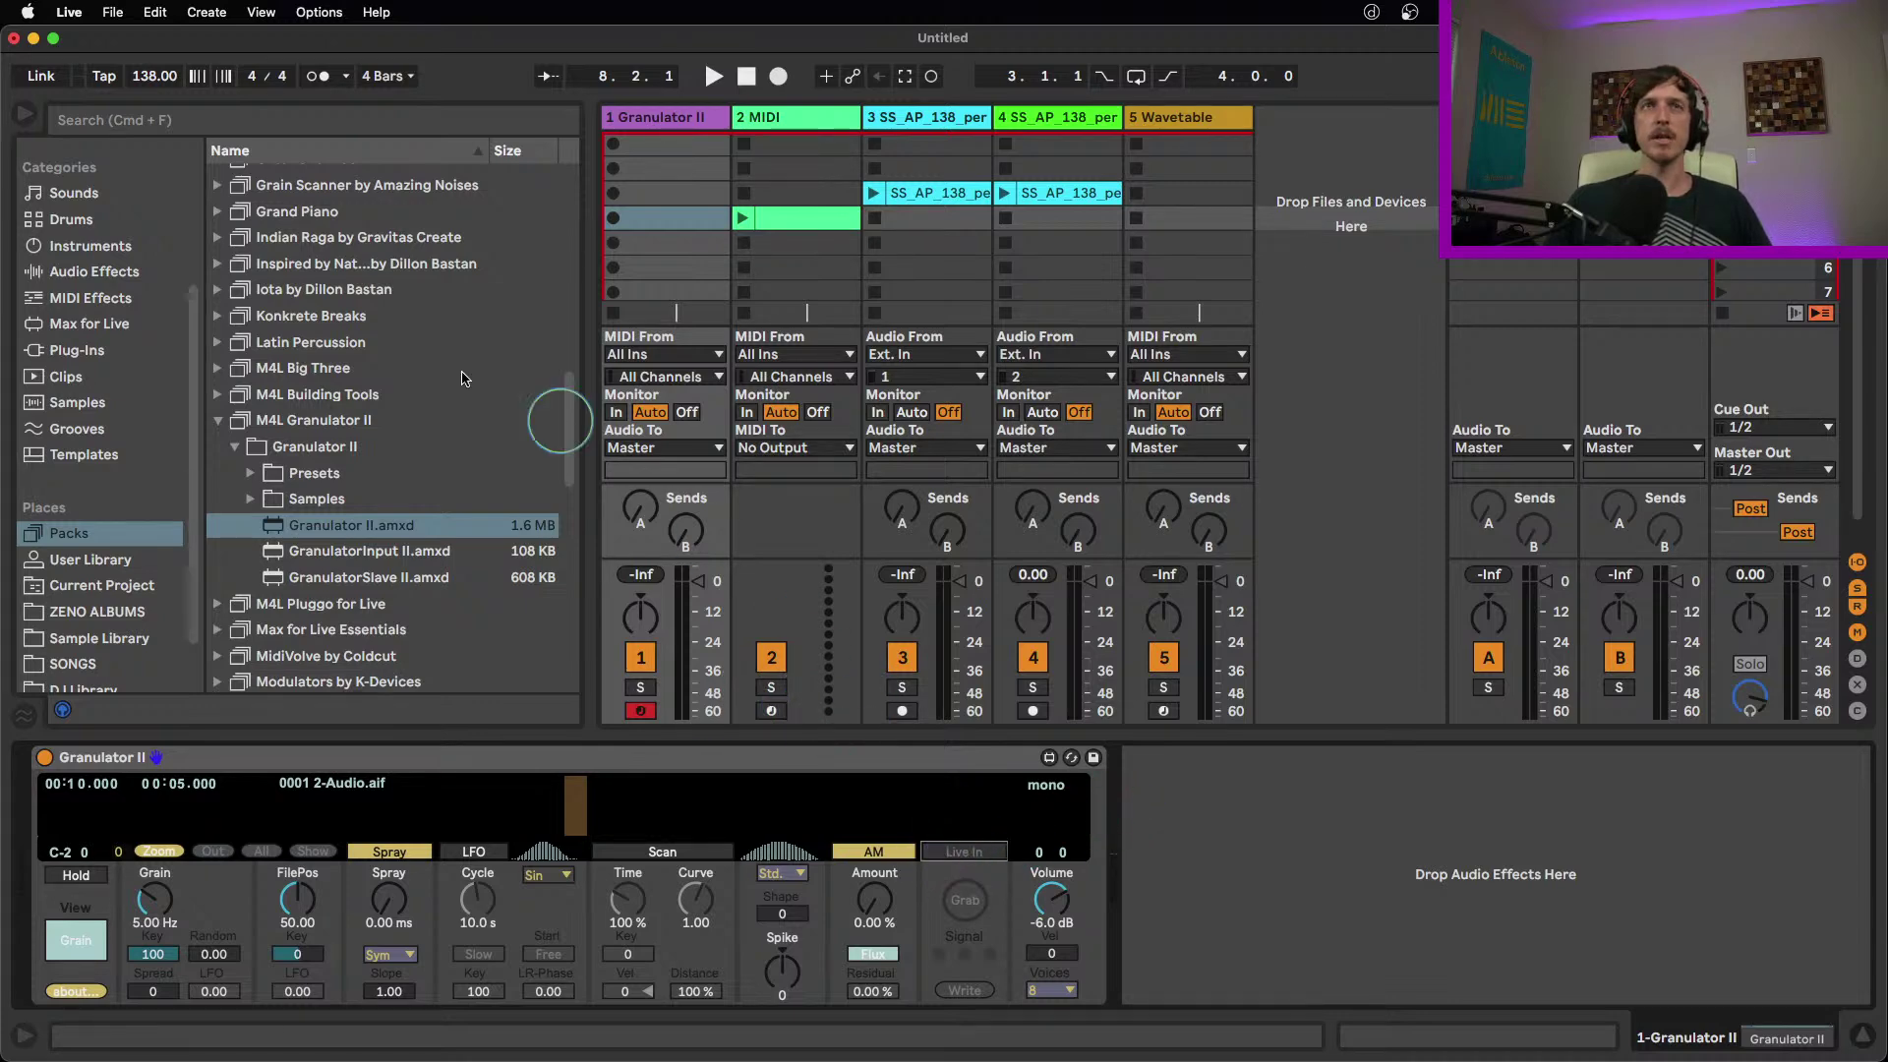
# Load Mridanga One Shot 07.aif into Granulator II, set the file position to 20.32 and turn AM off
pyautogui.click(100, 415)
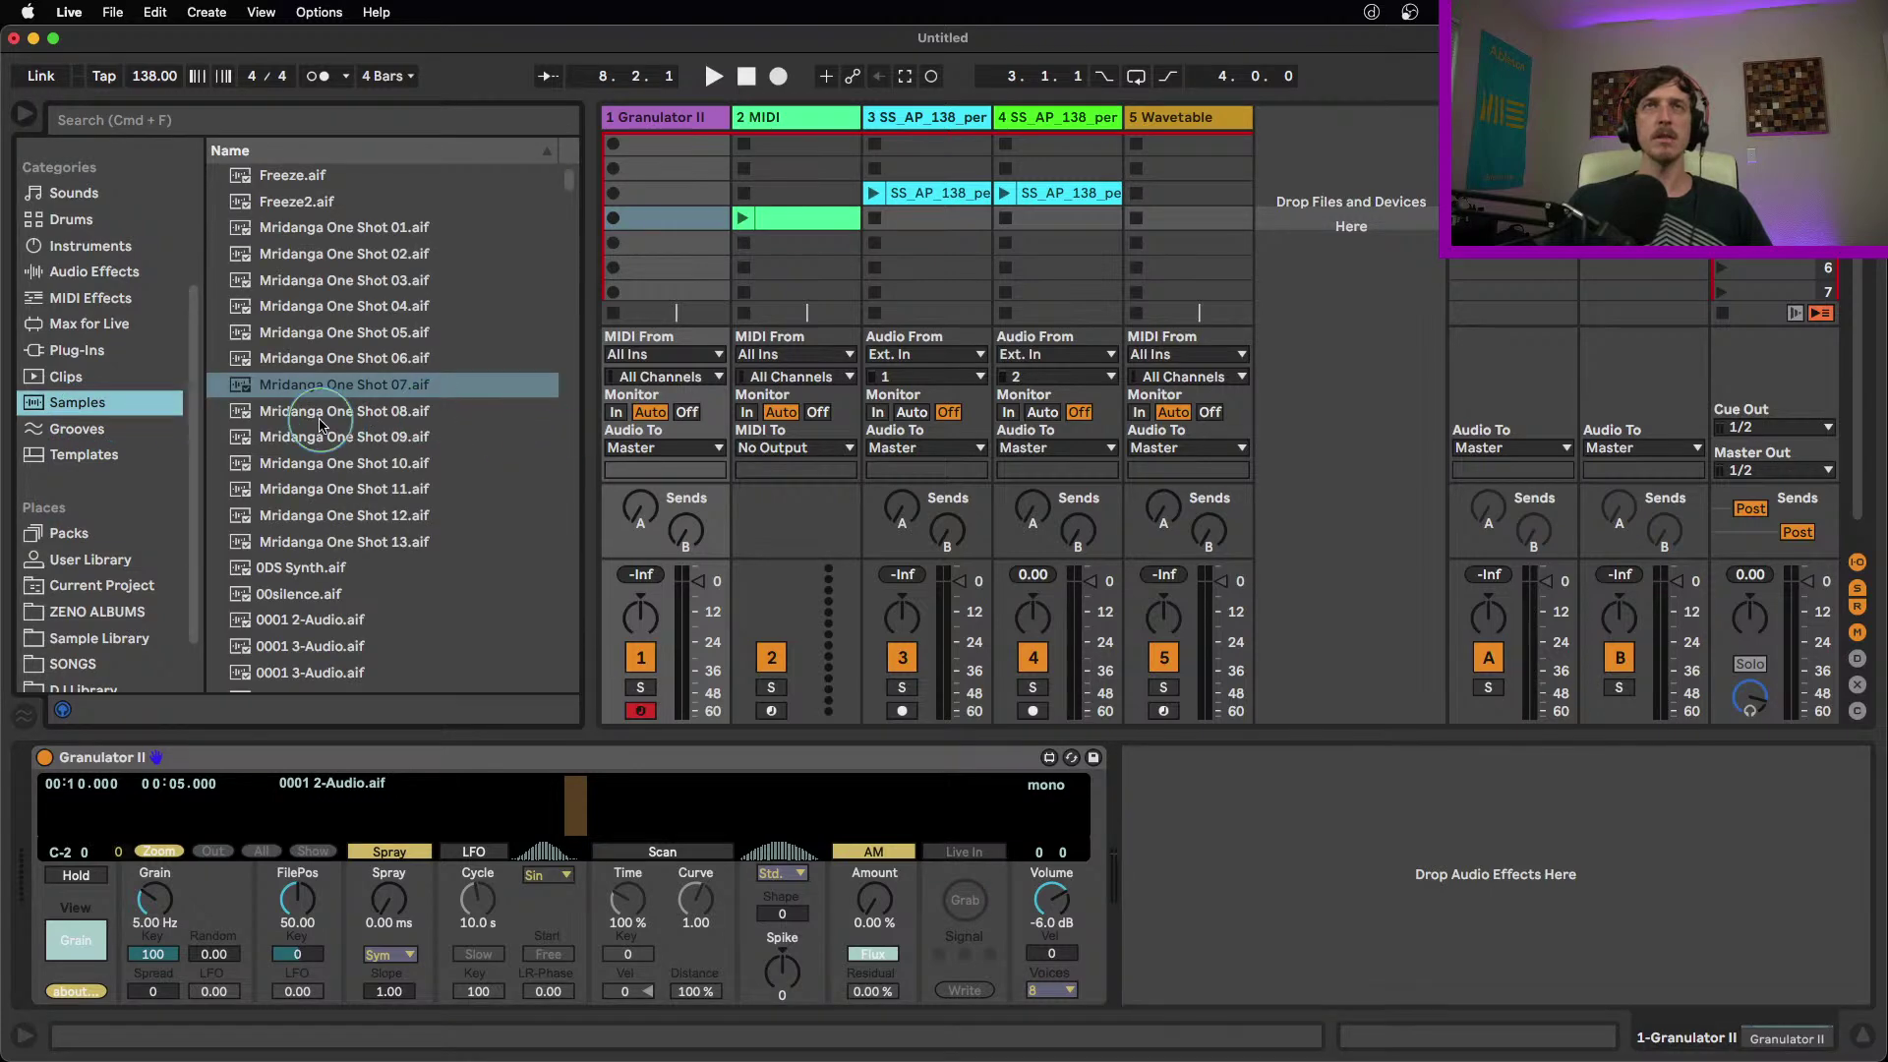
pyautogui.moveTo(314, 385); pyautogui.dragTo(538, 809)
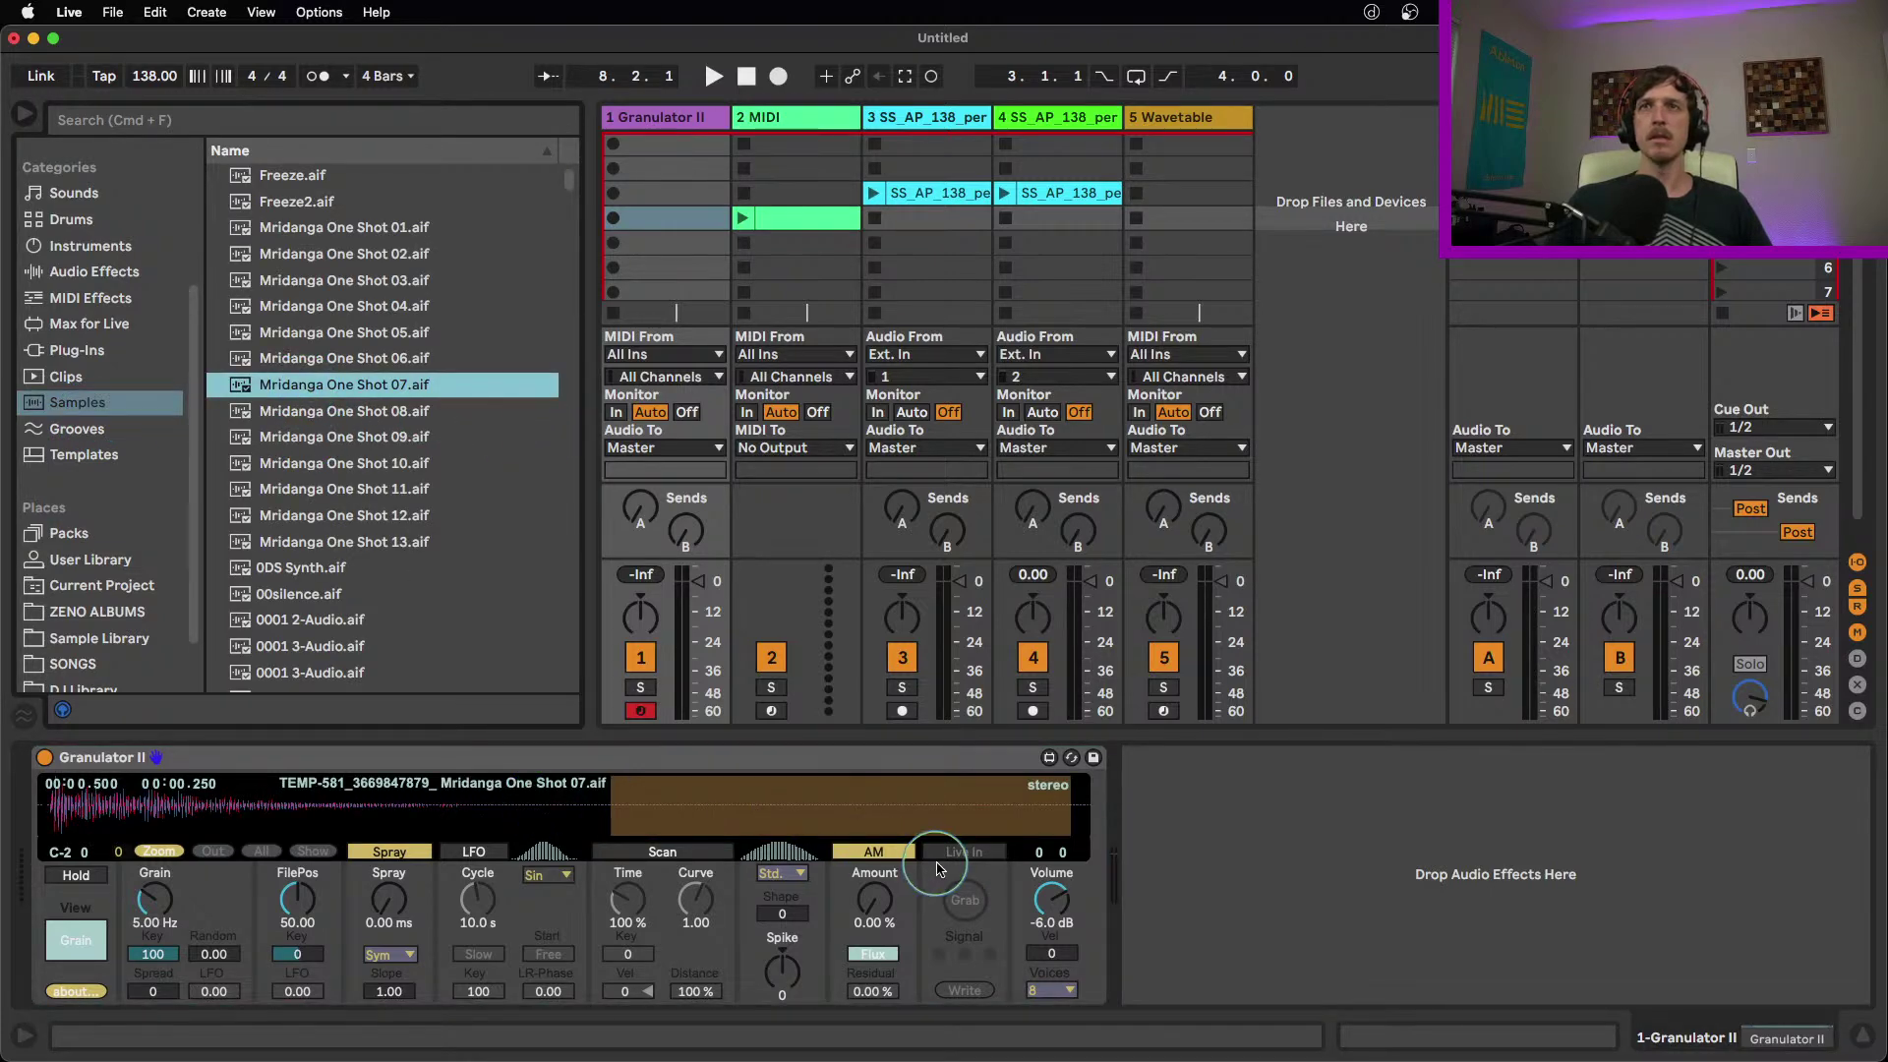
pyautogui.rightClick(966, 853)
pyautogui.click(966, 851)
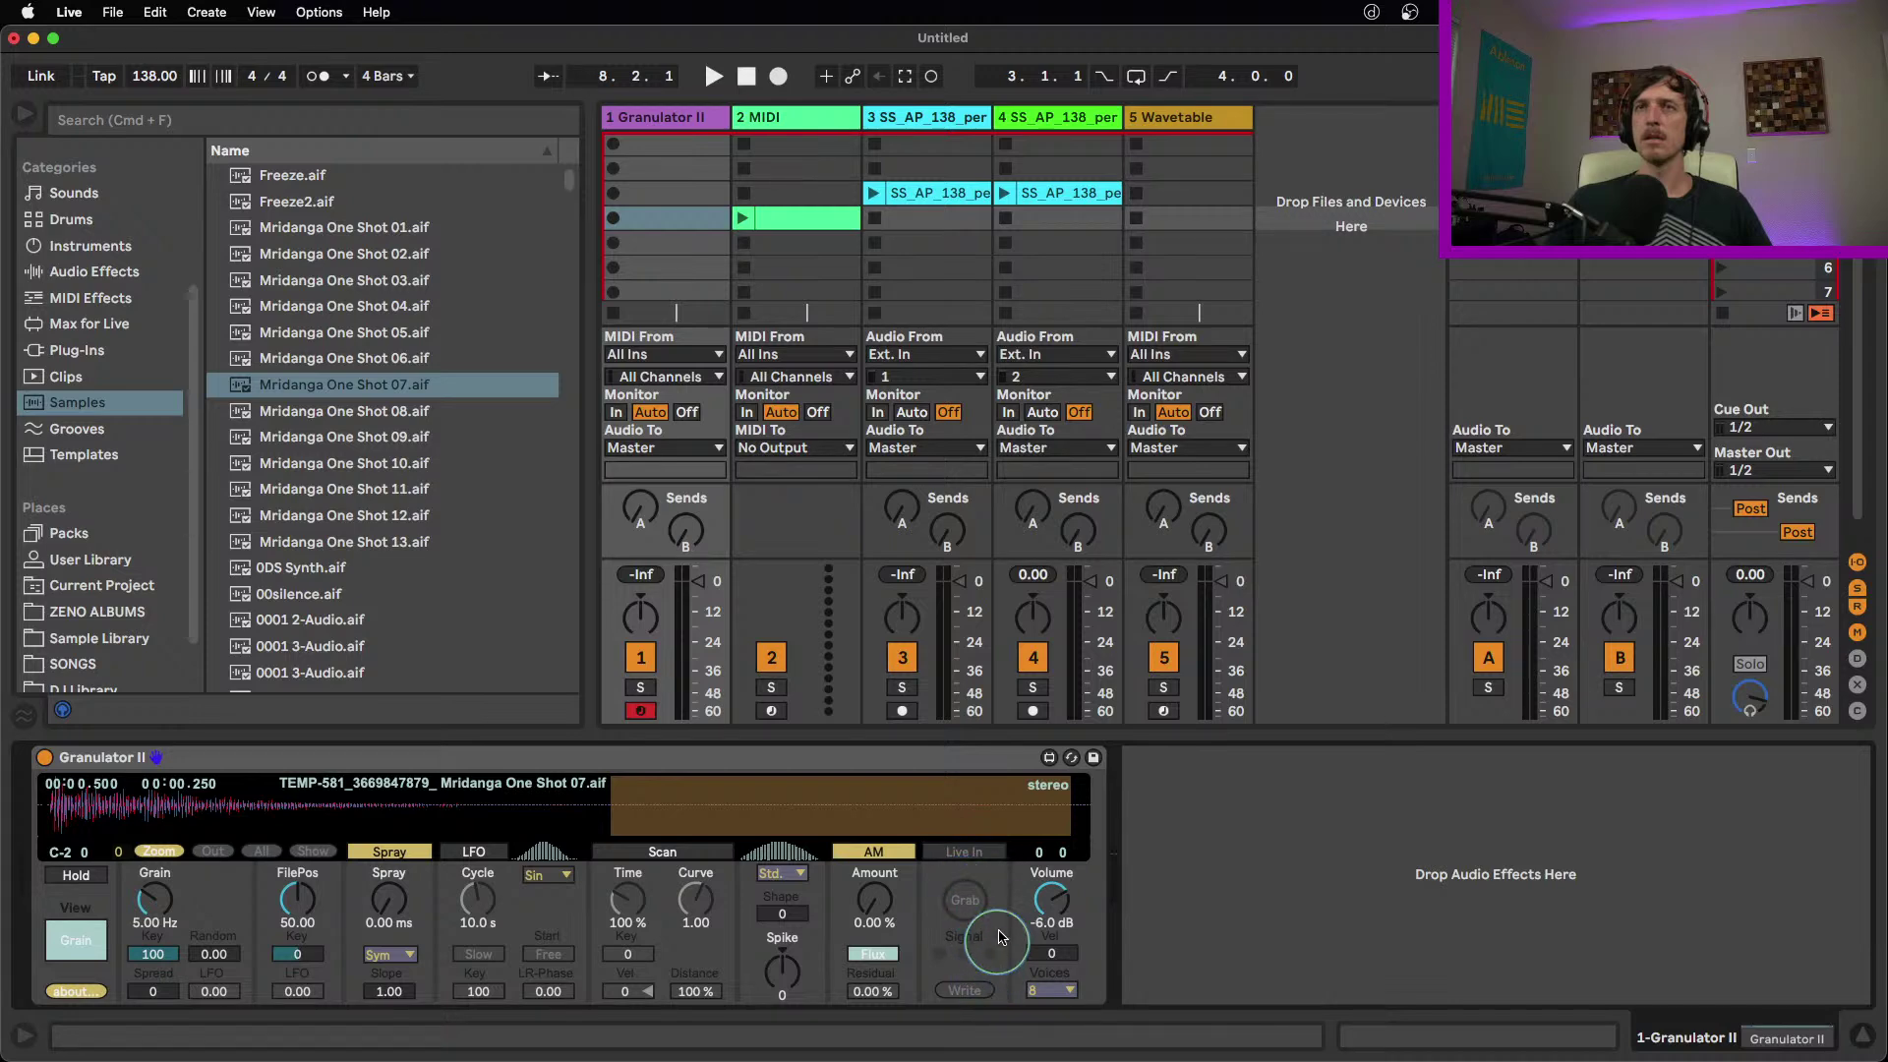
pyautogui.moveTo(1023, 815); pyautogui.dragTo(823, 802)
pyautogui.click(939, 856)
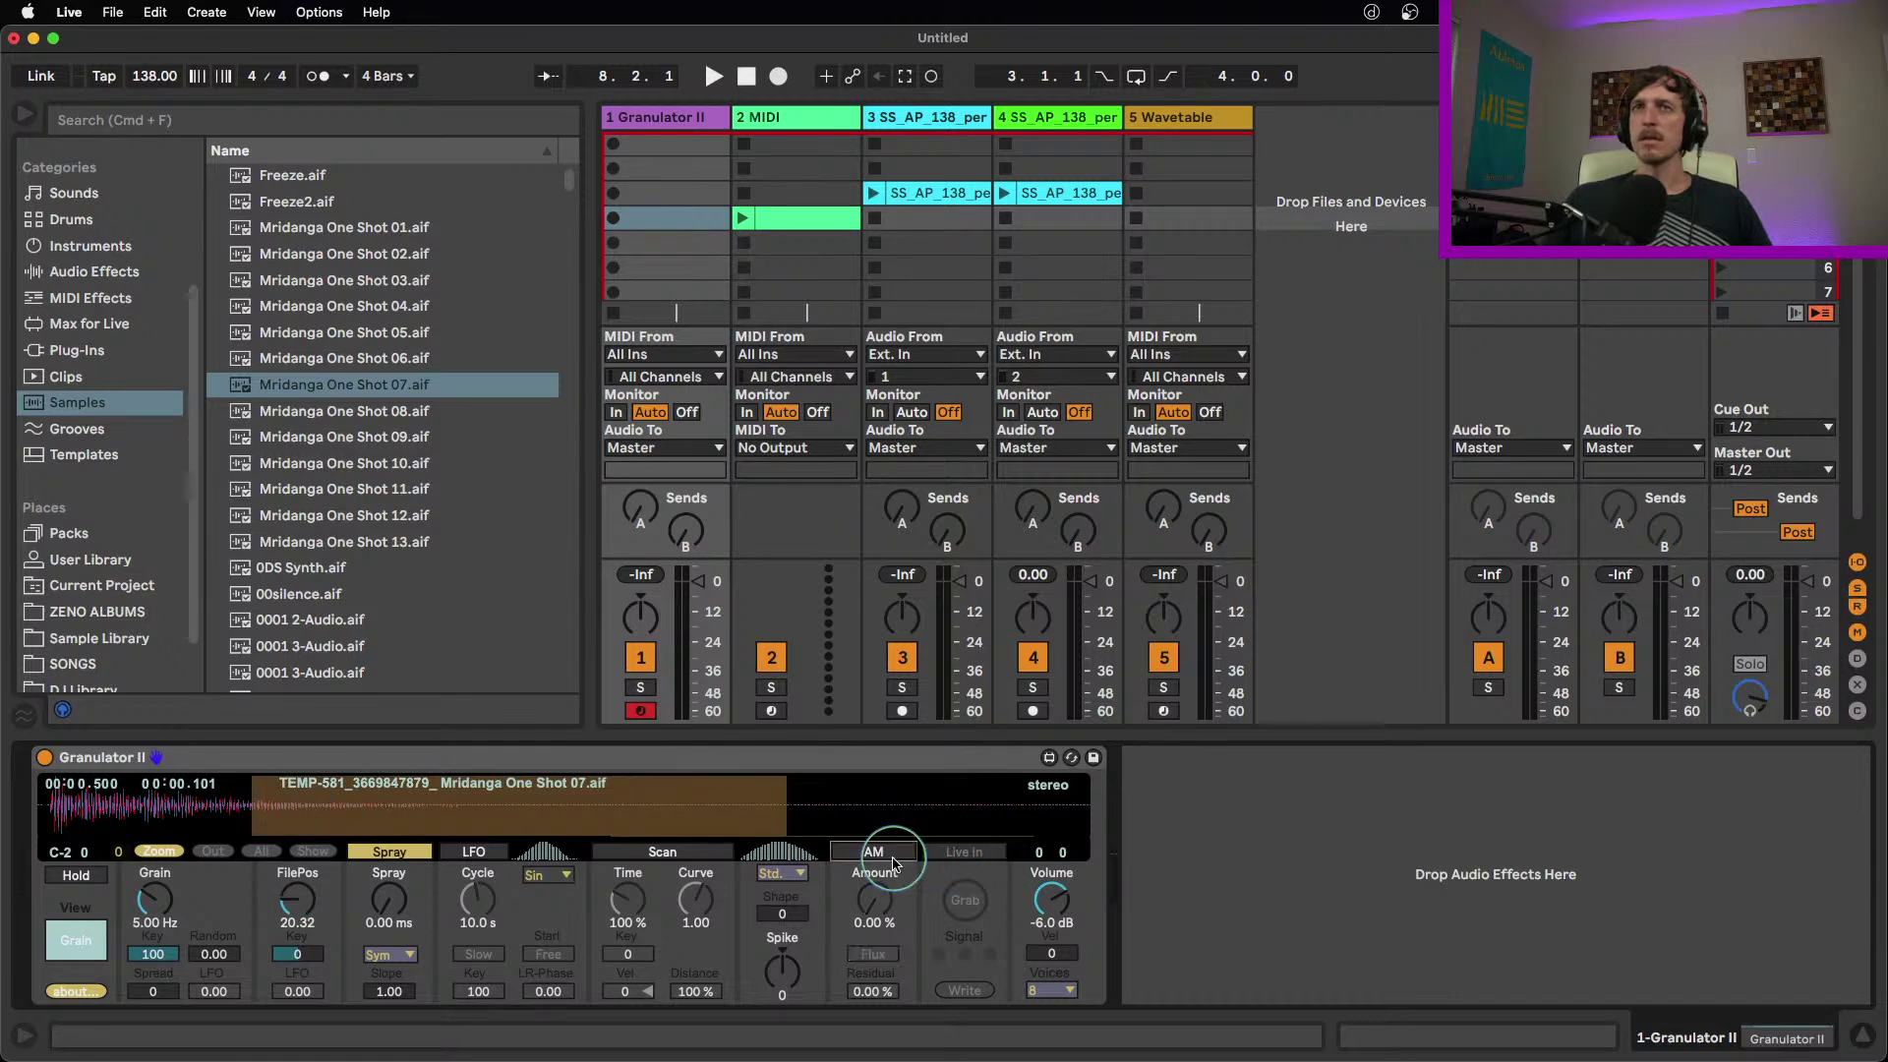
pyautogui.click(976, 906)
pyautogui.moveTo(977, 907)
pyautogui.mouseDown()
pyautogui.moveTo(978, 983)
pyautogui.moveTo(969, 913)
pyautogui.mouseUp()
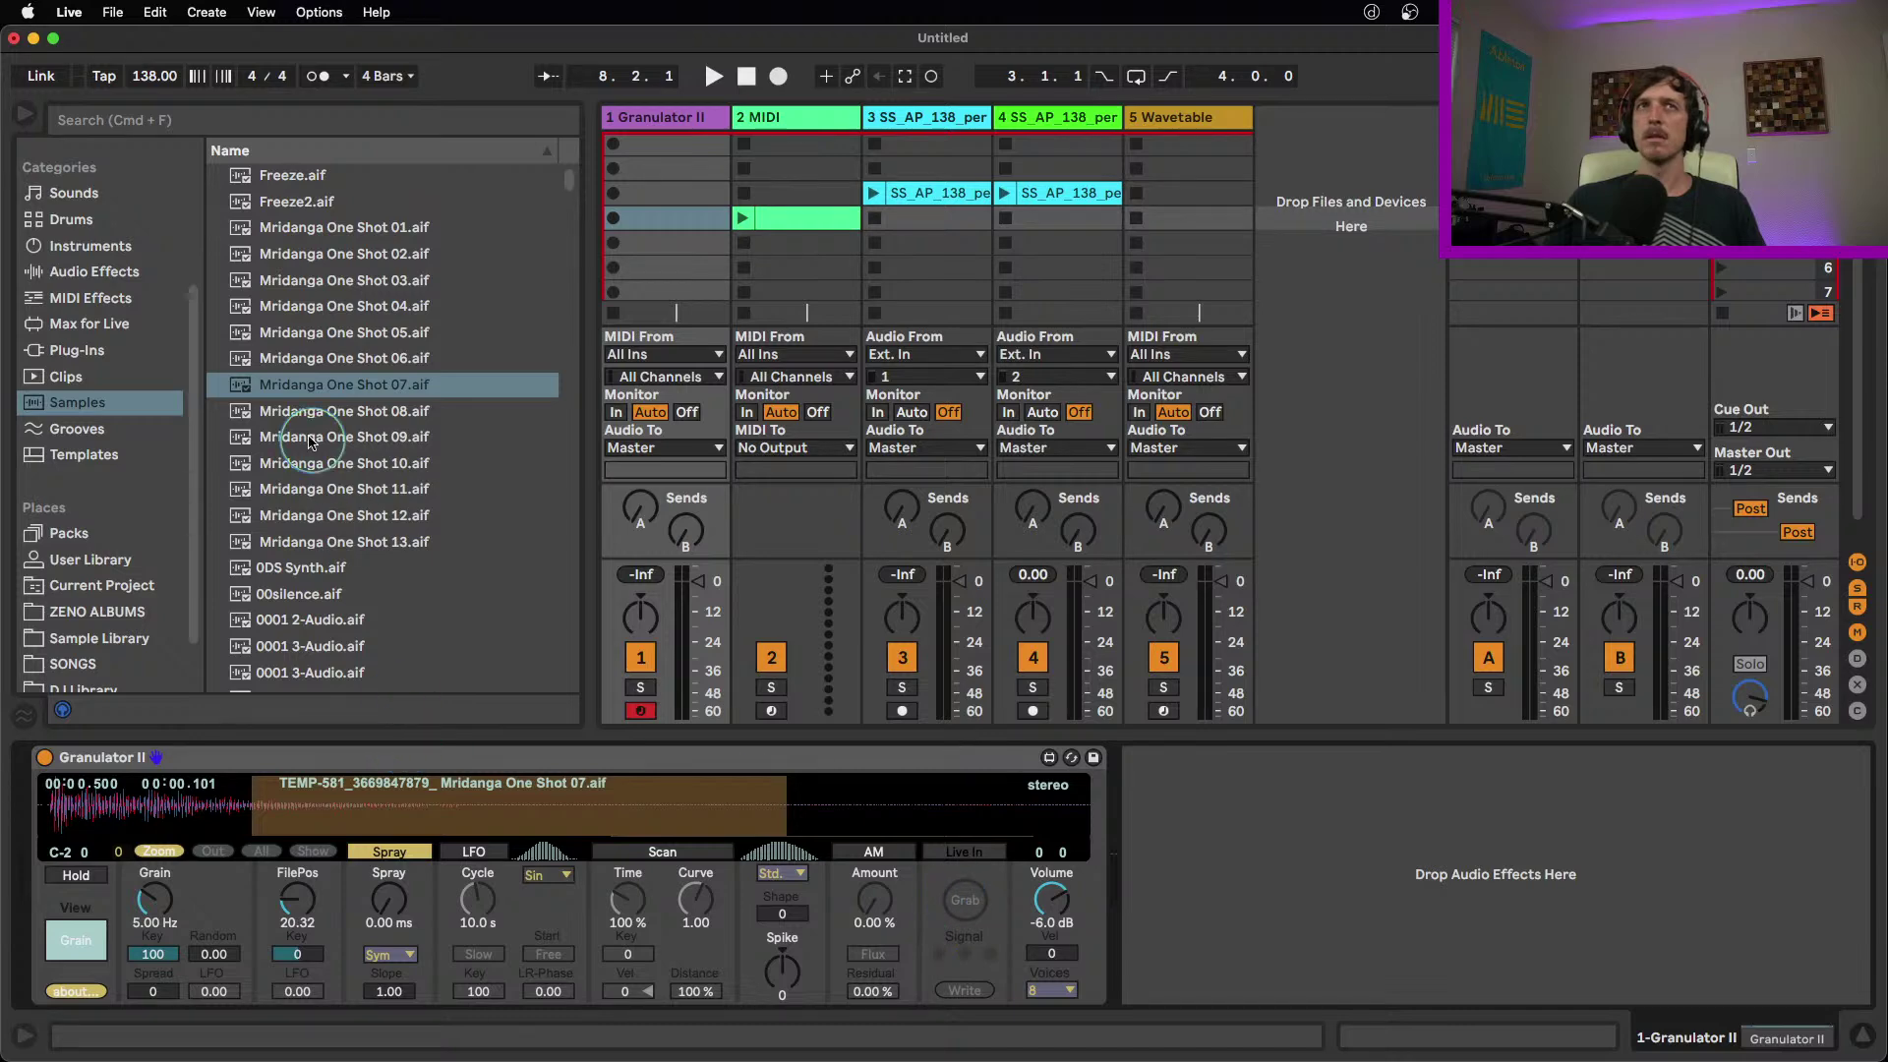
# Add GranulatorInput II.amxd from the M4L Granulator II pack on a new audio track and delete the device again
pyautogui.click(82, 544)
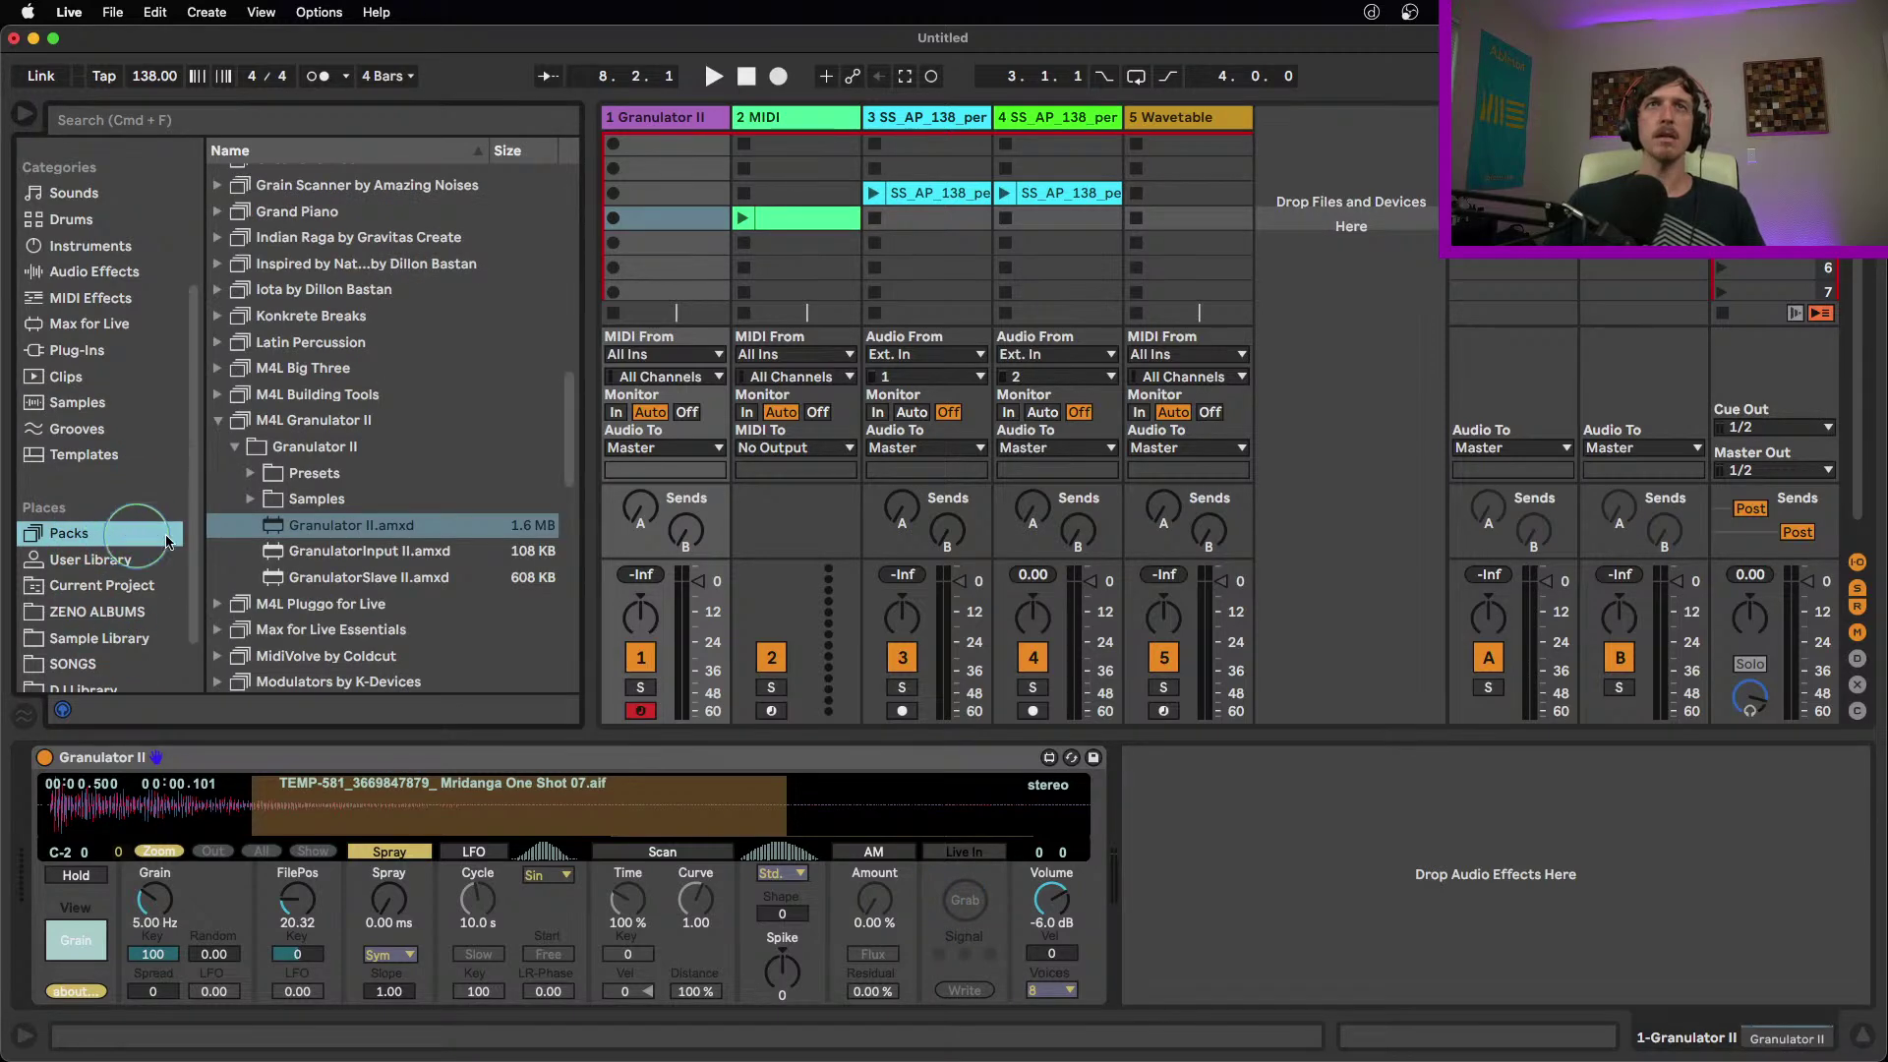
pyautogui.click(360, 558)
pyautogui.moveTo(394, 565); pyautogui.dragTo(1286, 193)
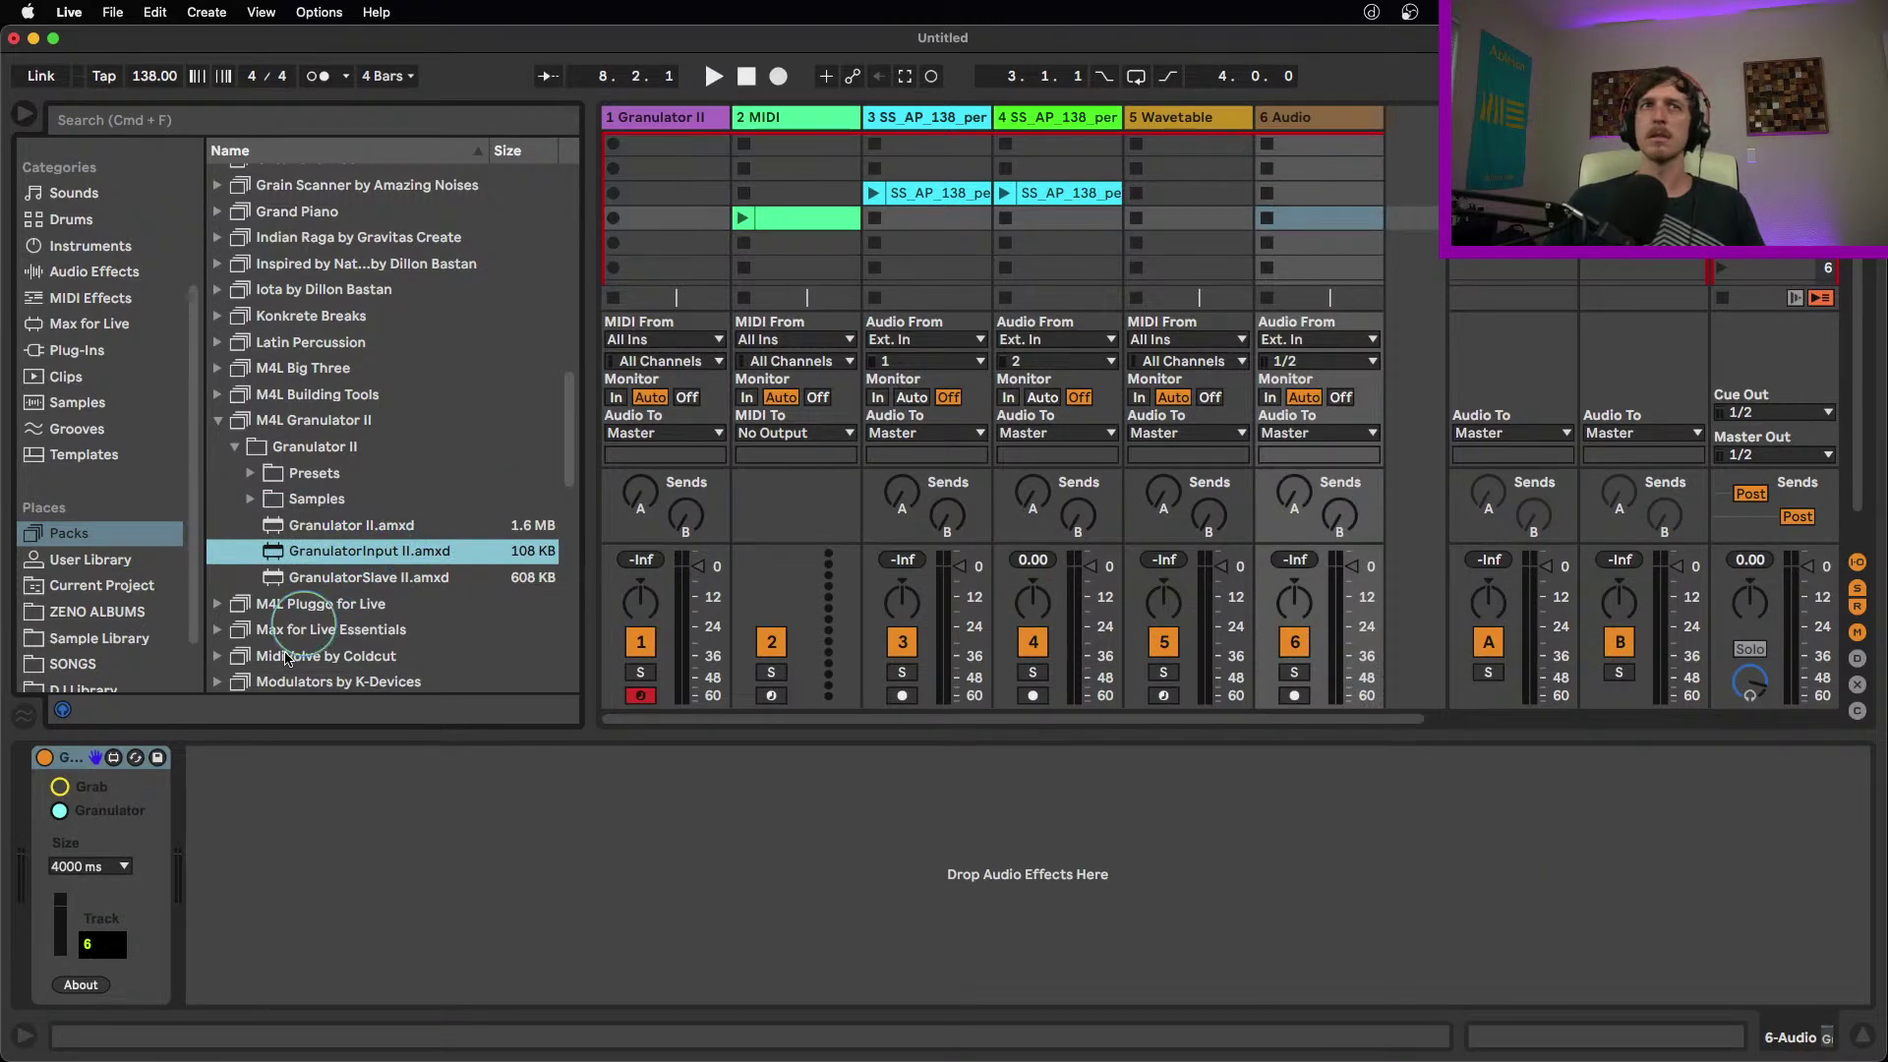
pyautogui.click(65, 794)
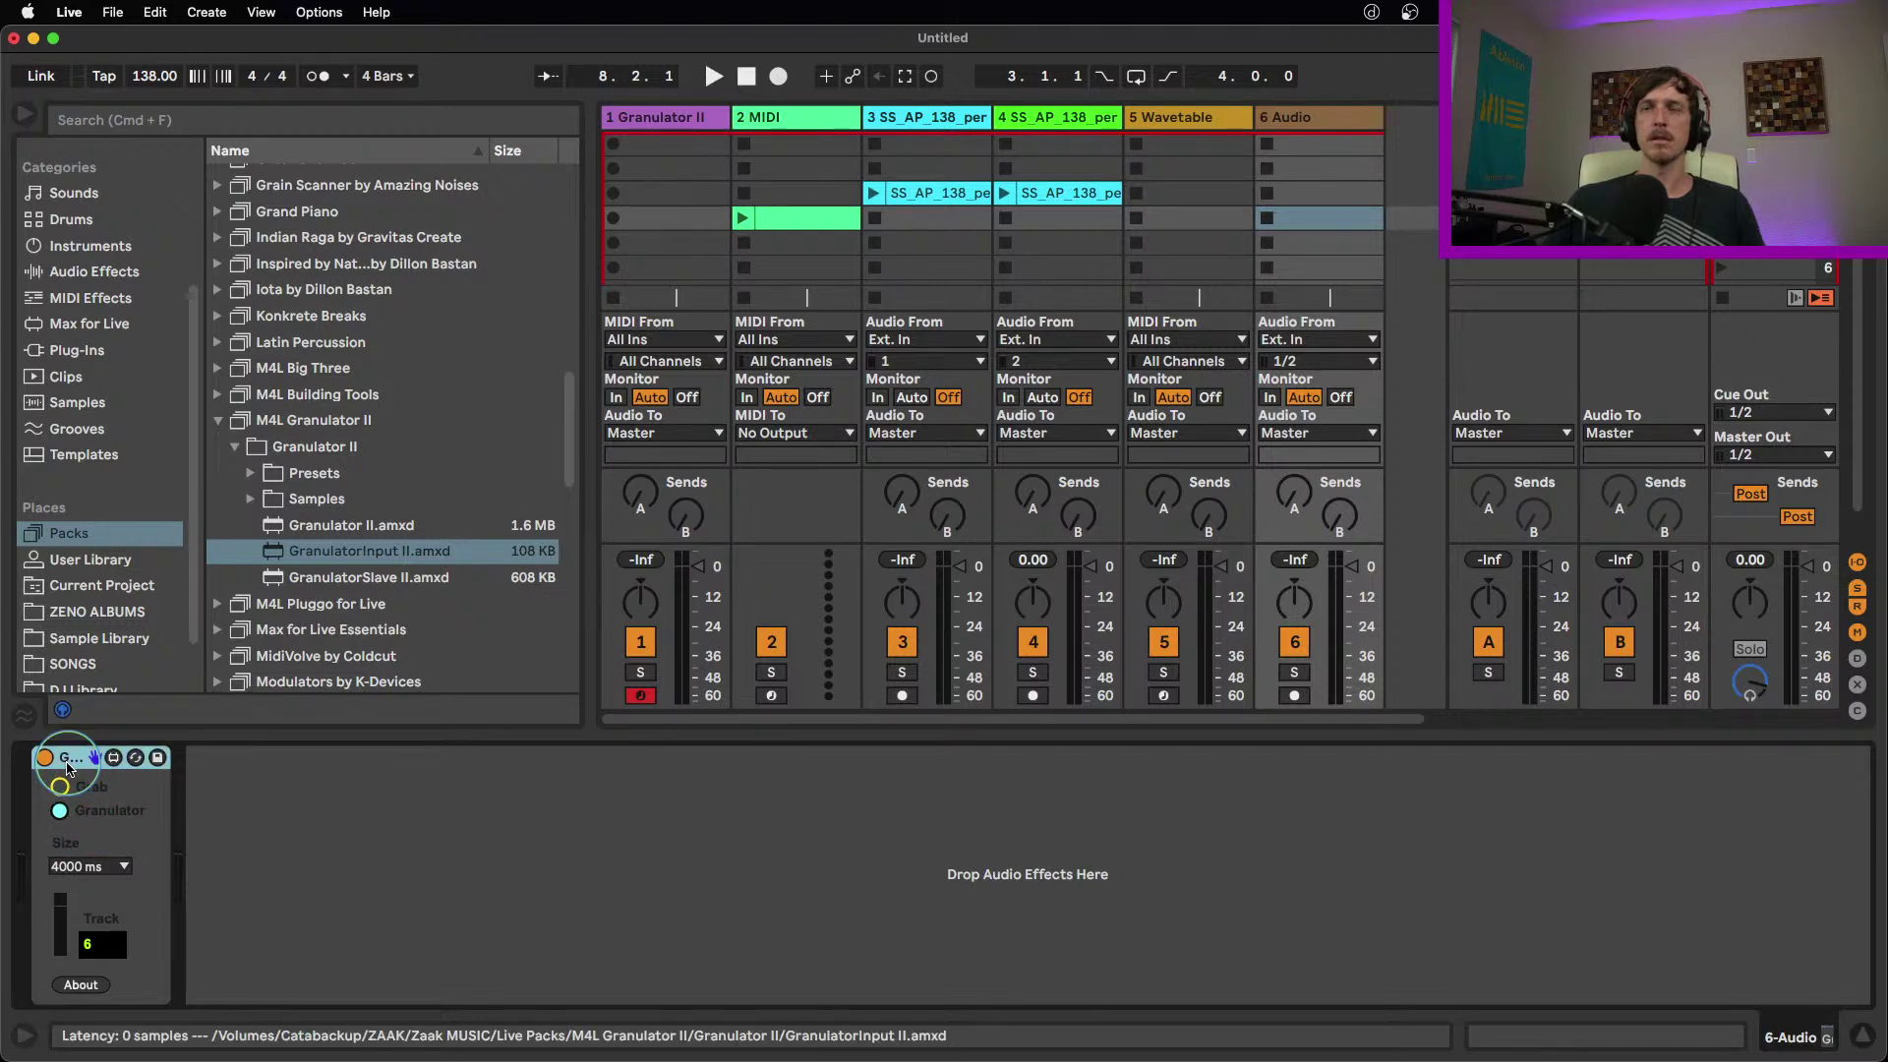
pyautogui.press('Delete')
# Put GranulatorInput II.amxd on track 3 and play its percussion loop with the track volume lowered to about -20.5 dB
pyautogui.moveTo(351, 526); pyautogui.dragTo(640, 125)
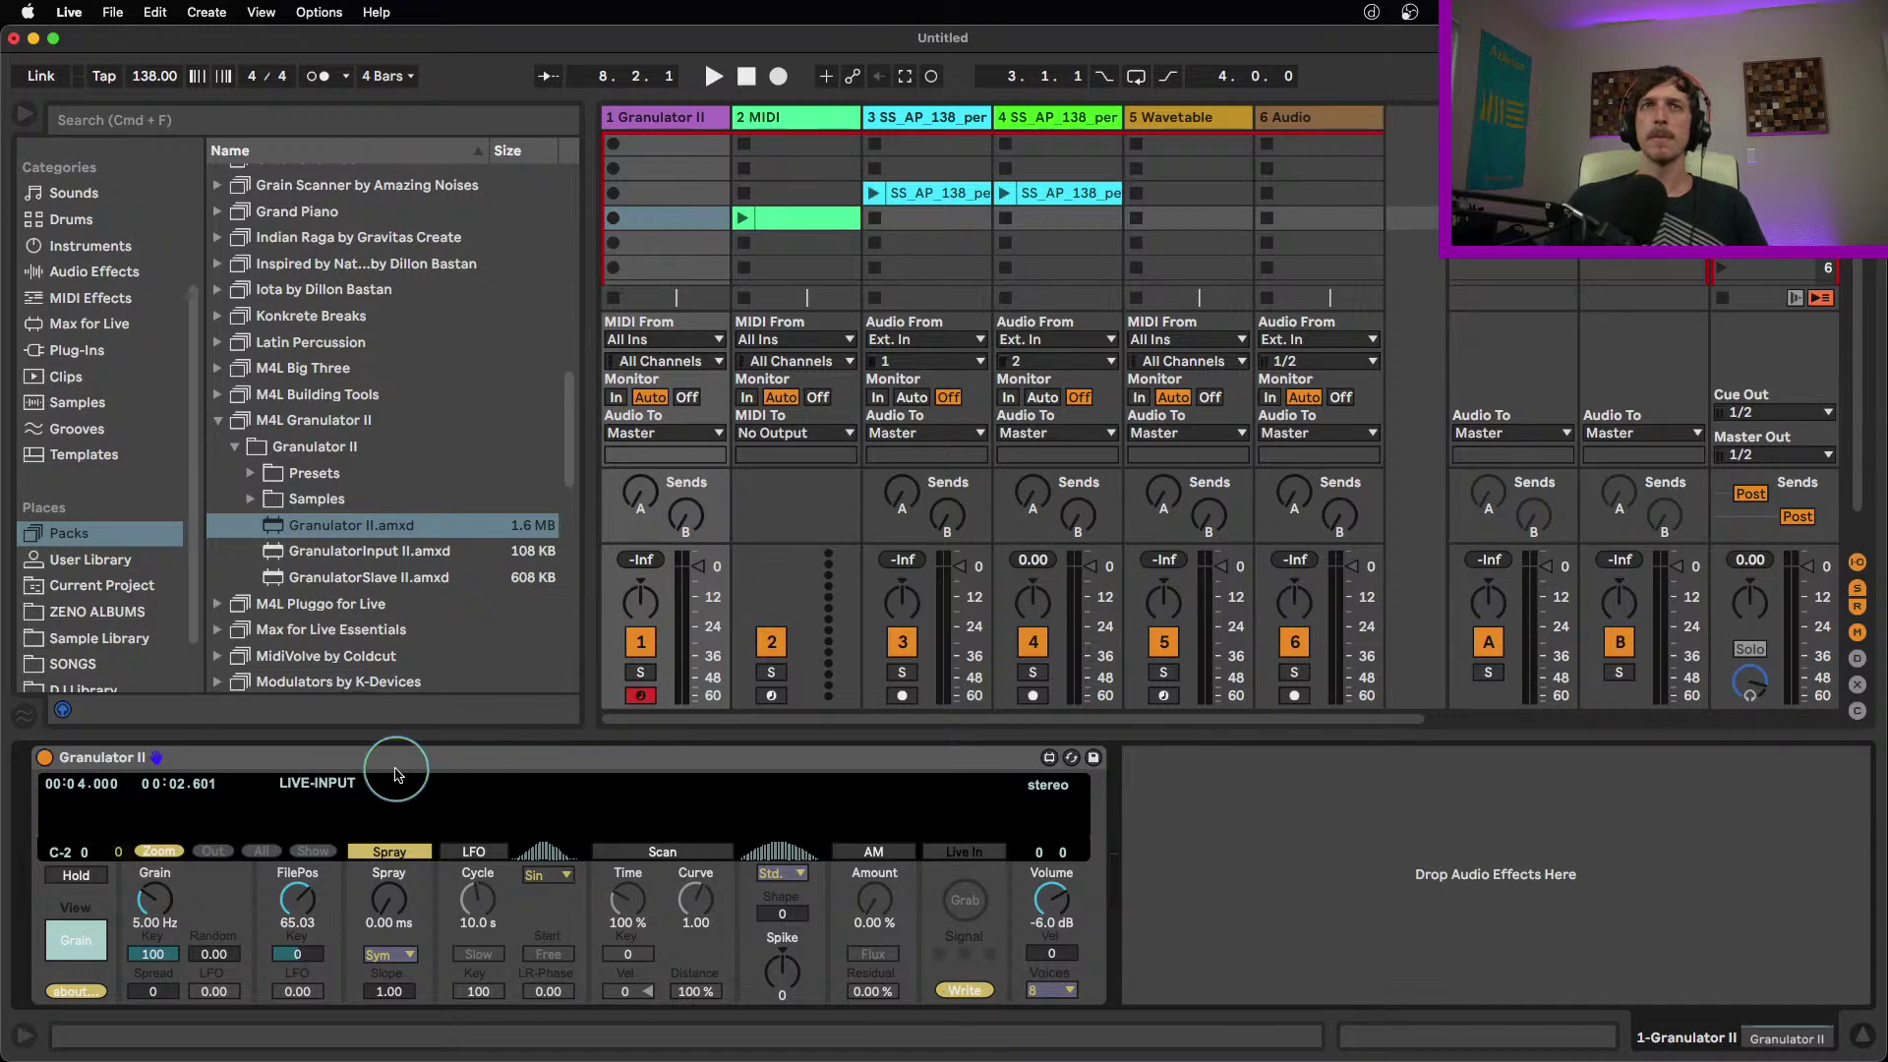
pyautogui.click(335, 553)
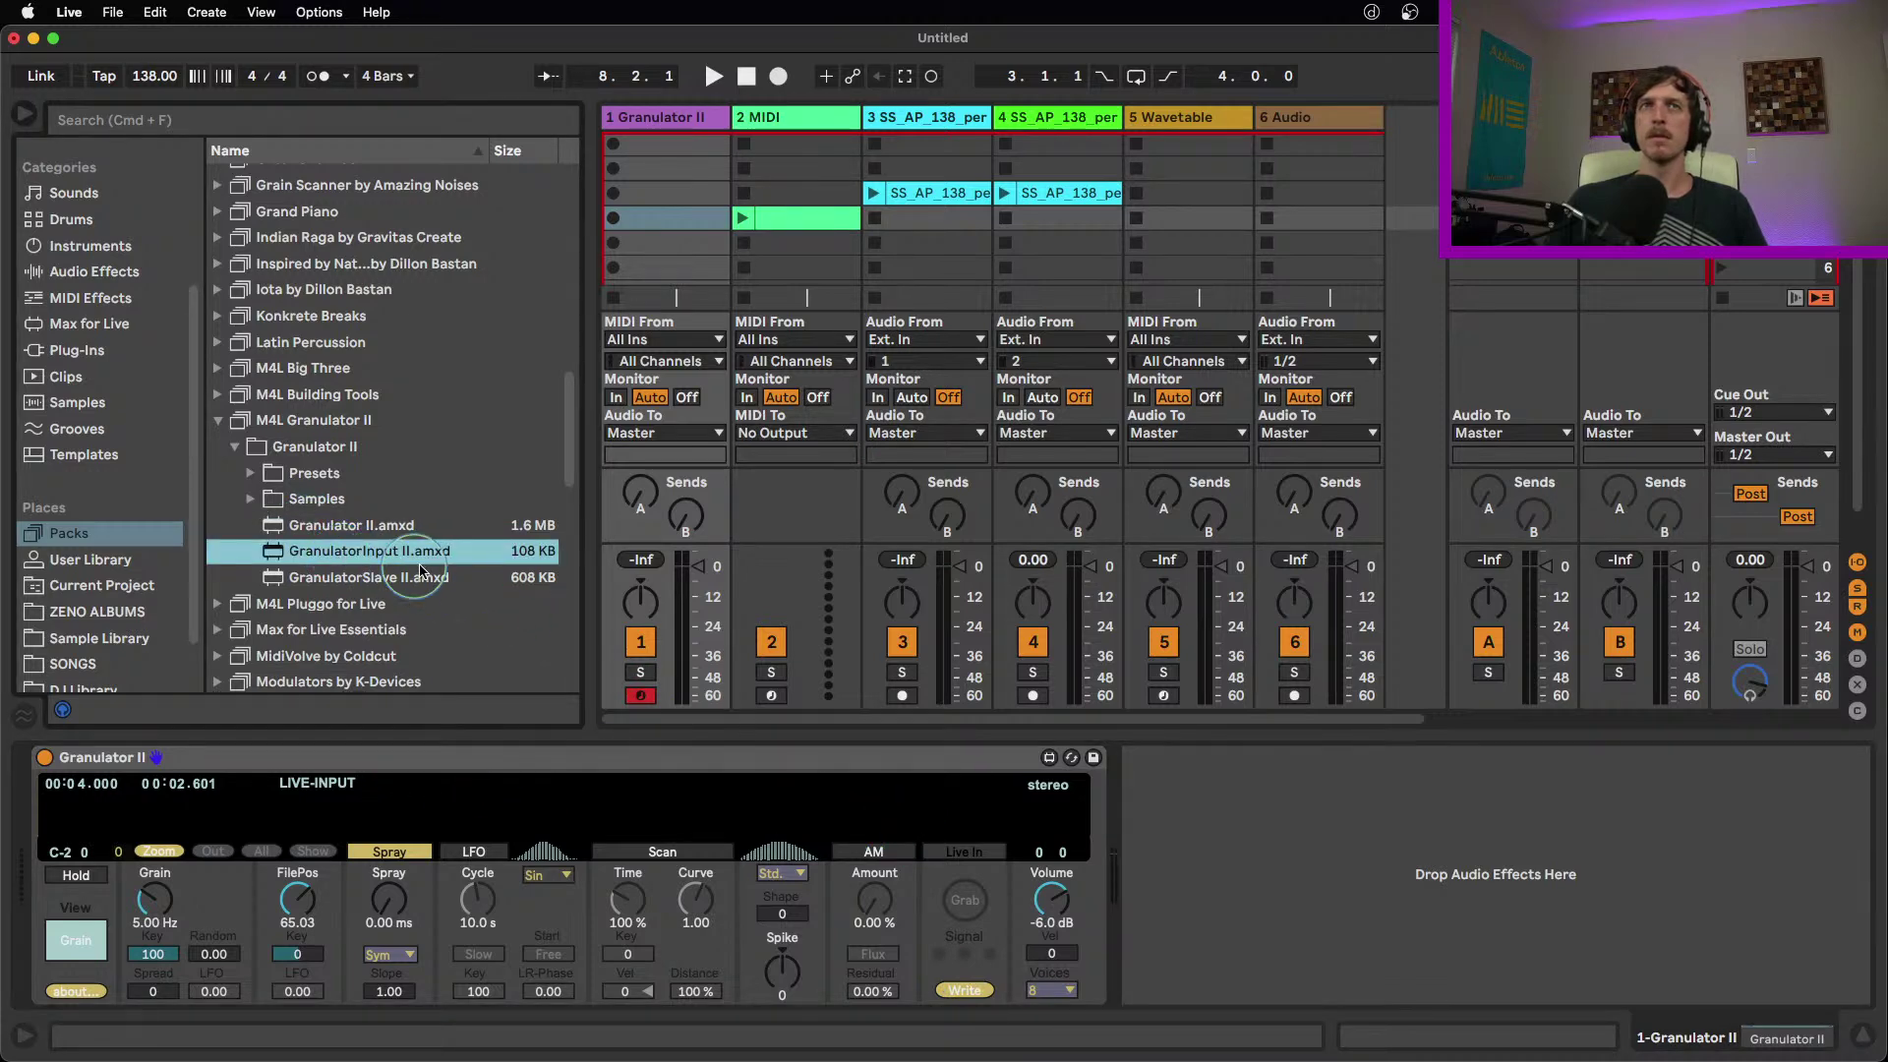
pyautogui.moveTo(369, 565); pyautogui.dragTo(908, 236)
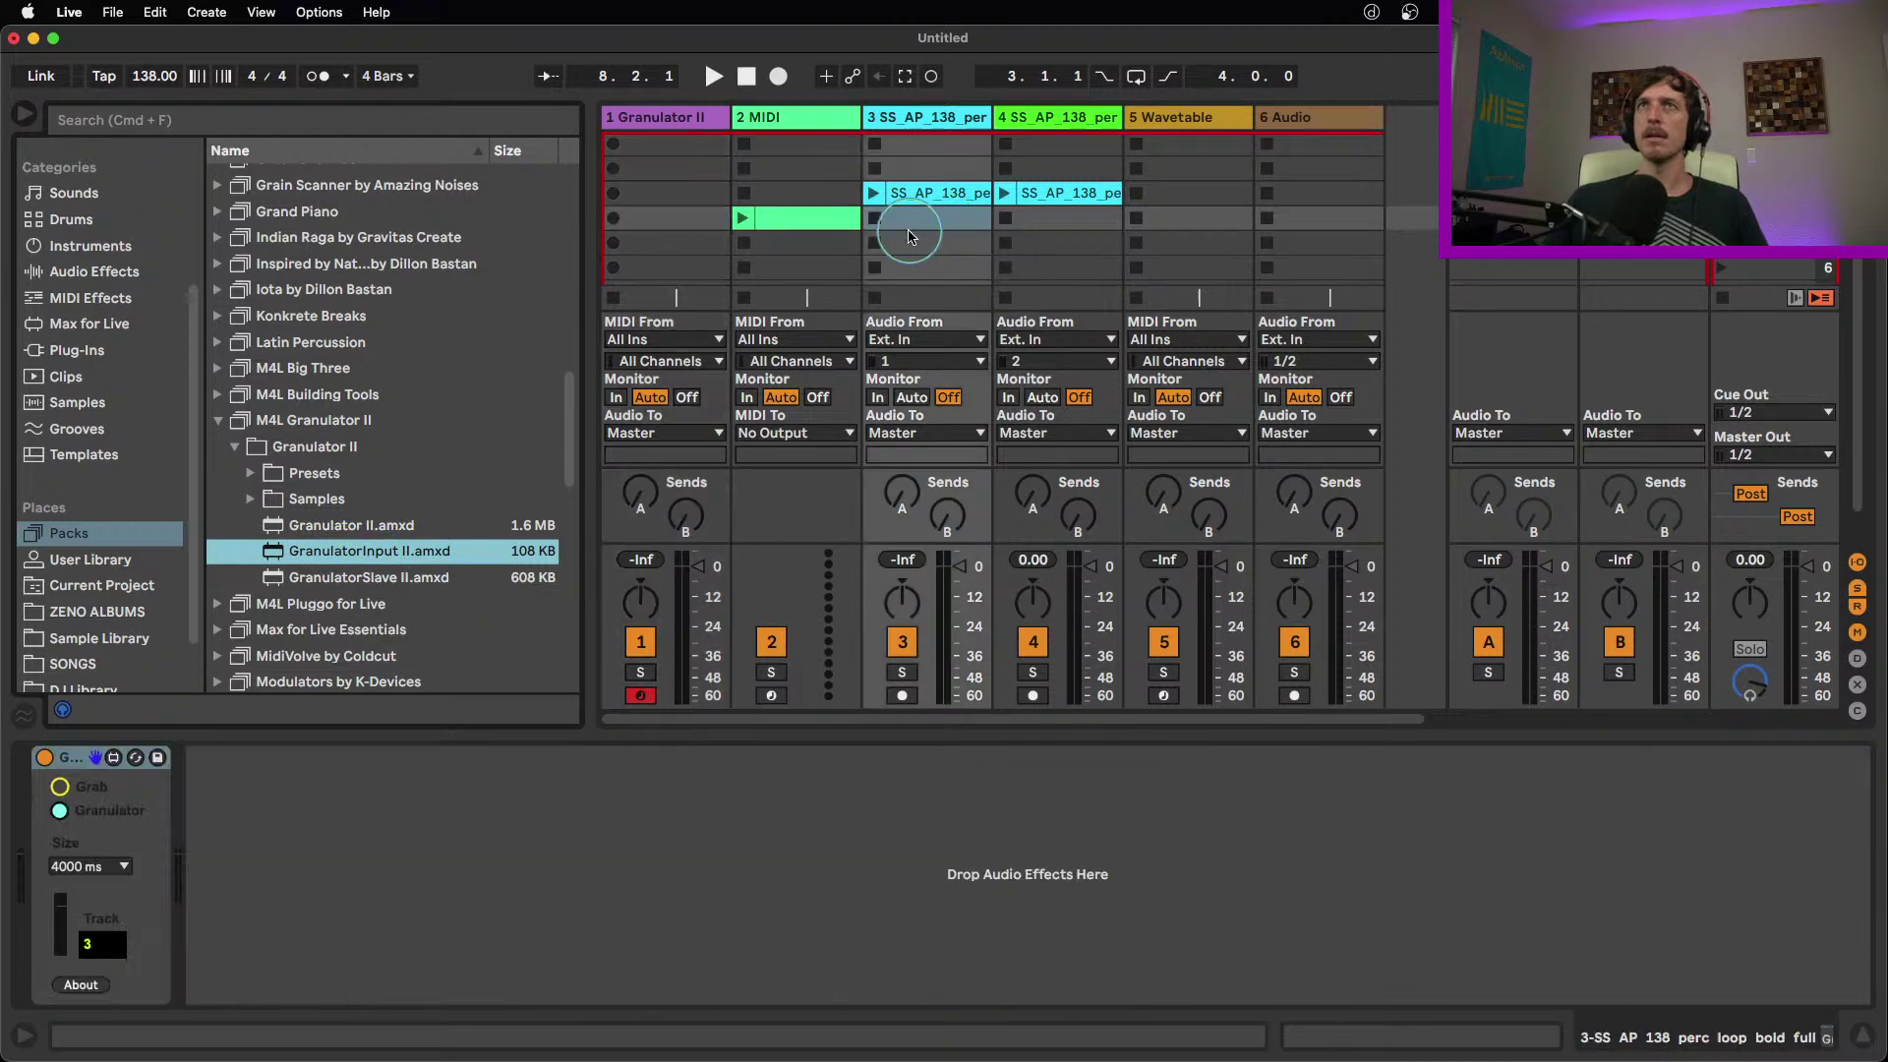
pyautogui.click(874, 193)
pyautogui.moveTo(959, 568); pyautogui.dragTo(957, 622)
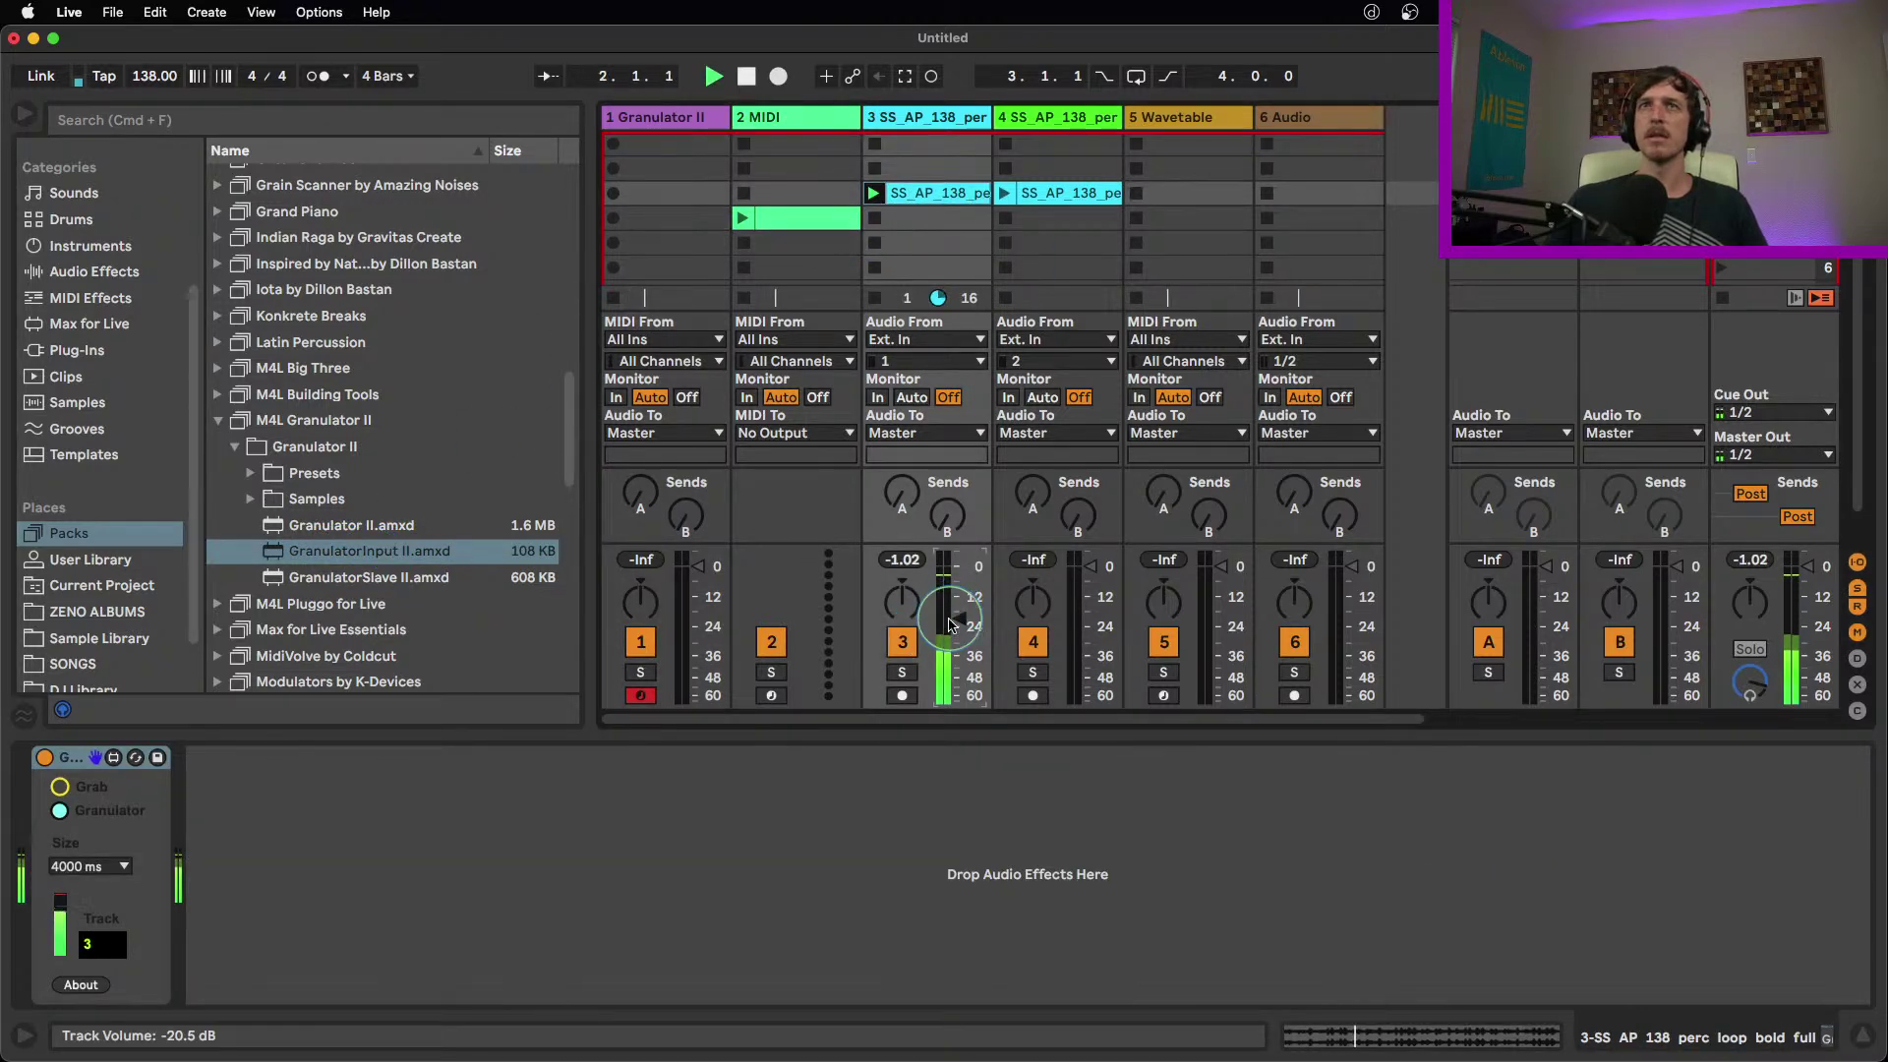
# Create an empty MIDI clip in the first slot of track 1, stop playback, and grab the live input in Granulator II
pyautogui.doubleClick(694, 143)
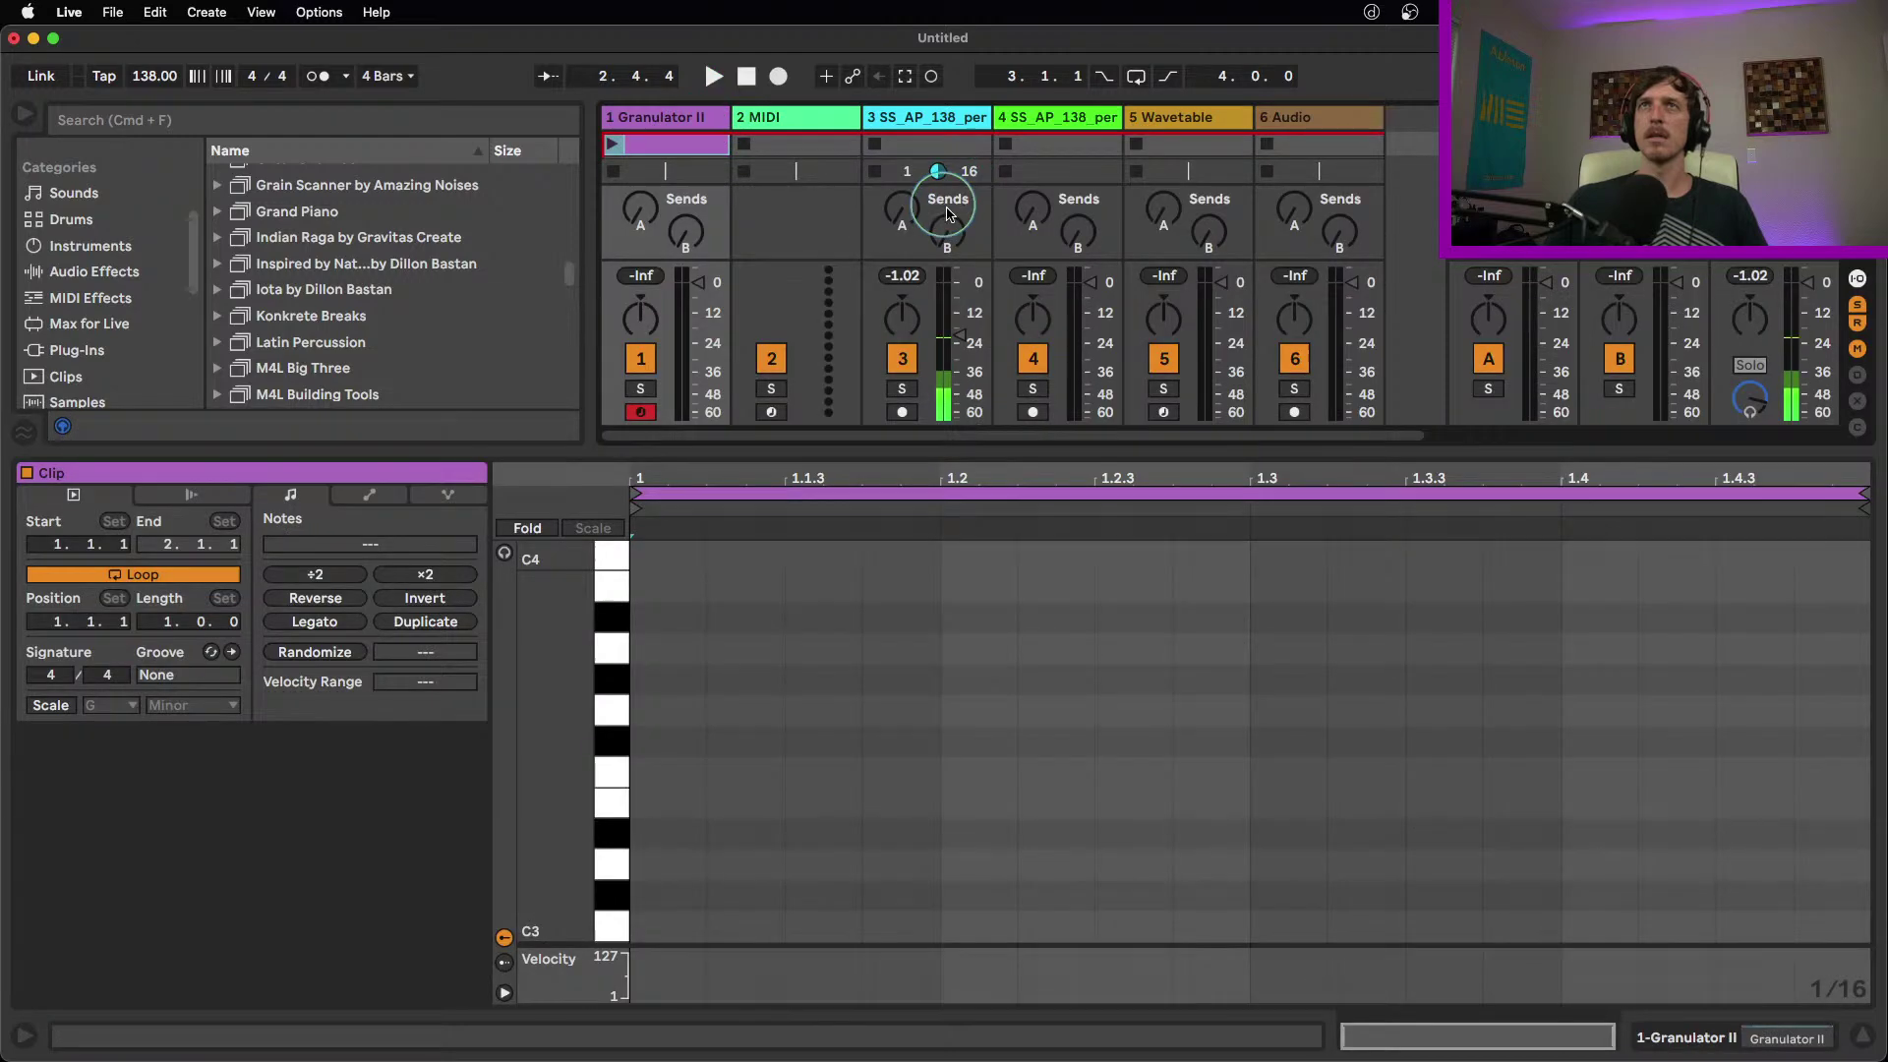
pyautogui.click(693, 117)
pyautogui.press('space')
pyautogui.click(965, 899)
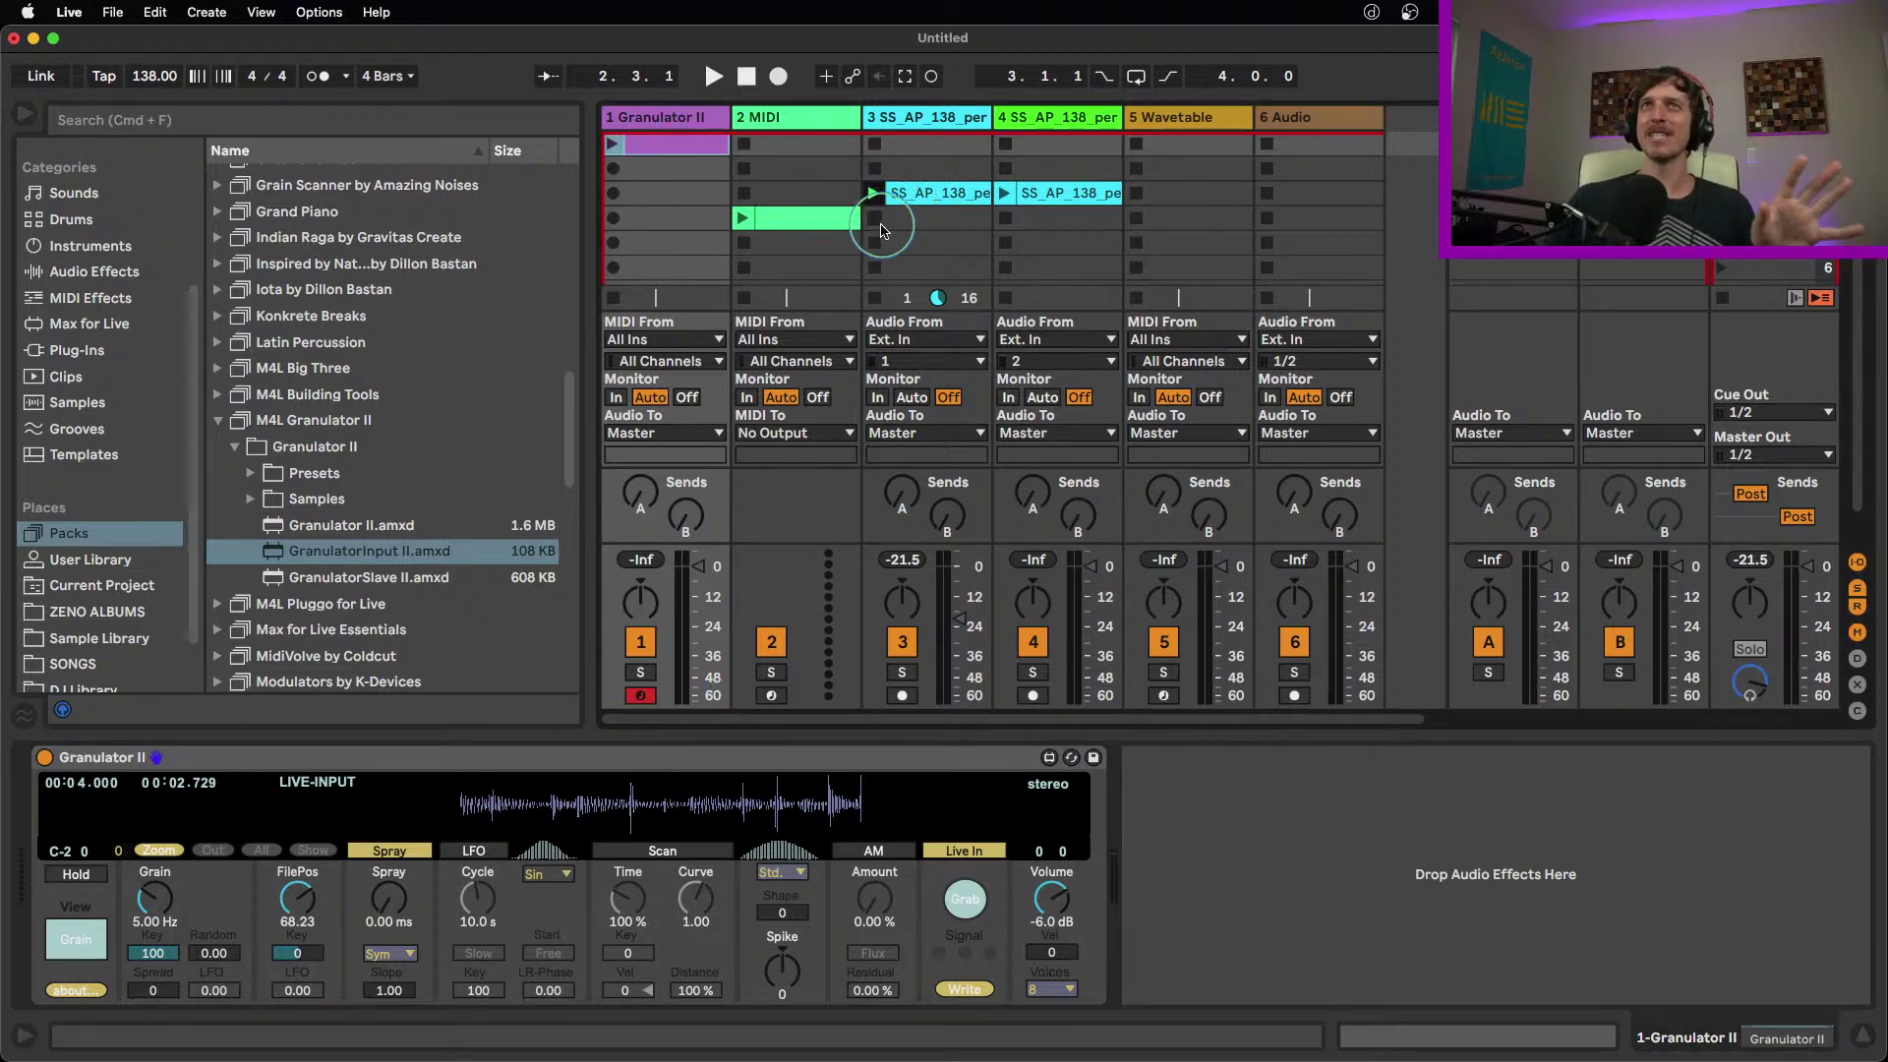
# Remove GranulatorInput II from track 3 and show the Granulator II device on track 1 again
pyautogui.click(927, 144)
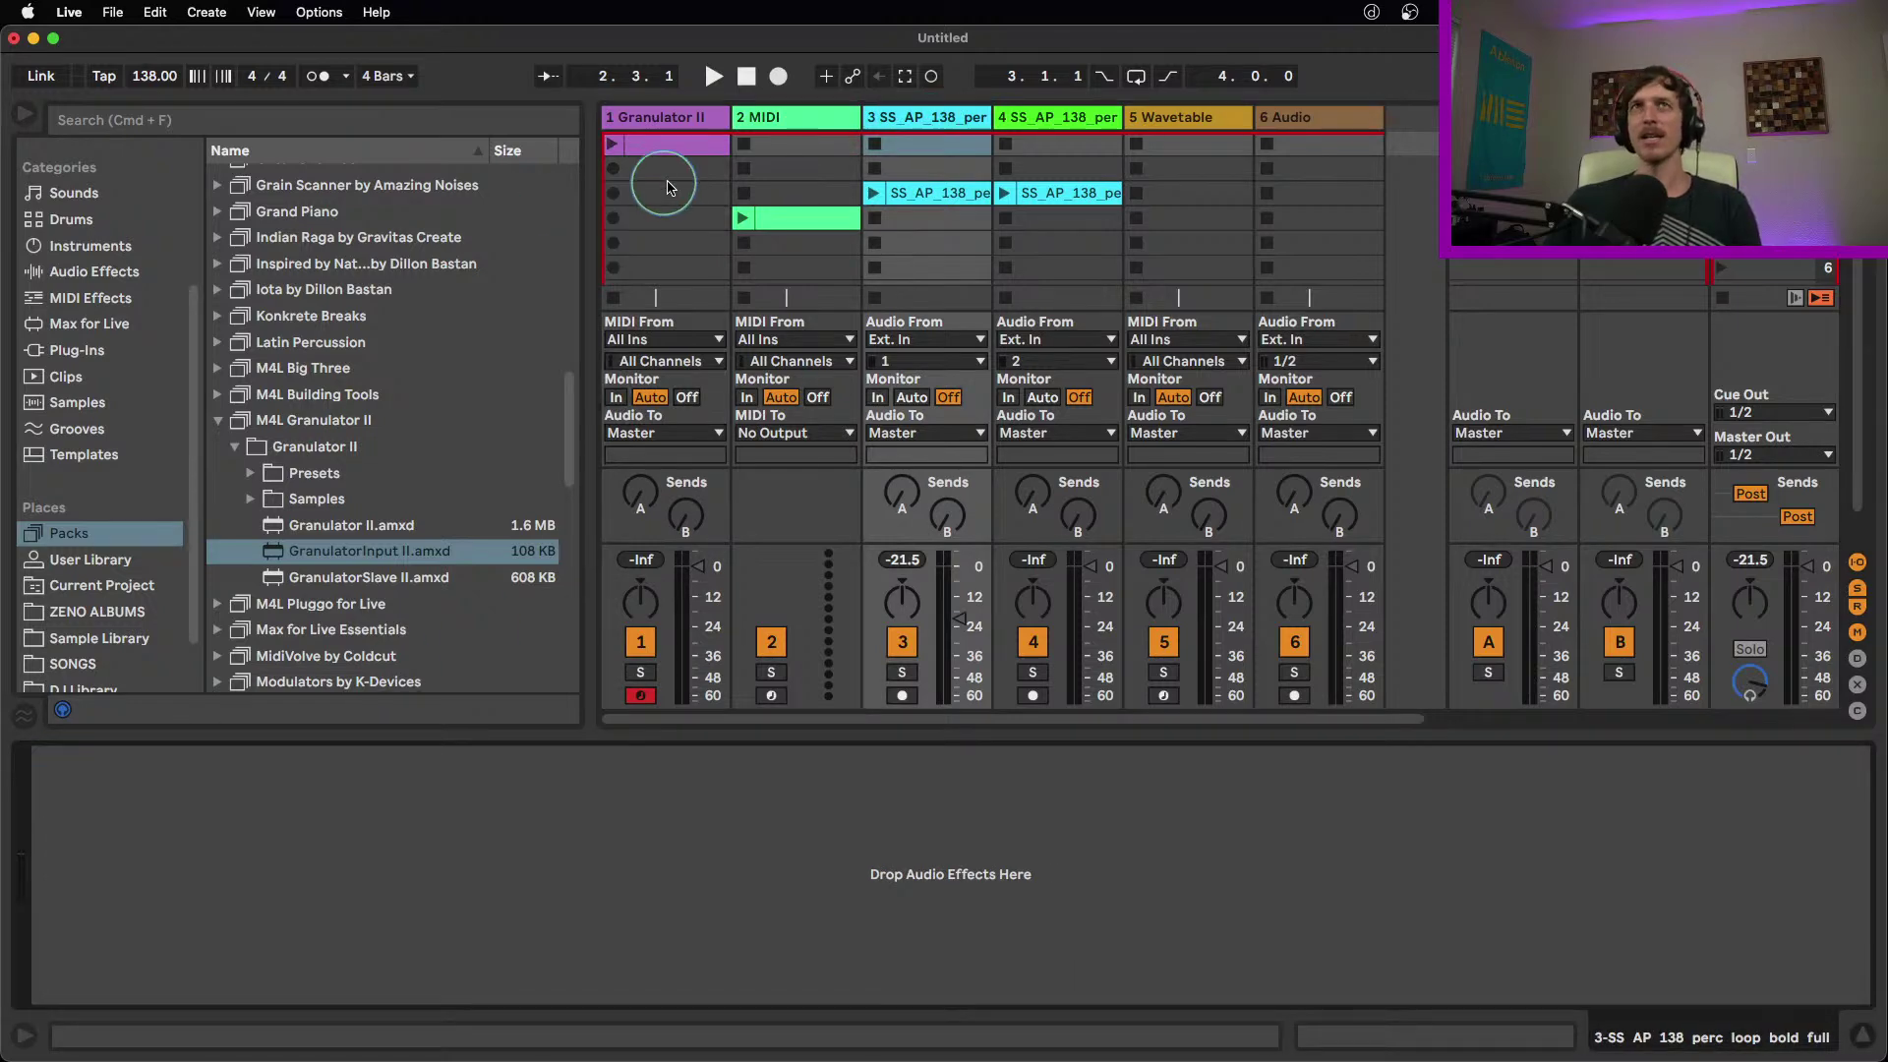
pyautogui.click(664, 145)
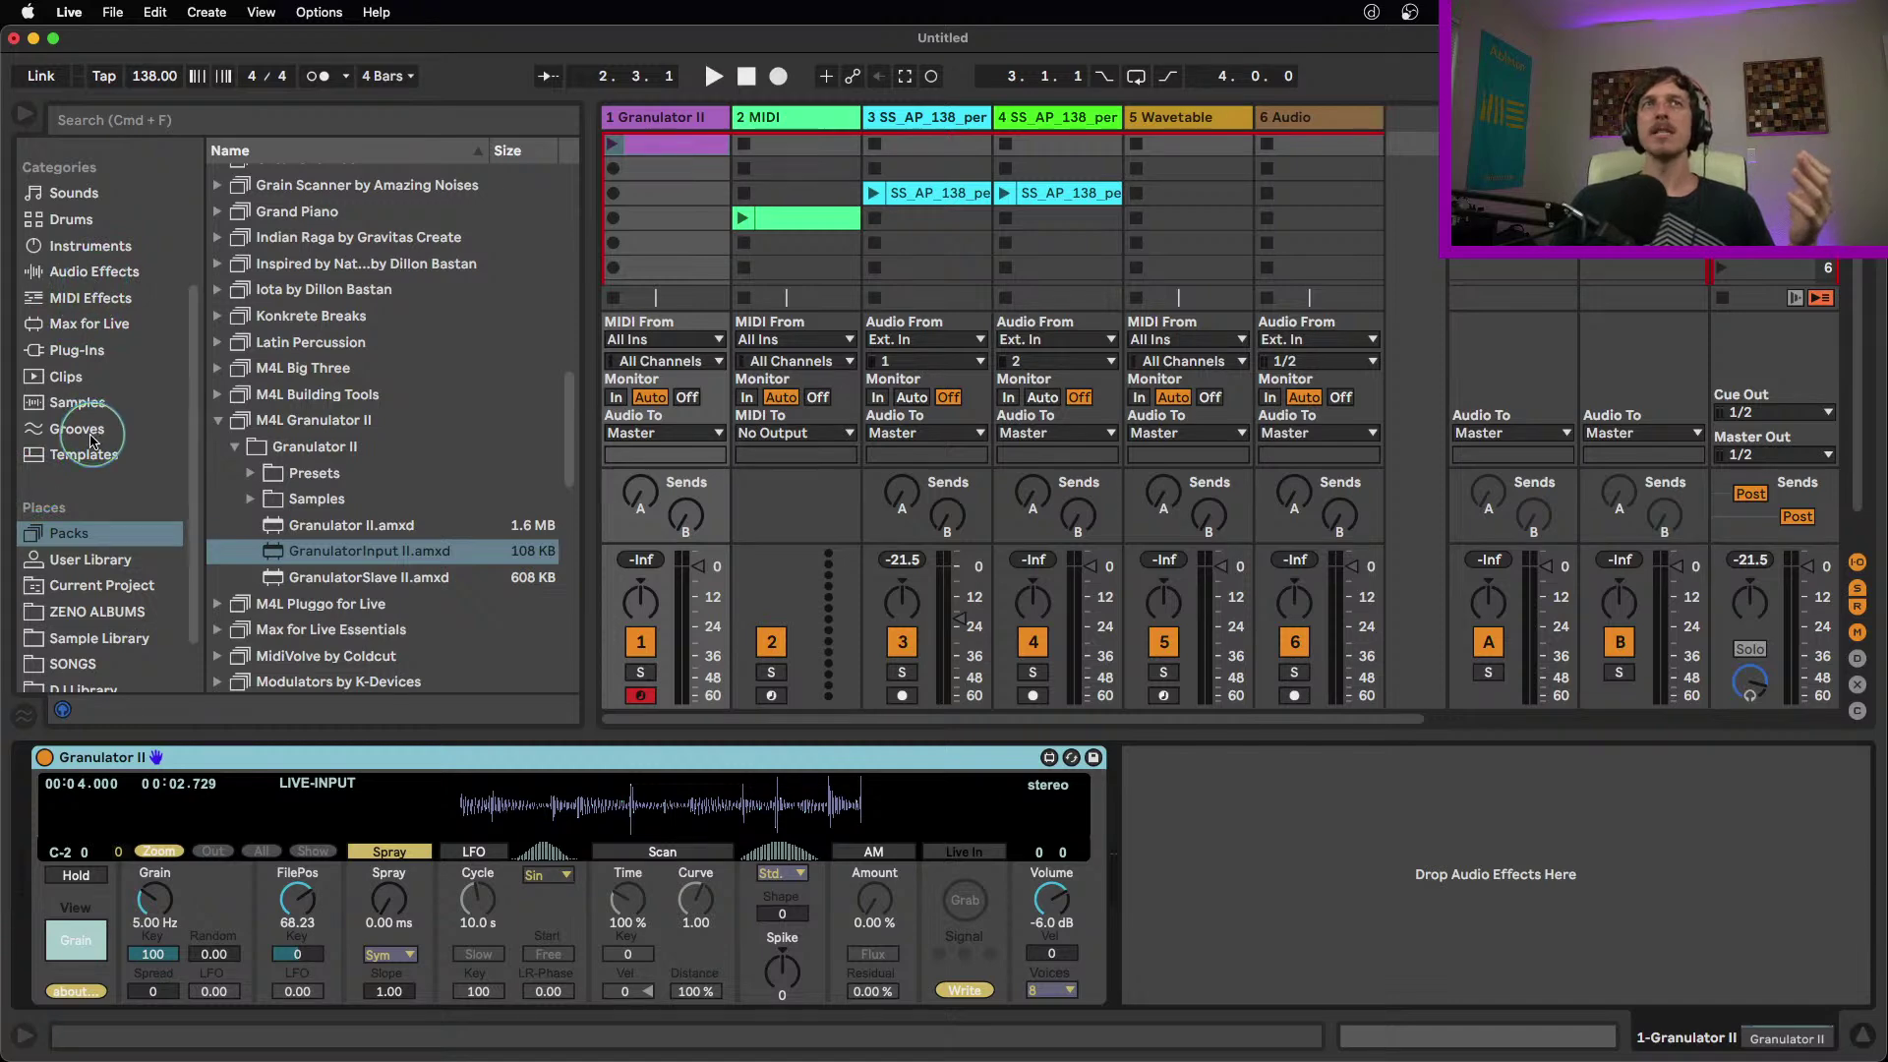
# Look through the Samples category for material for Granulator II, previewing Dr.HipHopClap06.aif
pyautogui.click(79, 403)
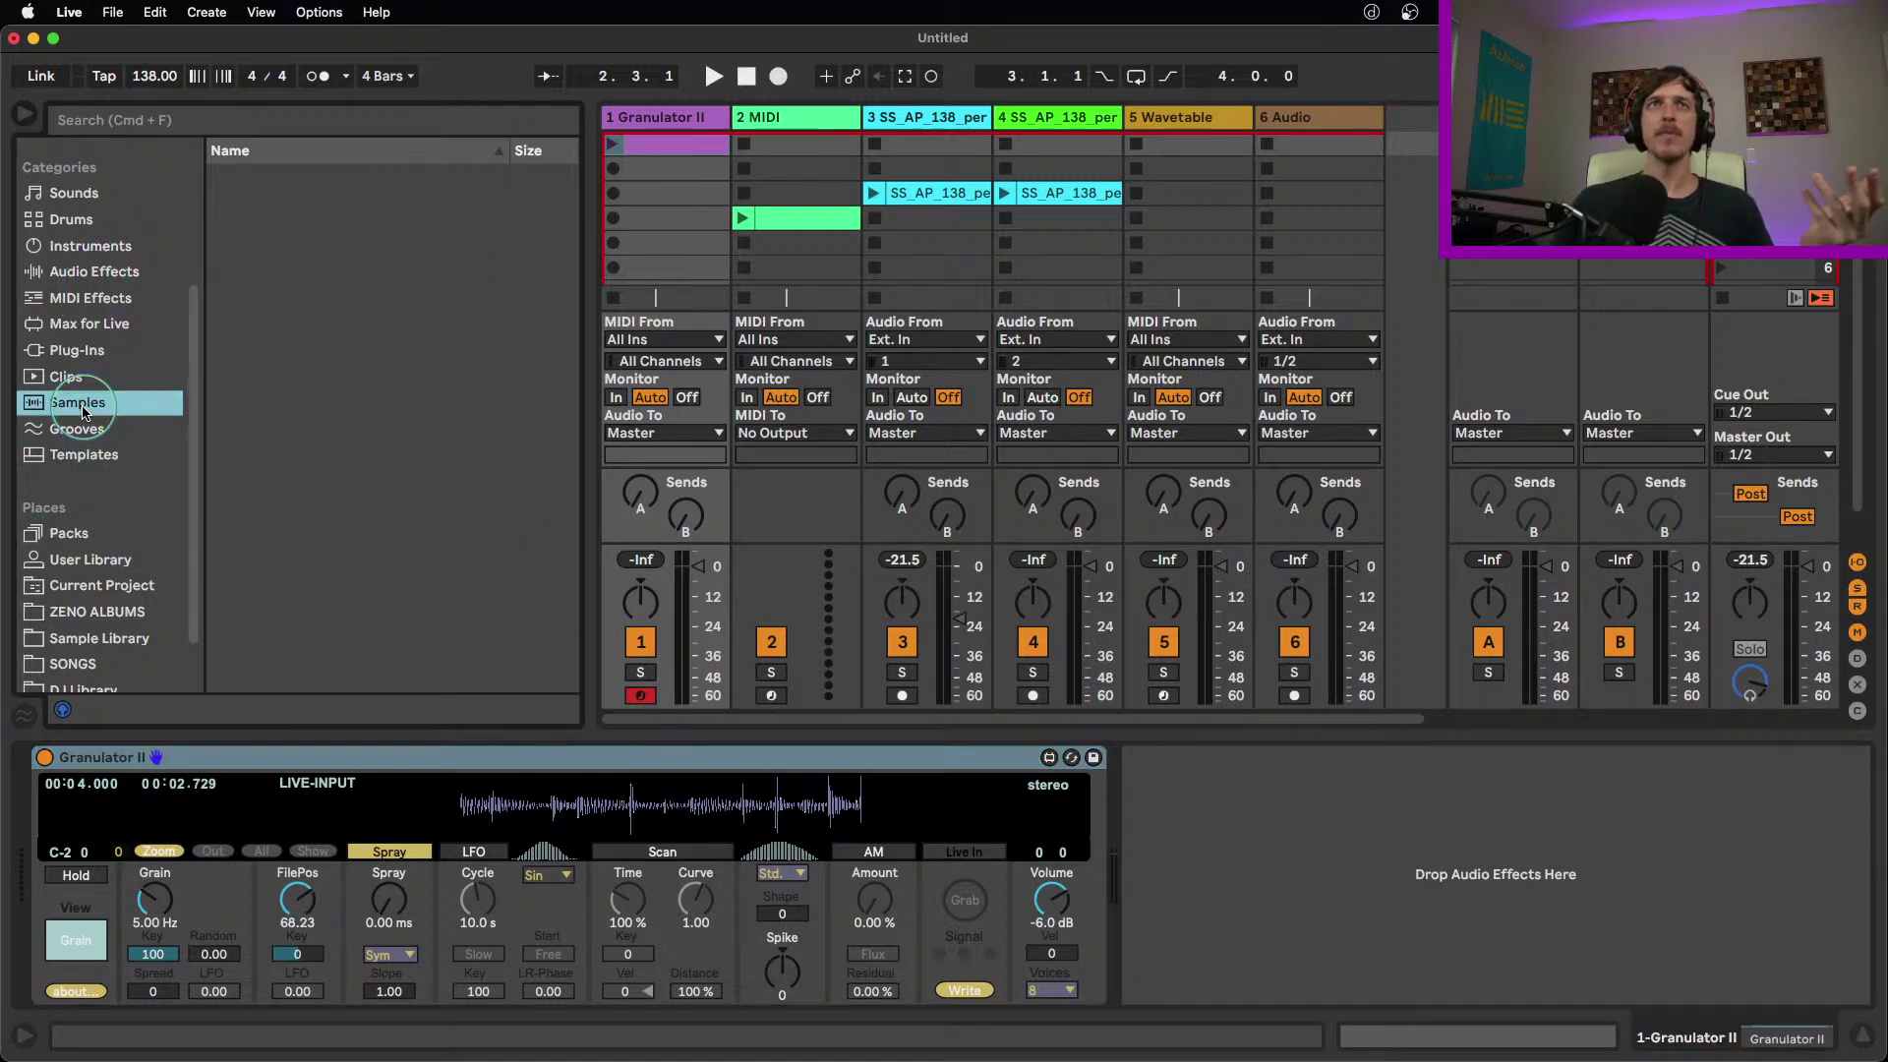
pyautogui.click(250, 122)
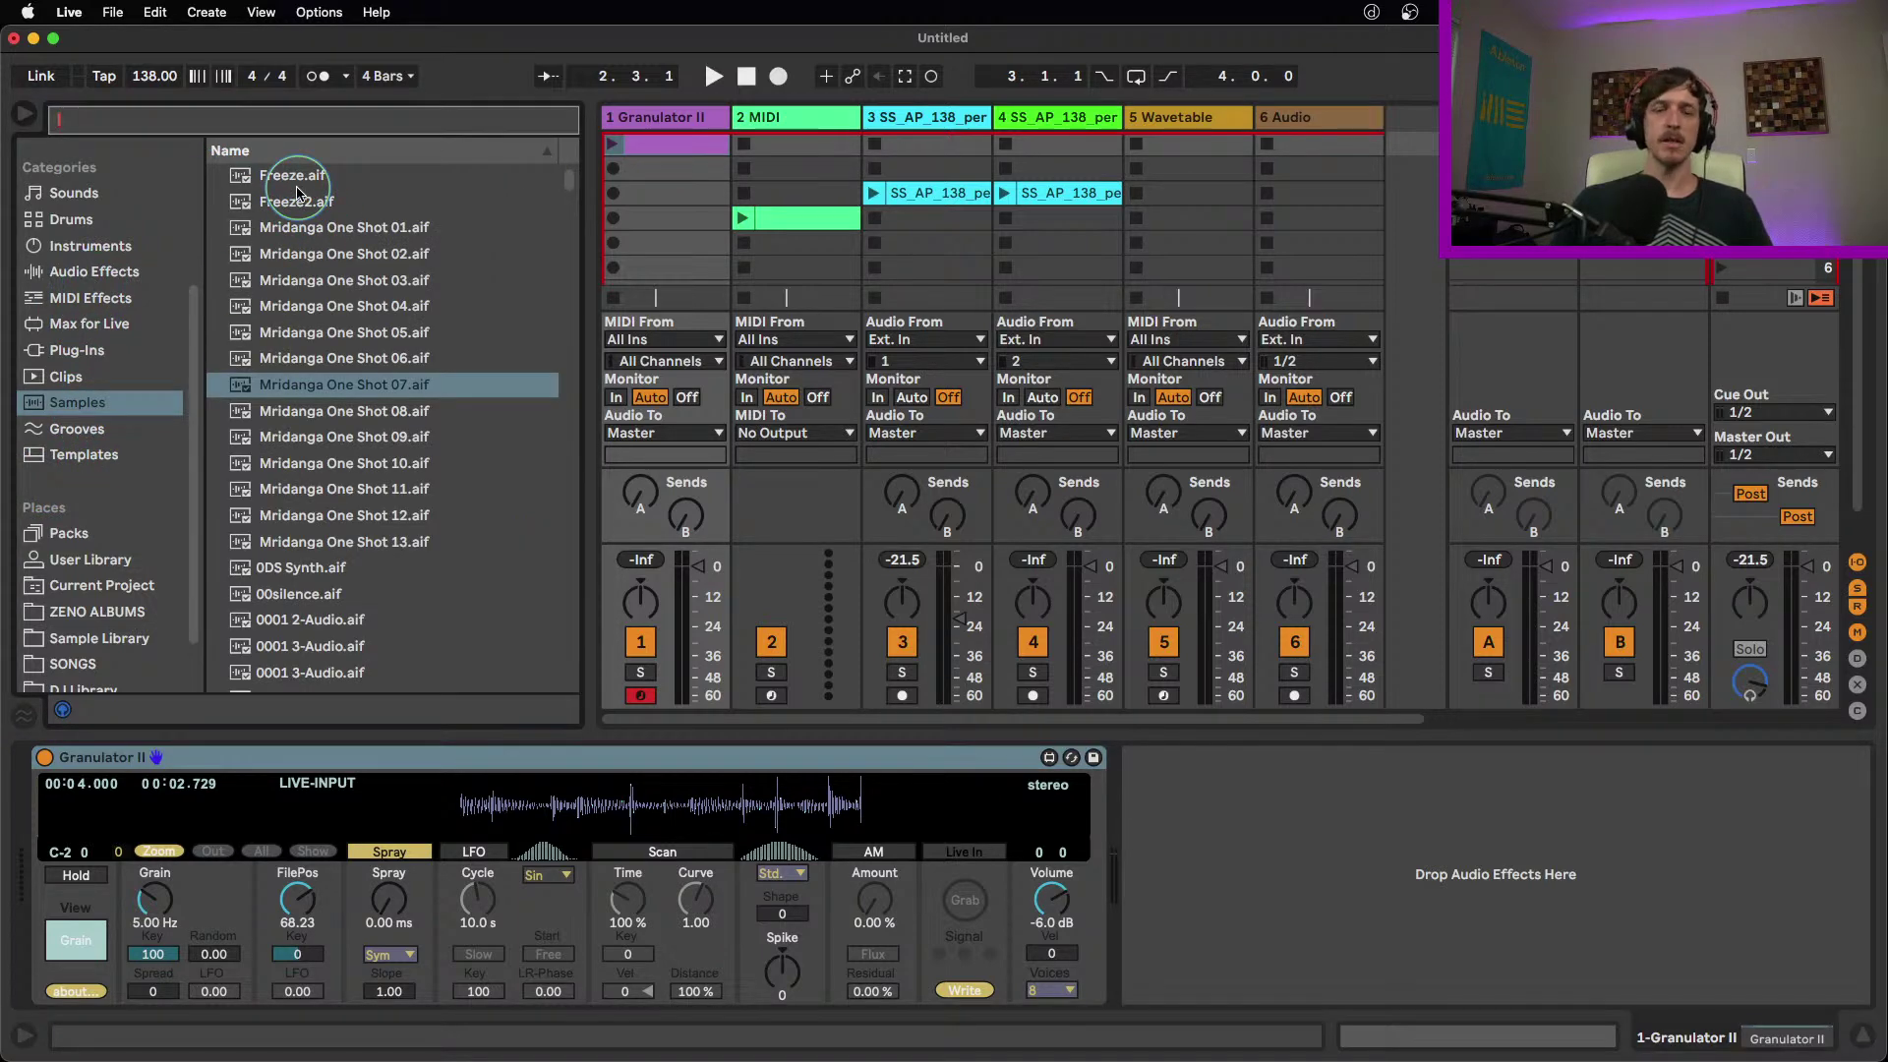
pyautogui.scroll(-10, 472, 536)
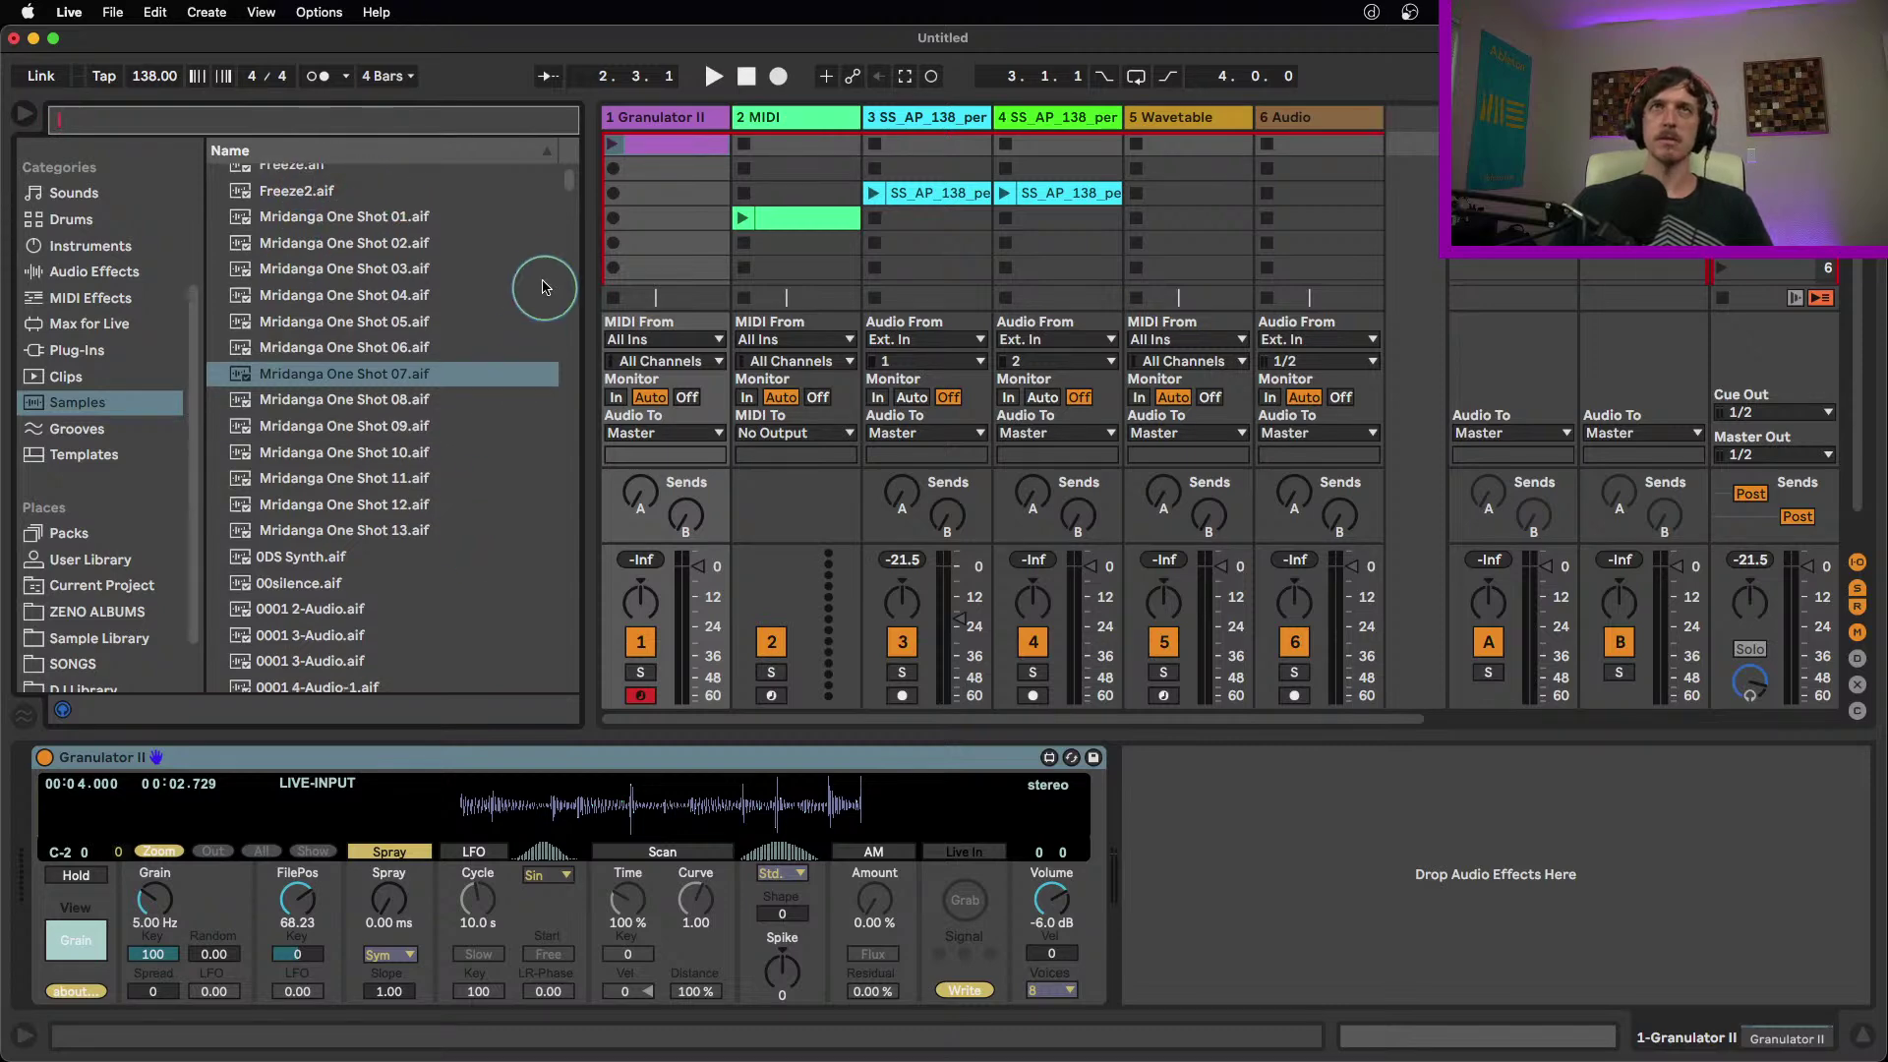
pyautogui.click(547, 551)
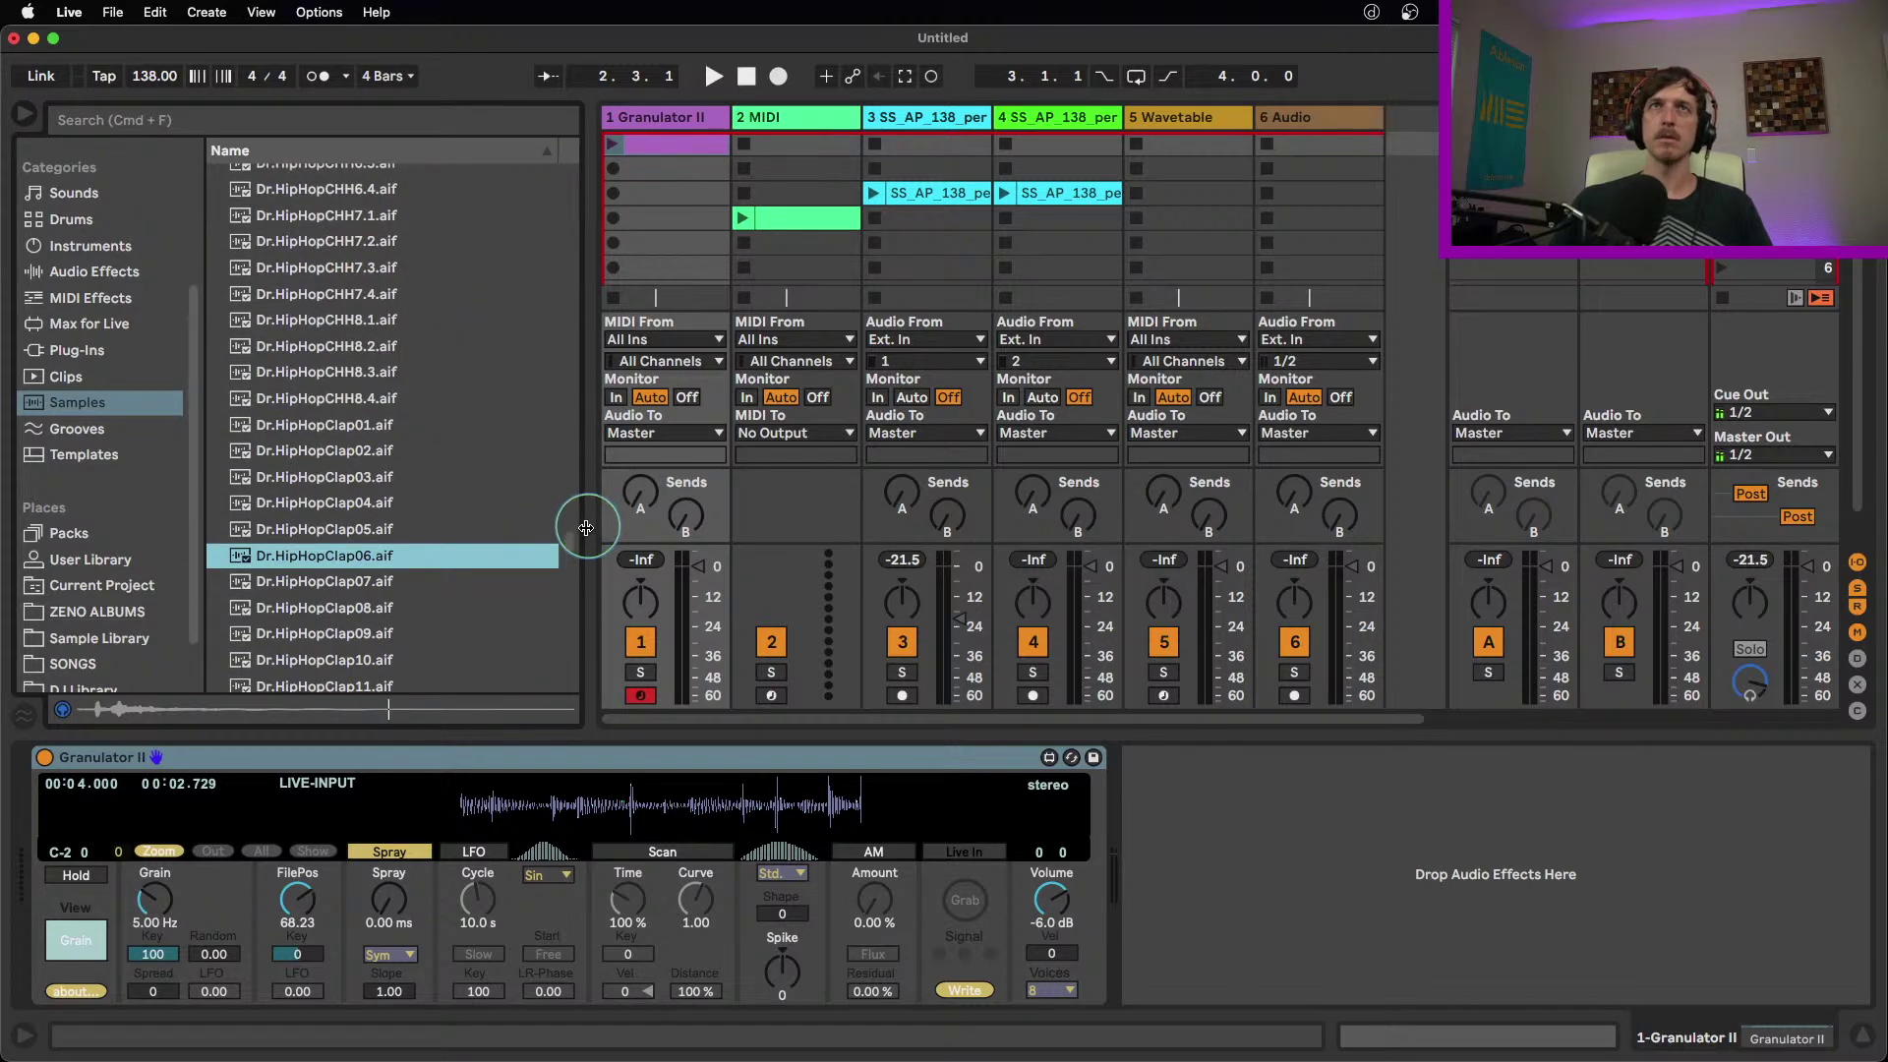
pyautogui.scroll(-20, 548, 550)
pyautogui.moveTo(567, 679); pyautogui.dragTo(567, 579)
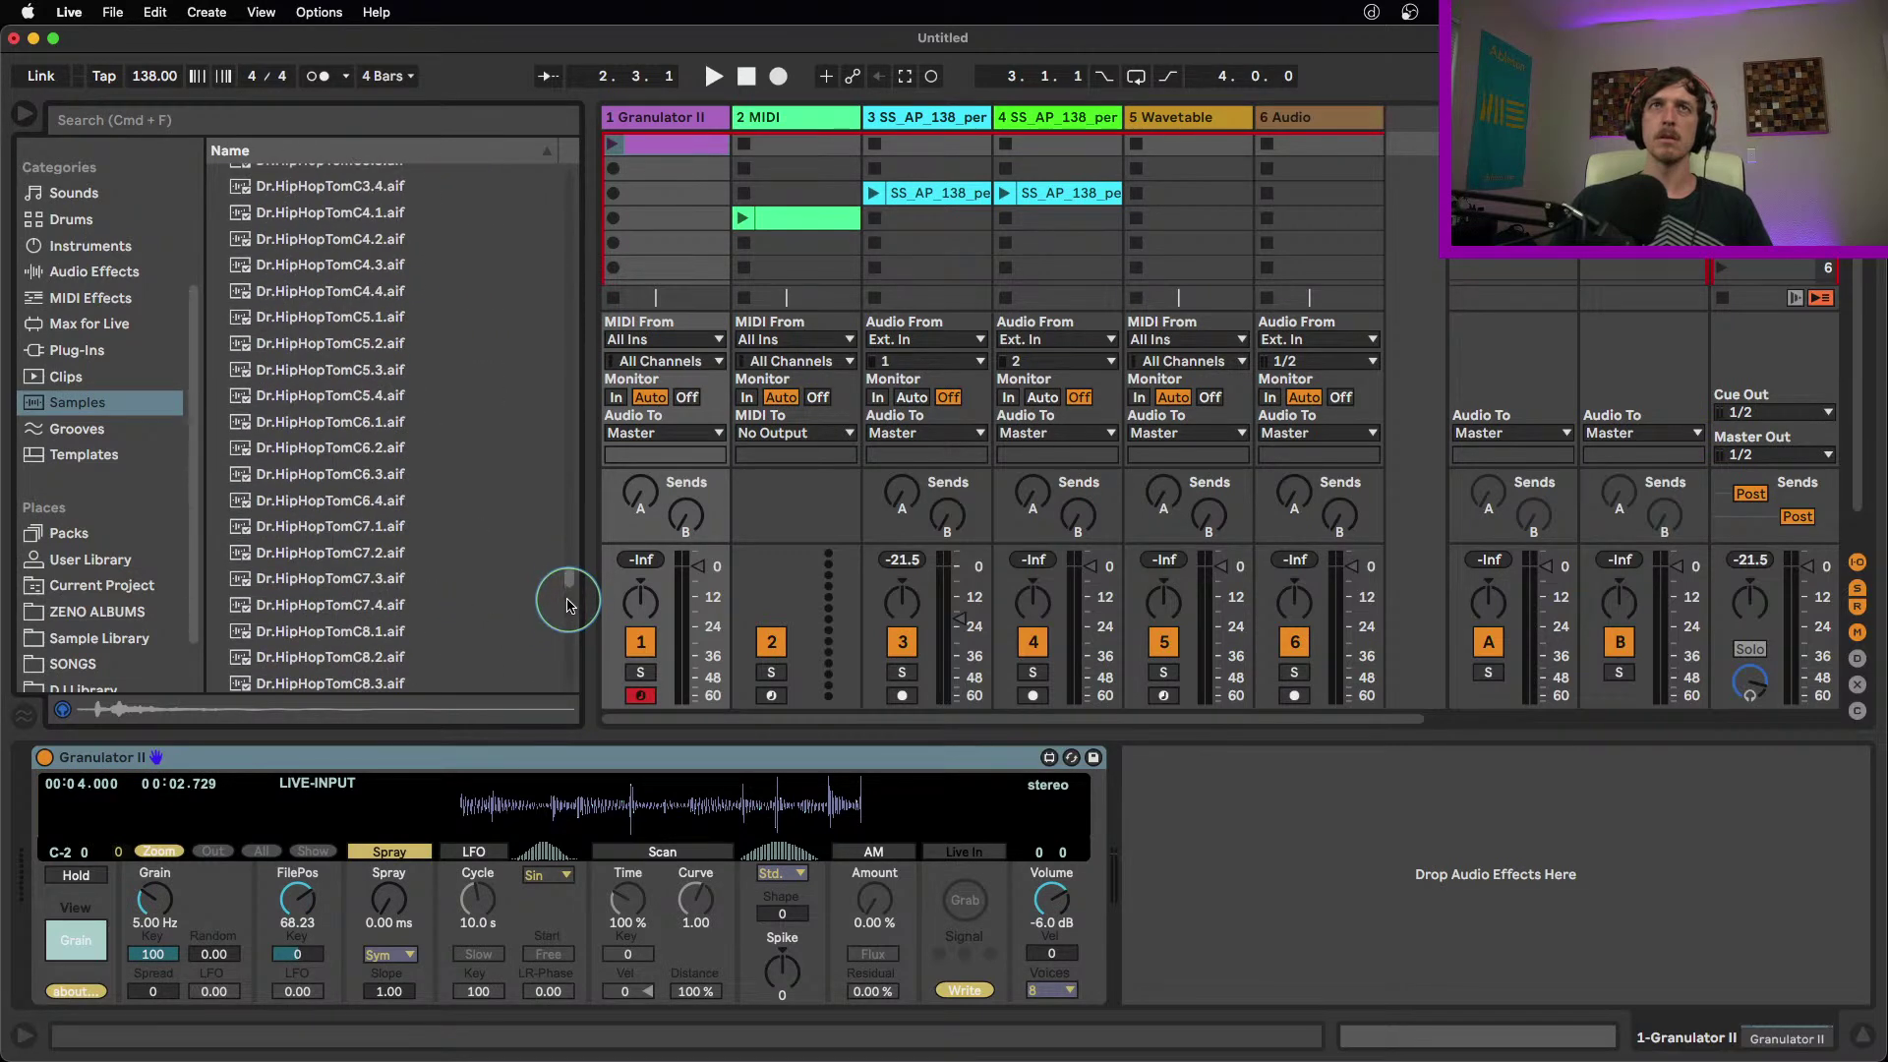
pyautogui.scroll(-10, 409, 236)
# Search the samples for "bpm" and preview 80N Jazz Guitar 95bpm.aif
pyautogui.click(308, 120)
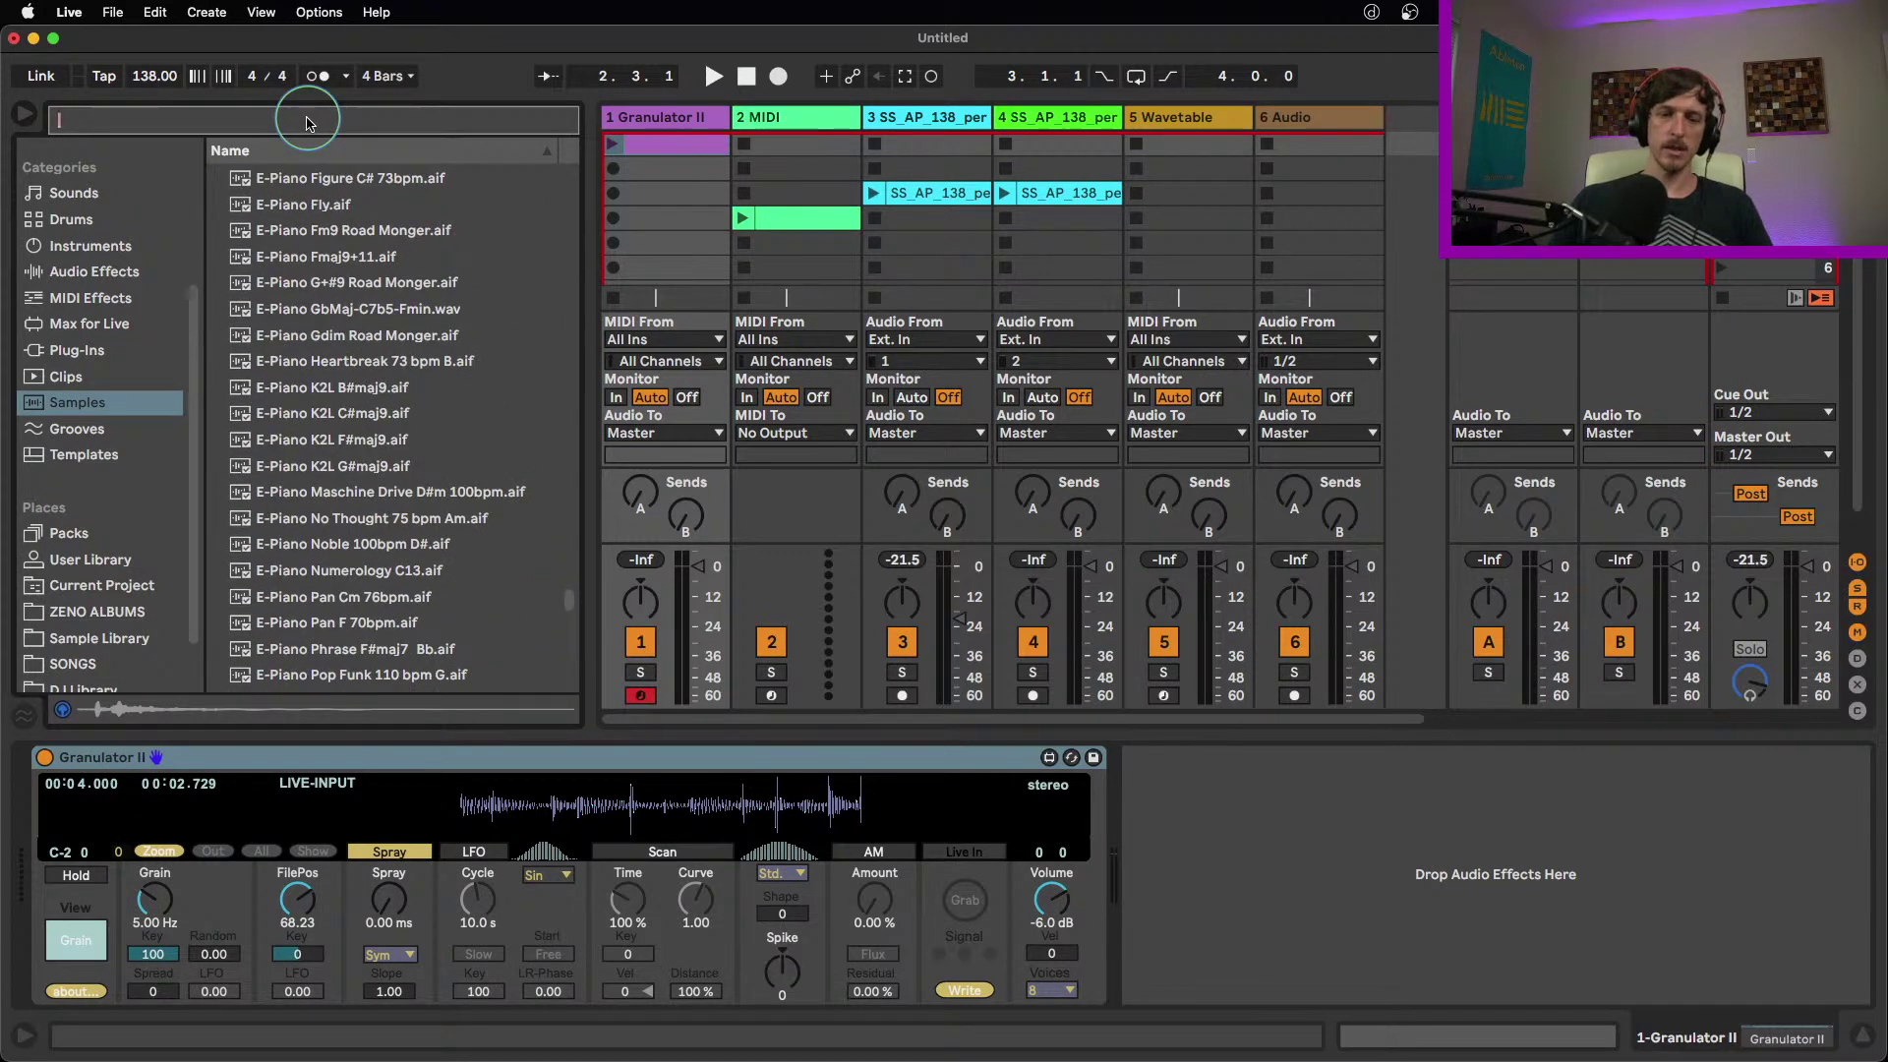
pyautogui.write('bpm')
pyautogui.click(354, 306)
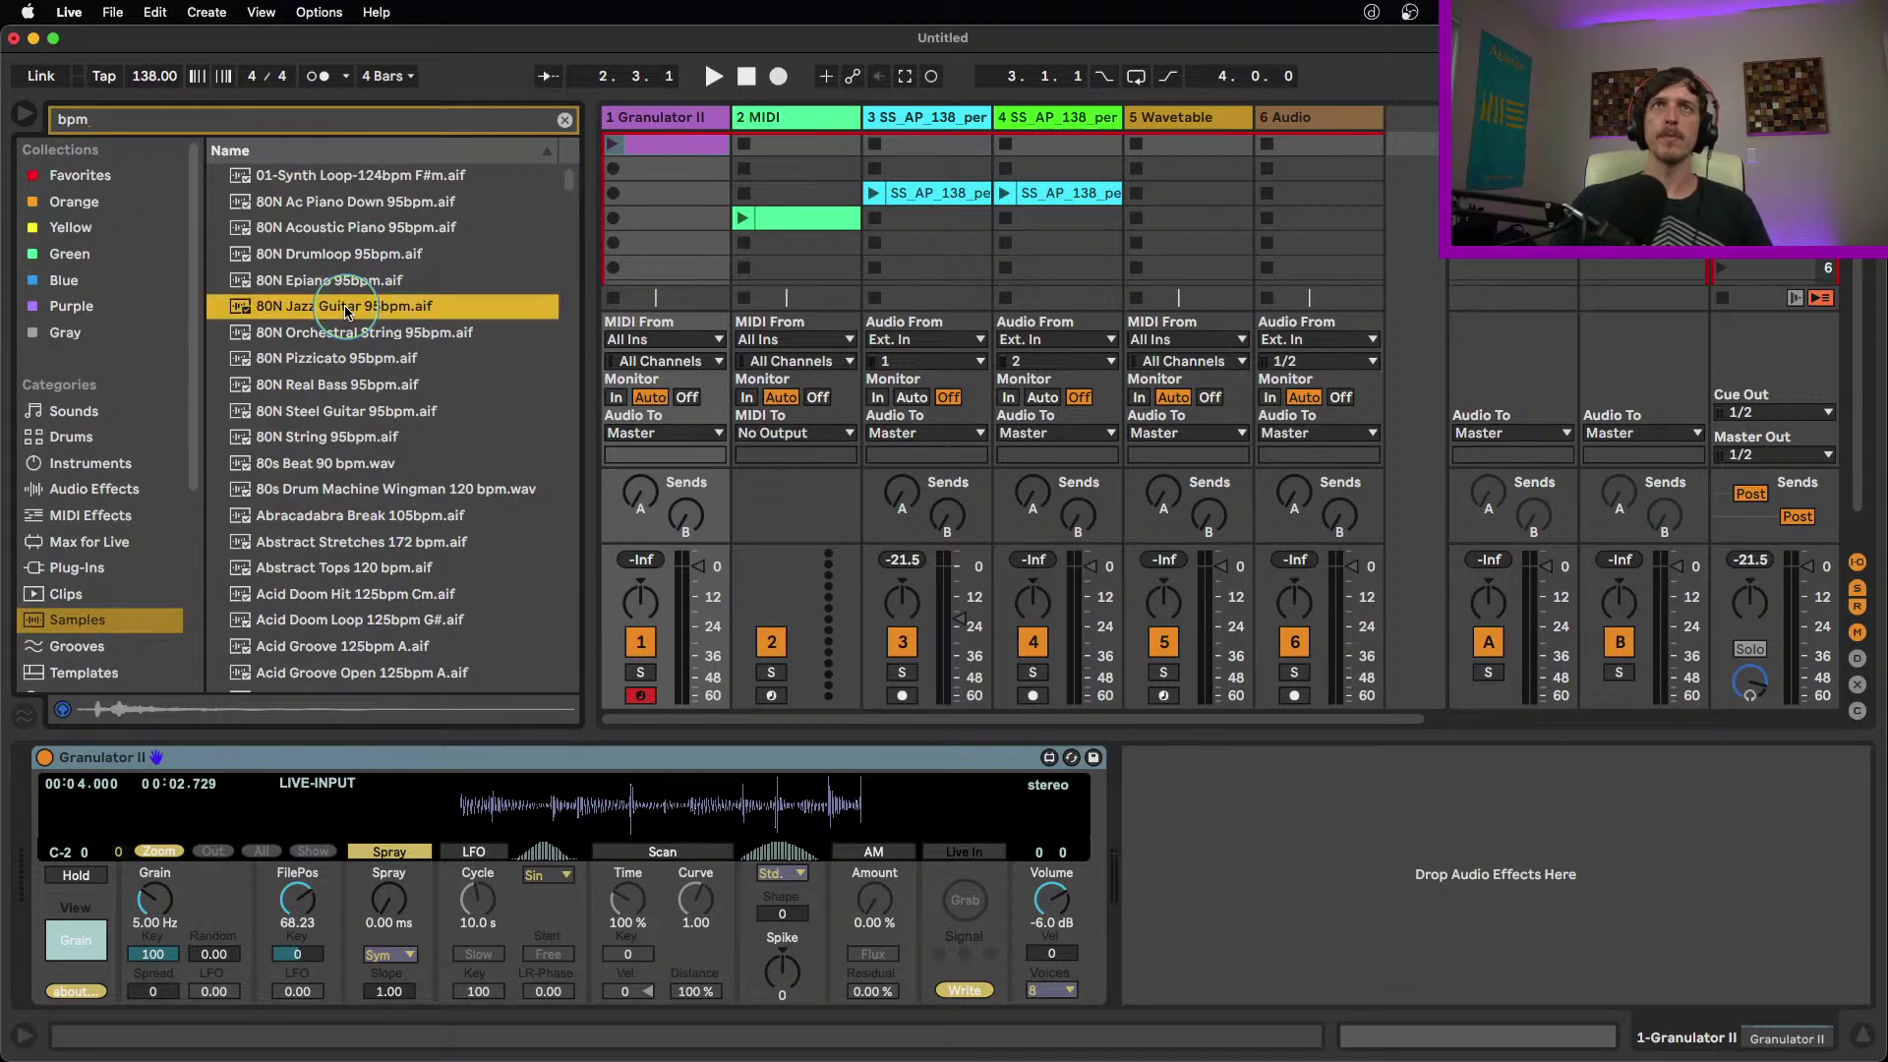
# Load the 80N Jazz Guitar 95bpm.aif sample into Granulator II and set the file position to 52.48
pyautogui.moveTo(356, 313); pyautogui.dragTo(438, 824)
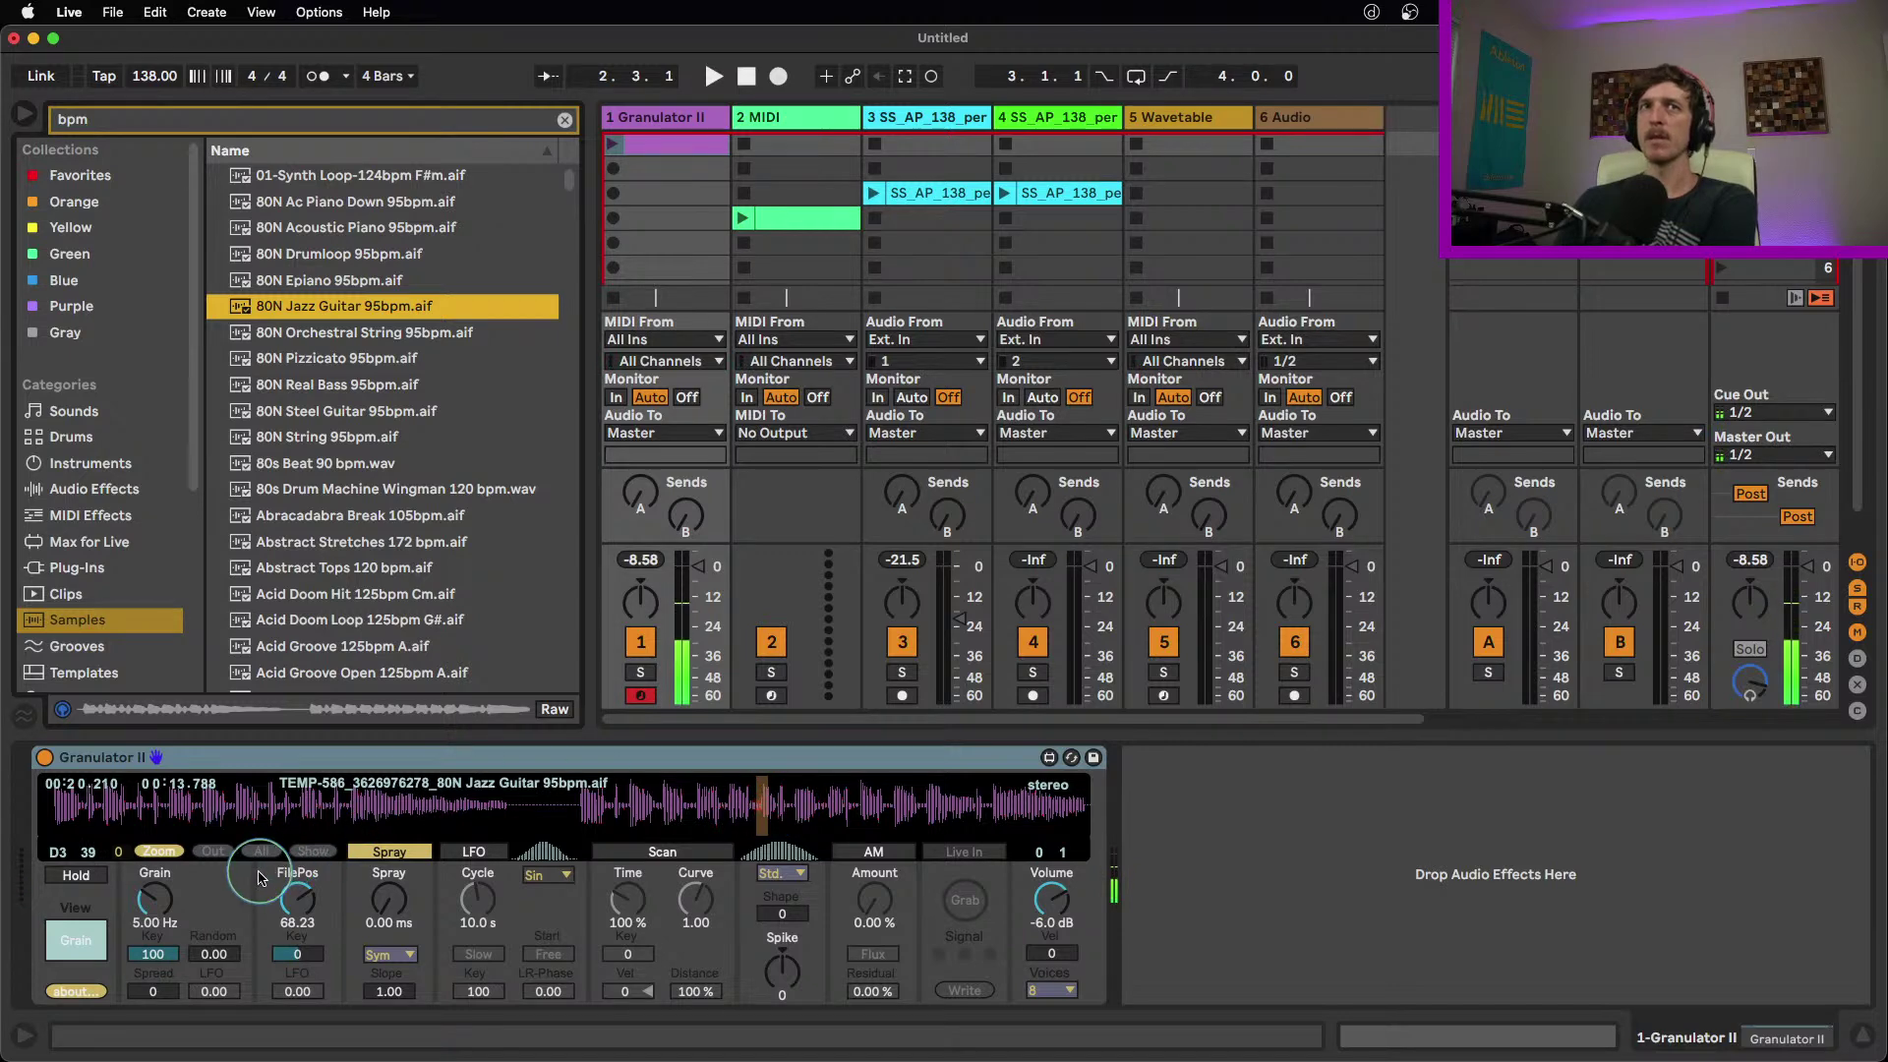
pyautogui.click(310, 910)
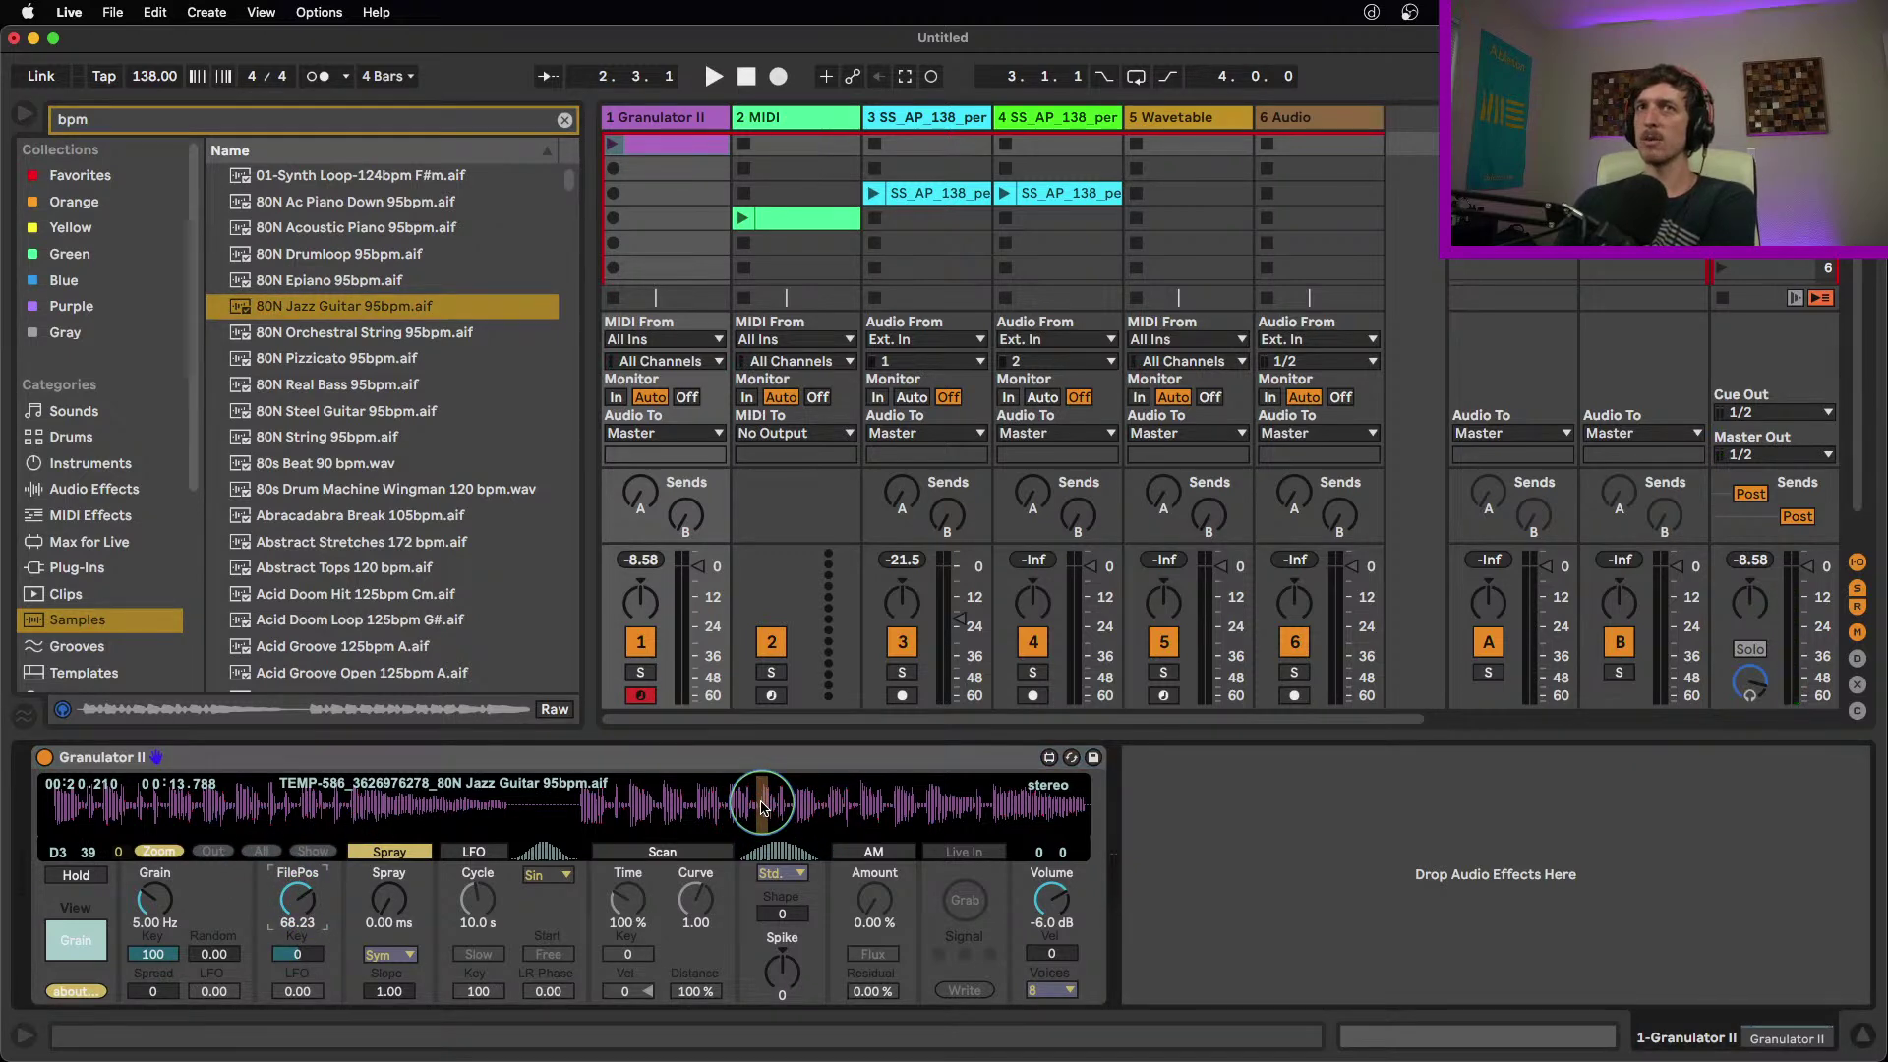
pyautogui.moveTo(297, 897); pyautogui.dragTo(299, 914)
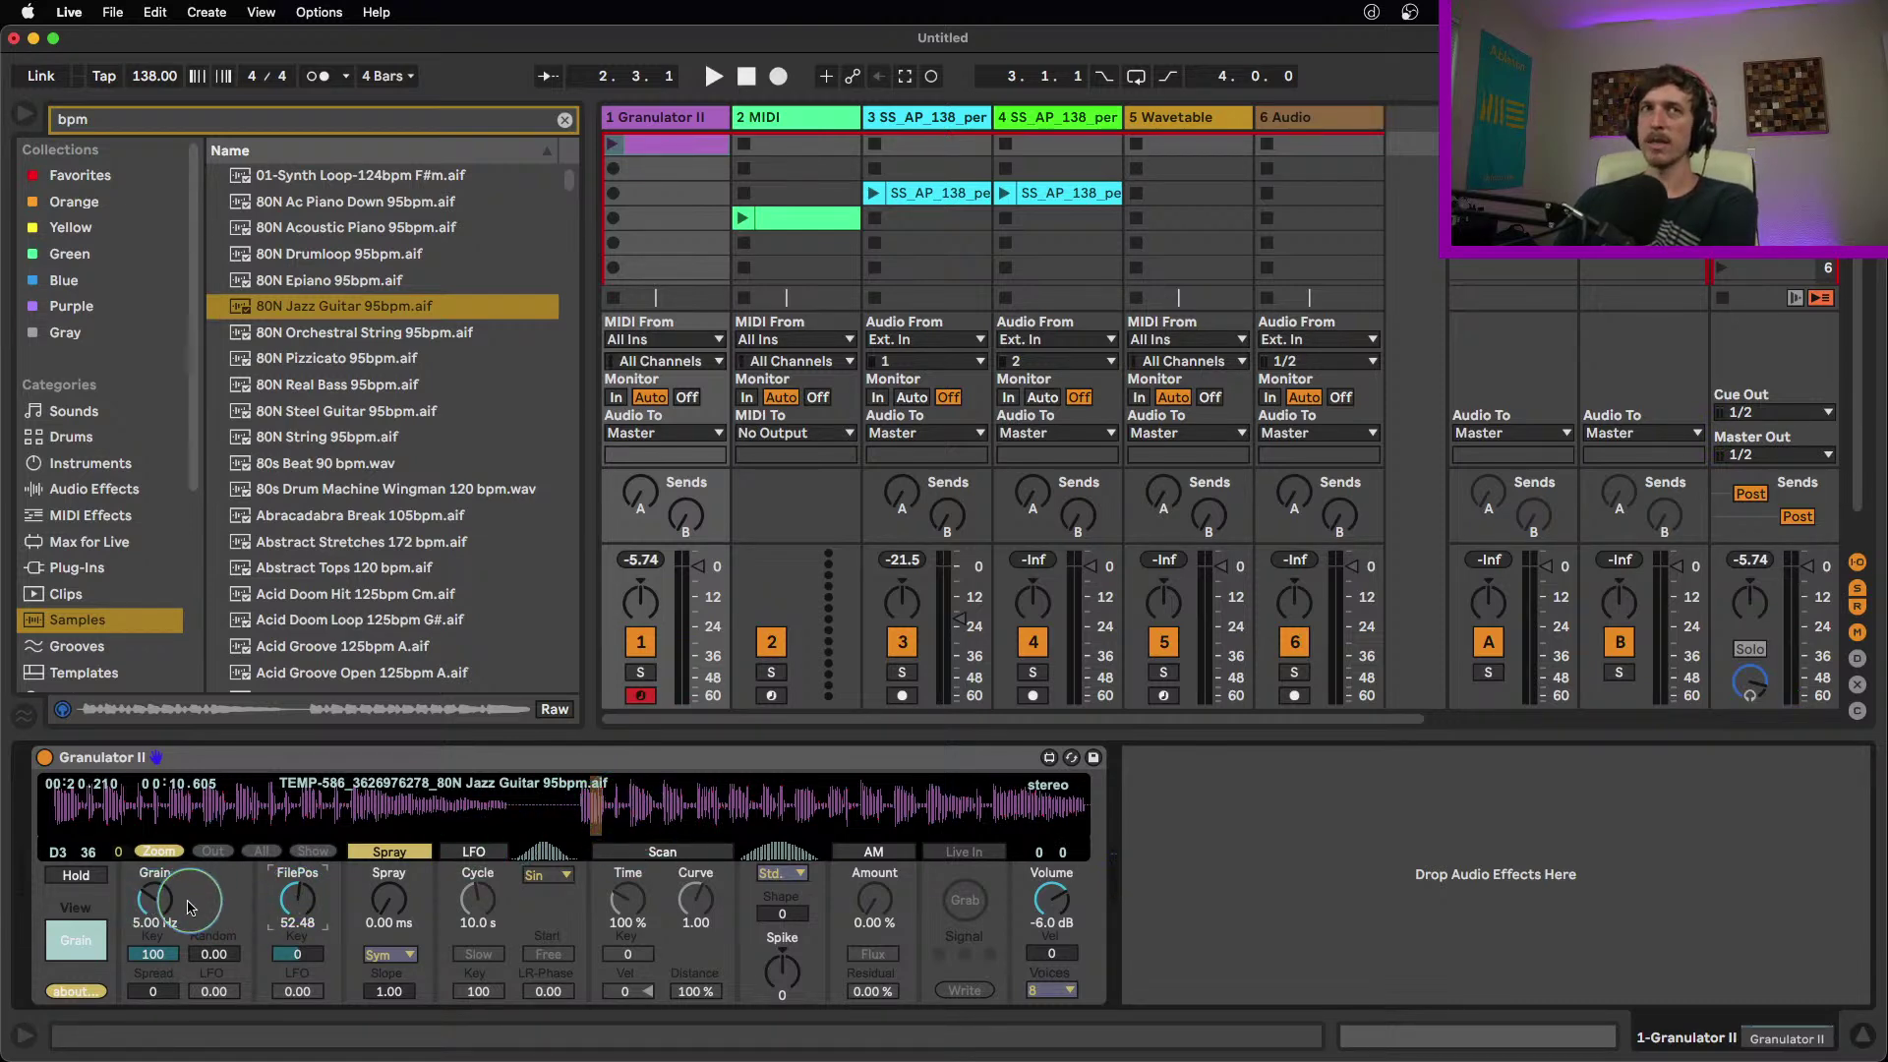
# Set Granulator II's grain rate to 0.56 Hz and its spray to 1.86 s
pyautogui.moveTo(158, 907); pyautogui.dragTo(175, 969)
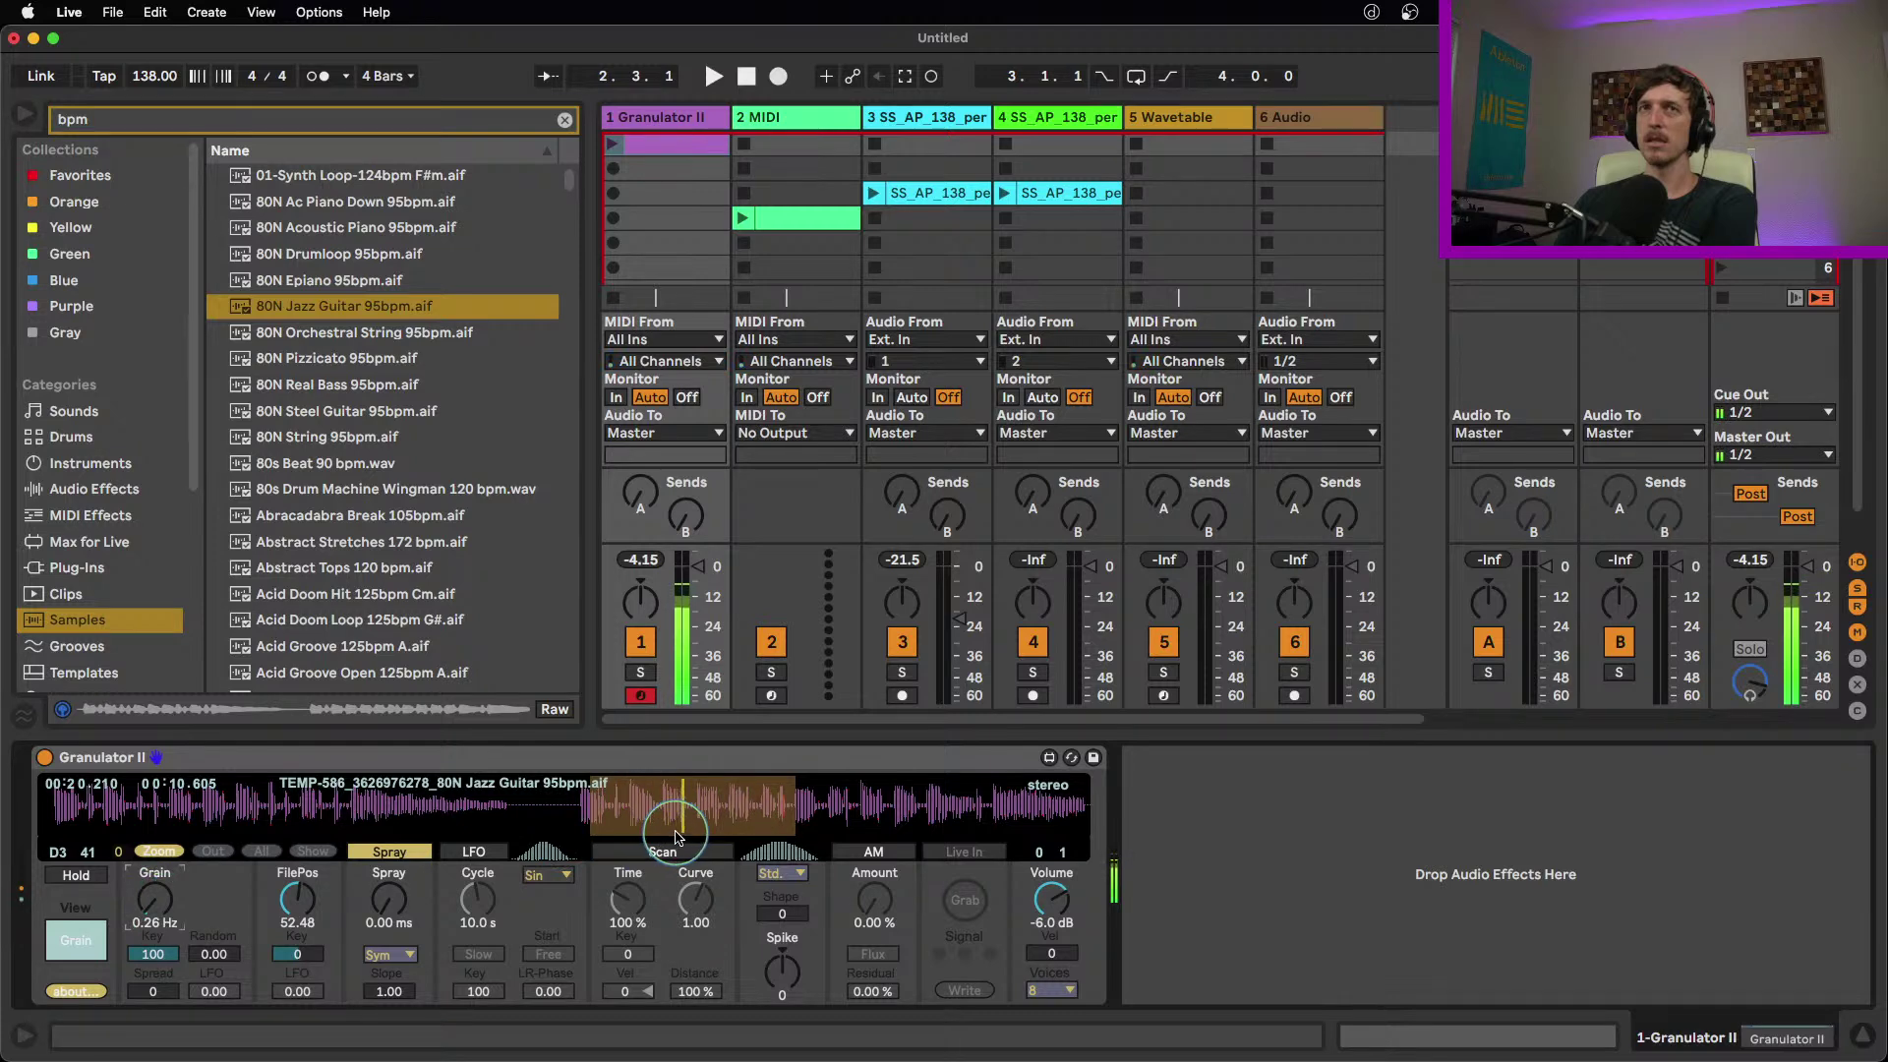
pyautogui.moveTo(160, 913); pyautogui.dragTo(161, 896)
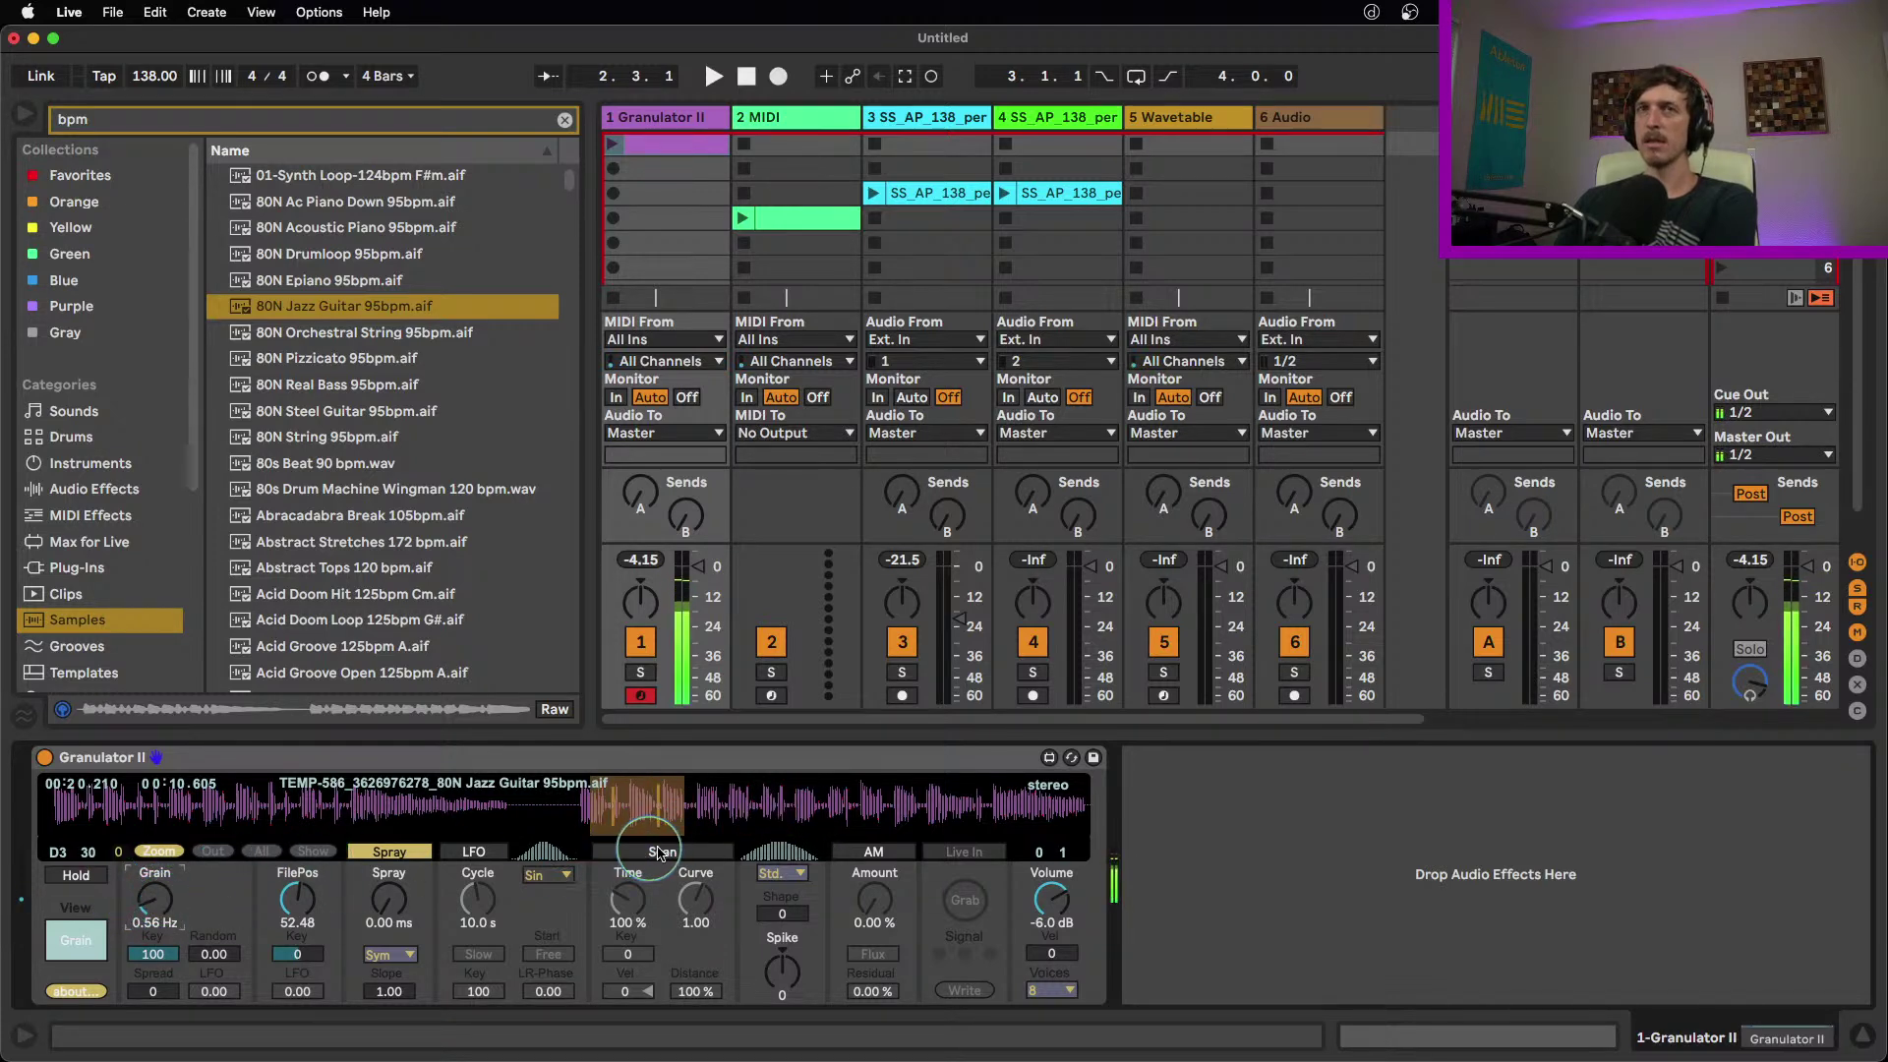
pyautogui.click(386, 907)
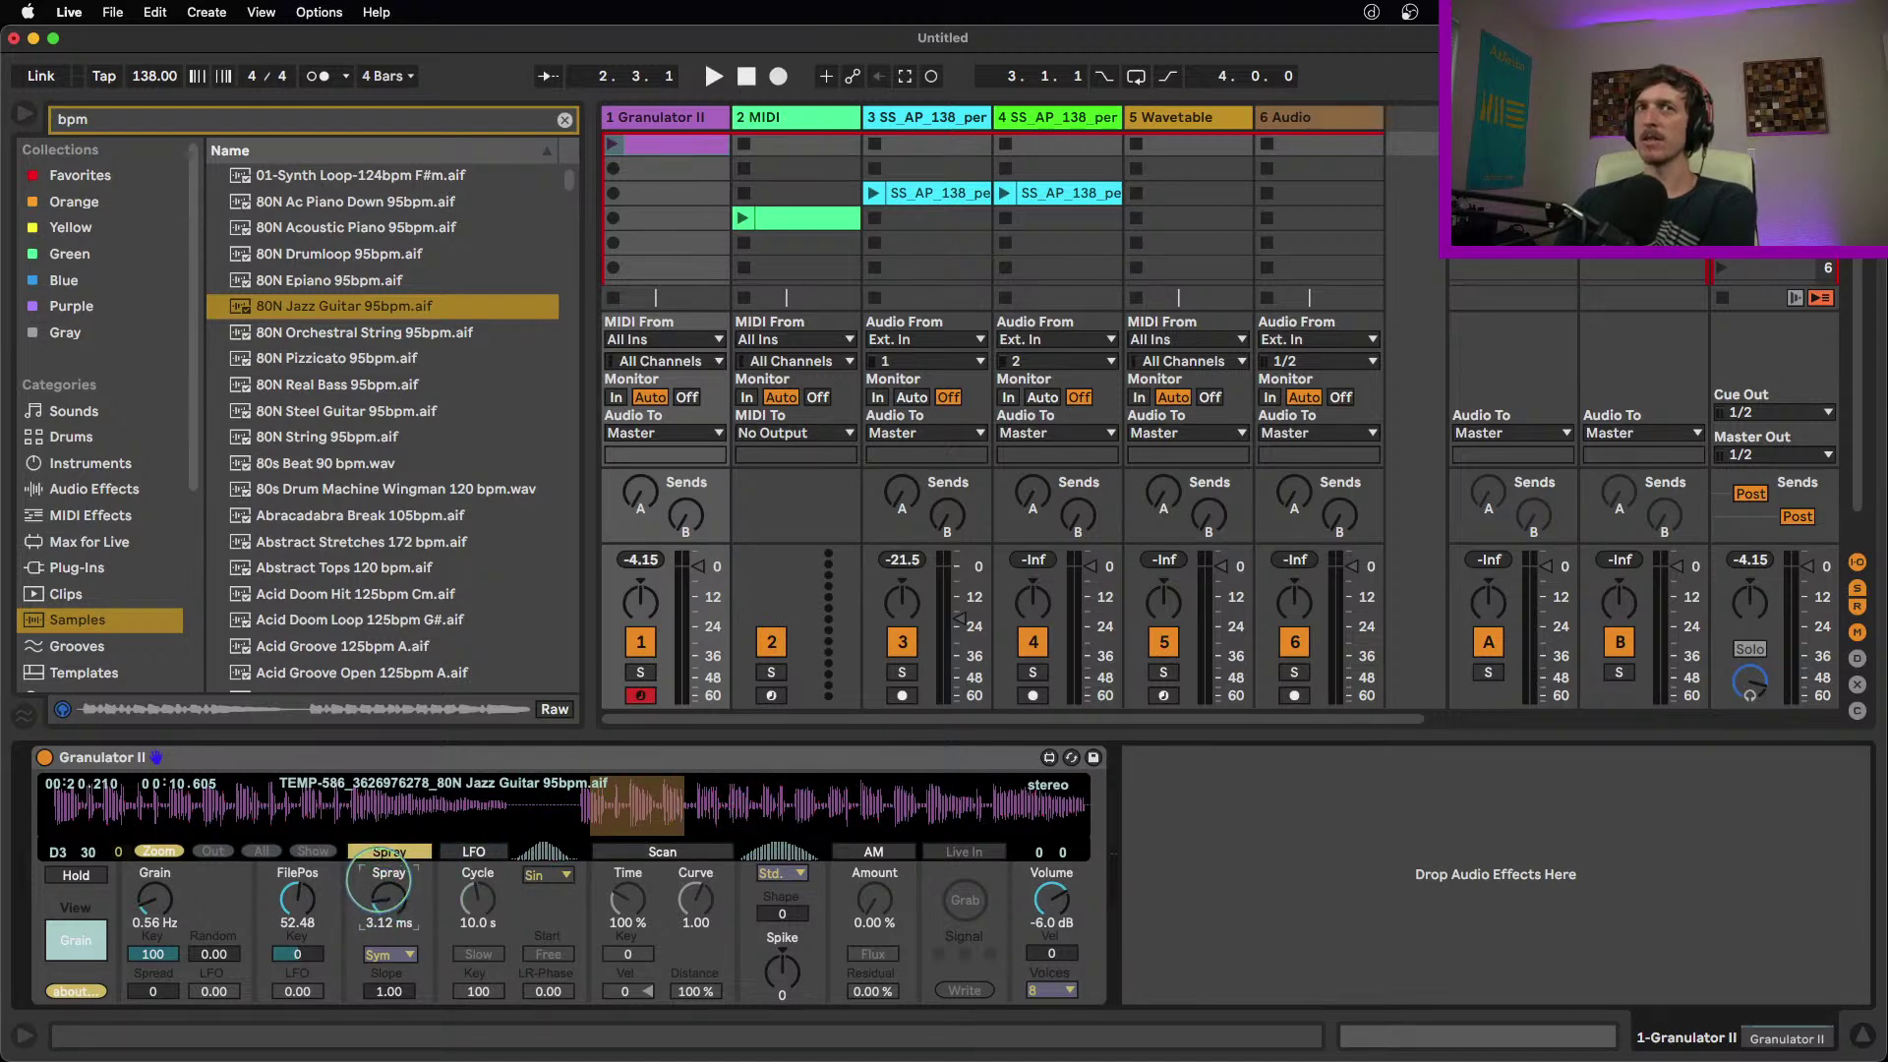
pyautogui.moveTo(384, 885); pyautogui.dragTo(382, 802)
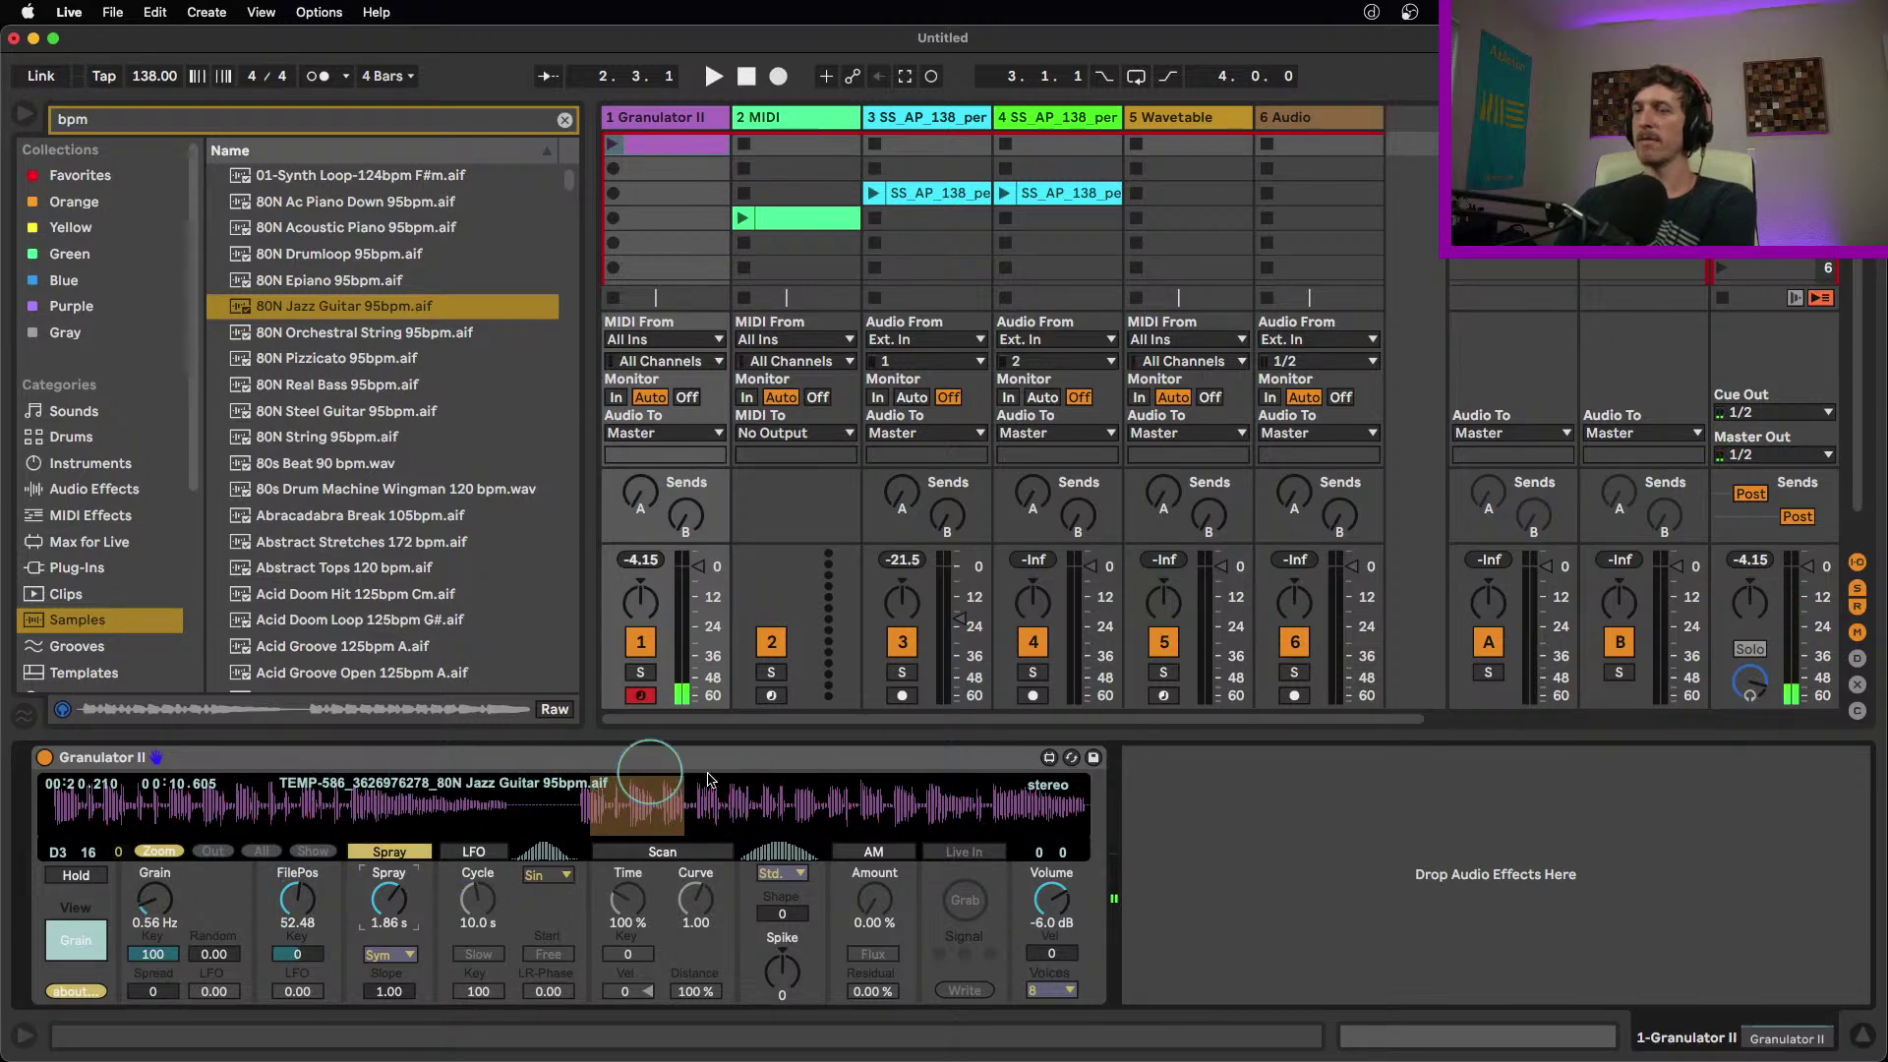
# Adjust the grain settings to 3.44 Hz grain rate, 1.02 s spray and a file position of 62.71
pyautogui.moveTo(301, 897); pyautogui.dragTo(301, 958)
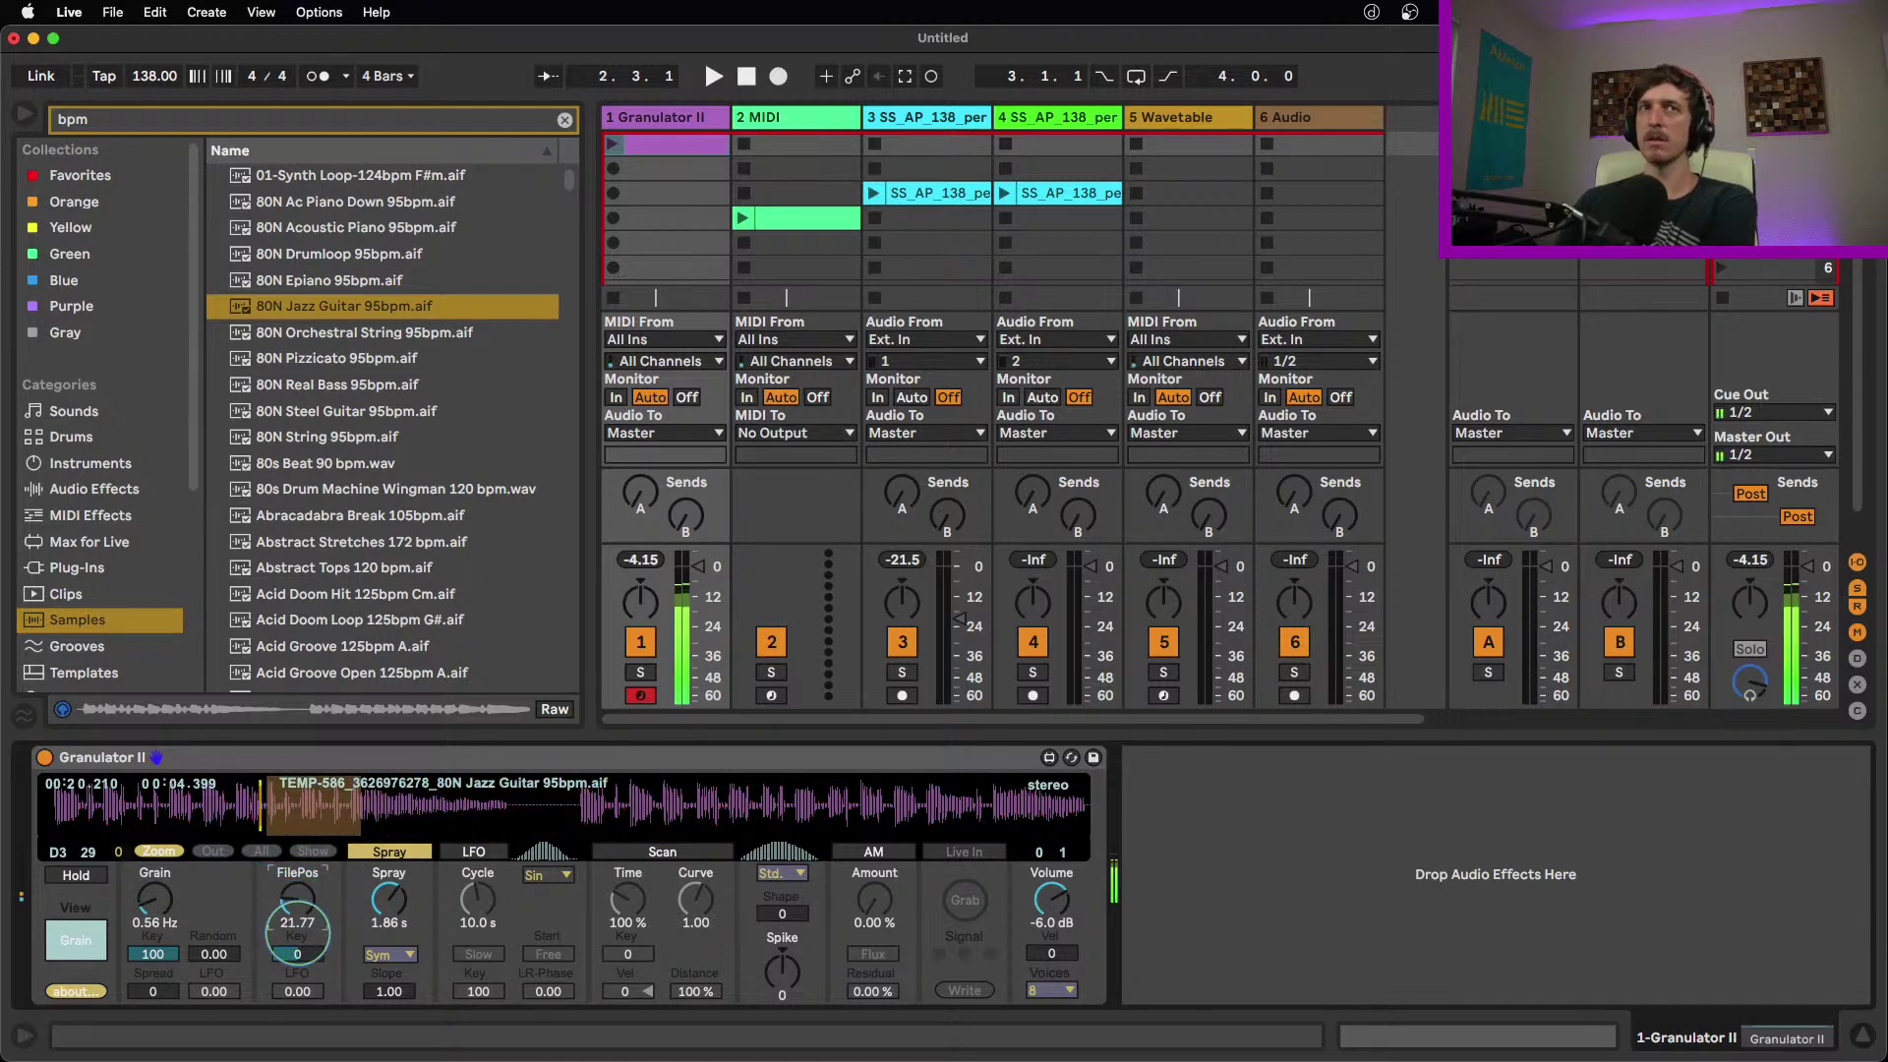
pyautogui.moveTo(168, 899); pyautogui.dragTo(168, 879)
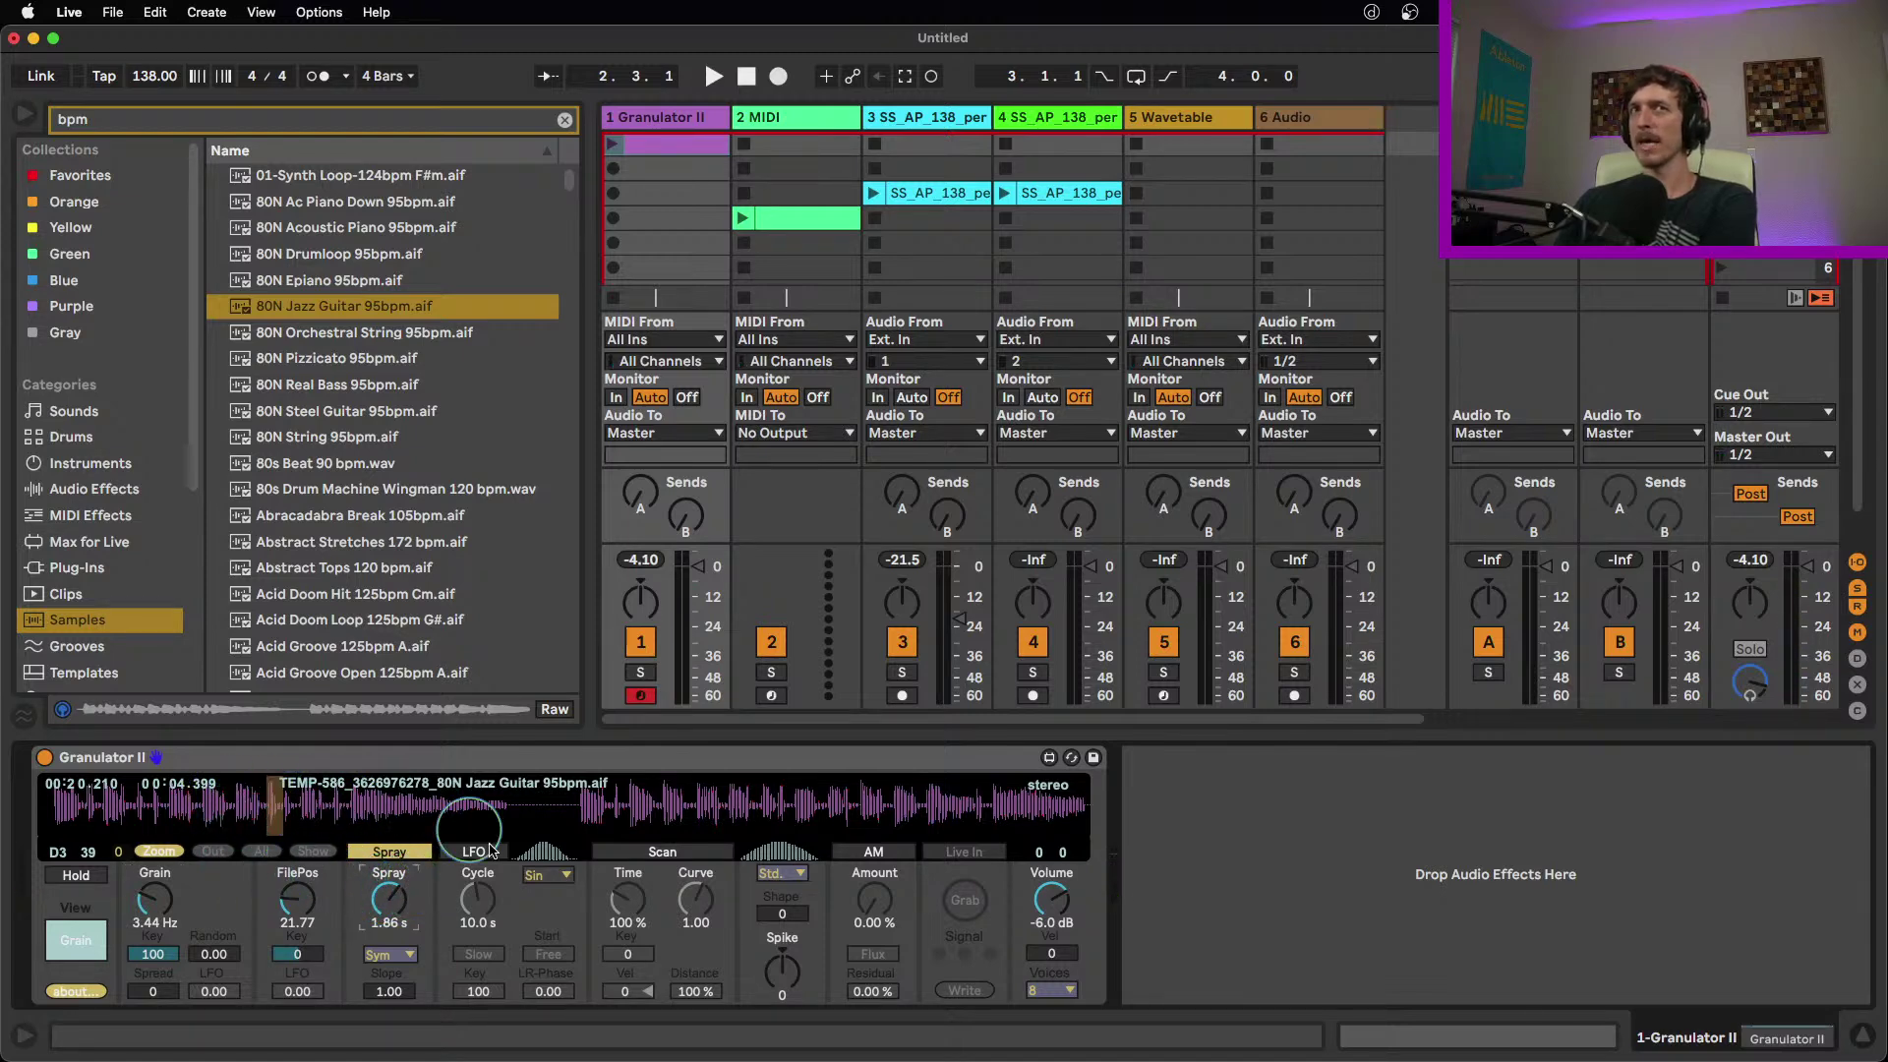
pyautogui.moveTo(378, 902); pyautogui.dragTo(390, 901)
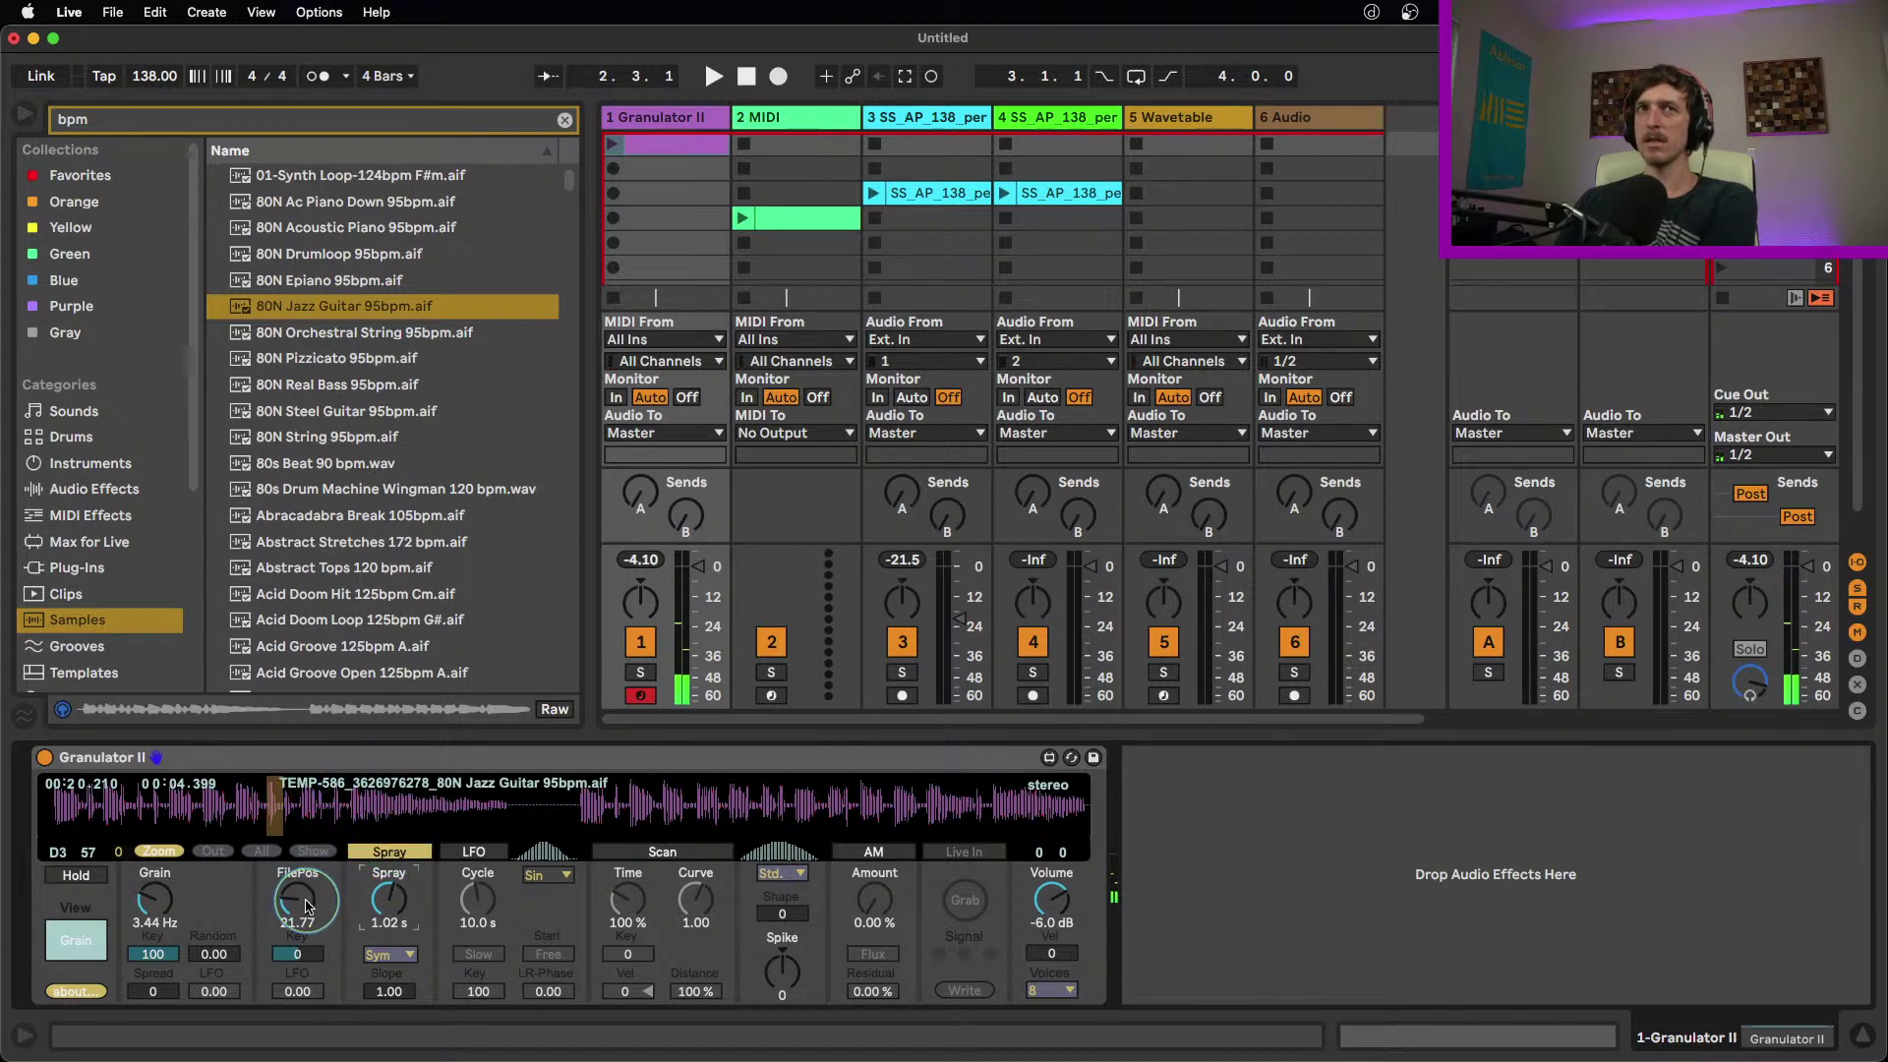
pyautogui.moveTo(303, 909); pyautogui.dragTo(310, 852)
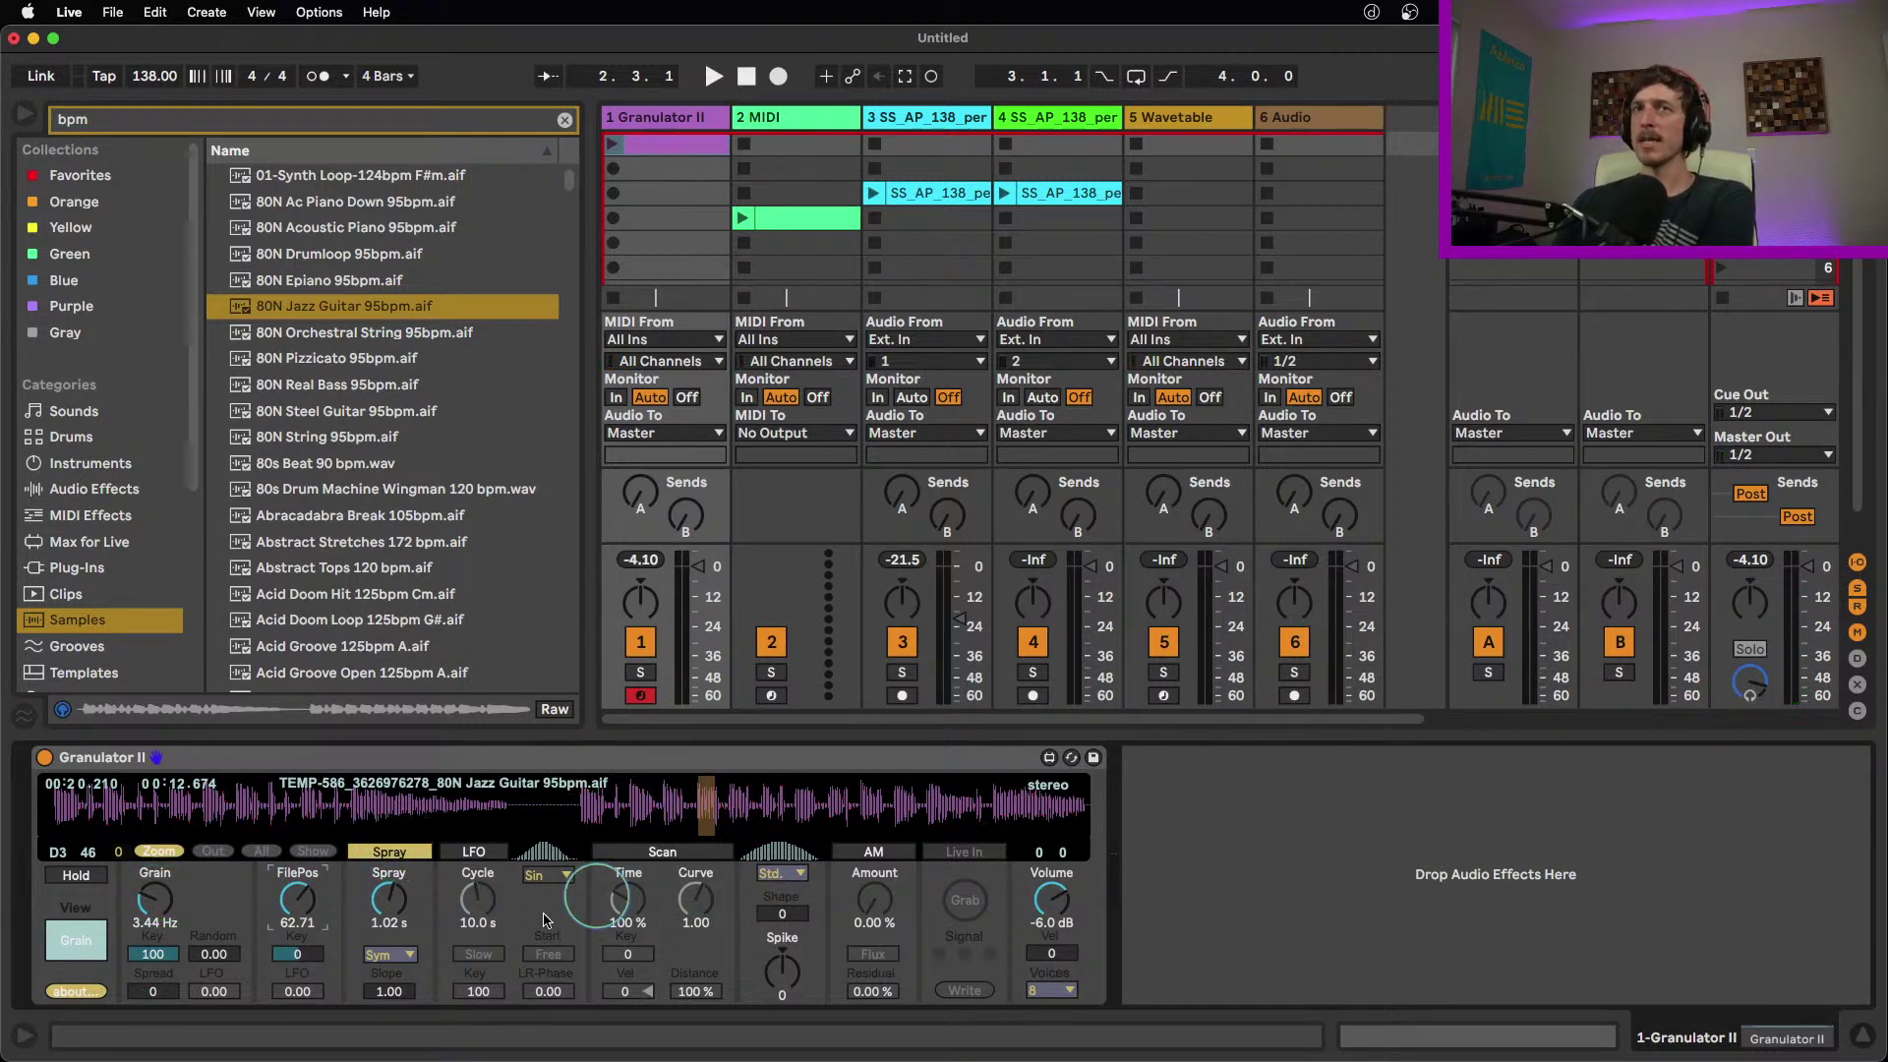
# Switch Granulator II's LFO on and off, and toggle FM on and off in the Filter view
pyautogui.click(491, 854)
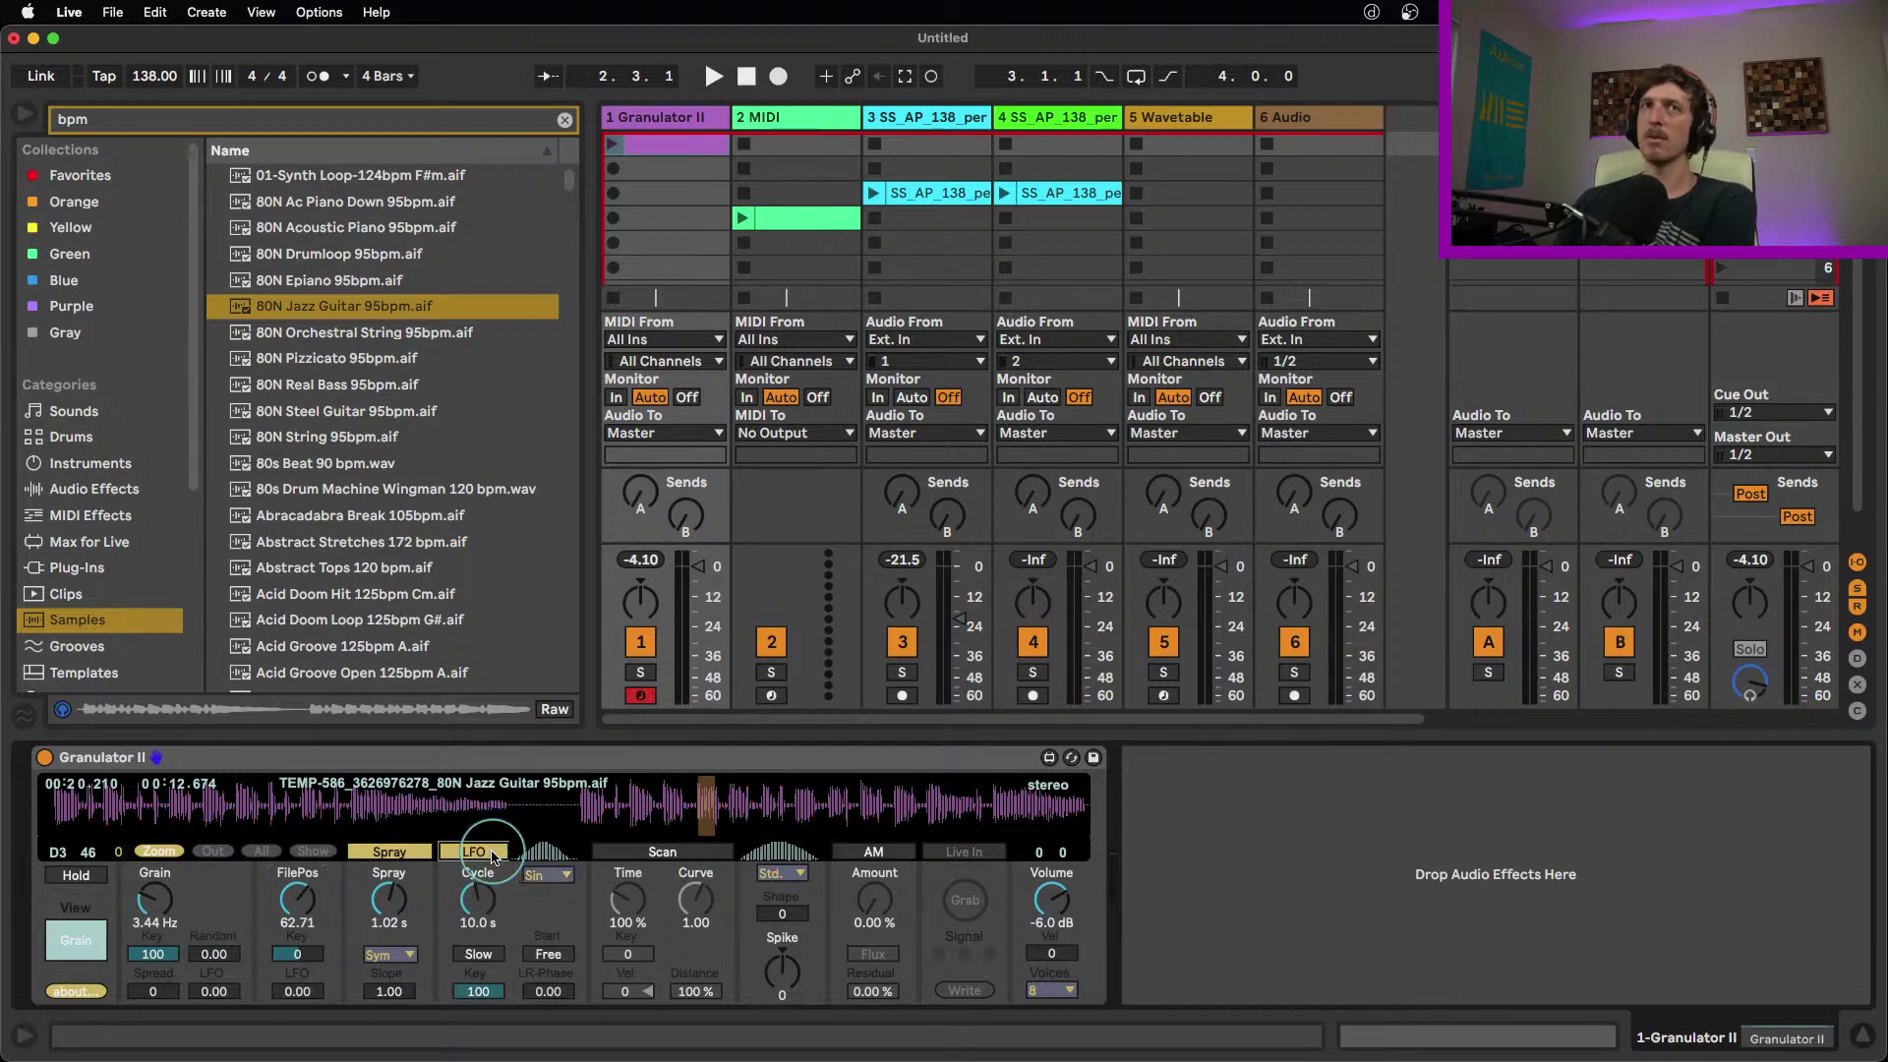
pyautogui.click(482, 852)
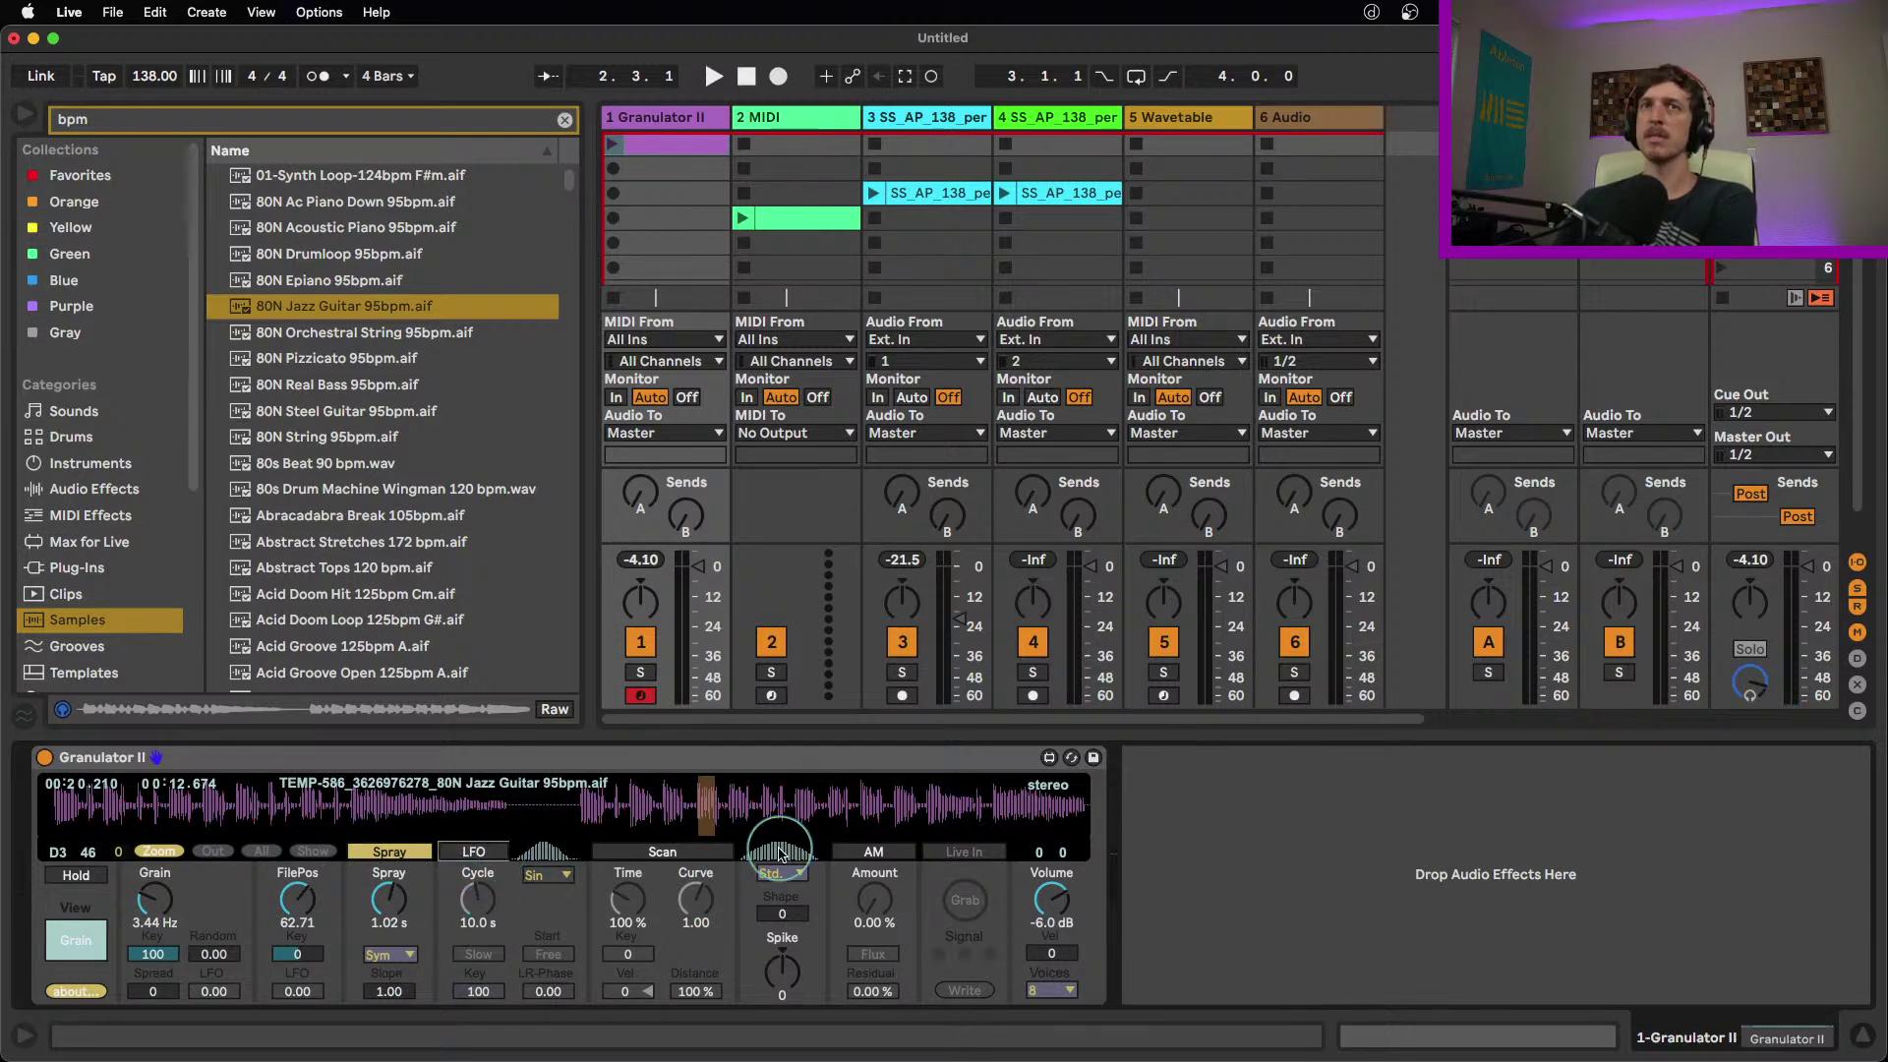
pyautogui.click(689, 852)
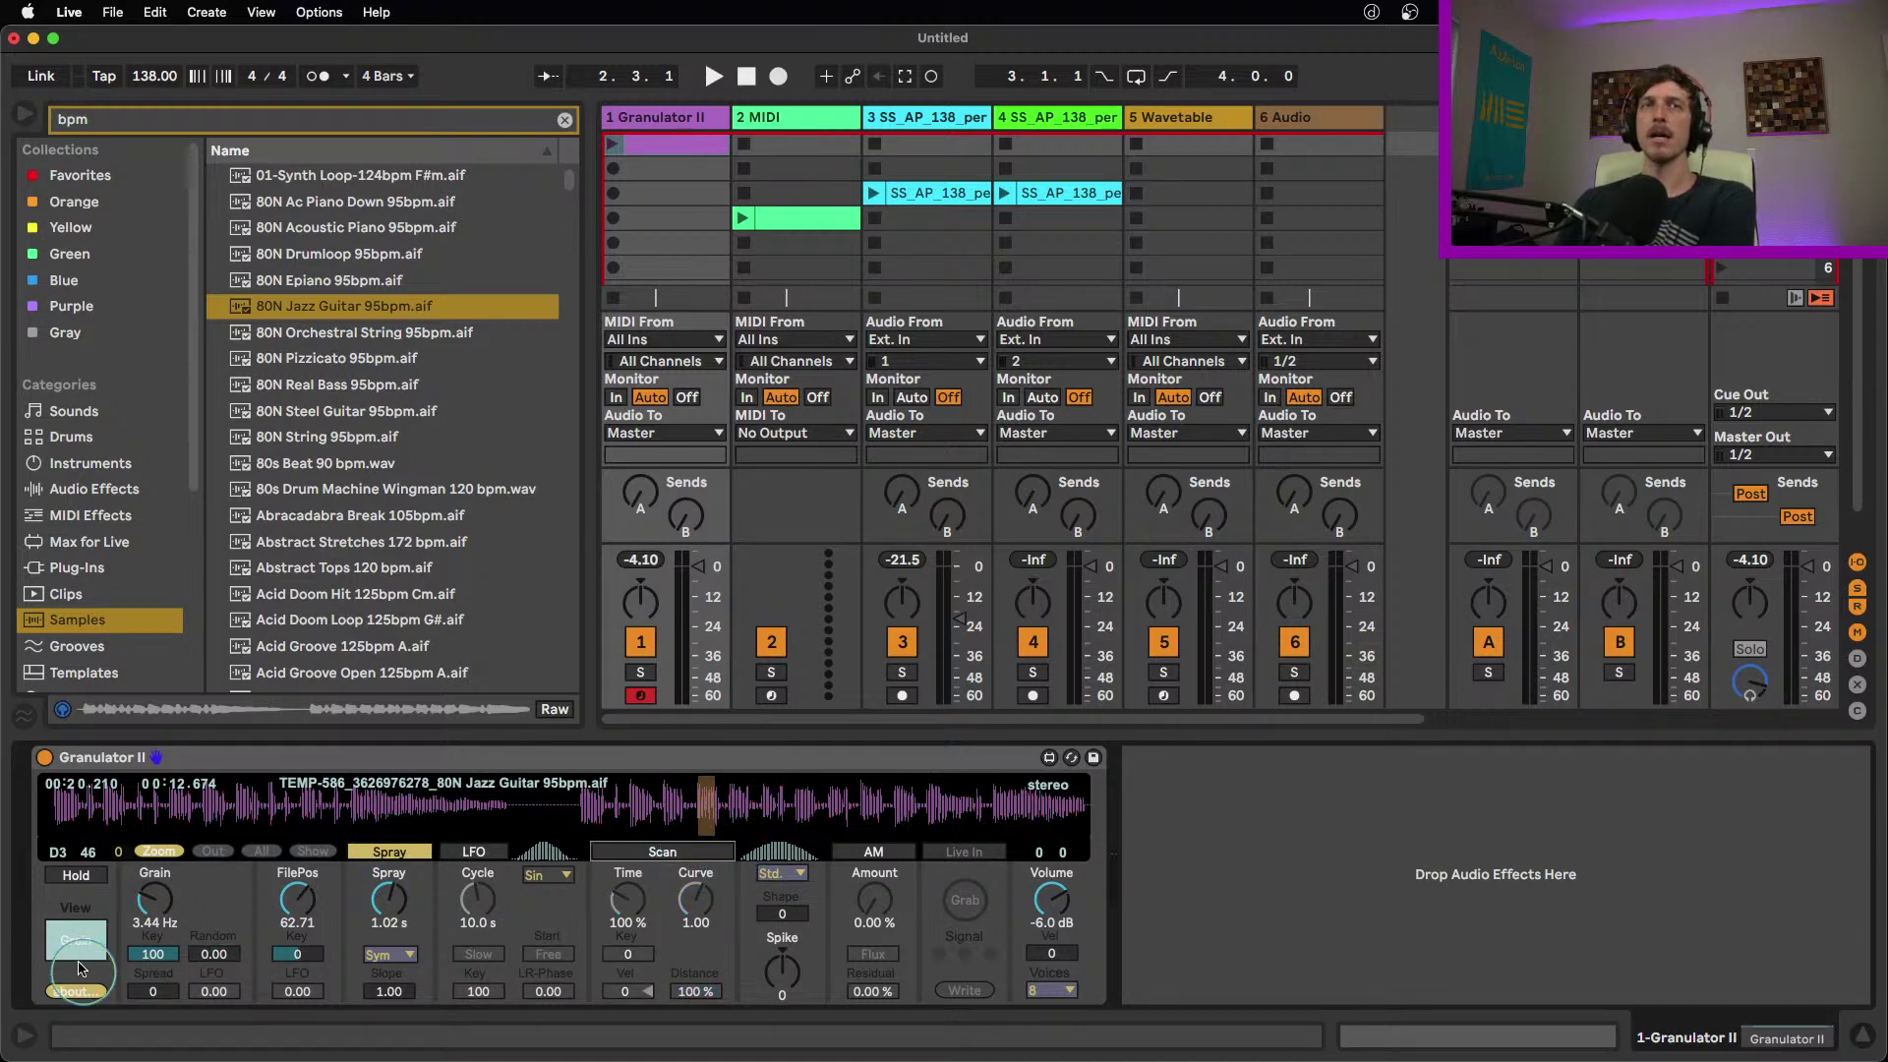
pyautogui.click(77, 941)
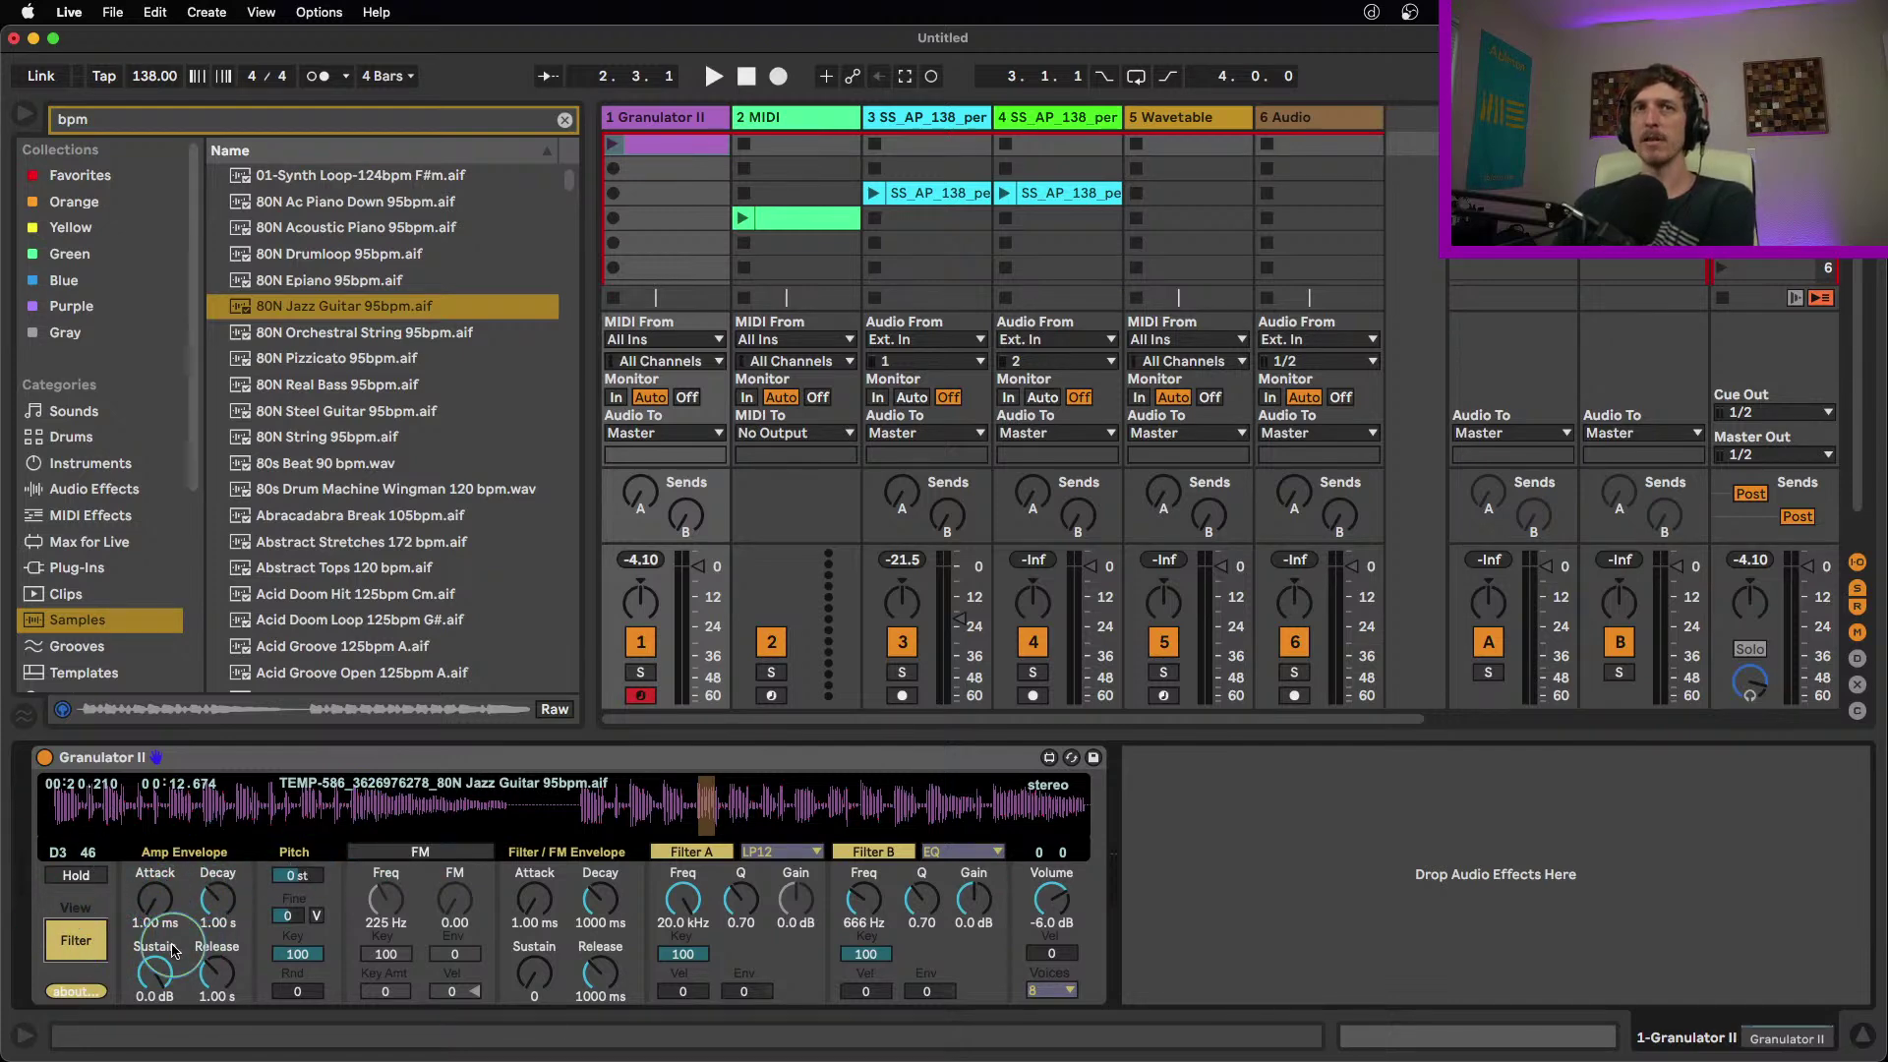
pyautogui.click(437, 856)
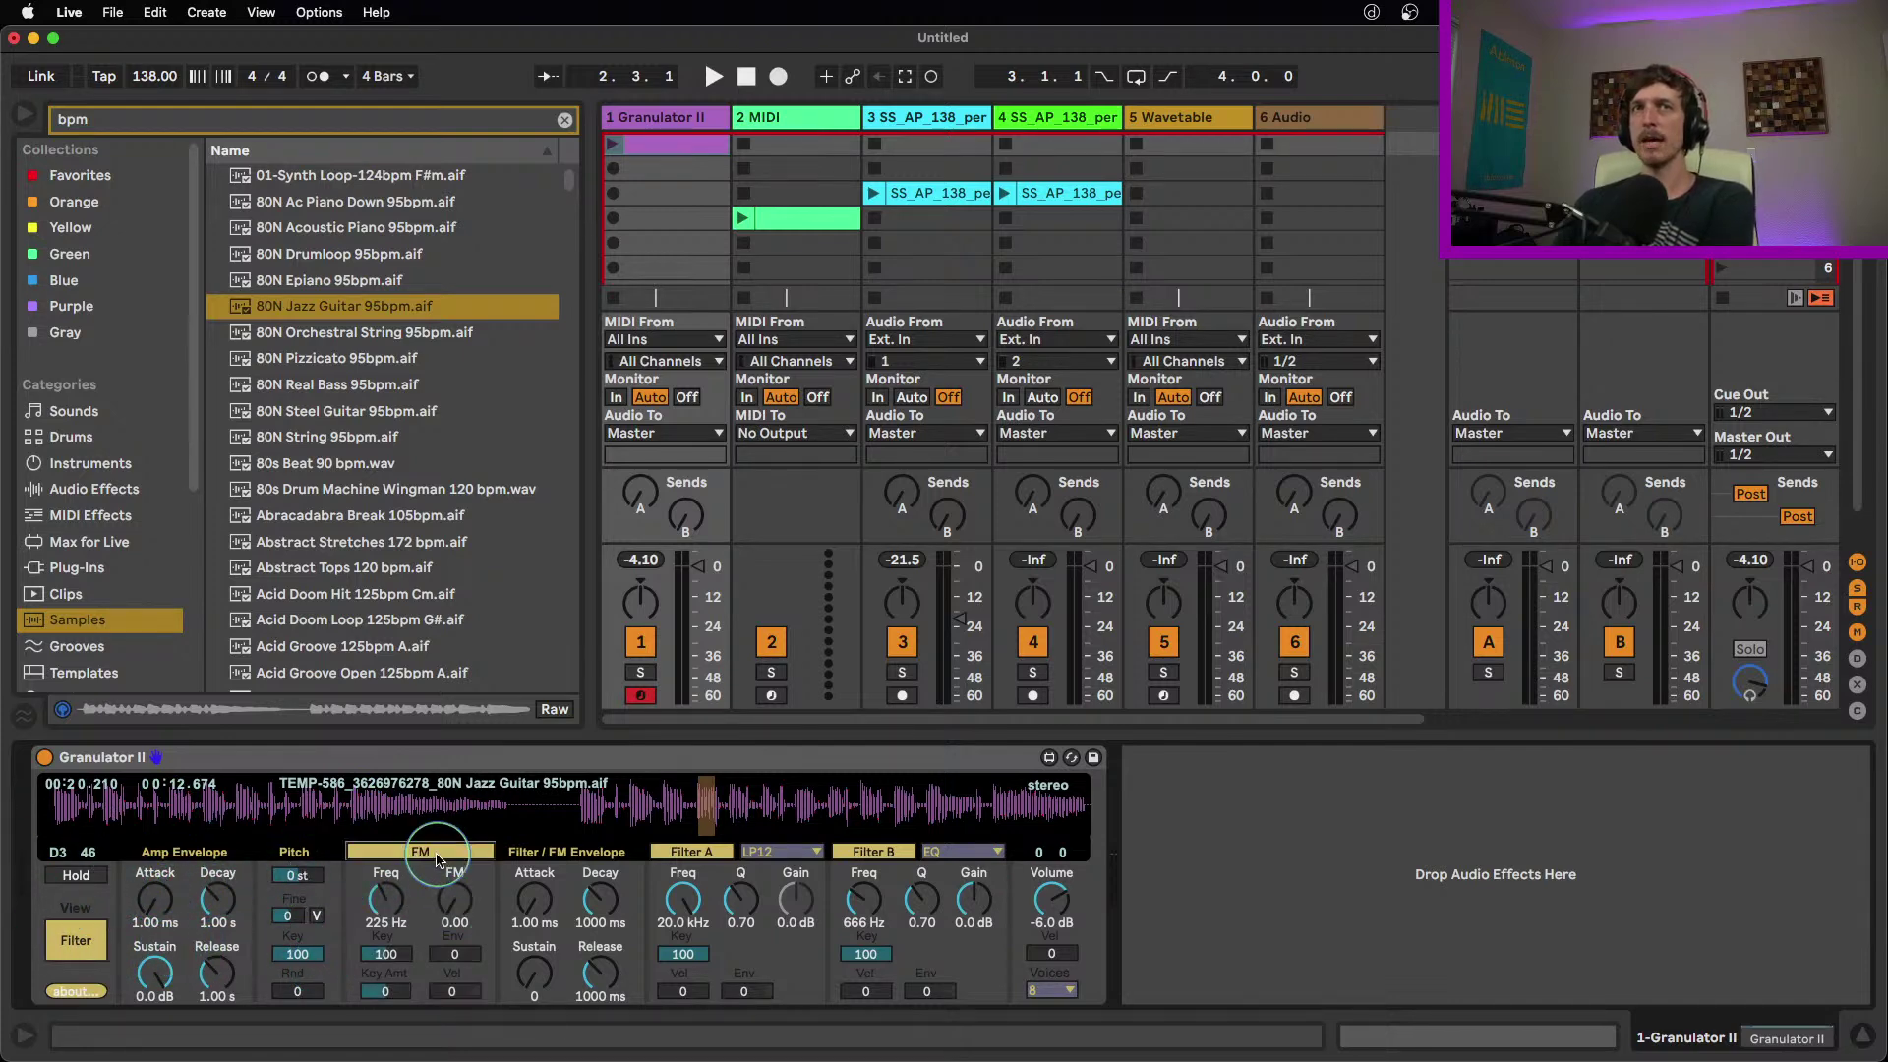
pyautogui.click(438, 858)
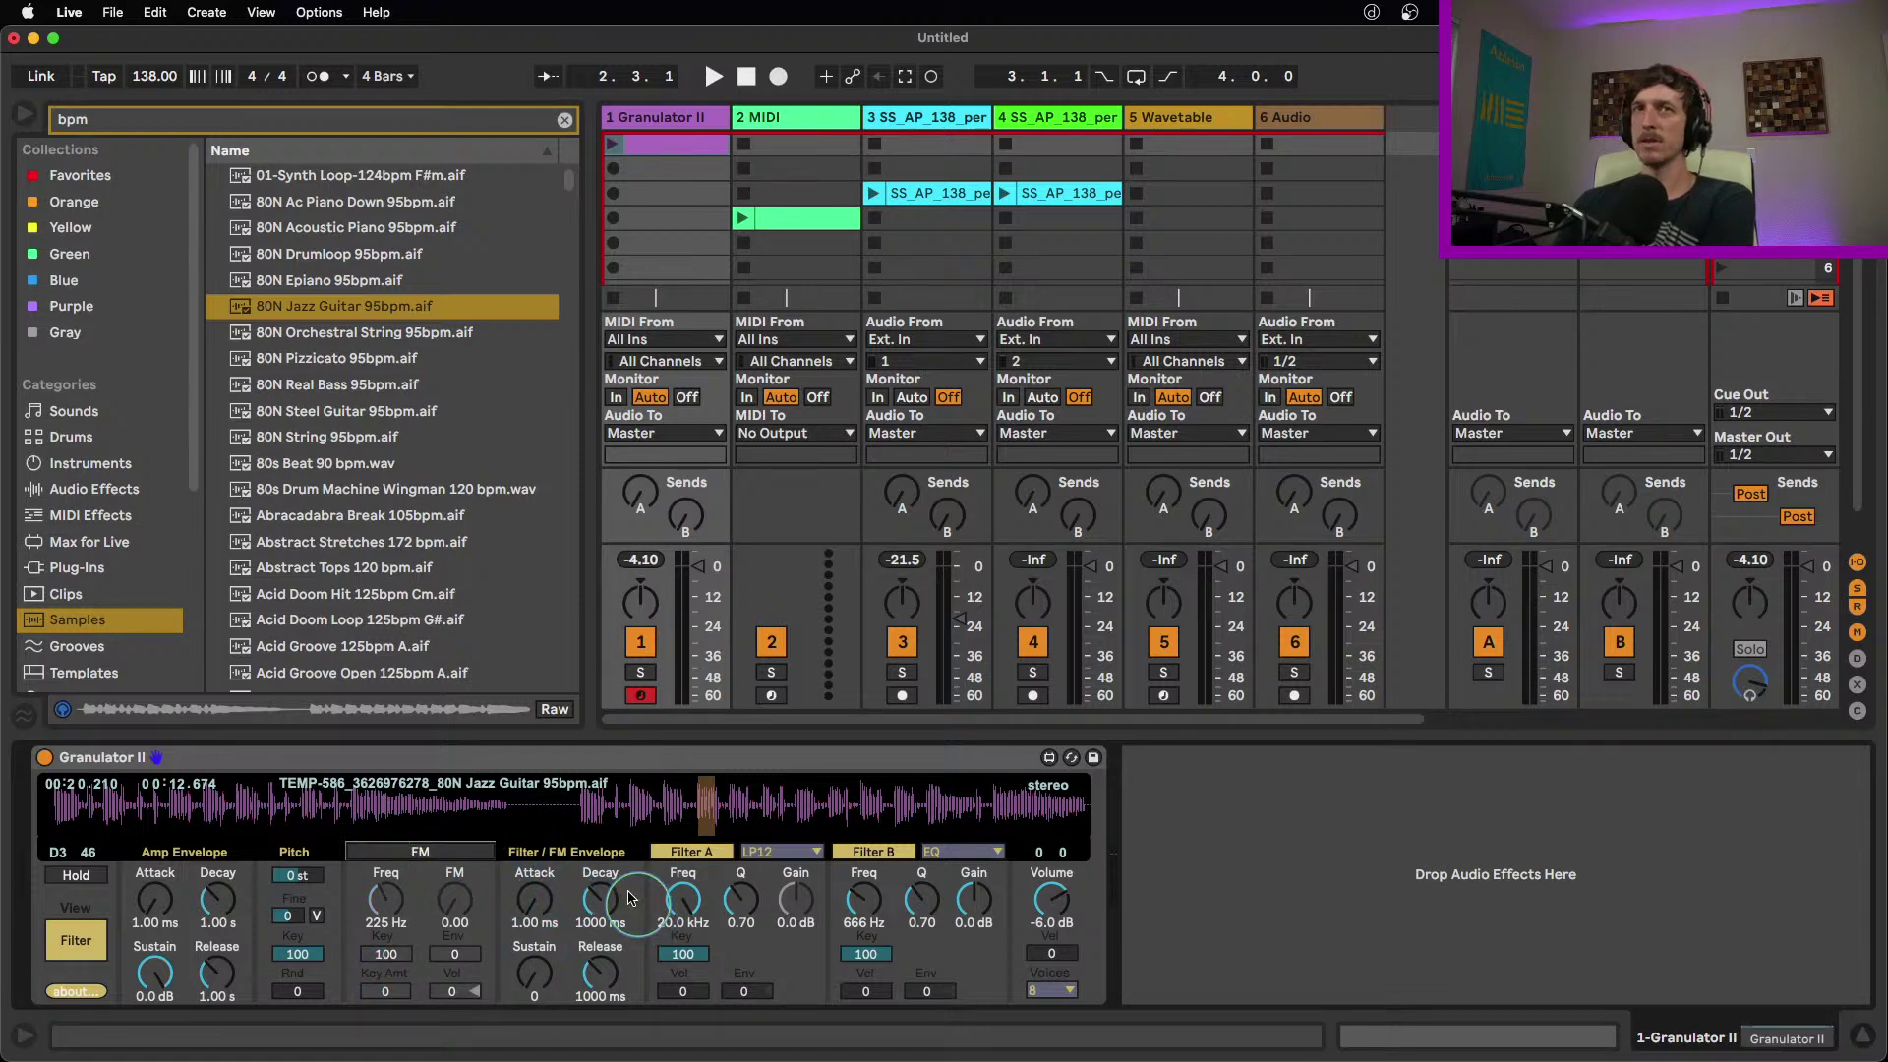
# Set Filter A's frequency to 17.7 kHz and, back in the Grain view, set the file position to 54.84
pyautogui.click(685, 902)
pyautogui.moveTo(686, 902); pyautogui.dragTo(747, 895)
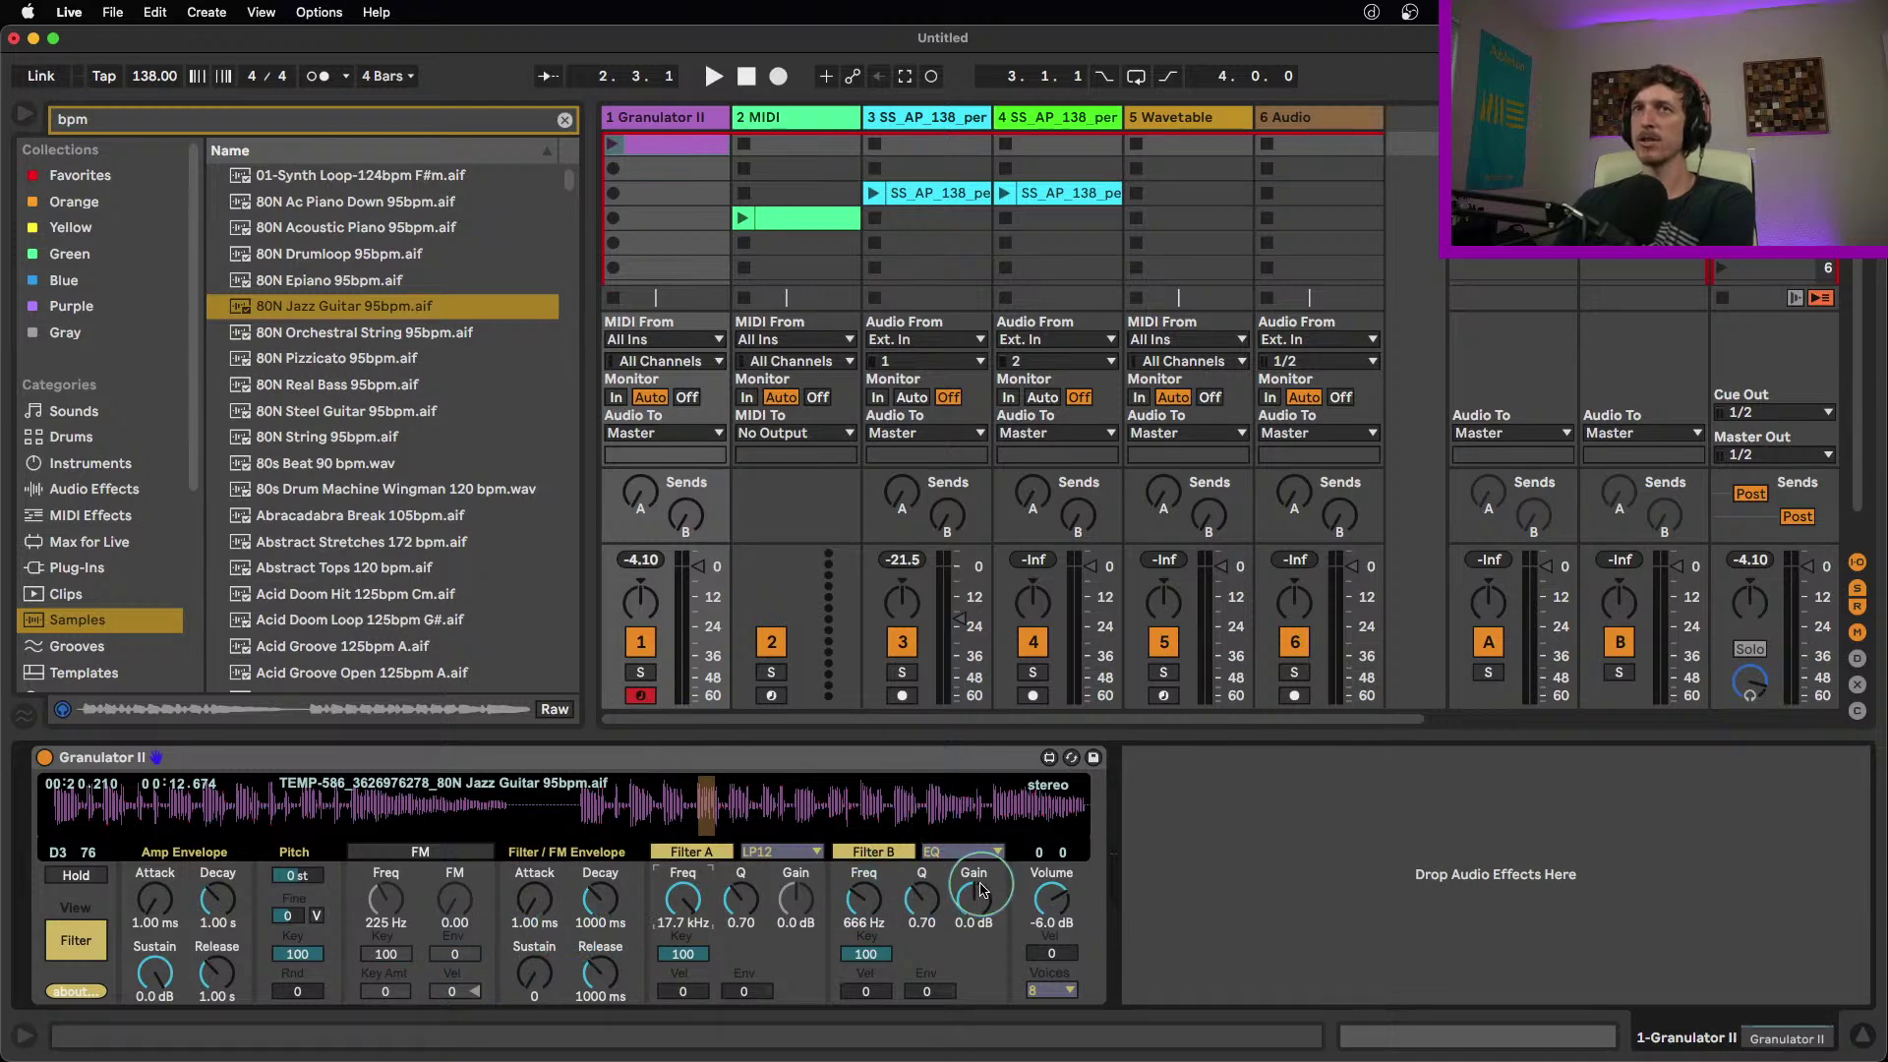
pyautogui.click(88, 940)
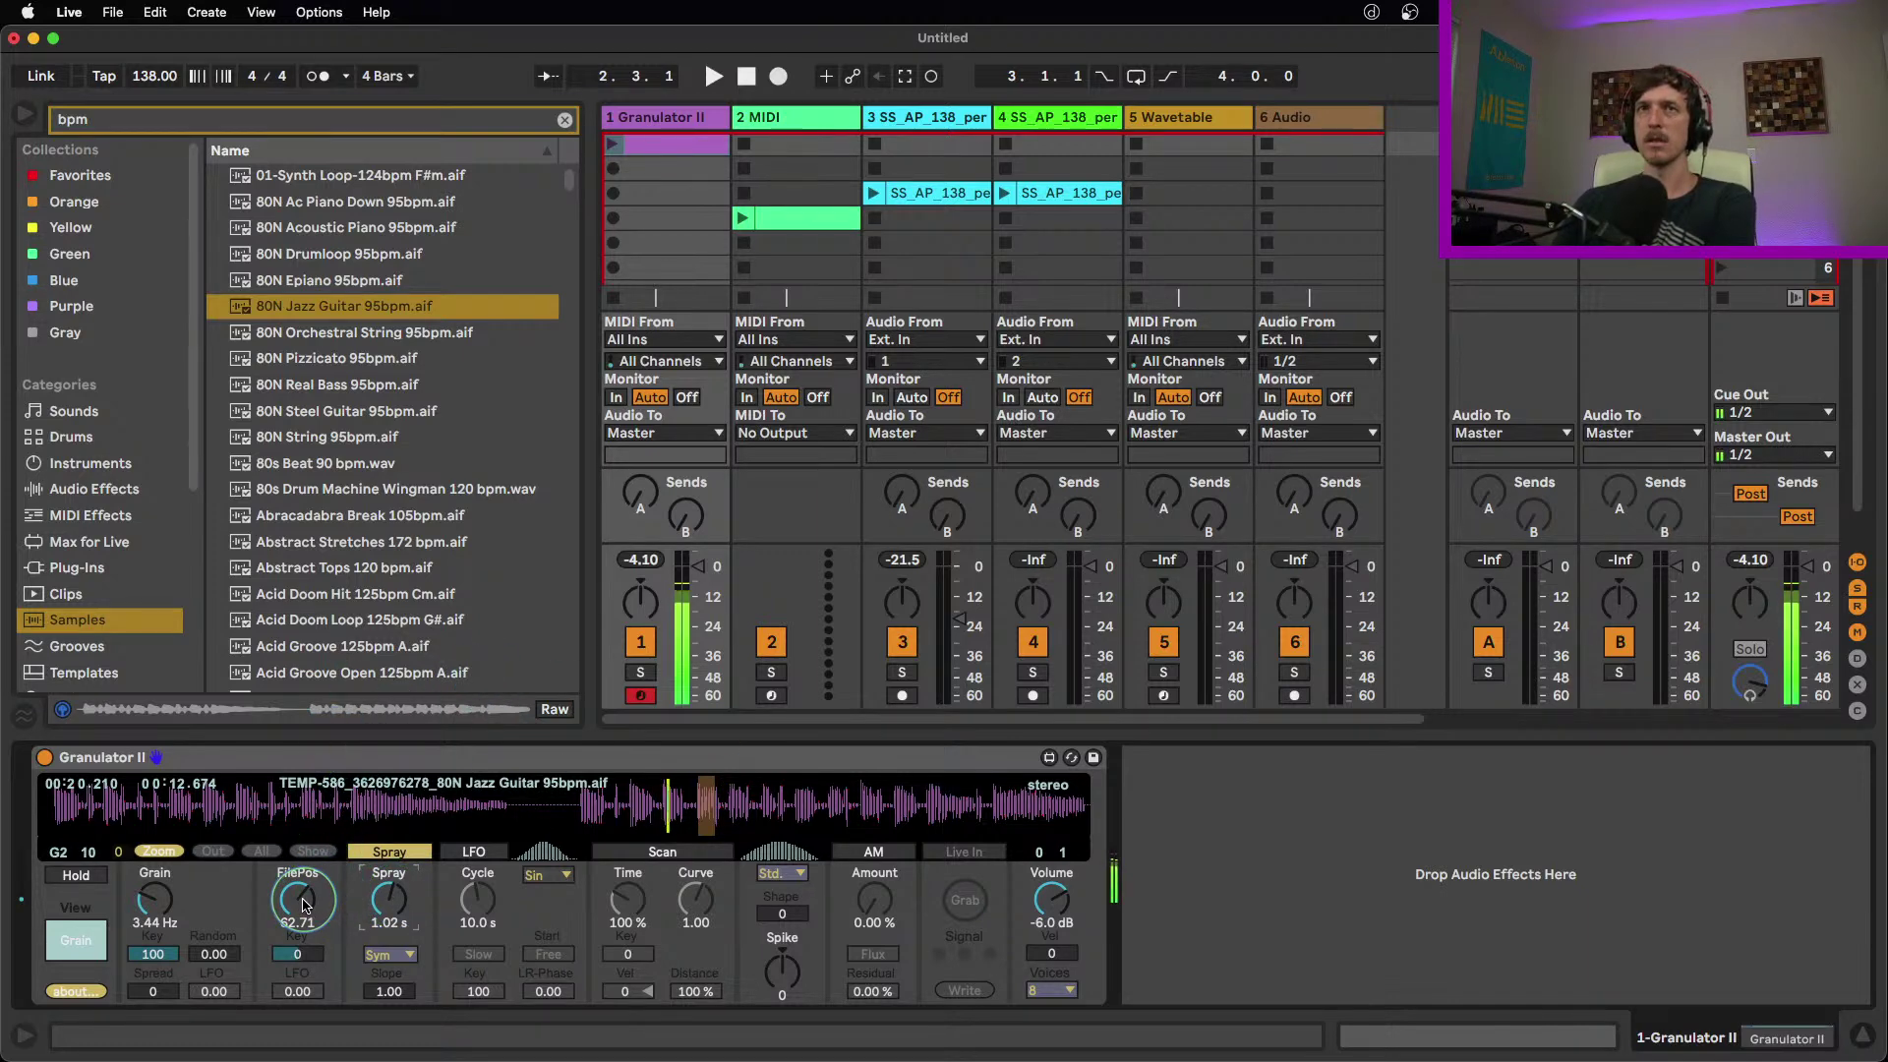
pyautogui.scroll(-5, 304, 906)
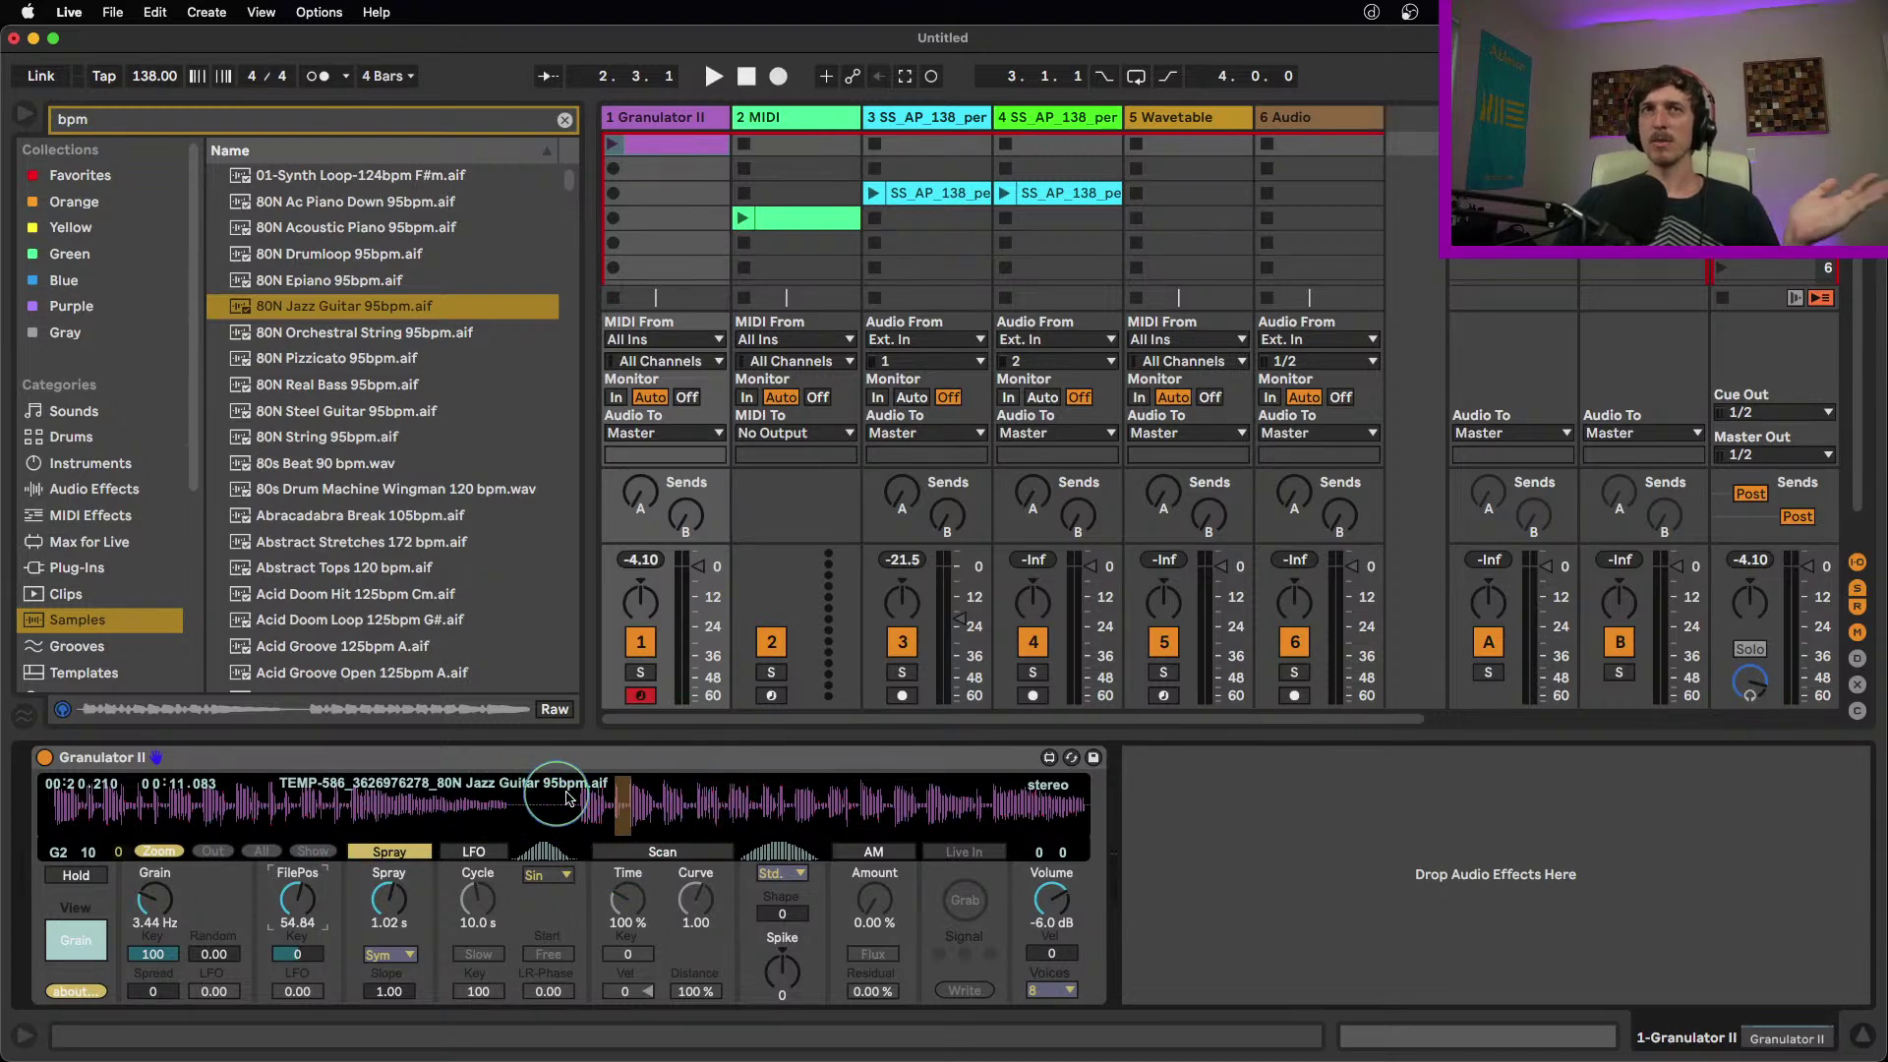
# Clear the sample search and delete the Granulator II device from track 1
pyautogui.click(565, 120)
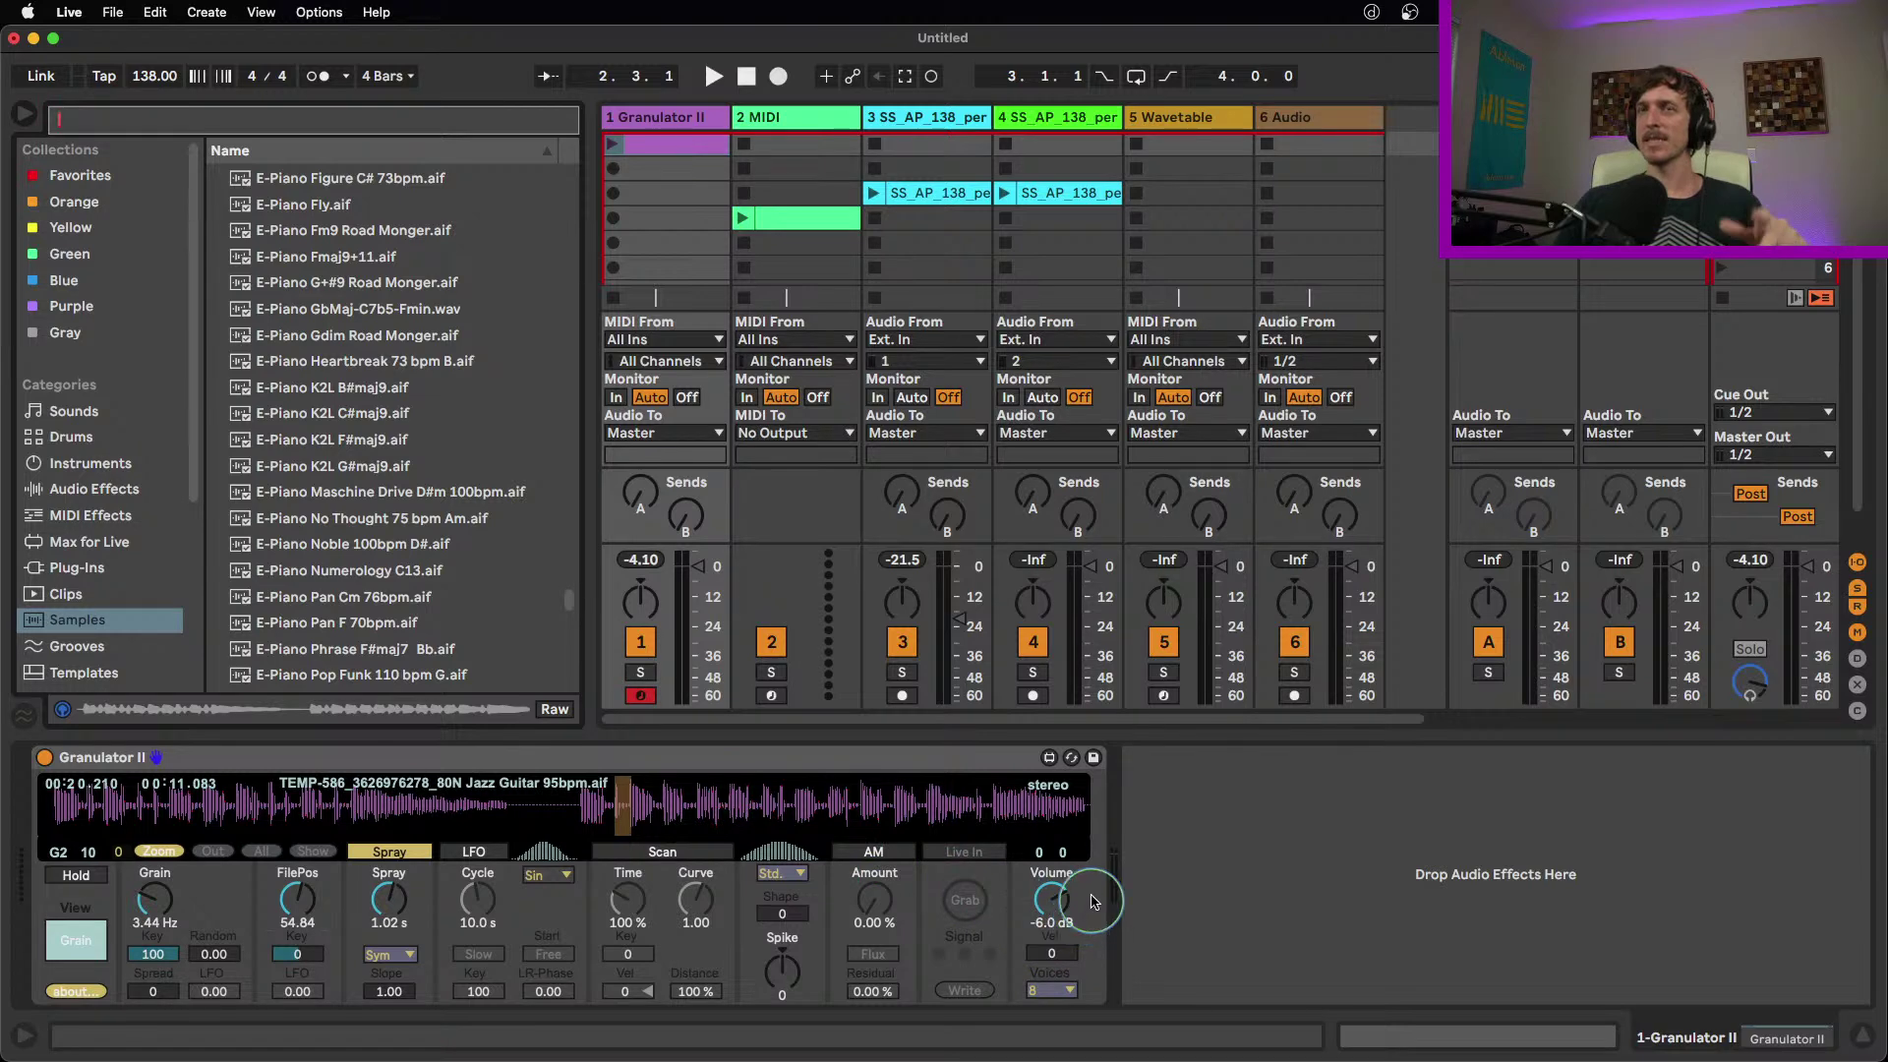
pyautogui.click(411, 765)
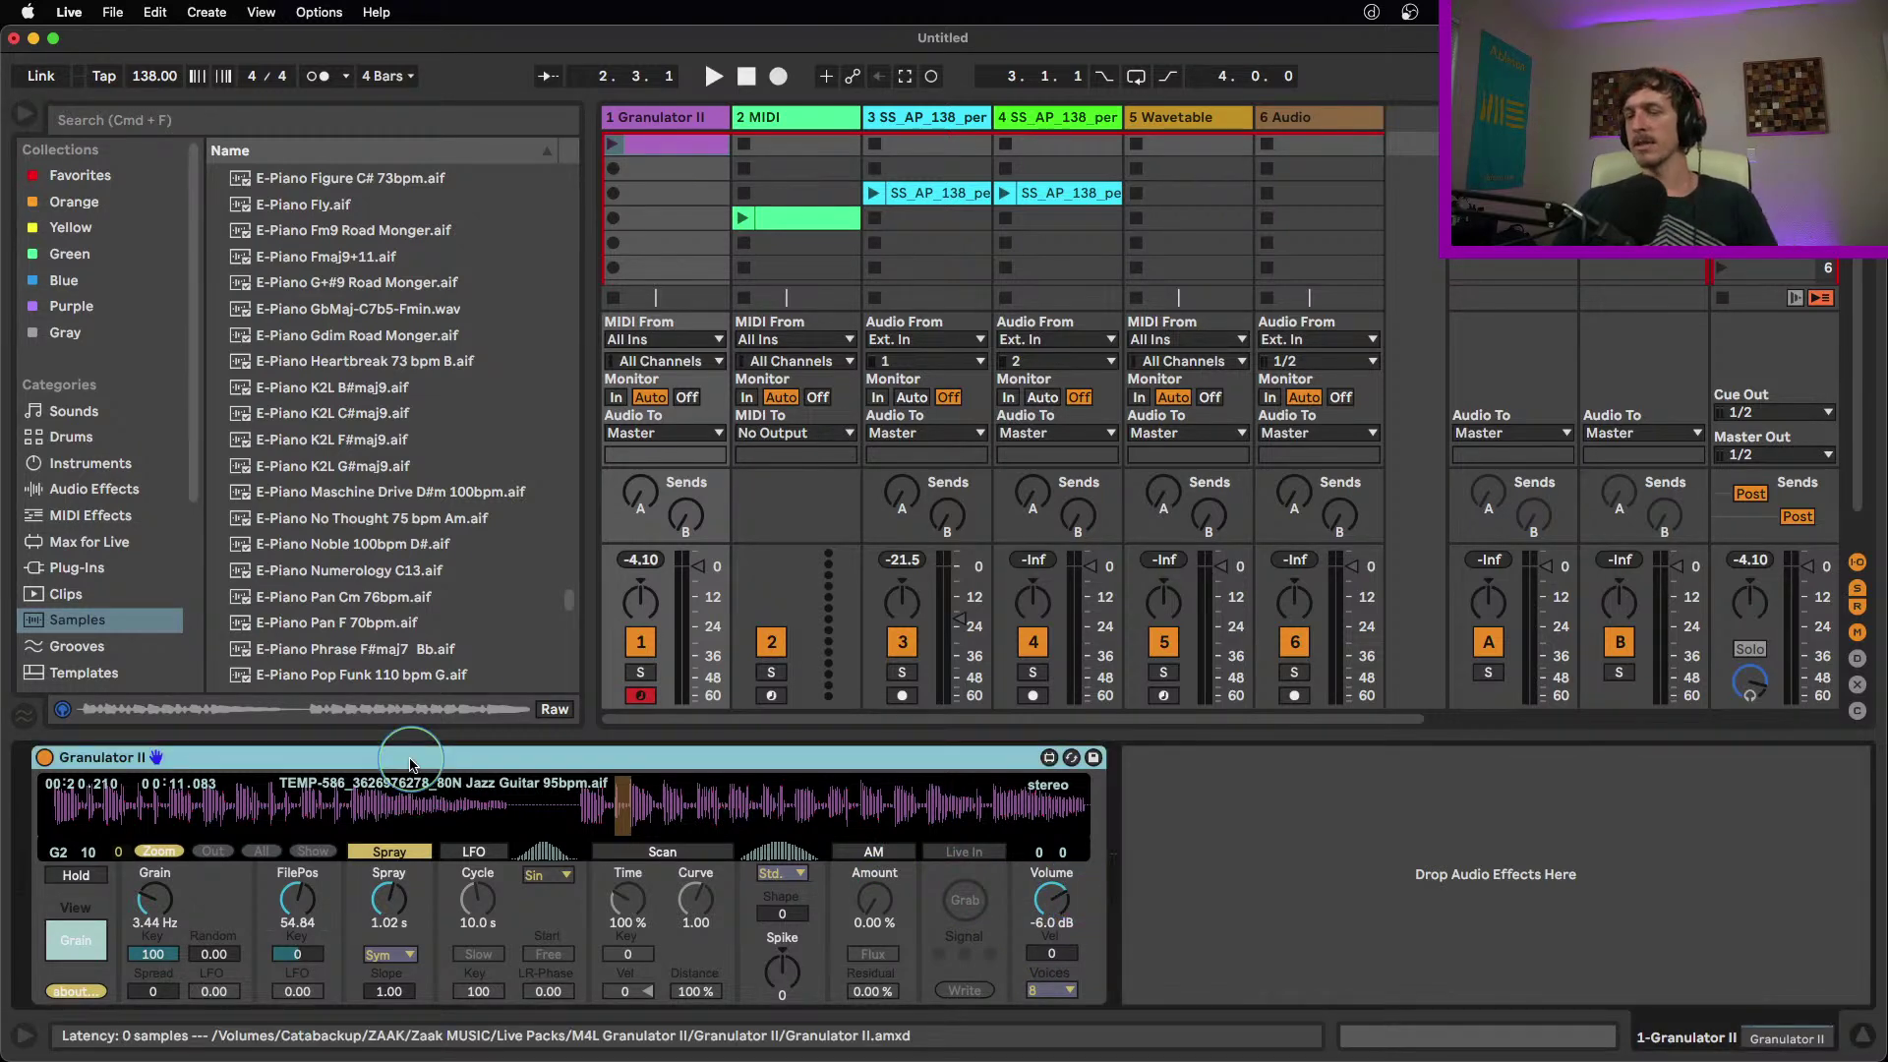
pyautogui.press('Delete')
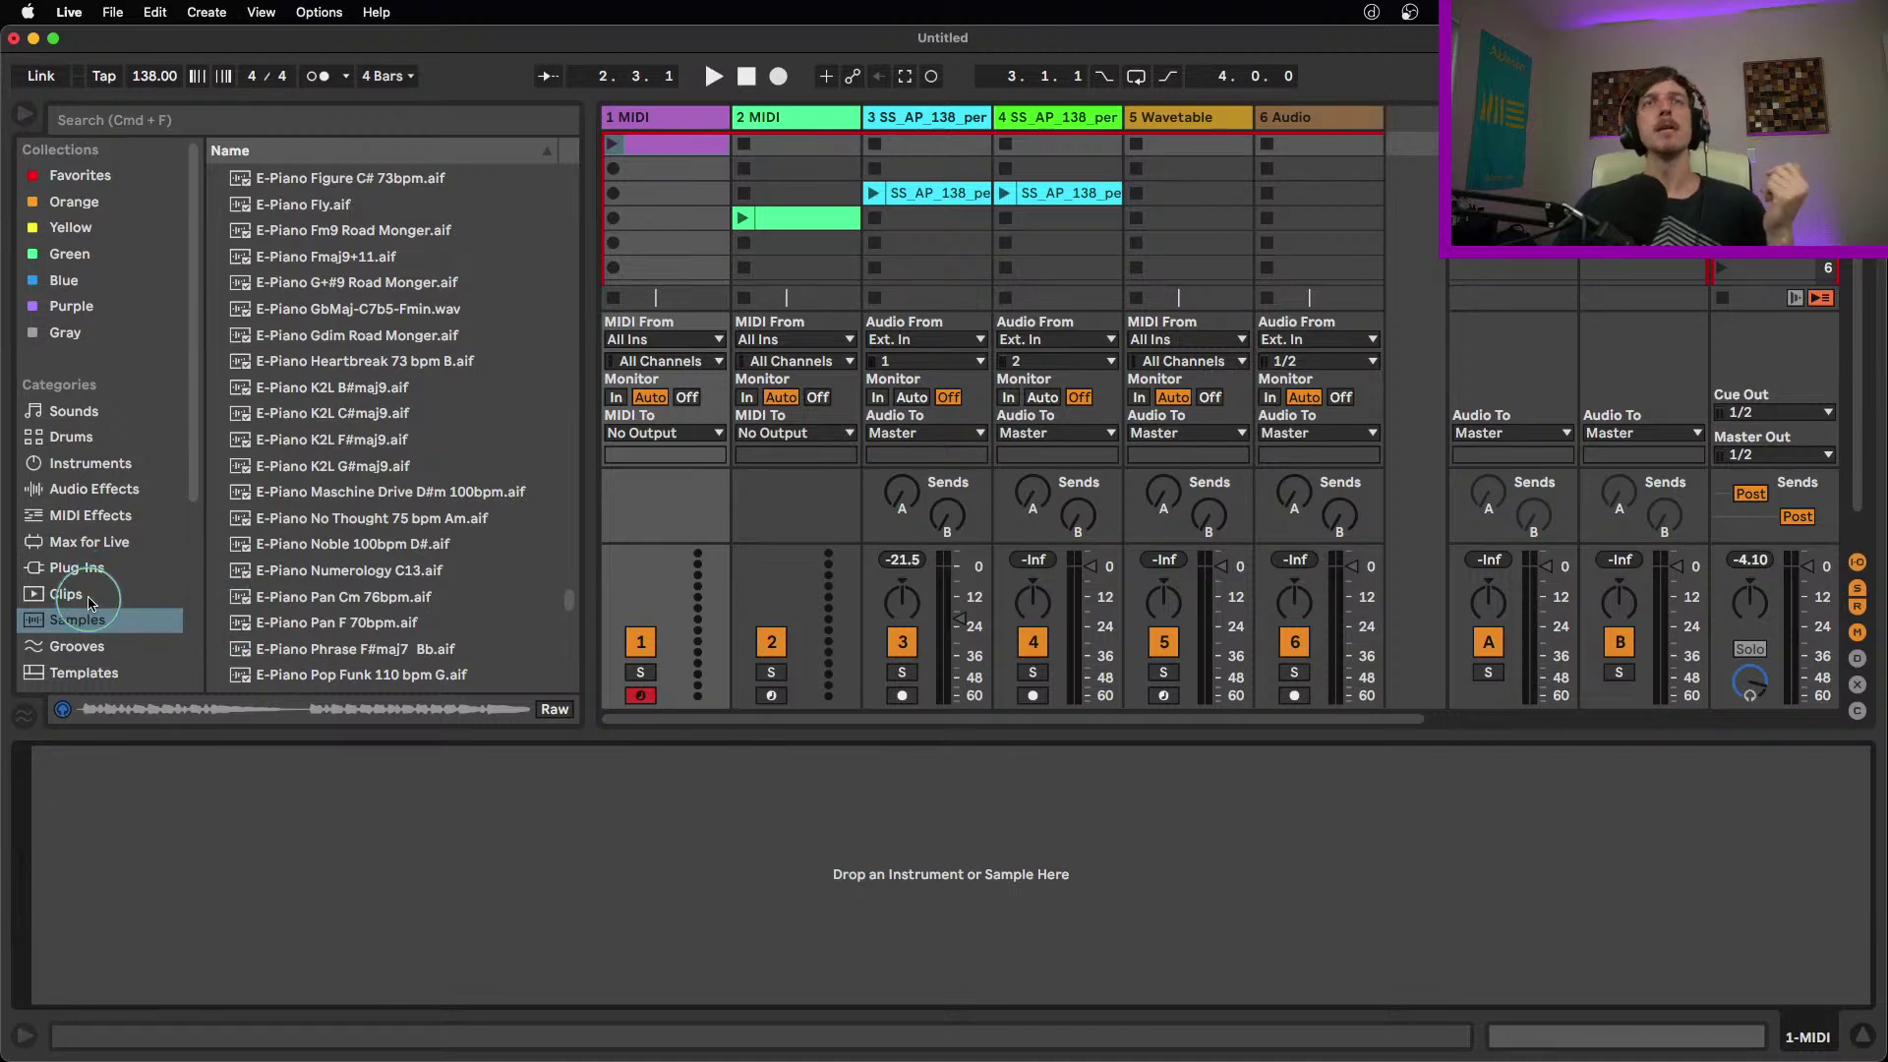
# Load a fresh Granulator II.amxd from the M4L Granulator II pack onto track 1, and select GranulatorInput II.amxd in the pack
pyautogui.scroll(-5, 87, 607)
pyautogui.click(71, 547)
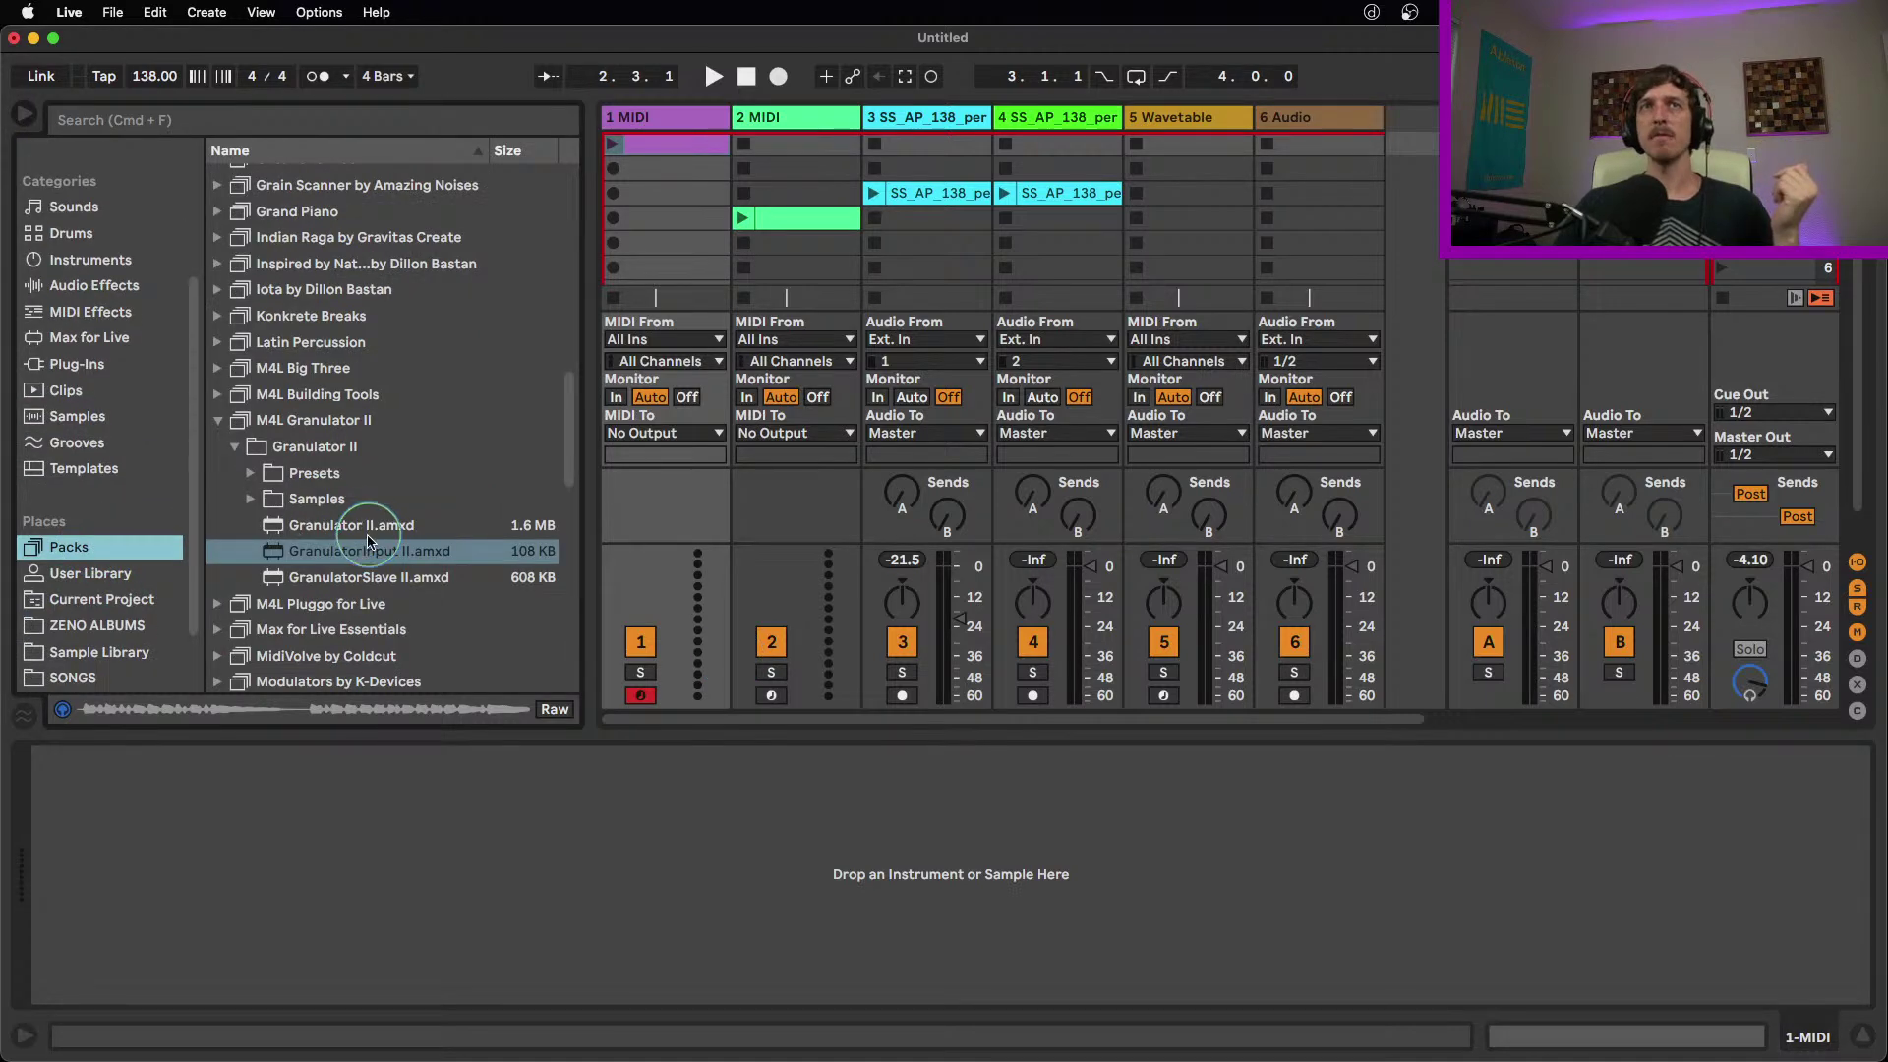
pyautogui.moveTo(377, 532); pyautogui.dragTo(341, 826)
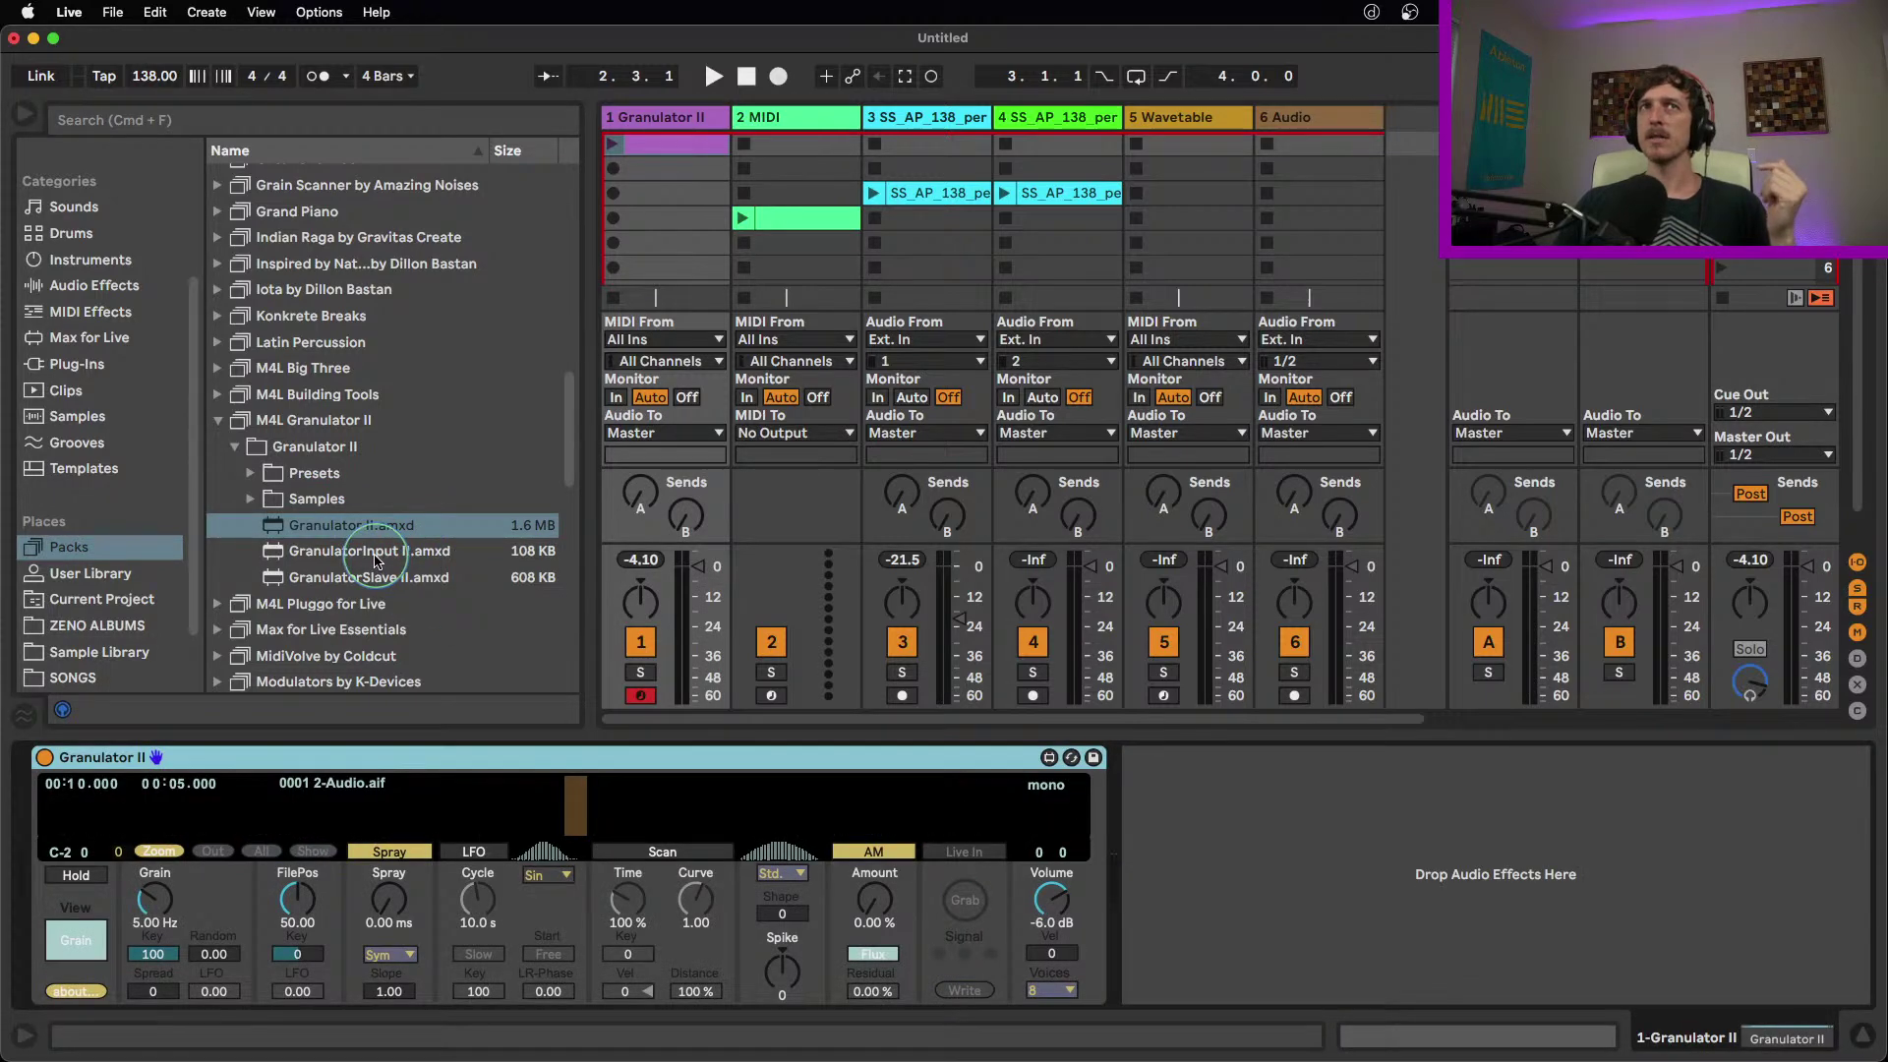
pyautogui.moveTo(377, 559); pyautogui.dragTo(330, 566)
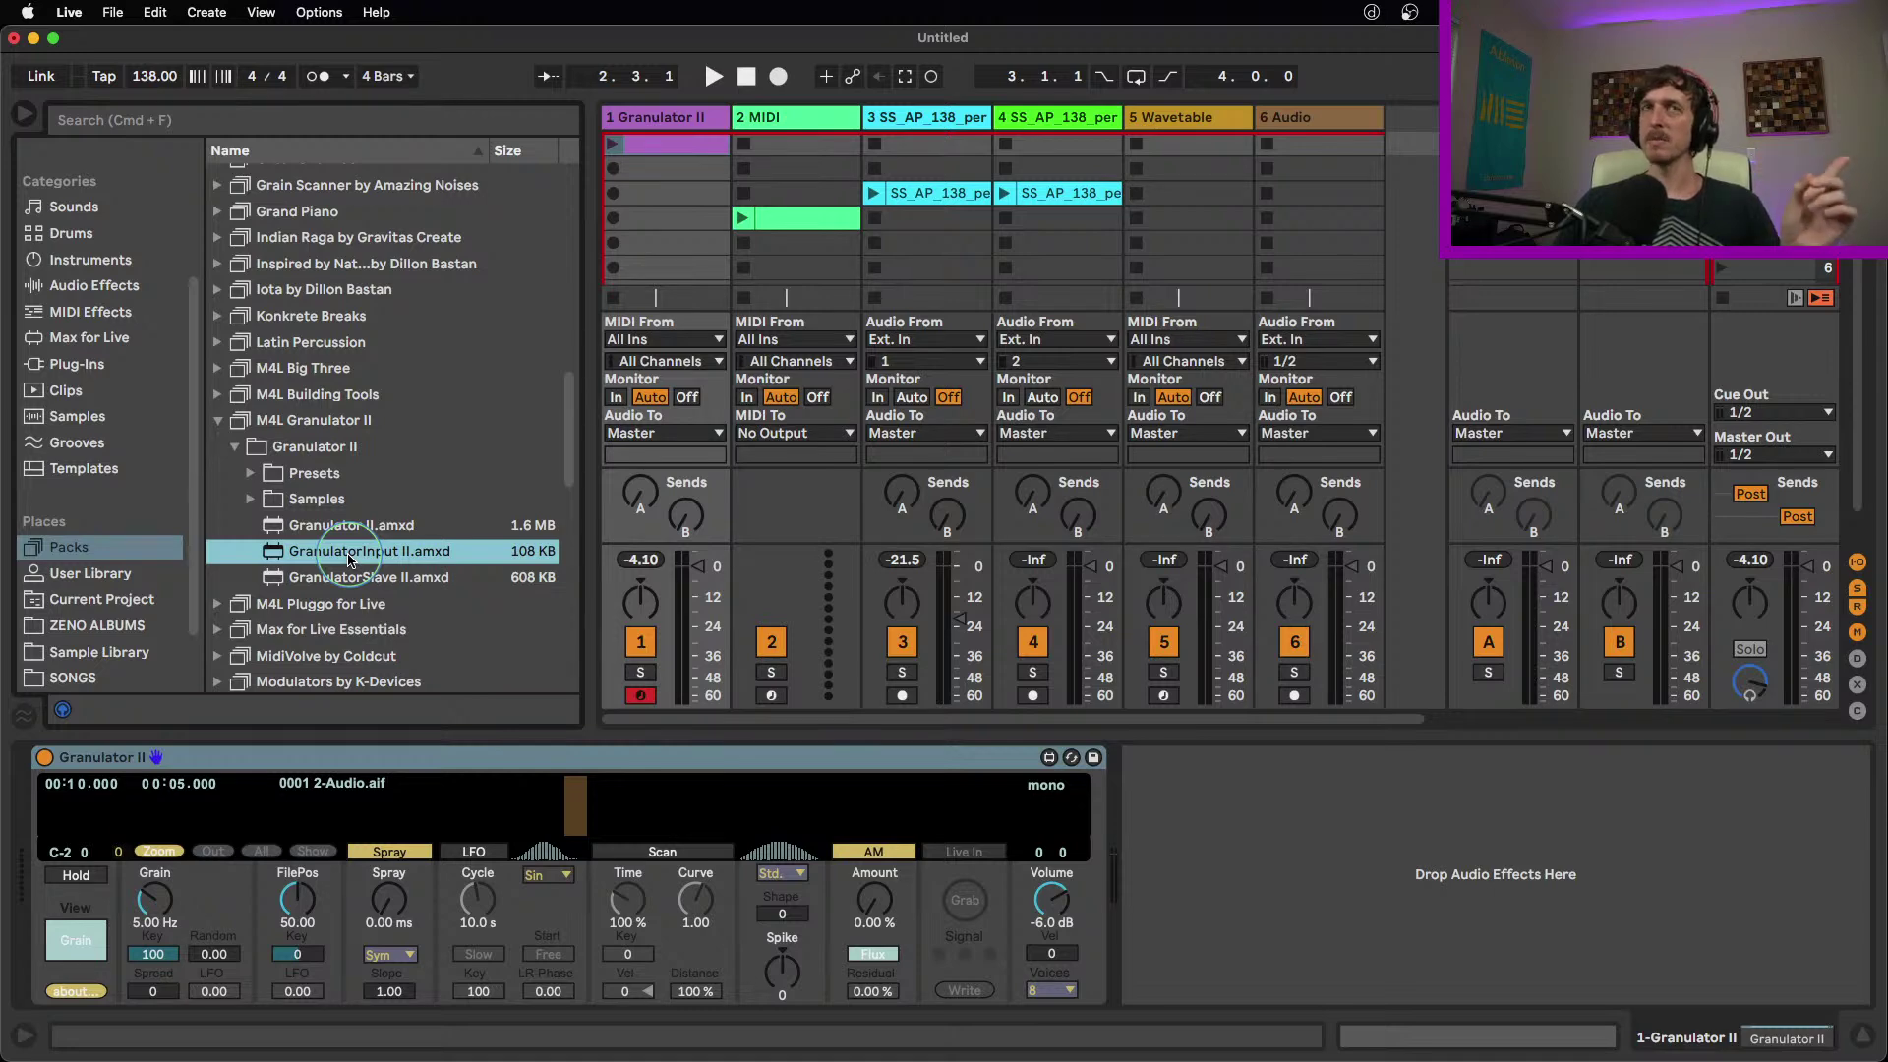
# Turn off Buffer Shuffler 2.0 and the Shifter on track 4, leaving GranulatorInput II on
pyautogui.click(1061, 137)
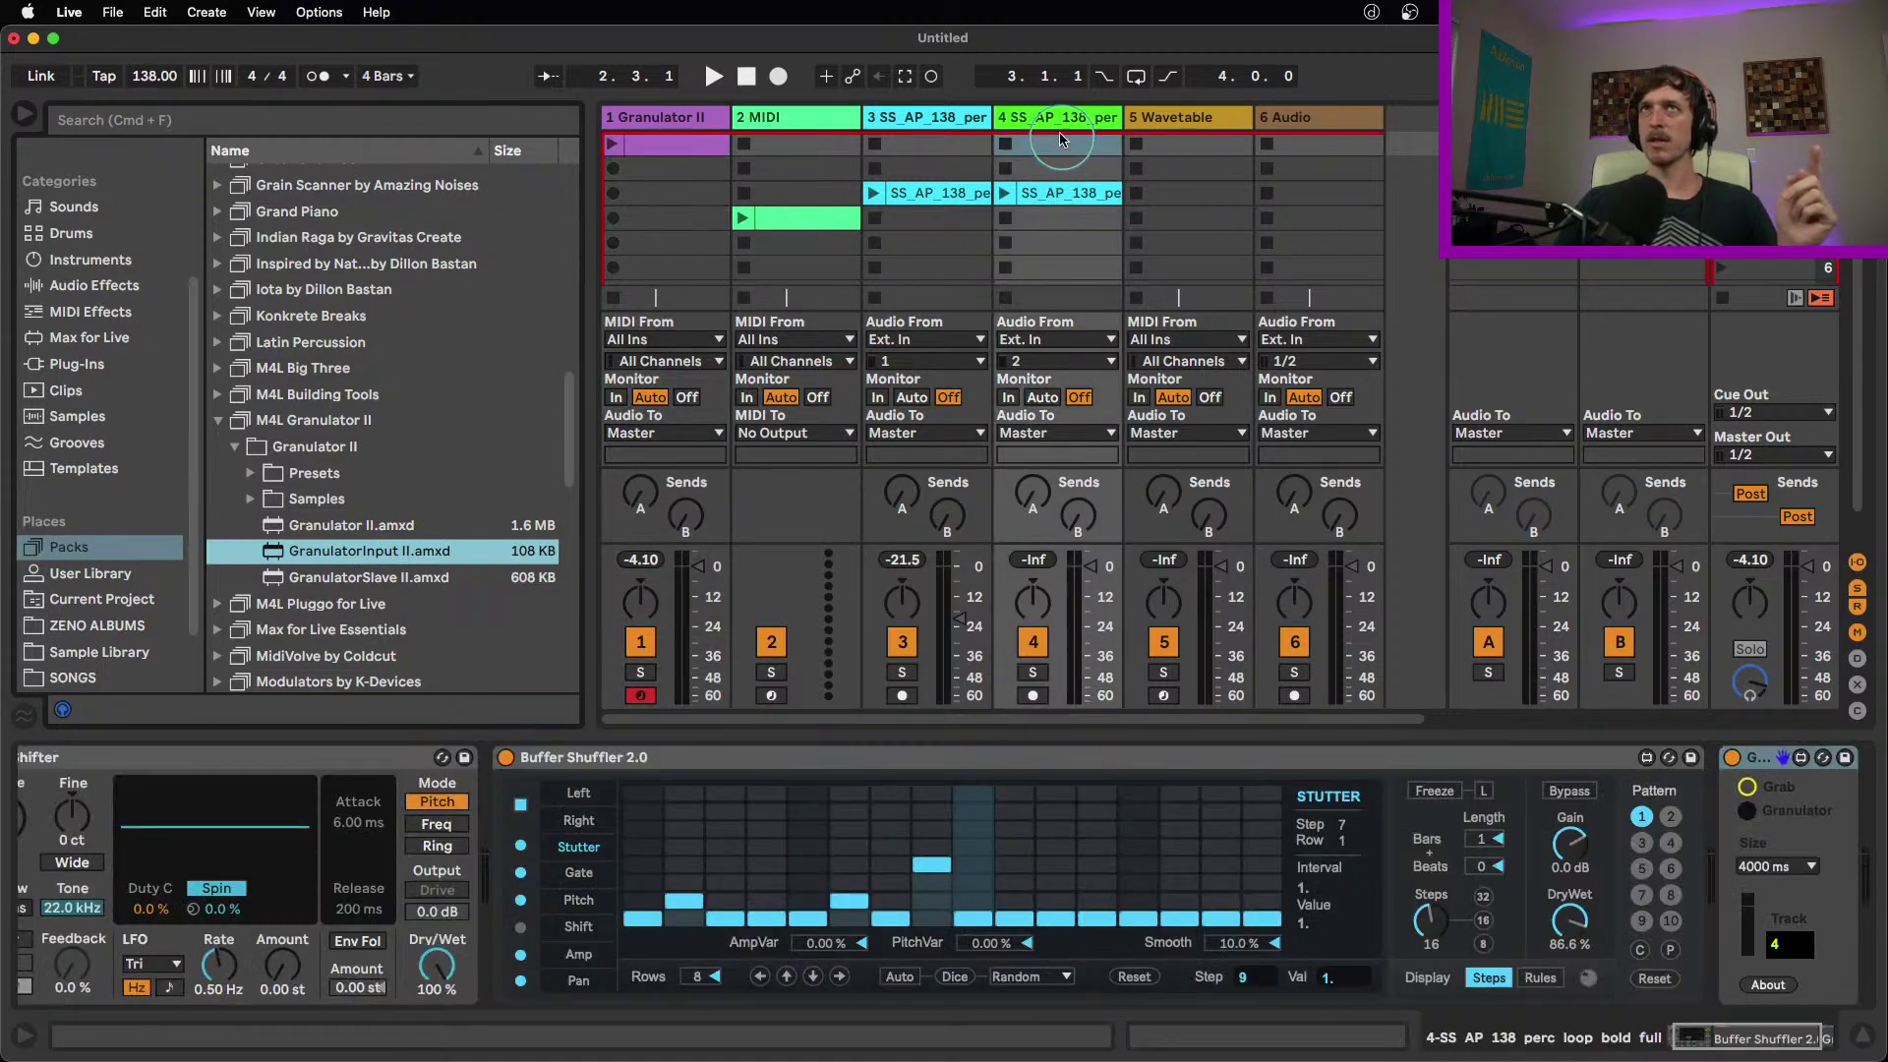
pyautogui.click(506, 757)
pyautogui.moveTo(1710, 1042)
pyautogui.mouseDown()
pyautogui.moveTo(1668, 1039)
pyautogui.moveTo(1688, 1042)
pyautogui.mouseUp()
pyautogui.click(43, 757)
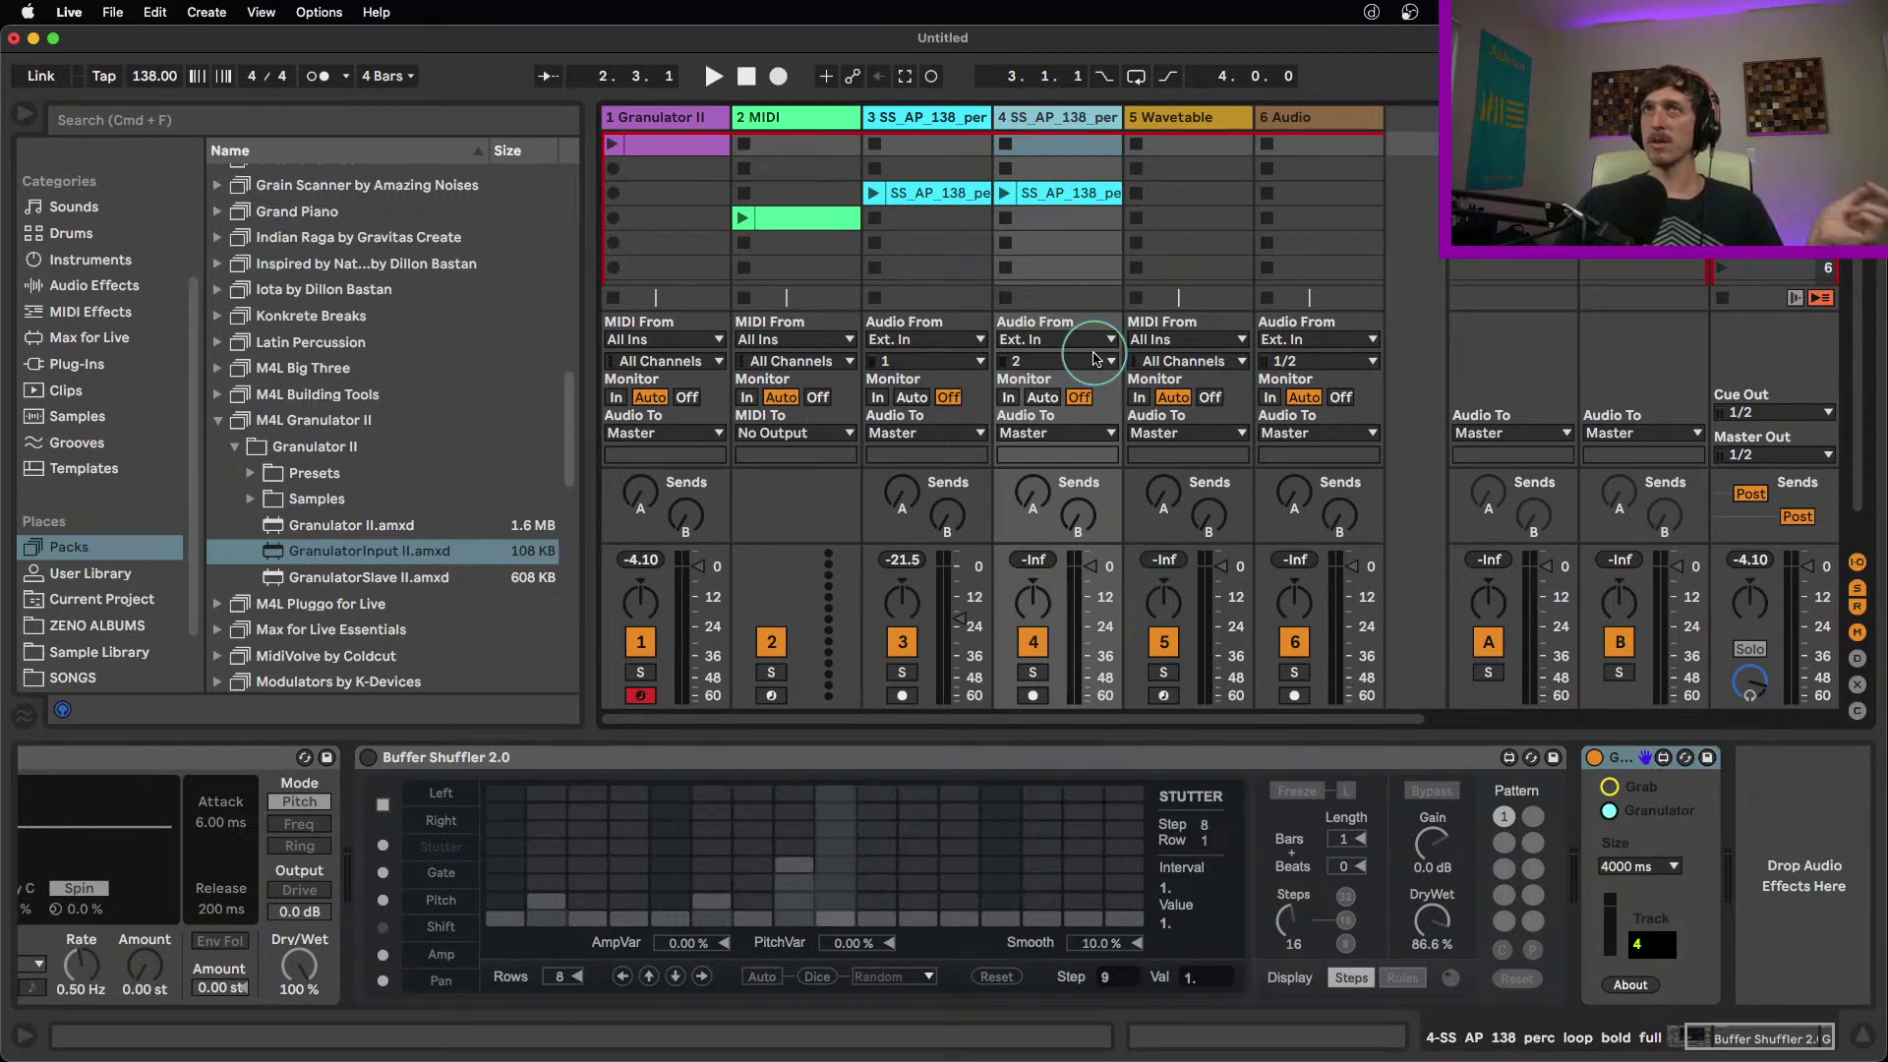
# Launch the percussion loop clip on track 4 and pull the track's volume all the way down
pyautogui.click(1004, 193)
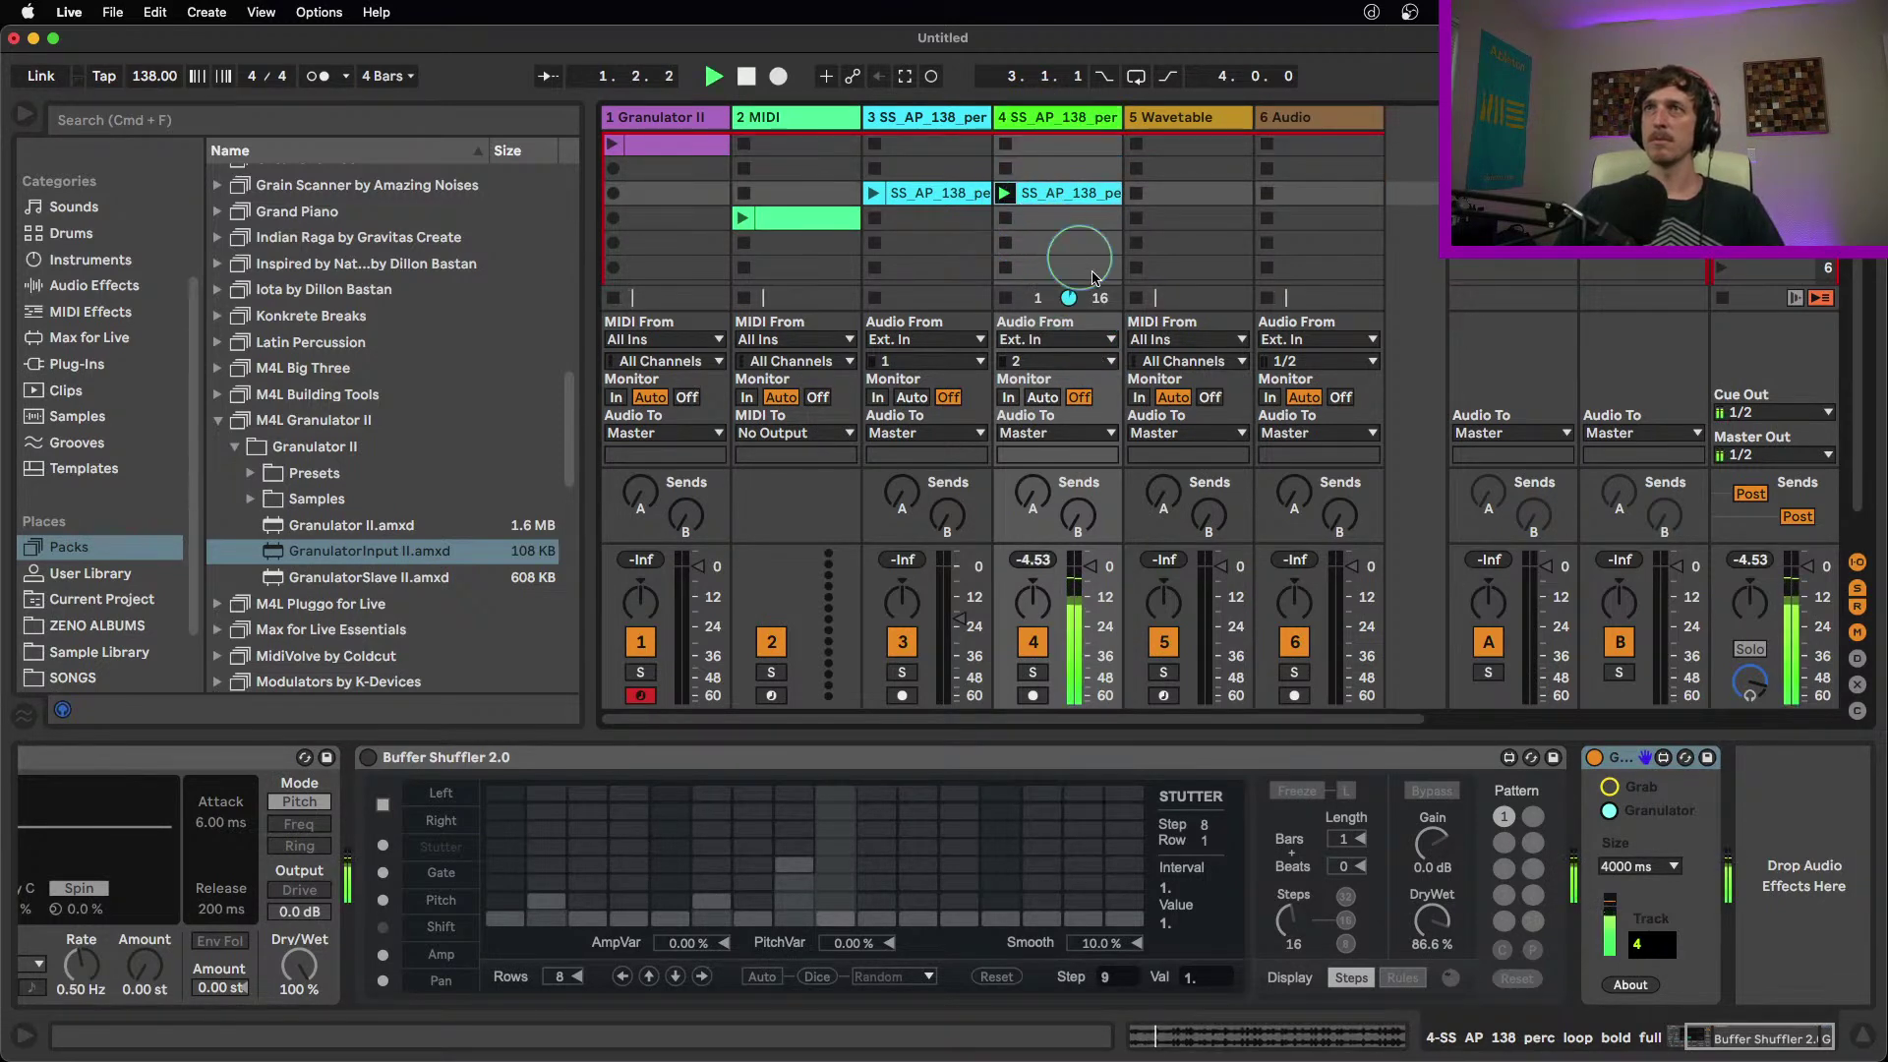
pyautogui.moveTo(1077, 576); pyautogui.dragTo(1077, 702)
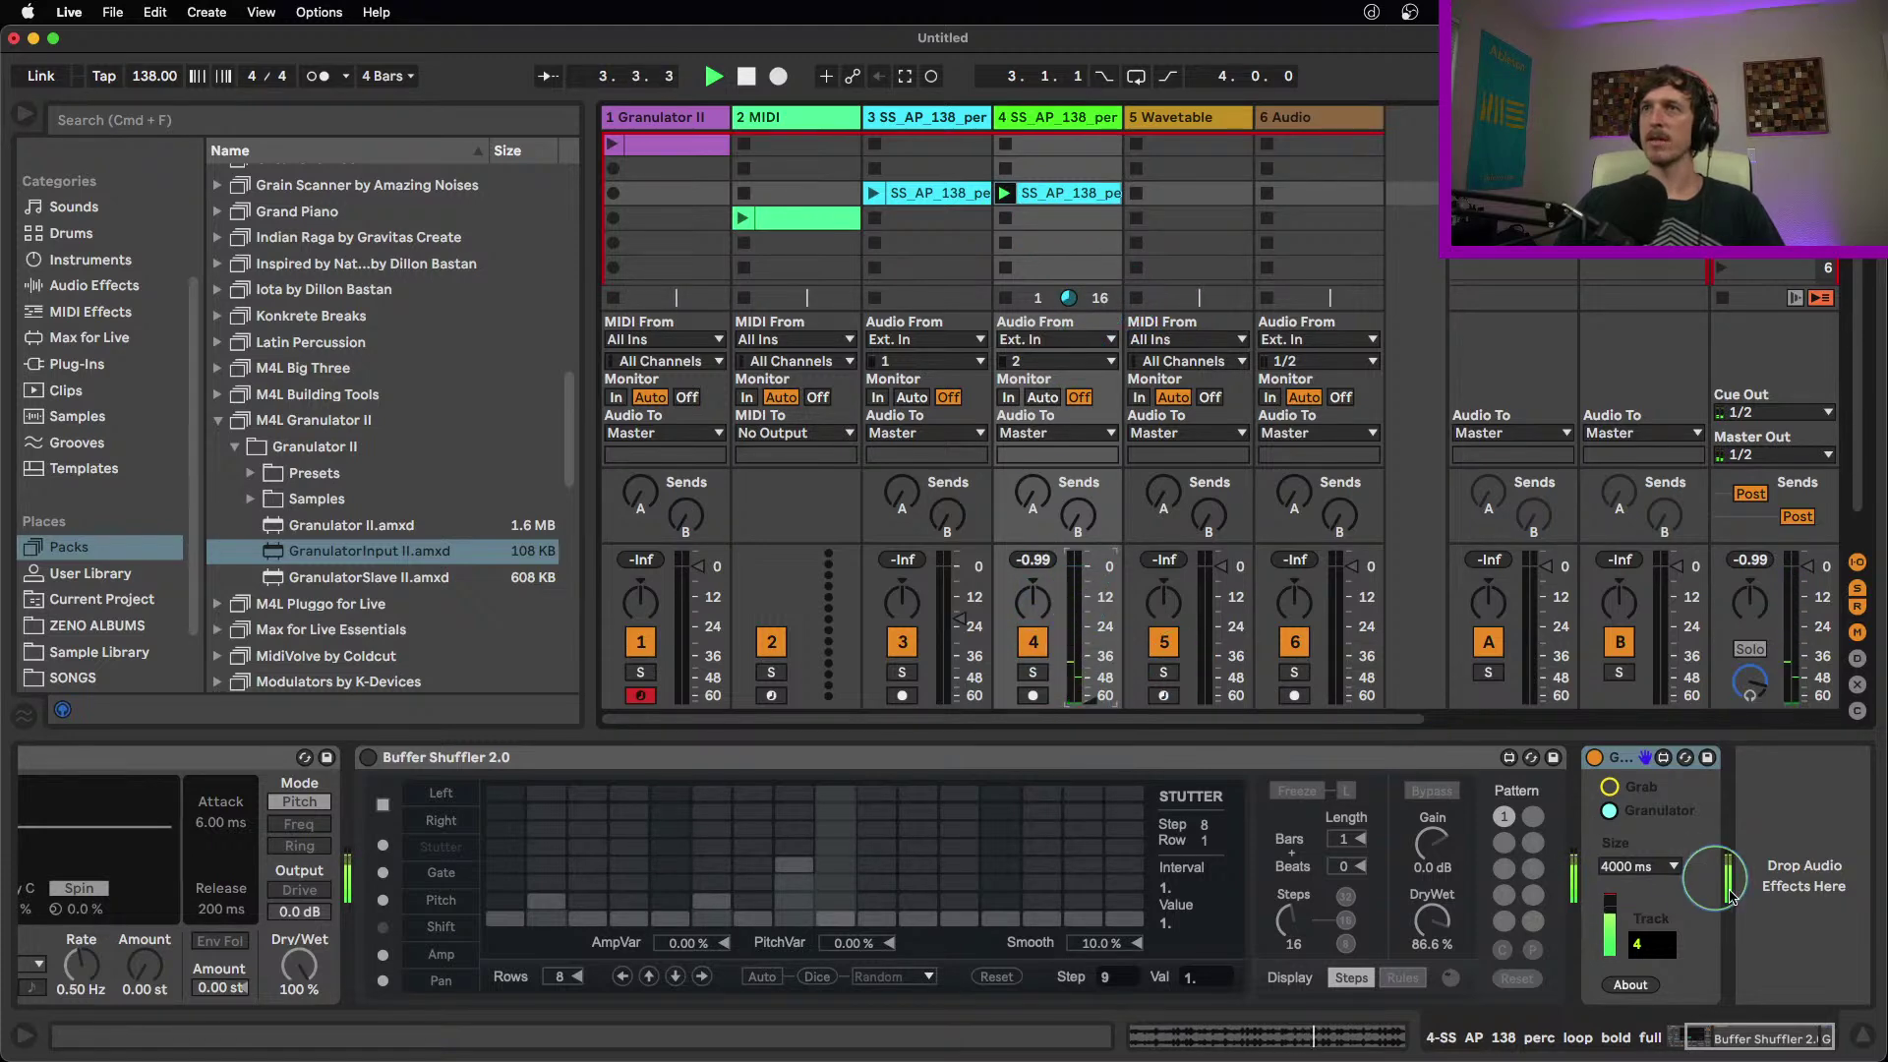
# Turn on Live In in track 1's Granulator II and grab the incoming audio several times
pyautogui.click(674, 118)
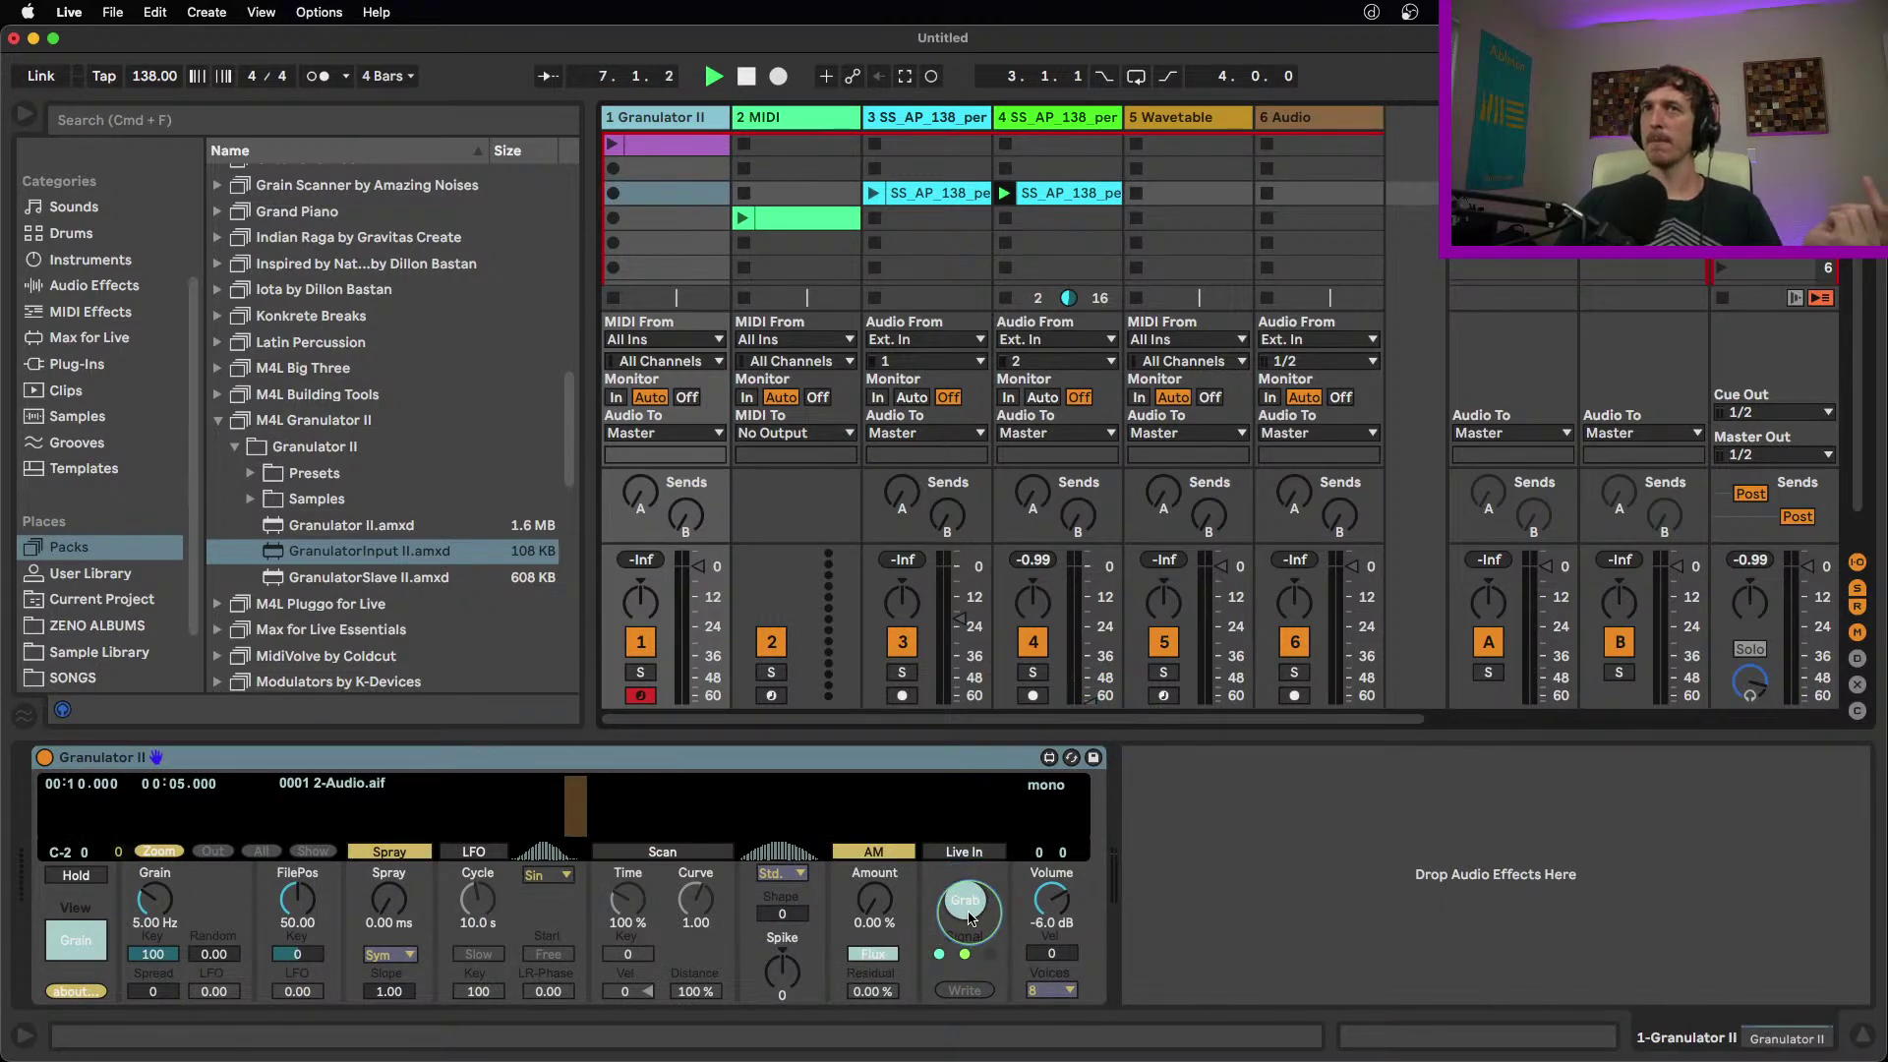
pyautogui.click(967, 853)
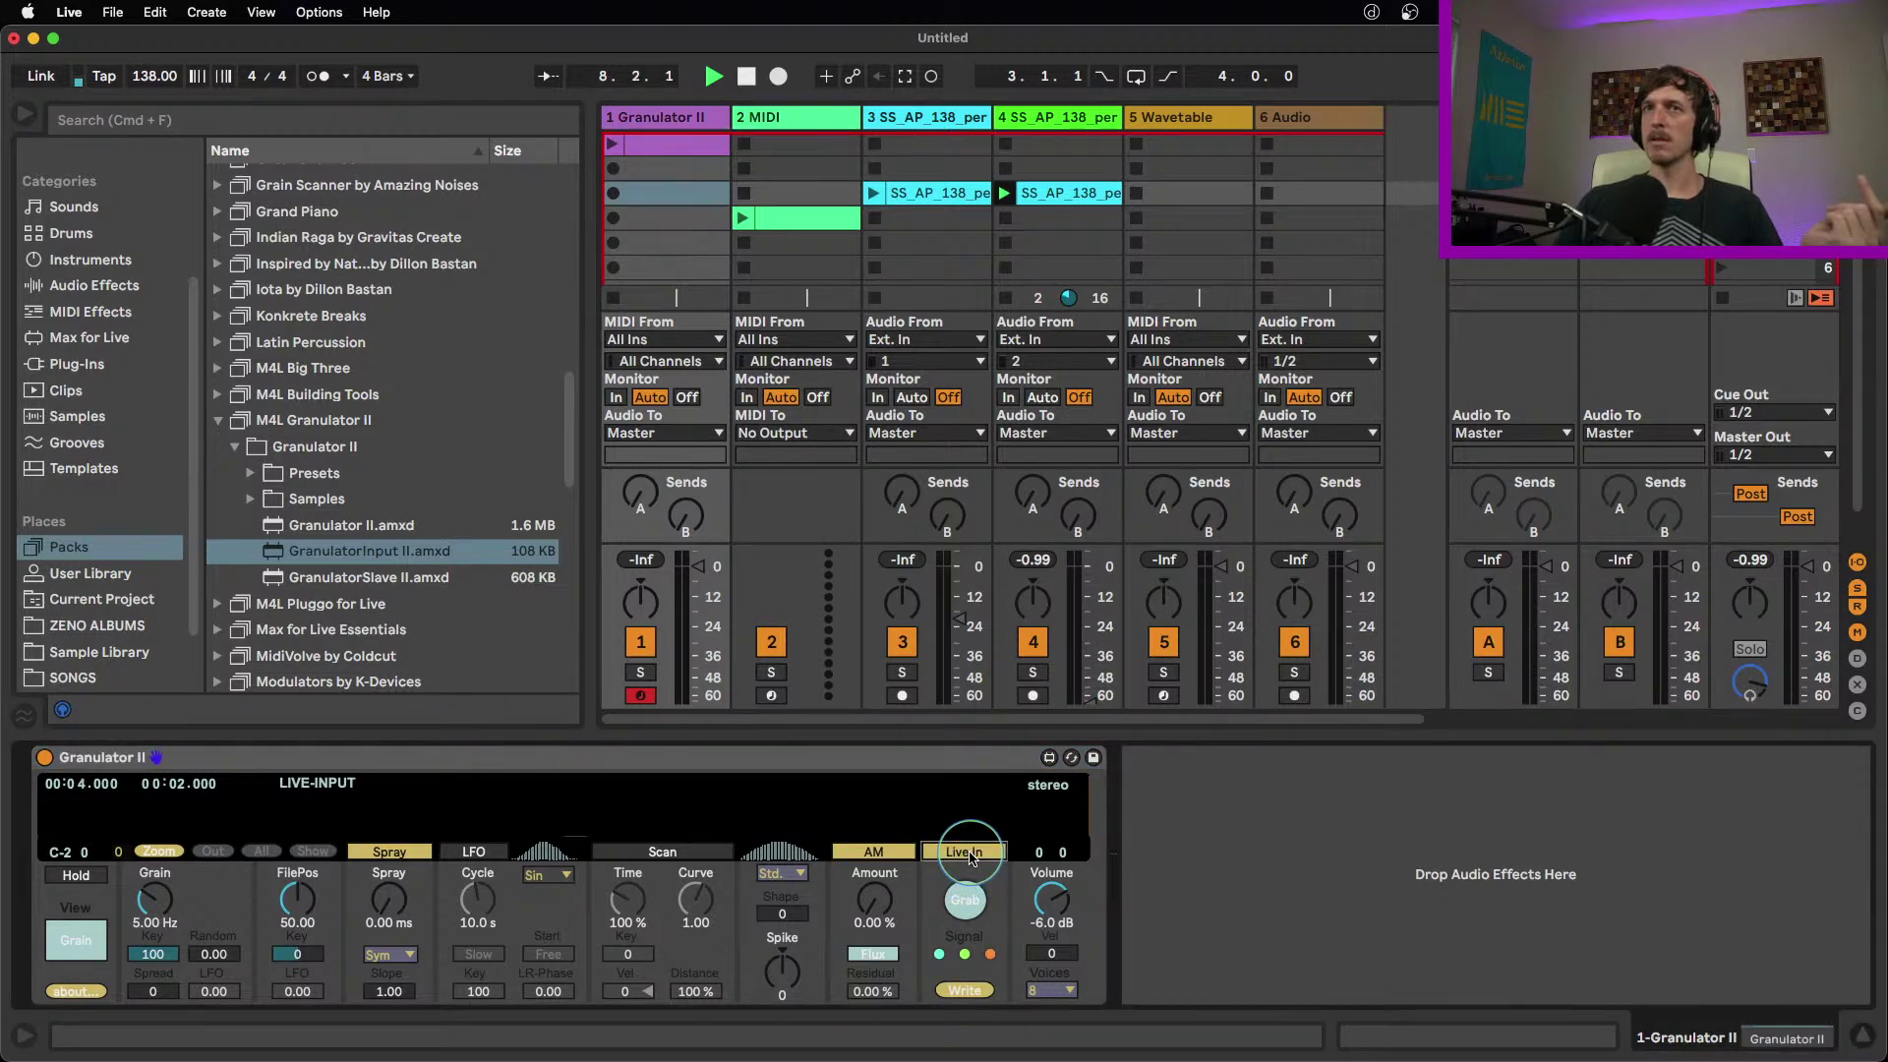
pyautogui.click(967, 901)
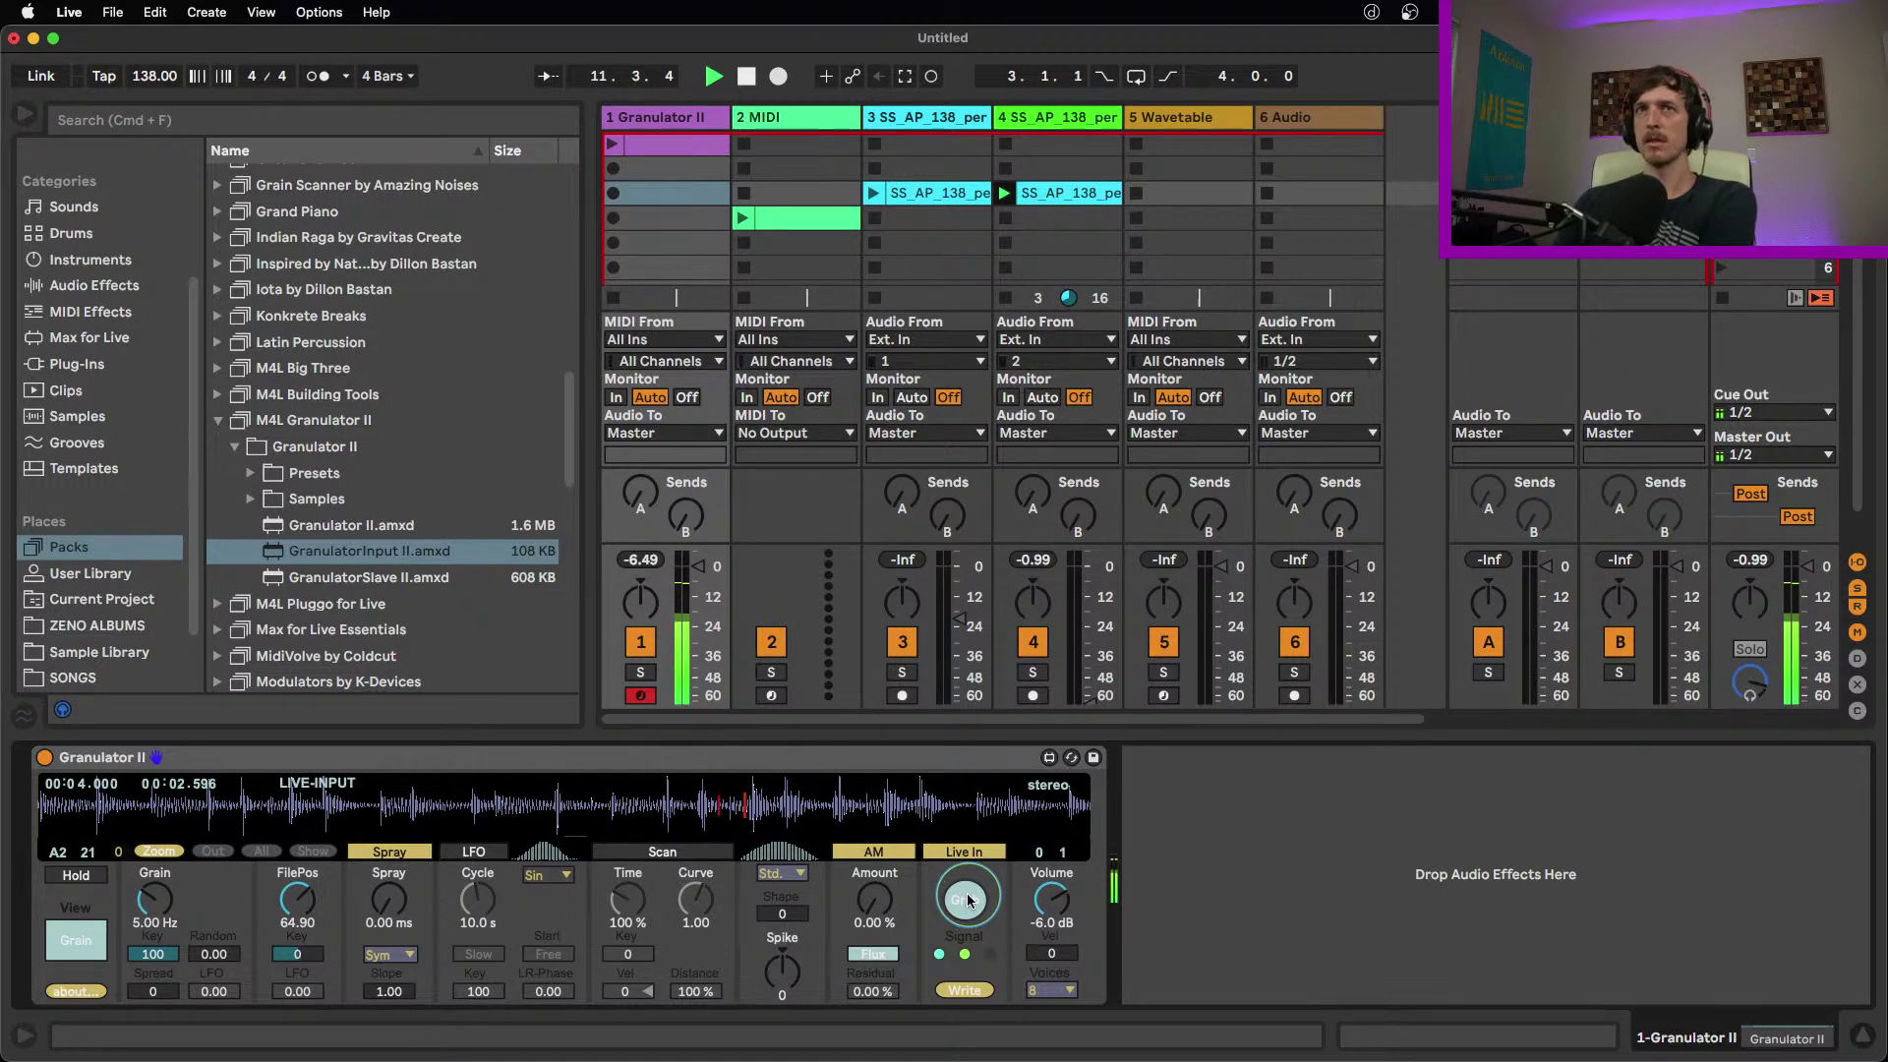
pyautogui.click(969, 901)
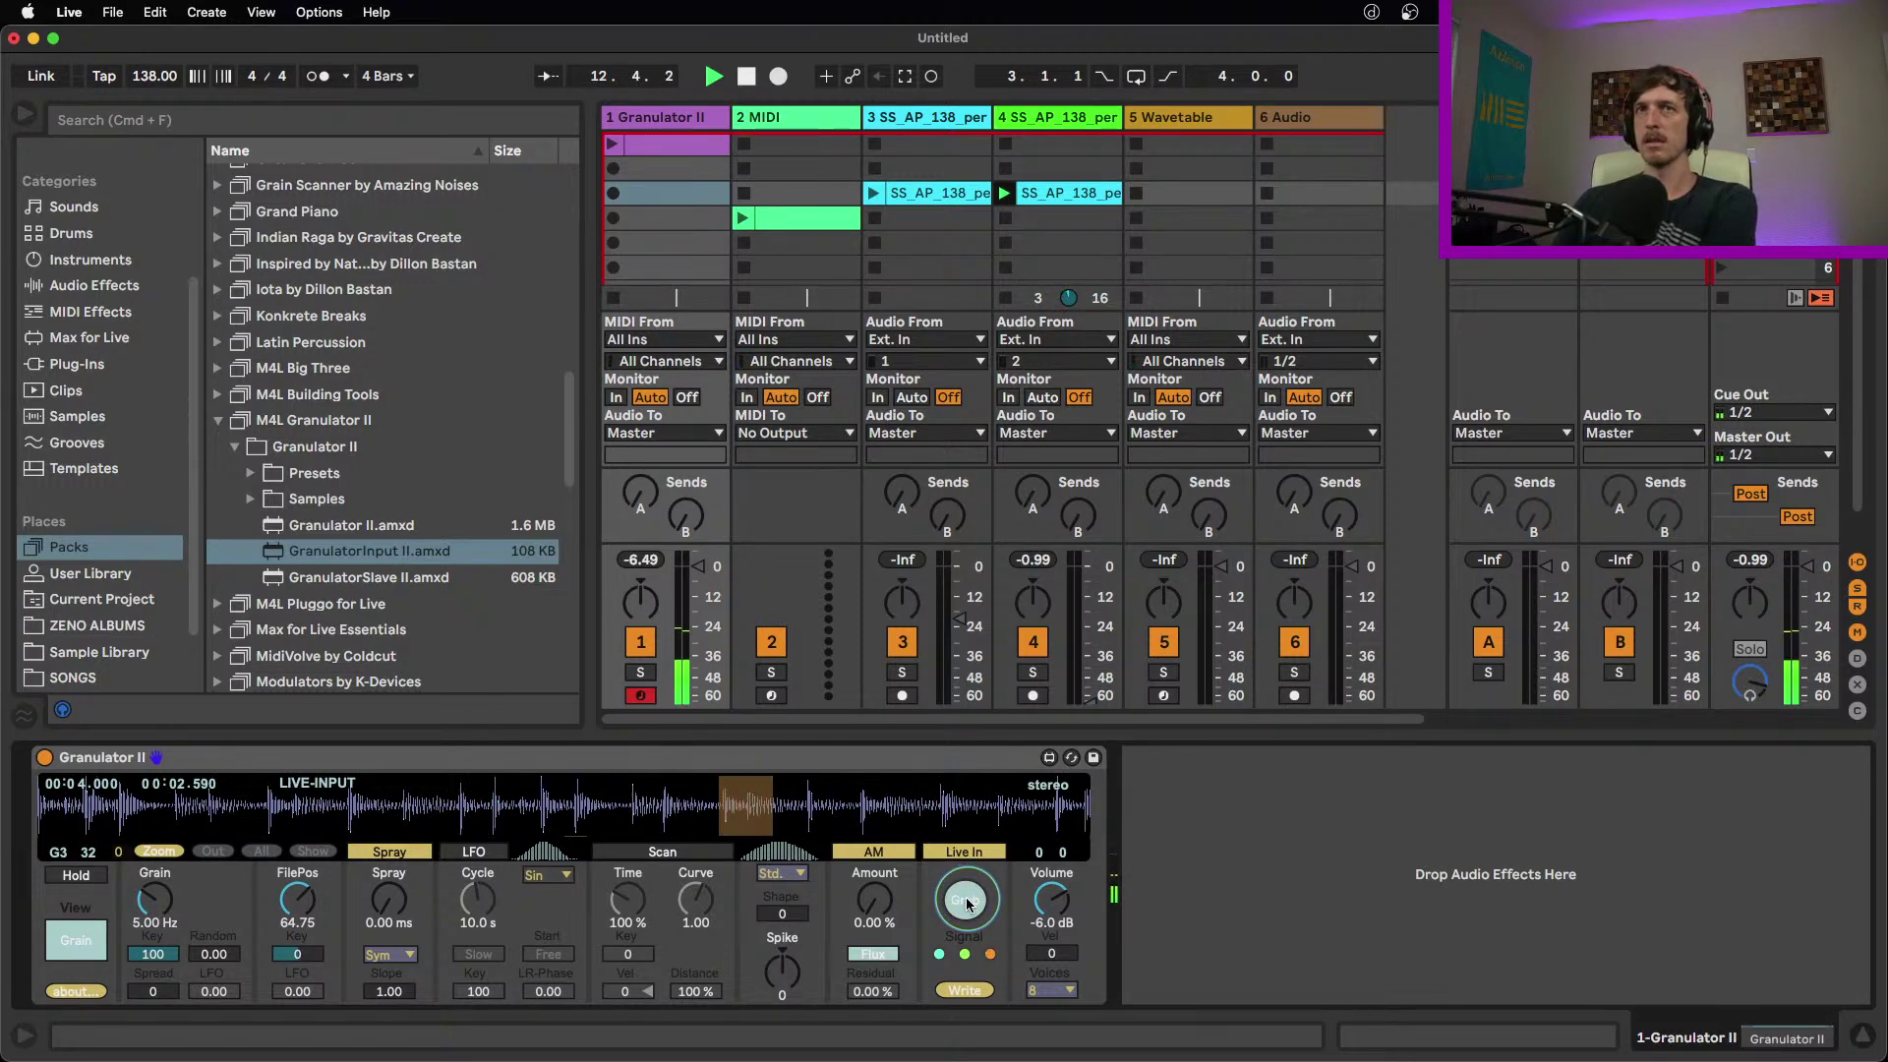
pyautogui.click(967, 900)
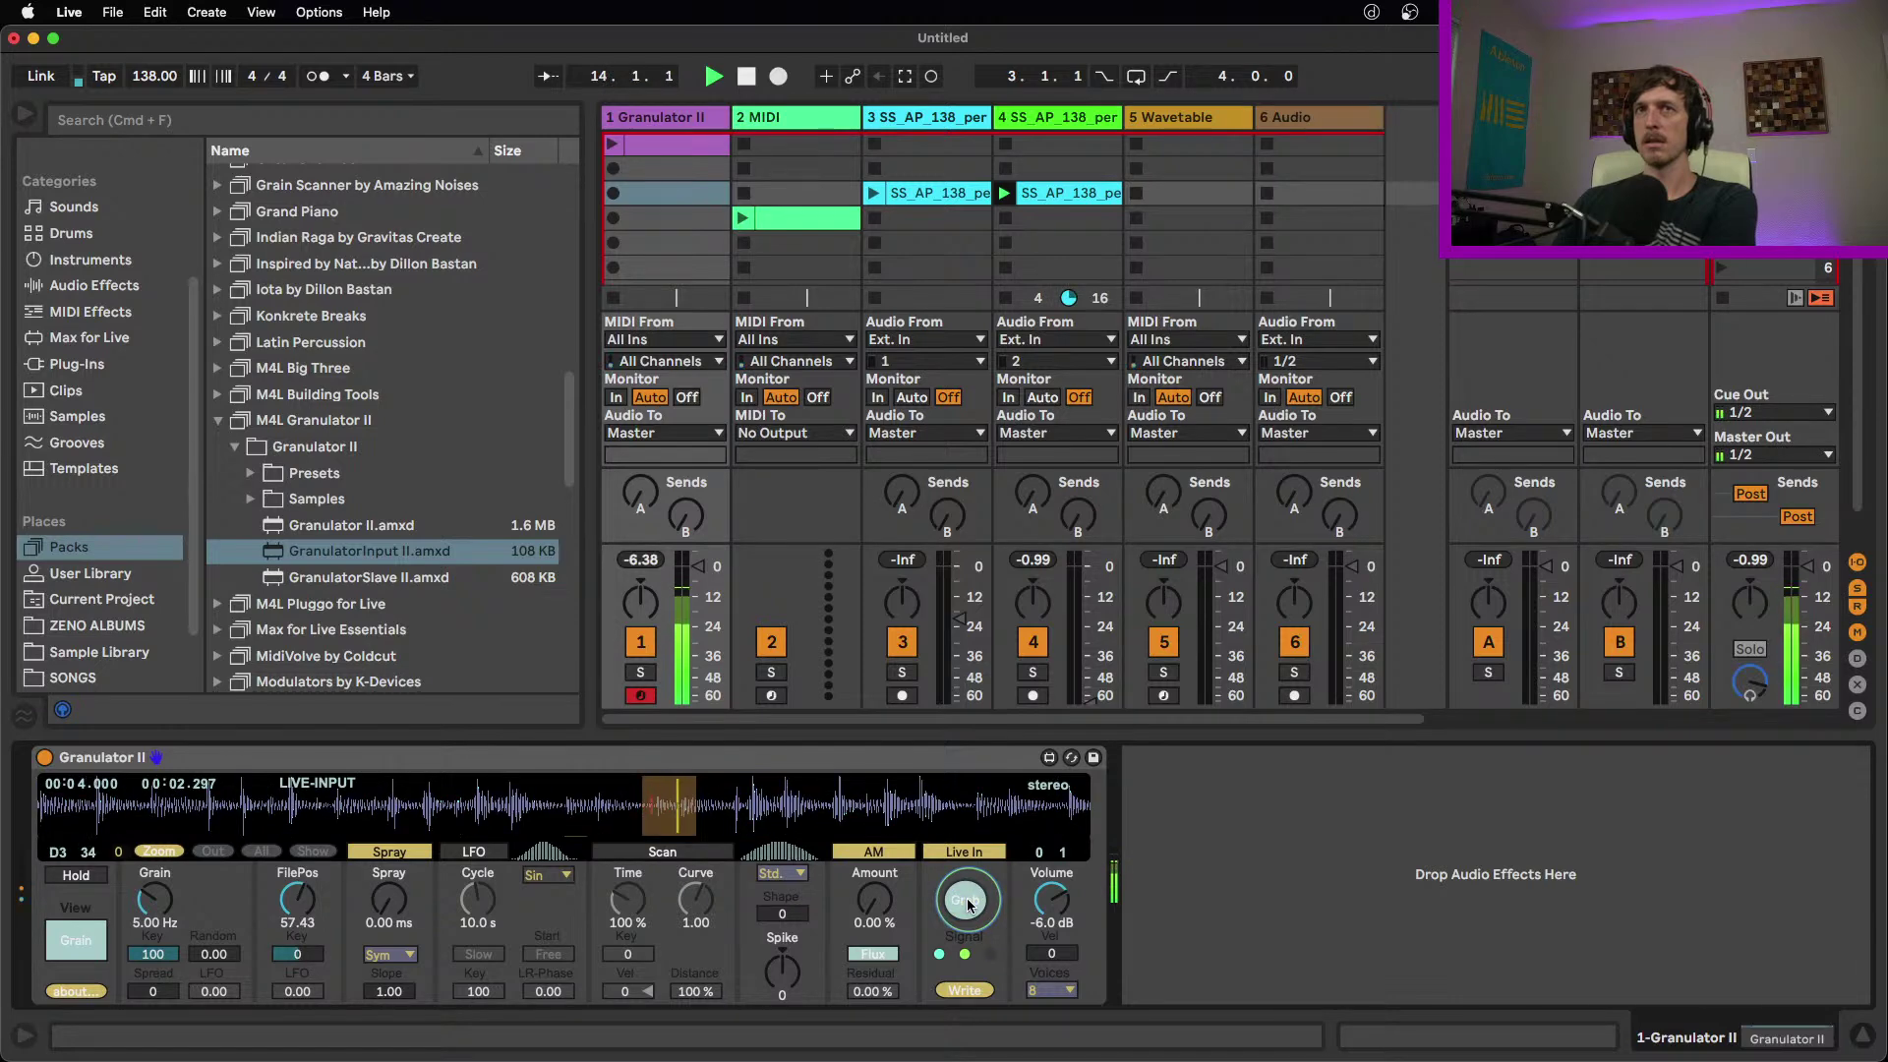
# Open the save dialog for writing the grabbed audio to disk, cancel it, and return to grabbing live input in Granulator II
pyautogui.click(965, 991)
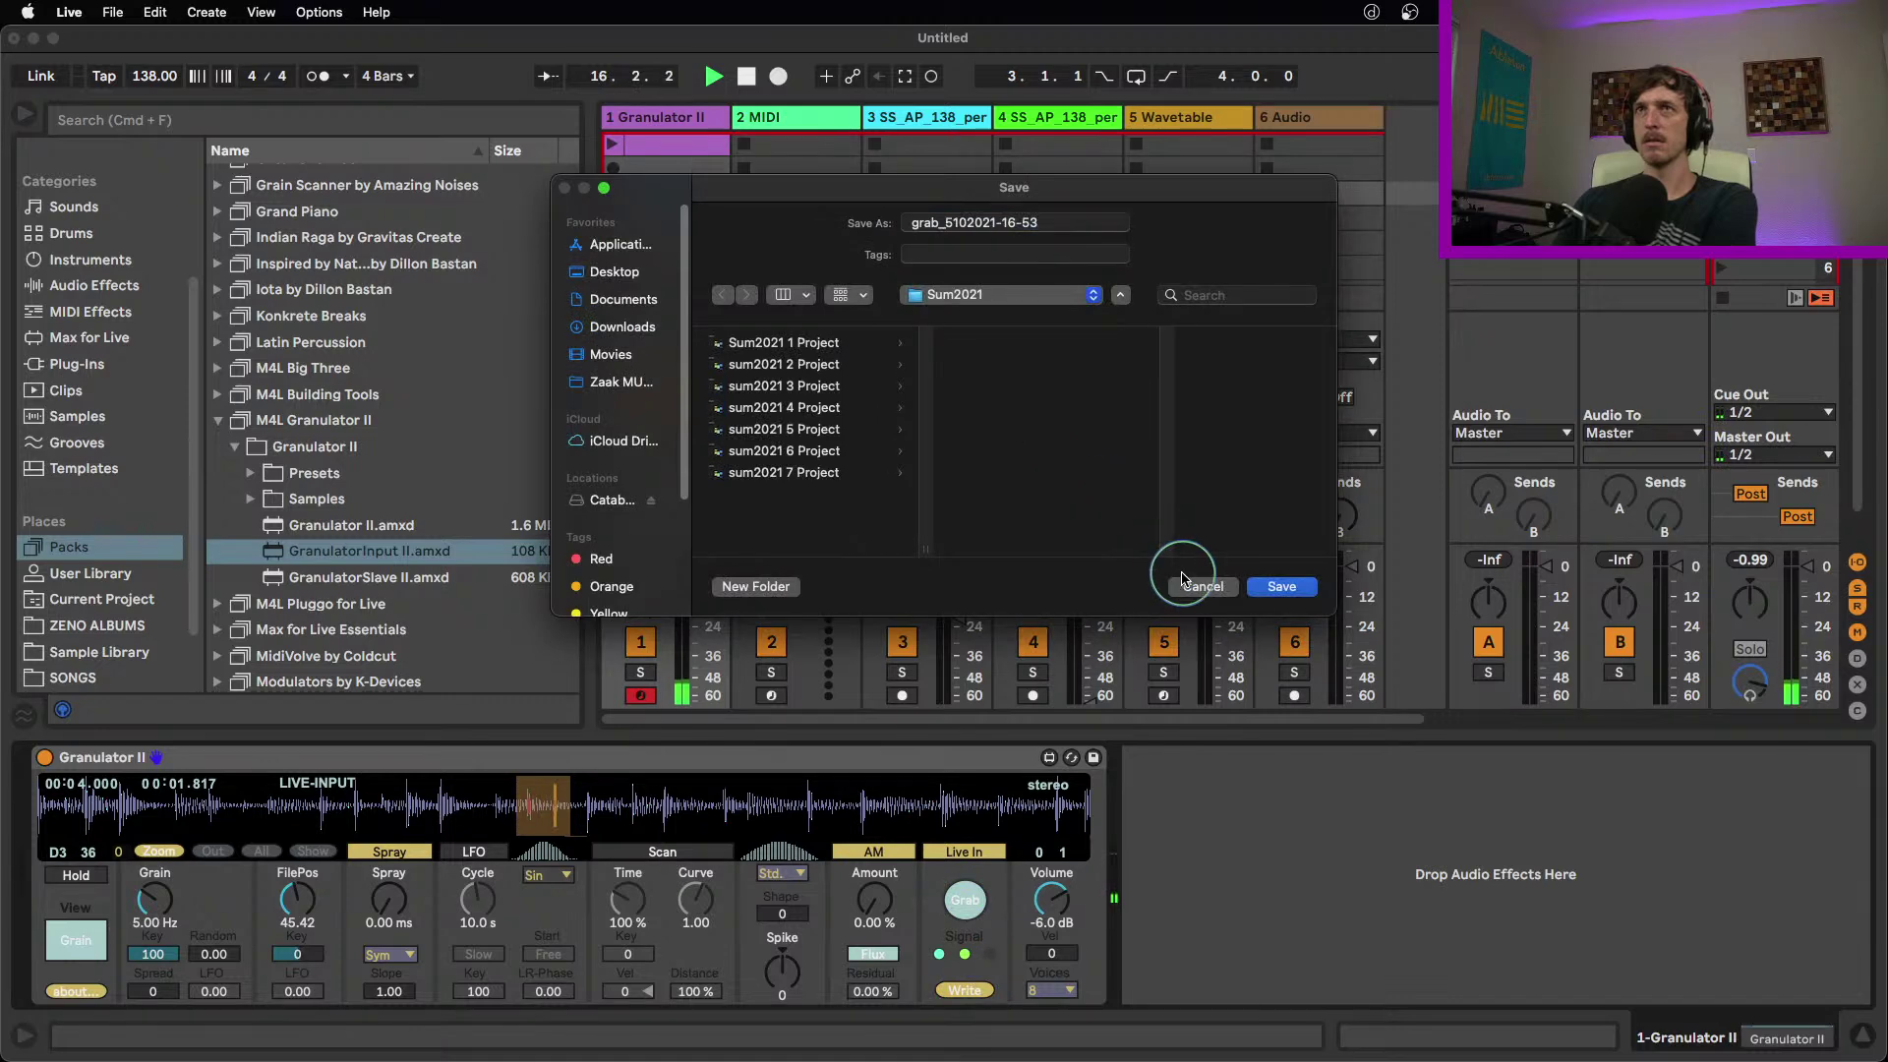
pyautogui.click(1198, 588)
pyautogui.click(967, 882)
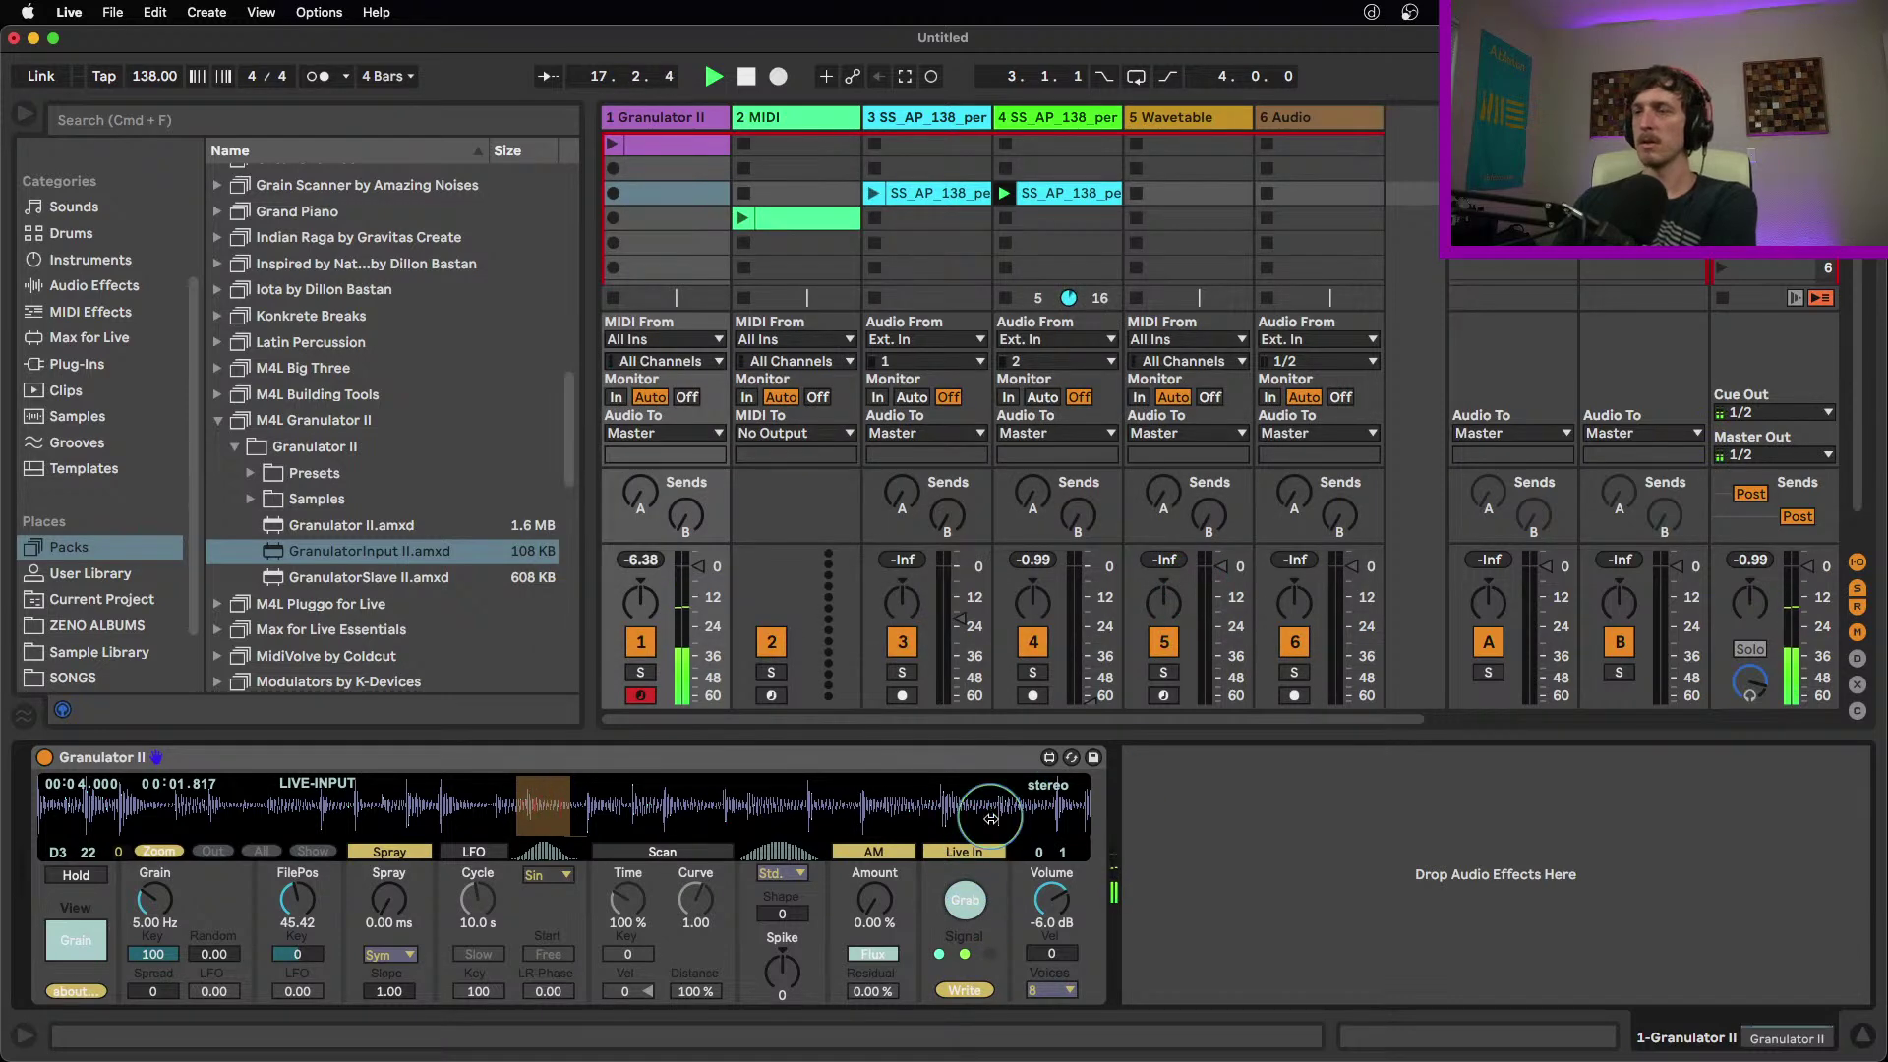
# Raise track 4's volume to about -24.8 dB, grab the audio in Granulator II, and pull the track back to -inf dB
pyautogui.click(1088, 629)
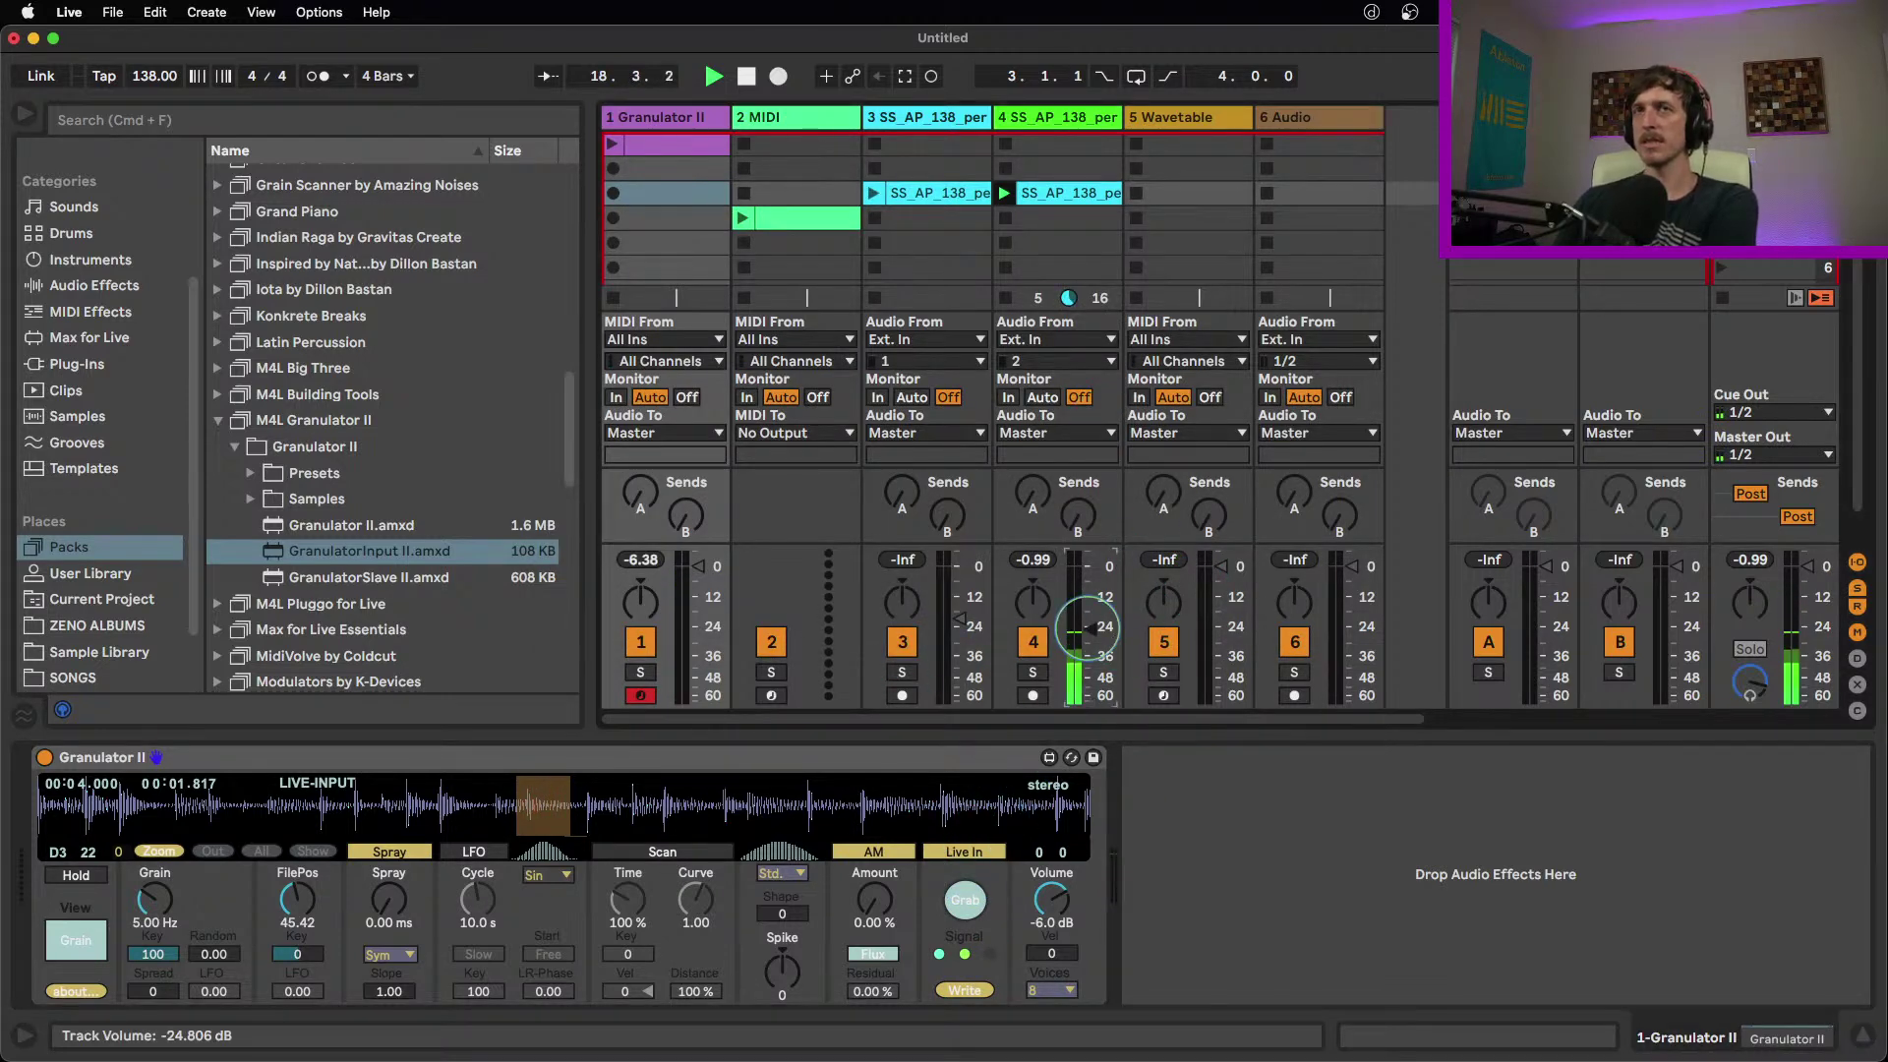
pyautogui.click(966, 899)
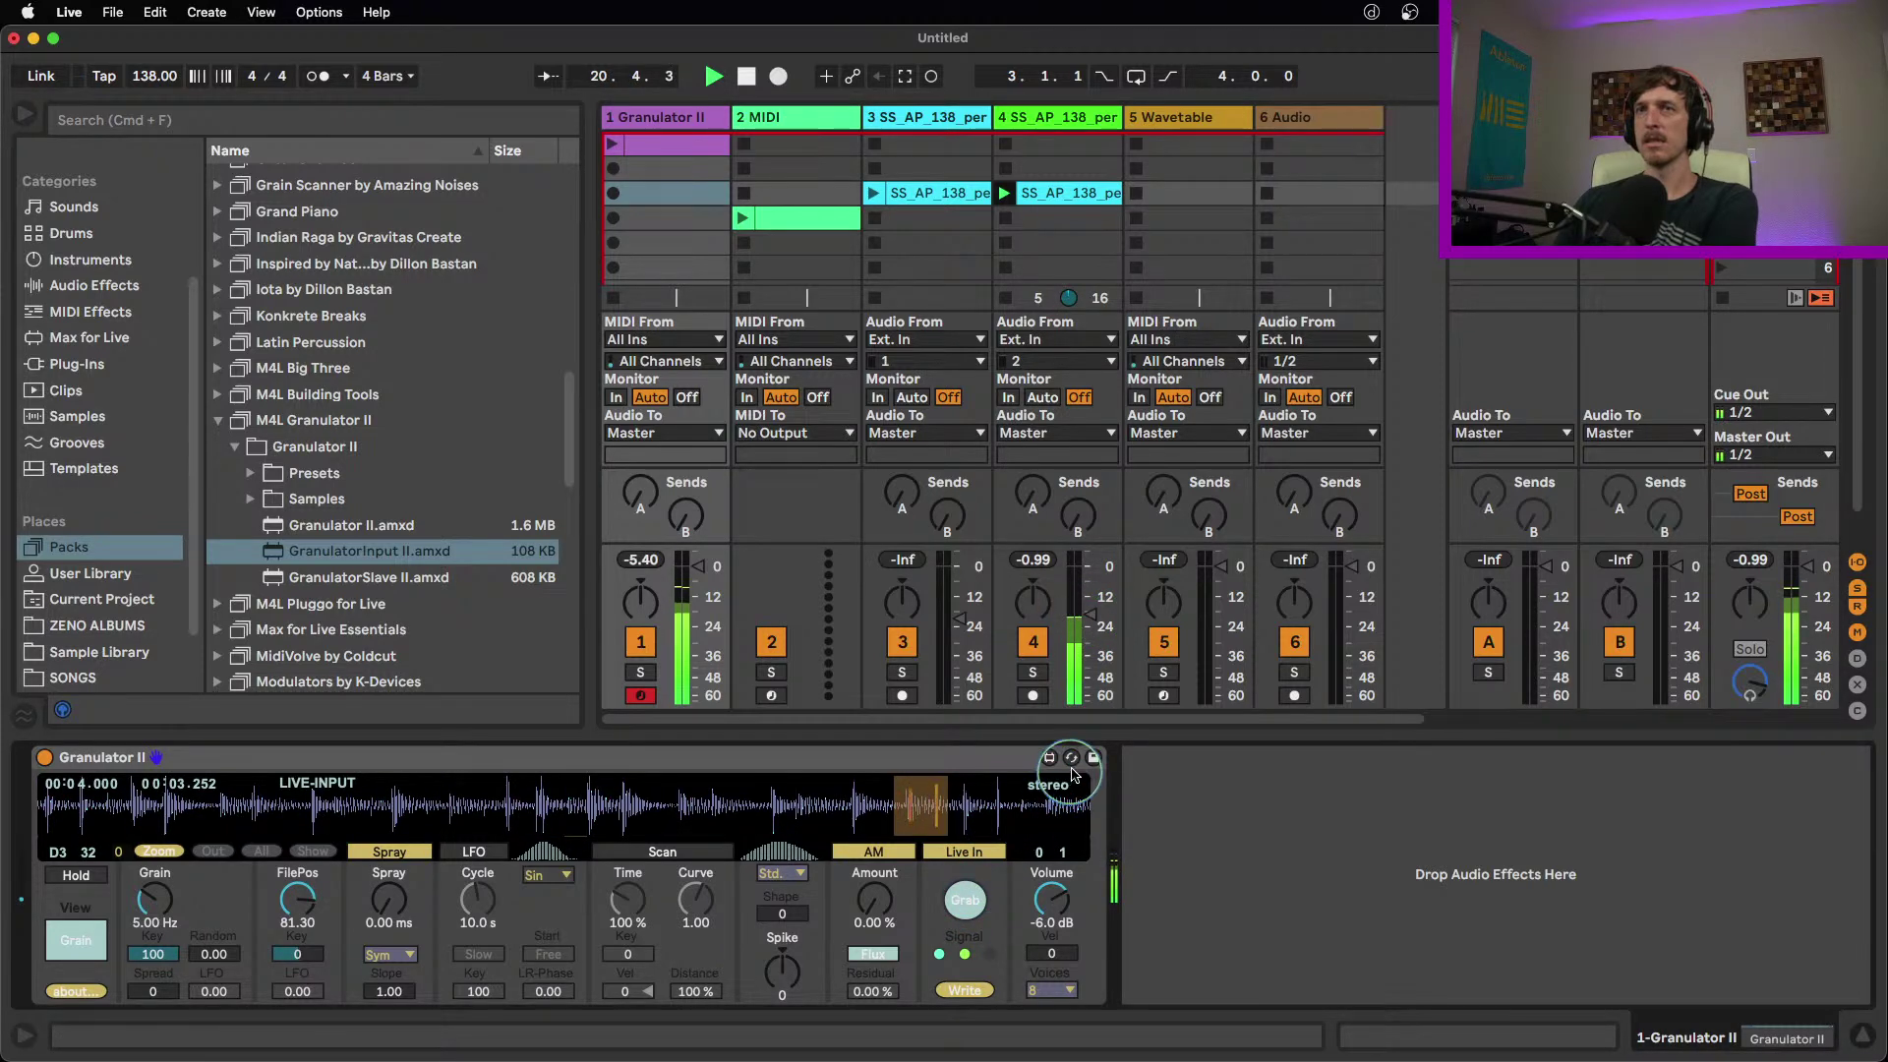
pyautogui.click(1093, 617)
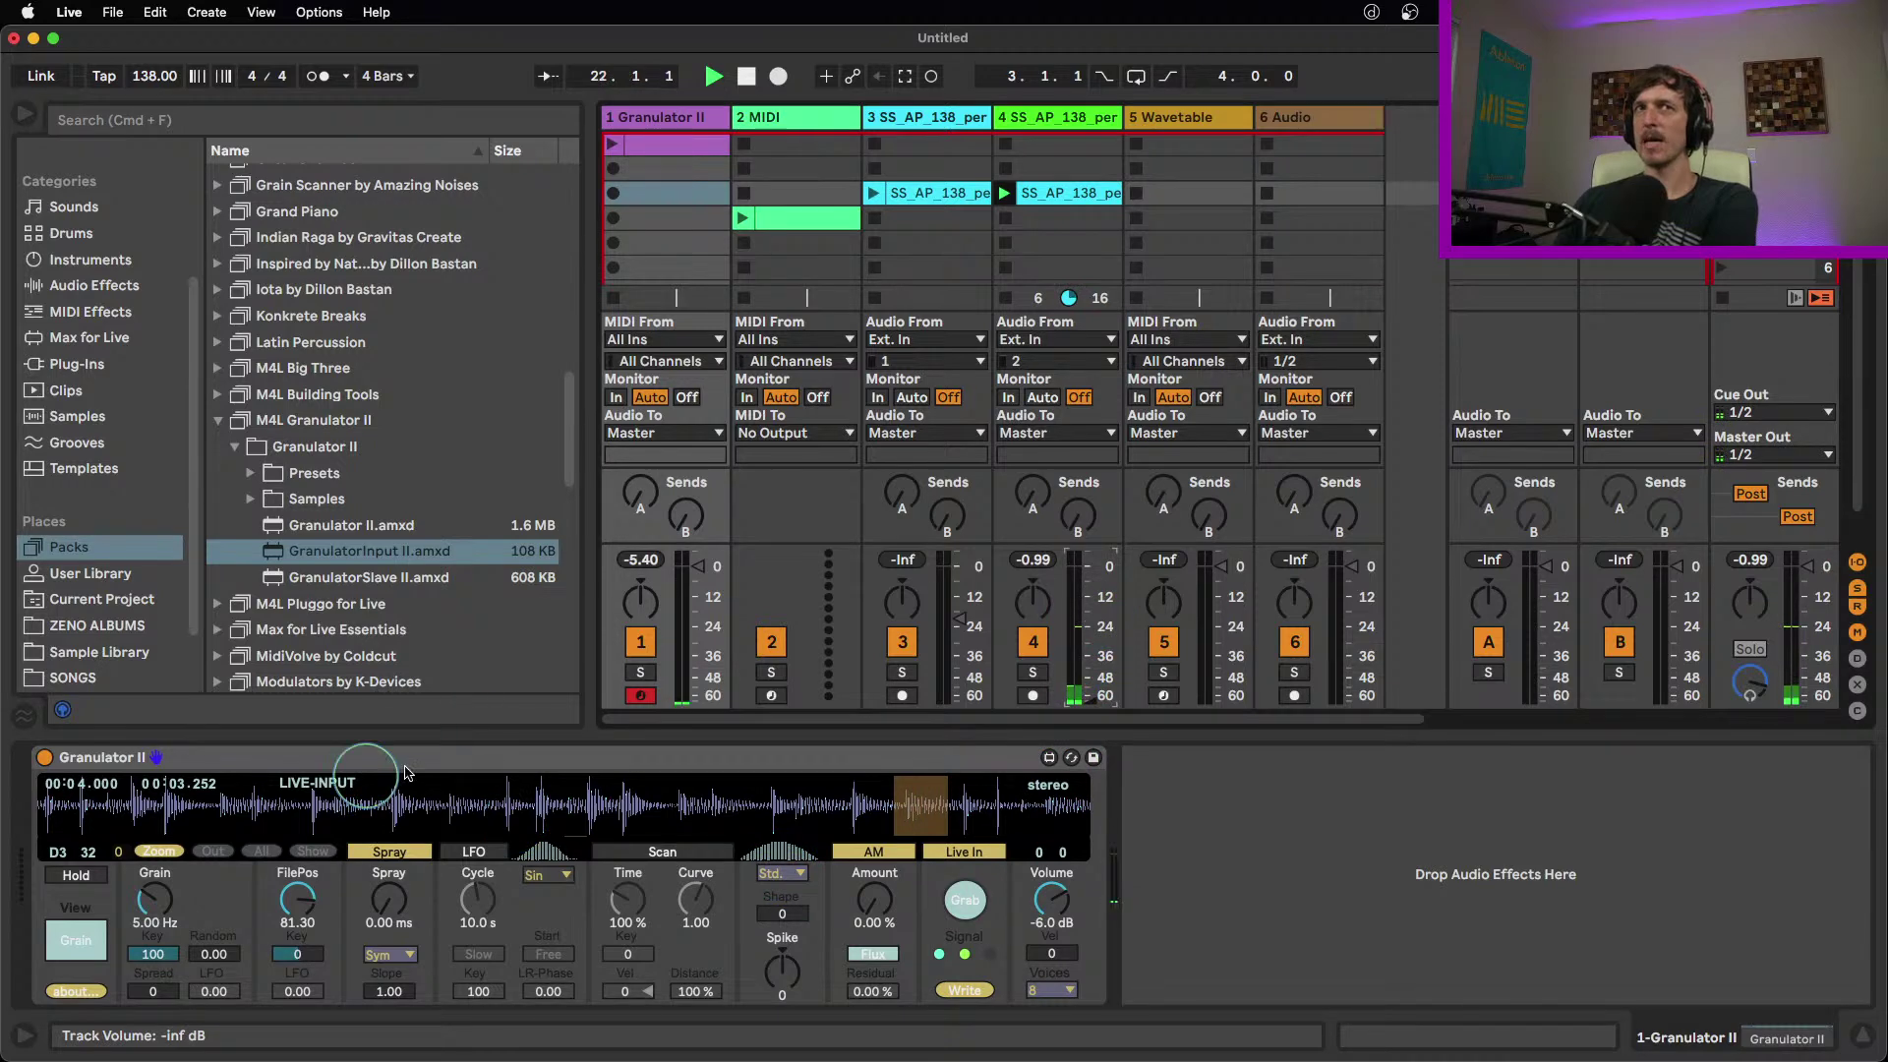
pyautogui.click(591, 775)
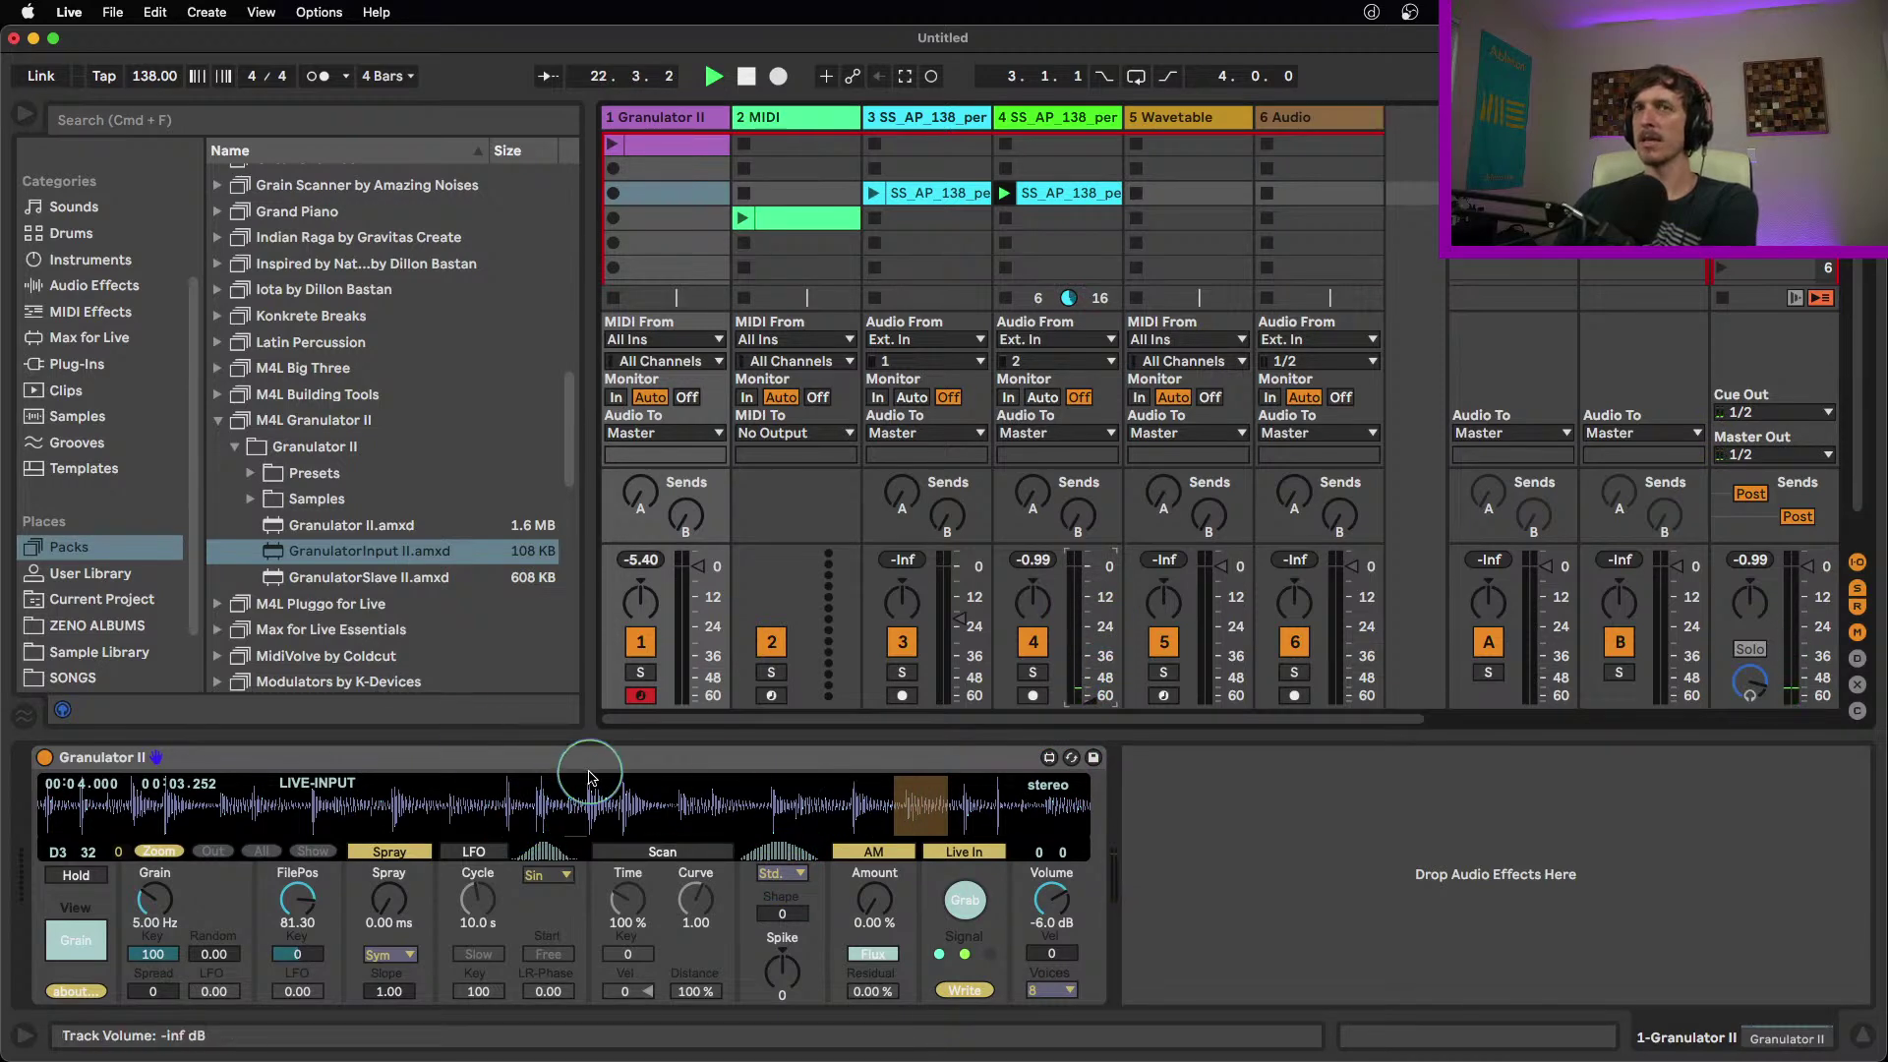
# Grab fresh live input in Granulator II and move its file position to about 41
pyautogui.click(962, 854)
pyautogui.click(962, 854)
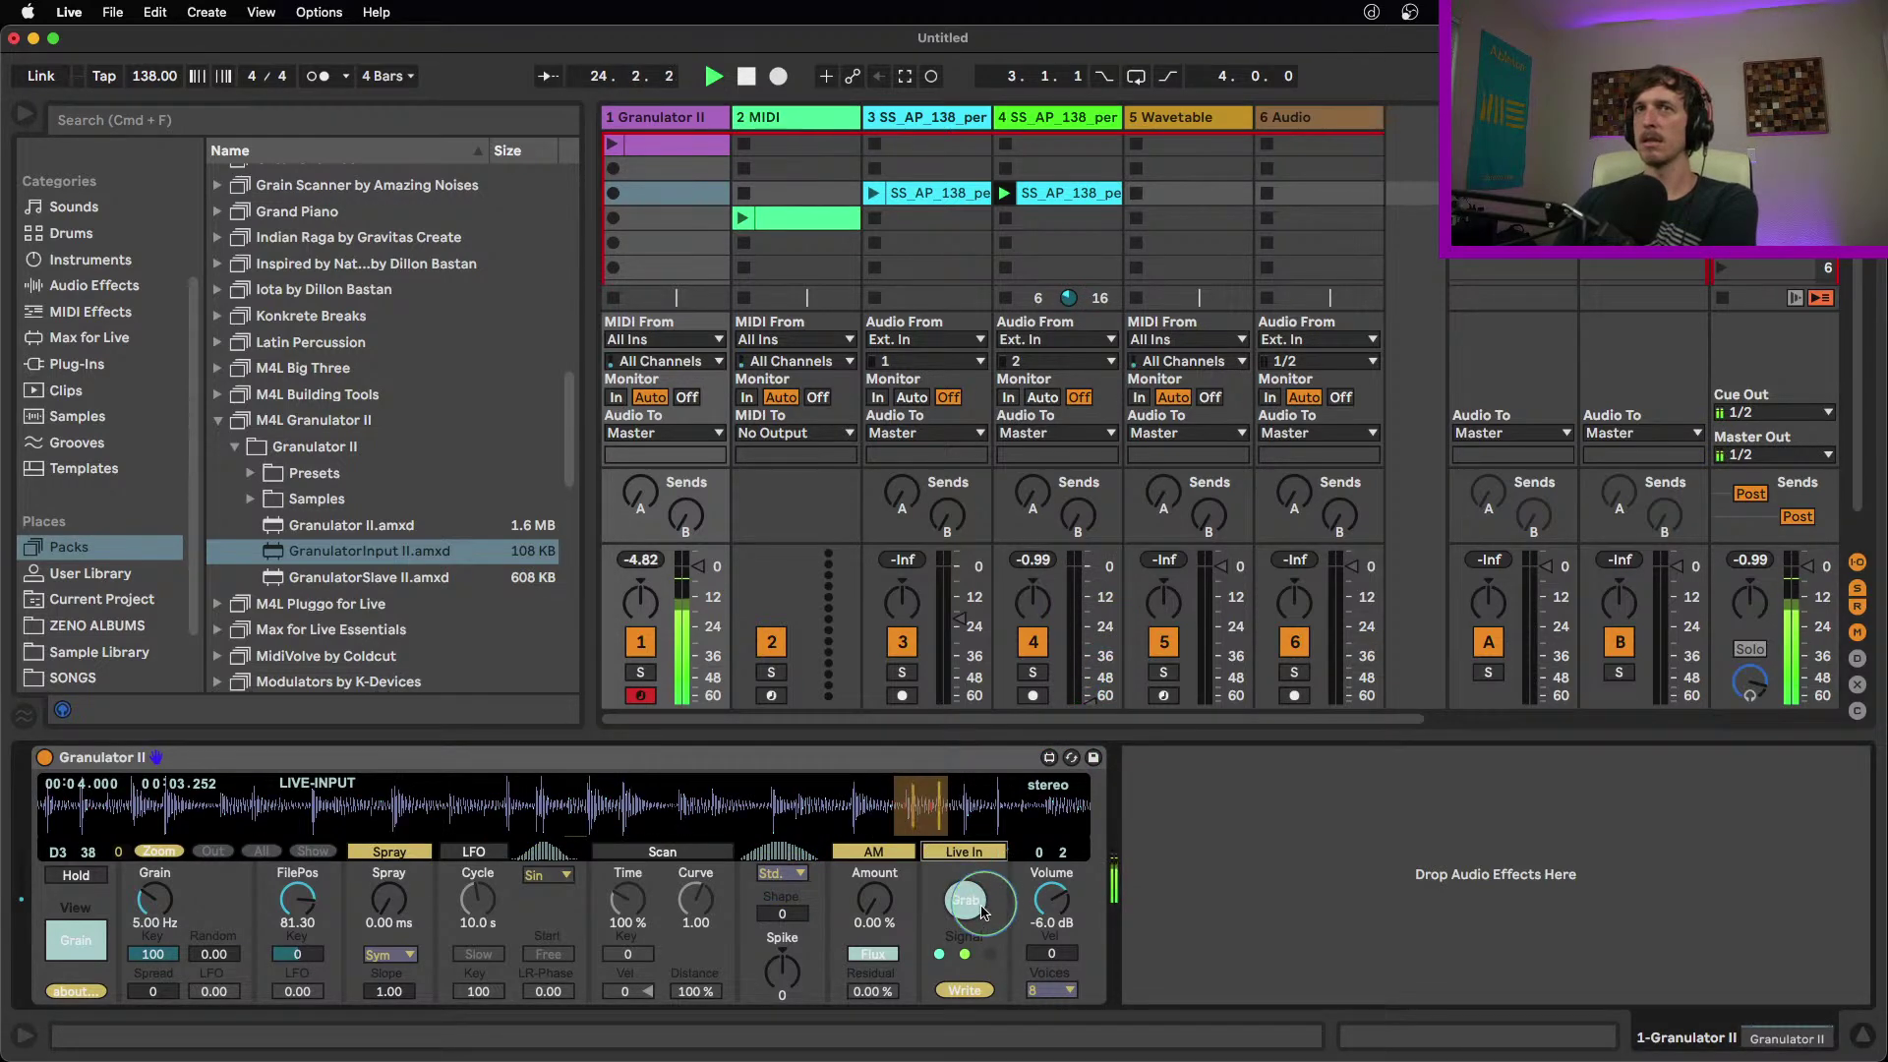
pyautogui.moveTo(305, 895); pyautogui.dragTo(301, 939)
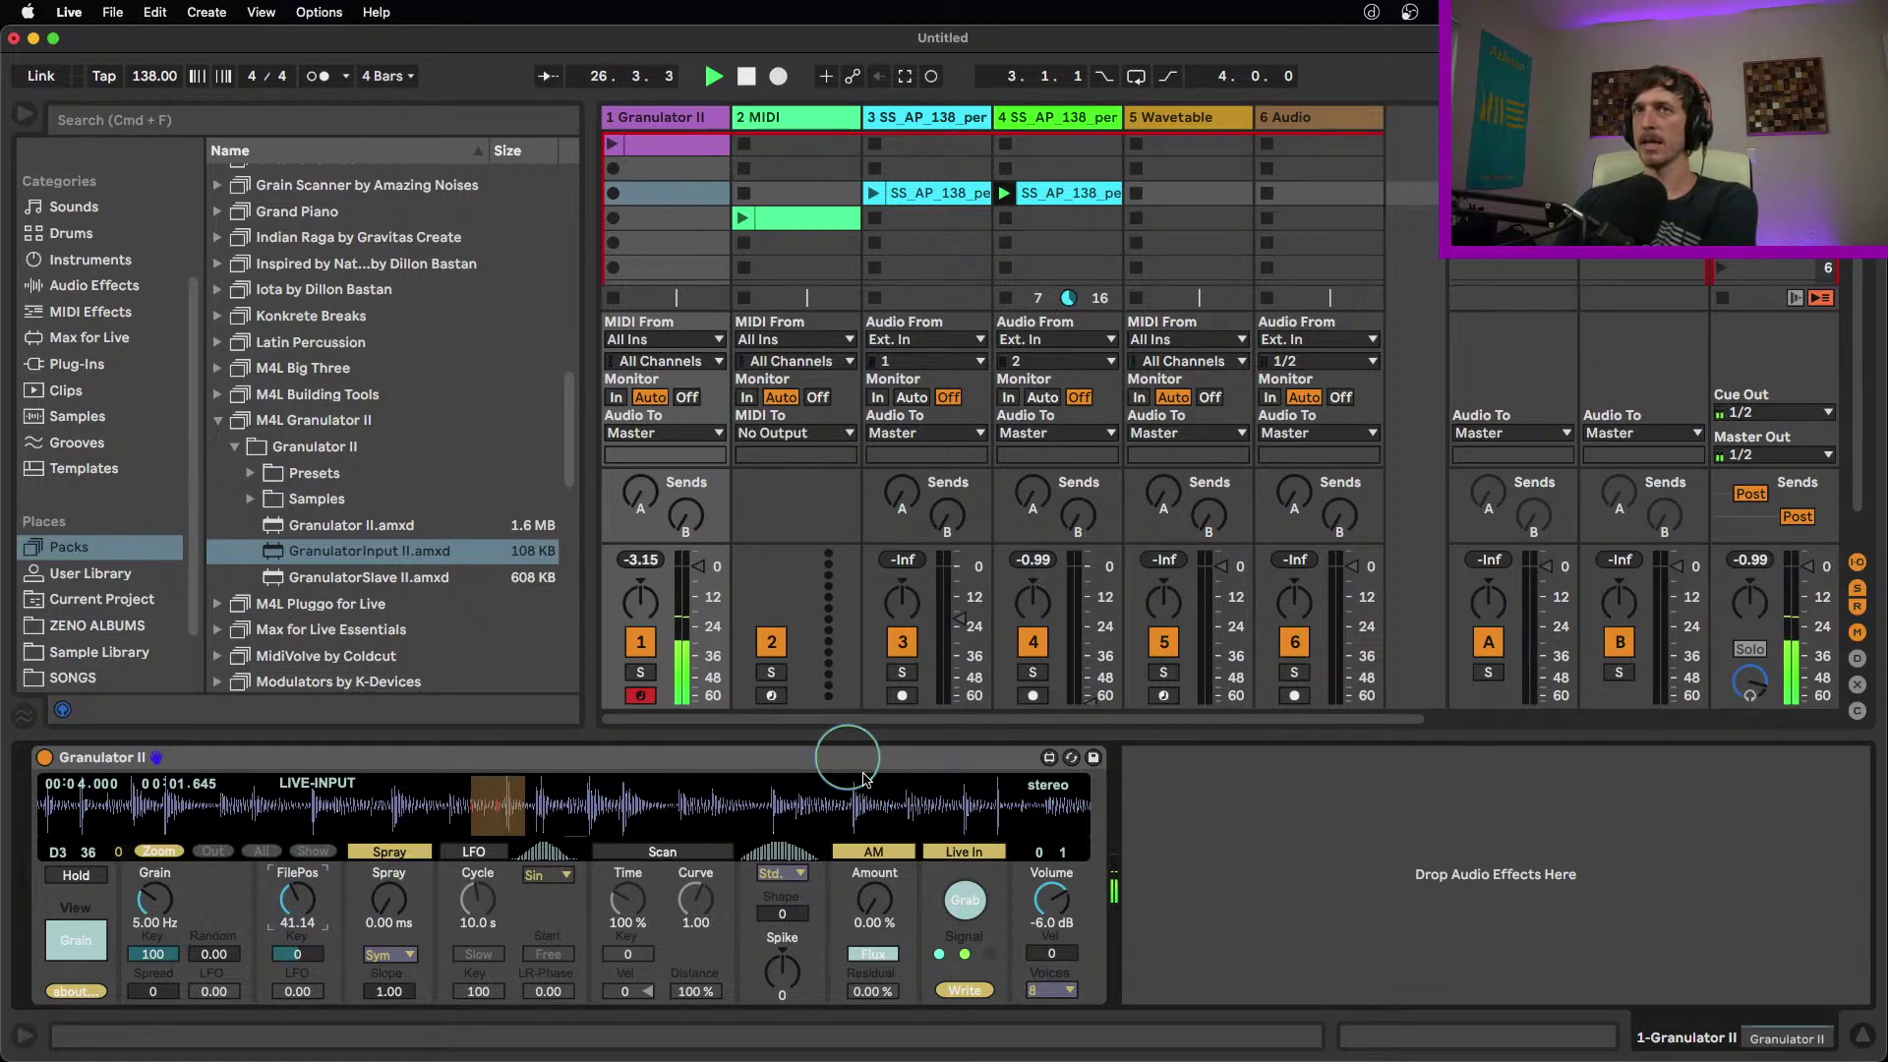
pyautogui.click(962, 903)
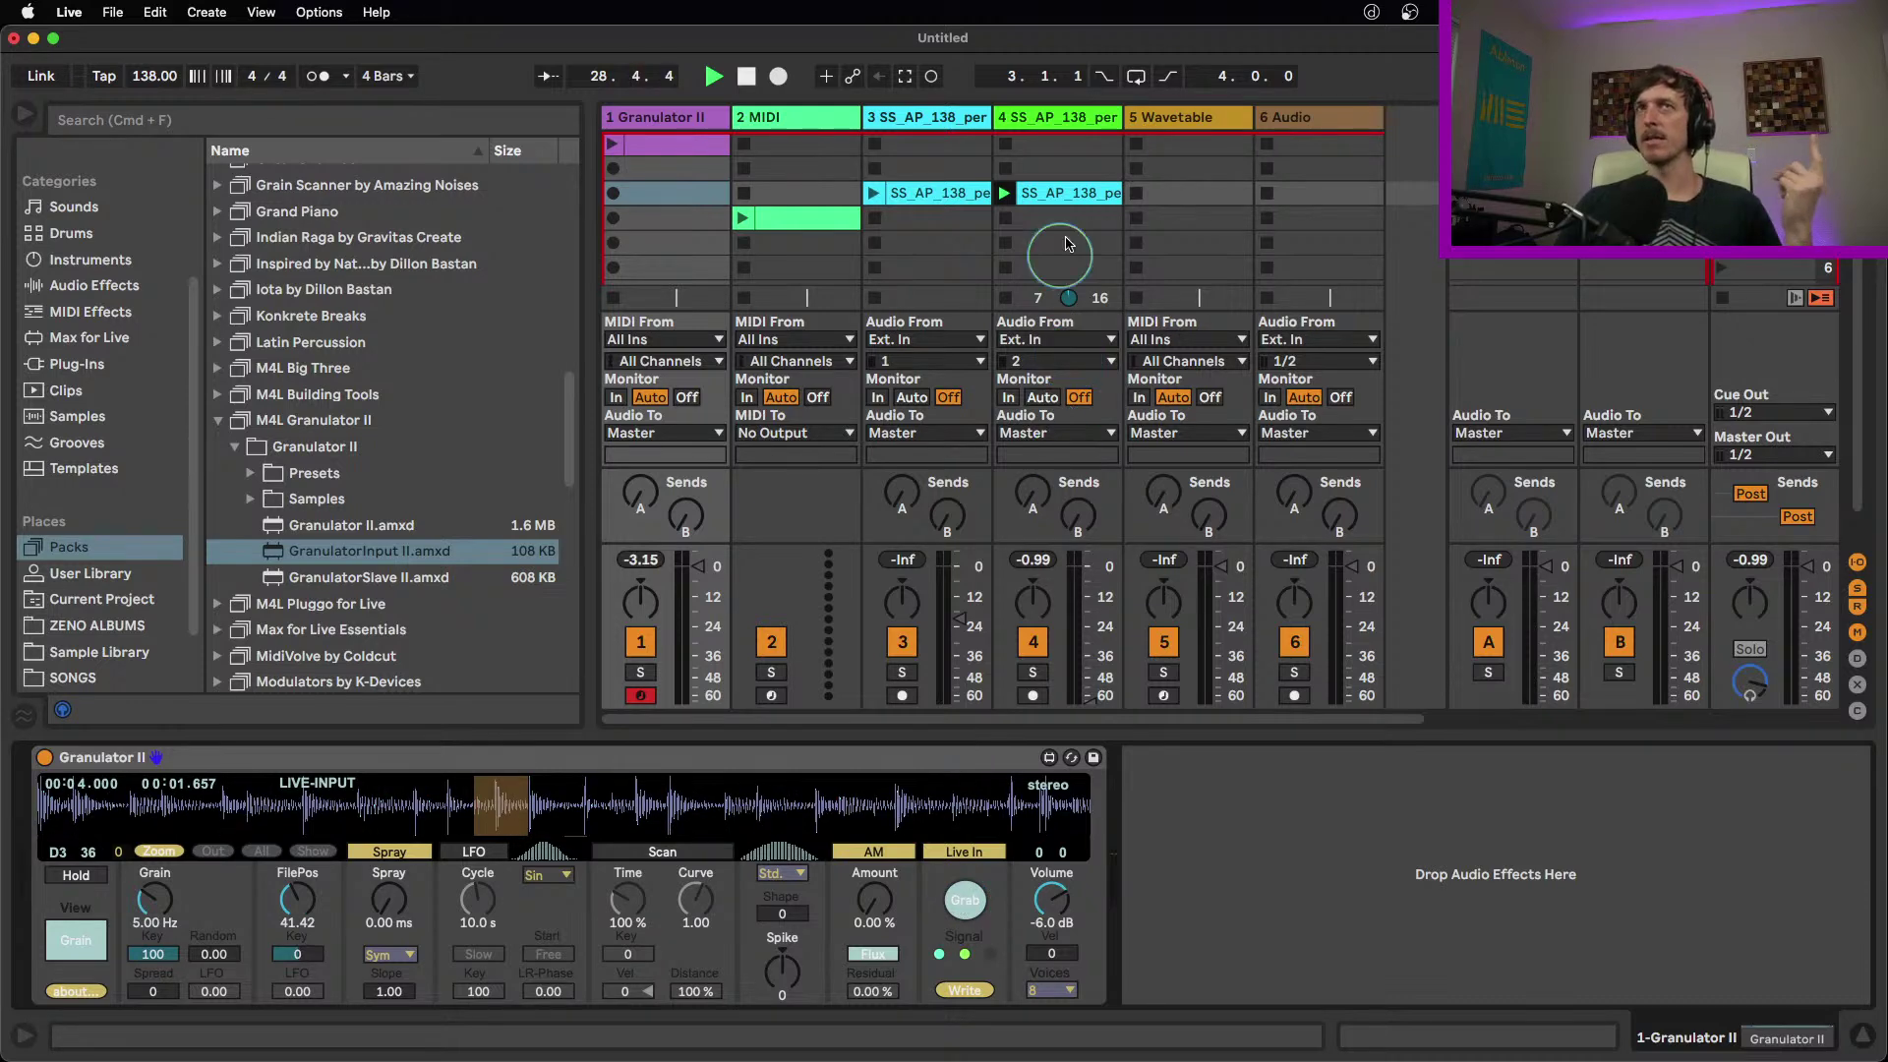
# Set the buffer size of GranulatorInput II on track 4 to 8000 ms
pyautogui.click(1057, 117)
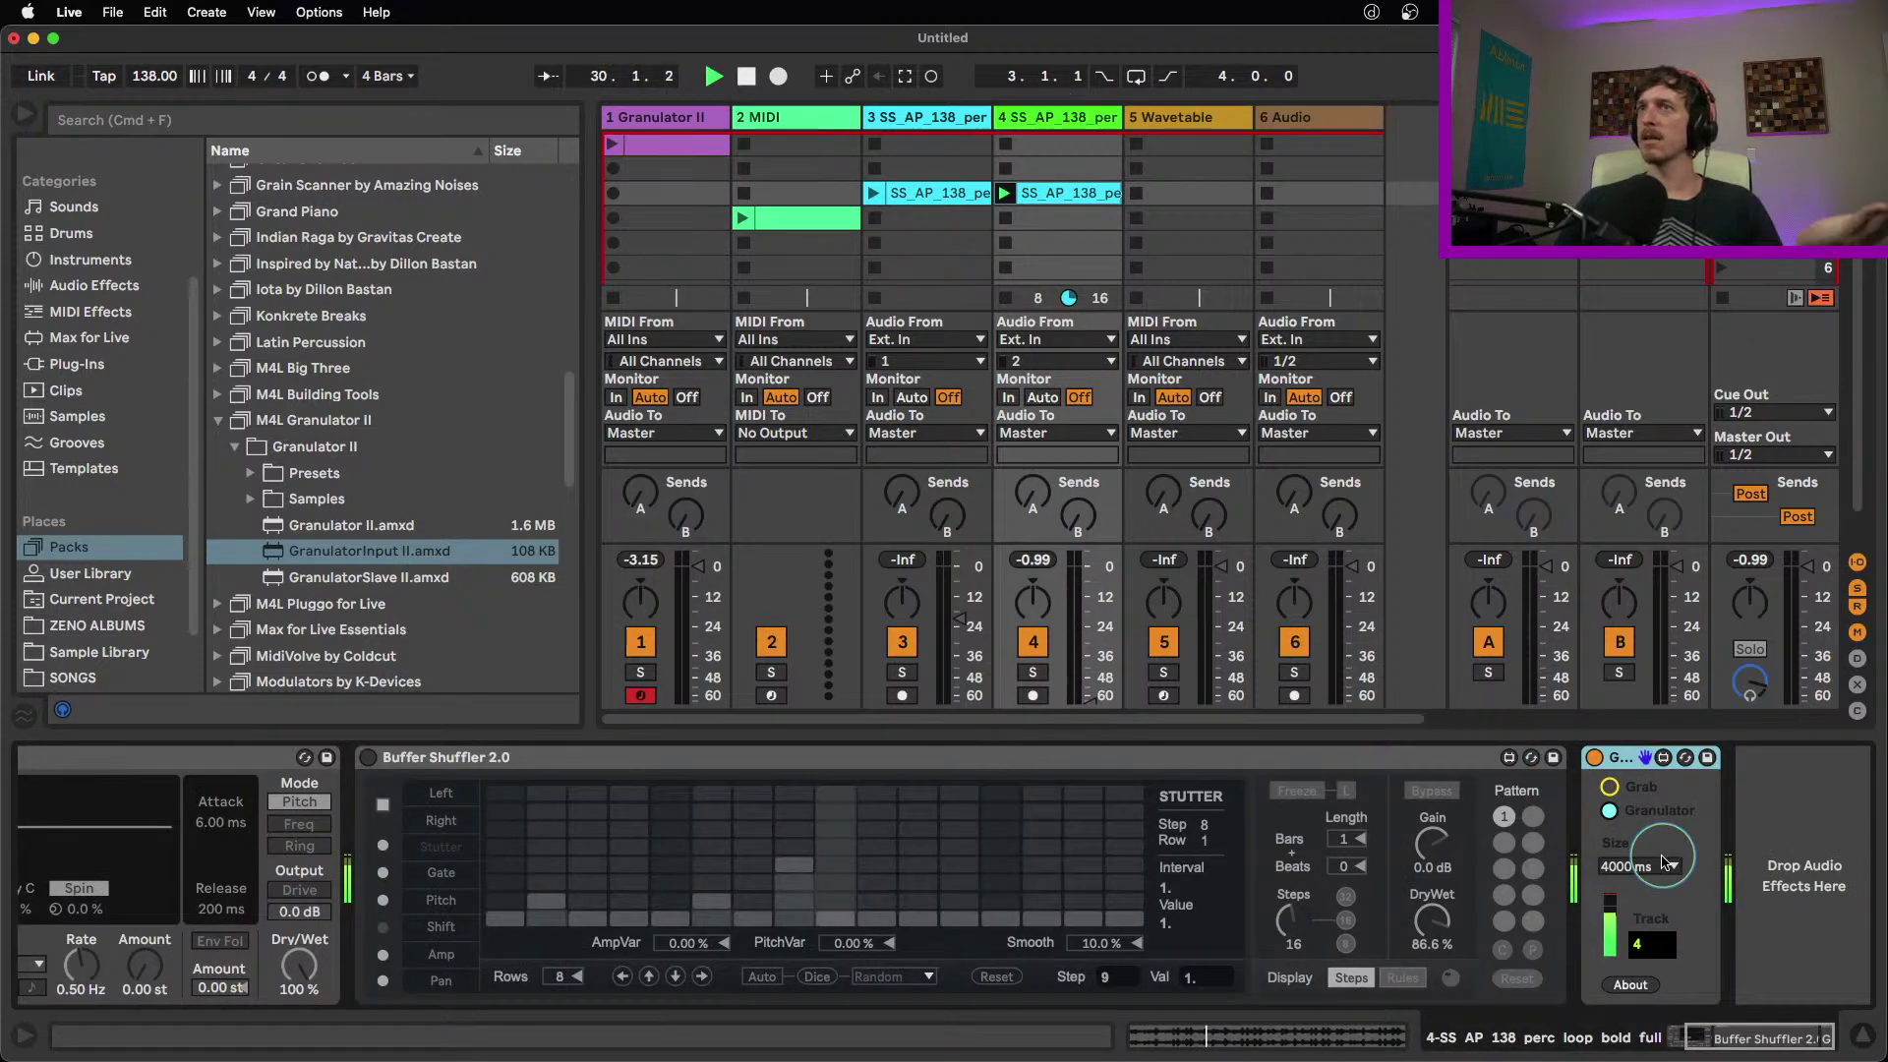
pyautogui.click(1685, 872)
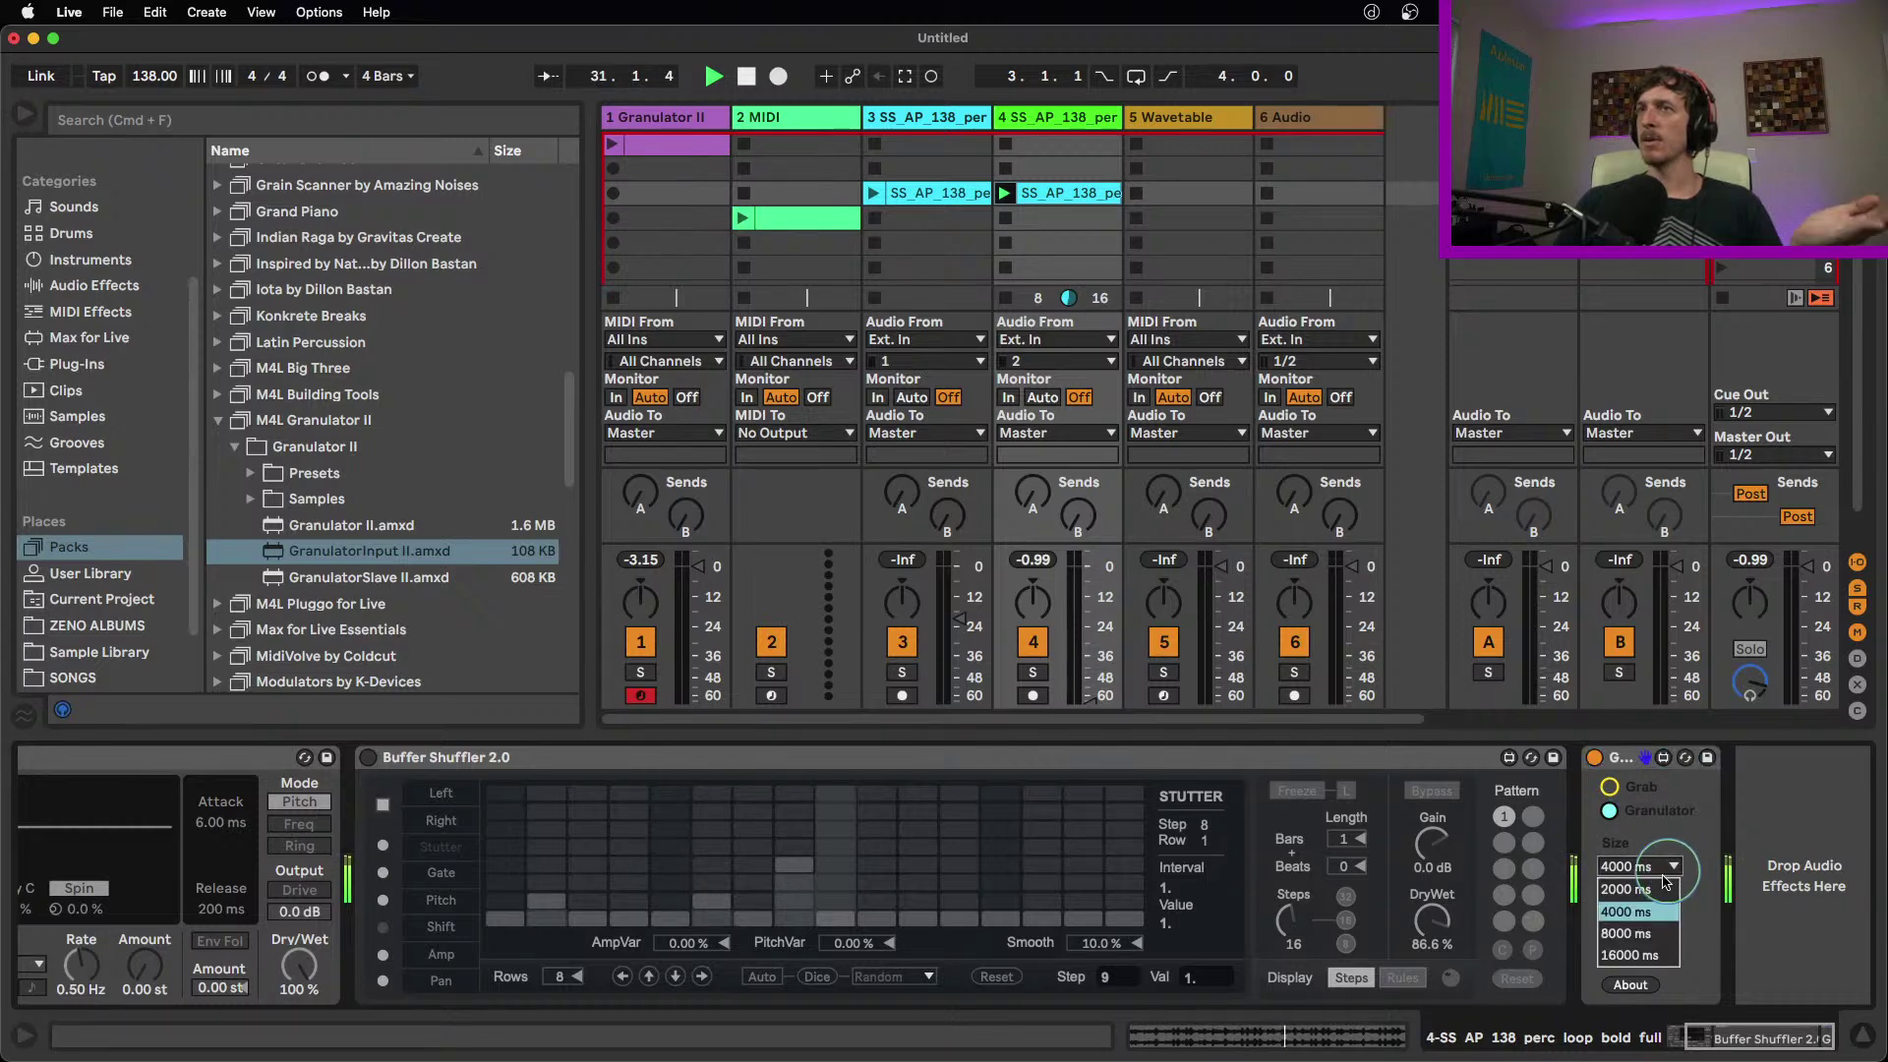
pyautogui.click(1637, 936)
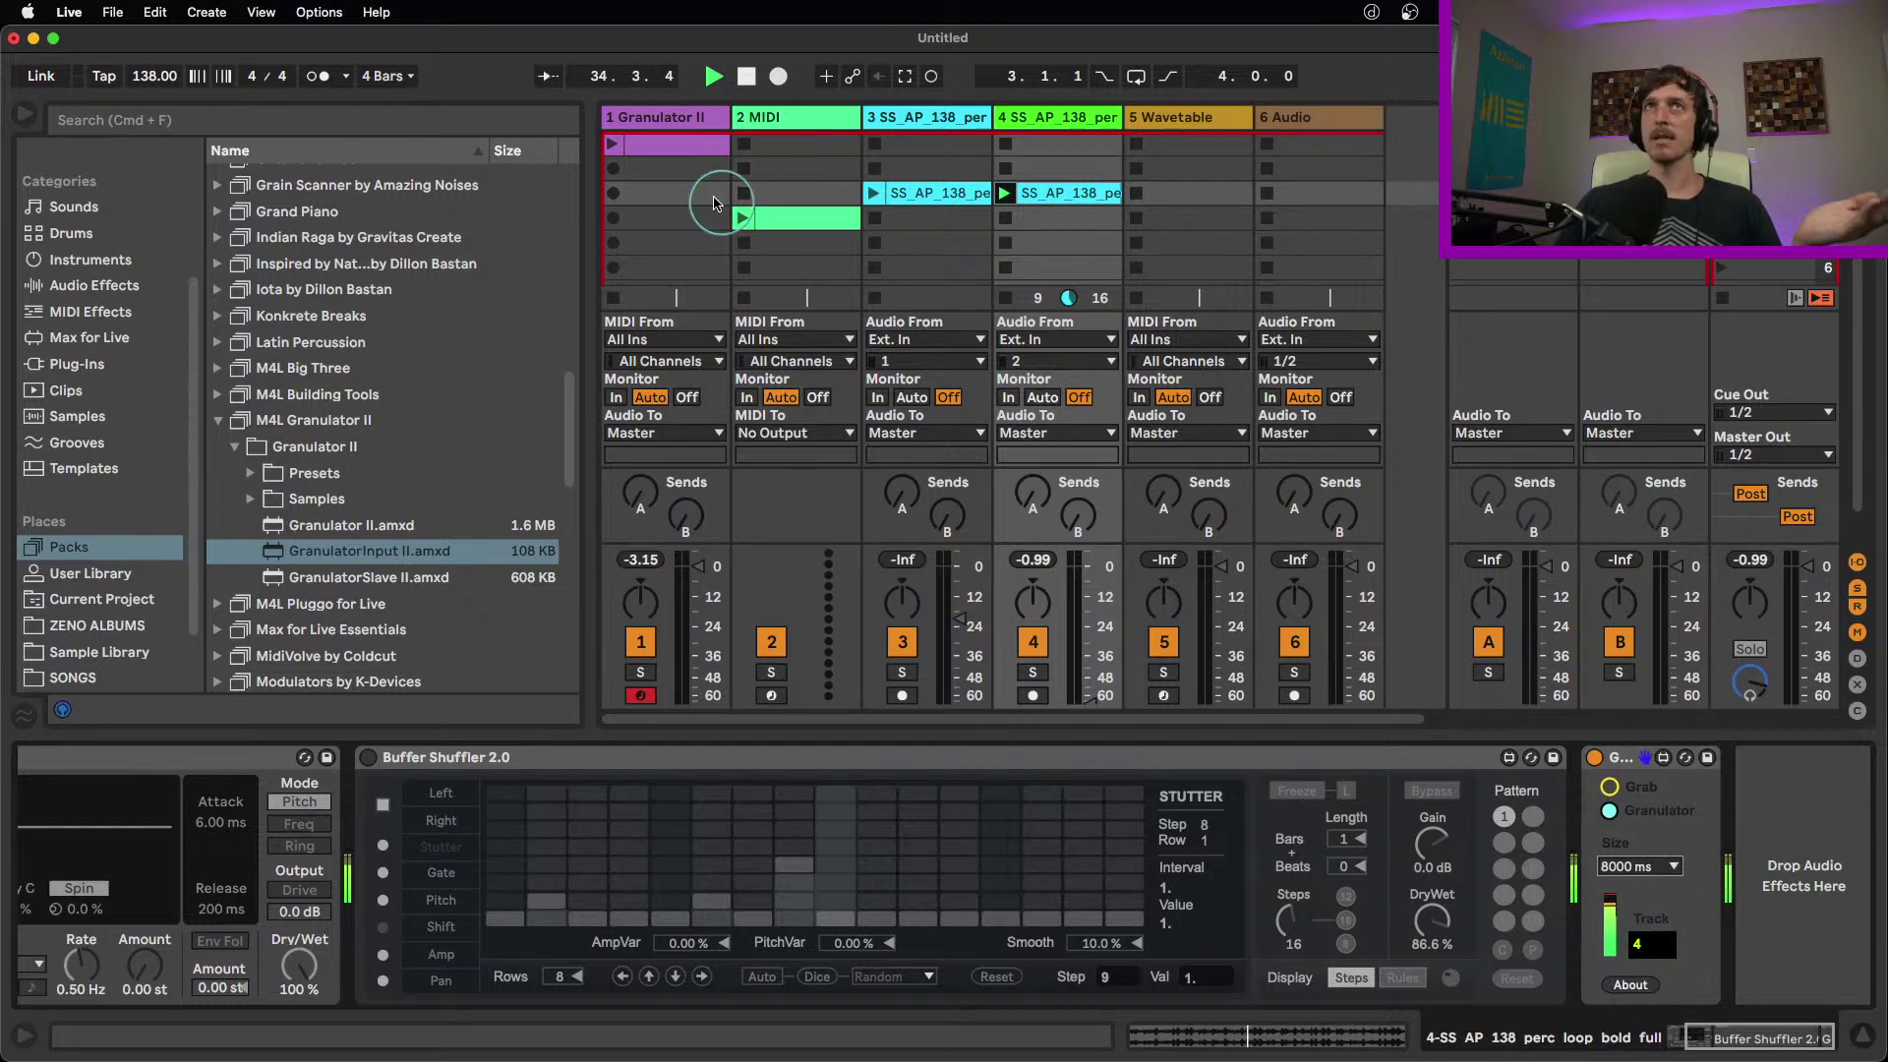
# Grab the longer live input several times in track 1's Granulator II
pyautogui.click(655, 117)
pyautogui.click(962, 901)
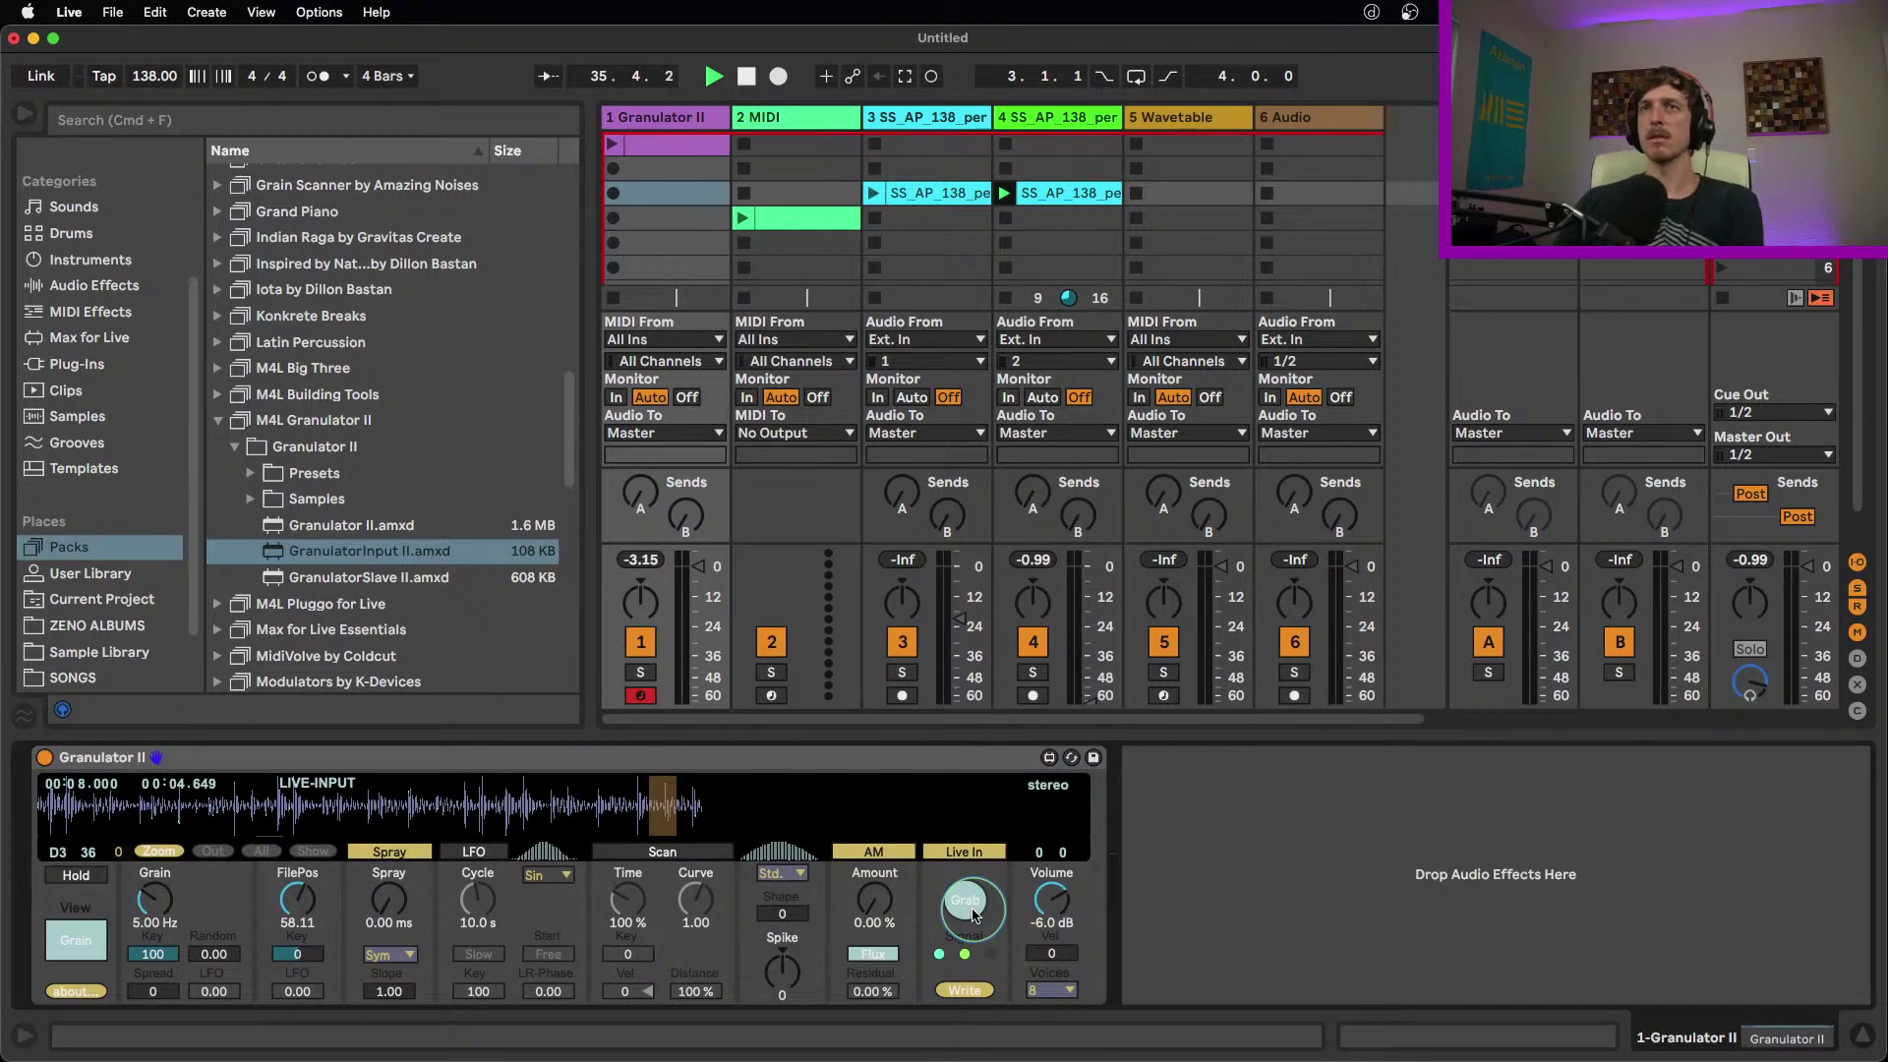
pyautogui.click(959, 903)
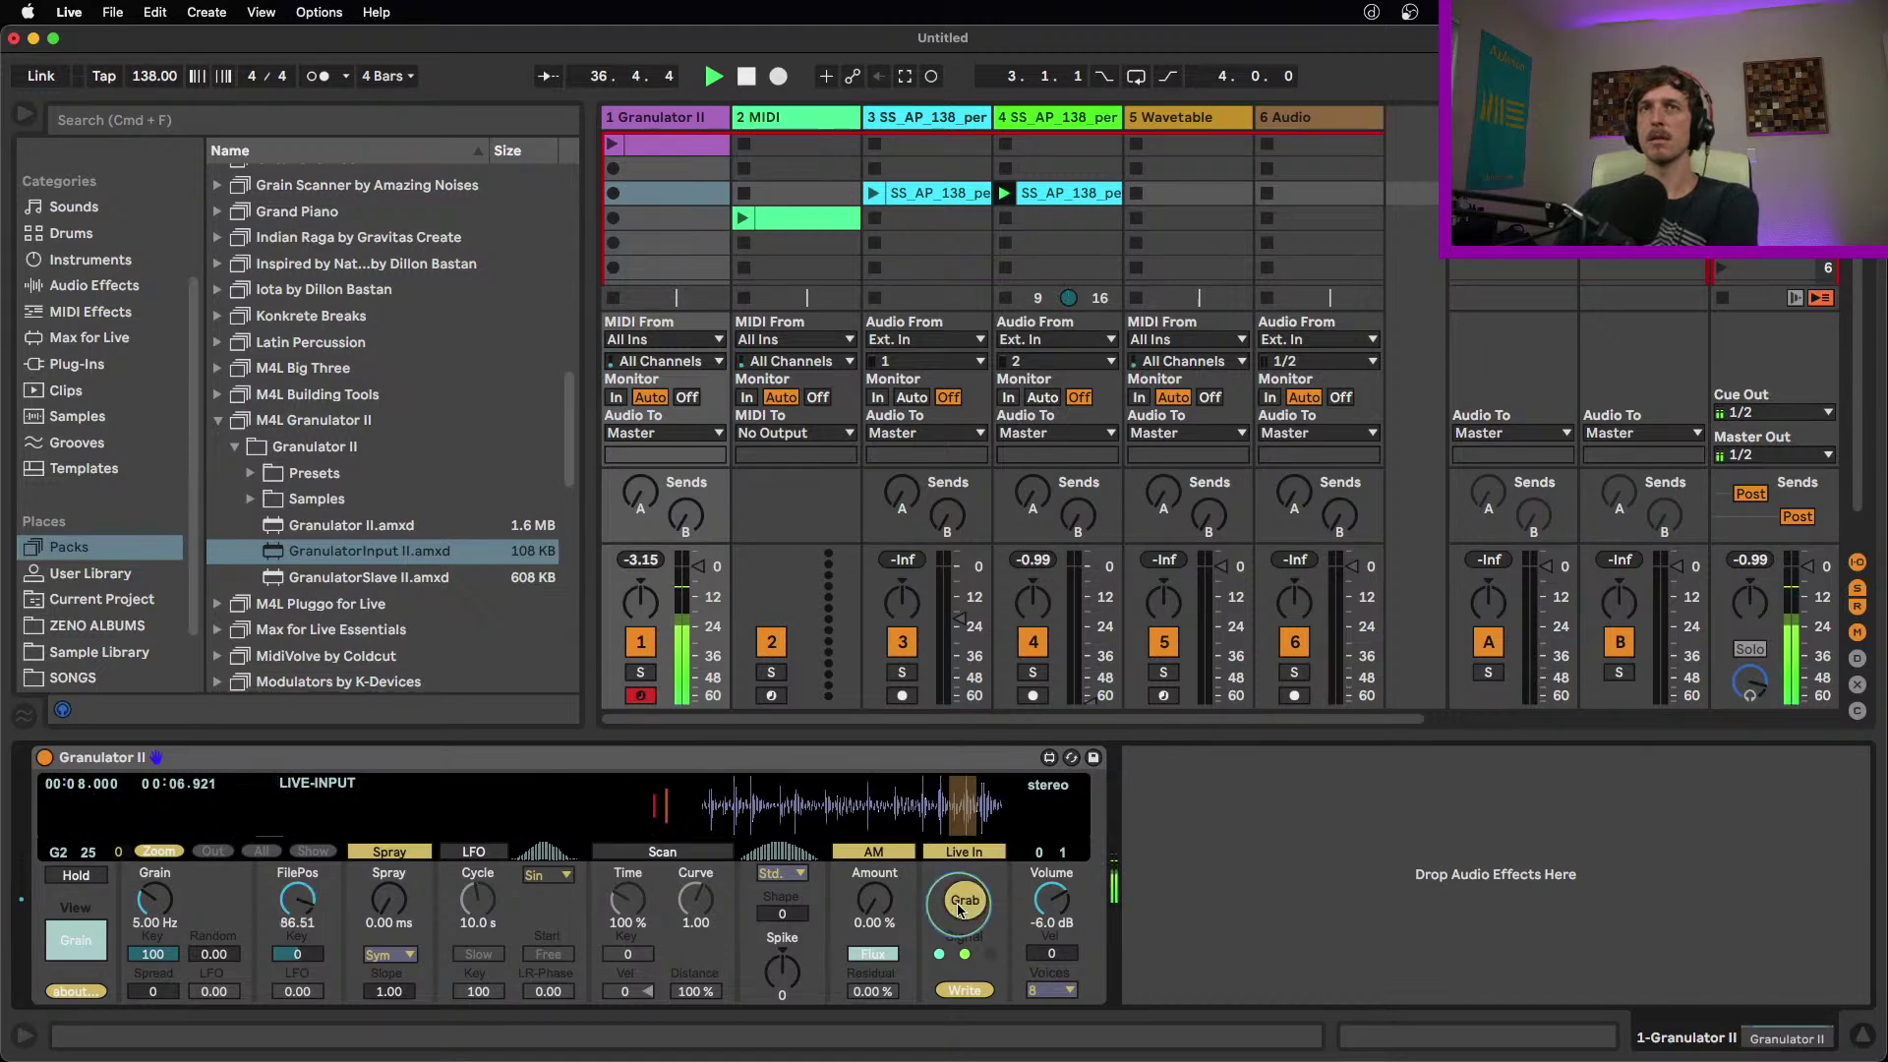
pyautogui.click(966, 907)
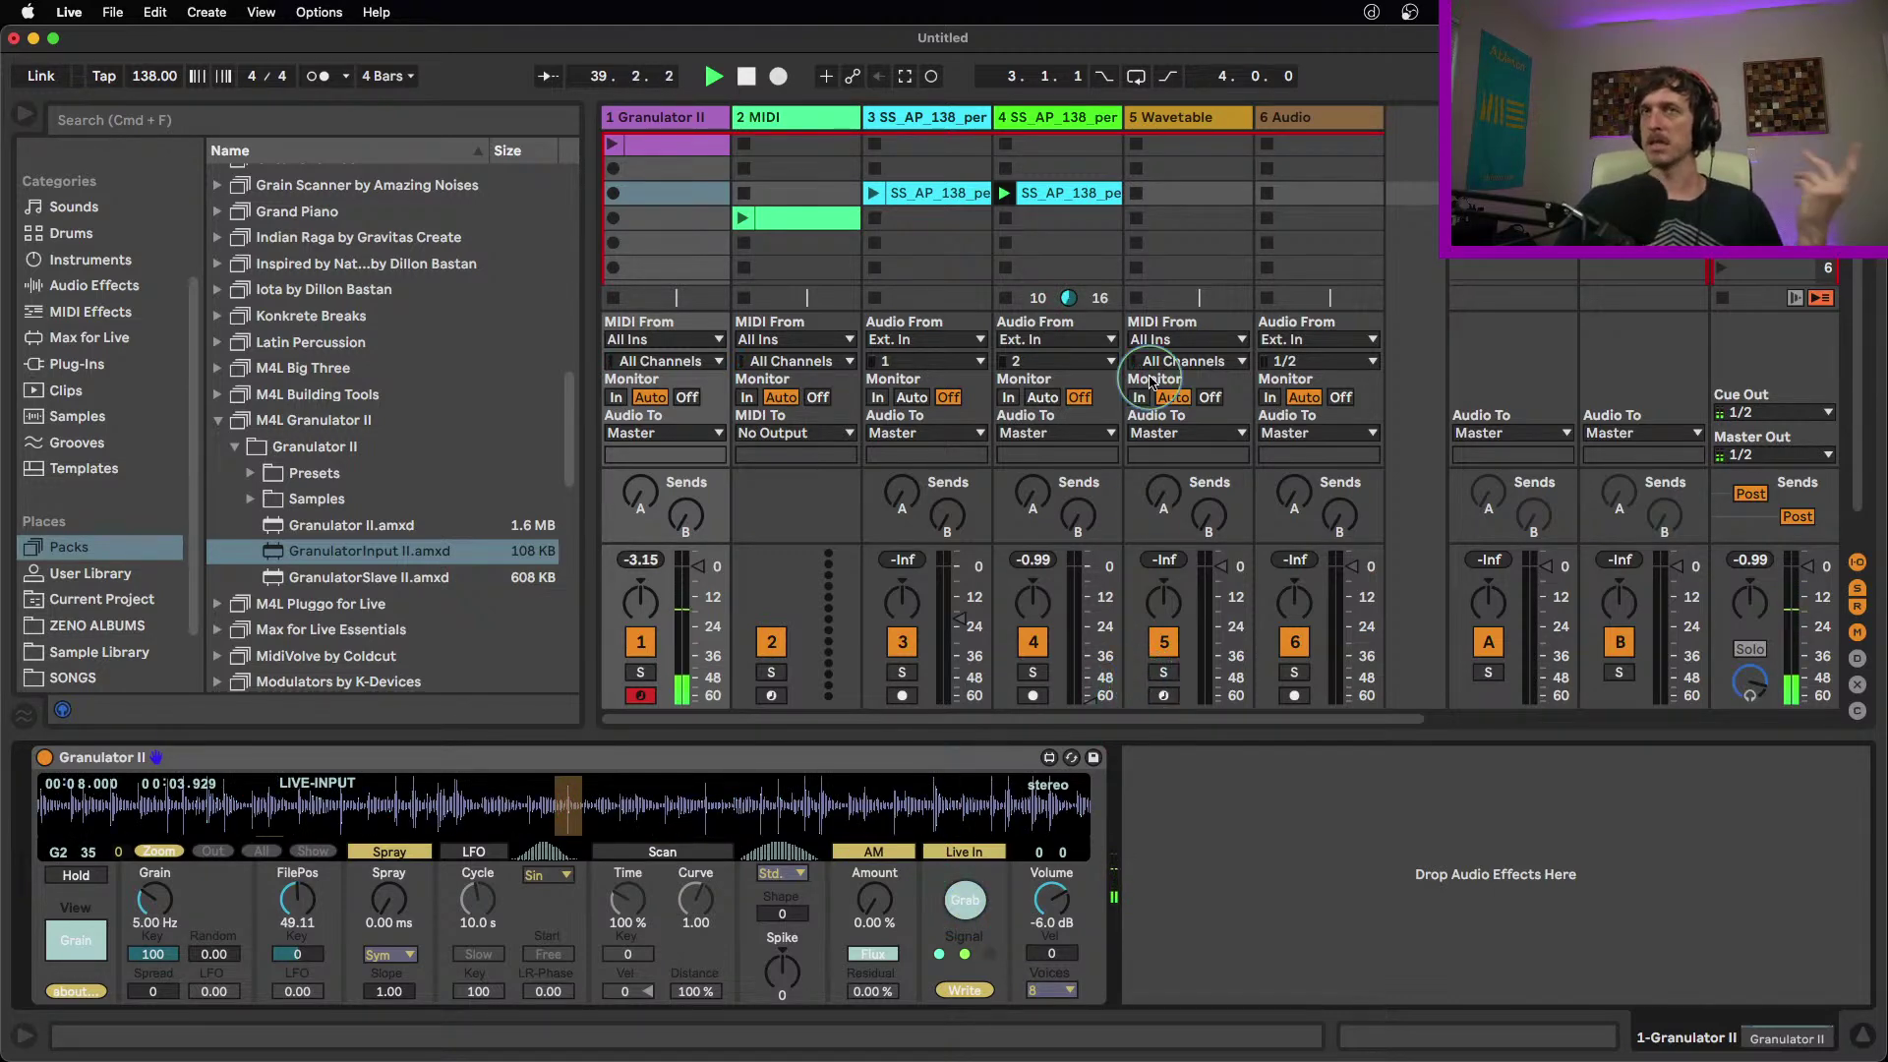
# Trigger a grab from GranulatorInput II on track 4 and return to track 1's Granulator II
pyautogui.click(1057, 116)
pyautogui.click(1610, 788)
pyautogui.click(654, 125)
pyautogui.click(654, 126)
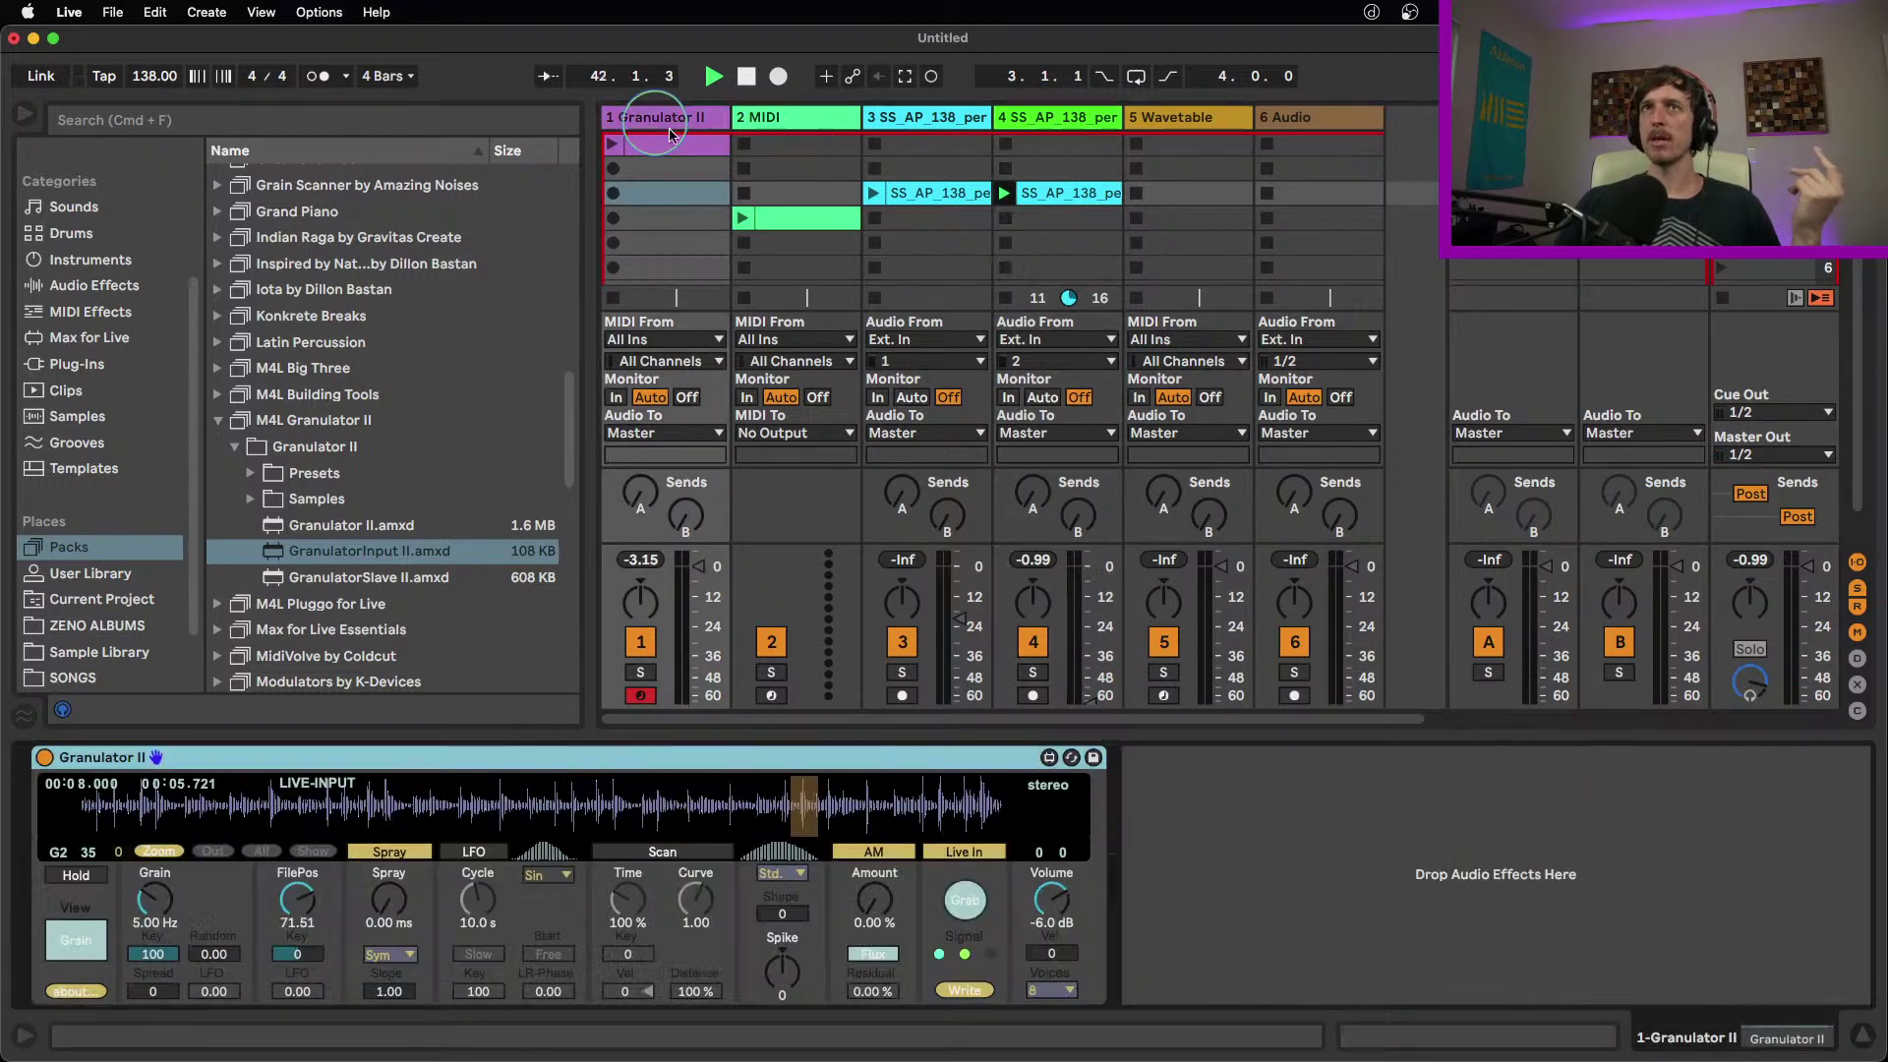
# Grab the incoming loop again in Granulator II and point out its Live In signal indicators
pyautogui.click(964, 911)
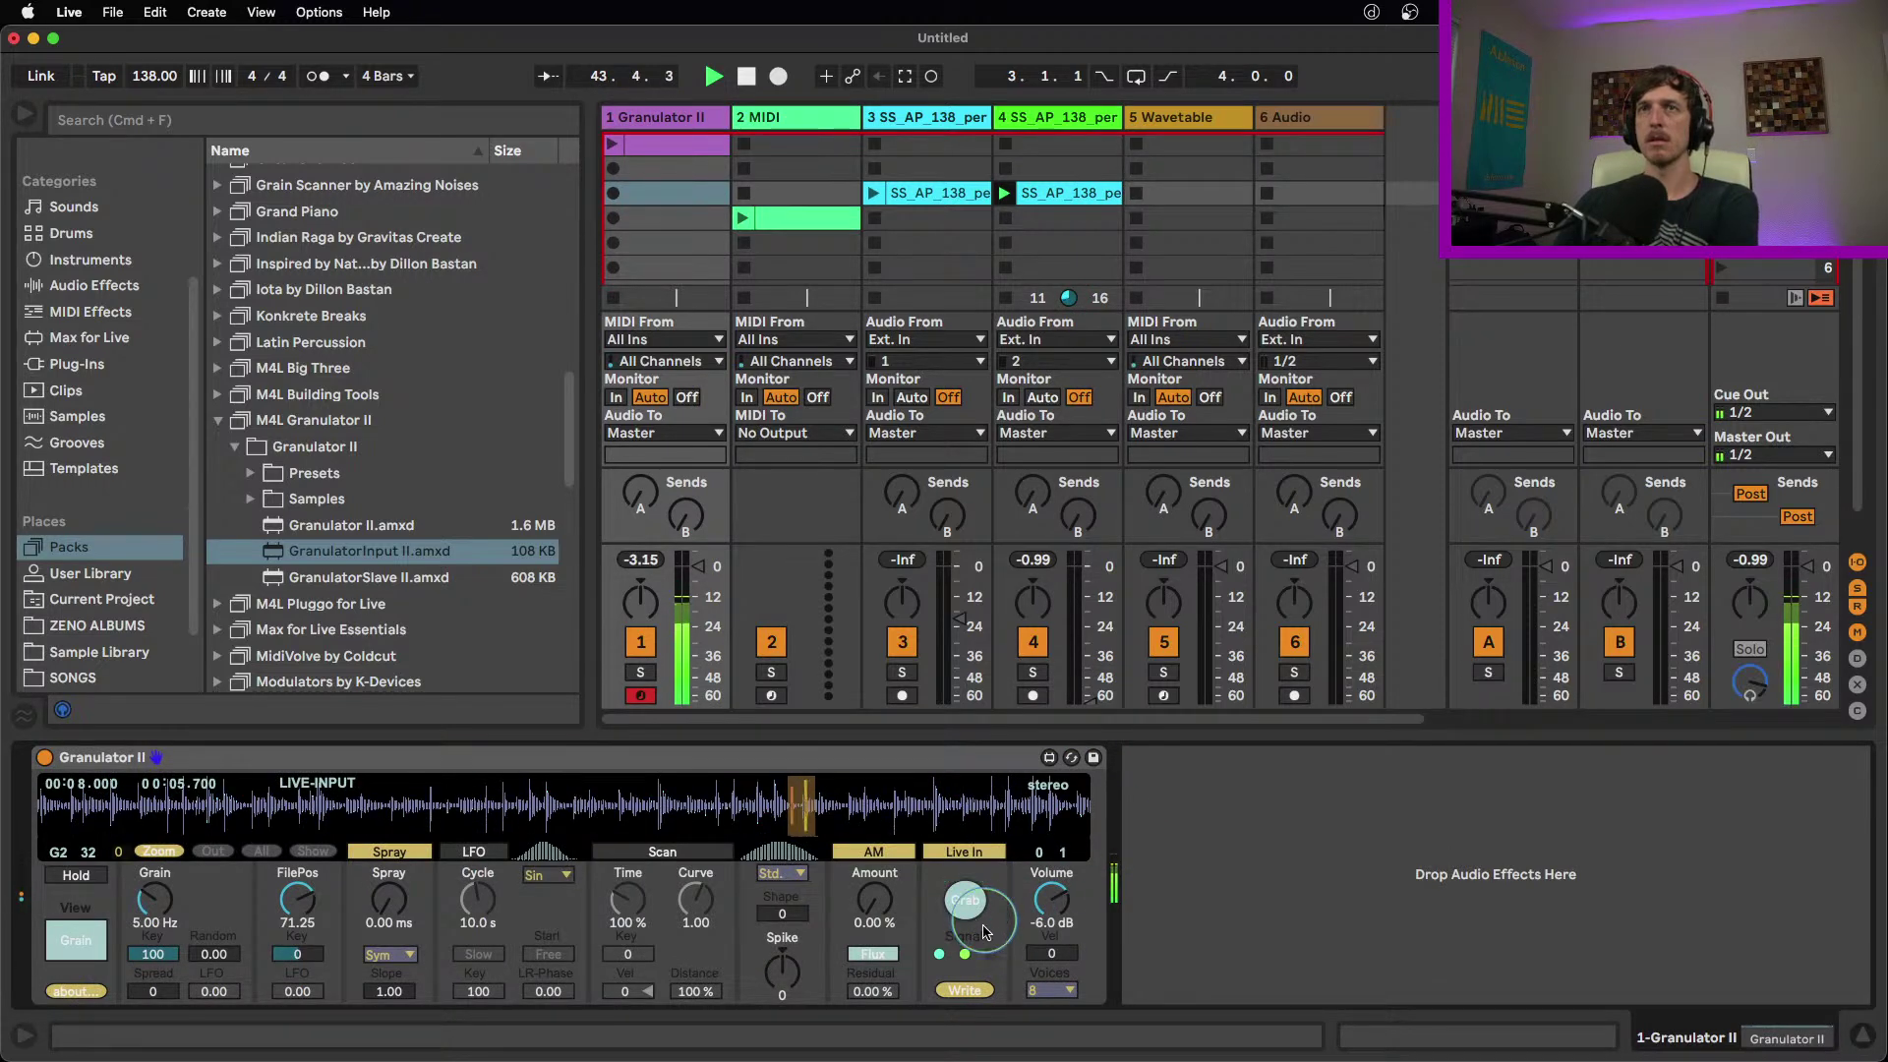
pyautogui.click(944, 954)
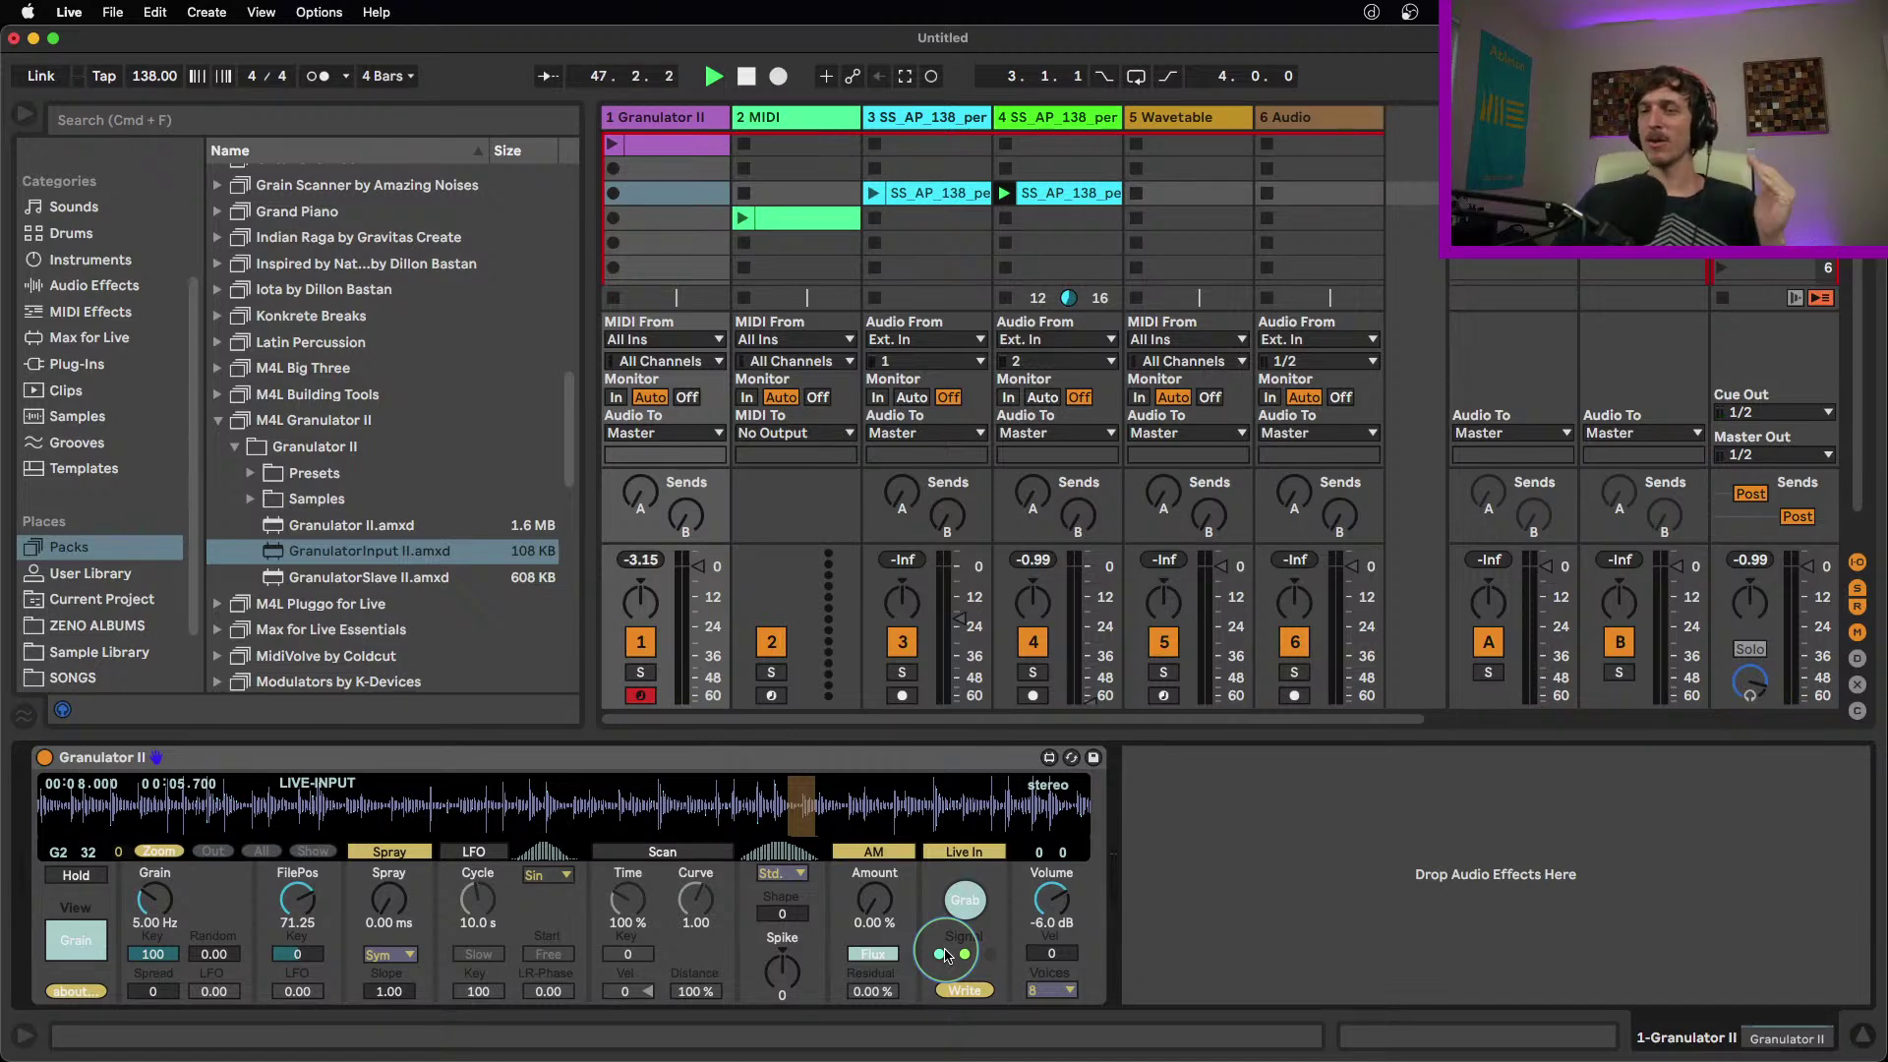
pyautogui.click(965, 902)
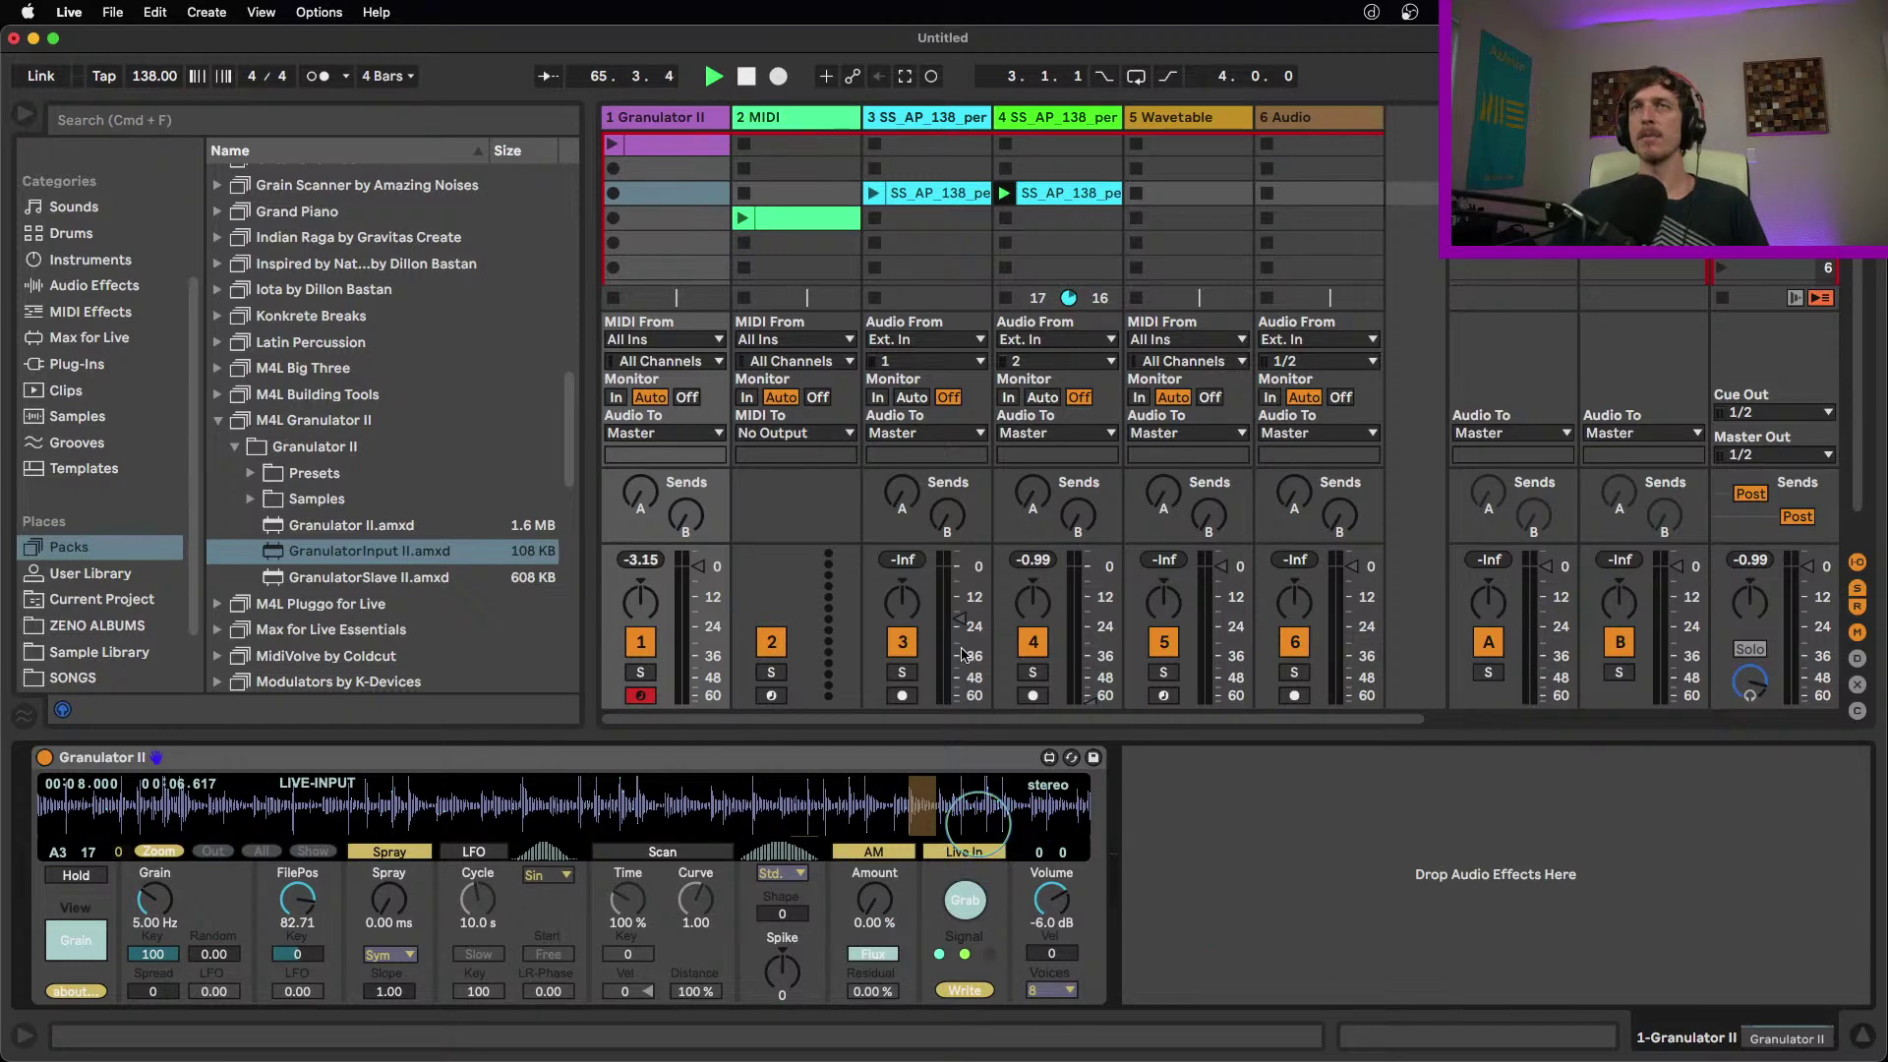
# Review Granulator II.amxd and GranulatorInput II.amxd in the pack, and the Grab, Granulator and Size options of the input device on track 4
pyautogui.click(331, 526)
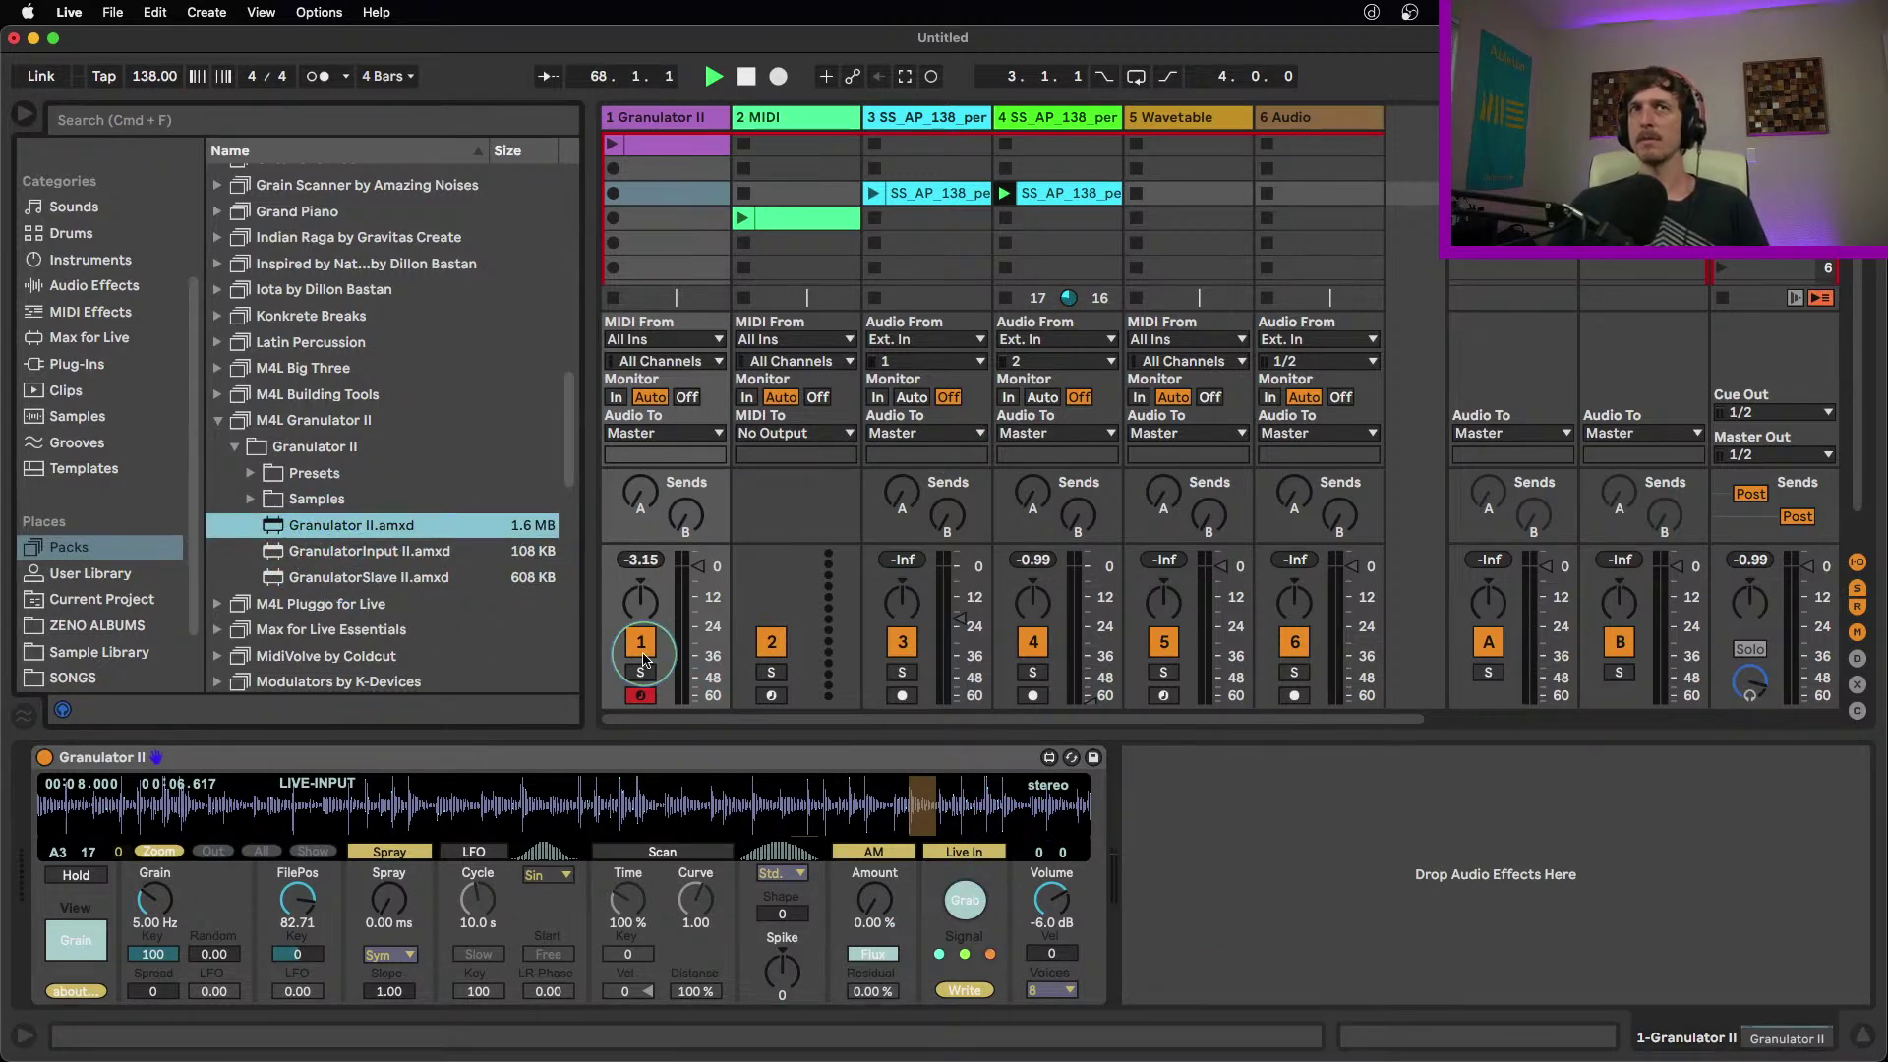
pyautogui.click(357, 554)
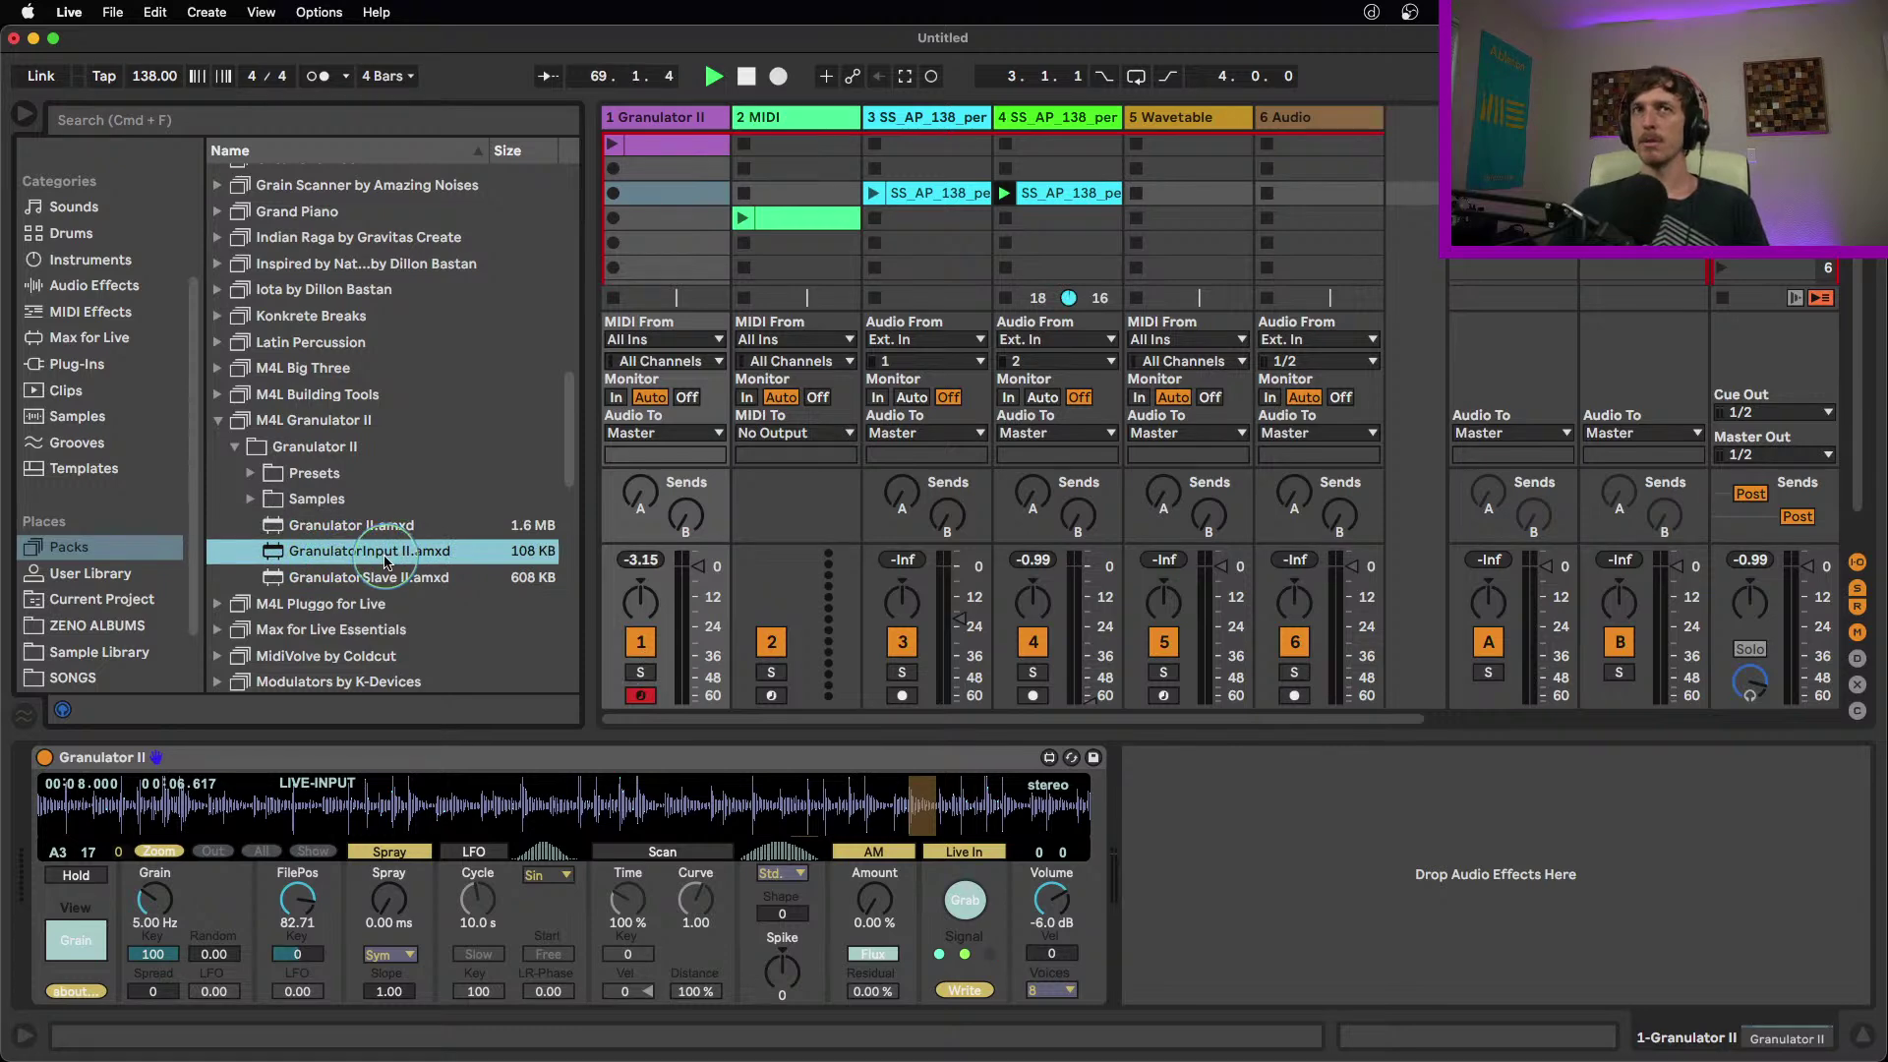
pyautogui.click(1033, 117)
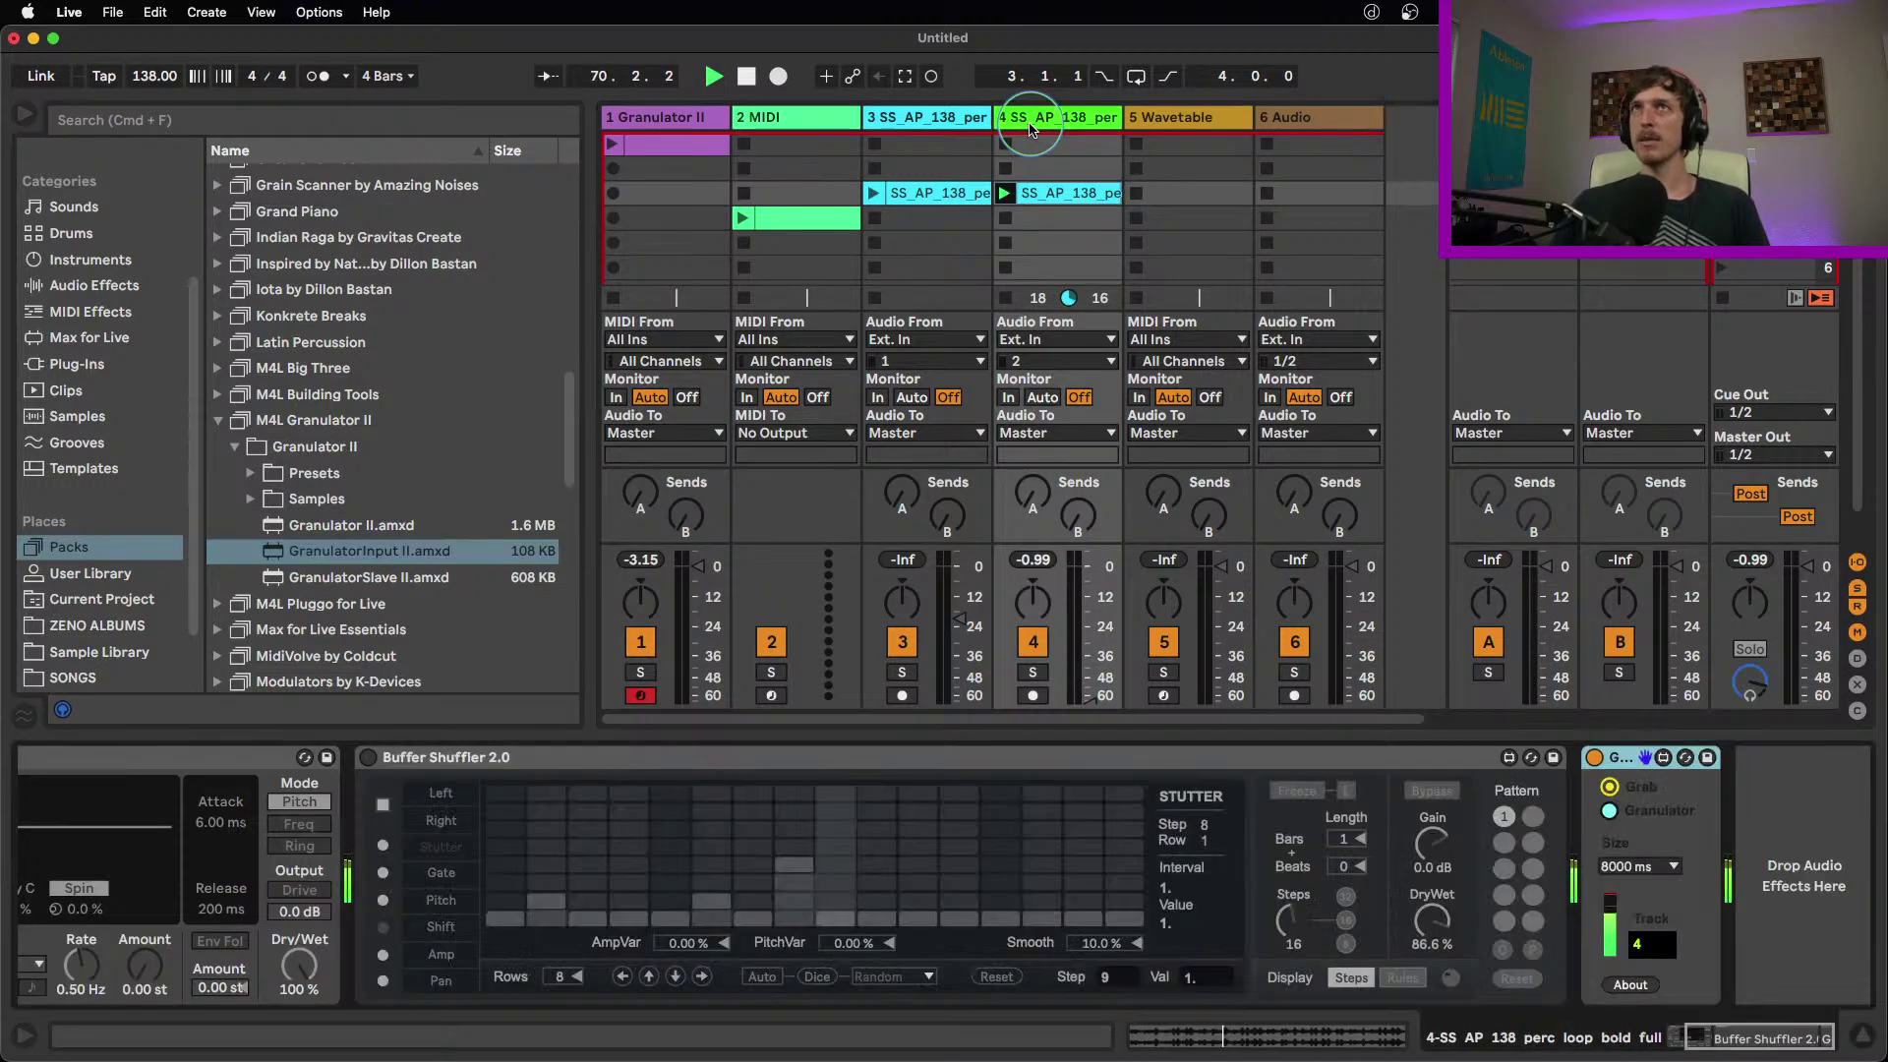
pyautogui.click(1610, 786)
pyautogui.click(1658, 866)
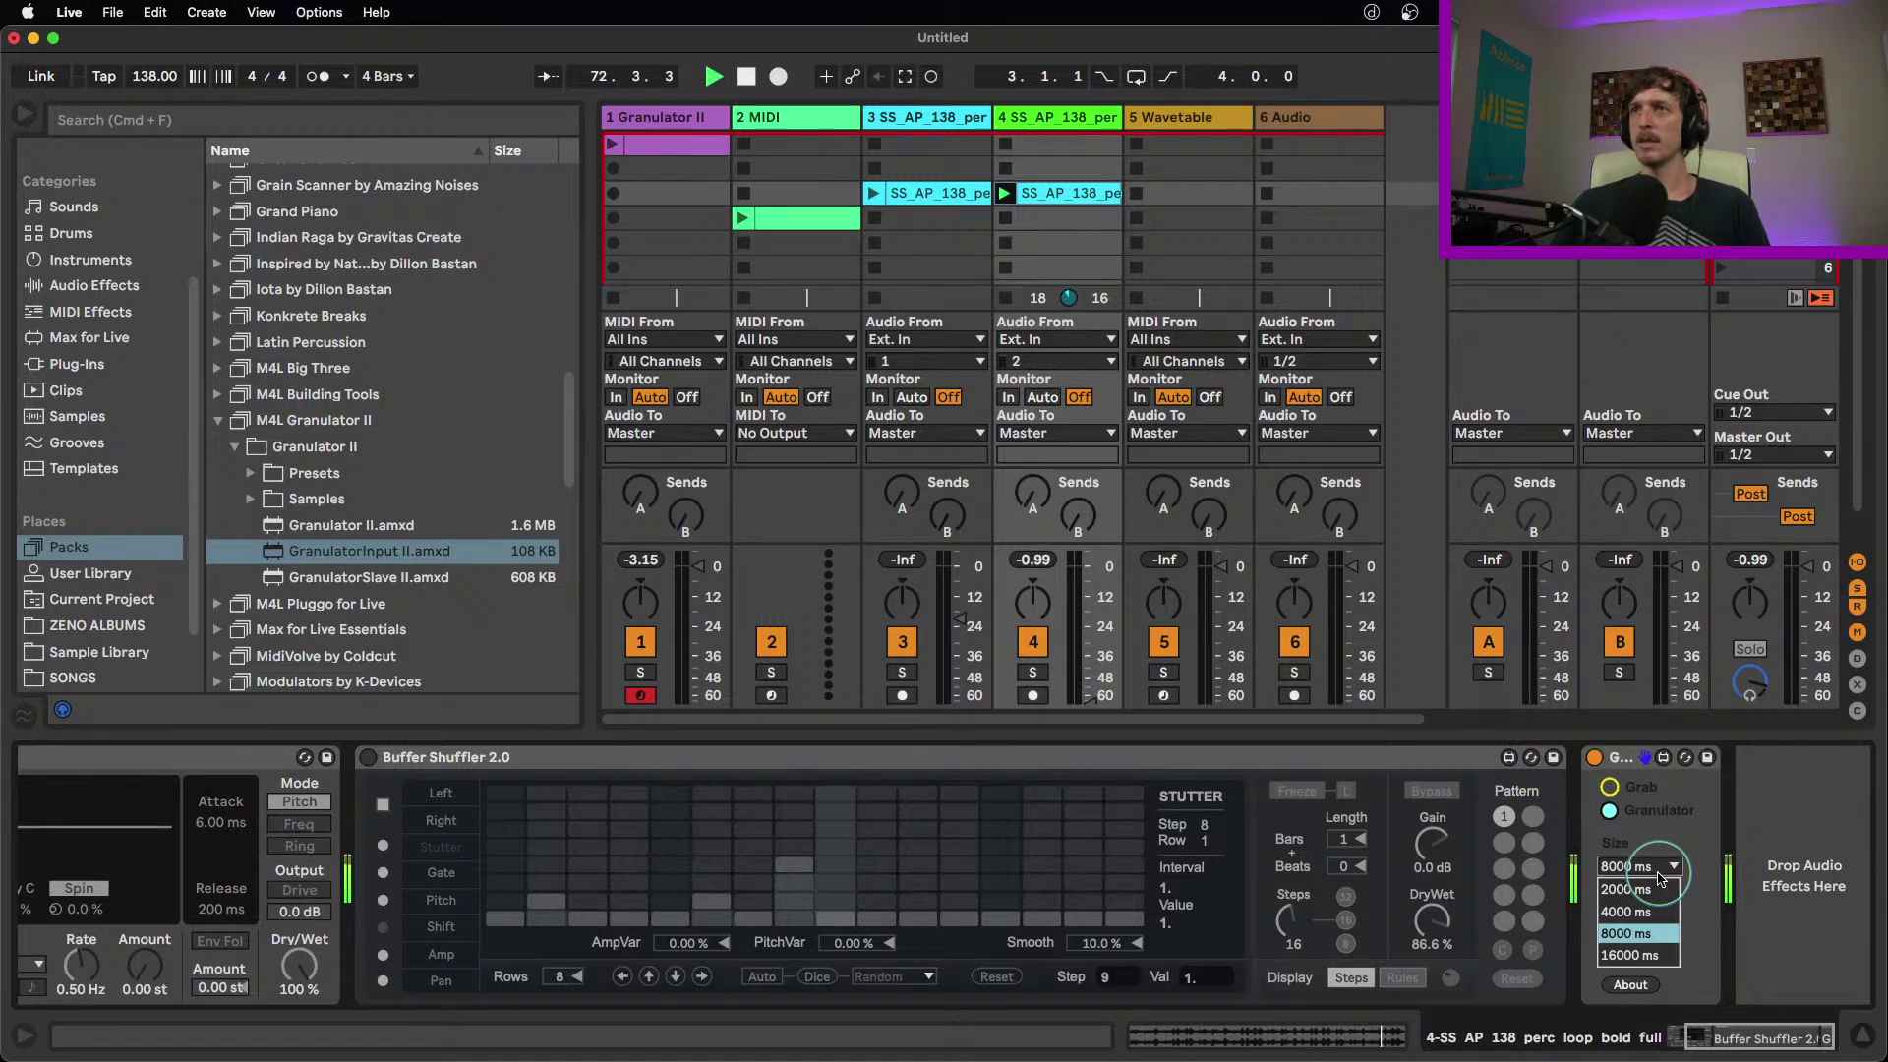
pyautogui.click(1653, 817)
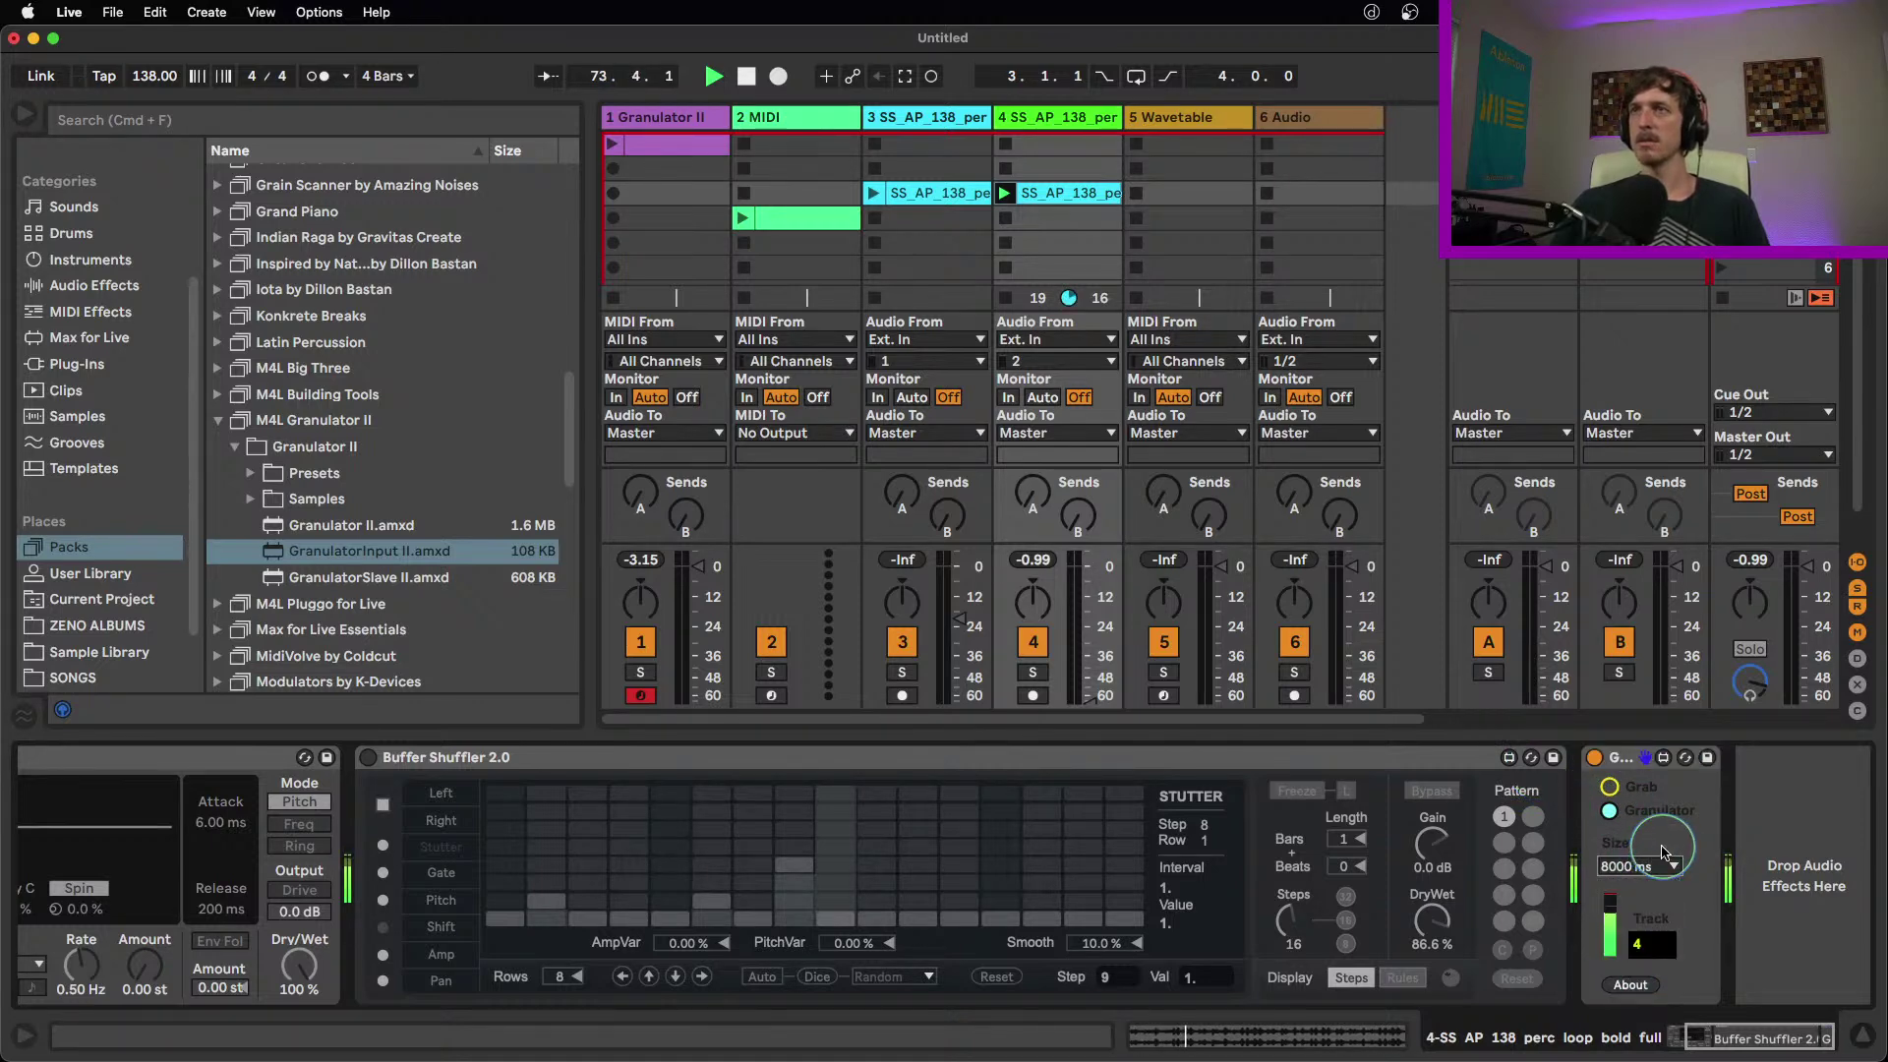
pyautogui.click(1613, 808)
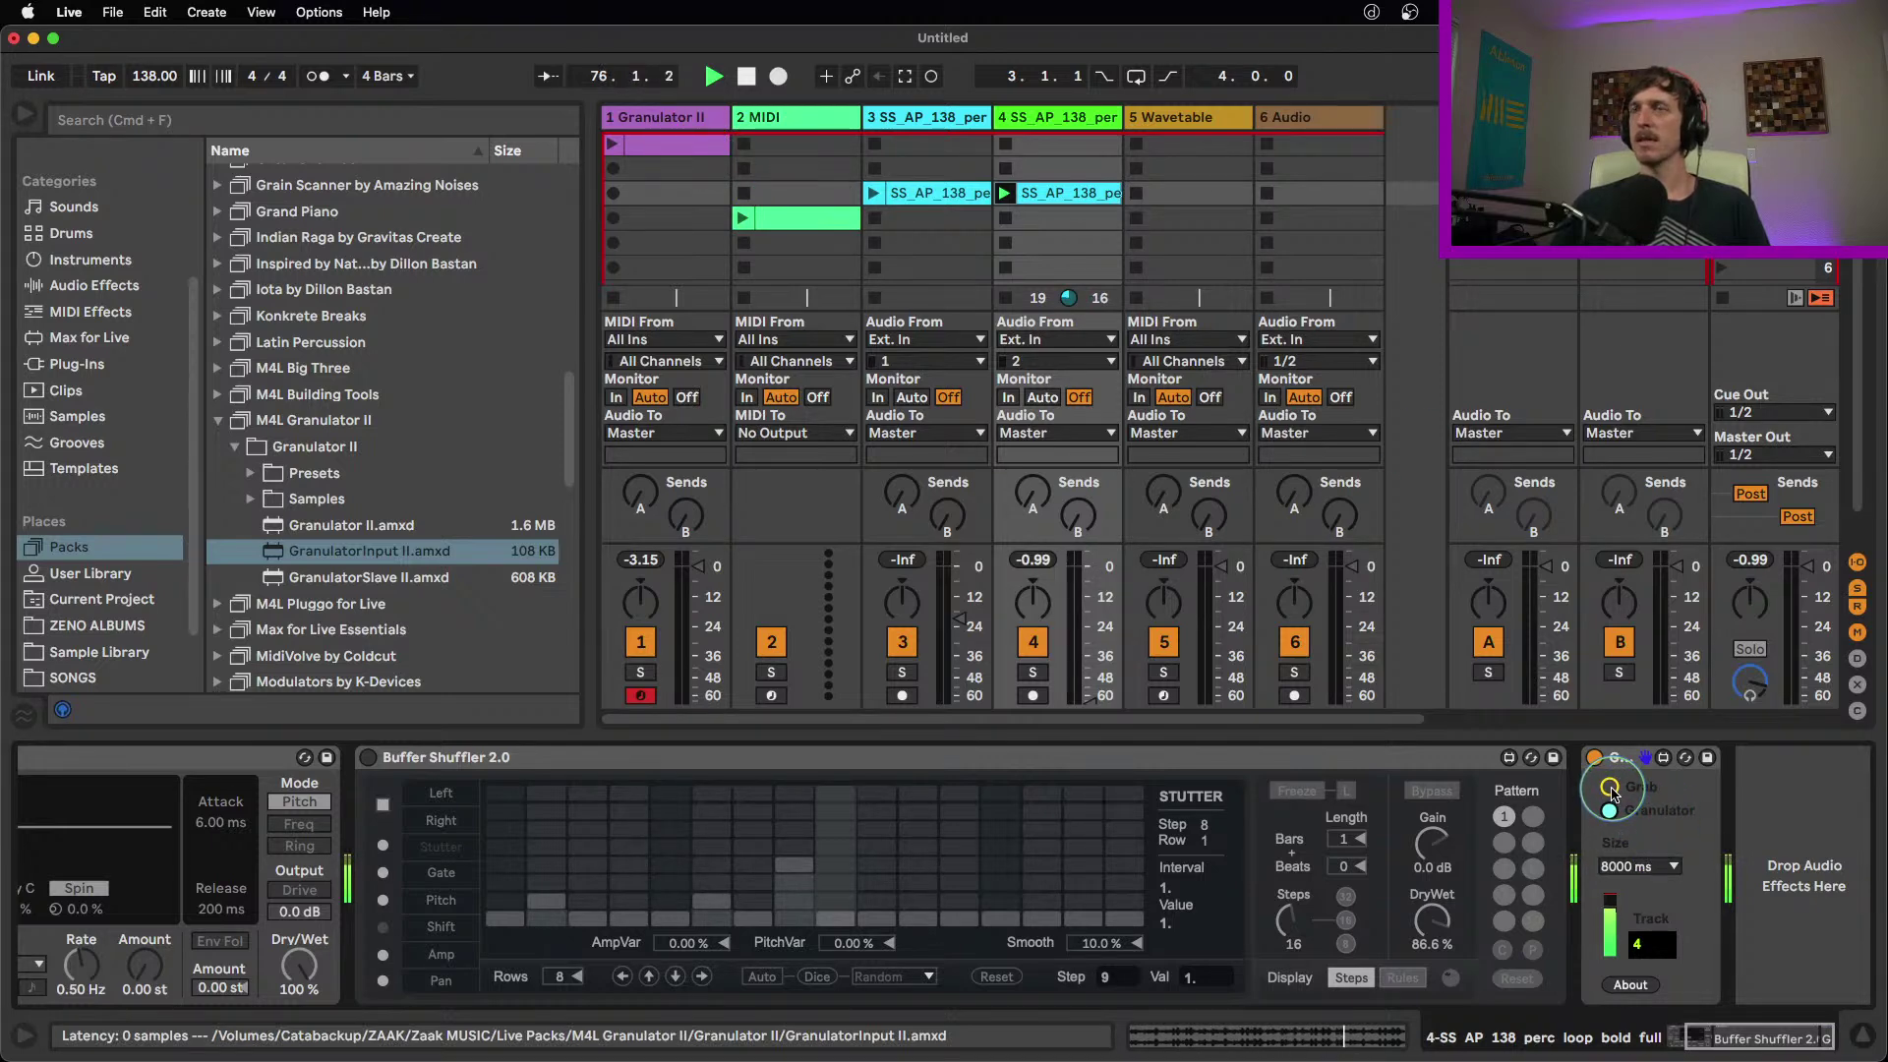
# Delete GranulatorInput II from track 4 and Granulator II from track 1
pyautogui.click(630, 117)
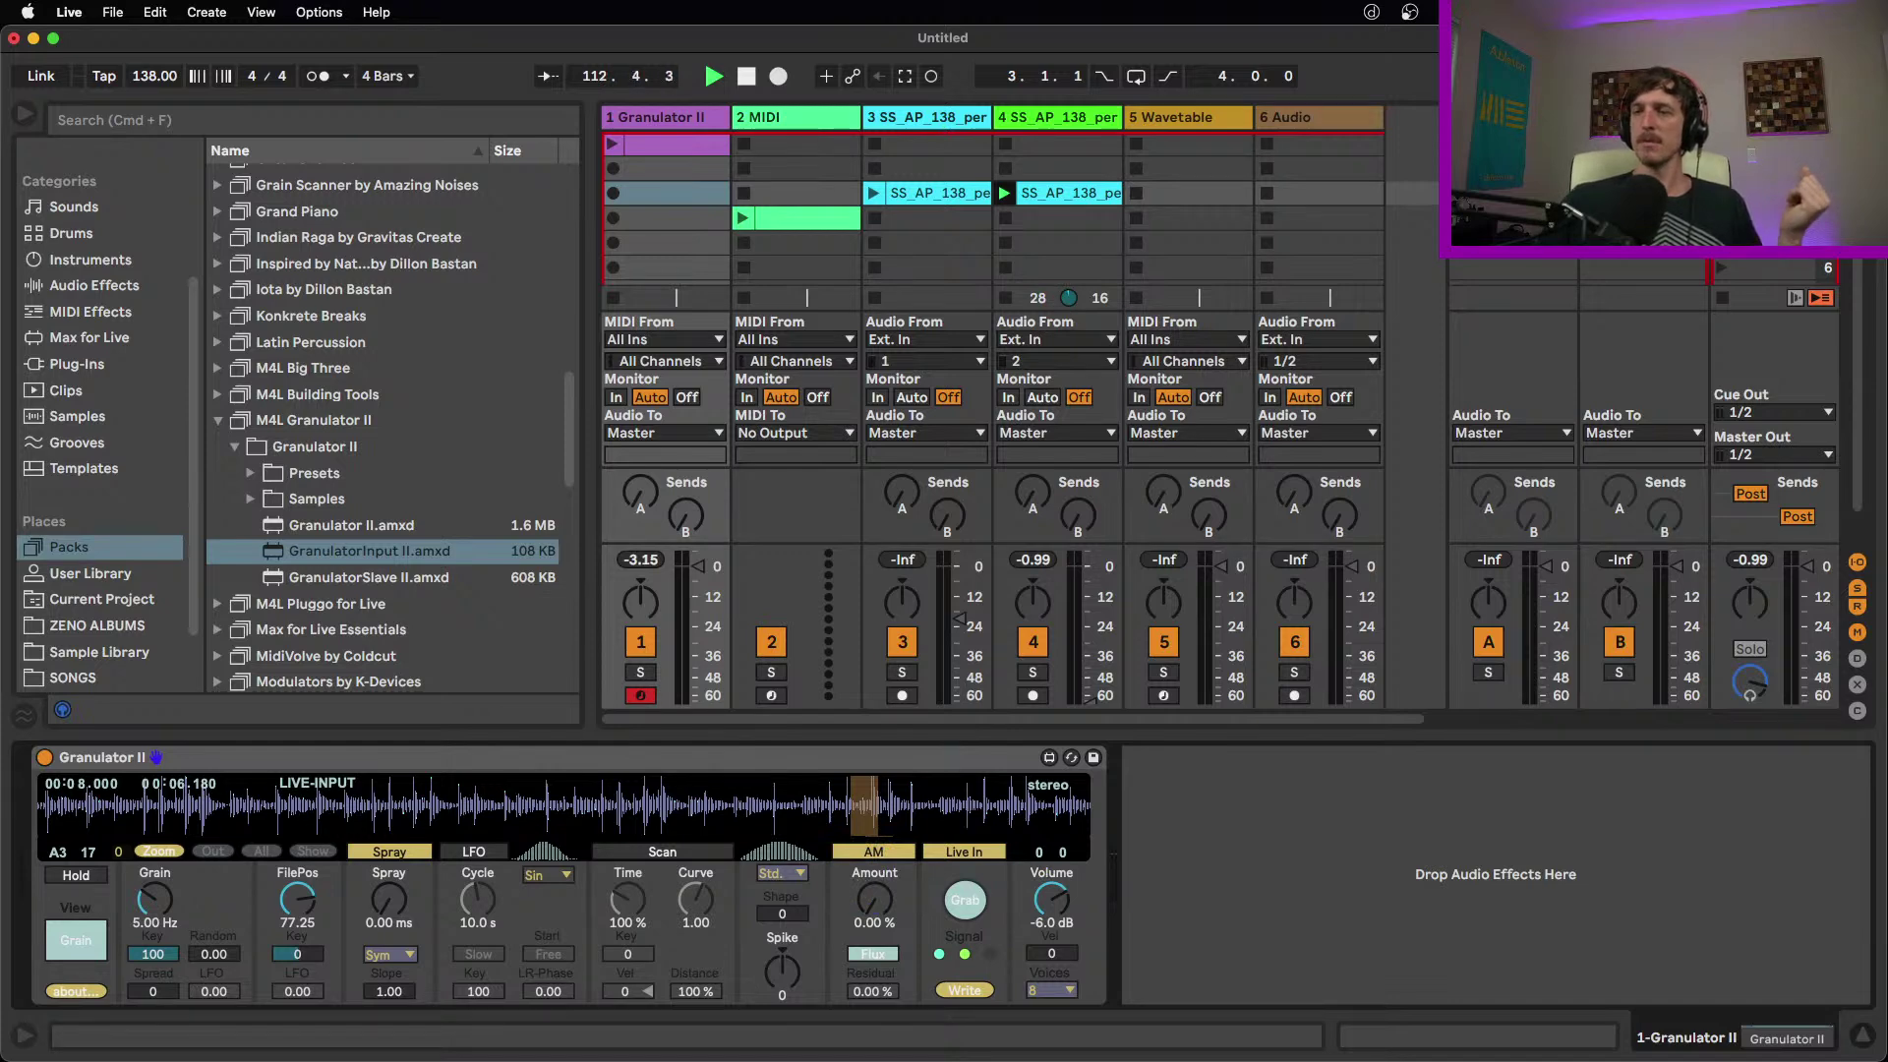
pyautogui.click(613, 755)
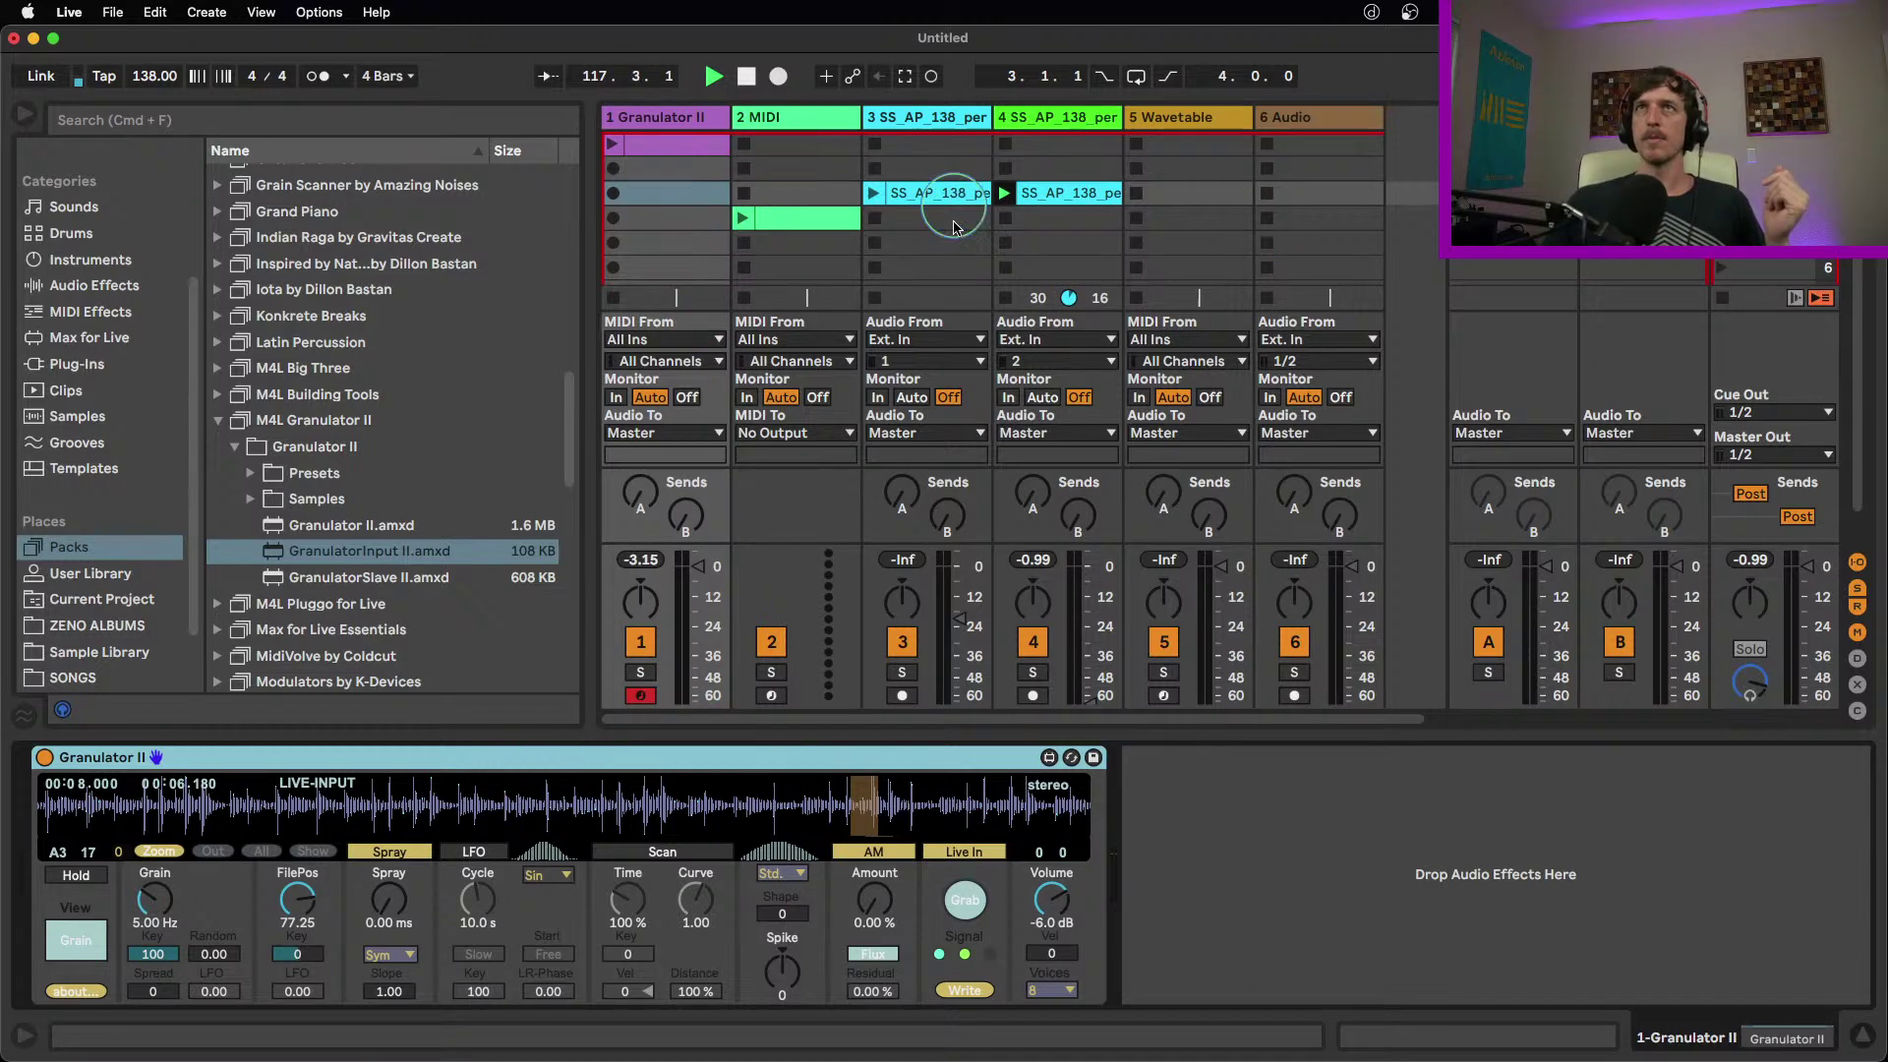
pyautogui.click(1057, 116)
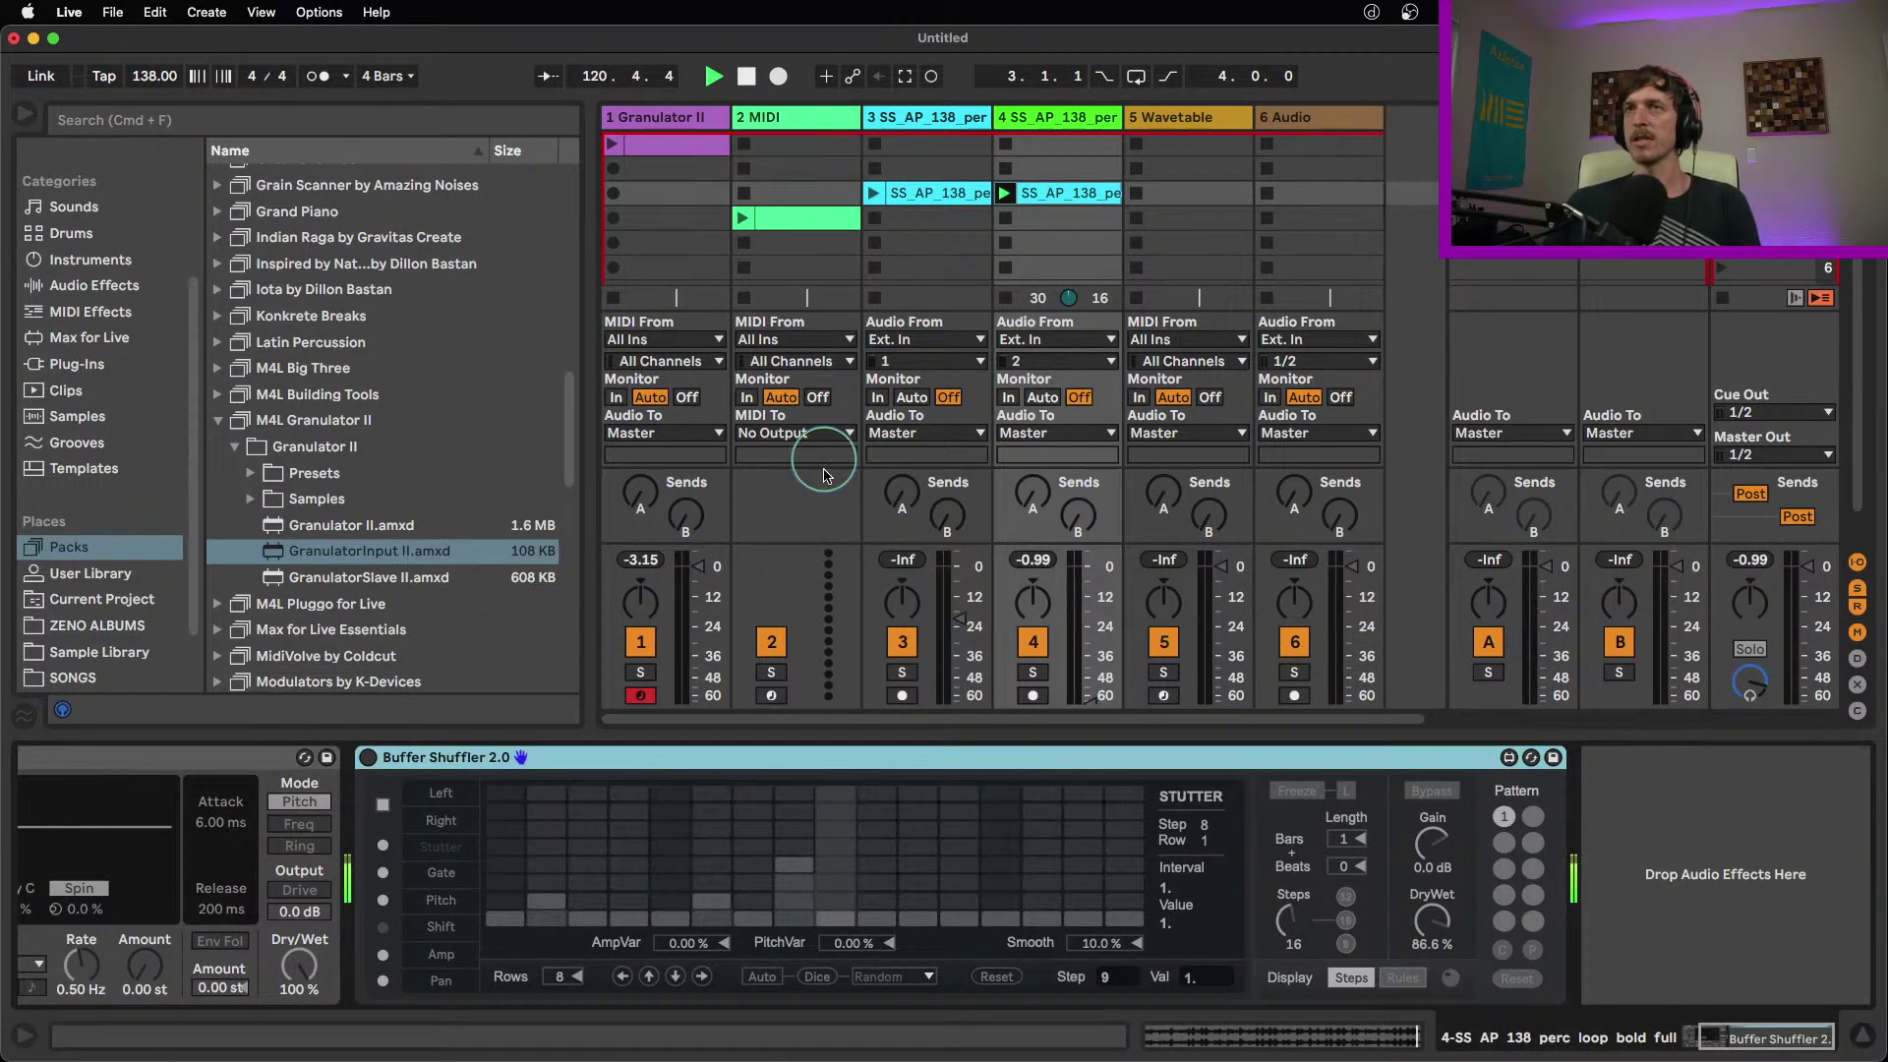
pyautogui.click(684, 119)
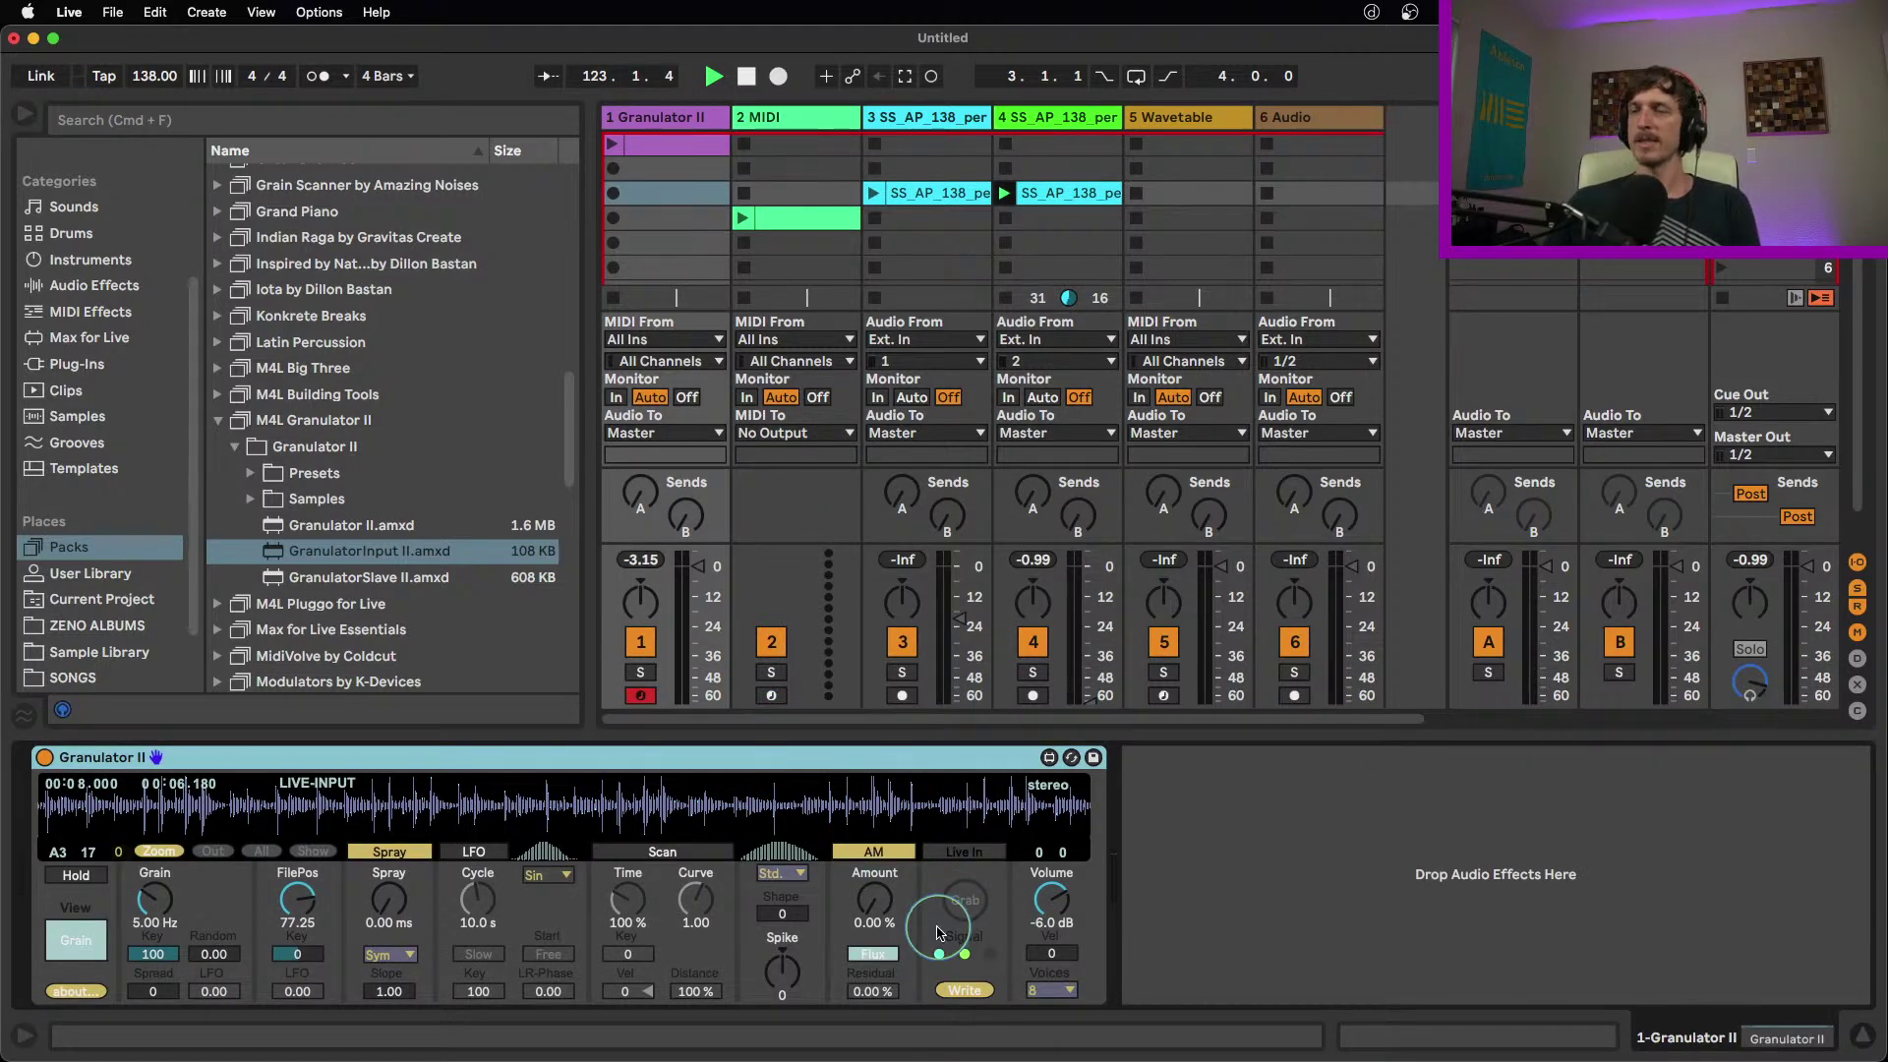
pyautogui.press('Delete')
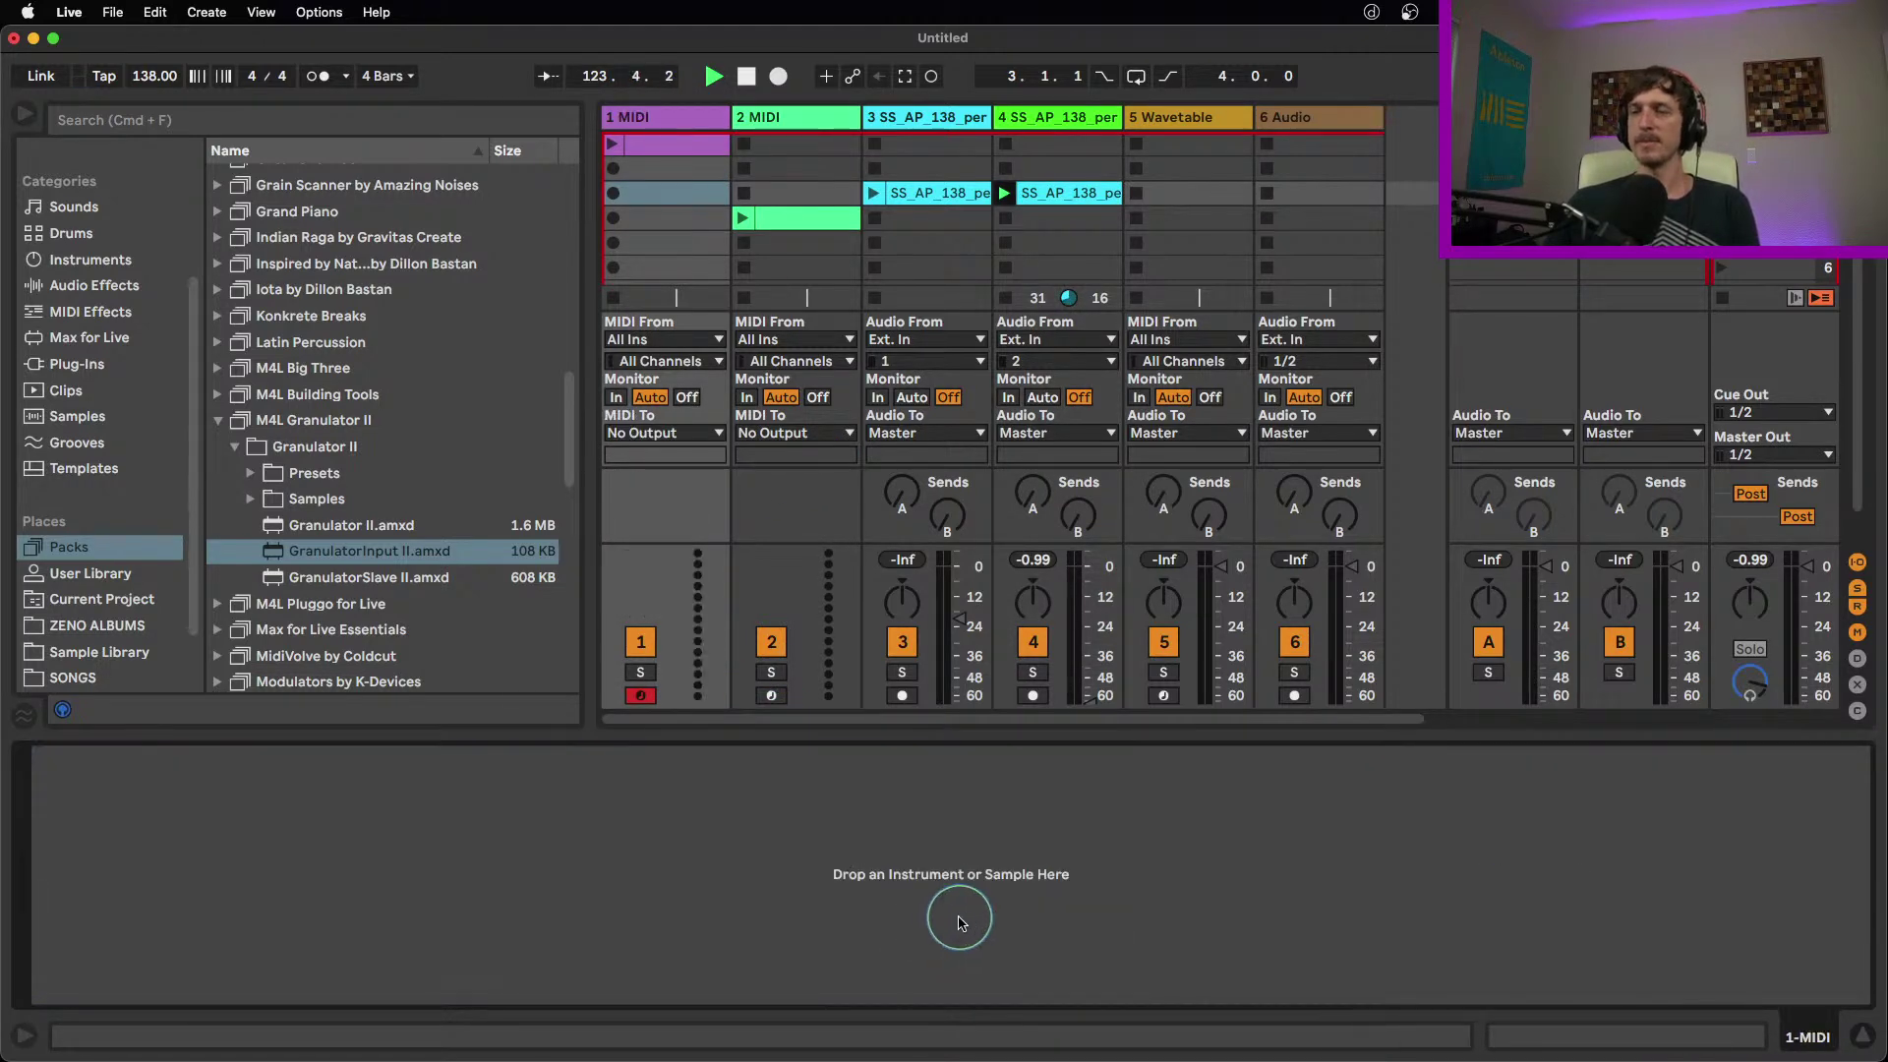
# Select audio track 6 and set the audio input device to Universal Audio Thunderbolt in the audio preferences
pyautogui.click(681, 120)
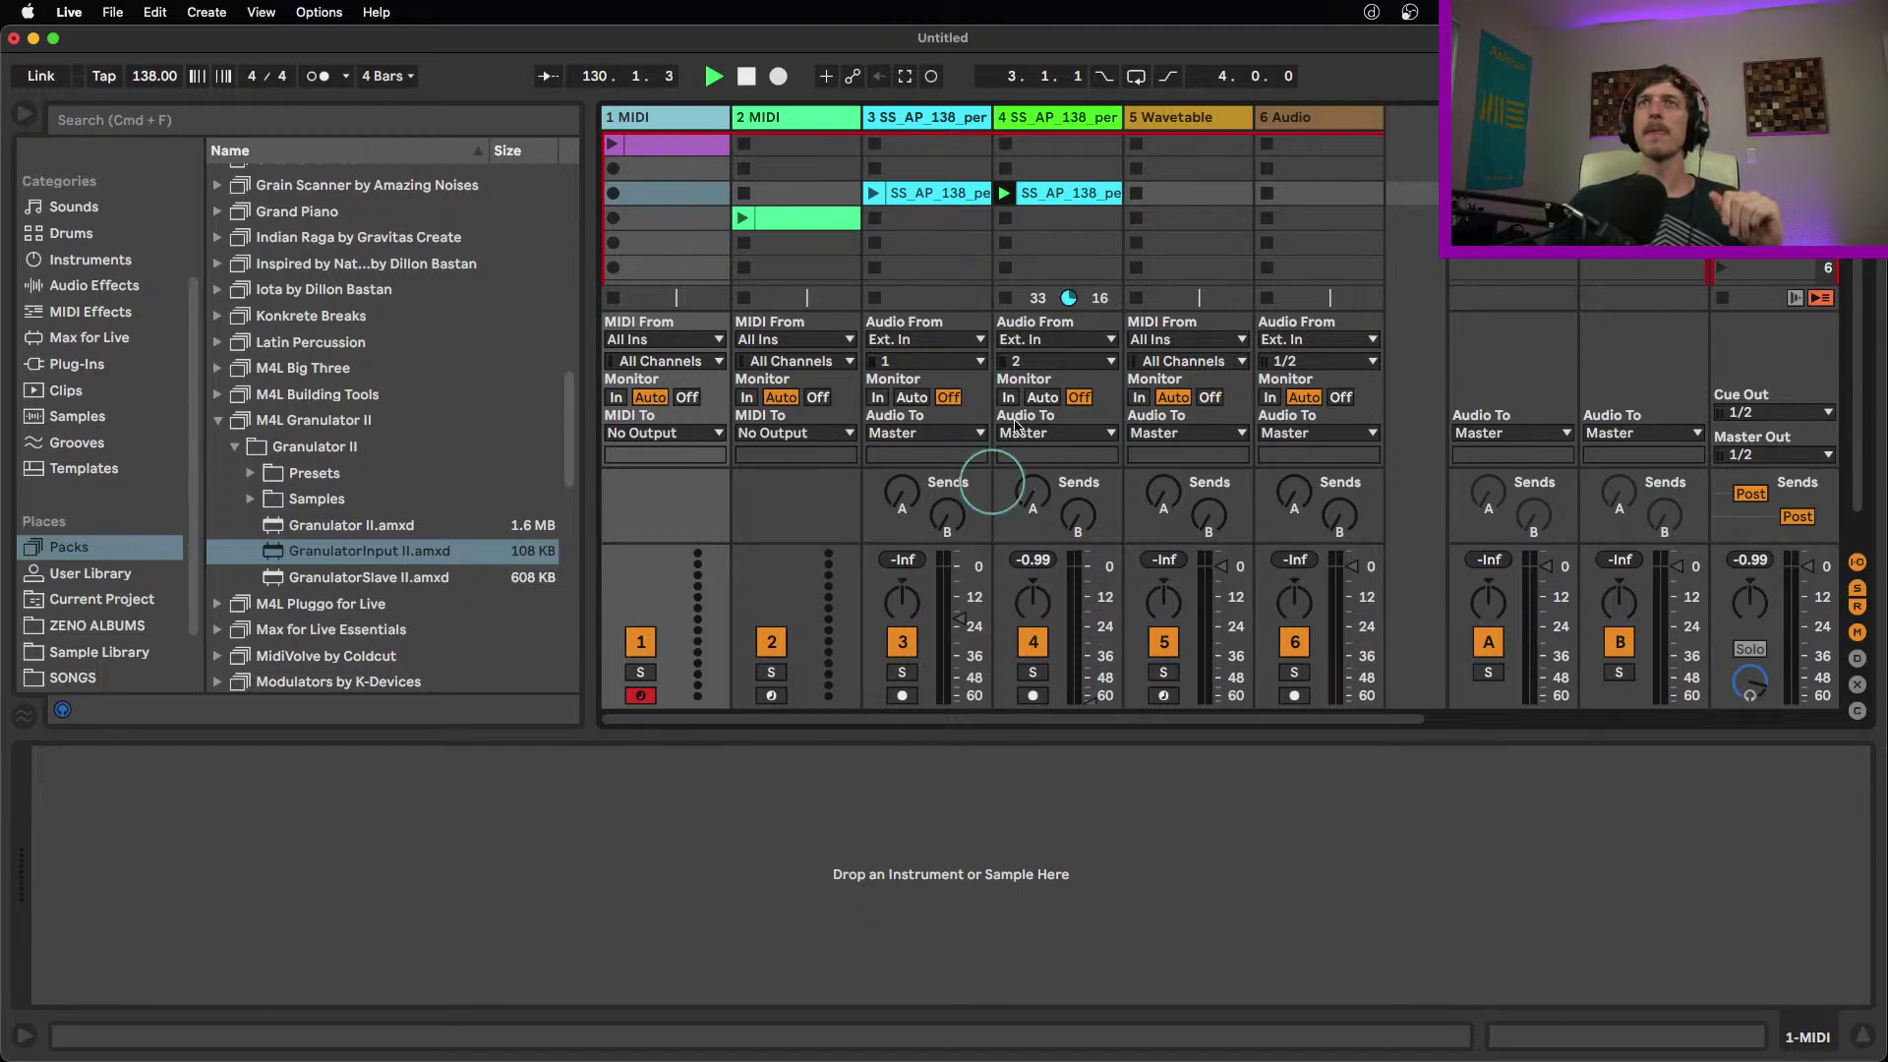
pyautogui.click(1314, 117)
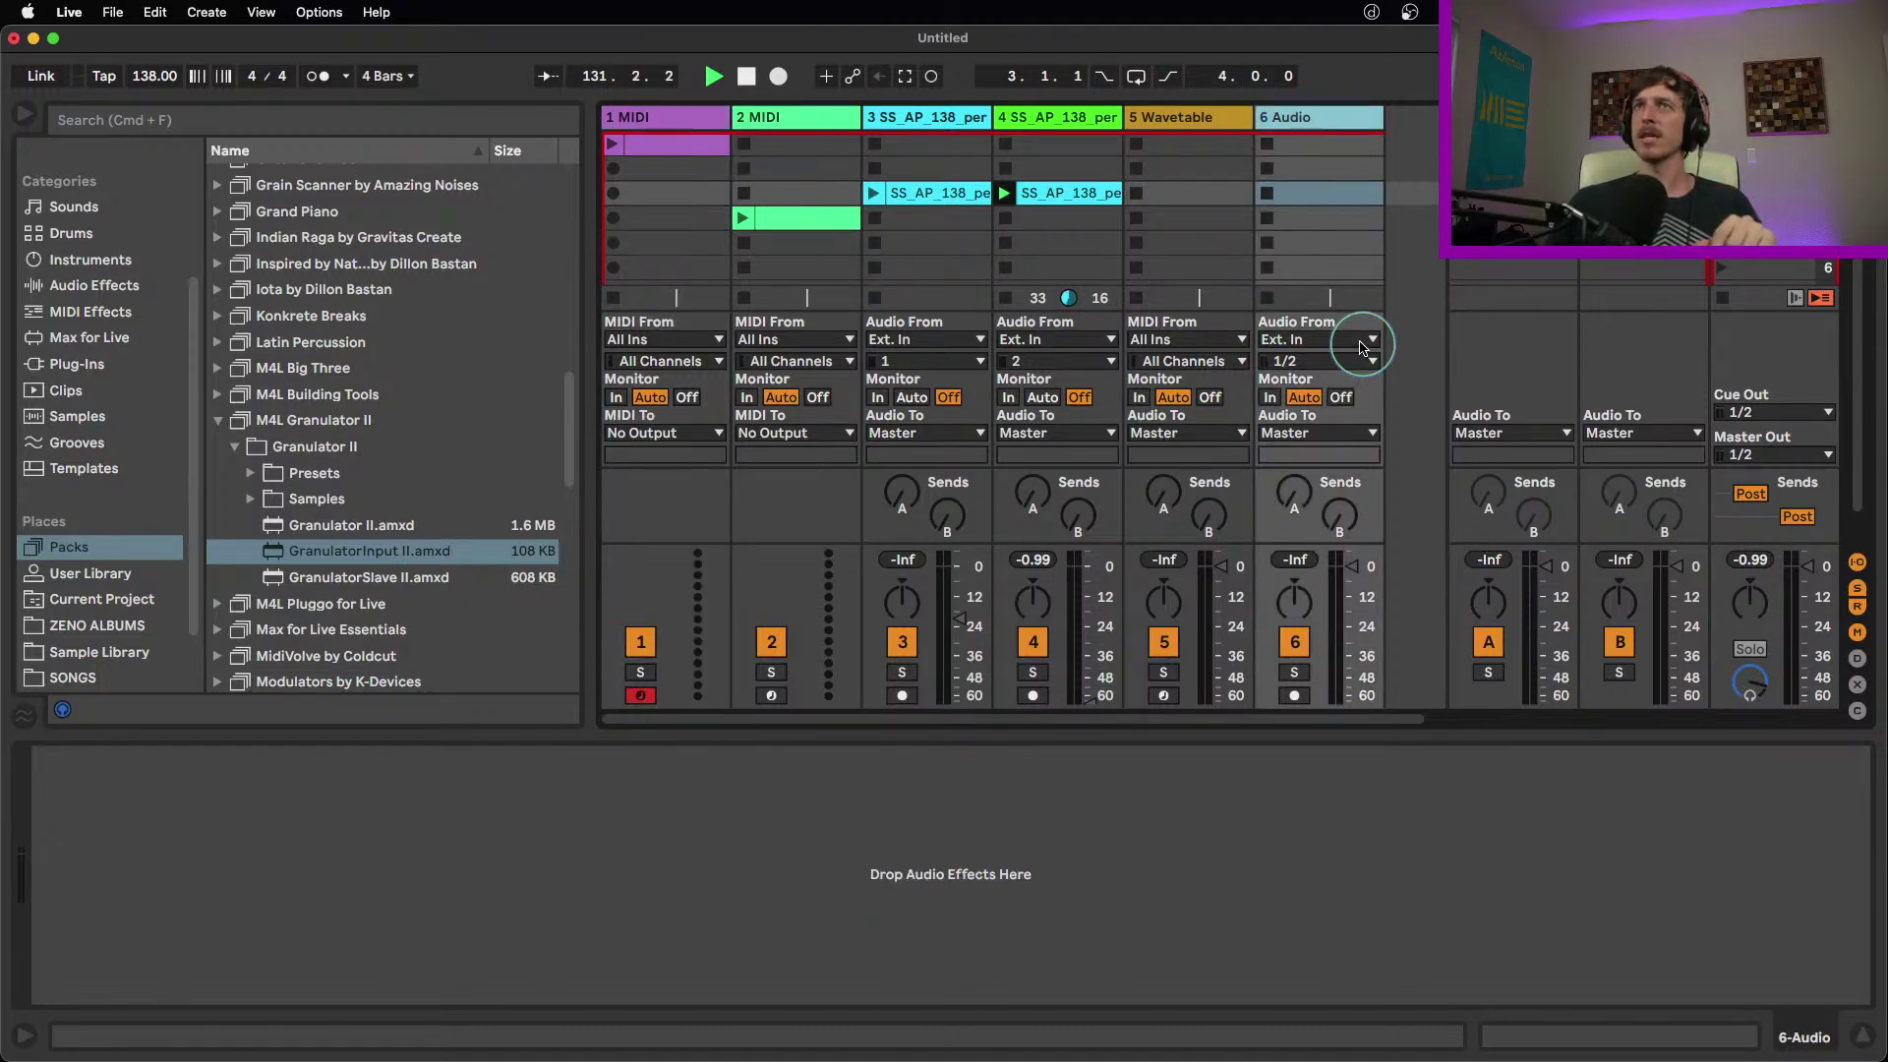
pyautogui.press('super+comma')
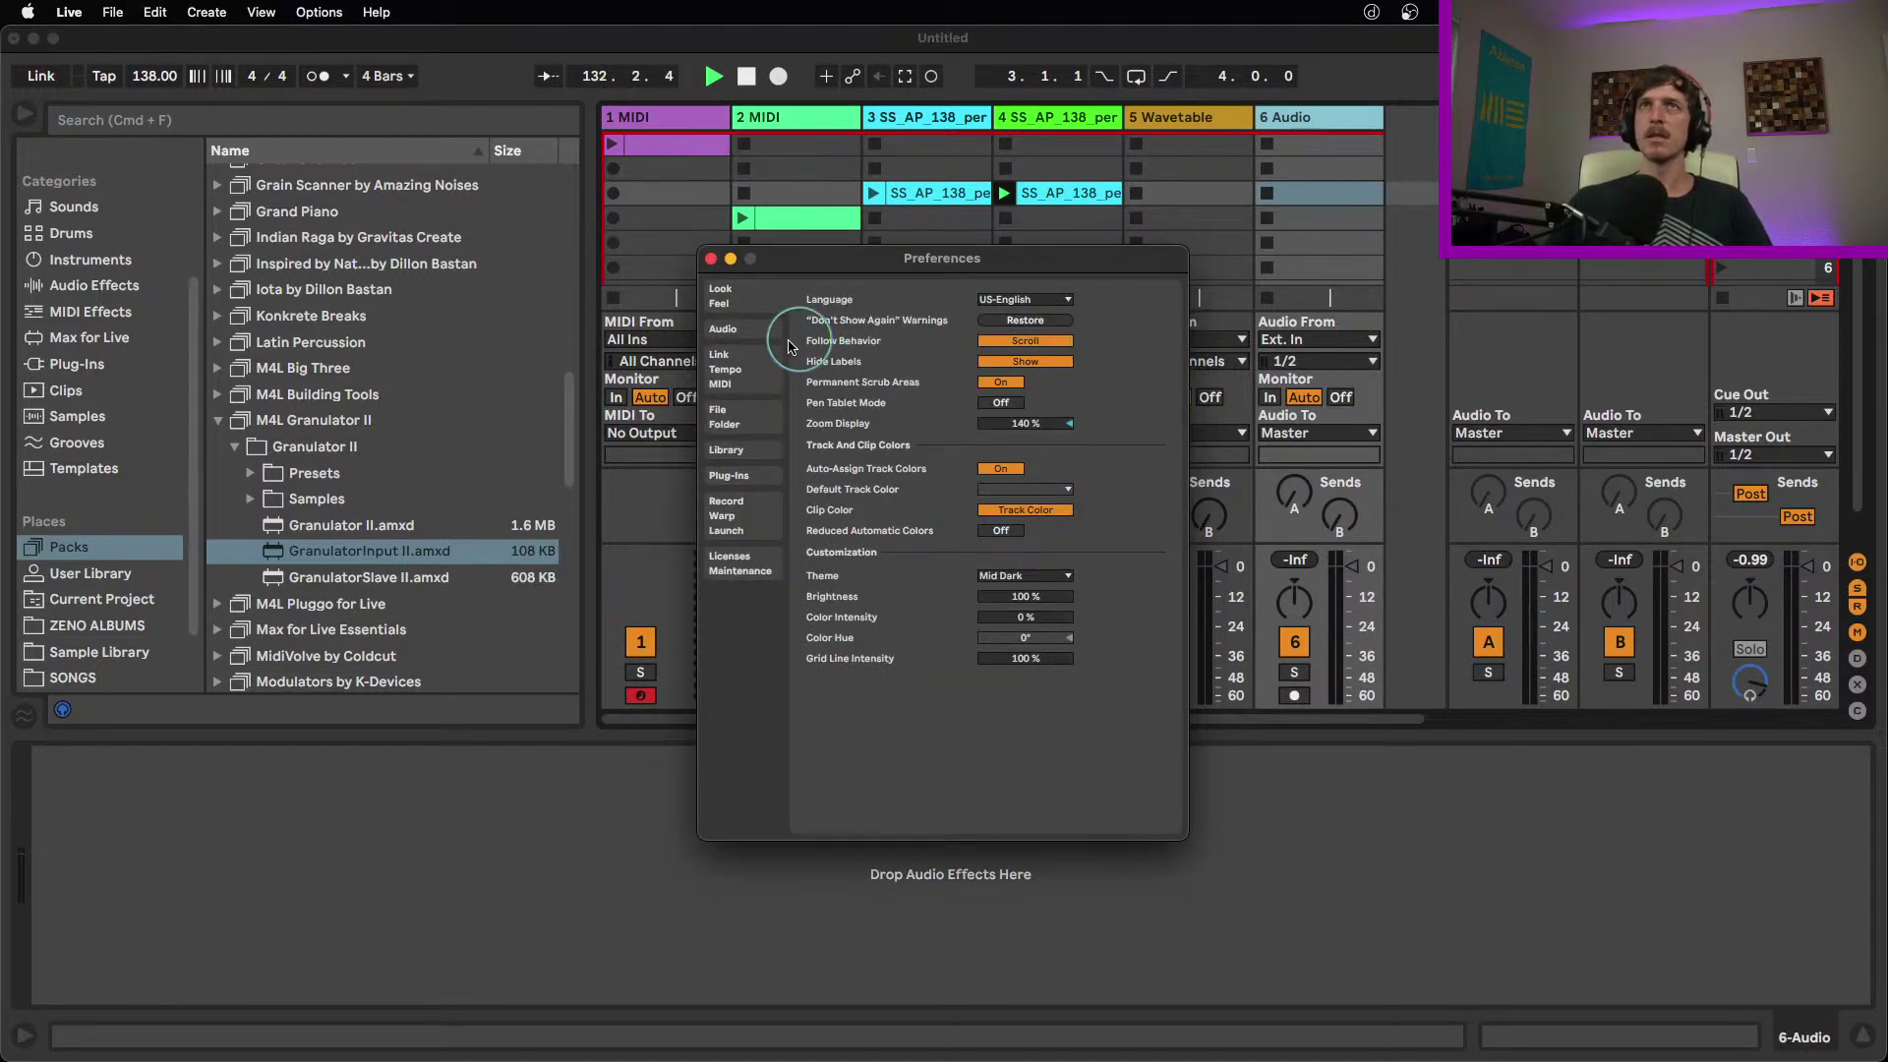
pyautogui.click(725, 330)
pyautogui.click(1161, 338)
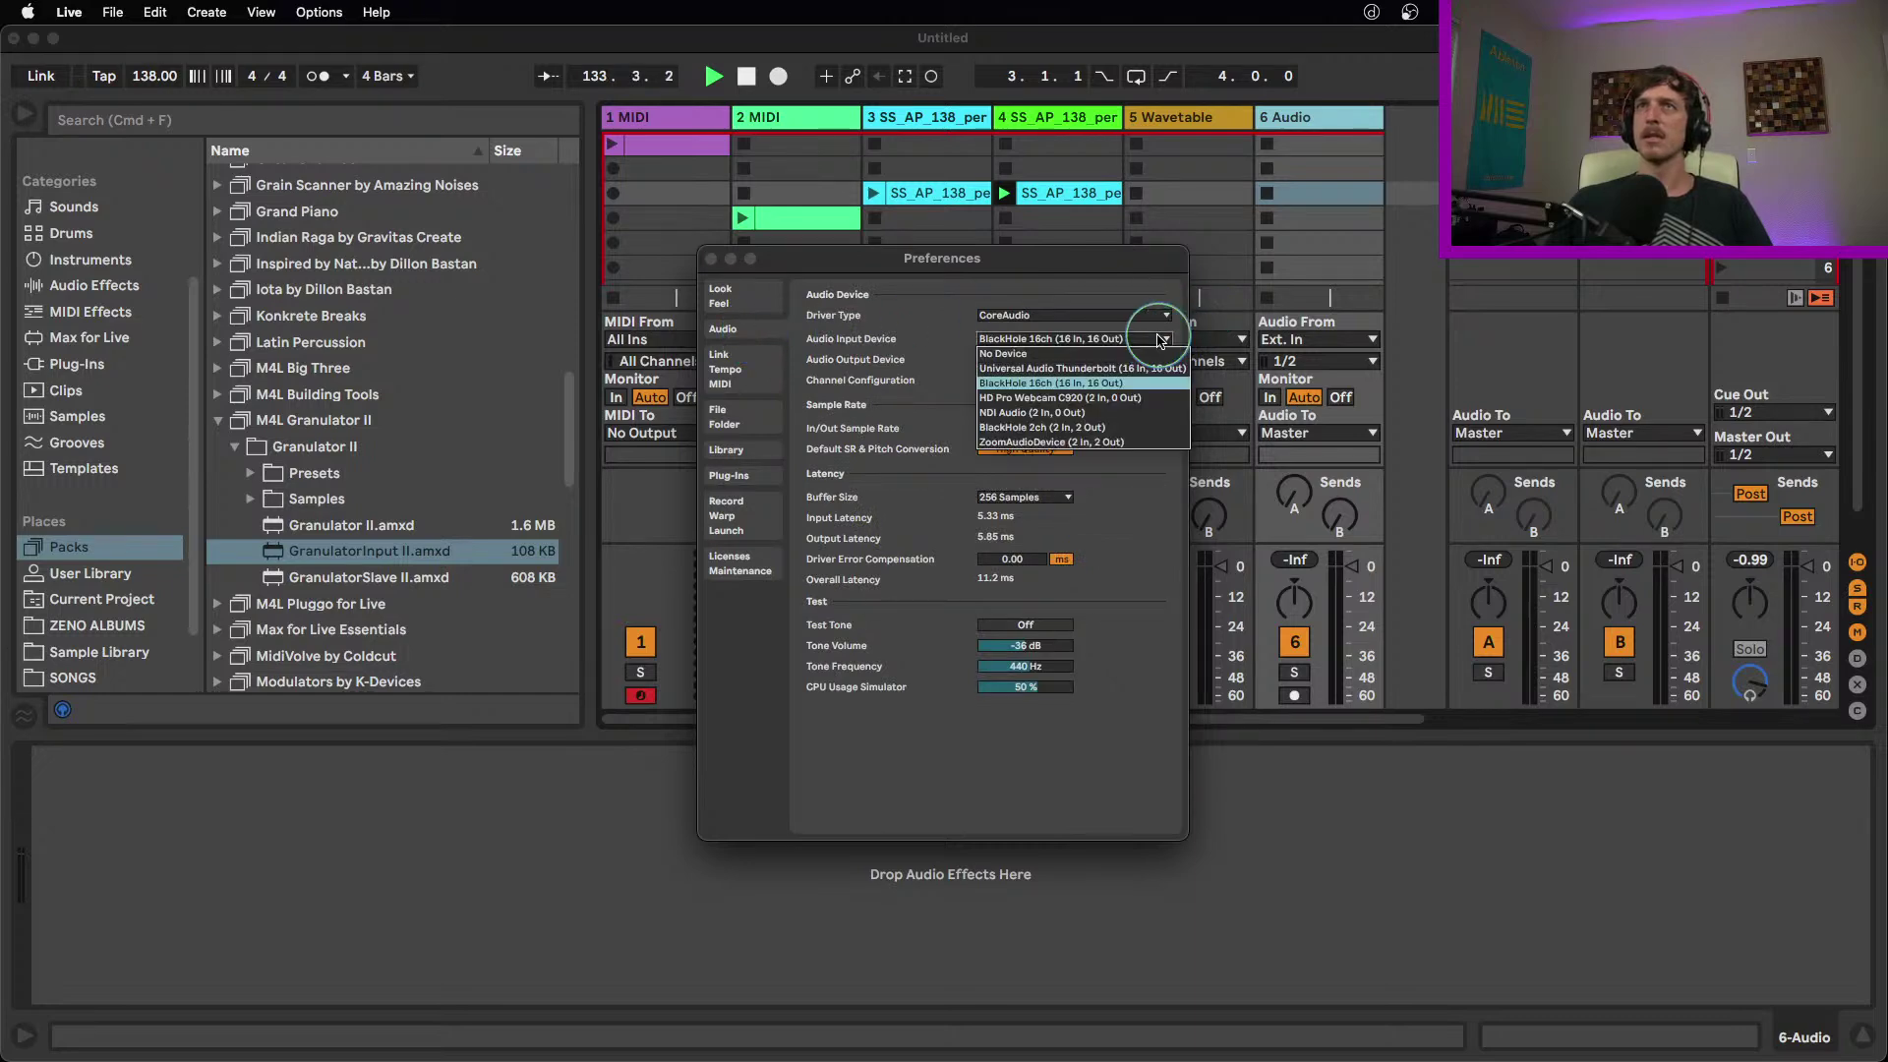
pyautogui.click(1131, 366)
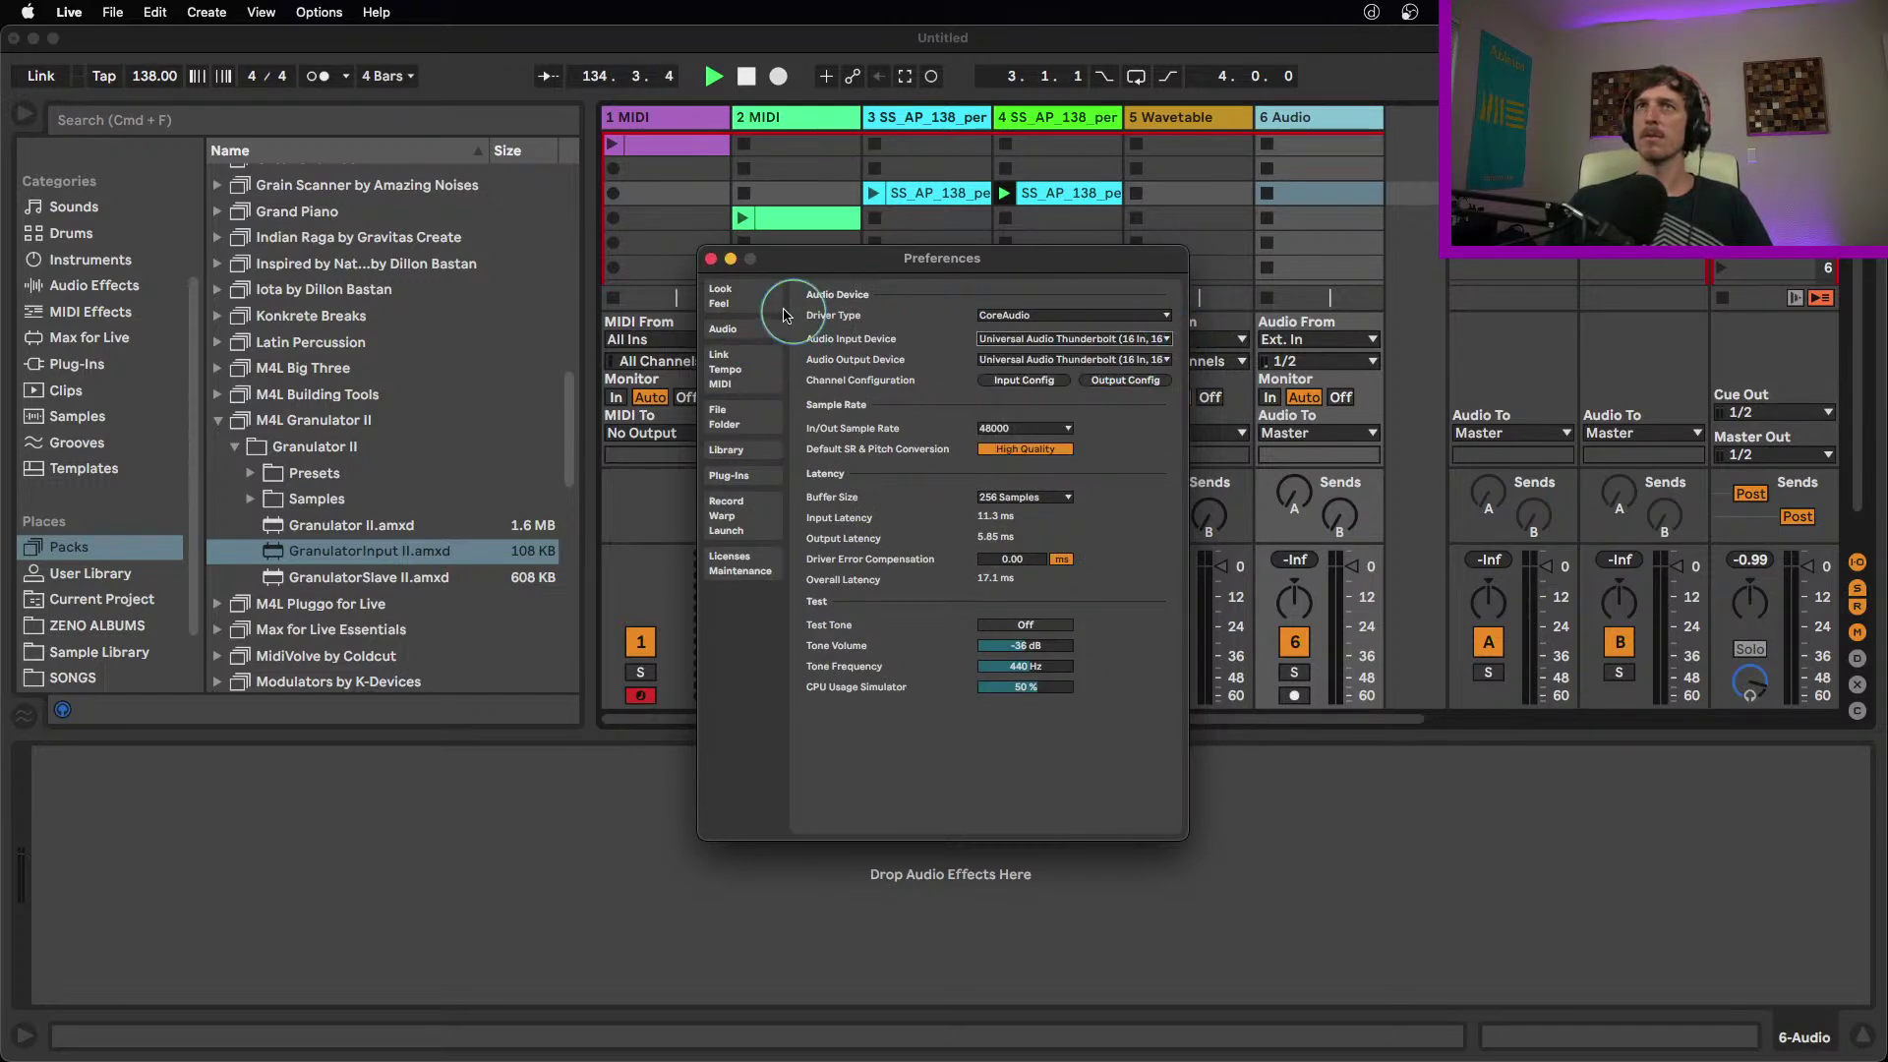
# Close the preferences, set audio track 6 to receive external input 2, and turn its monitoring off
pyautogui.click(711, 258)
pyautogui.click(1369, 360)
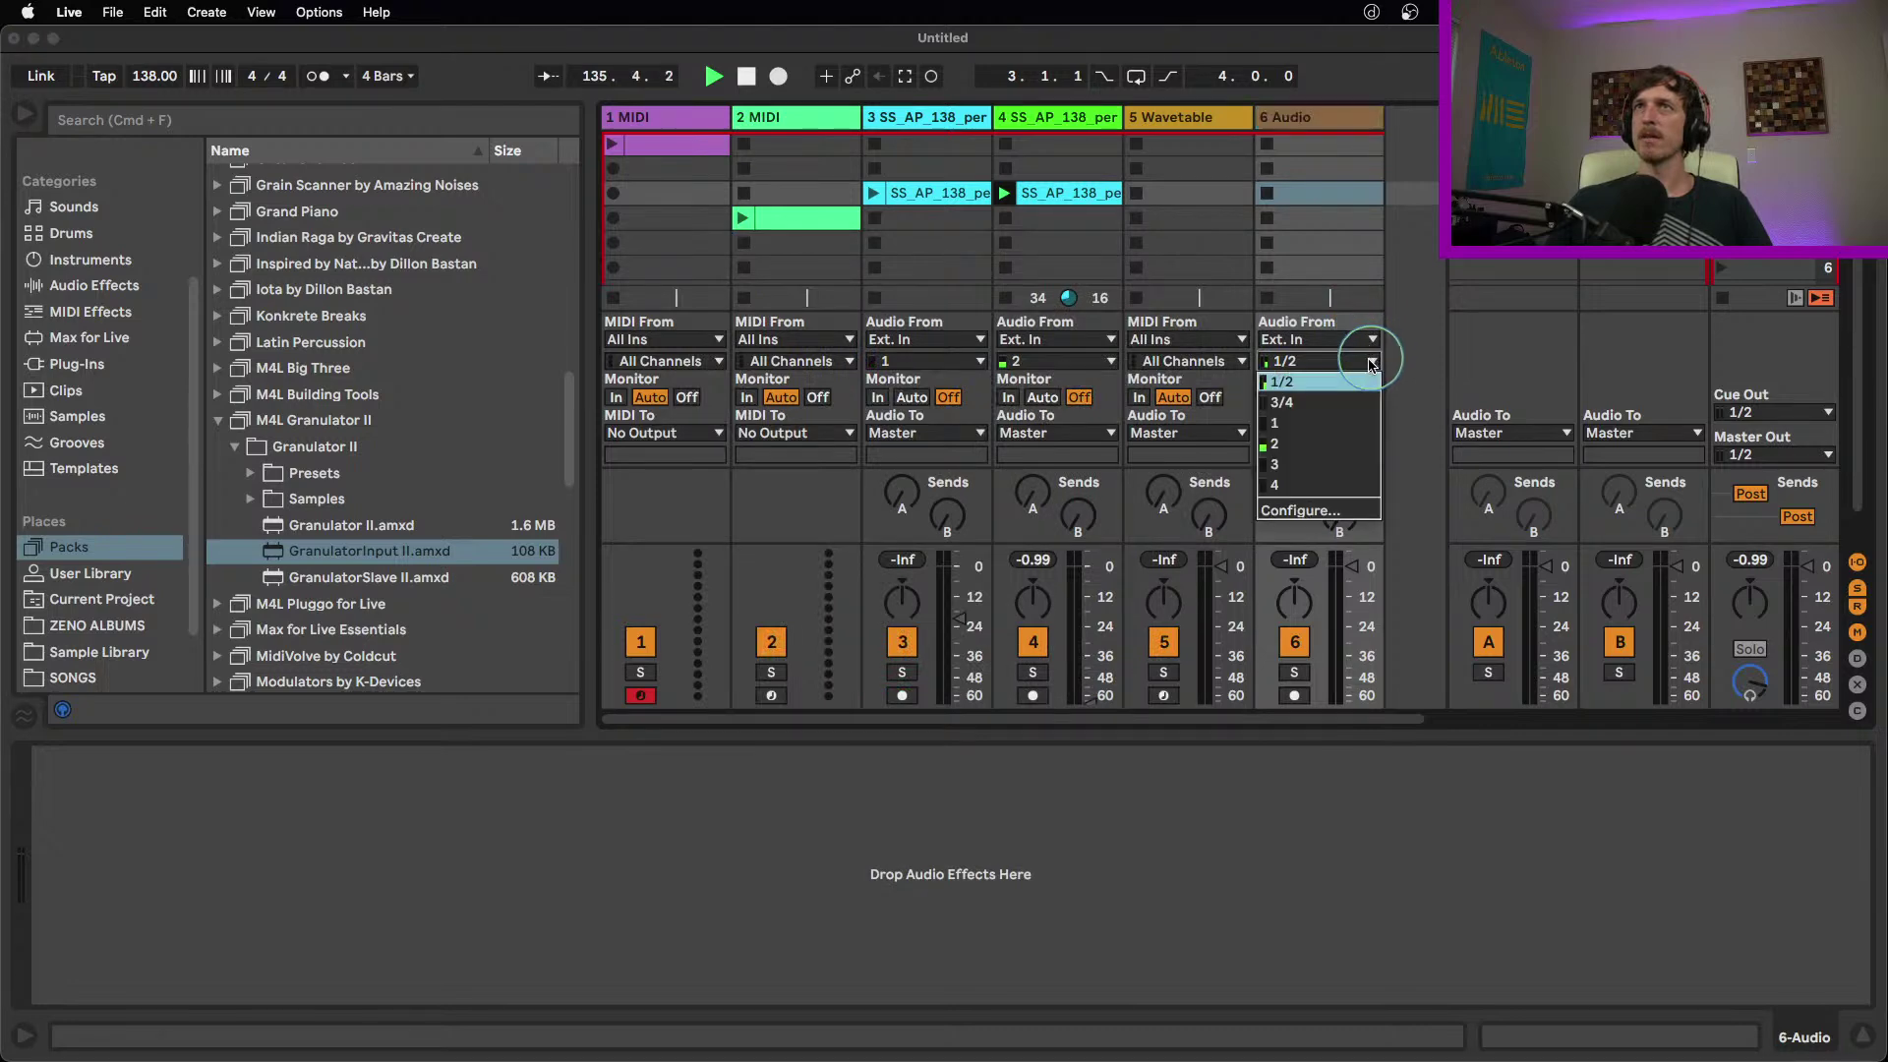
pyautogui.click(1355, 434)
pyautogui.moveTo(1363, 640); pyautogui.dragTo(1355, 598)
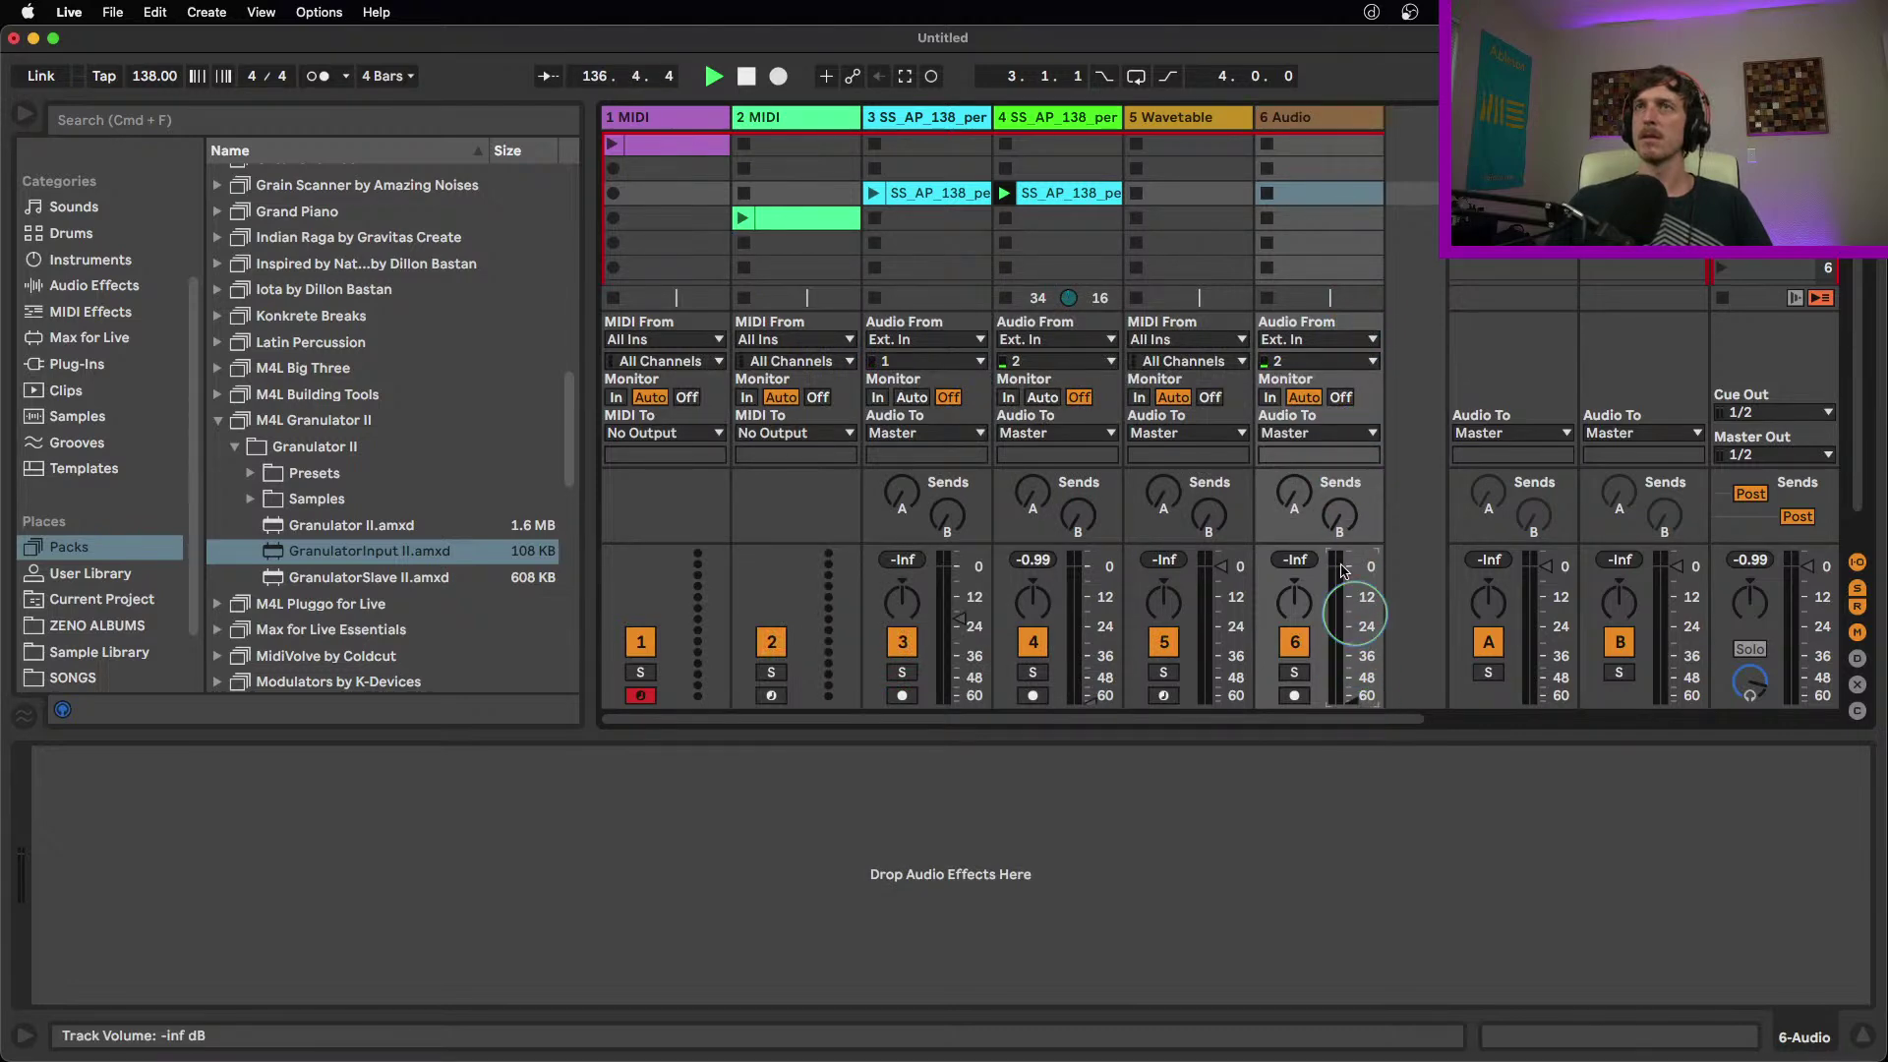
pyautogui.click(1341, 397)
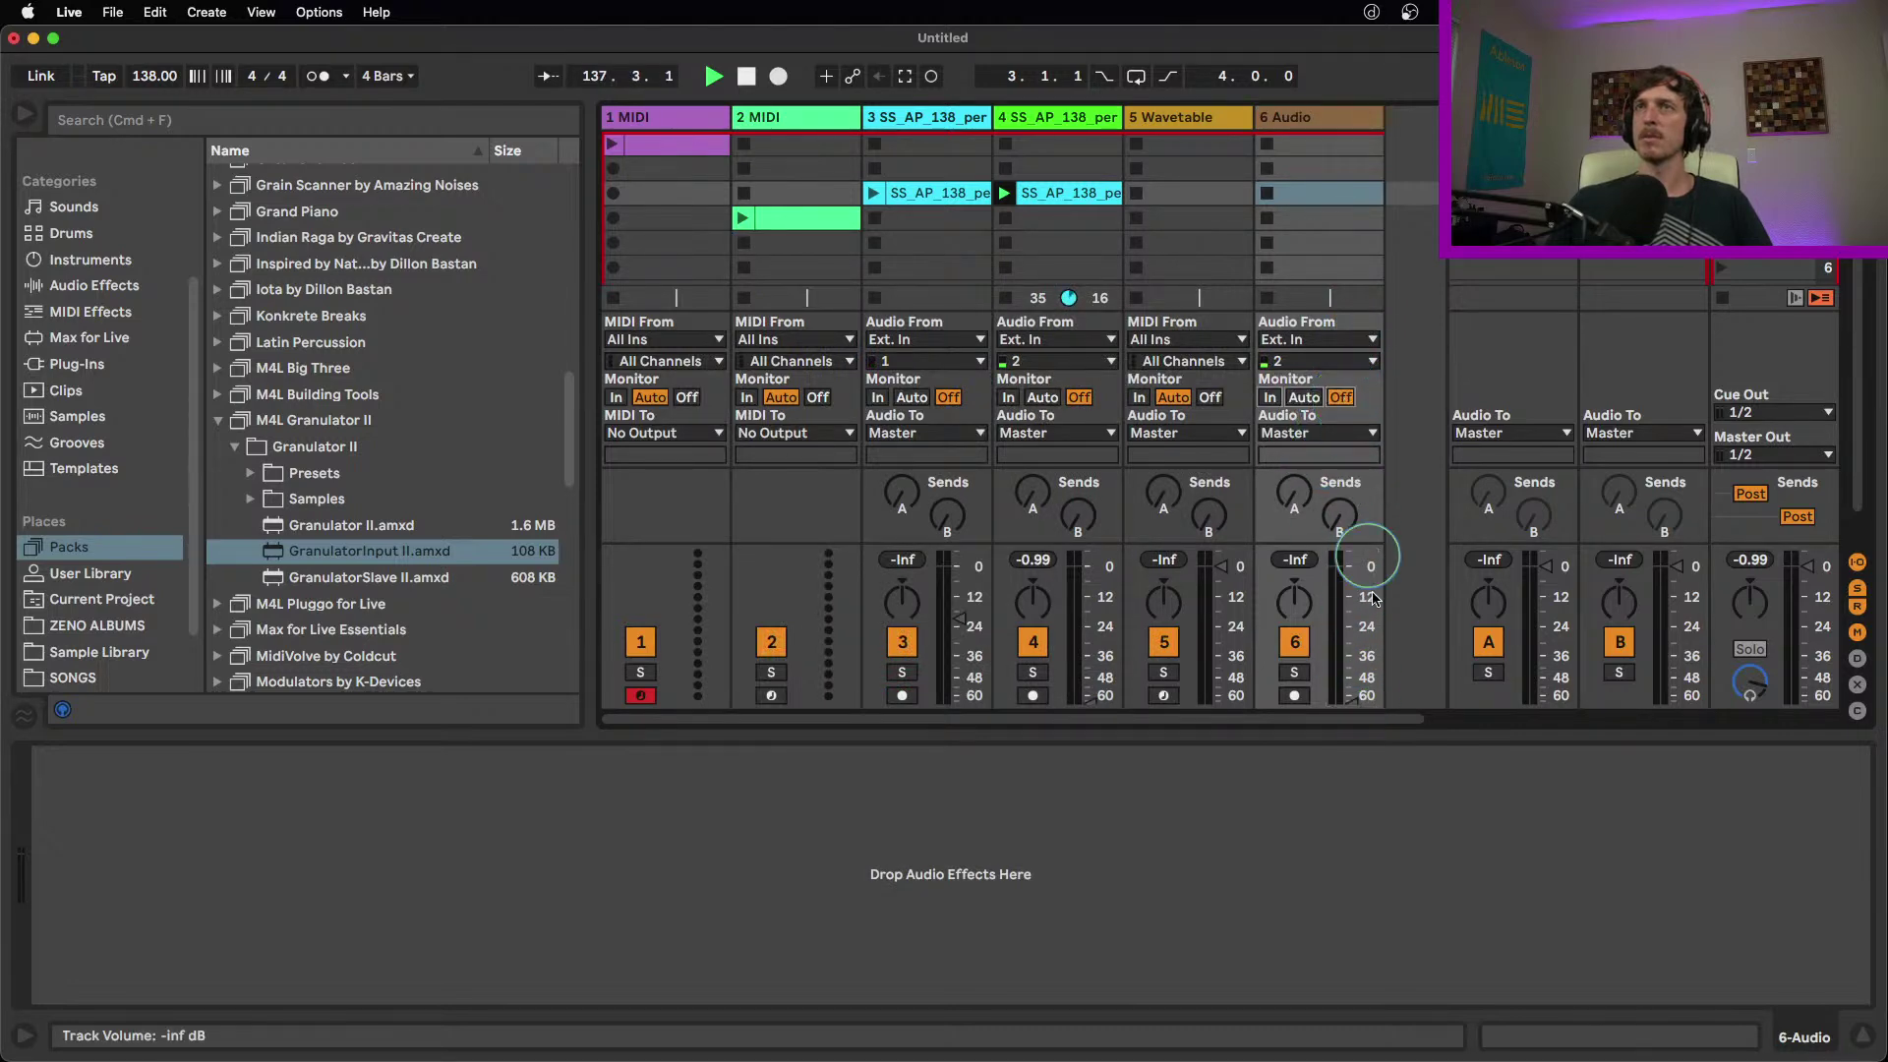
# Arm track 6, record a voice clip in the same row as the percussion loops, and open the clip
pyautogui.click(1294, 696)
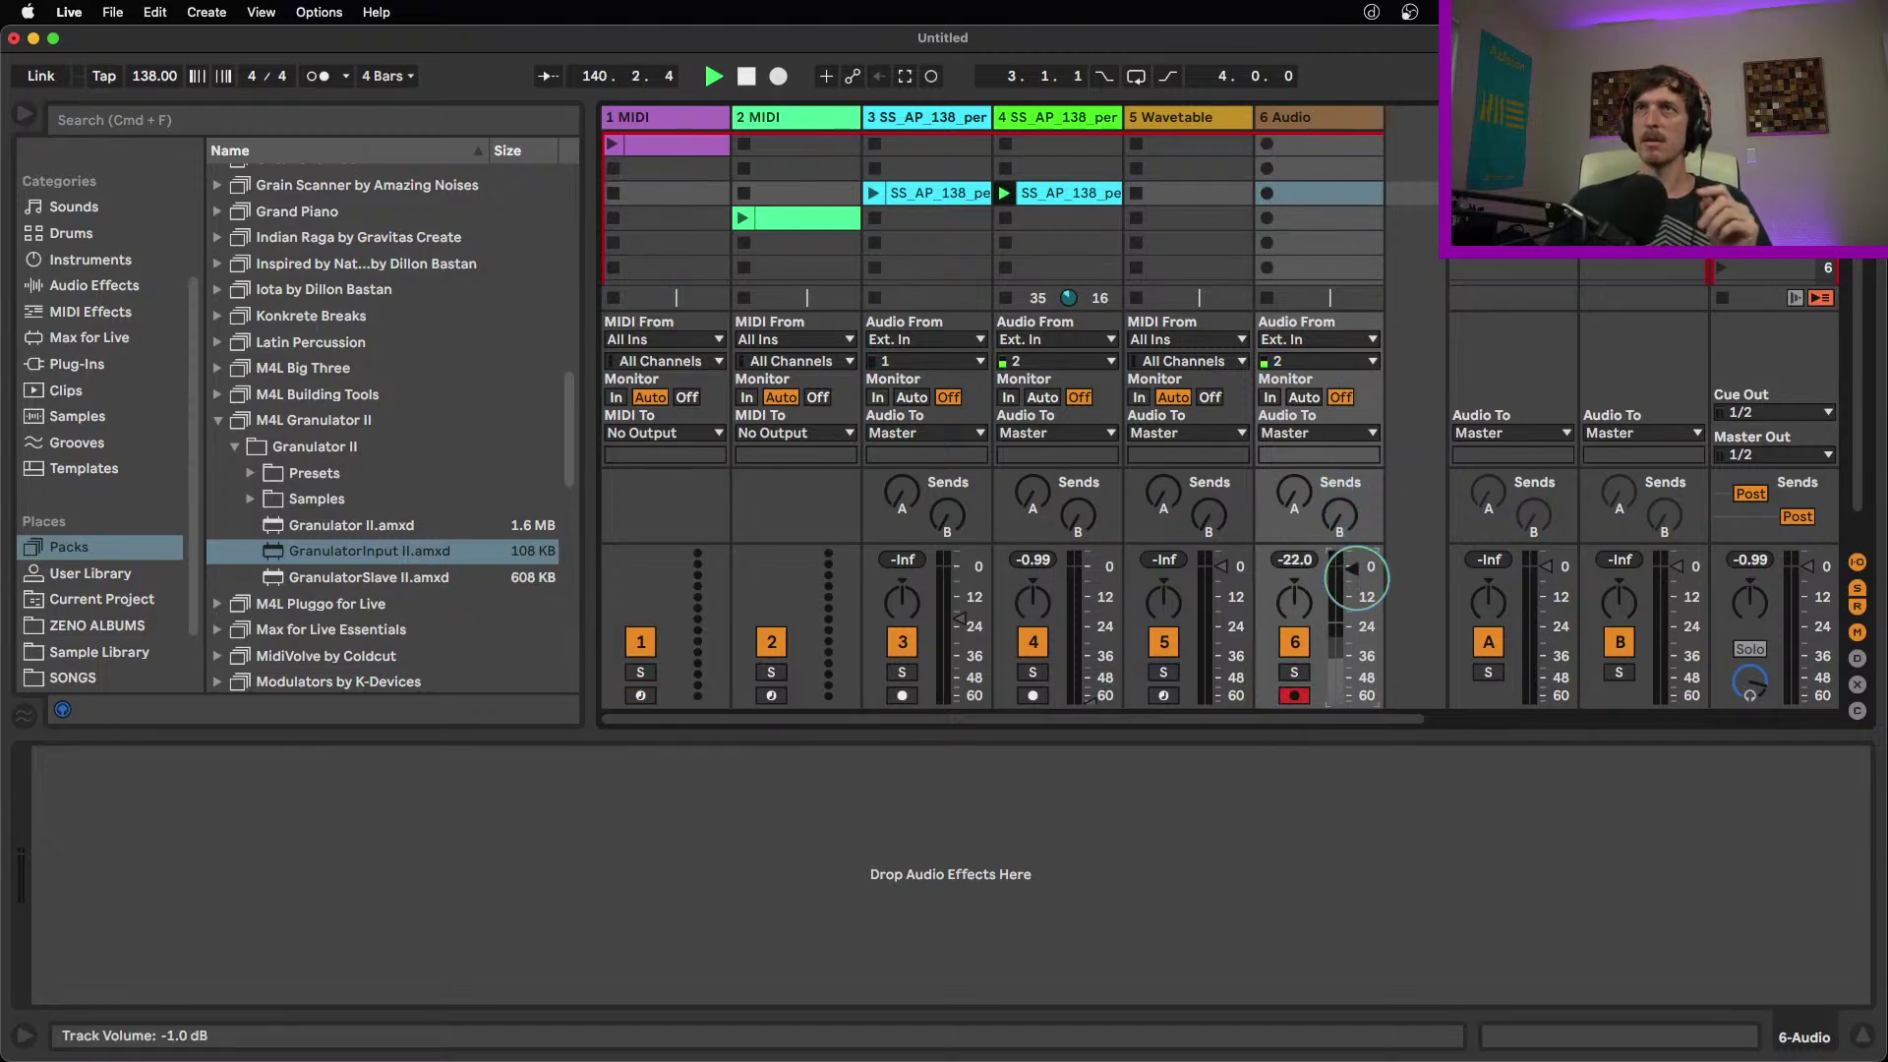
pyautogui.click(1270, 195)
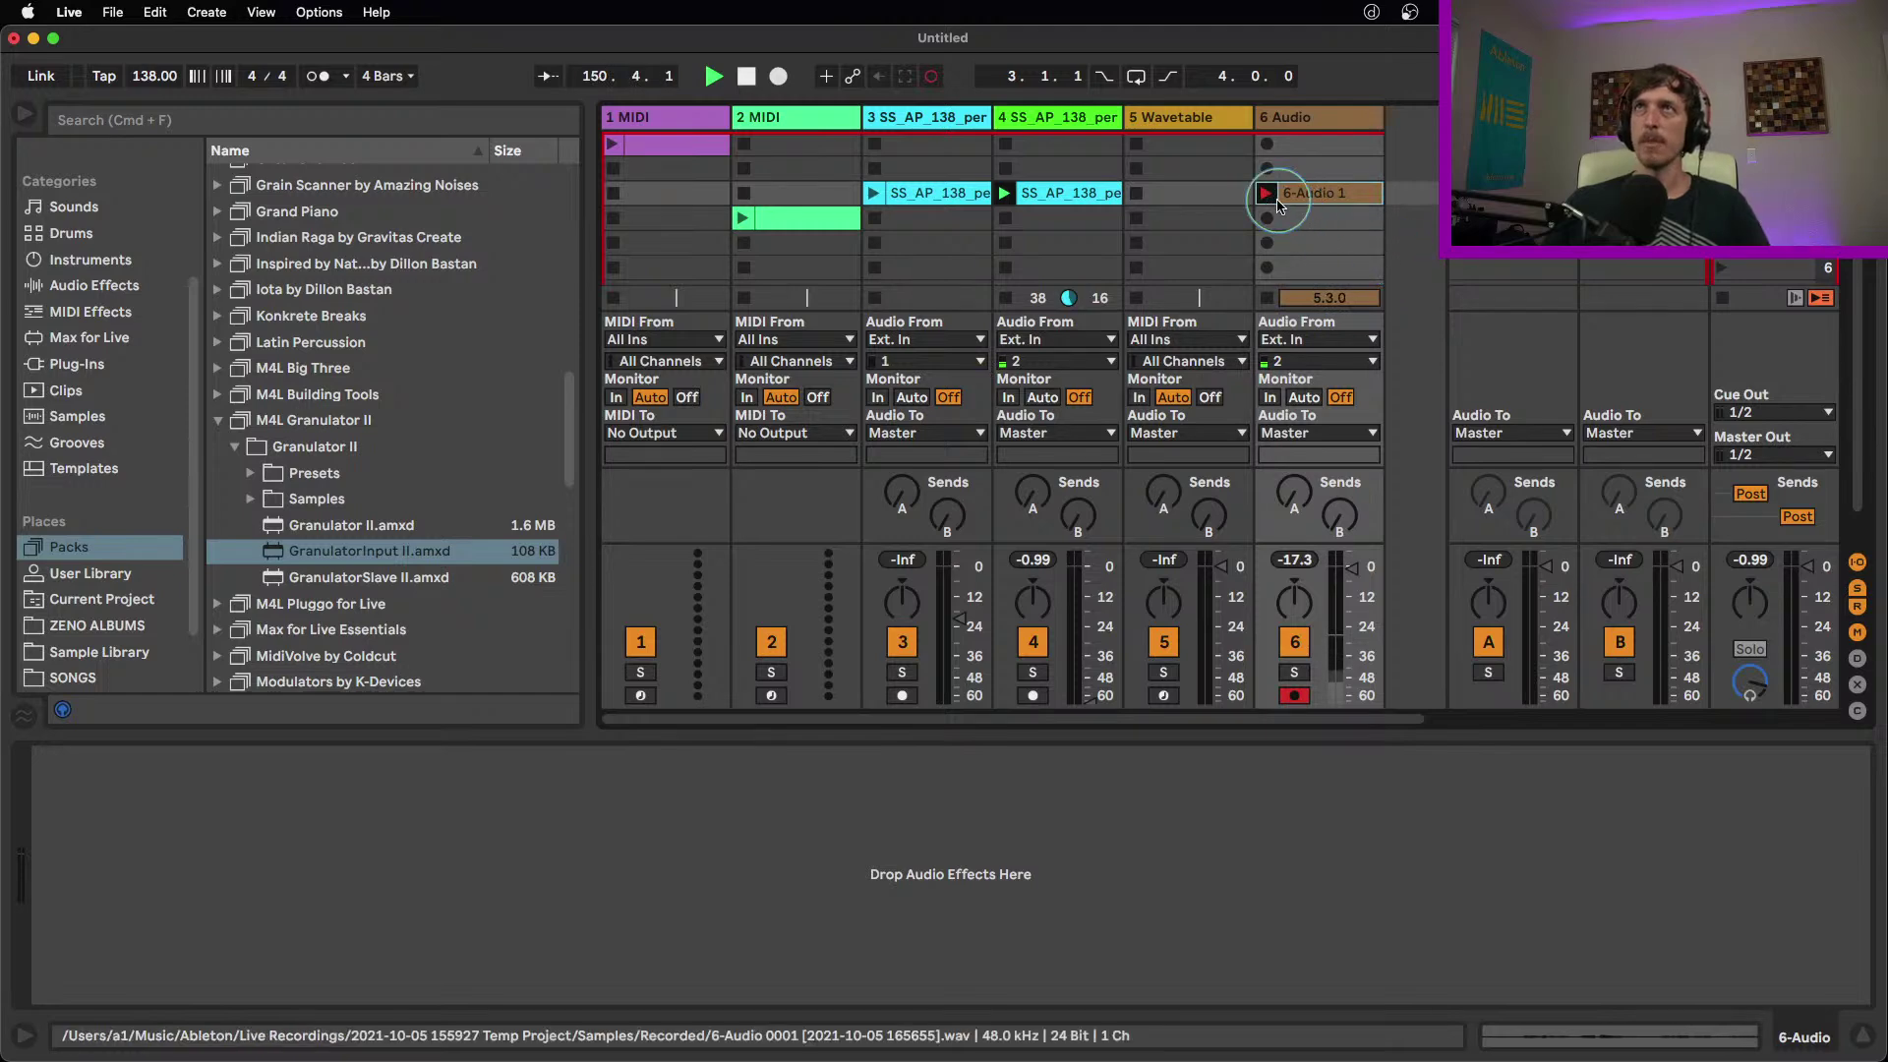
pyautogui.press('space')
pyautogui.doubleClick(1315, 200)
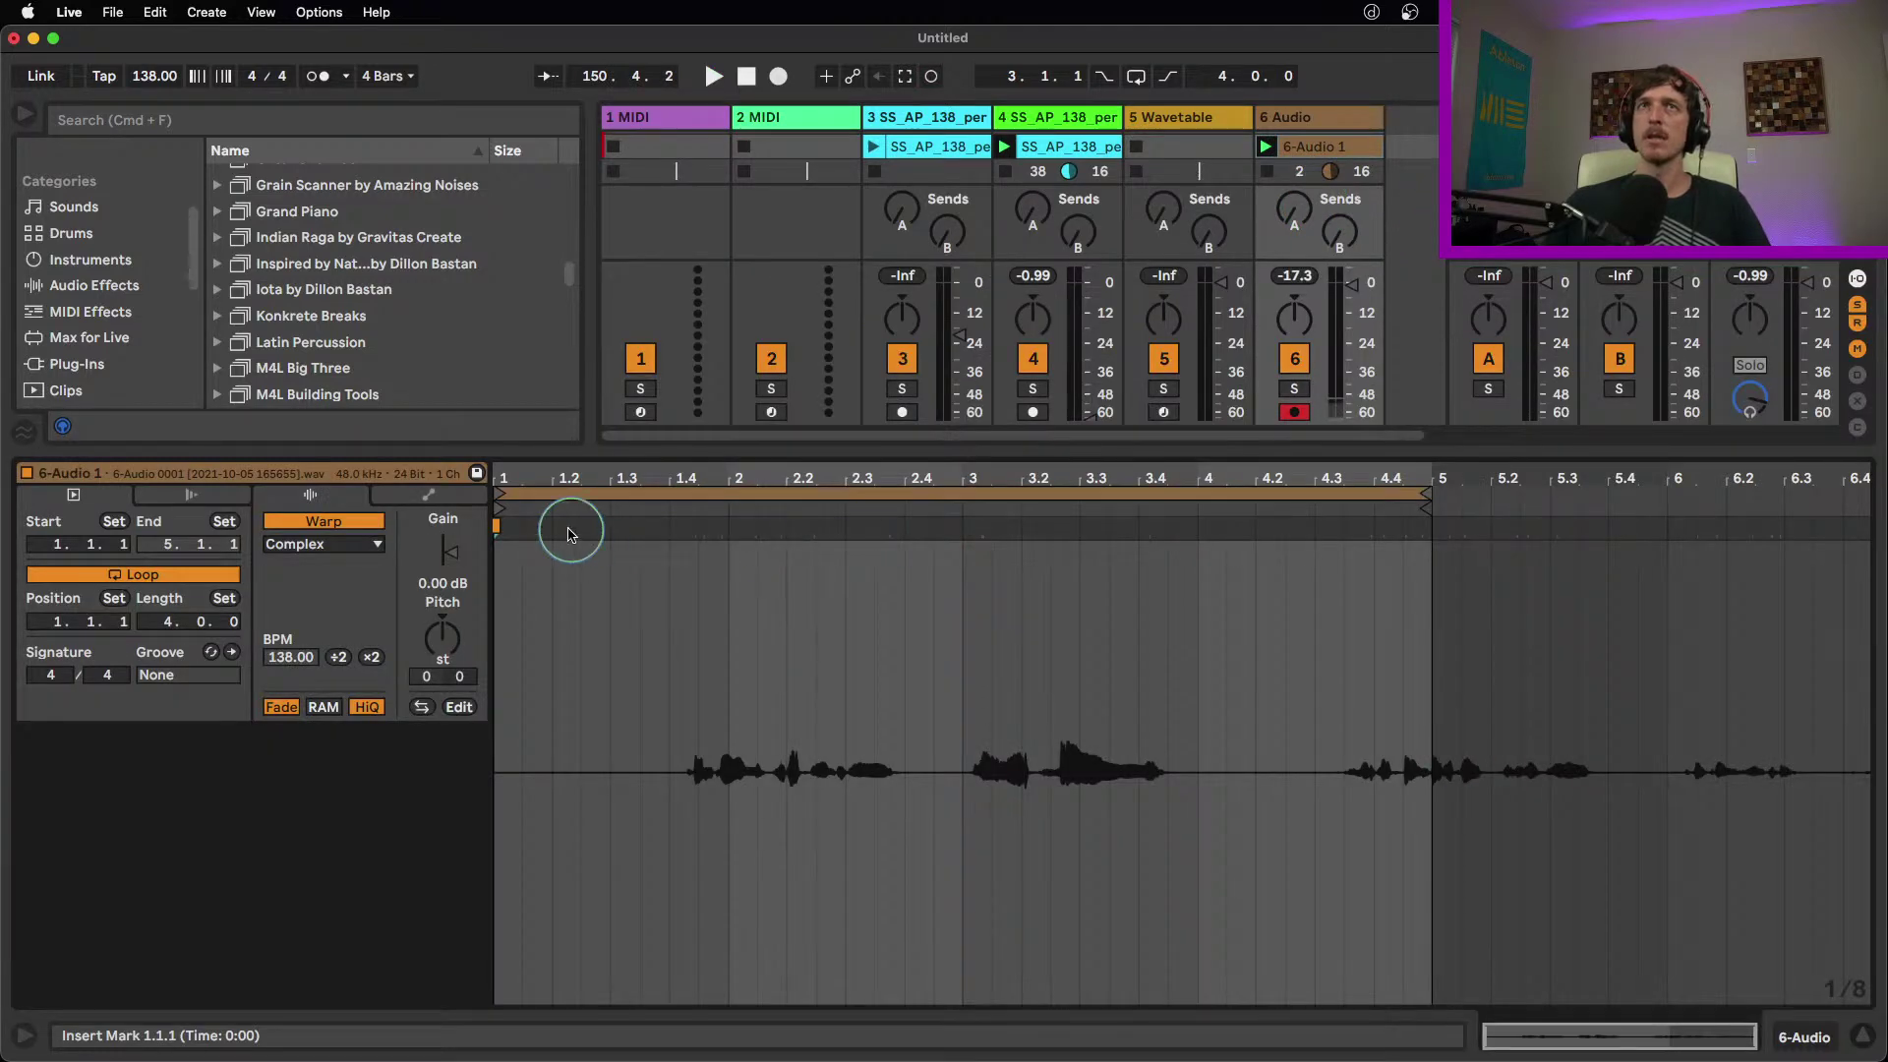
# Loop a 2-bar section of the recorded clip starting at 4.2.3 and crop the sample to it
pyautogui.moveTo(504, 491); pyautogui.dragTo(949, 536)
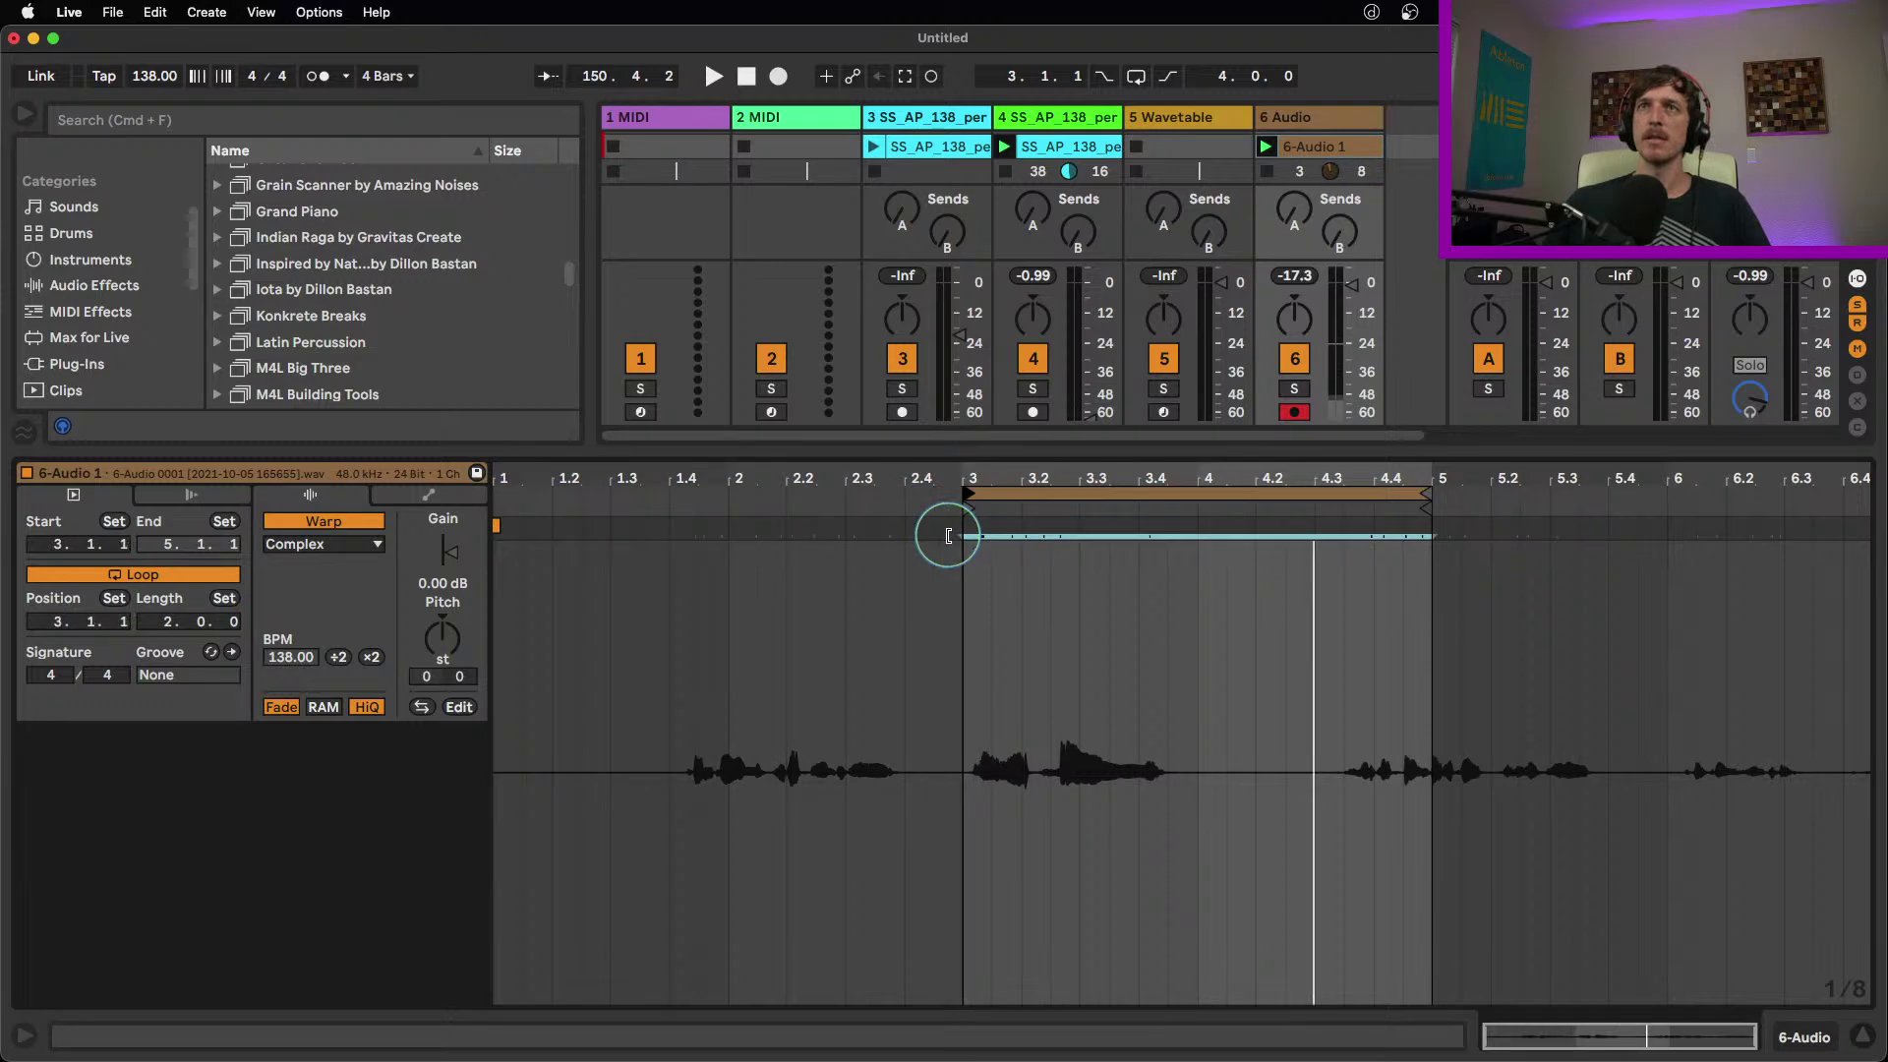
pyautogui.press('space')
pyautogui.moveTo(1368, 490); pyautogui.dragTo(1677, 498)
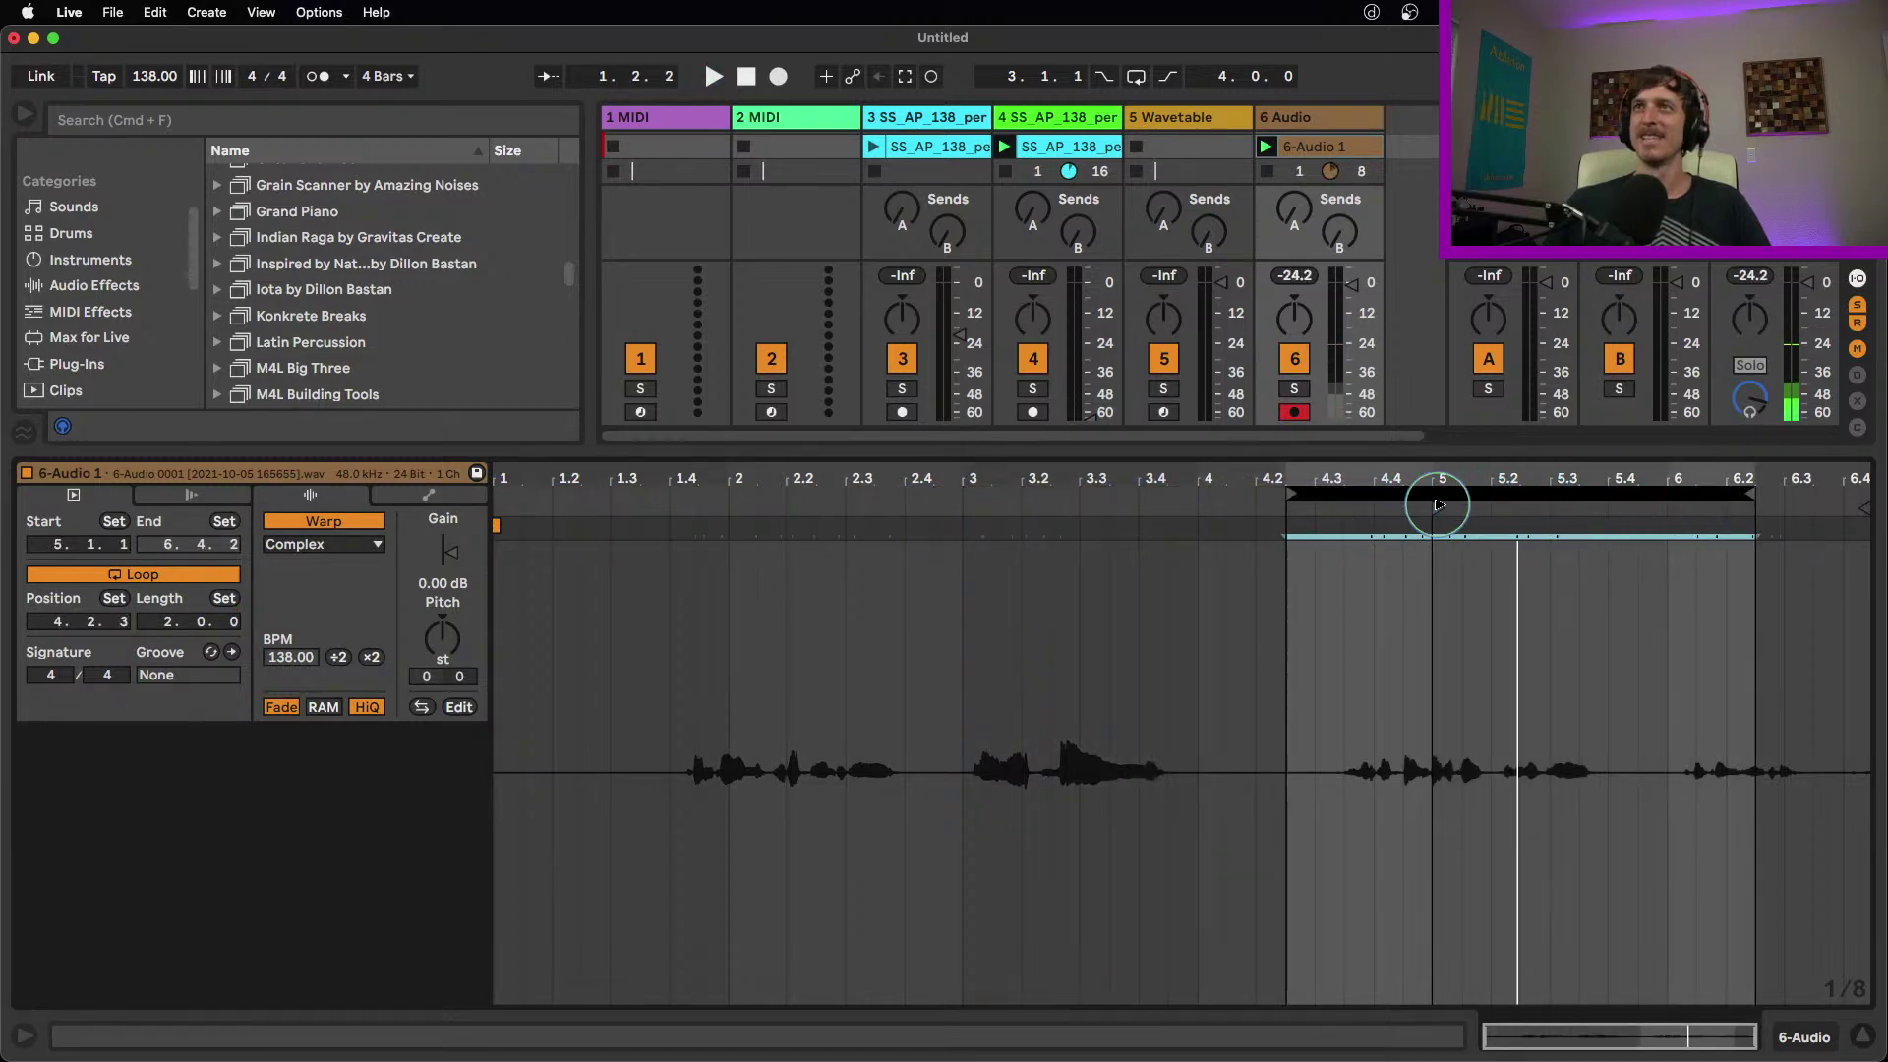
pyautogui.moveTo(1288, 551); pyautogui.dragTo(1754, 677)
pyautogui.rightClick(1753, 677)
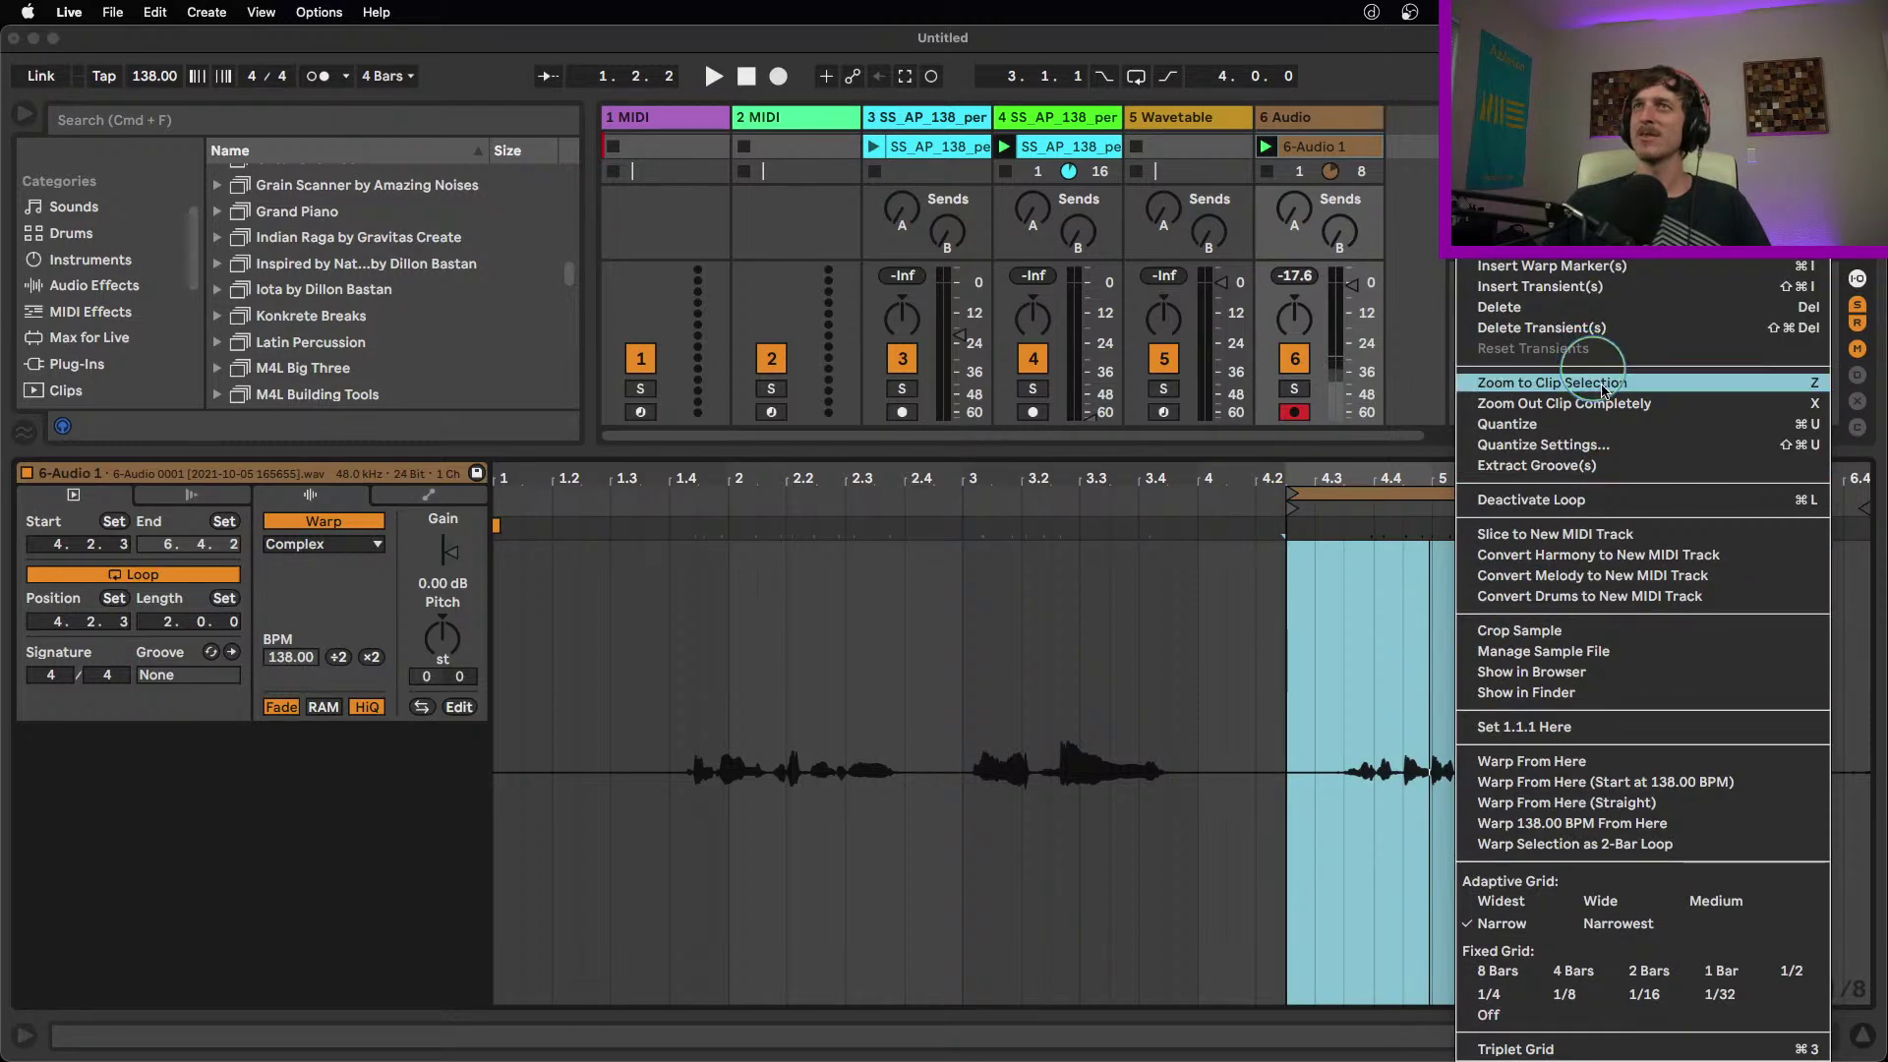
pyautogui.click(1578, 630)
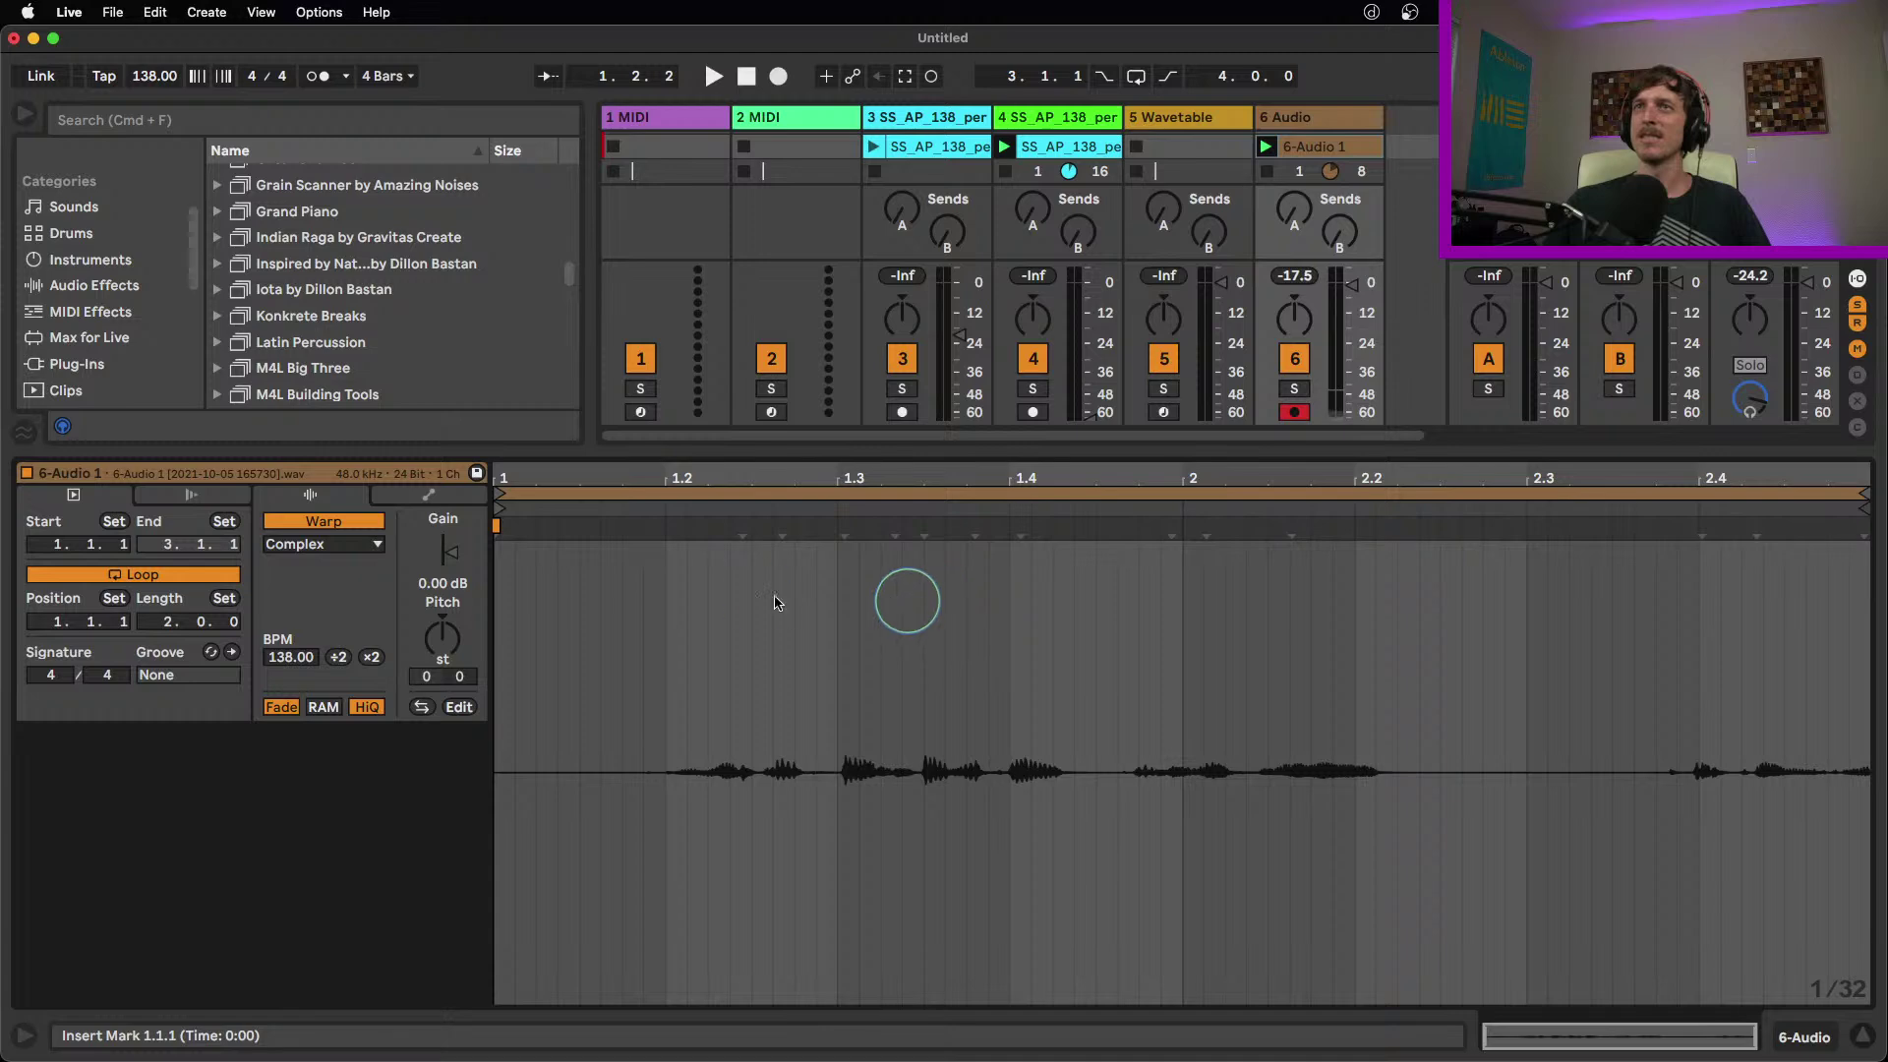
# Raise the cropped clip's gain to 11.7 dB and disarm track 6
pyautogui.moveTo(452, 552); pyautogui.dragTo(451, 535)
pyautogui.click(1294, 411)
pyautogui.click(923, 578)
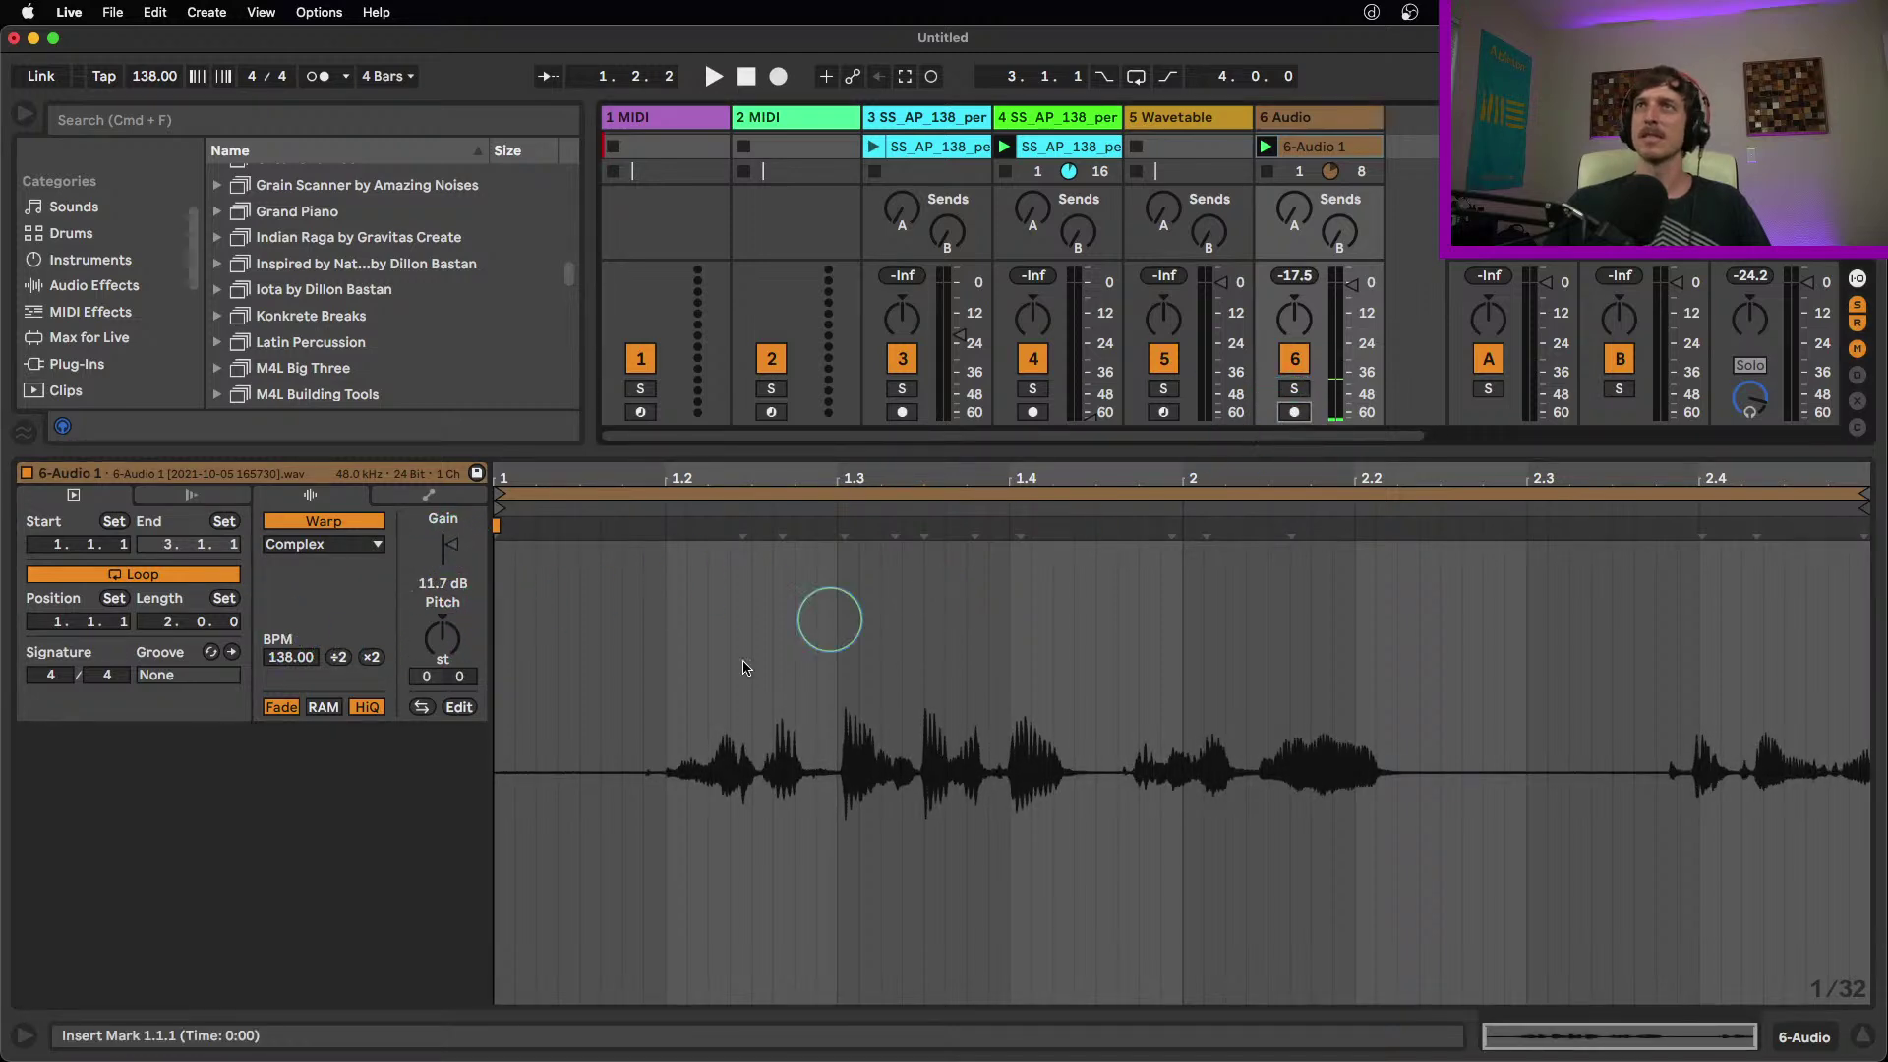
pyautogui.press('space')
pyautogui.press('space')
# Crop the 6-Audio 1 clip and load it as the sample in a new Granulator II on track 1
pyautogui.rightClick(1318, 147)
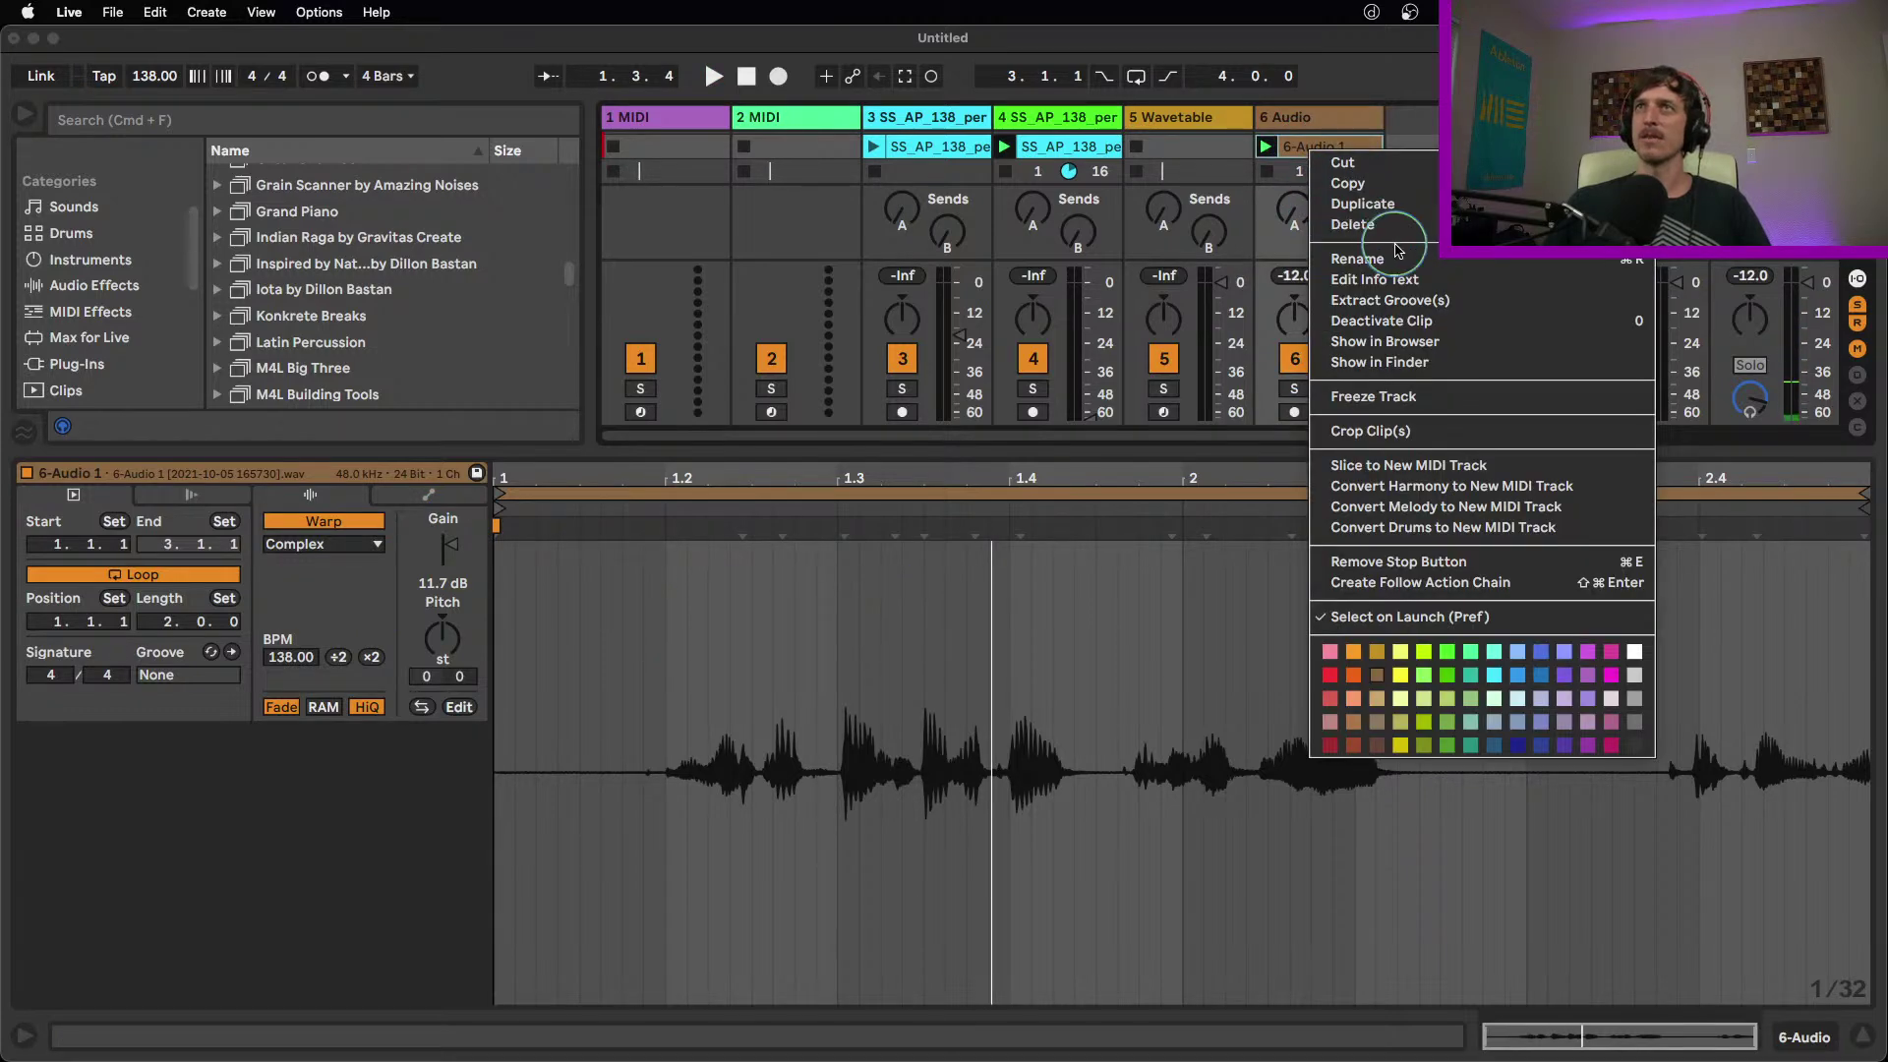
pyautogui.click(1451, 433)
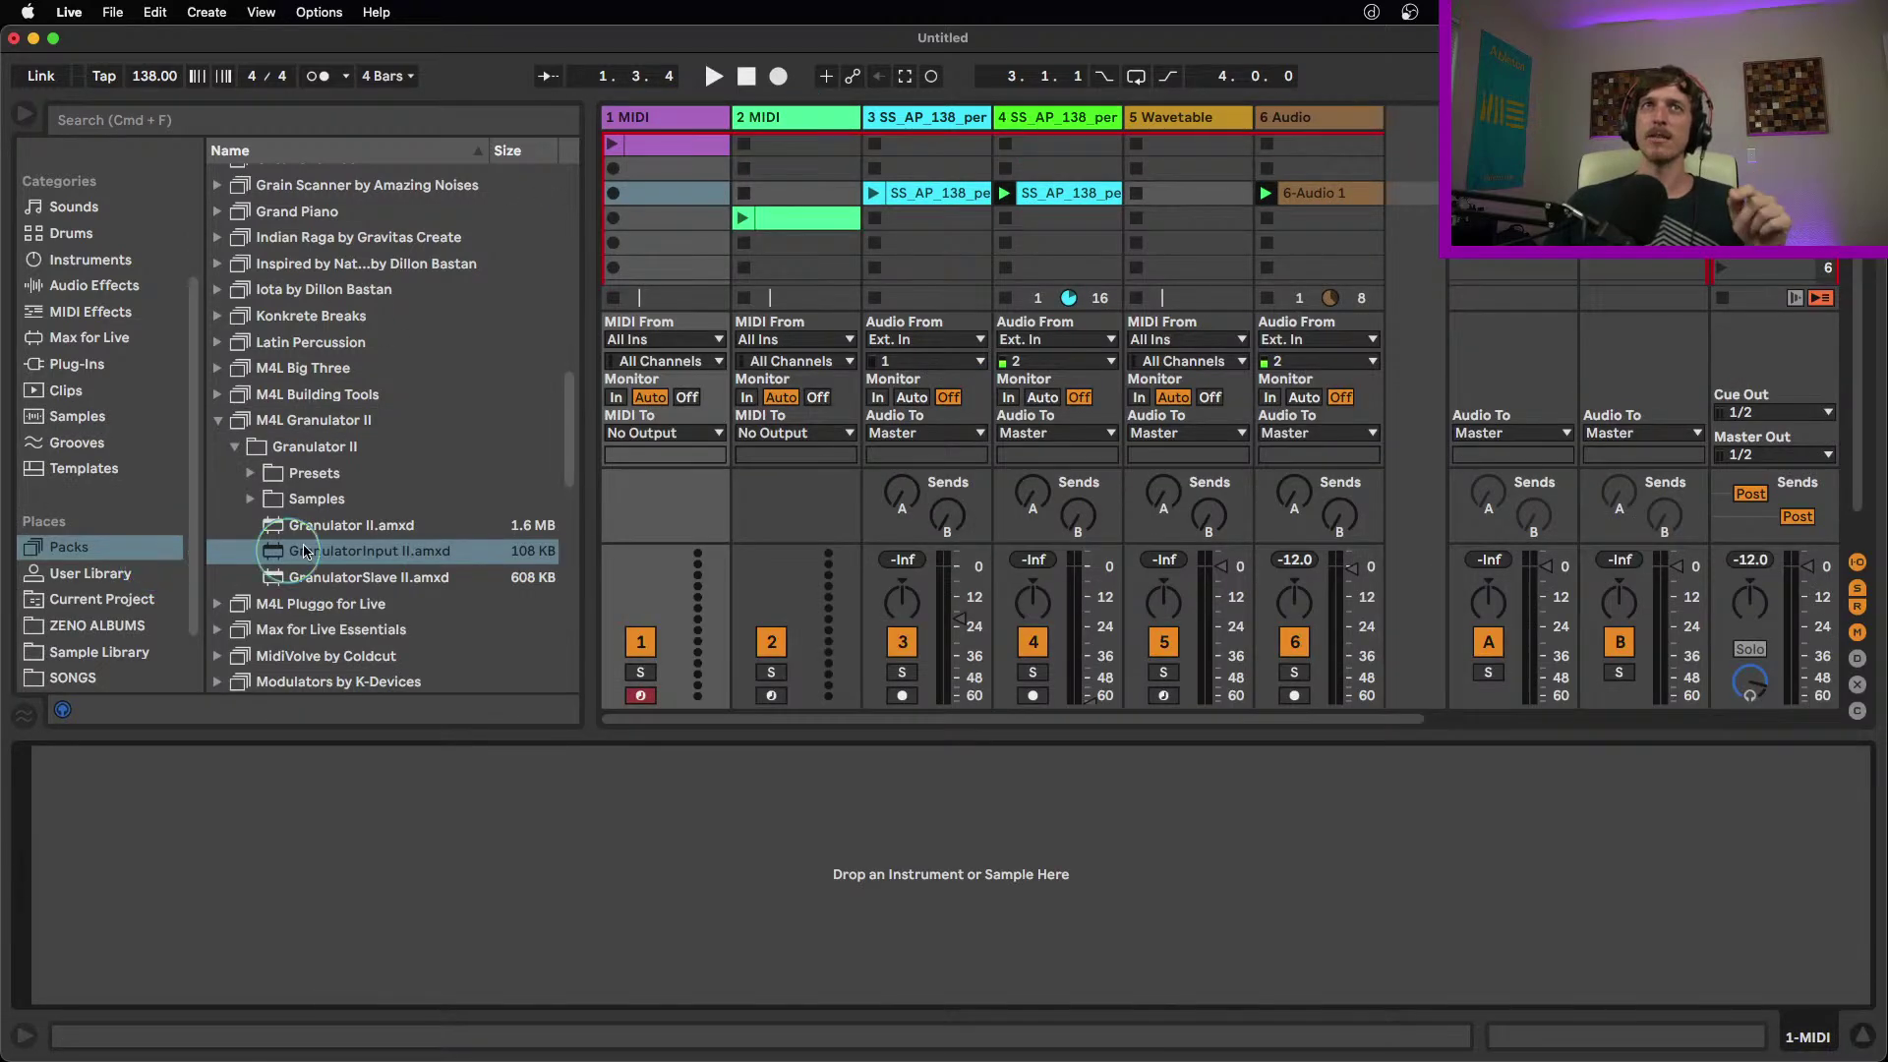
pyautogui.moveTo(342, 530); pyautogui.dragTo(648, 189)
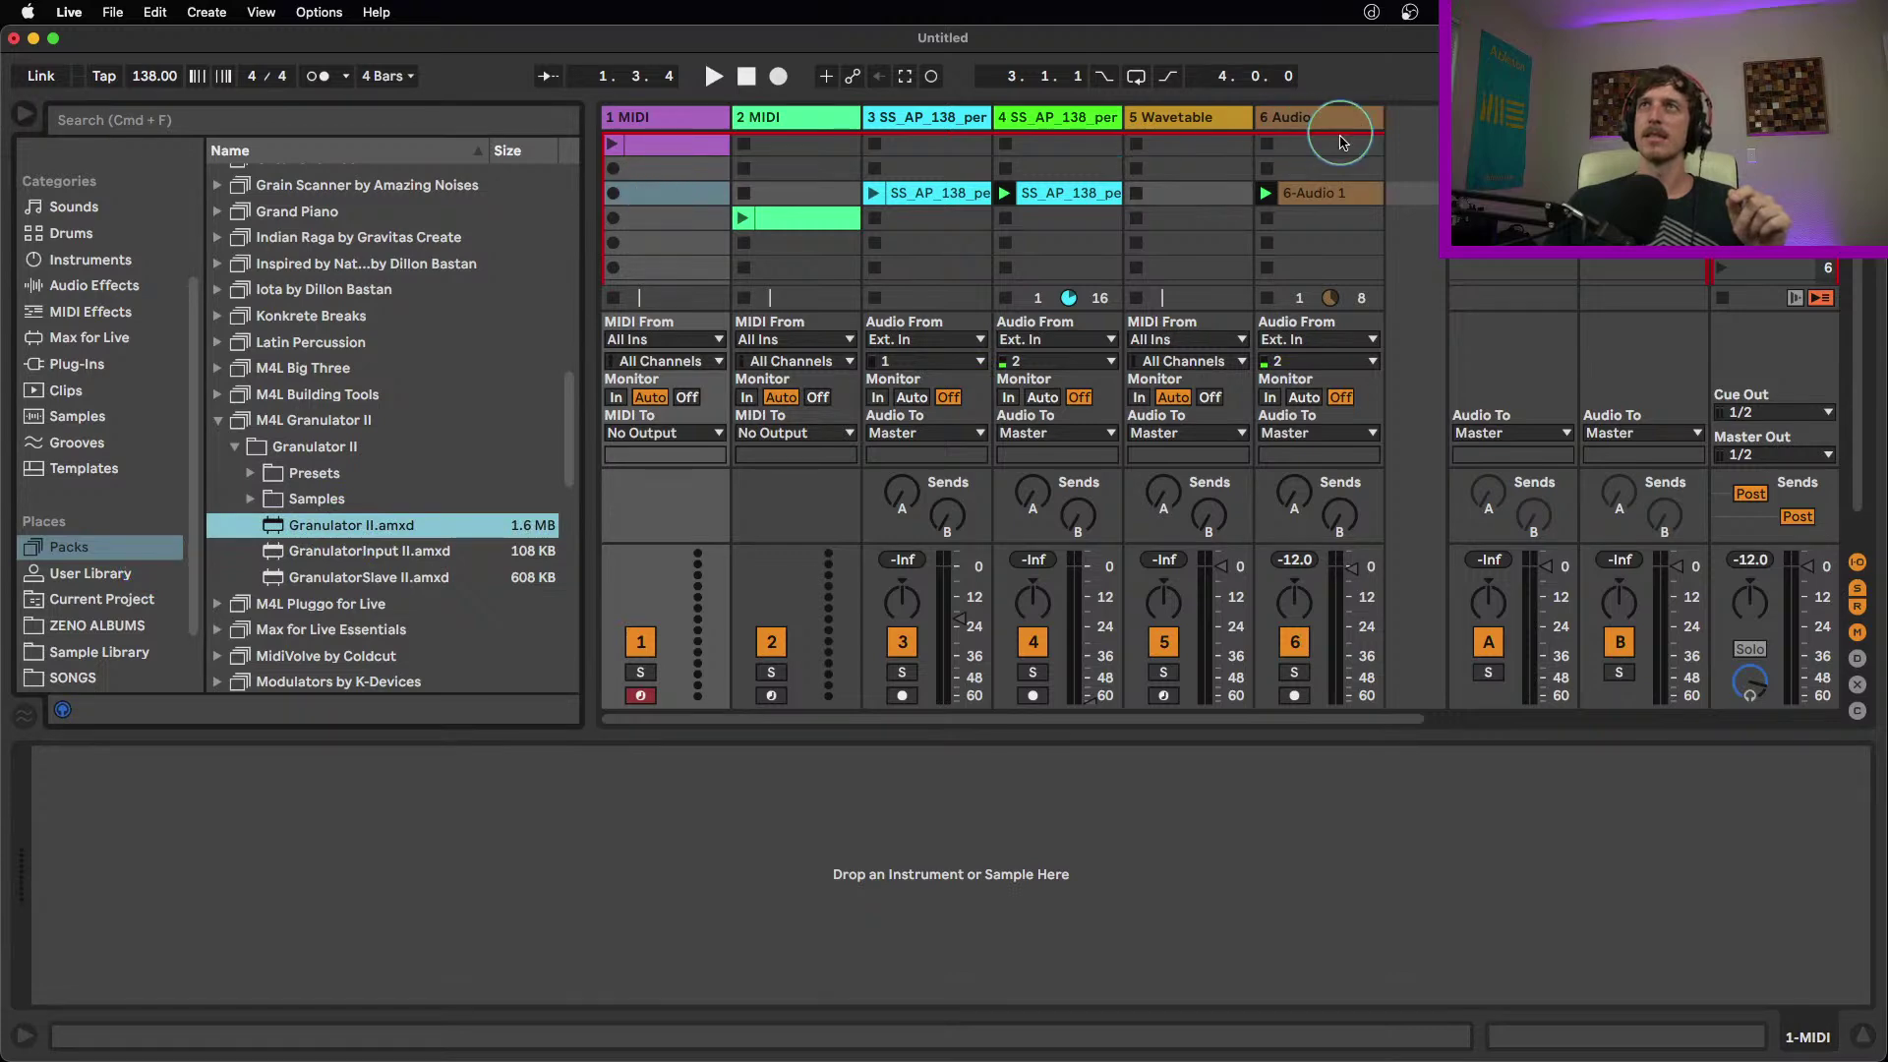
pyautogui.moveTo(1342, 194); pyautogui.dragTo(673, 801)
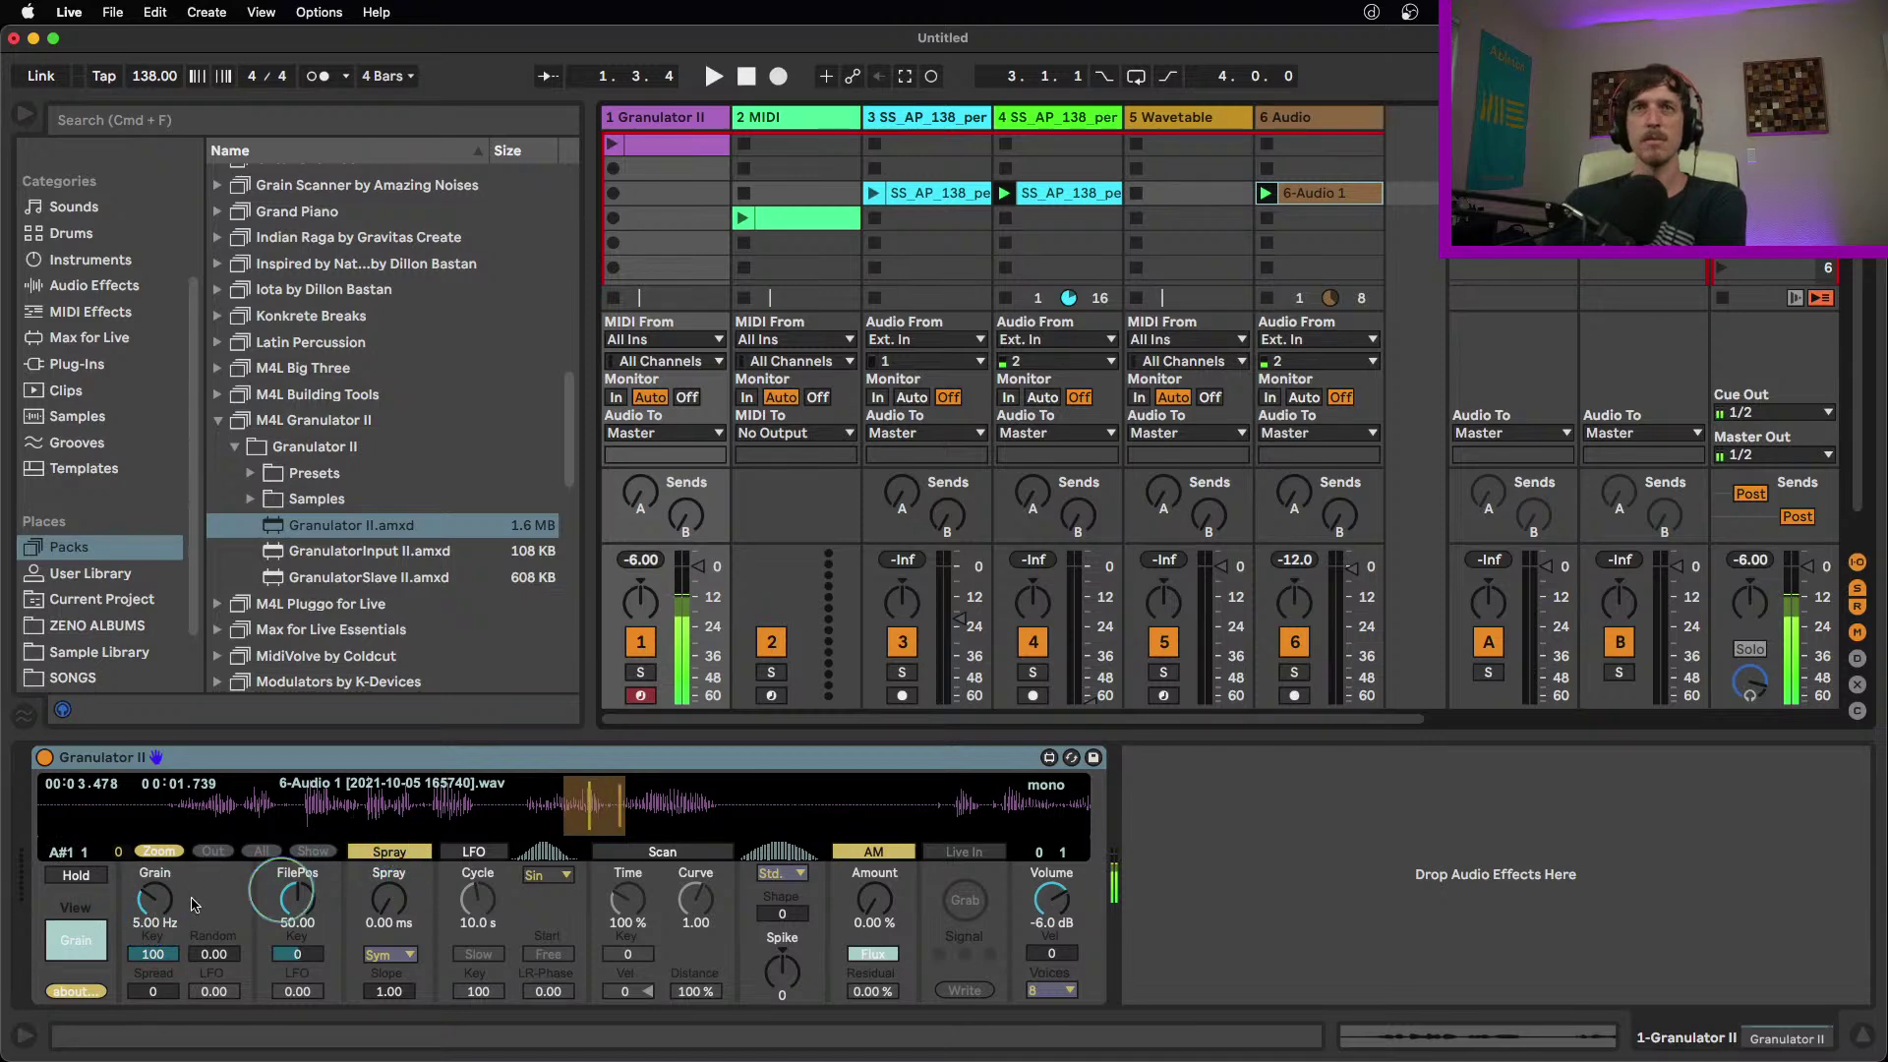
# Set Granulator II's Grain to 2.69 Hz and its FilePos to 41.34
pyautogui.moveTo(145, 912)
pyautogui.mouseDown()
pyautogui.moveTo(153, 871)
pyautogui.moveTo(157, 910)
pyautogui.mouseUp()
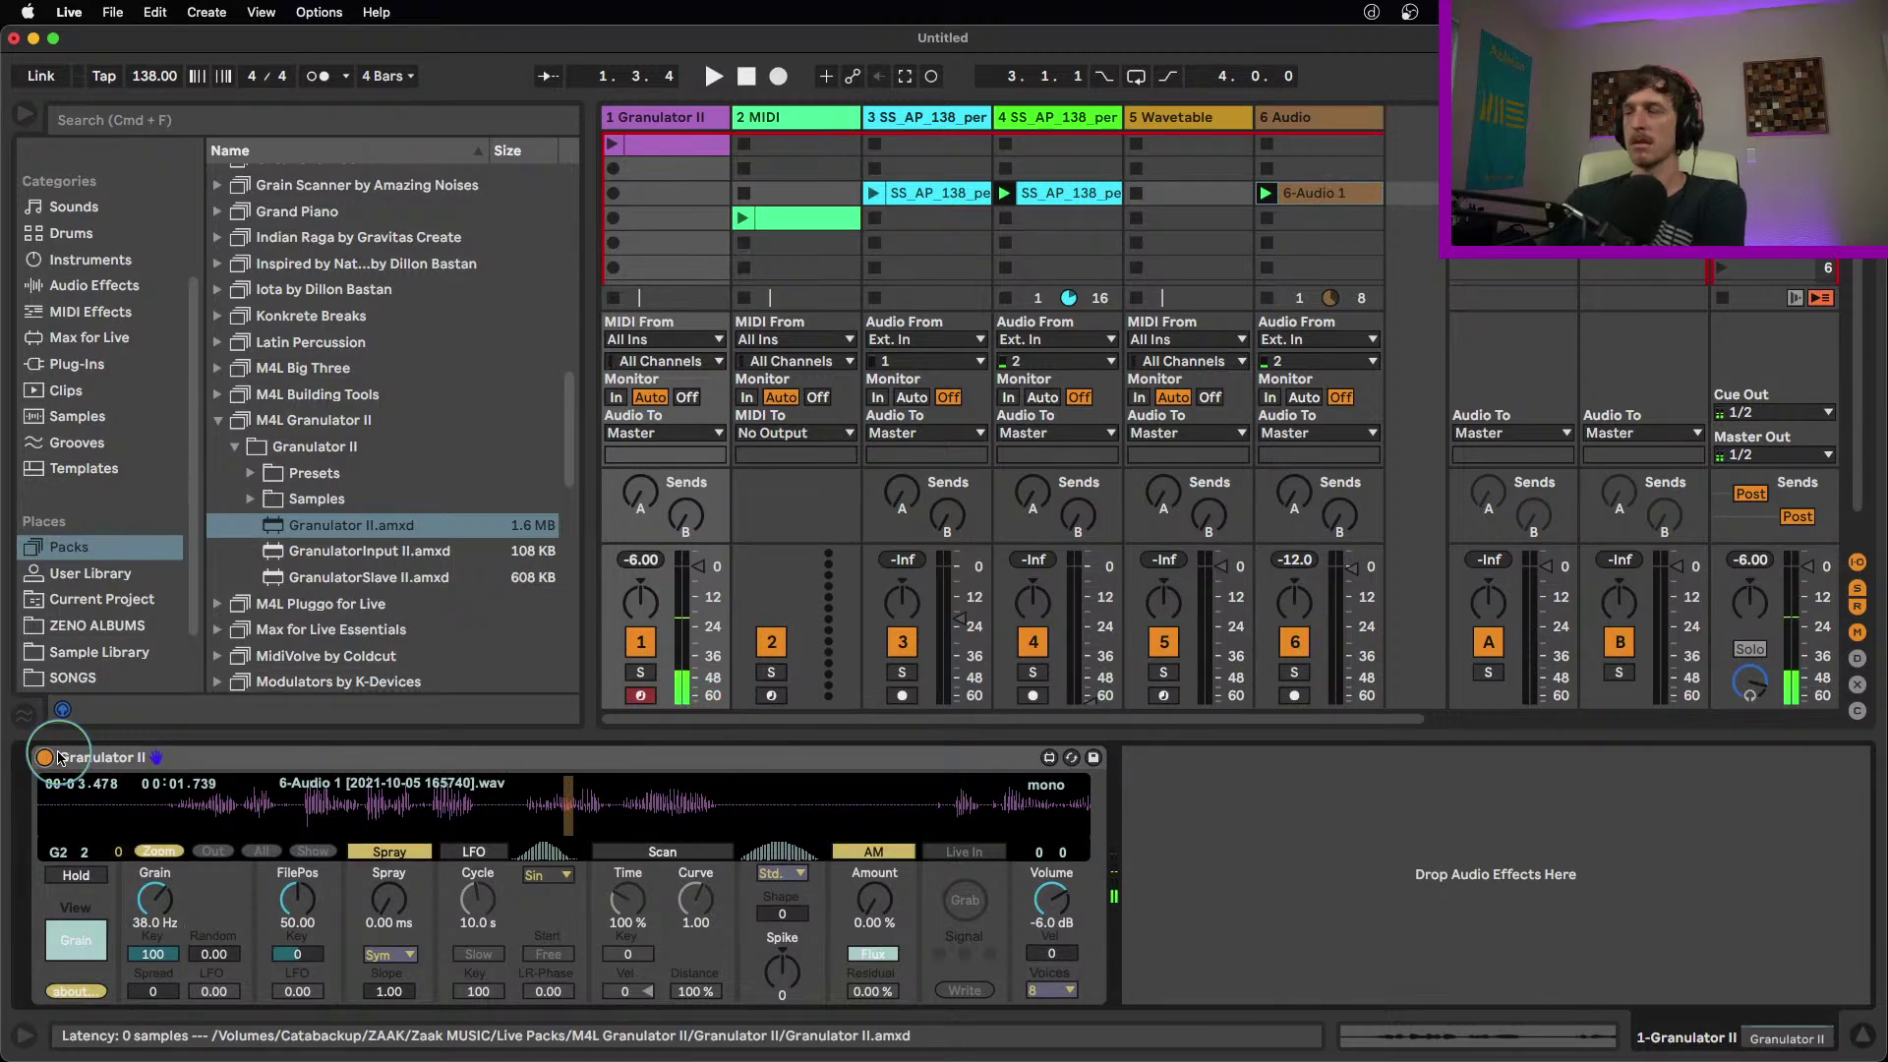
pyautogui.moveTo(168, 900); pyautogui.dragTo(170, 951)
pyautogui.moveTo(305, 897)
pyautogui.mouseDown()
pyautogui.moveTo(306, 936)
pyautogui.moveTo(320, 903)
pyautogui.mouseUp()
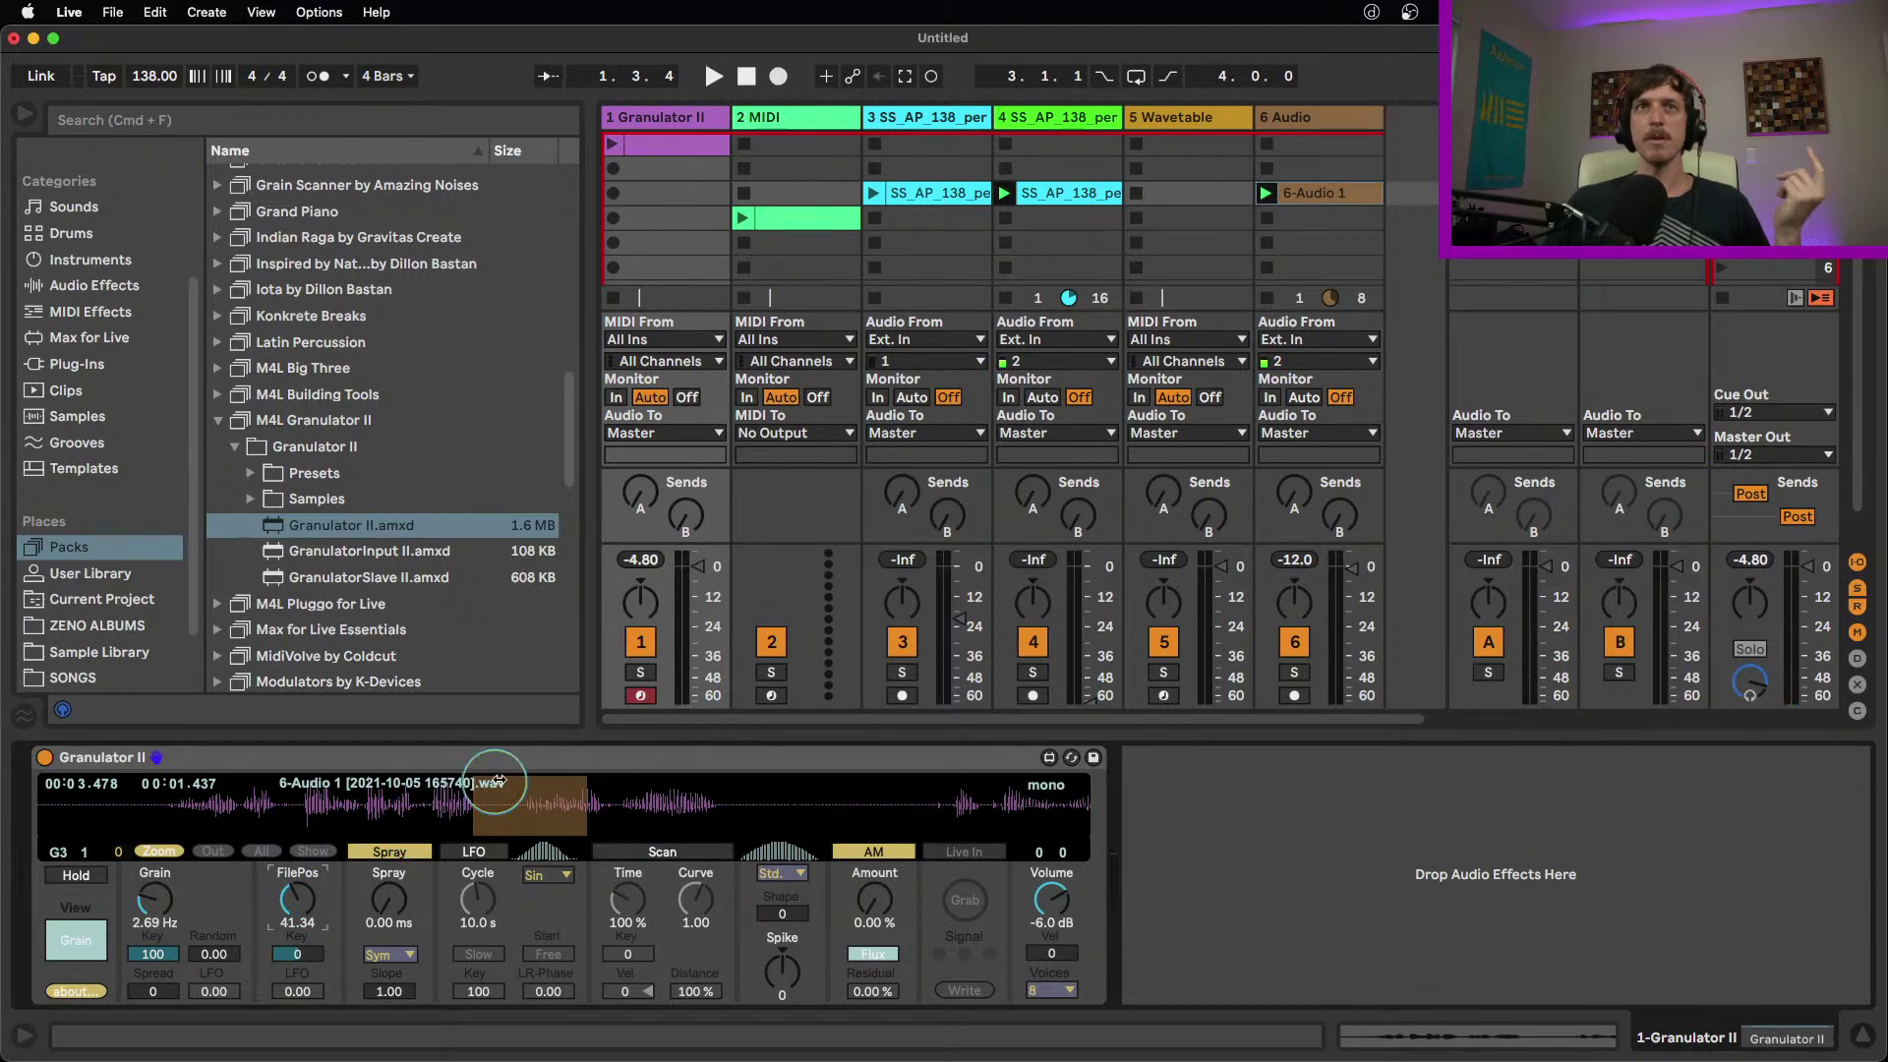
# Set Granulator II's Spray to 189 ms, Grain to 11.3 Hz and FilePos to 27.95
pyautogui.moveTo(390, 910); pyautogui.dragTo(390, 909)
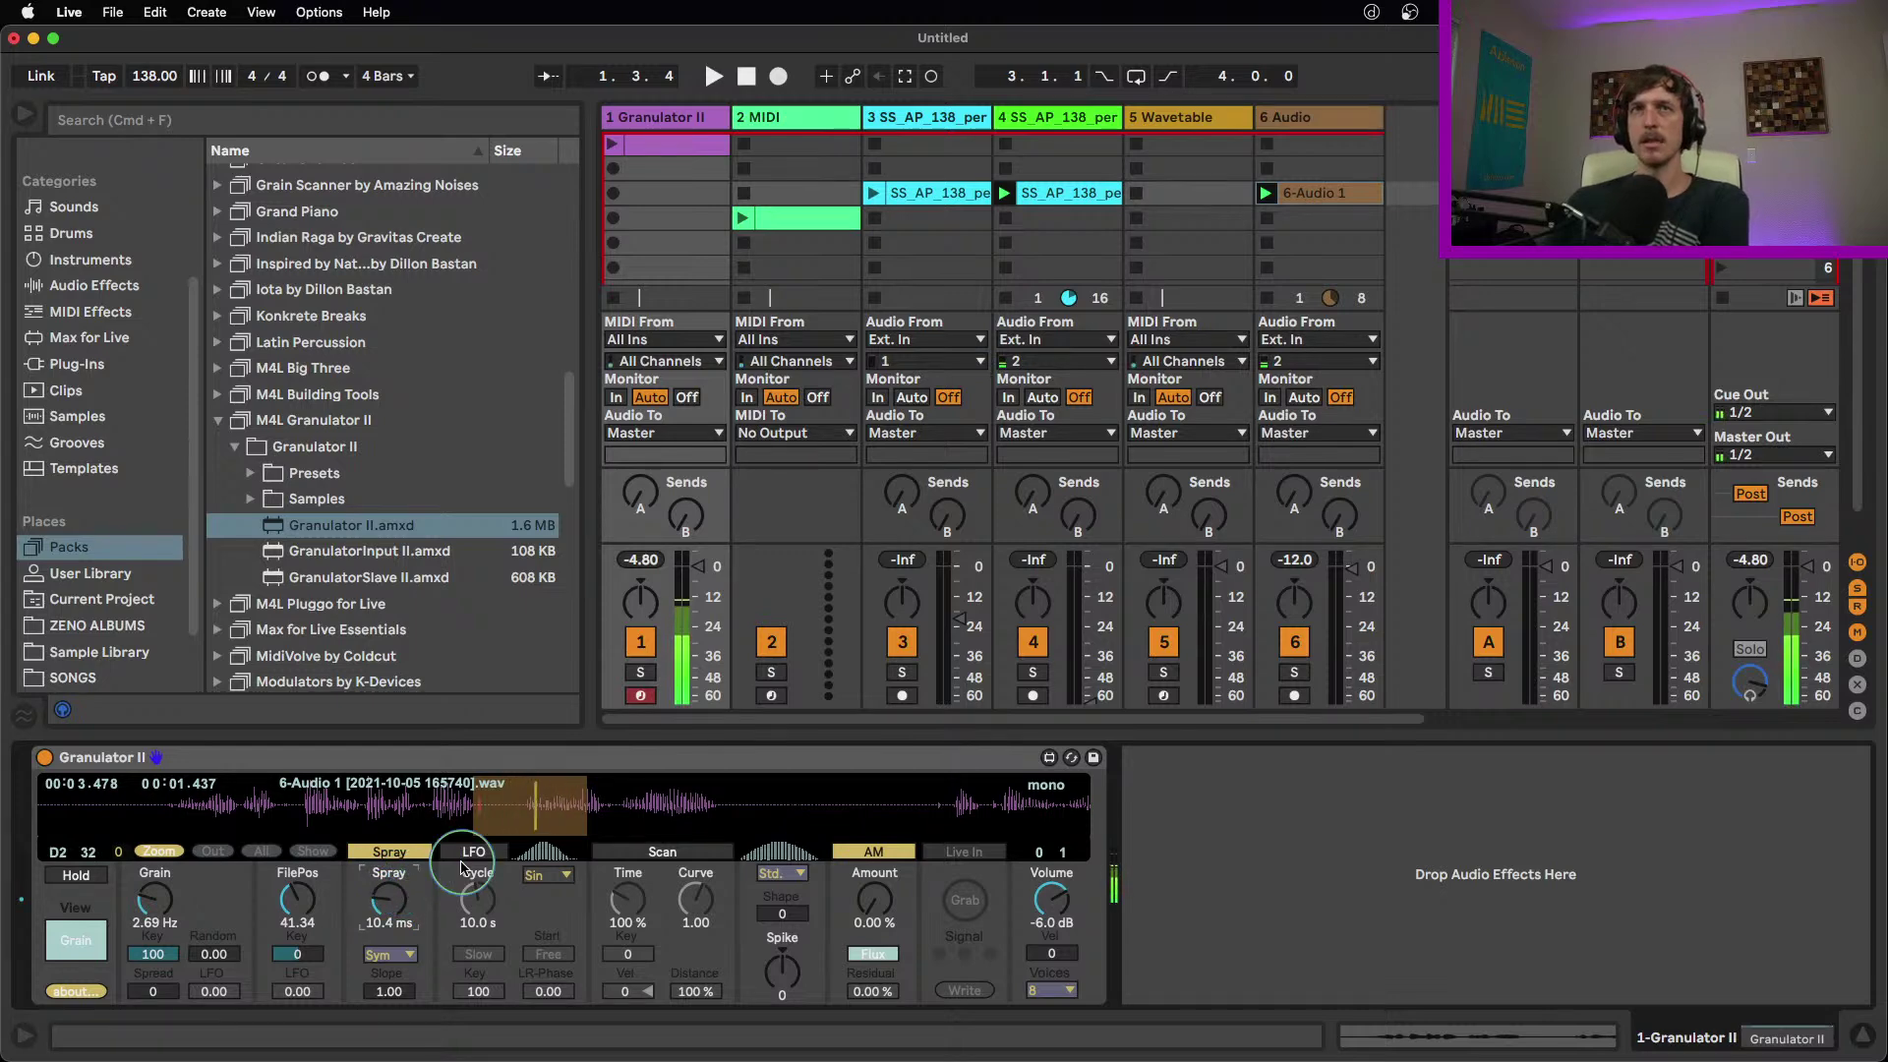
pyautogui.moveTo(391, 905); pyautogui.dragTo(392, 831)
pyautogui.moveTo(297, 900); pyautogui.dragTo(297, 921)
pyautogui.moveTo(154, 897); pyautogui.dragTo(155, 870)
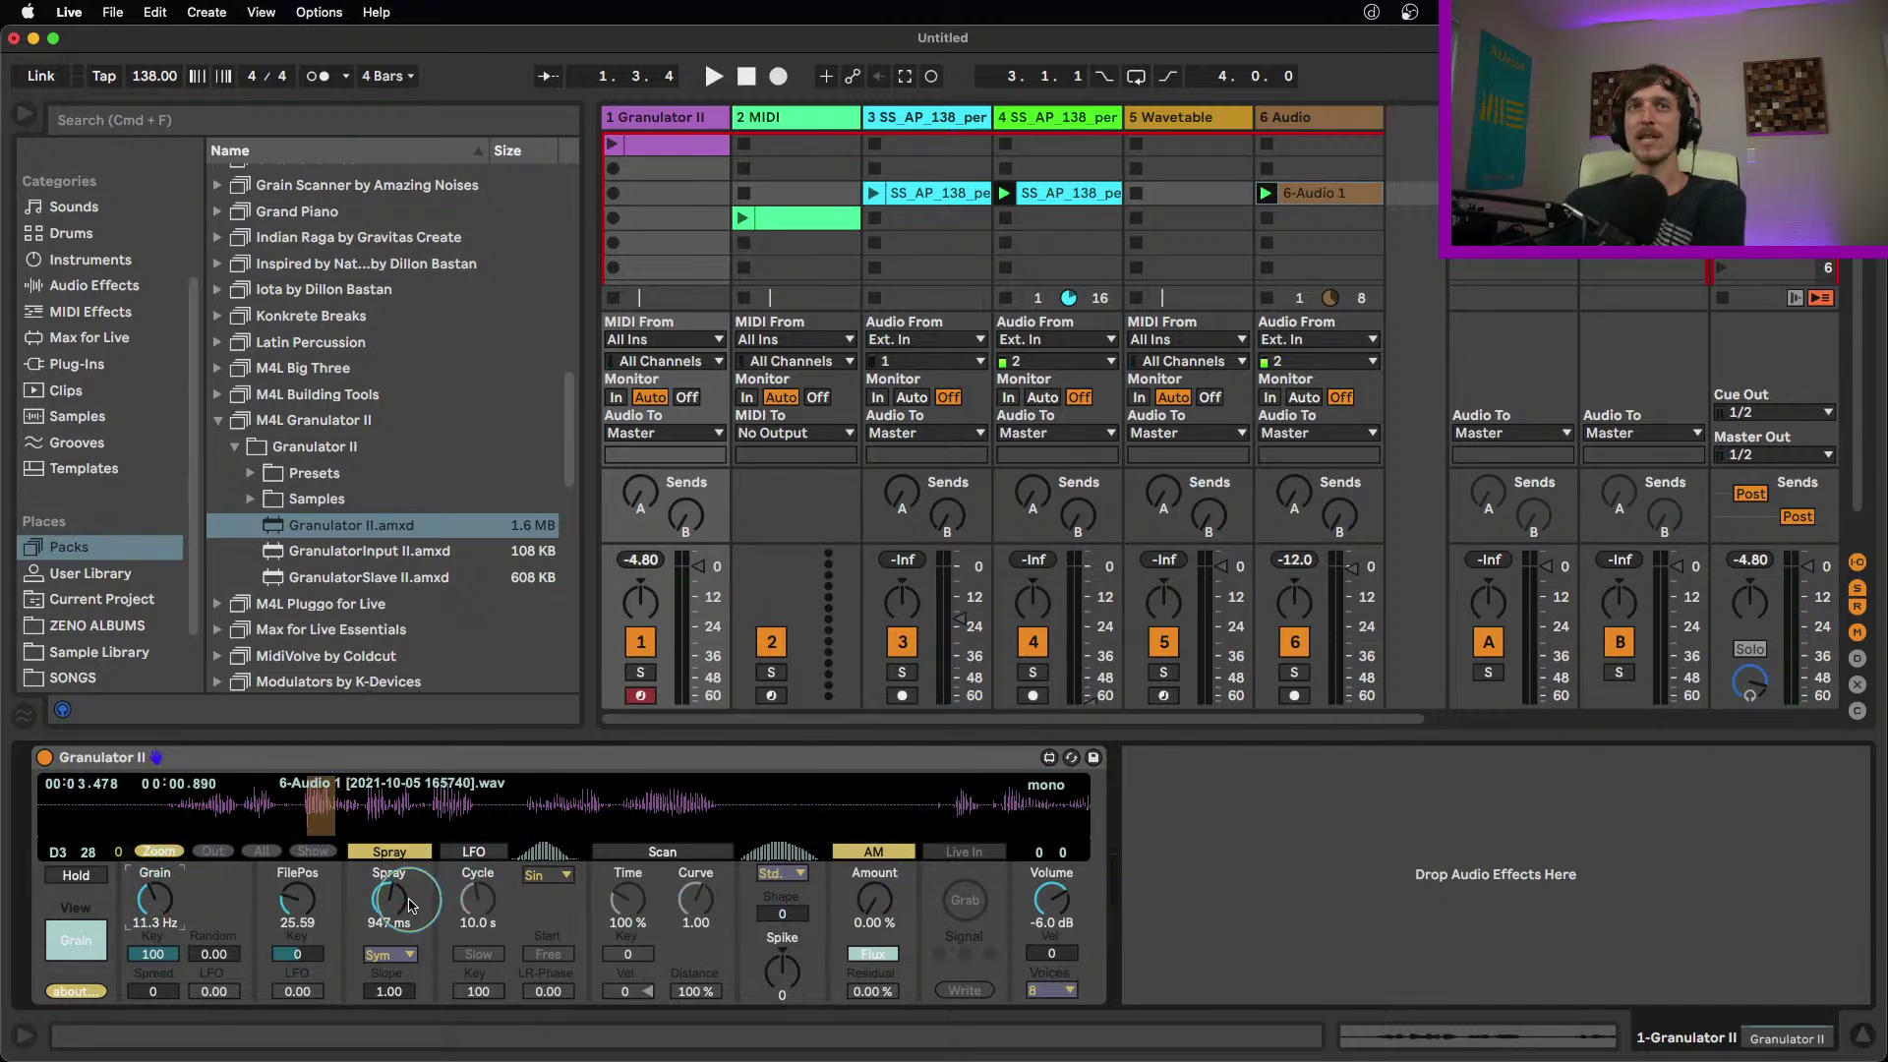
pyautogui.moveTo(390, 905); pyautogui.dragTo(375, 906)
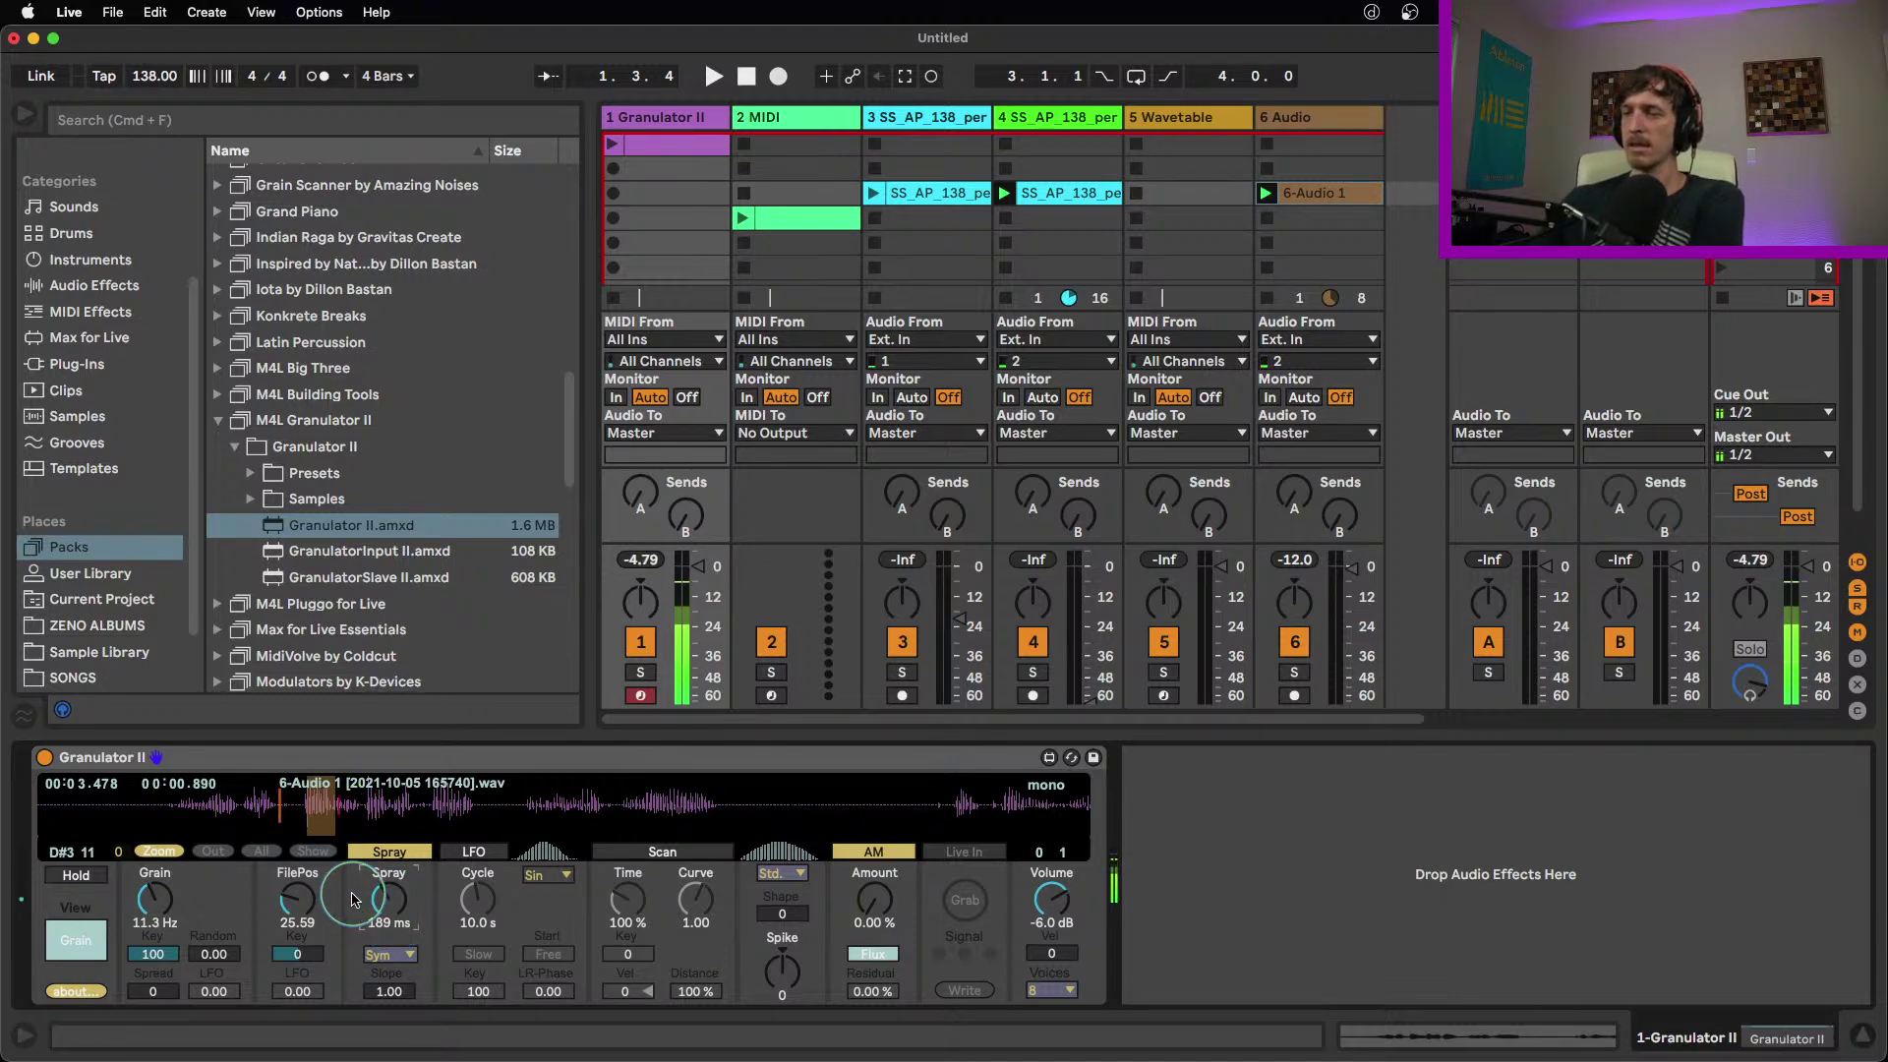
pyautogui.moveTo(298, 895)
pyautogui.mouseDown()
pyautogui.moveTo(308, 869)
pyautogui.moveTo(301, 899)
pyautogui.mouseUp()
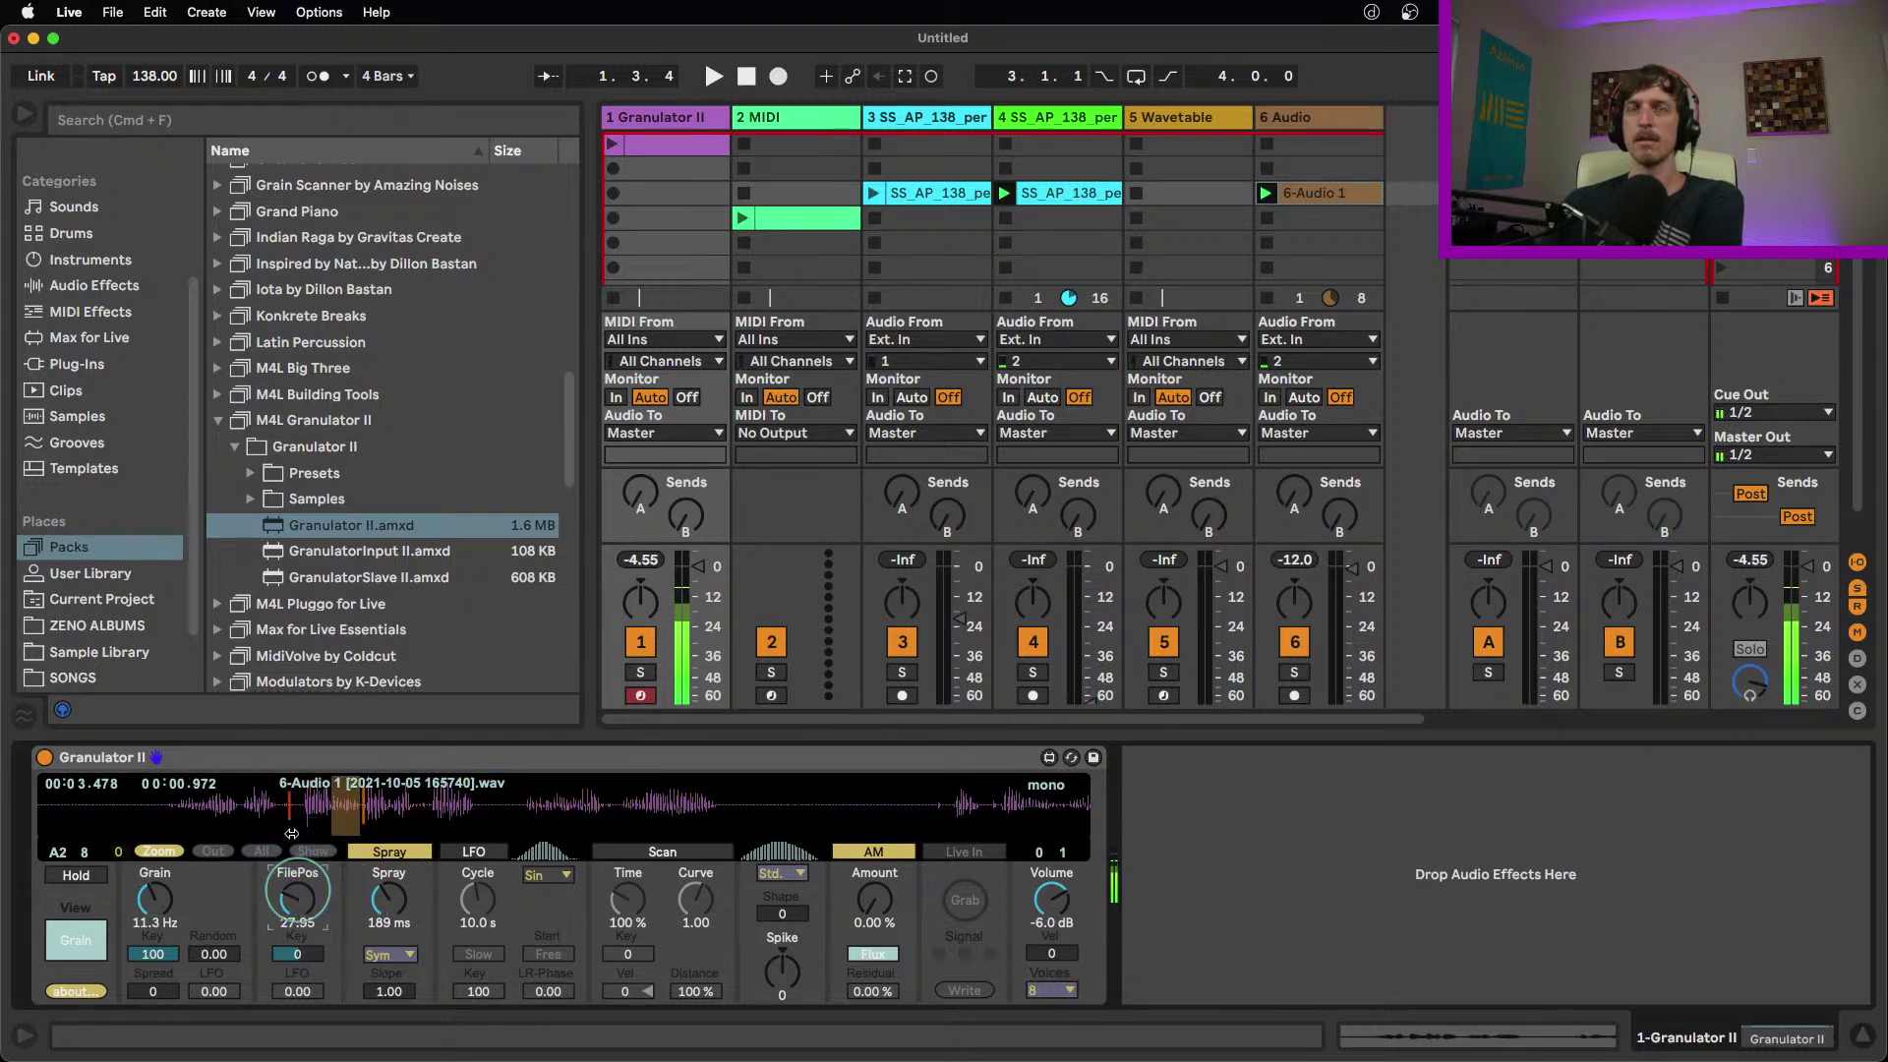
# Add a Delay effect after Granulator II on track 1 and set its filter to 2.24 kHz with a width of 4.53
pyautogui.click(81, 285)
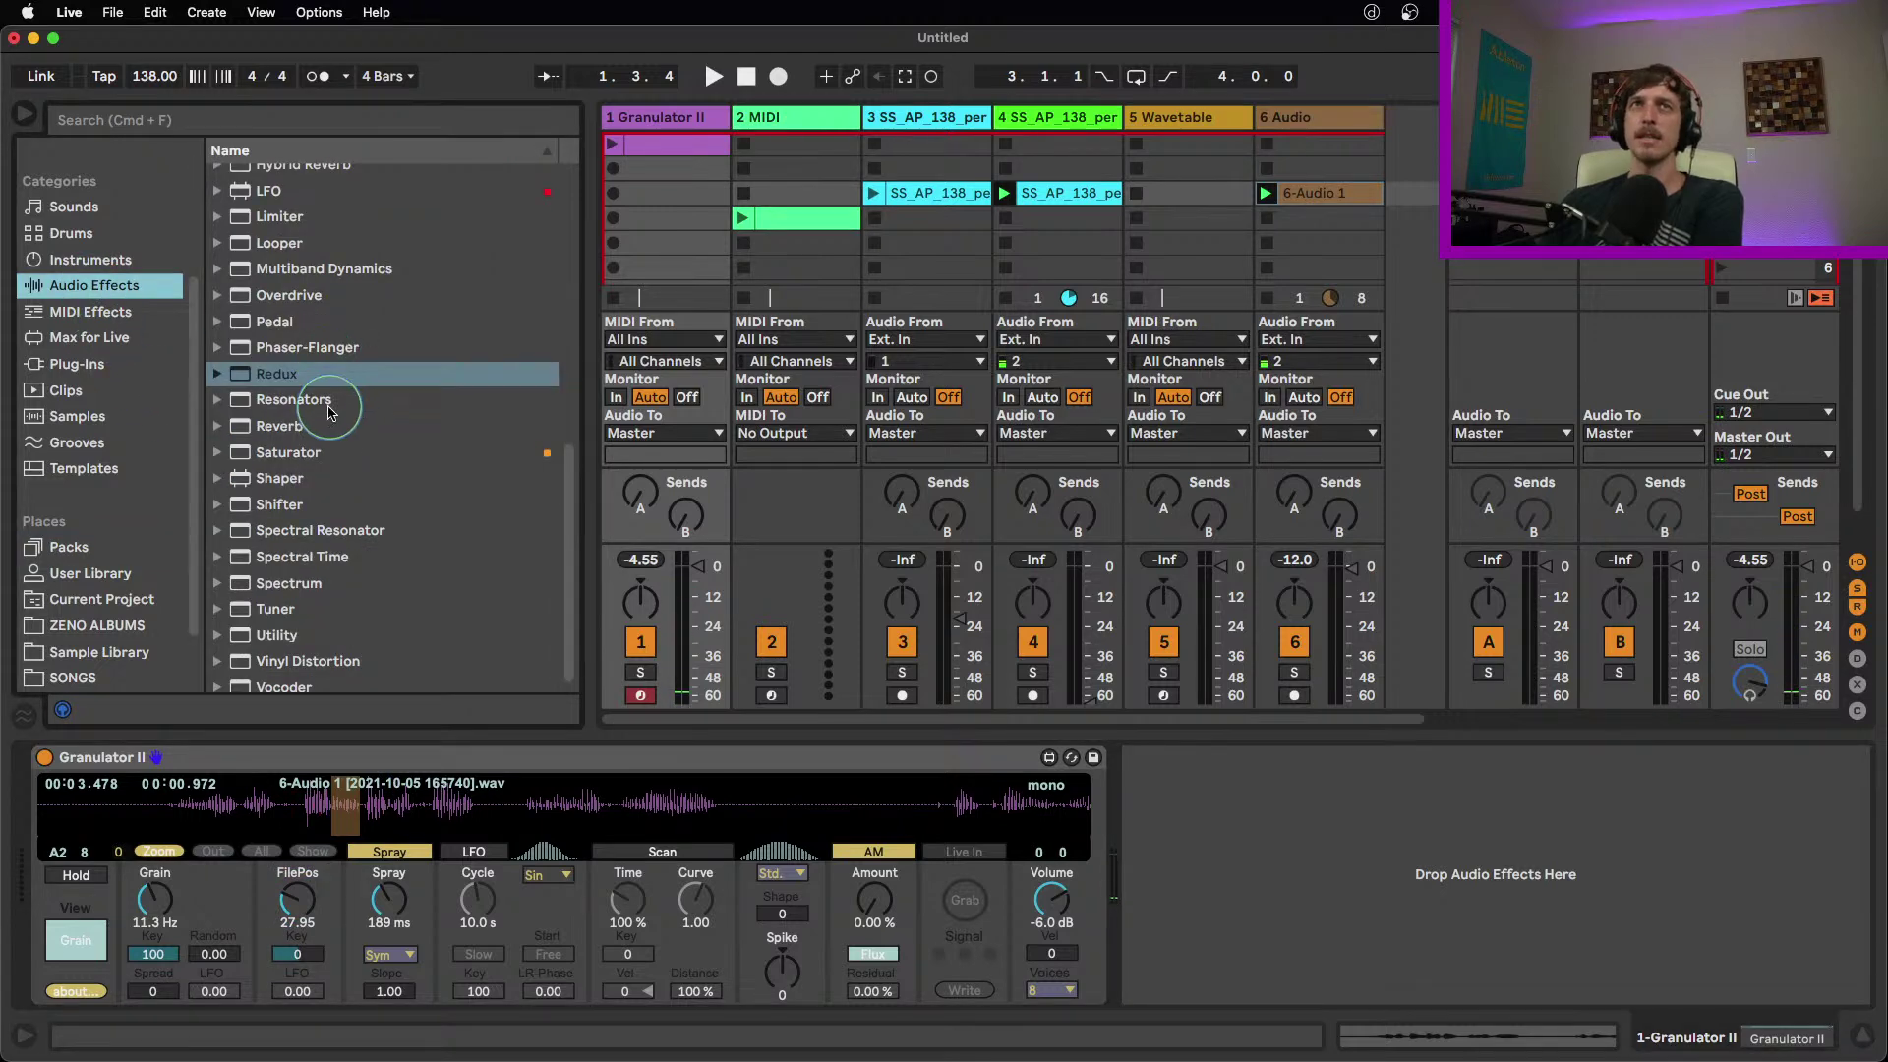
pyautogui.scroll(2, 329, 354)
pyautogui.scroll(2, 329, 344)
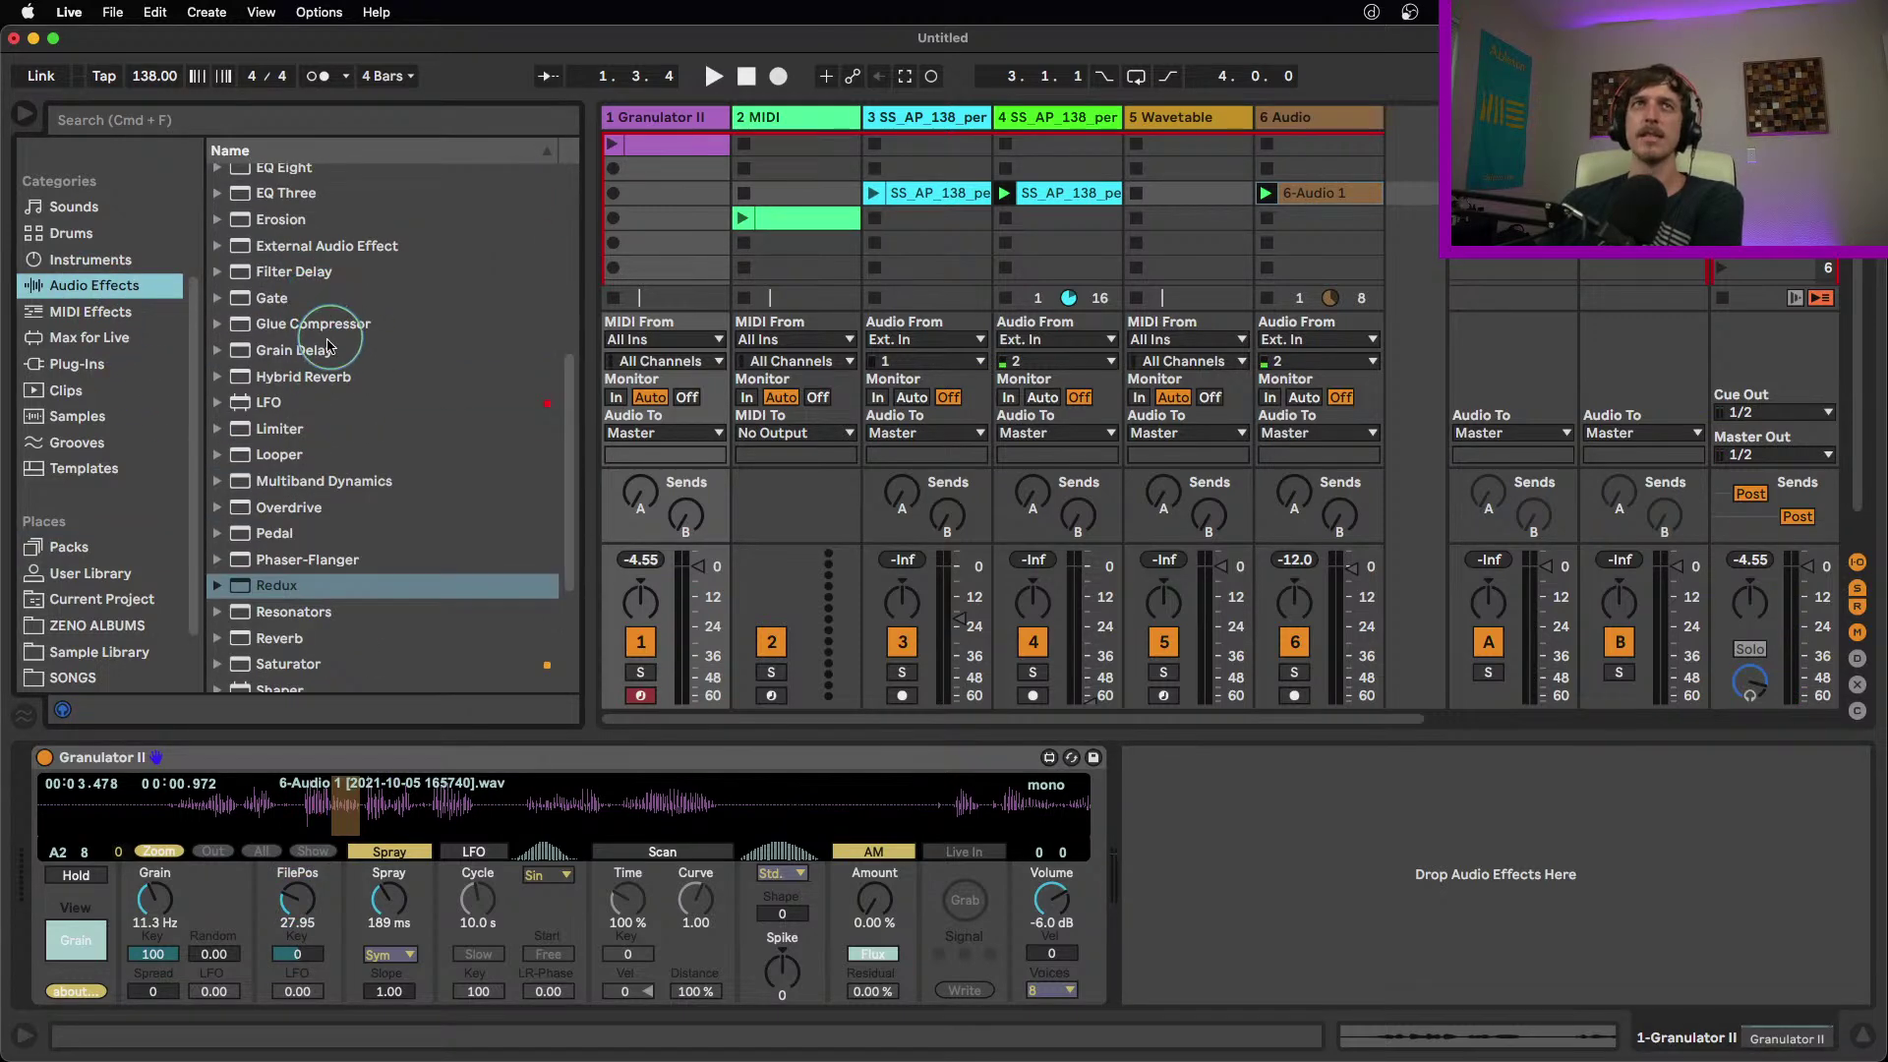
pyautogui.scroll(2, 320, 324)
pyautogui.scroll(2, 295, 305)
pyautogui.click(280, 237)
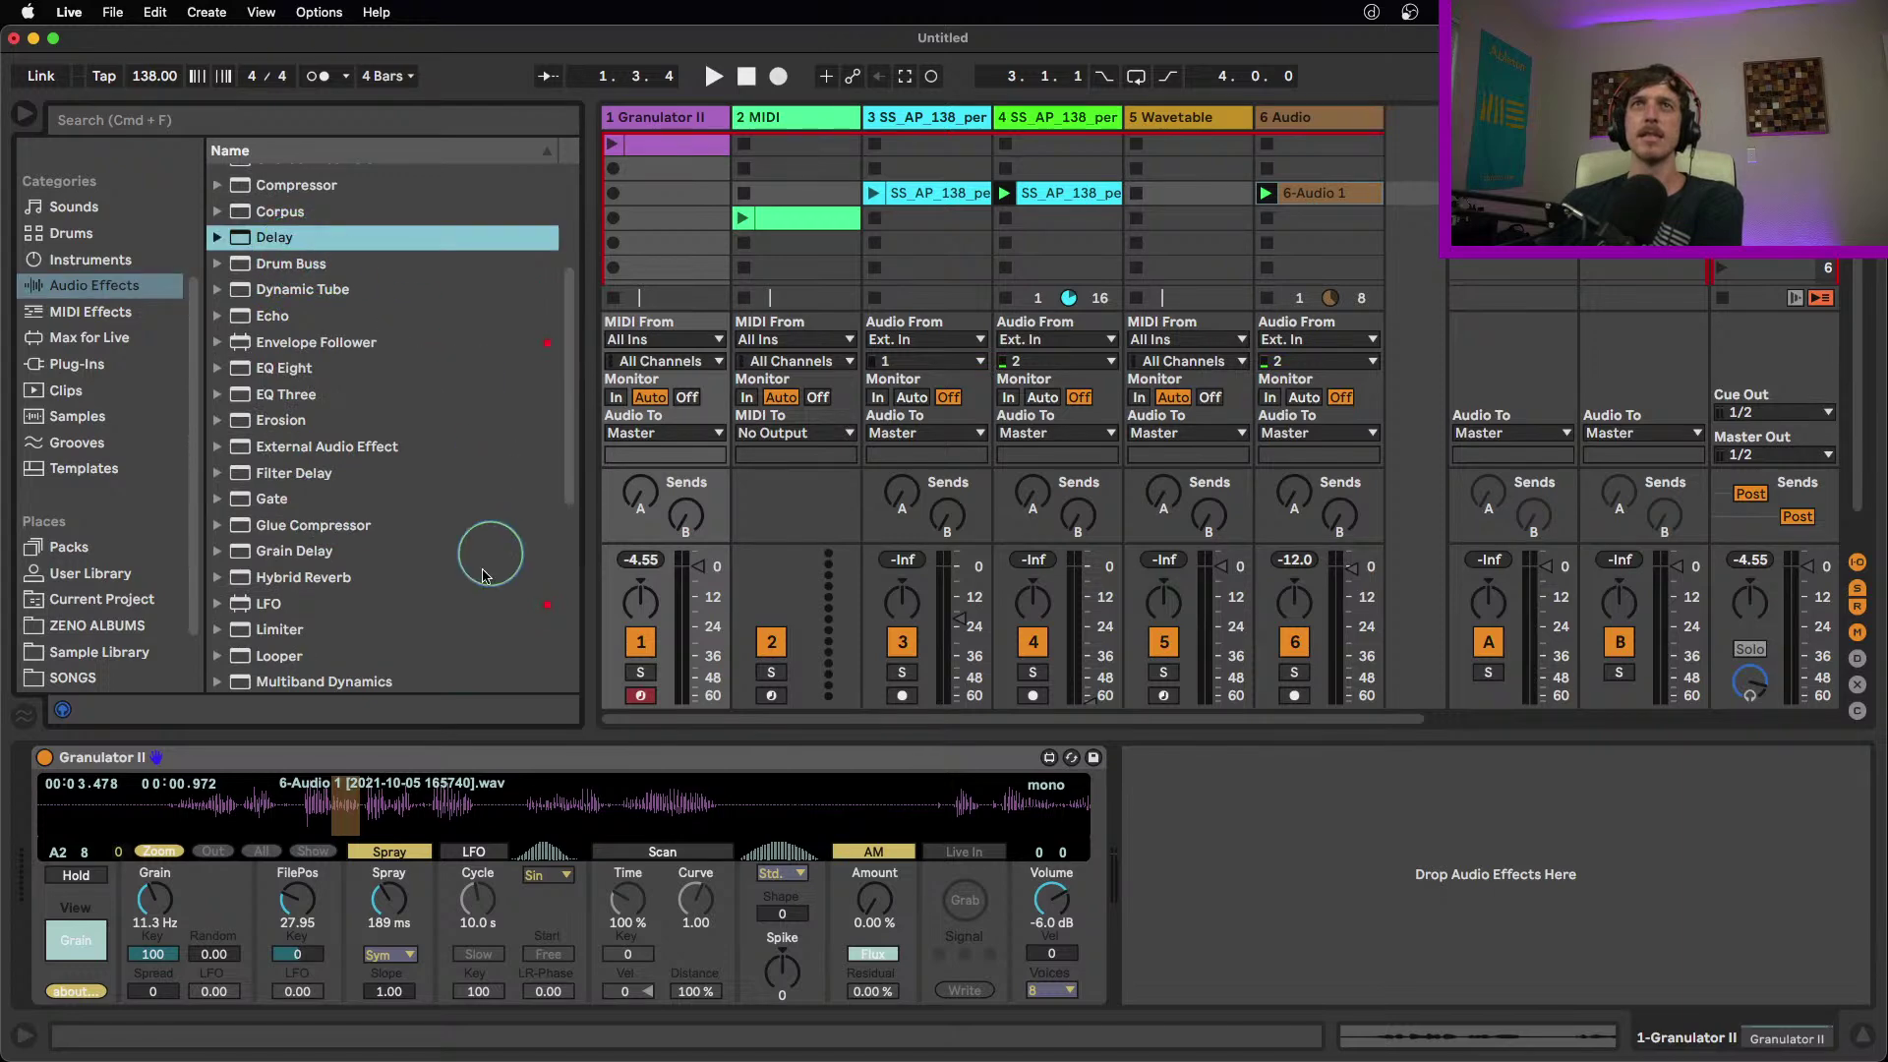
pyautogui.press('Return')
pyautogui.moveTo(1421, 795); pyautogui.dragTo(1450, 843)
# Set Granulator II's FilePos to 20.87, Grain to 1.05 Hz and Spray to 23.7 ms
pyautogui.click(297, 900)
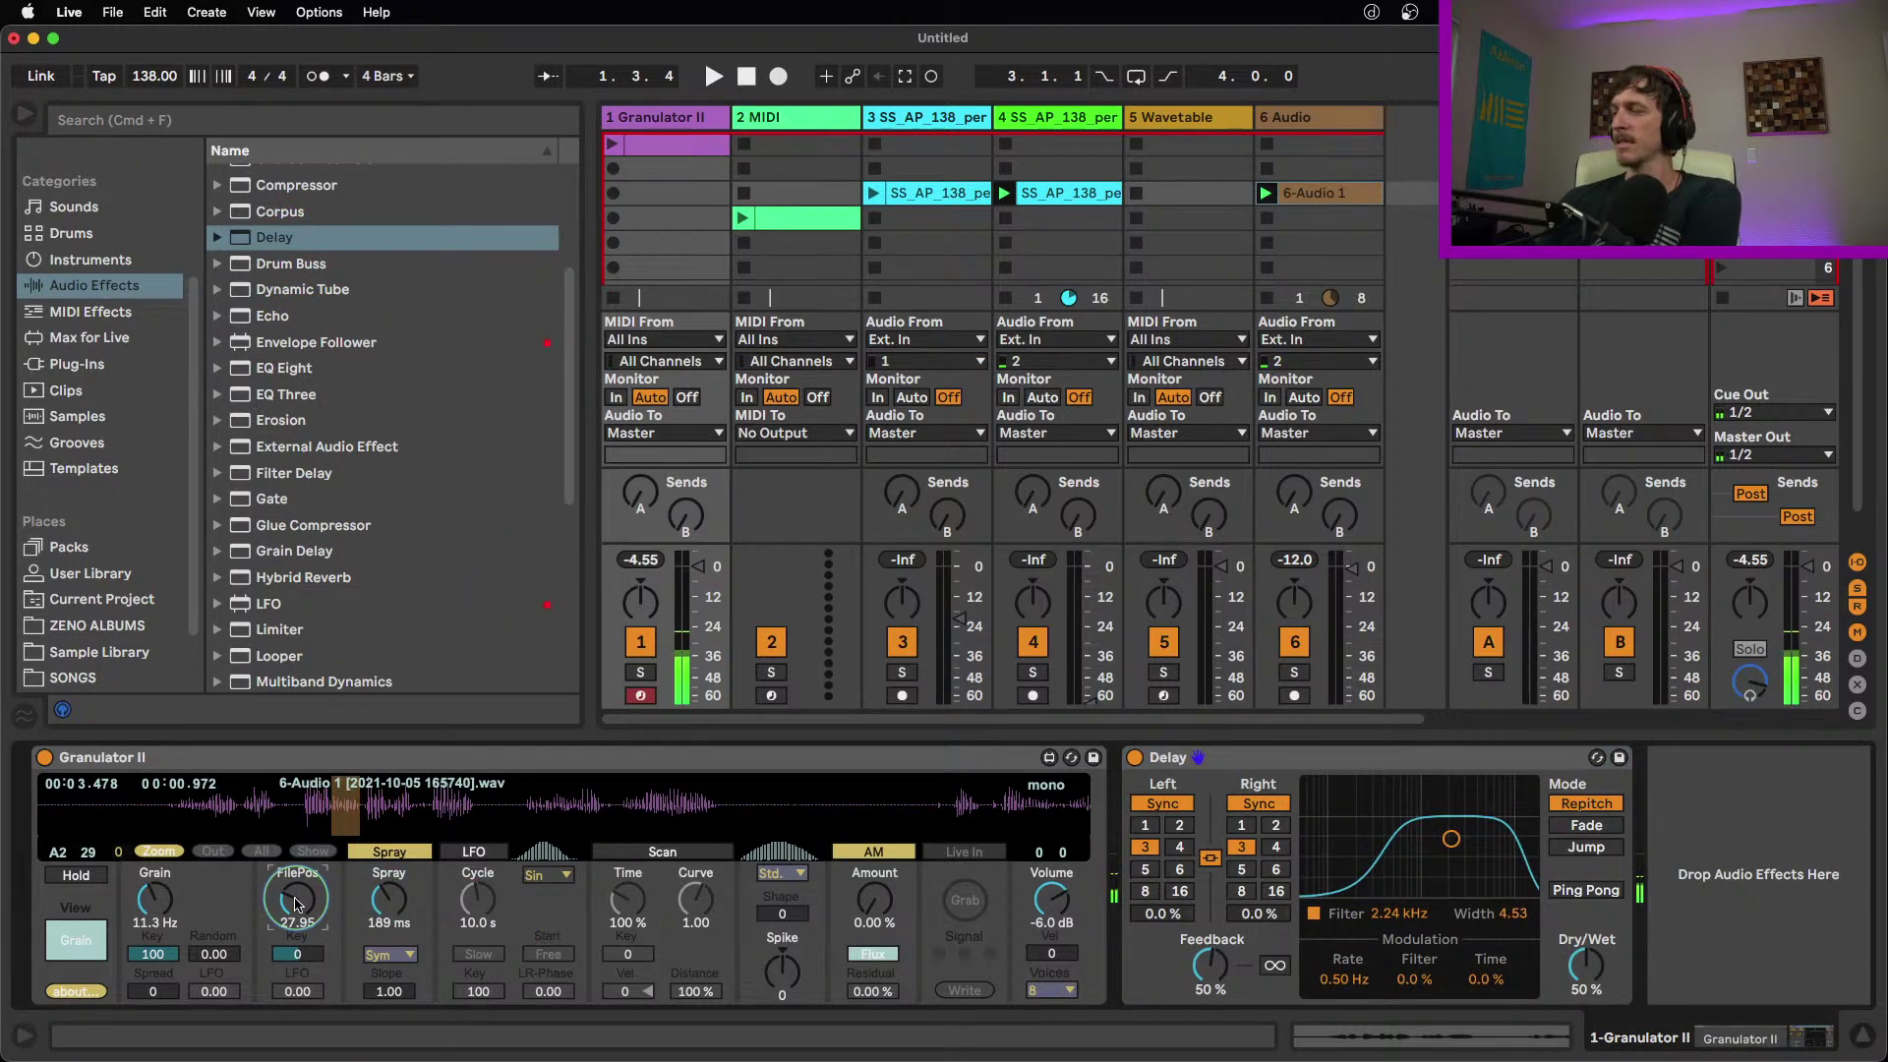
pyautogui.moveTo(297, 903); pyautogui.dragTo(297, 914)
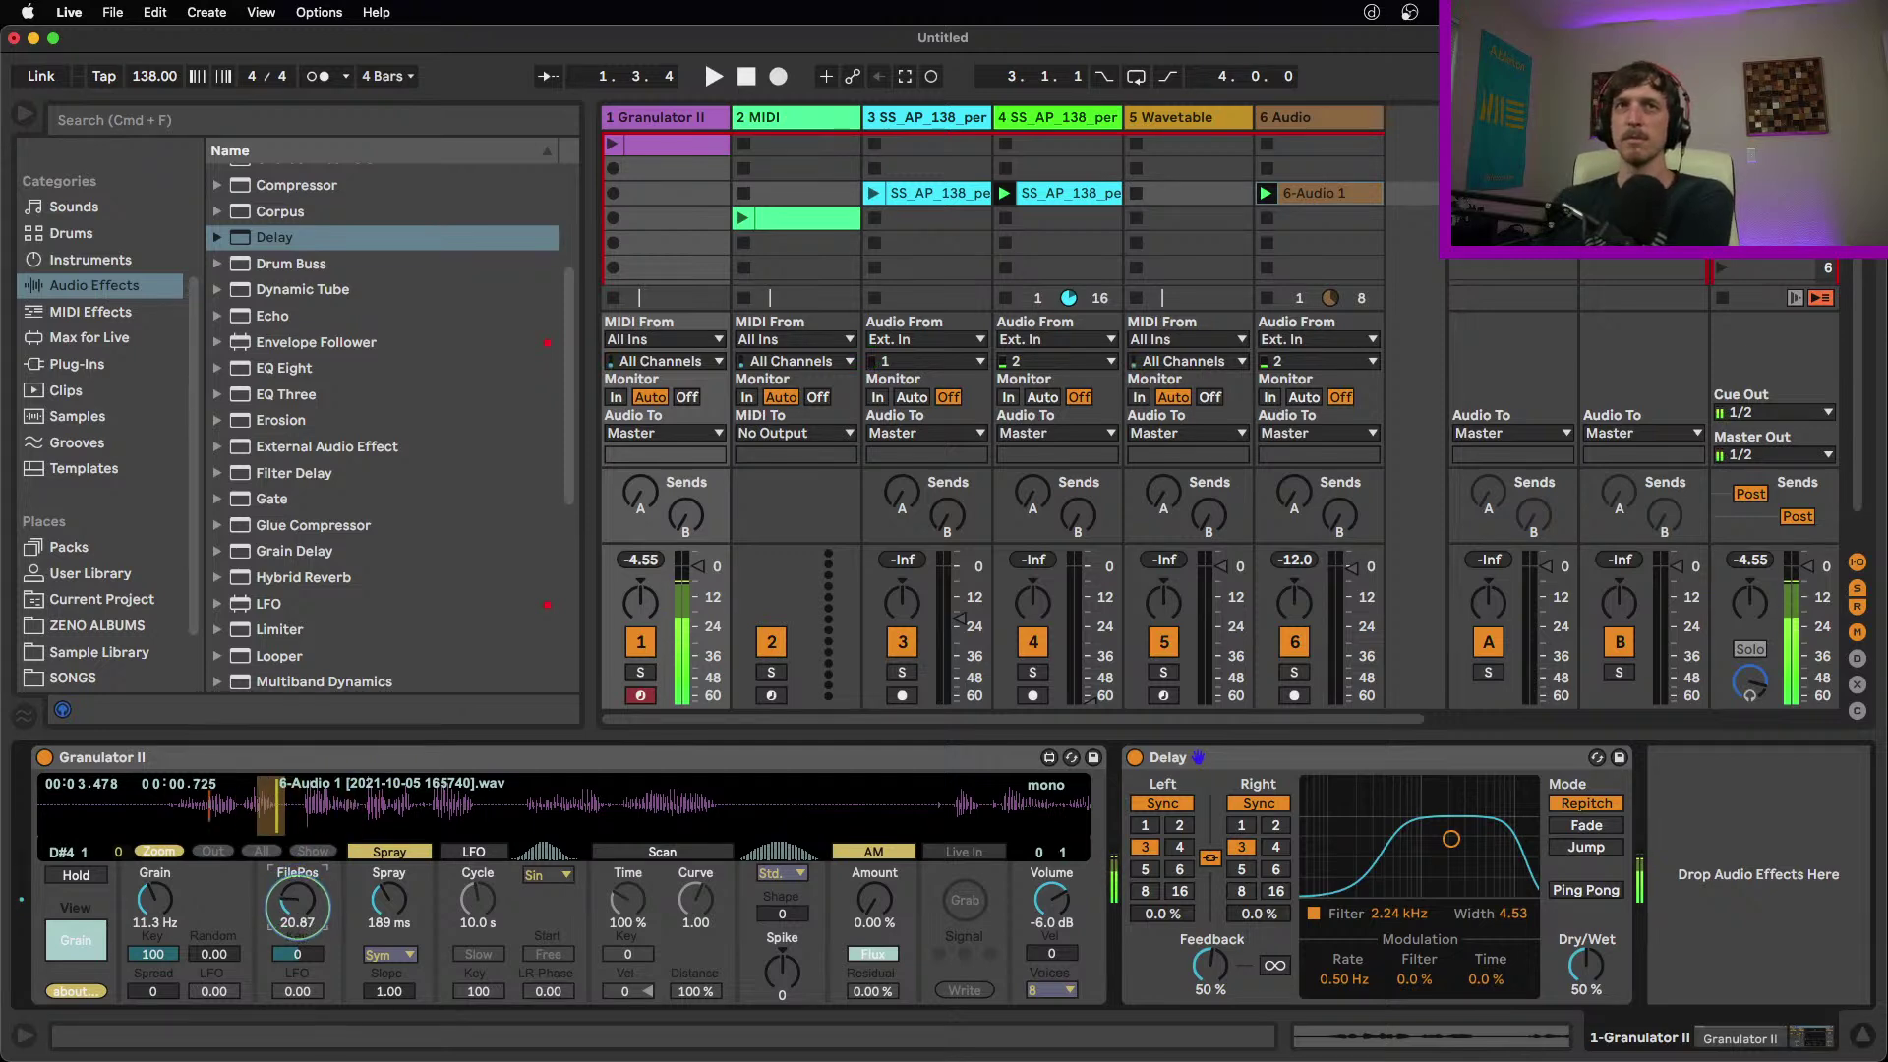
pyautogui.moveTo(155, 897)
pyautogui.mouseDown()
pyautogui.moveTo(154, 868)
pyautogui.moveTo(159, 932)
pyautogui.moveTo(152, 910)
pyautogui.mouseUp()
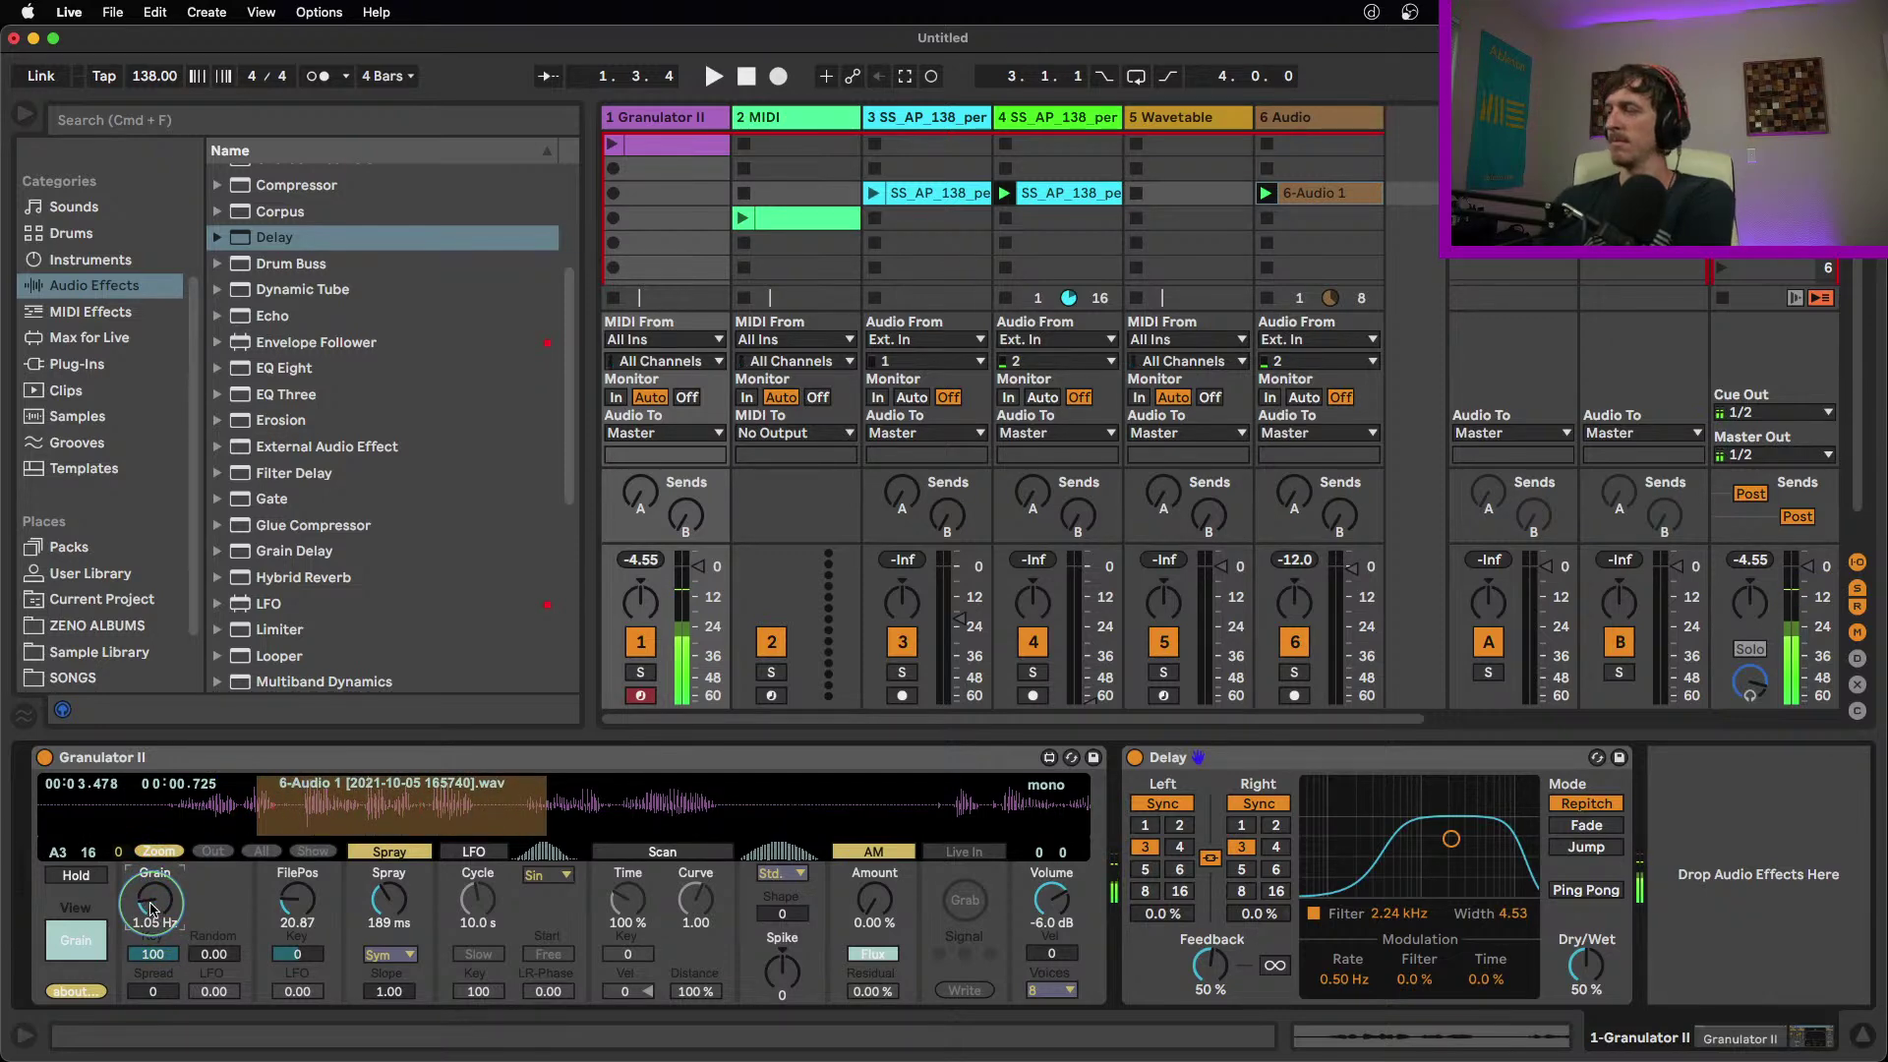
pyautogui.click(413, 909)
pyautogui.moveTo(389, 900); pyautogui.dragTo(390, 934)
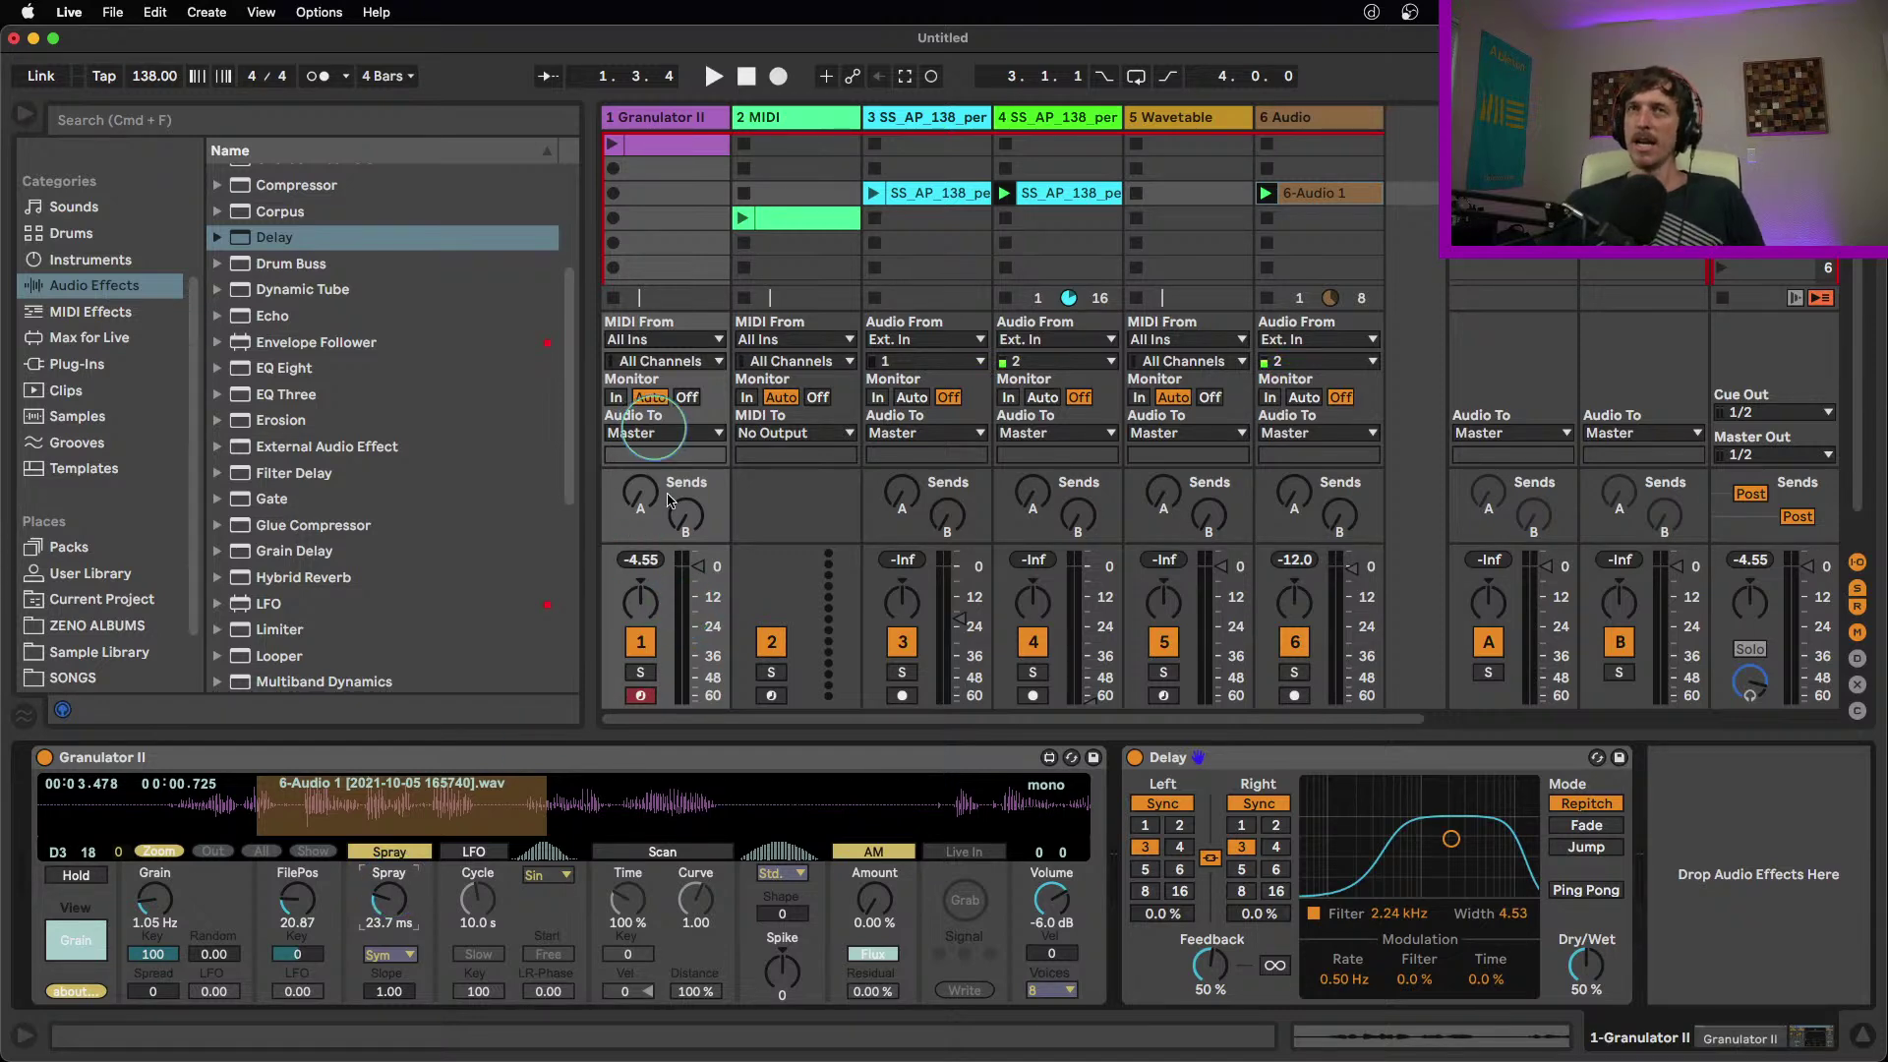
# Set Granulator II's Grain to 2.69 Hz, Spray to 189 ms and FilePos to 30.22
pyautogui.click(676, 766)
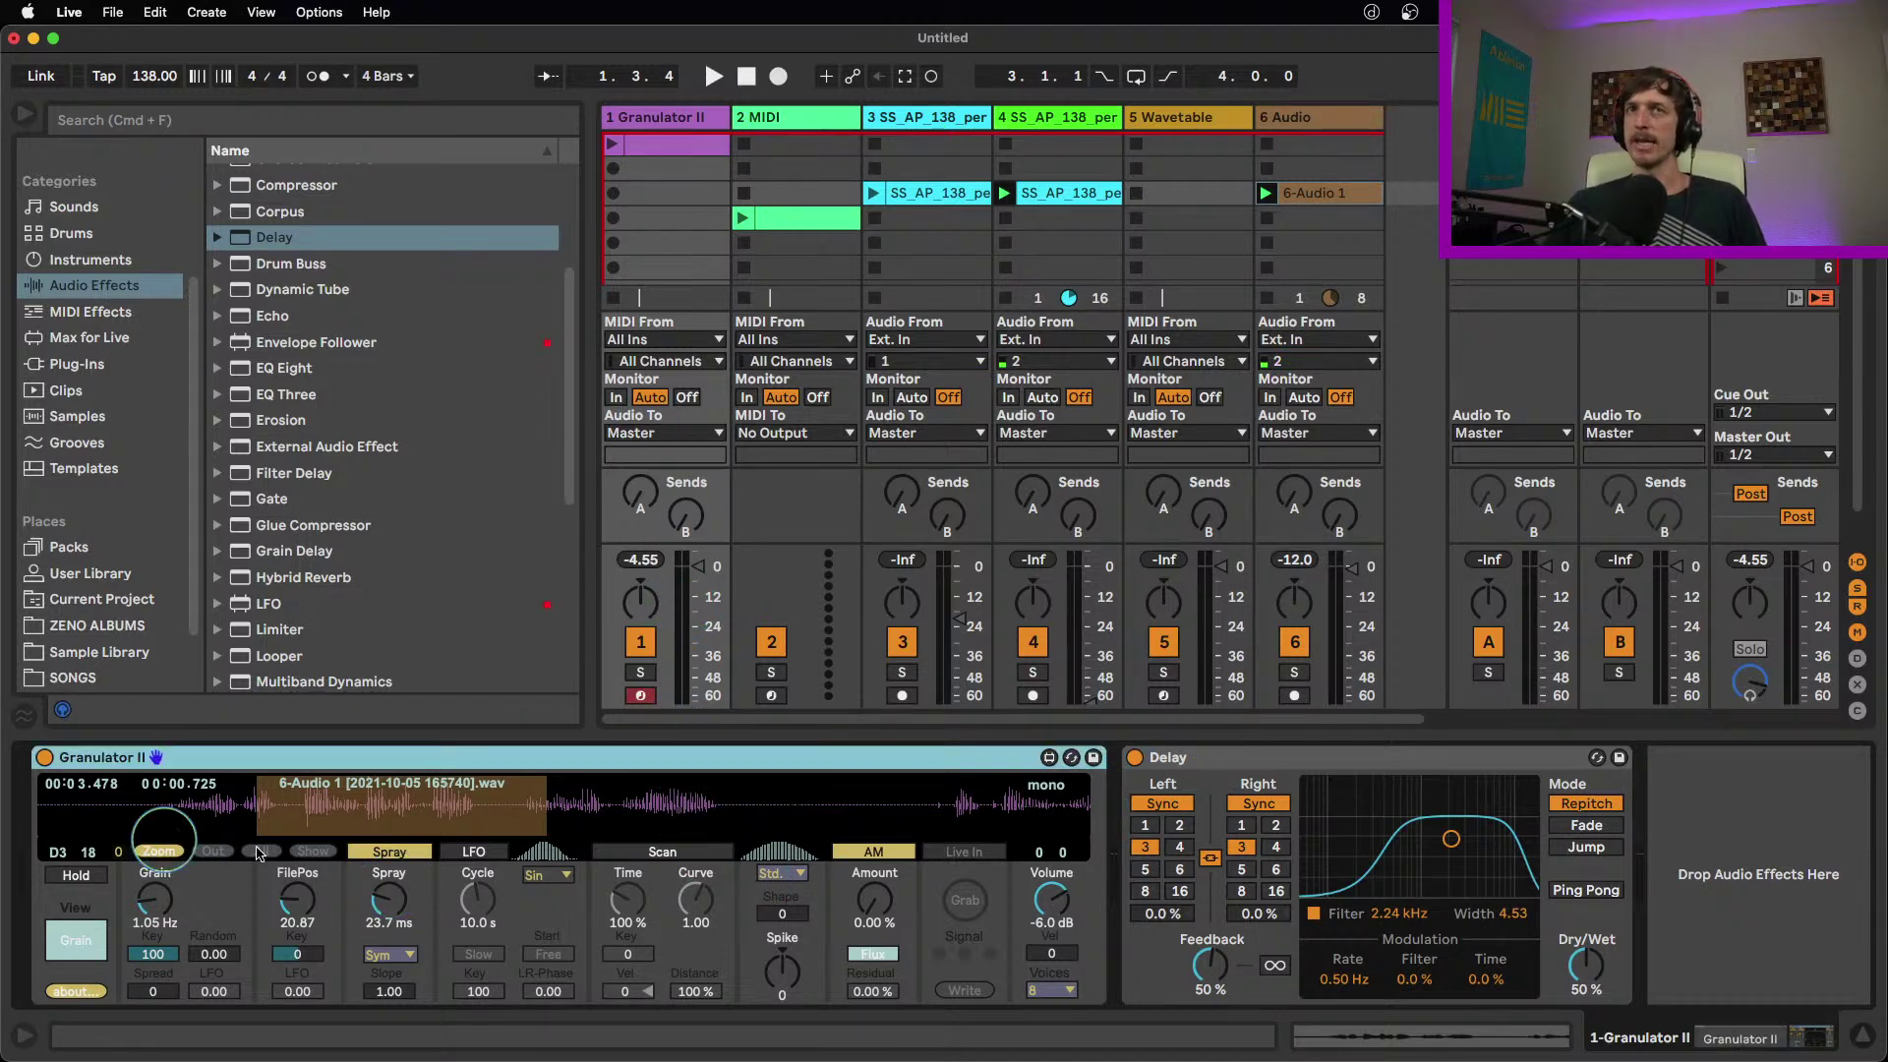
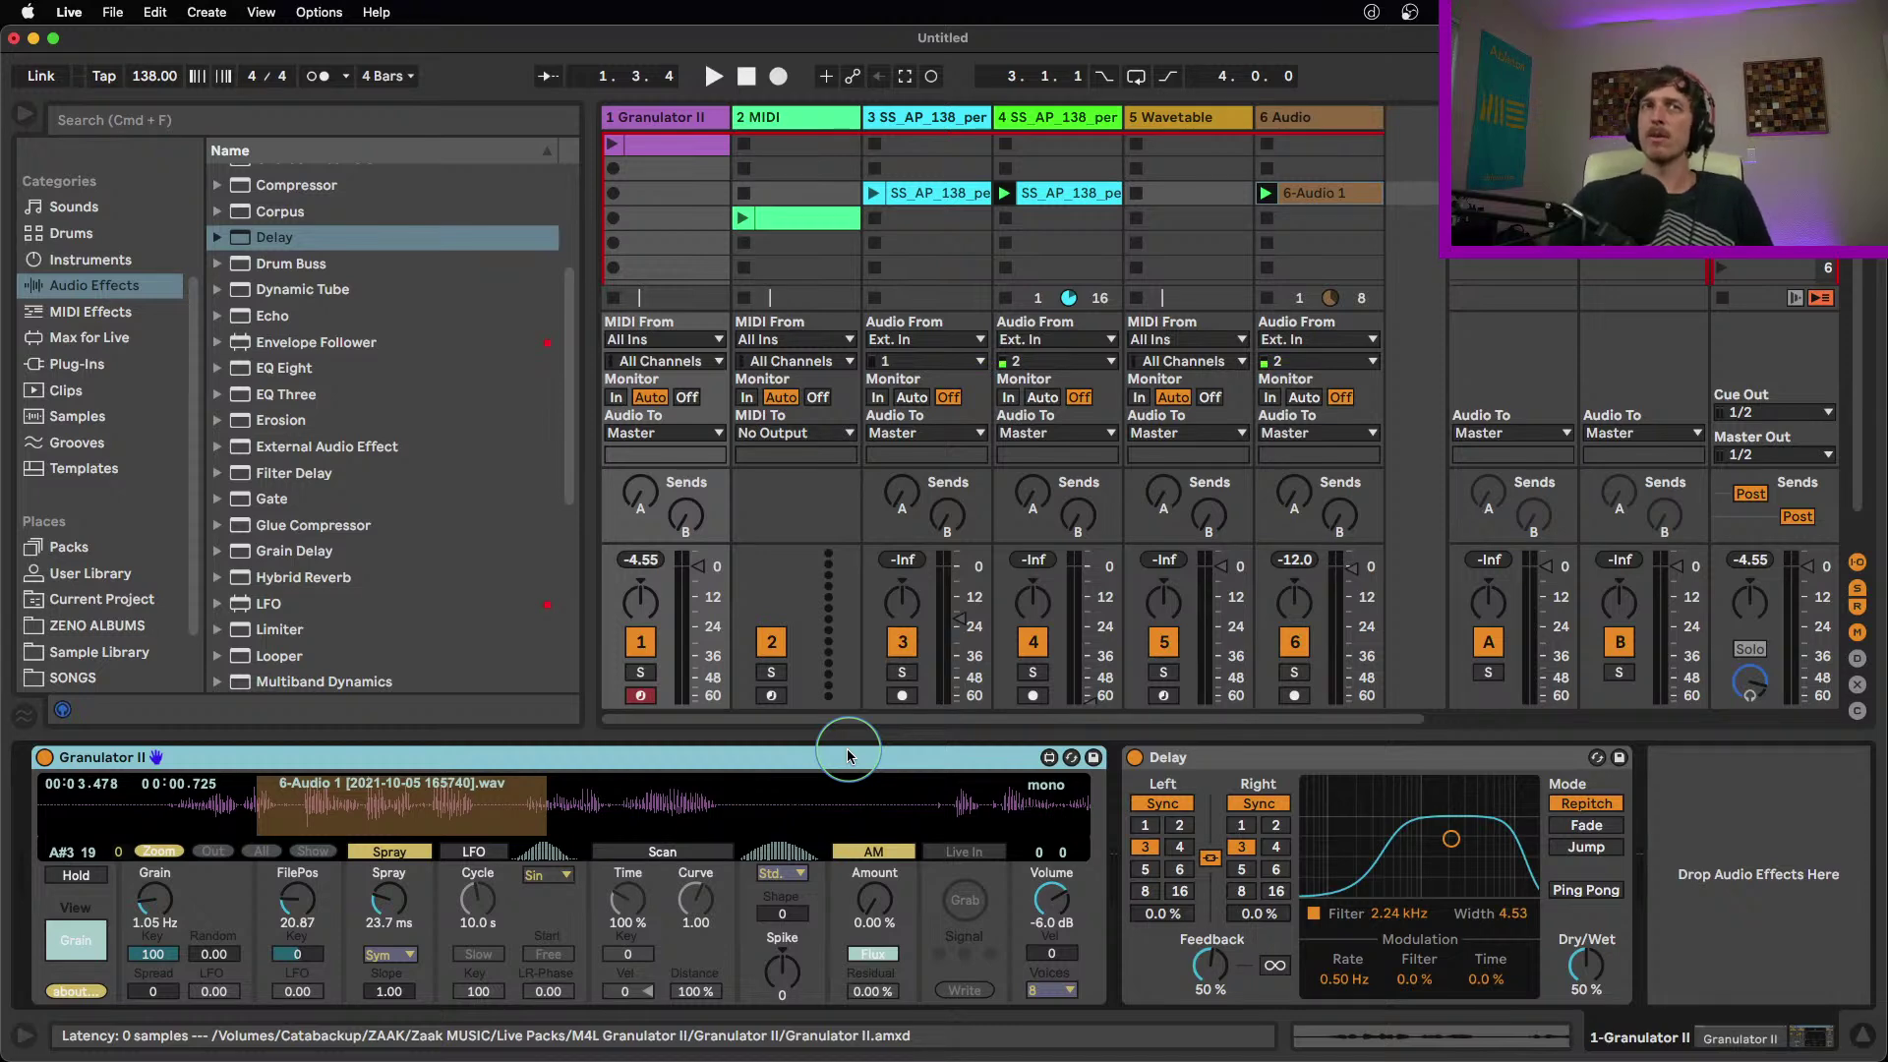
pyautogui.moveTo(155, 897); pyautogui.dragTo(154, 890)
pyautogui.moveTo(297, 905)
pyautogui.mouseDown()
pyautogui.moveTo(297, 889)
pyautogui.moveTo(381, 890)
pyautogui.mouseUp()
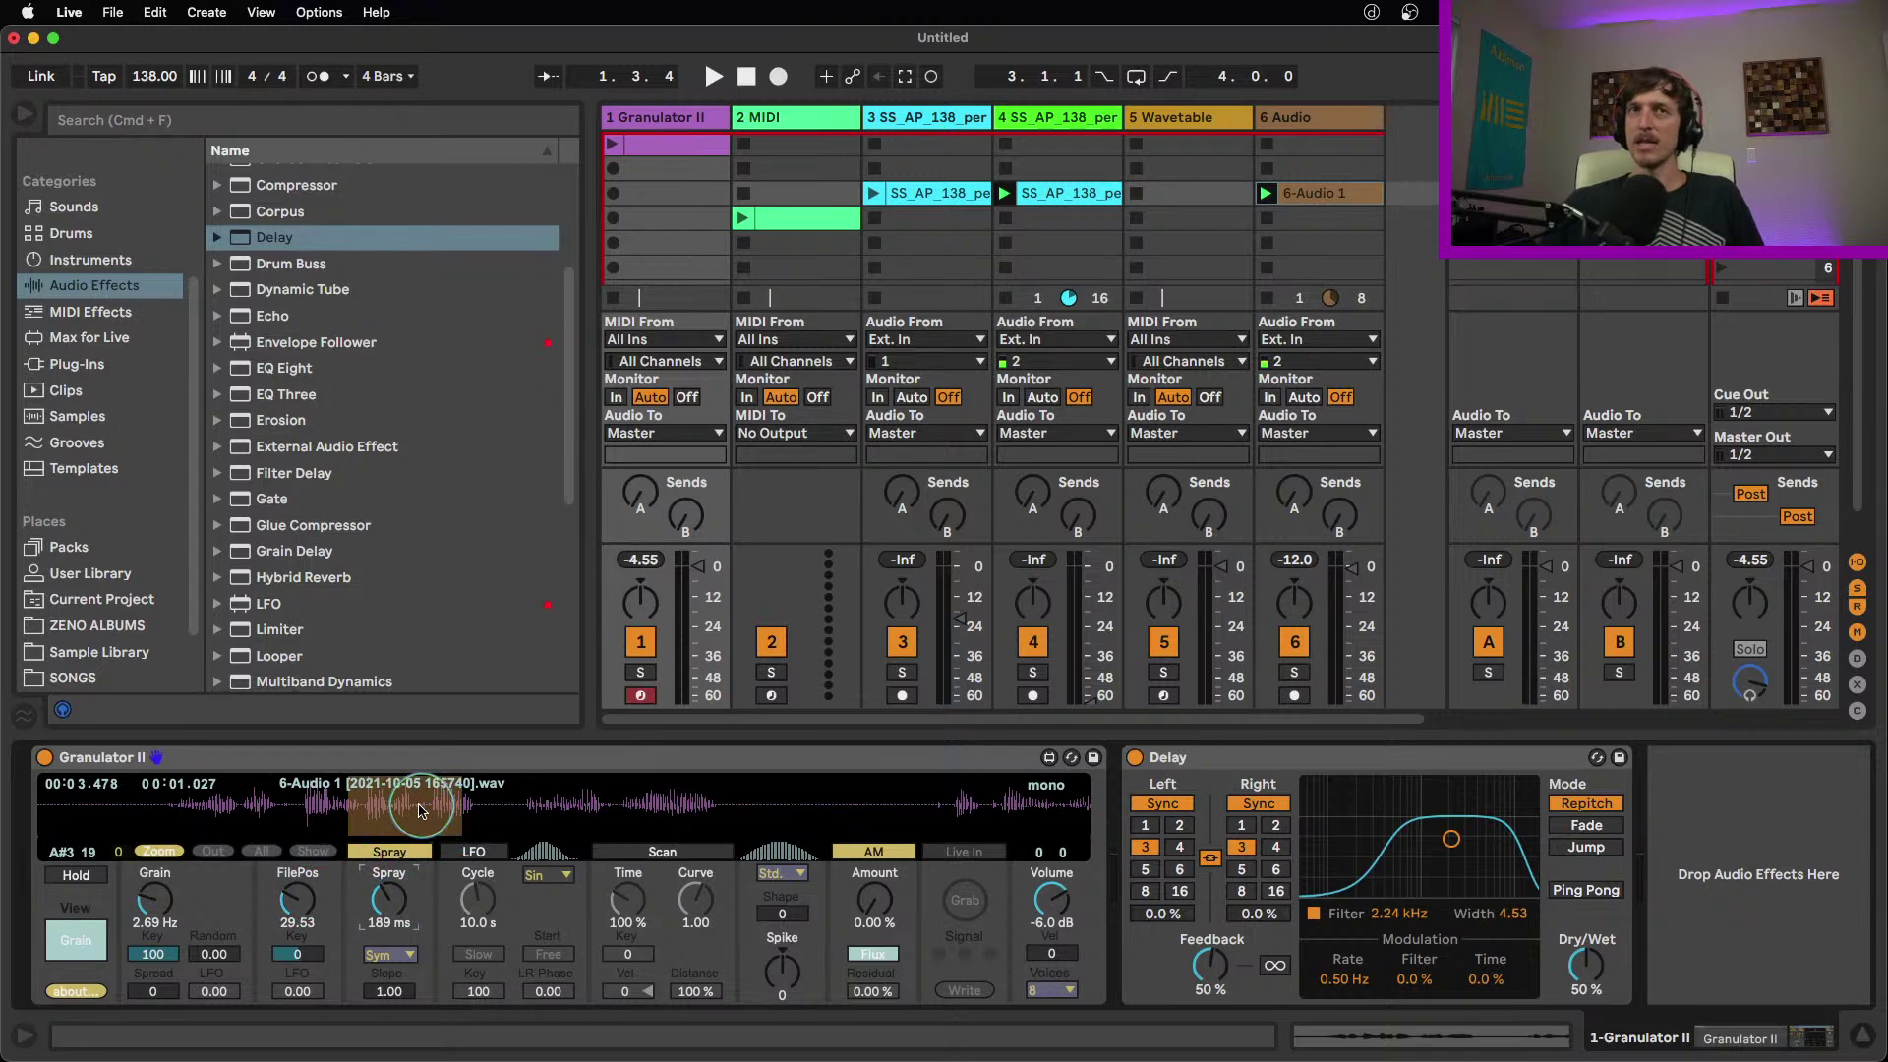
pyautogui.moveTo(432, 812); pyautogui.dragTo(442, 811)
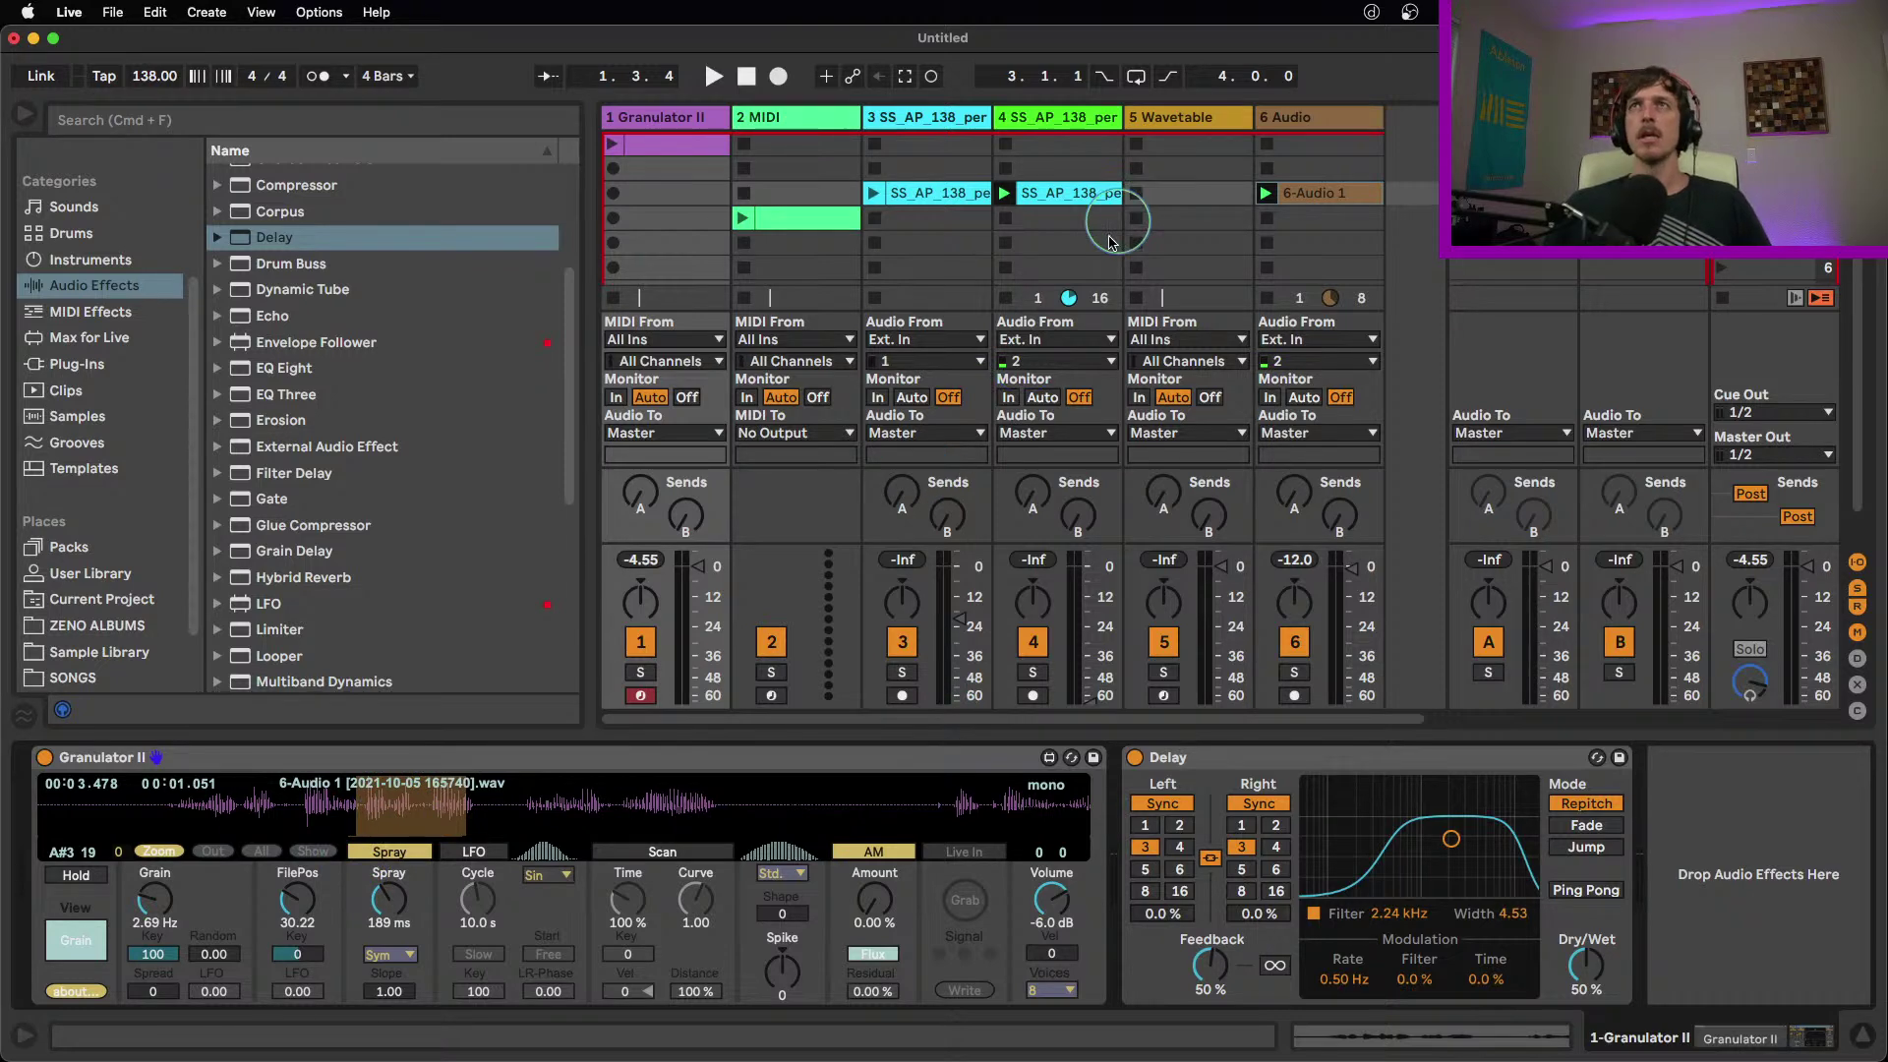
# Stop the clips on tracks 4 and 6 and delete audio track 6
pyautogui.click(1008, 297)
pyautogui.click(1269, 299)
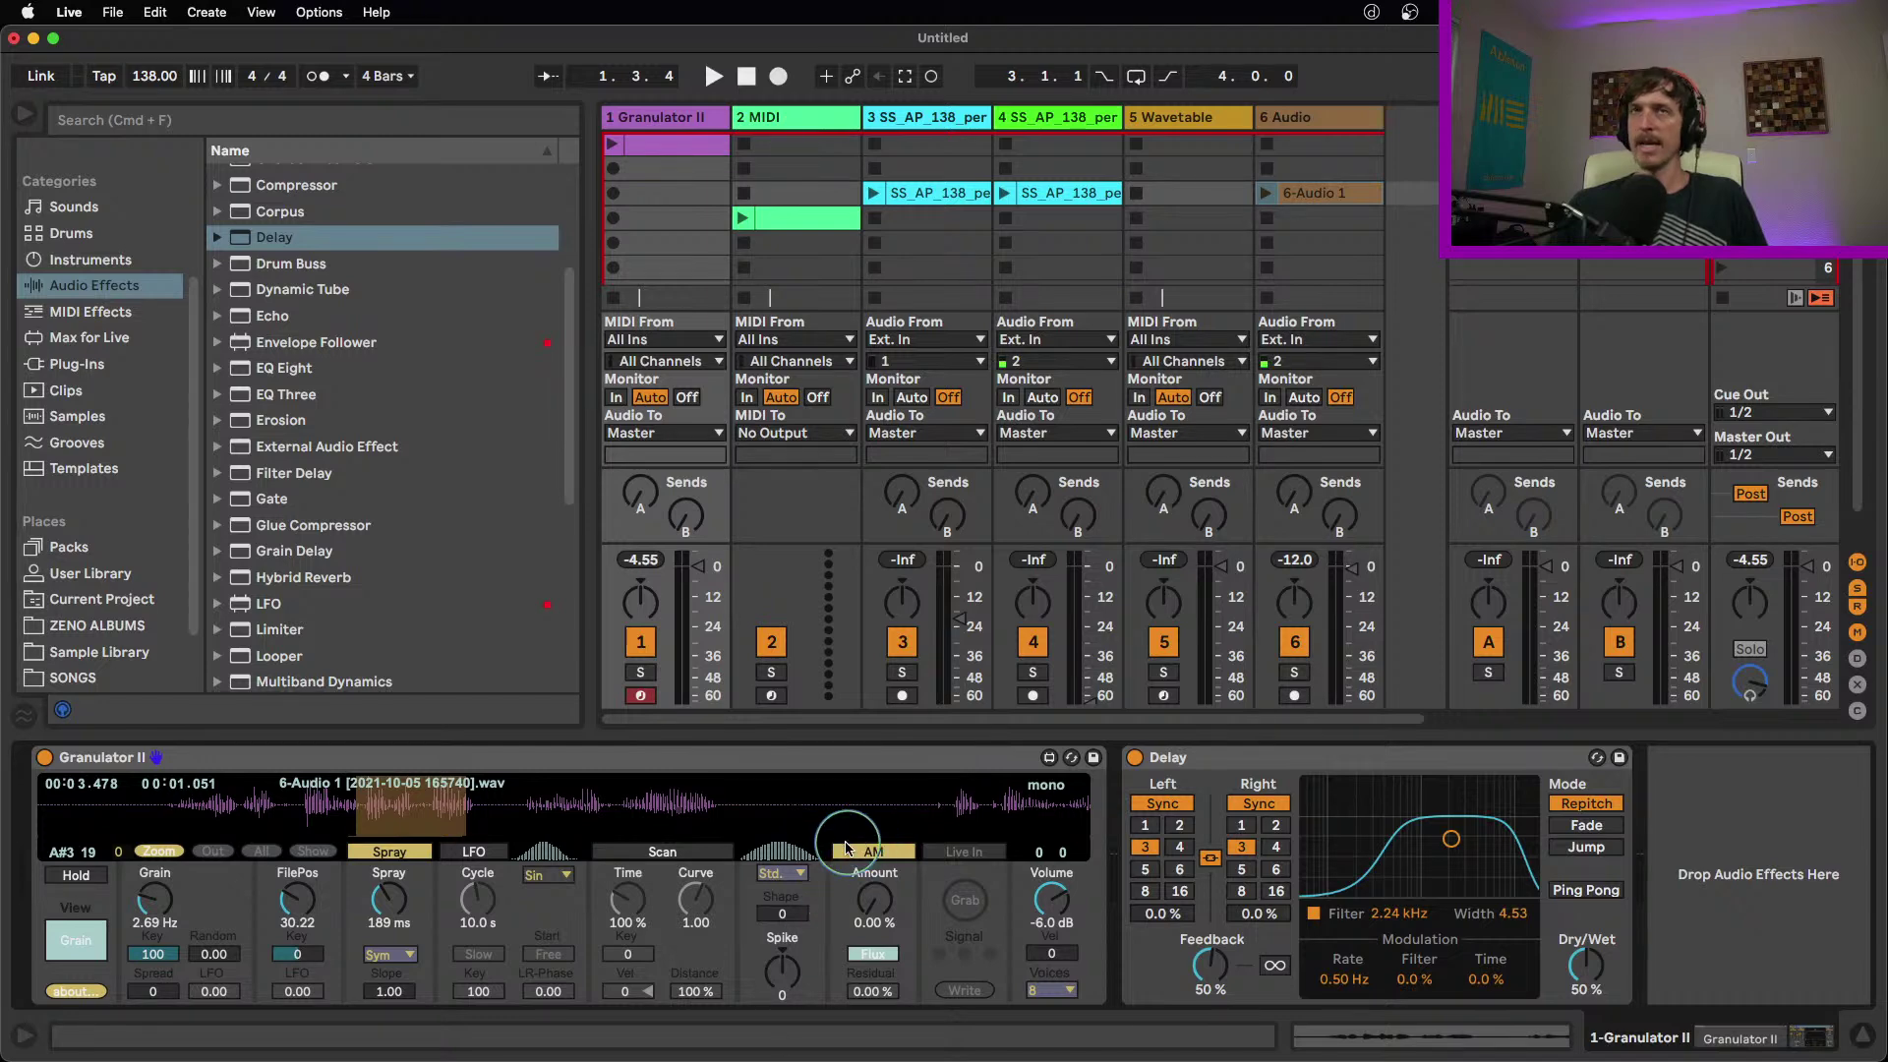
pyautogui.click(1300, 120)
pyautogui.press('BackSpace')
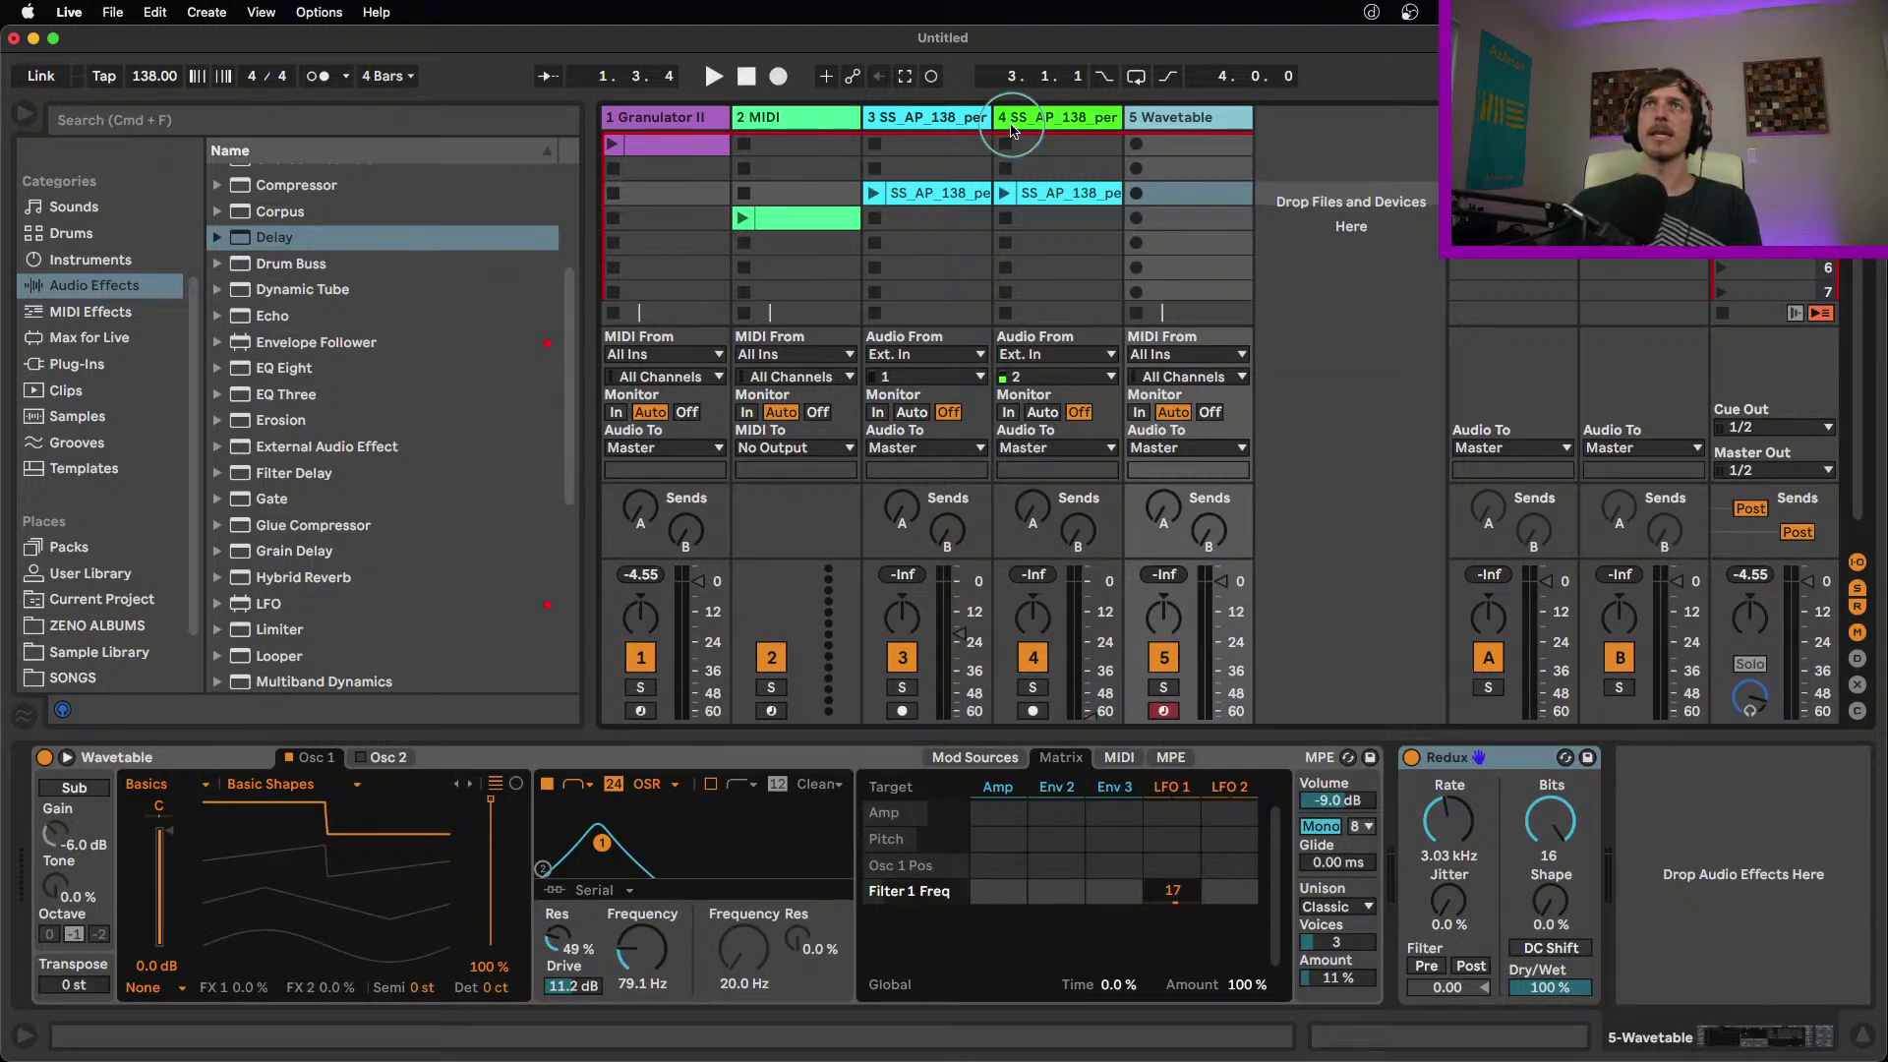
# Open the percussion loop clip on track 3
pyautogui.click(947, 117)
pyautogui.click(949, 197)
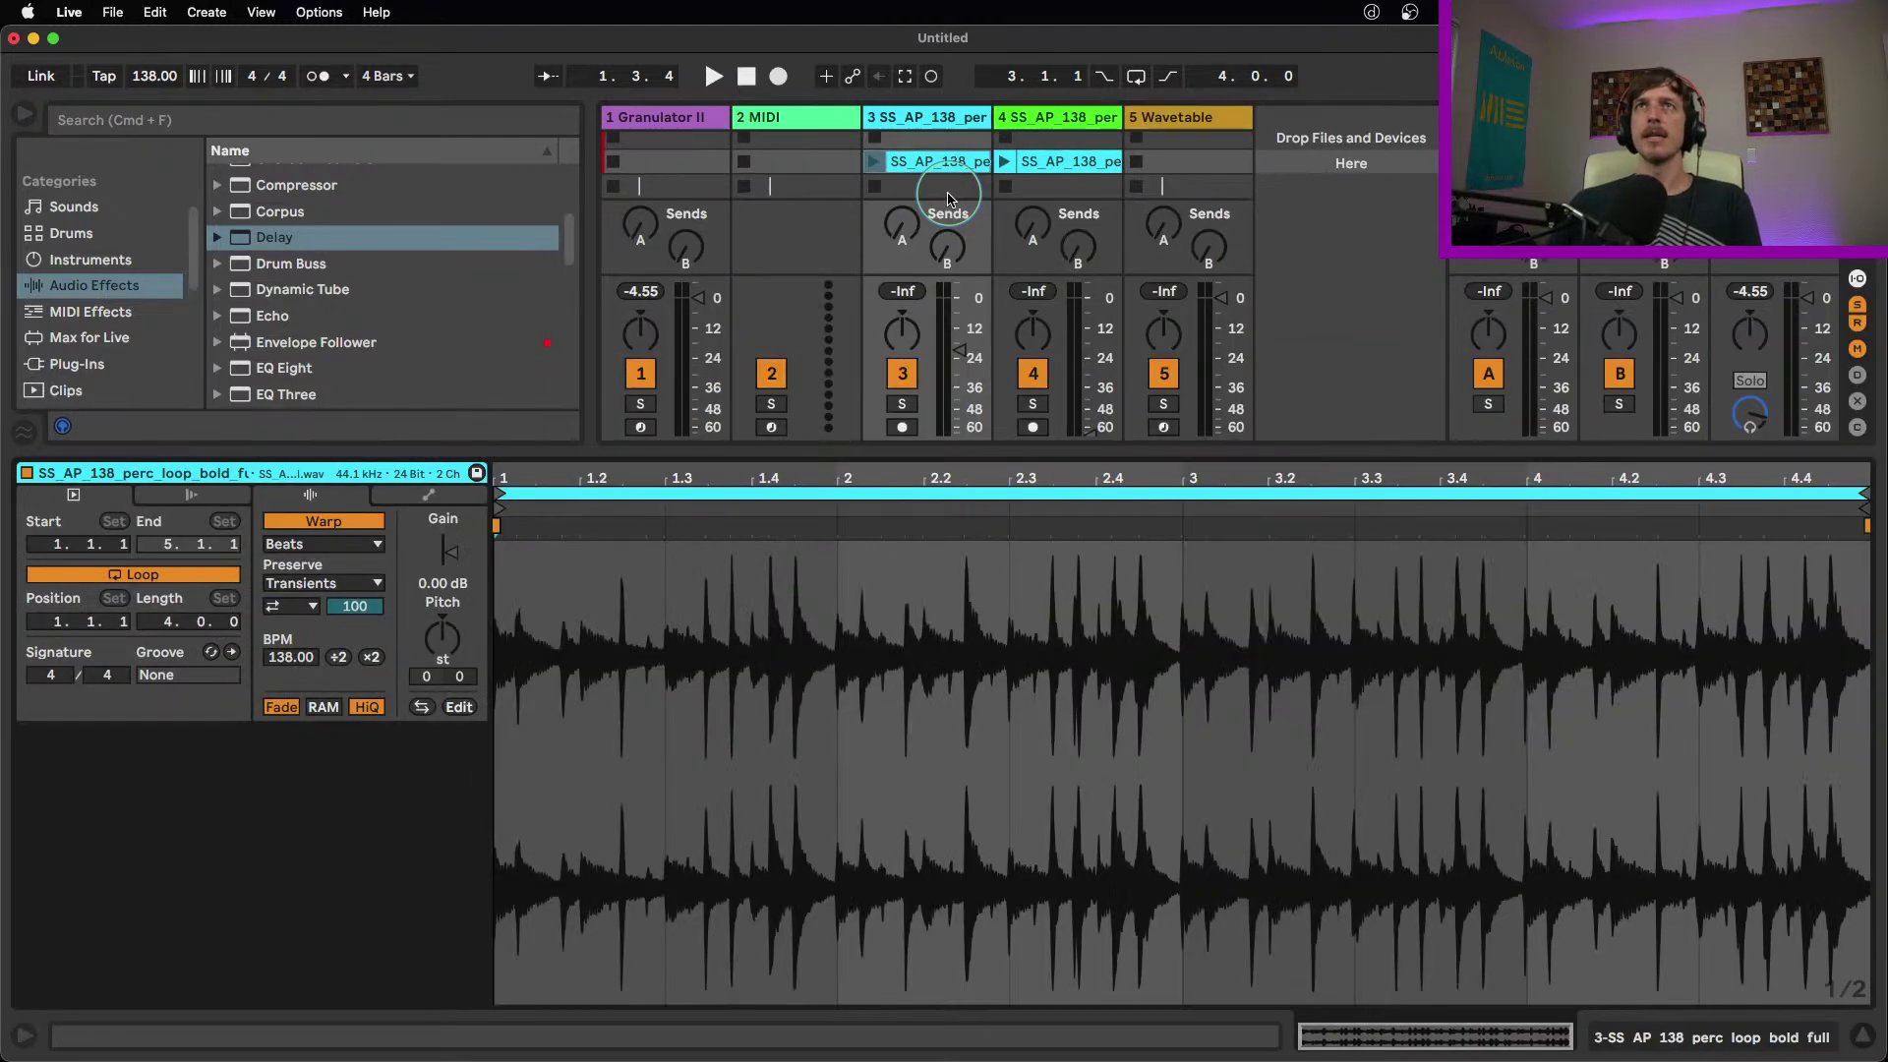
# Show the devices on track 4 and switch on its Shifter
pyautogui.click(1049, 164)
pyautogui.moveTo(1011, 454); pyautogui.dragTo(1021, 667)
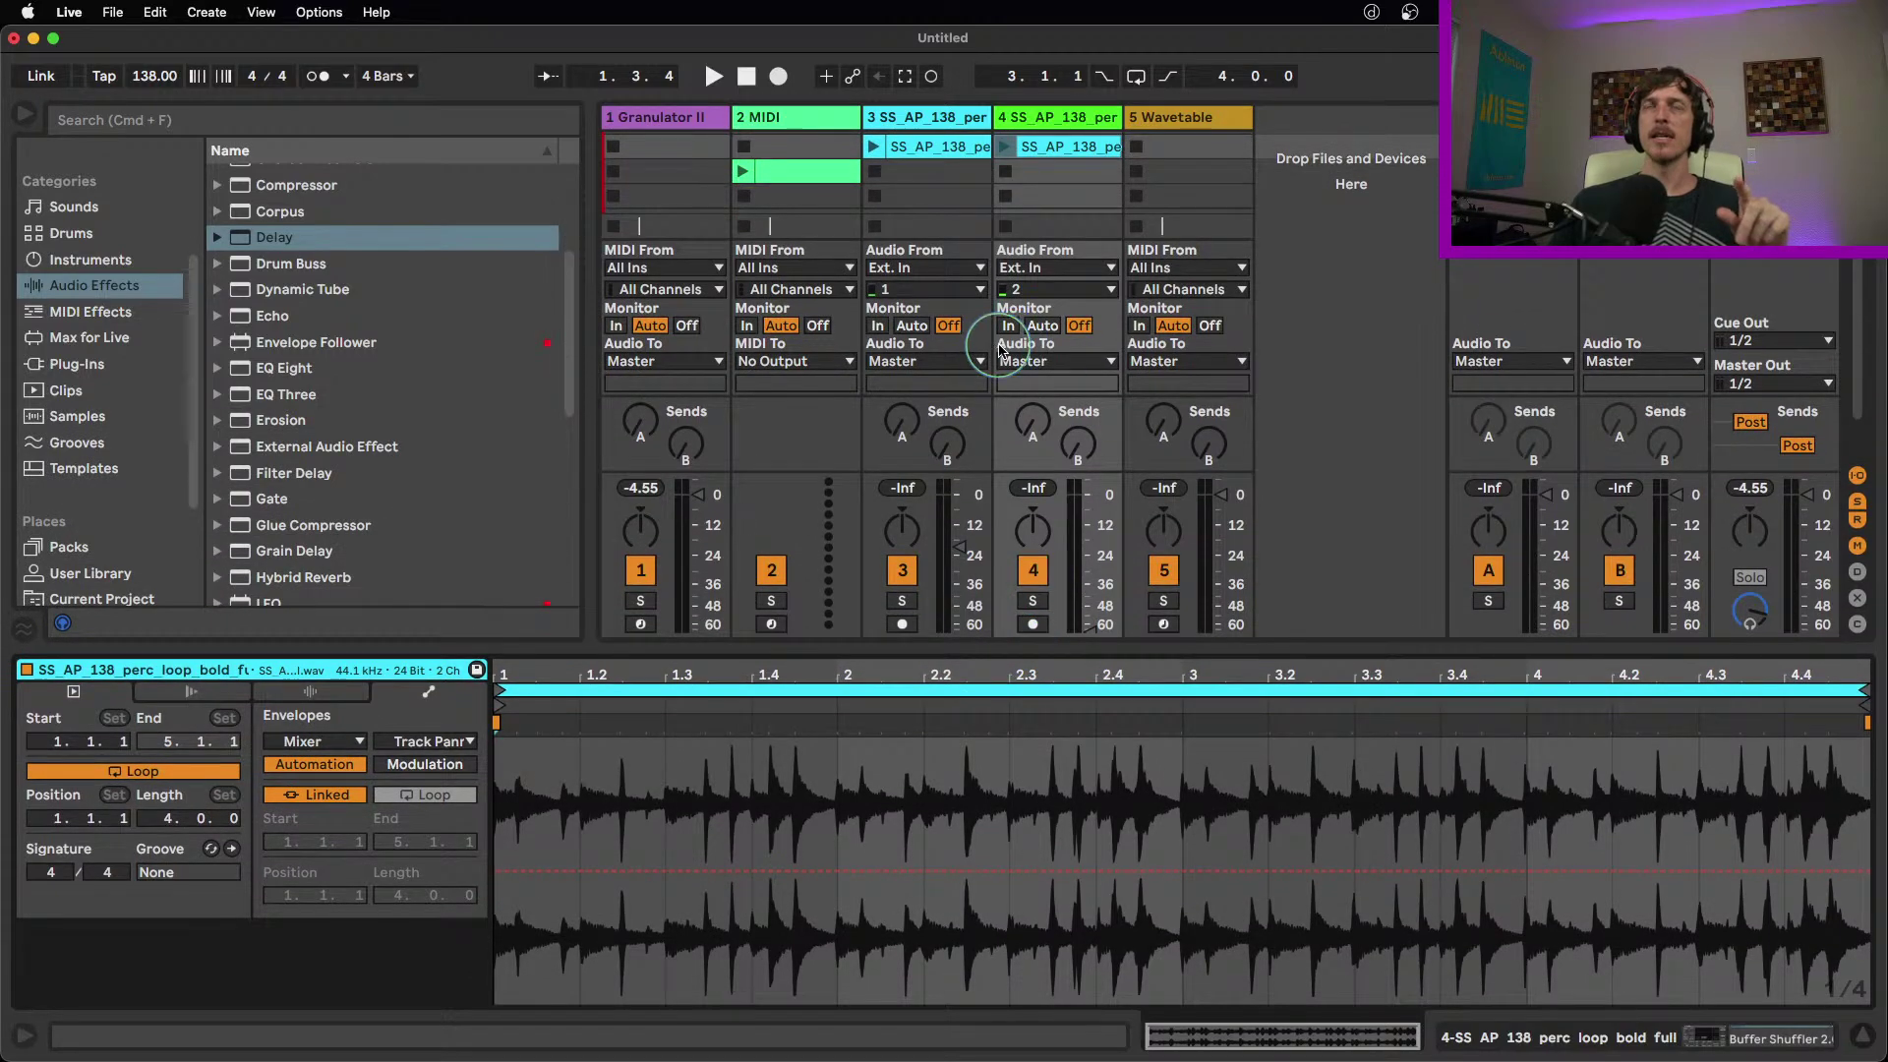
pyautogui.click(1056, 117)
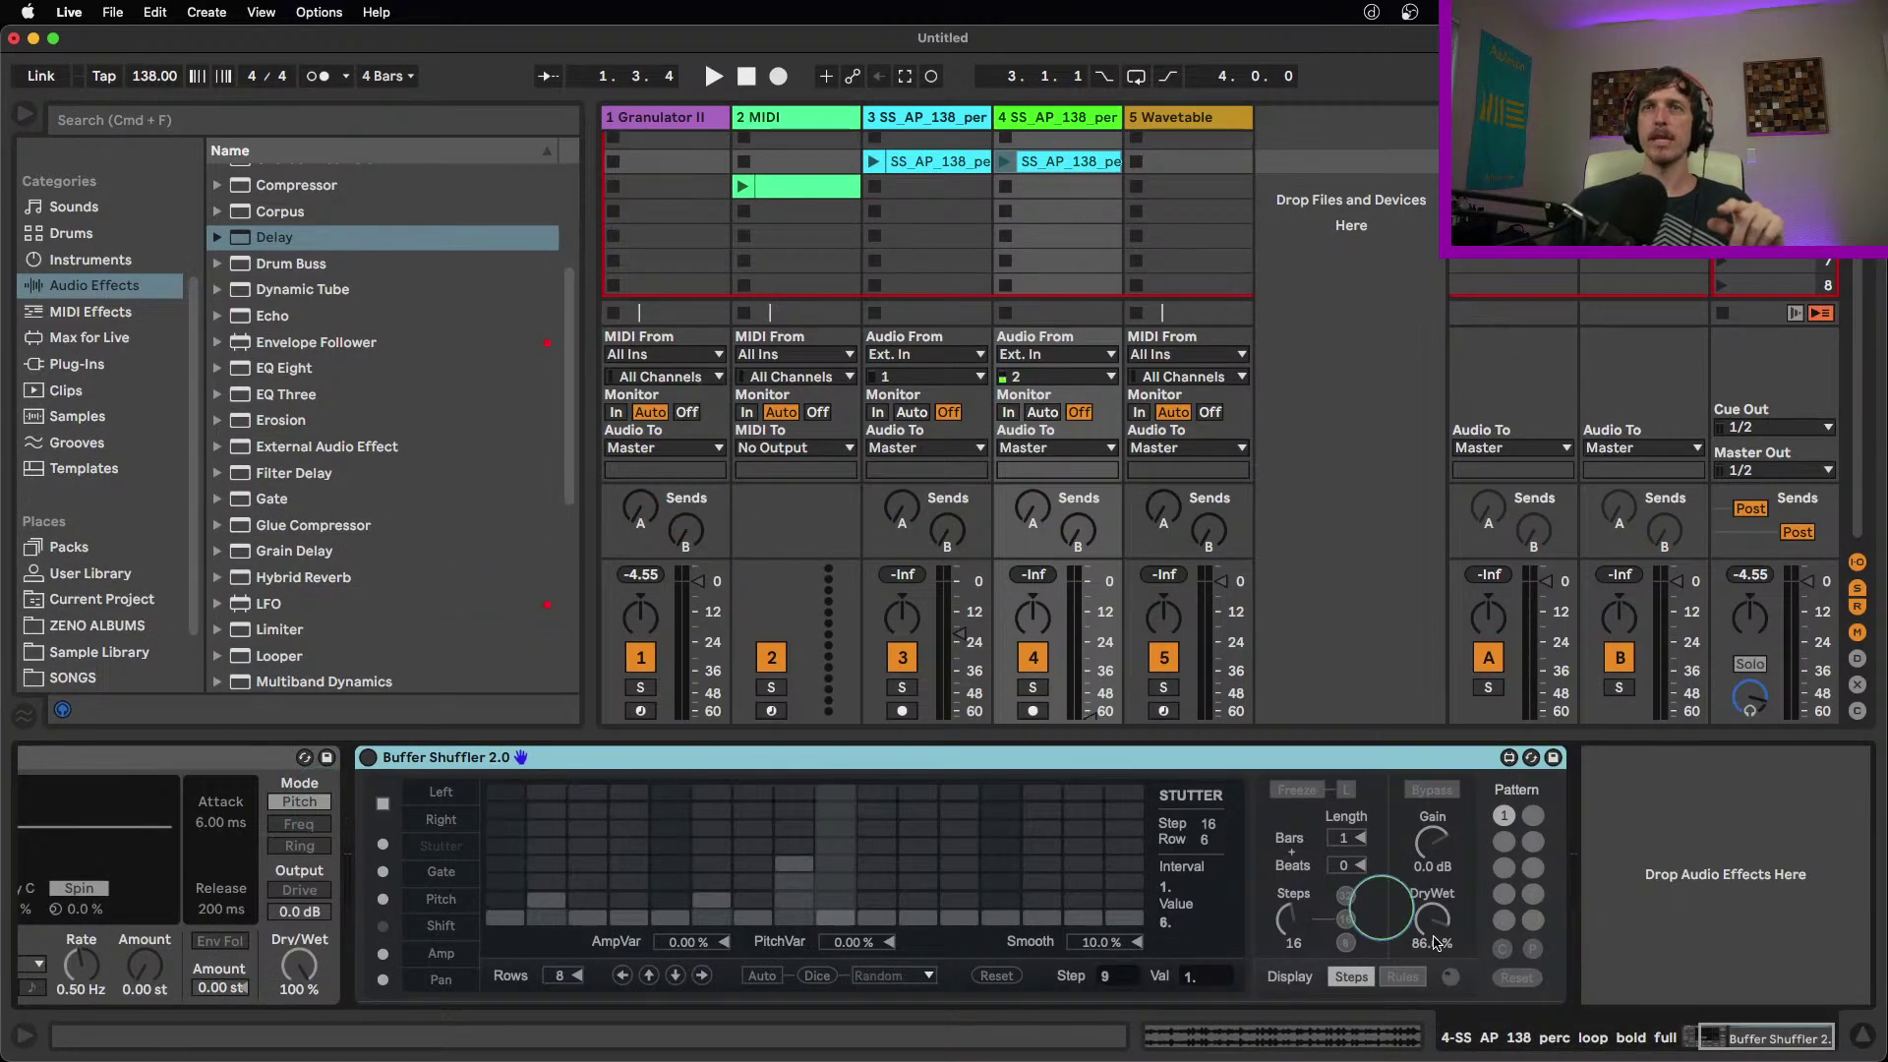
pyautogui.click(1800, 1045)
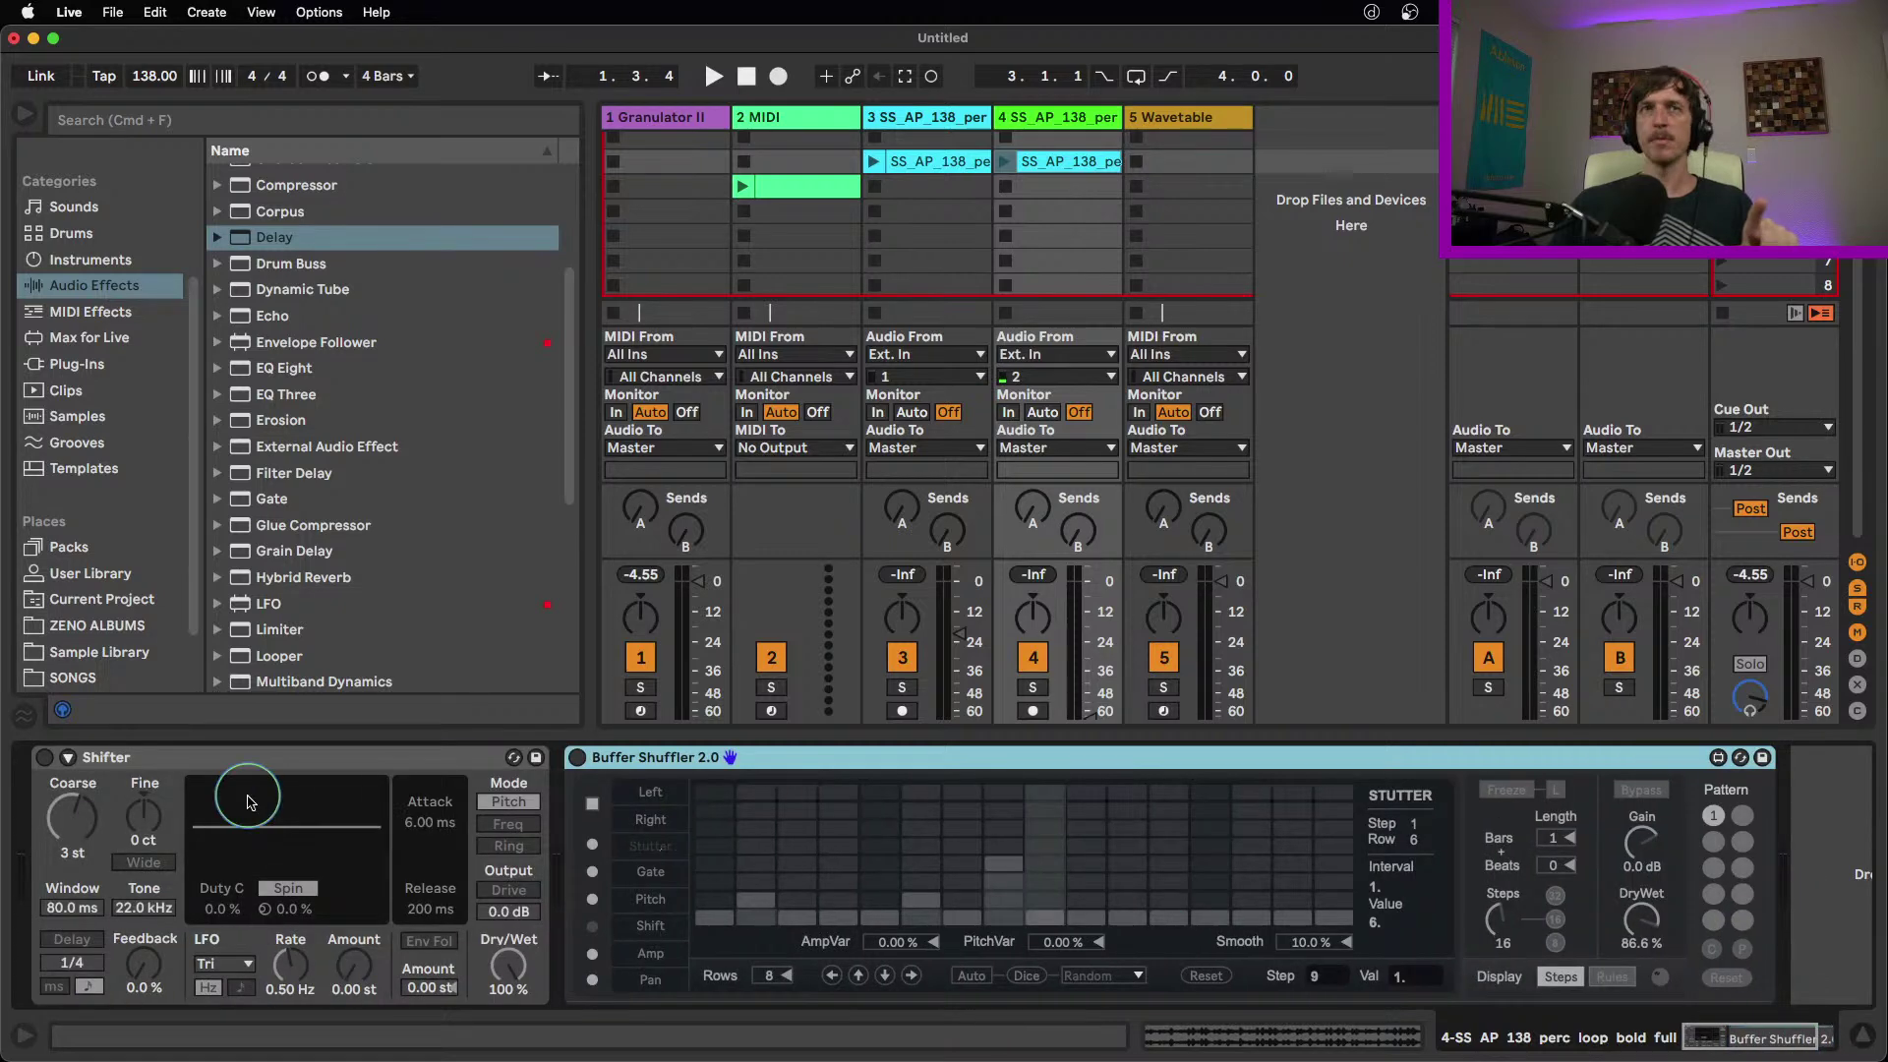
pyautogui.click(176, 757)
pyautogui.click(41, 759)
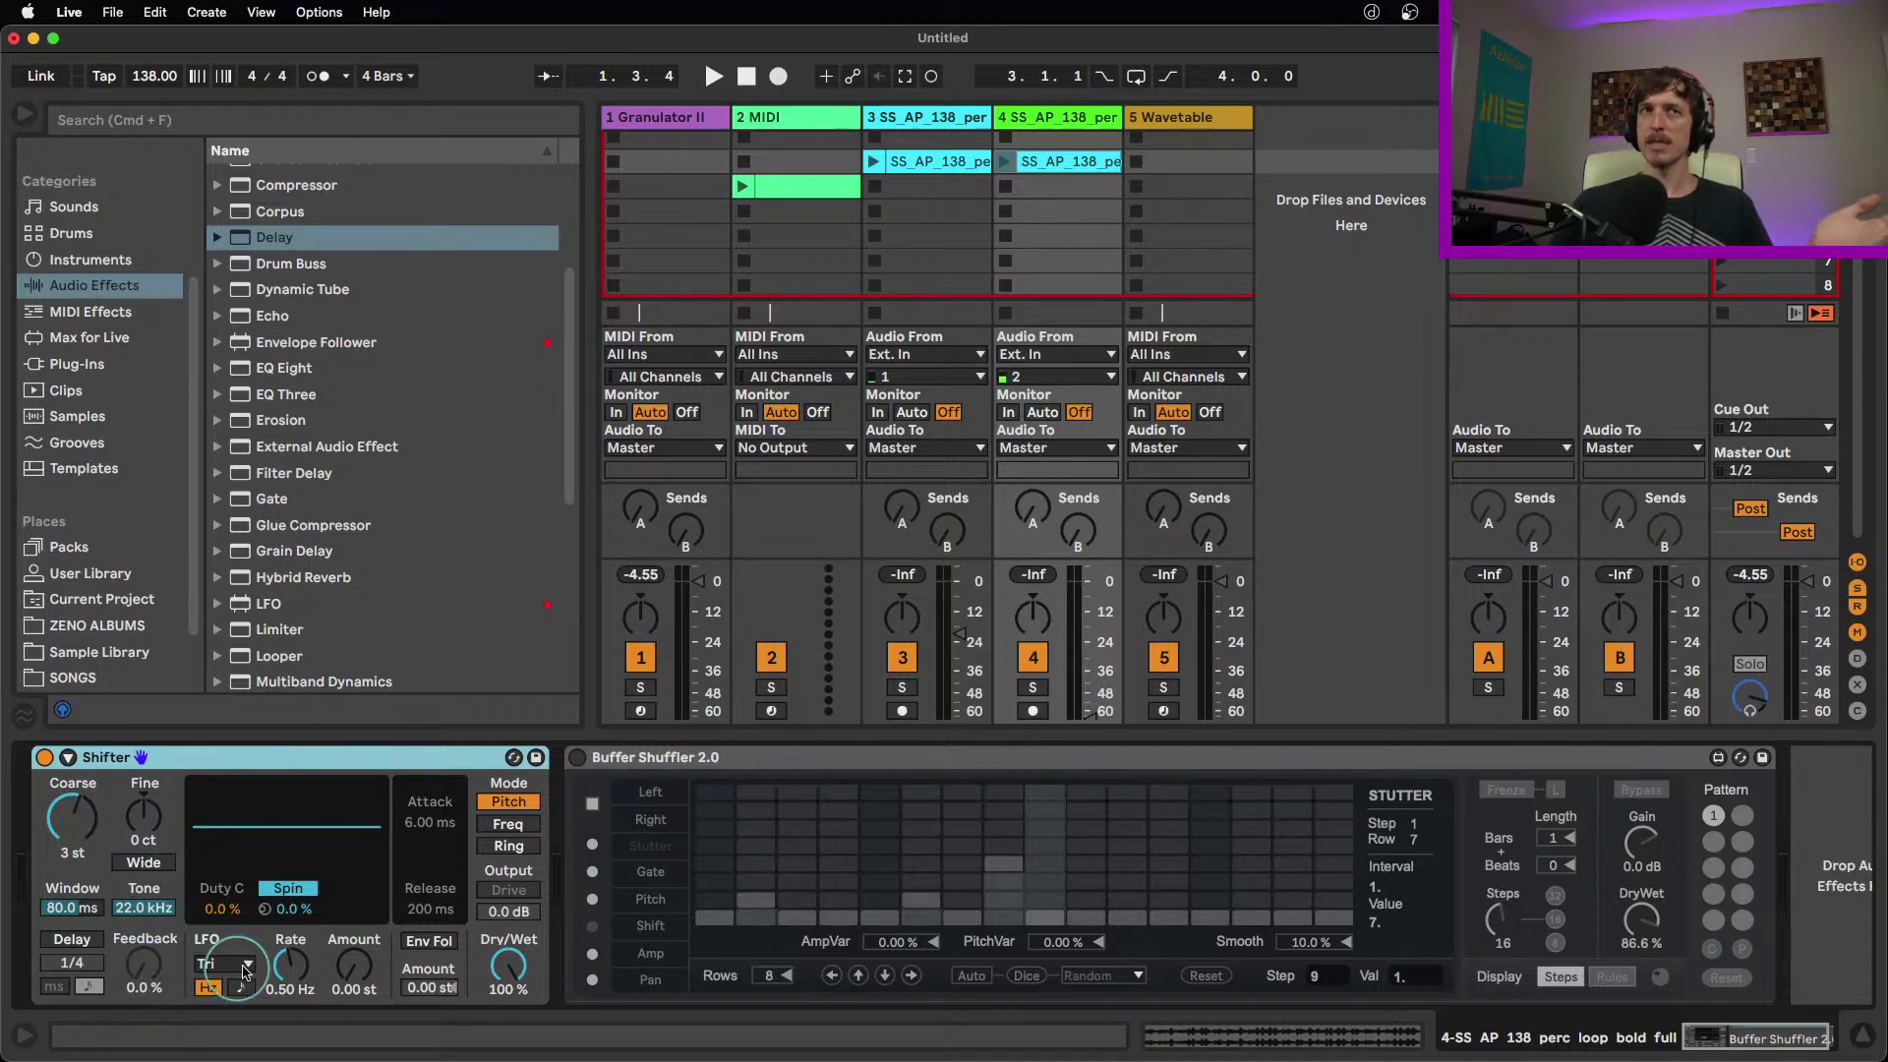
pyautogui.moveTo(354, 968); pyautogui.dragTo(330, 962)
pyautogui.click(95, 947)
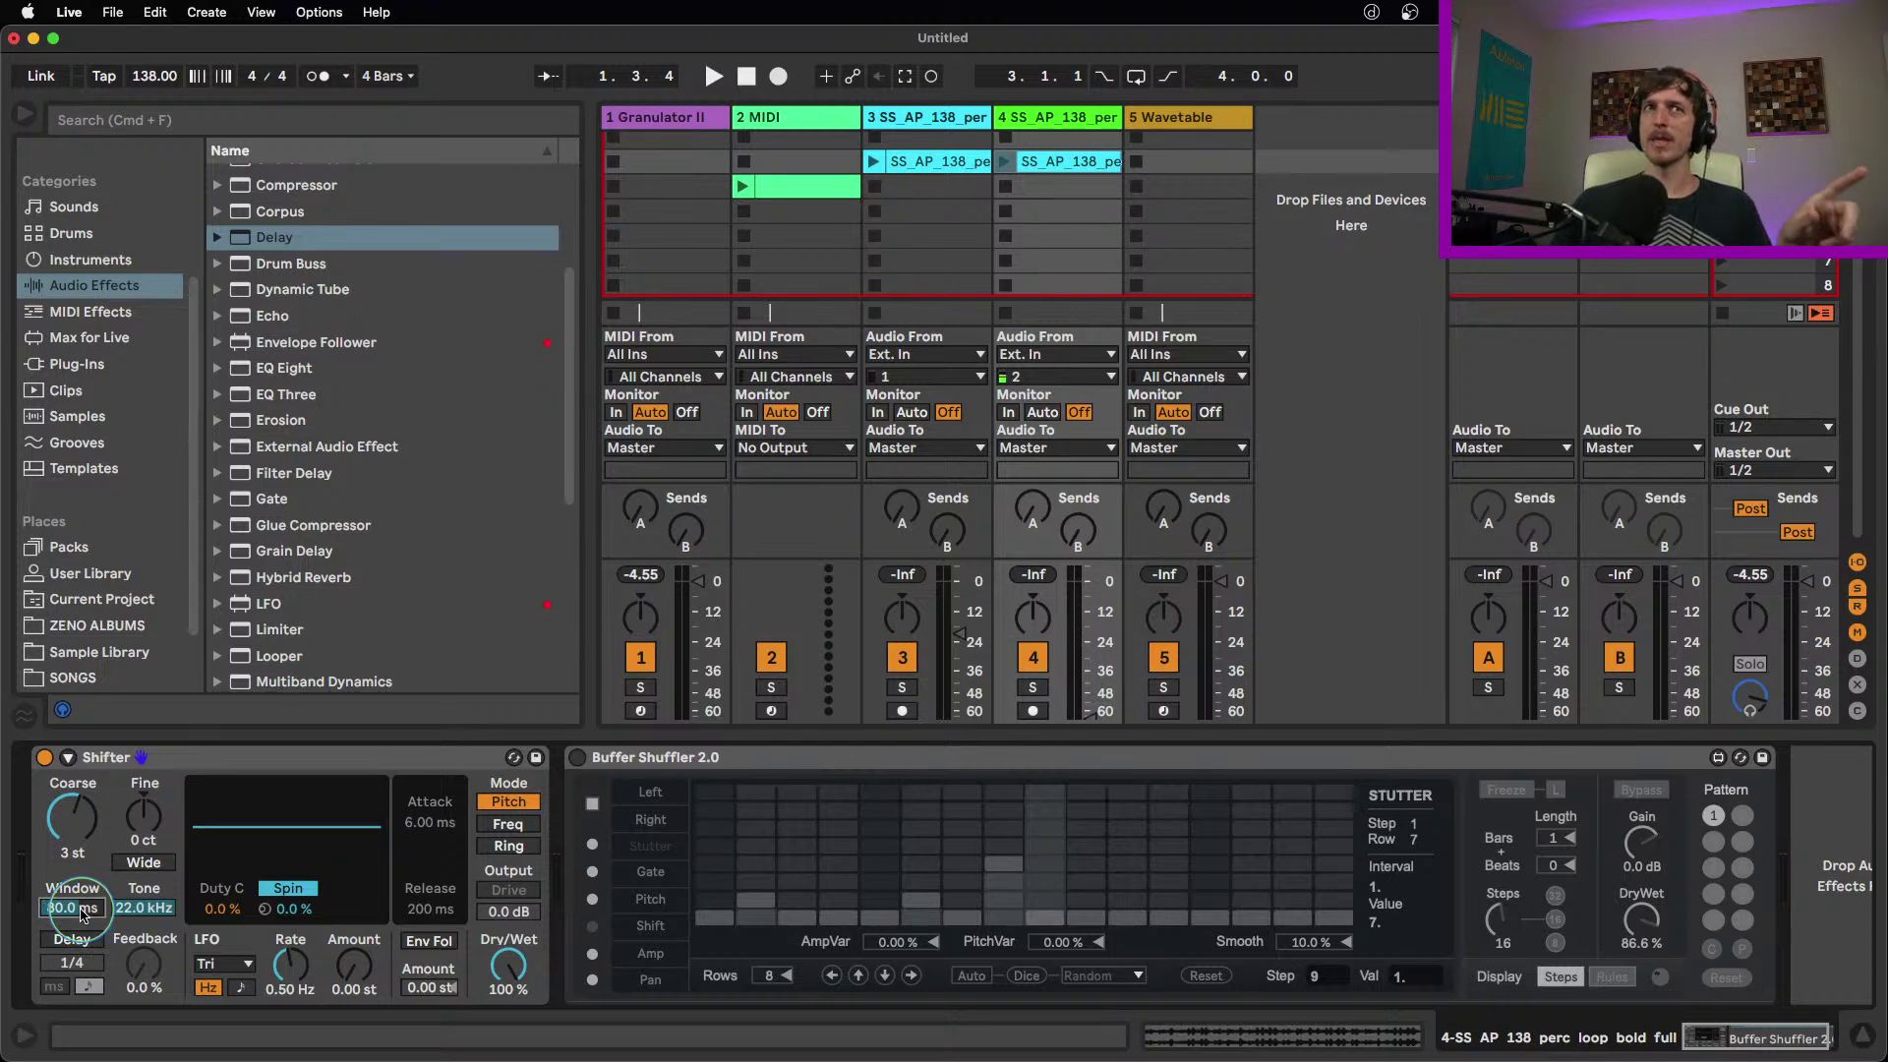
# Show the Shifter's Pitch Coarse envelope in track 4's clip and launch the clip
pyautogui.click(1067, 163)
pyautogui.click(430, 742)
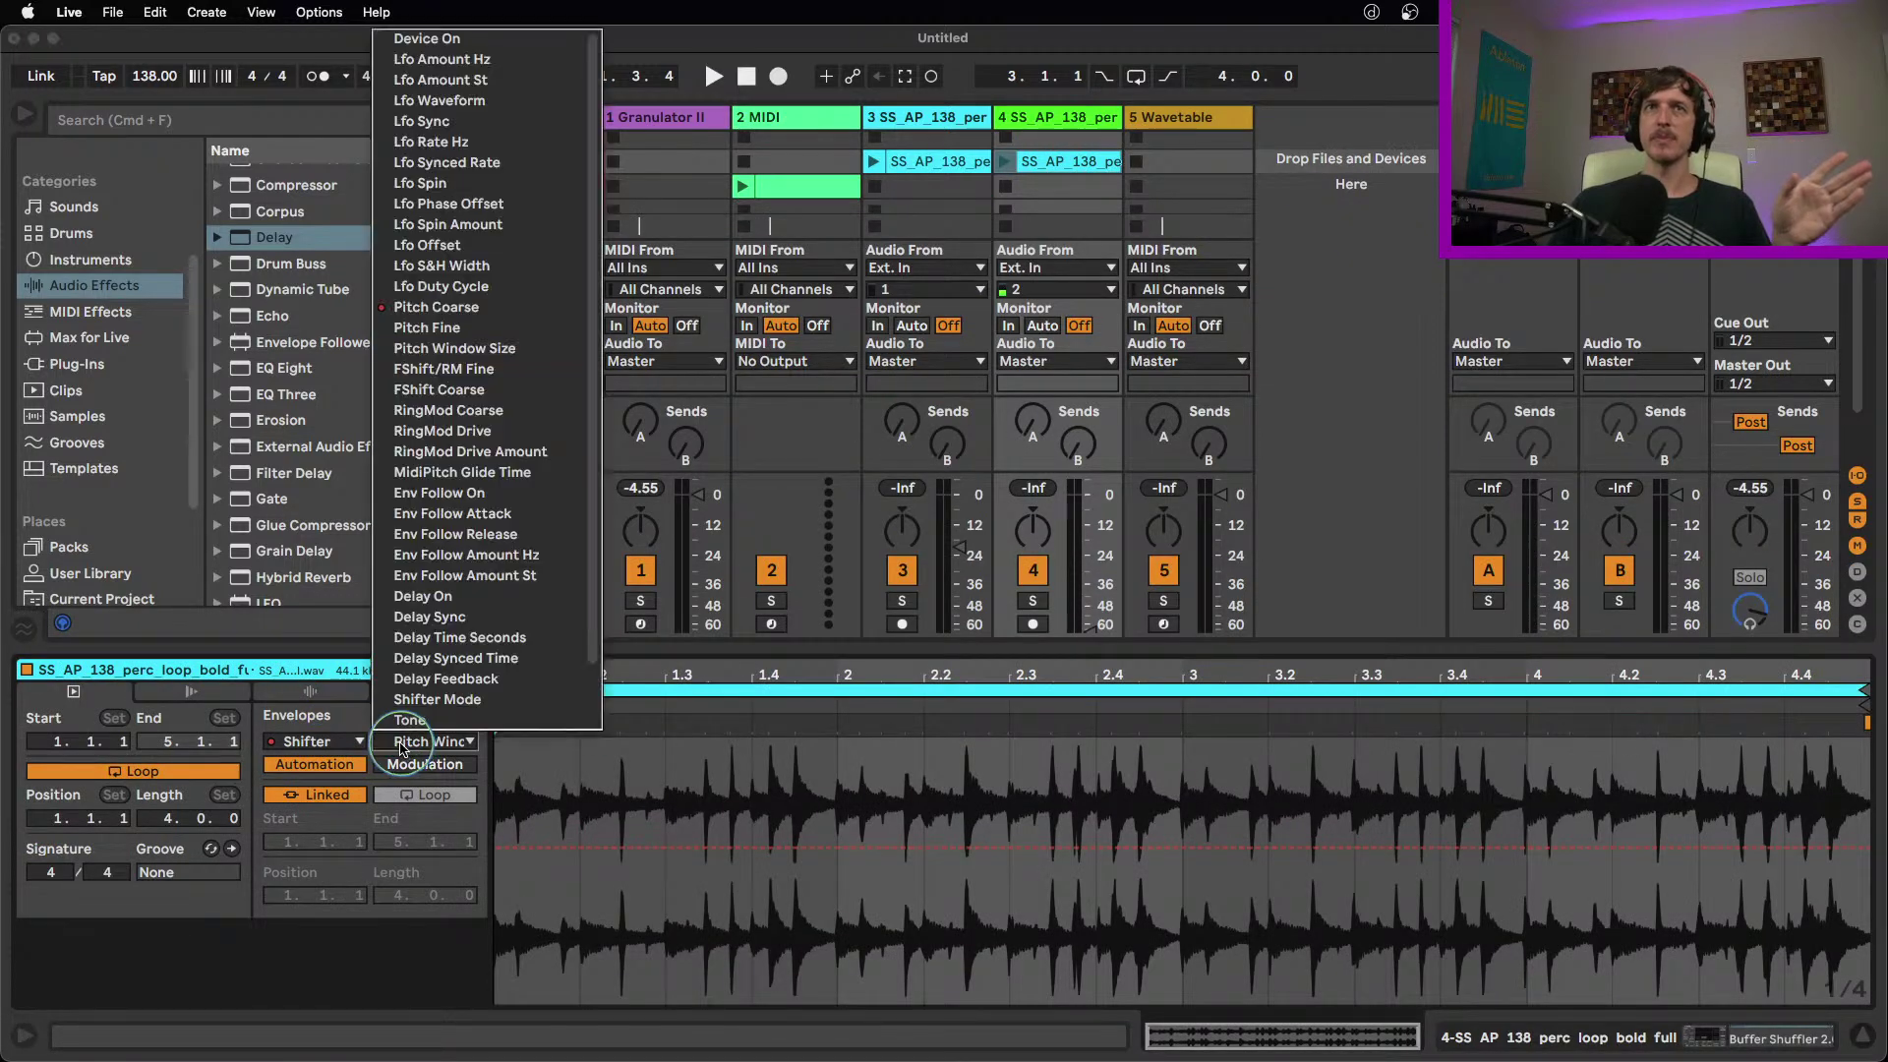
pyautogui.click(534, 313)
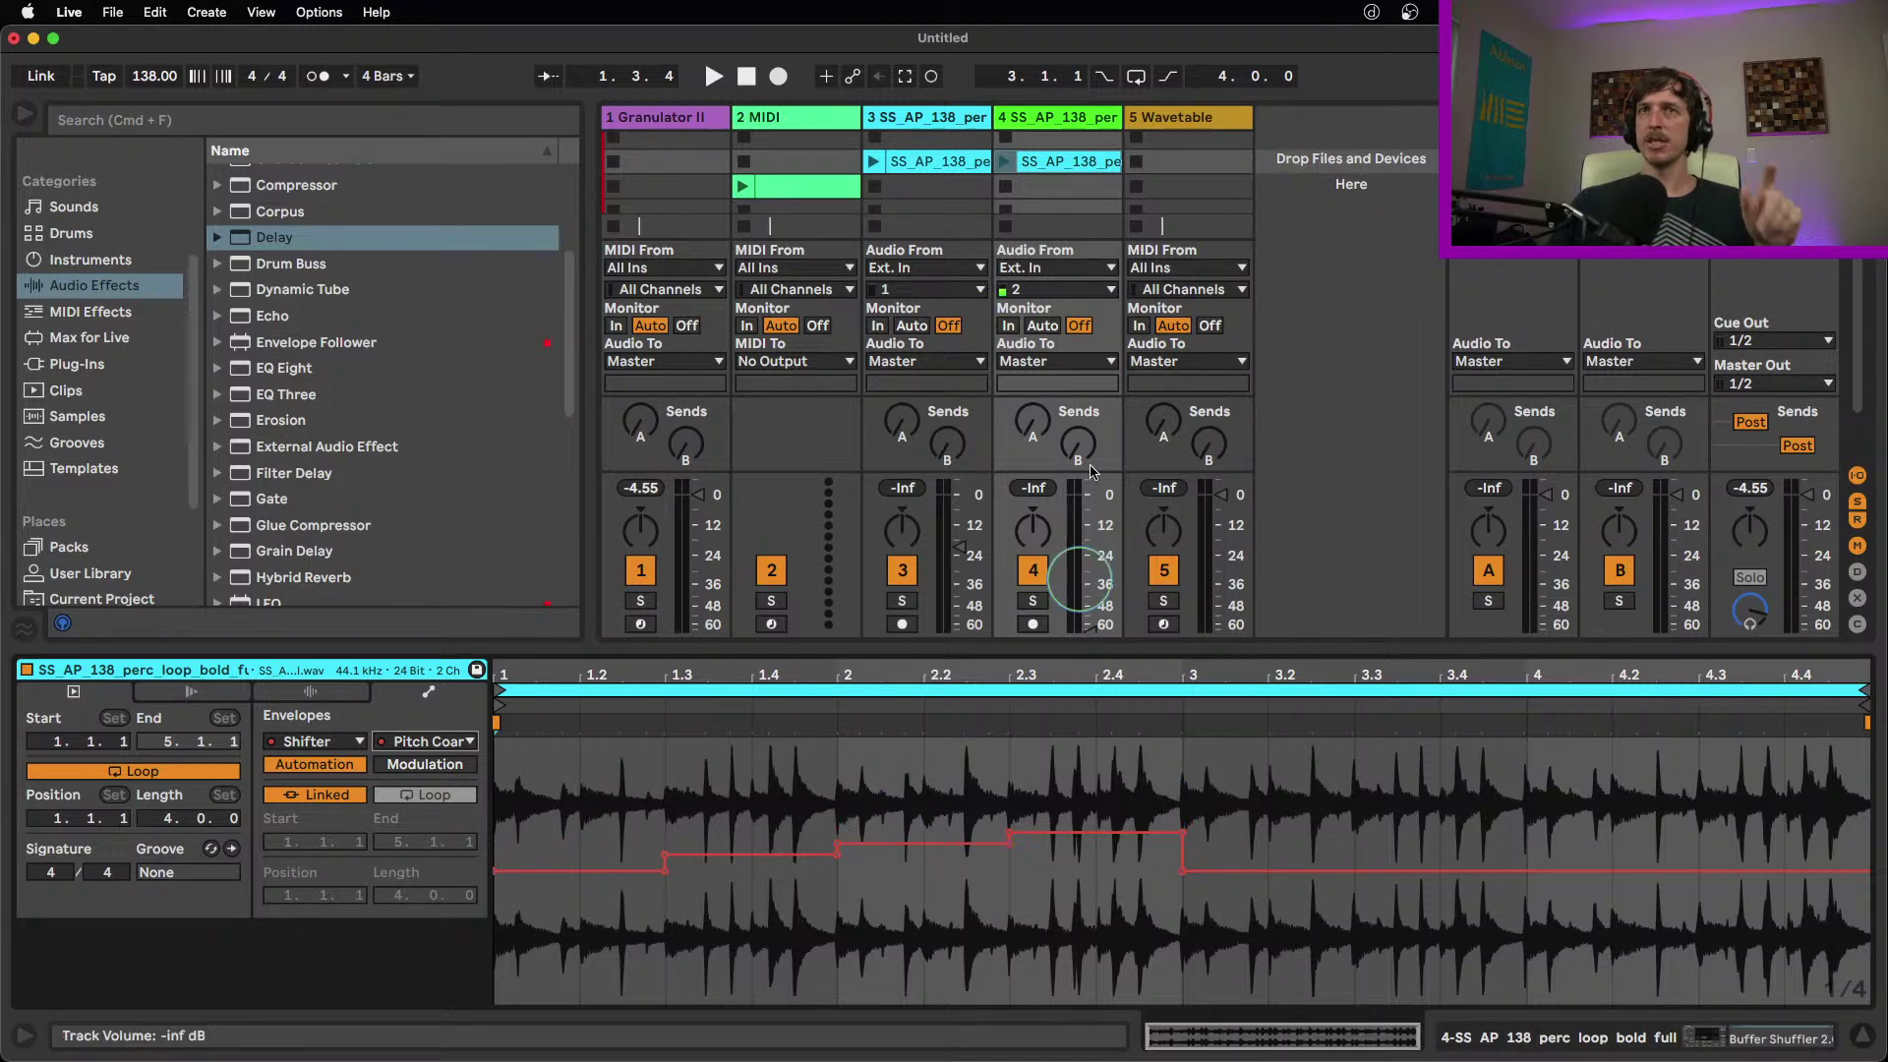
pyautogui.click(1005, 161)
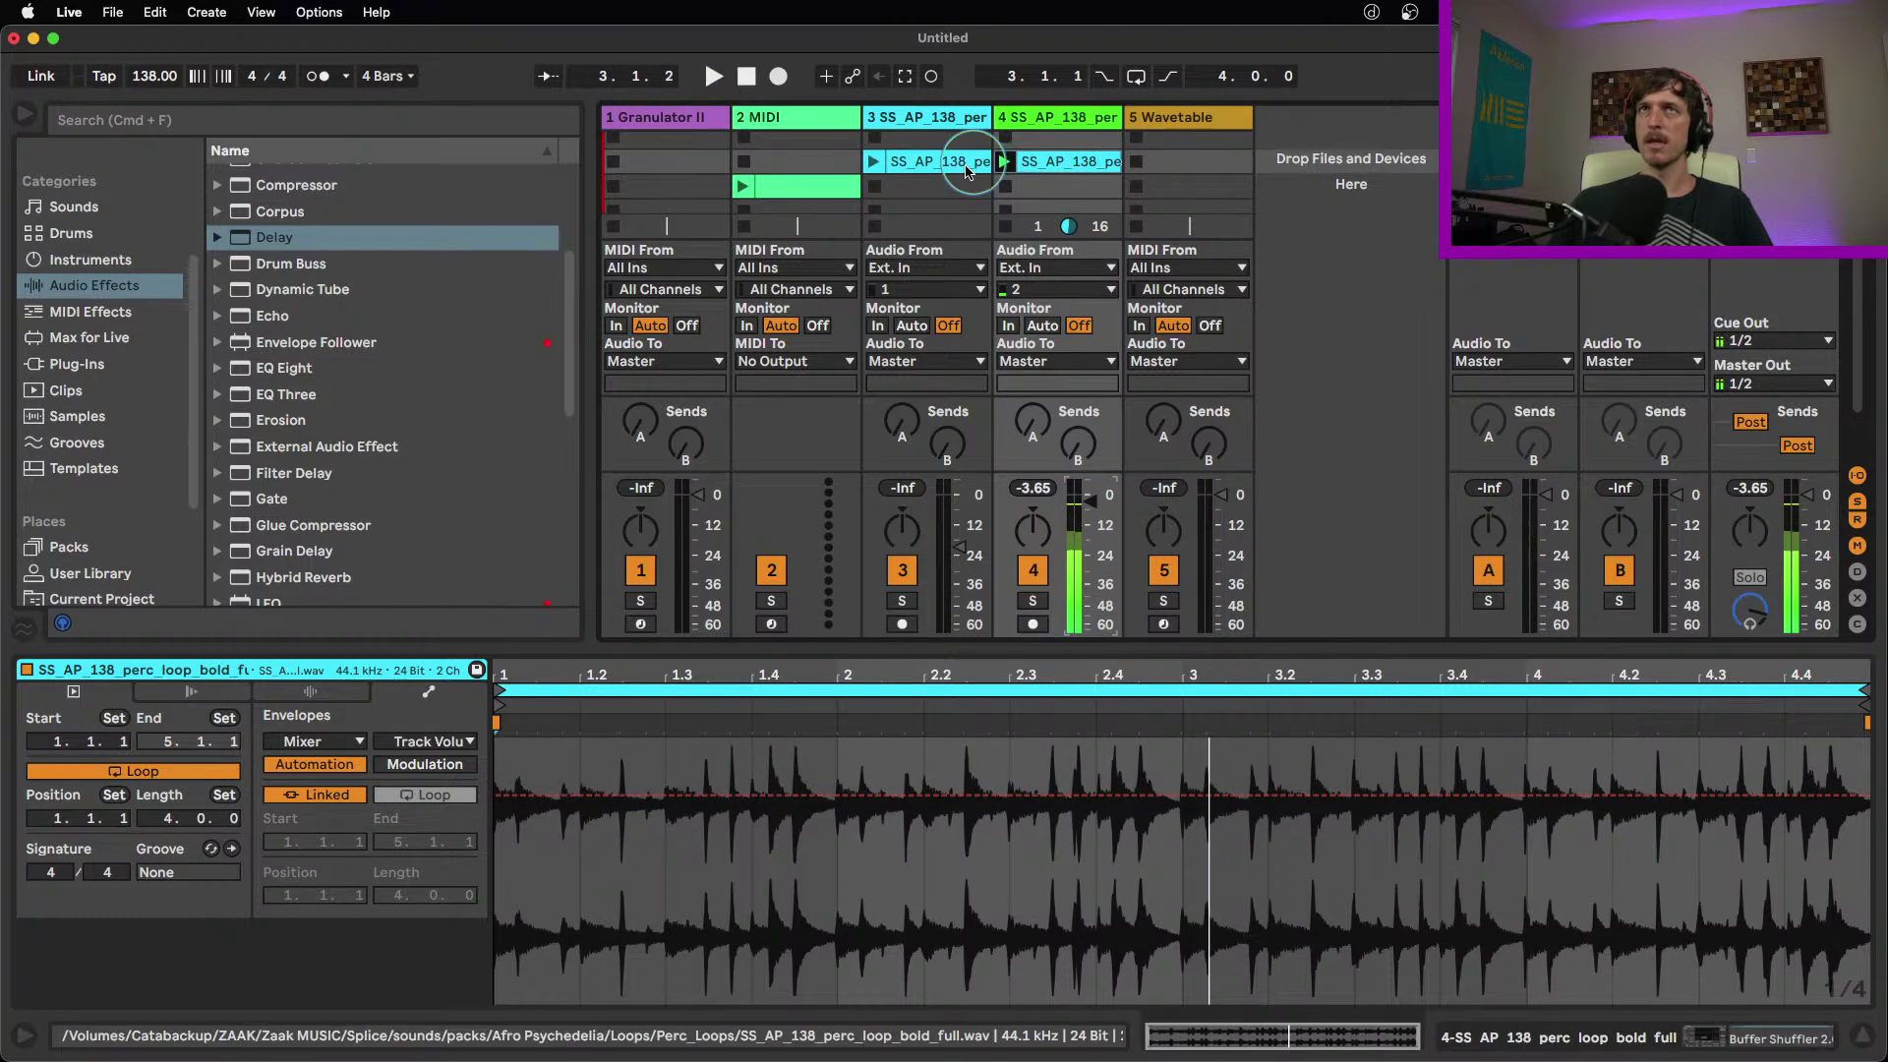
# Set the warp mode of track 3's clip to Tones and play it with the track volume at -4.81 dB
pyautogui.click(905, 162)
pyautogui.click(1006, 187)
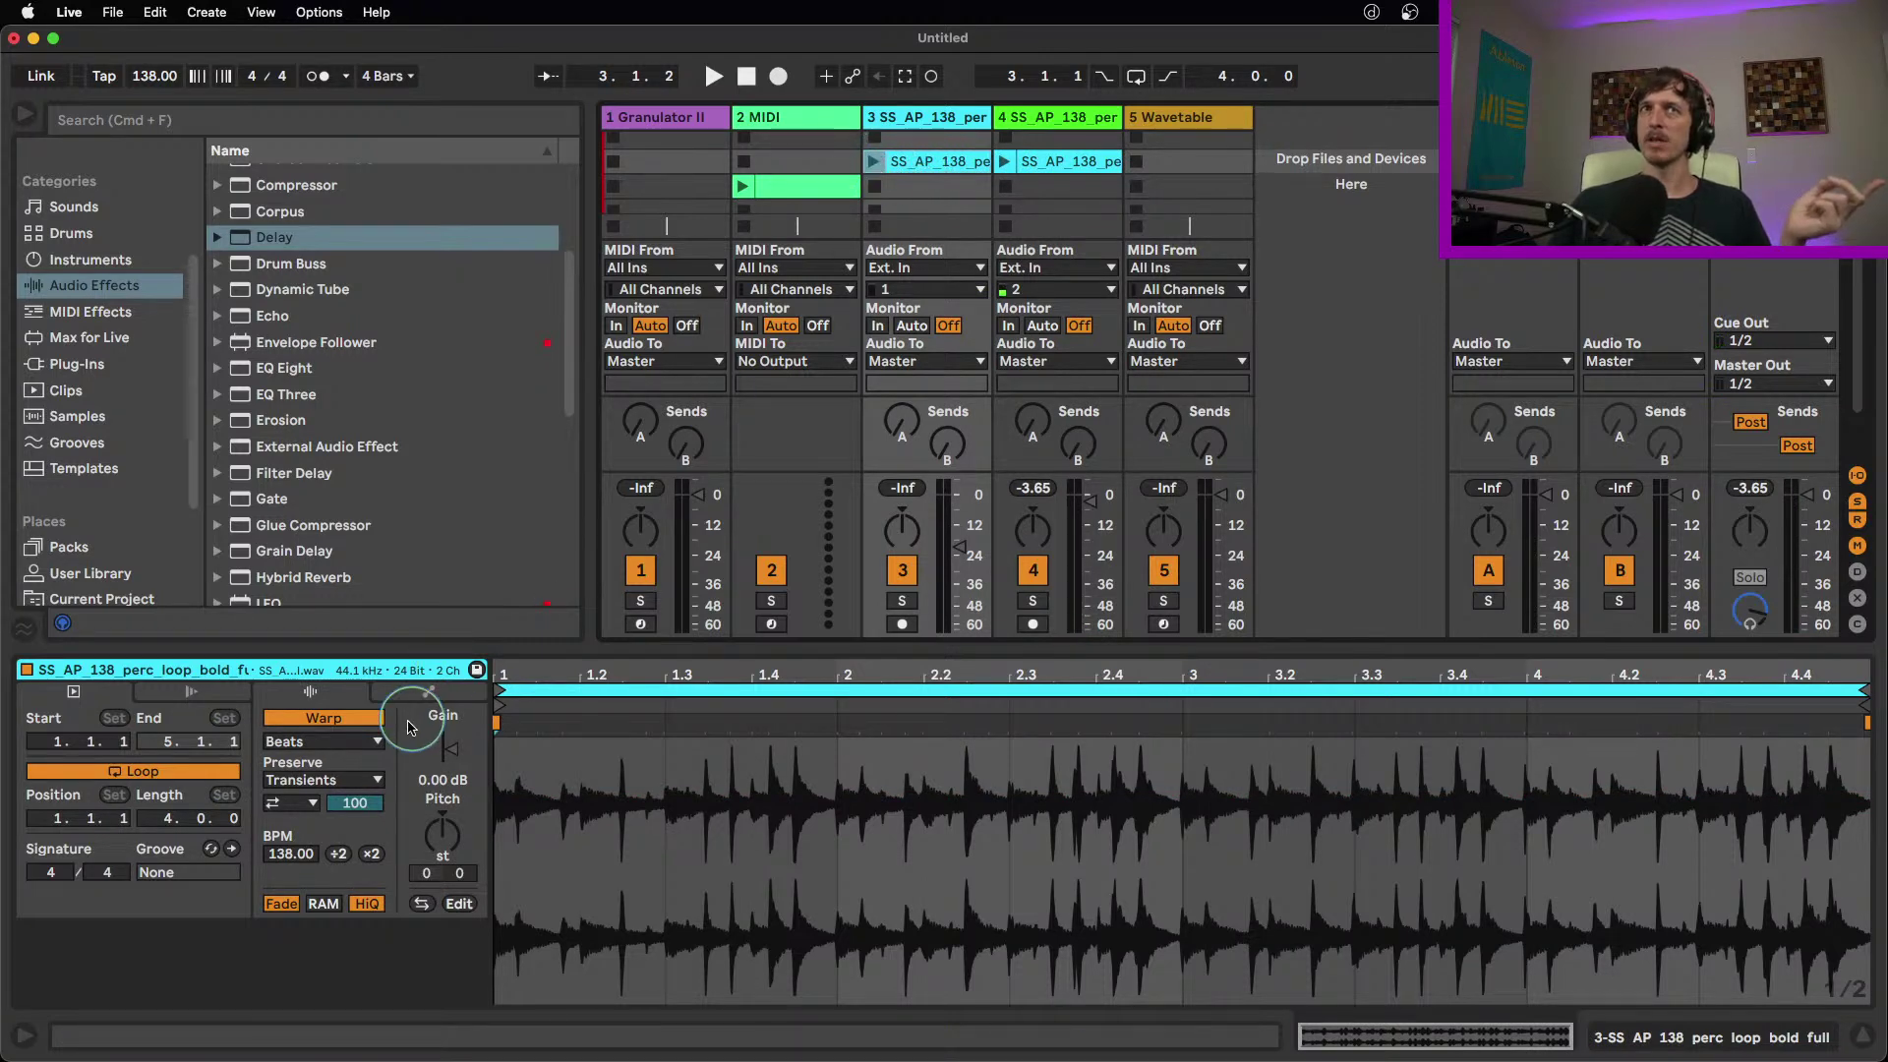
pyautogui.click(322, 742)
pyautogui.click(295, 760)
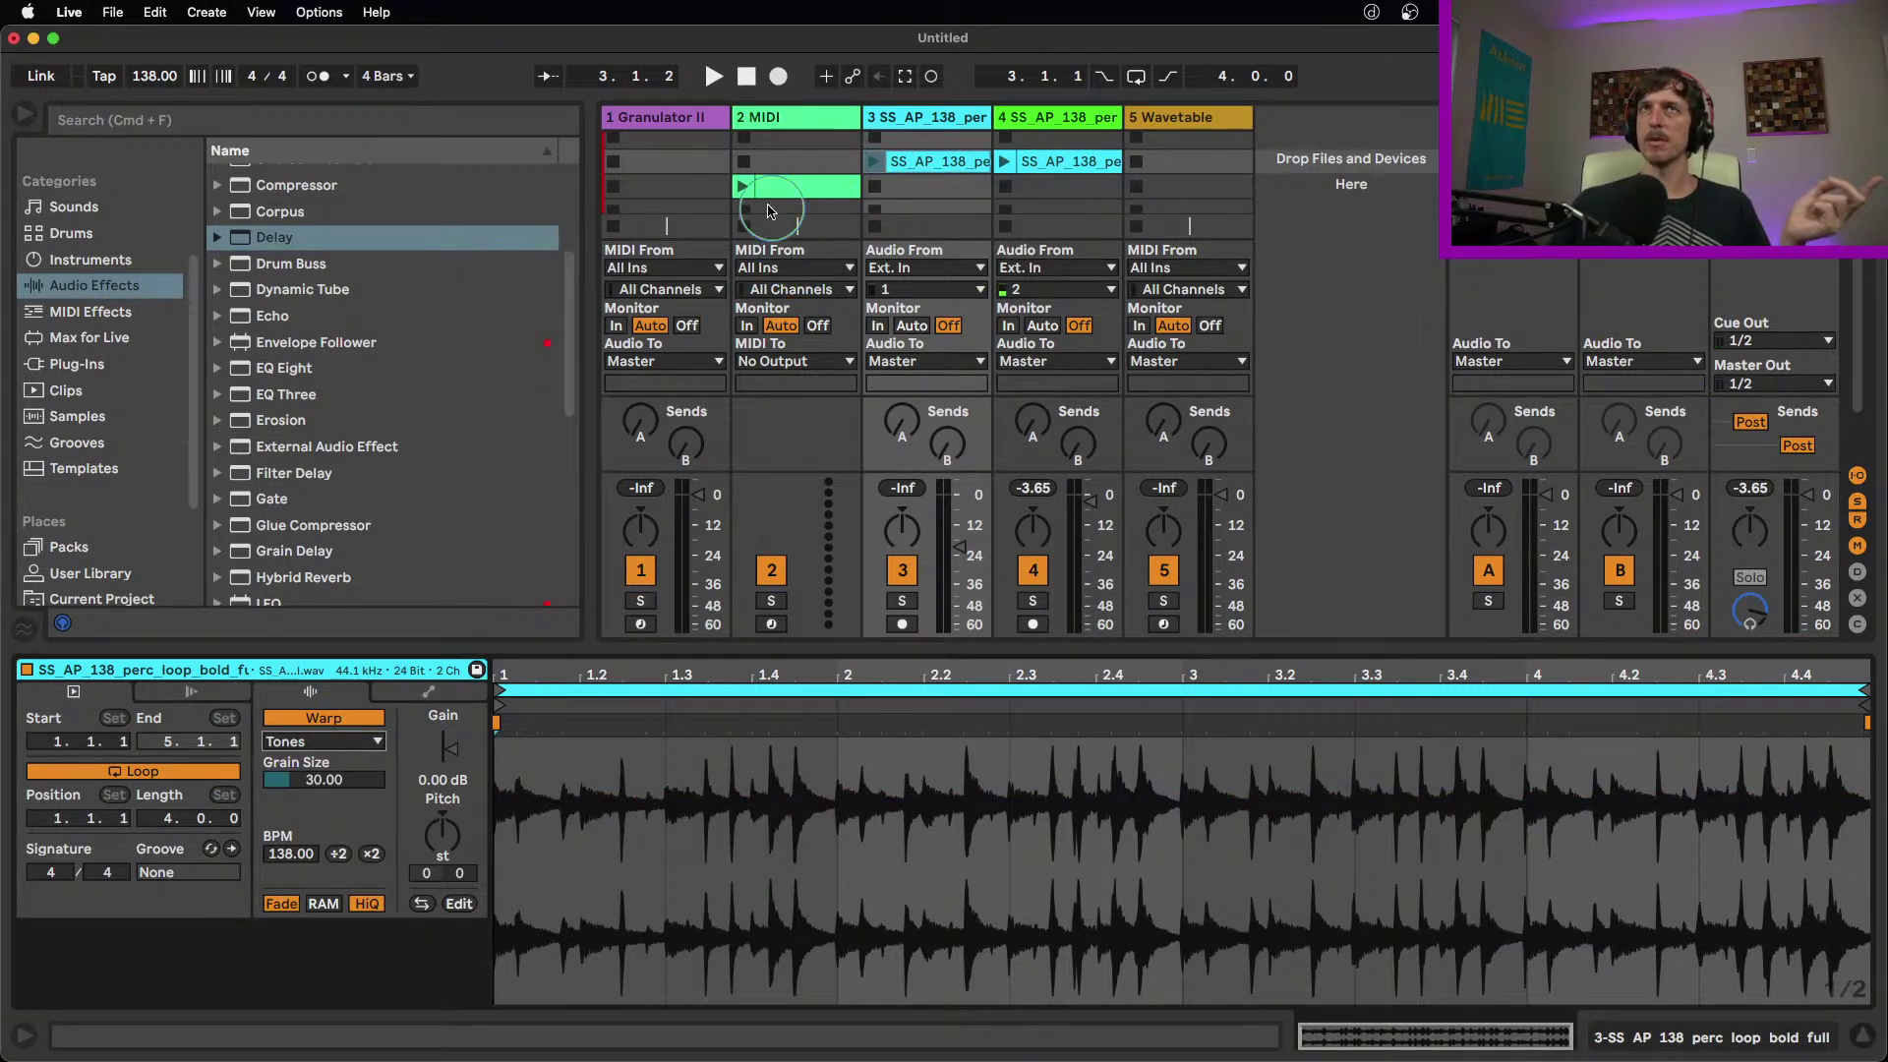
pyautogui.click(874, 162)
pyautogui.moveTo(960, 547); pyautogui.dragTo(979, 509)
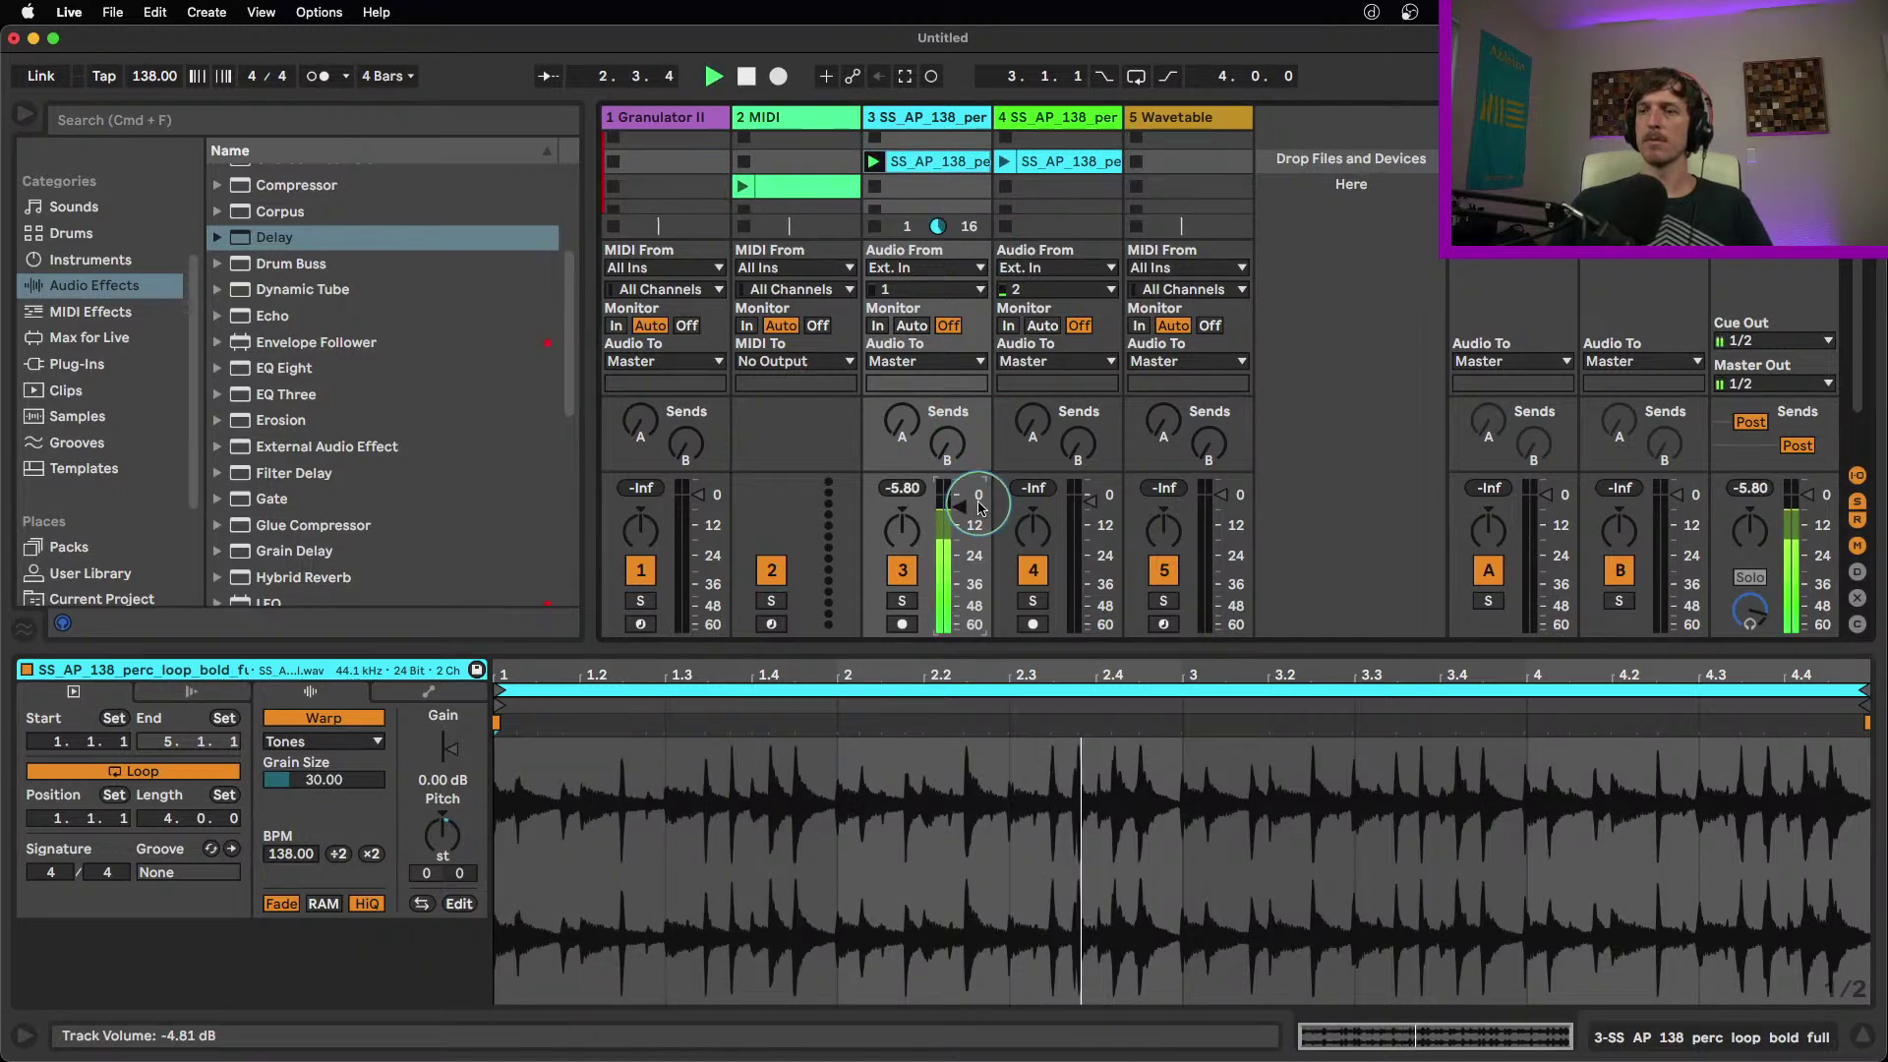
# Stop track 3, set the Shifter's Window on track 4 to 10.0 ms and play that track's loop
pyautogui.click(875, 227)
pyautogui.click(1060, 164)
pyautogui.doubleClick(1038, 118)
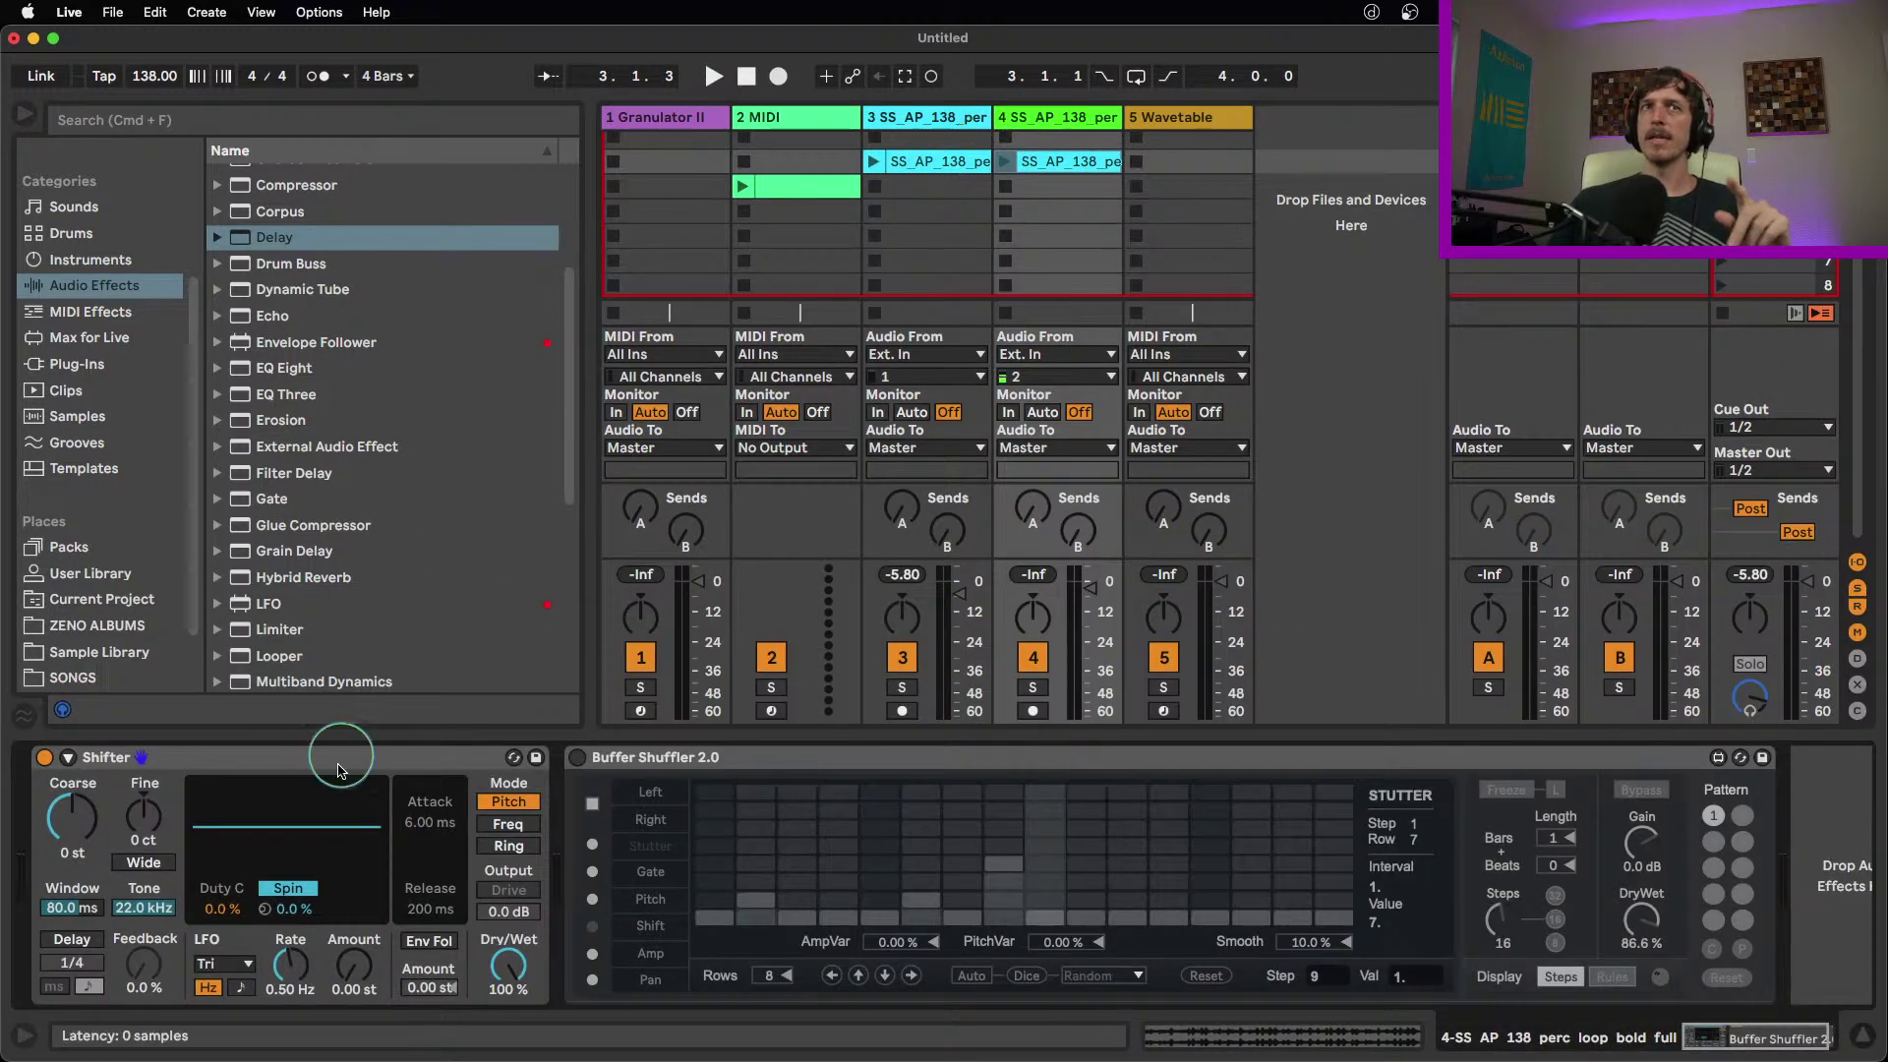
pyautogui.click(89, 910)
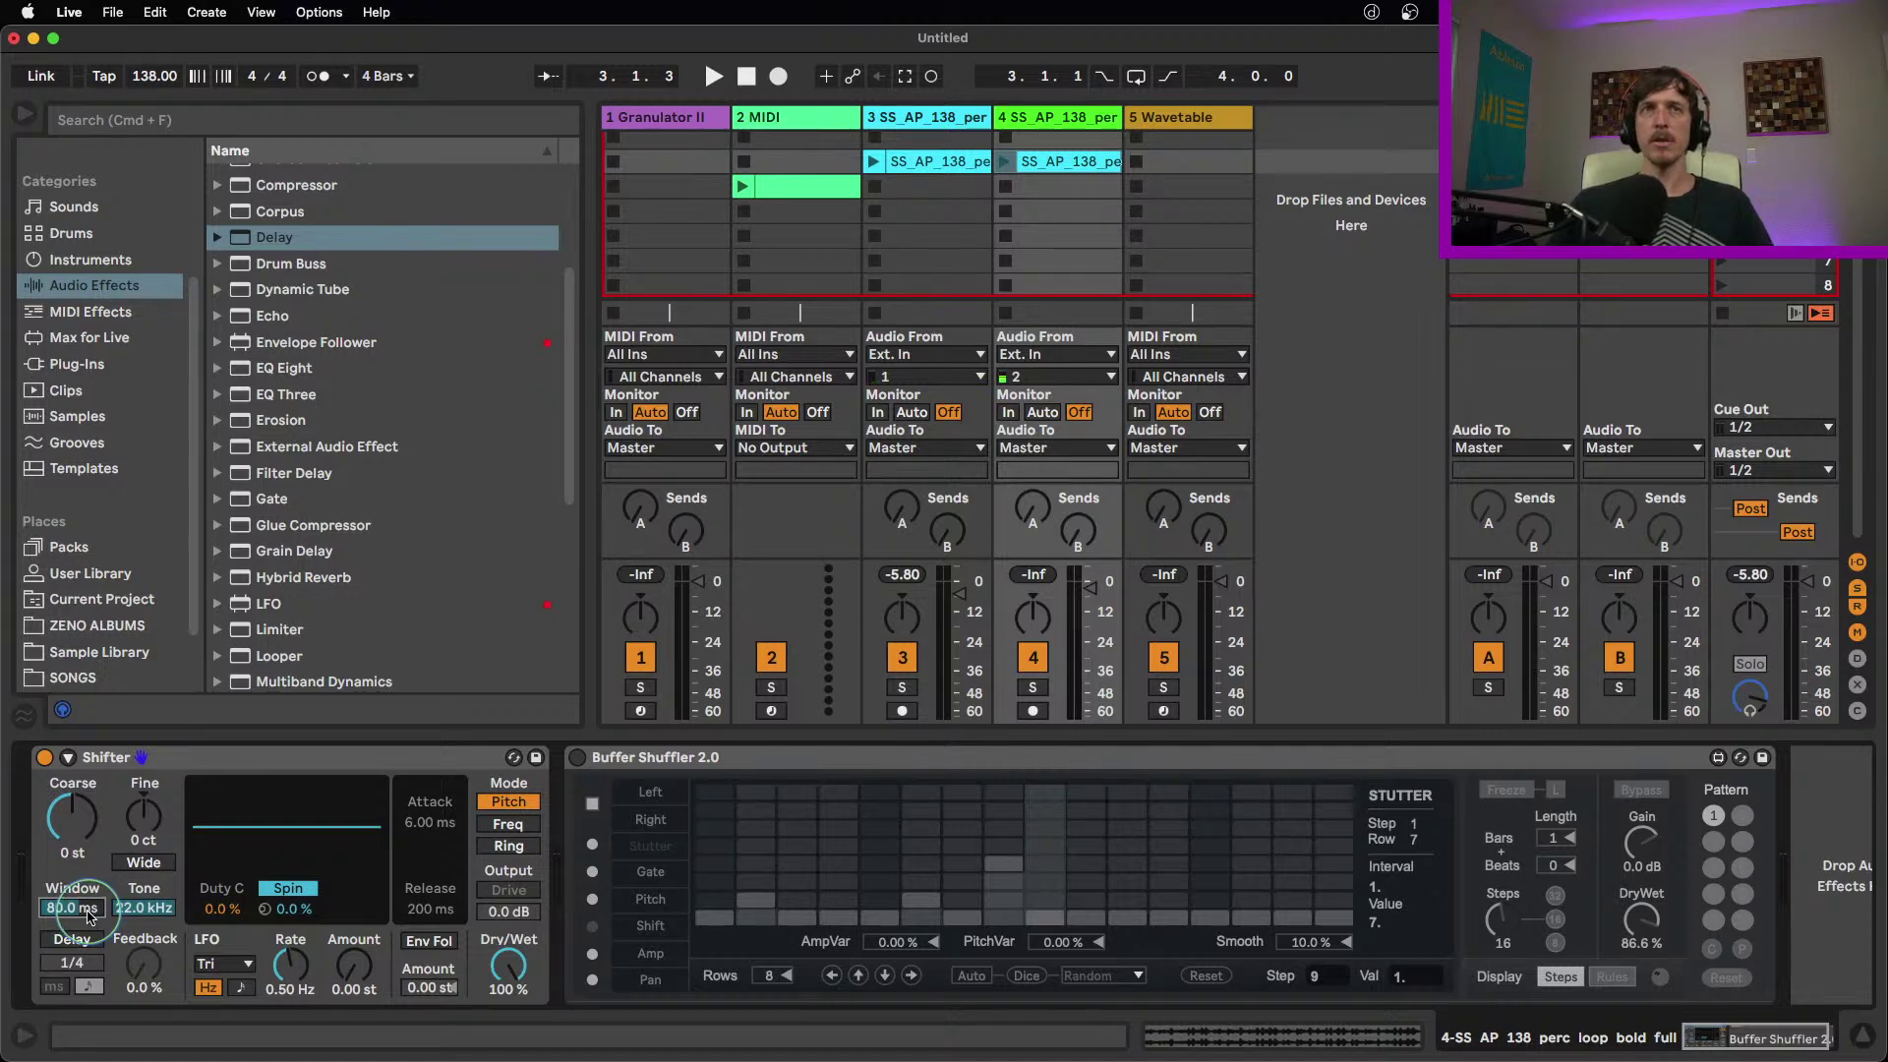
pyautogui.click(1004, 162)
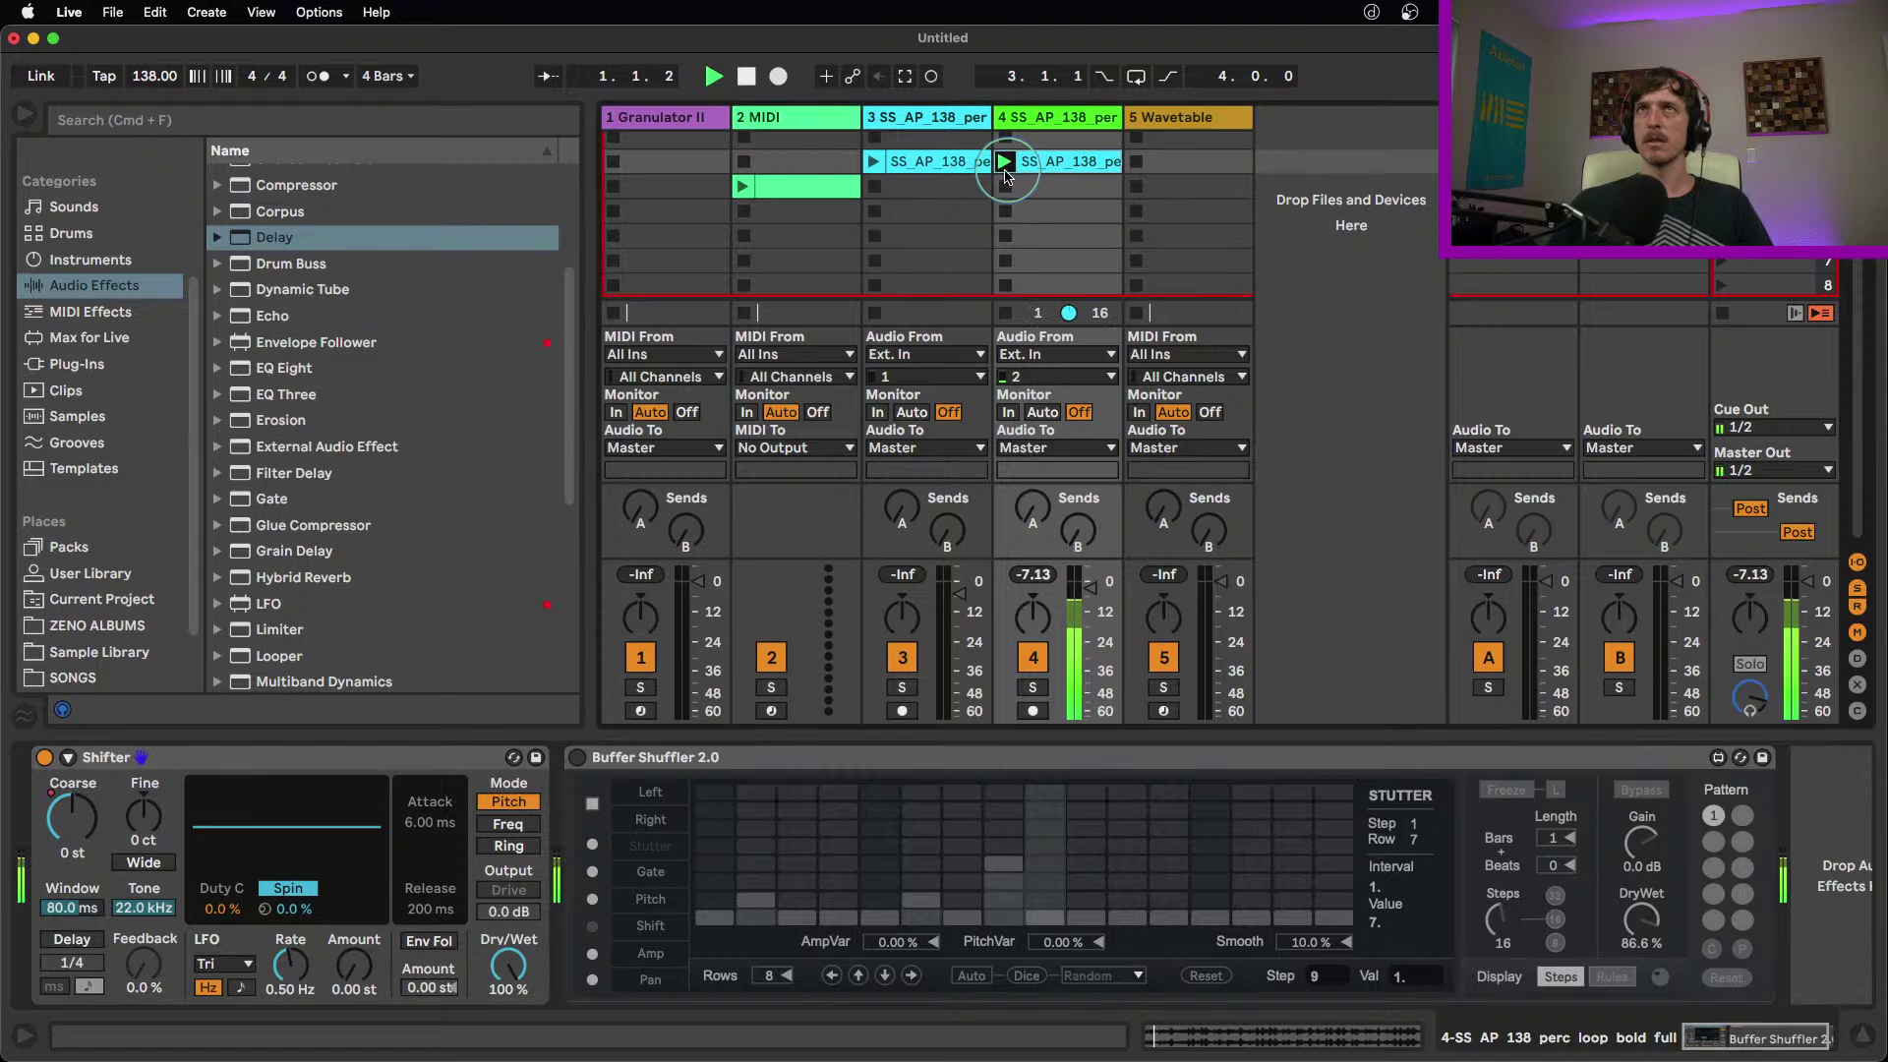
pyautogui.moveTo(89, 908); pyautogui.dragTo(89, 927)
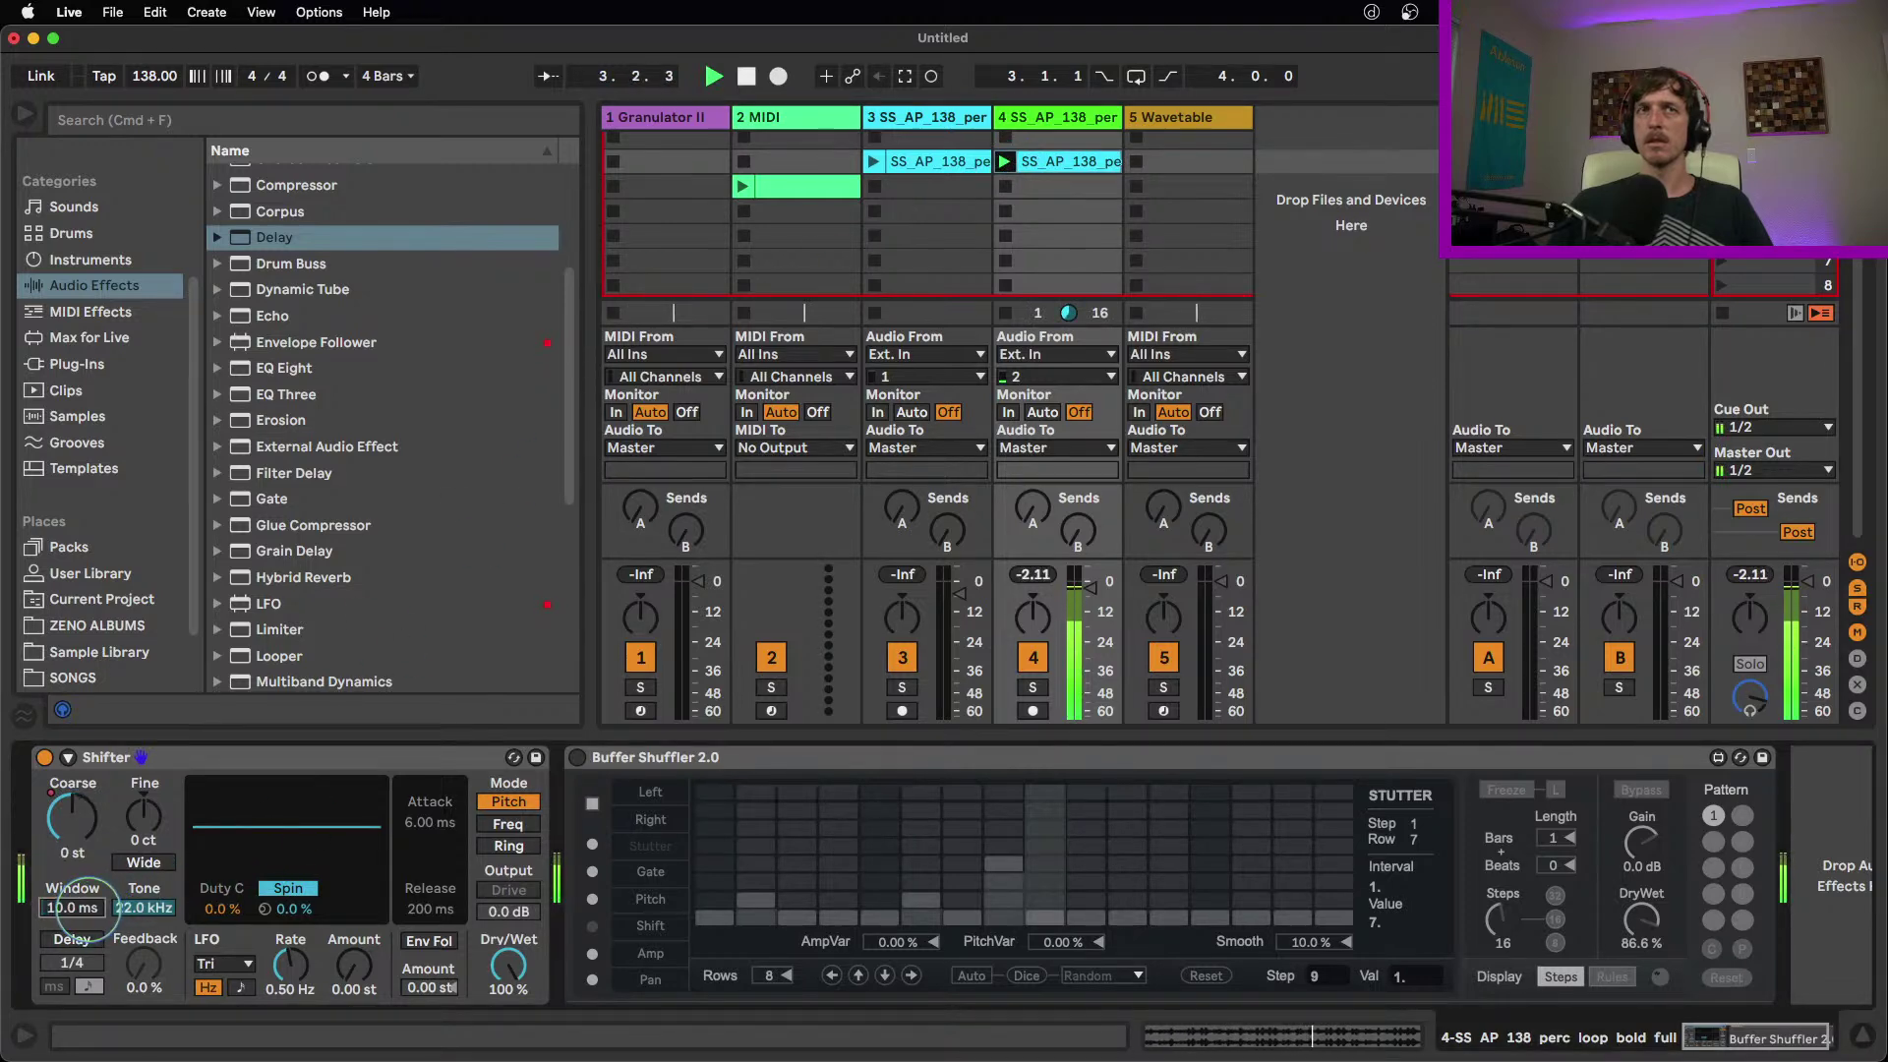
pyautogui.press('space')
pyautogui.press('space')
pyautogui.press('space')
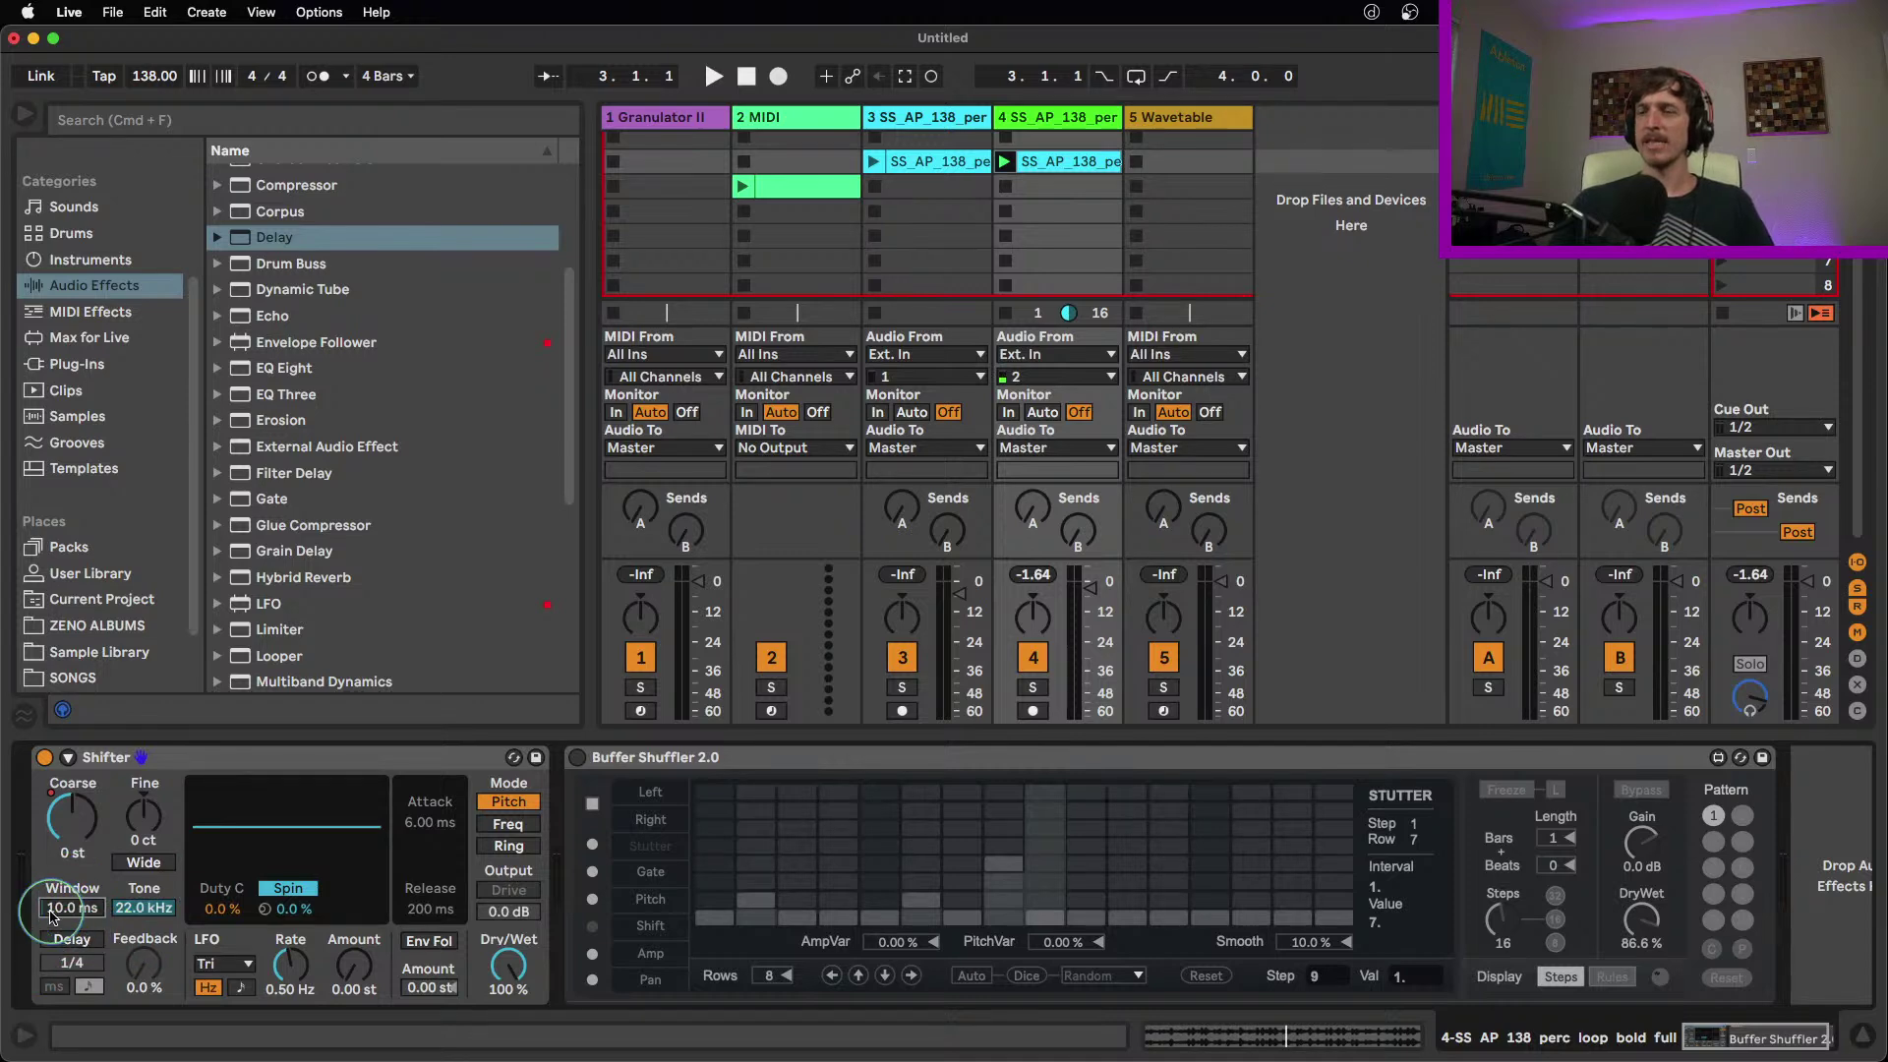
pyautogui.press('space')
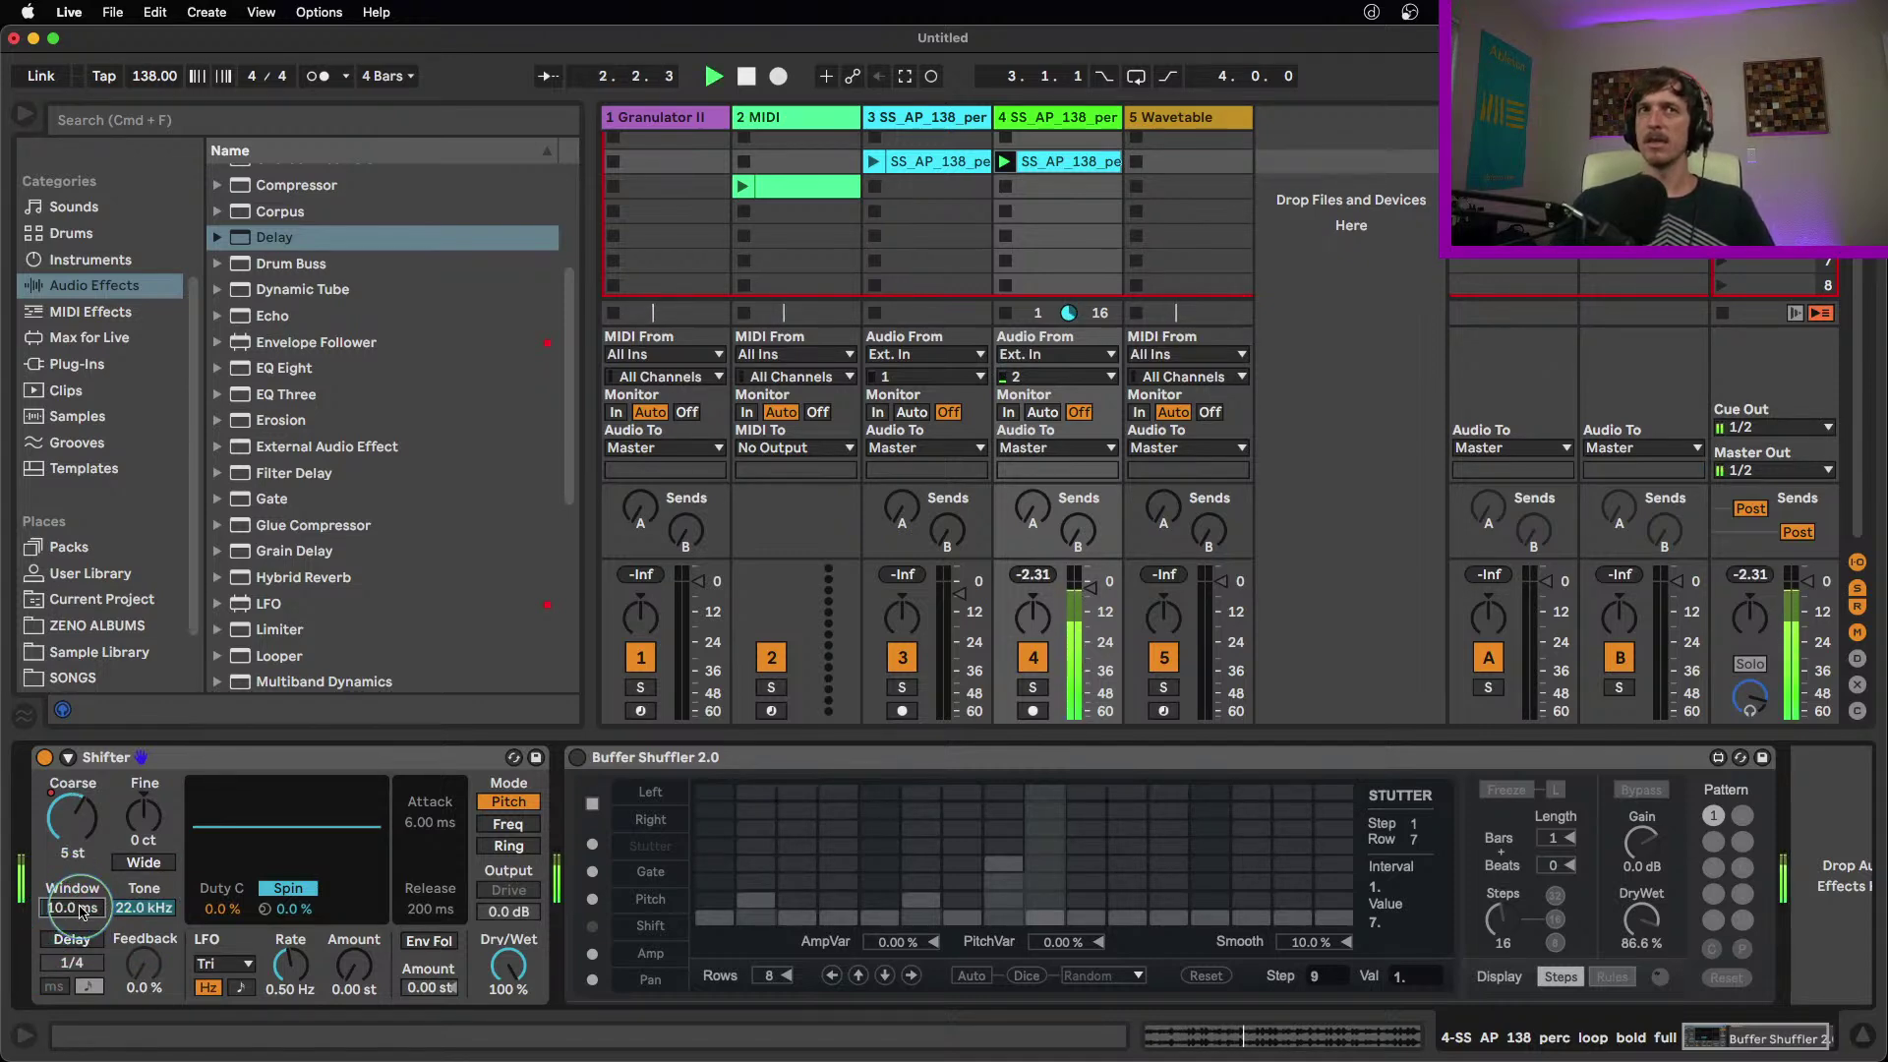
# Set the Shifter's Window to 304 ms and replay the loop
pyautogui.press('space')
pyautogui.moveTo(82, 913); pyautogui.dragTo(81, 897)
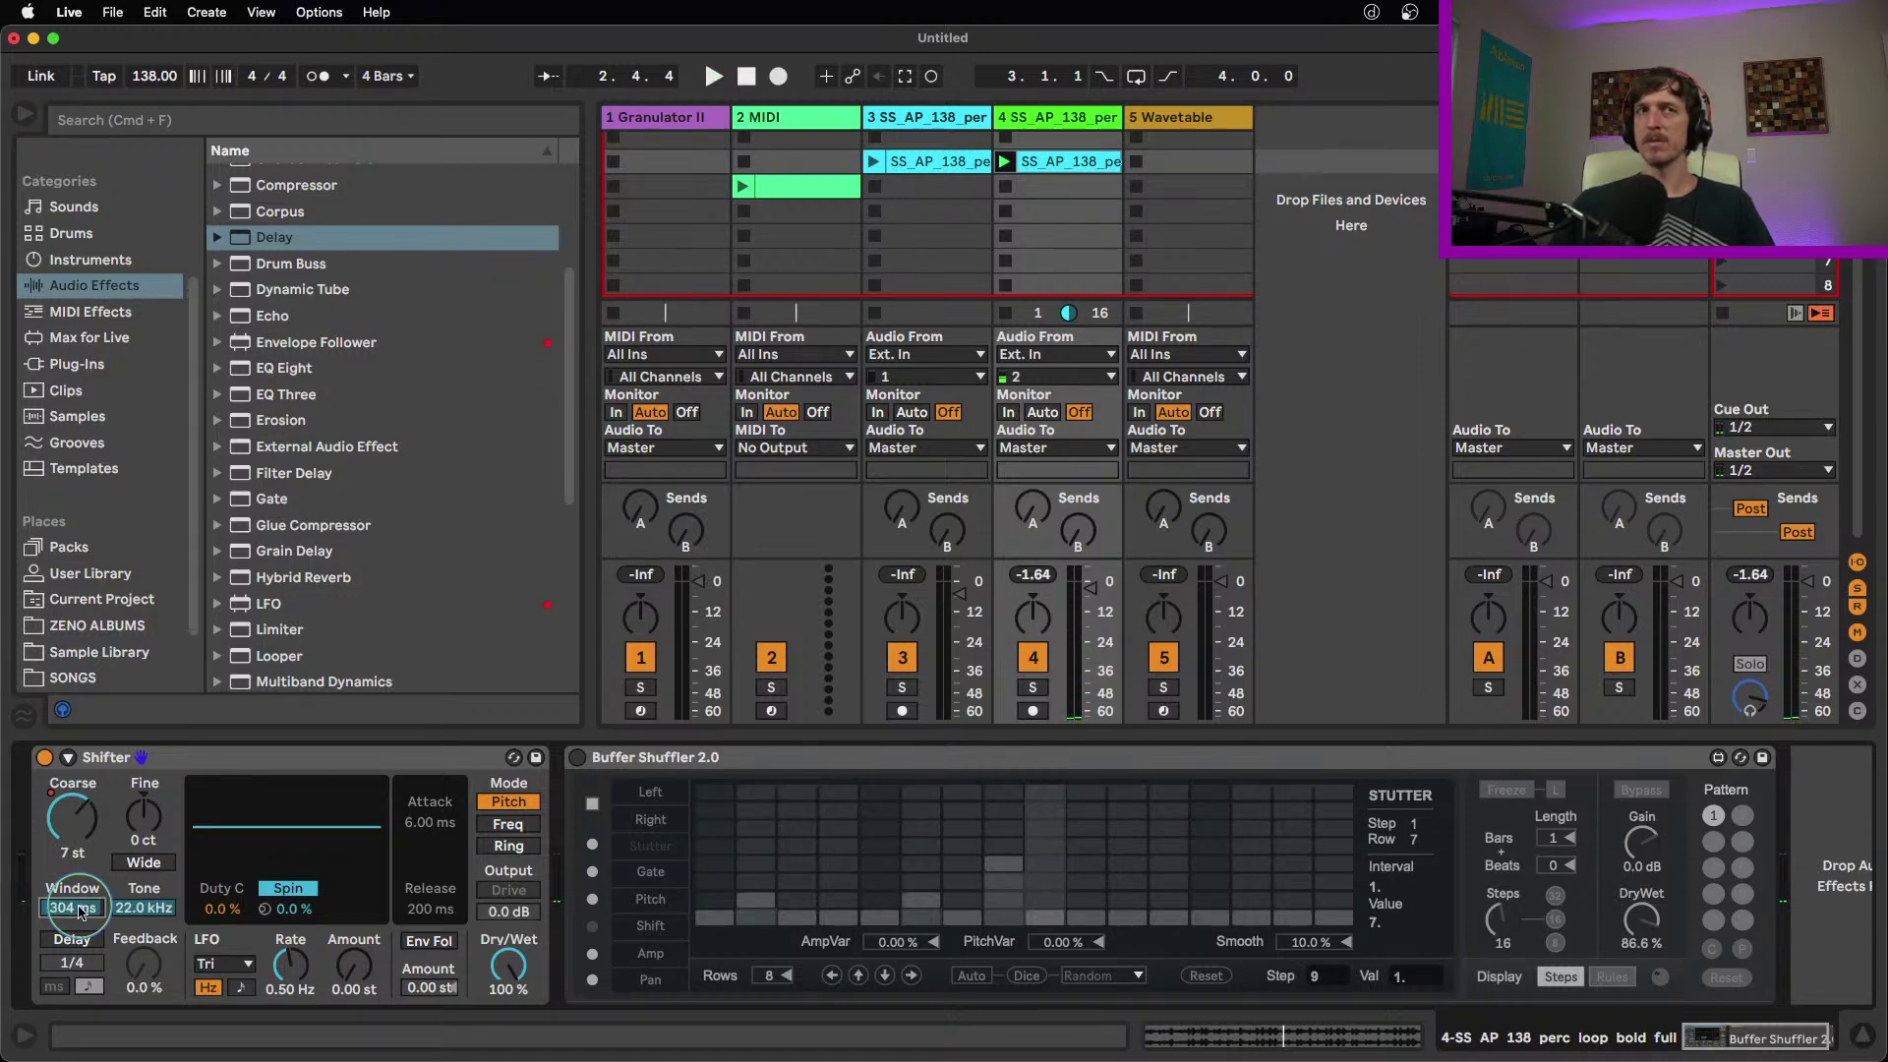
pyautogui.press('space')
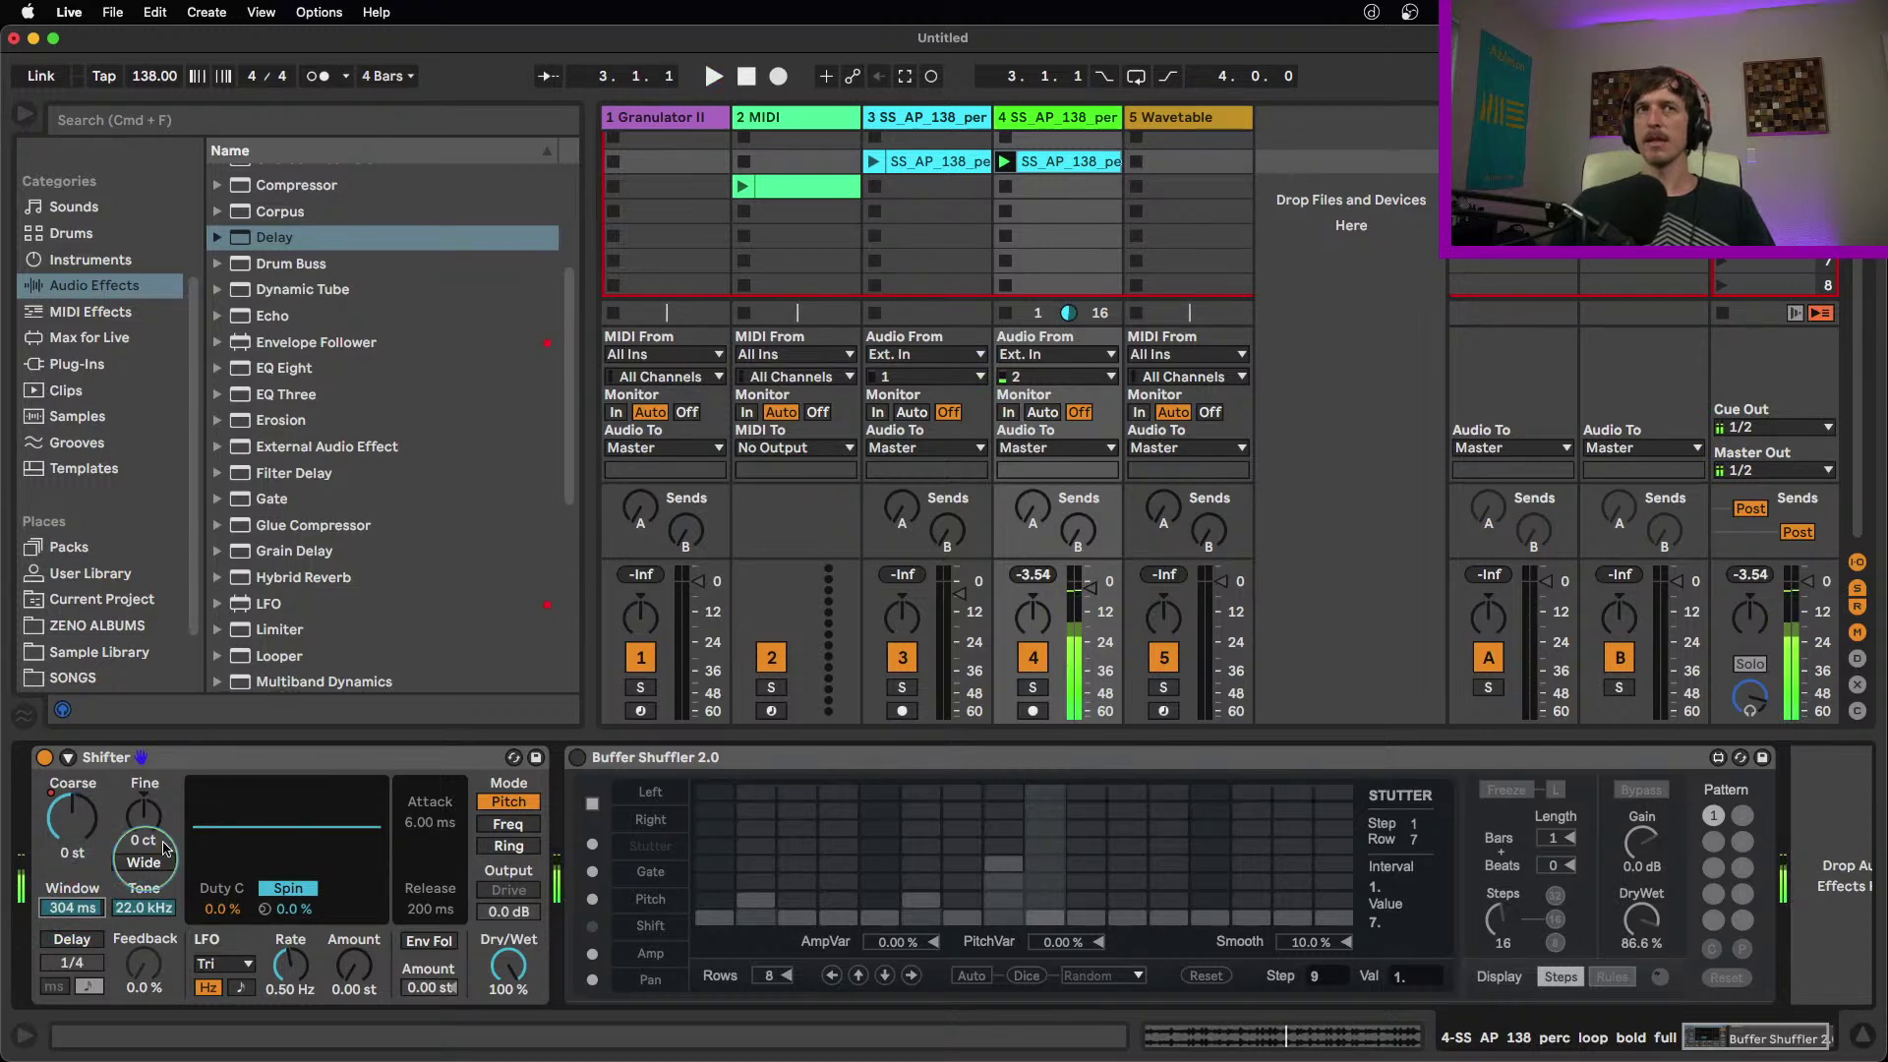
# Set the Shifter's Window to 30.3 ms and listen to the loop again
pyautogui.moveTo(81, 927); pyautogui.dragTo(80, 952)
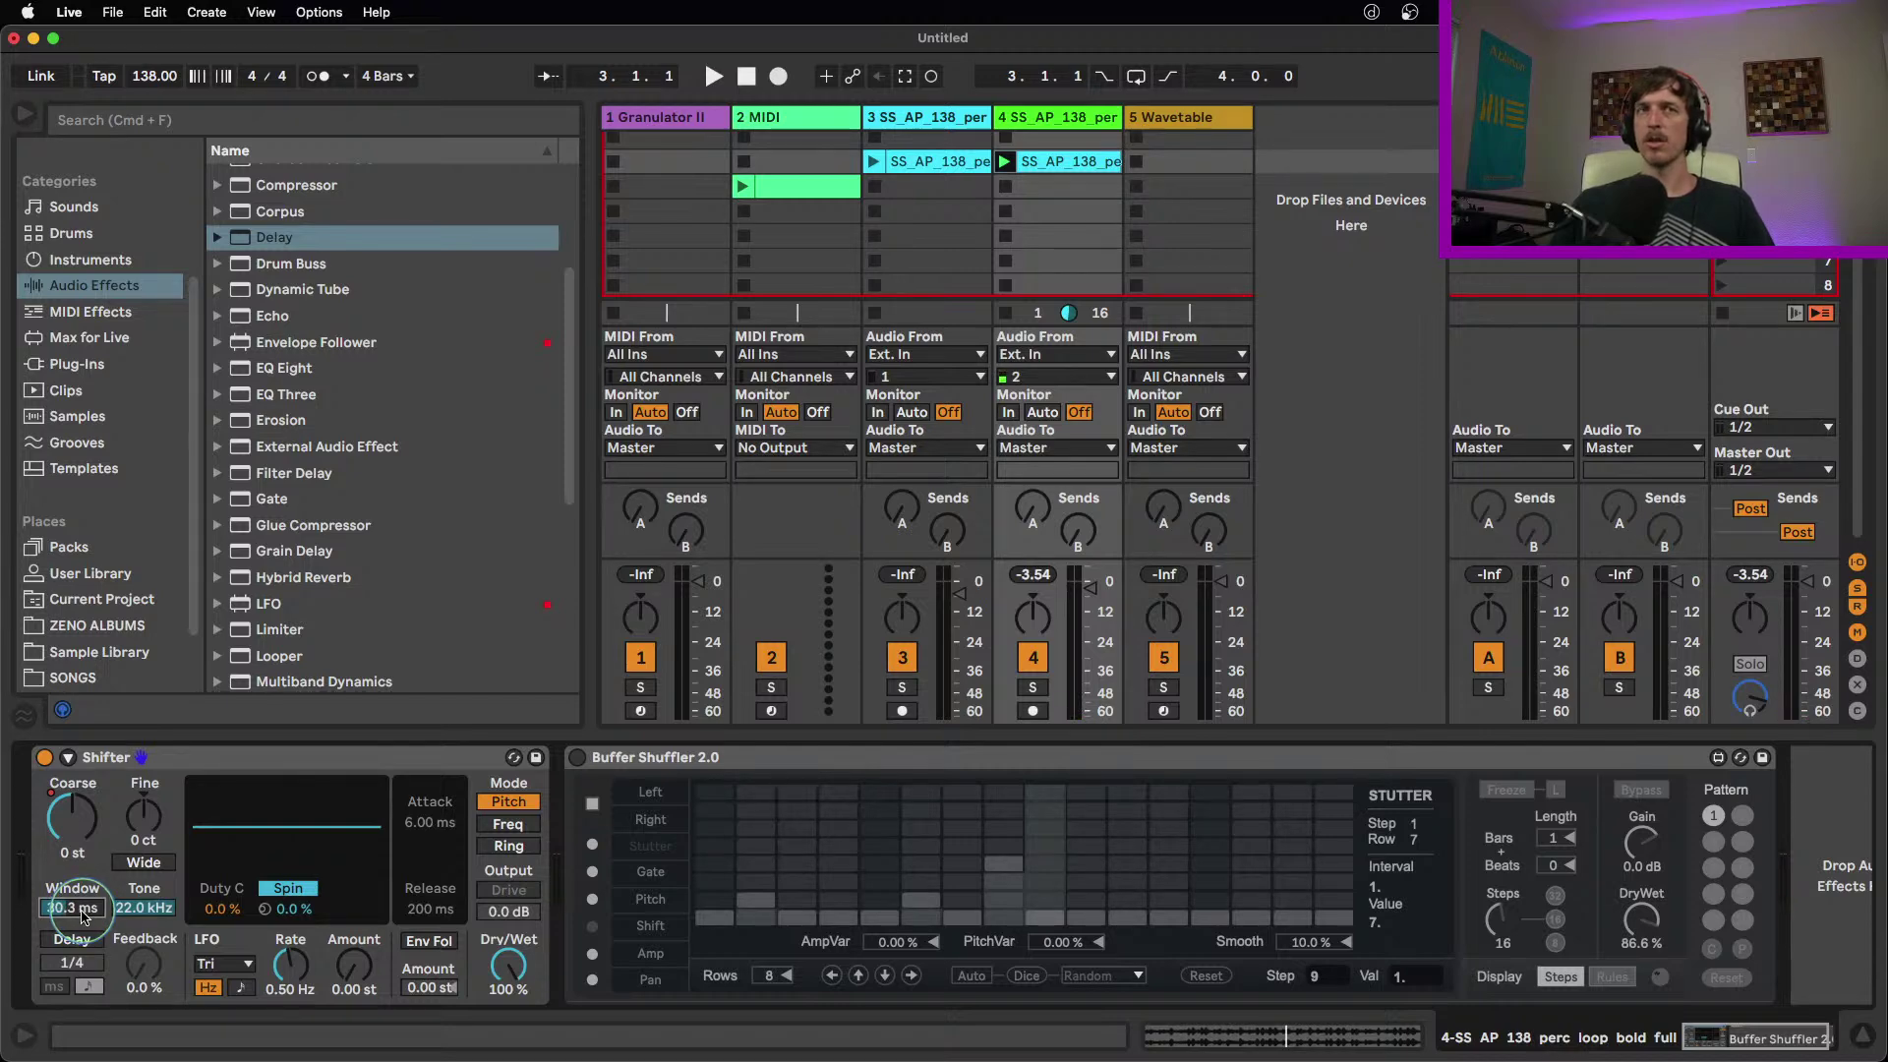
pyautogui.press('space')
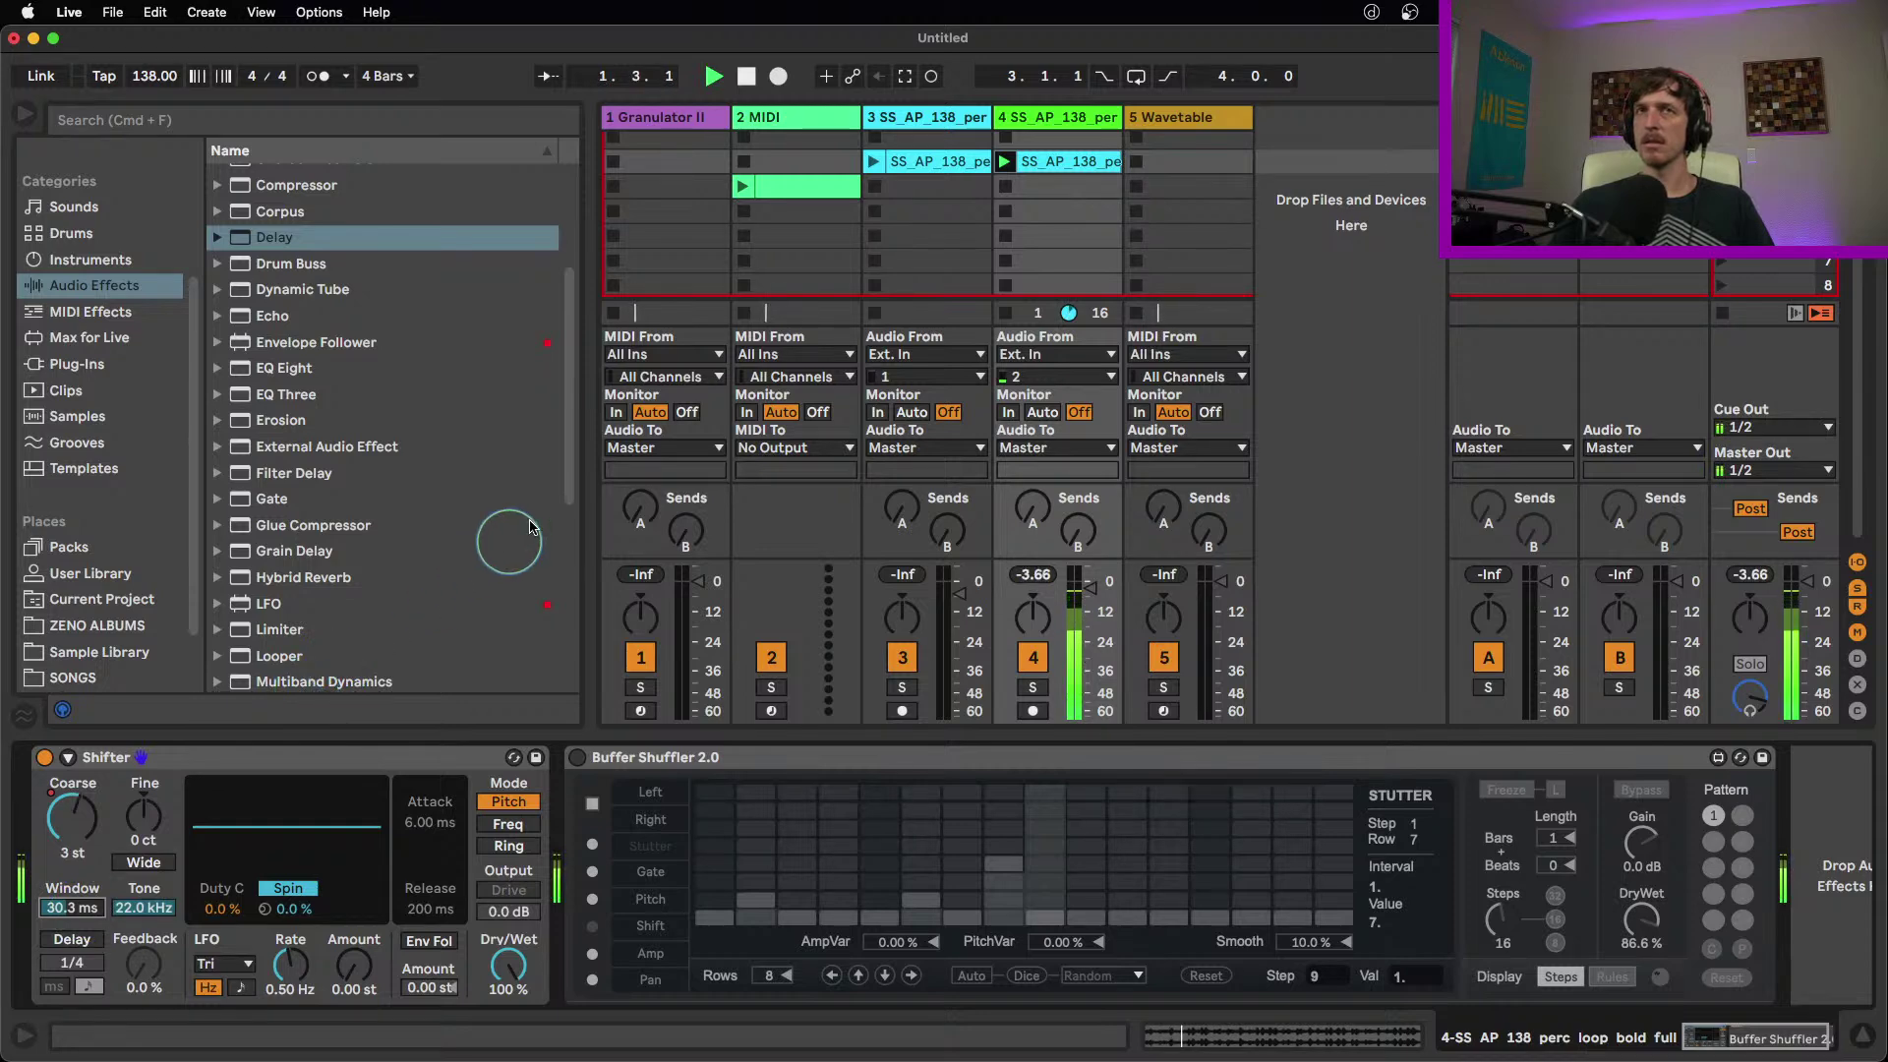
pyautogui.press('space')
# Stop track 4's clip, play track 3's loop for comparison and stop it
pyautogui.click(1006, 314)
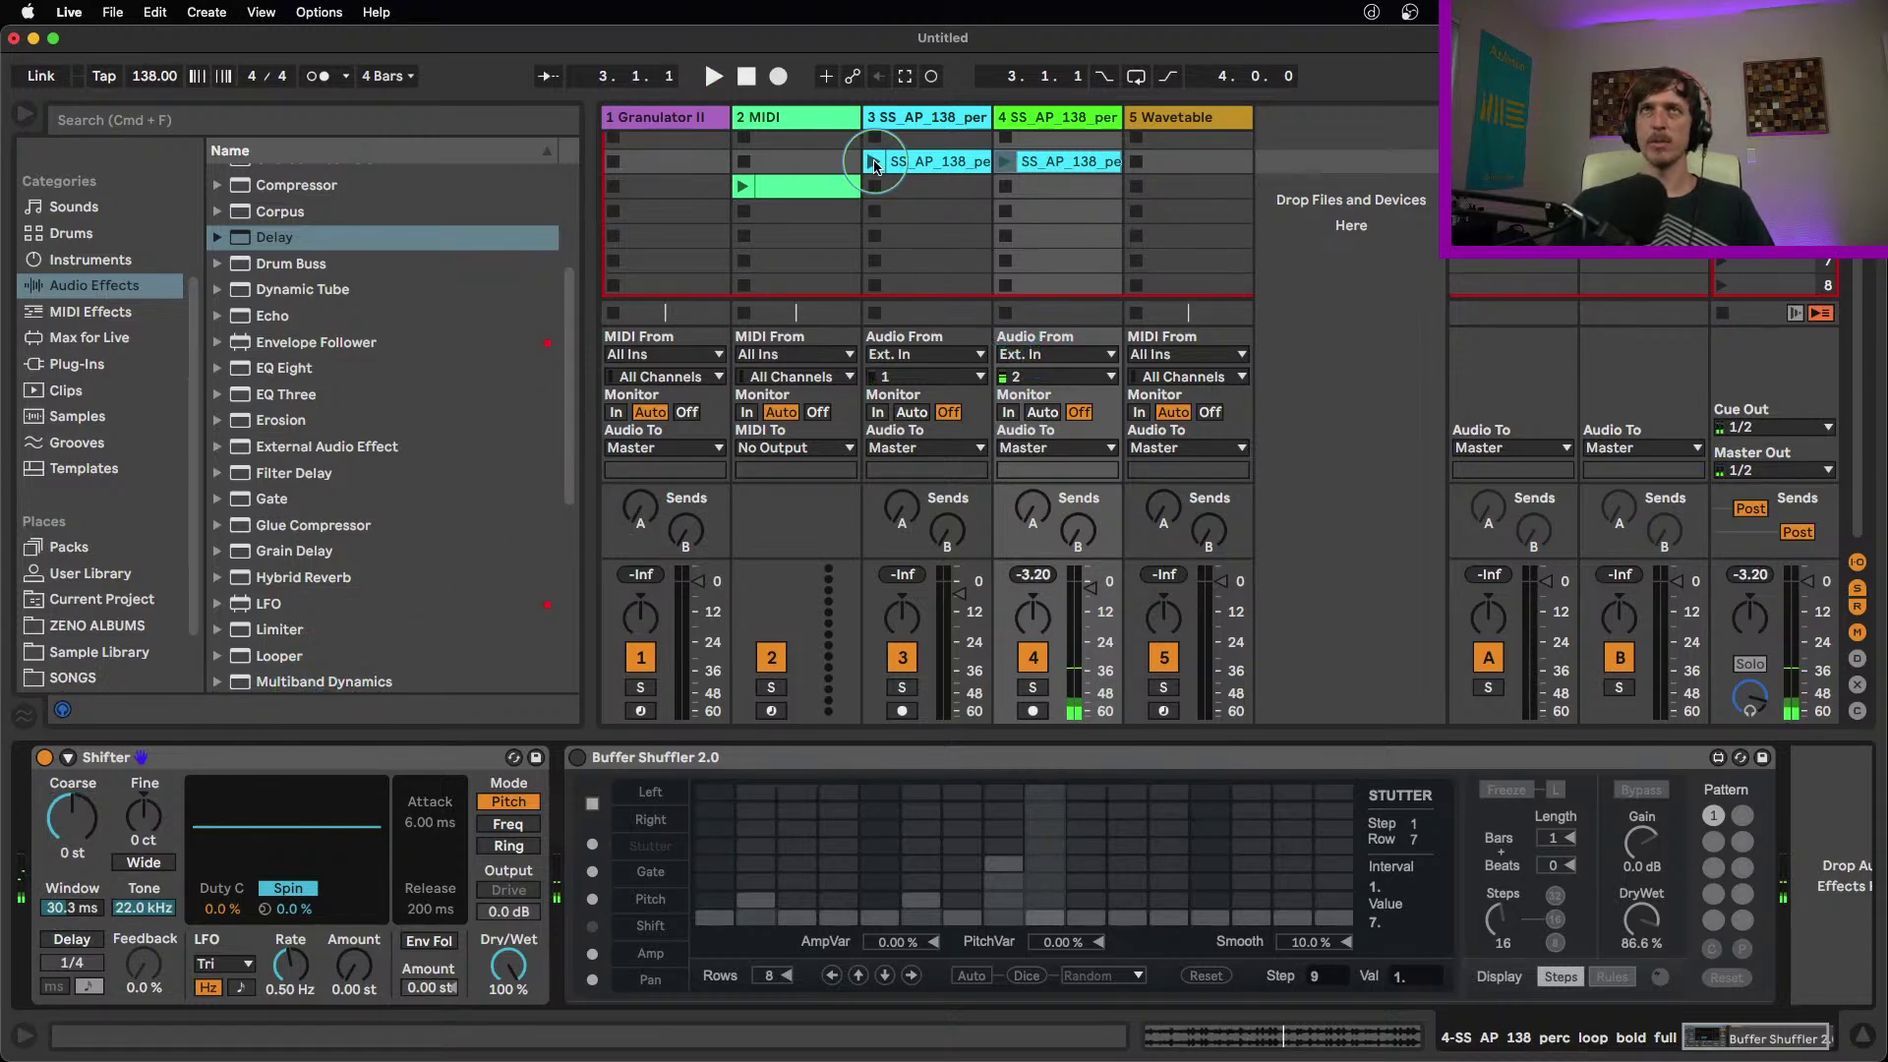
pyautogui.click(874, 162)
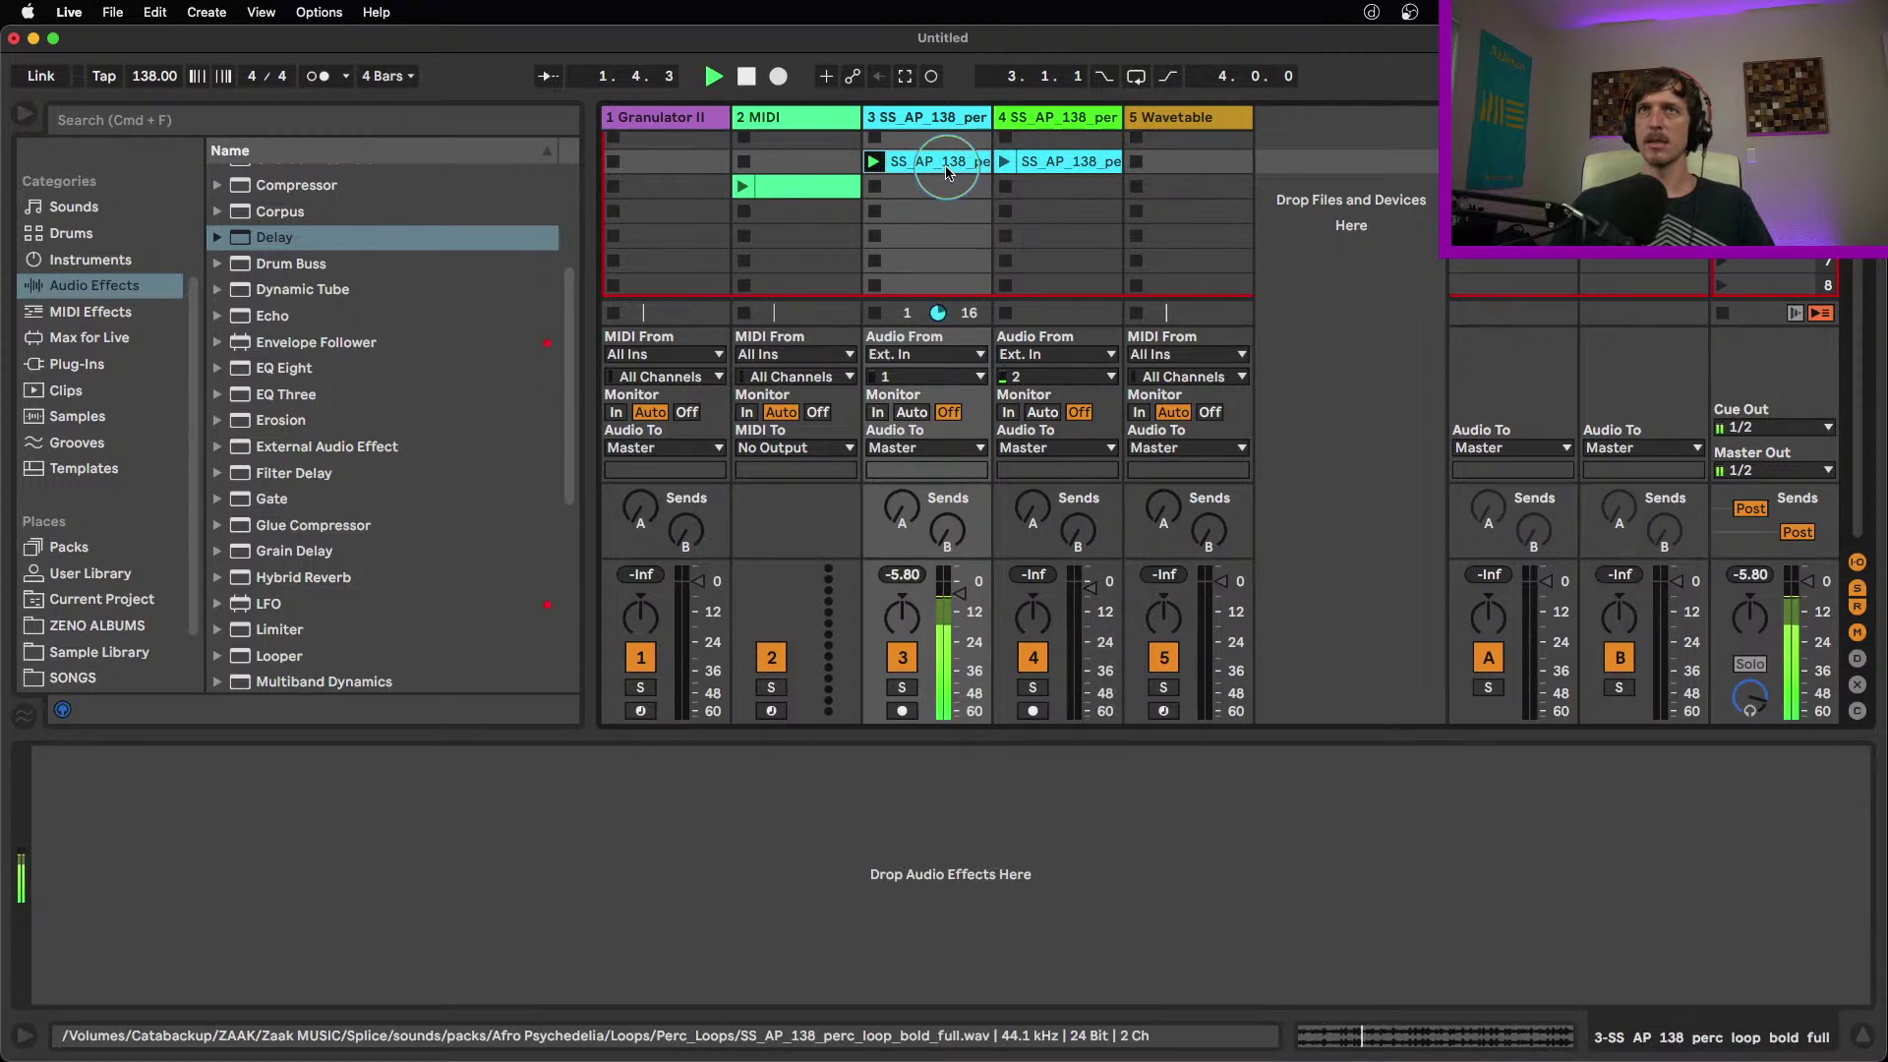
pyautogui.press('space')
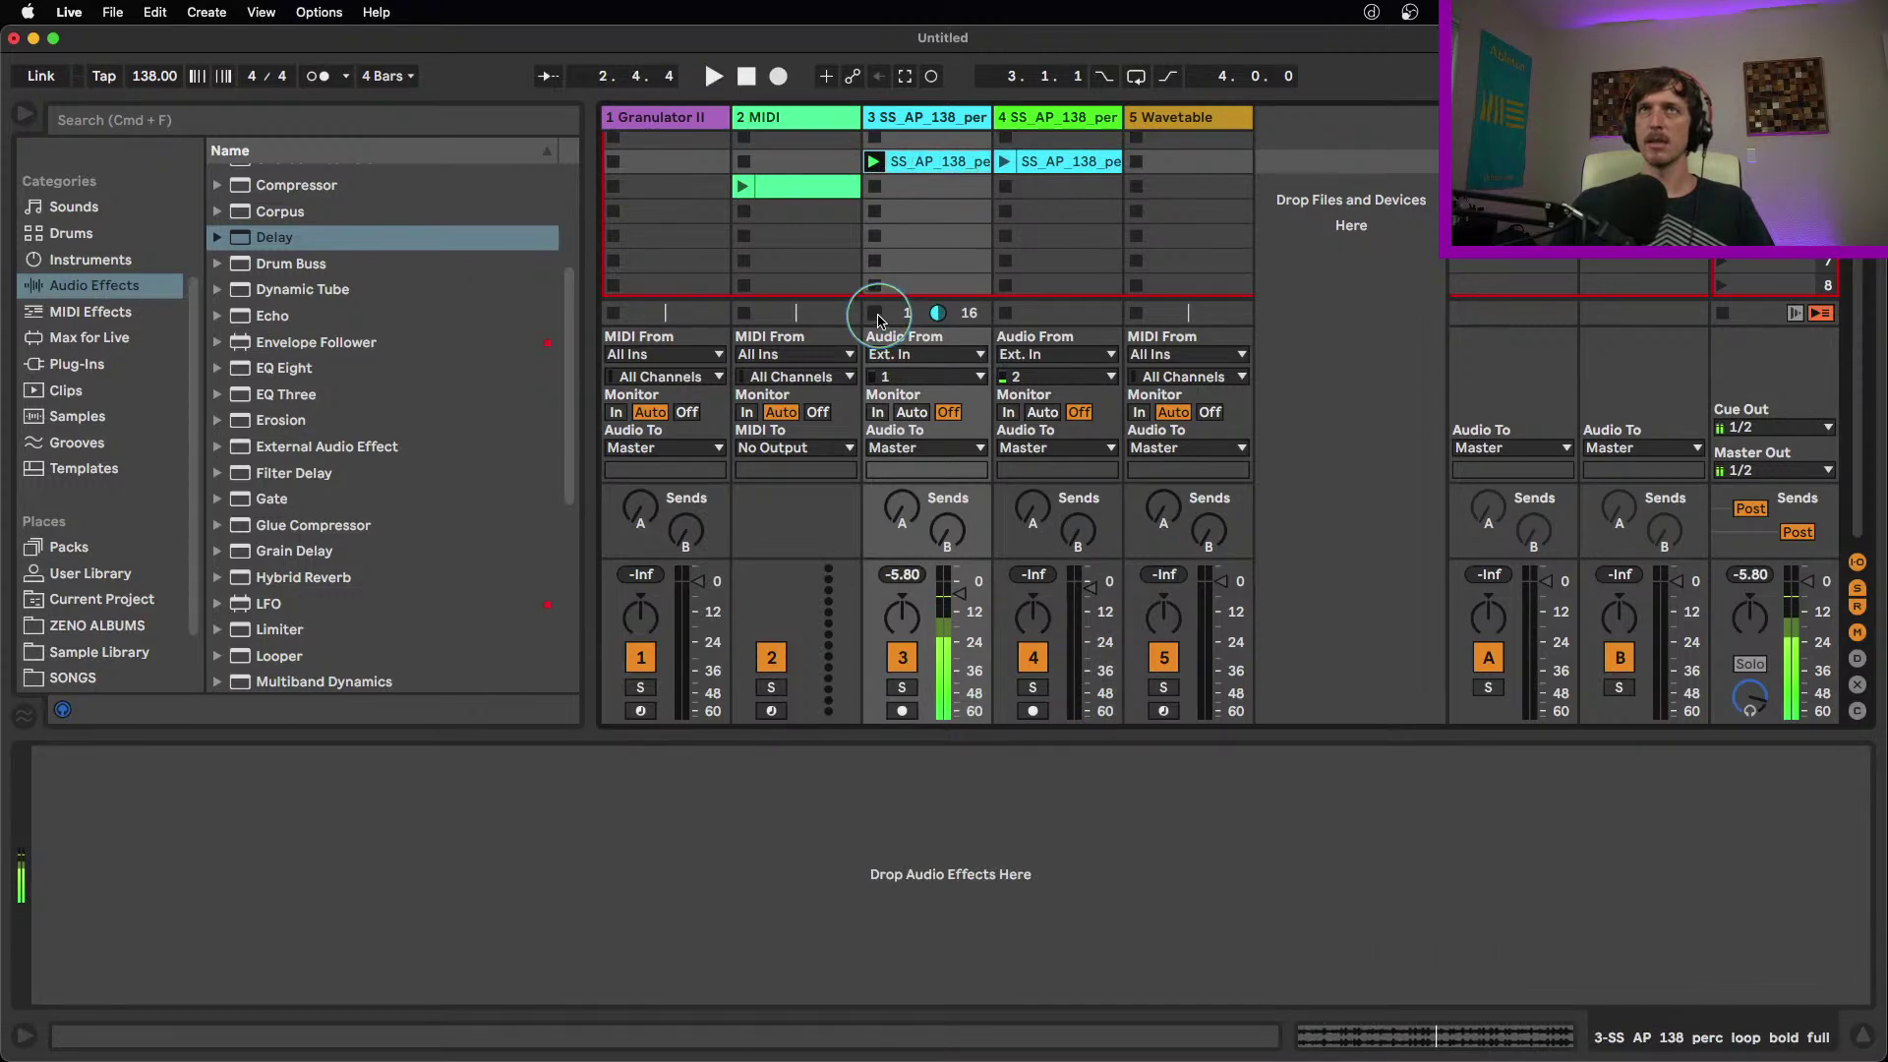
pyautogui.click(874, 314)
# Set the Window of track 4's Shifter to 232 ms and play the track's clip
pyautogui.click(1058, 162)
pyautogui.click(1052, 118)
pyautogui.doubleClick(1051, 118)
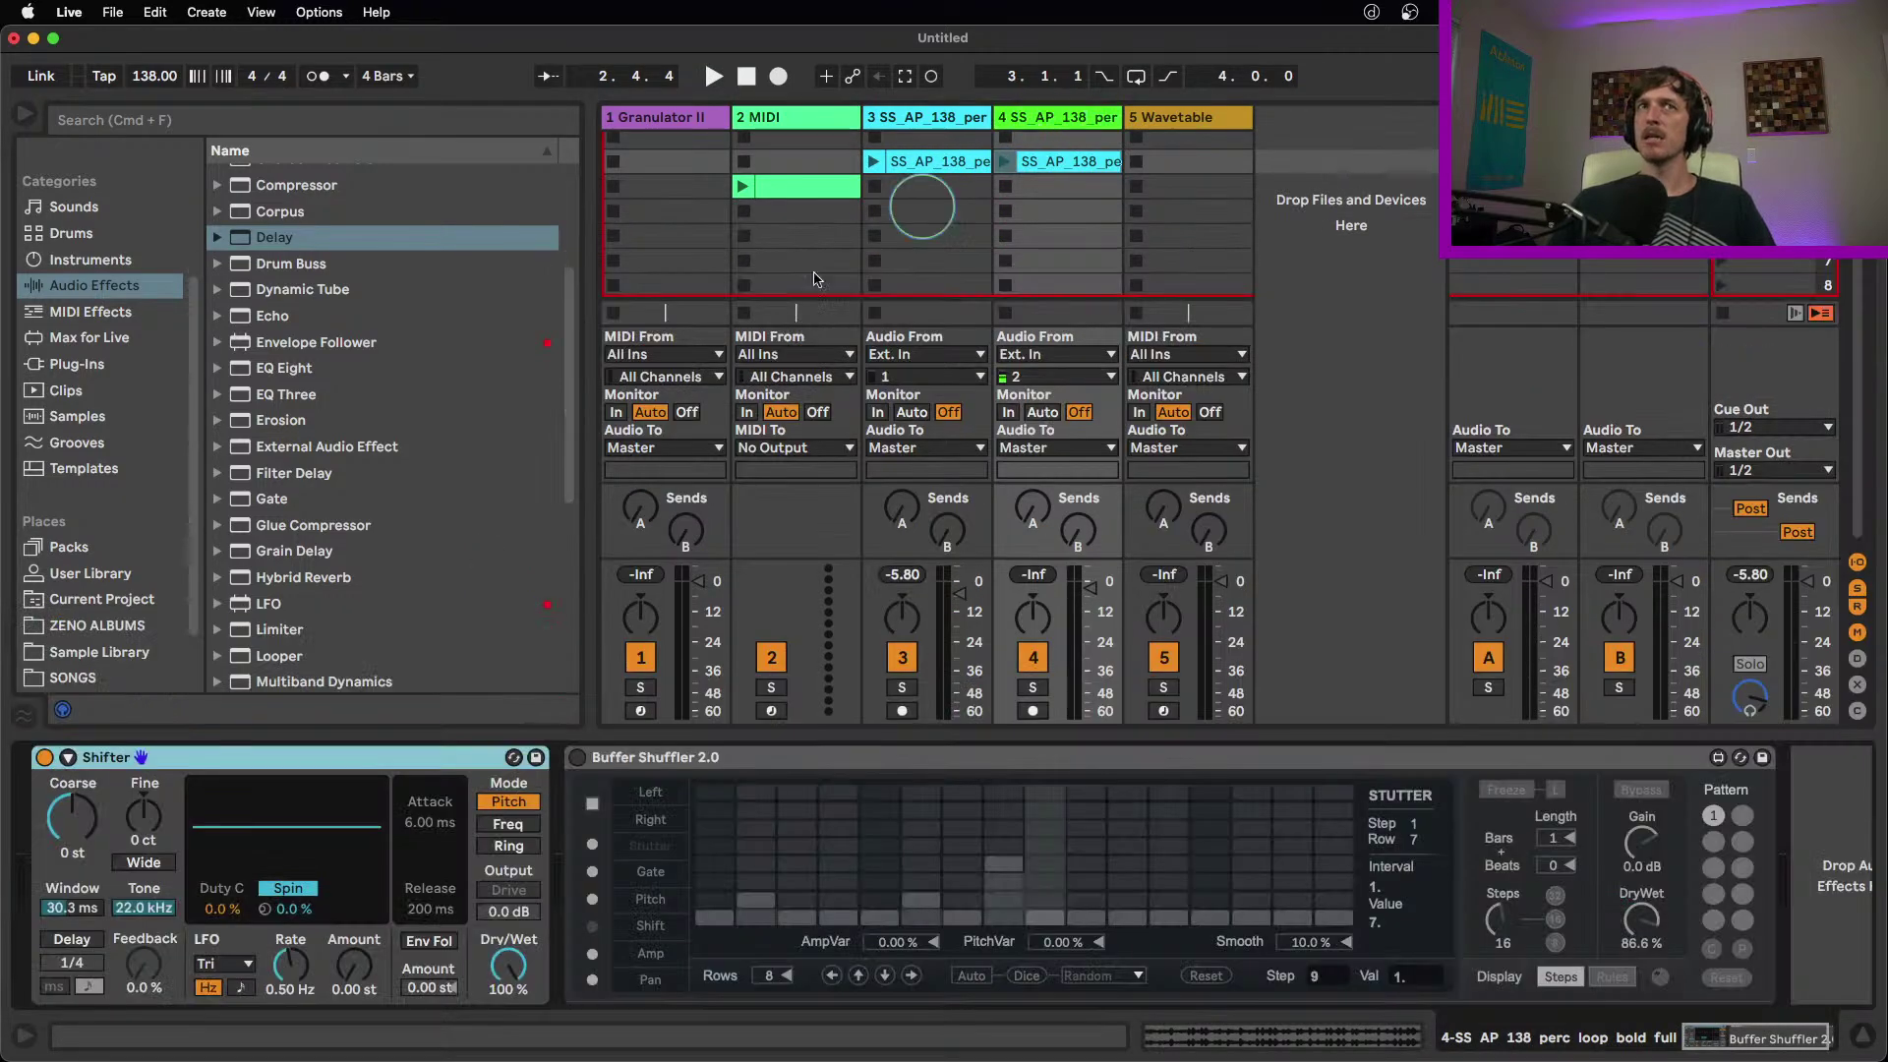
pyautogui.click(83, 910)
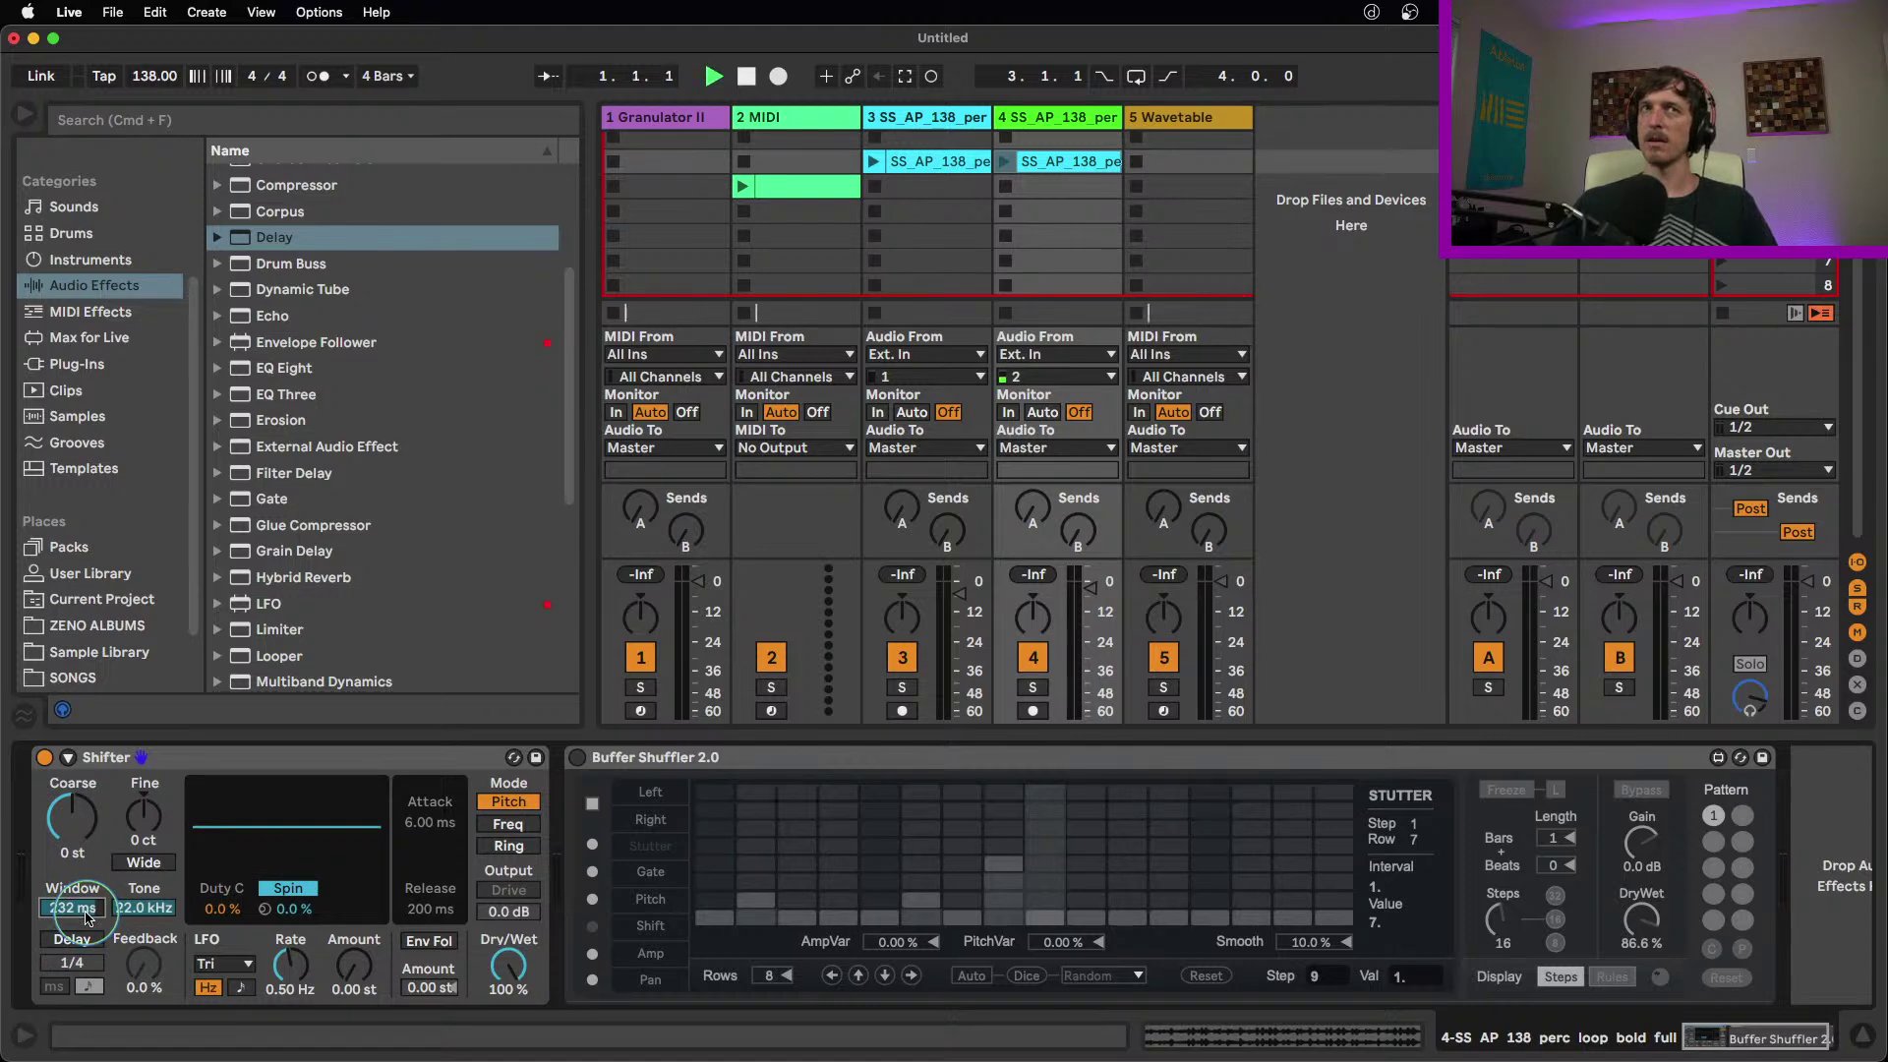
pyautogui.click(1004, 161)
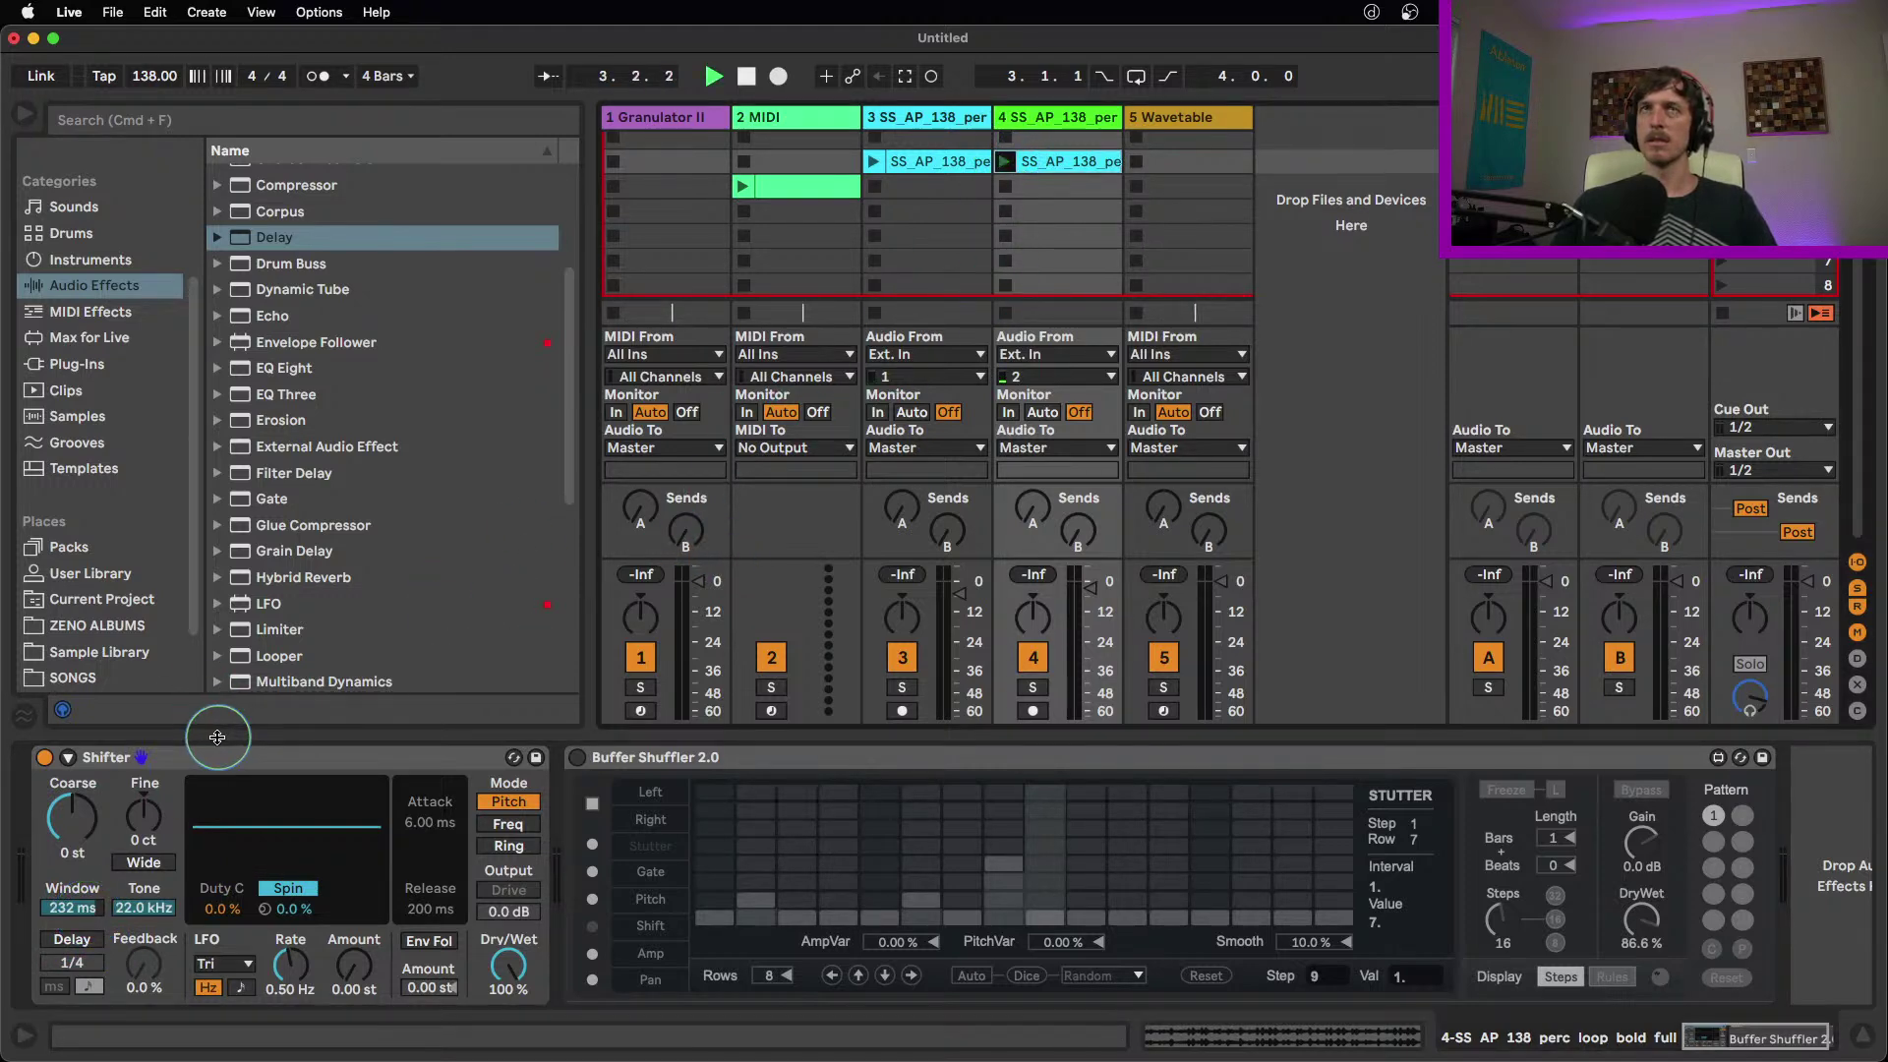
pyautogui.press('space')
pyautogui.press('space')
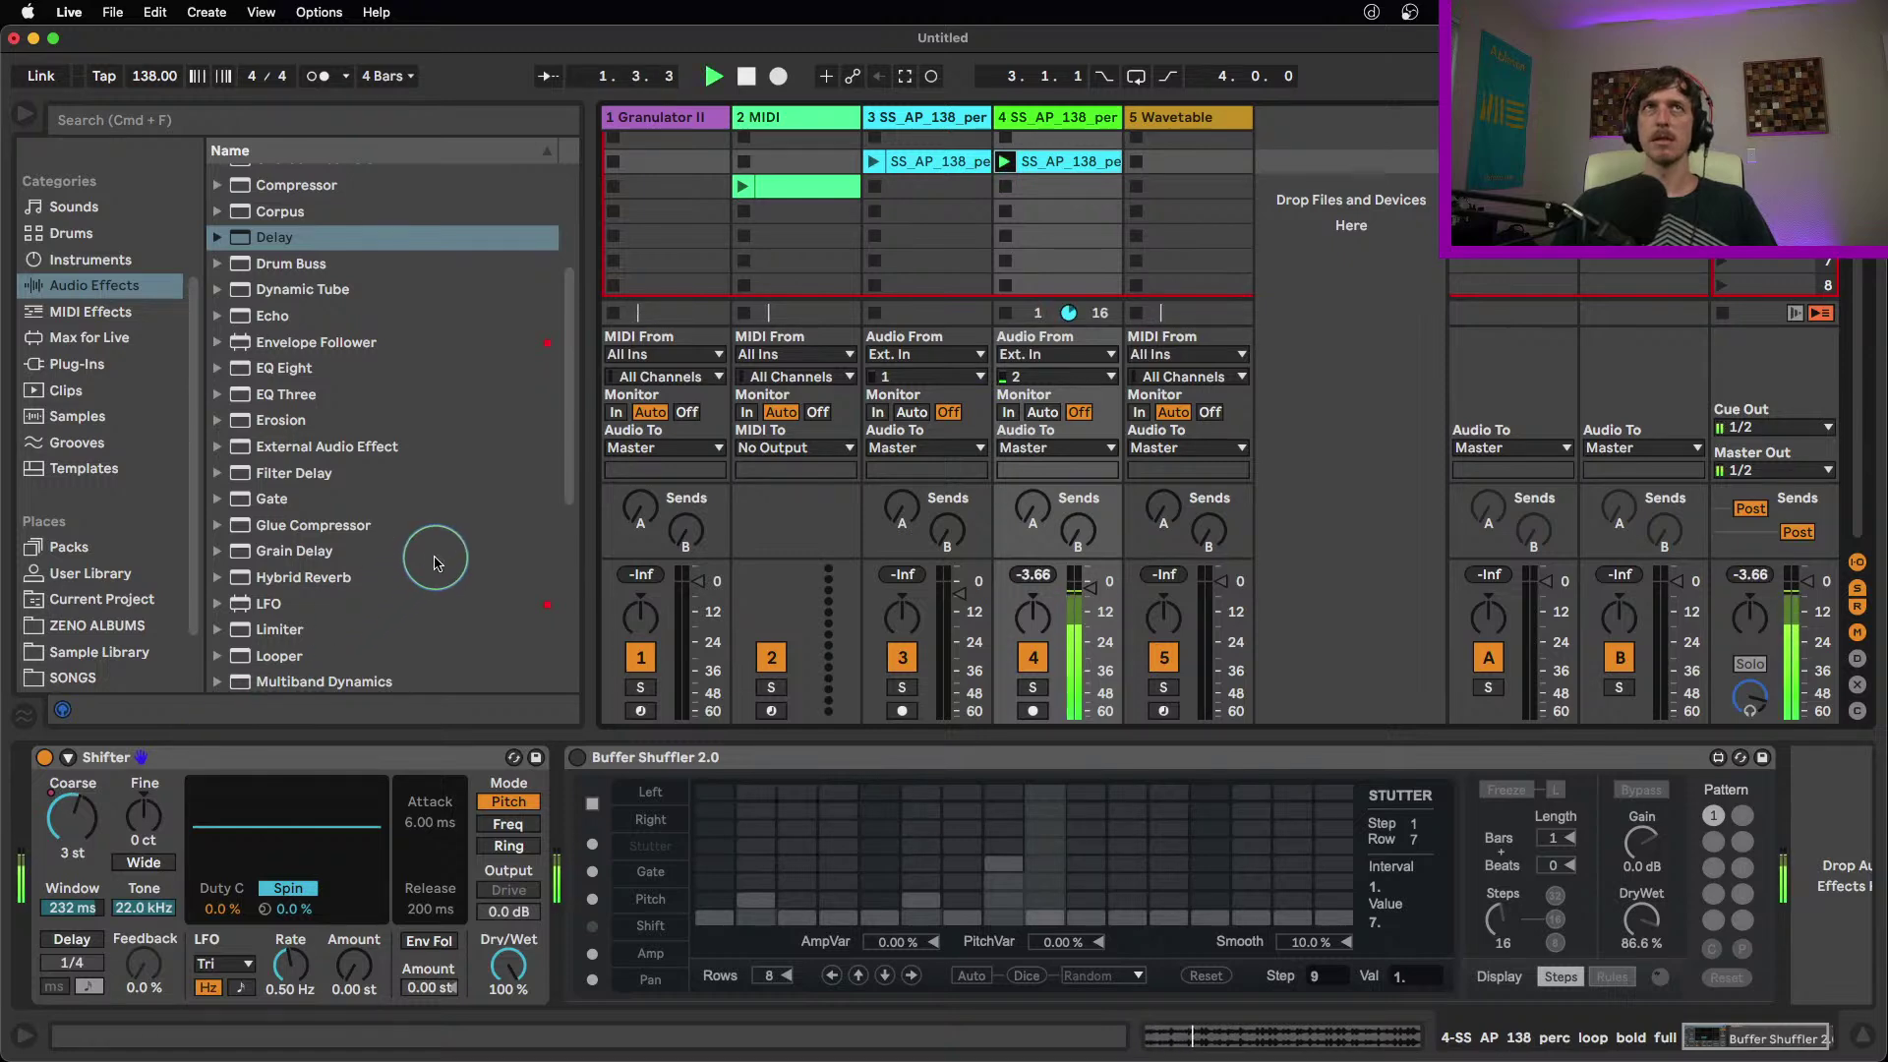
pyautogui.press('space')
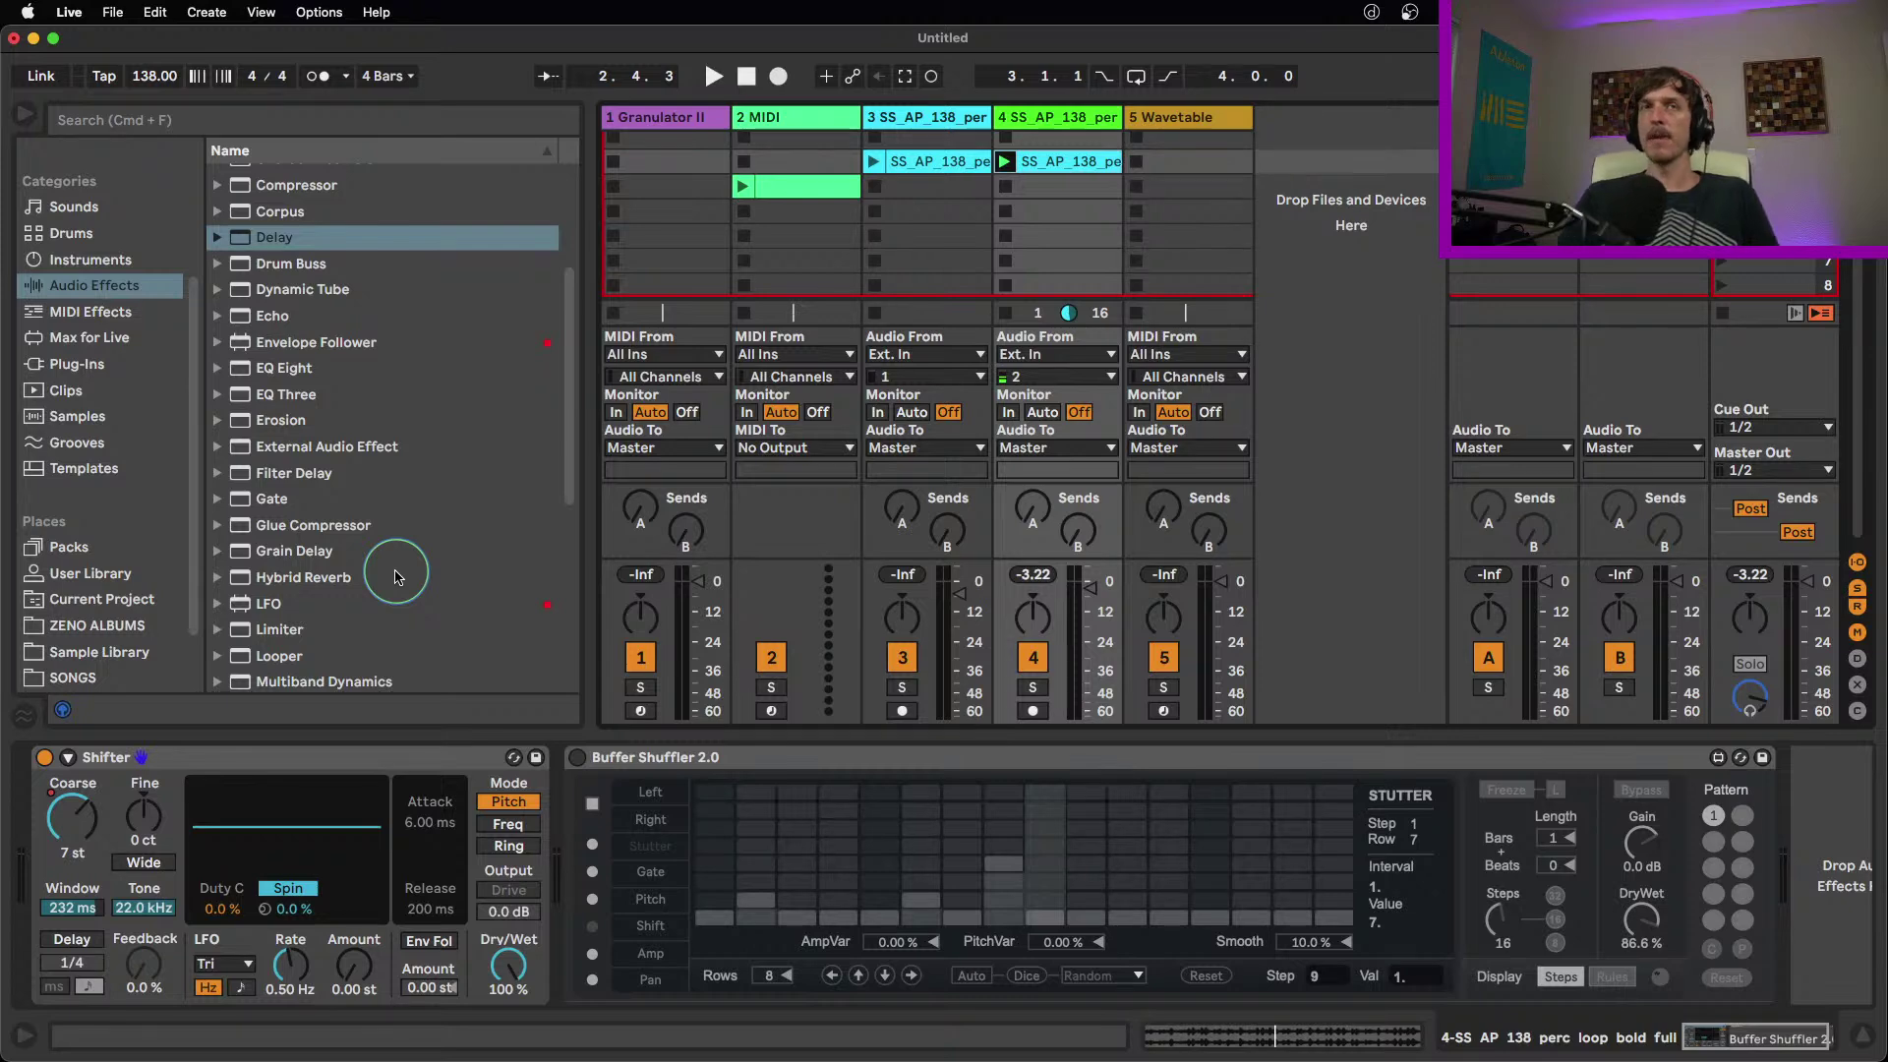
# Delete Buffer Shuffler 2.0 from track 4 and add the default Reverb after the Shifter
pyautogui.click(867, 766)
pyautogui.press('Delete')
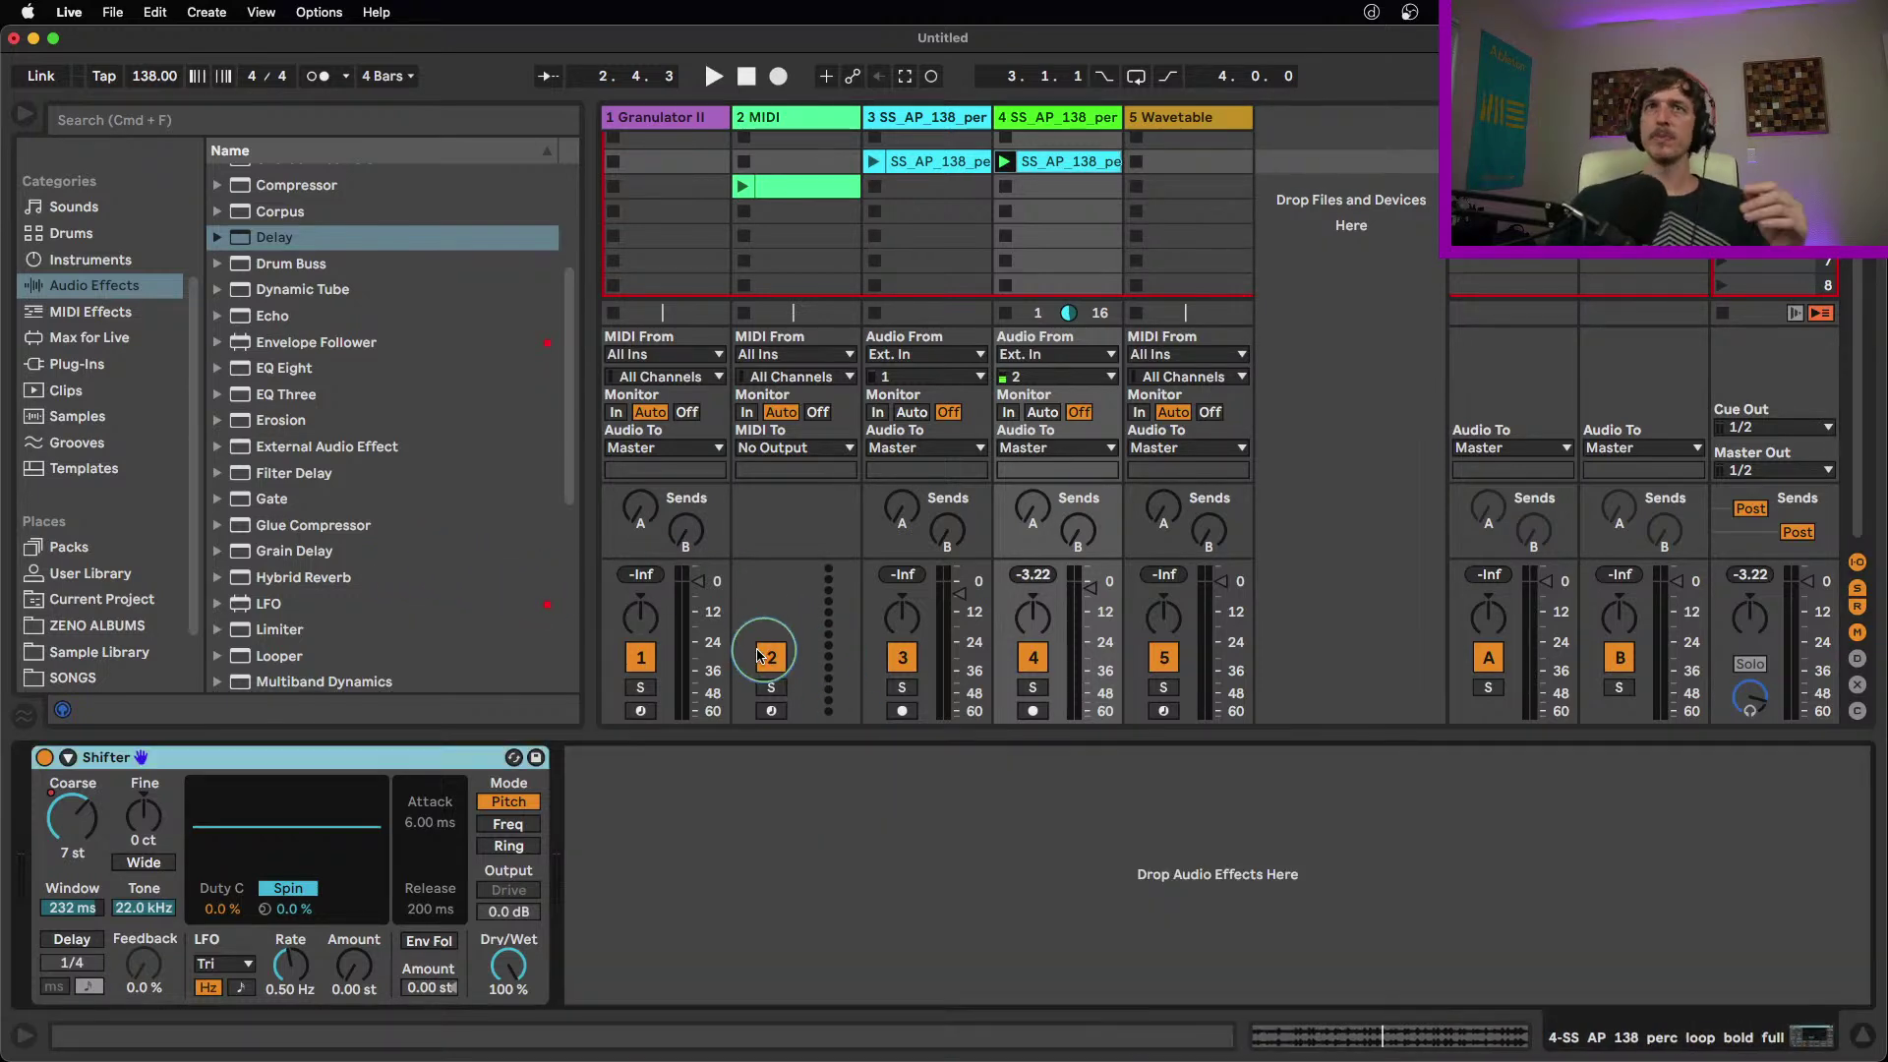
pyautogui.scroll(-5, 377, 646)
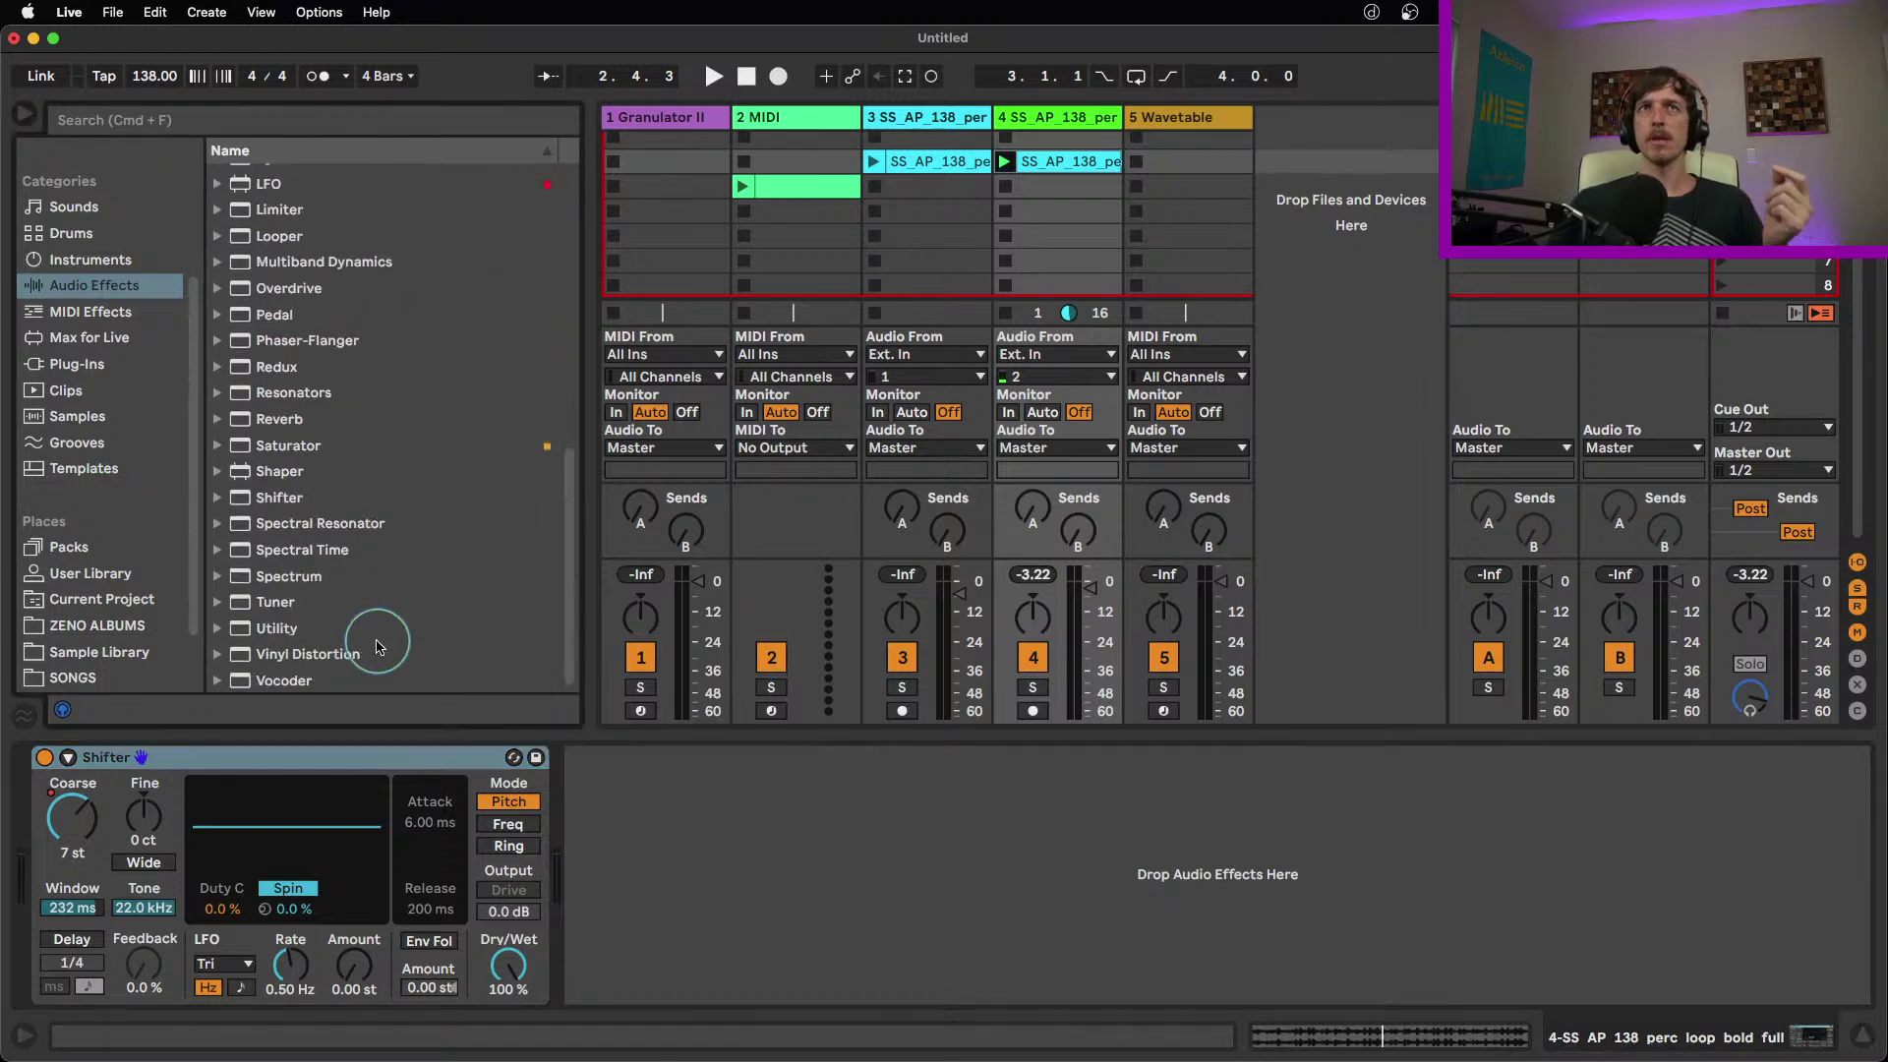
pyautogui.doubleClick(287, 419)
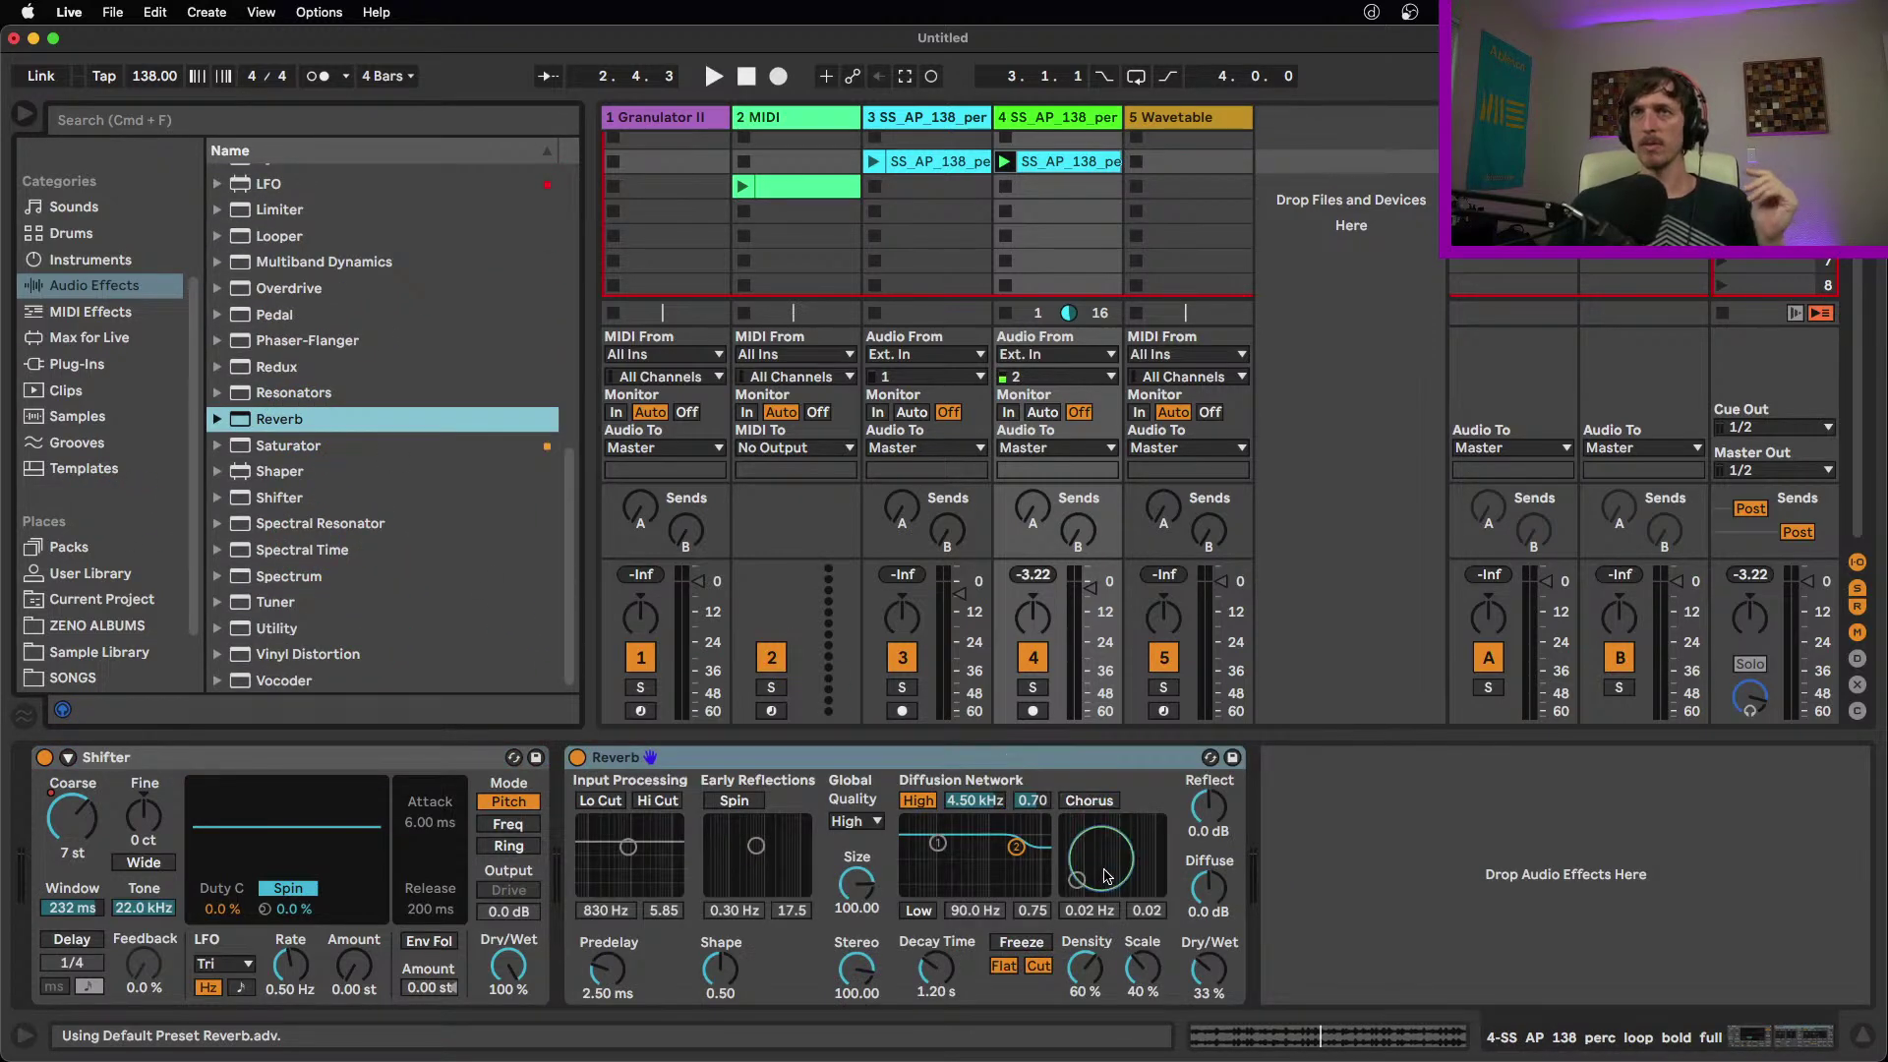
pyautogui.click(1040, 762)
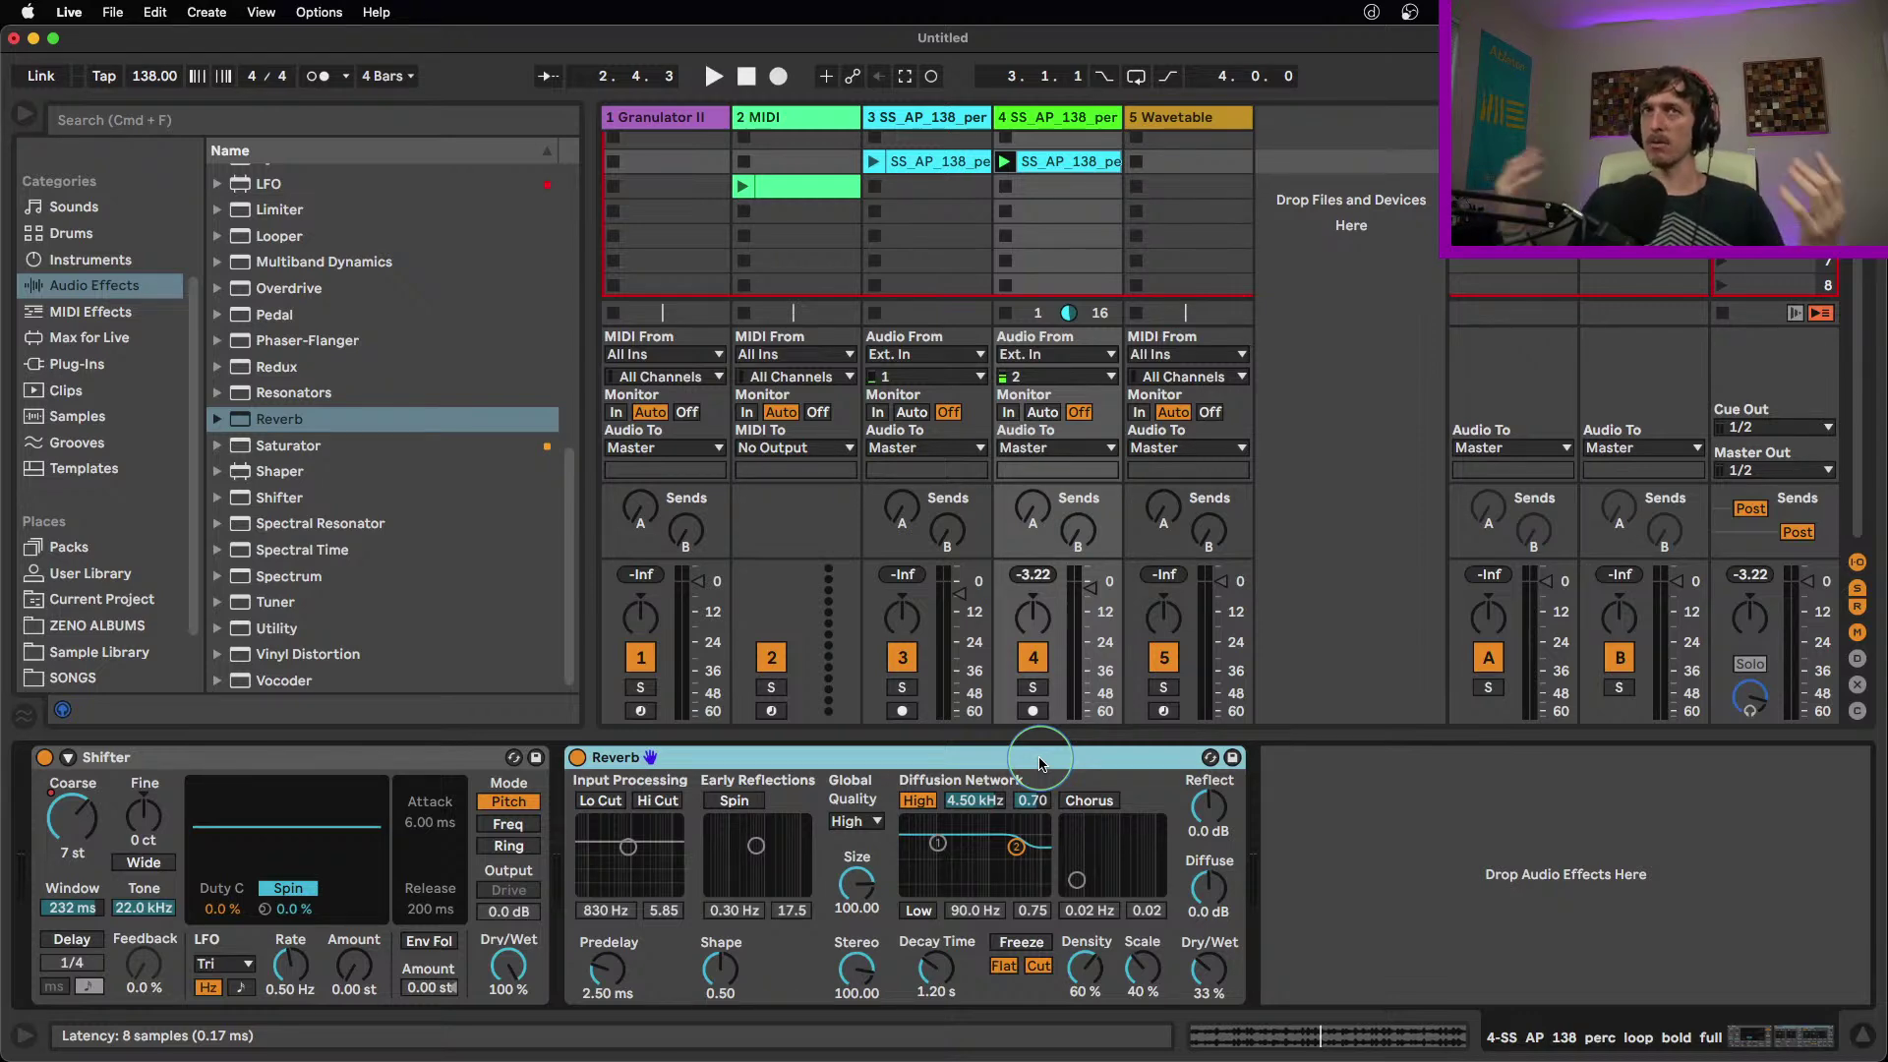
# Play the loop with the Shifter switched off and set the Reverb's Dry/Wet to 73%
pyautogui.press('space')
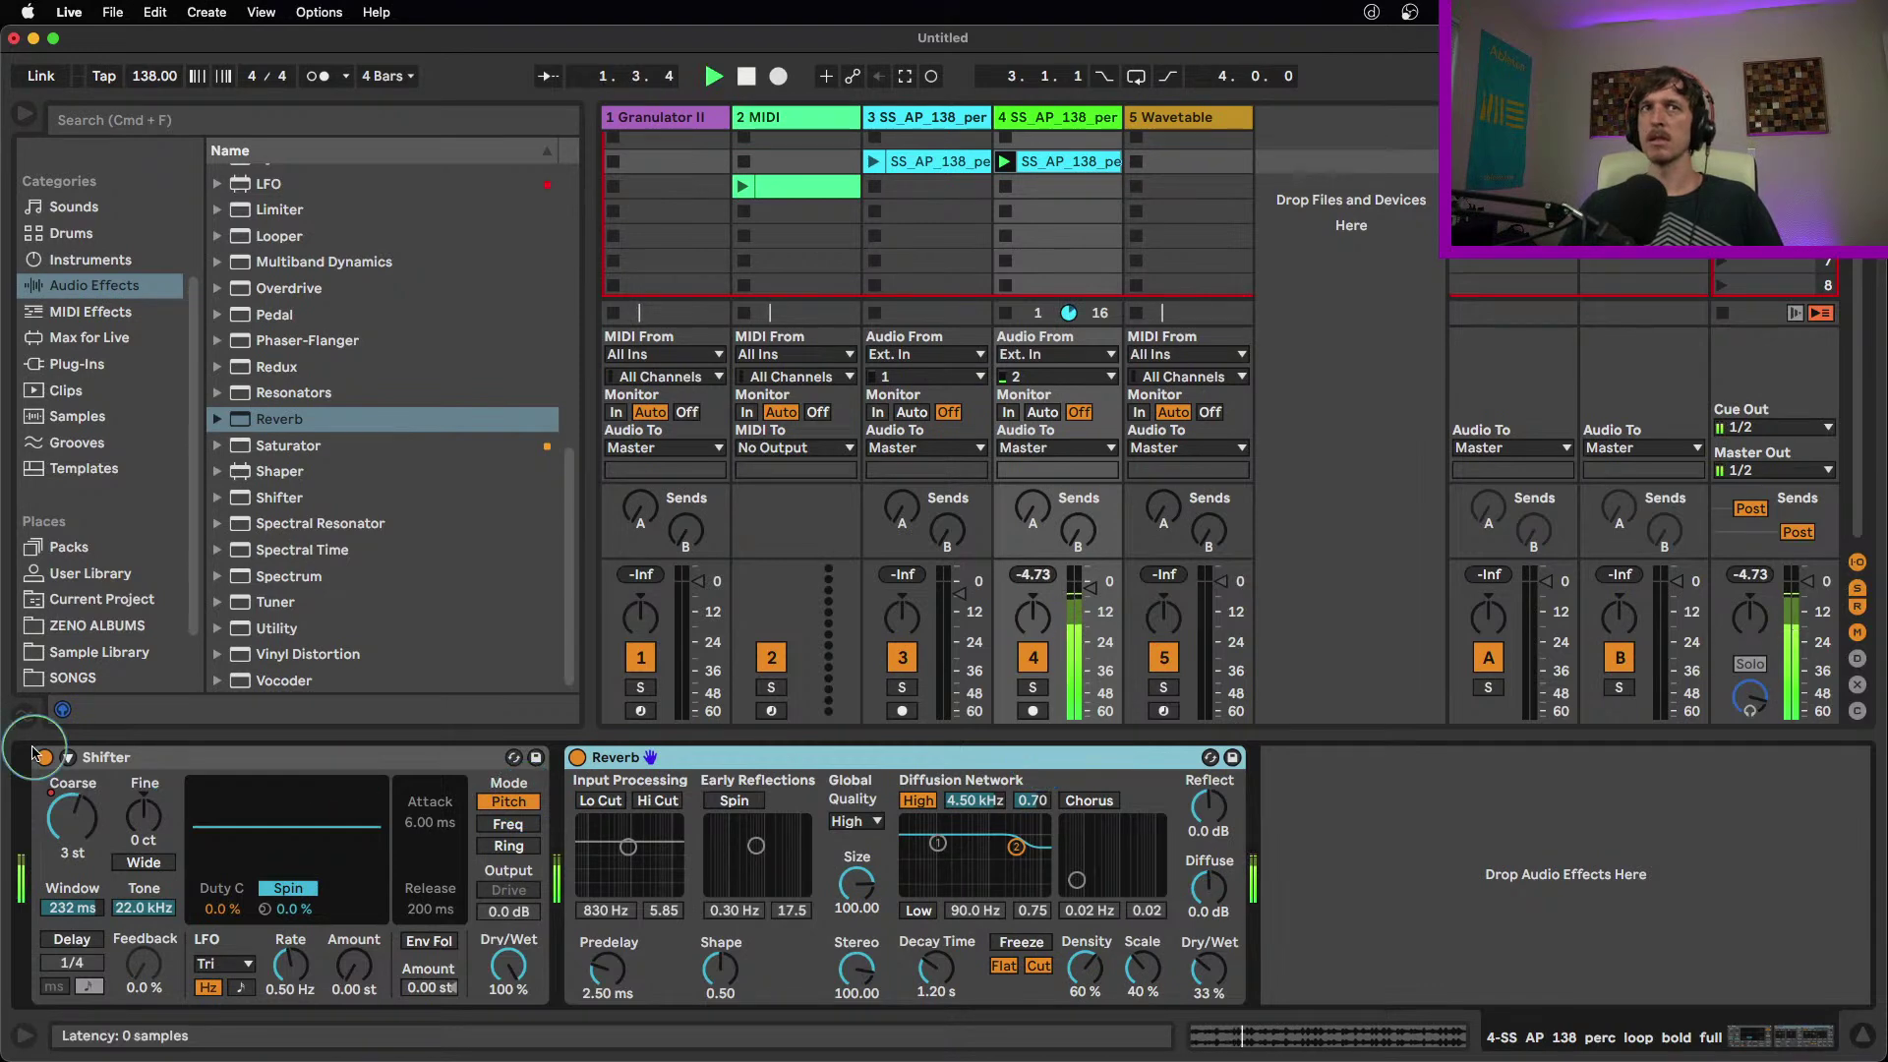
pyautogui.click(43, 757)
pyautogui.moveTo(1212, 972); pyautogui.dragTo(1221, 980)
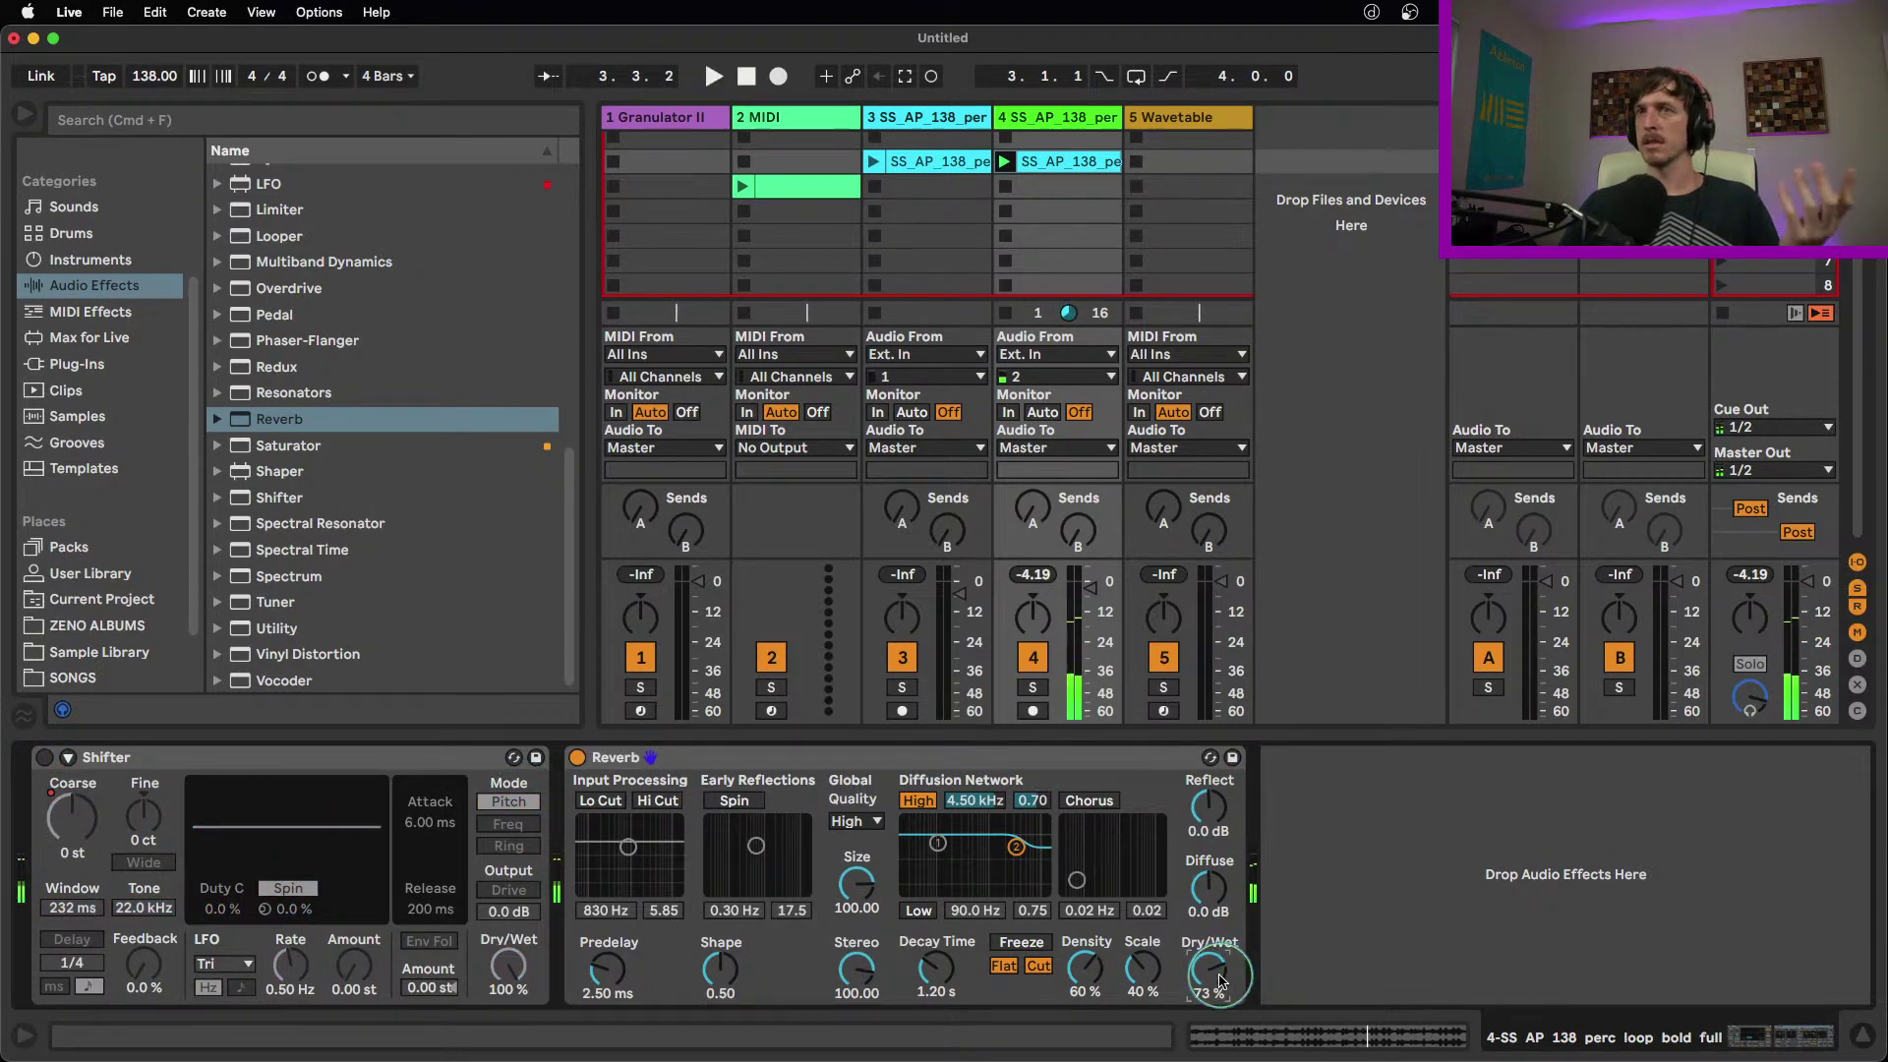
# Set the Reverb's Decay Time to 4.76 s and its Dry/Wet to 80%
pyautogui.moveTo(937, 972); pyautogui.dragTo(937, 939)
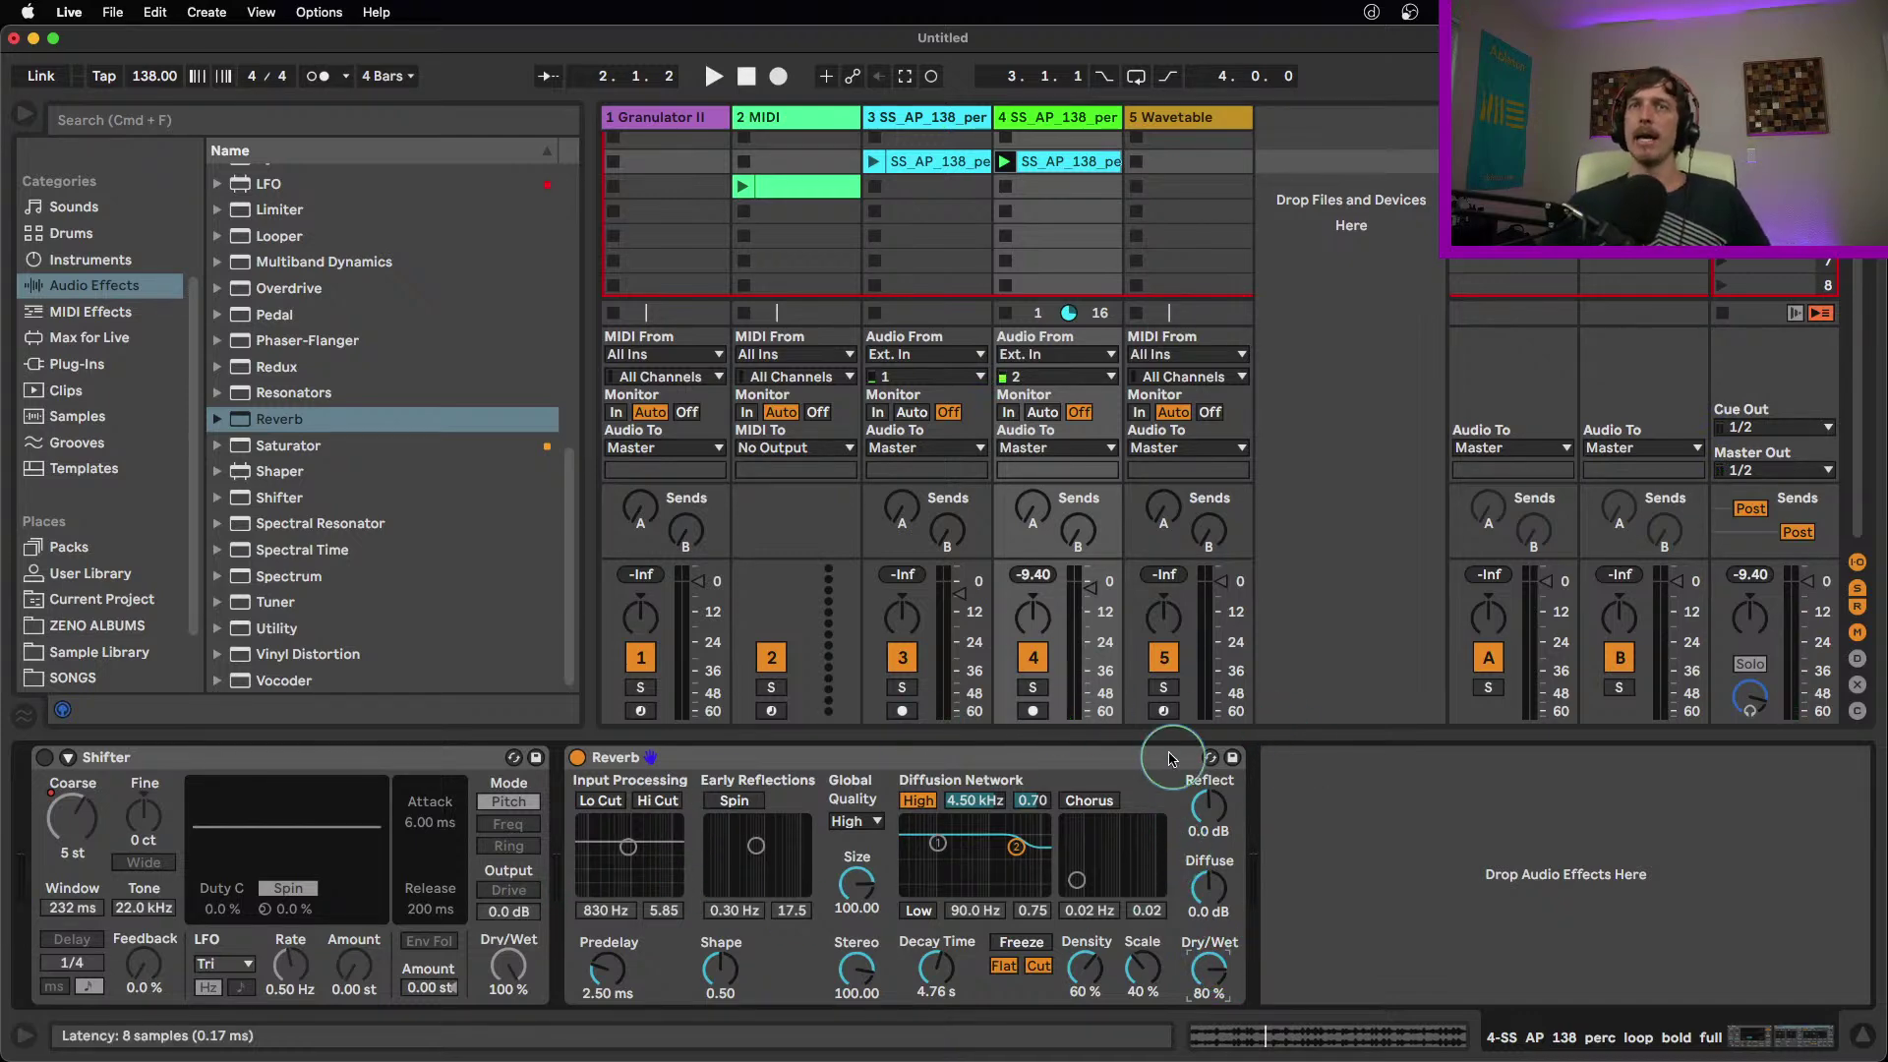
# Try loading Convolution Reverb Pro from the Convolution Reverb pack after track 4's Reverb, and remove the device
pyautogui.scroll(5, 148, 384)
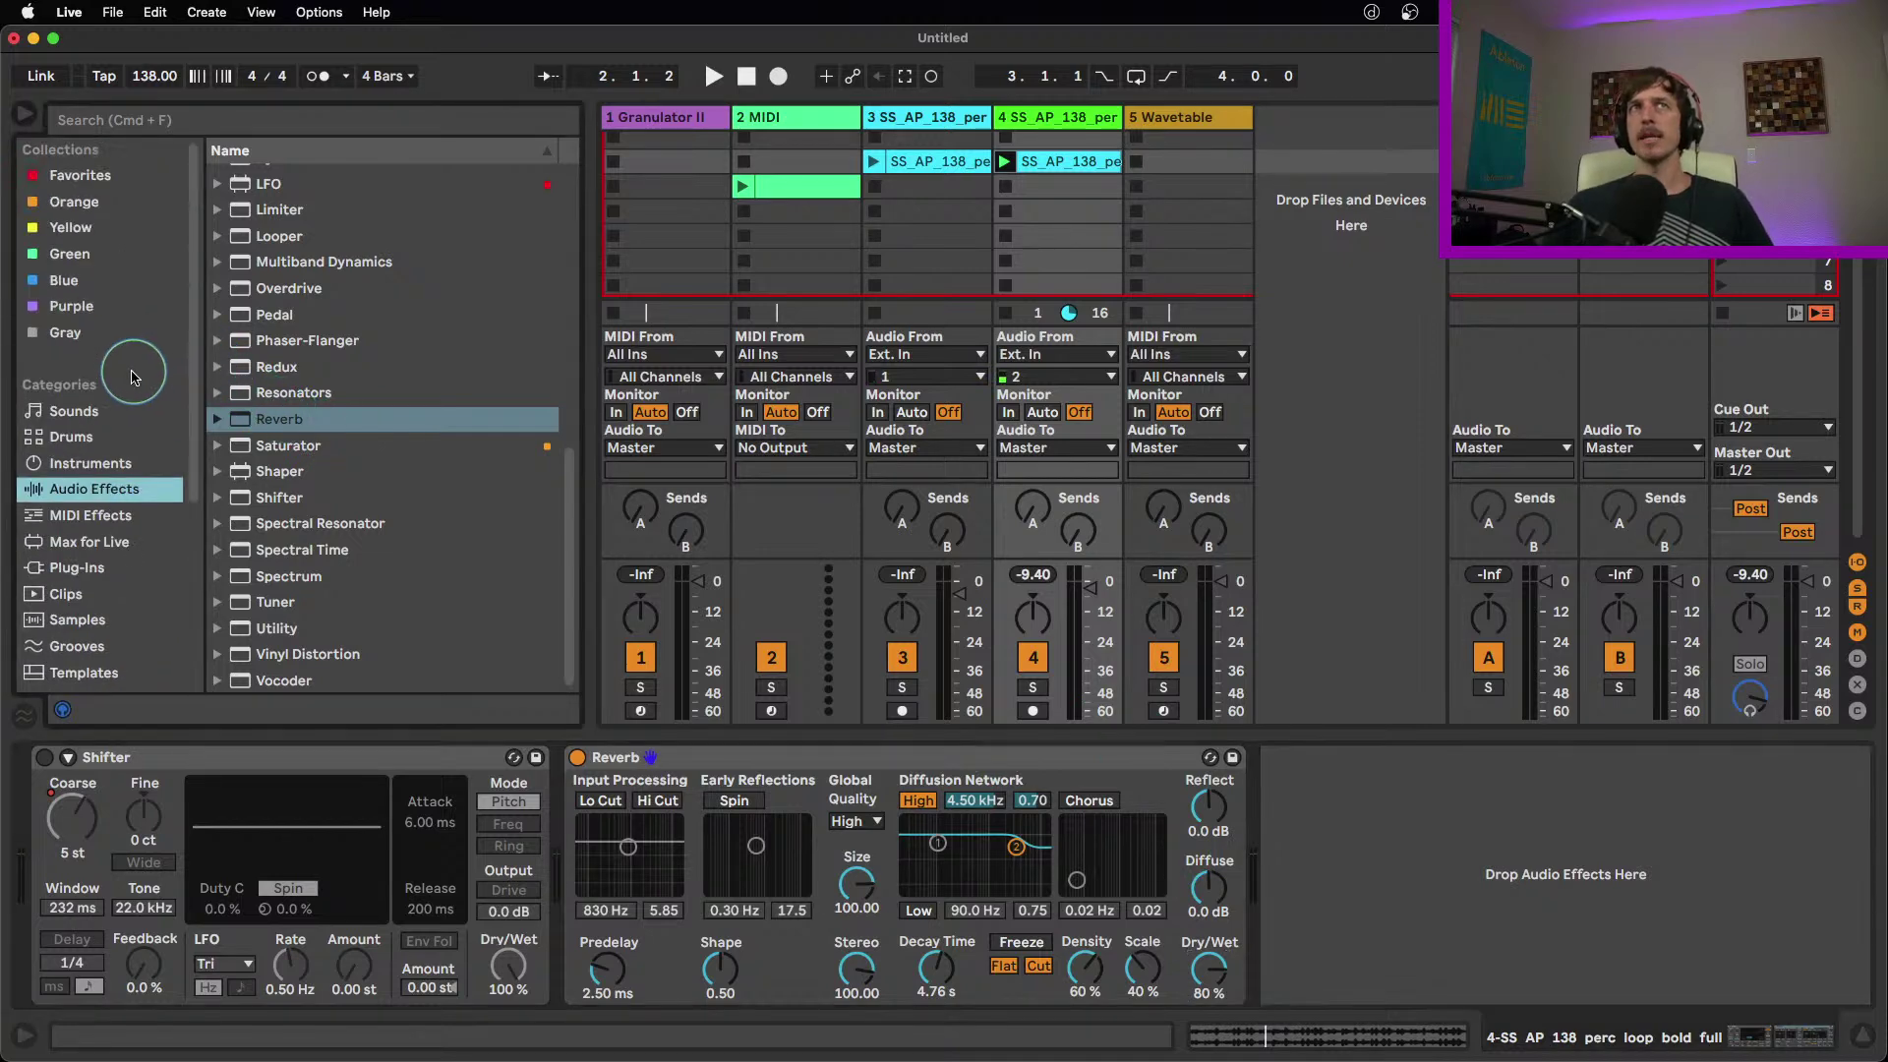
pyautogui.click(106, 183)
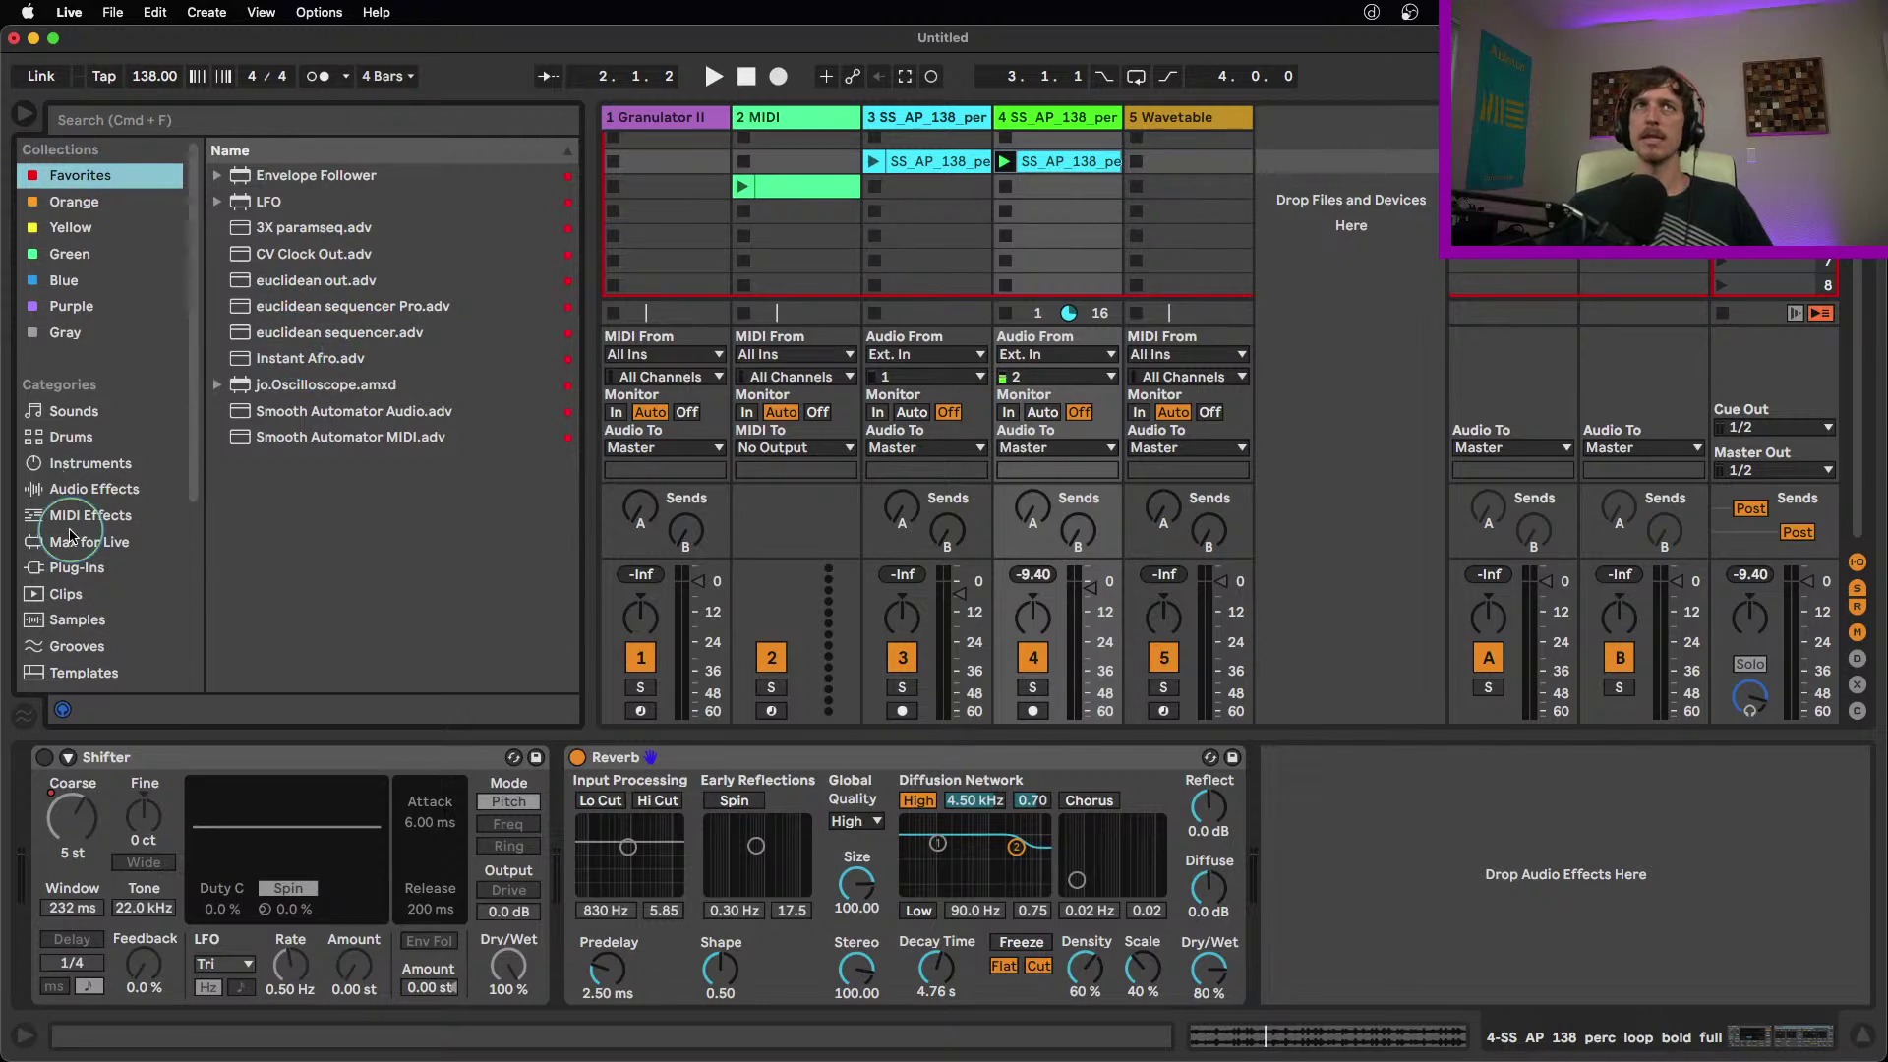
pyautogui.scroll(-5, 98, 442)
pyautogui.click(69, 583)
pyautogui.scroll(5, 308, 344)
pyautogui.scroll(10, 308, 344)
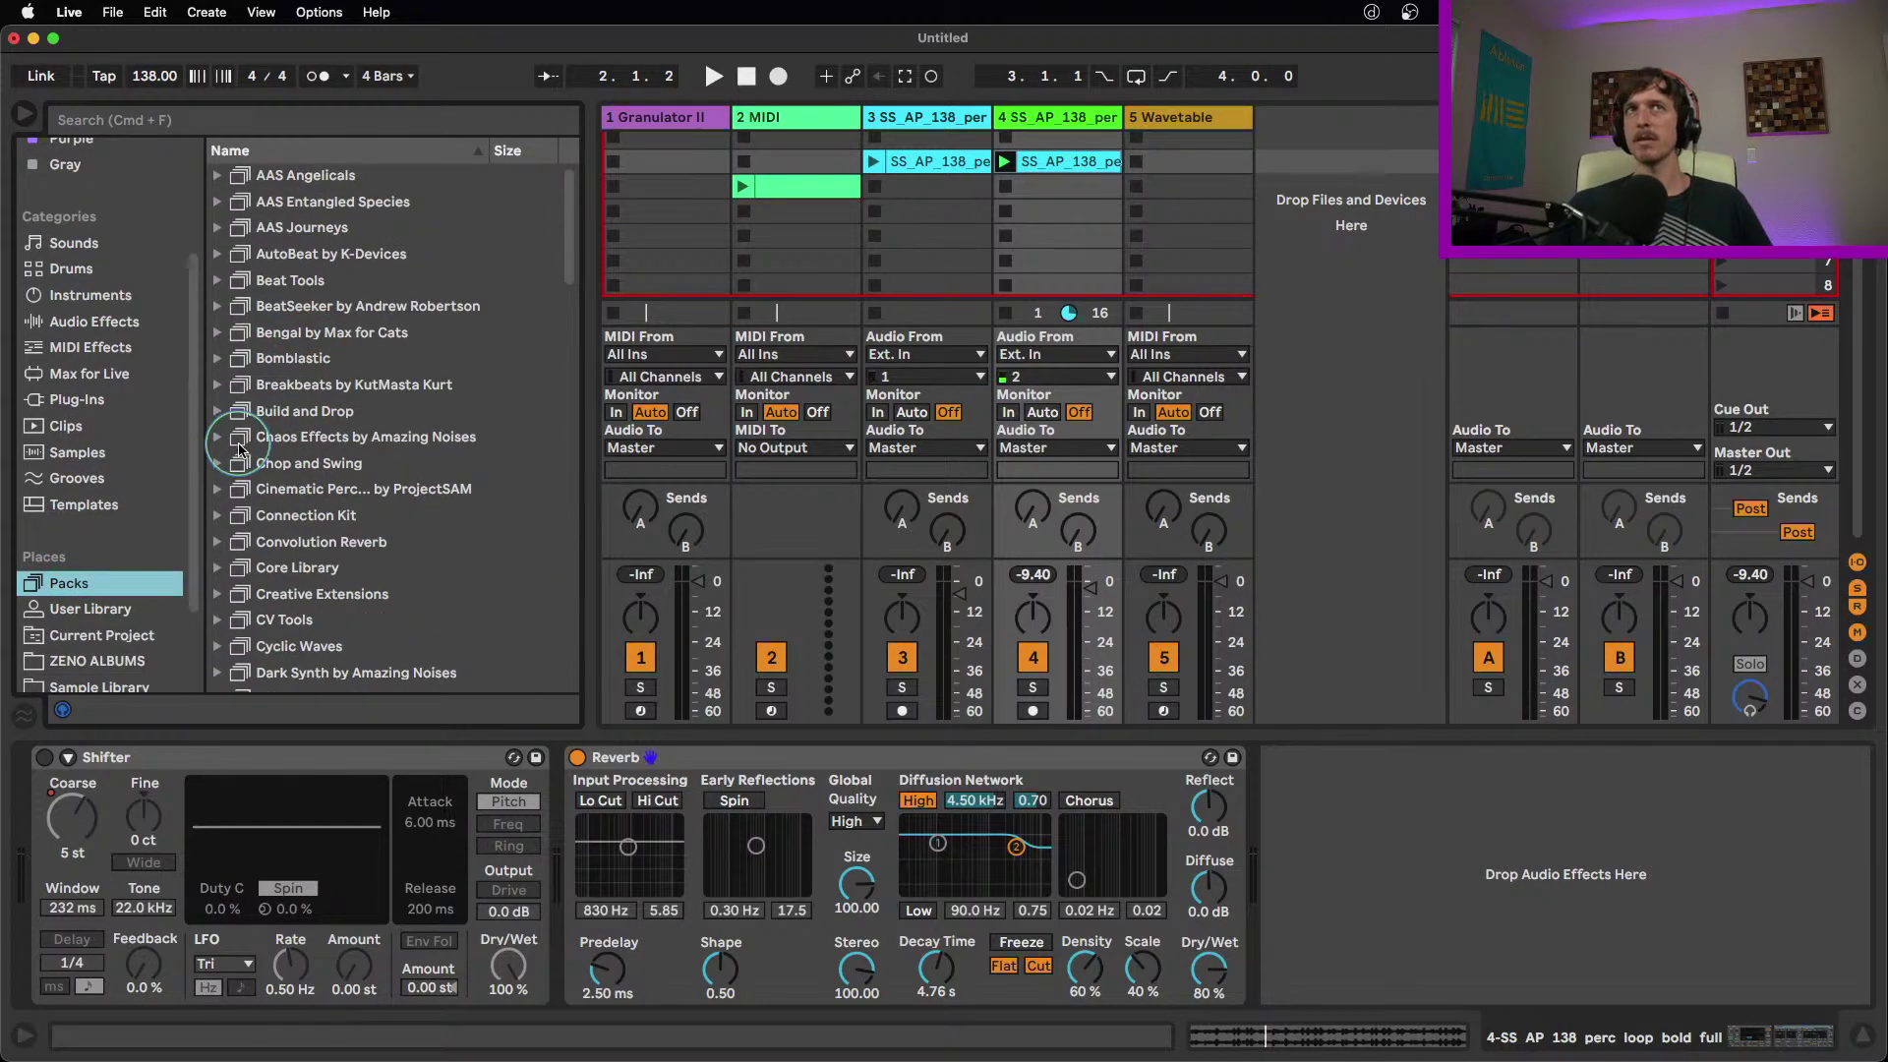
pyautogui.click(256, 540)
pyautogui.scroll(-3, 256, 536)
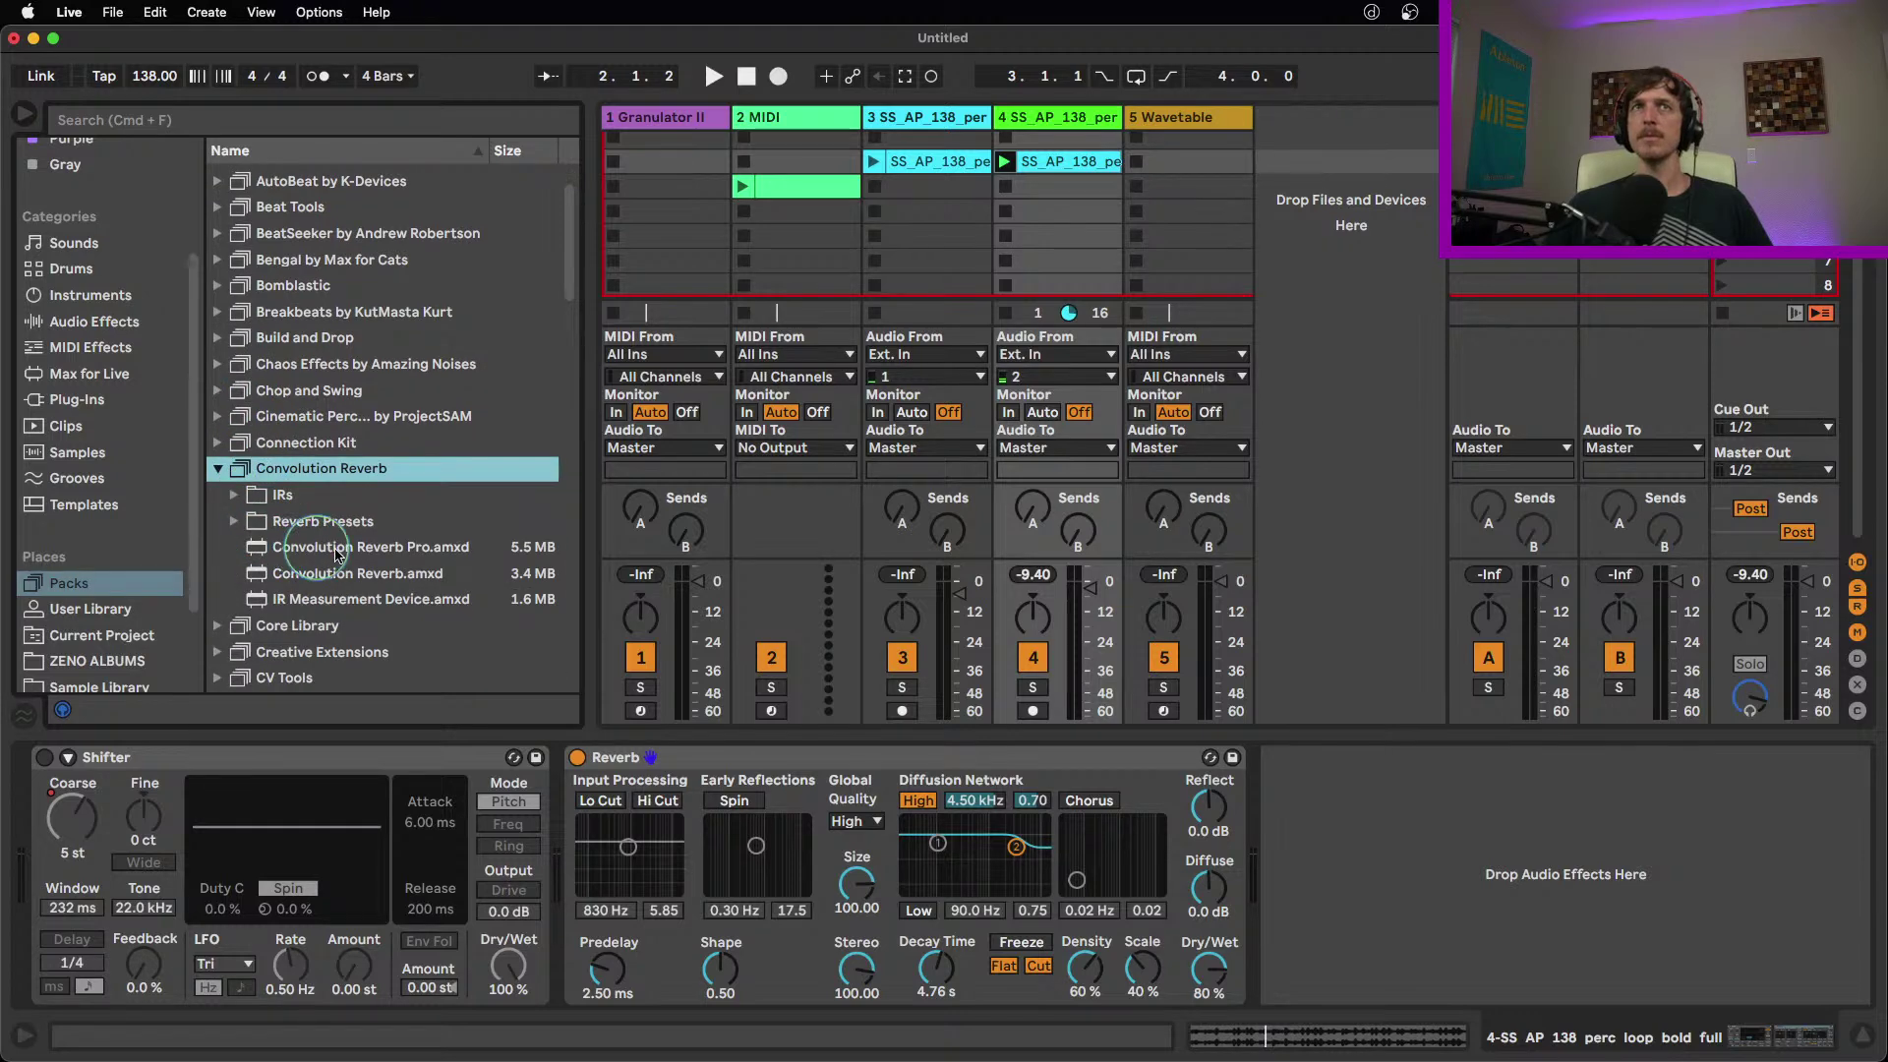
pyautogui.moveTo(349, 551); pyautogui.dragTo(1327, 792)
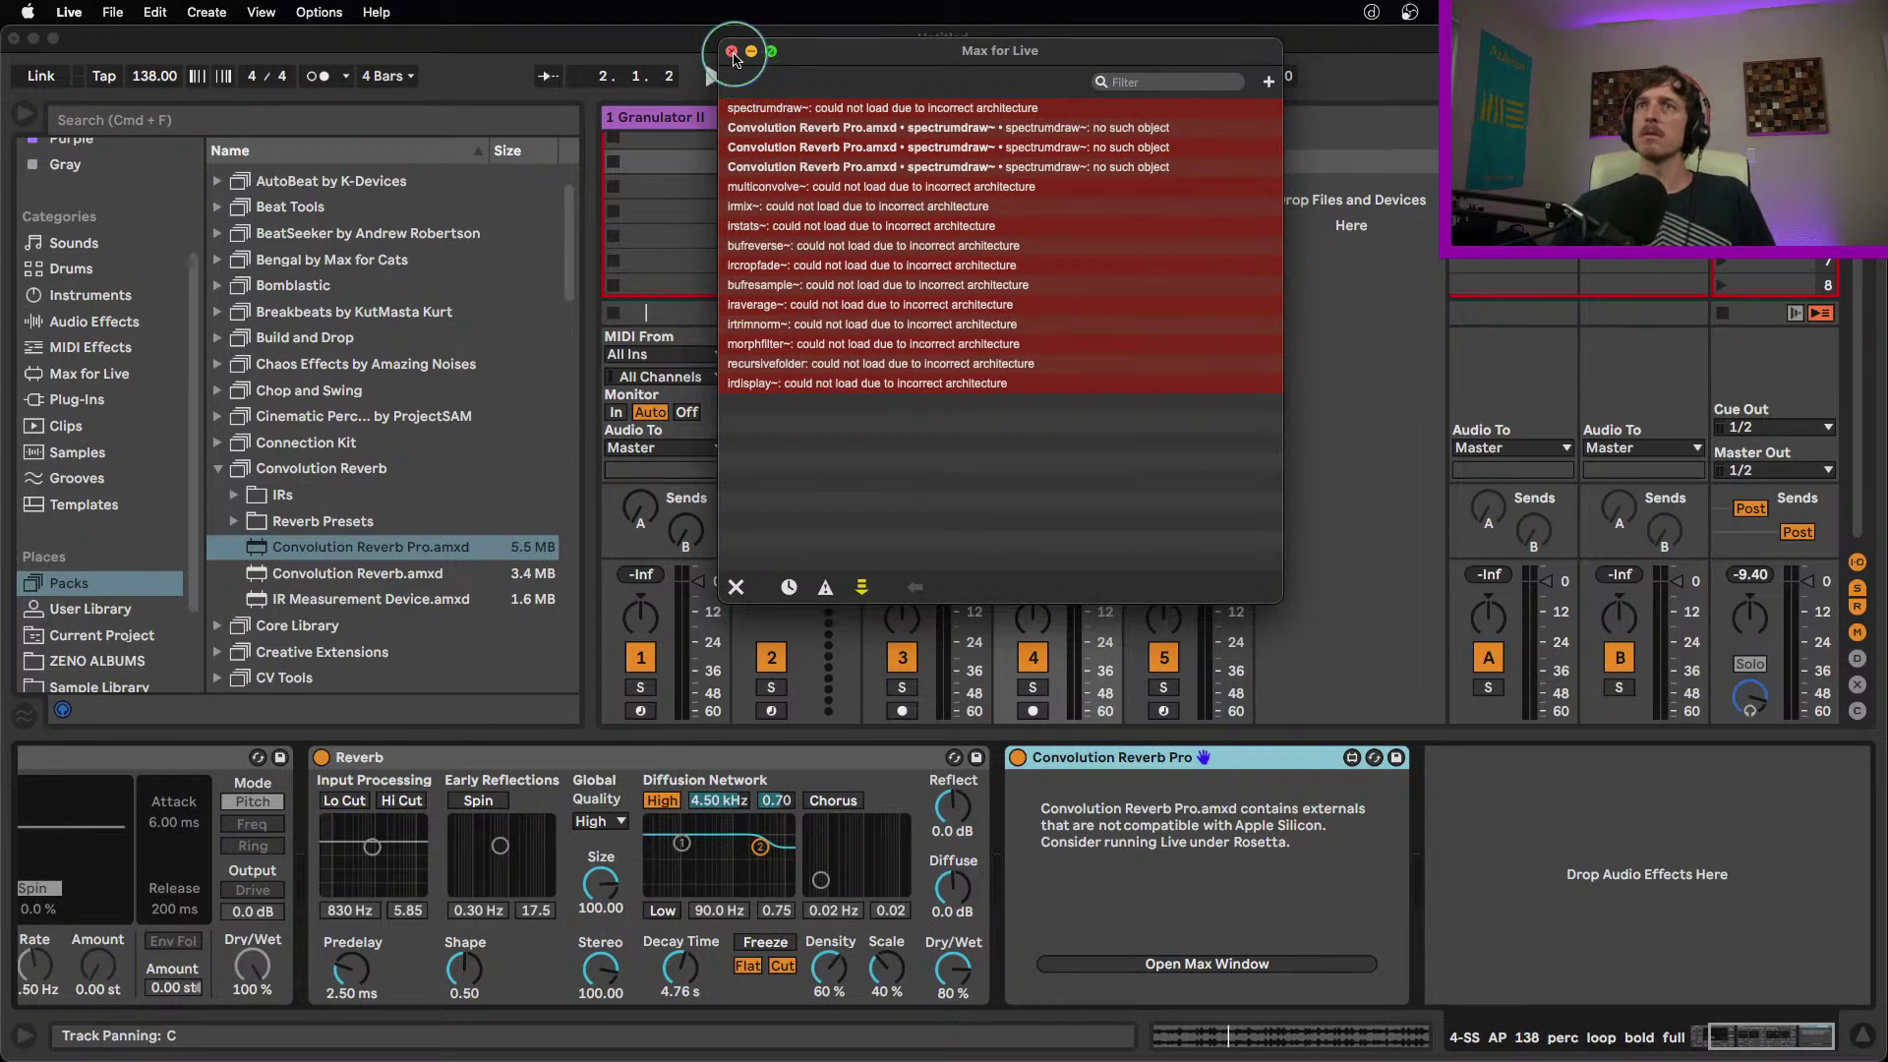
pyautogui.click(733, 52)
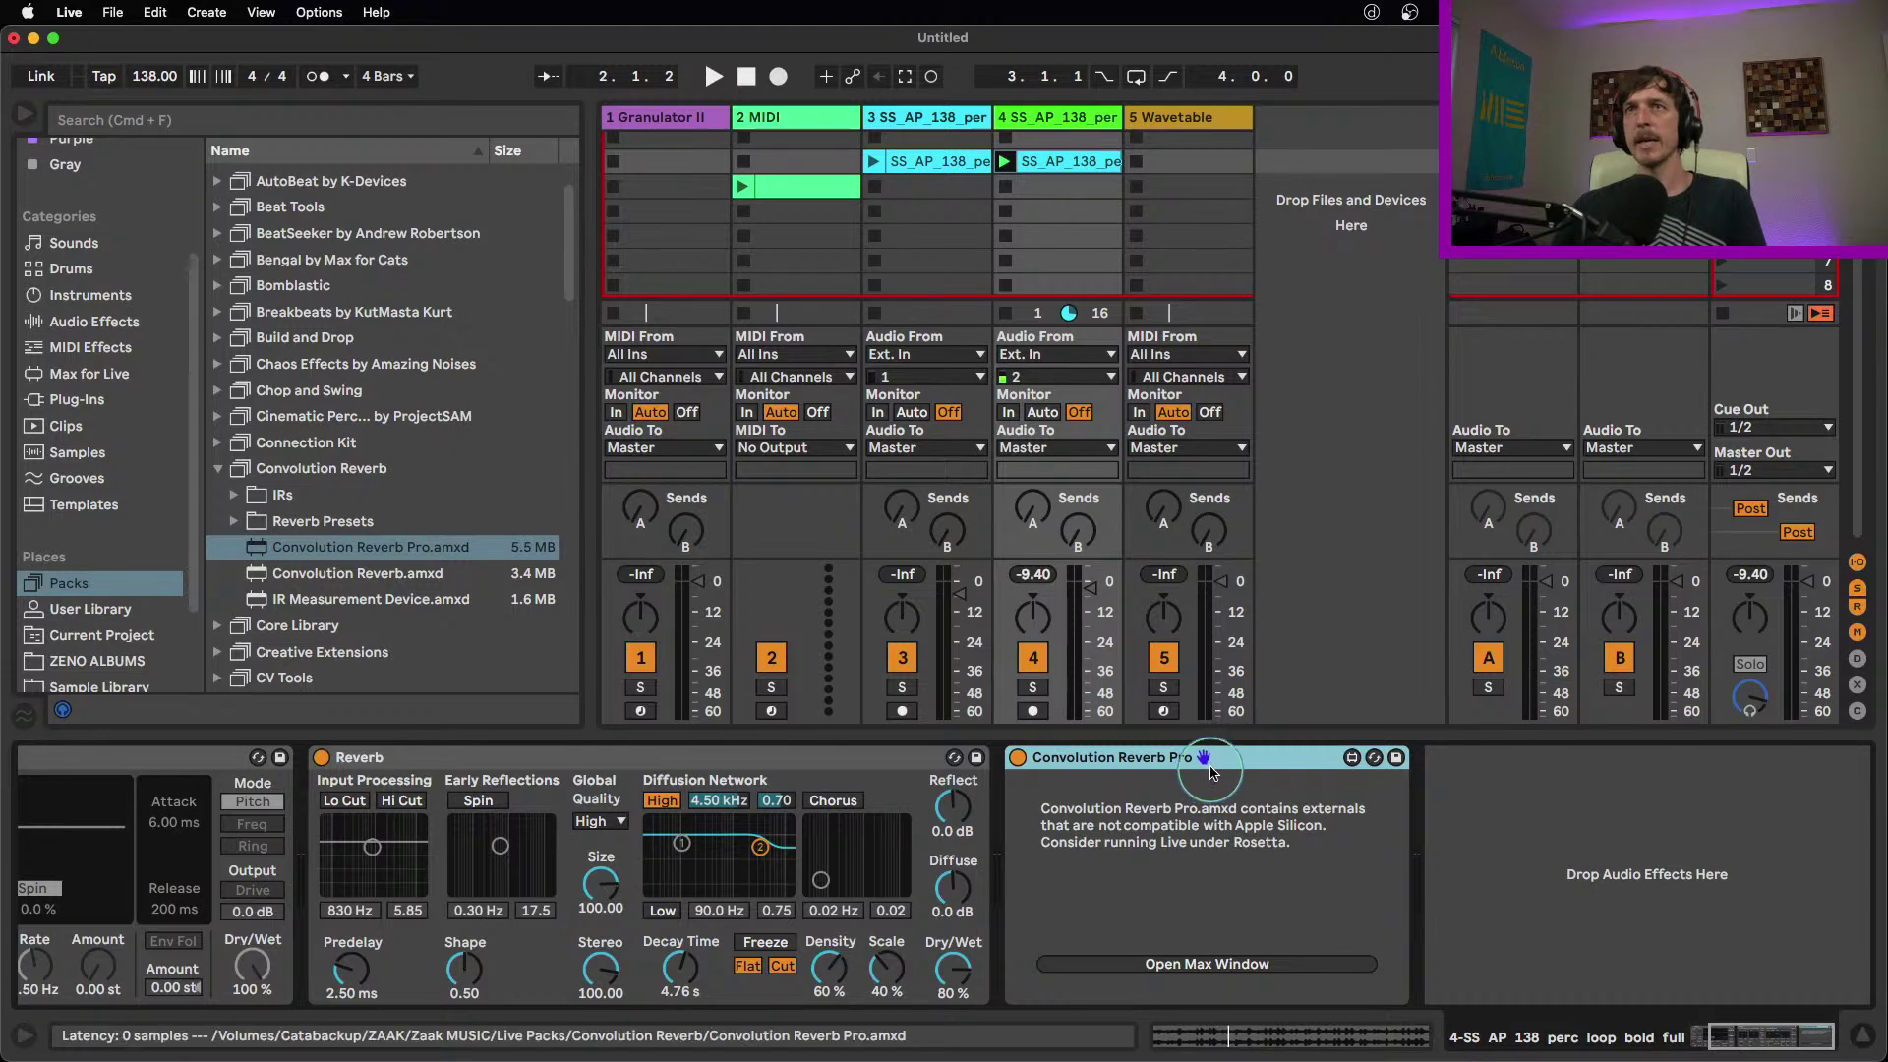
pyautogui.press('Delete')
# Try loading the standard Convolution Reverb device after track 4's Reverb, and remove it
pyautogui.moveTo(344, 573); pyautogui.dragTo(1308, 897)
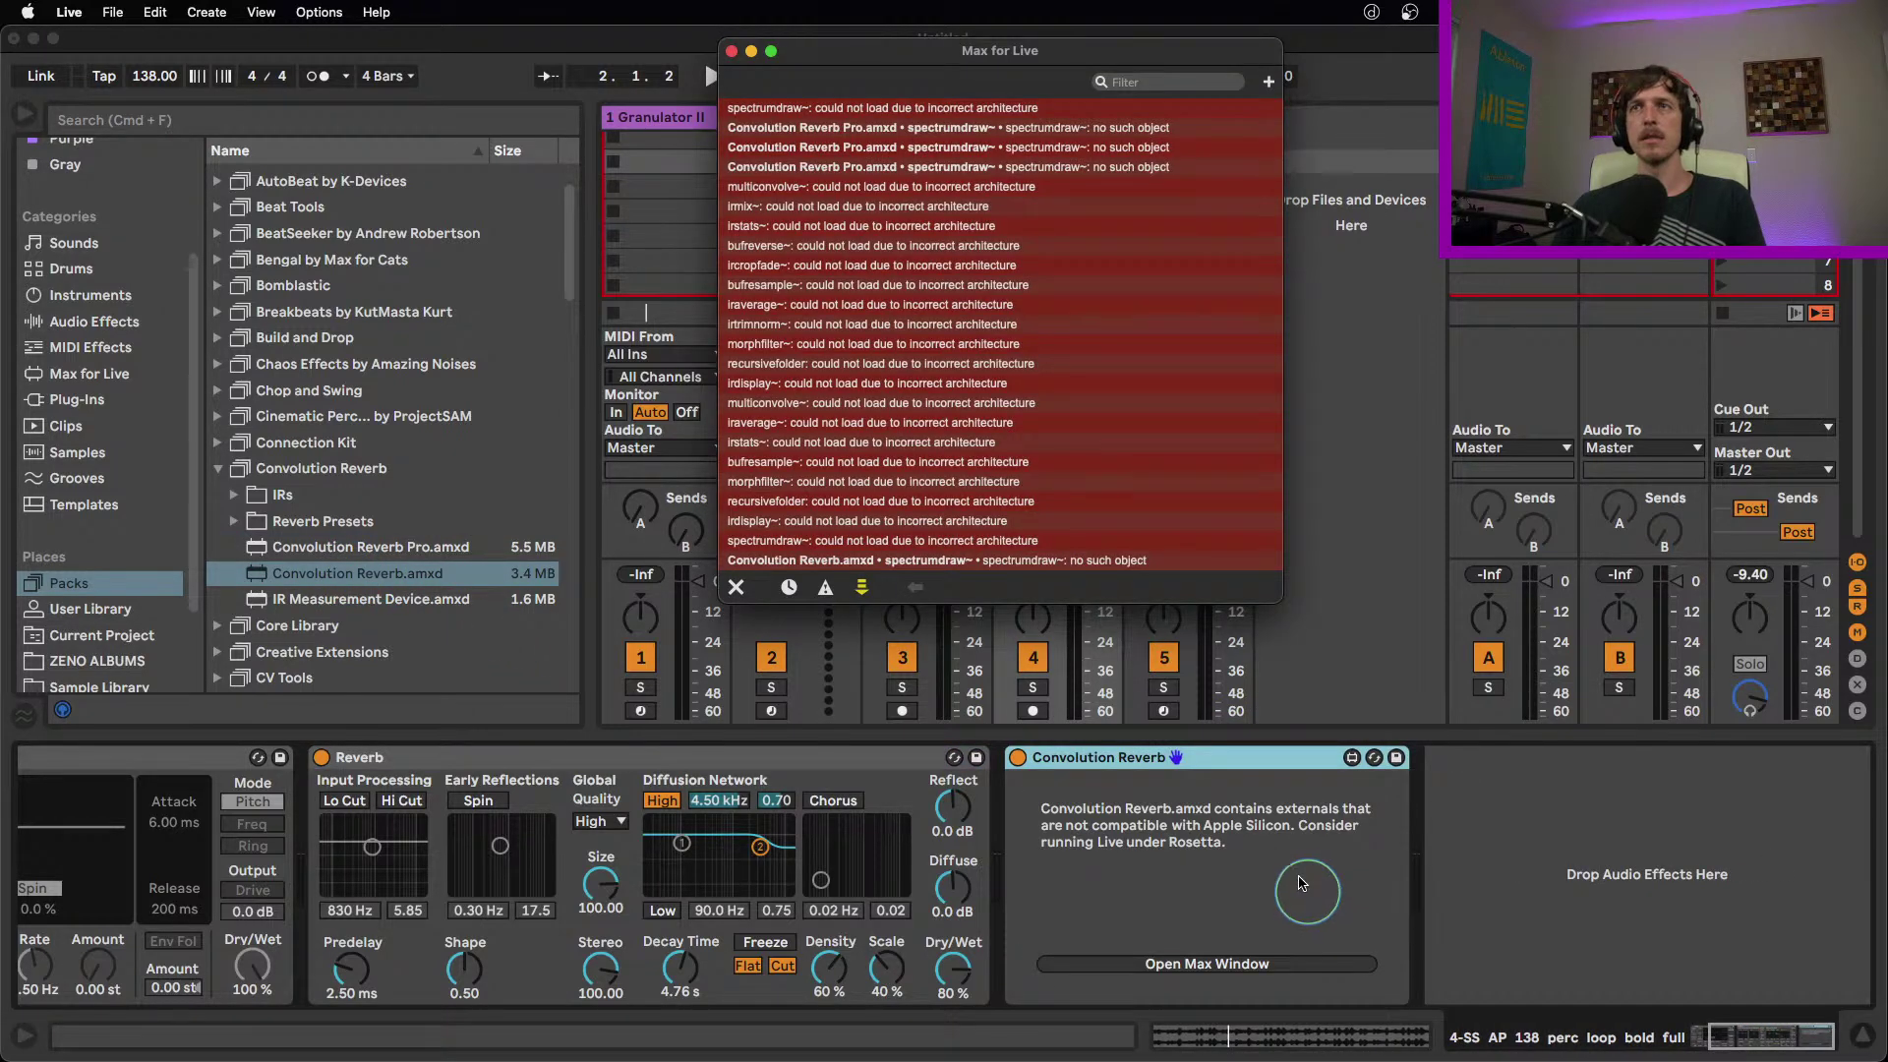
pyautogui.click(731, 50)
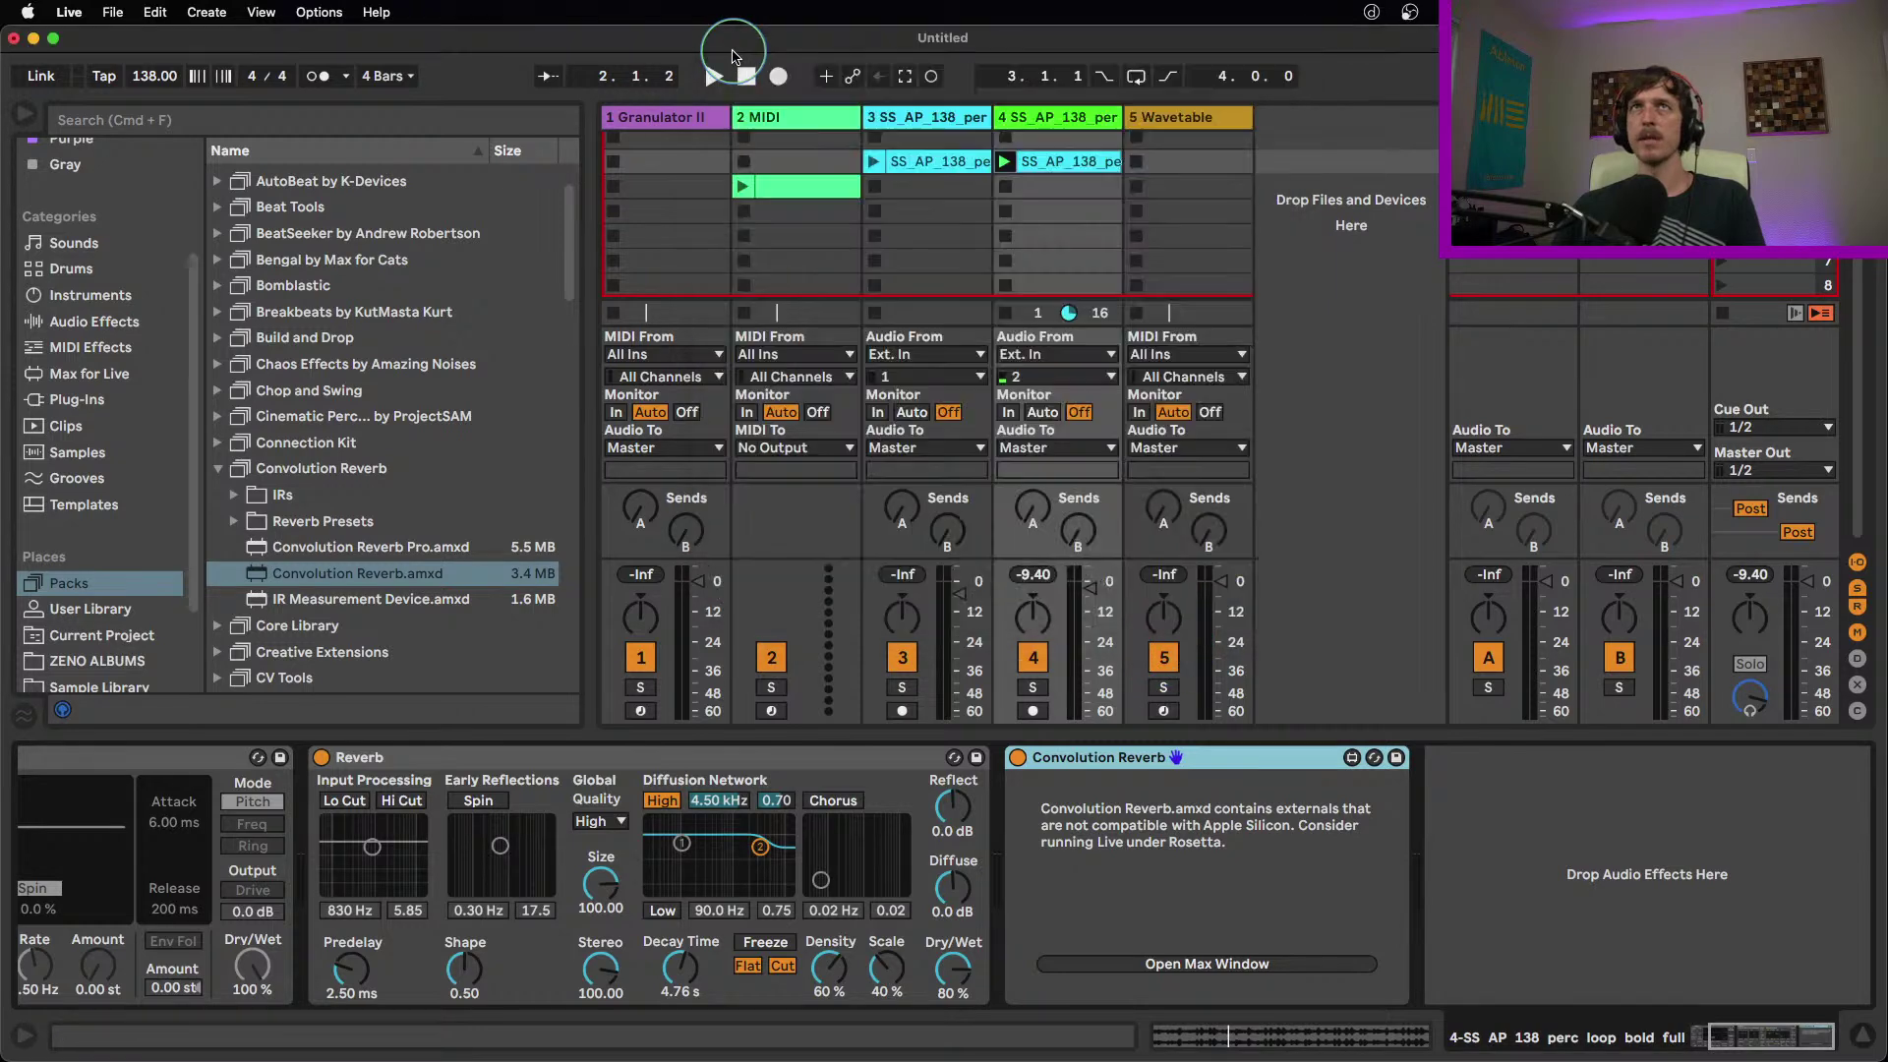
pyautogui.press('Delete')
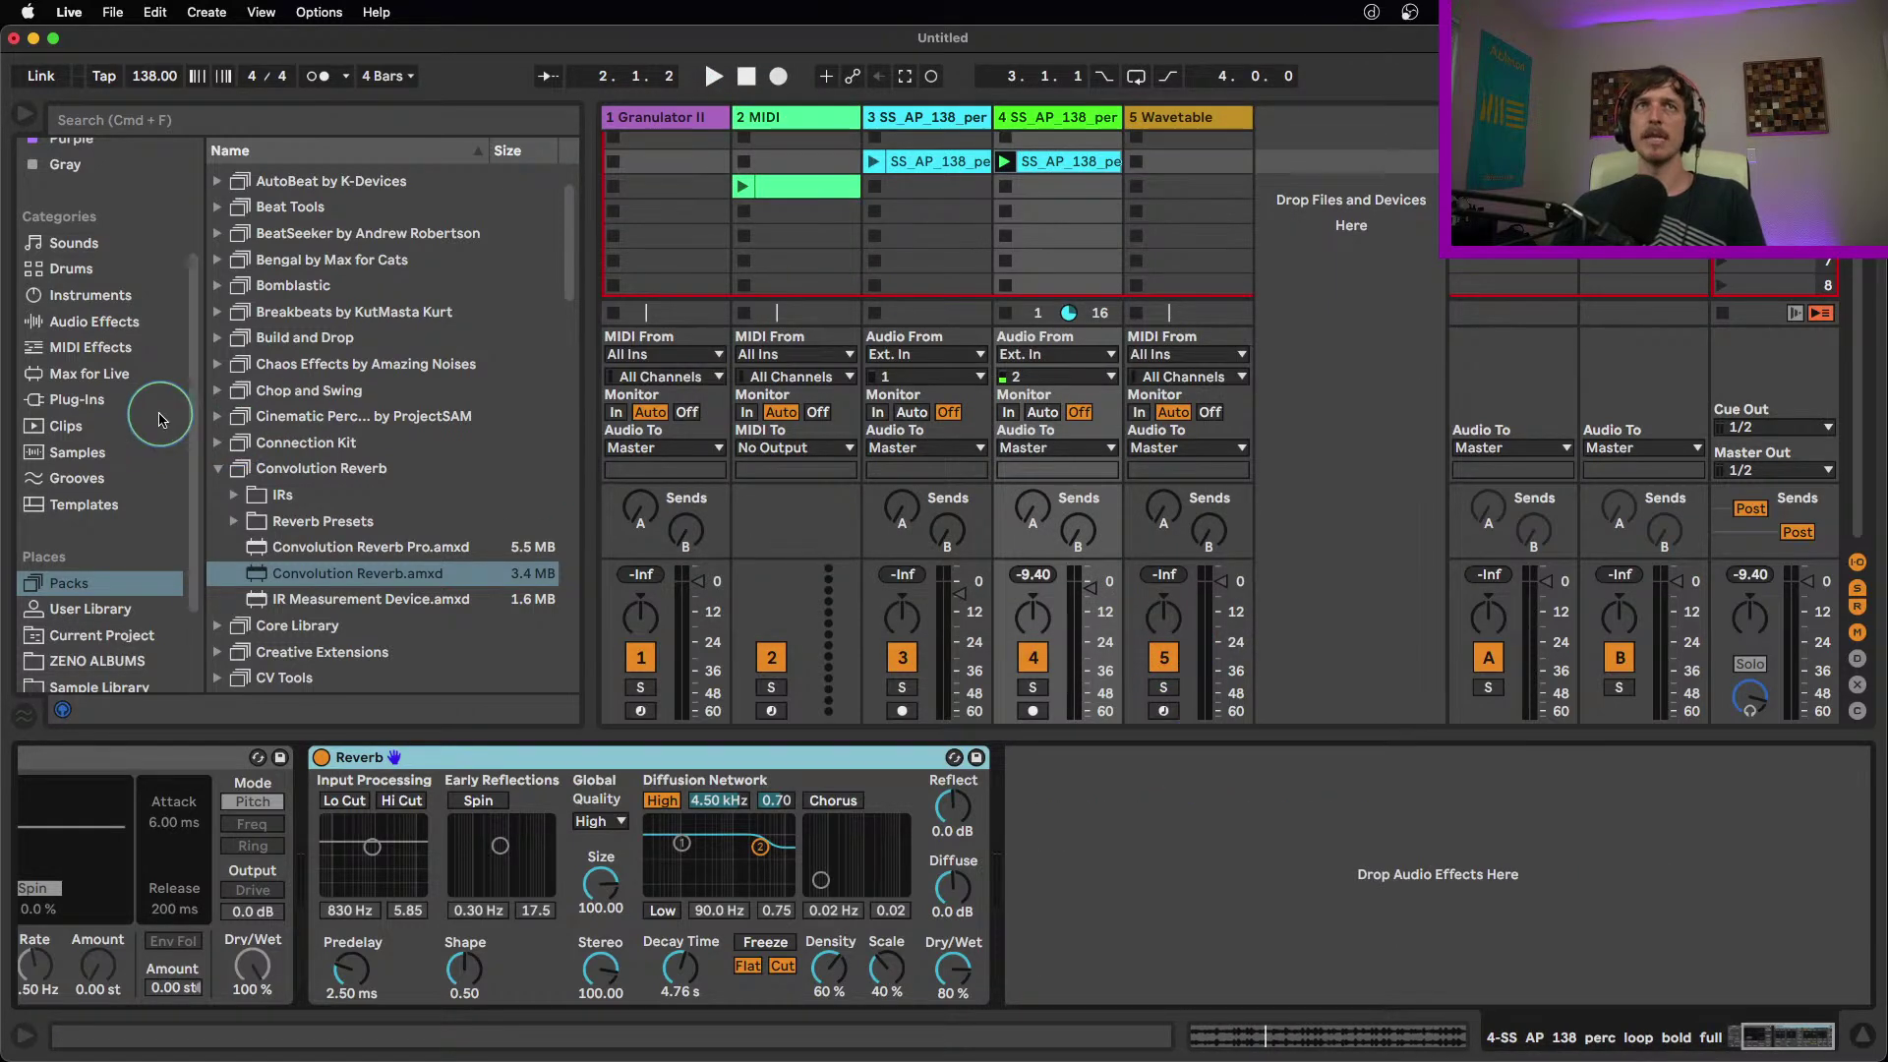
# Add the default Hybrid Reverb from the audio effects to track 4 and delete the old Reverb
pyautogui.click(98, 322)
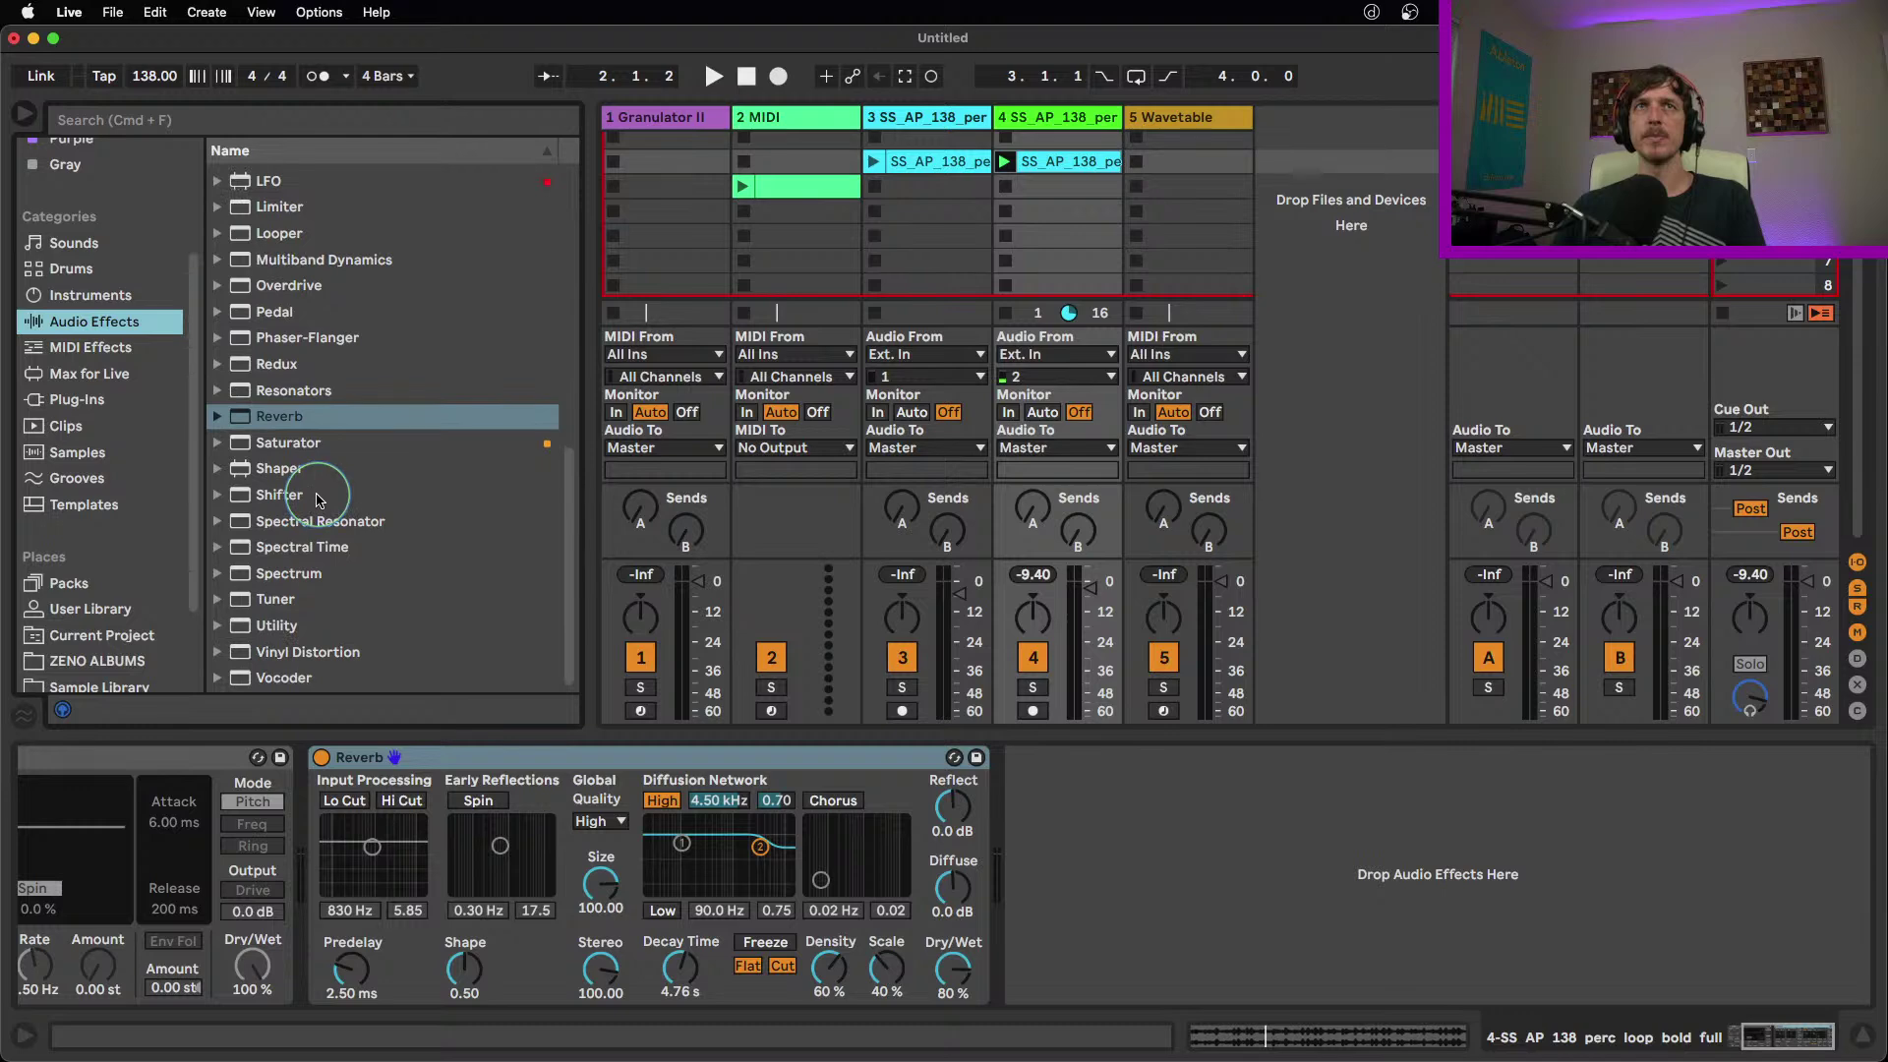
pyautogui.scroll(4, 305, 482)
pyautogui.moveTo(295, 367); pyautogui.dragTo(1156, 870)
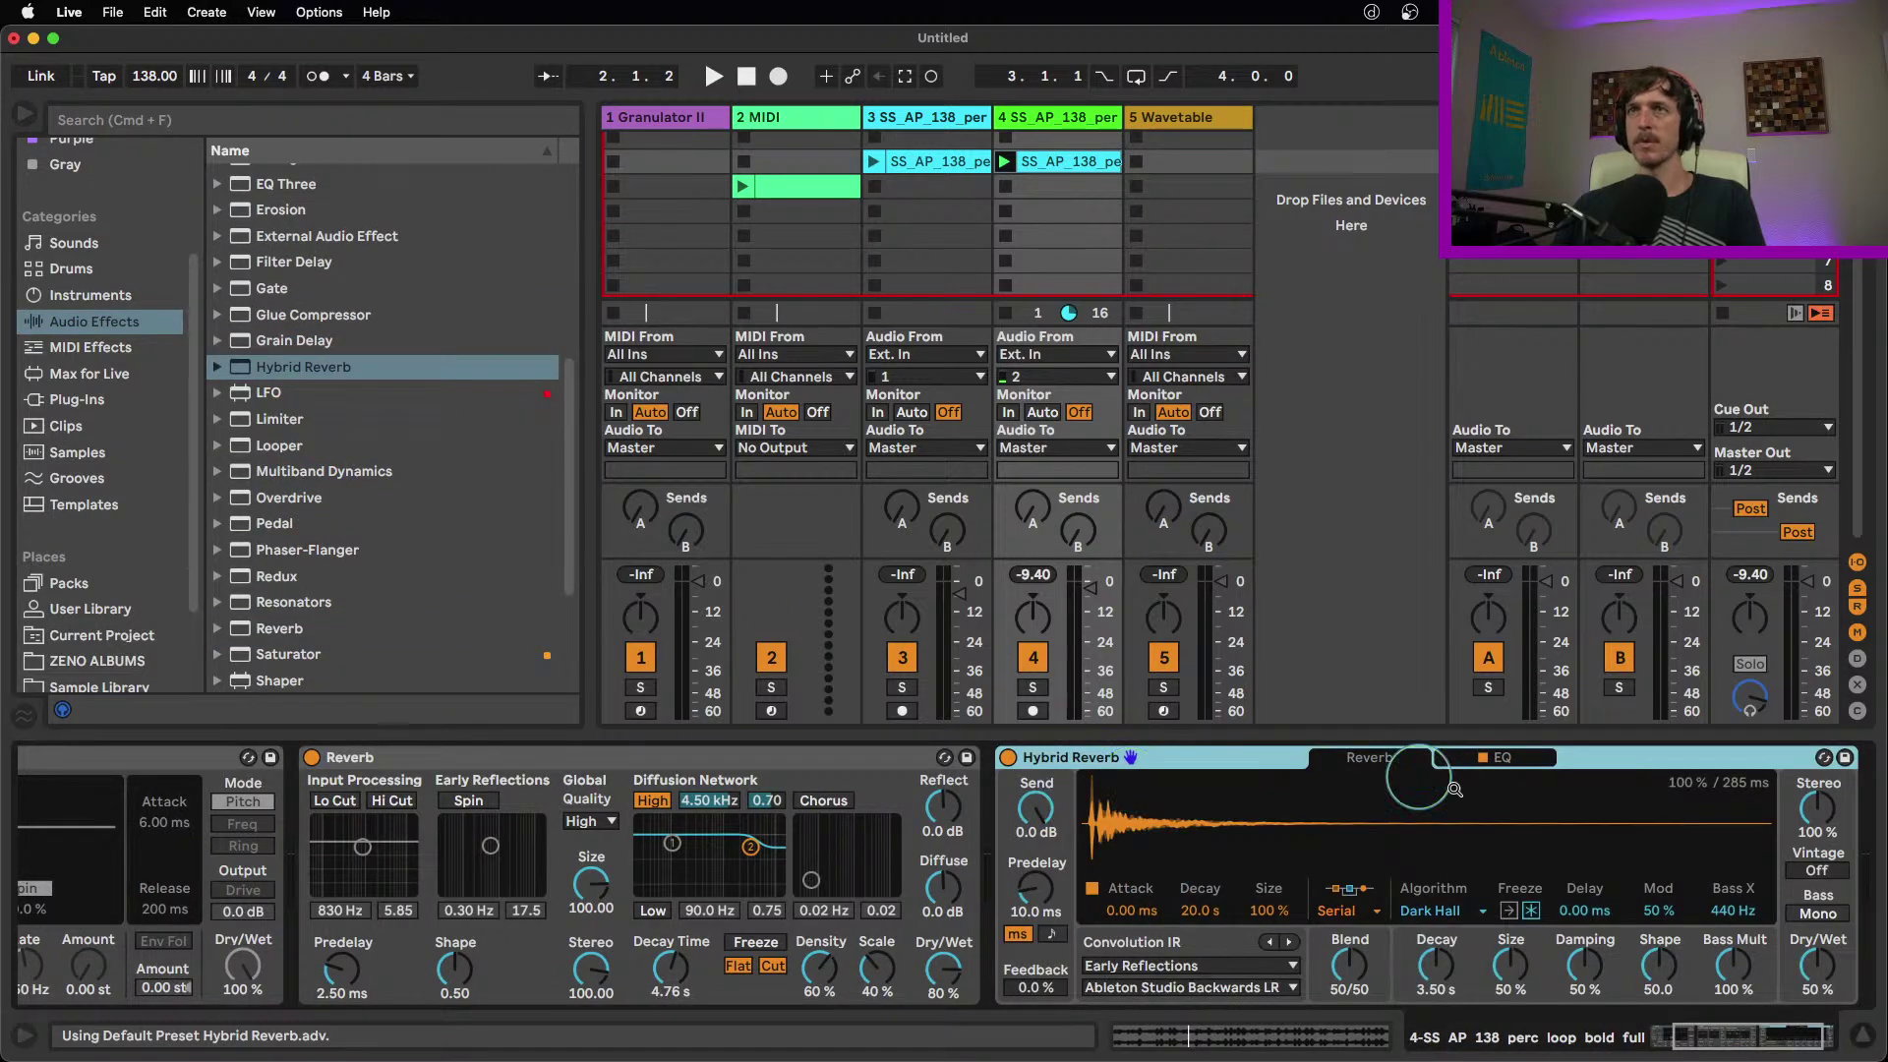
pyautogui.click(337, 760)
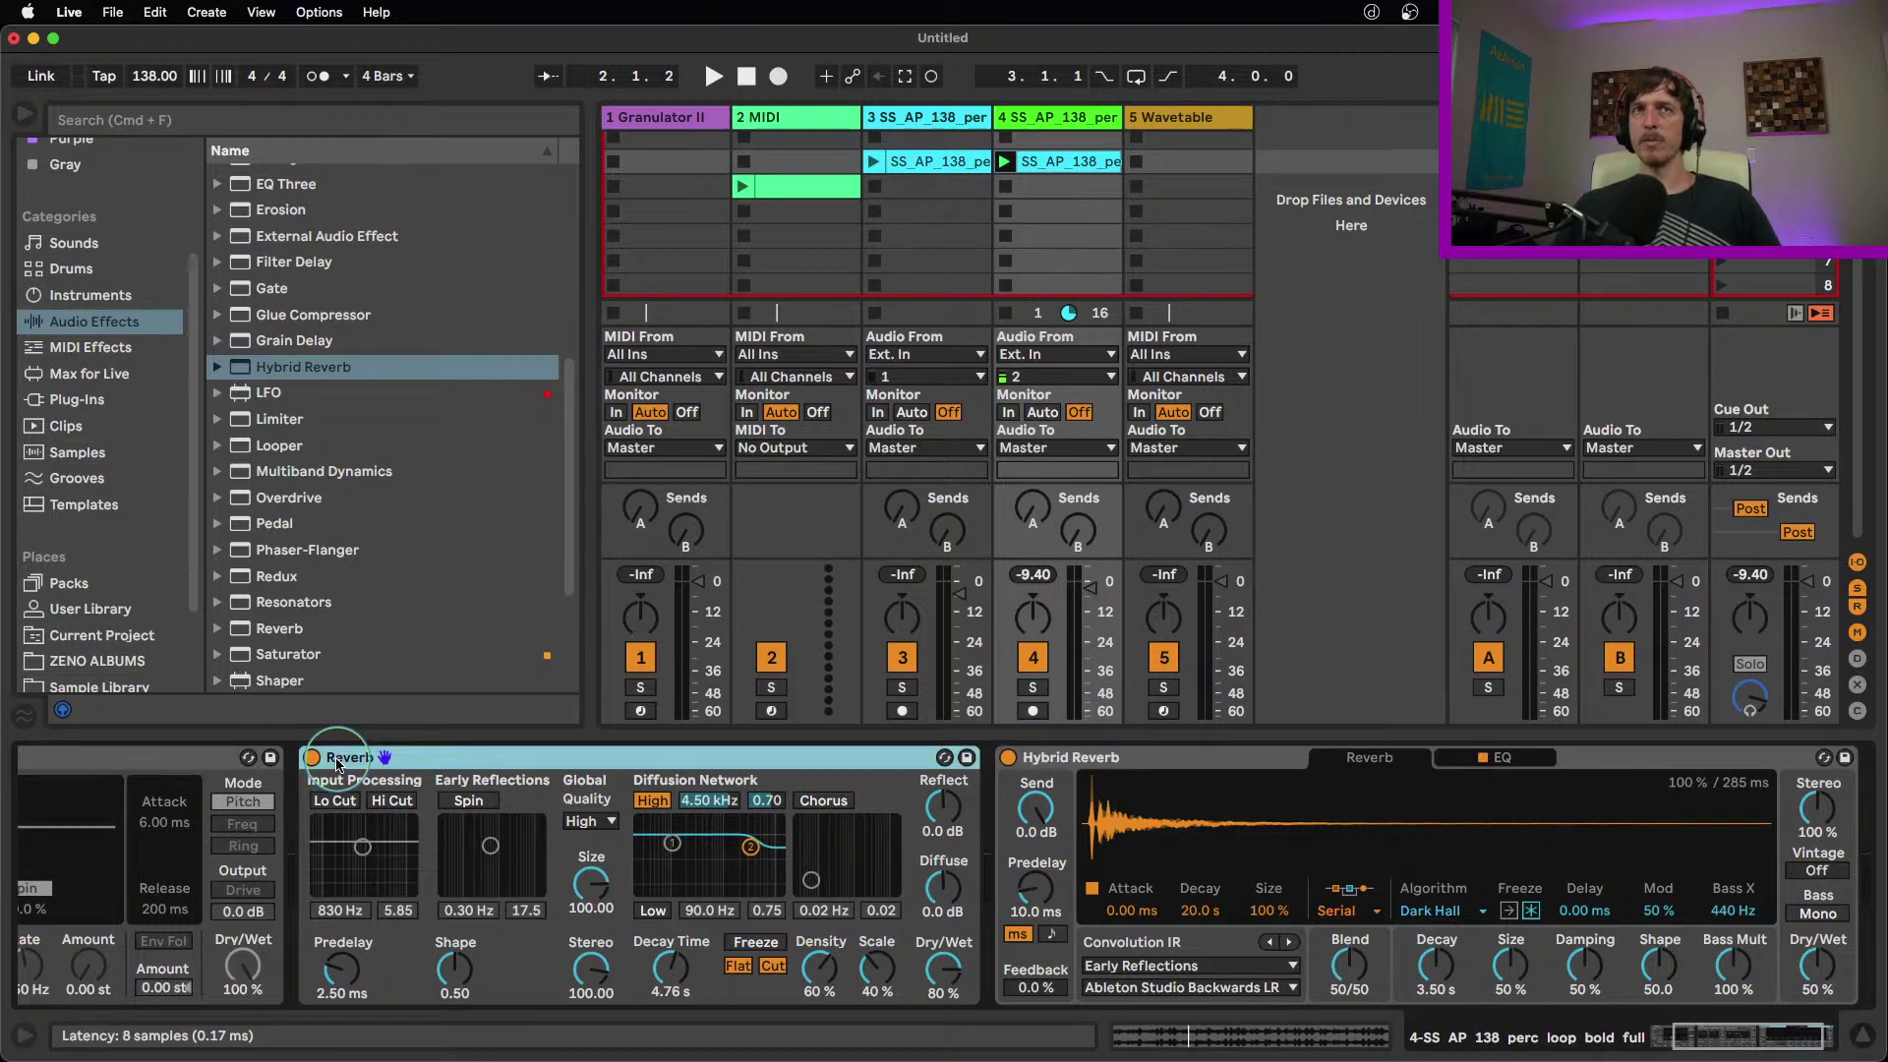
pyautogui.press('Delete')
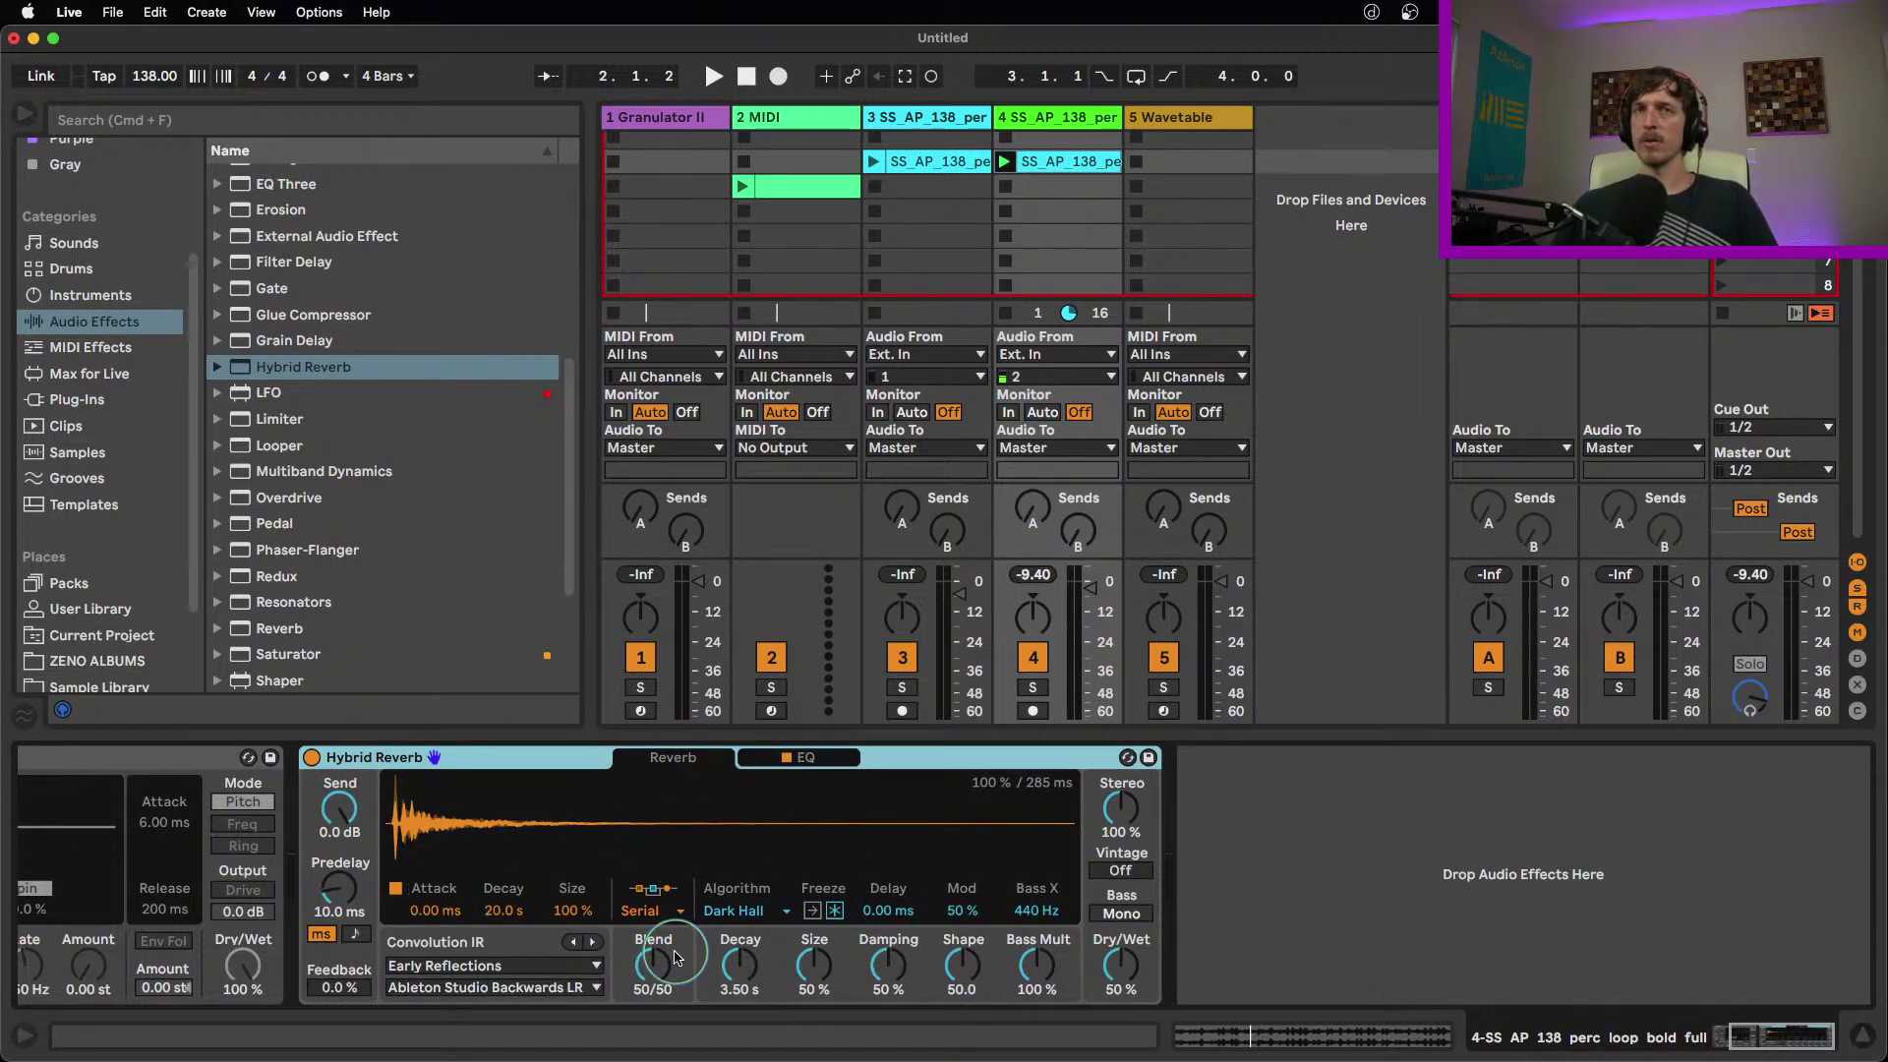
# Switch the Hybrid Reverb's routing to Algorithm and briefly play the loop
pyautogui.click(644, 911)
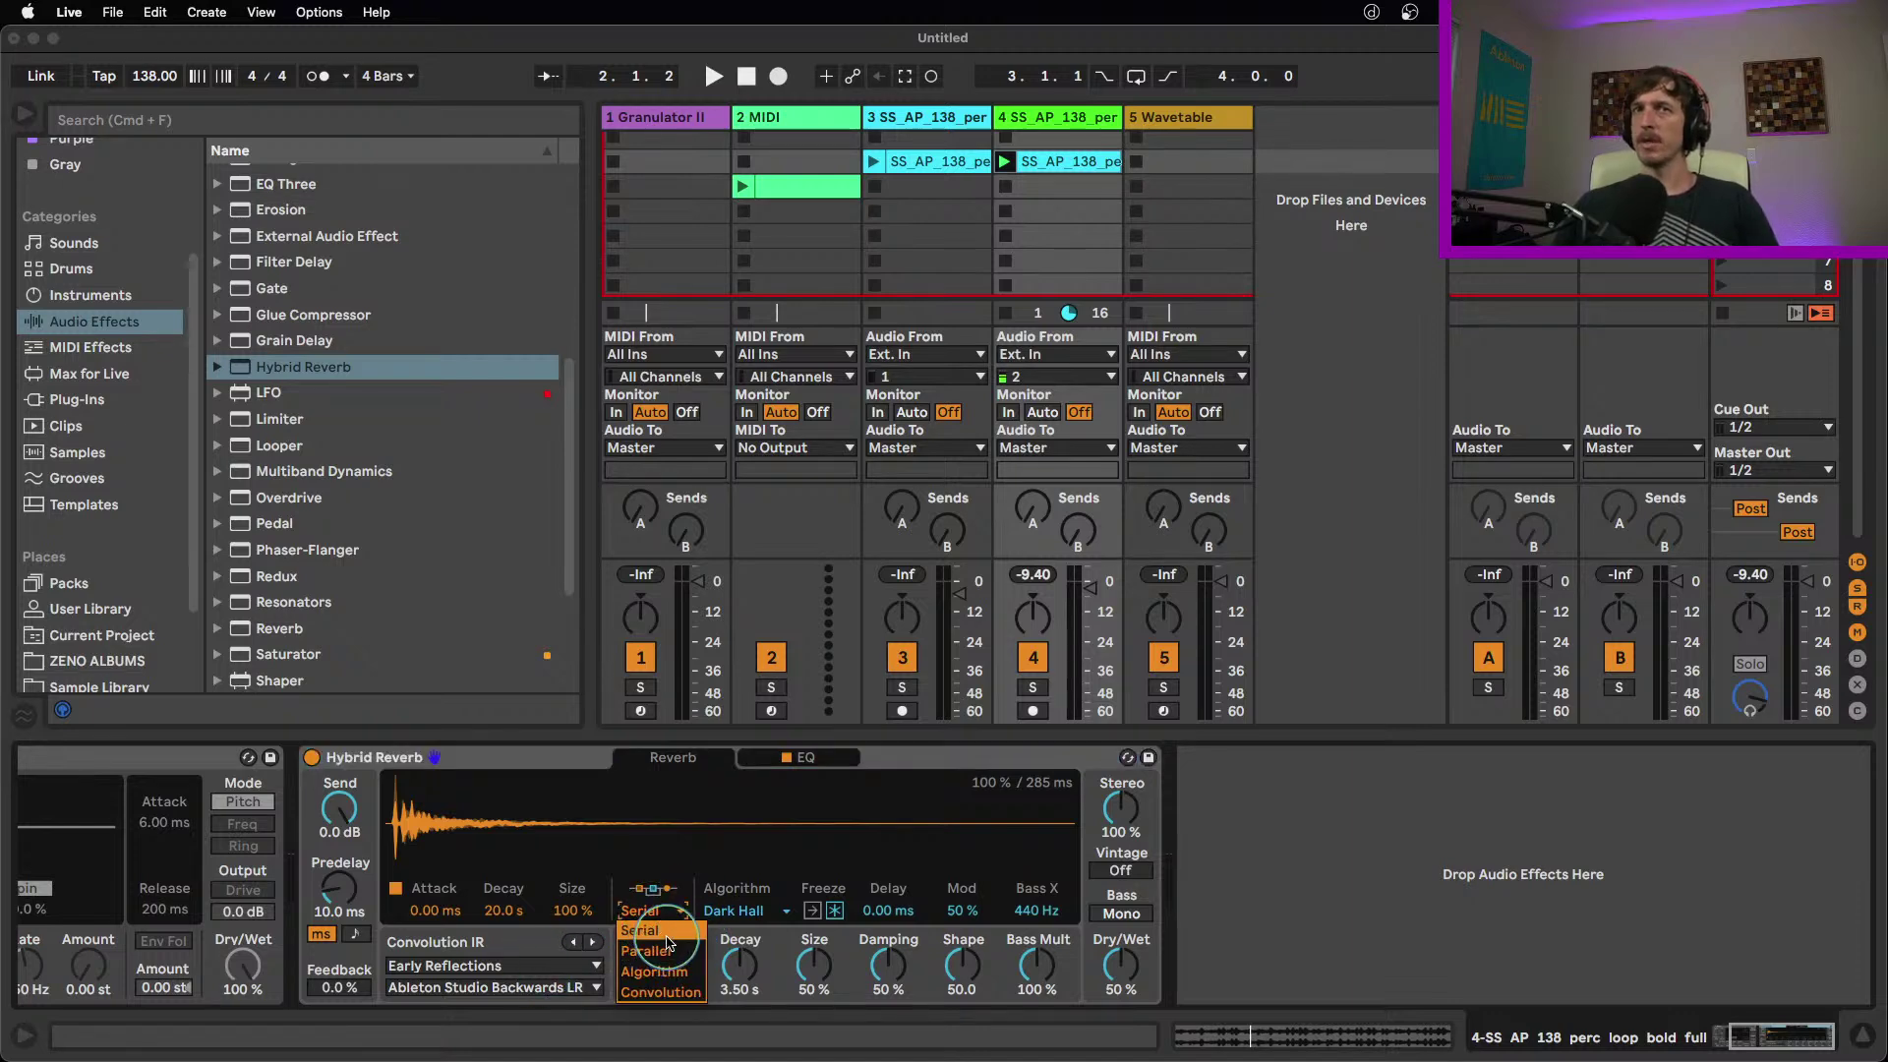
pyautogui.click(683, 973)
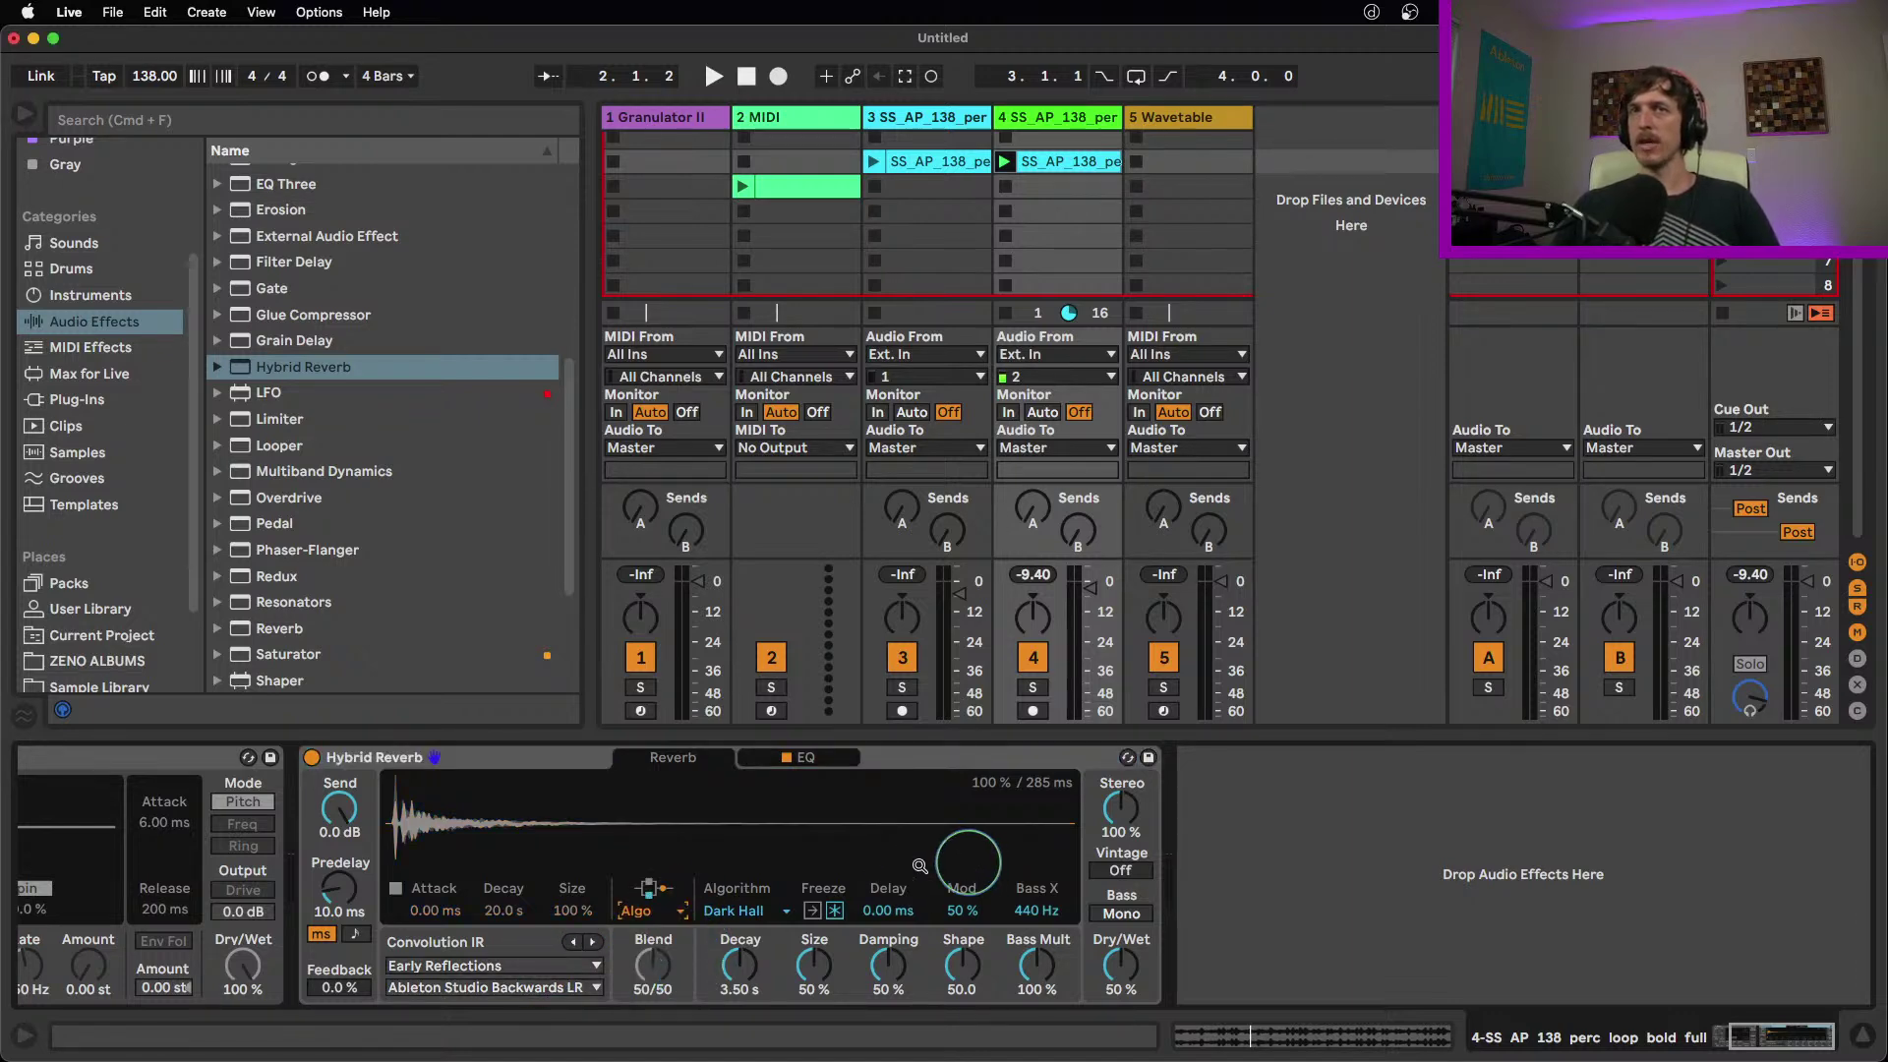
pyautogui.press('space')
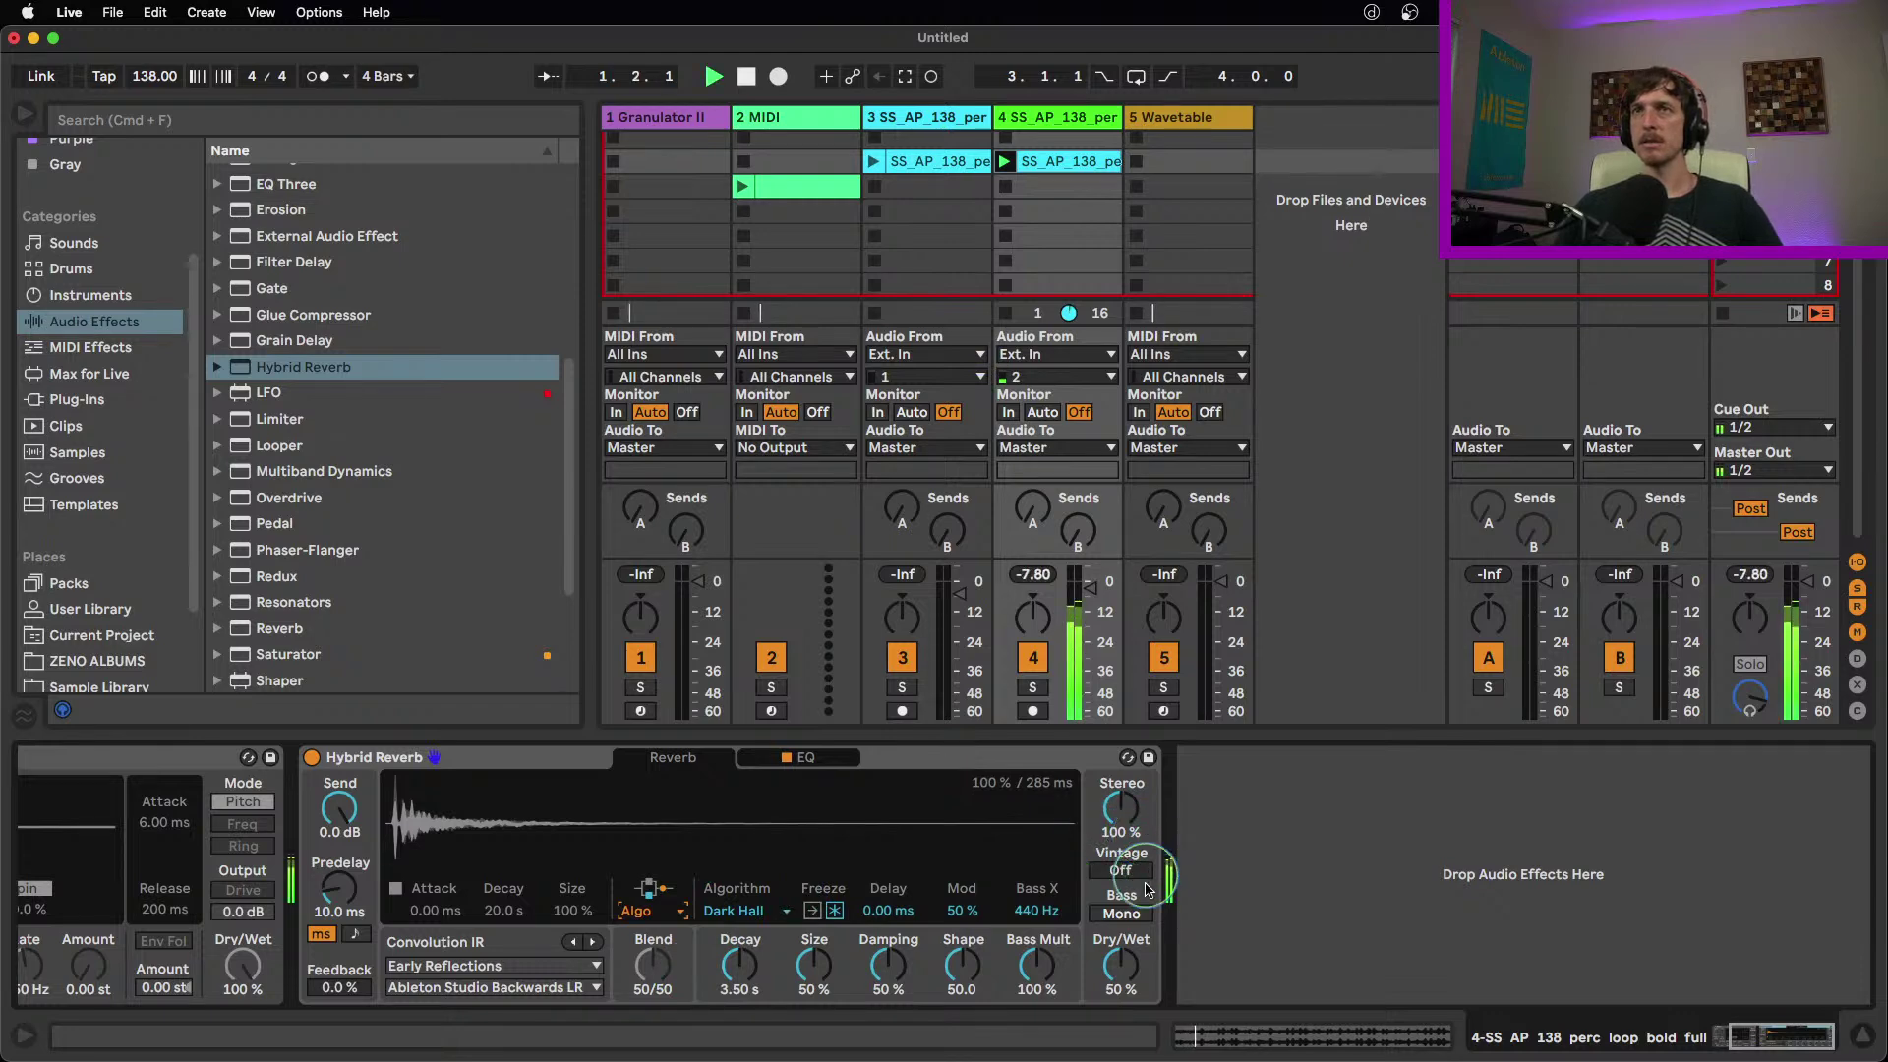
pyautogui.press('space')
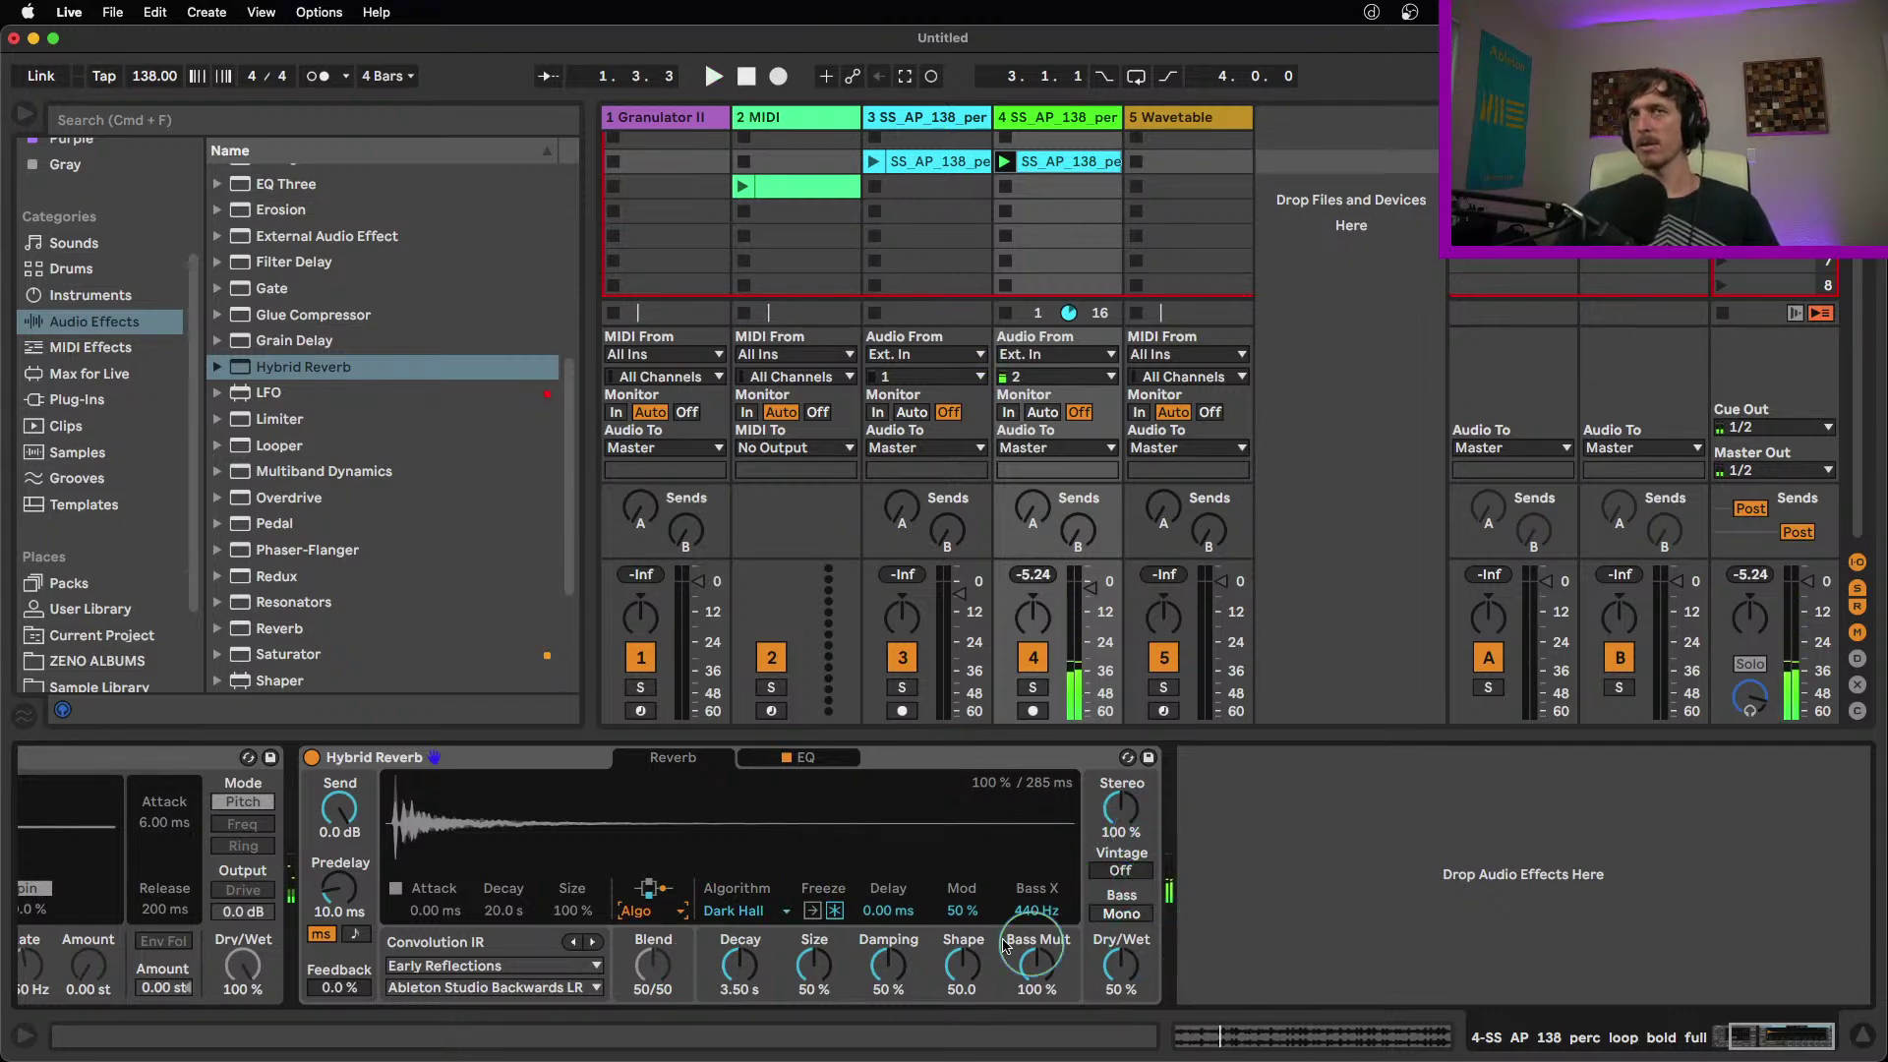
# Switch the Hybrid Reverb's routing to Convolution and choose the Bigger Spaces impulse response category
pyautogui.click(649, 911)
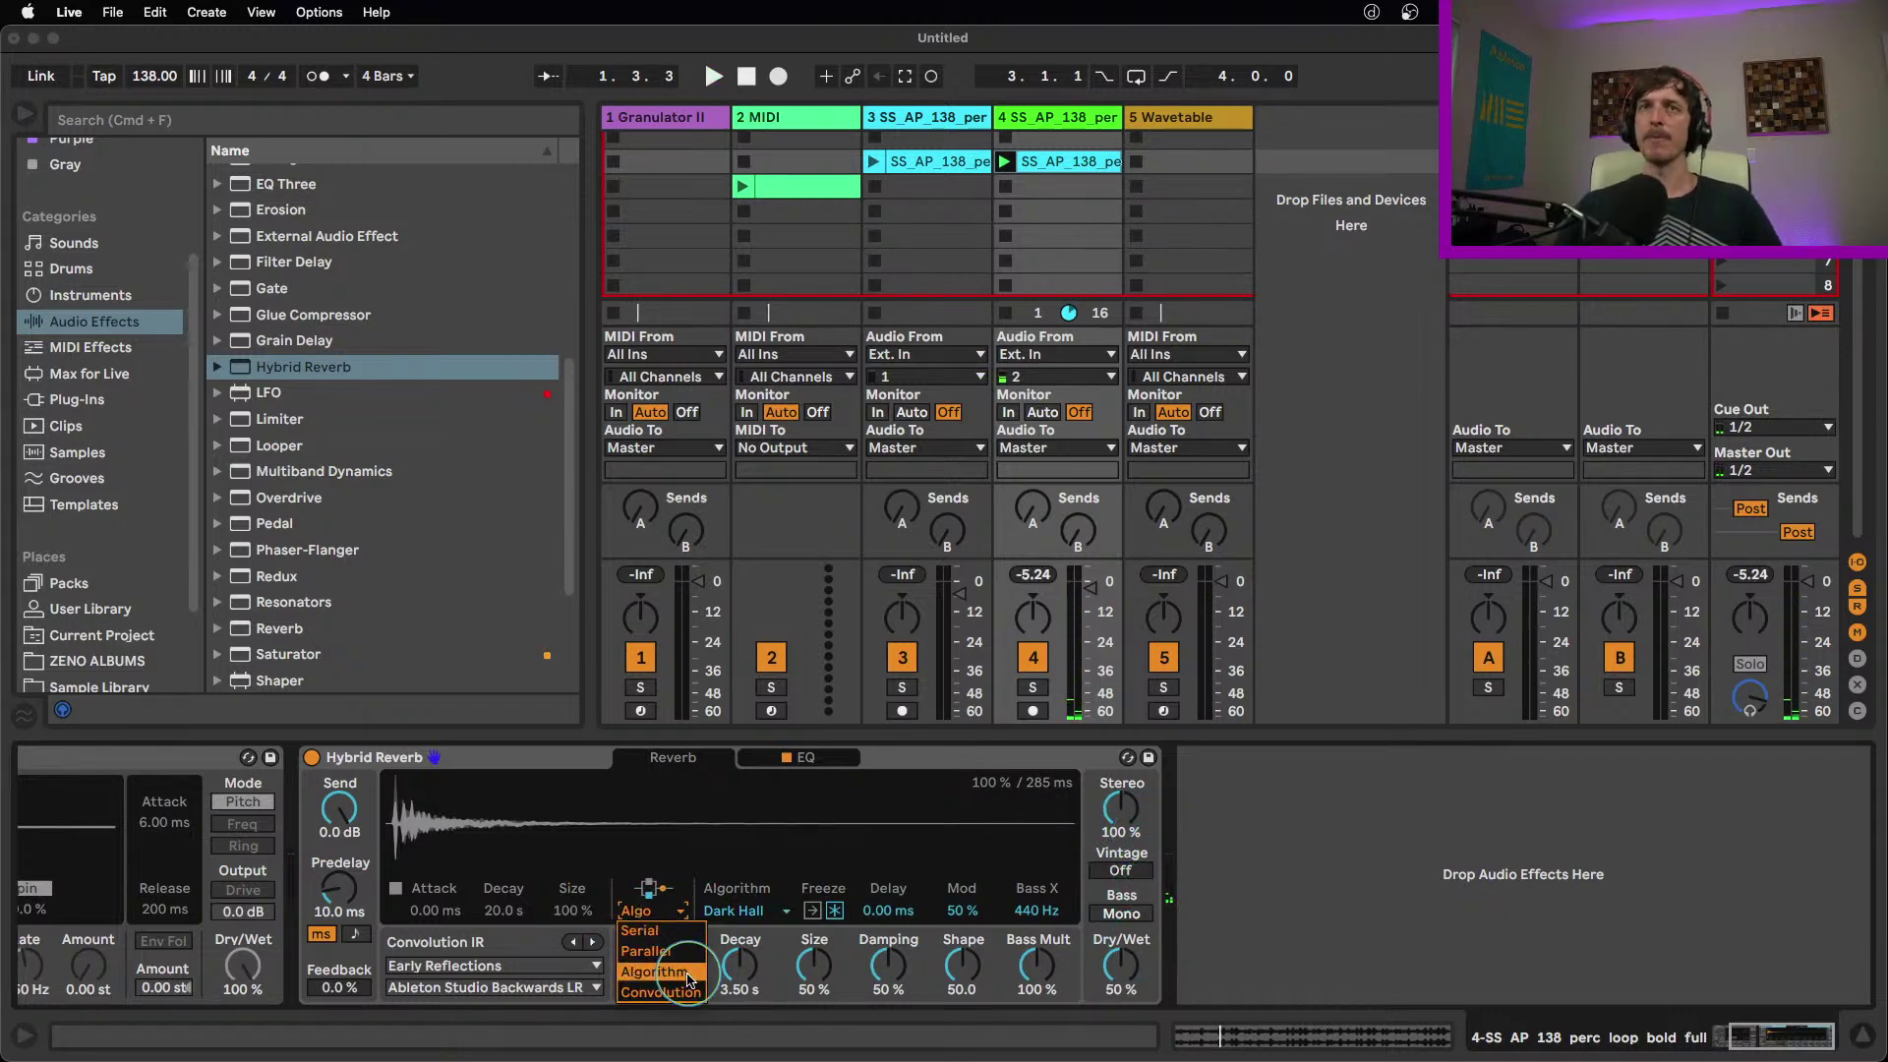
pyautogui.click(687, 990)
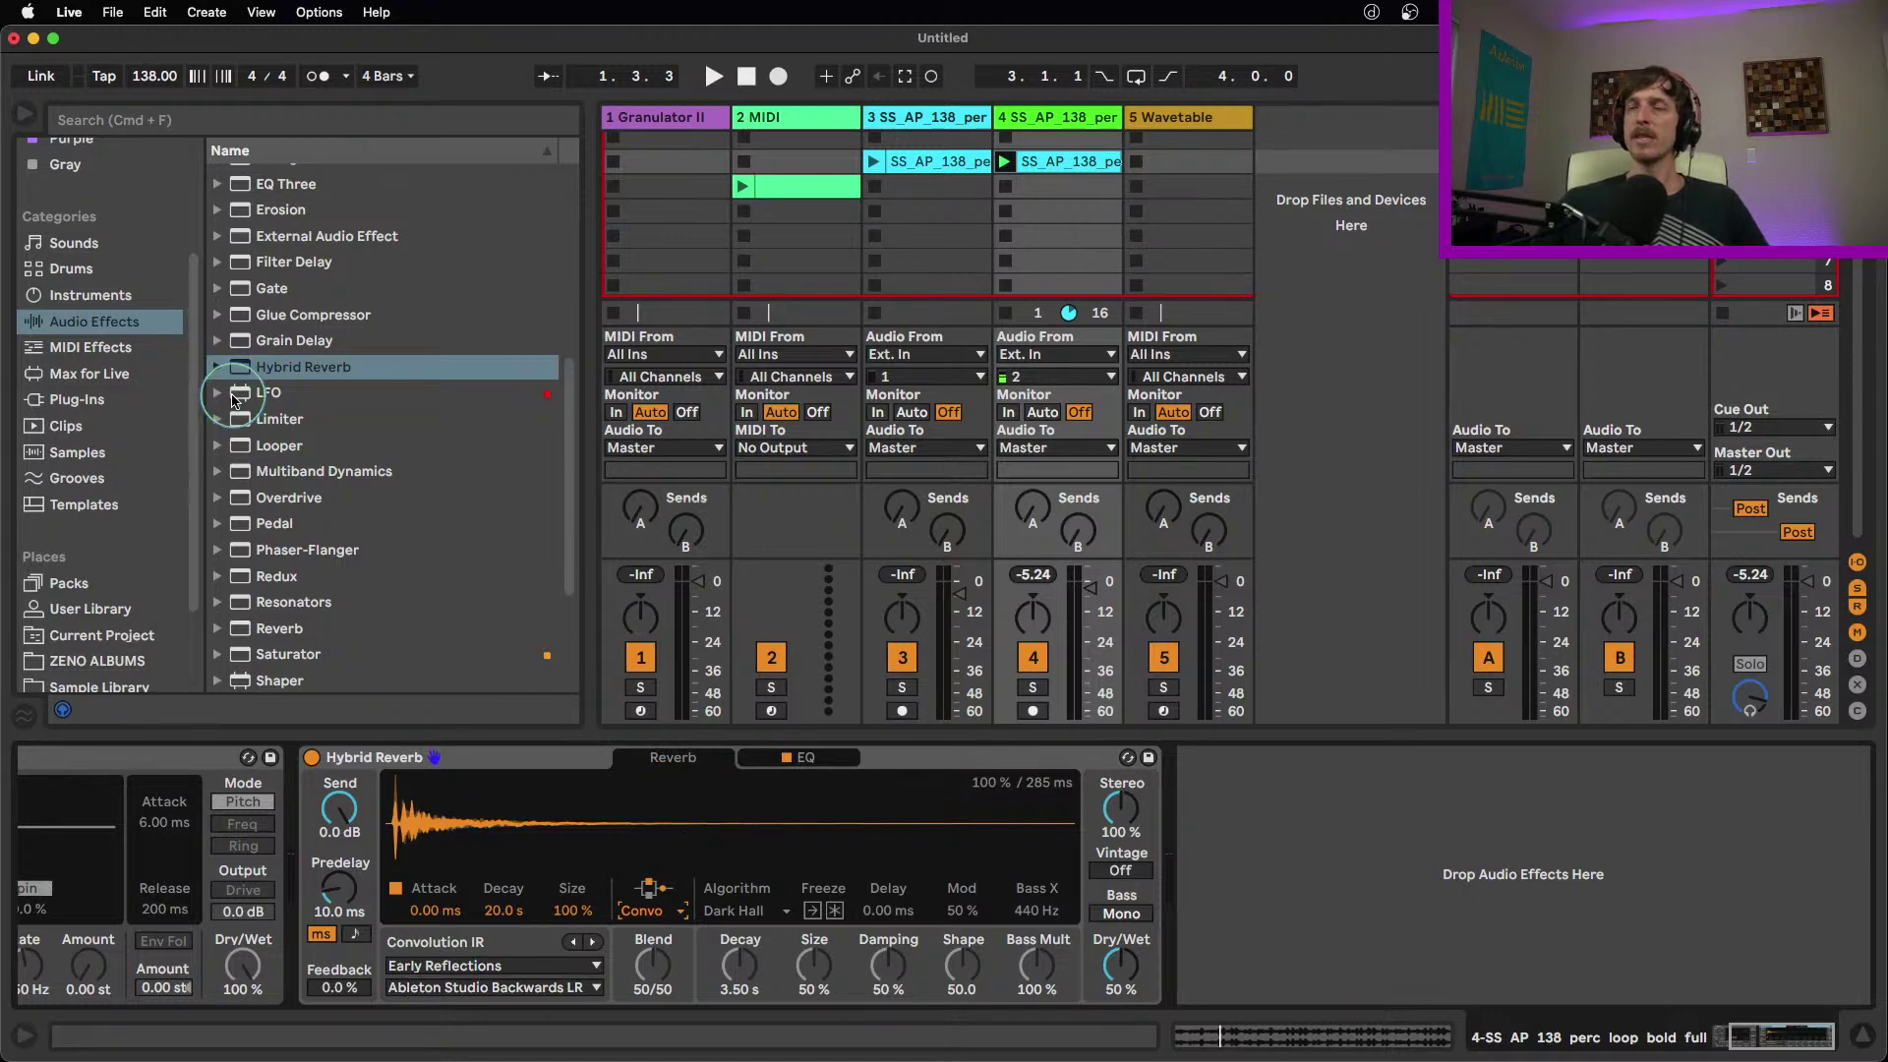
pyautogui.click(516, 782)
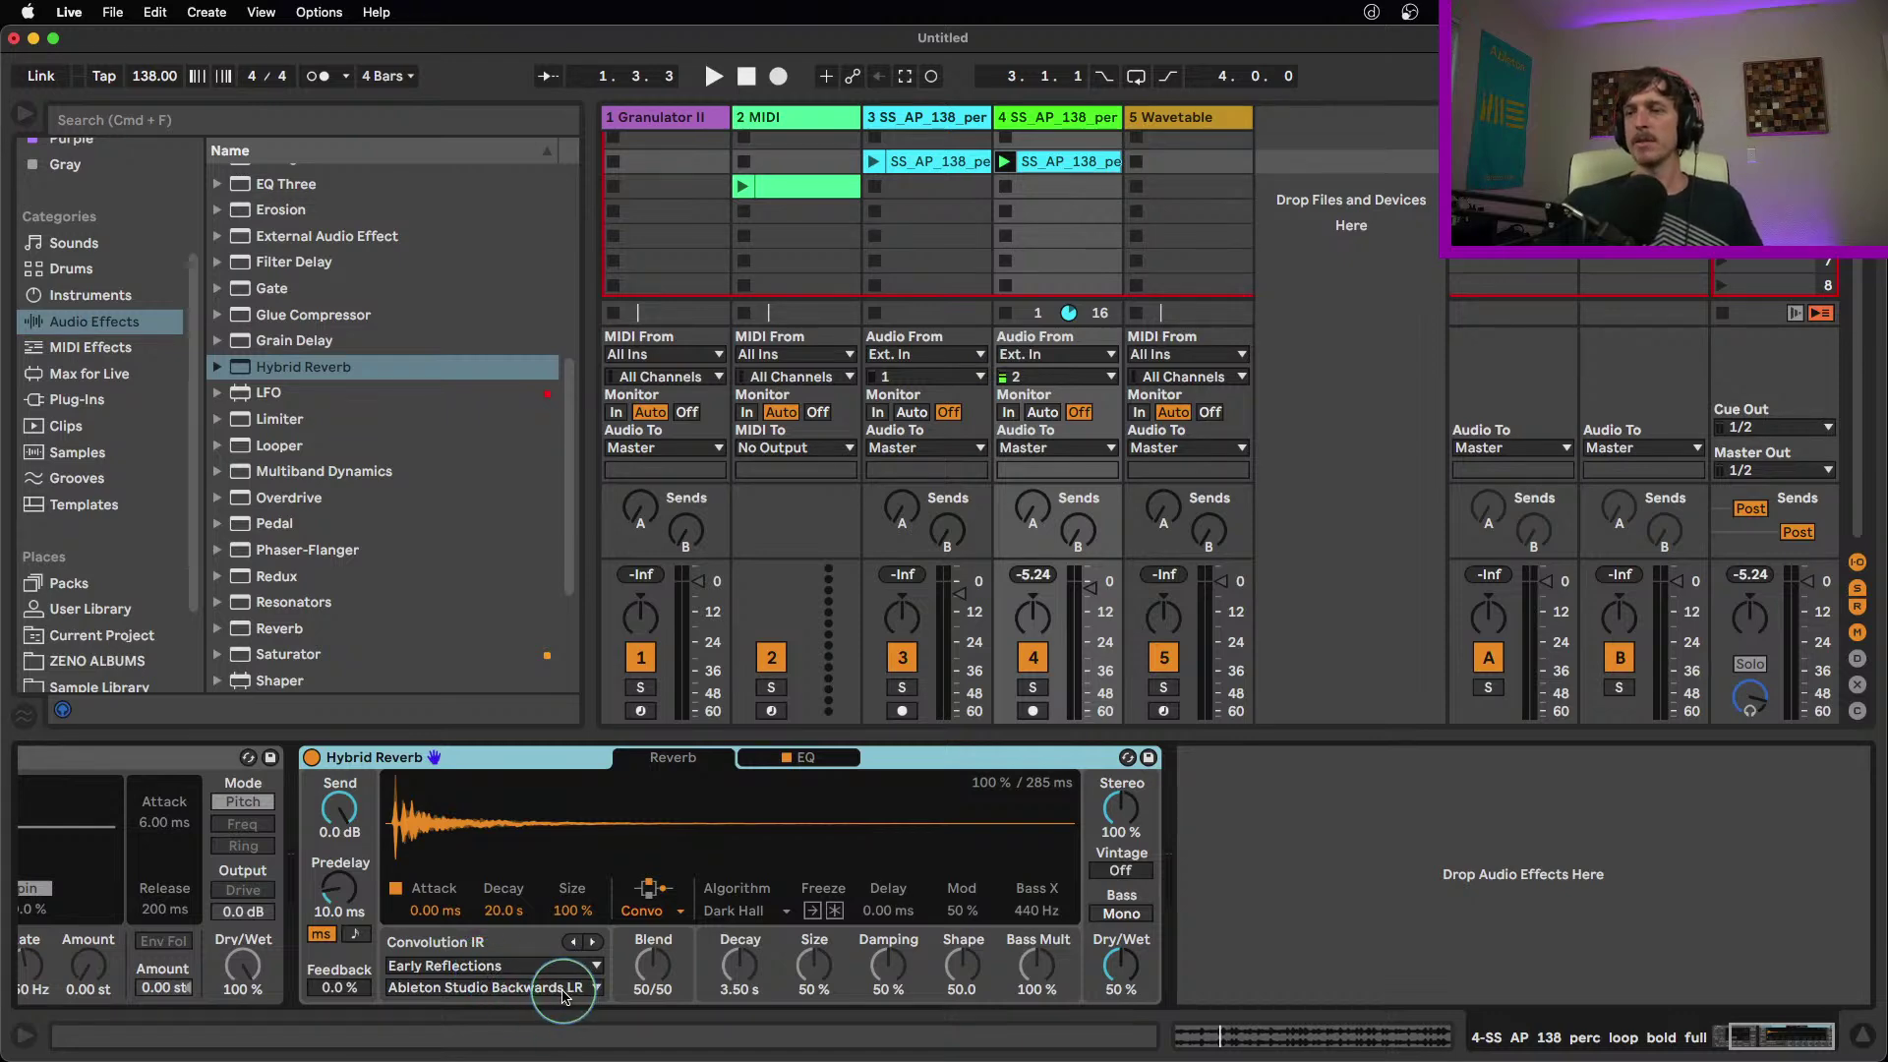
pyautogui.click(497, 964)
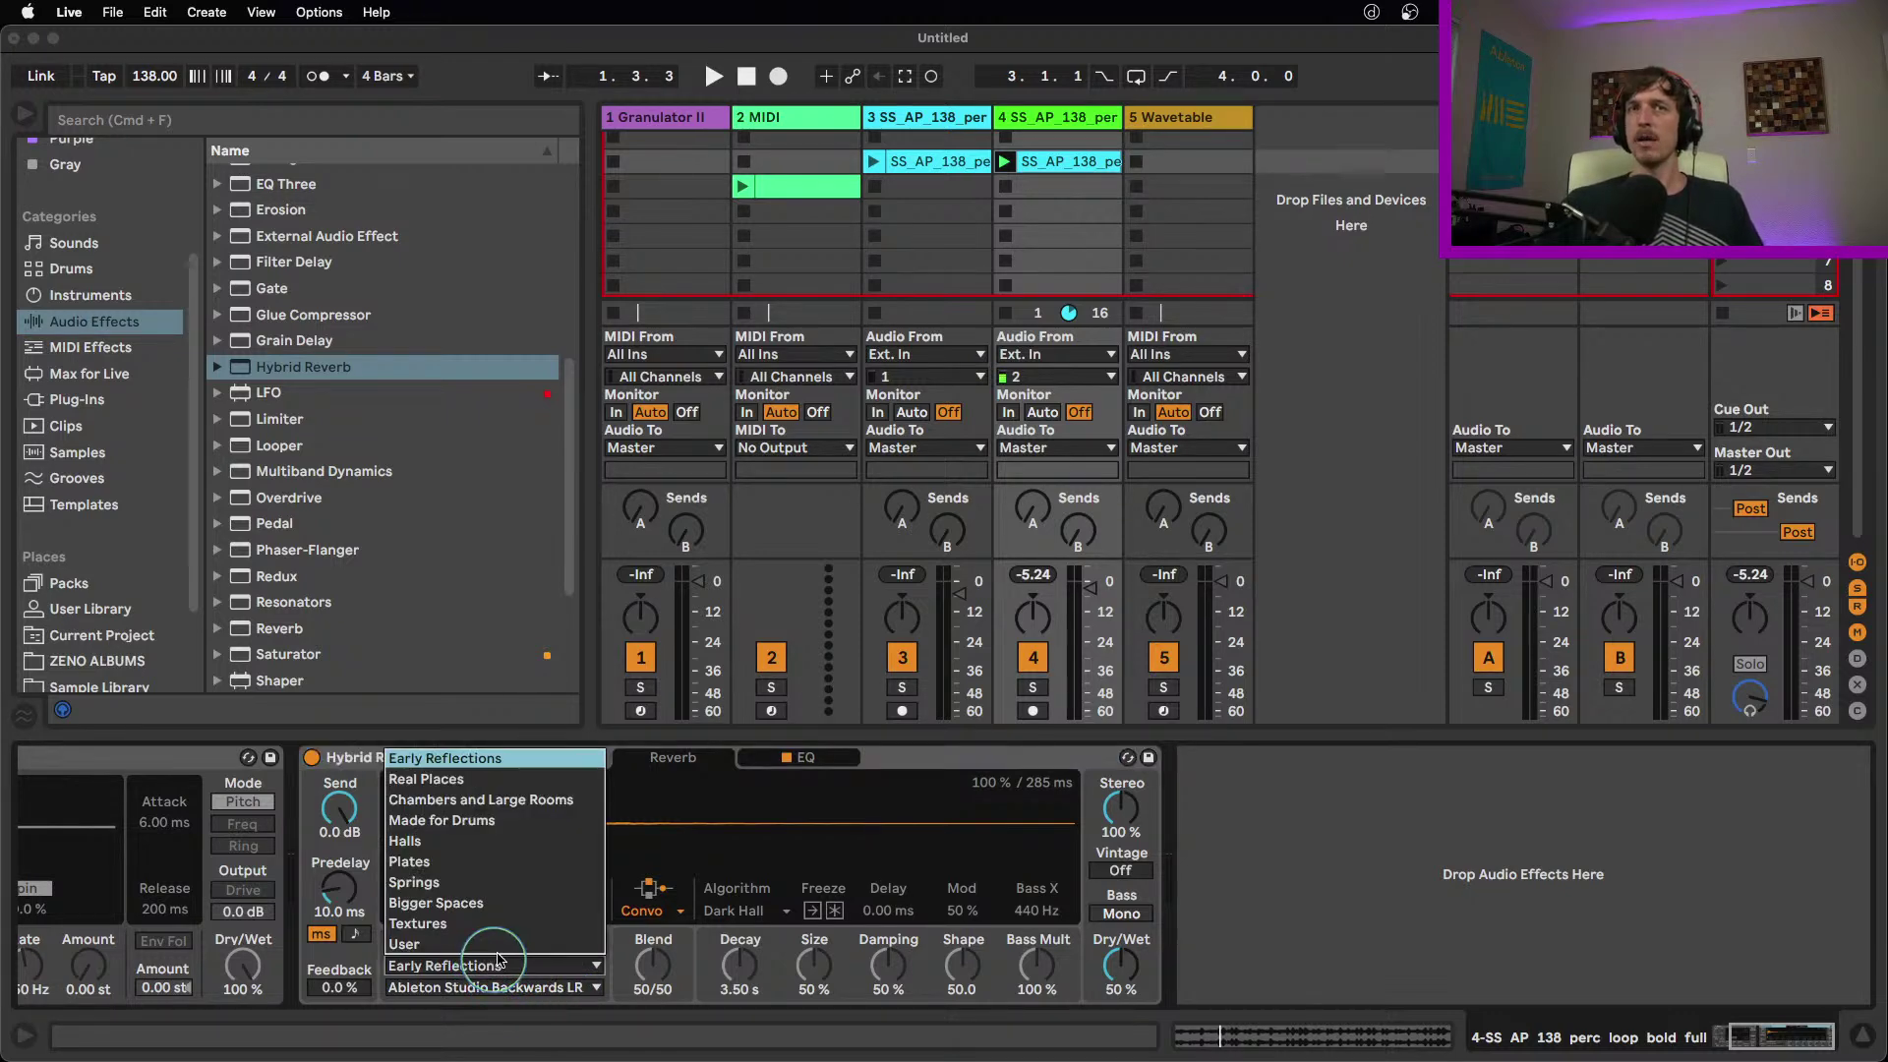
pyautogui.click(534, 904)
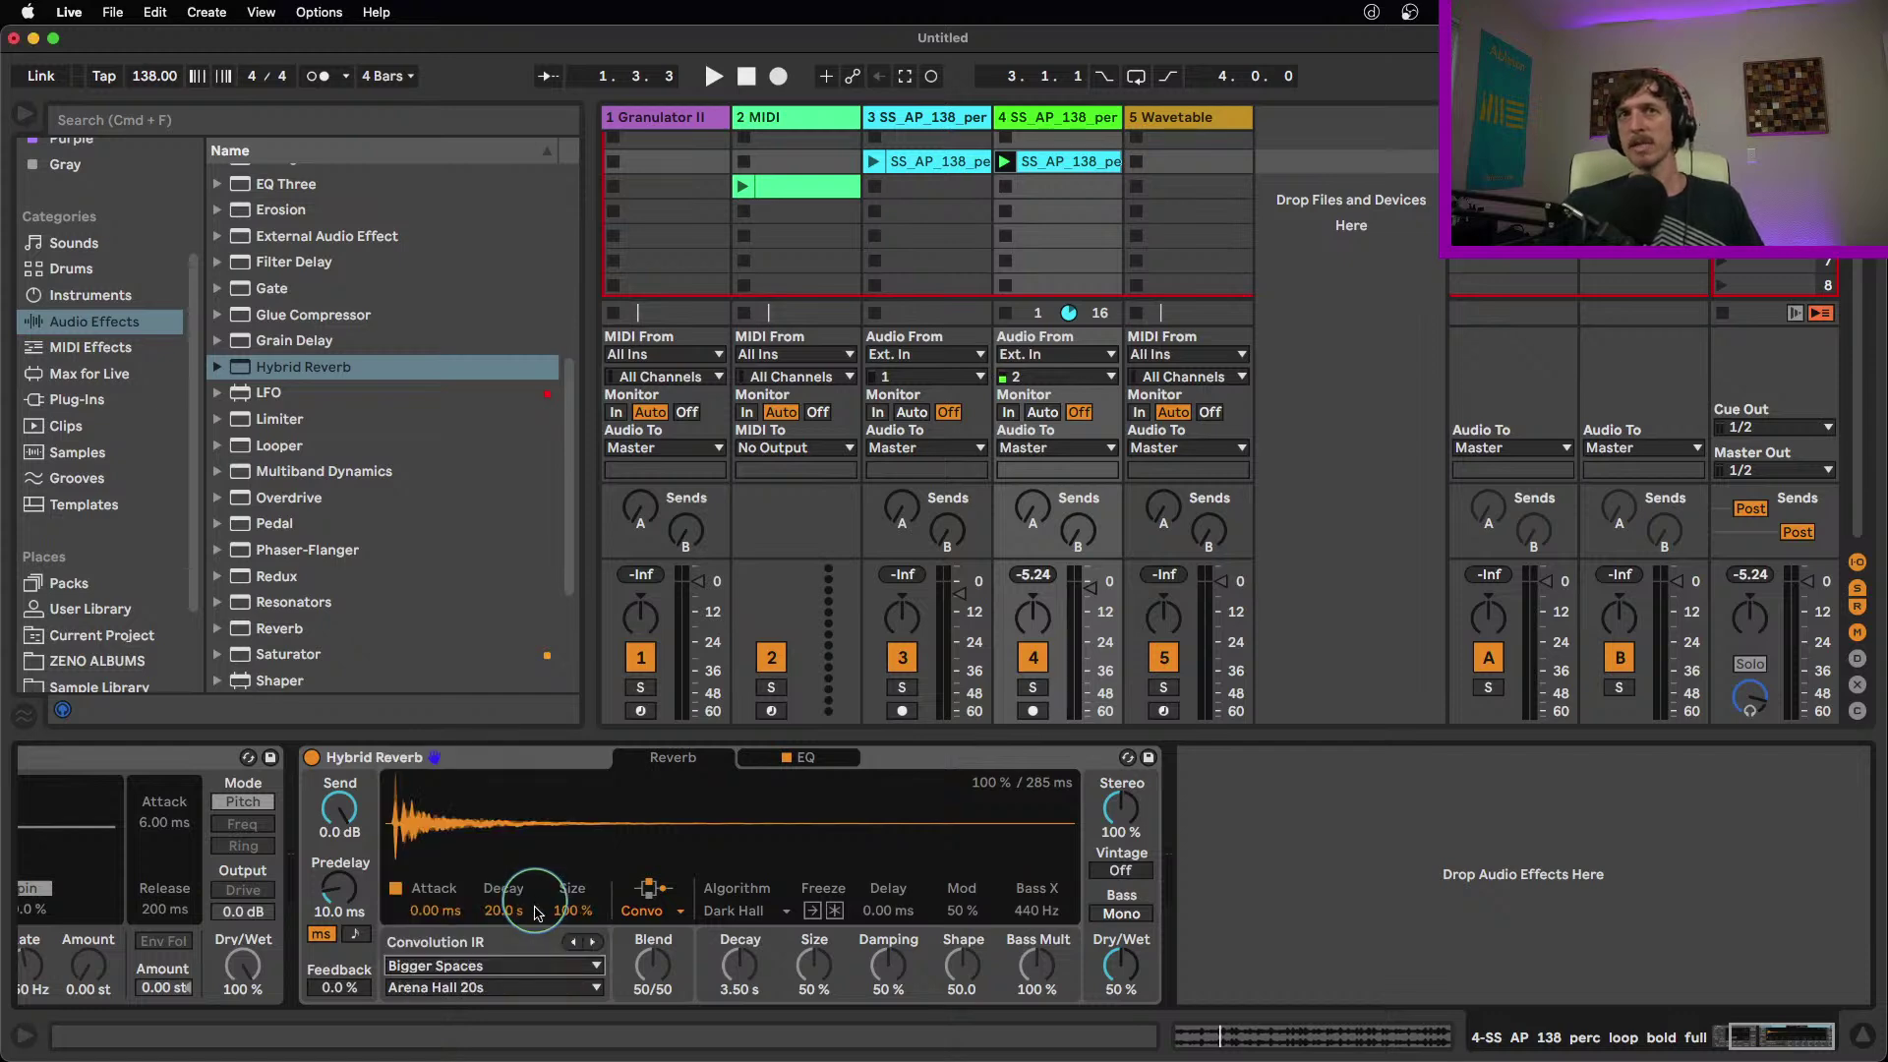
# Choose the Cathedral Beauvais LR impulse response and play the loop through it
pyautogui.click(562, 990)
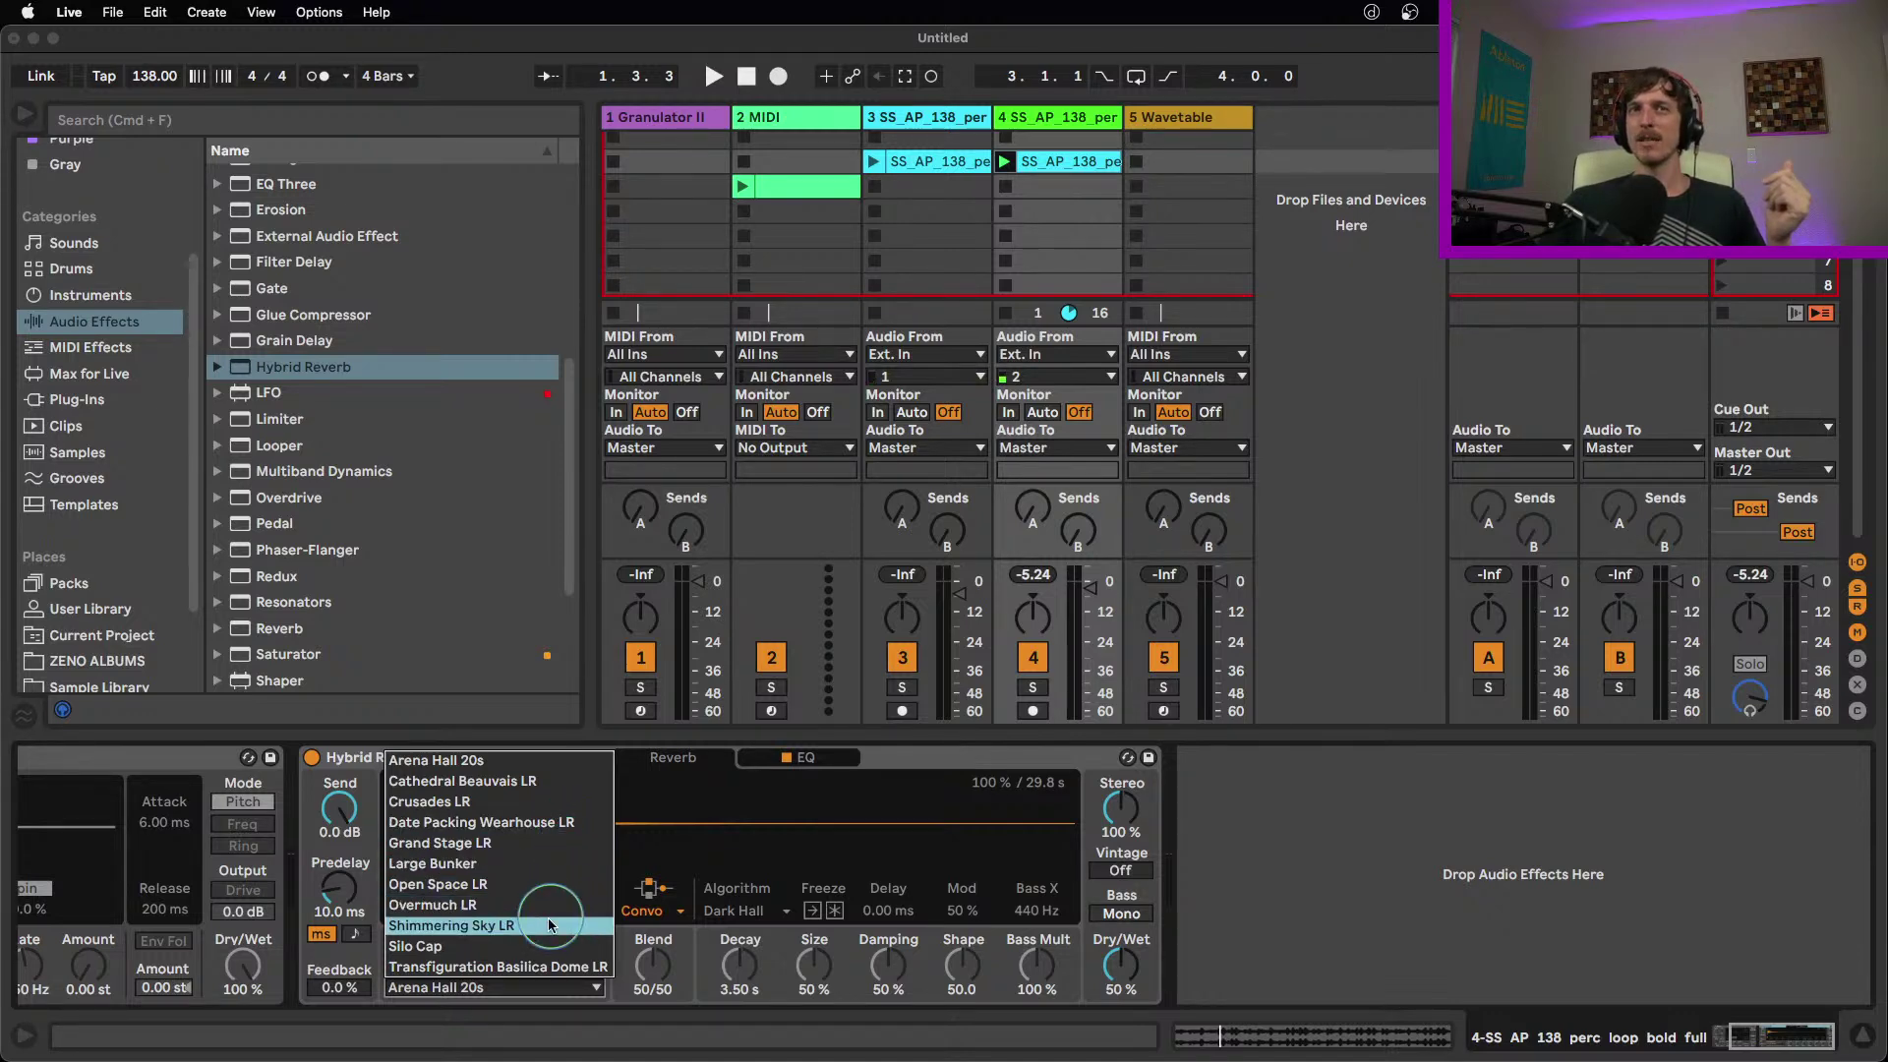
pyautogui.click(547, 784)
pyautogui.press('space')
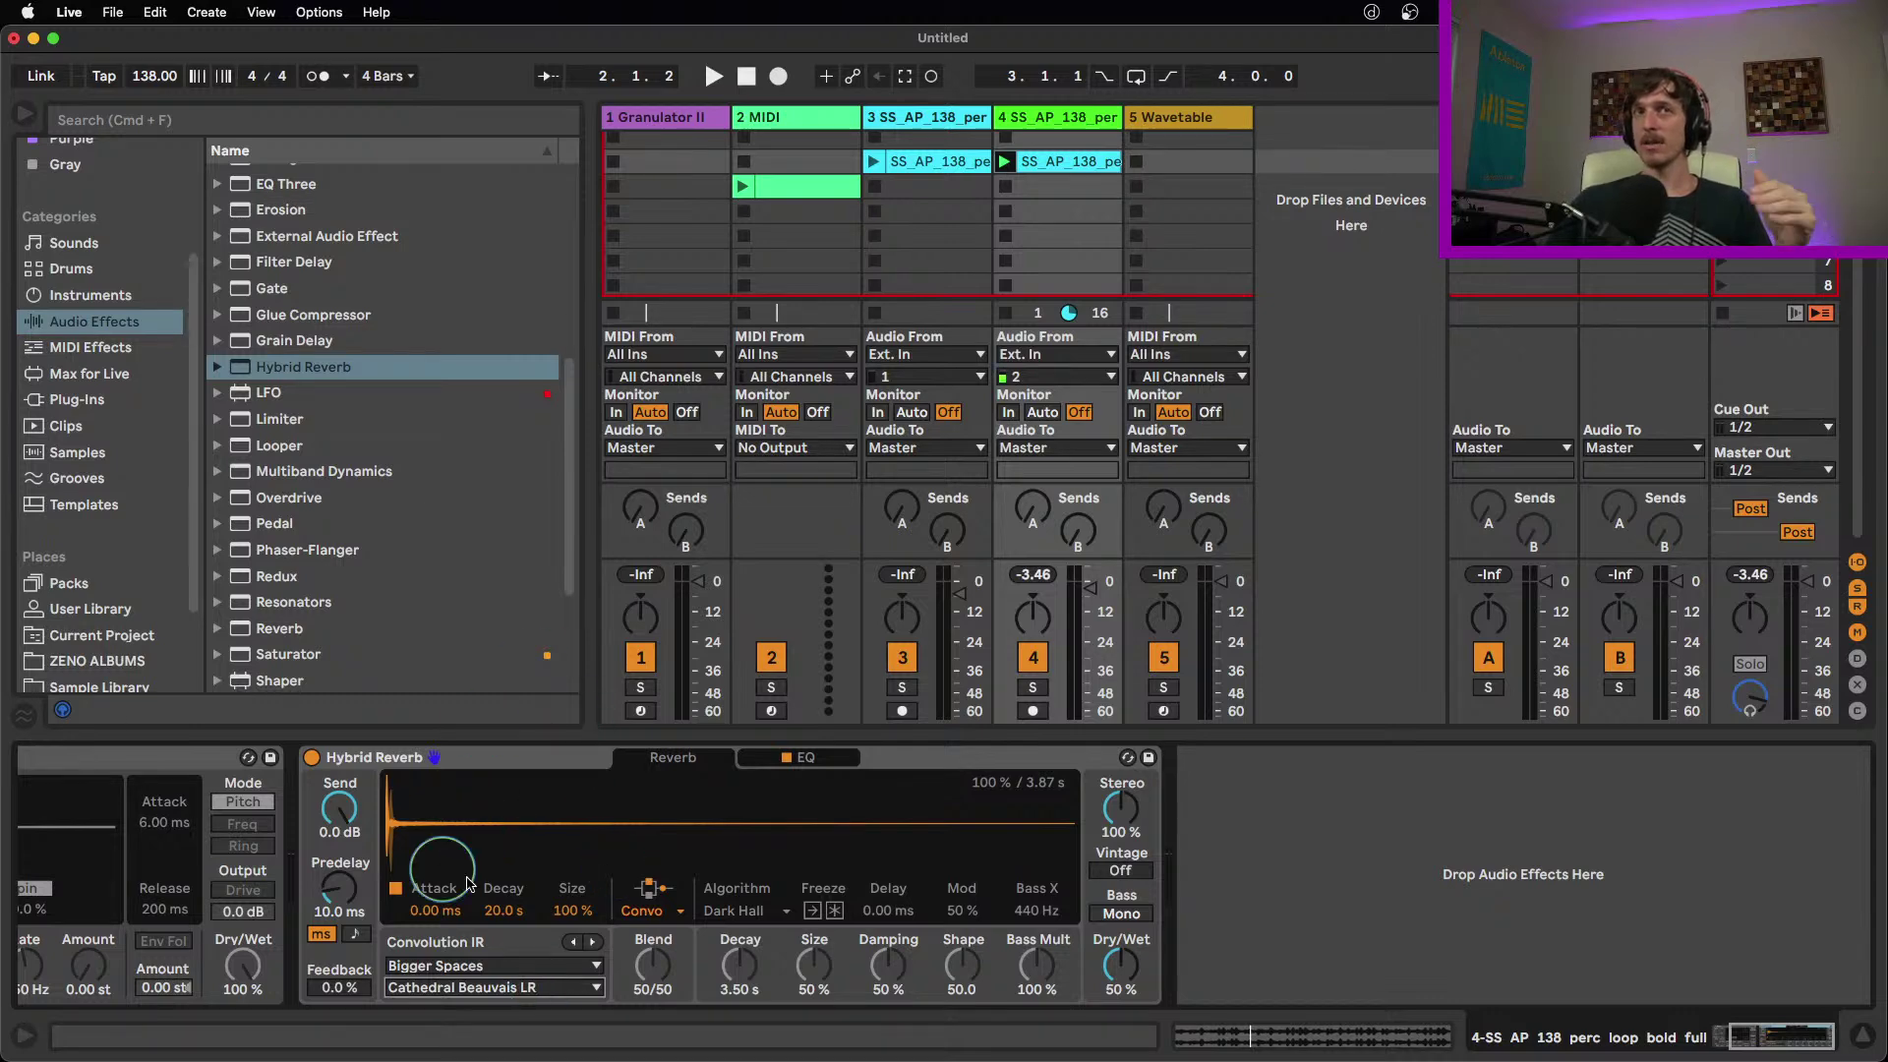
# Try the User and Textures impulse response categories in the Hybrid Reverb and settle on Halls
pyautogui.click(516, 999)
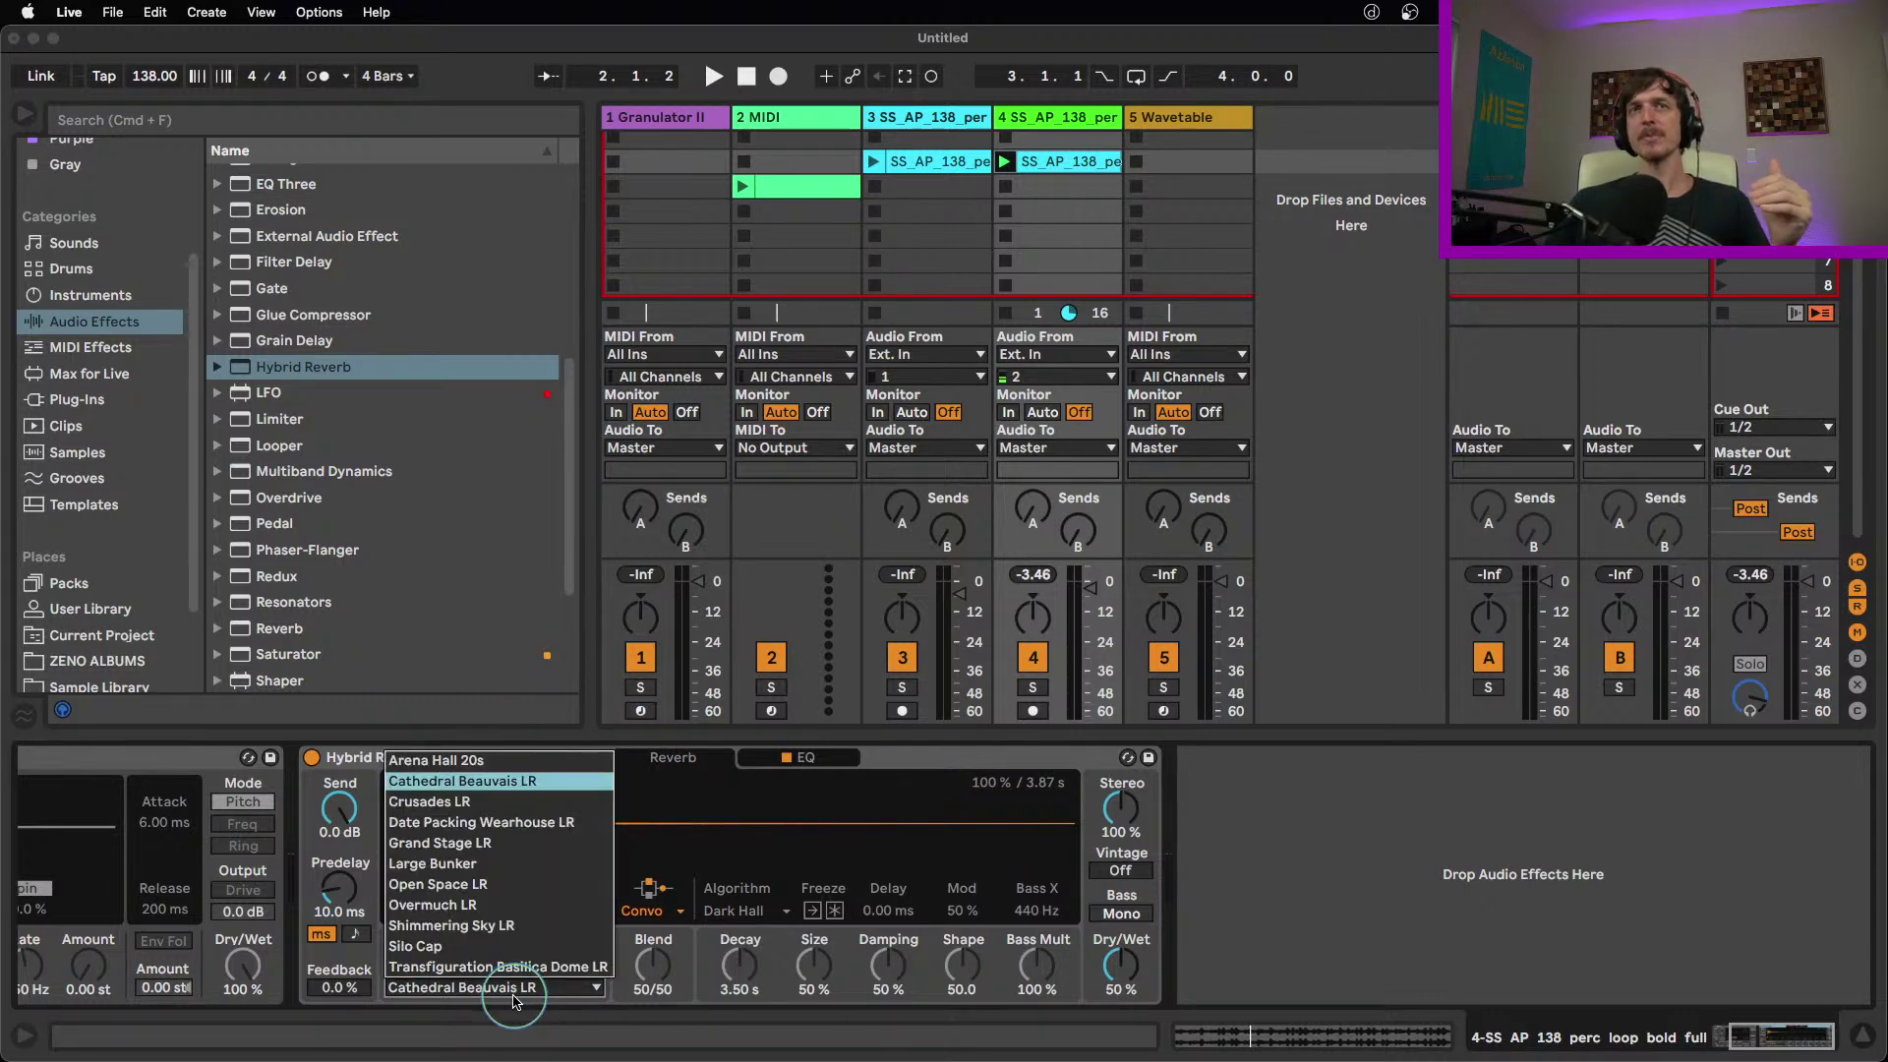
pyautogui.click(475, 1003)
pyautogui.click(486, 965)
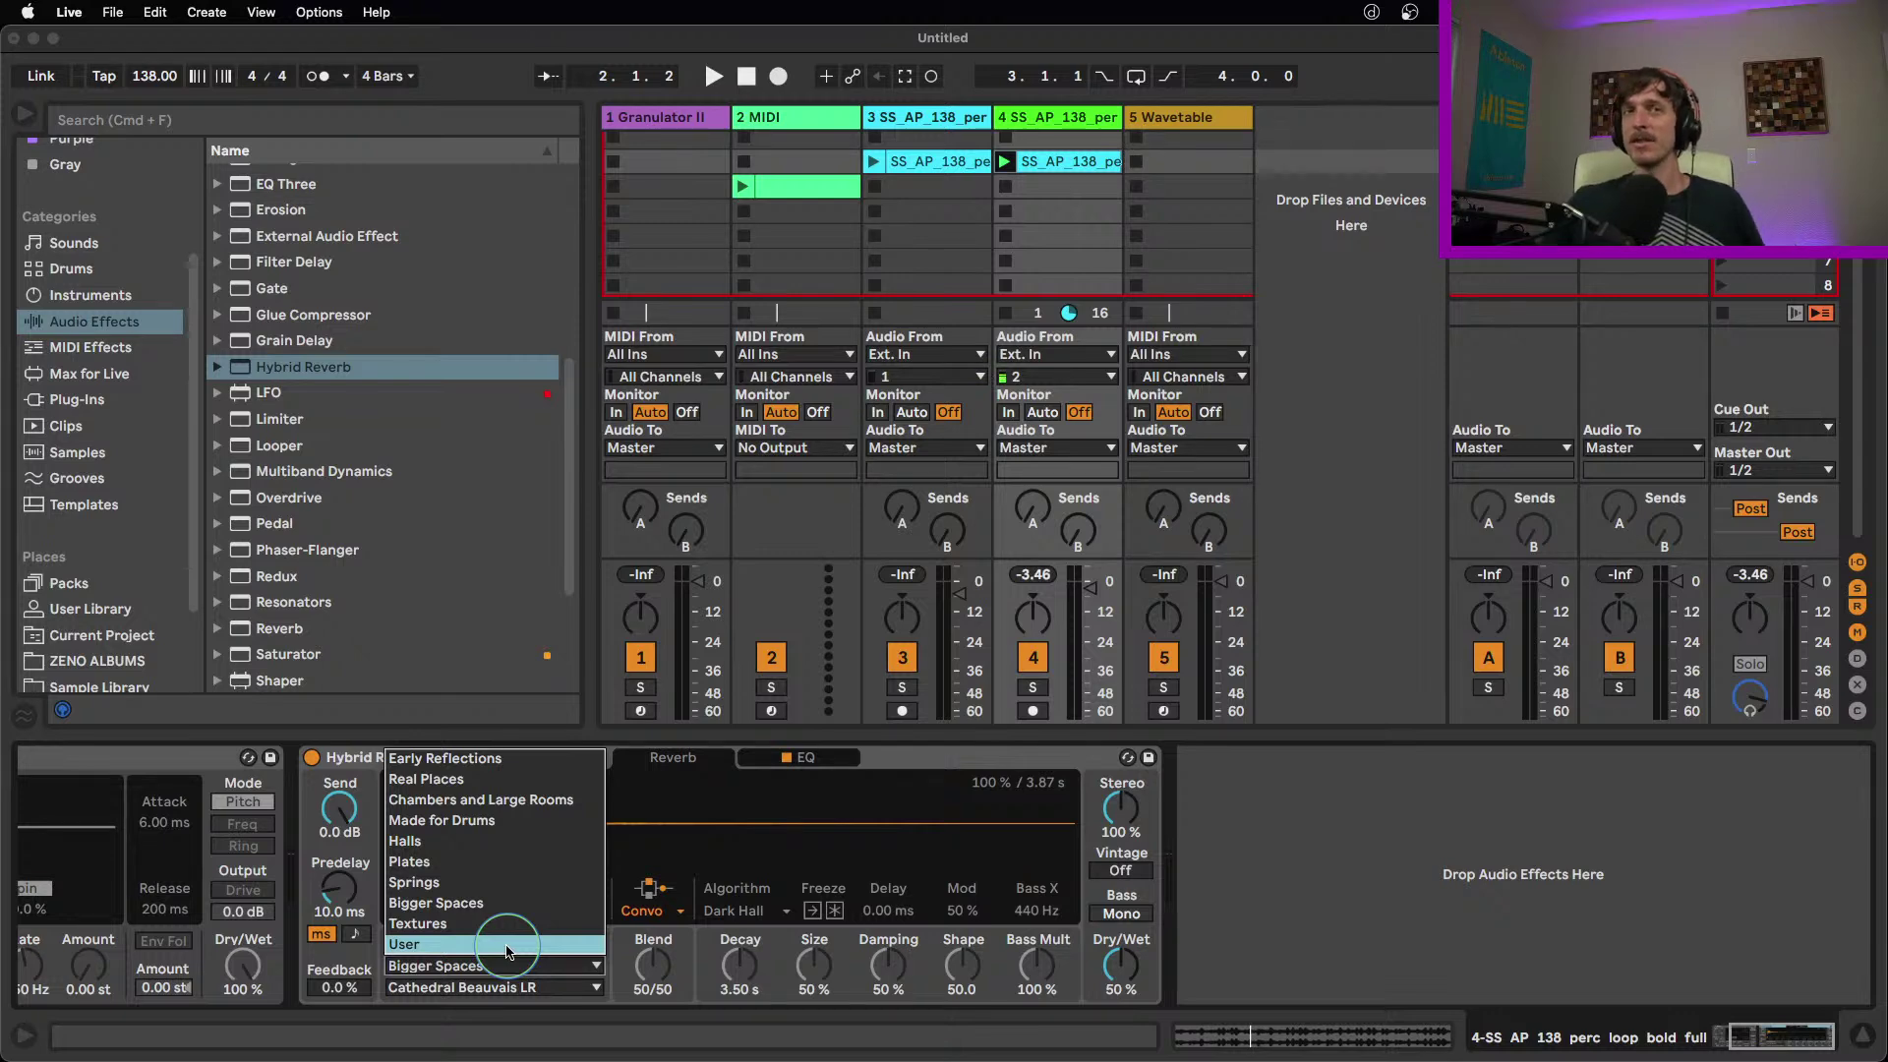
pyautogui.click(507, 946)
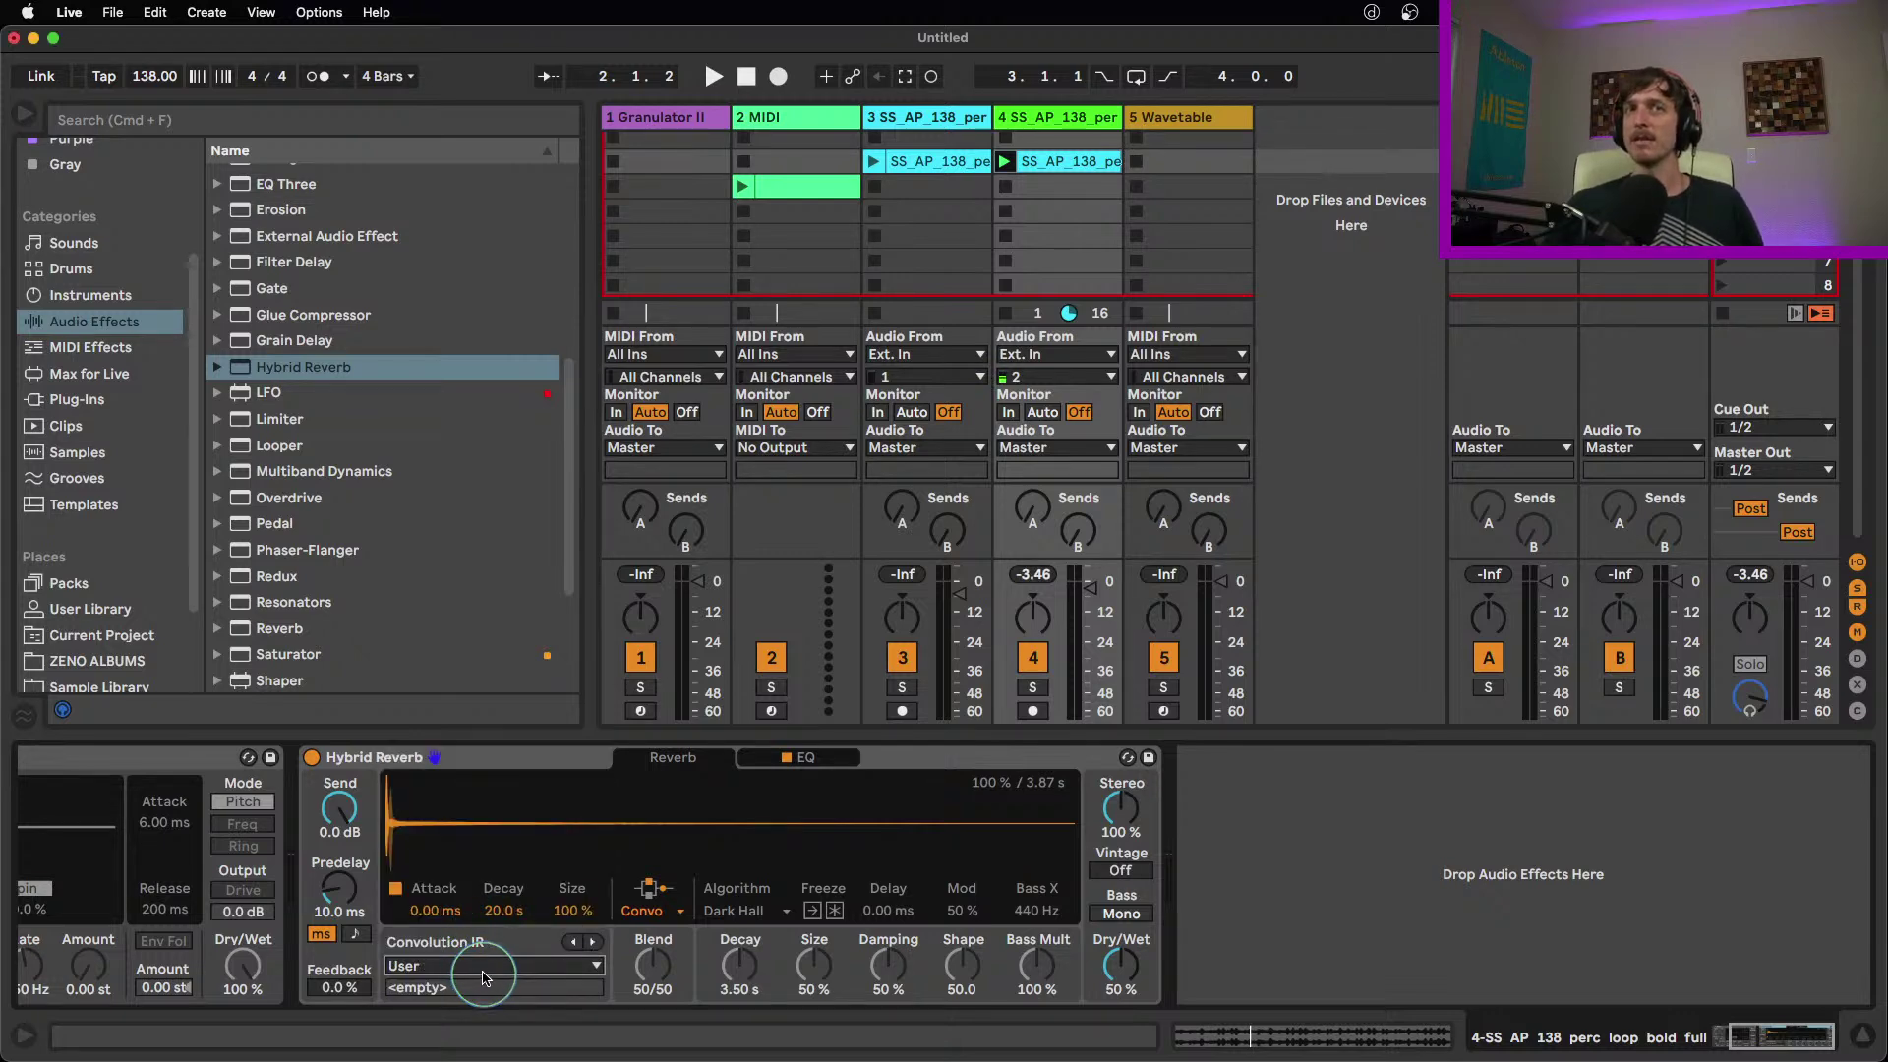
pyautogui.click(489, 965)
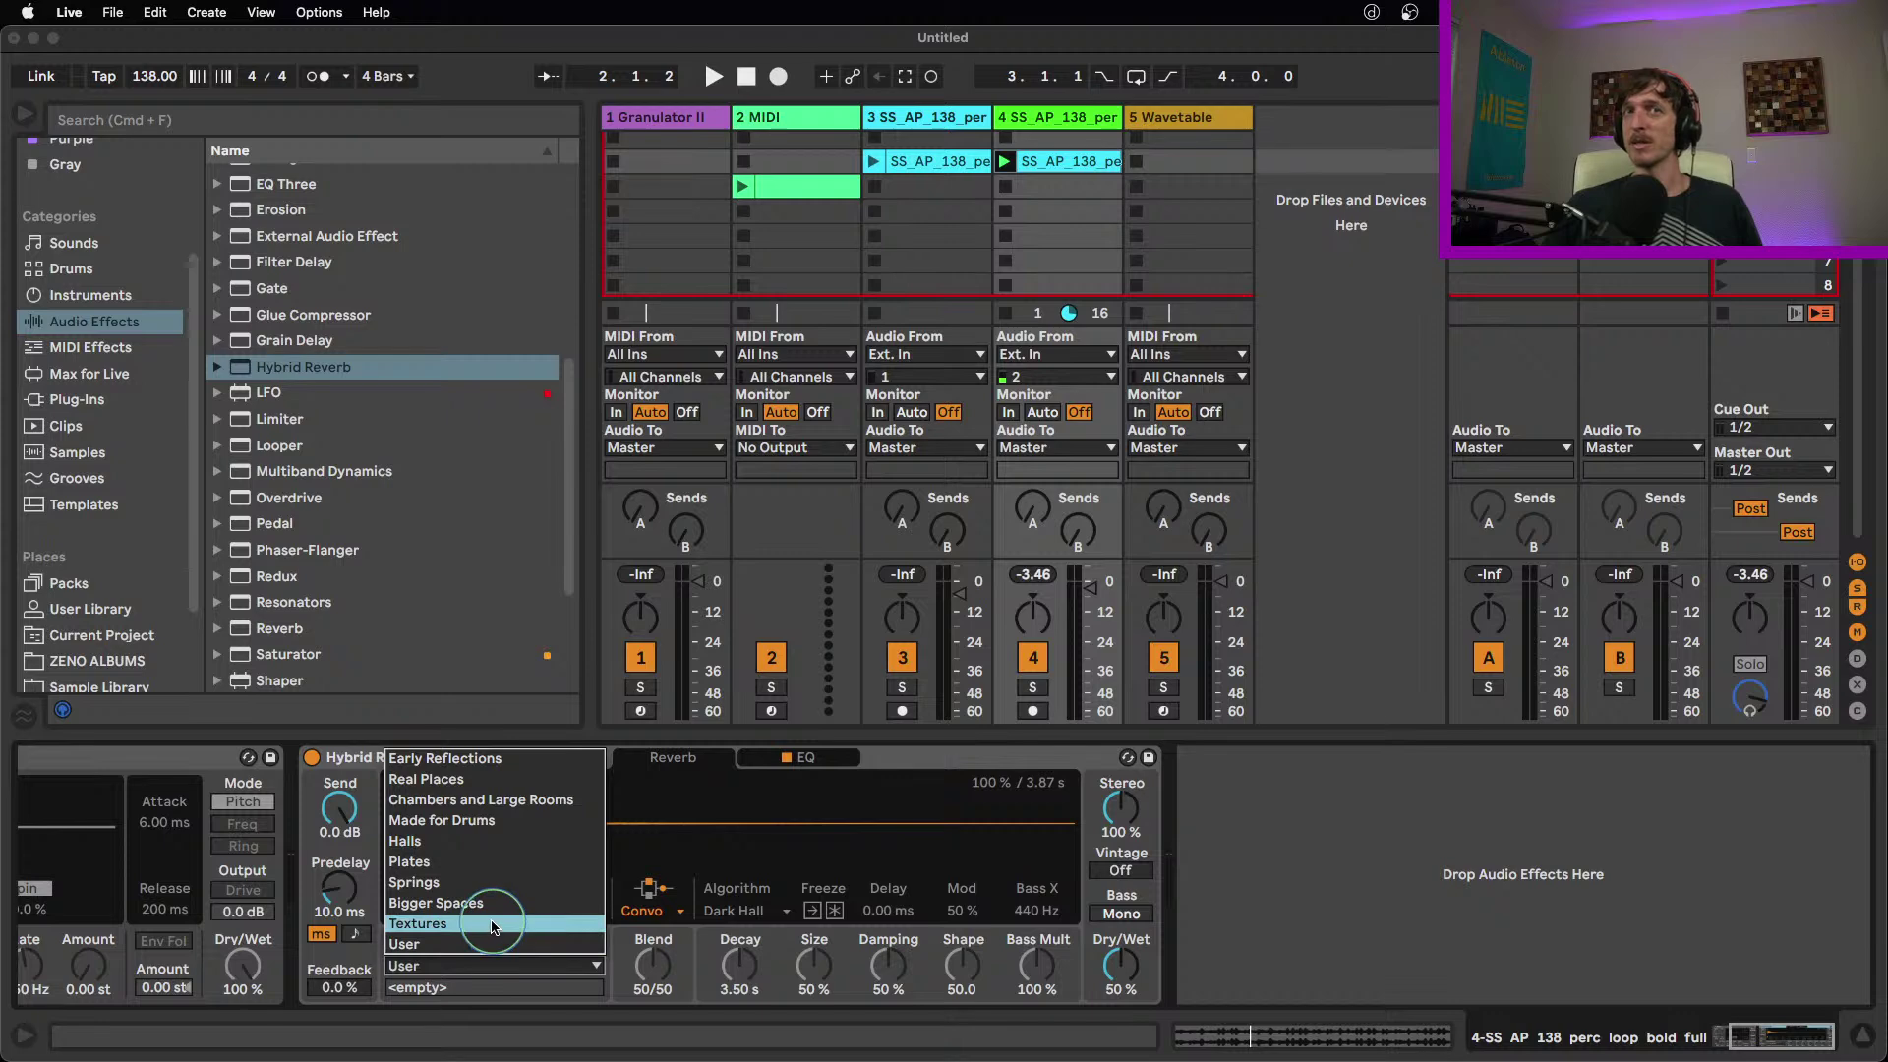
pyautogui.click(531, 929)
pyautogui.click(484, 966)
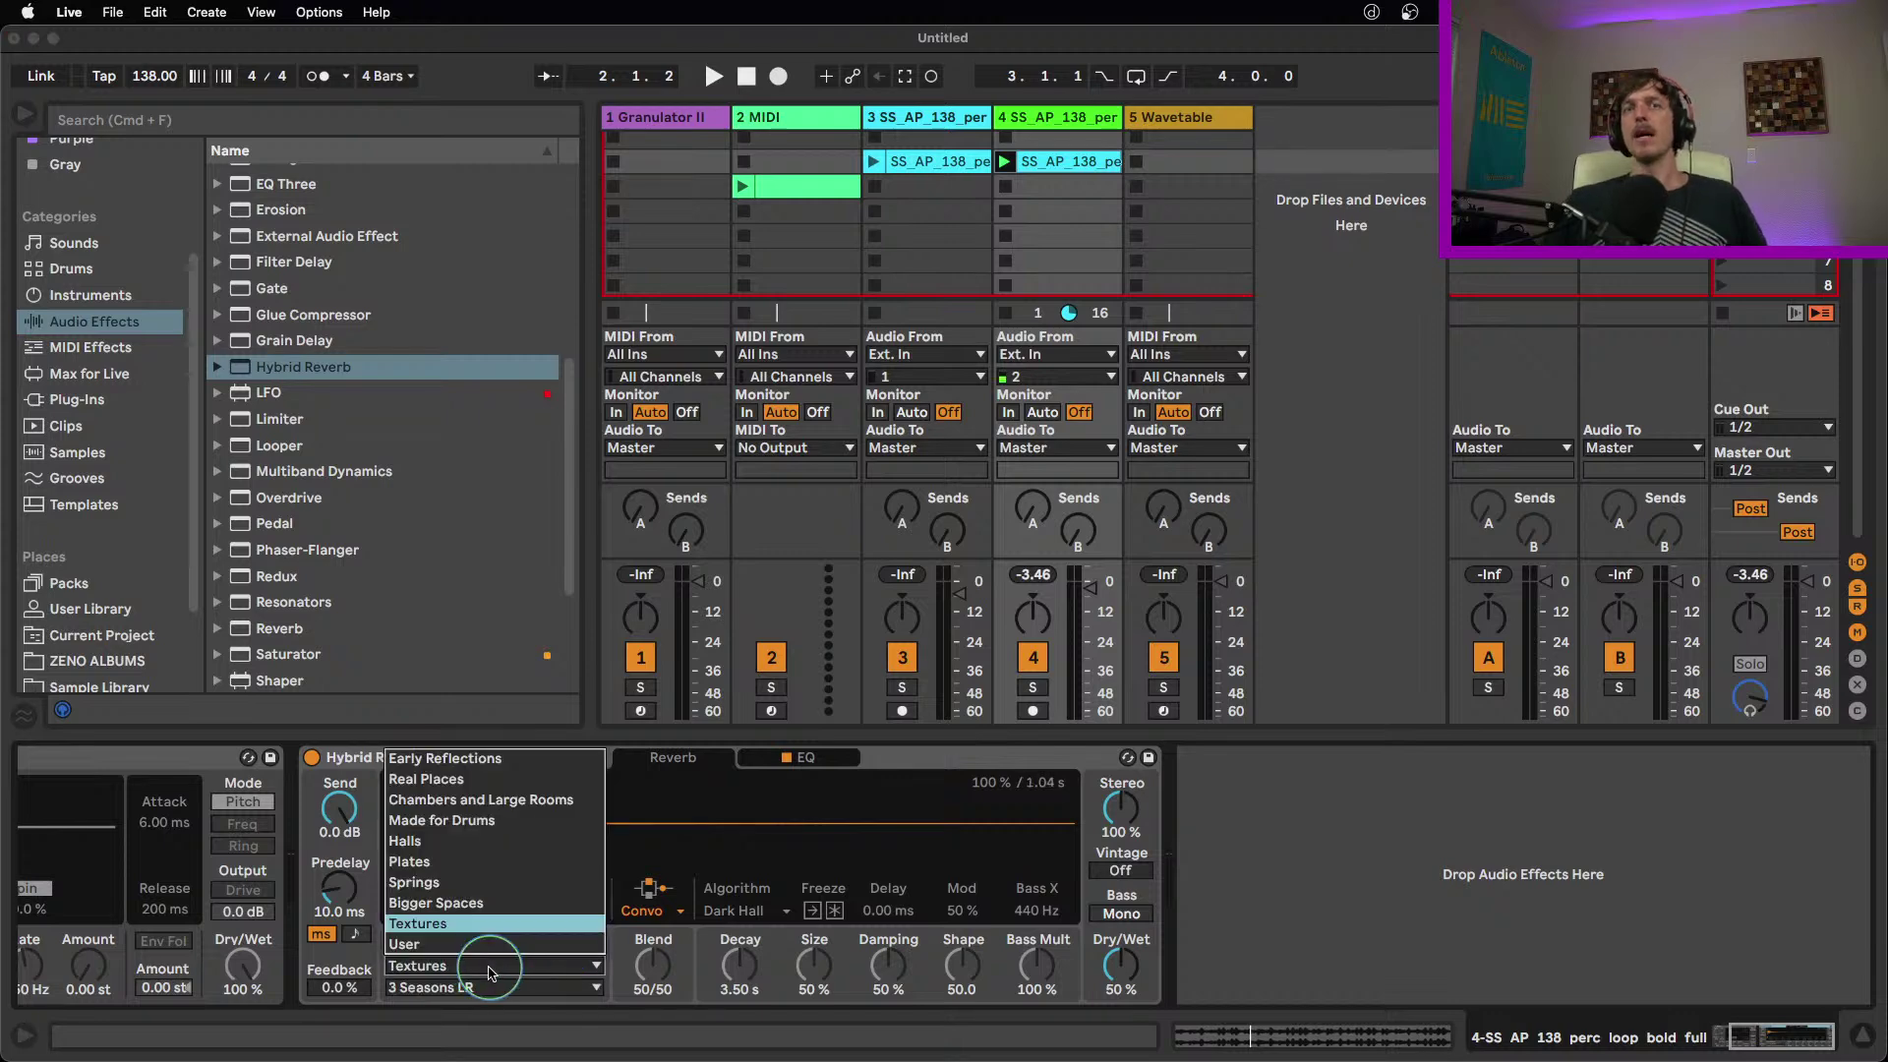
pyautogui.click(535, 854)
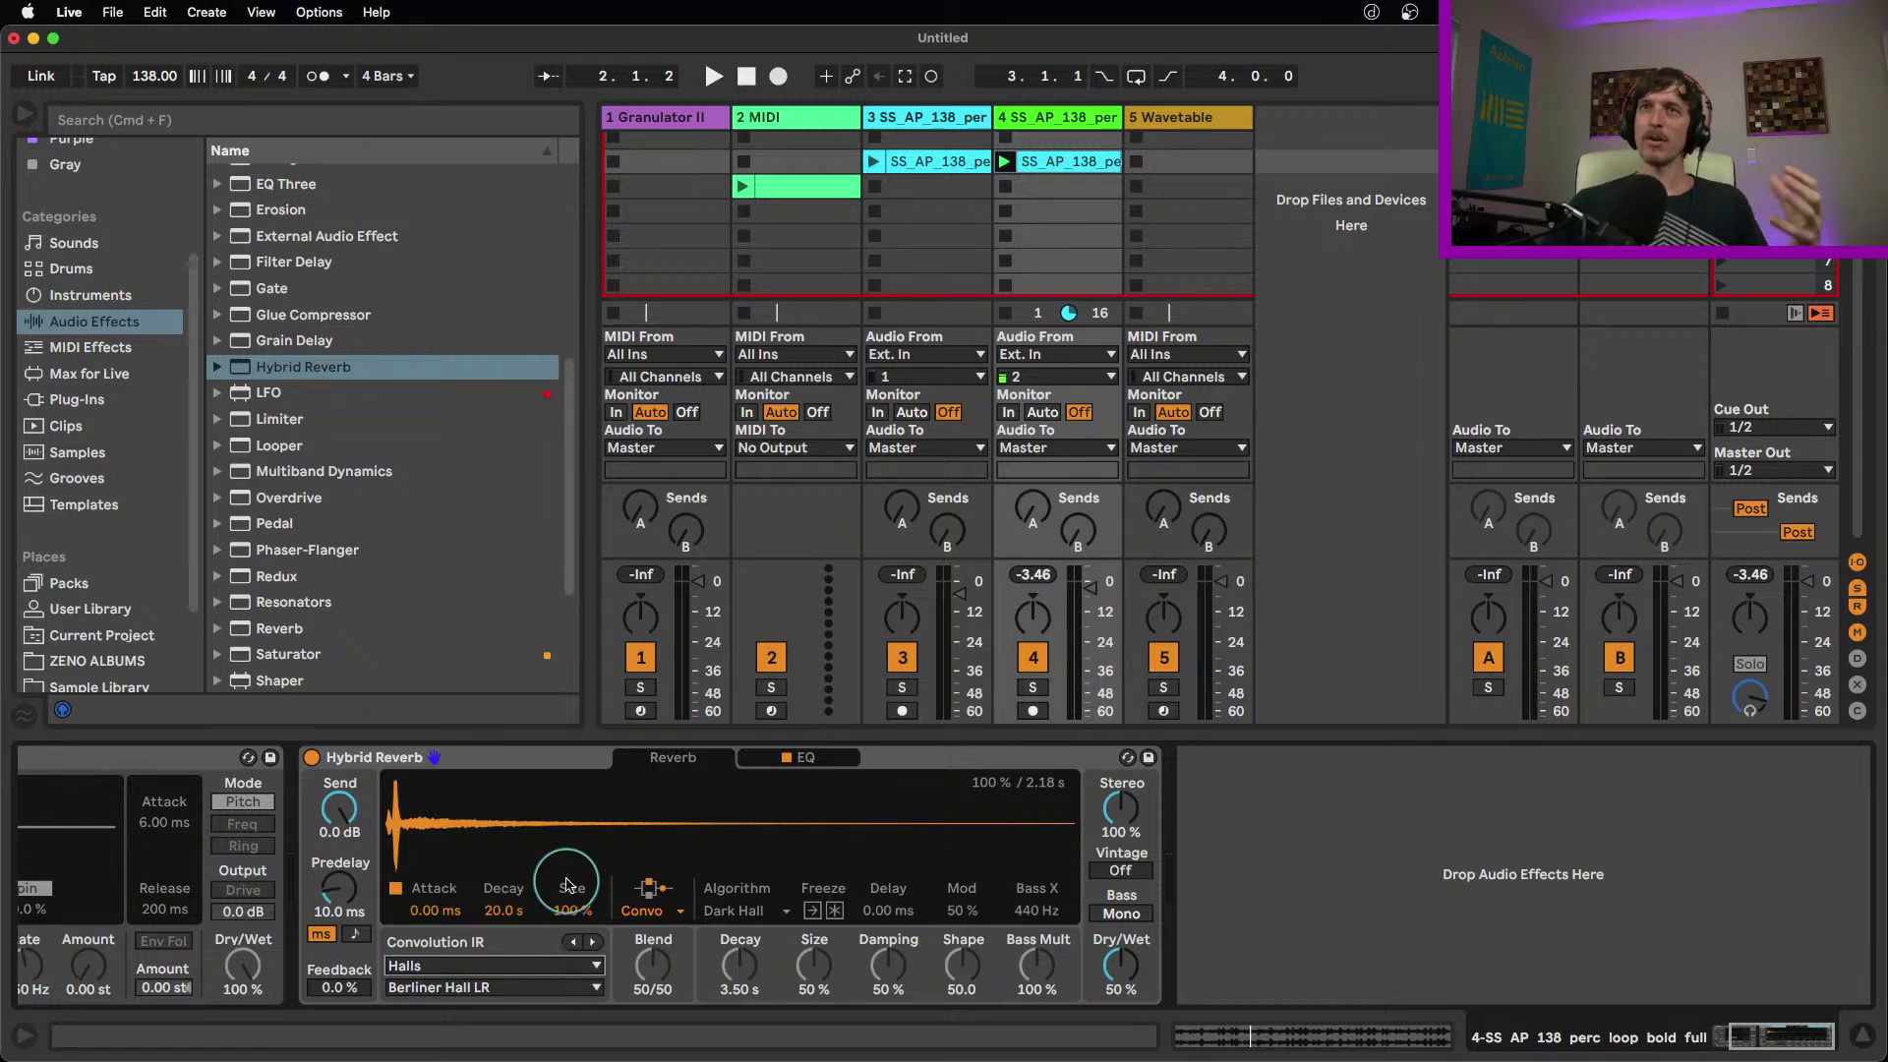
# Set the Hybrid Reverb back to Algorithm routing and play the loop for comparison
pyautogui.click(668, 912)
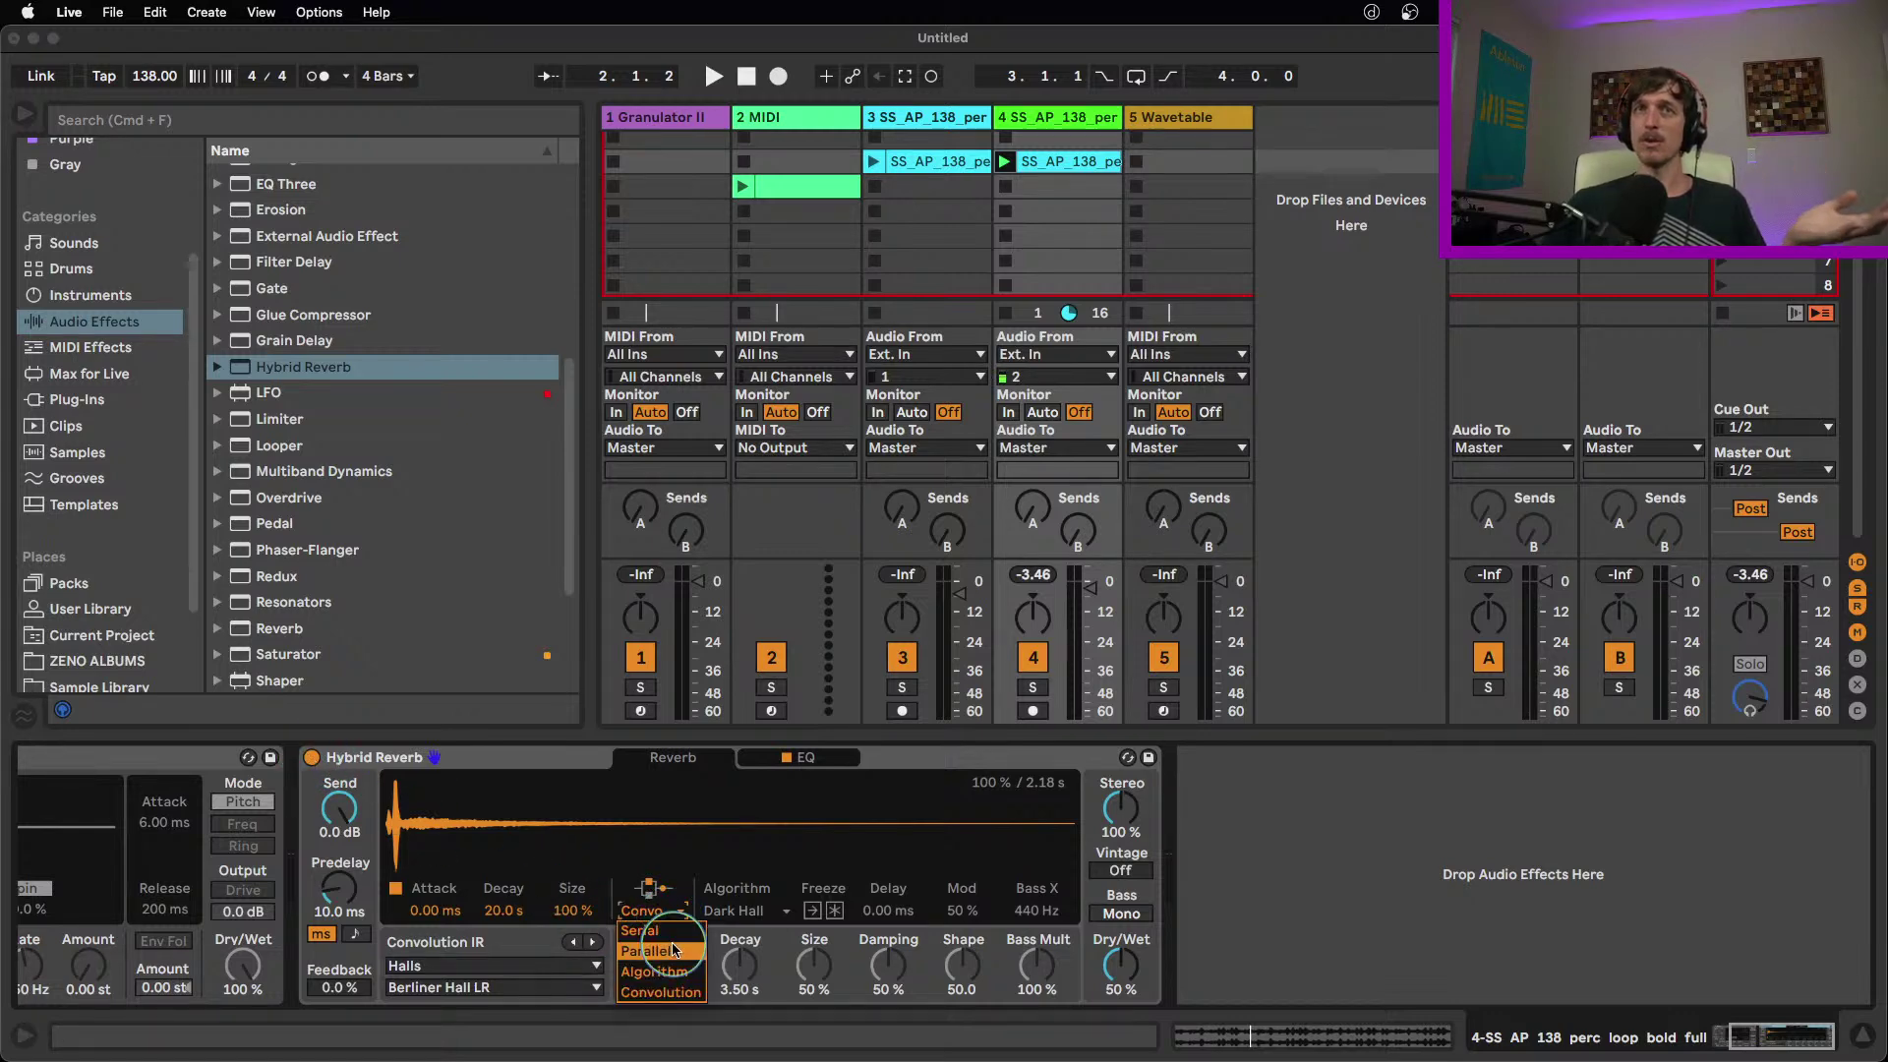
pyautogui.click(657, 947)
pyautogui.press('space')
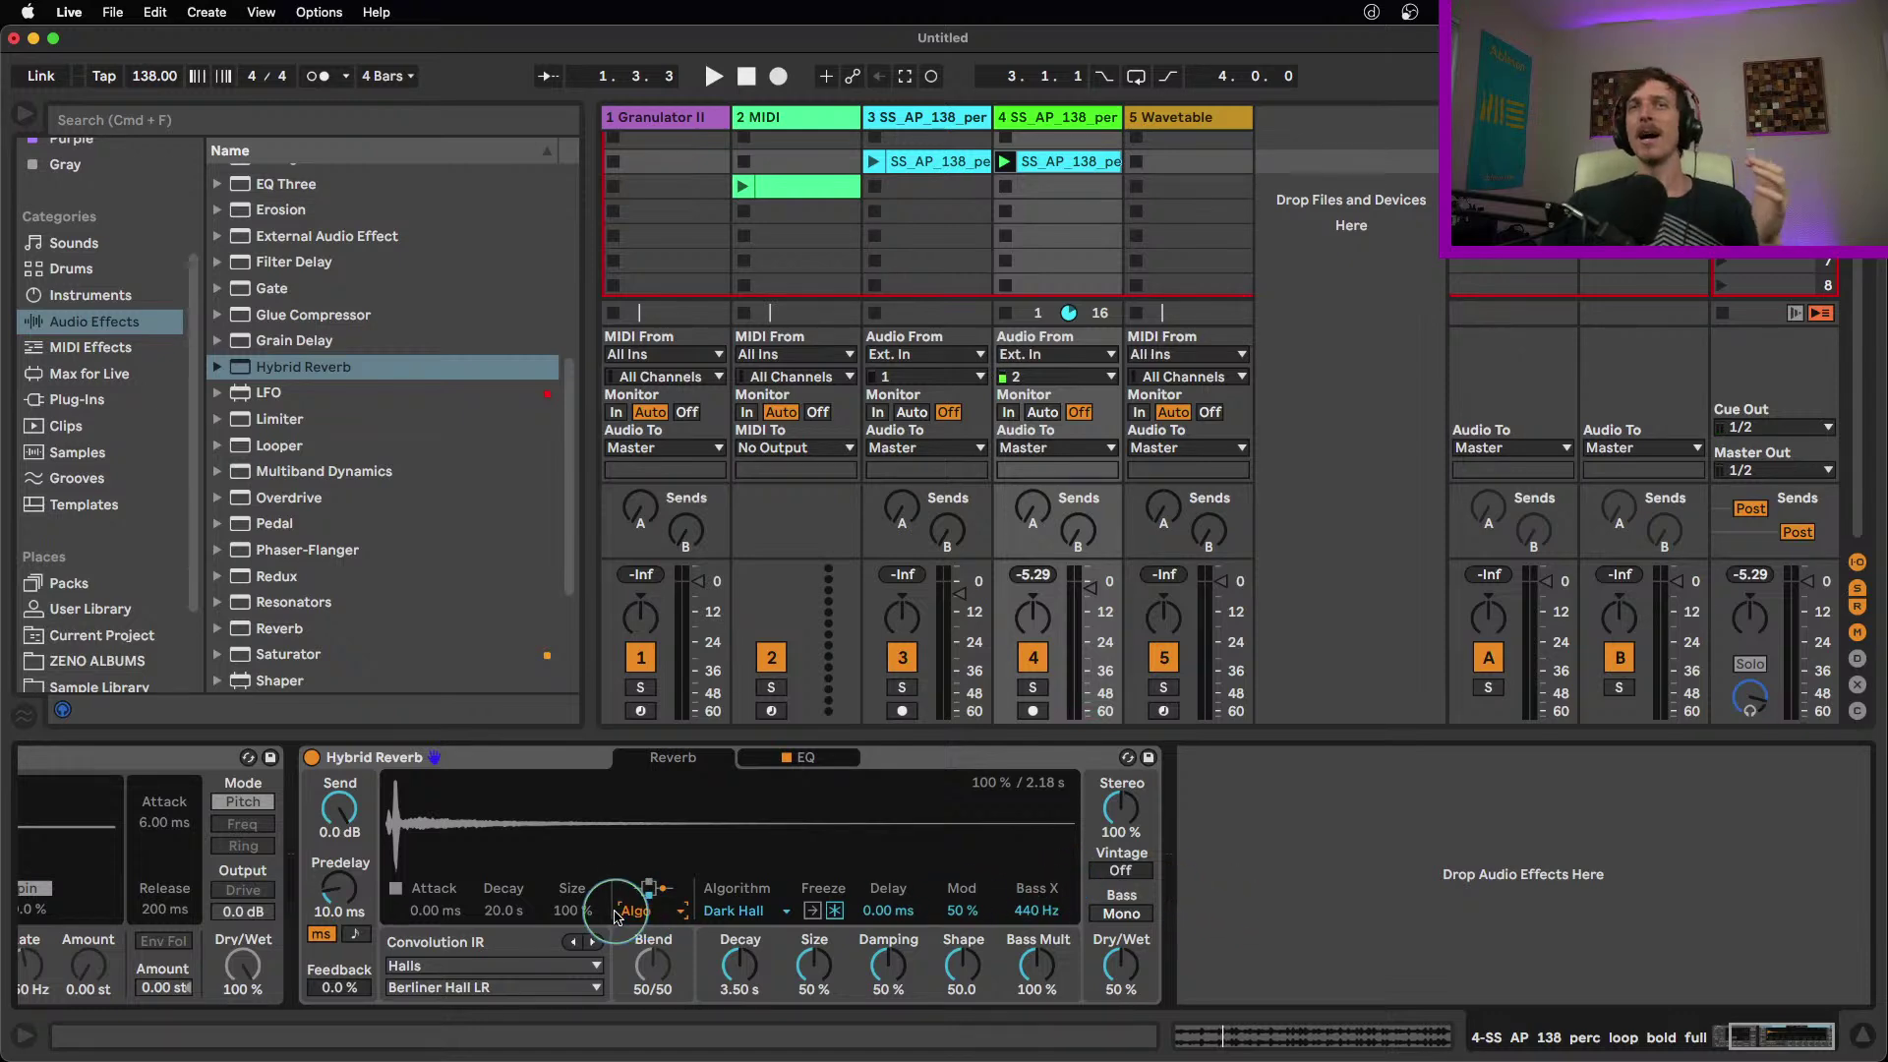
# Return the Hybrid Reverb to Convolution routing, then play the loop with the hall impulse response and stop it
pyautogui.click(649, 914)
pyautogui.click(660, 992)
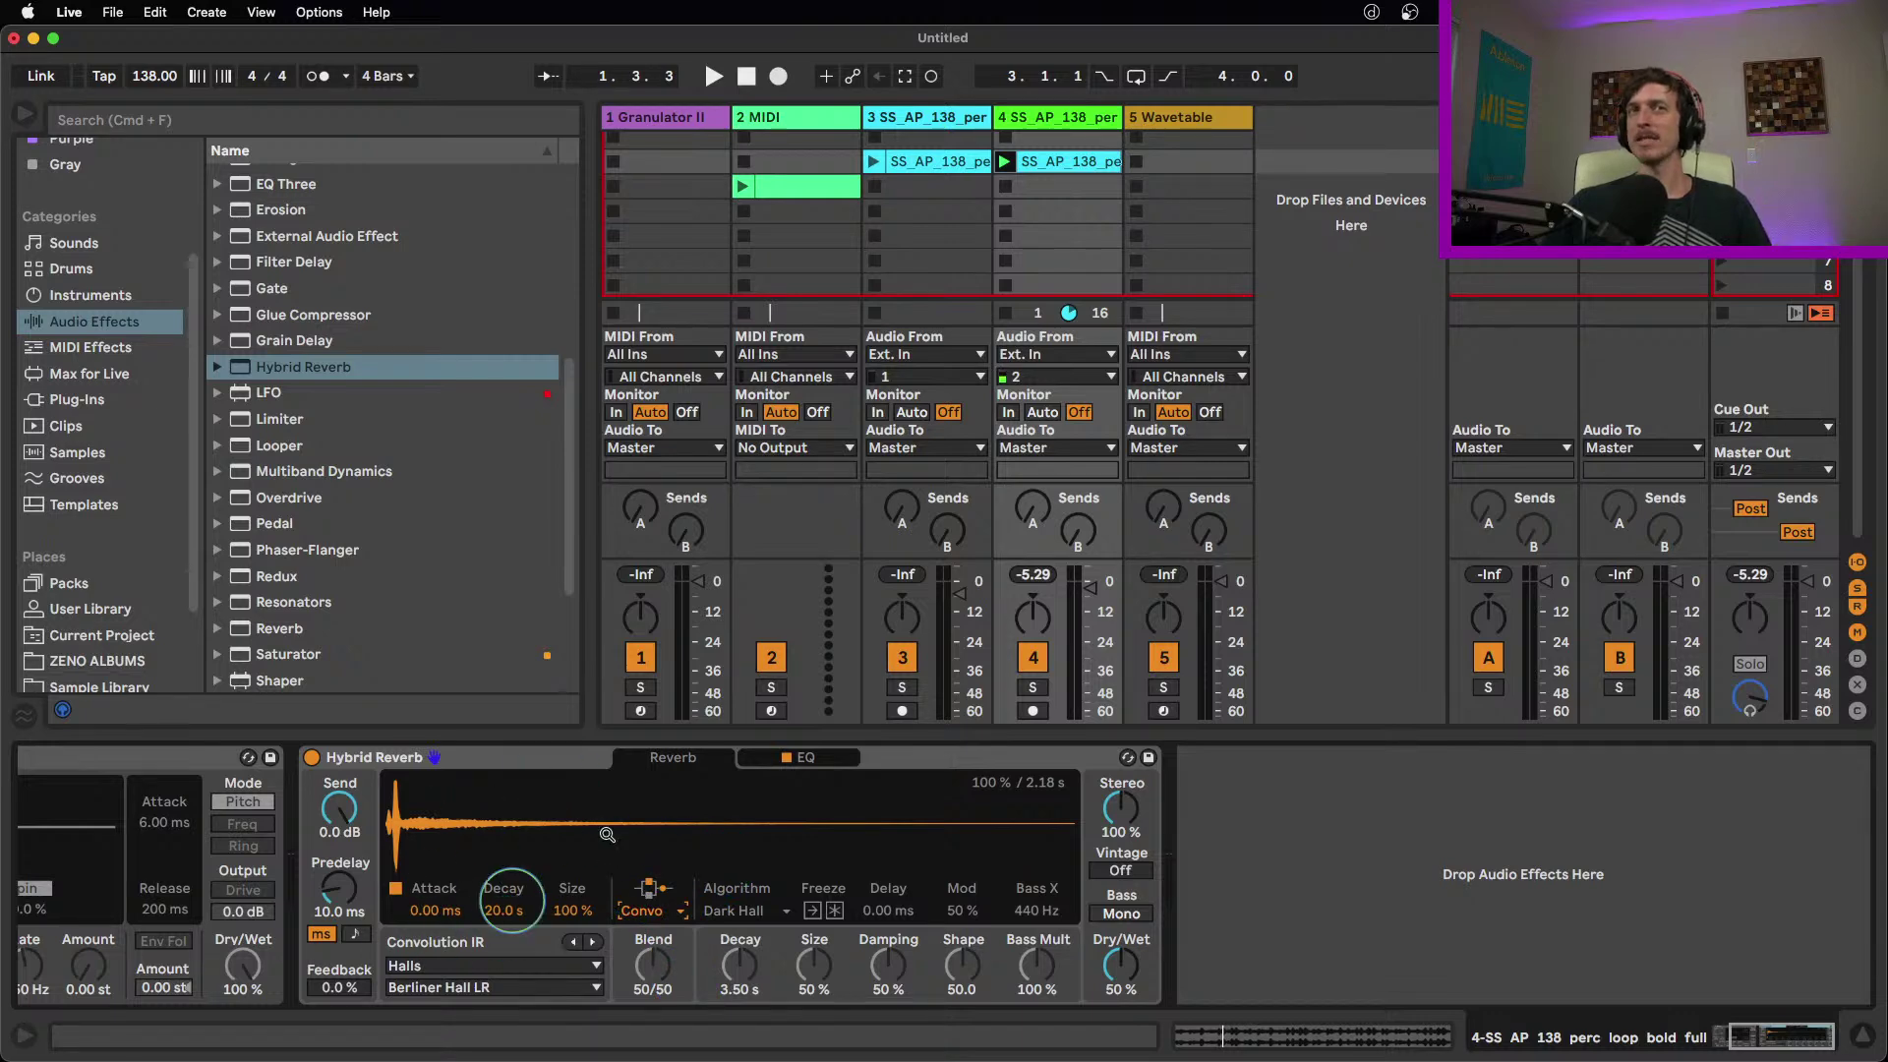
pyautogui.press('space')
pyautogui.press('space')
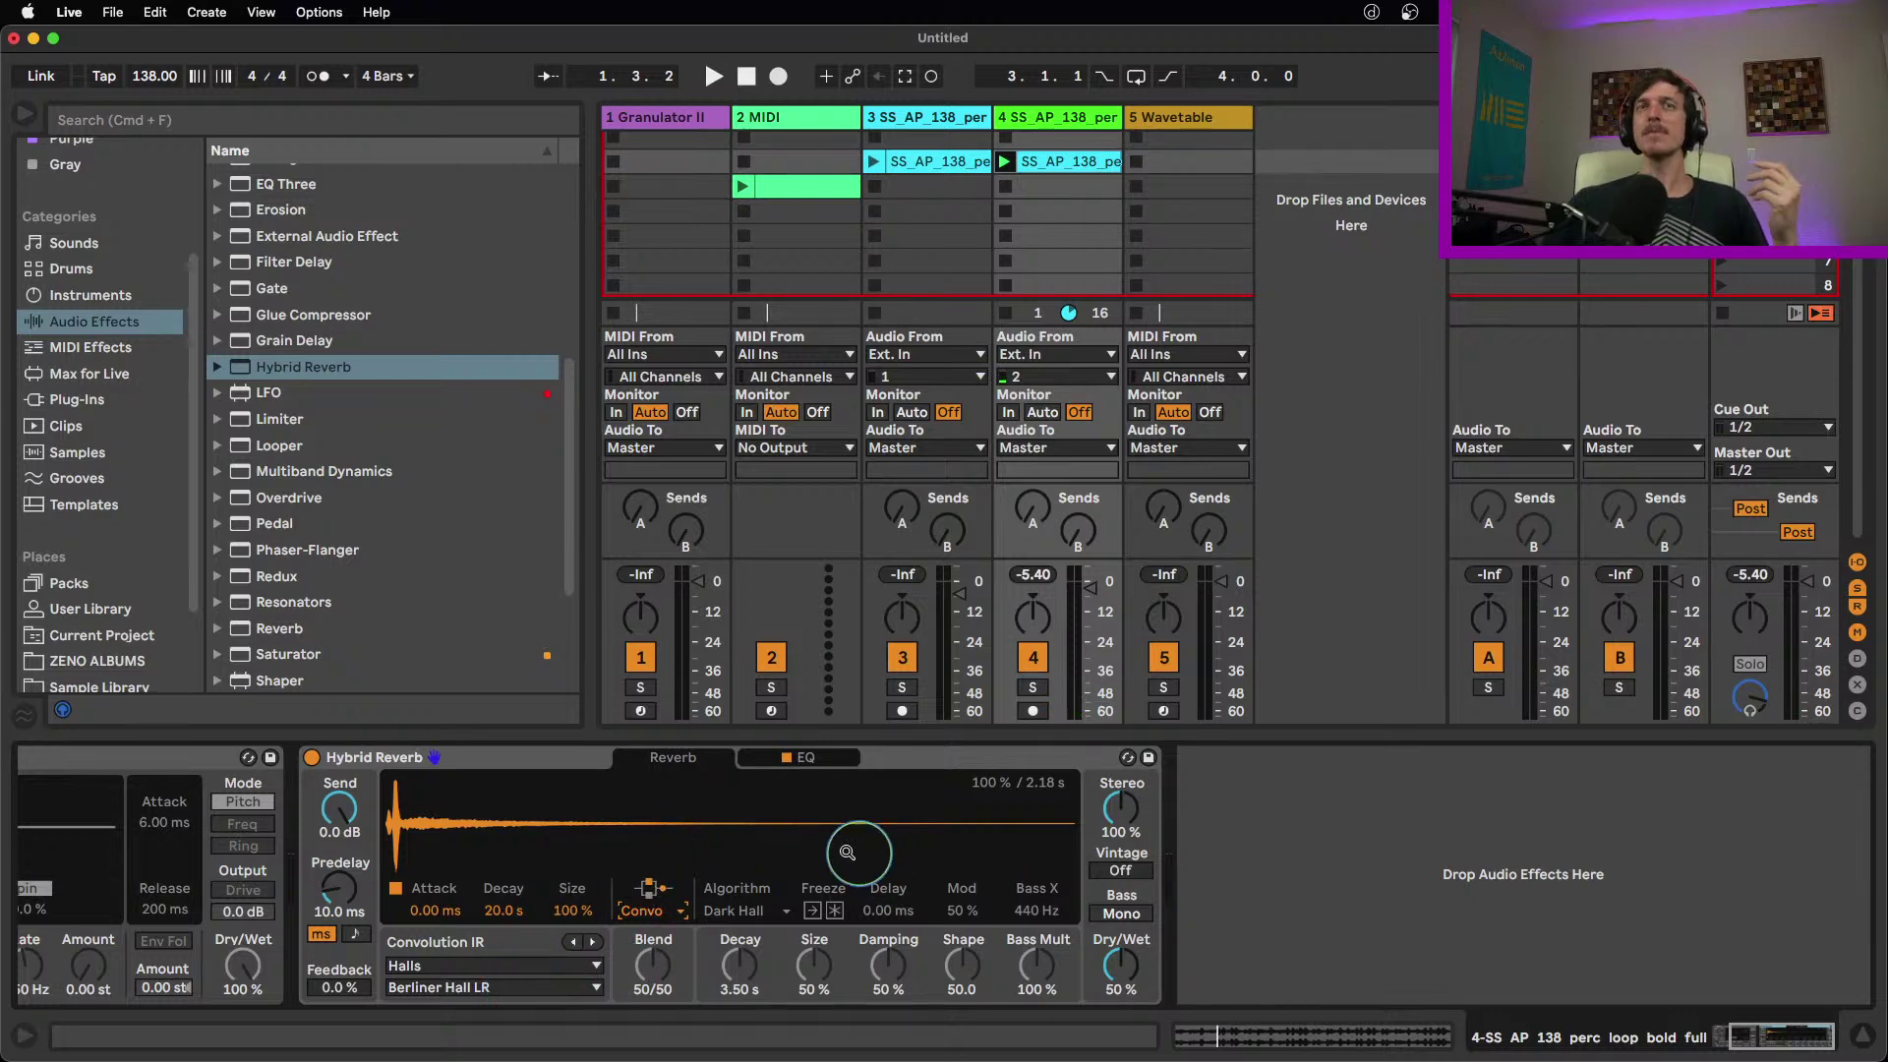
# Try the Serial routing in the Hybrid Reverb, then set it back to Convolution
pyautogui.click(646, 911)
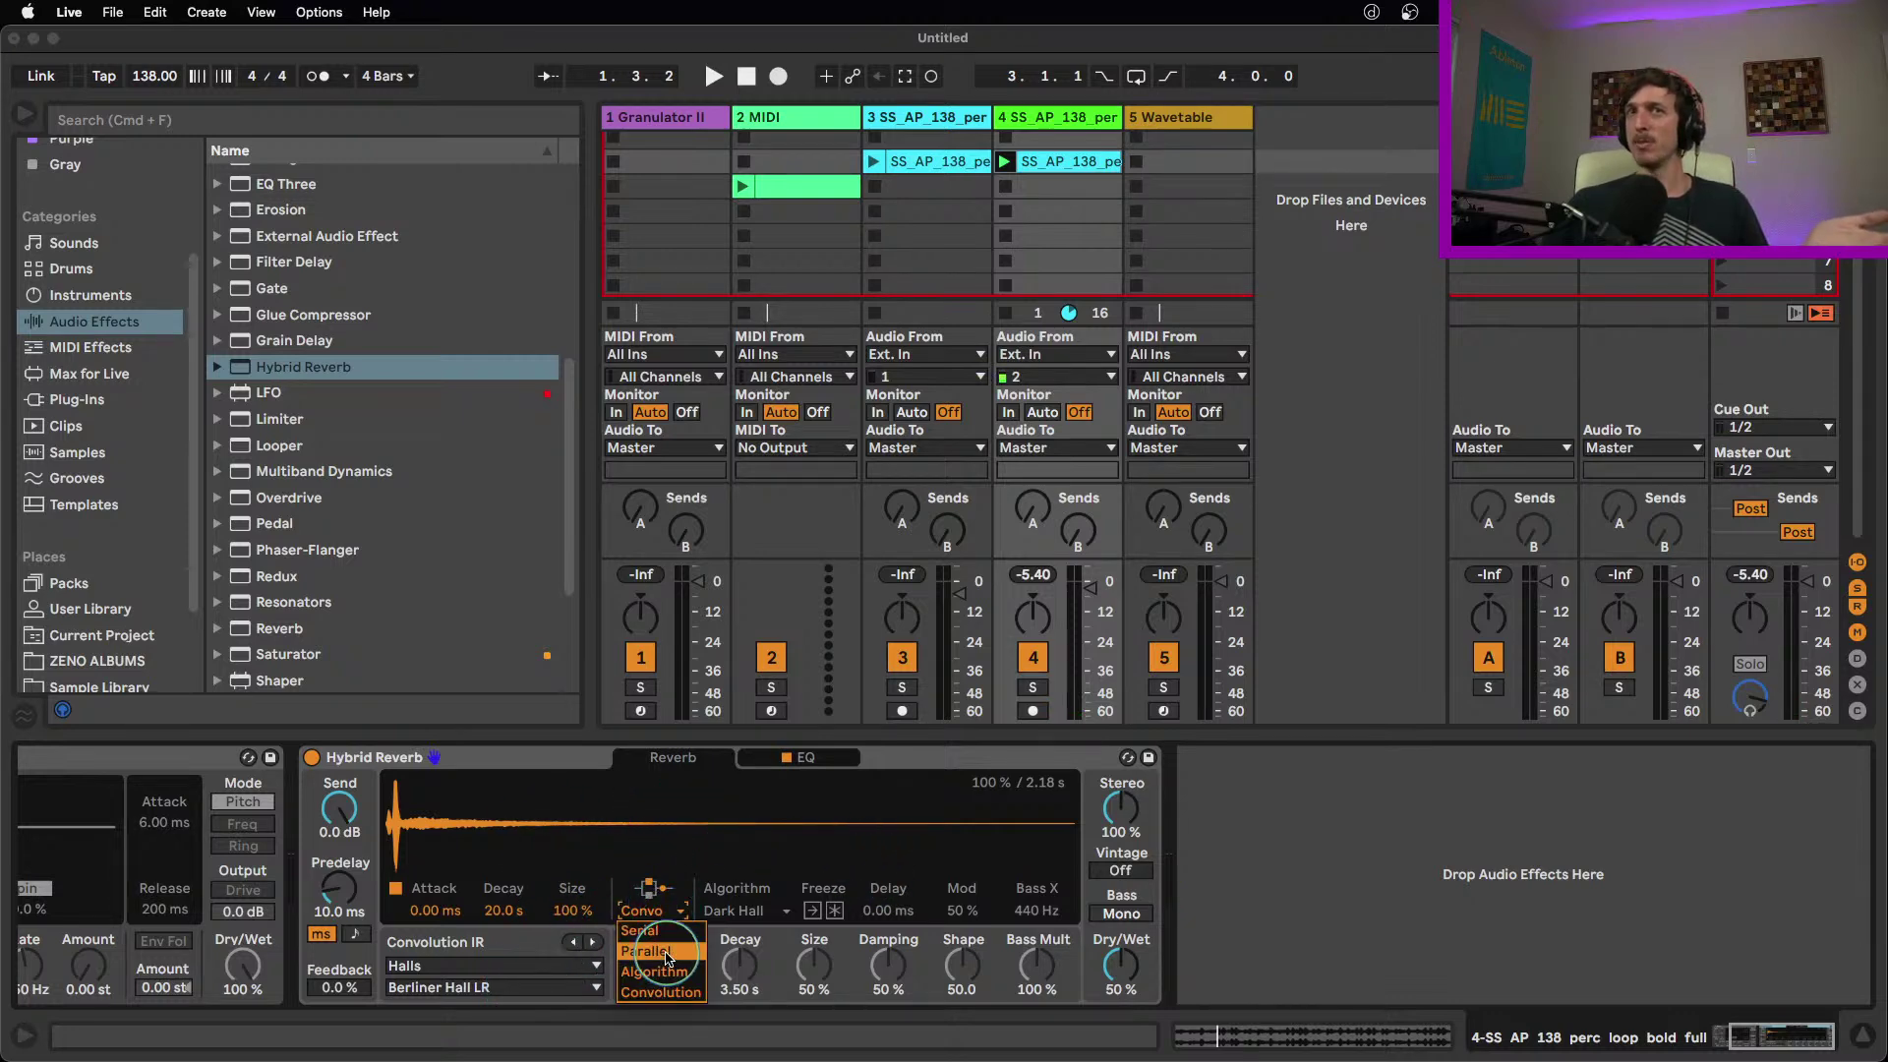
pyautogui.click(672, 930)
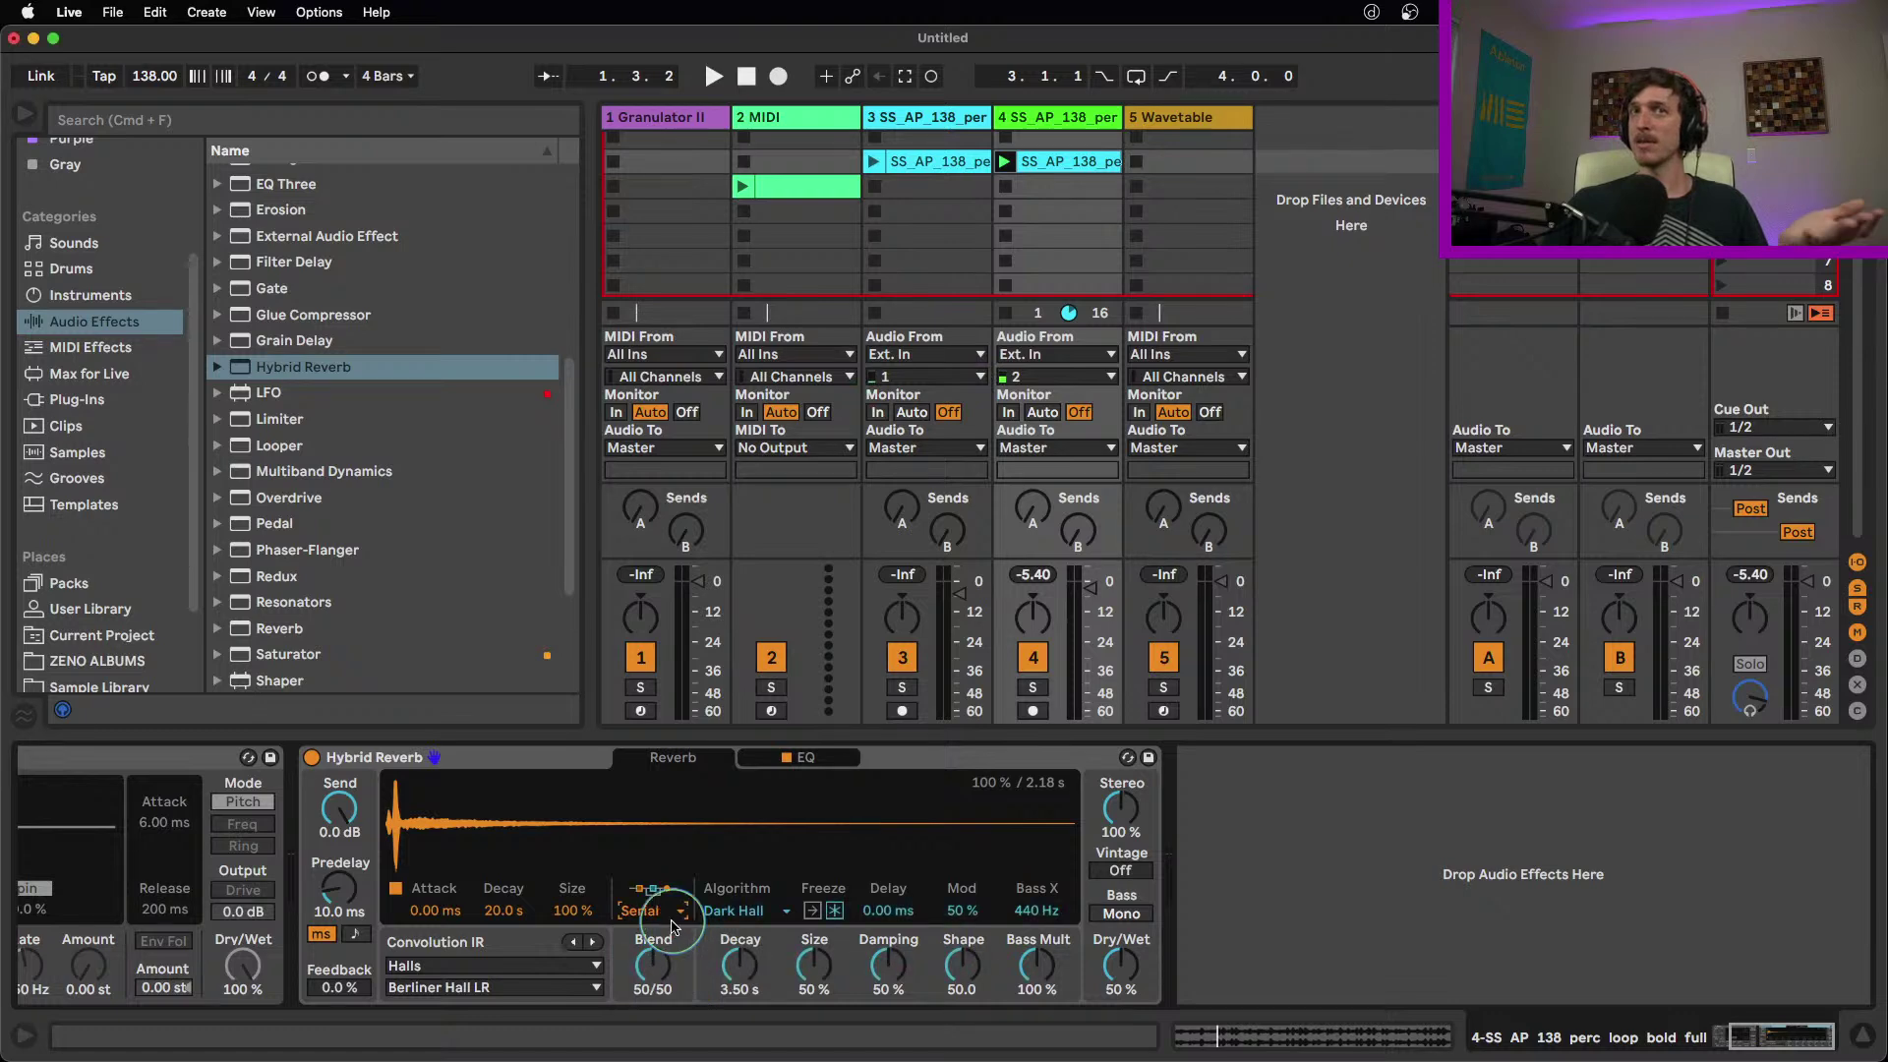
pyautogui.click(672, 915)
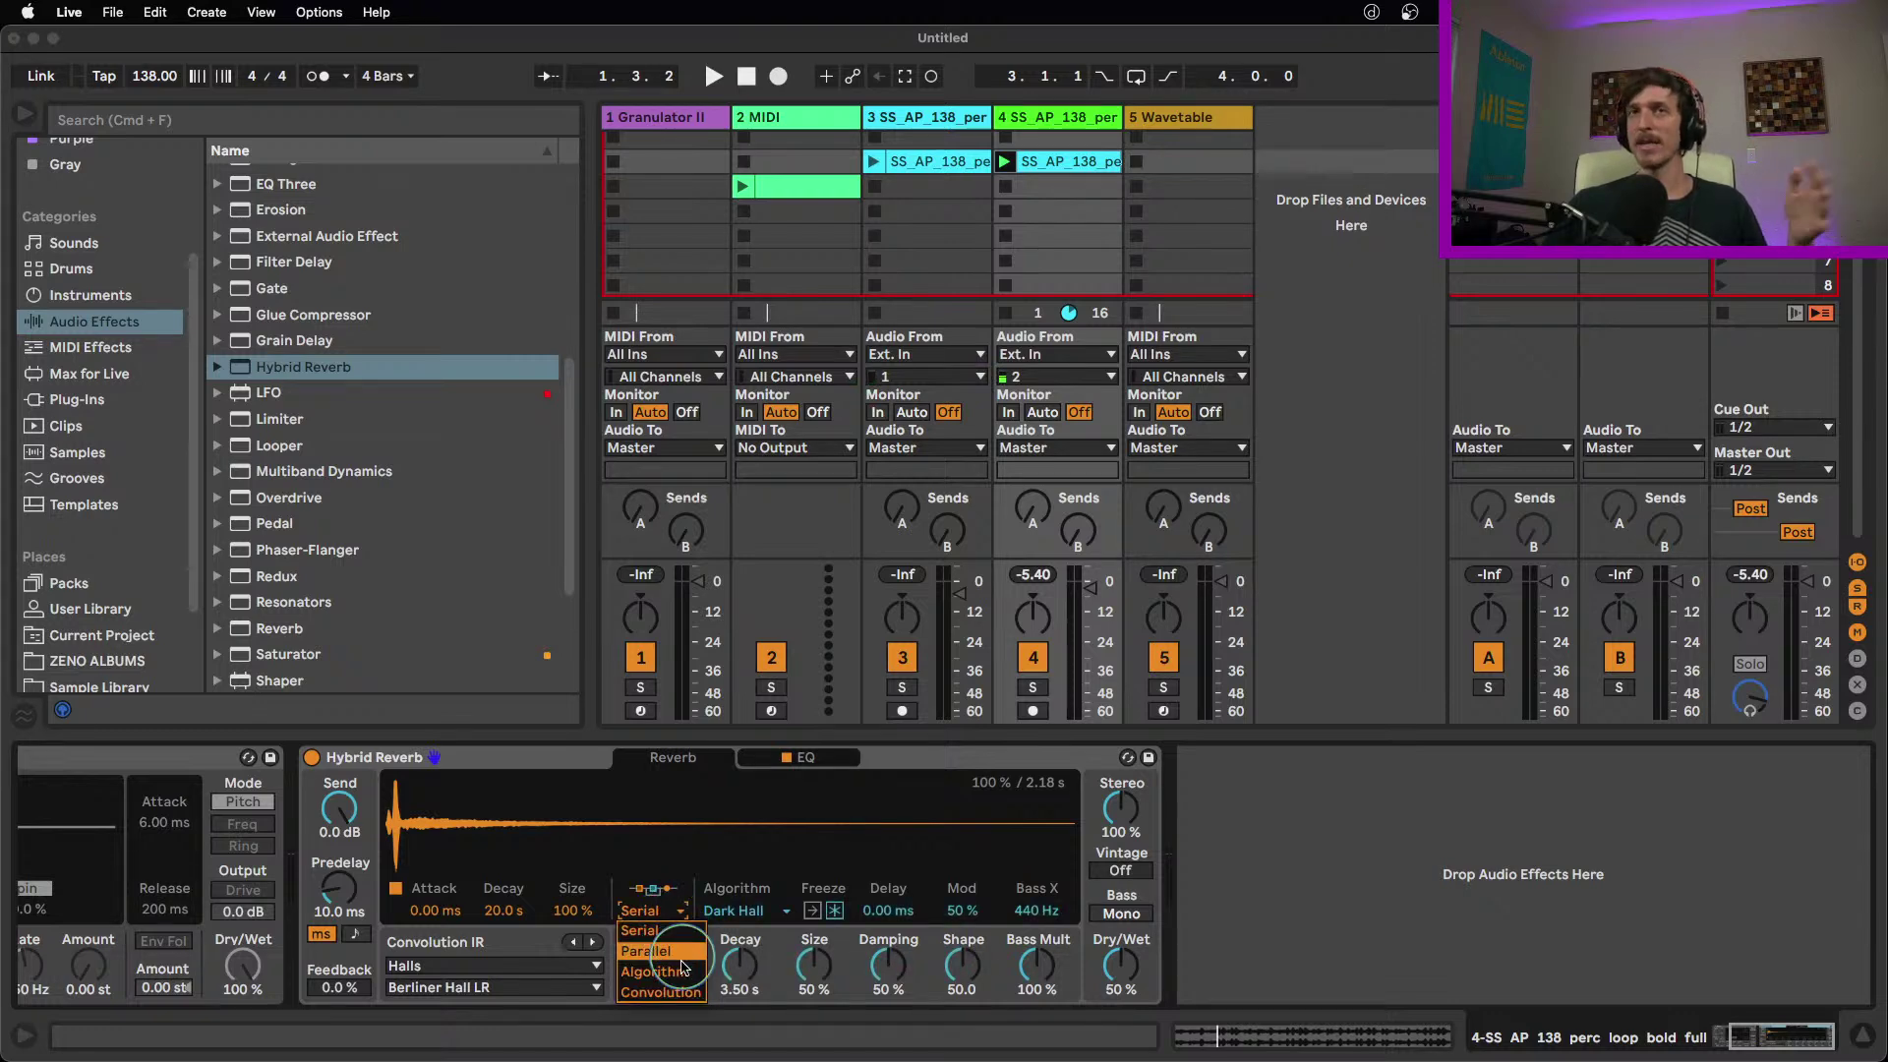
pyautogui.click(660, 991)
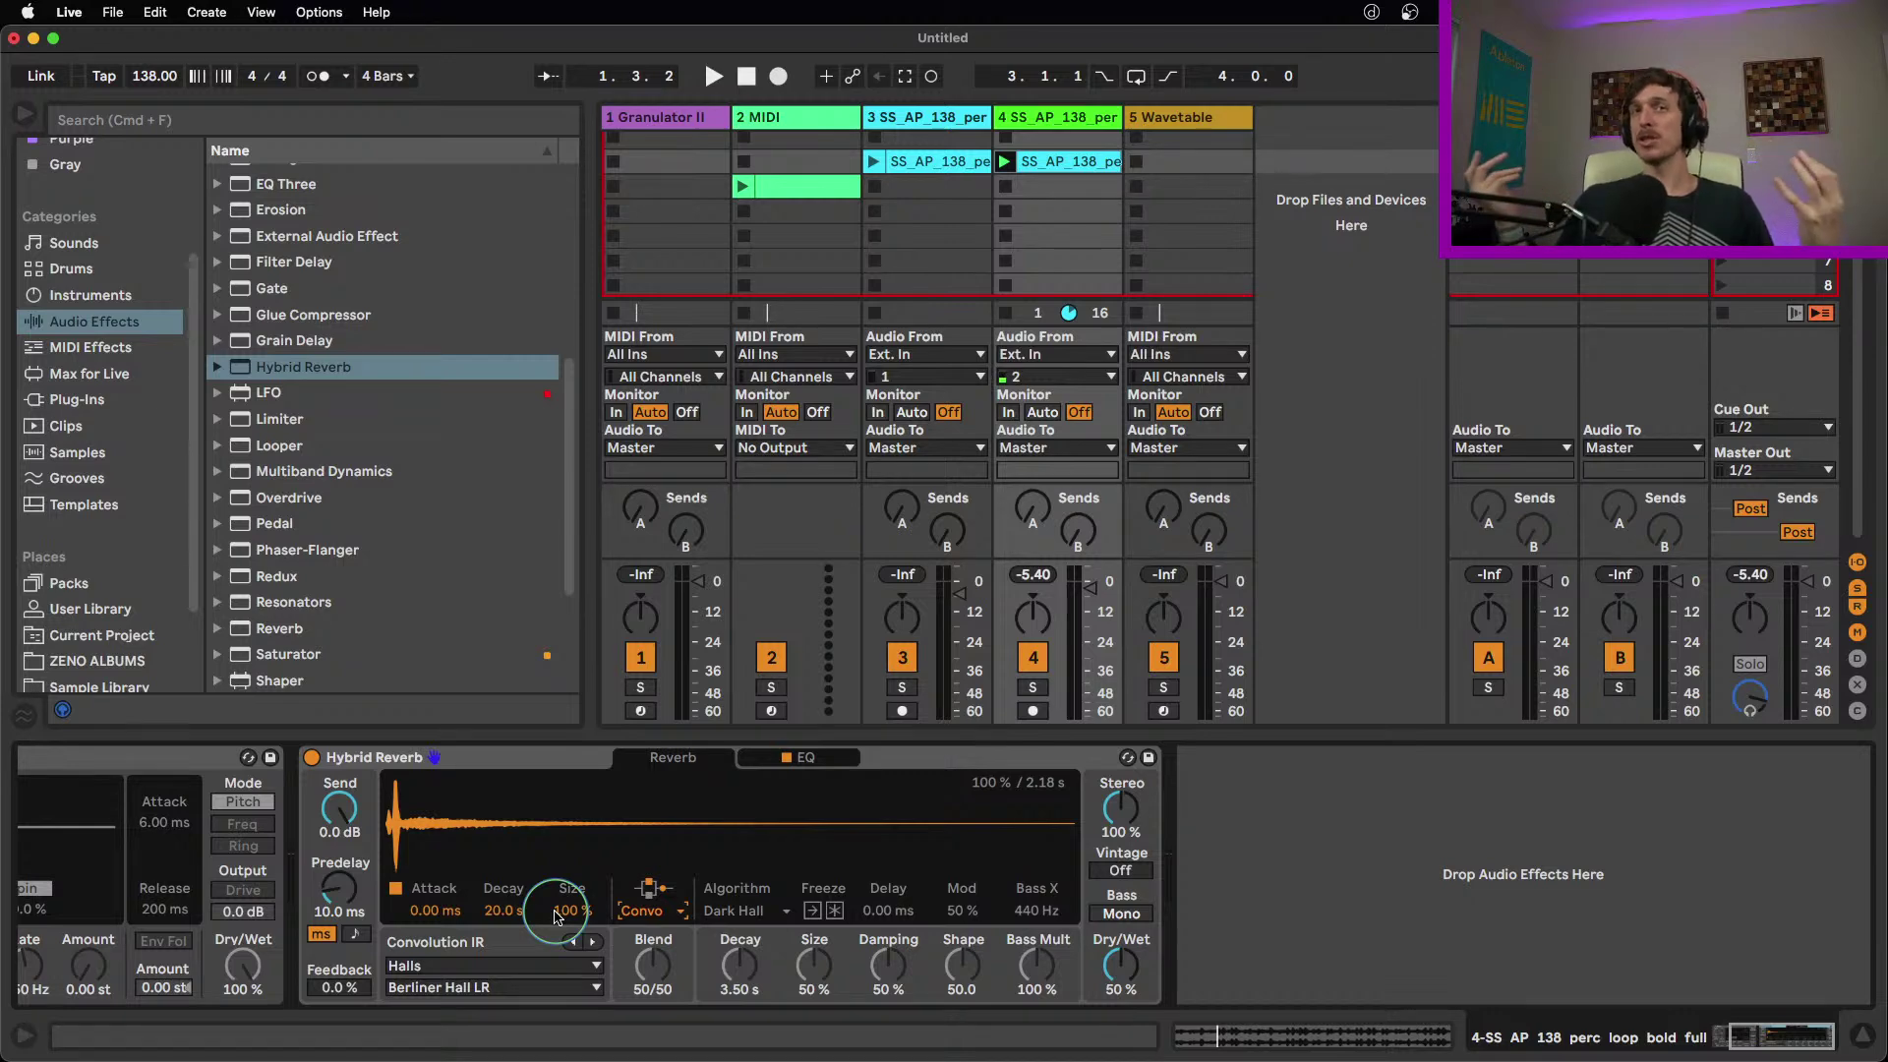
# Play the loop through Berliner Hall LR, then switch the impulse response to Brass Hall LR and audition it
pyautogui.click(536, 988)
pyautogui.click(548, 987)
pyautogui.press('space')
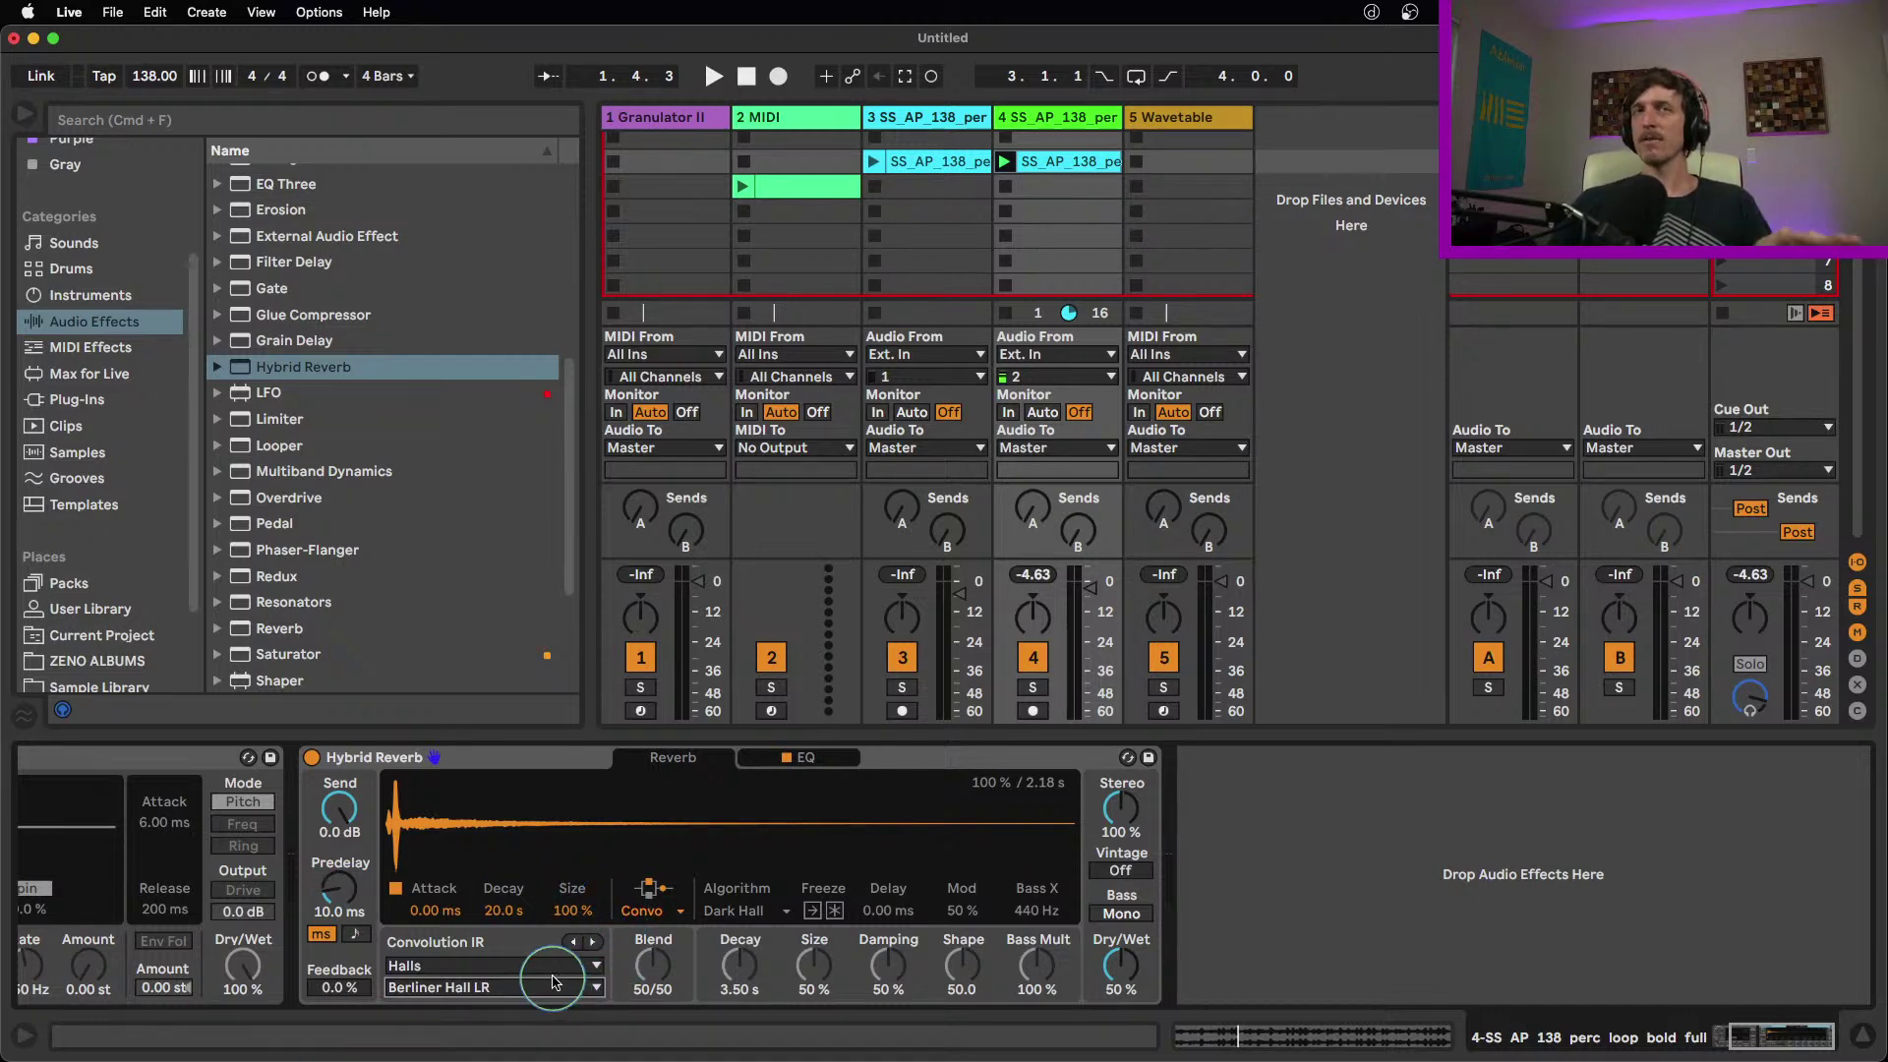
pyautogui.click(553, 982)
pyautogui.click(580, 800)
pyautogui.press('space')
pyautogui.press('space')
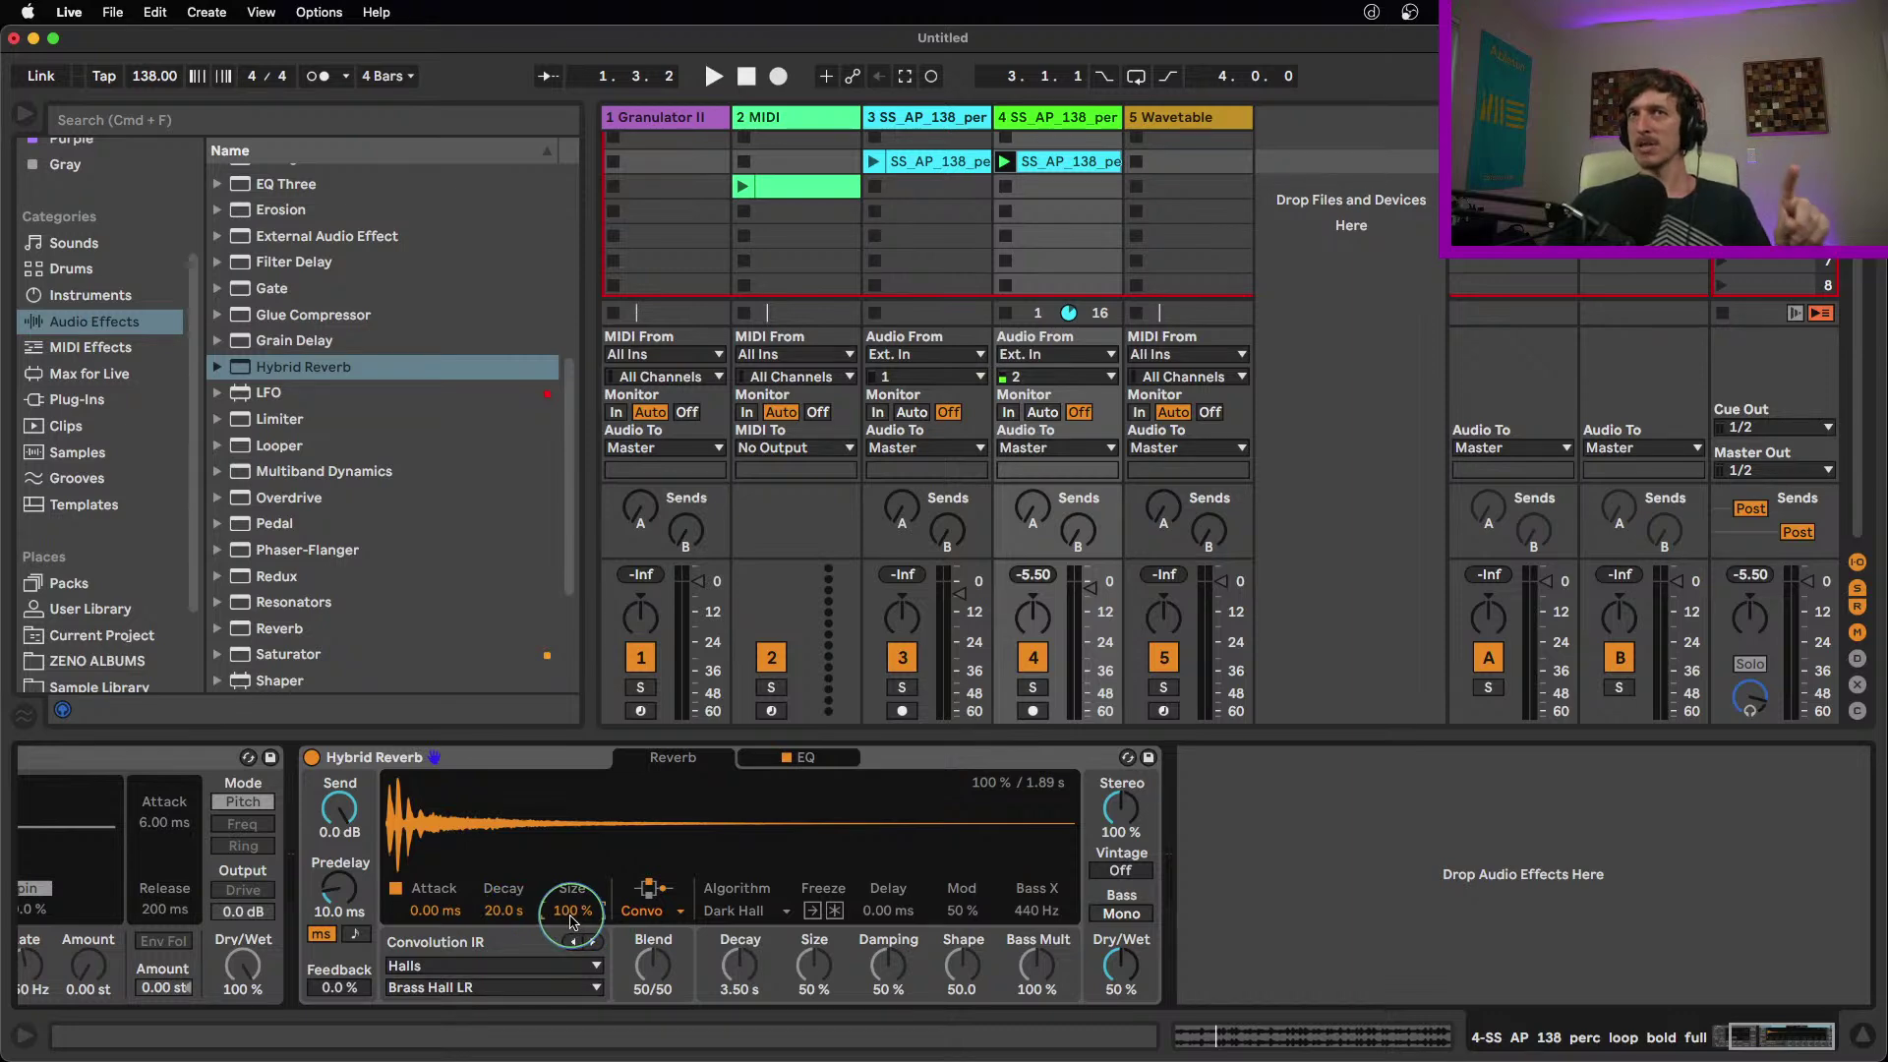
# Reduce the impulse response size to 53%, play the loop, and lower the size further to 41%
pyautogui.click(502, 913)
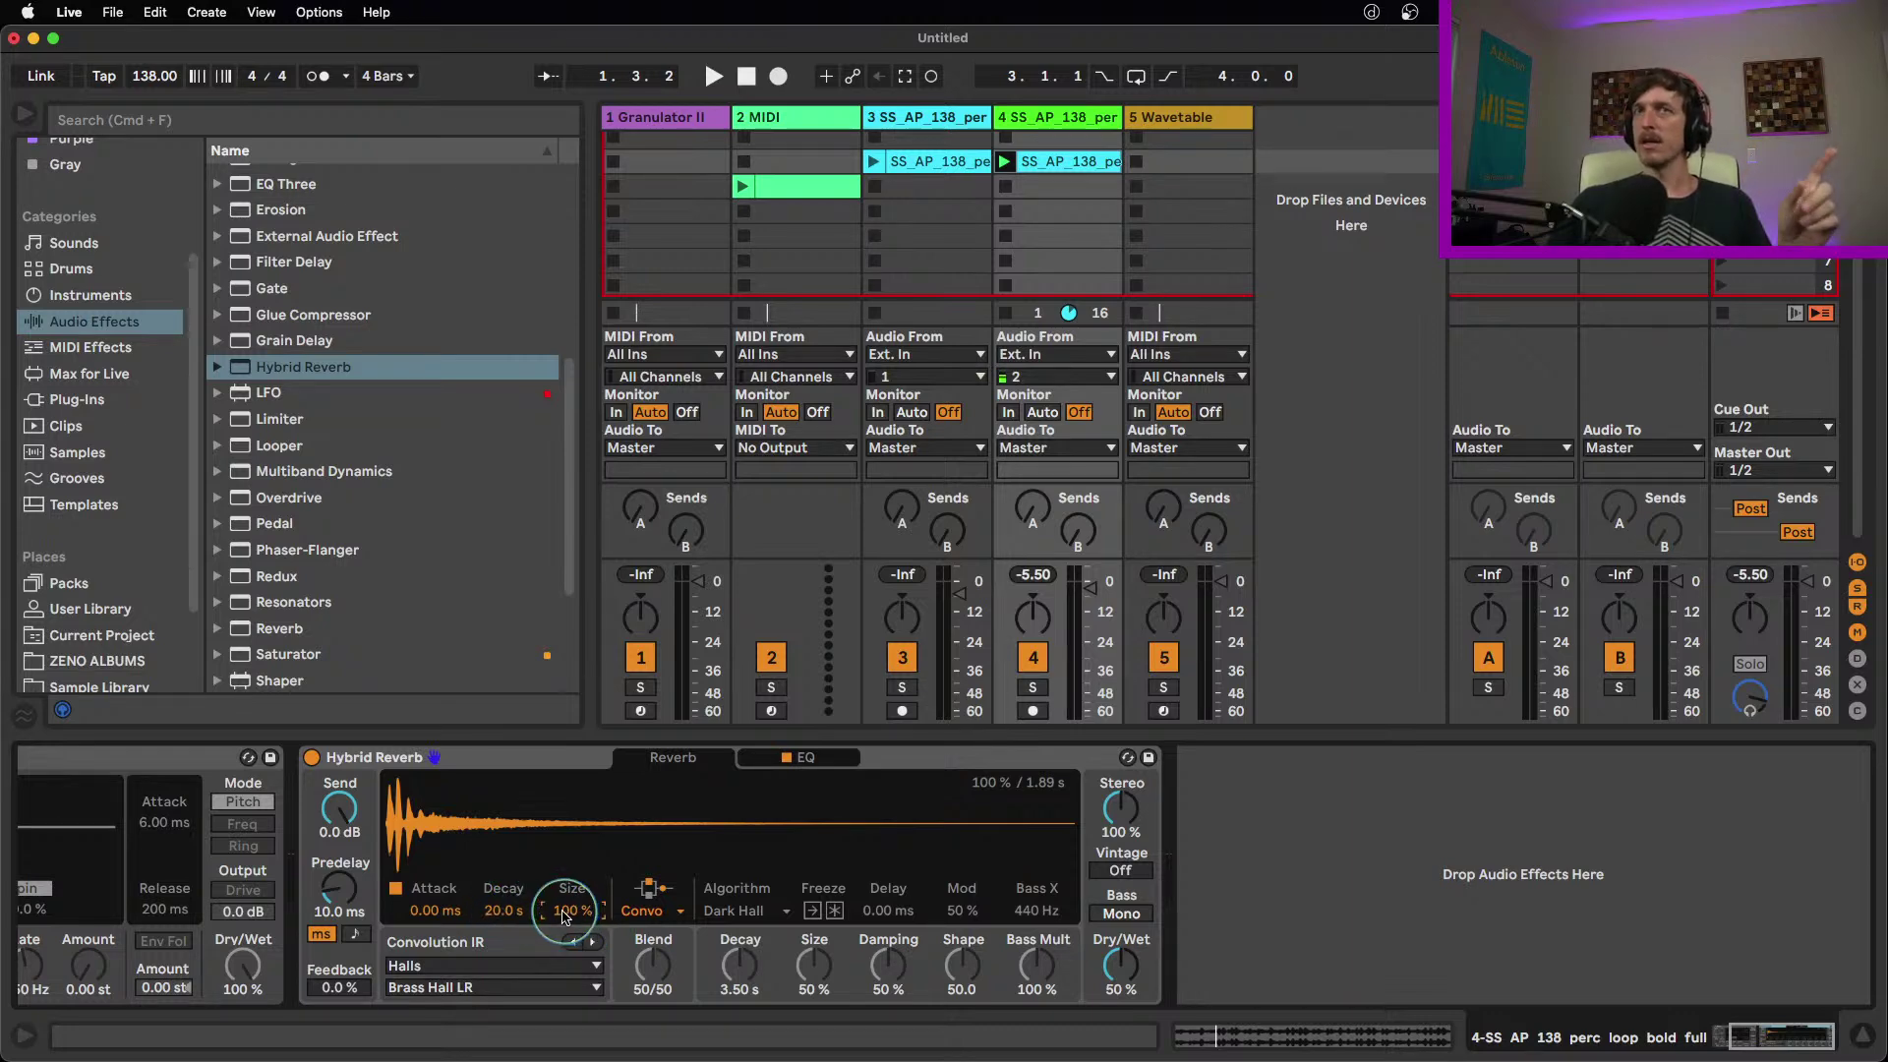
pyautogui.moveTo(573, 911); pyautogui.dragTo(573, 934)
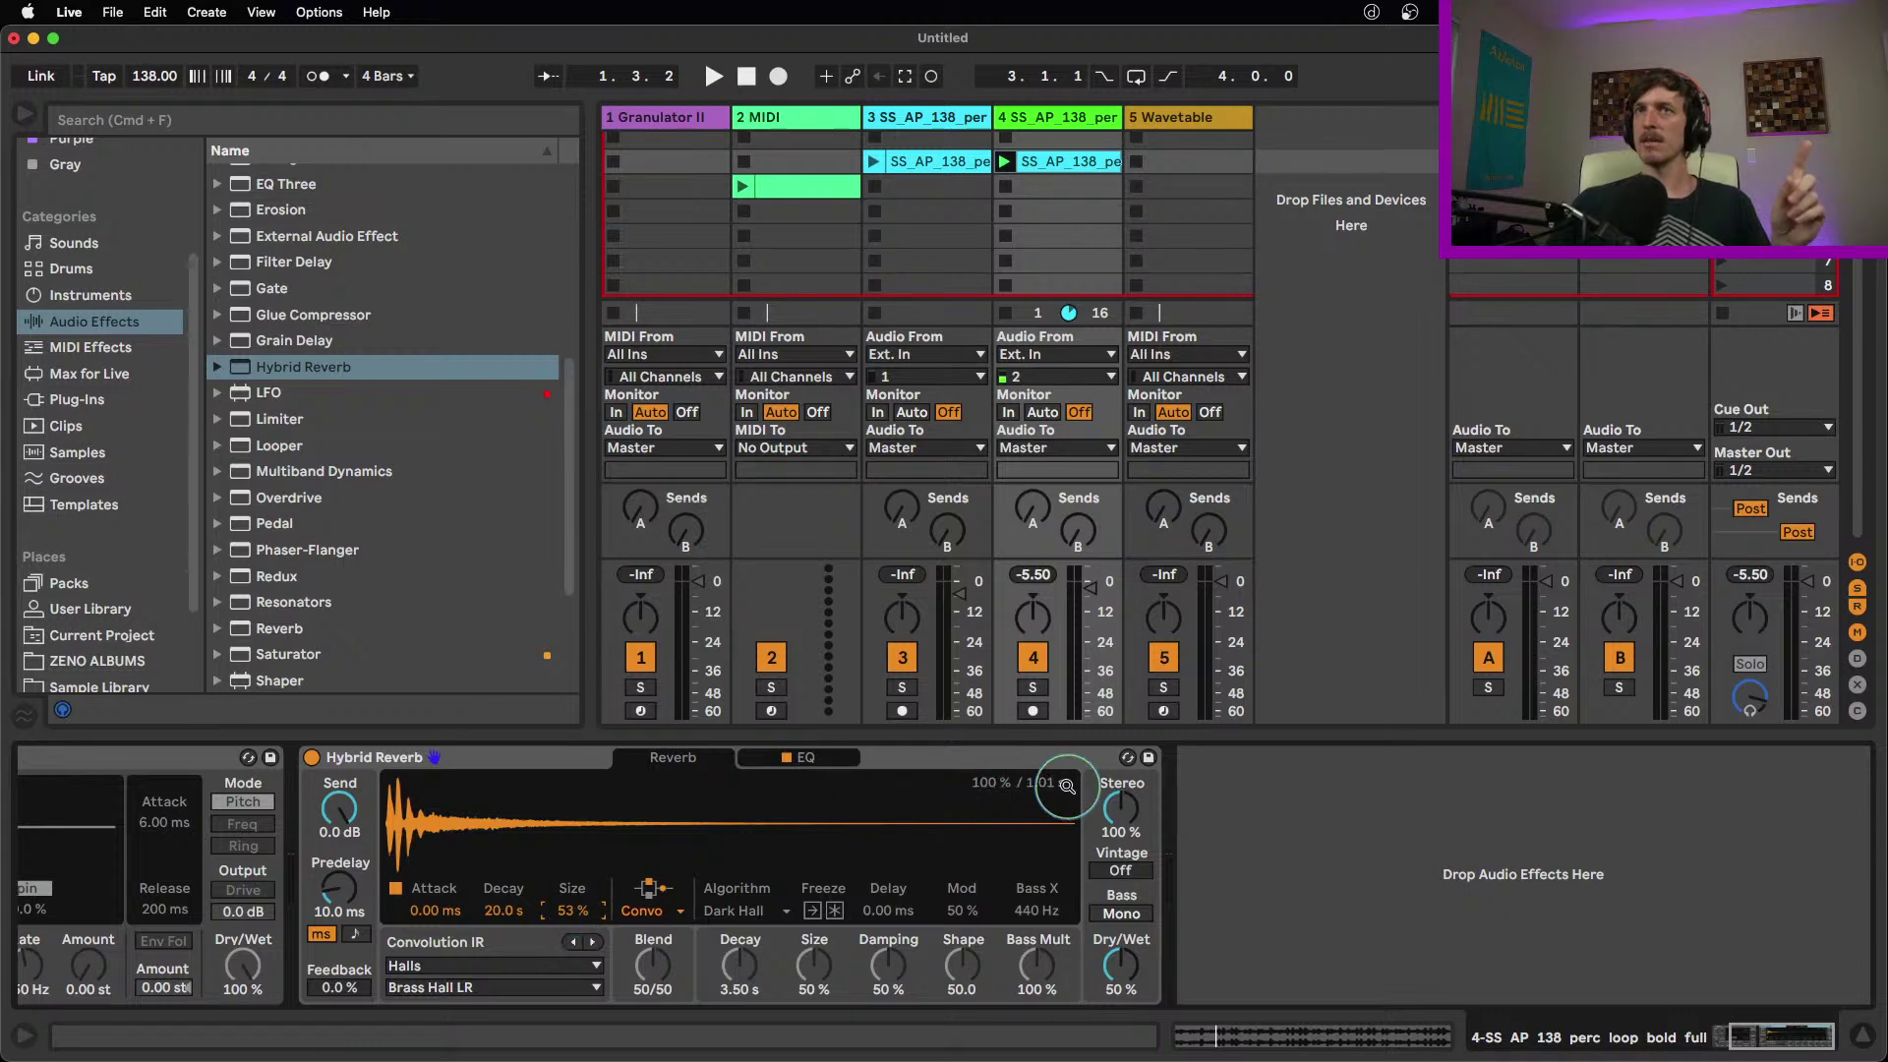
pyautogui.press('space')
pyautogui.moveTo(574, 911); pyautogui.dragTo(578, 923)
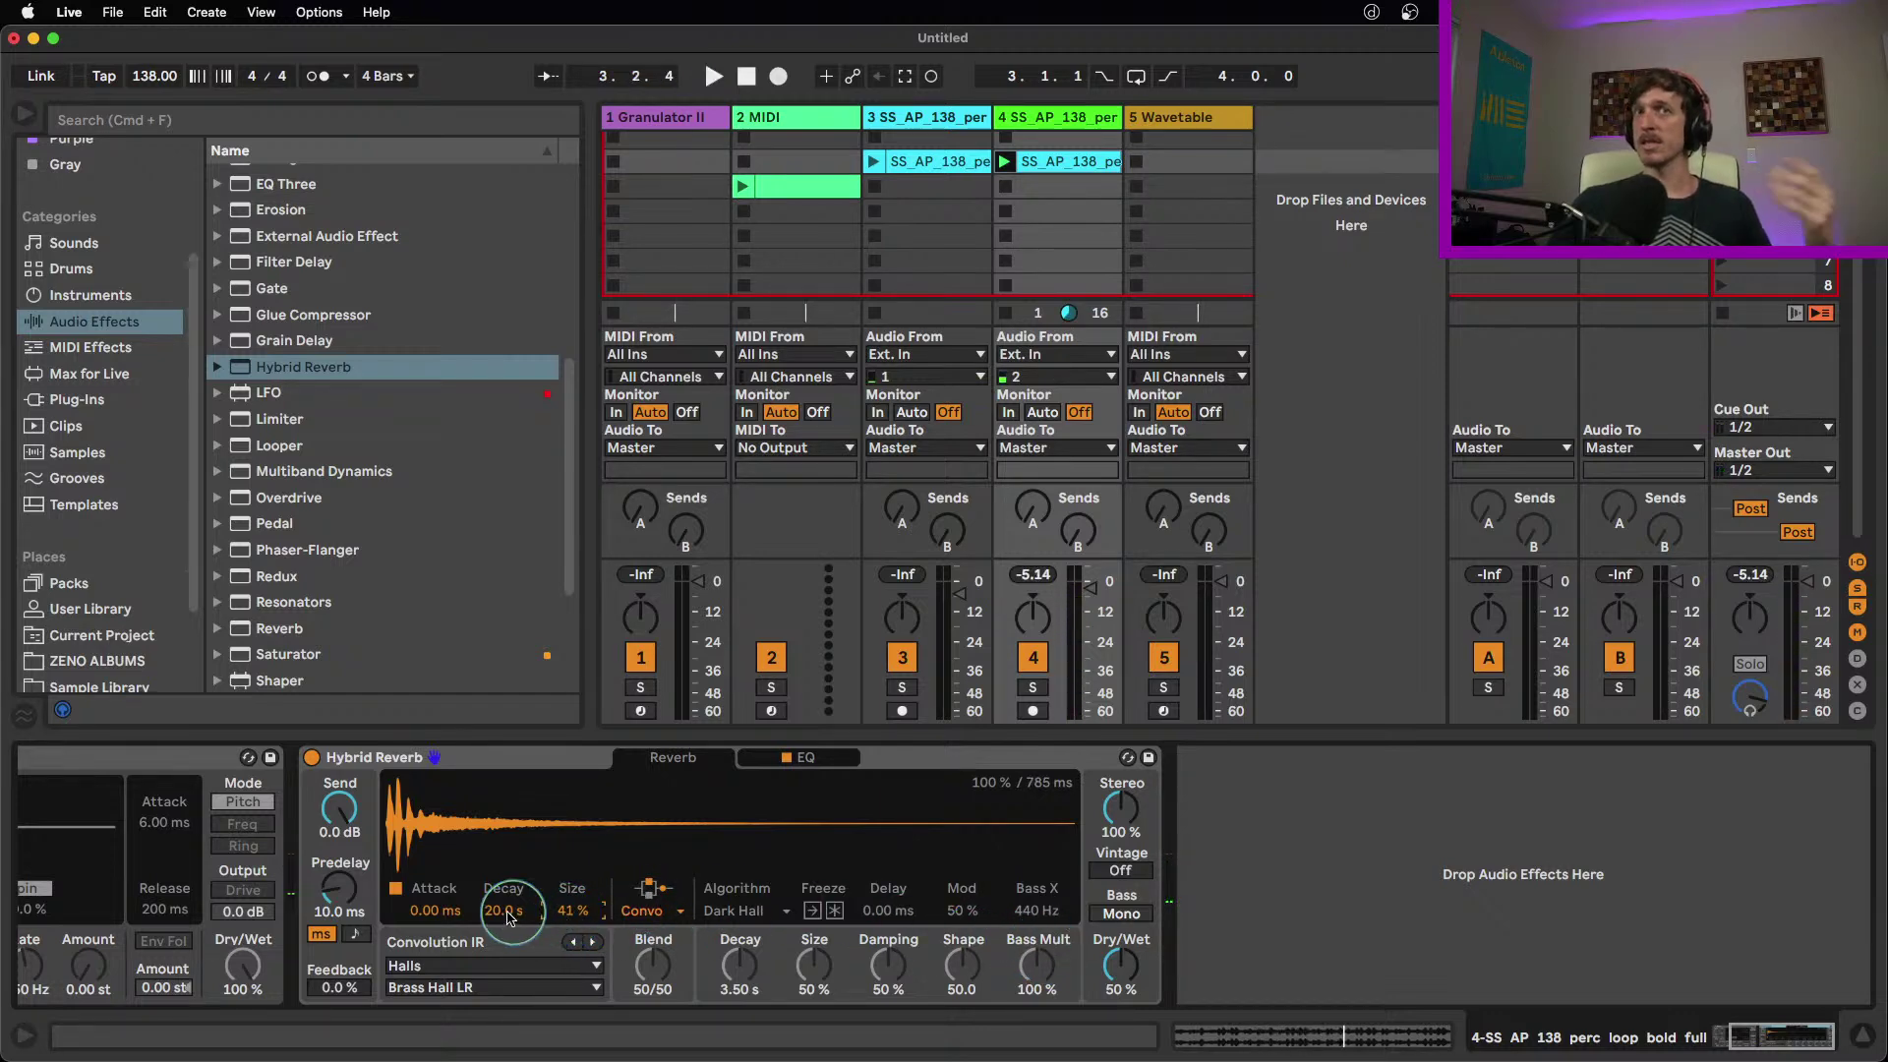
# Raise the impulse response size to 105% and shorten its decay to 782 ms while playing the loop
pyautogui.moveTo(523, 918); pyautogui.dragTo(568, 985)
pyautogui.press('space')
pyautogui.press('space')
pyautogui.press('space')
pyautogui.moveTo(504, 910); pyautogui.dragTo(504, 939)
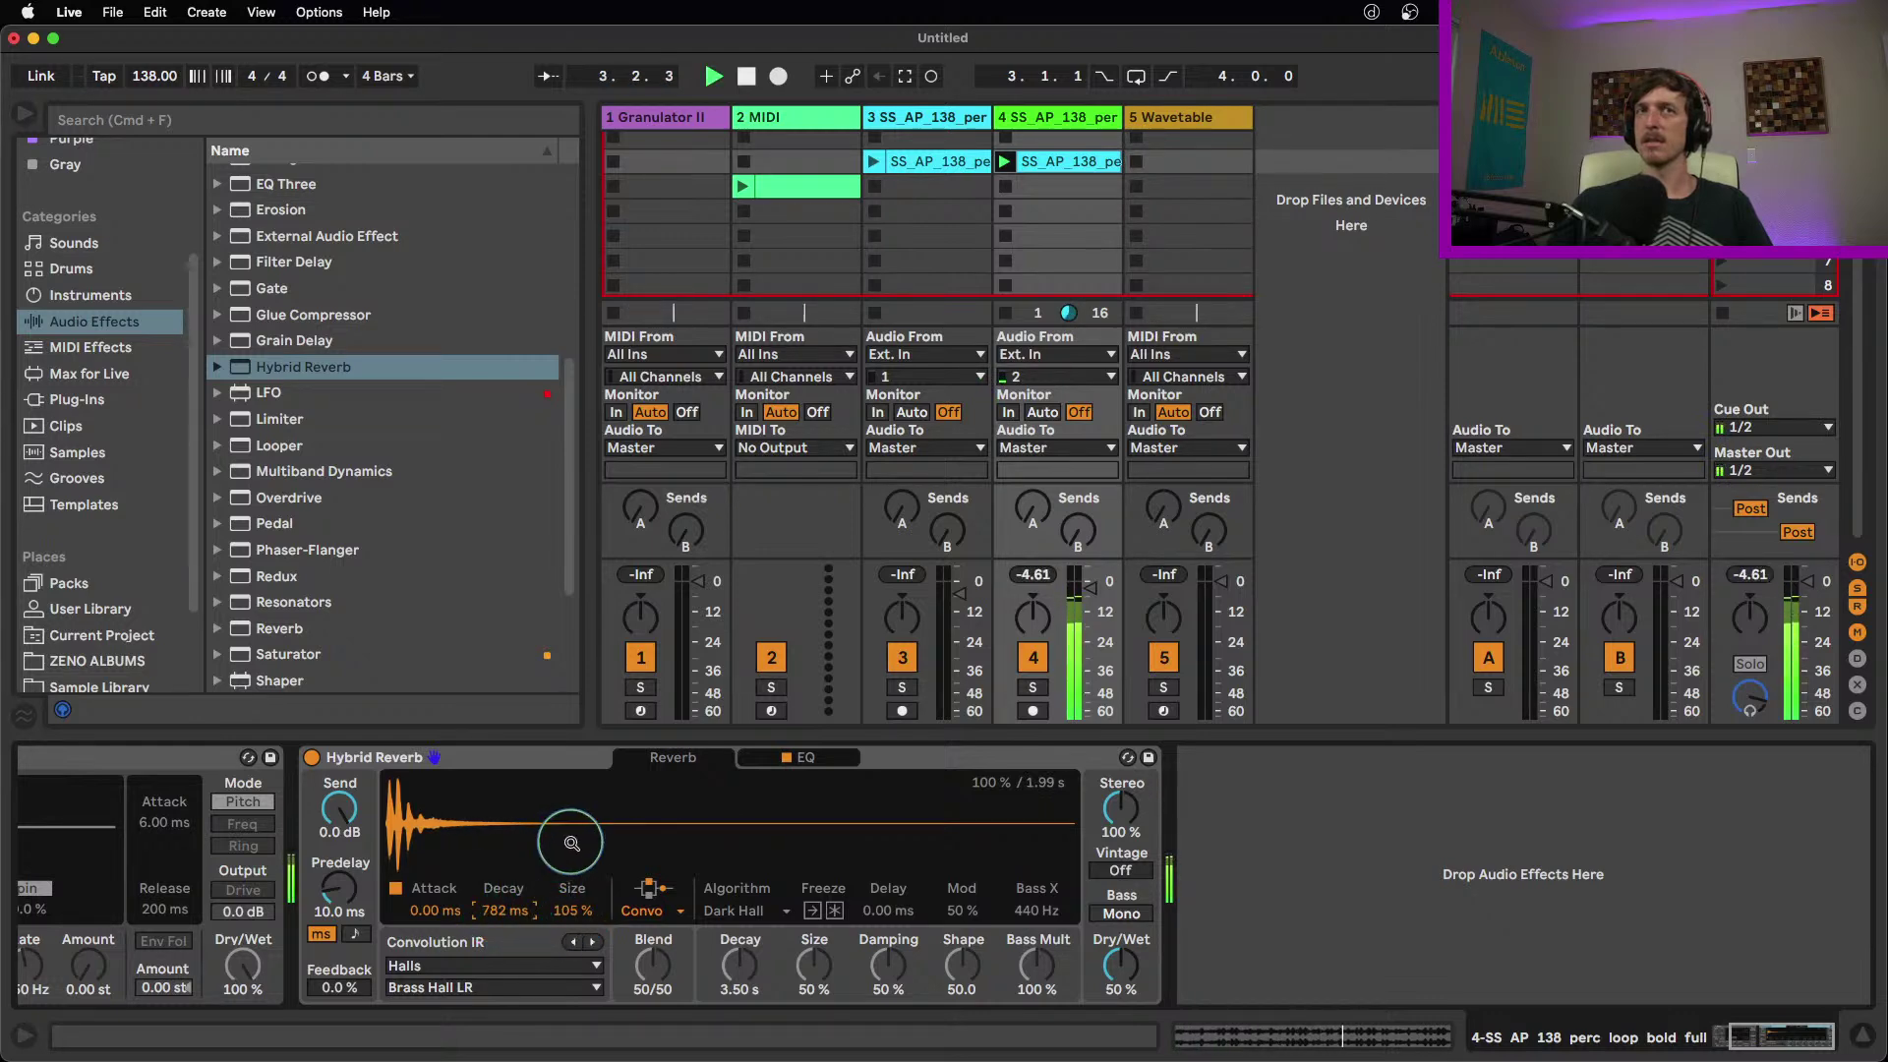
# Try a convolution attack of 331 ms with a 68.6 ms decay, then lower the attack to 131 ms and replay the loop
pyautogui.moveTo(436, 911)
pyautogui.mouseDown()
pyautogui.moveTo(499, 914)
pyautogui.moveTo(440, 908)
pyautogui.mouseUp()
pyautogui.press('space')
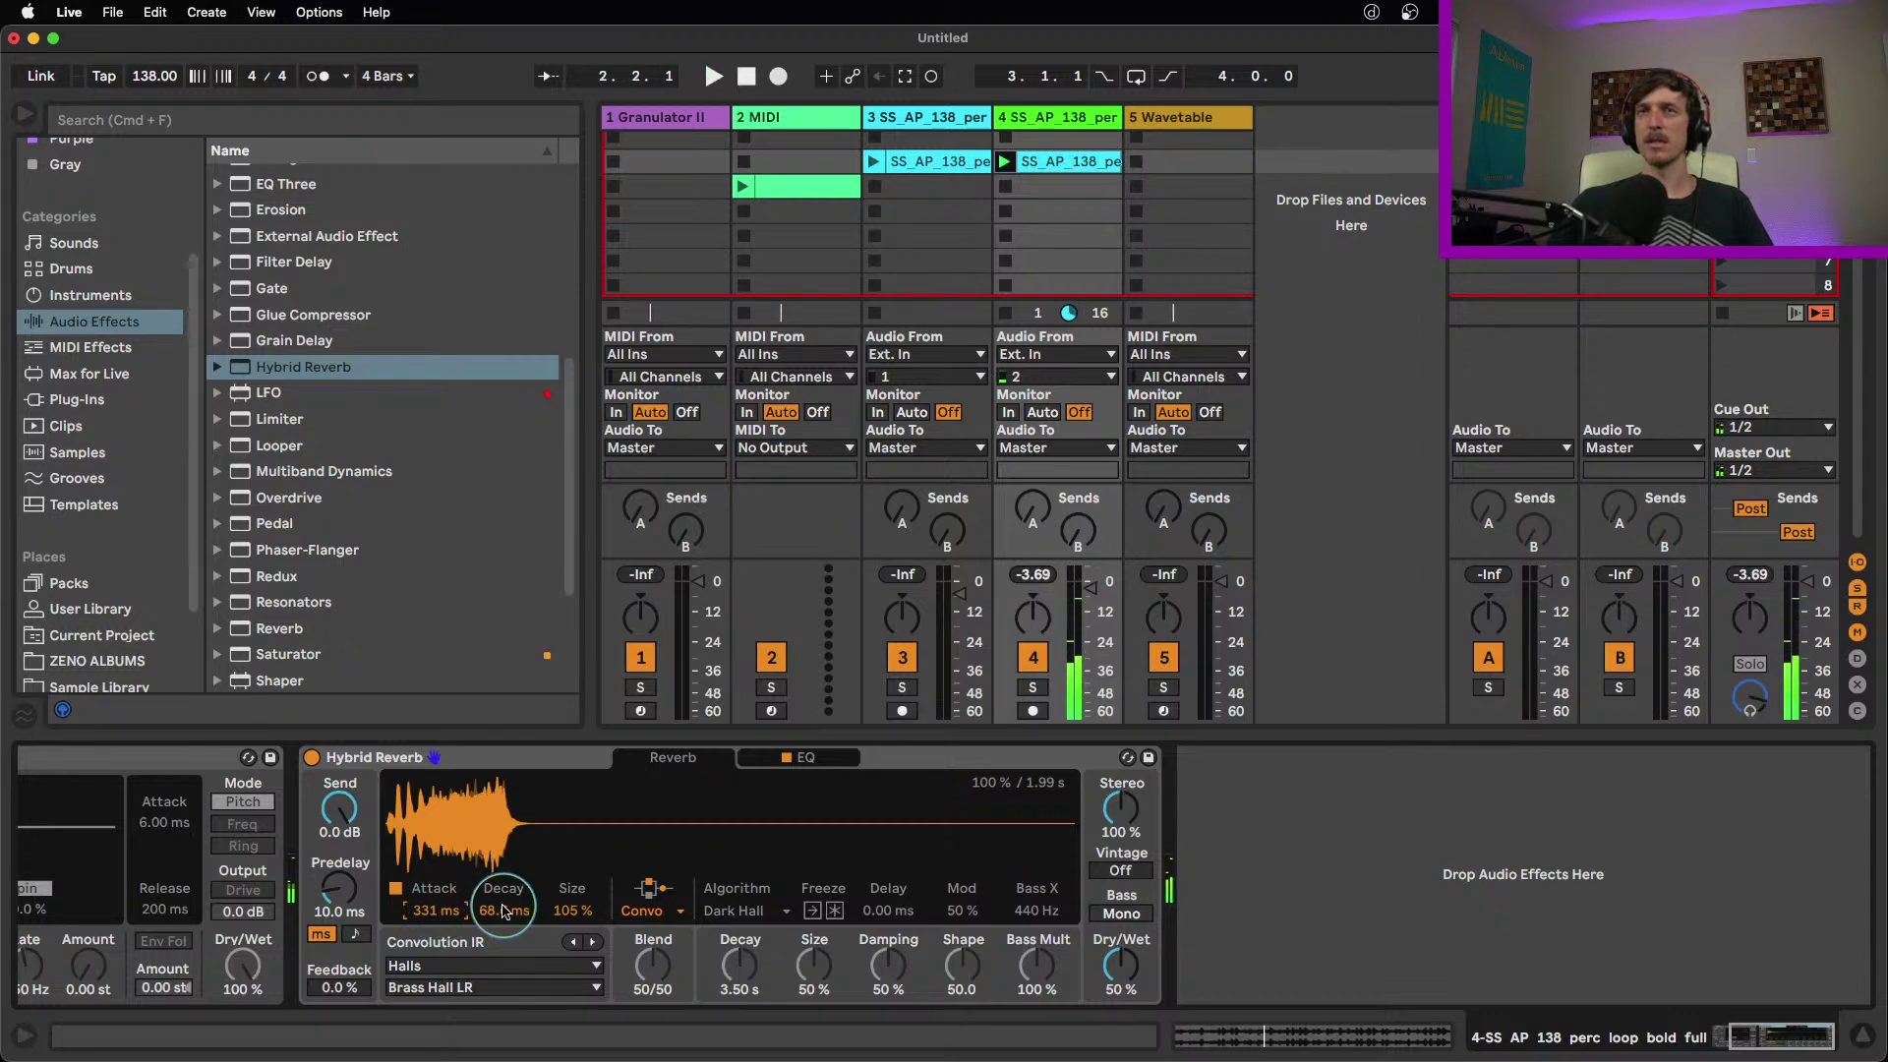
pyautogui.moveTo(447, 915); pyautogui.dragTo(441, 939)
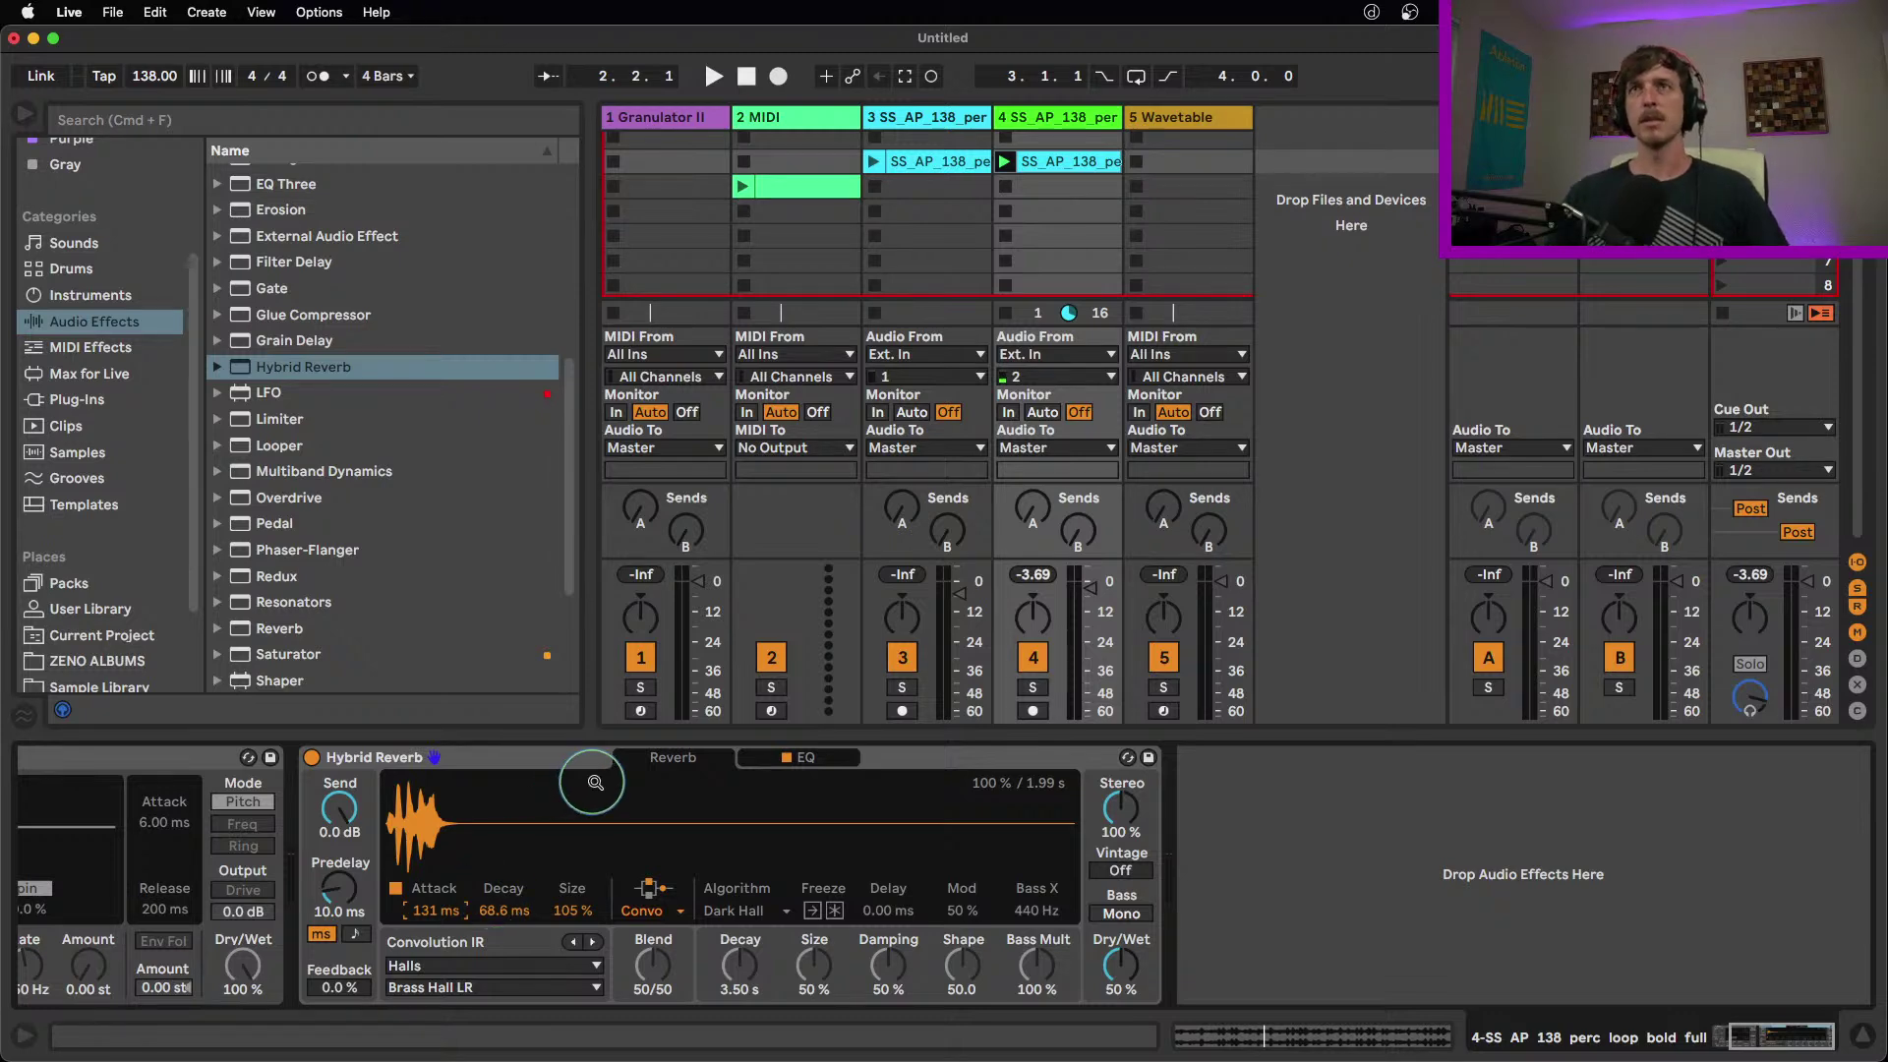
pyautogui.press('space')
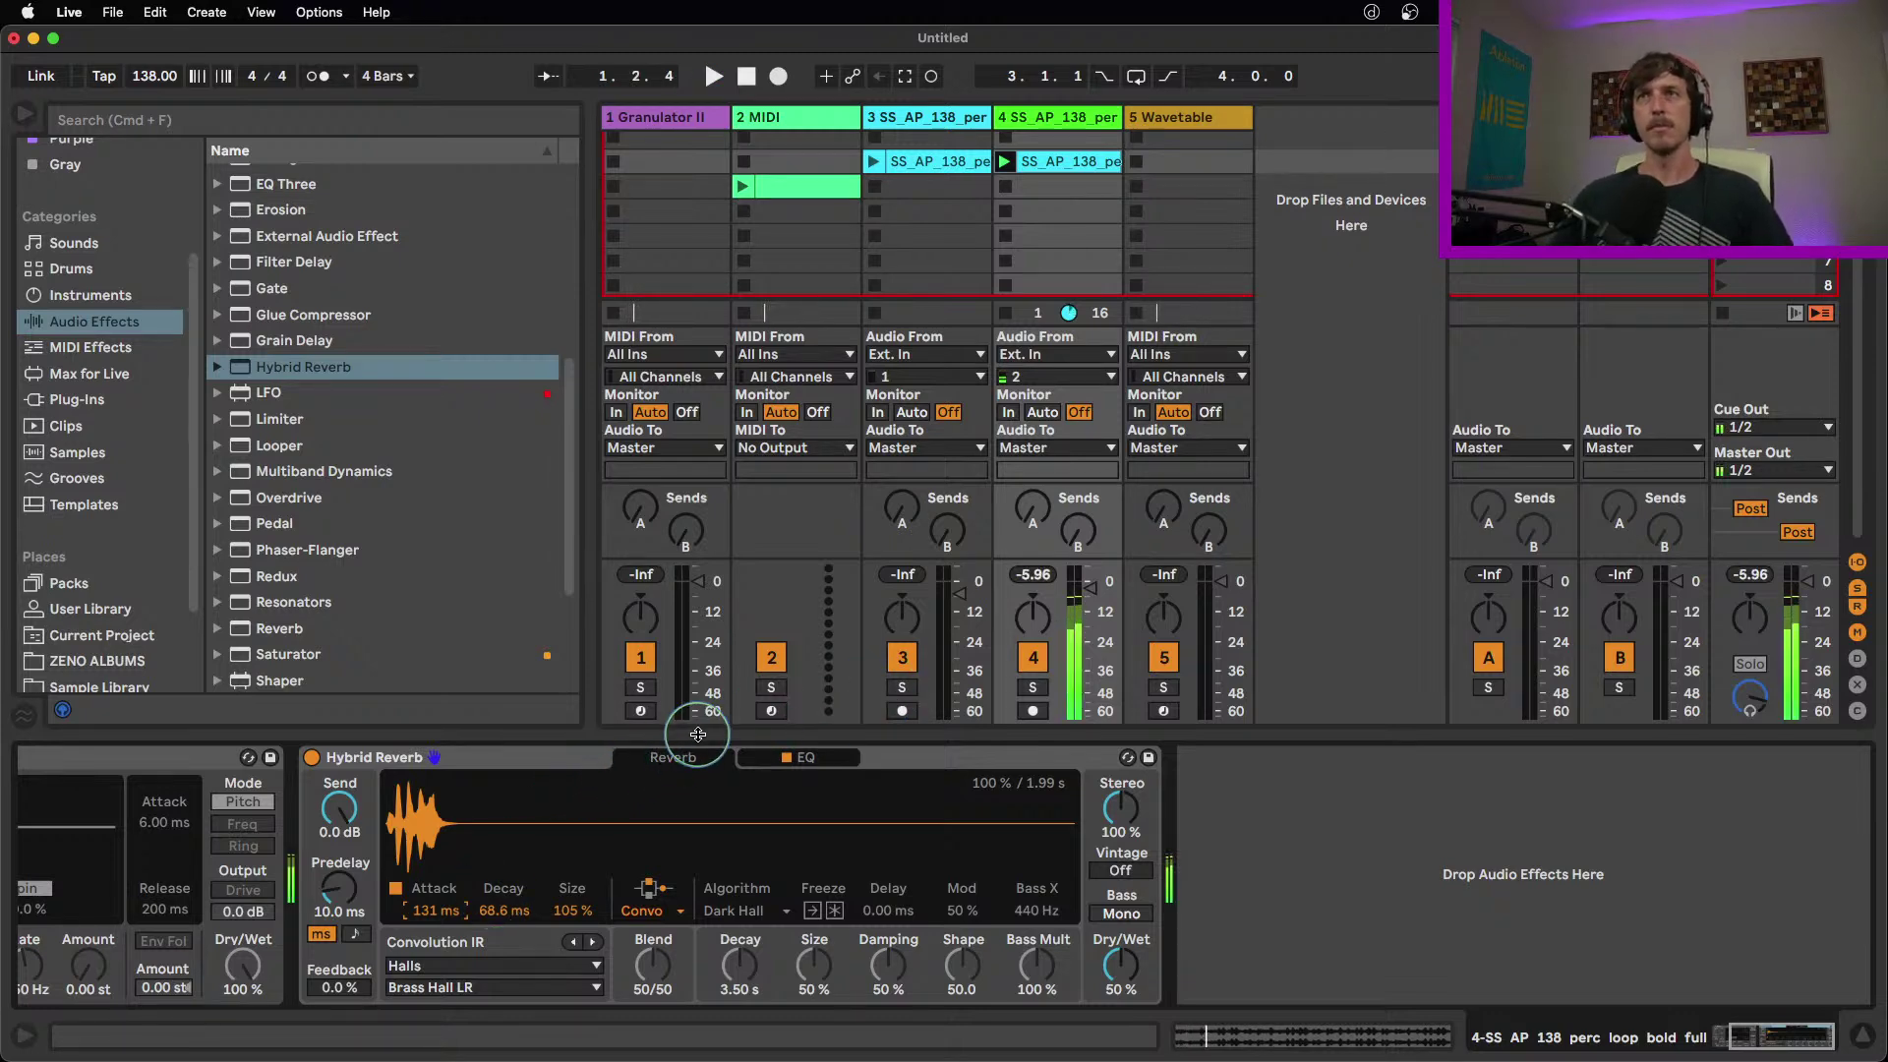
# Reset the convolution attack to 0.00 ms and set its decay to 1.45 s
pyautogui.doubleClick(434, 911)
pyautogui.click(500, 906)
pyautogui.moveTo(501, 907); pyautogui.dragTo(509, 924)
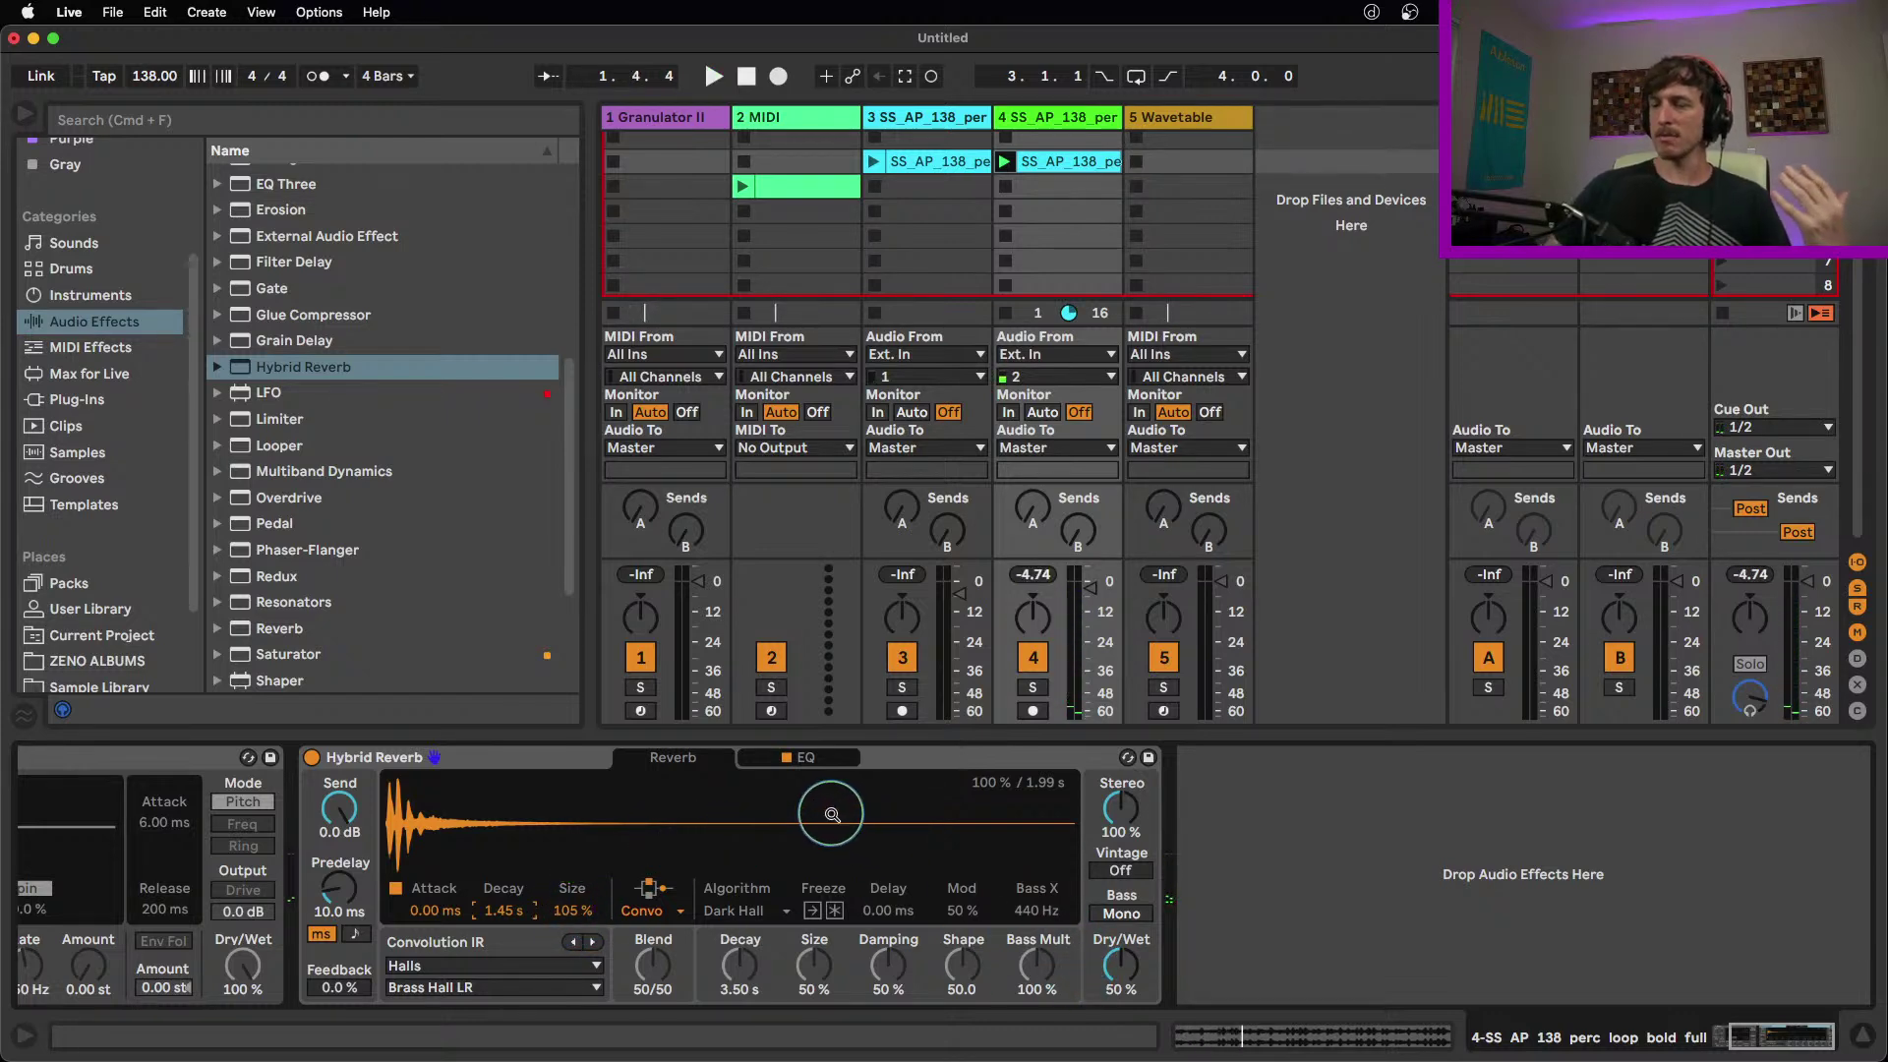
# Set the Hybrid Reverb to Parallel routing, play the loop, and shorten the algorithm decay to 1.59 s
pyautogui.click(667, 914)
pyautogui.click(654, 949)
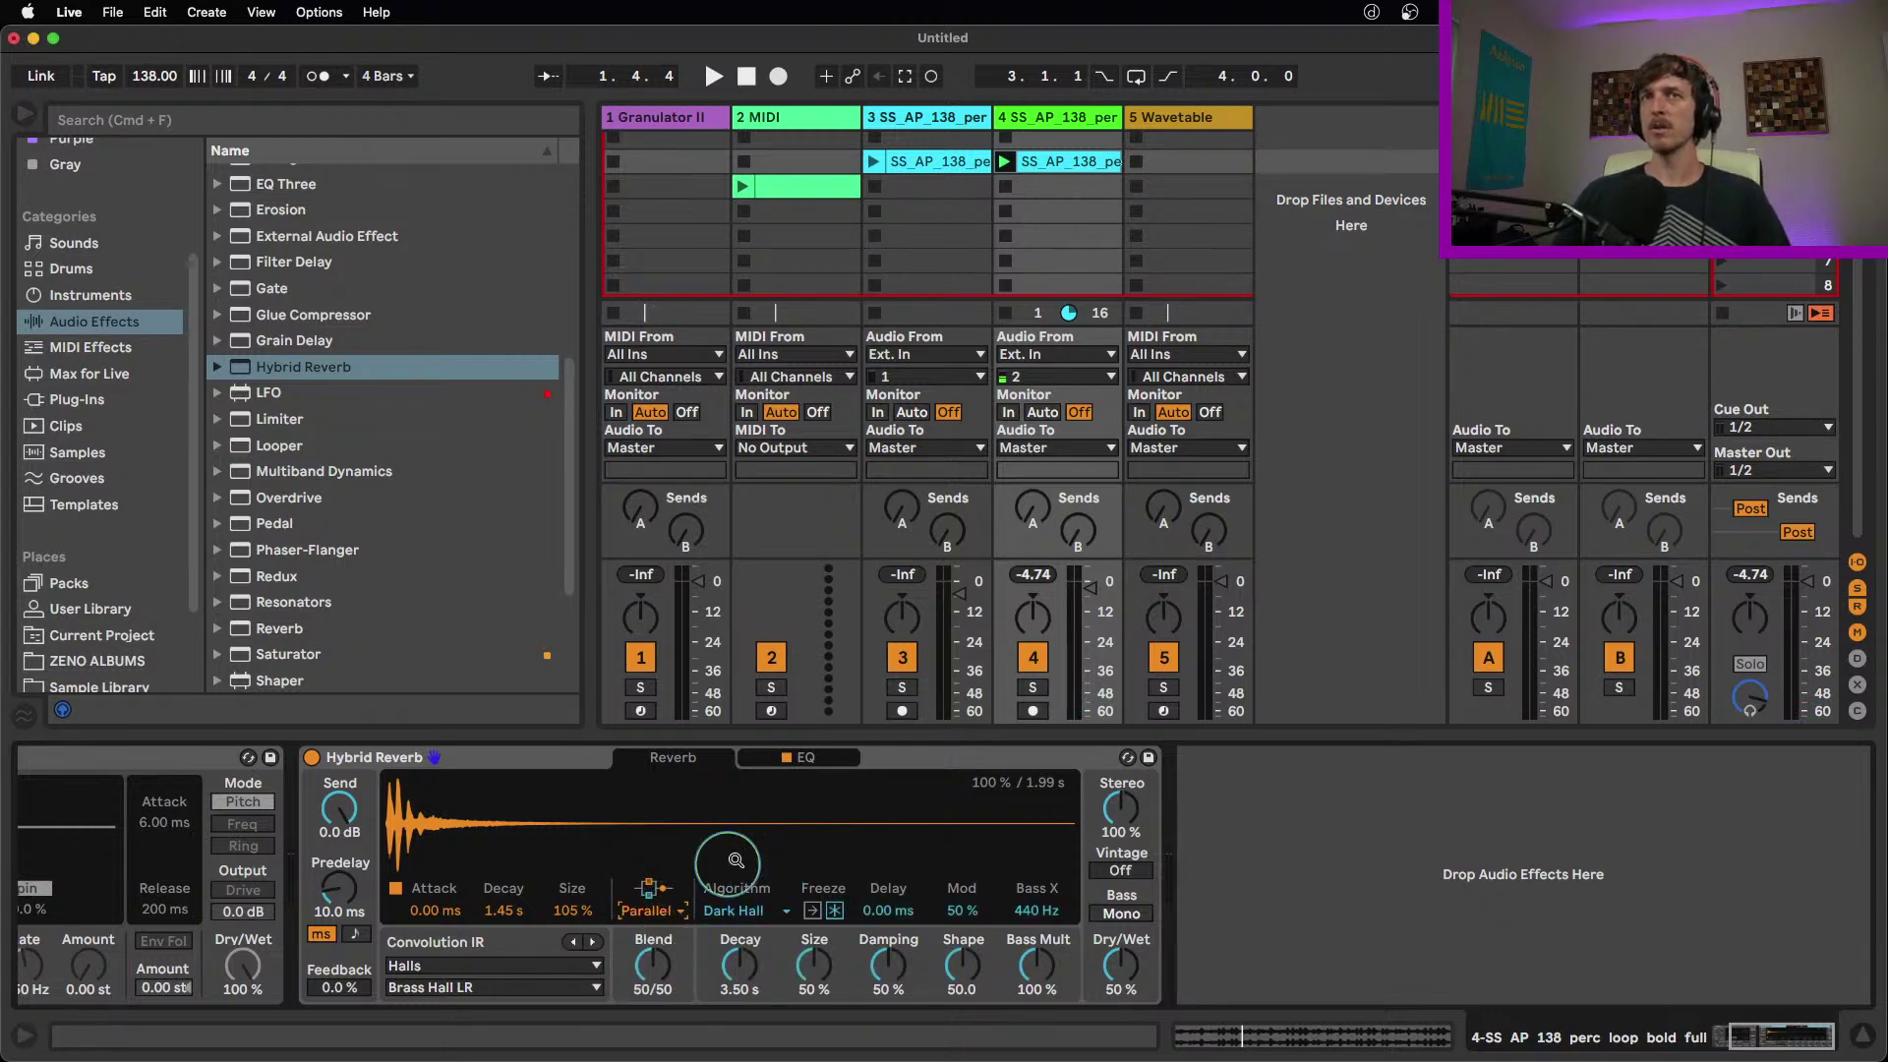
pyautogui.press('space')
pyautogui.moveTo(747, 963); pyautogui.dragTo(745, 967)
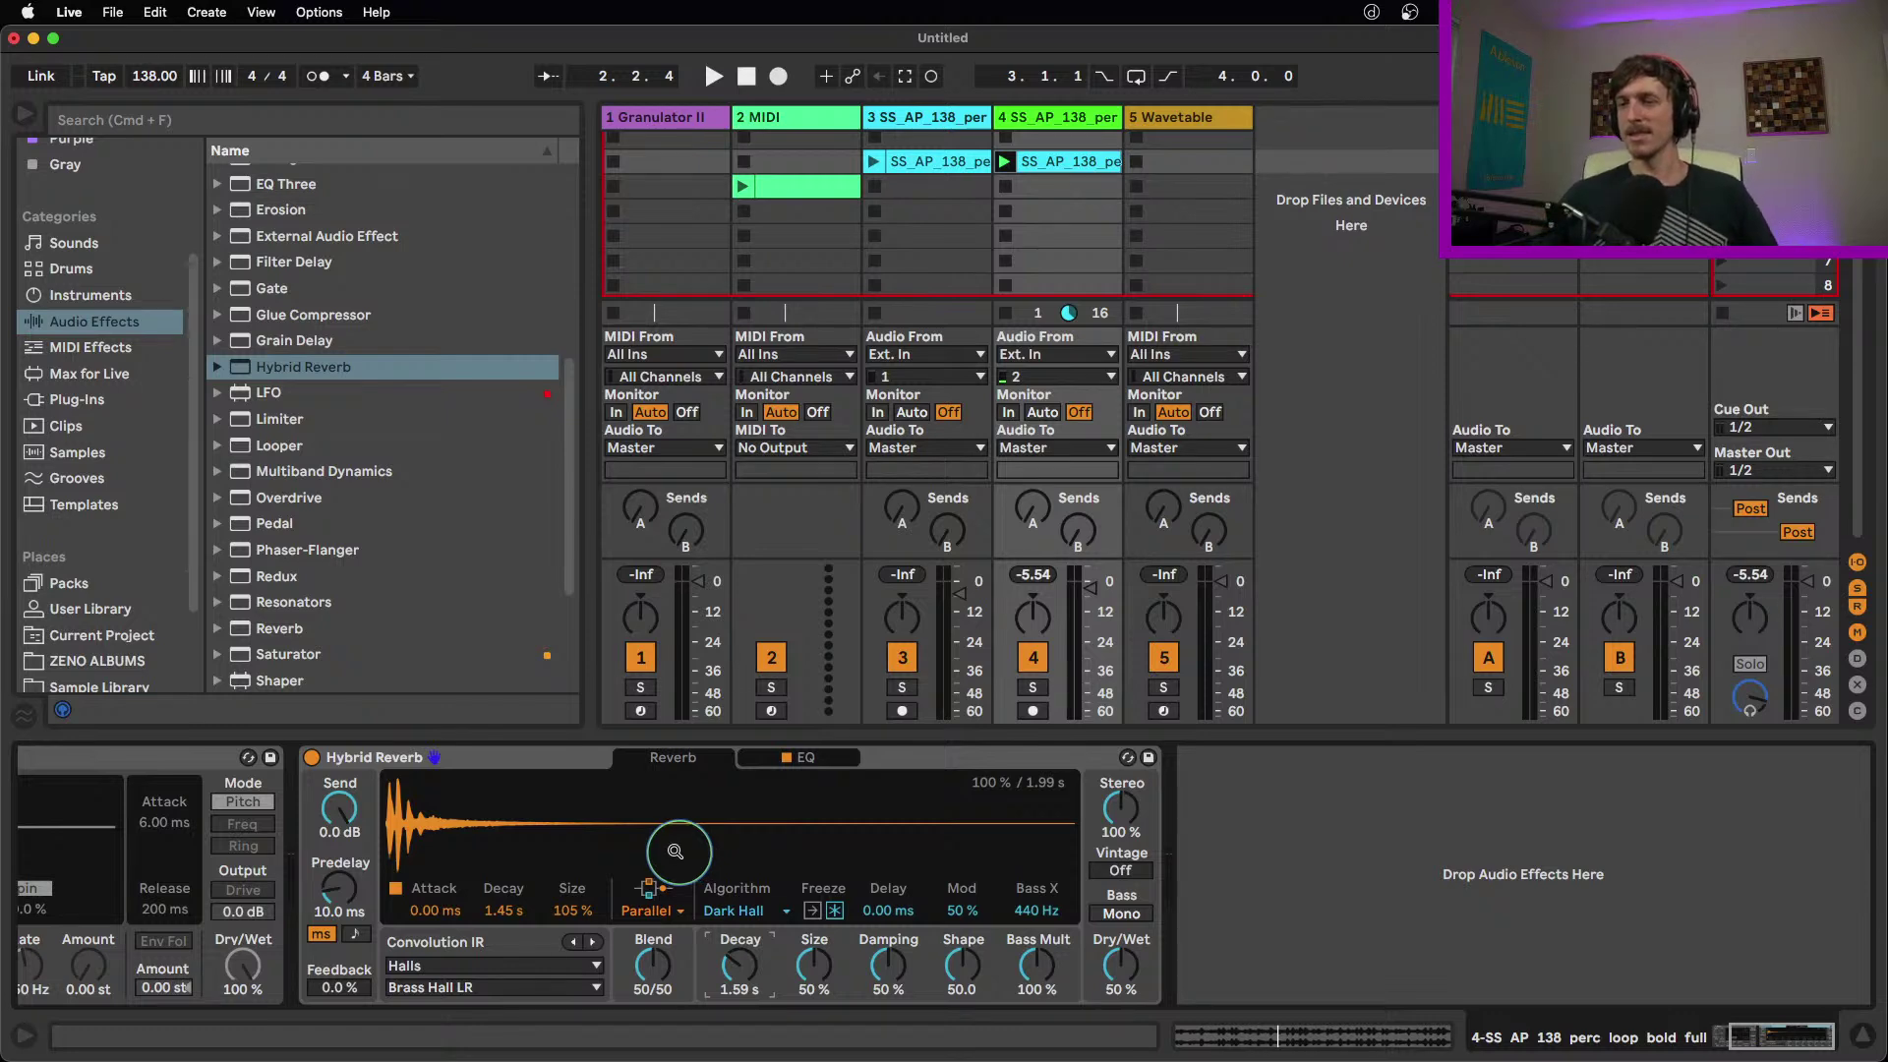
# Load the Soft Hall impulse response and set its size to 86% and decay to 1.08 s while playing the loop
pyautogui.scroll(5, 513, 913)
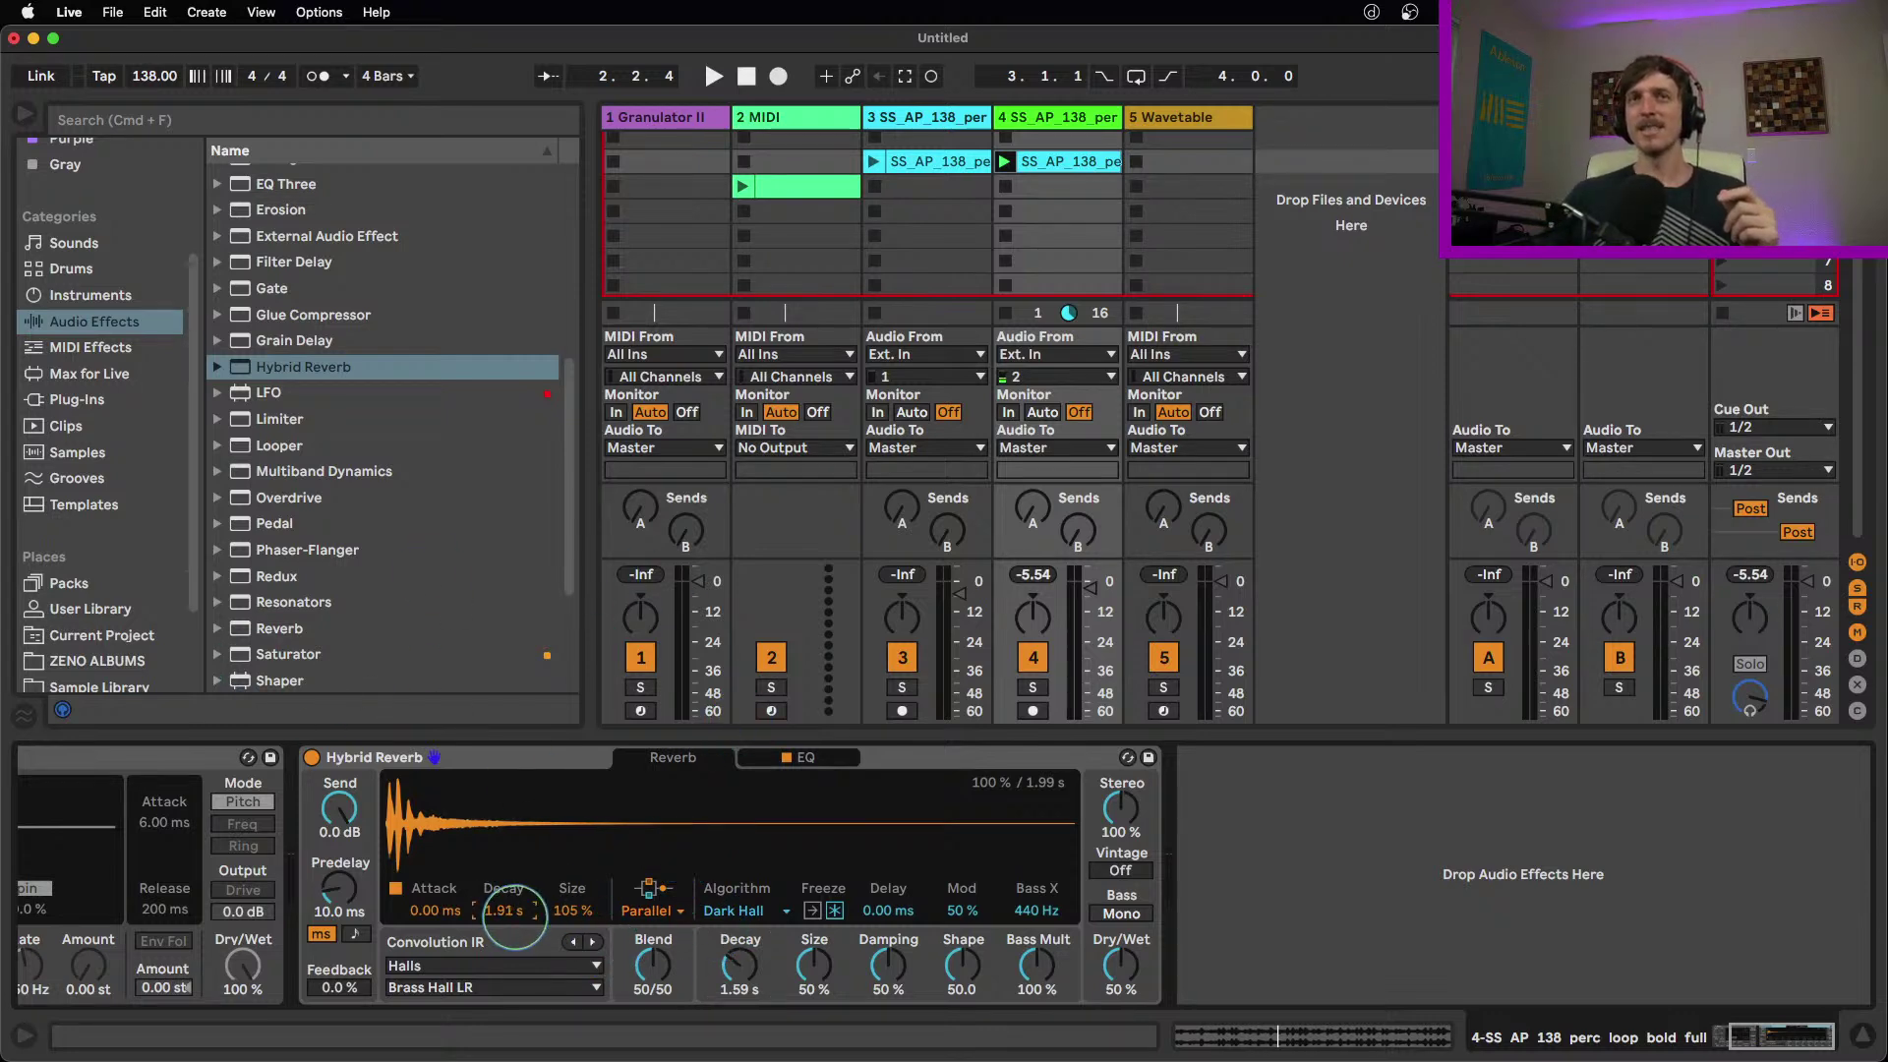
pyautogui.click(498, 988)
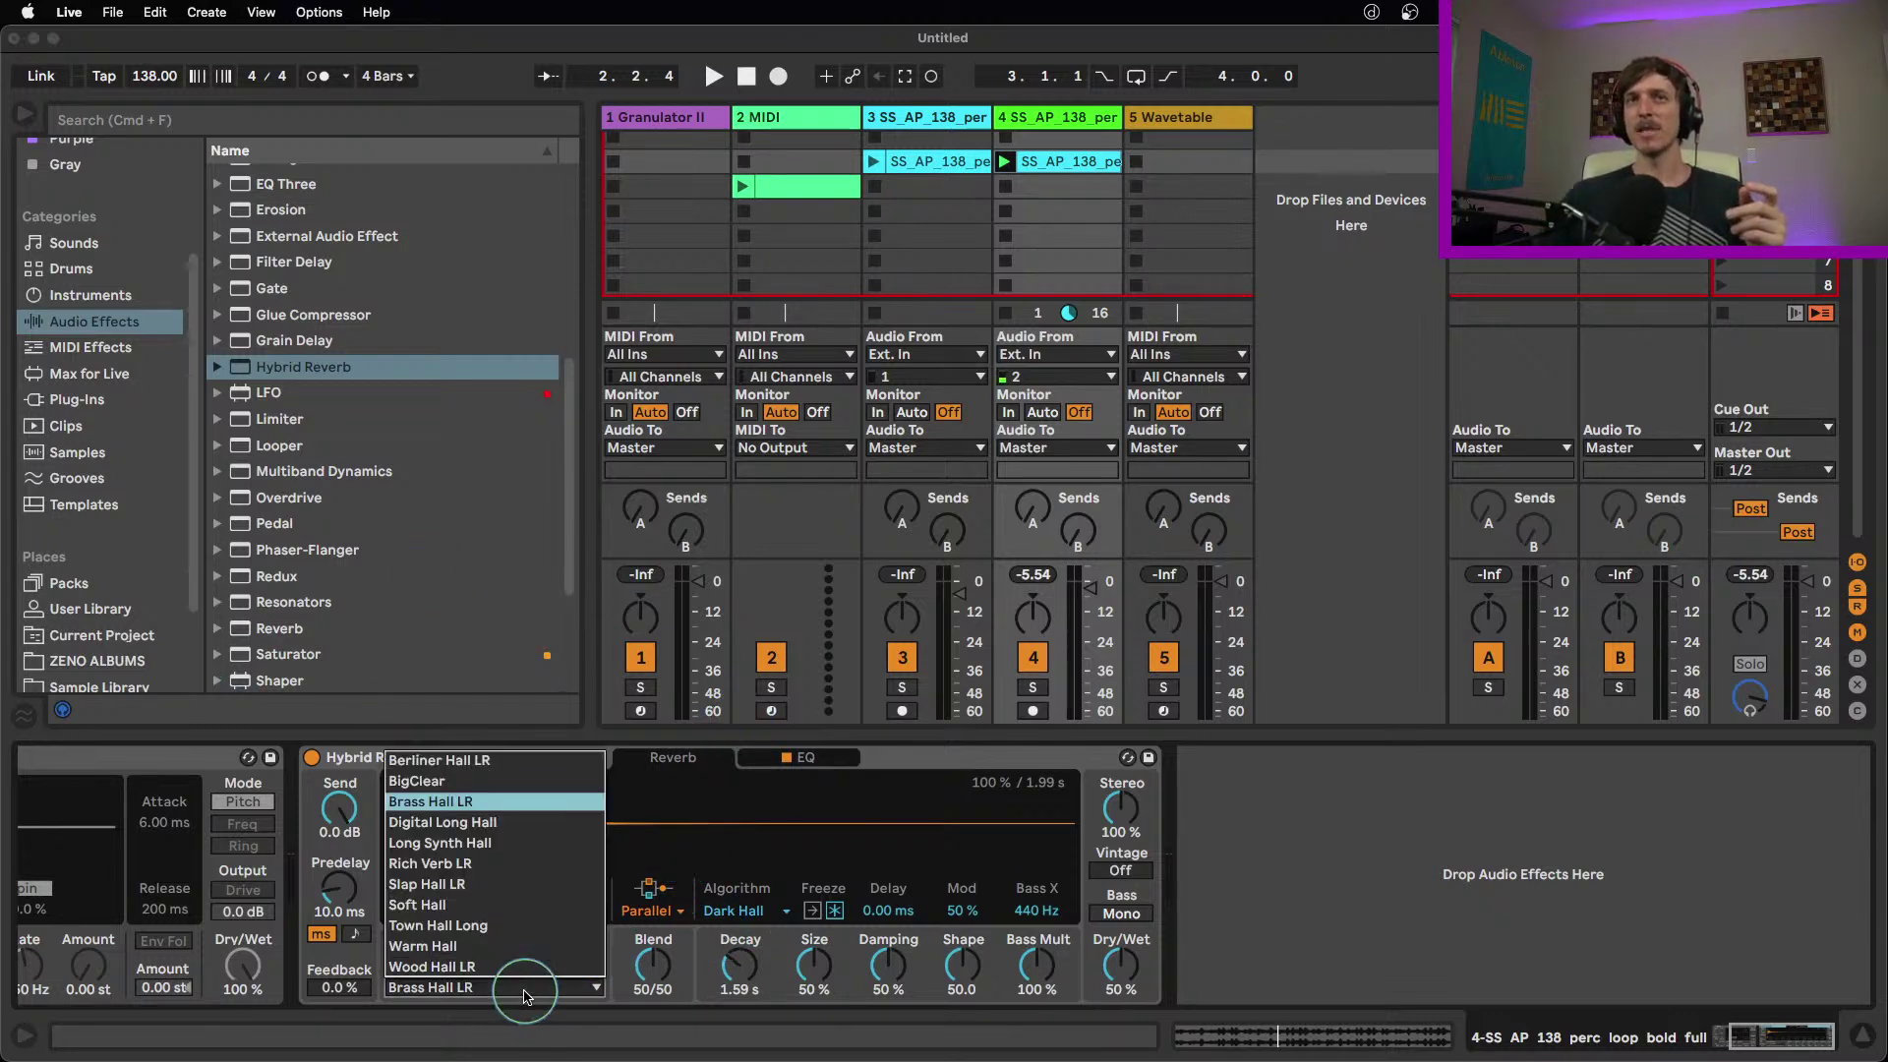
pyautogui.click(517, 903)
pyautogui.press('space')
pyautogui.moveTo(562, 917); pyautogui.dragTo(562, 931)
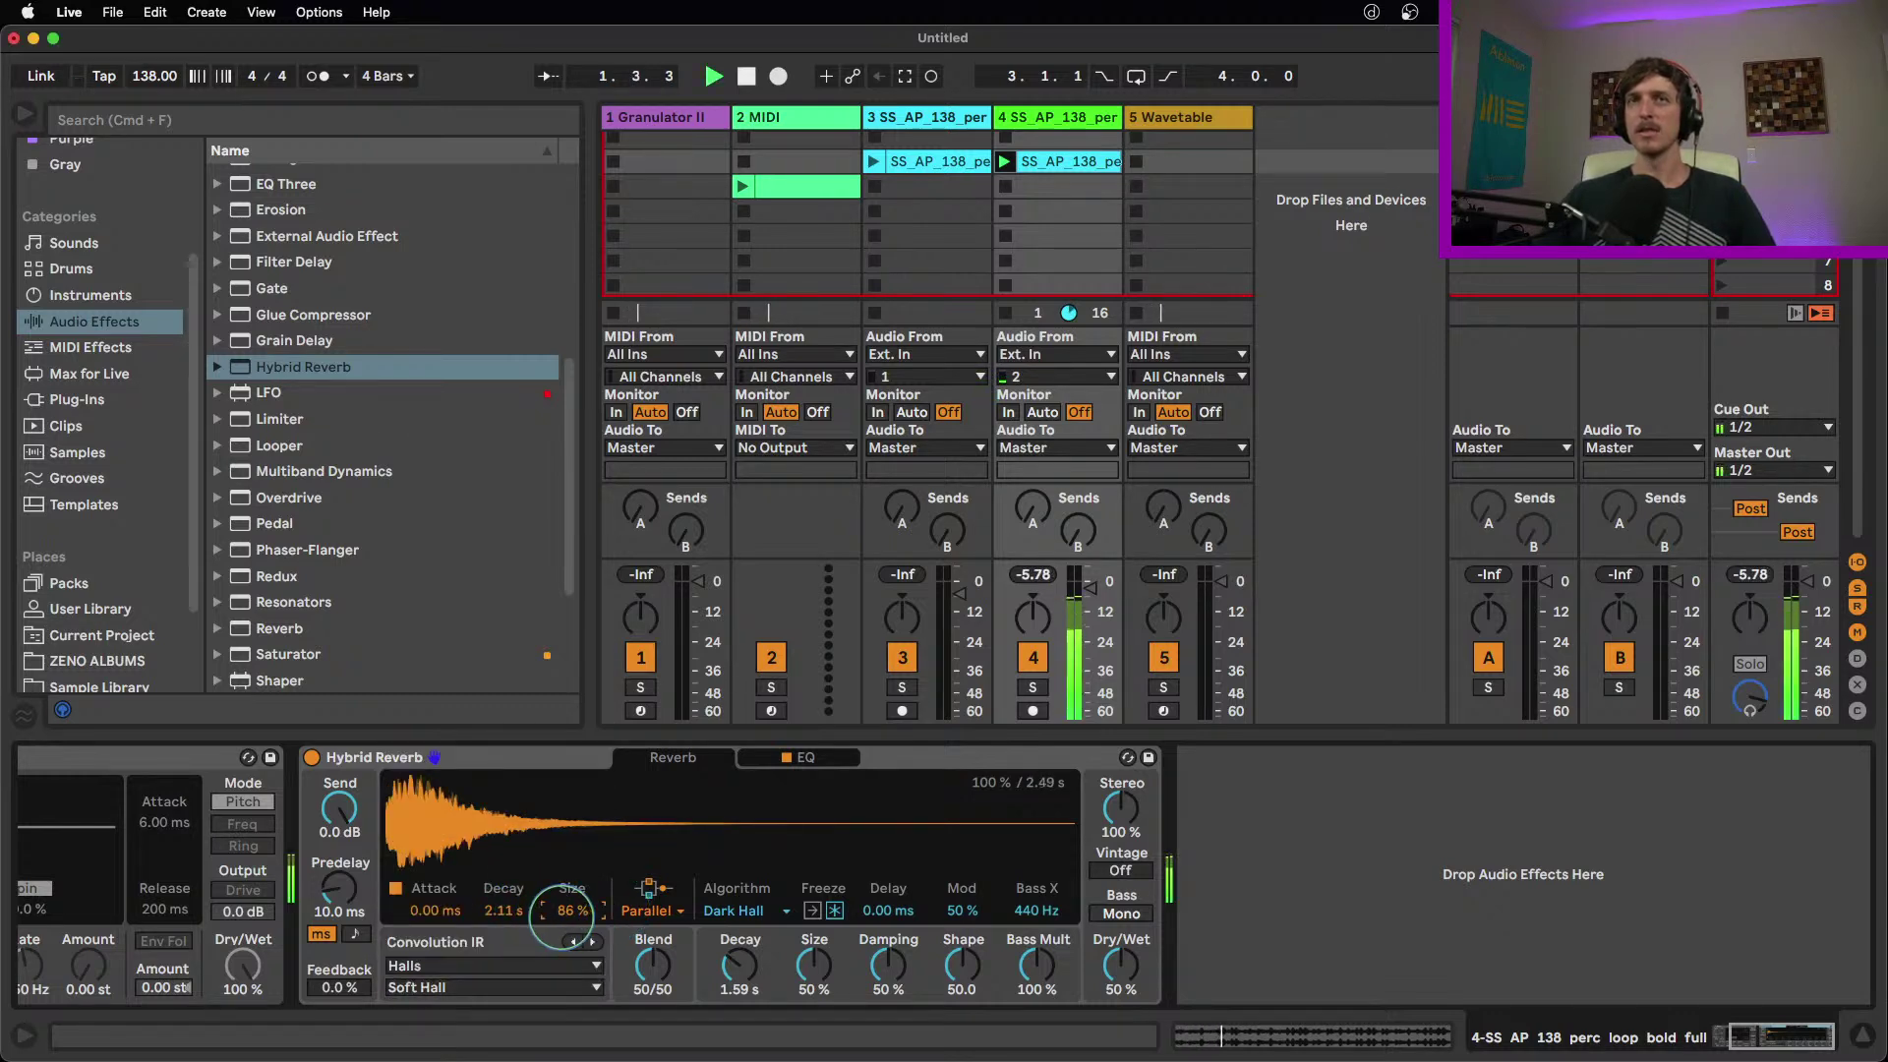
pyautogui.scroll(-5, 507, 909)
pyautogui.press('space')
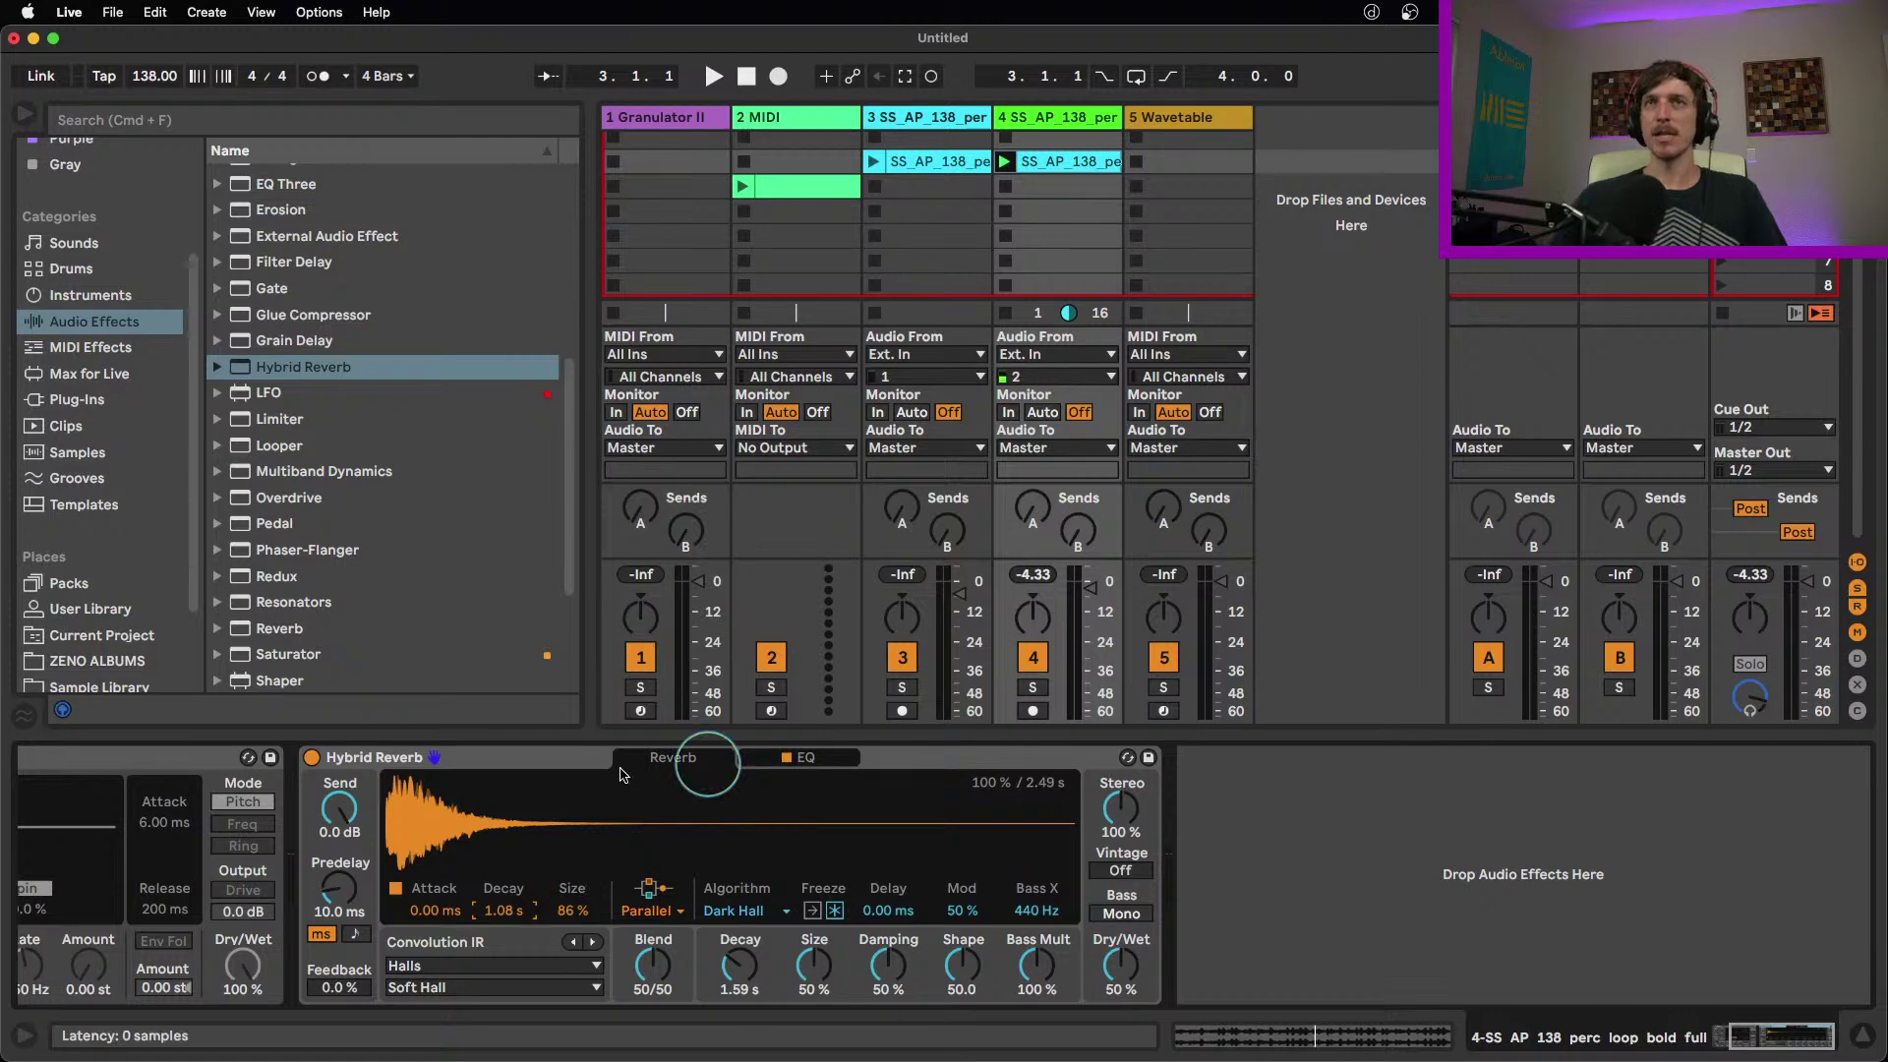
# Play the loop and try the Quartz algorithm in the Hybrid Reverb
pyautogui.click(548, 755)
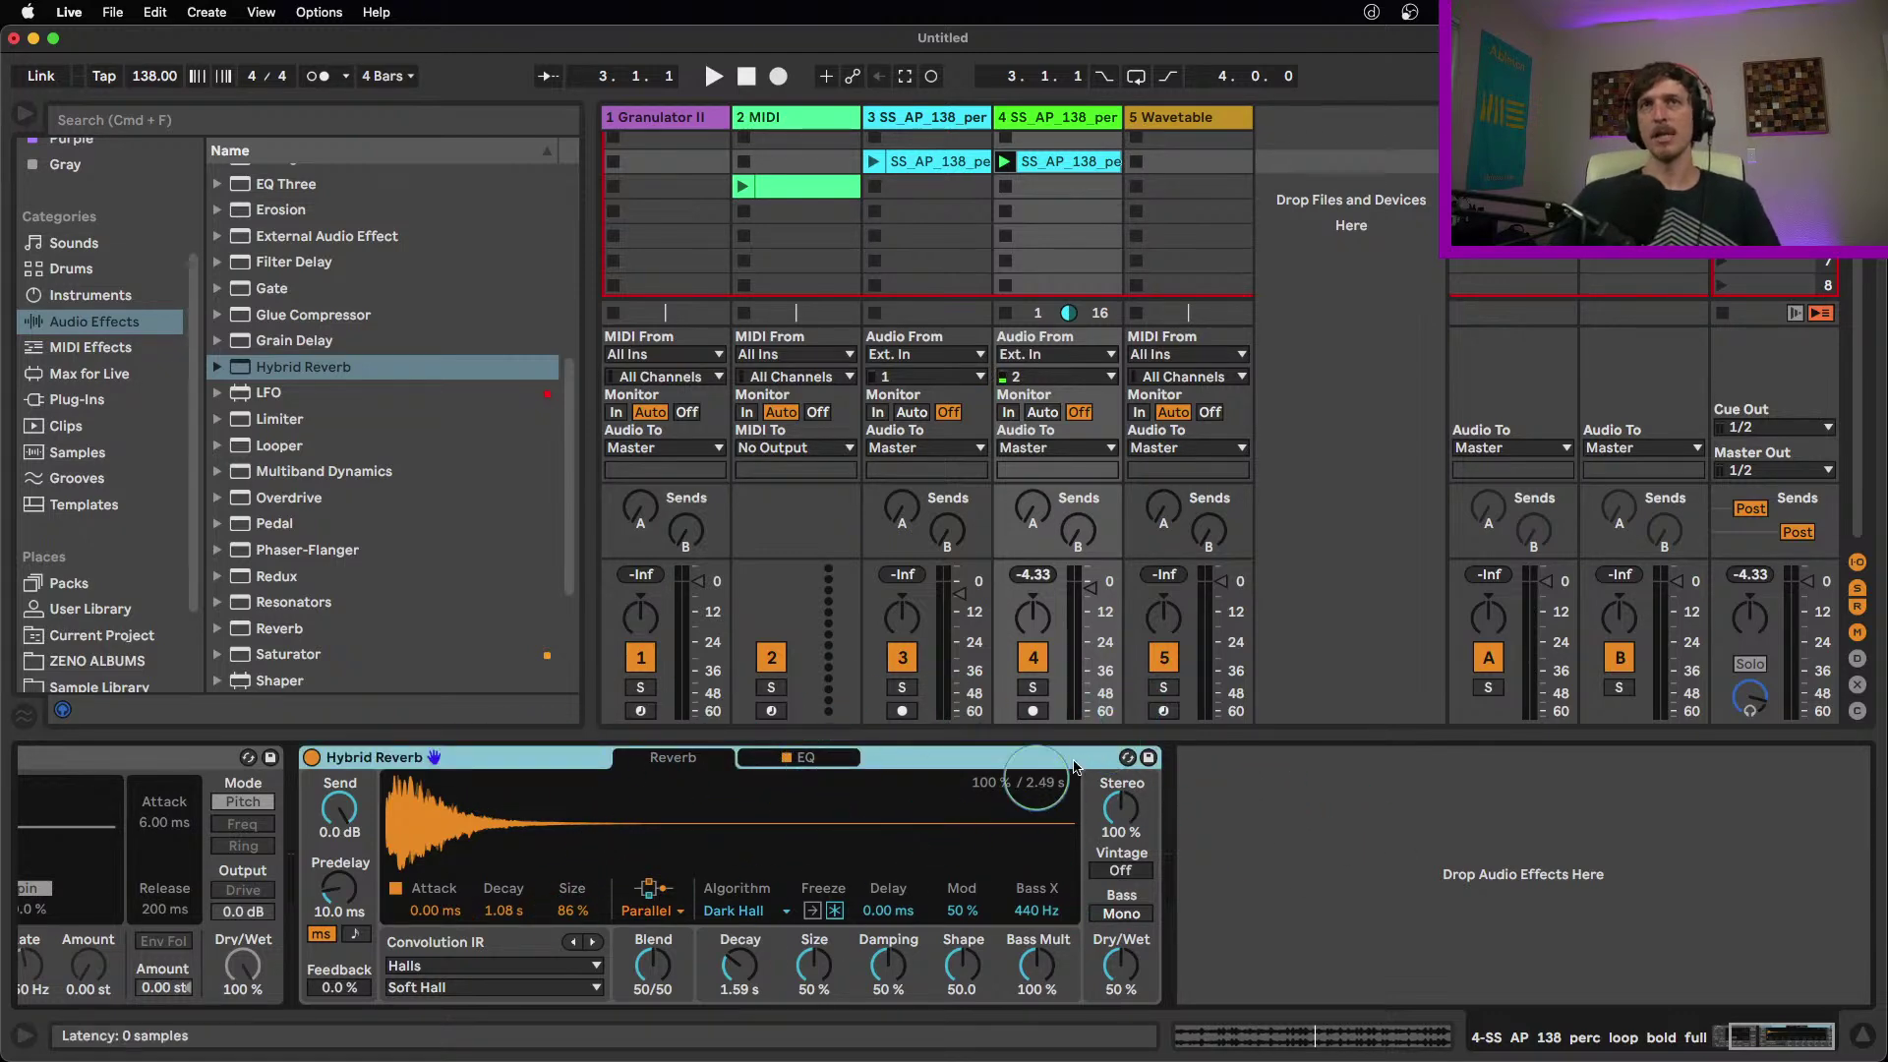
pyautogui.press('space')
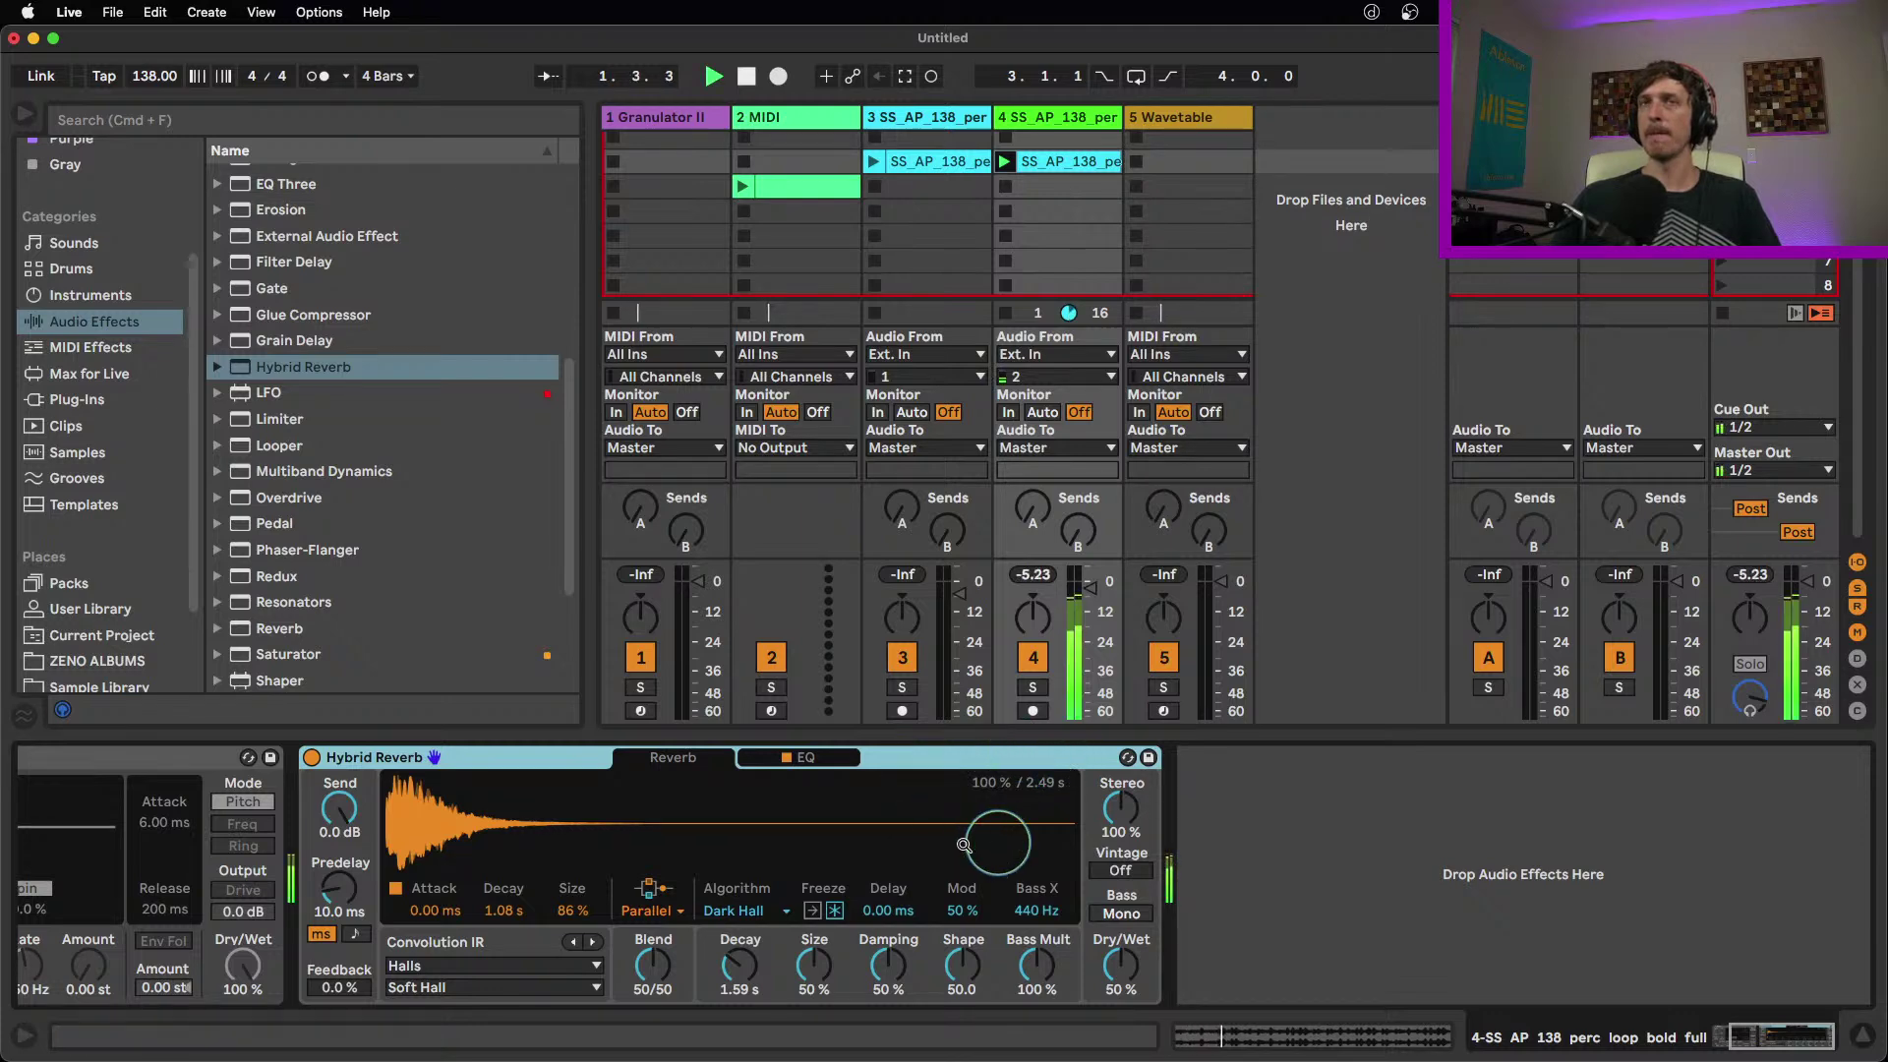
pyautogui.click(739, 911)
pyautogui.click(726, 951)
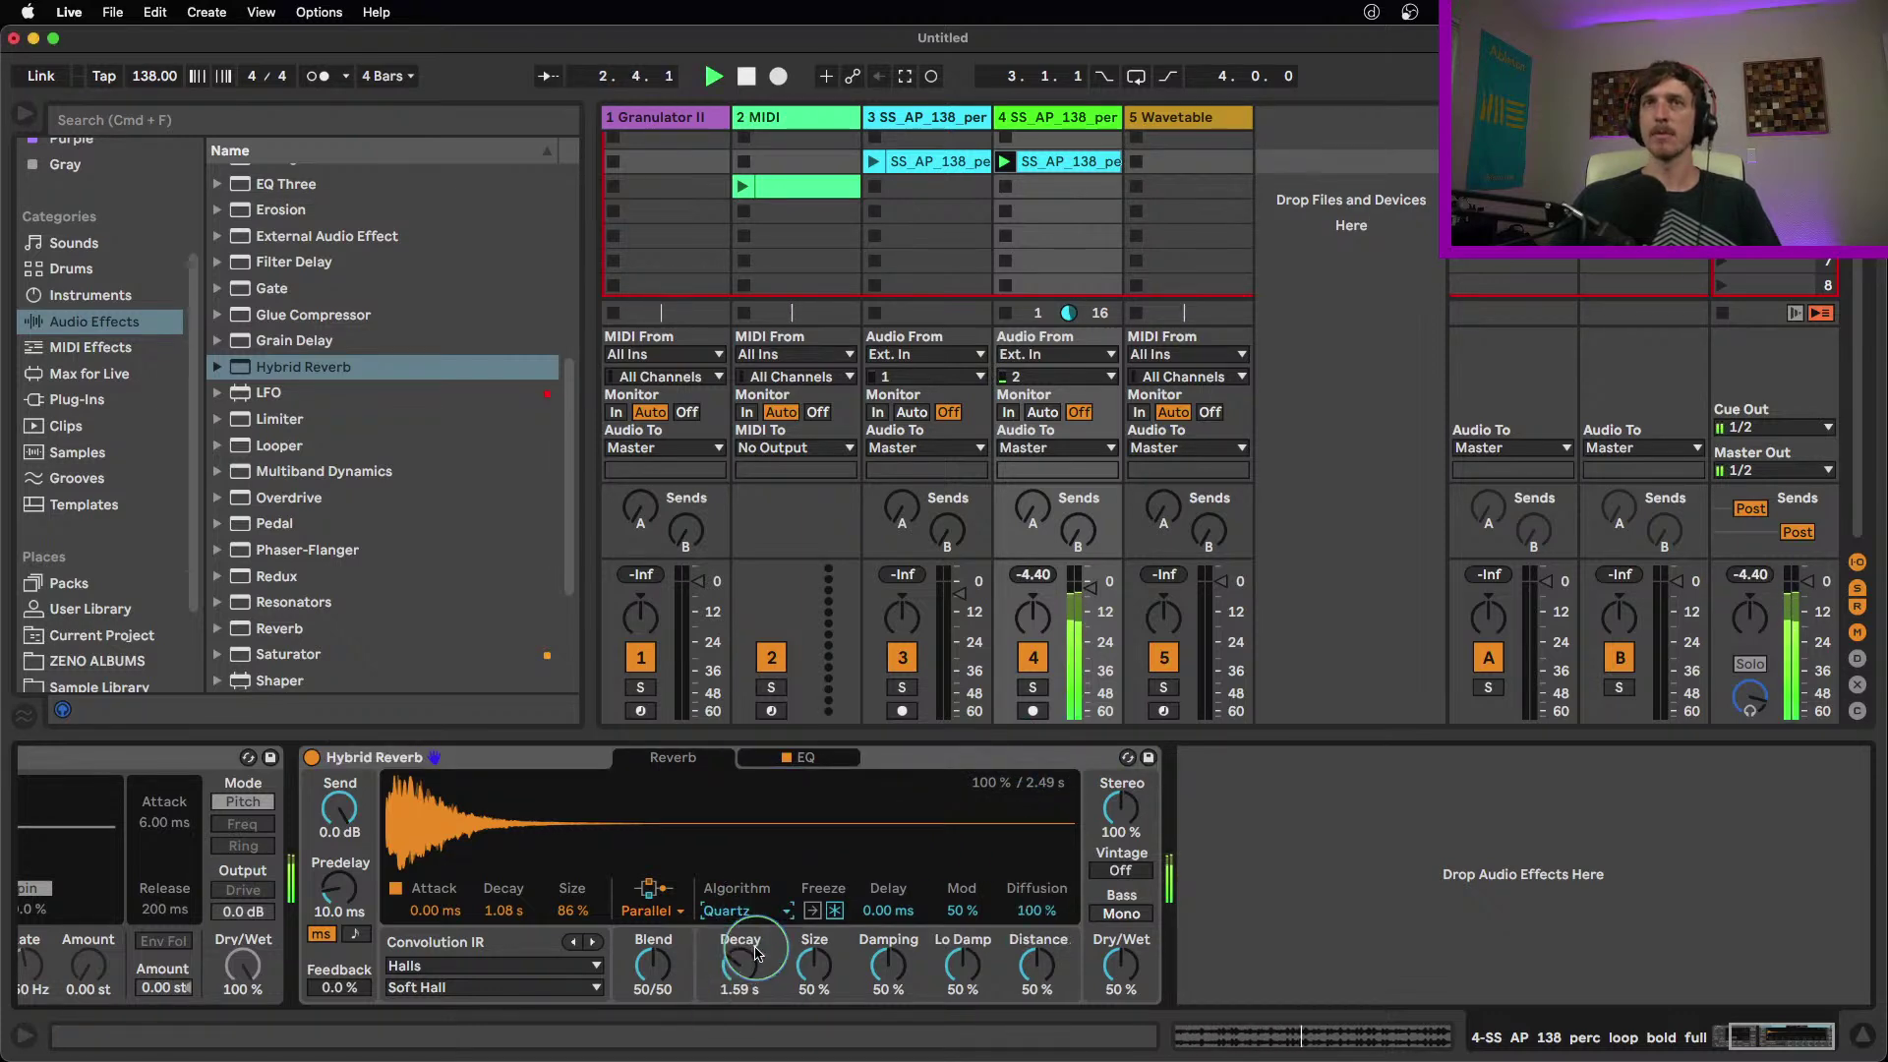
# Switch the reverb algorithm to Shimmer, raise the shimmer amount to 100%, and set the damping to 18%
pyautogui.click(740, 911)
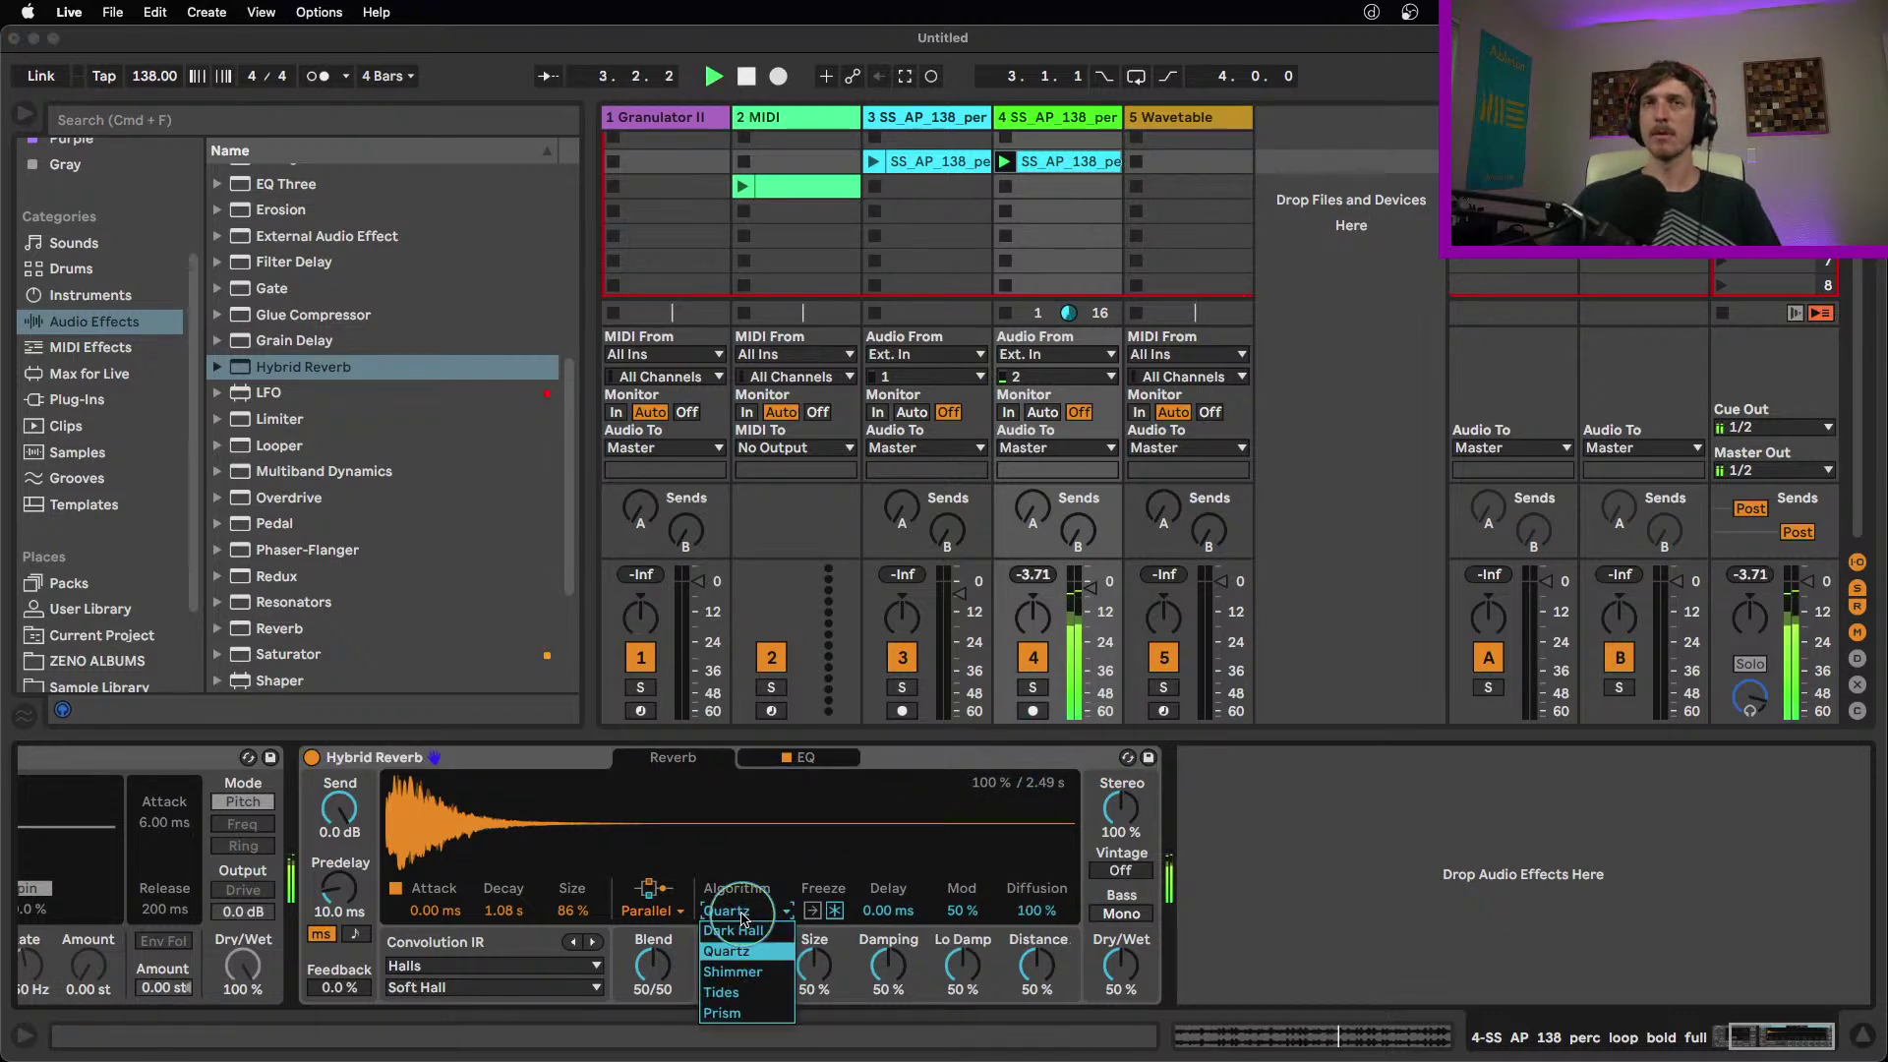
pyautogui.click(745, 973)
pyautogui.moveTo(1038, 972); pyautogui.dragTo(1018, 891)
pyautogui.moveTo(871, 979)
pyautogui.mouseDown()
pyautogui.moveTo(879, 1003)
pyautogui.moveTo(883, 974)
pyautogui.mouseUp()
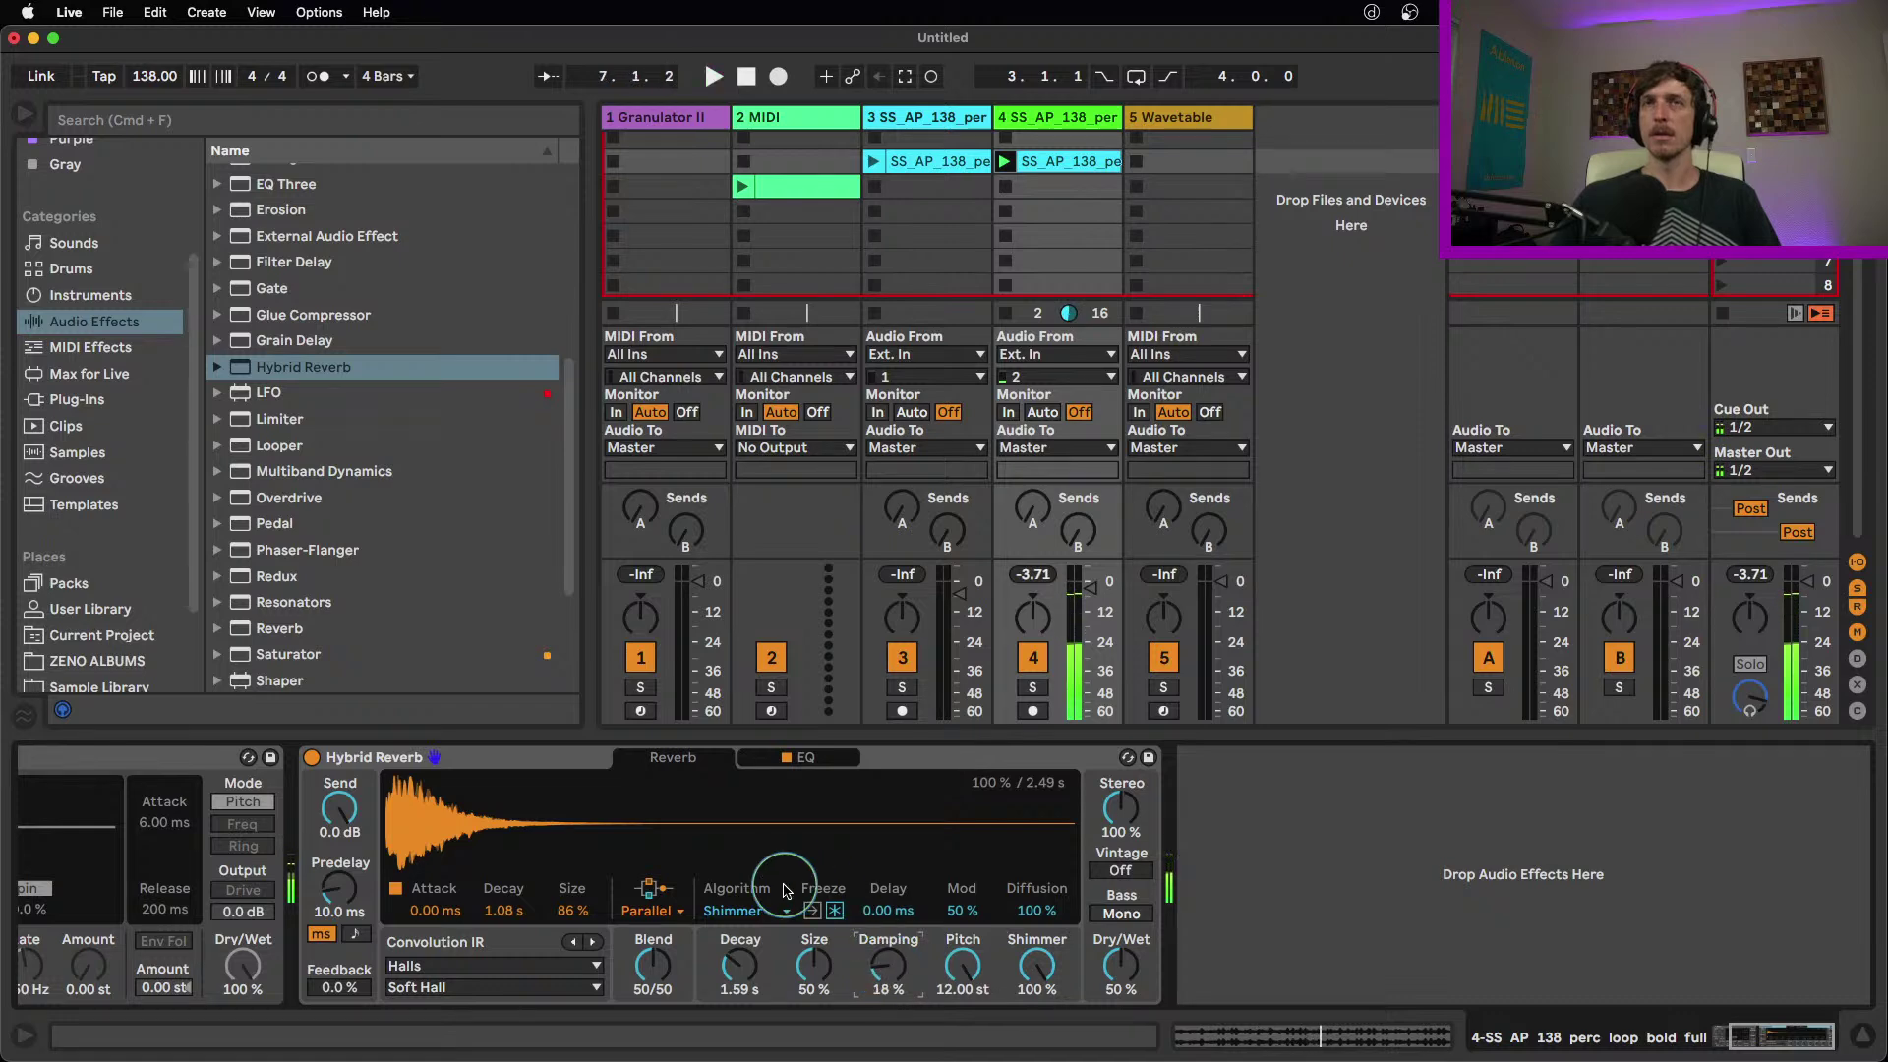
# Open the list of installed Packs in the browser and look through it
pyautogui.click(507, 760)
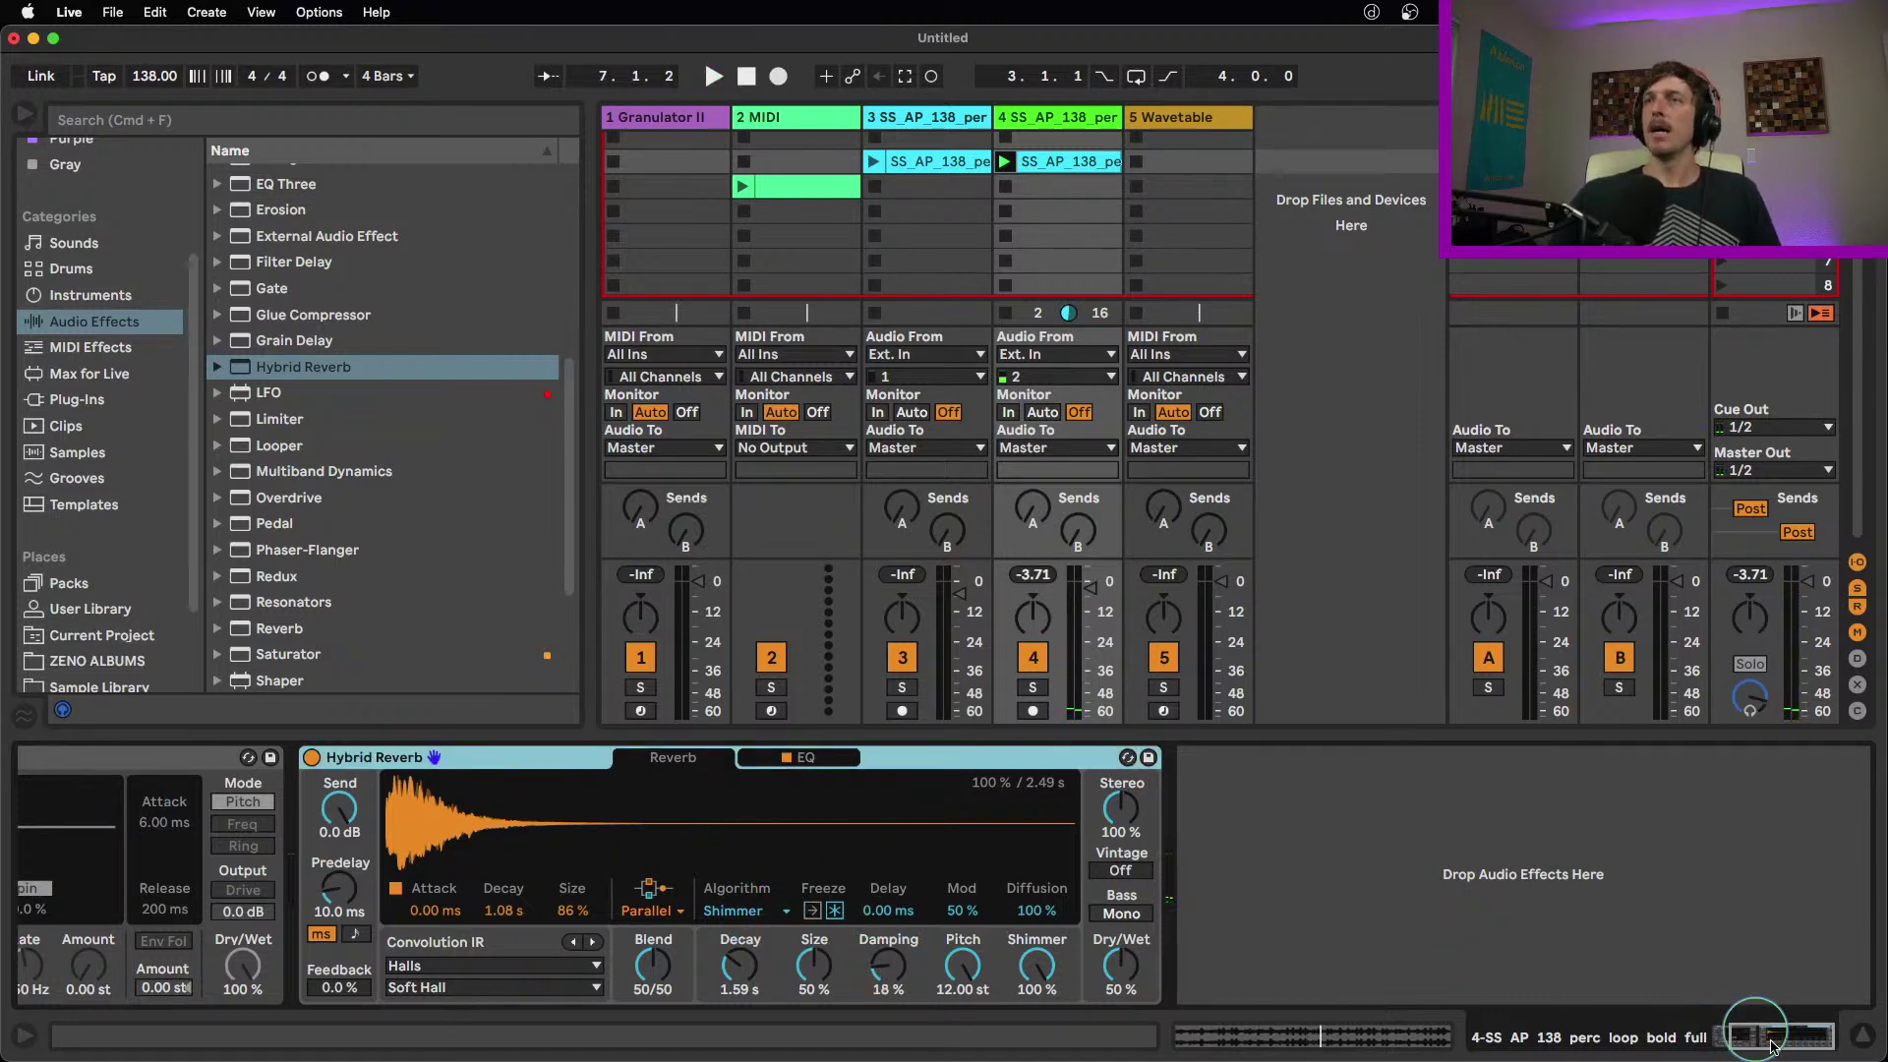
pyautogui.moveTo(1782, 1037); pyautogui.dragTo(1750, 1037)
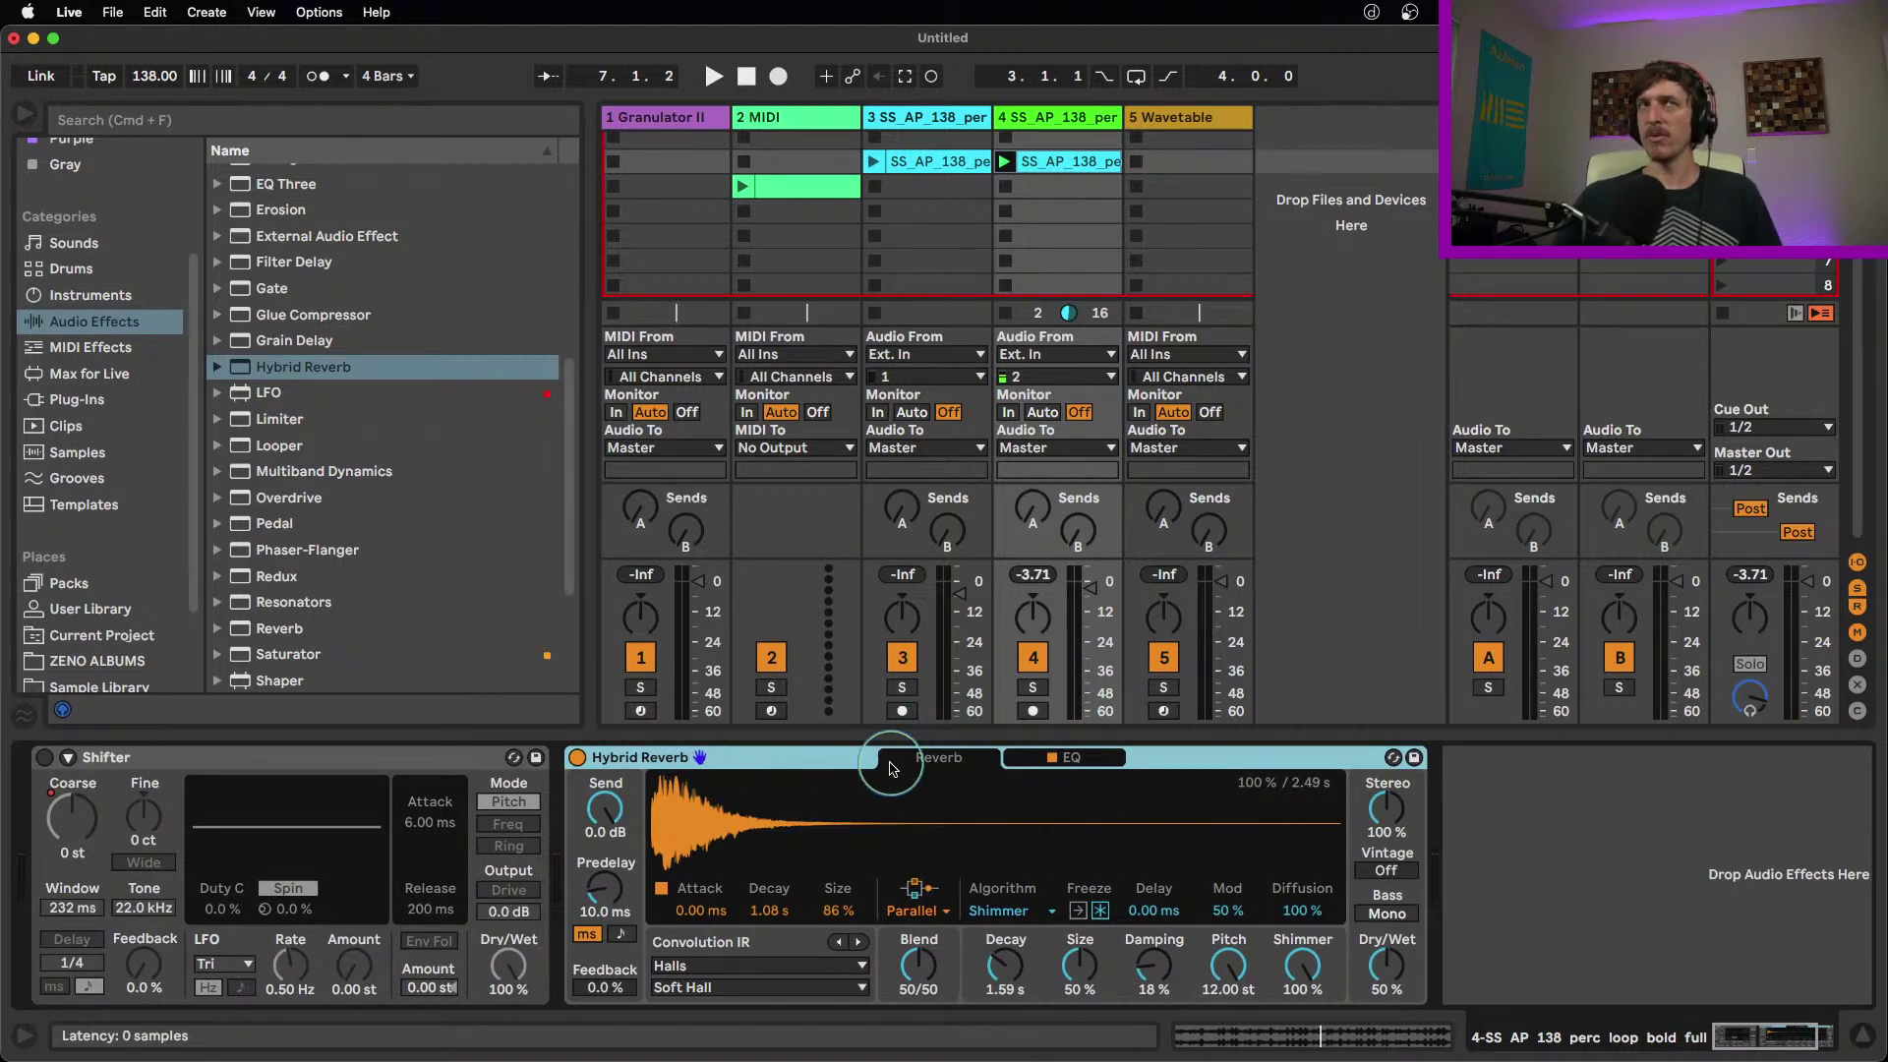
pyautogui.scroll(-3, 96, 585)
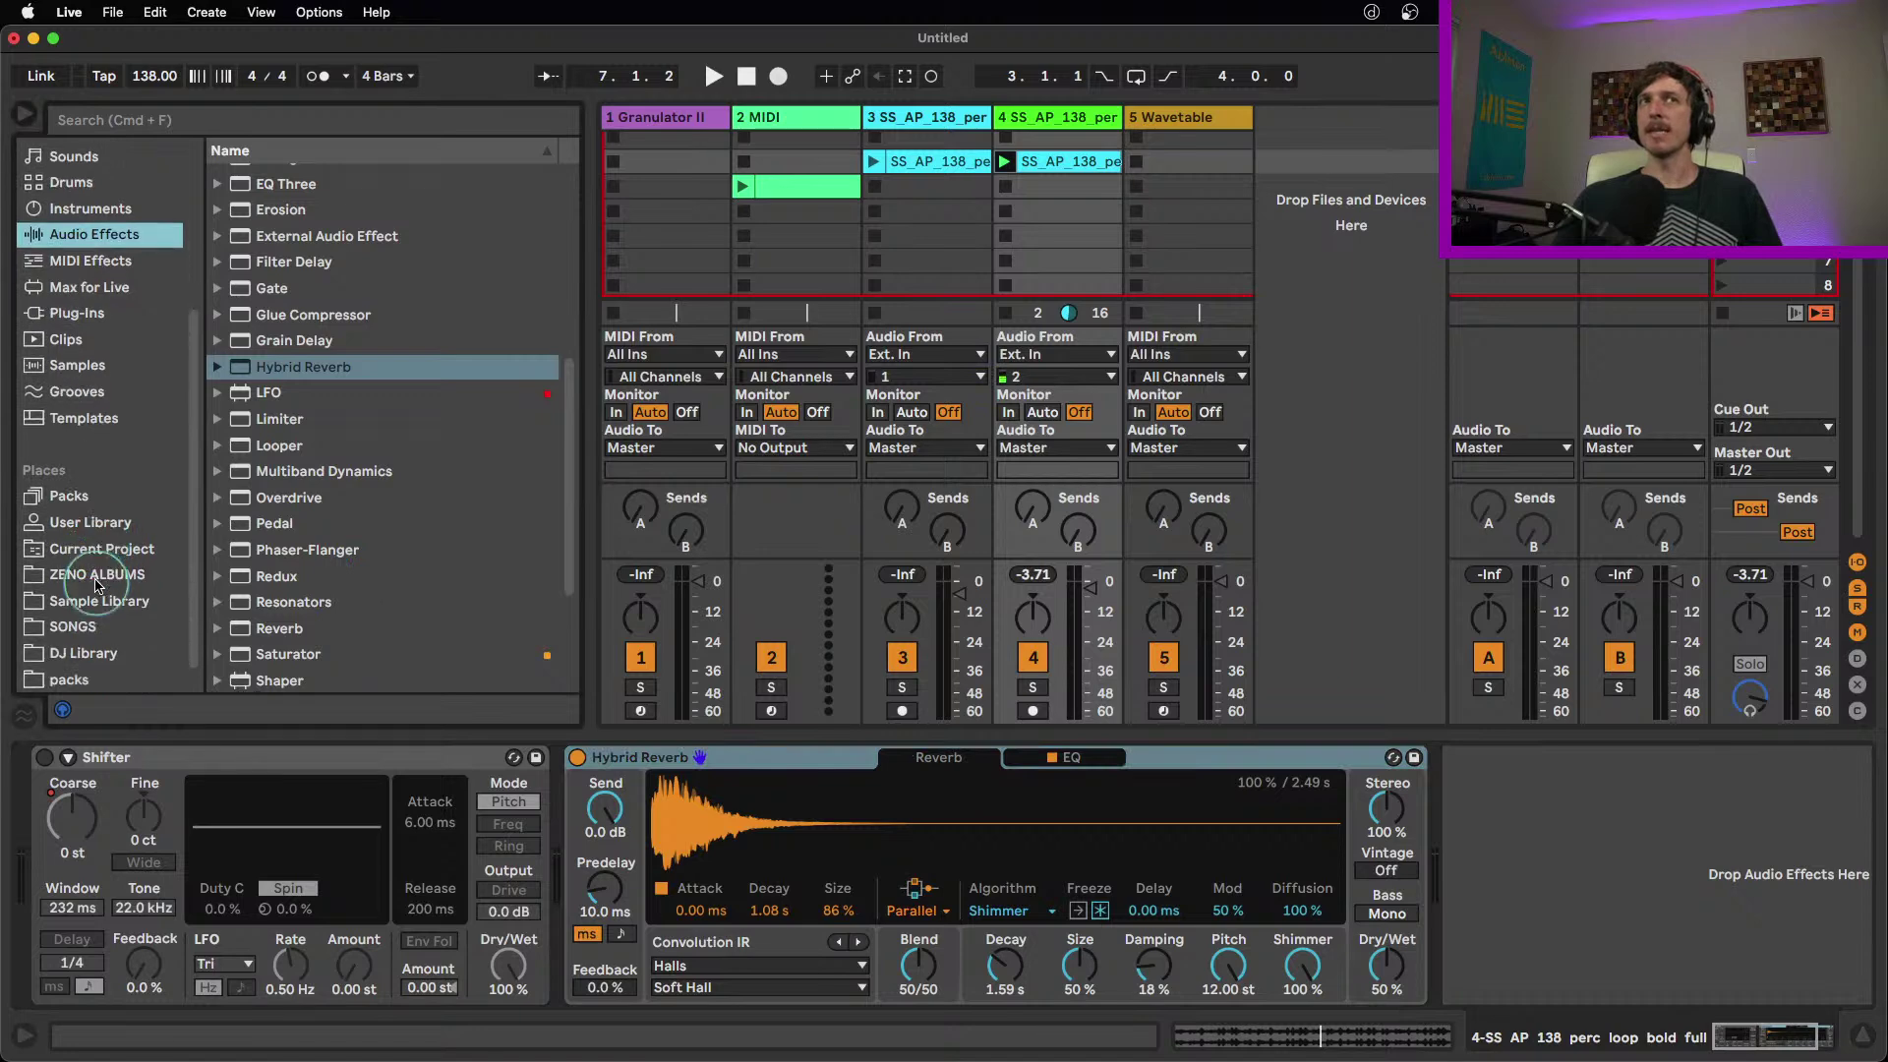
pyautogui.click(69, 496)
pyautogui.scroll(3, 418, 438)
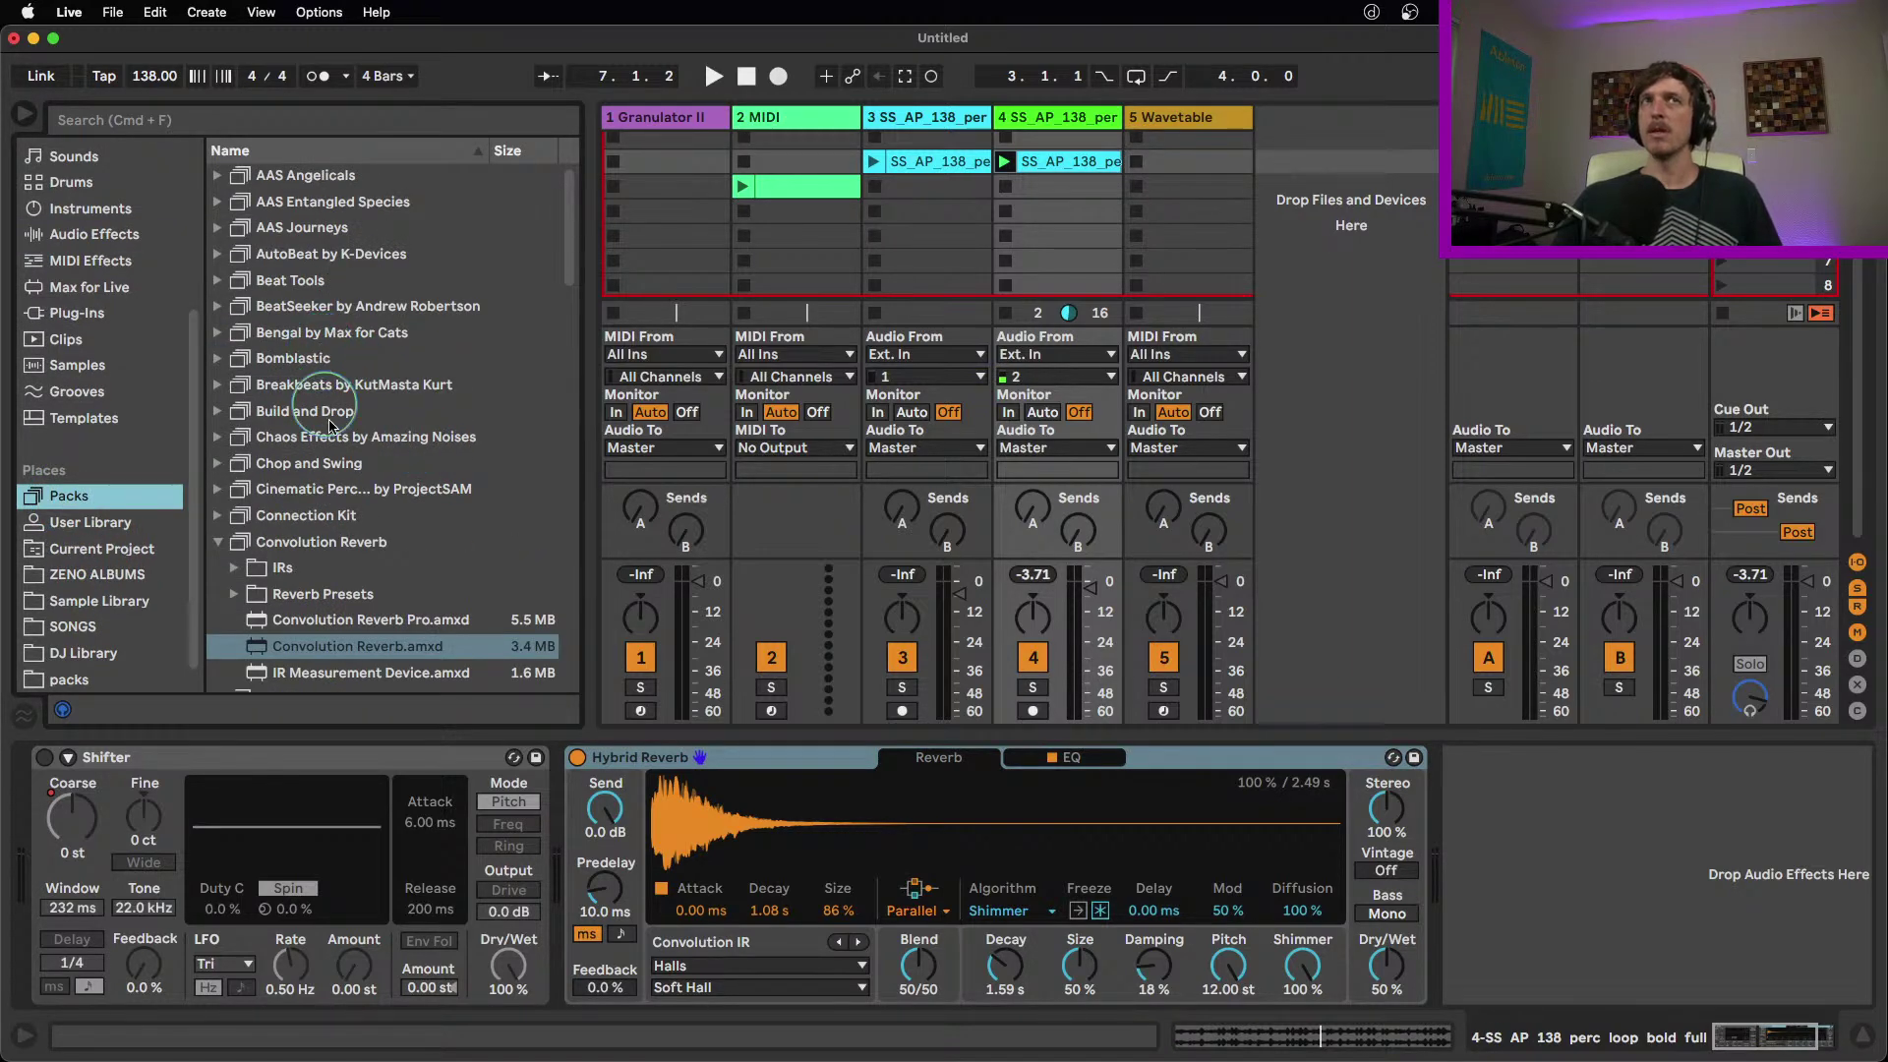
# Delete Hybrid Reverb from the green percussion loop track's device chain and switch on Shifter
pyautogui.click(326, 543)
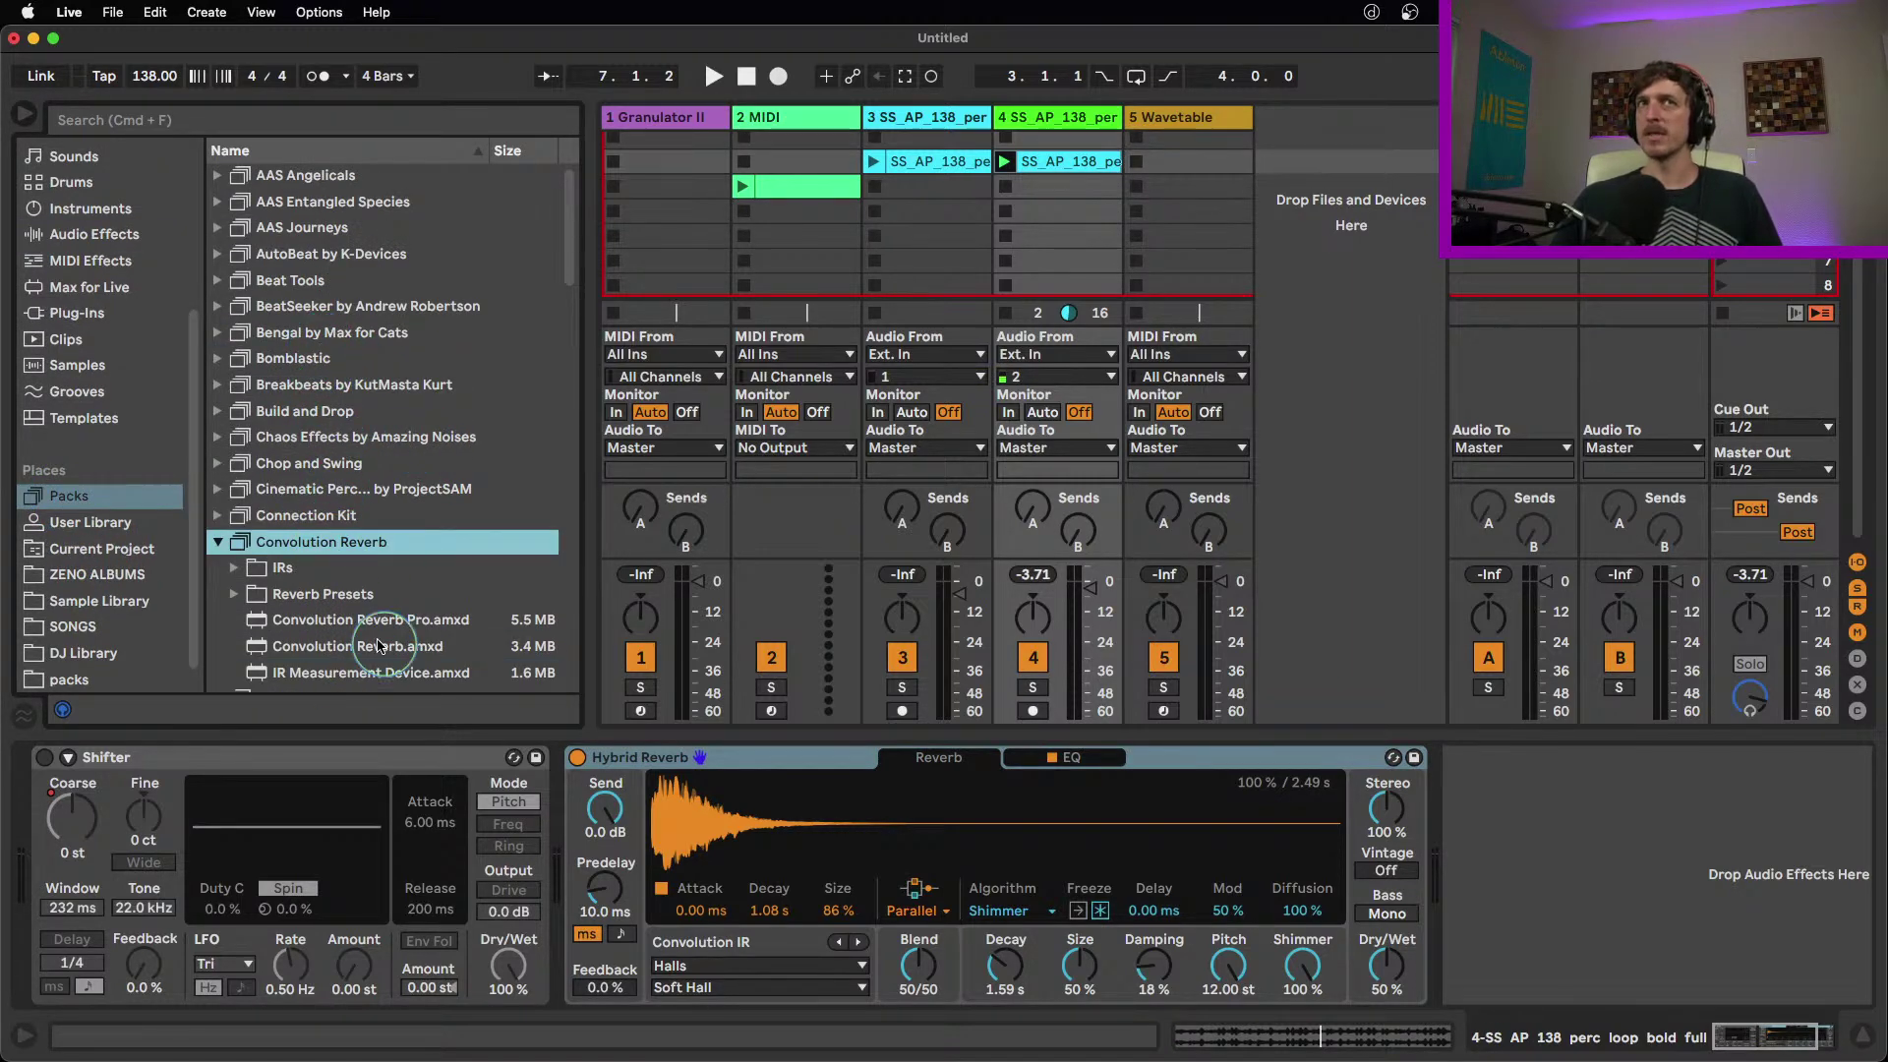
pyautogui.scroll(-2, 384, 610)
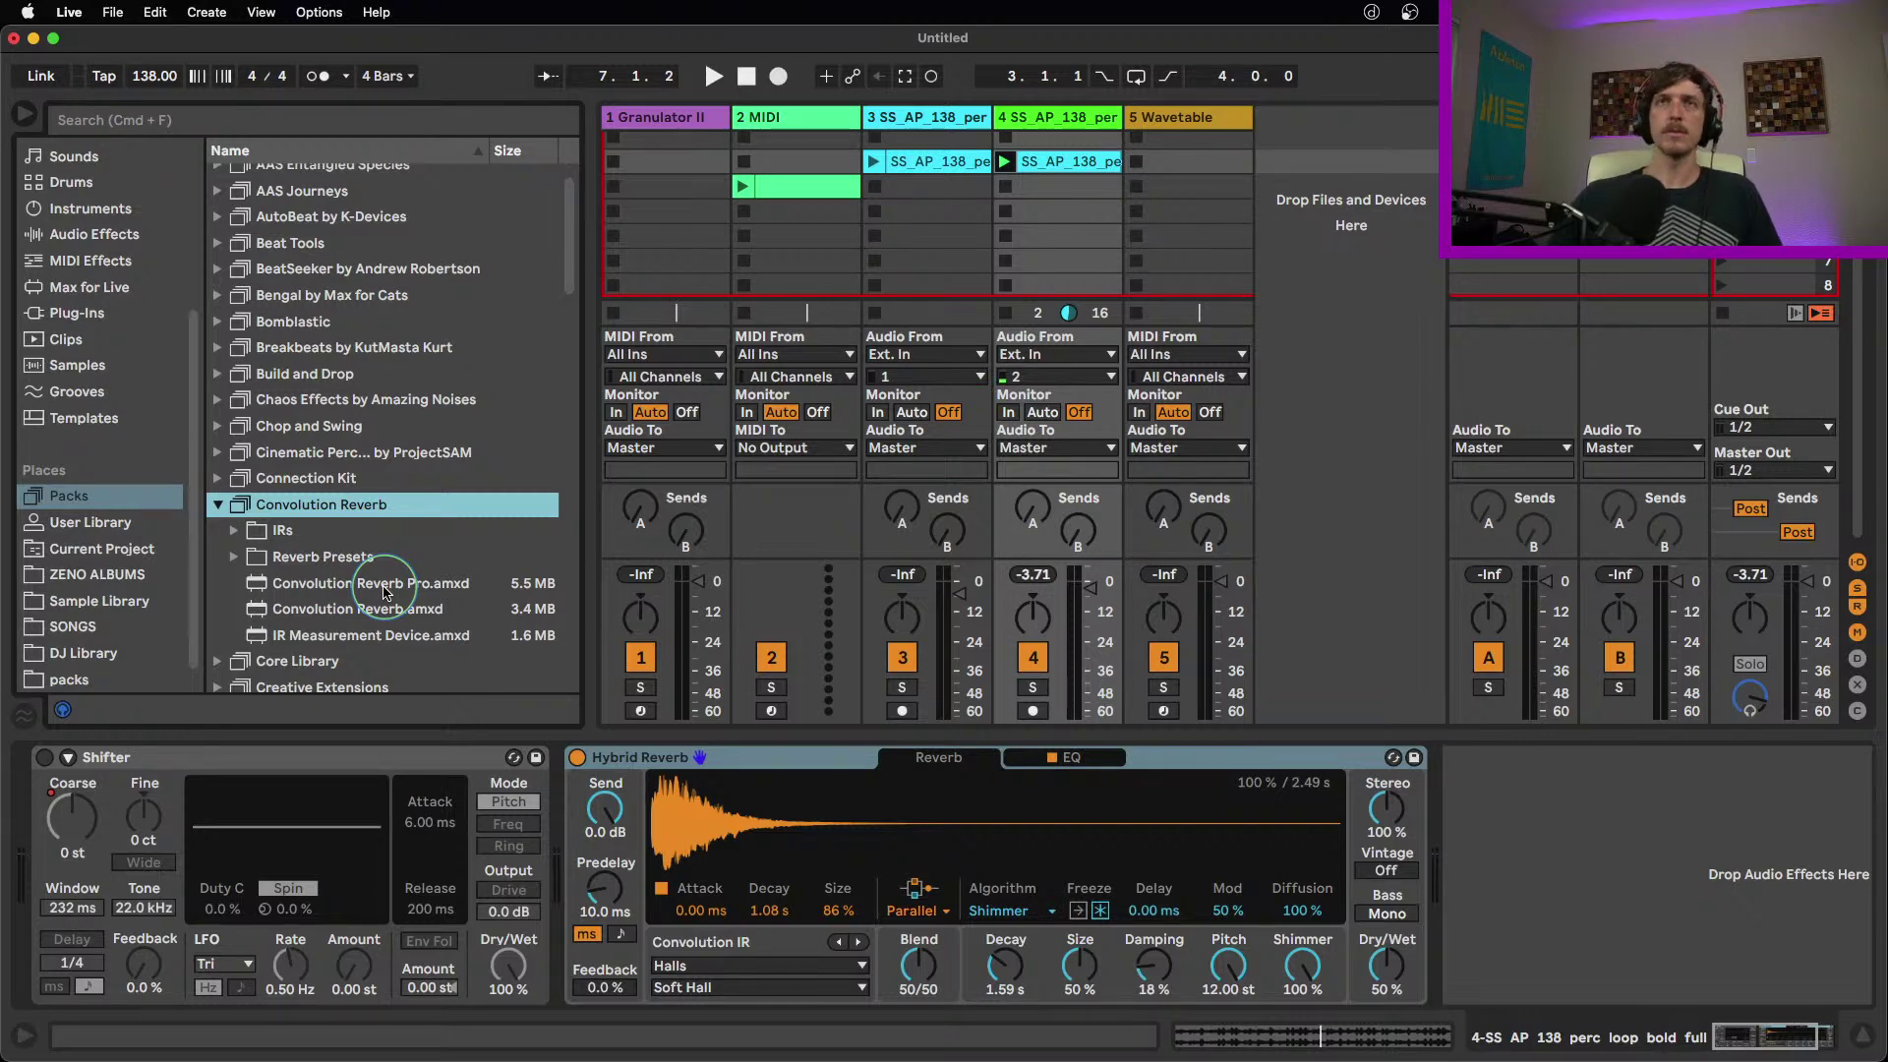
pyautogui.click(831, 770)
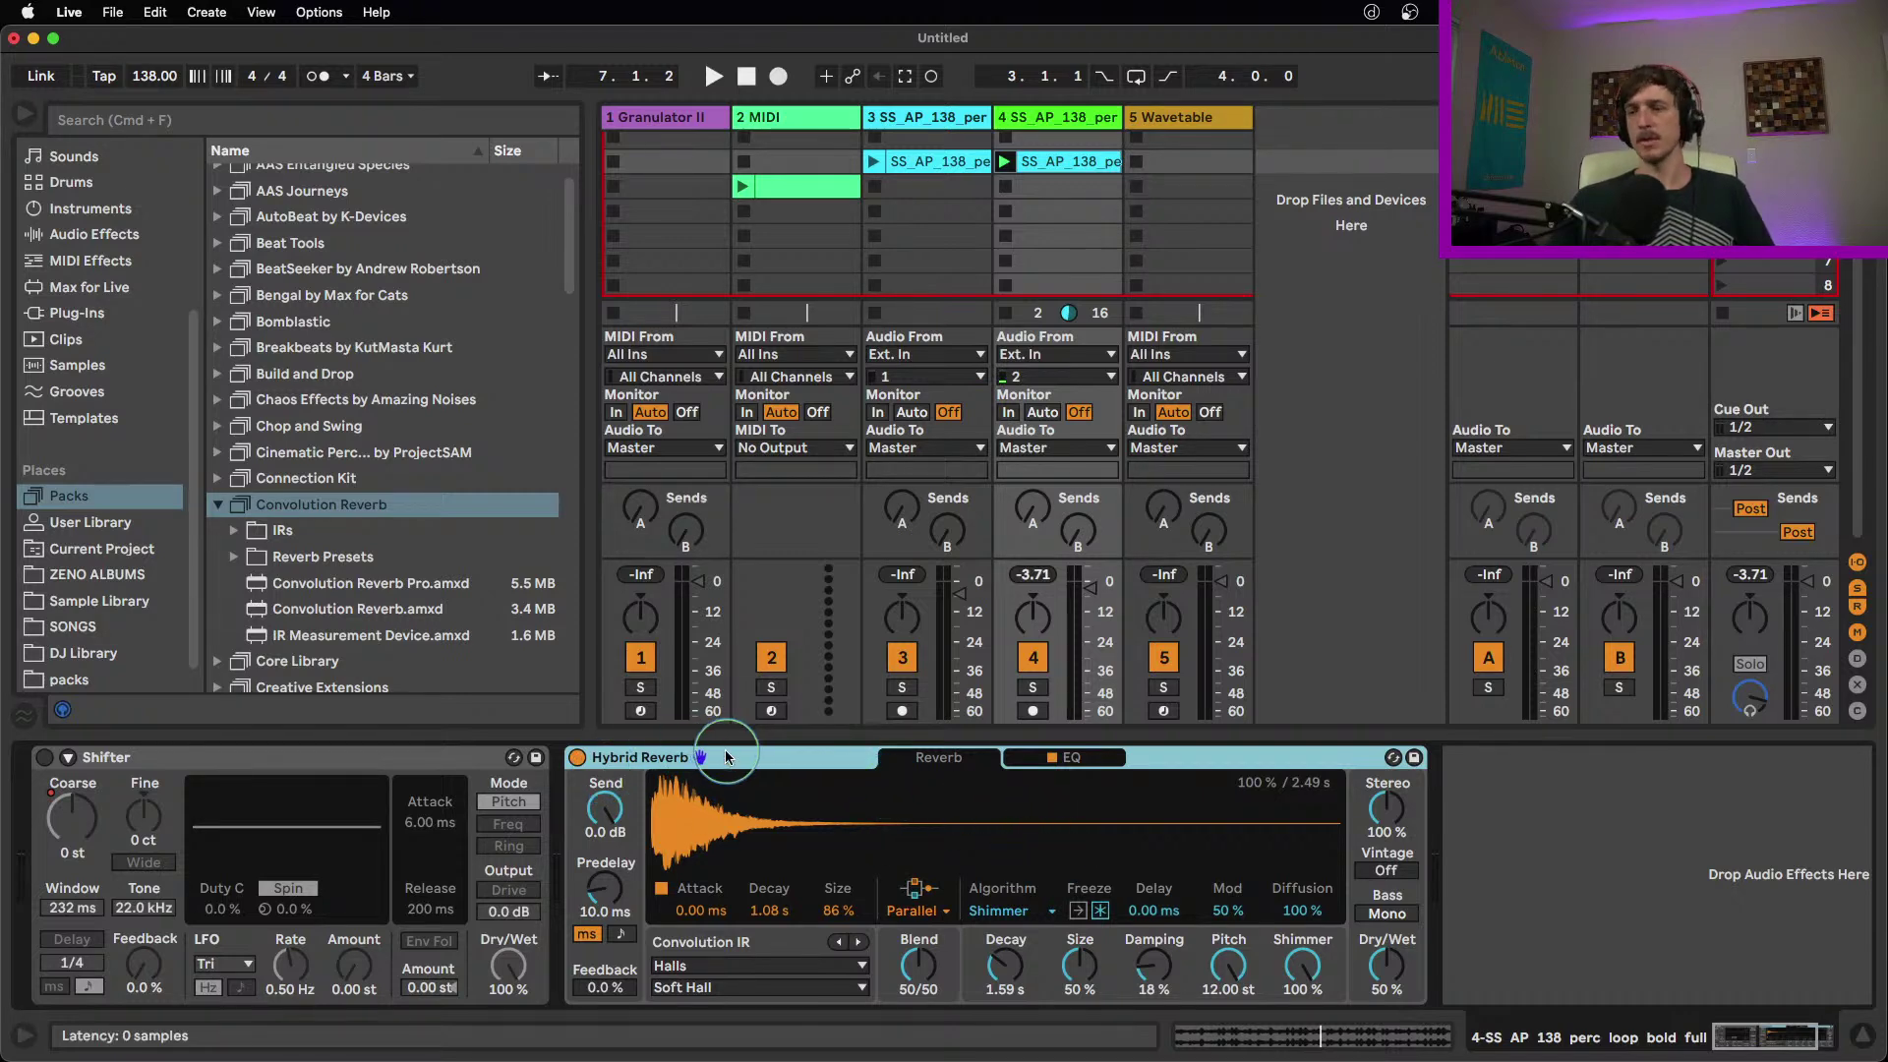
pyautogui.press('Delete')
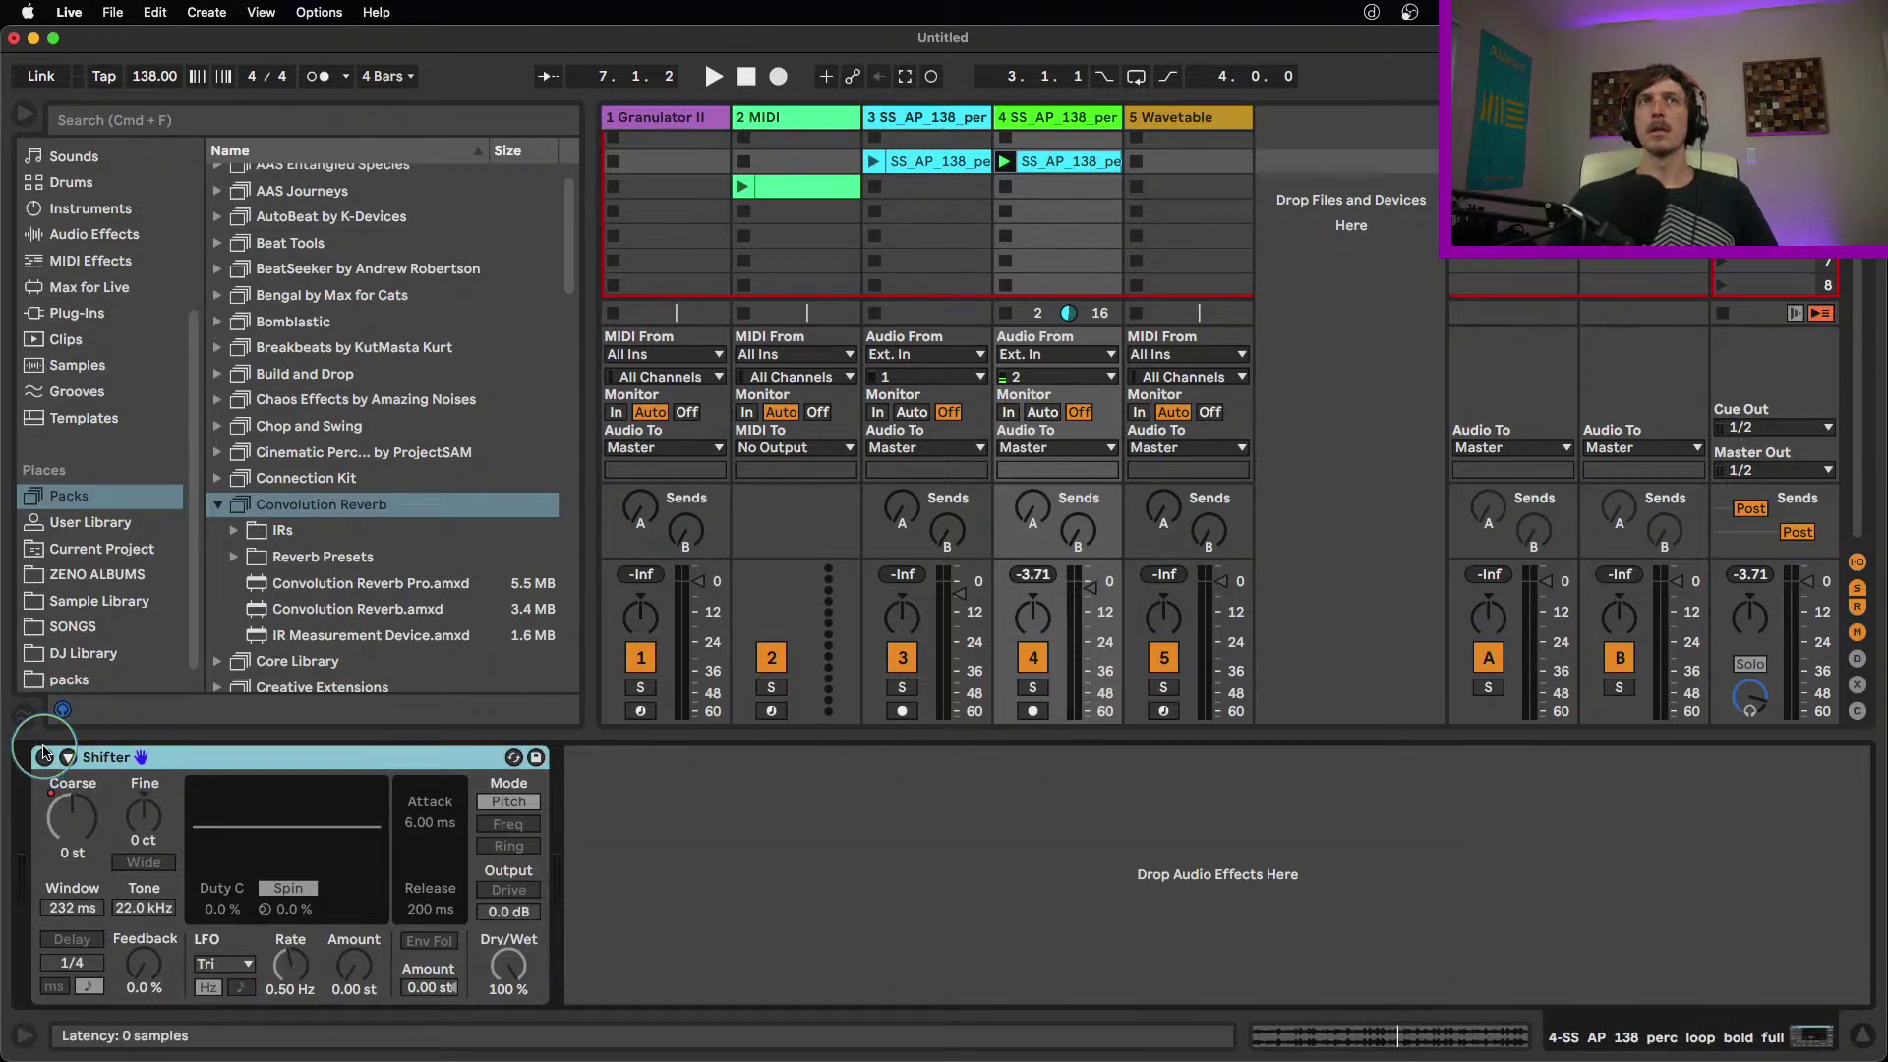
pyautogui.click(44, 756)
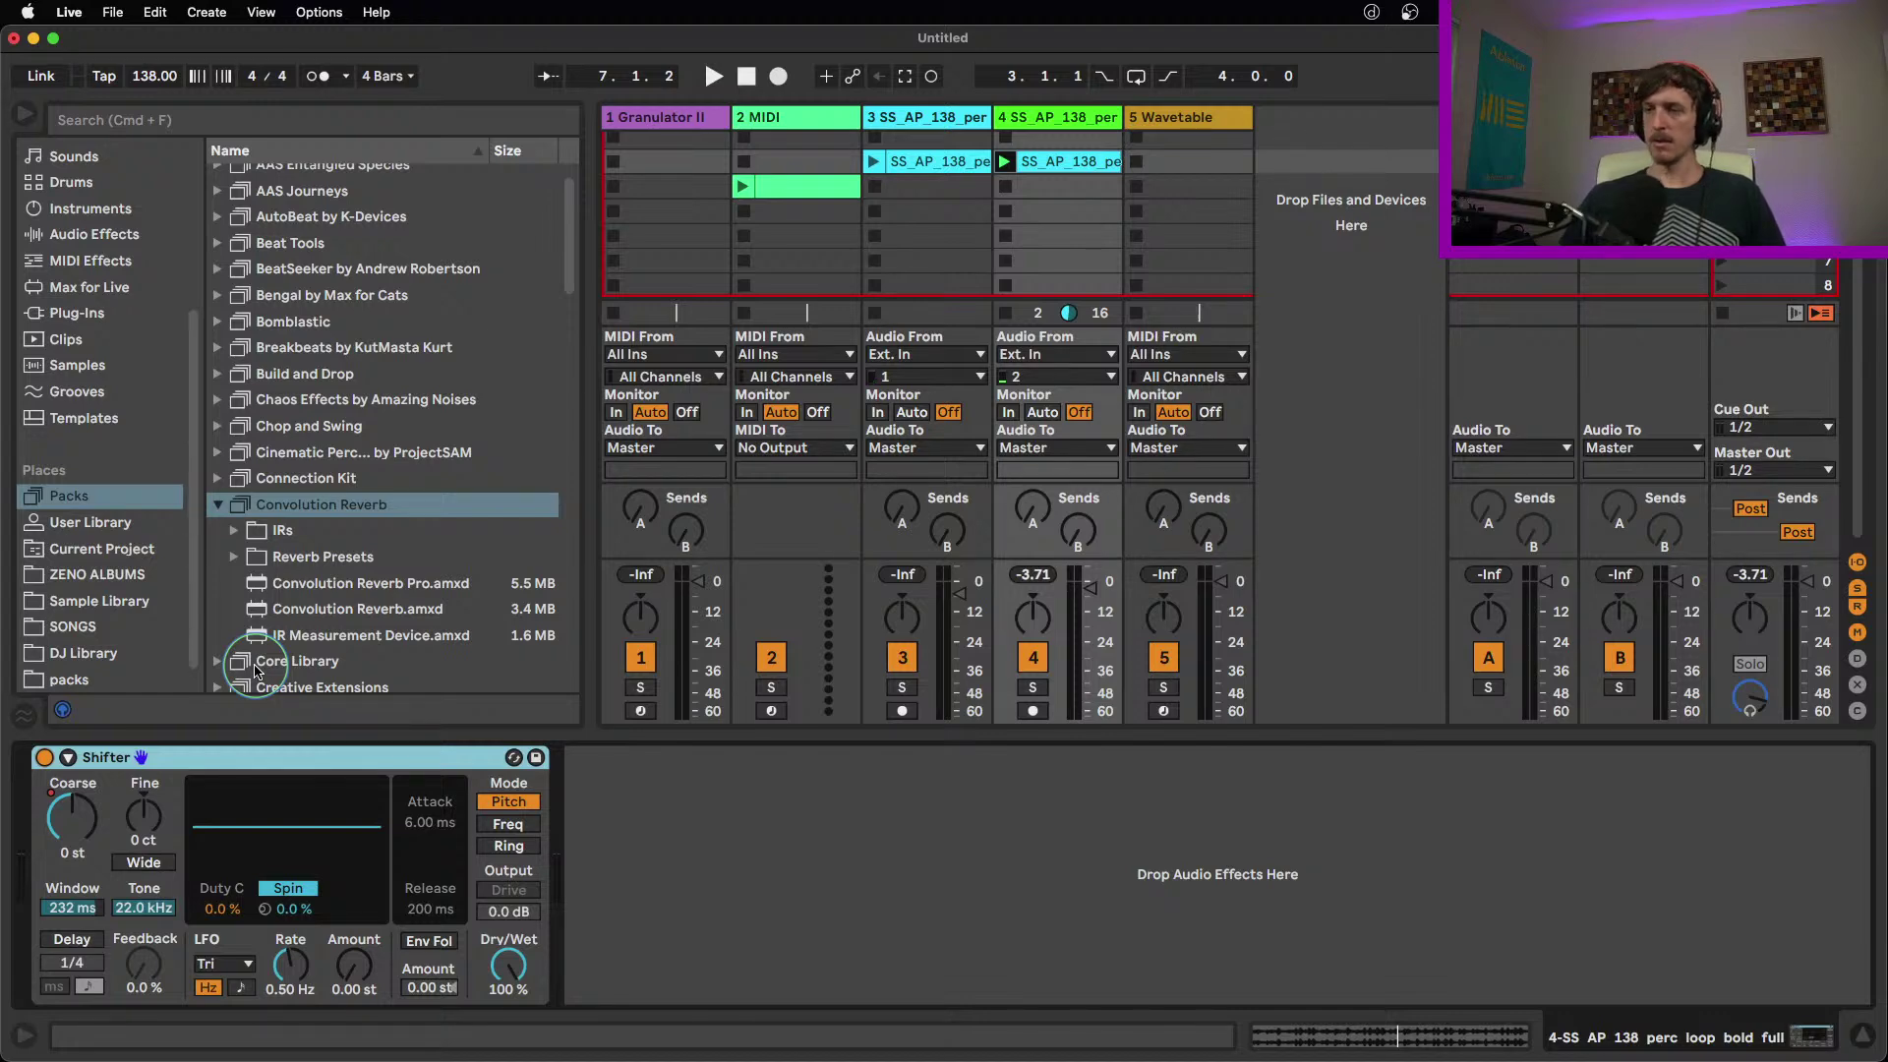
pyautogui.click(992, 829)
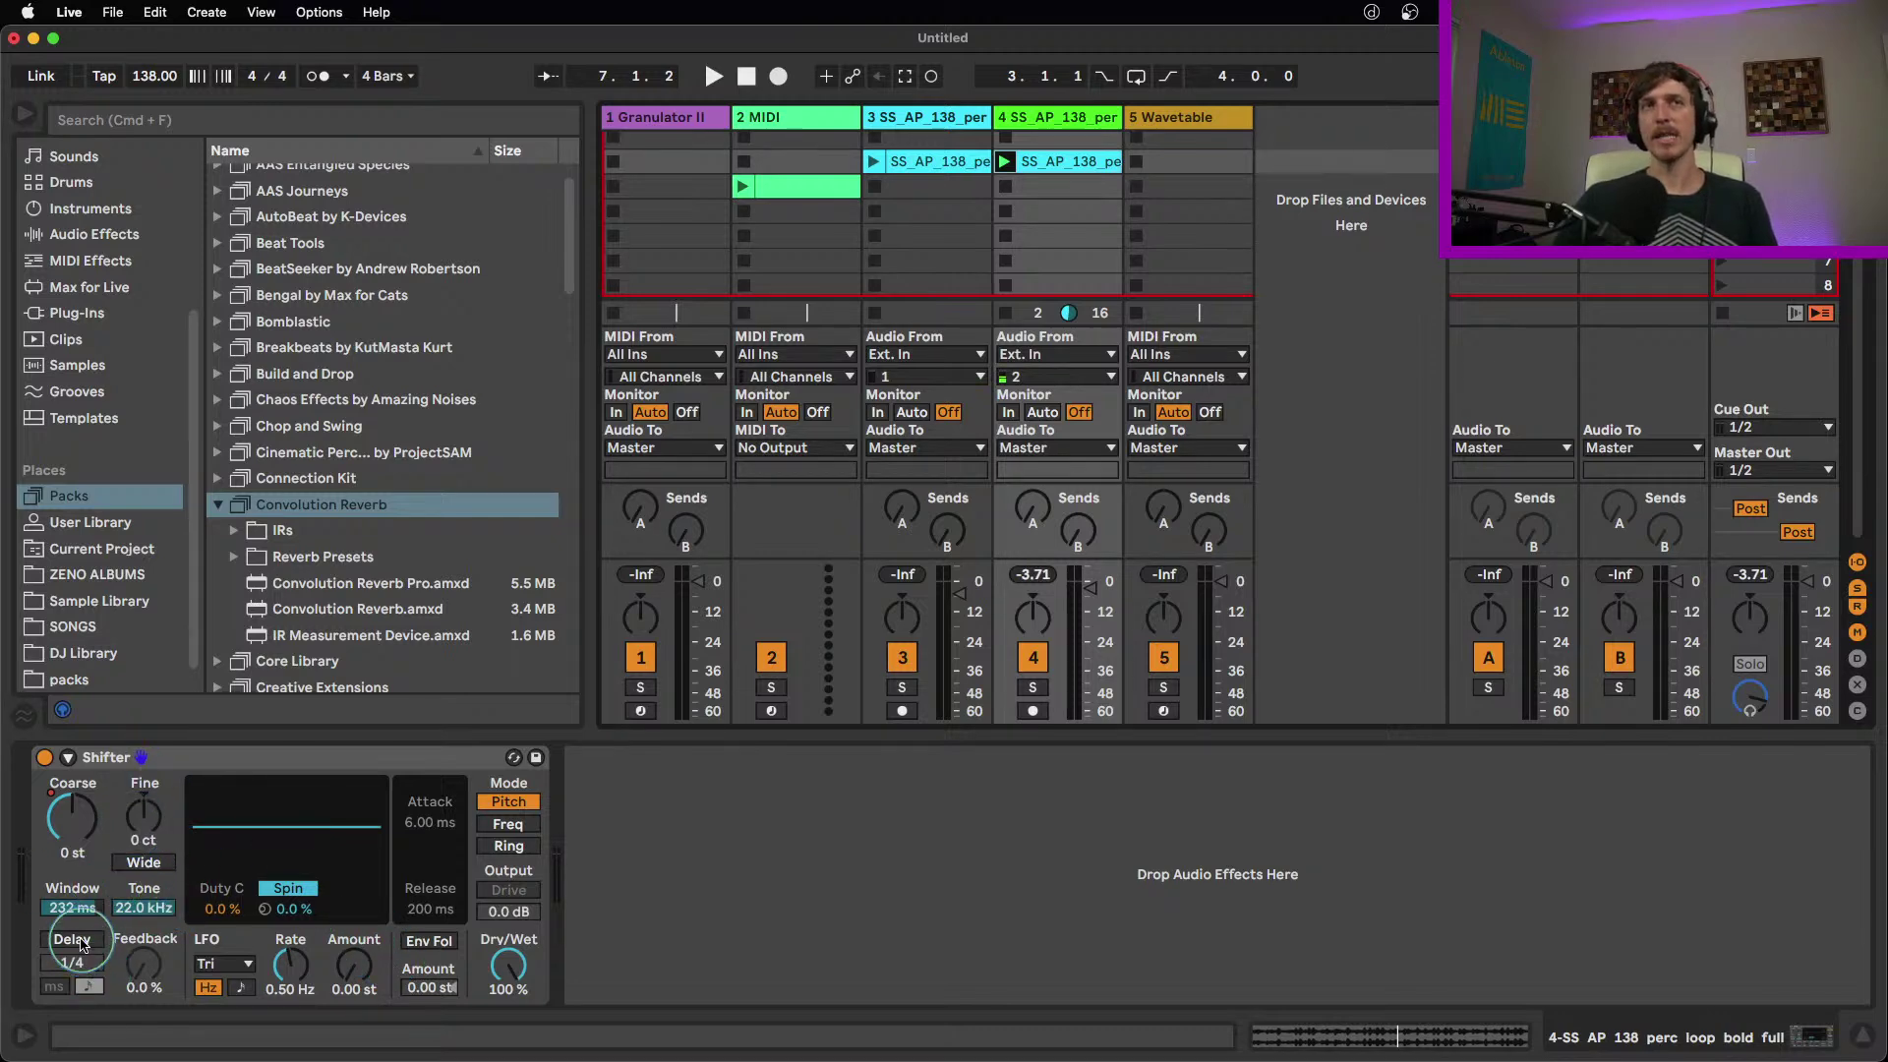
# Set Shifter's Window to 25.8 ms and audition the percussion loop with Wide on, leaving Wide switched off at the end
pyautogui.moveTo(94, 919); pyautogui.dragTo(86, 906)
pyautogui.press('space')
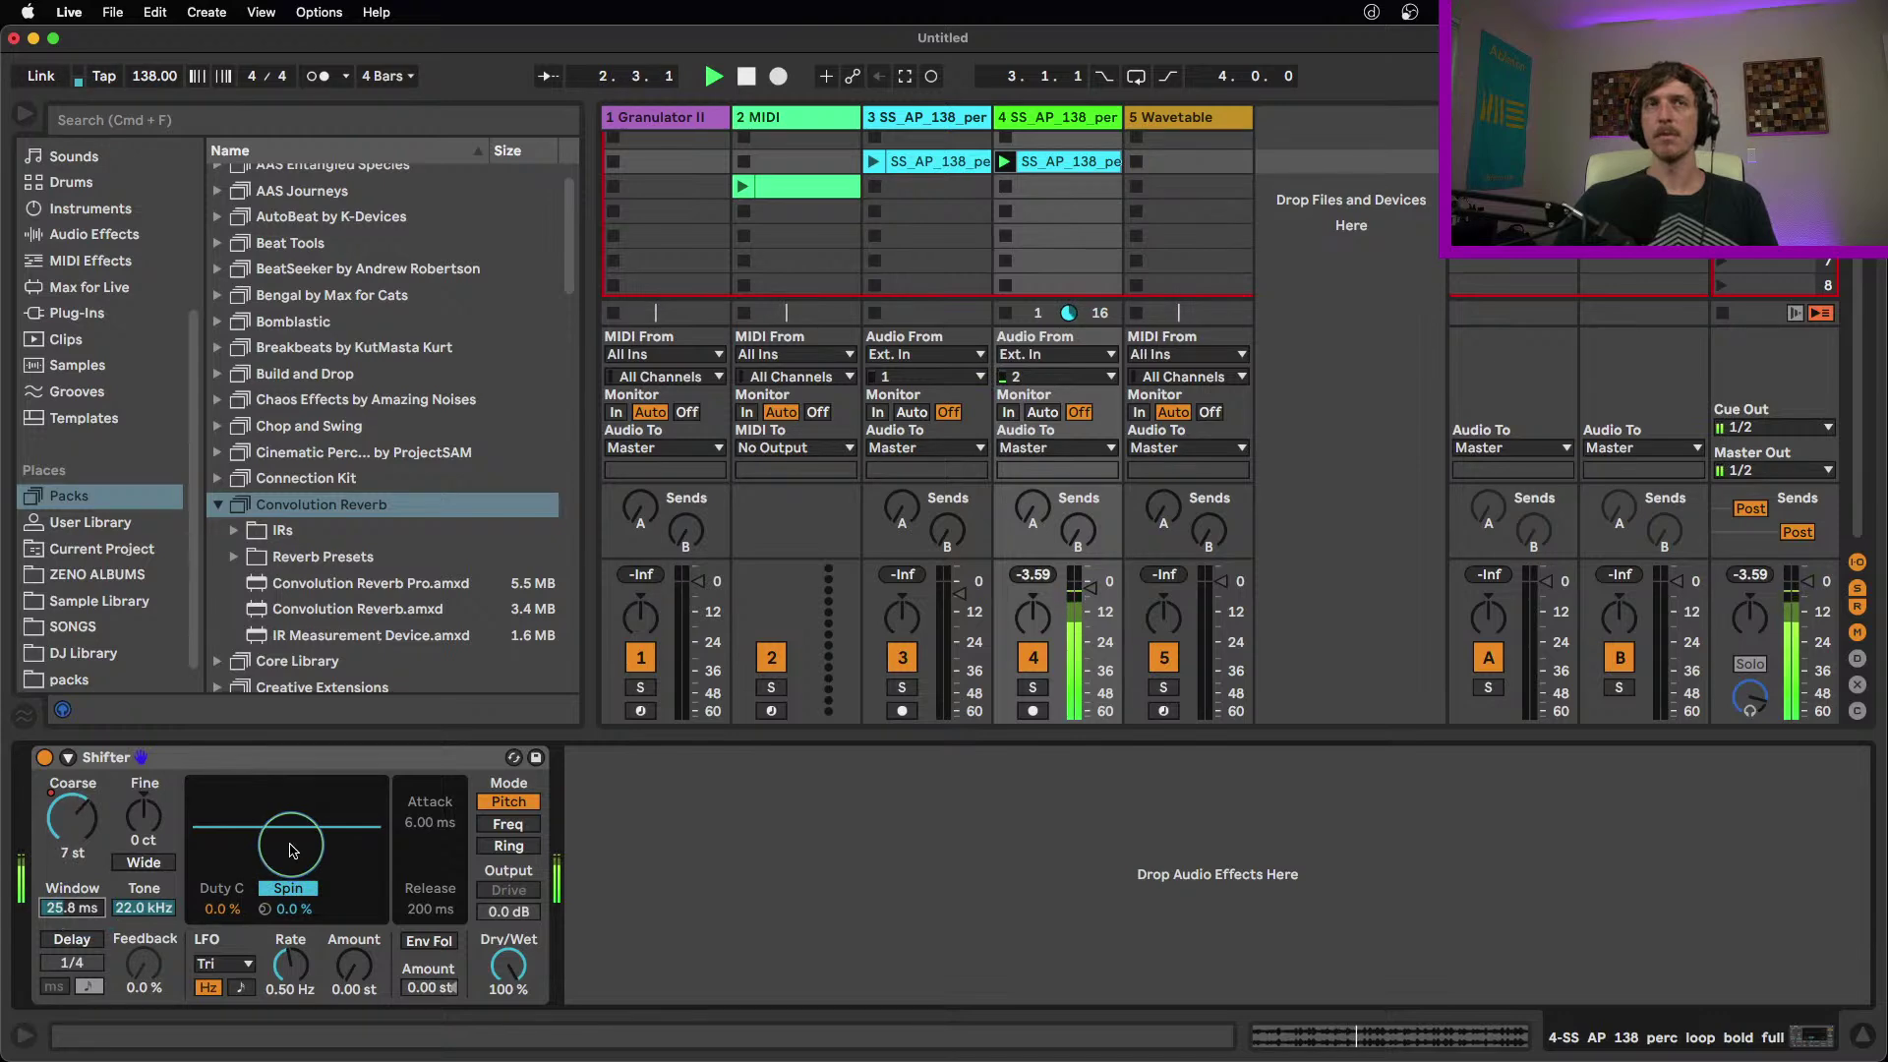
pyautogui.click(144, 863)
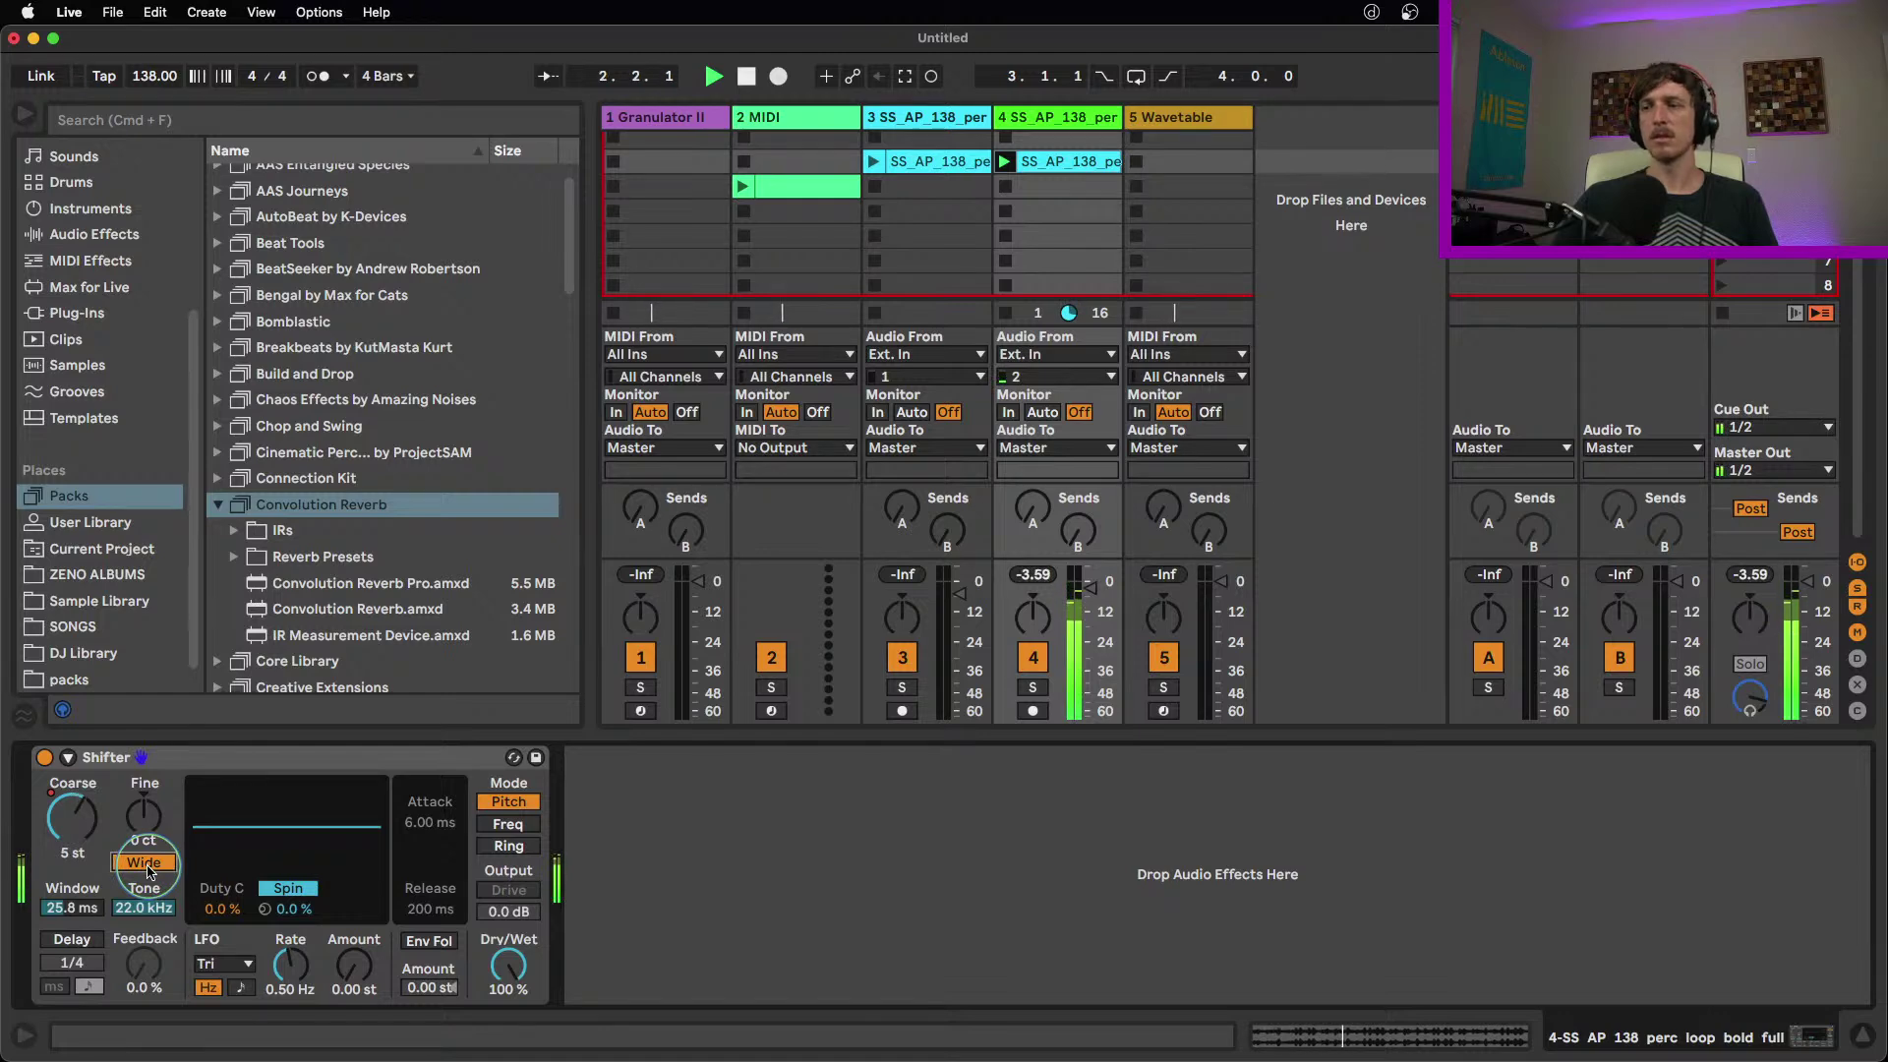
pyautogui.press('space')
pyautogui.click(144, 863)
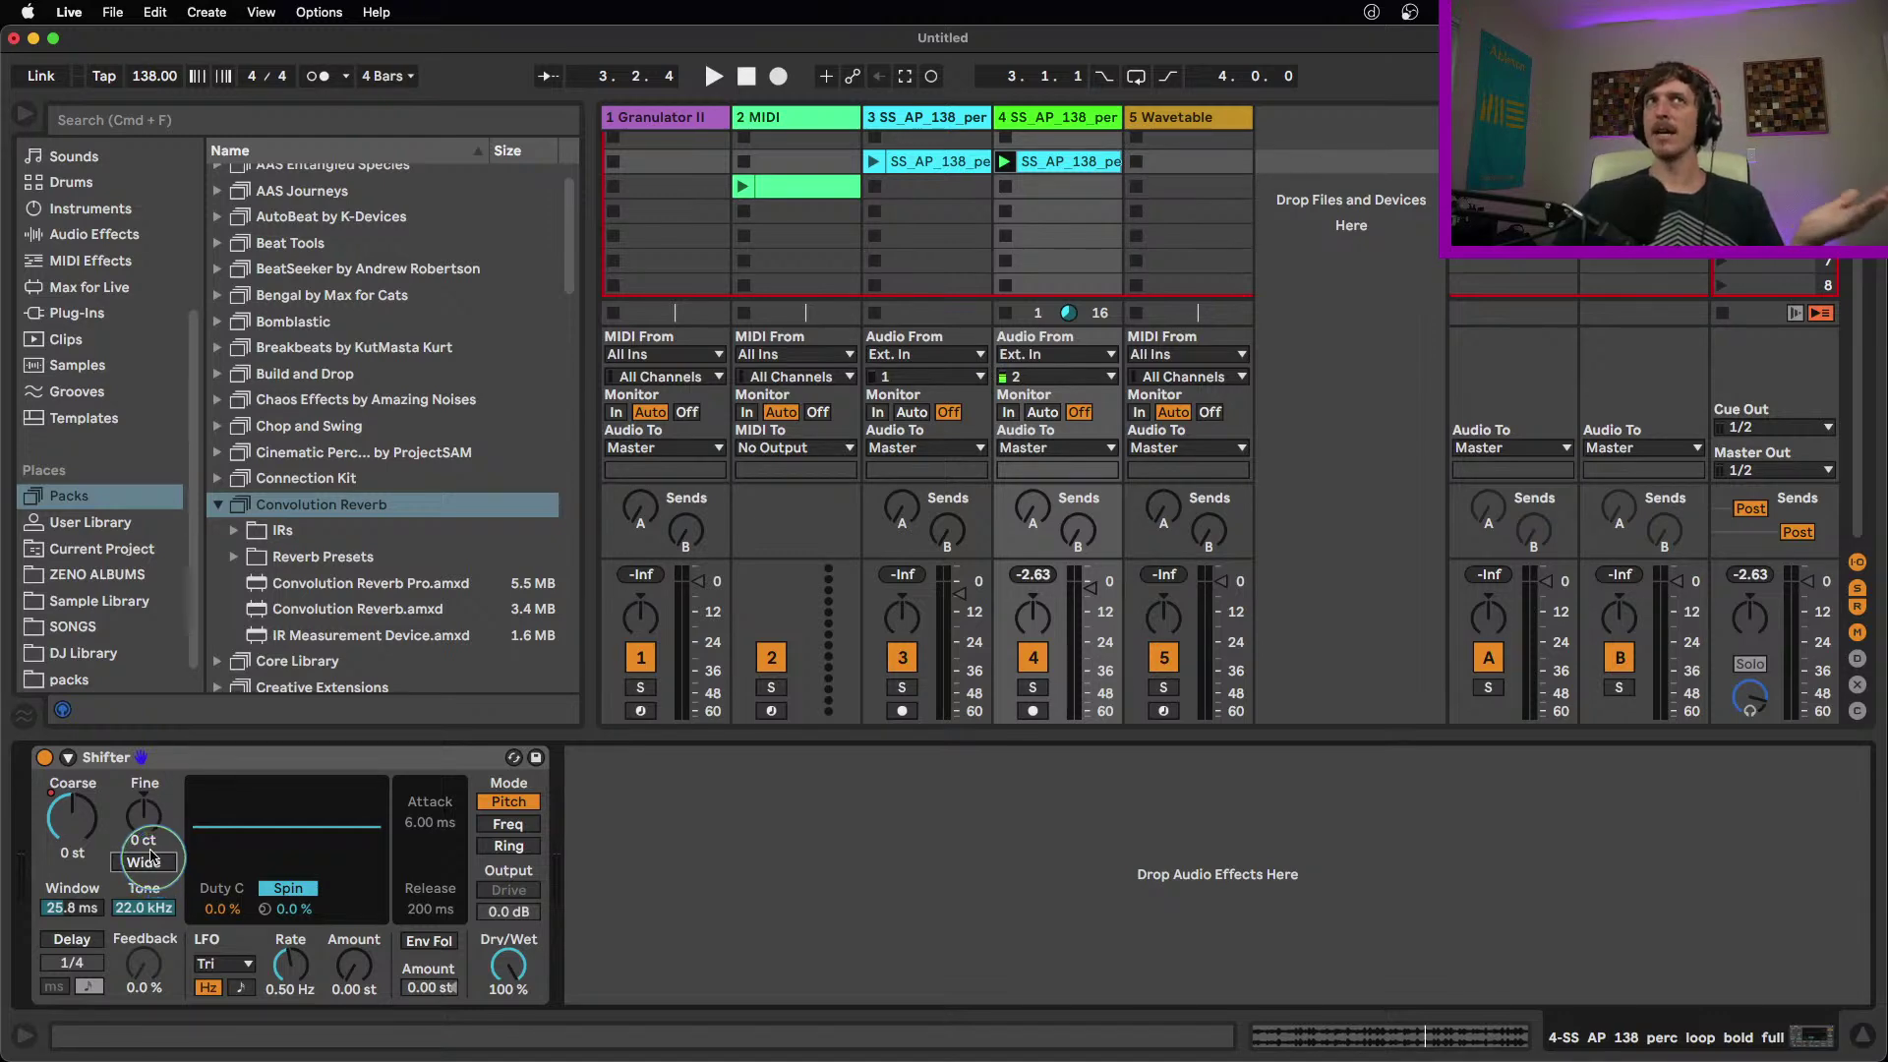
# Look through the built-in instruments, including Simpler, Drum Rack and Sampler
pyautogui.click(103, 206)
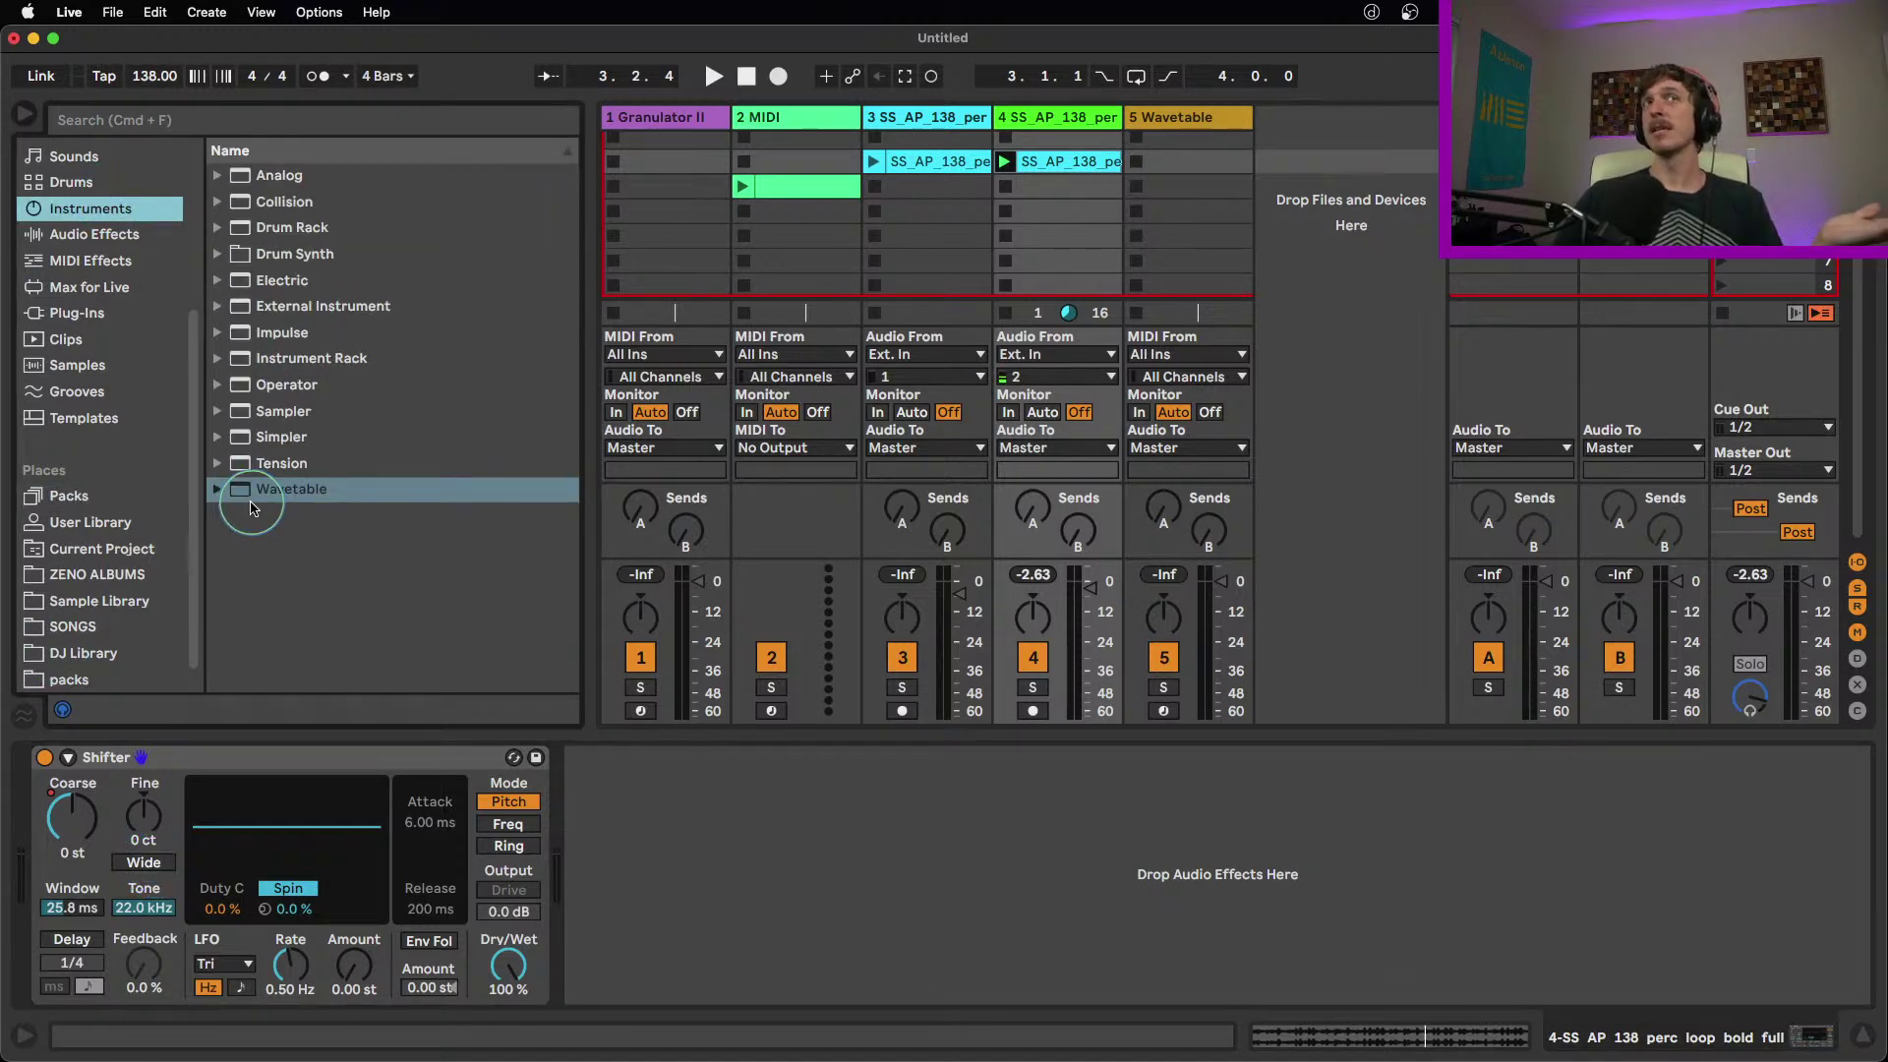
pyautogui.click(340, 443)
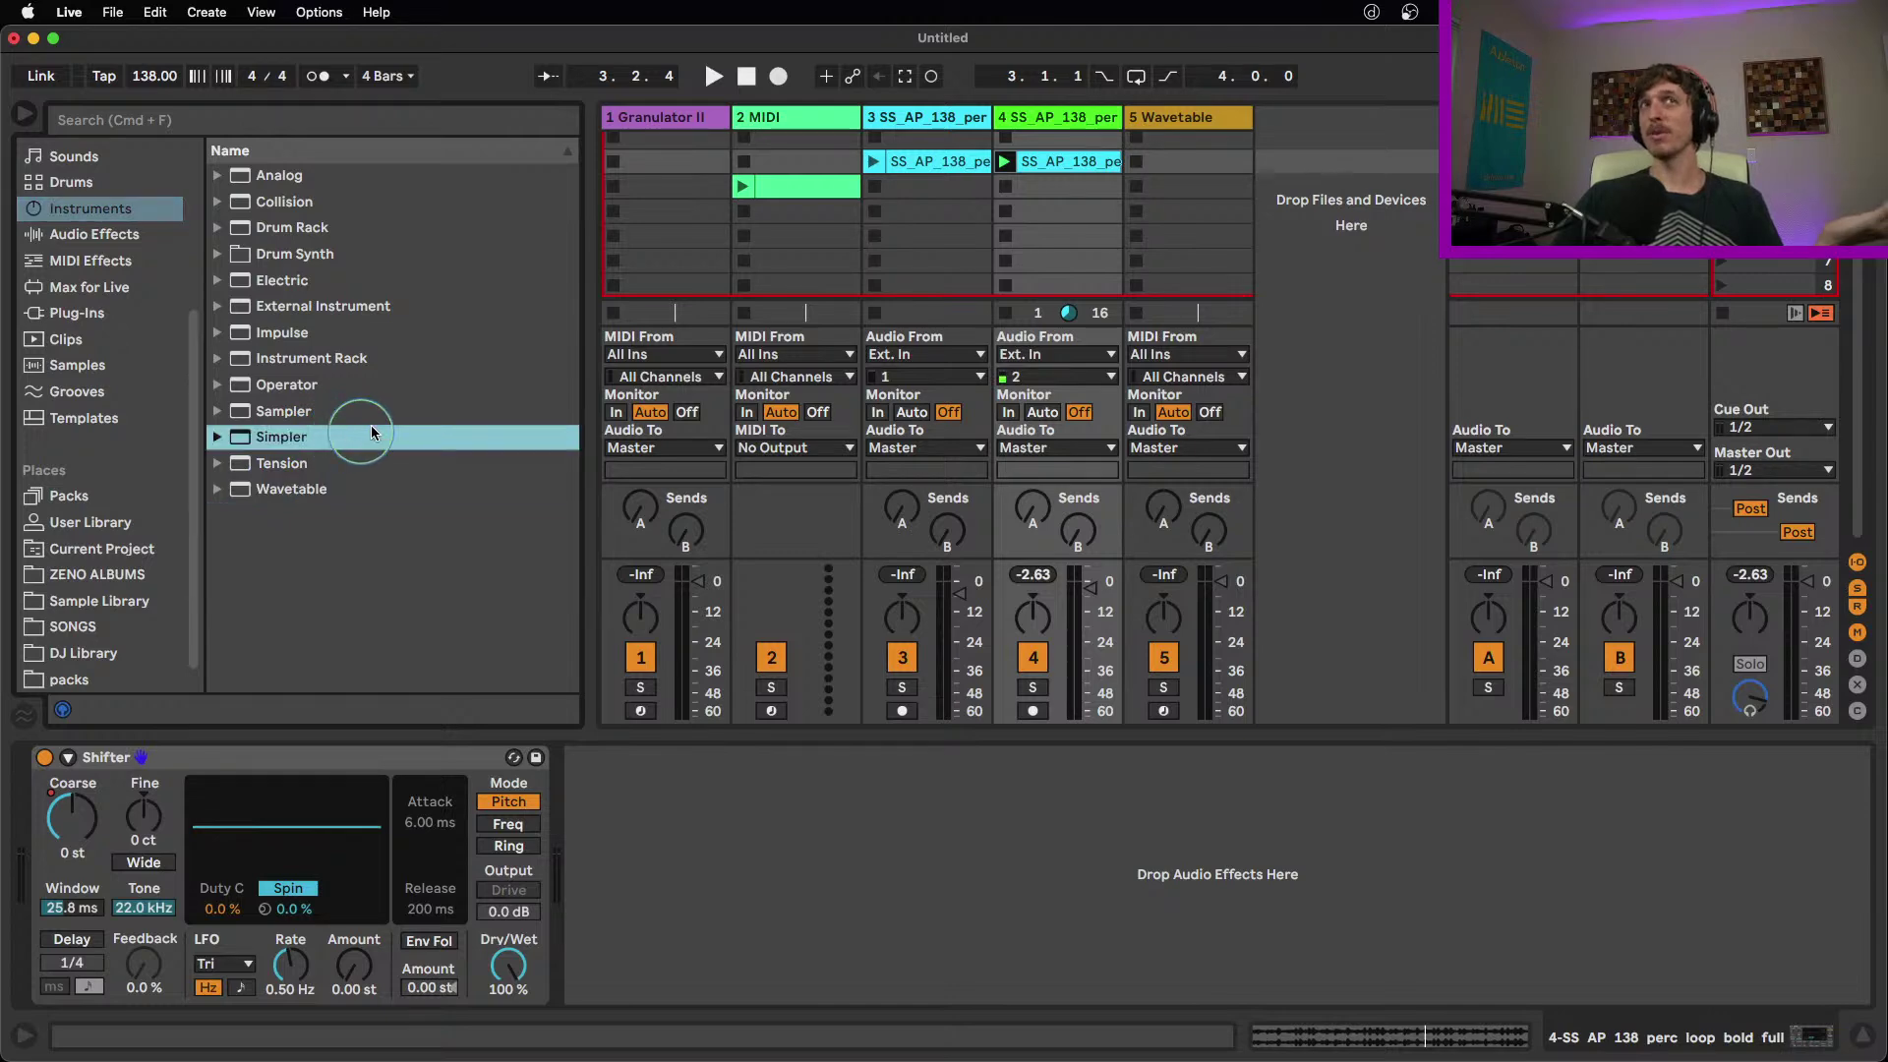
pyautogui.click(384, 227)
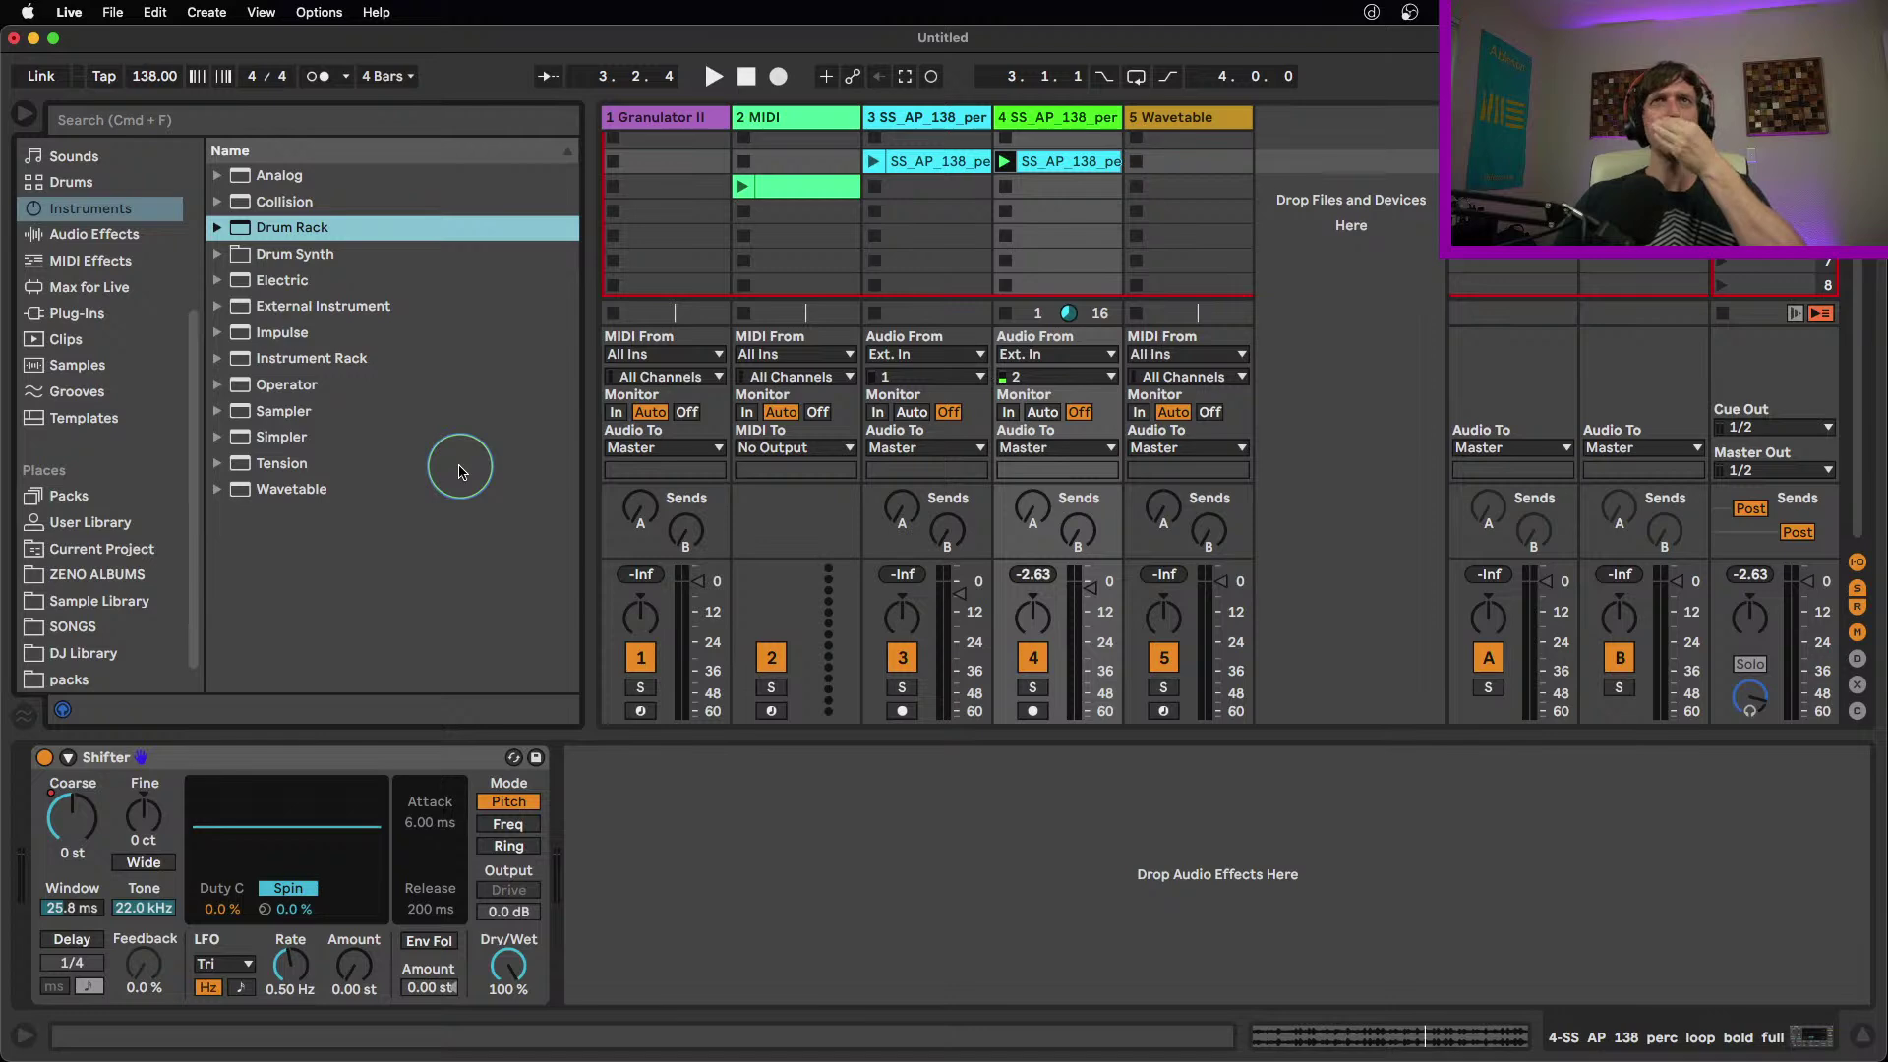
pyautogui.click(393, 413)
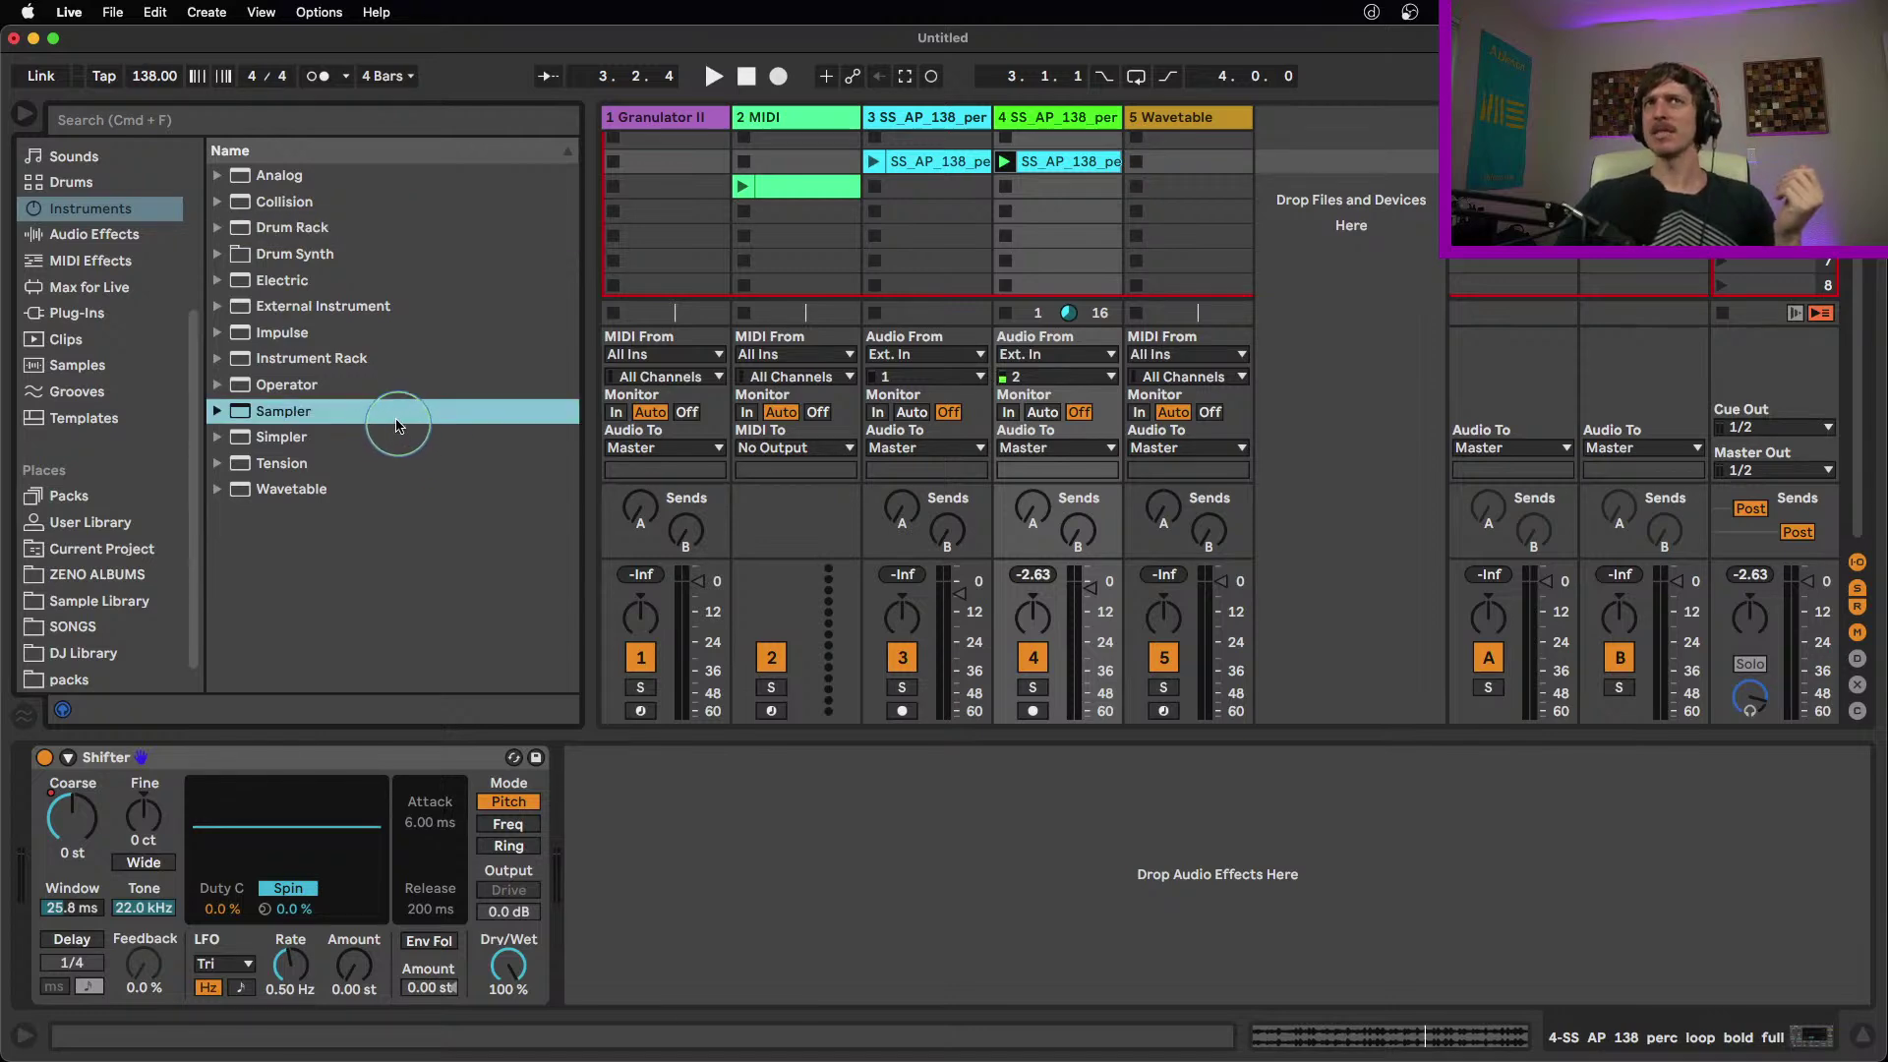
pyautogui.click(410, 447)
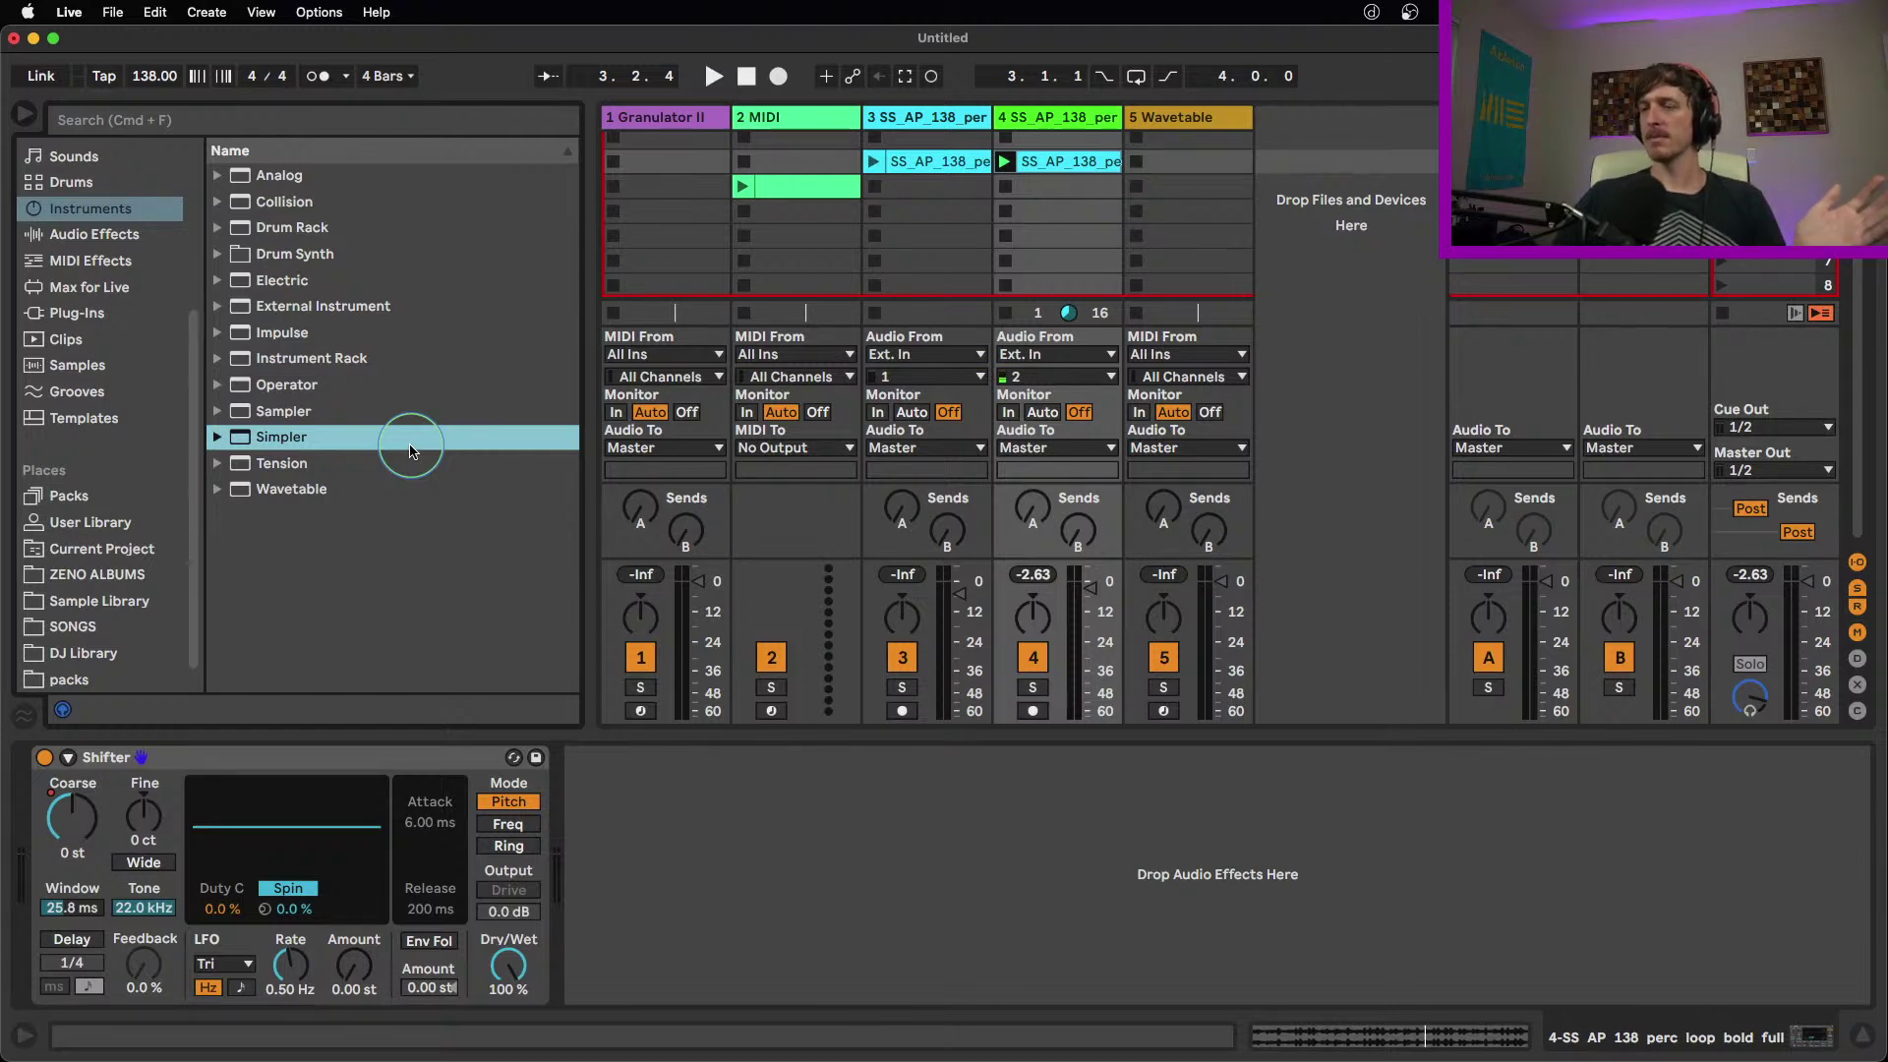
pyautogui.click(106, 234)
pyautogui.click(90, 209)
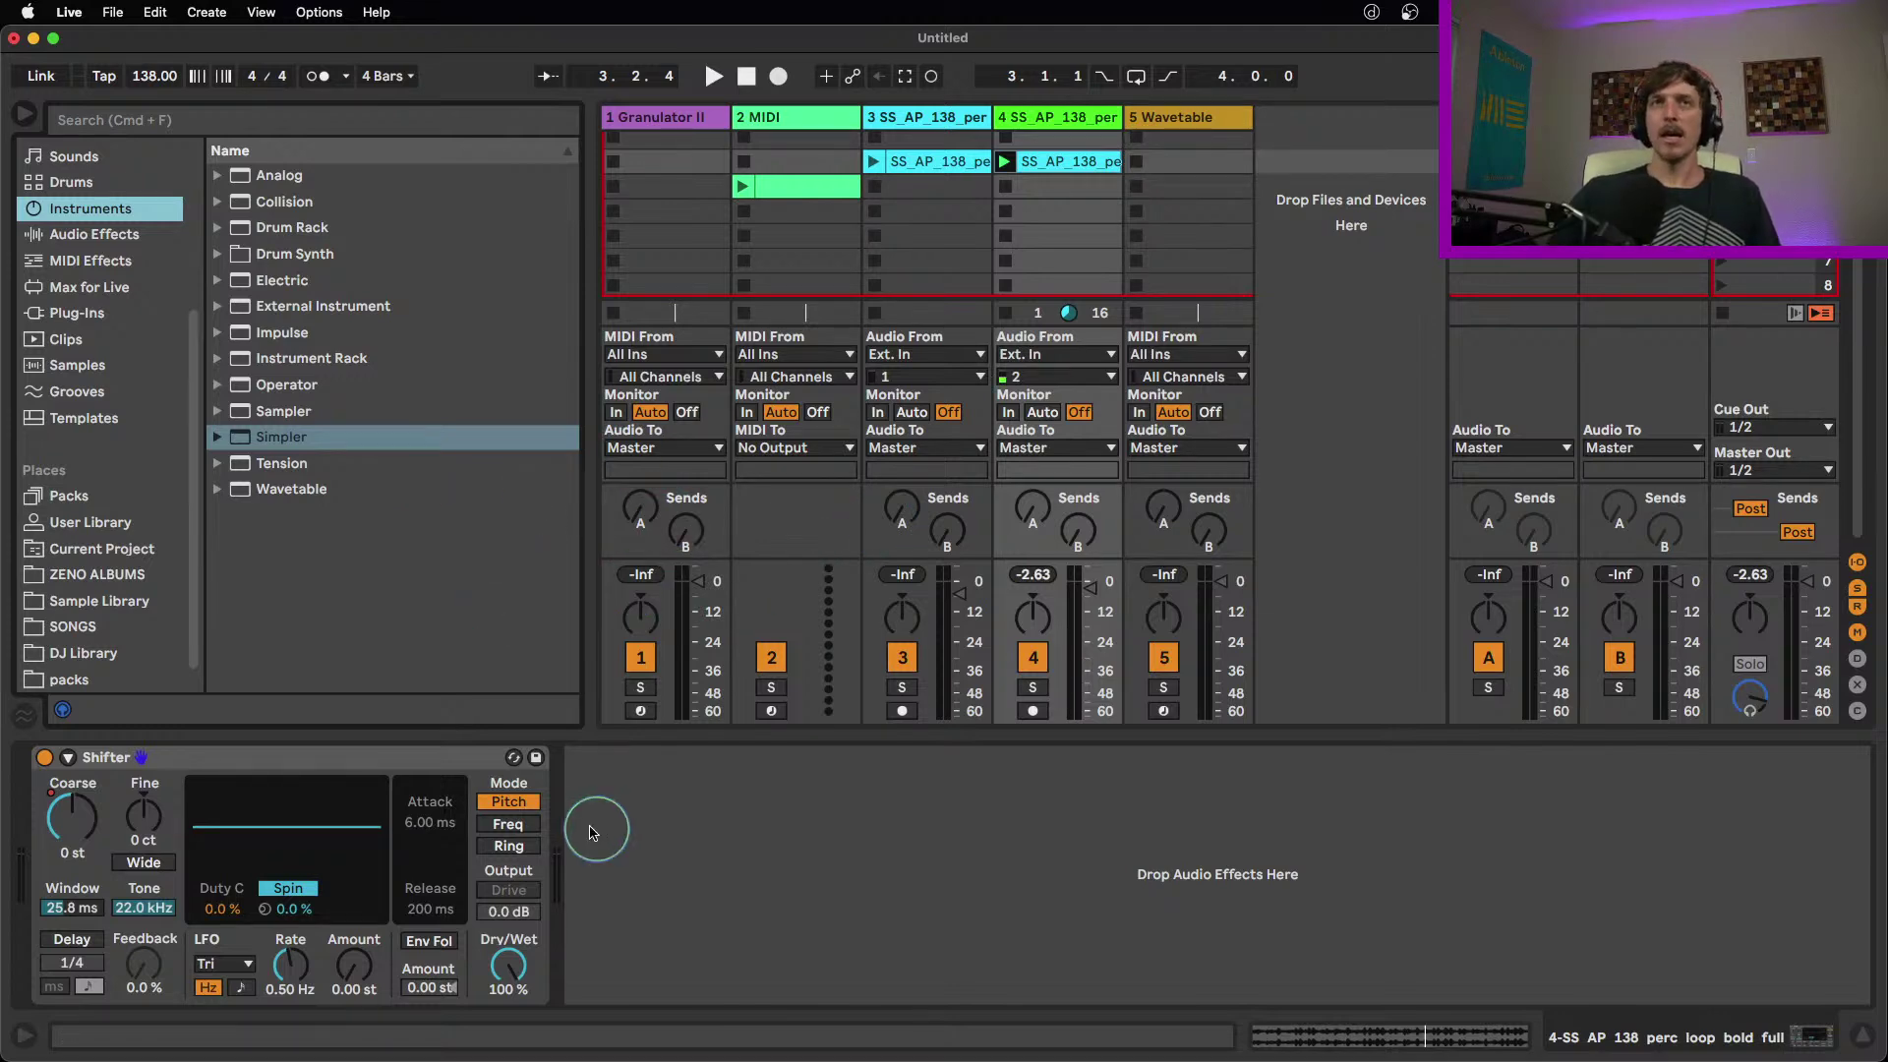
pyautogui.moveTo(599, 835); pyautogui.dragTo(619, 808)
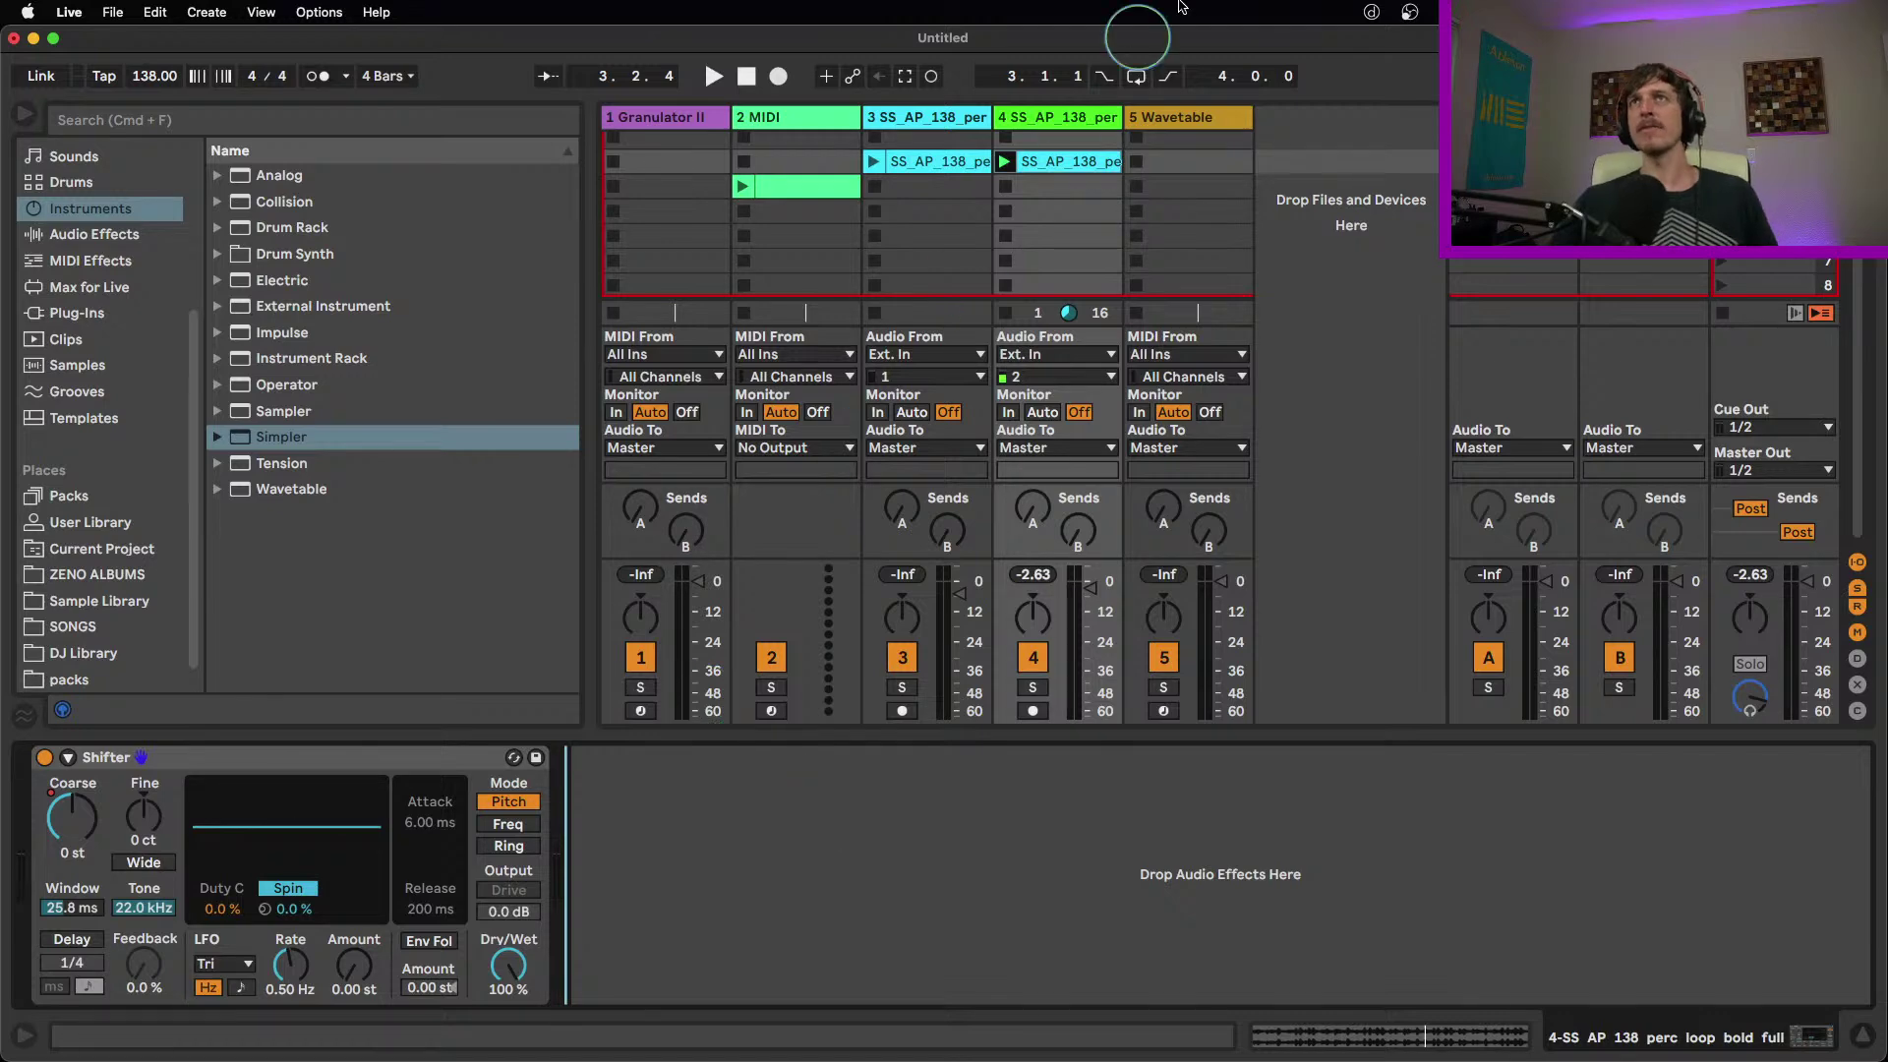
# Add a new MIDI track after track 5 and delete the default Z Mix Rack from it
pyautogui.click(1188, 118)
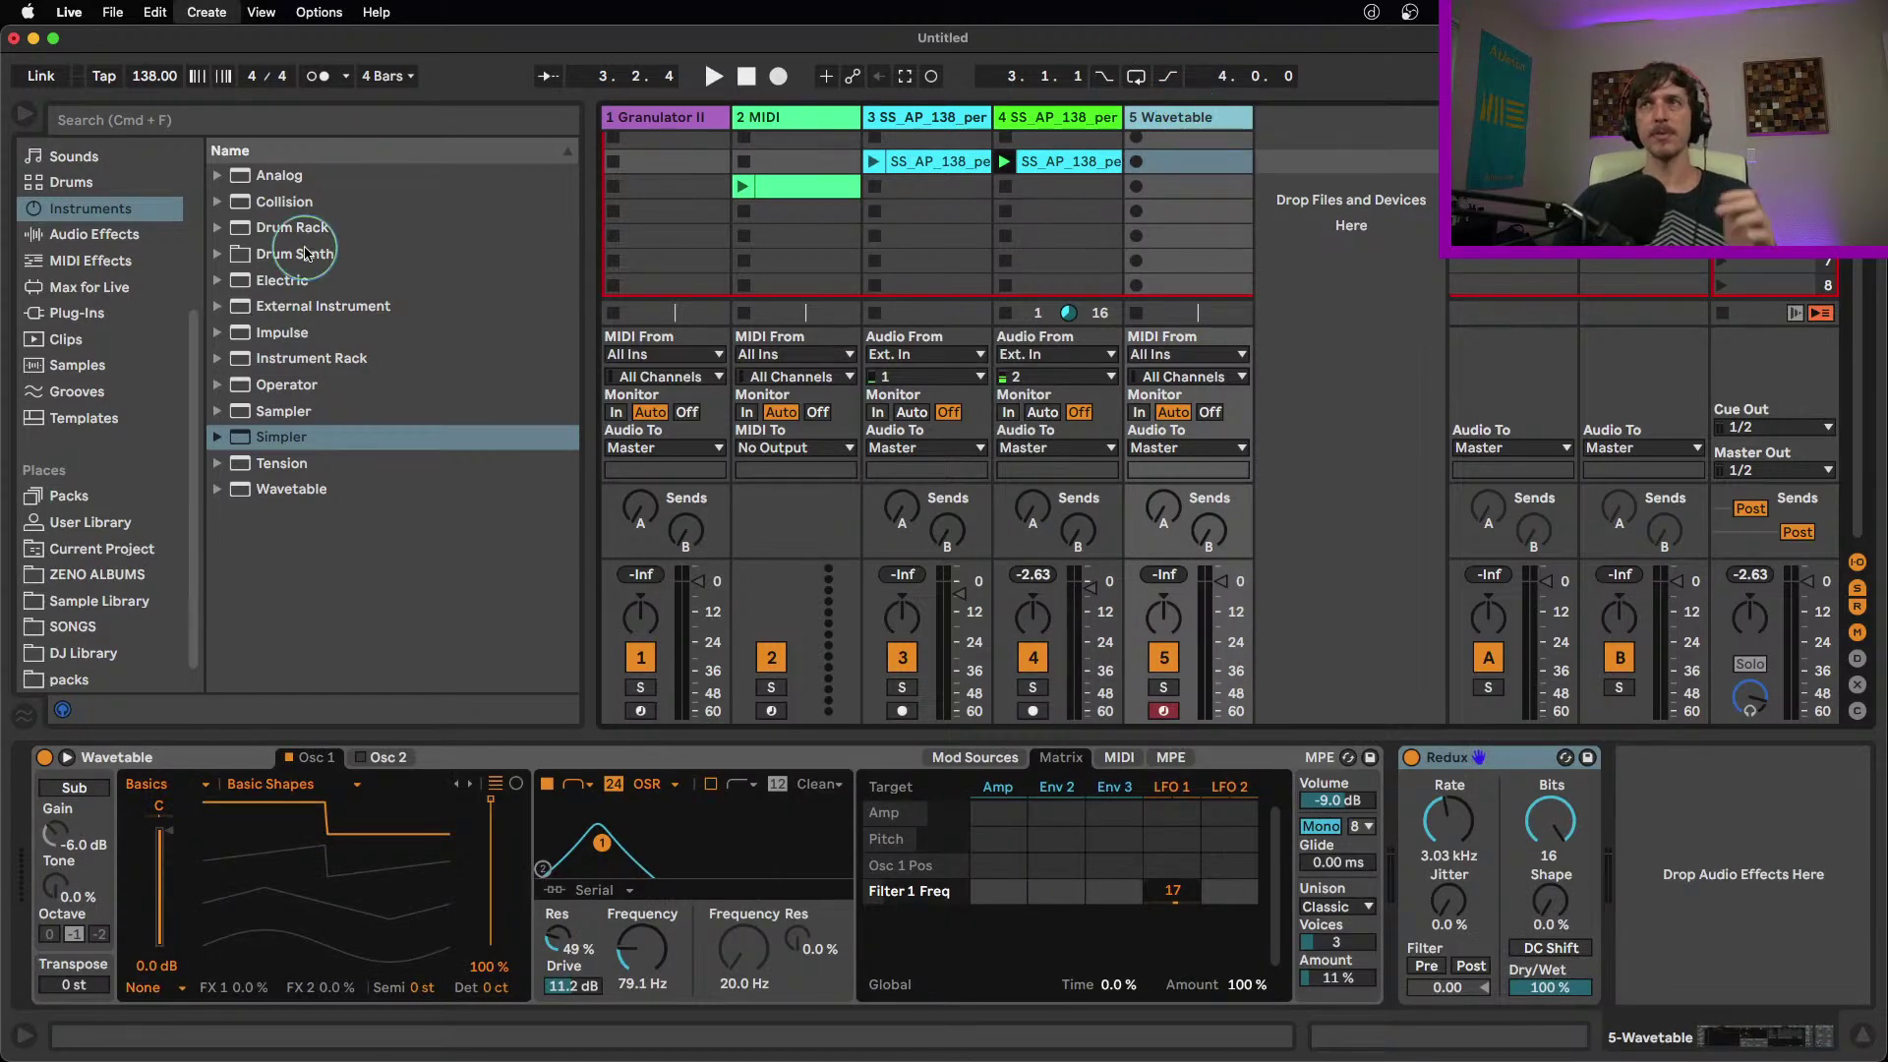
pyautogui.press('super+shift+t')
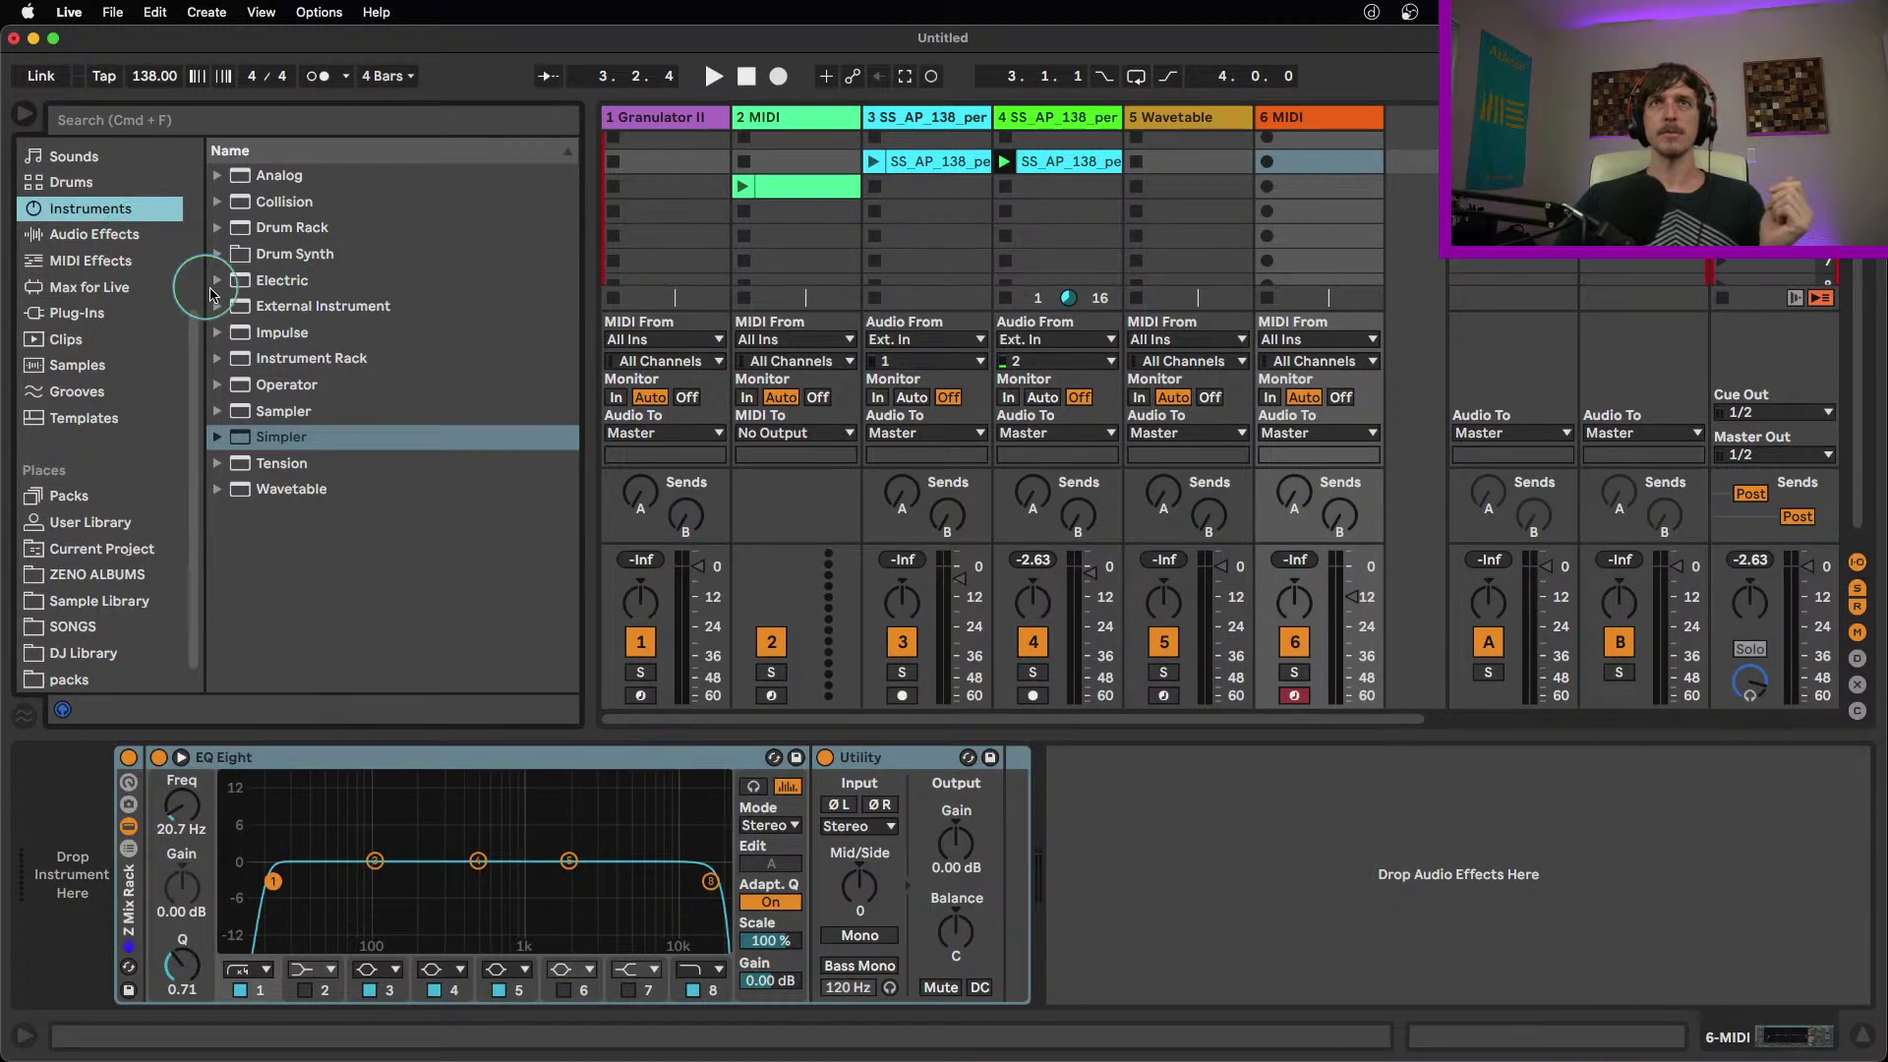
pyautogui.click(126, 923)
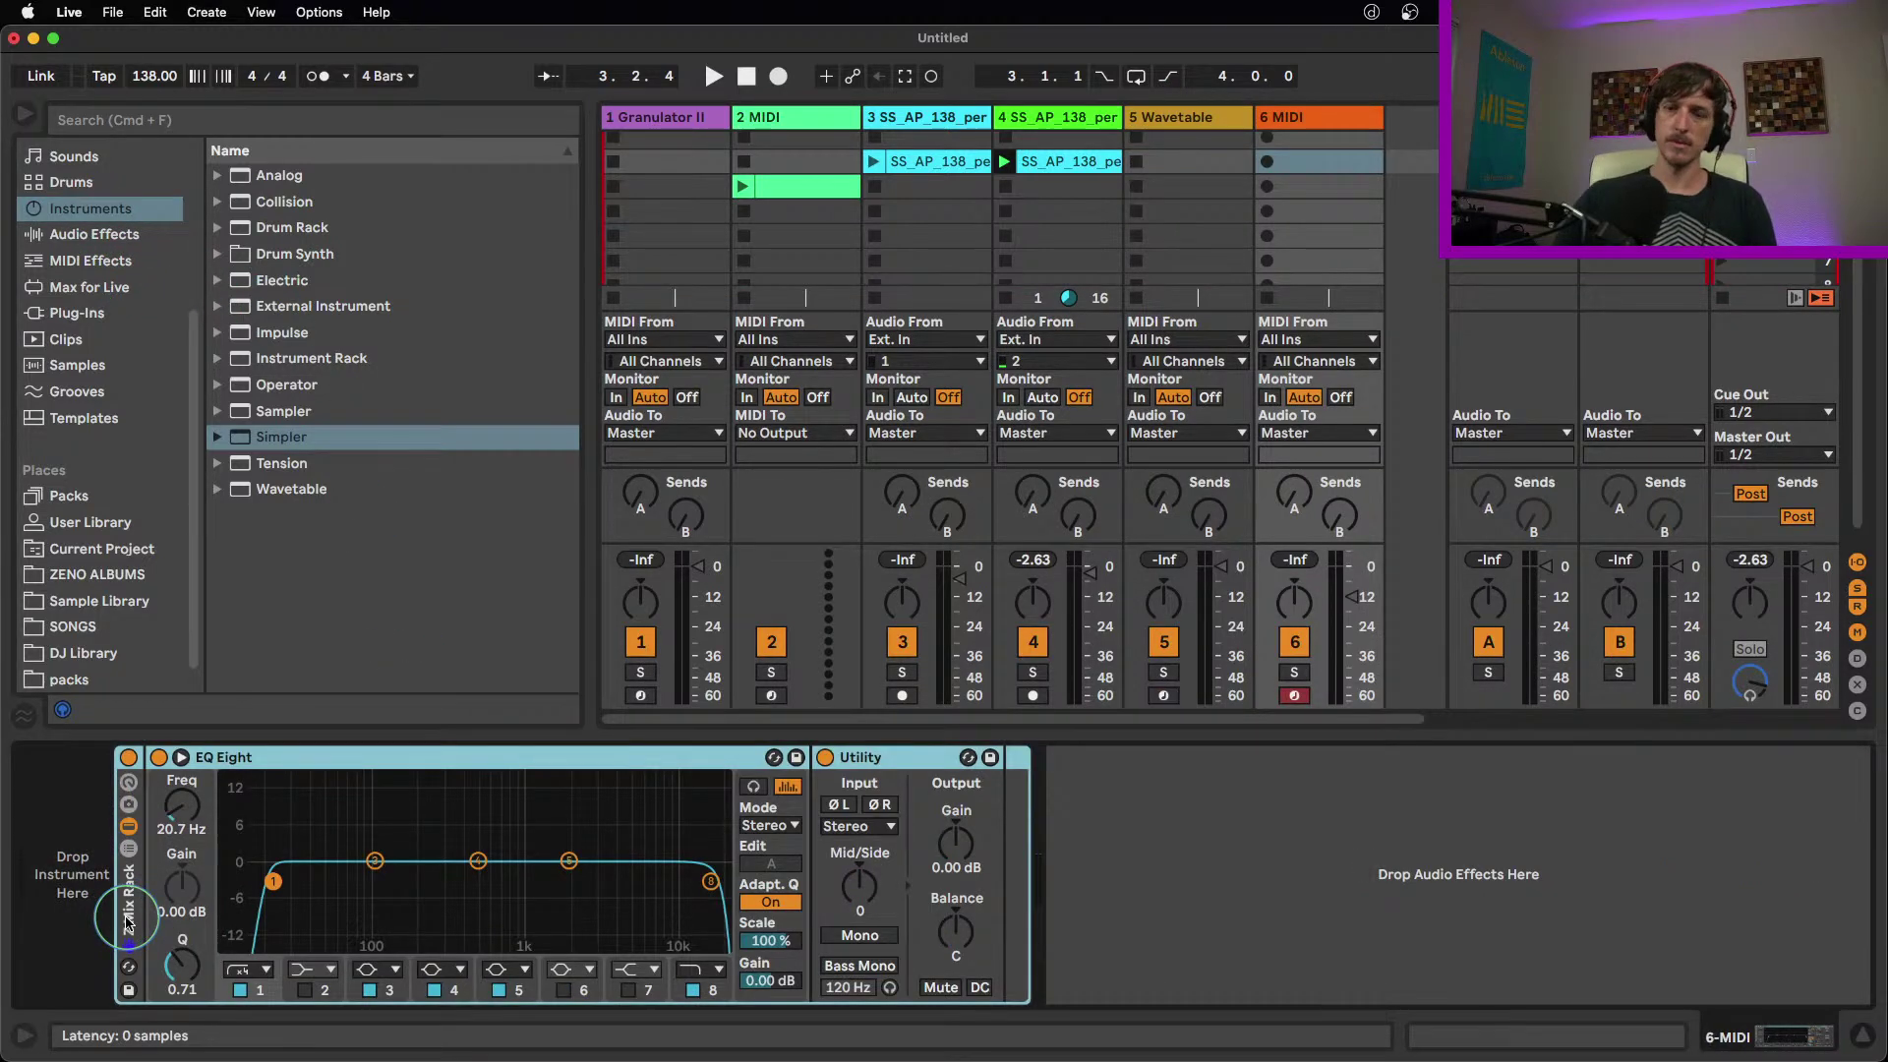
pyautogui.press('Delete')
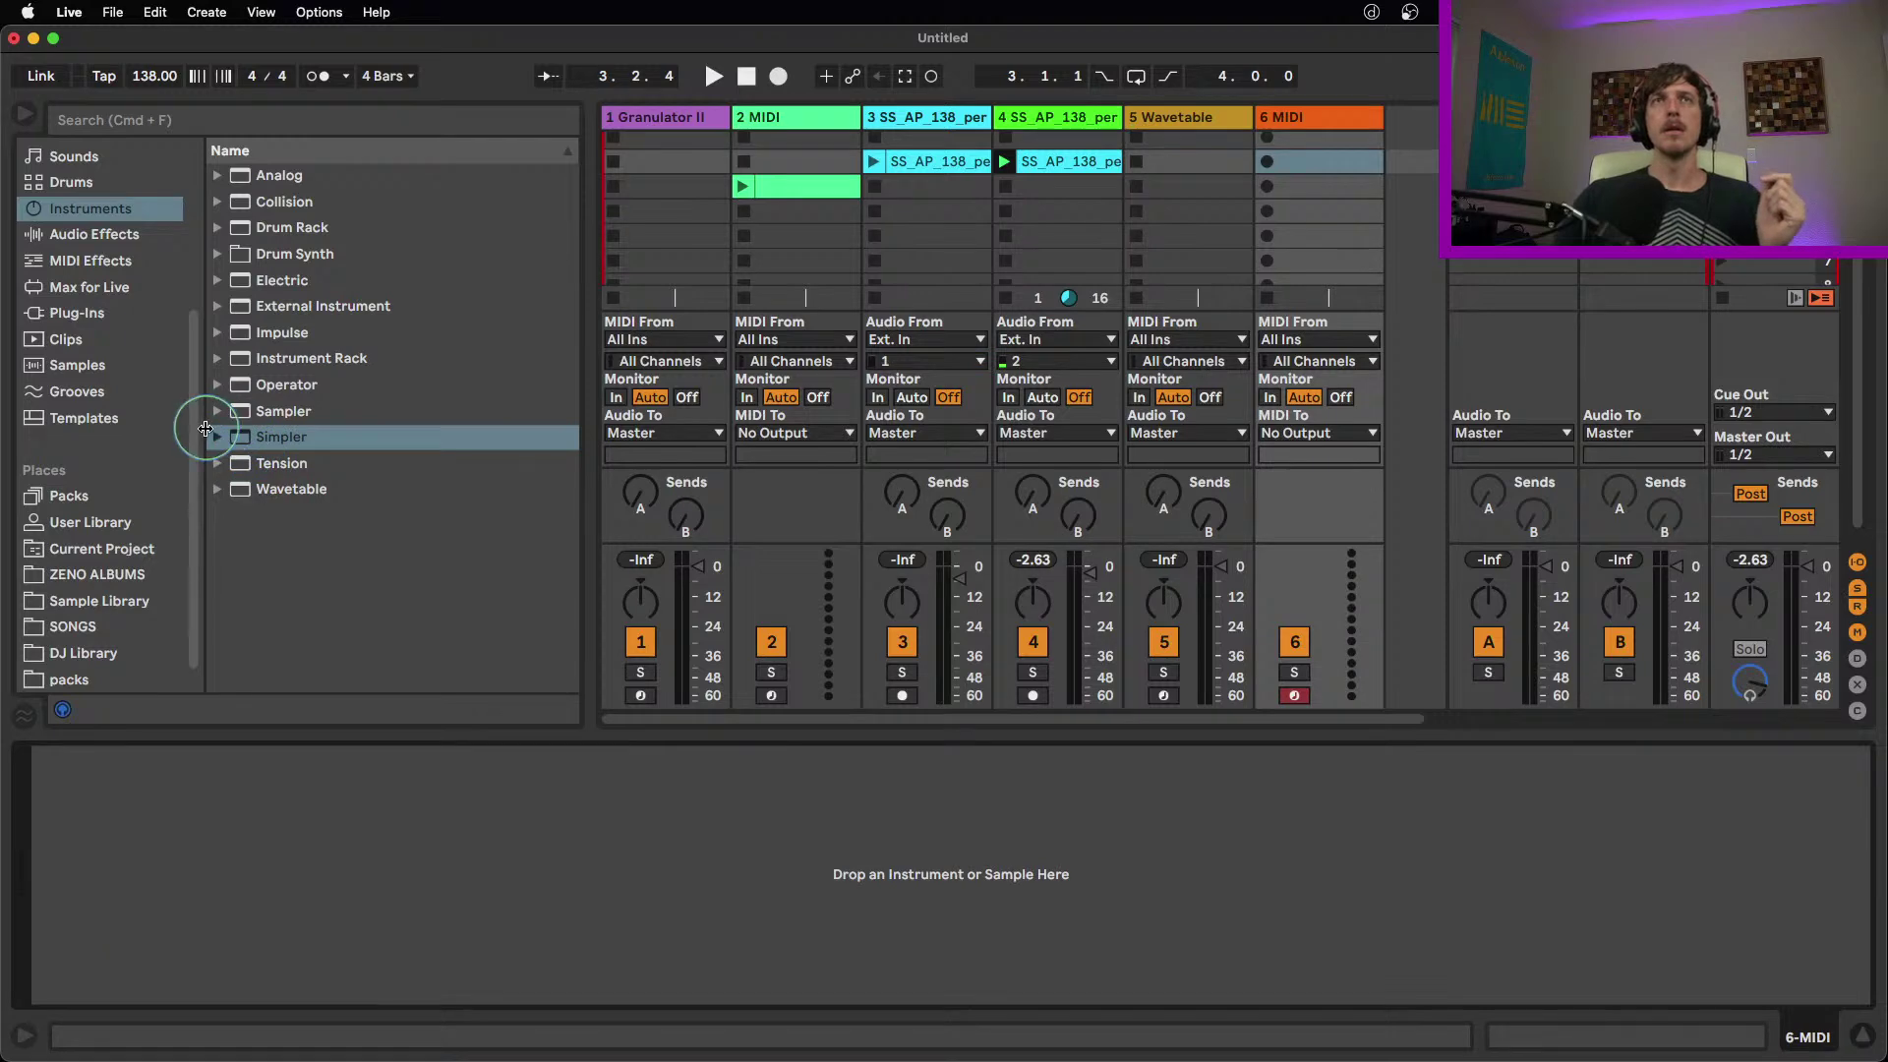
# Load Wavetable onto the new MIDI track and raise the track volume slightly
pyautogui.moveTo(287, 490); pyautogui.dragTo(229, 851)
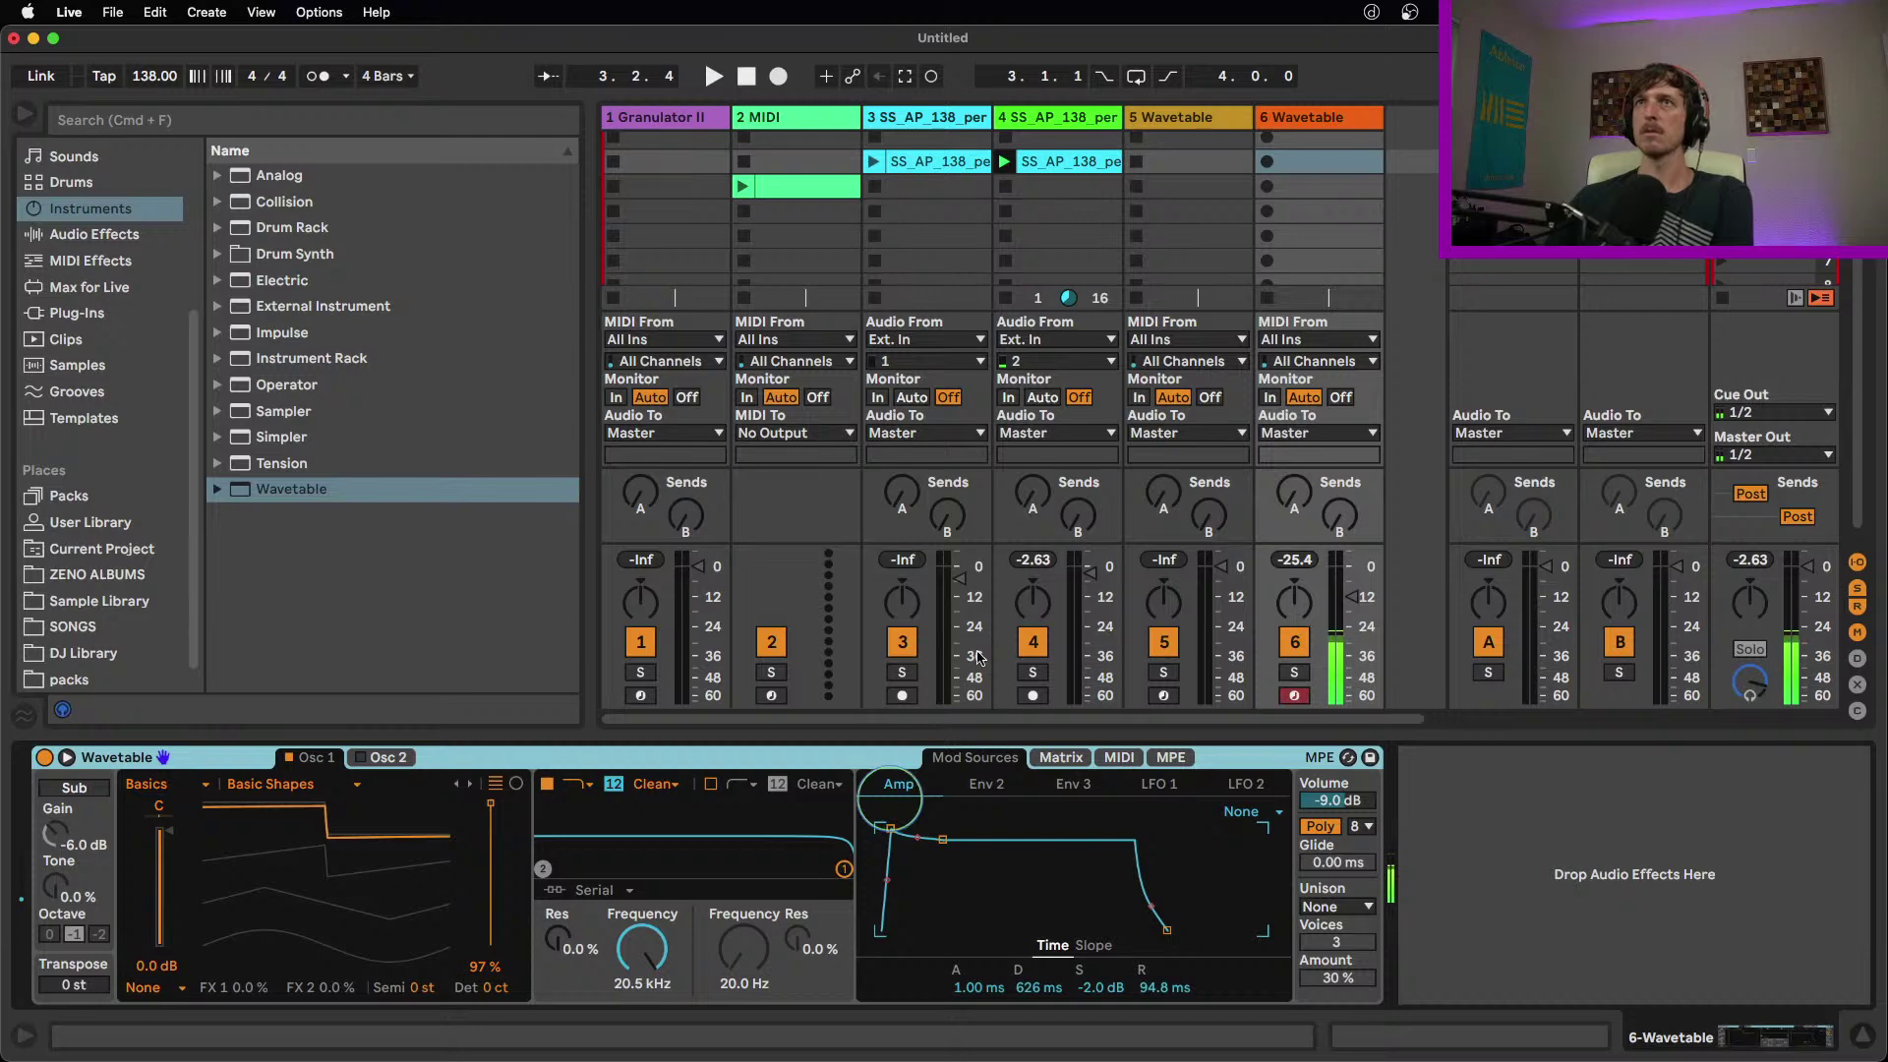
pyautogui.moveTo(1342, 601); pyautogui.dragTo(1357, 586)
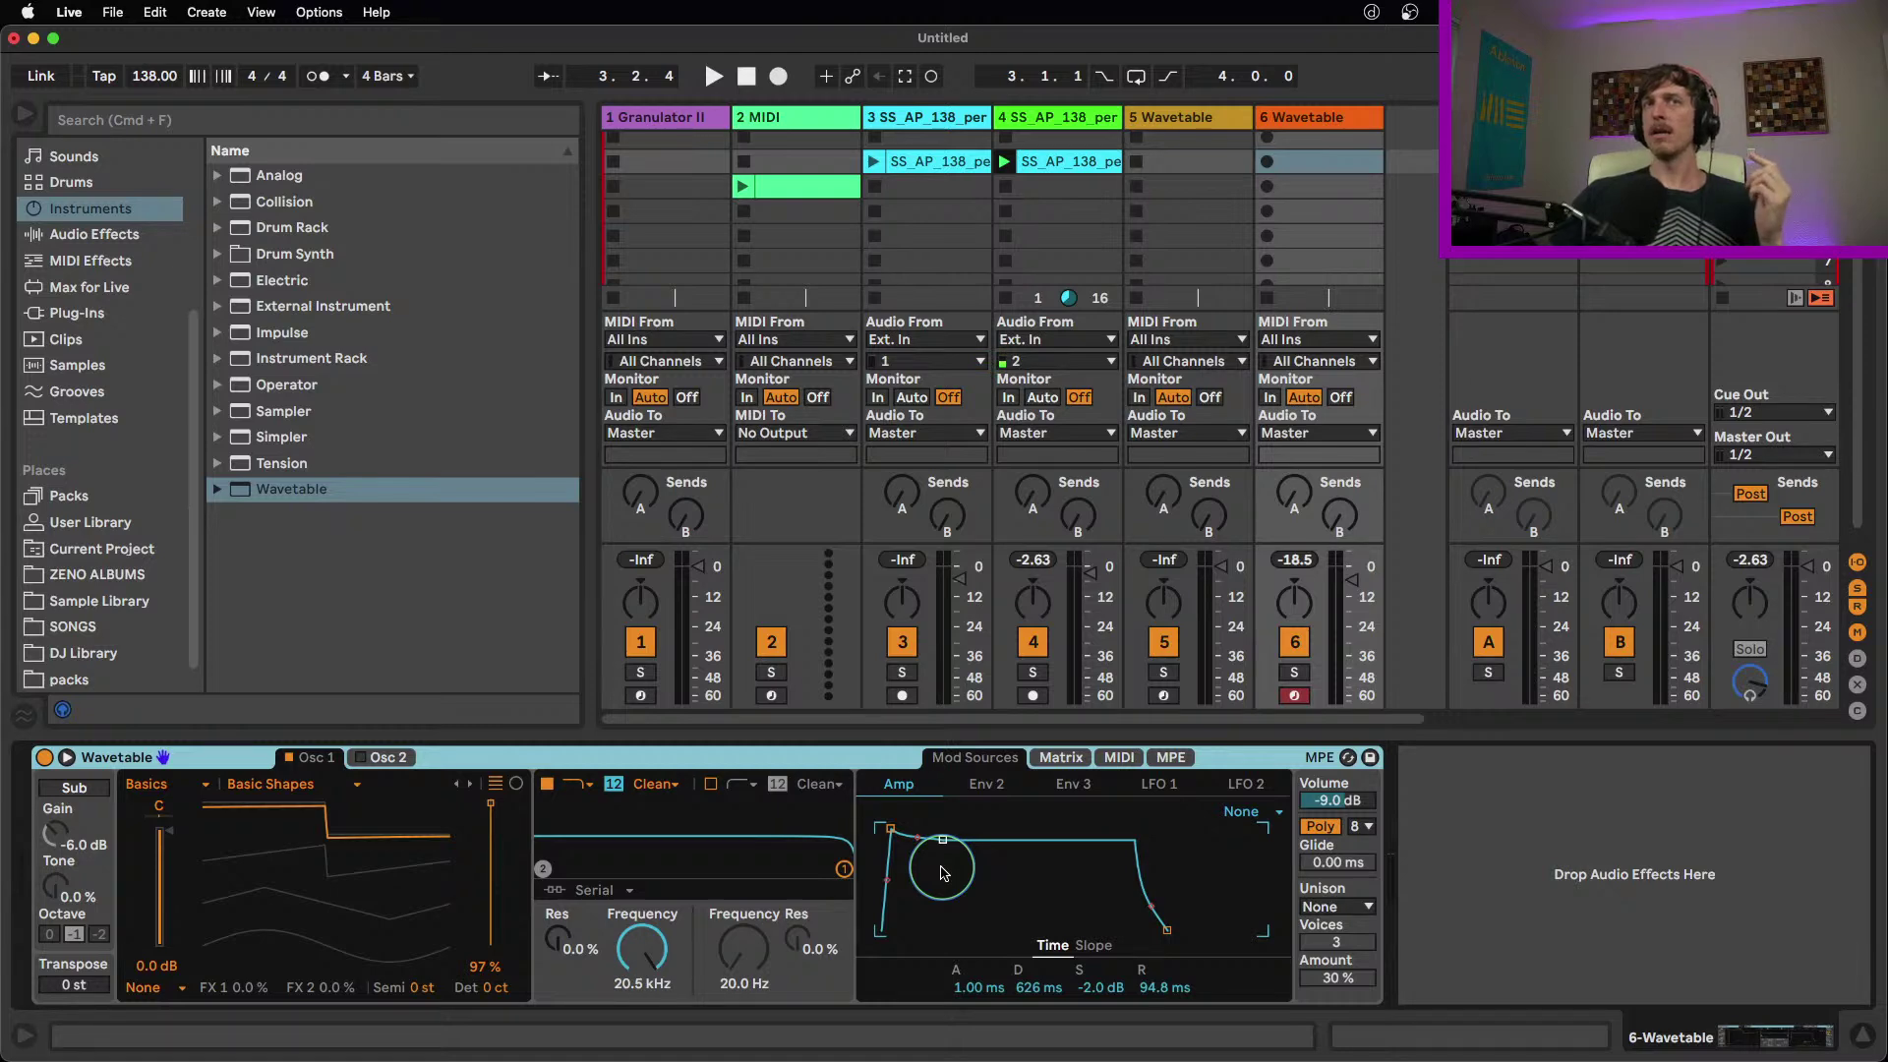
# Set the circuit type of Wavetable's first filter to OSR
pyautogui.click(656, 784)
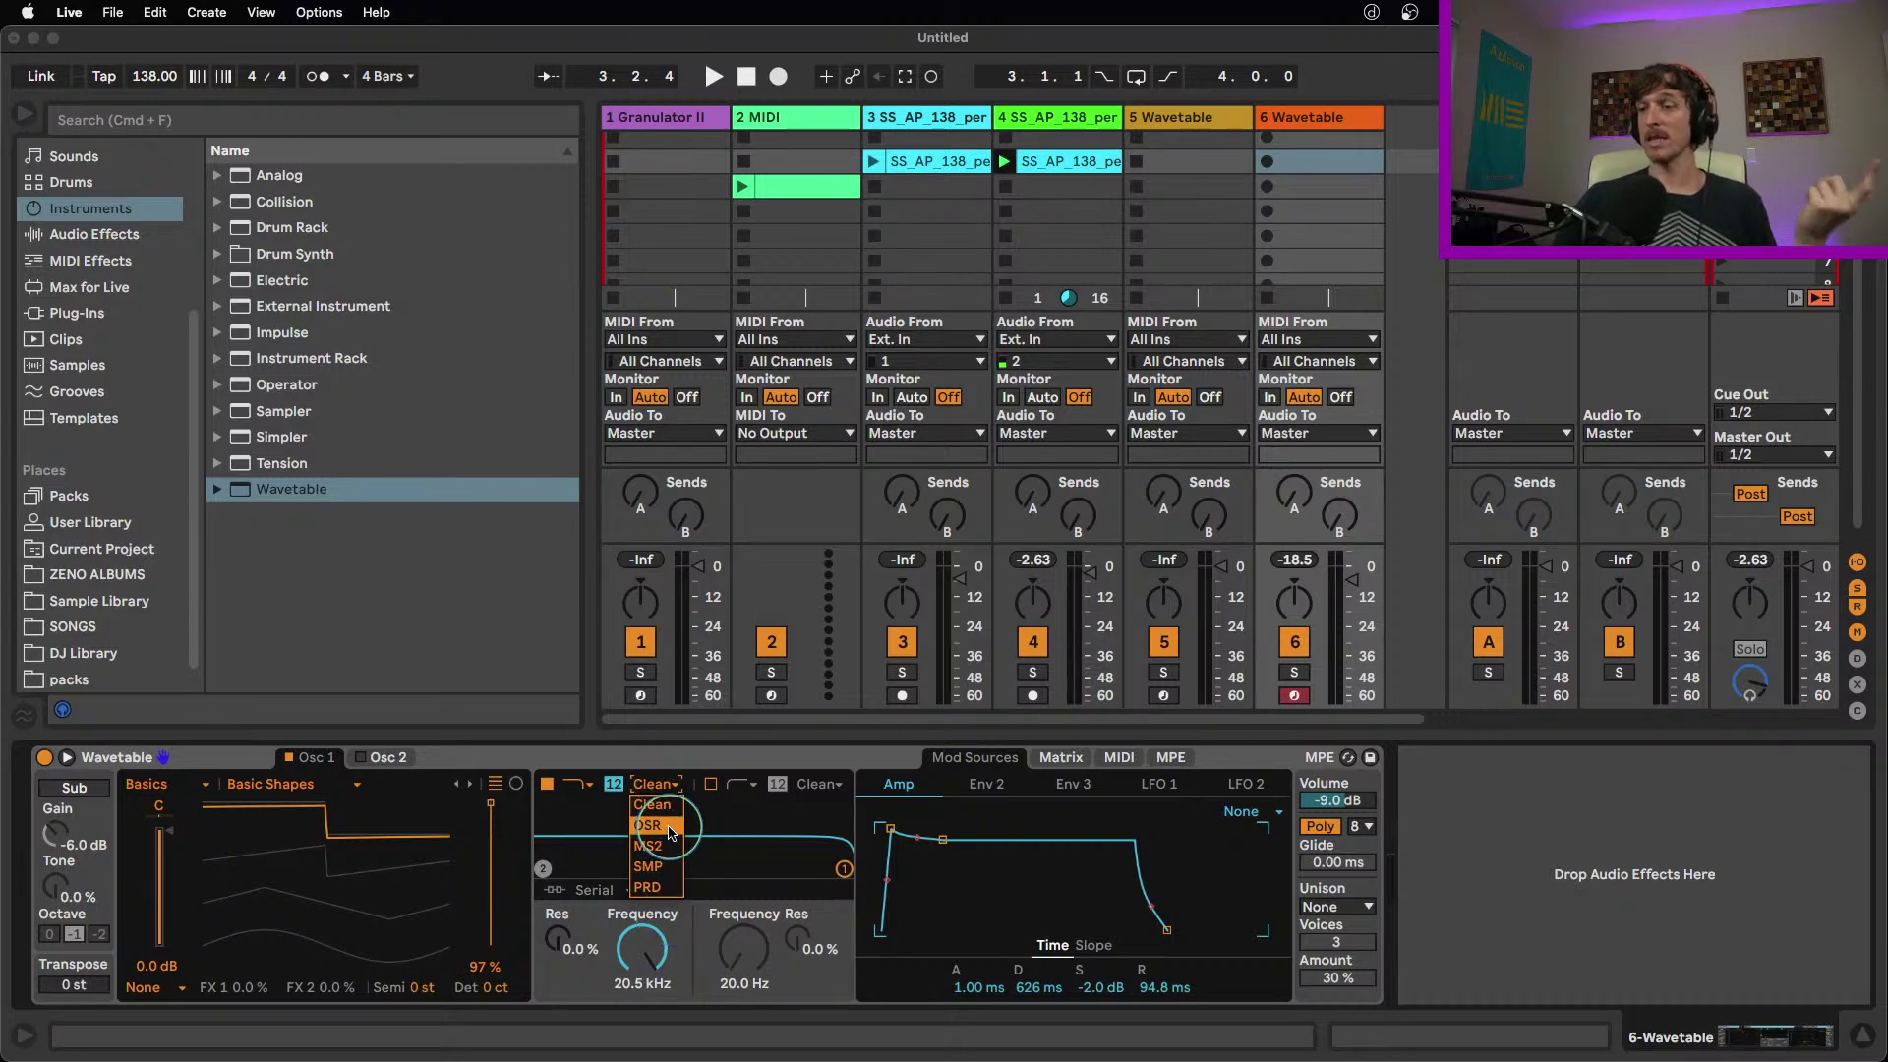
pyautogui.click(654, 758)
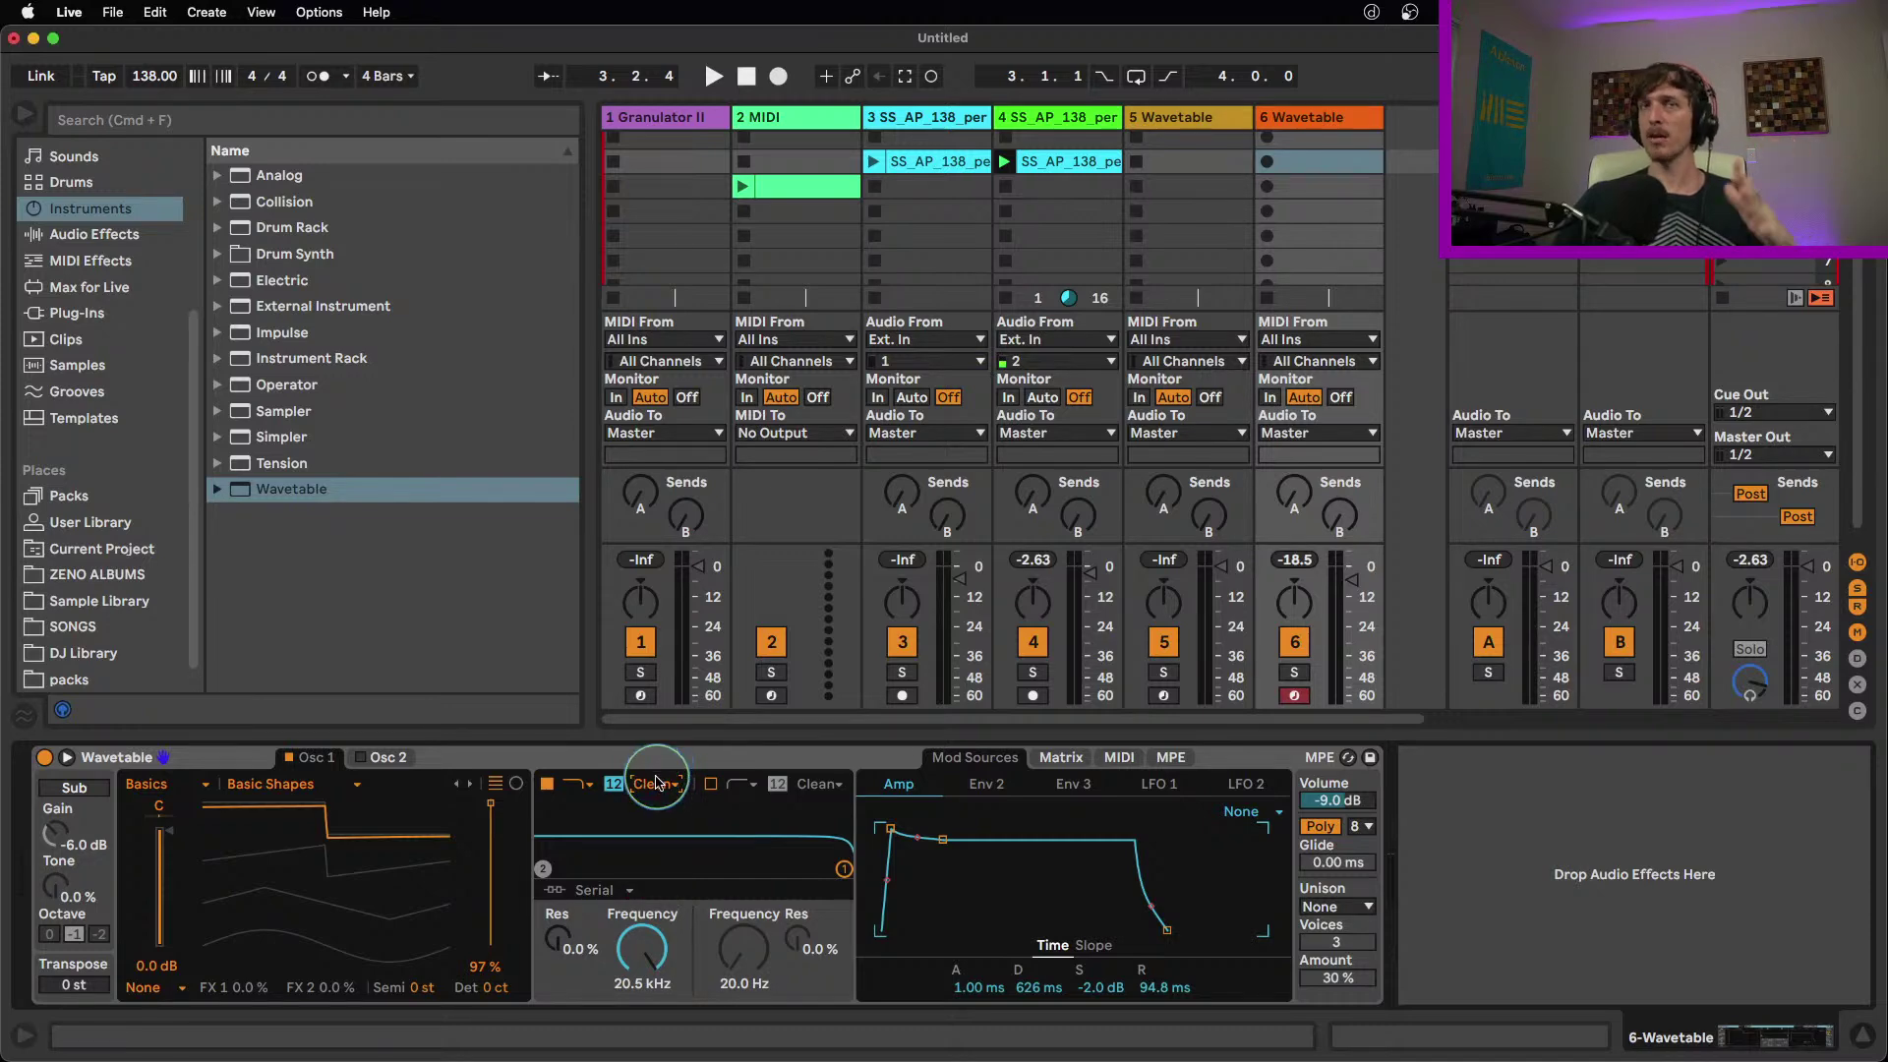
pyautogui.click(662, 784)
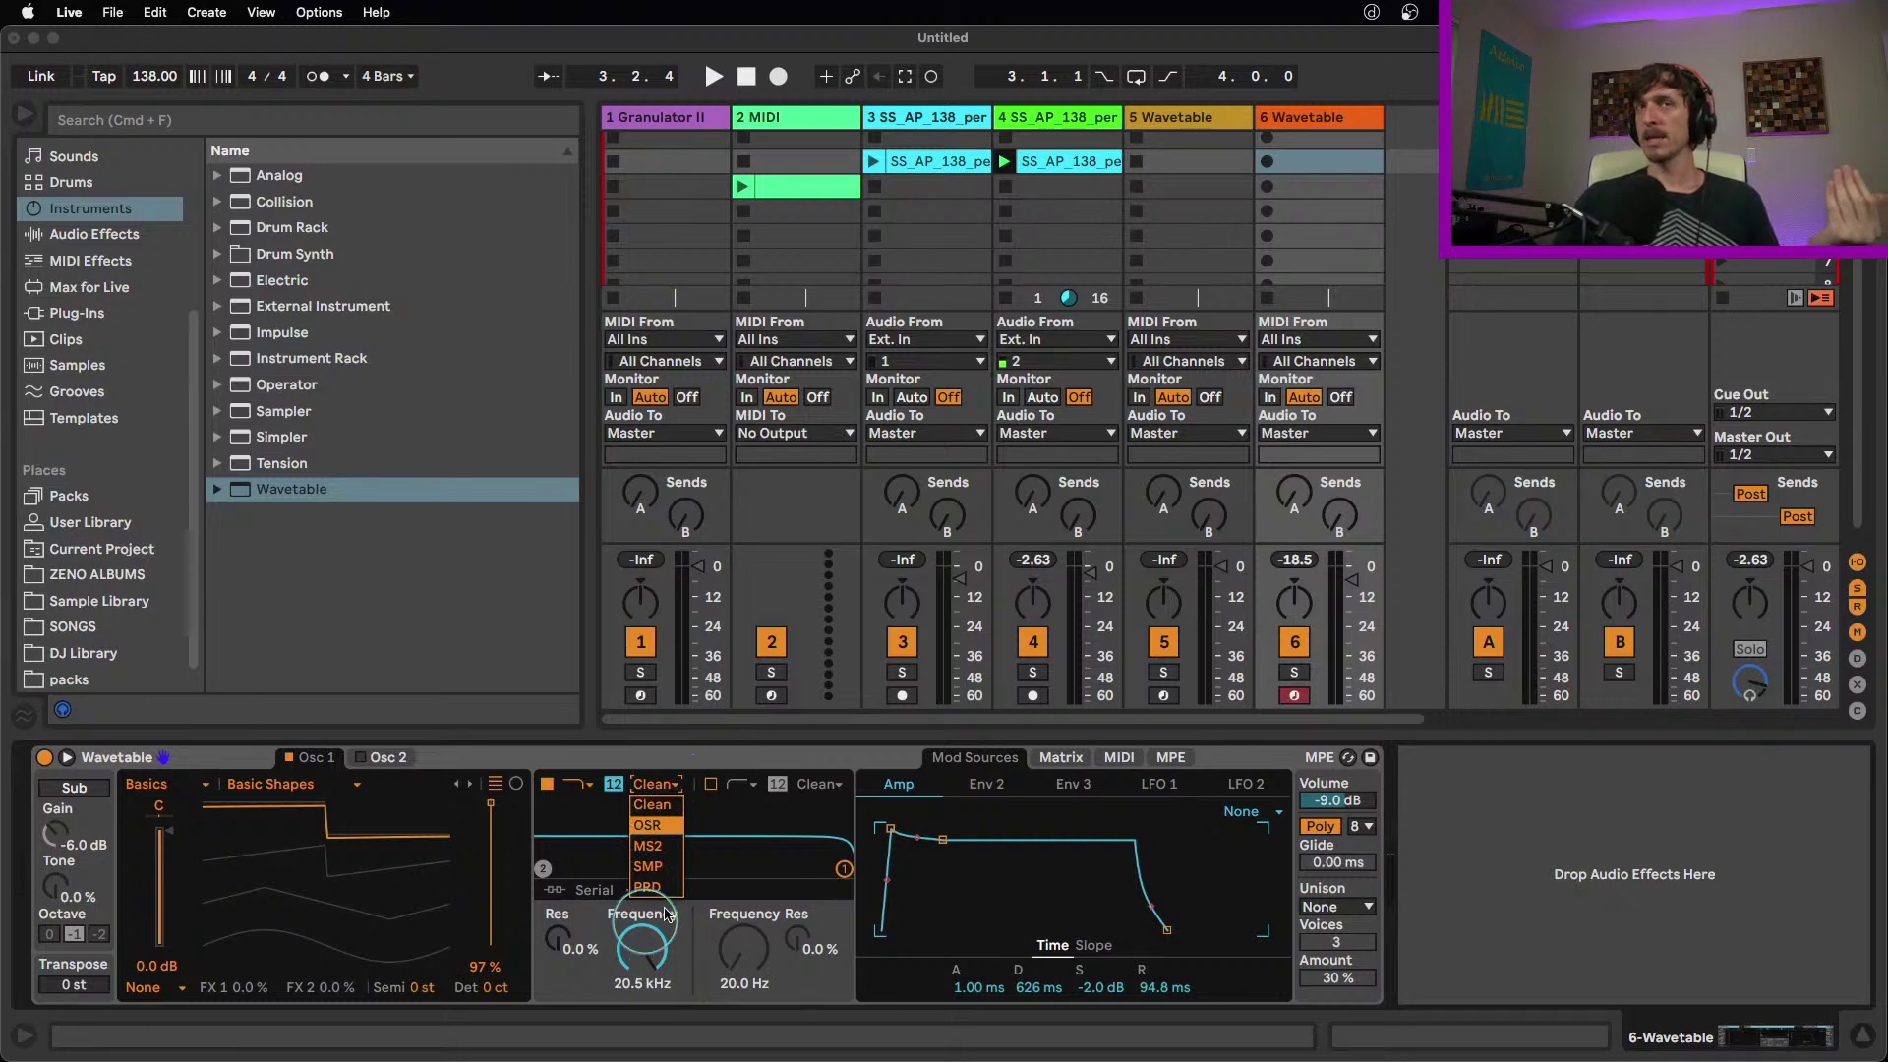
pyautogui.click(661, 829)
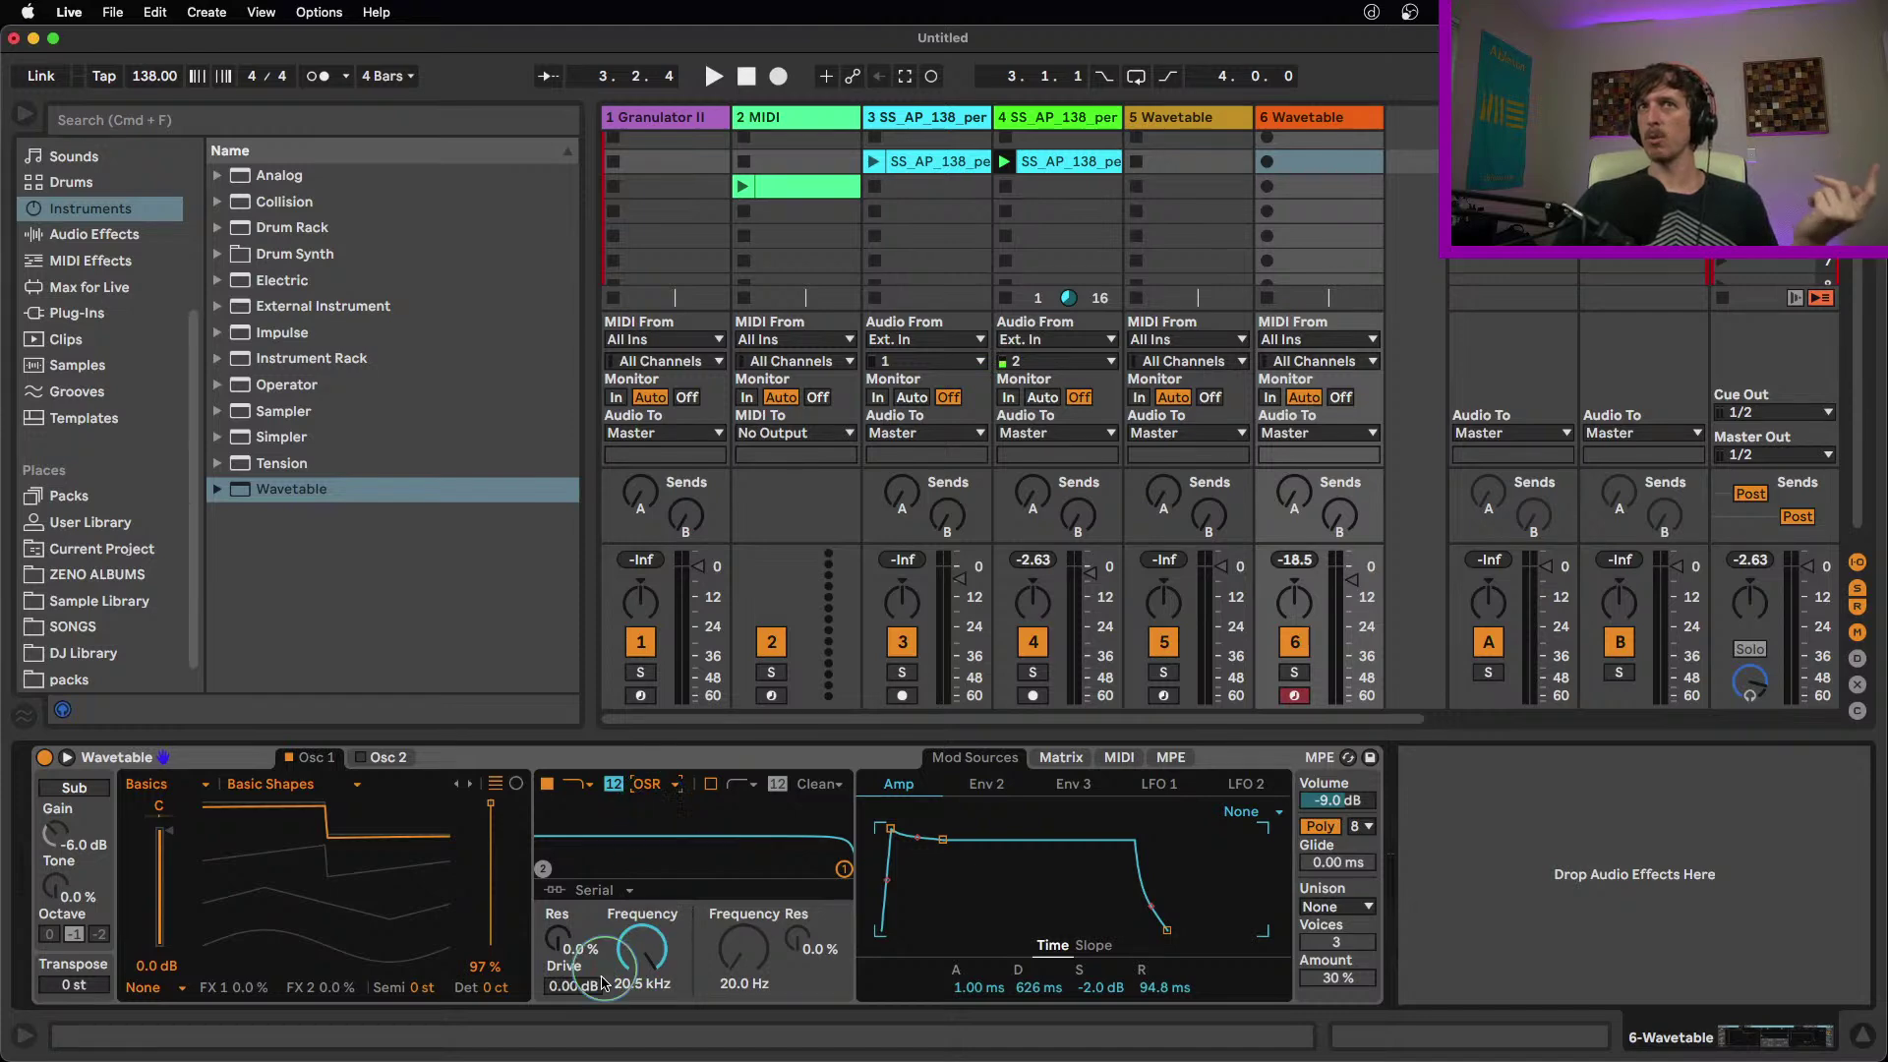
pyautogui.click(647, 784)
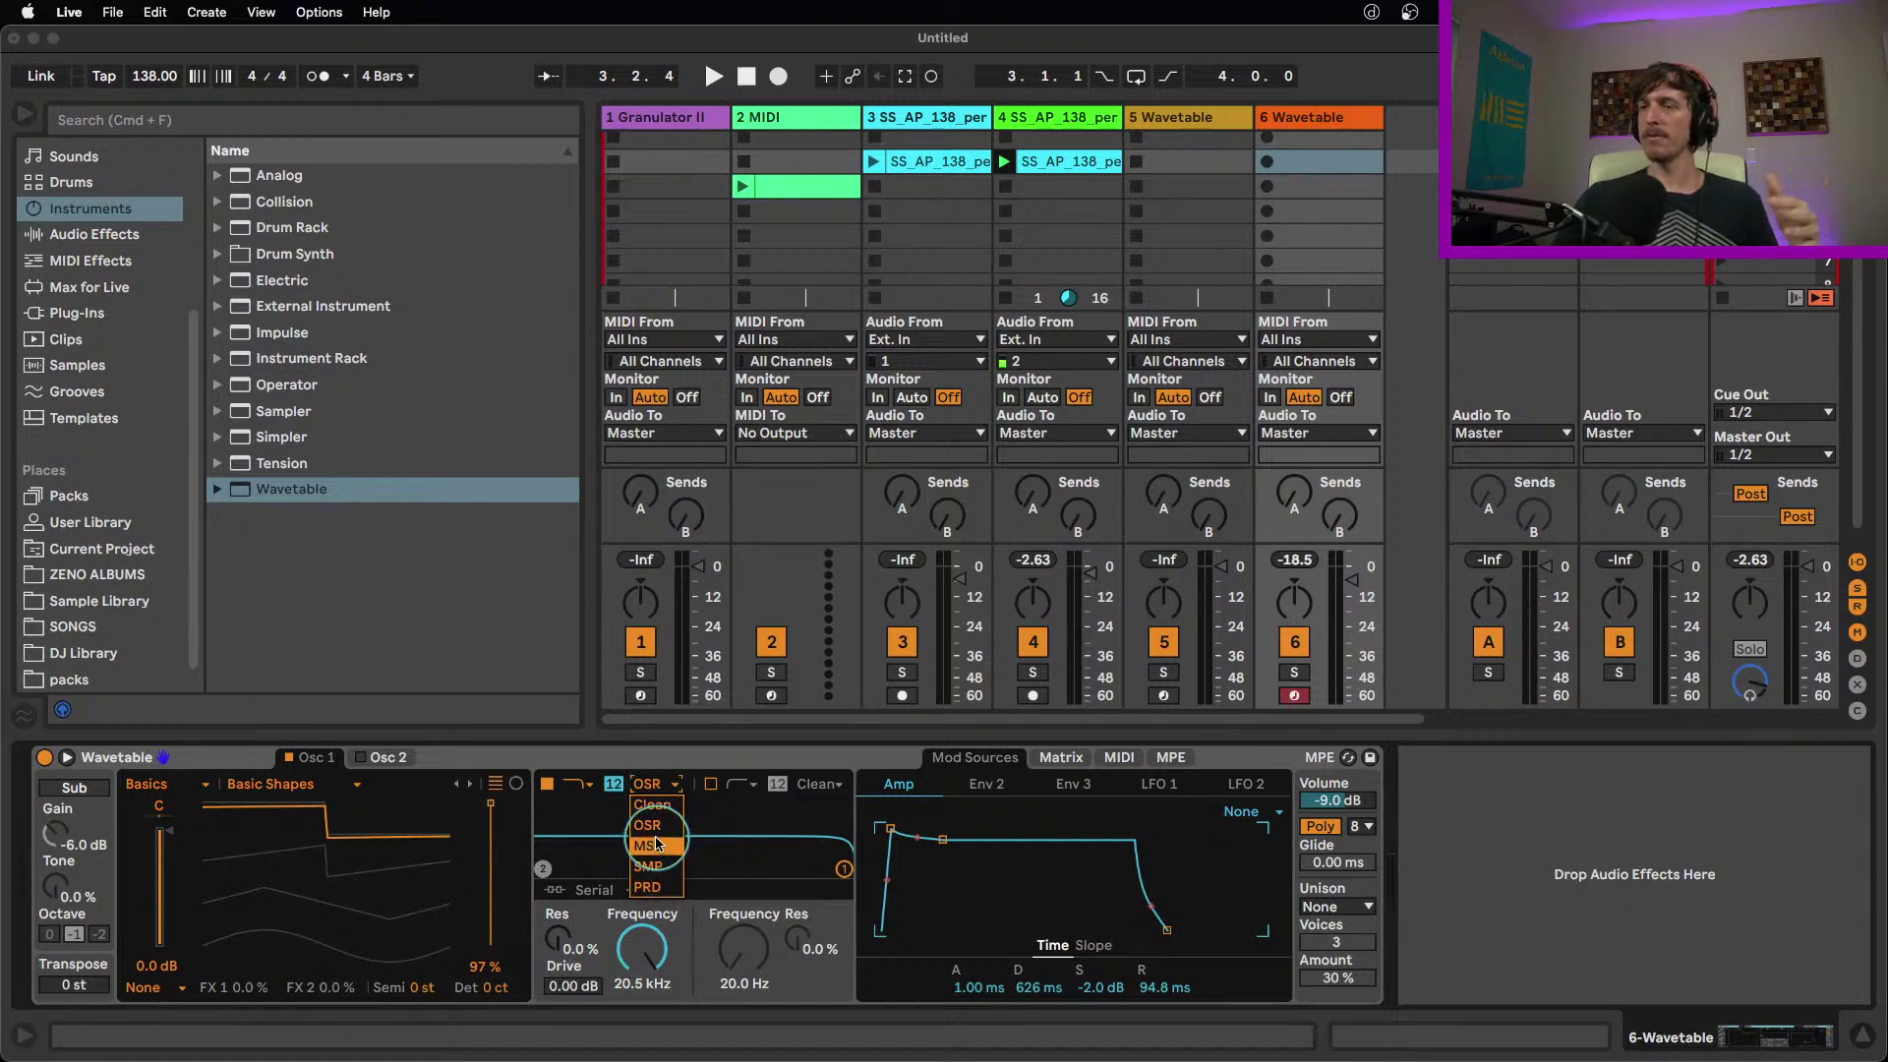
pyautogui.click(650, 825)
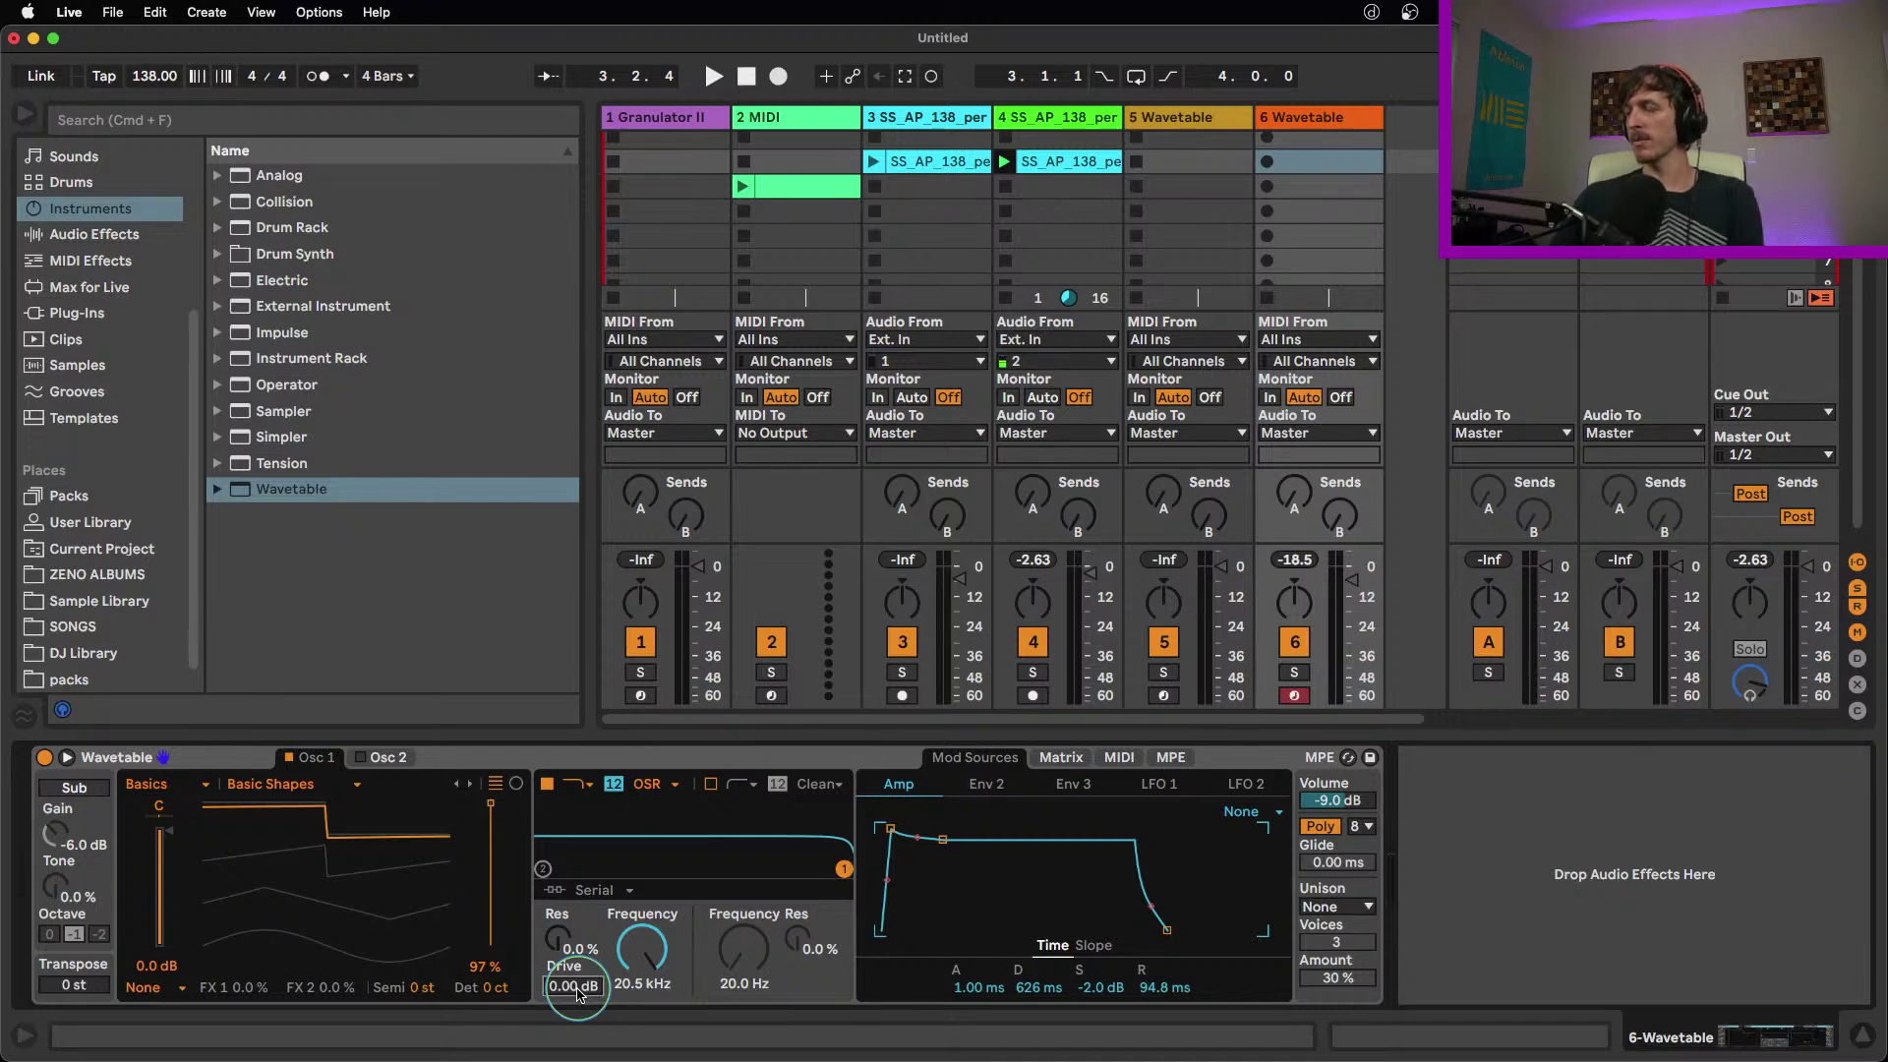
# Try the first filter at a 12.3 kHz cutoff, 16% resonance and 12.6 dB of Drive
pyautogui.moveTo(578, 996); pyautogui.dragTo(578, 978)
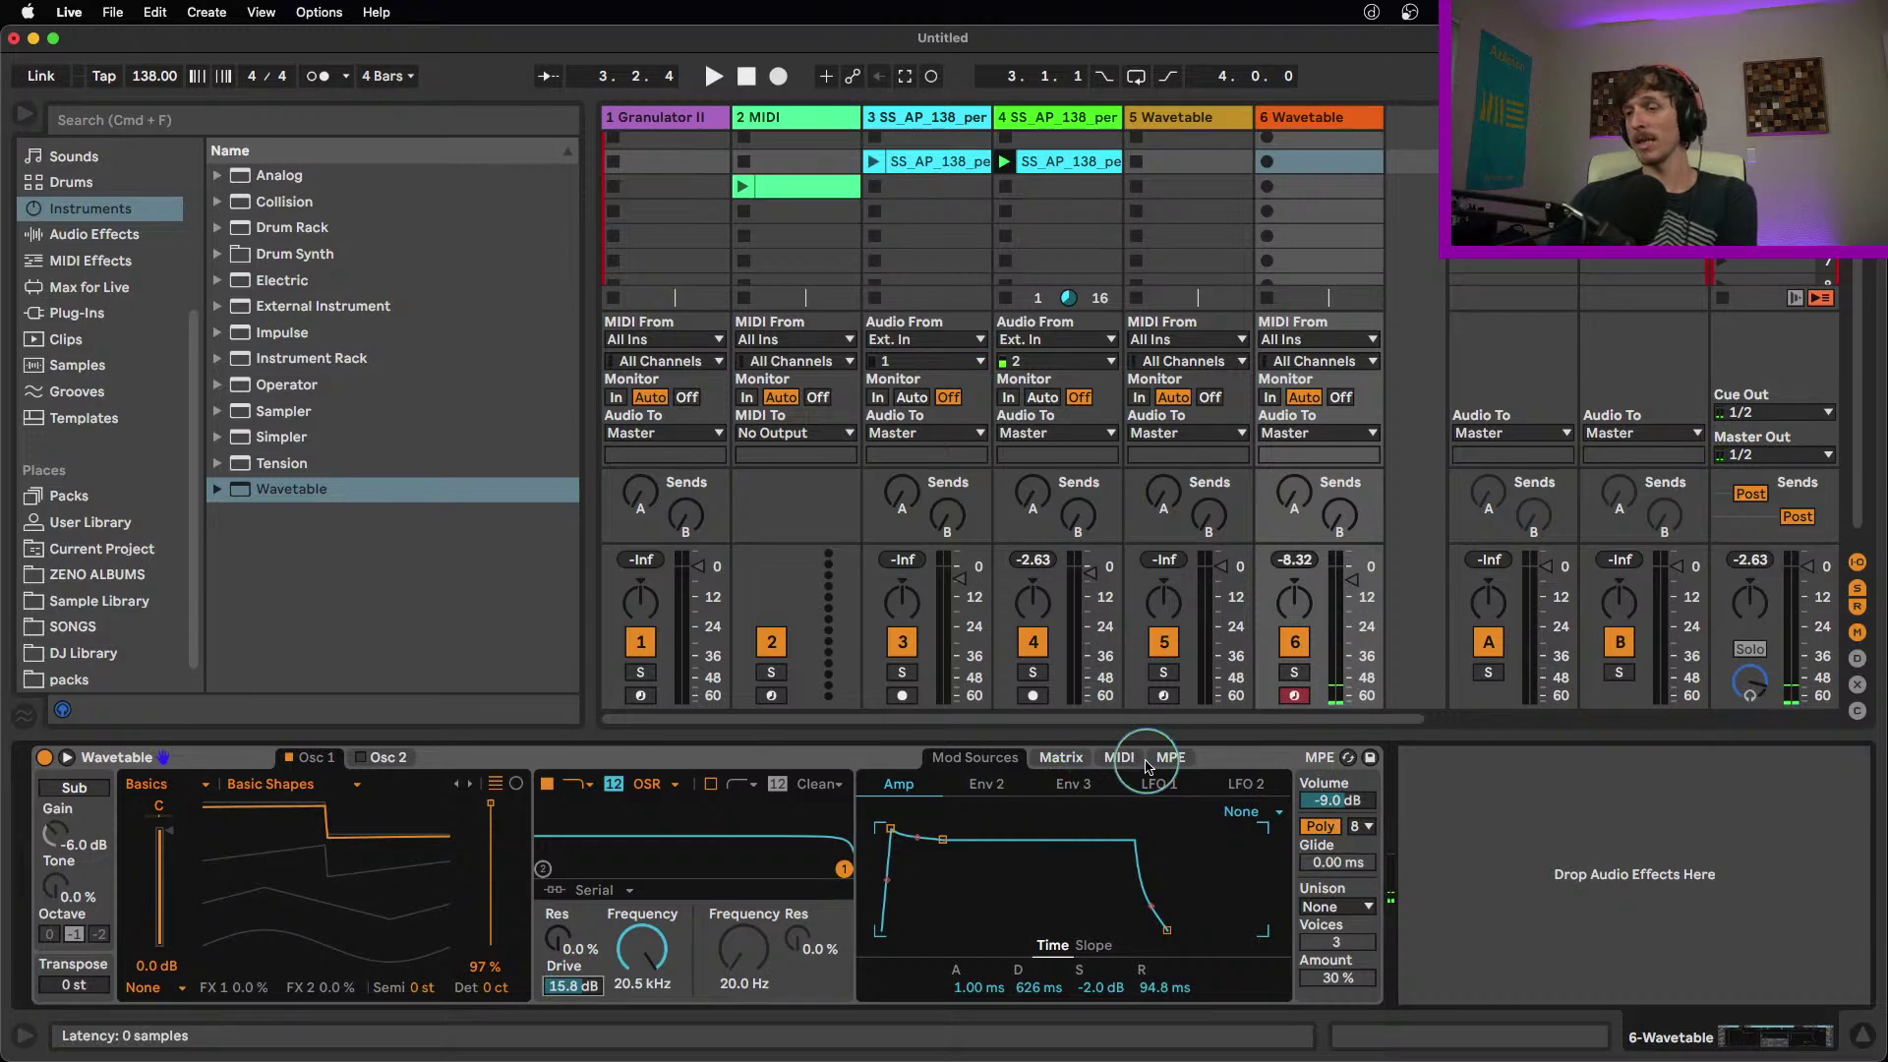
pyautogui.moveTo(847, 860)
pyautogui.mouseDown()
pyautogui.moveTo(803, 856)
pyautogui.moveTo(822, 861)
pyautogui.mouseUp()
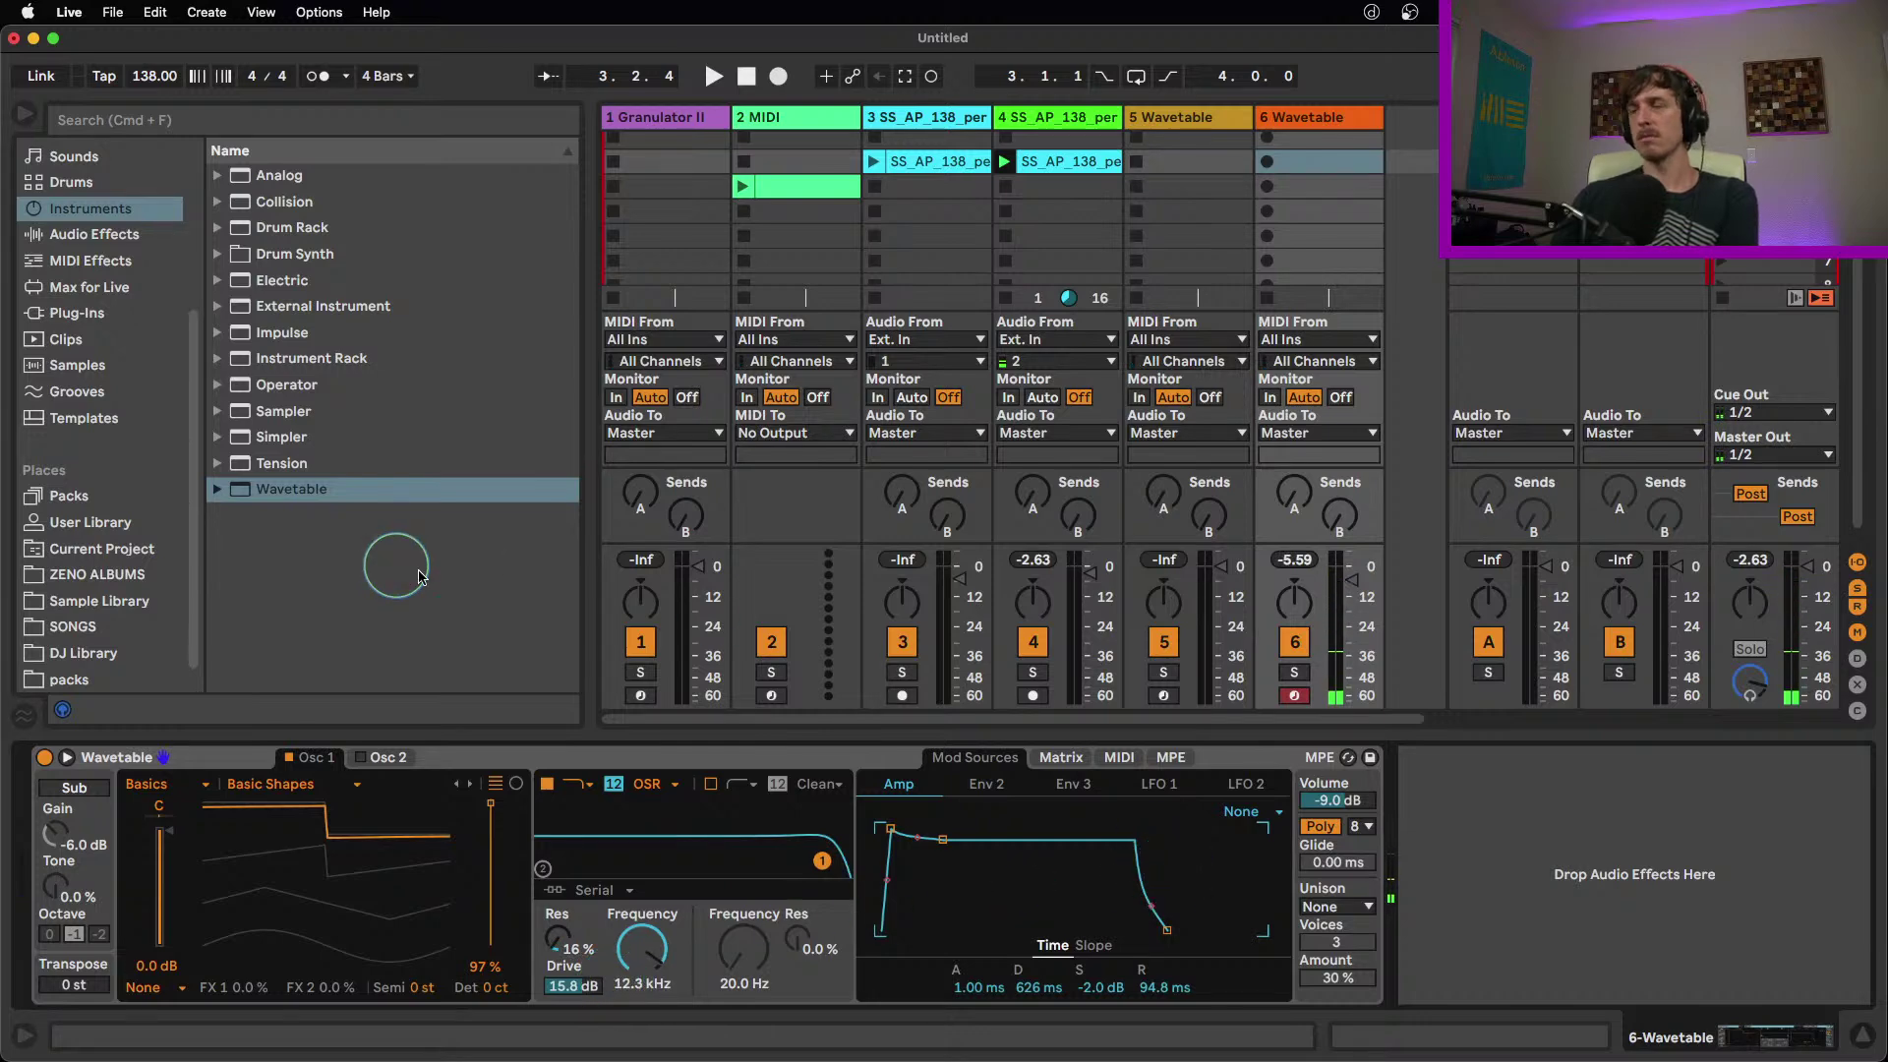
pyautogui.moveTo(580, 983); pyautogui.dragTo(582, 995)
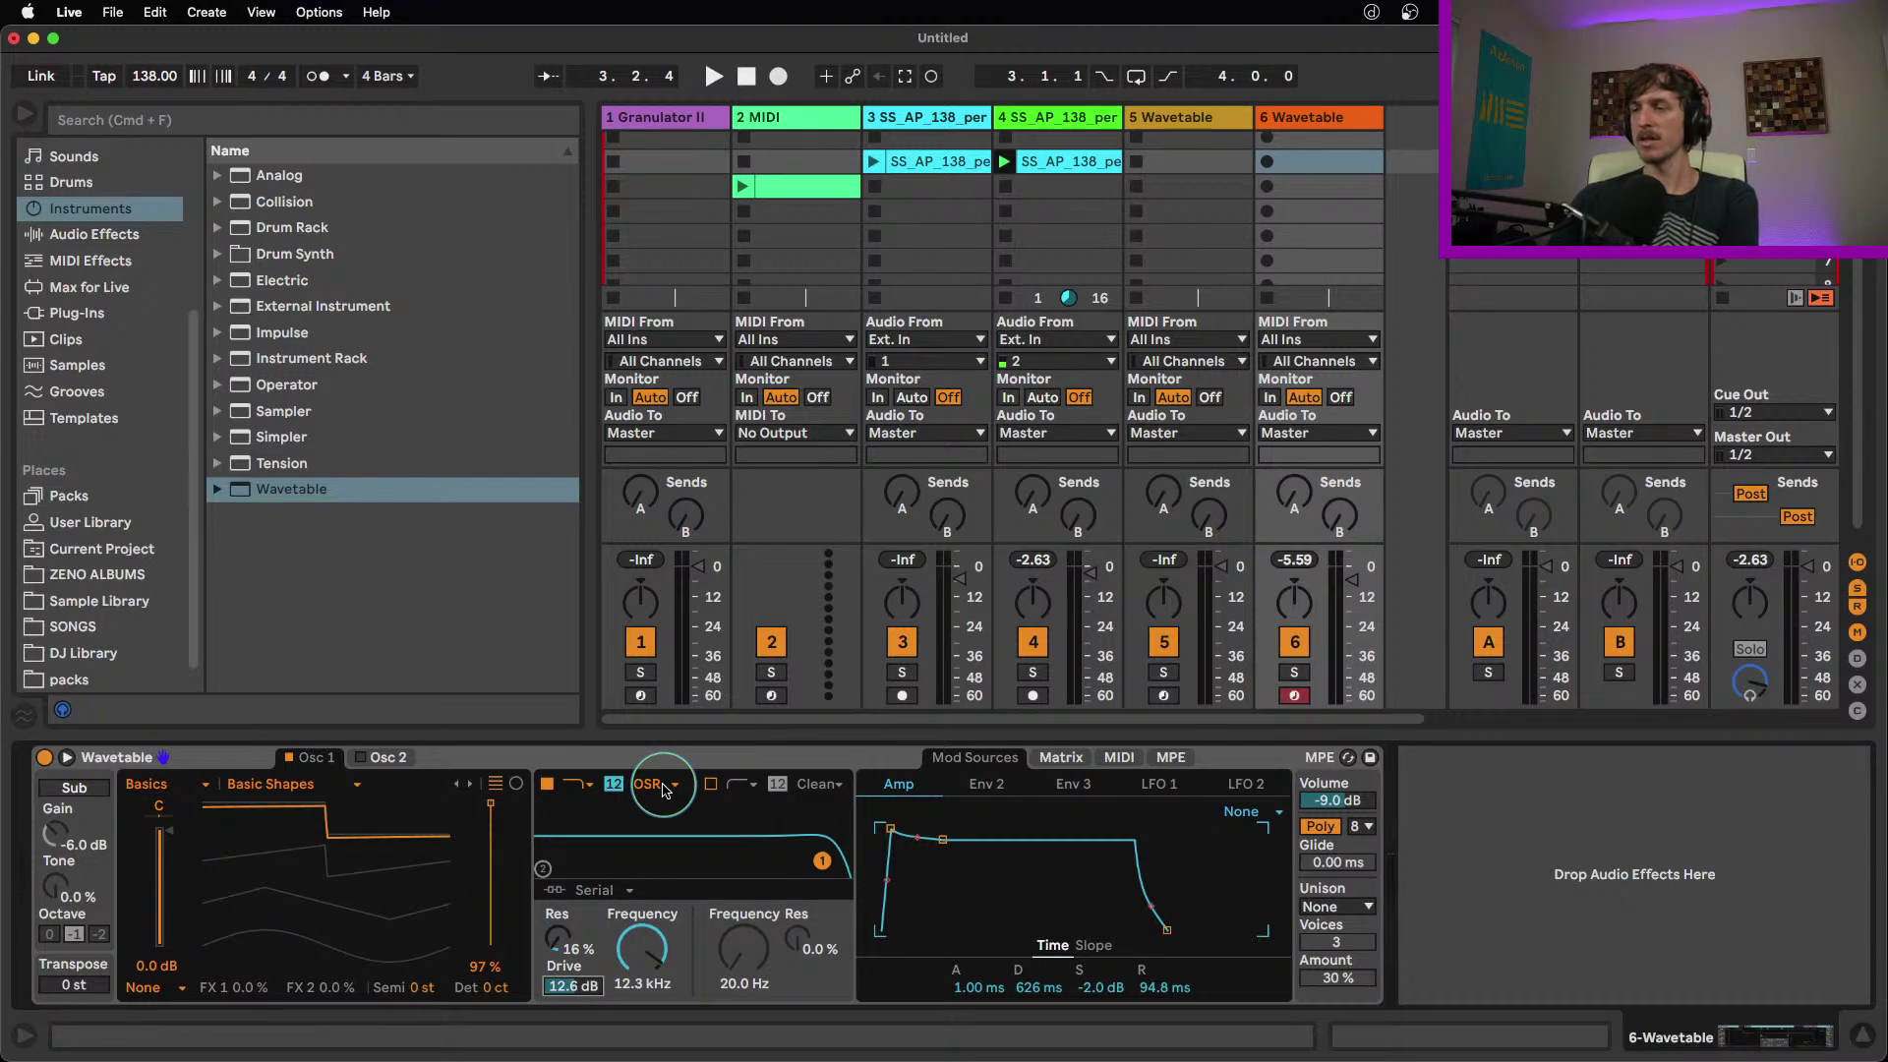
# Switch the first filter to the MS2 circuit and sweep its cutoff down to about 1.63 kHz with 50% resonance
pyautogui.click(665, 791)
pyautogui.click(651, 810)
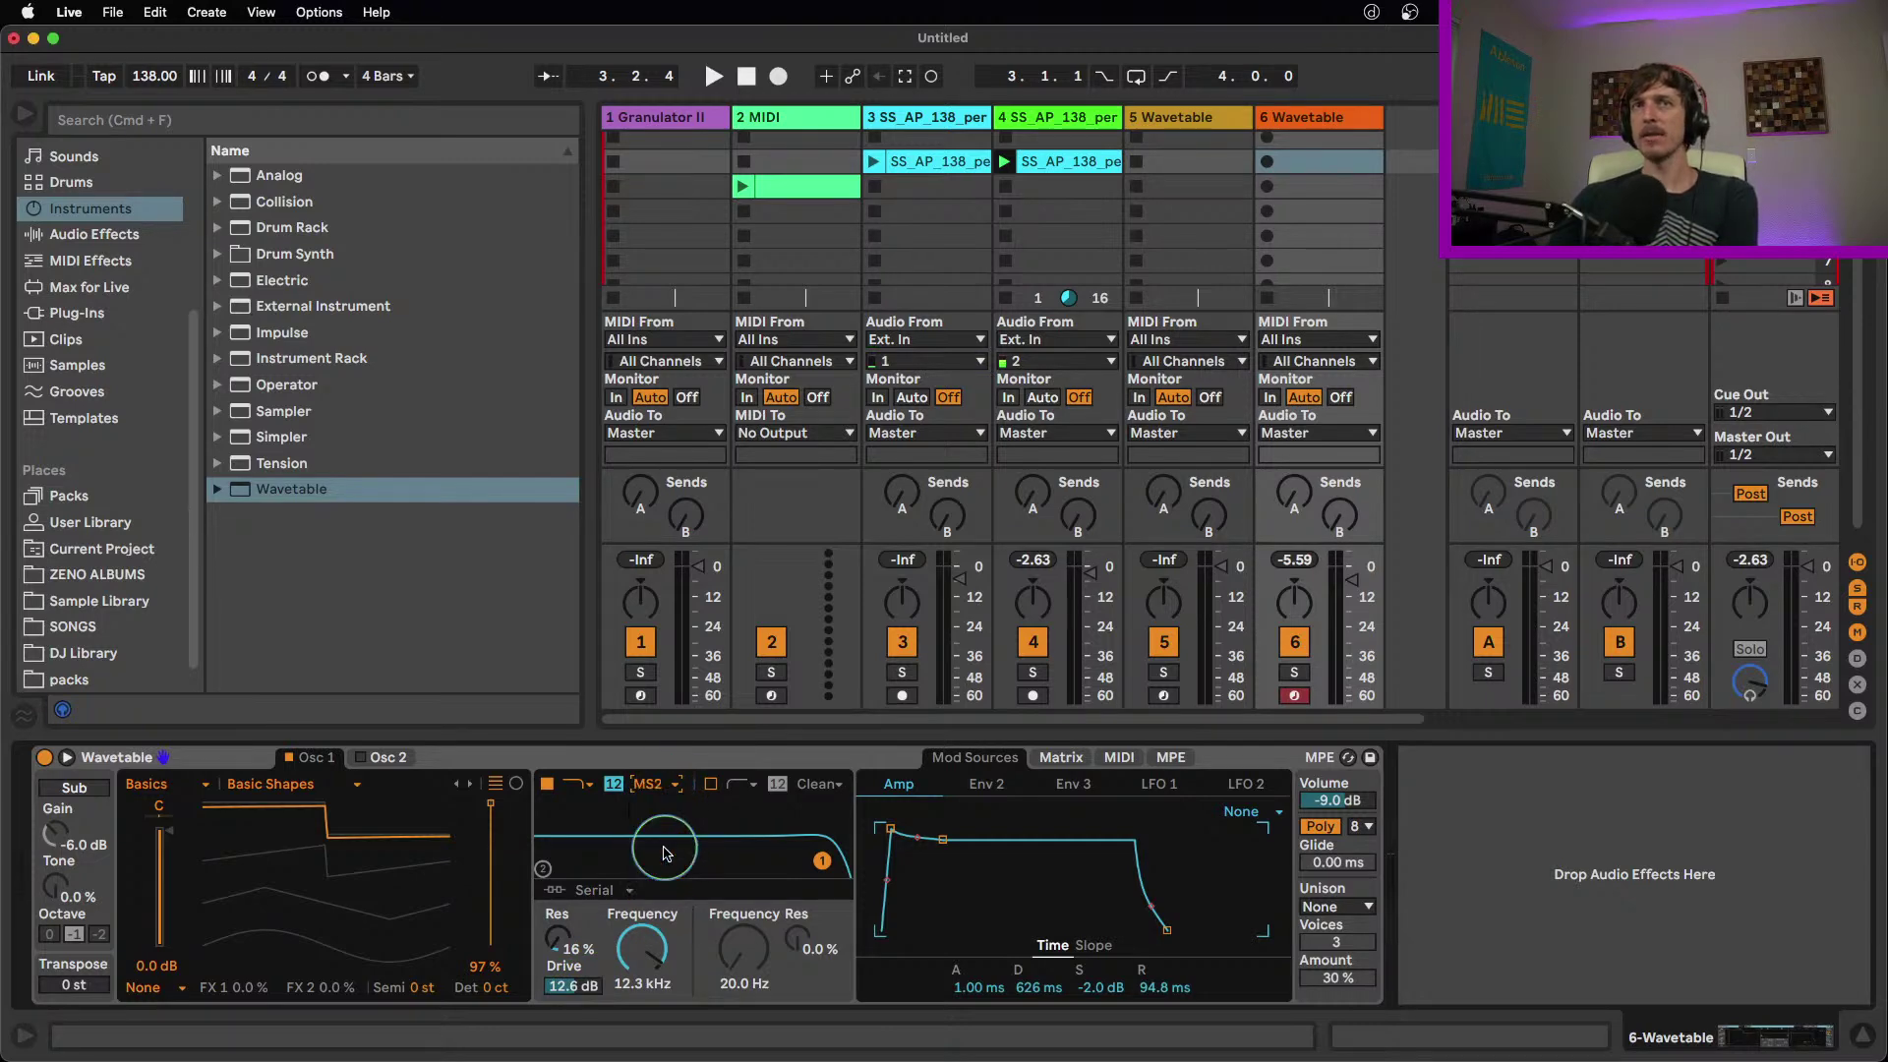
pyautogui.moveTo(655, 942); pyautogui.dragTo(556, 928)
# Try the SMP and PRD circuits on the first filter with Drive raised to 17.6 dB
pyautogui.click(649, 784)
pyautogui.click(667, 869)
pyautogui.moveTo(573, 987); pyautogui.dragTo(573, 973)
pyautogui.click(651, 784)
pyautogui.click(648, 888)
# Return the first filter to the OSR circuit and reset its Drive to 0.00 dB
pyautogui.click(647, 784)
pyautogui.click(656, 835)
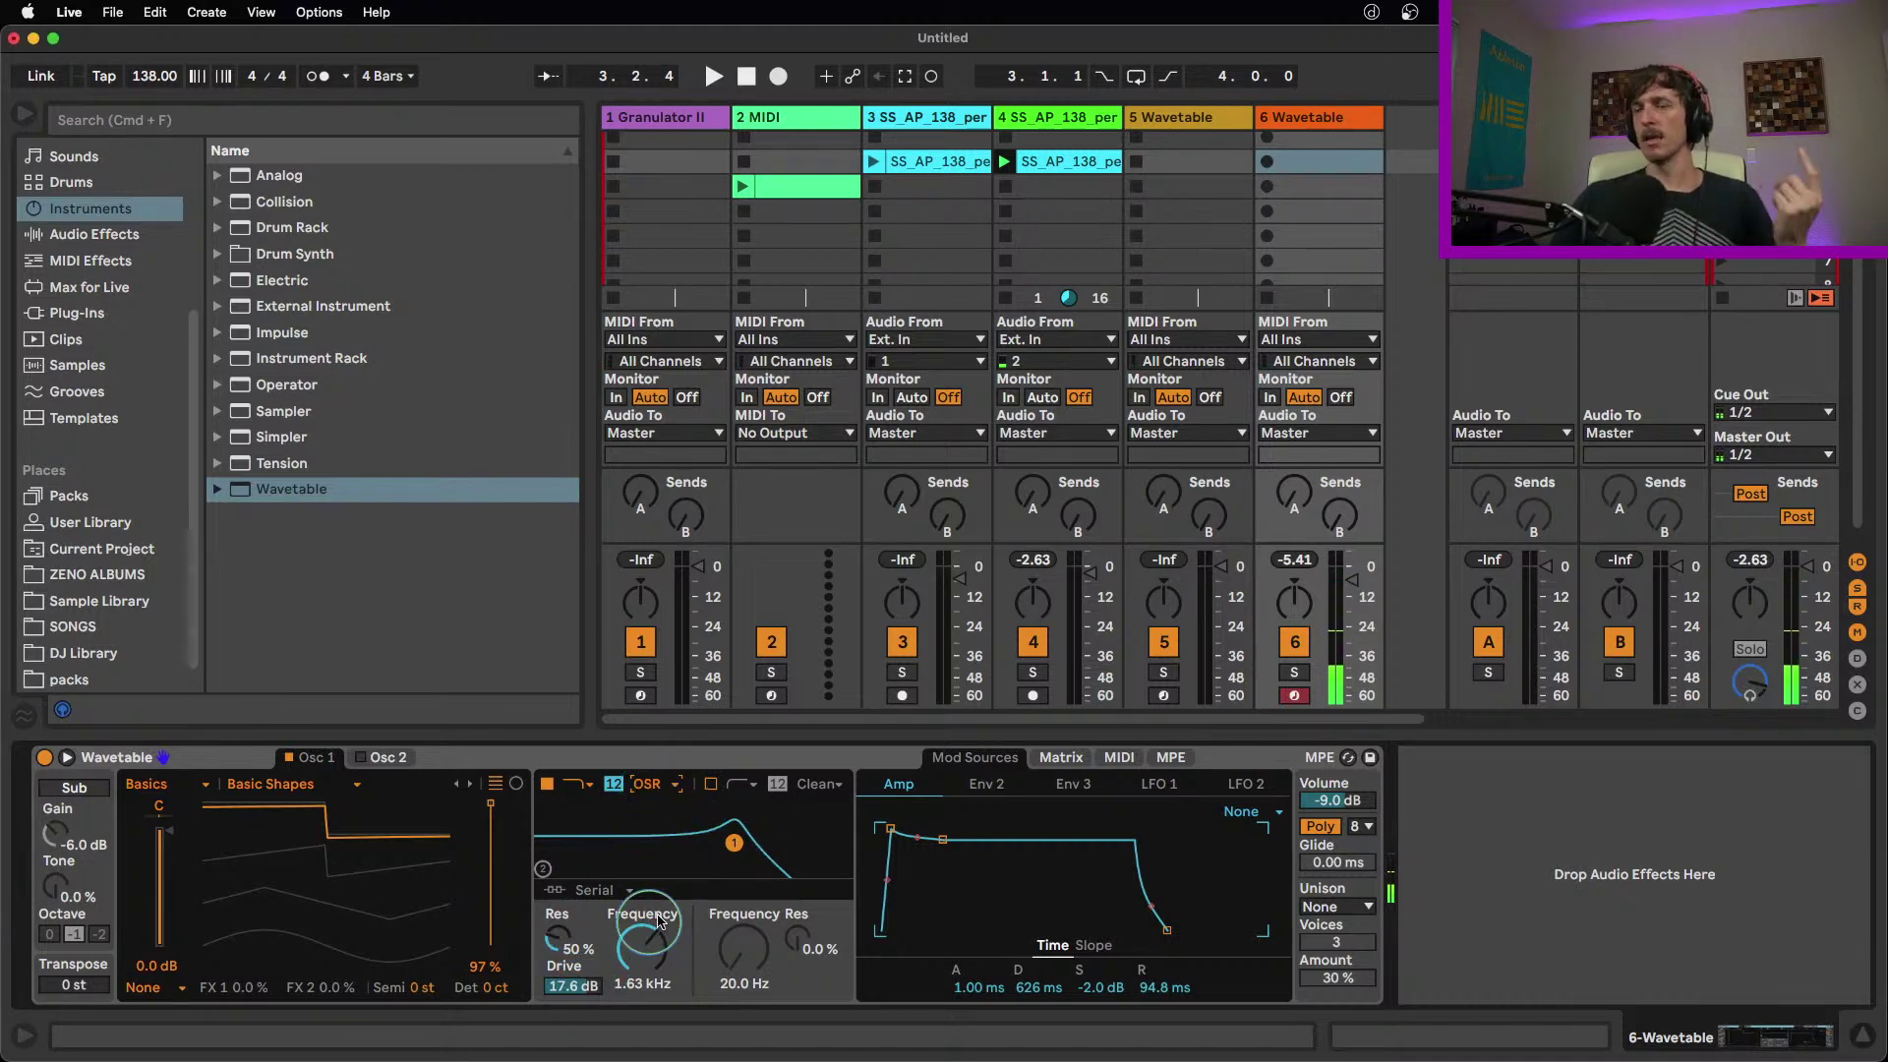
pyautogui.doubleClick(579, 988)
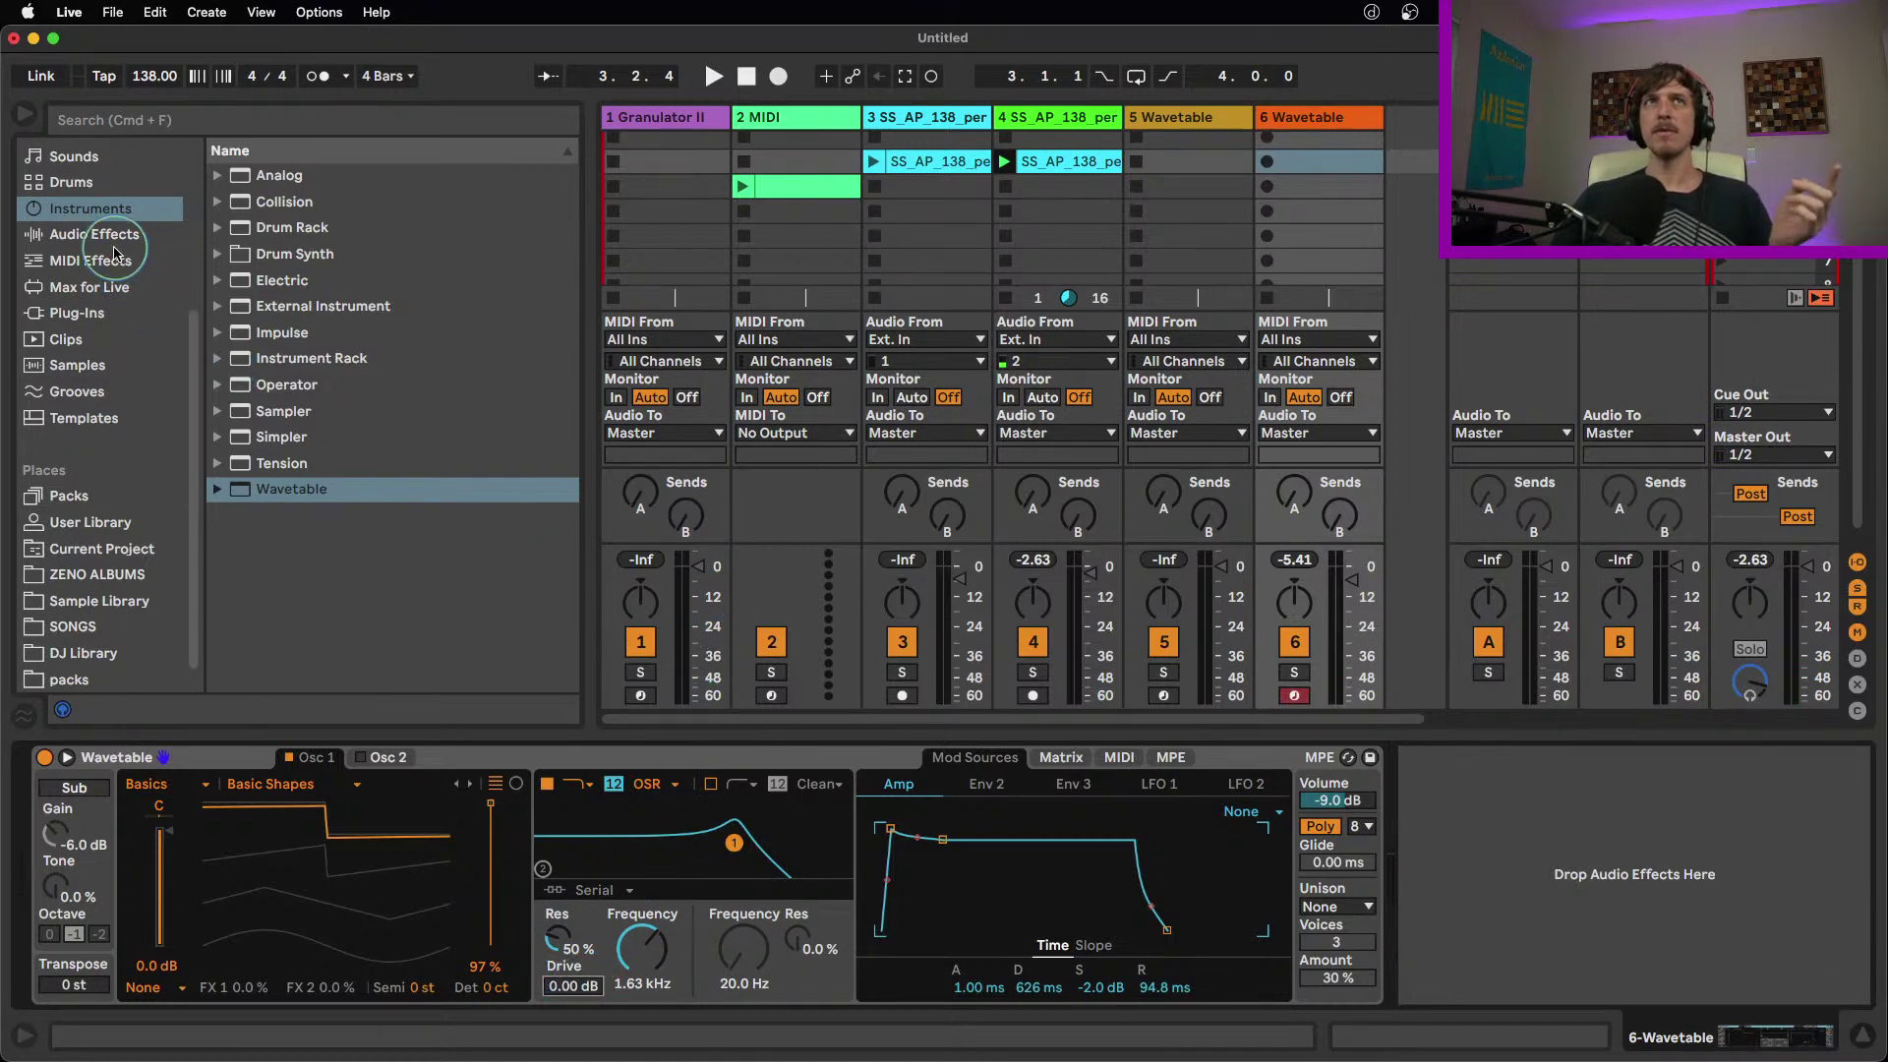
pyautogui.scroll(3, 123, 257)
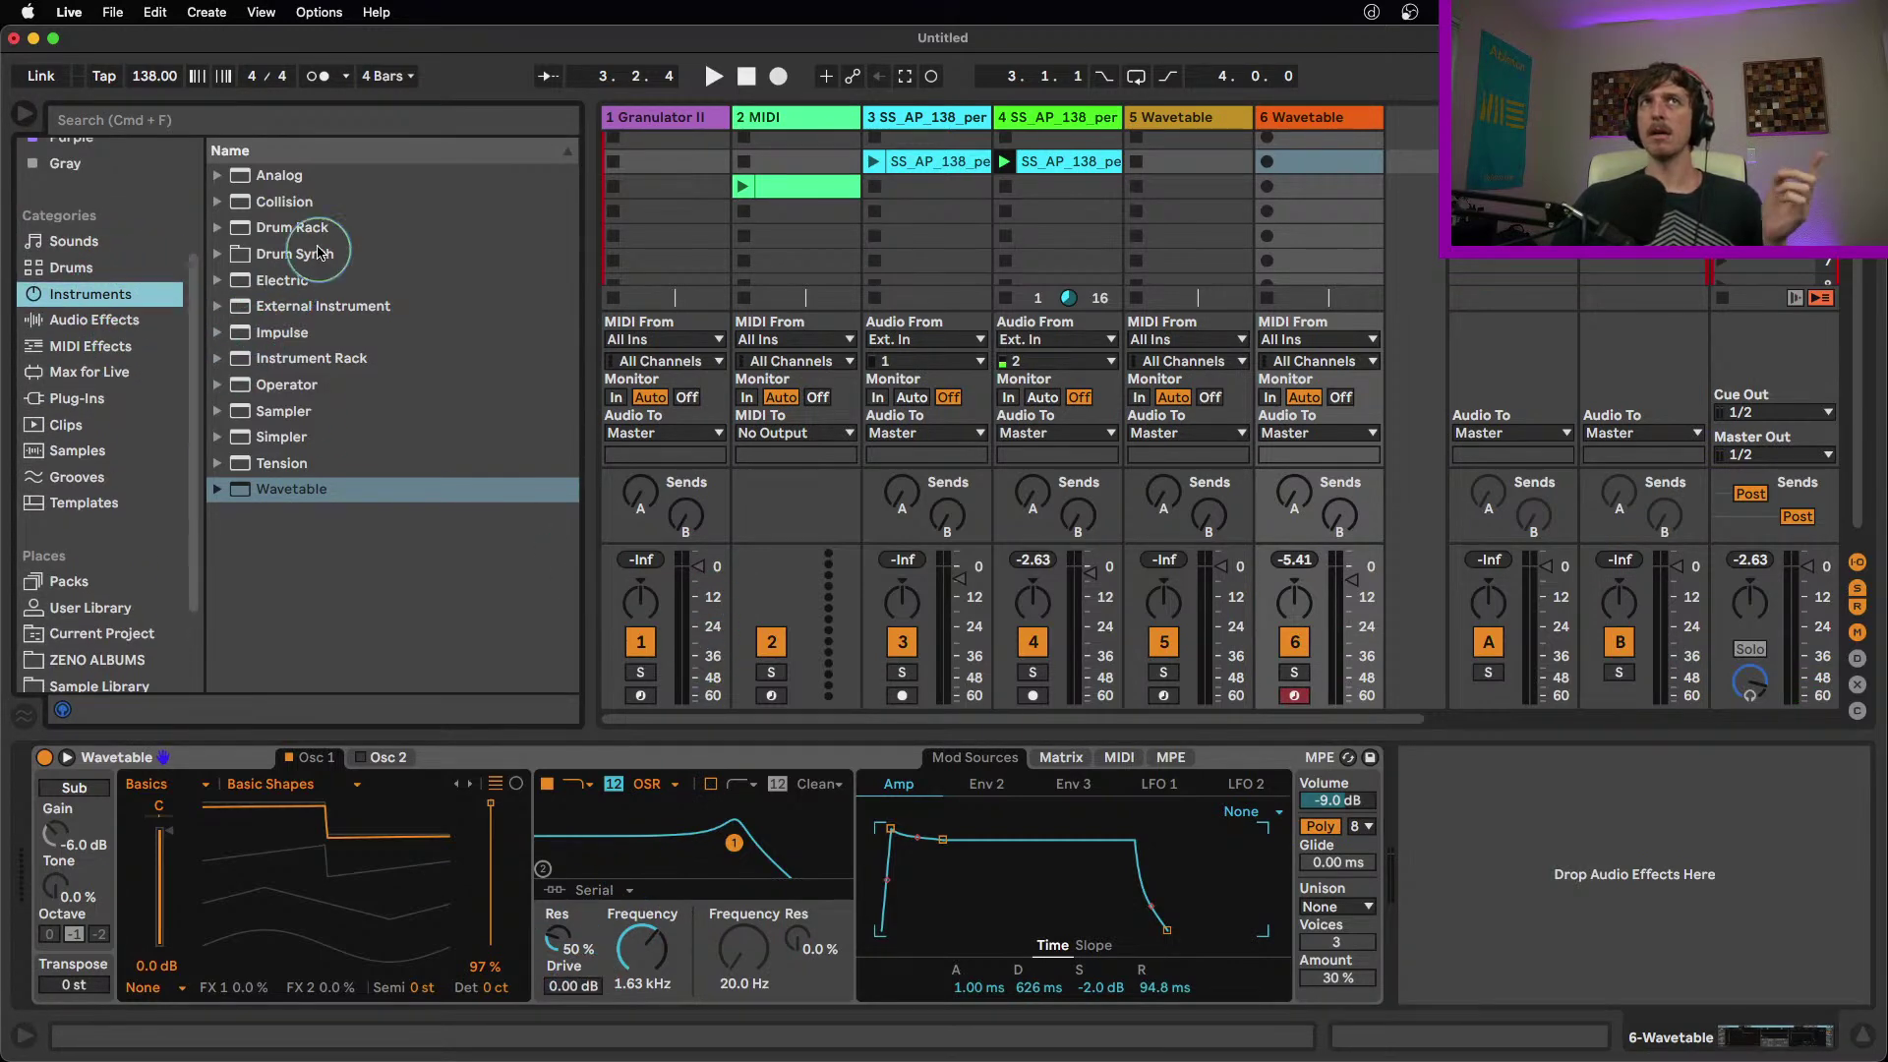
# Replace Wavetable with Operator on track 6 and turn on Operator's filter
pyautogui.click(280, 388)
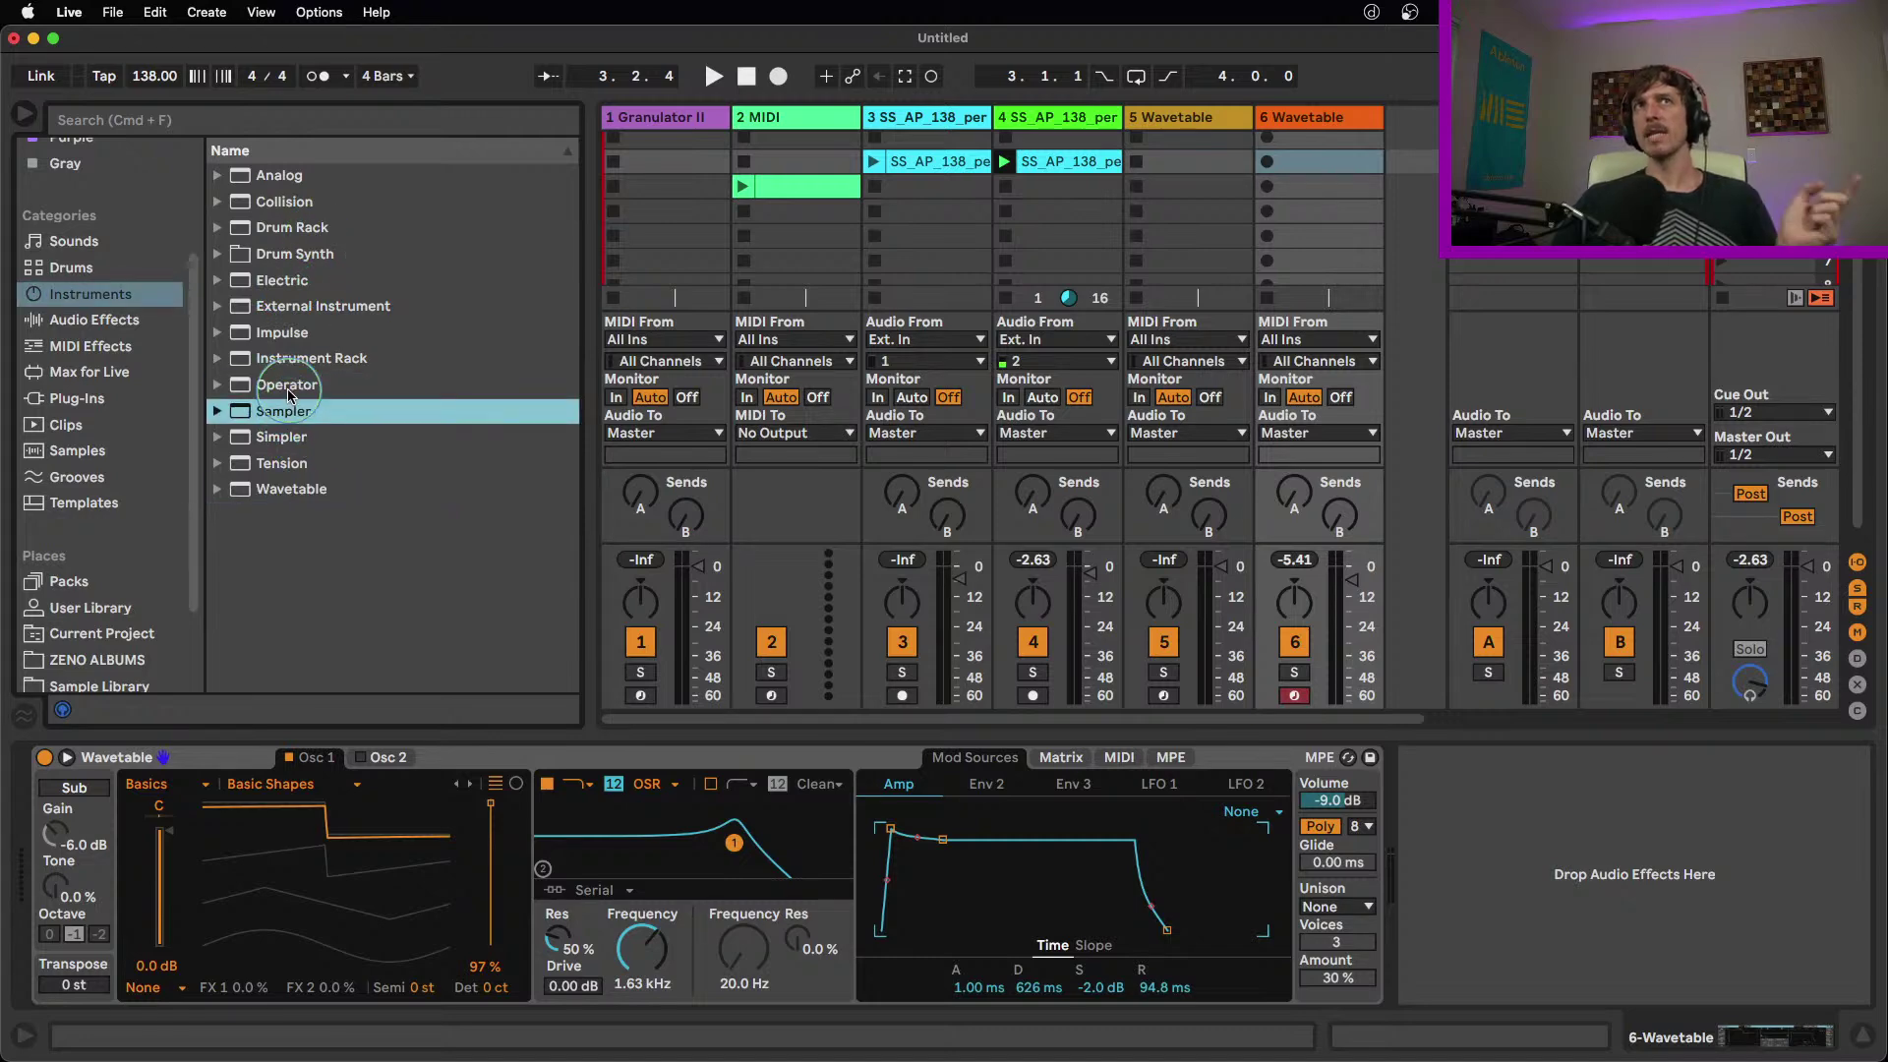
pyautogui.click(66, 769)
pyautogui.moveTo(70, 766); pyautogui.dragTo(75, 763)
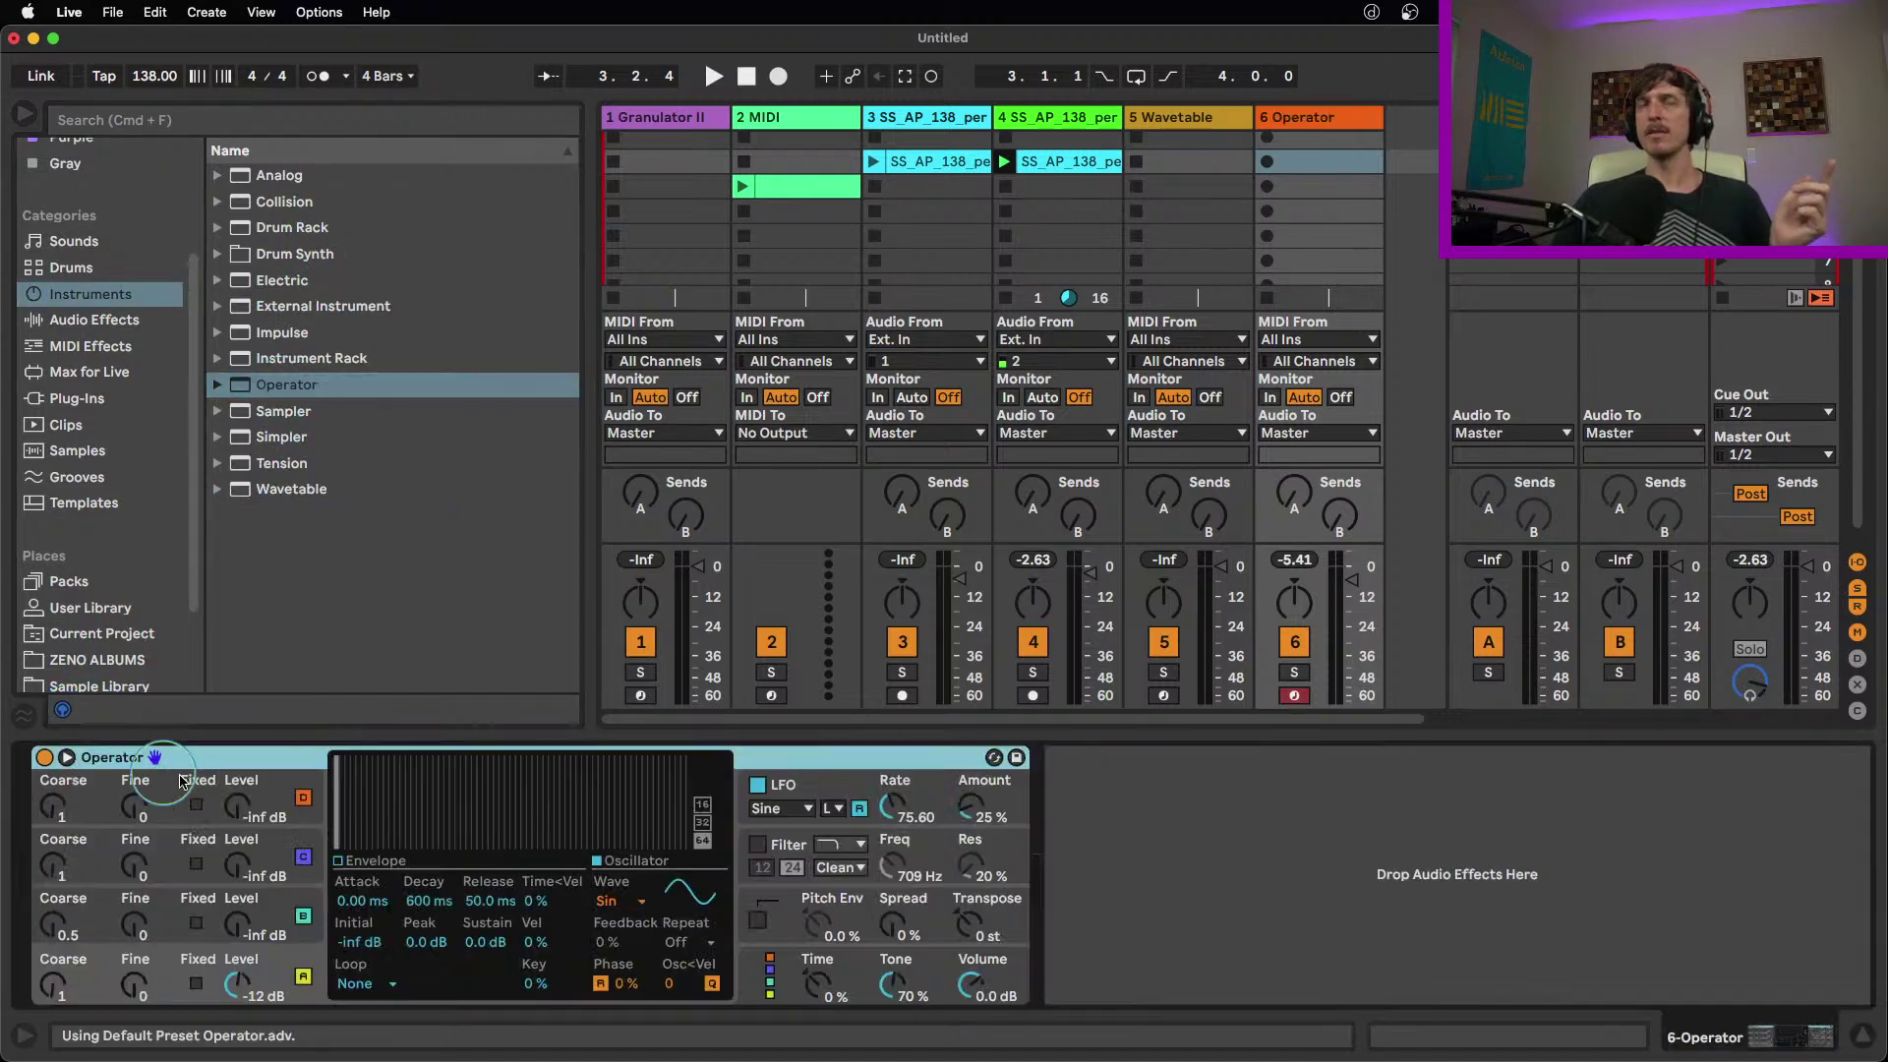
pyautogui.click(778, 854)
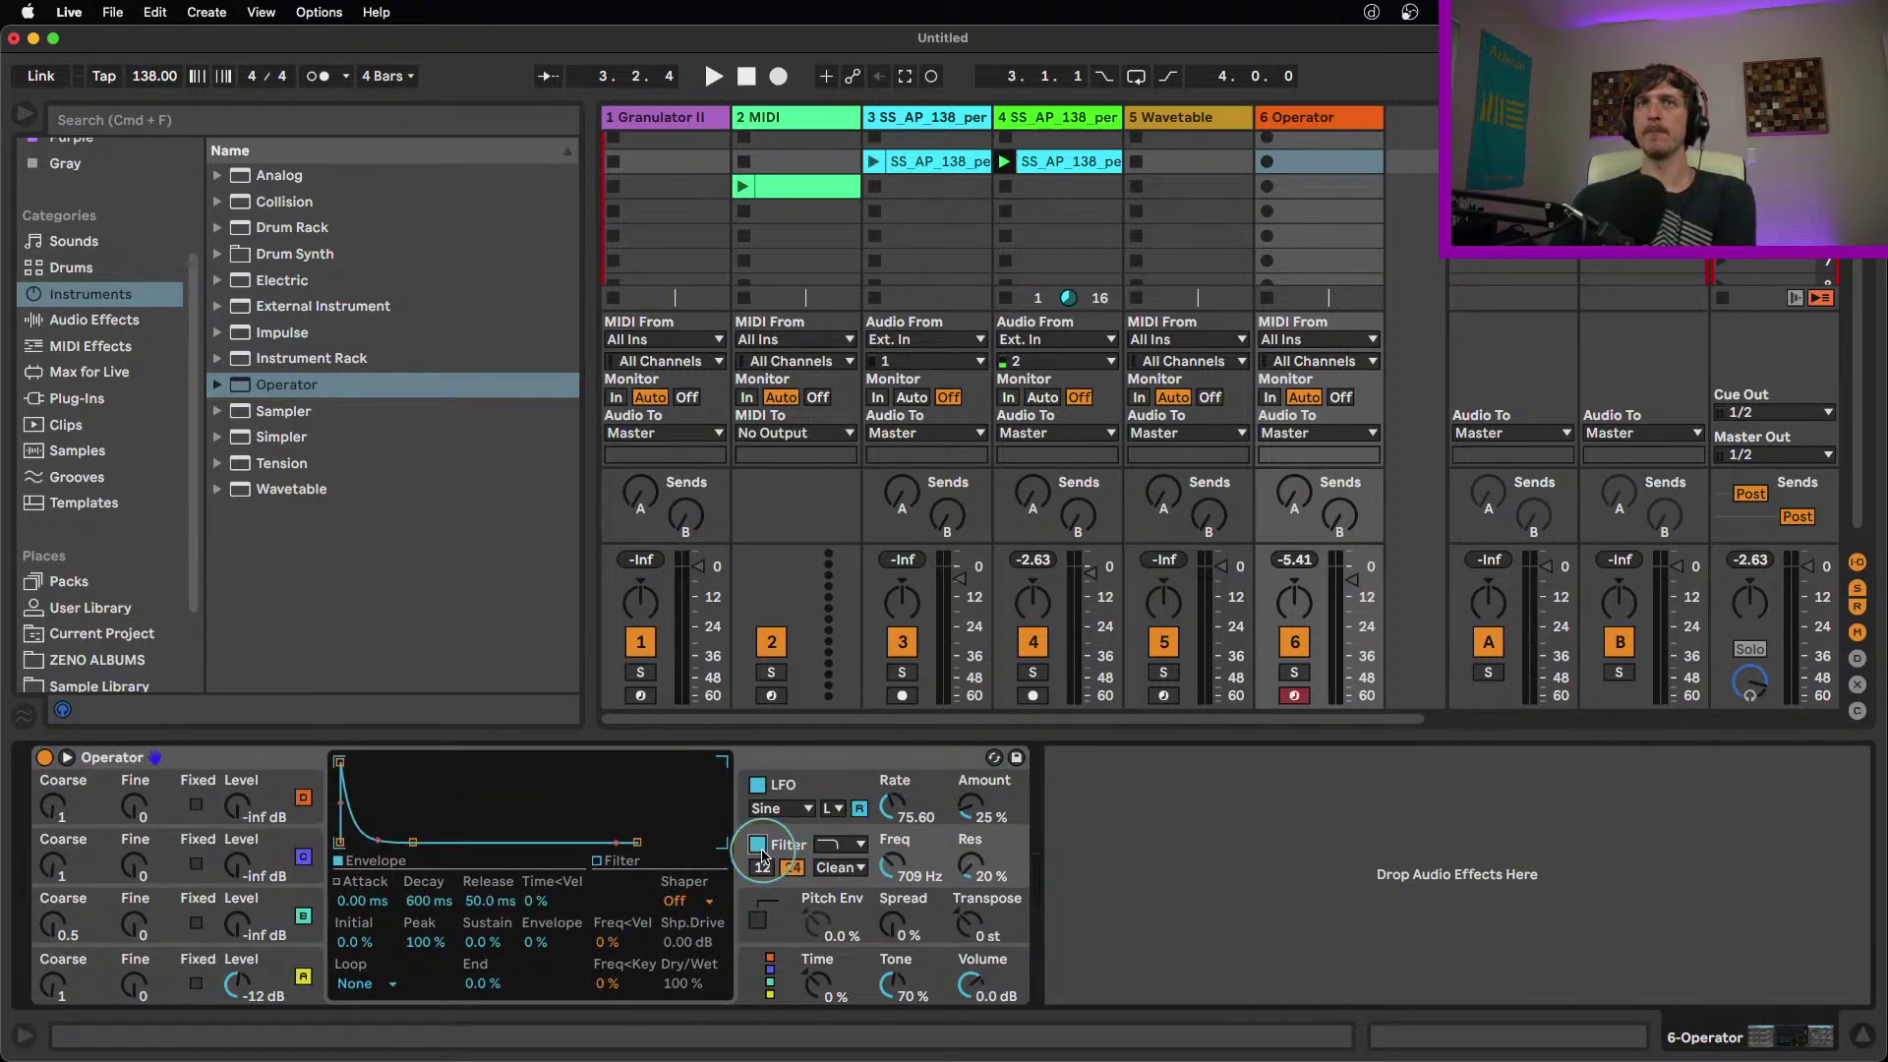
pyautogui.click(756, 847)
# Set oscillator A's wave to Square D and raise Operator's filter cutoff to 18.5 kHz
pyautogui.click(292, 961)
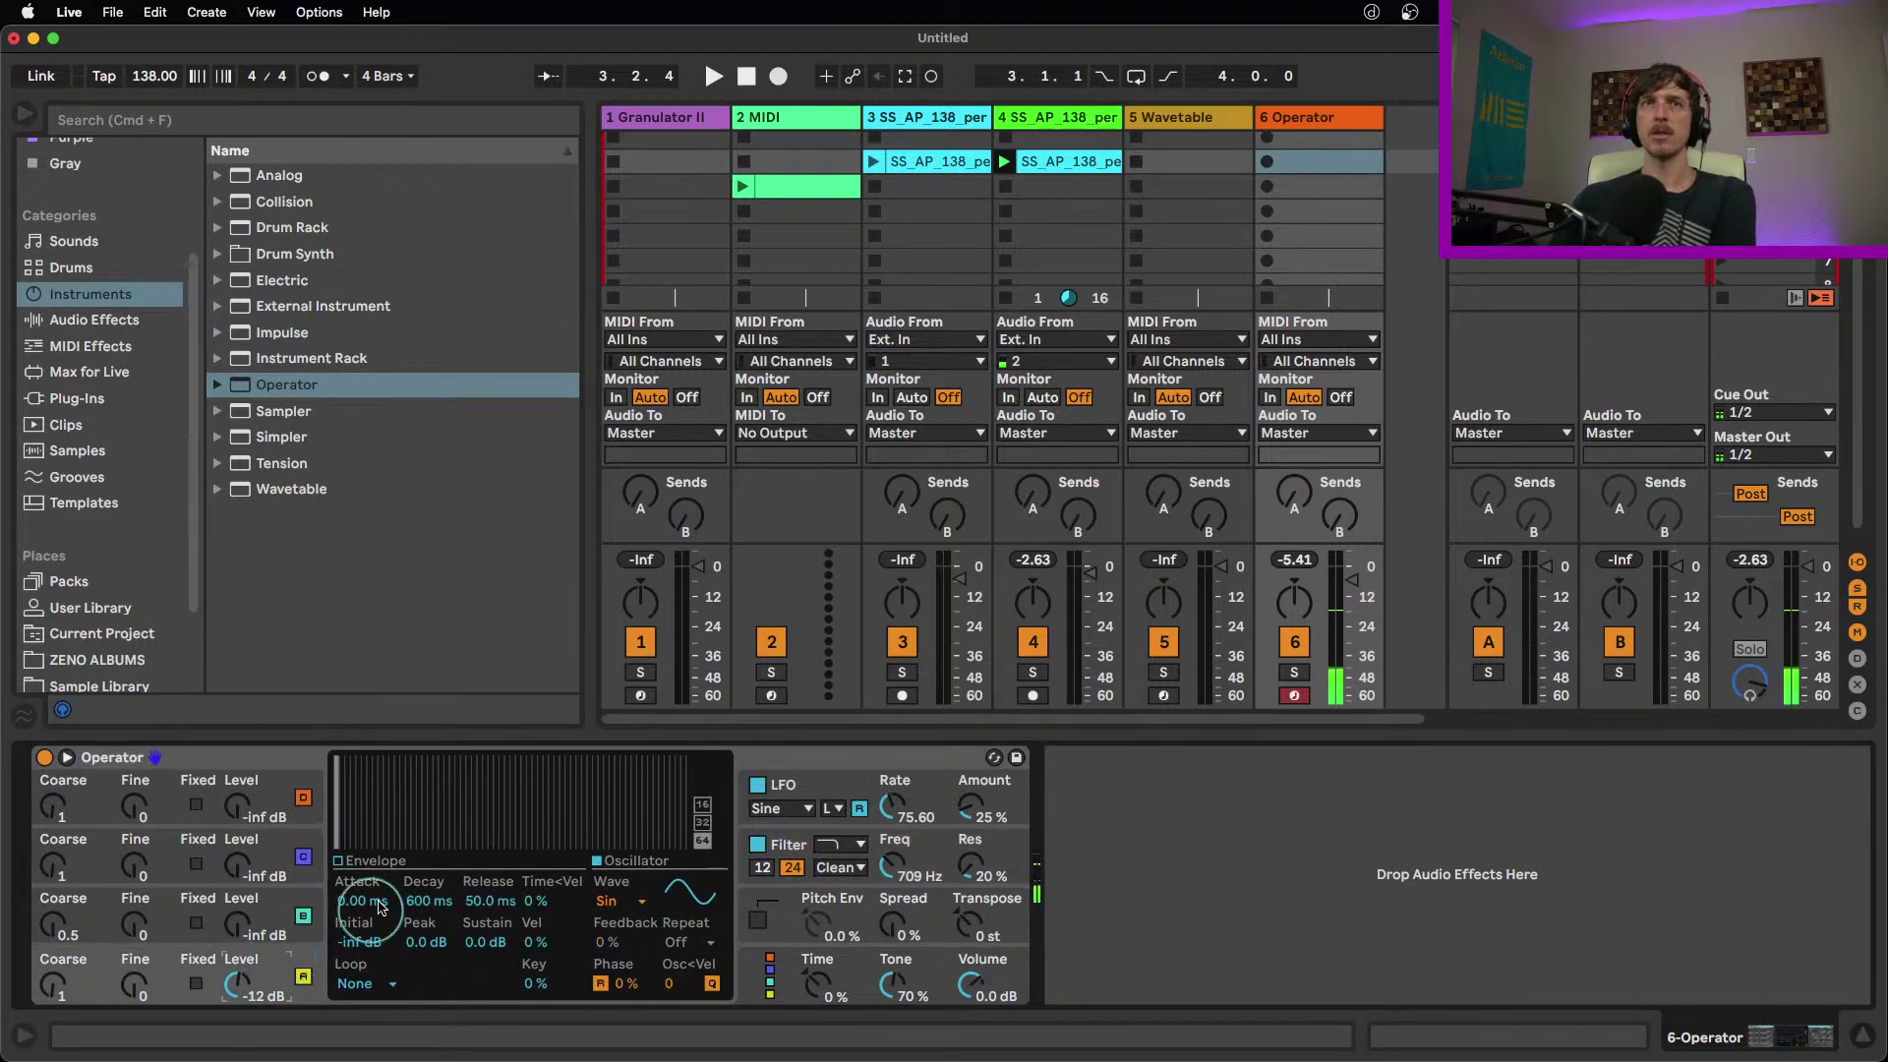
pyautogui.click(618, 901)
pyautogui.click(657, 797)
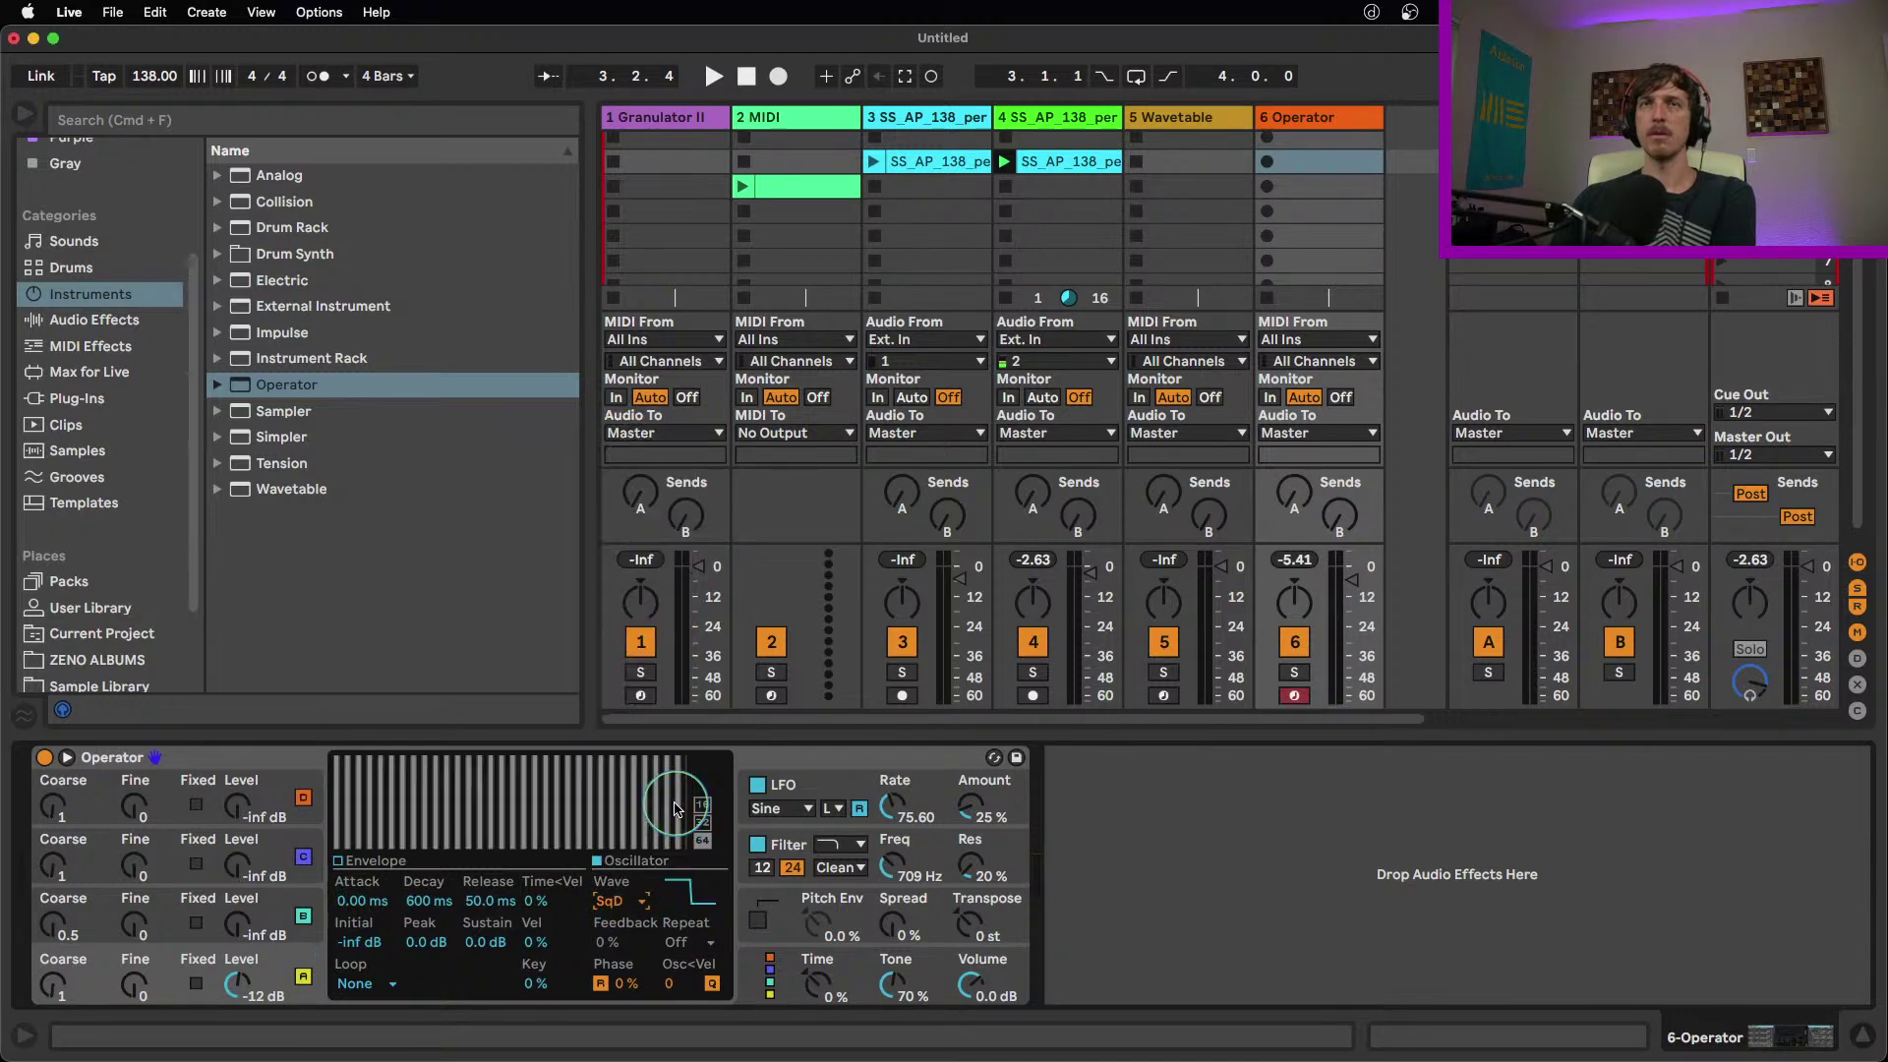
pyautogui.click(800, 848)
pyautogui.moveTo(894, 864); pyautogui.dragTo(894, 806)
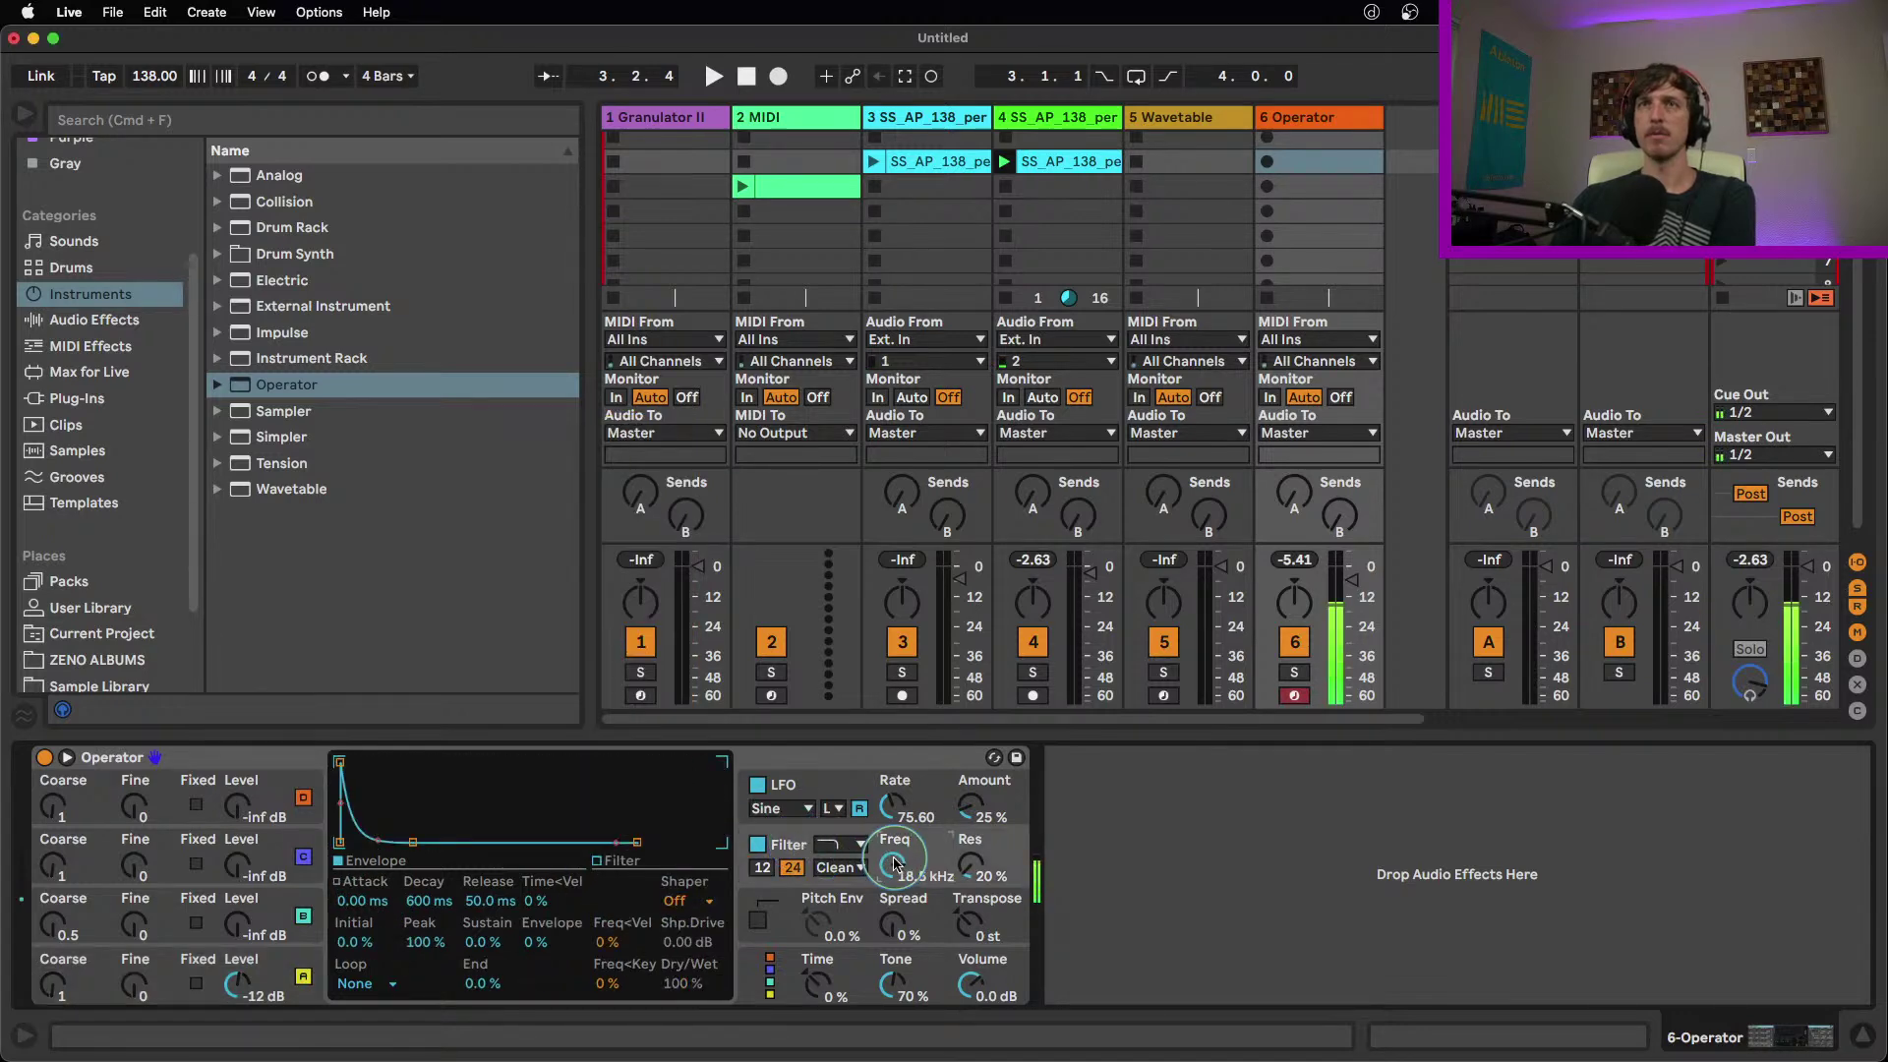
# Audition the Soft, Hard and 4Bit shapers on Operator's filter with the shaper drive raised to 12.0 dB
pyautogui.click(700, 909)
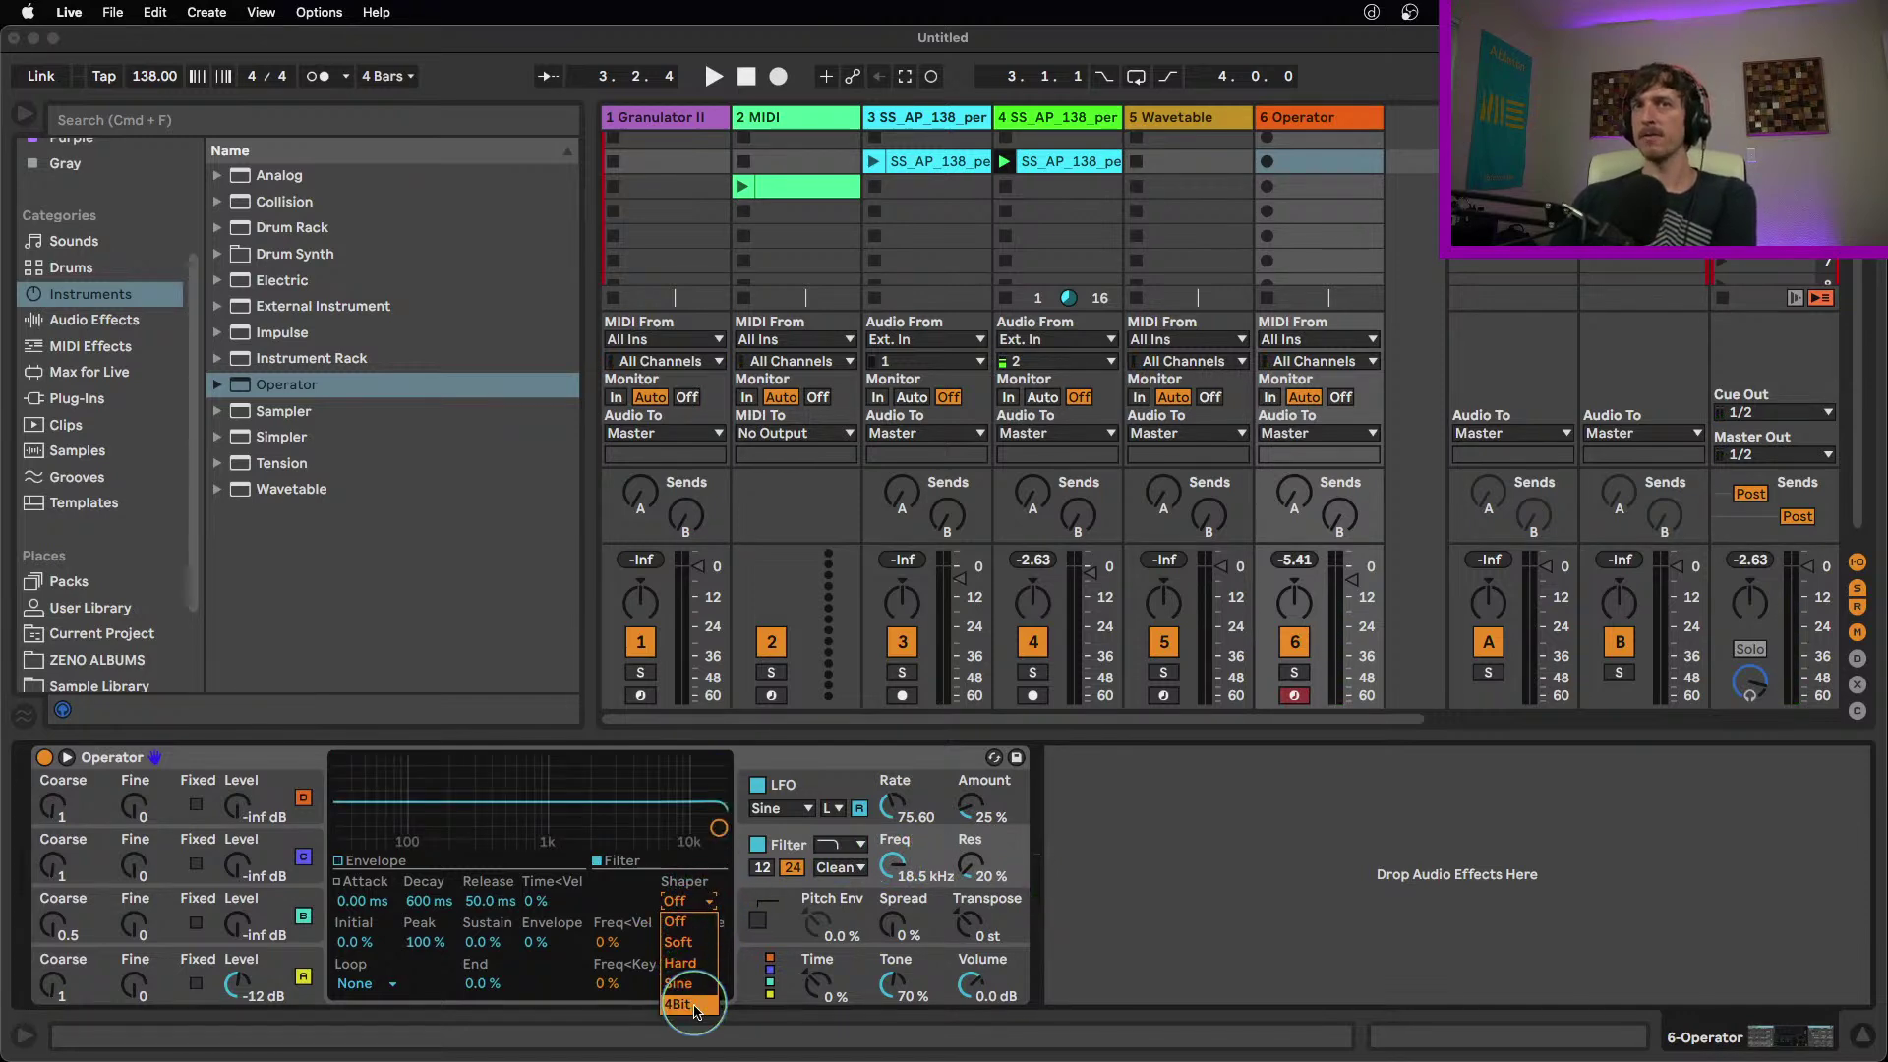
pyautogui.click(694, 950)
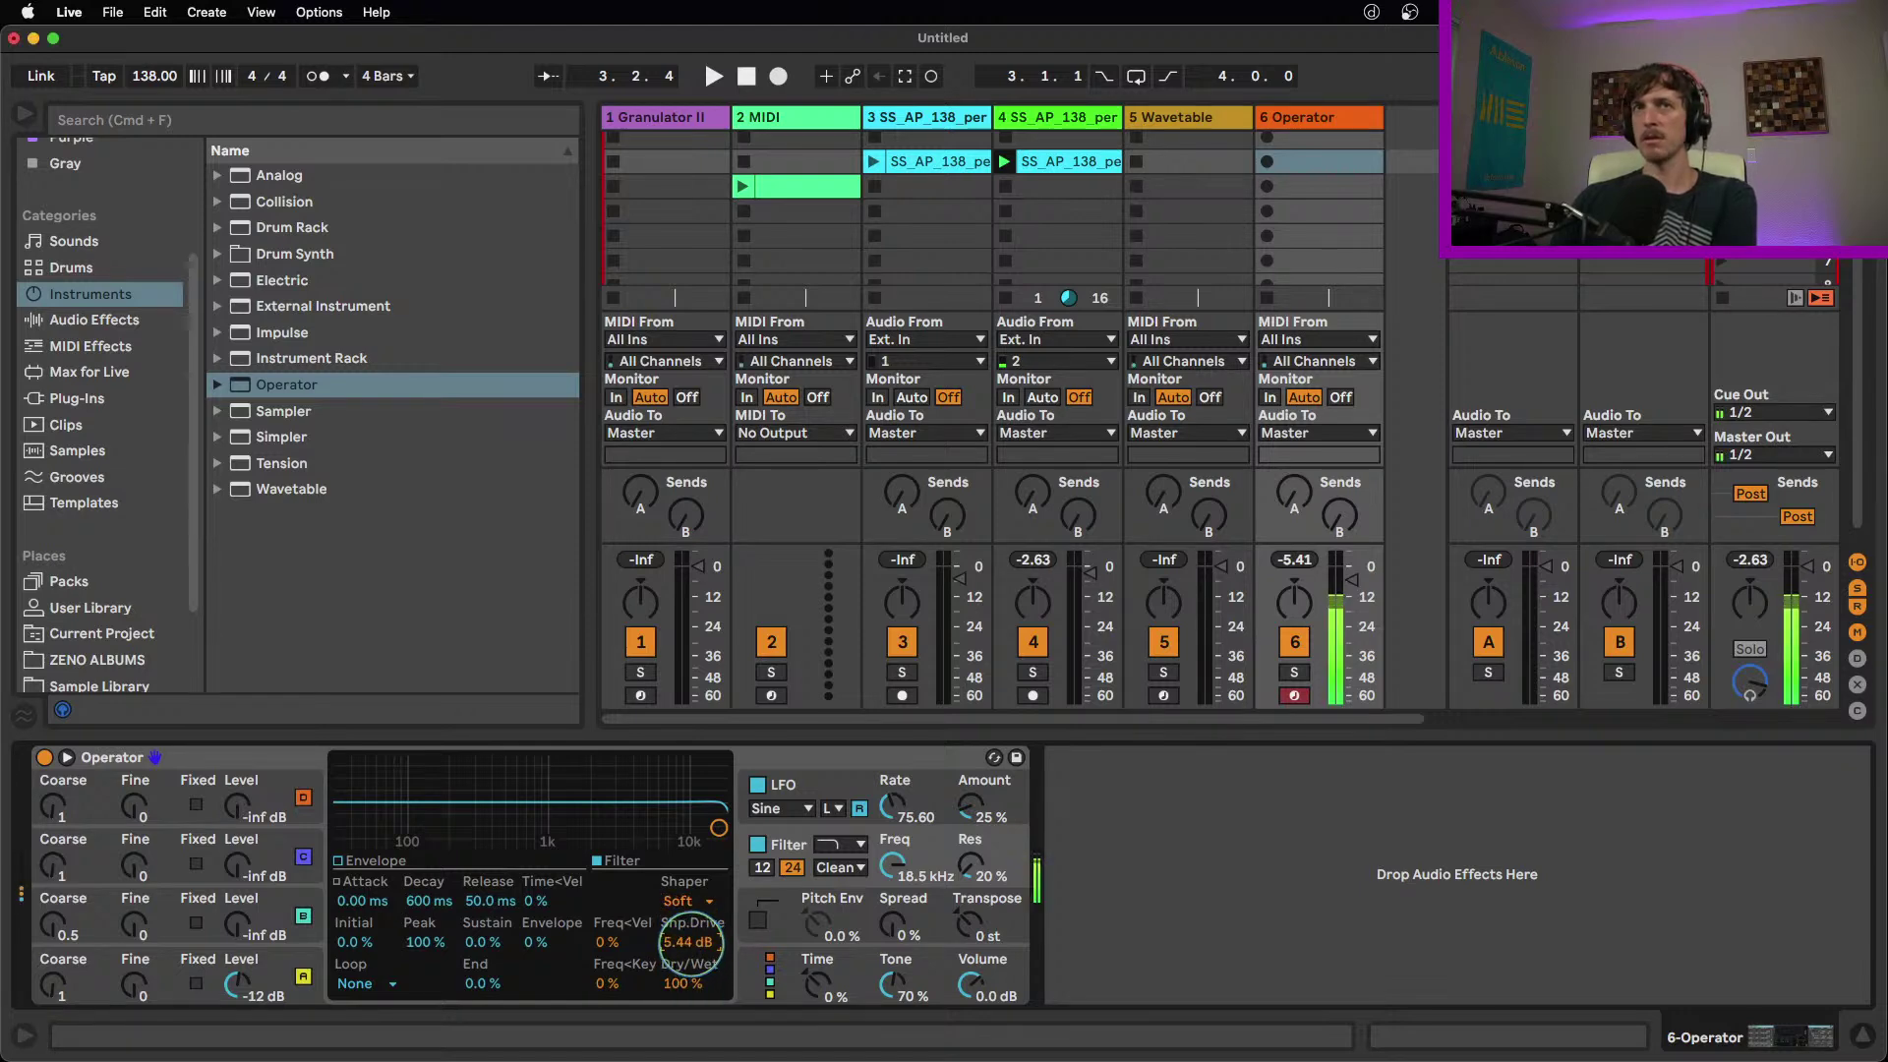
pyautogui.click(695, 909)
pyautogui.click(690, 964)
pyautogui.click(686, 906)
pyautogui.click(694, 950)
pyautogui.click(682, 903)
pyautogui.click(695, 999)
# Lower Operator's filter cutoff to 2.41 kHz with 48% resonance and switch the shaper to Hard
pyautogui.moveTo(719, 828); pyautogui.dragTo(599, 811)
pyautogui.click(685, 903)
pyautogui.click(696, 966)
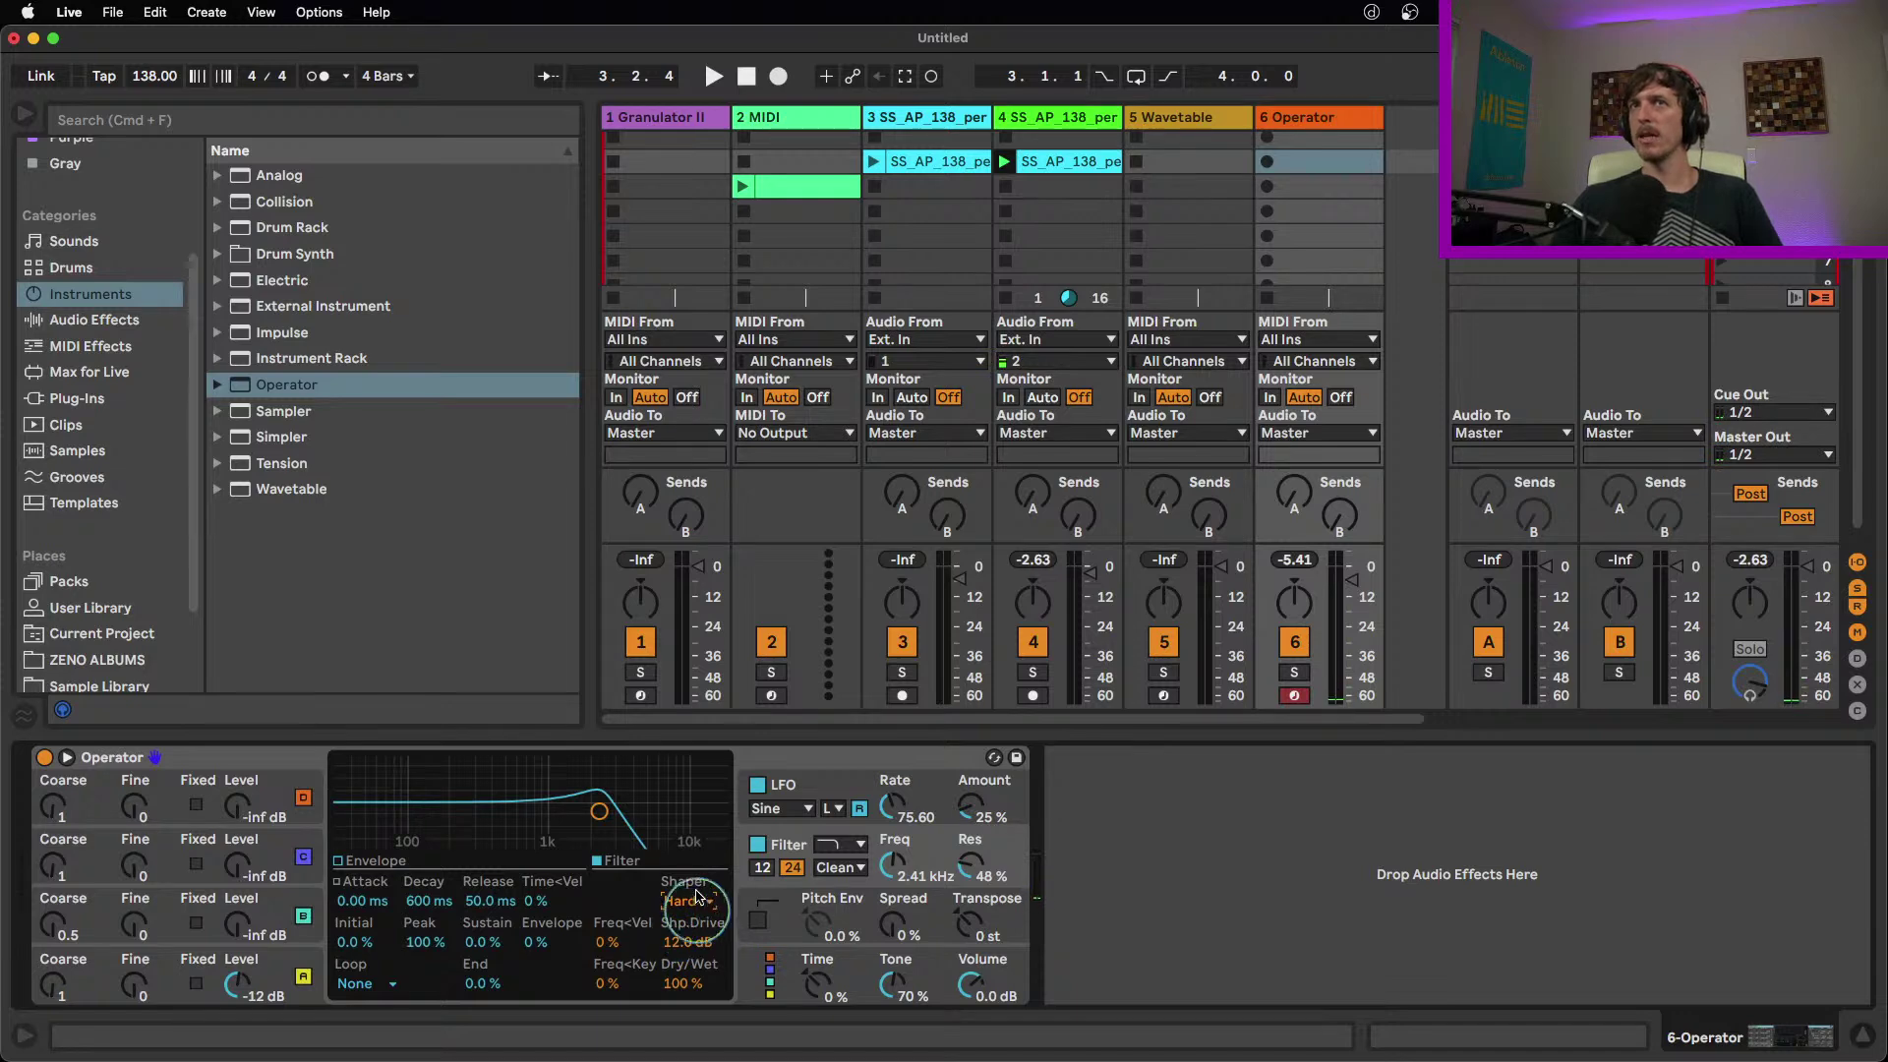
# Try the OSR filter circuit with 20.8 dB of filter drive, a 4.22 kHz cutoff, 11% resonance and the Soft shaper
pyautogui.click(860, 873)
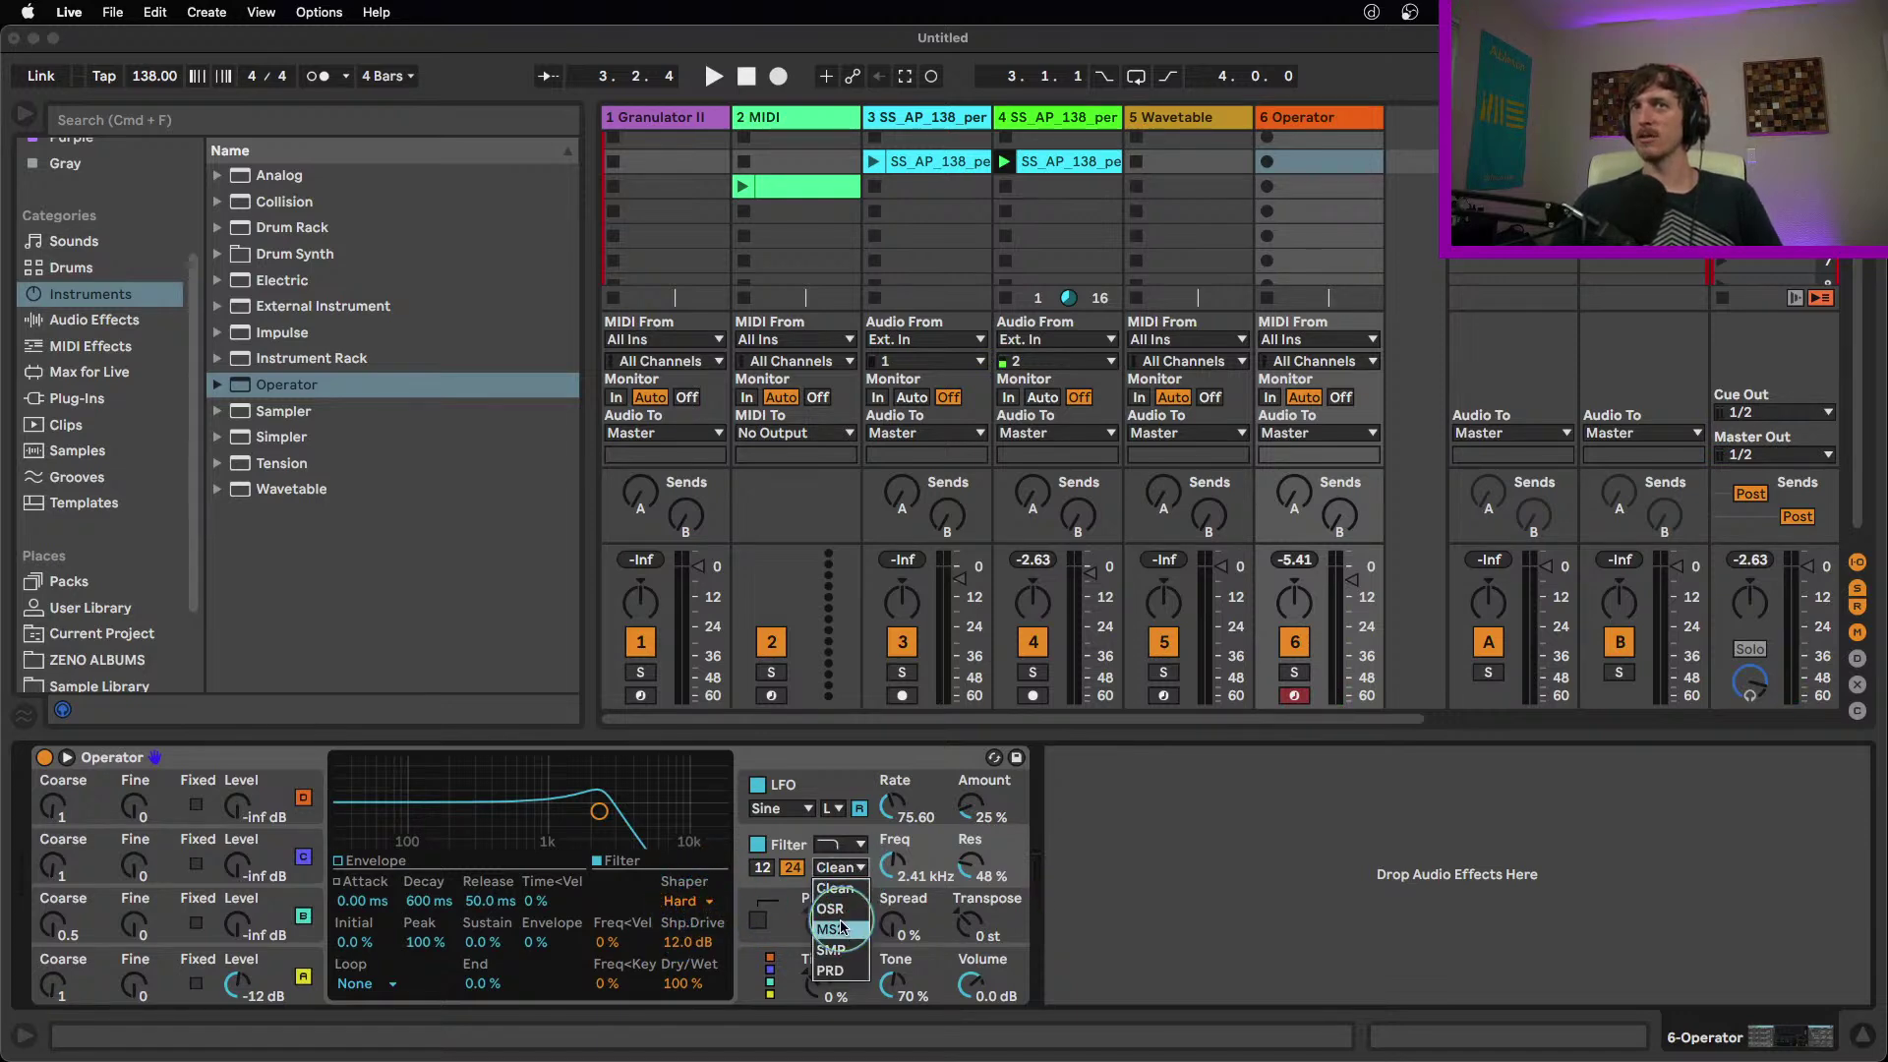
pyautogui.click(830, 909)
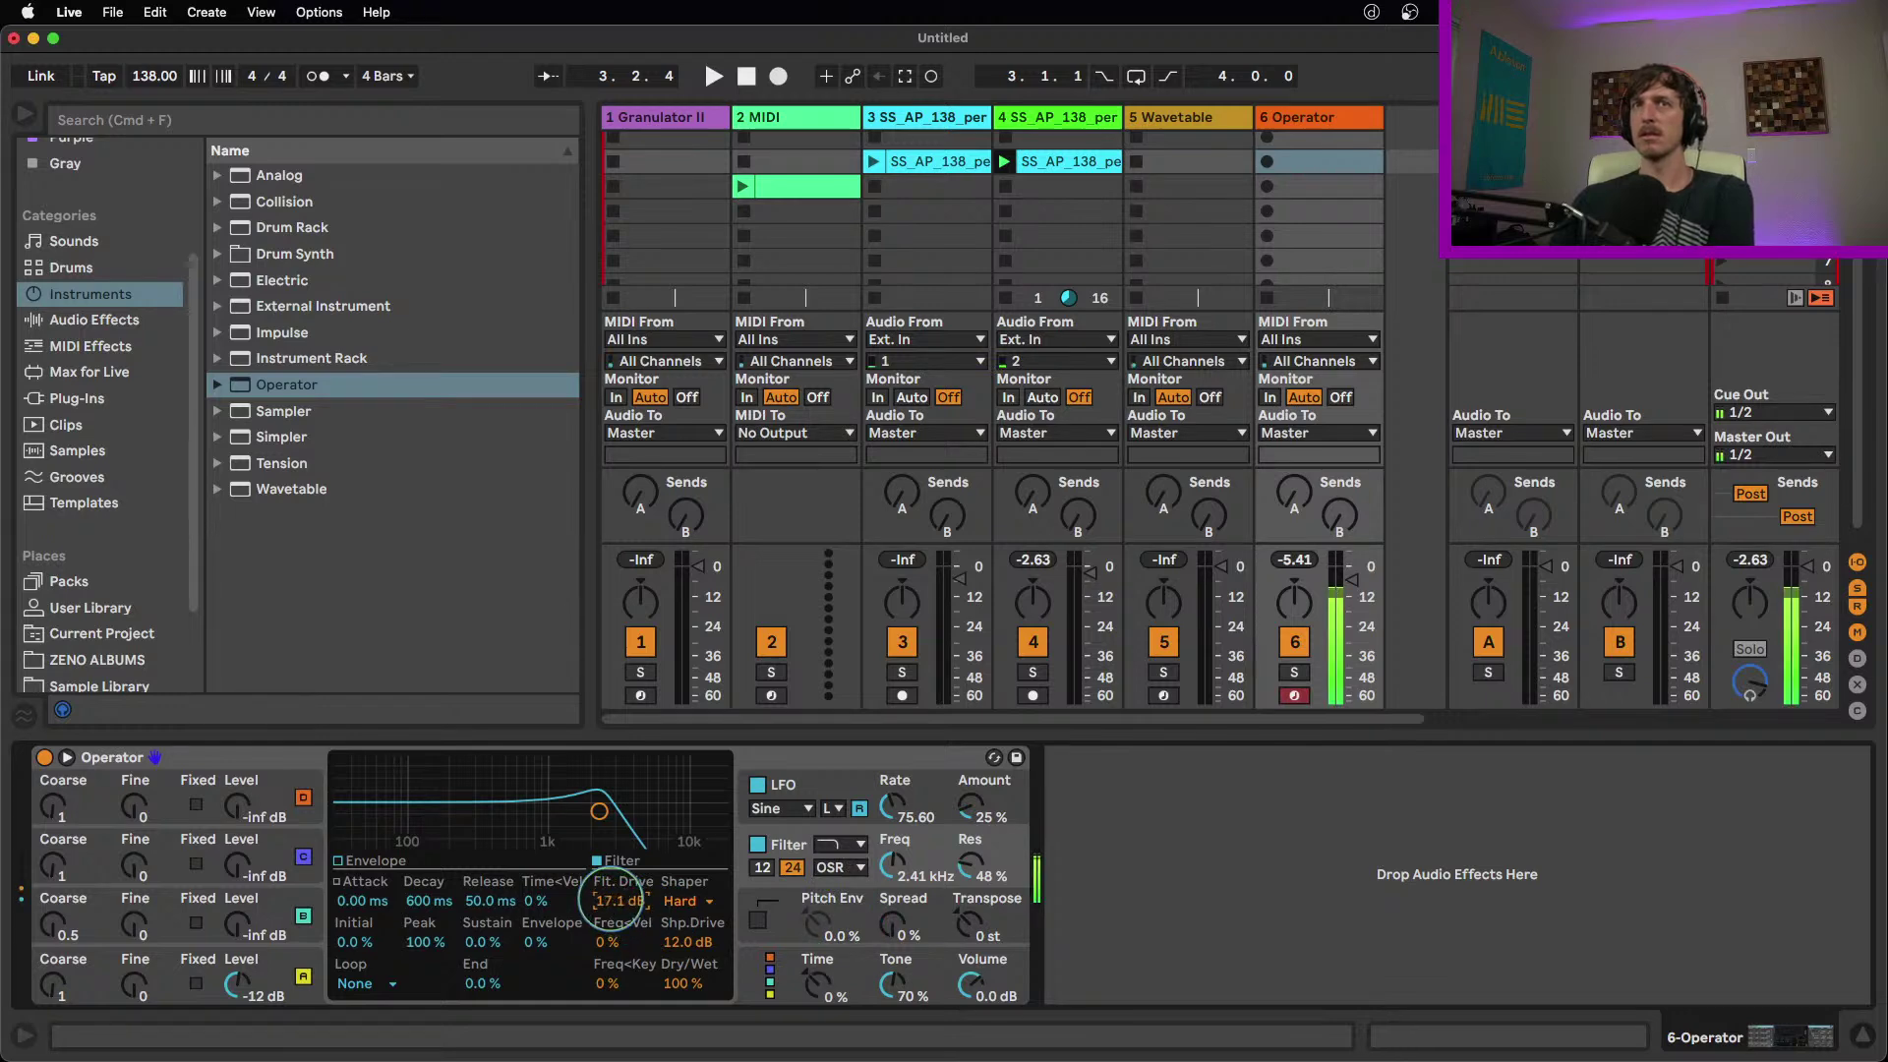
pyautogui.moveTo(599, 812); pyautogui.dragTo(633, 834)
pyautogui.click(687, 901)
pyautogui.click(695, 945)
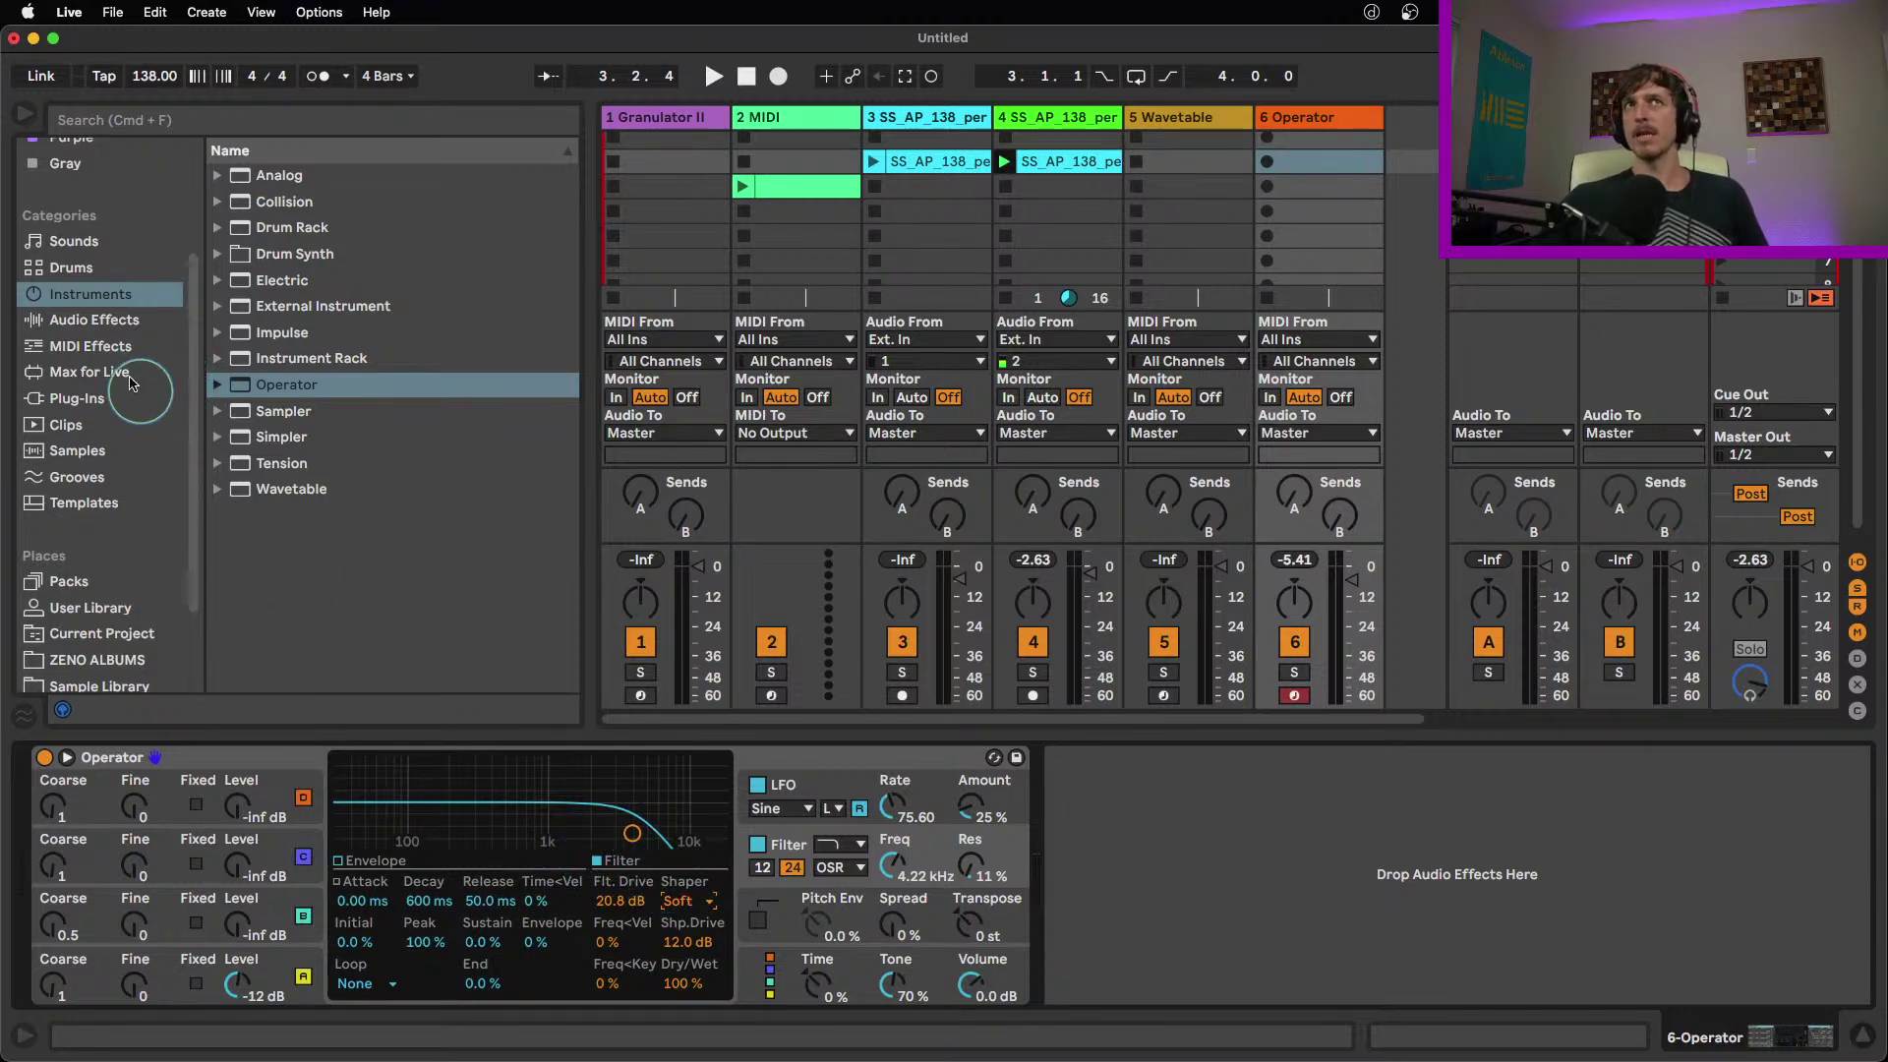
# Turn off Operator's shaper and add the Saturator audio effect after Operator on track 6
pyautogui.click(111, 326)
pyautogui.click(700, 902)
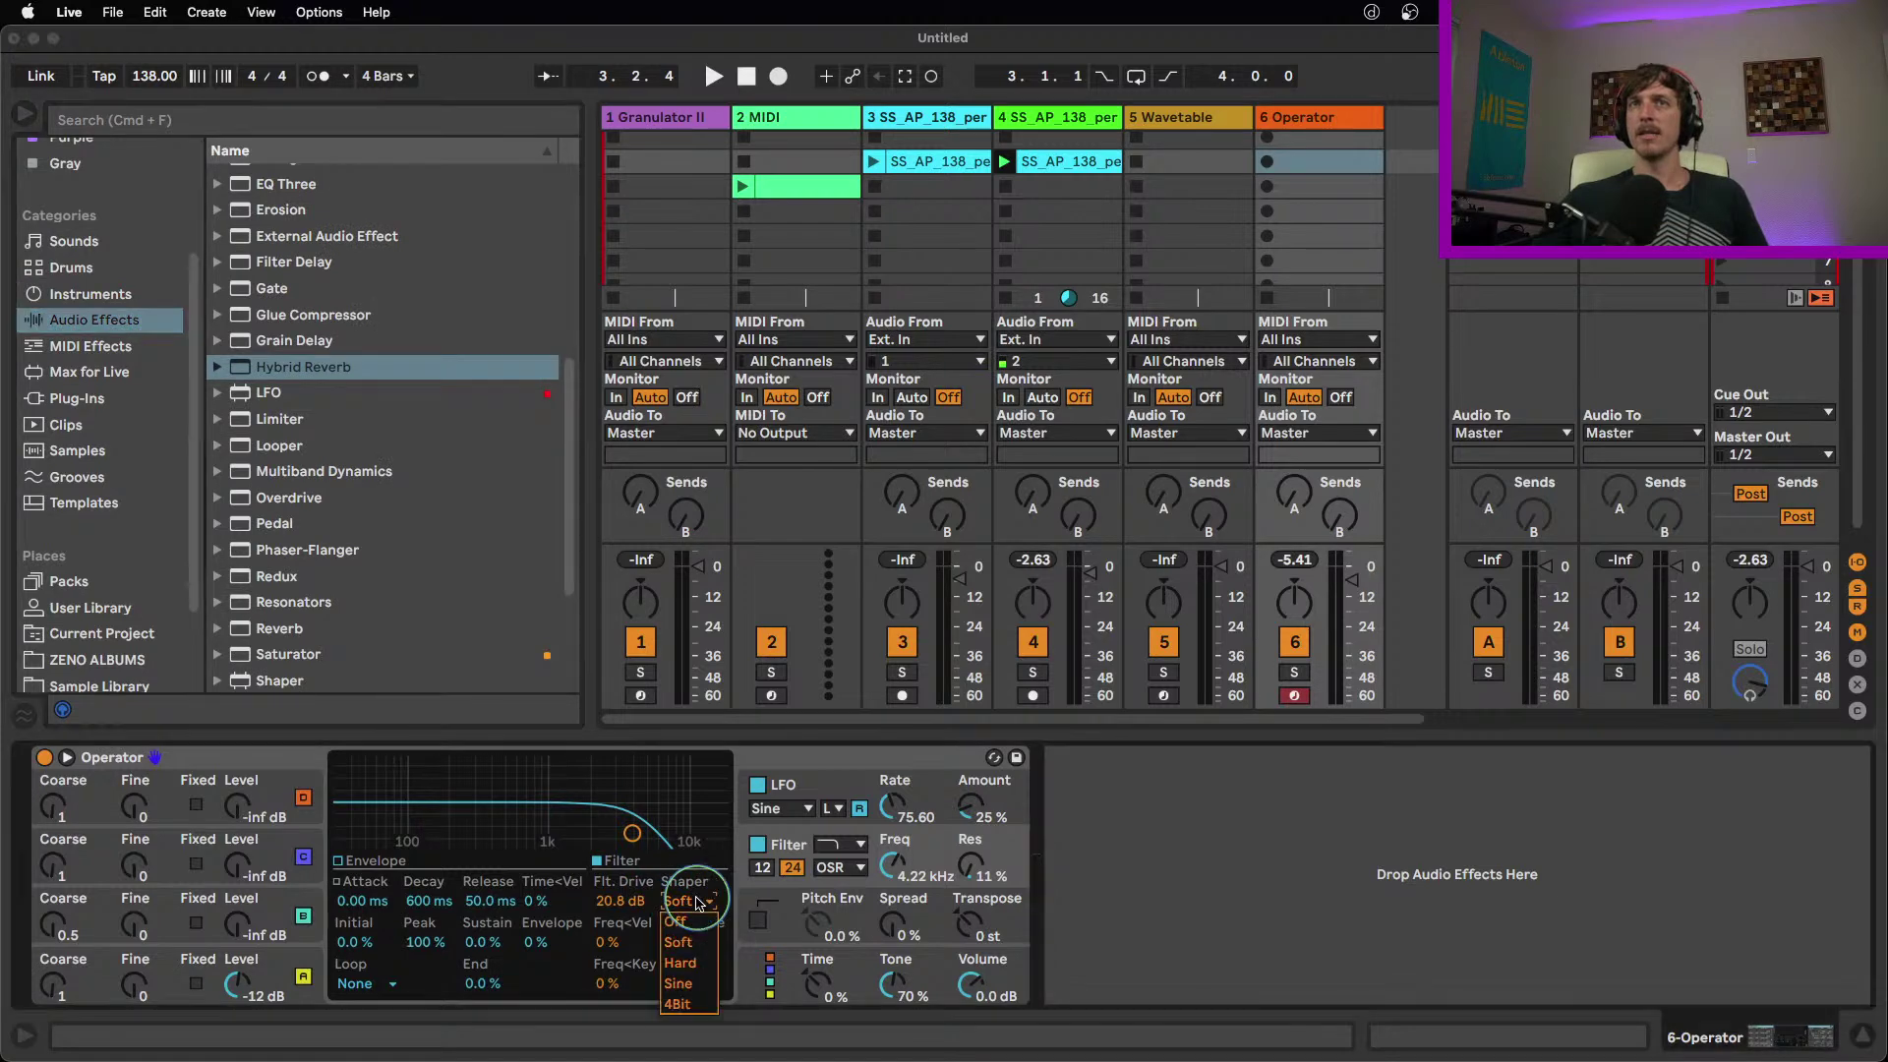
pyautogui.click(697, 922)
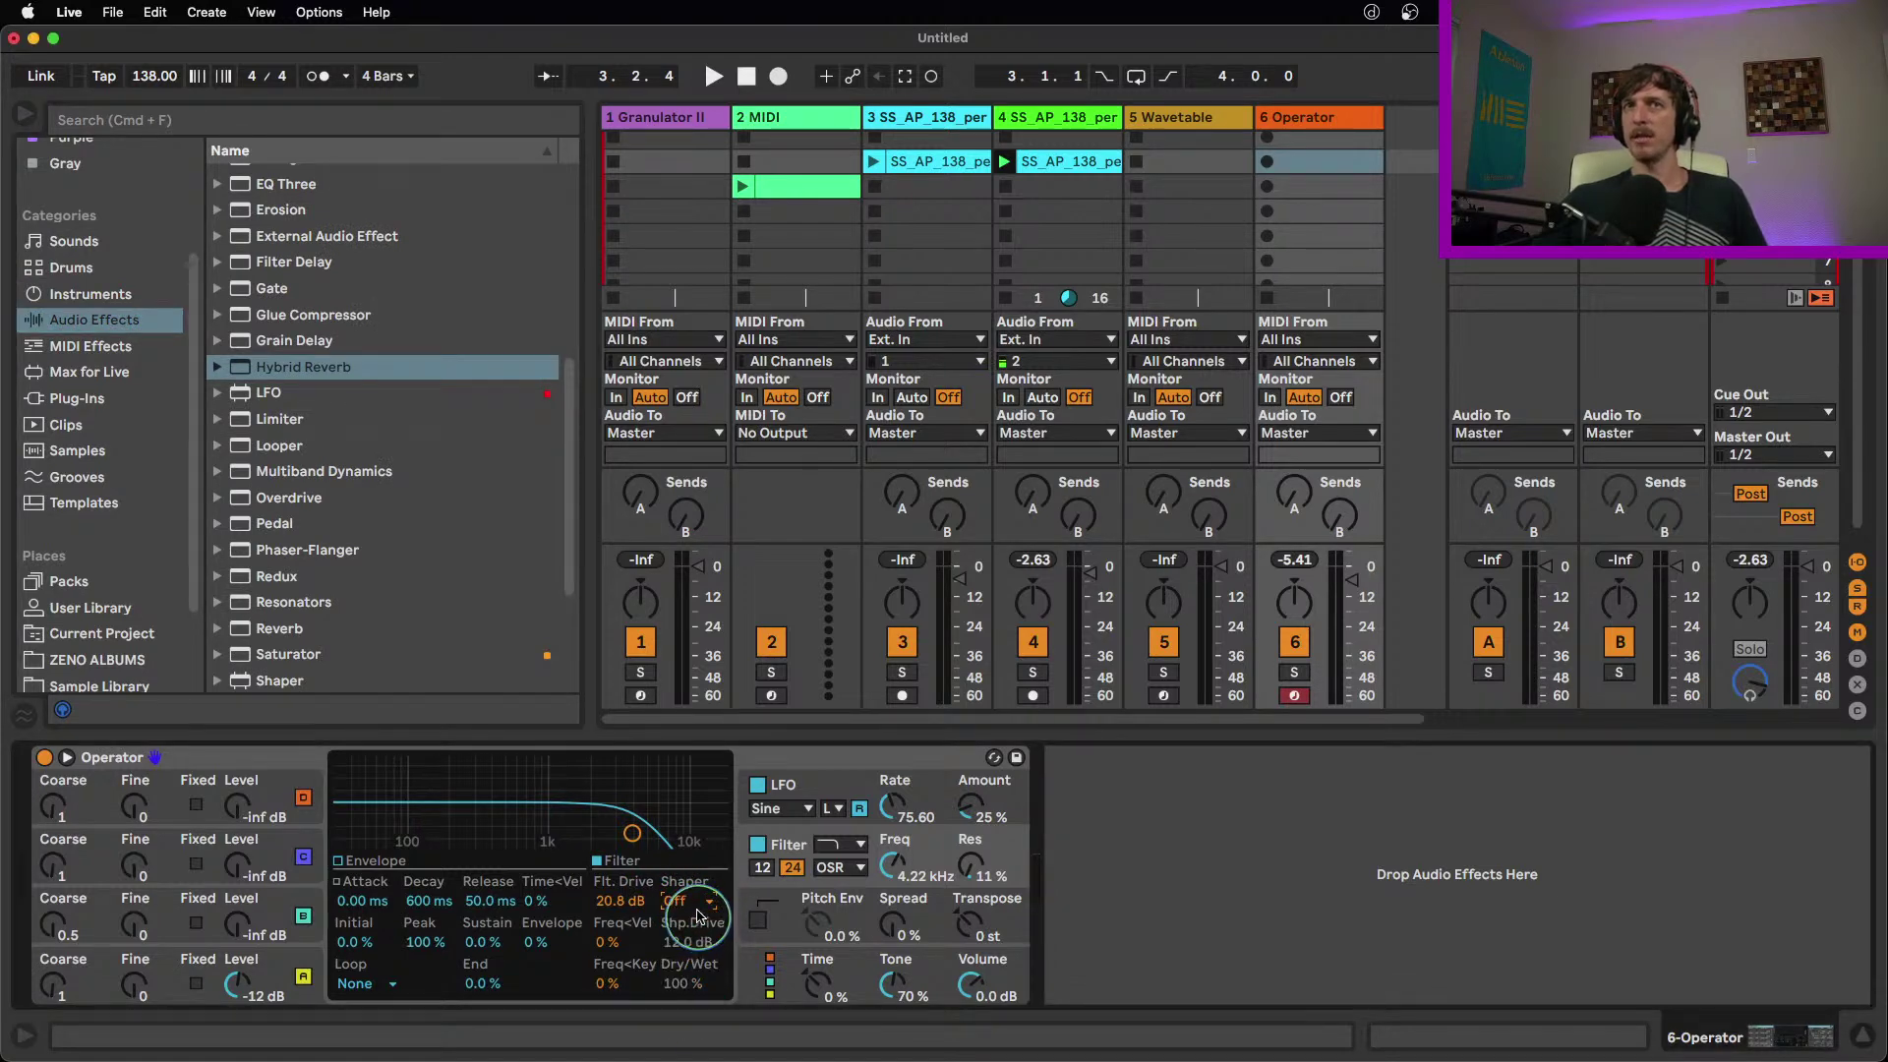
pyautogui.scroll(-5, 329, 541)
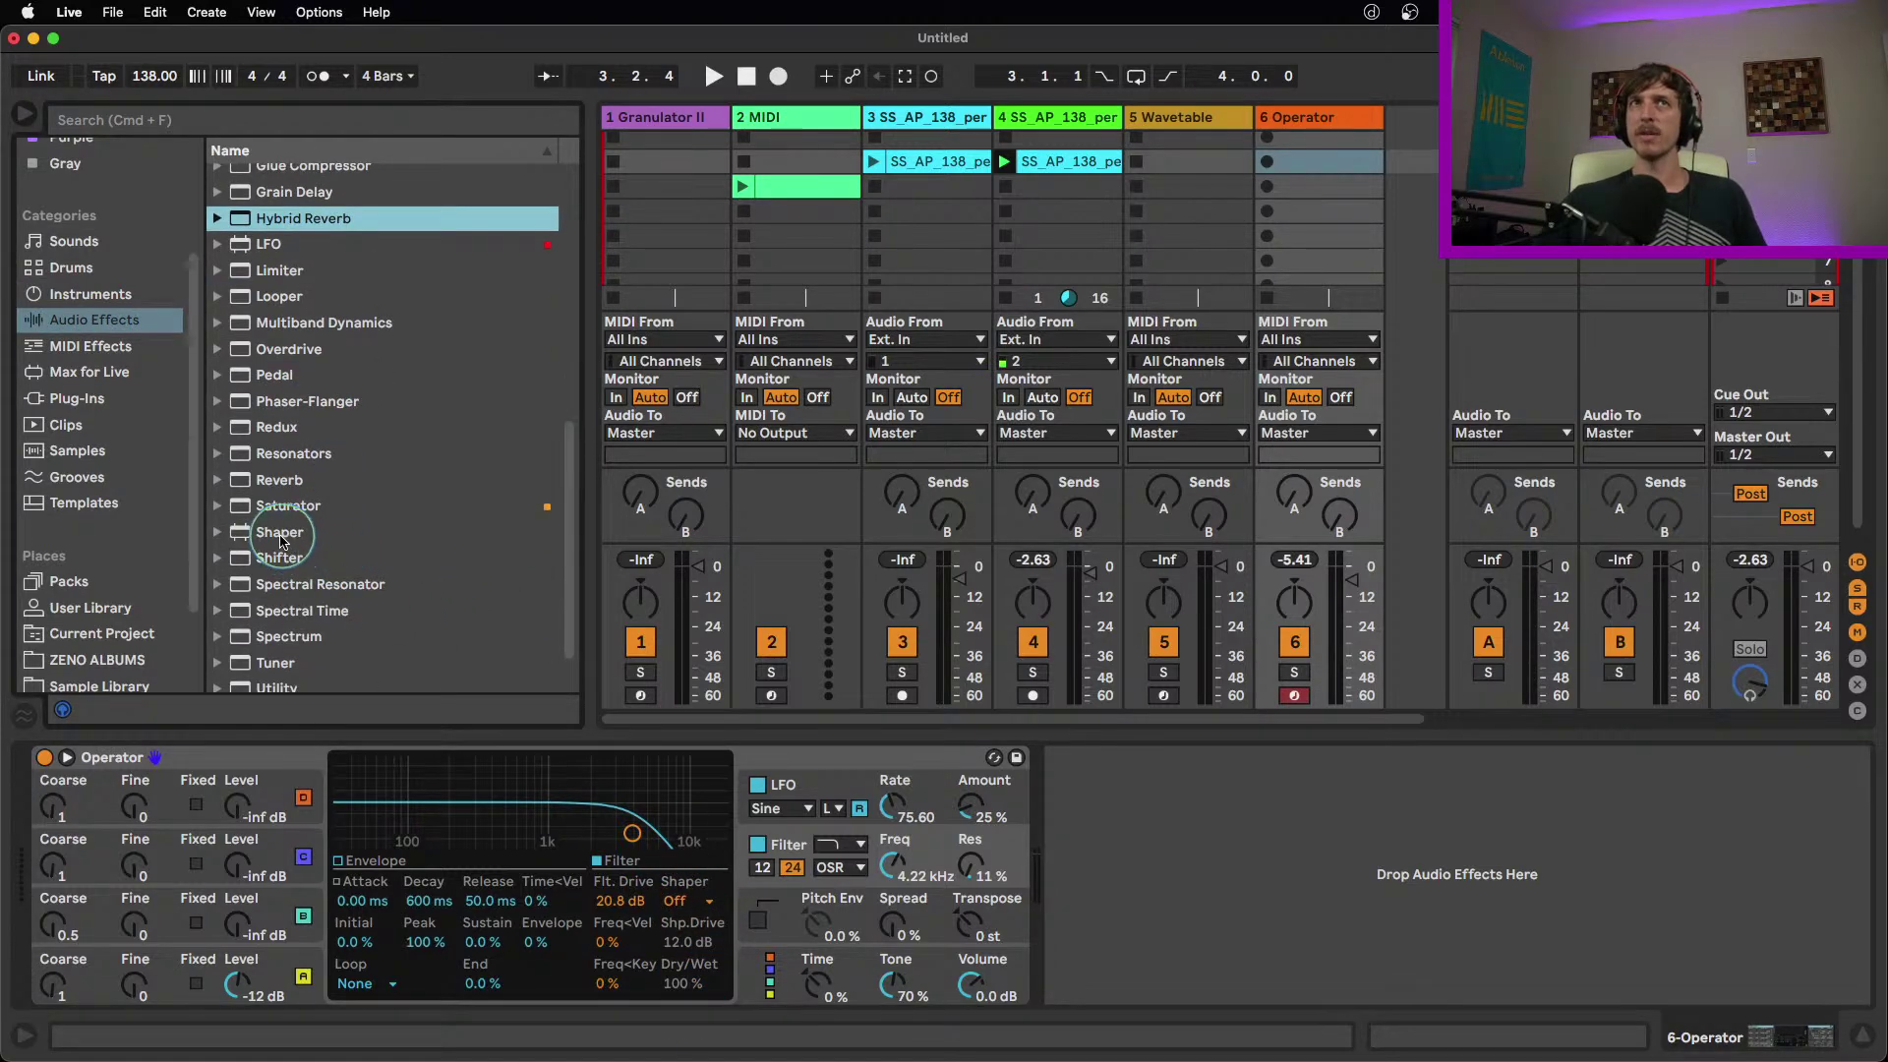
pyautogui.moveTo(288, 505); pyautogui.dragTo(1105, 827)
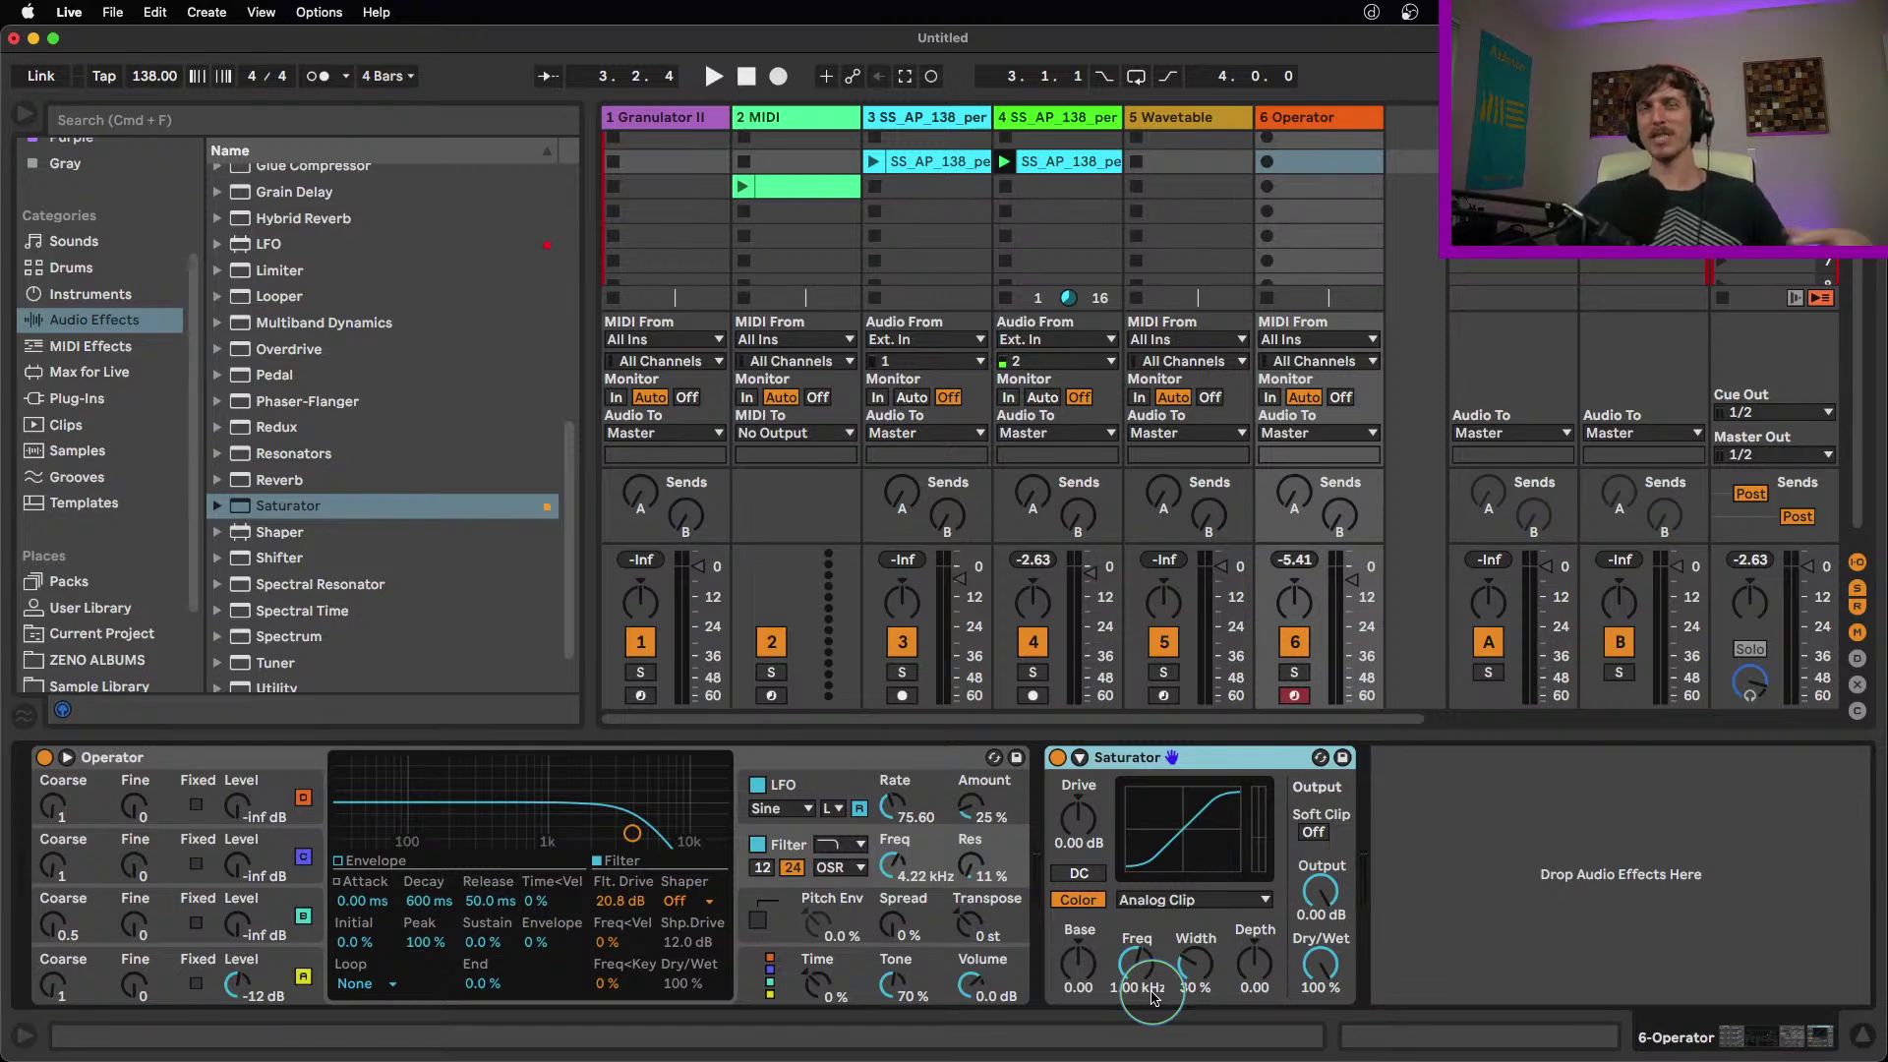
# Turn off Operator's filter and look through Saturator's curve types, keeping Analog Clip
pyautogui.click(757, 844)
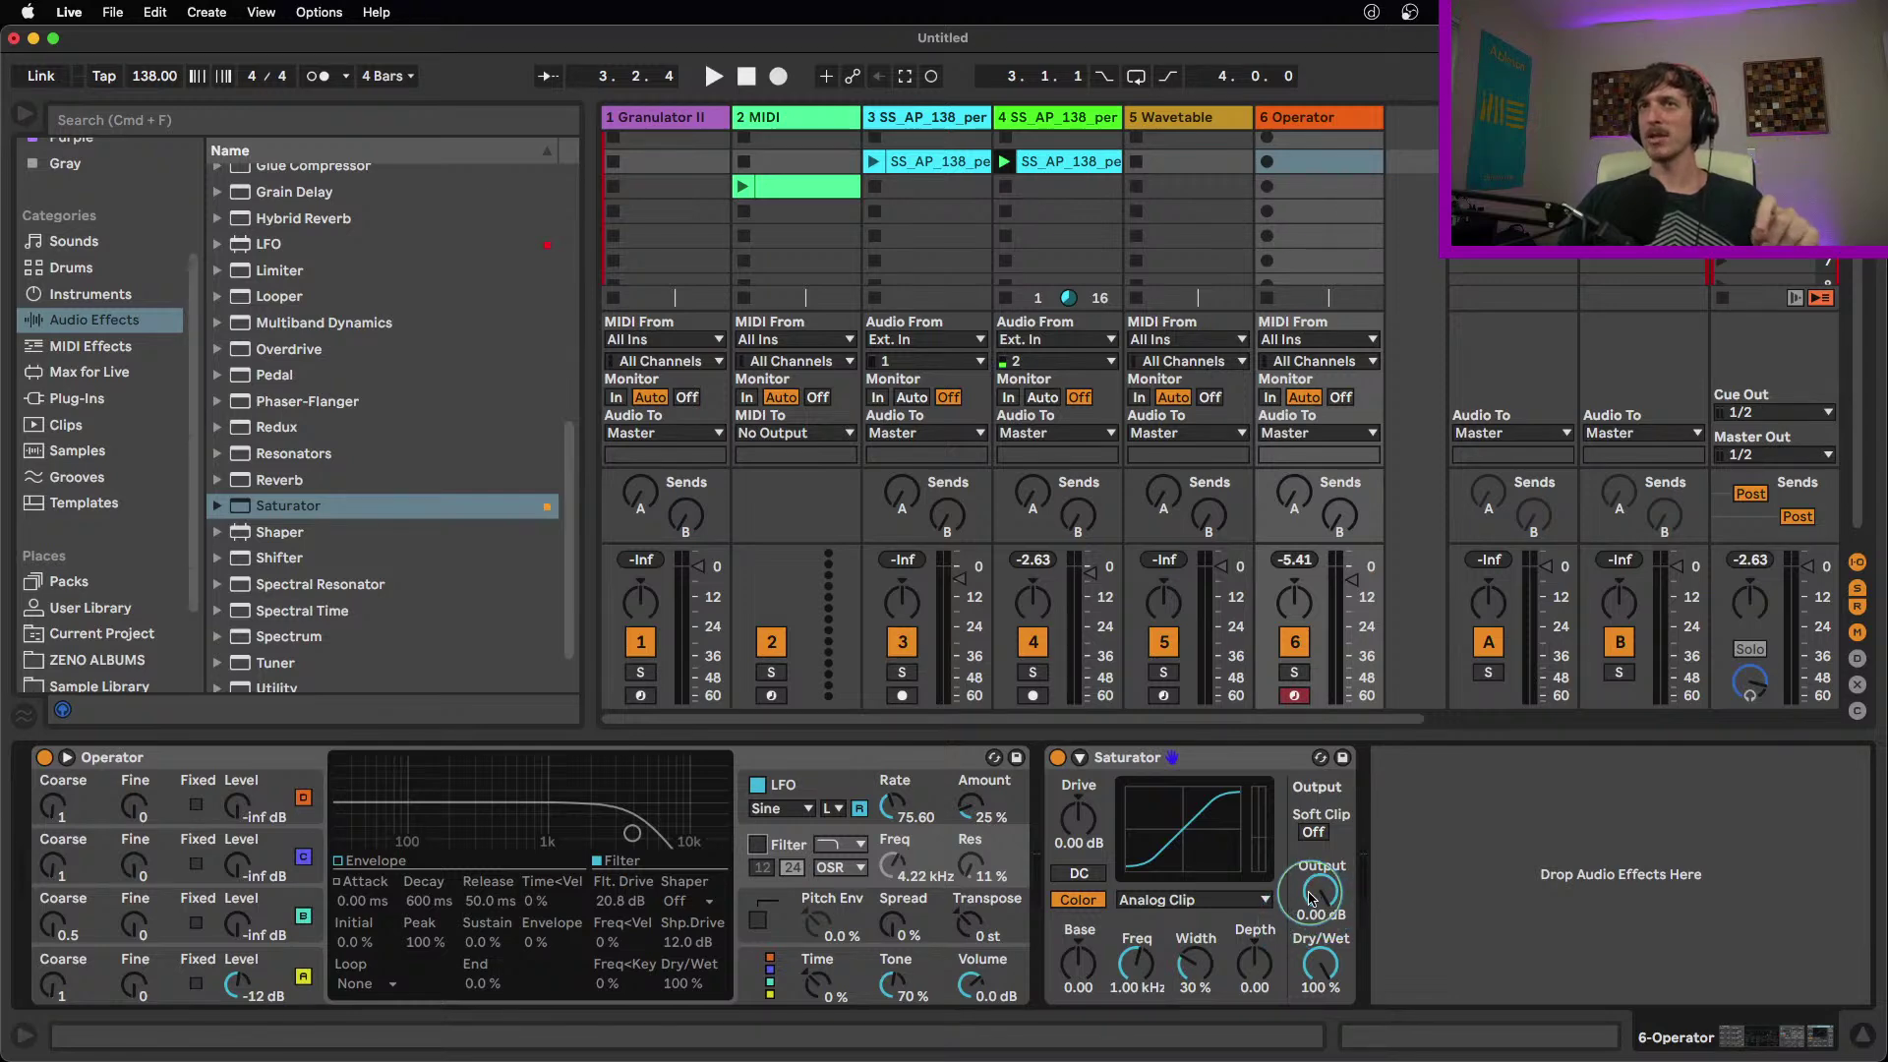
pyautogui.click(1230, 901)
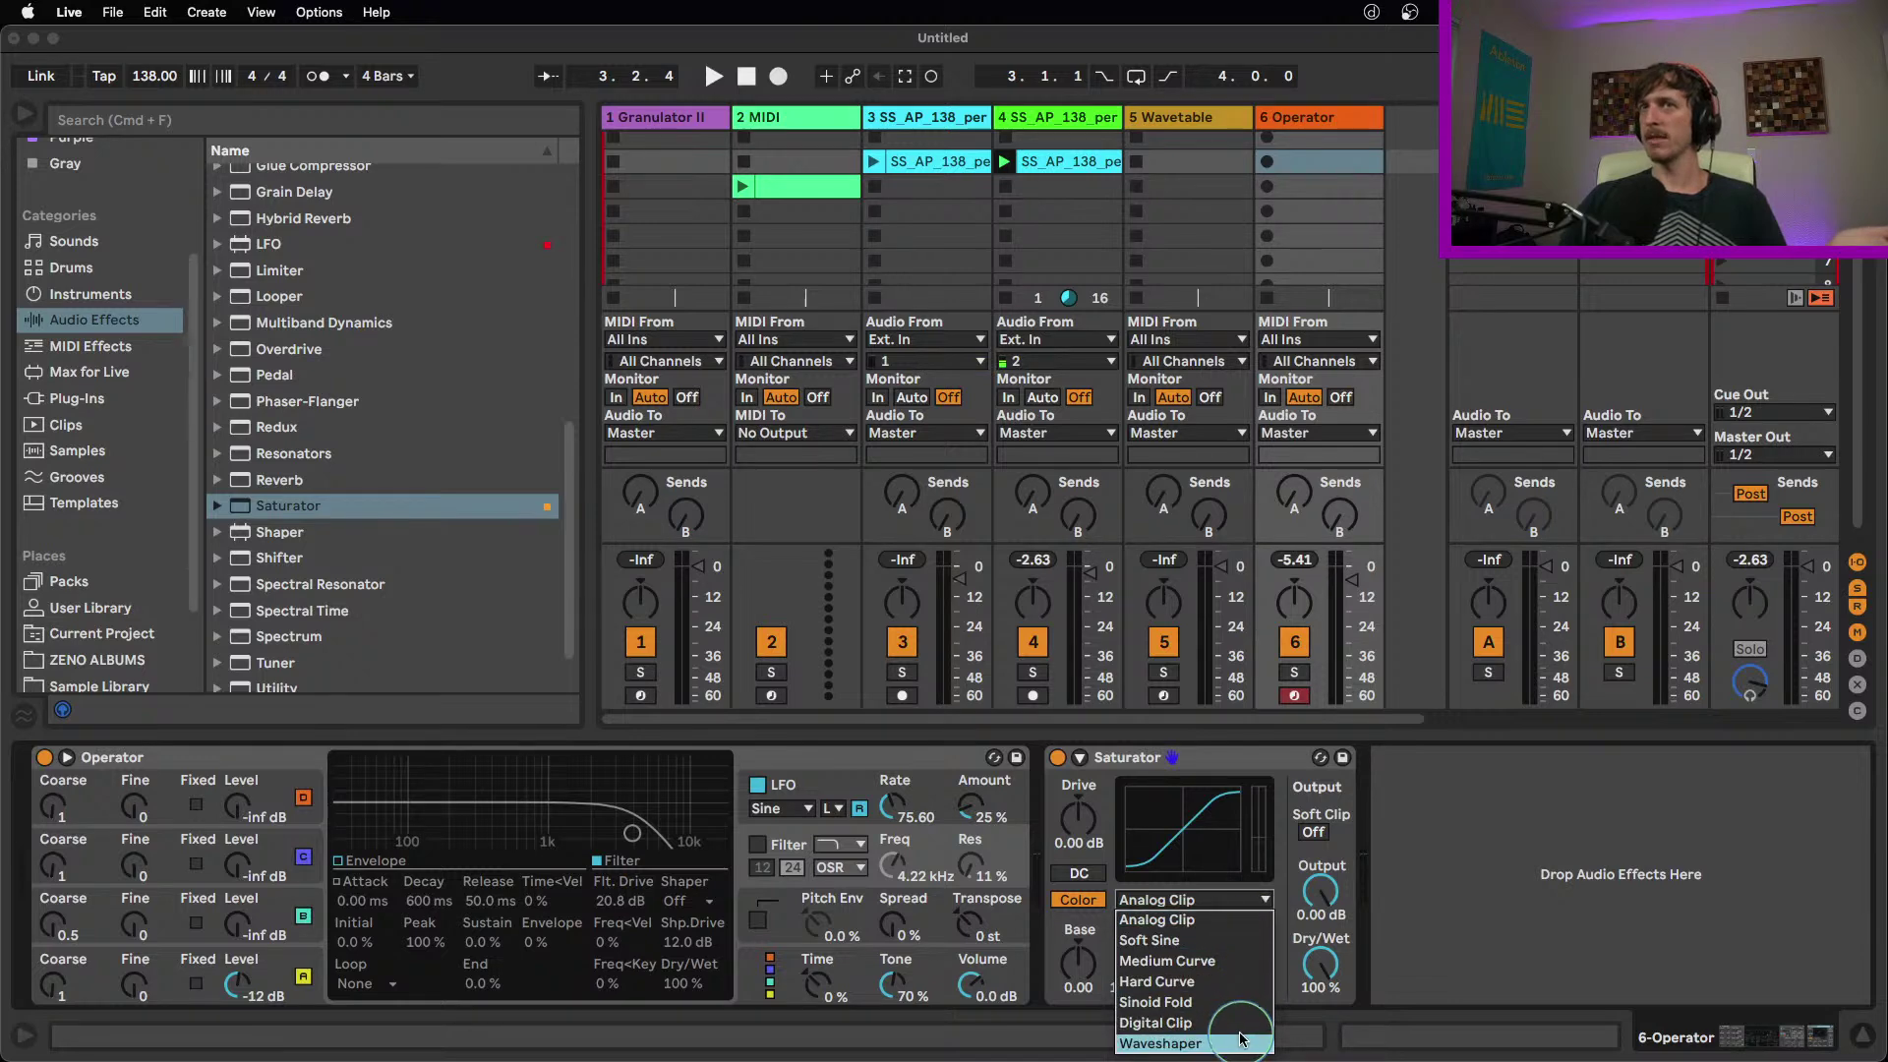
pyautogui.click(1210, 918)
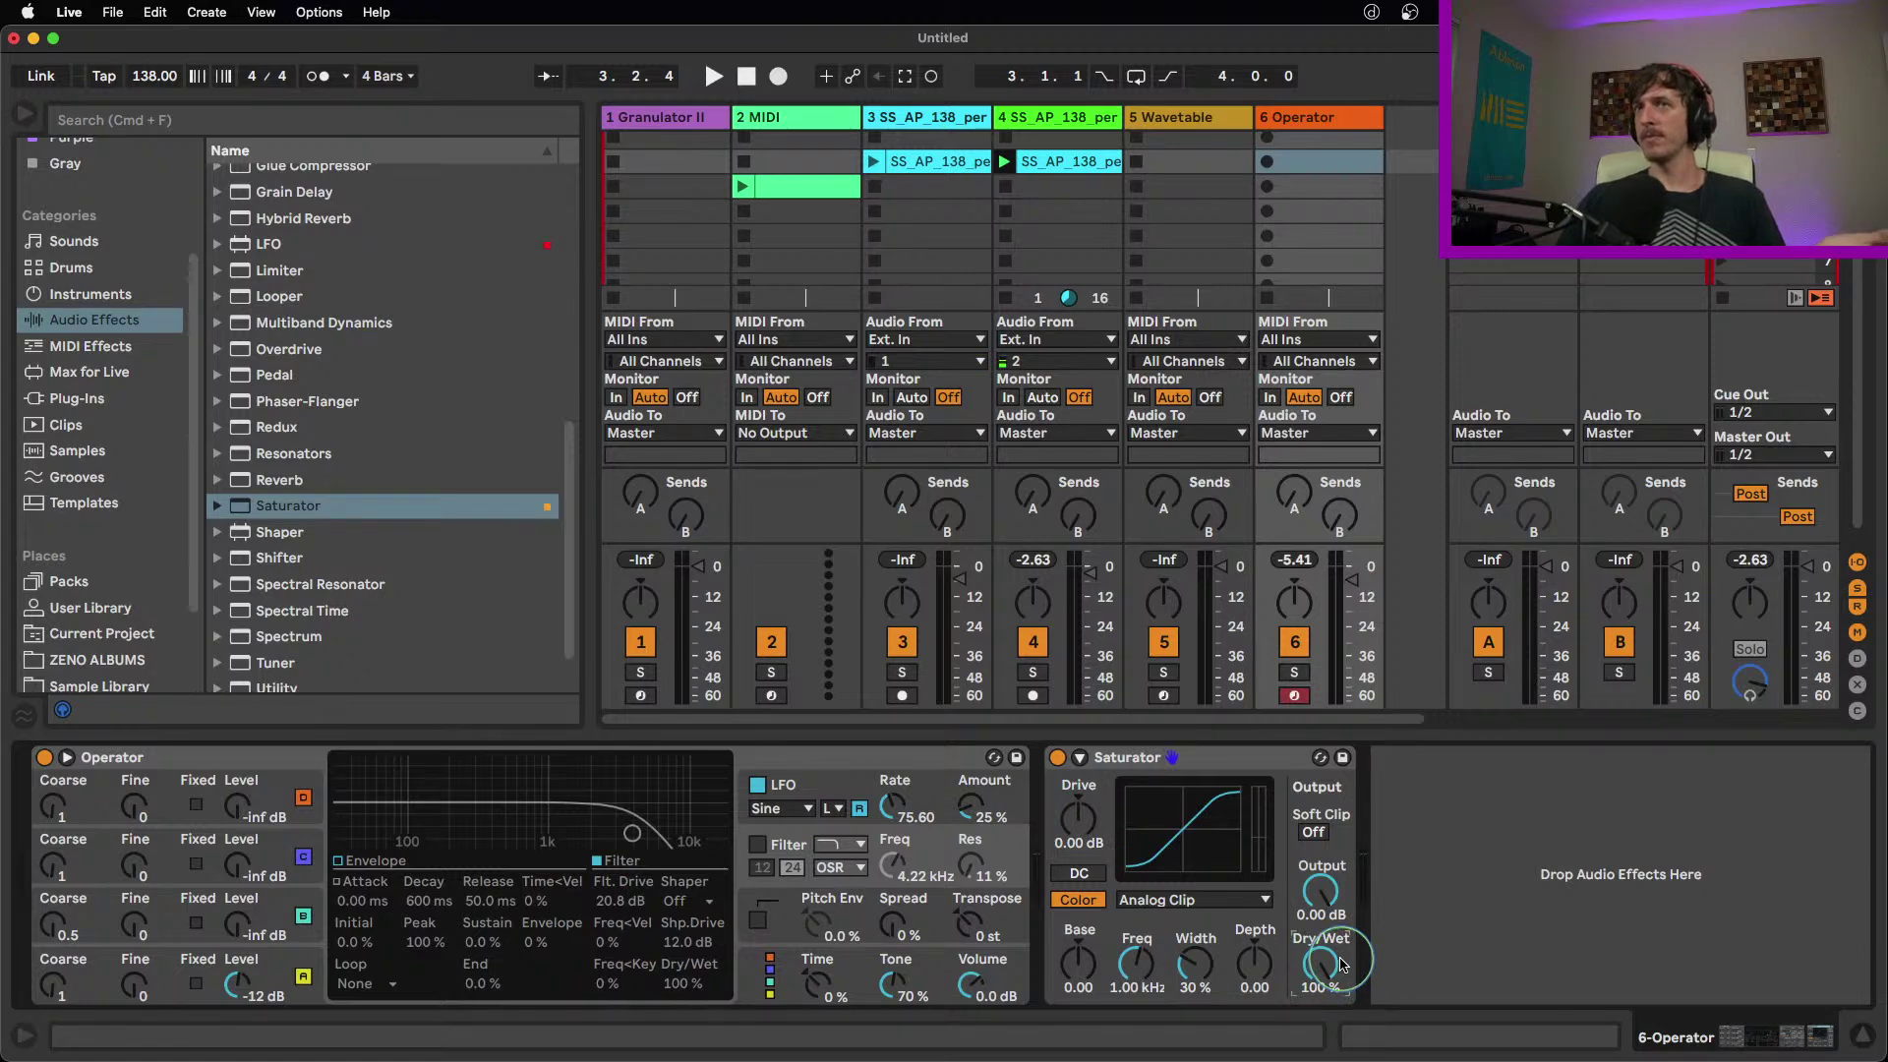
pyautogui.click(1234, 903)
pyautogui.click(1060, 825)
pyautogui.click(1074, 825)
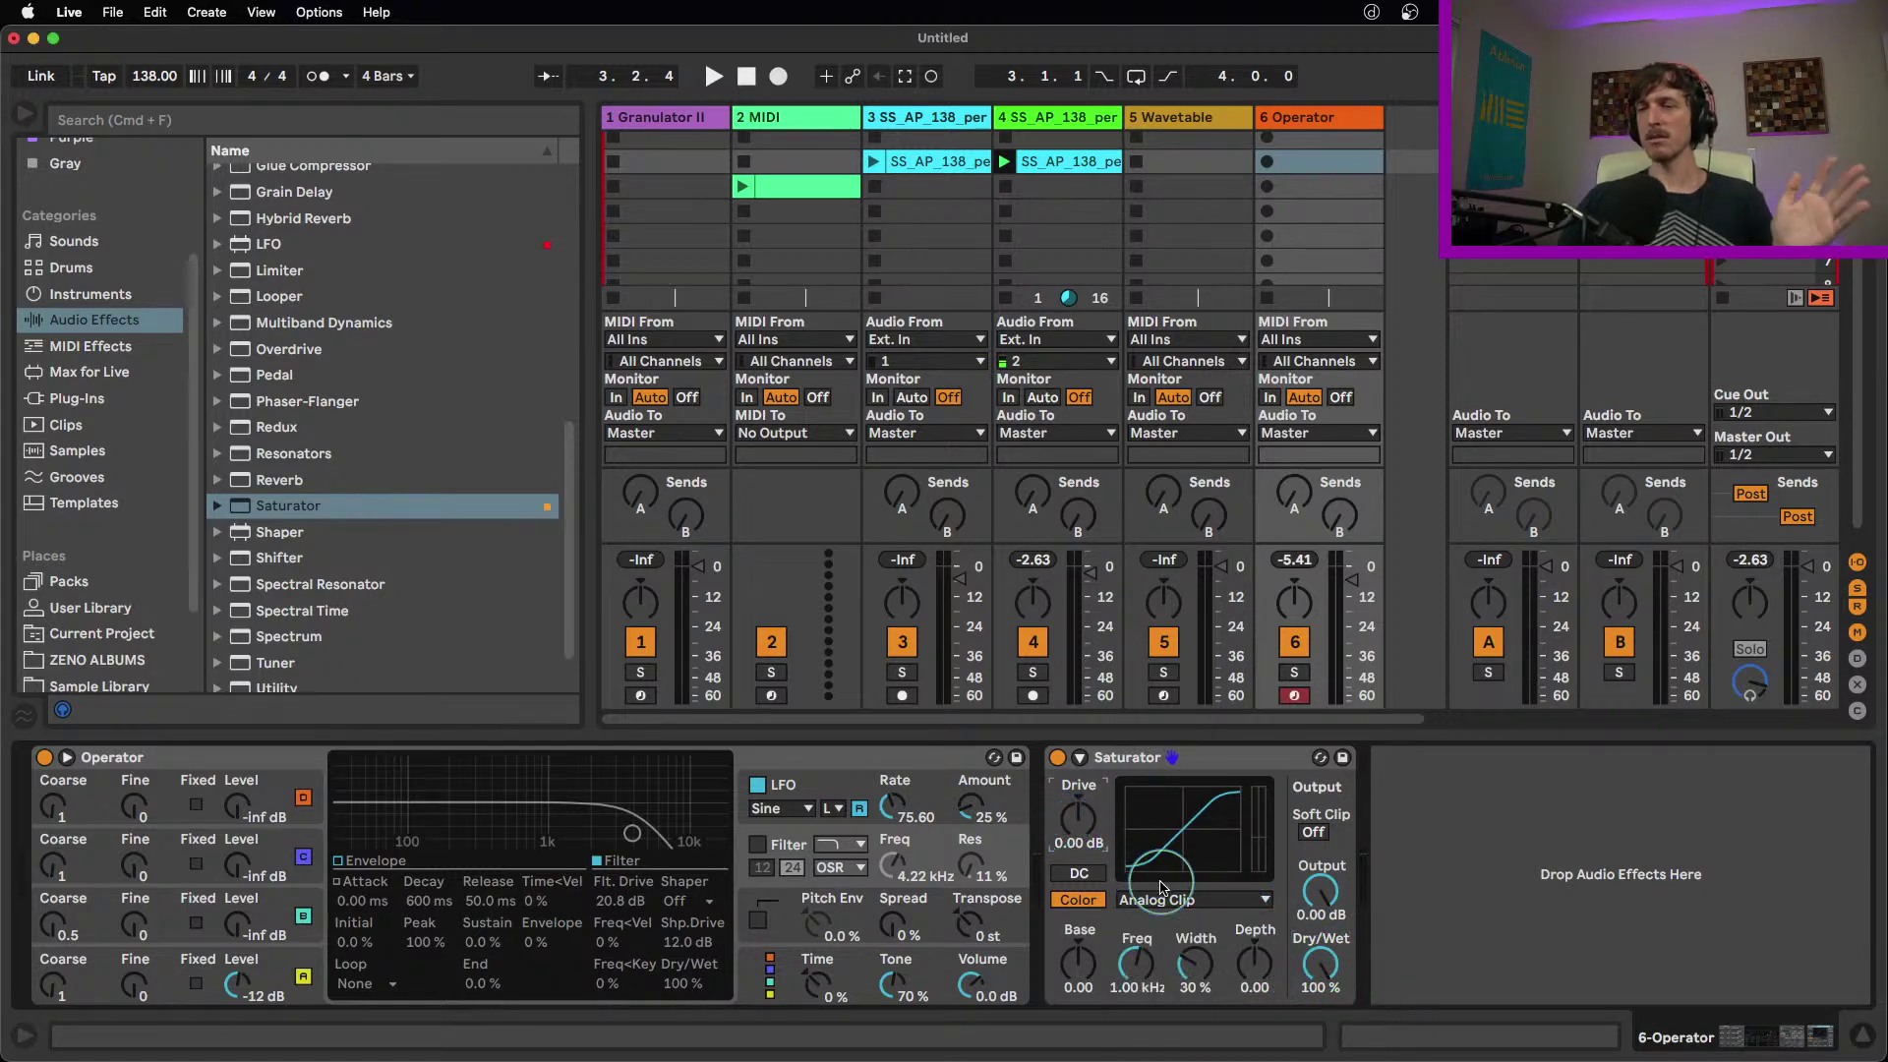
# Raise Saturator's Drive to 7.43 dB on the Analog Clip curve and compare the sound with the device bypassed
pyautogui.click(1224, 902)
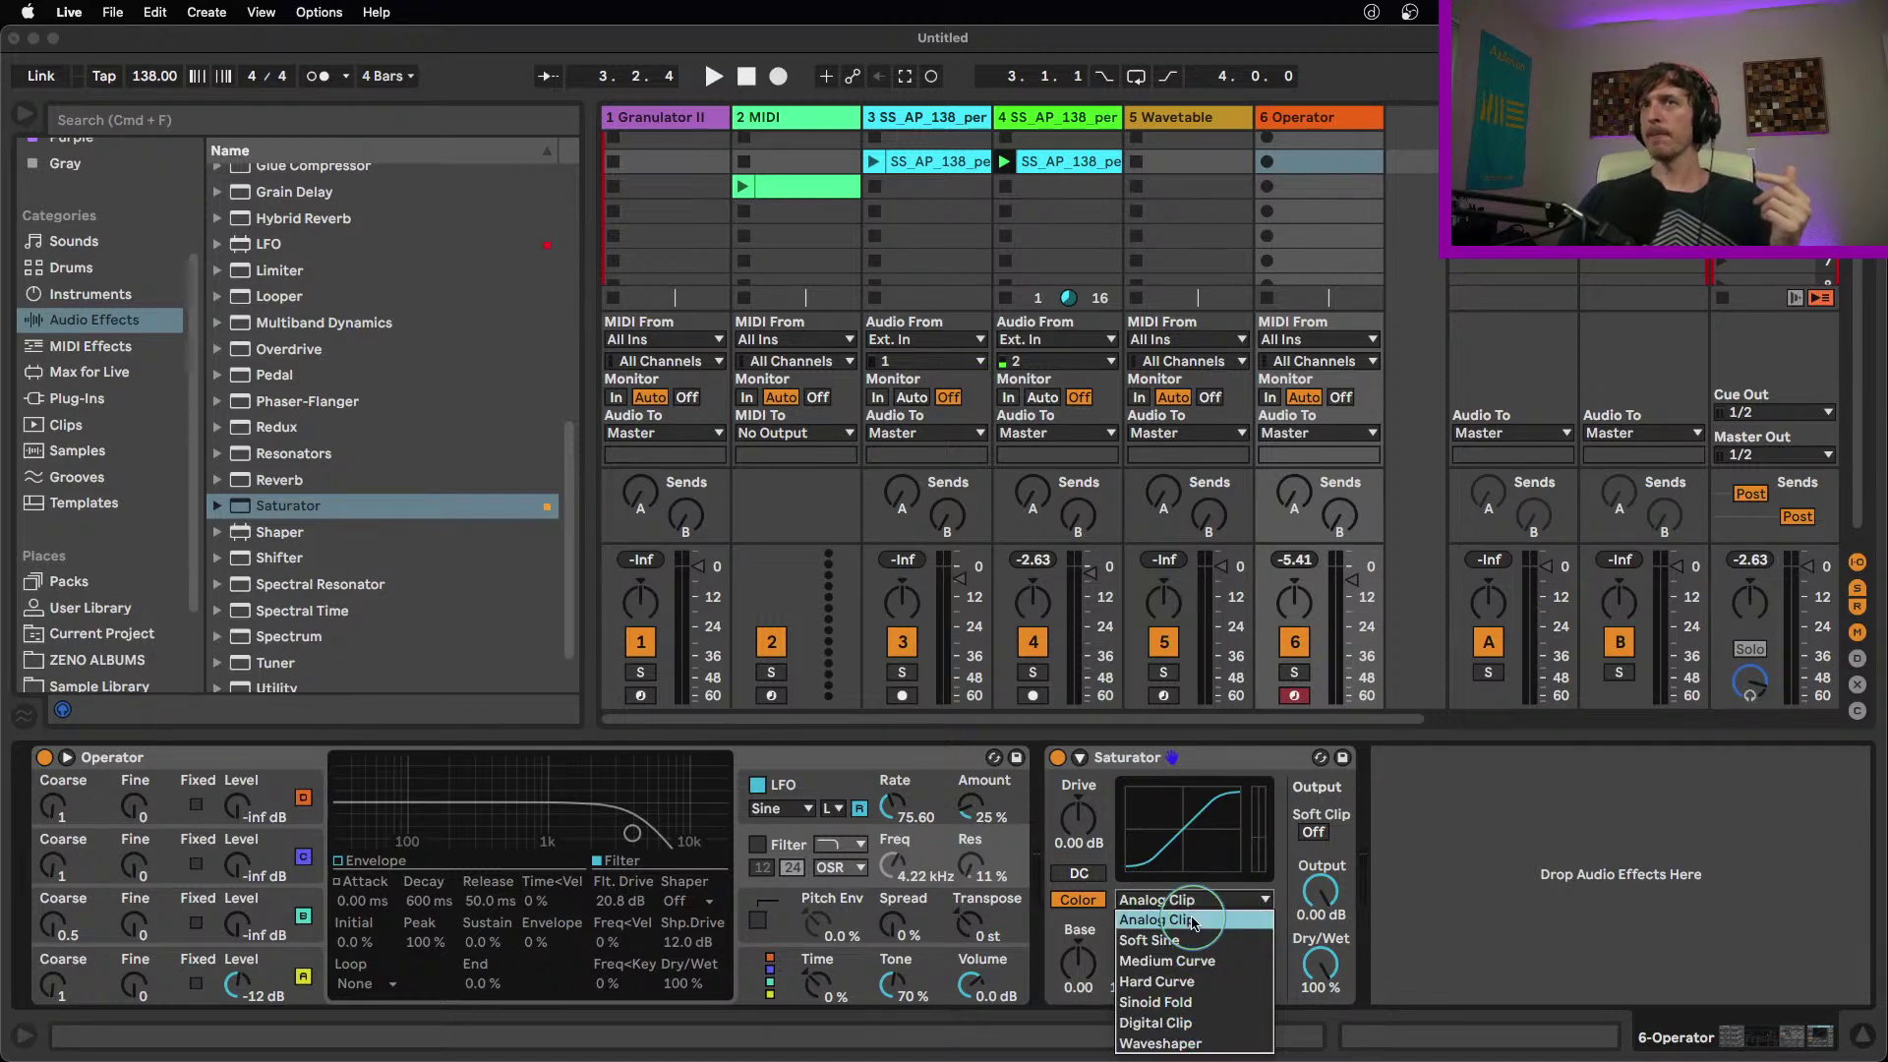
pyautogui.click(1193, 921)
pyautogui.moveTo(1079, 824)
pyautogui.mouseDown()
pyautogui.moveTo(1079, 791)
pyautogui.moveTo(1079, 834)
pyautogui.mouseUp()
pyautogui.click(1058, 760)
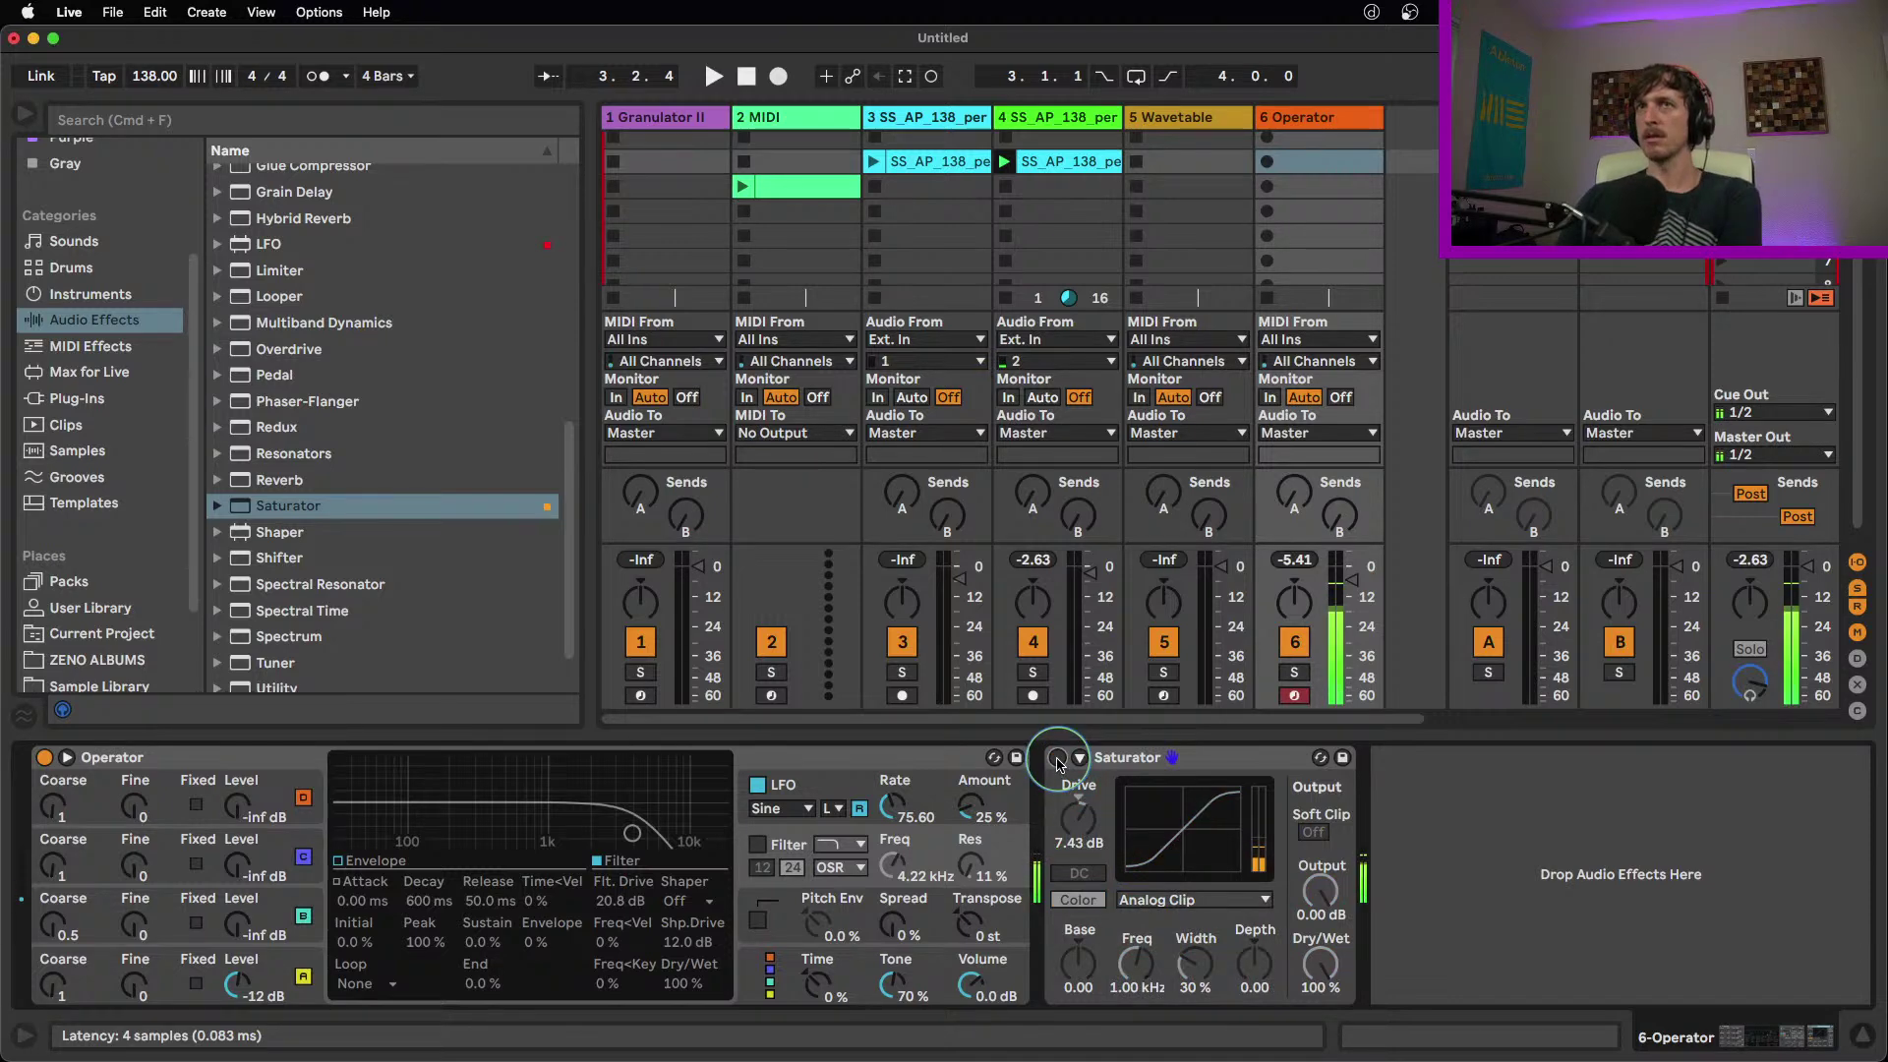
pyautogui.click(1059, 759)
# Switch Saturator to the Soft Sine curve and compare the sound with the device bypassed
pyautogui.click(1166, 901)
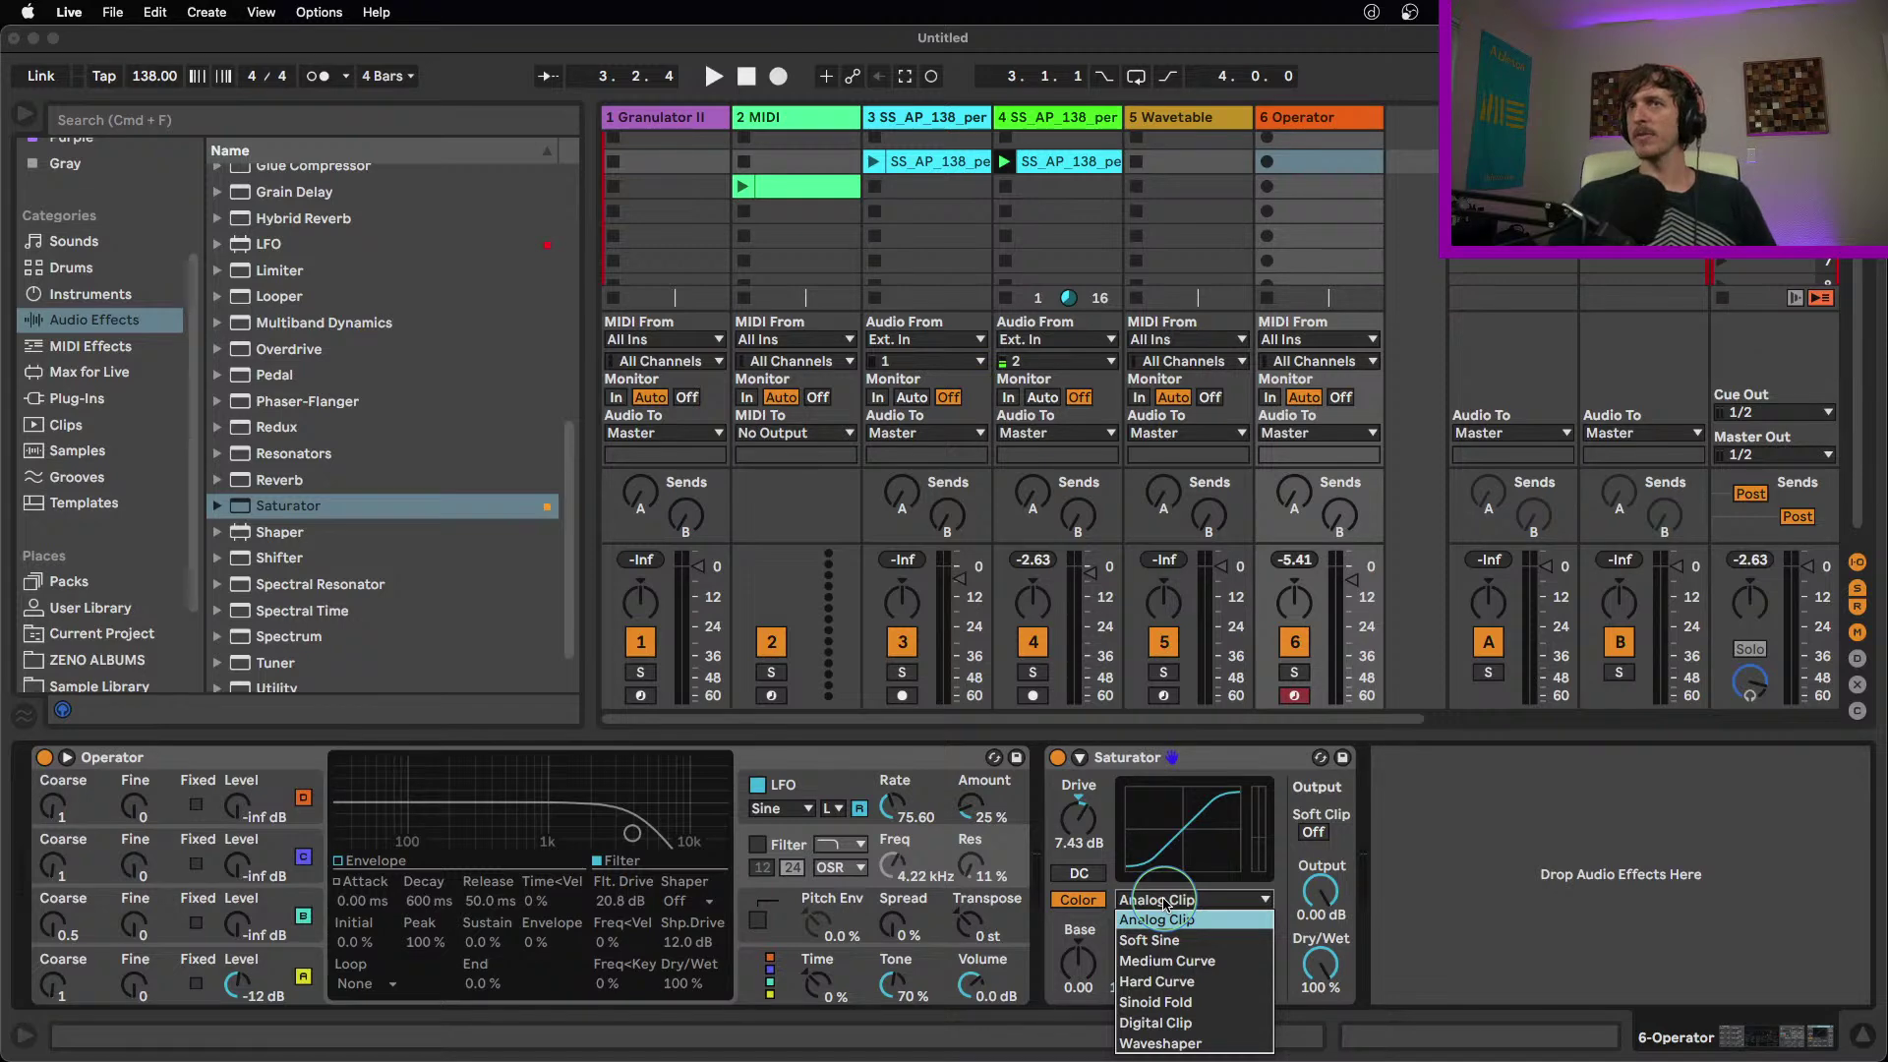
pyautogui.click(1213, 950)
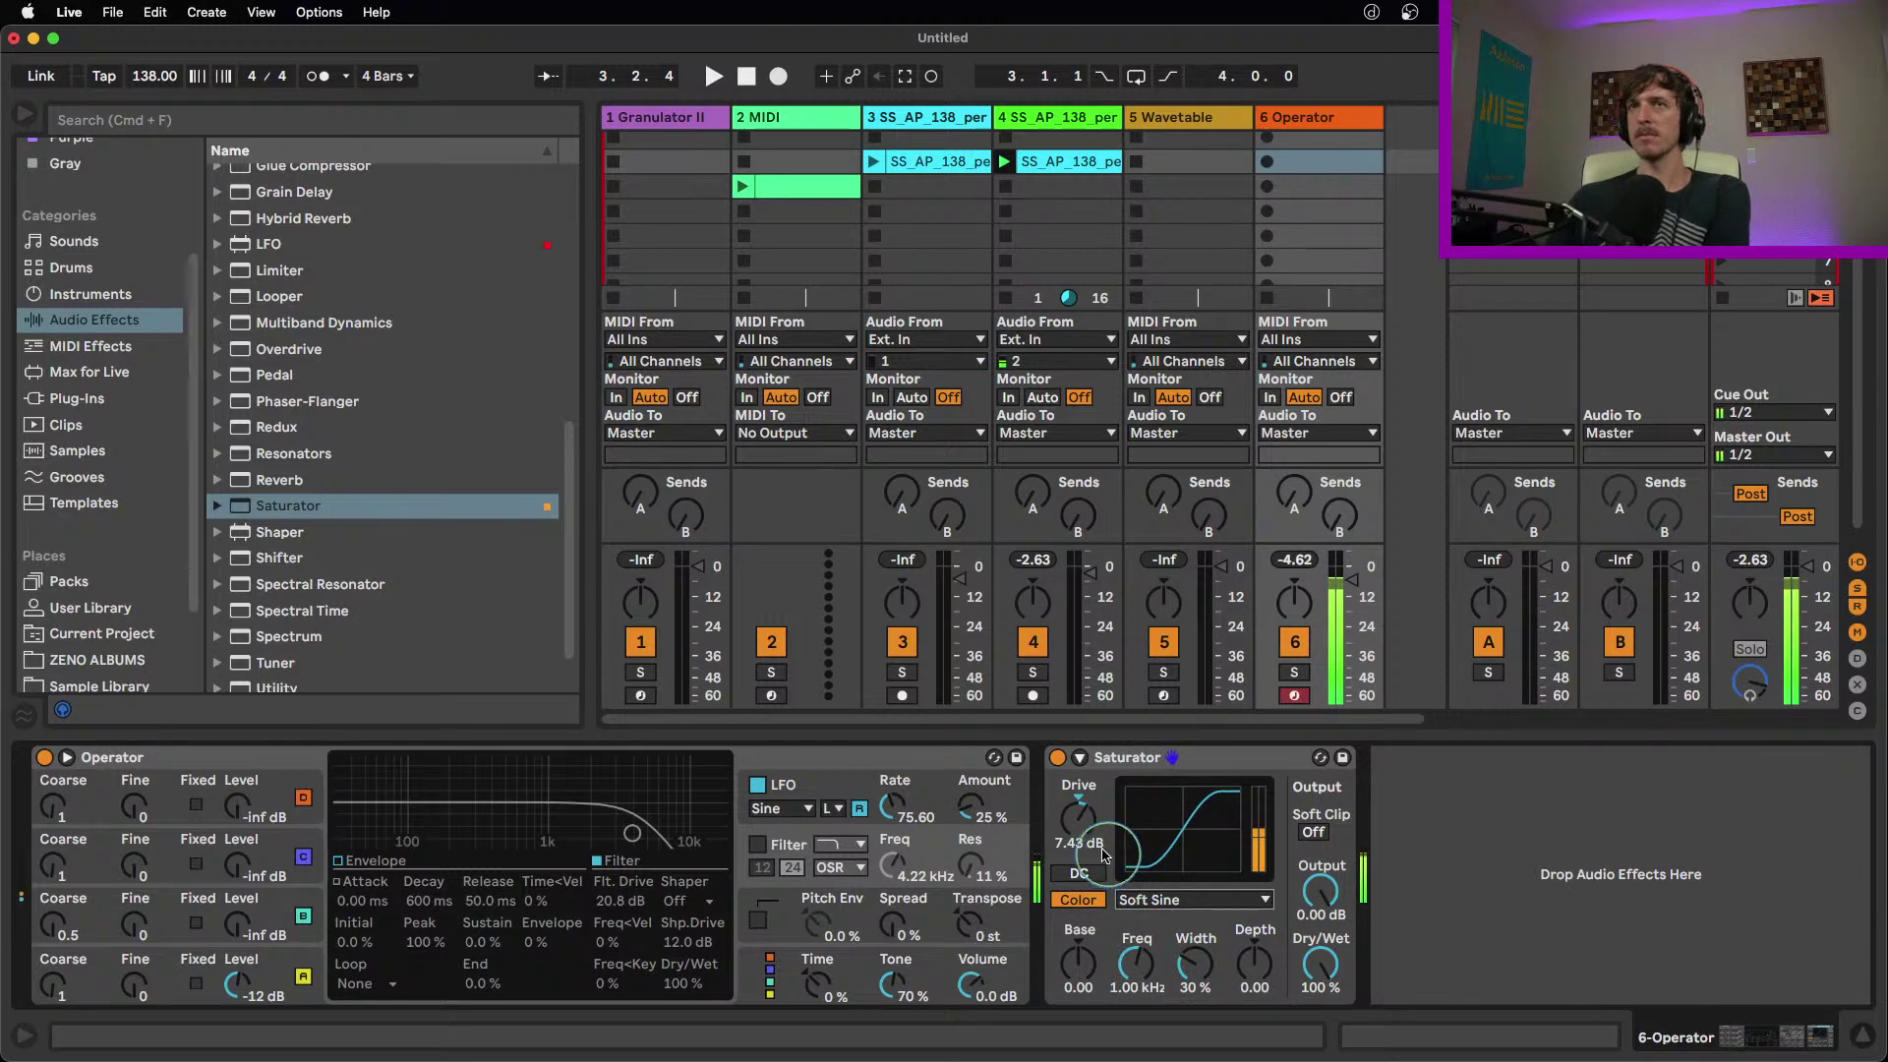
pyautogui.click(1058, 758)
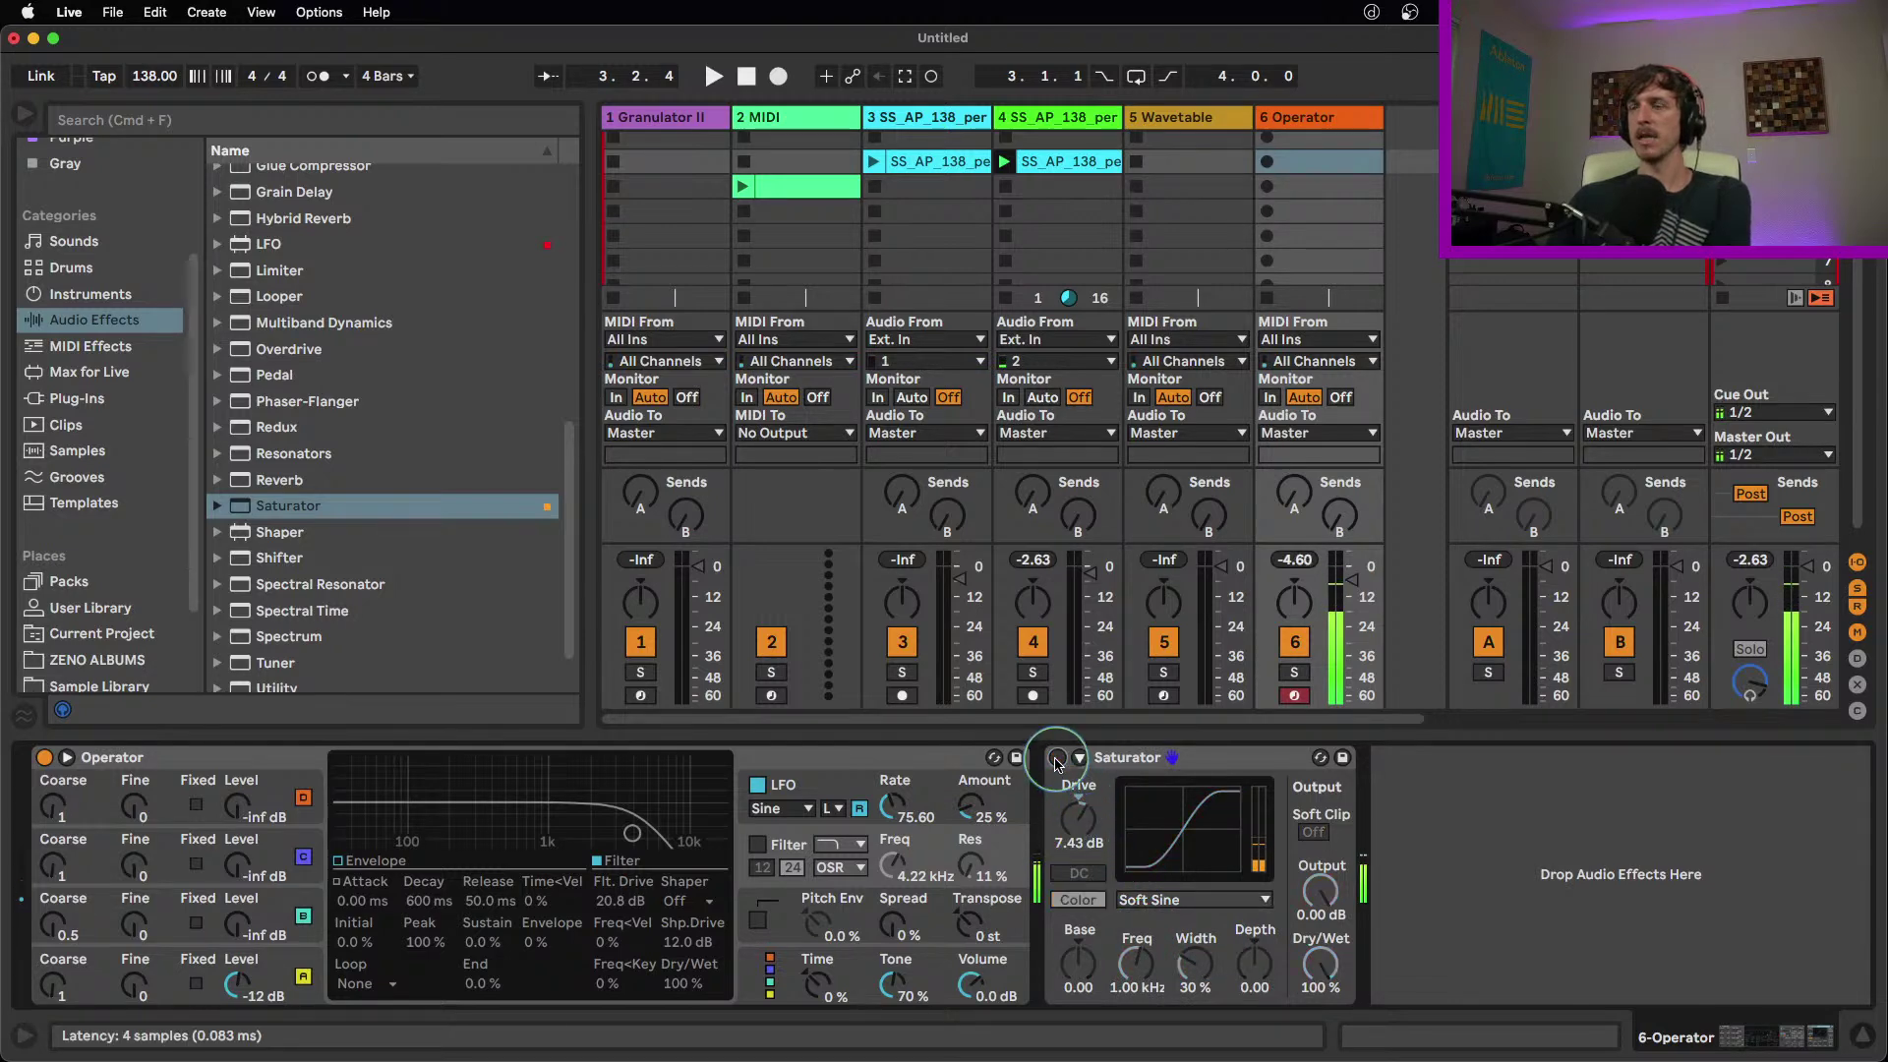
pyautogui.click(1057, 758)
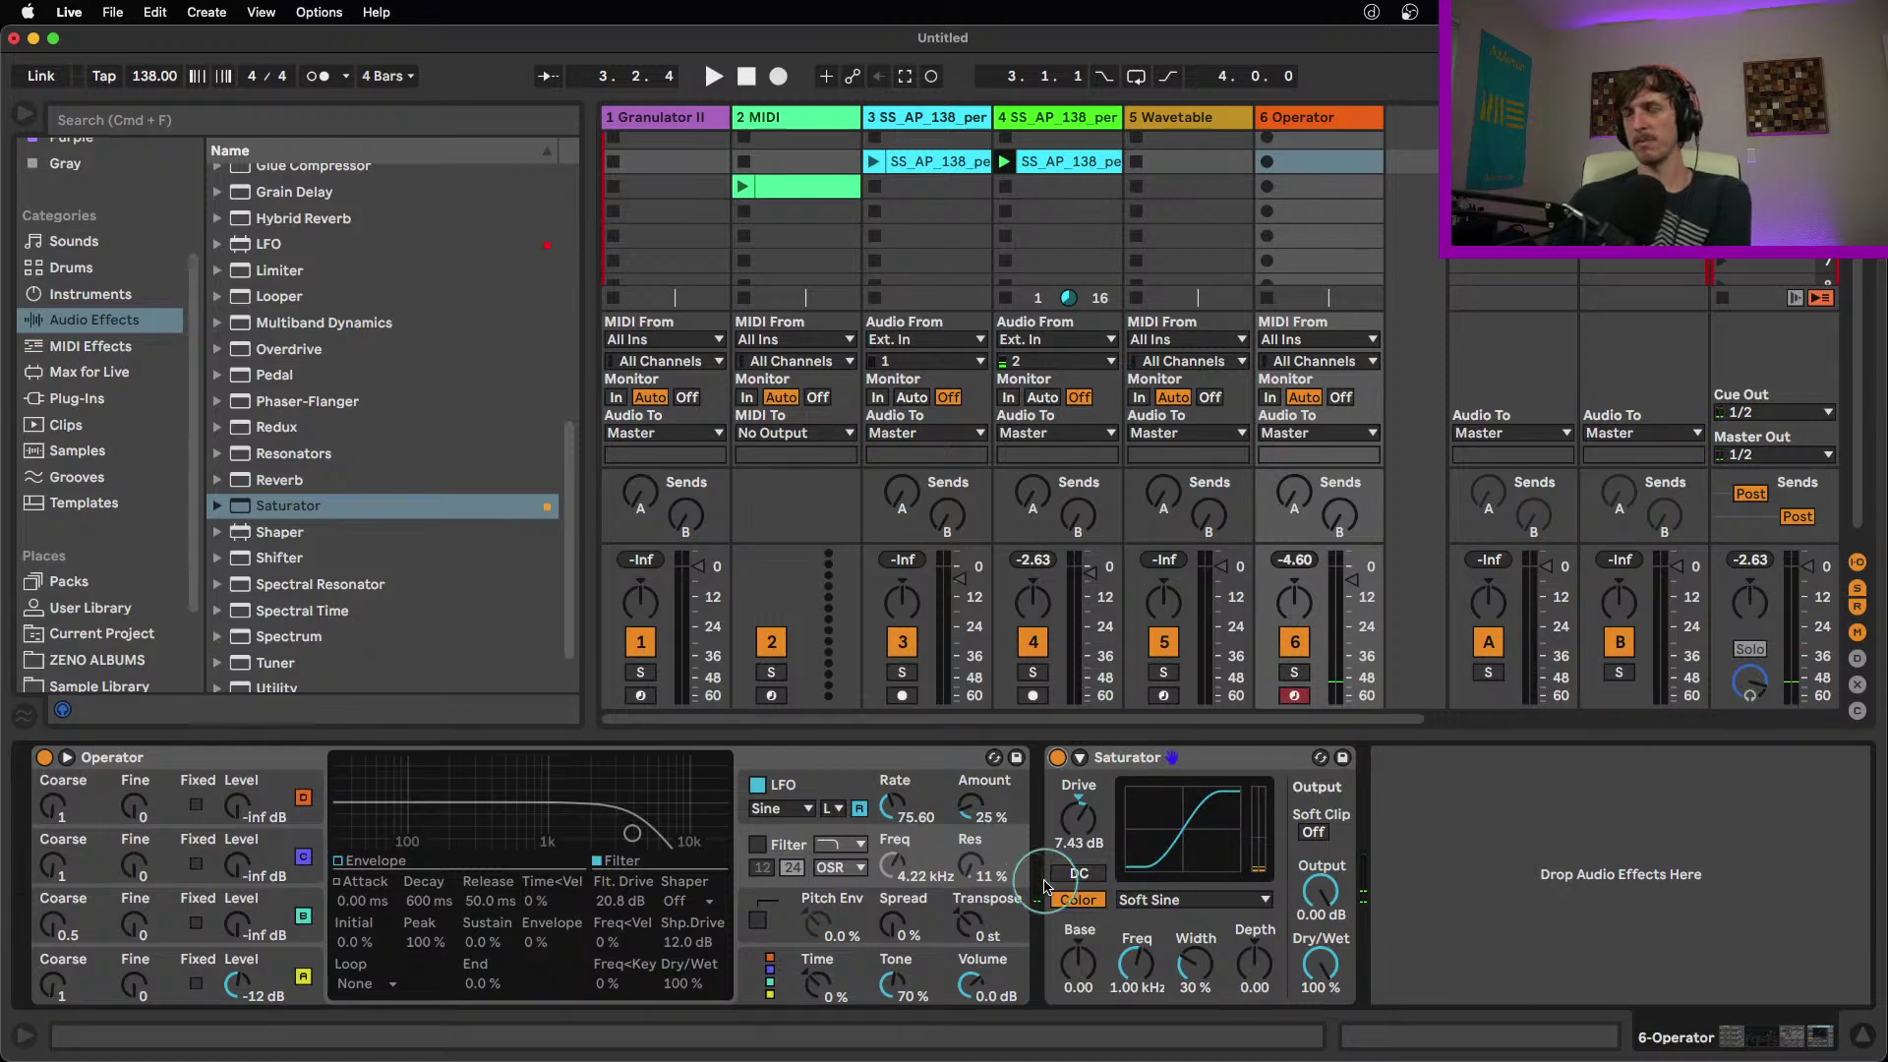
# Try Saturator's Sinoid Fold curve and switch to Medium Curve
pyautogui.click(1122, 899)
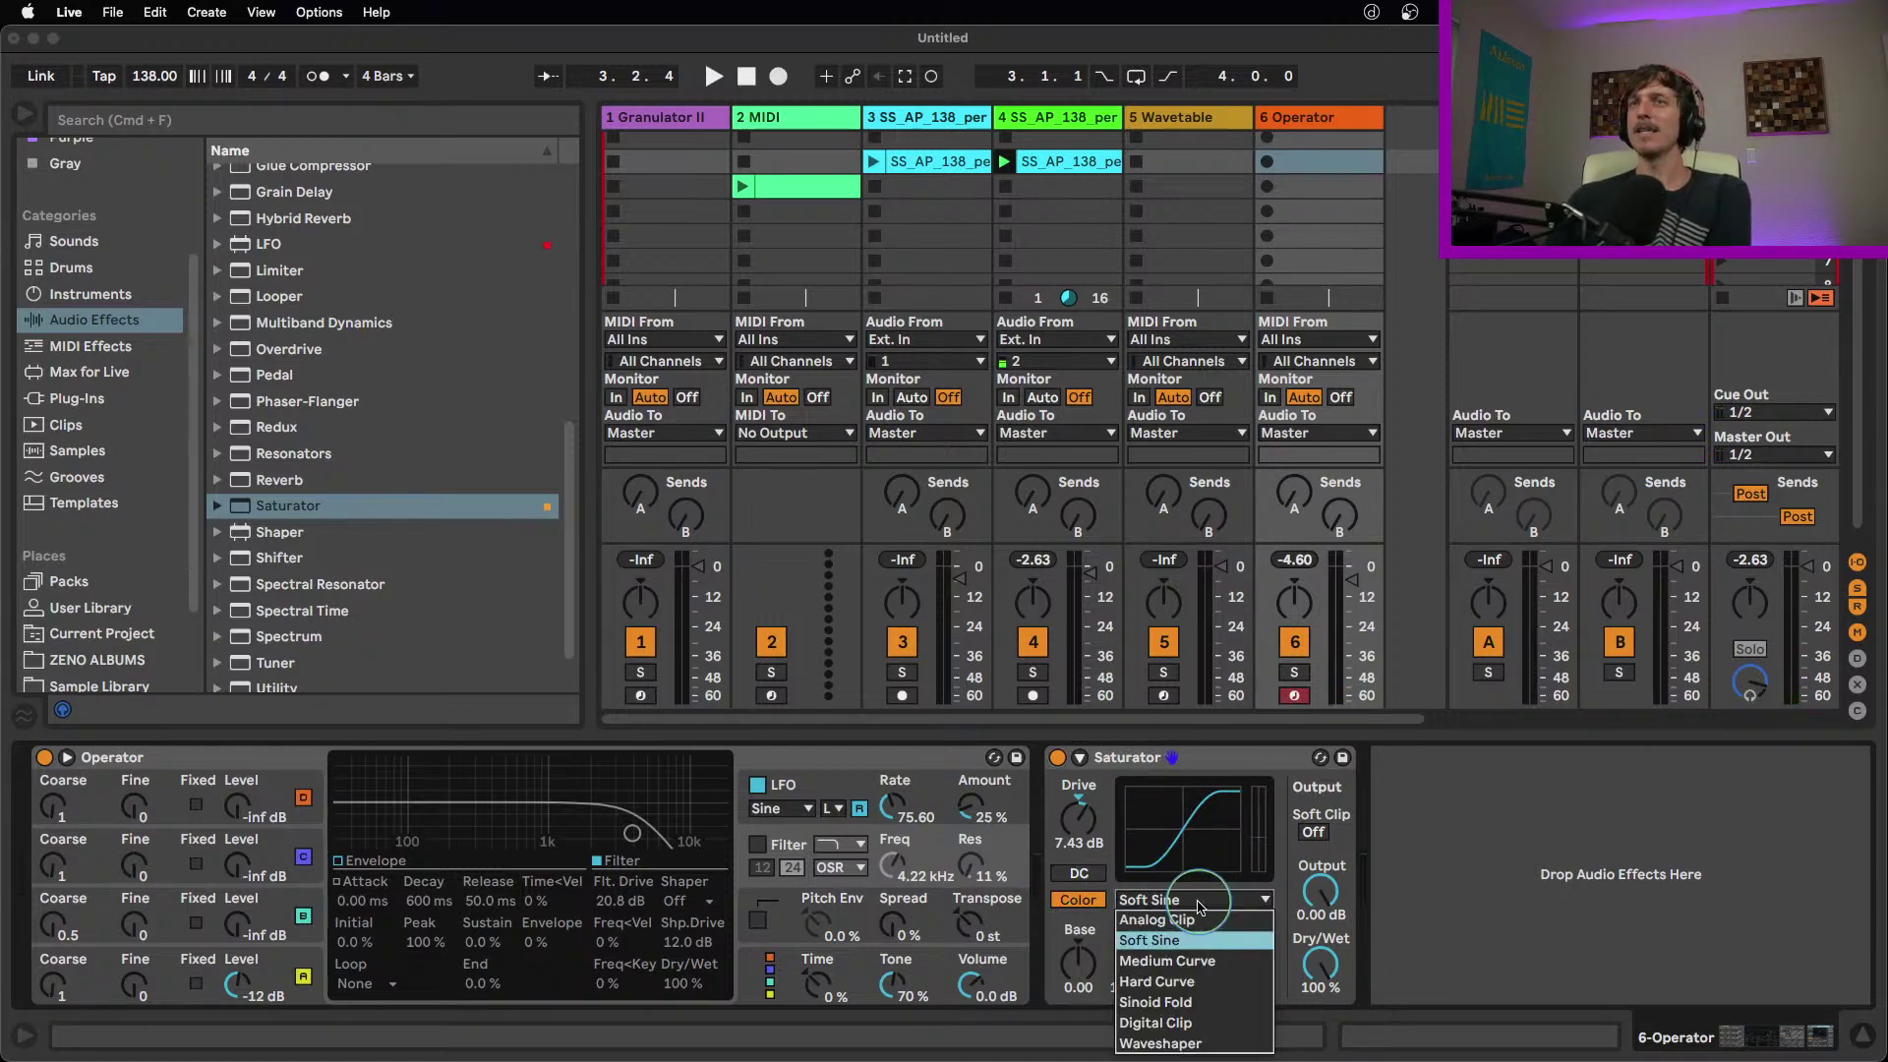
pyautogui.click(1222, 1002)
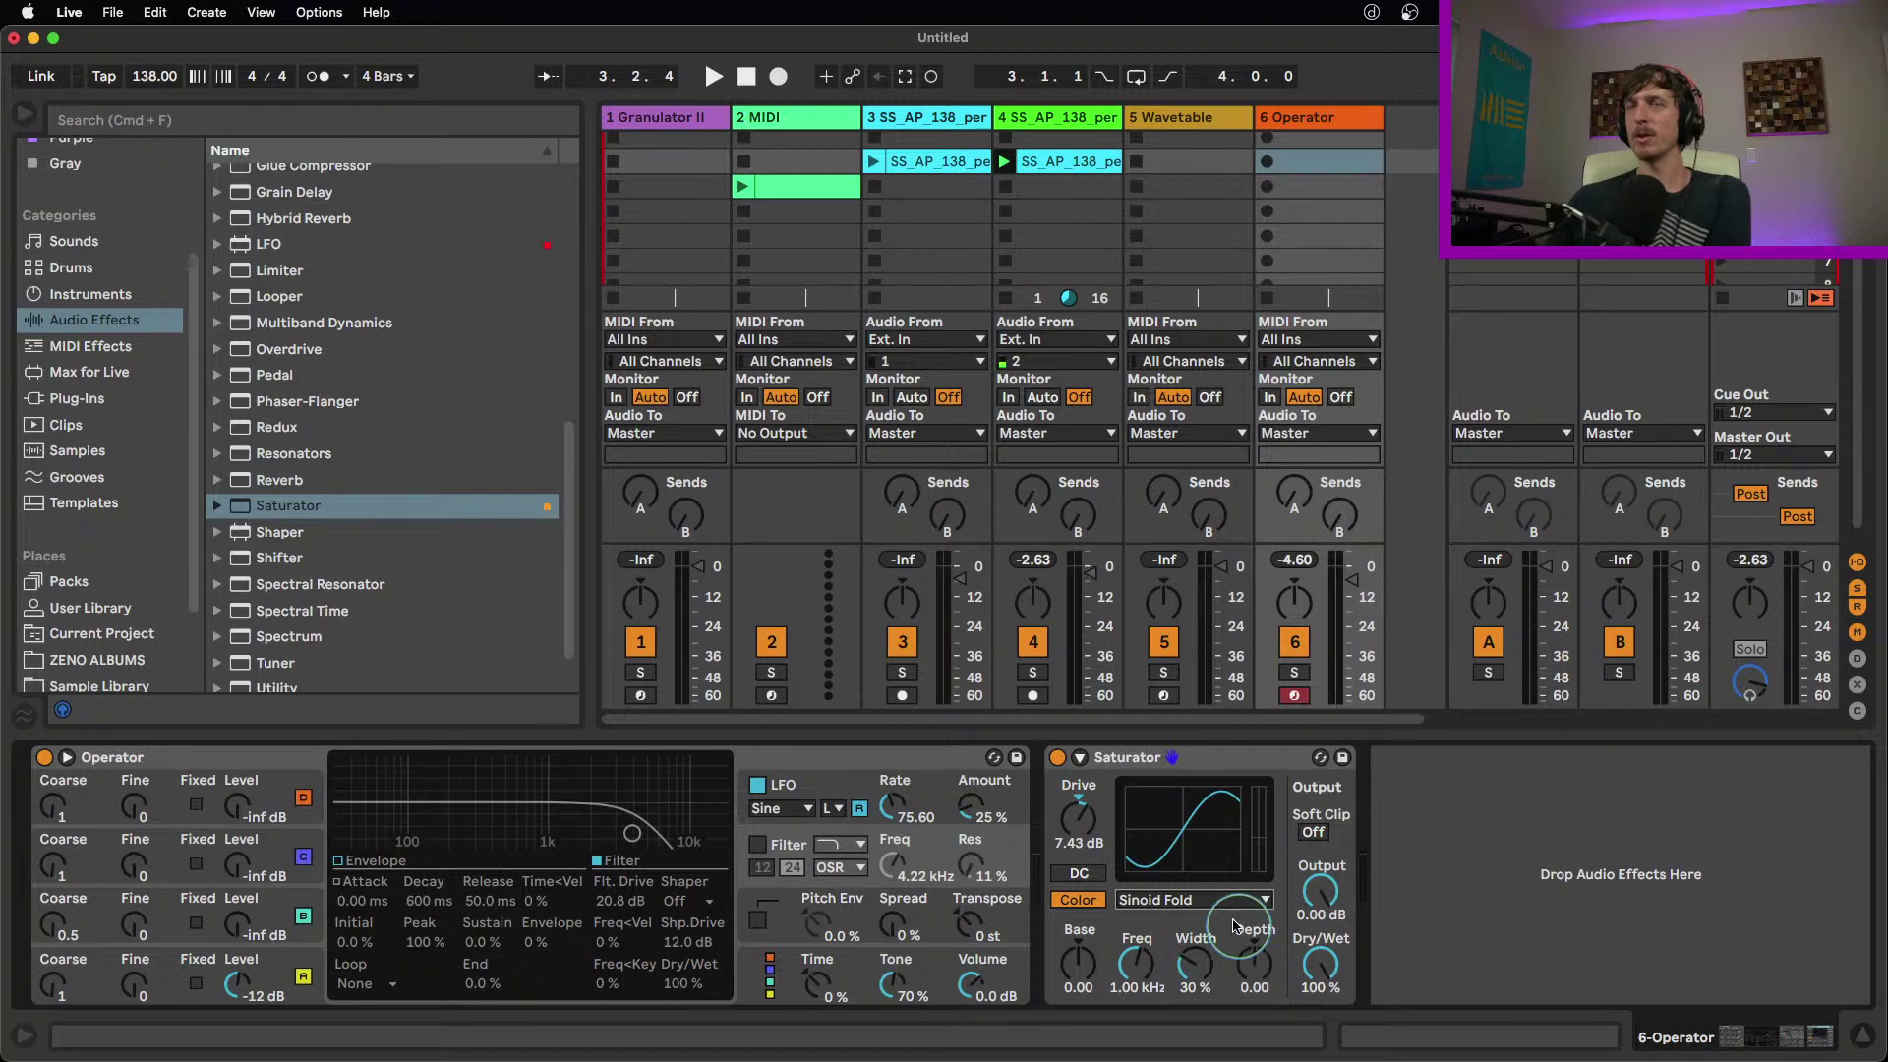
pyautogui.click(1219, 900)
pyautogui.click(1219, 960)
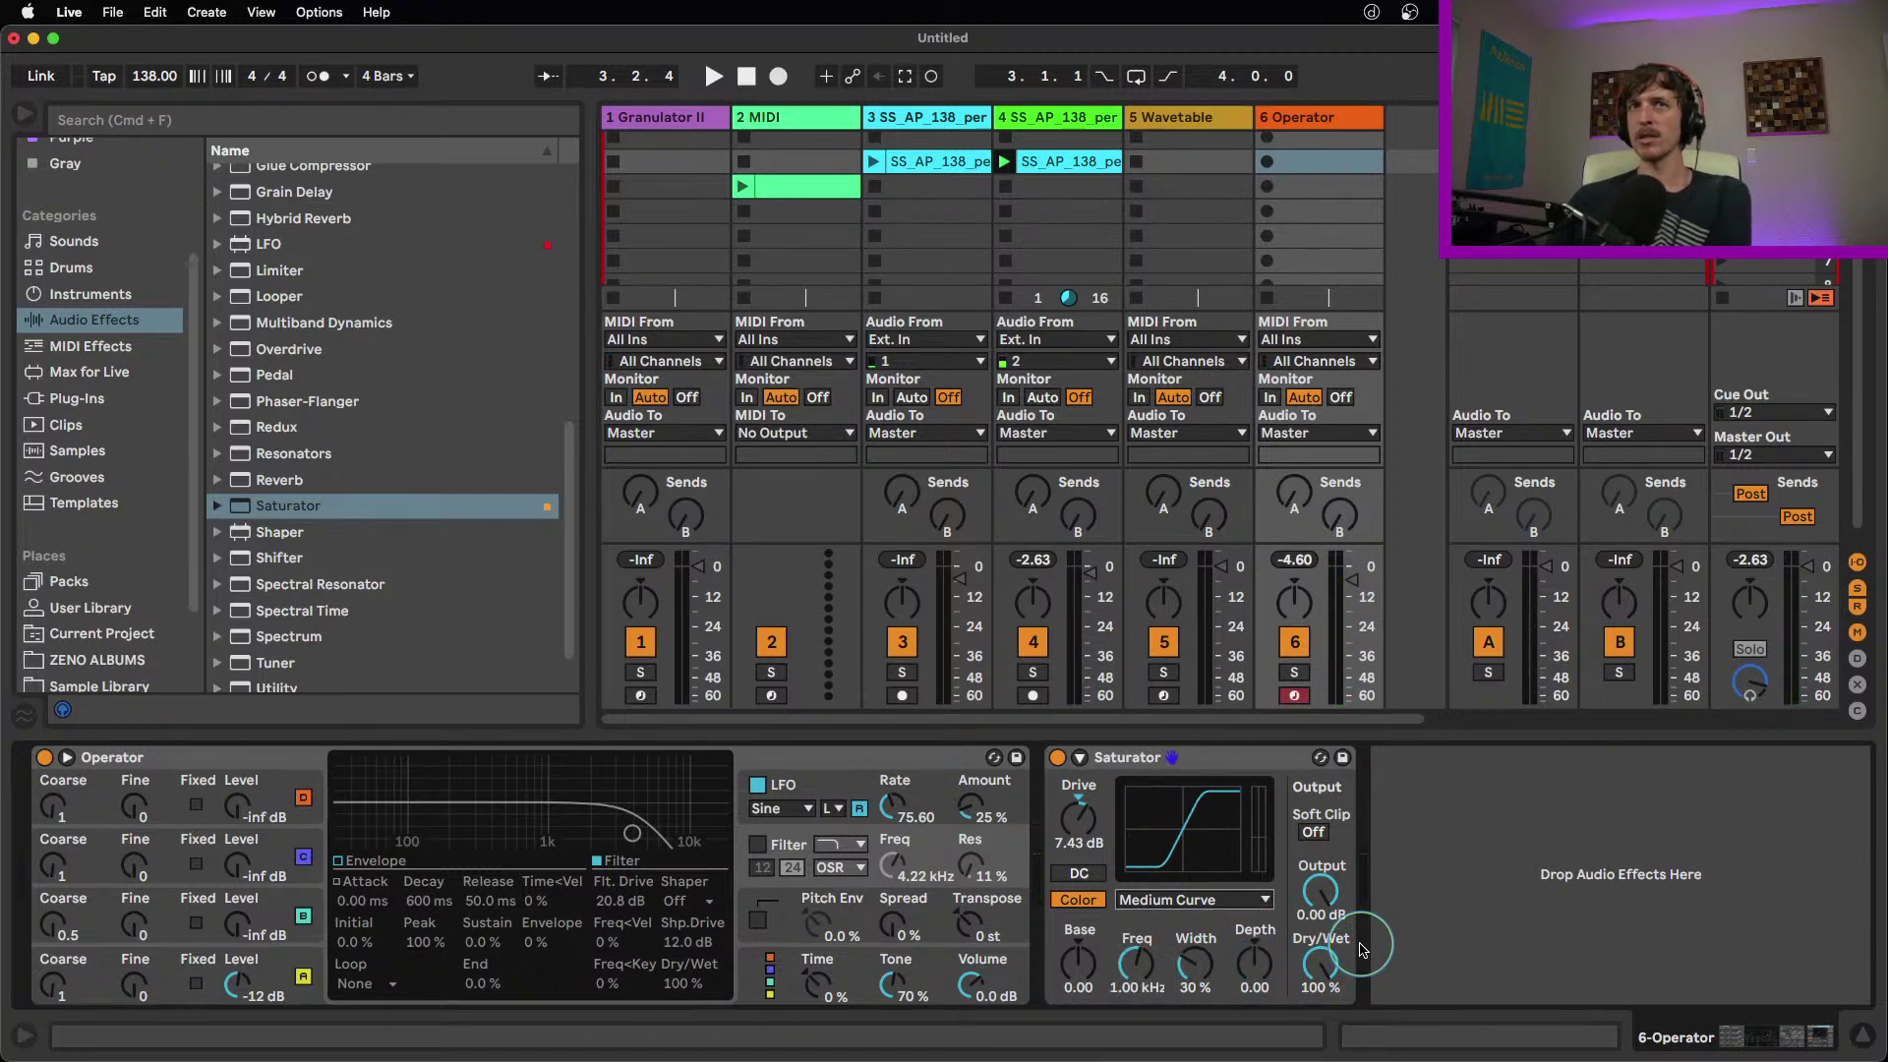
# Change Operator's oscillator A waveform to Sine
pyautogui.click(304, 942)
pyautogui.click(629, 900)
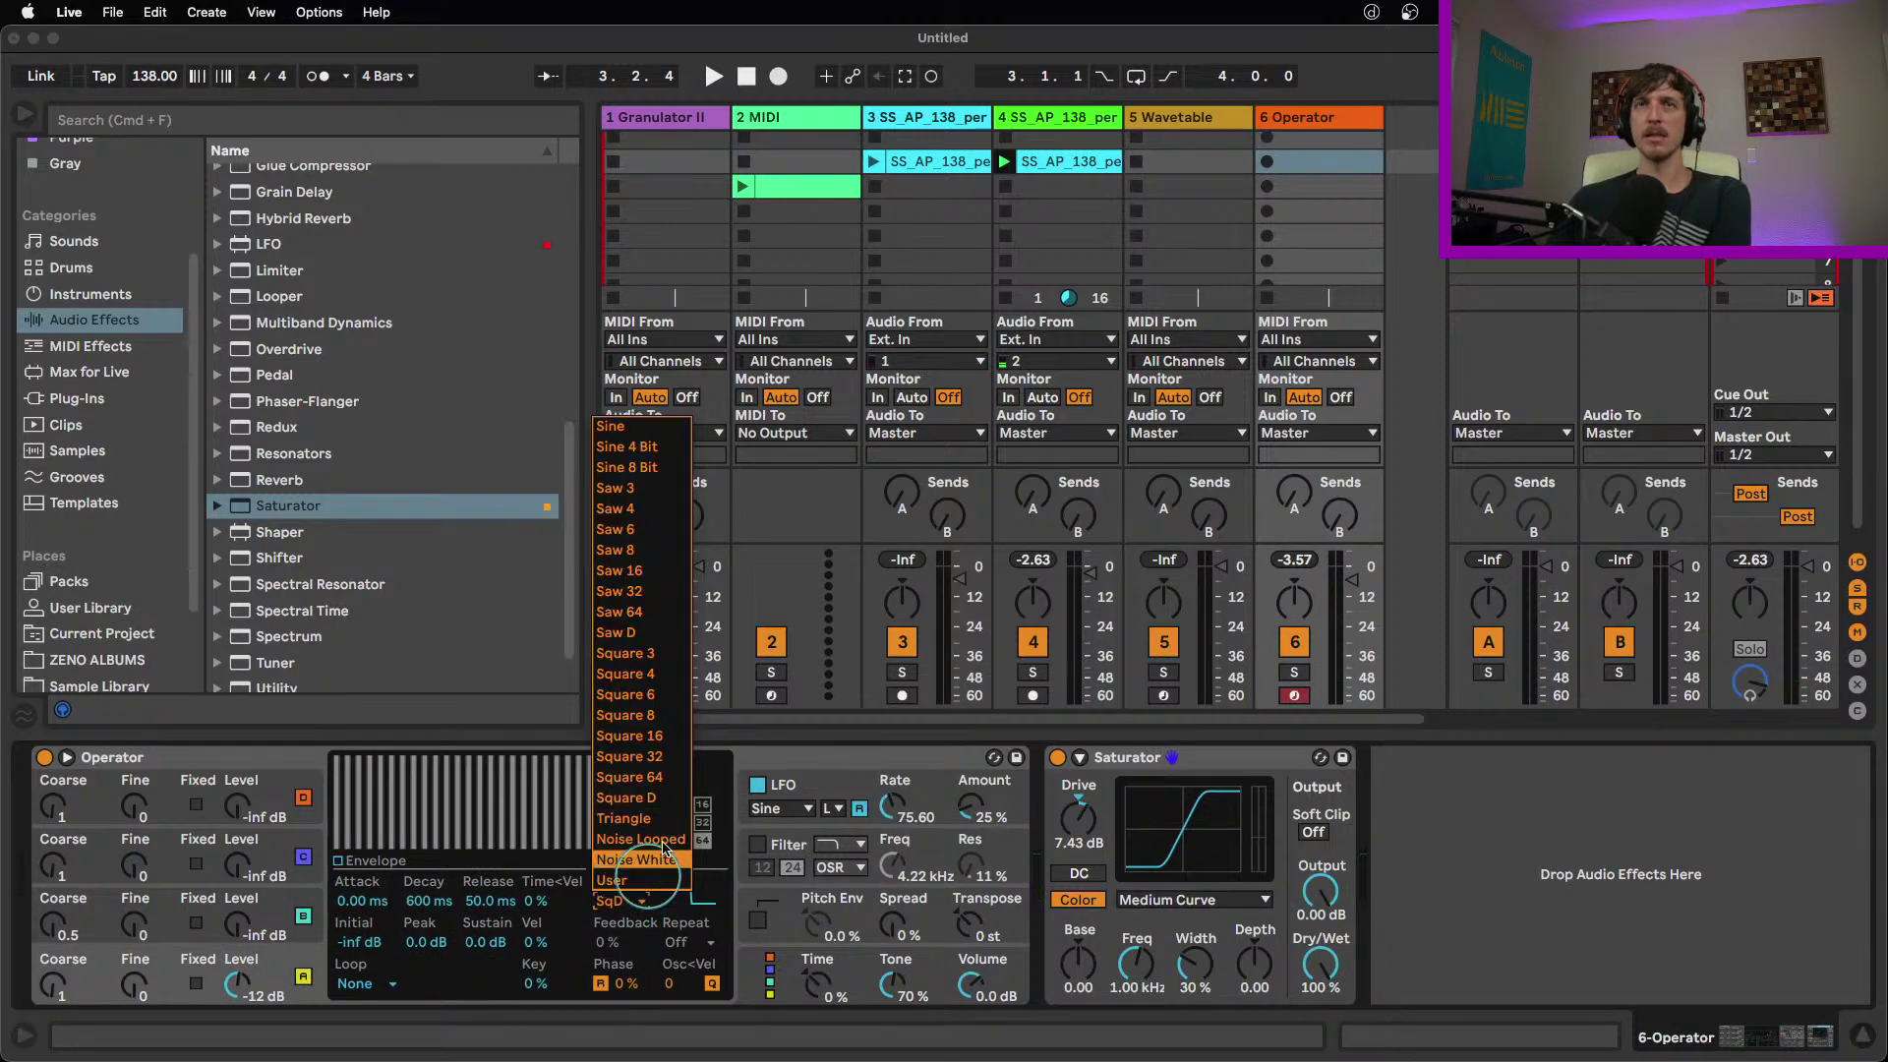
pyautogui.click(610, 426)
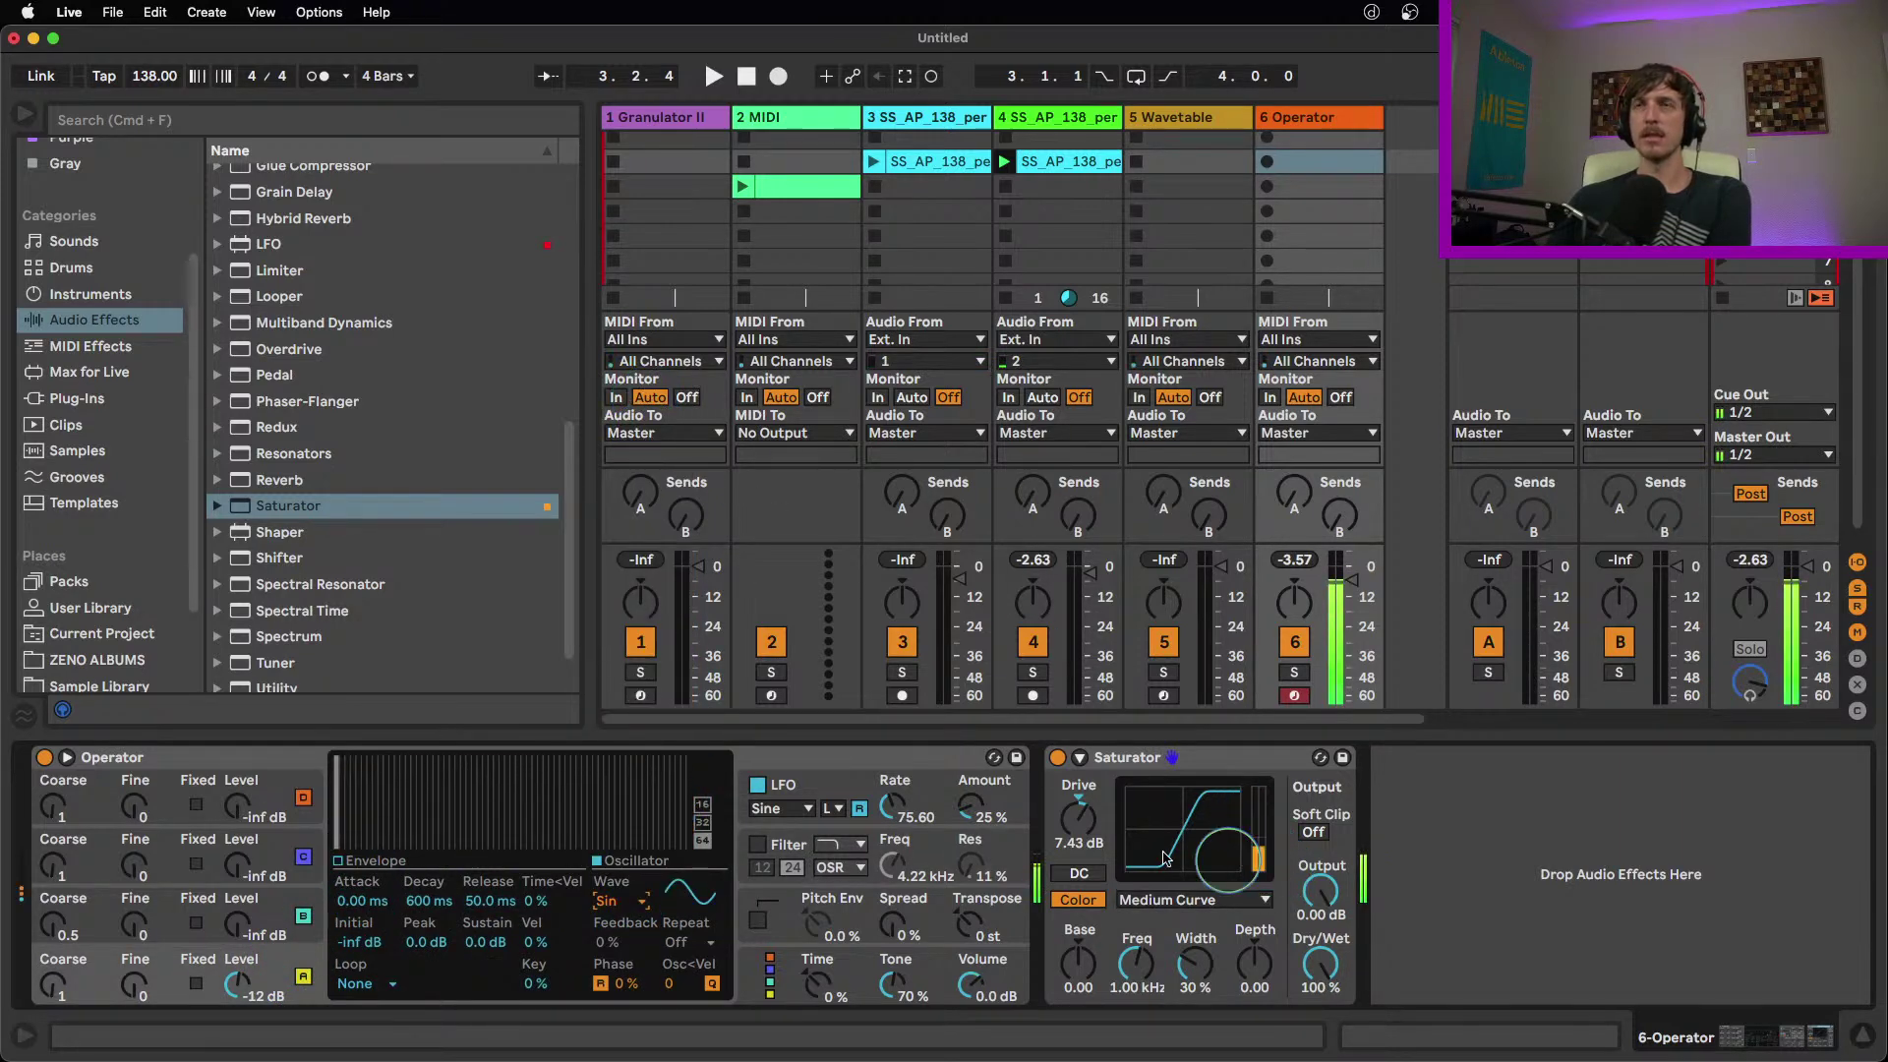
# Audition Saturator's Soft Sine, Hard Curve and Medium Curve shapes on the sine tone, finishing on Hard Curve
pyautogui.click(1156, 900)
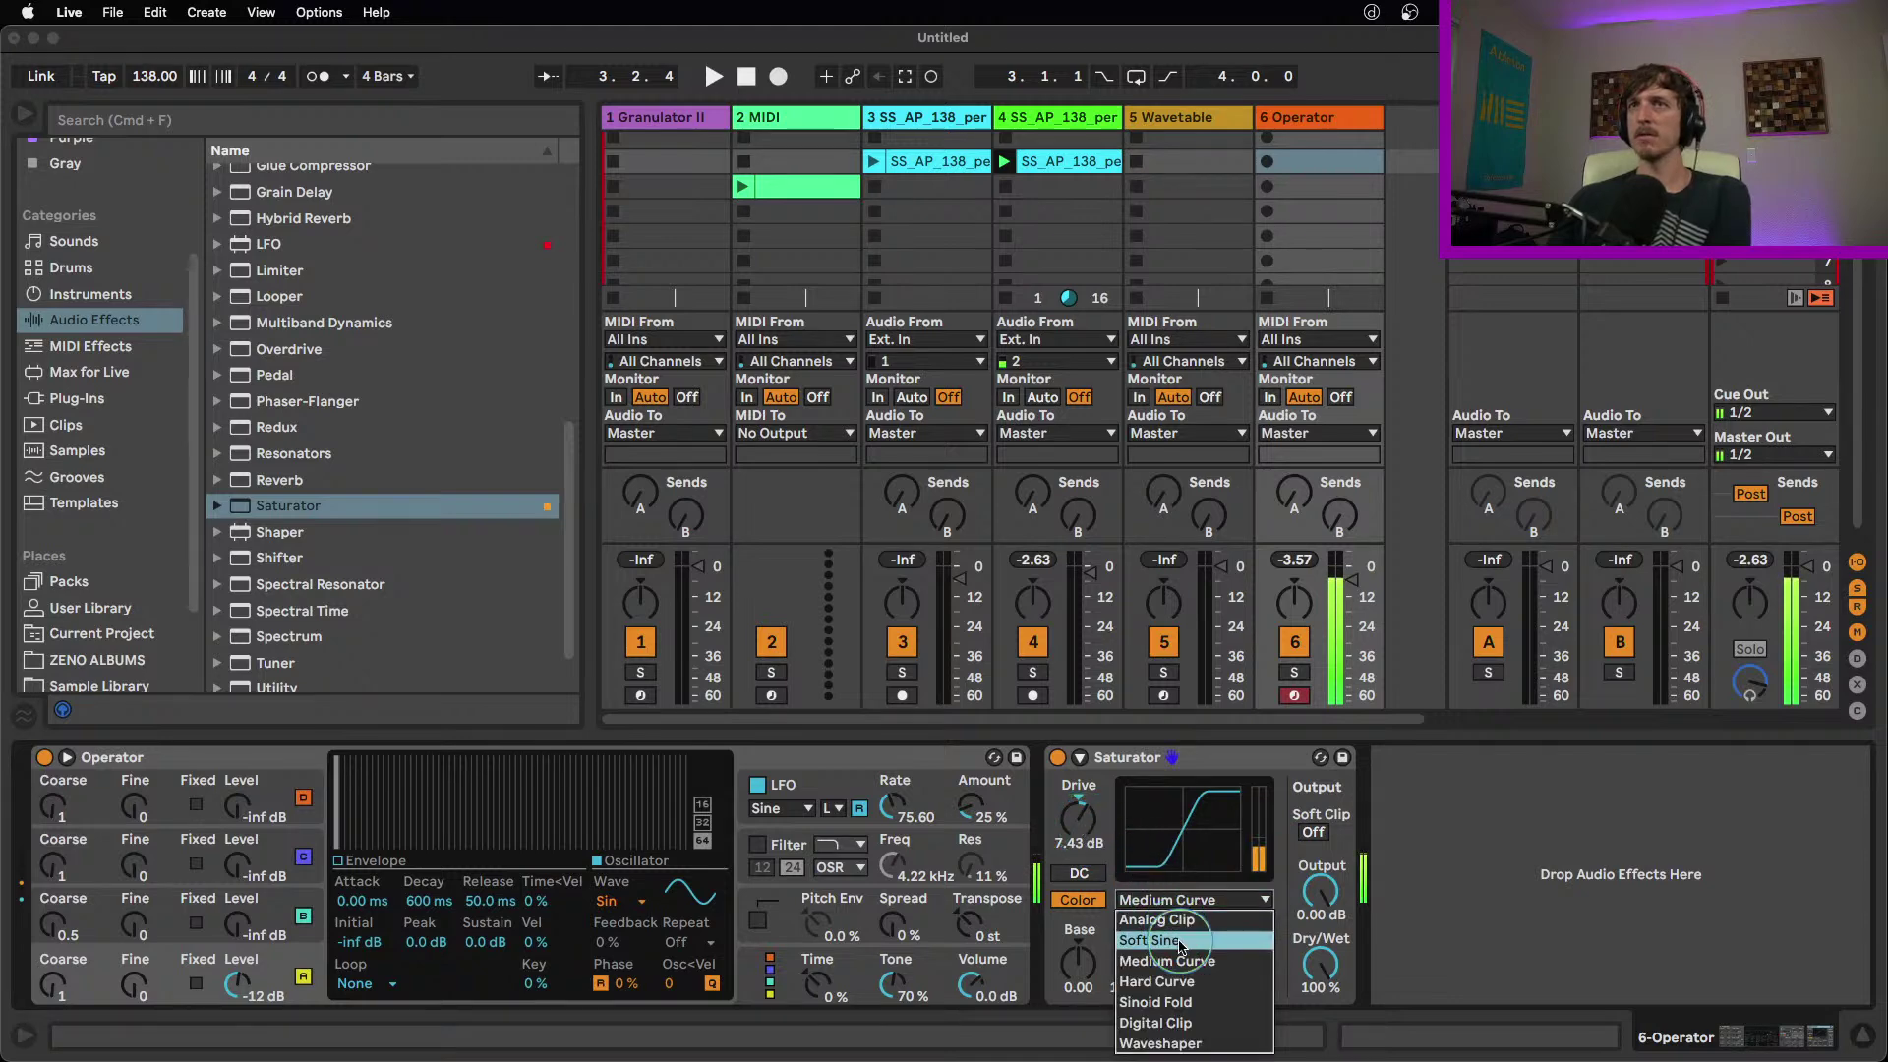
pyautogui.click(1181, 944)
pyautogui.click(1184, 902)
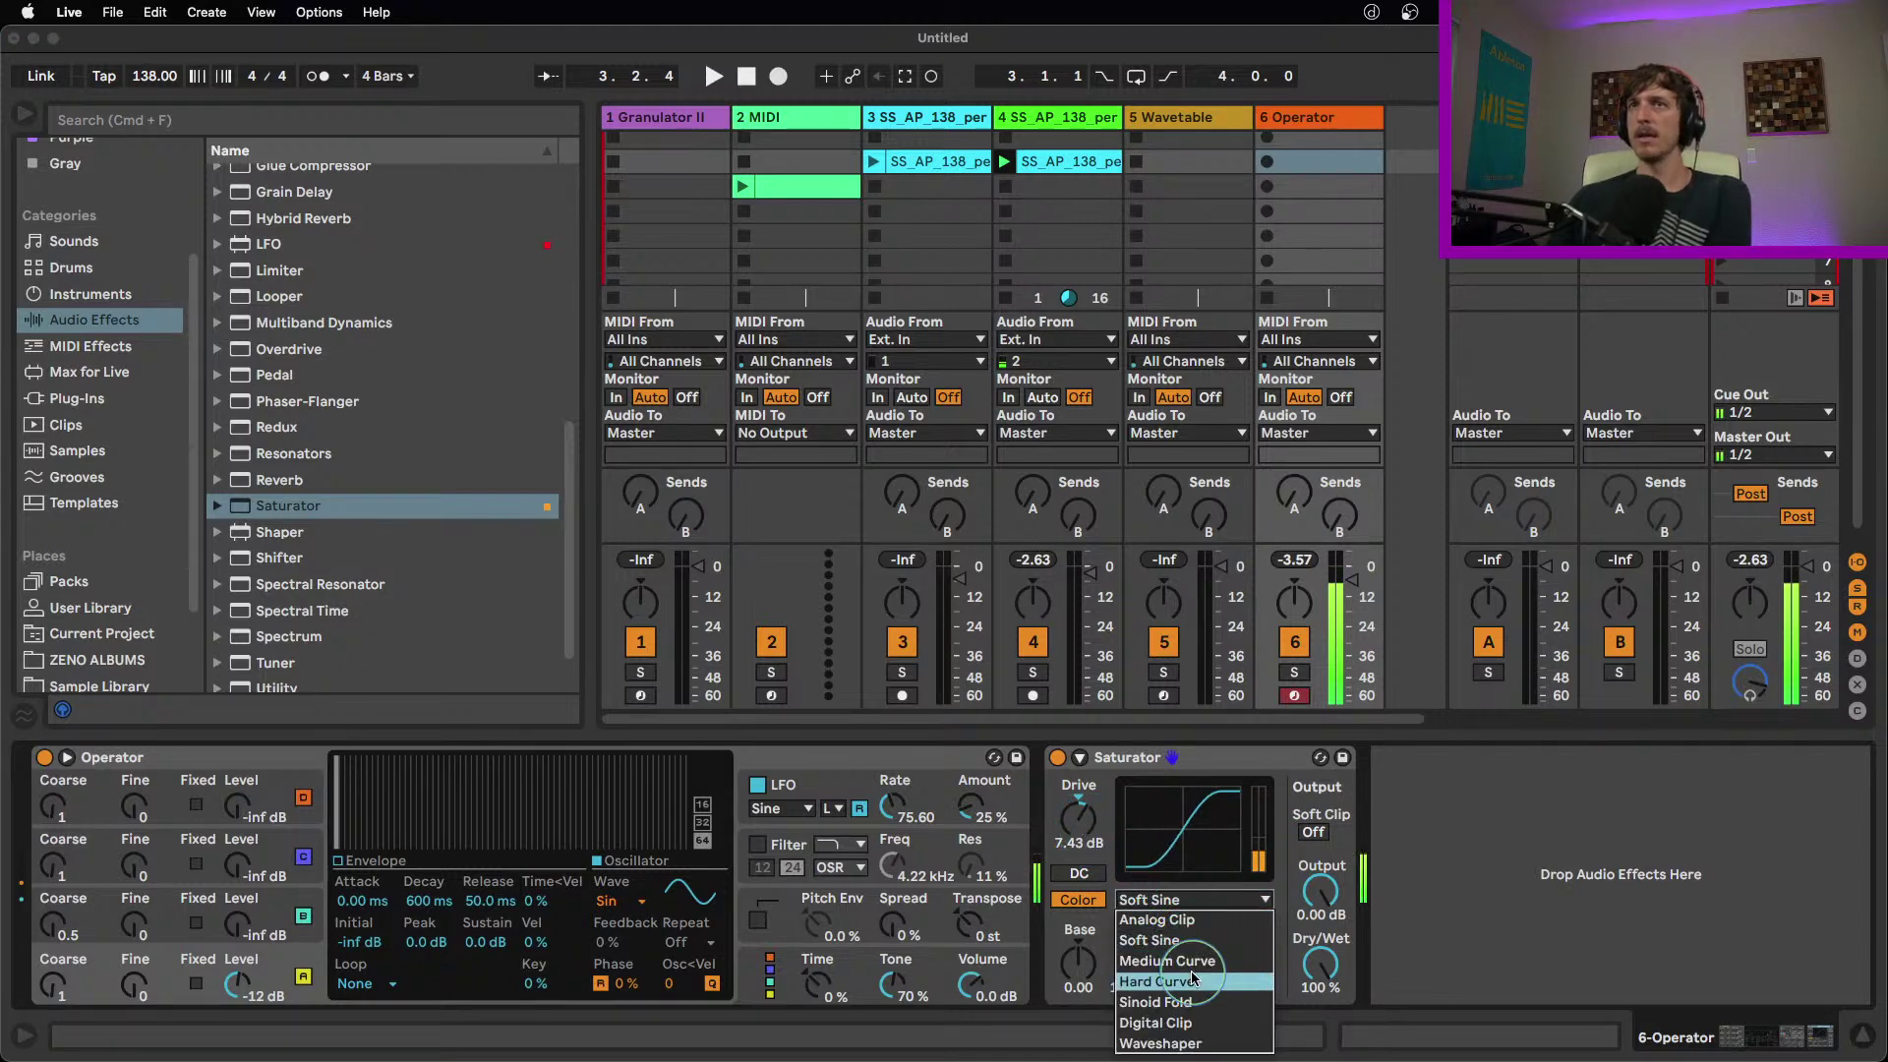
pyautogui.click(1193, 978)
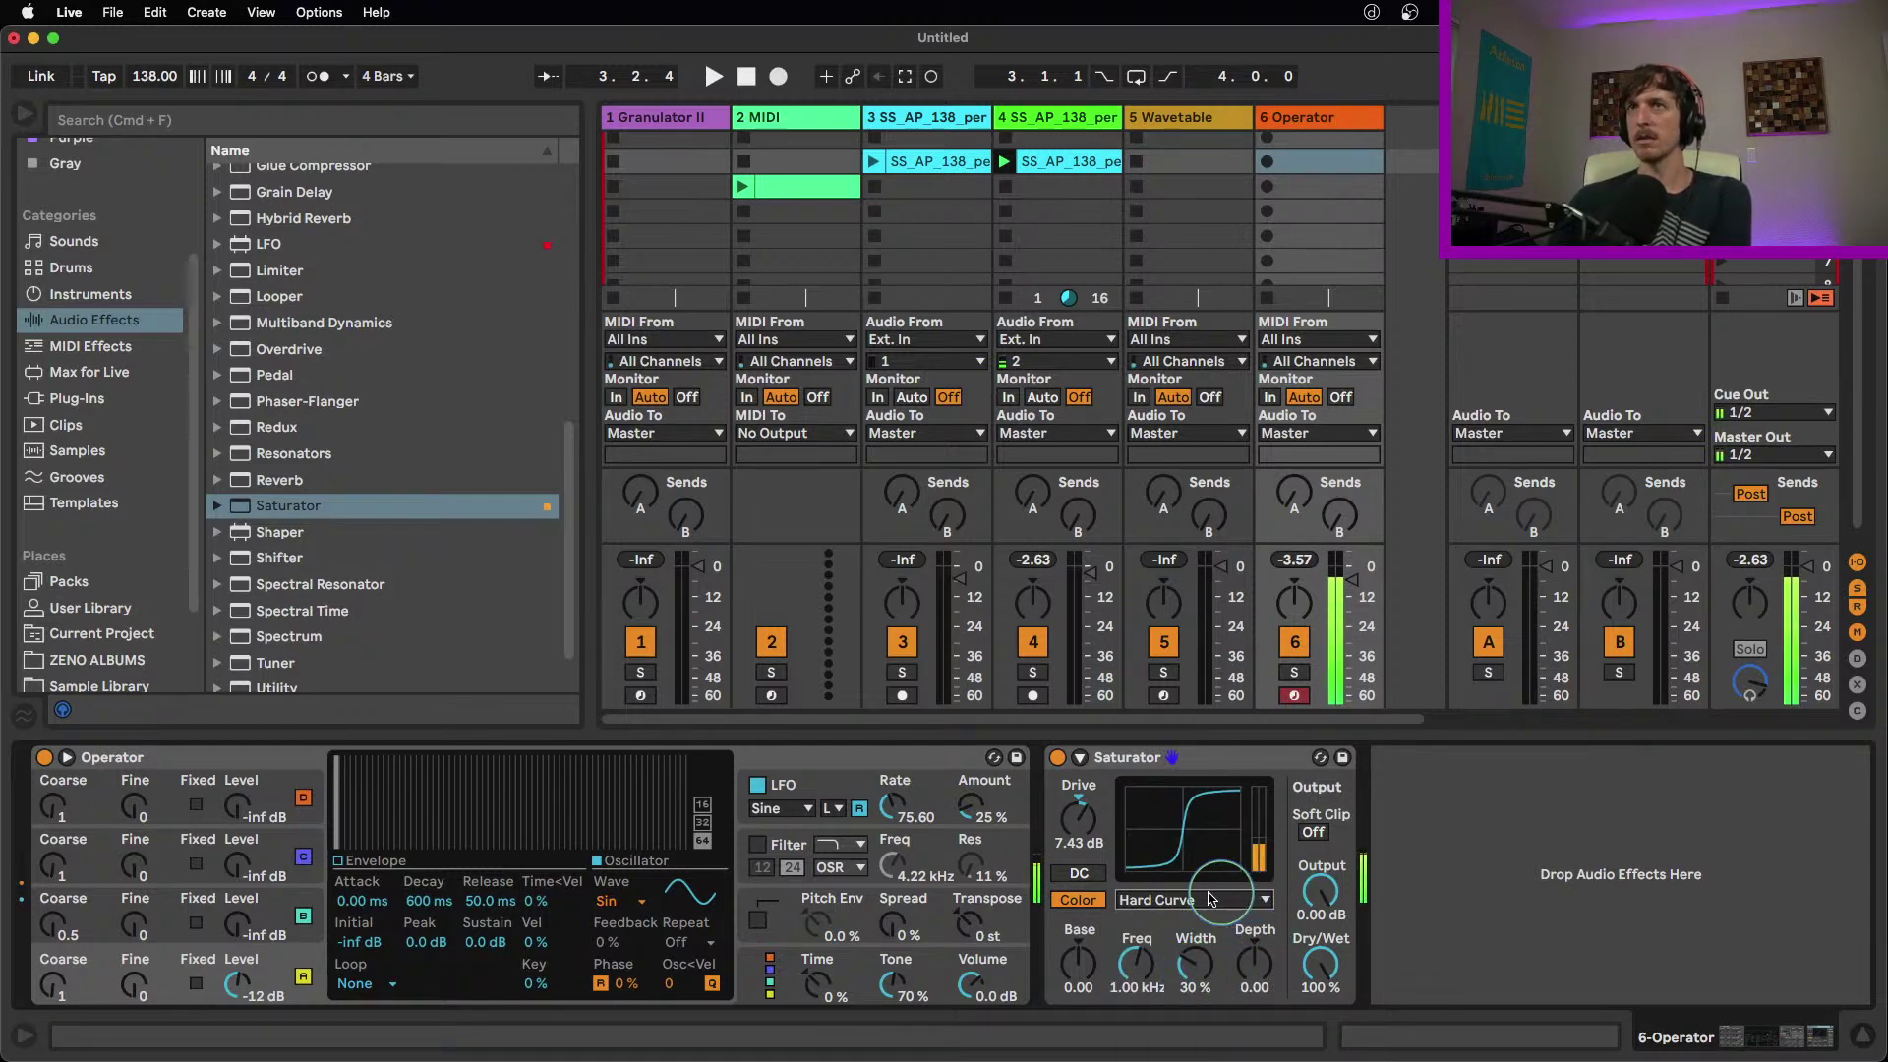
pyautogui.click(1167, 901)
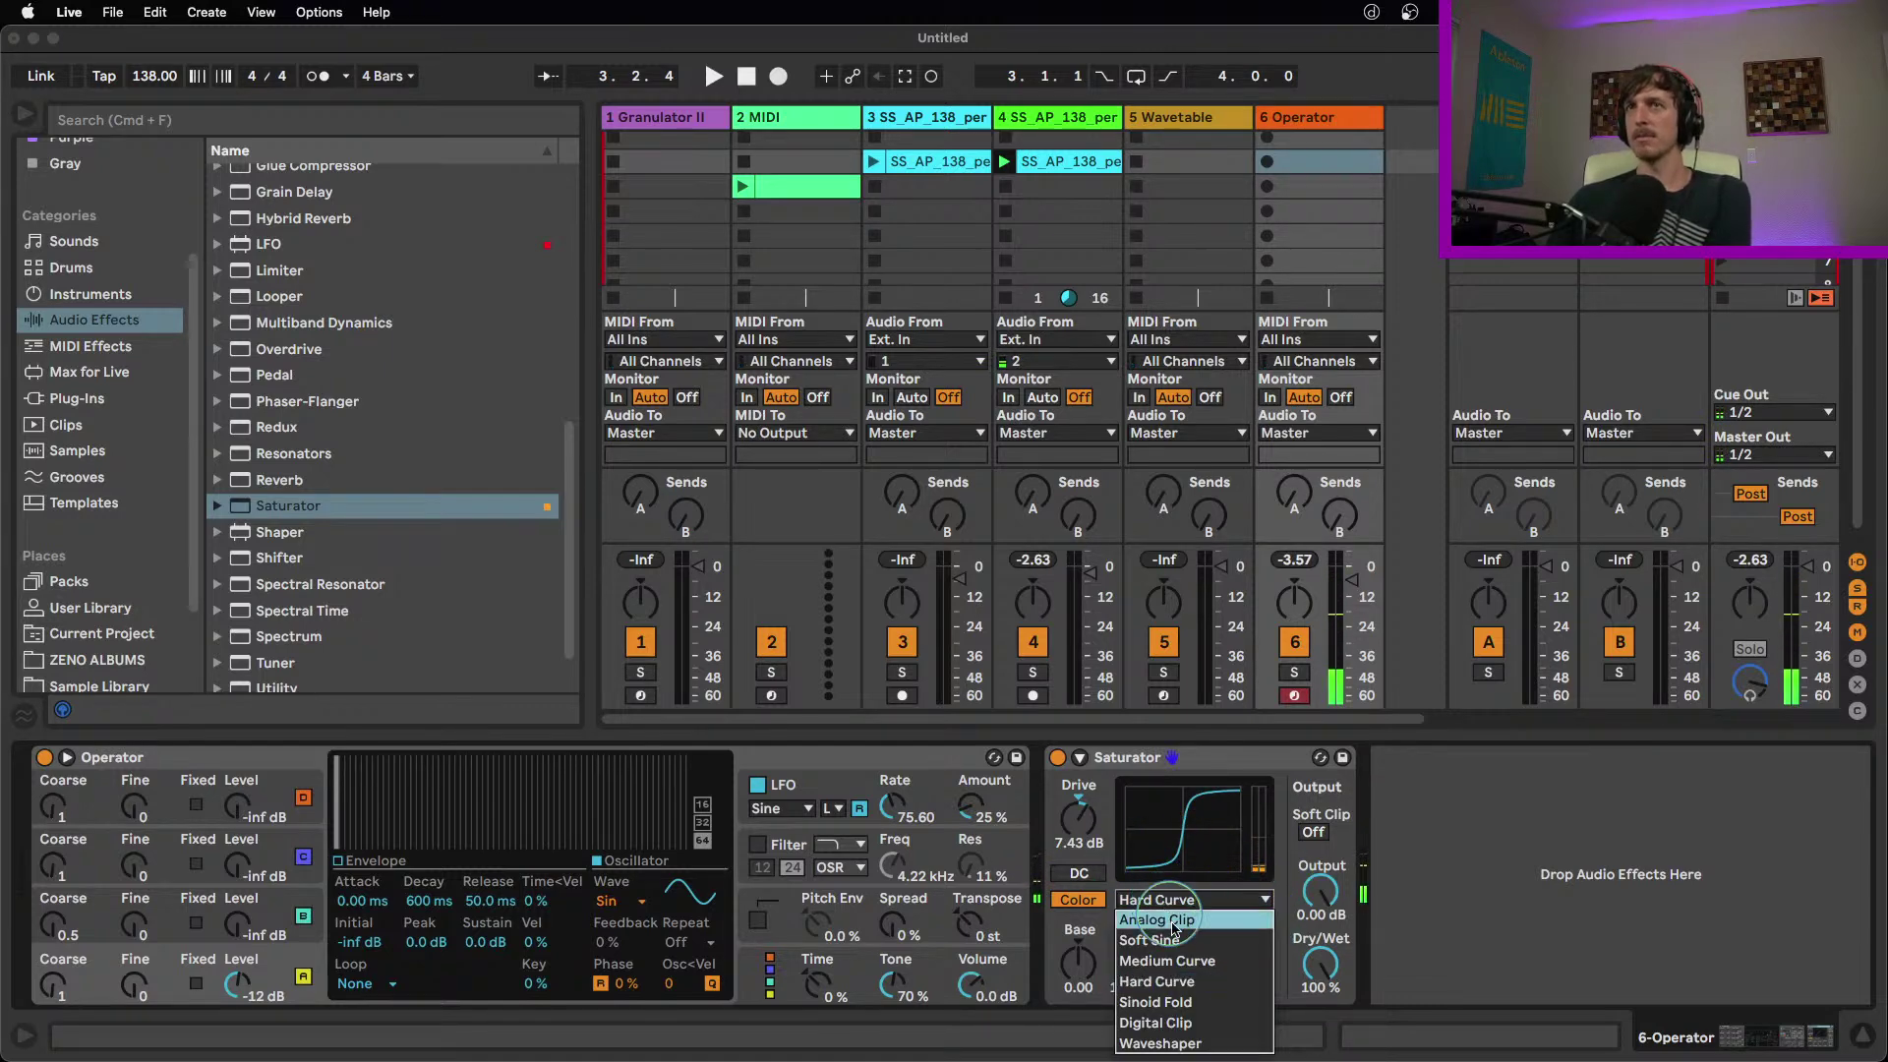
pyautogui.click(1168, 961)
pyautogui.click(1176, 901)
pyautogui.click(1179, 940)
pyautogui.click(1176, 901)
pyautogui.click(1171, 953)
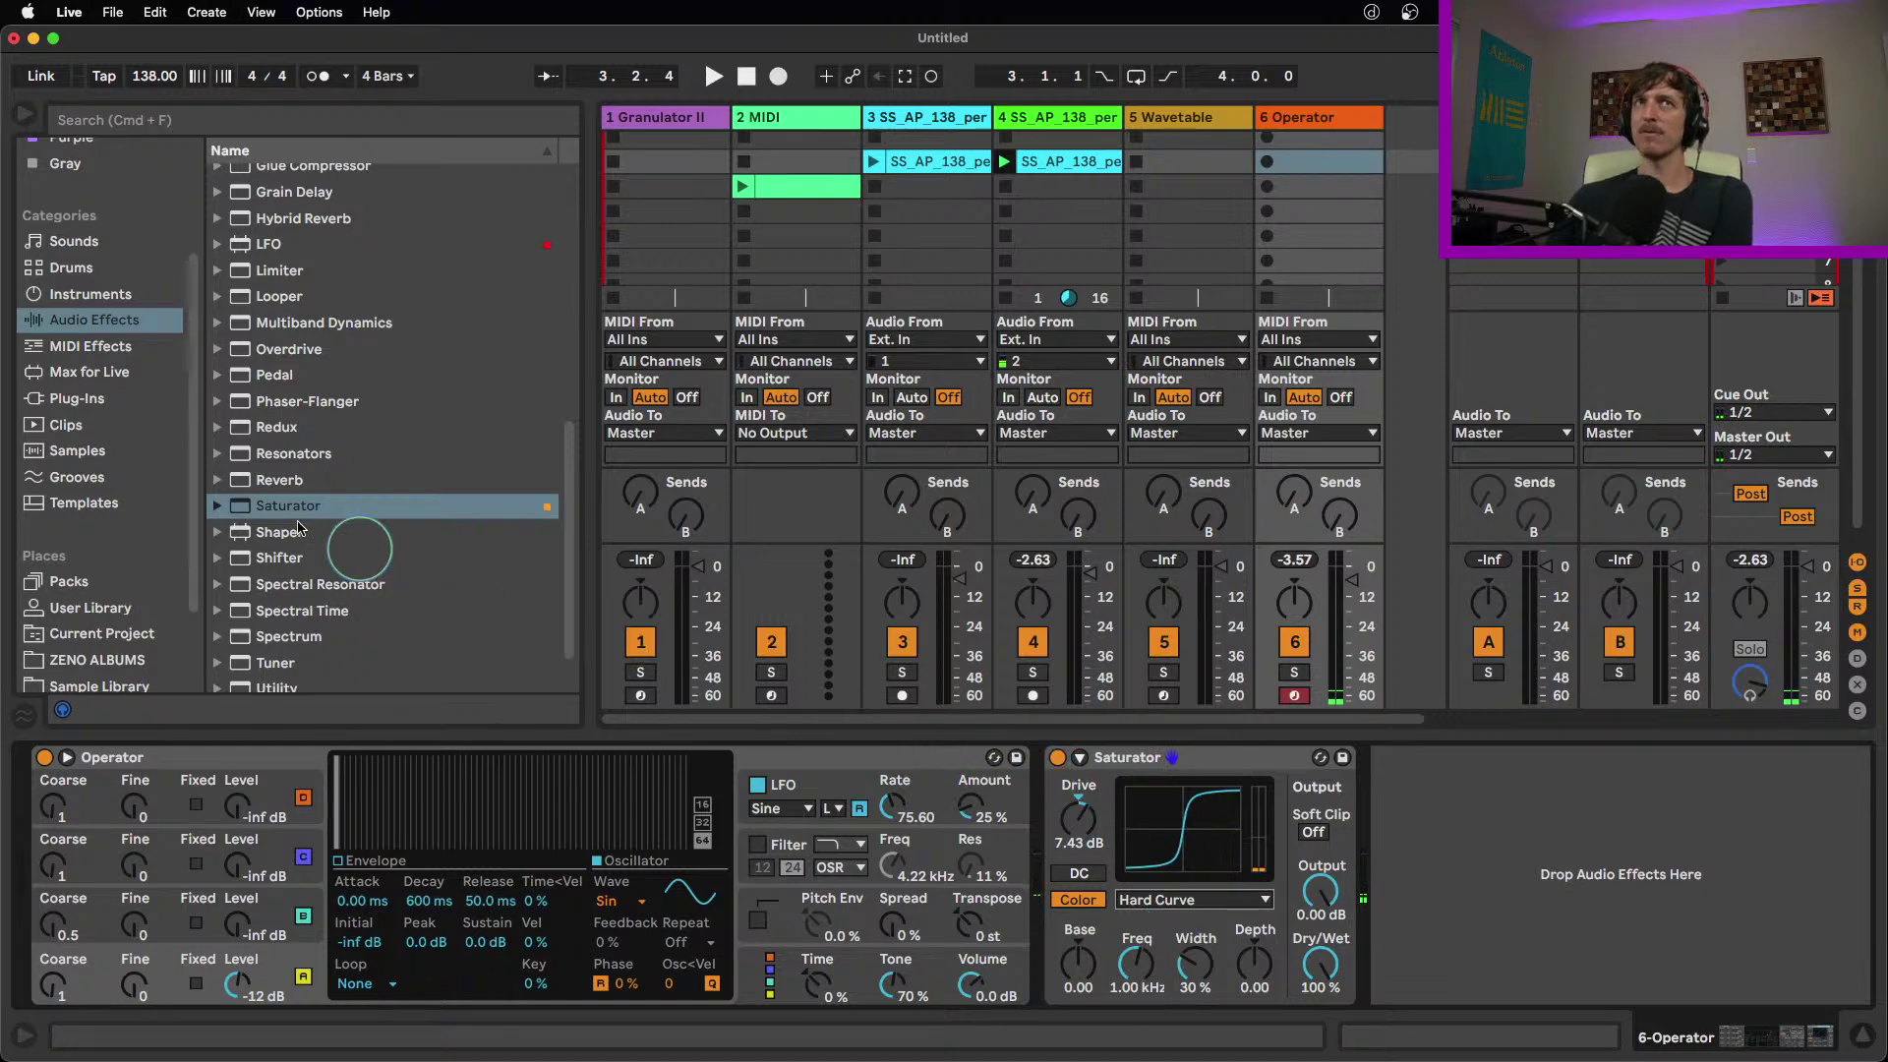
# Add an expanded Spectrum display after Saturator and compare the signal's harmonics with Saturator bypassed and active
pyautogui.scroll(-3, 337, 588)
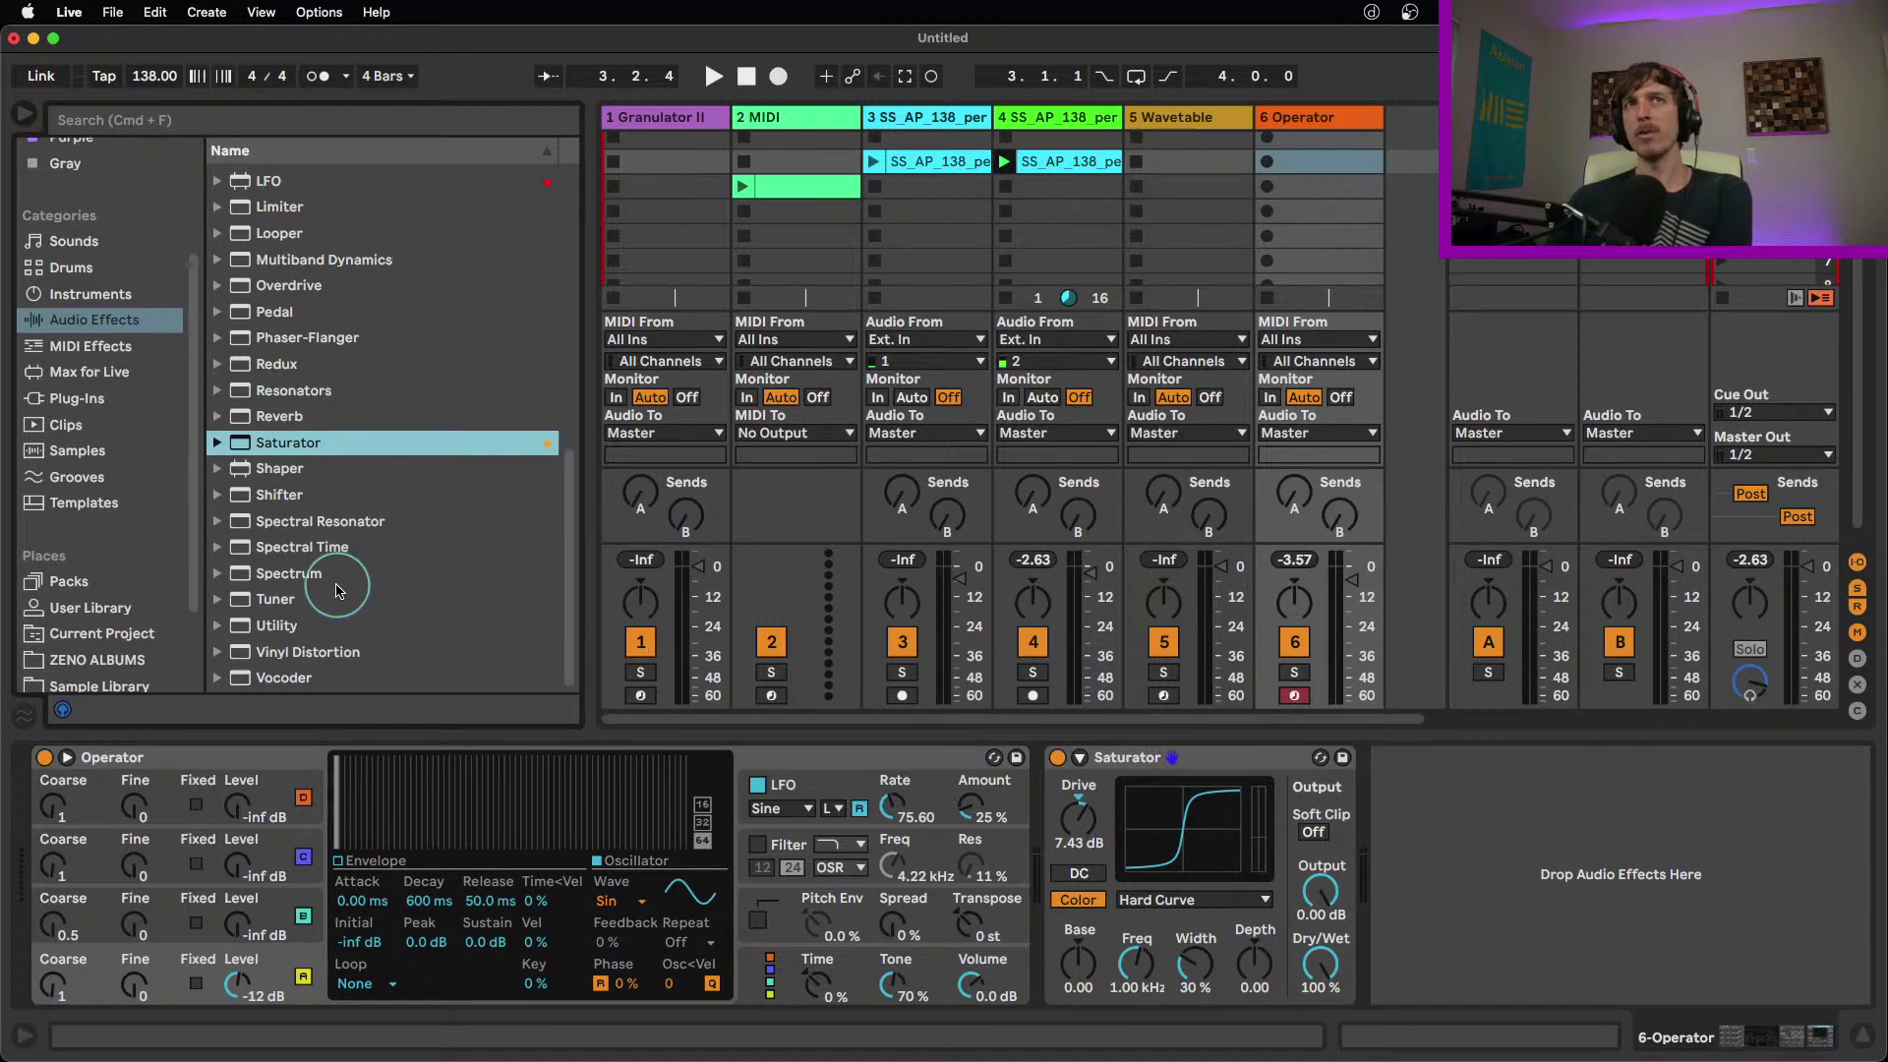
pyautogui.click(311, 582)
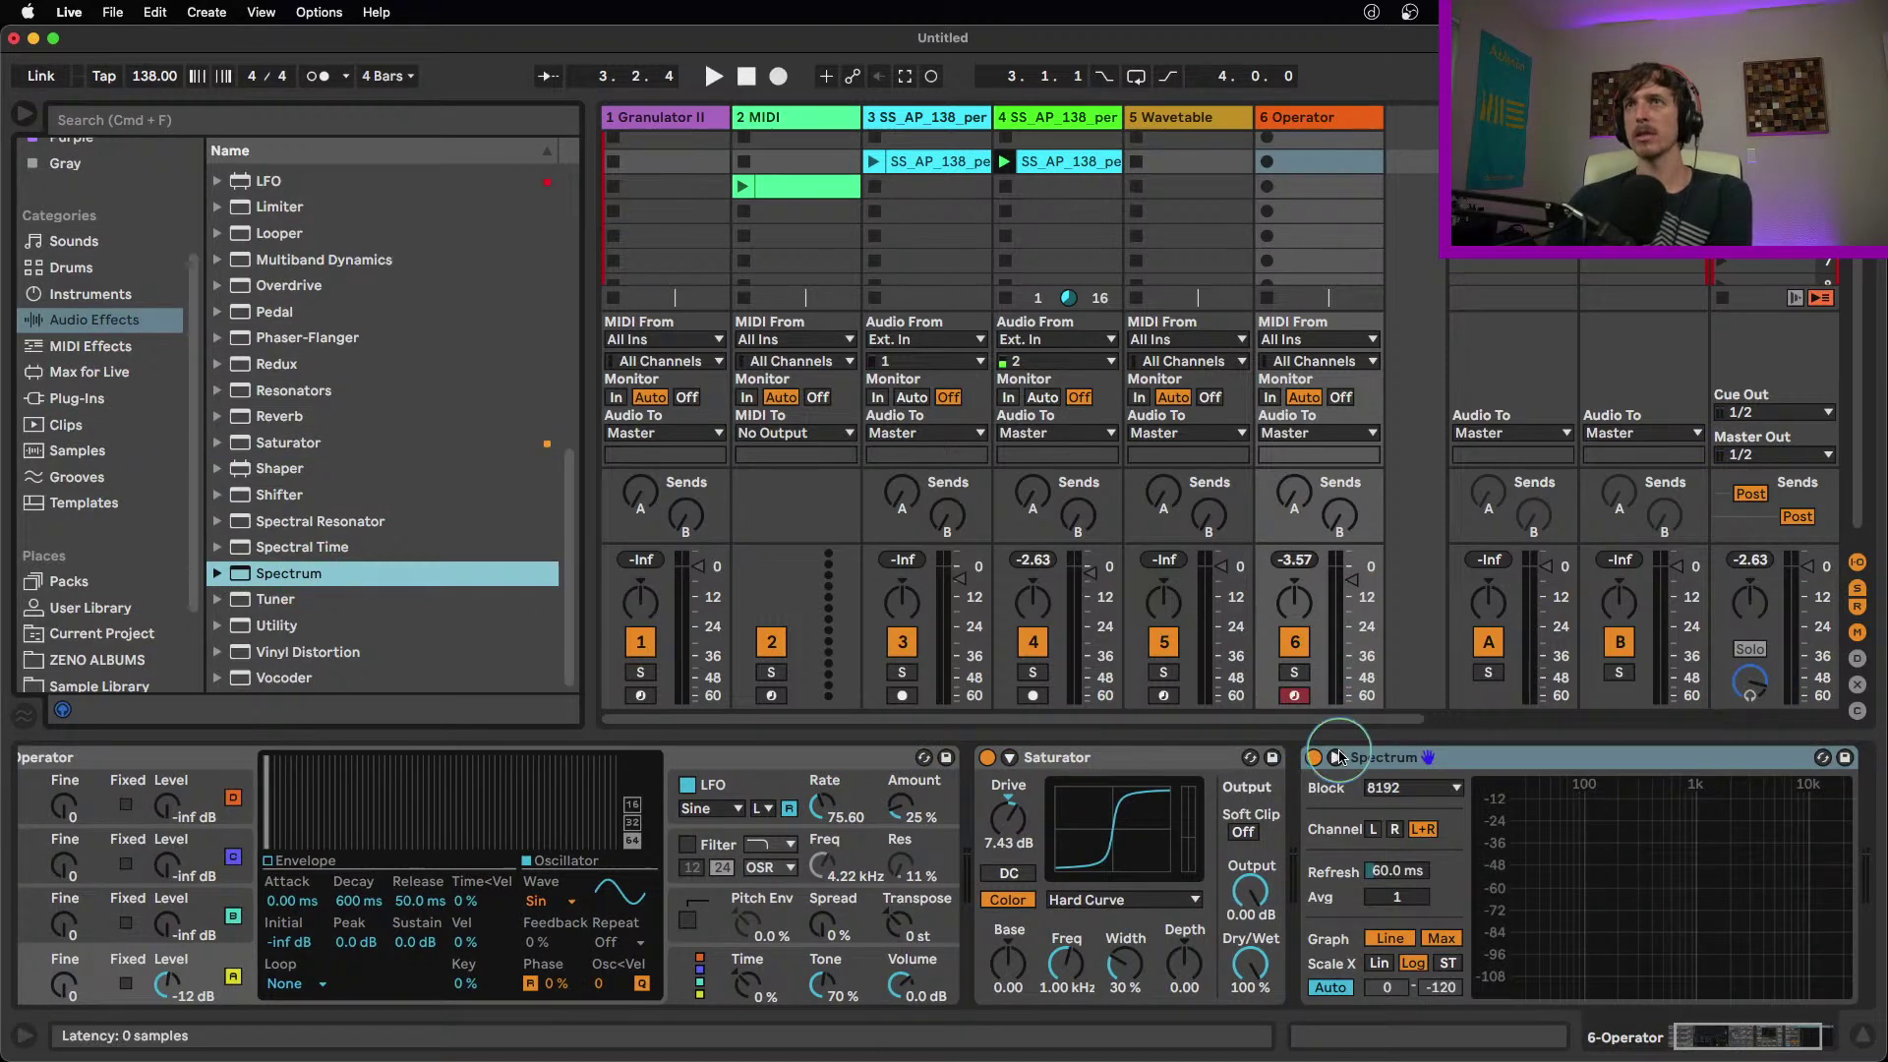
pyautogui.click(1336, 758)
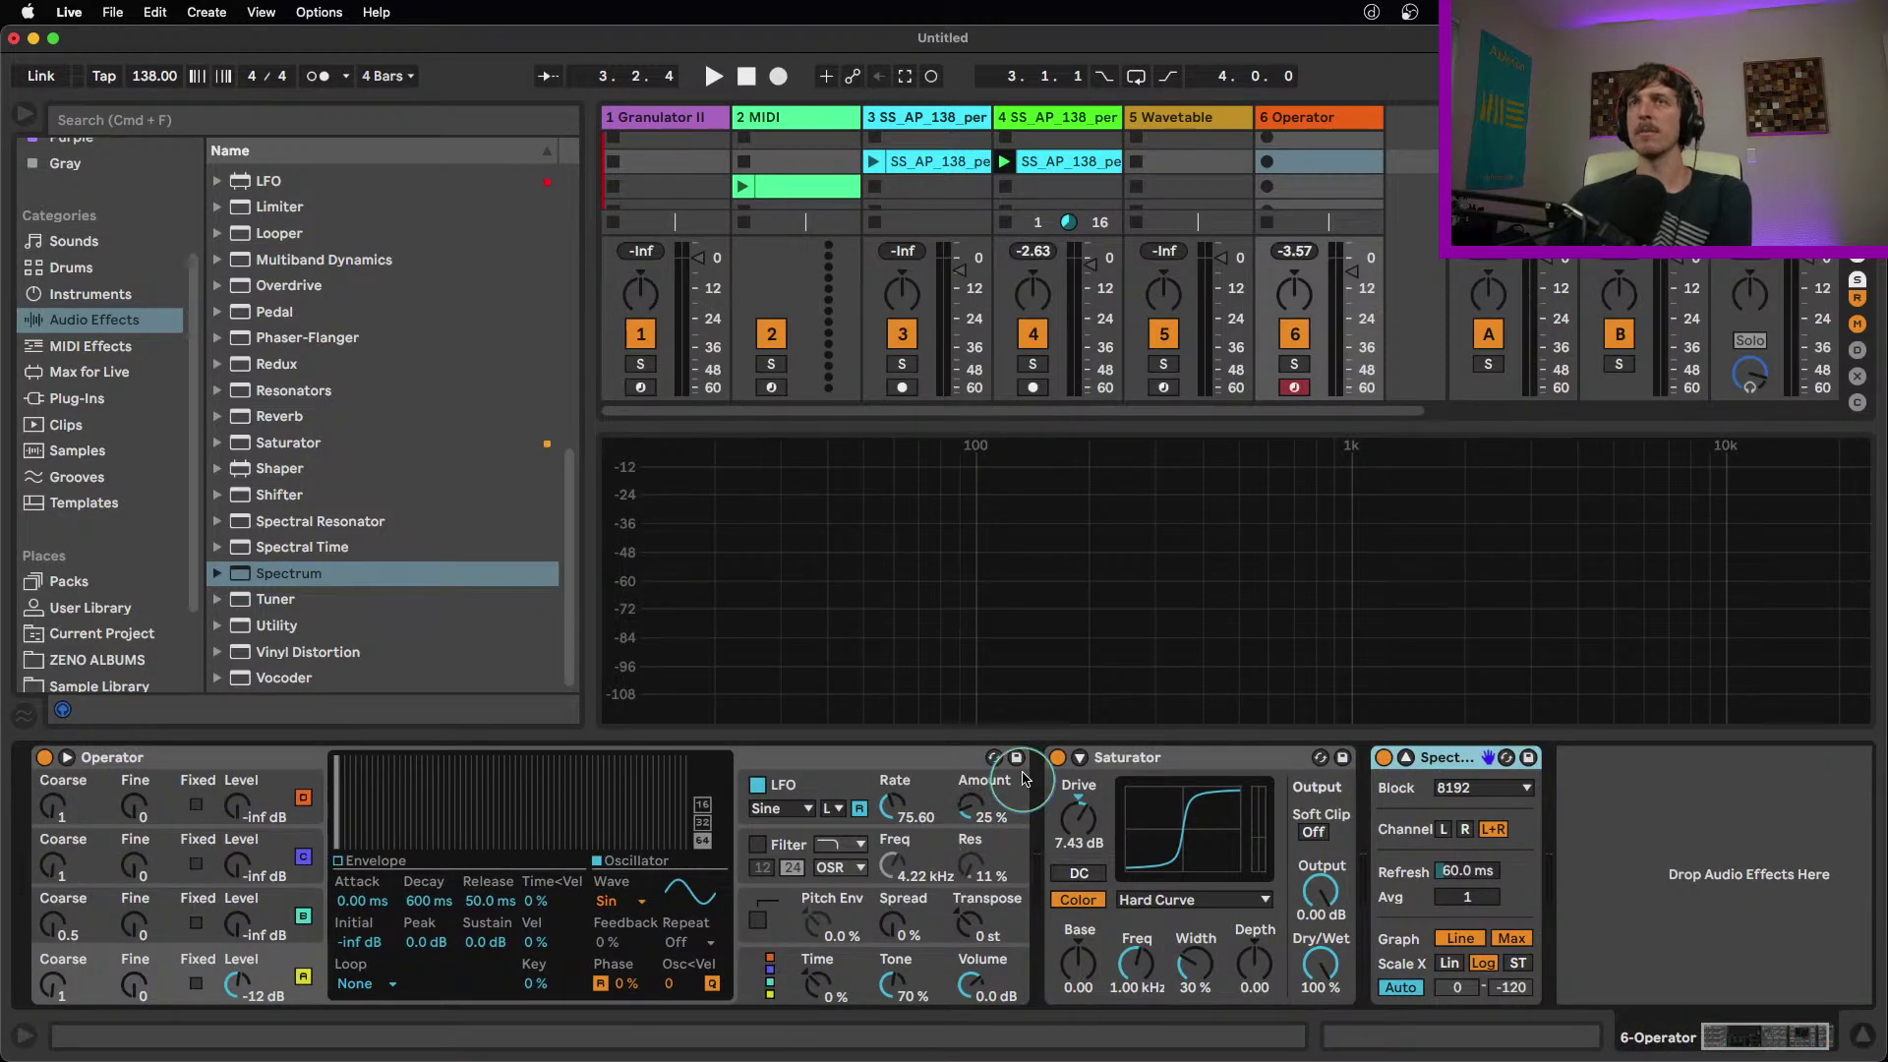
pyautogui.click(1057, 758)
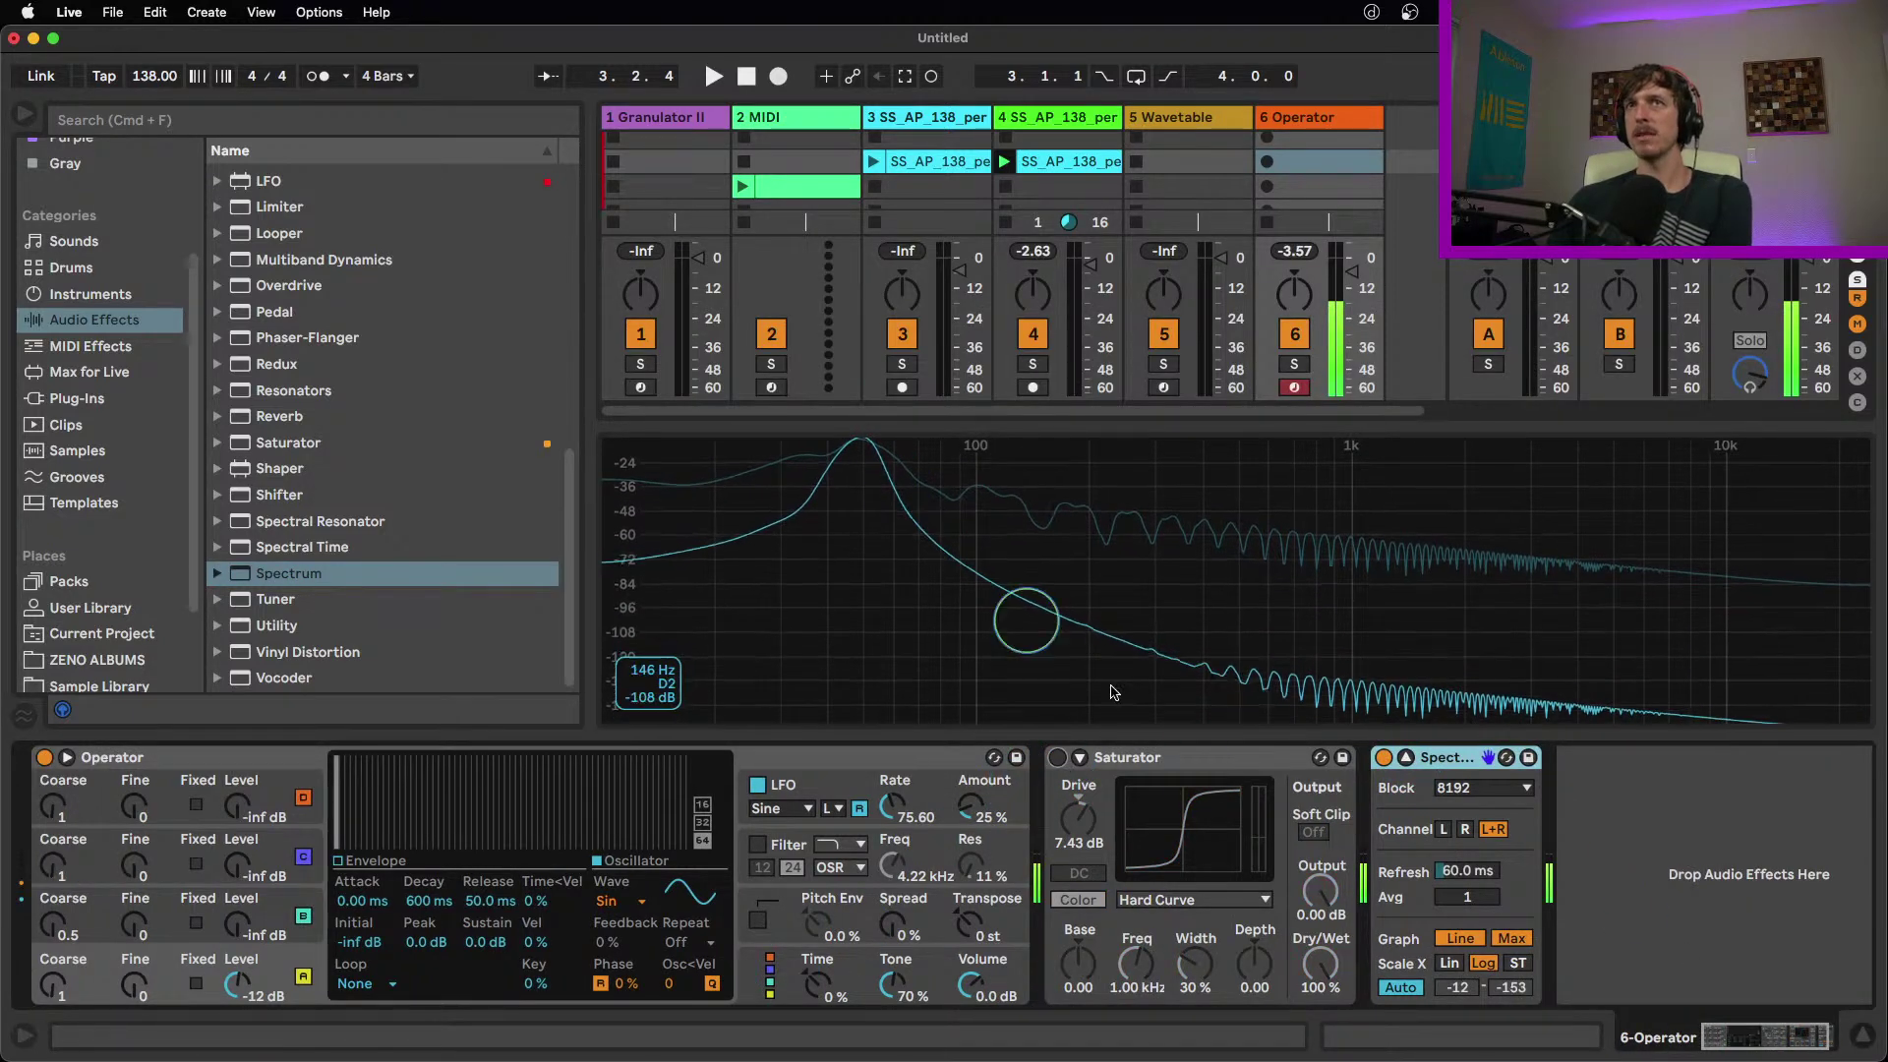
pyautogui.click(1059, 759)
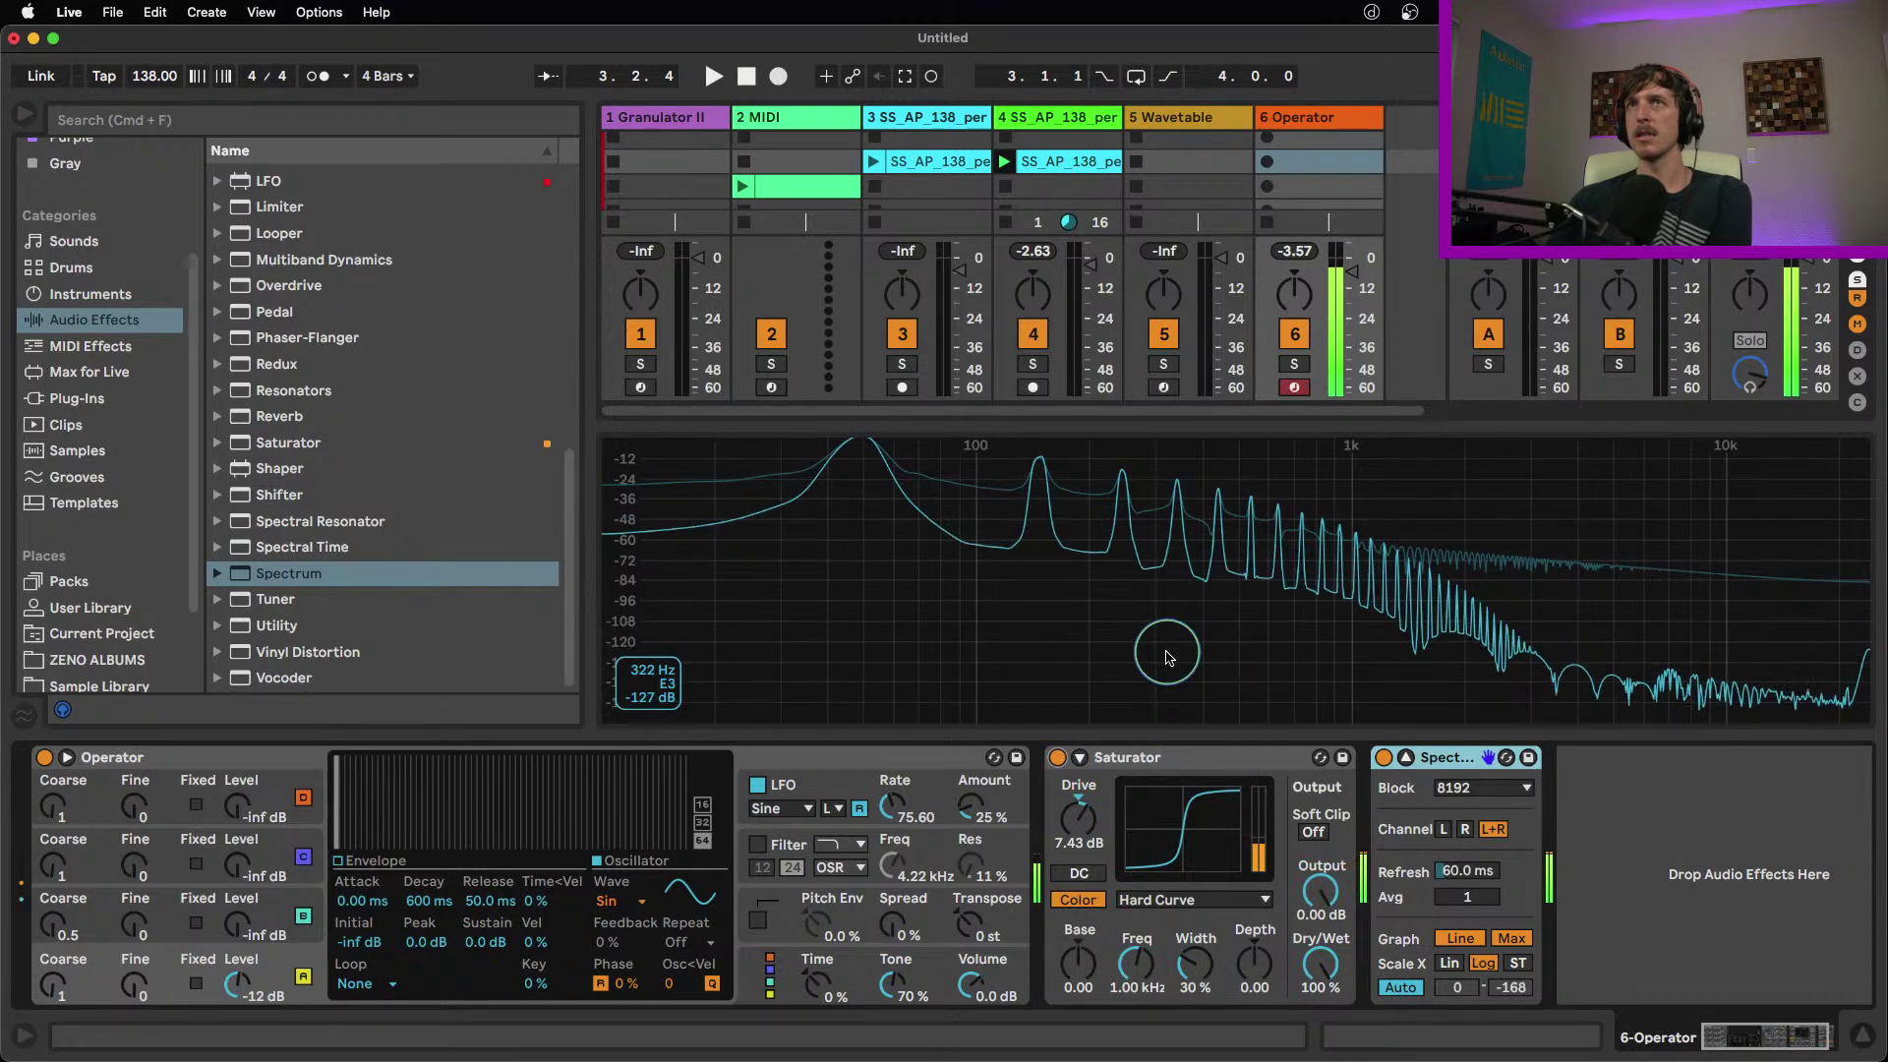
# Try Saturator's Medium Curve, then switch to Soft Sine and lower Drive to 4.57 dB
pyautogui.click(1230, 903)
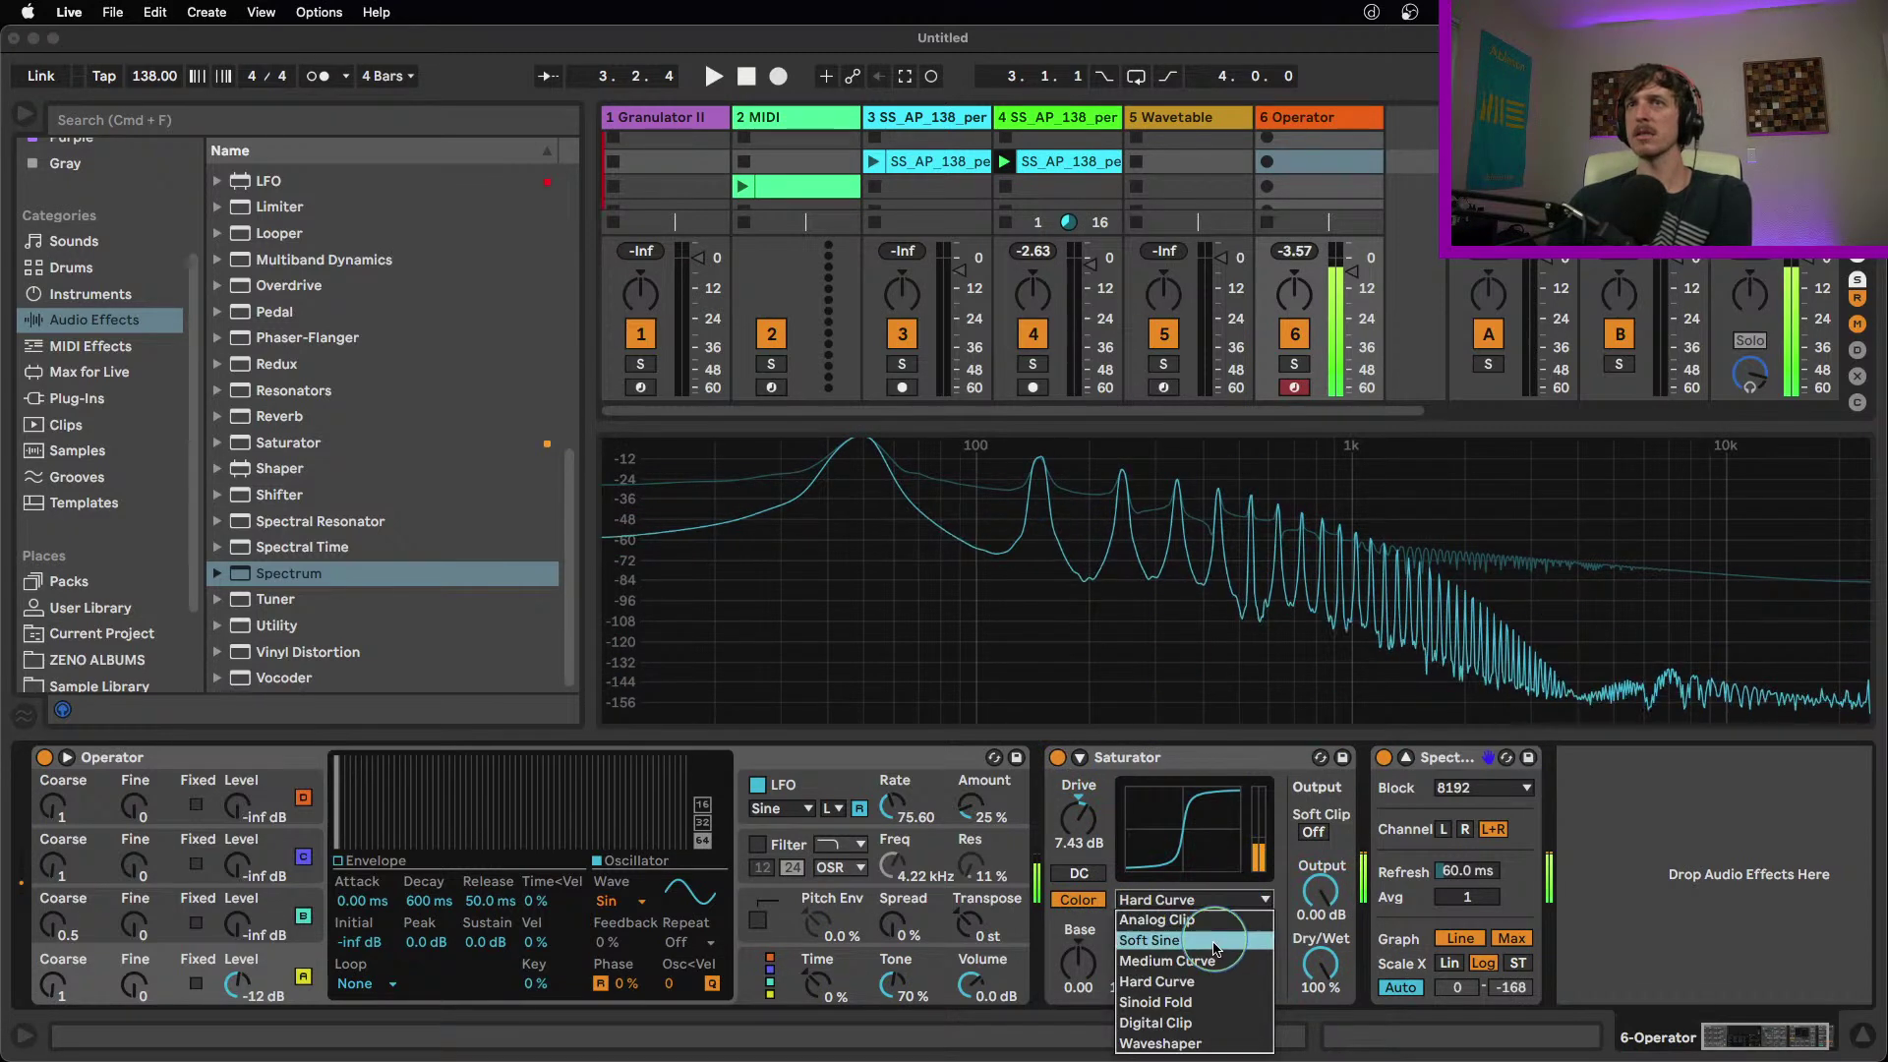
pyautogui.click(1166, 954)
pyautogui.click(1218, 903)
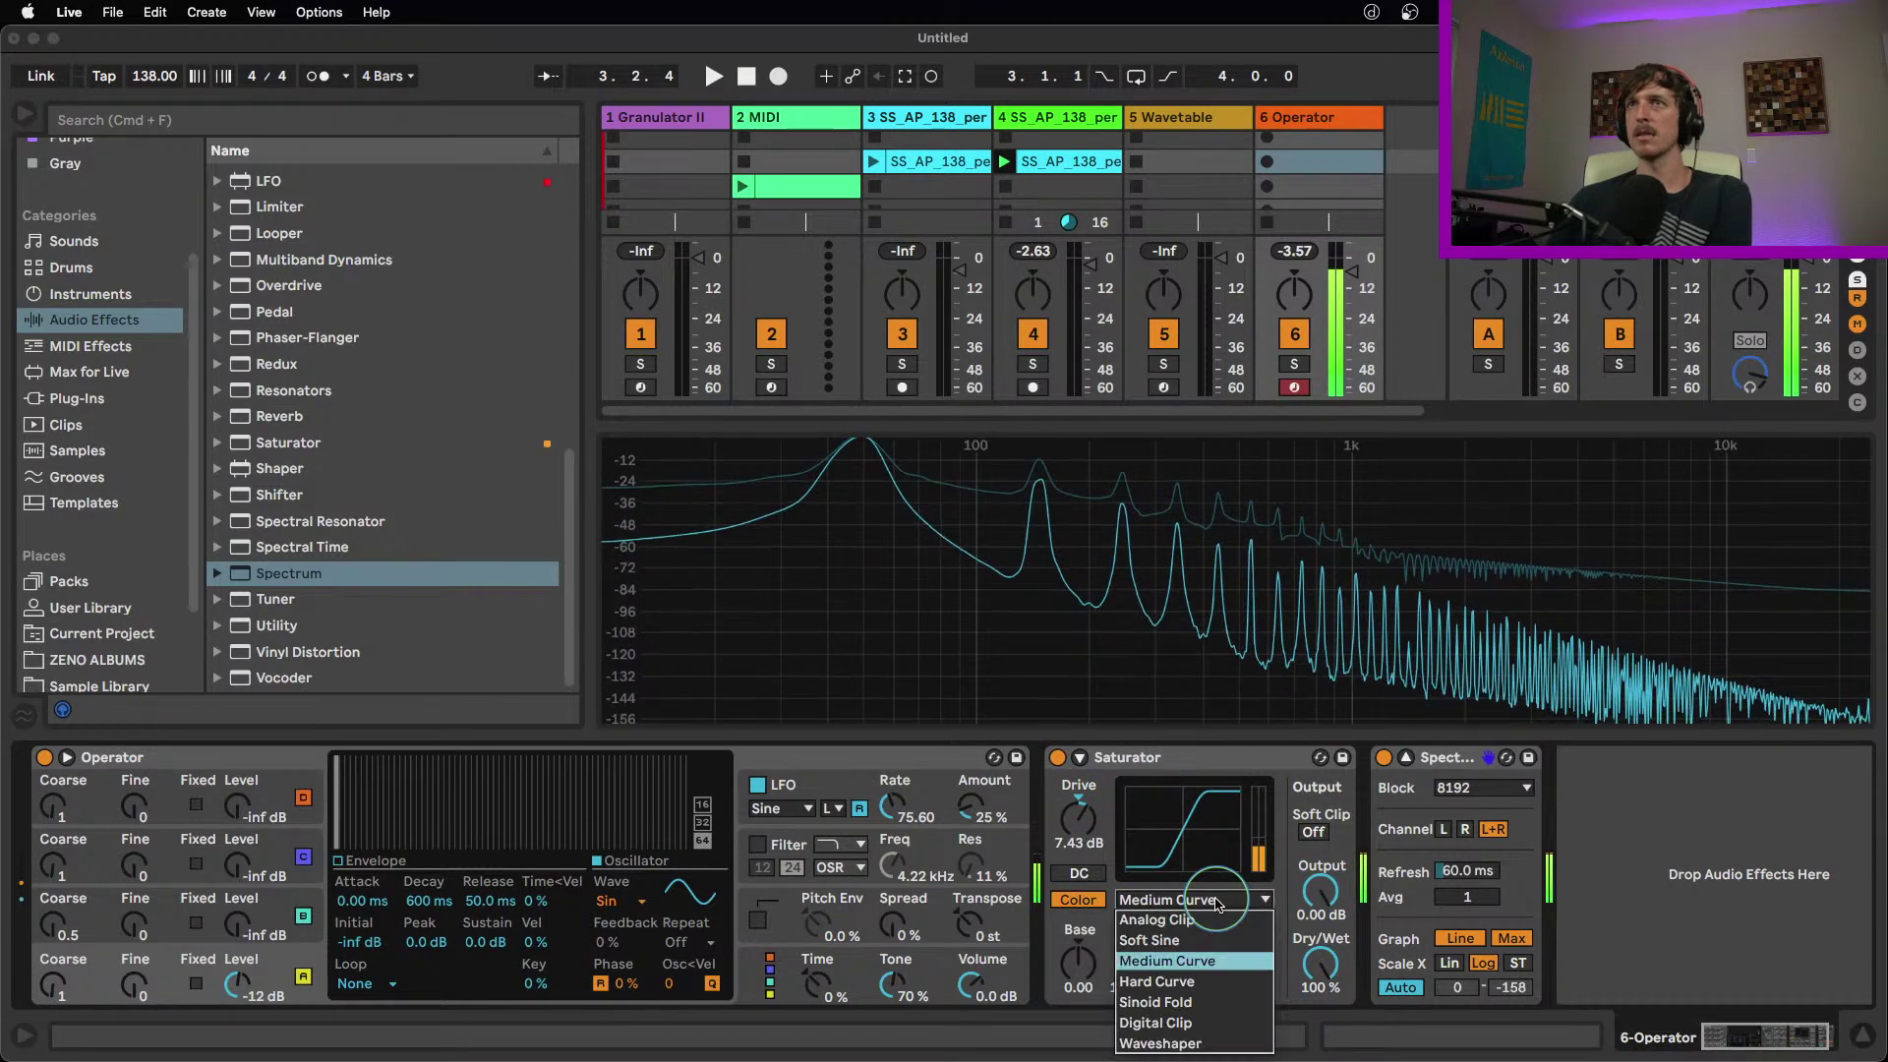
pyautogui.click(1214, 946)
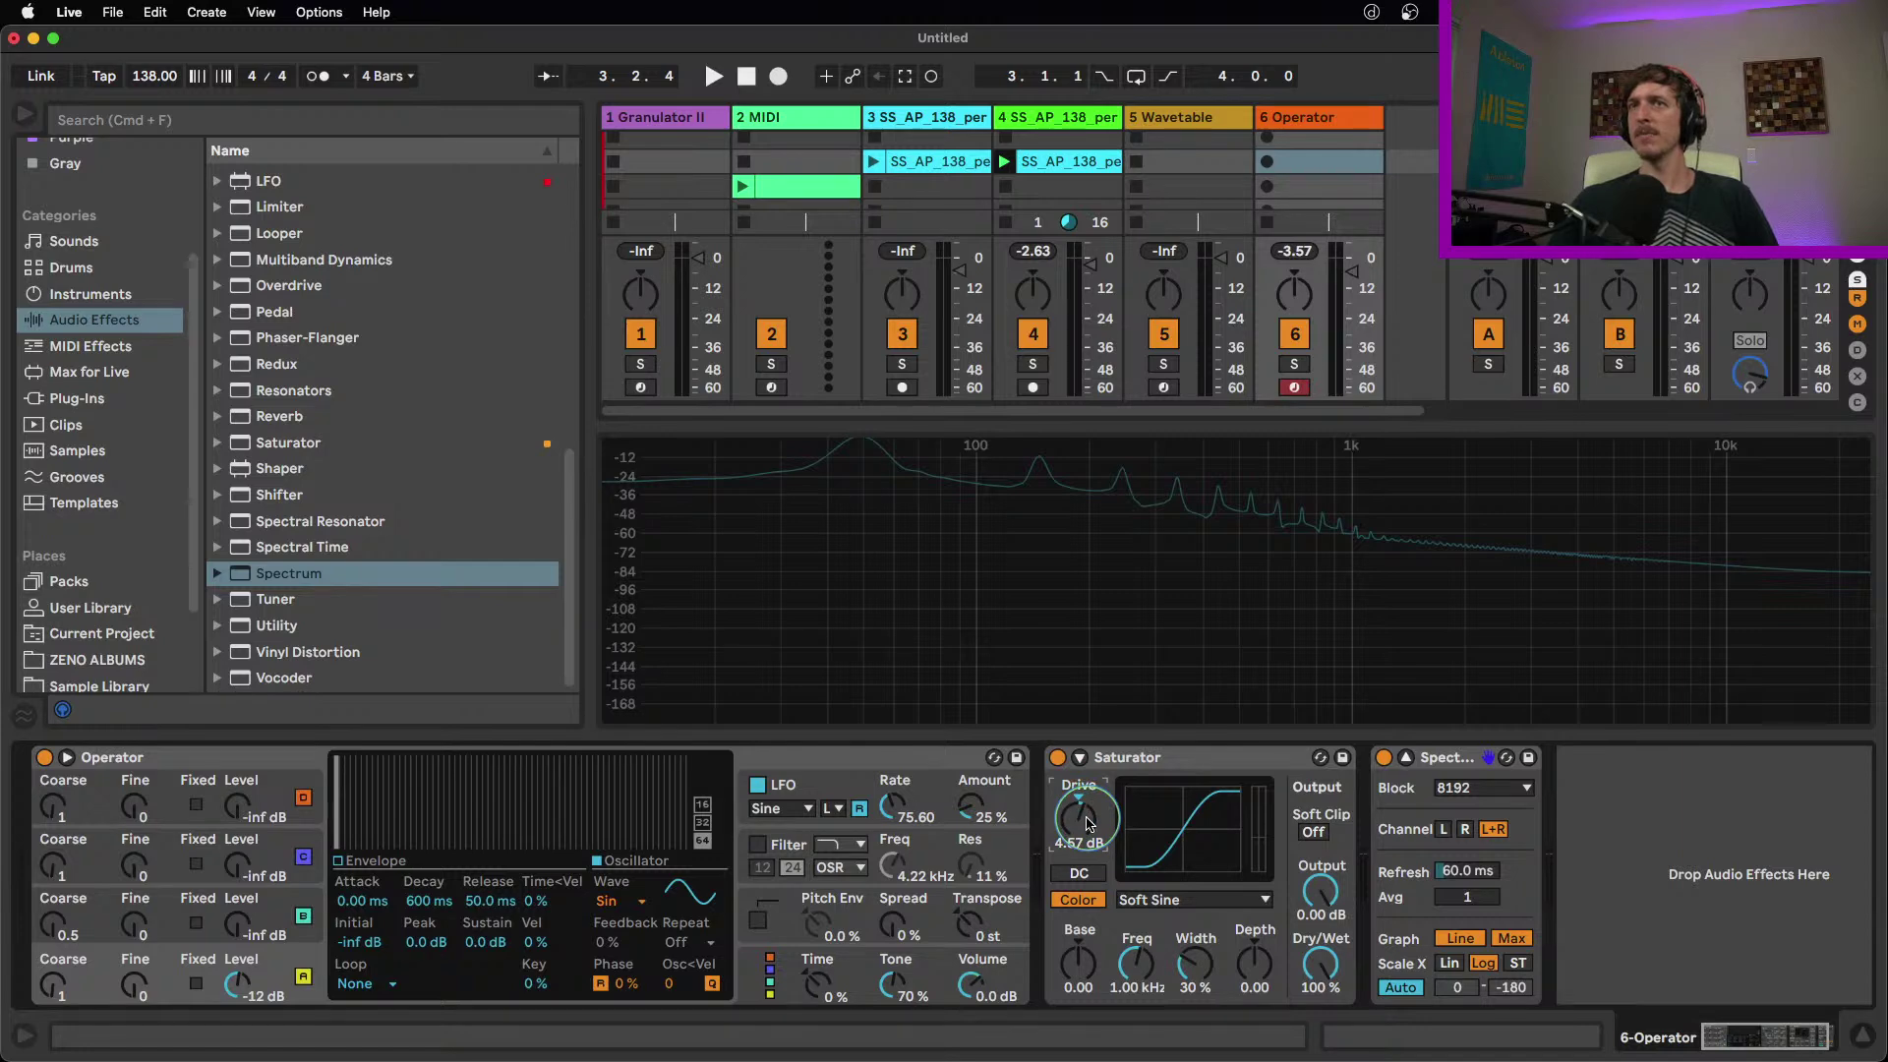
# Set Saturator to Hard Curve with Dry/Wet at 54% and Soft Clip on
pyautogui.click(1166, 902)
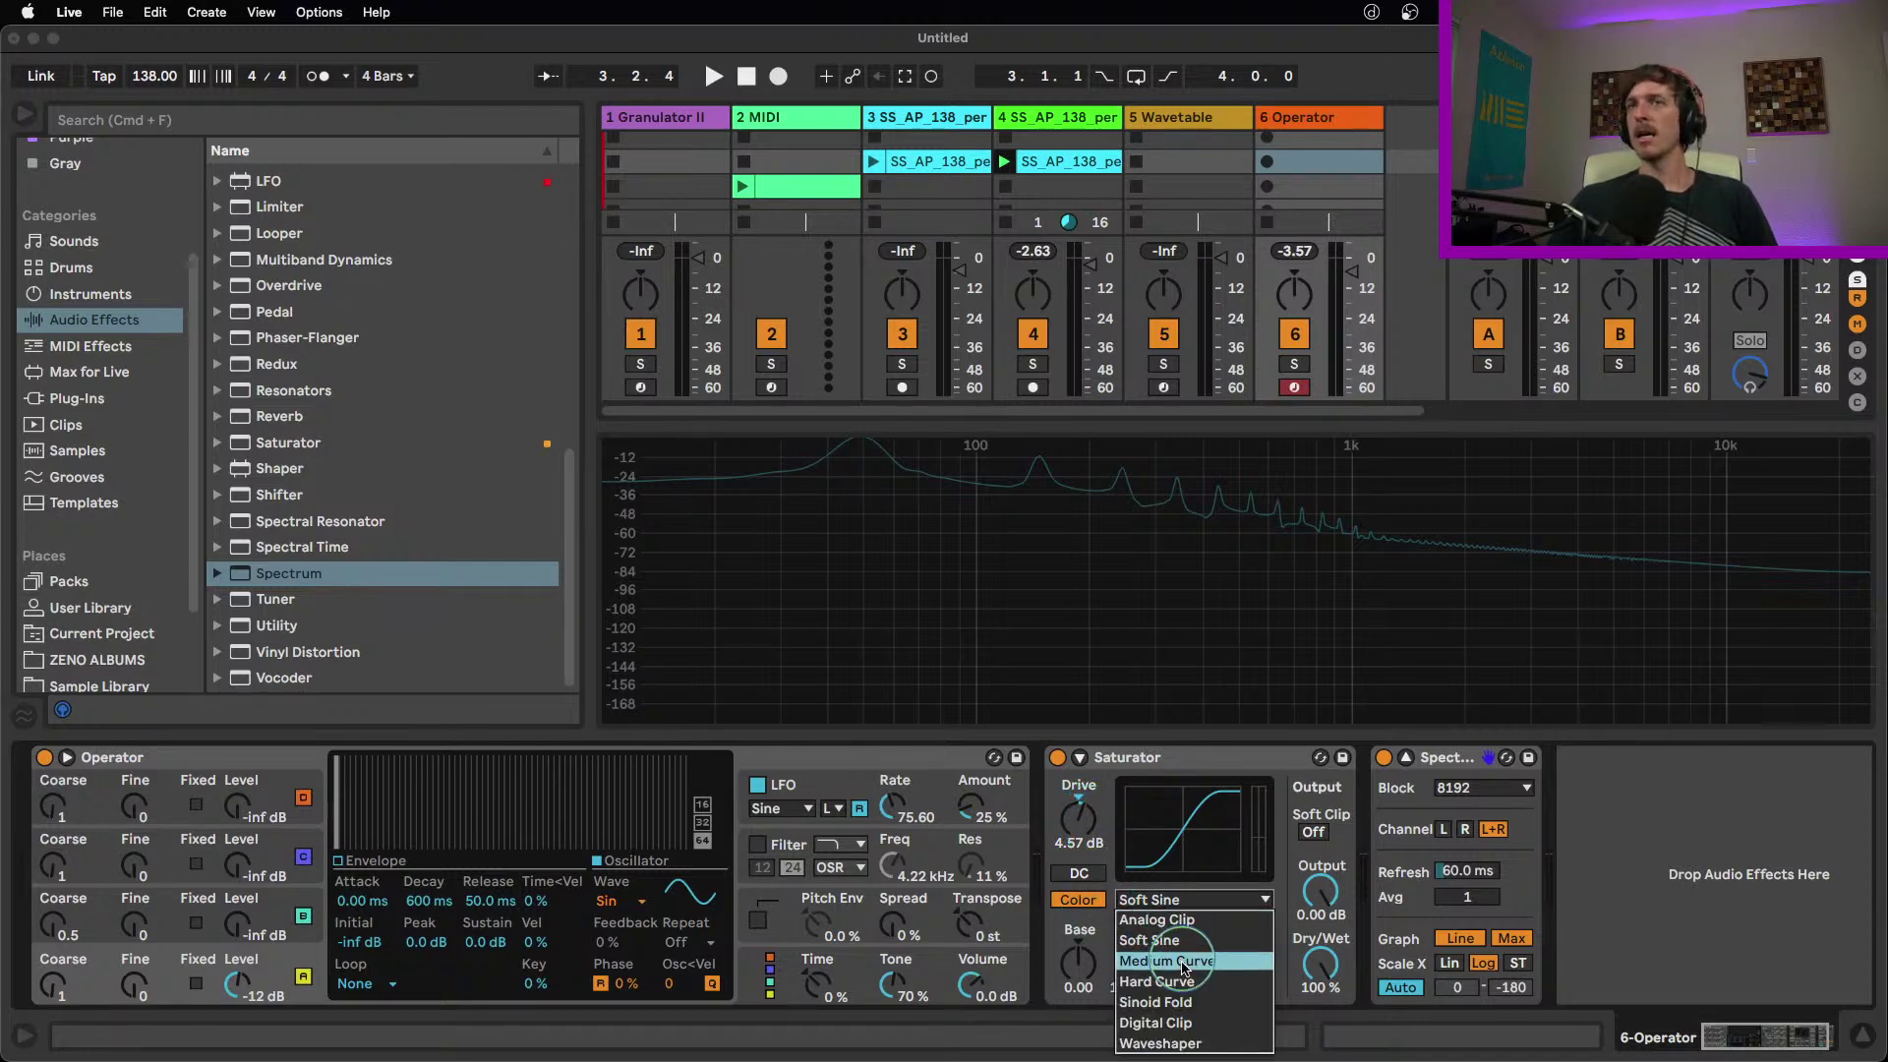
pyautogui.click(1181, 982)
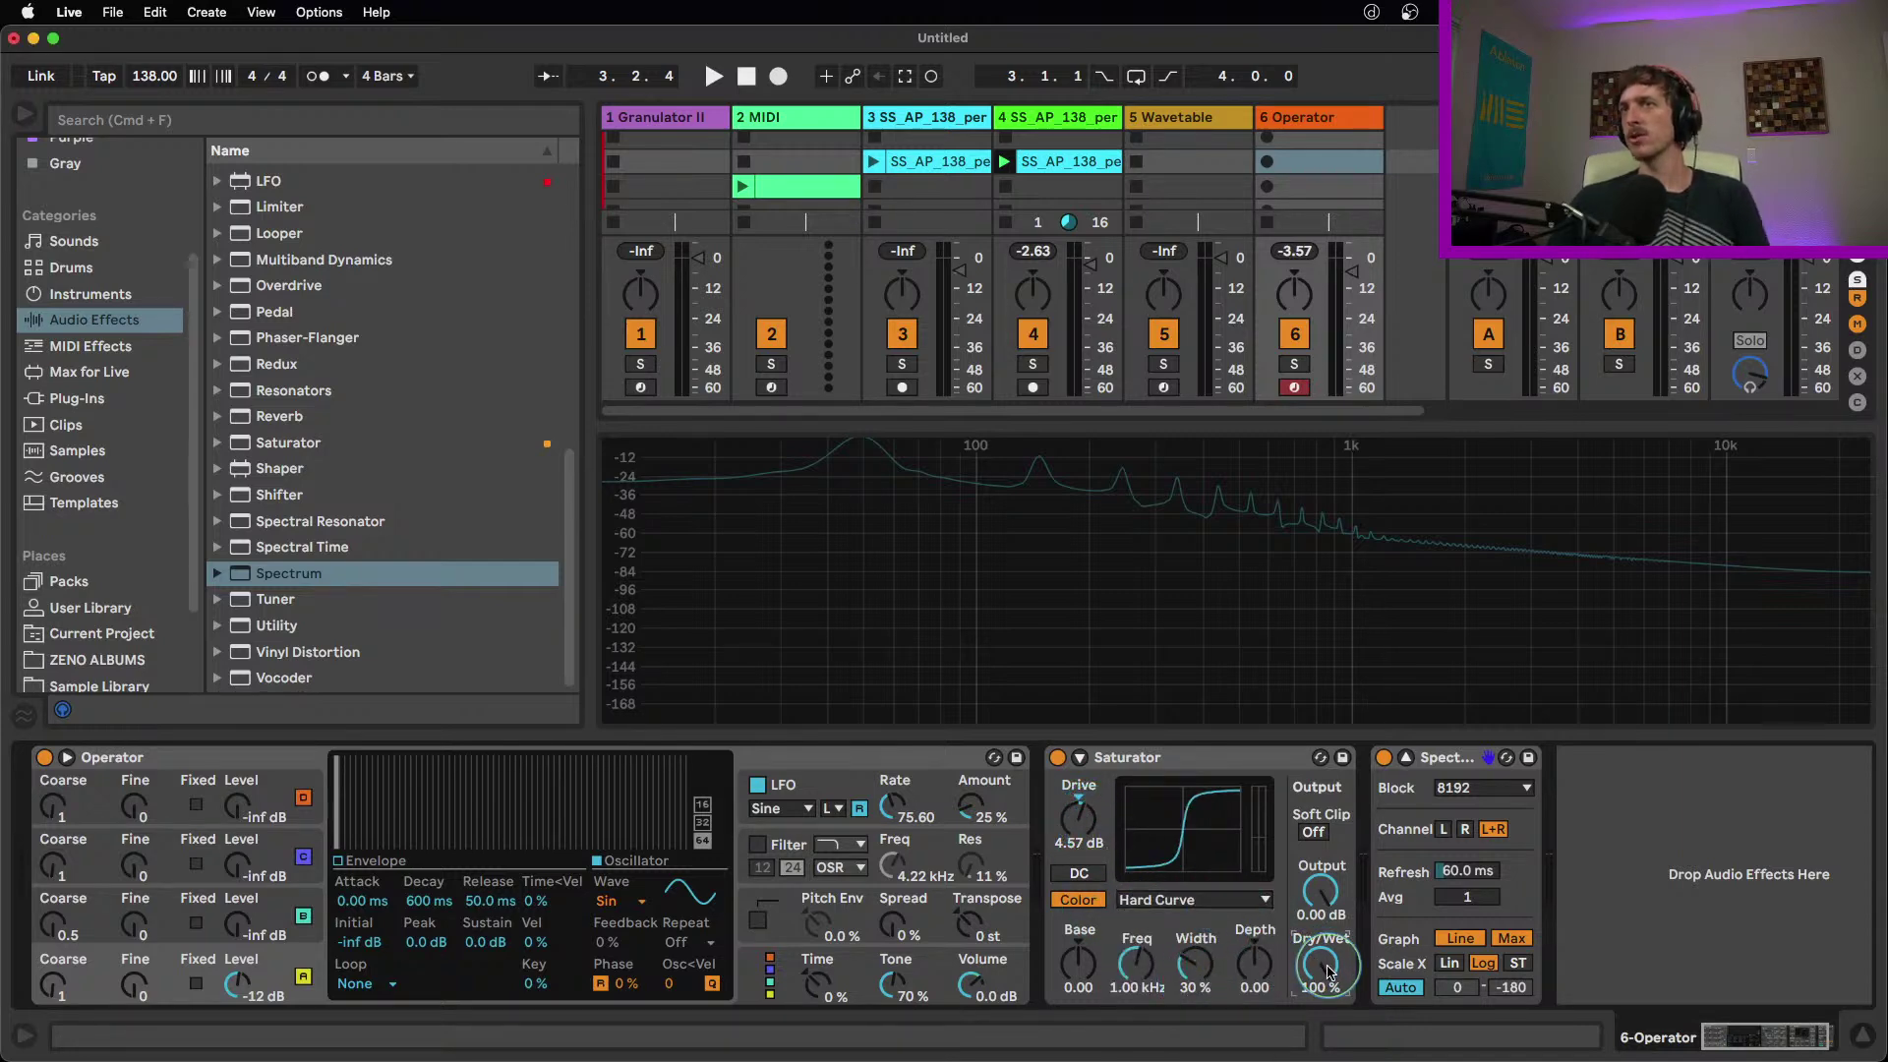
pyautogui.moveTo(1328, 968)
pyautogui.mouseDown()
pyautogui.moveTo(1327, 1025)
pyautogui.moveTo(1328, 955)
pyautogui.mouseUp()
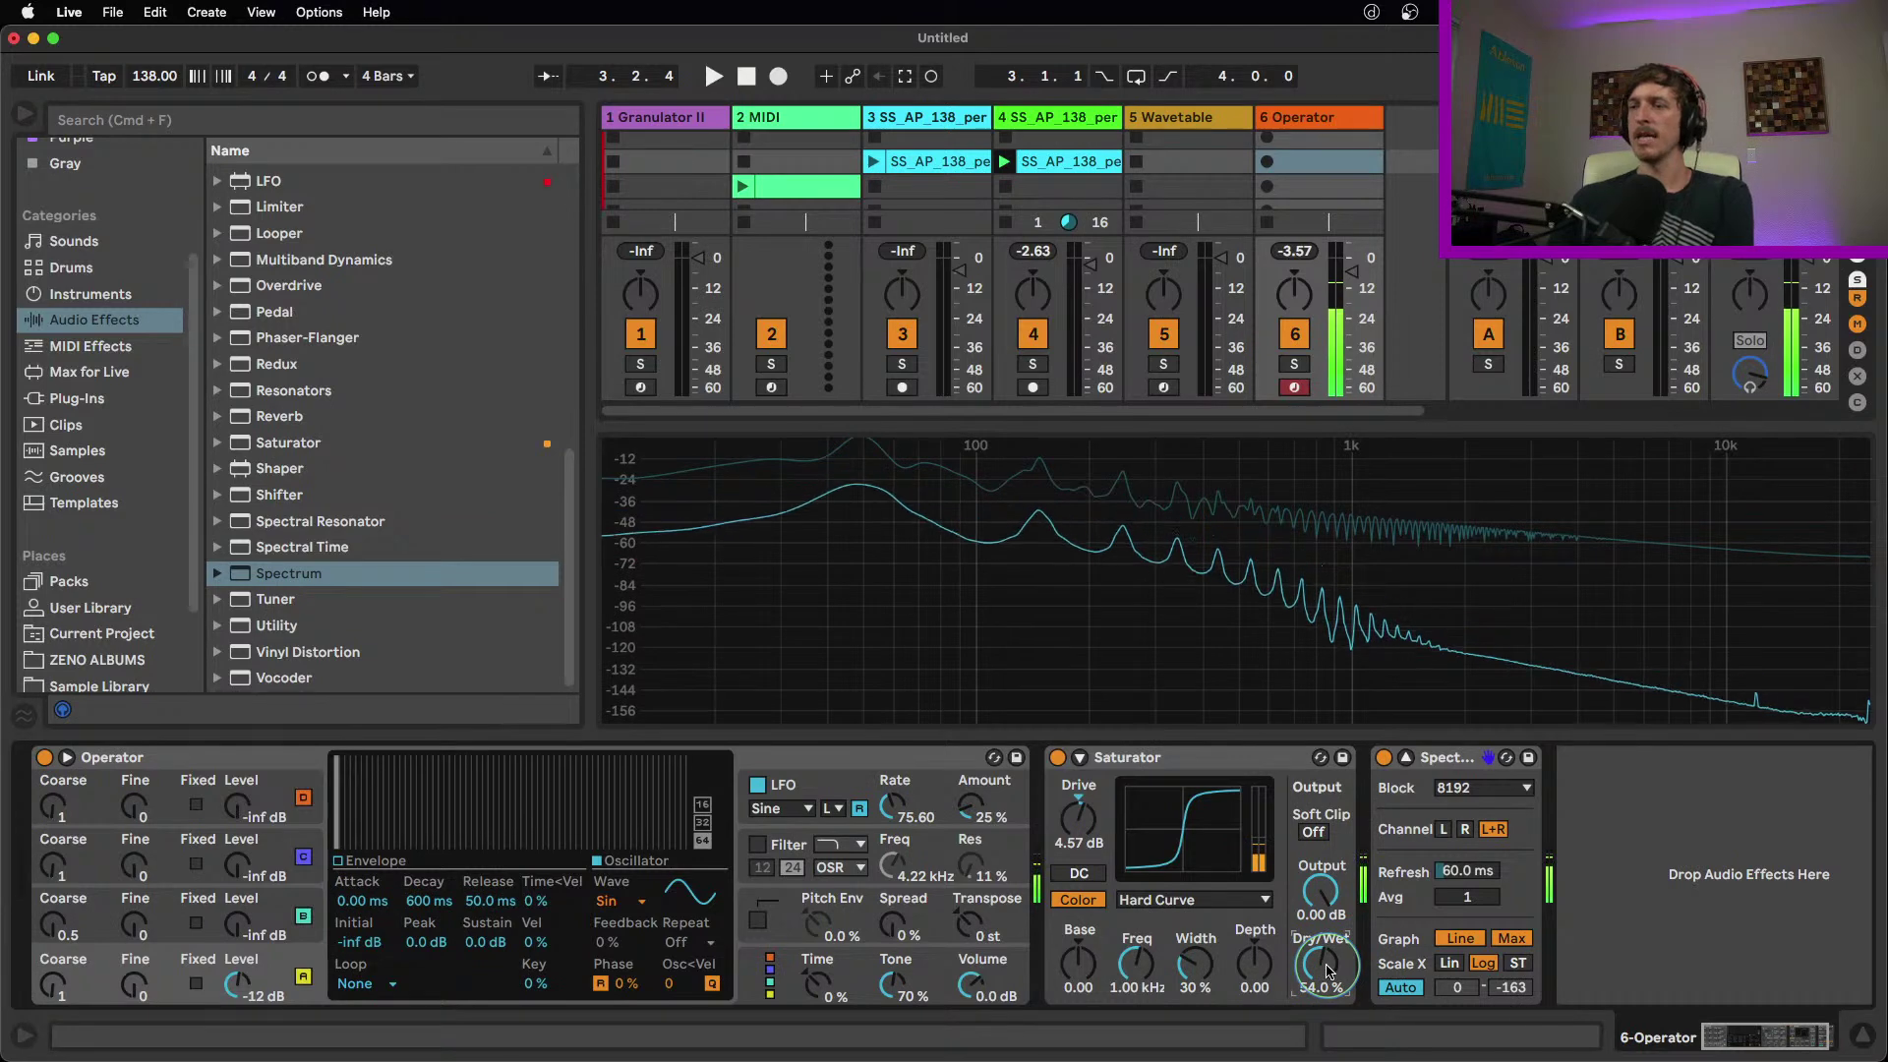
pyautogui.click(1314, 833)
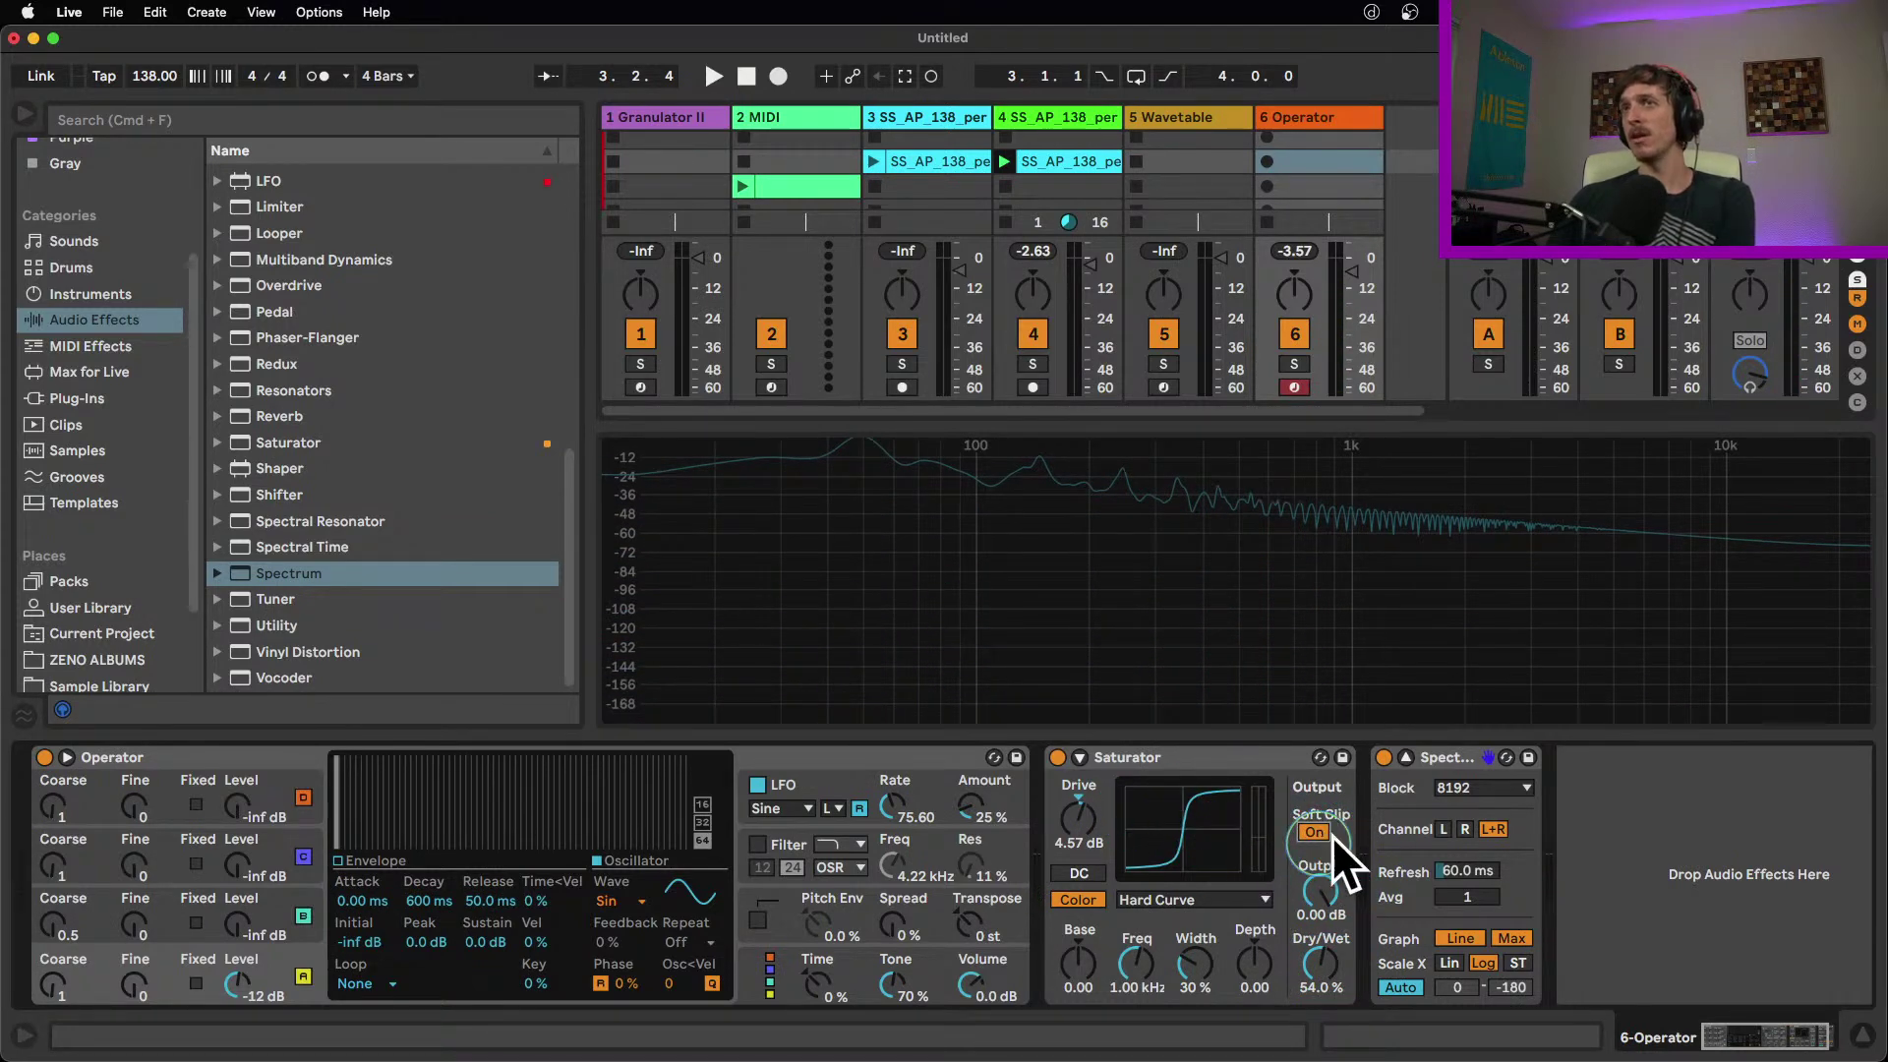
# Switch Saturator to Medium Curve and raise its Drive to 31.4 dB
pyautogui.click(1187, 899)
pyautogui.click(1168, 961)
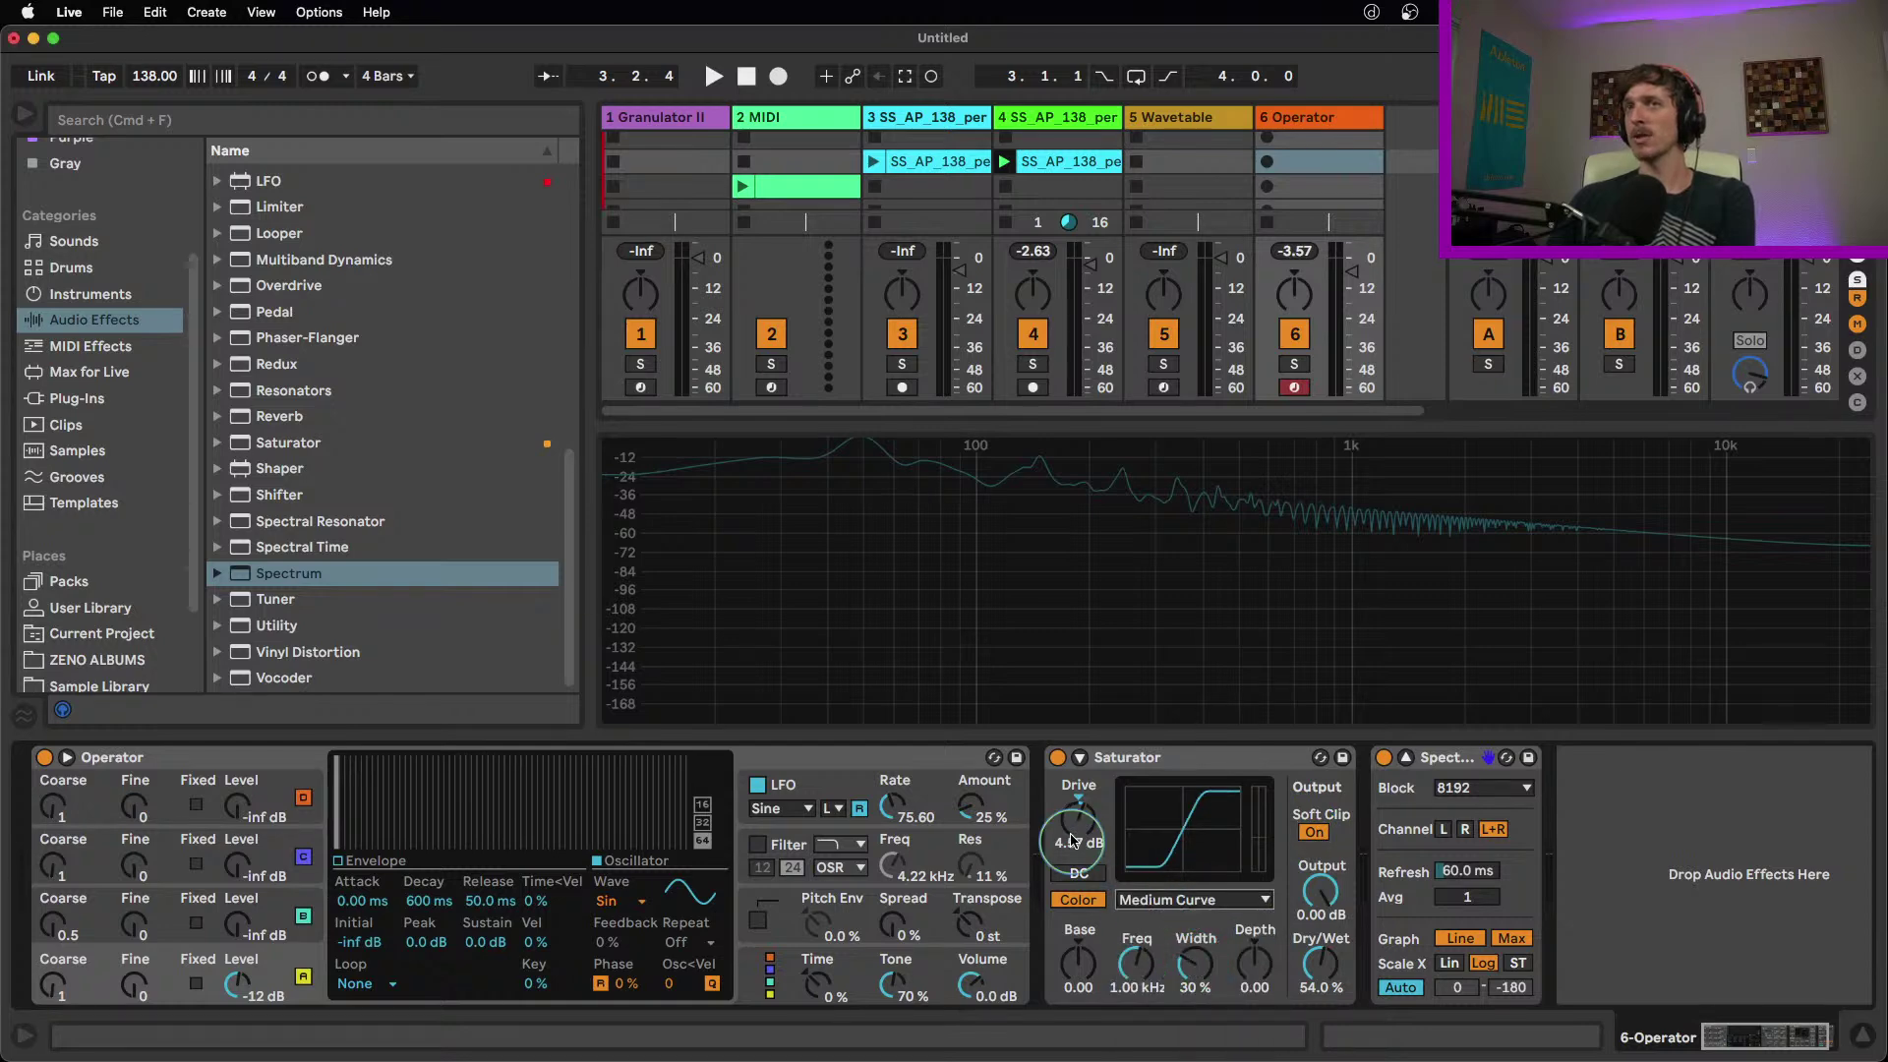
pyautogui.moveTo(1084, 829); pyautogui.dragTo(1084, 777)
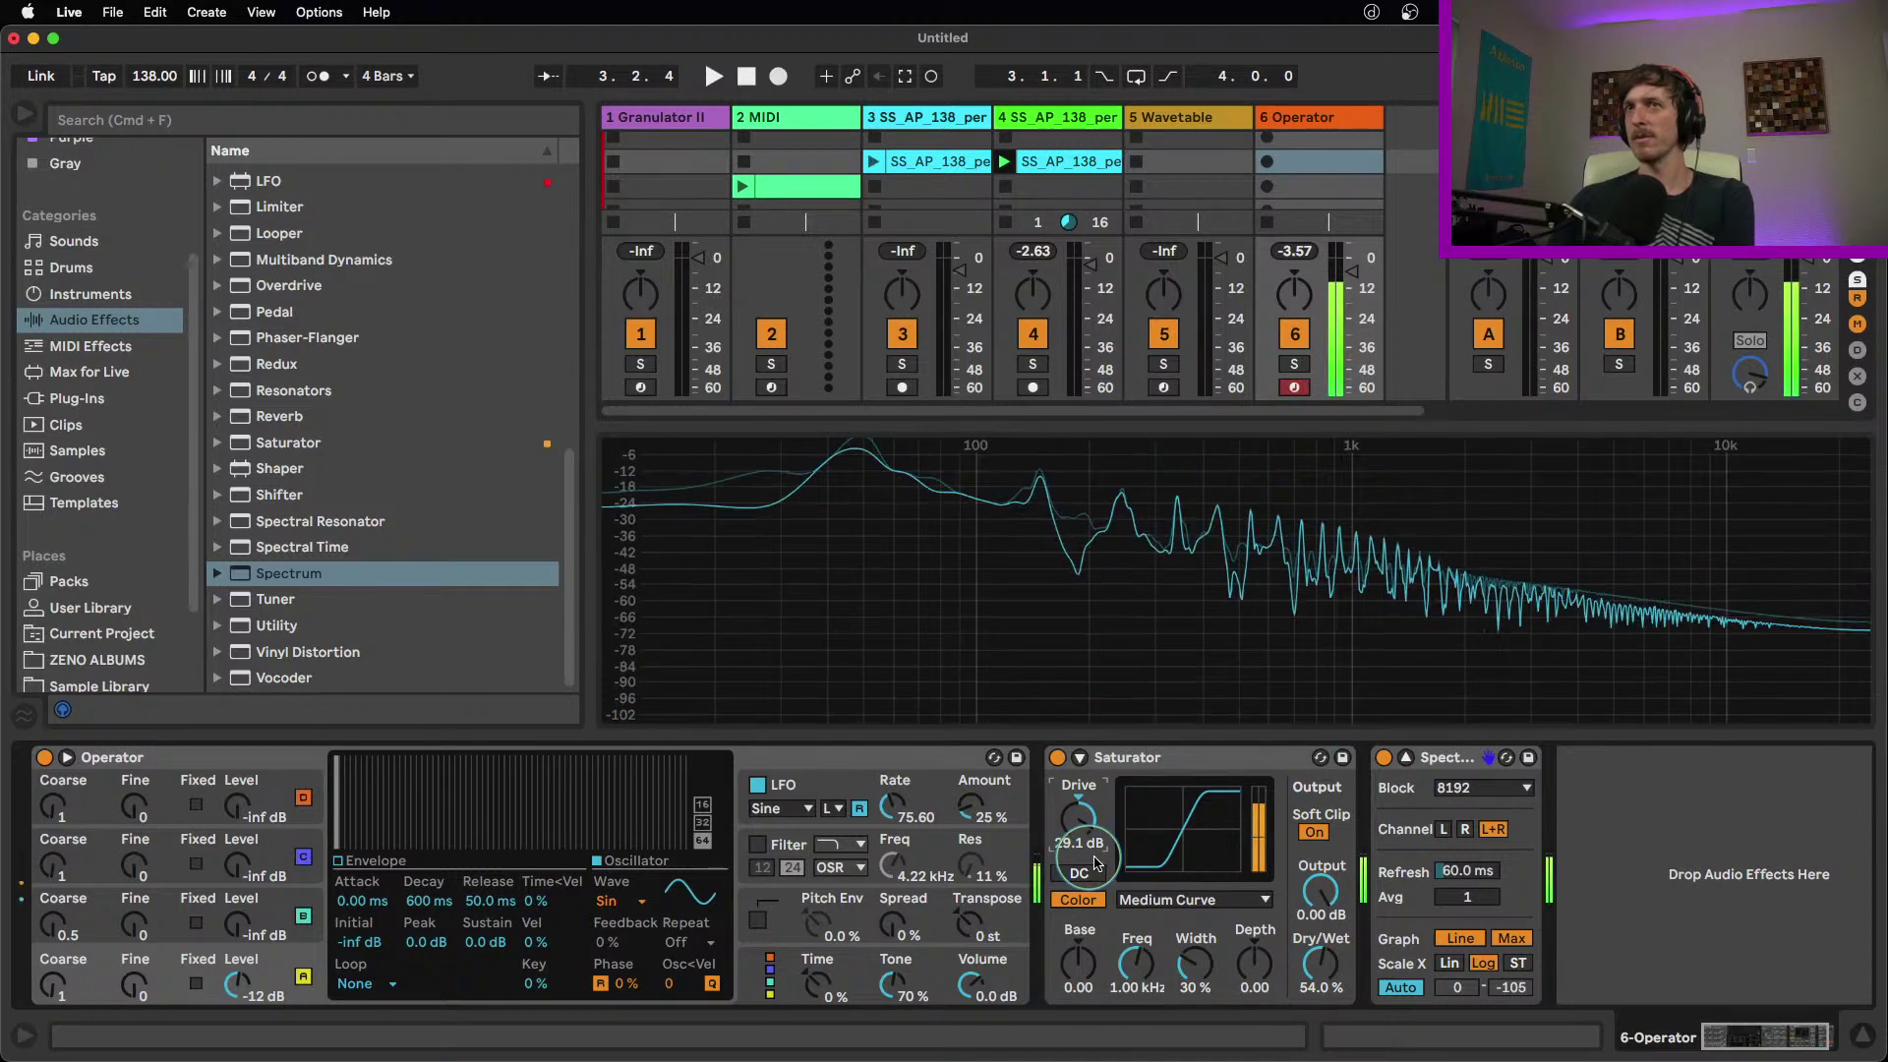
pyautogui.moveTo(1095, 829); pyautogui.dragTo(1096, 822)
# Try Saturator's Sinoid Fold curve, then set it to Soft Sine with Drive at 29.1 dB
pyautogui.click(1162, 891)
pyautogui.click(1170, 995)
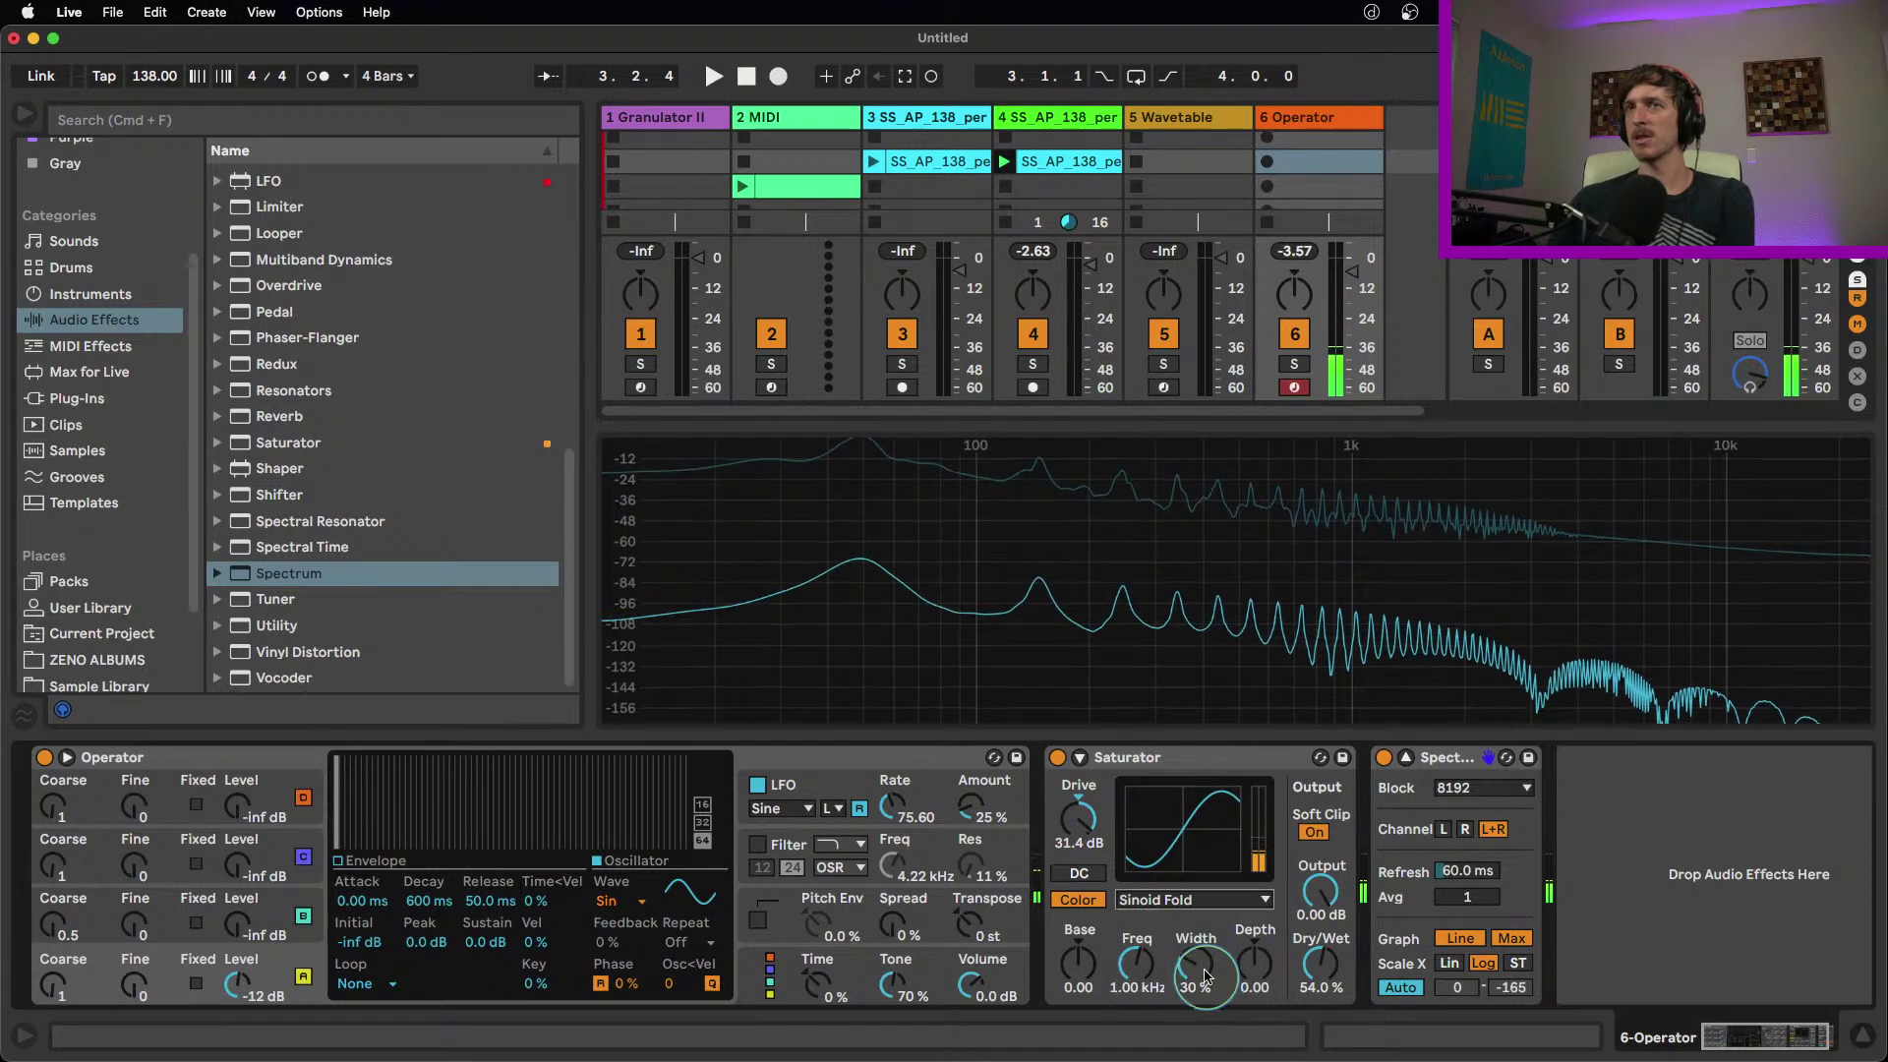
pyautogui.click(1190, 901)
pyautogui.click(1151, 935)
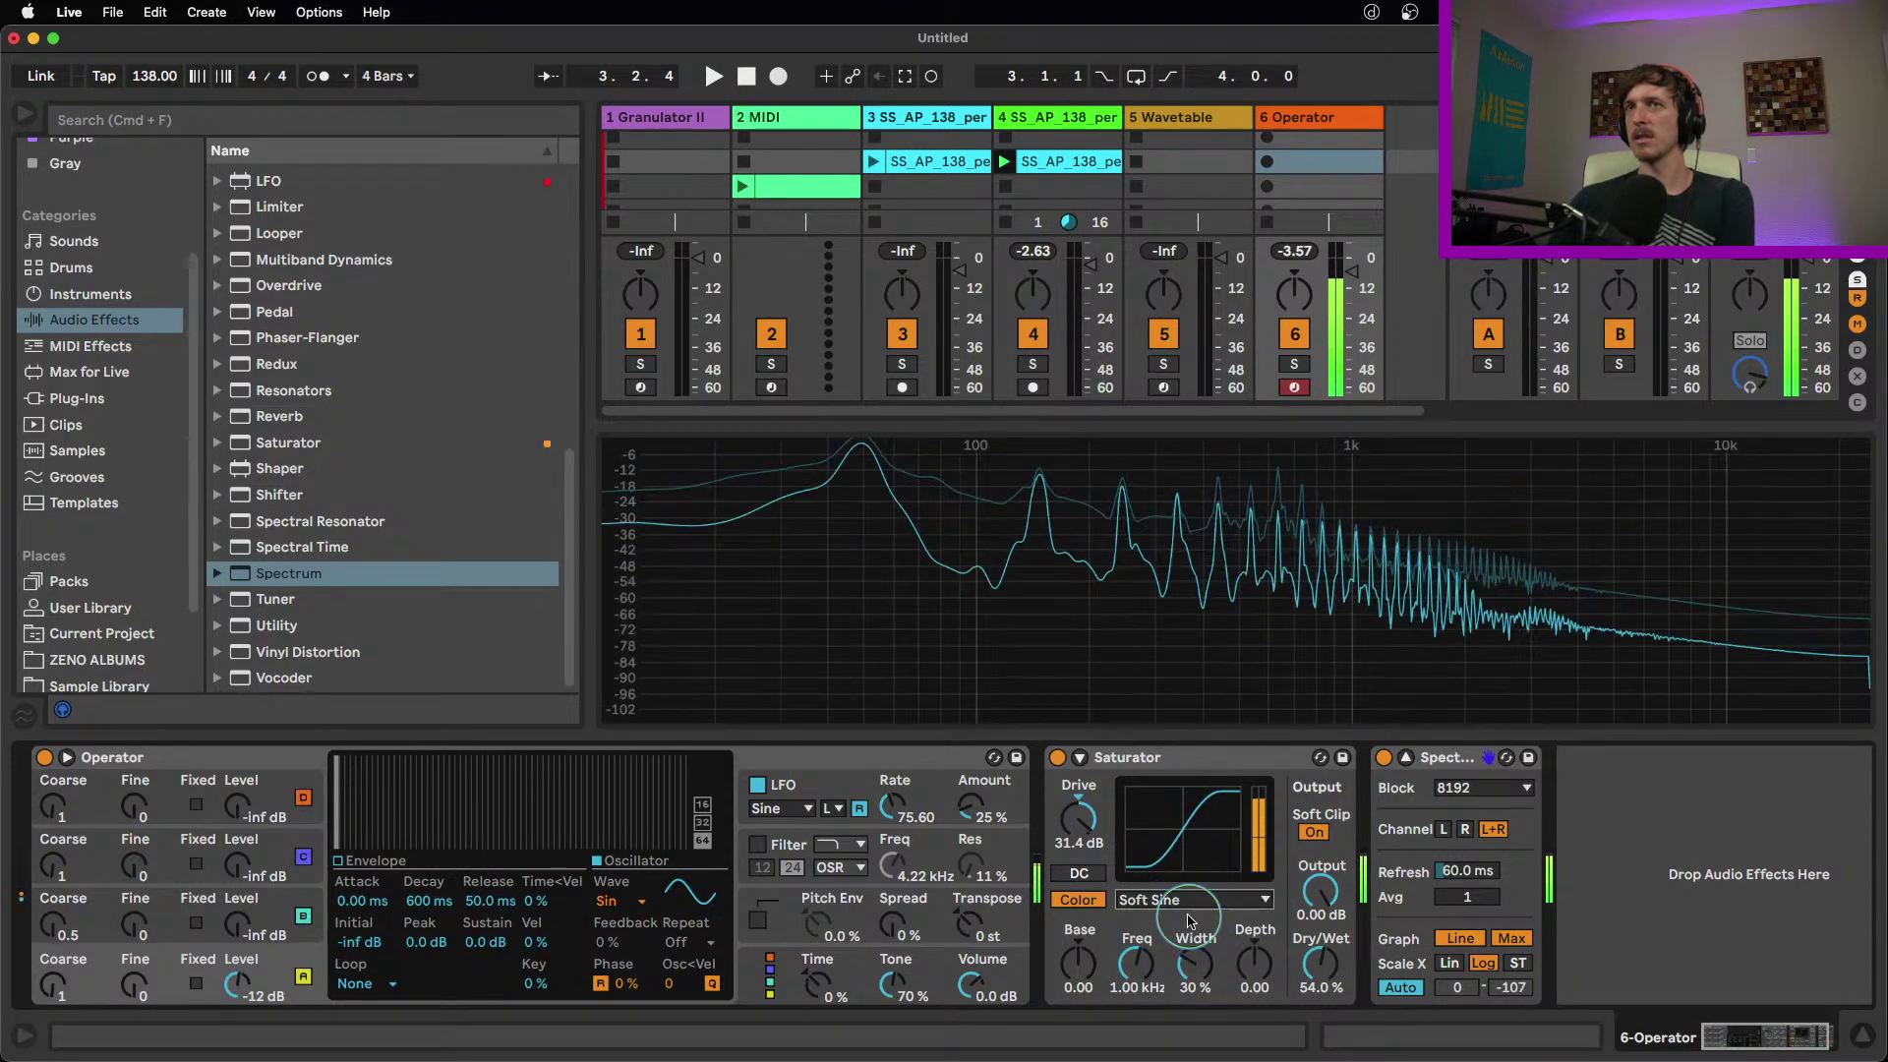
pyautogui.moveTo(1081, 818); pyautogui.dragTo(1082, 824)
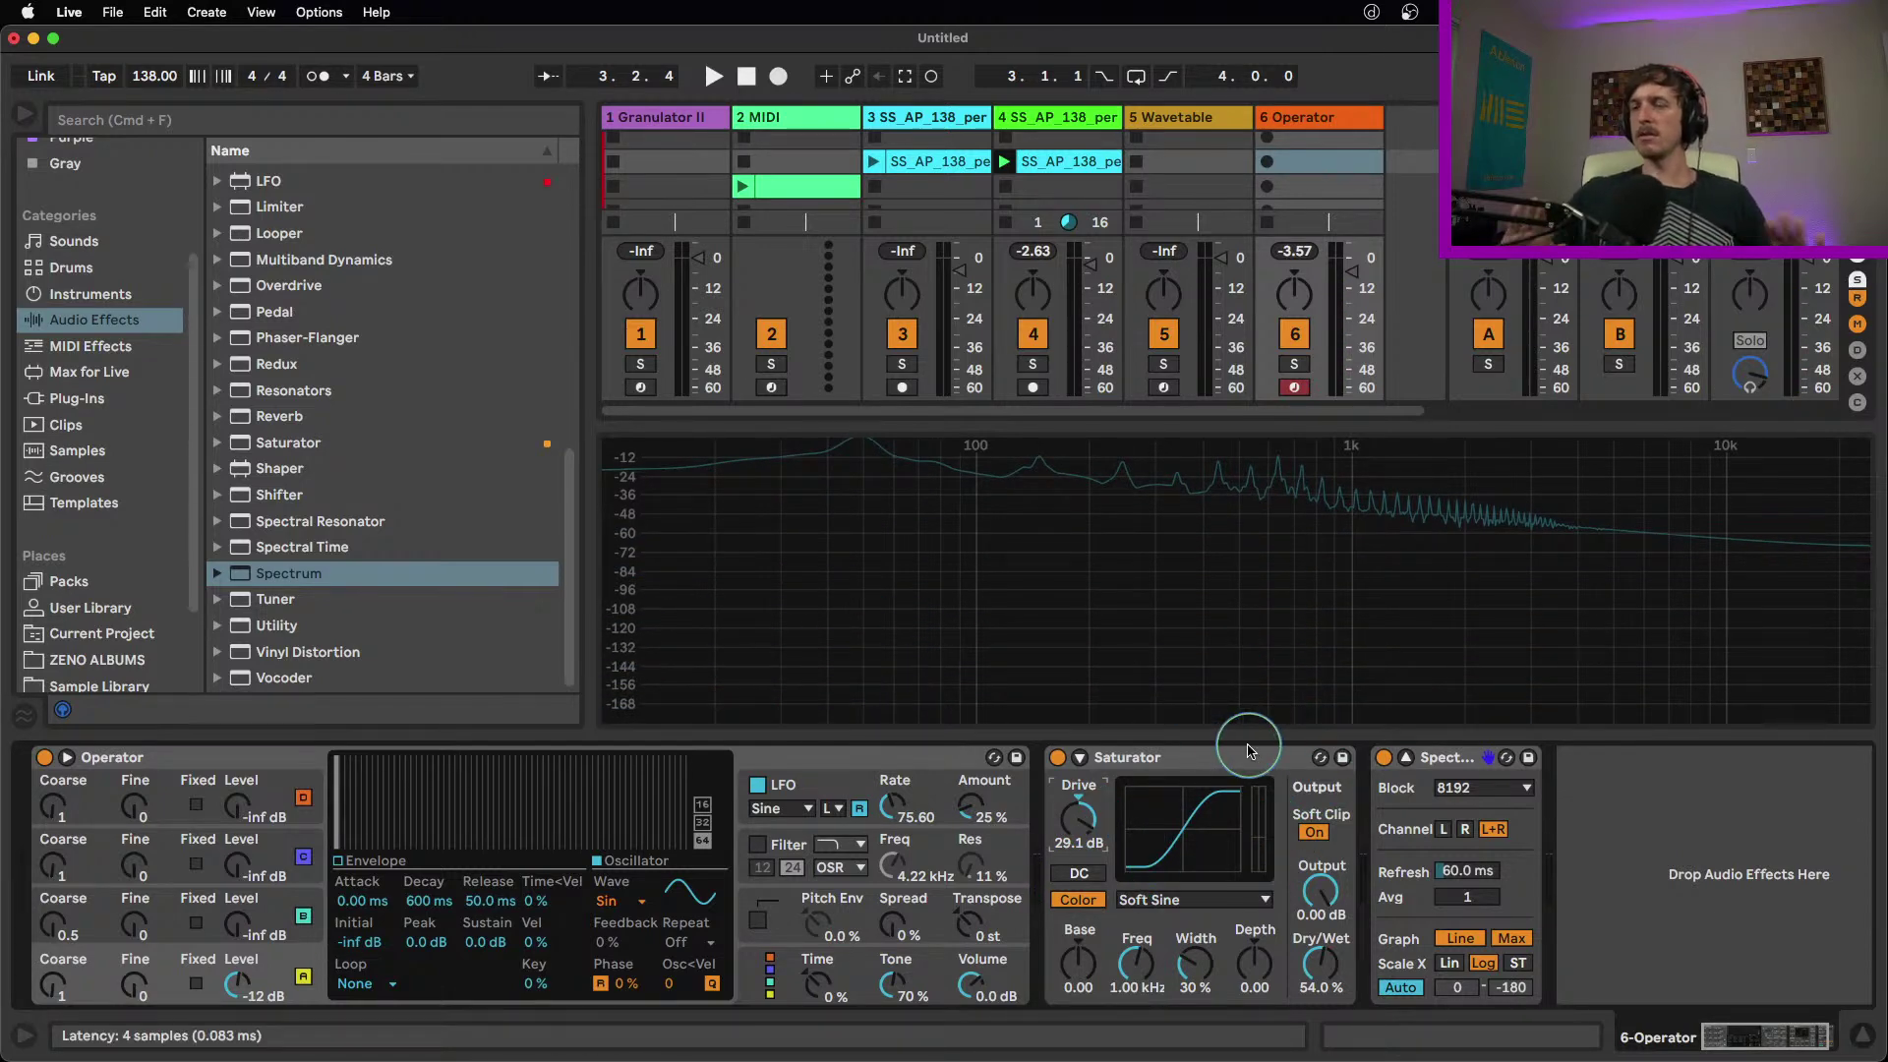
# Soften Saturator on the Soft Sine curve with Drive at 5.71 dB, Soft Clip off and Dry/Wet at 42.9%
pyautogui.click(1090, 829)
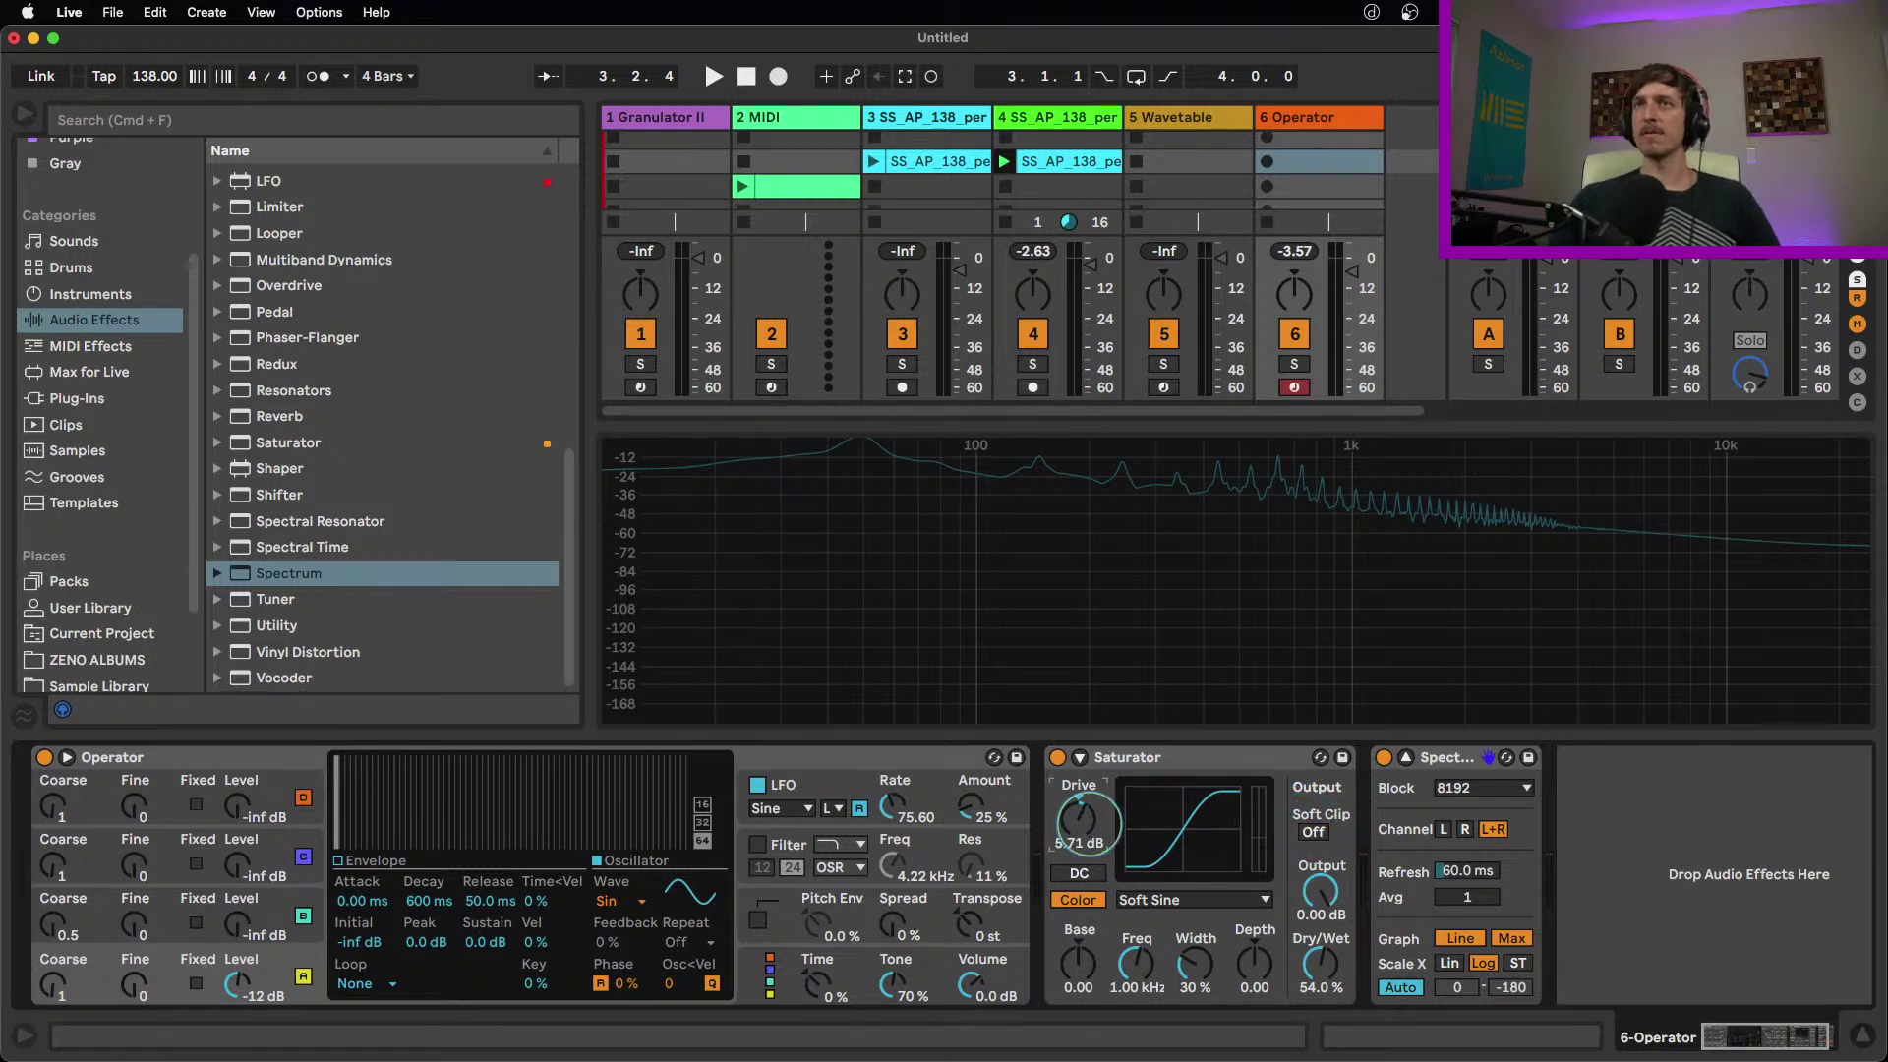
pyautogui.click(1204, 901)
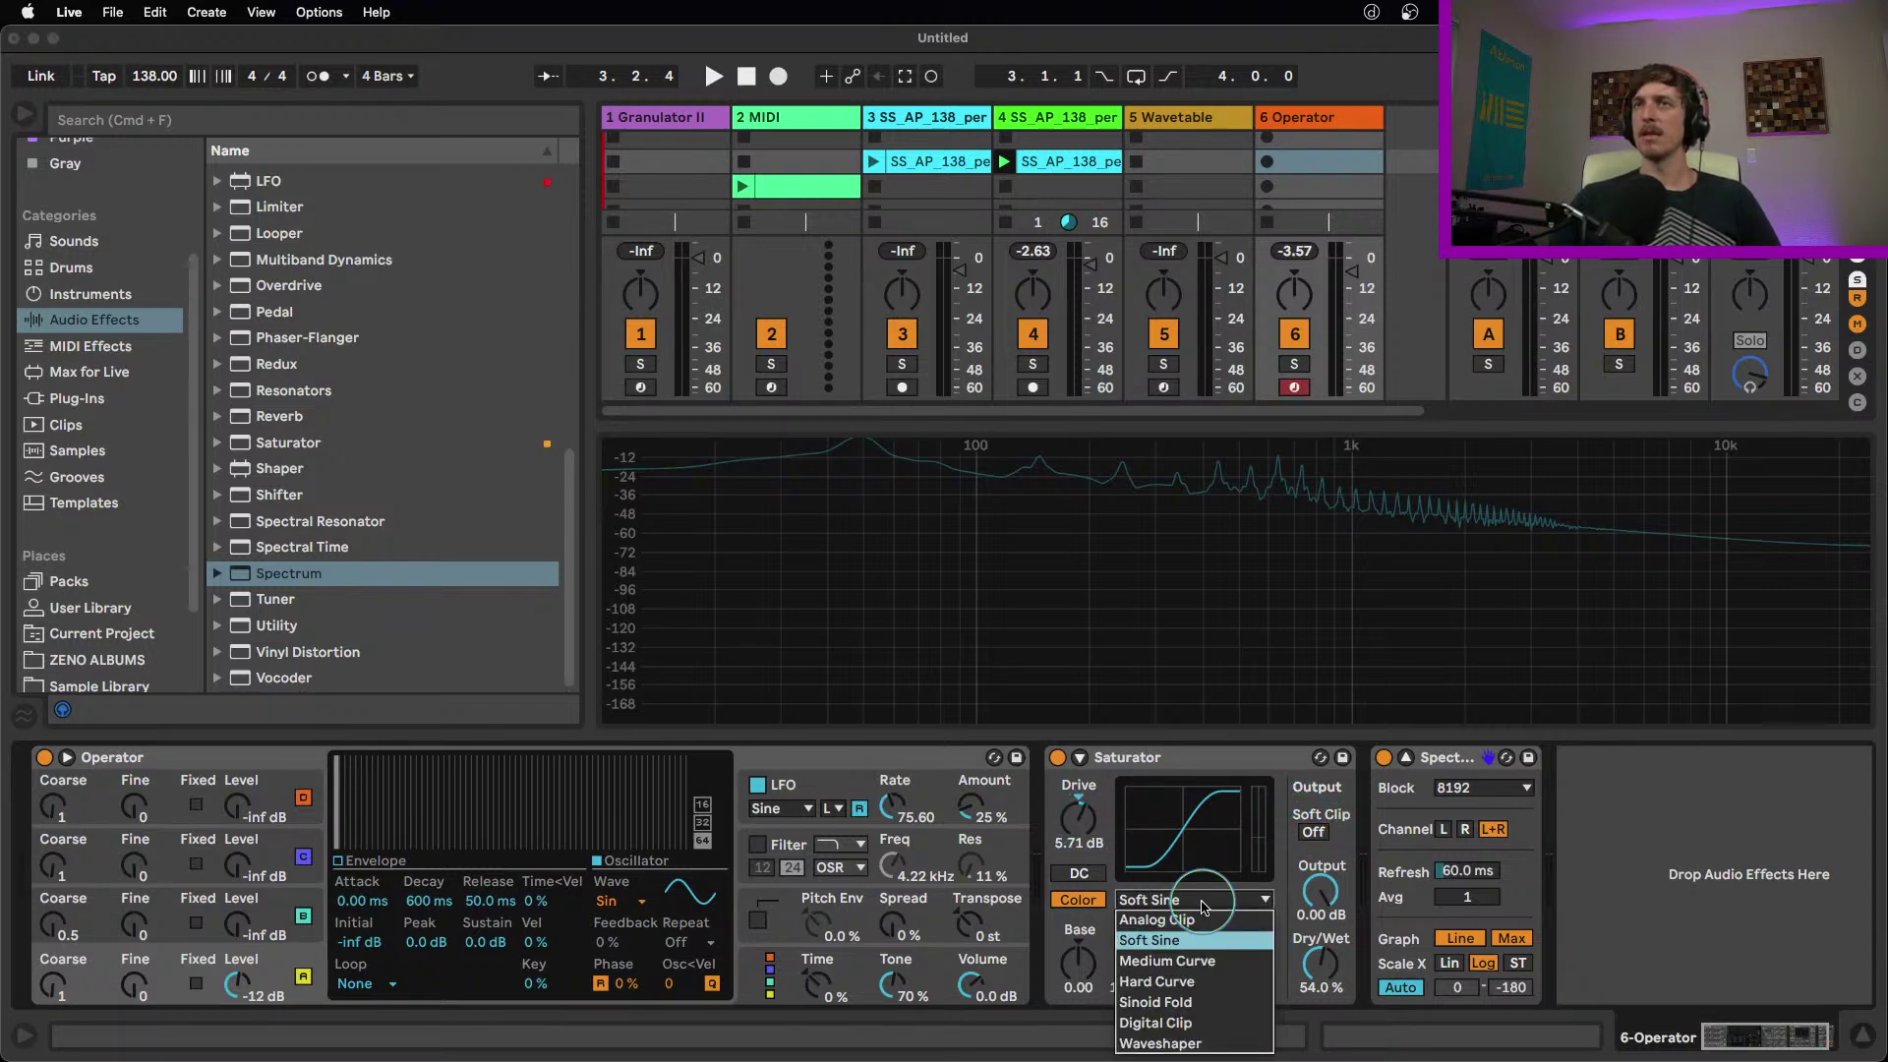
pyautogui.click(1212, 942)
pyautogui.click(1323, 963)
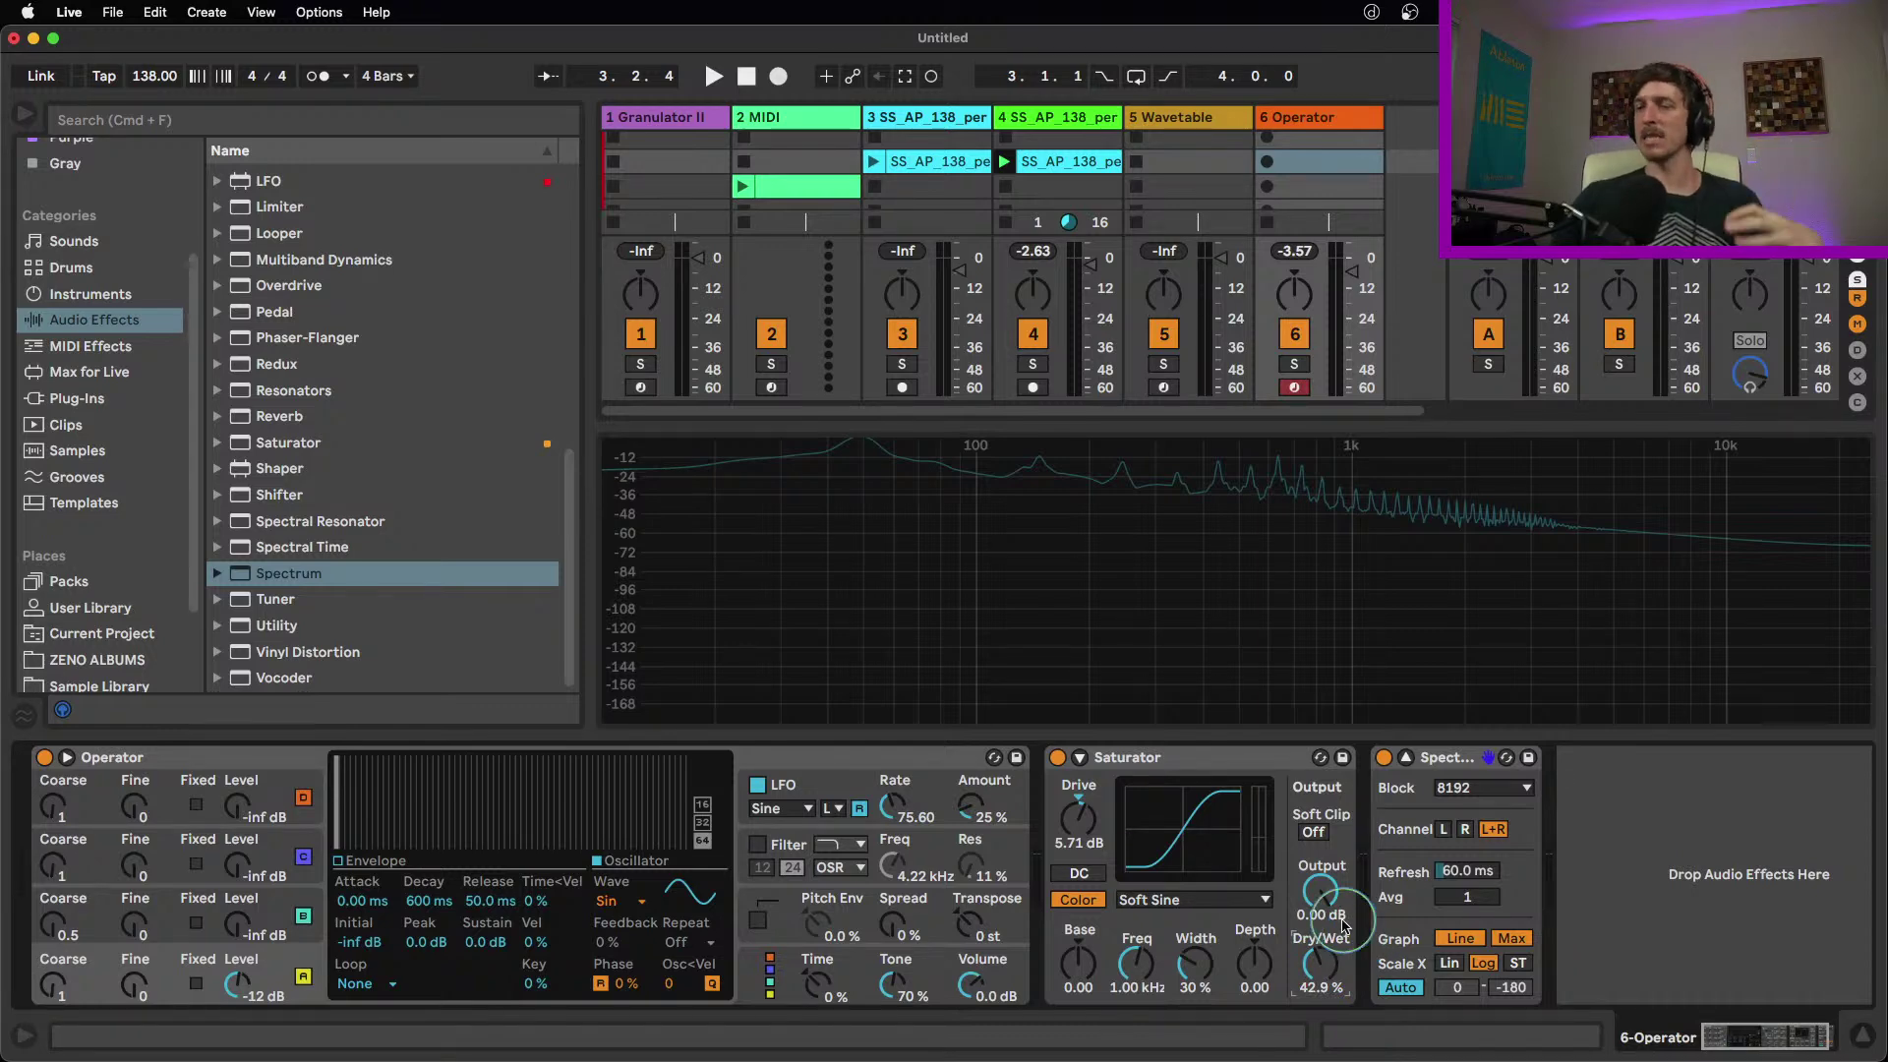
# Replace Operator on the sixth track with Wavetable and set its Unison to Classic with Amount at 13%
pyautogui.click(133, 299)
pyautogui.moveTo(346, 489); pyautogui.dragTo(285, 759)
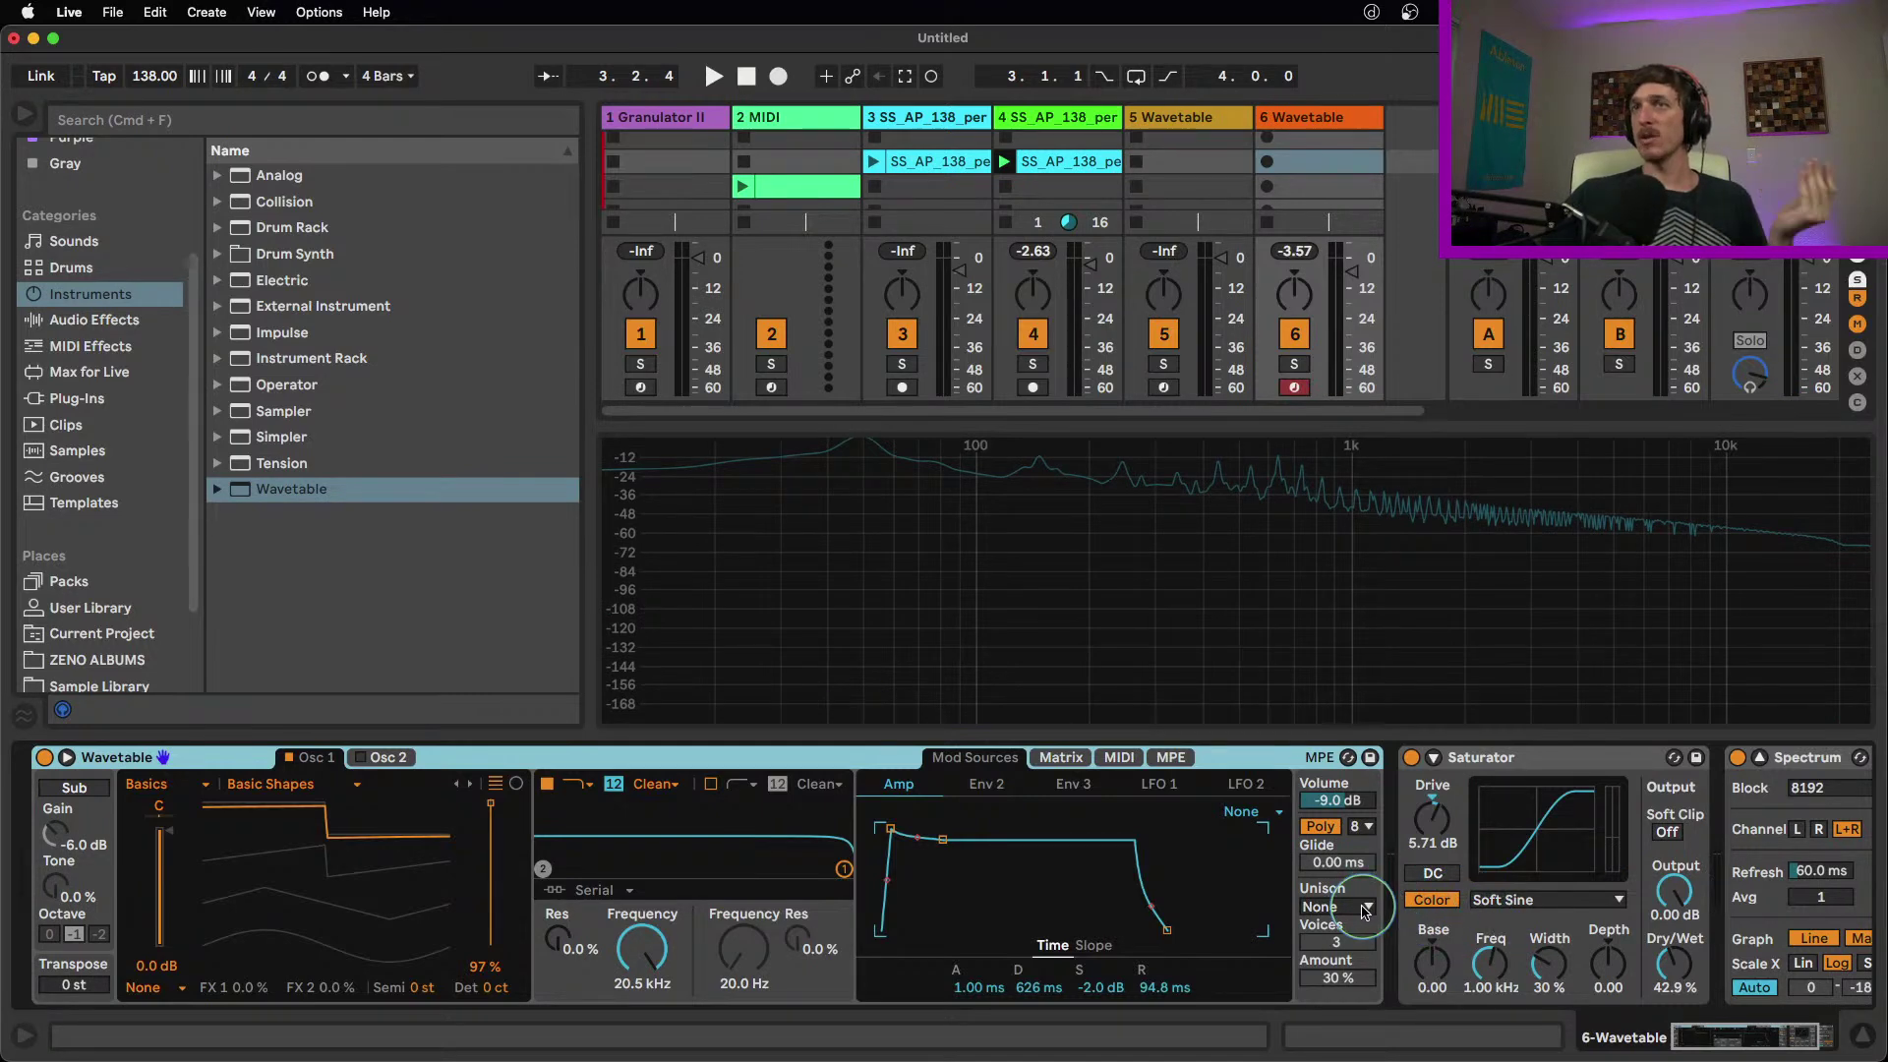
pyautogui.click(1365, 907)
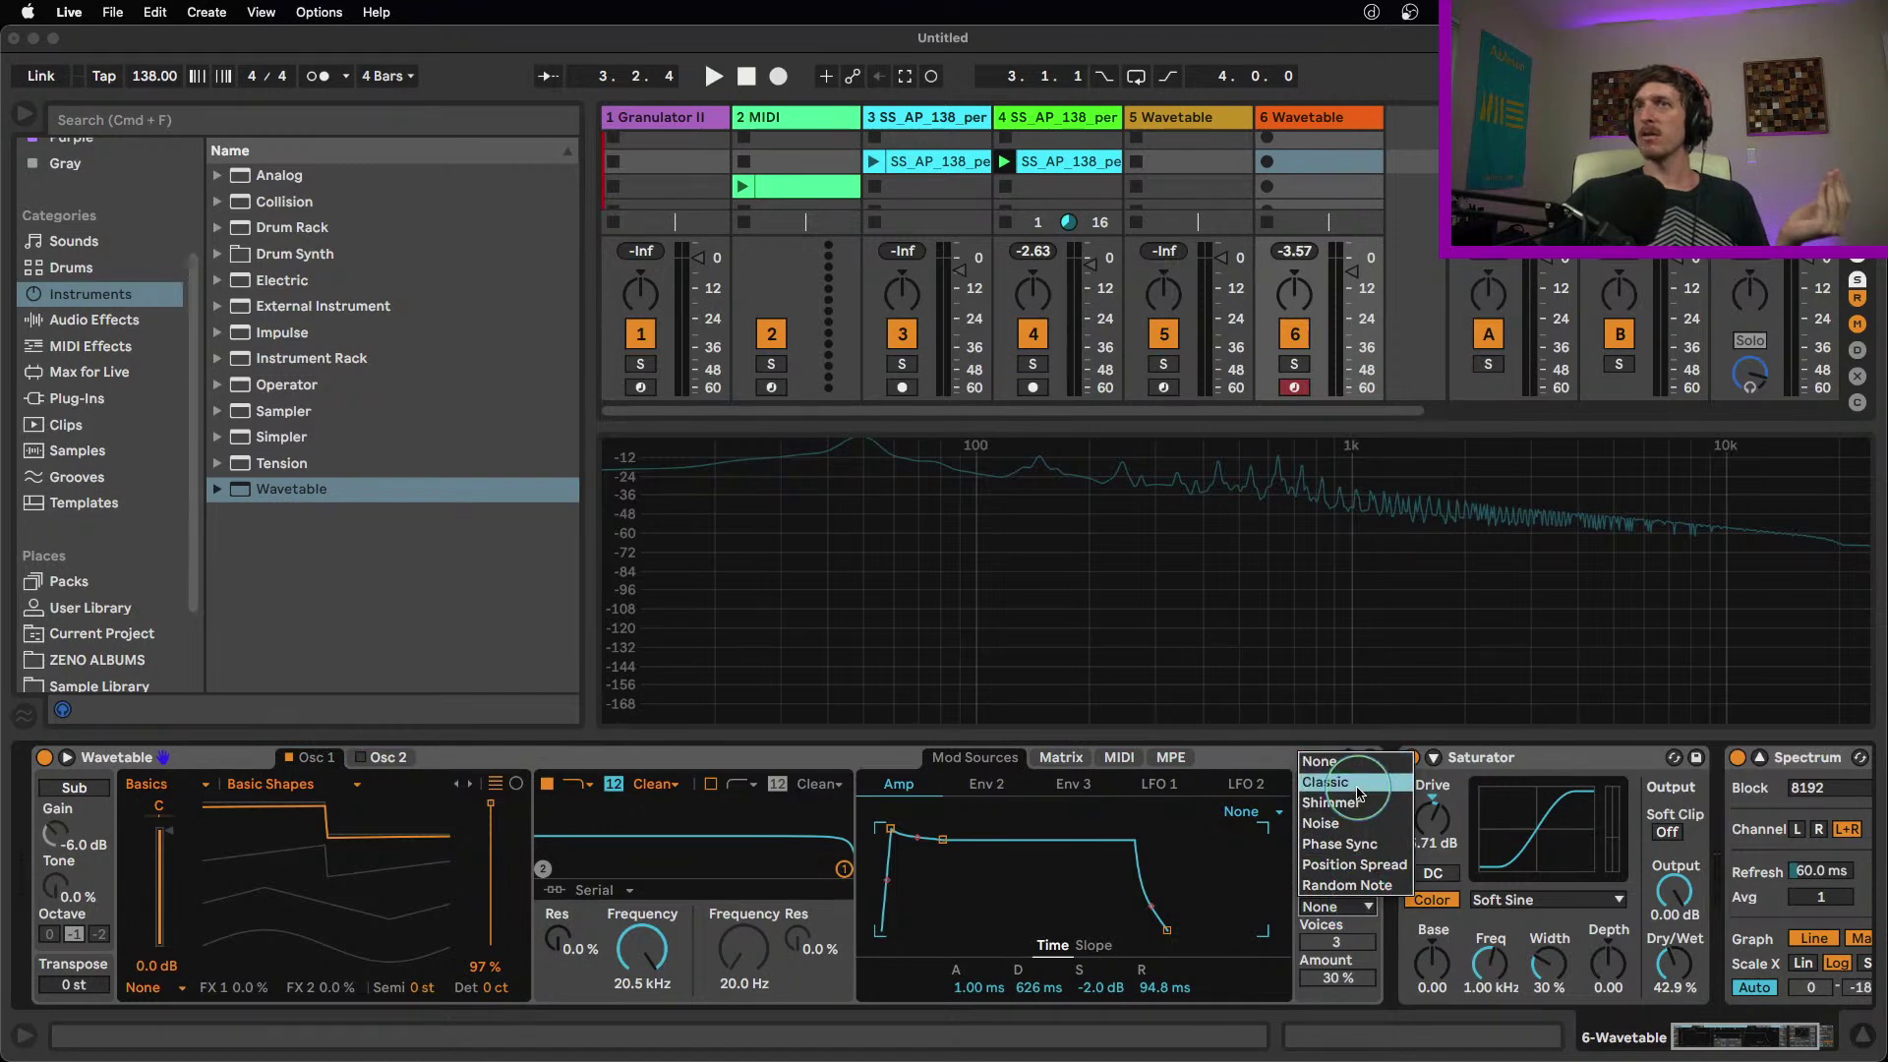
pyautogui.click(1325, 782)
pyautogui.moveTo(1361, 970); pyautogui.dragTo(1361, 977)
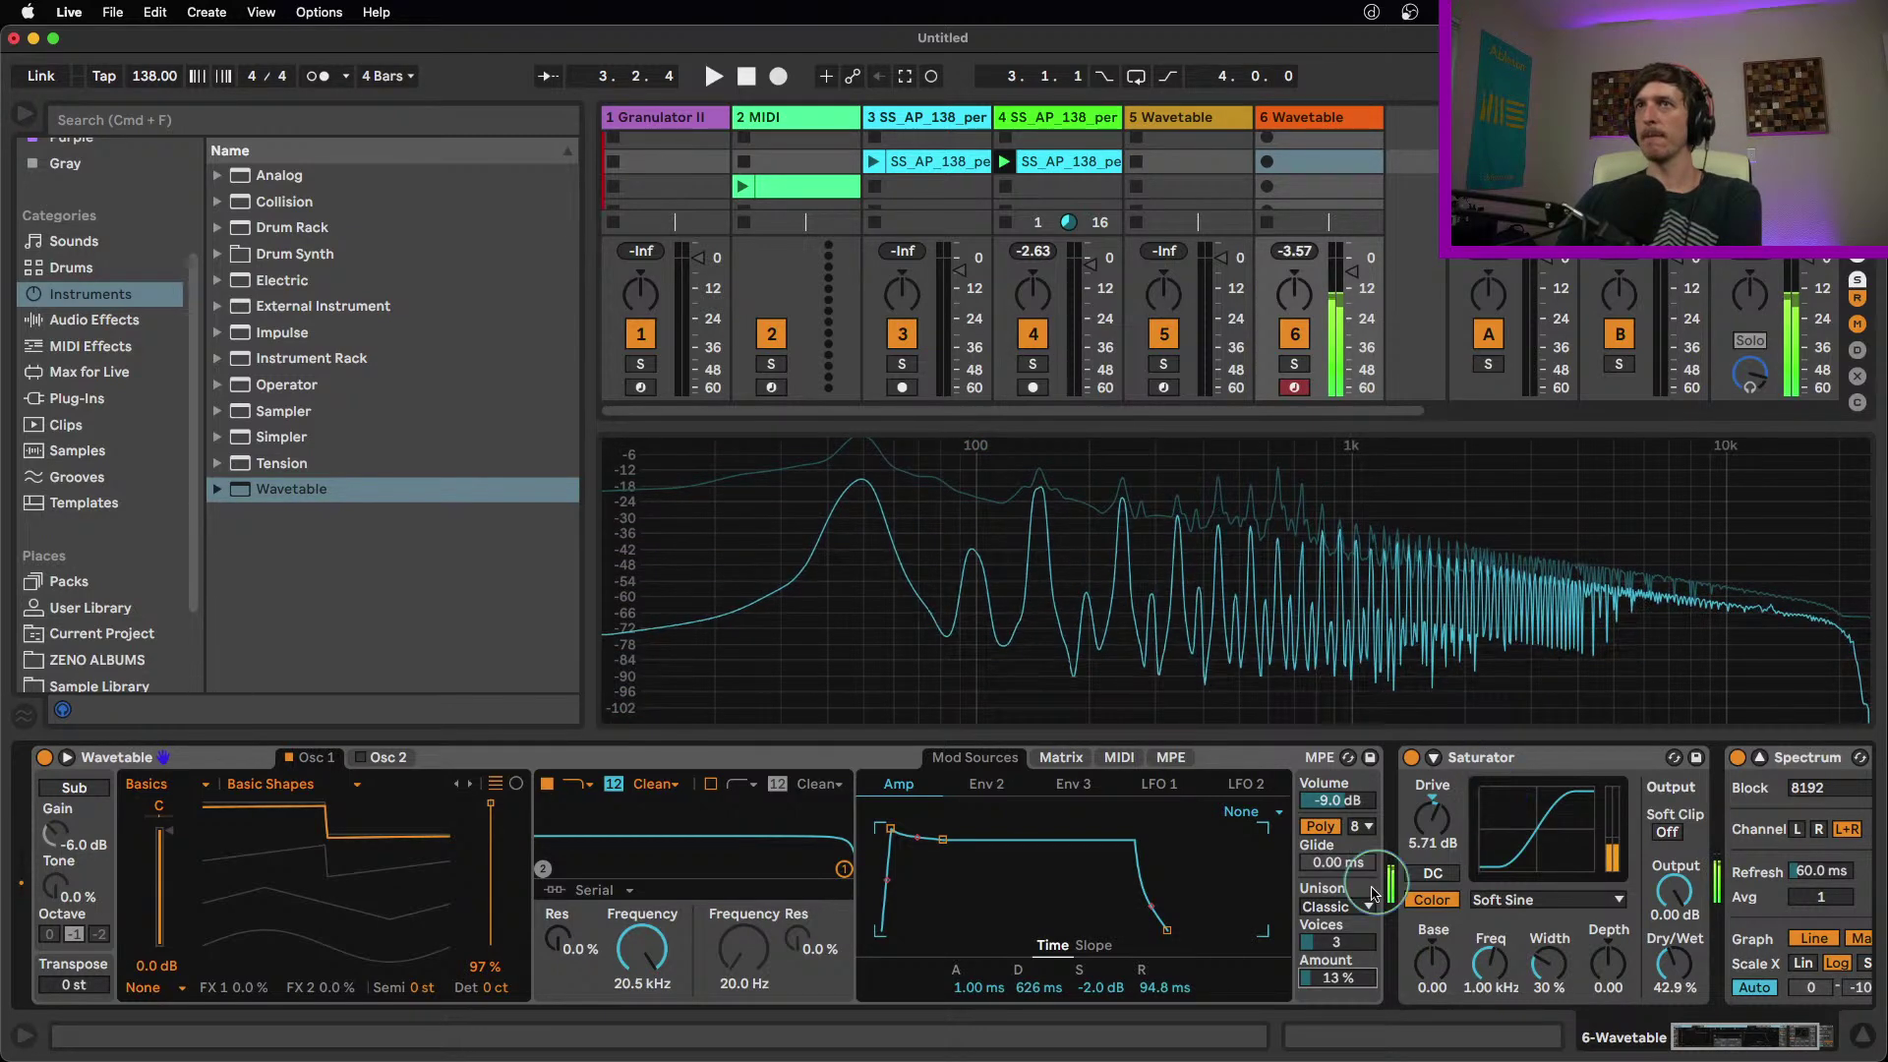
# Compare Wavetable's sound with Unison set to None against the Classic mode
pyautogui.click(1338, 906)
pyautogui.click(1328, 762)
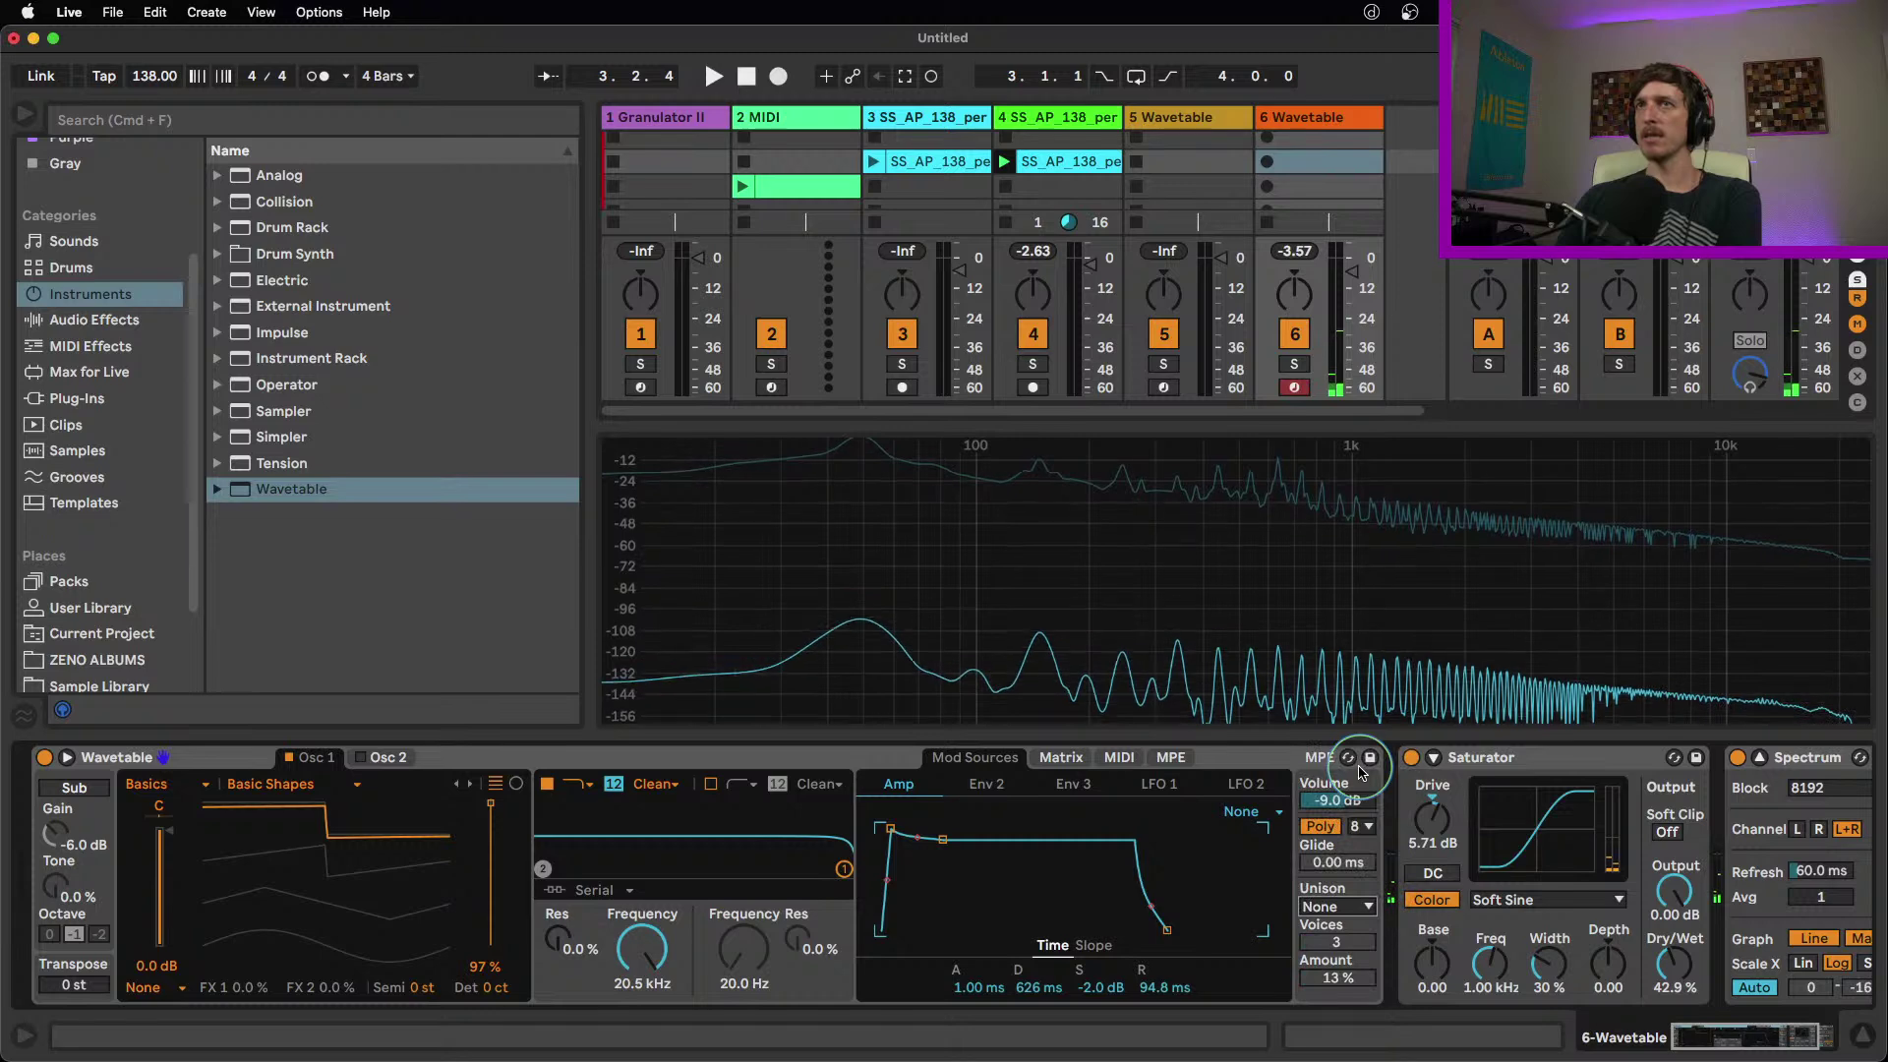
pyautogui.click(1340, 905)
pyautogui.click(1330, 782)
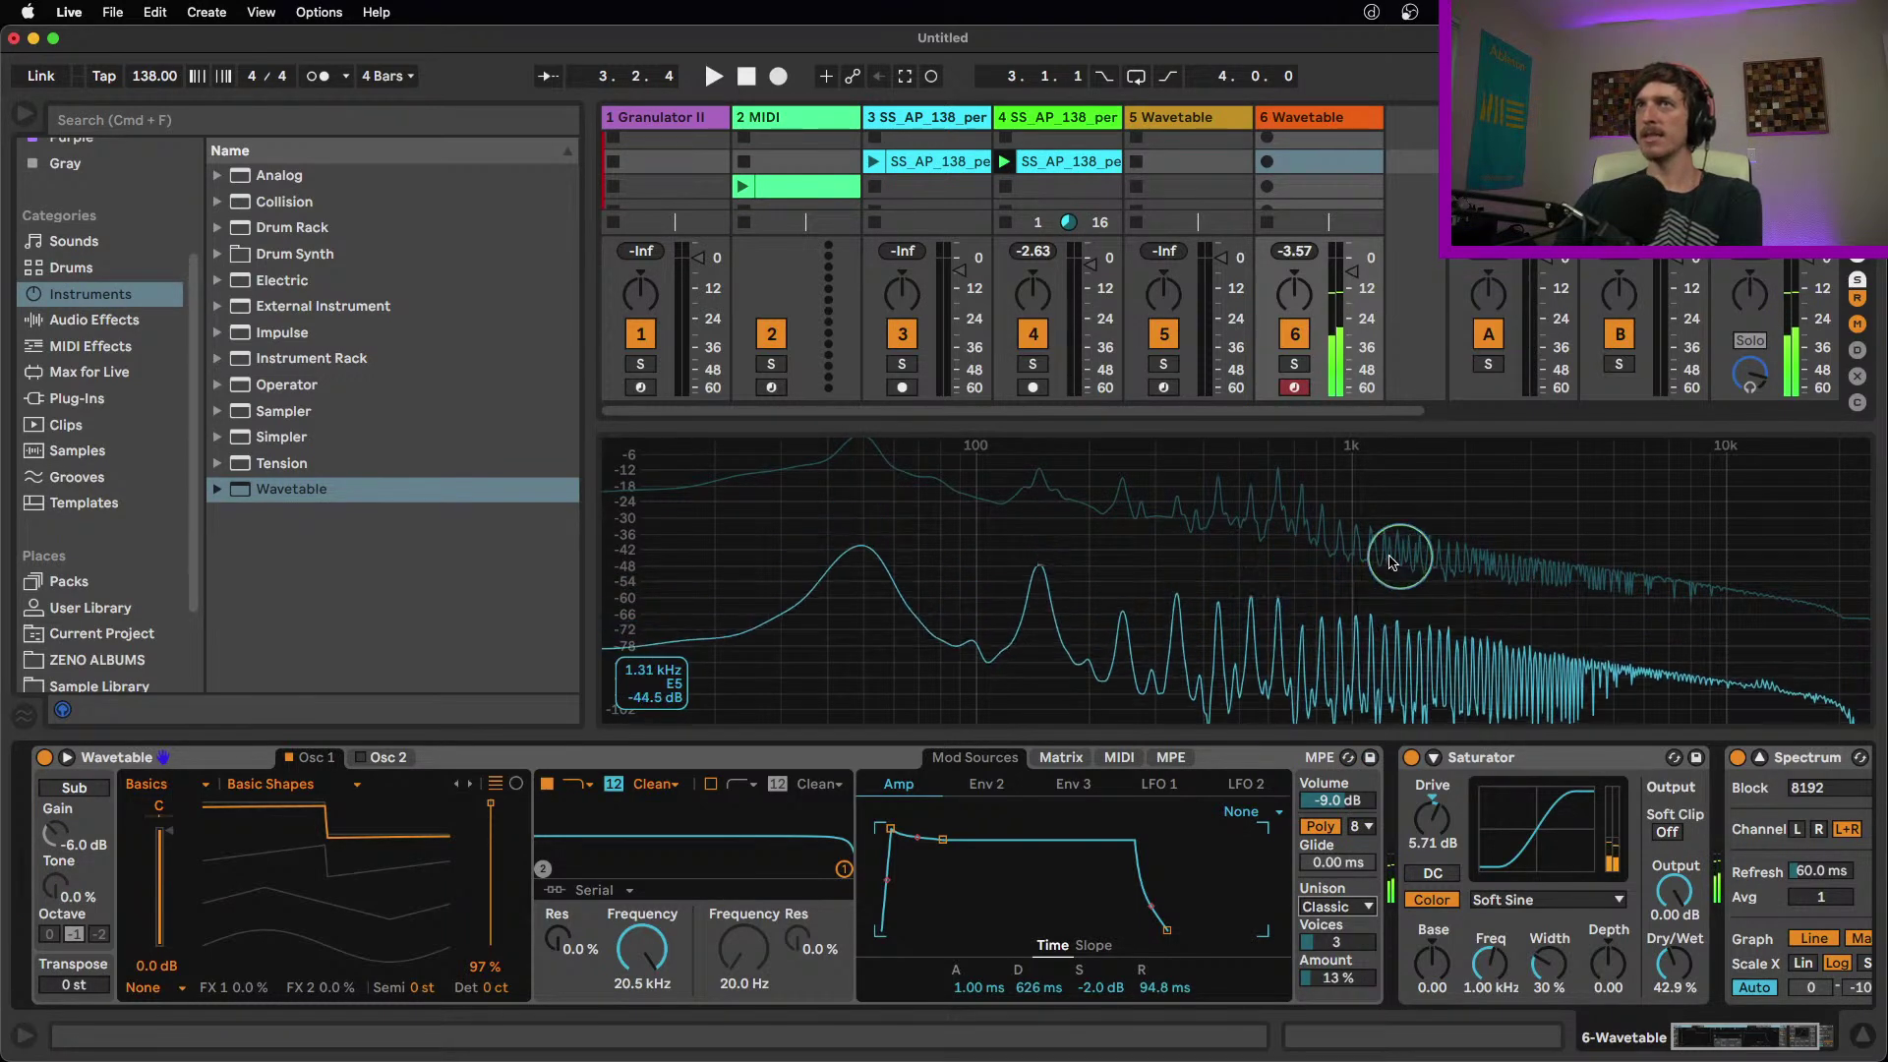
# Raise Wavetable's Unison Voices to 6 and set the Unison Amount to 50%
pyautogui.moveTo(1351, 953); pyautogui.dragTo(1351, 943)
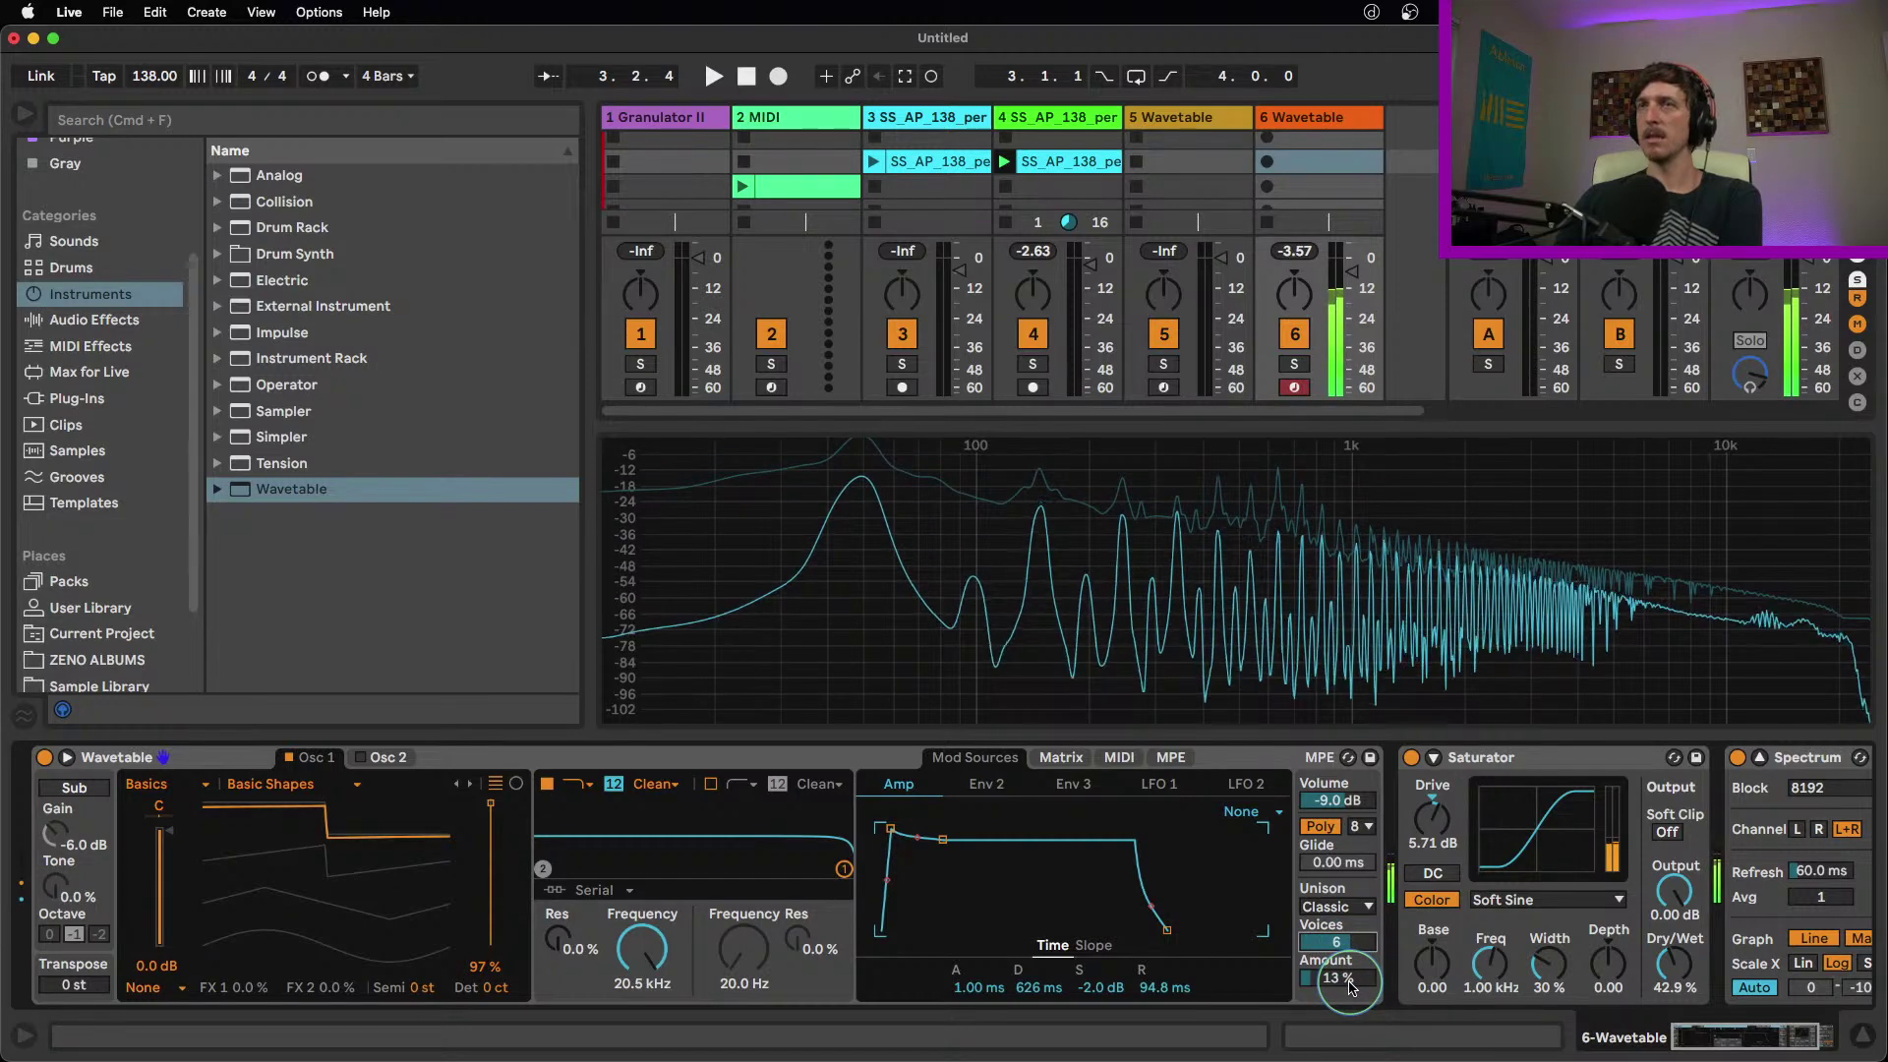
pyautogui.moveTo(1351, 987); pyautogui.dragTo(1351, 964)
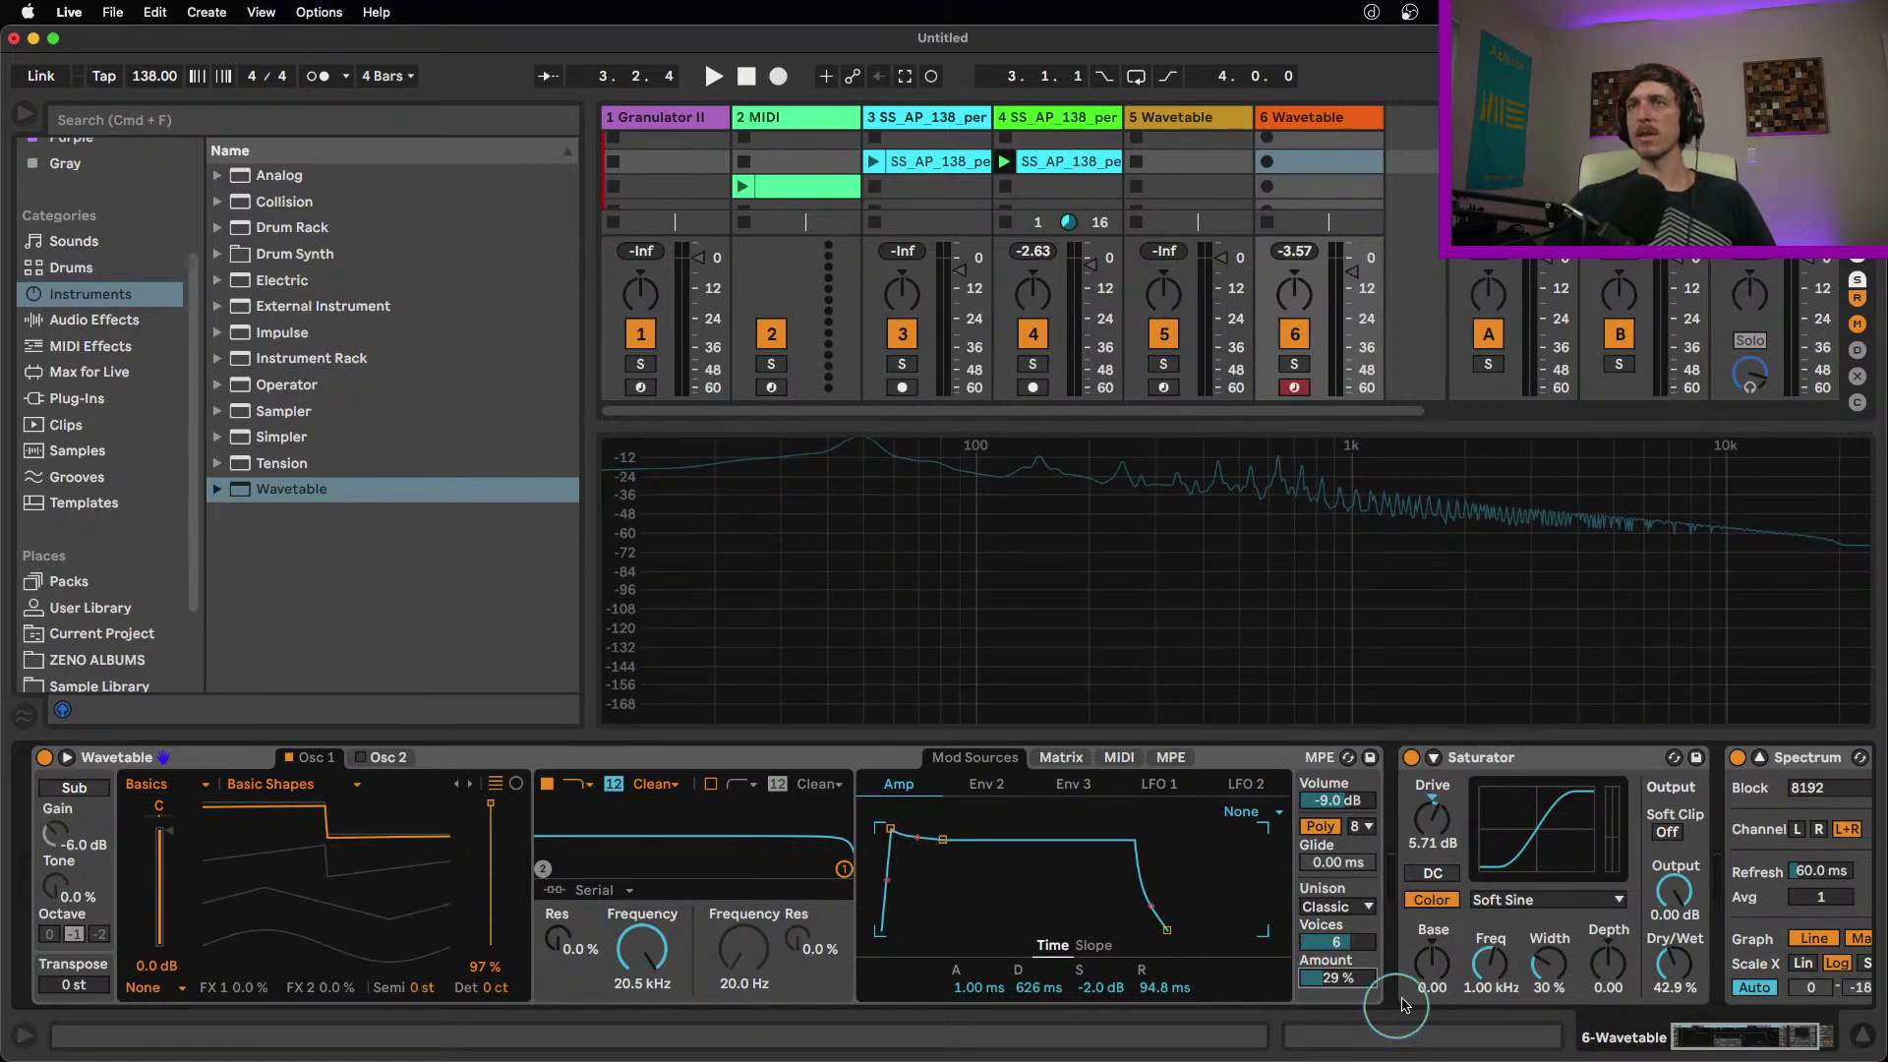
pyautogui.moveTo(1367, 977); pyautogui.dragTo(1367, 959)
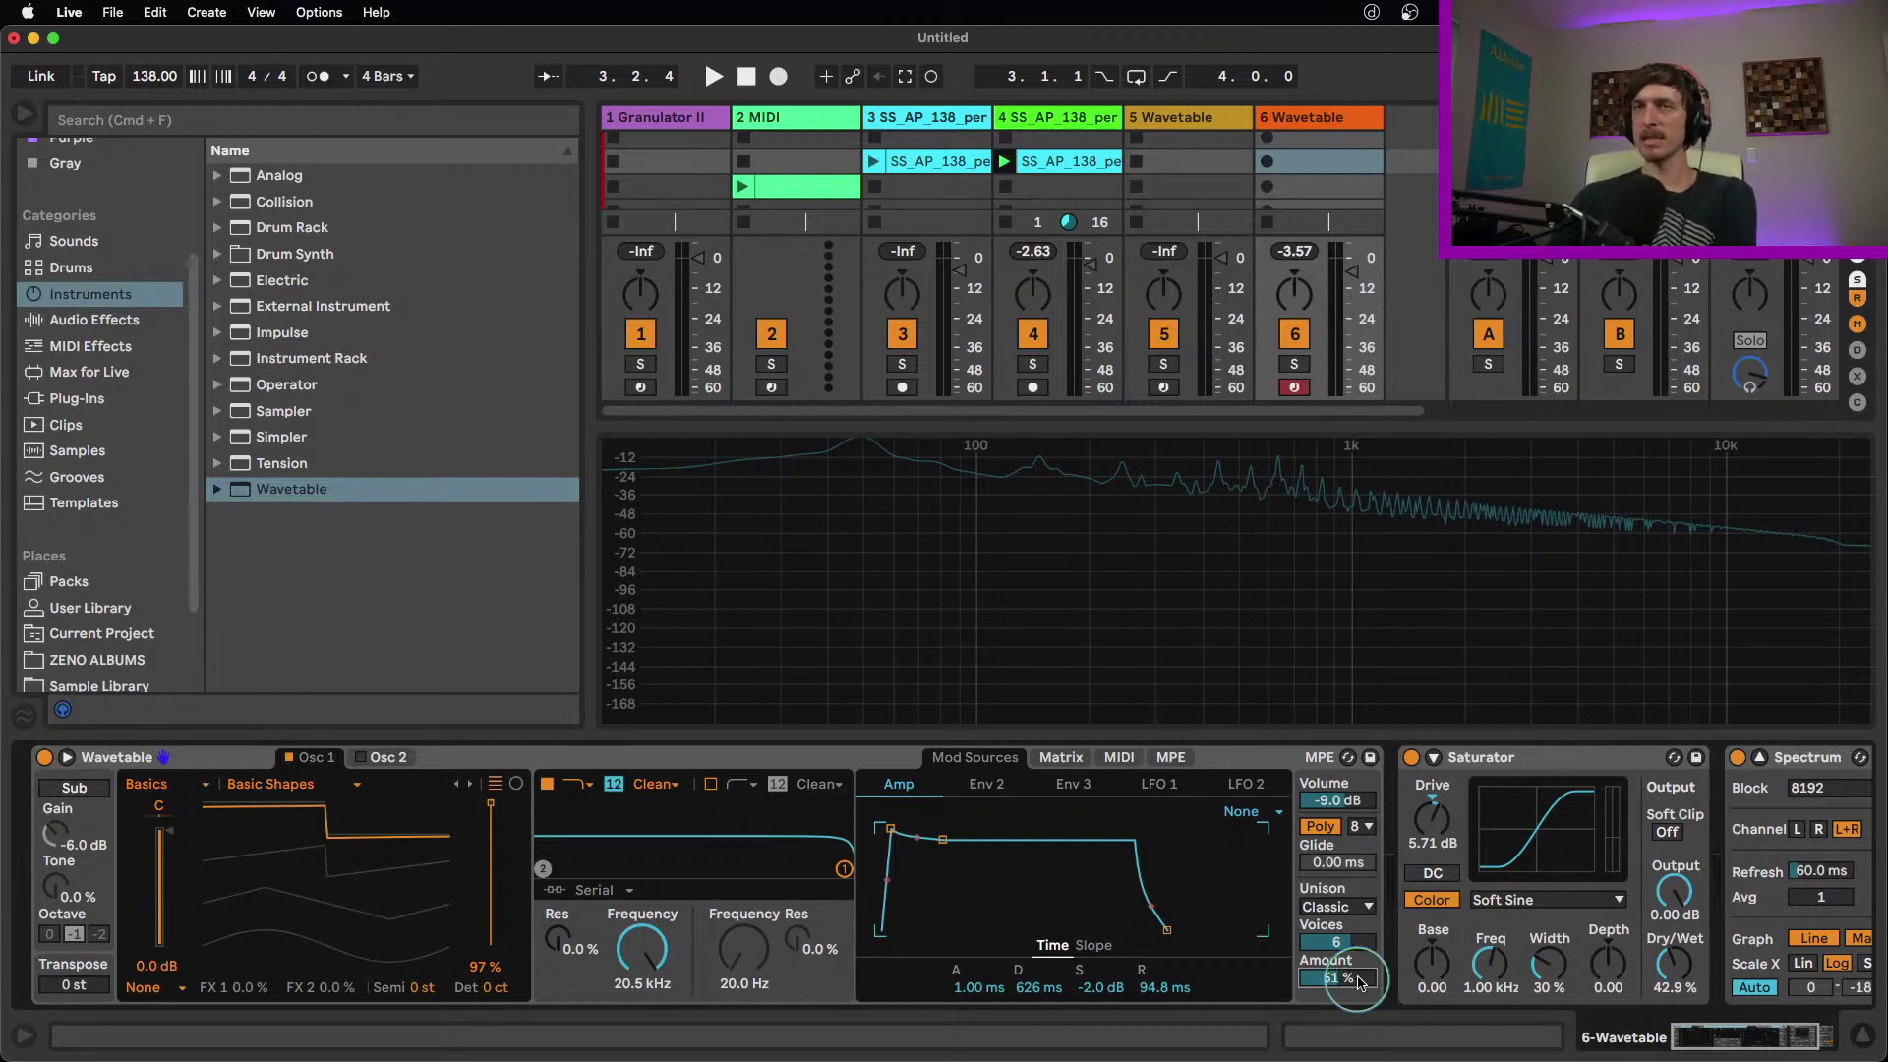
pyautogui.moveTo(1365, 980); pyautogui.dragTo(1365, 963)
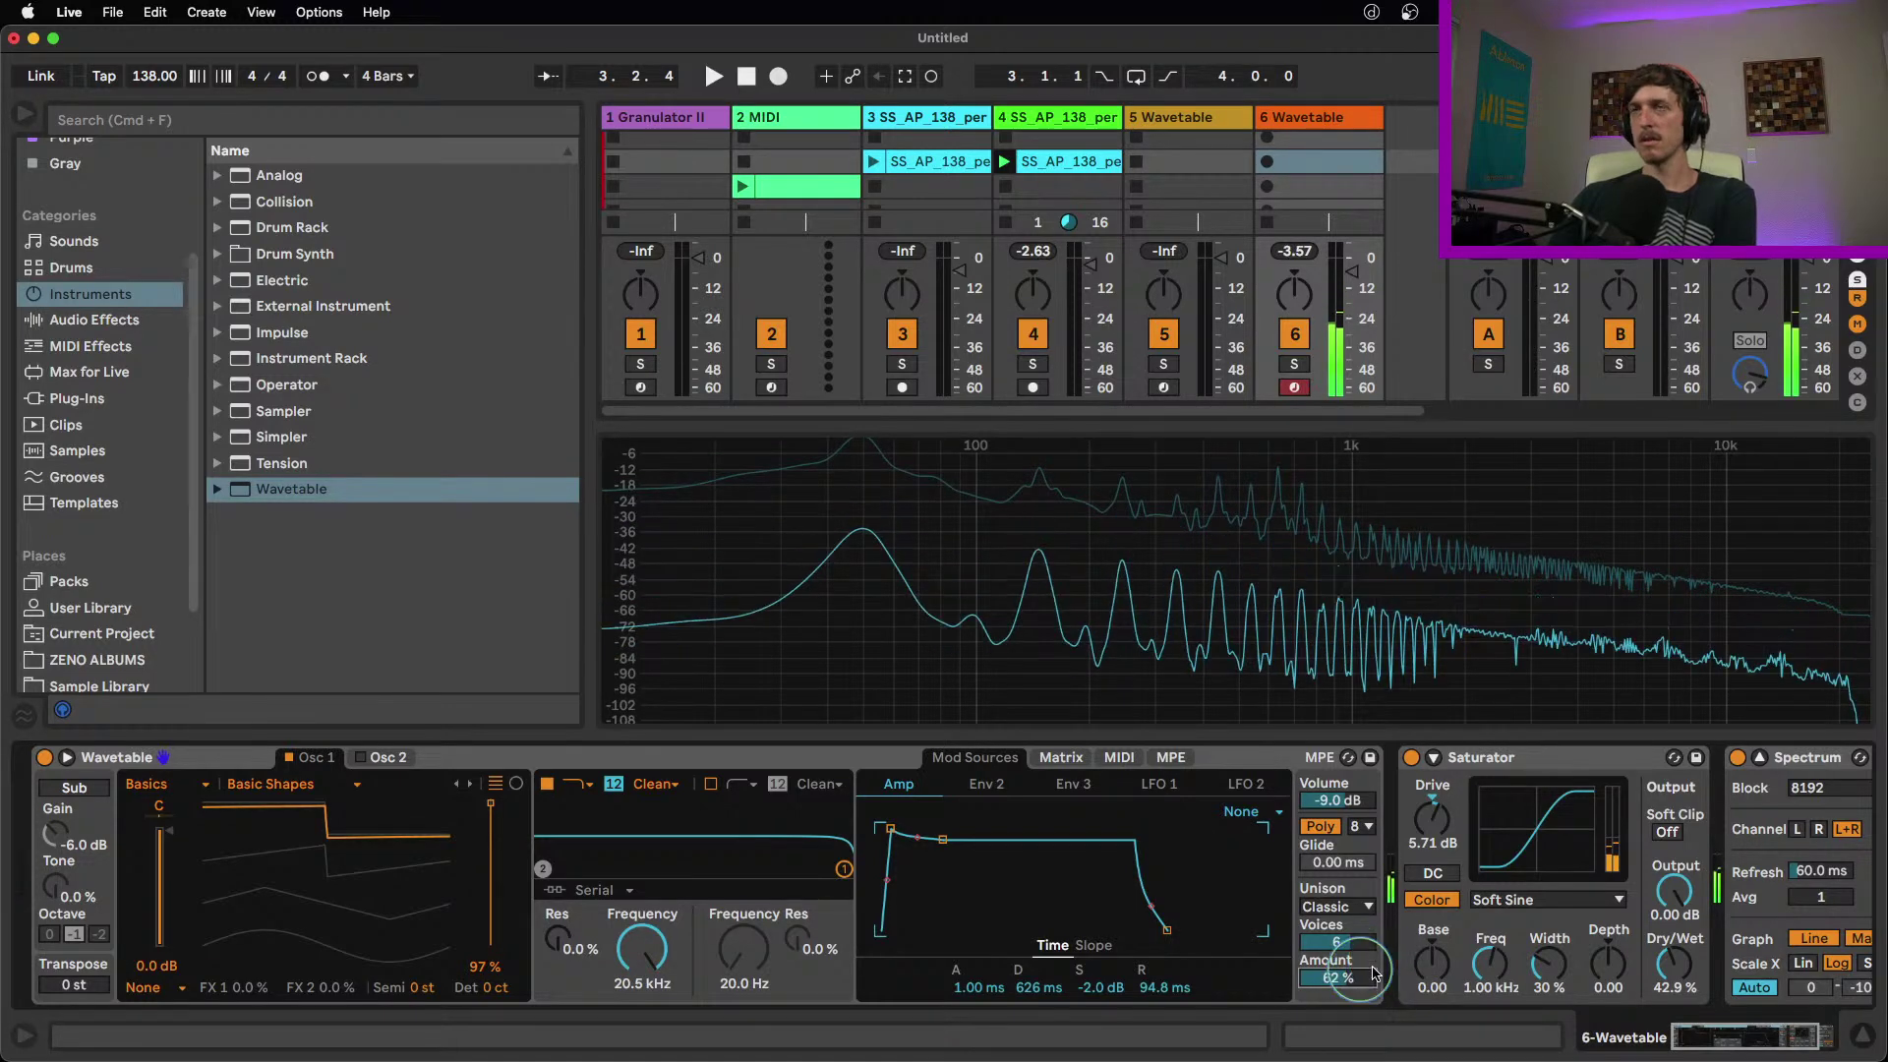
pyautogui.moveTo(1373, 980); pyautogui.dragTo(1373, 988)
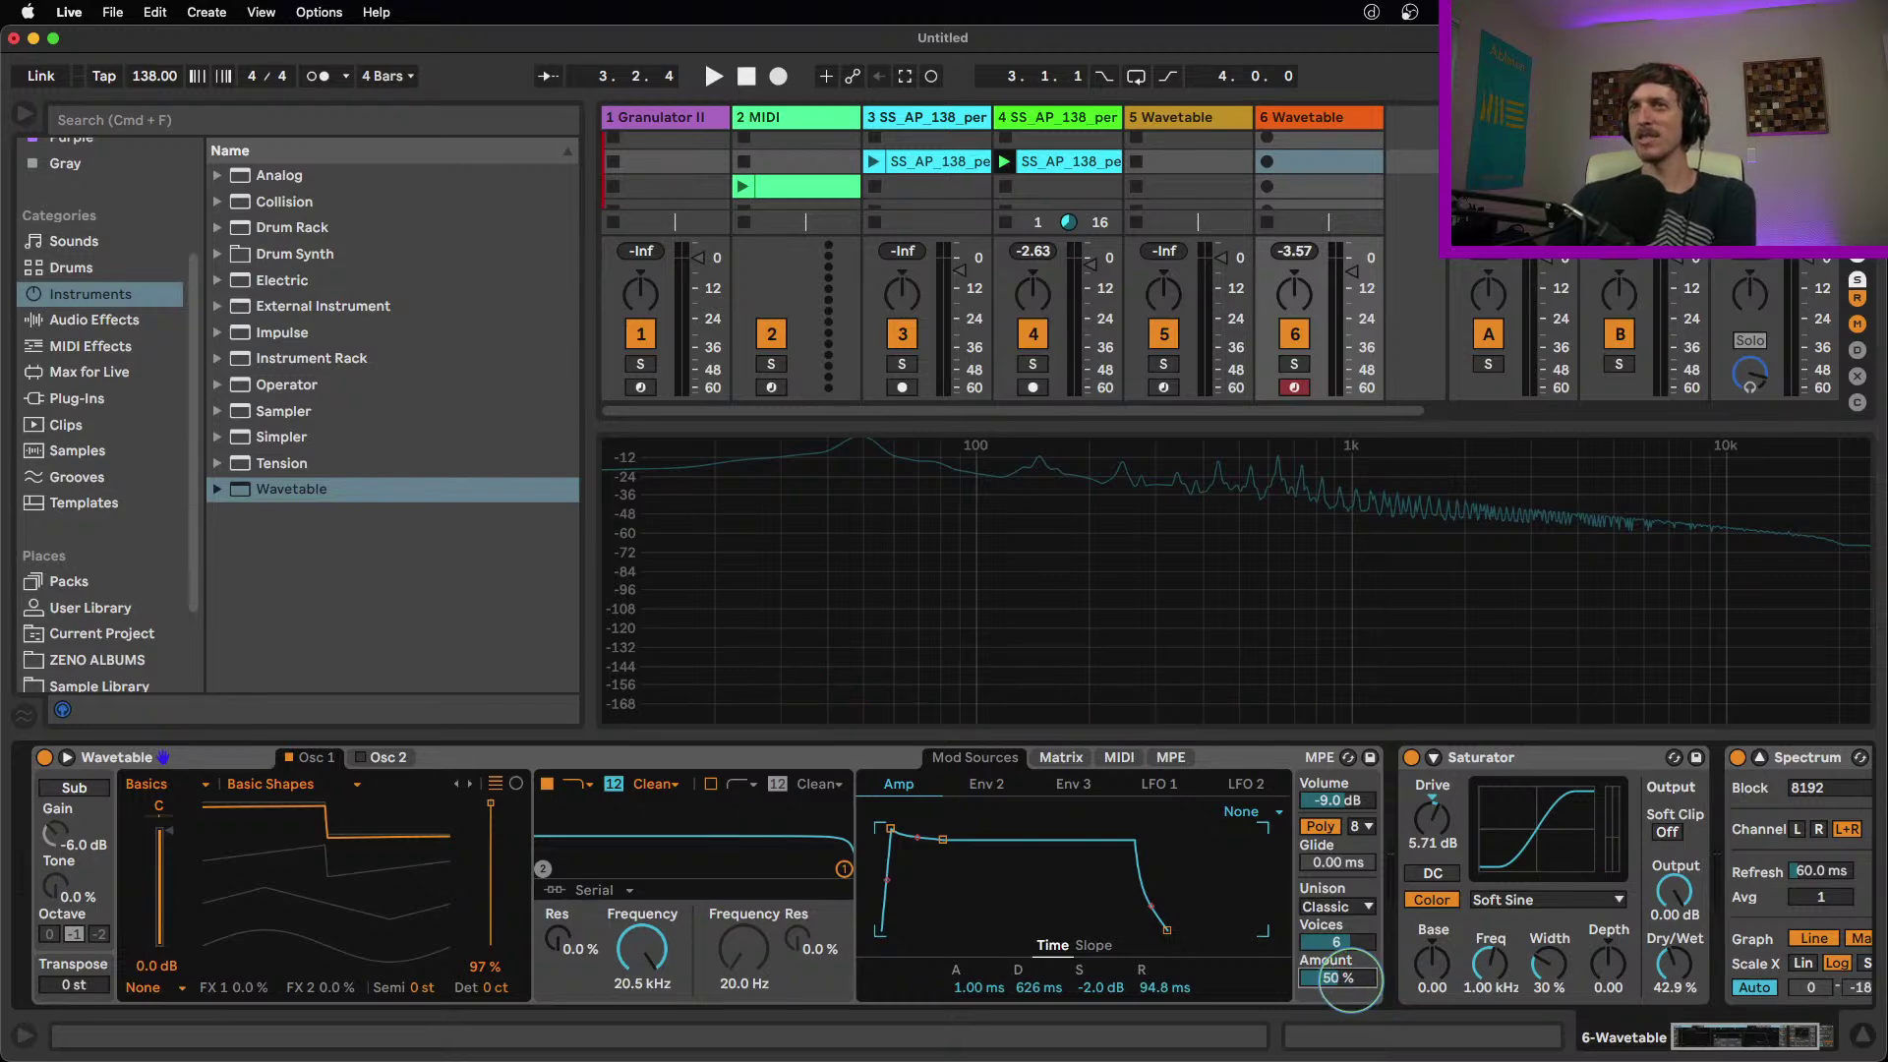
# Lower Wavetable's Unison Amount to 21% and switch its Unison mode to None
pyautogui.moveTo(1351, 985)
pyautogui.mouseDown()
pyautogui.moveTo(1352, 1020)
pyautogui.moveTo(1350, 973)
pyautogui.mouseUp()
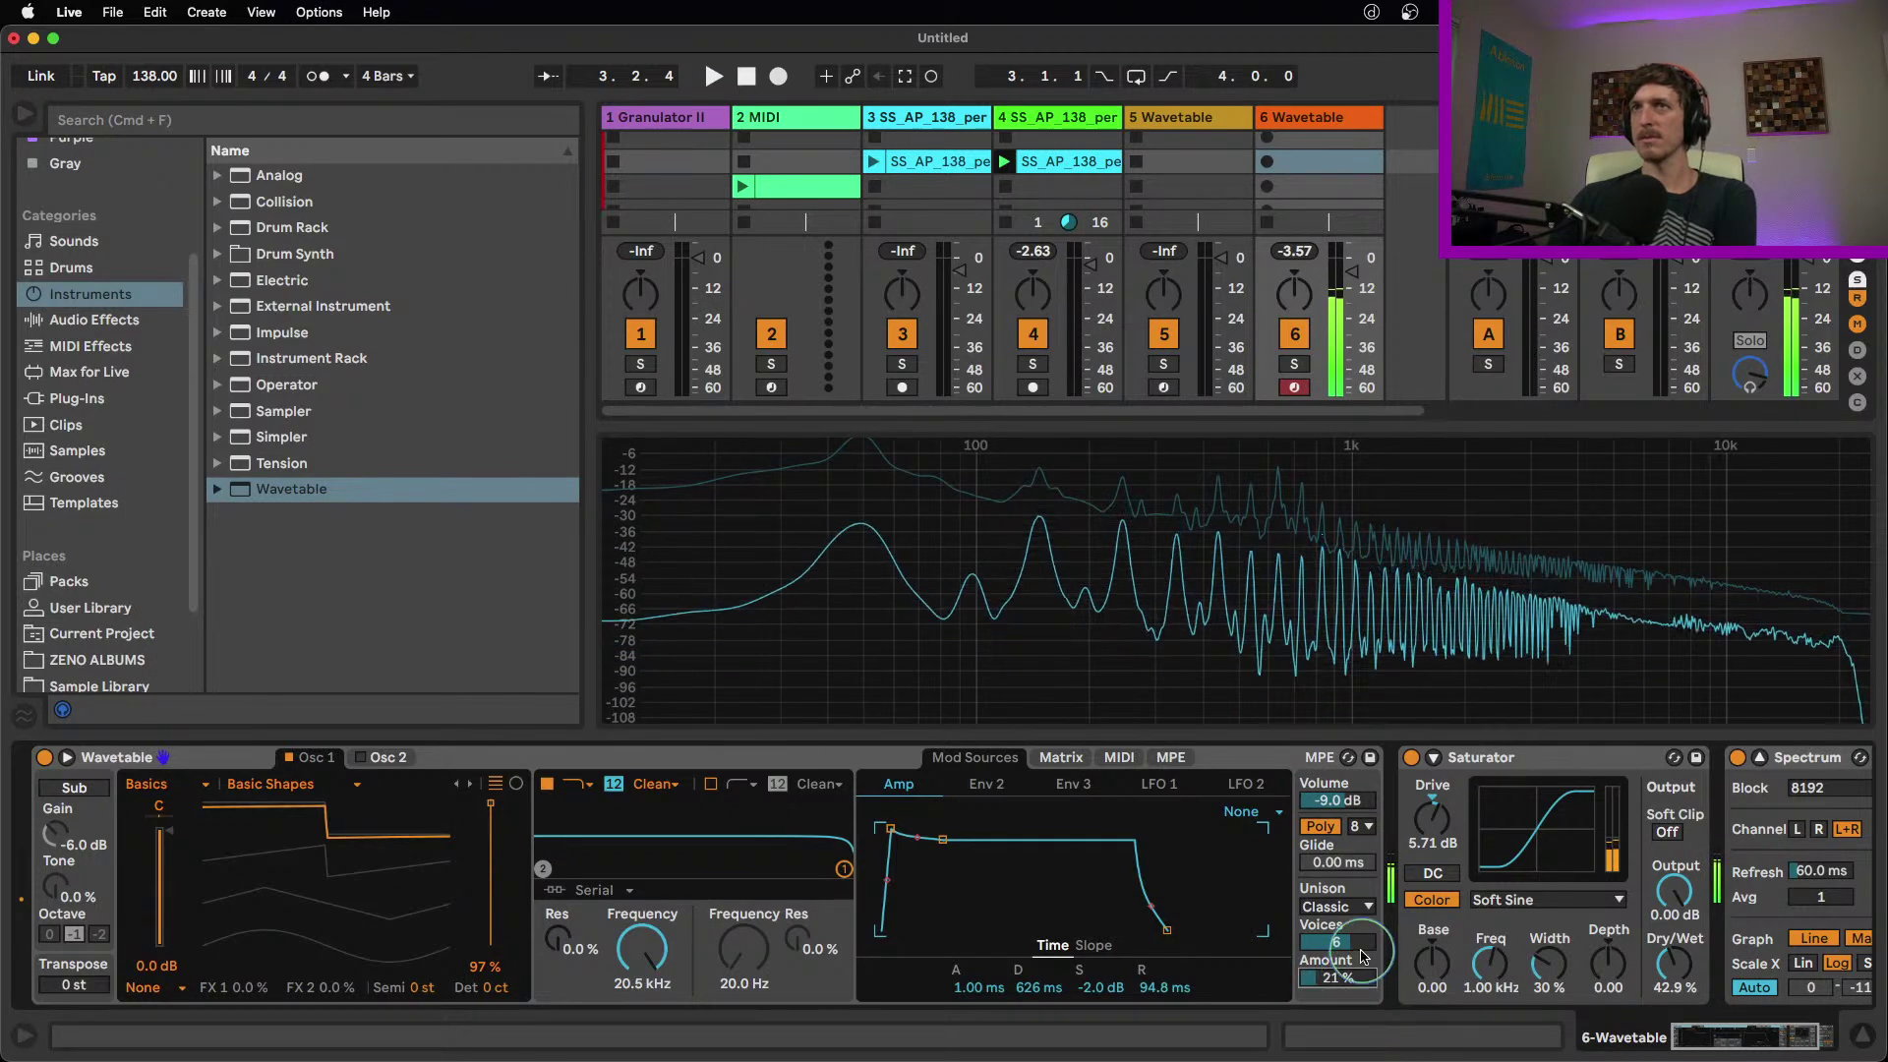
pyautogui.click(1337, 906)
pyautogui.click(1356, 770)
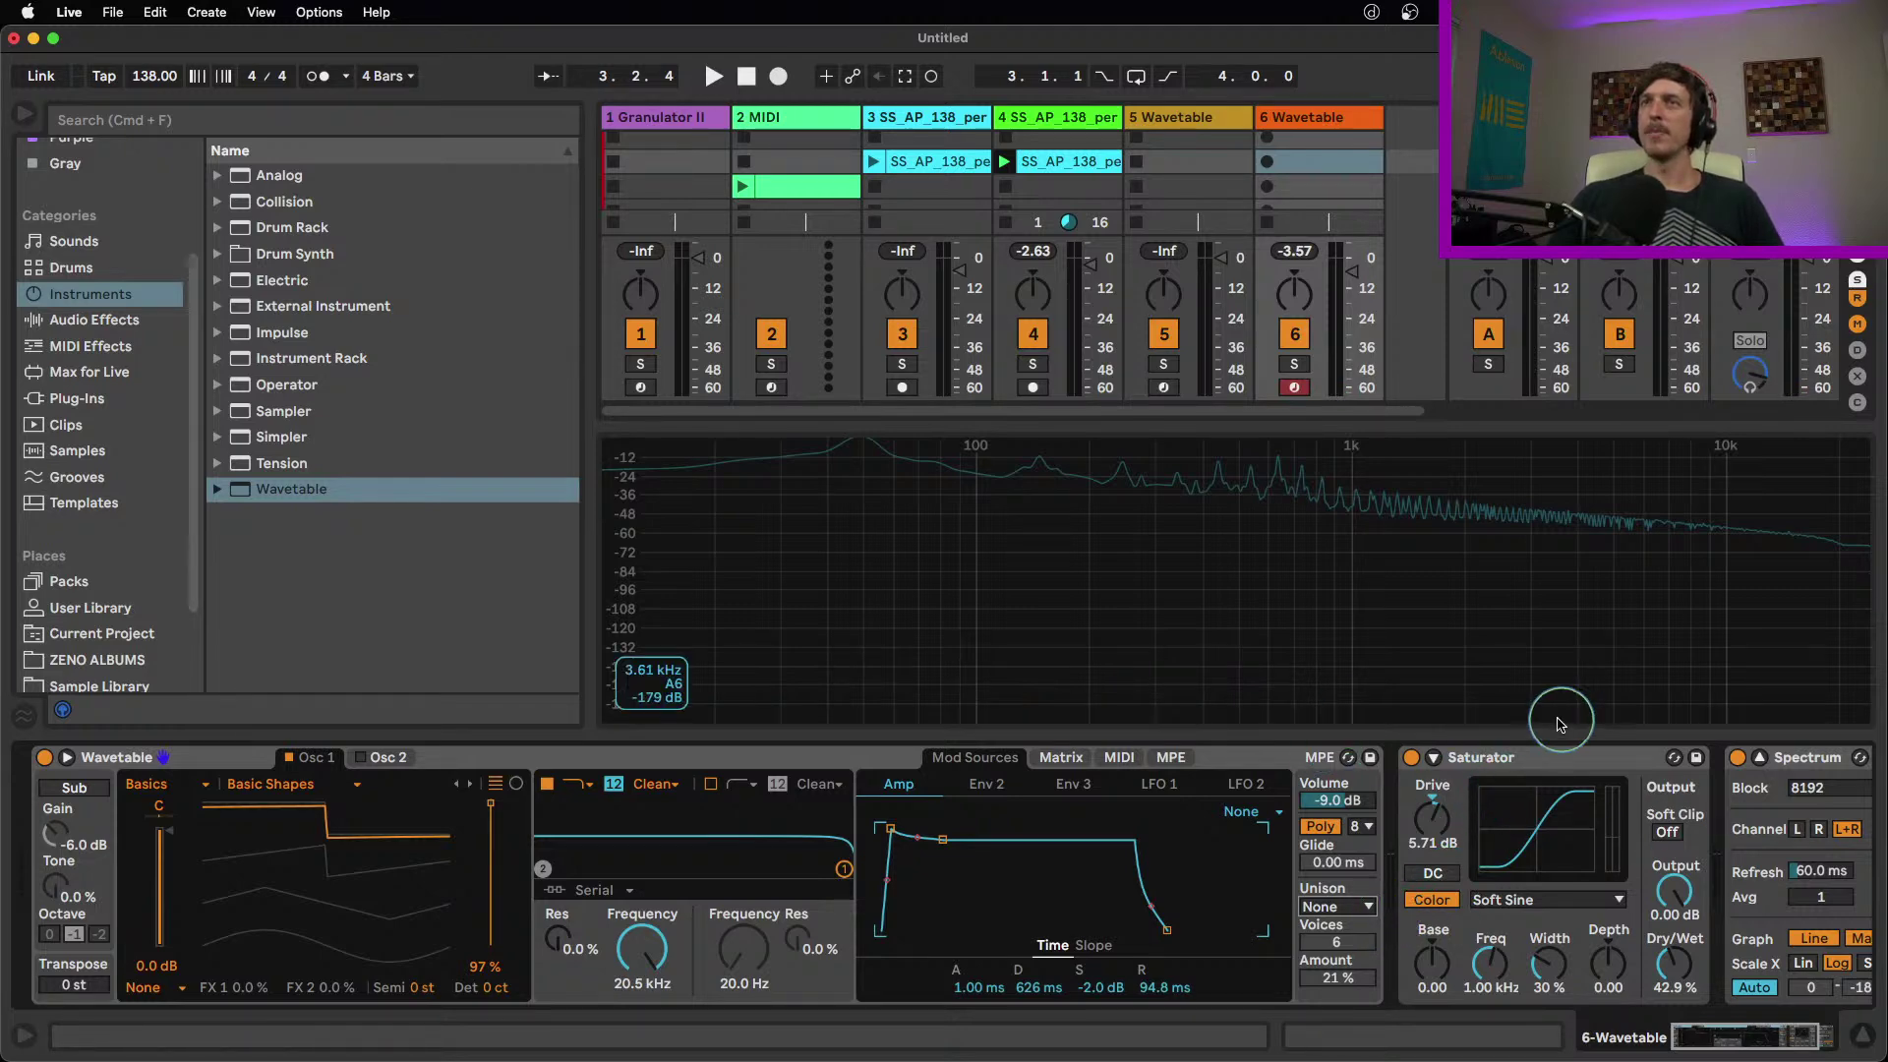
# Insert the Echo audio effect between Wavetable and Saturator on the sixth track
pyautogui.click(108, 320)
pyautogui.click(414, 575)
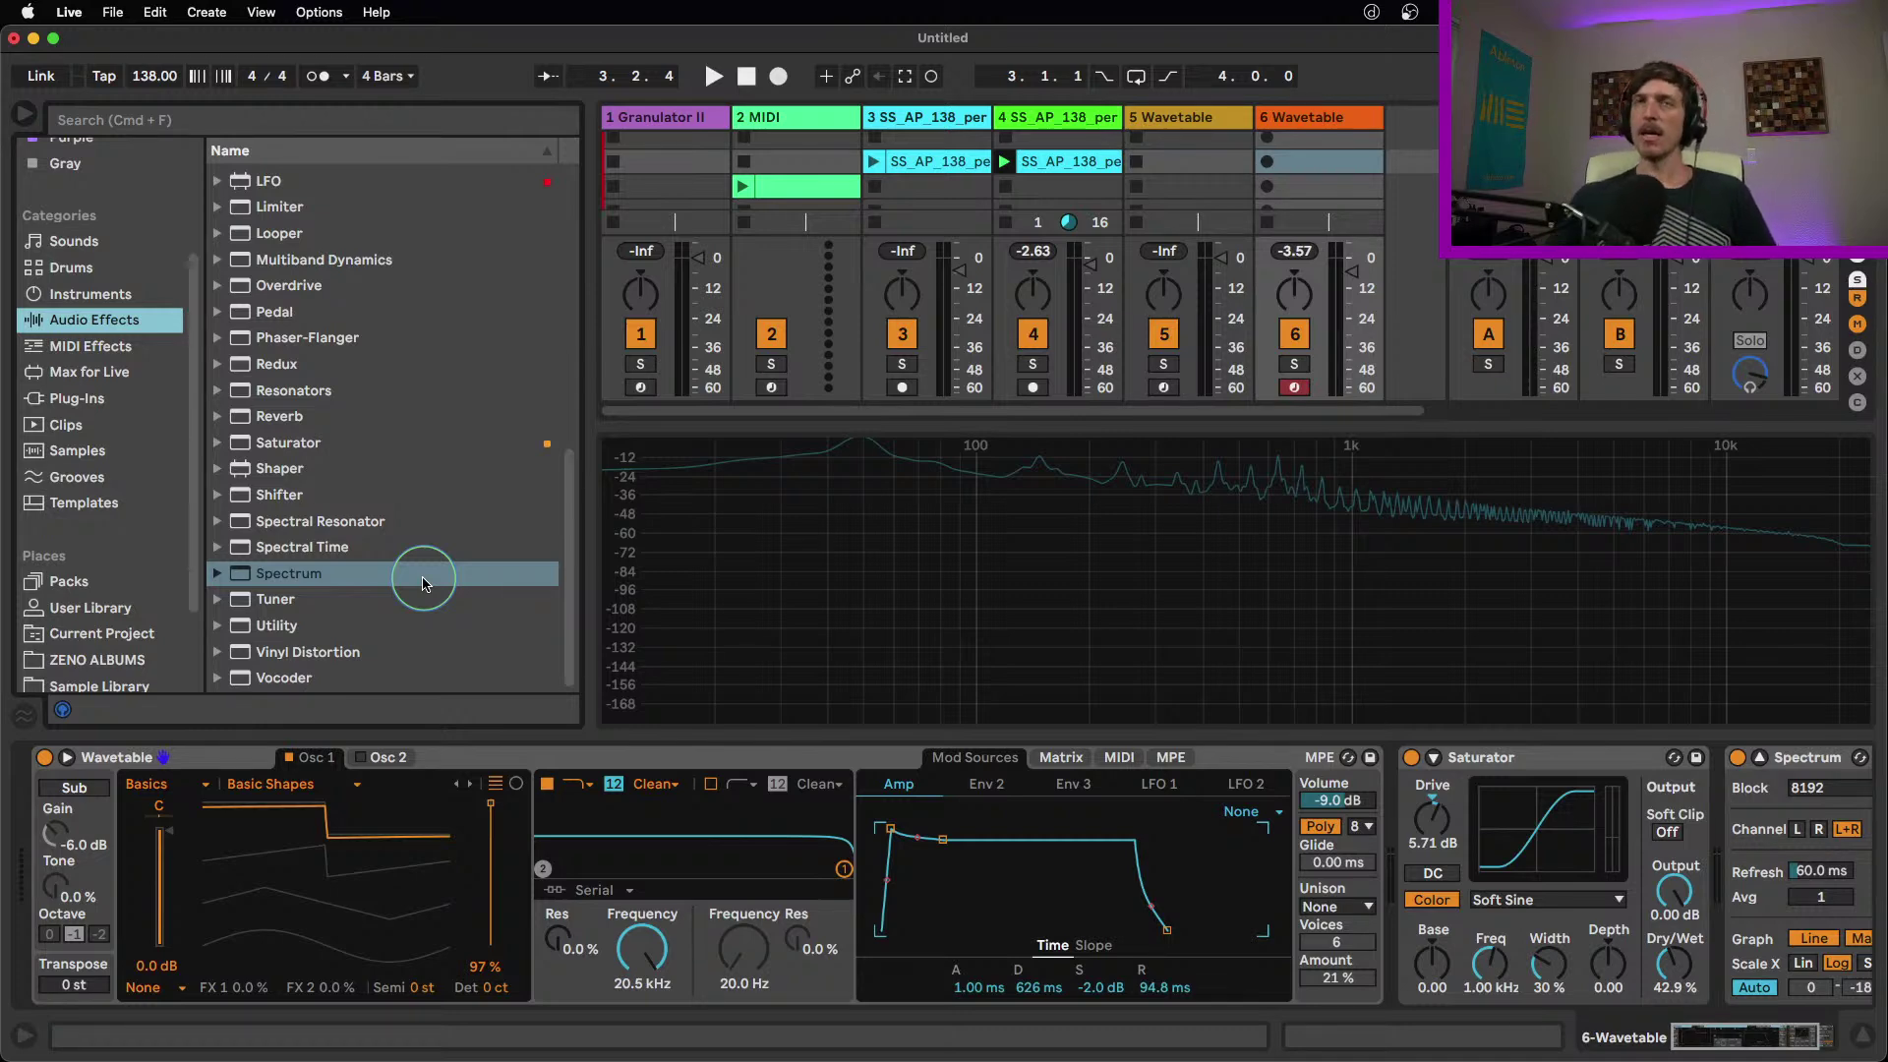
pyautogui.scroll(1, 432, 580)
pyautogui.scroll(2, 423, 570)
pyautogui.scroll(1, 374, 472)
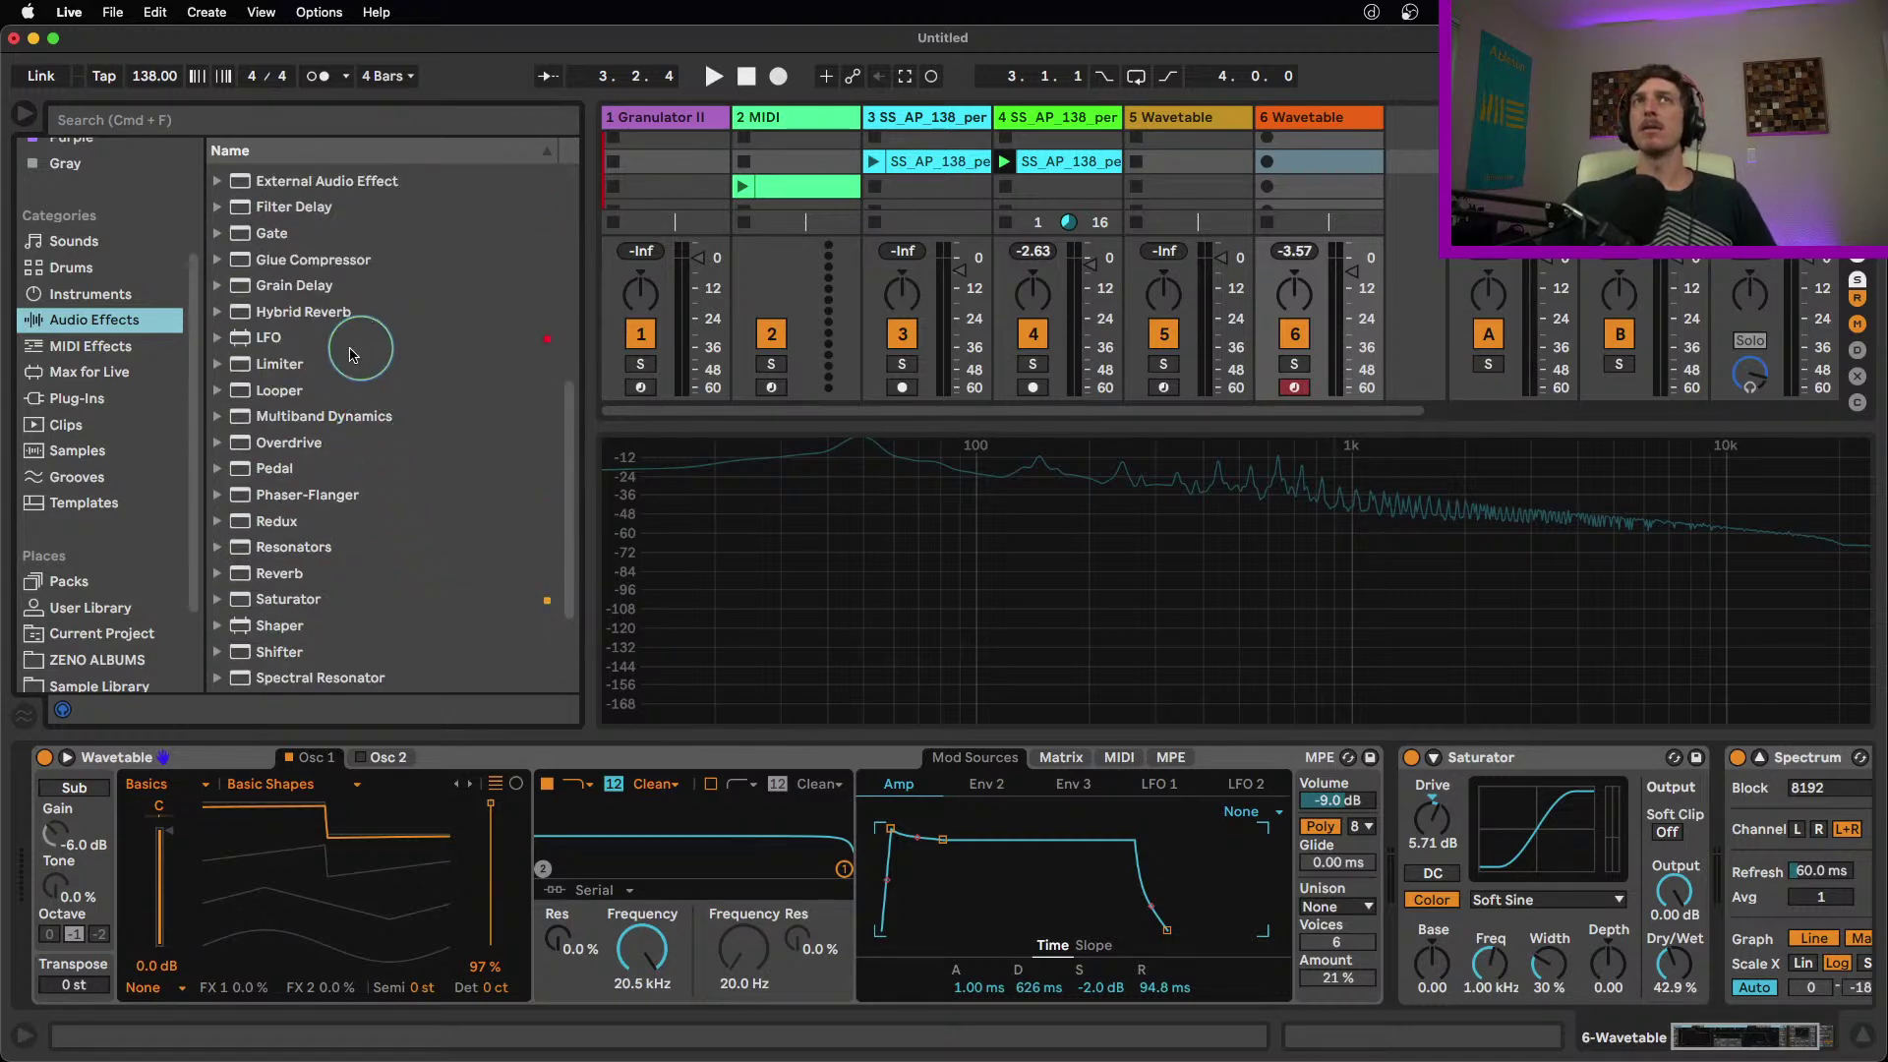
pyautogui.scroll(1, 389, 452)
pyautogui.scroll(3, 266, 324)
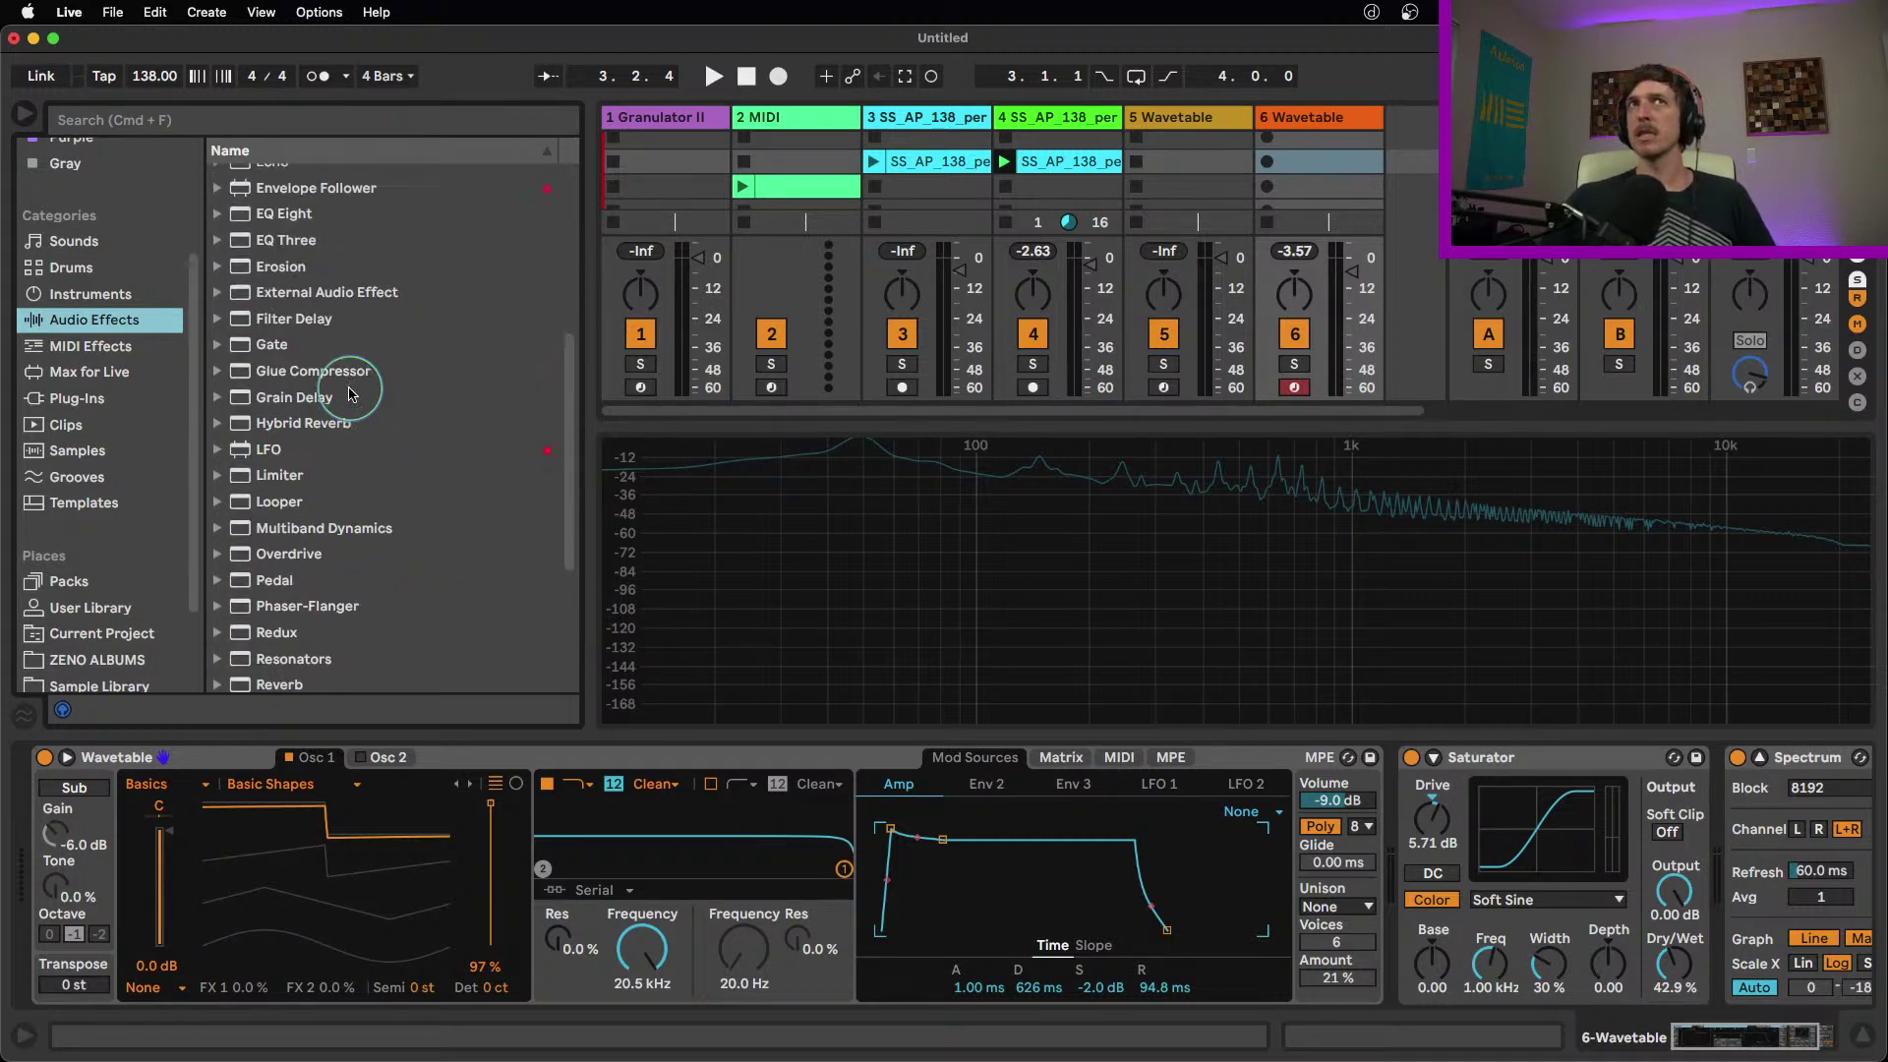
pyautogui.moveTo(263, 200); pyautogui.dragTo(1340, 843)
pyautogui.click(1693, 1016)
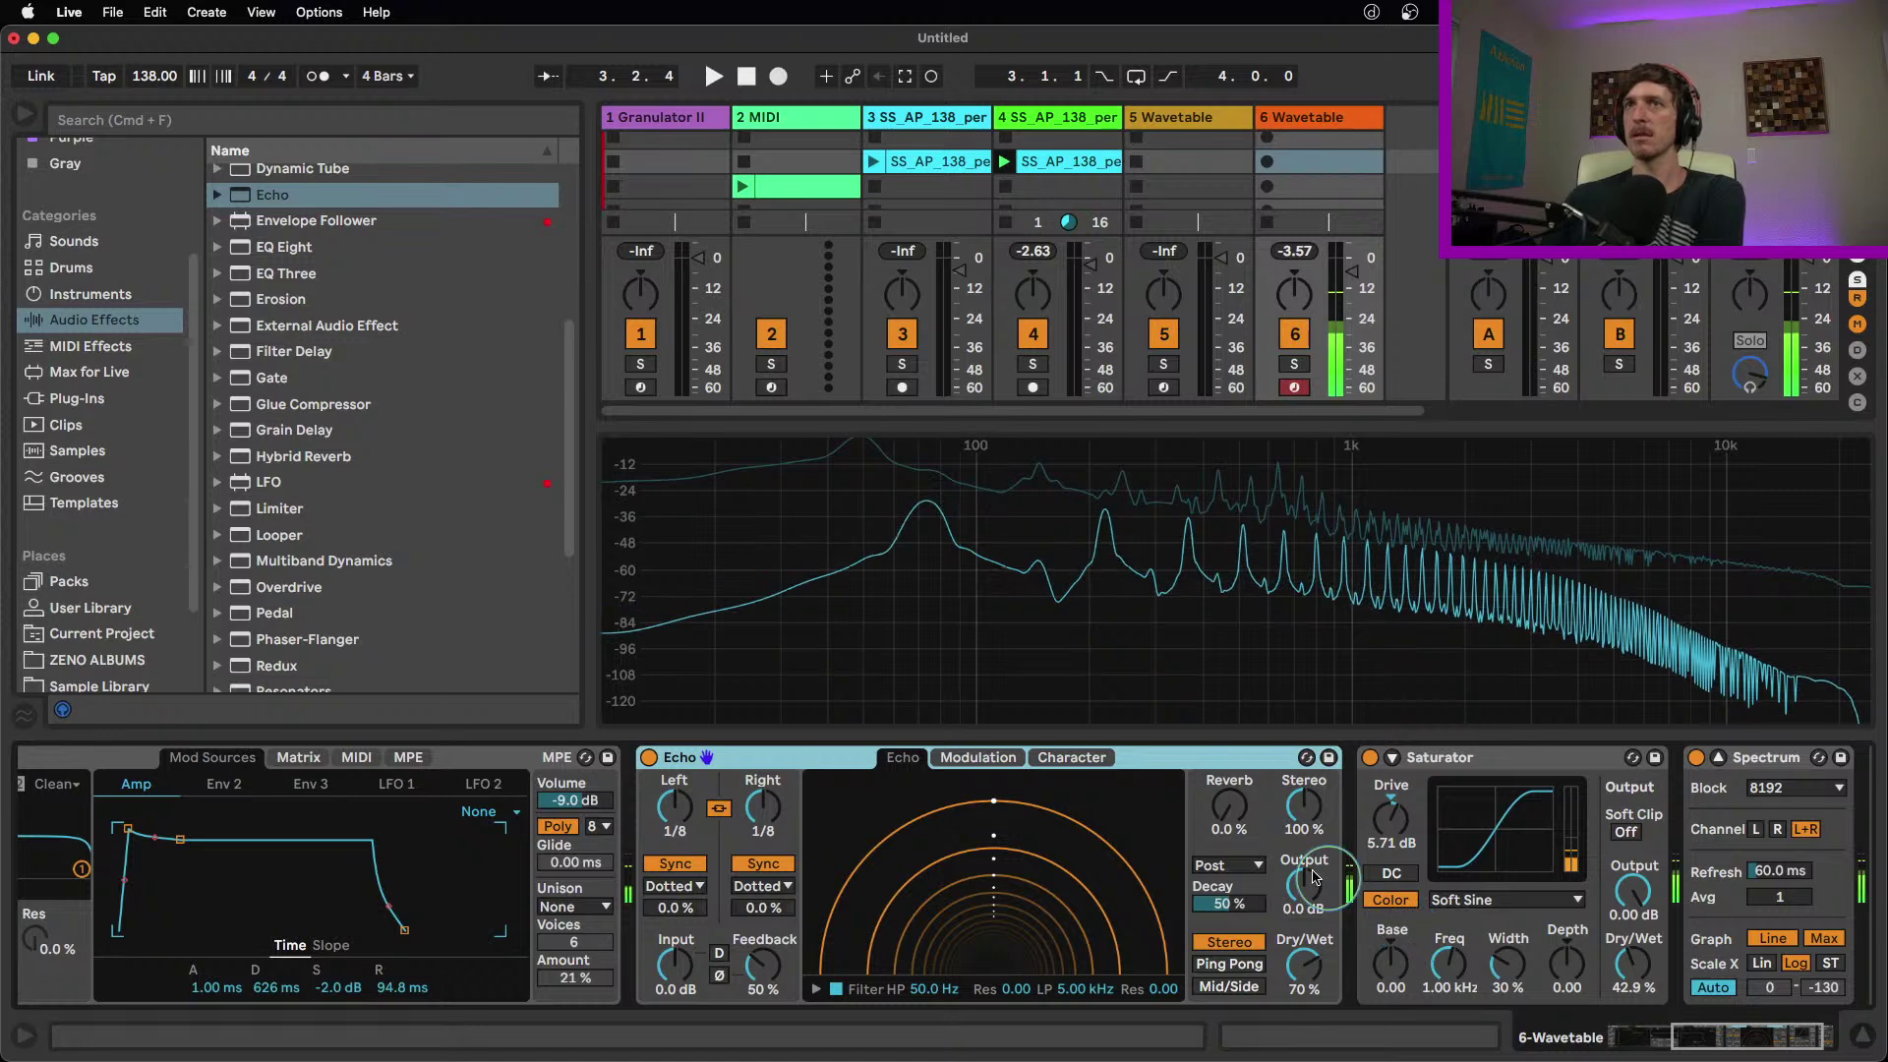
# Set Echo's Reverb to 46%, Feedback to 67% and both delay times to 1/32
pyautogui.moveTo(1228, 806); pyautogui.dragTo(1228, 777)
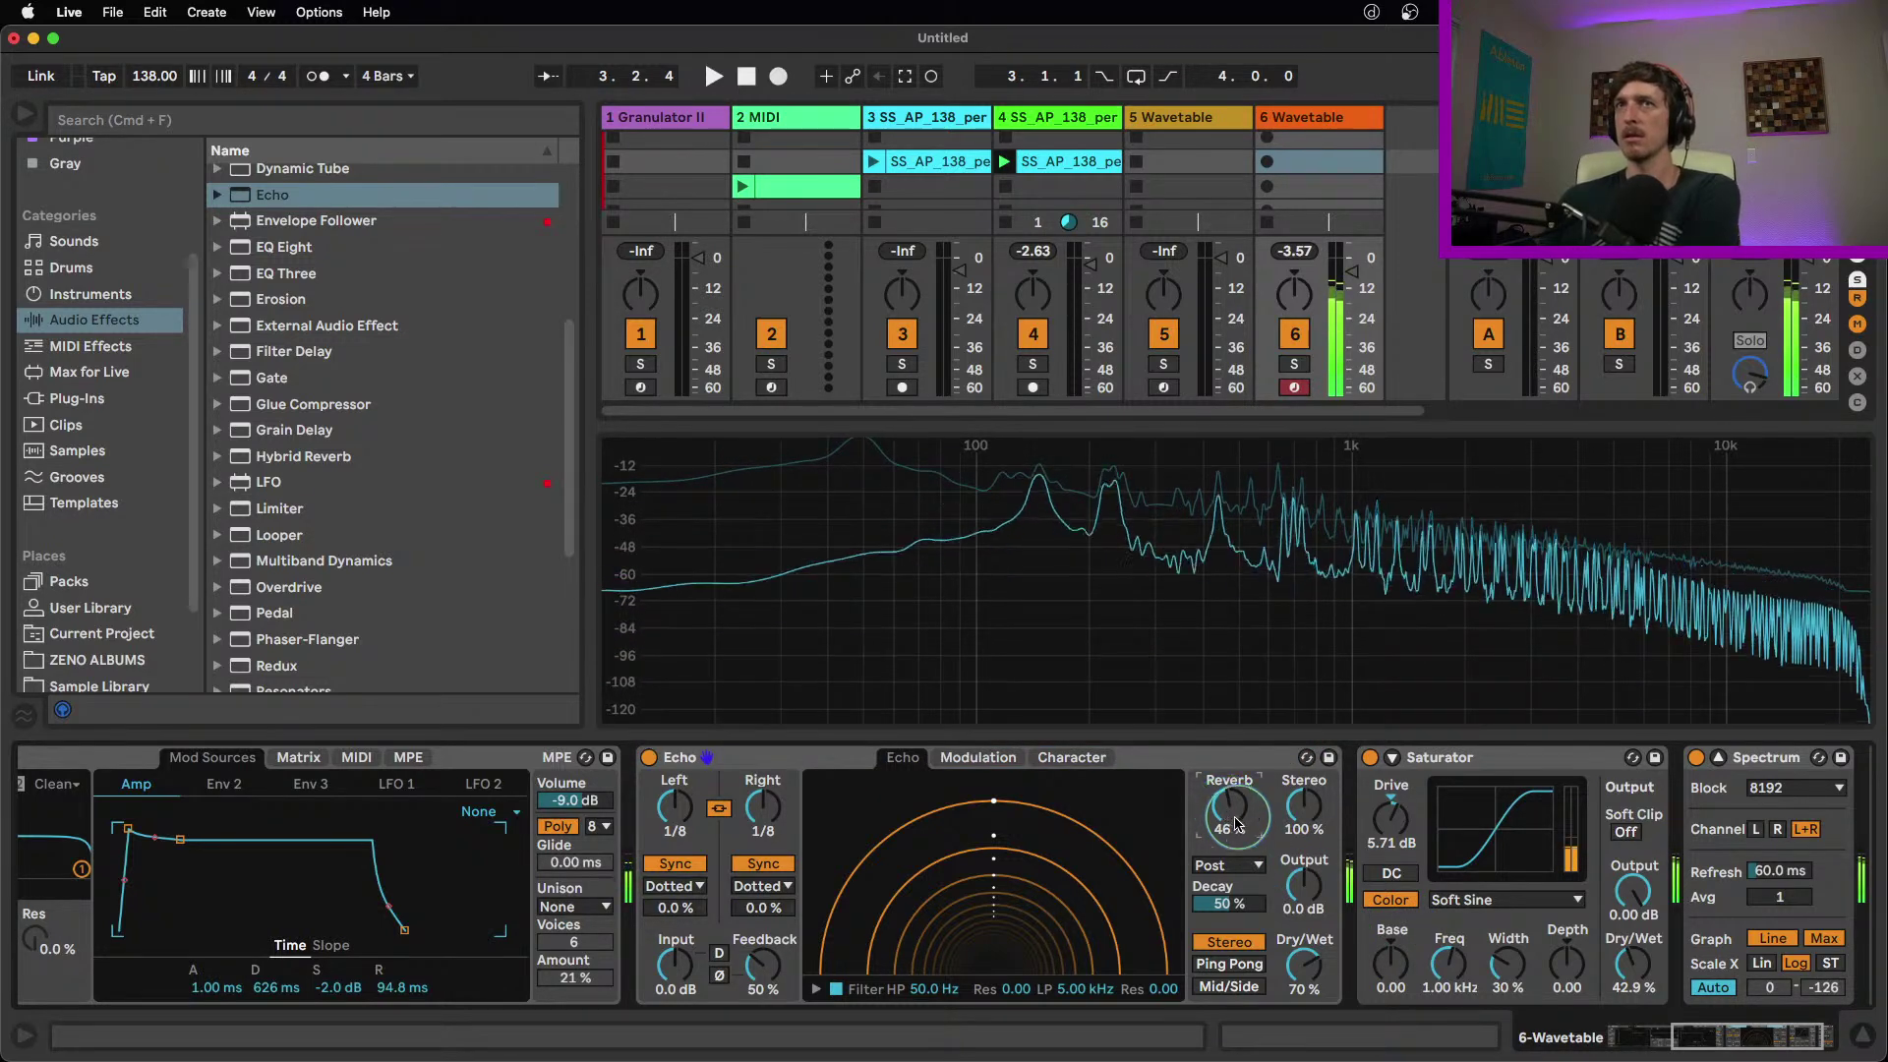
pyautogui.moveTo(743, 962); pyautogui.dragTo(743, 975)
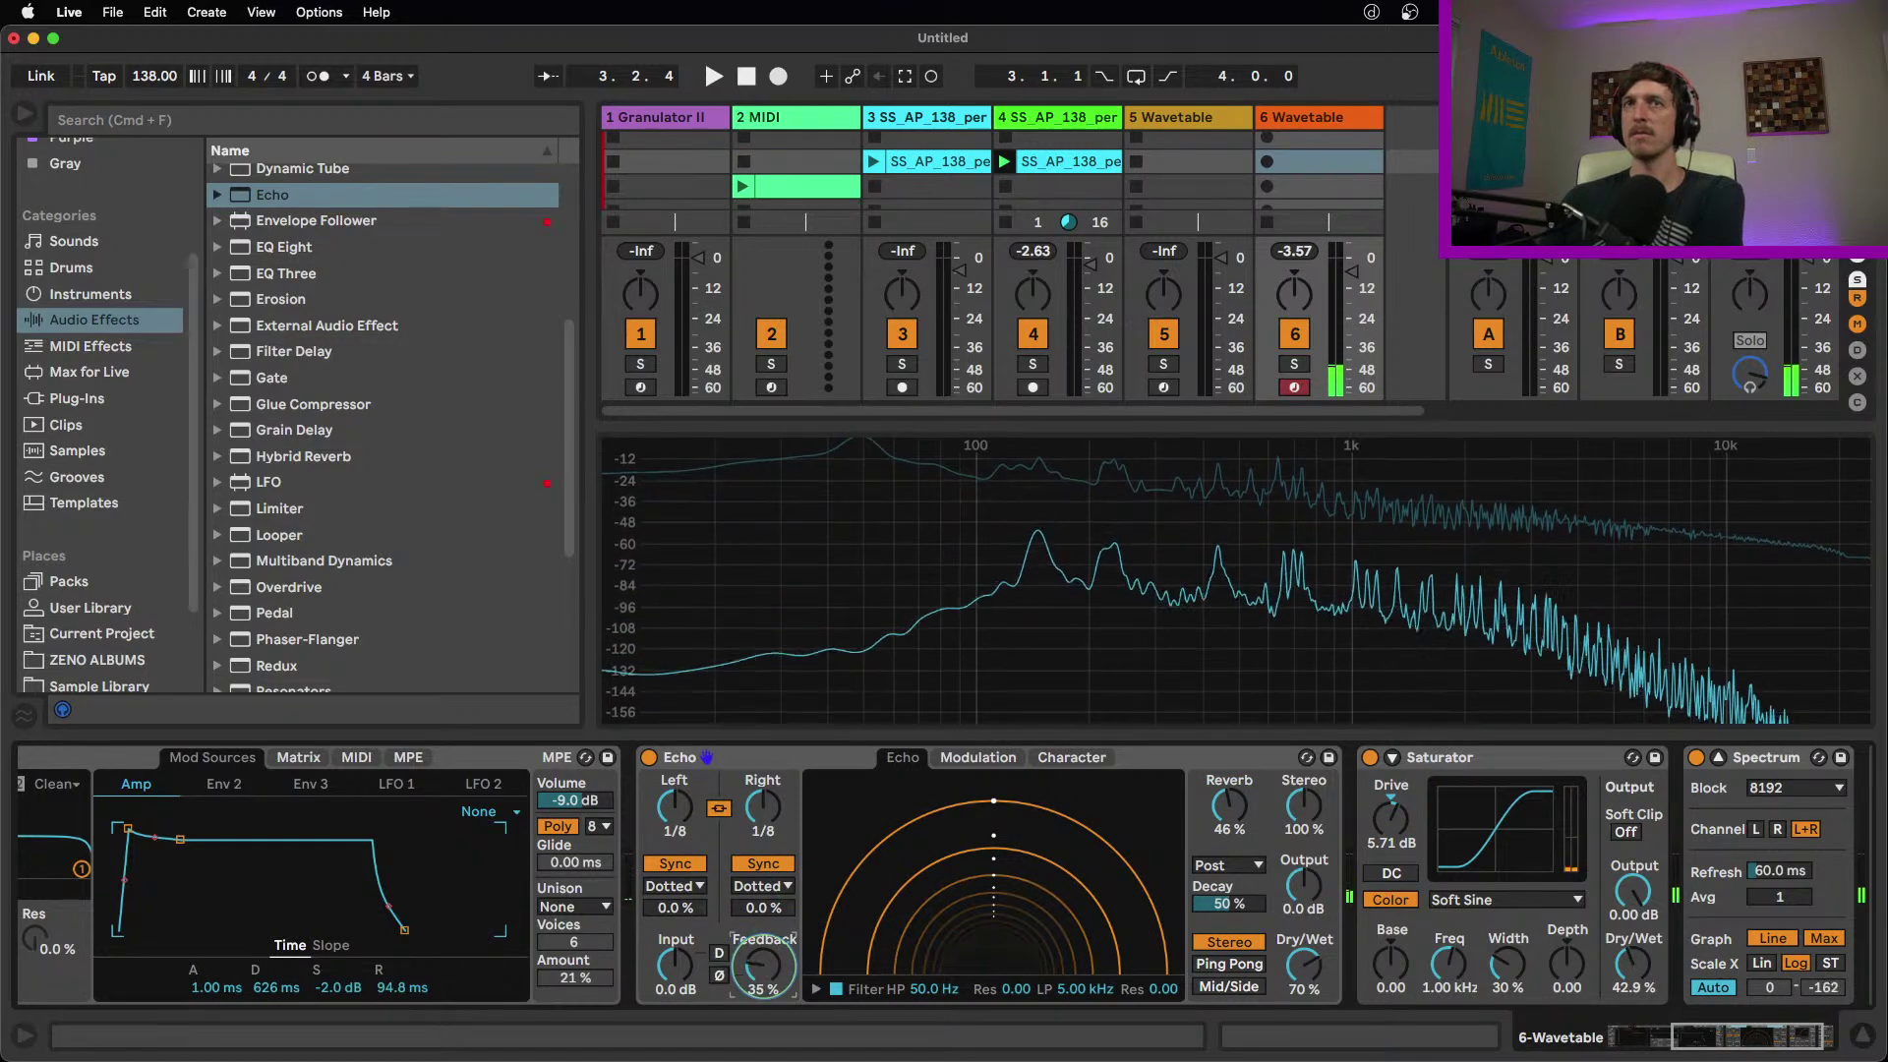
pyautogui.moveTo(763, 807); pyautogui.dragTo(763, 826)
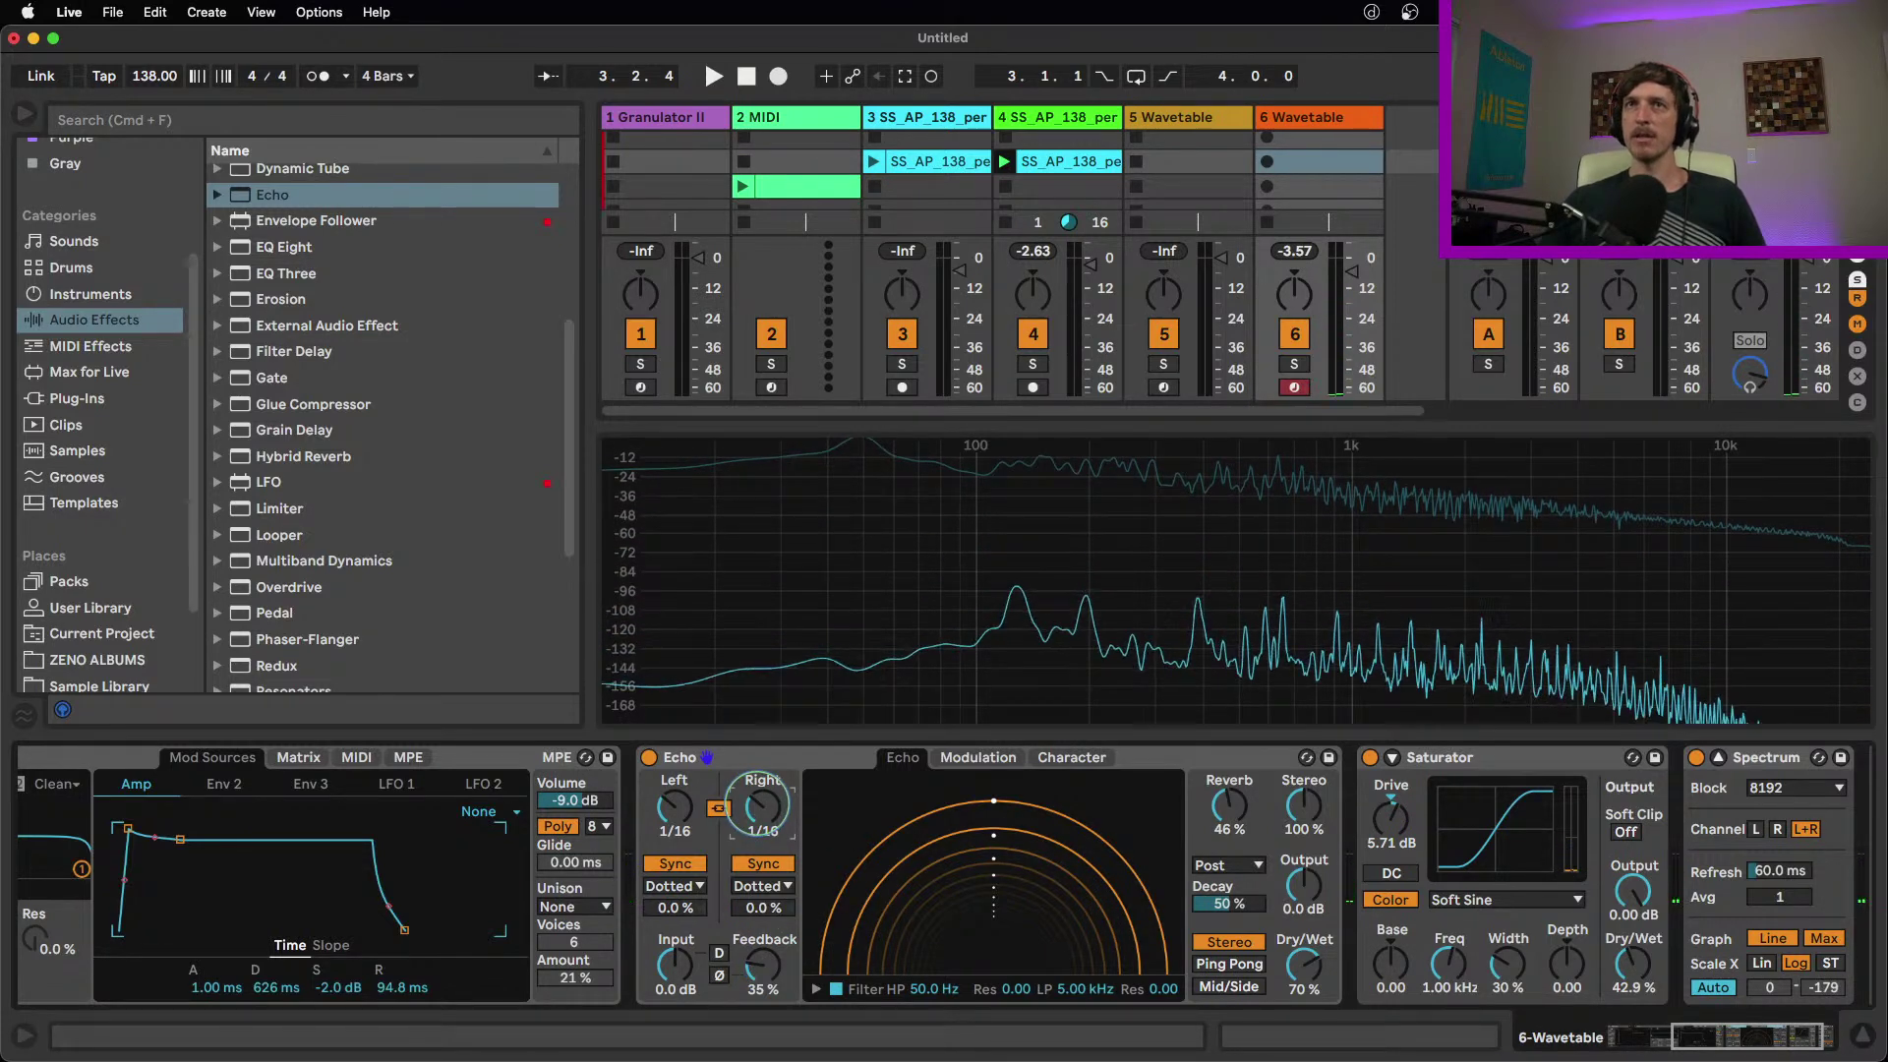
pyautogui.moveTo(756, 806); pyautogui.dragTo(757, 818)
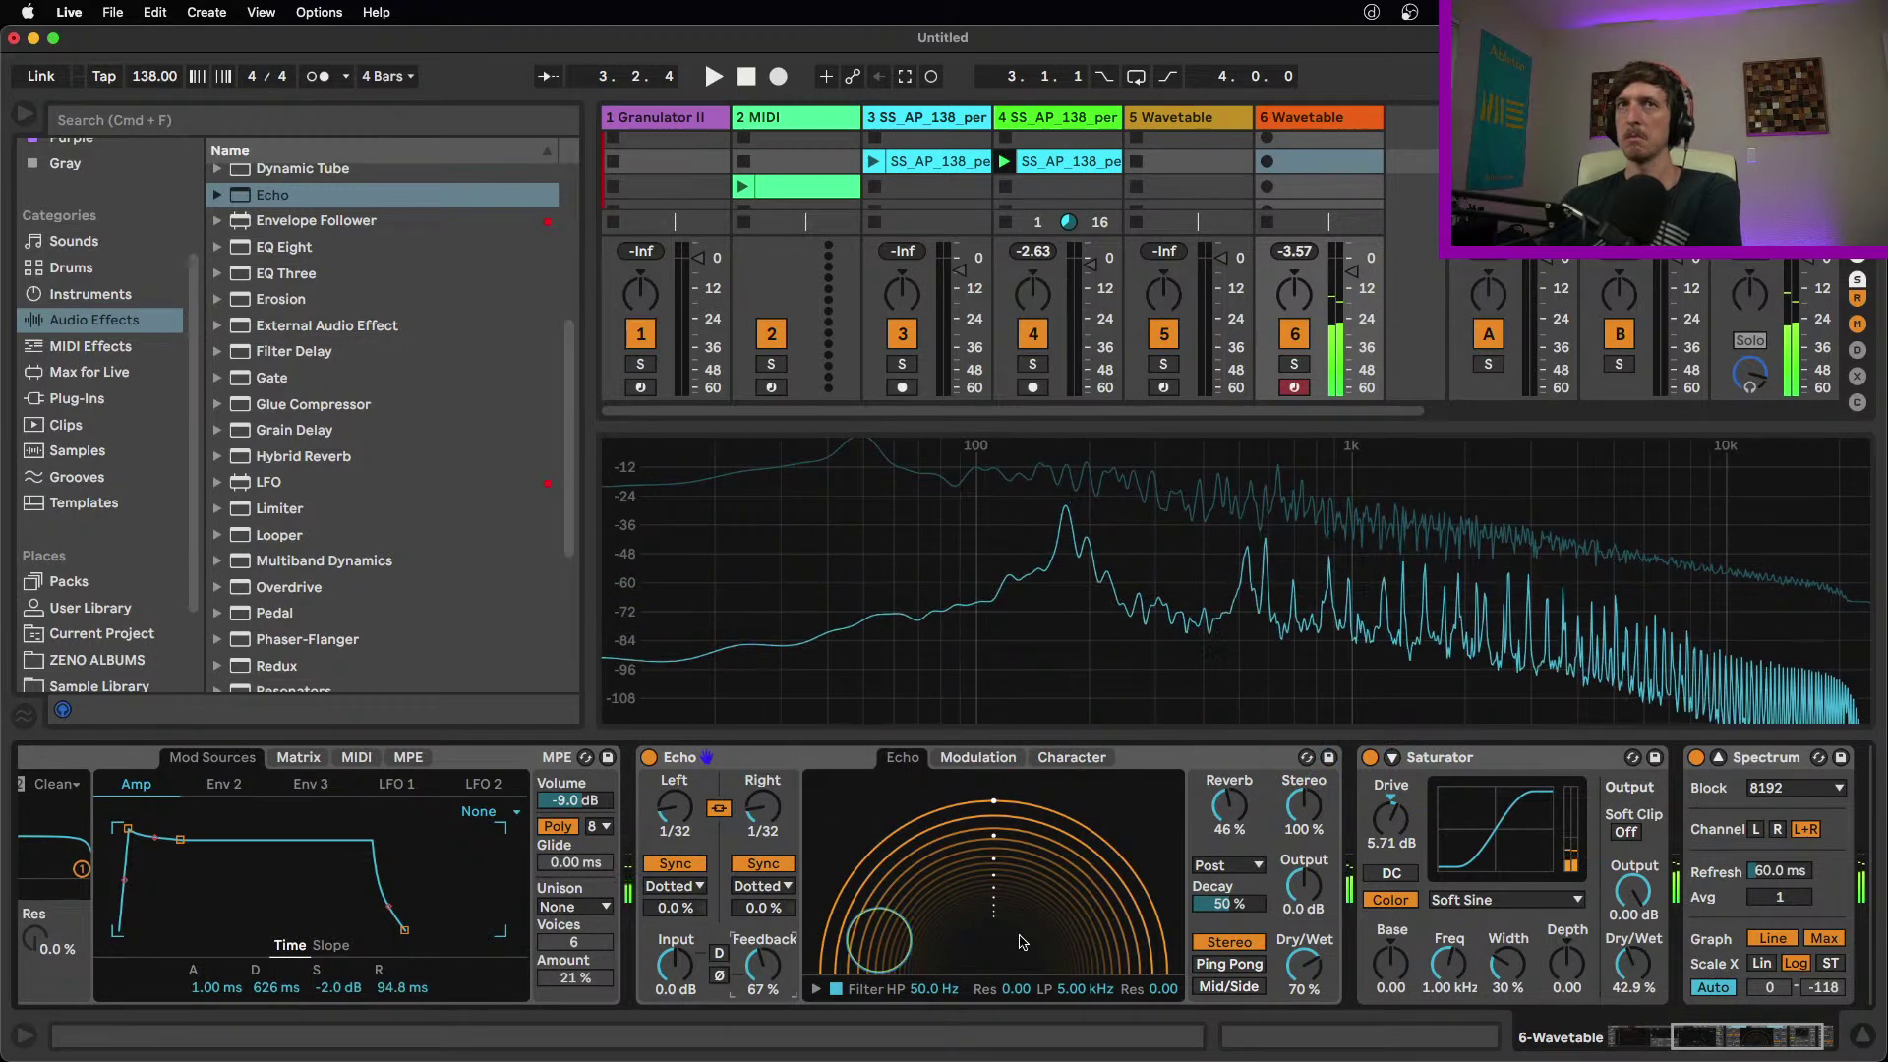
# Make Wavetable's amp envelope plucky with 1.14 ms attack, 129 ms decay and -inf dB sustain, and raise Echo's Feedback to 77%
pyautogui.moveTo(180, 837); pyautogui.dragTo(163, 928)
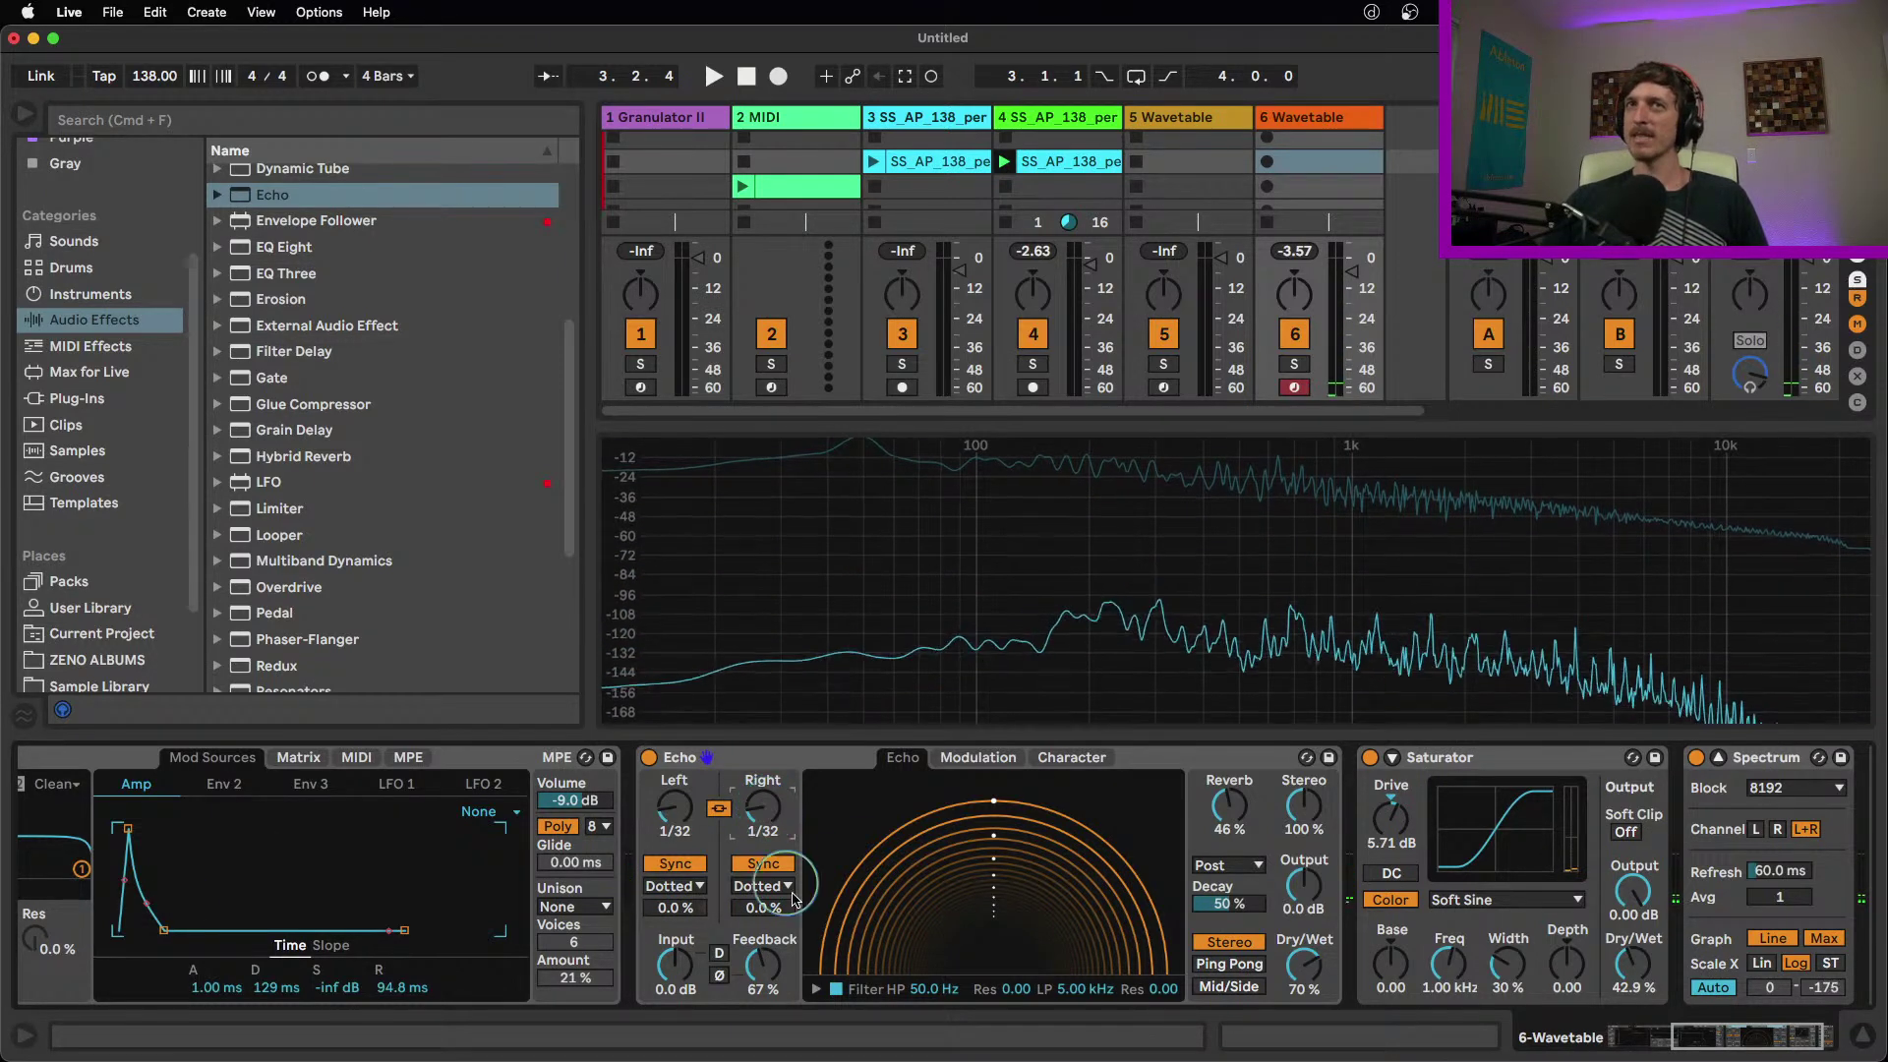
pyautogui.moveTo(764, 974); pyautogui.dragTo(764, 966)
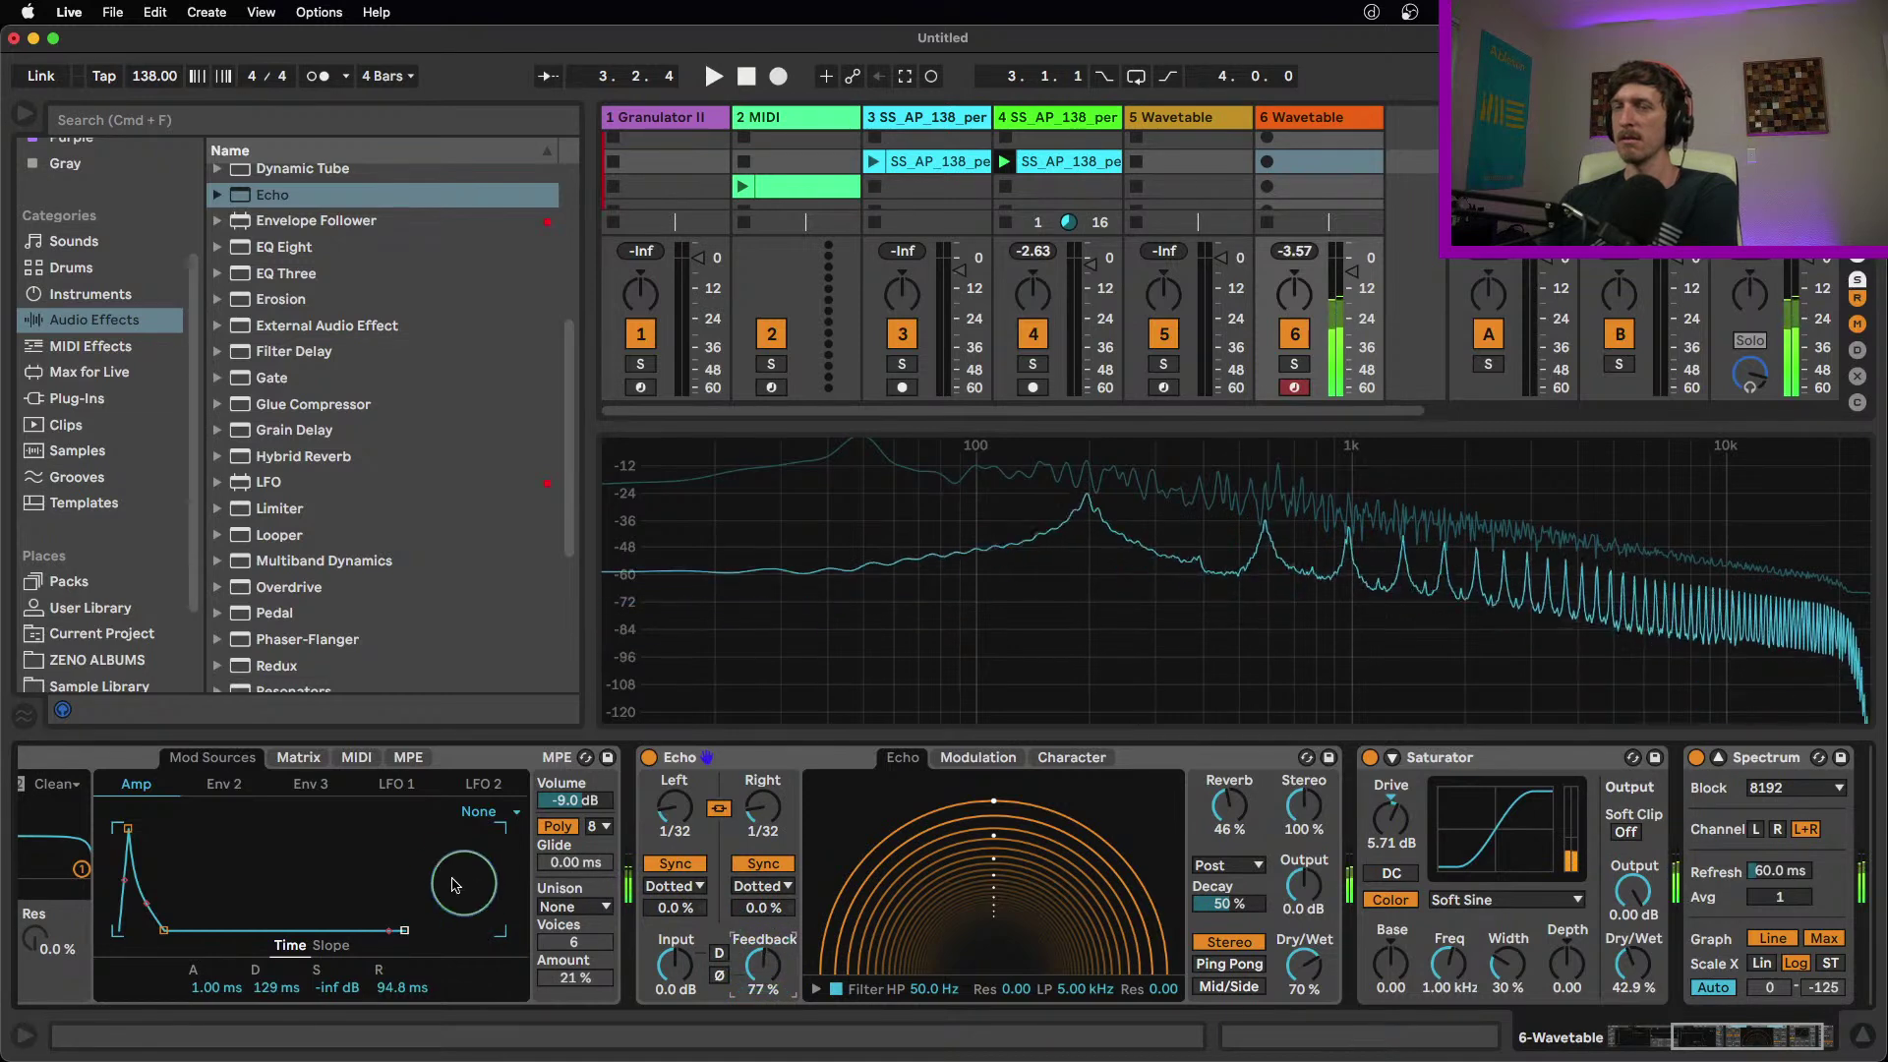
pyautogui.moveTo(128, 829)
pyautogui.mouseDown()
pyautogui.moveTo(150, 829)
pyautogui.moveTo(129, 830)
pyautogui.mouseUp()
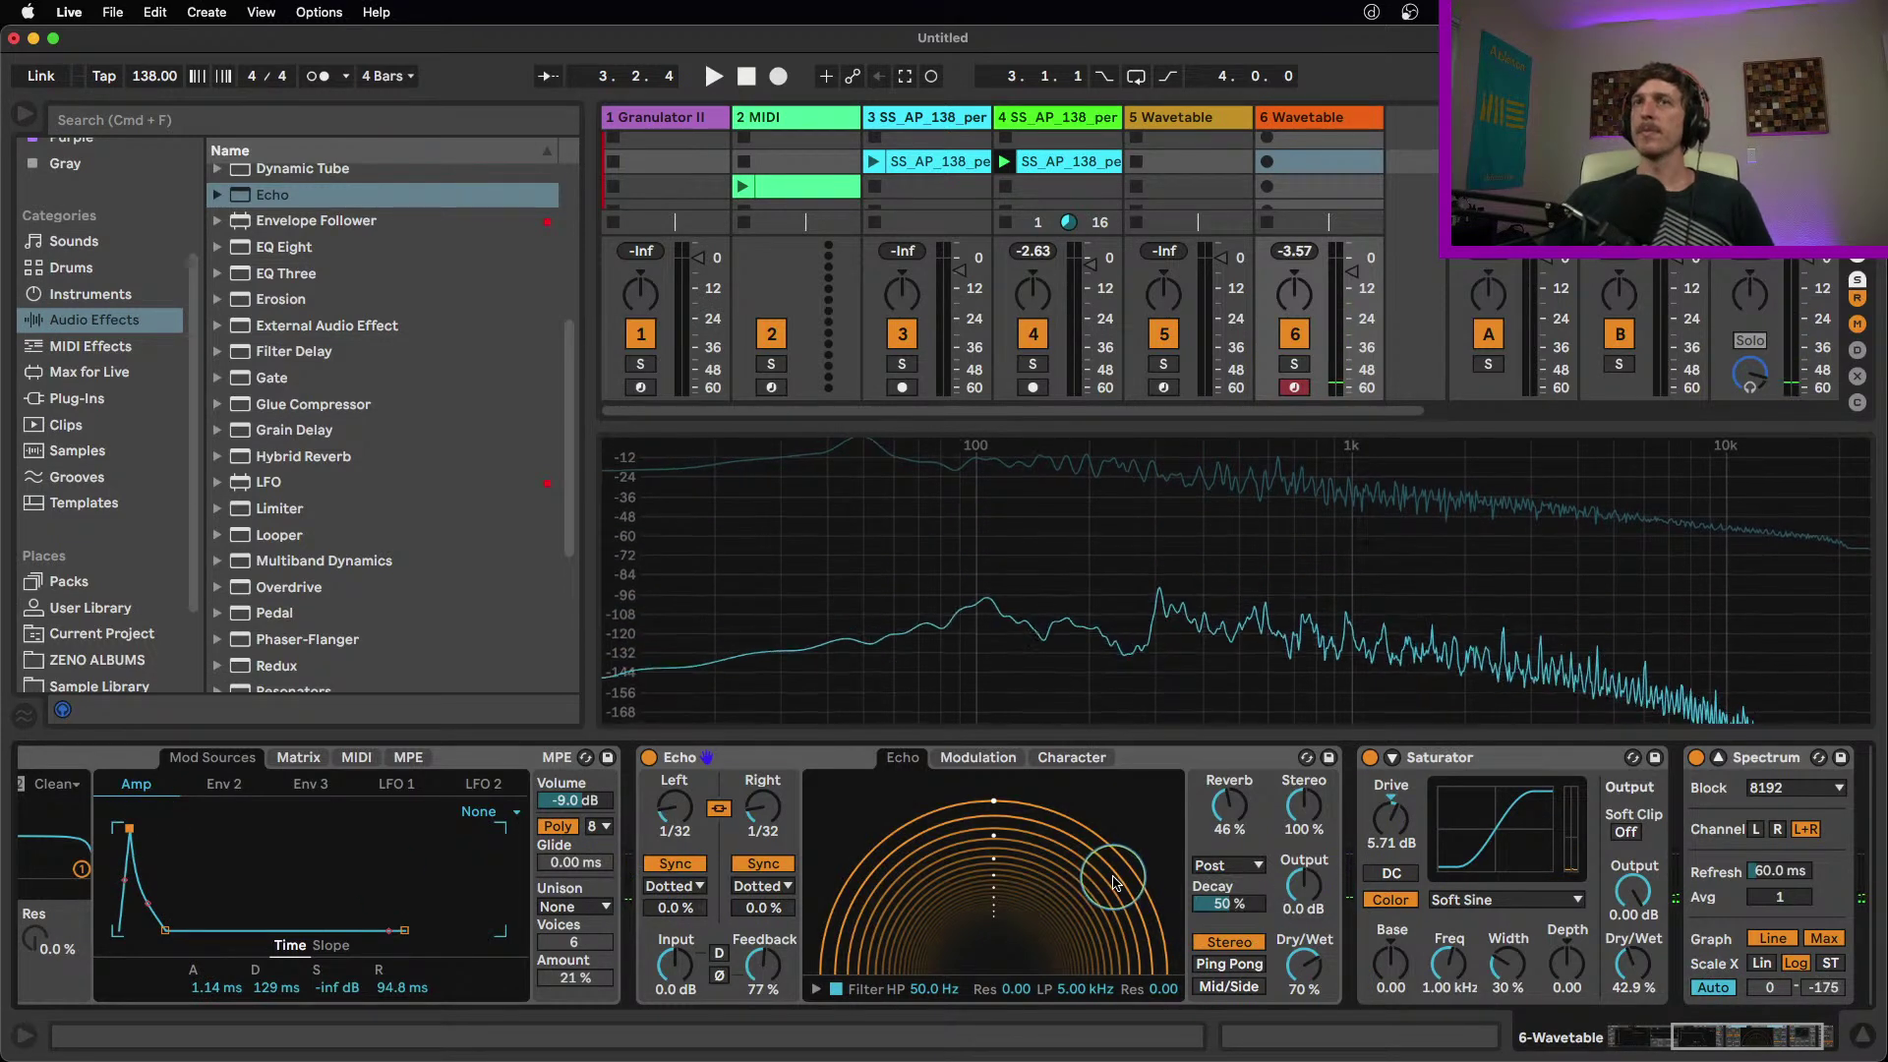
# Replace Echo with the Hybrid Reverb audio effect, placed before Saturator
pyautogui.click(832, 764)
pyautogui.press('Delete')
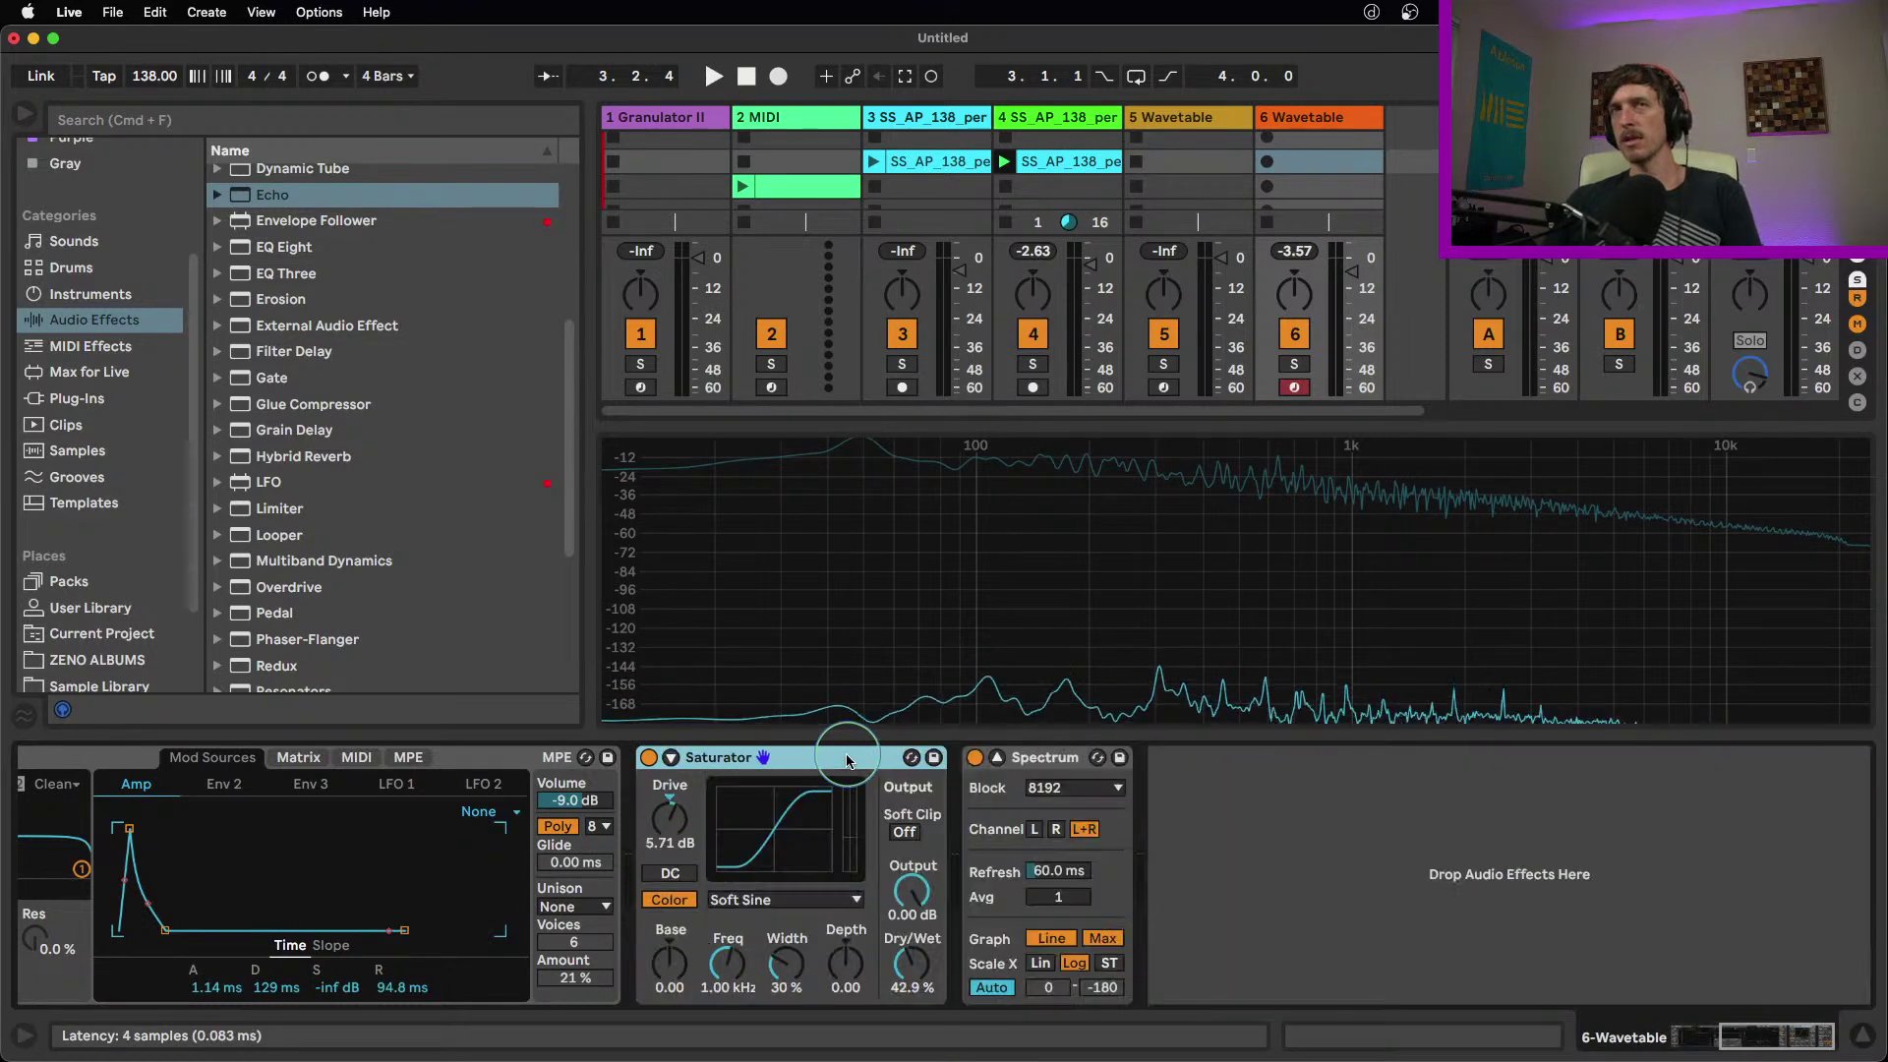
pyautogui.scroll(-3, 405, 561)
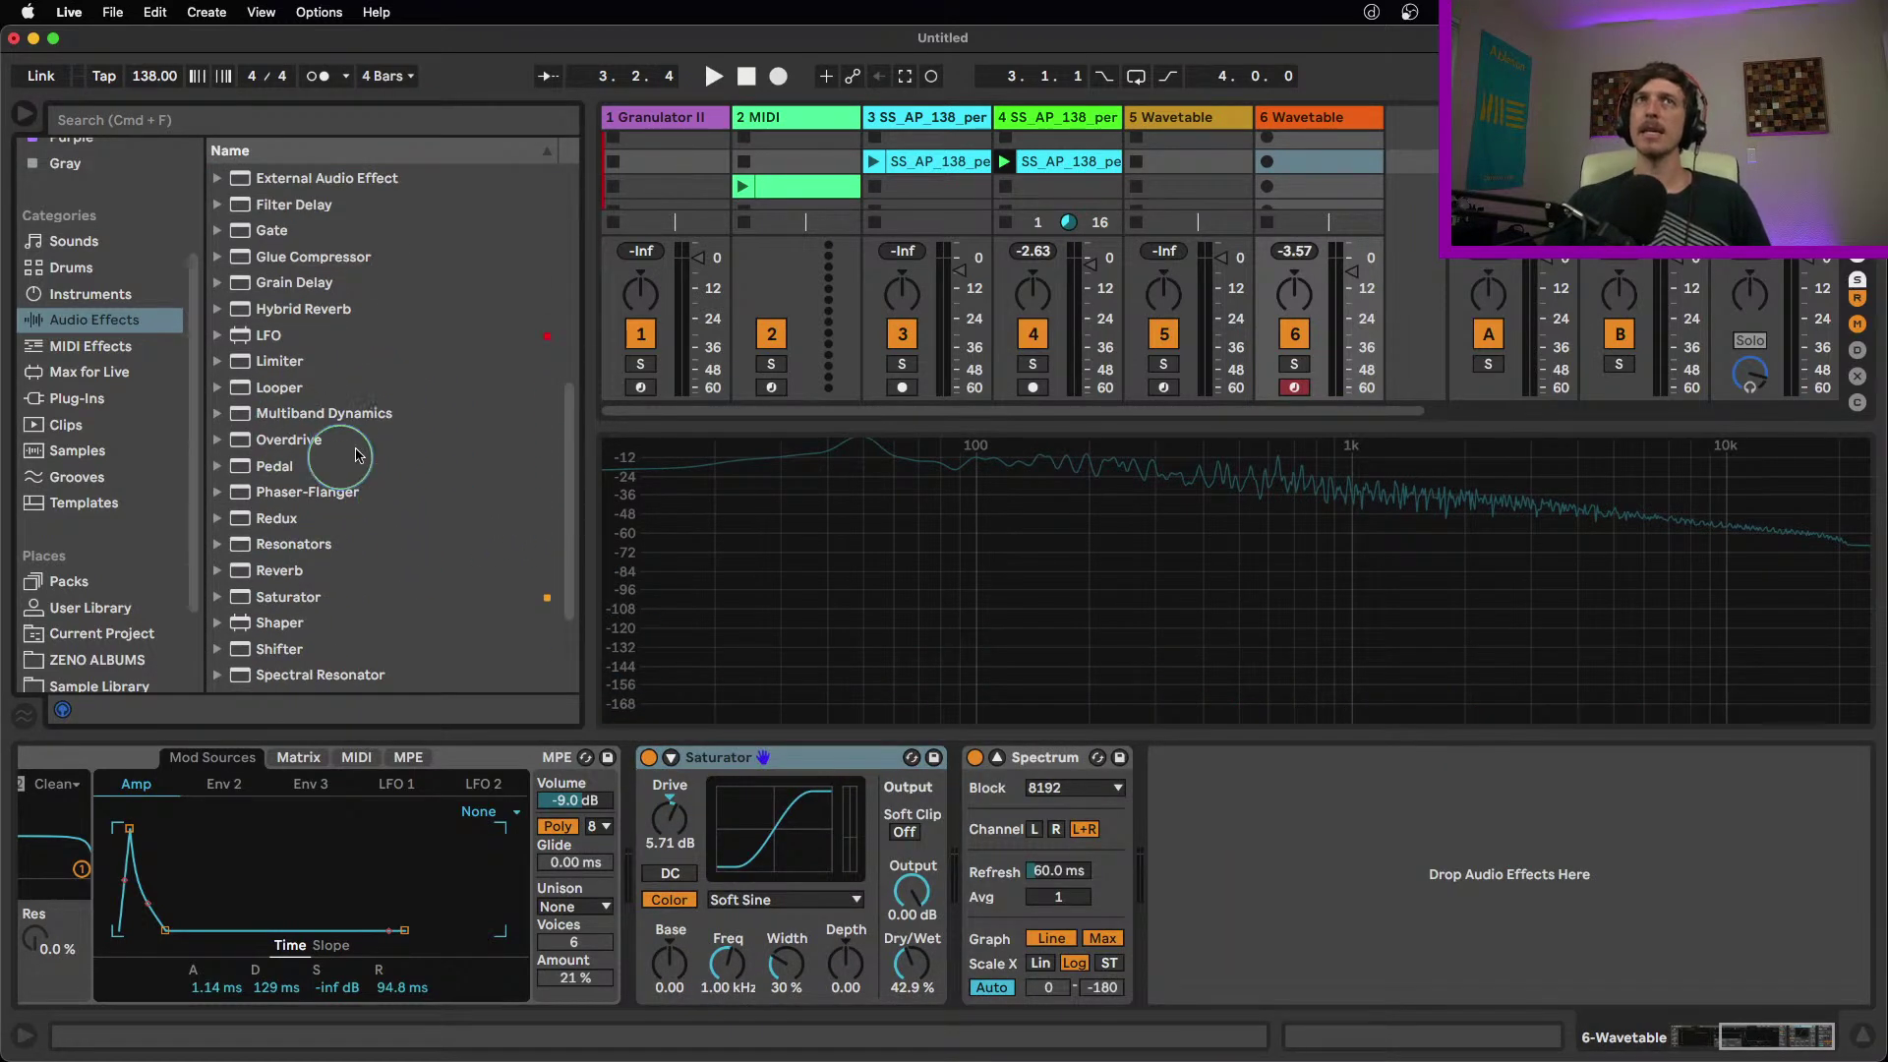
pyautogui.scroll(3, 283, 576)
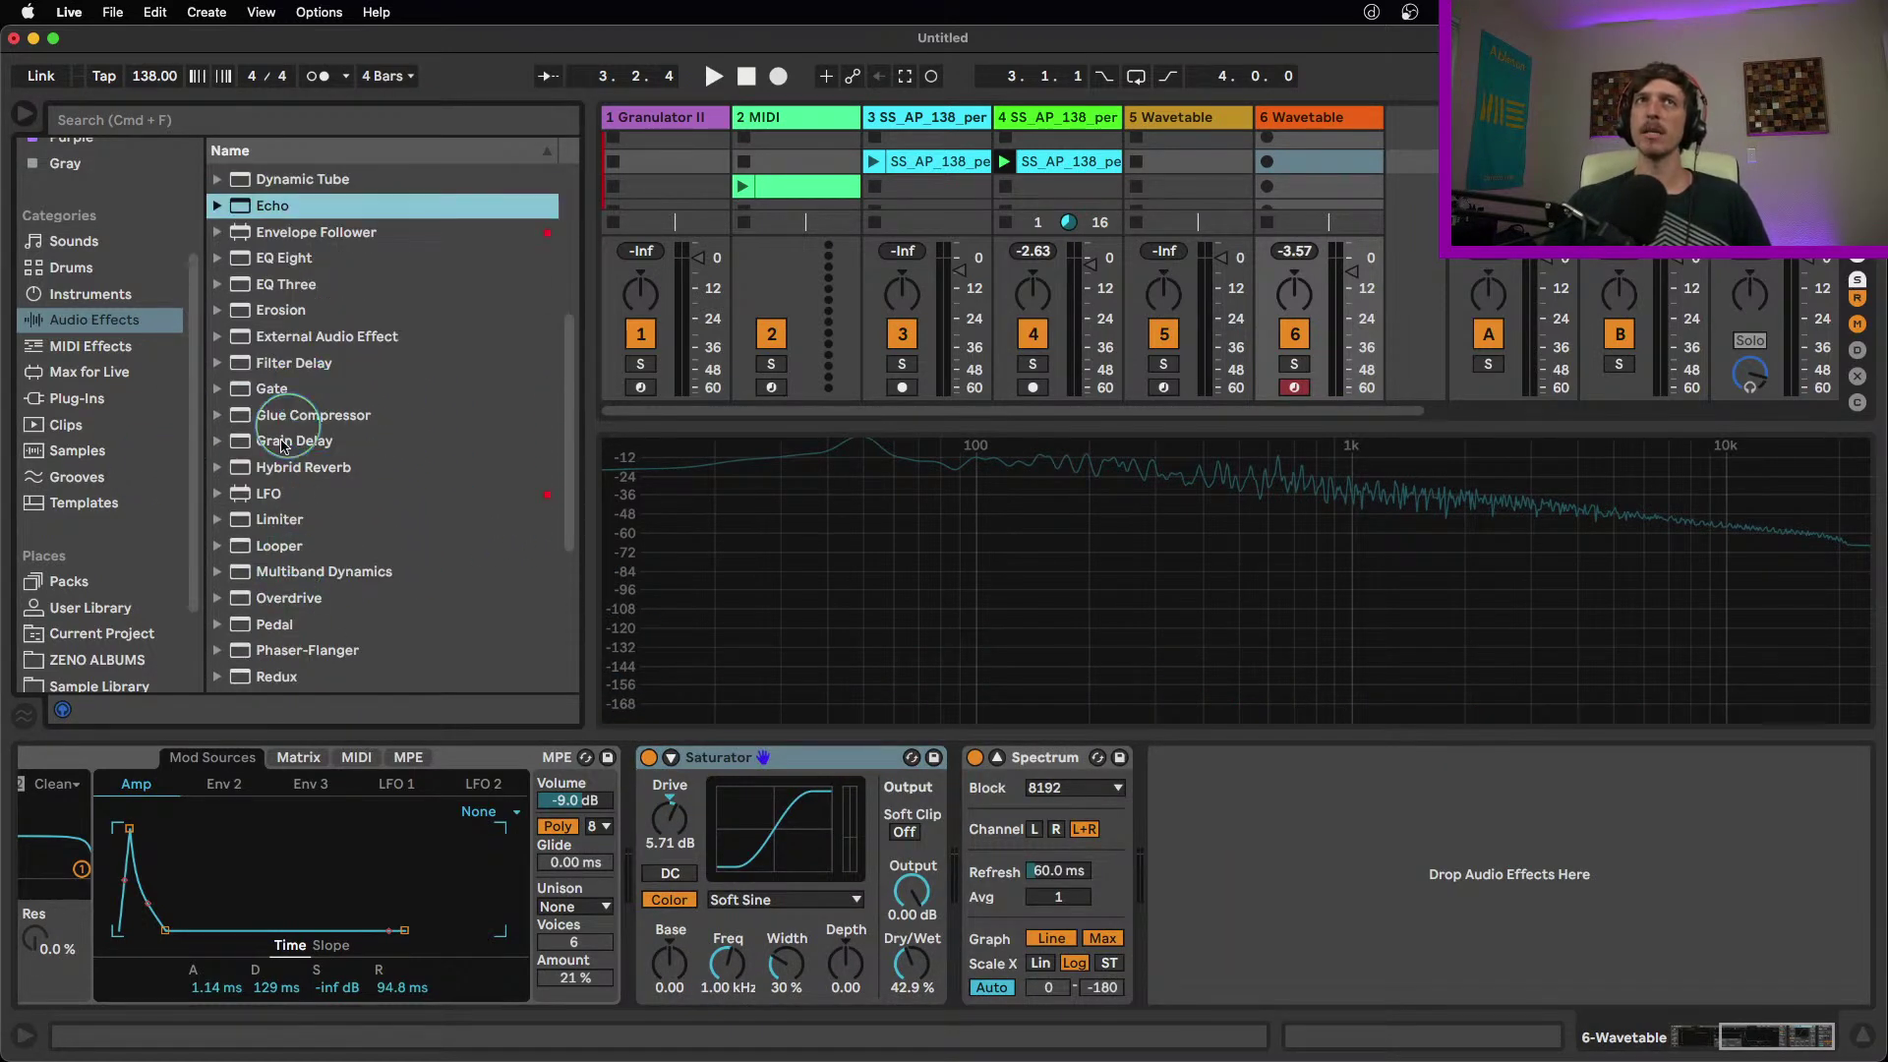
pyautogui.click(295, 467)
pyautogui.moveTo(560, 713); pyautogui.dragTo(639, 787)
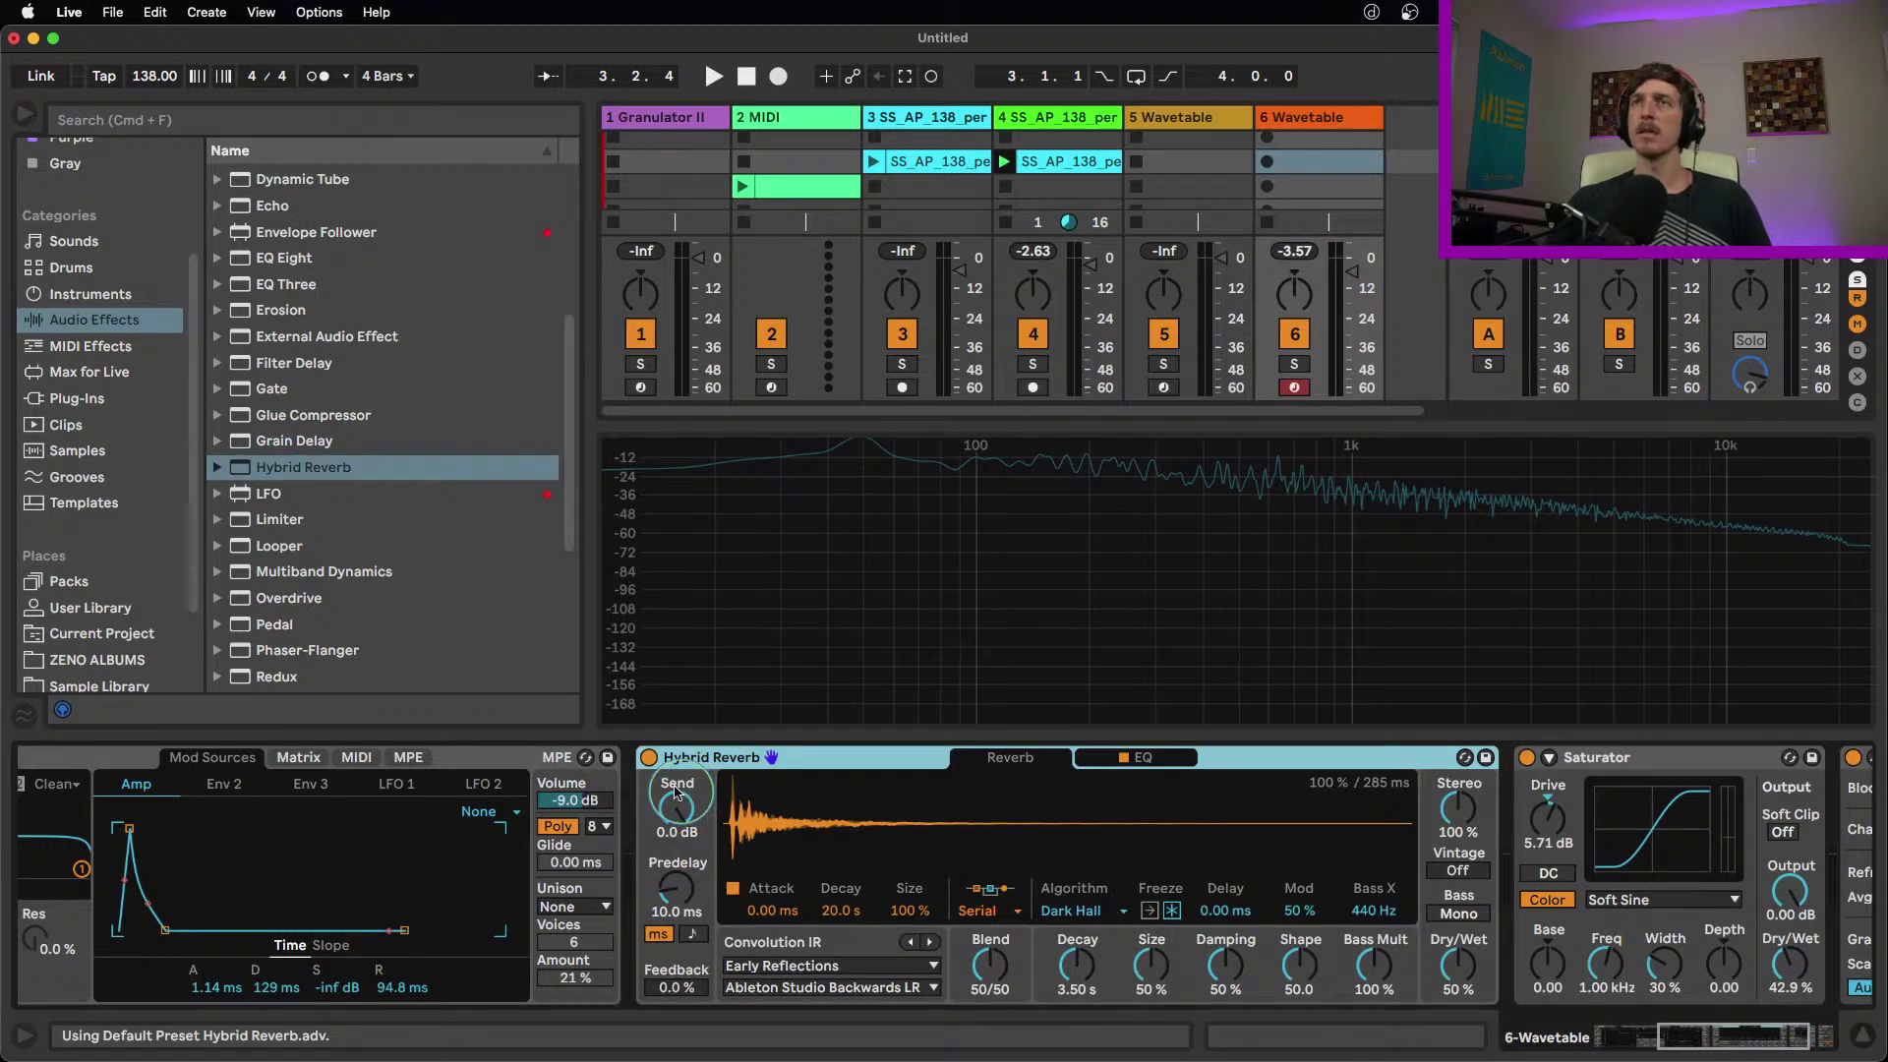
# Switch Hybrid Reverb to Algorithm routing with the Shimmer algorithm, Damping at 10% and Shimmer at 100%
pyautogui.click(986, 911)
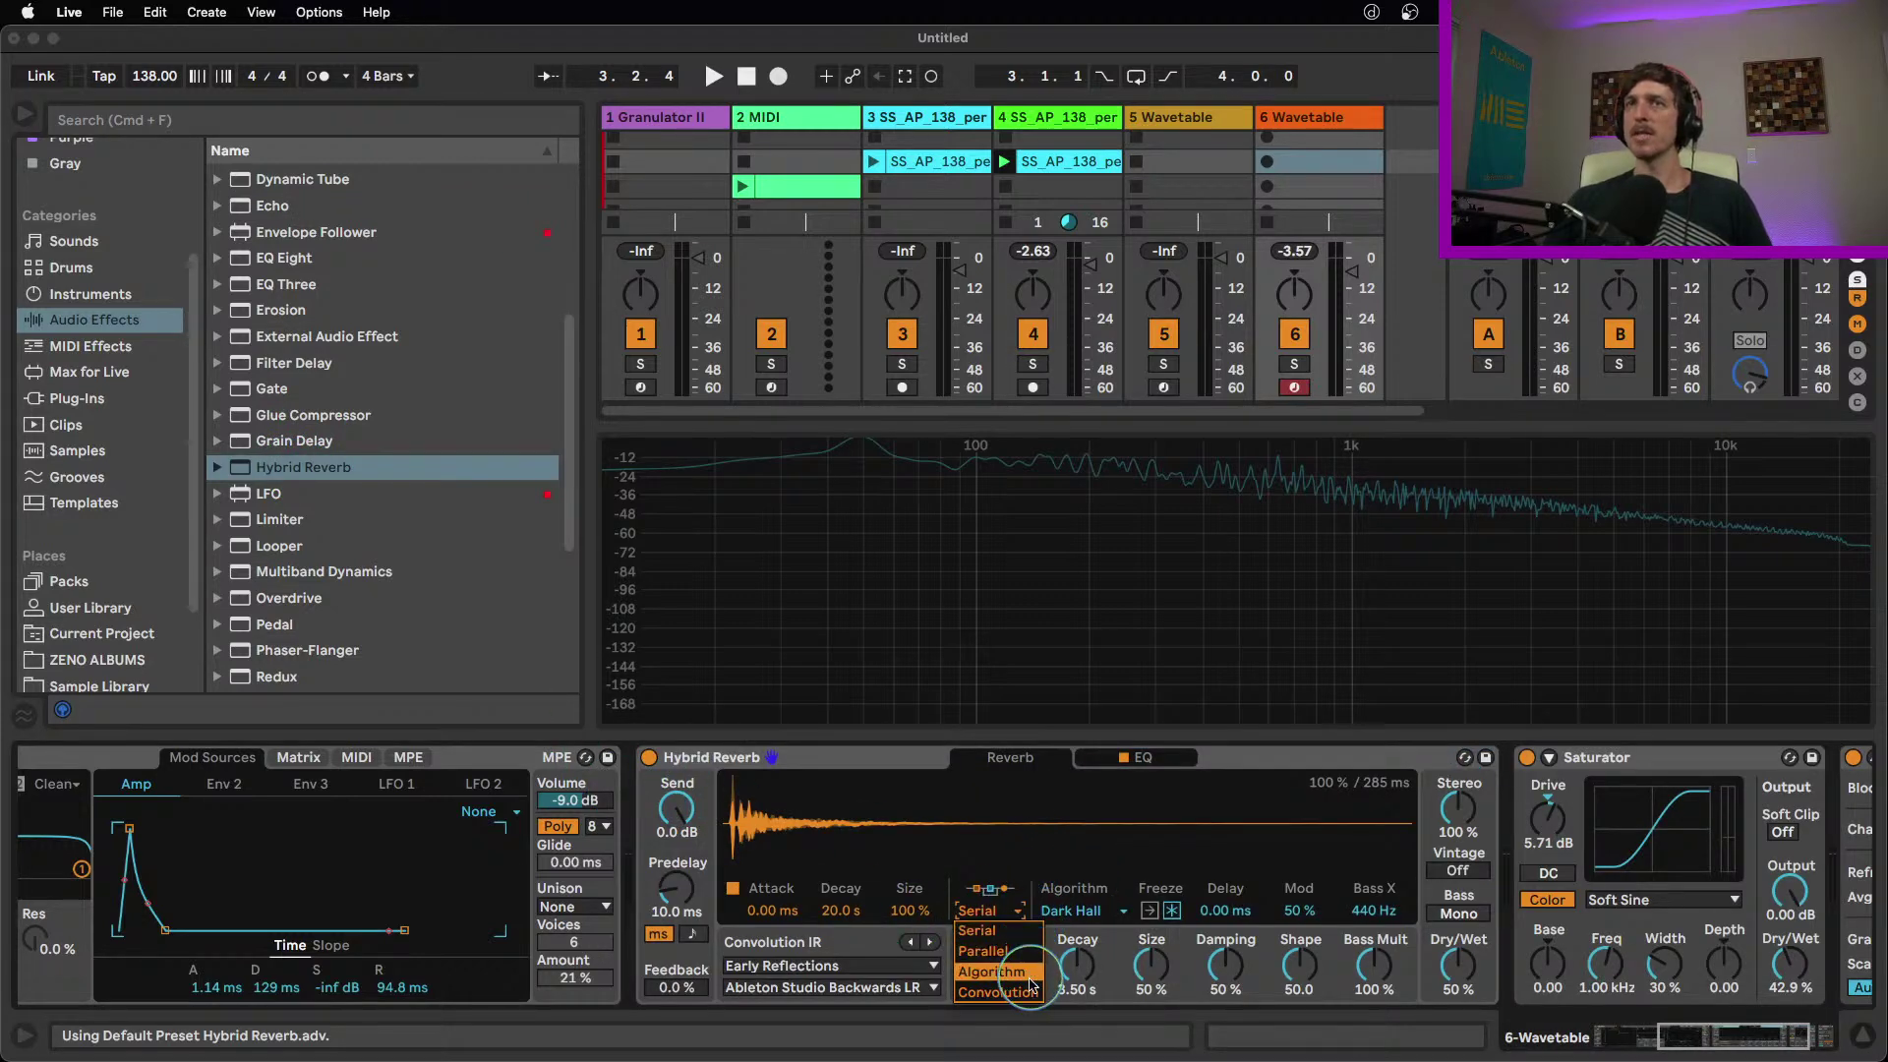
pyautogui.click(1028, 972)
pyautogui.click(1082, 911)
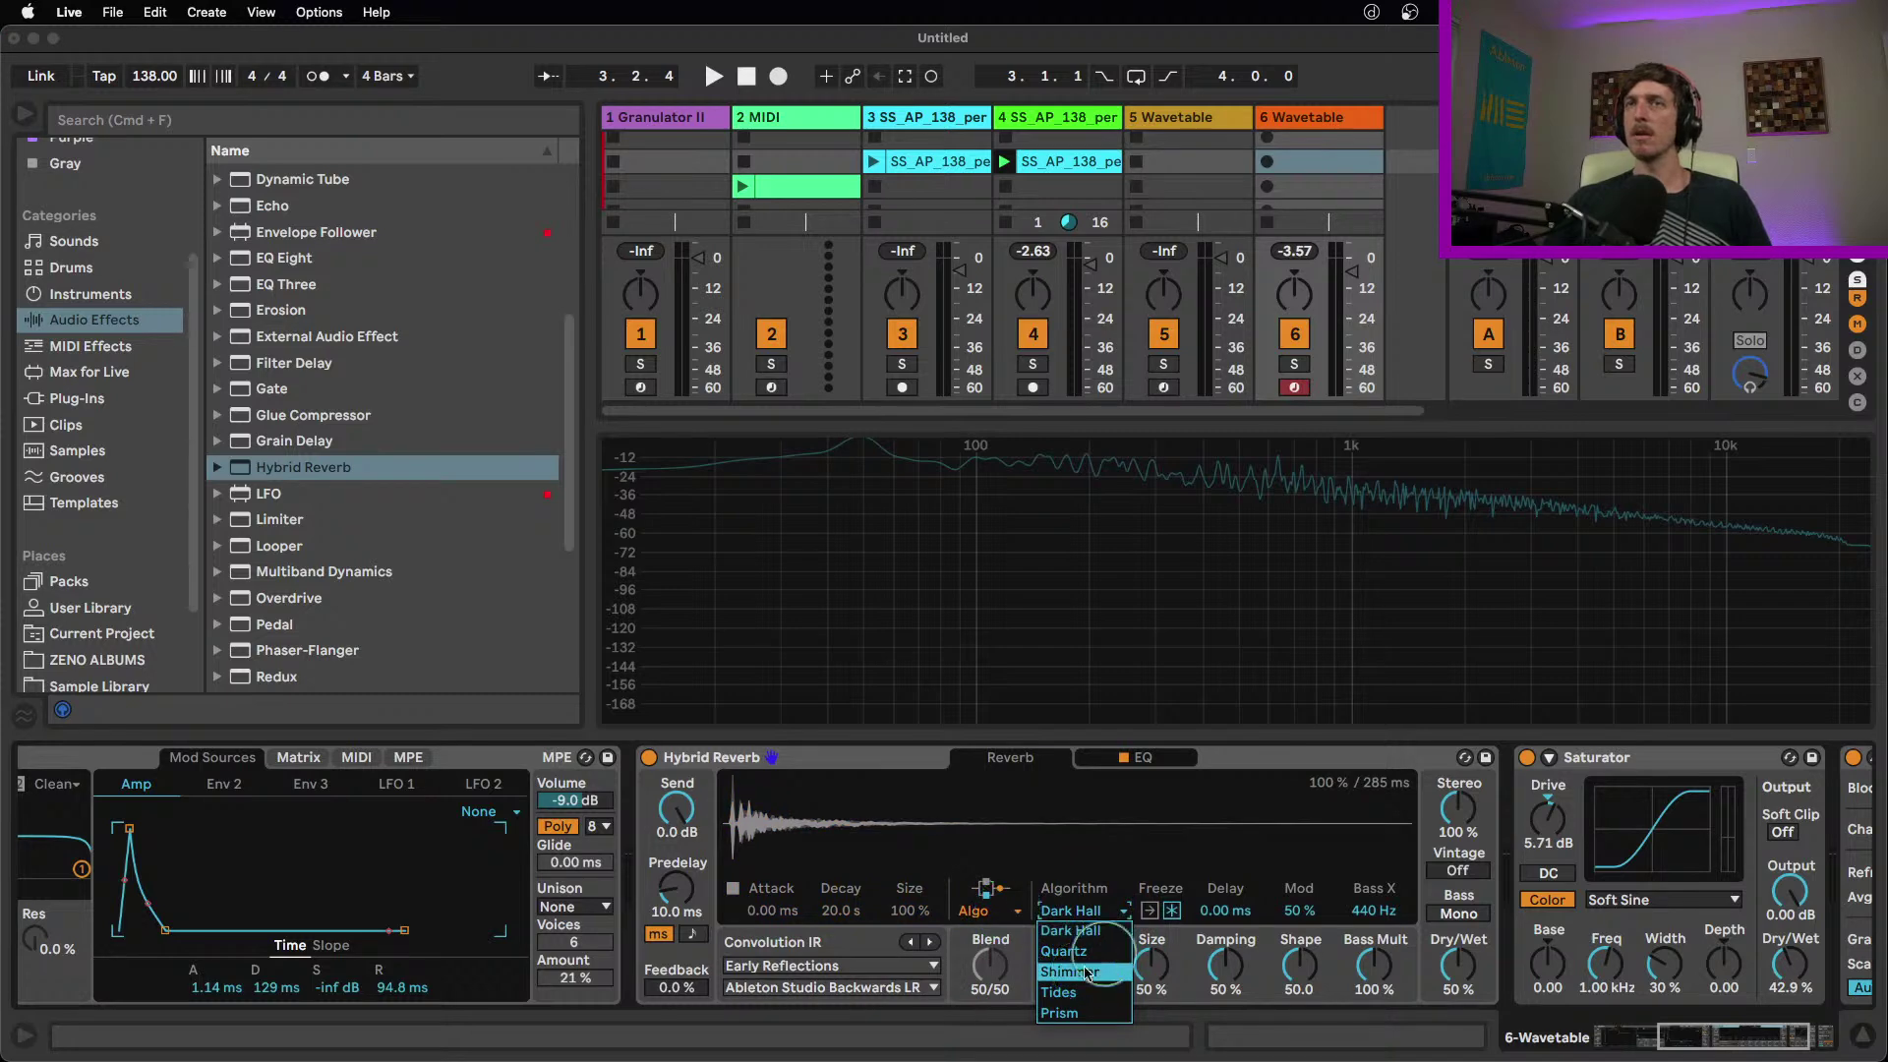
pyautogui.click(1097, 974)
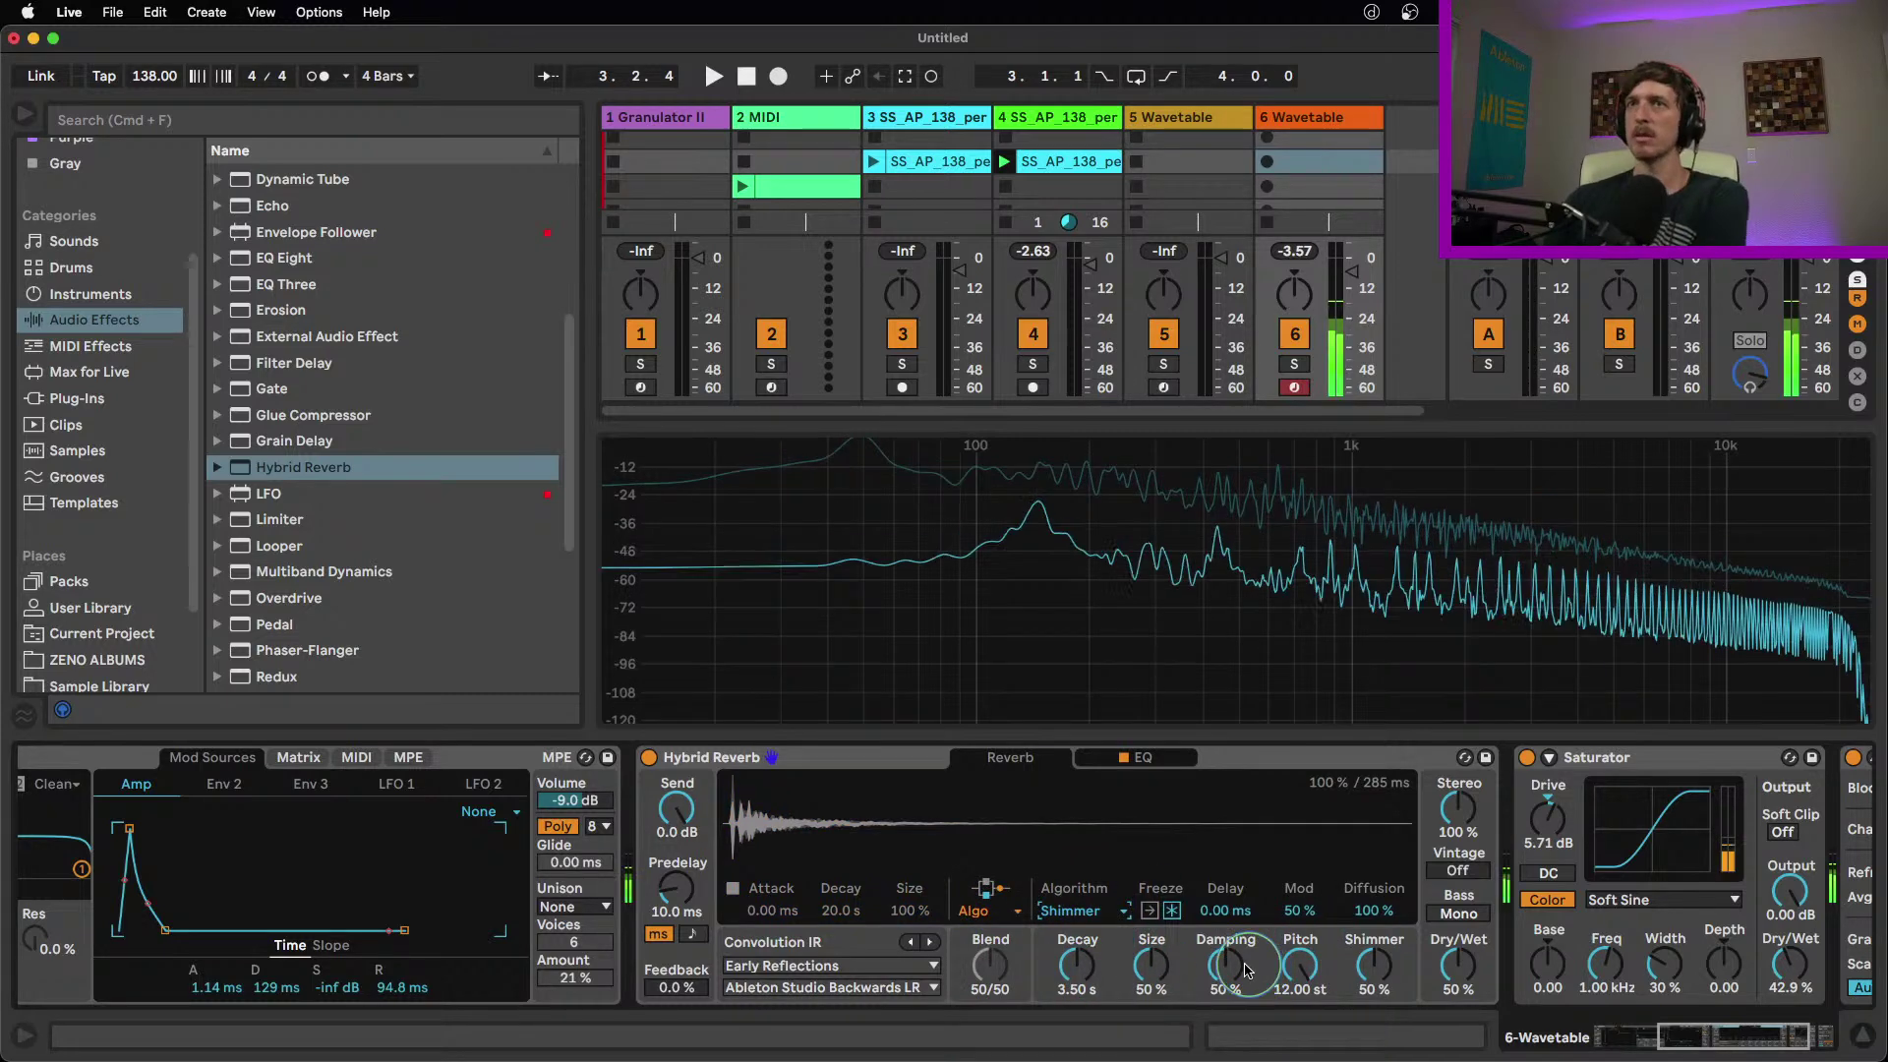
pyautogui.moveTo(1255, 976); pyautogui.dragTo(1232, 1041)
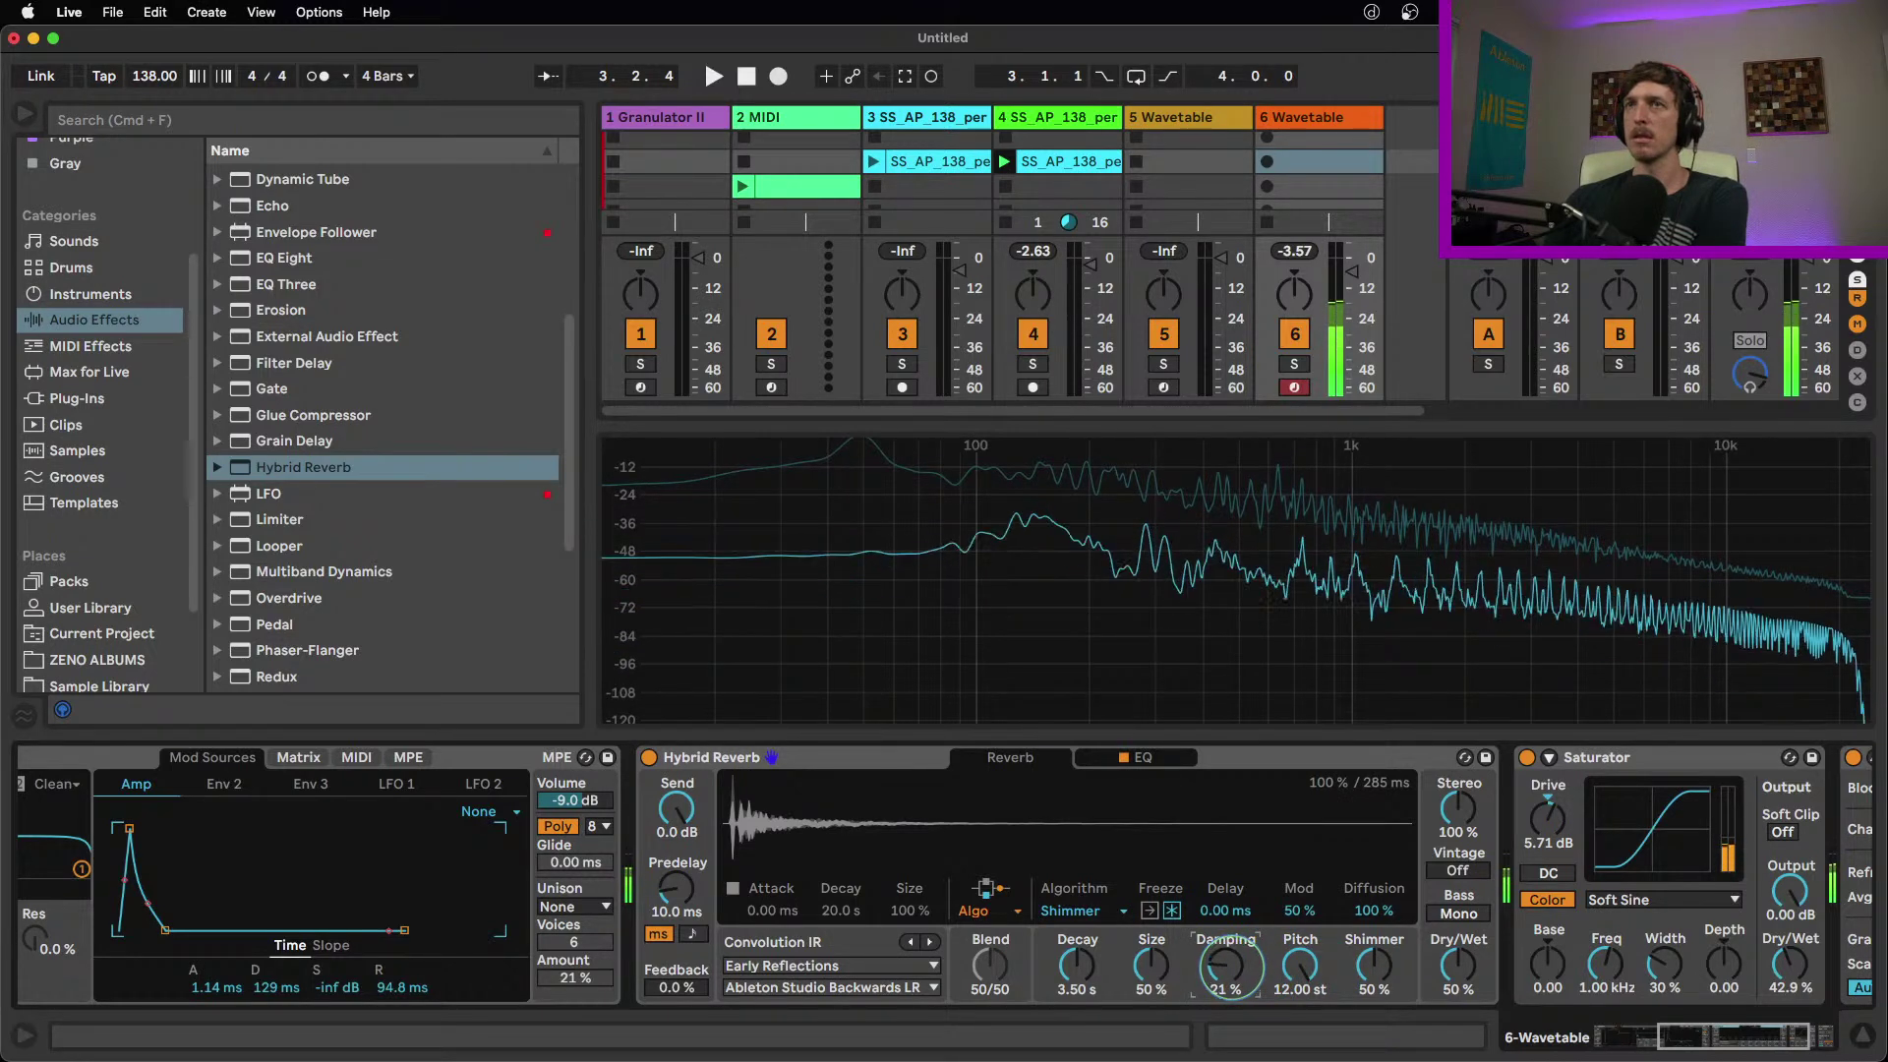
pyautogui.moveTo(1370, 974); pyautogui.dragTo(1370, 925)
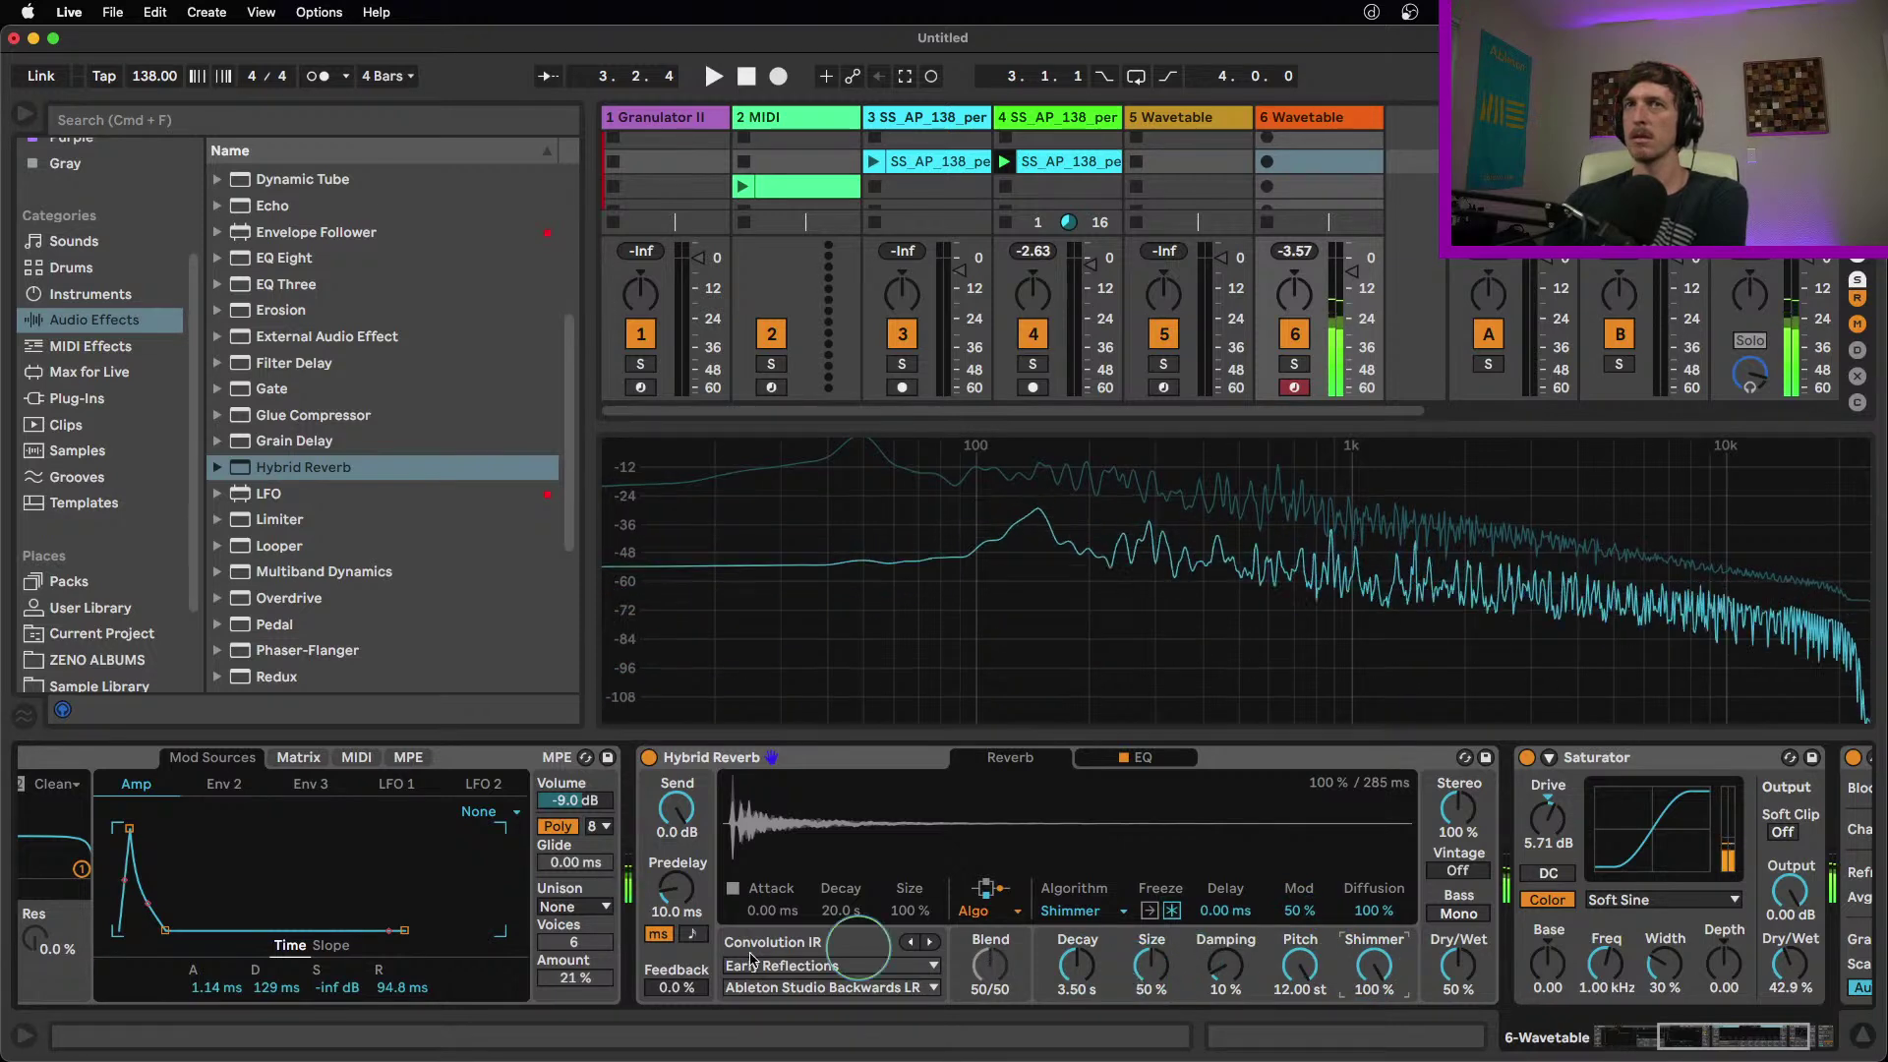
# Try Hybrid Reverb's Feedback, returning it to 0.0%, and set Predelay to 37.5 ms, Size to 71%, Mod to 99% and Decay to 14.6 s
pyautogui.click(679, 987)
pyautogui.moveTo(679, 988); pyautogui.dragTo(678, 967)
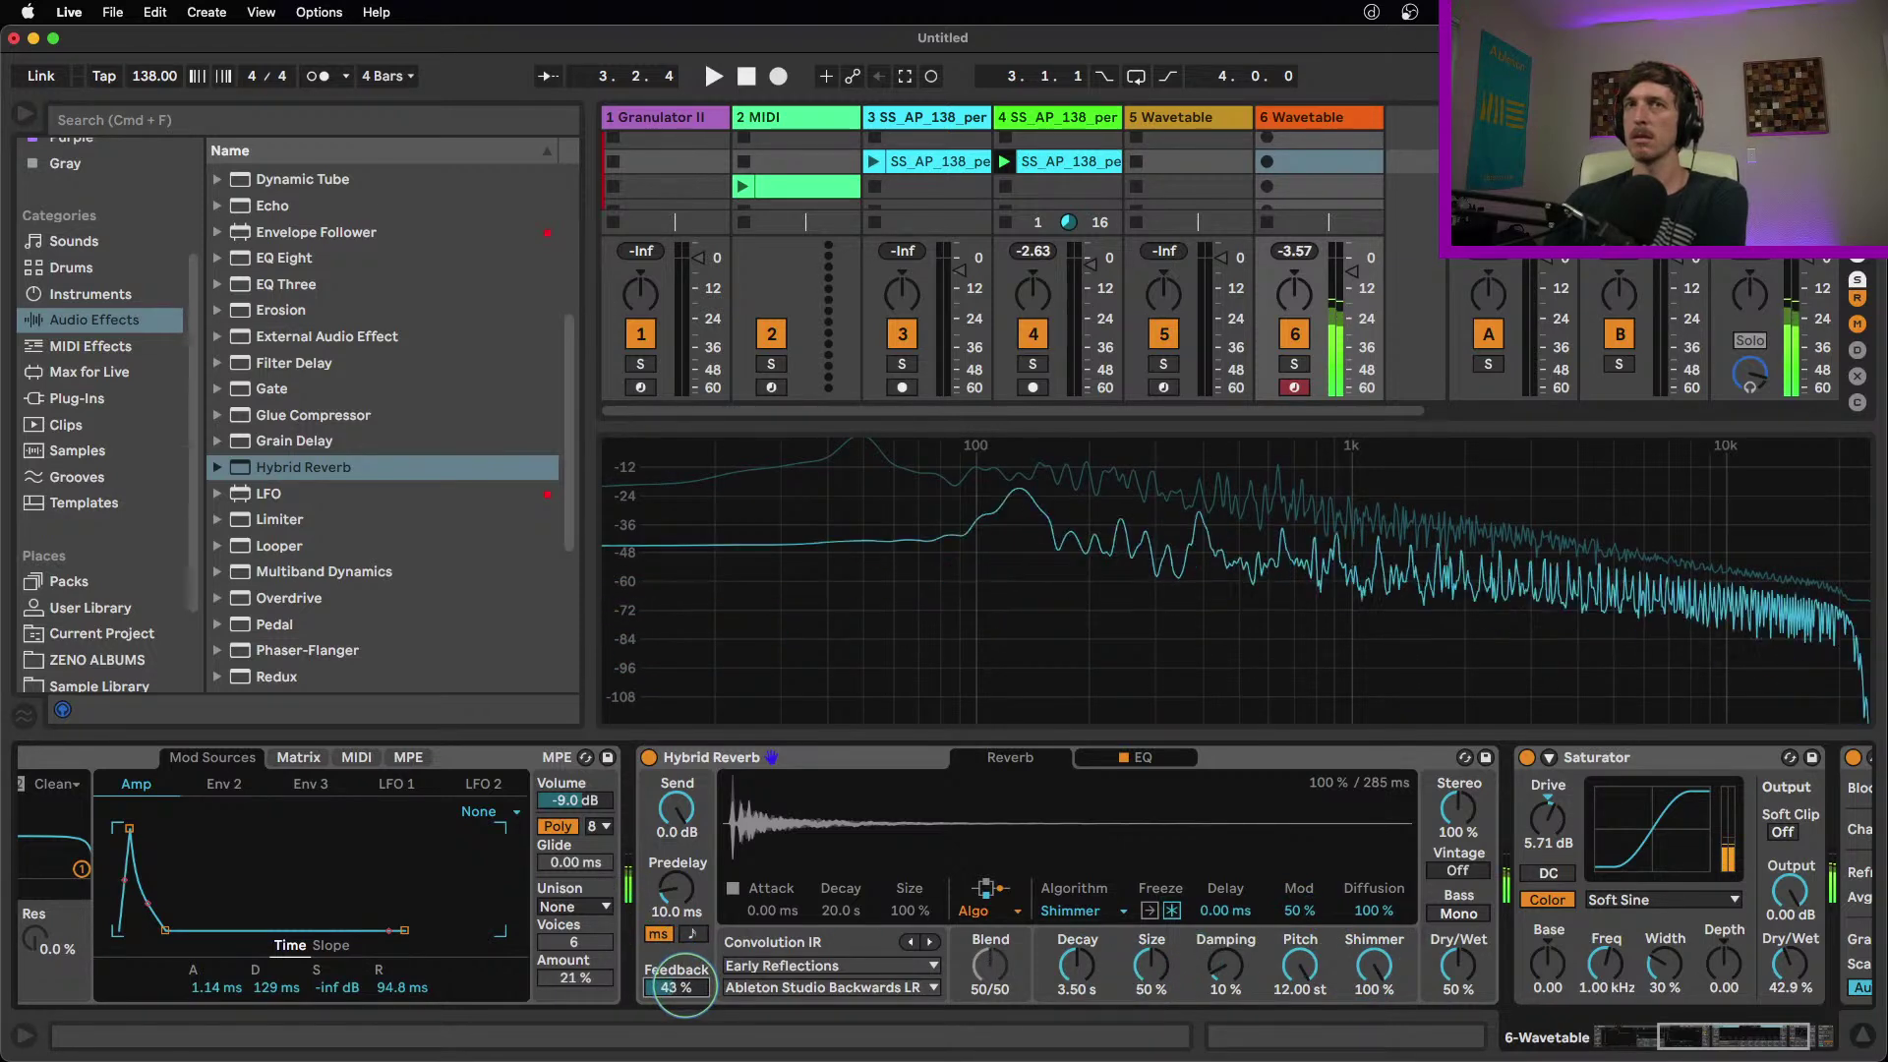
pyautogui.moveTo(676, 890)
pyautogui.mouseDown()
pyautogui.moveTo(676, 860)
pyautogui.moveTo(676, 915)
pyautogui.mouseUp()
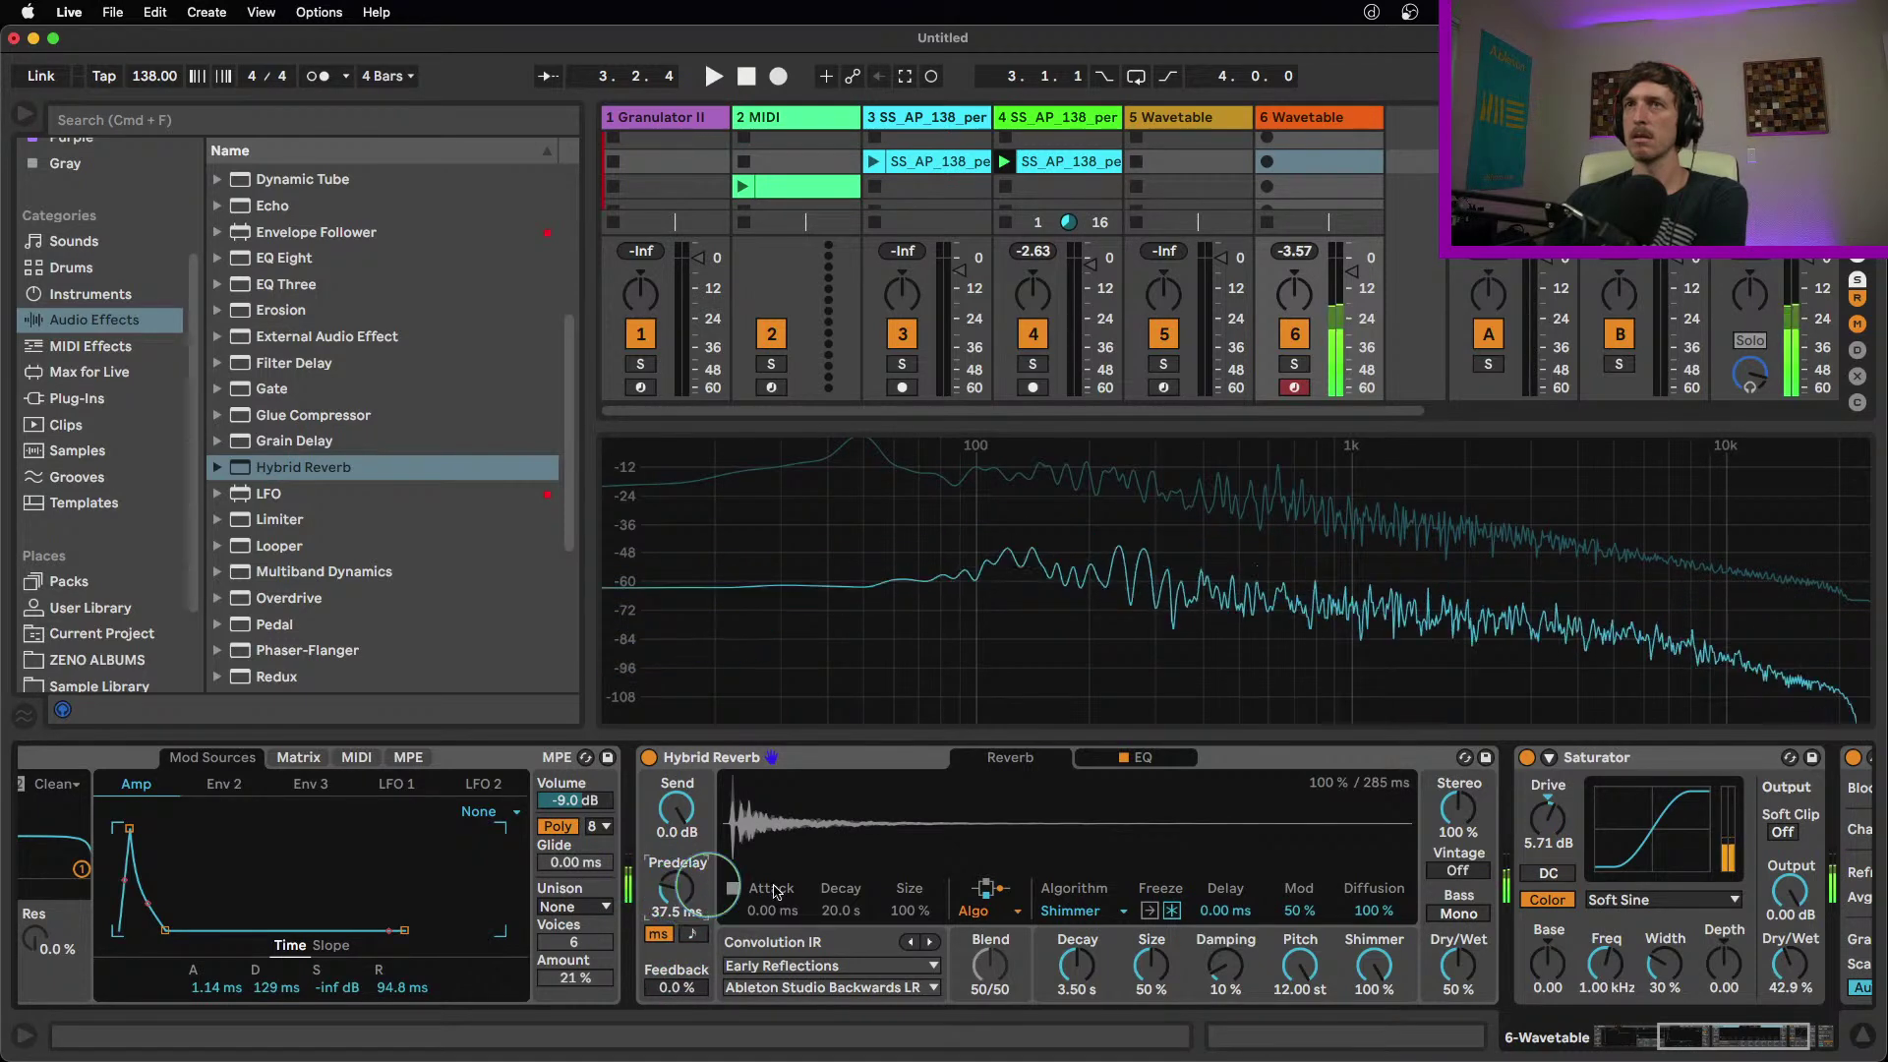
pyautogui.moveTo(1151, 963); pyautogui.dragTo(1151, 983)
pyautogui.click(1304, 913)
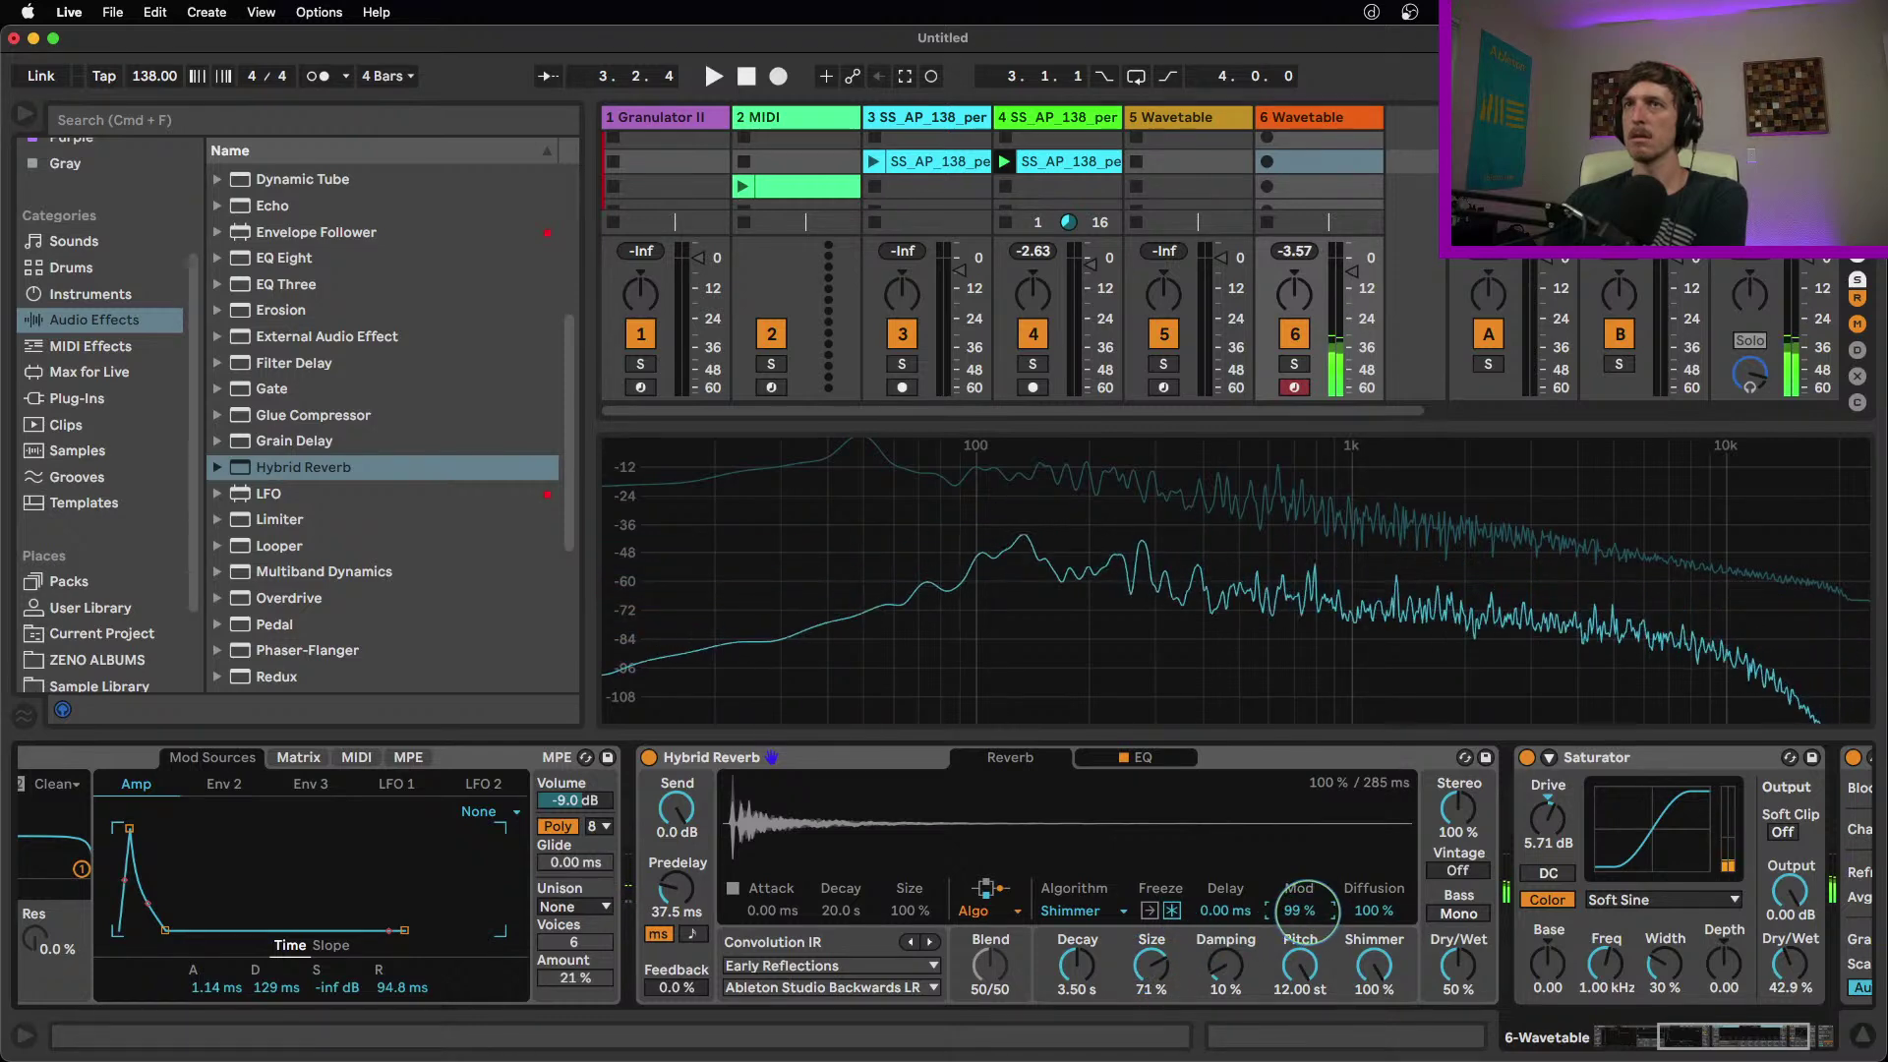
pyautogui.moveTo(1080, 965); pyautogui.dragTo(1080, 929)
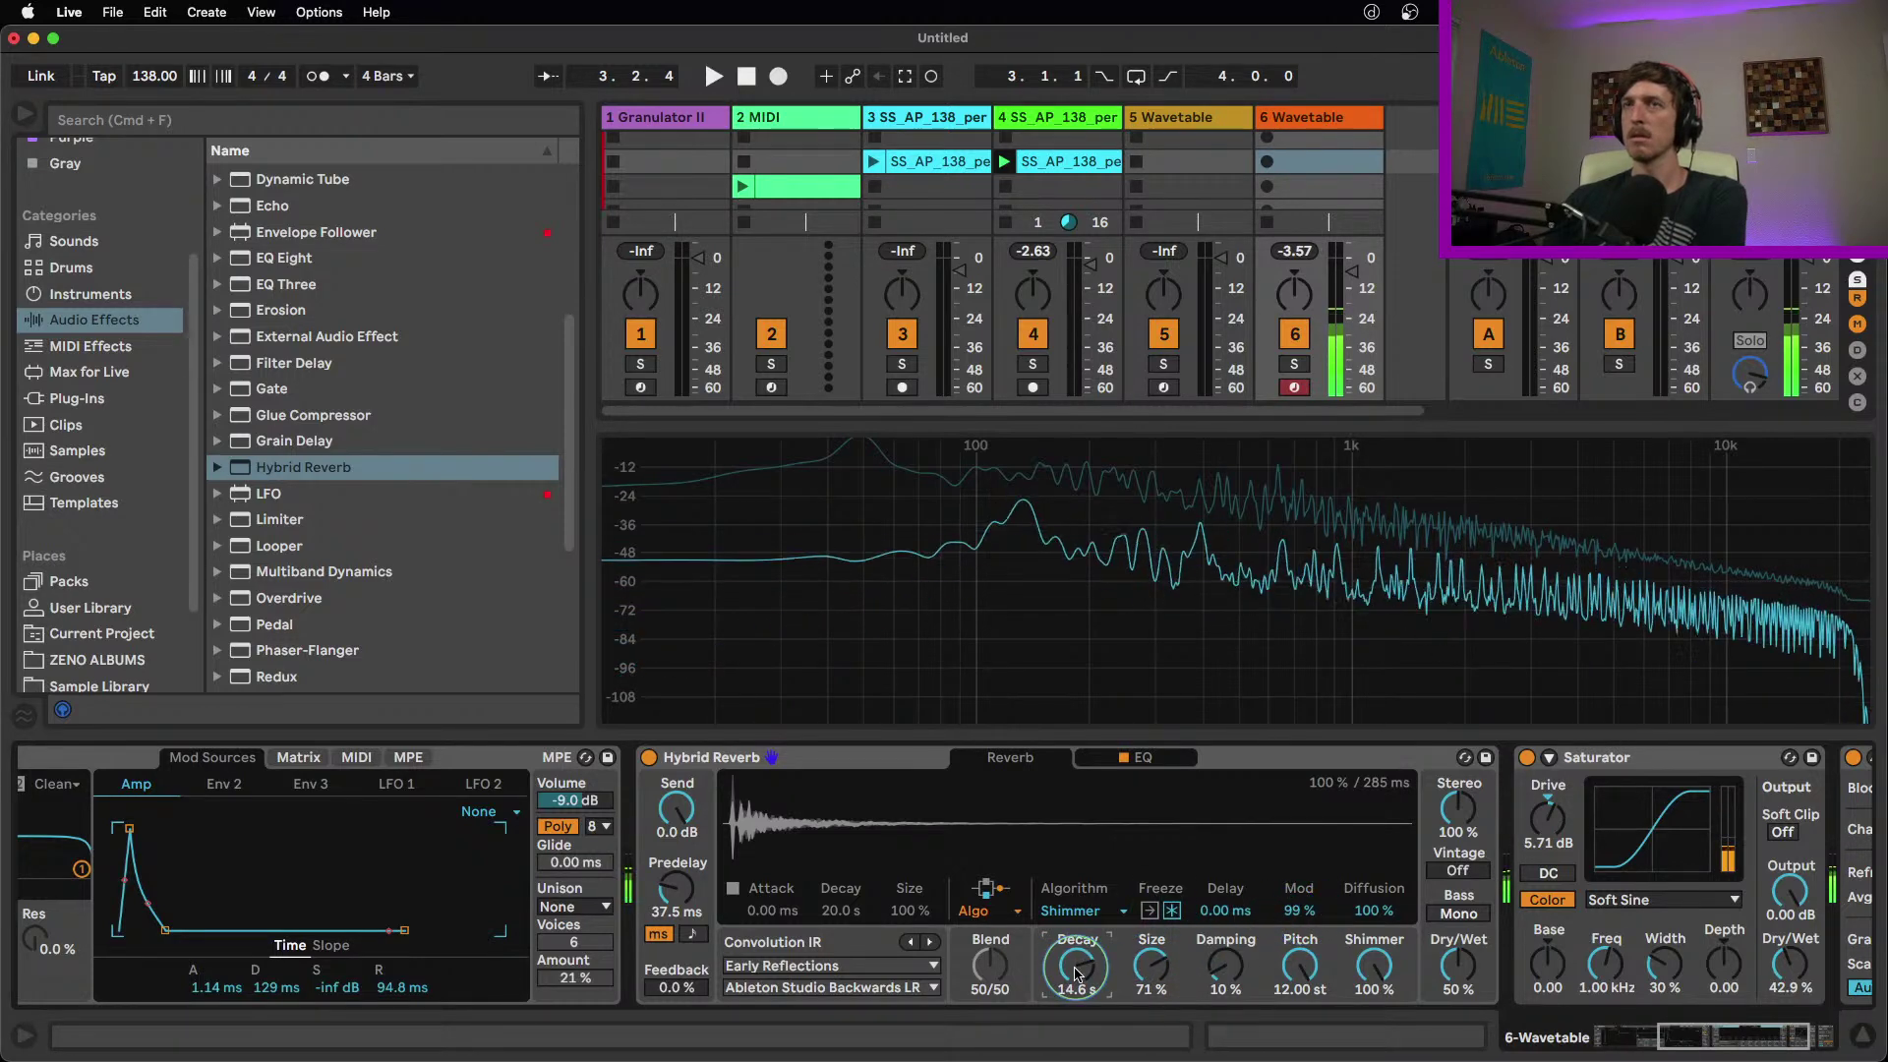
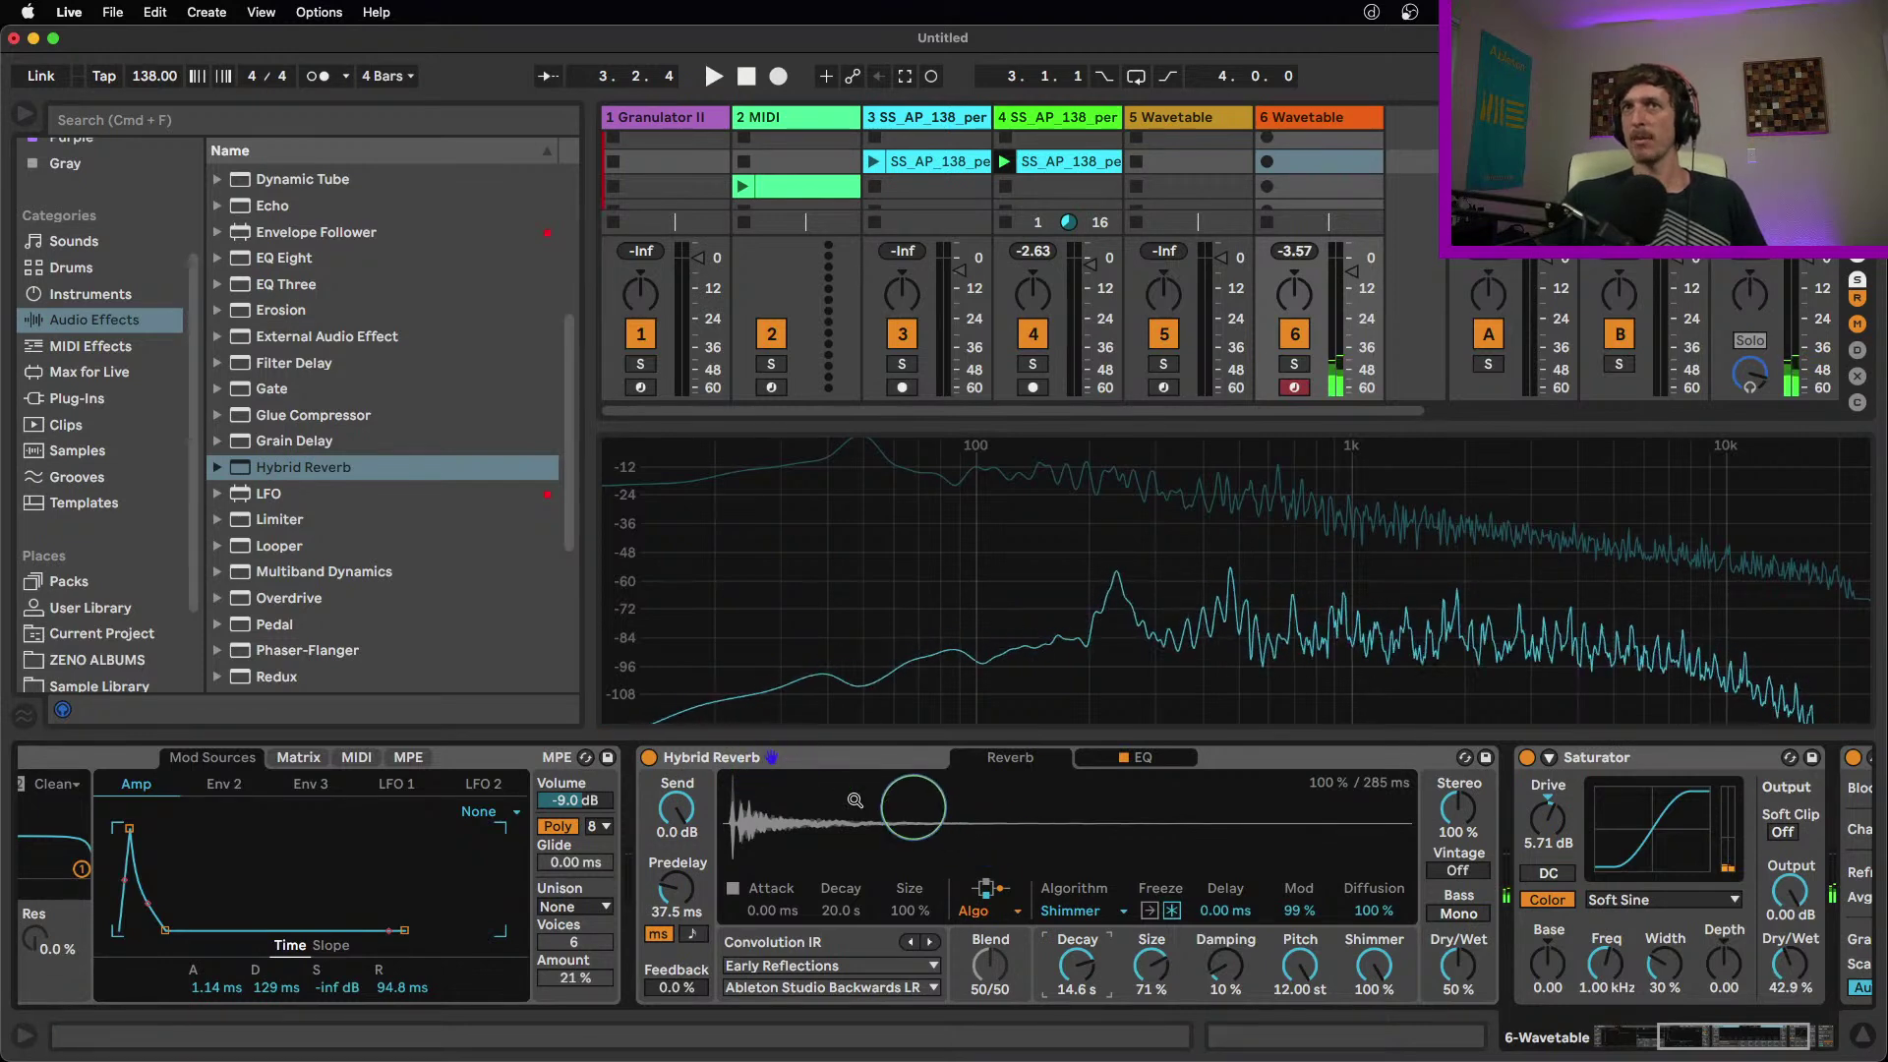
# Delete Hybrid Reverb from the sixth track's device chain
pyautogui.click(841, 761)
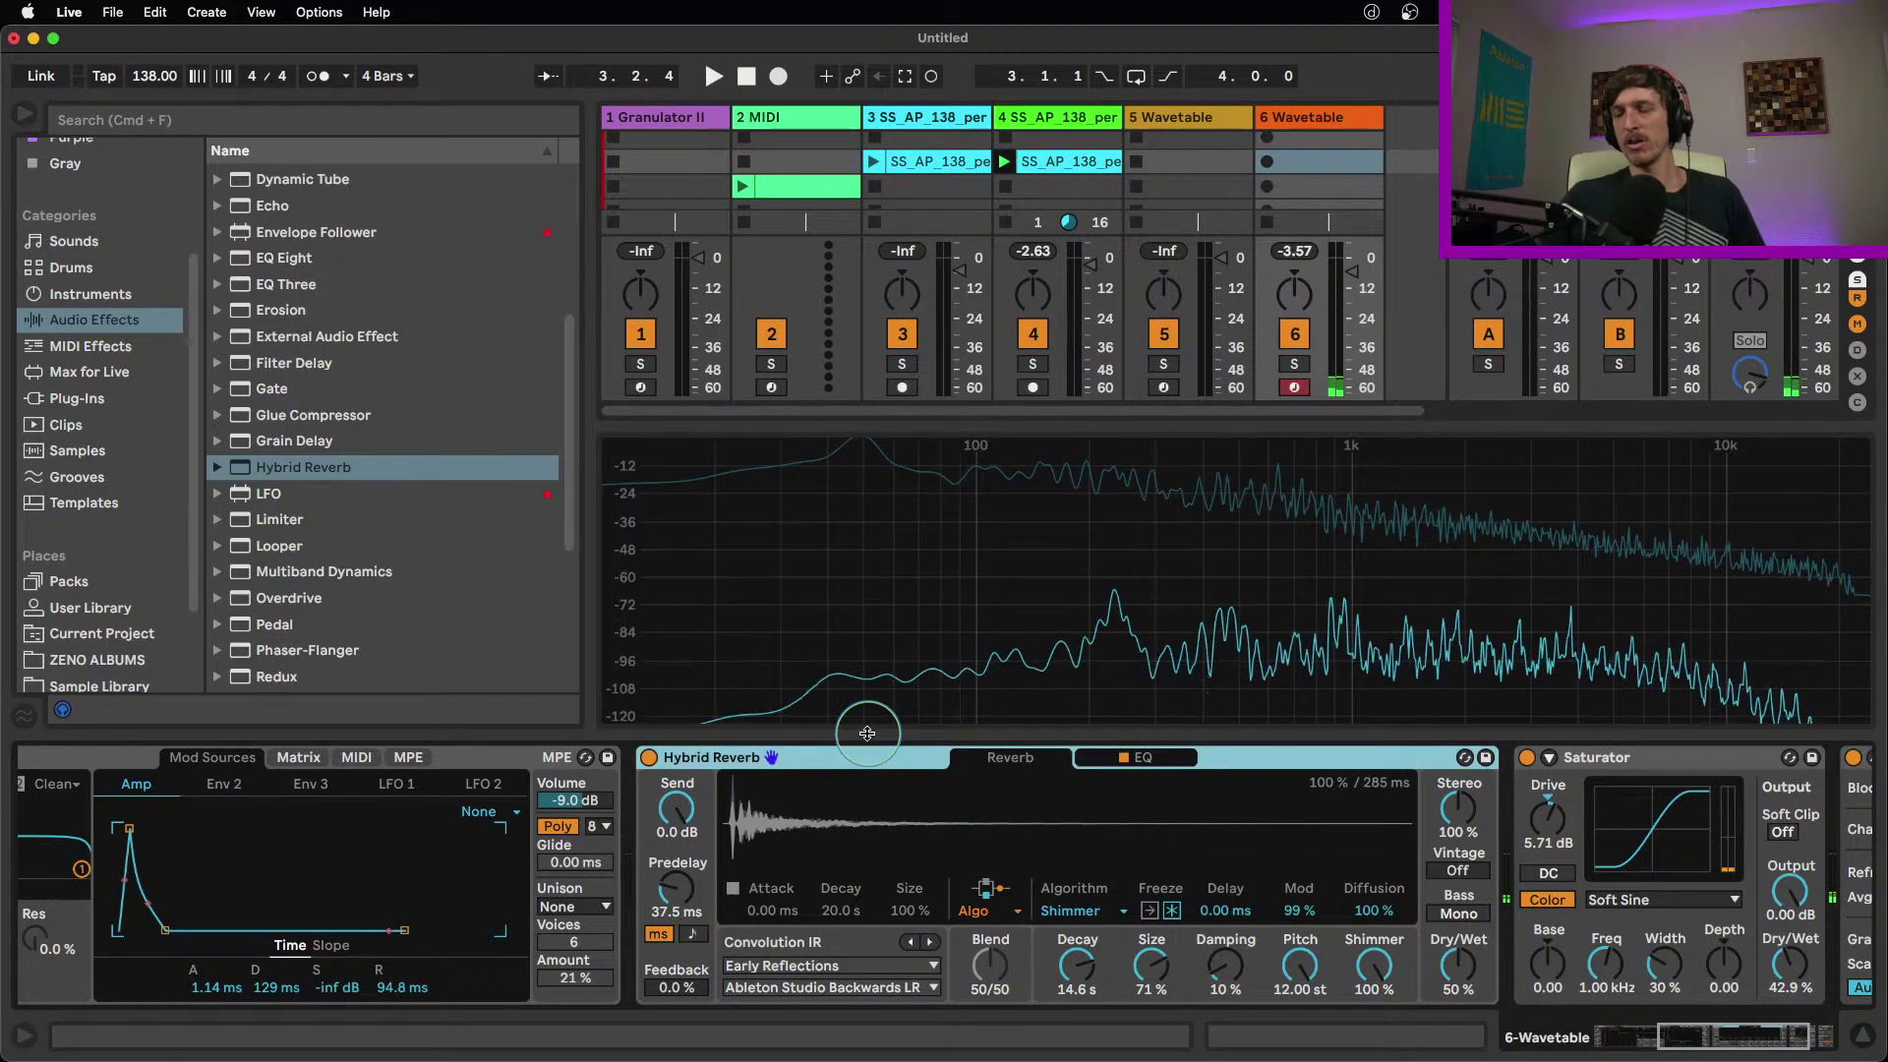
pyautogui.press('Delete')
# Look through the installed VST and VST3 plug-ins, including the Valhalla DSP folder
pyautogui.scroll(-3, 73, 311)
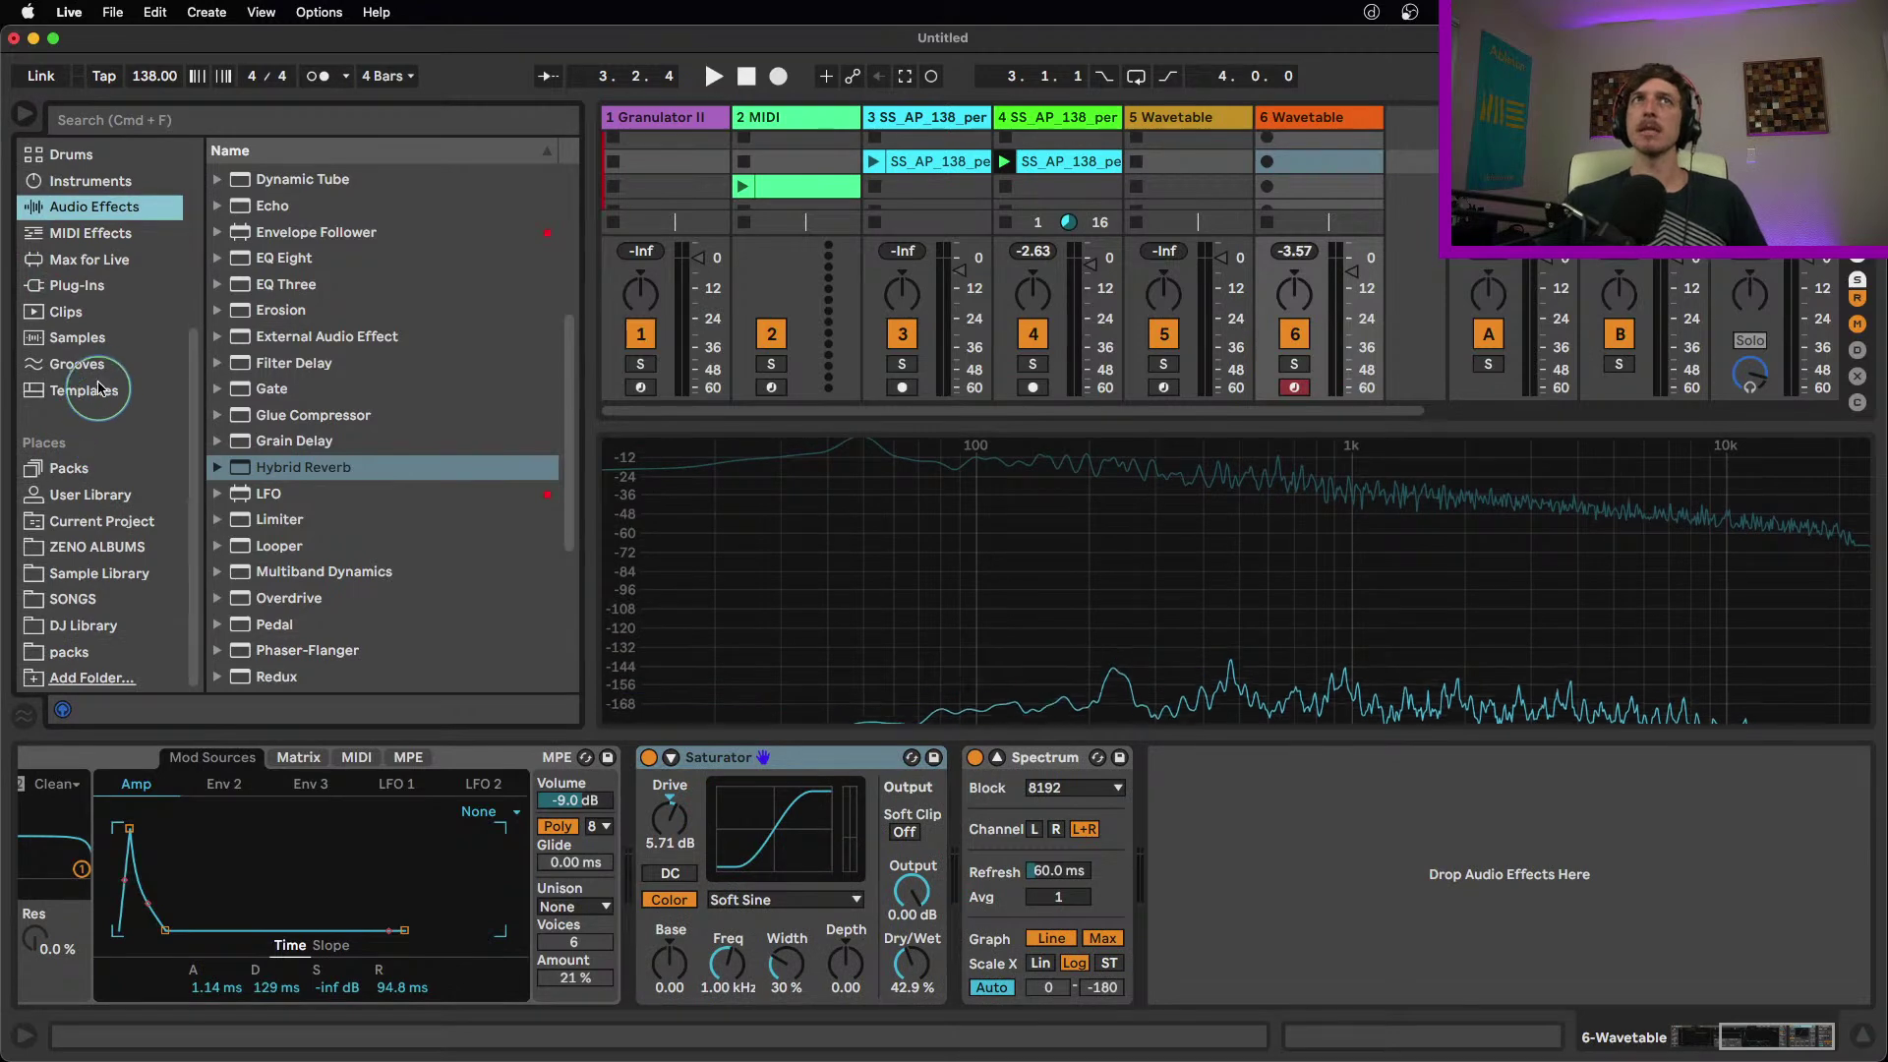
pyautogui.click(74, 286)
pyautogui.click(218, 202)
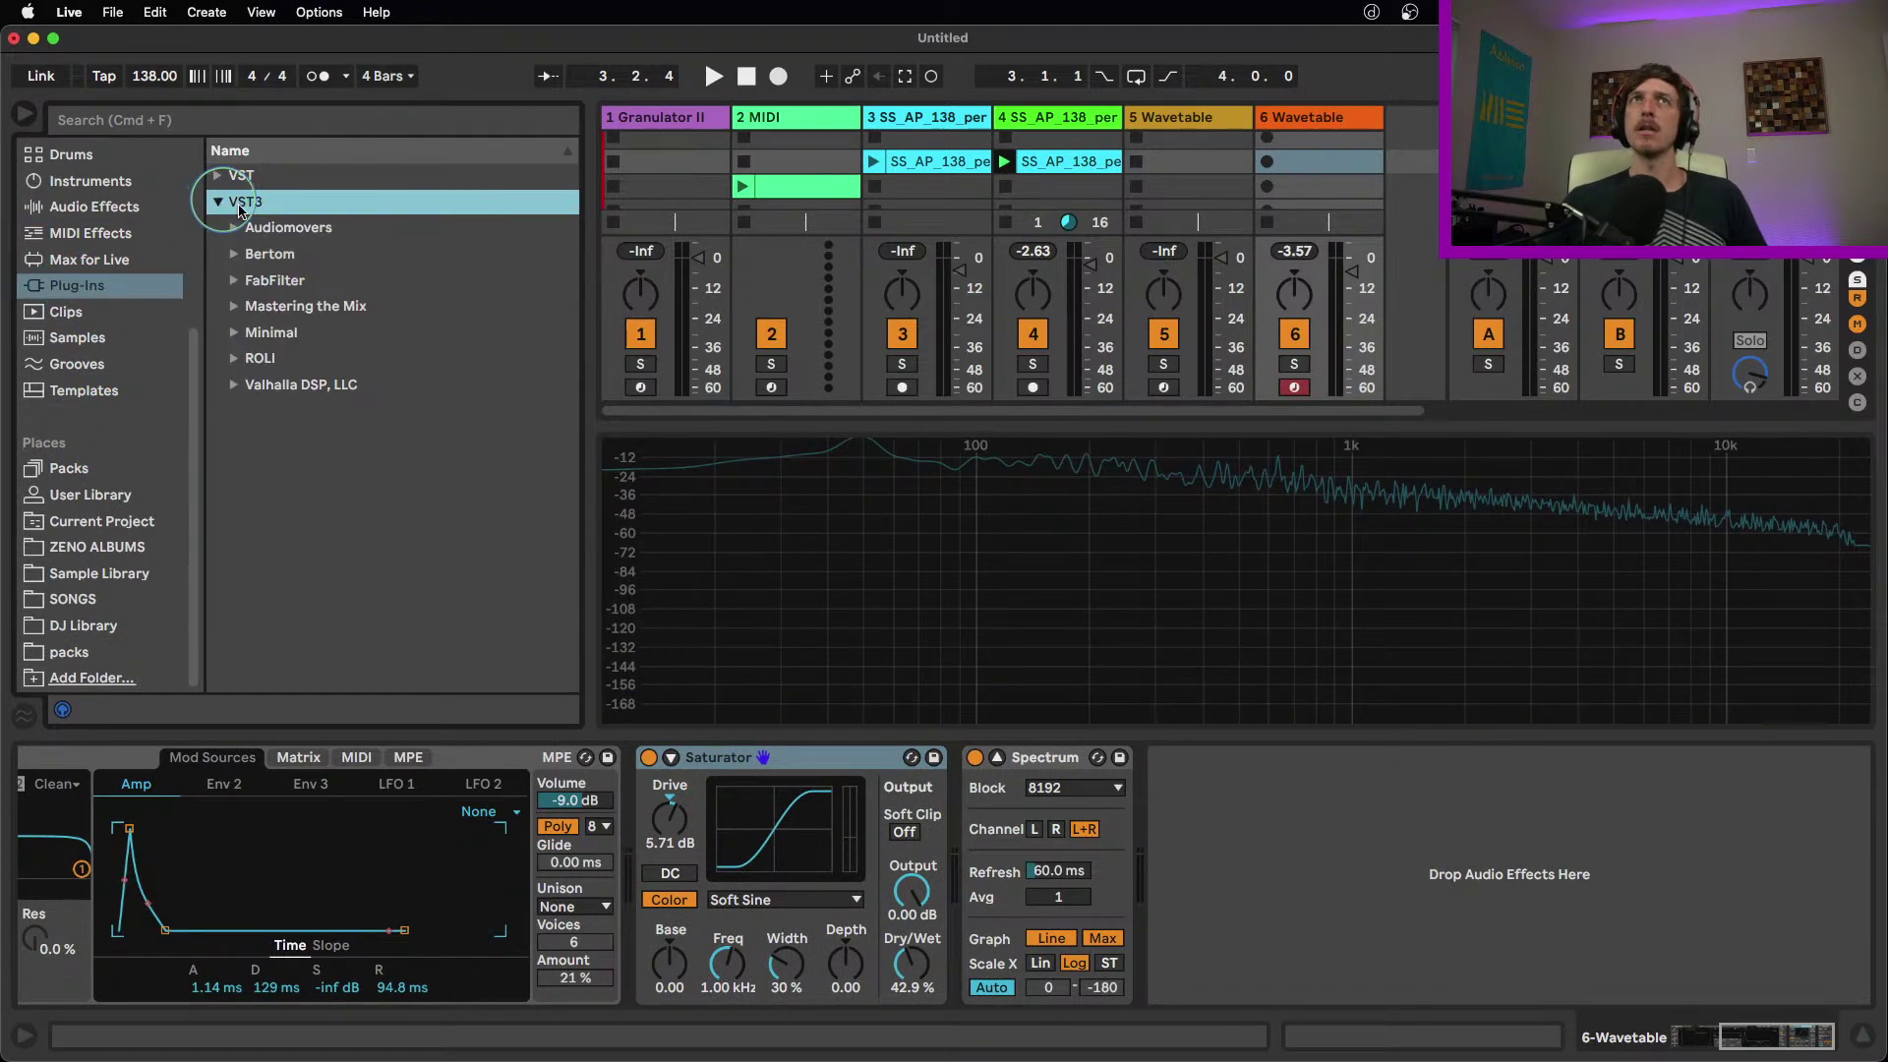
pyautogui.click(246, 362)
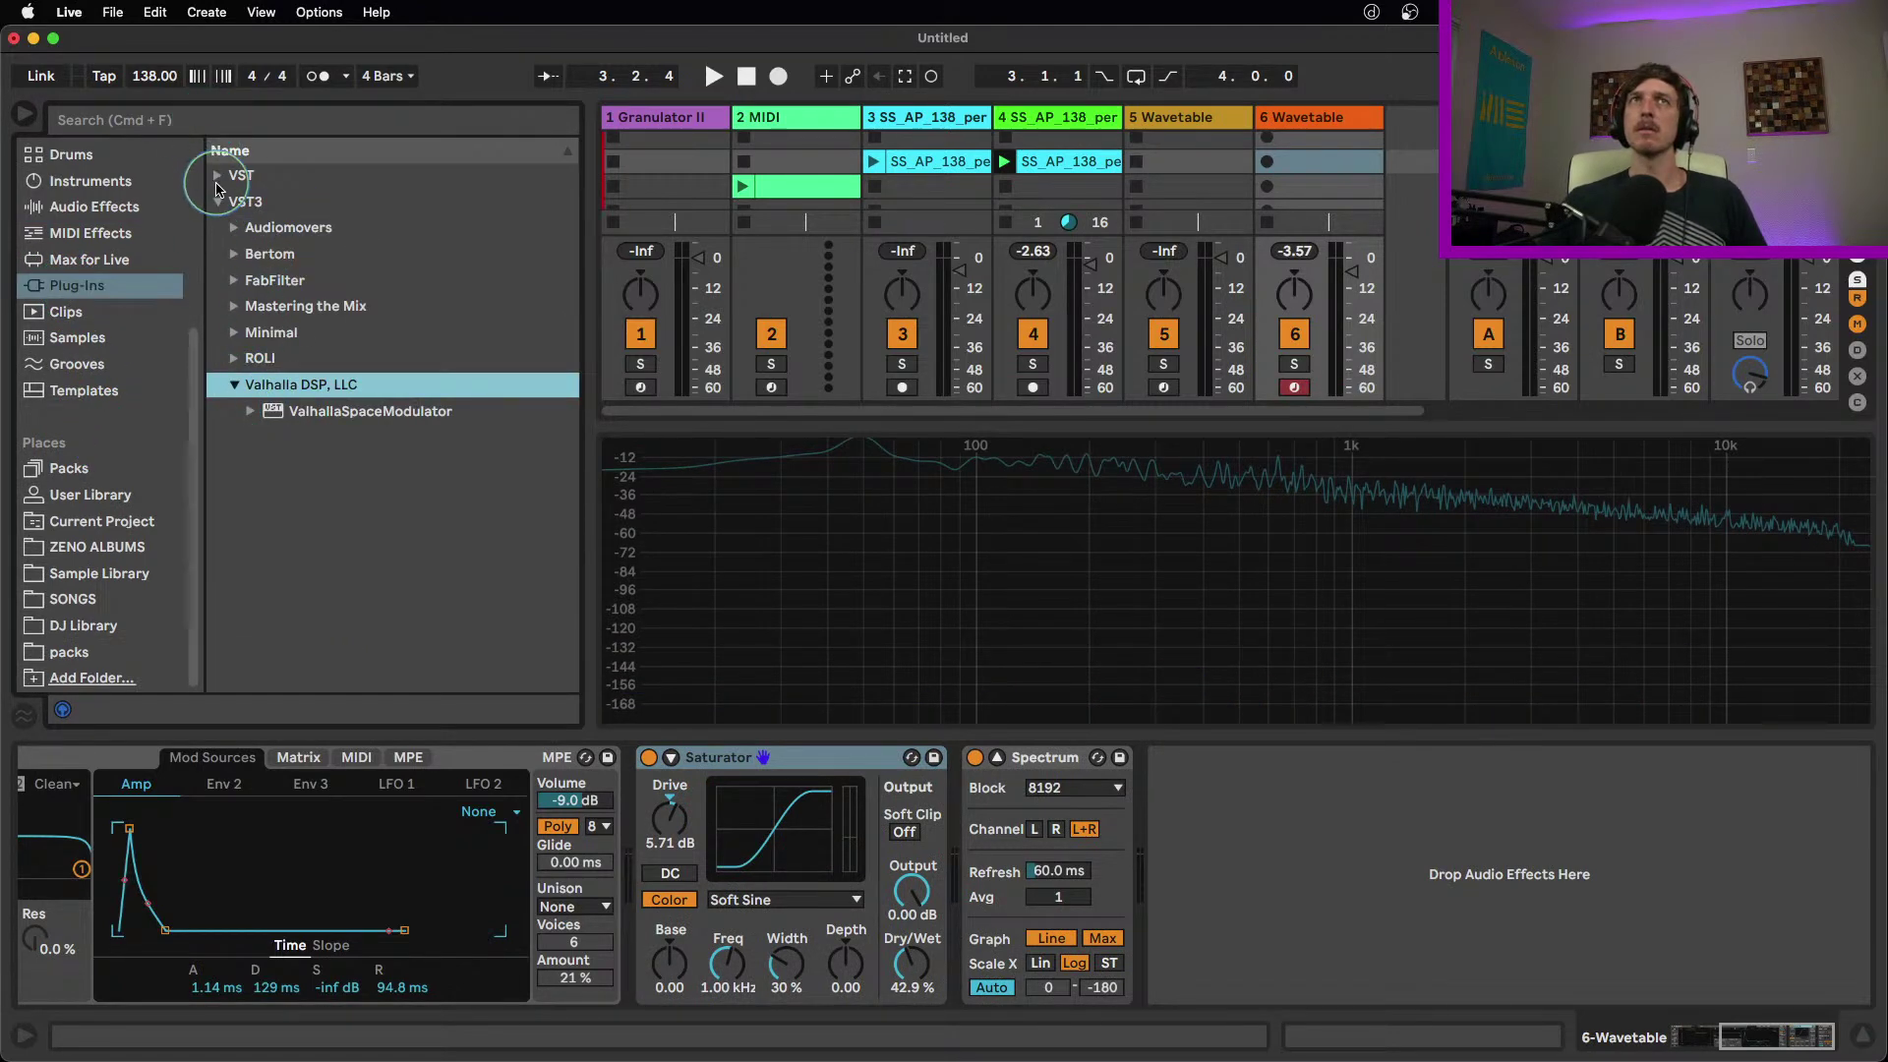
pyautogui.click(218, 175)
pyautogui.scroll(-10, 291, 377)
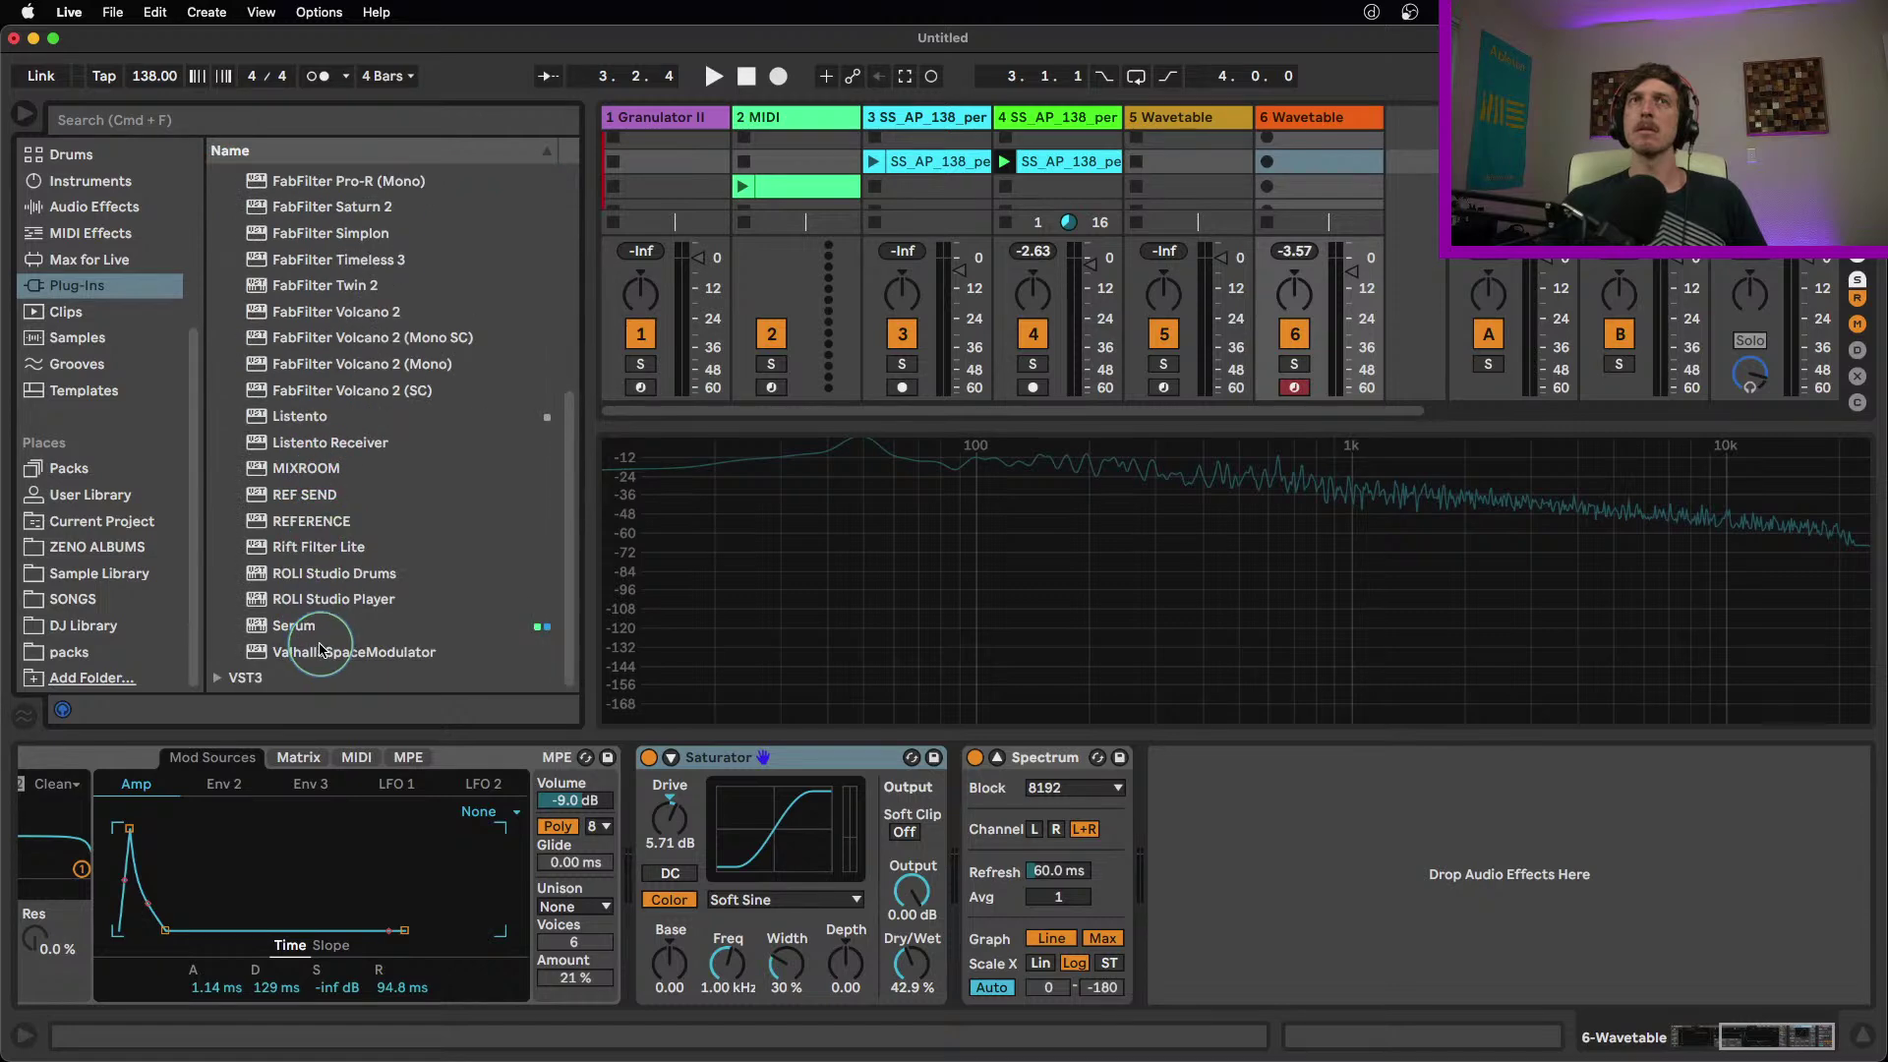
pyautogui.scroll(5, 411, 602)
pyautogui.scroll(-5, 413, 595)
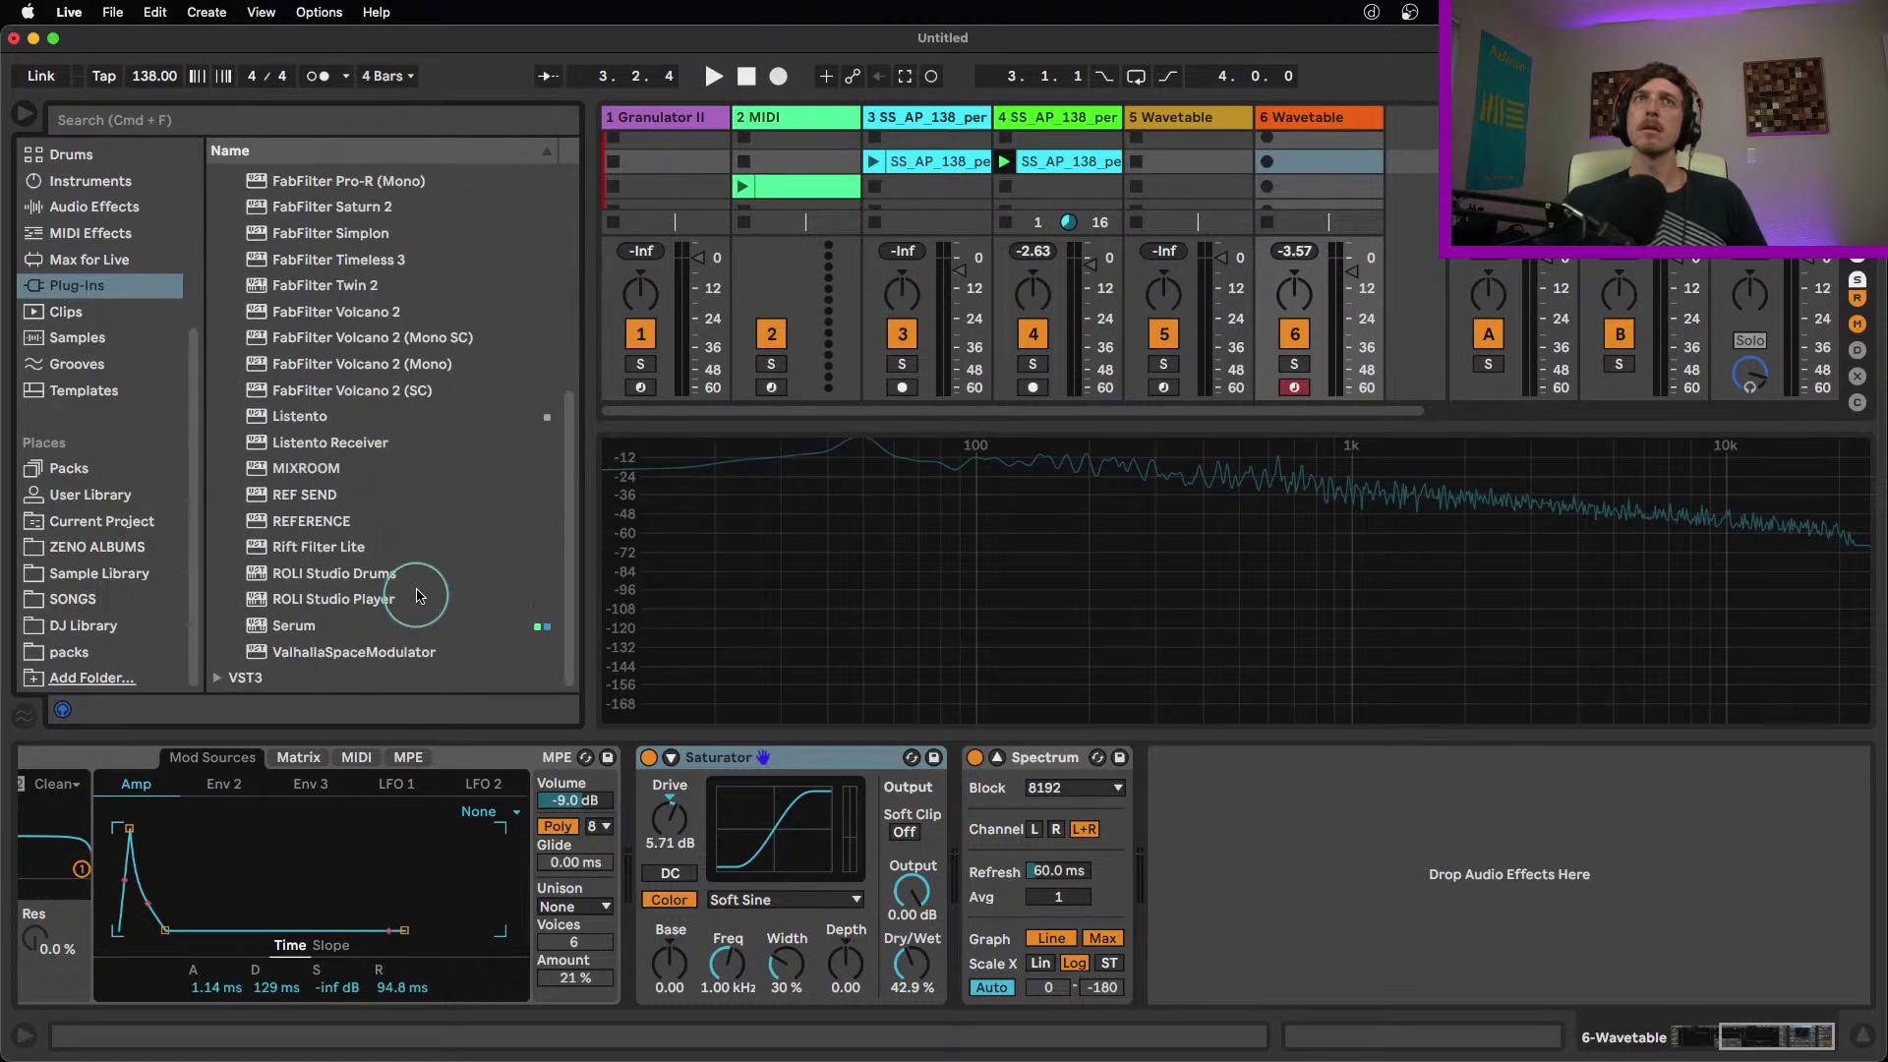
pyautogui.moveTo(568, 535); pyautogui.dragTo(548, 288)
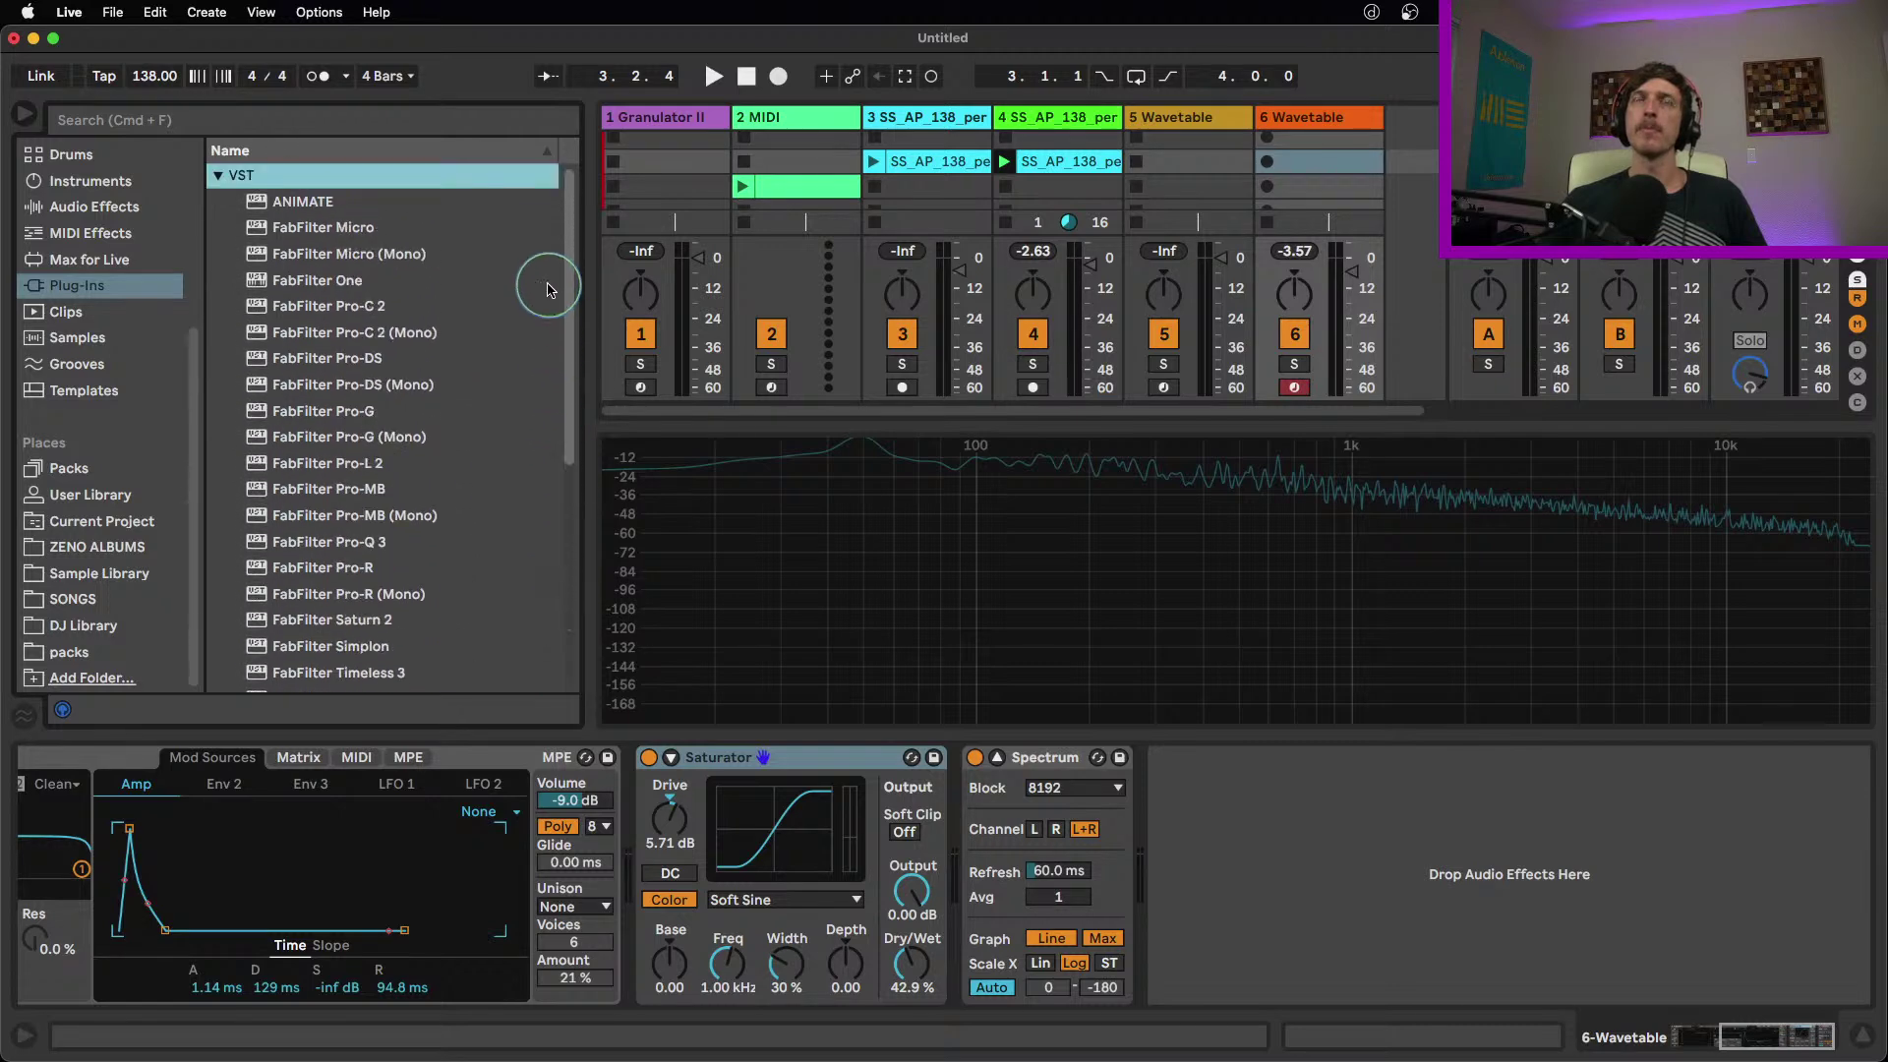
pyautogui.click(217, 175)
pyautogui.click(218, 203)
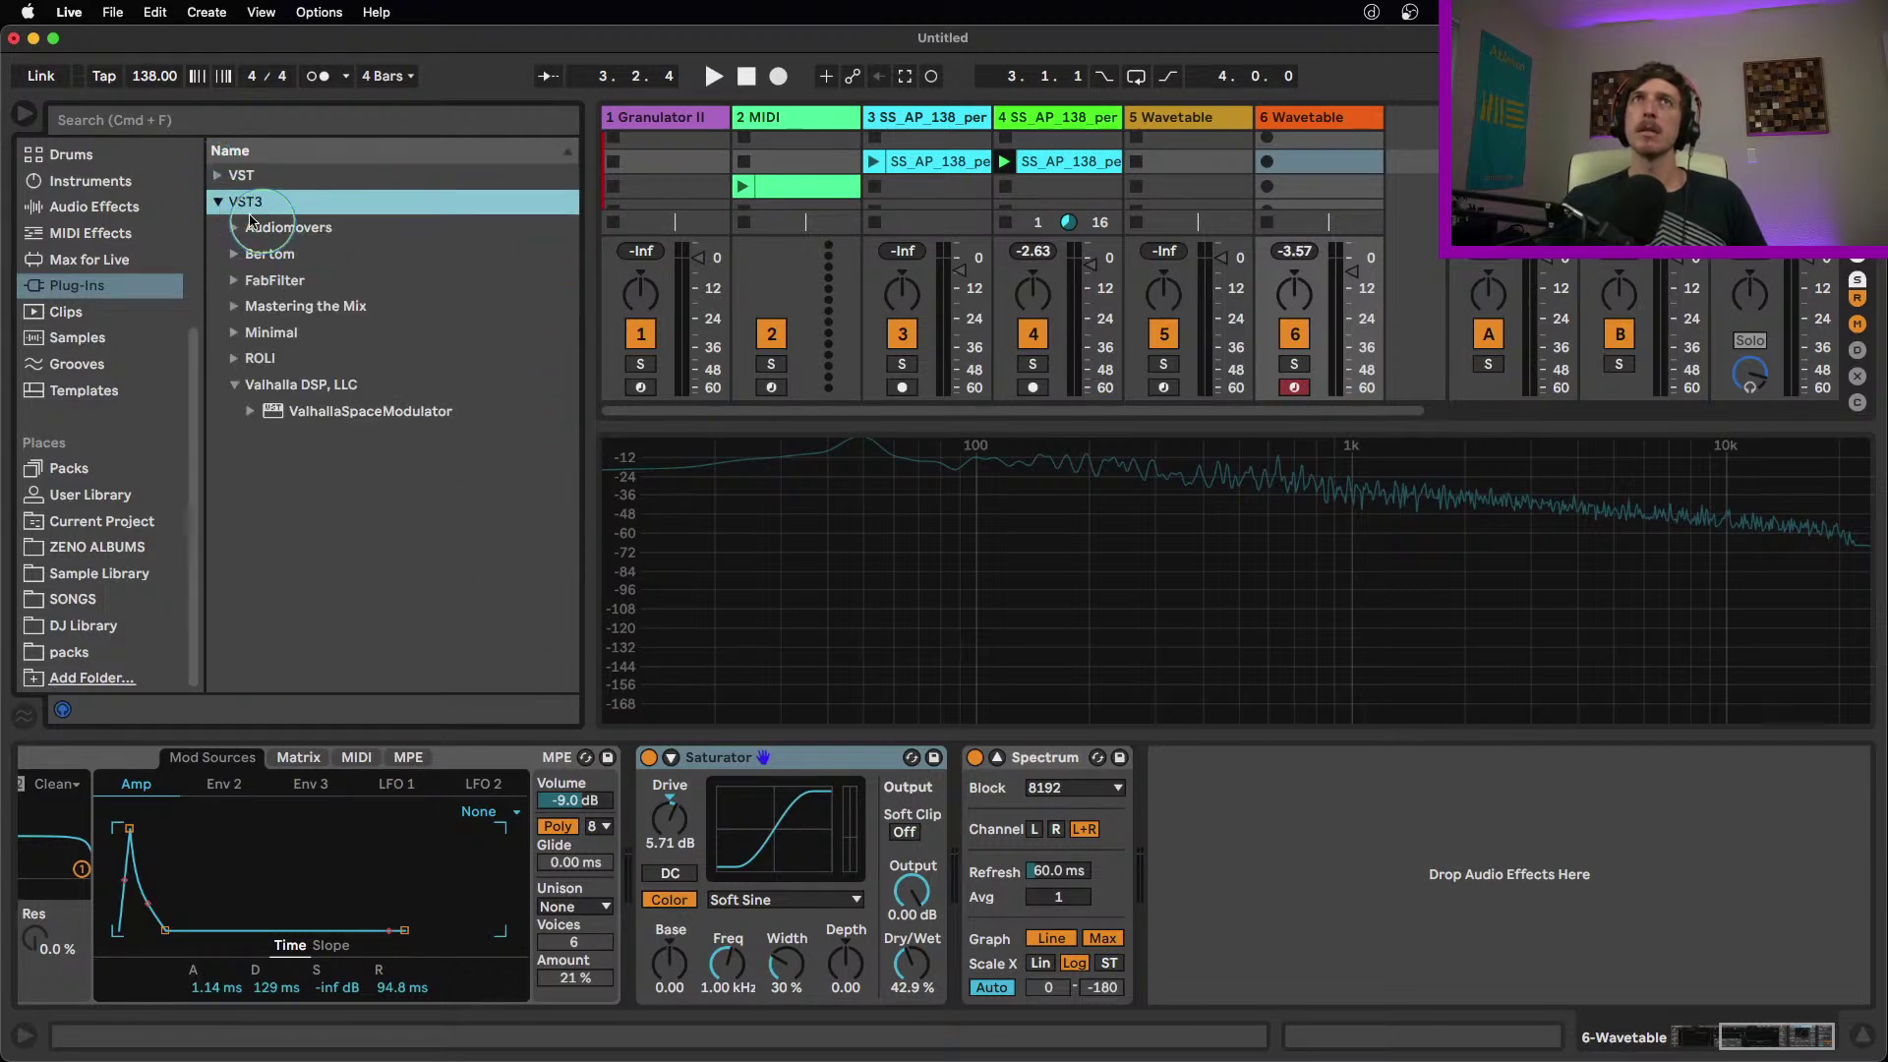
# Collapse the VST3 plug-in folder and switch to Firefox to view the Audiomovers page on the Listento Application
pyautogui.click(218, 202)
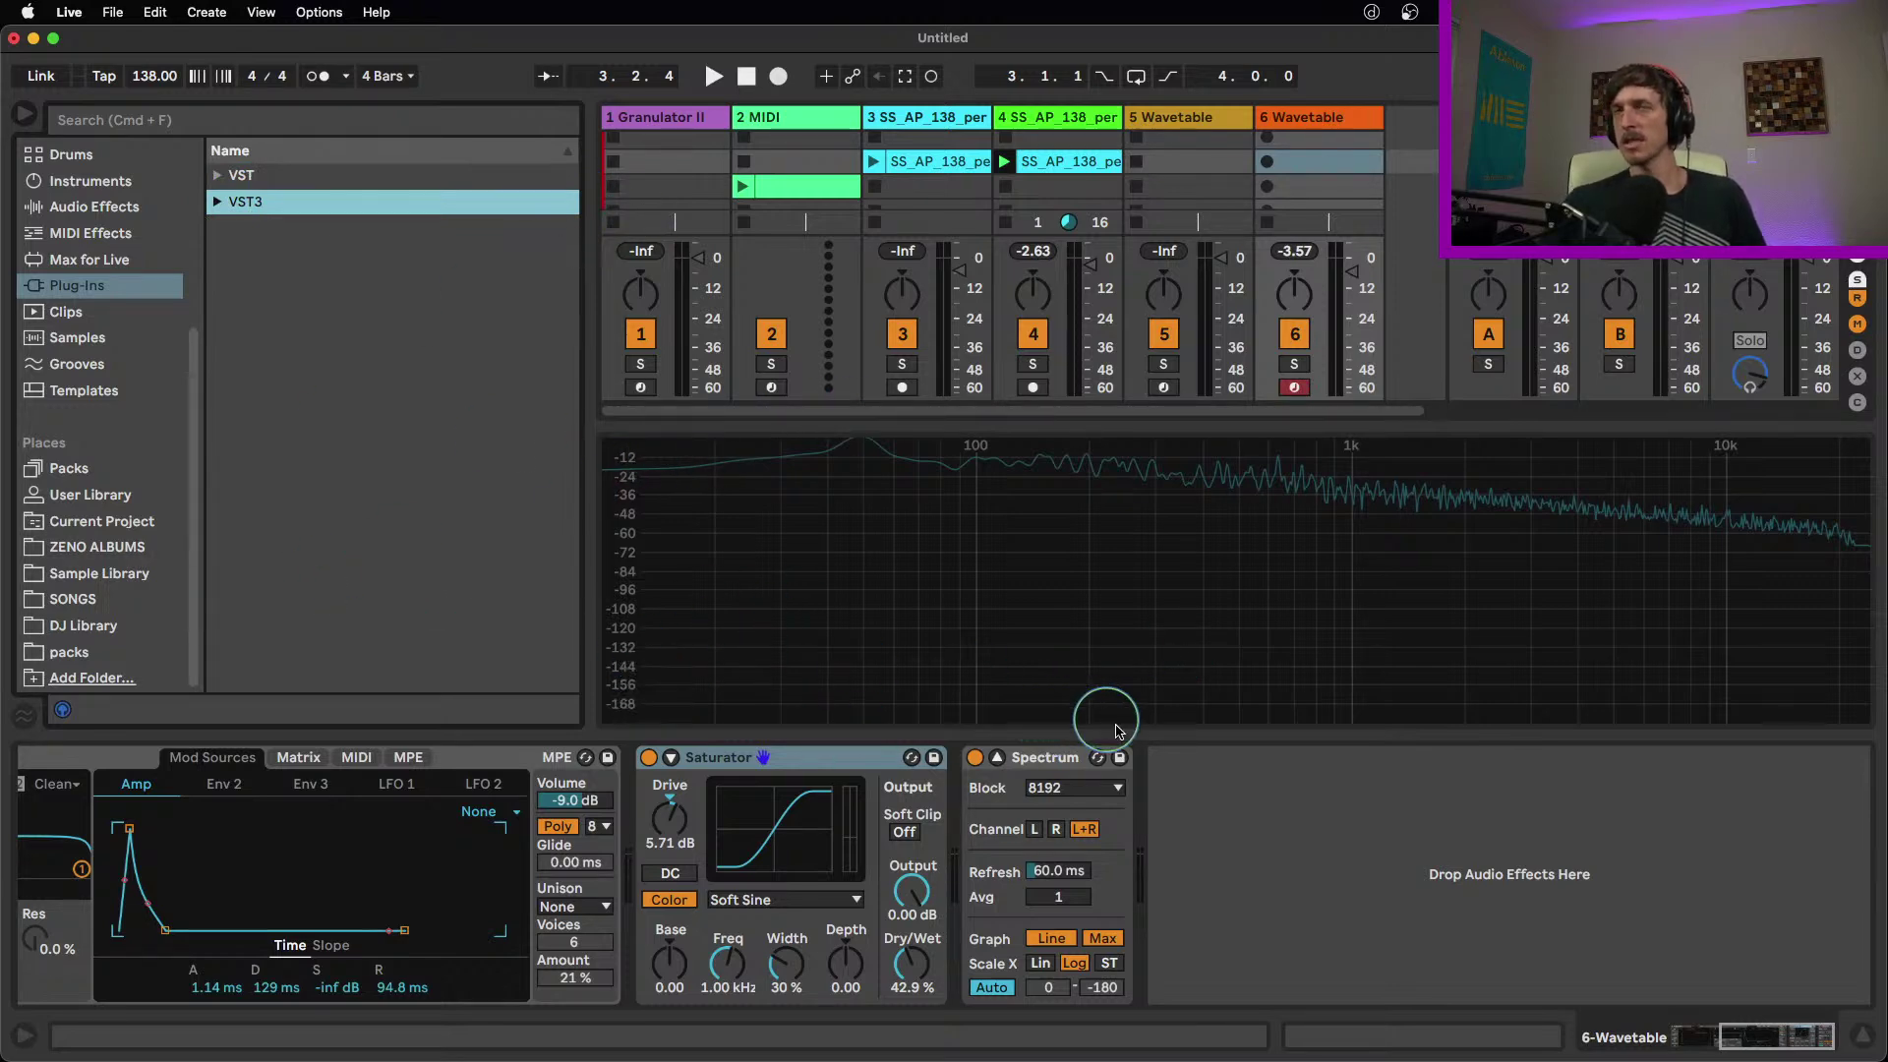
pyautogui.click(814, 770)
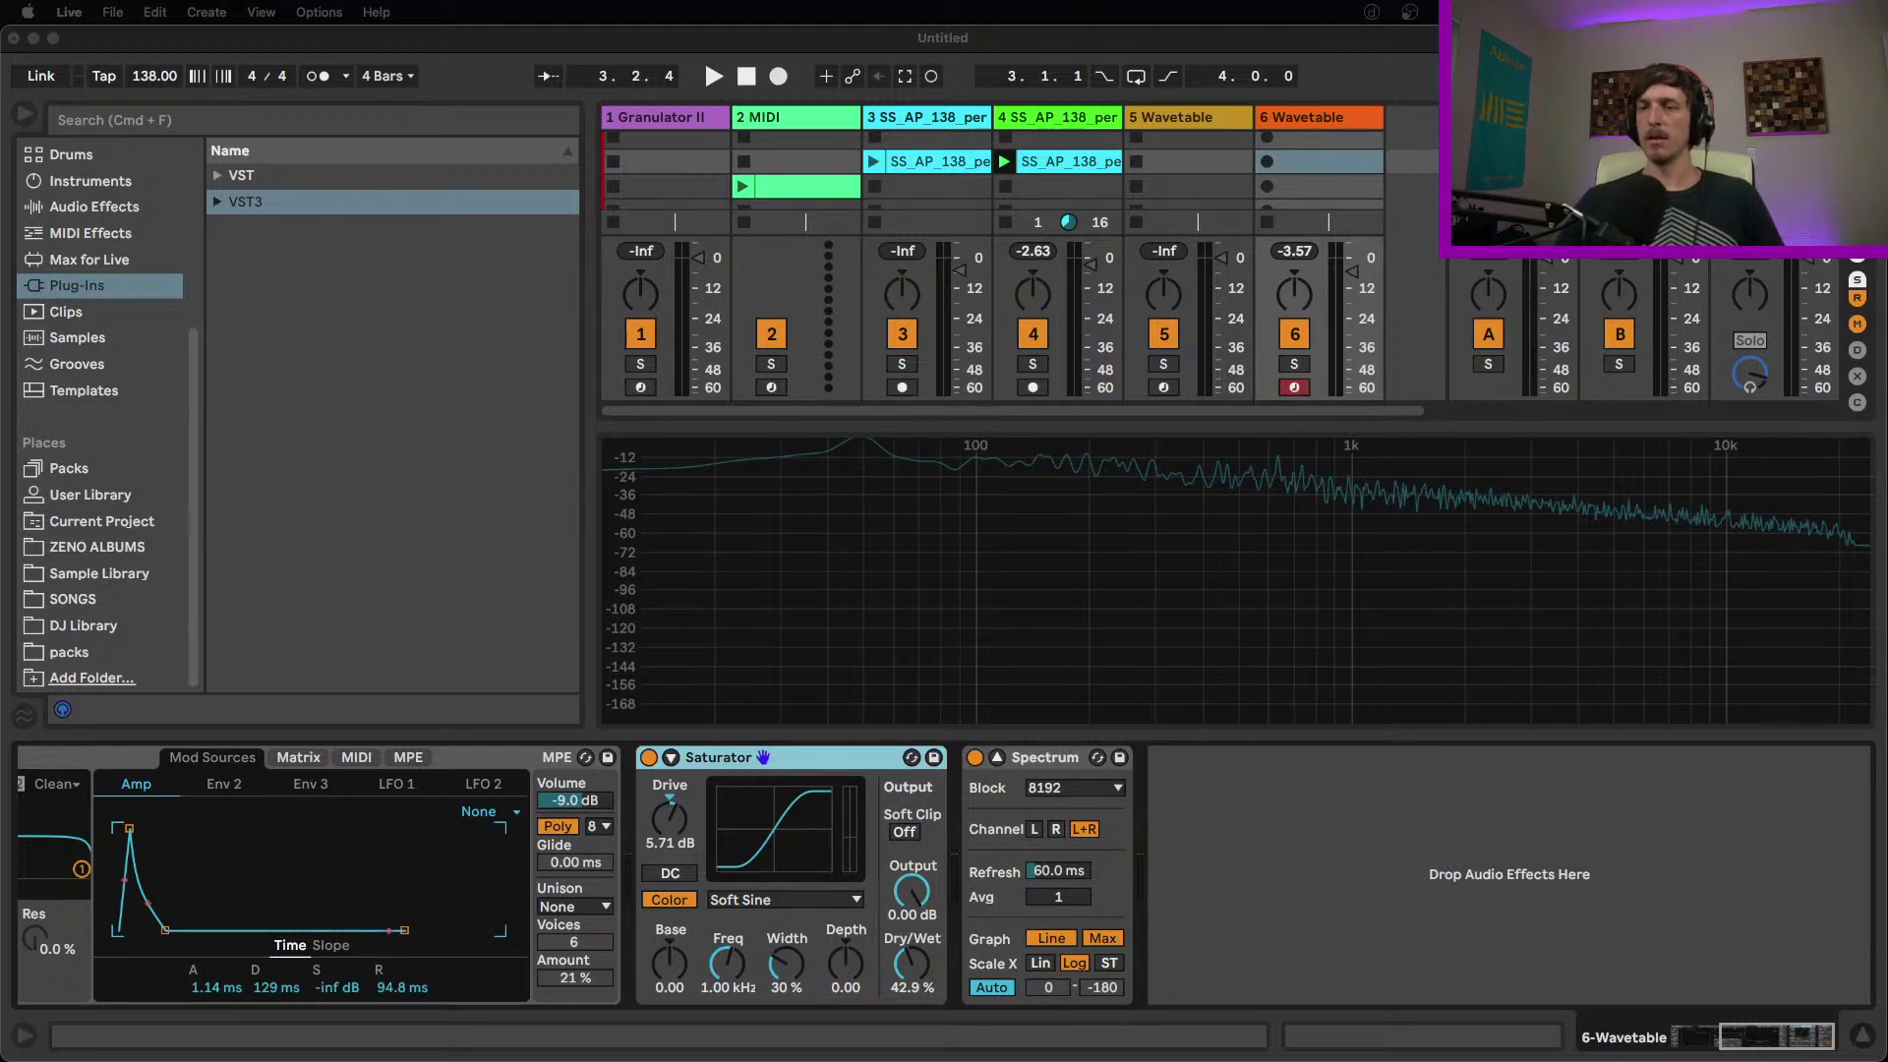
pyautogui.moveTo(590, 346); pyautogui.dragTo(591, 248)
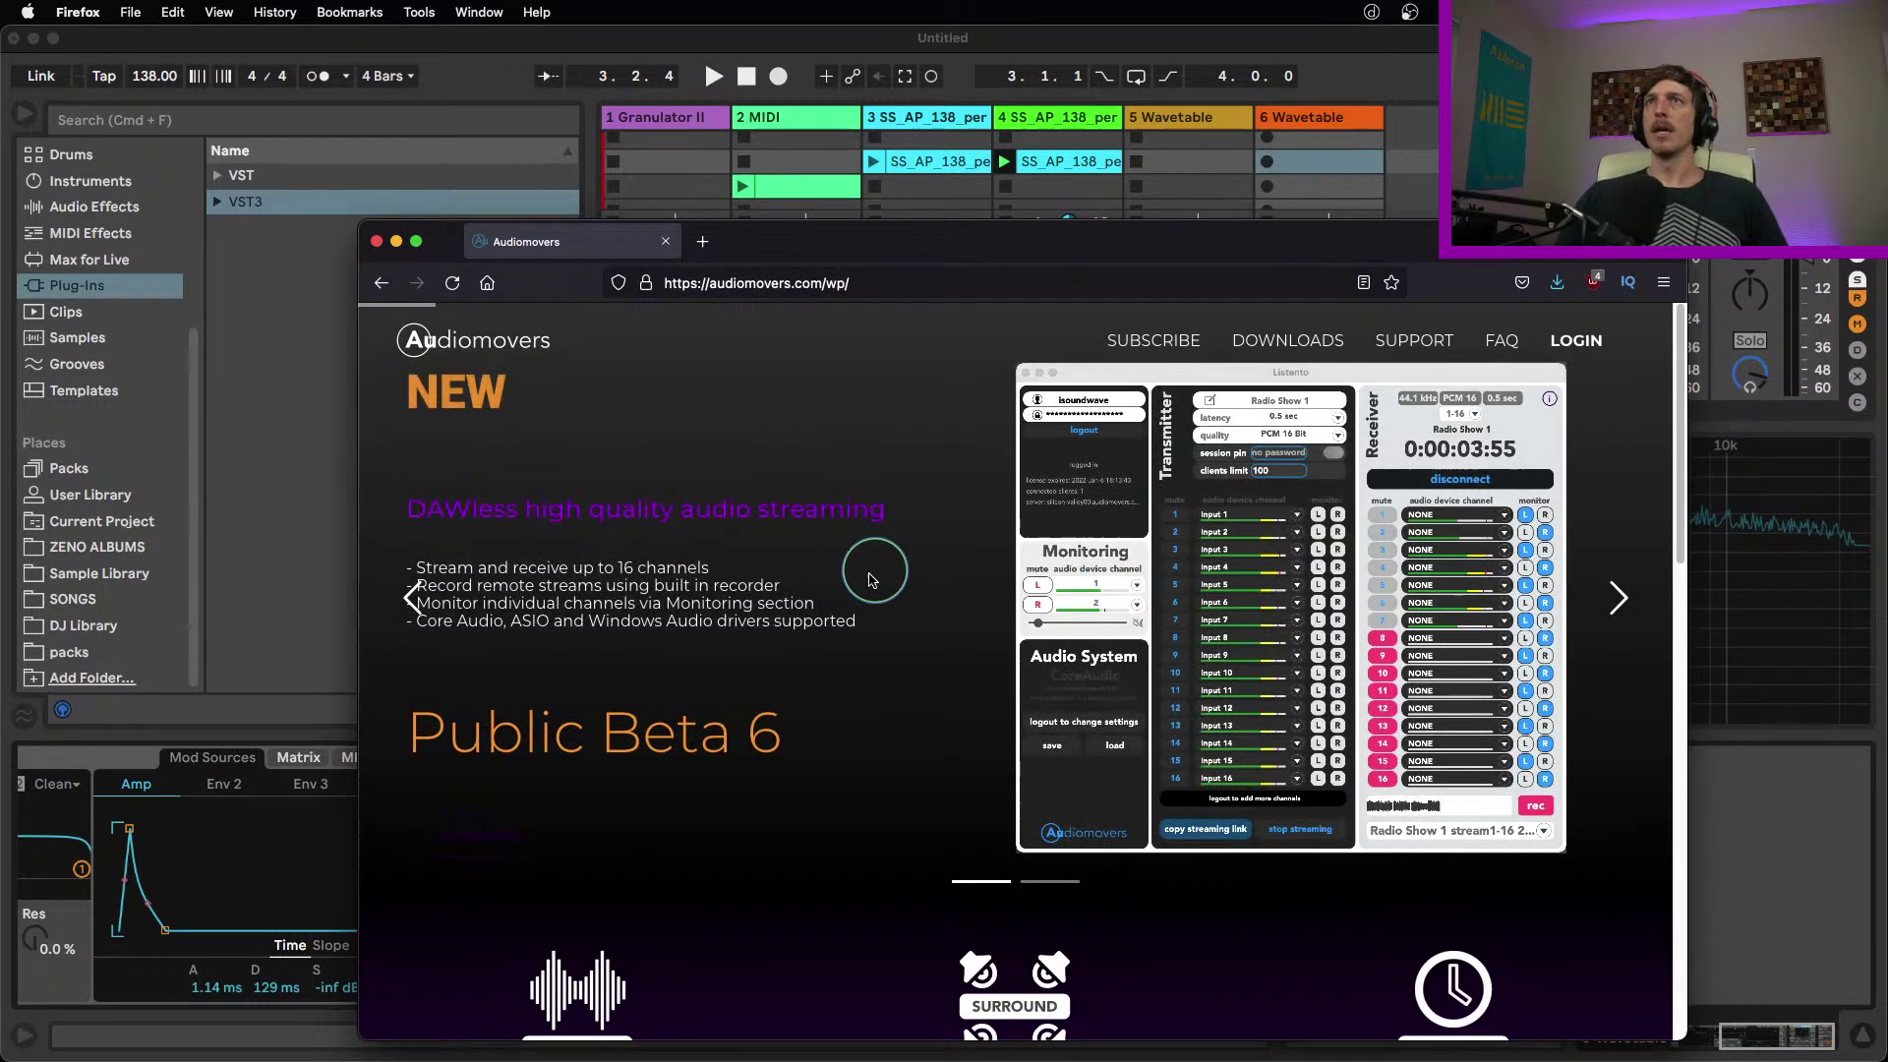
pyautogui.moveTo(1021, 240); pyautogui.dragTo(962, 195)
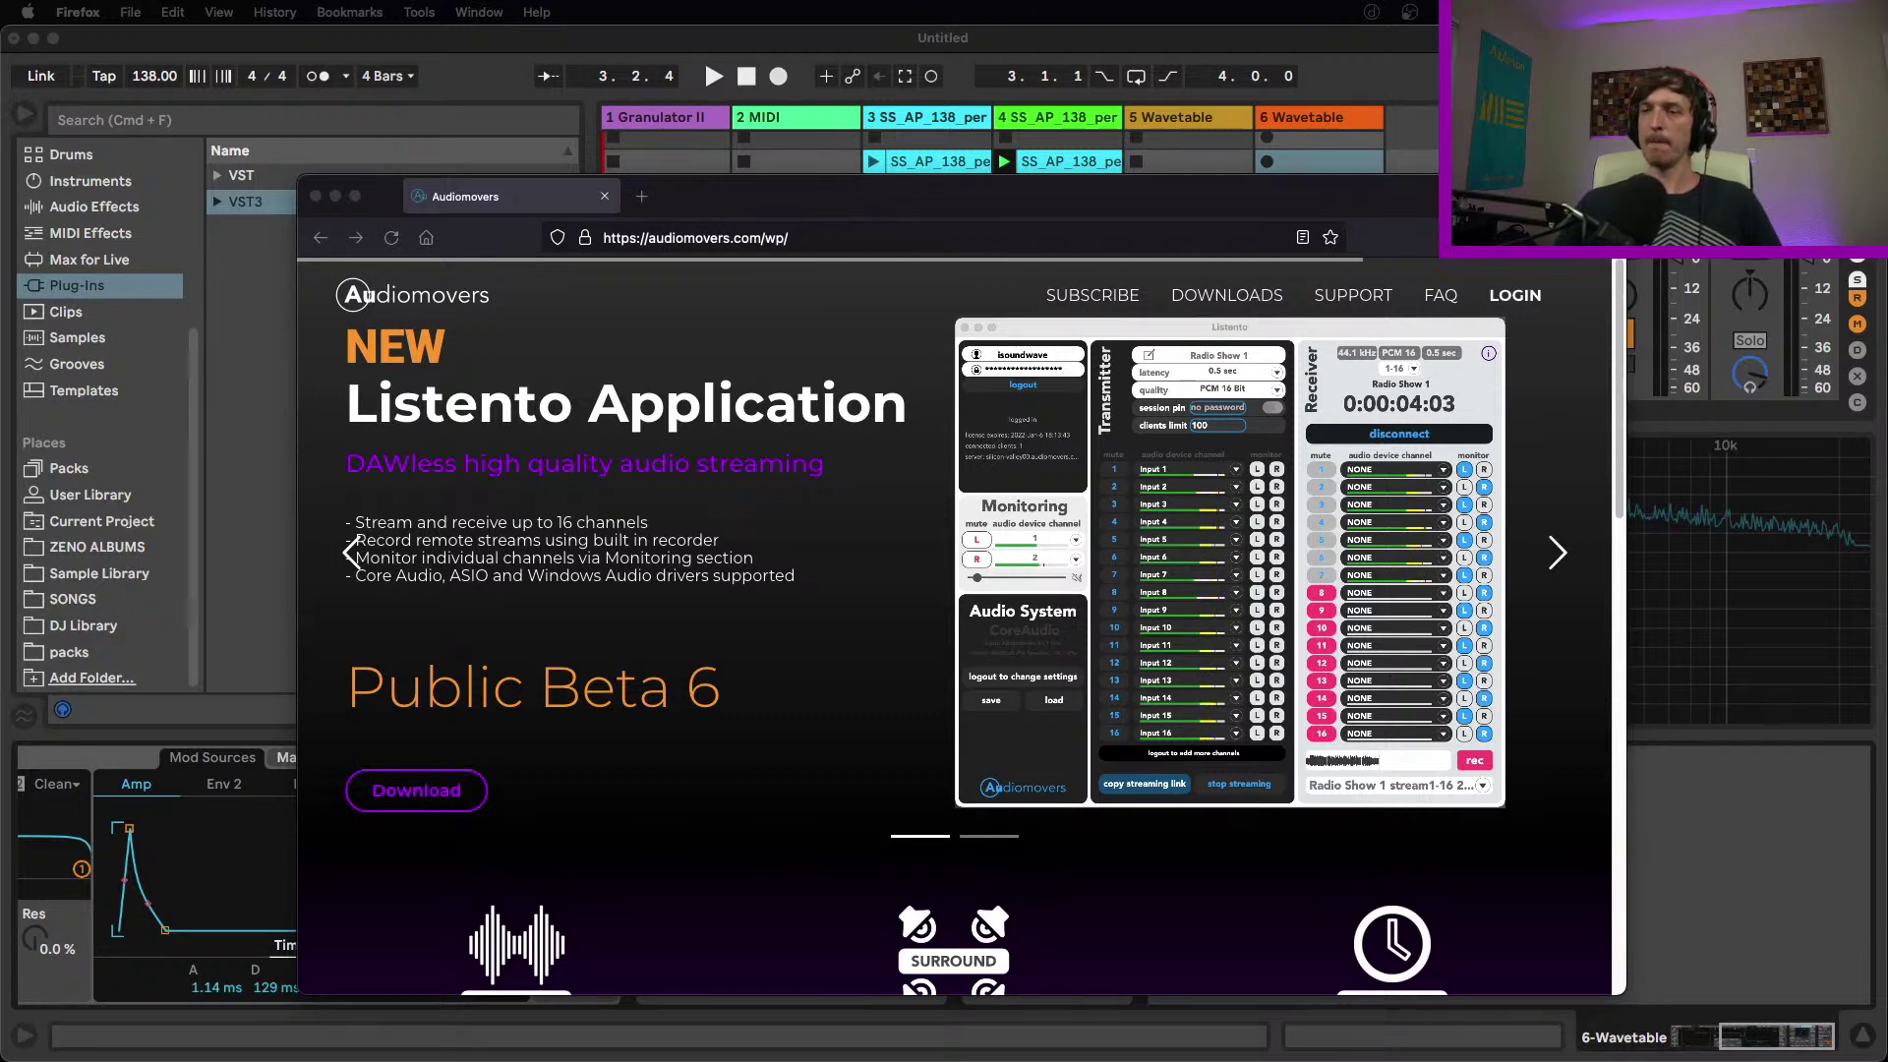
# Read the Bandcamp page for the Max for Live stem splitter (Spleeter), including its system requirements and download links
pyautogui.moveTo(713, 1057); pyautogui.dragTo(643, 199)
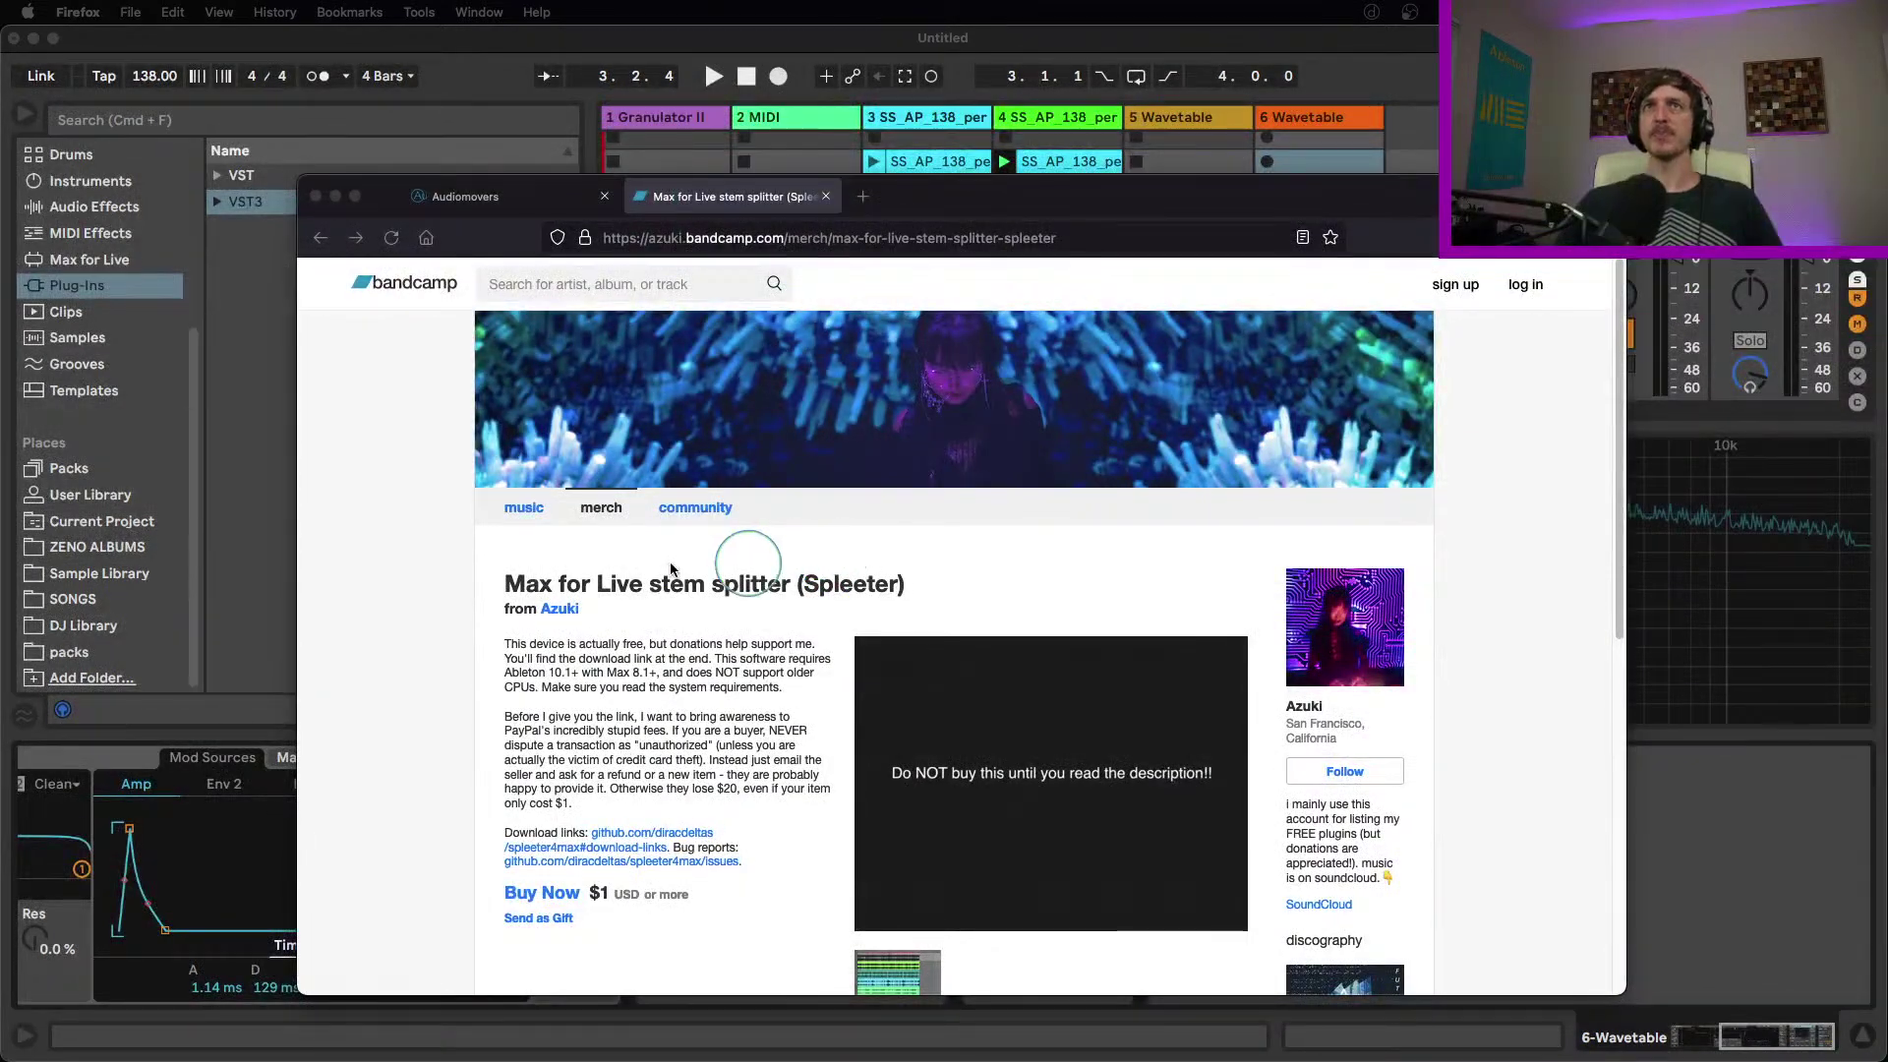
pyautogui.click(848, 584)
pyautogui.doubleClick(809, 584)
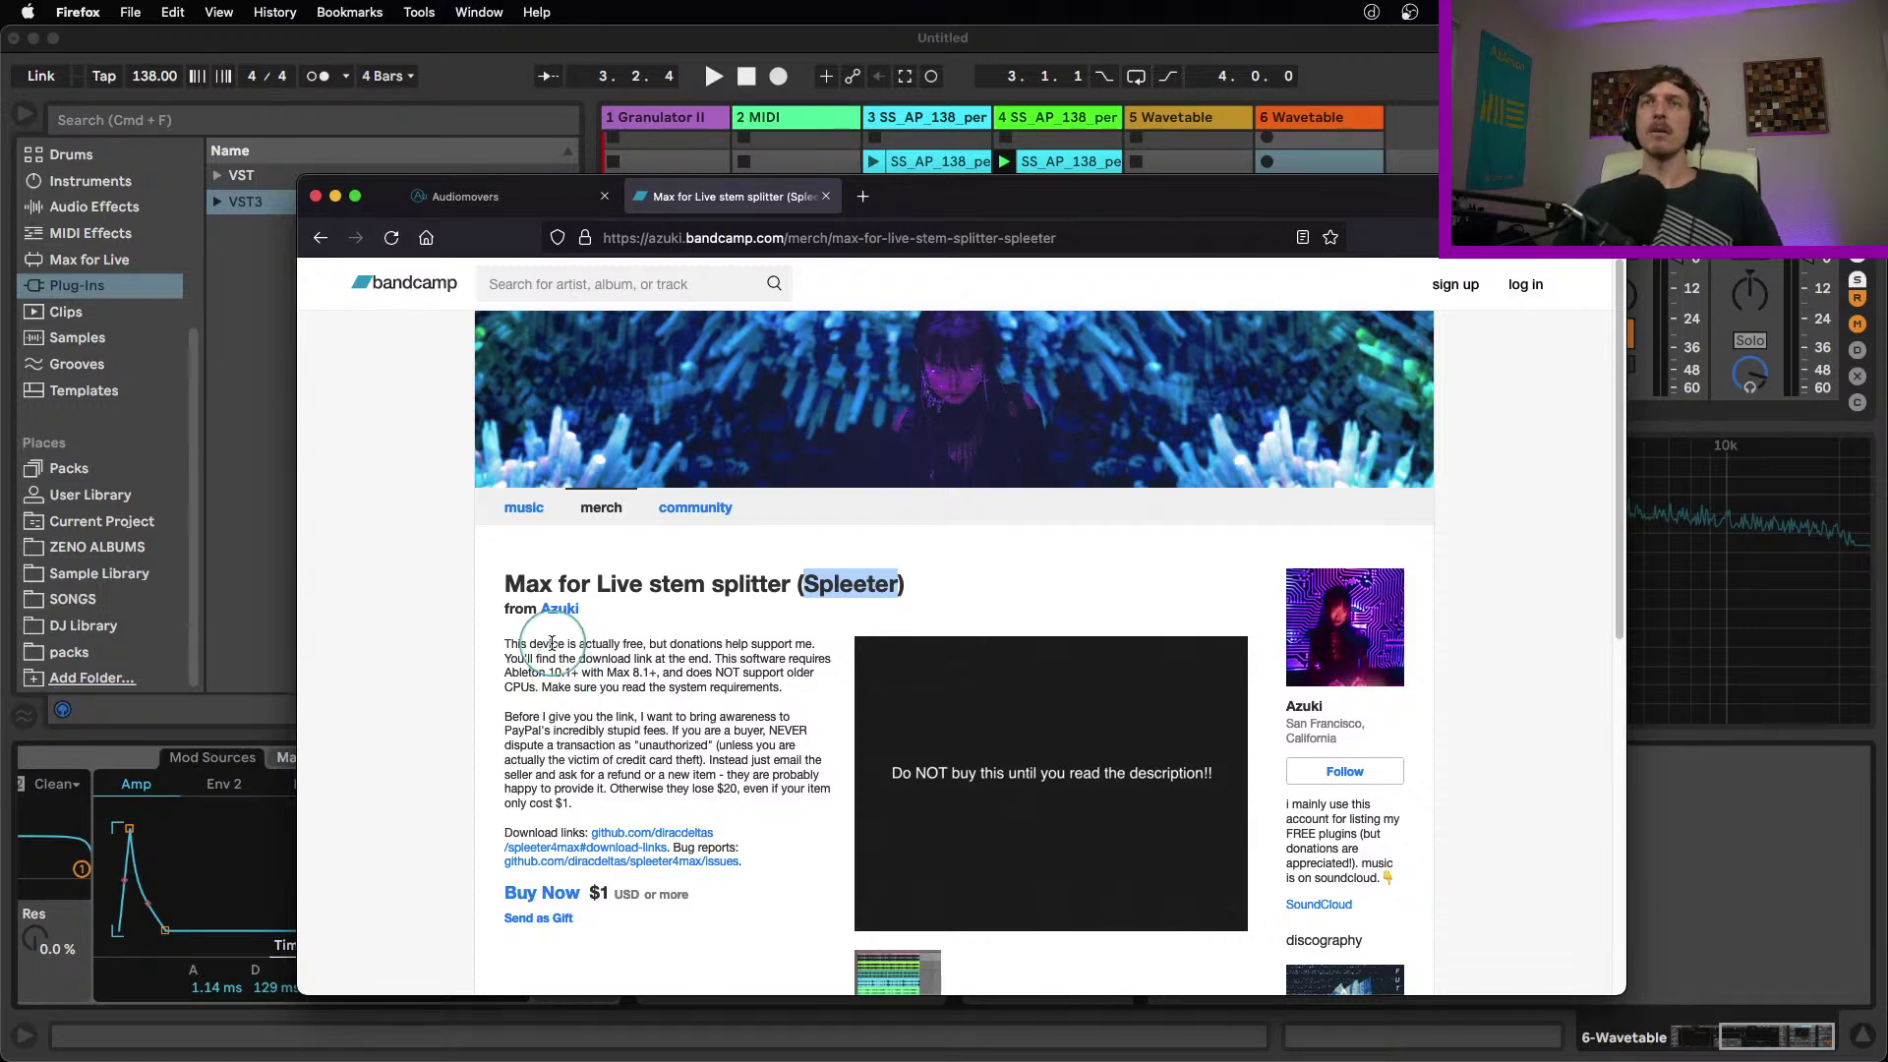
pyautogui.scroll(-2, 599, 681)
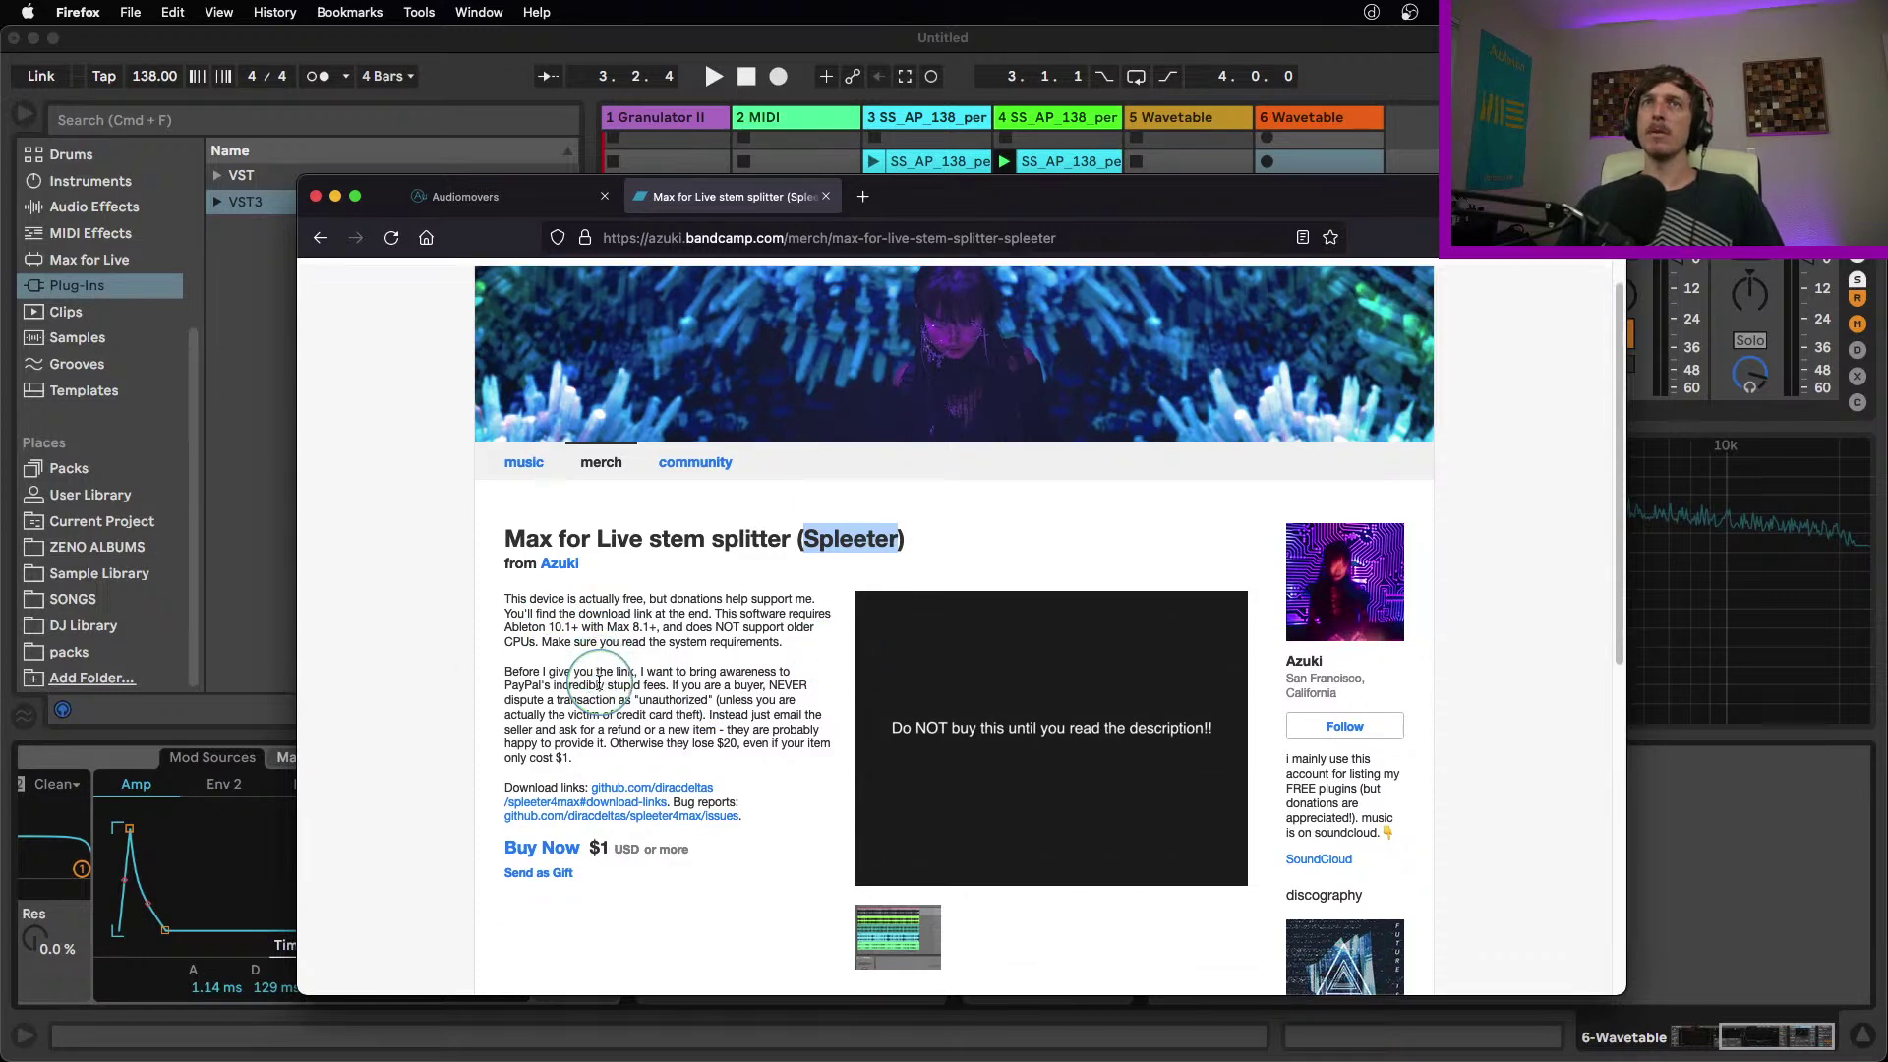
pyautogui.scroll(-1, 599, 681)
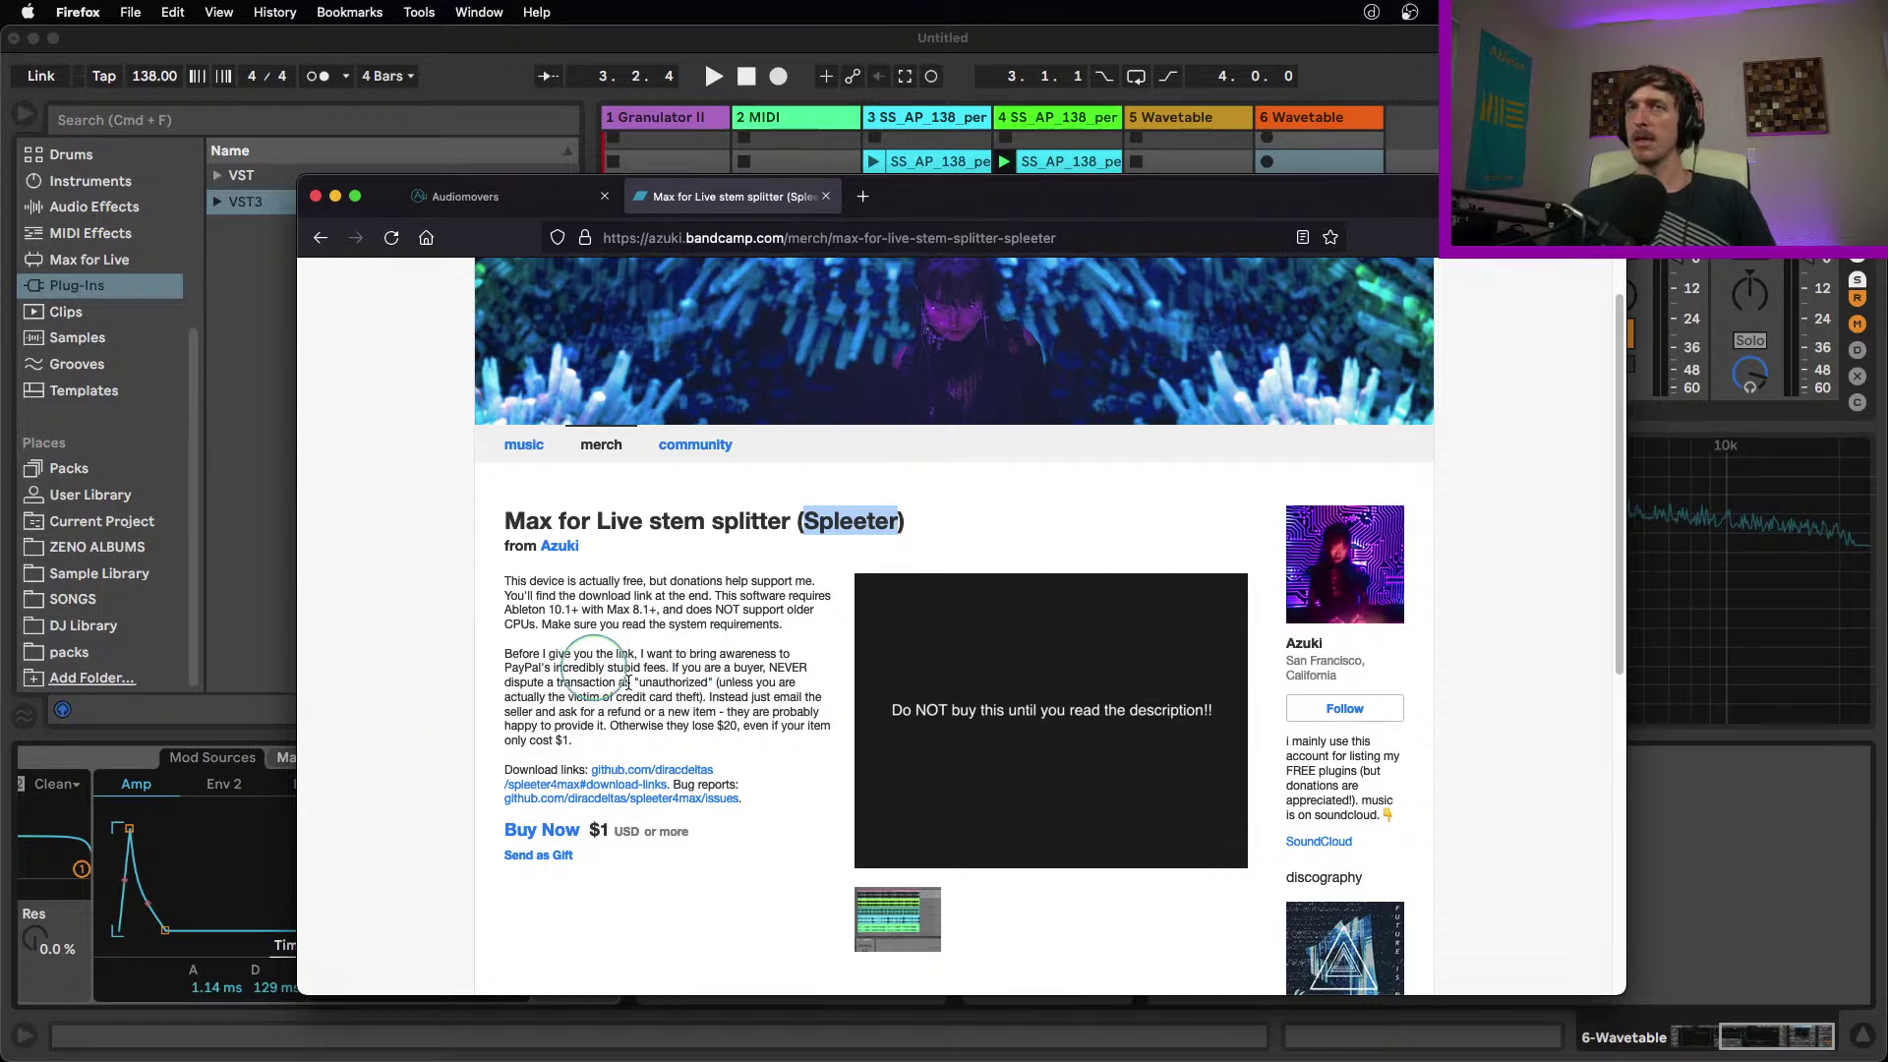
pyautogui.click(513, 674)
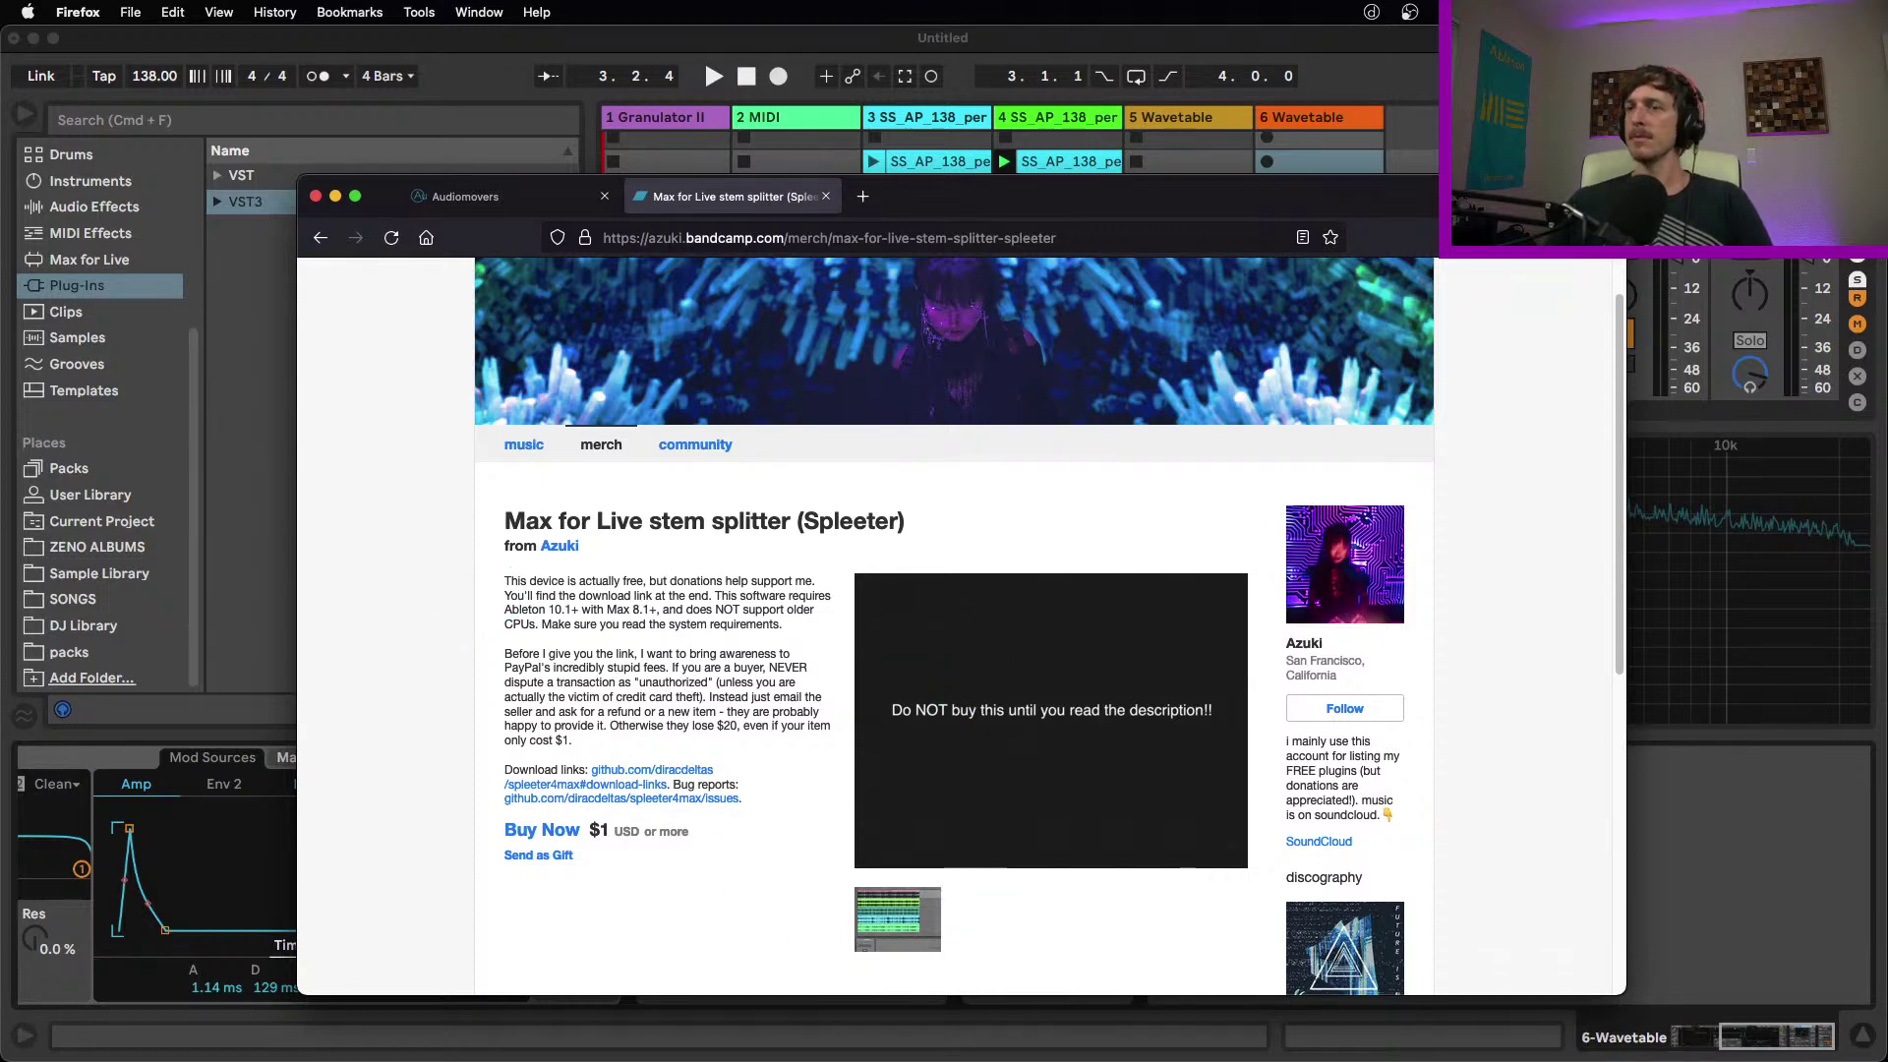
# Close the stem splitter and Audiomovers pages, view Ableton's Certified Training page and close it too
pyautogui.click(826, 196)
pyautogui.click(605, 196)
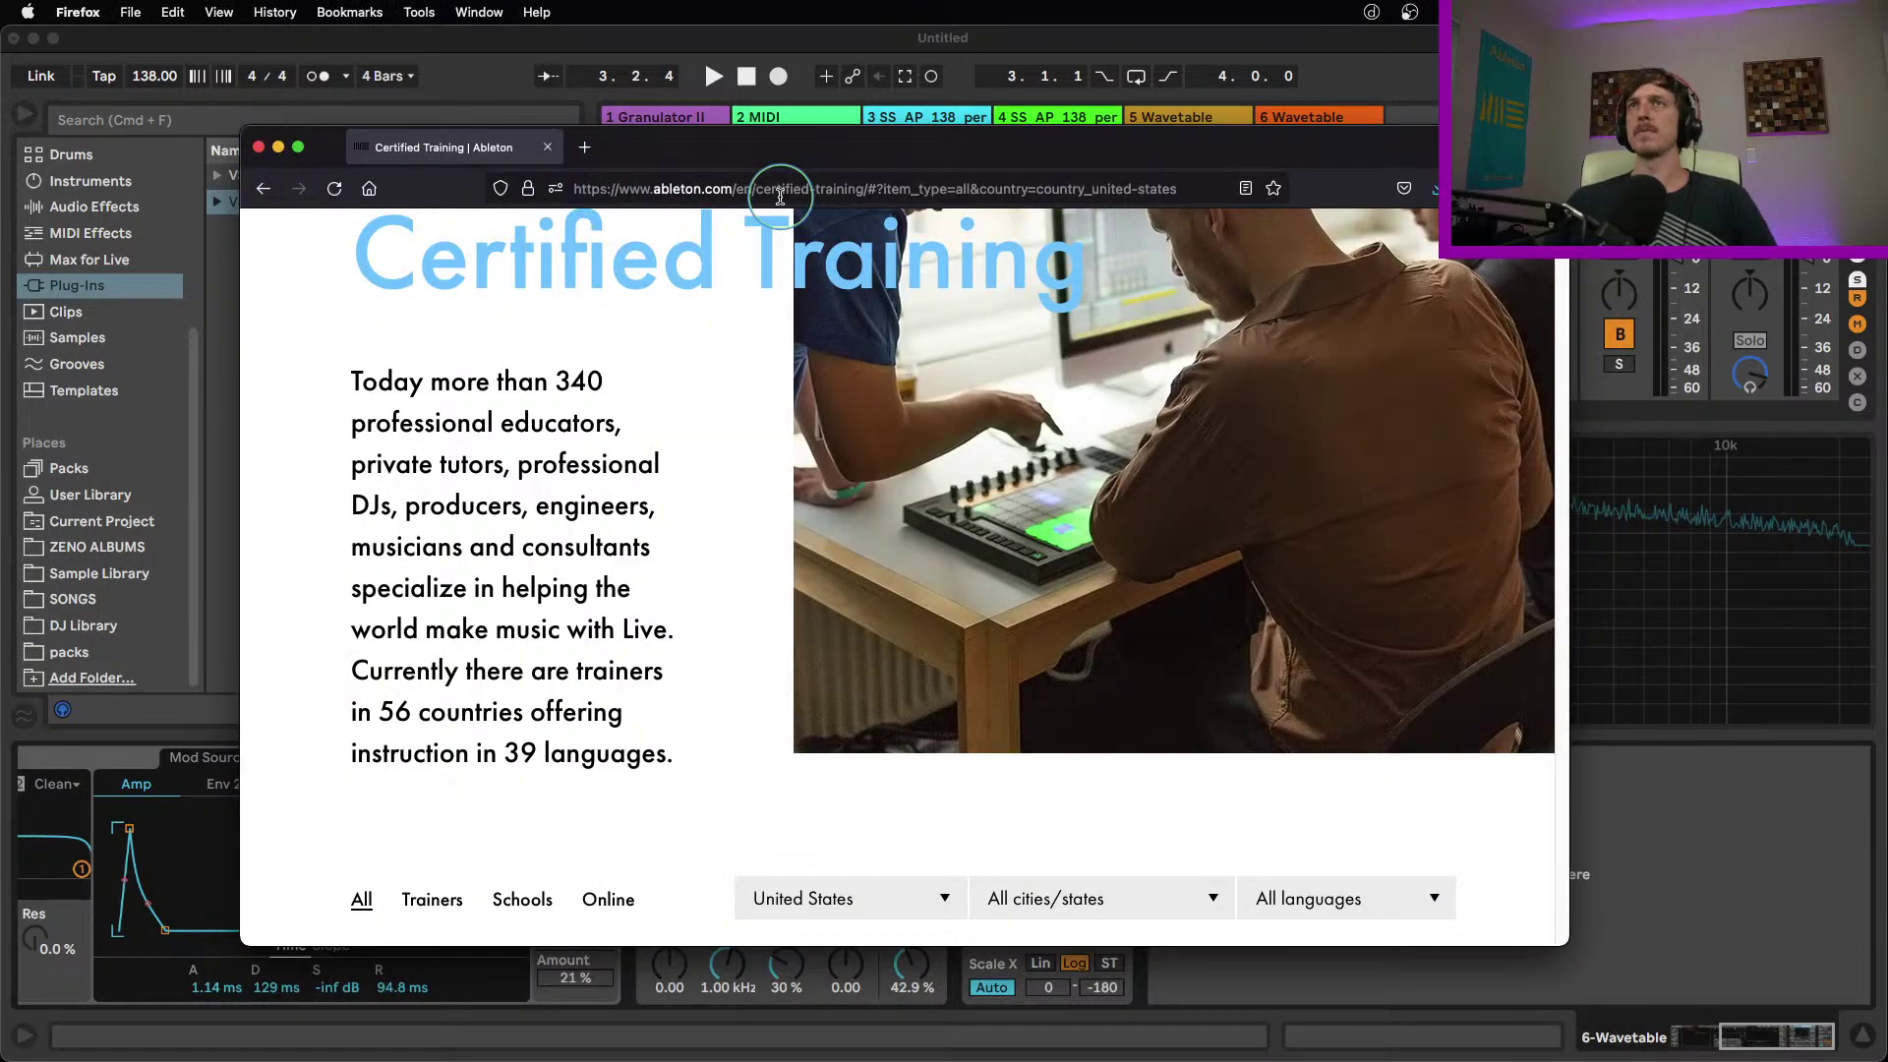
pyautogui.click(552, 147)
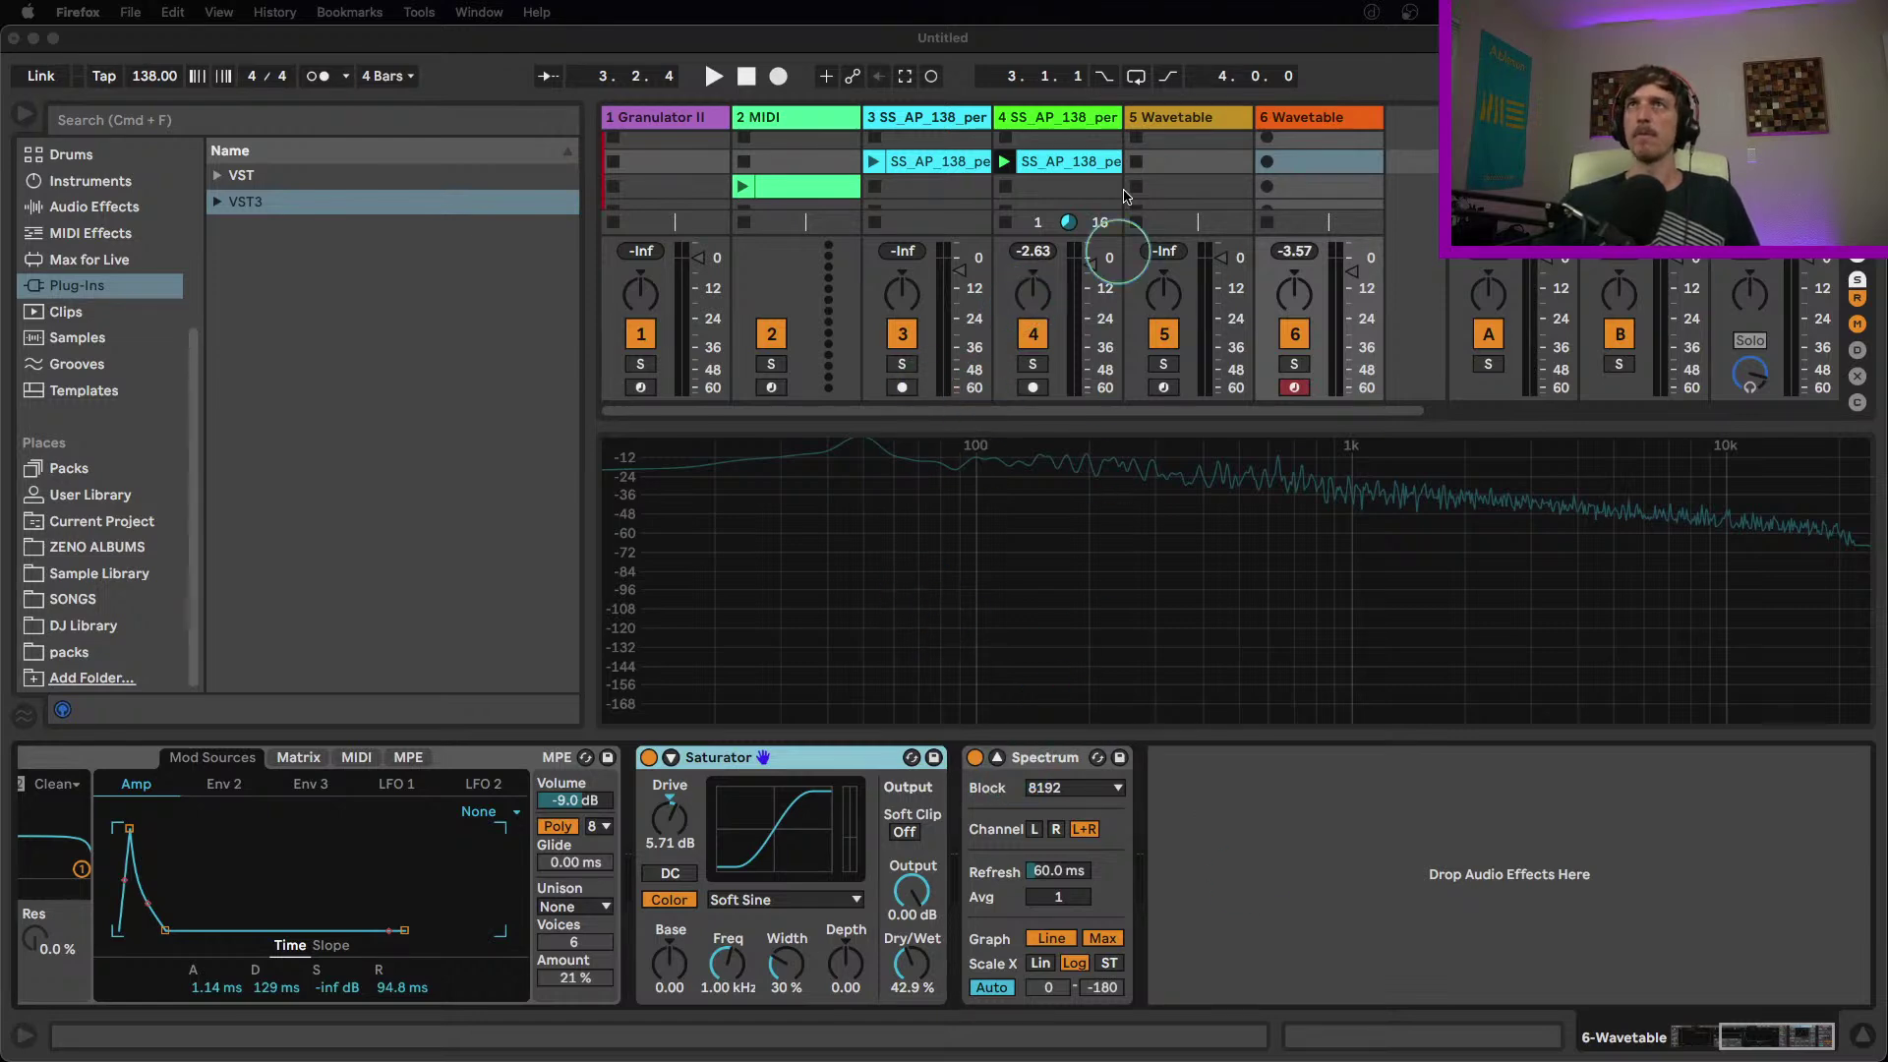
# Switch back to Live and inspect the fourth track's perc loop clip and its Shifter device
pyautogui.click(1062, 148)
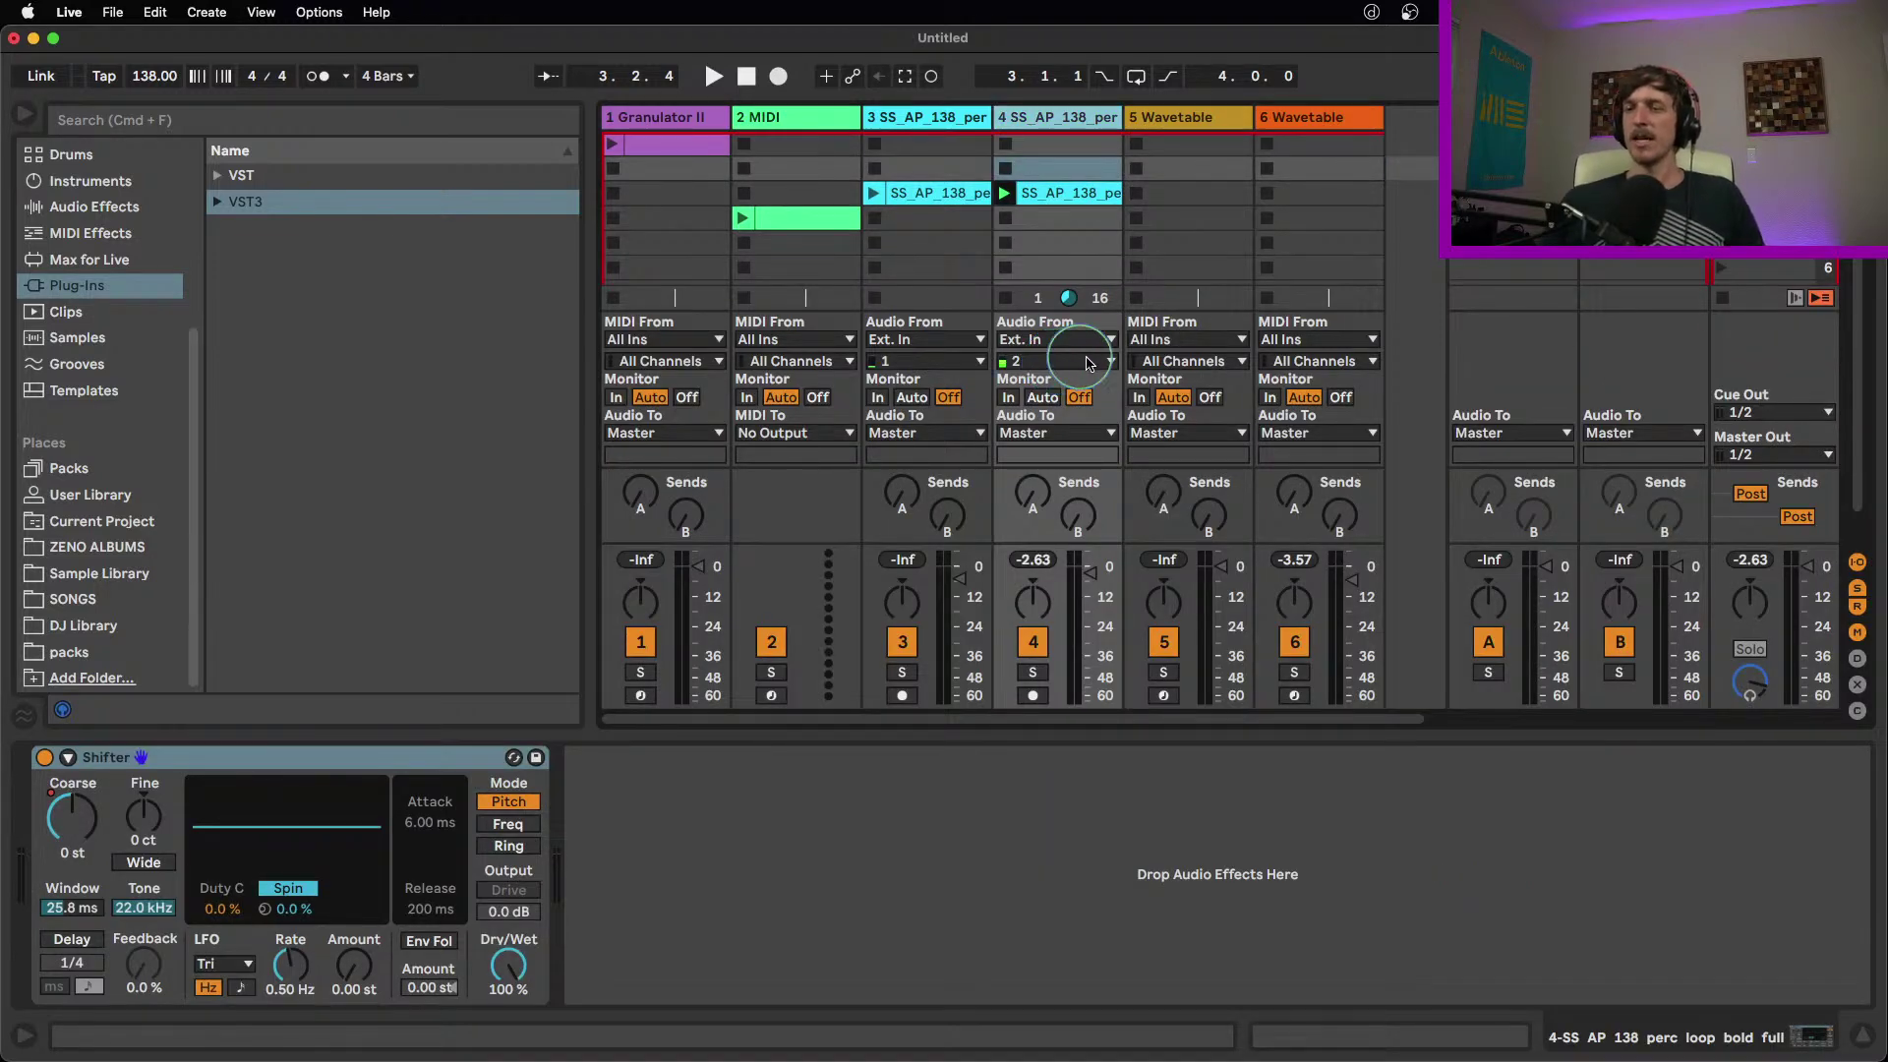
pyautogui.click(1050, 192)
pyautogui.click(1050, 192)
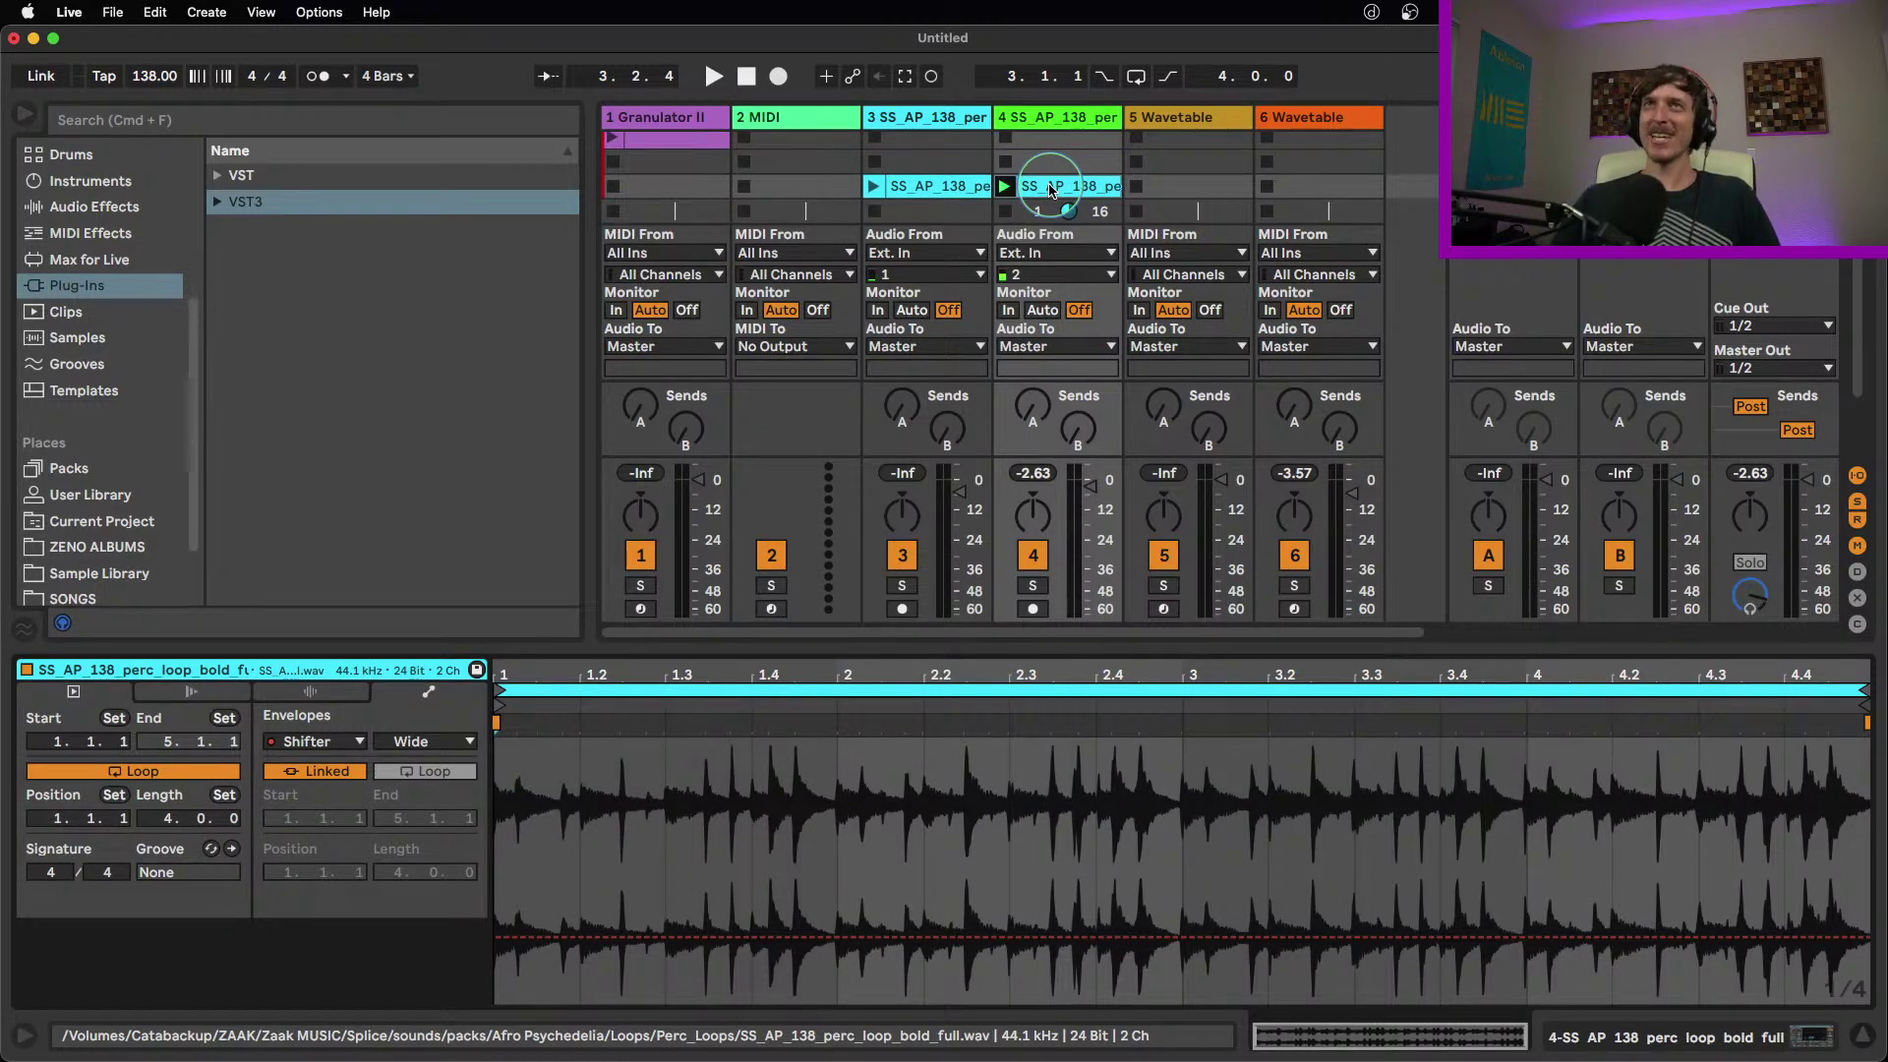
pyautogui.doubleClick(1042, 118)
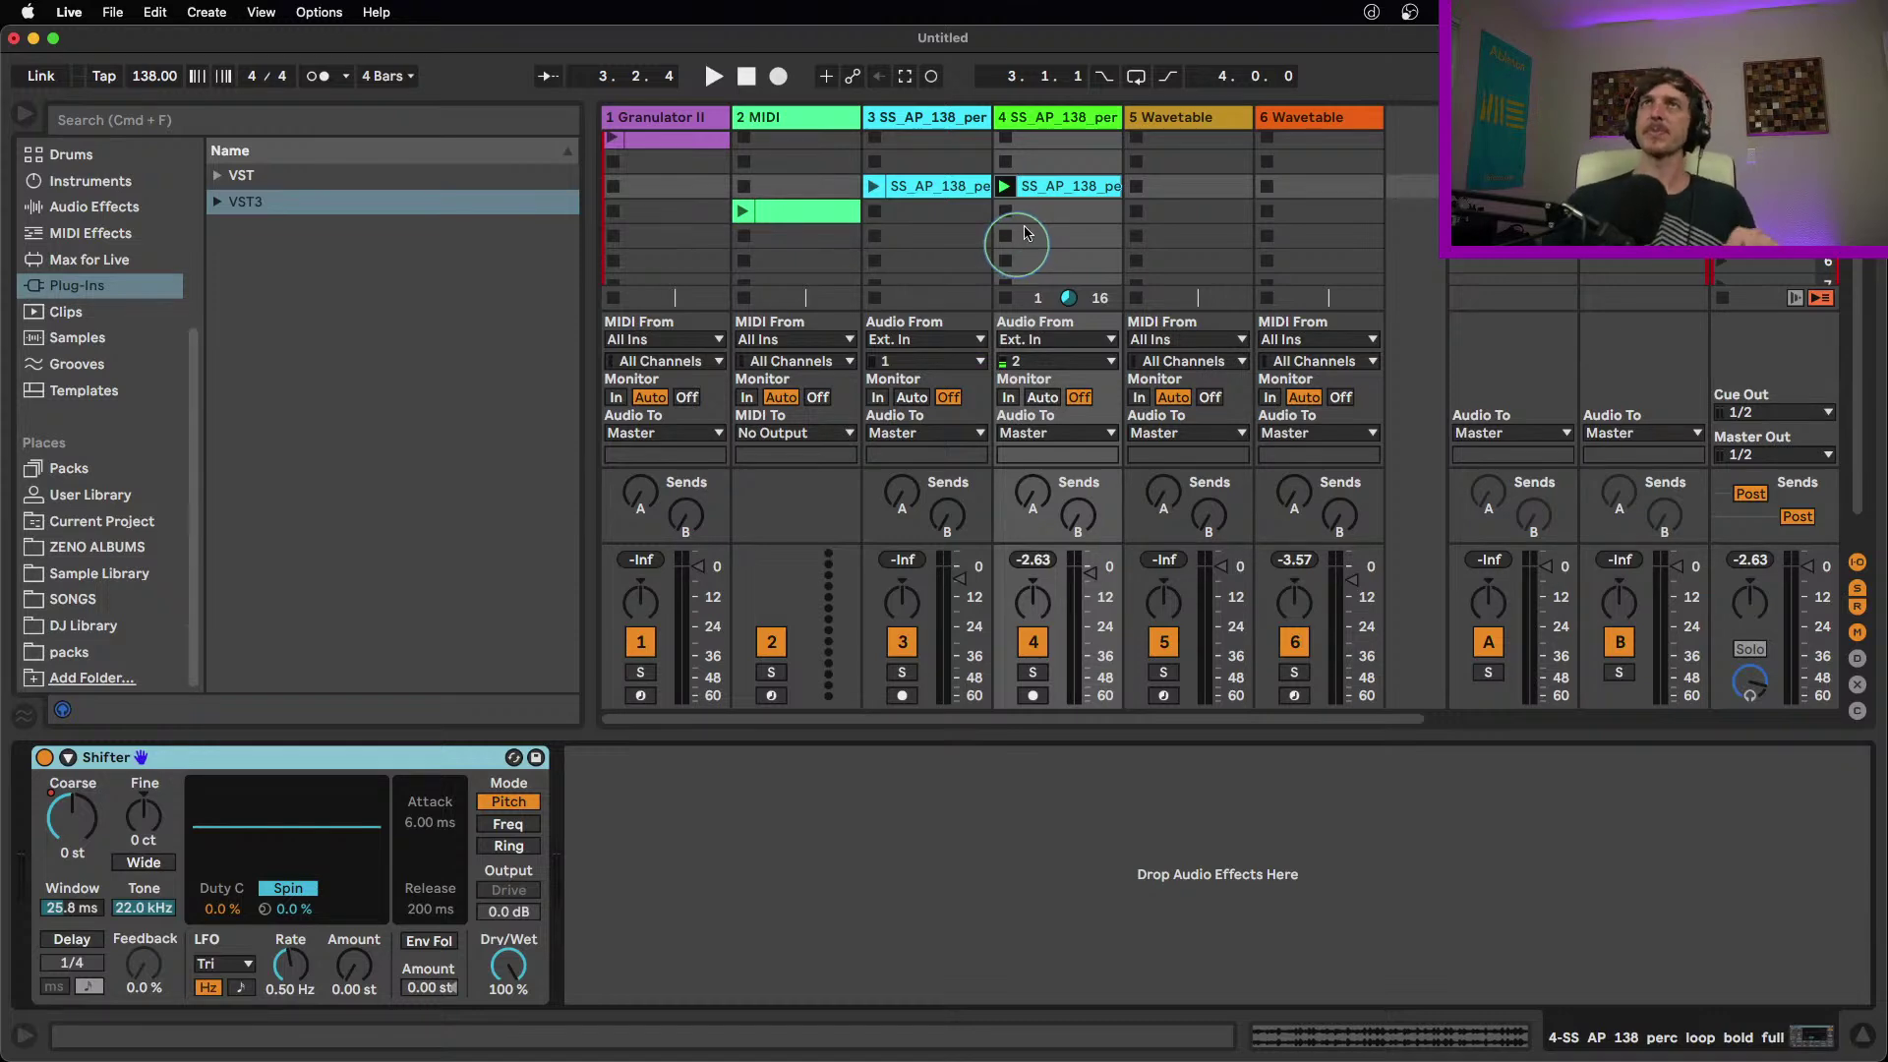
pyautogui.click(1079, 187)
pyautogui.doubleClick(1045, 117)
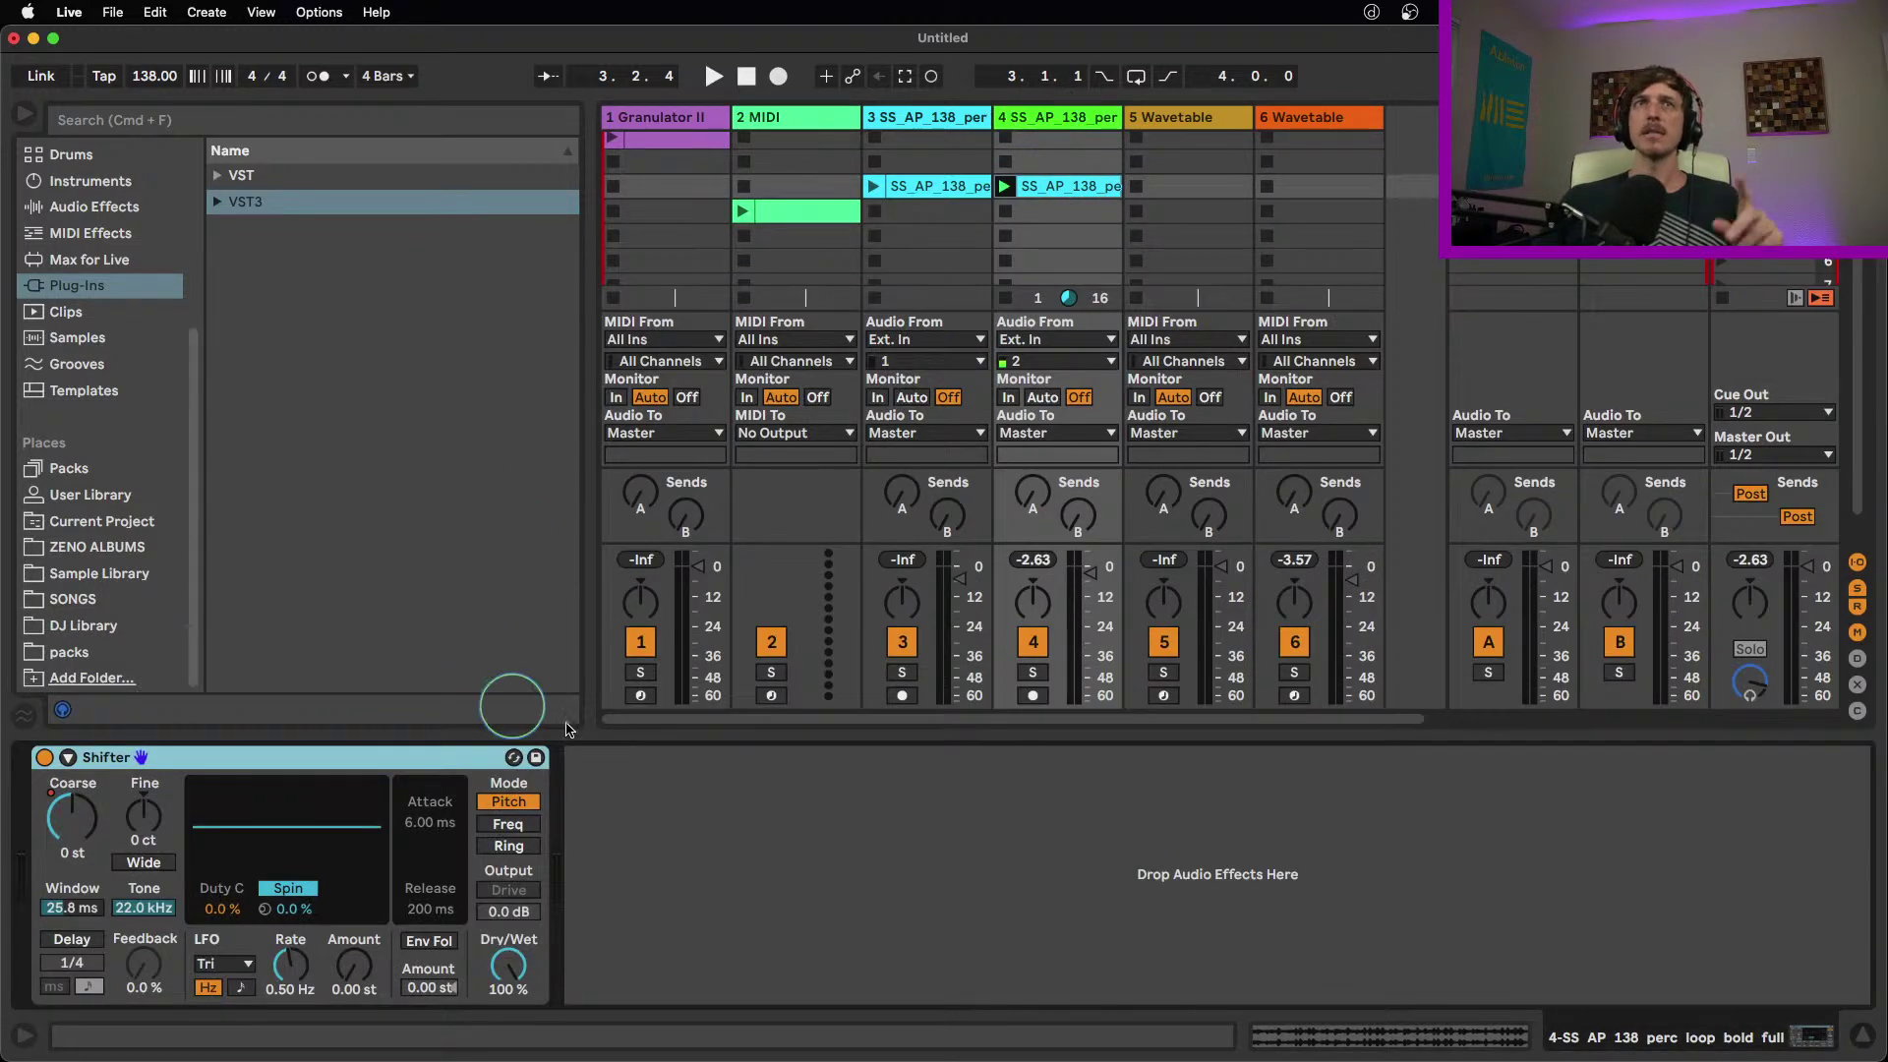
# Examine Shifter's Window, Tone and Wide controls on the fourth track
pyautogui.click(83, 909)
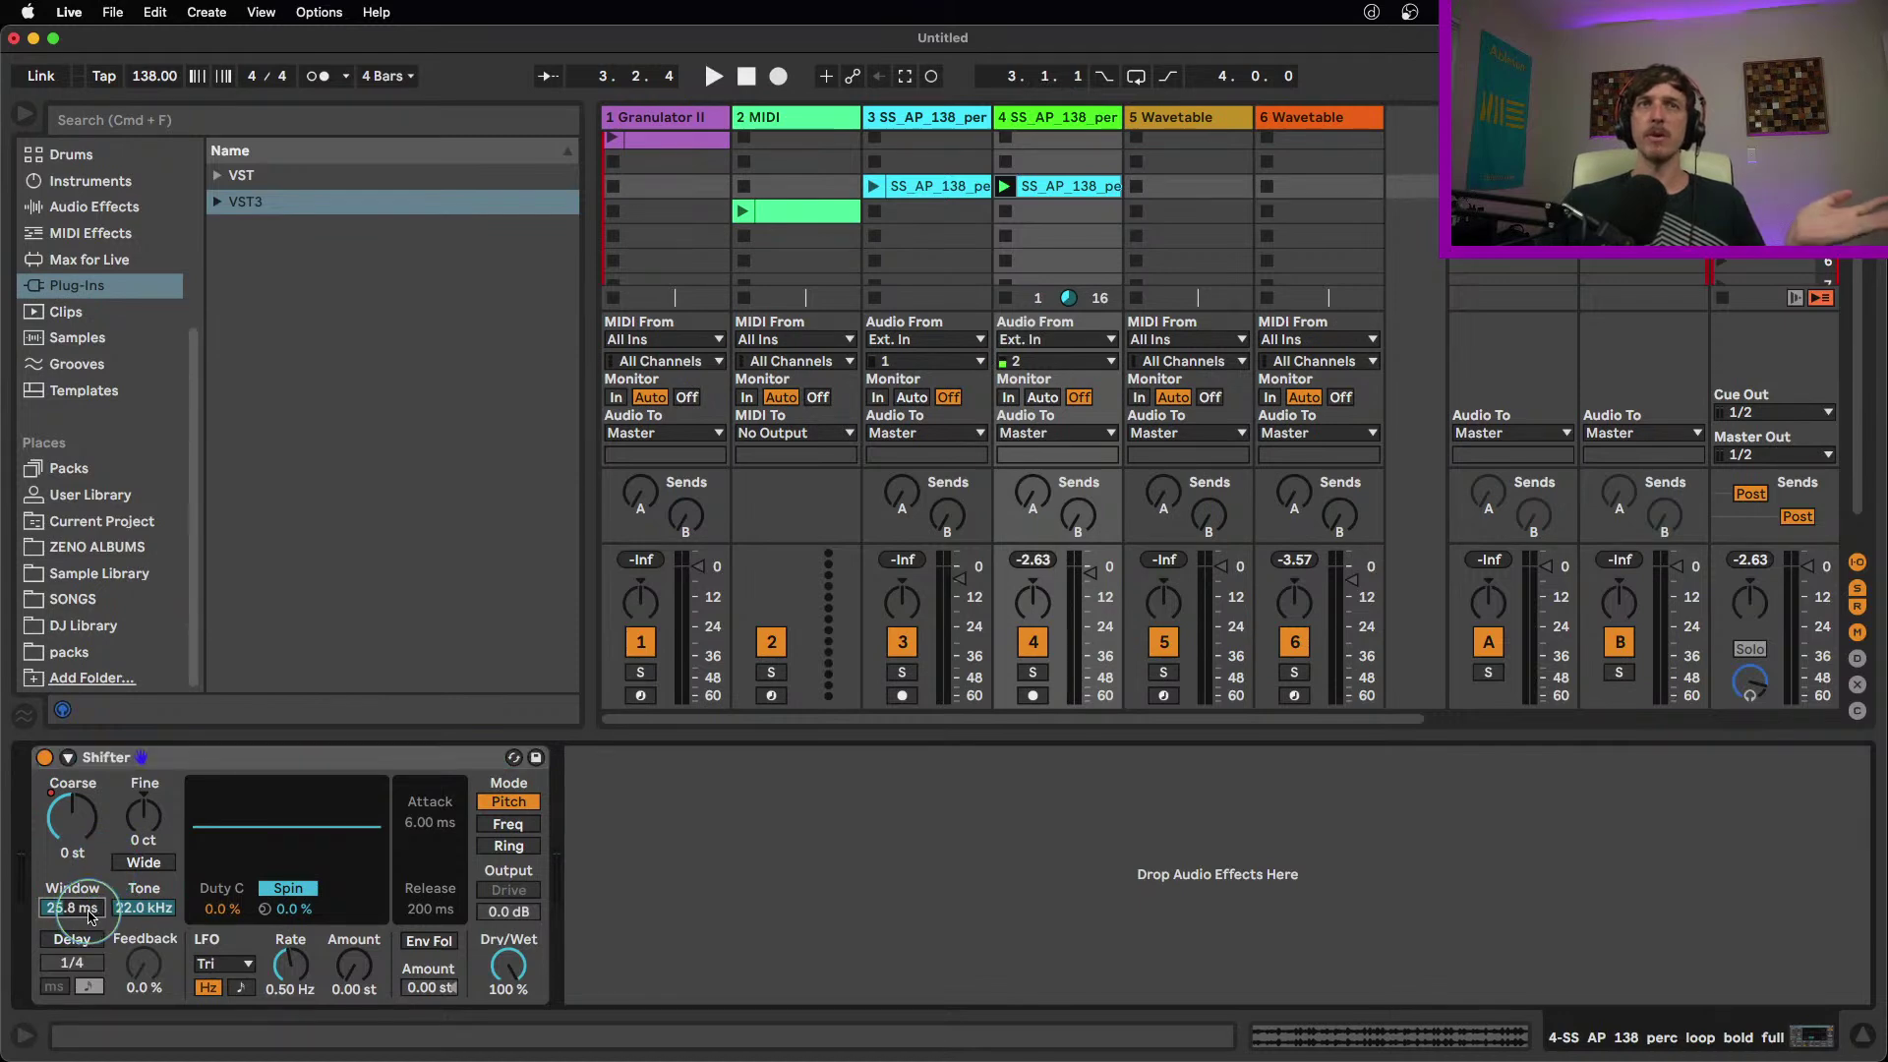
pyautogui.click(145, 910)
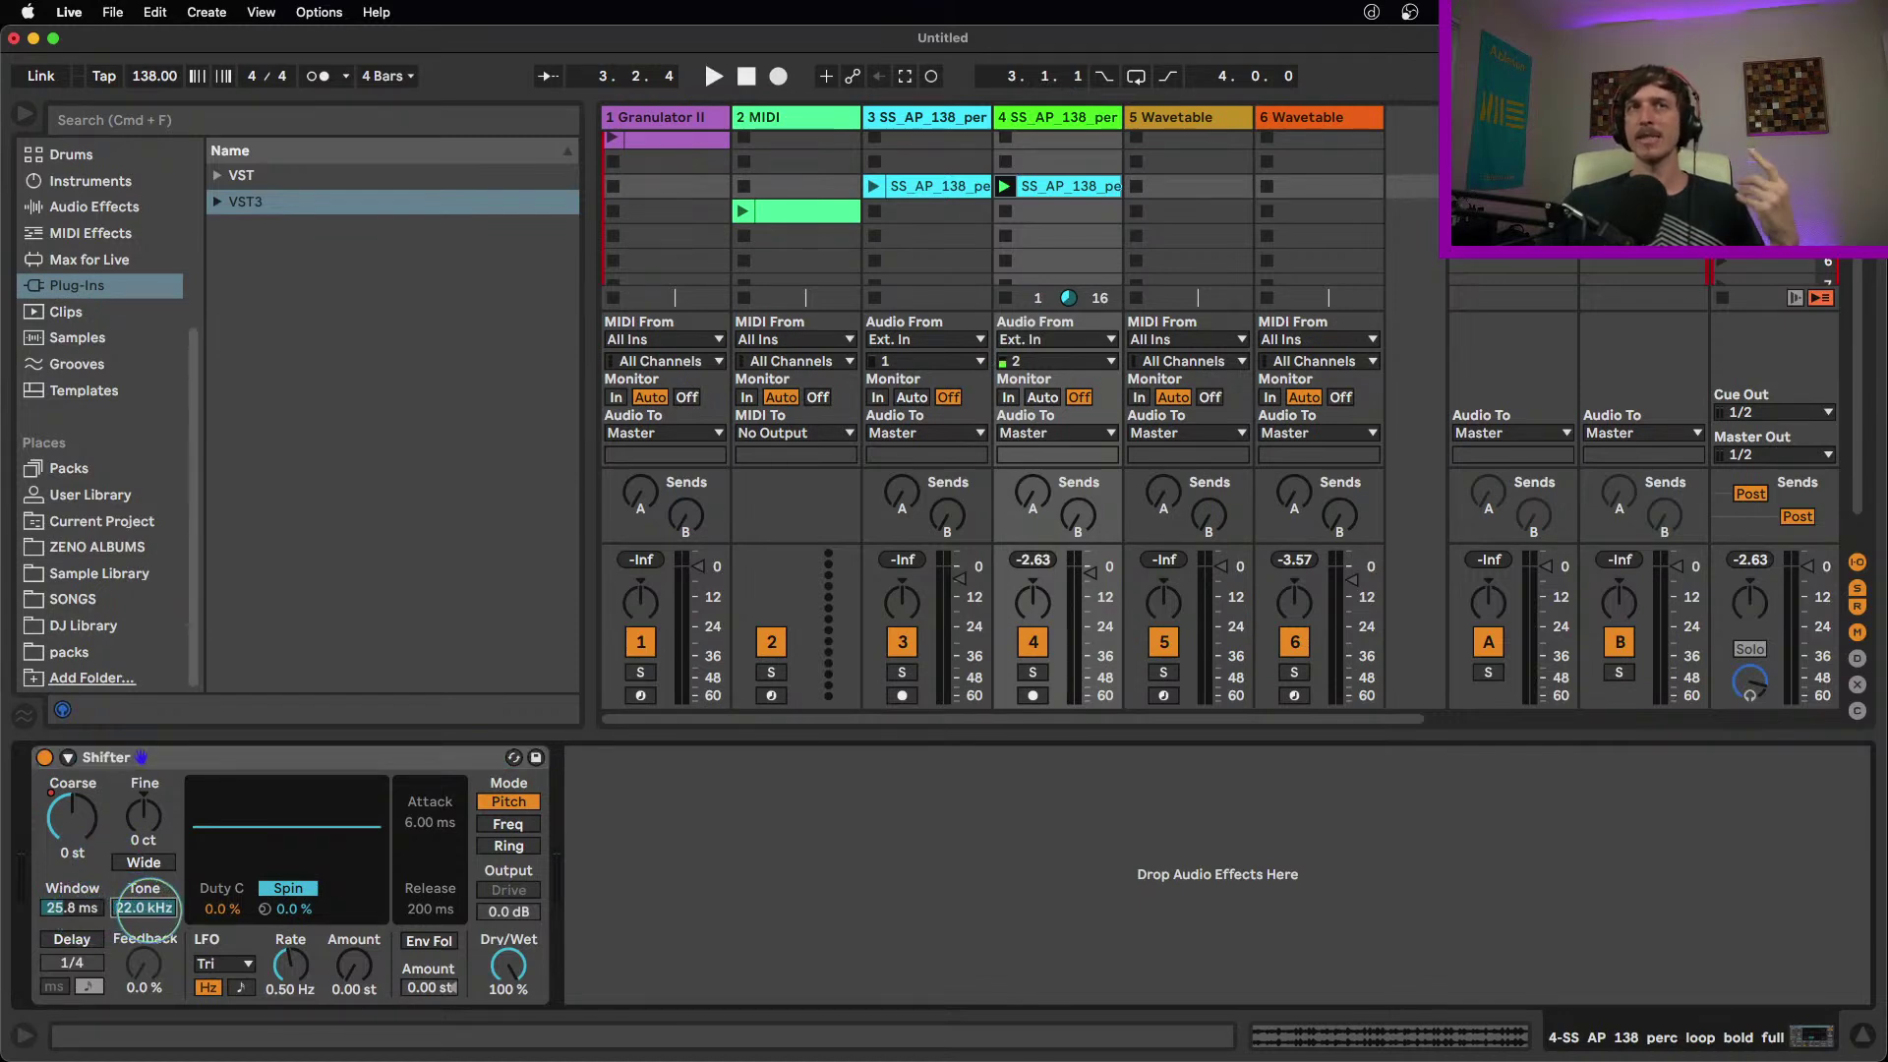
pyautogui.click(145, 865)
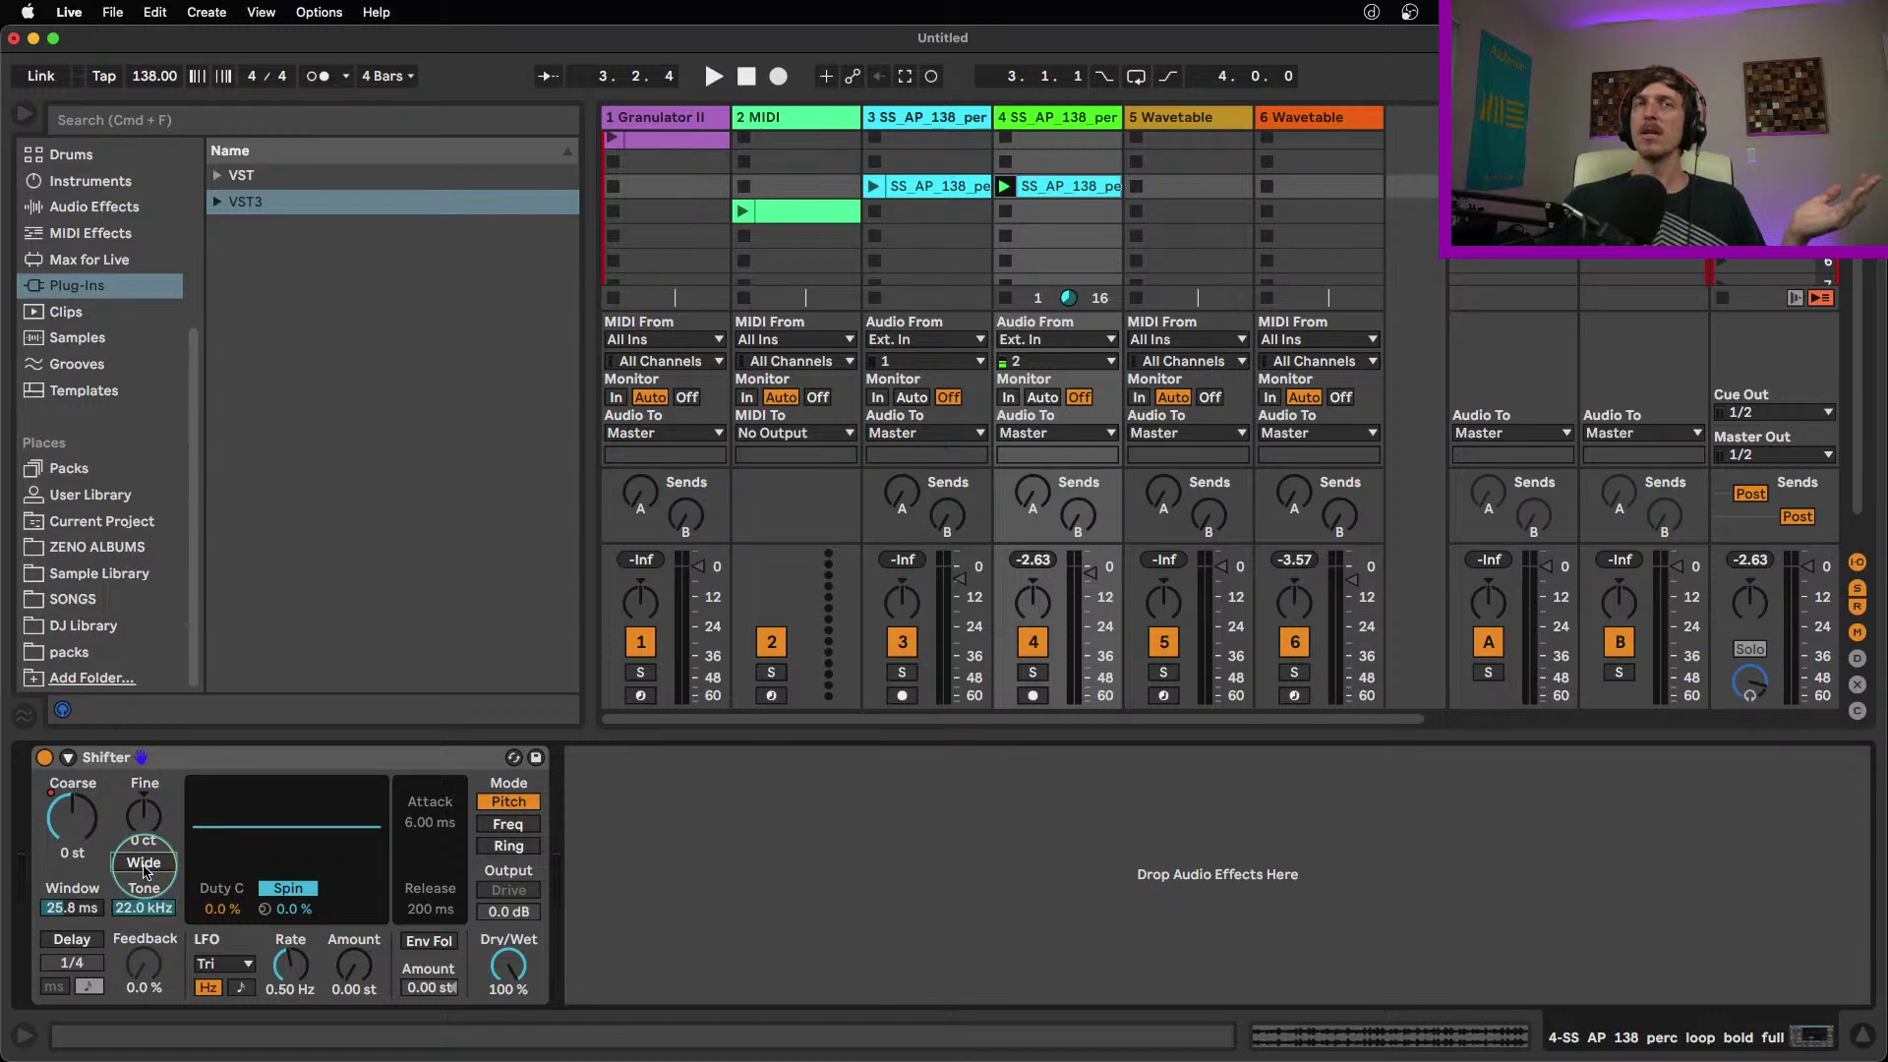
pyautogui.moveTo(146, 909); pyautogui.dragTo(148, 850)
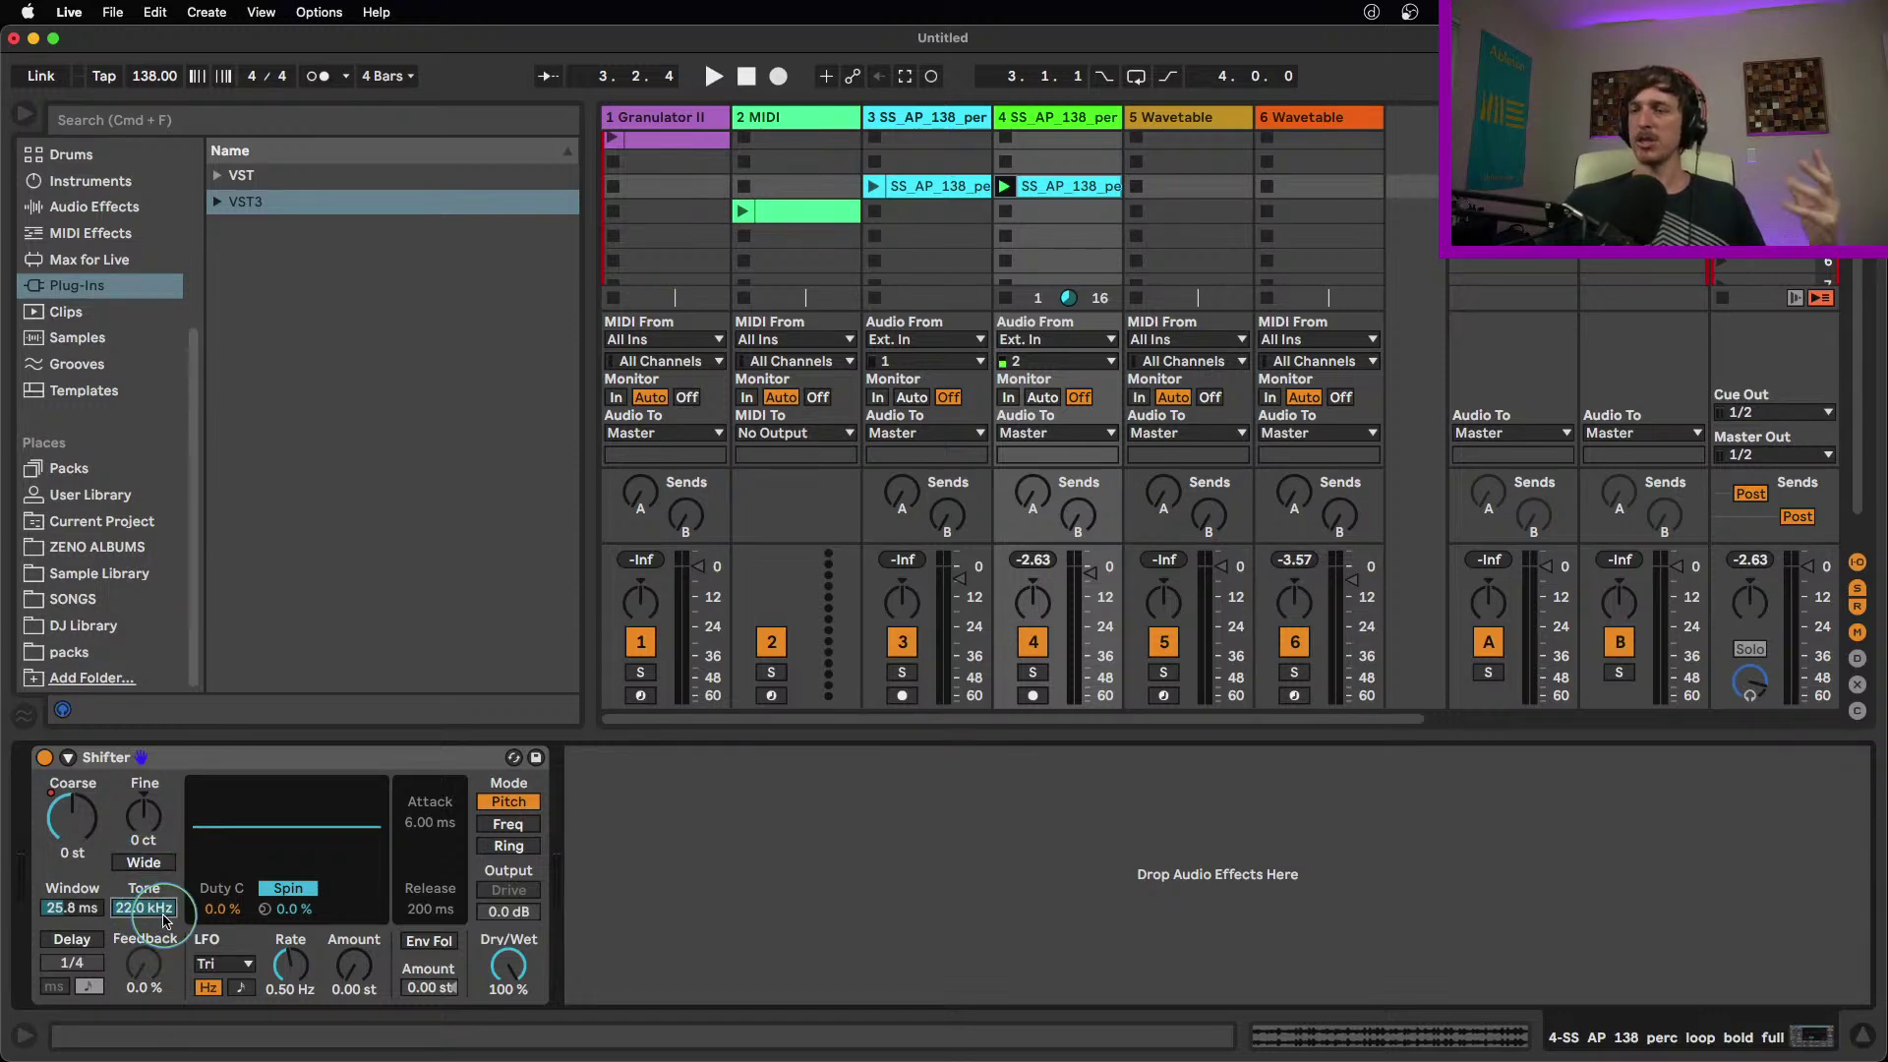
pyautogui.moveTo(163, 920); pyautogui.dragTo(163, 923)
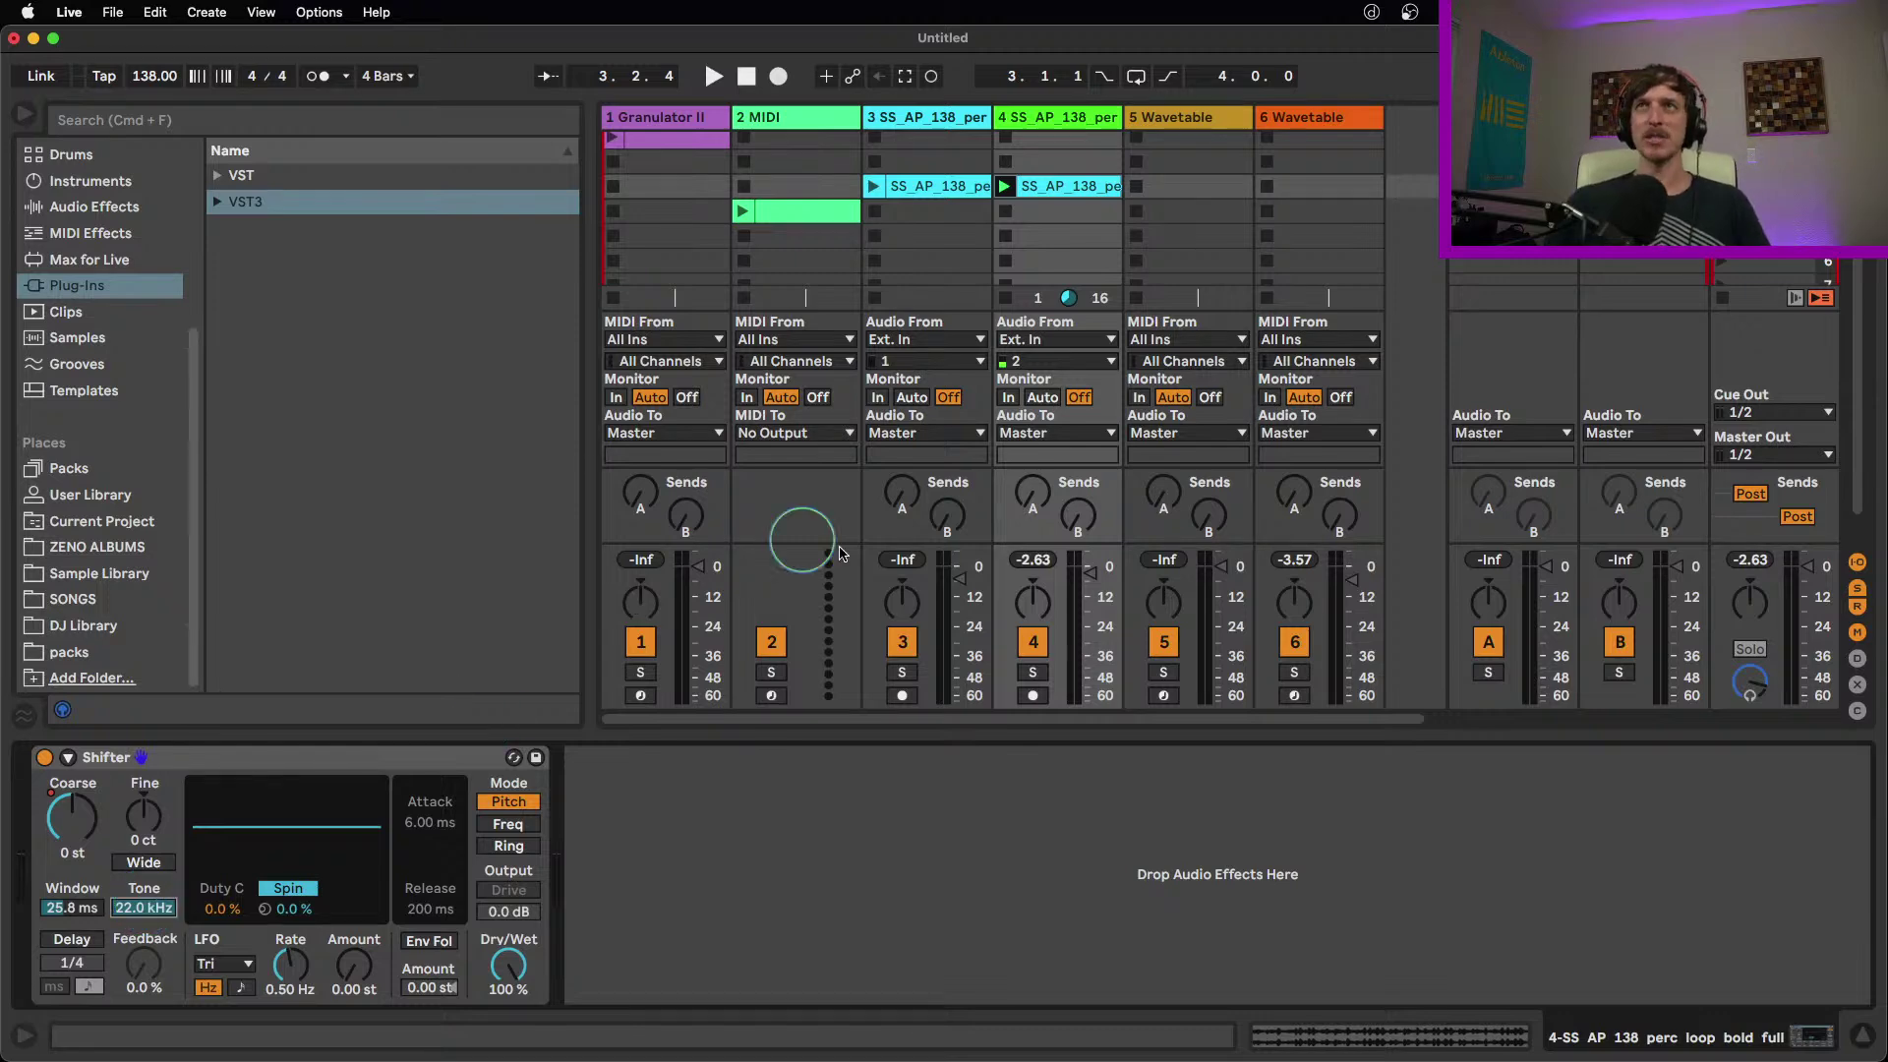
# Play the perc loop while sweeping Shifter's Tone down to about 318 Hz and back up to 22.0 kHz
pyautogui.press('space')
pyautogui.moveTo(165, 913); pyautogui.dragTo(165, 983)
pyautogui.moveTo(157, 910); pyautogui.dragTo(154, 930)
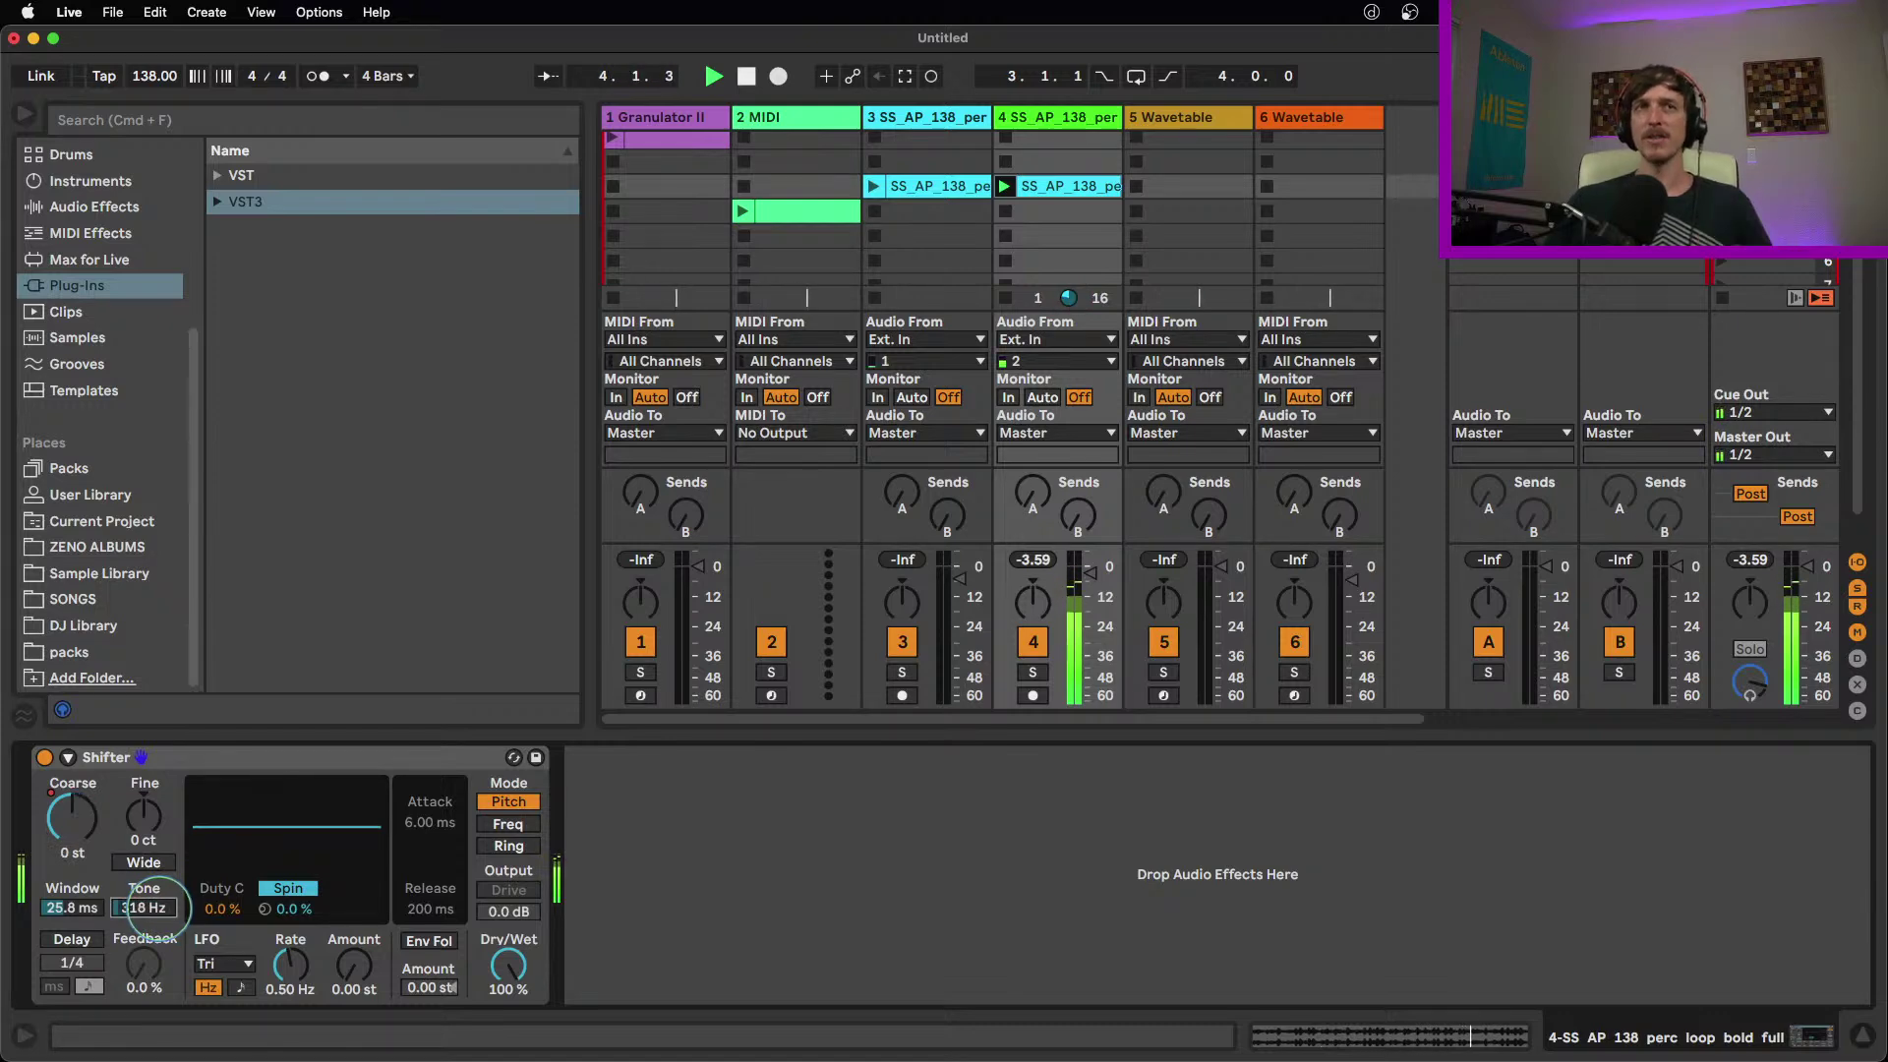
pyautogui.moveTo(159, 908); pyautogui.dragTo(160, 845)
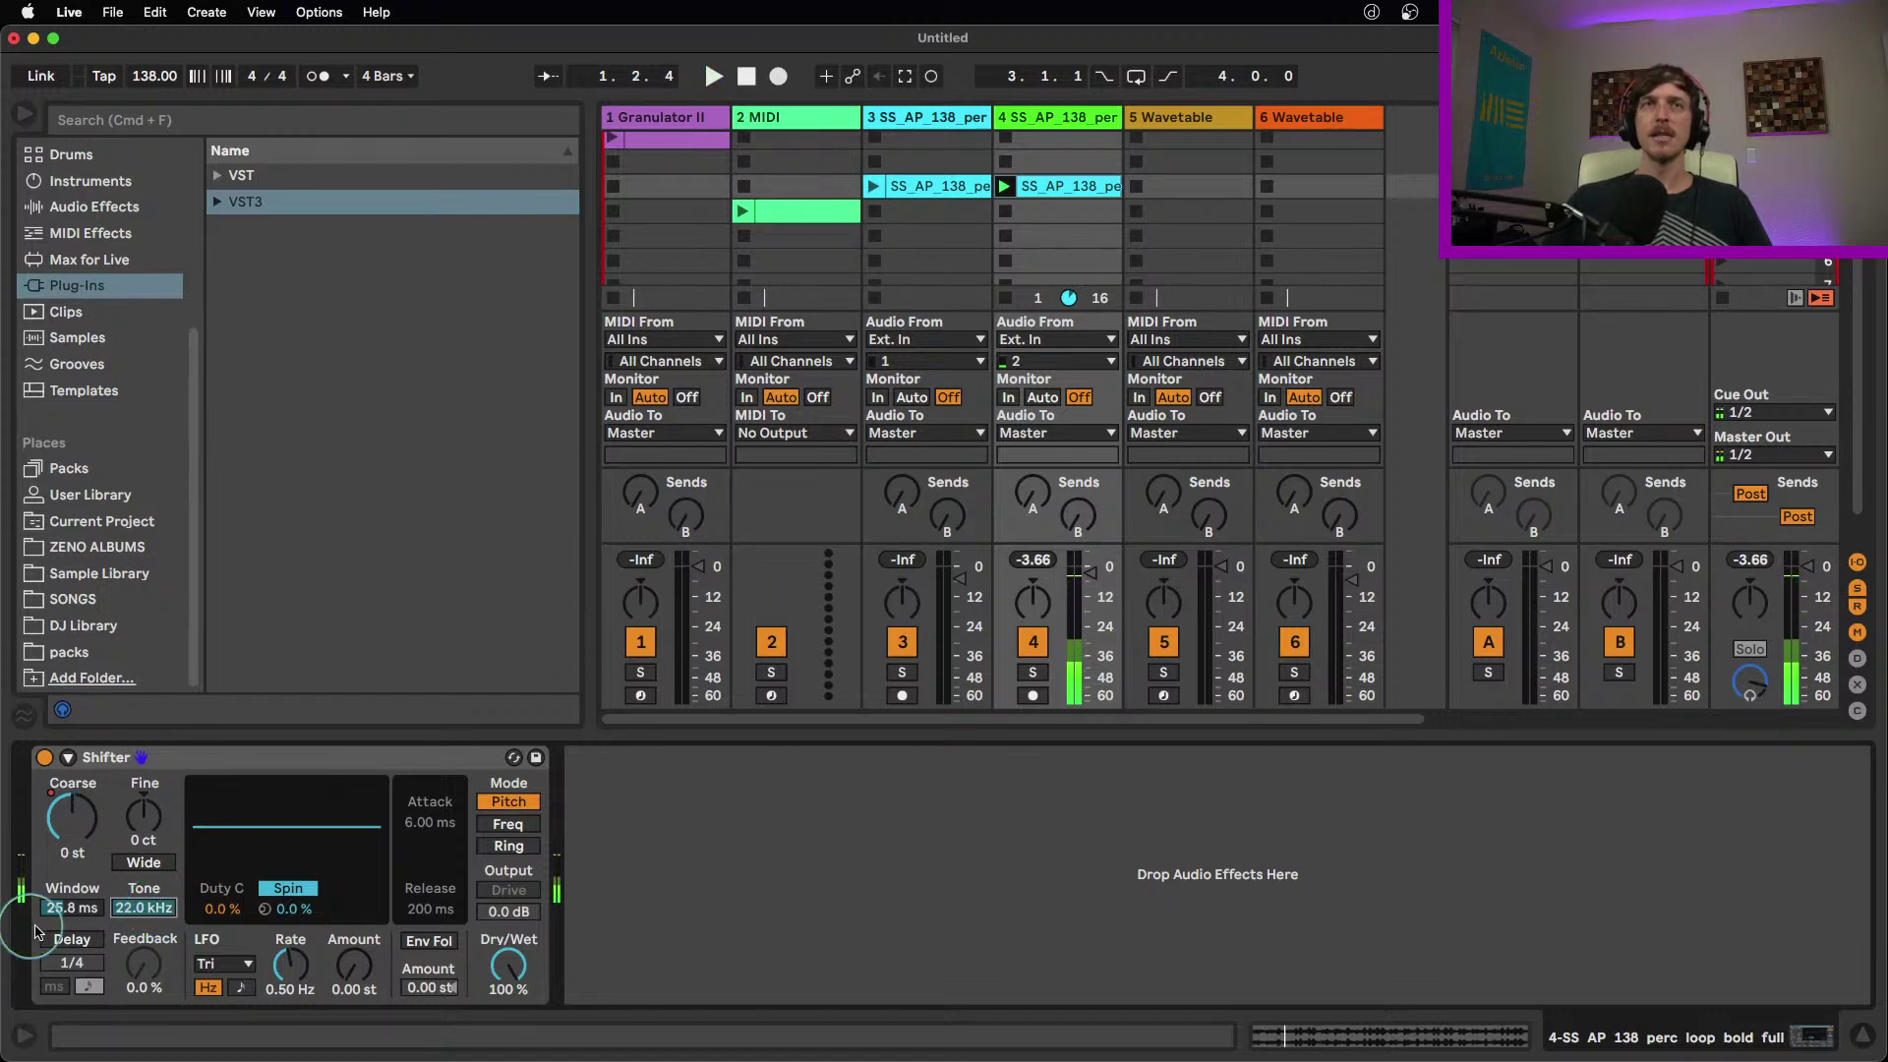
# Try Shifter's Delay with Feedback at 51% and Coarse at 7 st during playback, then reset Feedback and disable Delay
pyautogui.click(72, 940)
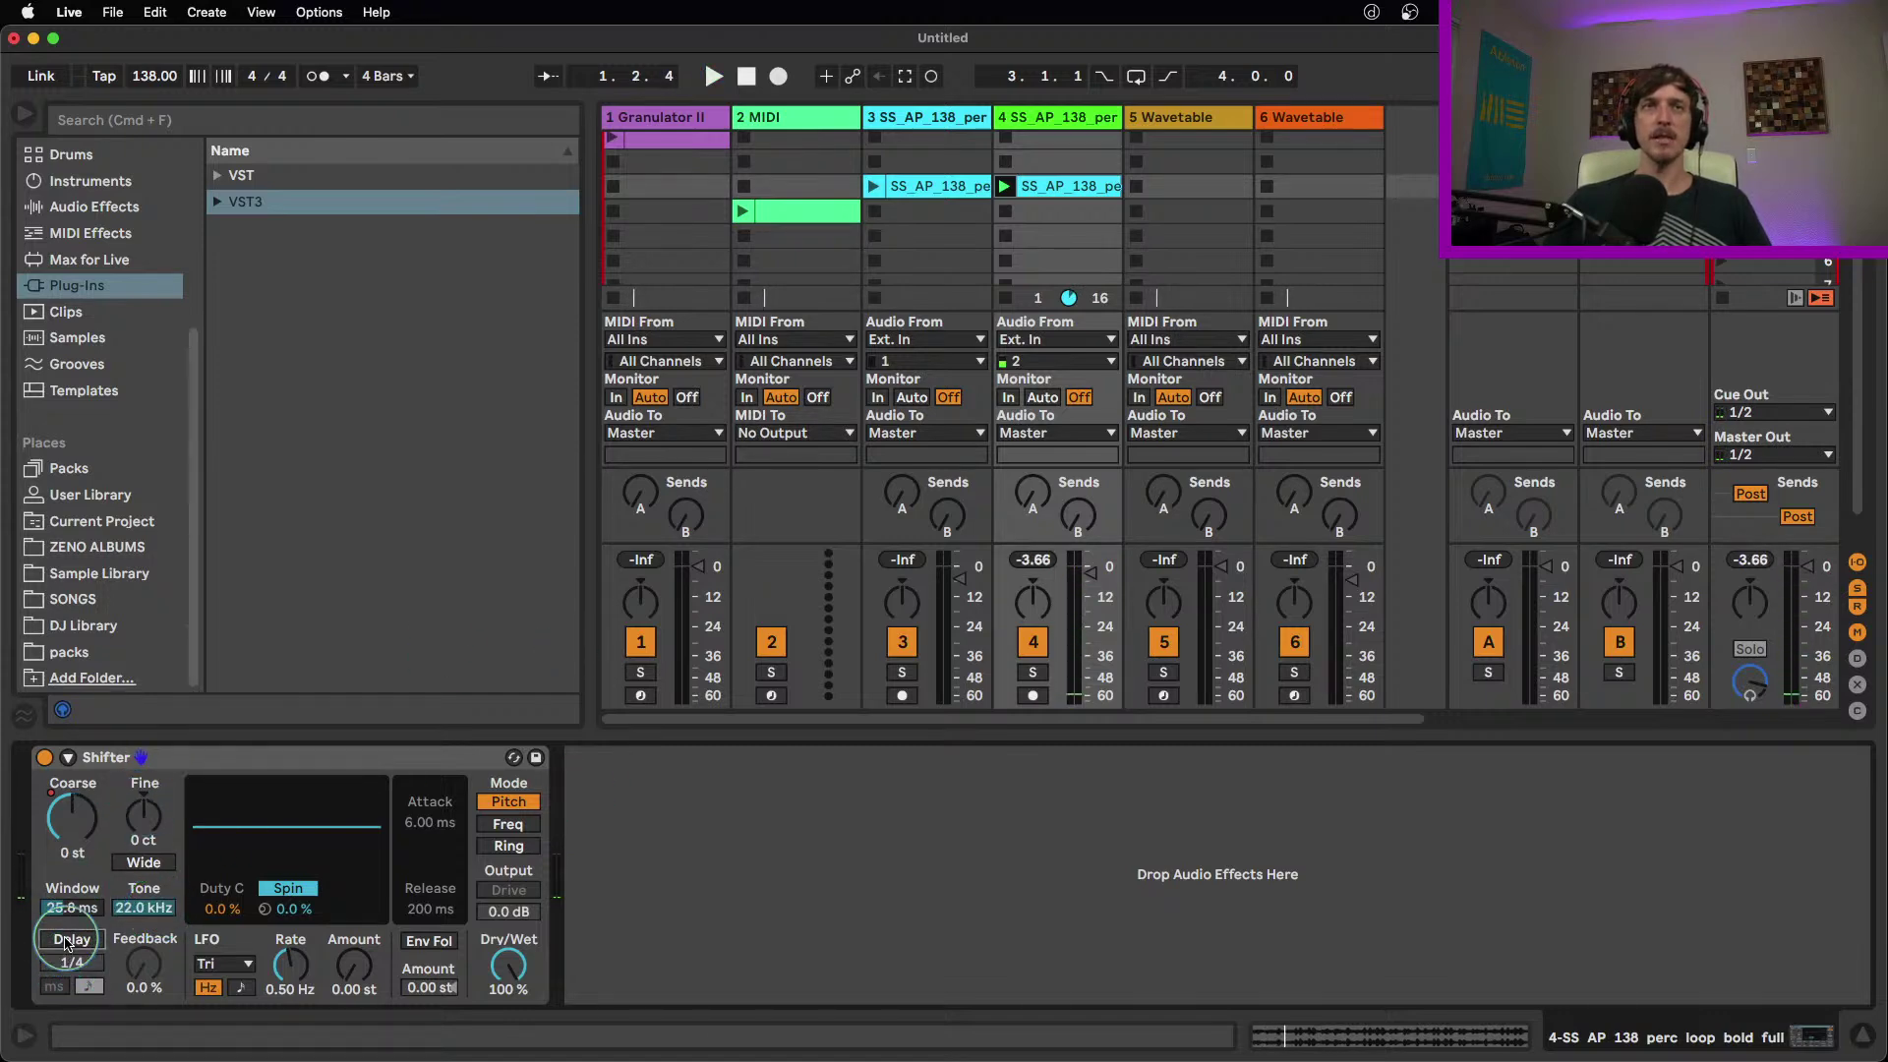
pyautogui.press('space')
pyautogui.moveTo(140, 968); pyautogui.dragTo(139, 927)
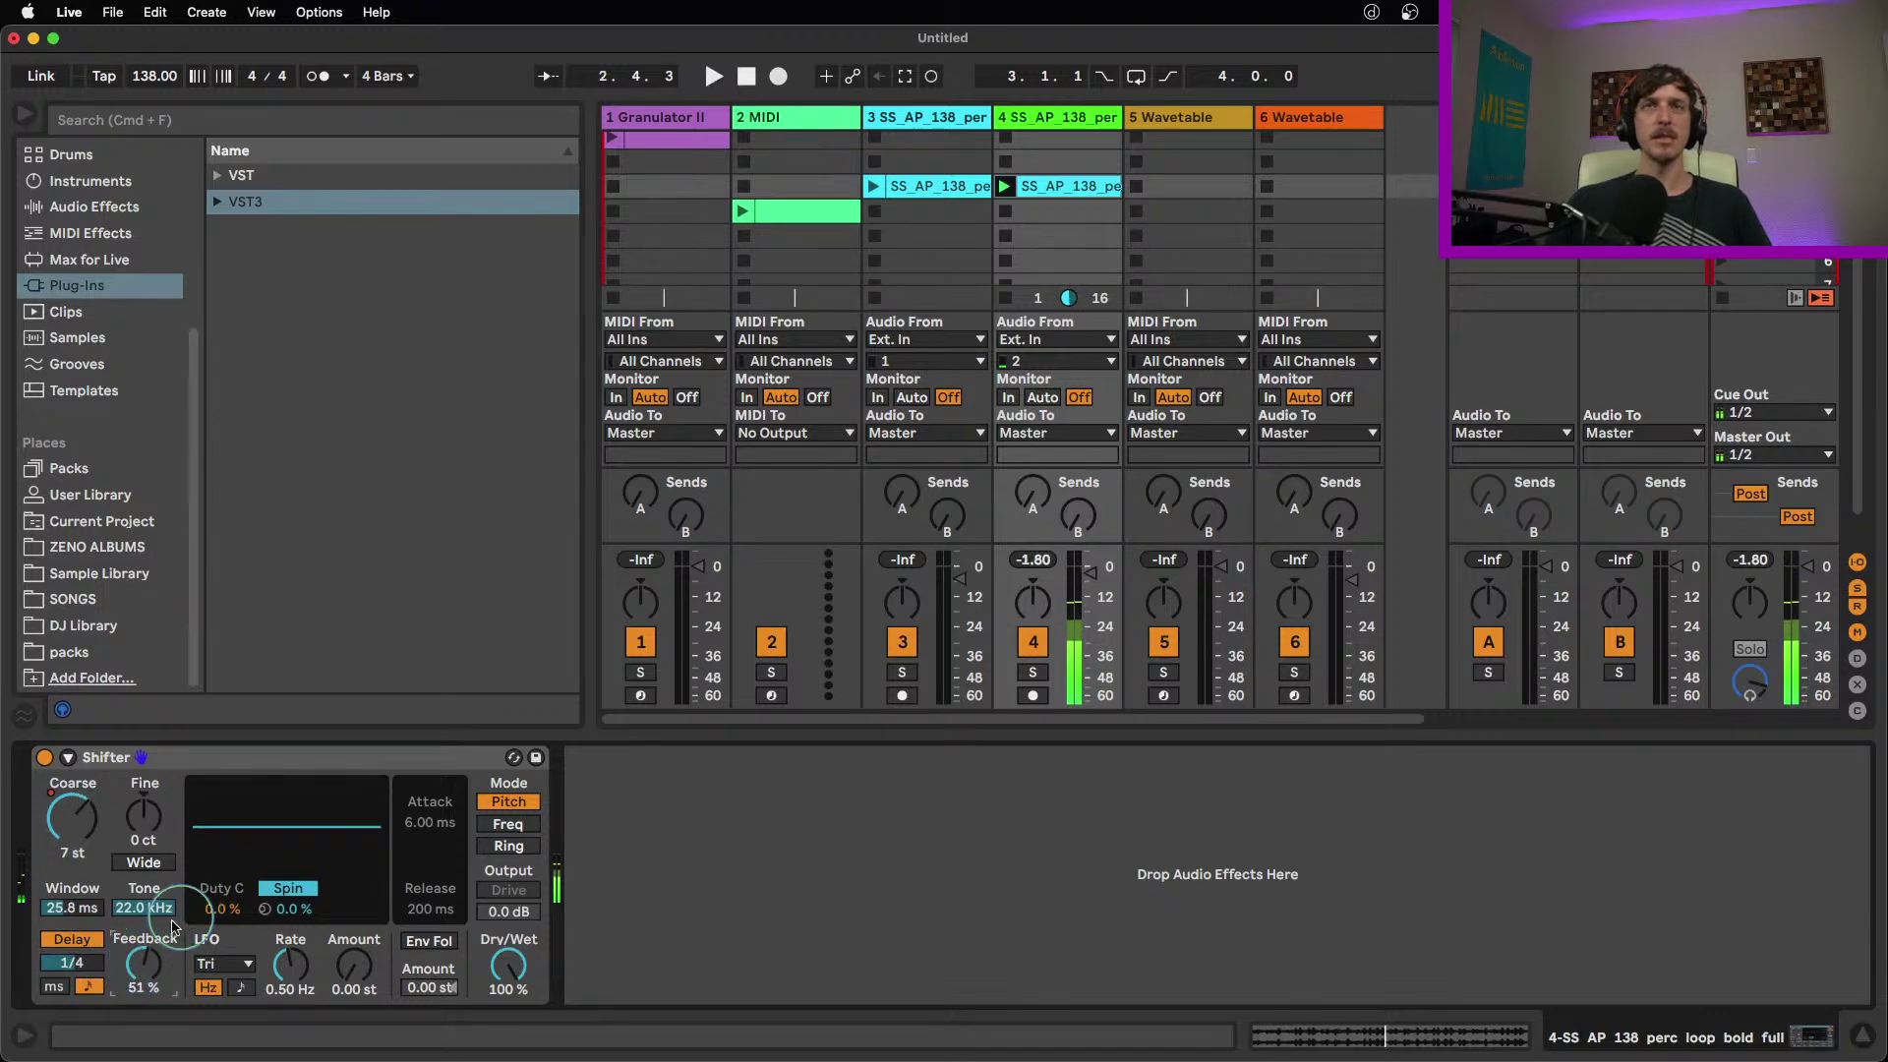
pyautogui.doubleClick(147, 957)
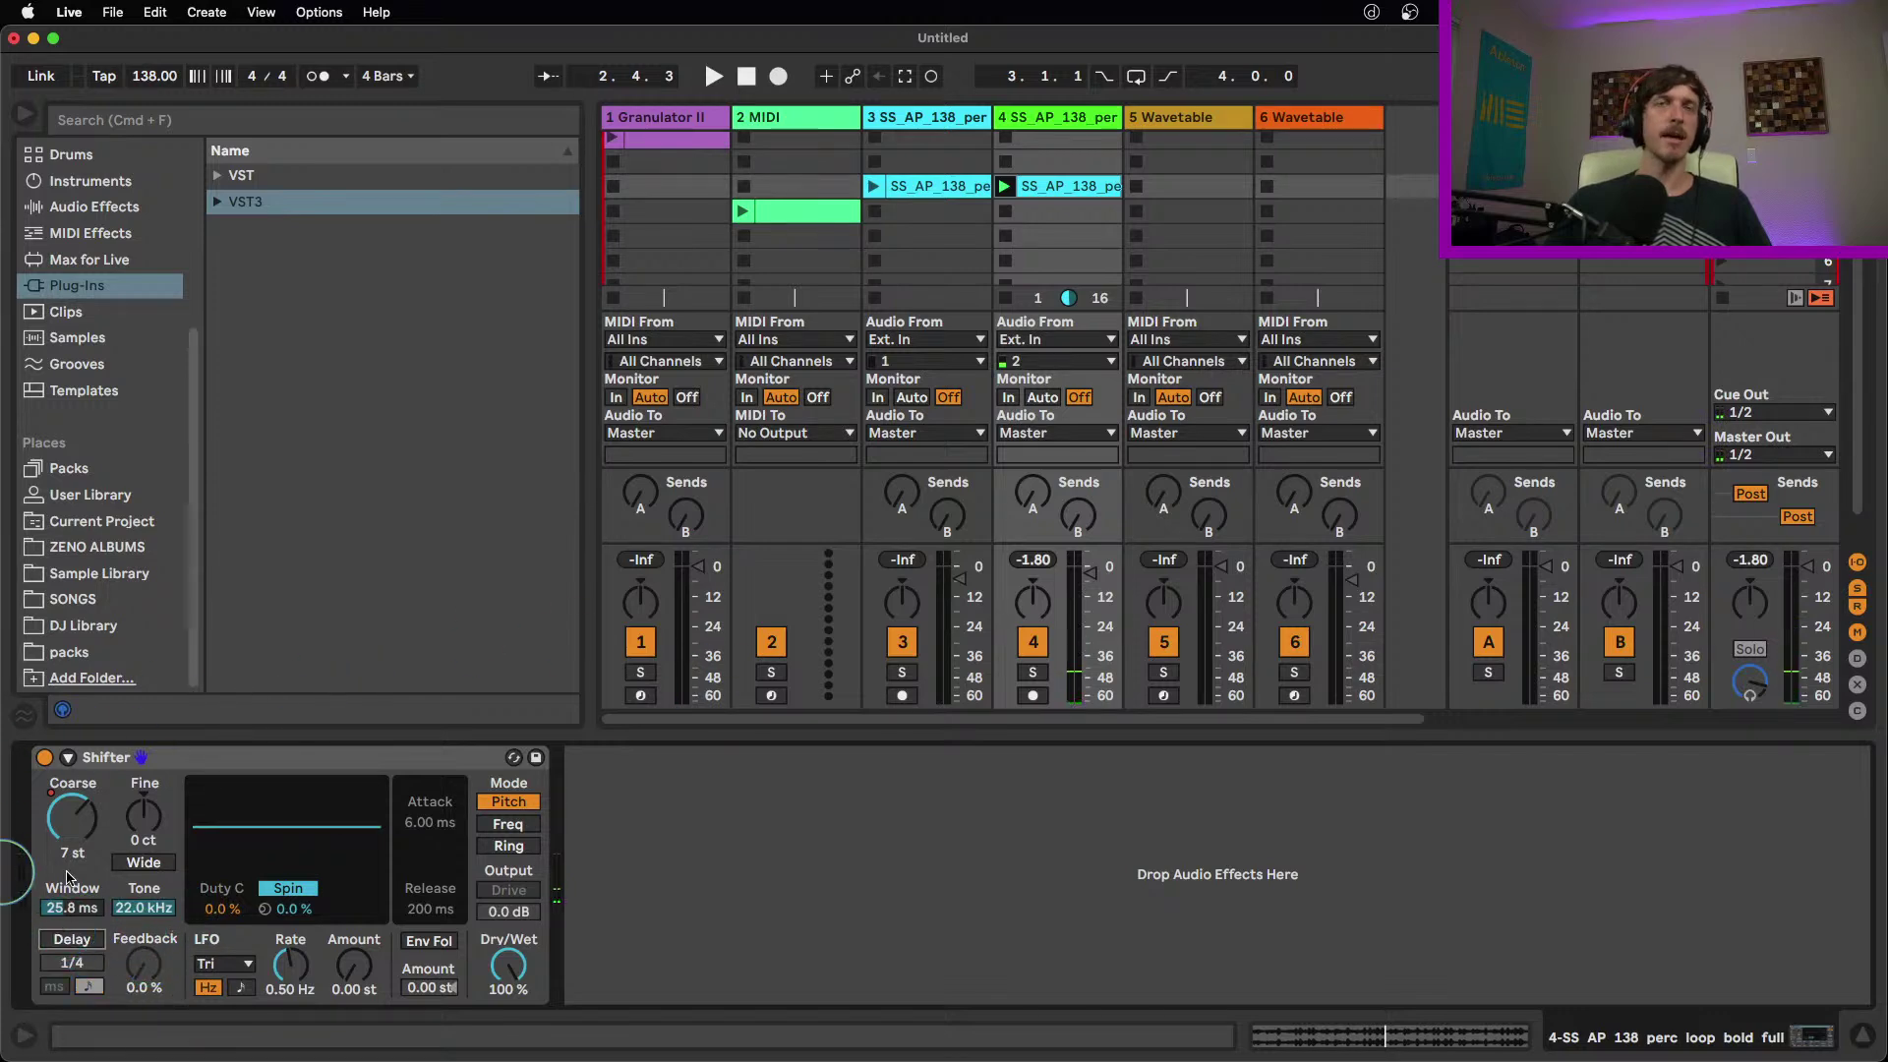
pyautogui.click(90, 942)
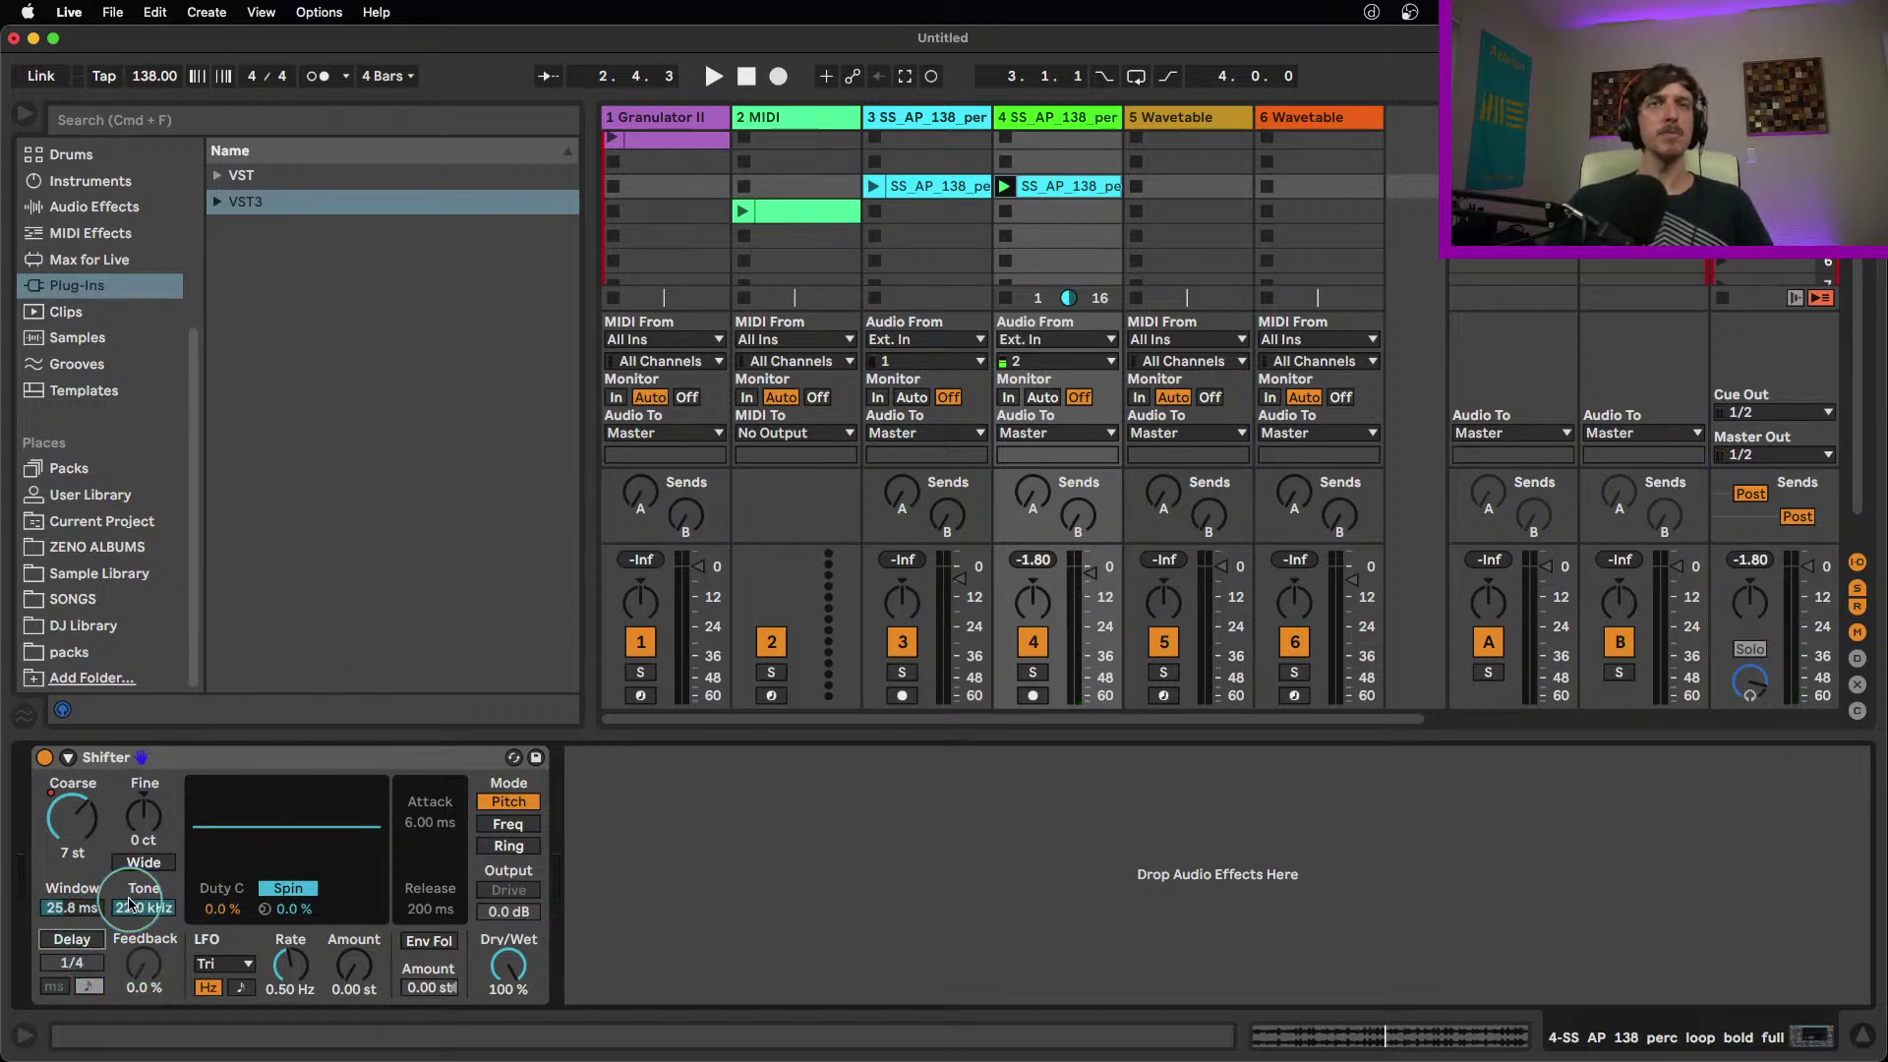
# Audition Shifter's Delay again with Feedback at 16% and 30% and Coarse at 5 st, then disable Delay and return Feedback to 0.0%
pyautogui.press('space')
pyautogui.moveTo(144, 970); pyautogui.dragTo(144, 954)
pyautogui.click(71, 939)
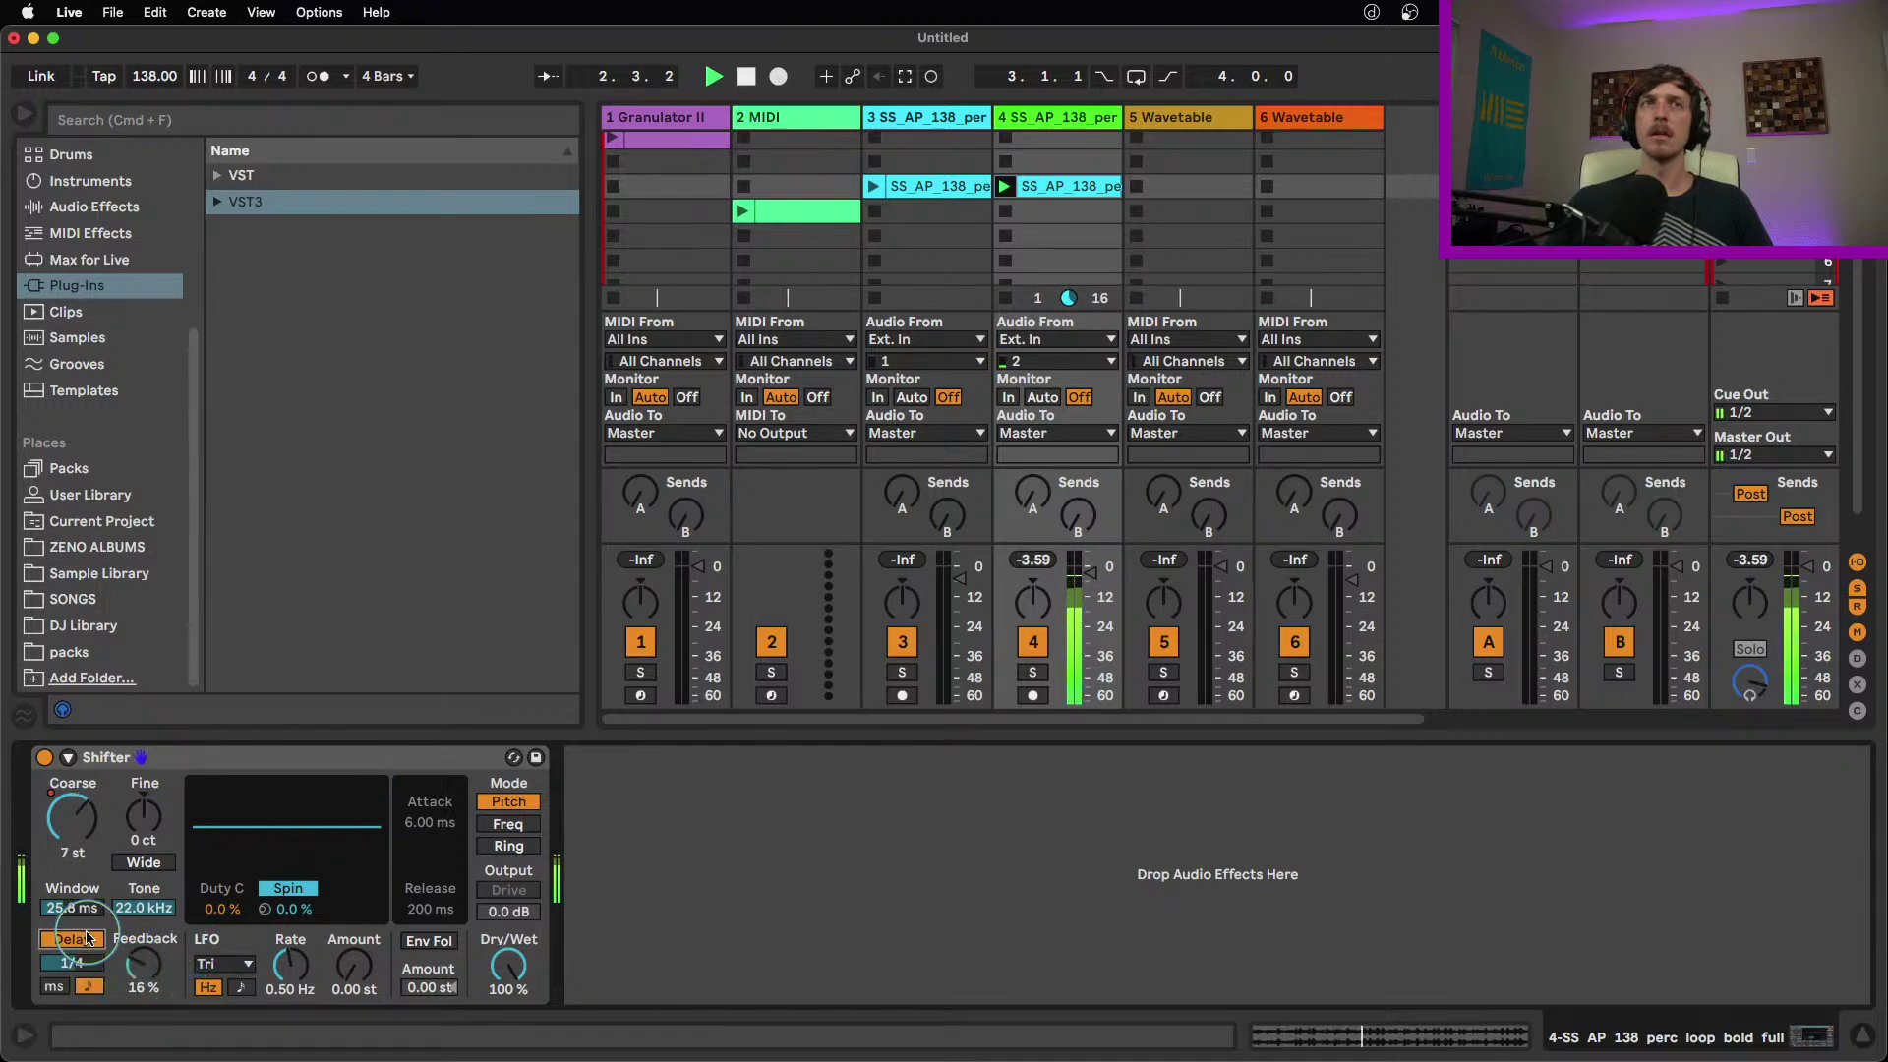
pyautogui.press('space')
pyautogui.moveTo(141, 972); pyautogui.dragTo(143, 954)
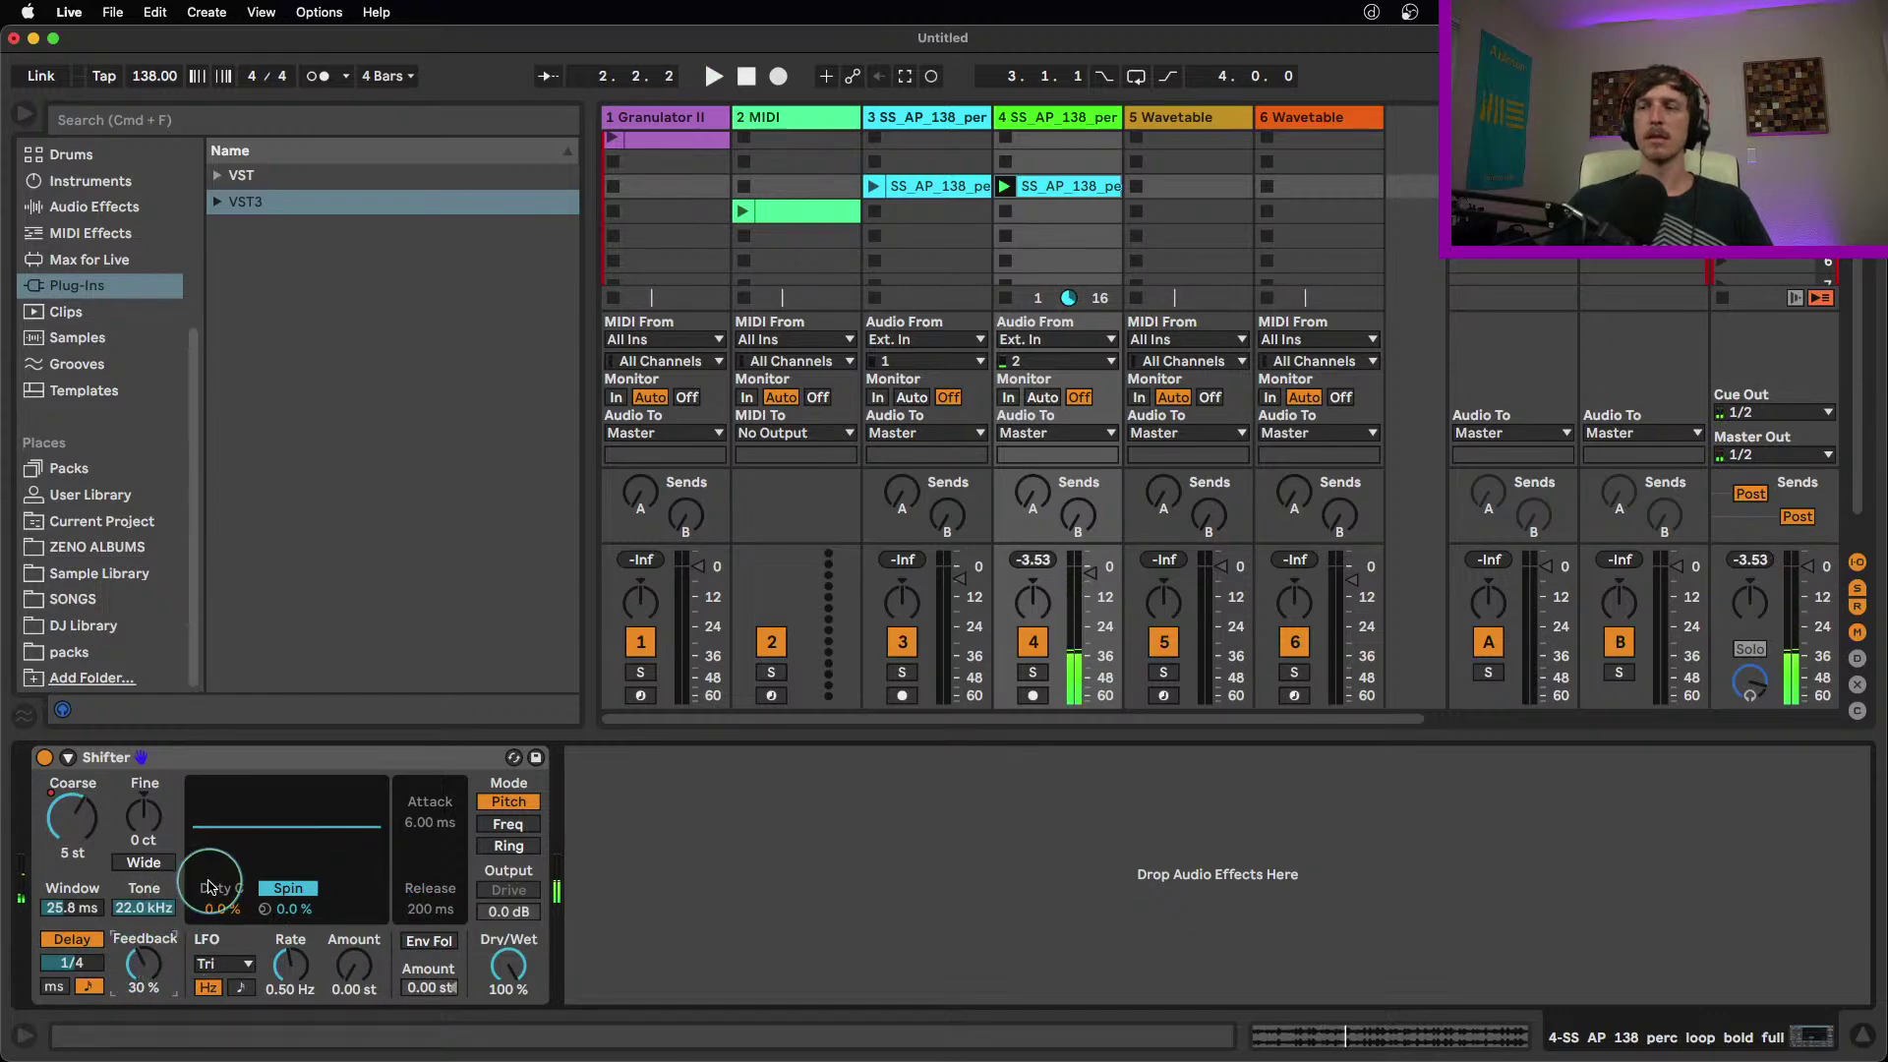
pyautogui.click(72, 939)
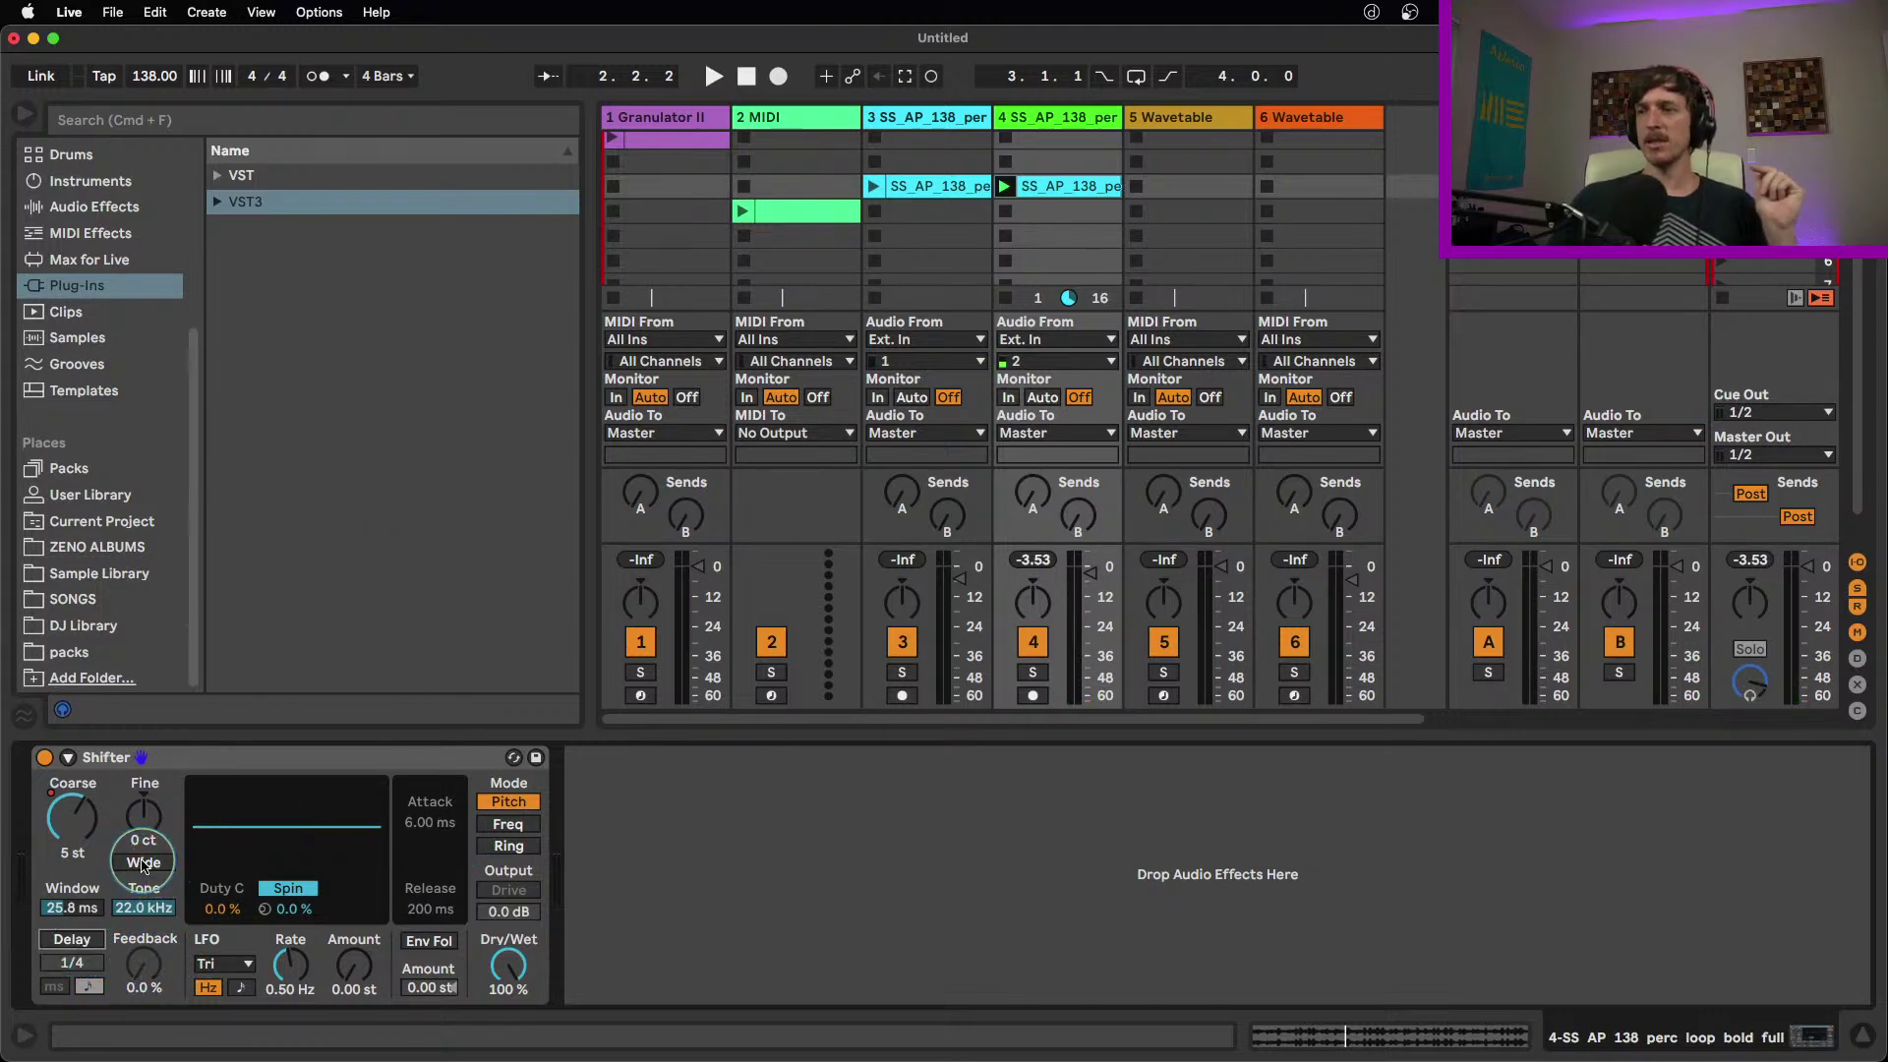
# Expand Shifter's pitch source section, set its Mode to MIDI and play the perc loop through it
pyautogui.click(67, 759)
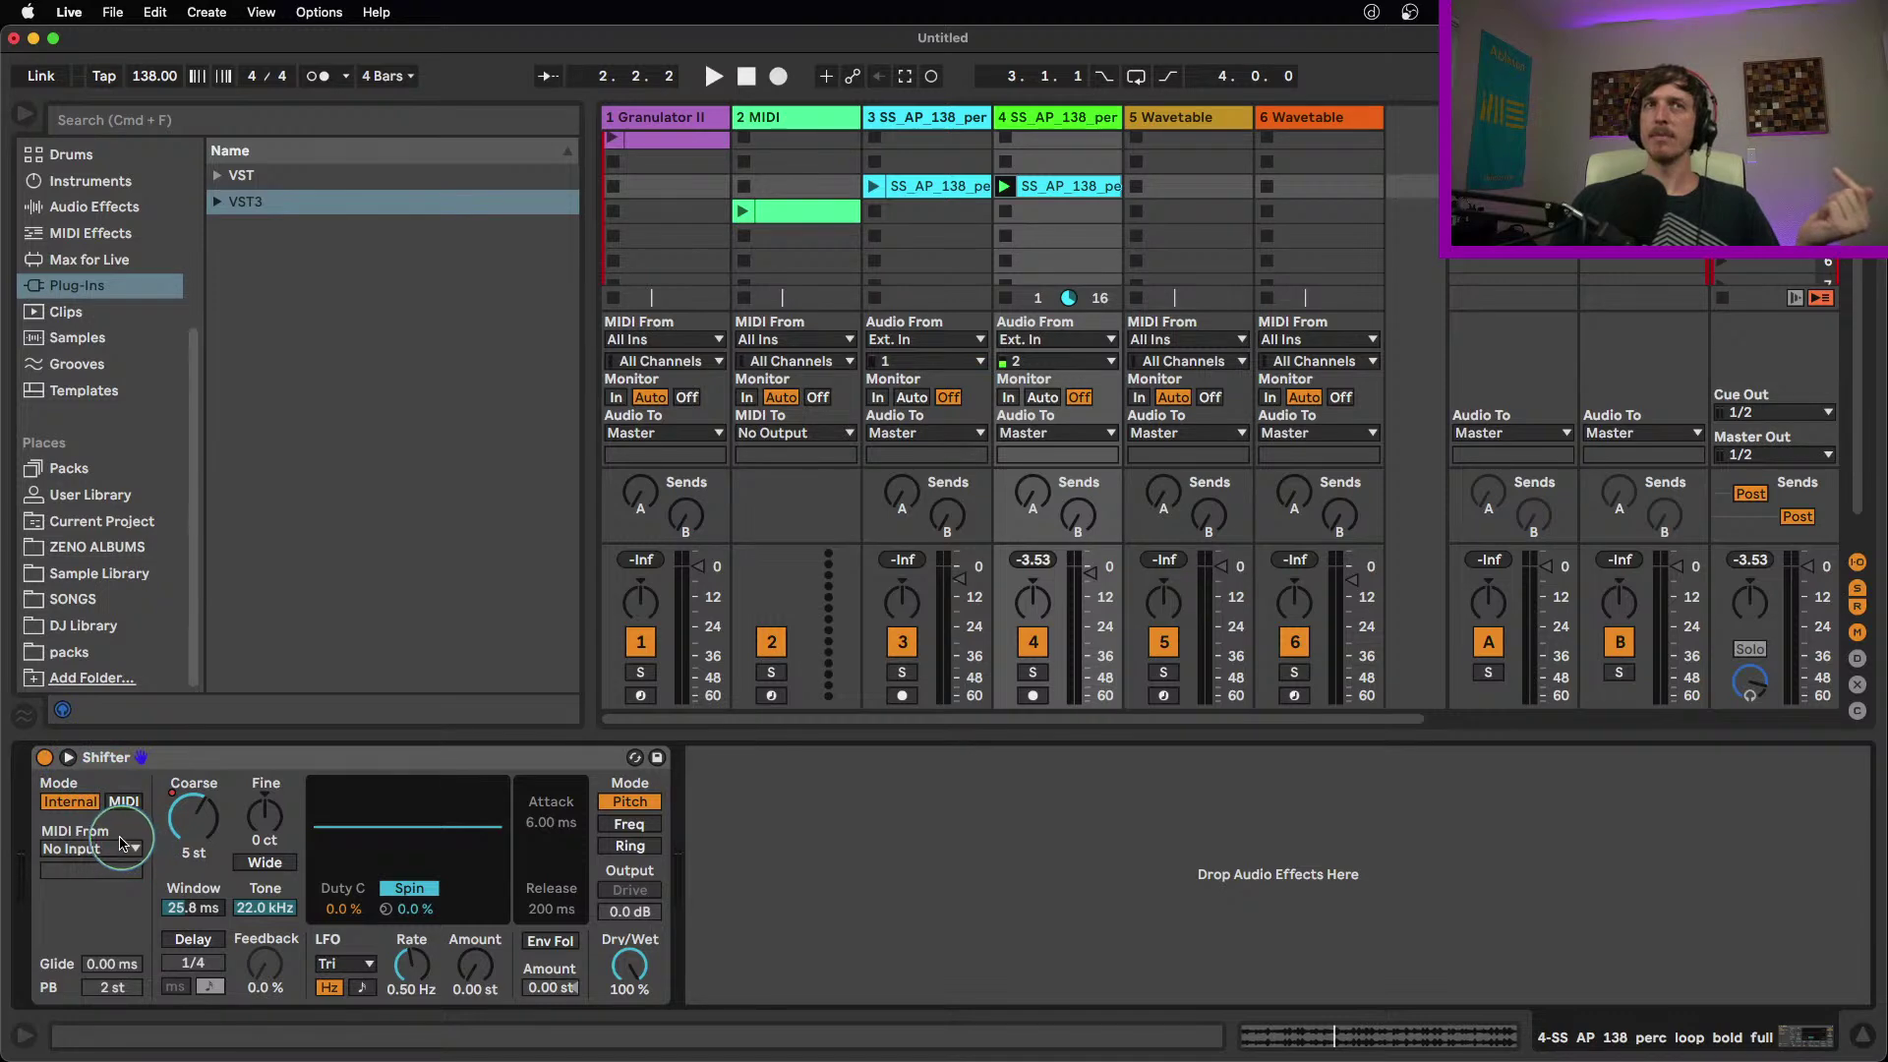
pyautogui.click(193, 818)
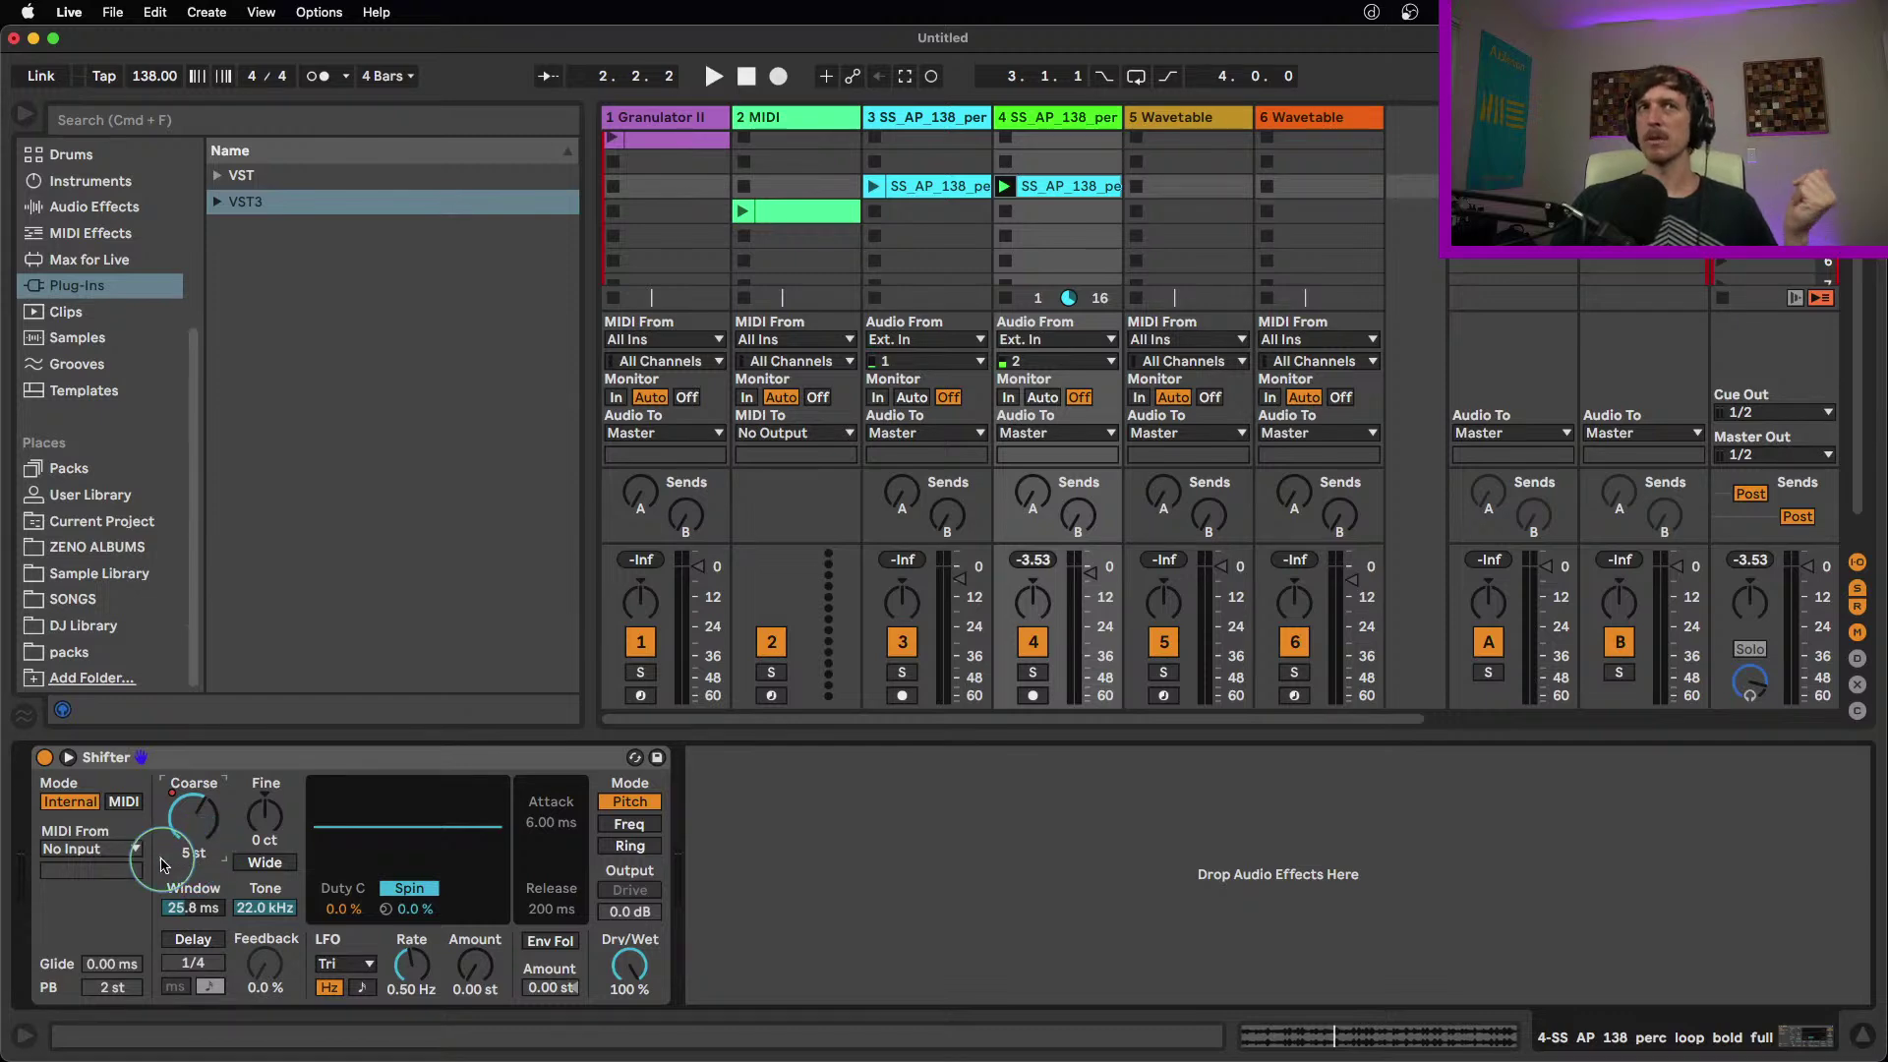
pyautogui.click(116, 802)
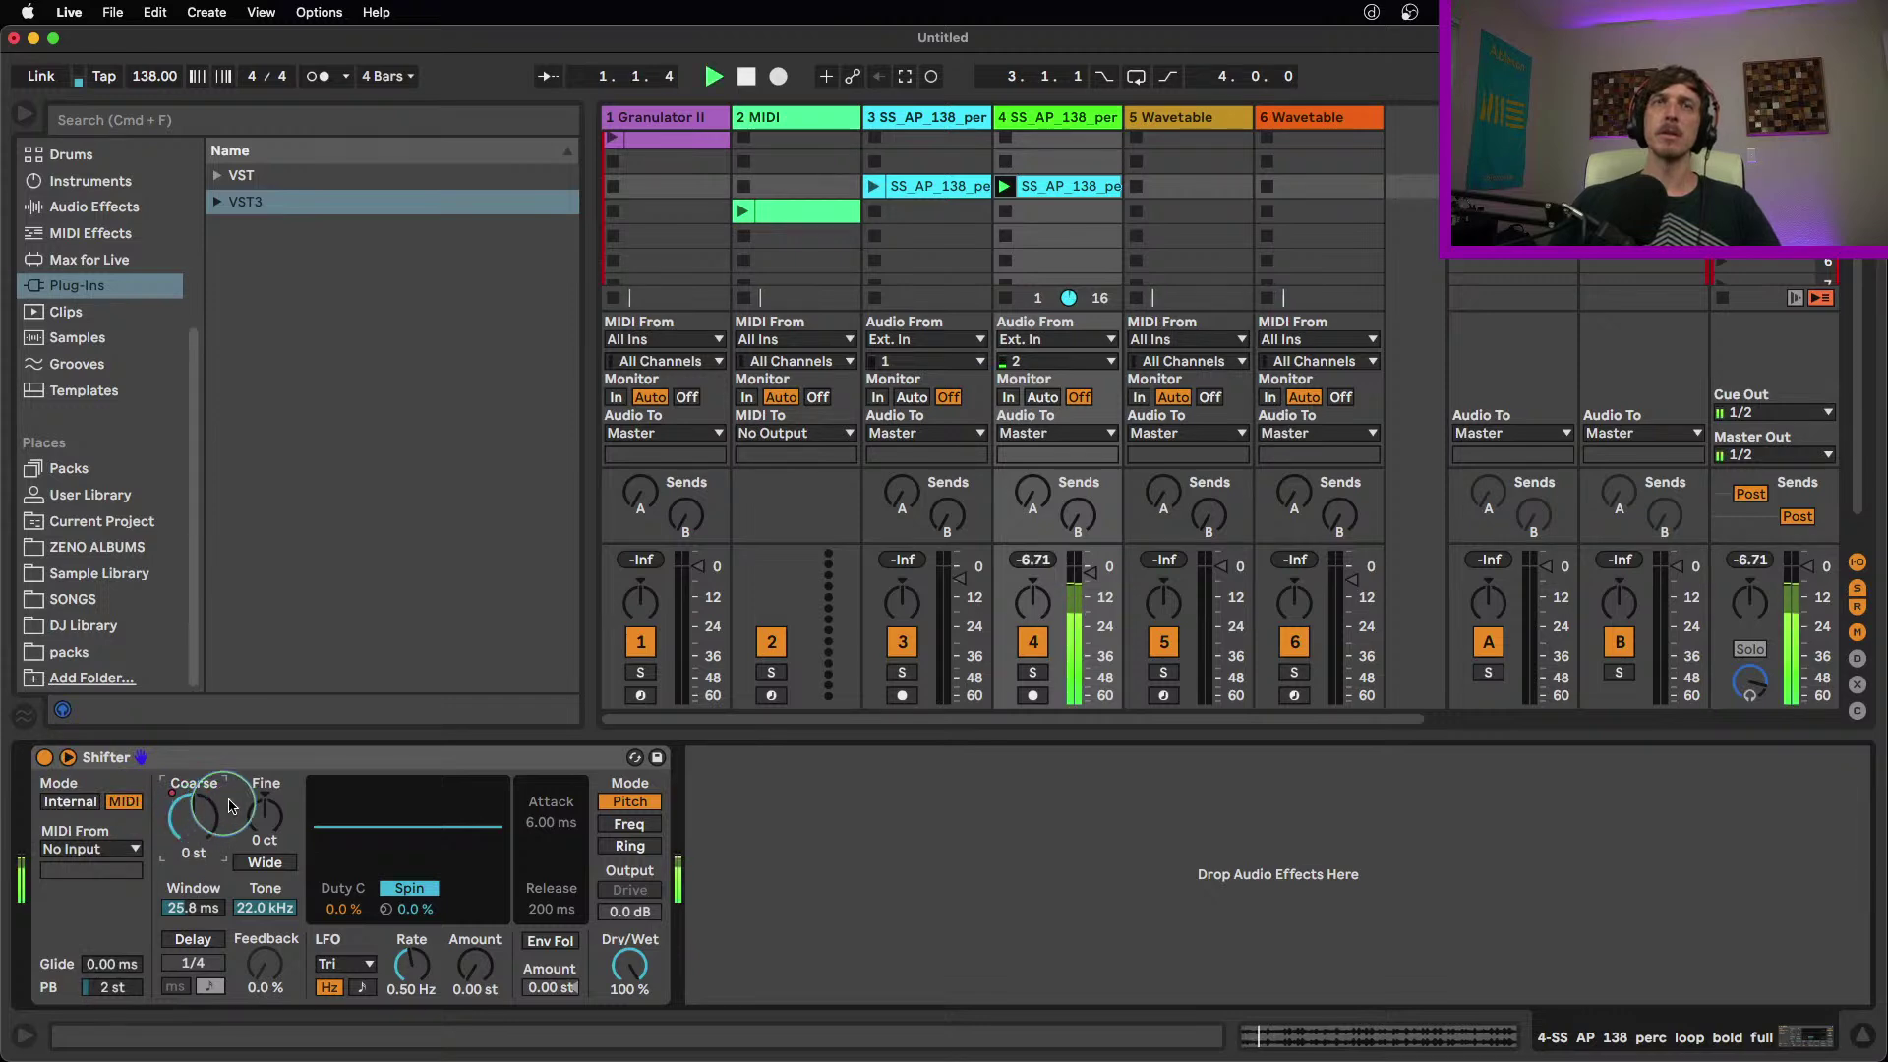
pyautogui.press('space')
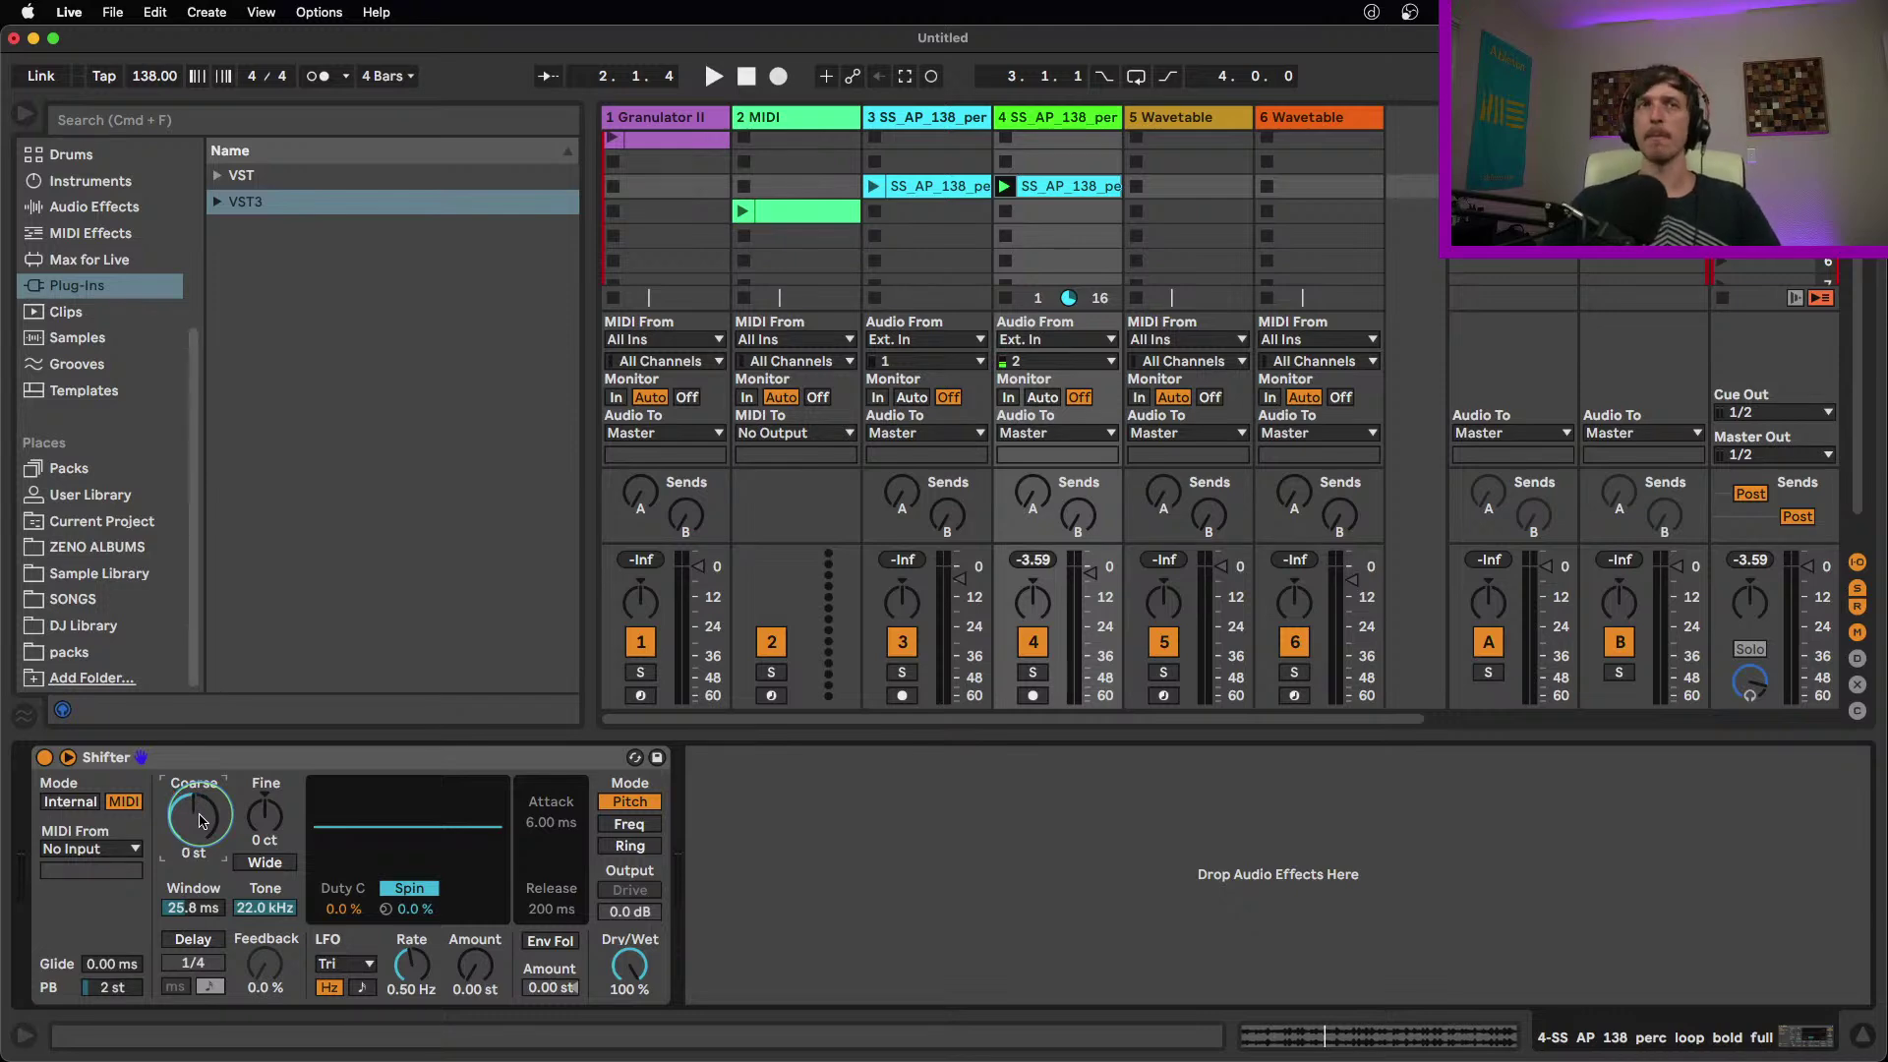
# Create an empty one-bar MIDI clip on the second track, in the slot above its existing clip
pyautogui.click(802, 212)
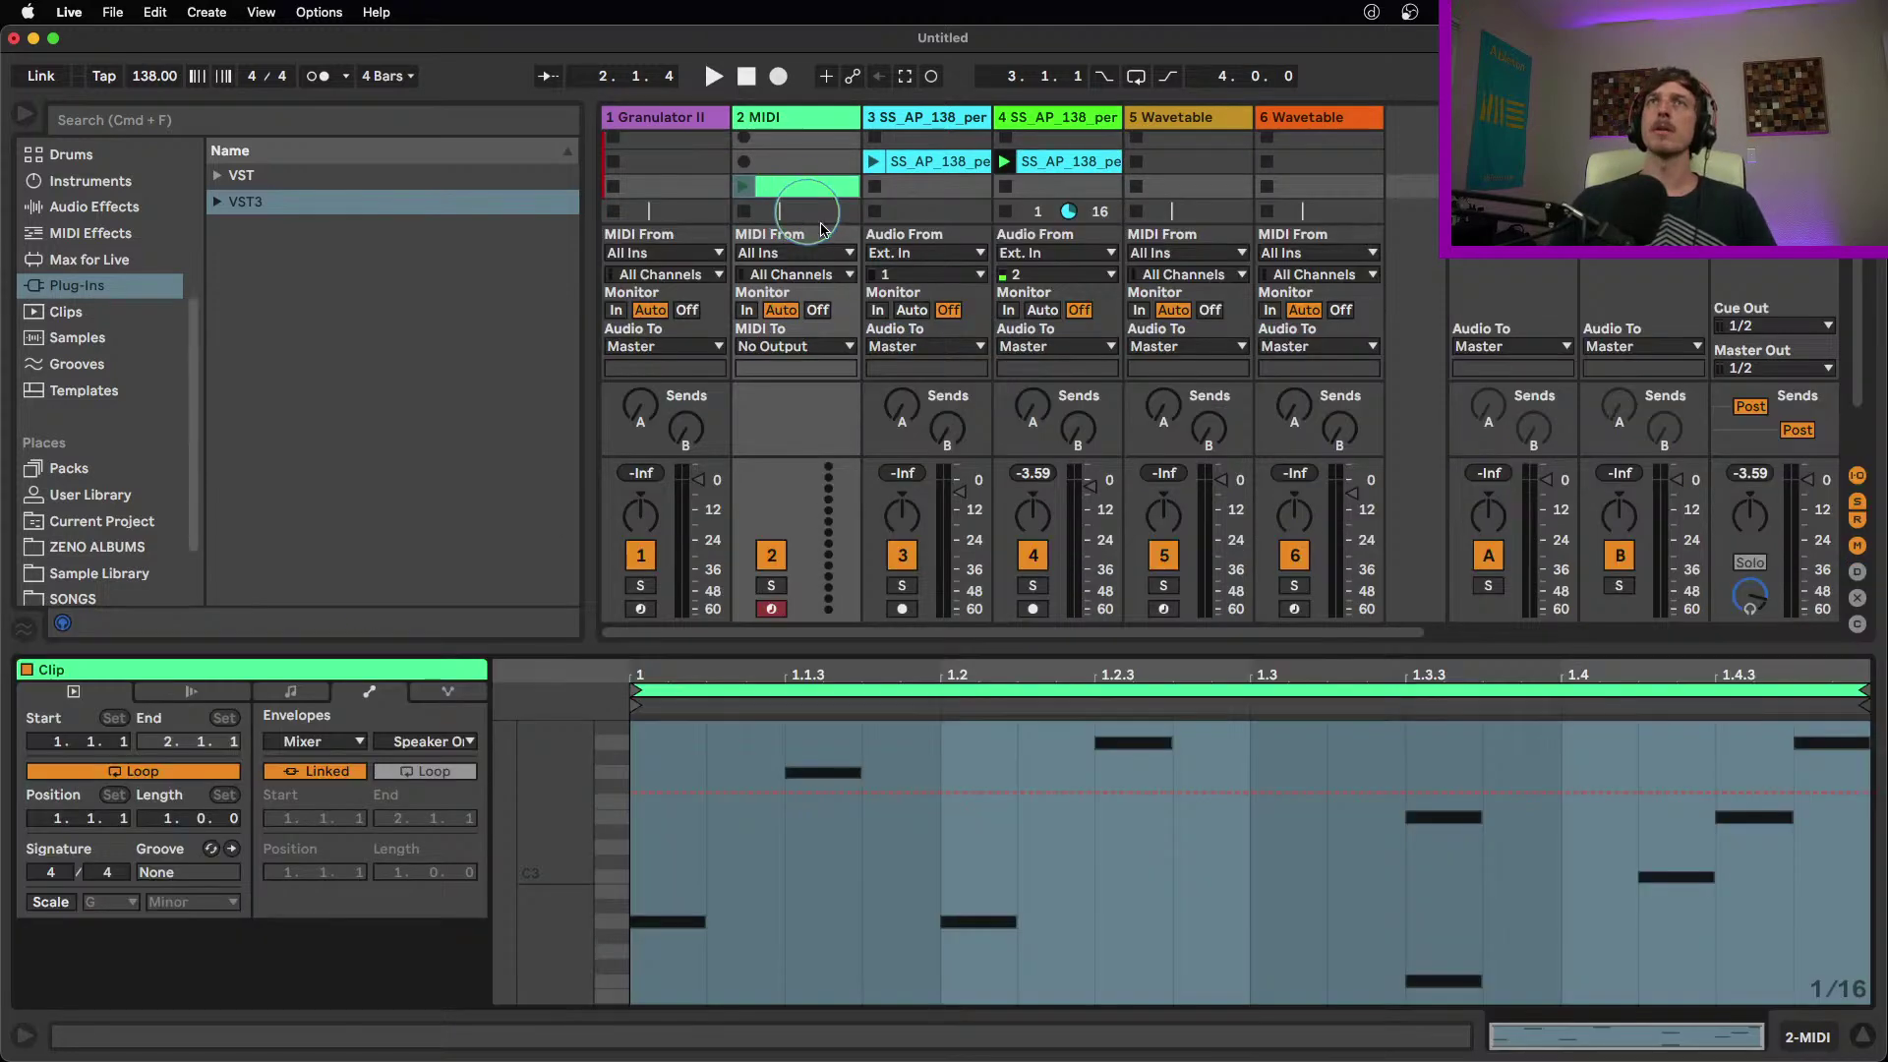
pyautogui.doubleClick(772, 161)
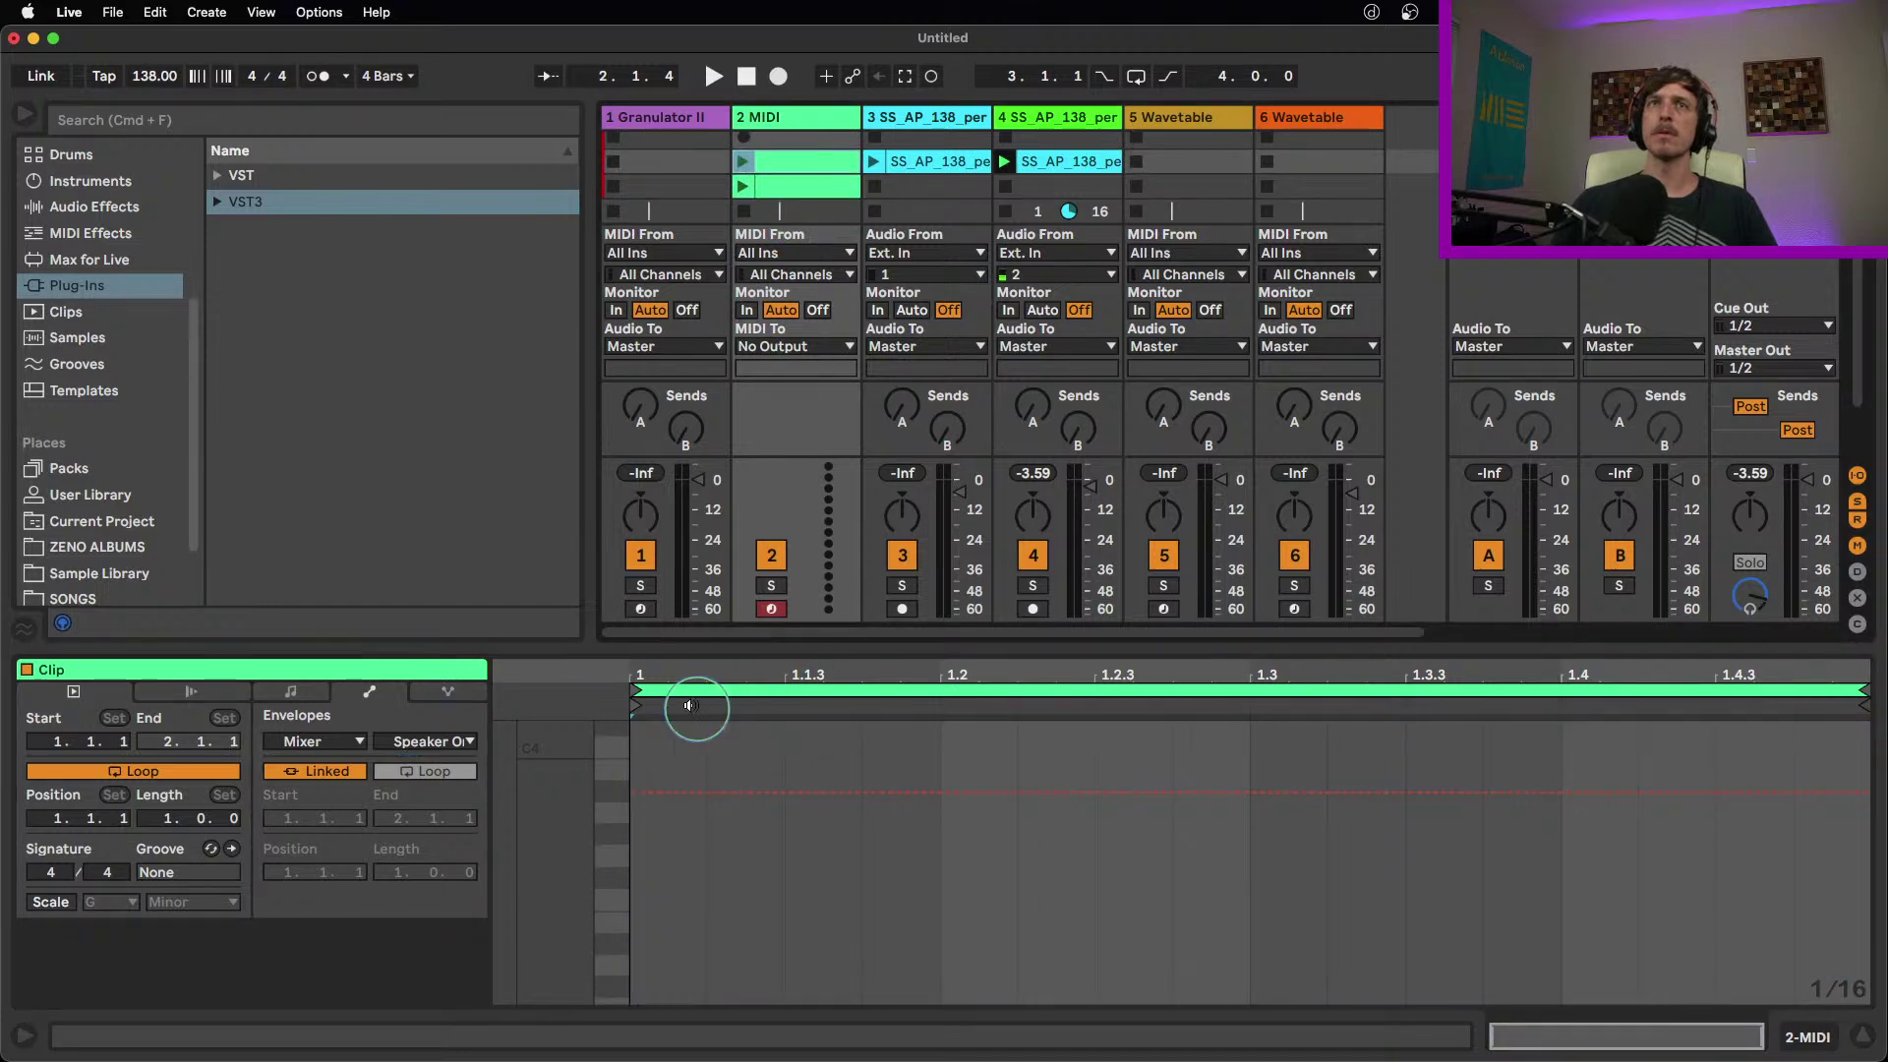
# Fill the new one-bar MIDI clip with a C3 note for the first half and an E3 note for the second
pyautogui.click(317, 694)
pyautogui.scroll(-3, 653, 830)
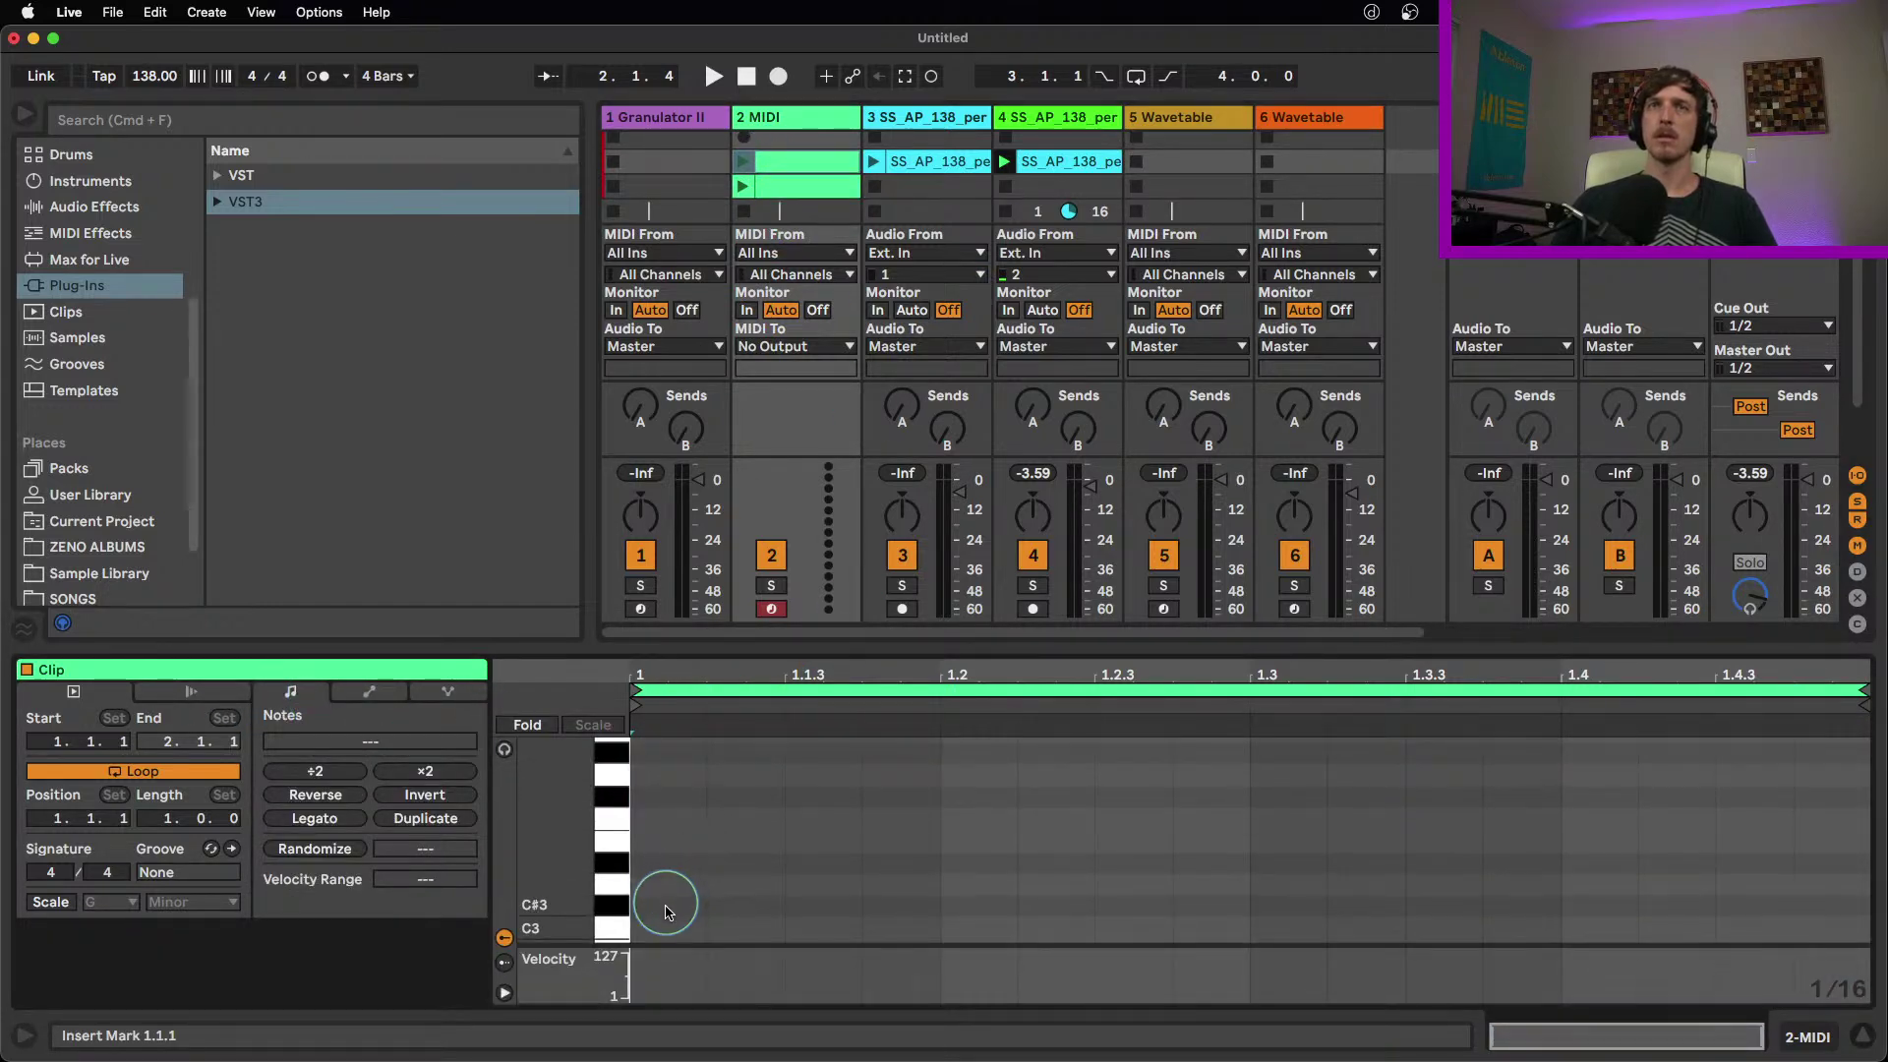
pyautogui.doubleClick(669, 924)
pyautogui.moveTo(704, 923); pyautogui.dragTo(1227, 918)
pyautogui.press('super+d')
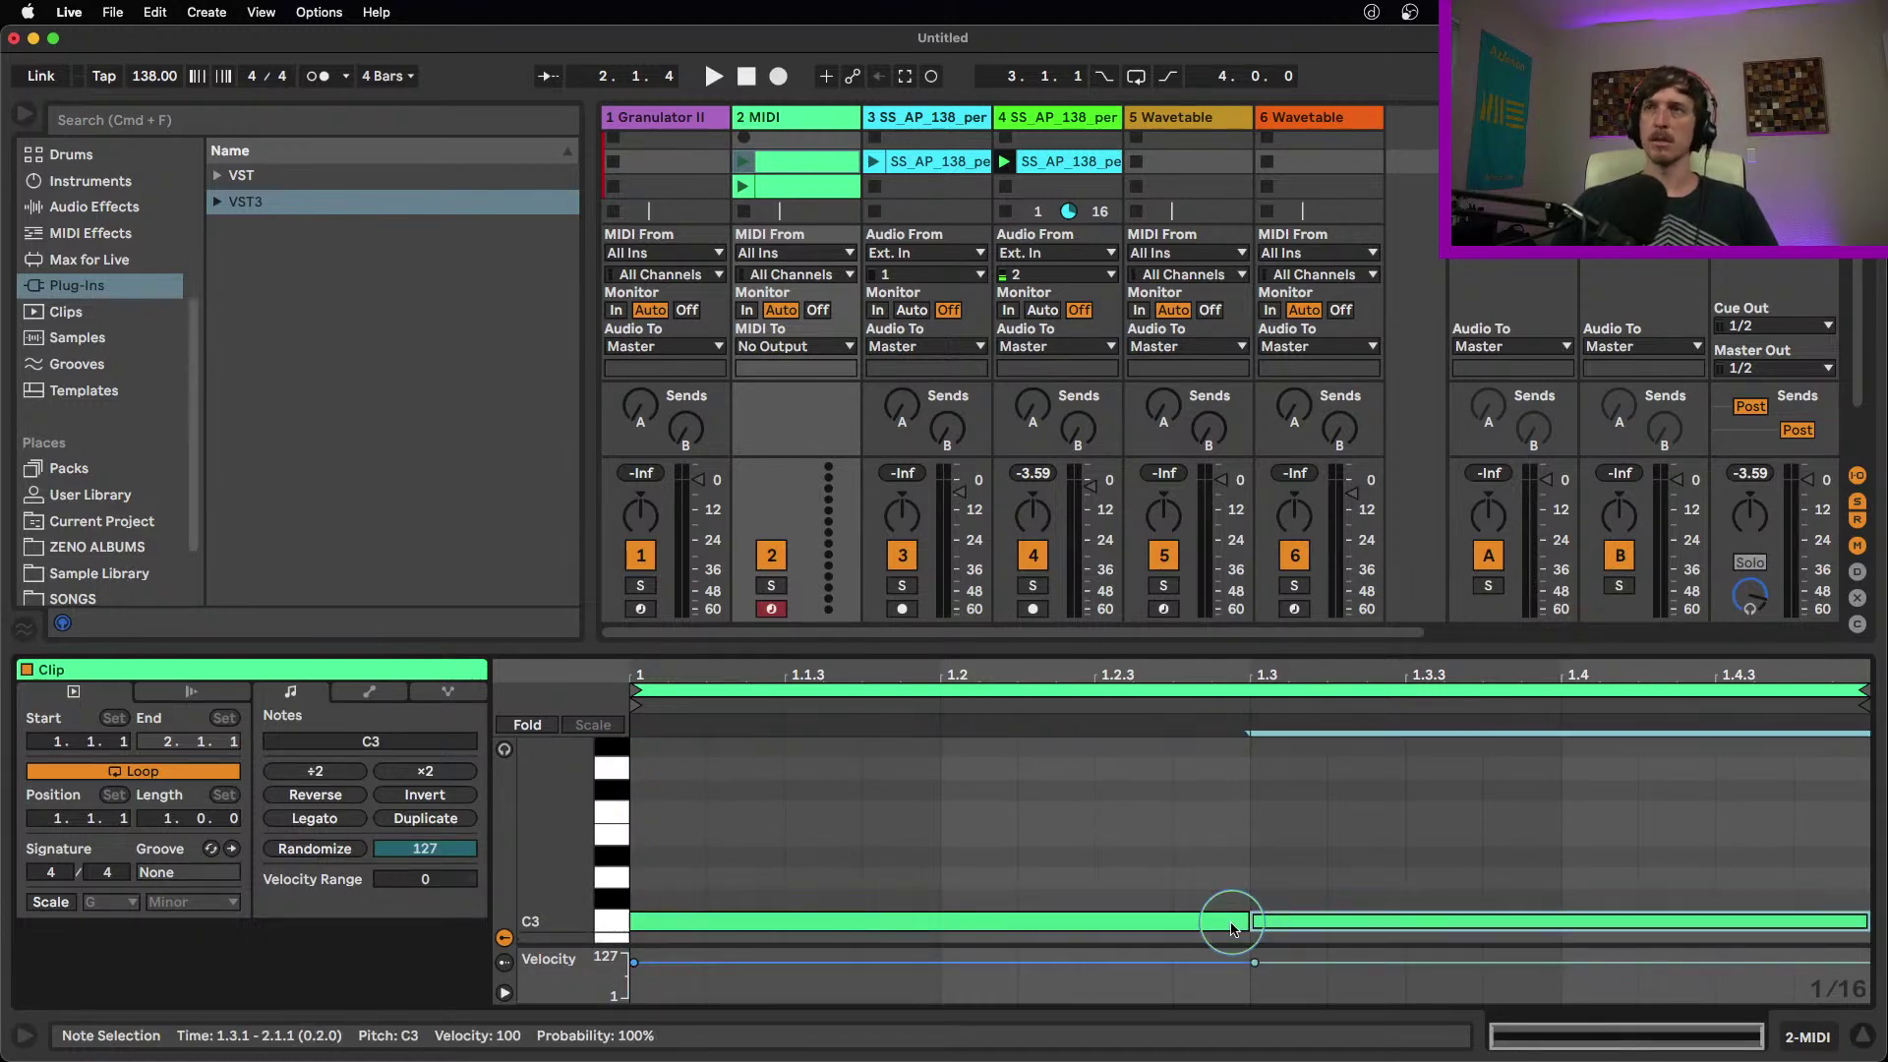
pyautogui.press('Up')
pyautogui.press('Up')
pyautogui.press('Up')
pyautogui.press('Up')
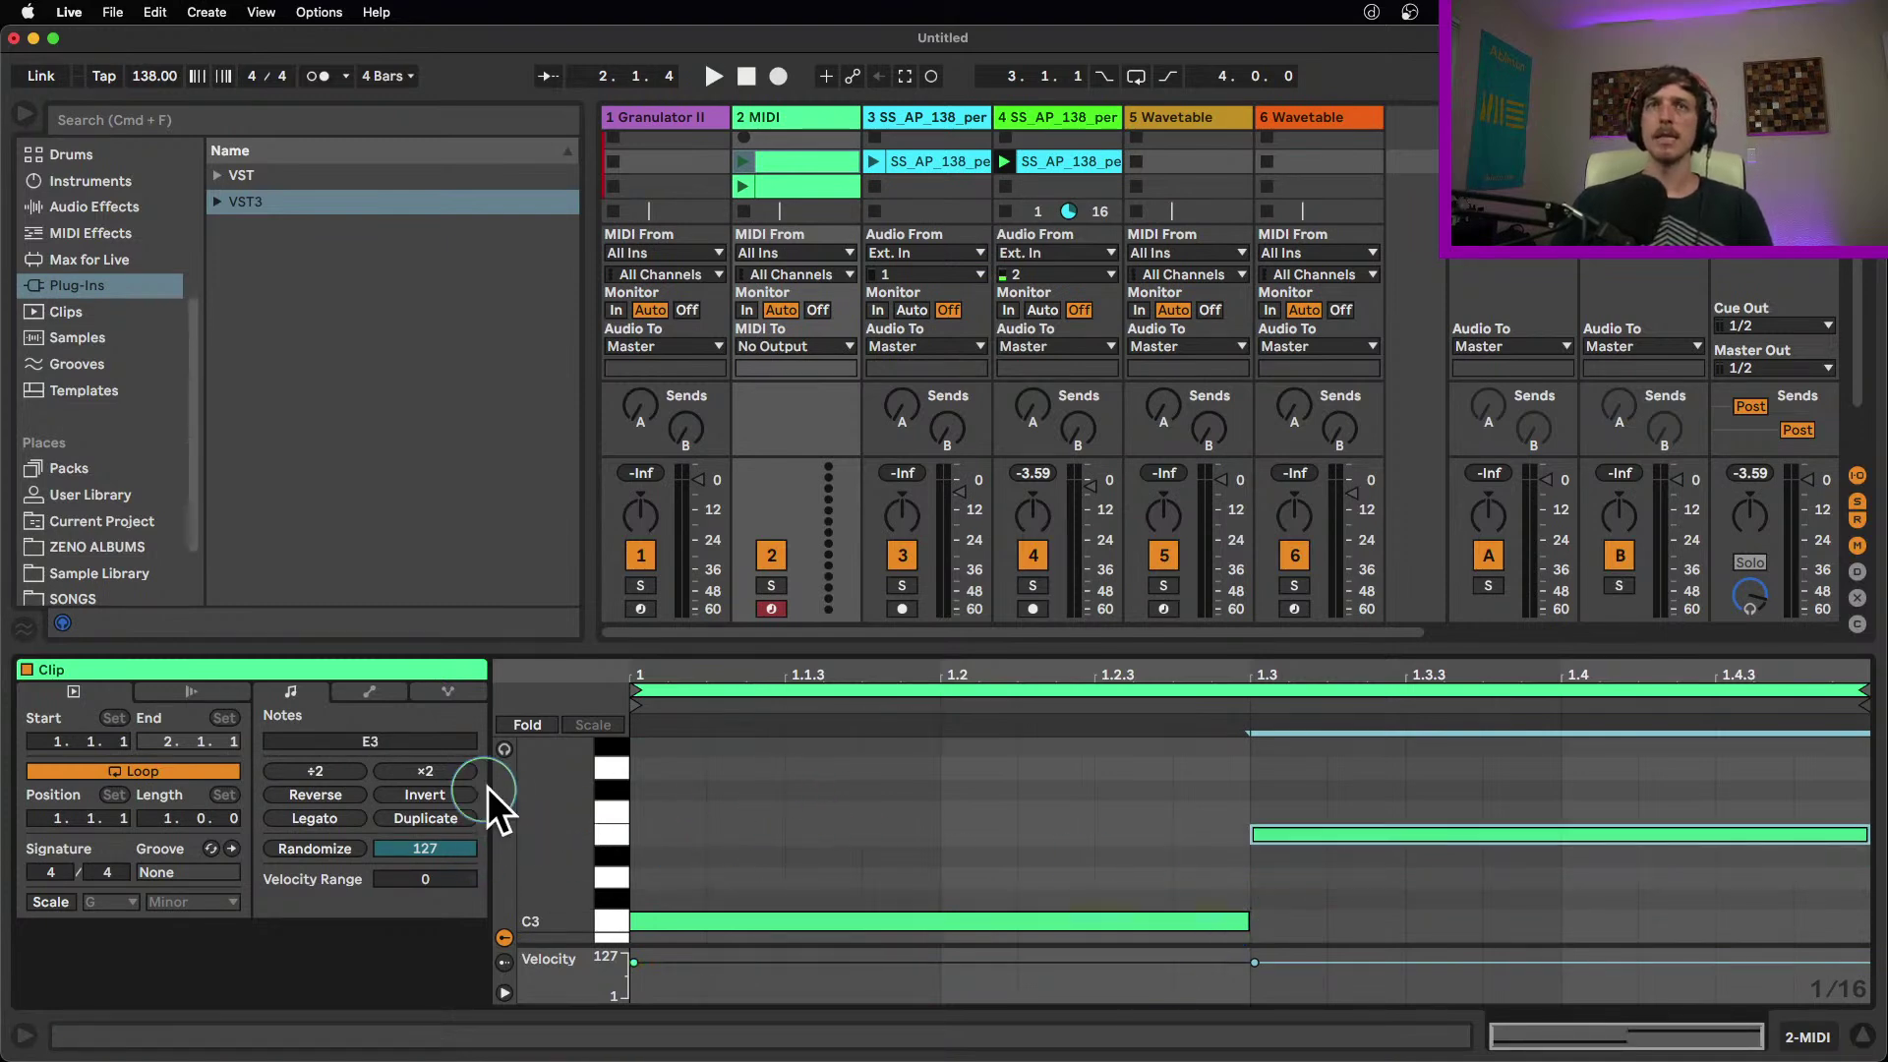
# Launch the new MIDI clip and set Shifter's MIDI From on the perc loop track to 2-MIDI
pyautogui.click(744, 161)
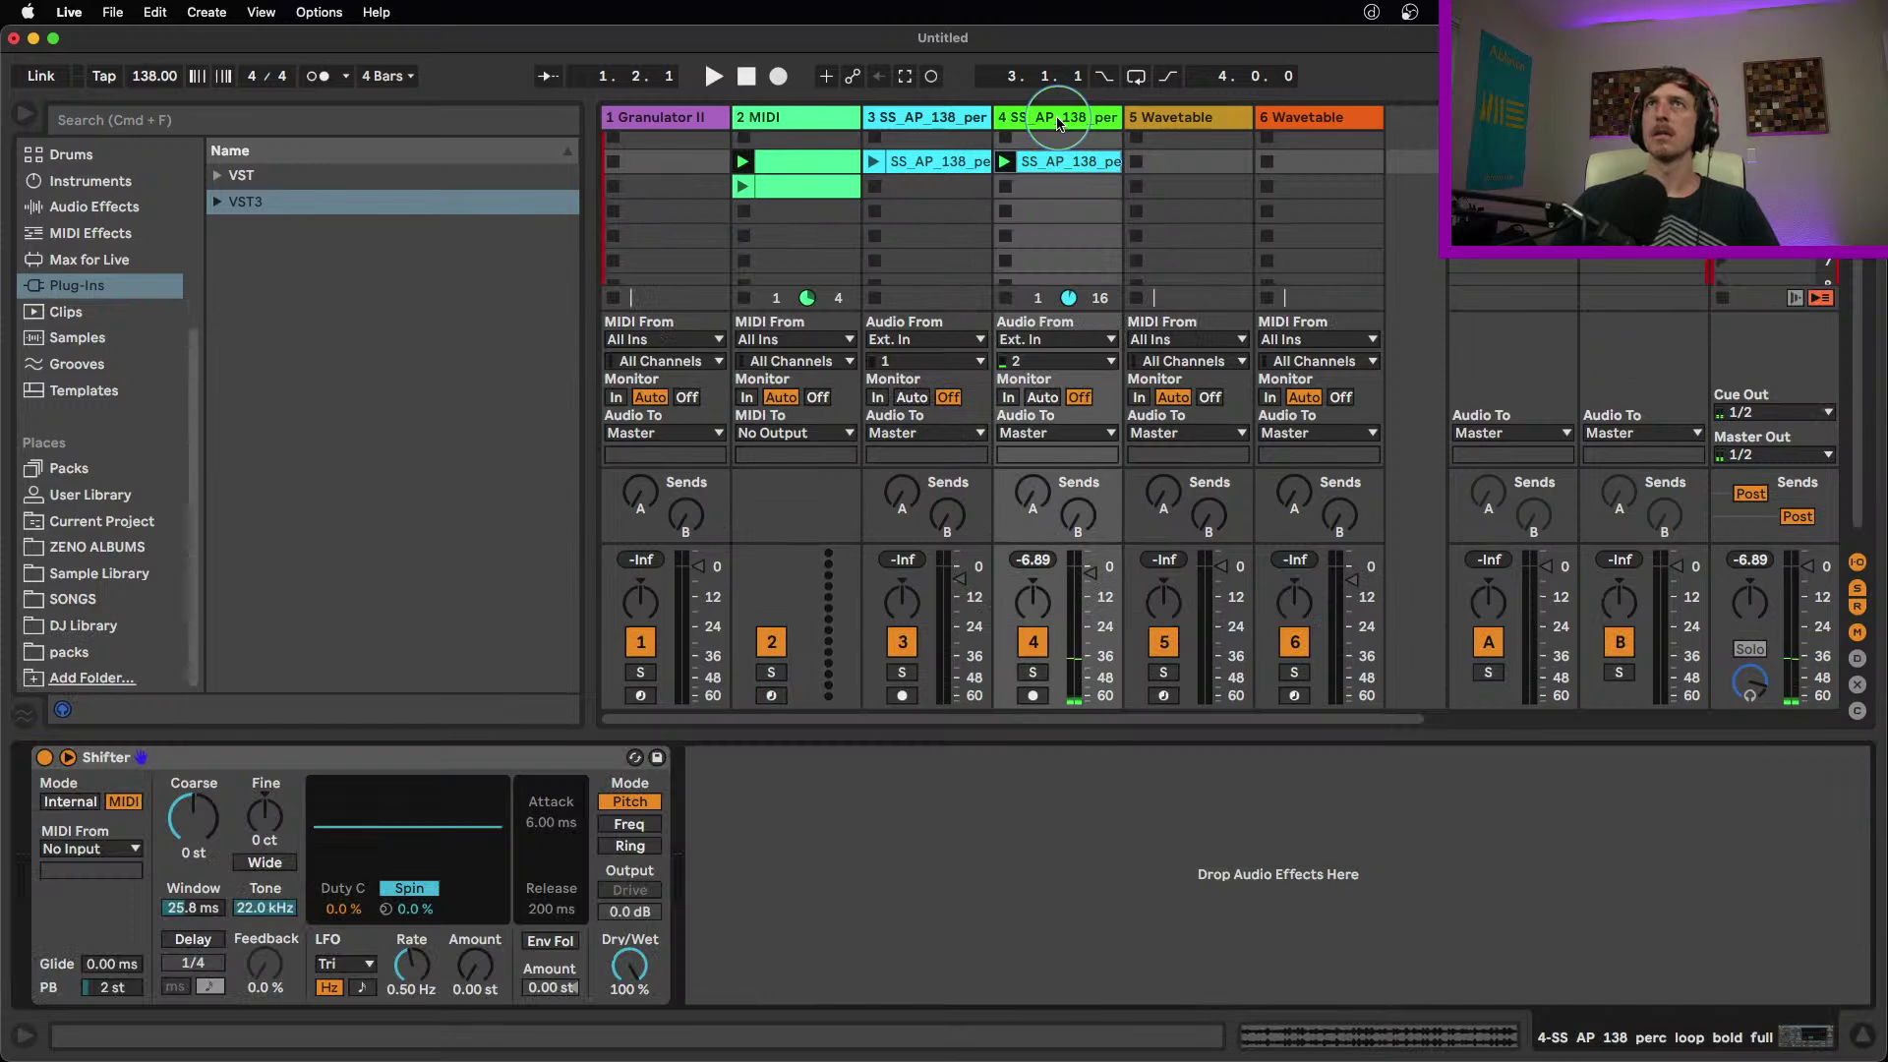
pyautogui.click(1053, 117)
pyautogui.click(95, 858)
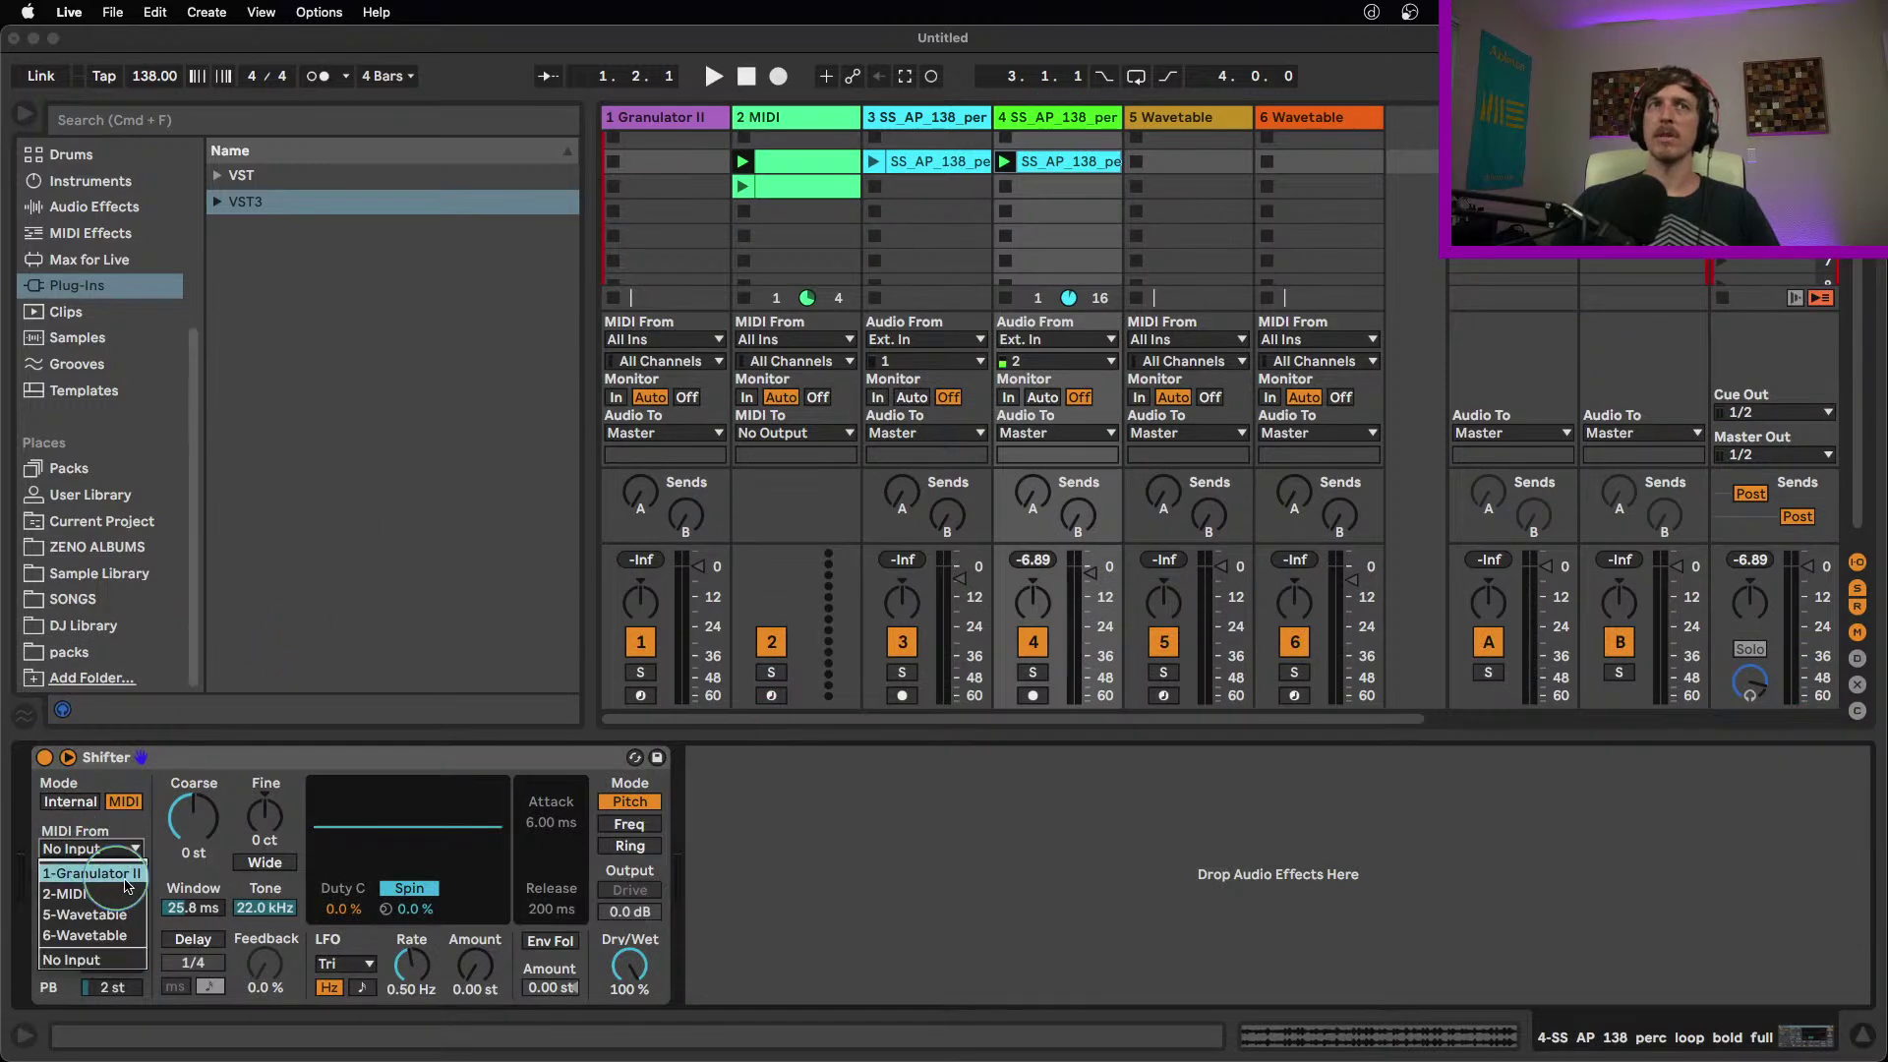
pyautogui.click(90, 895)
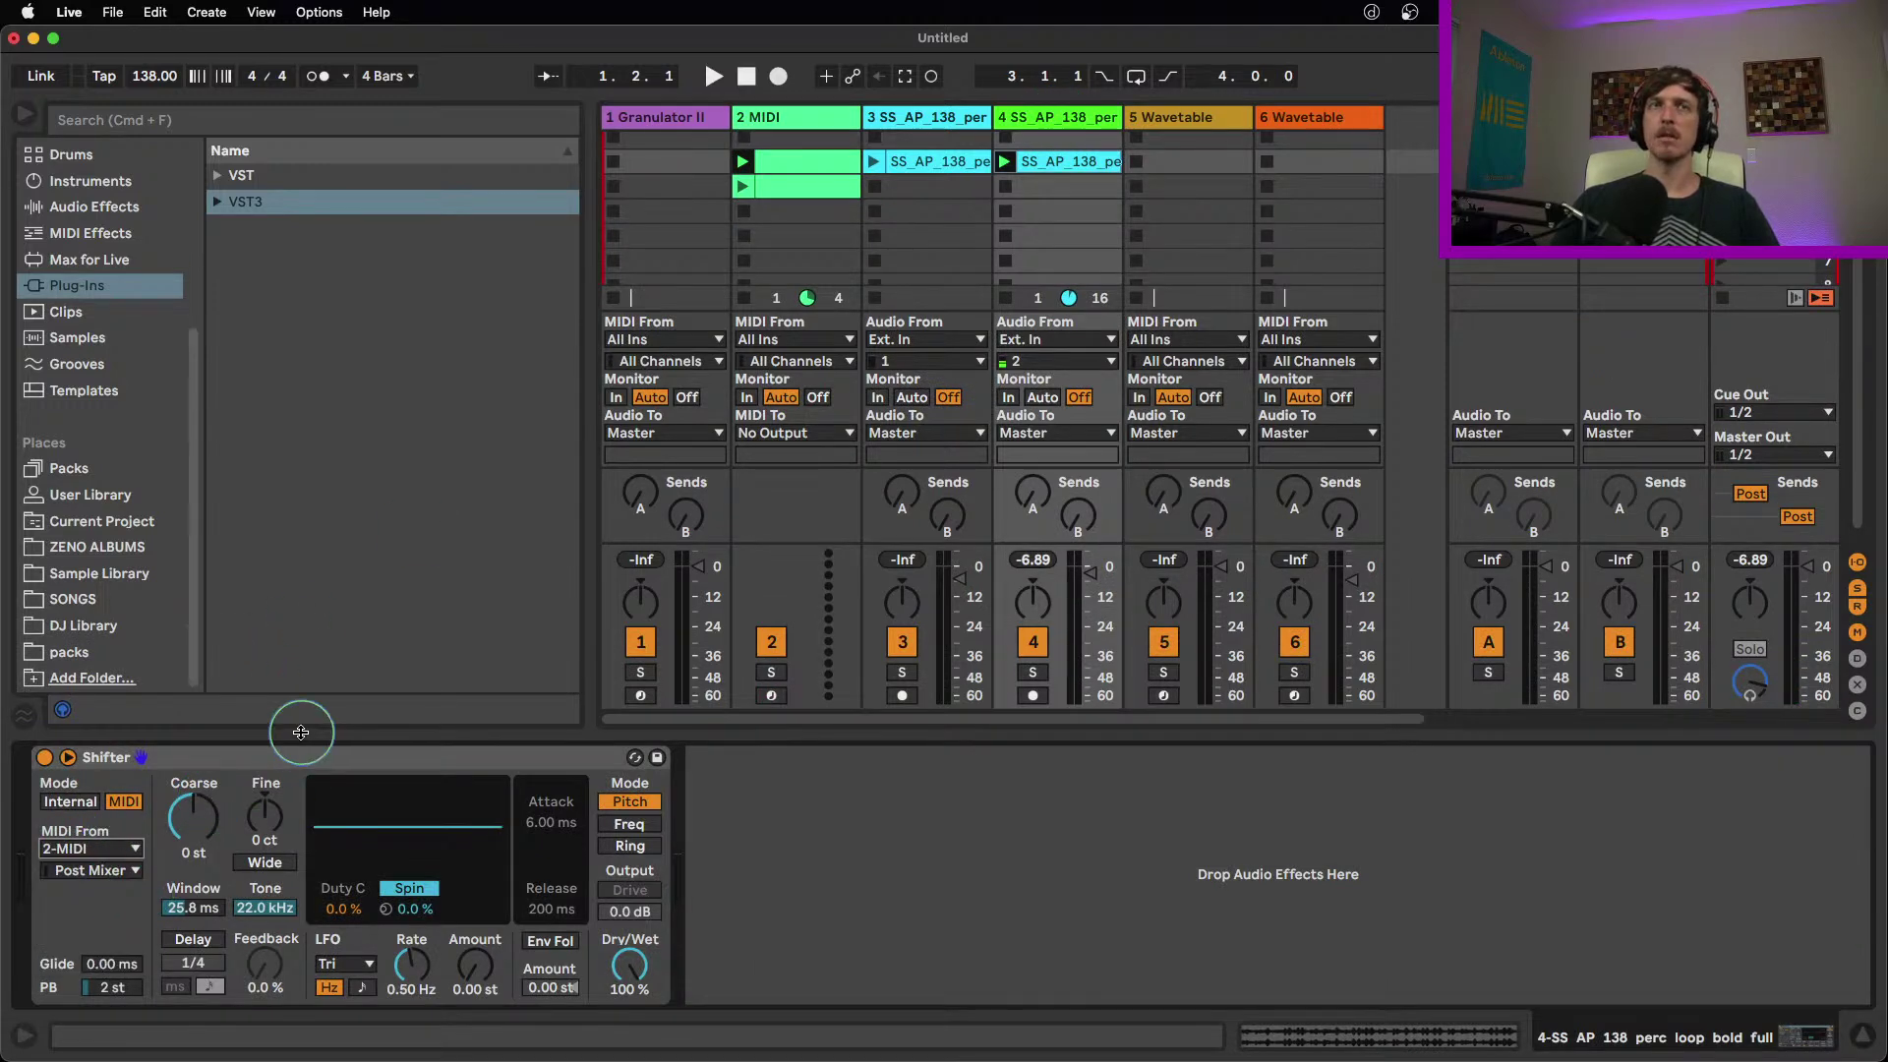
# Audition the perc loop with Shifter's MIDI-controlled pitch and try Coarse at 12 st
pyautogui.press('space')
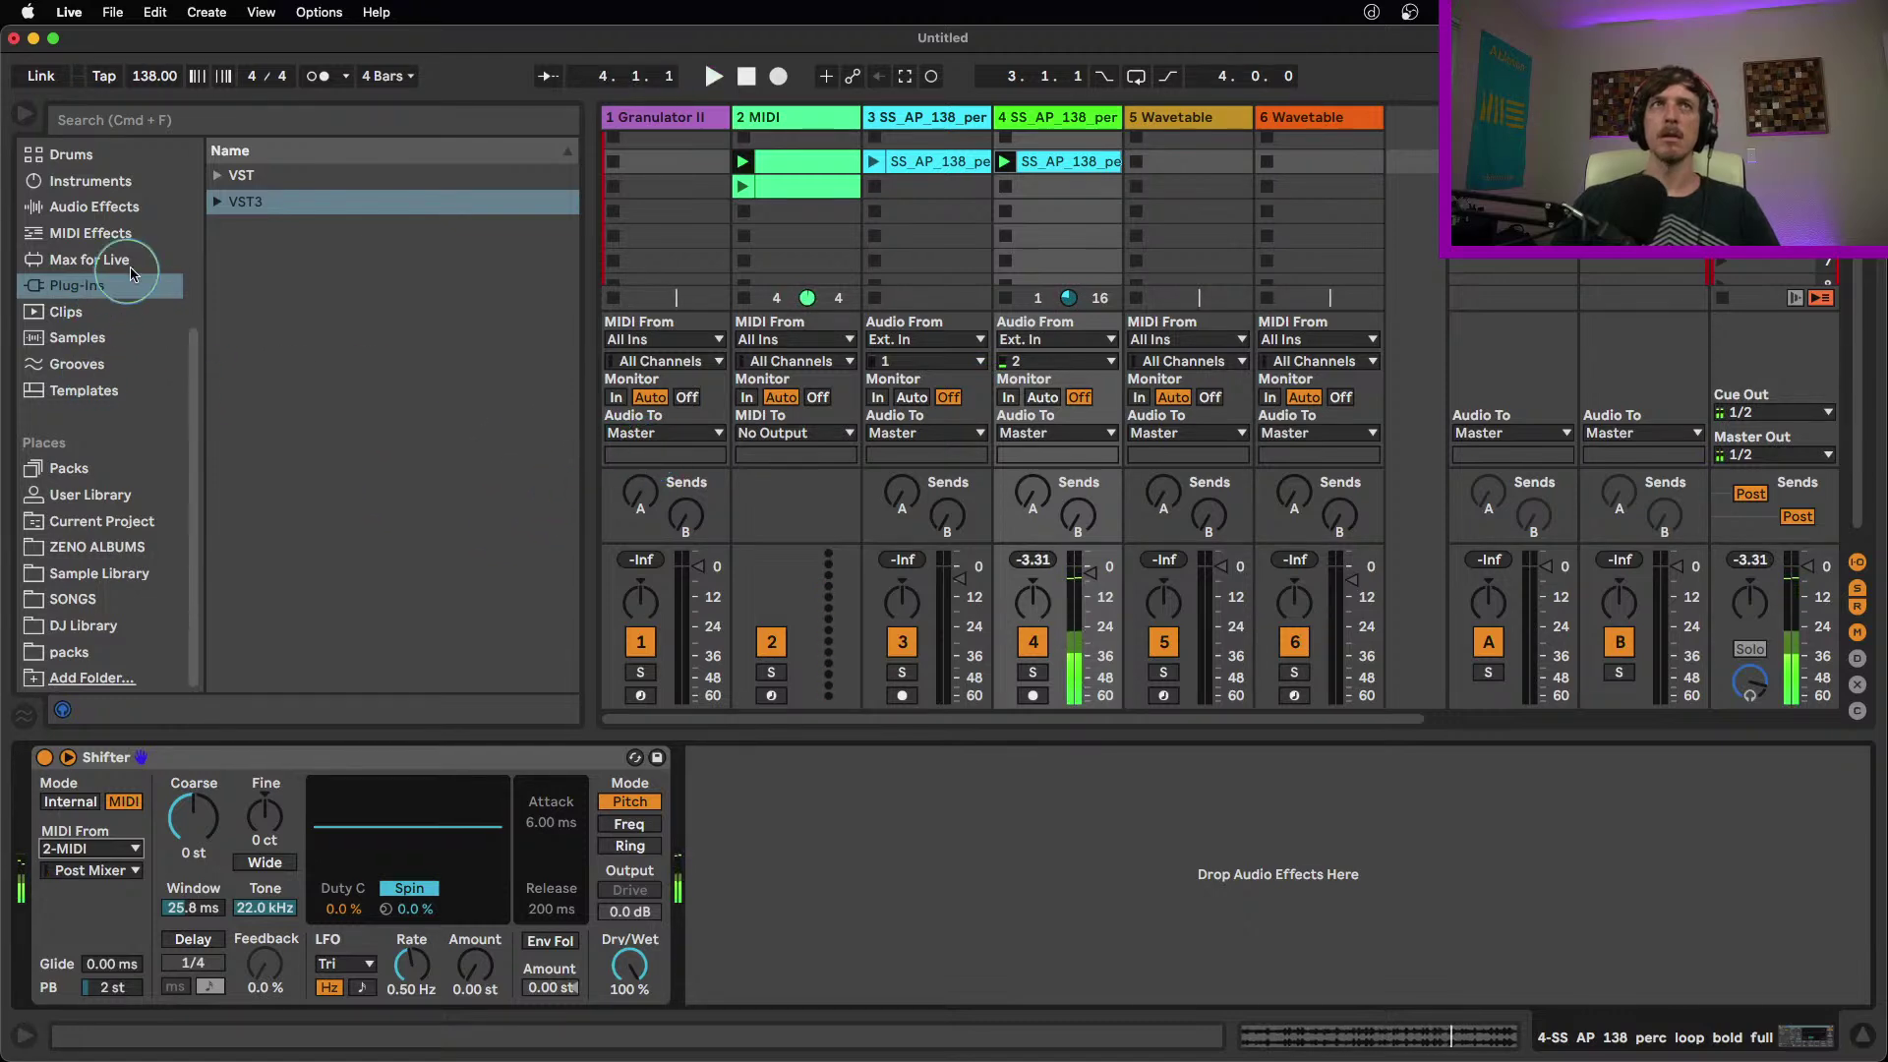
pyautogui.press('space')
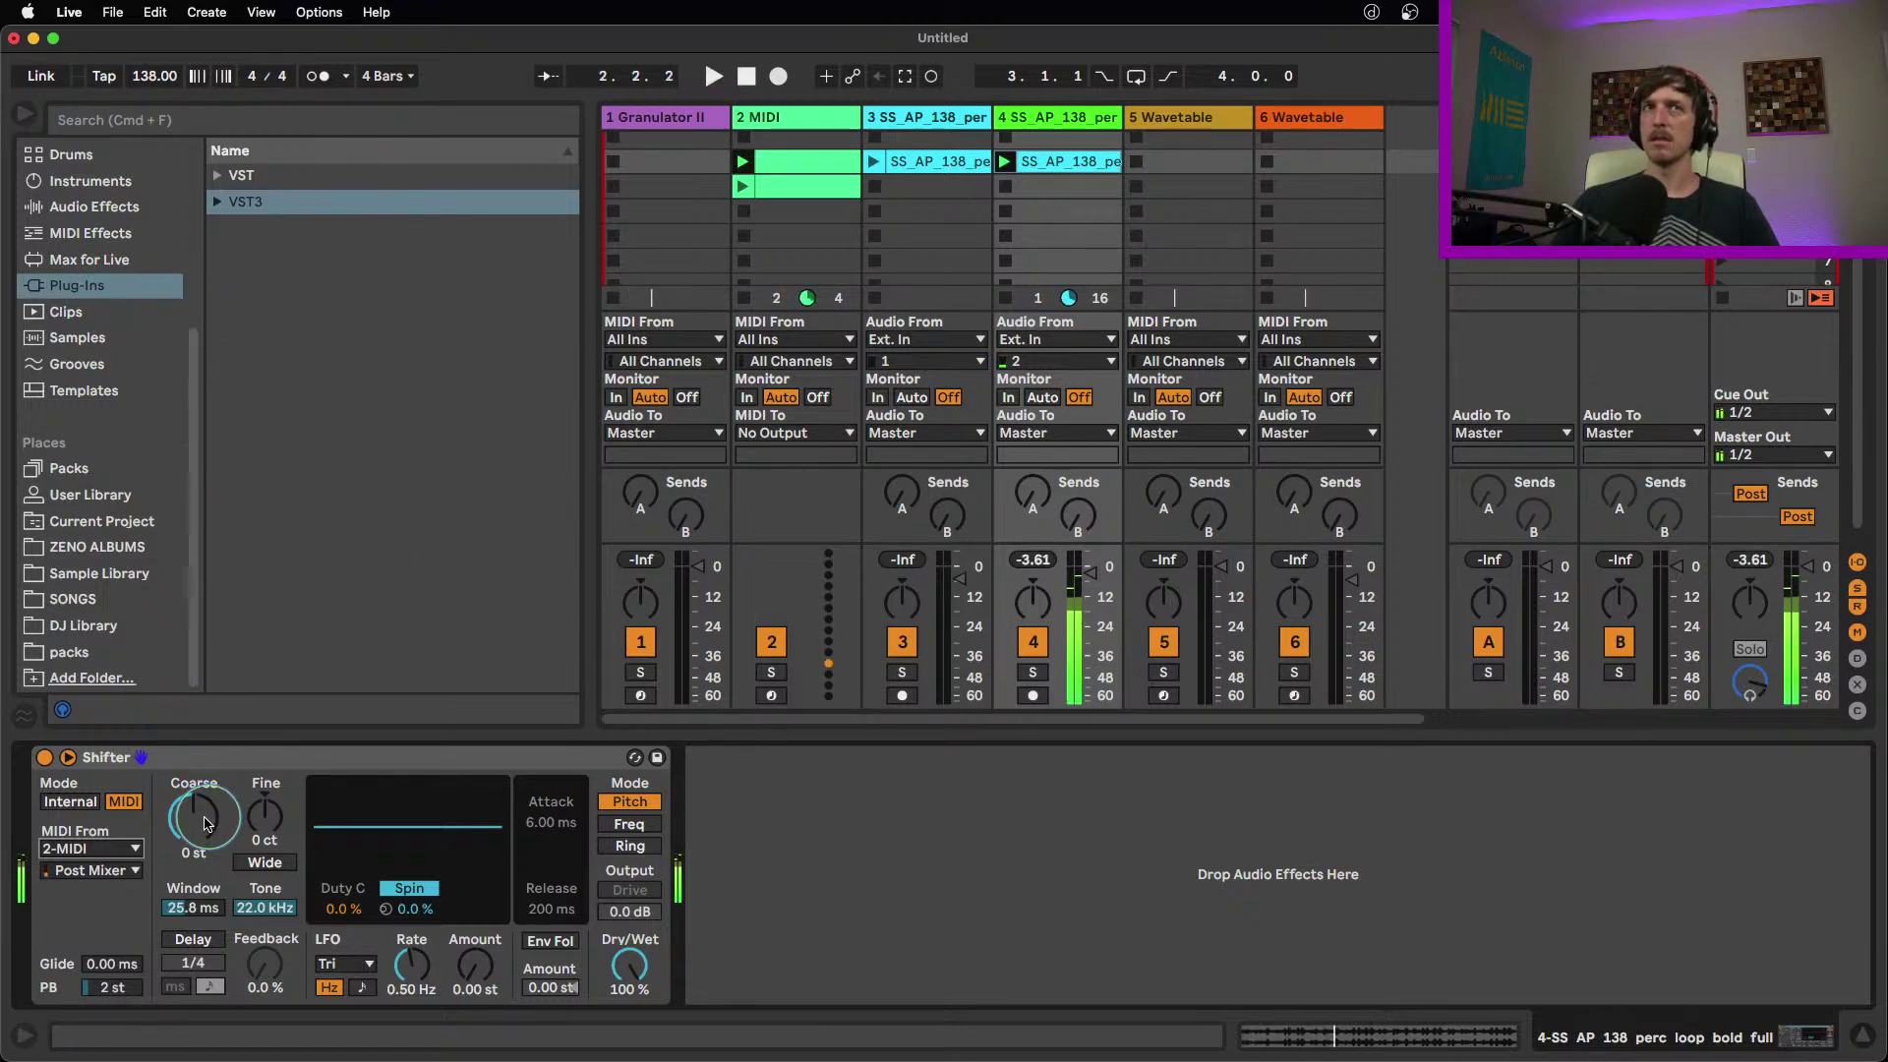
pyautogui.write('12')
pyautogui.click(308, 738)
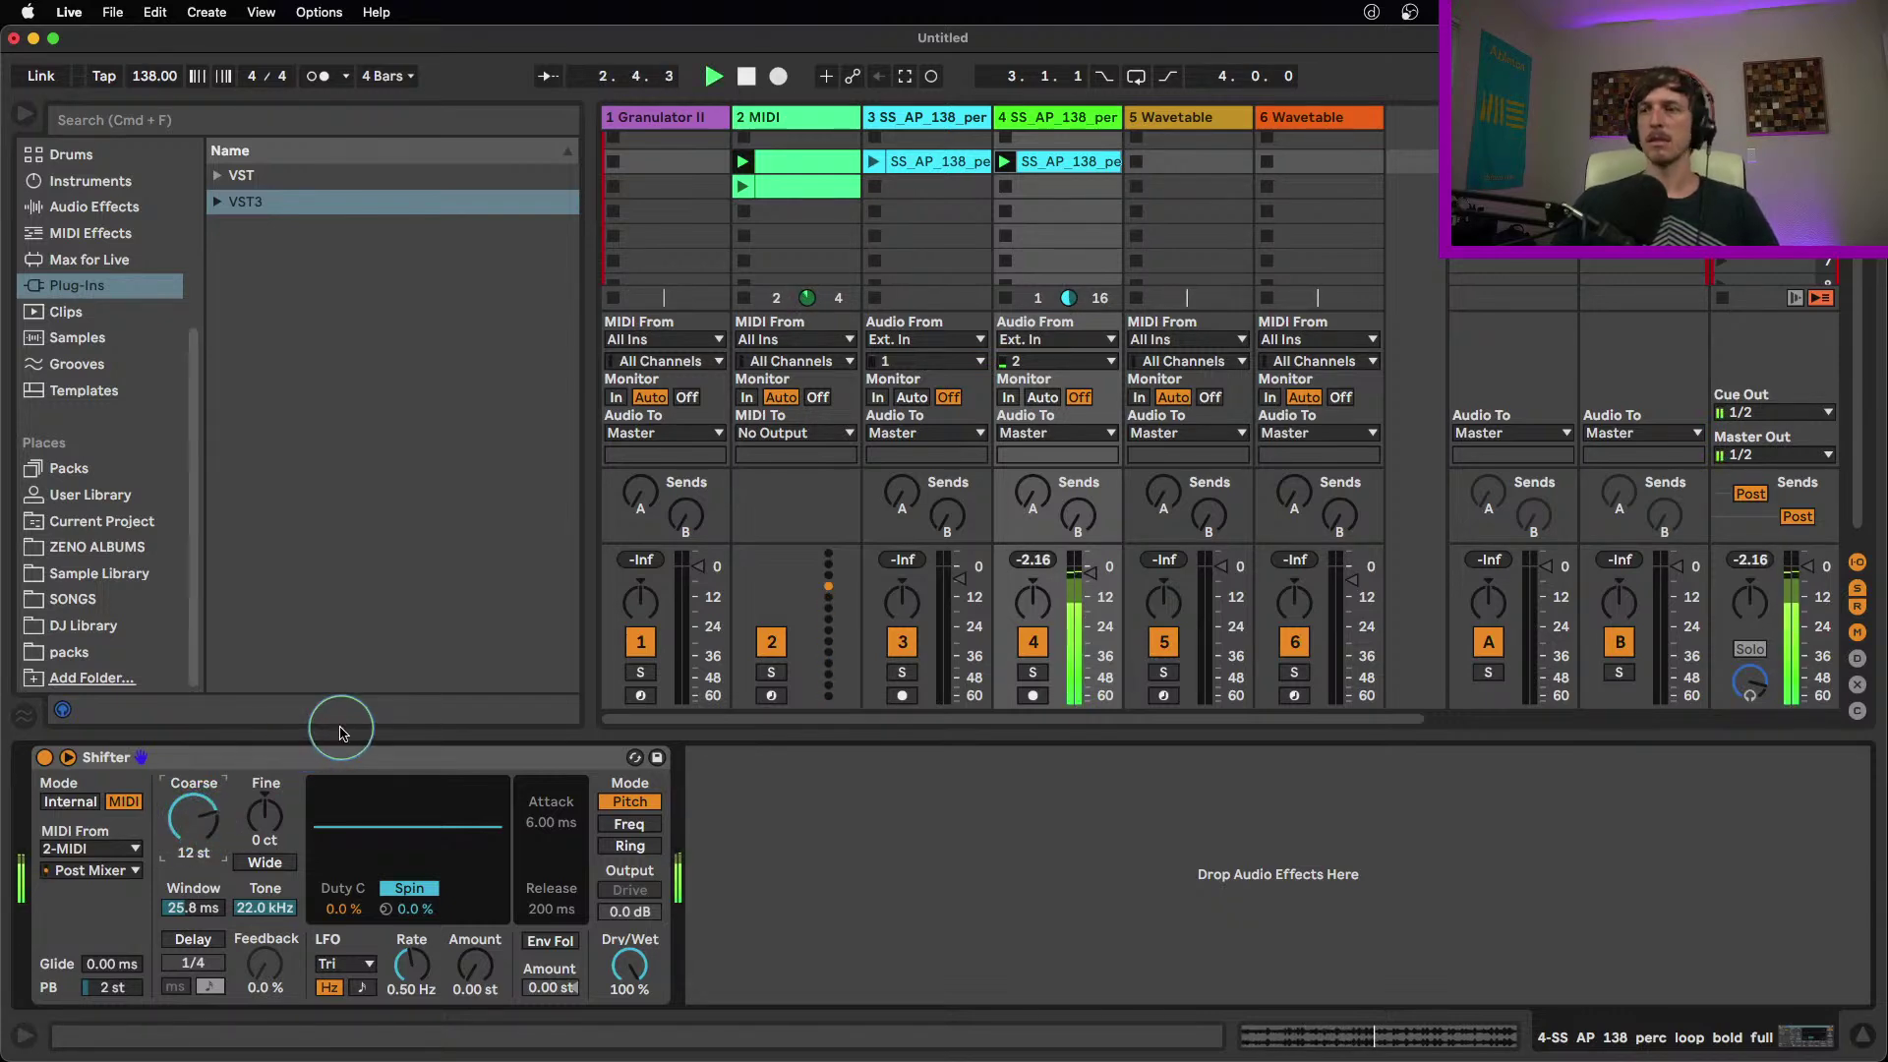
# Add the Tuner audio effect after Shifter and play the perc loop through it
pyautogui.click(95, 234)
pyautogui.click(109, 209)
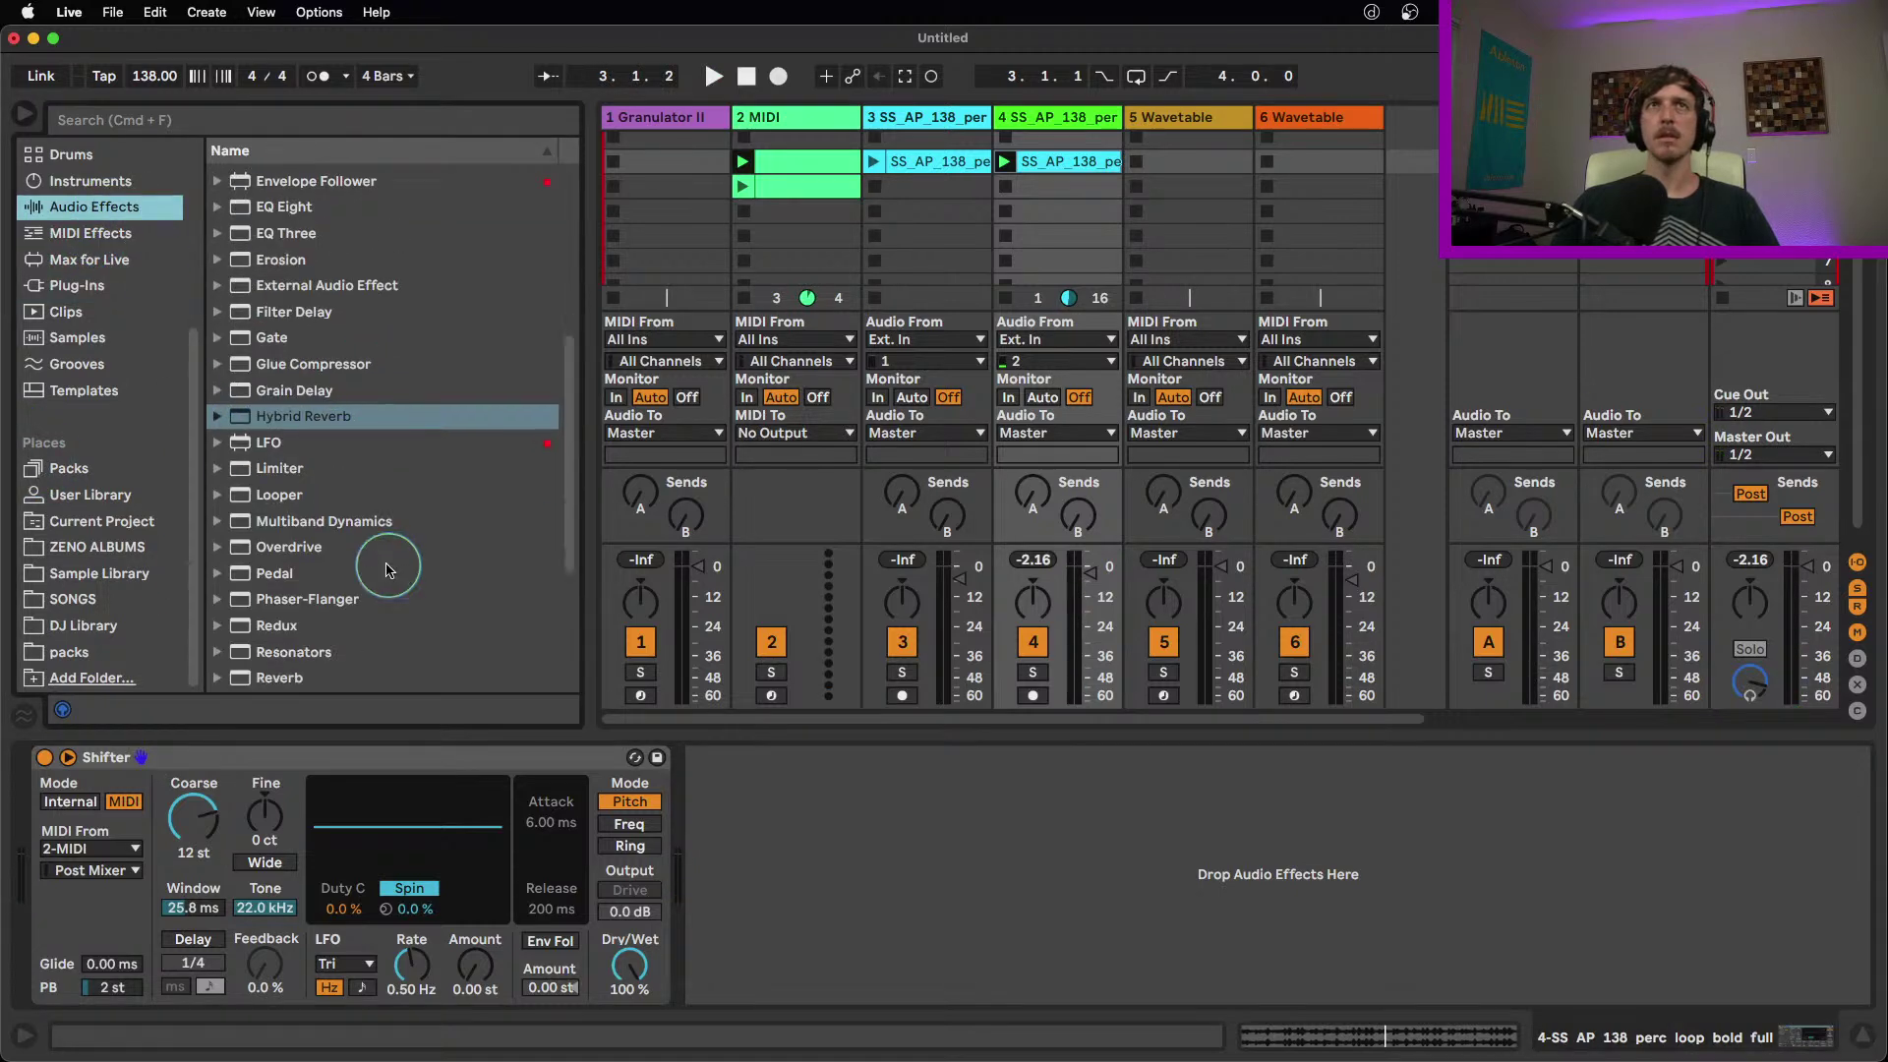
pyautogui.scroll(-8, 354, 565)
pyautogui.scroll(-2, 316, 577)
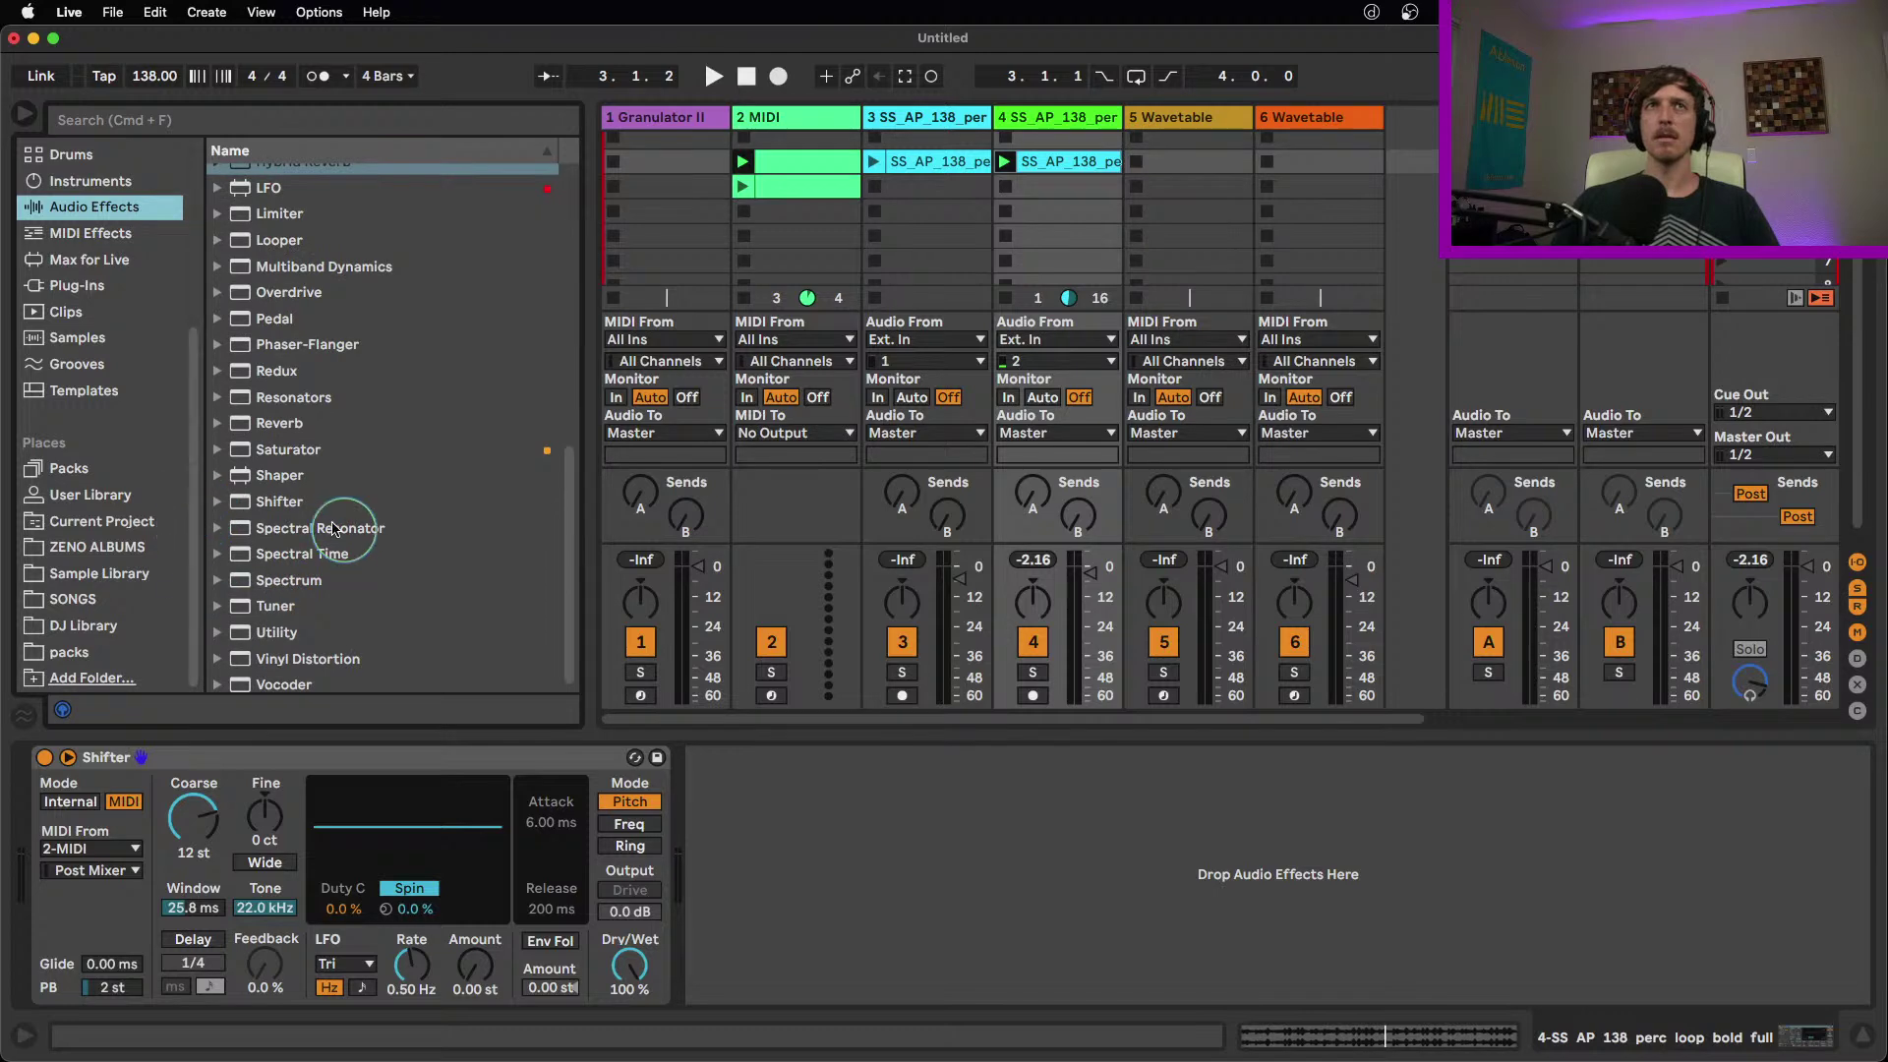
pyautogui.doubleClick(303, 600)
pyautogui.press('space')
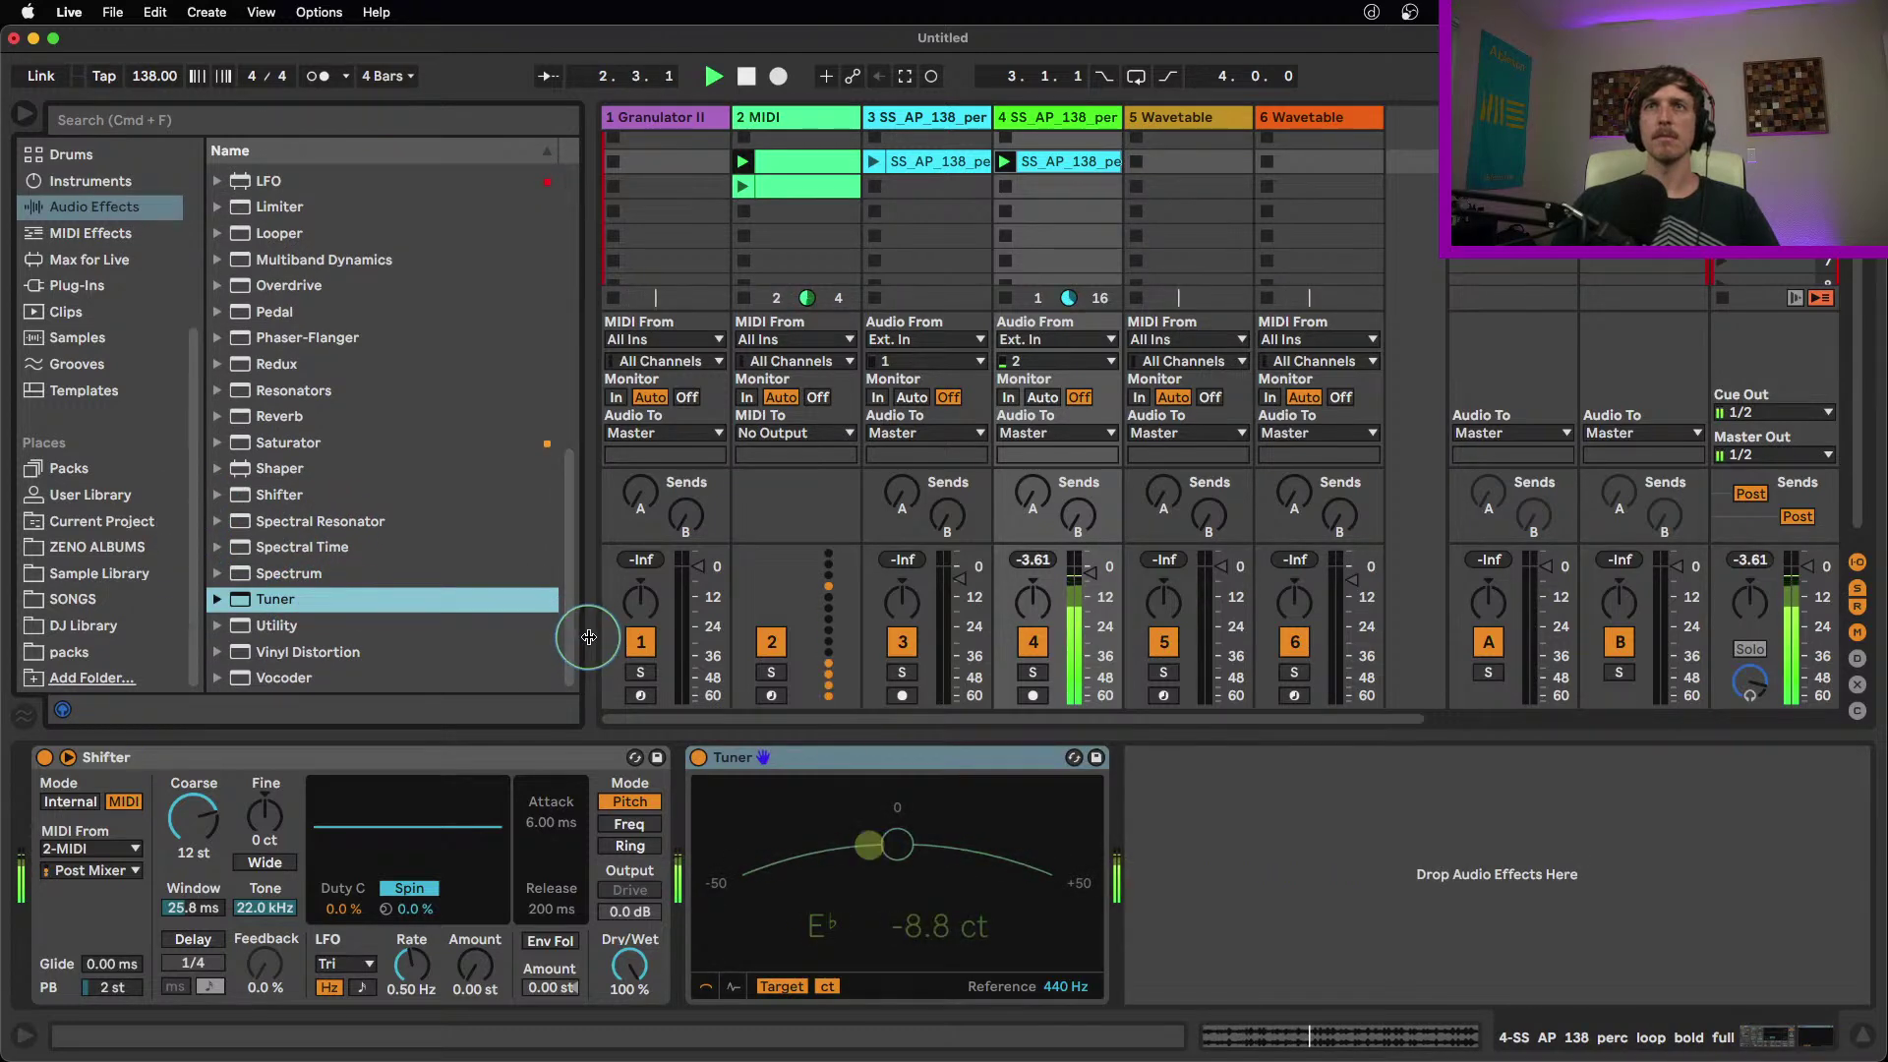
# Reset Shifter's Coarse to 0 st and play the loop again
pyautogui.press('space')
pyautogui.doubleClick(215, 817)
pyautogui.press('space')
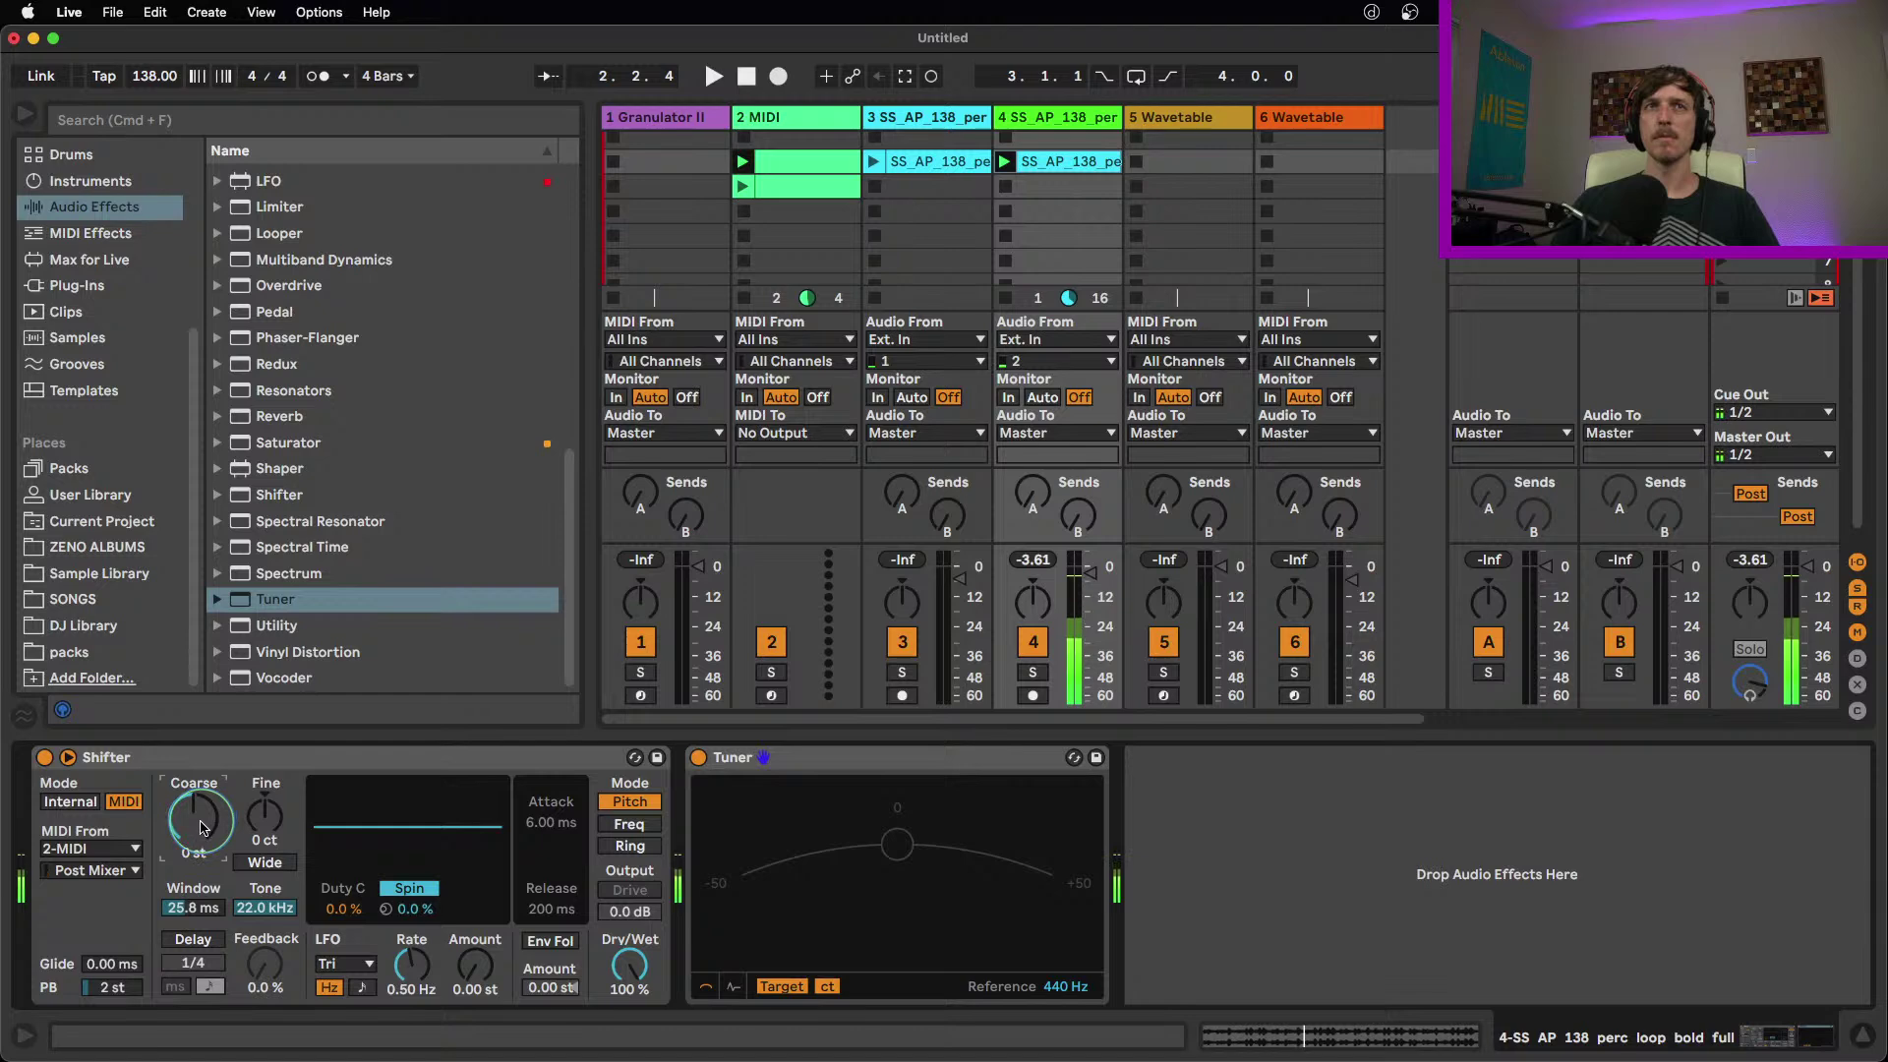
# Transpose both notes of the MIDI clip up an octave to C4 and E4, and play the result
pyautogui.click(779, 153)
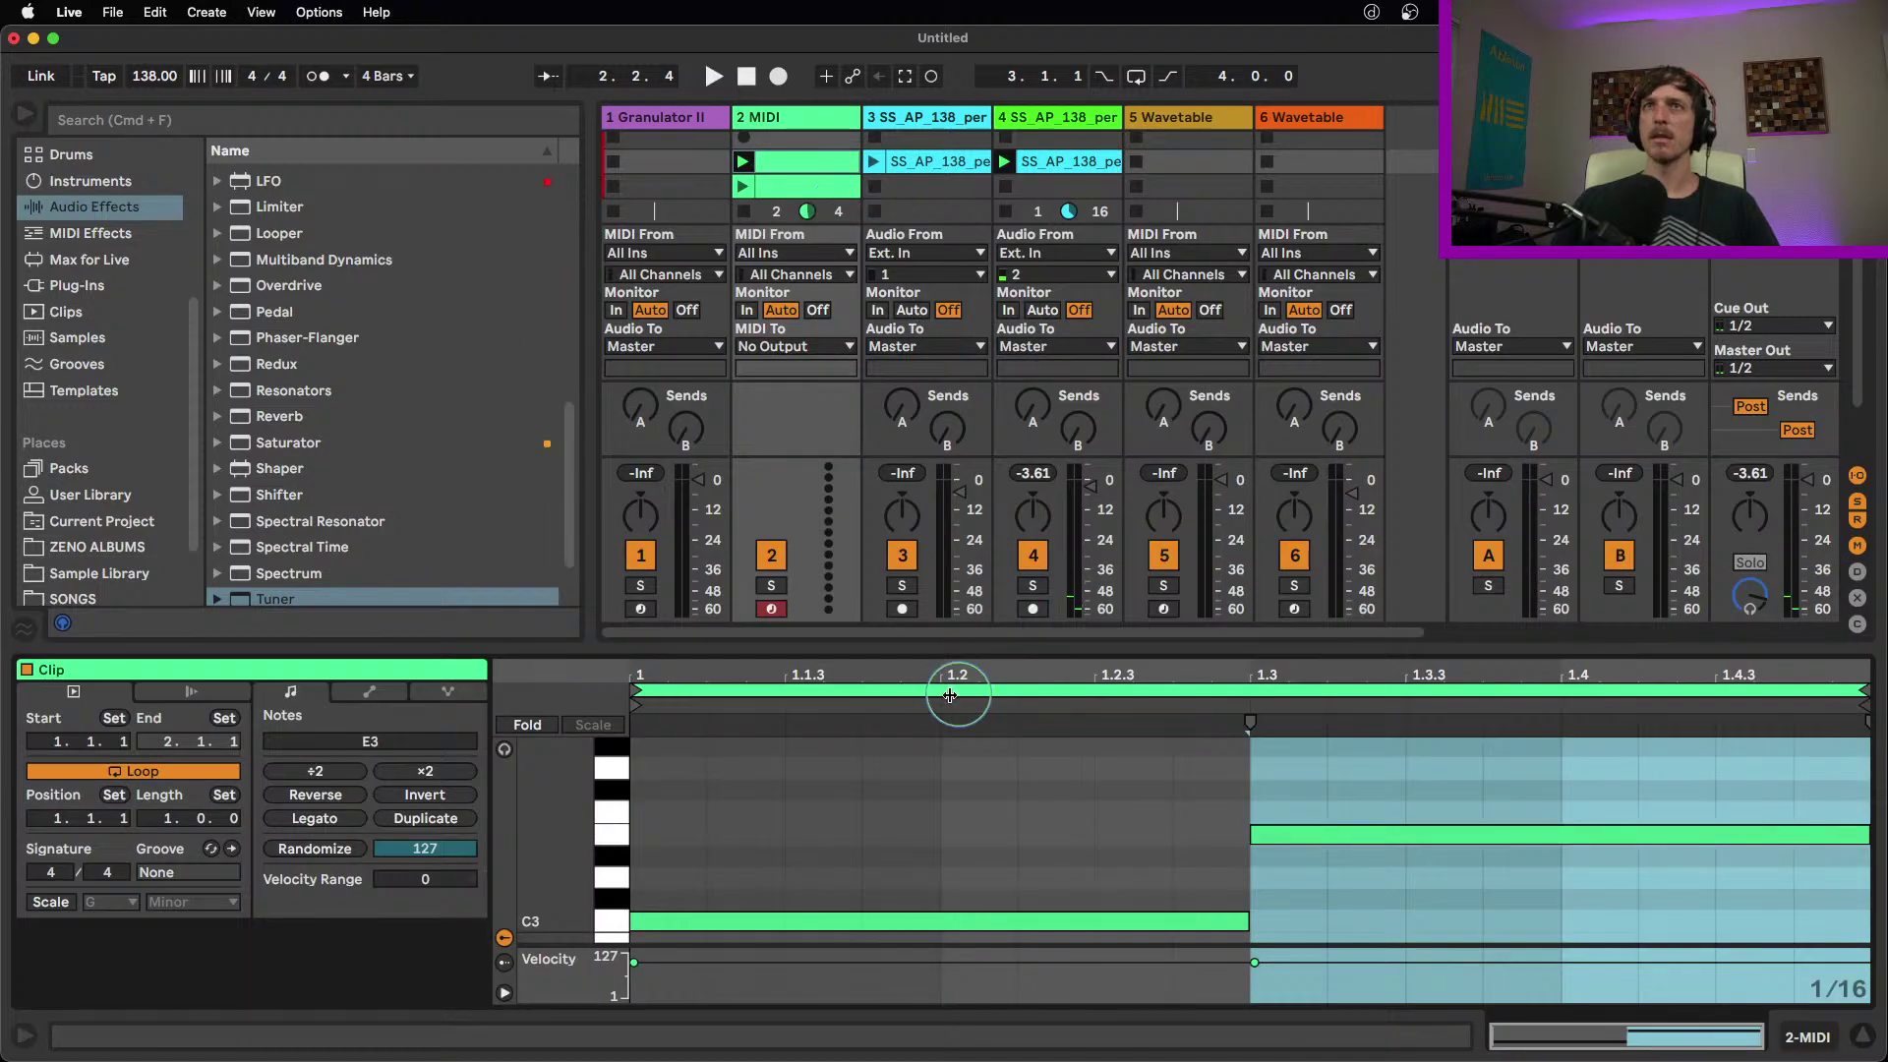
pyautogui.click(1447, 930)
pyautogui.press('super+a')
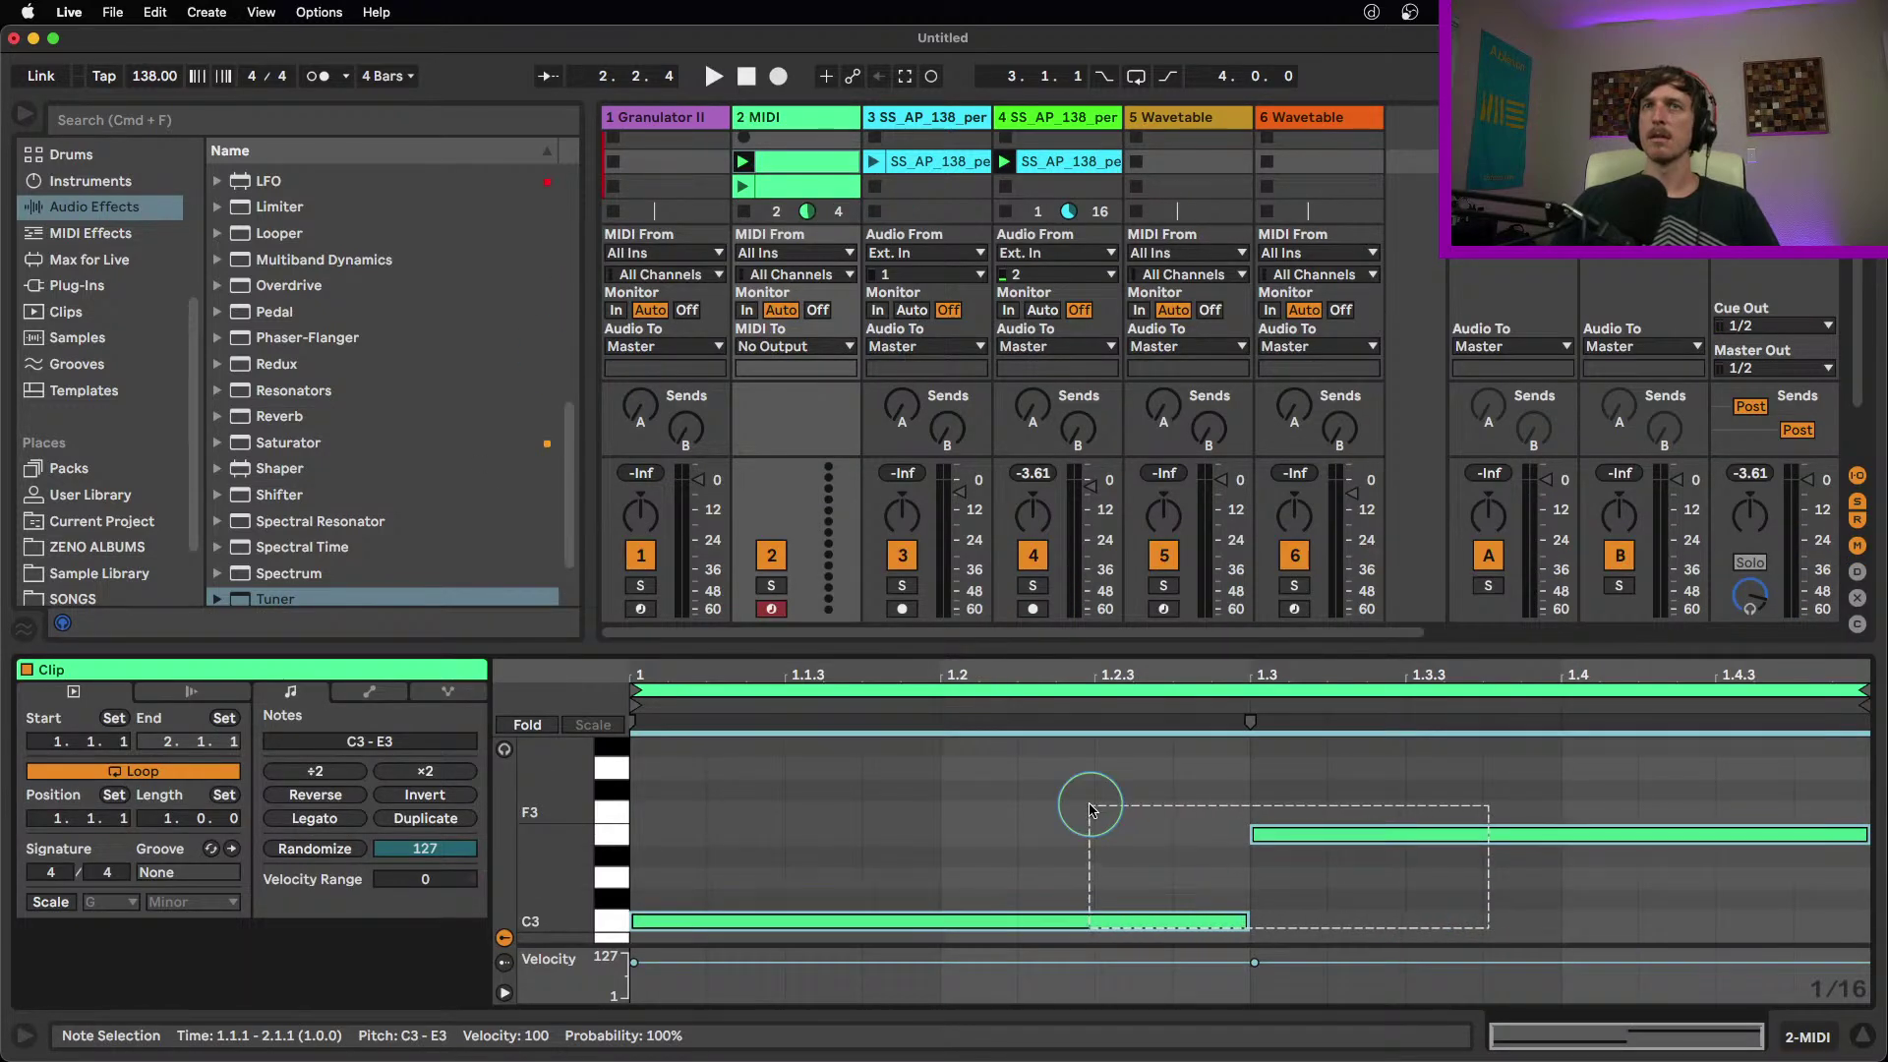
pyautogui.hotkey('shift', 'Up')
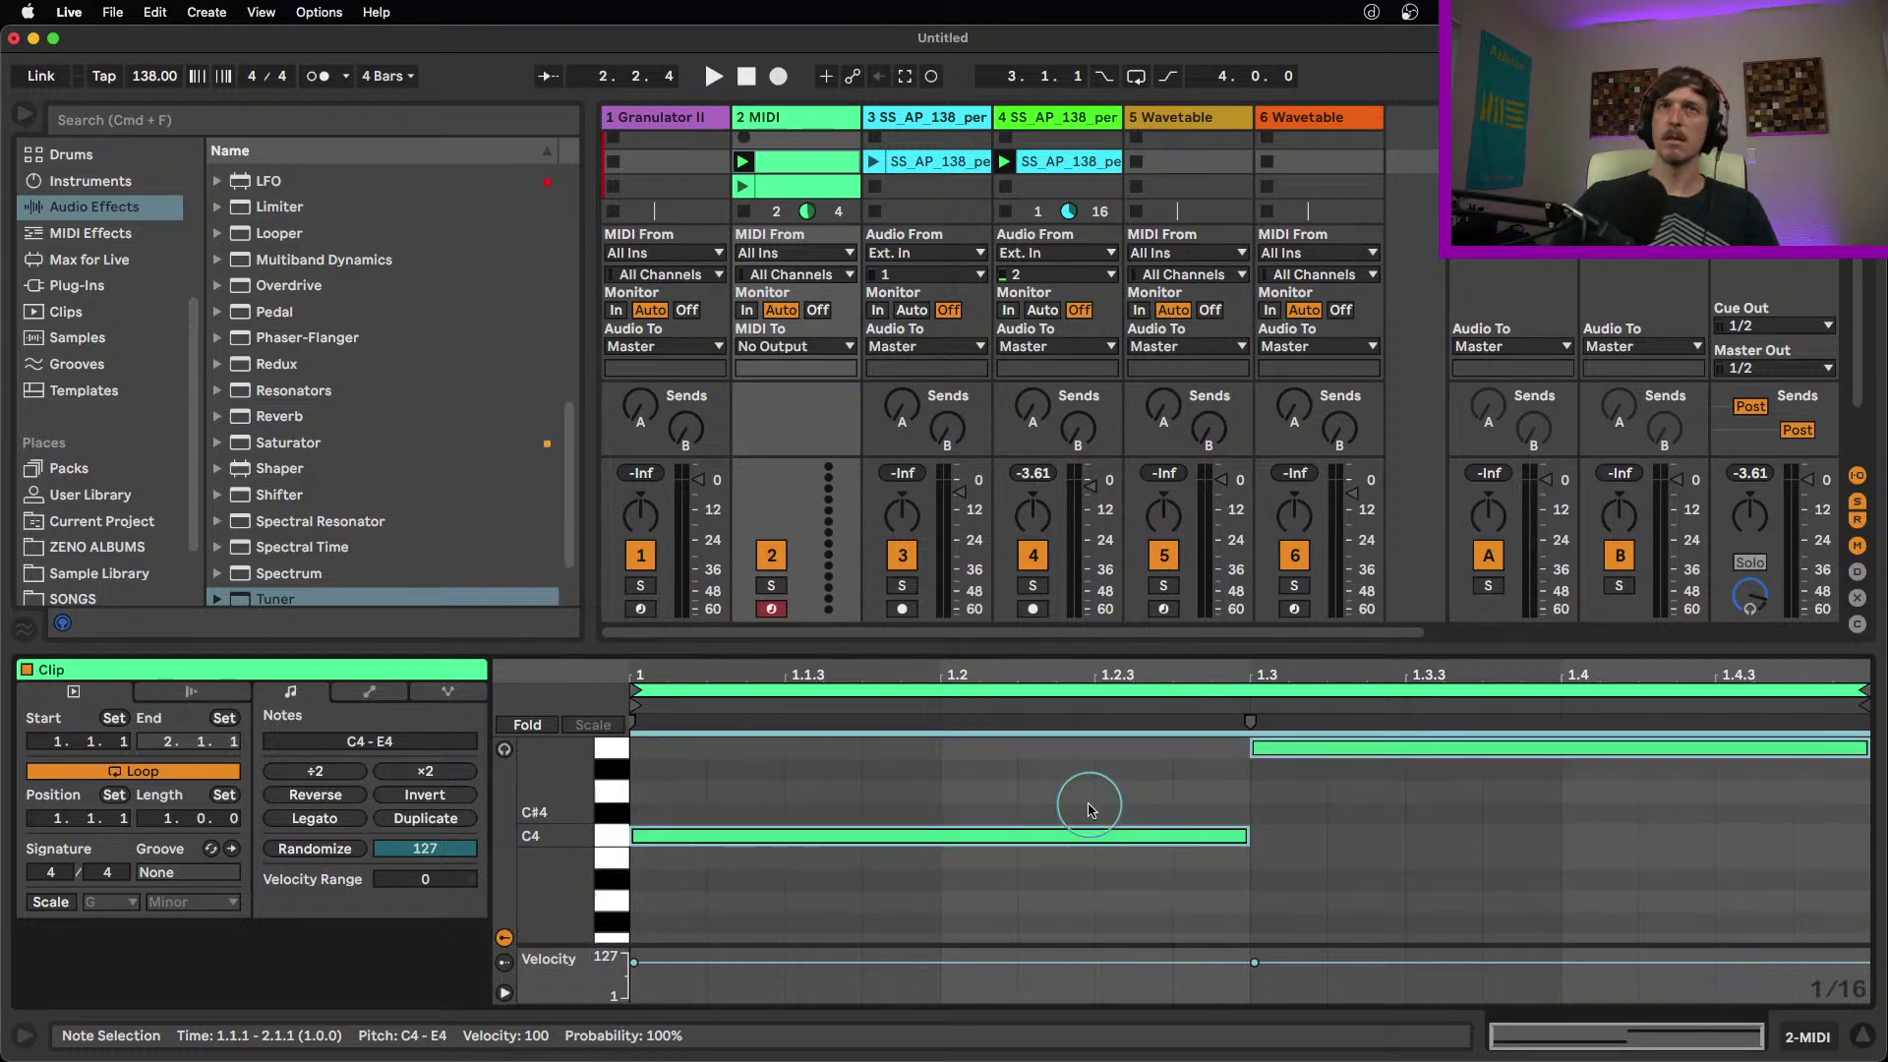
pyautogui.press('space')
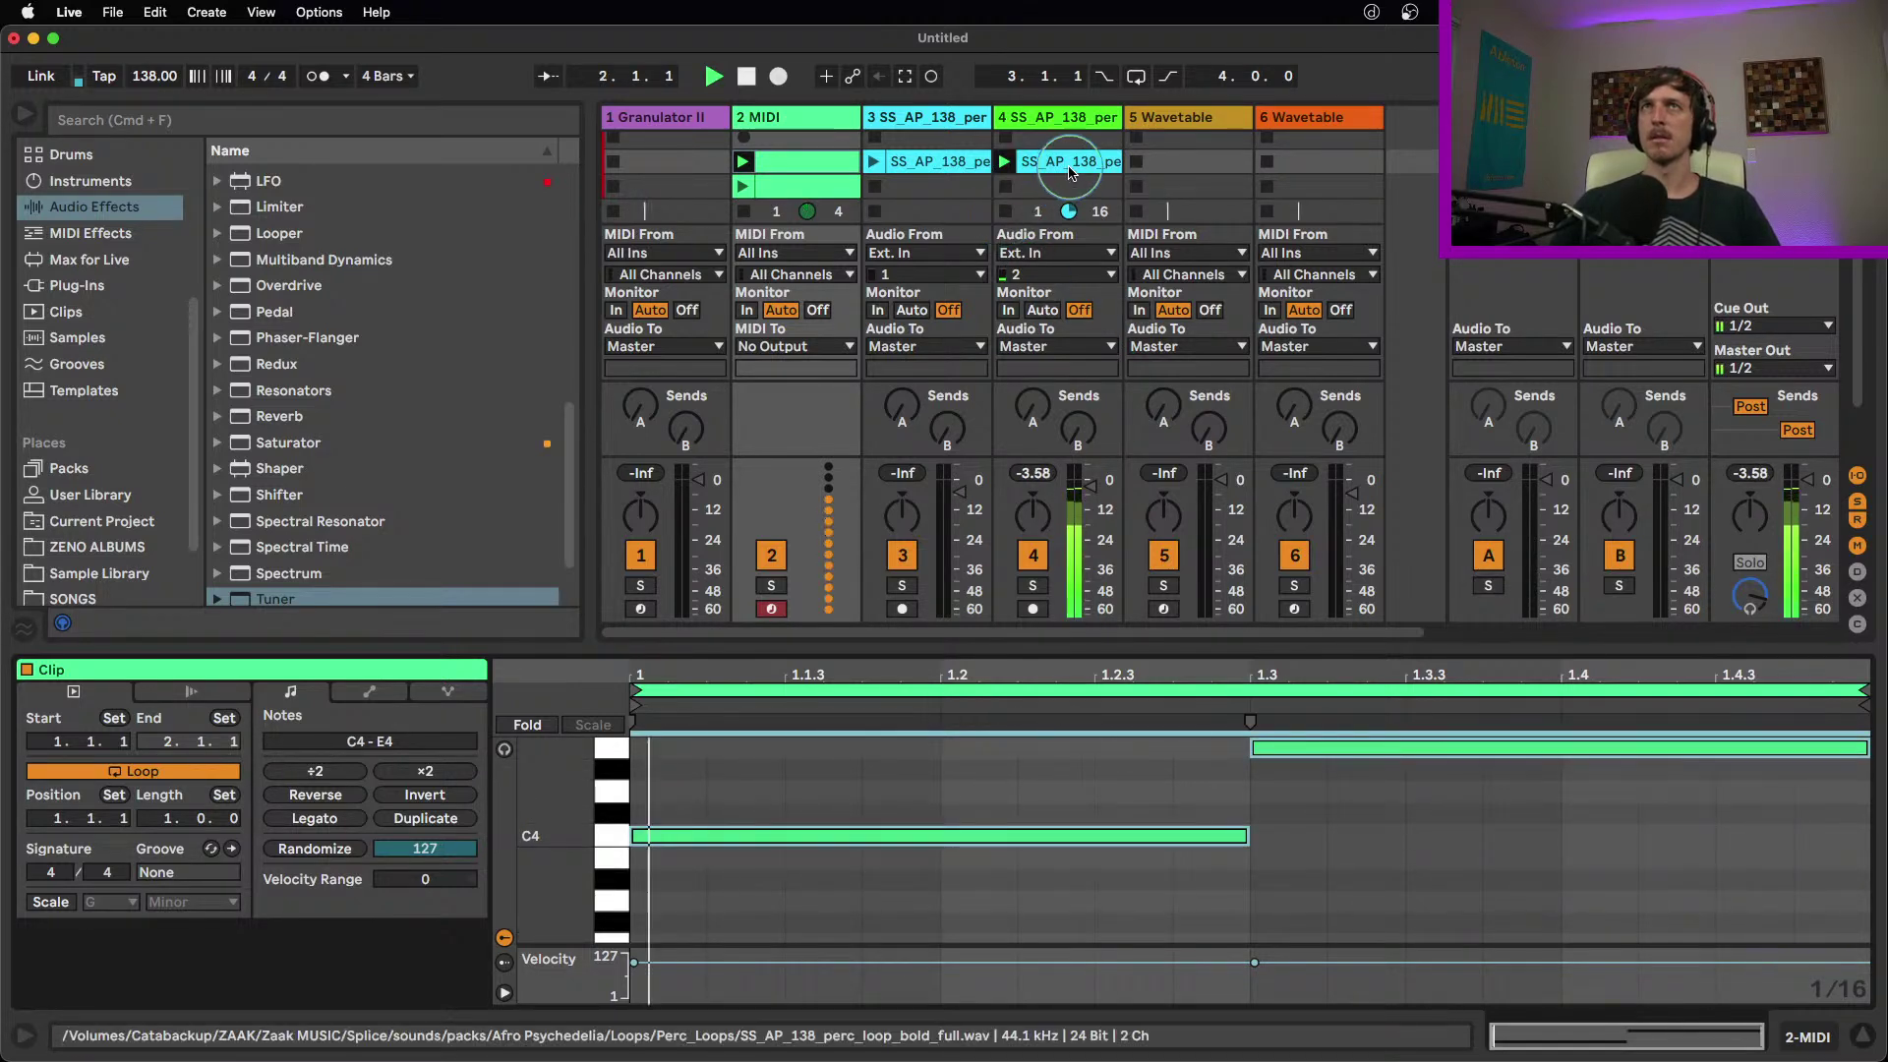
# Try Shifter's Window at 250 ms on the perc loop track during playback
pyautogui.click(1060, 118)
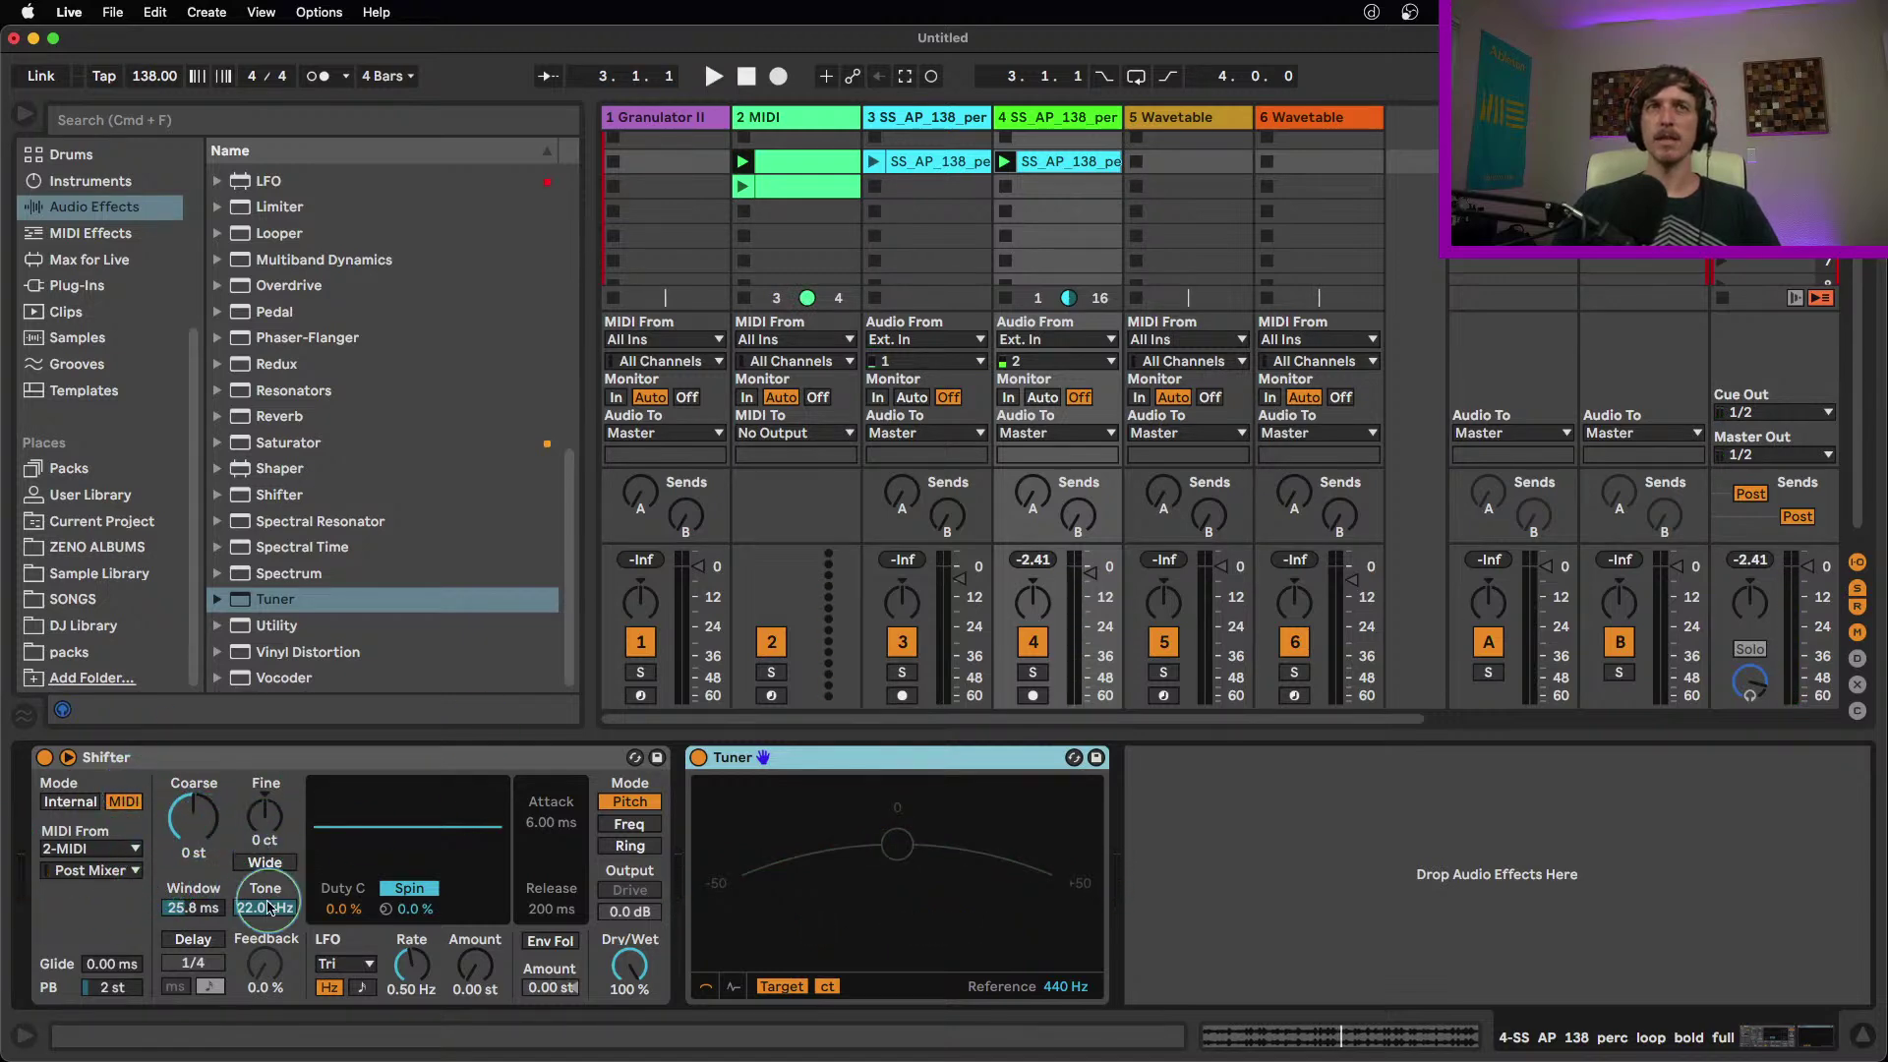
pyautogui.click(202, 910)
pyautogui.press('space')
pyautogui.moveTo(202, 911); pyautogui.dragTo(210, 910)
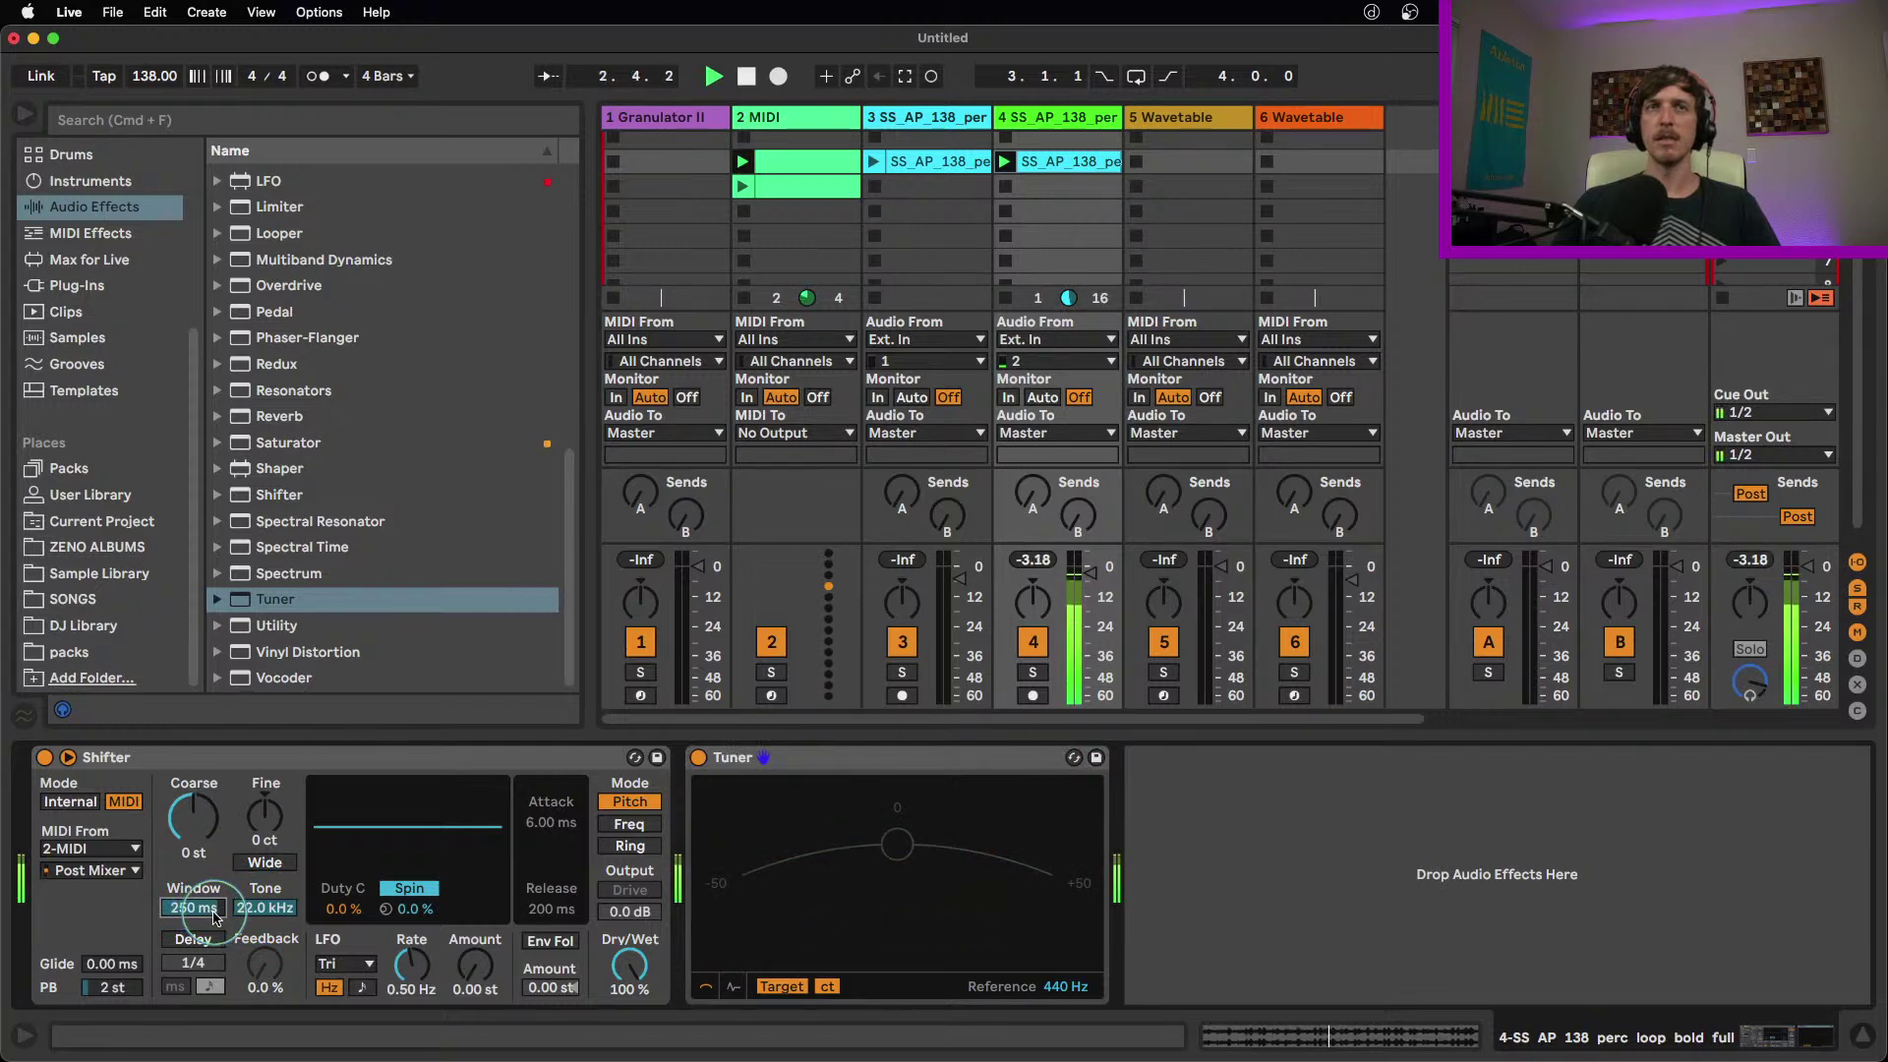
# Audition Shifter's Delay with Feedback at 33% and 69% and Window at 10.0 ms
pyautogui.click(192, 940)
pyautogui.moveTo(264, 968); pyautogui.dragTo(261, 967)
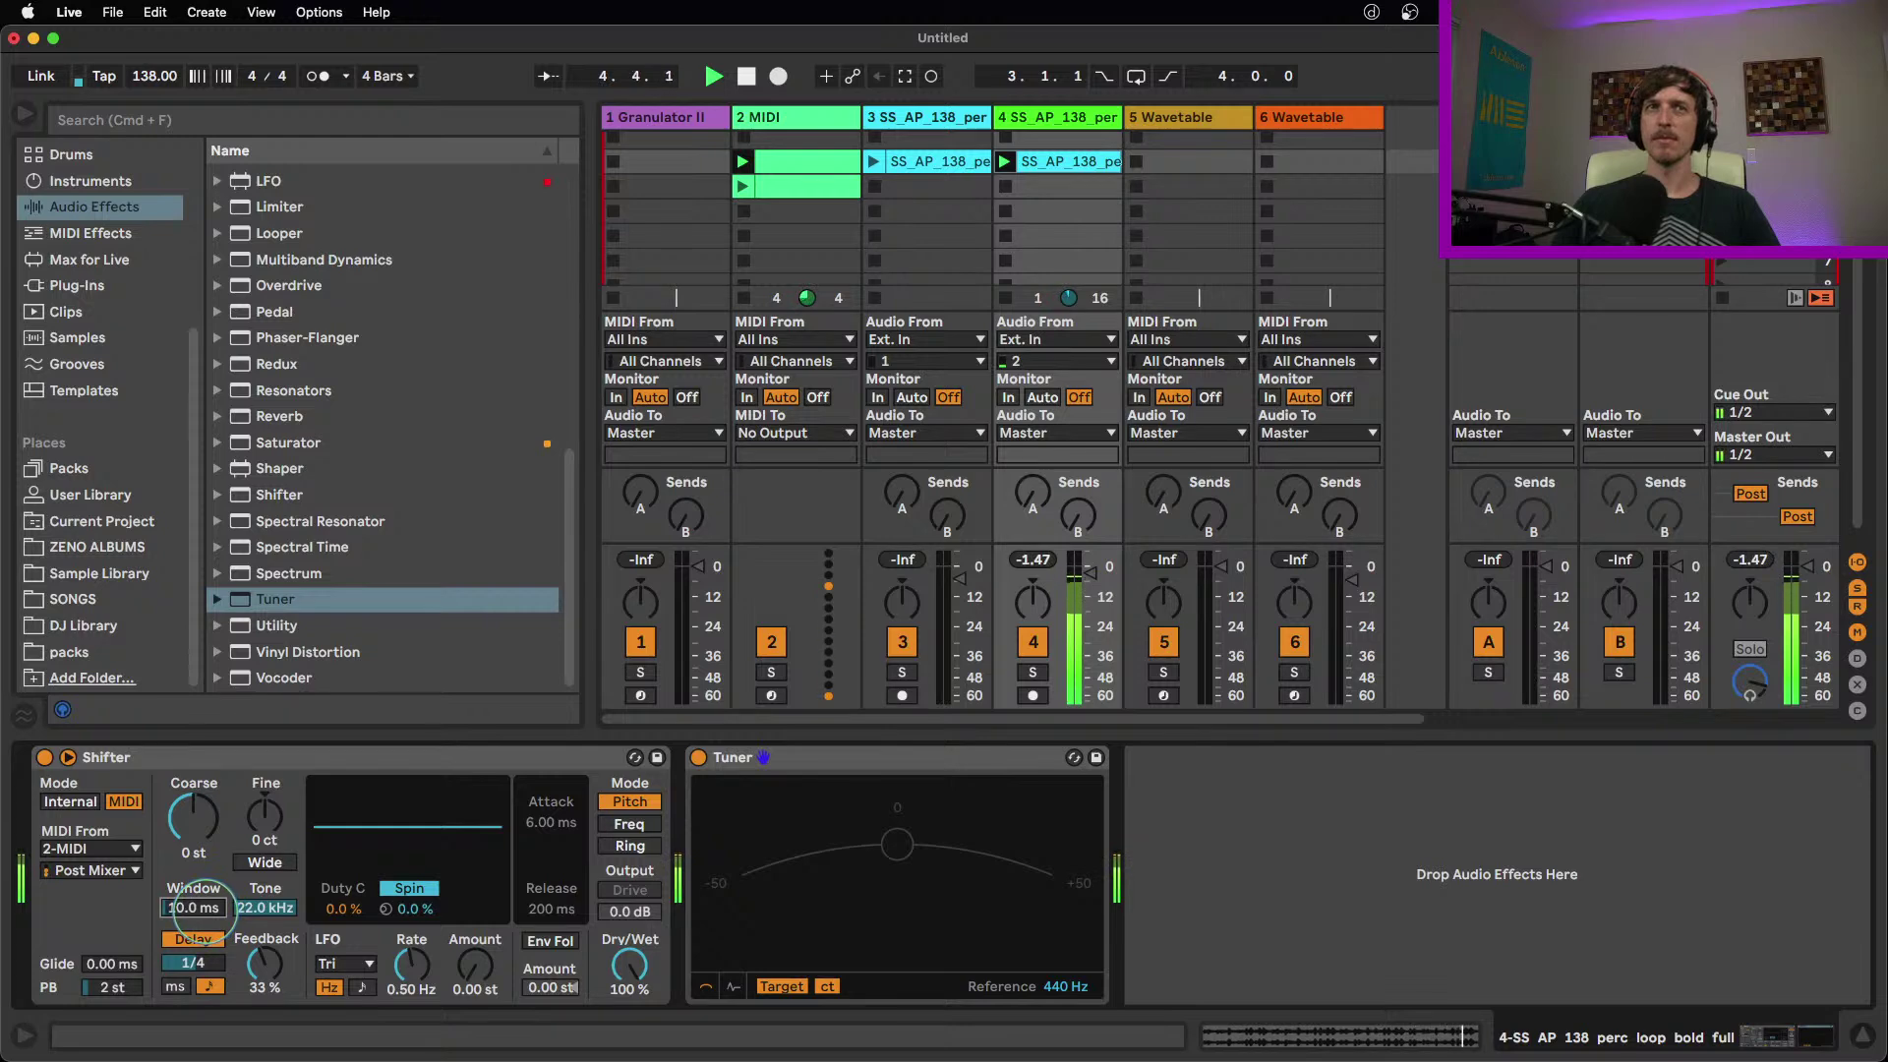
pyautogui.moveTo(260, 965); pyautogui.dragTo(259, 964)
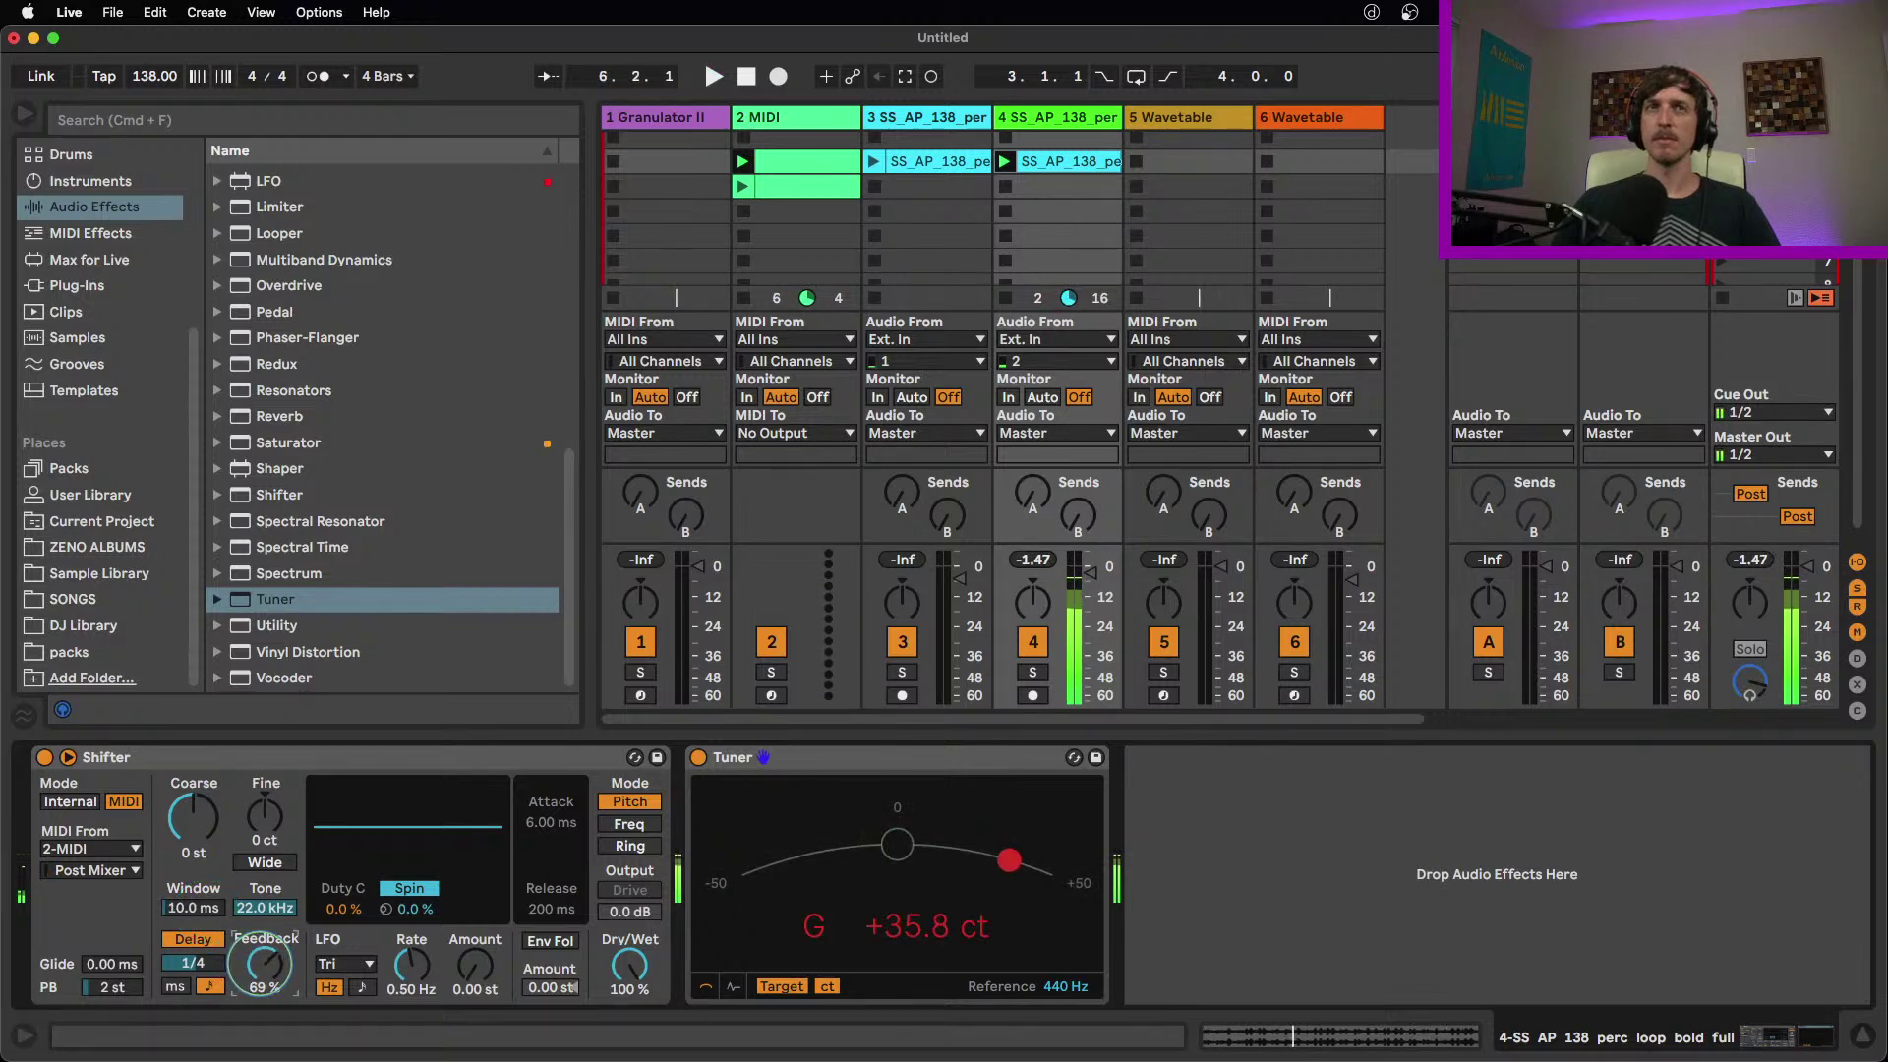
# Disable Shifter's Delay with Feedback at 17% and set Window to 52.5 ms, listening to the loop
pyautogui.click(193, 939)
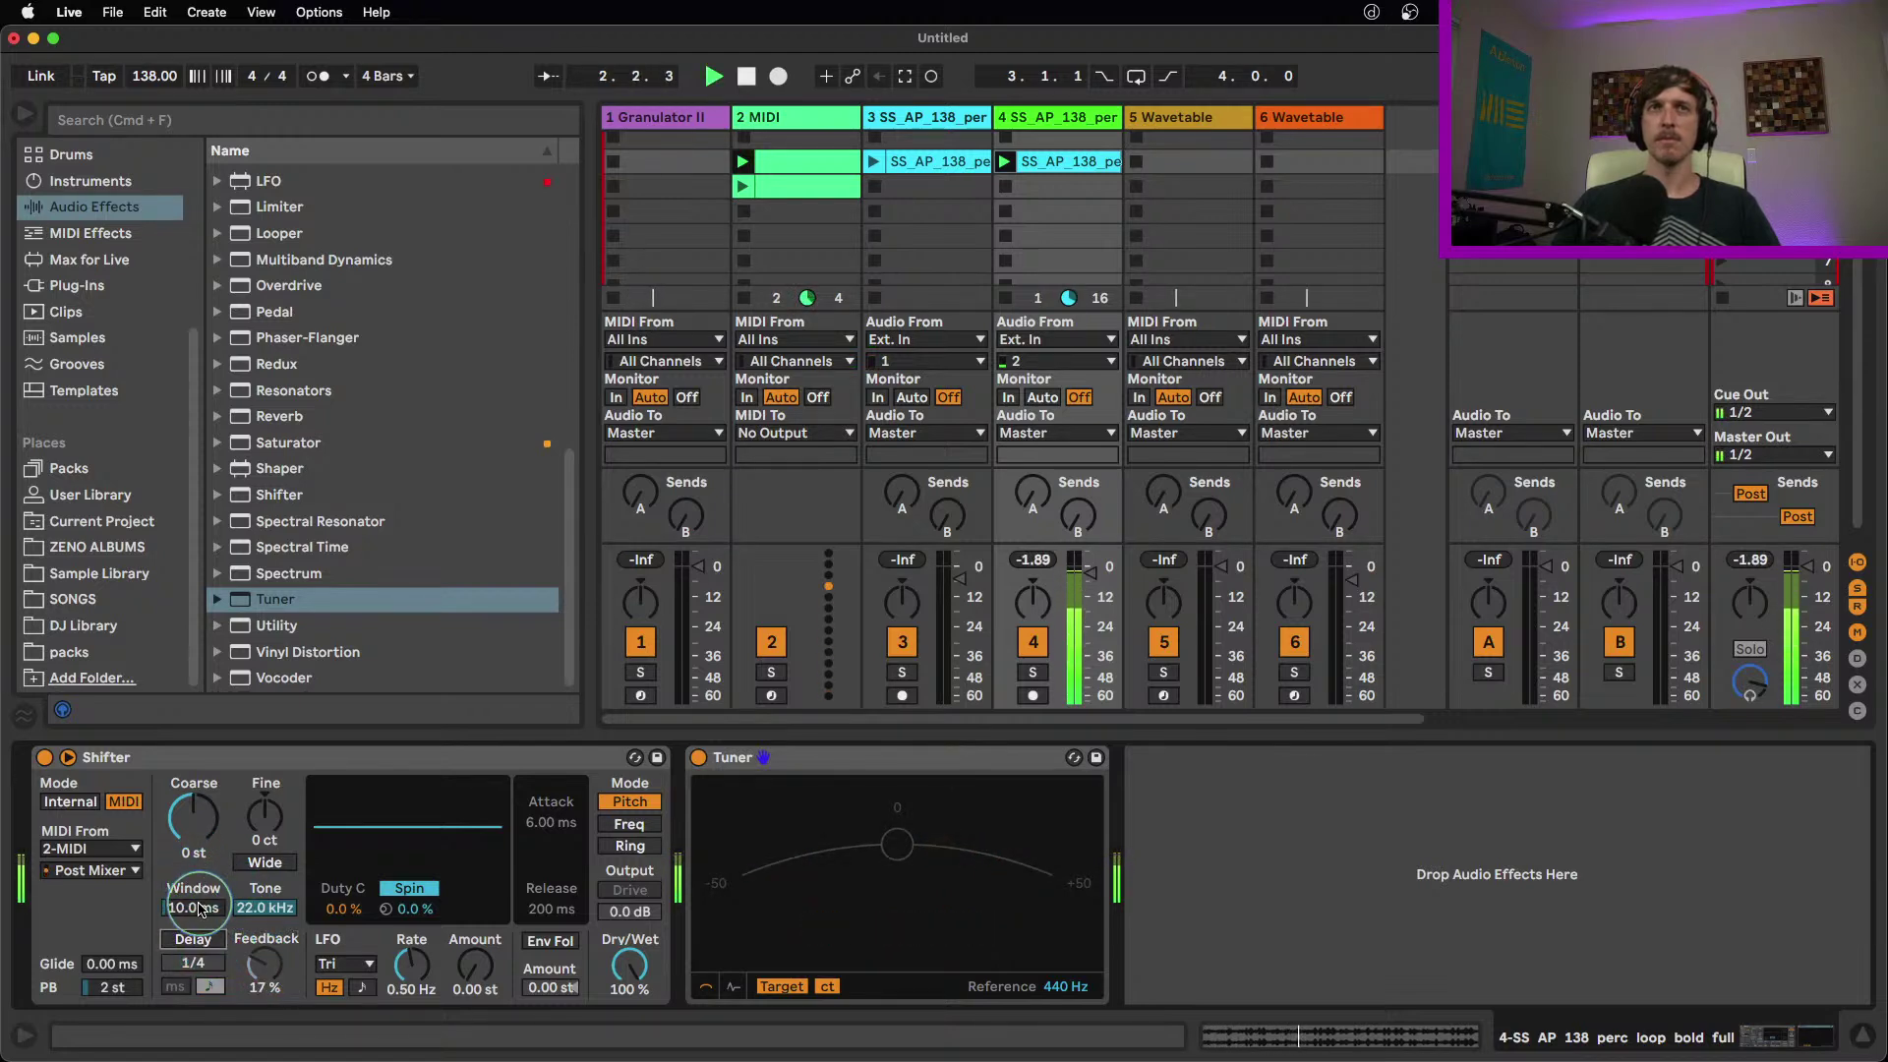
pyautogui.moveTo(200, 925); pyautogui.dragTo(193, 900)
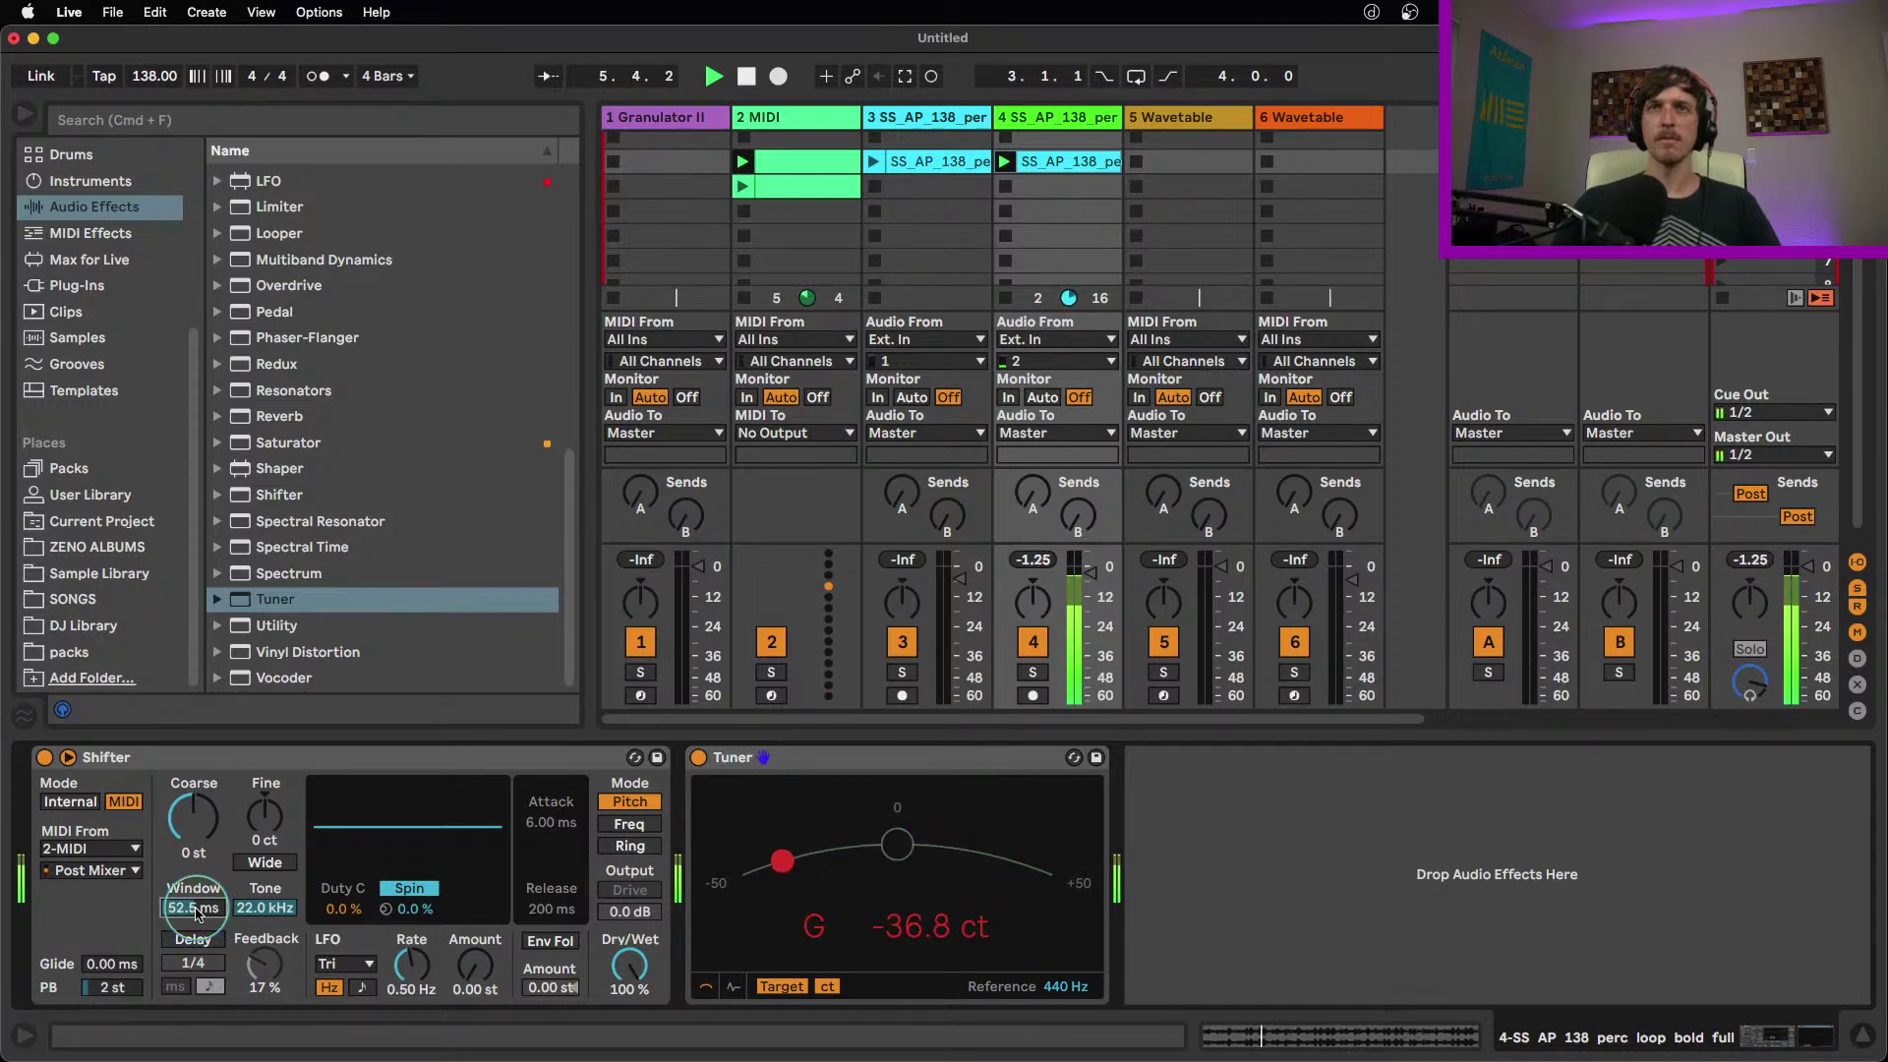
pyautogui.press('space')
# Reopen the C4–E4 MIDI clip and duplicate its loop to a length of two bars
pyautogui.doubleClick(806, 164)
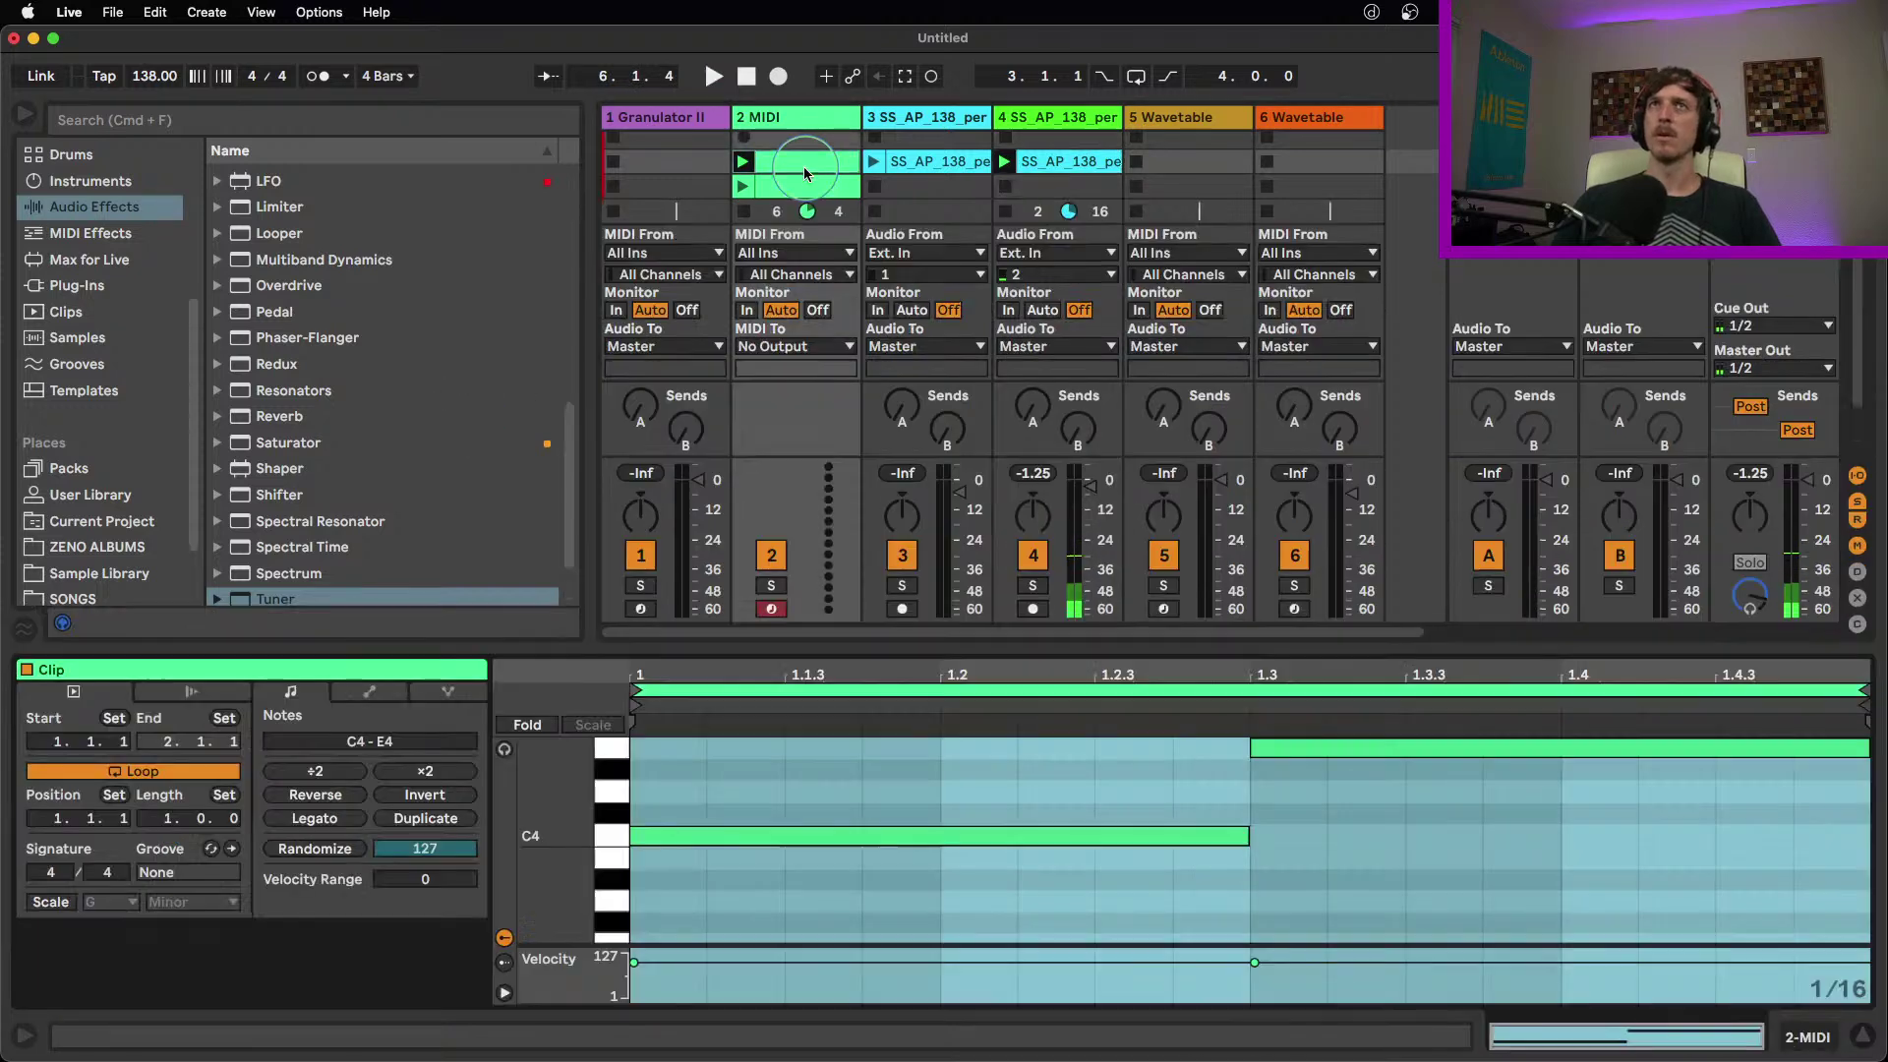
pyautogui.click(785, 771)
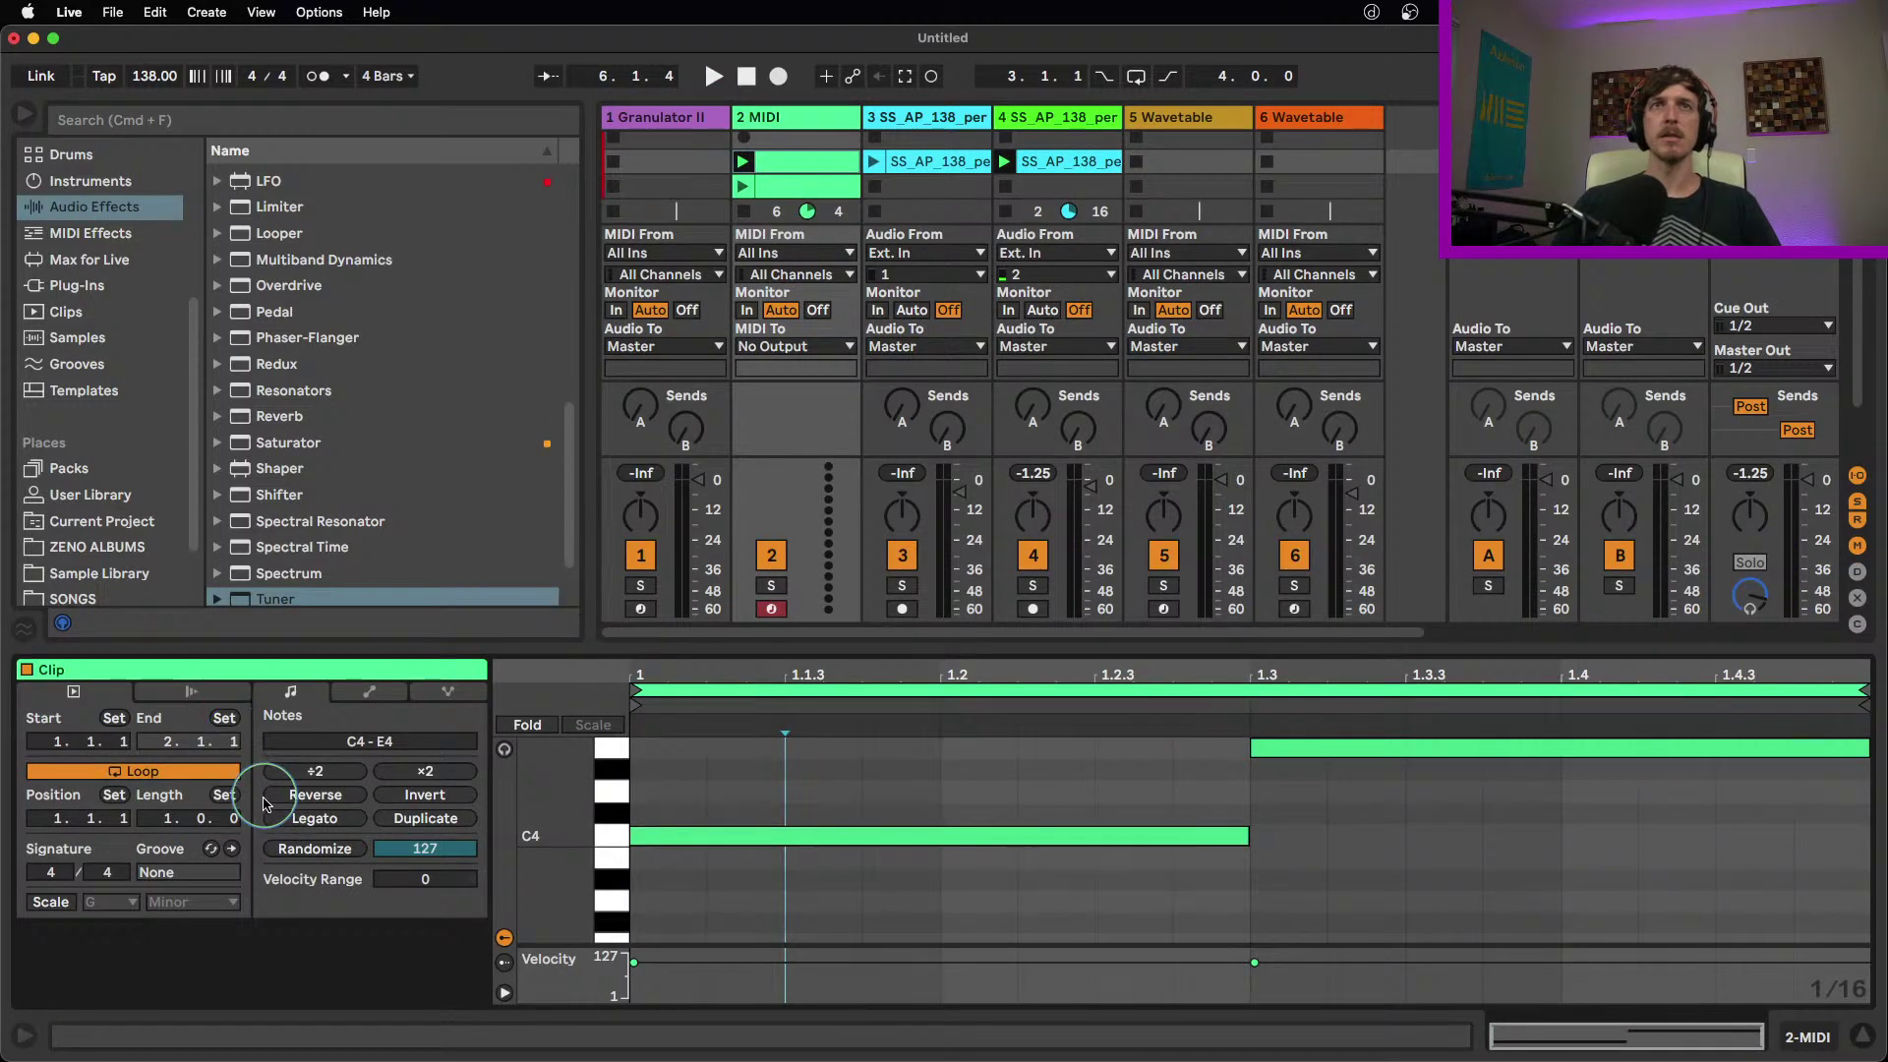
pyautogui.click(390, 816)
# Lower the second bar's C4 and E4 notes by an octave to C3 and E3, and play the result
pyautogui.moveTo(1446, 838)
pyautogui.mouseDown()
pyautogui.moveTo(1454, 878)
pyautogui.moveTo(1446, 838)
pyautogui.mouseUp()
pyautogui.moveTo(1762, 843); pyautogui.dragTo(918, 755)
pyautogui.click(1483, 795)
pyautogui.click(1481, 833)
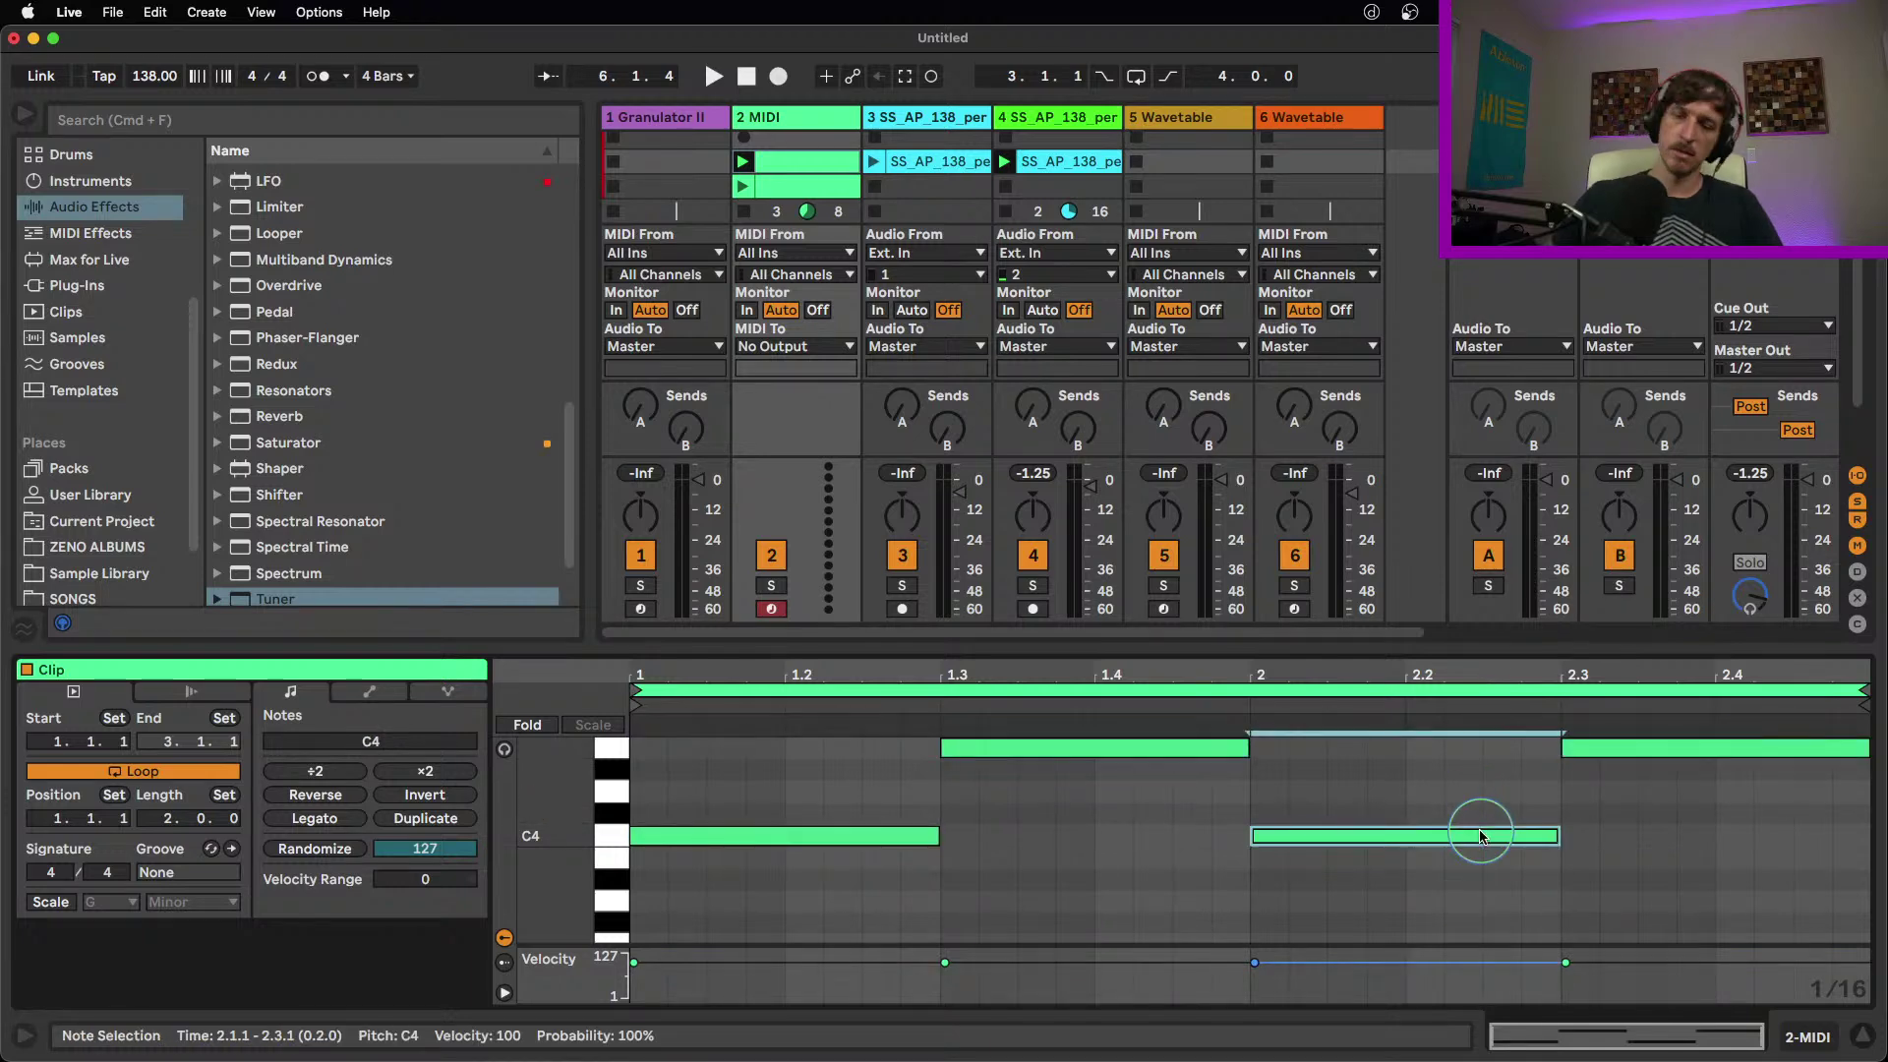
pyautogui.hotkey('shift', 'Down')
pyautogui.scroll(4, 1490, 837)
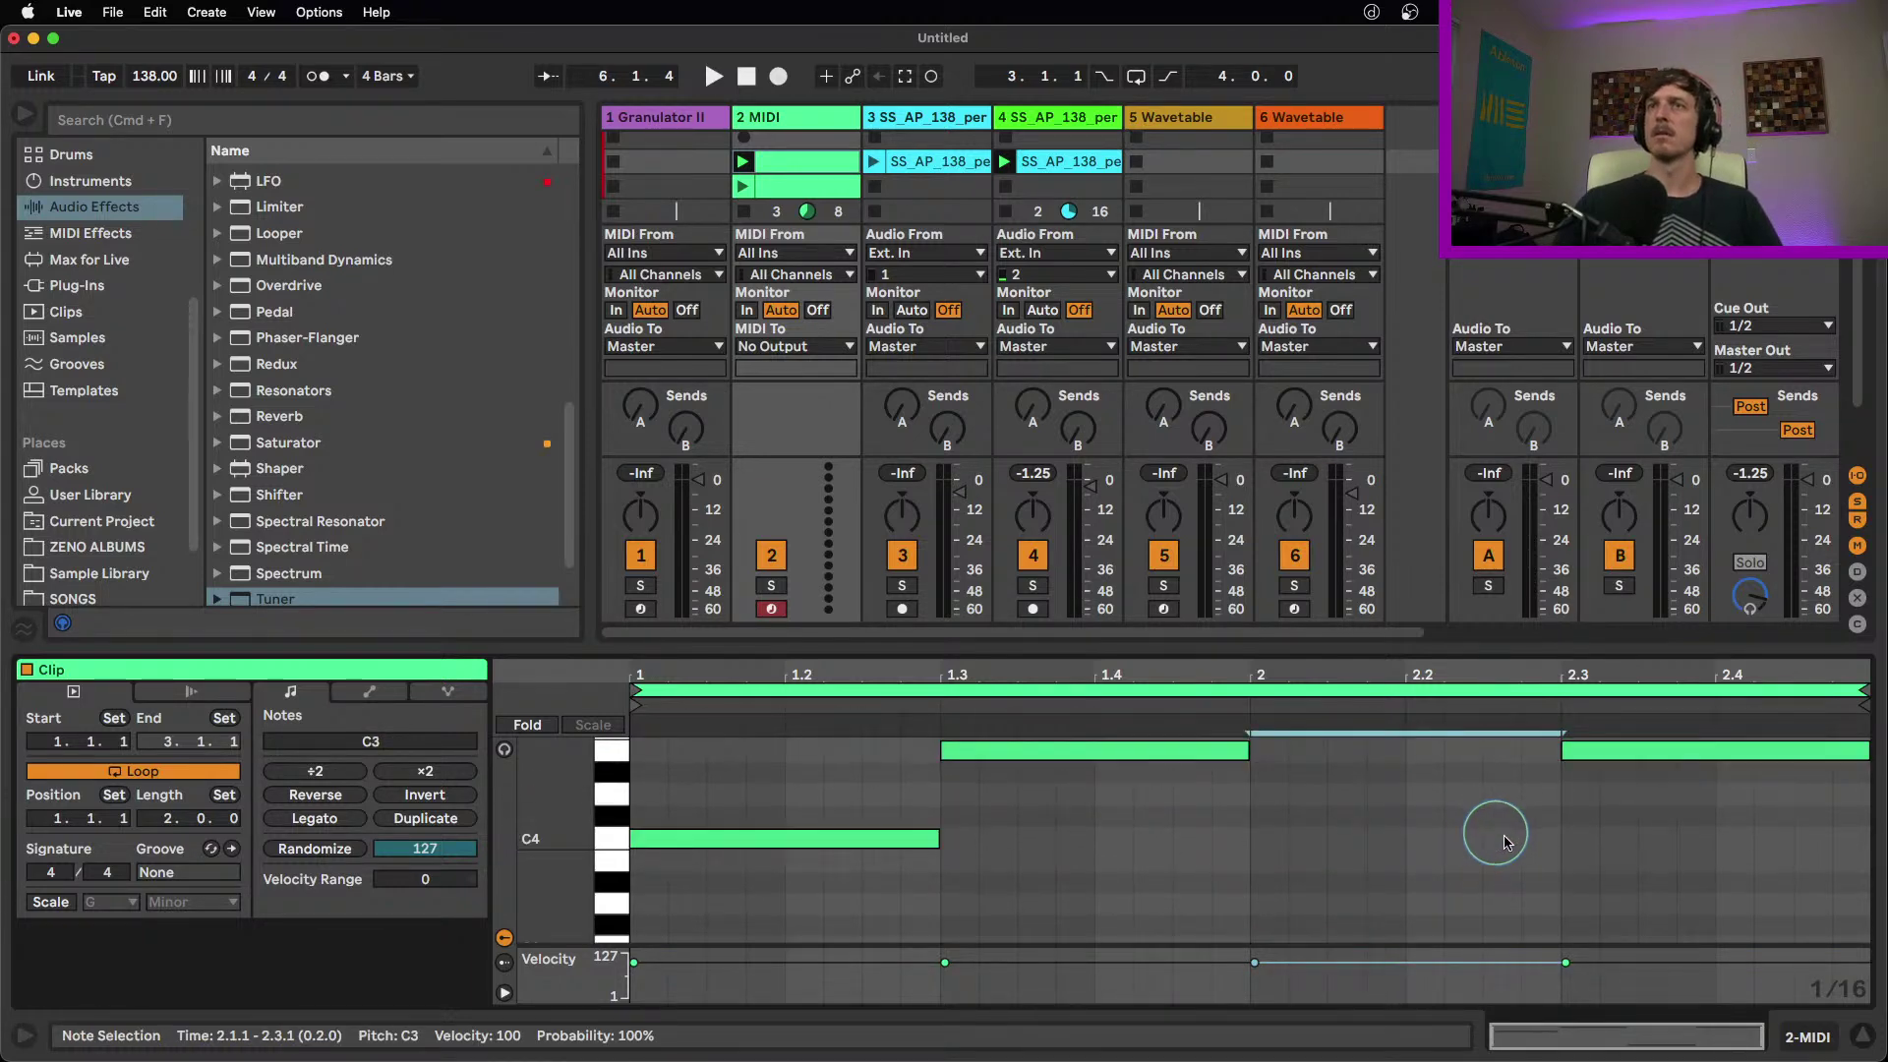
pyautogui.click(1707, 751)
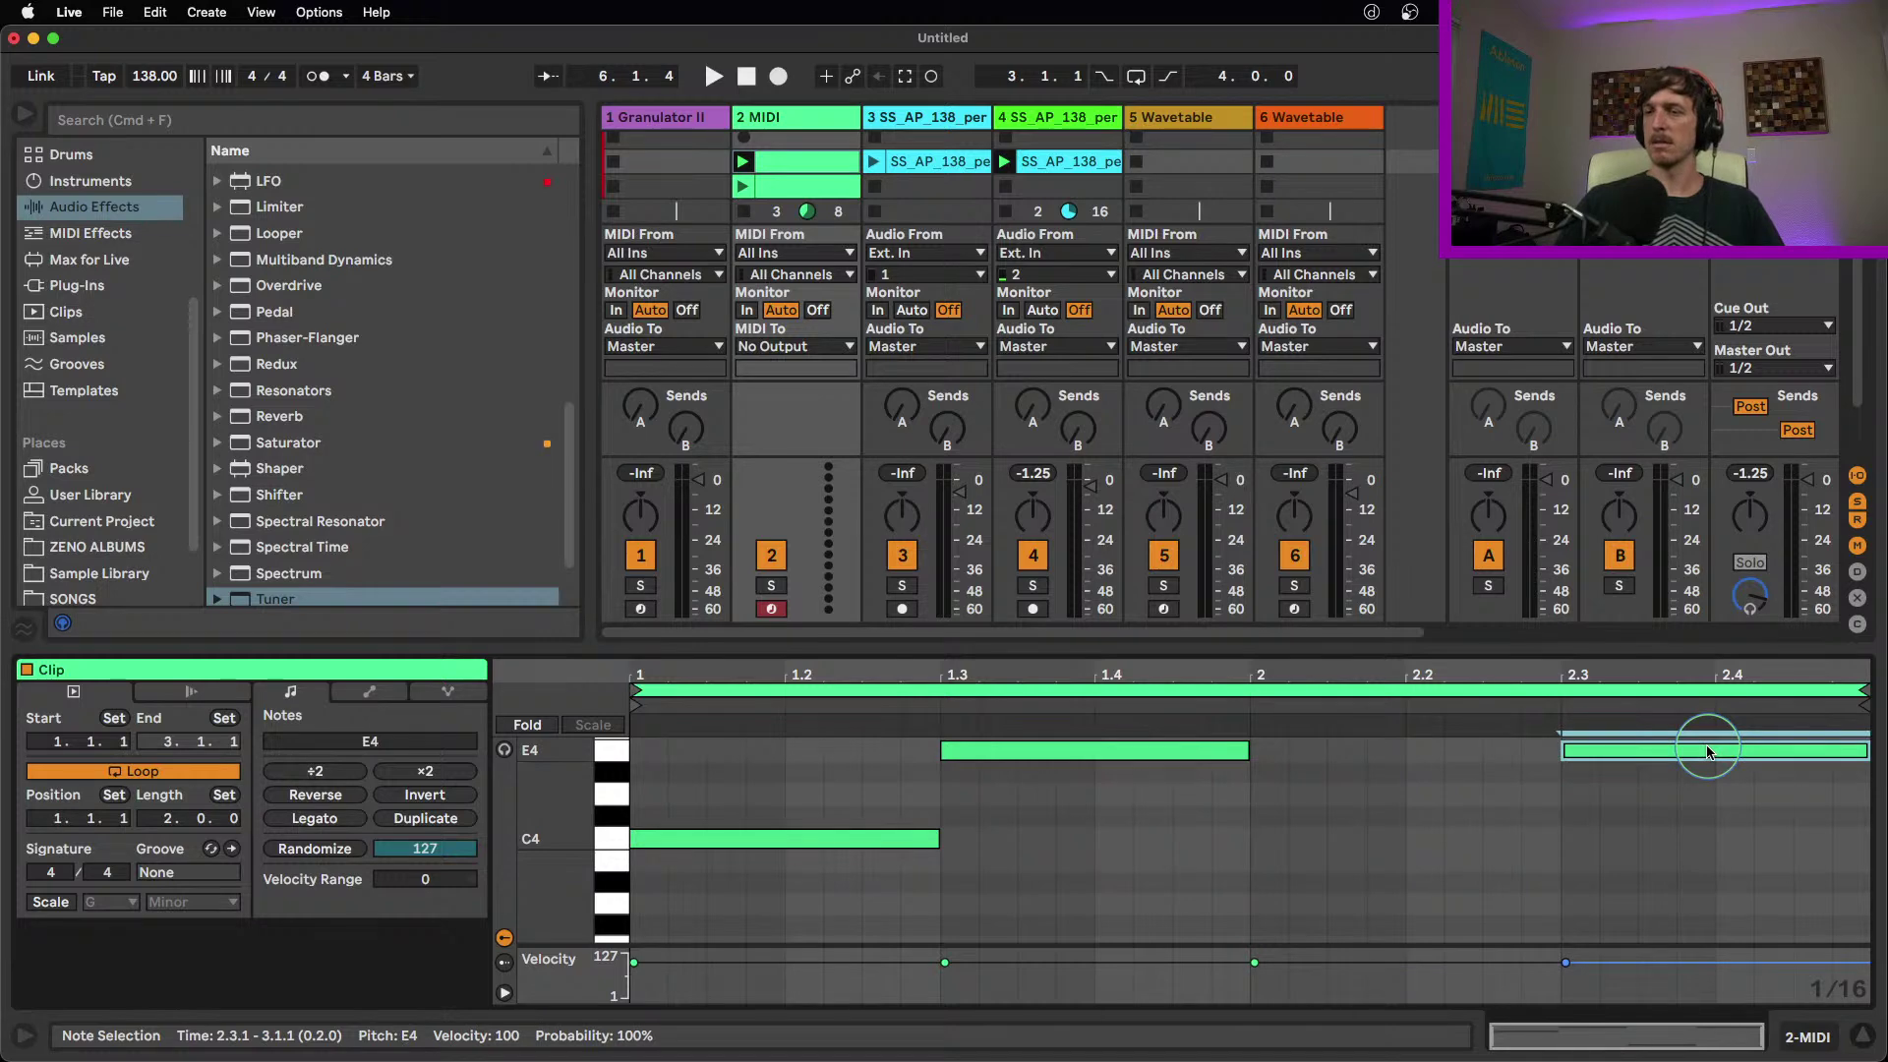
pyautogui.hotkey('shift', 'Down')
pyautogui.press('space')
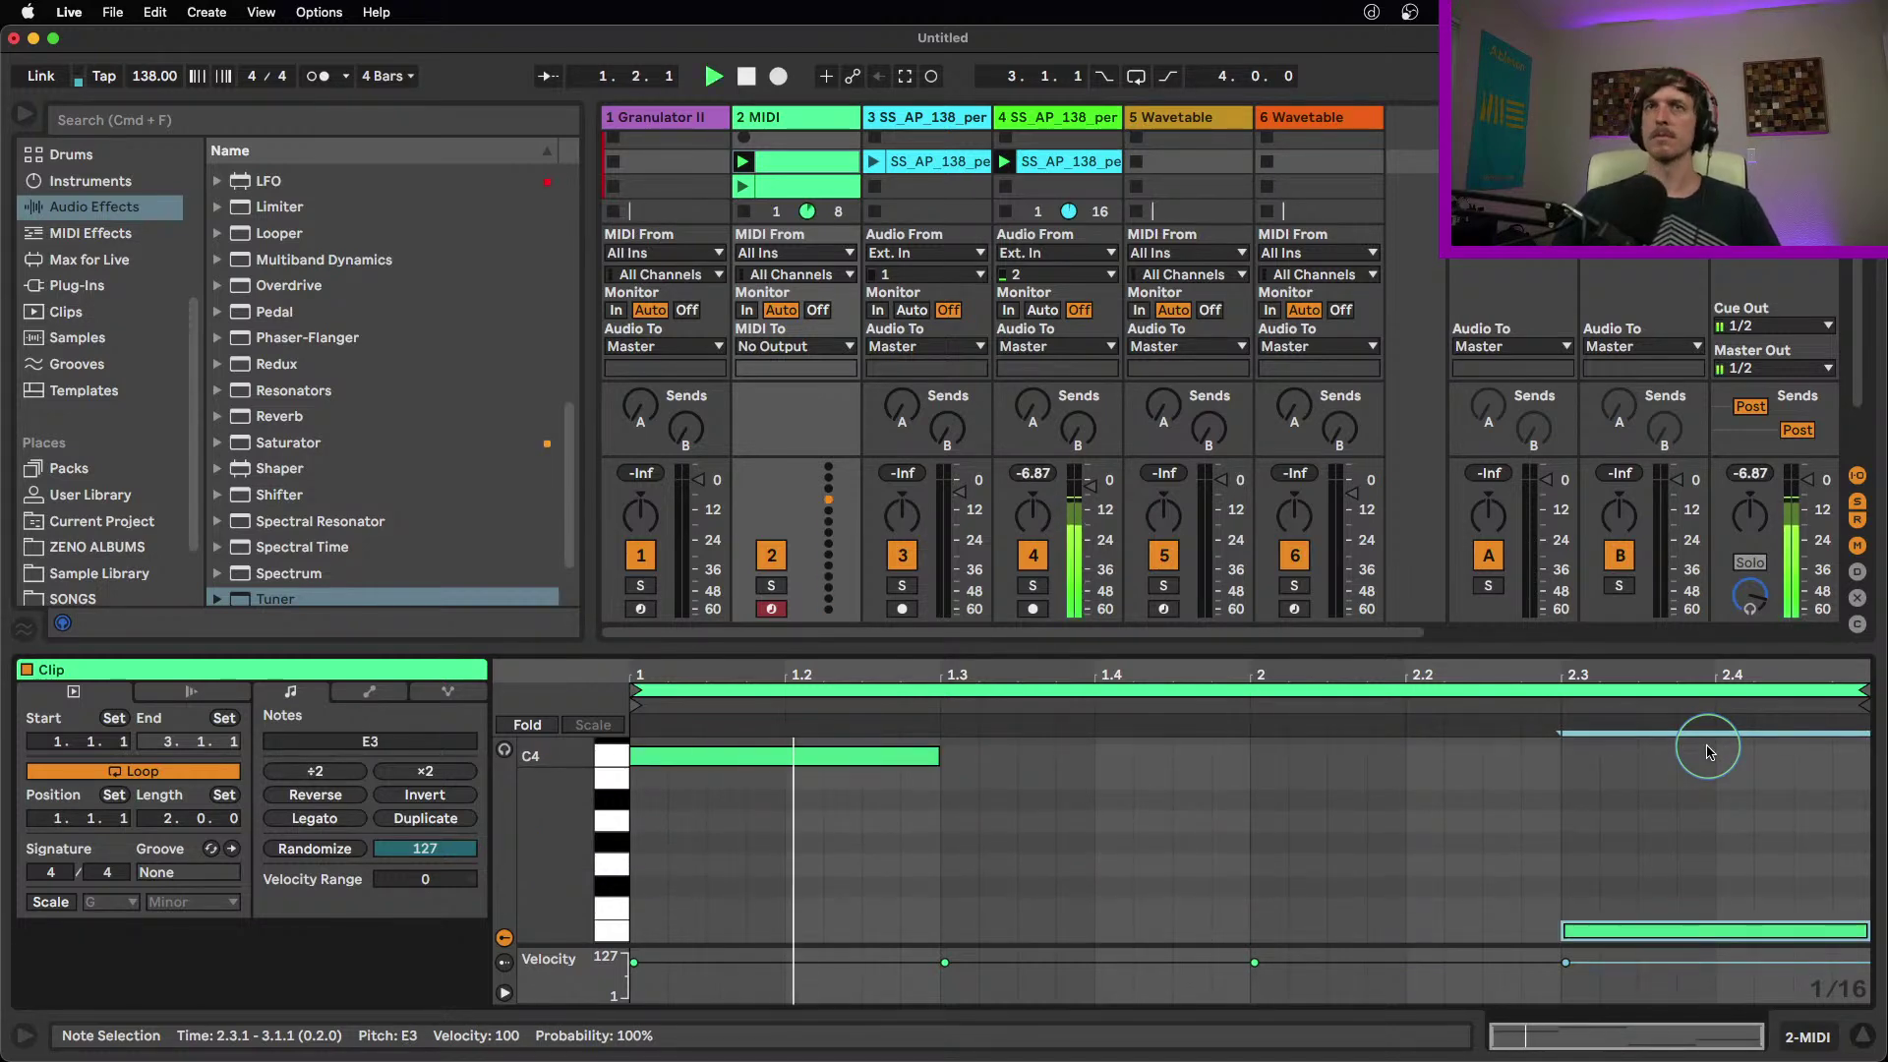
pyautogui.scroll(1, 1307, 792)
pyautogui.scroll(3, 1308, 804)
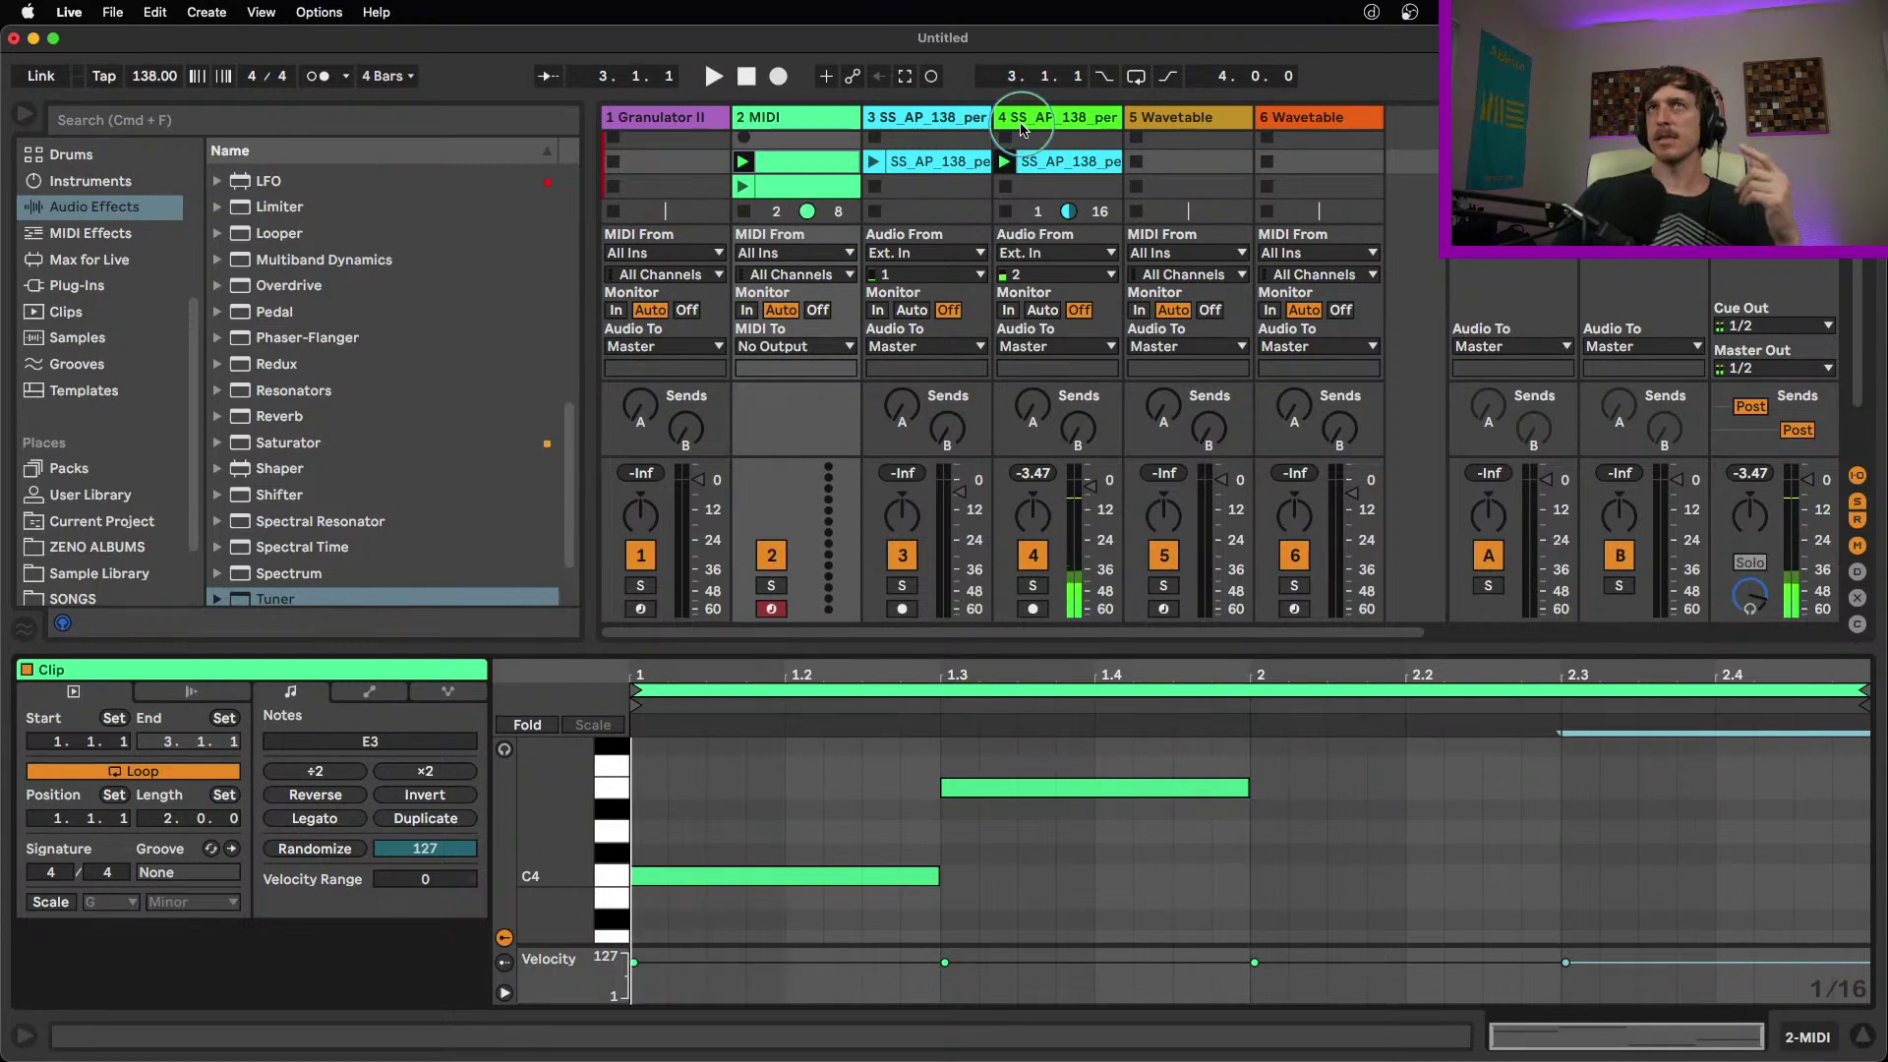
# Create a one-bar MIDI clip in the second track's top slot with a C3 note filling the bar, and launch it
pyautogui.scroll(-3, 1004, 875)
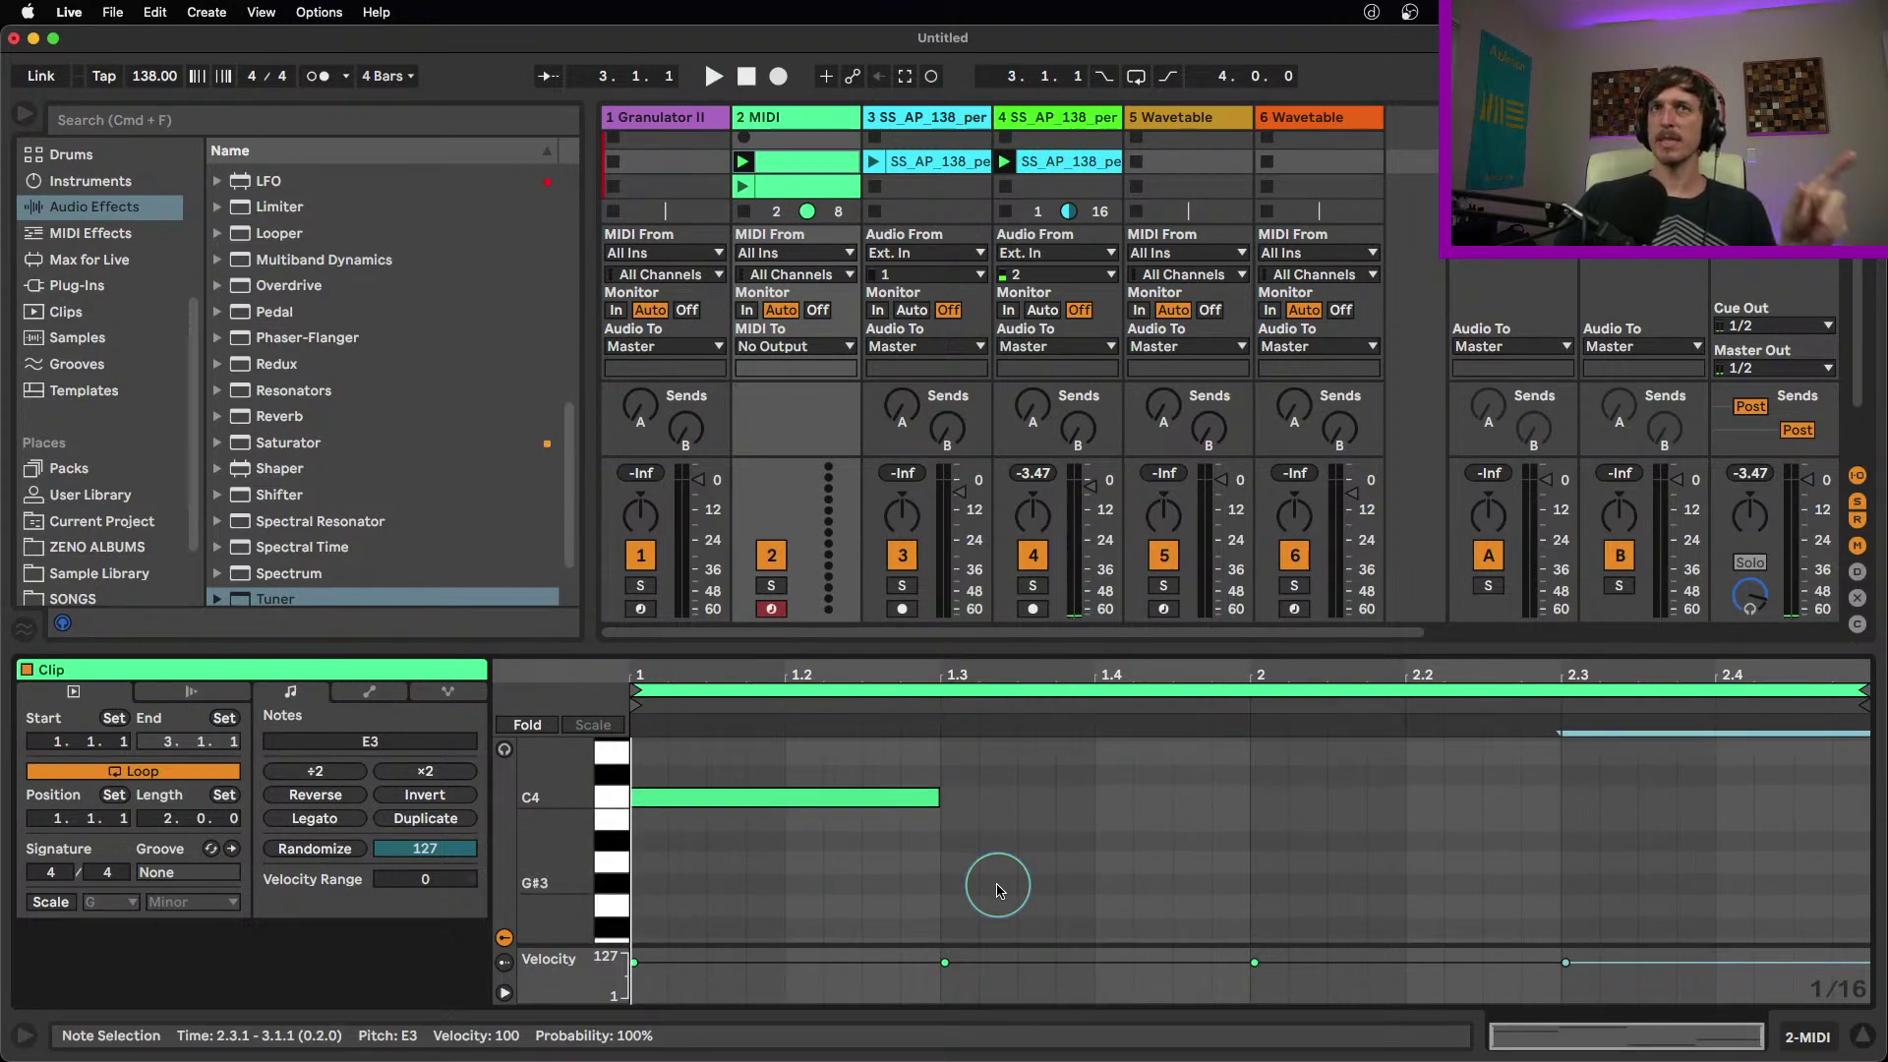
pyautogui.scroll(2, 1013, 871)
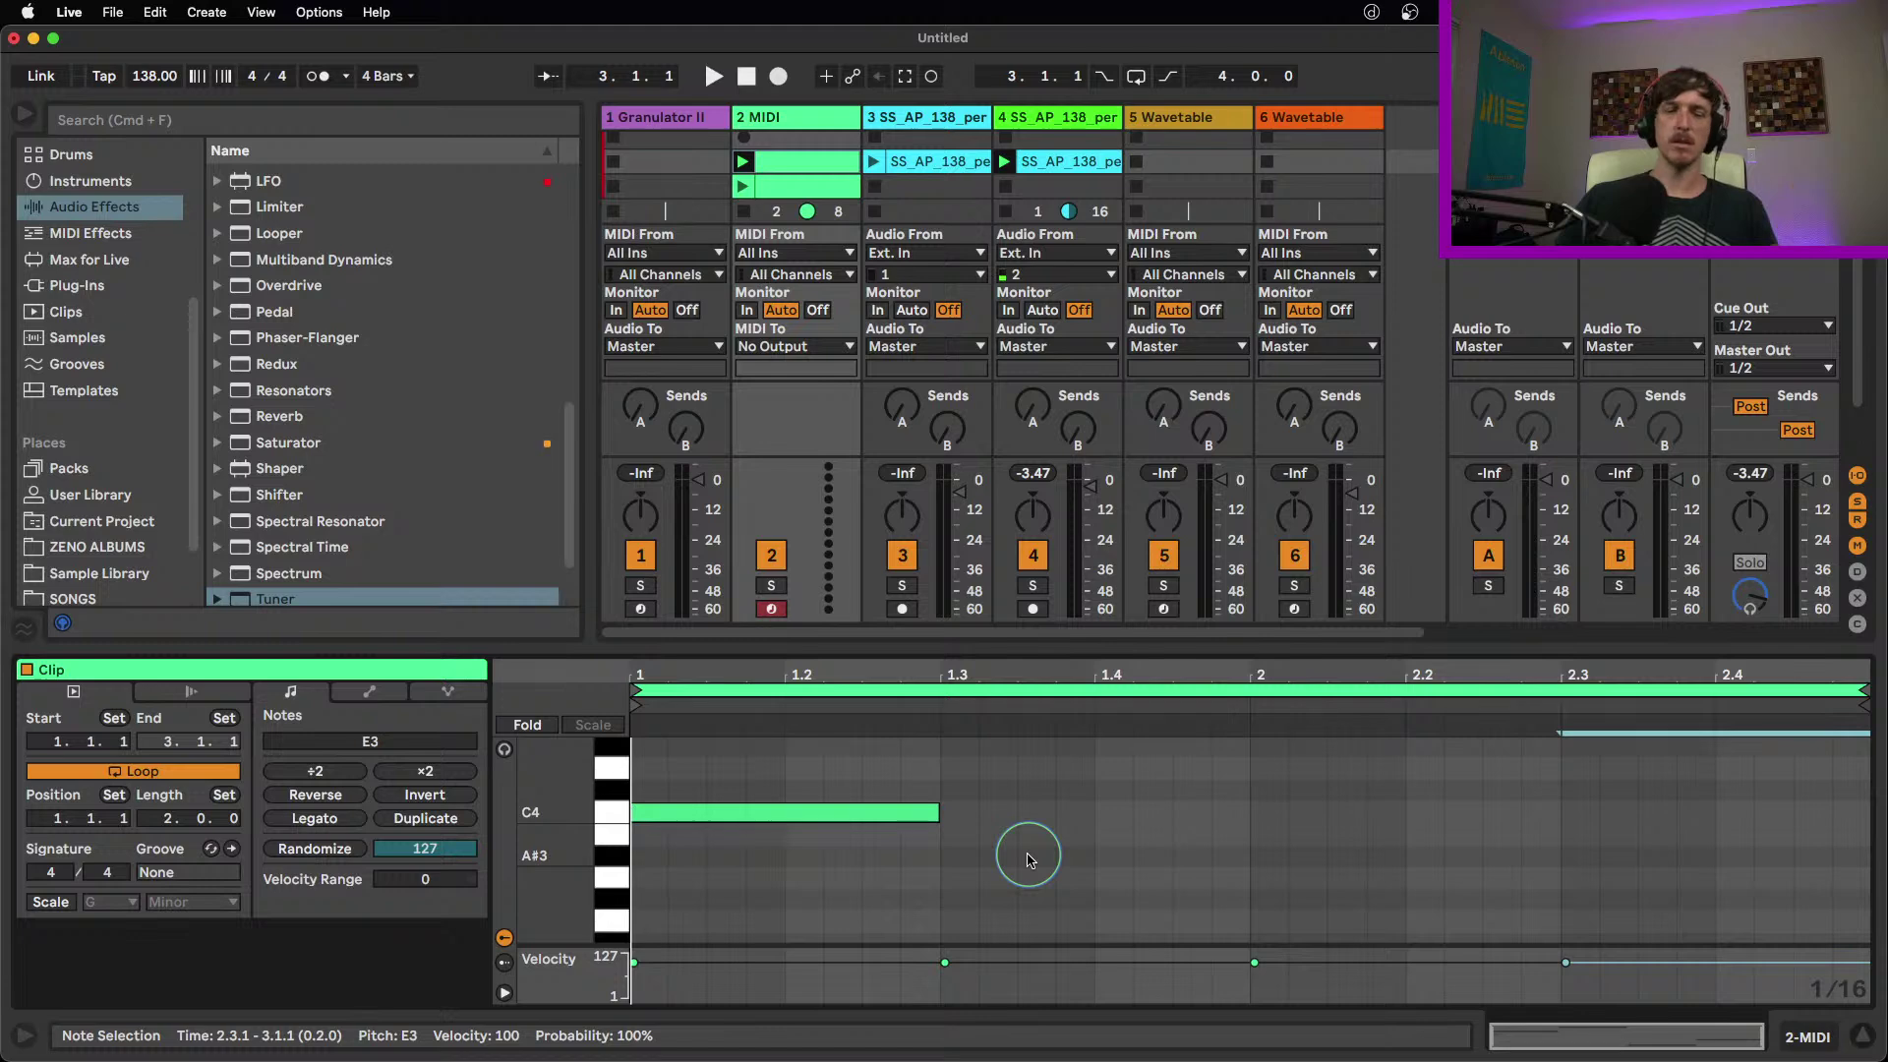
pyautogui.scroll(-2, 831, 885)
pyautogui.doubleClick(787, 137)
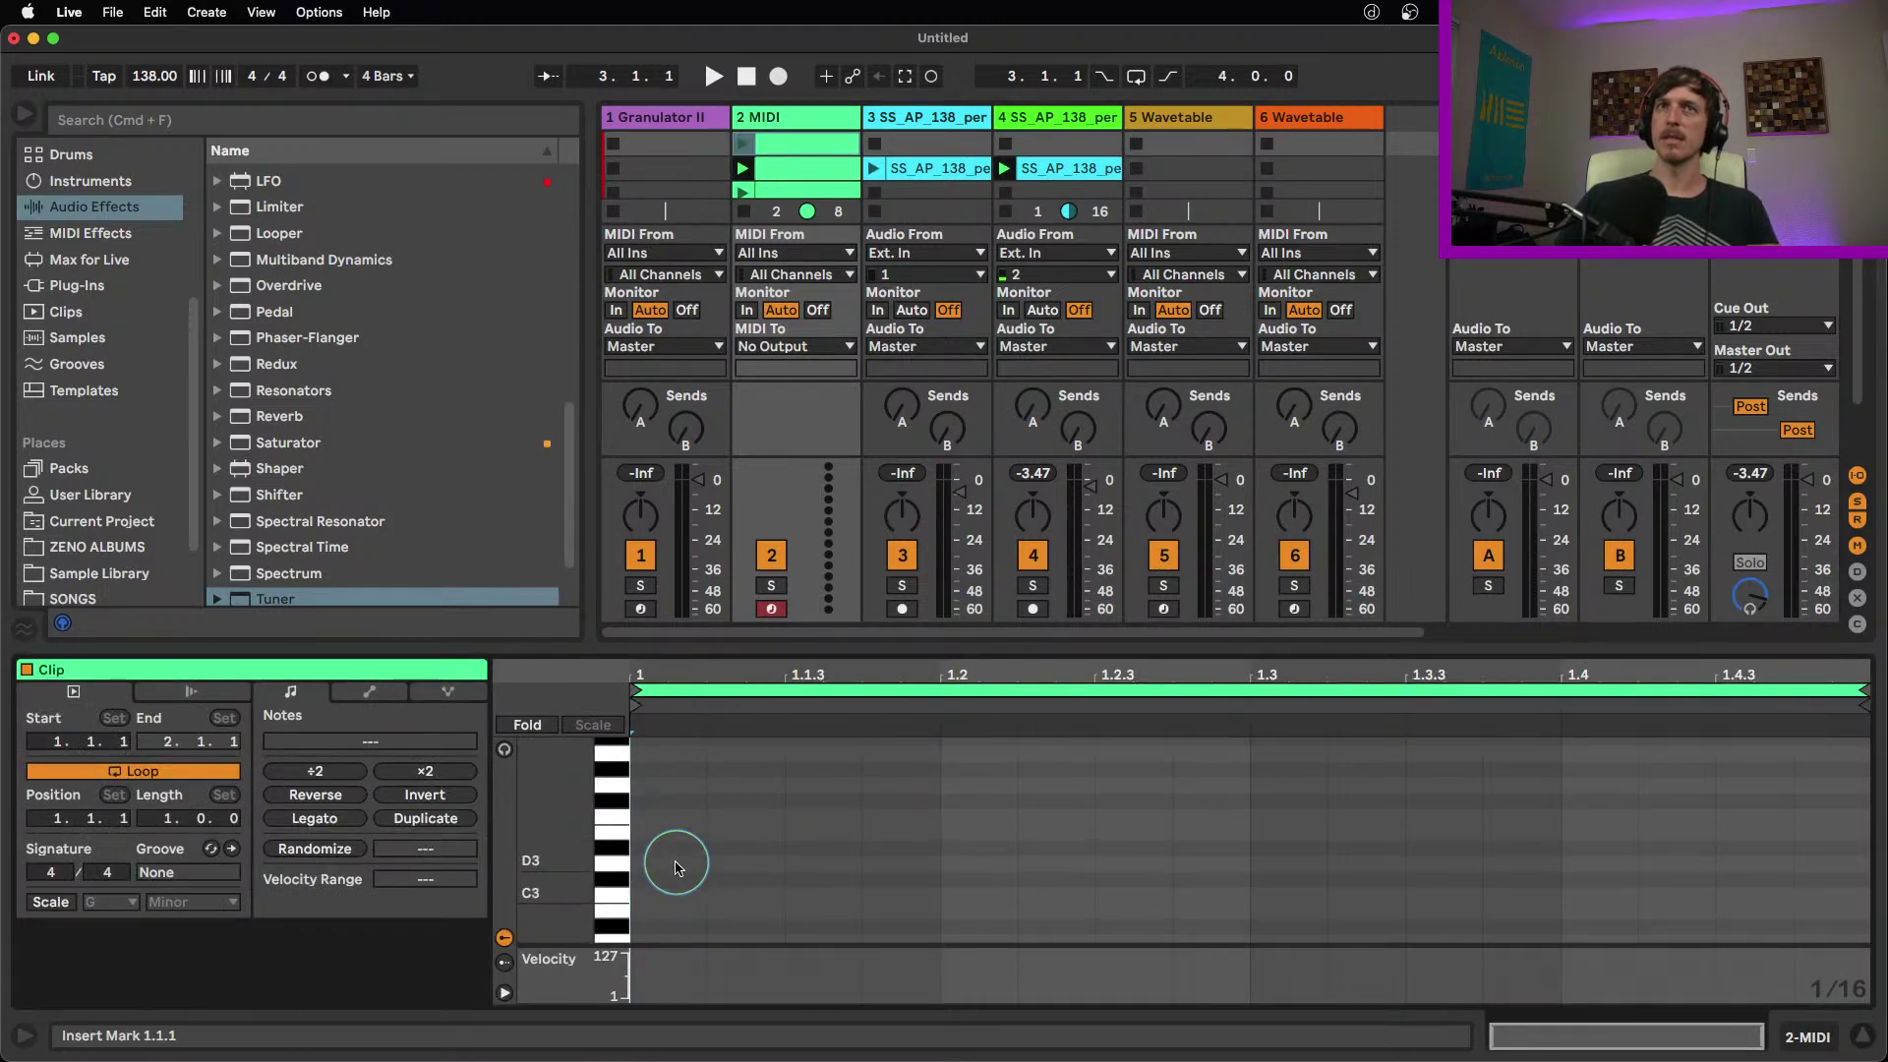
pyautogui.doubleClick(672, 903)
pyautogui.moveTo(706, 897); pyautogui.dragTo(1859, 897)
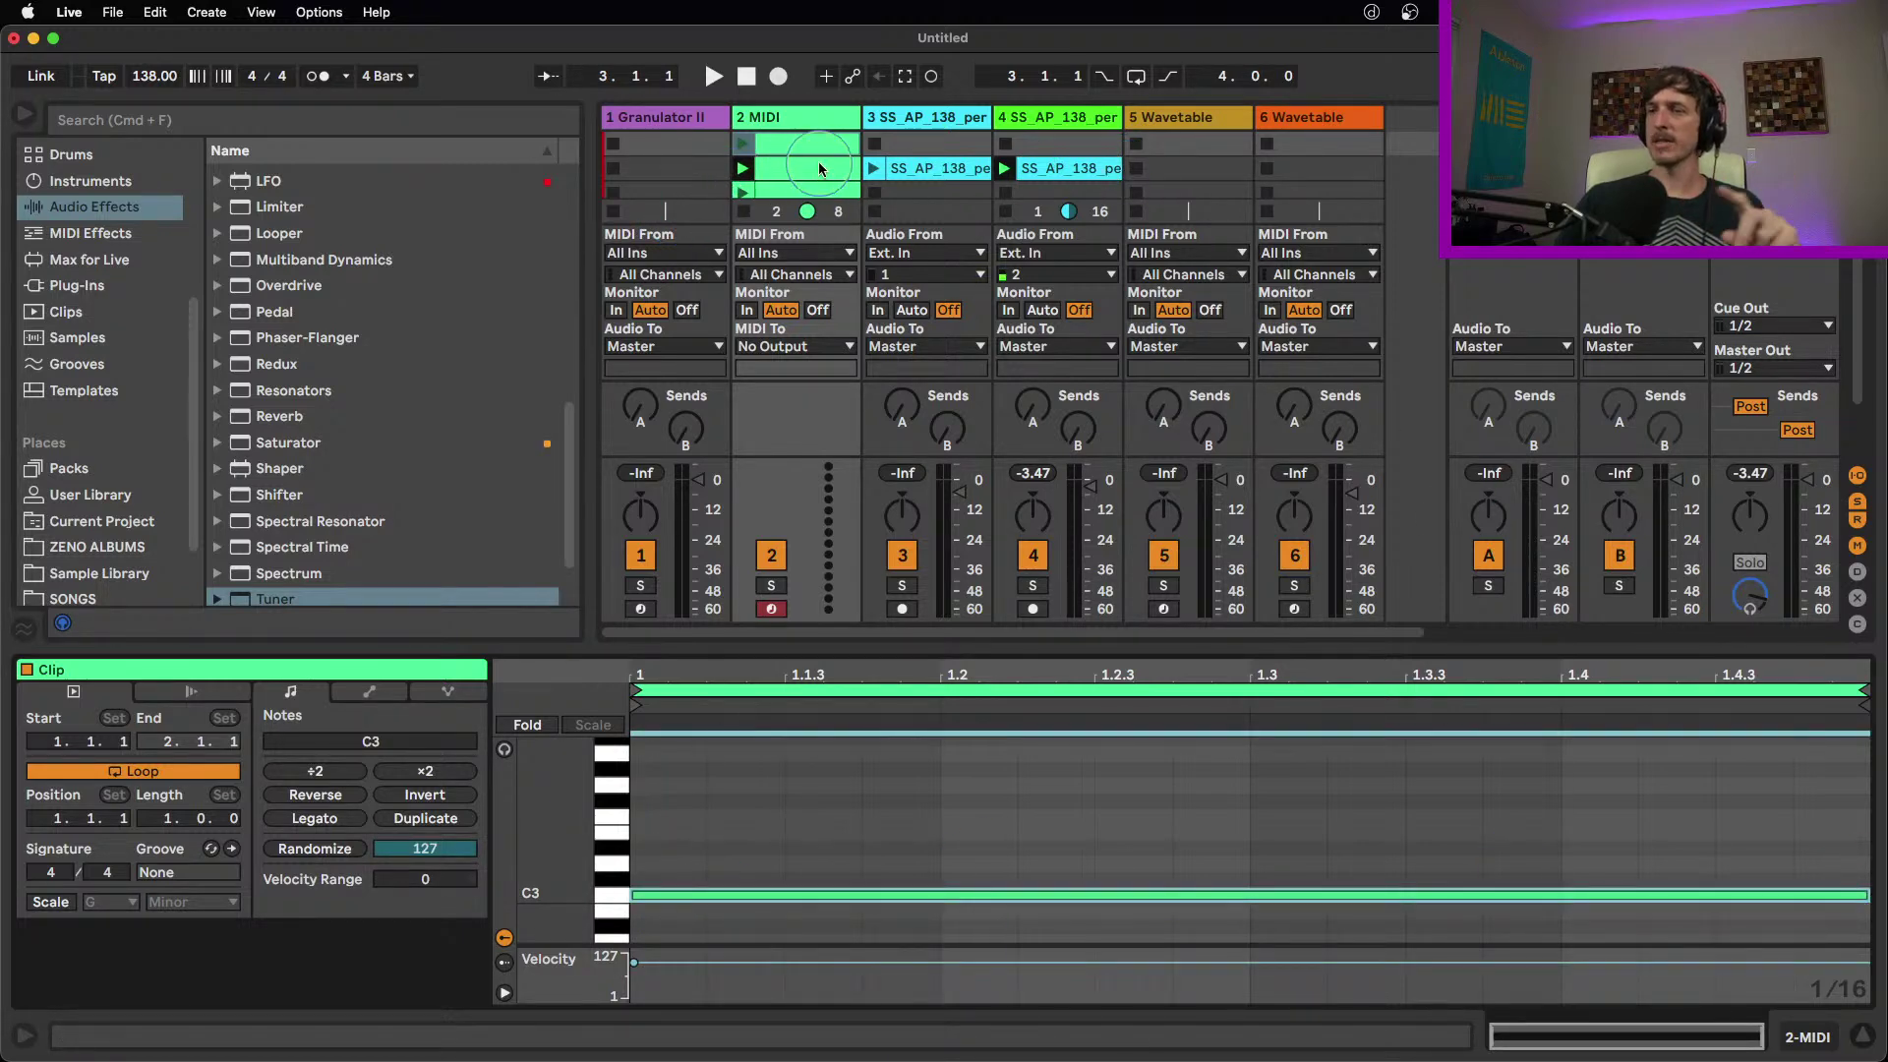
pyautogui.click(750, 145)
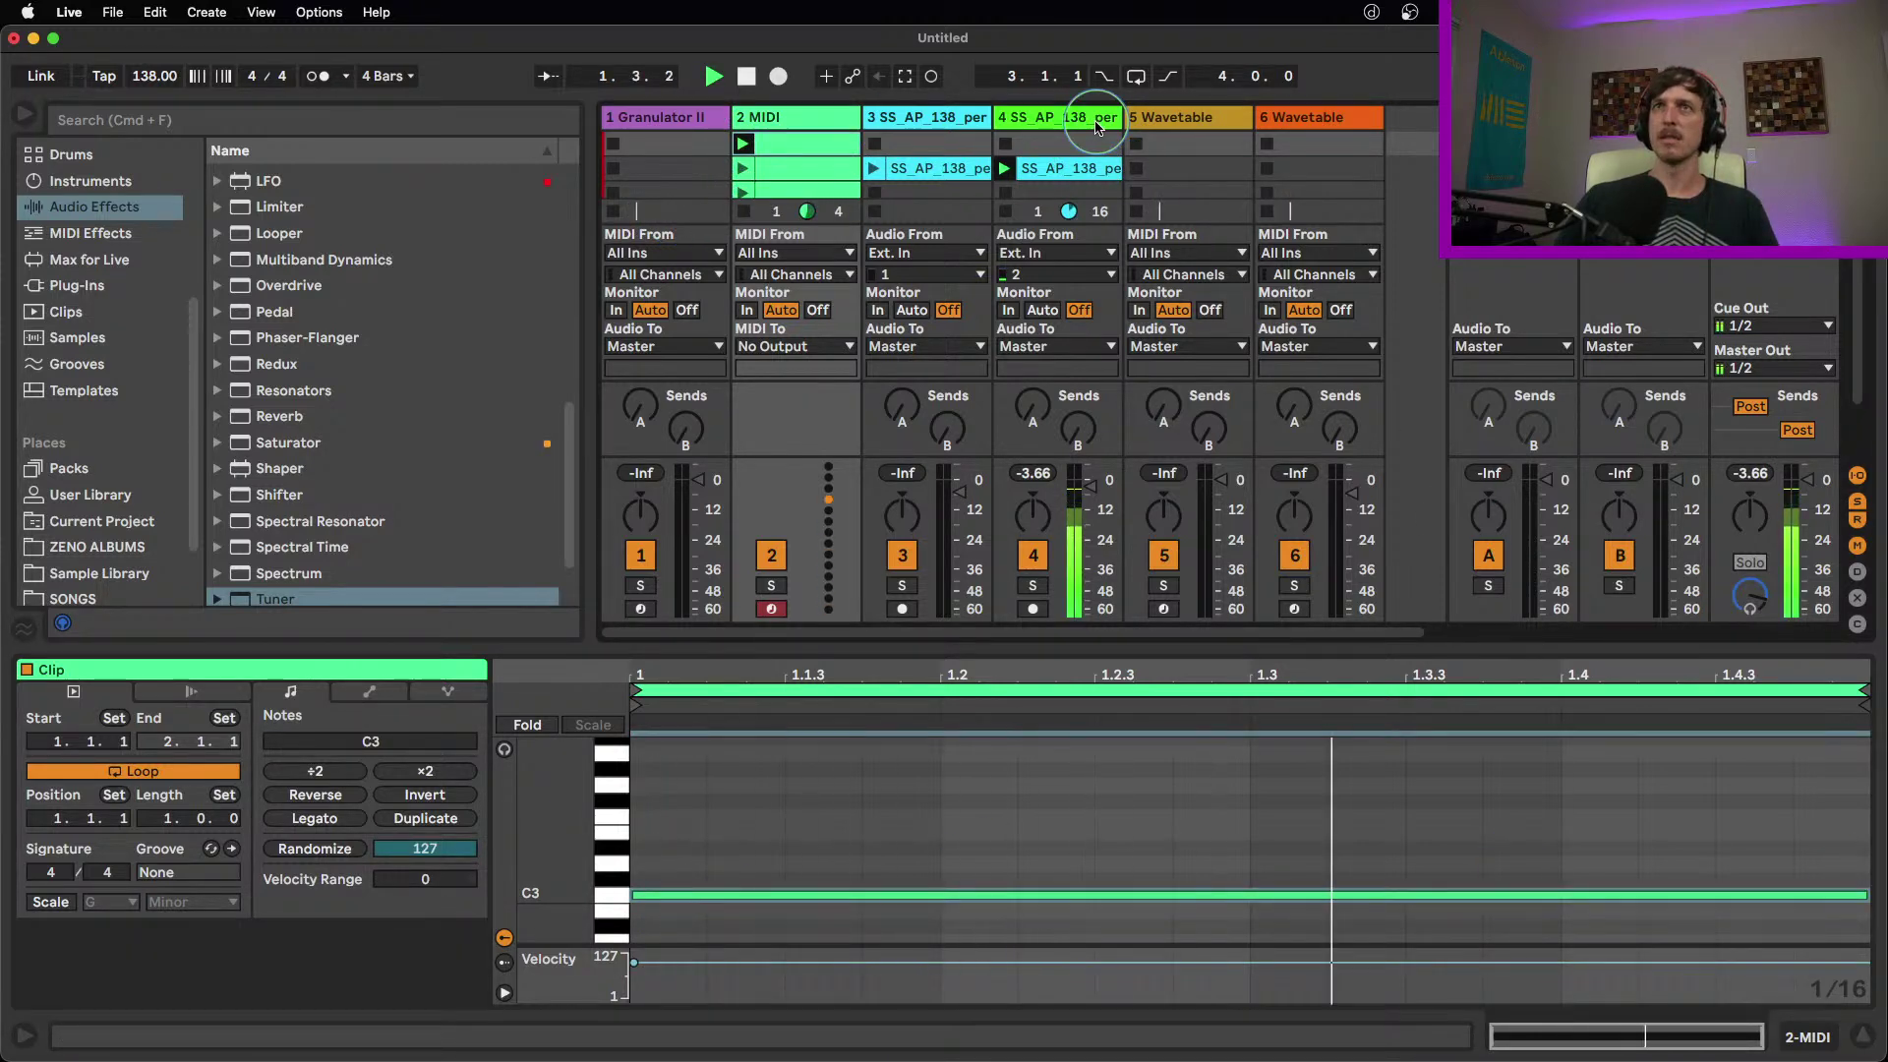
# Raise the one-bar MIDI clip's C3 note to C#3 and play the fourth track's percussion loop with Shifter and Tuner shown
pyautogui.click(1079, 120)
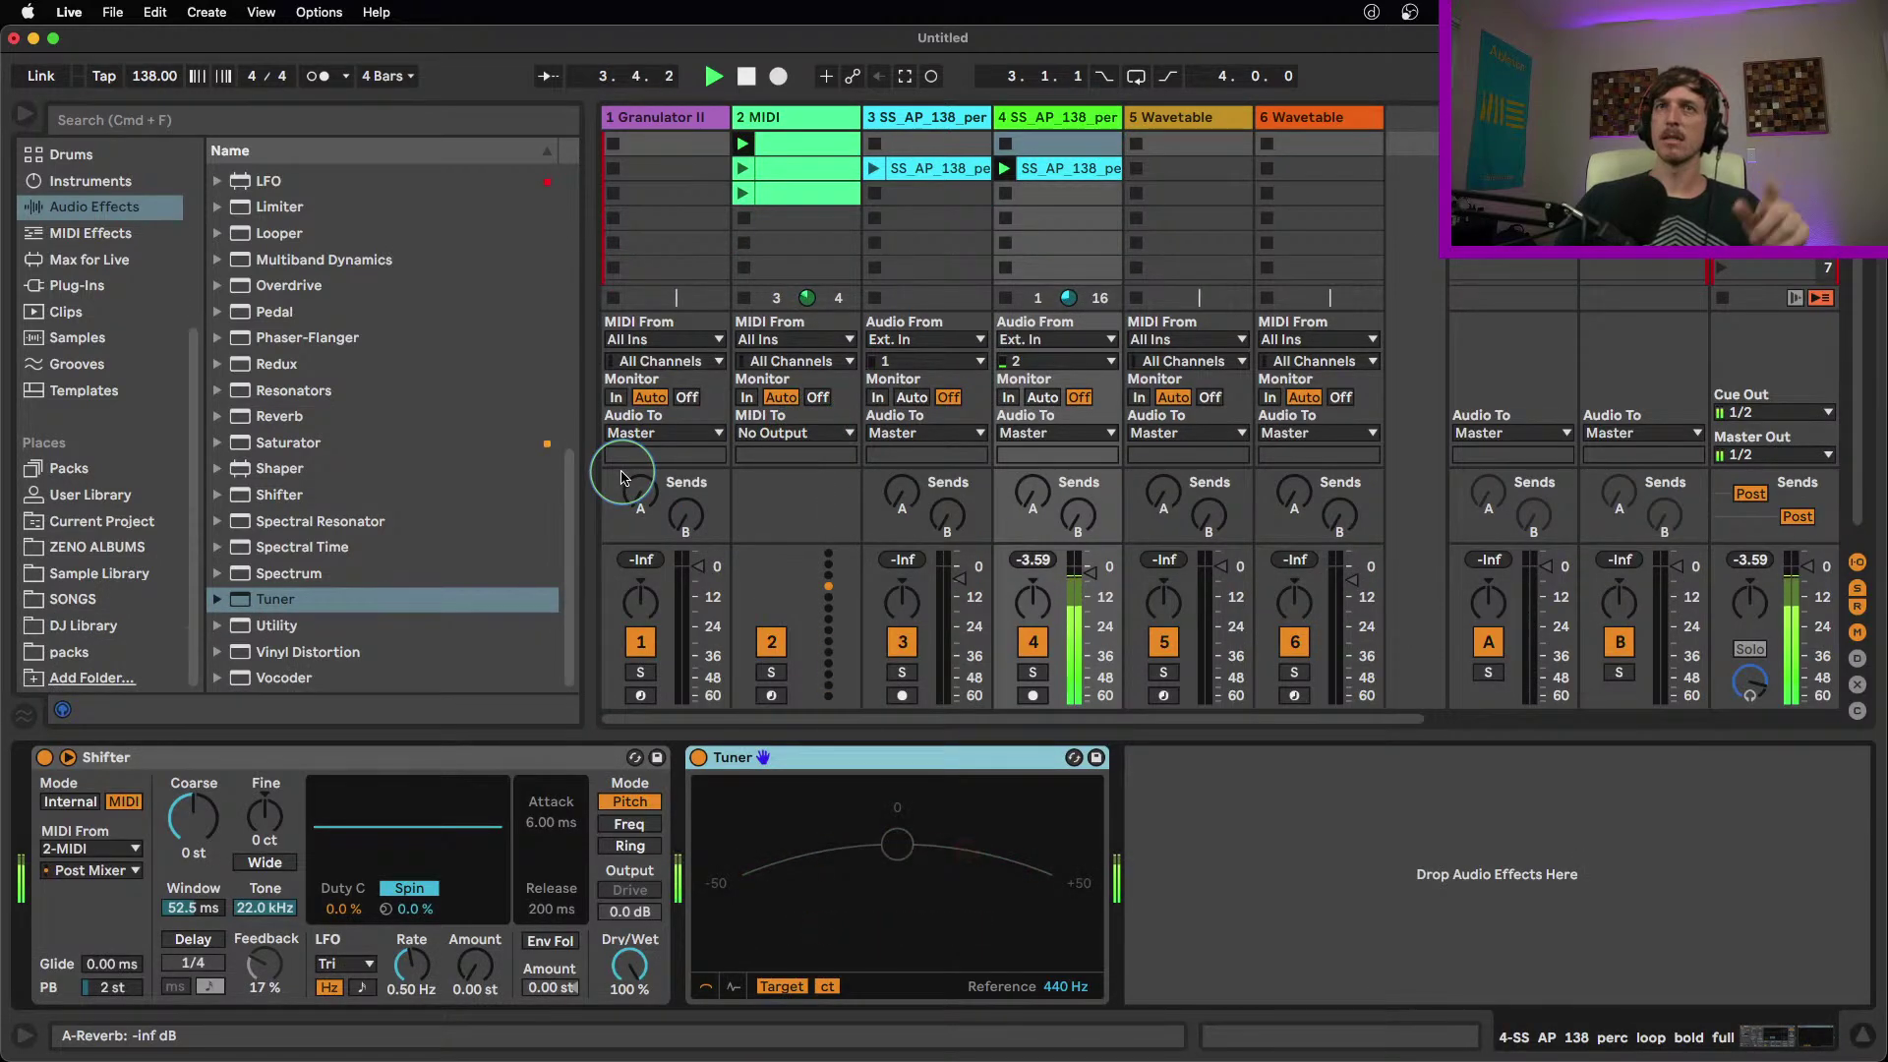
pyautogui.click(821, 152)
pyautogui.click(782, 912)
pyautogui.click(771, 899)
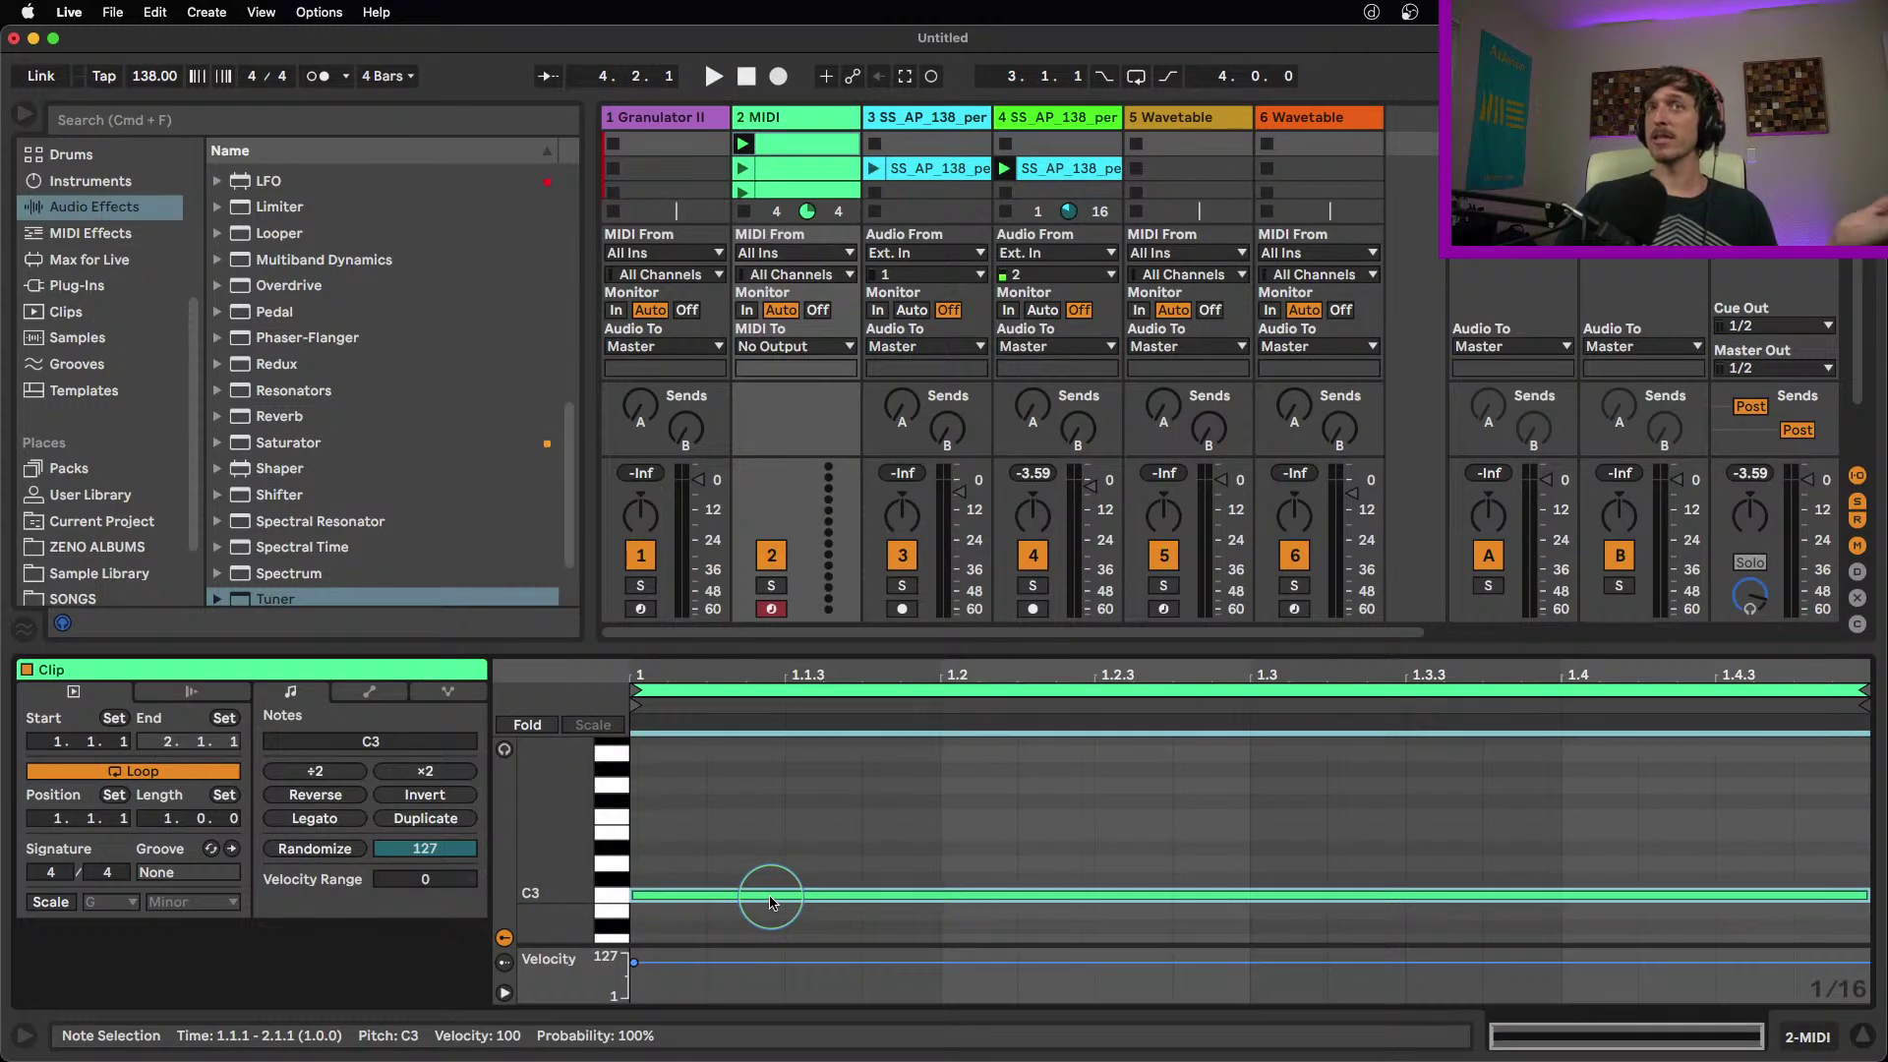
pyautogui.moveTo(771, 903); pyautogui.dragTo(771, 885)
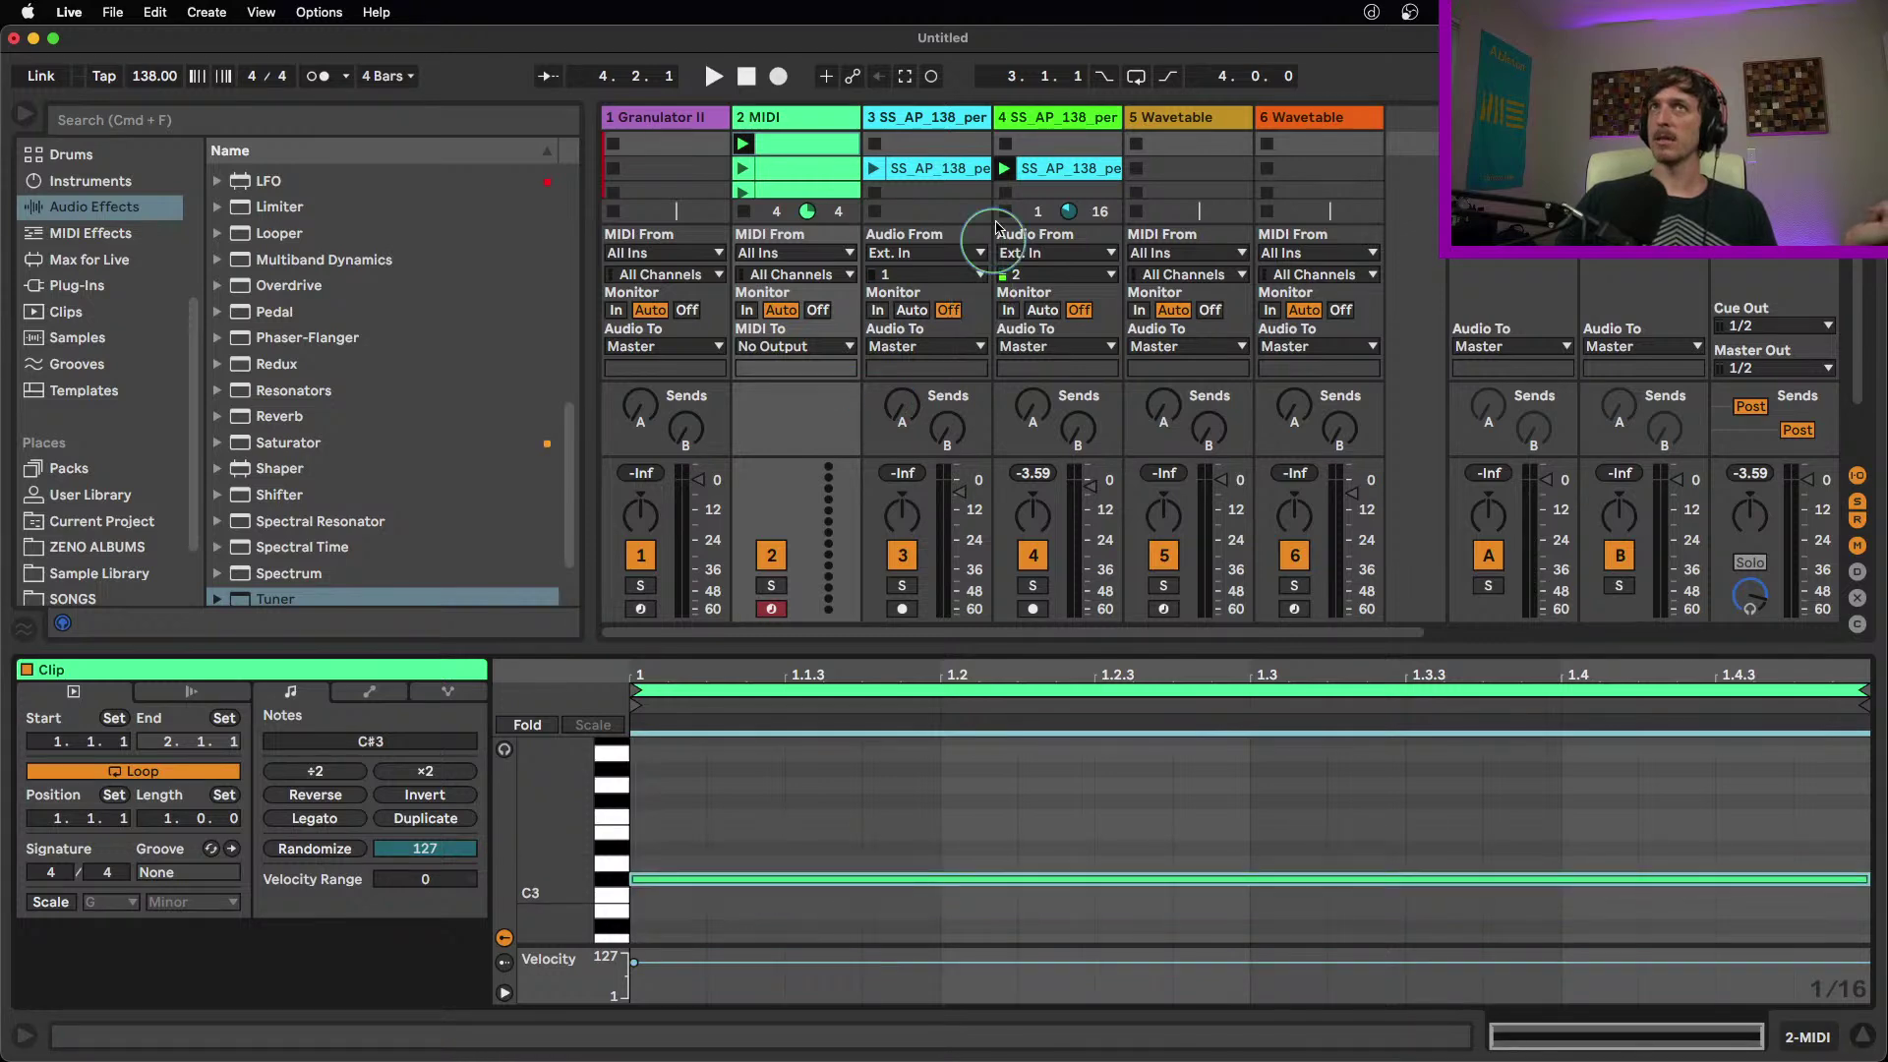
pyautogui.click(1005, 171)
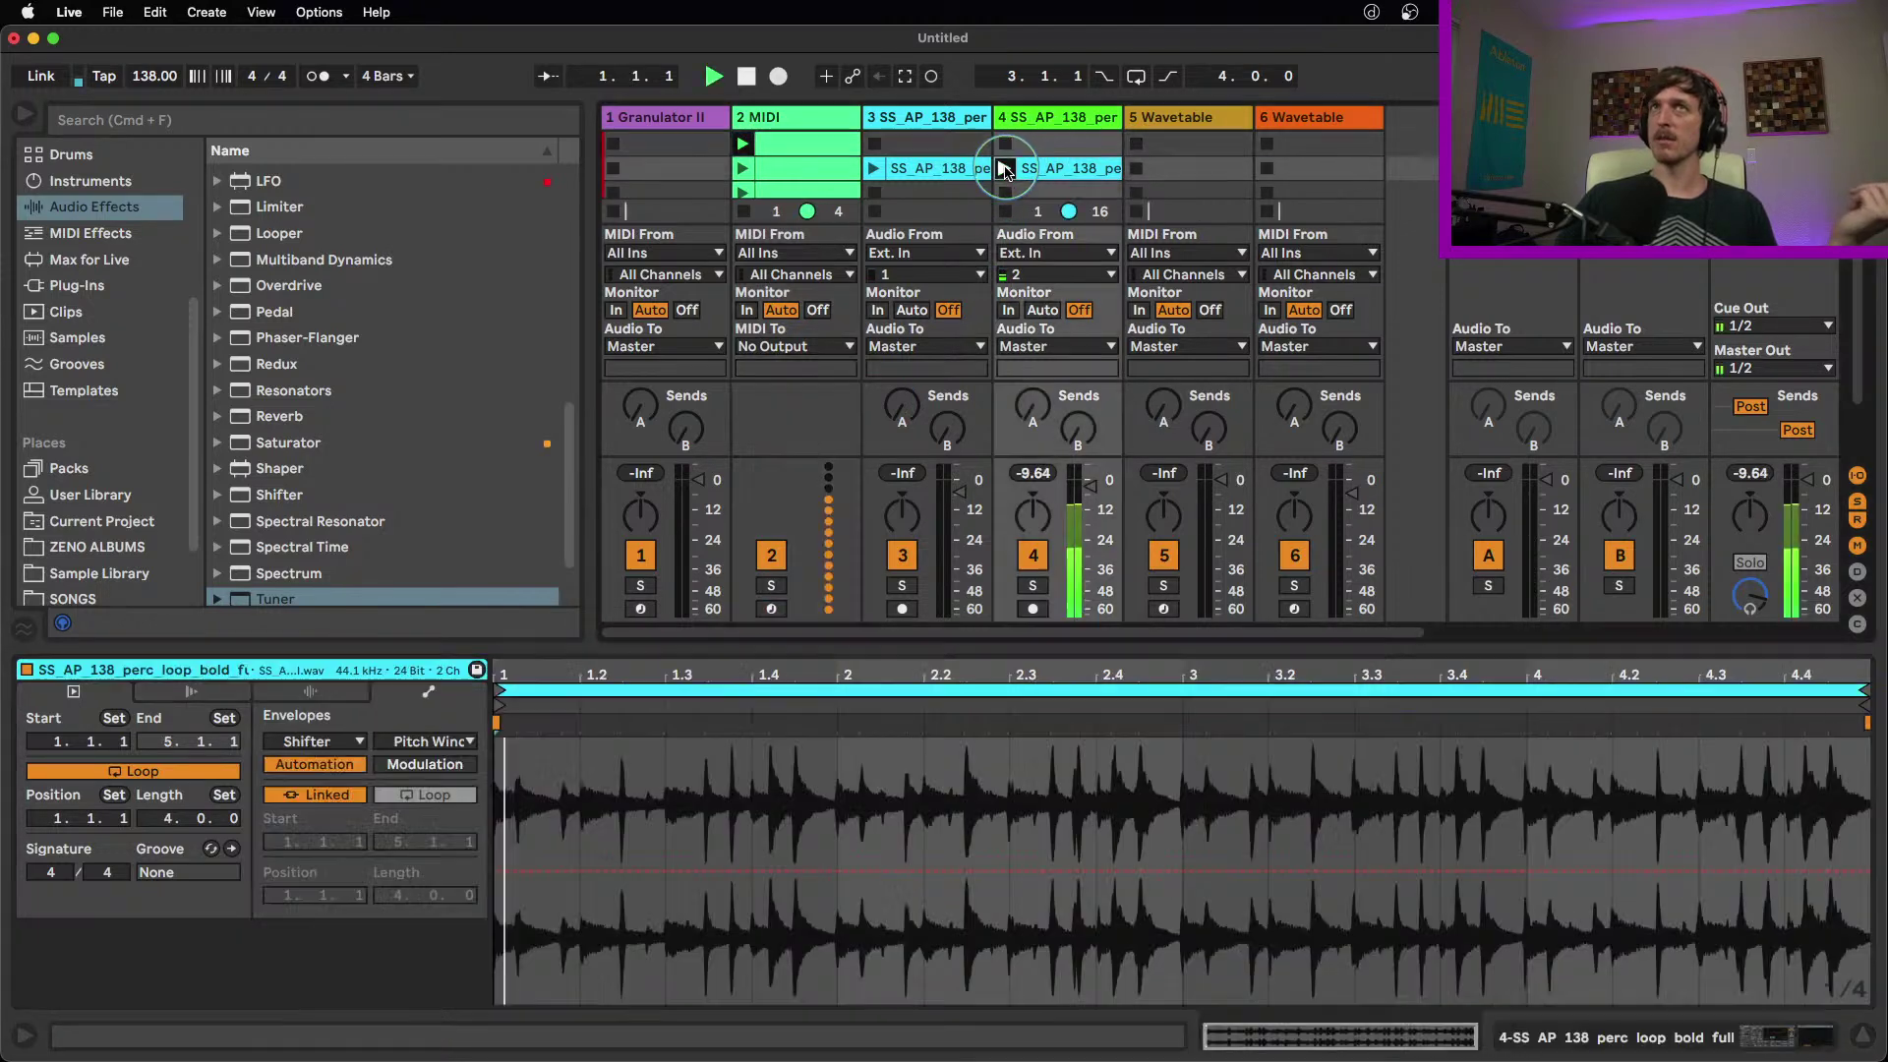
pyautogui.click(1050, 135)
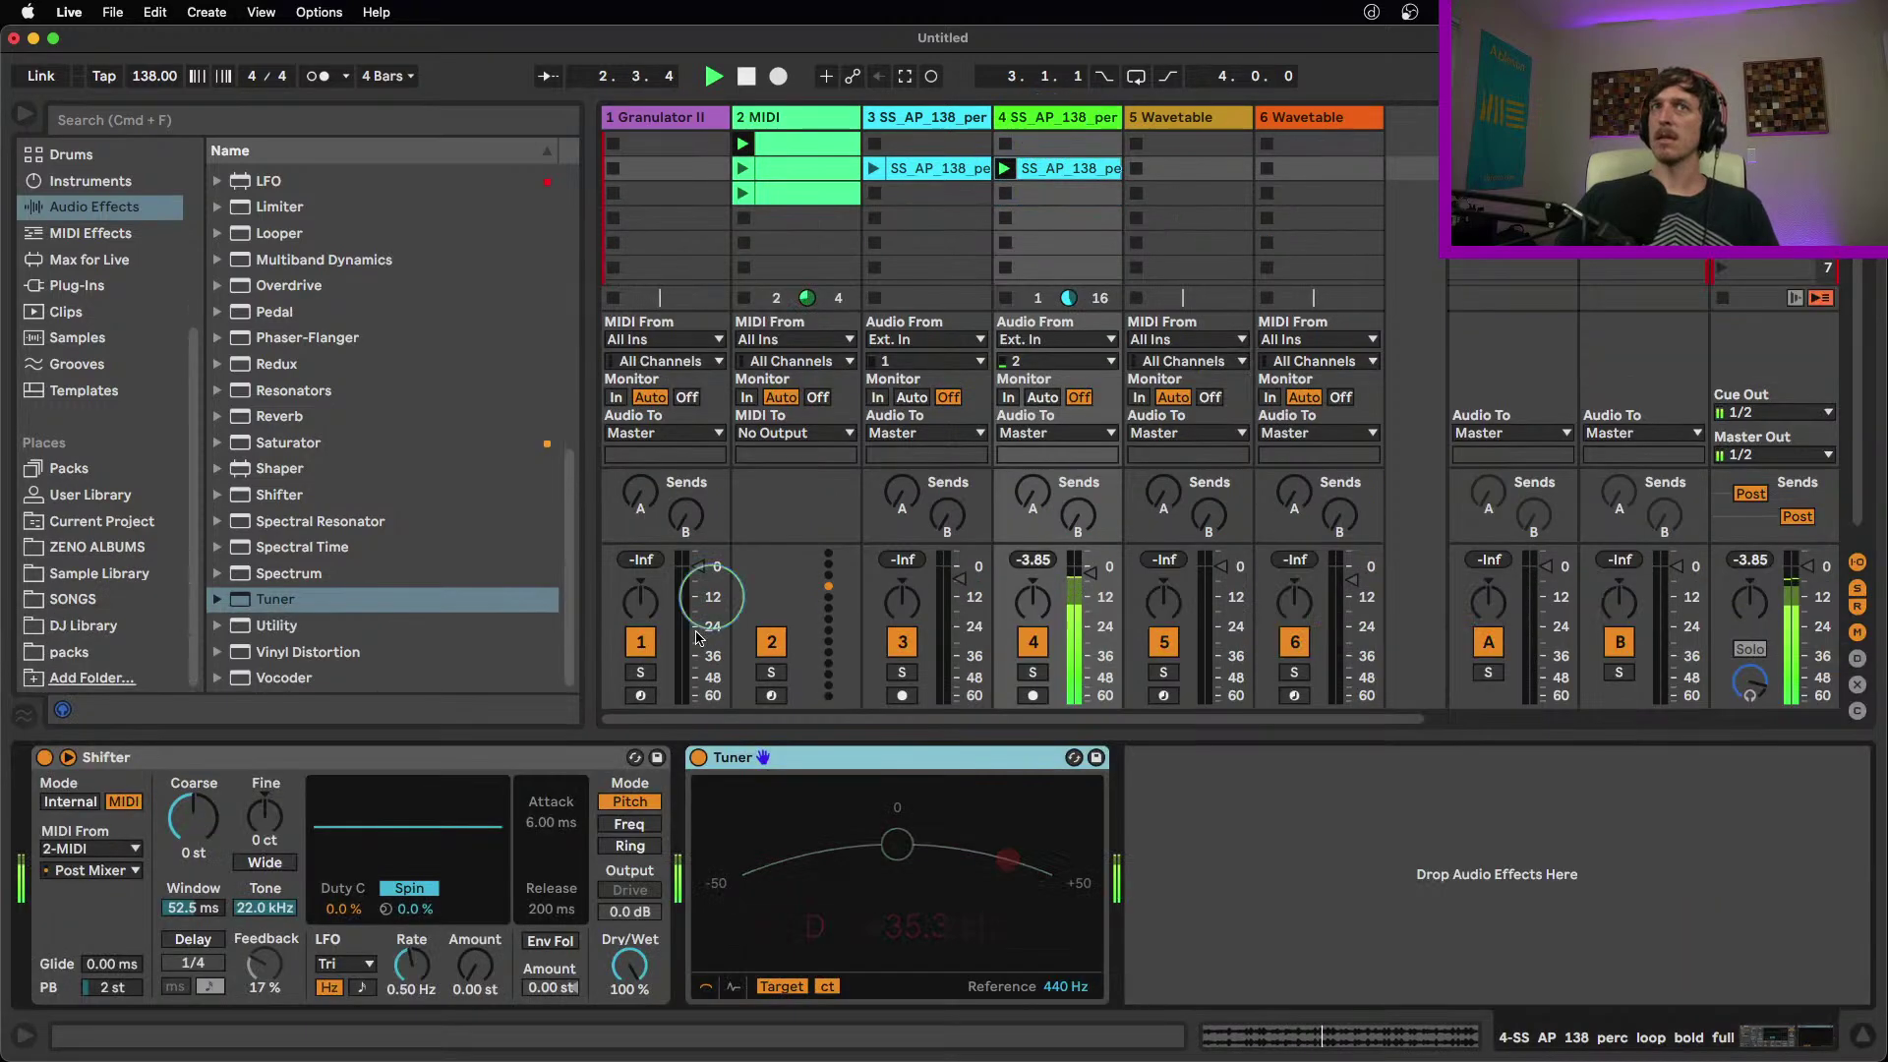
# Recheck the C#3 note in the control clip, return to the percussion track's Shifter, and show the Info View
pyautogui.click(820, 136)
pyautogui.doubleClick(824, 139)
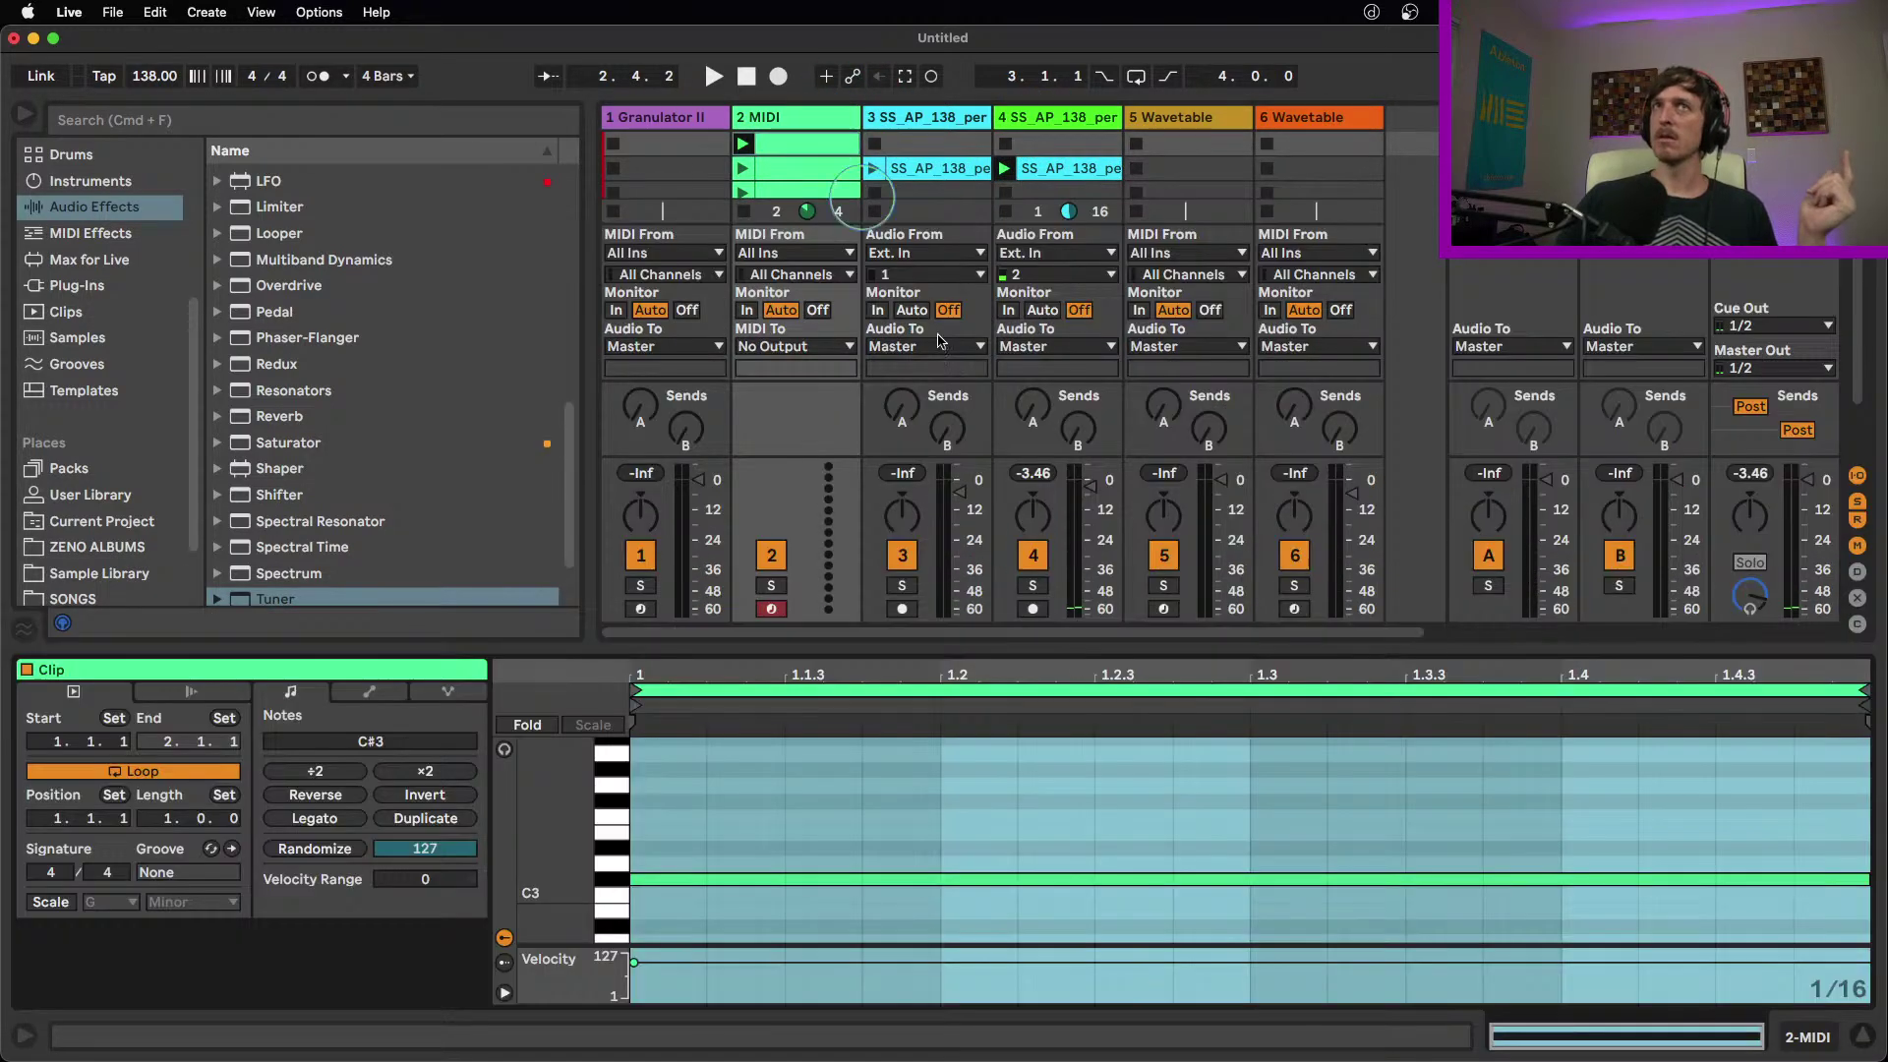
pyautogui.click(1073, 879)
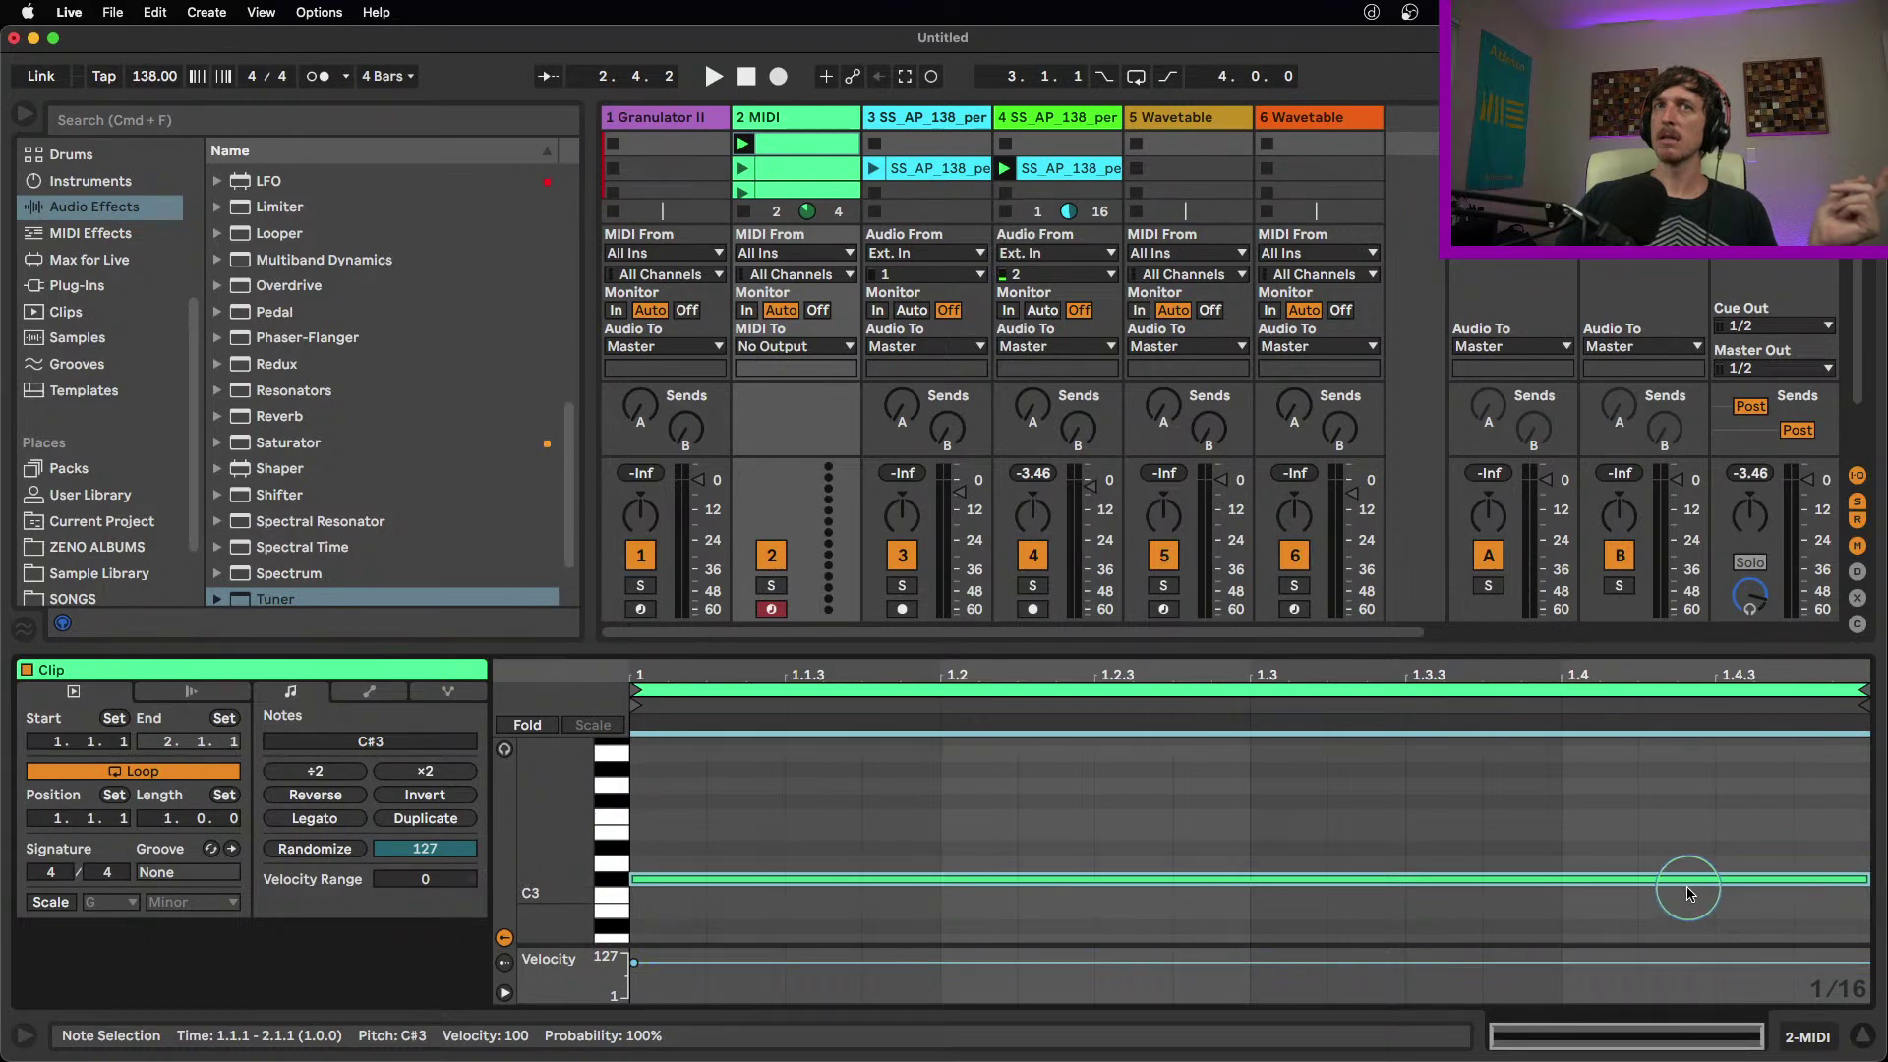
pyautogui.click(1043, 143)
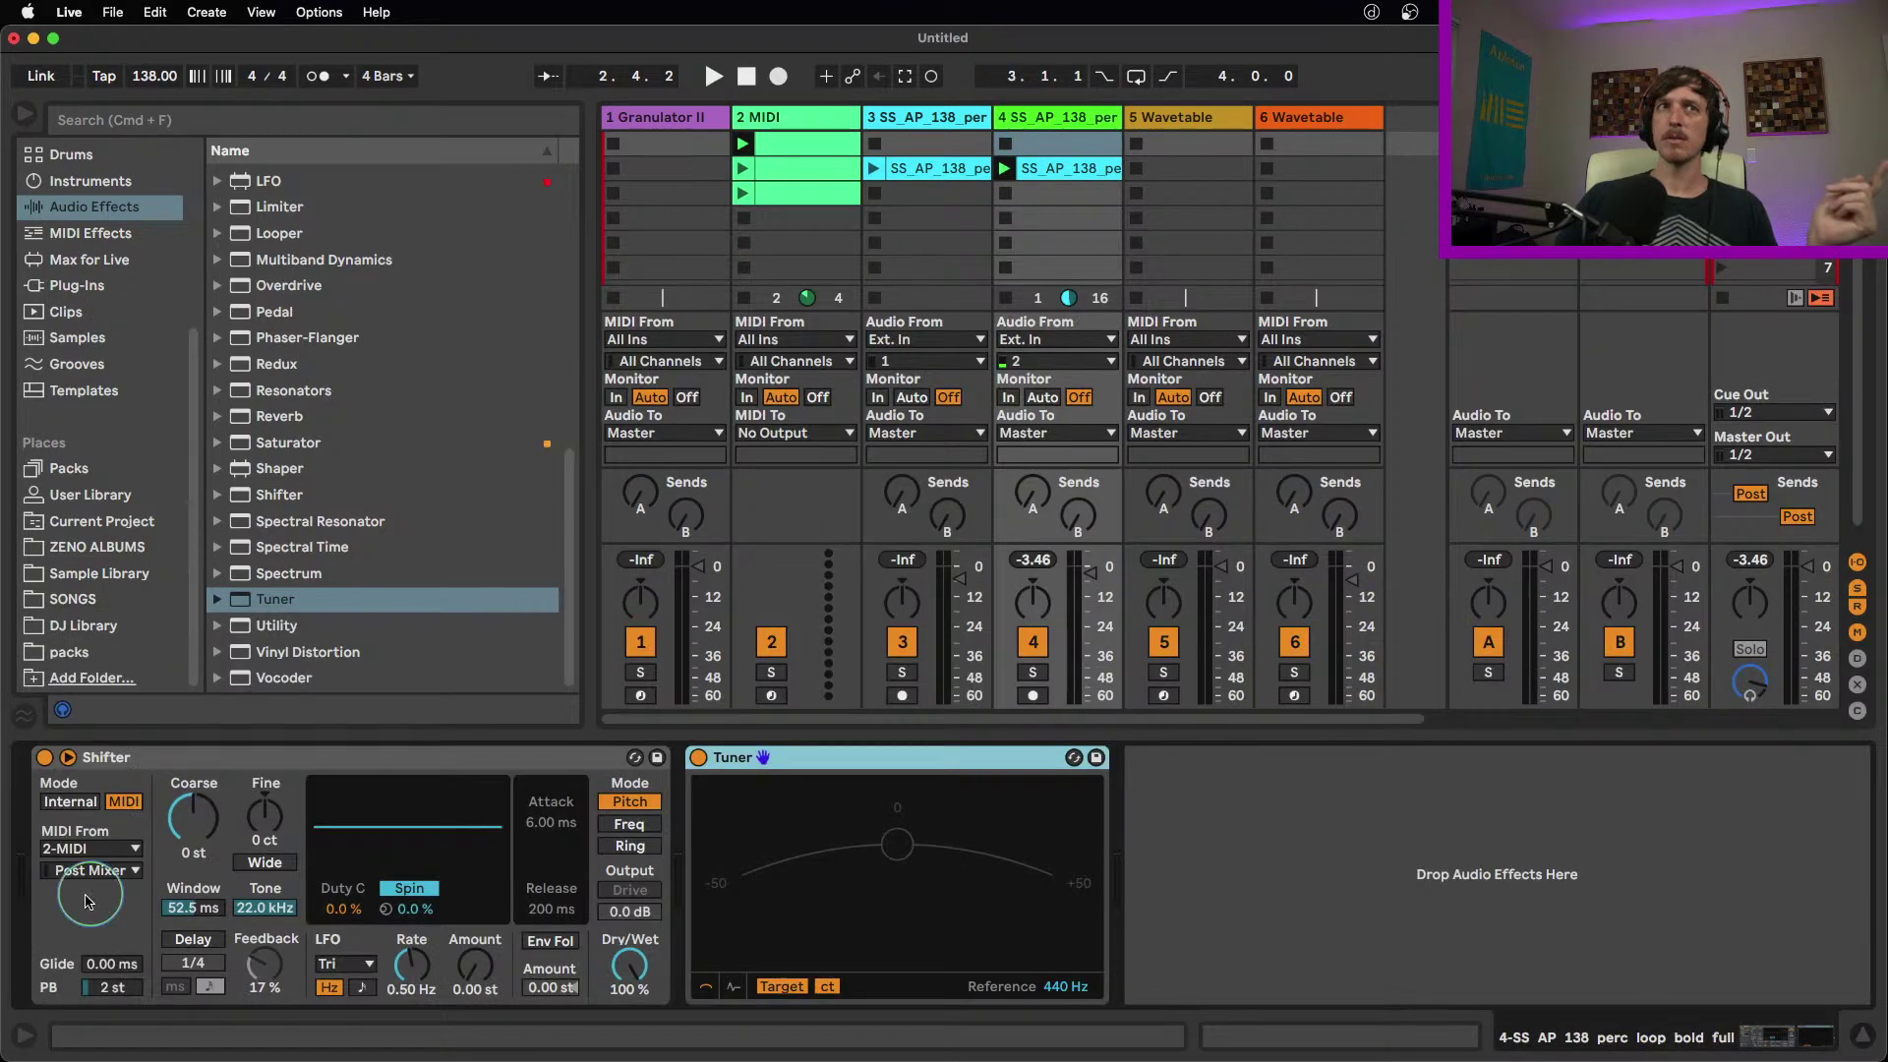
pyautogui.click(36, 1036)
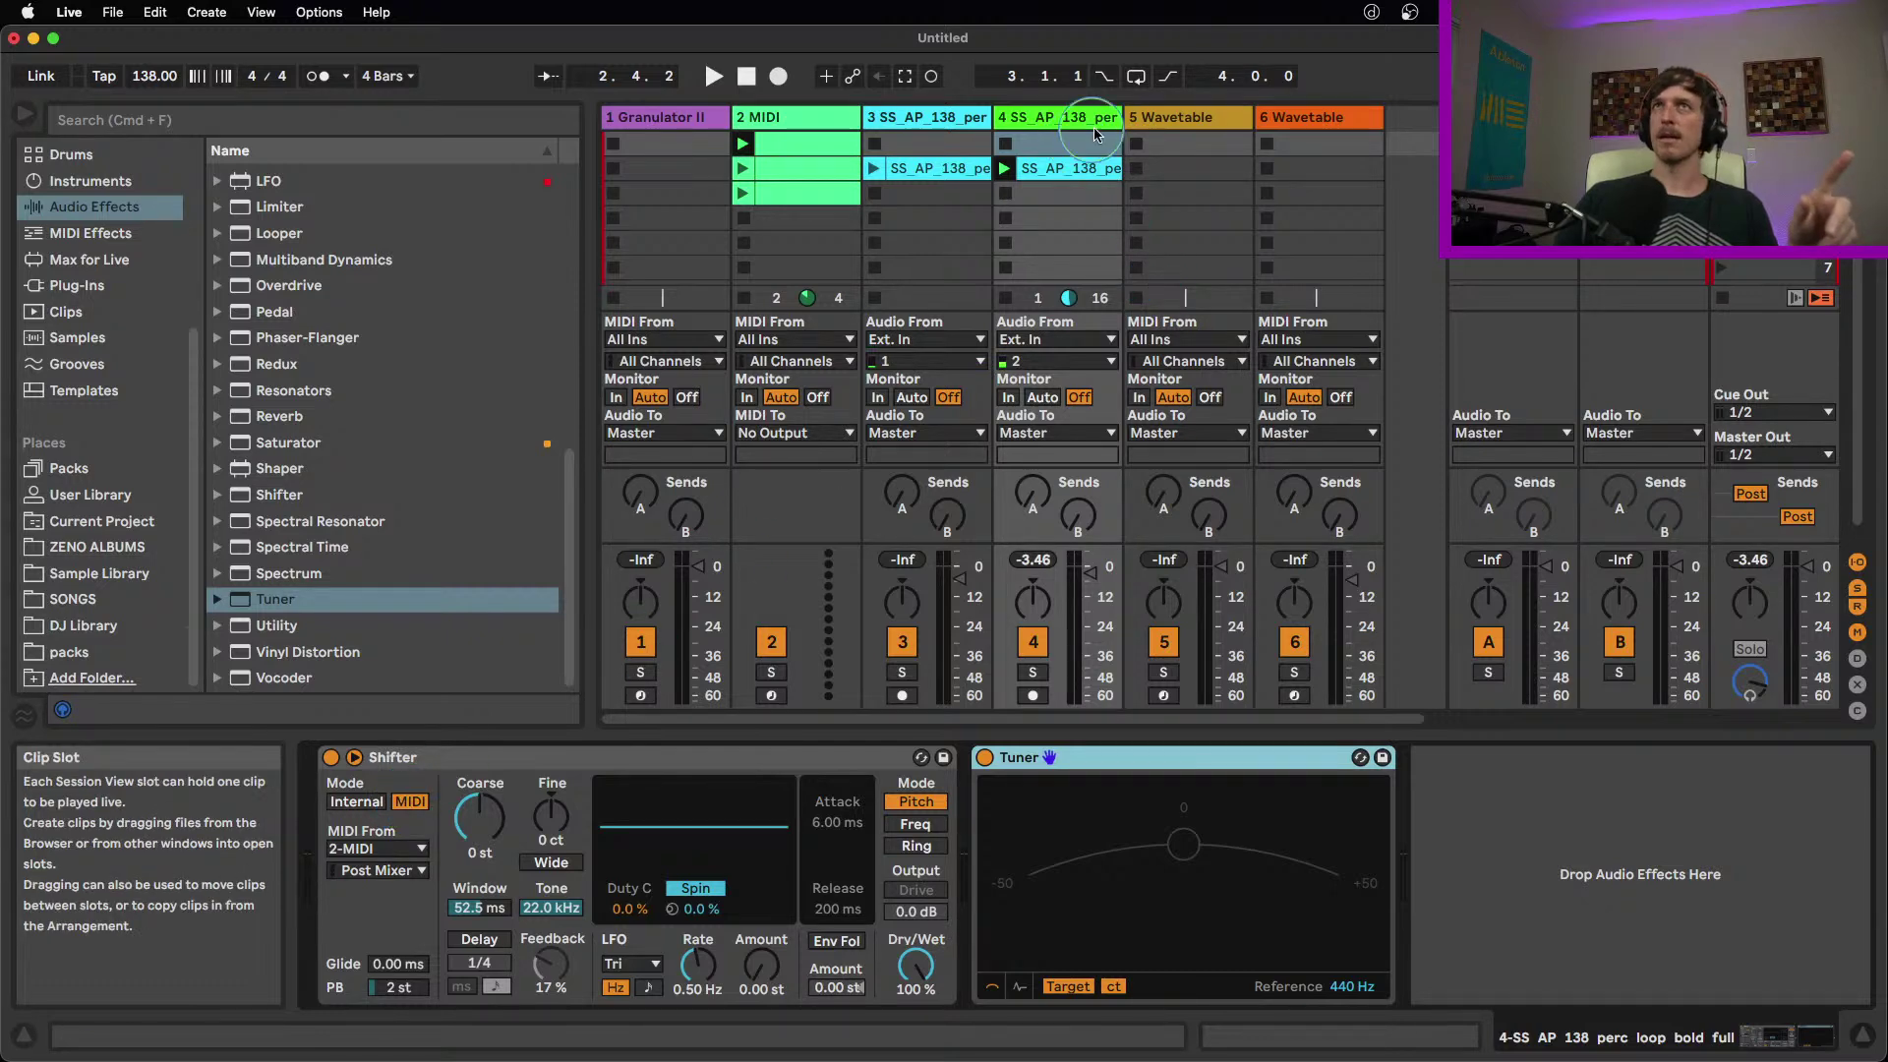
# Load Grand Piano.adg from the Yellow collection onto a new track after the last Wavetable track
pyautogui.scroll(3, 98, 271)
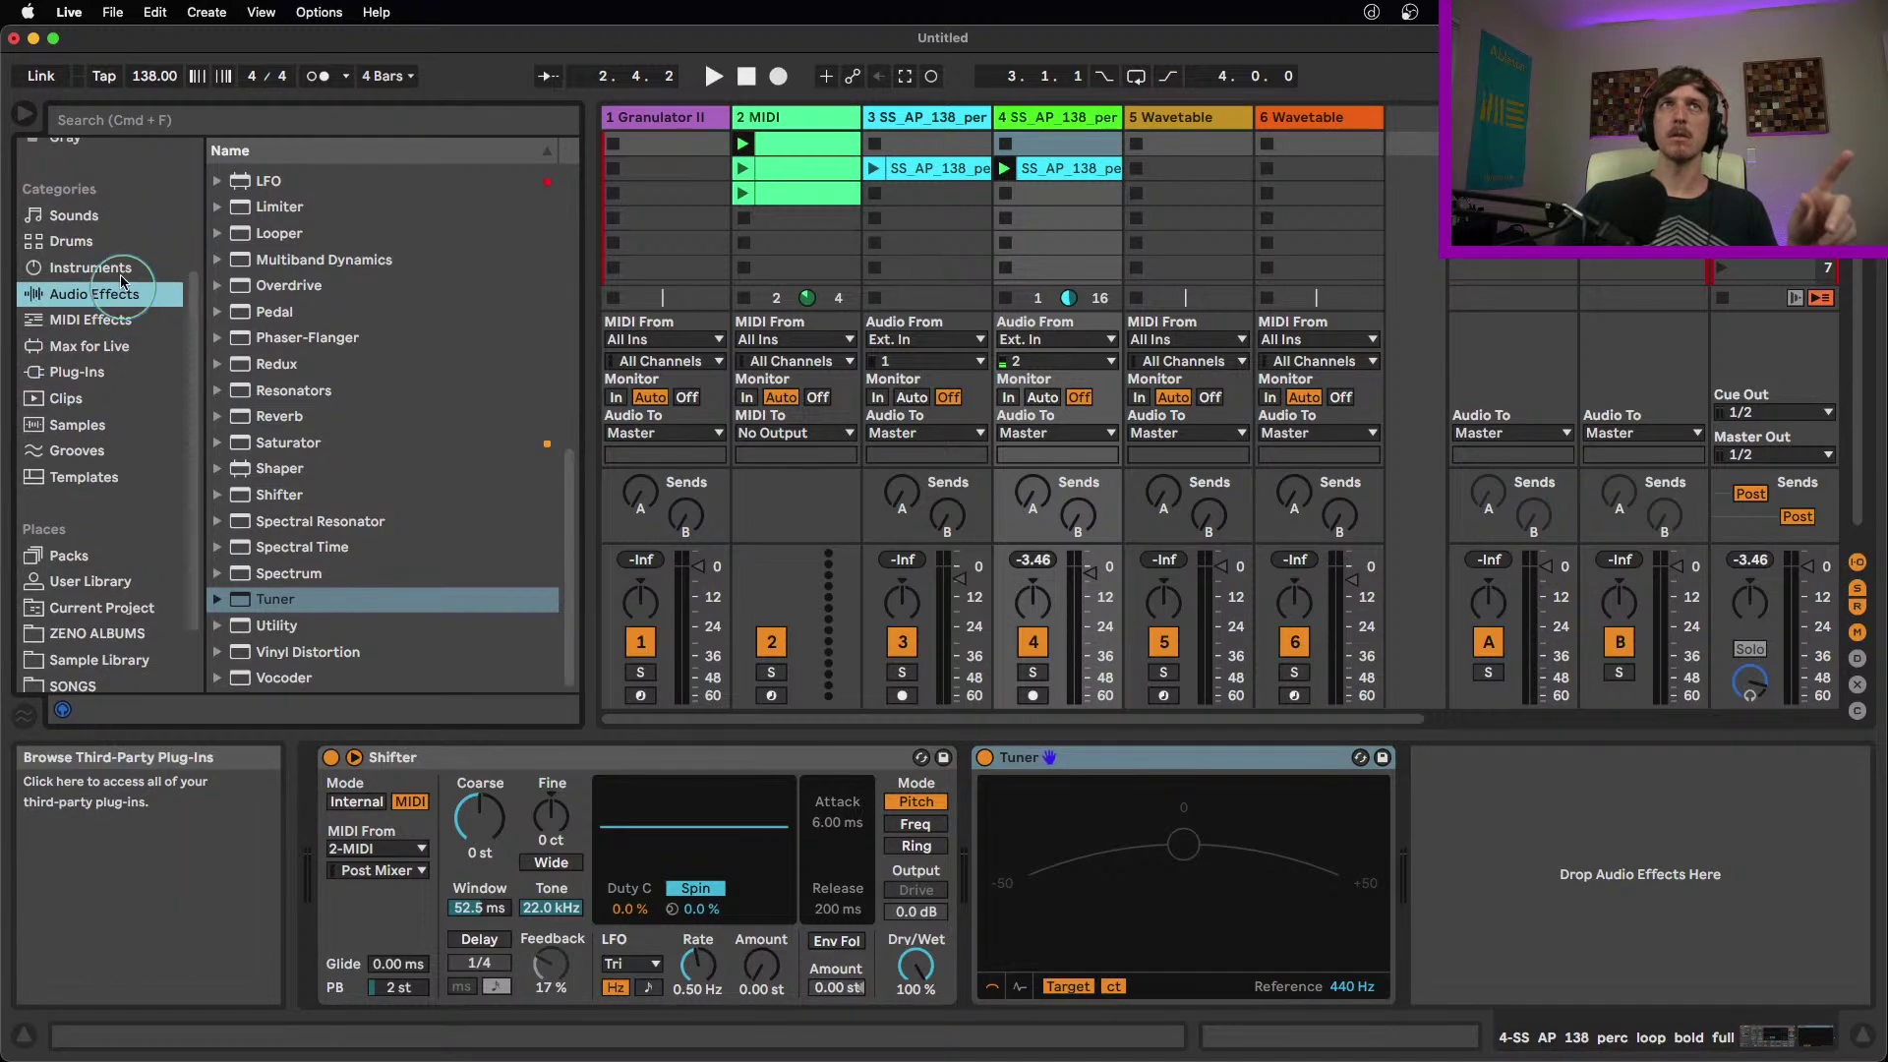
pyautogui.click(91, 267)
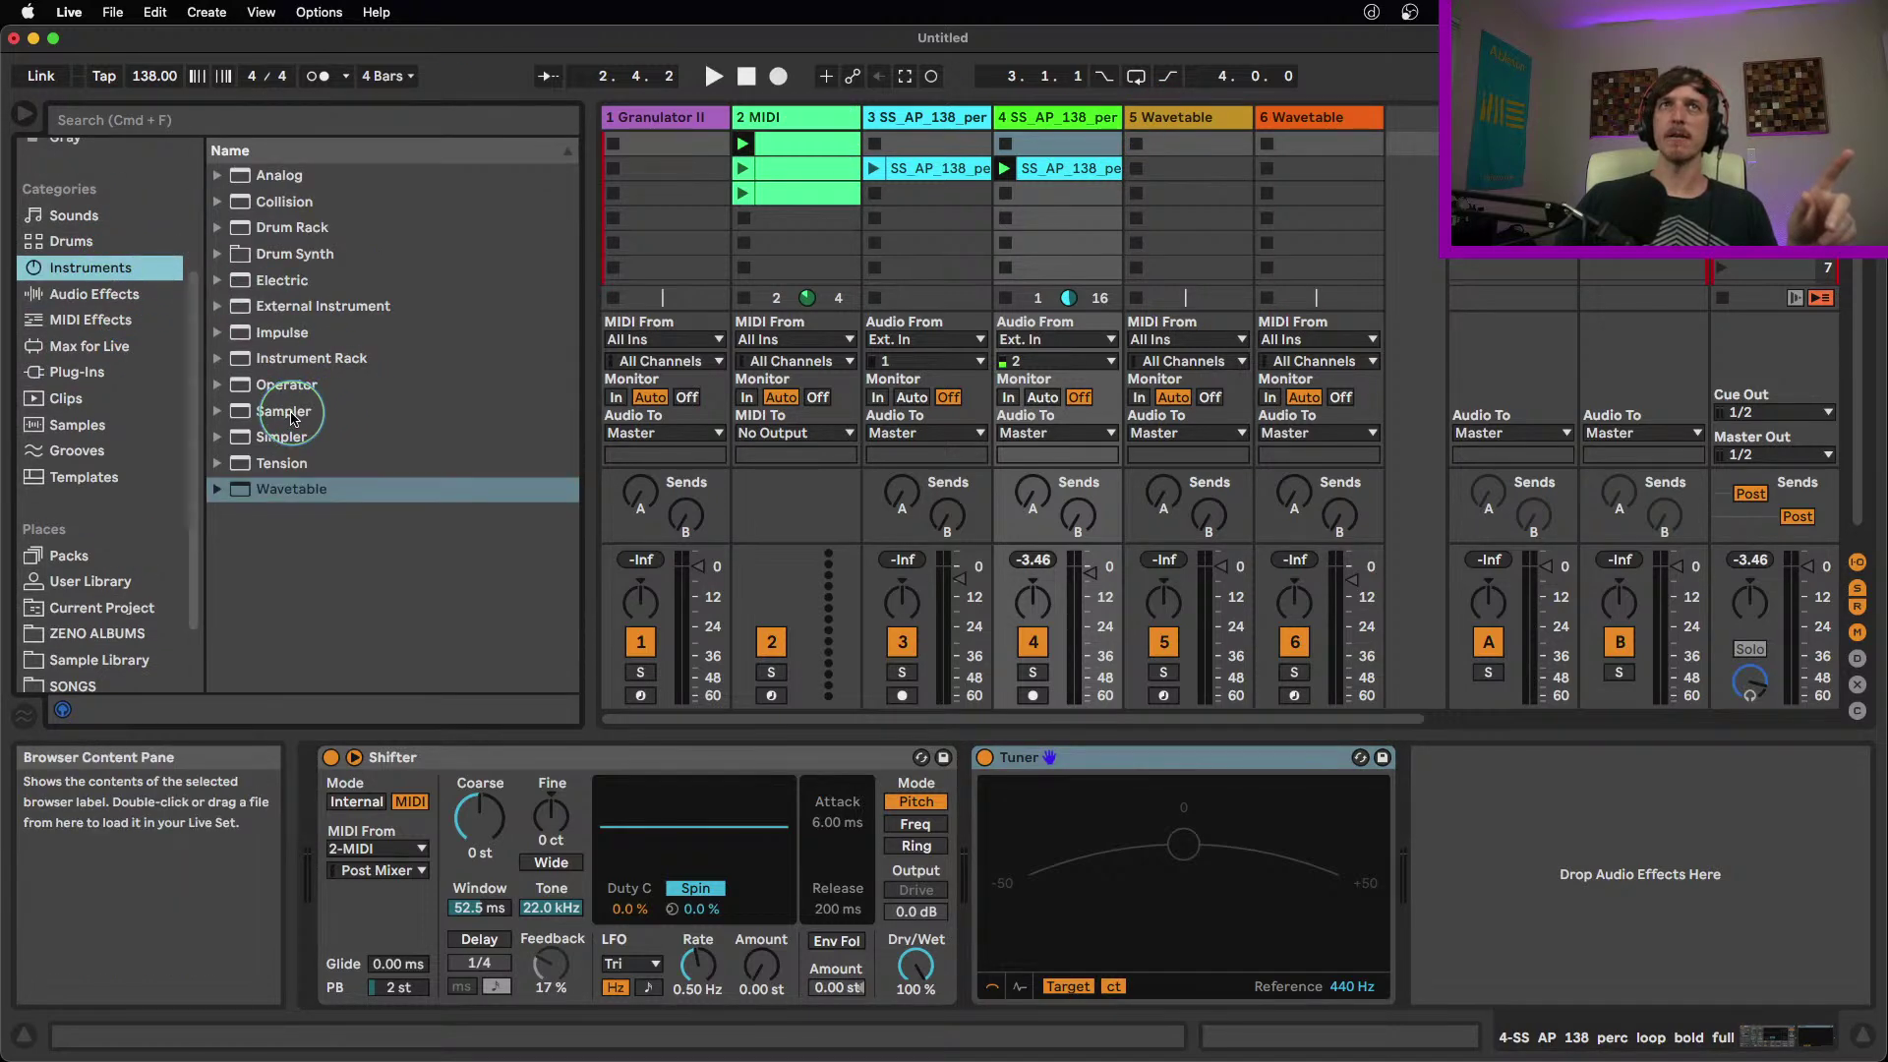
pyautogui.scroll(3, 69, 197)
pyautogui.click(71, 185)
pyautogui.moveTo(316, 187); pyautogui.dragTo(1406, 138)
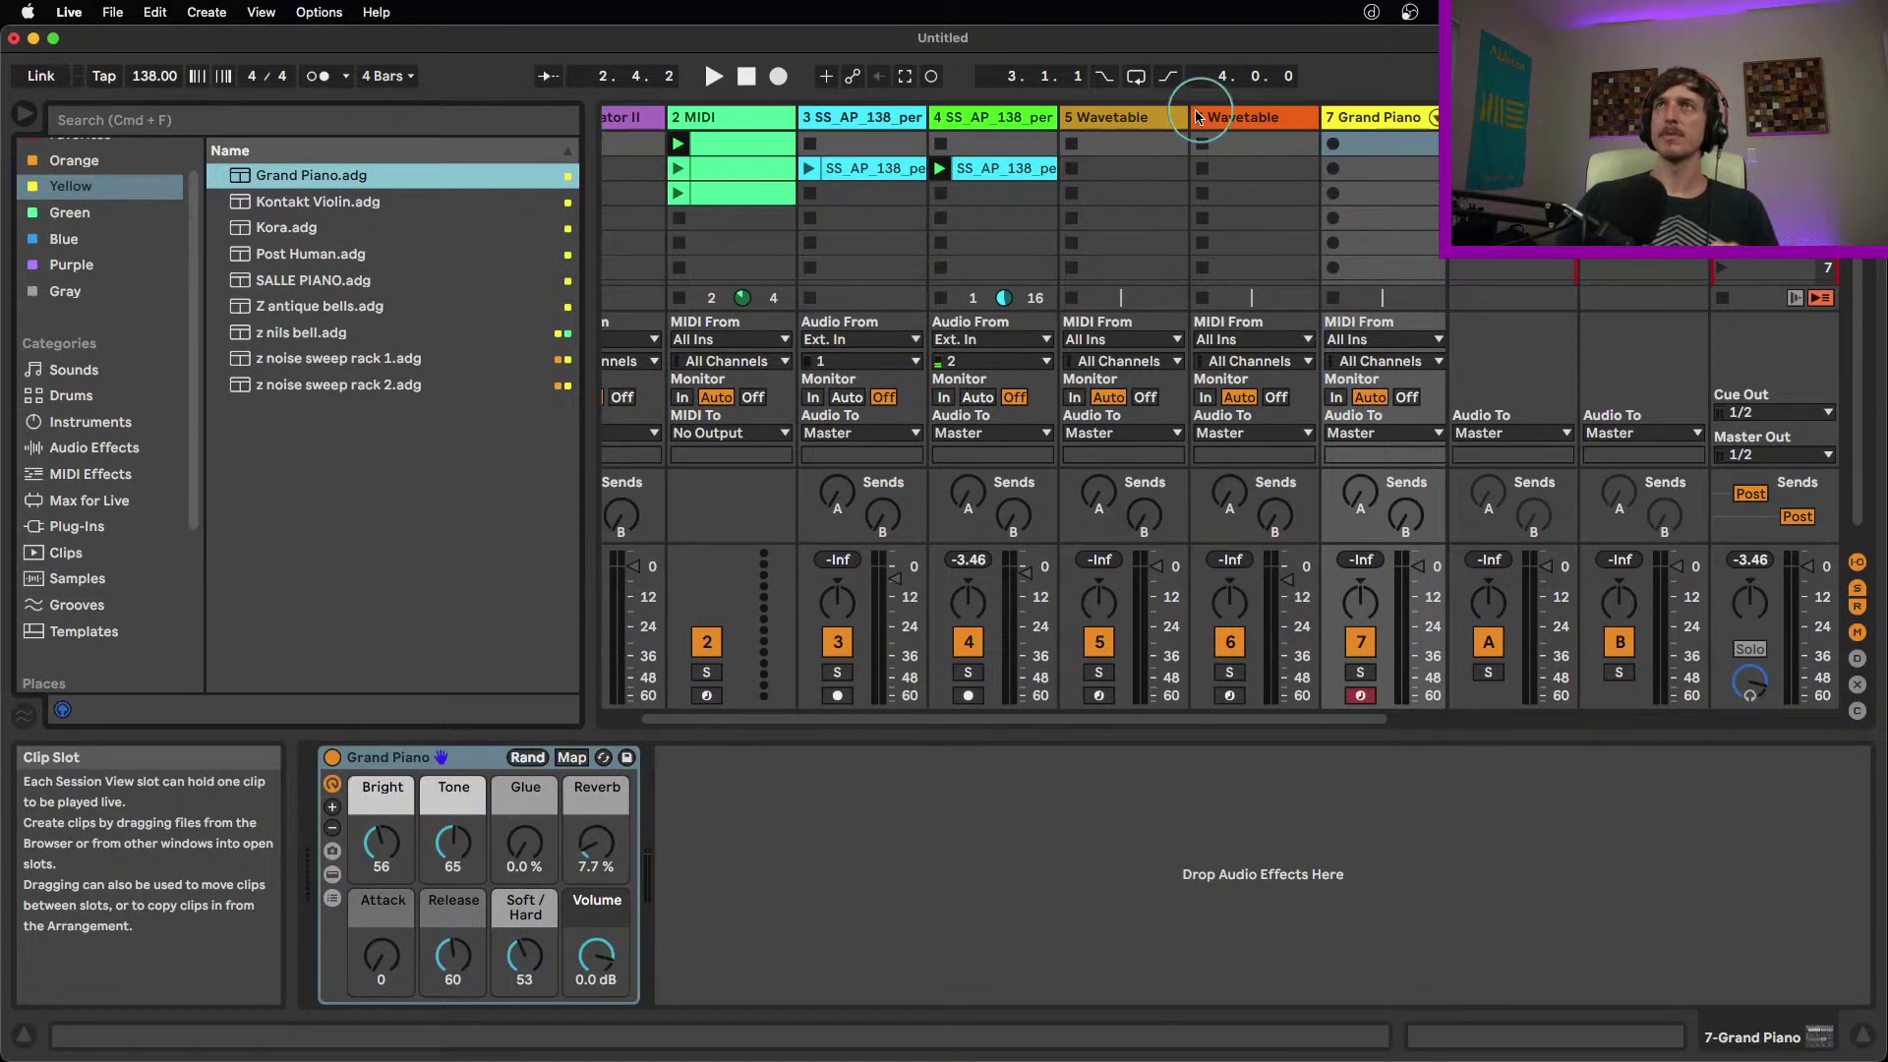
# Delete the two Wavetable tracks
pyautogui.click(1128, 116)
pyautogui.press('Delete')
pyautogui.press('Delete')
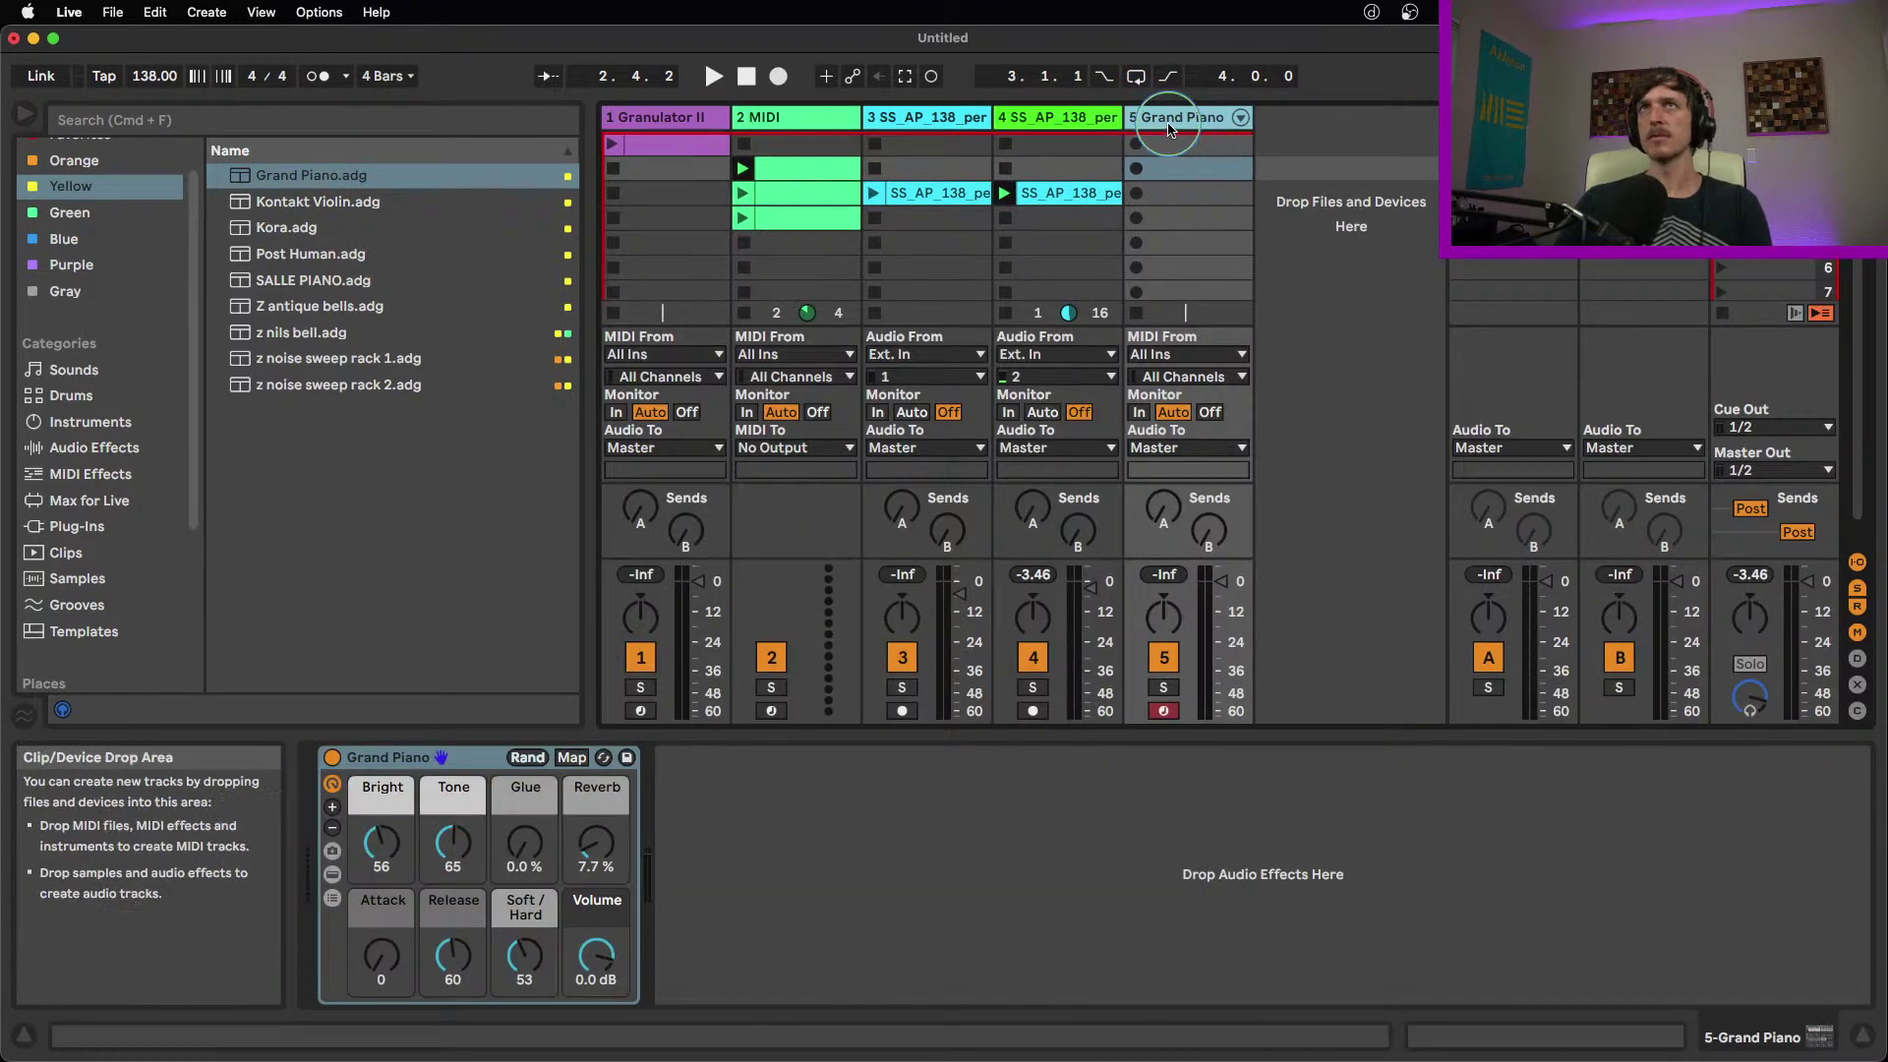
# Create a one-bar Grand Piano clip with F3 on beats 1 and 2 and G3 on beats 3 and 4, and launch it
pyautogui.doubleClick(1199, 193)
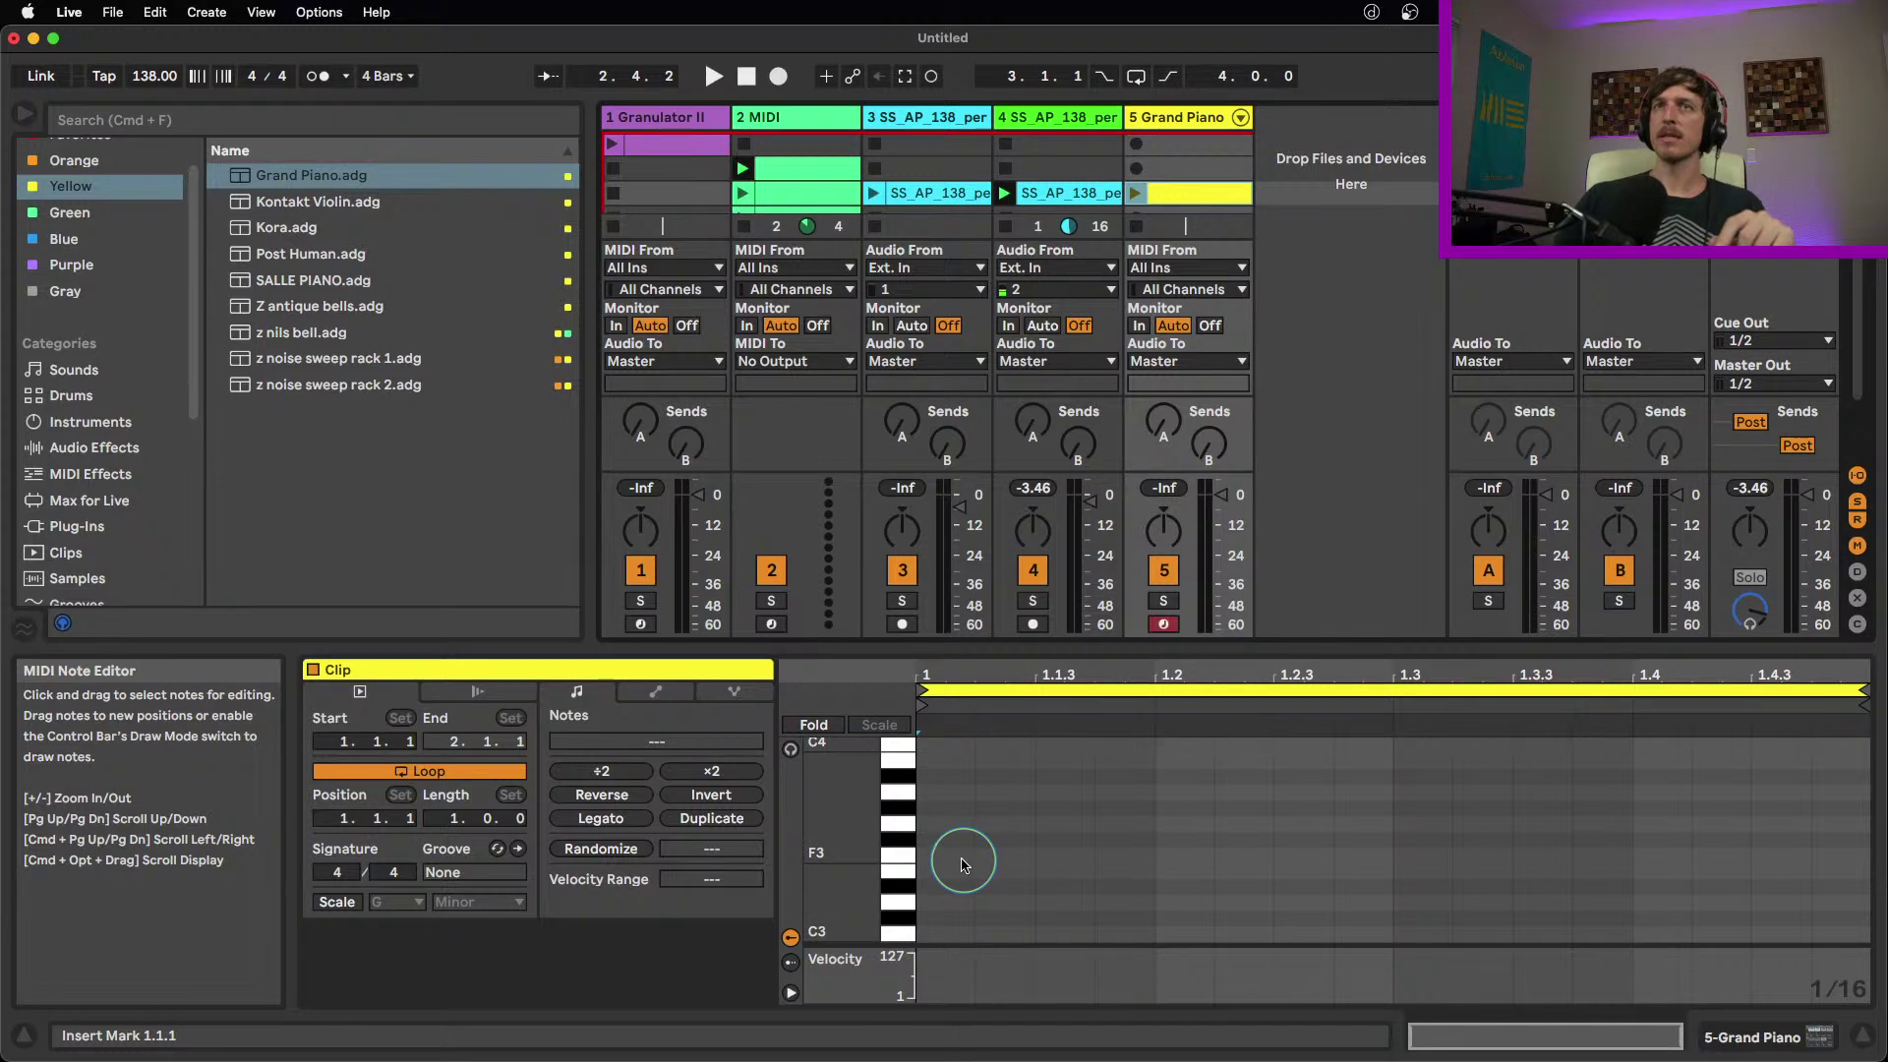
pyautogui.doubleClick(963, 854)
pyautogui.doubleClick(1175, 855)
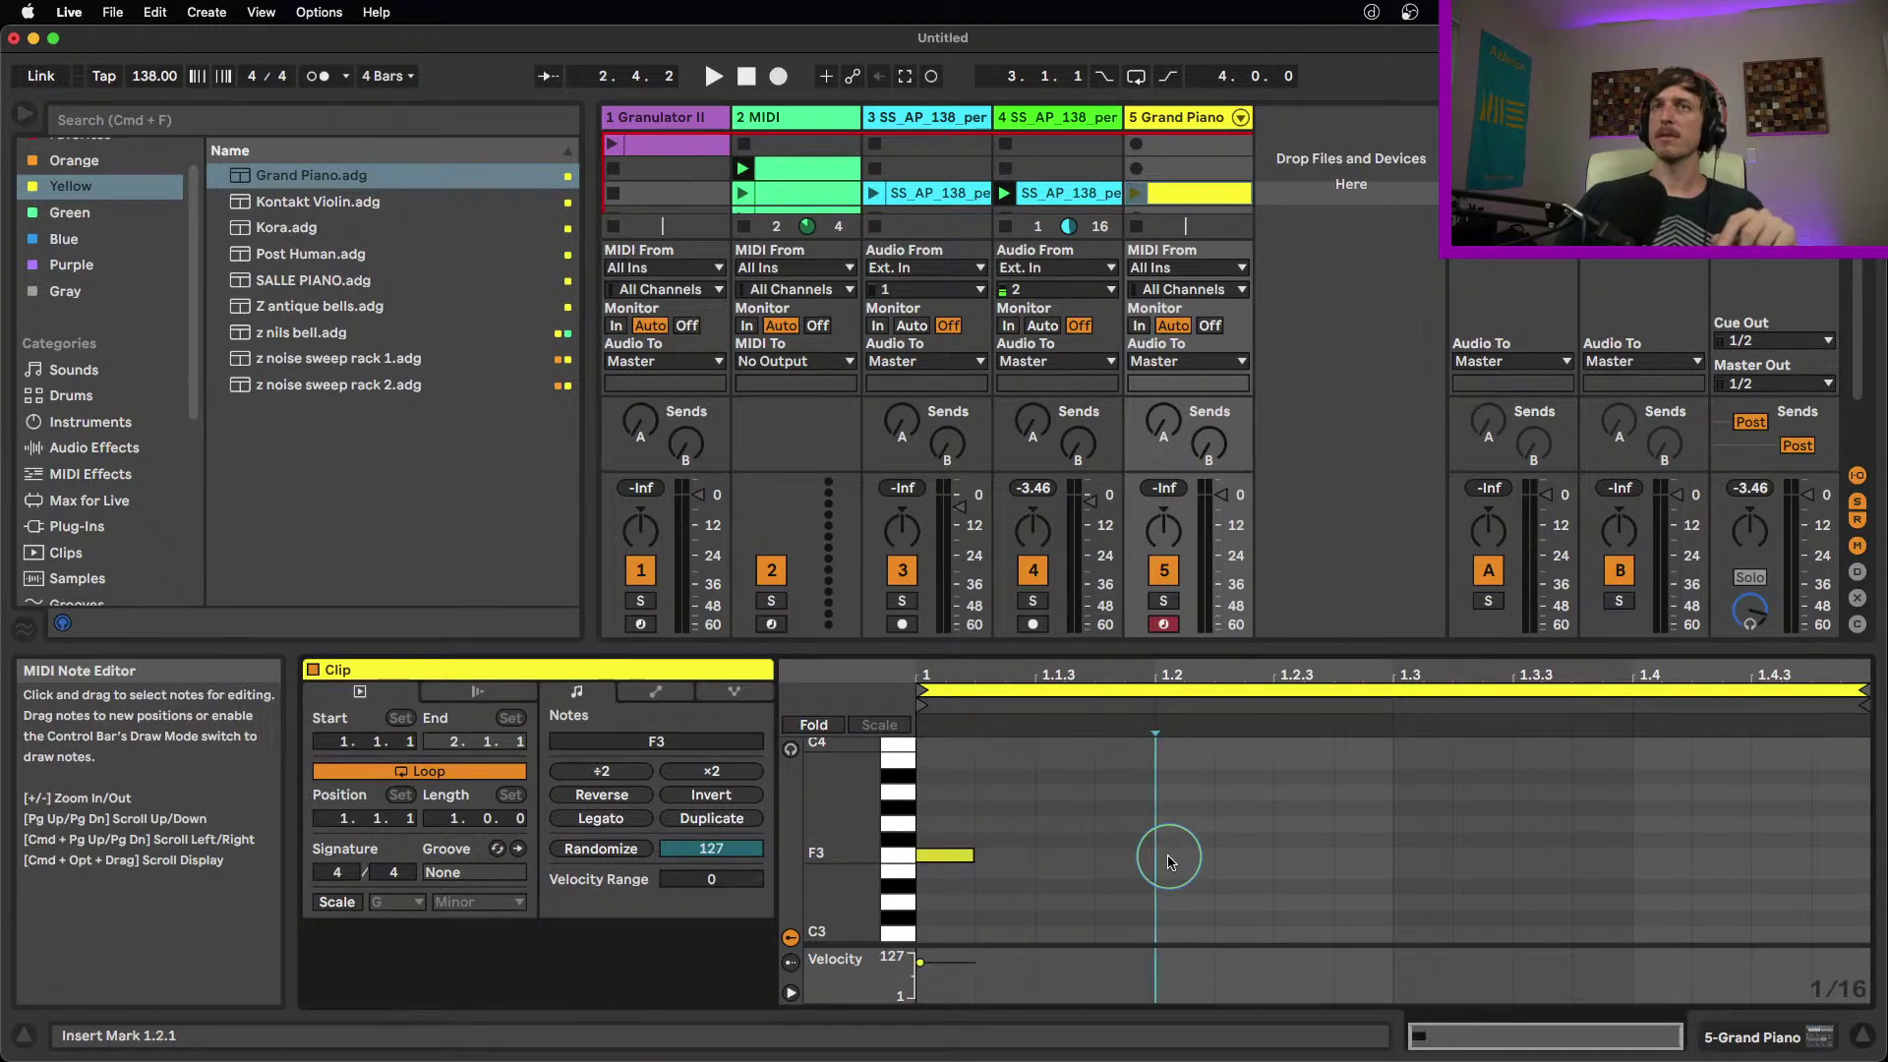
pyautogui.doubleClick(1426, 826)
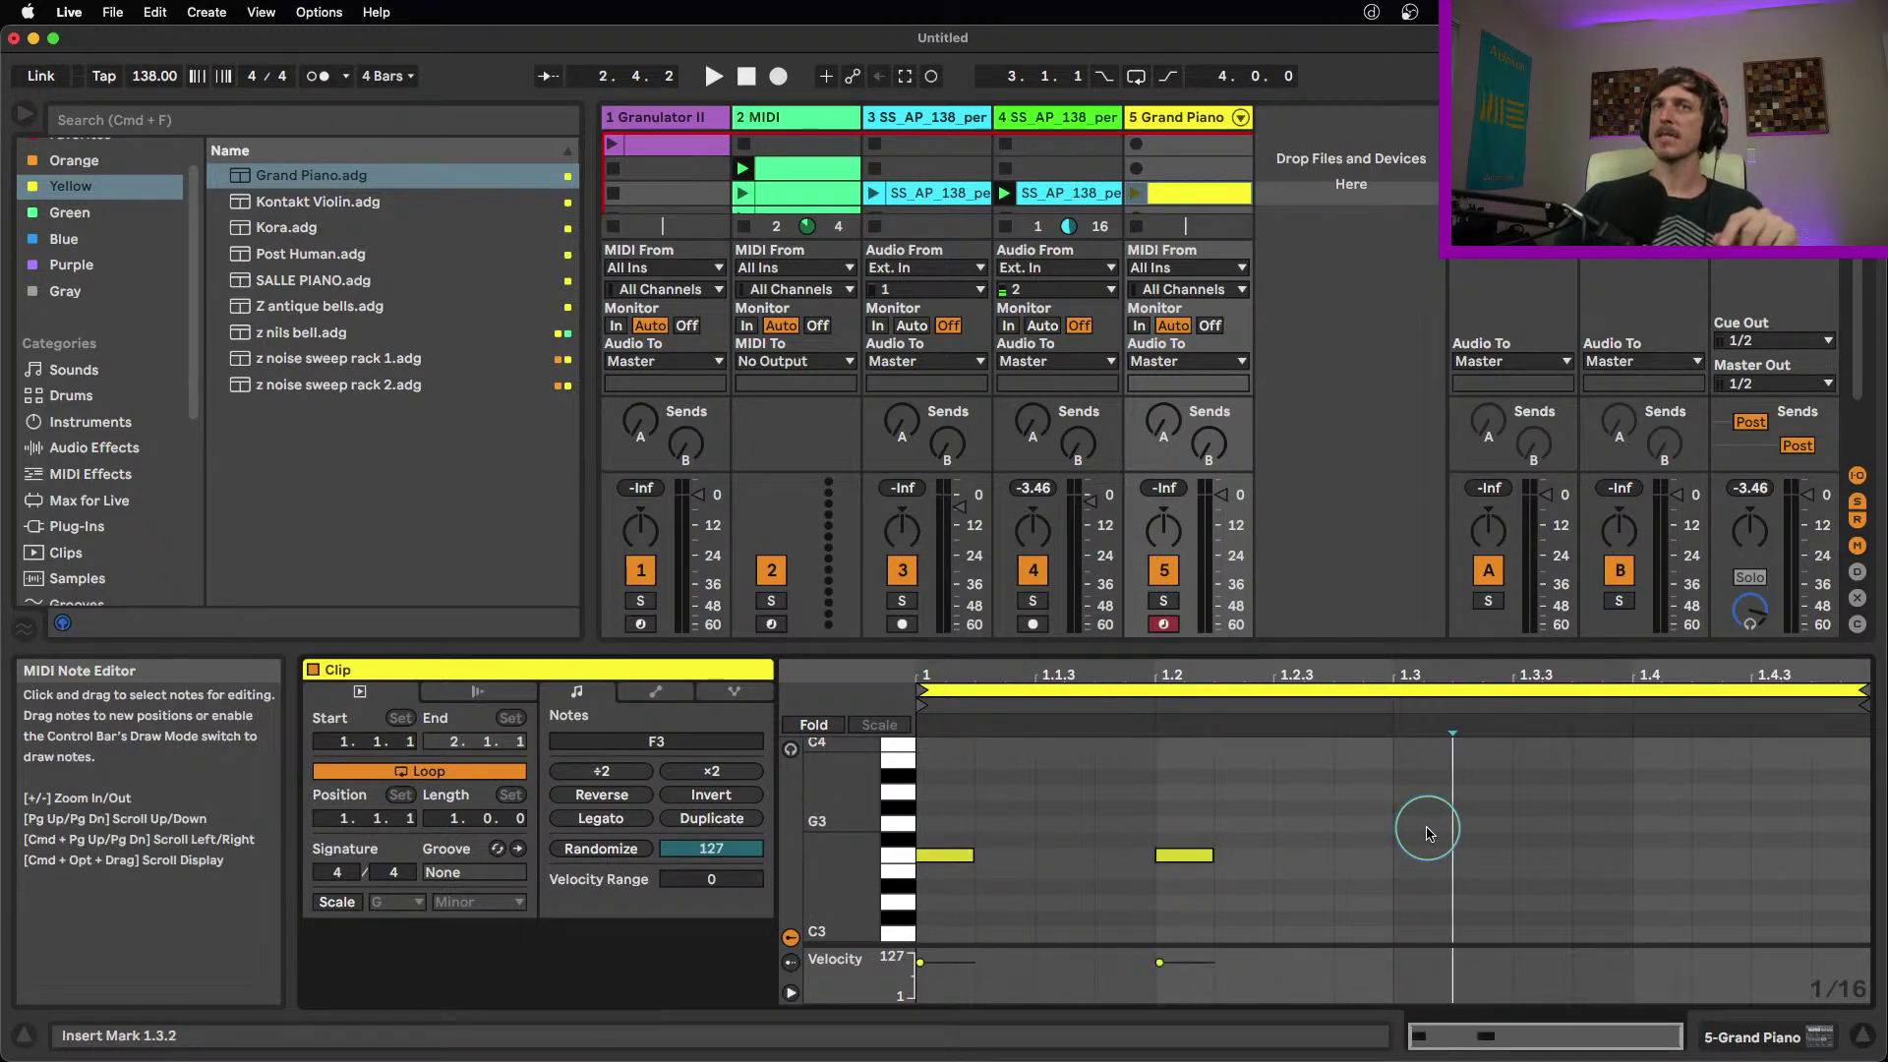
pyautogui.doubleClick(1679, 829)
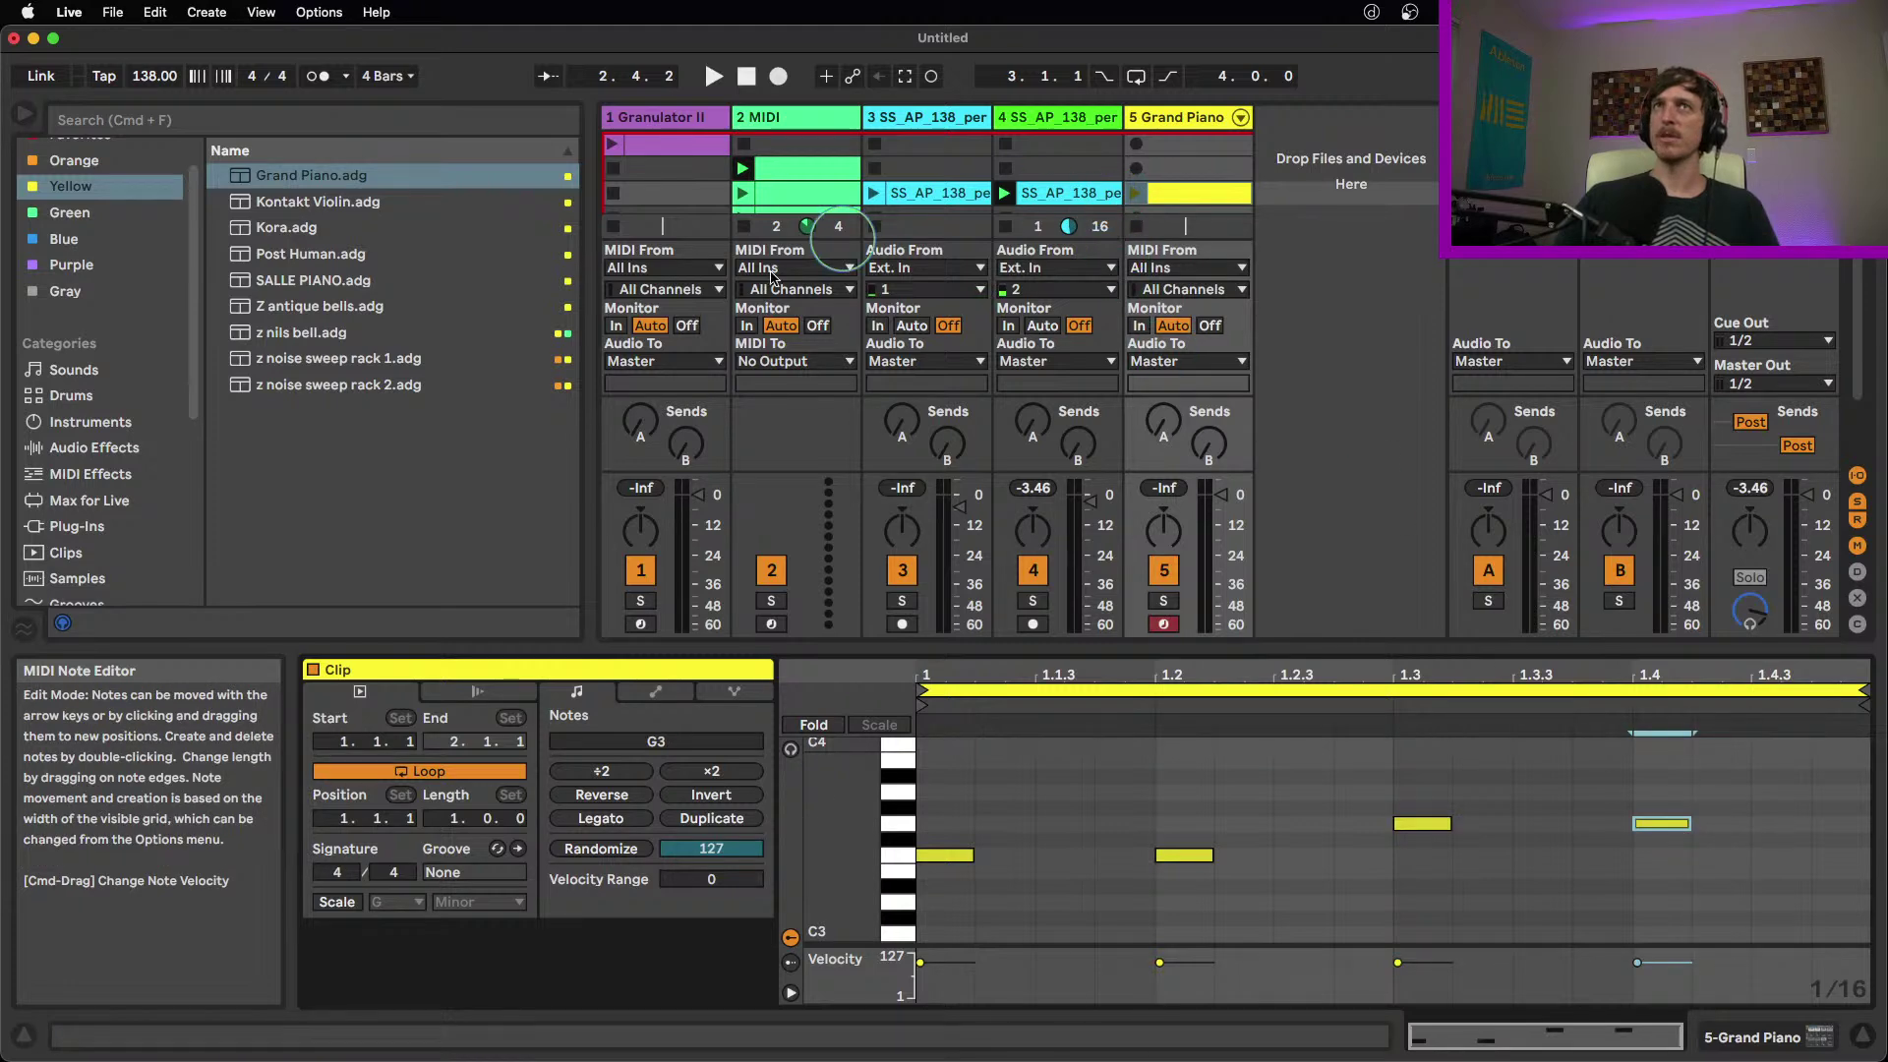
pyautogui.click(1138, 193)
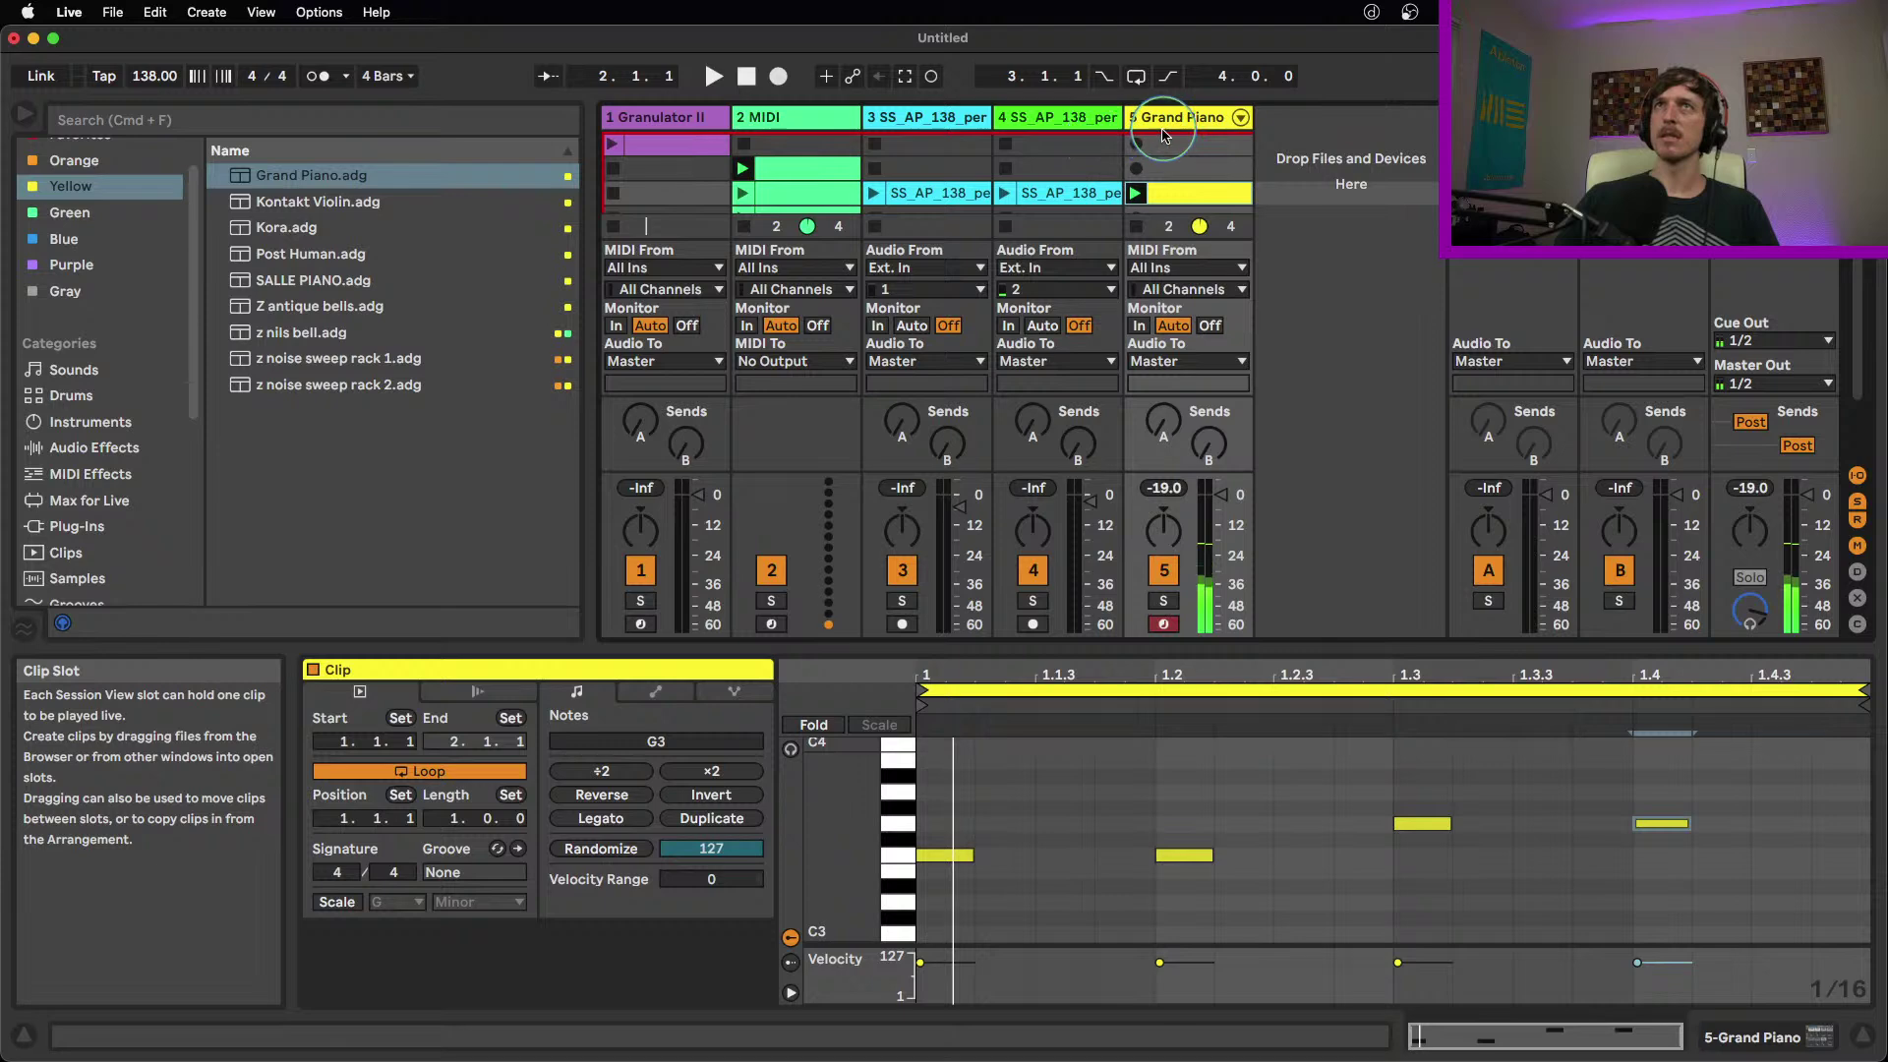
# Add a Tuner after the Grand Piano and play the clip to check its pitches
pyautogui.click(1162, 132)
pyautogui.click(94, 449)
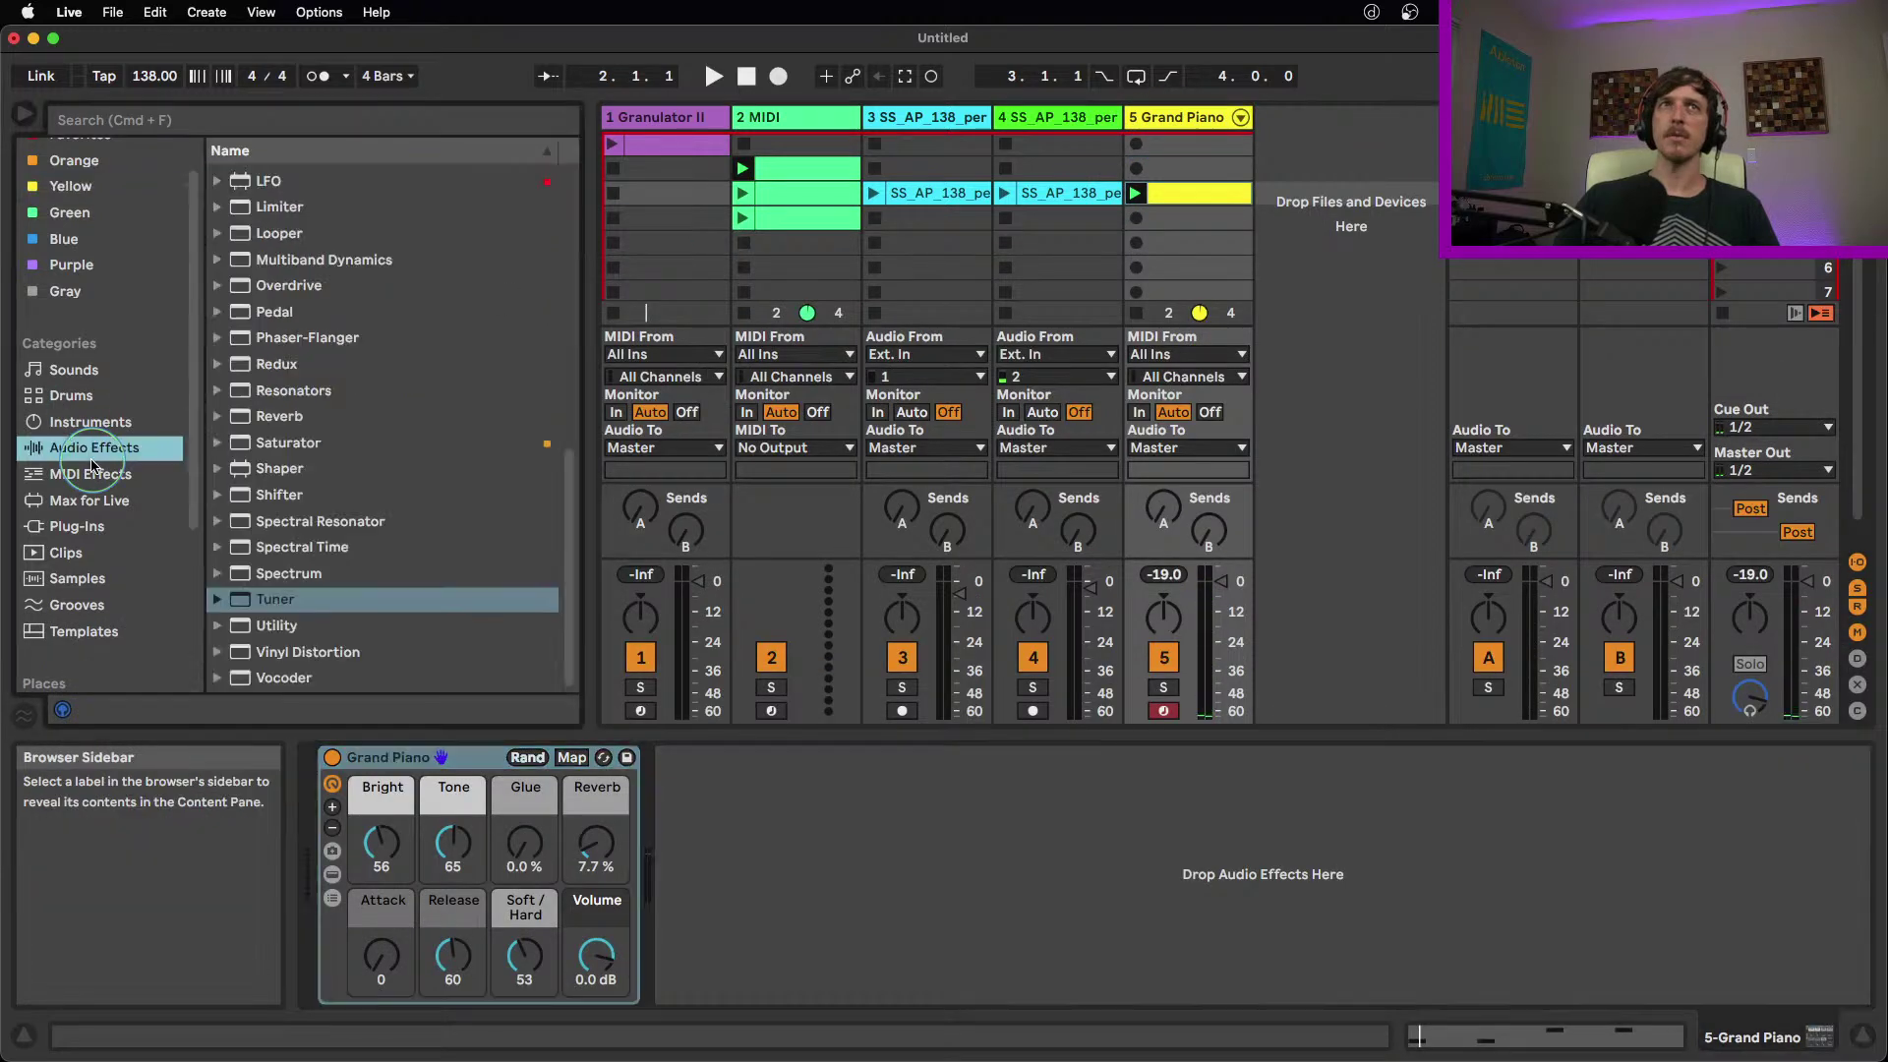
pyautogui.doubleClick(300, 602)
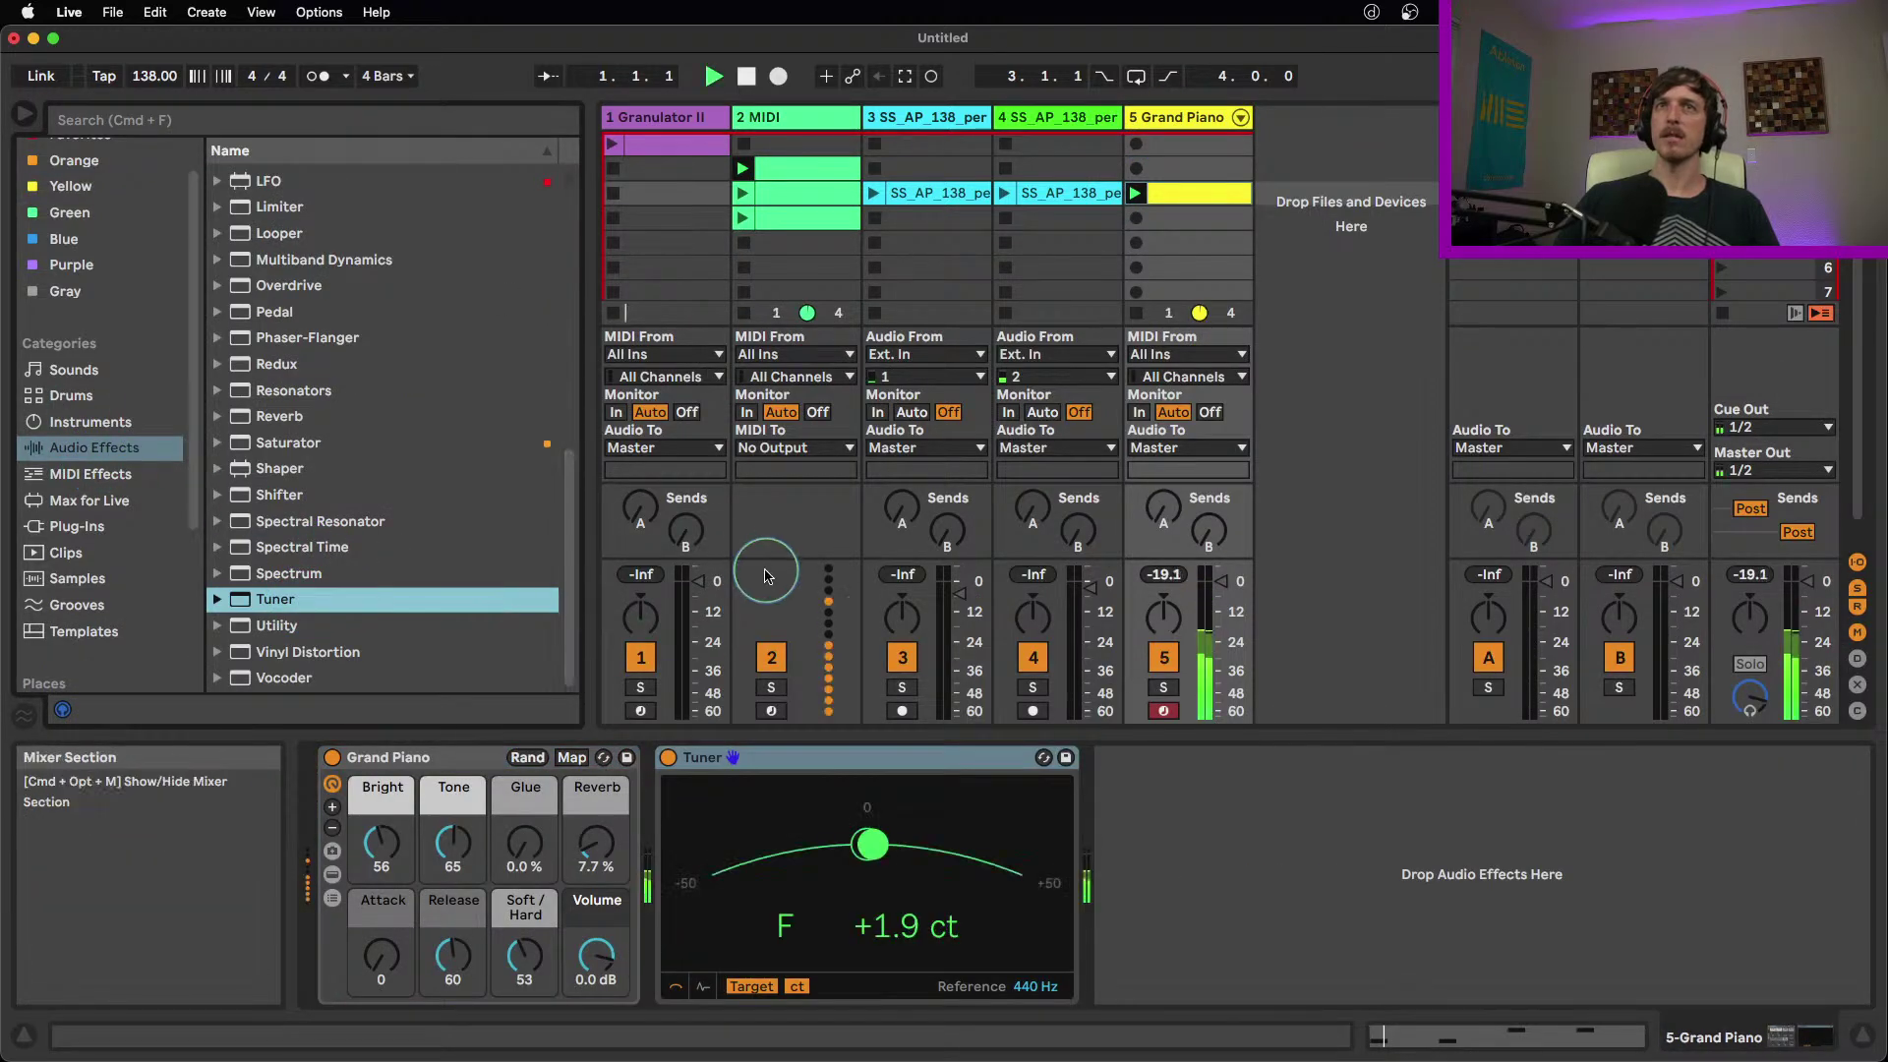
pyautogui.press('space')
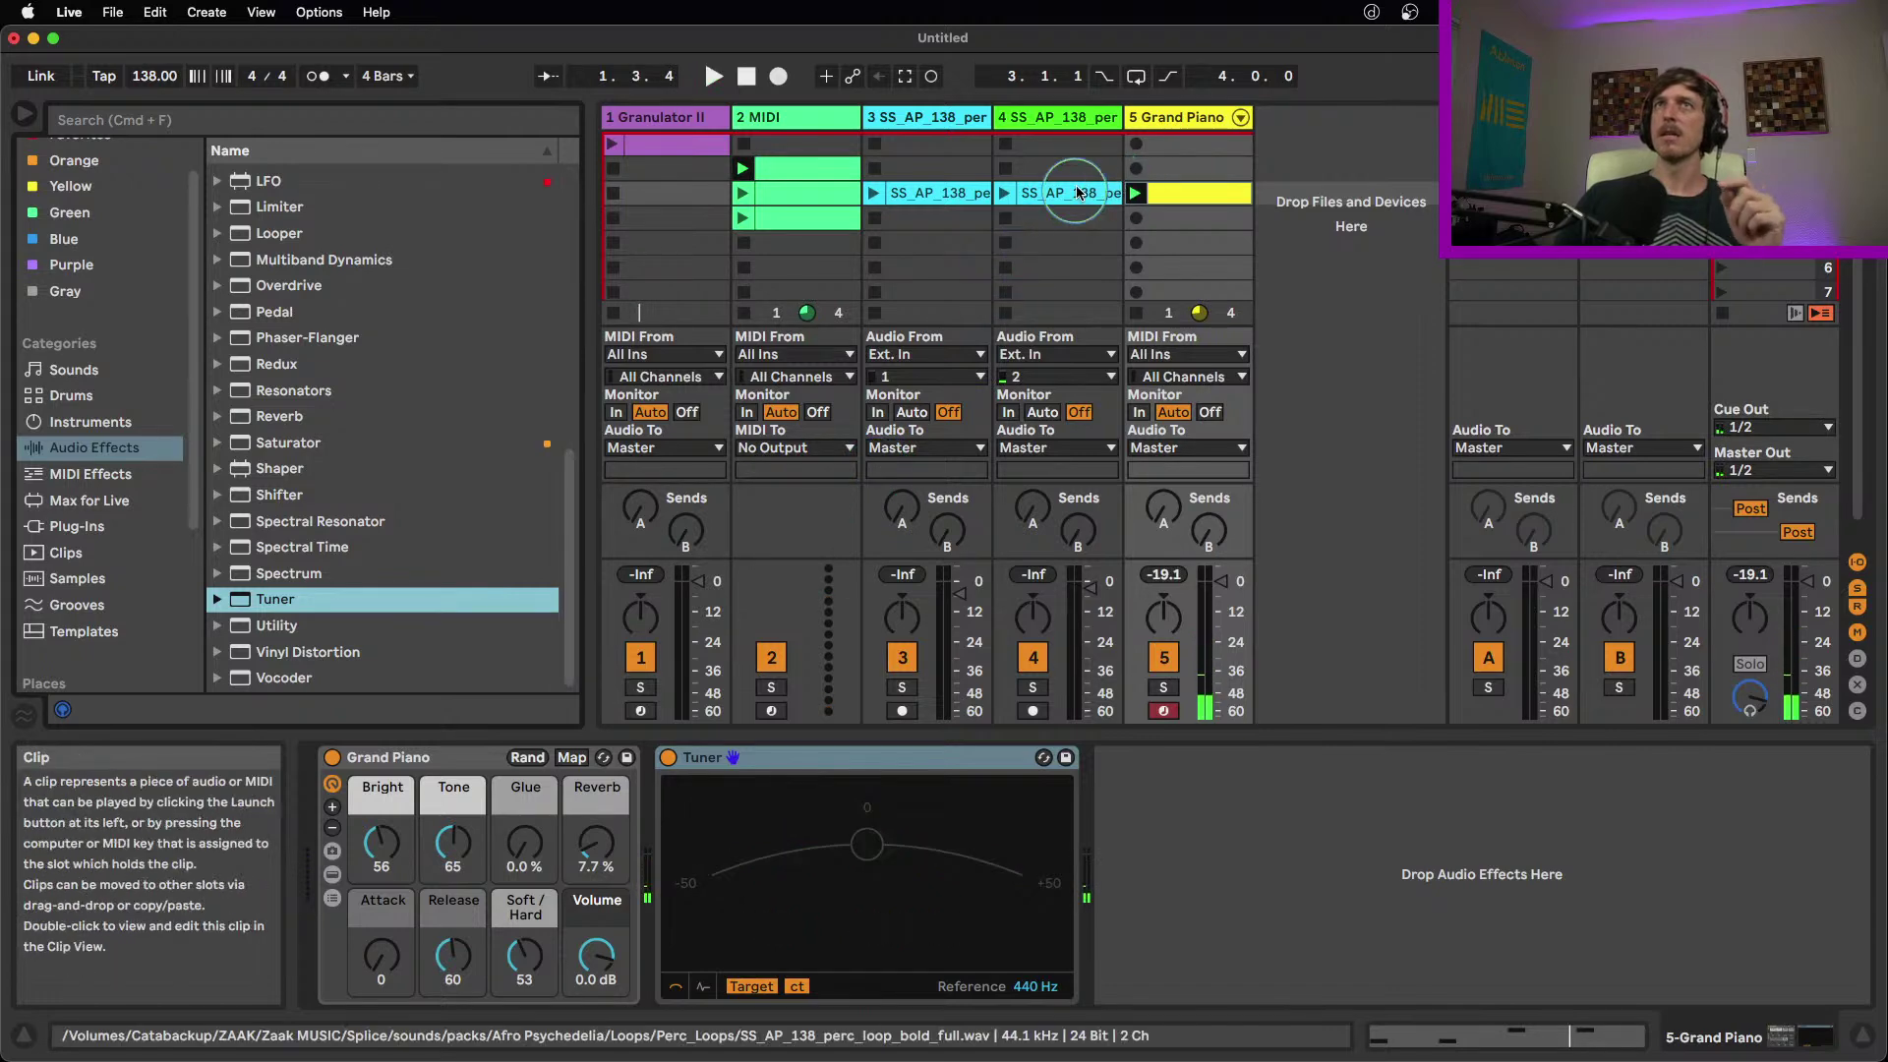
# Insert Shifter between Grand Piano and Tuner, and set its pitch mode to MIDI with input from 2-MIDI
pyautogui.click(1068, 118)
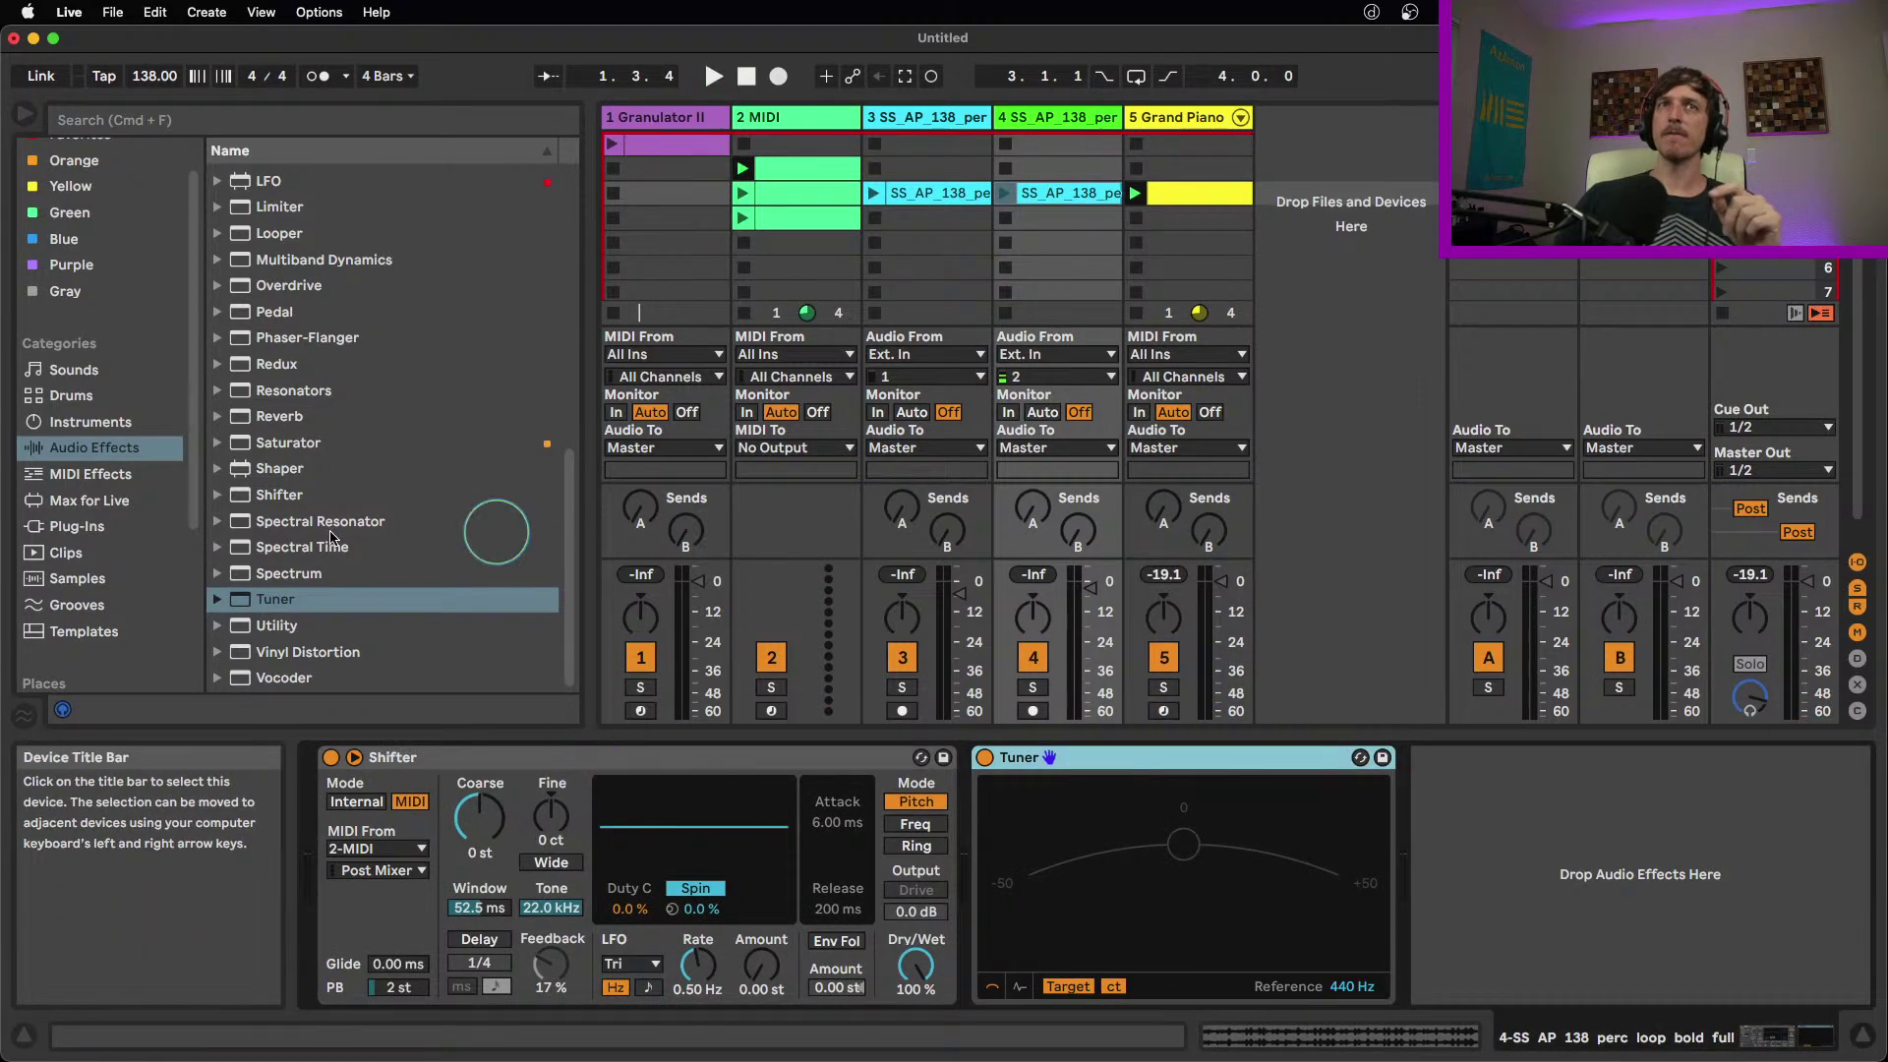
pyautogui.click(1181, 117)
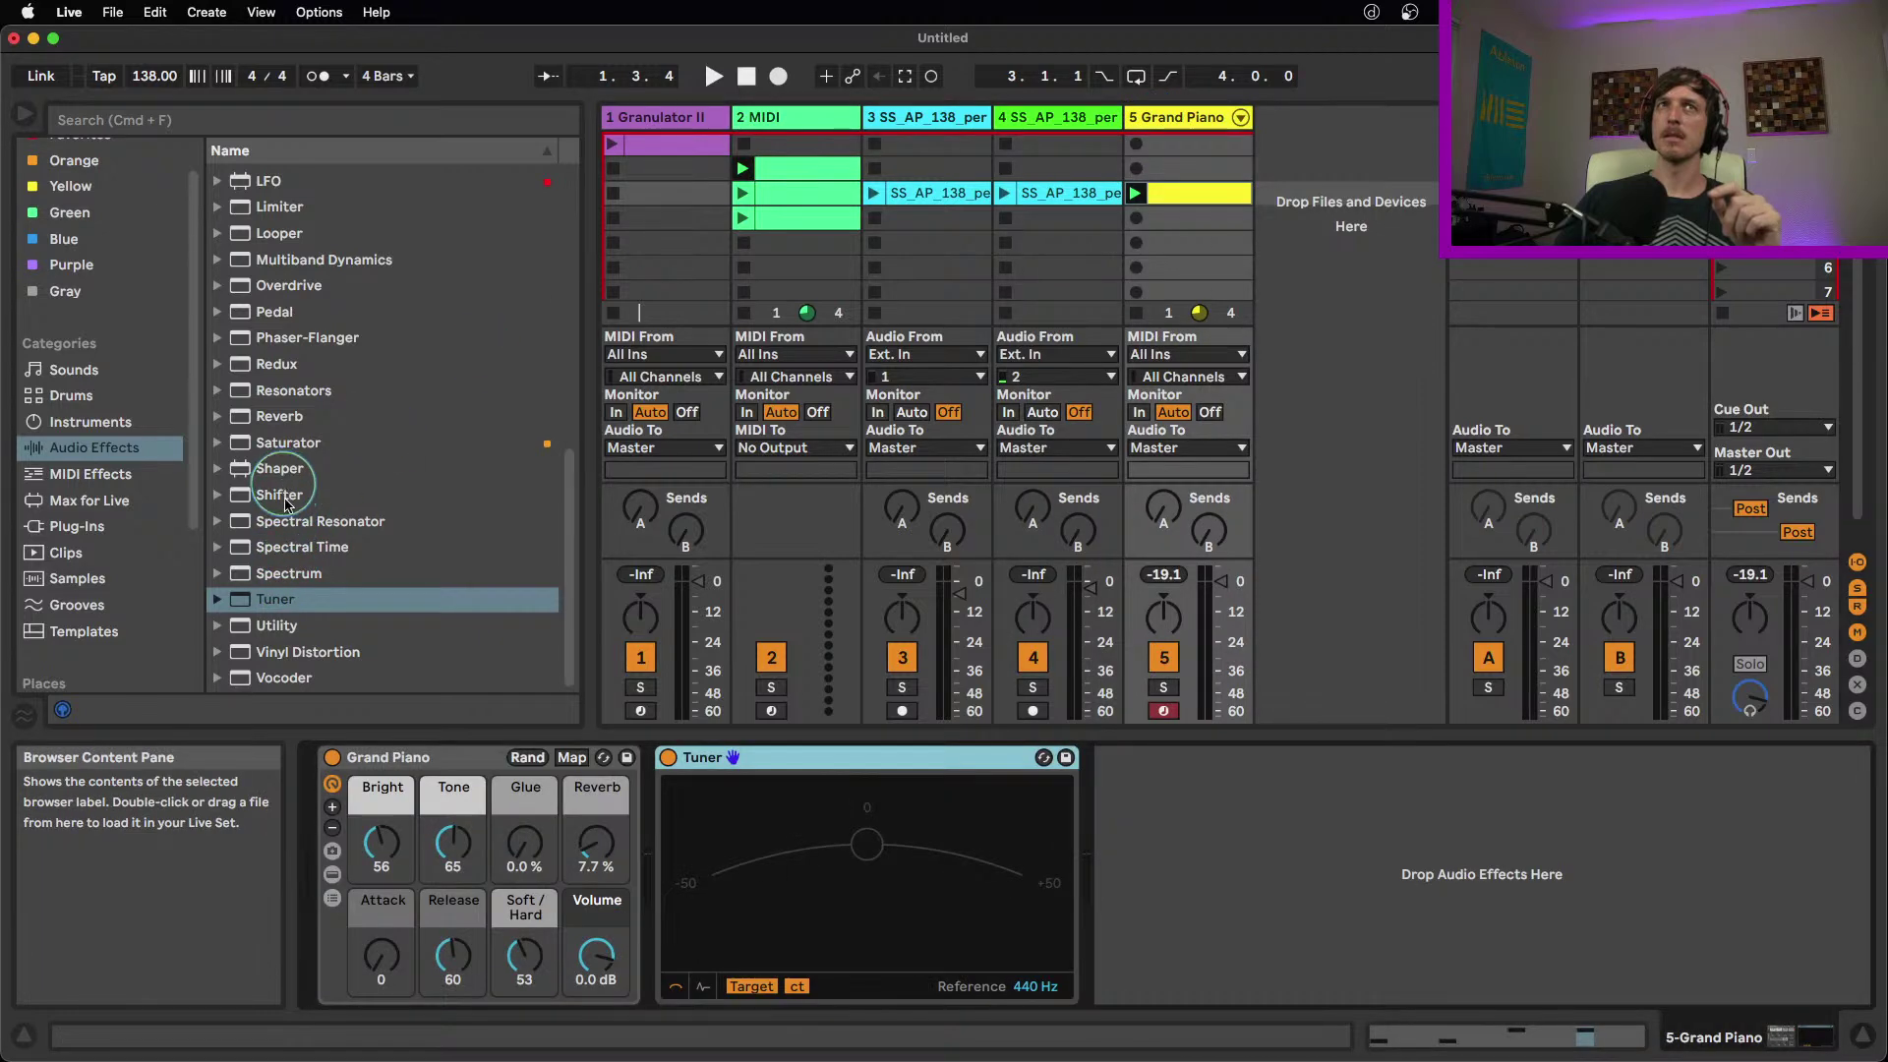
pyautogui.moveTo(282, 495); pyautogui.dragTo(610, 772)
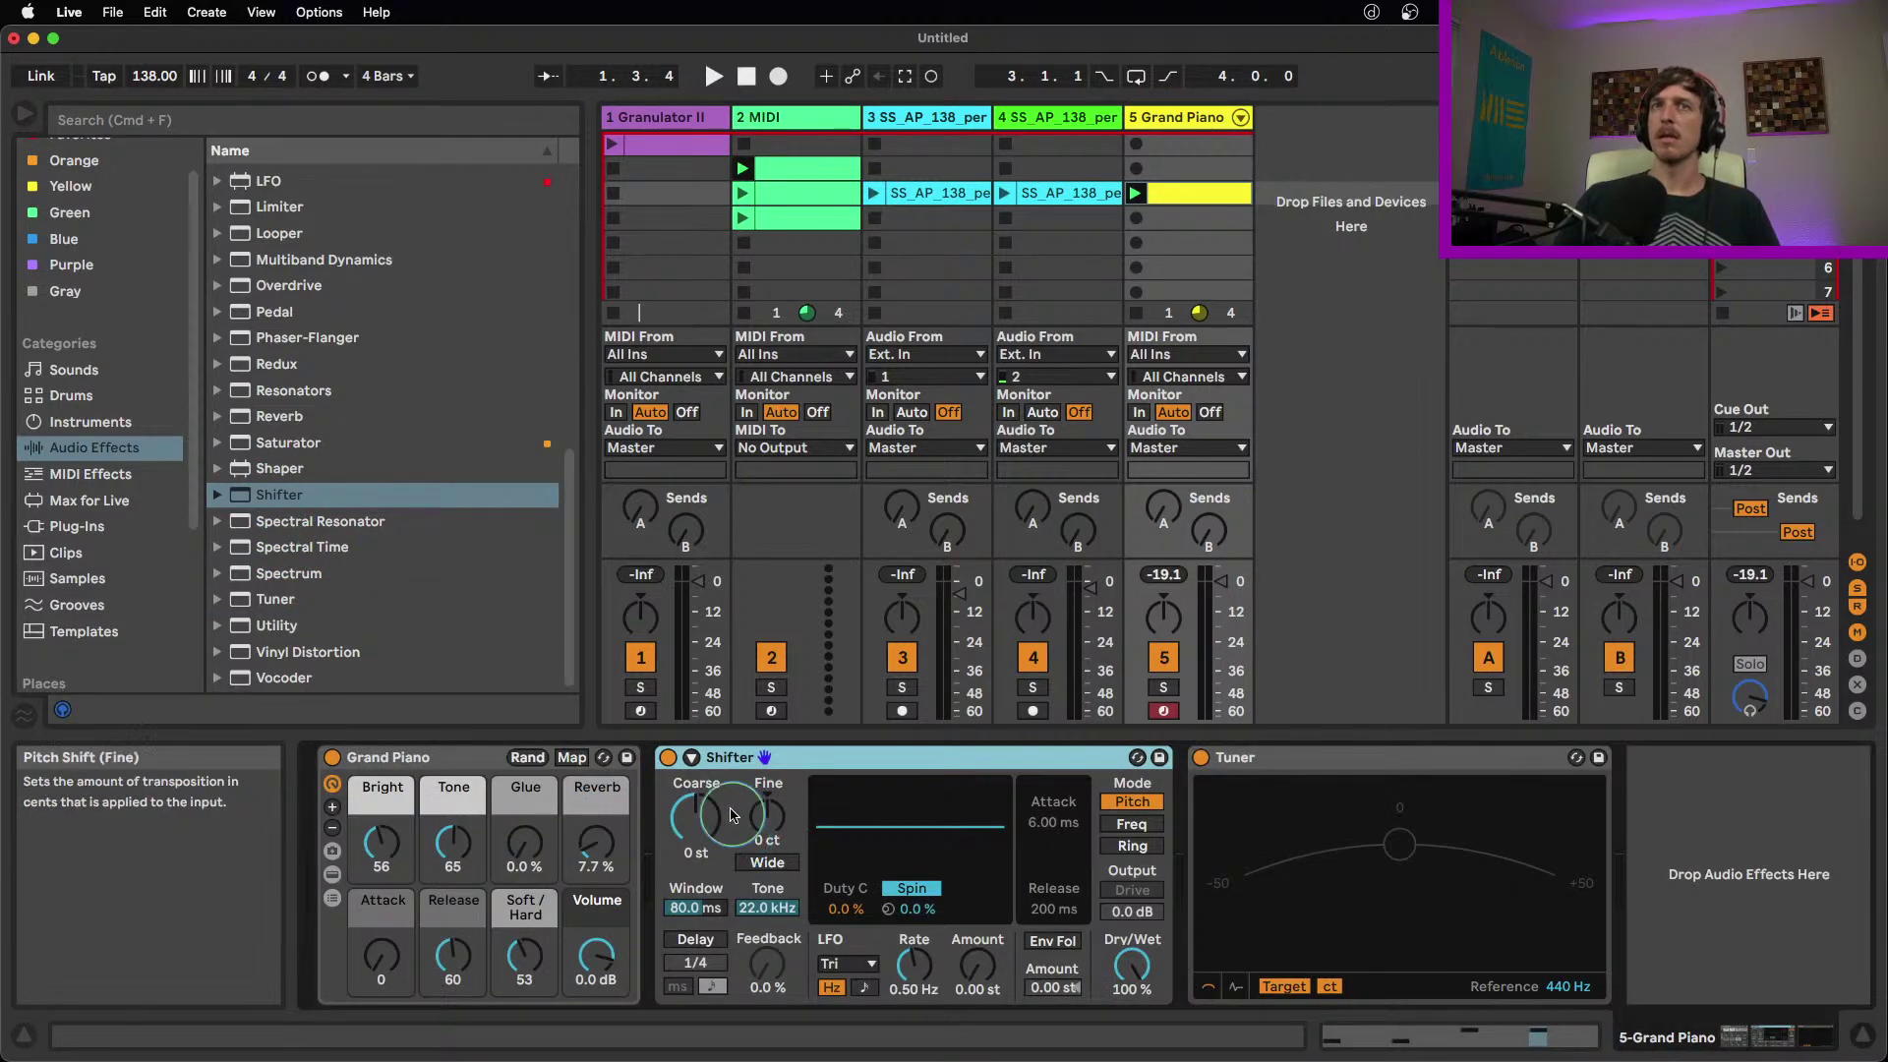
pyautogui.click(691, 758)
pyautogui.click(748, 802)
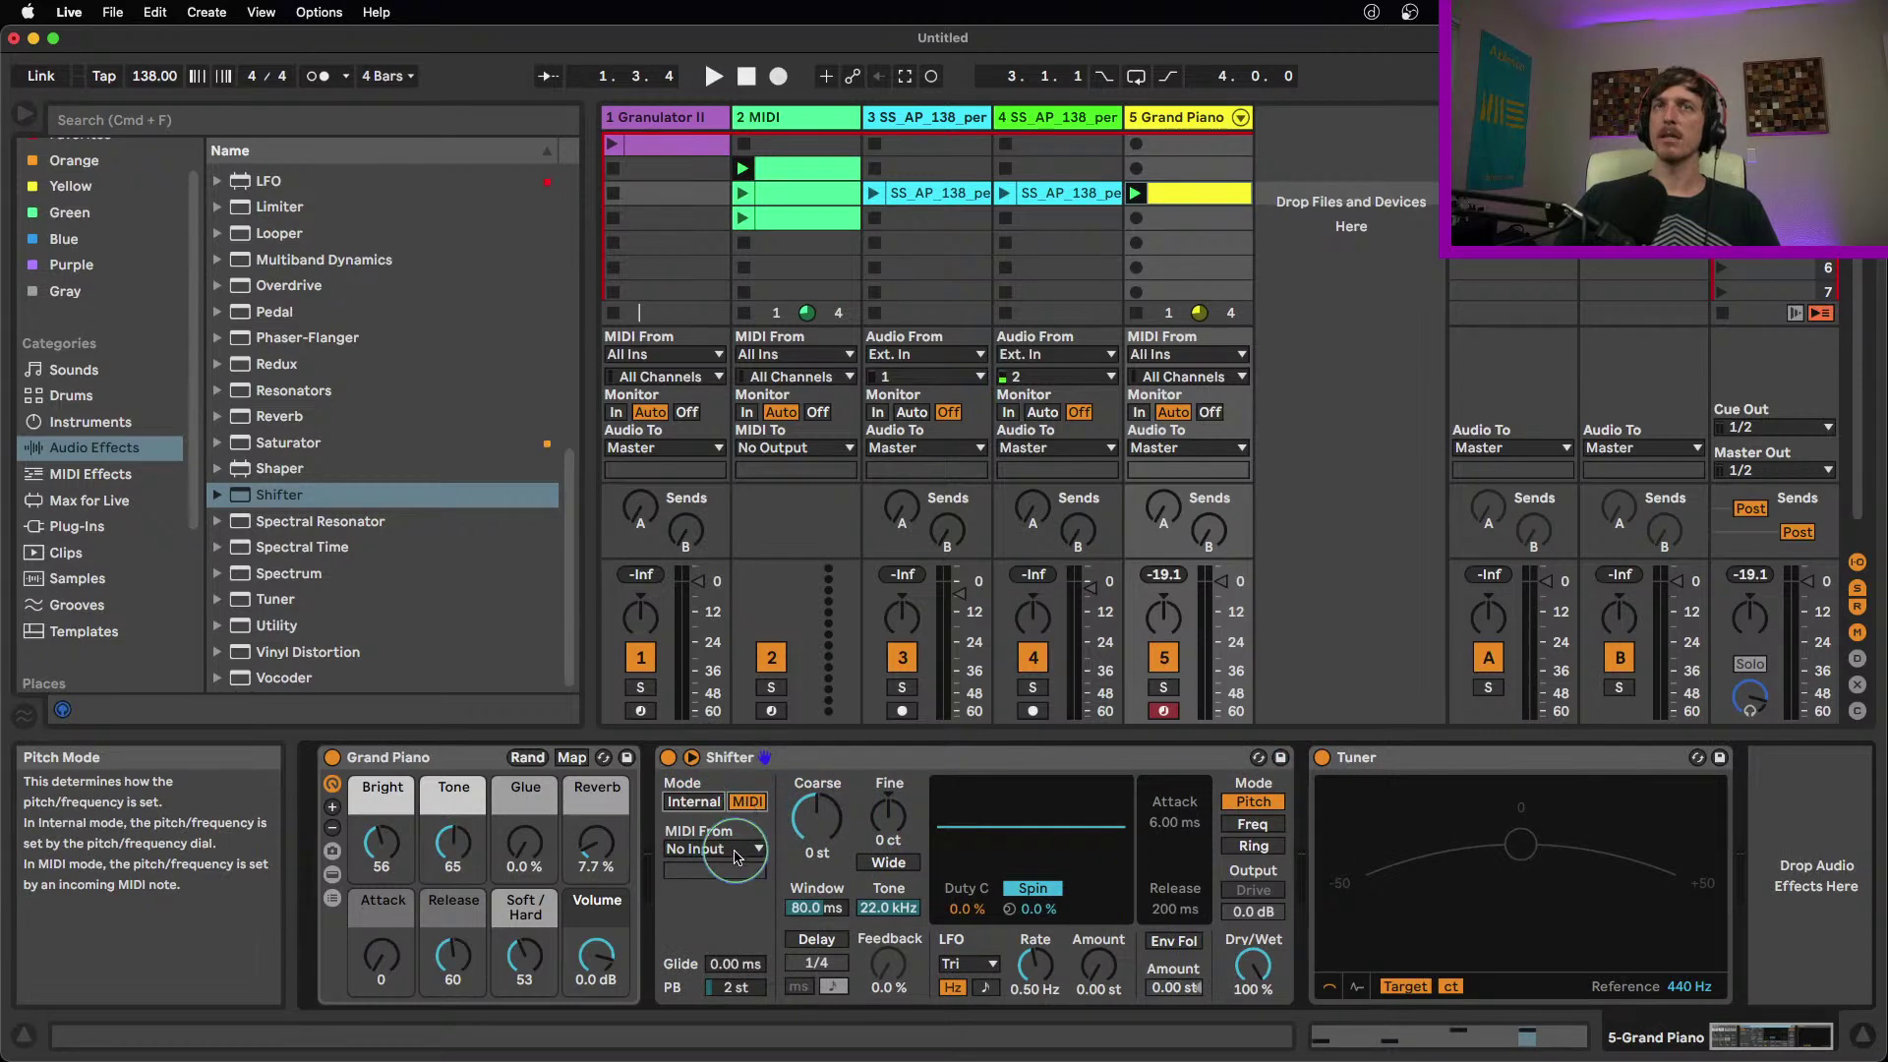
pyautogui.click(715, 849)
pyautogui.click(708, 890)
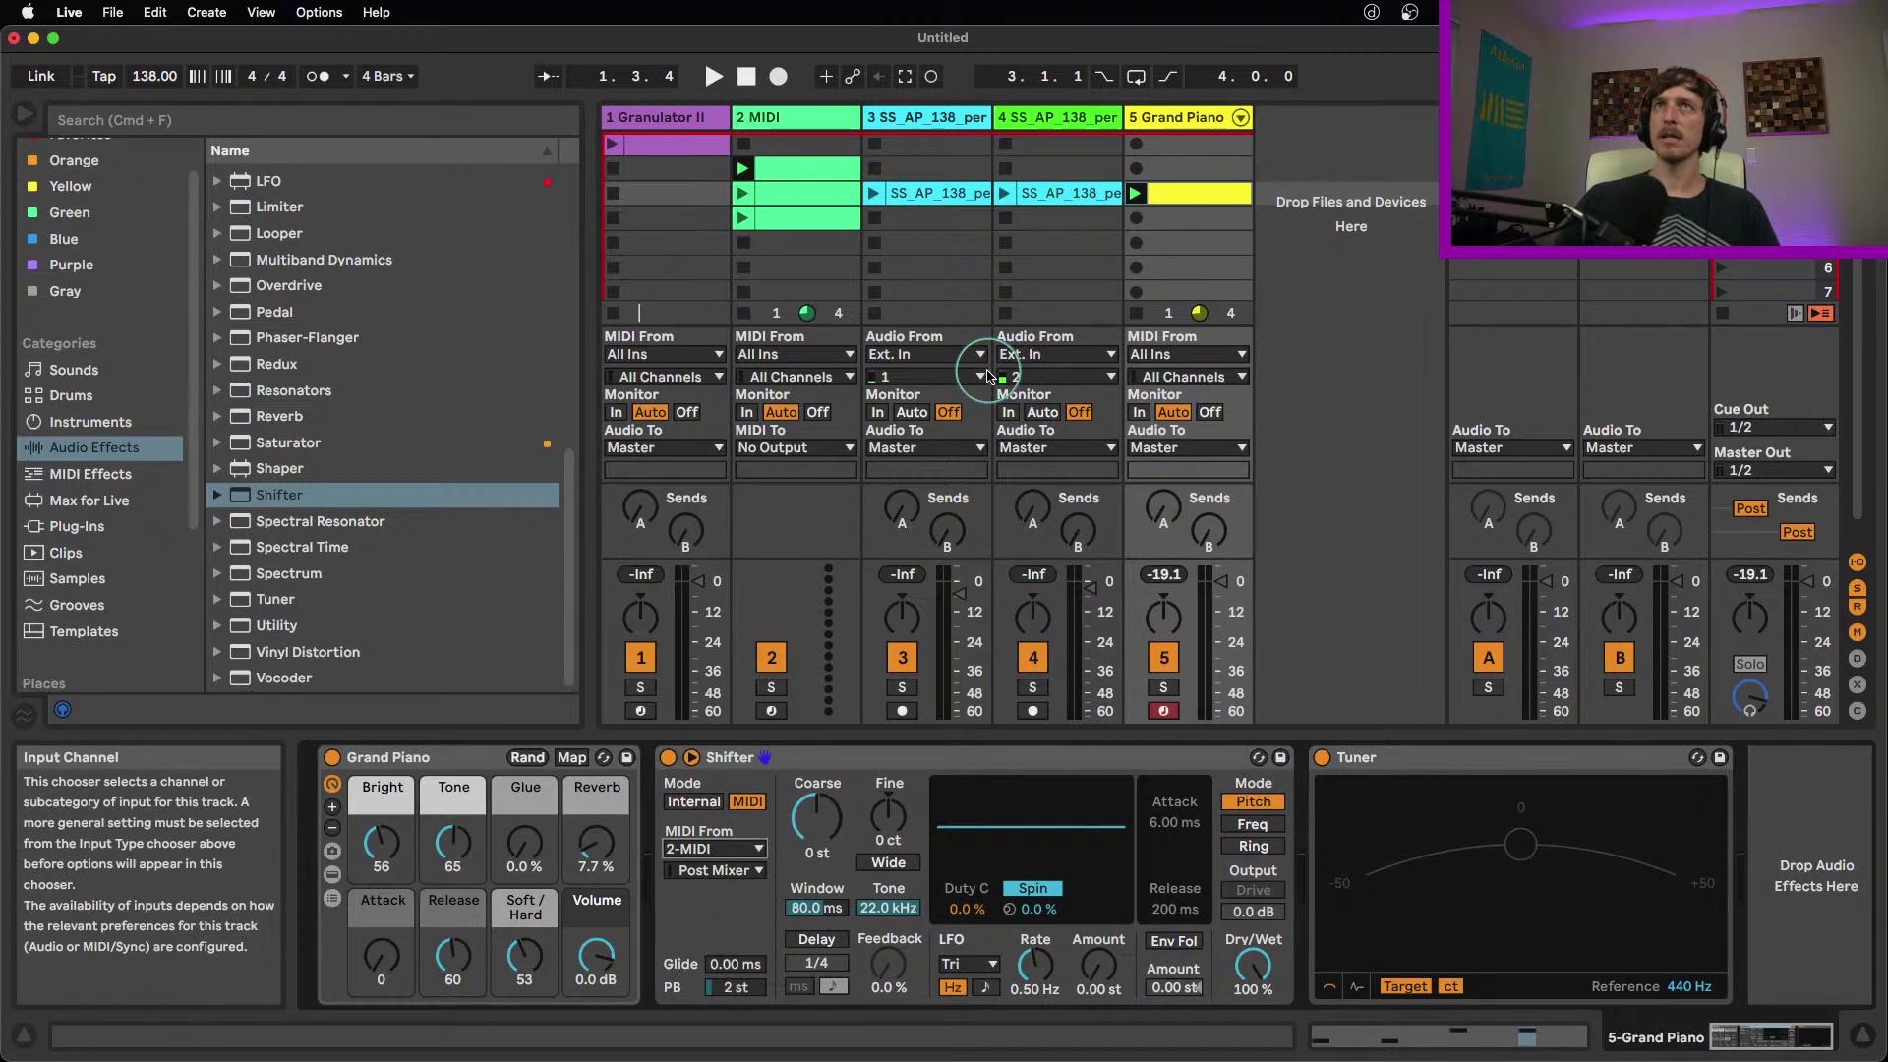
# Lower the control clip's C#3 note to C3 and play the piano through Shifter while watching the Tuner
pyautogui.doubleClick(816, 177)
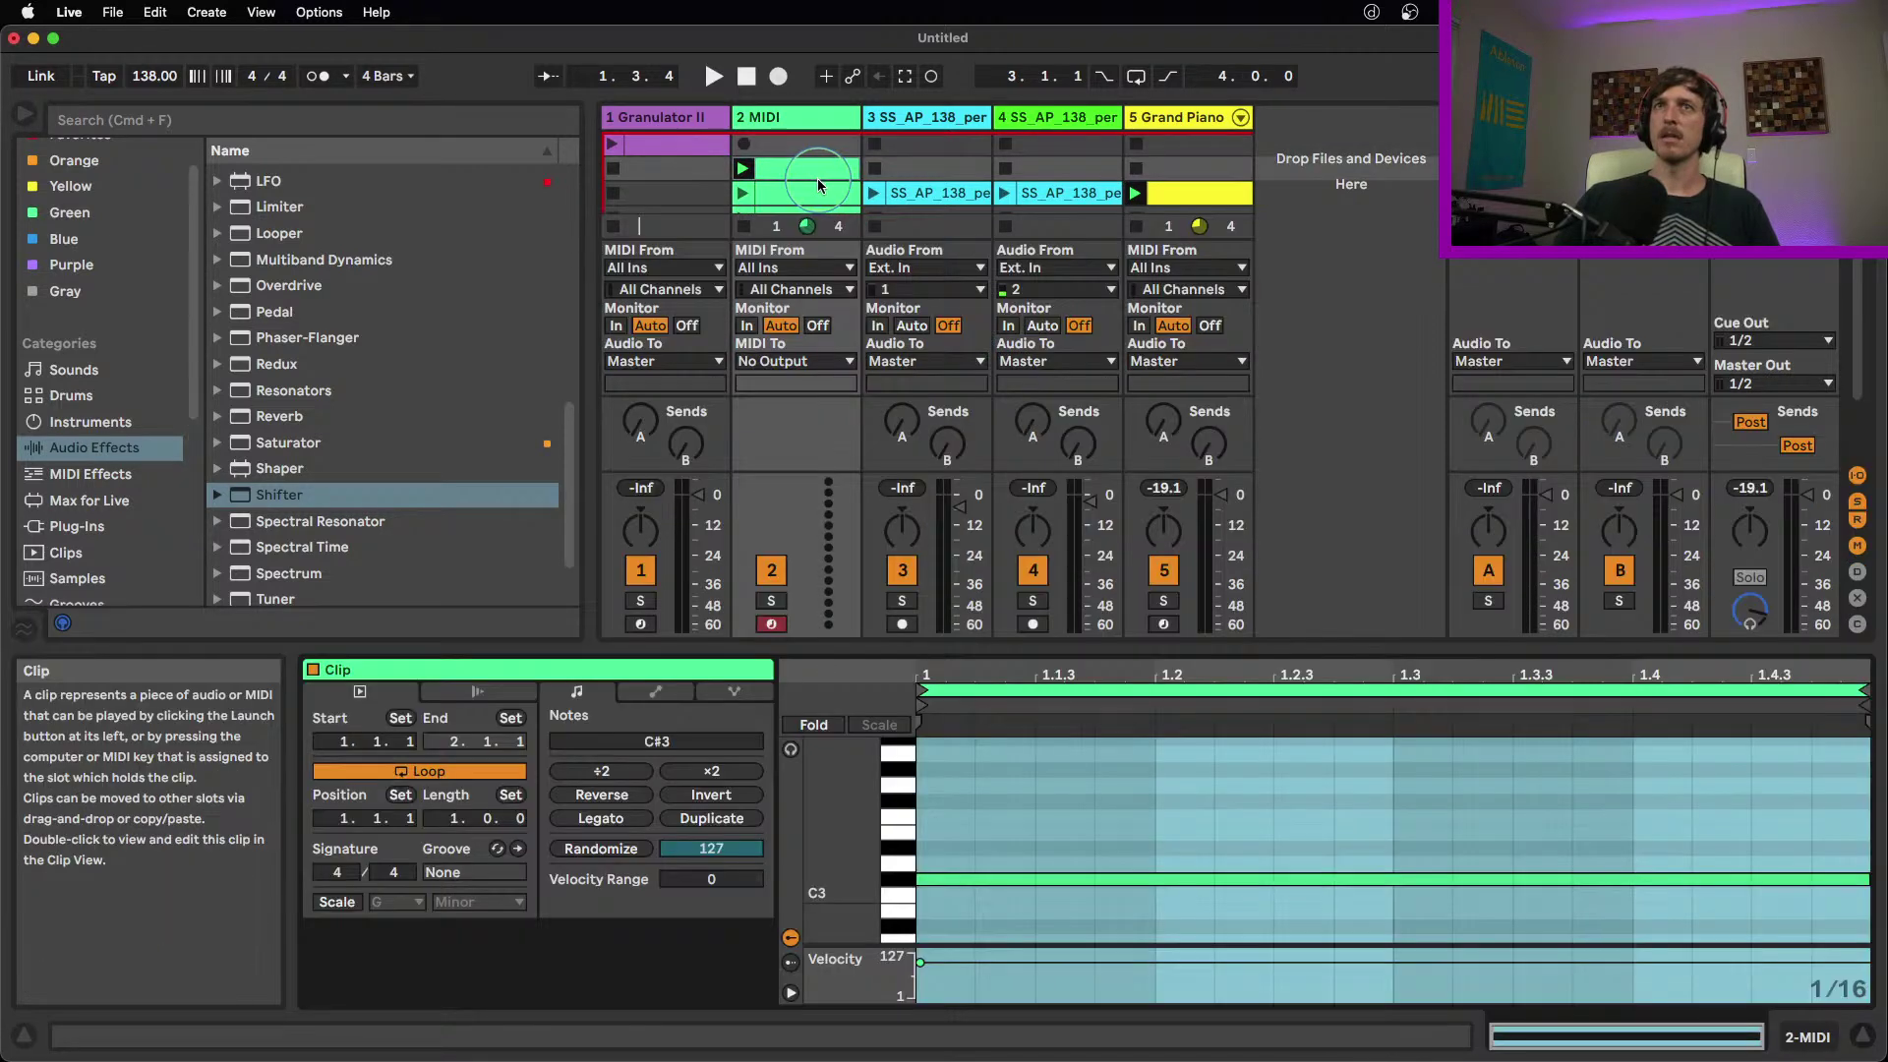
pyautogui.moveTo(979, 883); pyautogui.dragTo(979, 898)
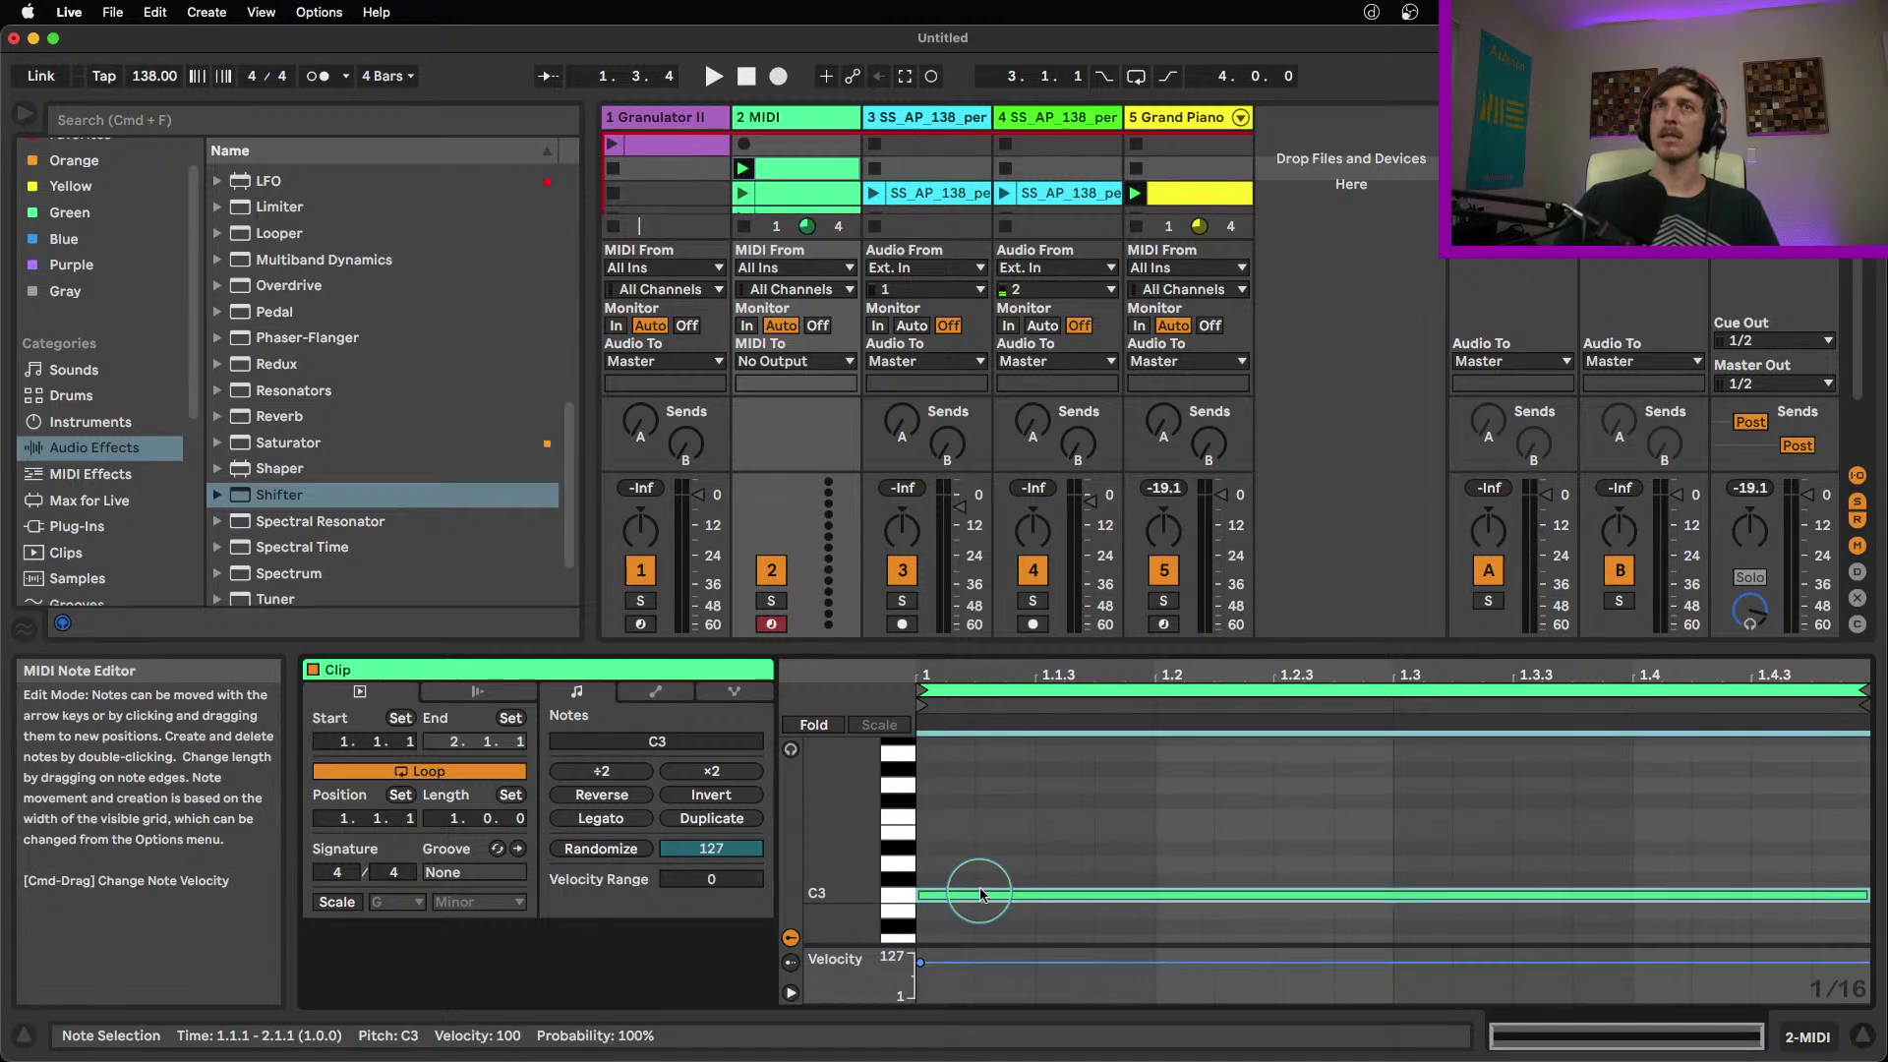
pyautogui.click(1172, 118)
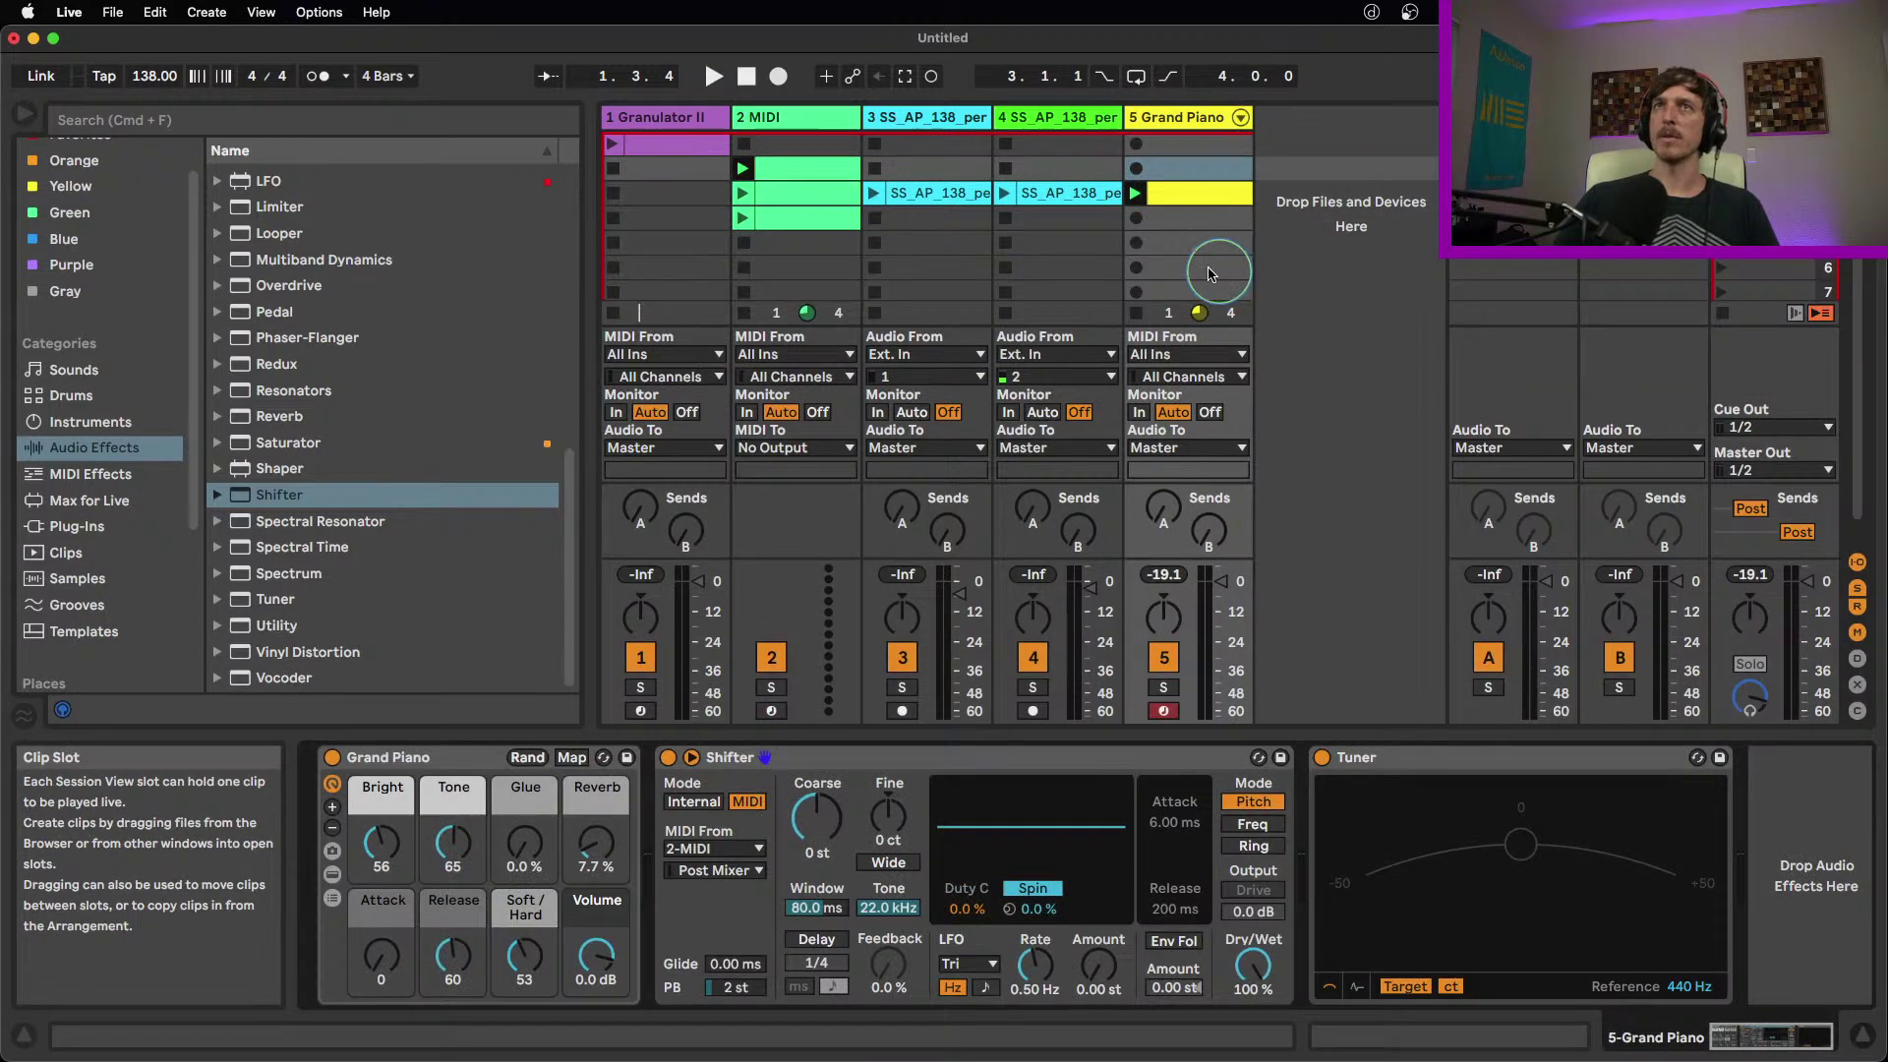
pyautogui.press('space')
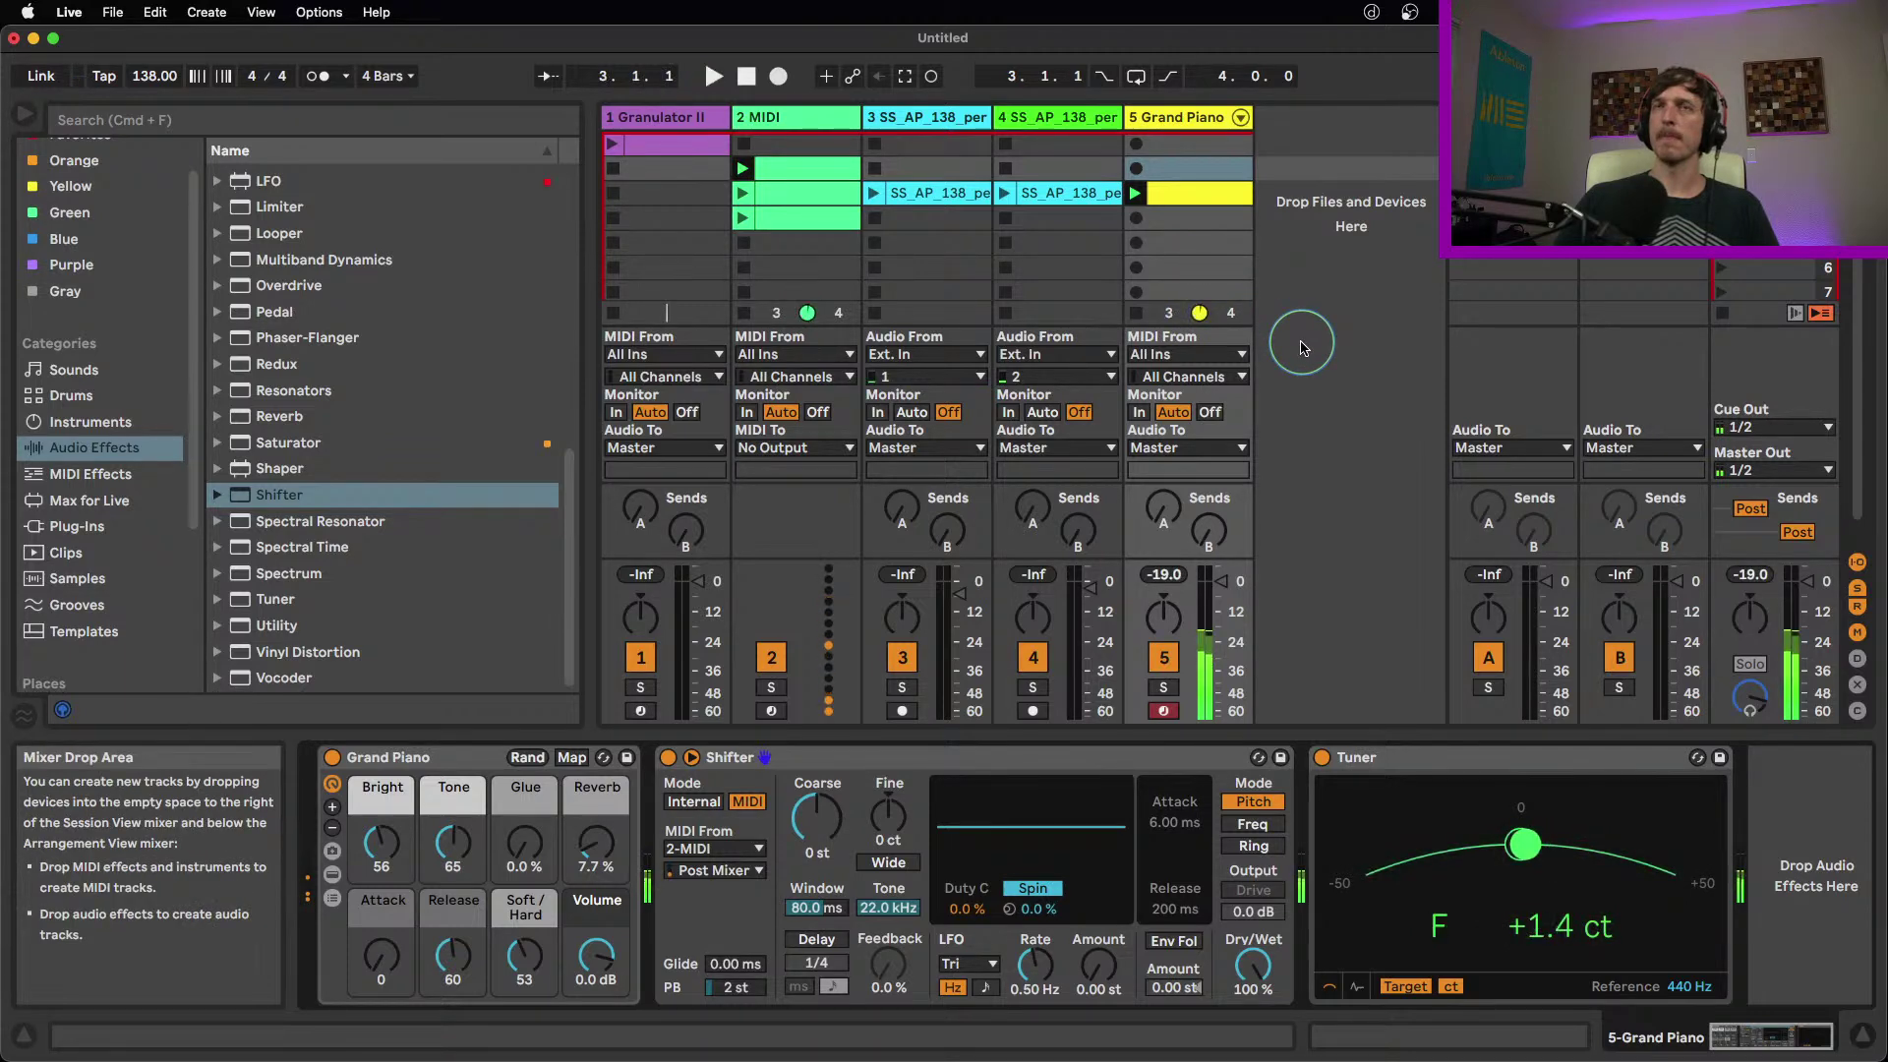
pyautogui.press('space')
# Compare the piano clip's notes, raise the control note to D3, and play the shifted piano into the Tuner
pyautogui.click(1208, 197)
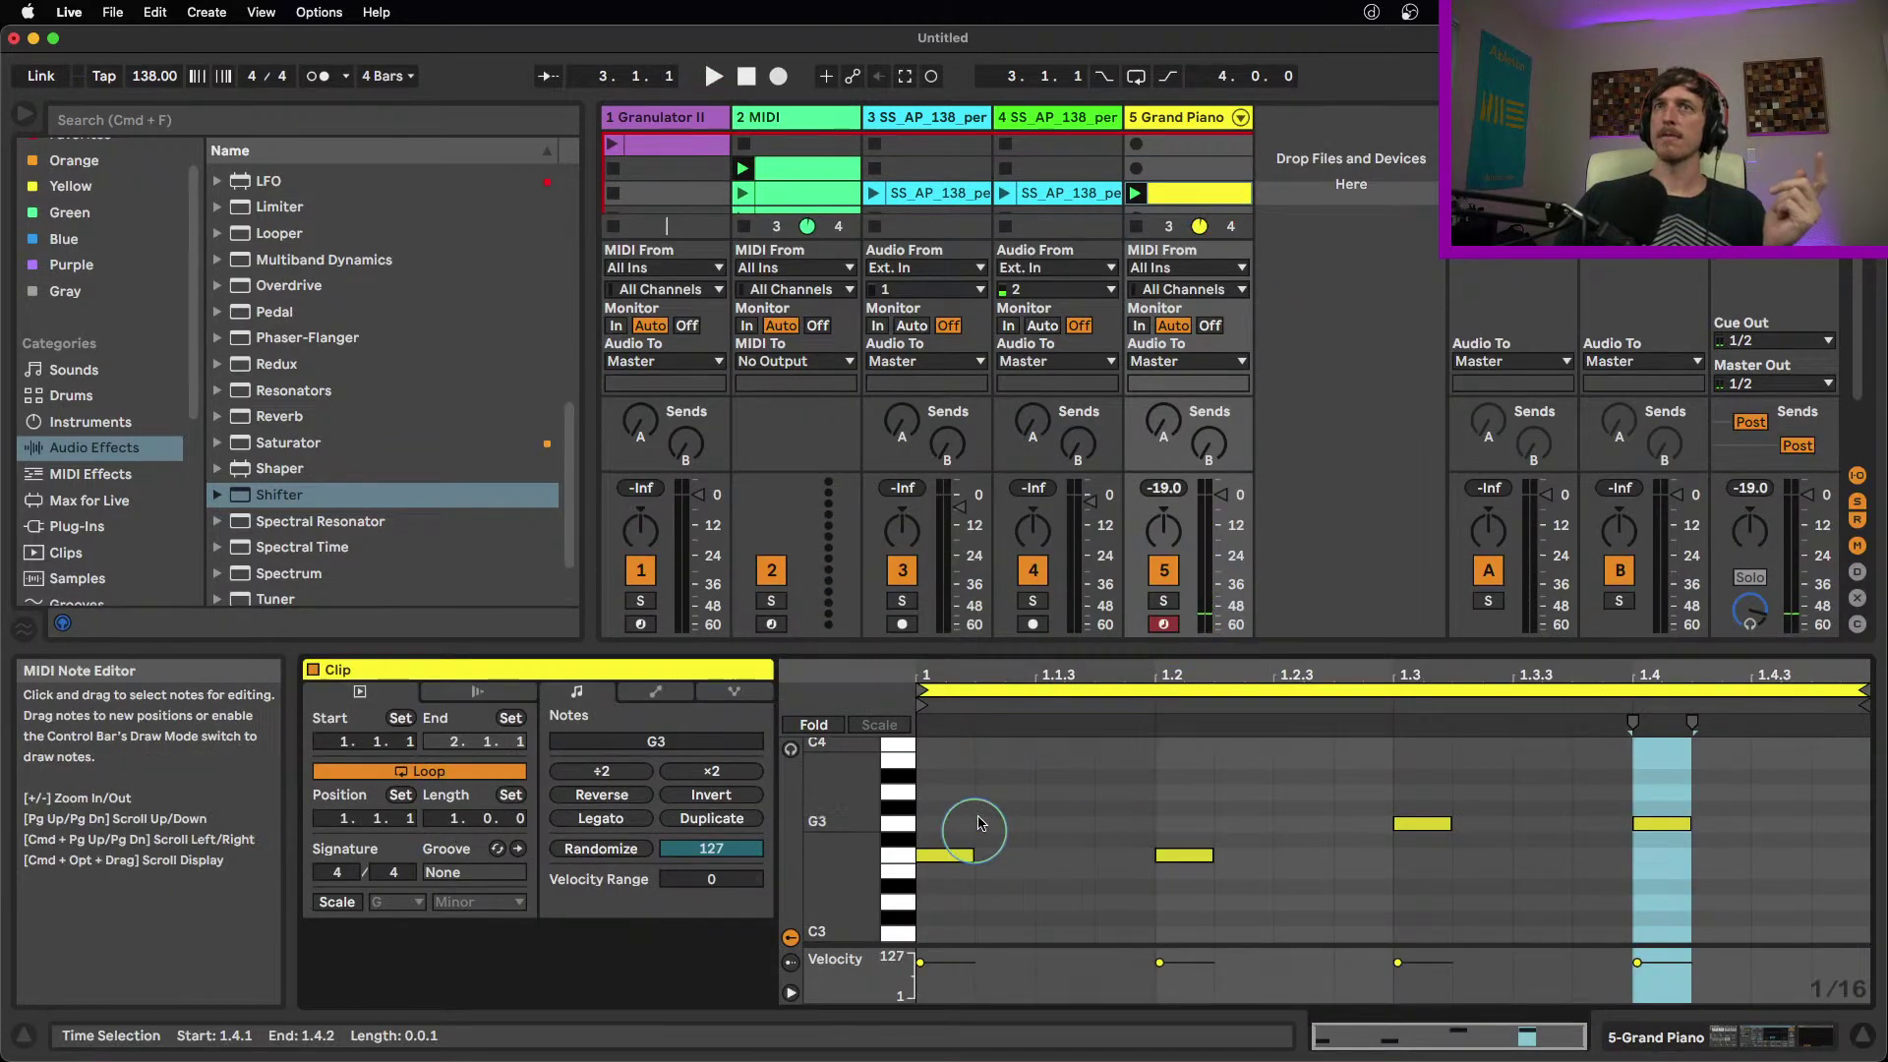
pyautogui.click(842, 171)
pyautogui.moveTo(1054, 897); pyautogui.dragTo(1054, 852)
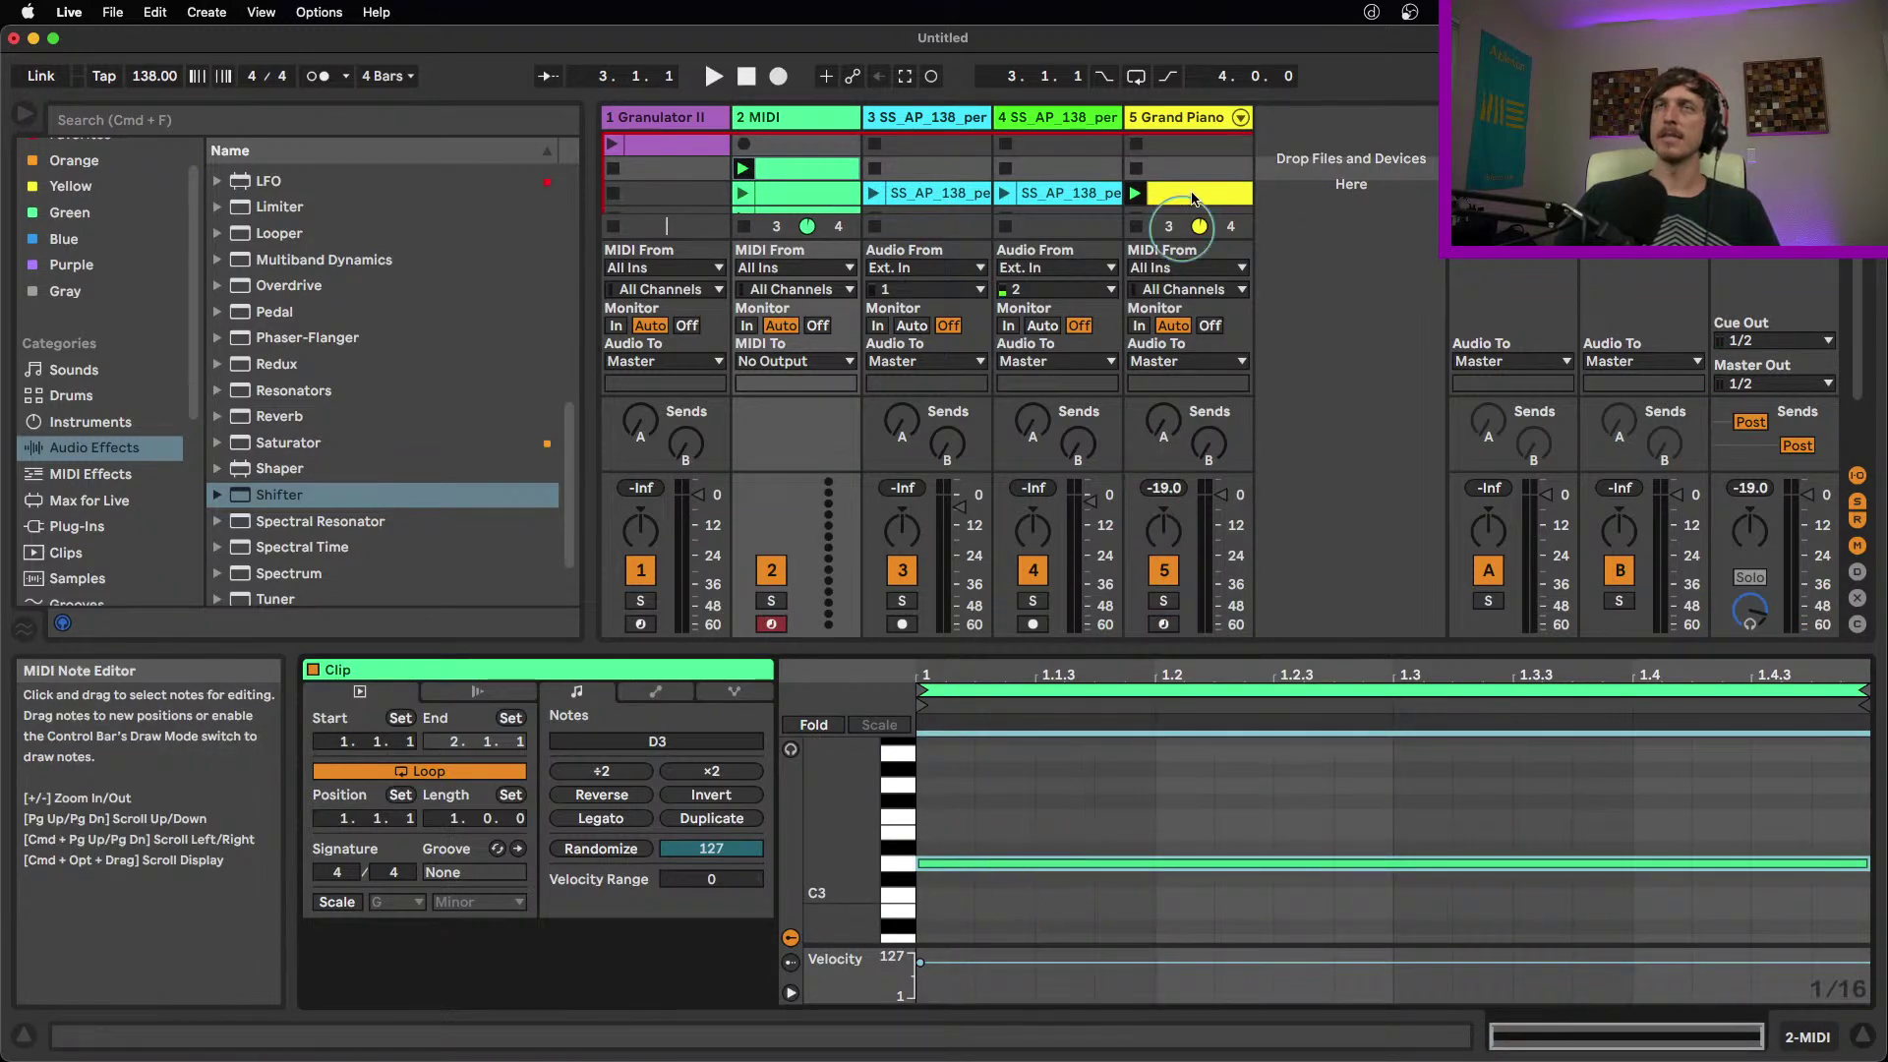
pyautogui.click(1185, 117)
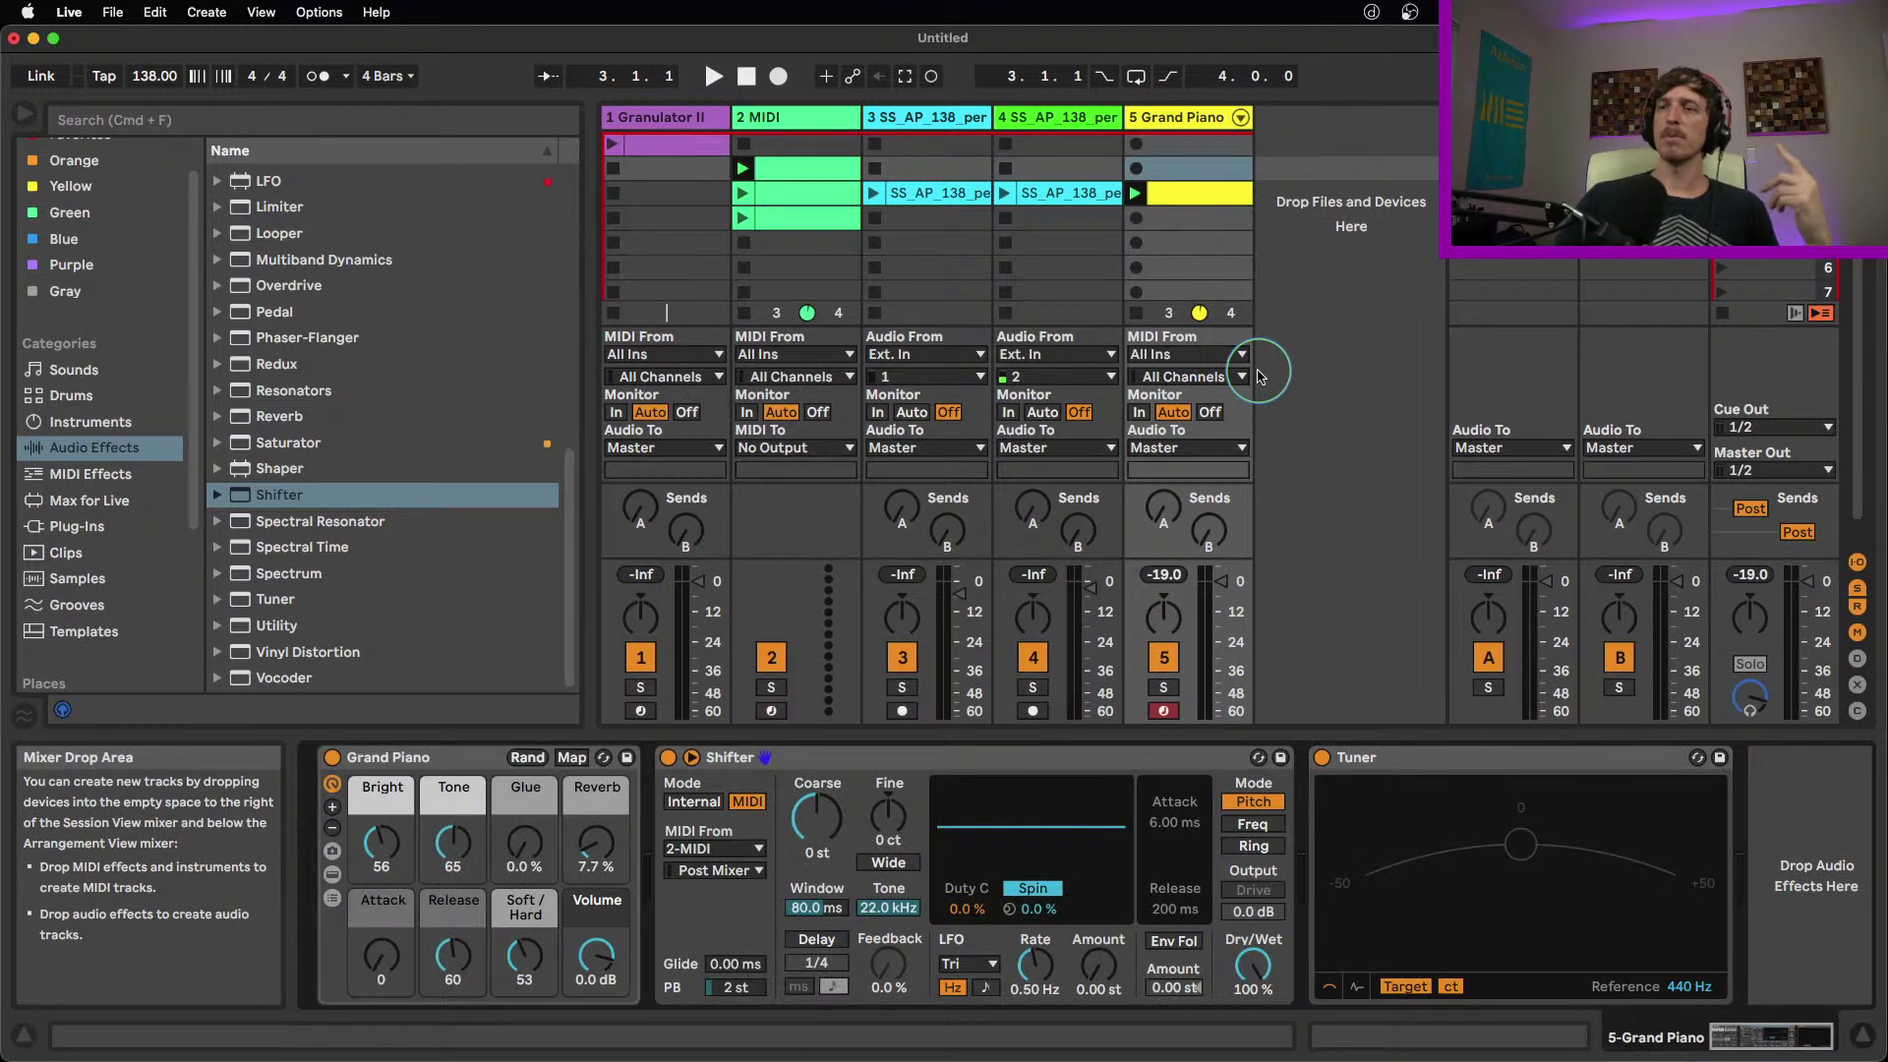
pyautogui.press('space')
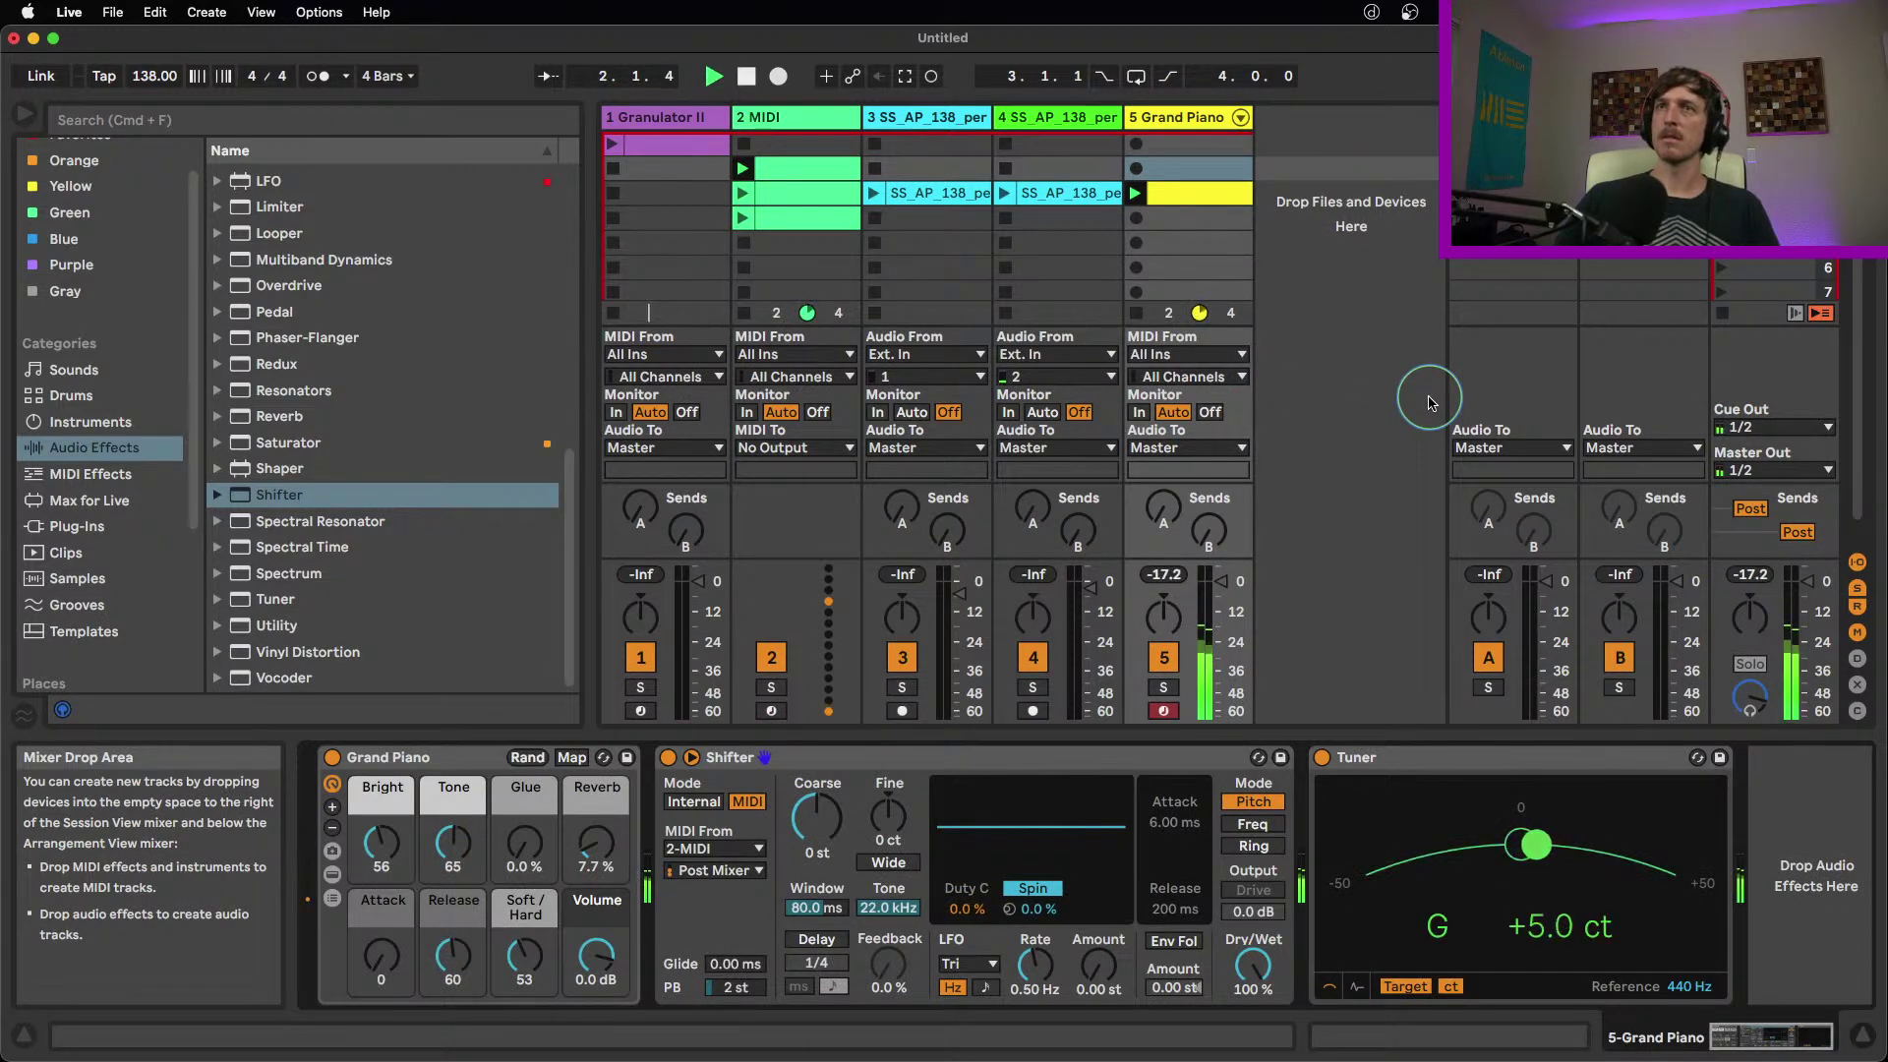
pyautogui.press('space')
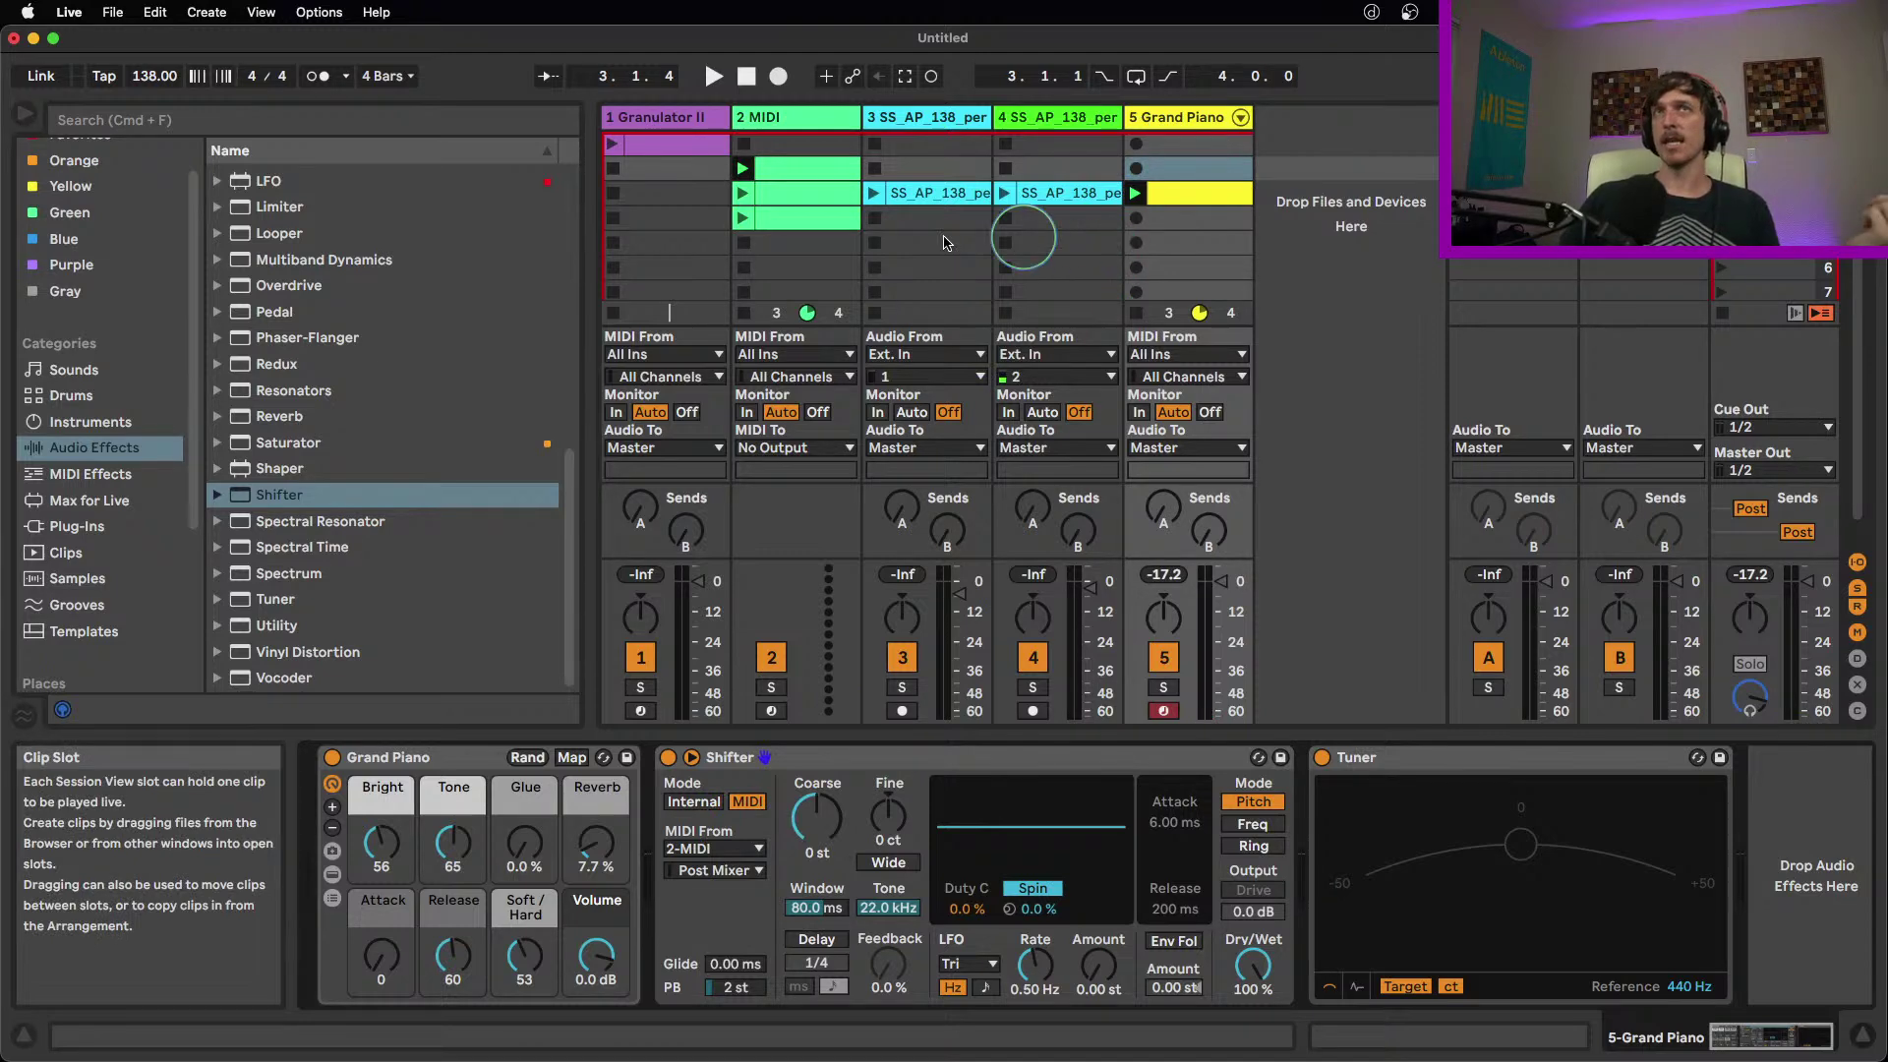
# Lower the control clip's note to C3, shorten it to one beat, and add one-beat D3, B2 and E3 notes on the following beats
pyautogui.click(816, 173)
pyautogui.moveTo(1195, 866); pyautogui.dragTo(1196, 903)
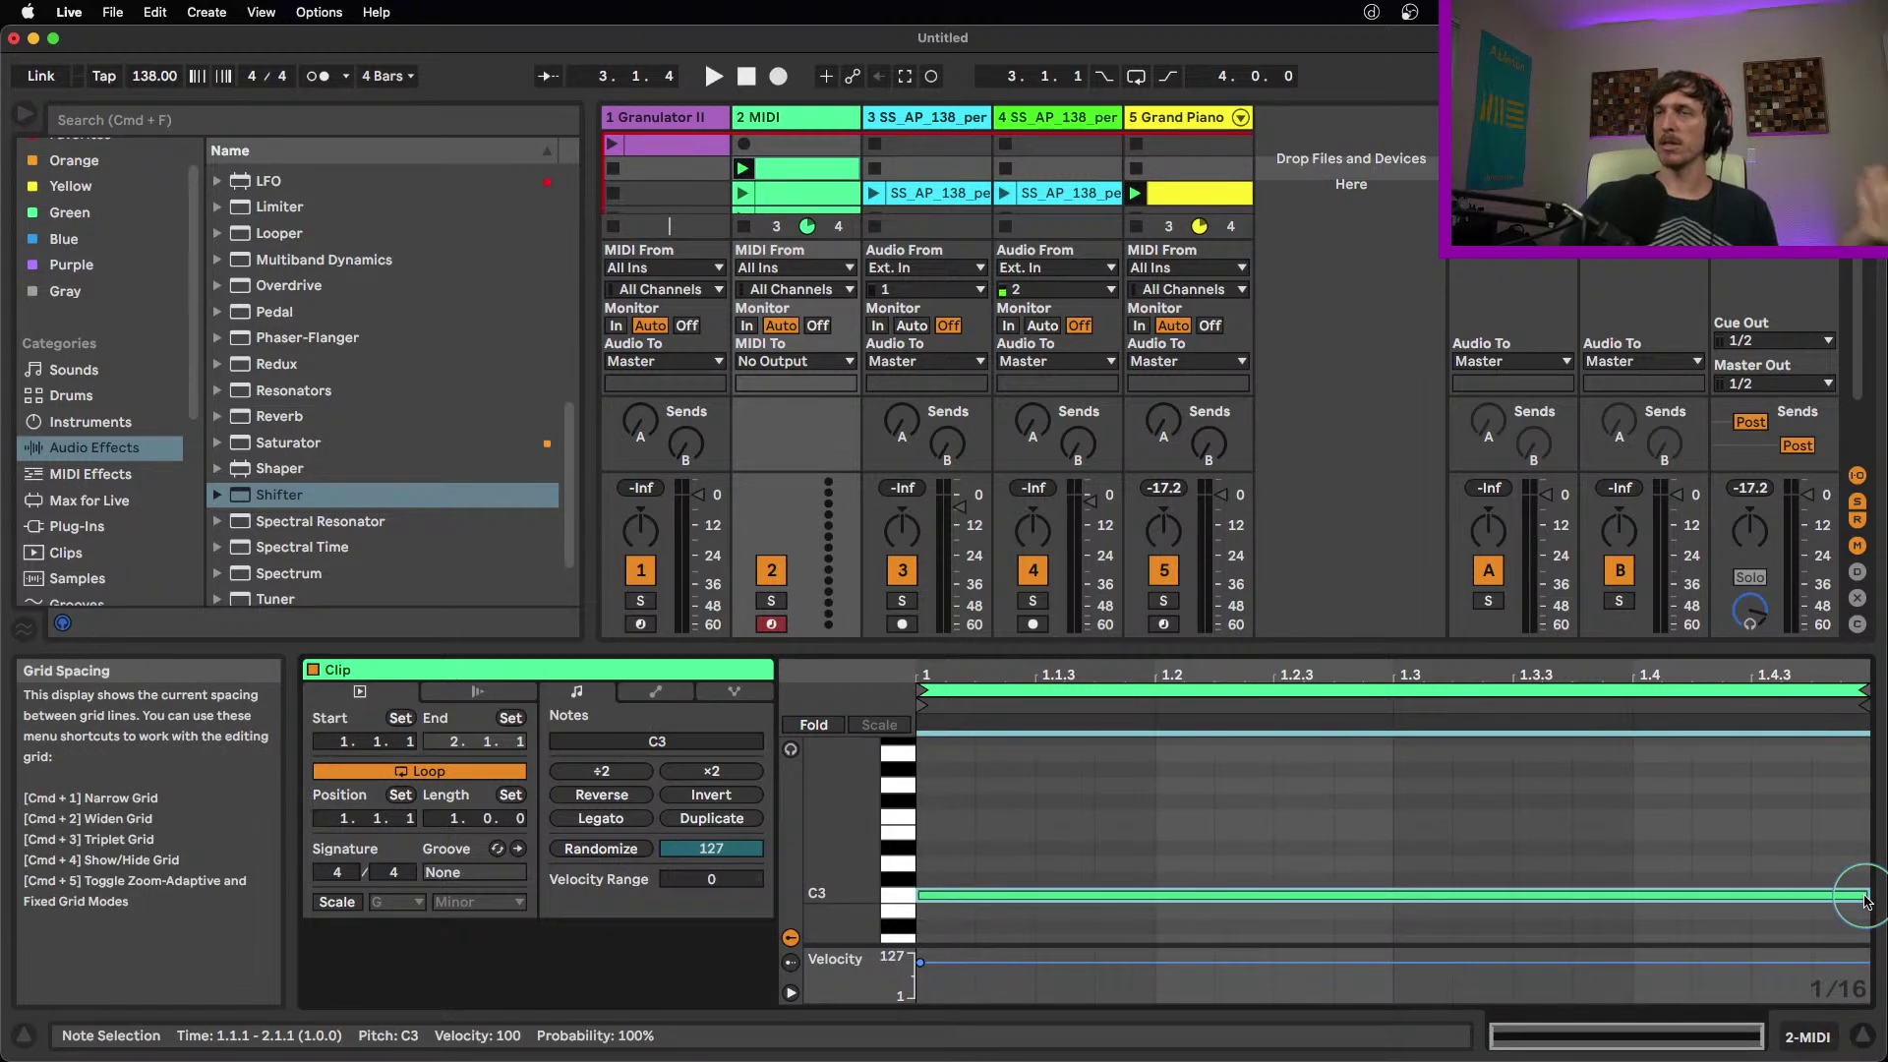
pyautogui.moveTo(1867, 895); pyautogui.dragTo(1635, 910)
pyautogui.doubleClick(1187, 863)
pyautogui.doubleClick(1428, 912)
pyautogui.doubleClick(1662, 833)
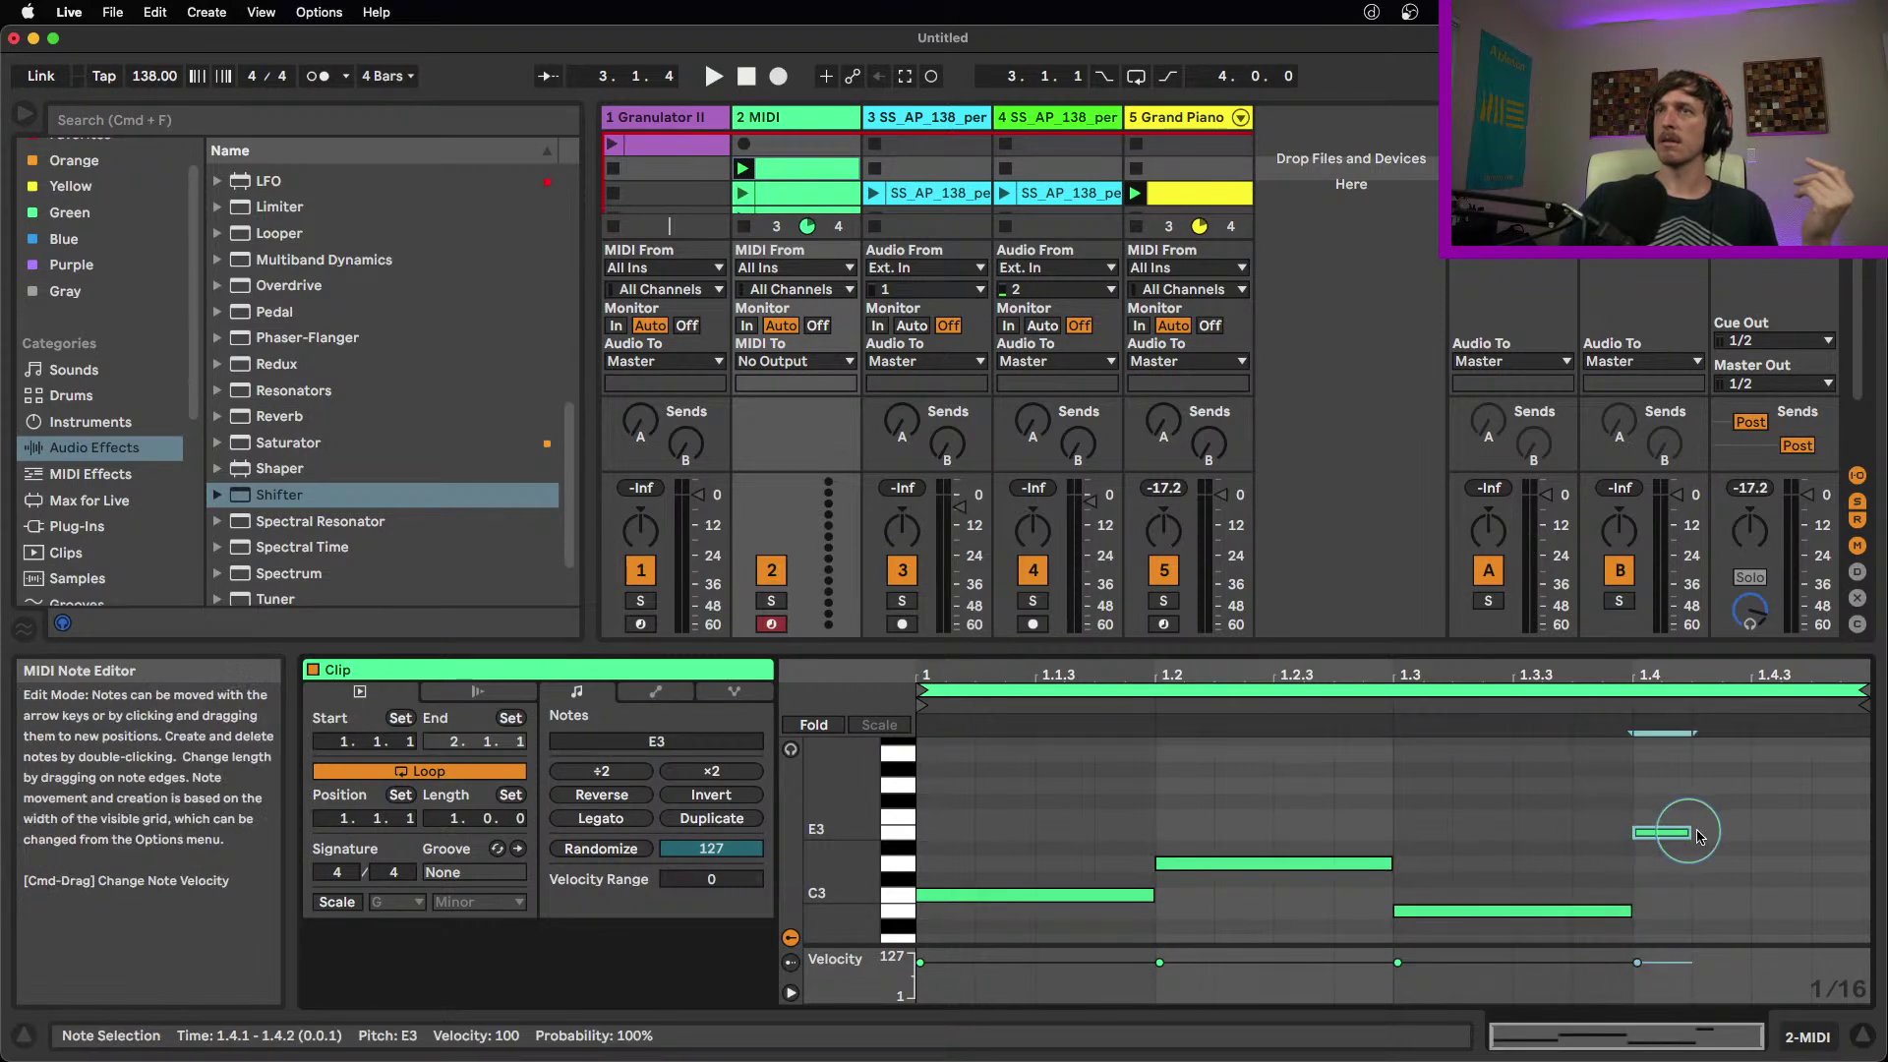
pyautogui.moveTo(1694, 833); pyautogui.dragTo(1865, 834)
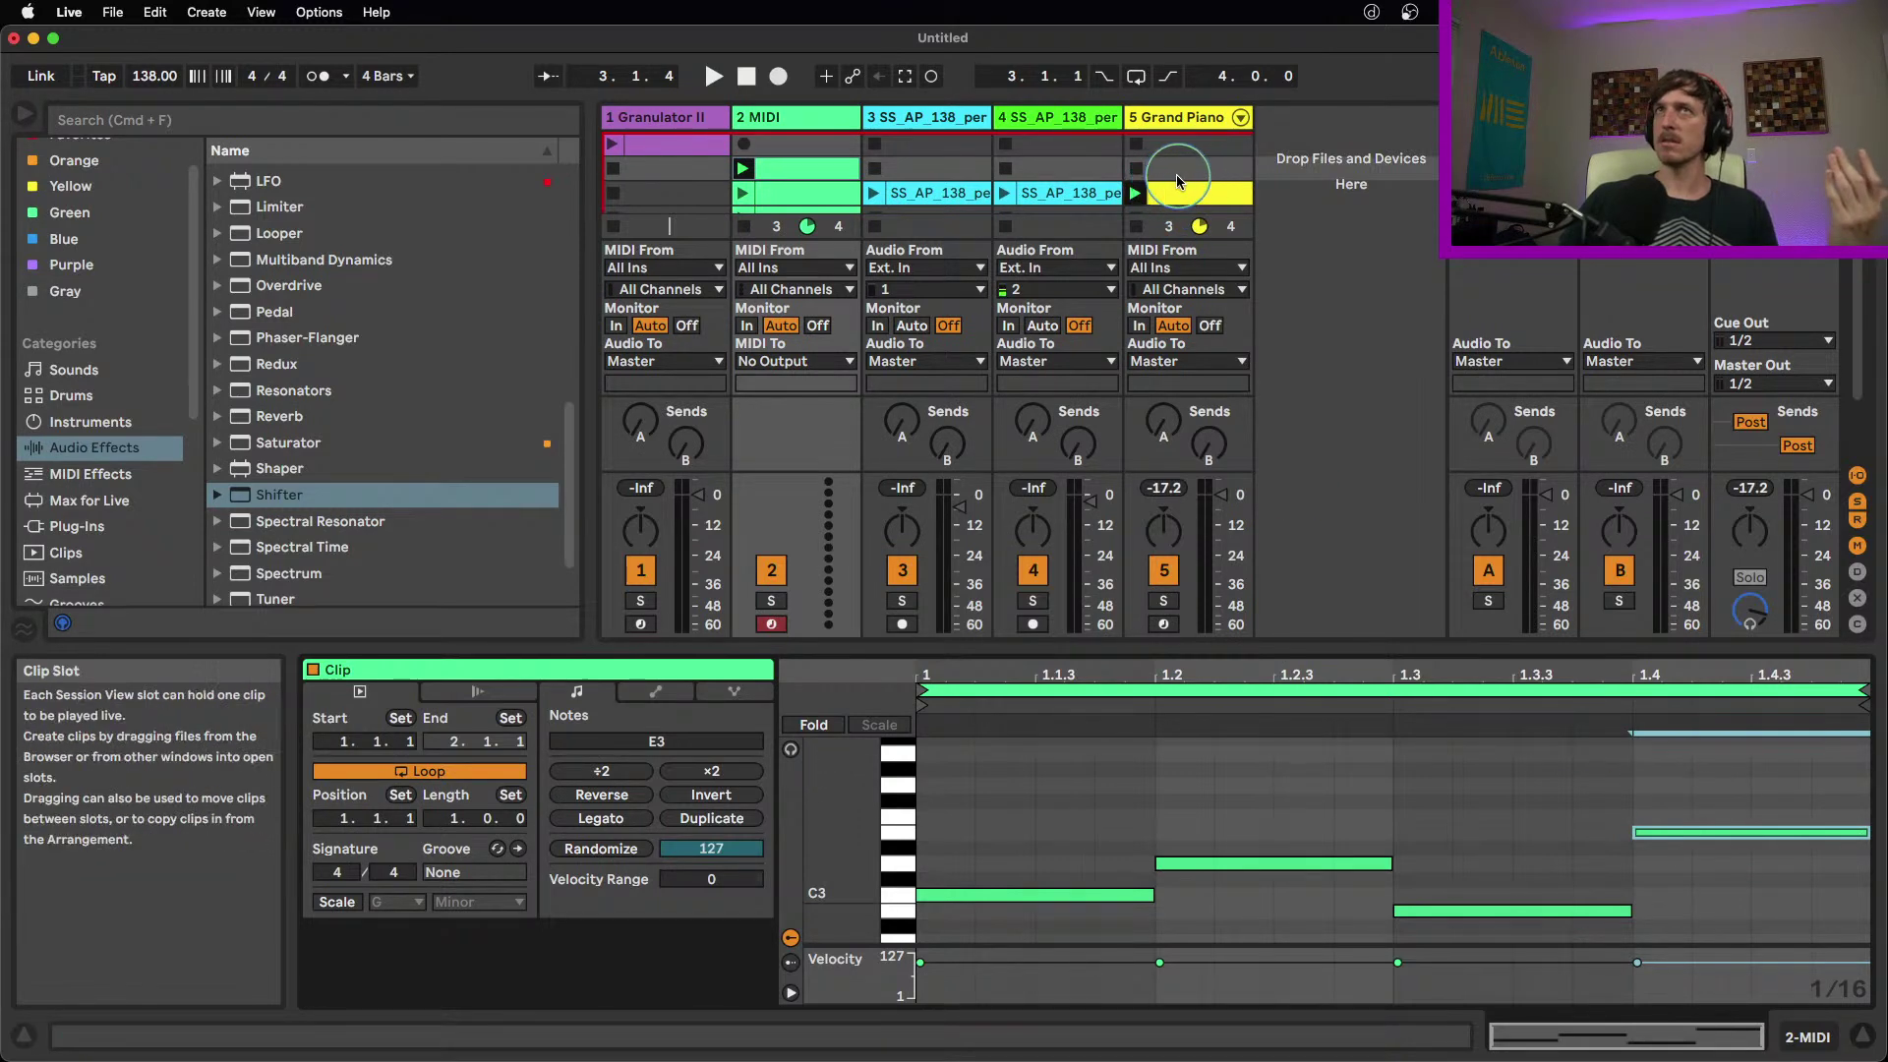
# Play the piano through Shifter into the Tuner and reduce Shifter's Window to 32.8 ms
pyautogui.doubleClick(1176, 118)
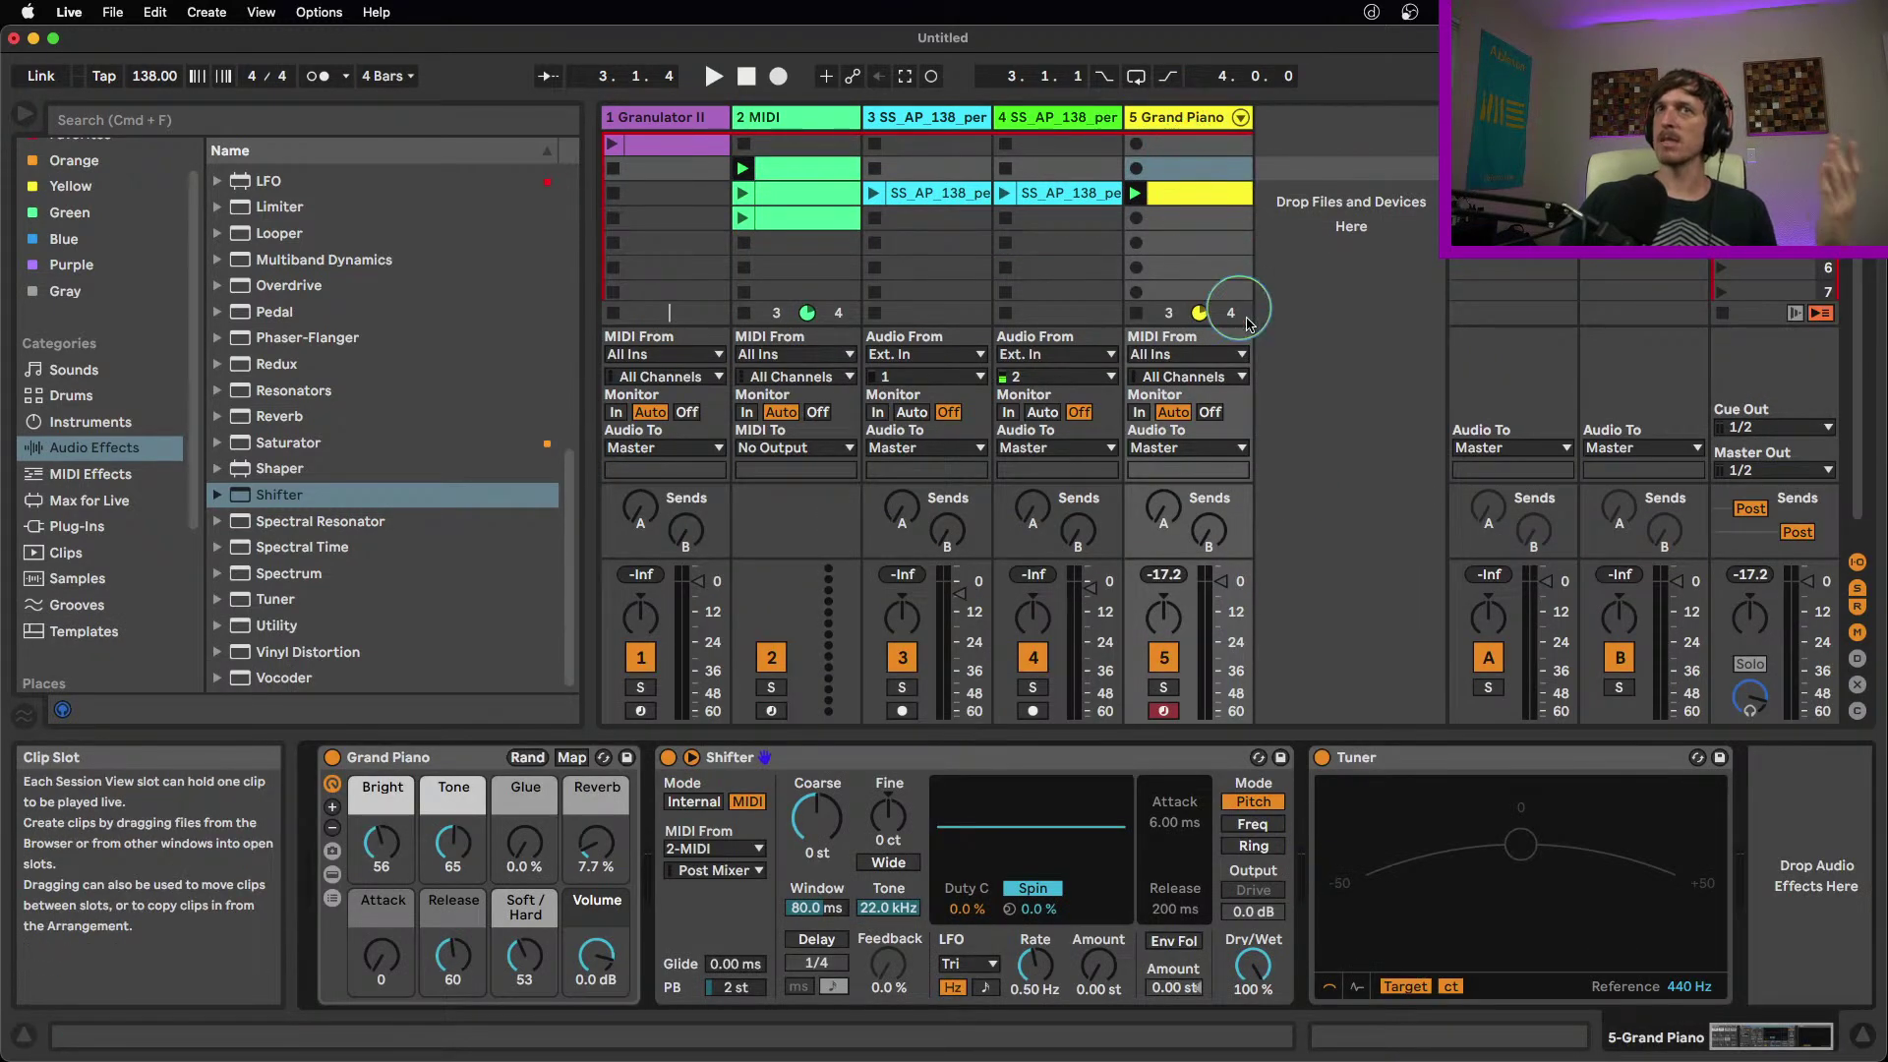
pyautogui.press('space')
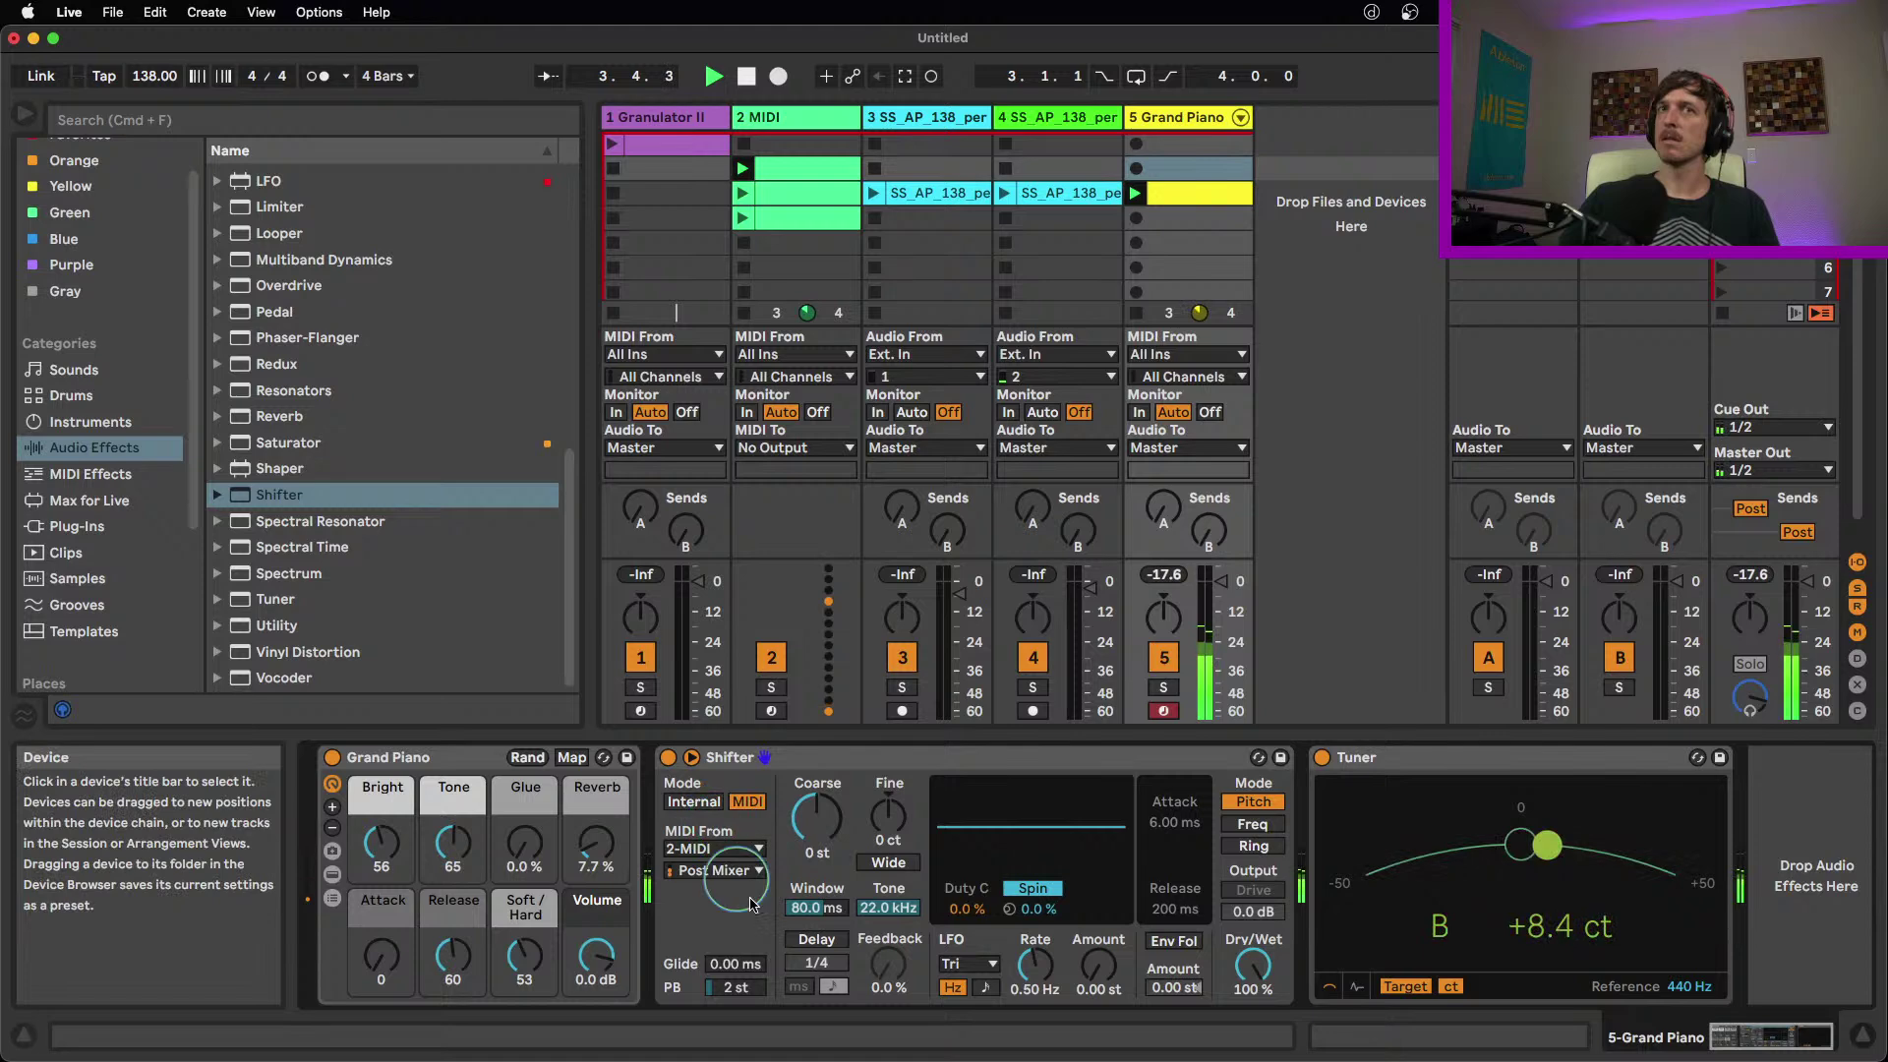
pyautogui.moveTo(808, 903); pyautogui.dragTo(808, 907)
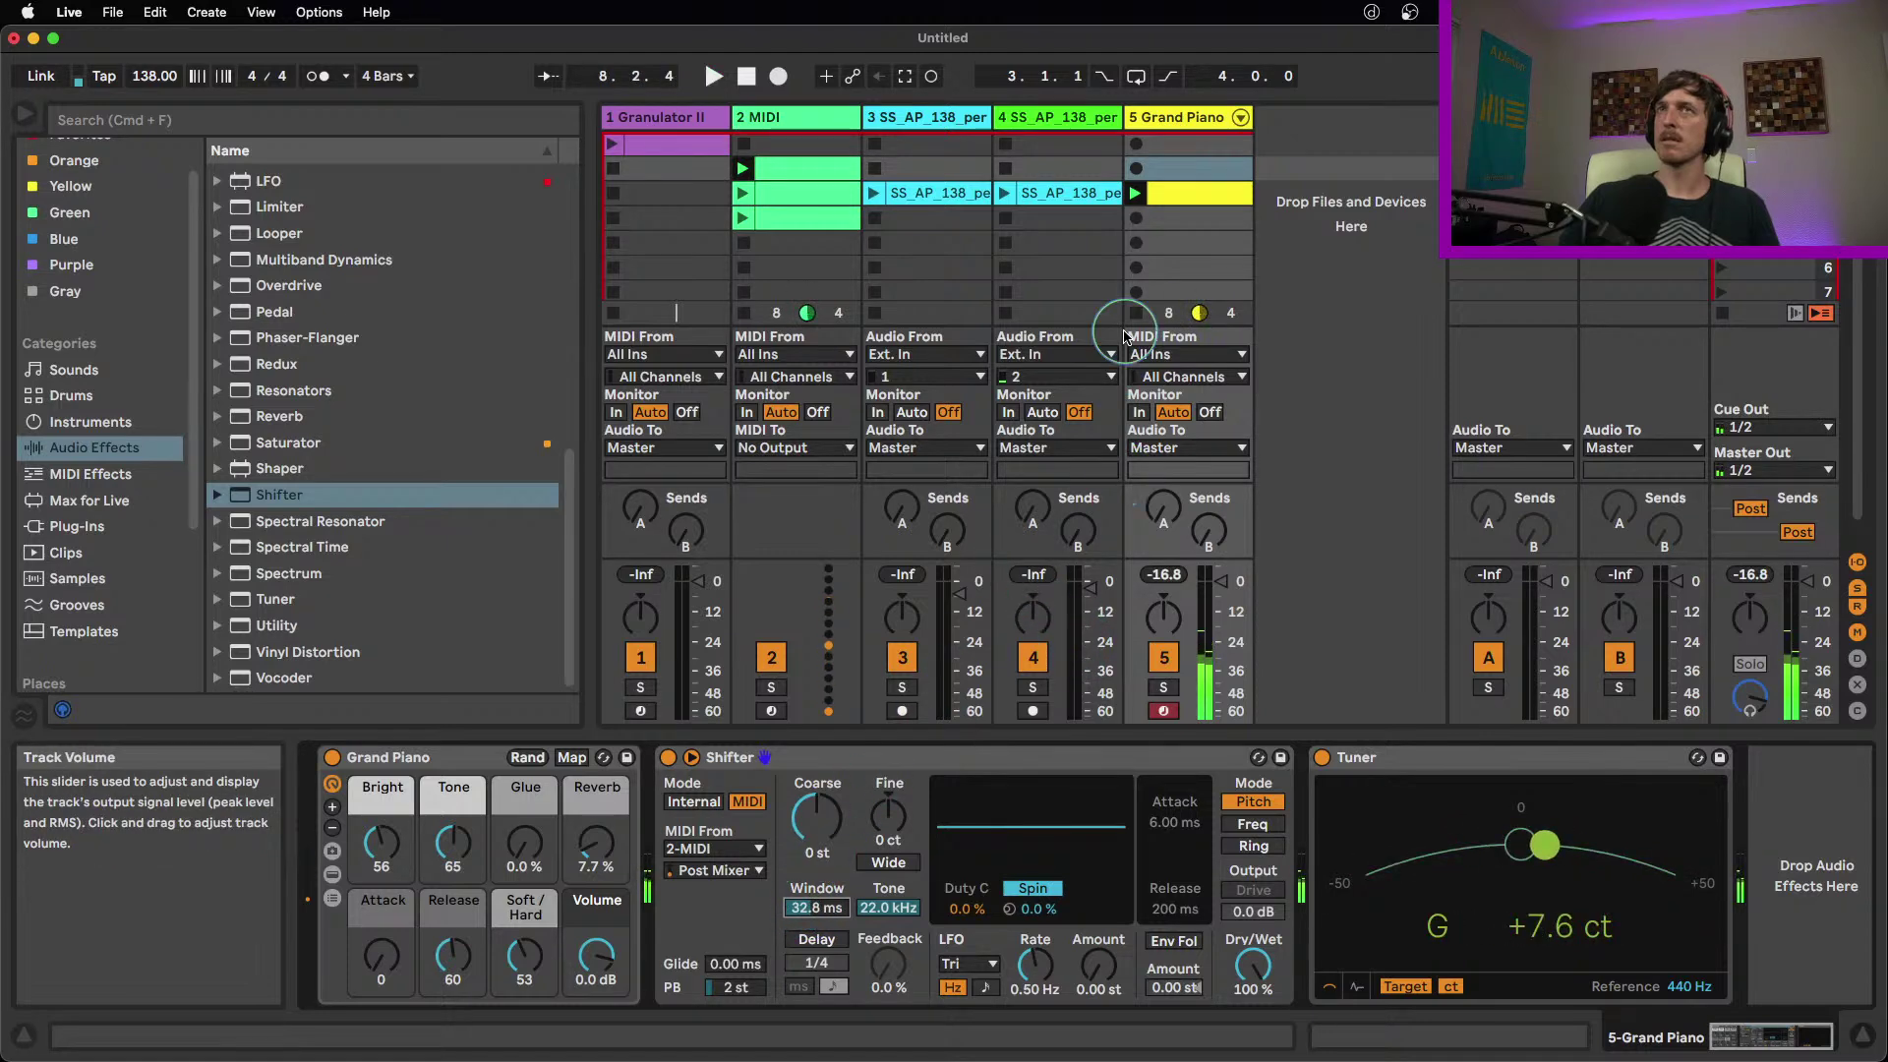
# Check the piano clip's notes and raise the control clip's third note to C3
pyautogui.click(1166, 200)
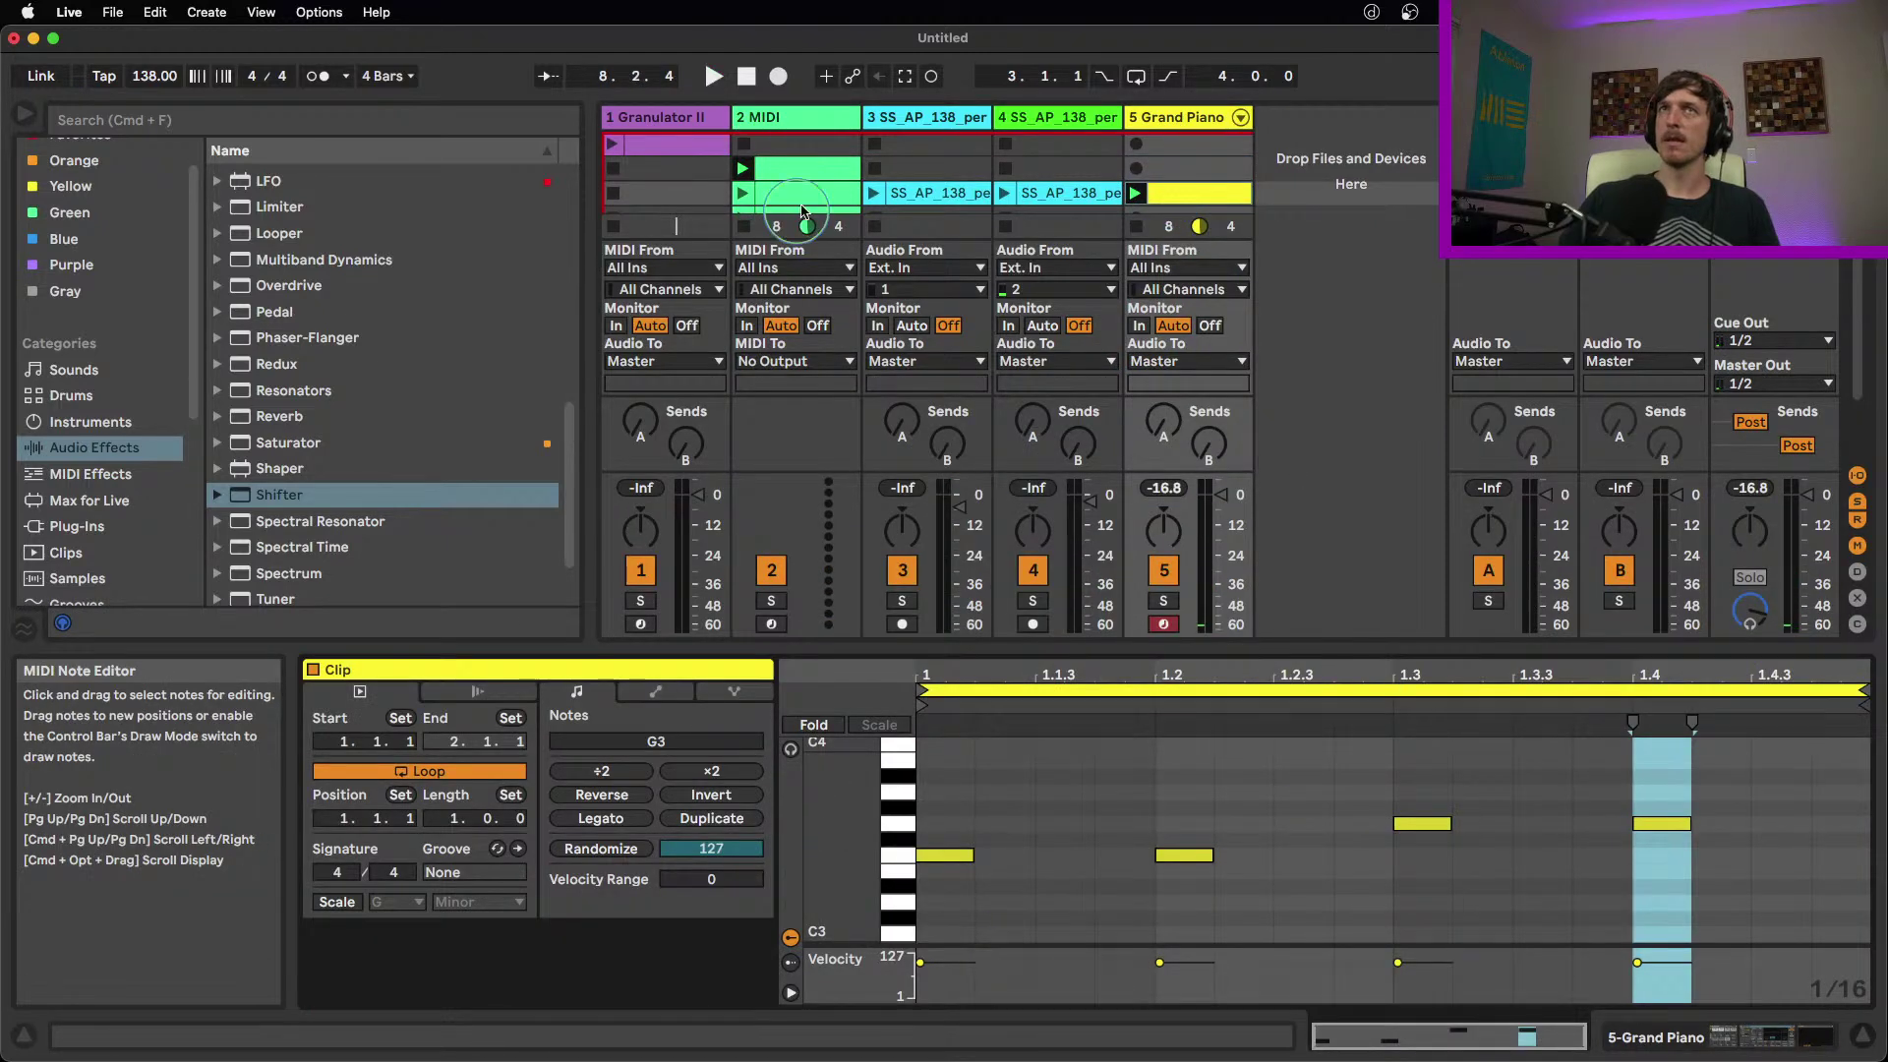
pyautogui.click(815, 173)
pyautogui.click(1445, 895)
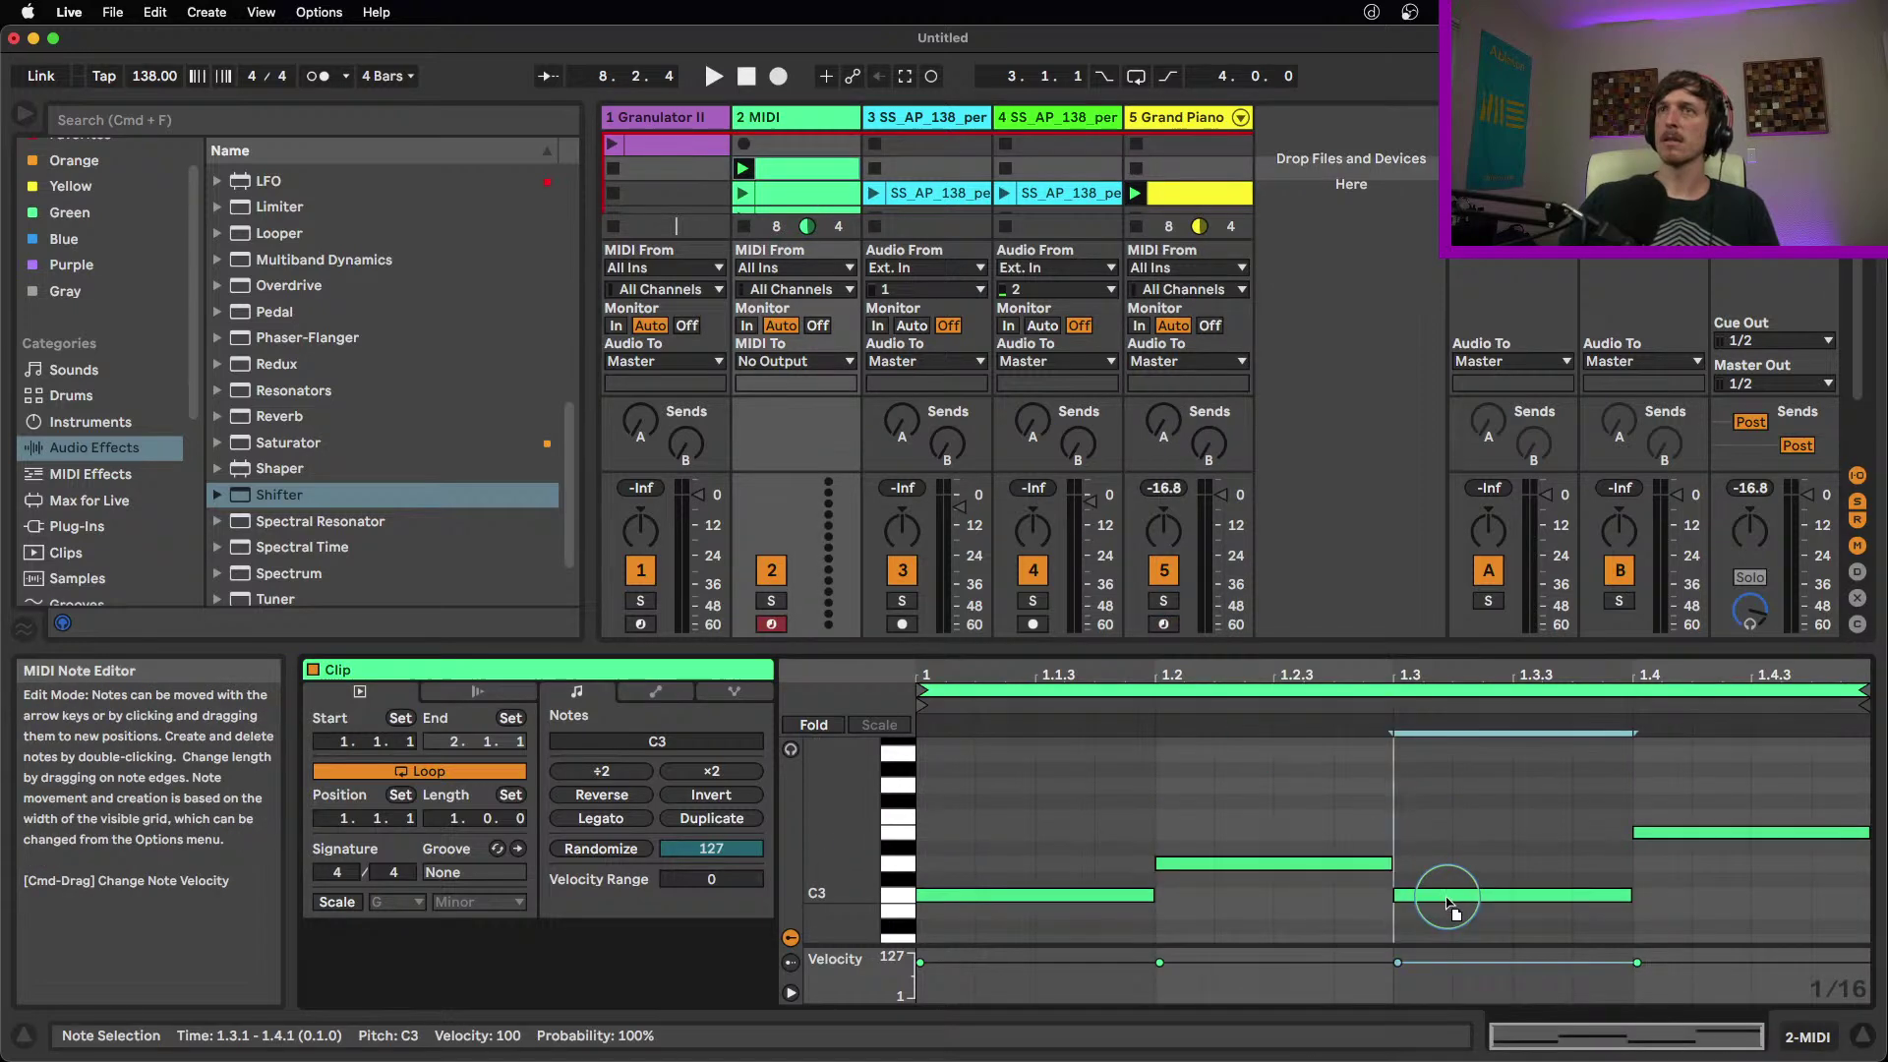
# Play the shifted piano and compare the Tuner's pitches with the notes in the piano clip
pyautogui.click(1185, 117)
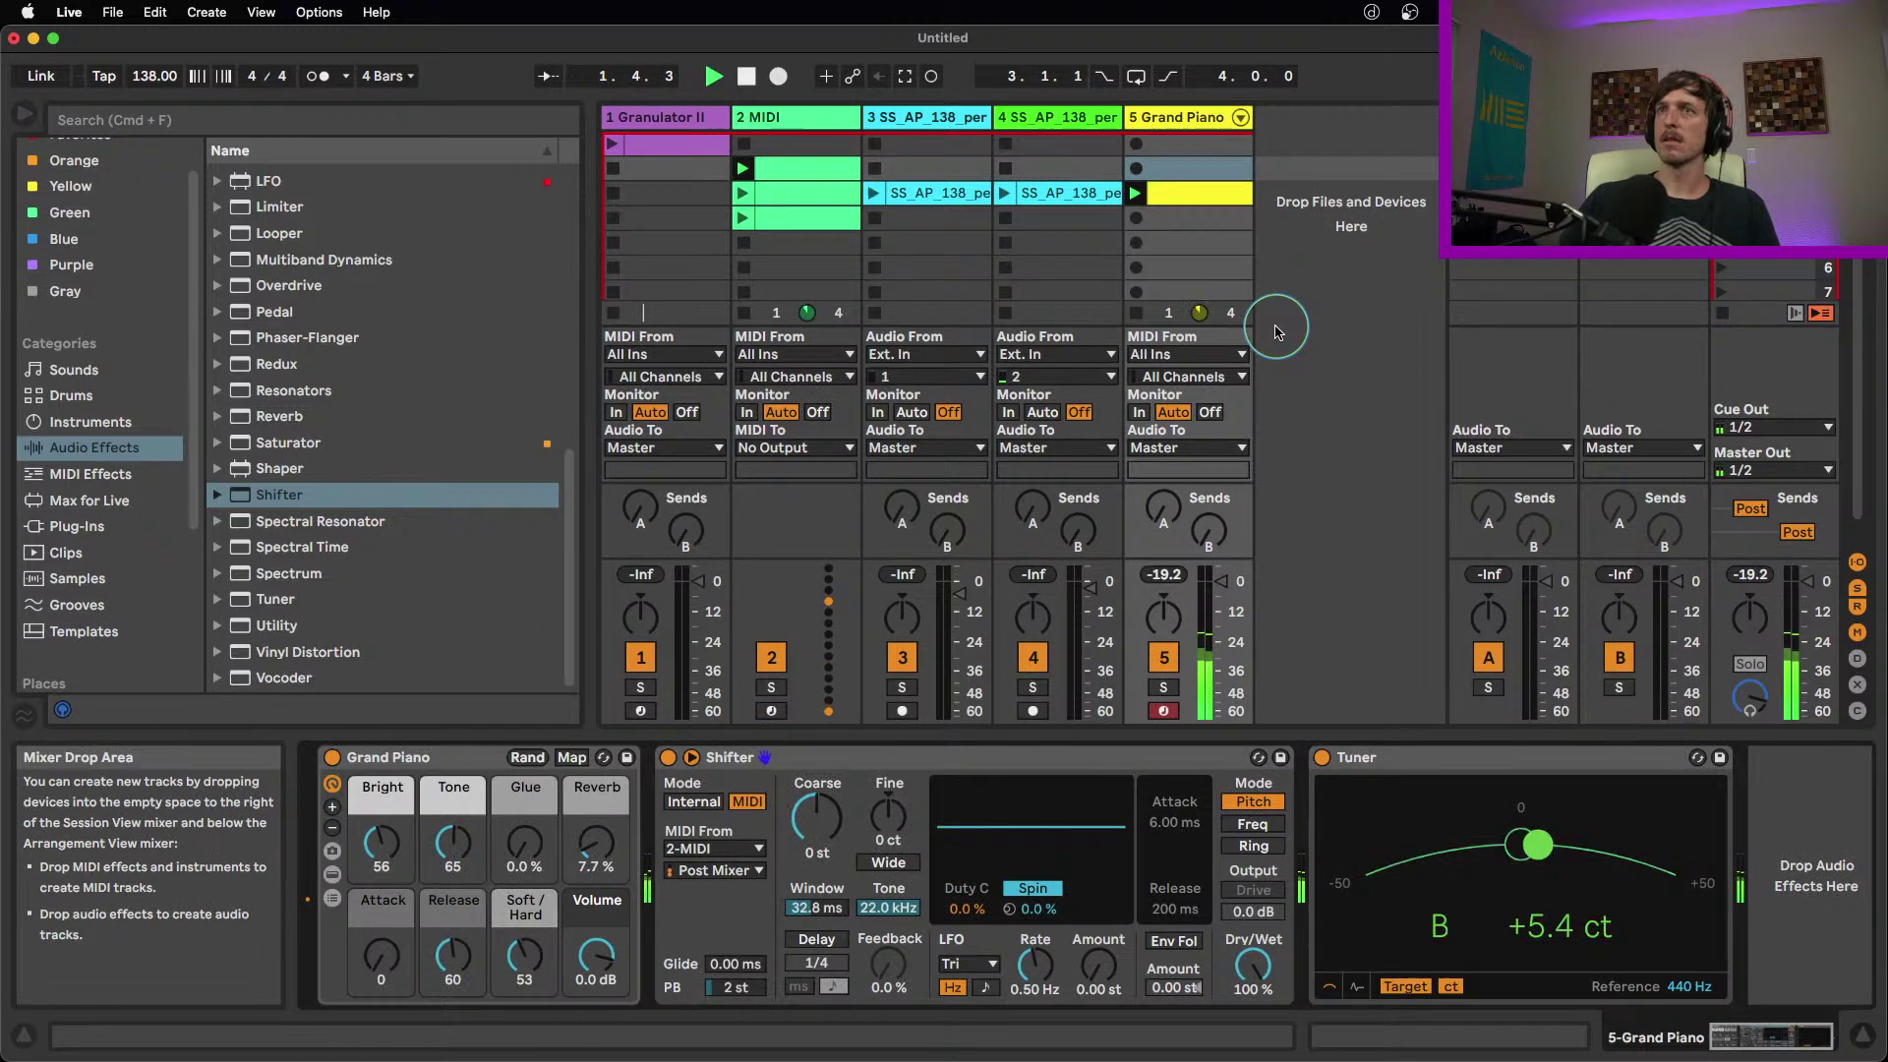
pyautogui.click(1195, 193)
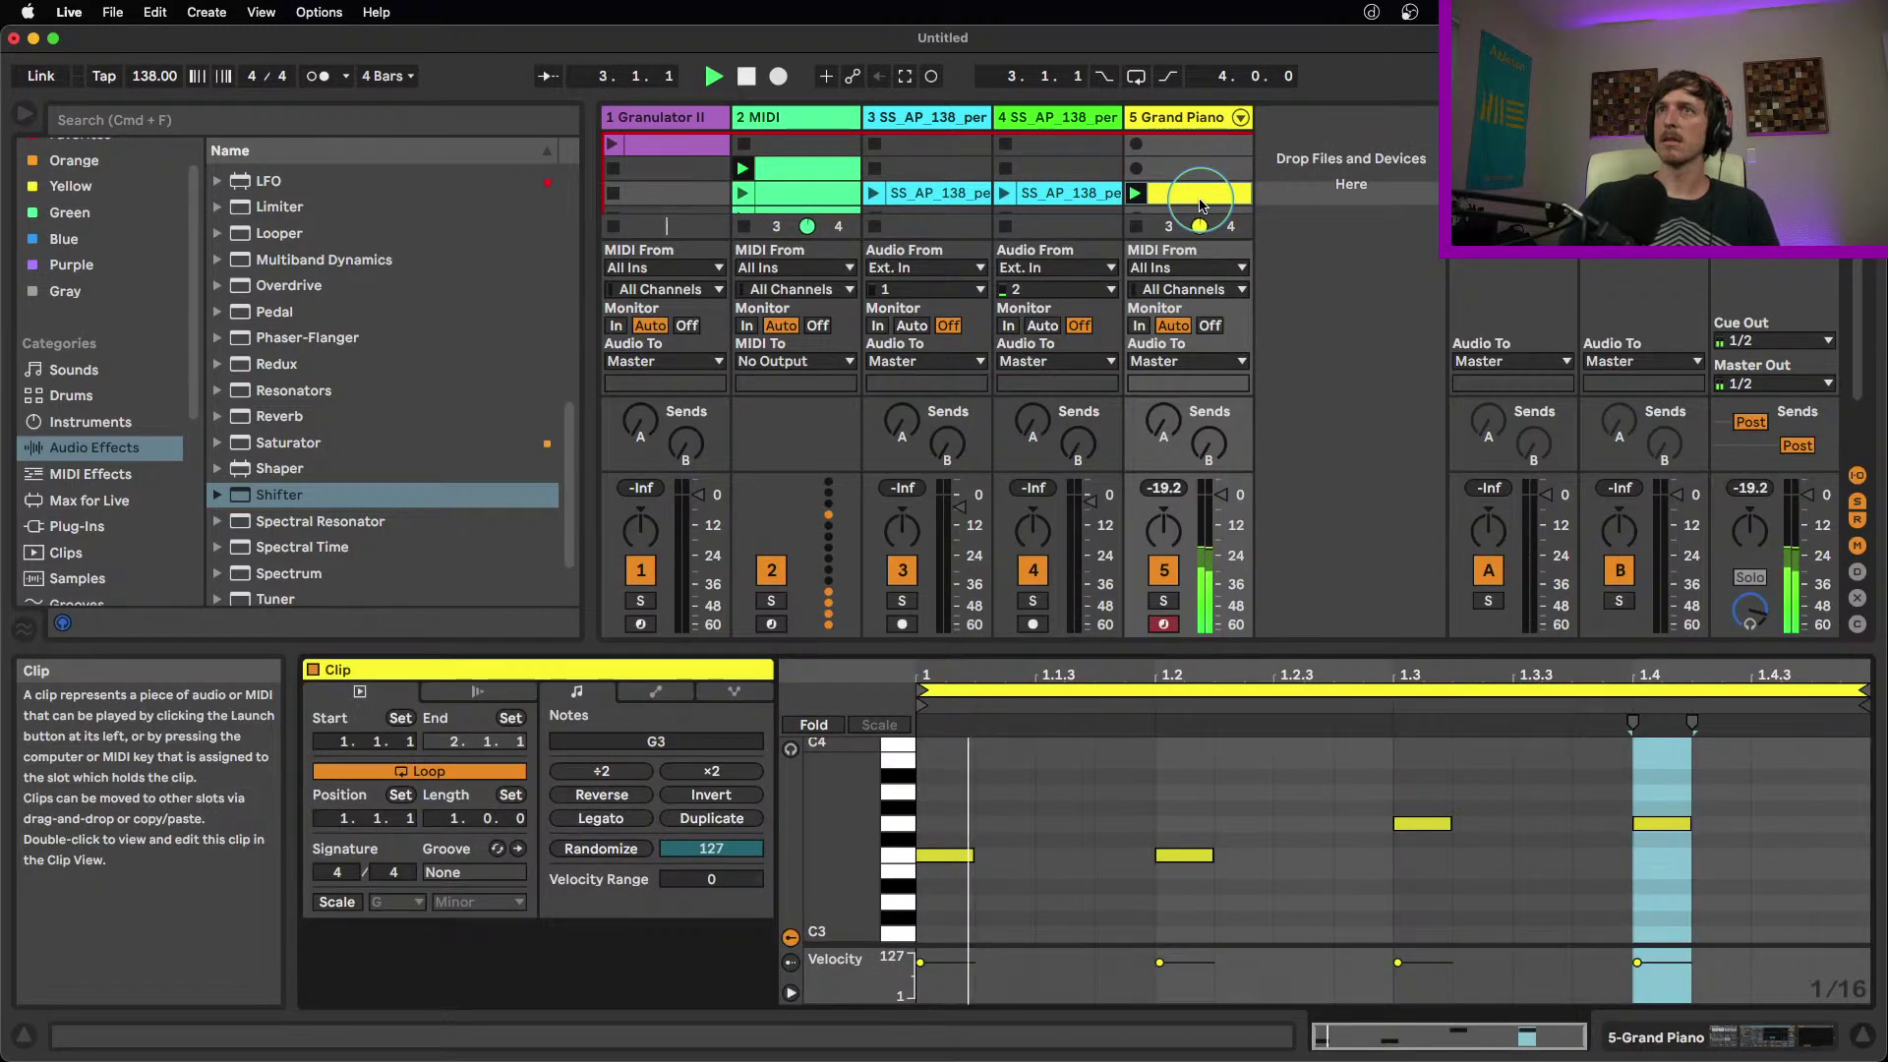
pyautogui.click(1192, 119)
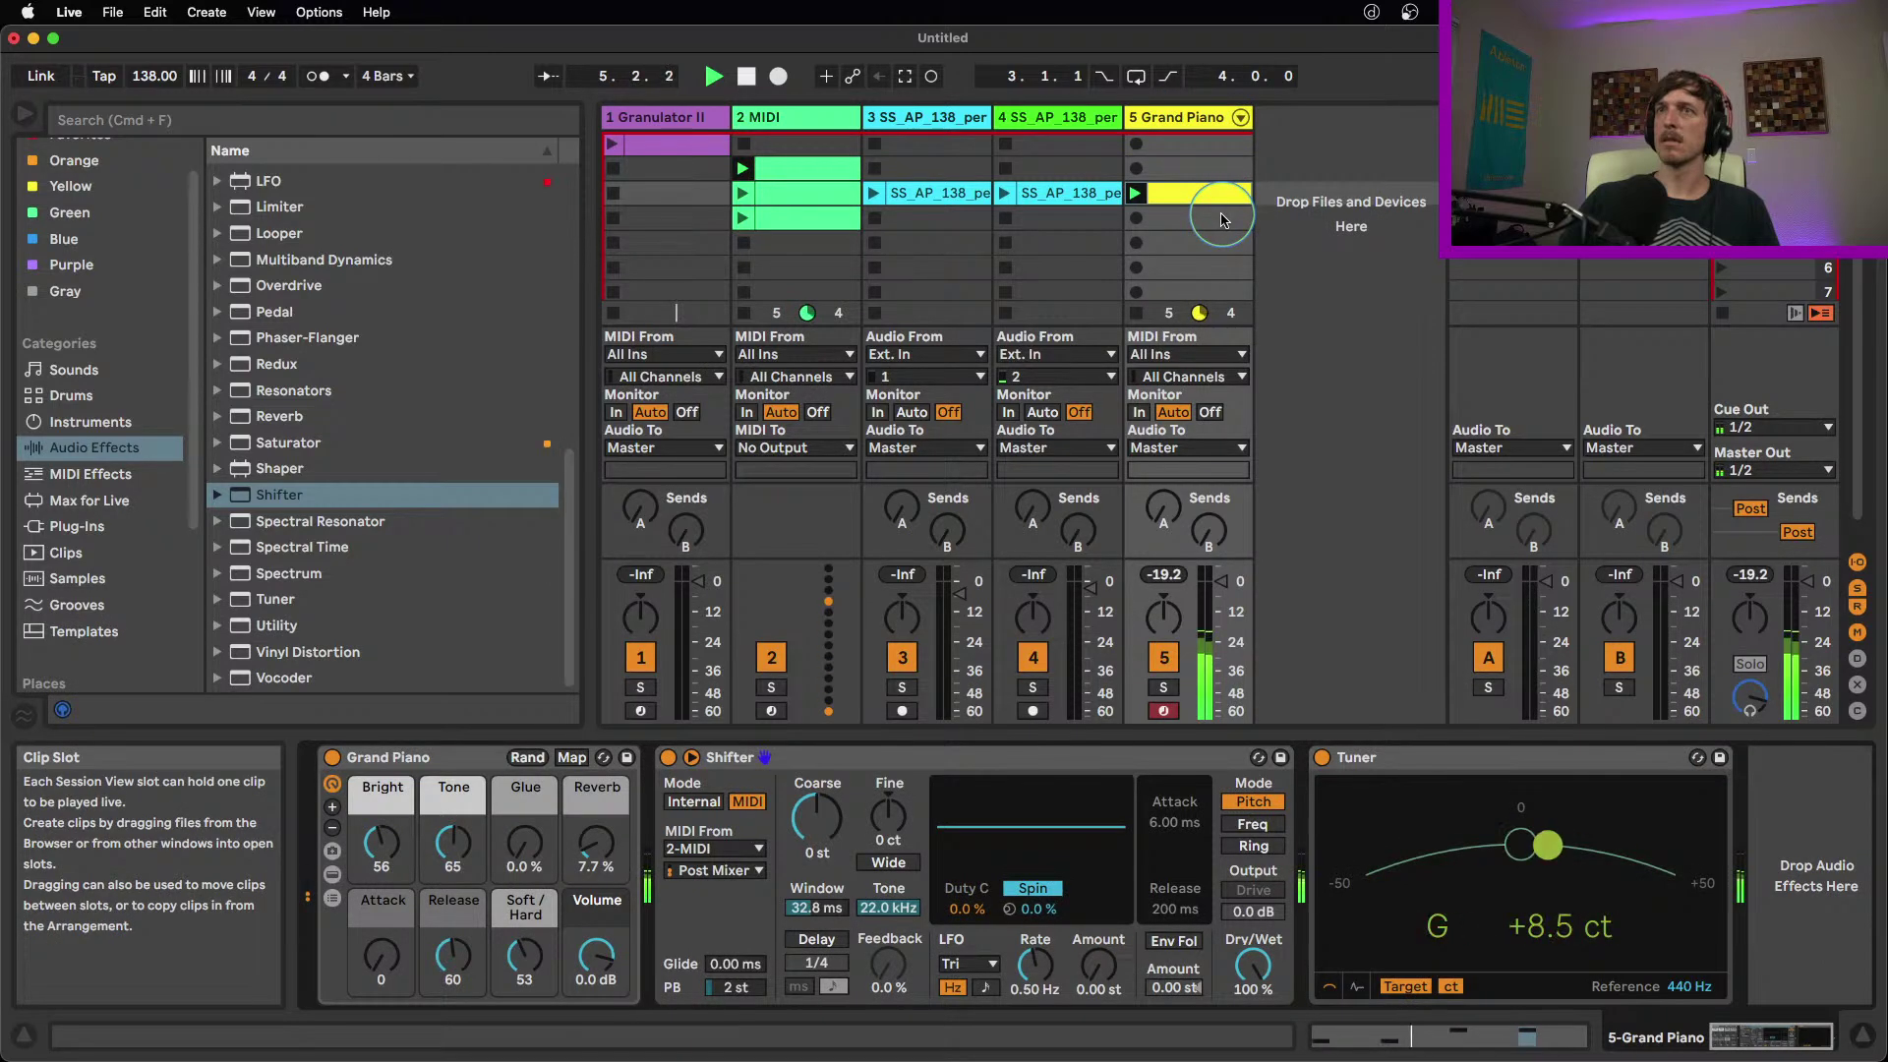
pyautogui.click(1228, 194)
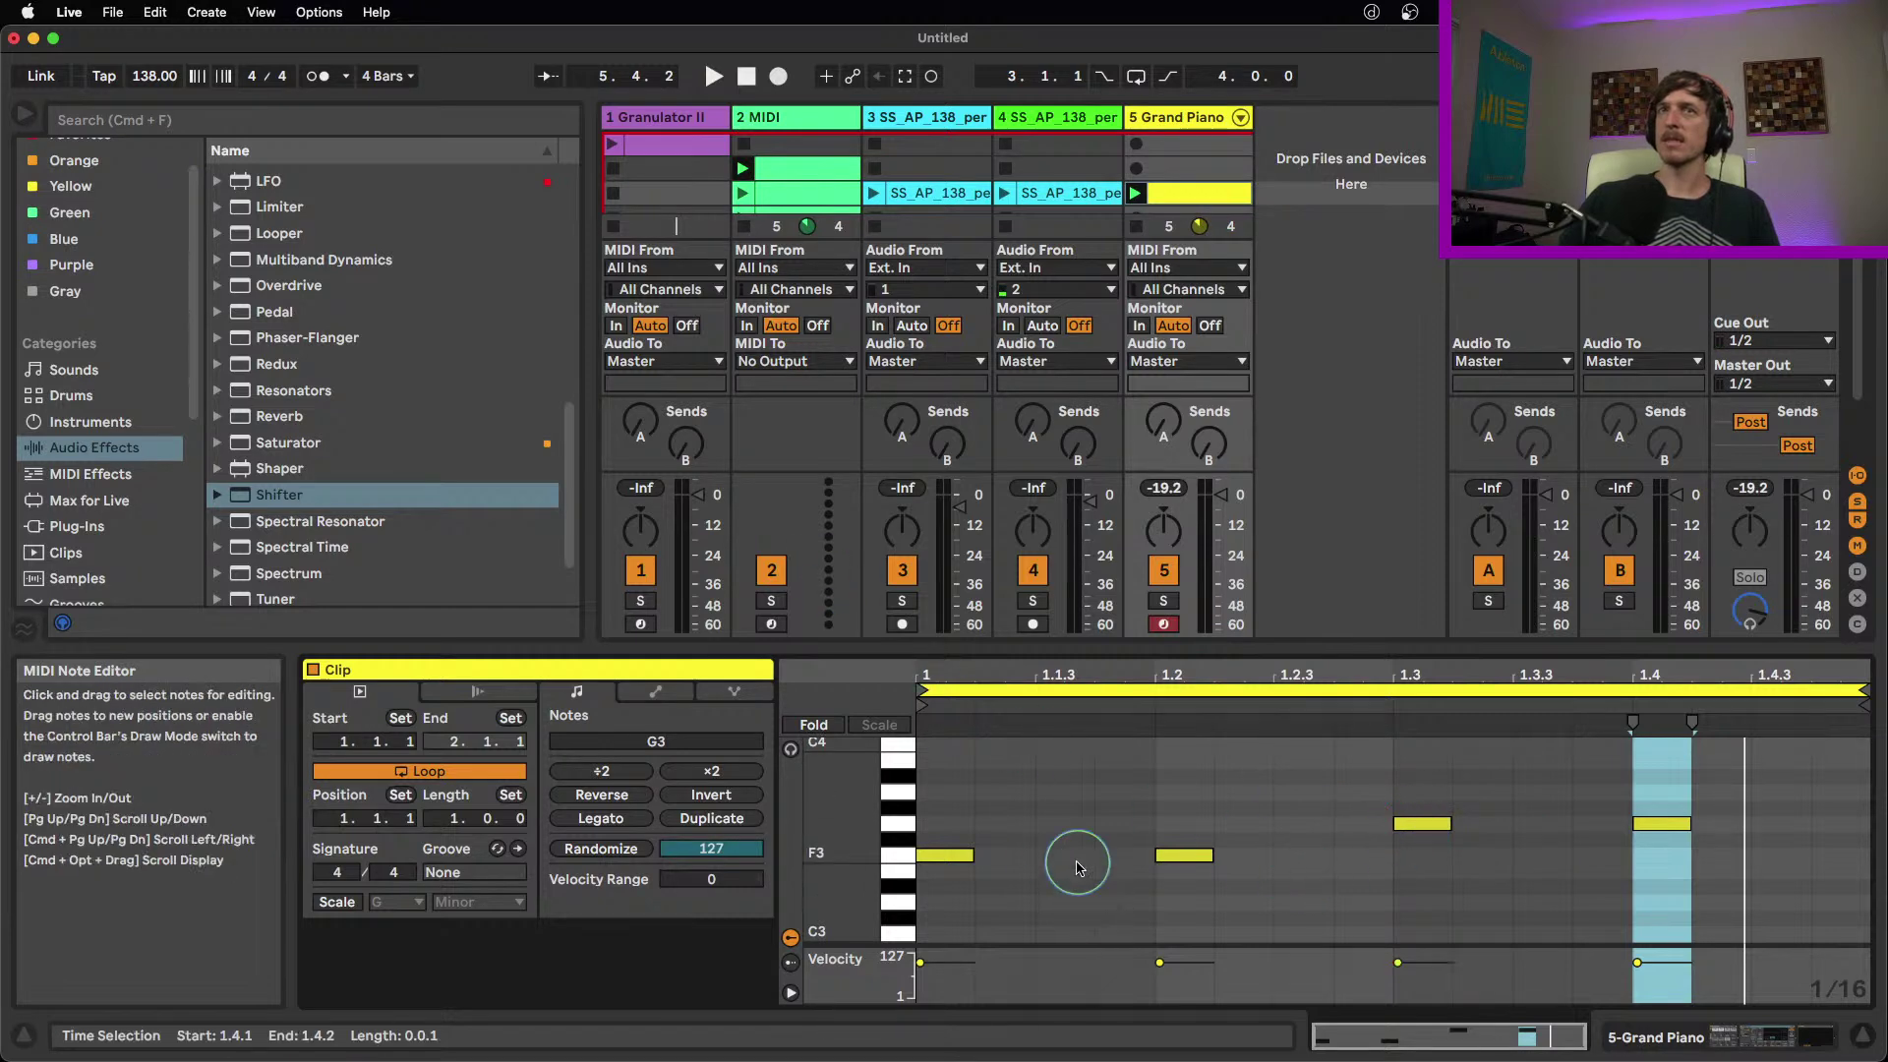
# Lower the control clip's second and fourth notes to C3 and play the piano while watching the Tuner
pyautogui.click(817, 169)
pyautogui.moveTo(1289, 875); pyautogui.dragTo(1287, 895)
pyautogui.moveTo(1690, 834); pyautogui.dragTo(1713, 897)
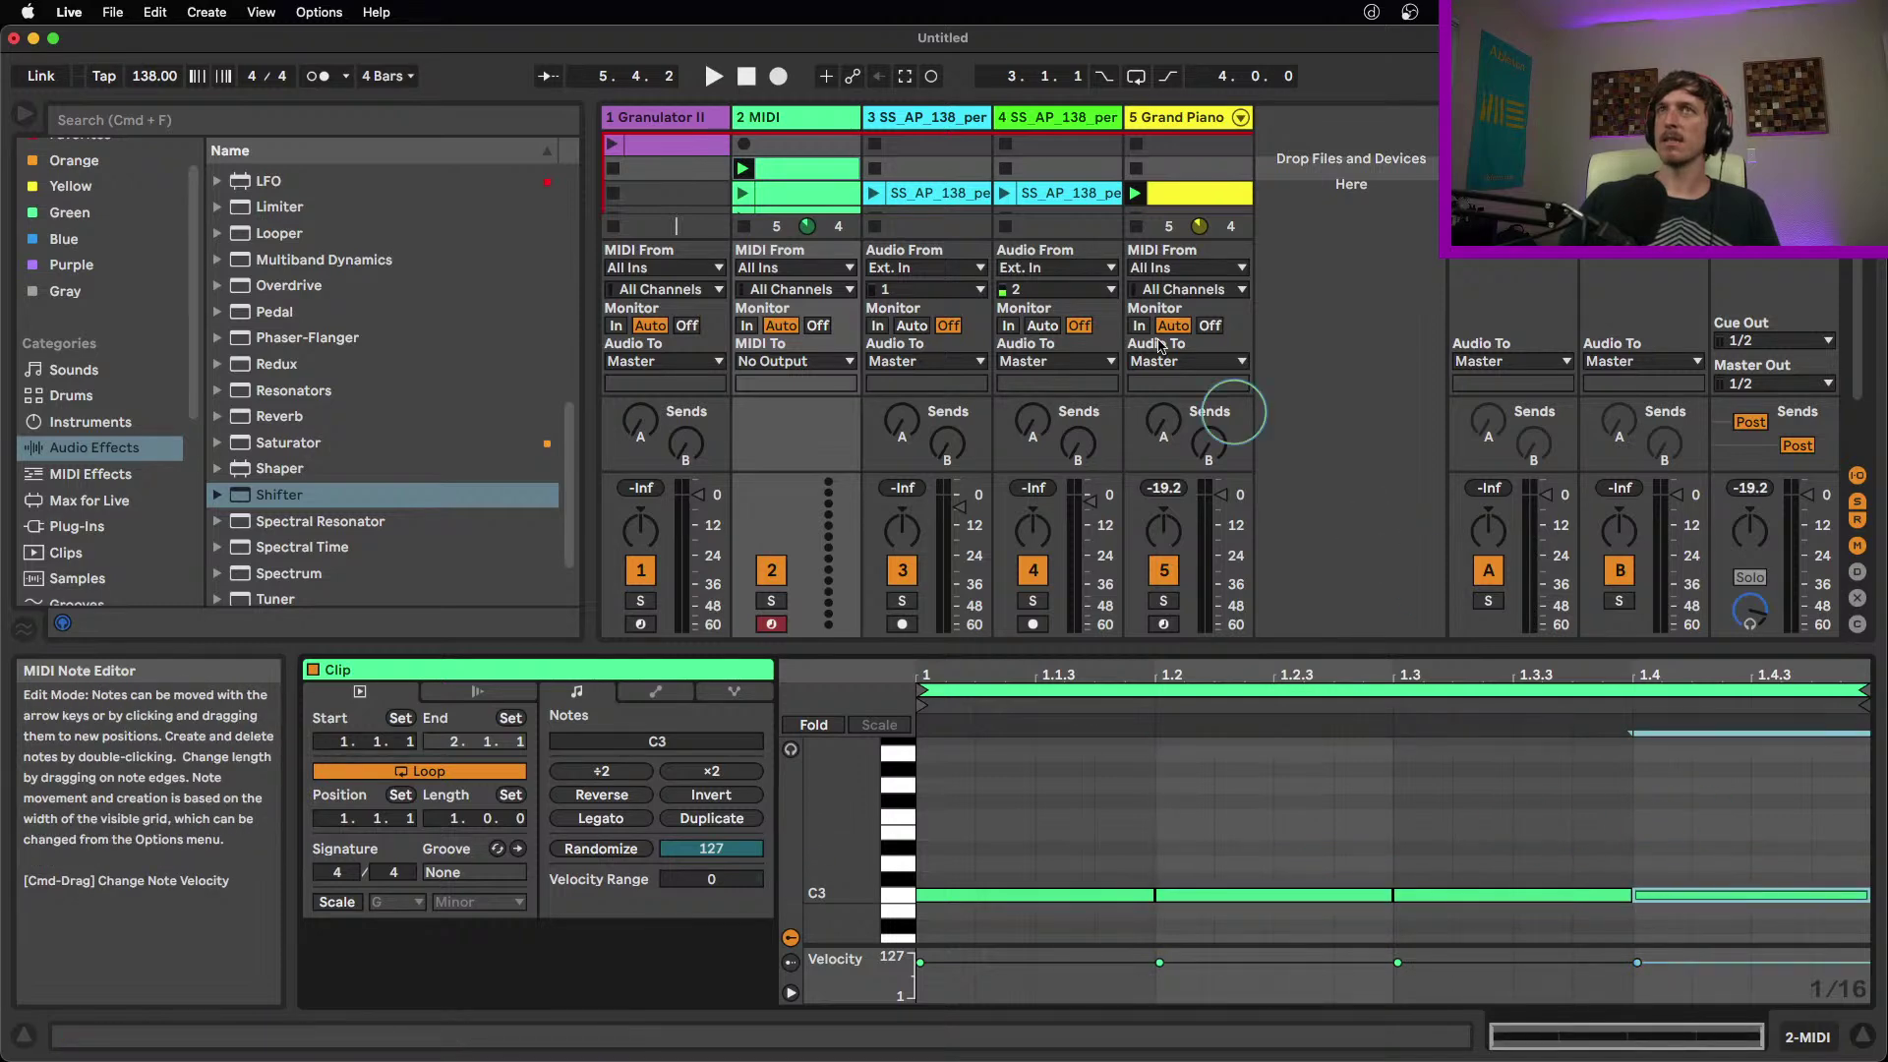
pyautogui.click(1136, 193)
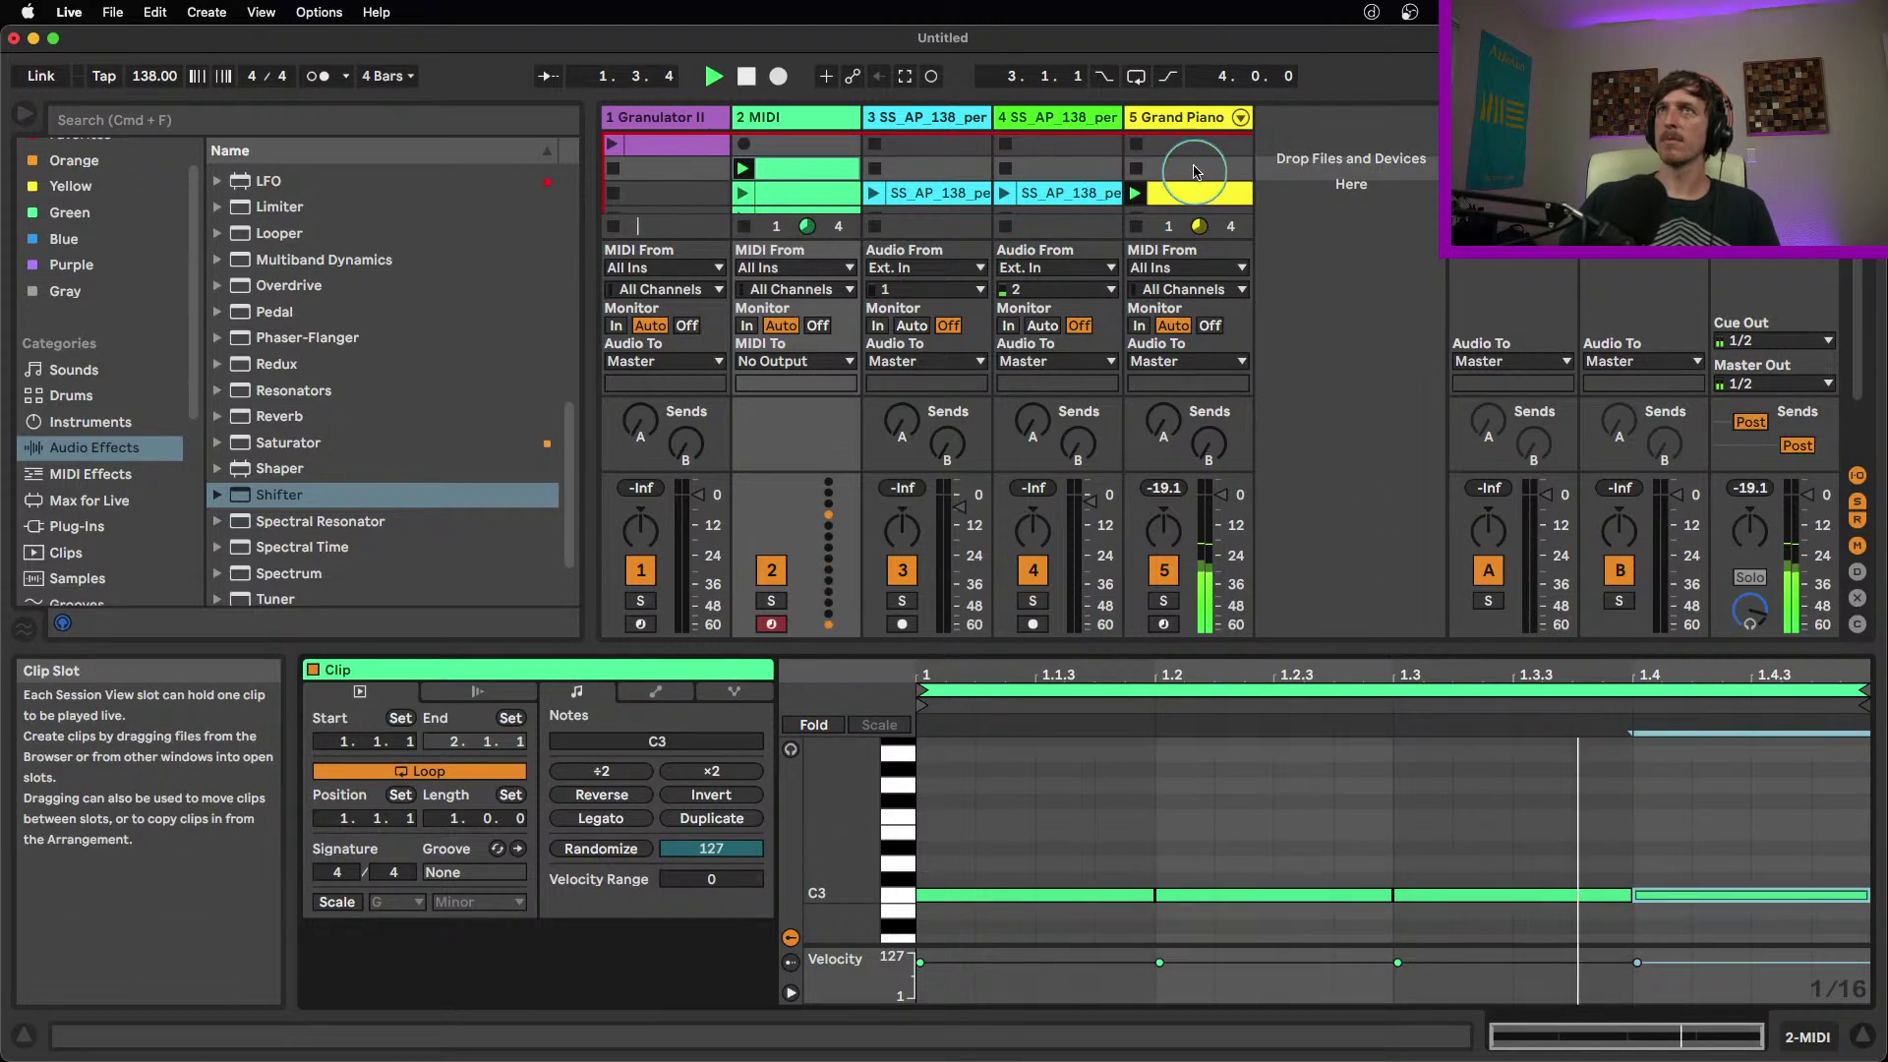
pyautogui.doubleClick(1184, 119)
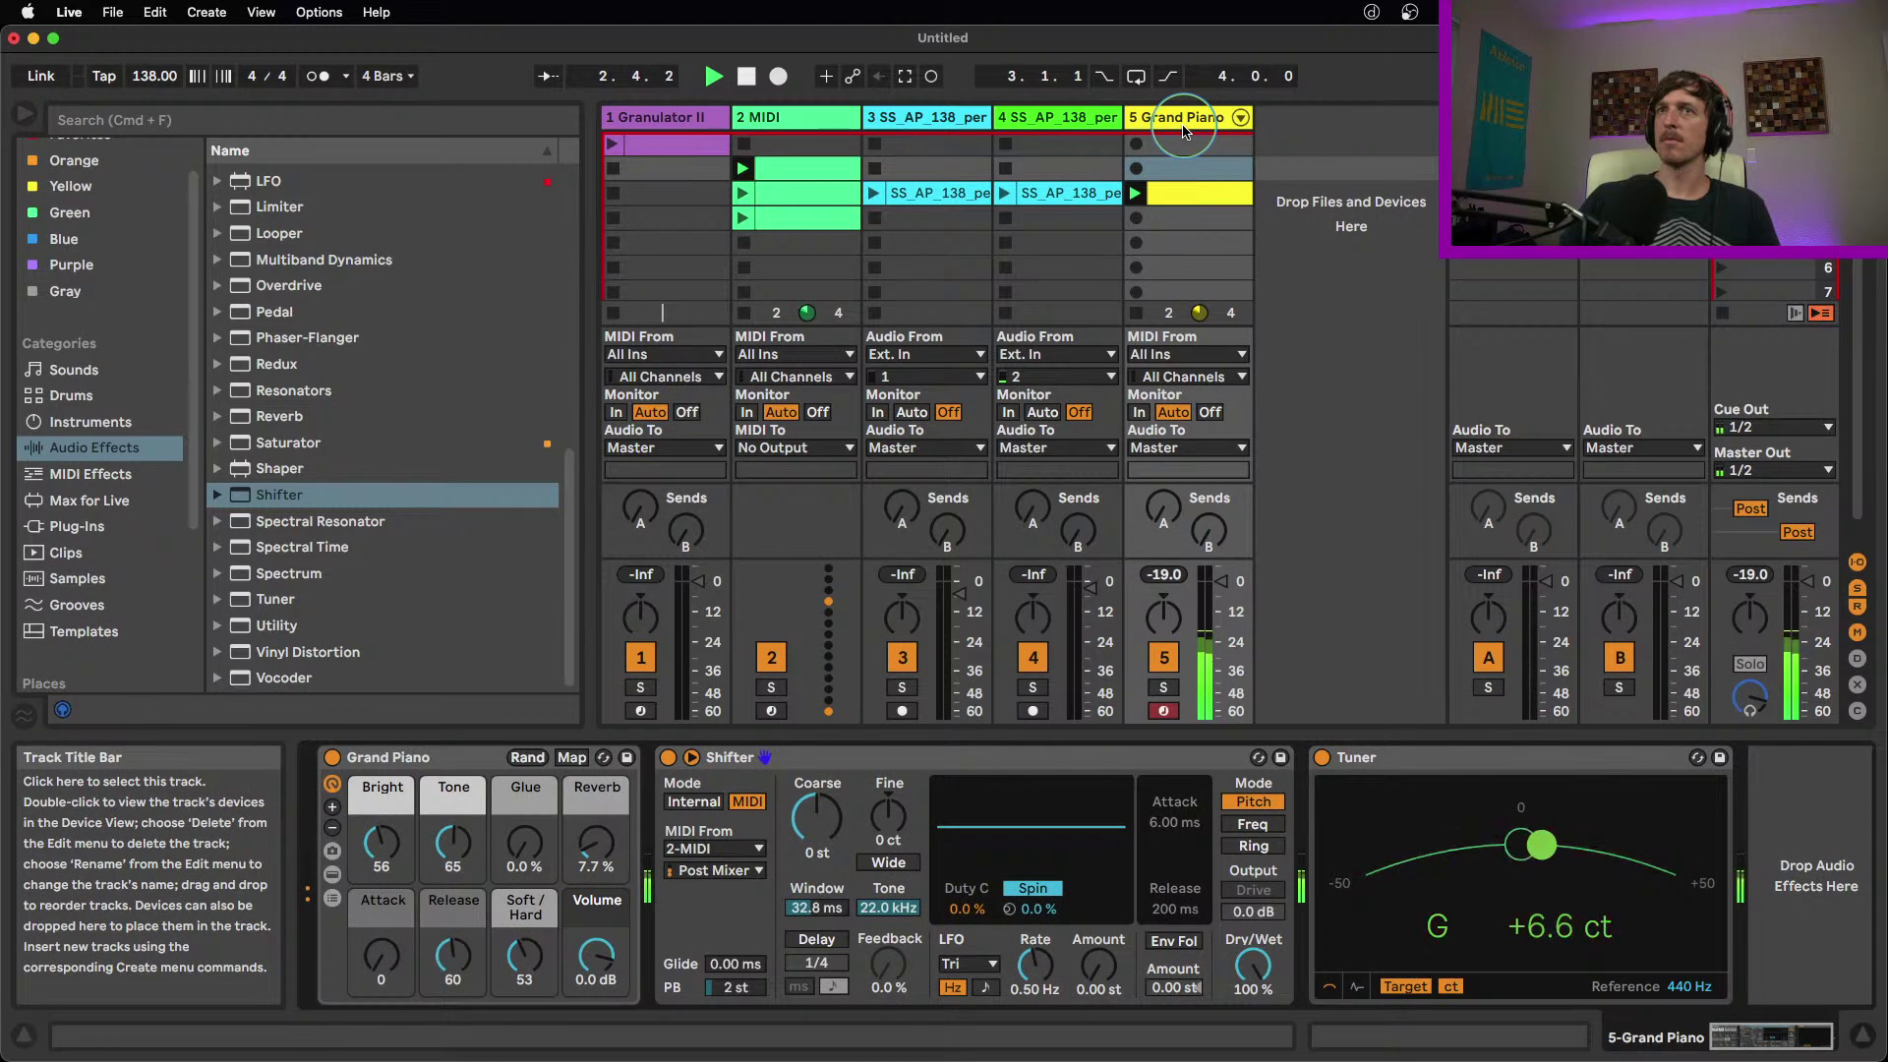
pyautogui.press('space')
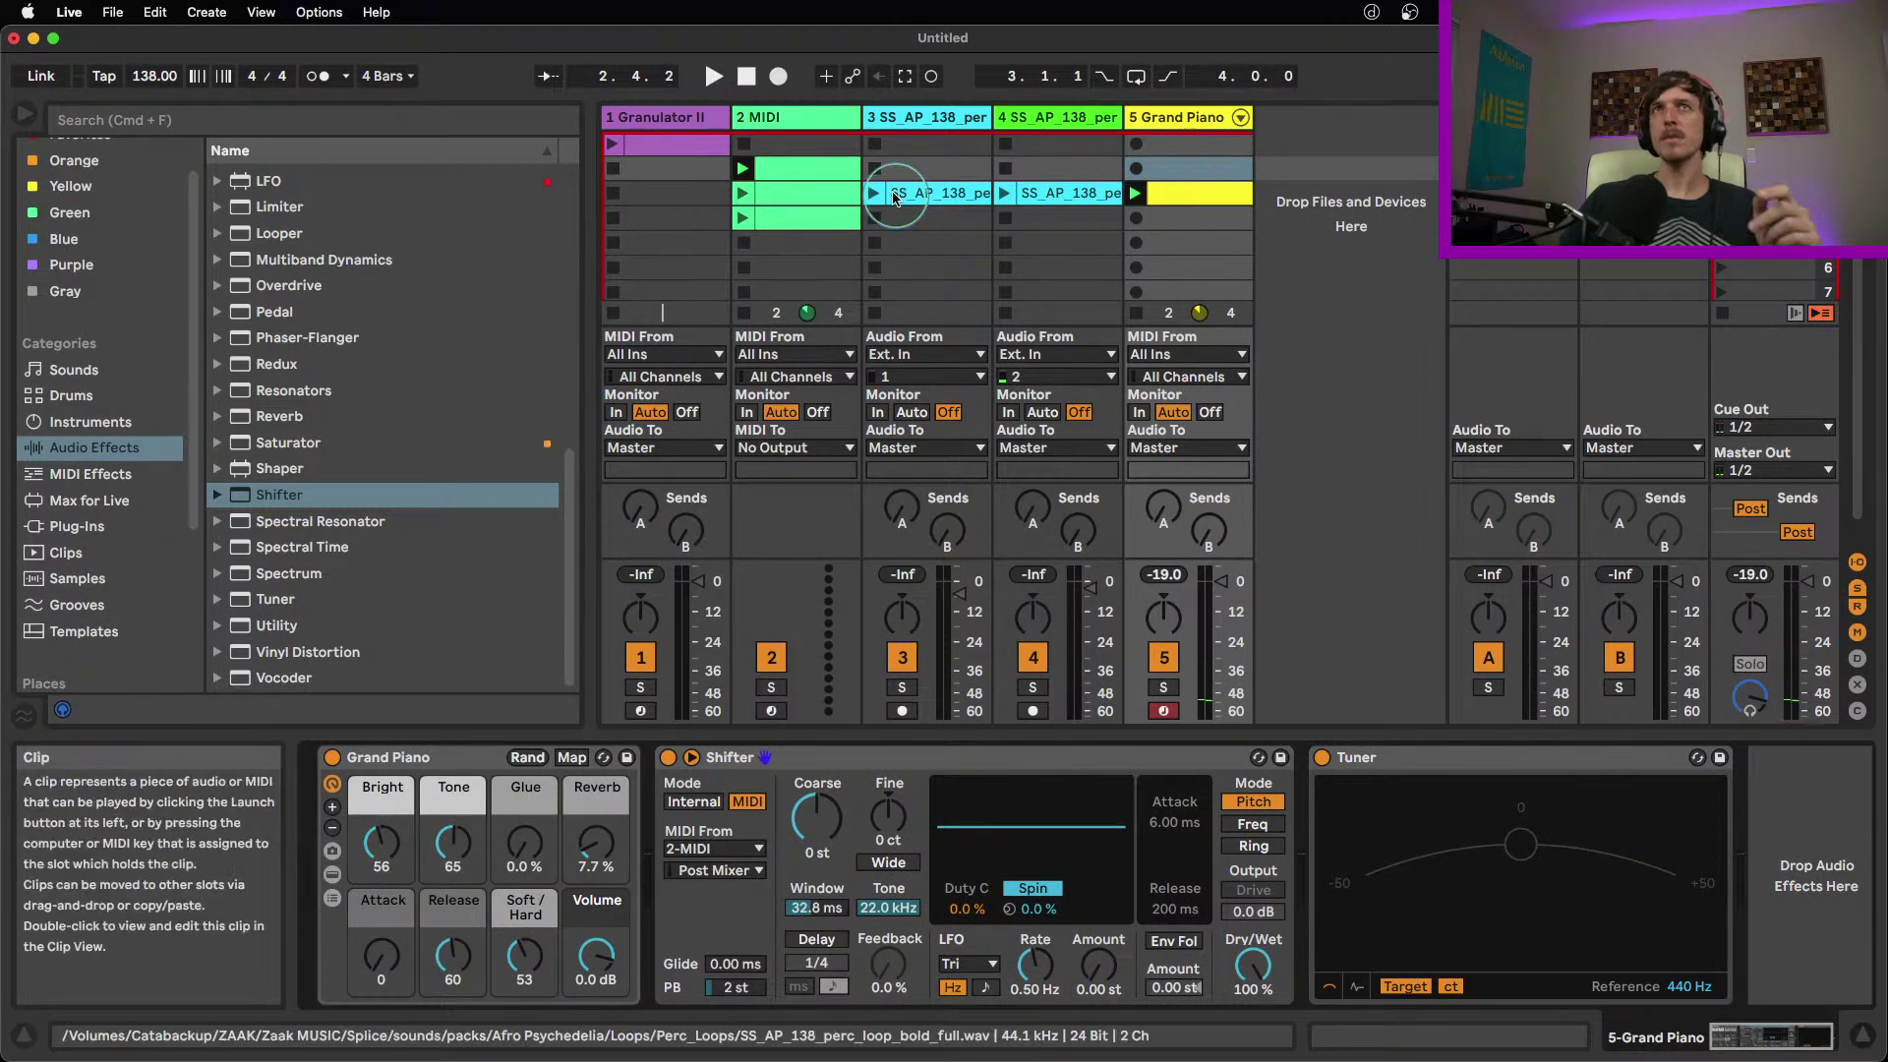
# Raise the control clip's second, third and fourth notes to C#3, D3 and D#3 for a rising chromatic line
pyautogui.doubleClick(836, 169)
pyautogui.click(1225, 892)
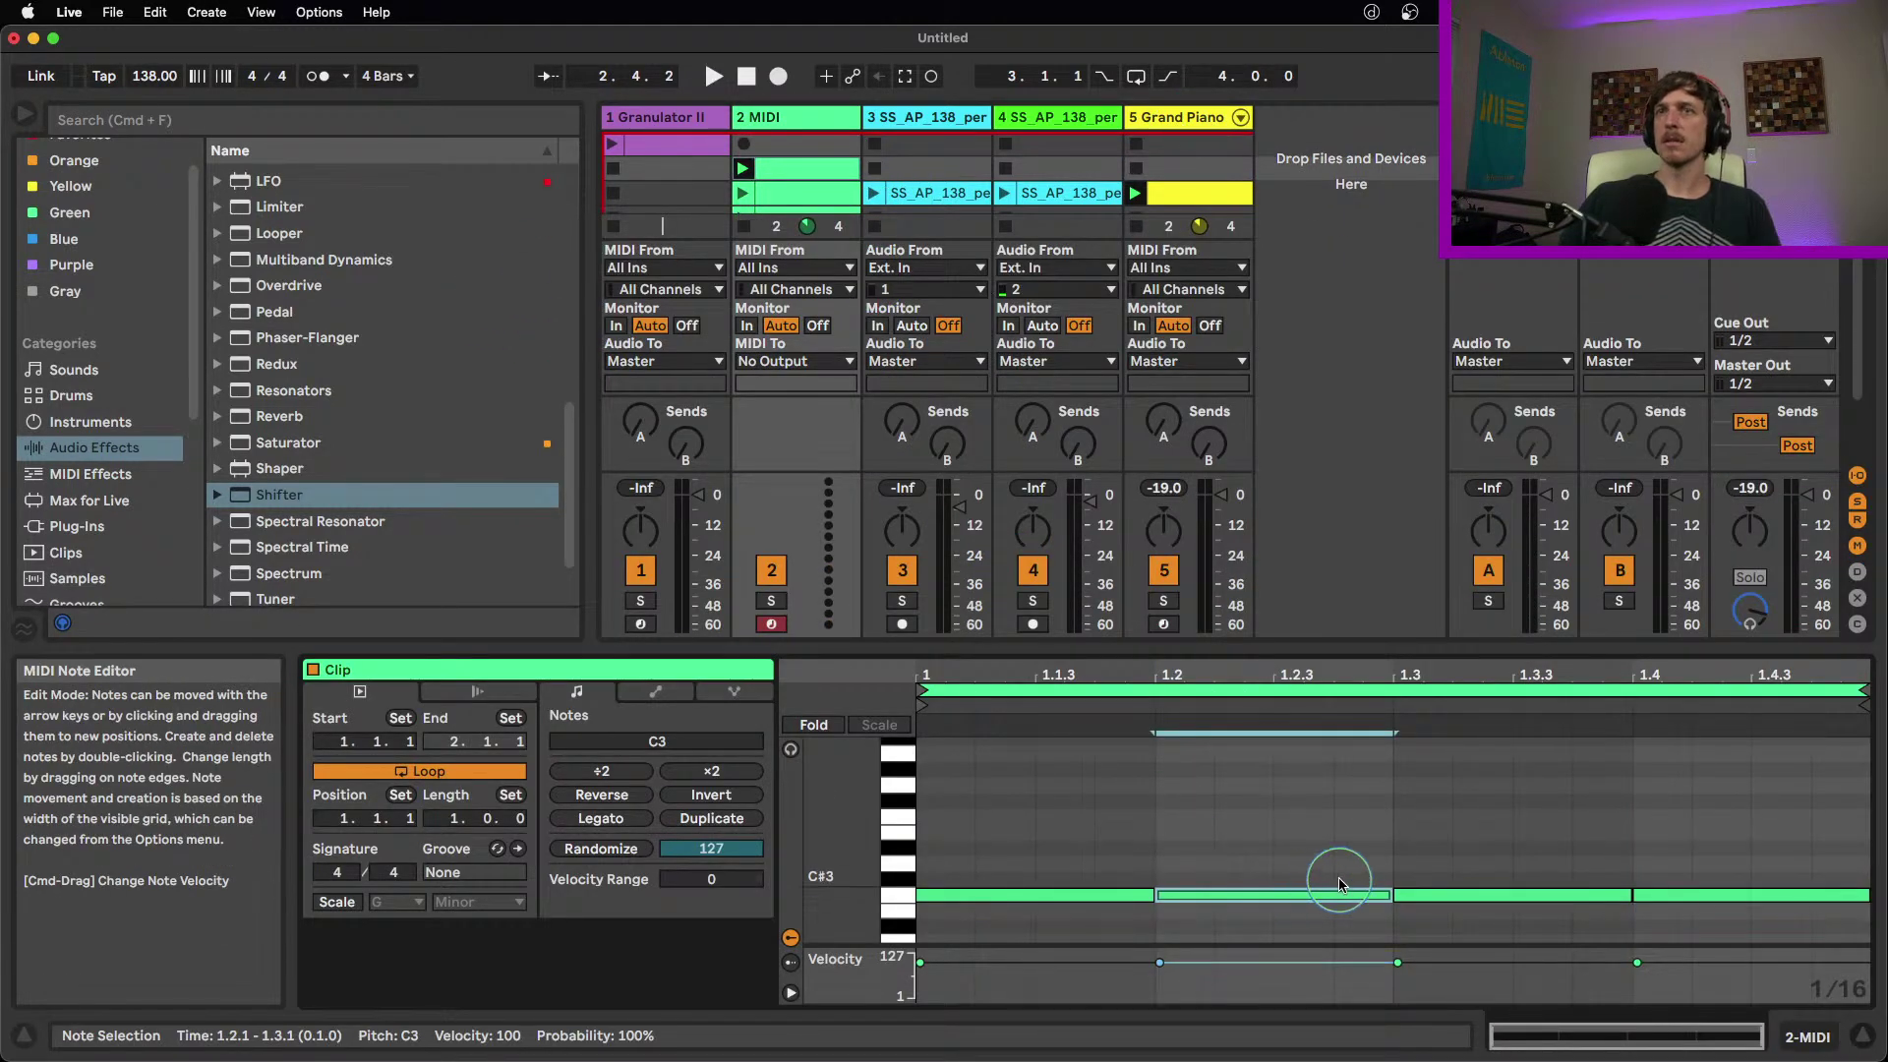
pyautogui.press('Up')
pyautogui.click(1542, 897)
pyautogui.press('Up')
pyautogui.press('Up')
pyautogui.click(1672, 895)
pyautogui.press('Up')
pyautogui.press('Up')
pyautogui.press('Up')
# Play the piano with the chromatic control notes and watch the shifted pitches on the Tuner
pyautogui.press('space')
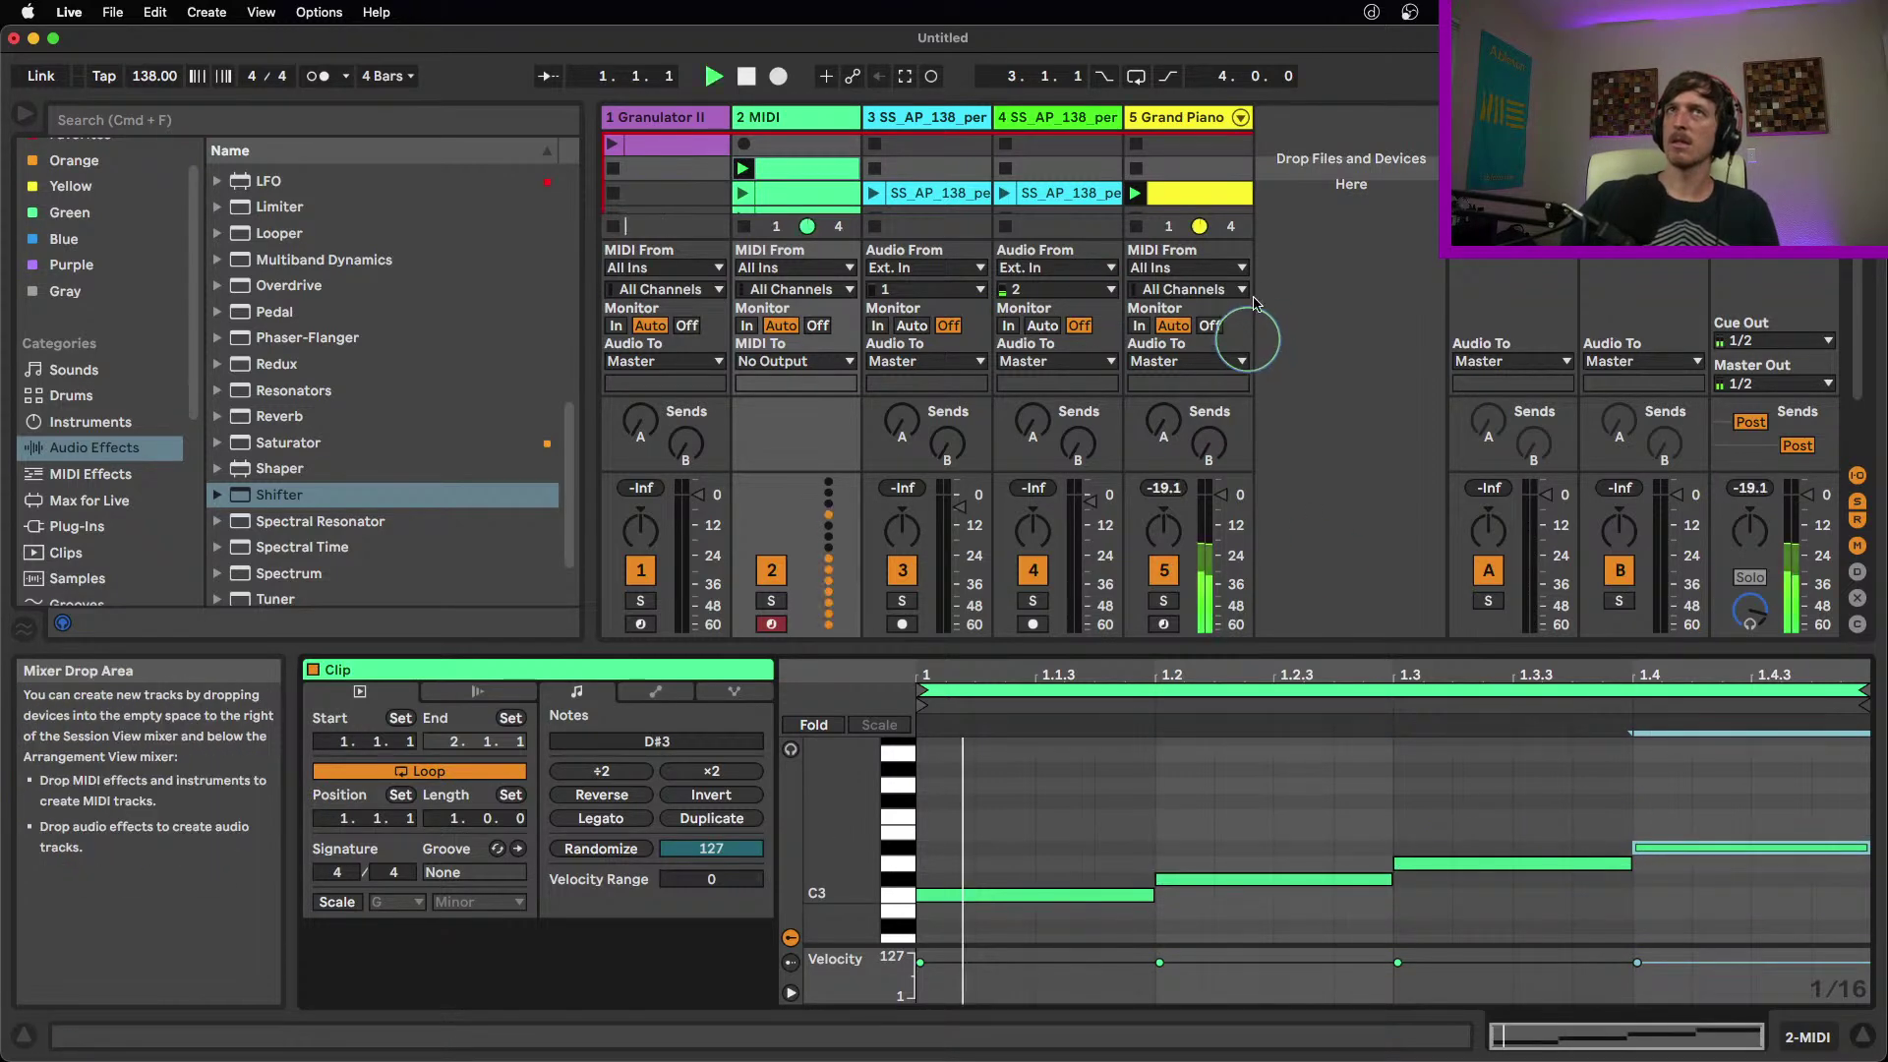
pyautogui.click(1220, 119)
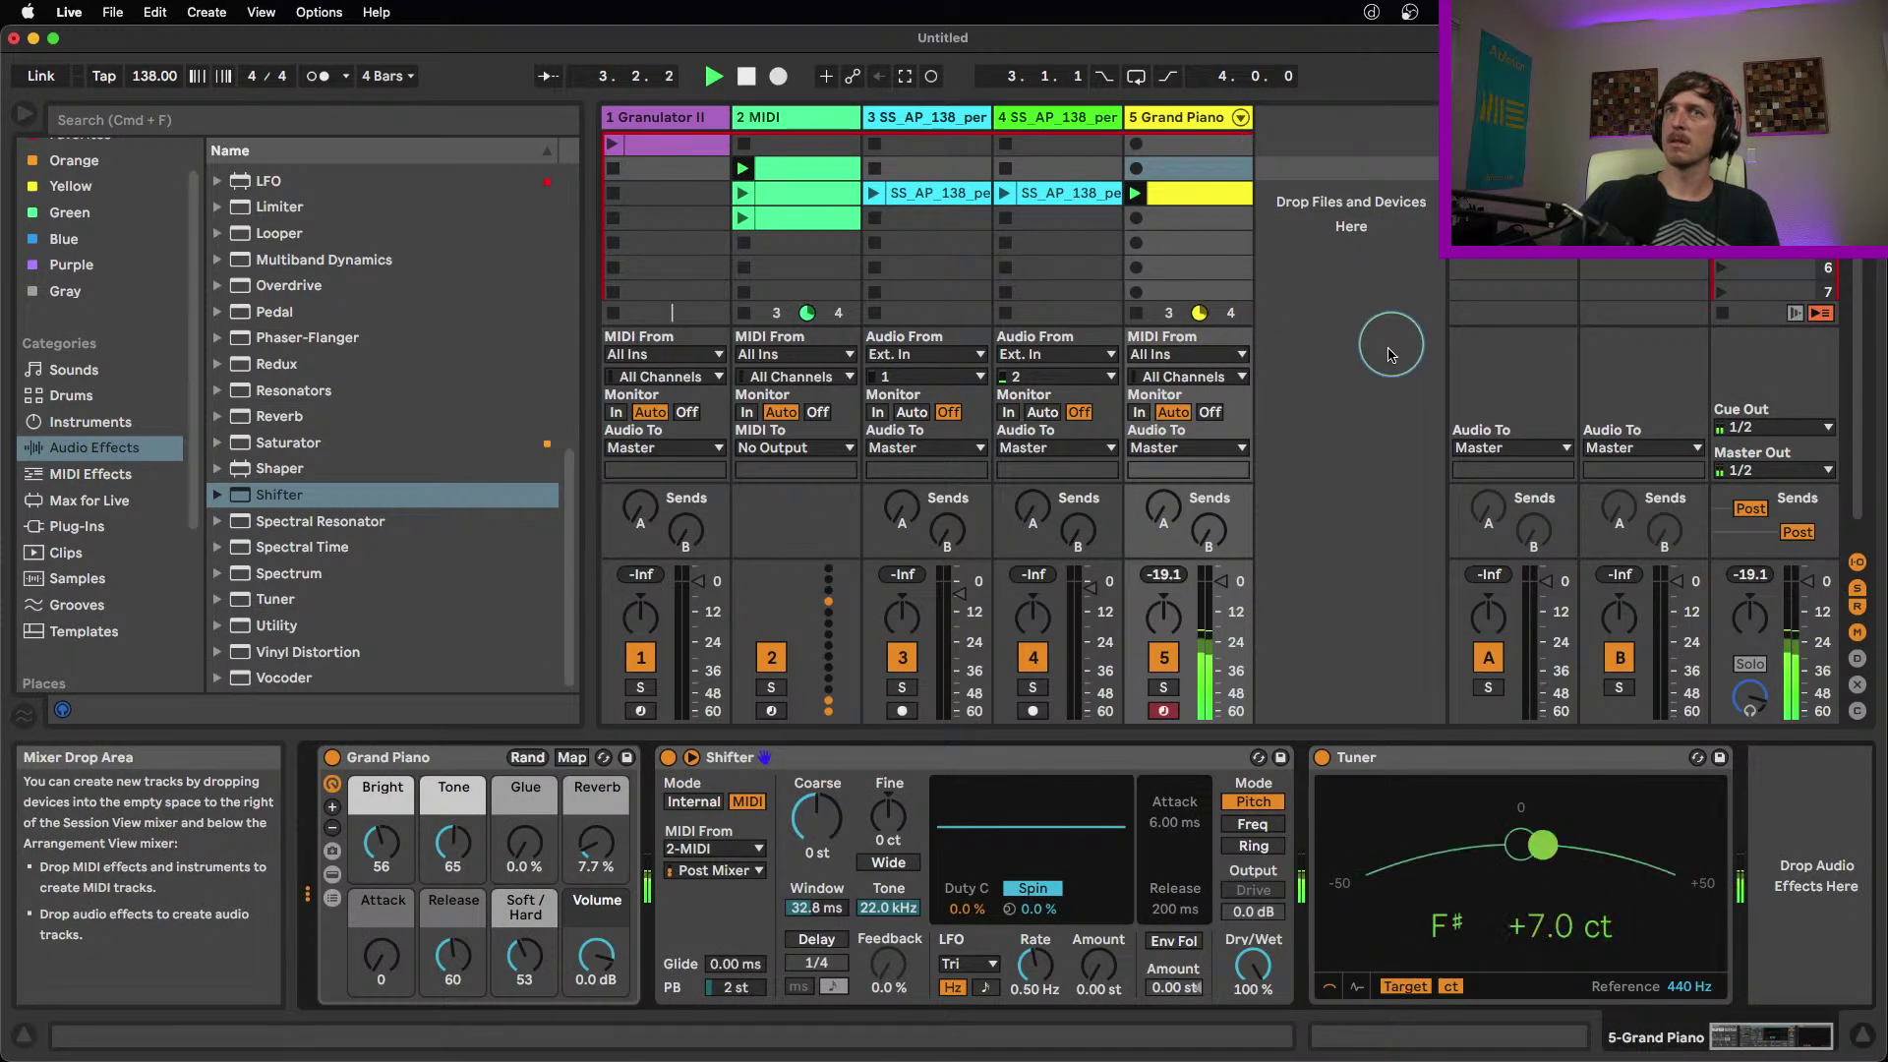
pyautogui.press('space')
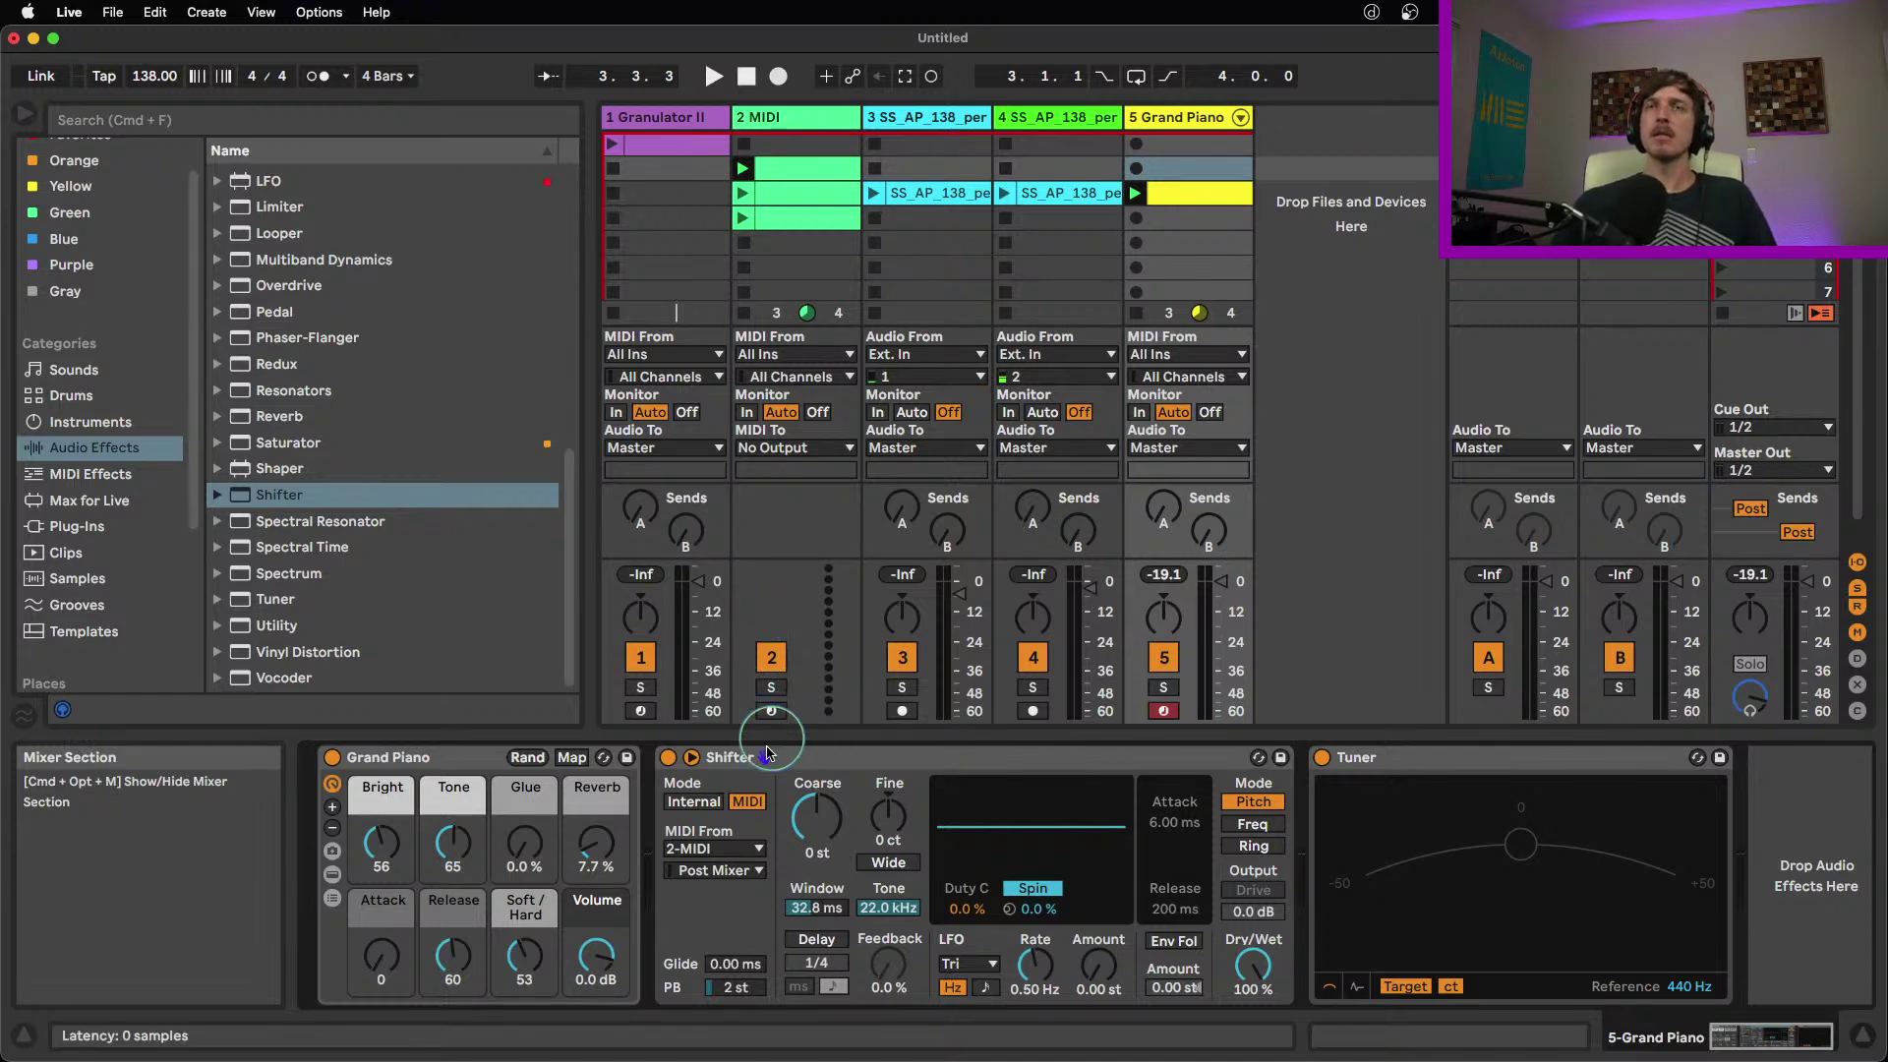
# Review Shifter's MIDI mode and Coarse control alongside each of the four notes in the control clip
pyautogui.click(745, 800)
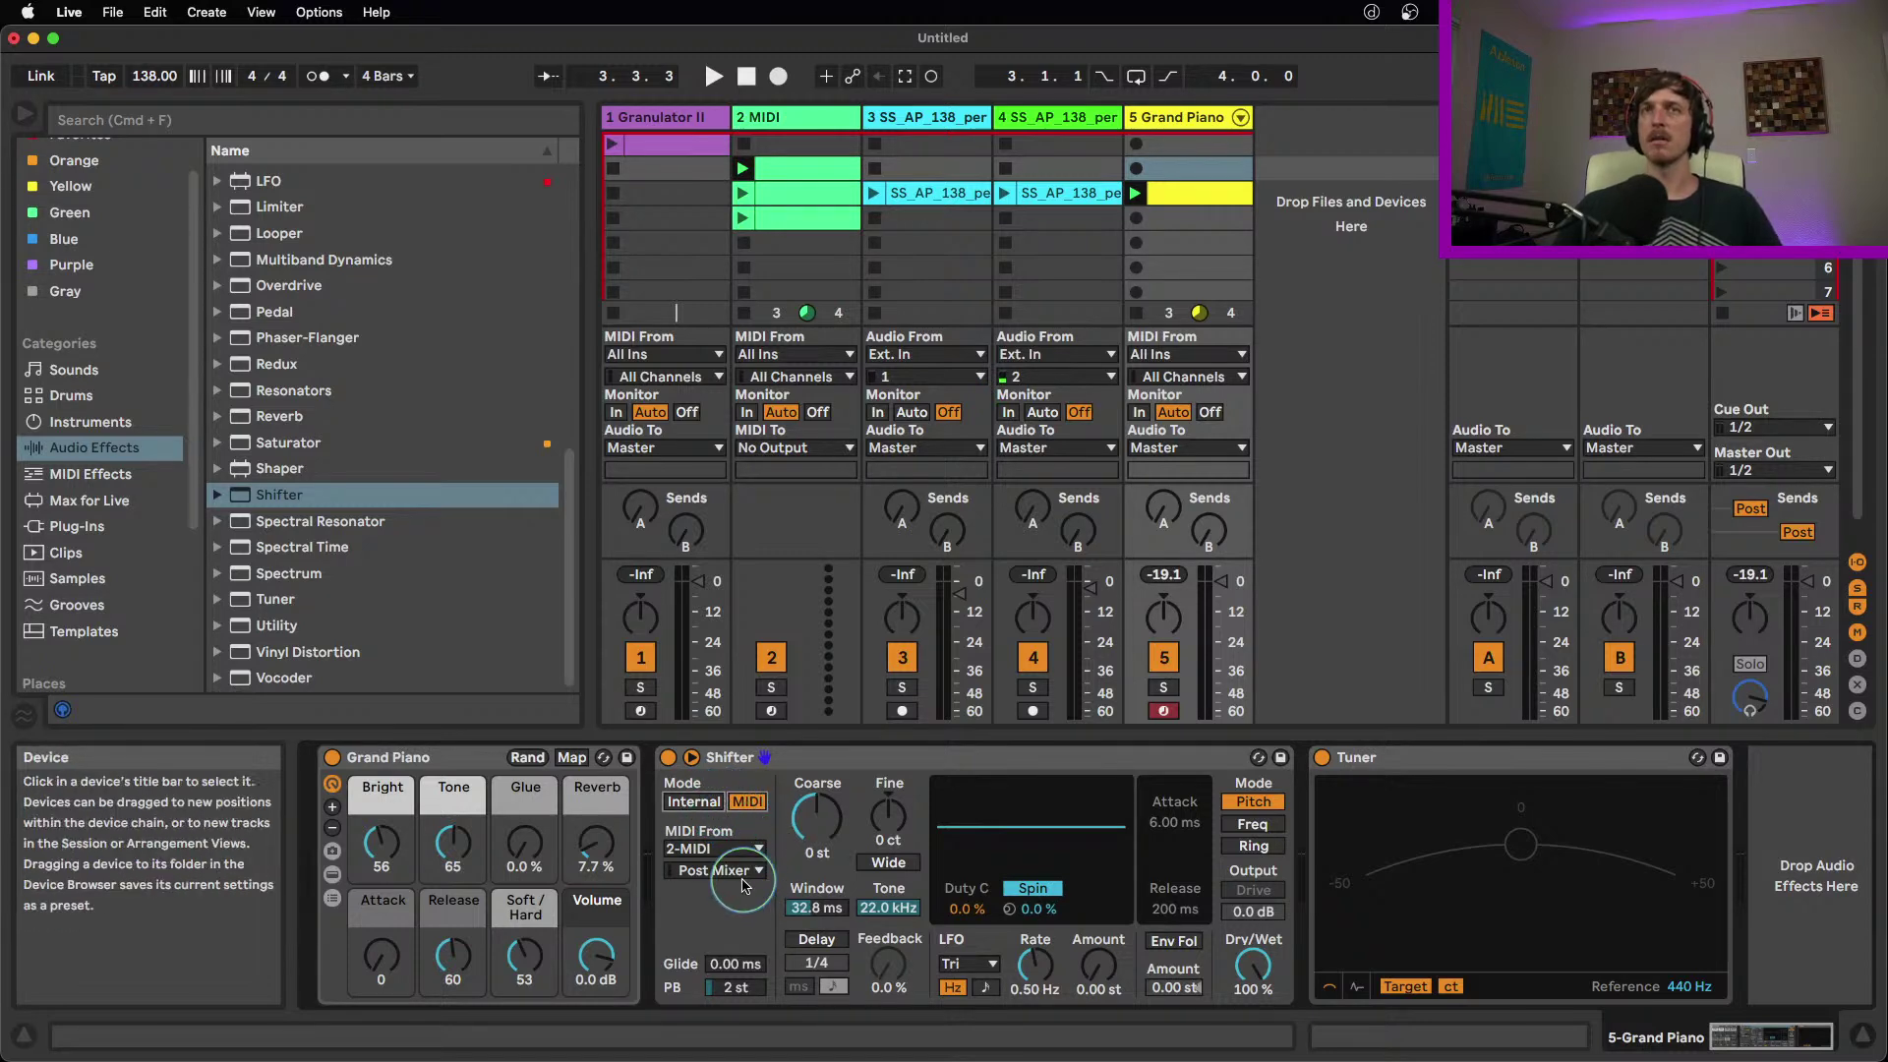
pyautogui.moveTo(824, 823); pyautogui.dragTo(824, 813)
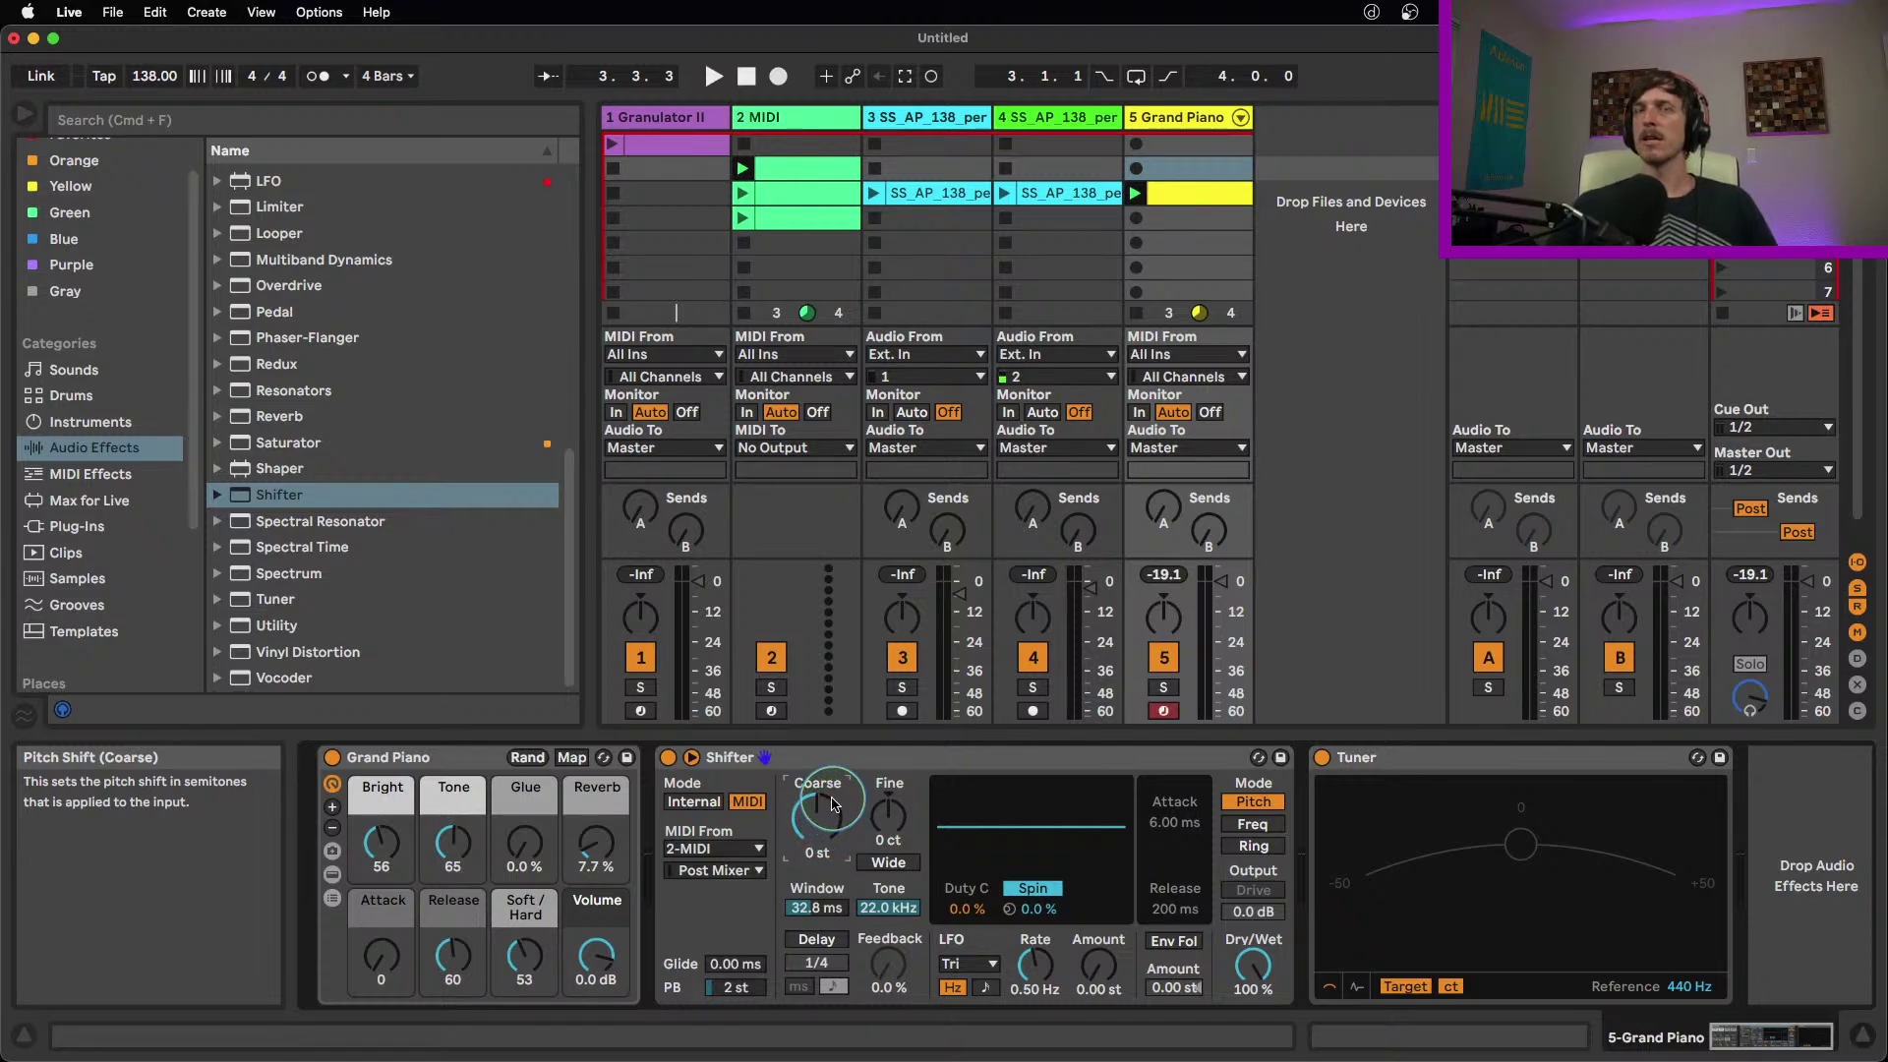
pyautogui.doubleClick(838, 168)
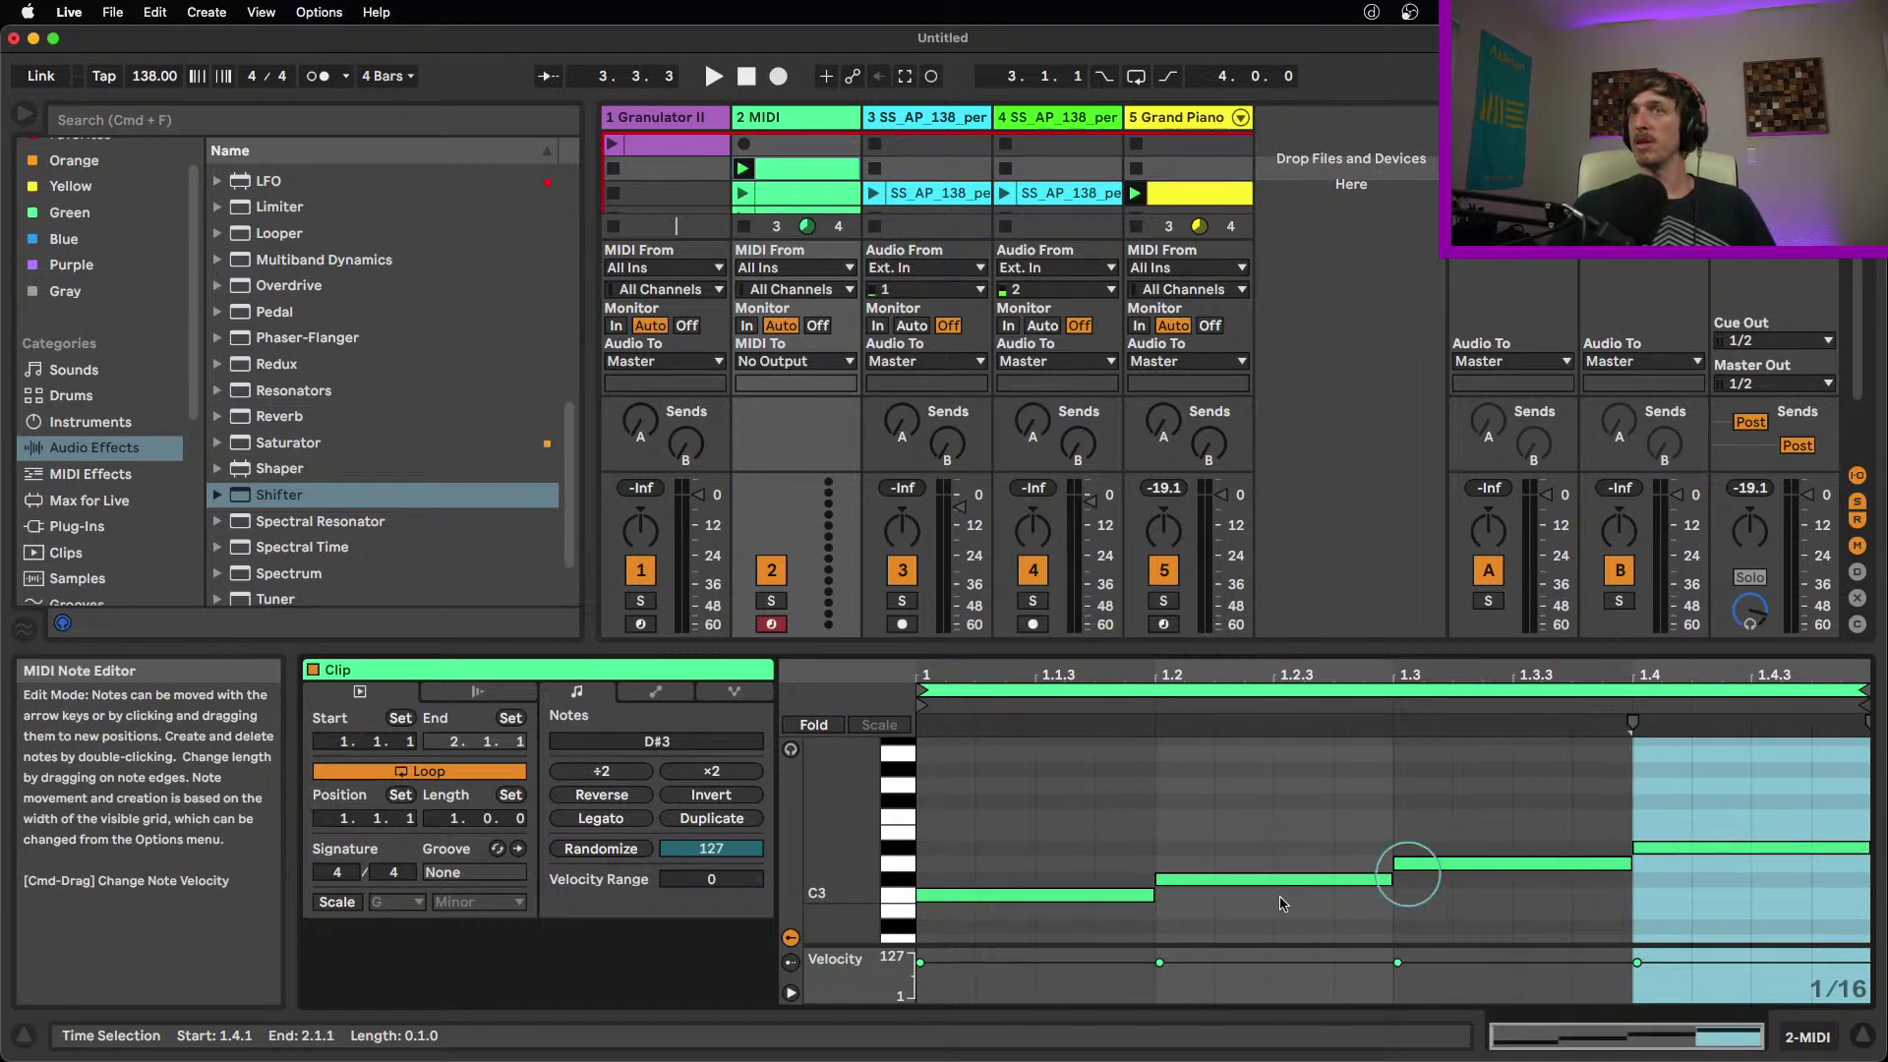
pyautogui.click(1117, 894)
pyautogui.click(1236, 878)
pyautogui.click(1514, 863)
pyautogui.click(1787, 850)
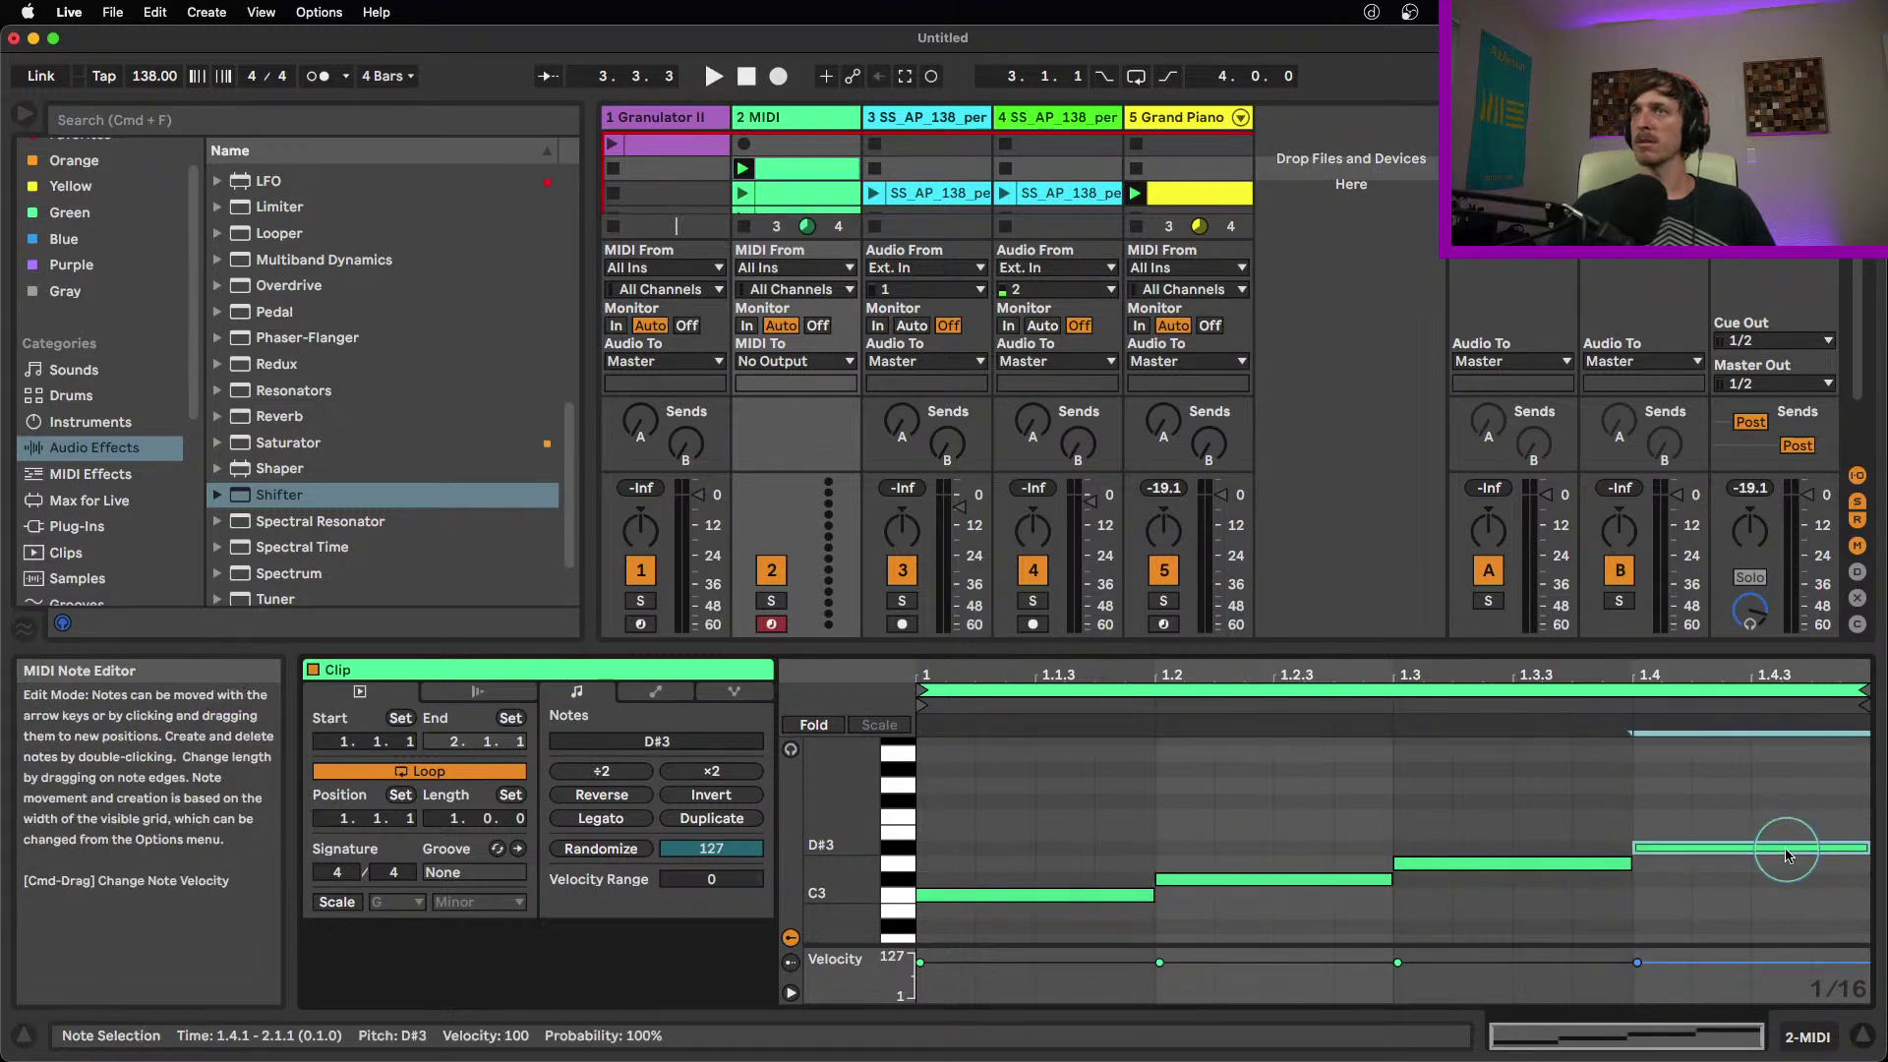
pyautogui.click(1057, 896)
pyautogui.moveTo(1235, 903); pyautogui.dragTo(922, 969)
pyautogui.click(1032, 798)
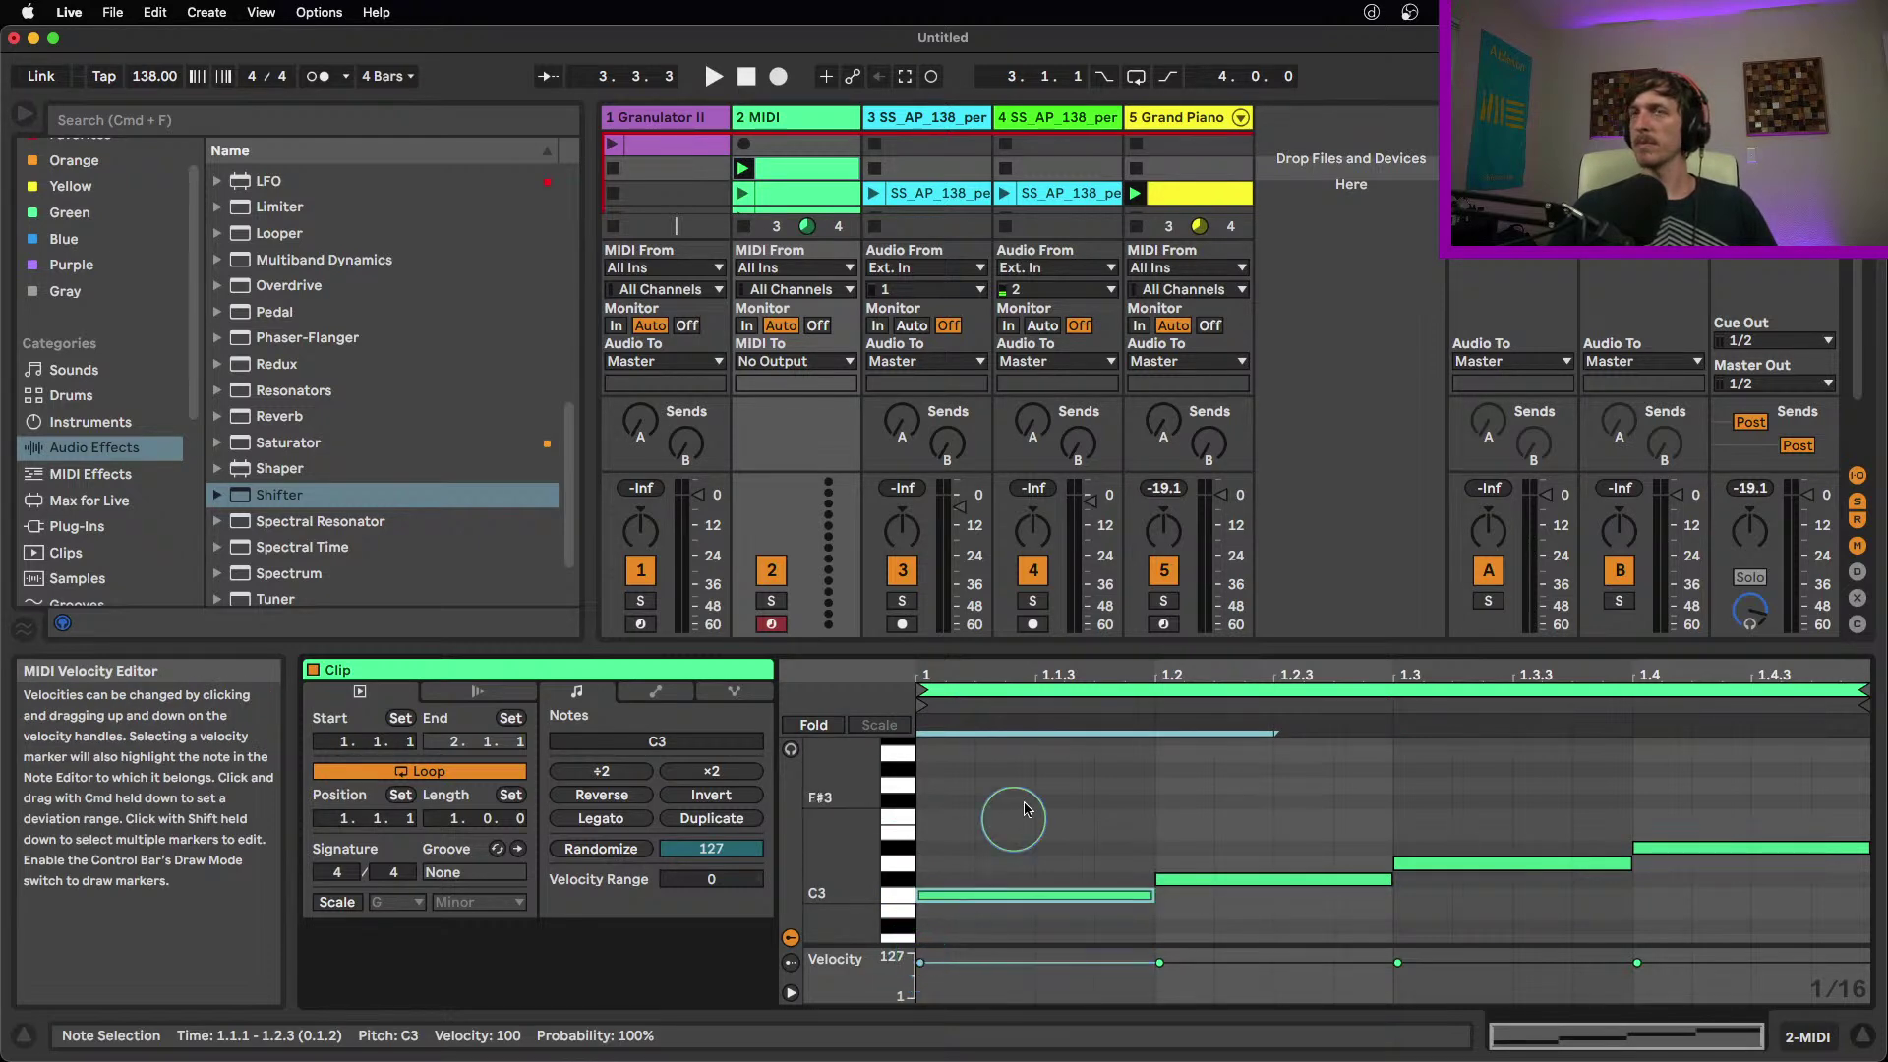
# Stop the 2 MIDI track's control clip and play the piano into the Tuner without it
pyautogui.click(745, 227)
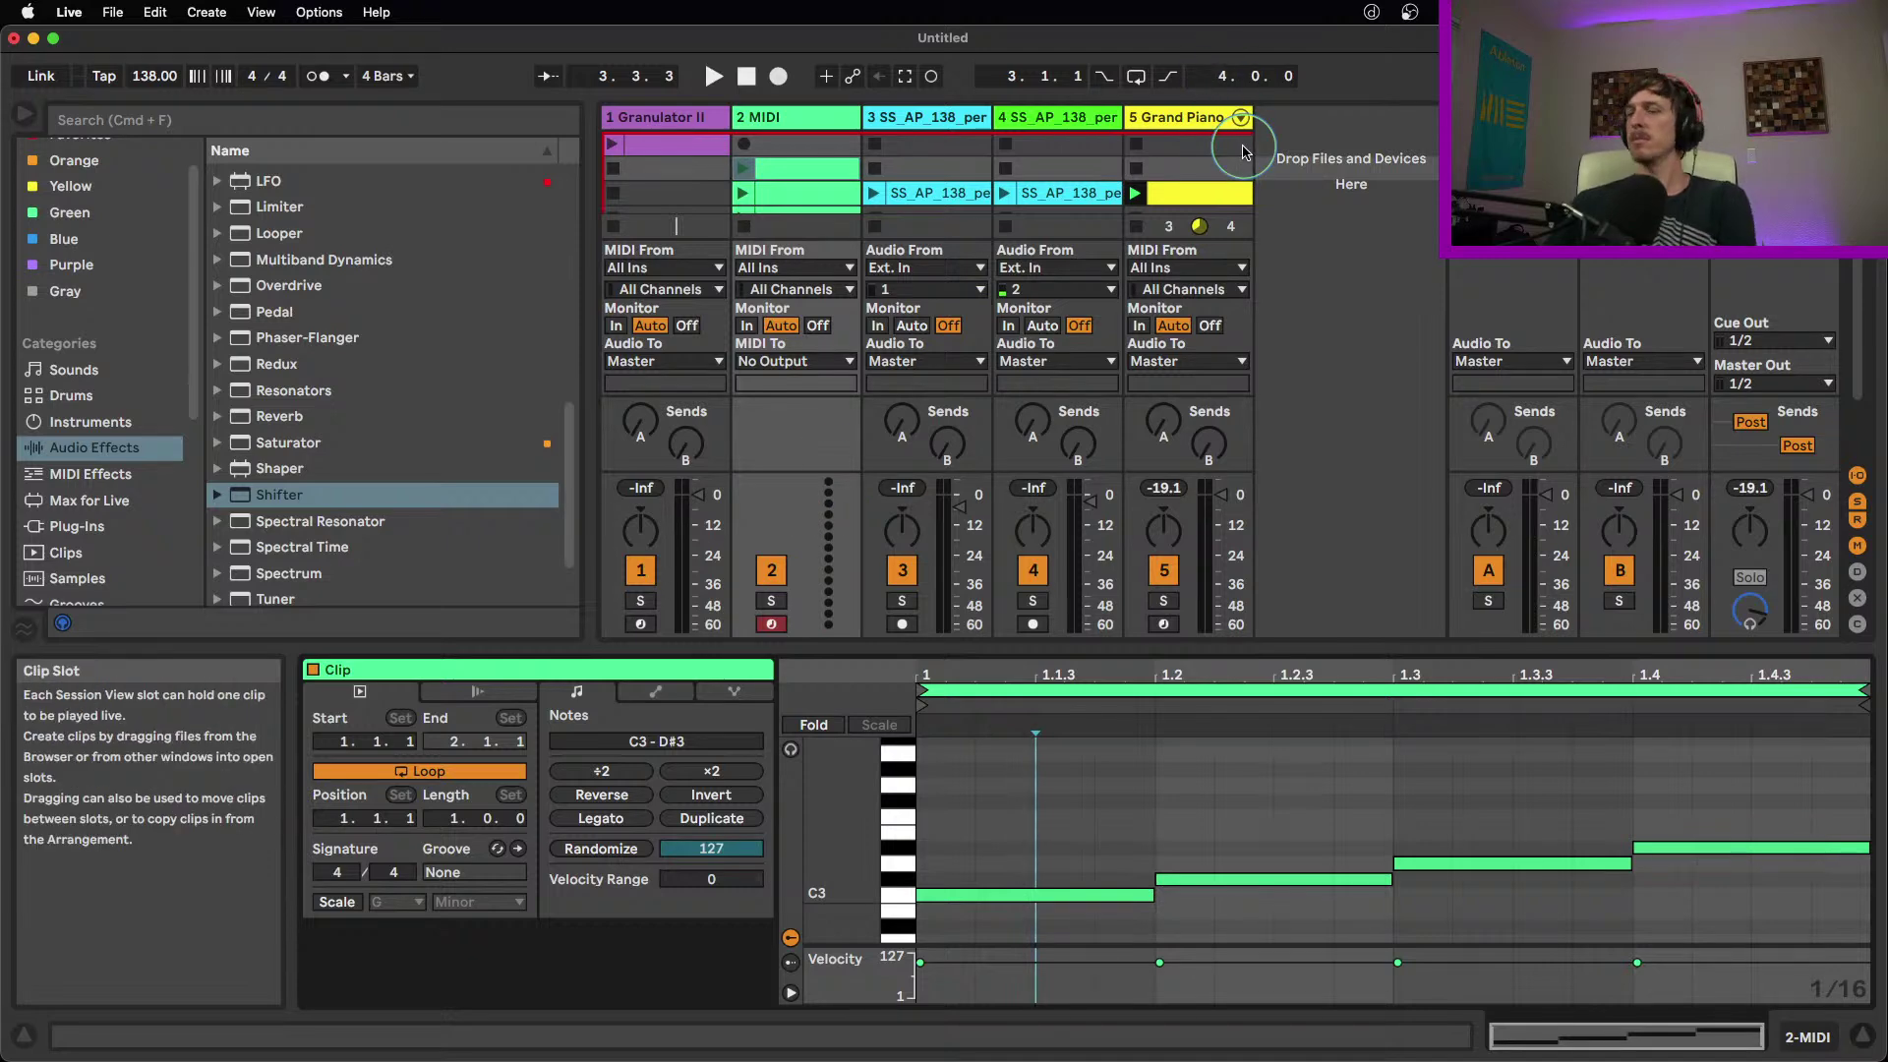
pyautogui.press('space')
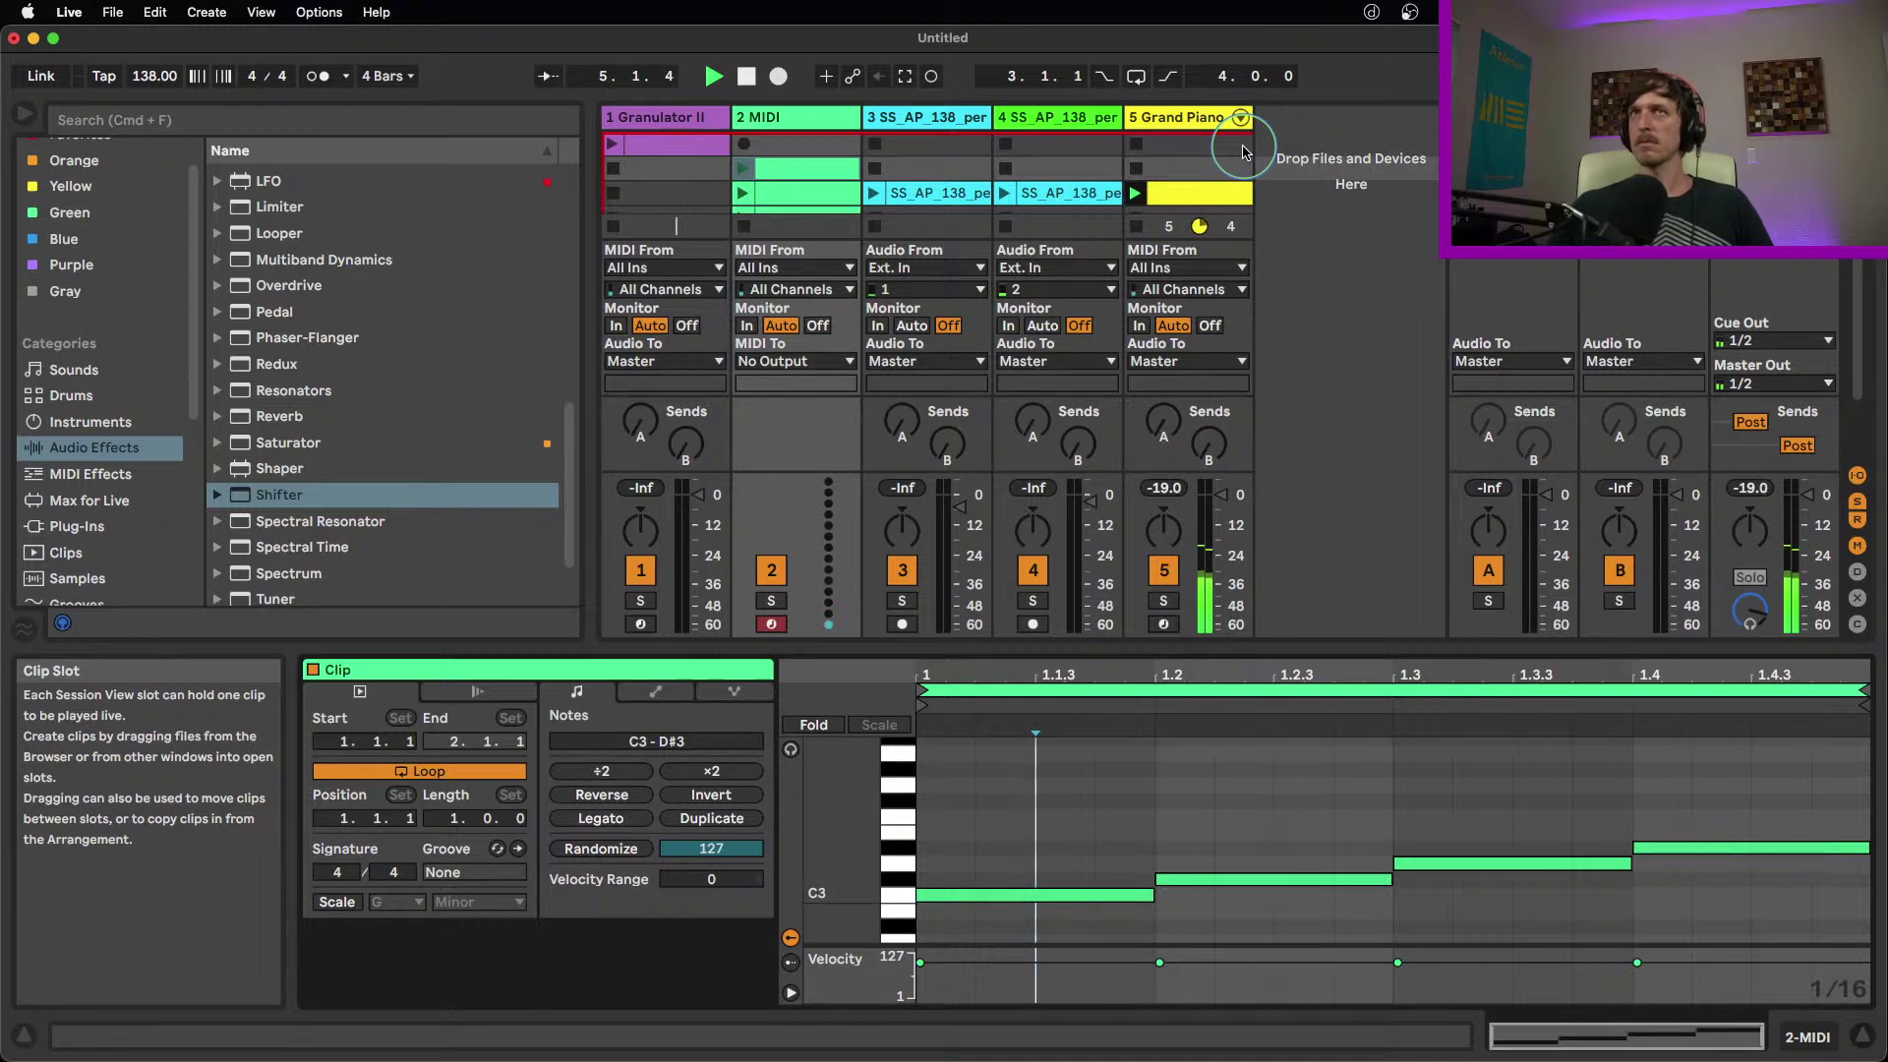
pyautogui.doubleClick(1212, 118)
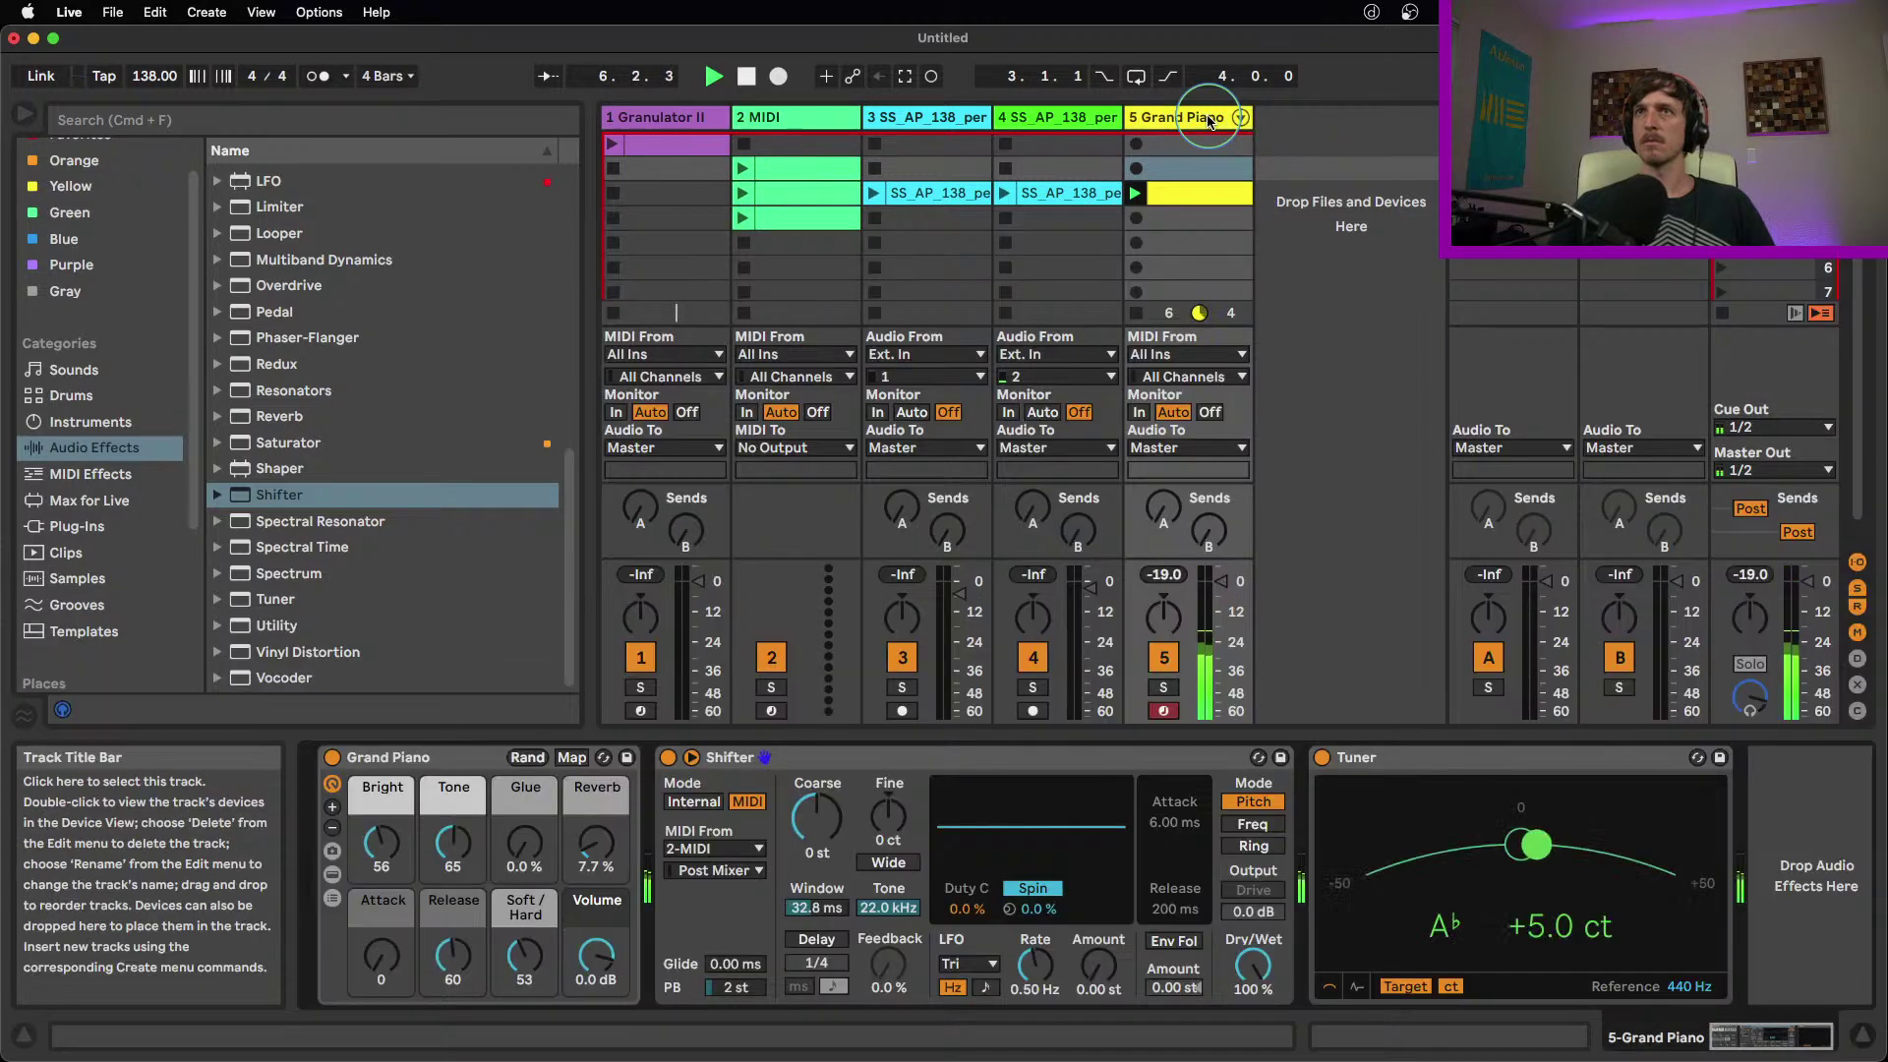
# Set the 2 MIDI track's monitoring to In for live pitch control and return to the Grand Piano's devices
pyautogui.click(780, 200)
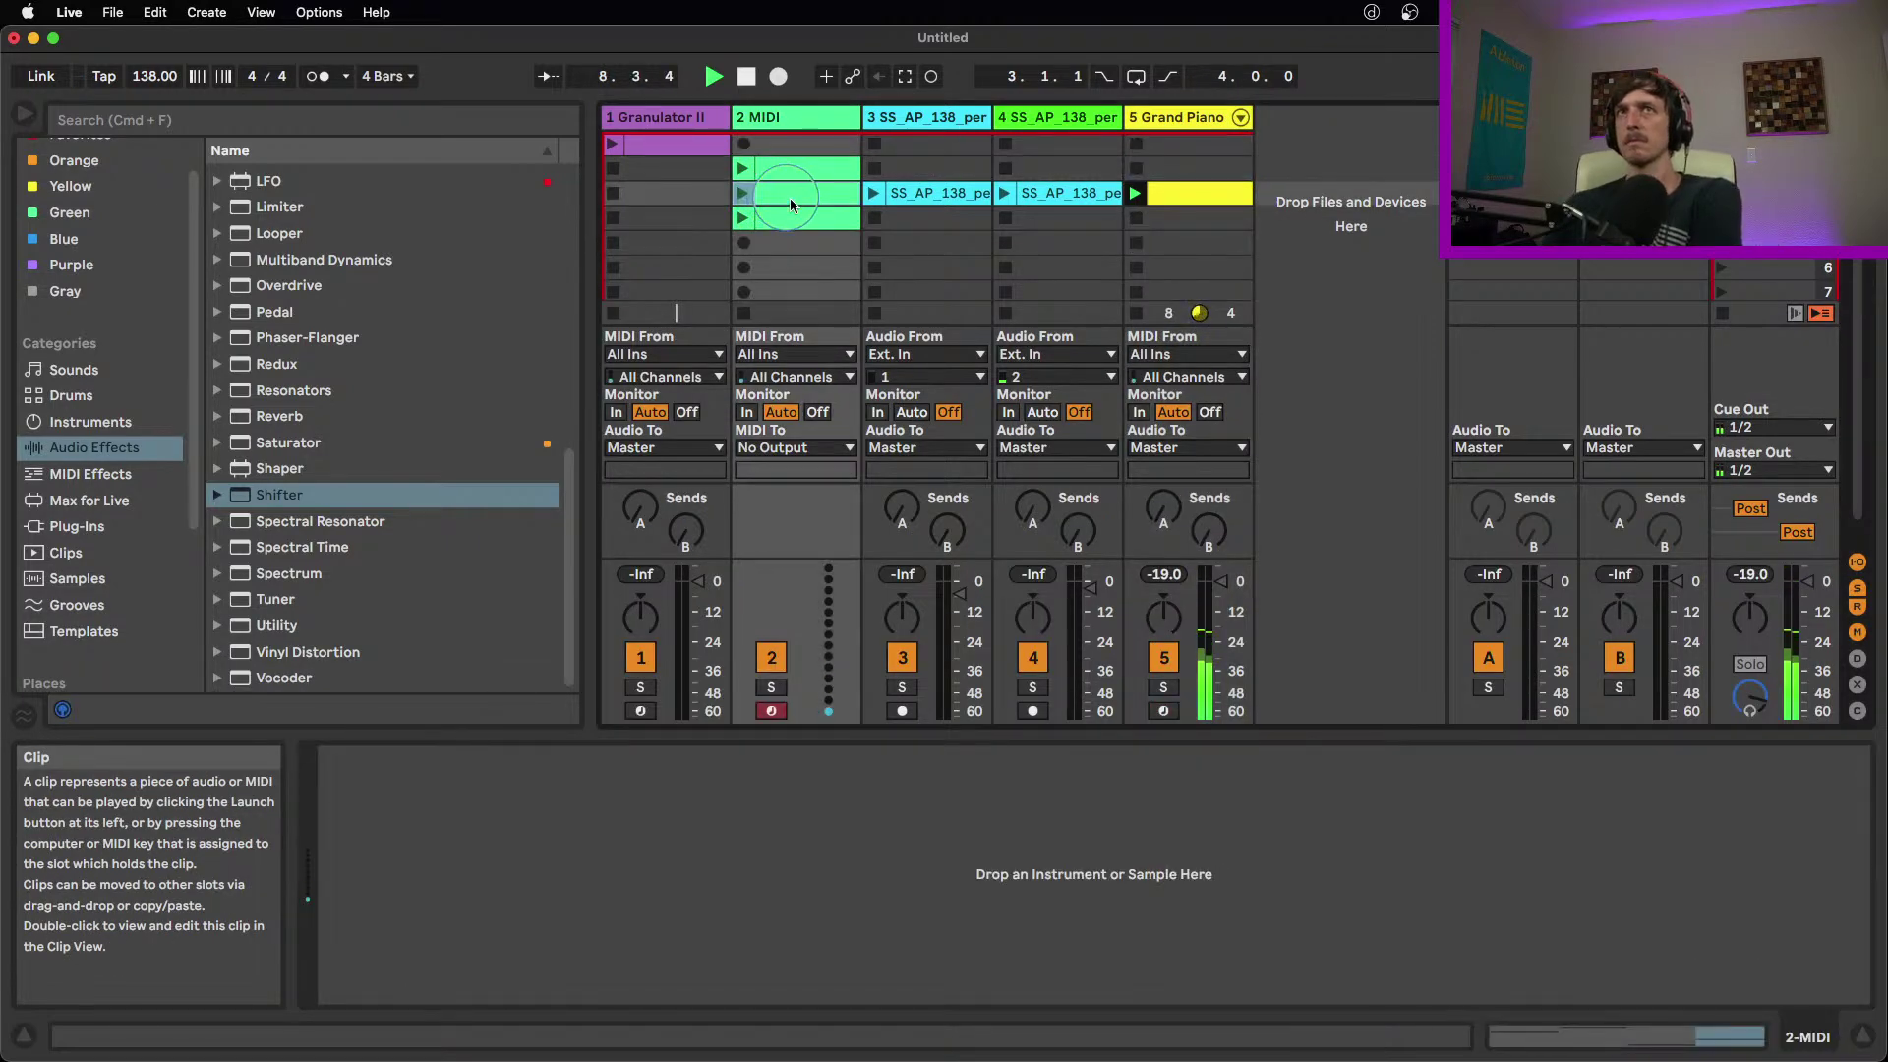
pyautogui.click(746, 412)
pyautogui.click(1082, 218)
pyautogui.click(1177, 120)
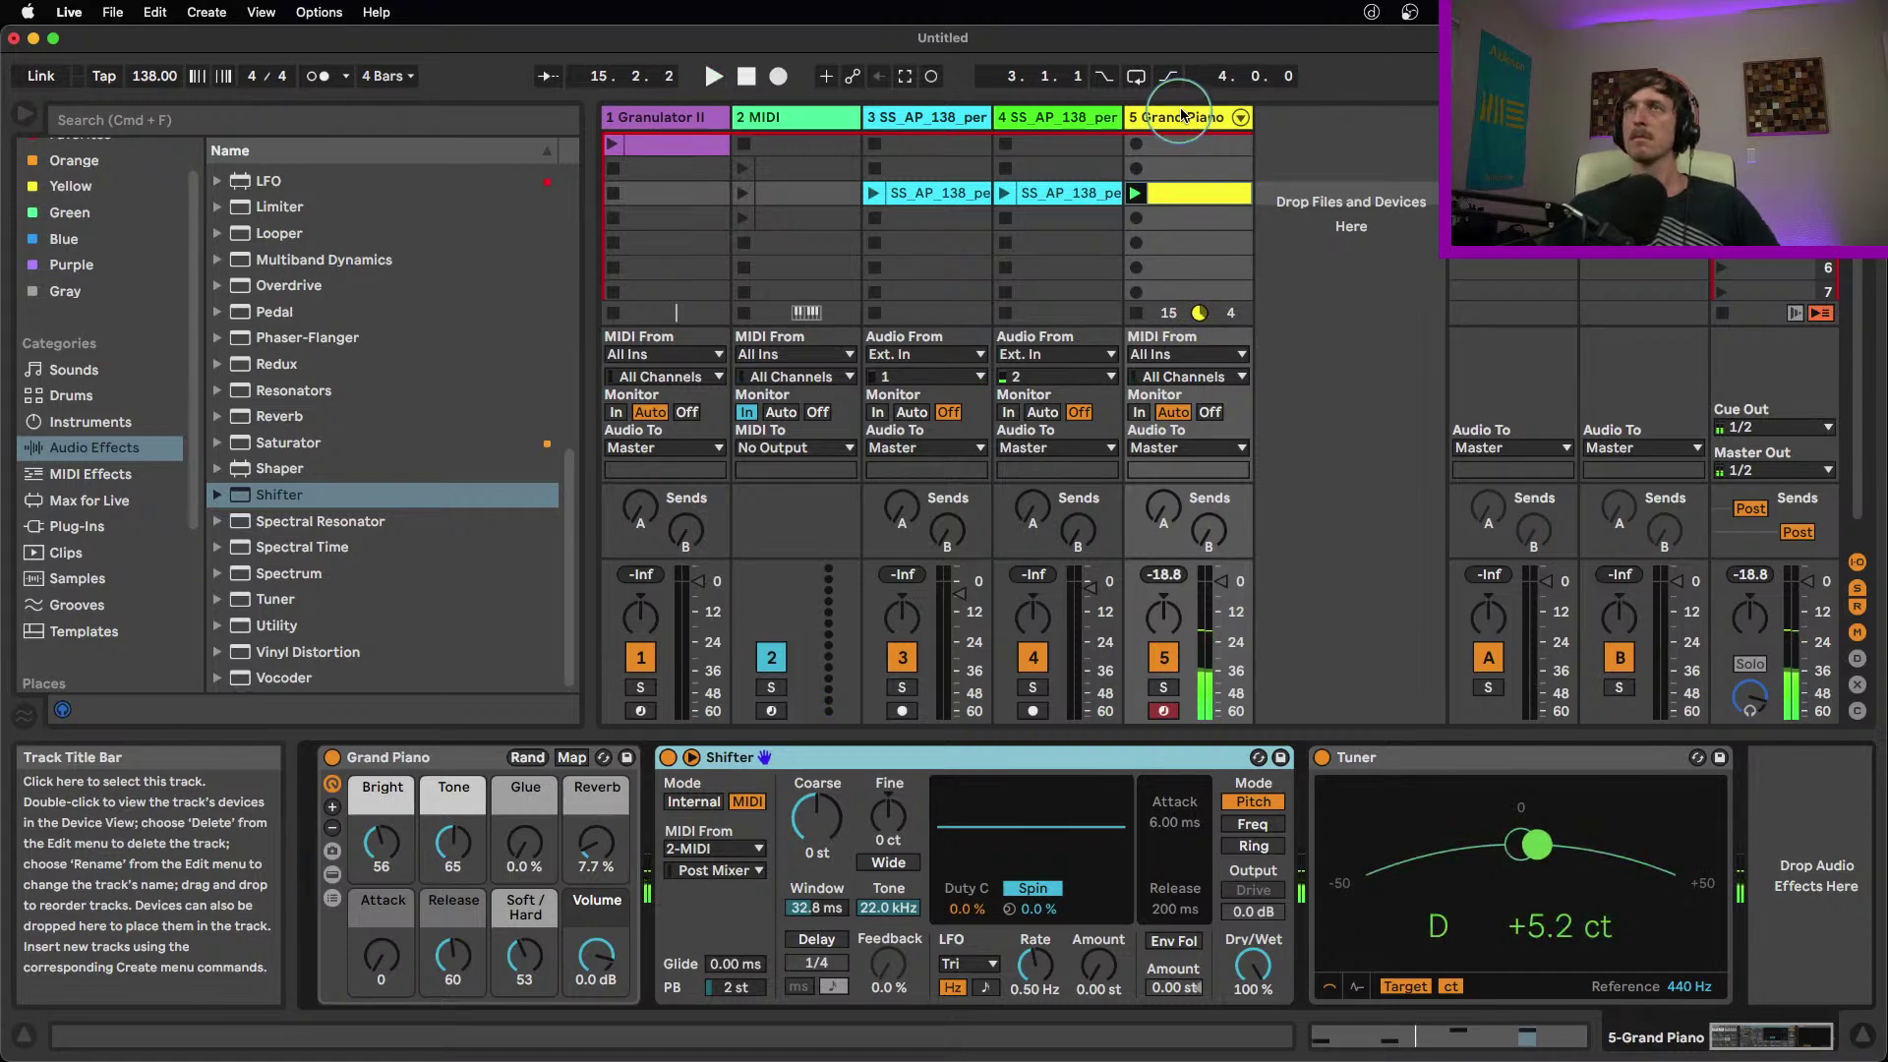
# Check the piano clip's notes and raise Shifter's Coarse pitch to 5 st
pyautogui.click(1198, 194)
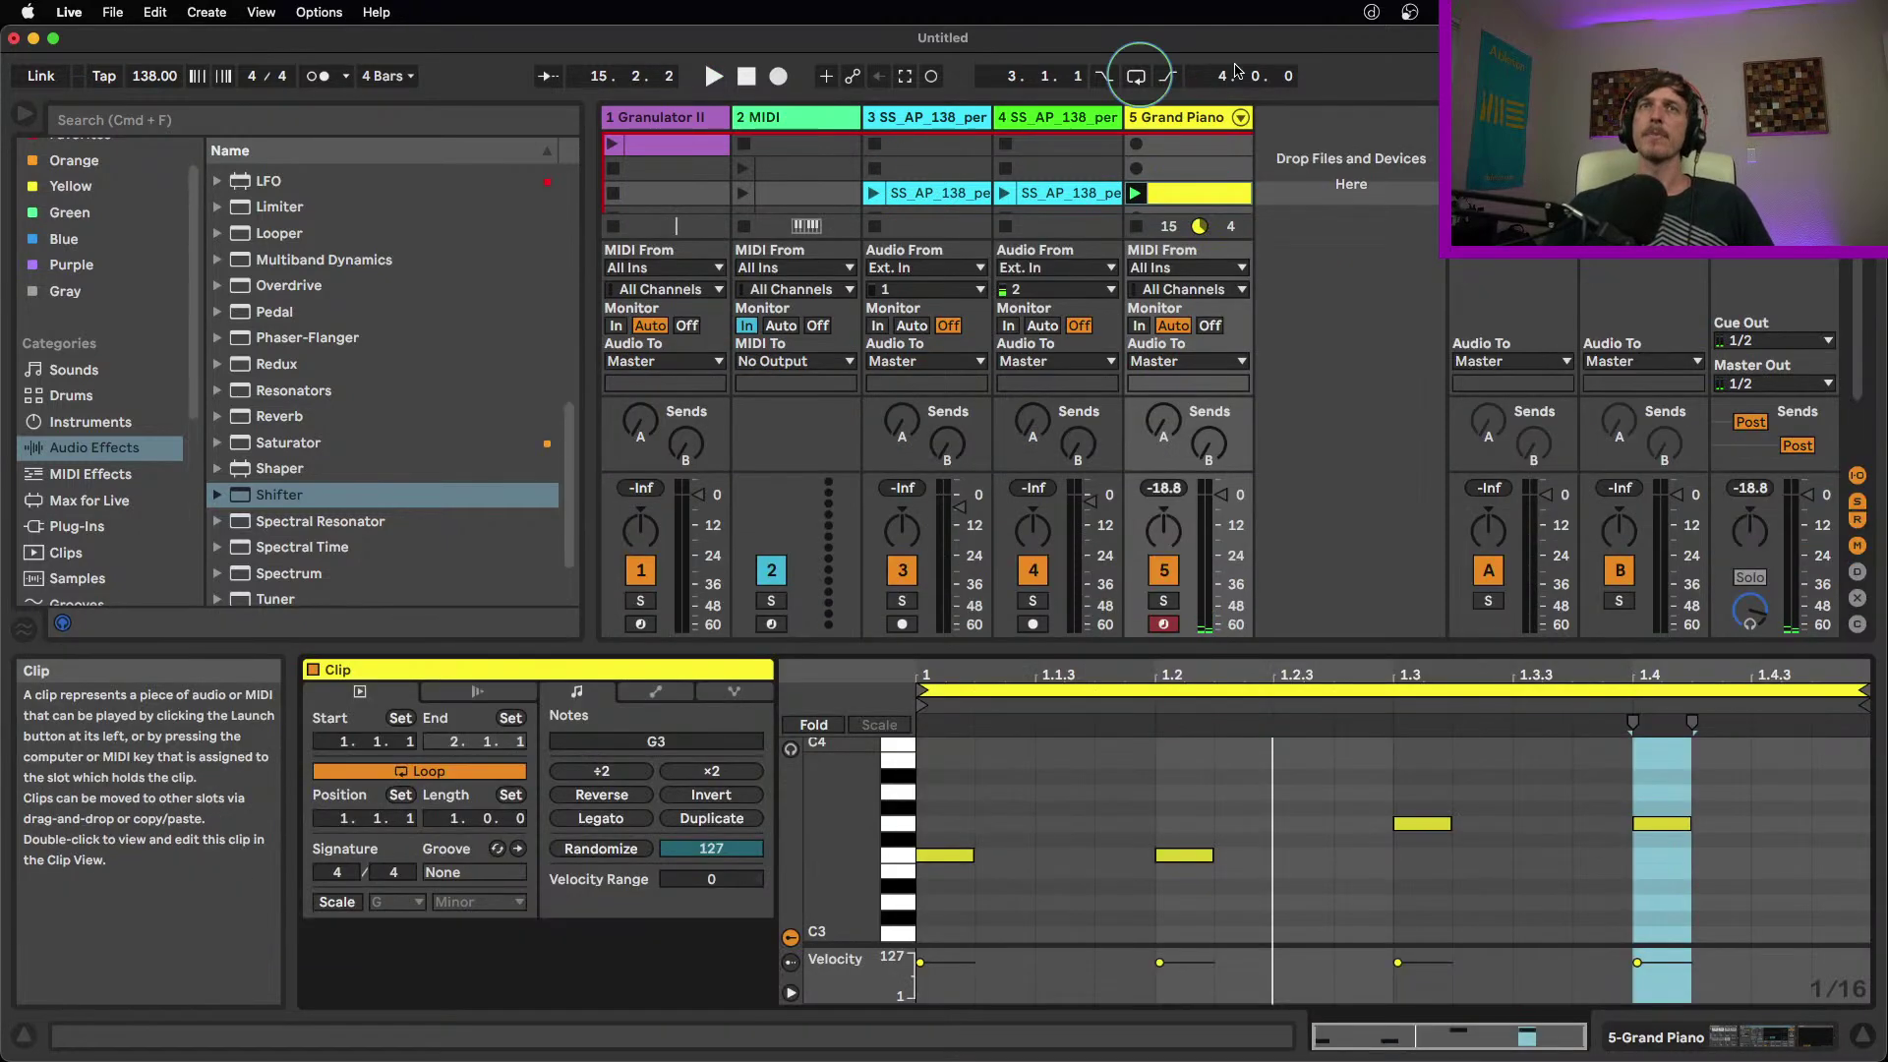
pyautogui.click(1185, 118)
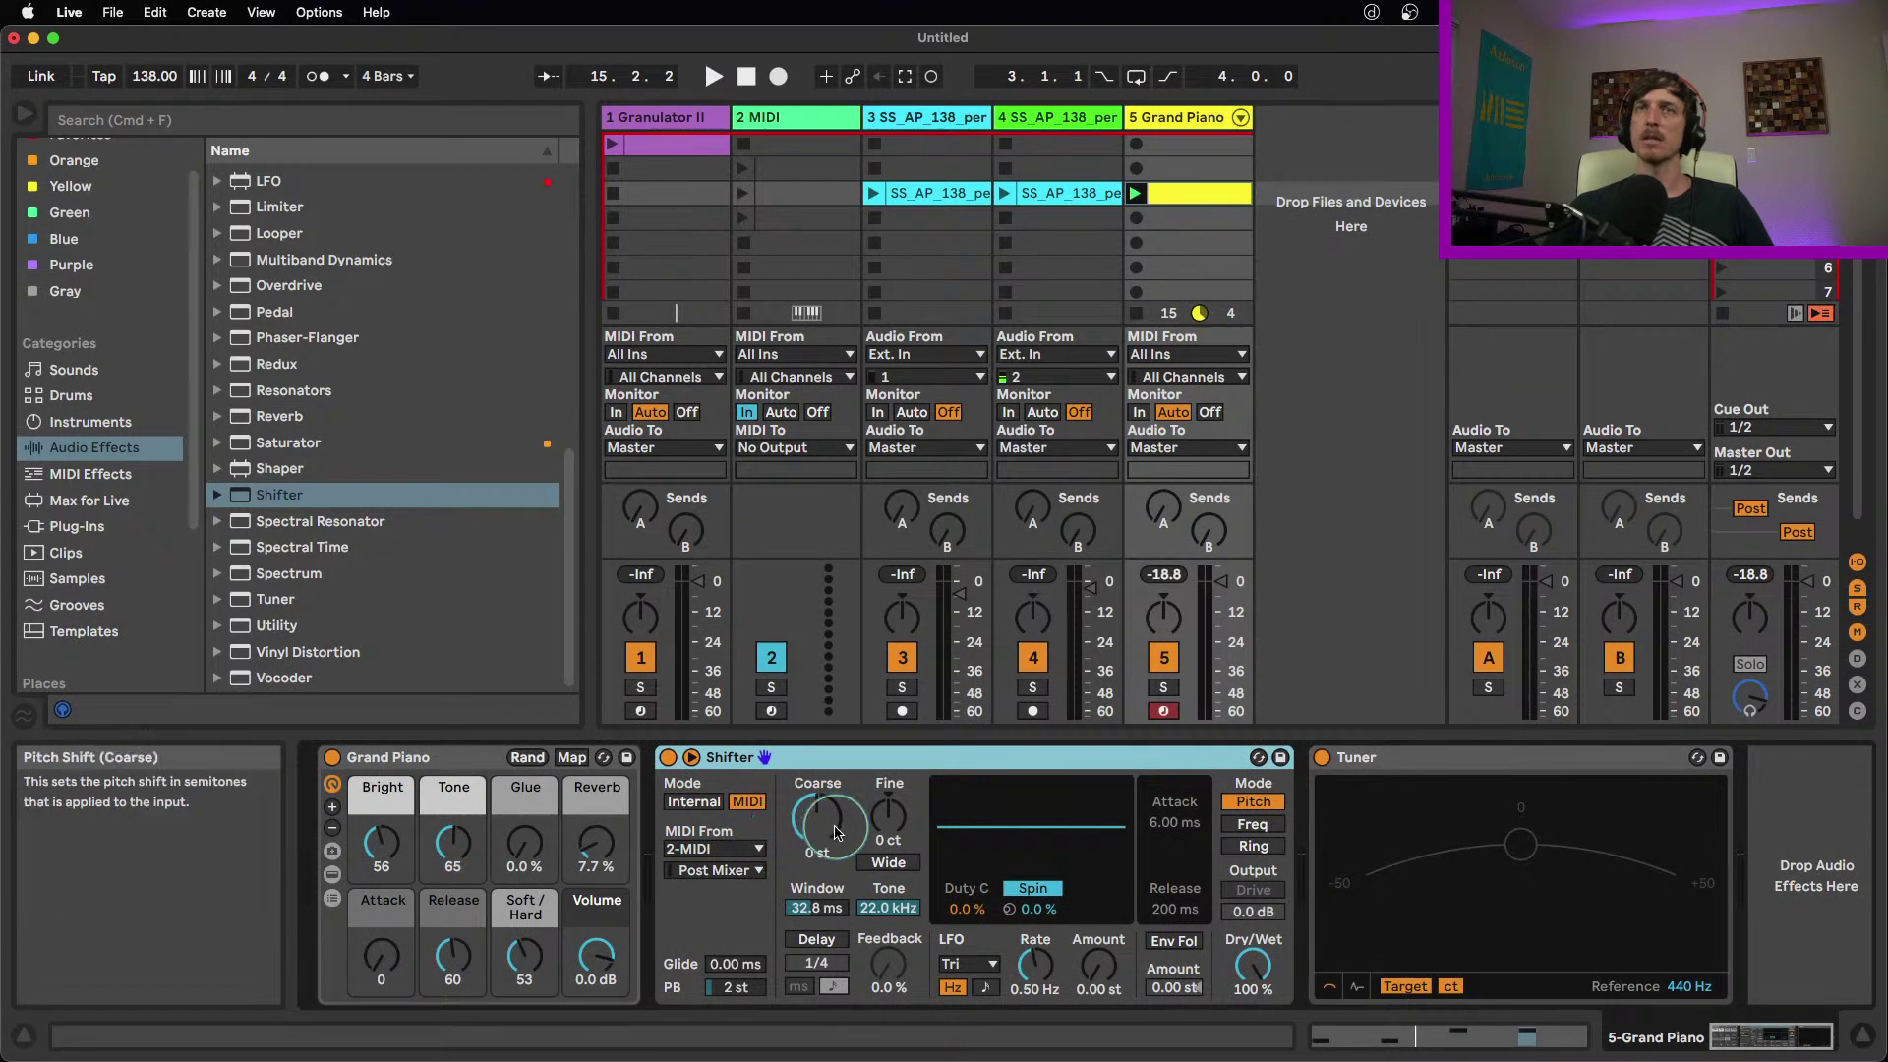
pyautogui.moveTo(817, 819); pyautogui.dragTo(817, 781)
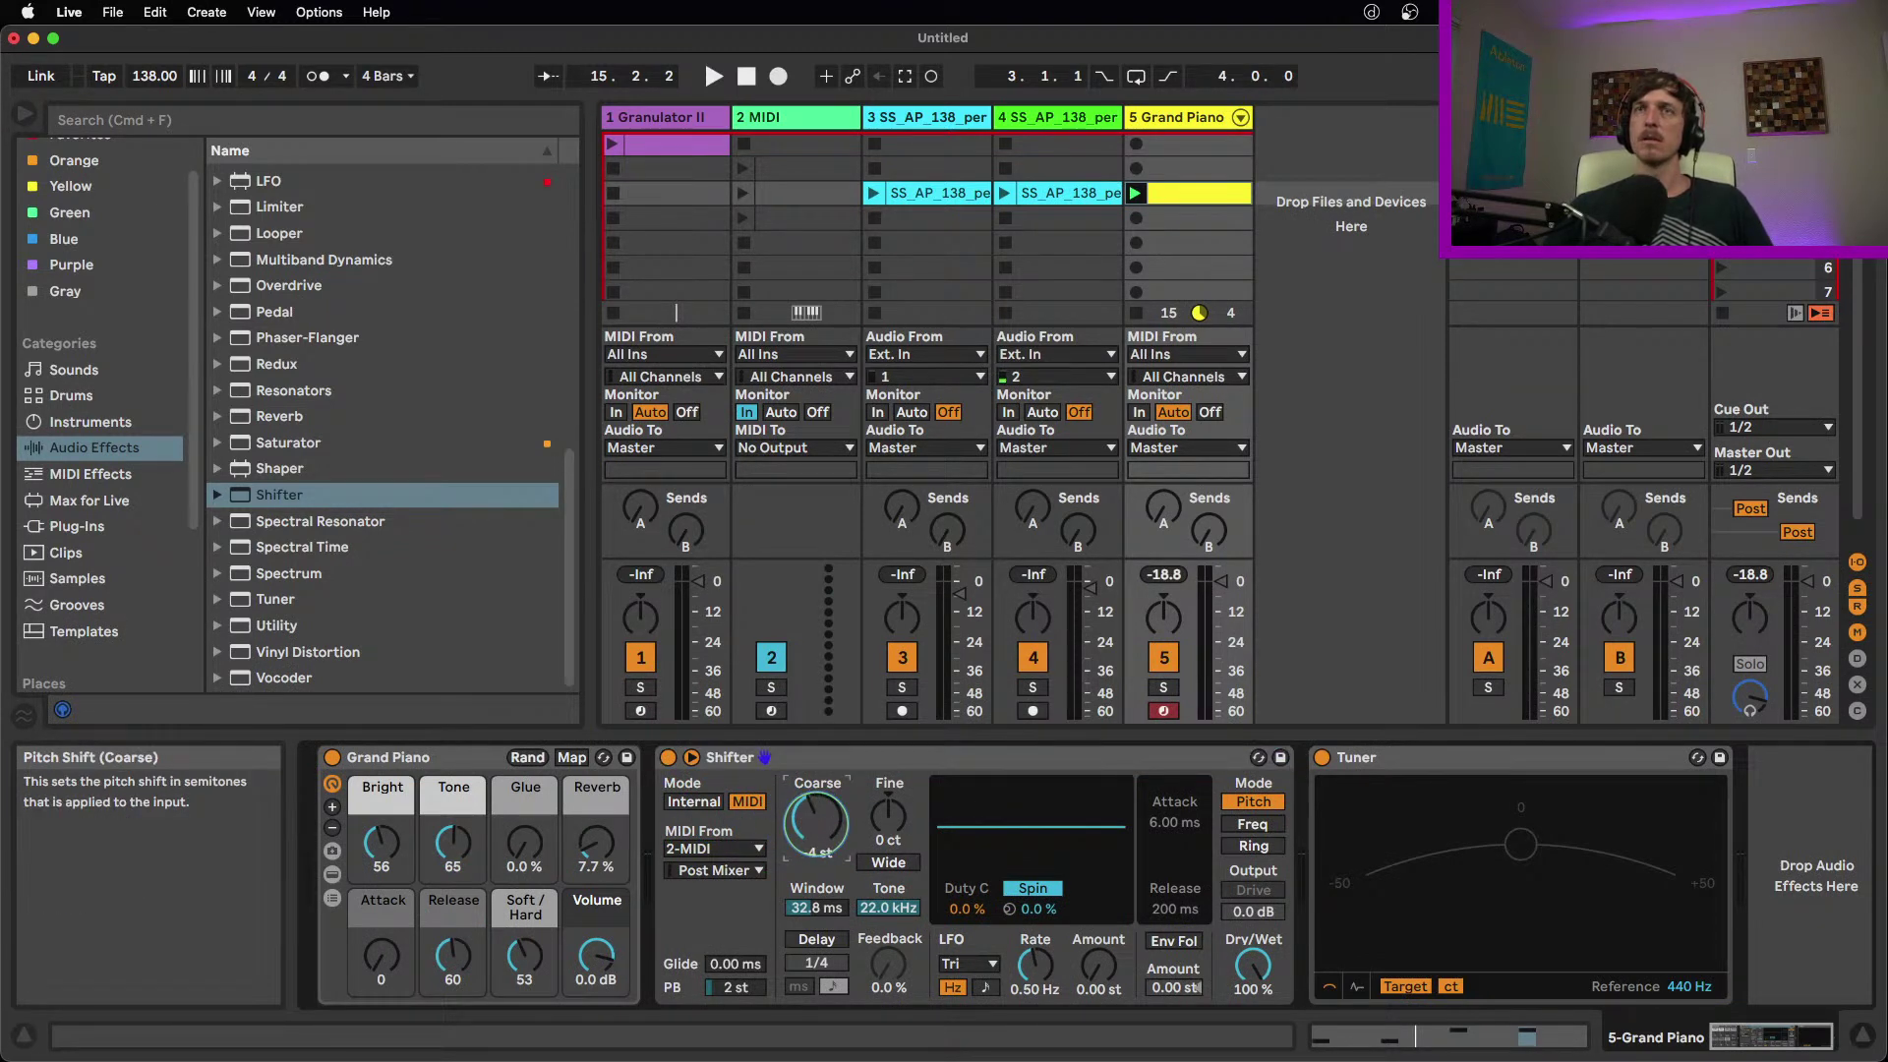
pyautogui.moveTo(814, 829); pyautogui.dragTo(813, 805)
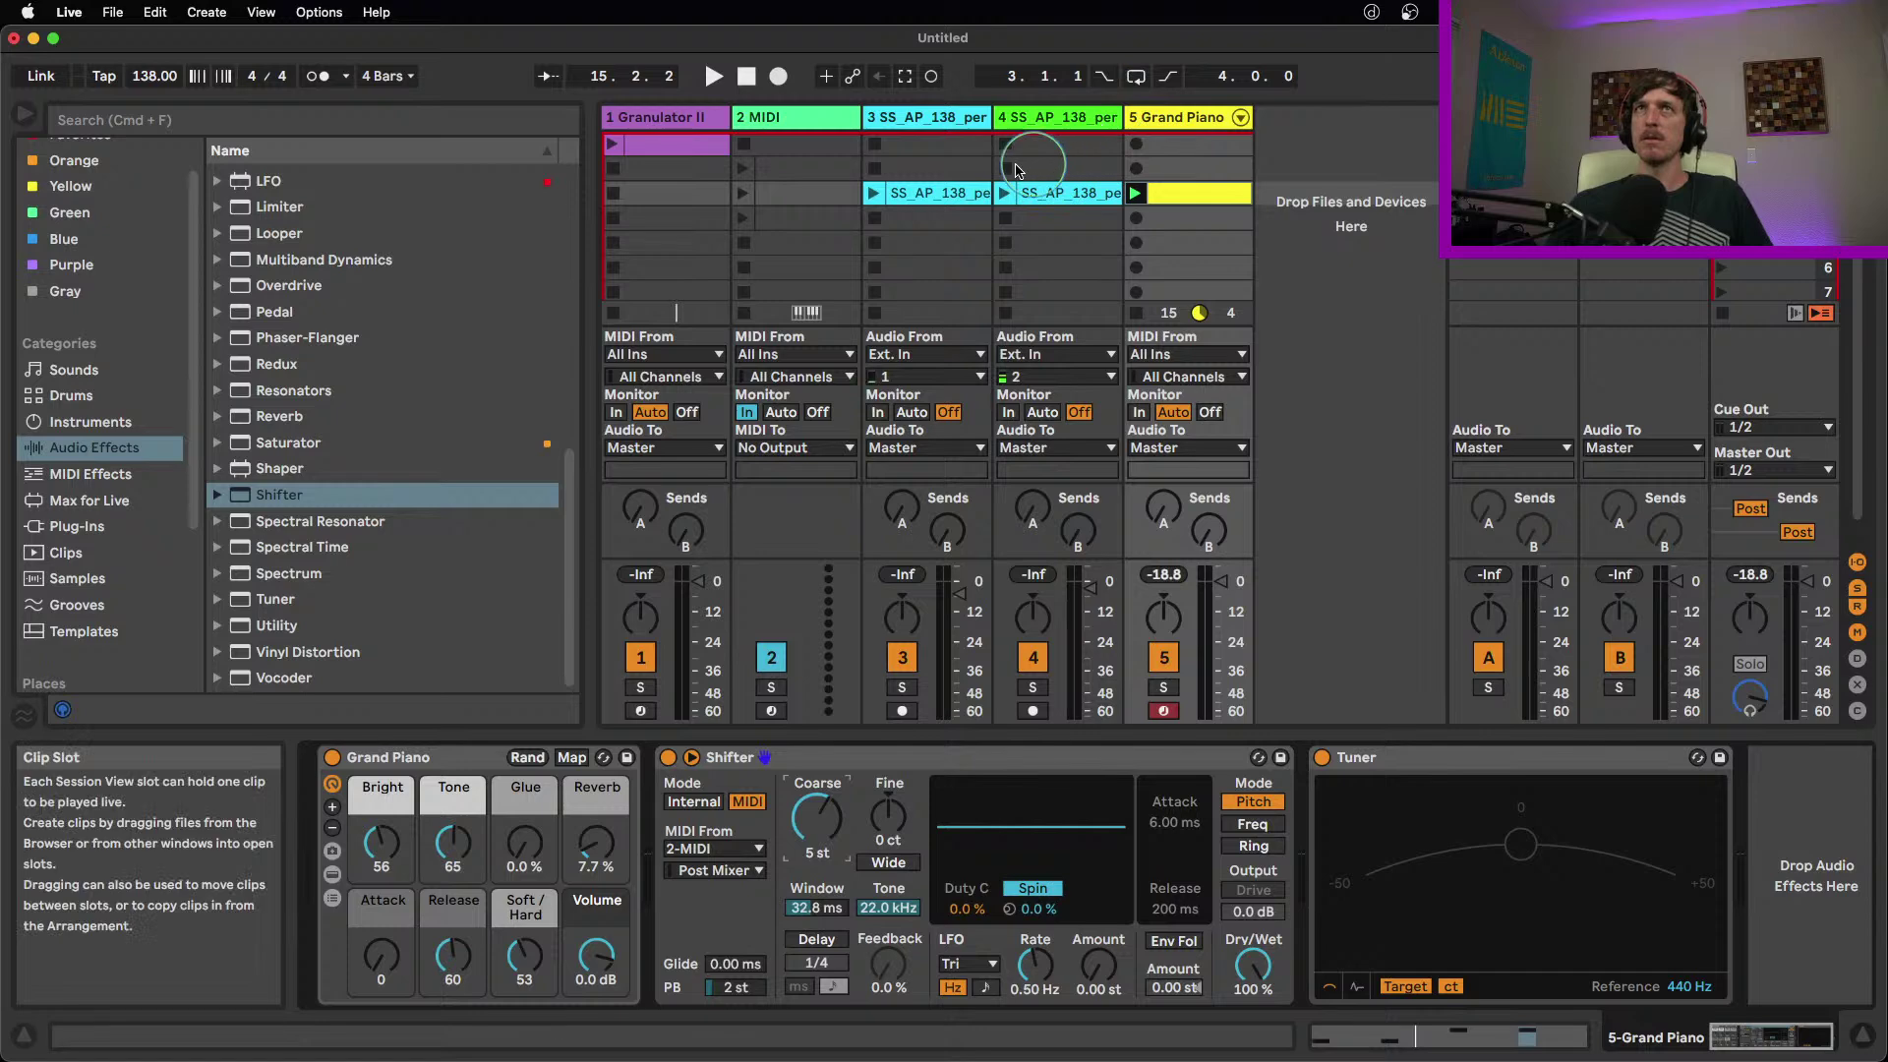
# Display the Clip Transposition envelope of the perc loop clip on track 3
pyautogui.click(940, 192)
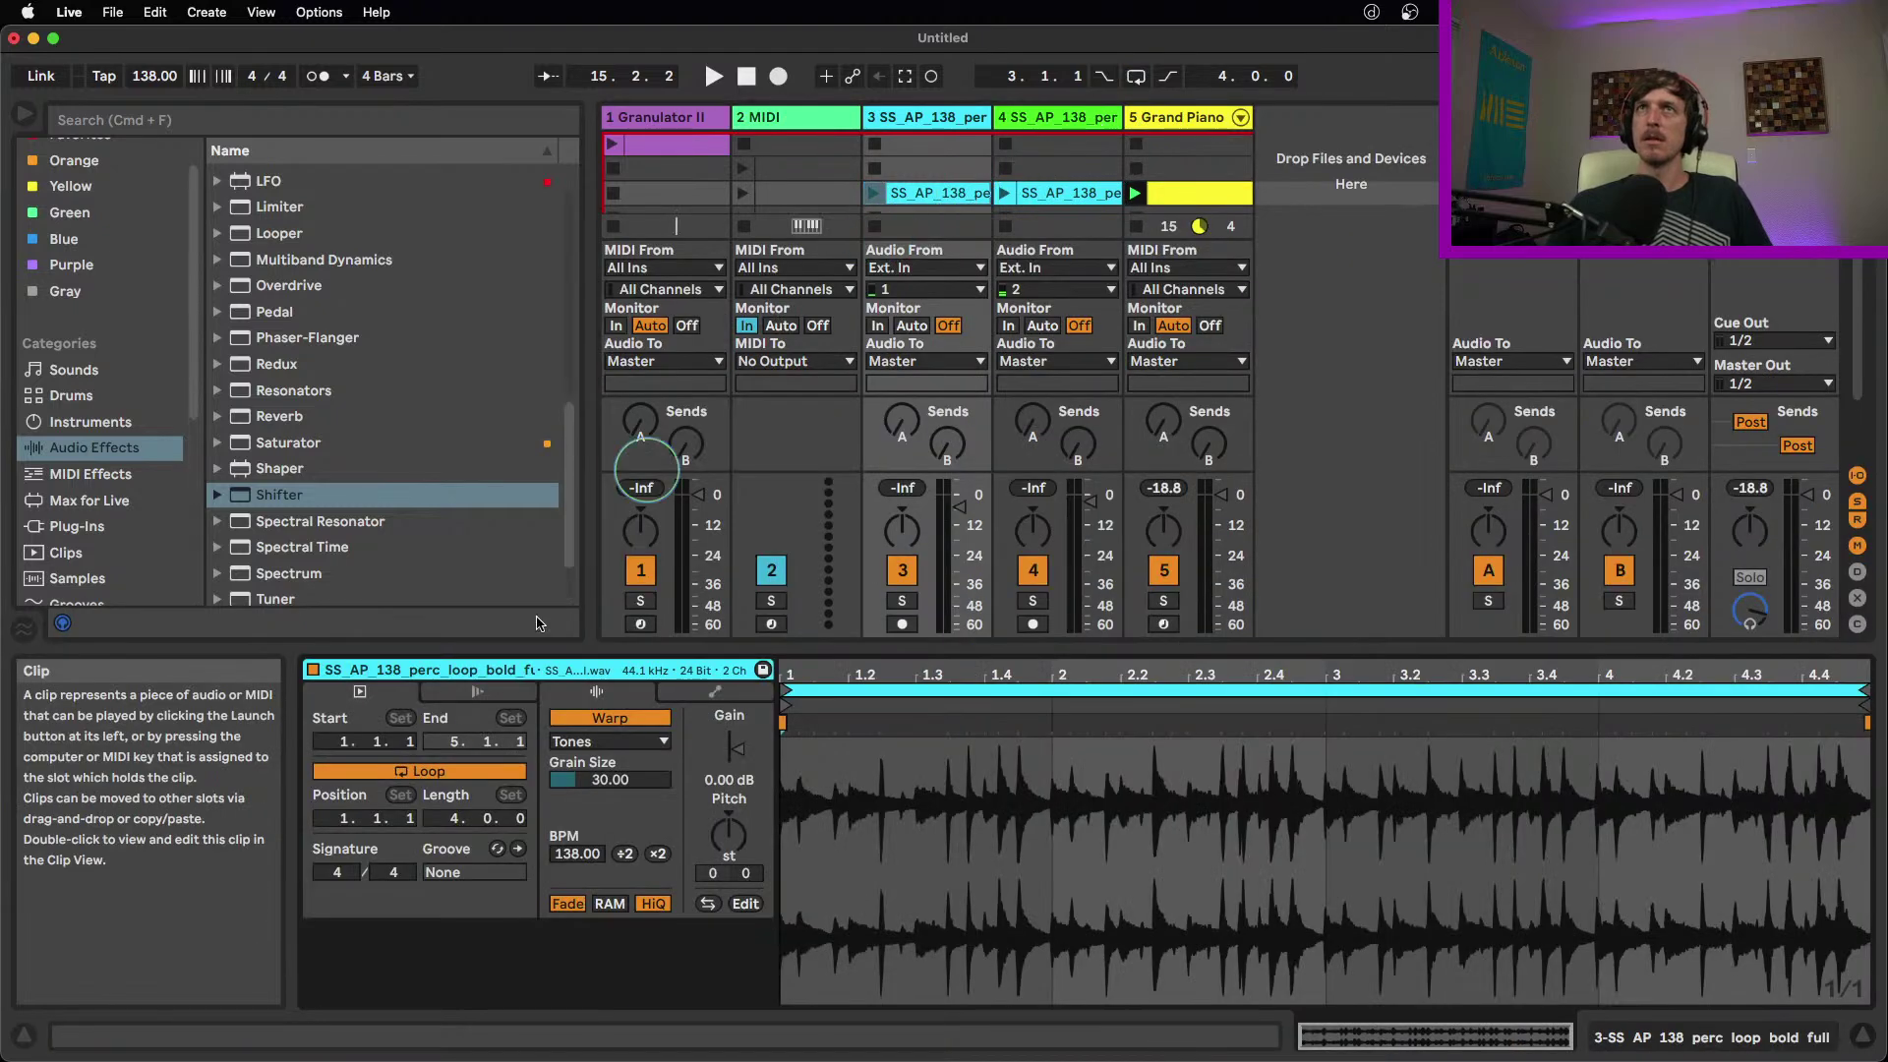
pyautogui.click(627, 745)
pyautogui.click(627, 745)
pyautogui.click(714, 692)
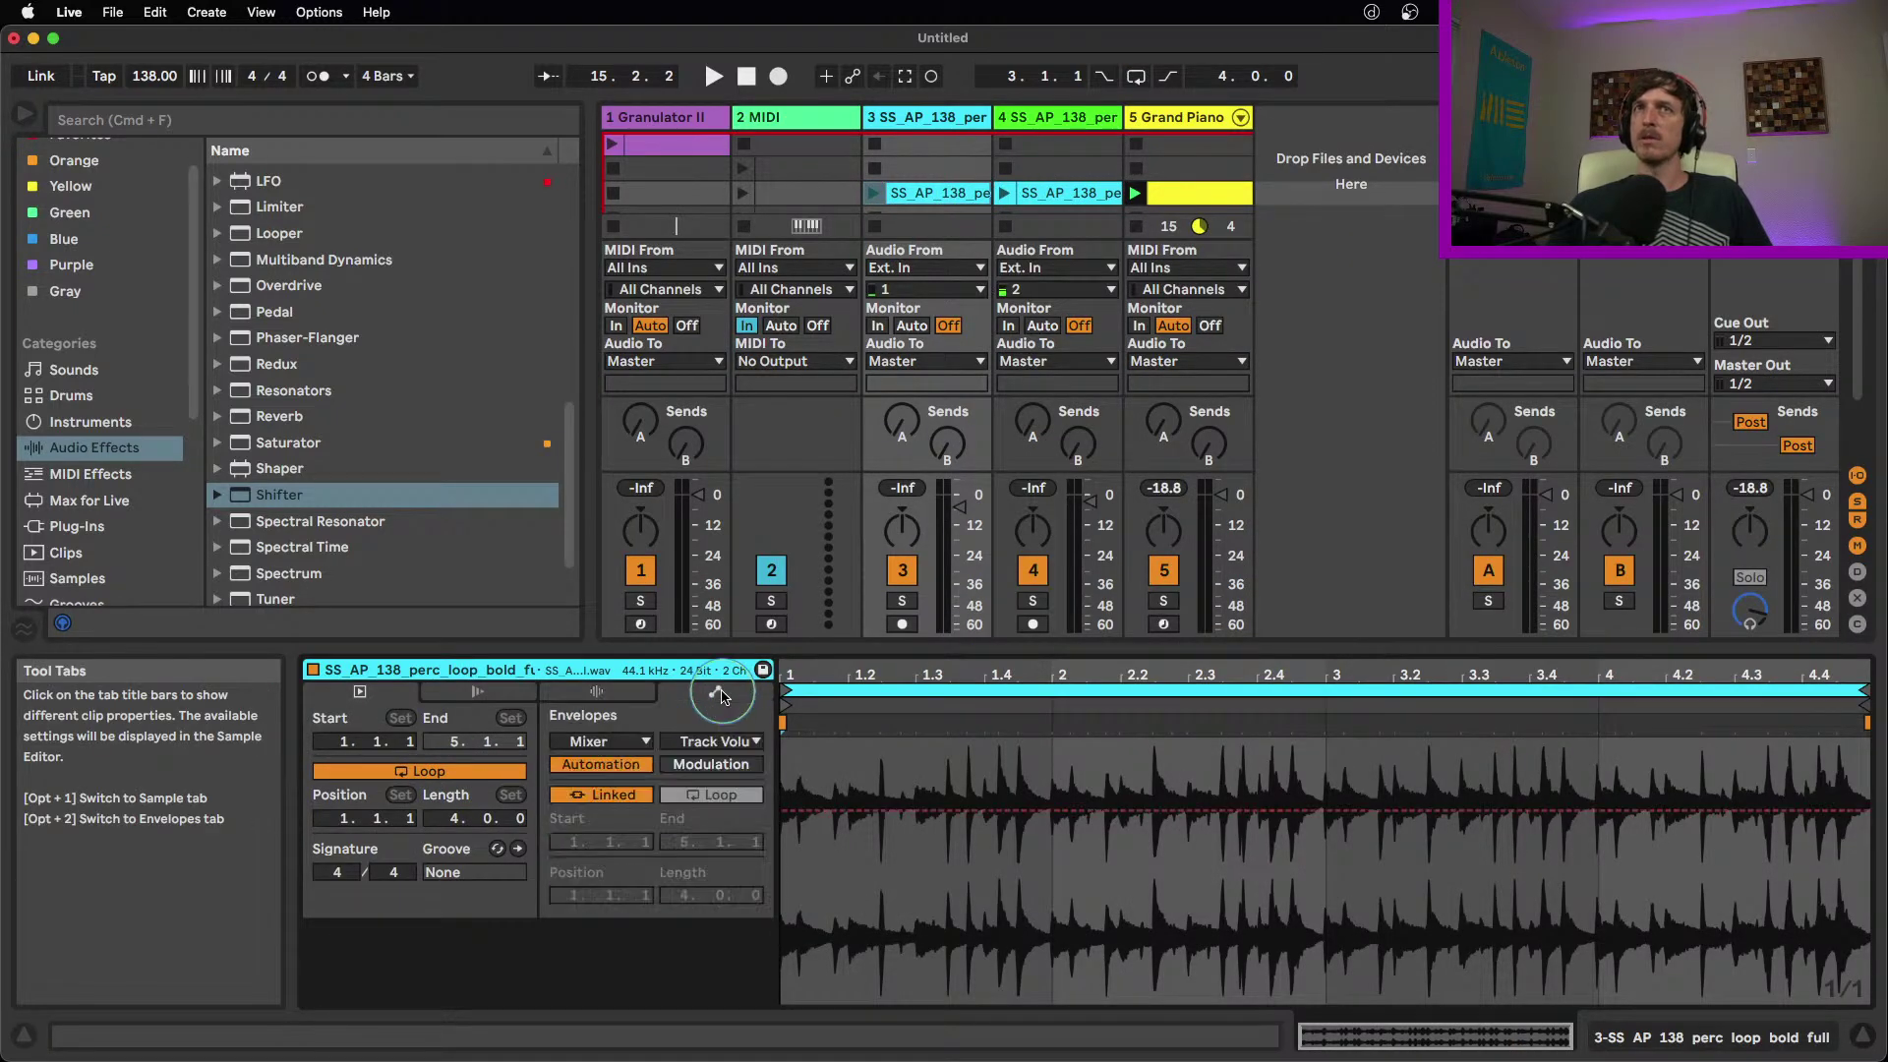
pyautogui.click(657, 745)
pyautogui.click(600, 757)
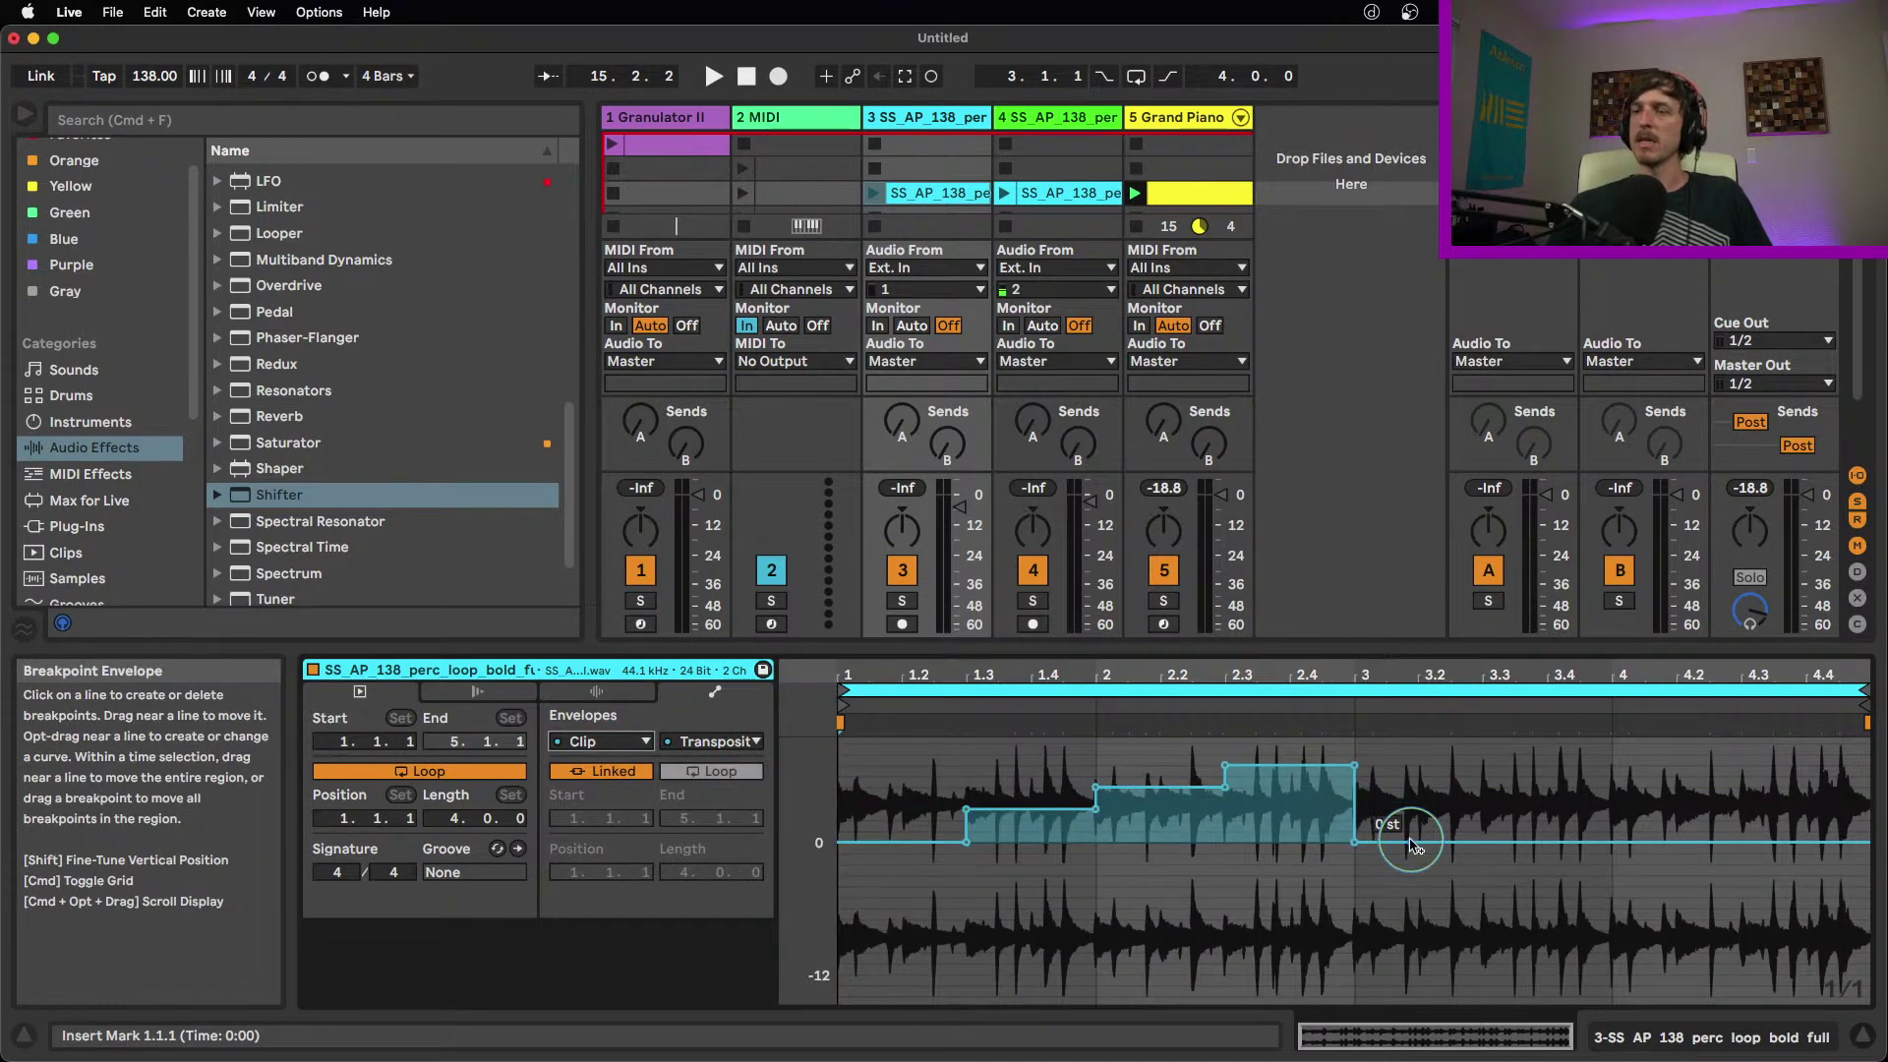
# In the Grand Piano clip, raise the note at 1.2 to A3 and lower the note at 1.3 to E3
pyautogui.click(1187, 131)
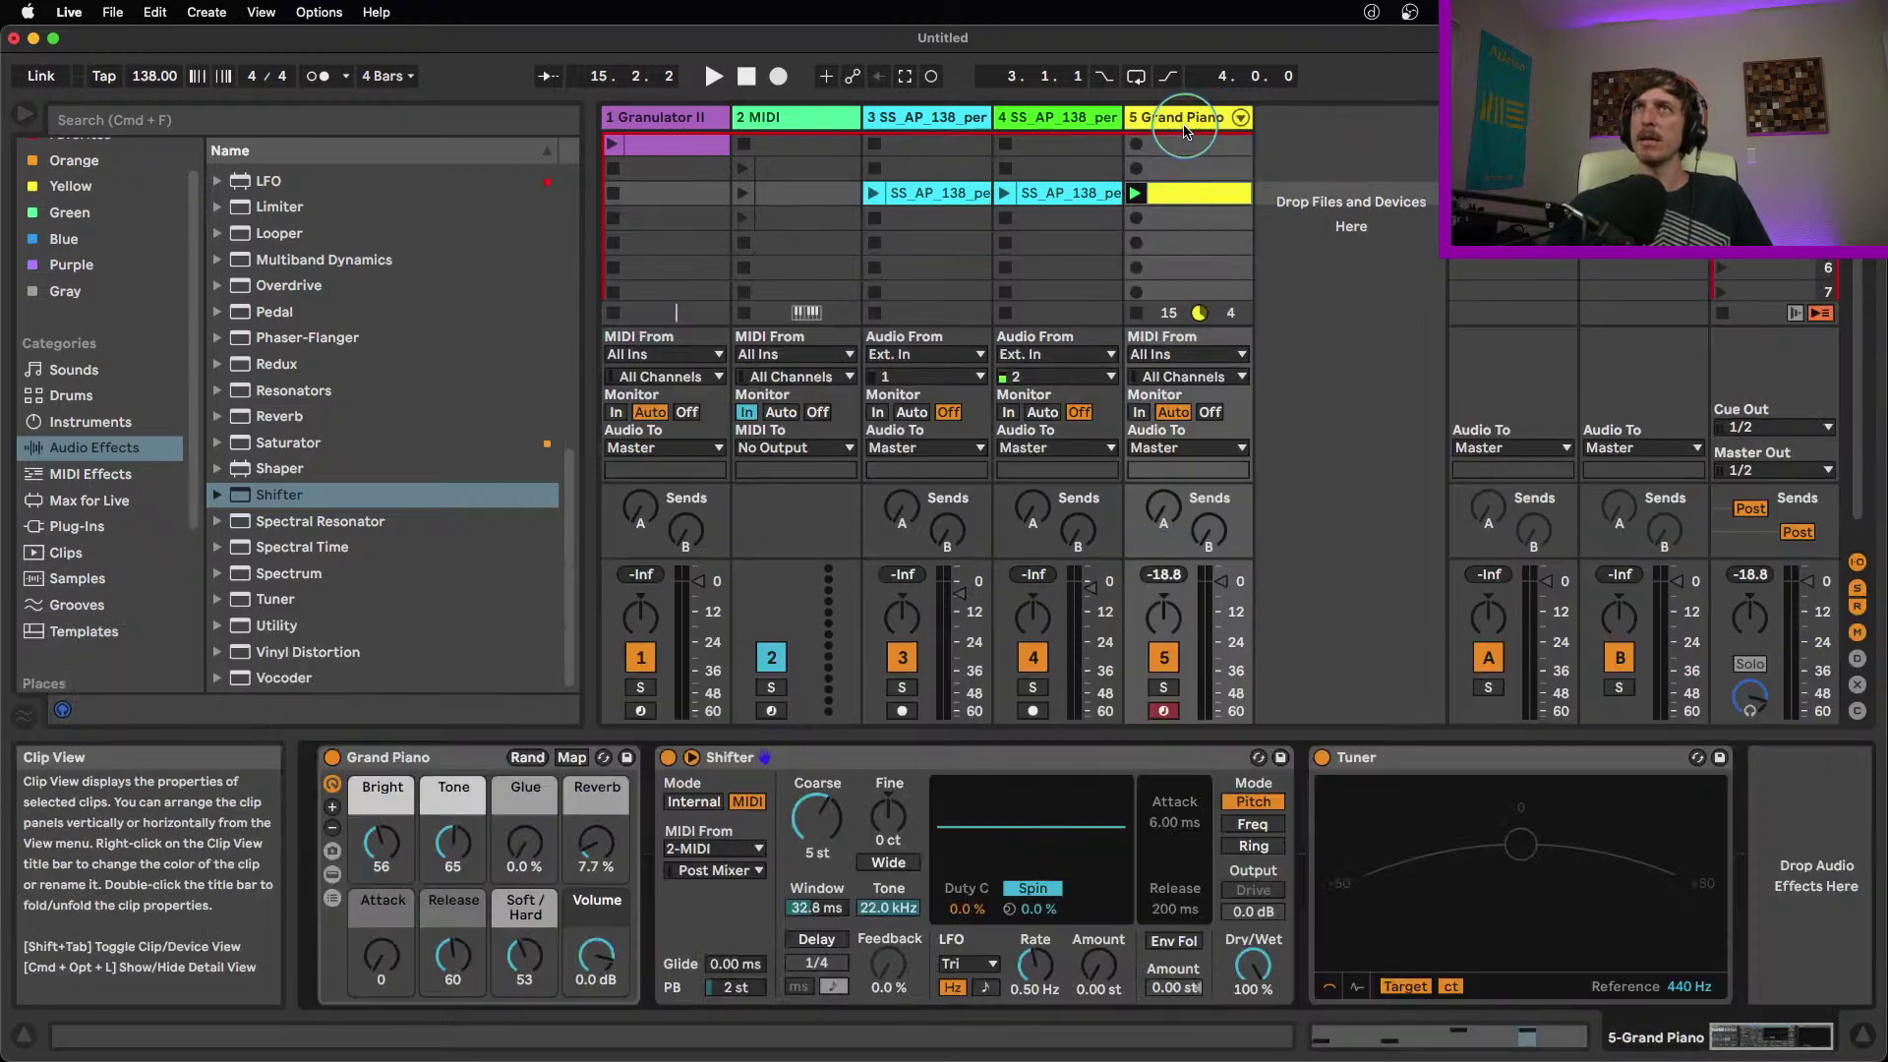
pyautogui.click(1195, 193)
pyautogui.click(1164, 624)
pyautogui.moveTo(1177, 855); pyautogui.dragTo(1177, 798)
pyautogui.moveTo(1405, 823); pyautogui.dragTo(1402, 875)
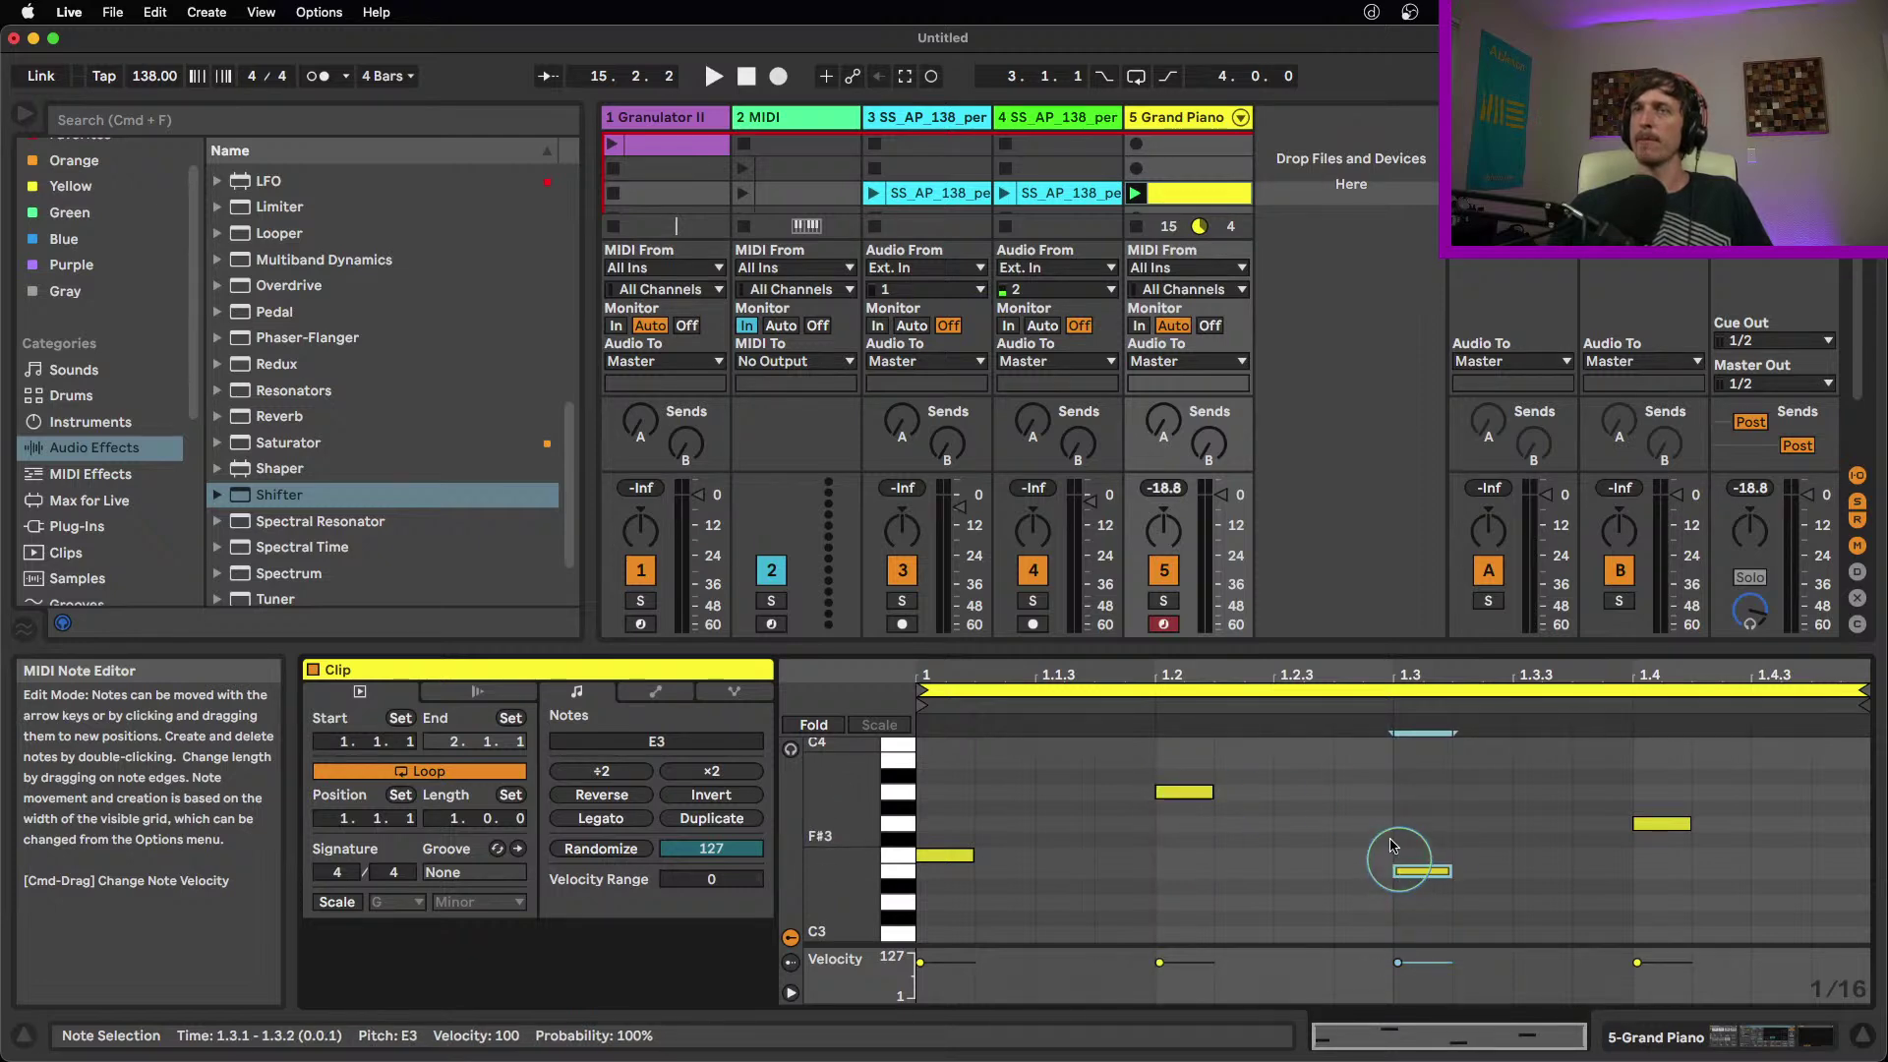
# Return to the Grand Piano's devices, set Shifter's Coarse pitch to 3 st and start playback
pyautogui.doubleClick(1180, 125)
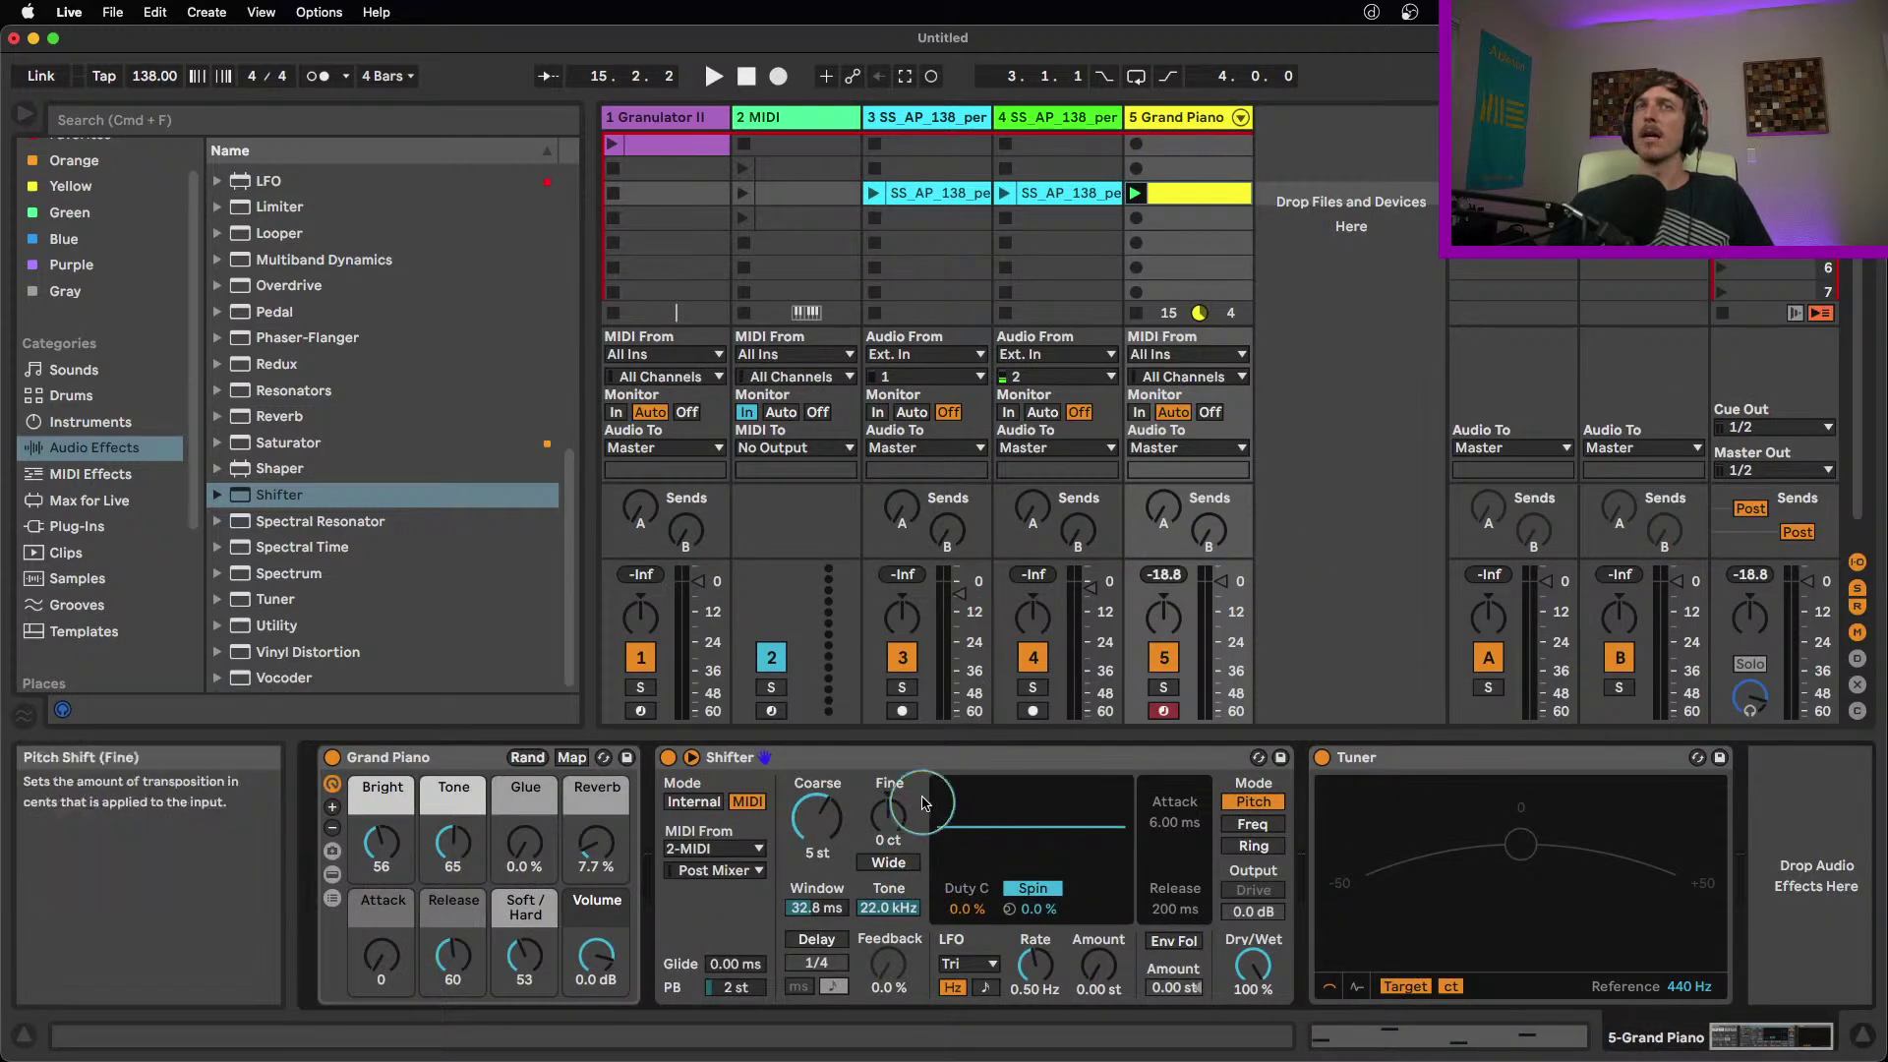
pyautogui.click(929, 757)
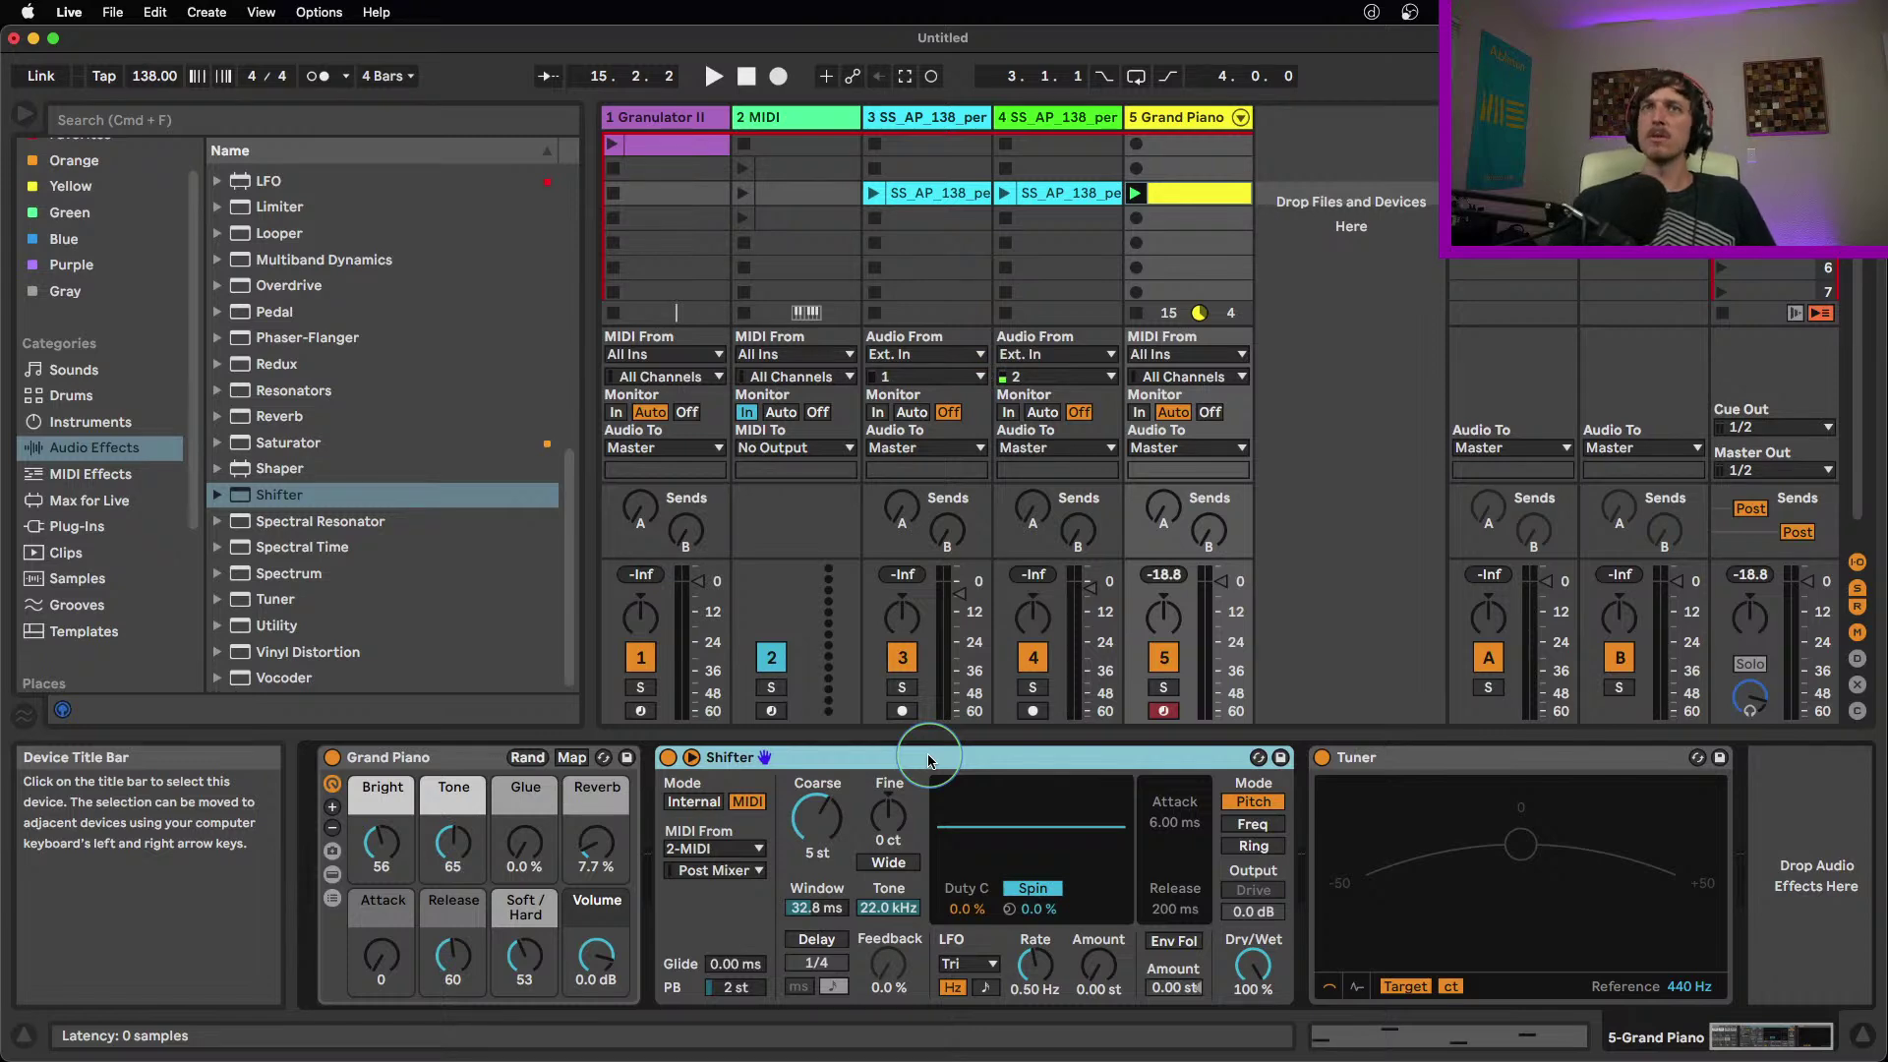
pyautogui.moveTo(818, 818); pyautogui.dragTo(817, 847)
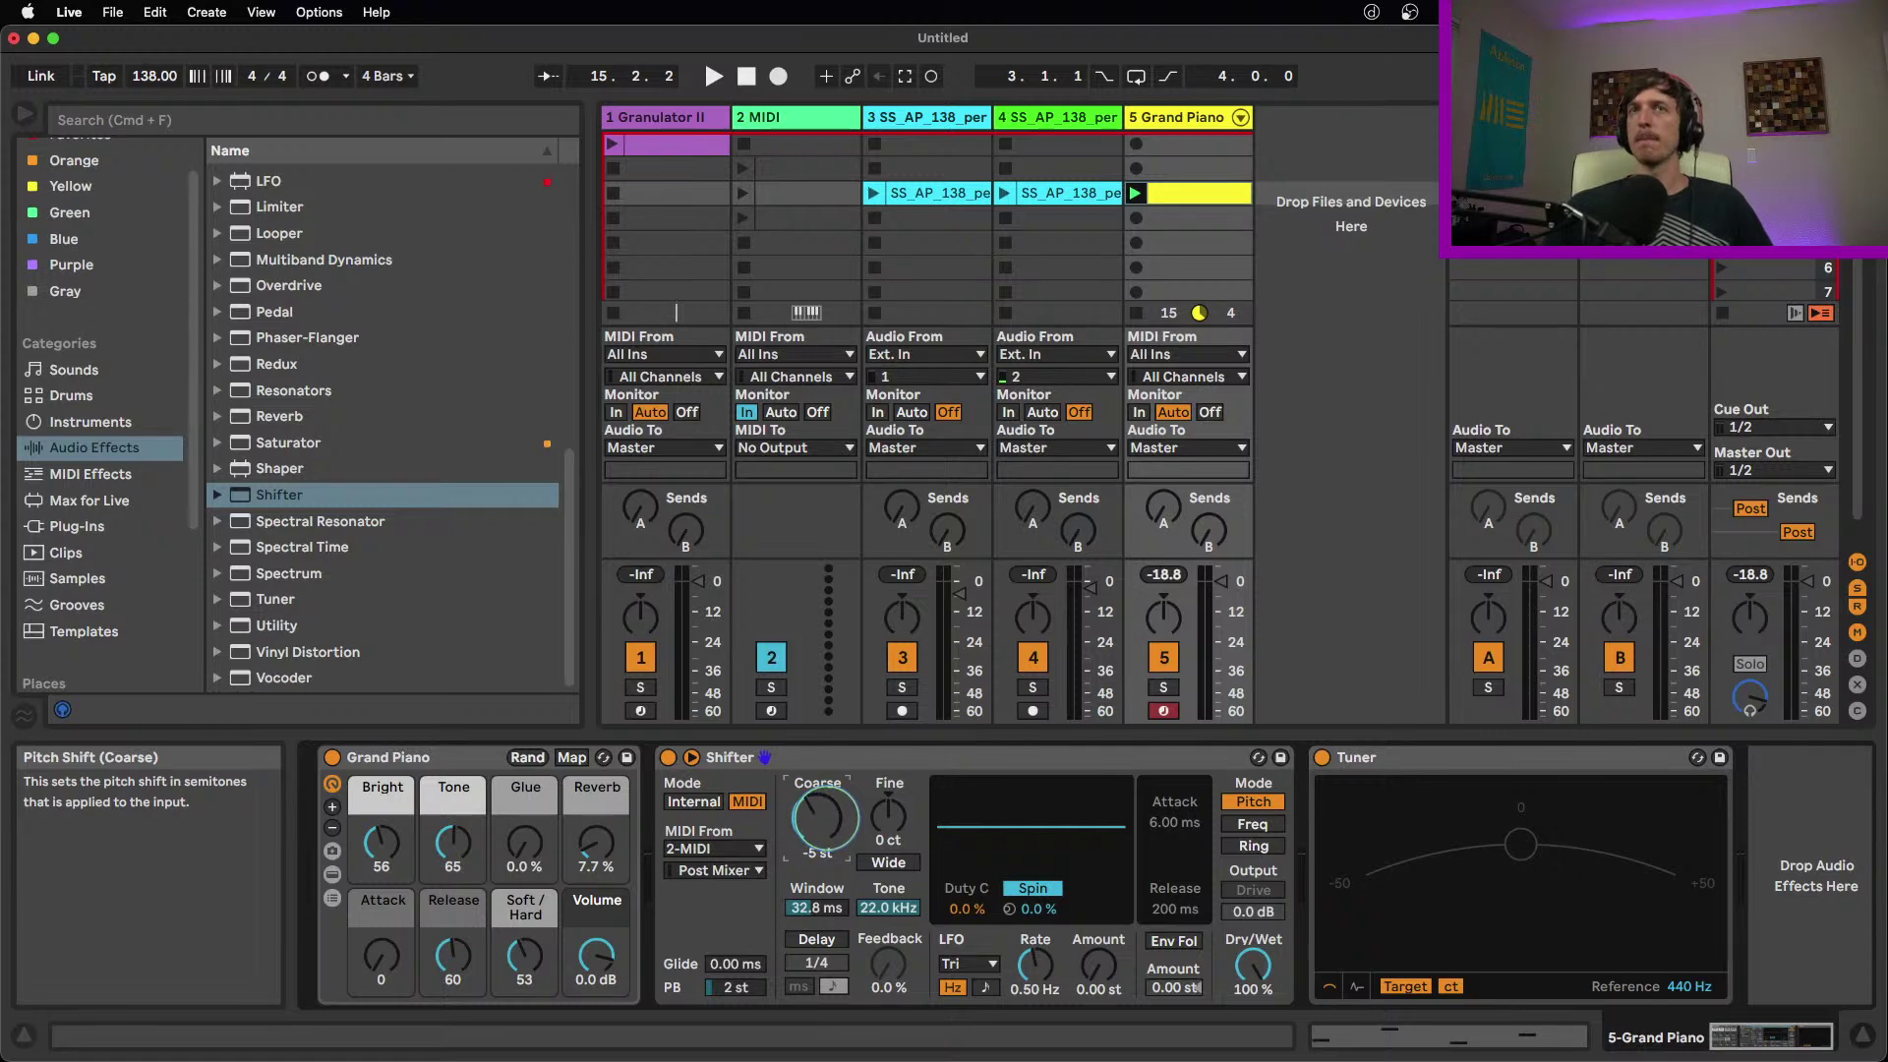
pyautogui.moveTo(825, 818); pyautogui.dragTo(826, 800)
pyautogui.press('space')
# Enable Shifter's Delay at 1/12 with Feedback at 71%, and set Window to 50.5 ms and Coarse to 4 st
pyautogui.click(822, 941)
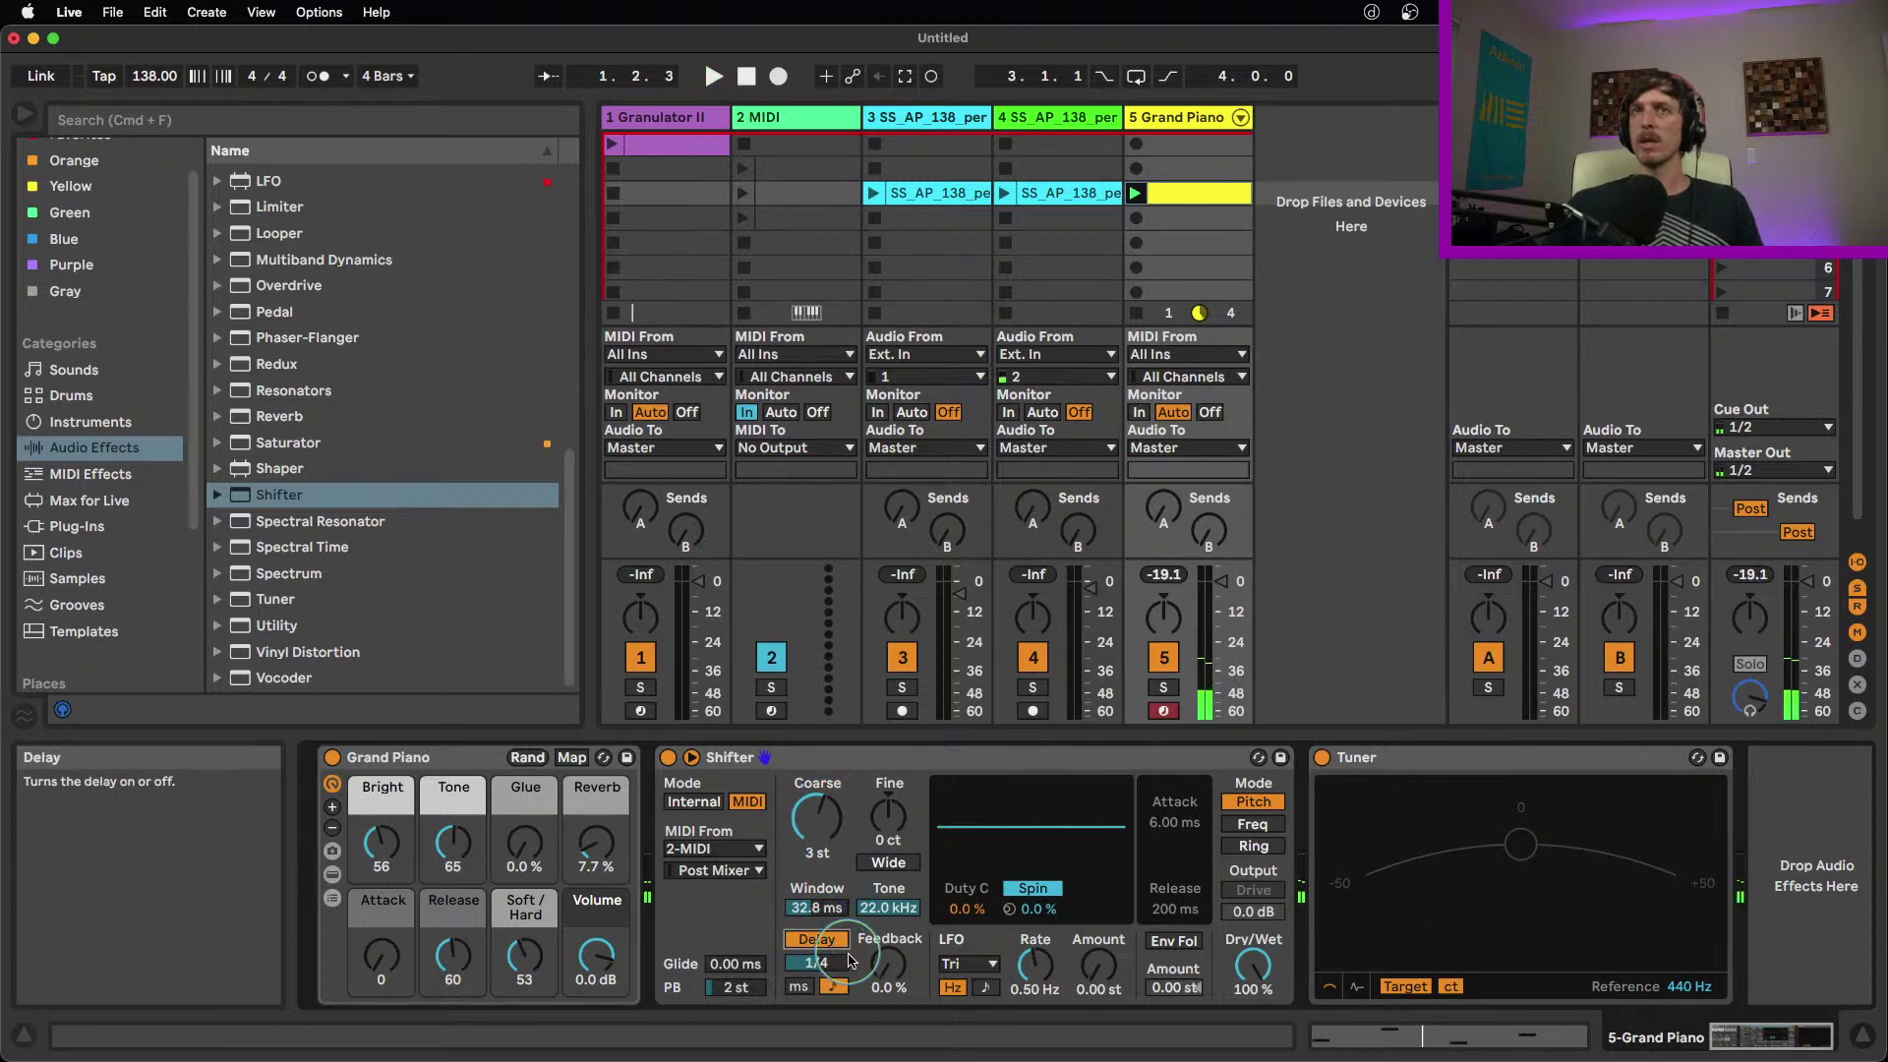
pyautogui.moveTo(818, 910)
pyautogui.mouseDown()
pyautogui.moveTo(878, 968)
pyautogui.moveTo(821, 910)
pyautogui.mouseUp()
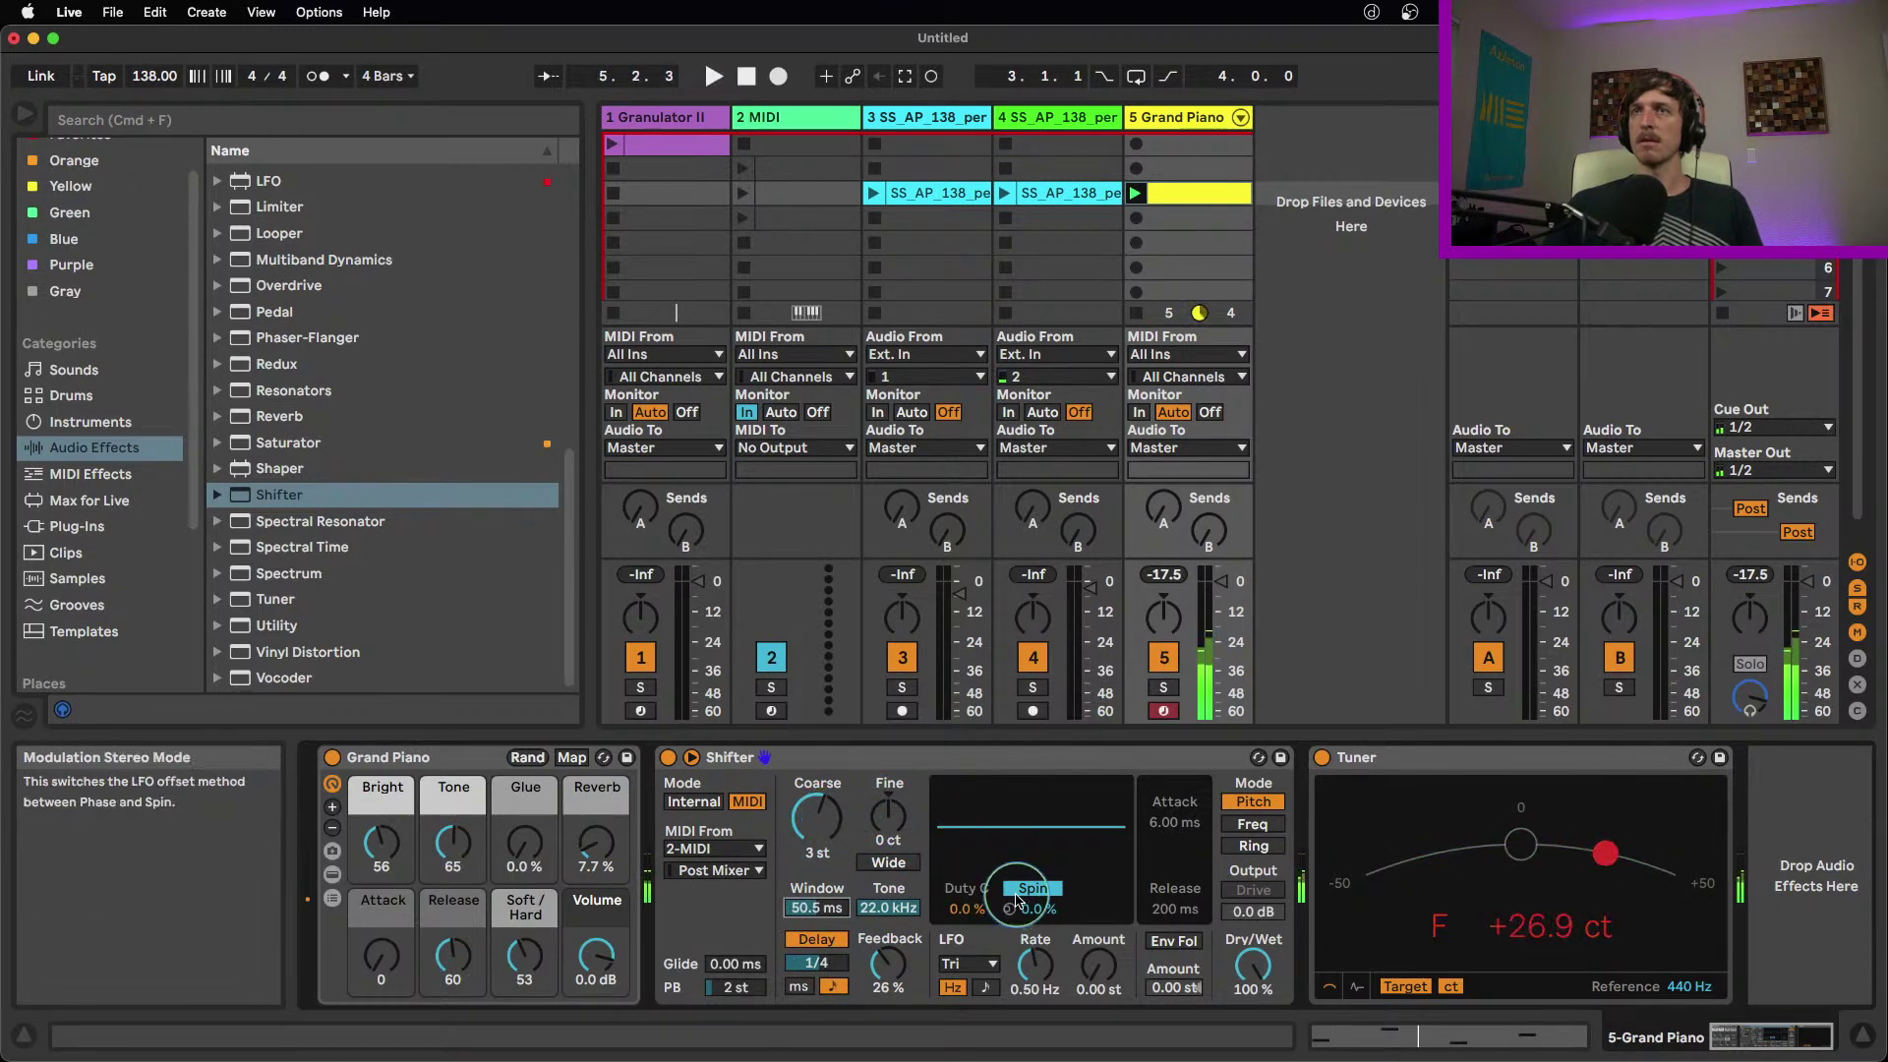
pyautogui.moveTo(822, 828); pyautogui.dragTo(822, 822)
pyautogui.moveTo(888, 966); pyautogui.dragTo(888, 946)
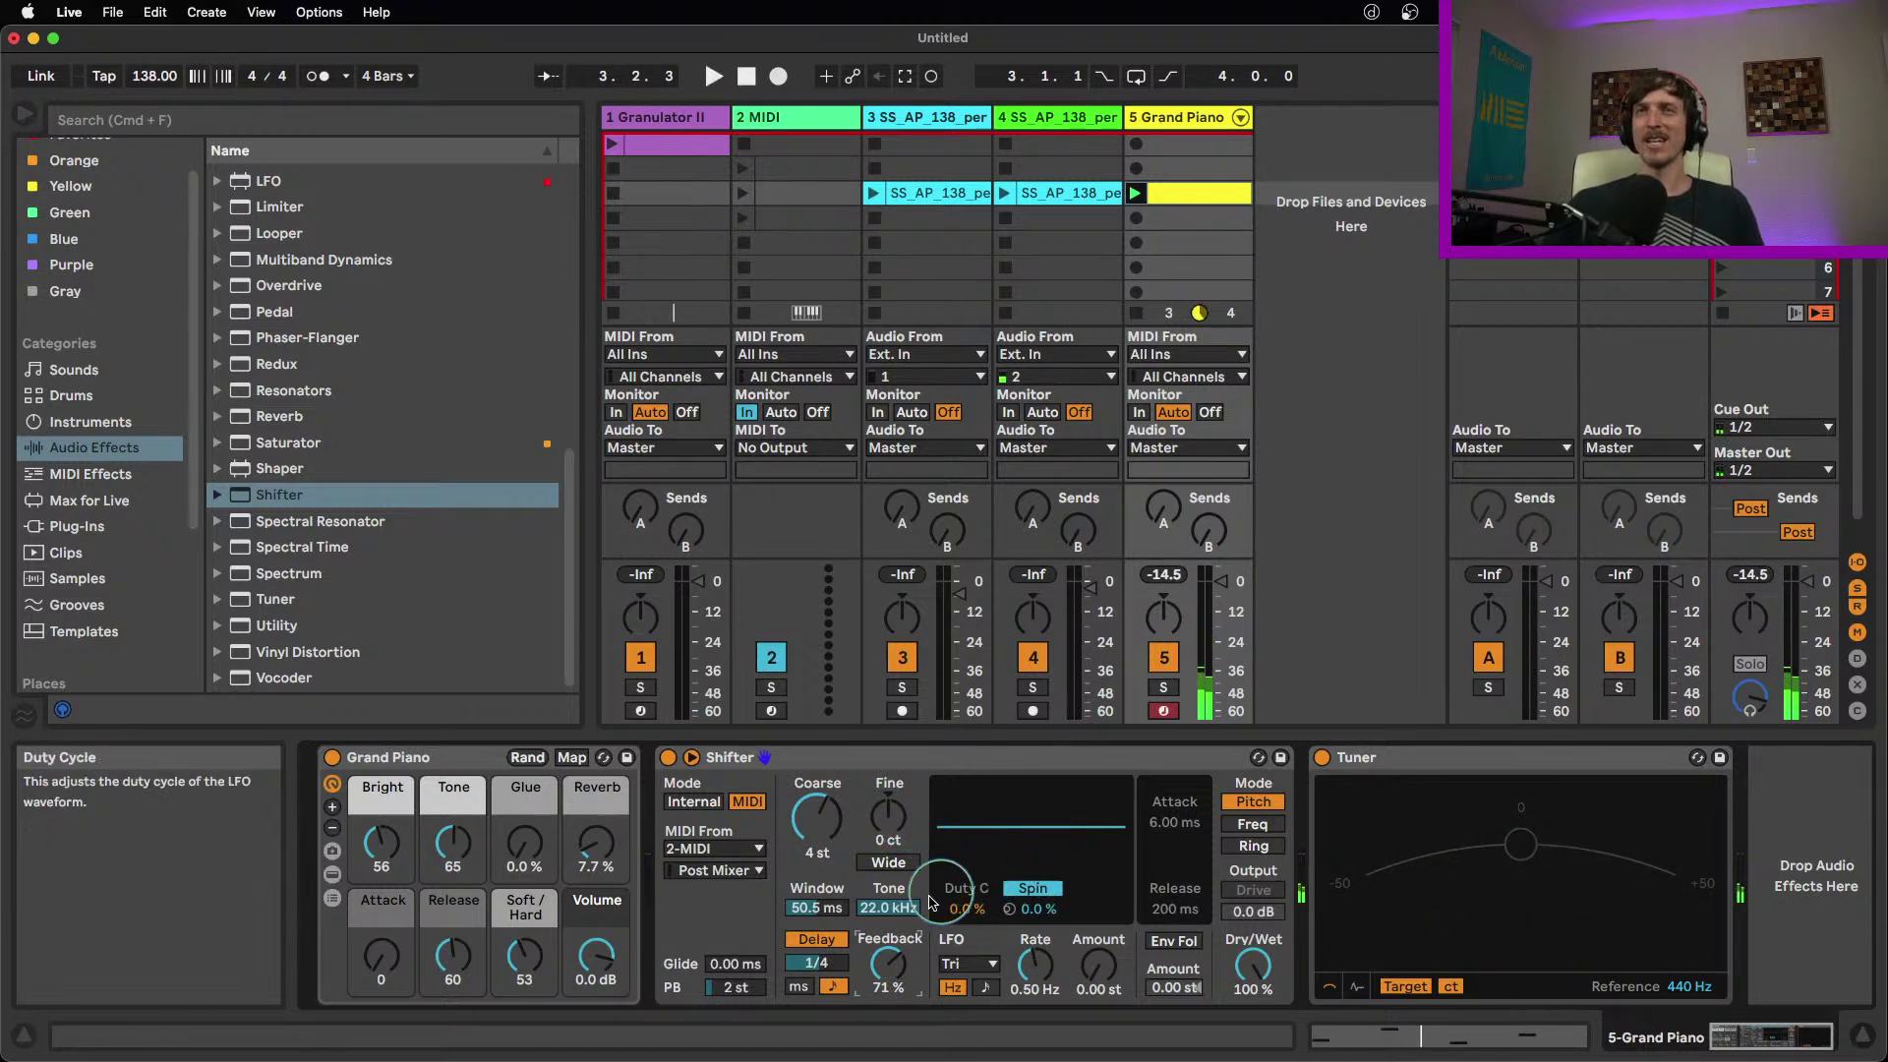
pyautogui.moveTo(826, 969); pyautogui.dragTo(827, 979)
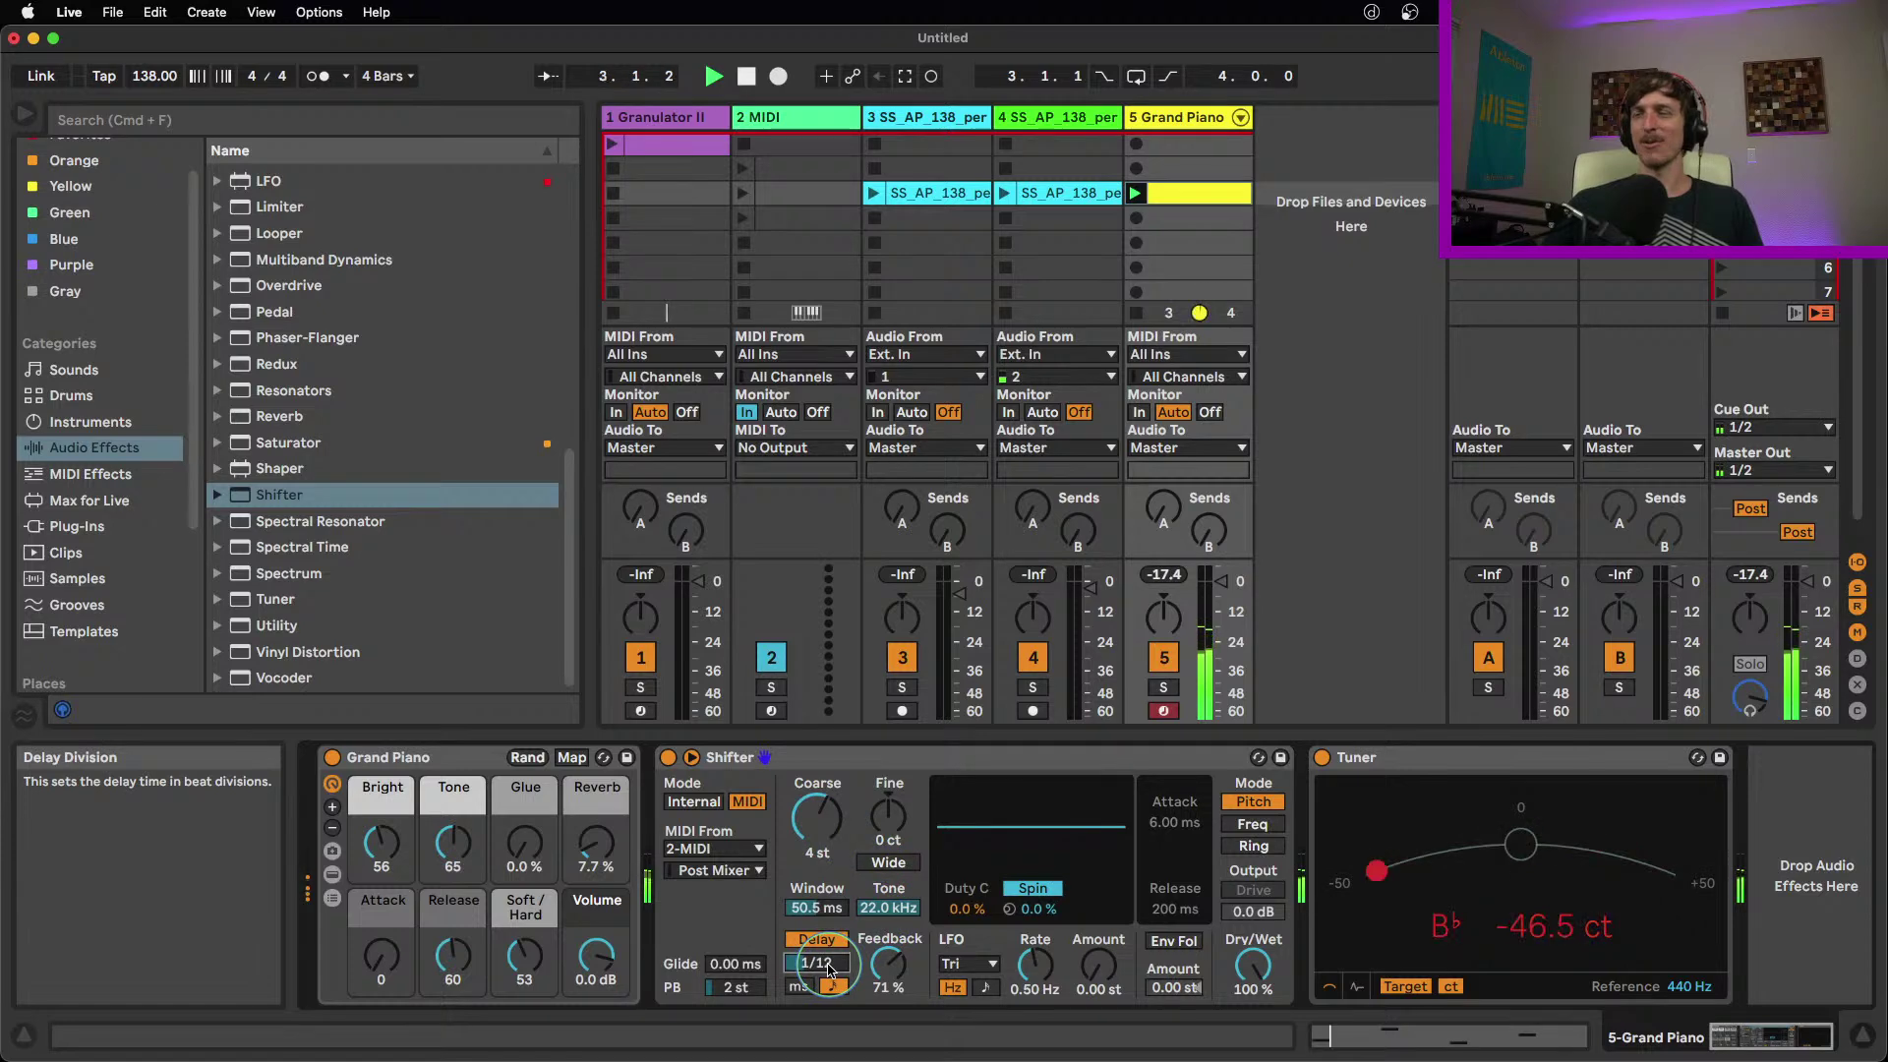
# Switch Shifter to Internal mode, set Delay to 1/32, Feedback to 77% and Window to 12.8 ms, and restart playback
pyautogui.click(705, 802)
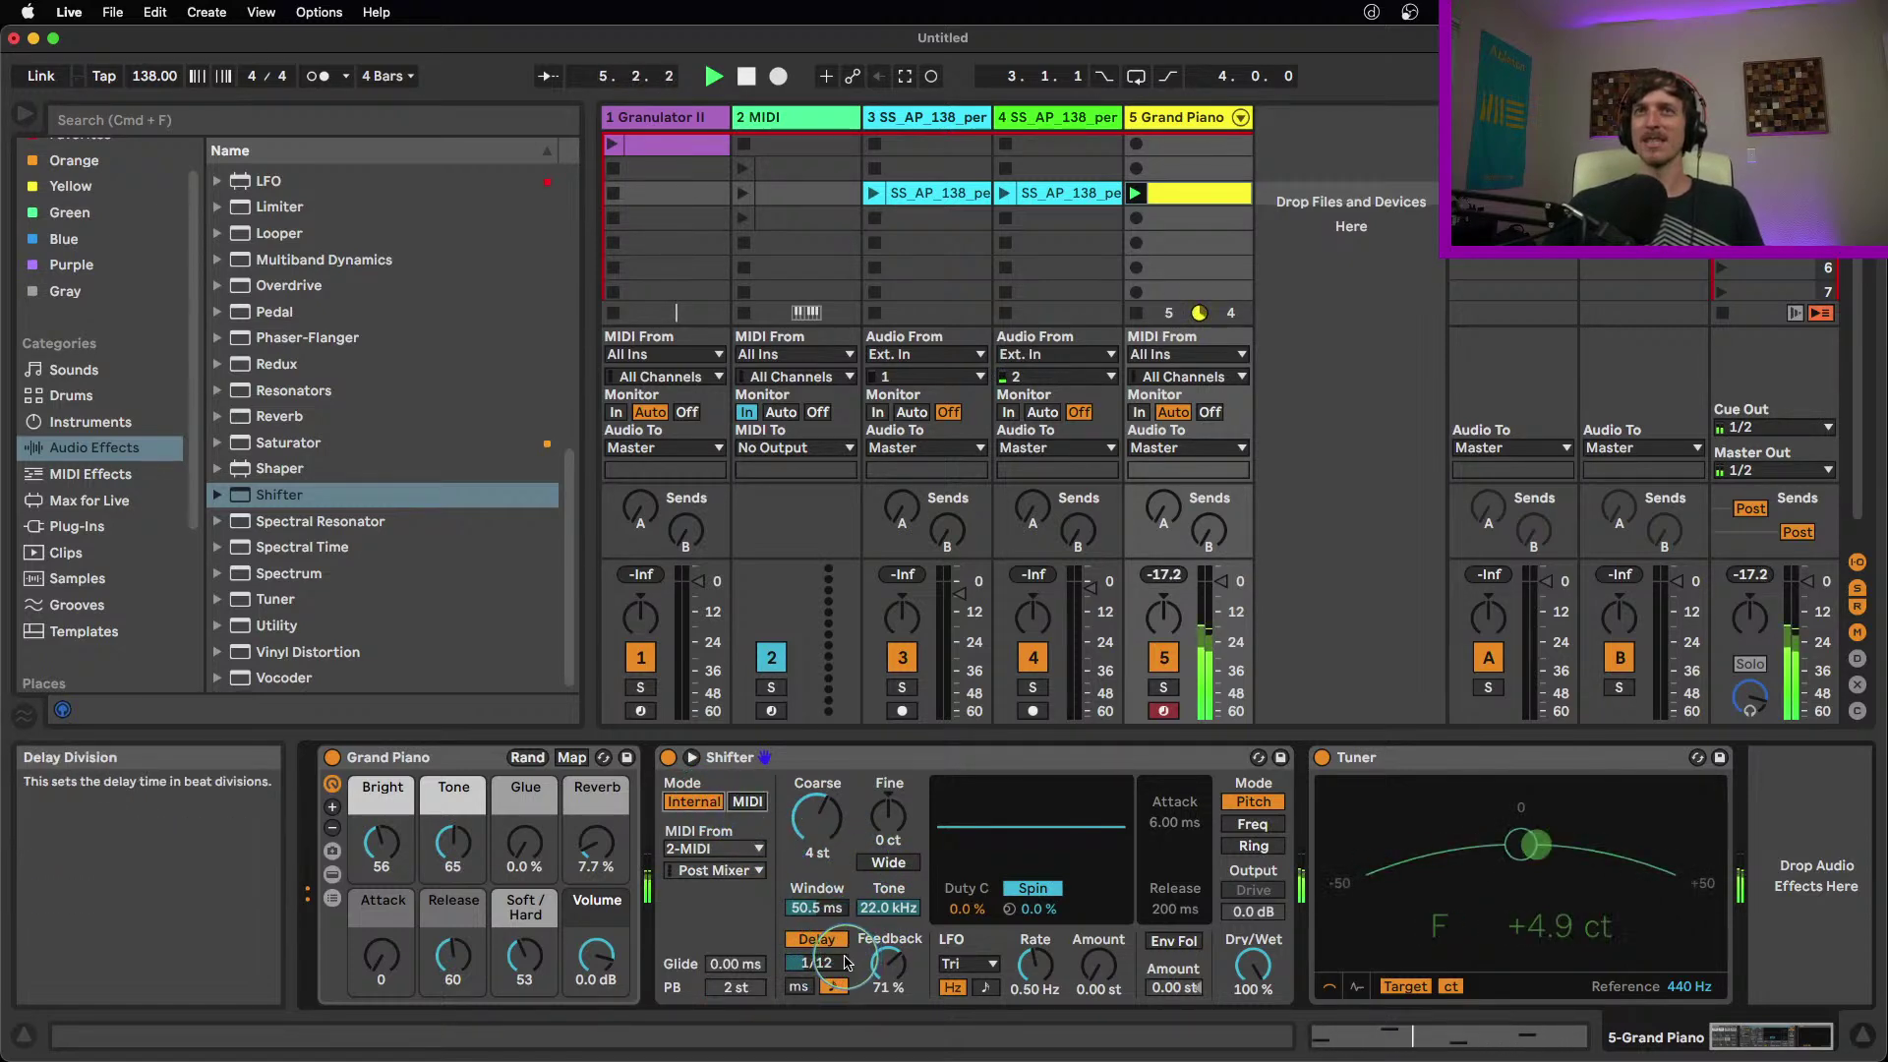
pyautogui.moveTo(890, 962); pyautogui.dragTo(819, 907)
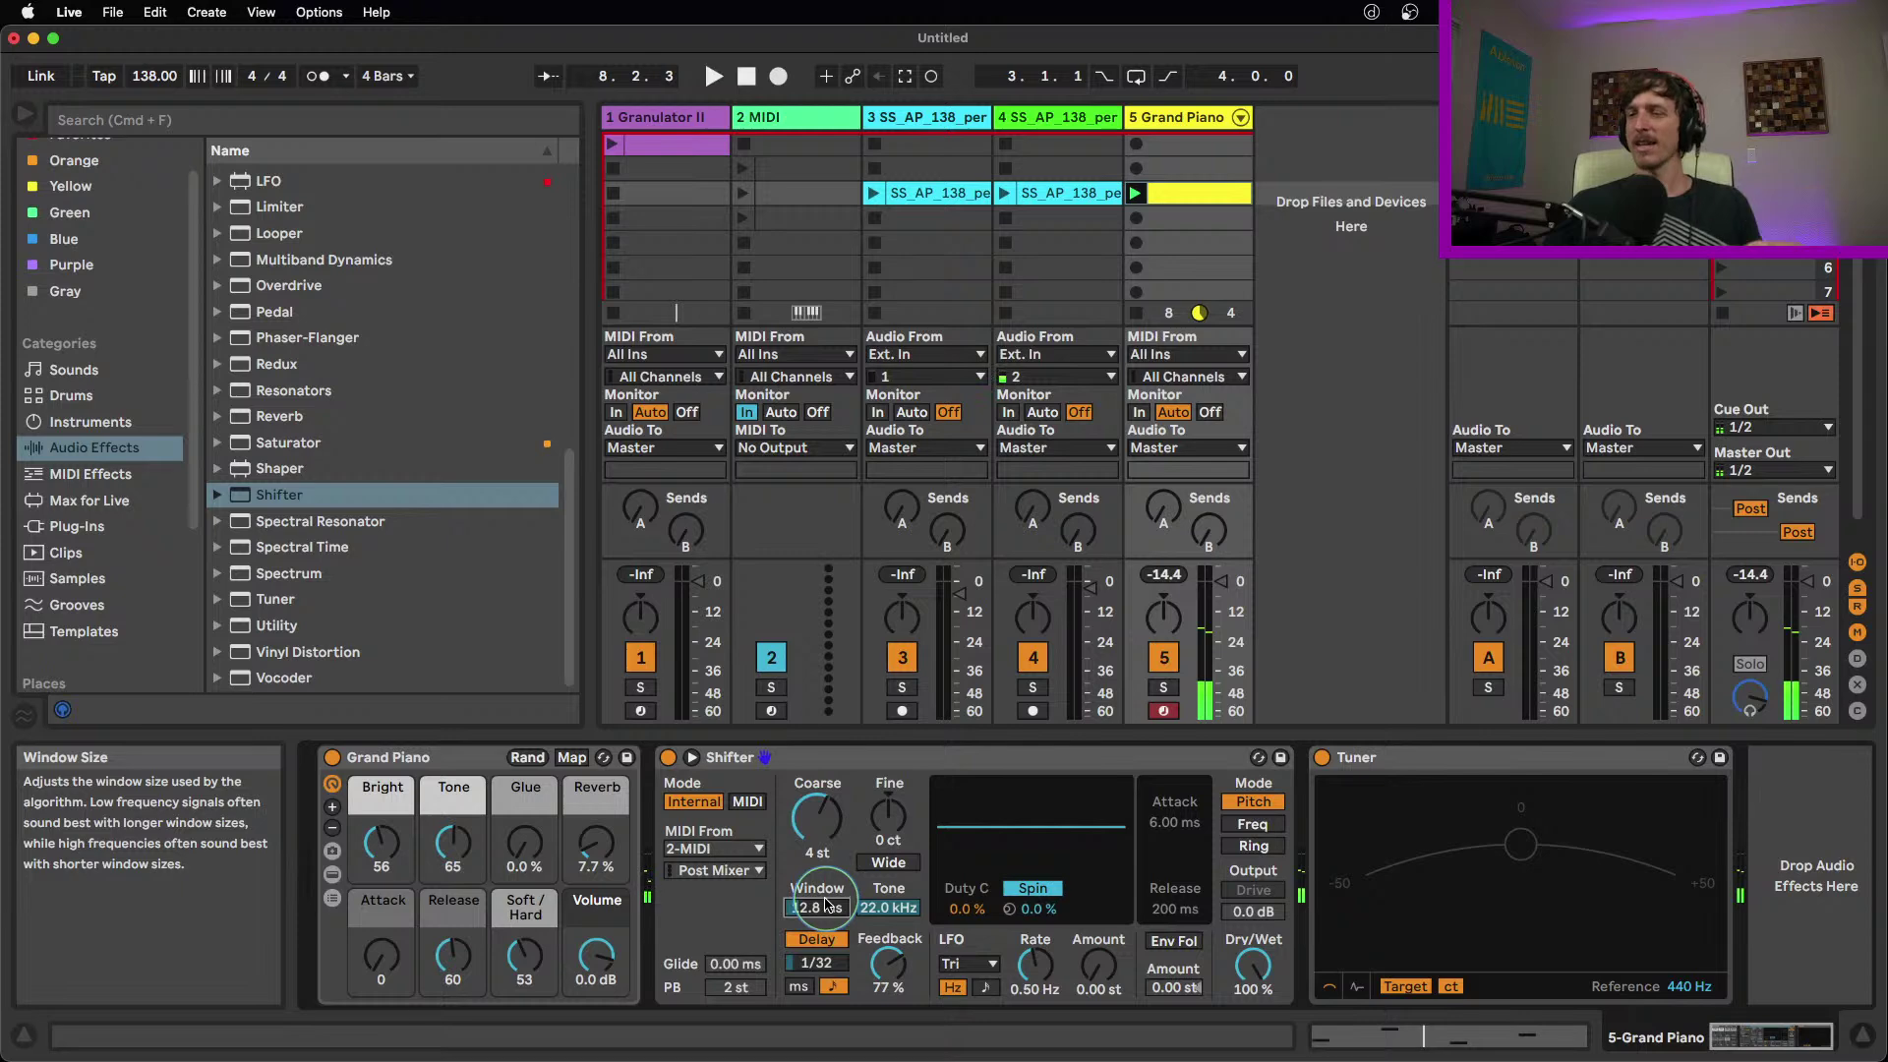
pyautogui.press('space')
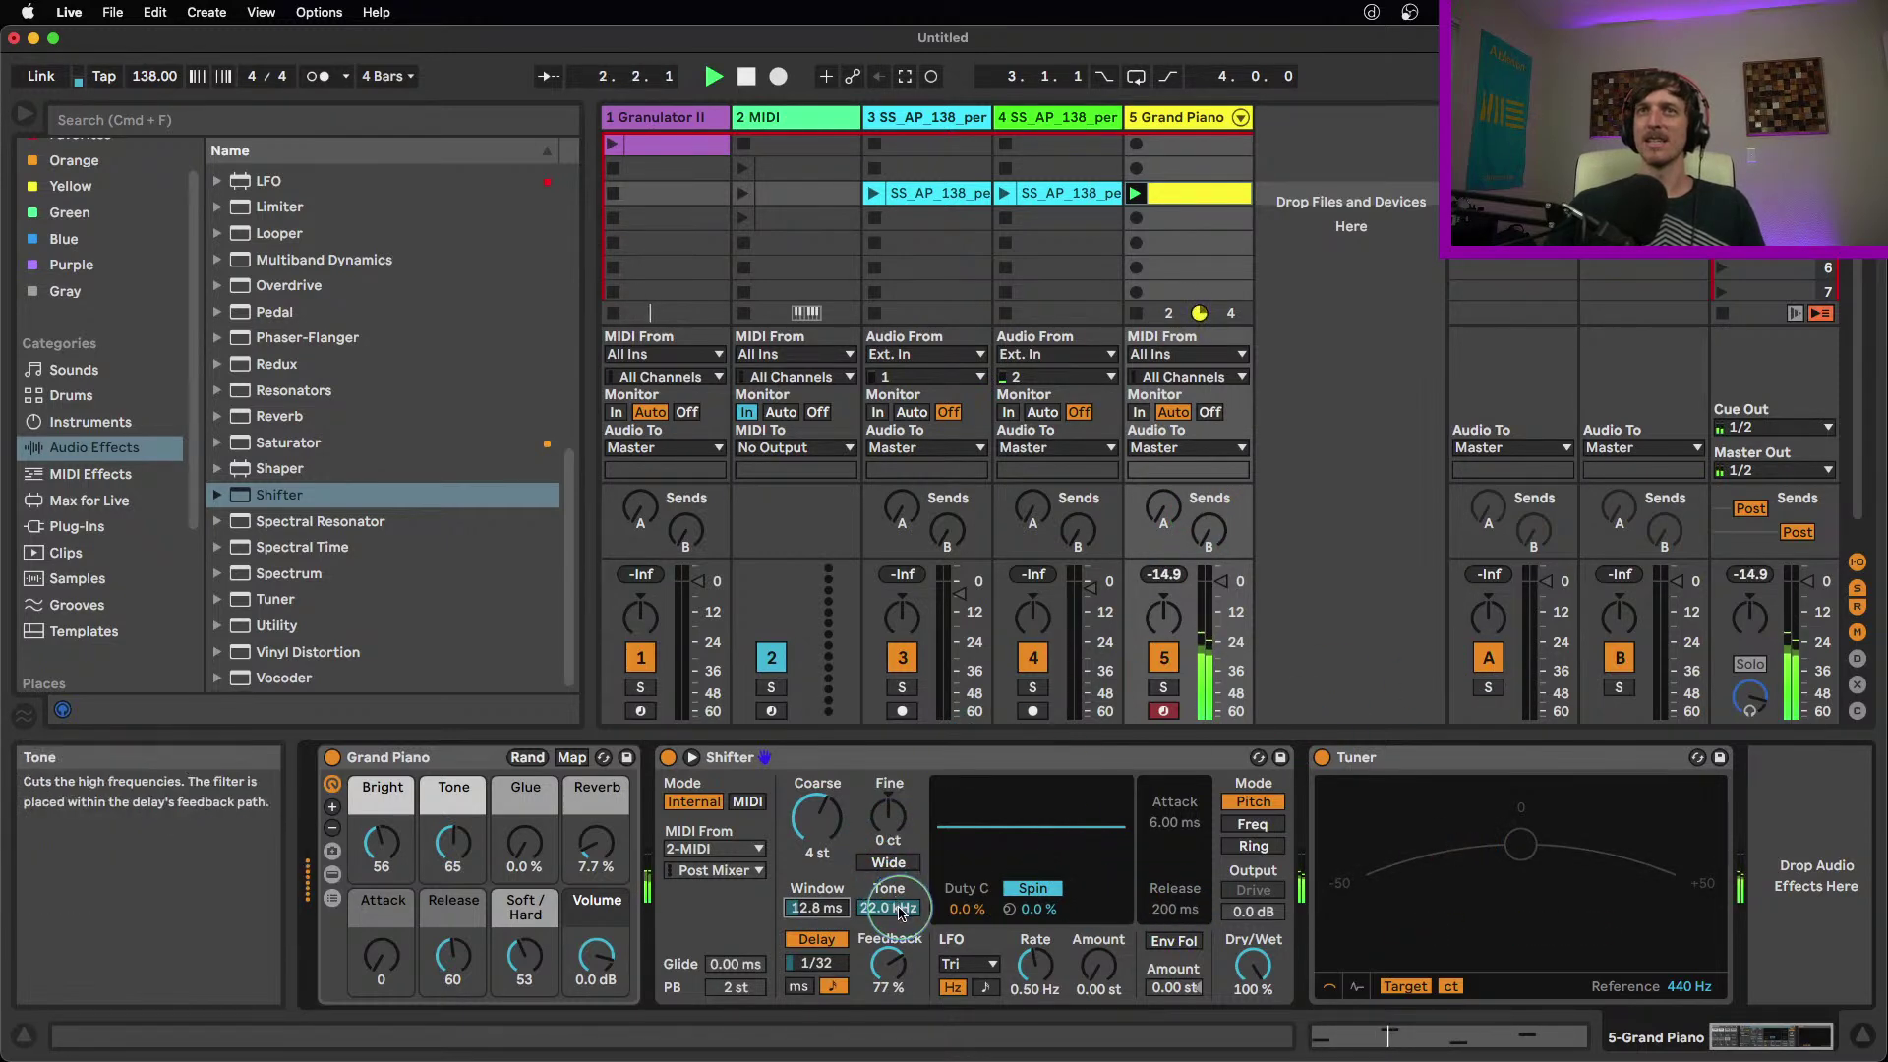
# Turn on Shifter's Wide option and set Coarse to 8 st and Window to 263 ms
pyautogui.moveTo(890, 908); pyautogui.dragTo(890, 875)
pyautogui.click(888, 863)
pyautogui.moveTo(817, 819); pyautogui.dragTo(827, 823)
pyautogui.moveTo(817, 909); pyautogui.dragTo(817, 906)
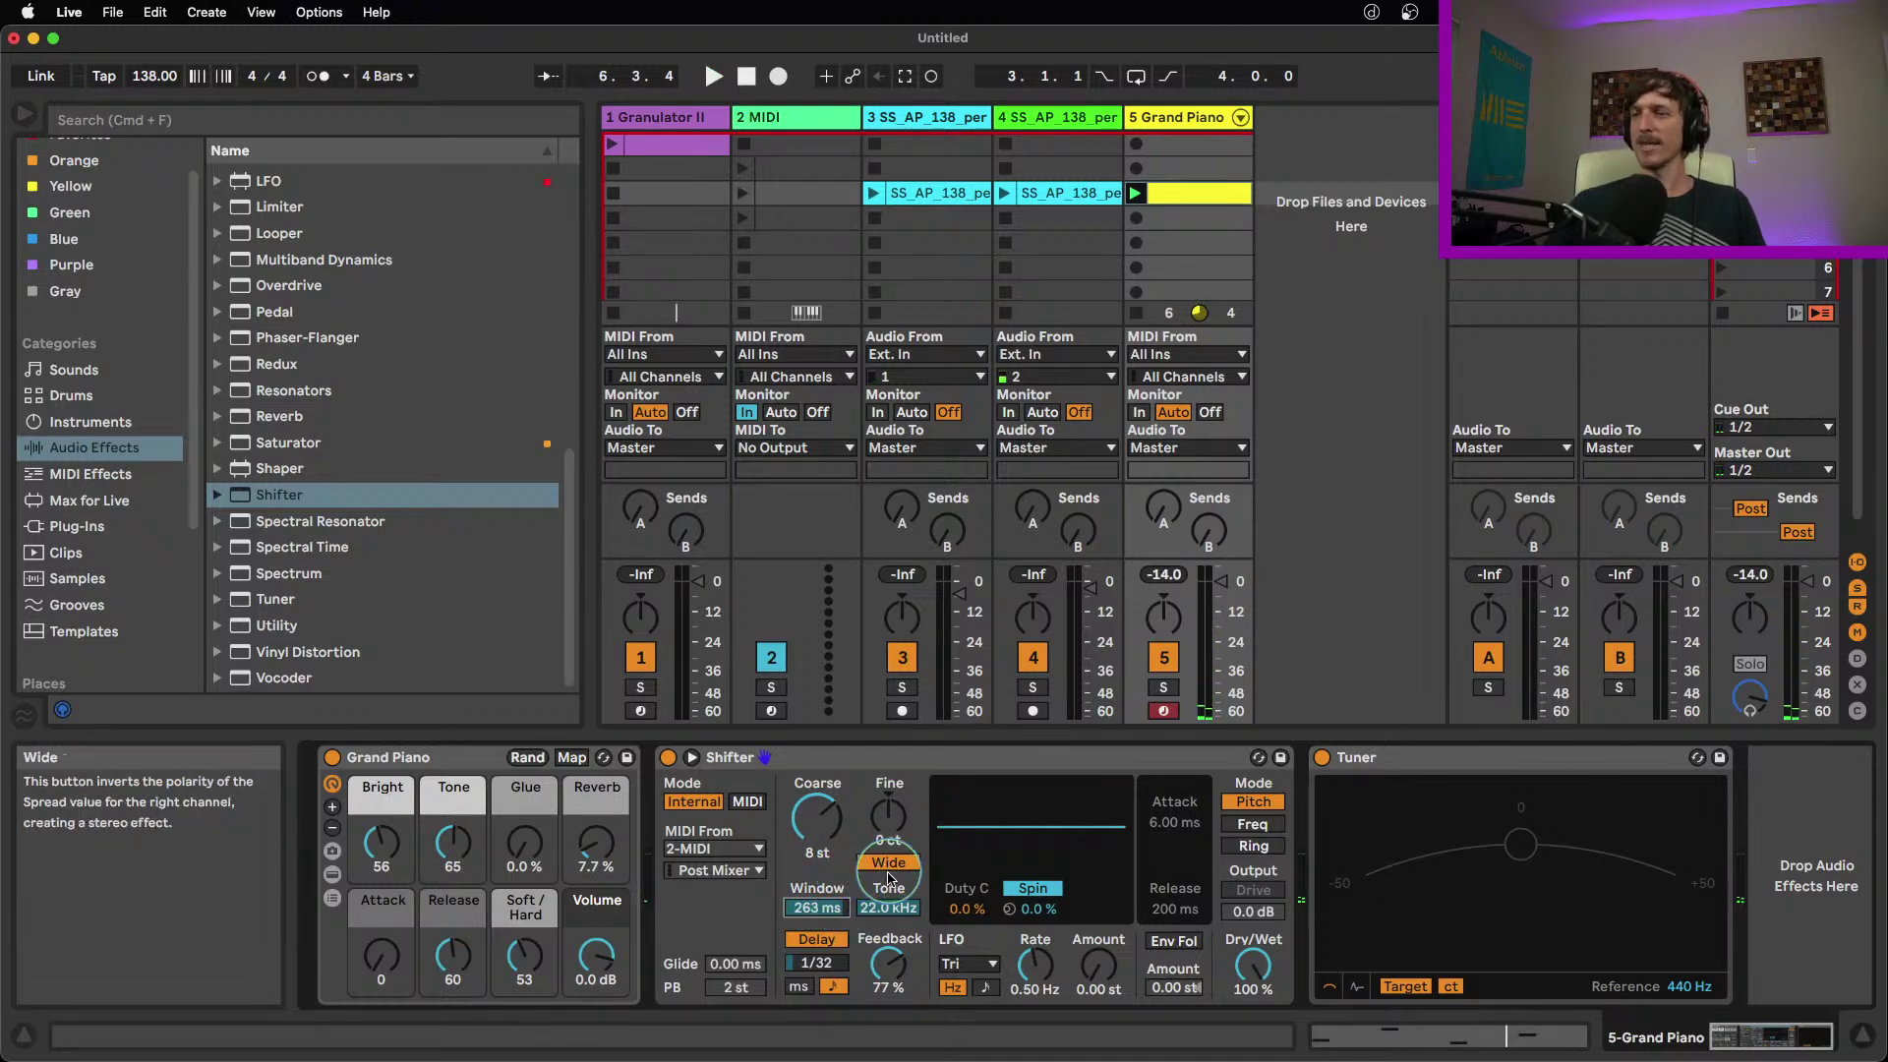
# During playback, set Shifter to Coarse 1 st, Window 20.4 ms, Delay 1/48, Feedback 65% and Tone 12.6 kHz, with Wide off
pyautogui.press('space')
pyautogui.moveTo(820, 972); pyautogui.dragTo(901, 962)
pyautogui.click(831, 909)
pyautogui.click(900, 971)
pyautogui.moveTo(817, 818); pyautogui.dragTo(817, 854)
pyautogui.moveTo(888, 964); pyautogui.dragTo(889, 954)
pyautogui.moveTo(817, 818); pyautogui.dragTo(817, 793)
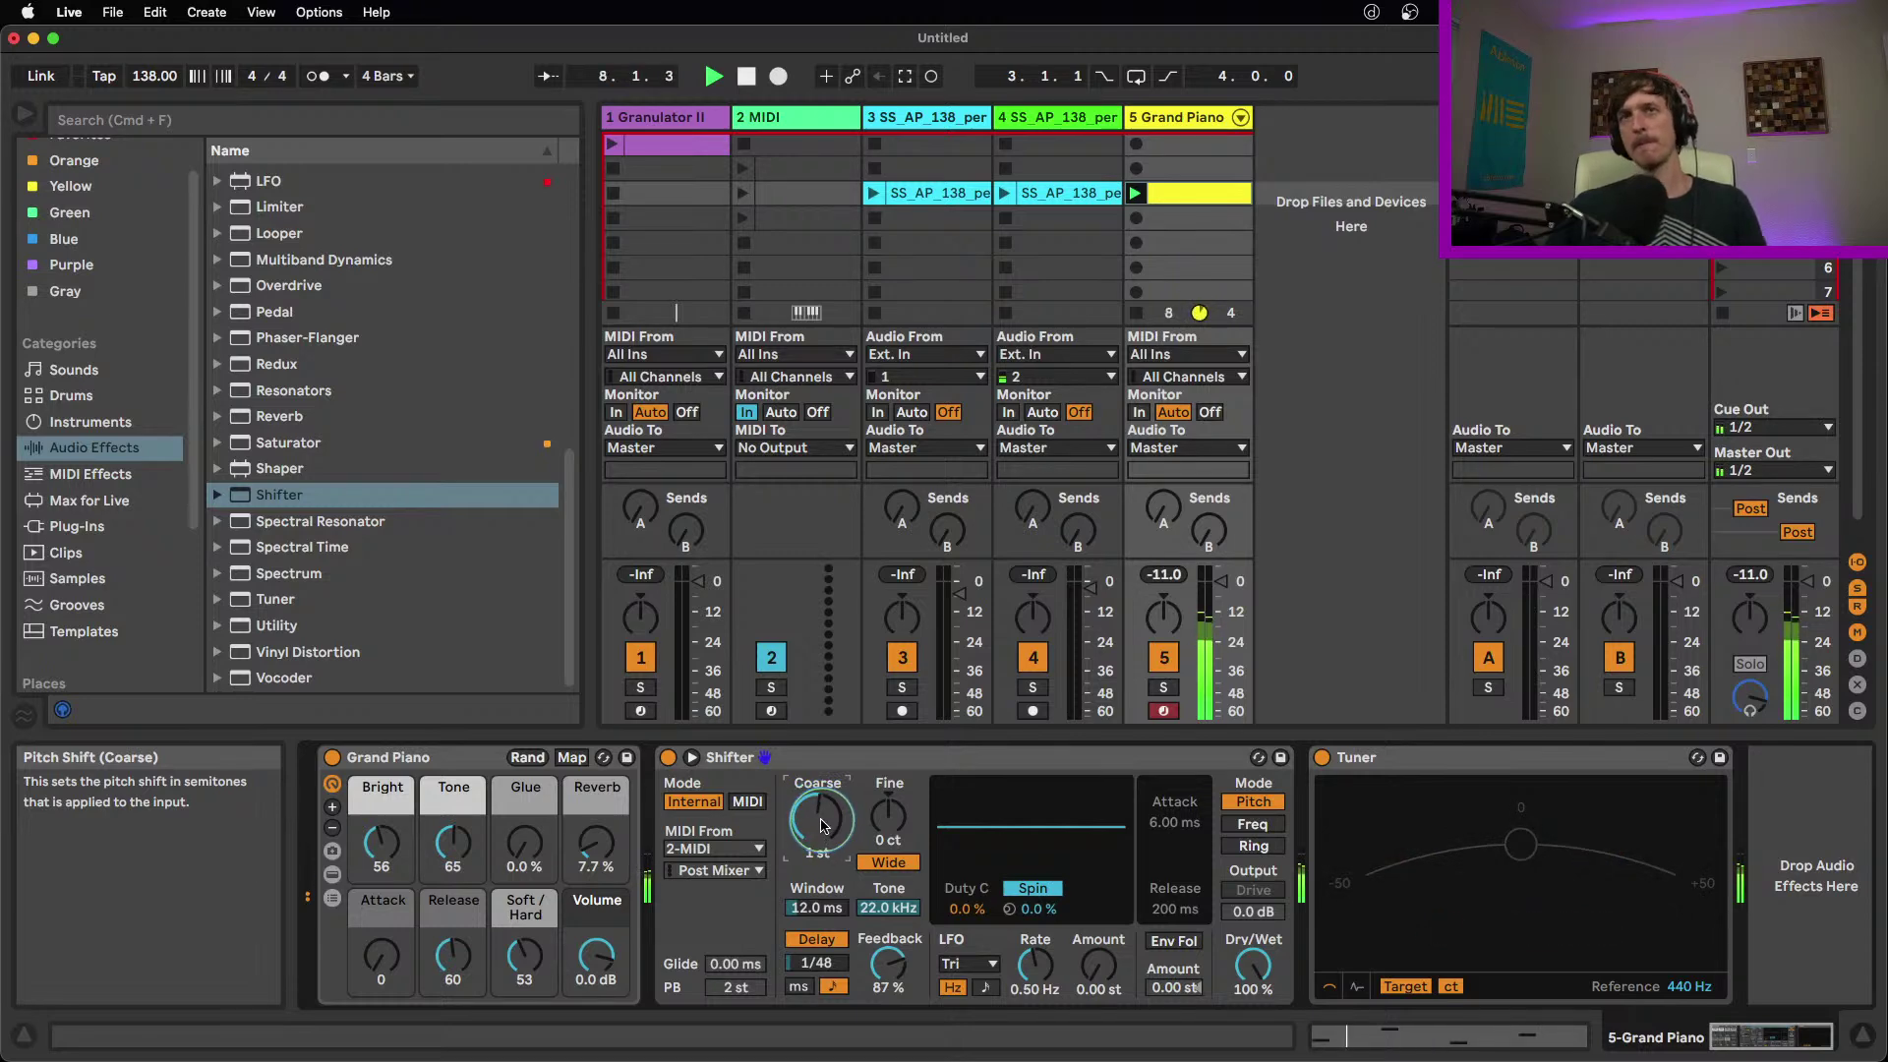
pyautogui.moveTo(888, 963)
pyautogui.mouseDown()
pyautogui.moveTo(888, 1011)
pyautogui.moveTo(879, 951)
pyautogui.moveTo(817, 887)
pyautogui.moveTo(882, 930)
pyautogui.mouseUp()
pyautogui.click(888, 863)
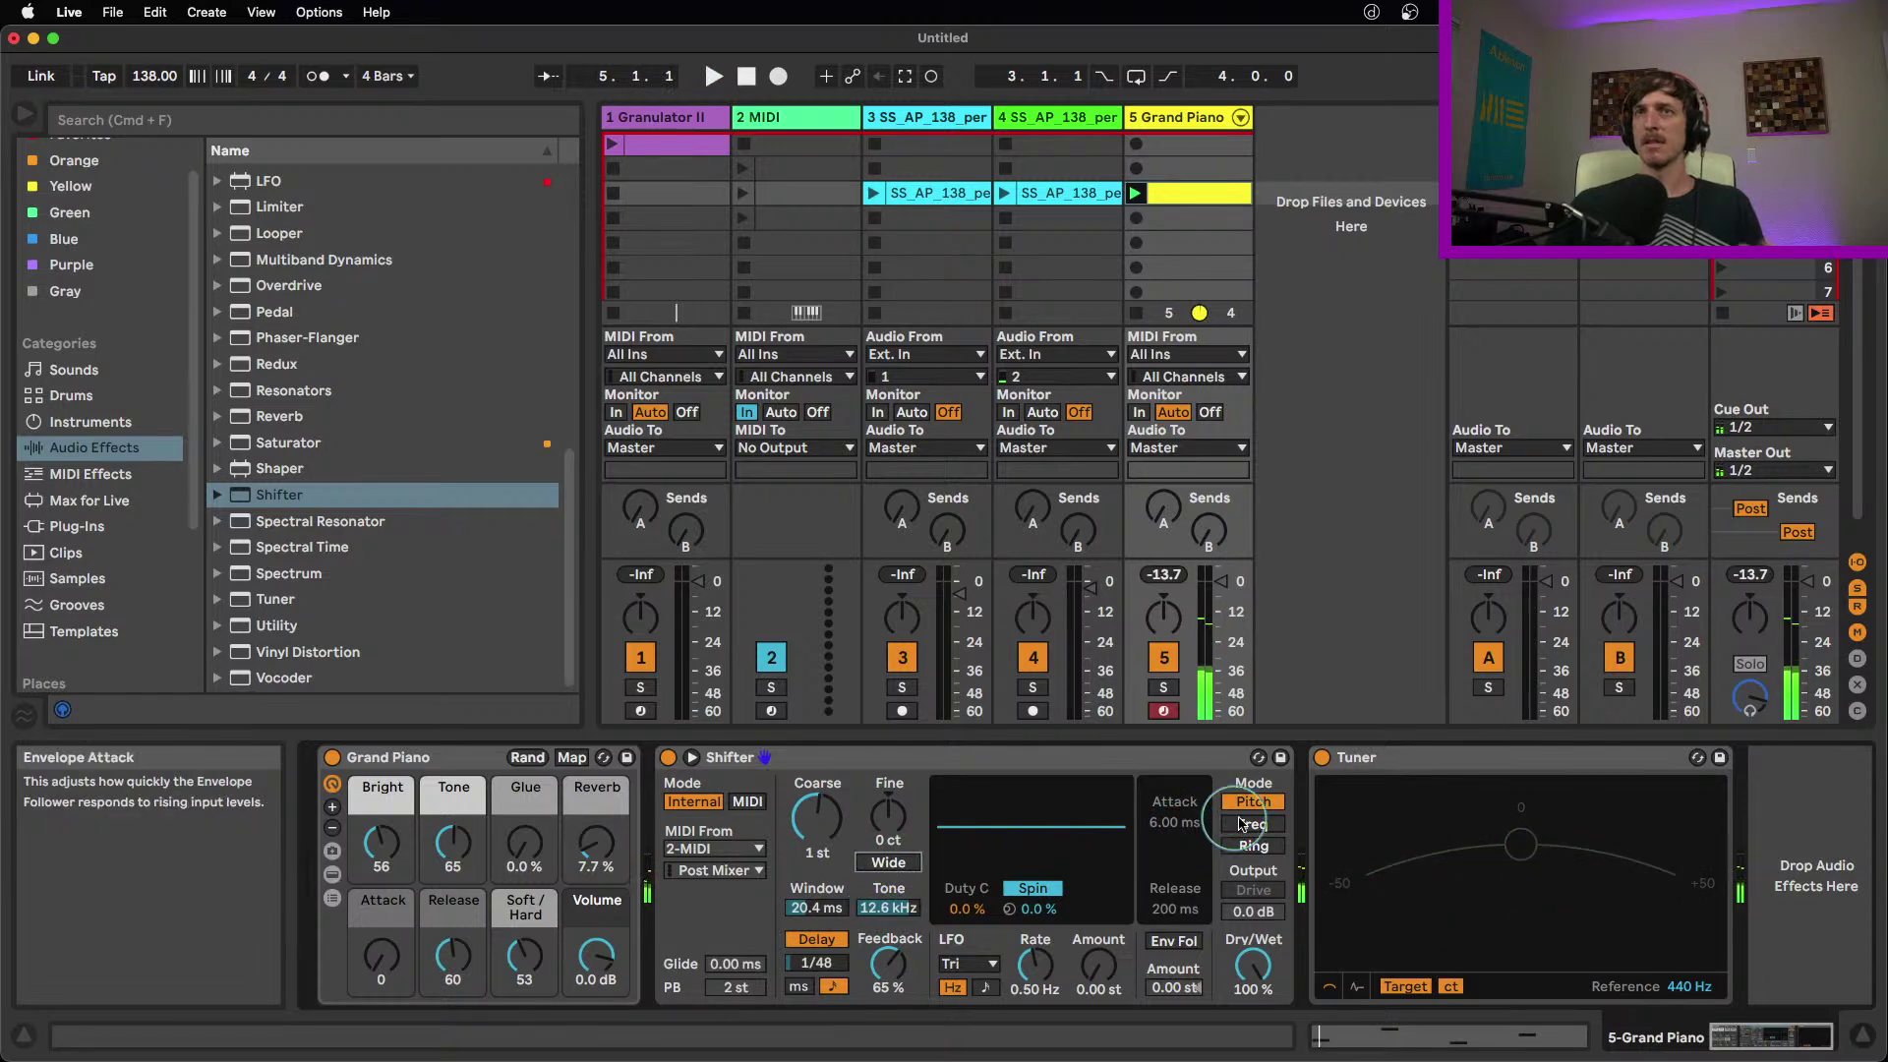
# Set Shifter's LFO to a Rate of 8.06 Hz, Amount of 7.90 st and Duty Cycle of -9.4%, and play the clip
pyautogui.moveTo(1097, 969); pyautogui.dragTo(974, 927)
pyautogui.press('space')
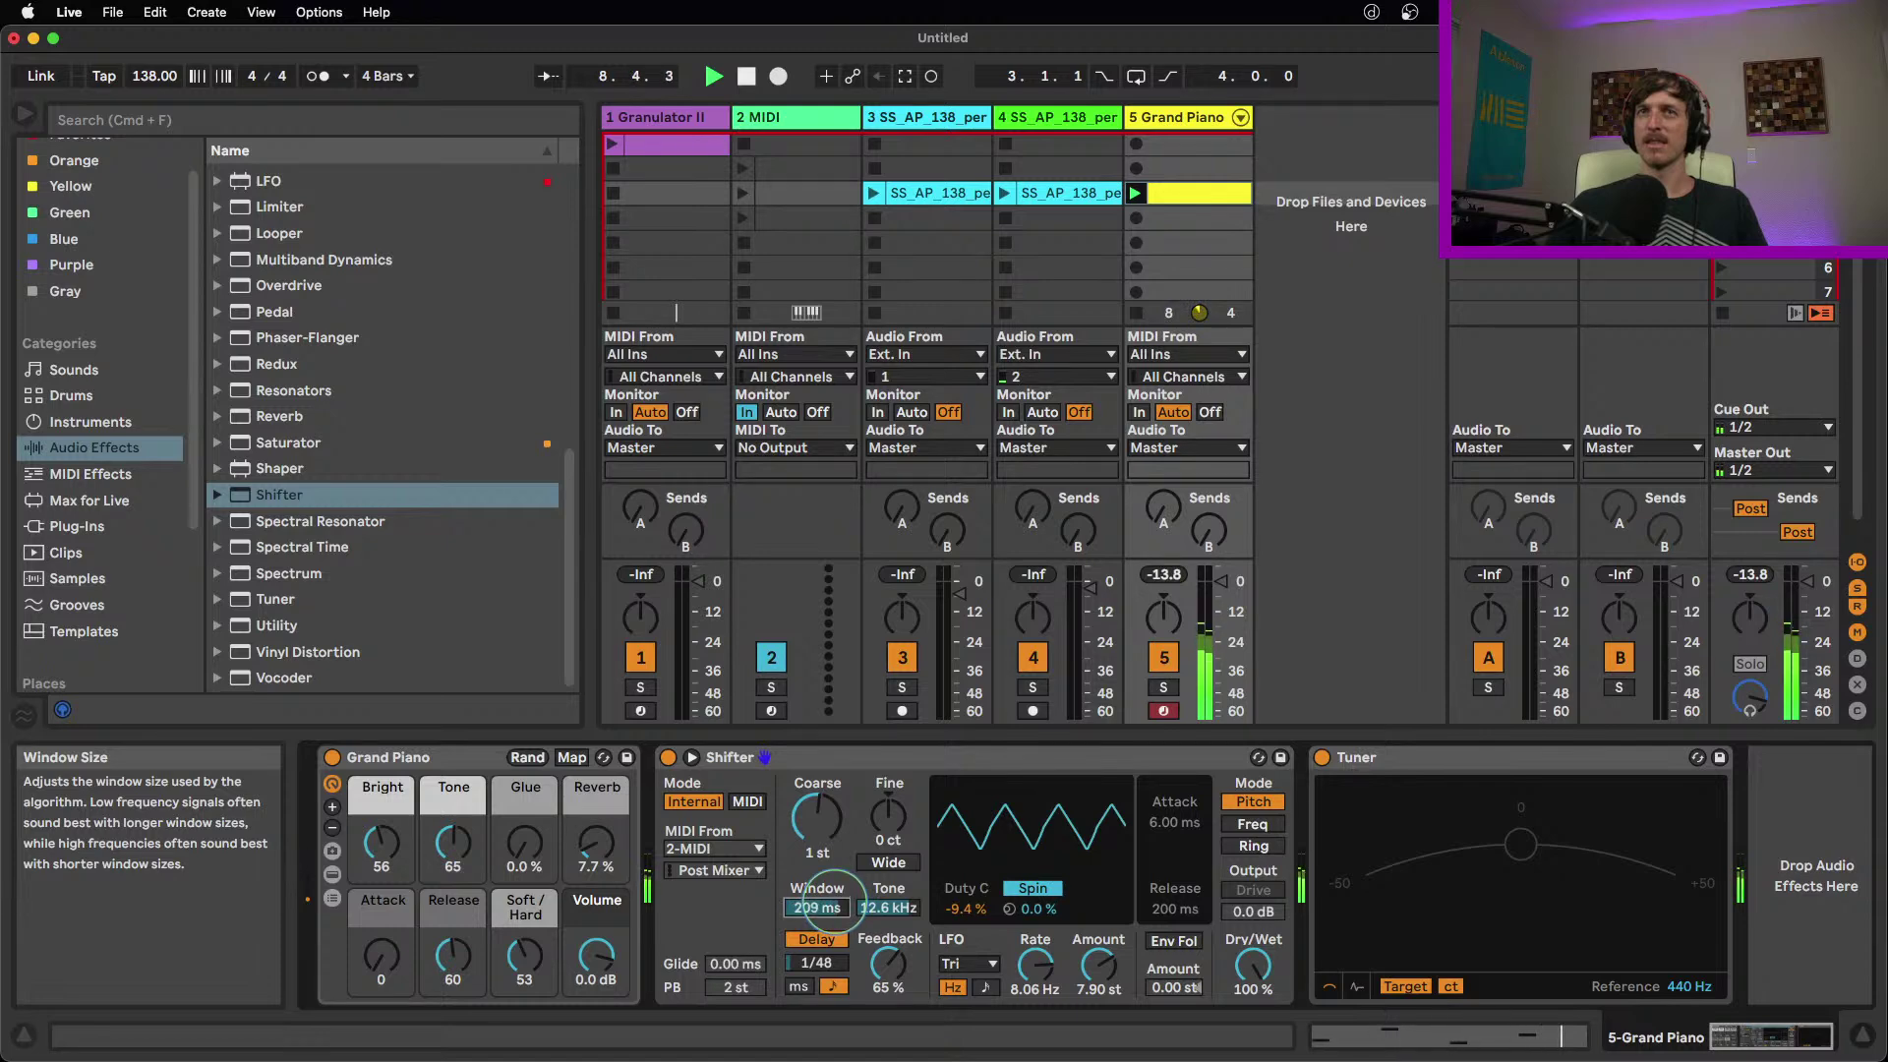
# Set Shifter's Delay to 1/64, Feedback to 71%, Window to 149 ms and Coarse to 2 st, and reduce the LFO Amount to 0.02 st
pyautogui.moveTo(816, 963); pyautogui.dragTo(888, 964)
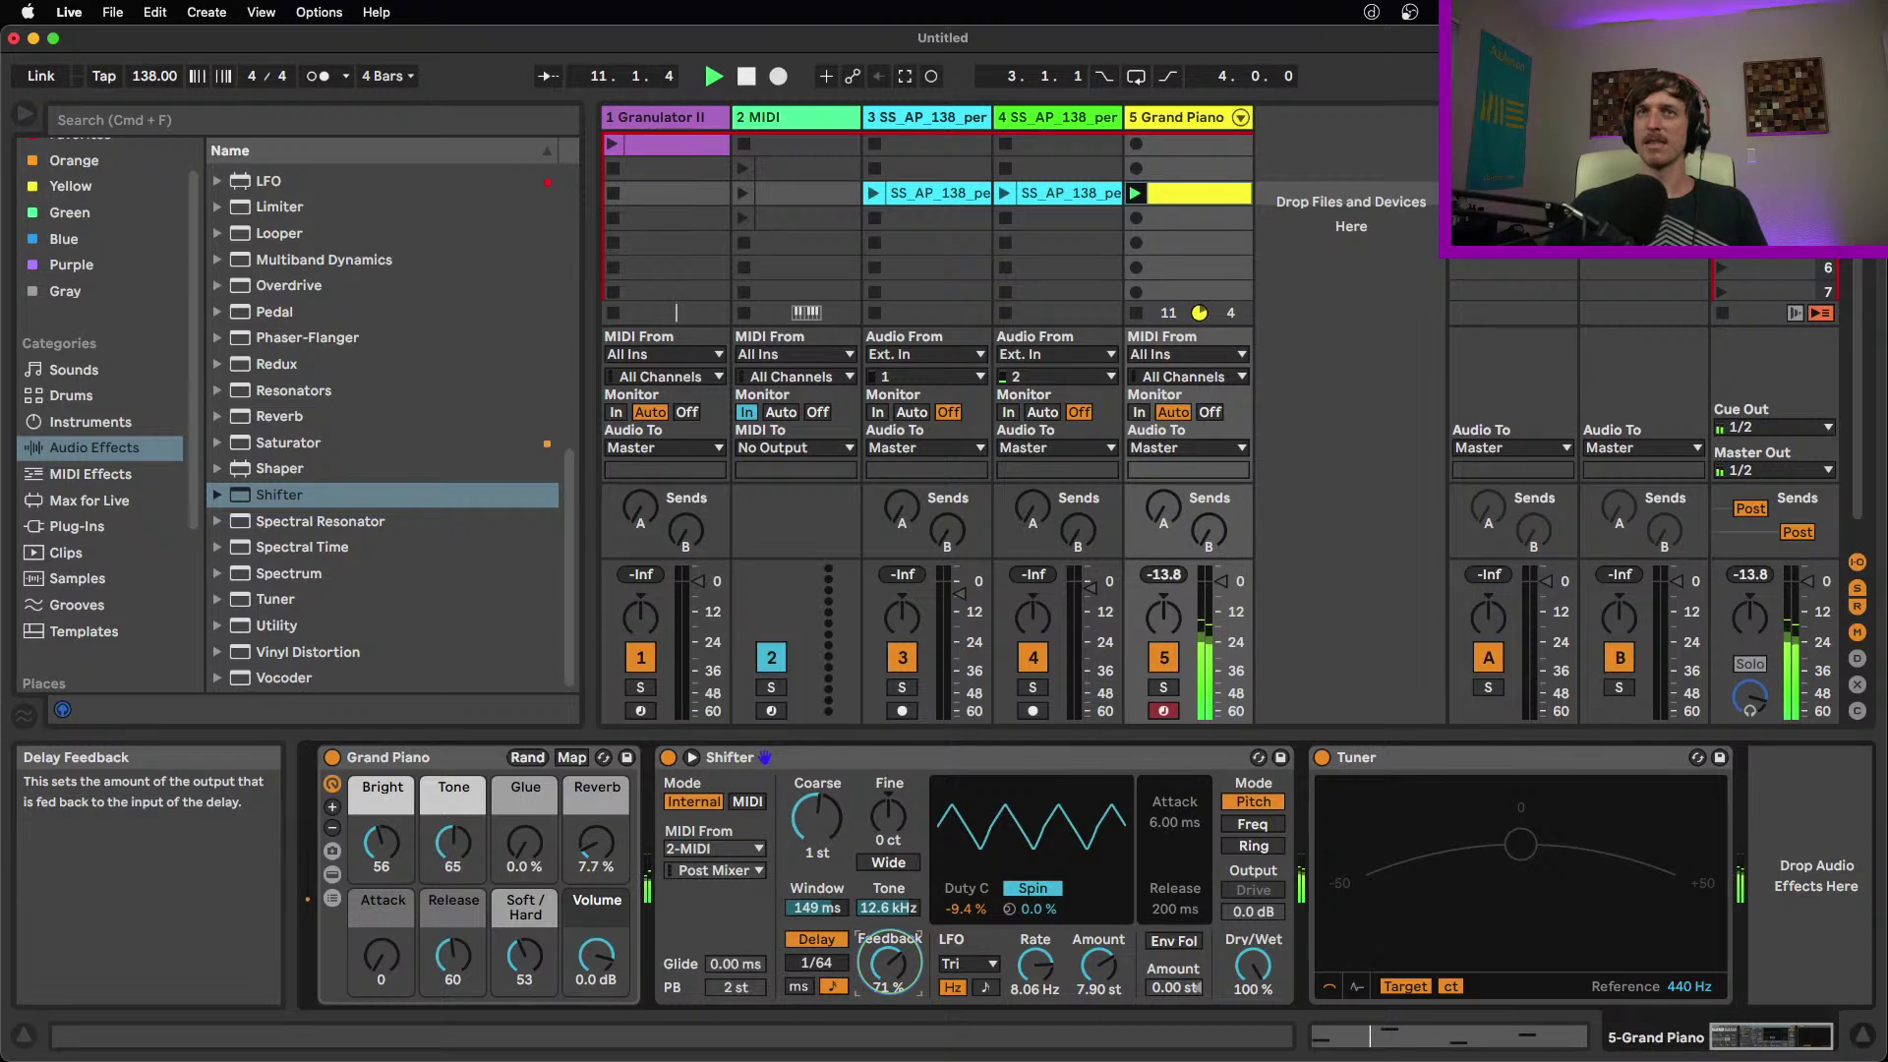
pyautogui.moveTo(818, 818); pyautogui.dragTo(818, 813)
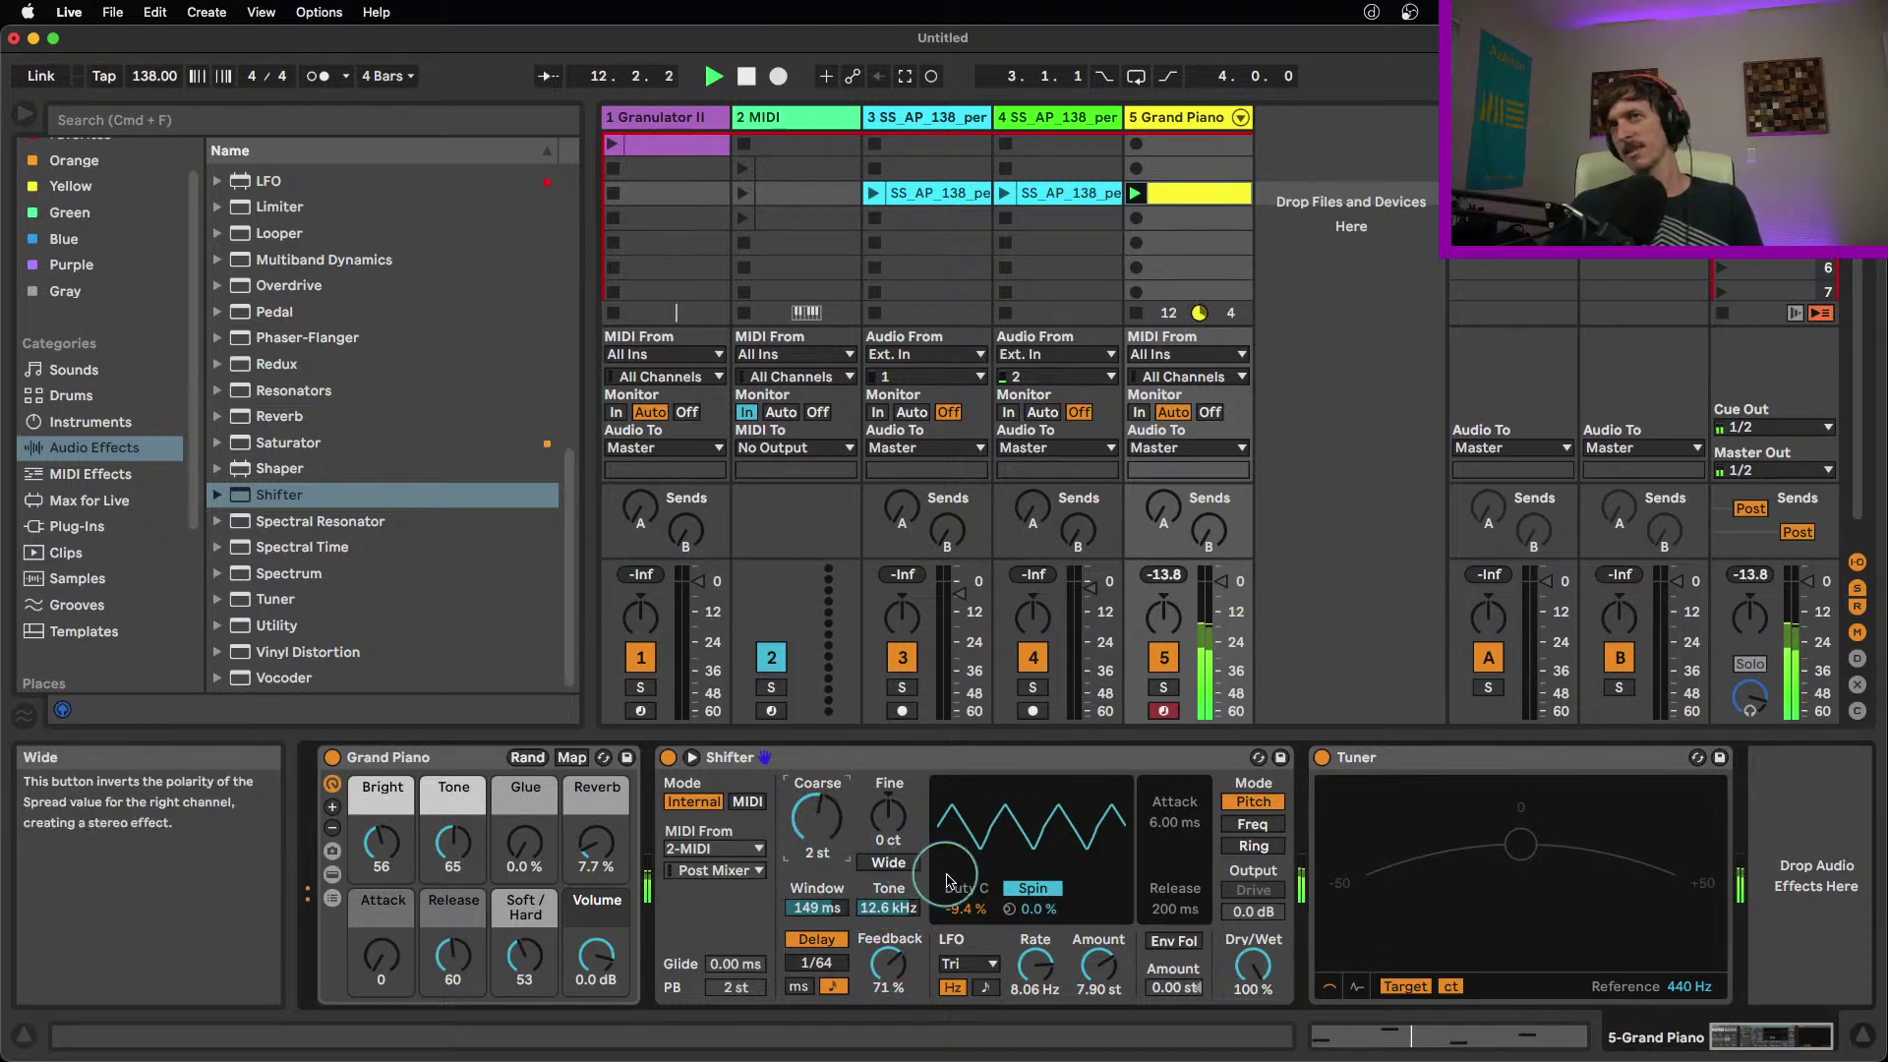
pyautogui.moveTo(1099, 966); pyautogui.dragTo(1099, 1023)
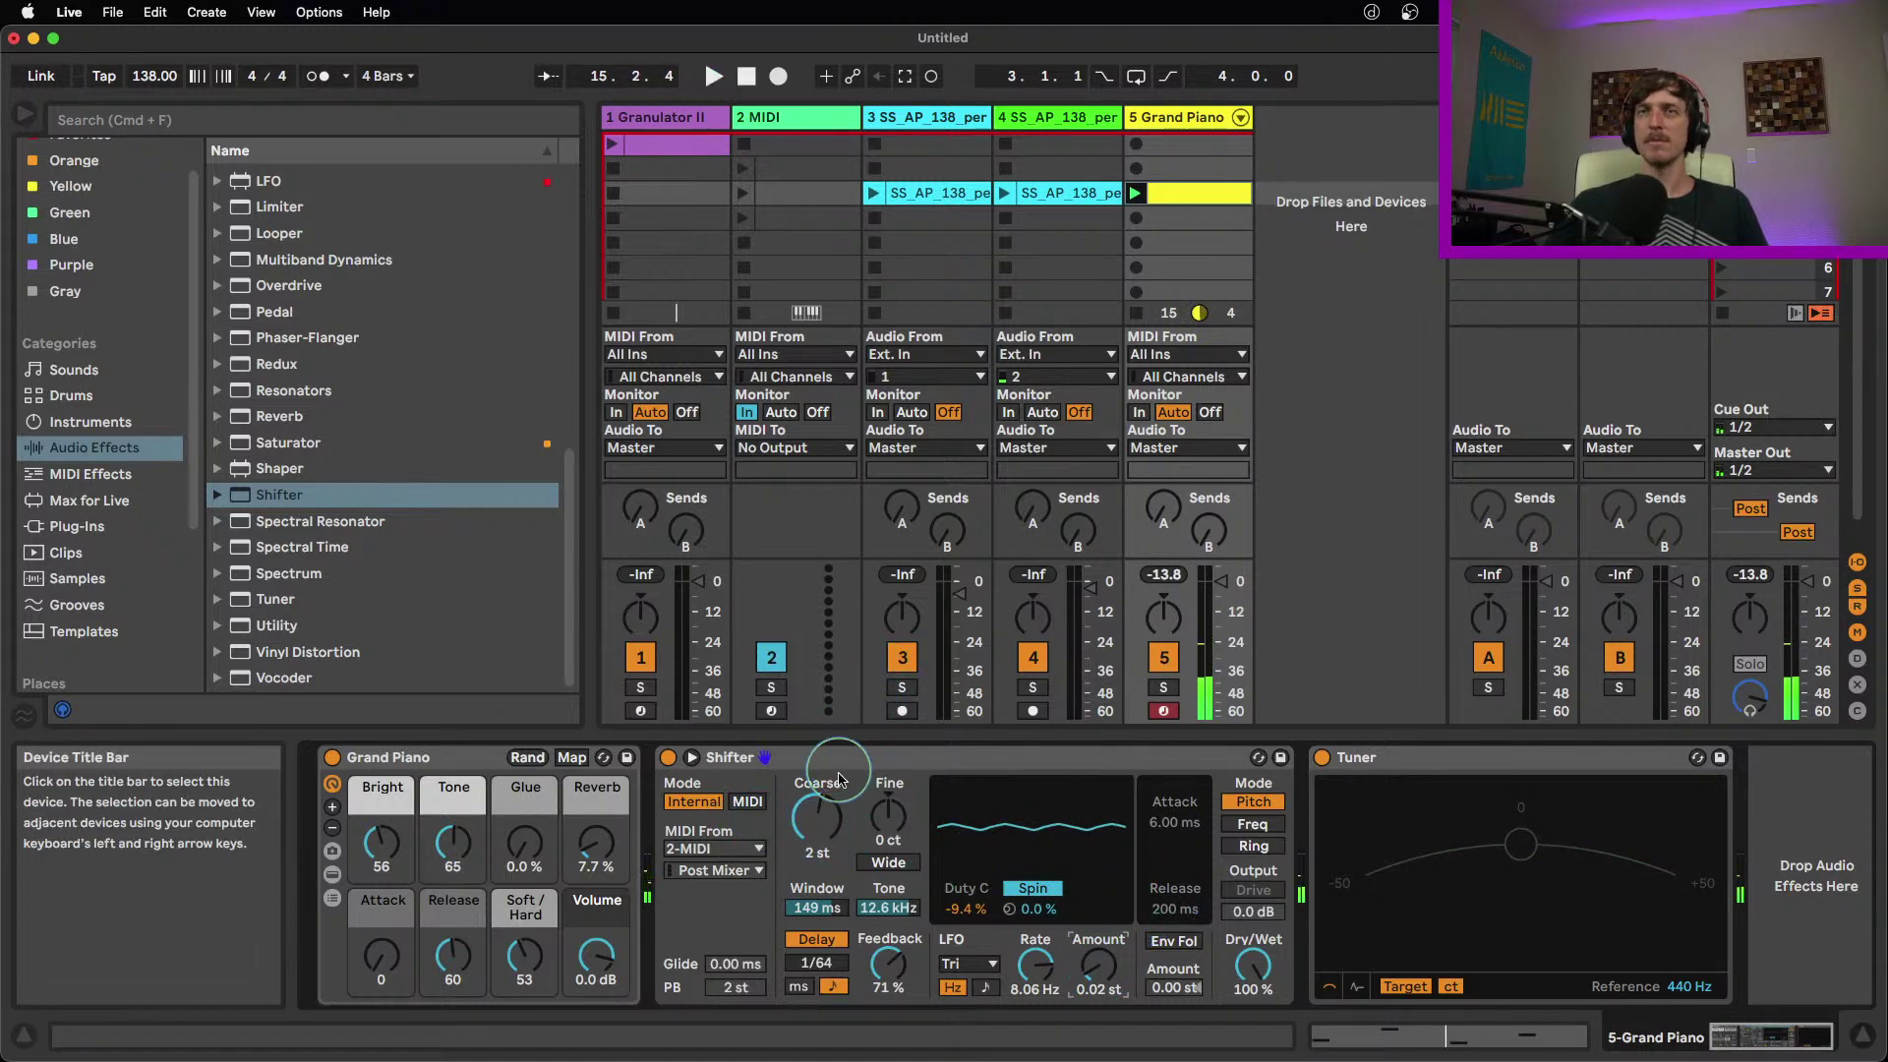
# Shorten Shifter's Window to 10.7 ms and sweep Coarse up and down, ending at 5 st
pyautogui.moveTo(817, 907); pyautogui.dragTo(820, 925)
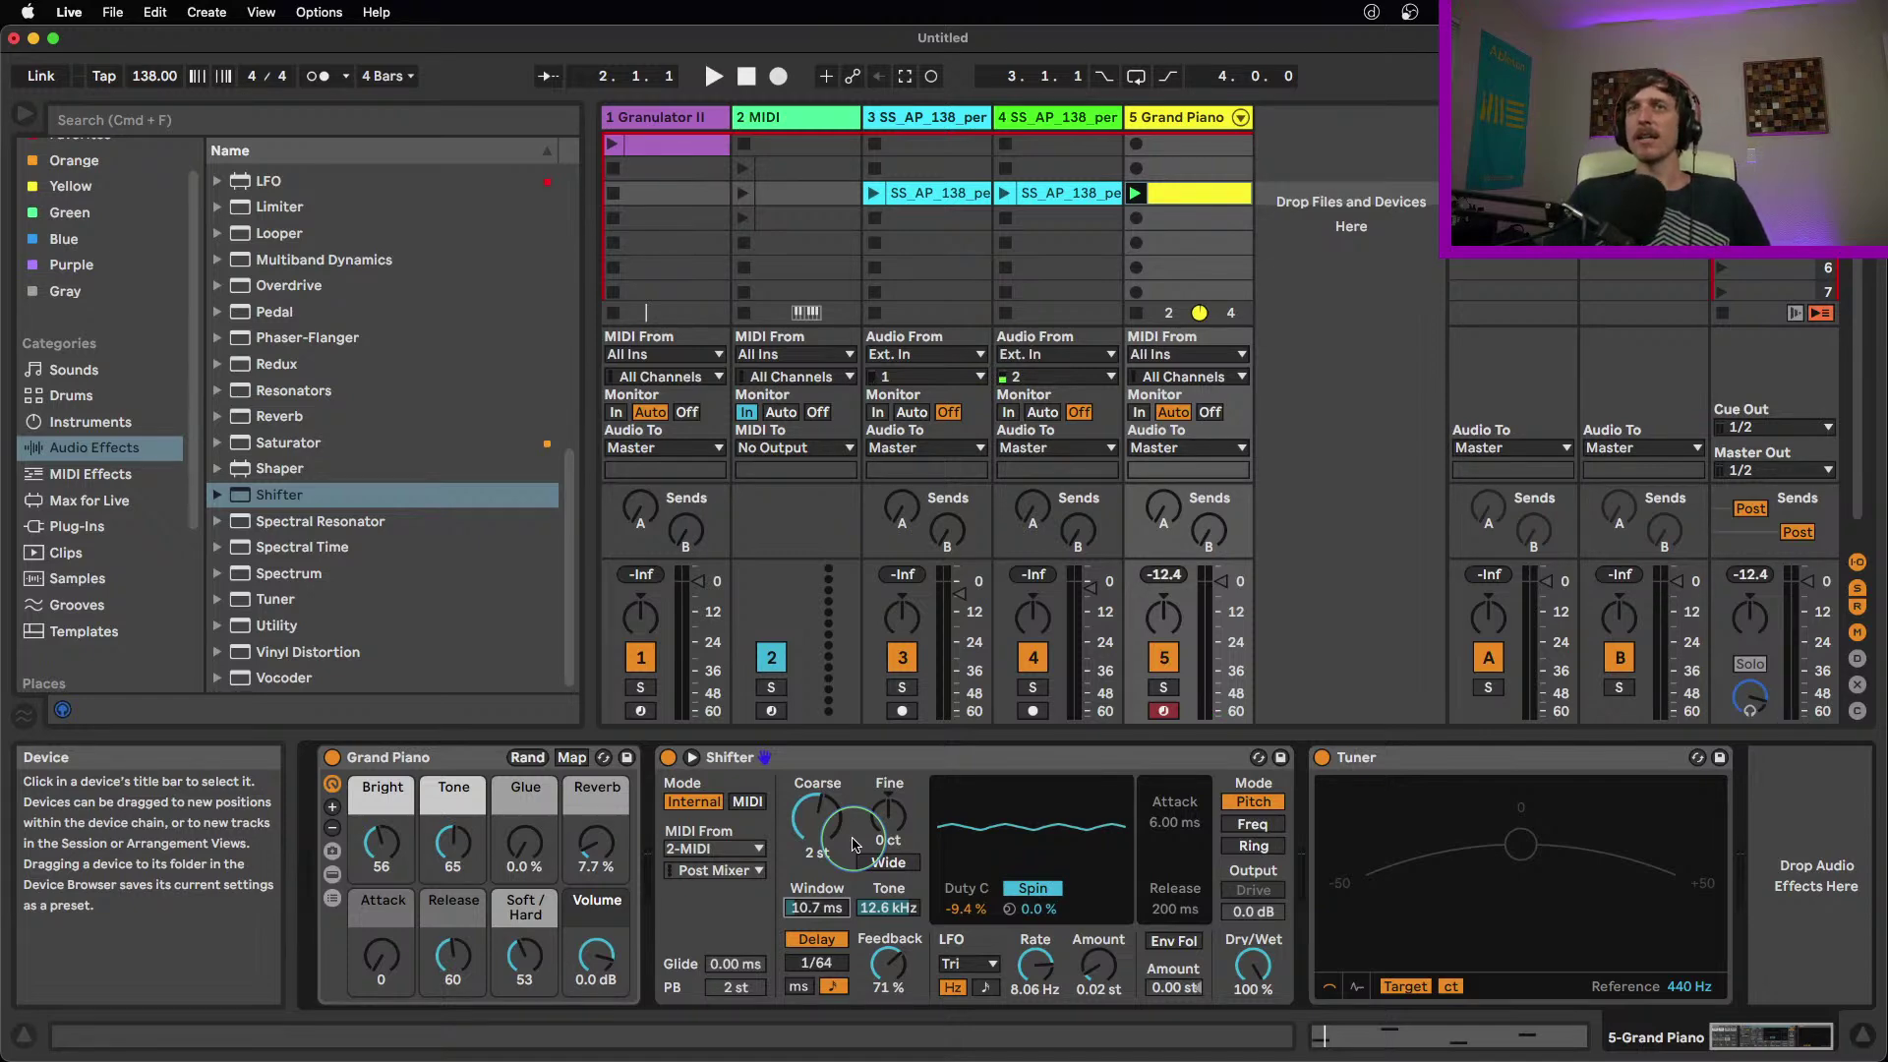
pyautogui.moveTo(819, 821); pyautogui.dragTo(818, 777)
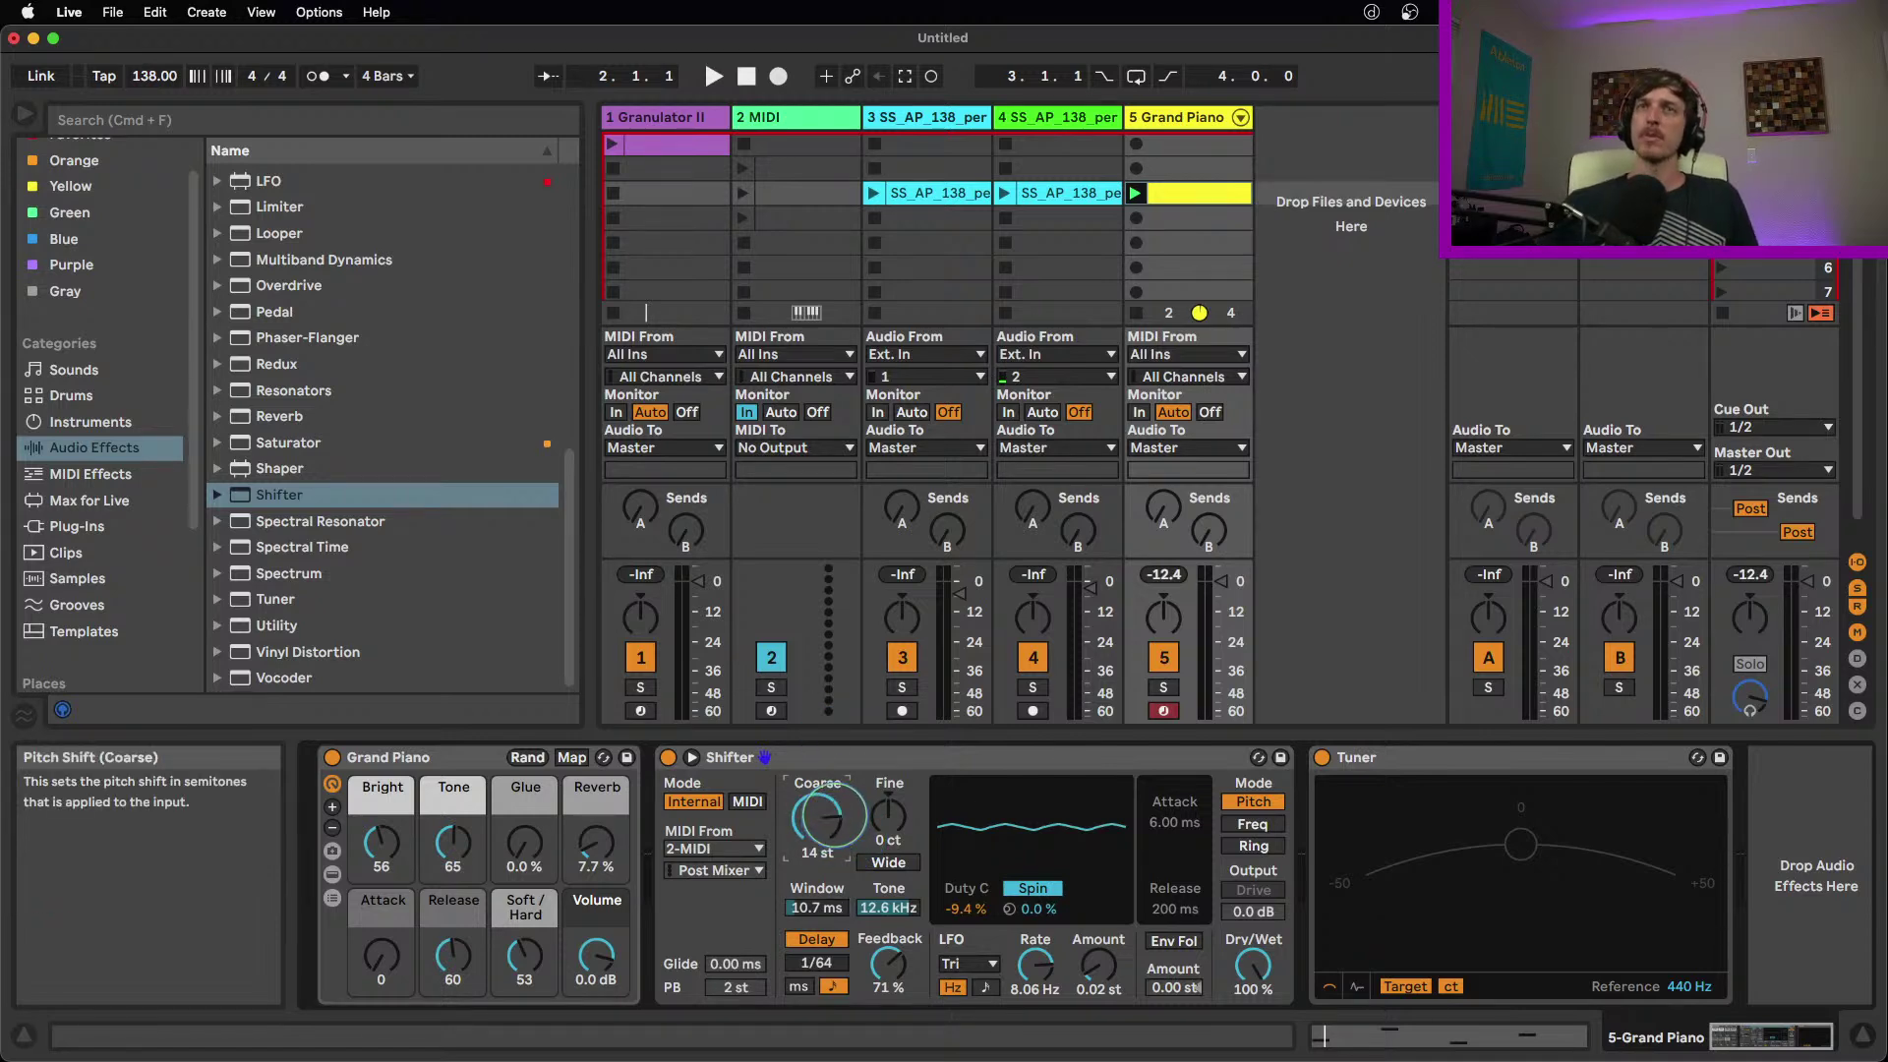
pyautogui.click(842, 800)
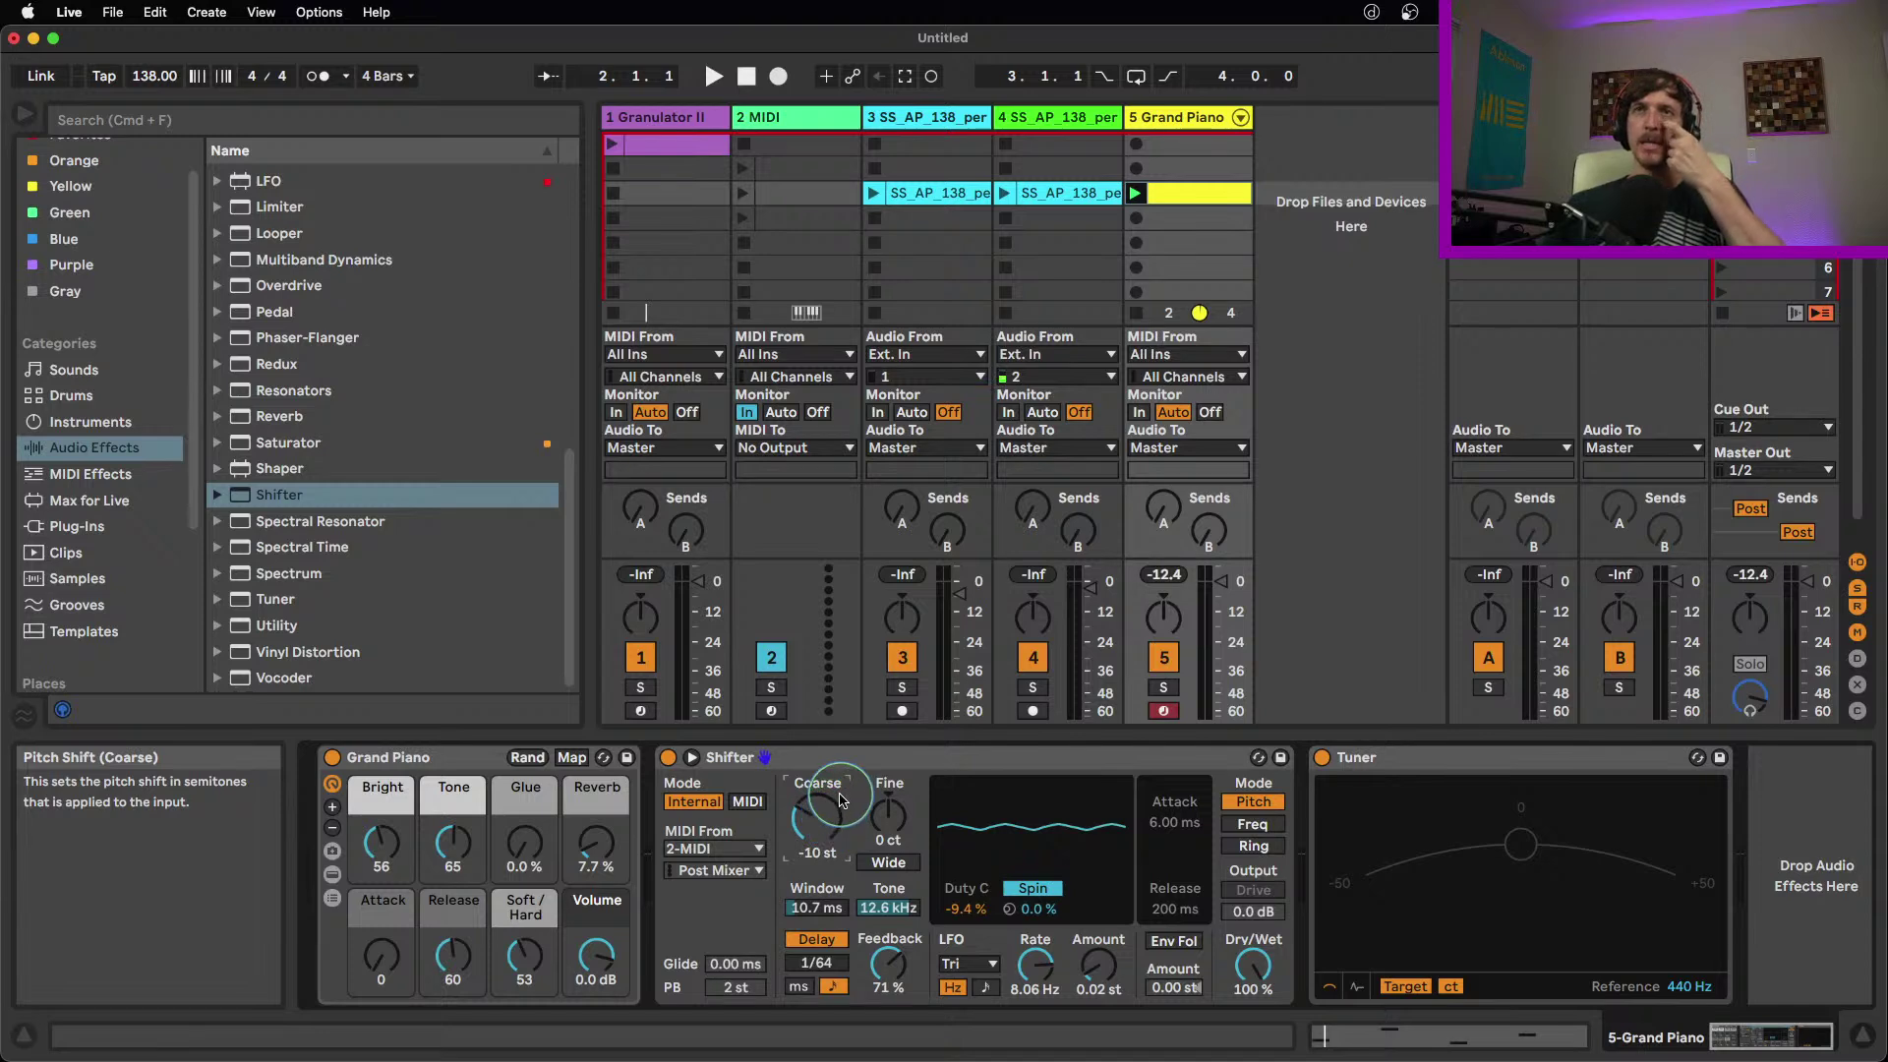
pyautogui.moveTo(842, 800); pyautogui.dragTo(842, 781)
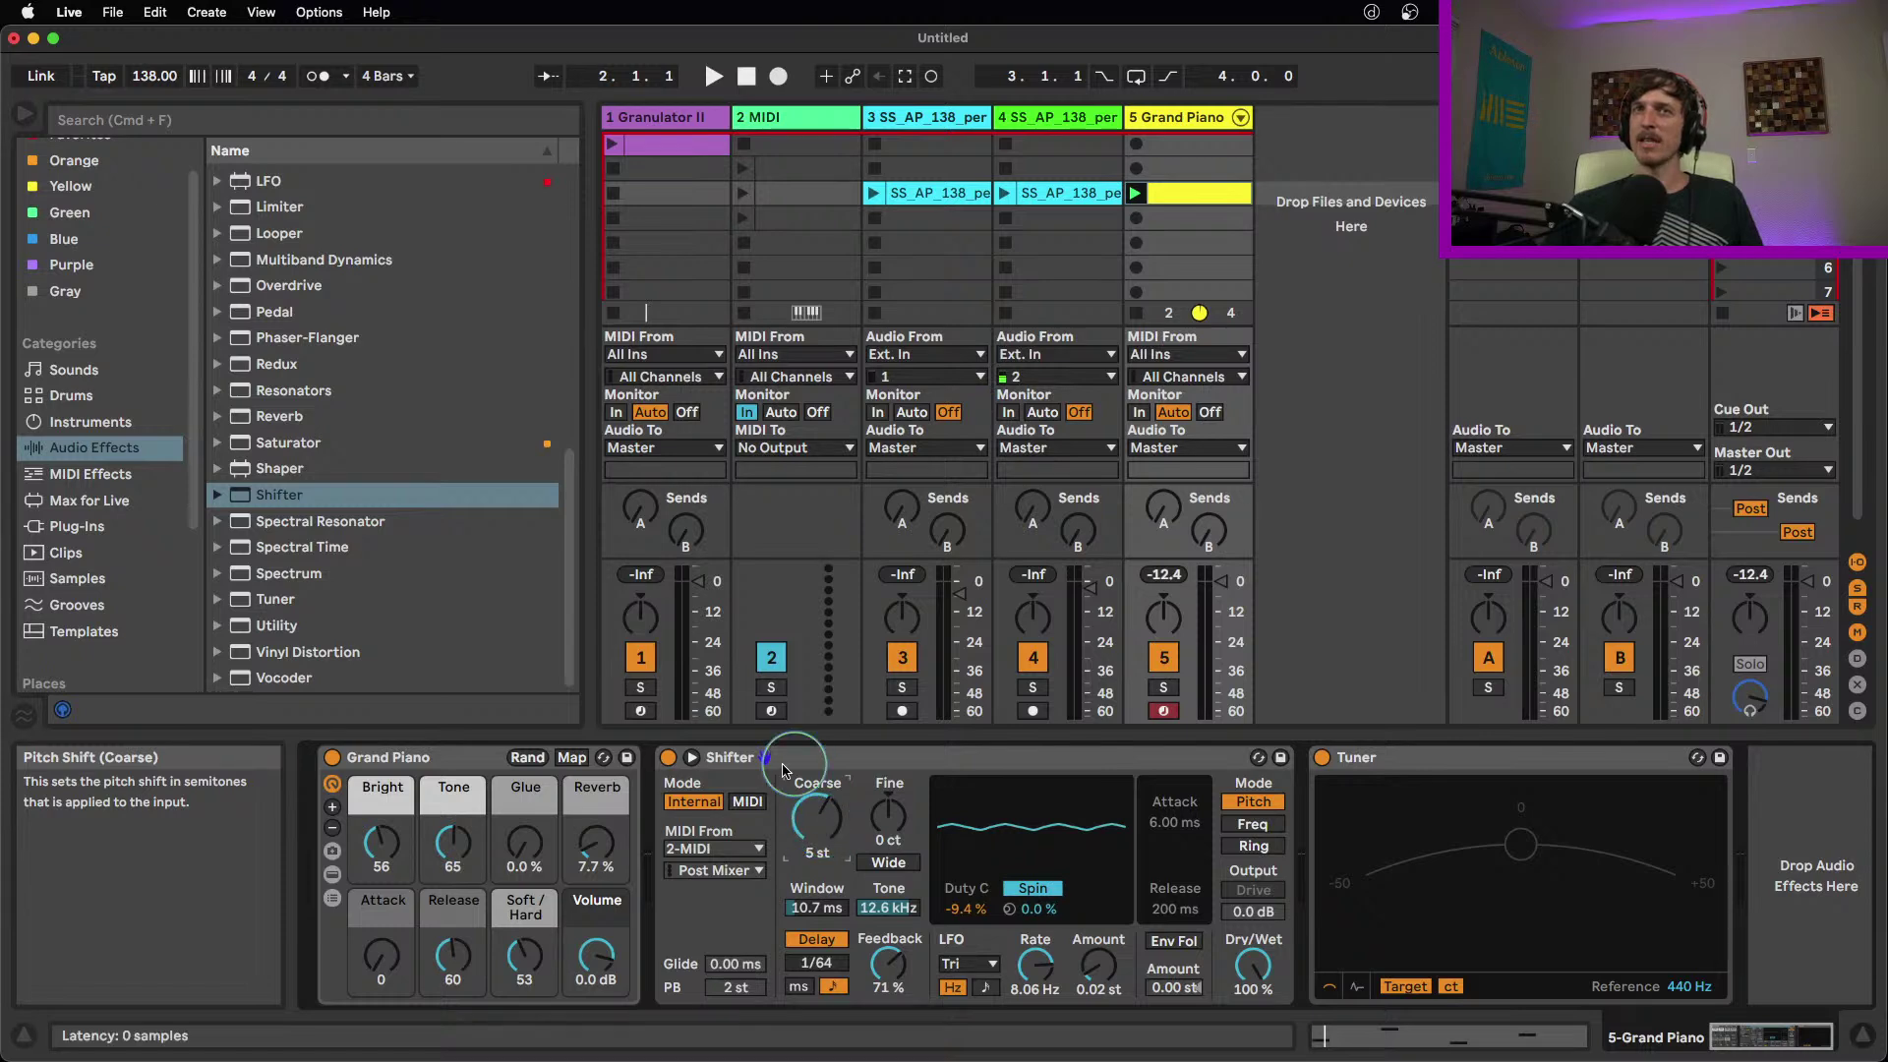
# Collapse Shifter's pitch-mode section, try Coarse at 3 st and set it back to 5 st
pyautogui.click(692, 757)
pyautogui.click(696, 818)
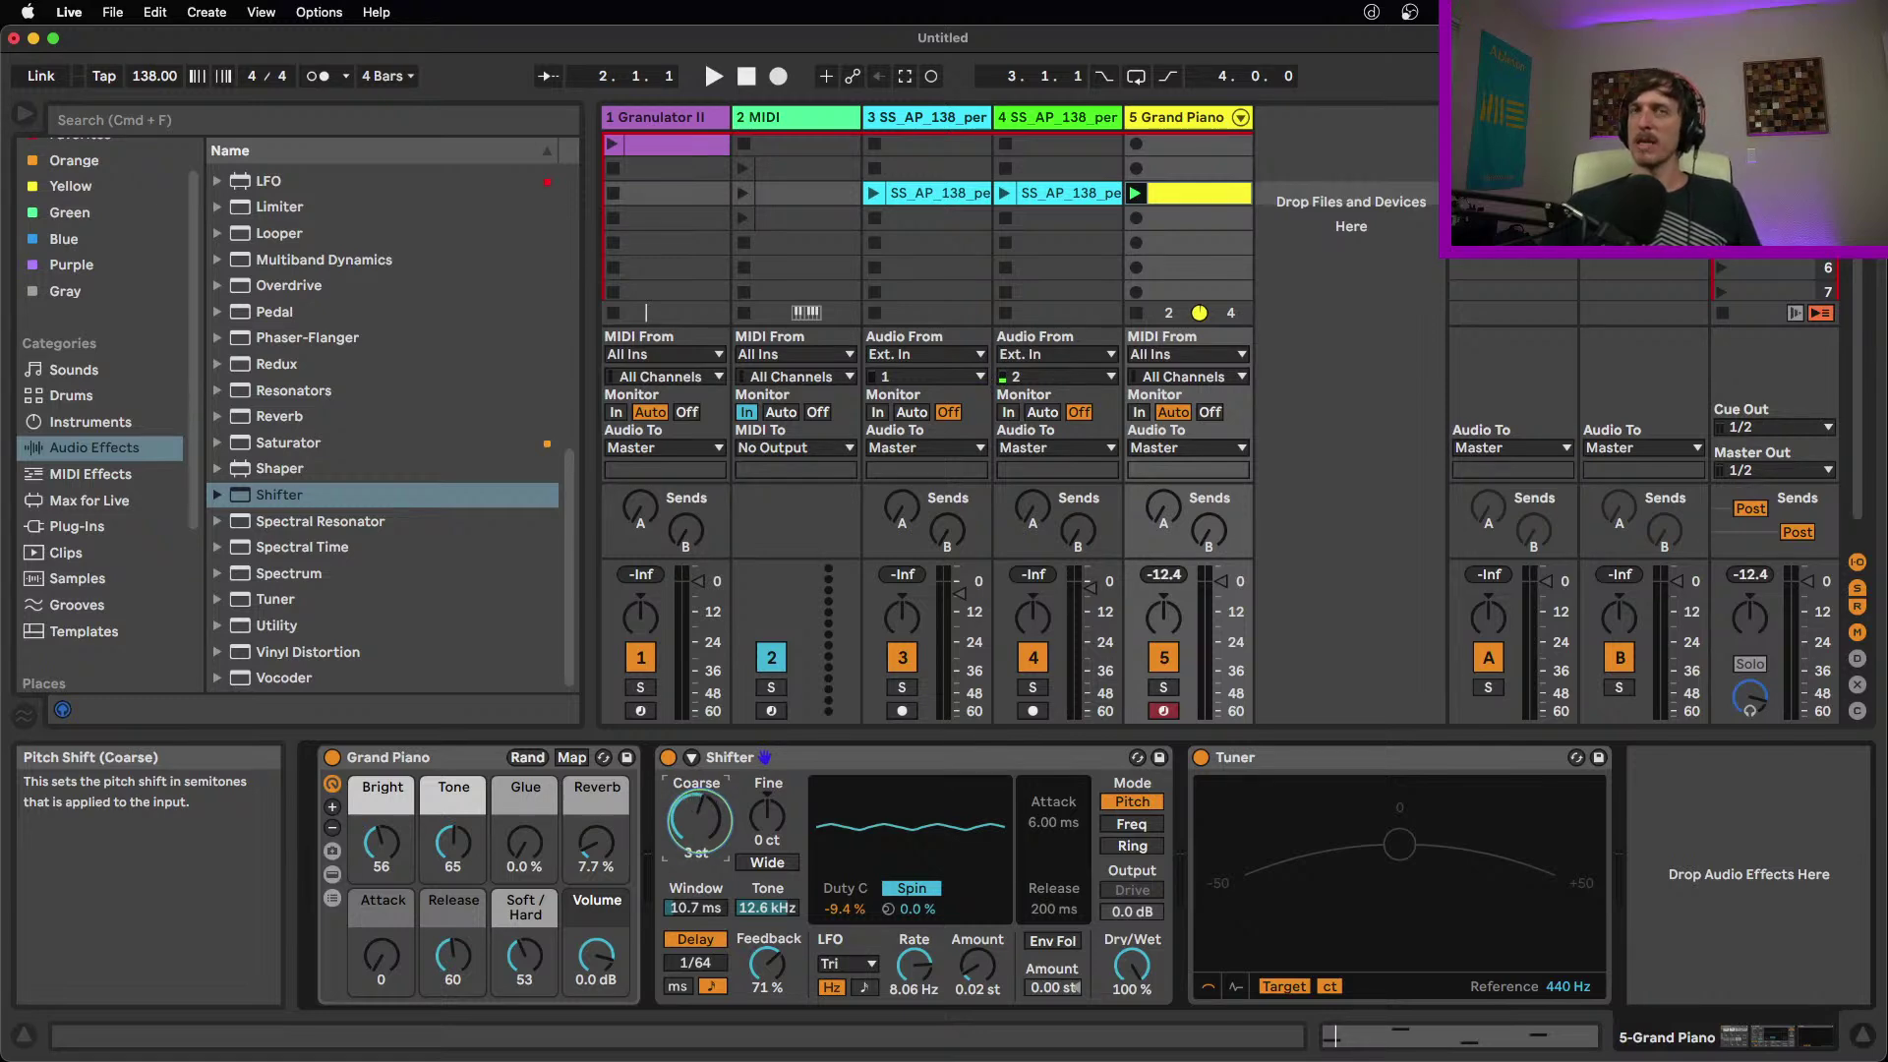
pyautogui.moveTo(700, 821); pyautogui.dragTo(698, 820)
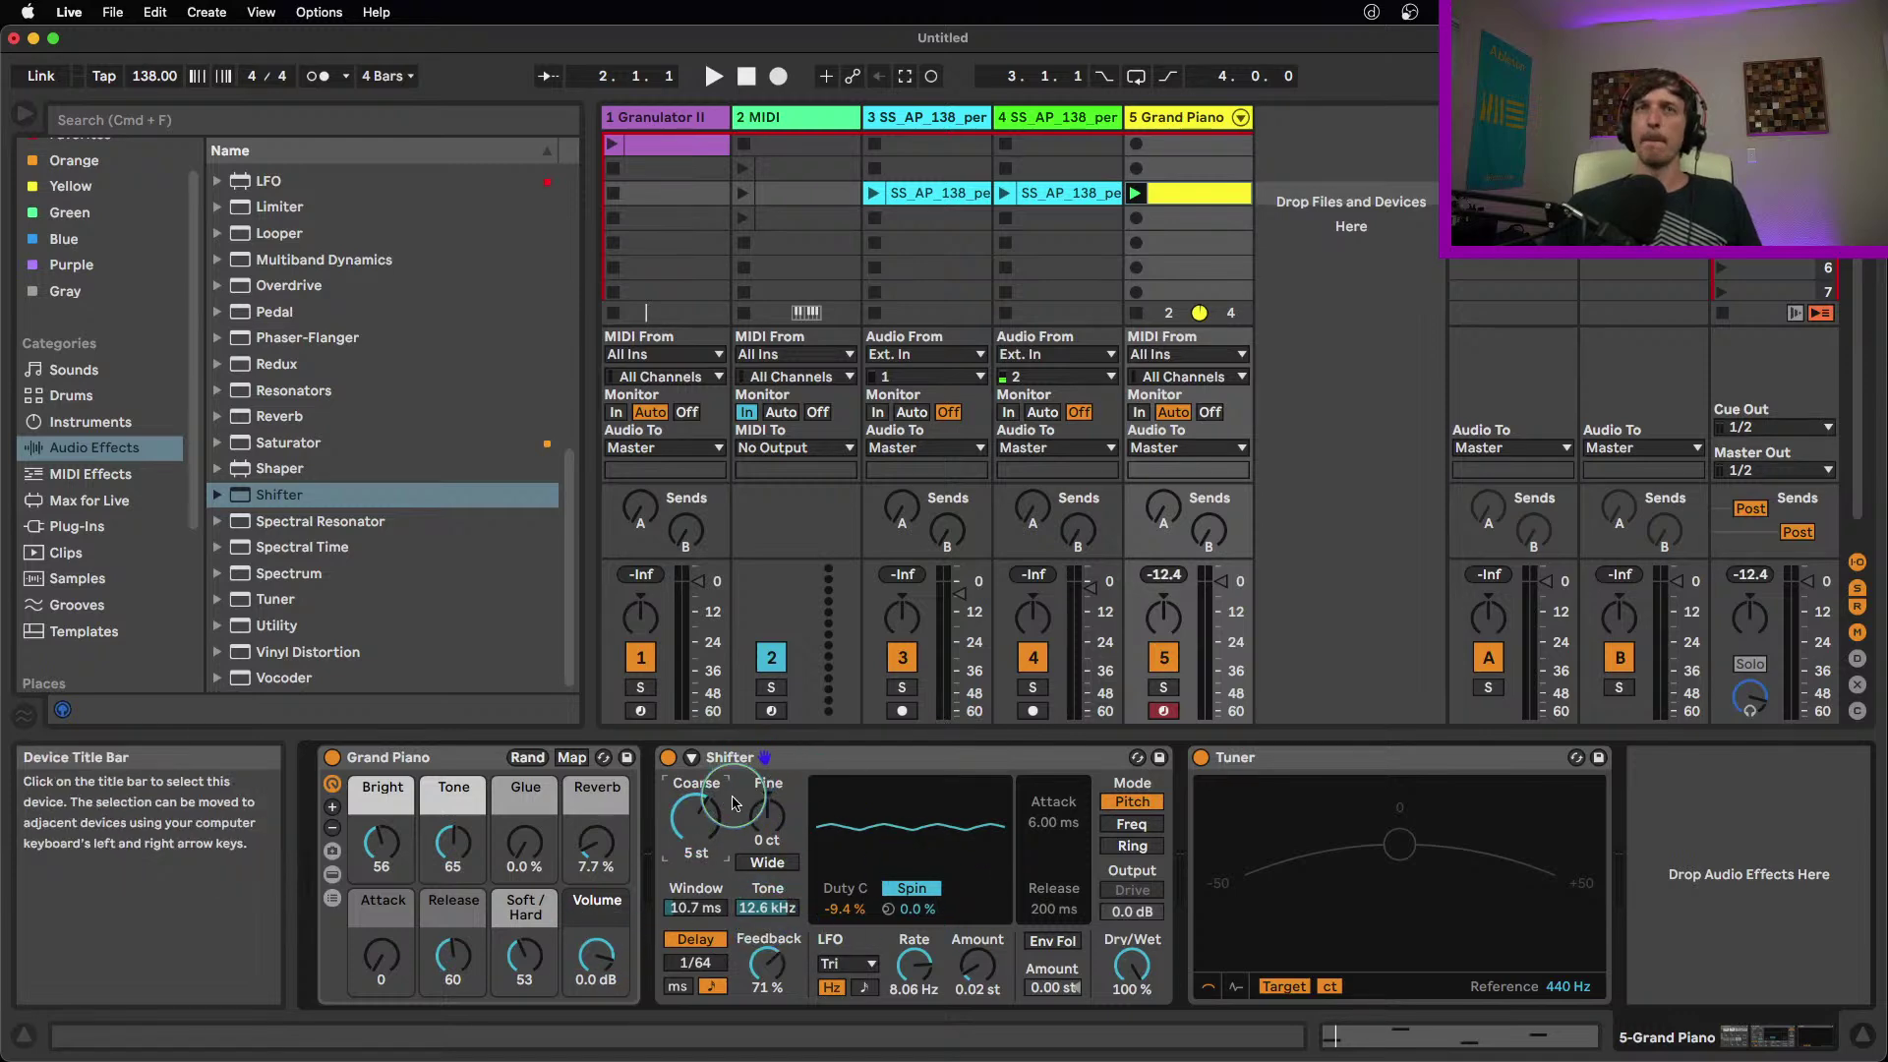
pyautogui.click(830, 752)
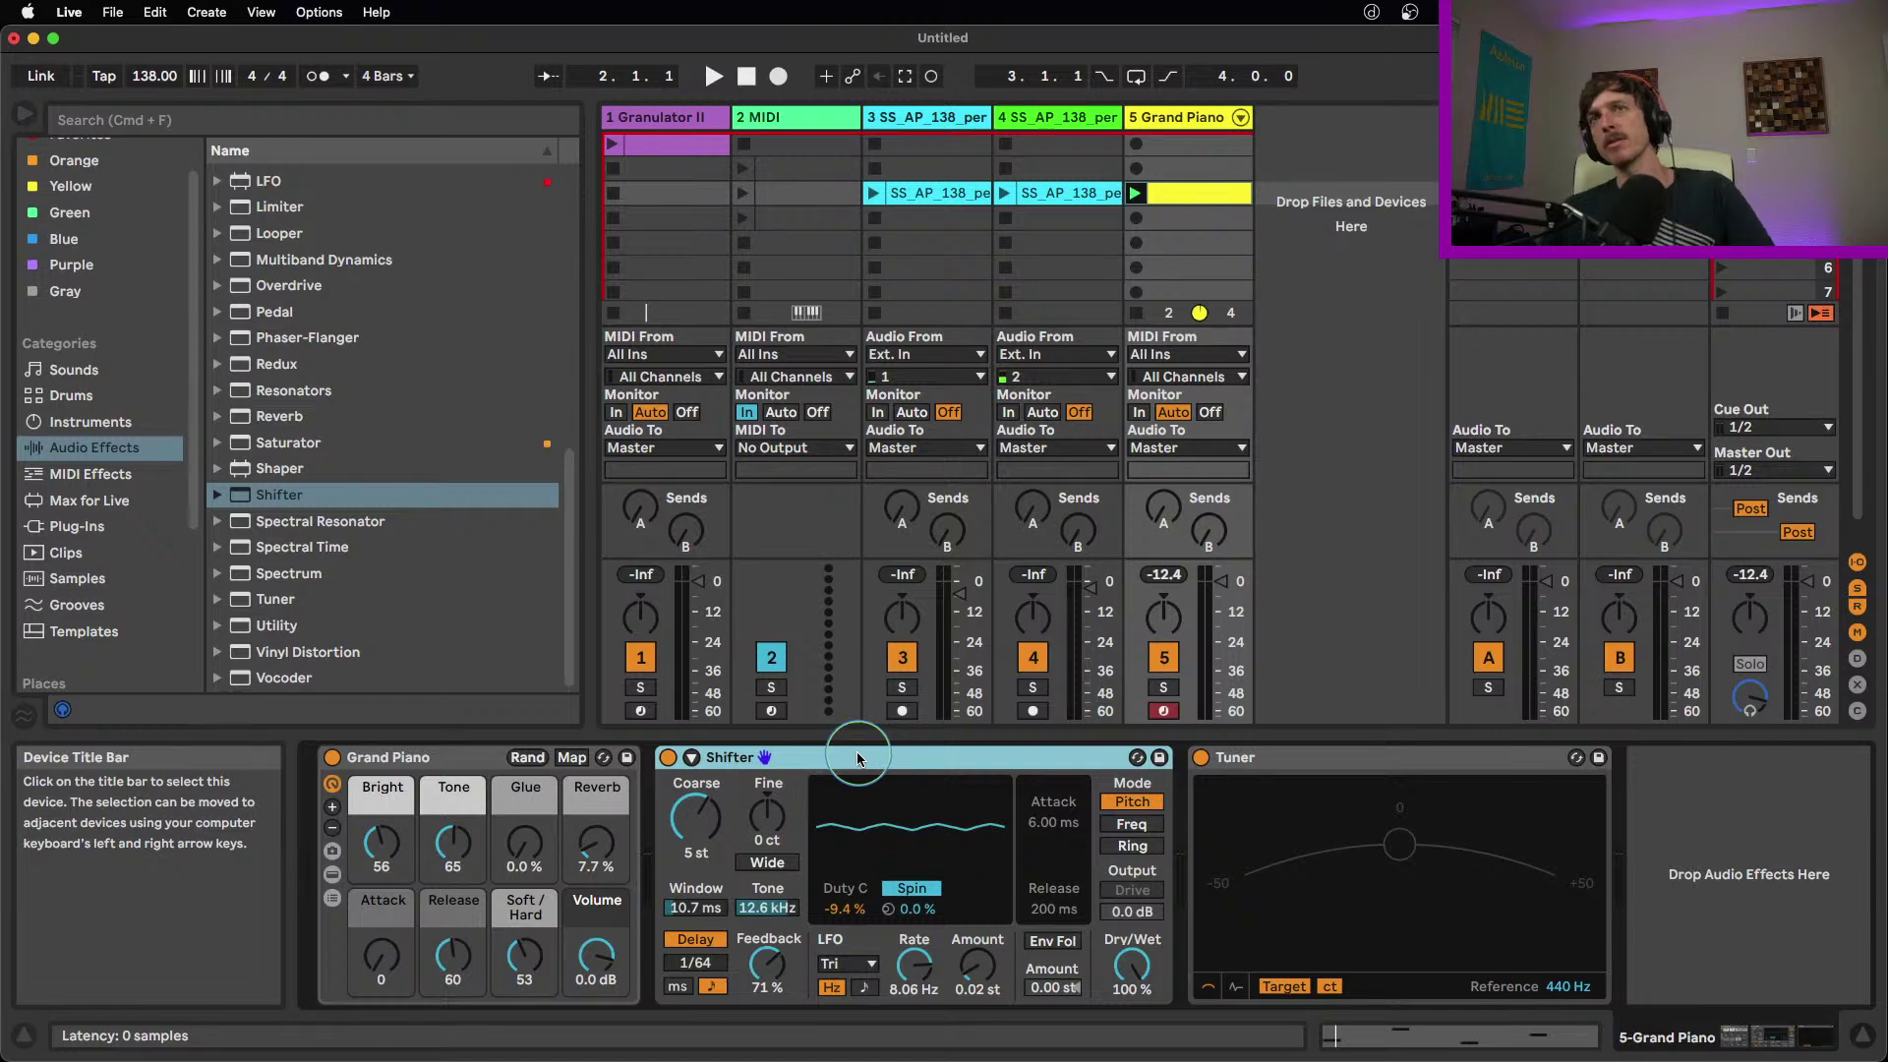
# Expand Shifter's pitch-mode section to review the Internal and MIDI options, keep Internal, and collapse it again
pyautogui.click(692, 758)
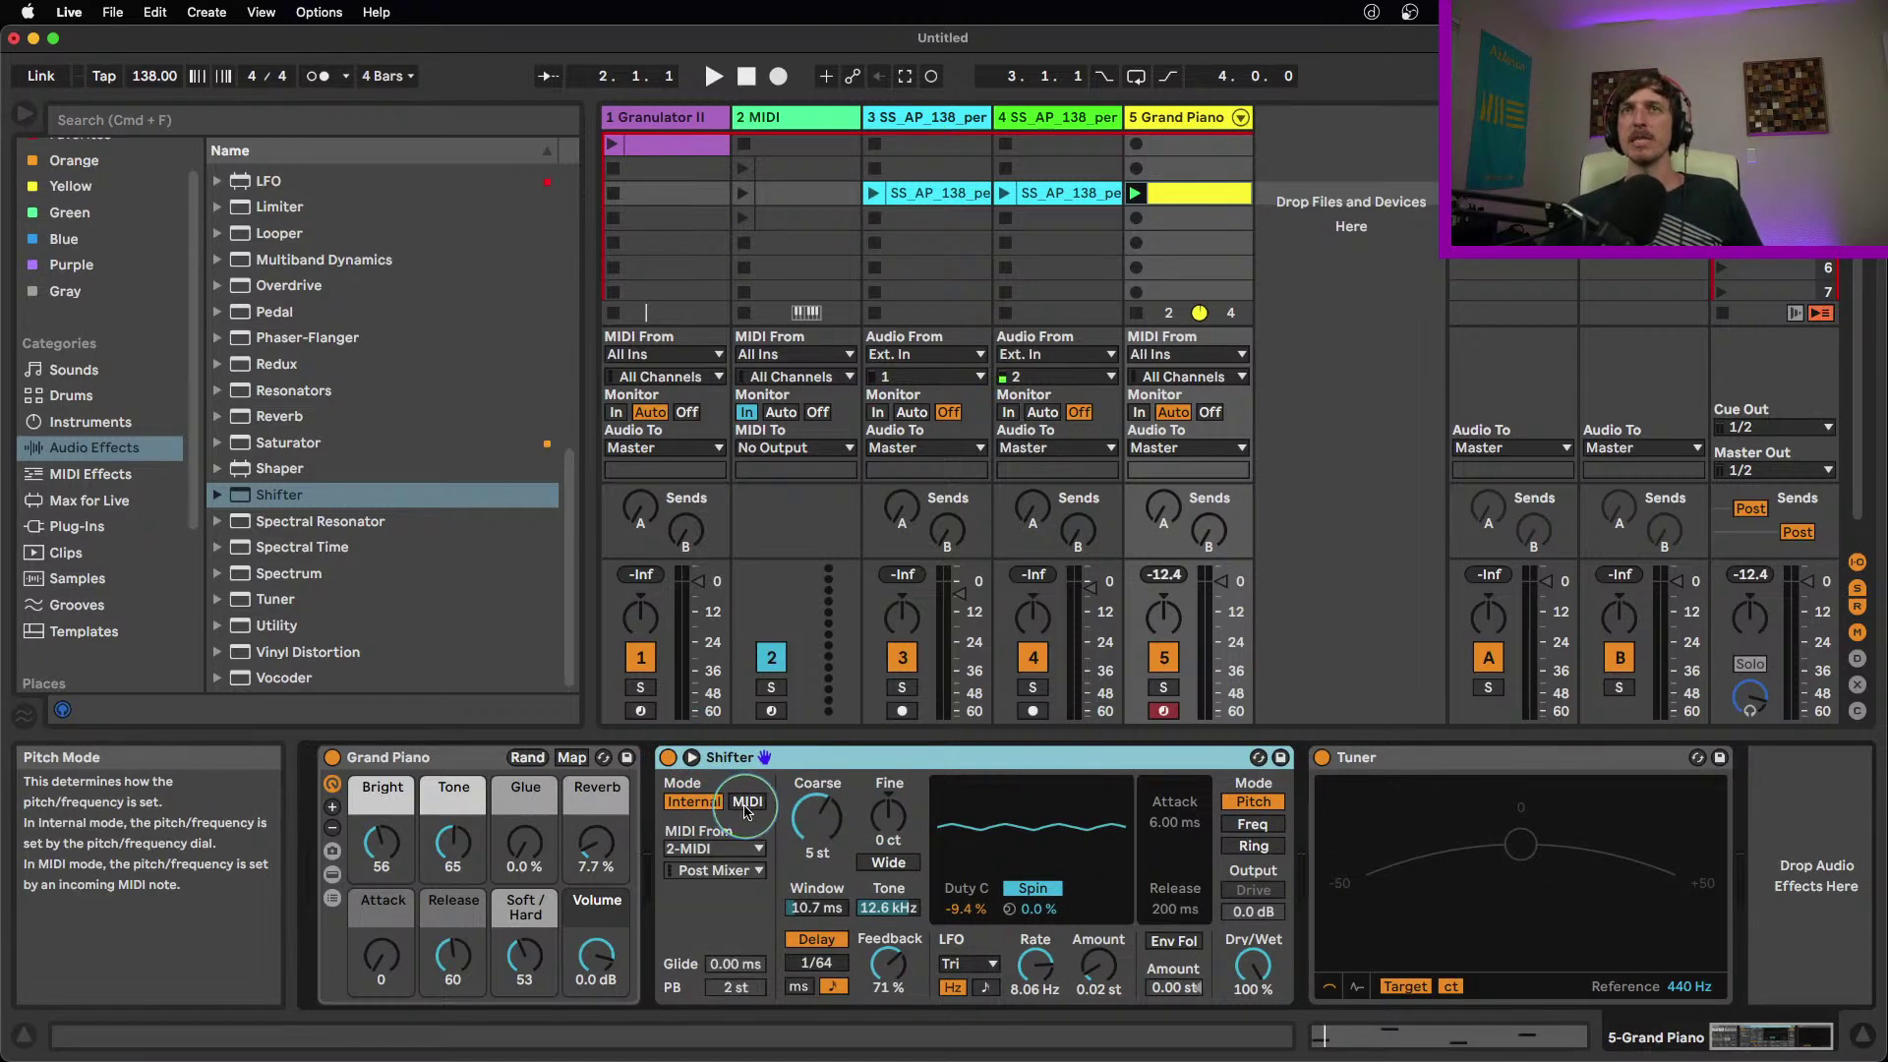
pyautogui.click(708, 803)
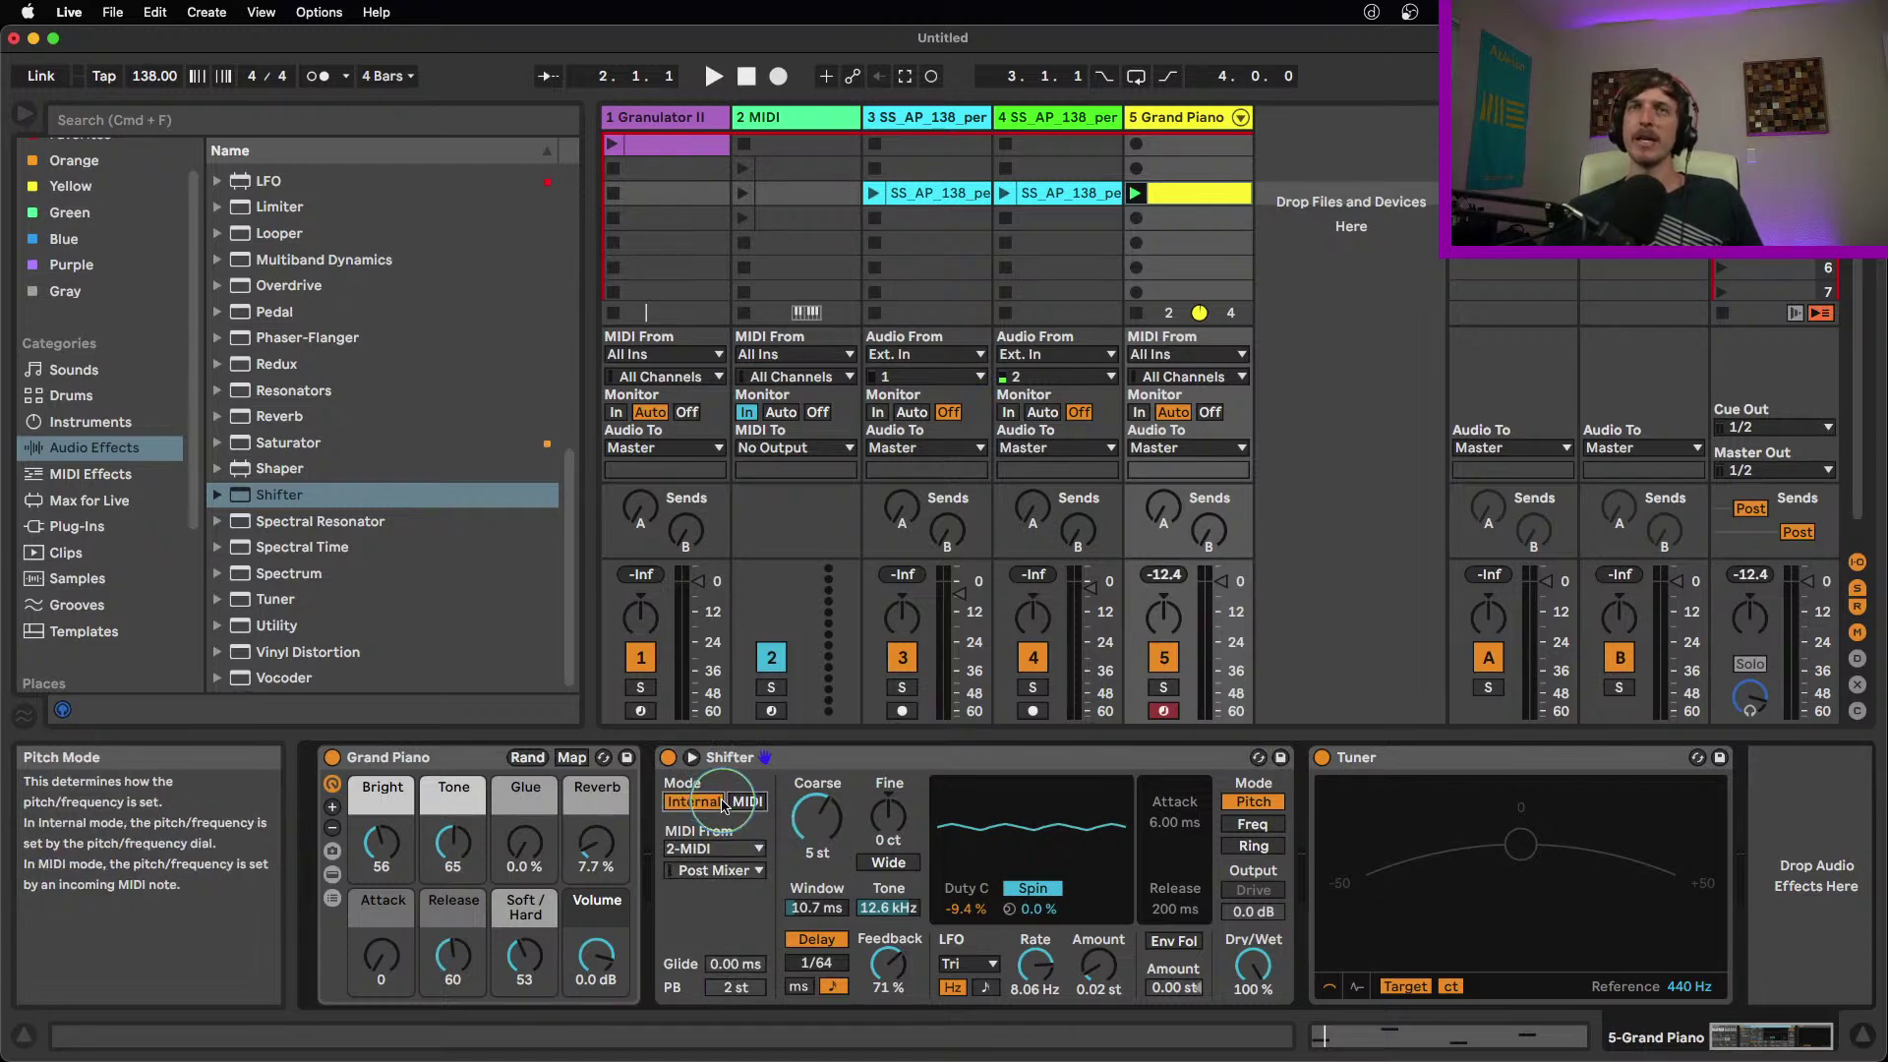
pyautogui.click(691, 758)
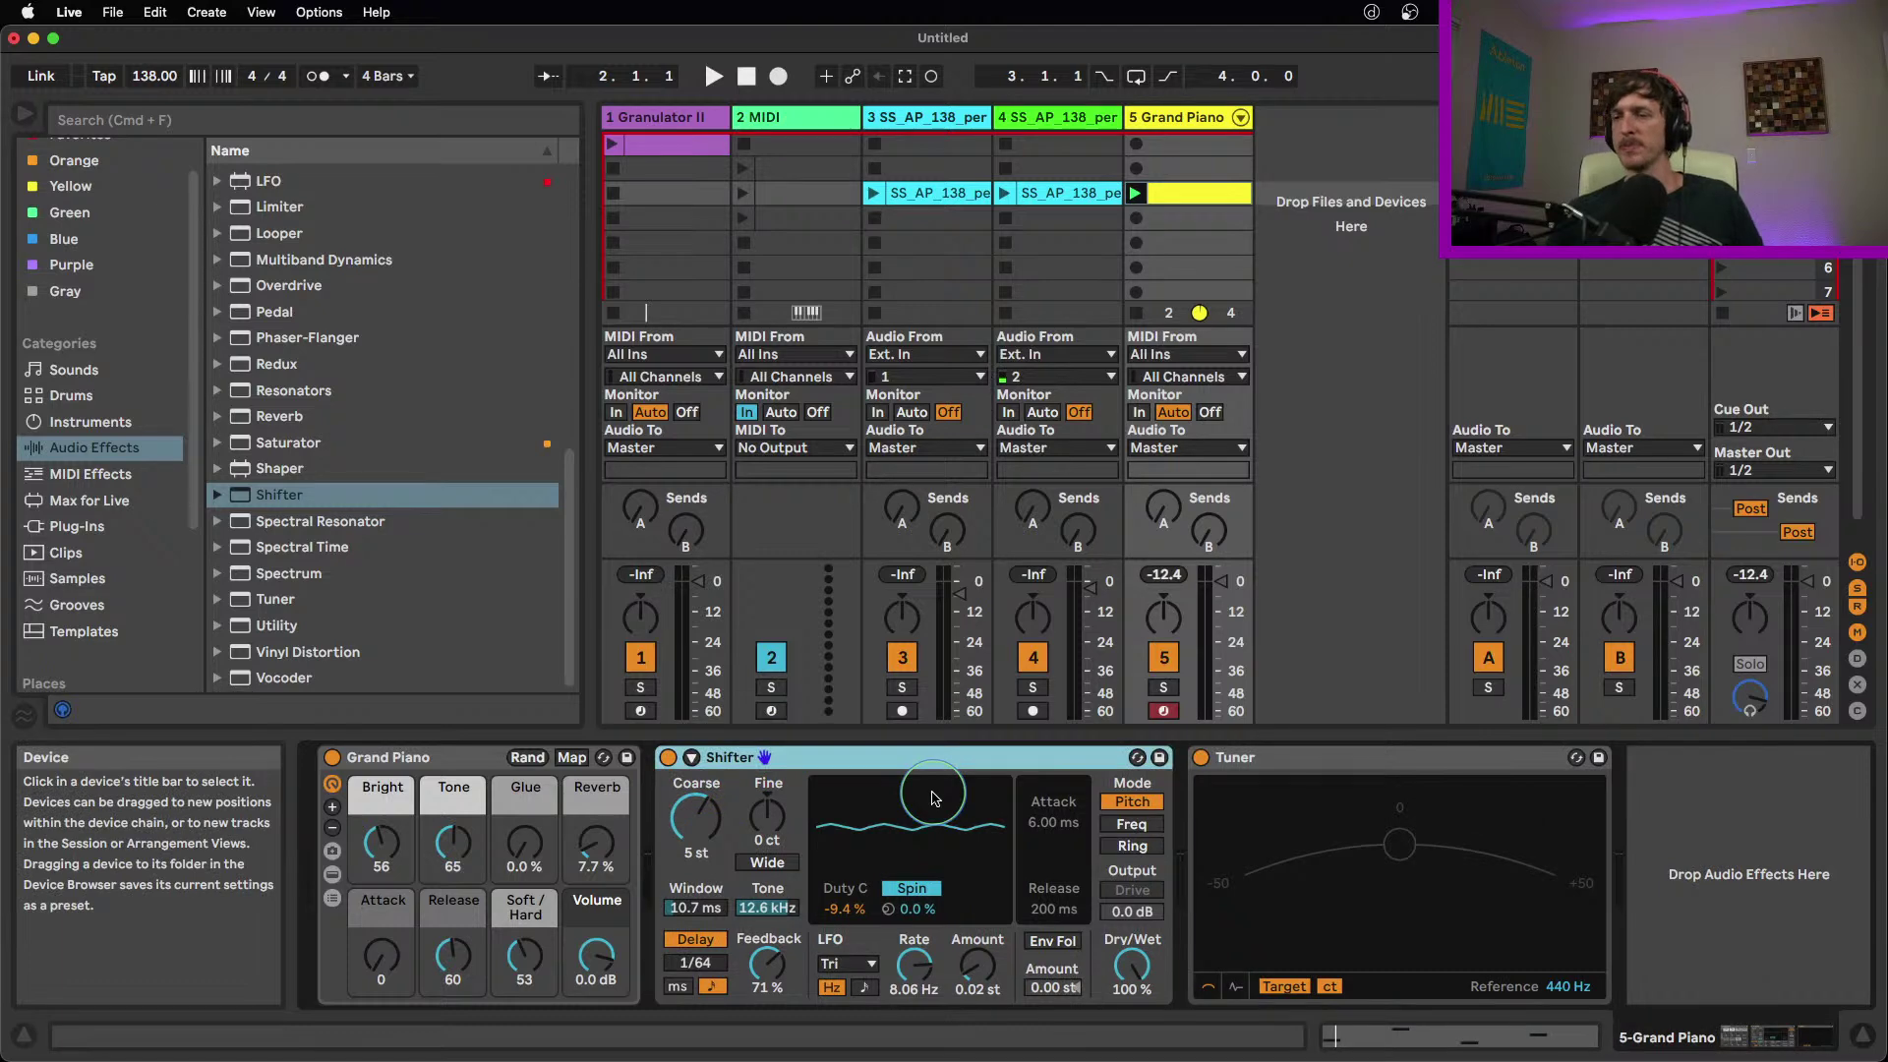
# Delete the Shifter and Tuner devices from the Grand Piano track
pyautogui.press('Delete')
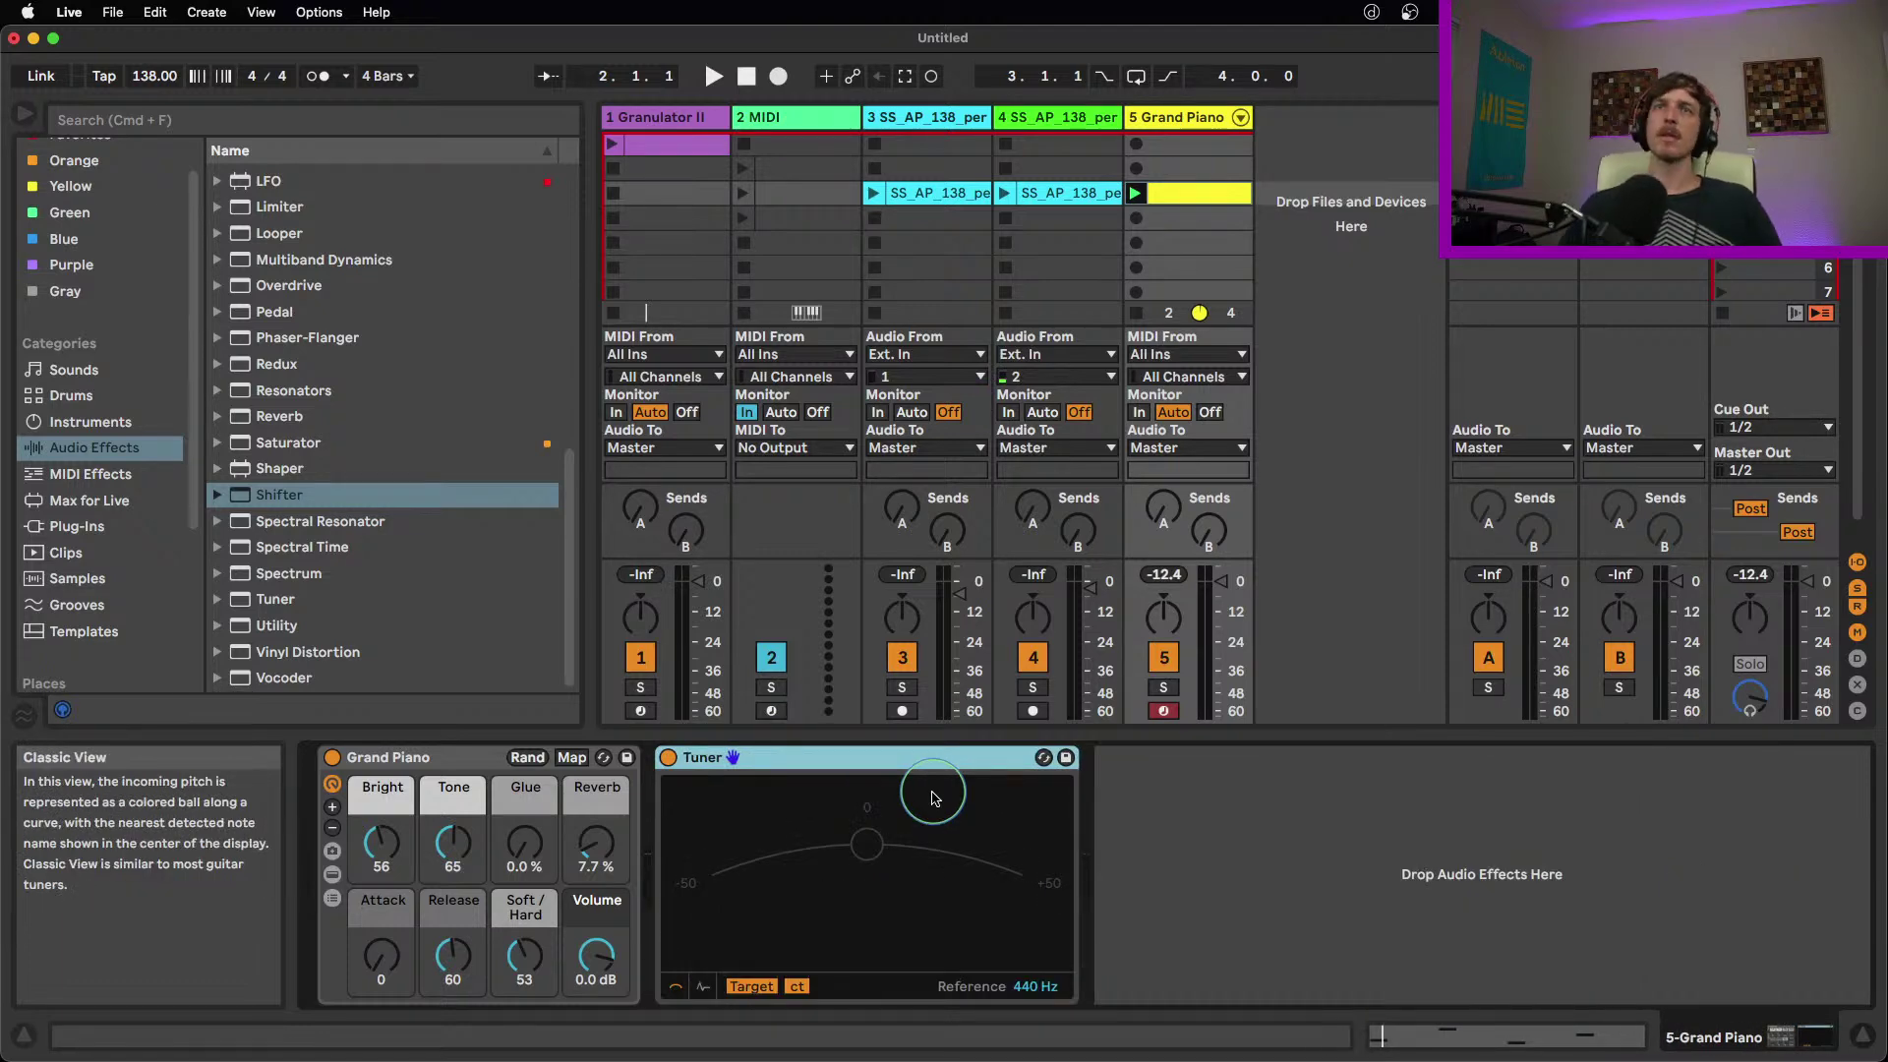
pyautogui.press('Delete')
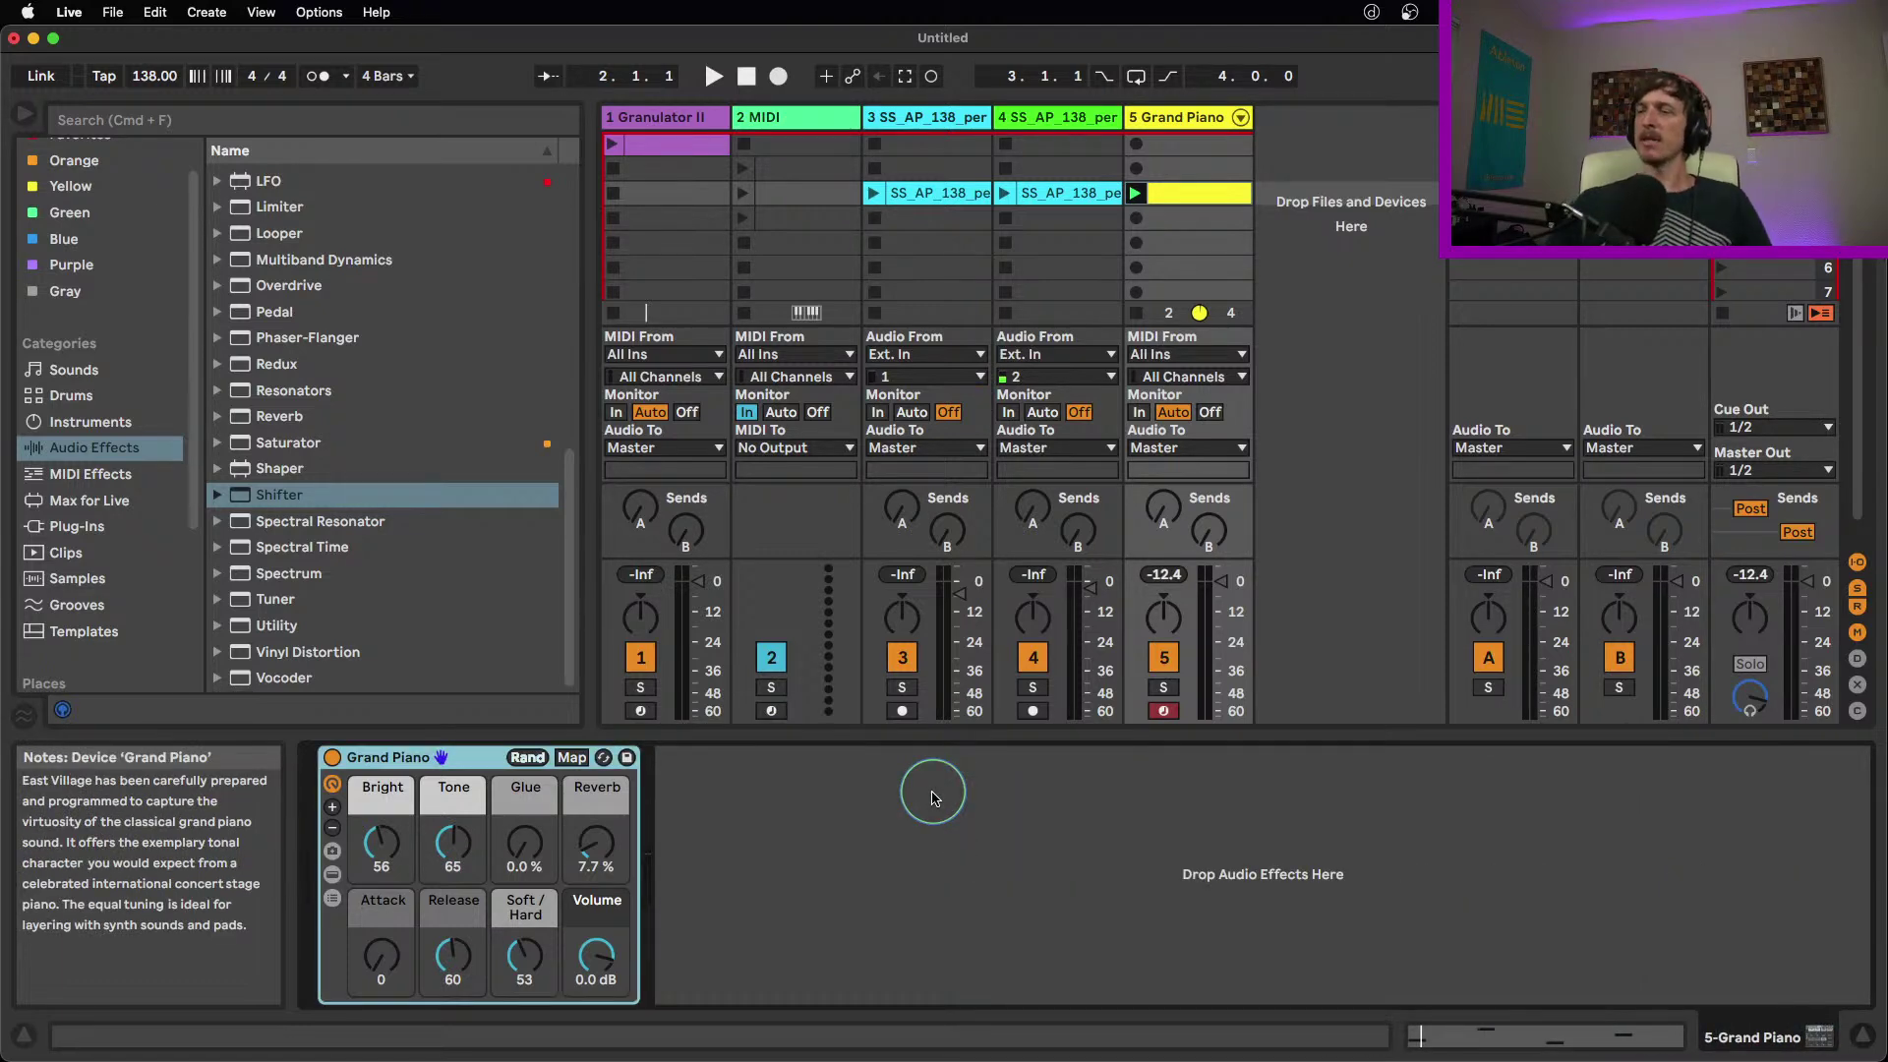